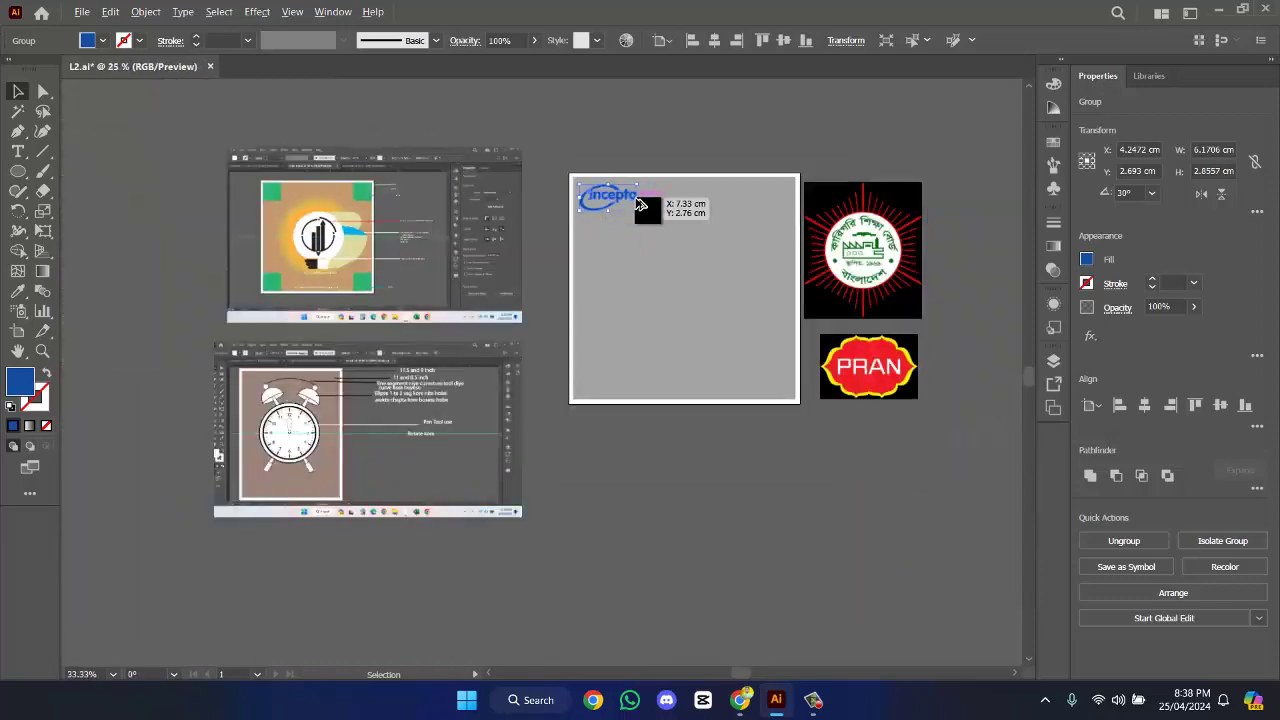
# - Examine the blue Incepta logo on the artboard up close, including its outline and its grouped parts
pyautogui.click(529, 291)
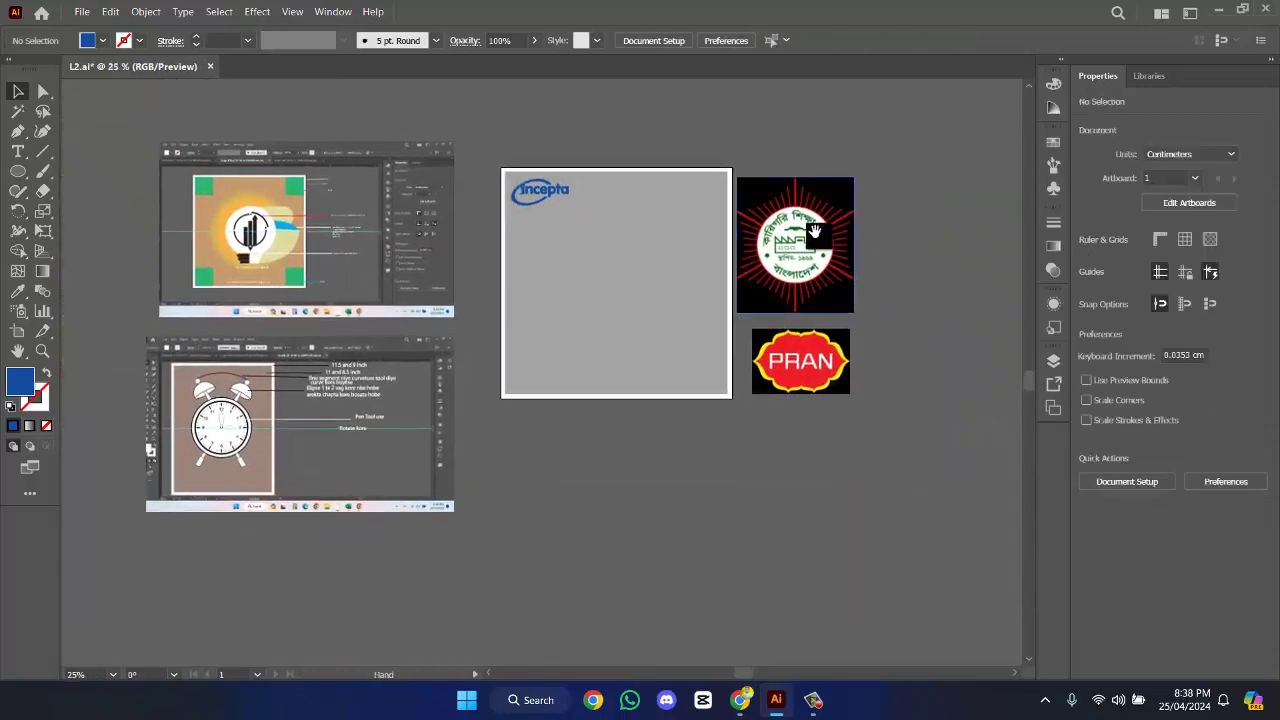
pyautogui.scroll(1, 567, 345)
pyautogui.scroll(2, 570, 396)
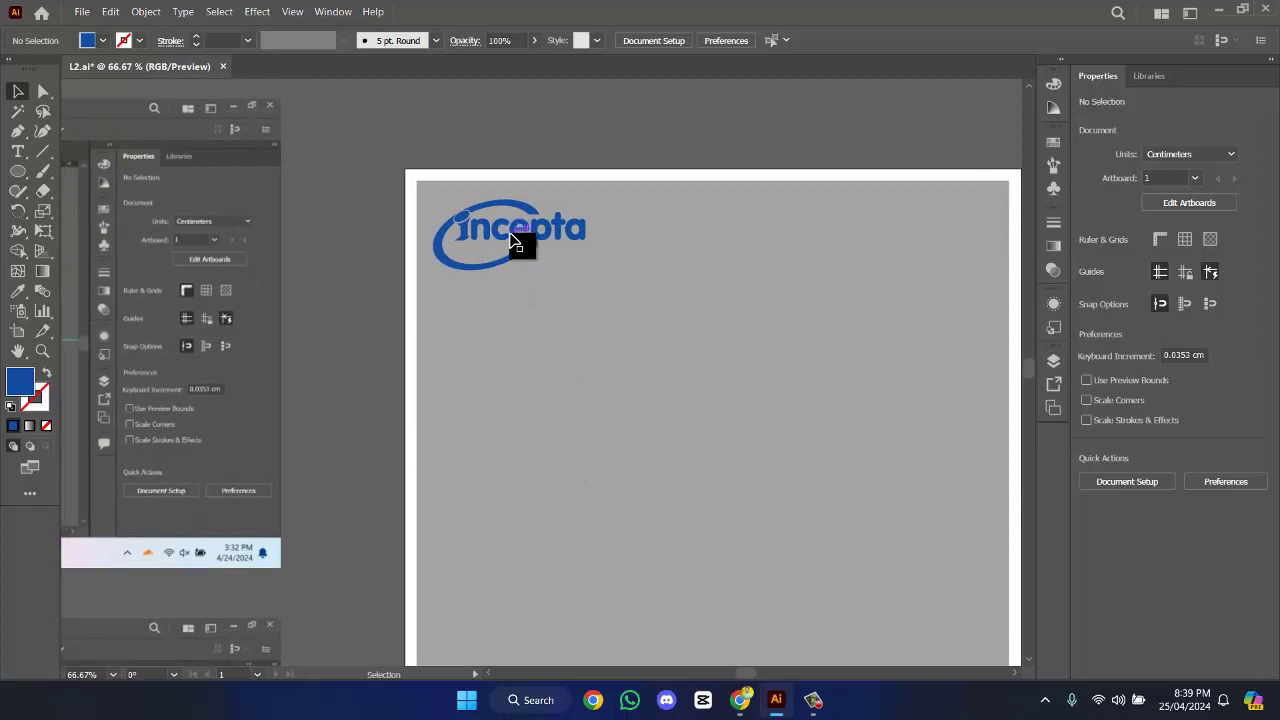
pyautogui.click(563, 243)
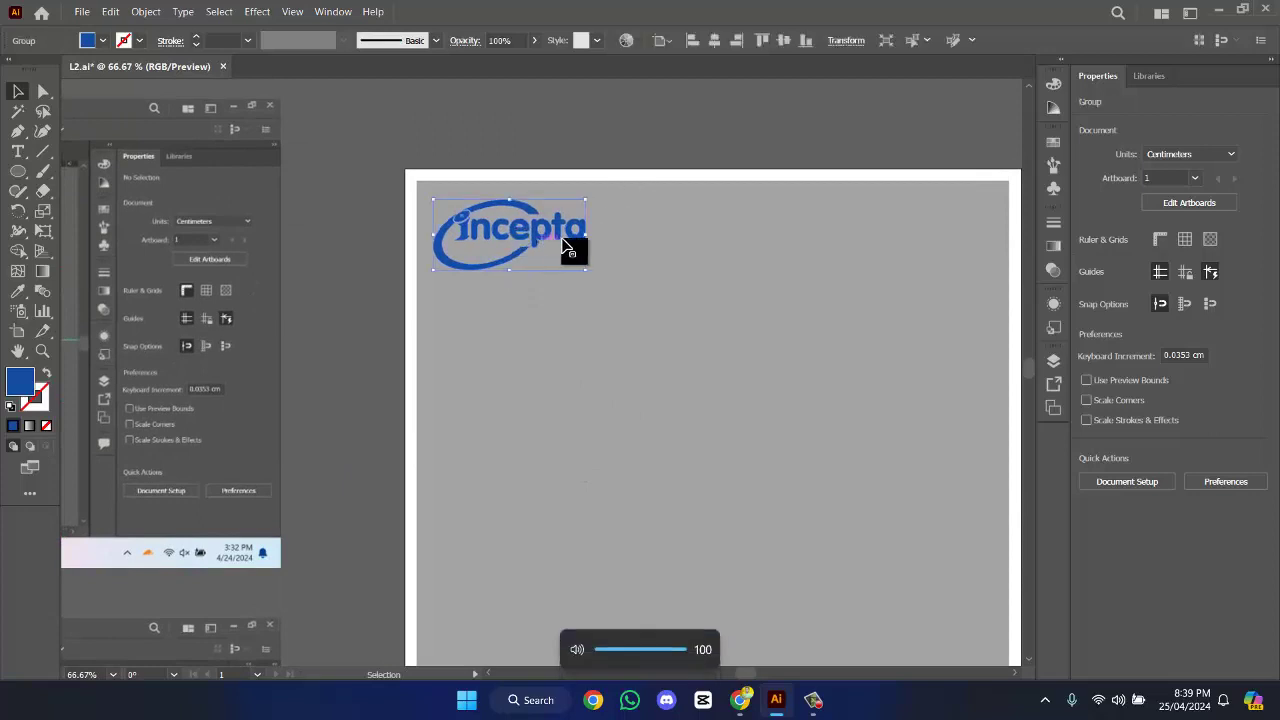
pyautogui.scroll(2, 563, 243)
pyautogui.scroll(-2, 645, 230)
pyautogui.moveTo(760, 234); pyautogui.dragTo(606, 177)
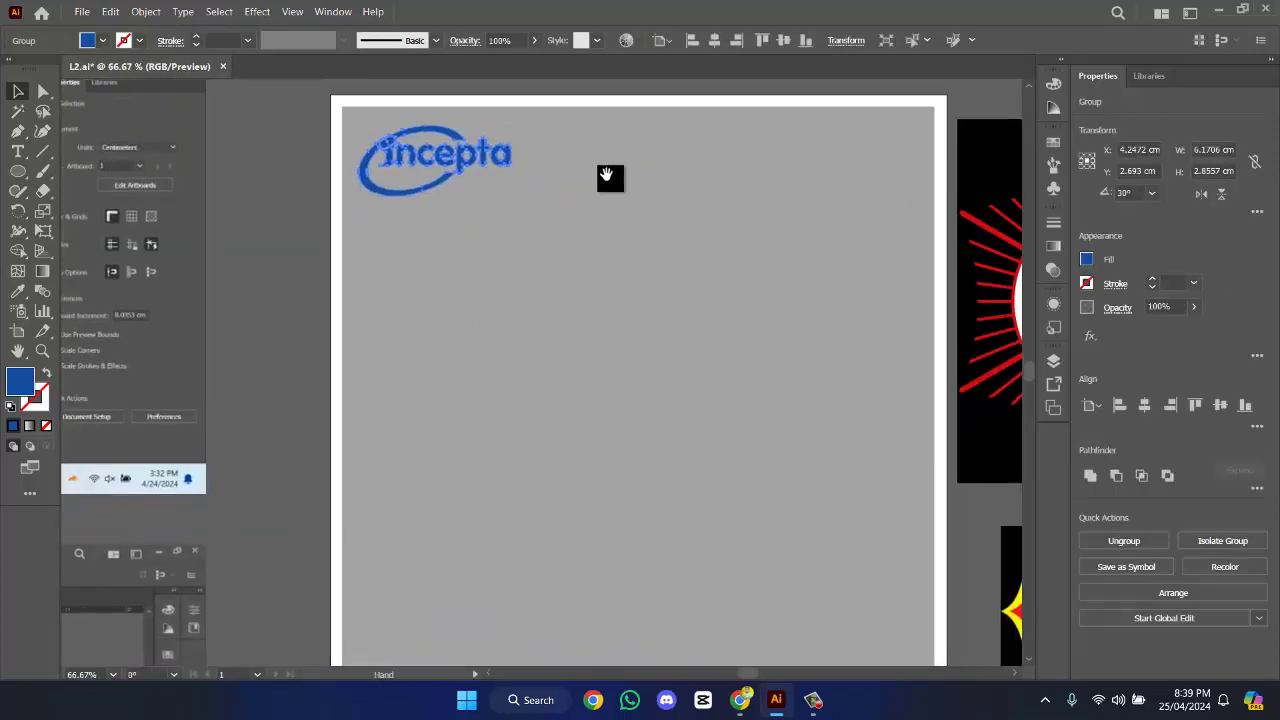
pyautogui.press('a')
pyautogui.click(357, 214)
pyautogui.click(470, 157)
pyautogui.click(514, 177)
pyautogui.press('v')
pyautogui.scroll(1, 494, 177)
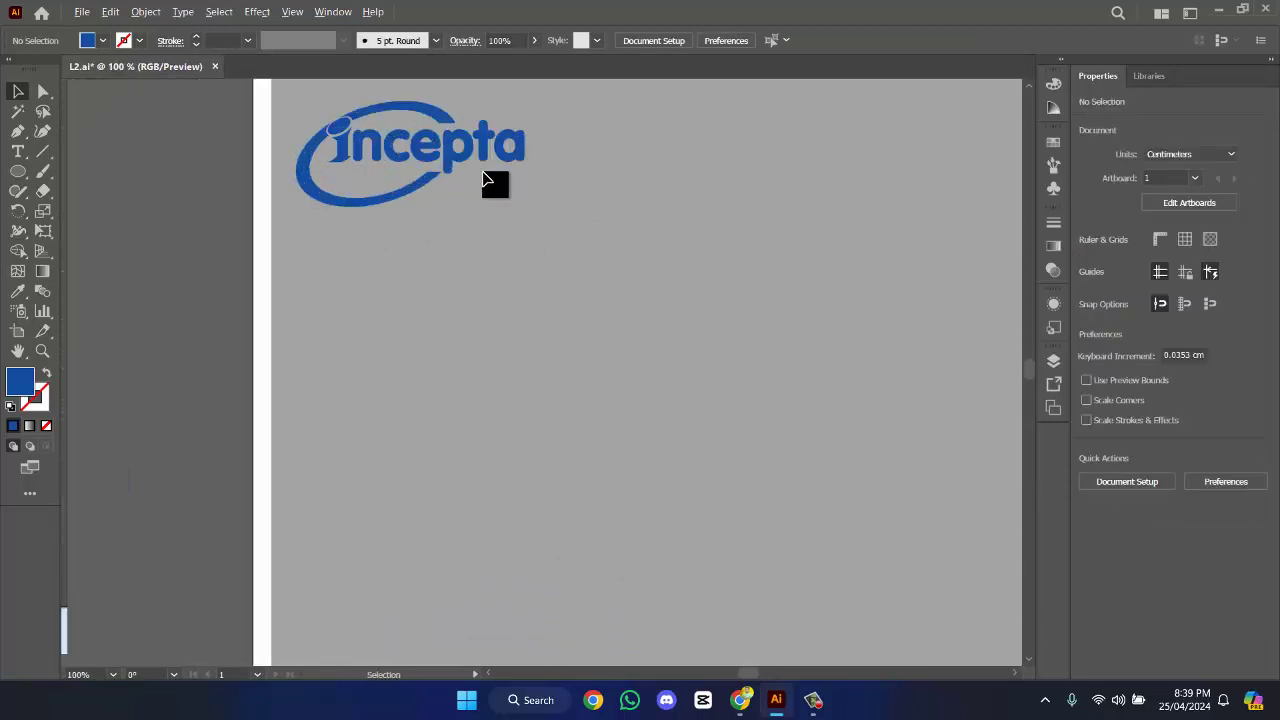
pyautogui.moveTo(484, 178); pyautogui.dragTo(489, 233)
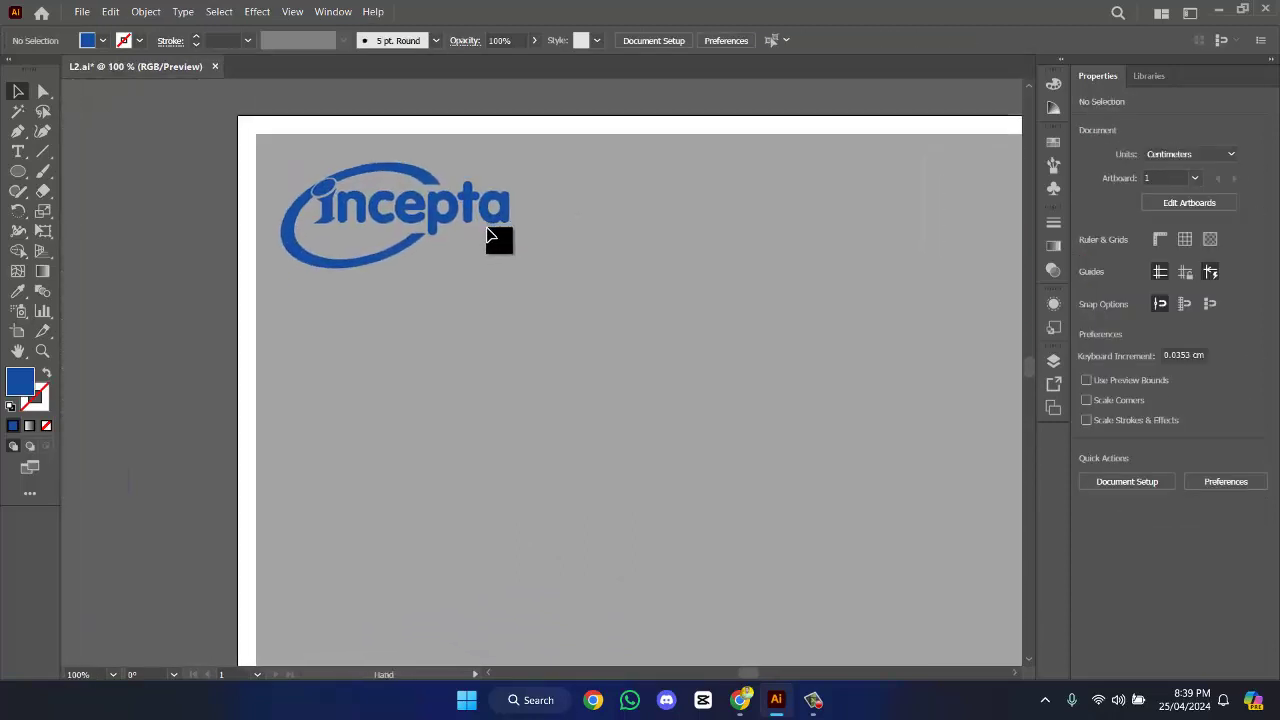
# - Draw a horizontal ellipse about 7.69 × 3.51 cm below the Incepta logo, with a blue outline and no fill
pyautogui.click(19, 178)
pyautogui.click(19, 175)
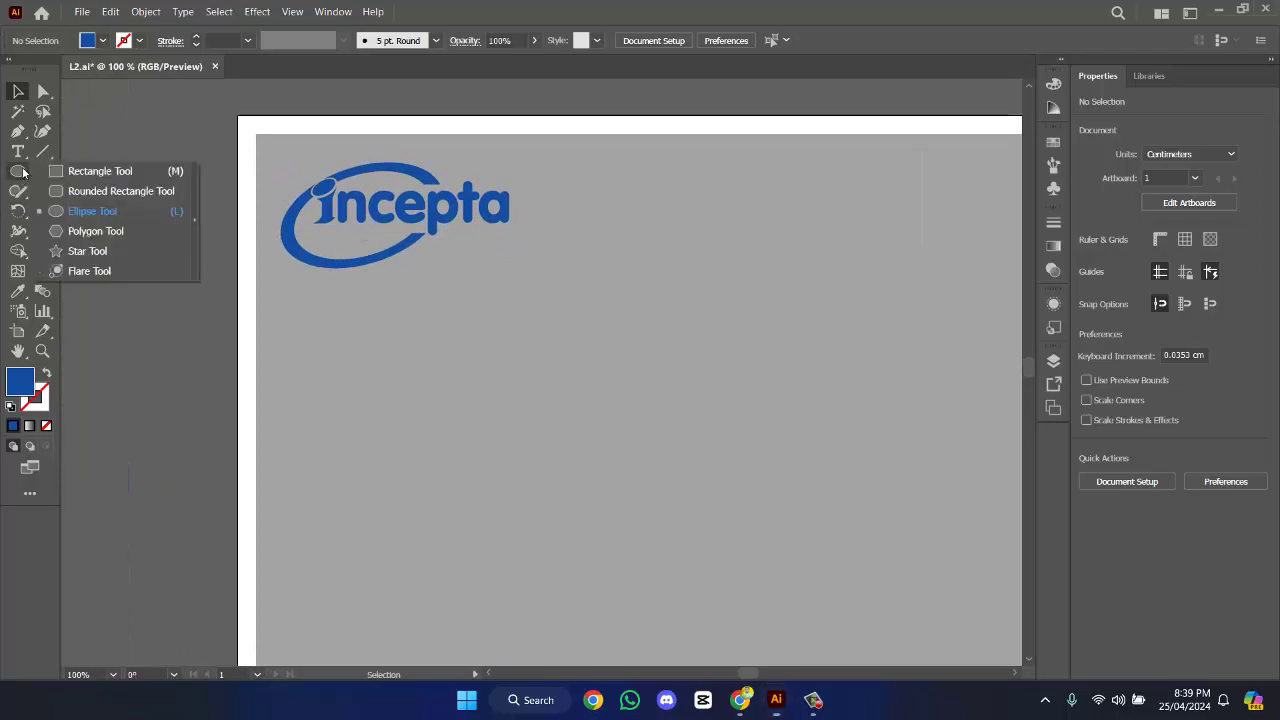
pyautogui.click(110, 208)
pyautogui.moveTo(344, 306)
pyautogui.mouseDown()
pyautogui.moveTo(593, 400)
pyautogui.moveTo(629, 419)
pyautogui.moveTo(627, 437)
pyautogui.mouseUp()
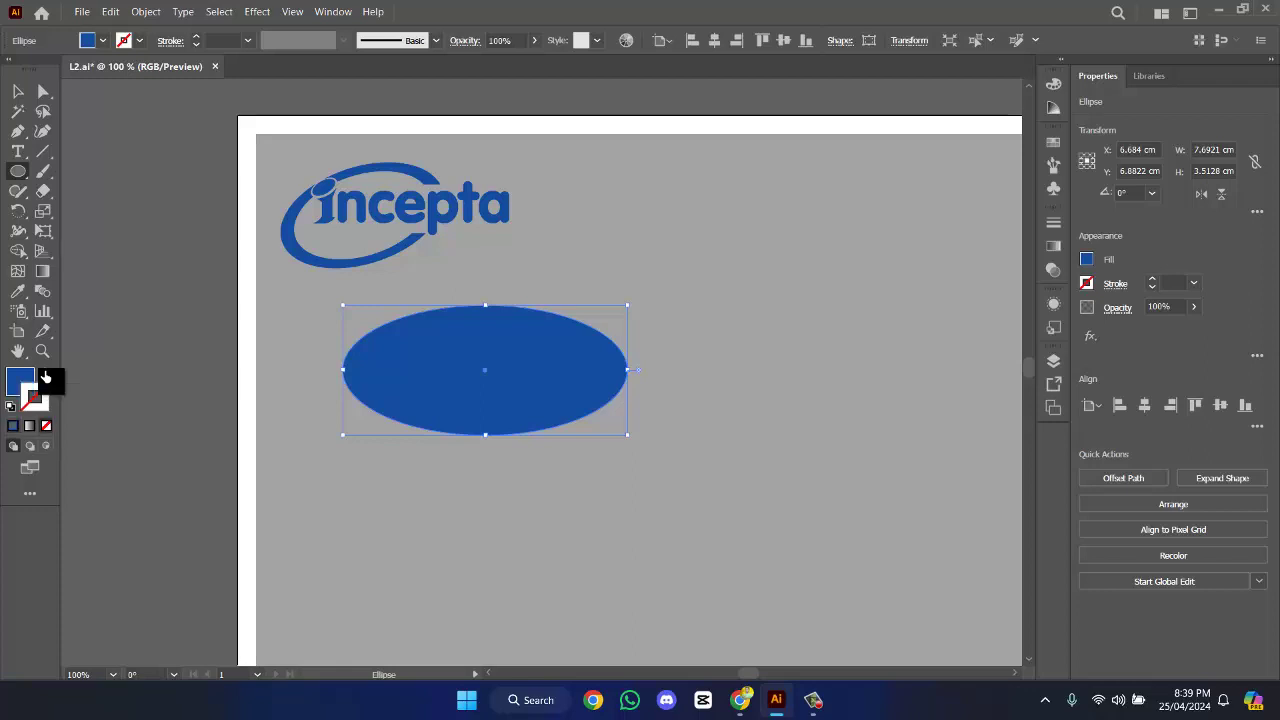
pyautogui.click(45, 376)
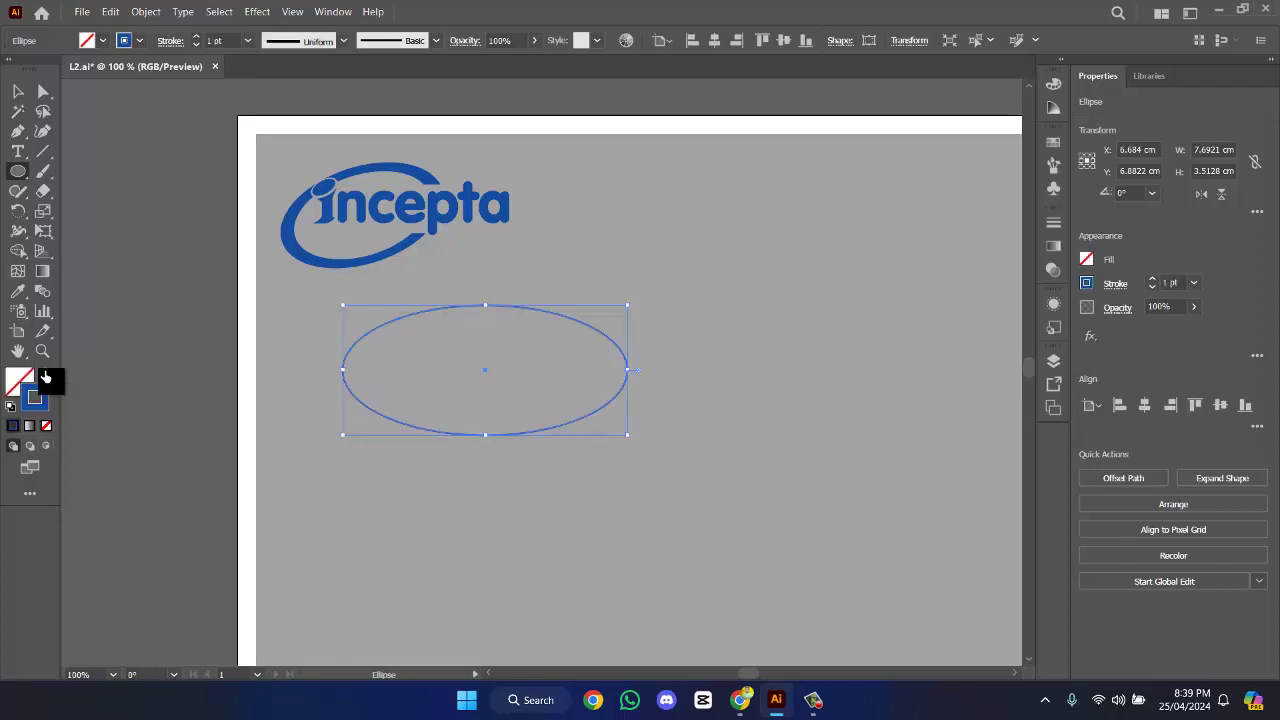
pyautogui.click(1149, 280)
pyautogui.click(1149, 280)
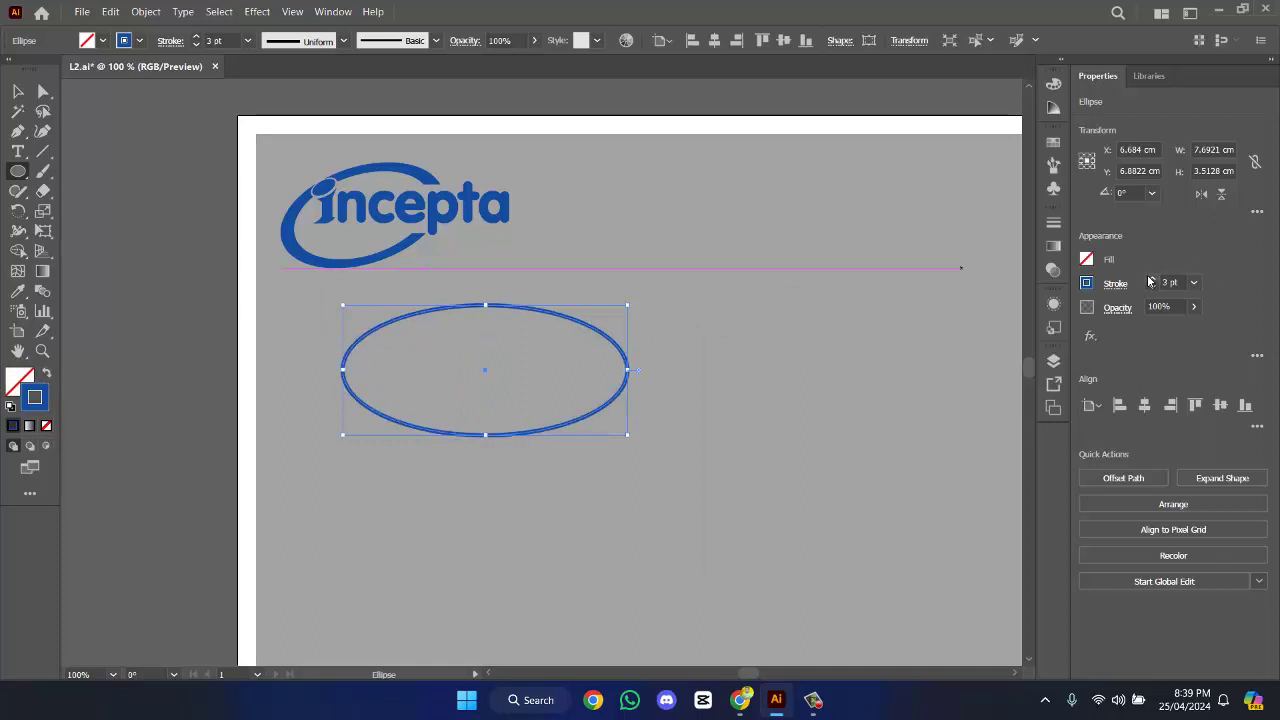
pyautogui.click(1149, 280)
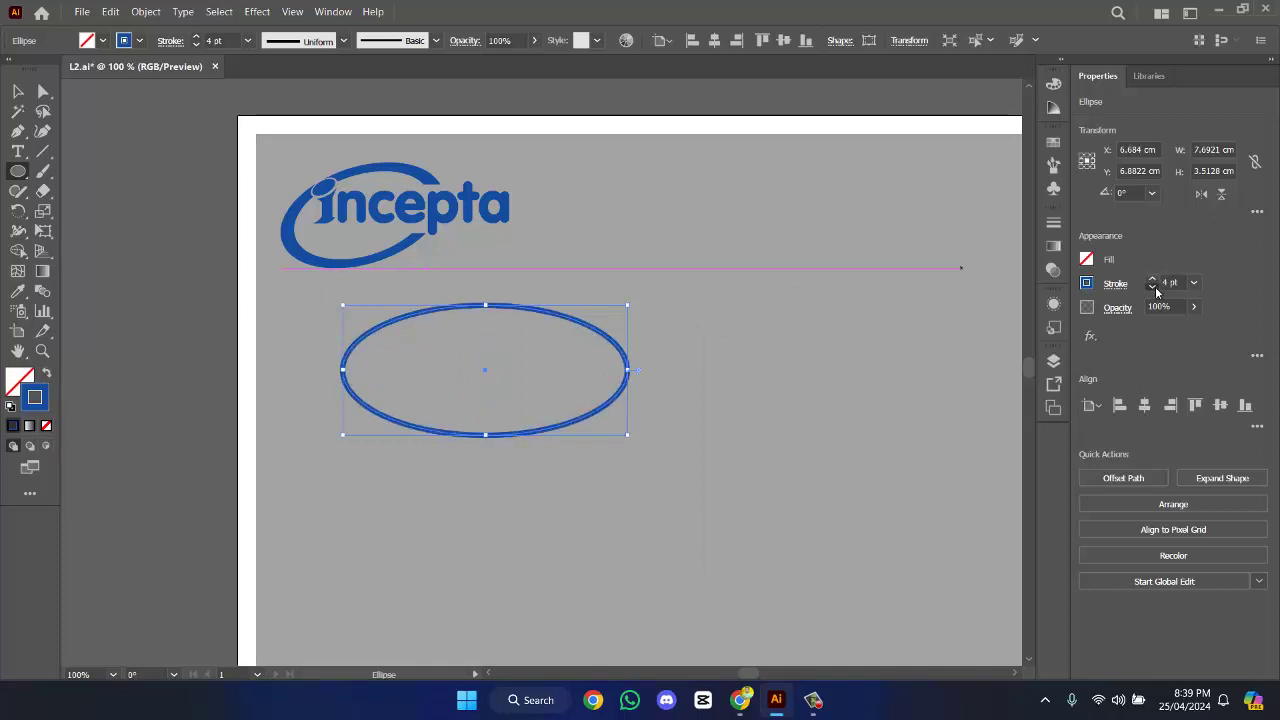
pyautogui.click(1152, 288)
pyautogui.click(1152, 288)
pyautogui.click(1152, 288)
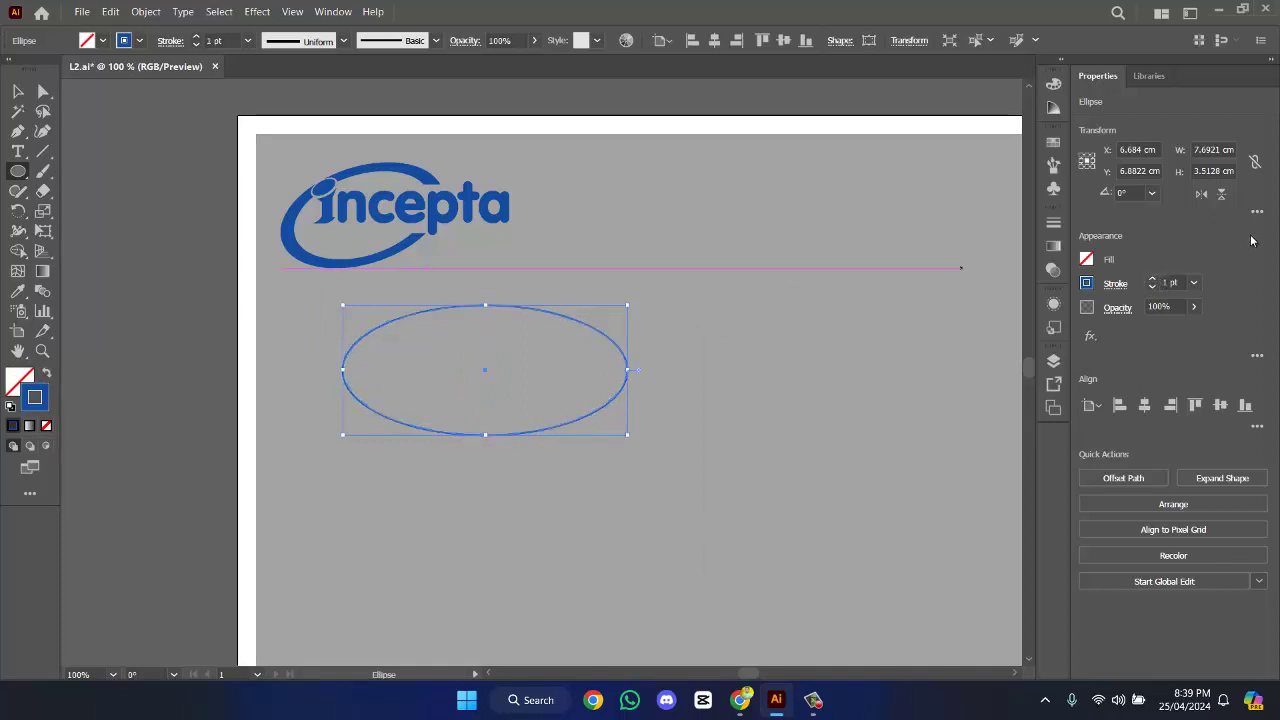
# - Create a slightly smaller concentric copy of the ellipse inside the original
pyautogui.click(17, 91)
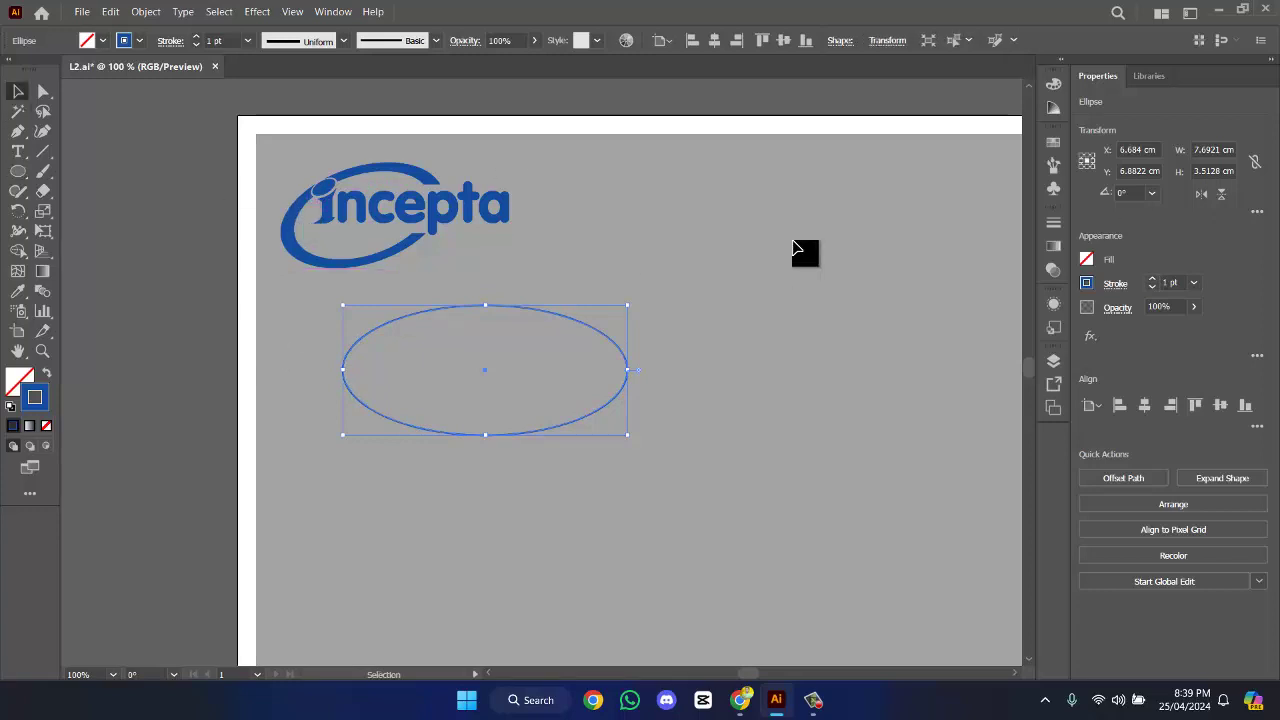
pyautogui.click(699, 349)
pyautogui.click(626, 376)
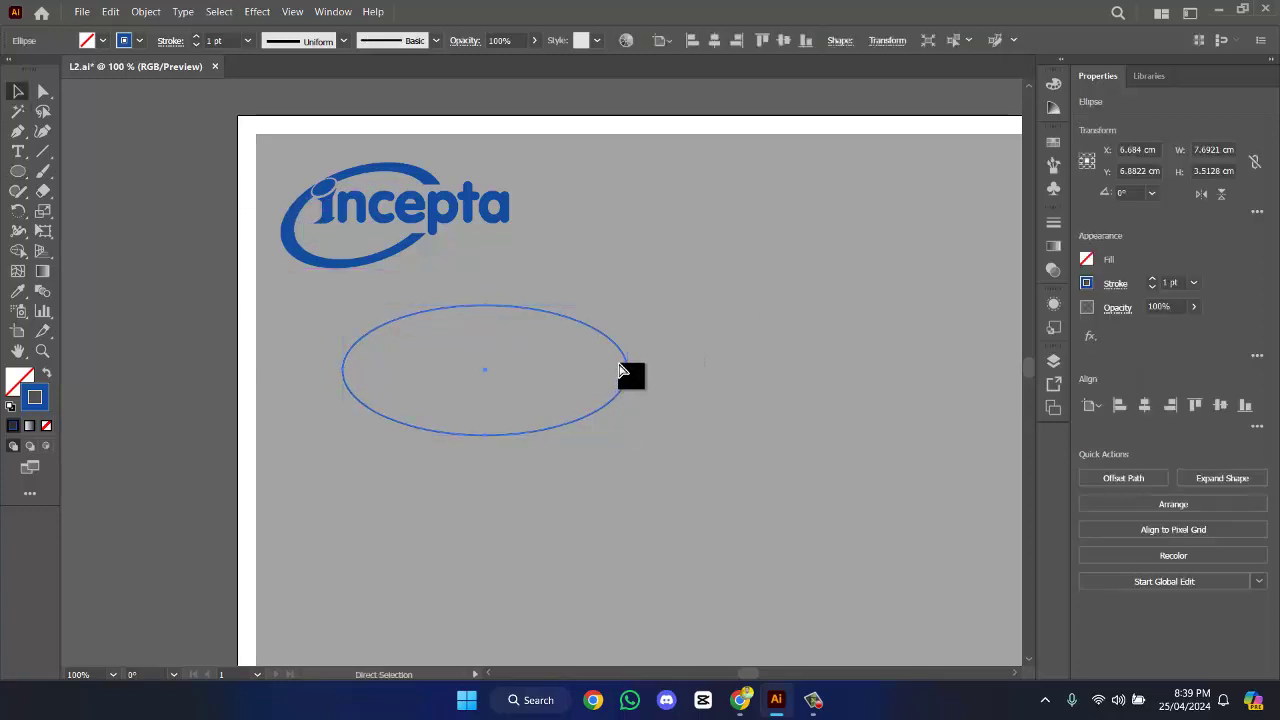
pyautogui.click(620, 371)
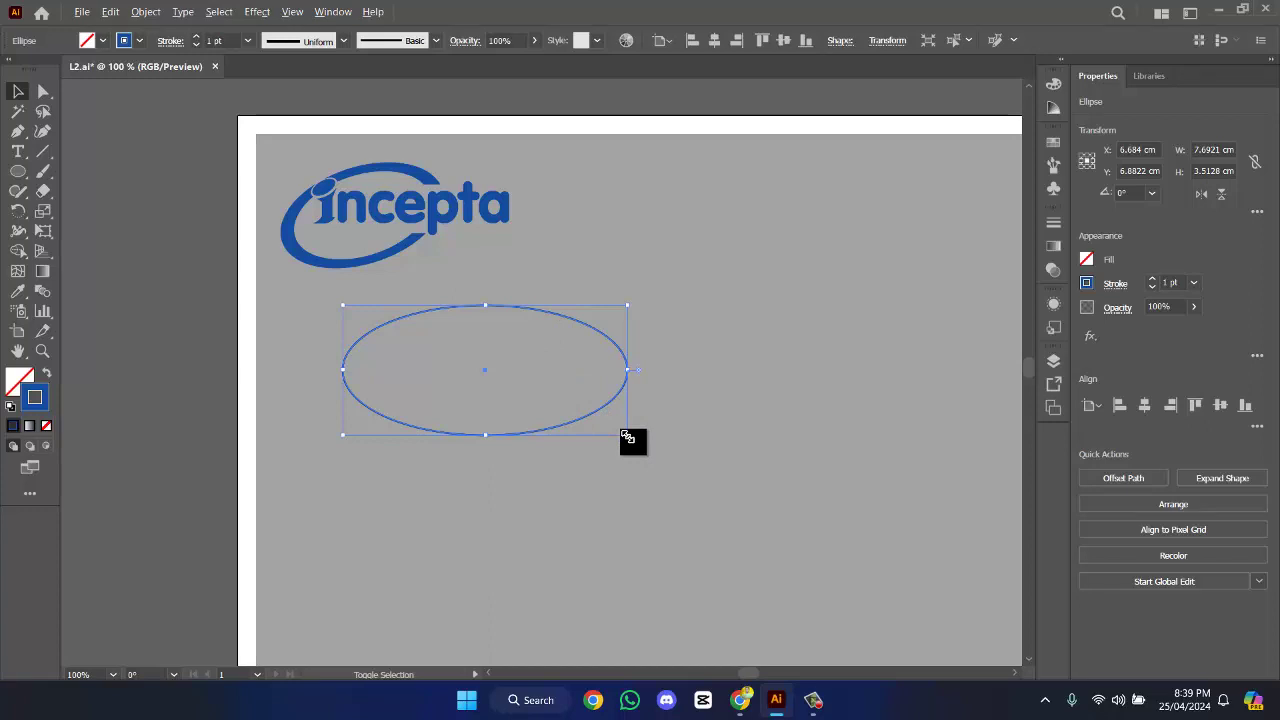
pyautogui.moveTo(627, 437)
pyautogui.mouseDown()
pyautogui.moveTo(586, 420)
pyautogui.moveTo(608, 432)
pyautogui.mouseUp()
pyautogui.click(863, 395)
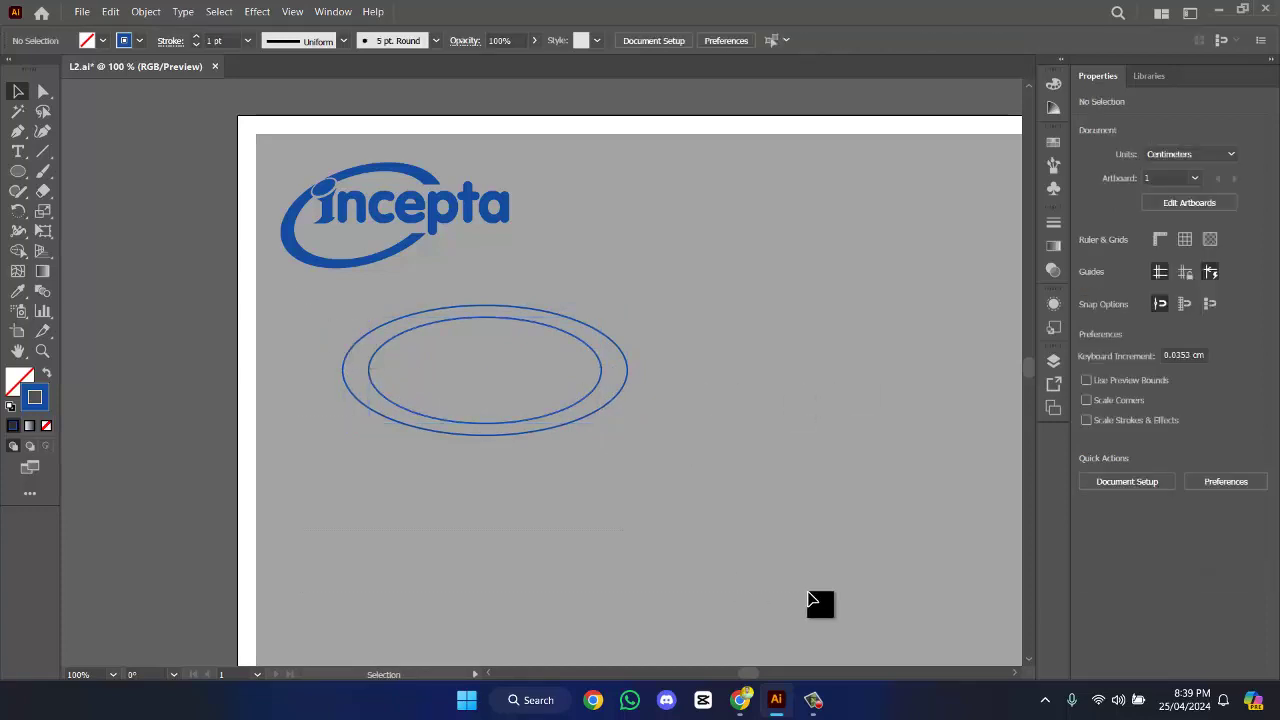
# - Rotate both concentric ellipses together by 18°
pyautogui.hotkey('ctrl', 'a')
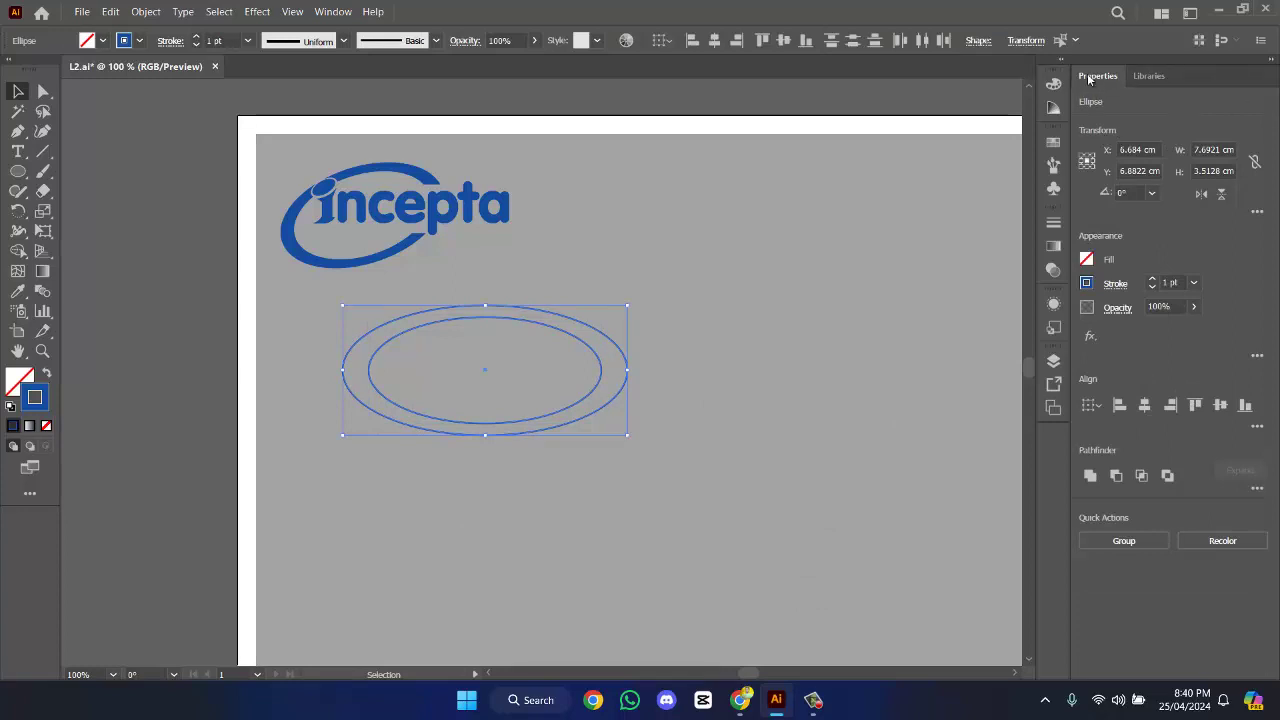
pyautogui.click(1123, 193)
pyautogui.click(1137, 190)
pyautogui.press('Return')
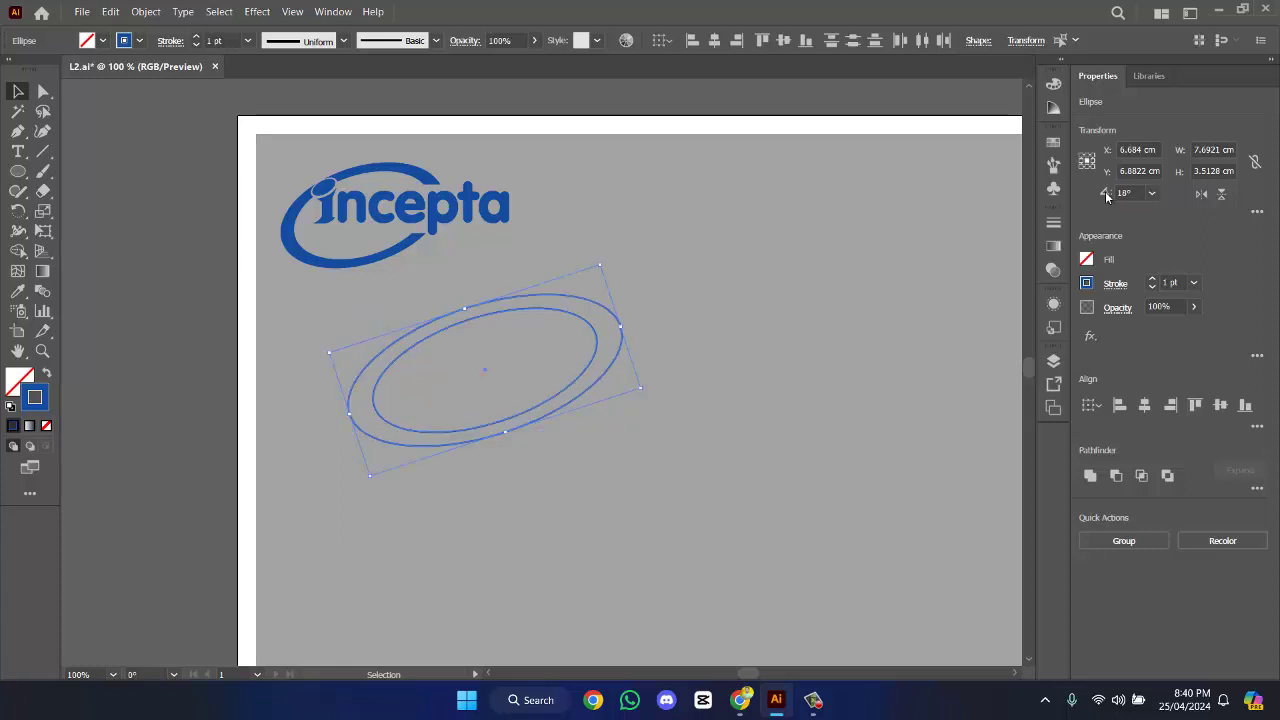
pyautogui.click(857, 451)
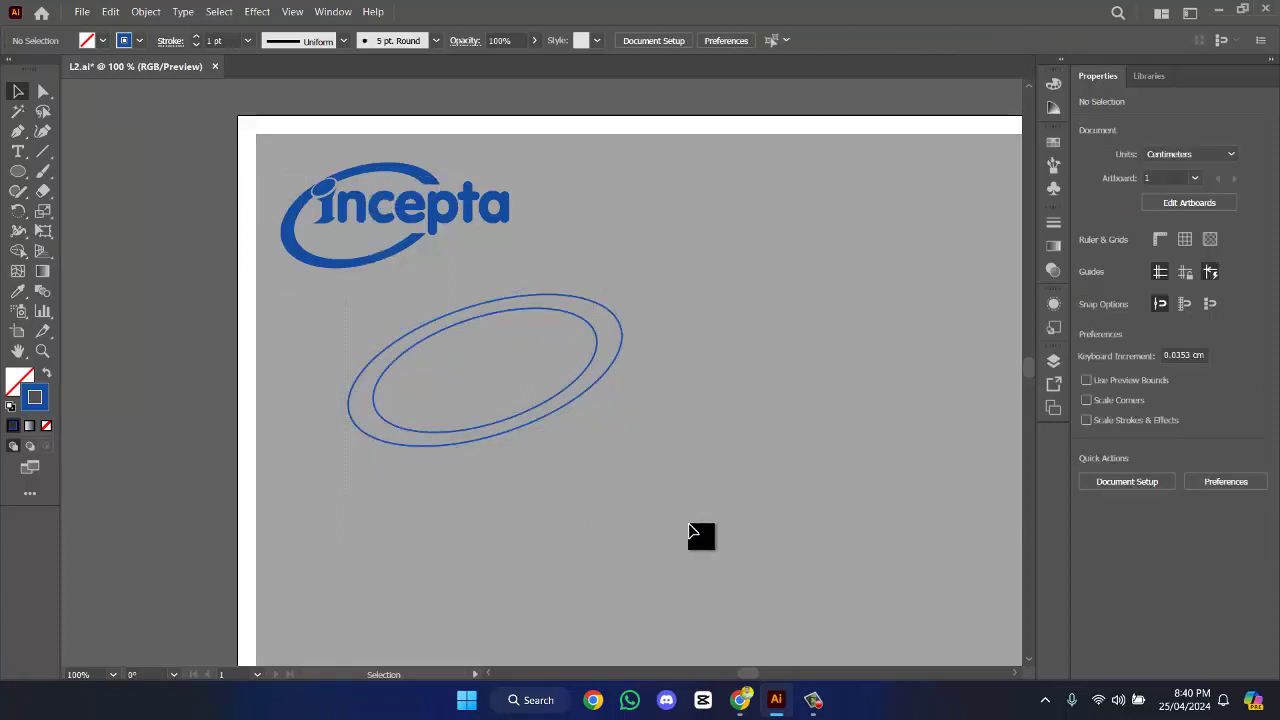
pyautogui.click(599, 332)
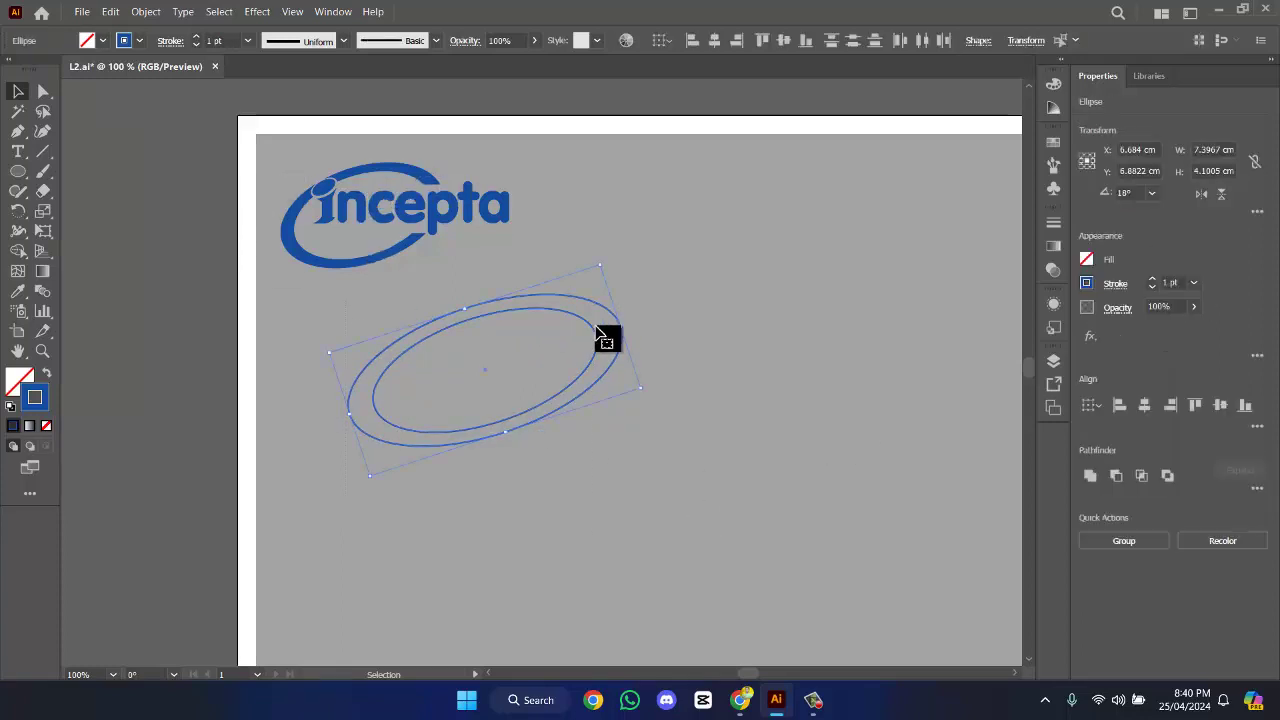
pyautogui.click(562, 490)
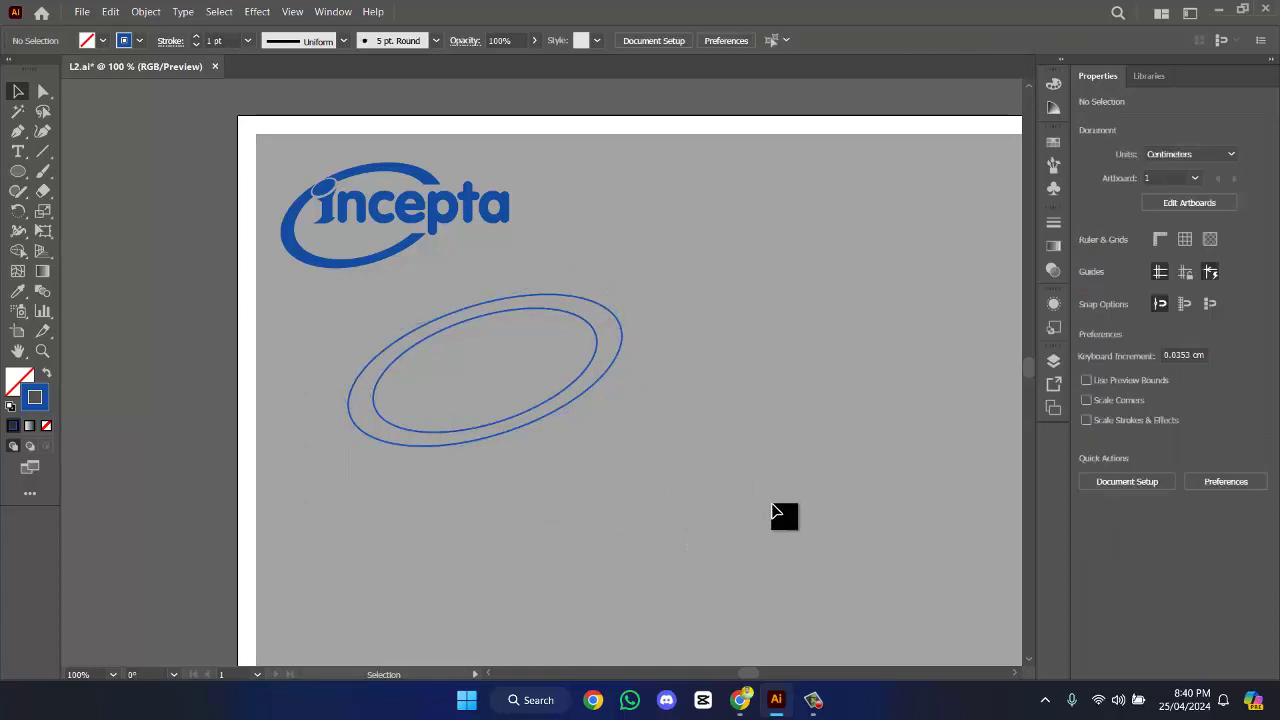
pyautogui.hotkey('ctrl', 'z')
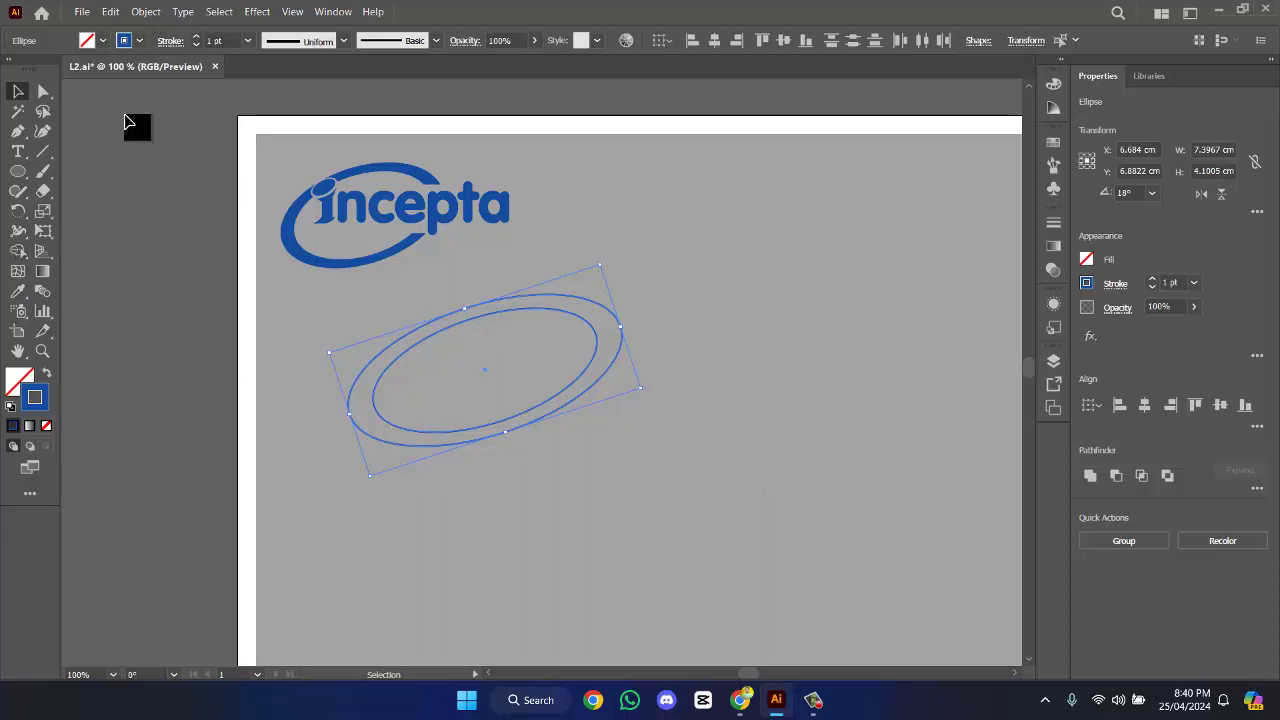
pyautogui.click(366, 294)
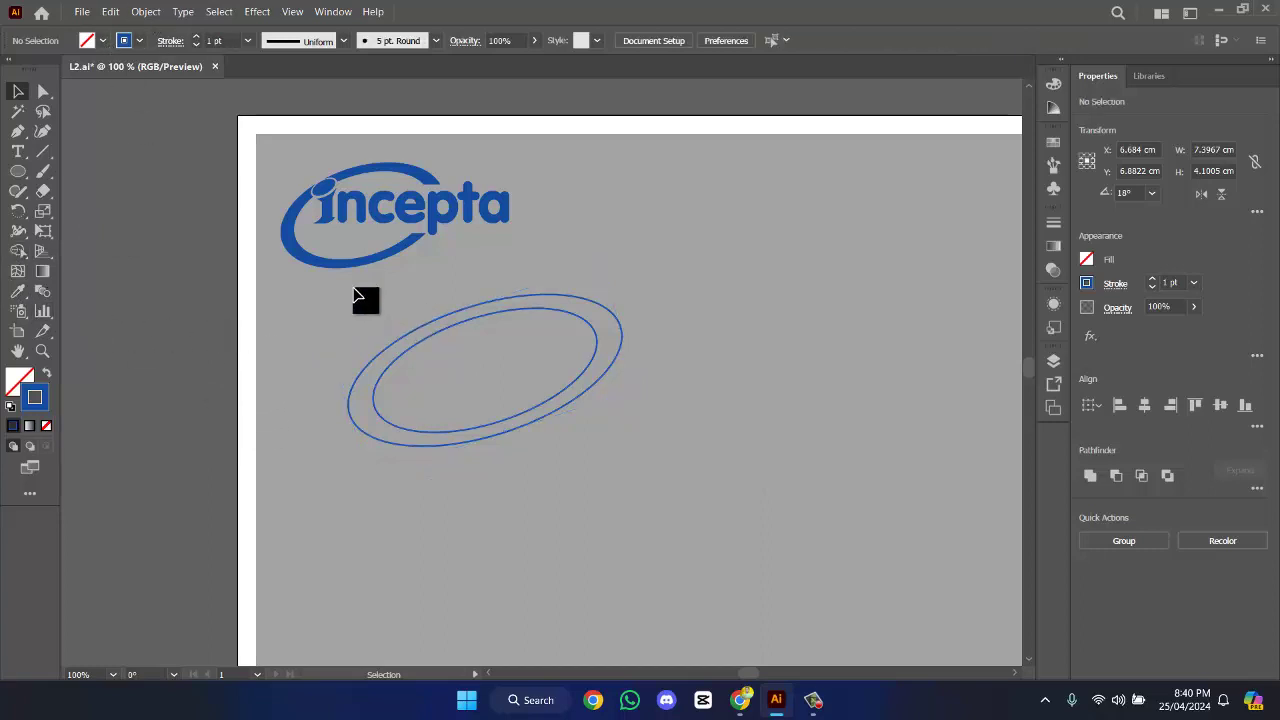
# - Separate the ring between the two tilted ellipses from the inner area with the Shape Builder tool
pyautogui.hotkey('ctrl', 'z')
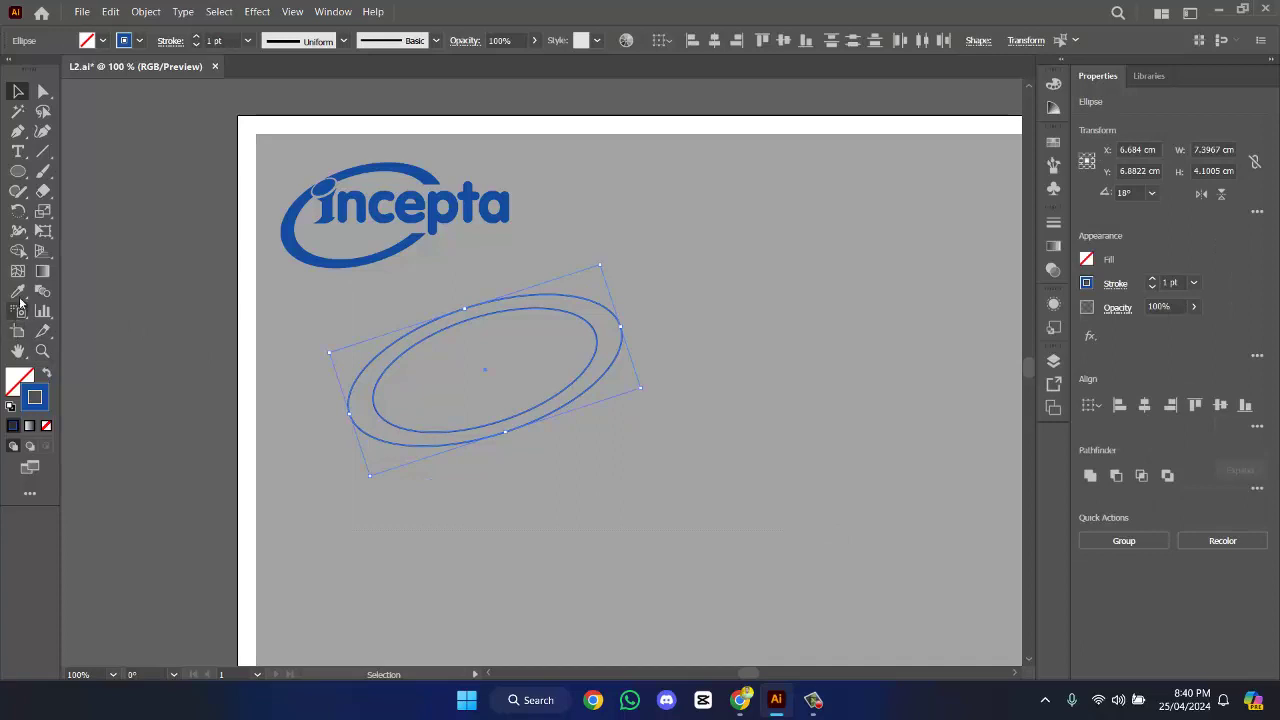
pyautogui.moveTo(20, 254); pyautogui.dragTo(110, 251)
pyautogui.click(449, 342)
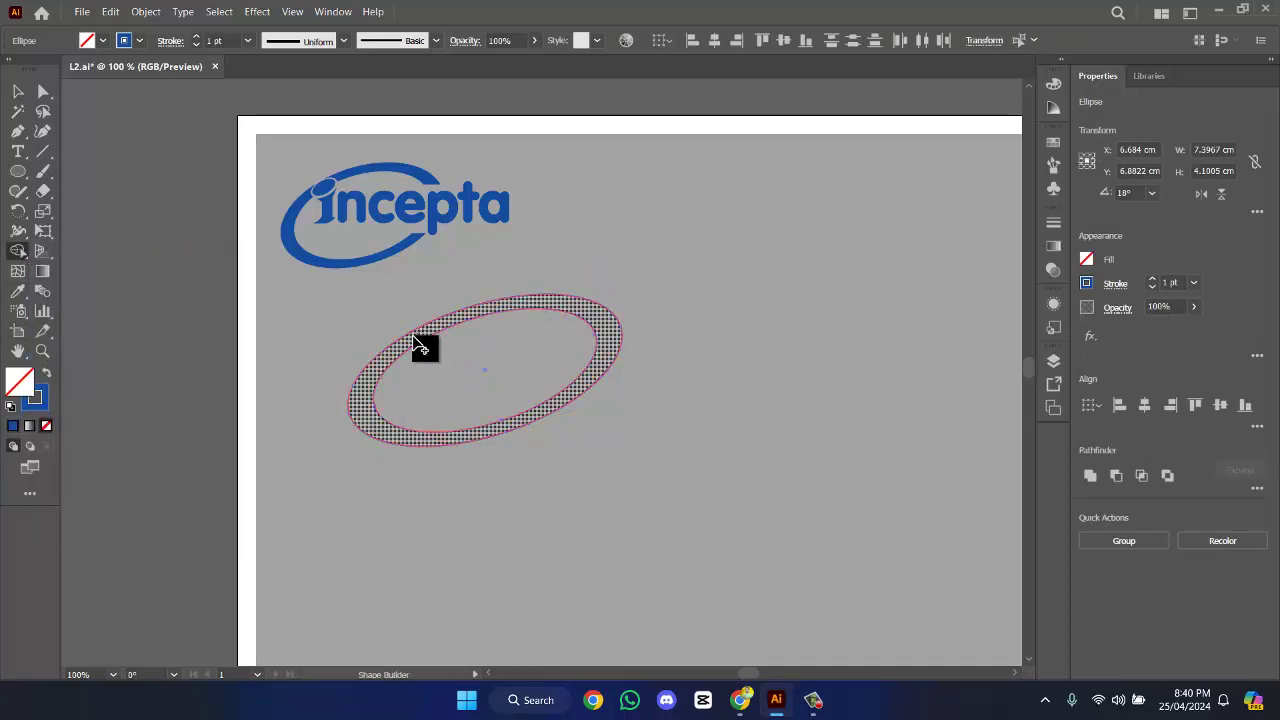
pyautogui.click(371, 420)
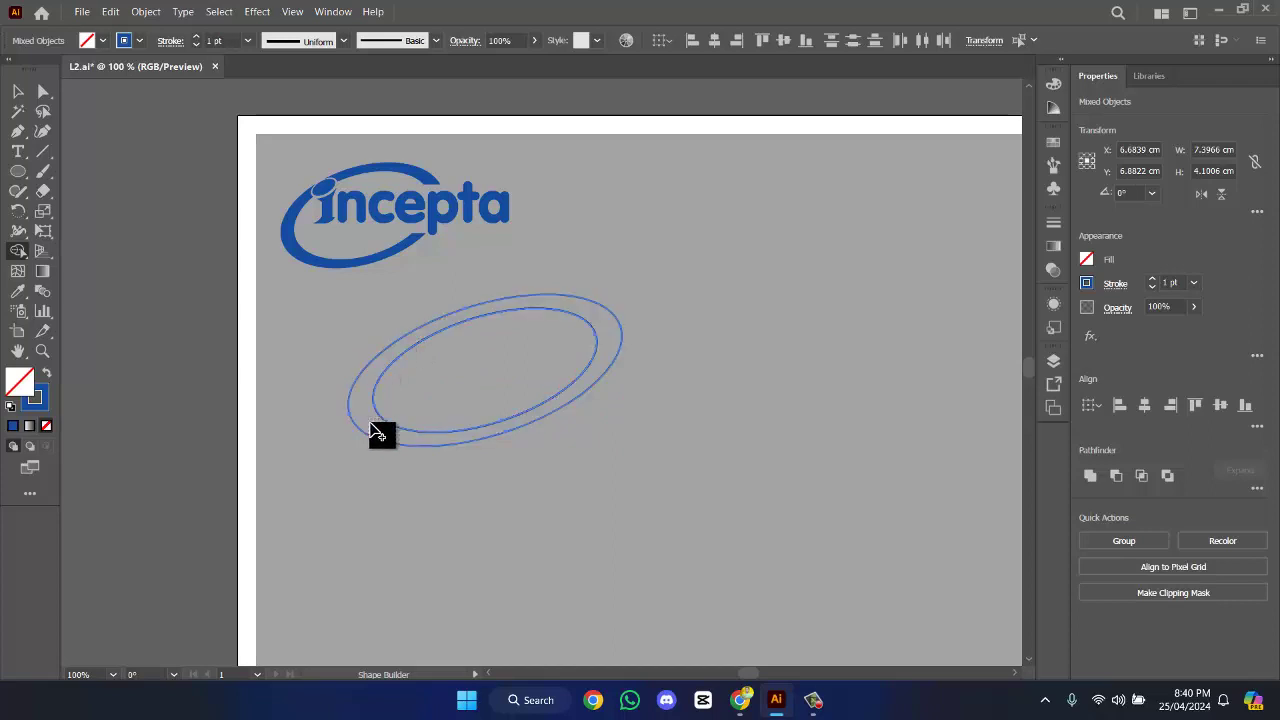
pyautogui.click(18, 91)
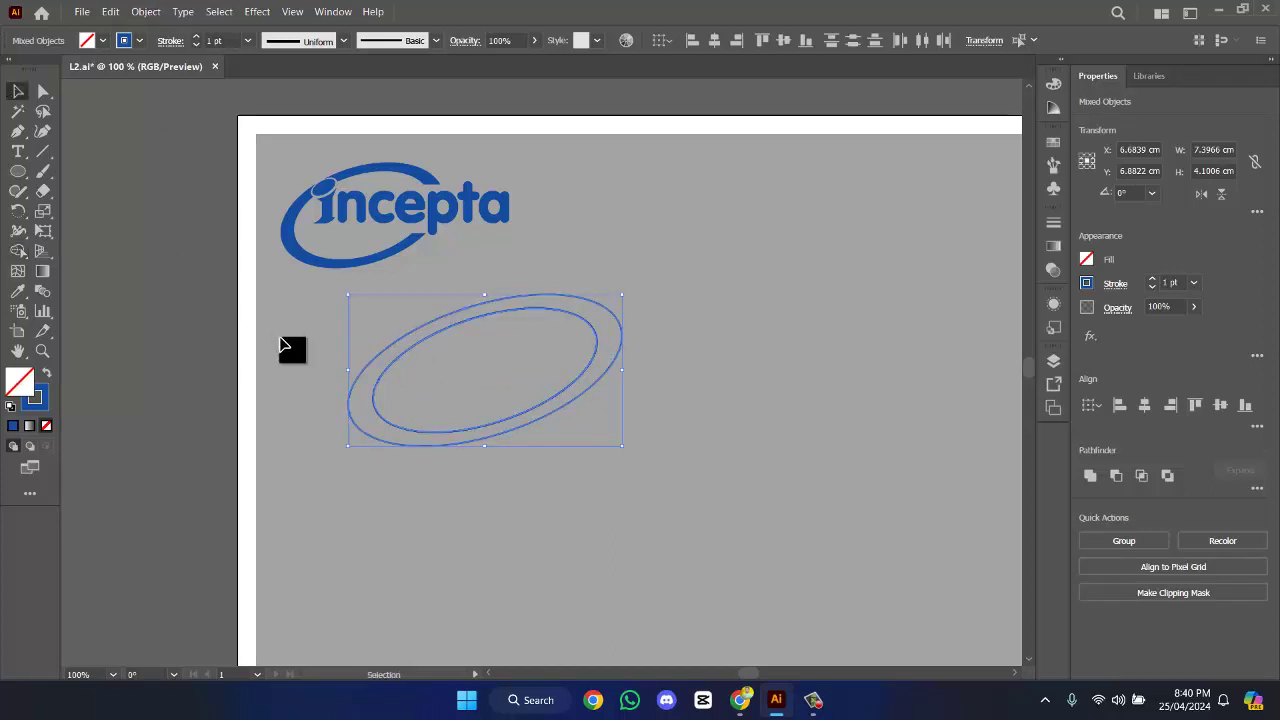
pyautogui.click(286, 350)
# - Fill the ring and the inner ellipse with red
pyautogui.moveTo(614, 511); pyautogui.dragTo(457, 429)
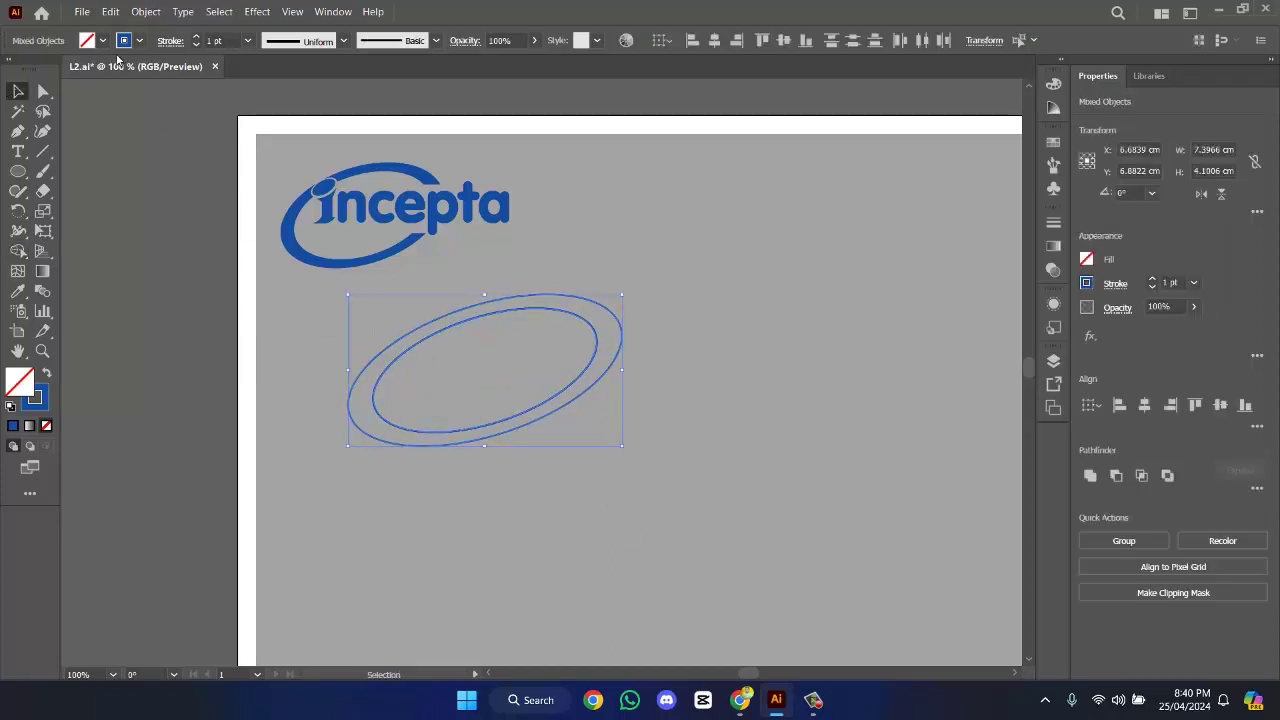
pyautogui.click(102, 40)
pyautogui.click(59, 72)
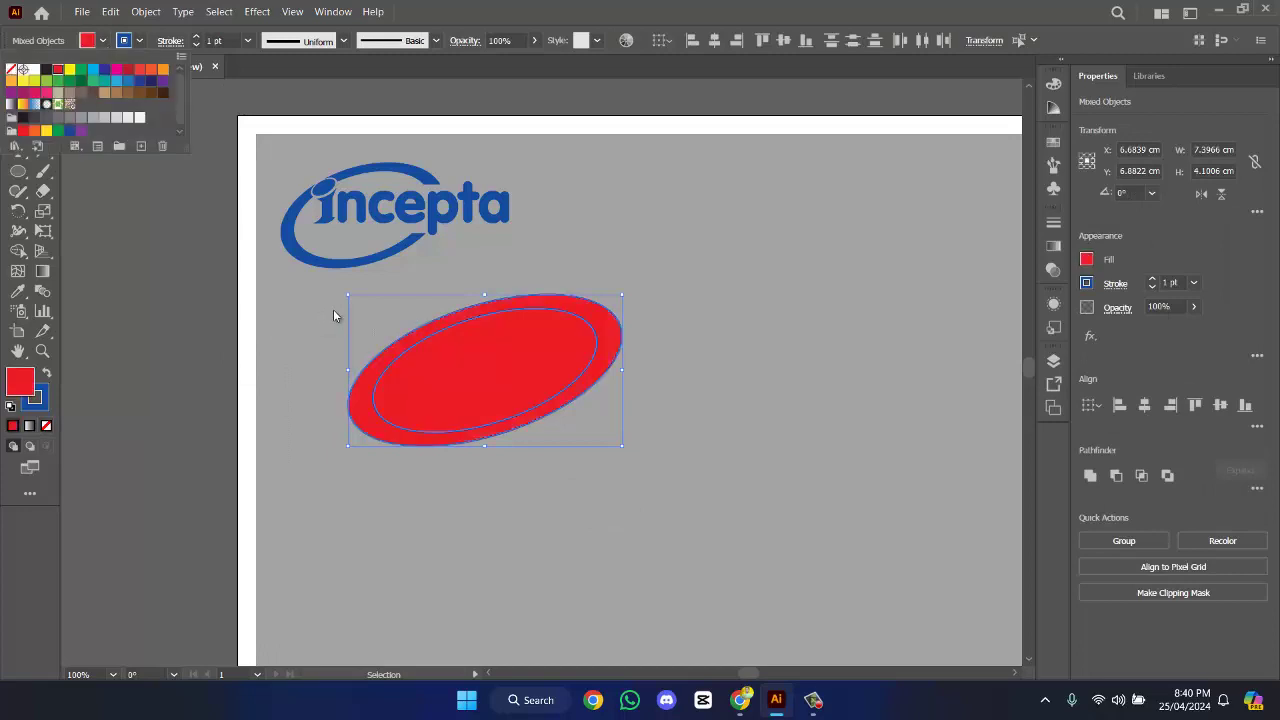
pyautogui.click(334, 316)
pyautogui.click(716, 298)
# - Delete the inner red ellipse, leaving only the outer ring
pyautogui.moveTo(452, 506); pyautogui.dragTo(575, 405)
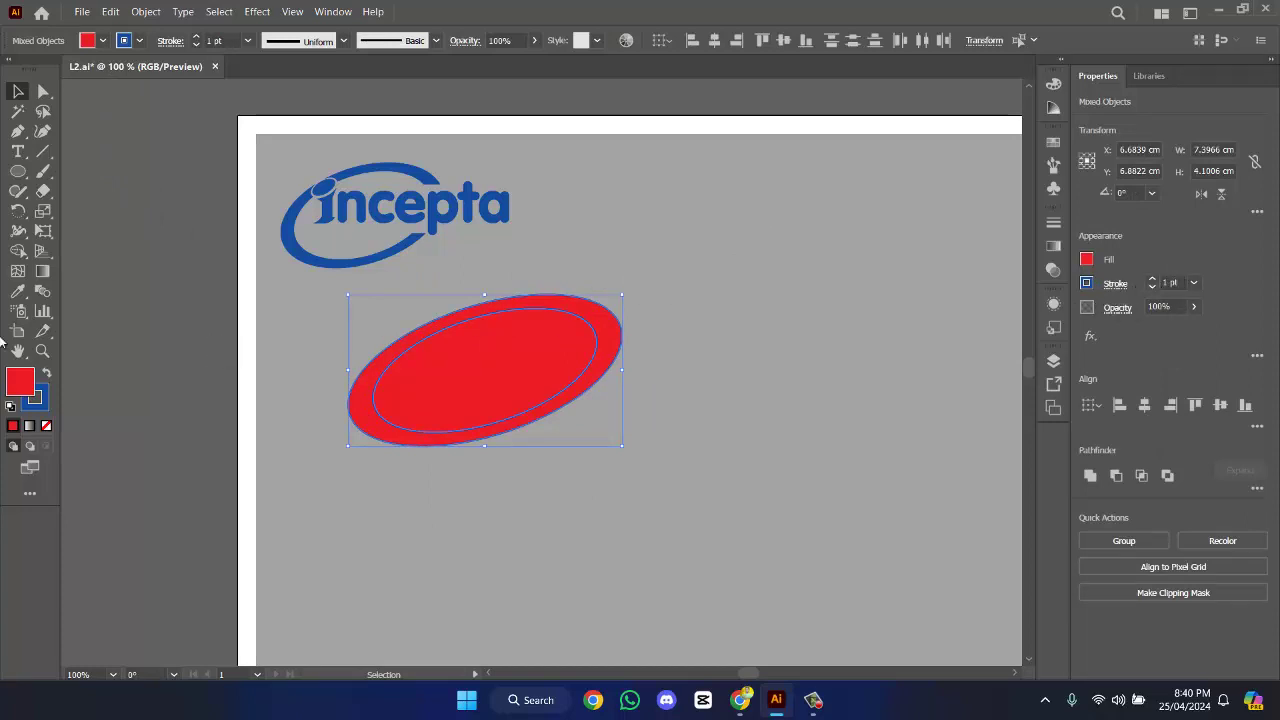
pyautogui.click(18, 251)
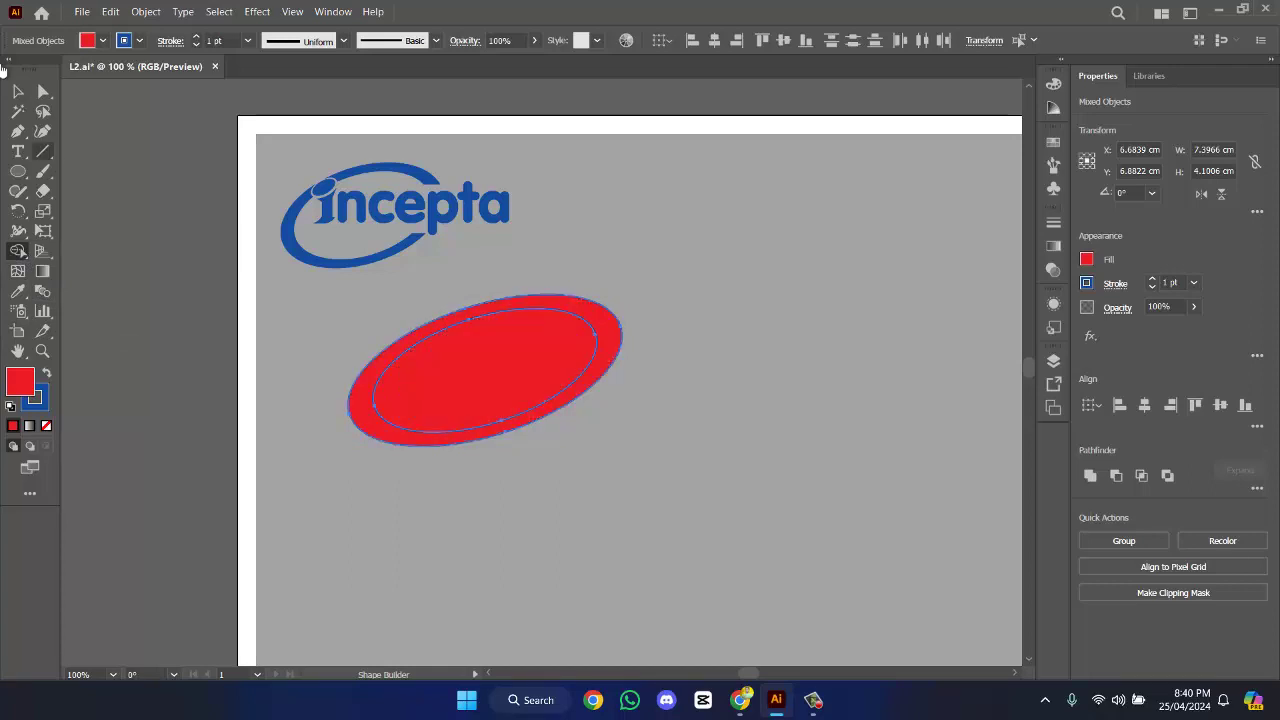
pyautogui.click(18, 93)
pyautogui.click(786, 349)
pyautogui.click(529, 372)
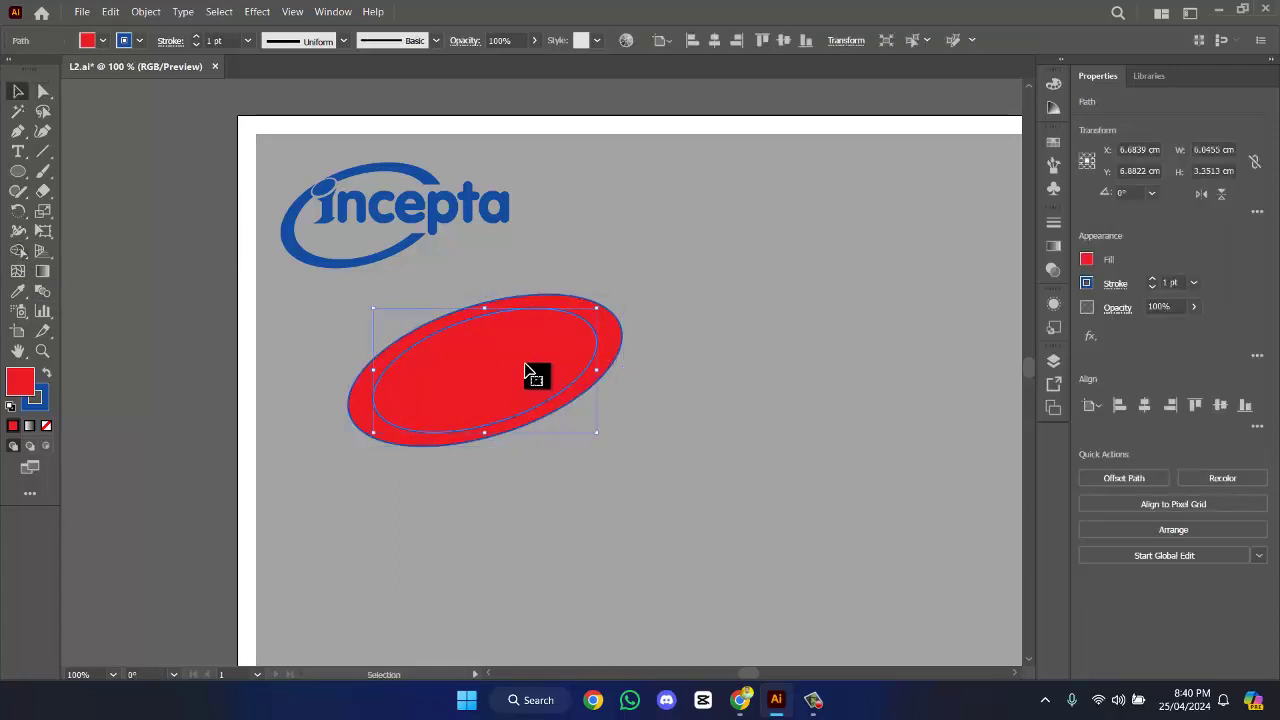
pyautogui.press('Delete')
# - Remove the blue stroke from the red ring and keep the ring selected
pyautogui.hotkey('ctrl', 'a')
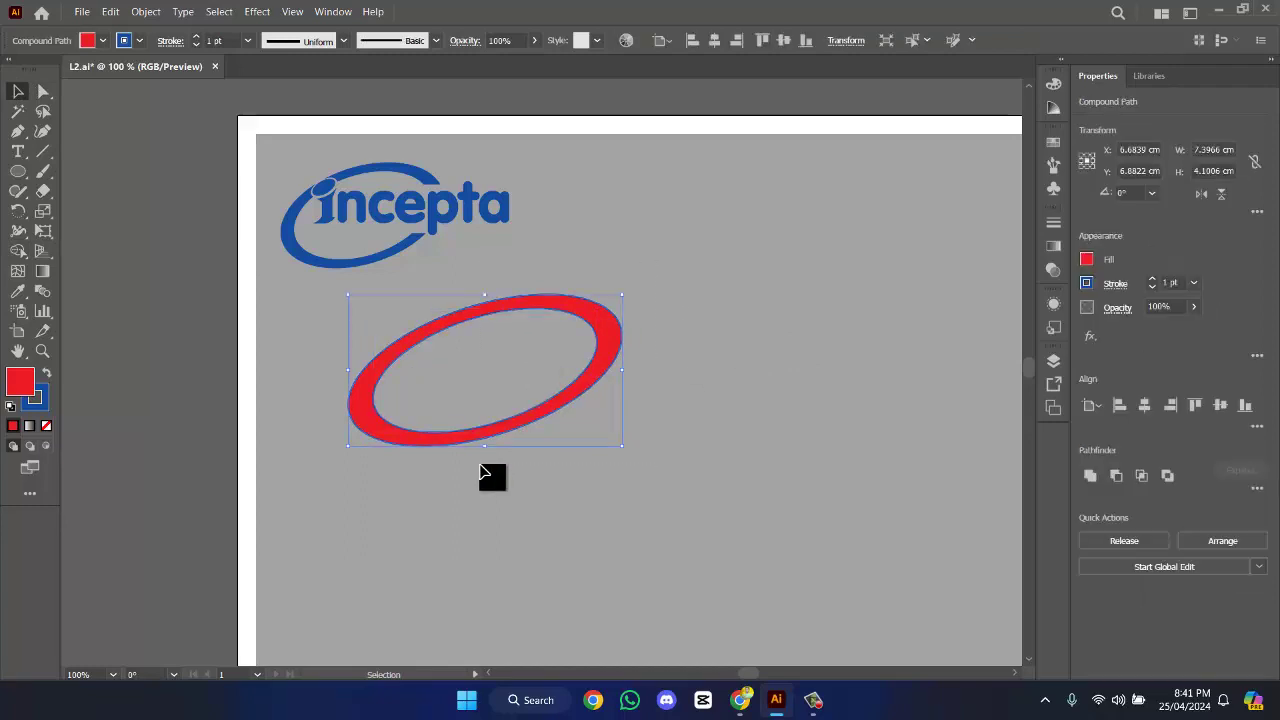
pyautogui.click(1155, 290)
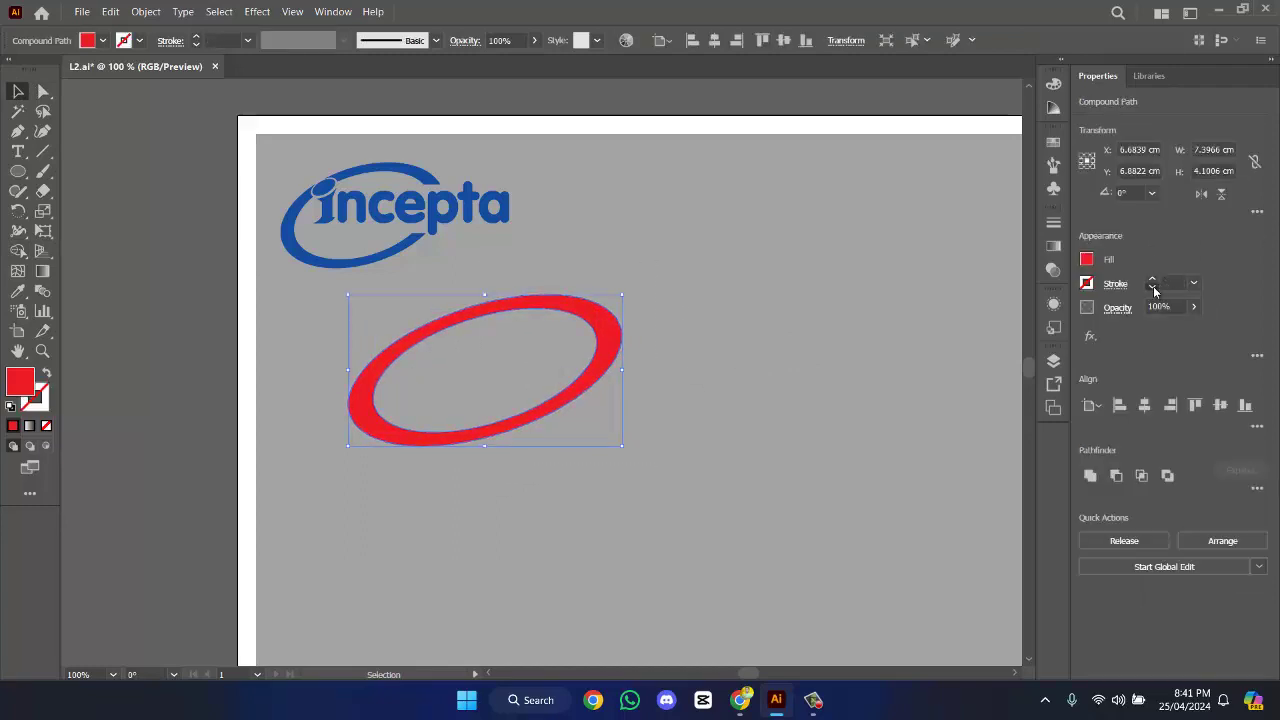
pyautogui.click(751, 340)
pyautogui.hotkey('ctrl', 'a')
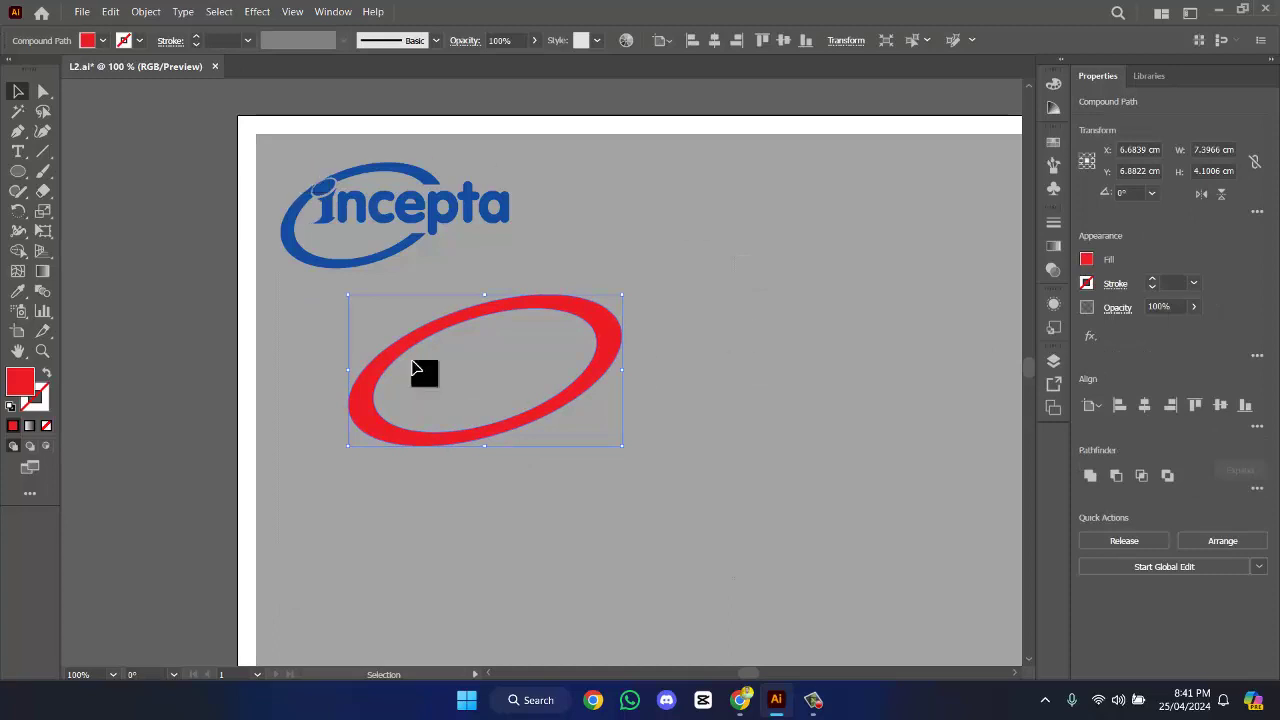
# - Draw a red rectangle about 9.92 cm wide and 1.69 cm high across the ring's right side
pyautogui.click(734, 274)
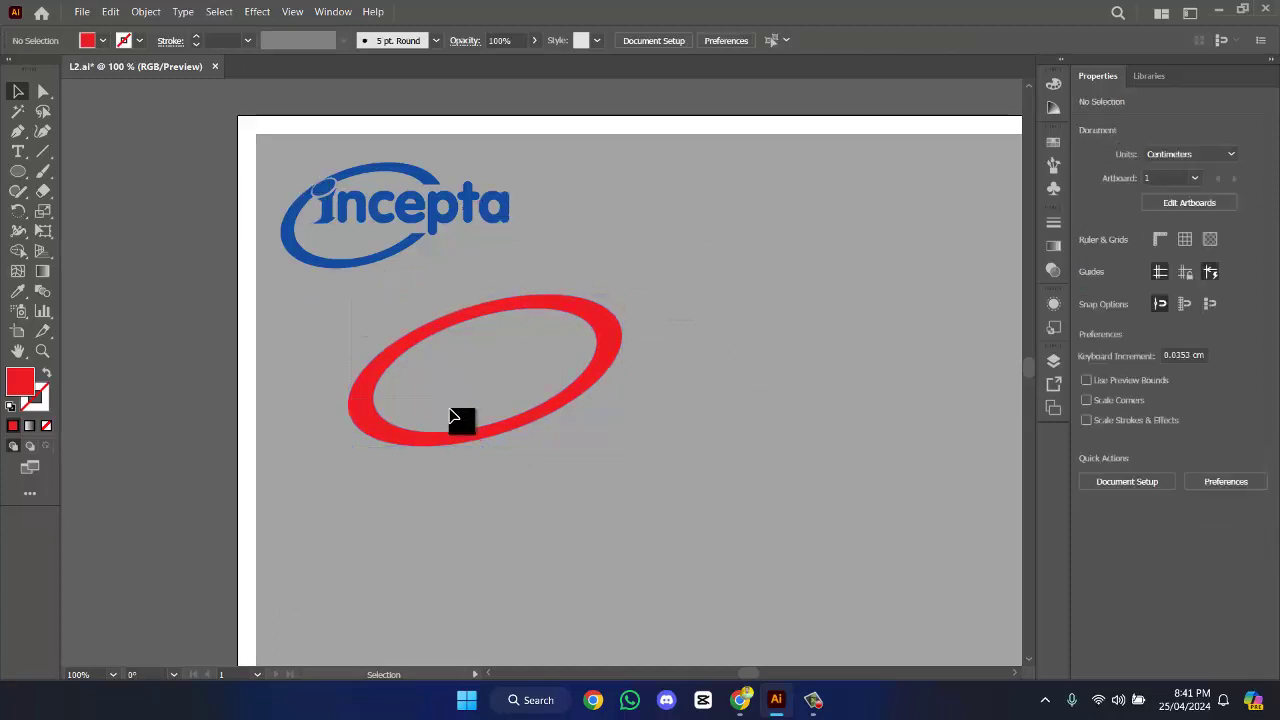
pyautogui.hotkey('ctrl', 'a')
pyautogui.click(761, 490)
pyautogui.moveTo(18, 172); pyautogui.dragTo(83, 170)
pyautogui.moveTo(443, 341)
pyautogui.mouseDown()
pyautogui.moveTo(743, 405)
pyautogui.moveTo(810, 371)
pyautogui.mouseUp()
pyautogui.press('v')
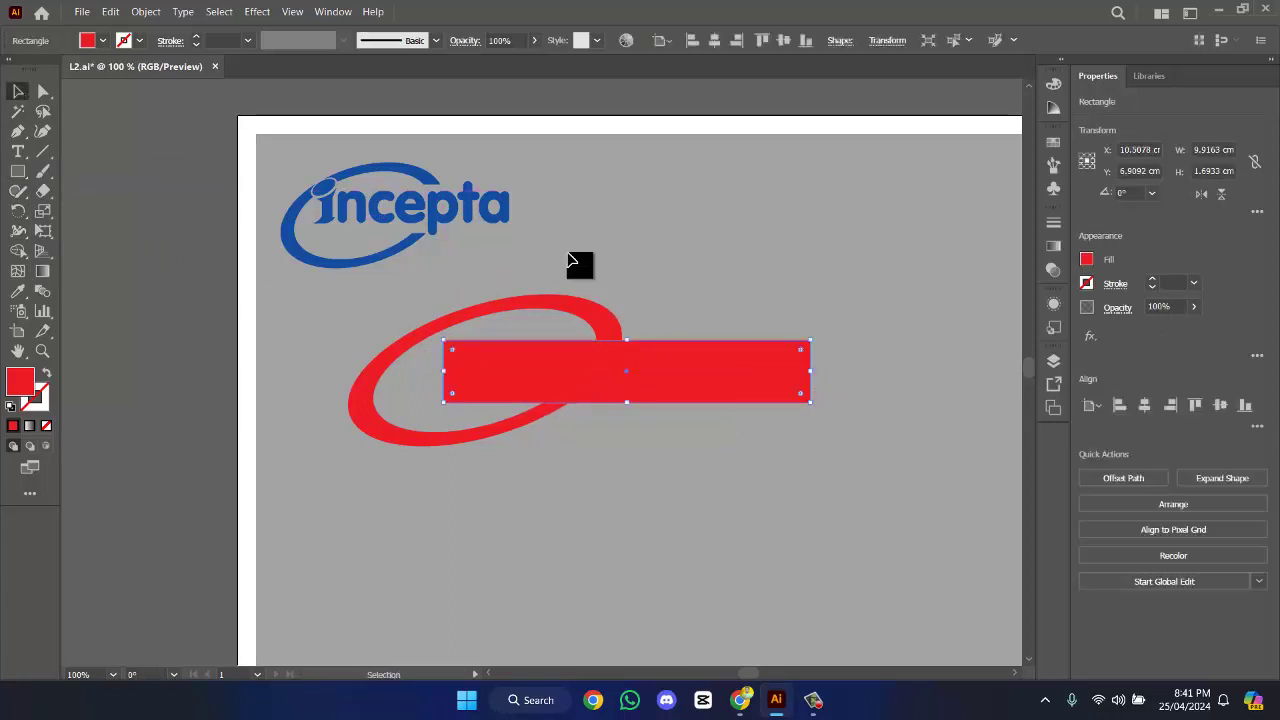
# - Align the ring and the rectangle to their common horizontal center
pyautogui.click(600, 254)
pyautogui.scroll(-3, 495, 520)
pyautogui.moveTo(495, 515); pyautogui.dragTo(495, 515)
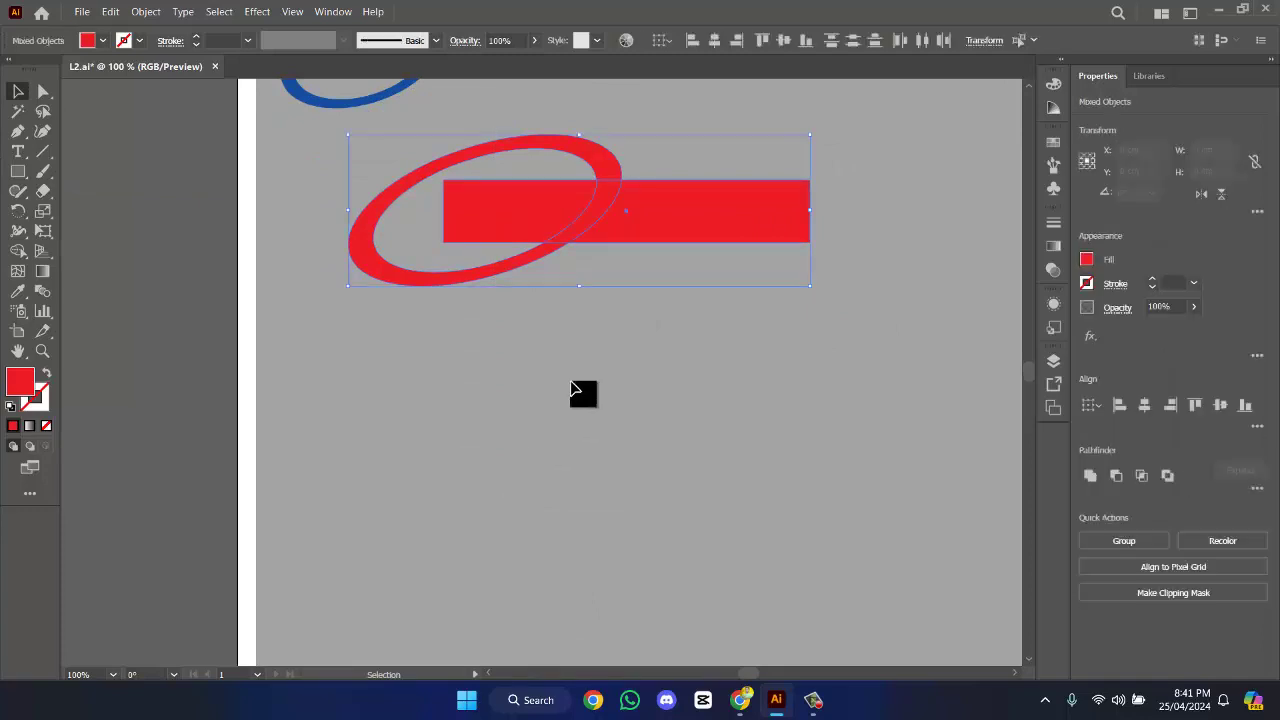
pyautogui.scroll(2, 649, 214)
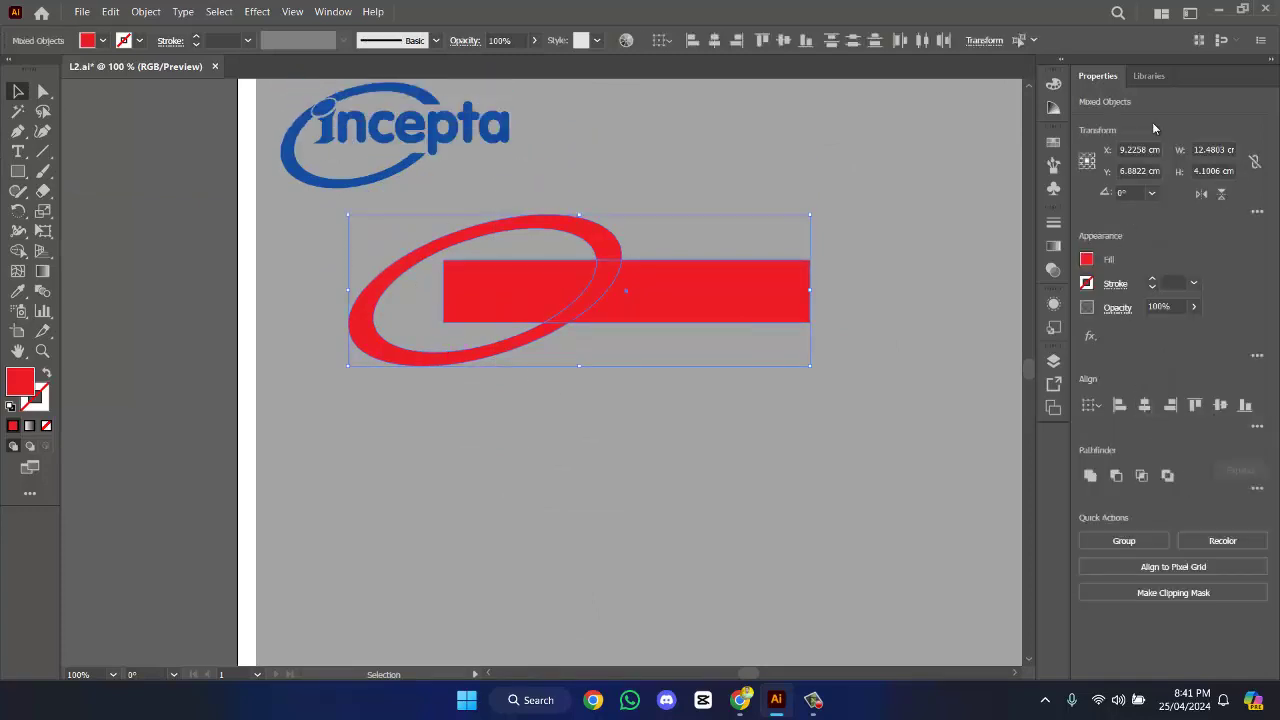
pyautogui.click(333, 12)
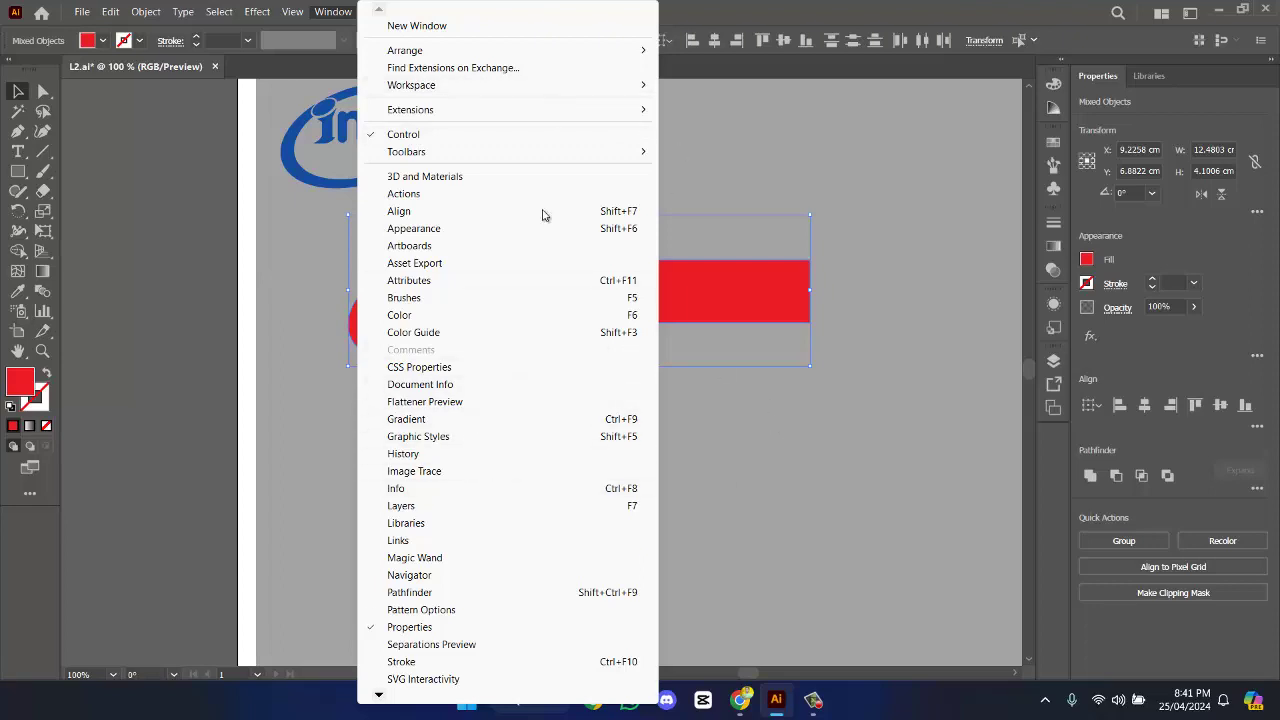
pyautogui.click(924, 376)
pyautogui.moveTo(331, 223); pyautogui.dragTo(754, 466)
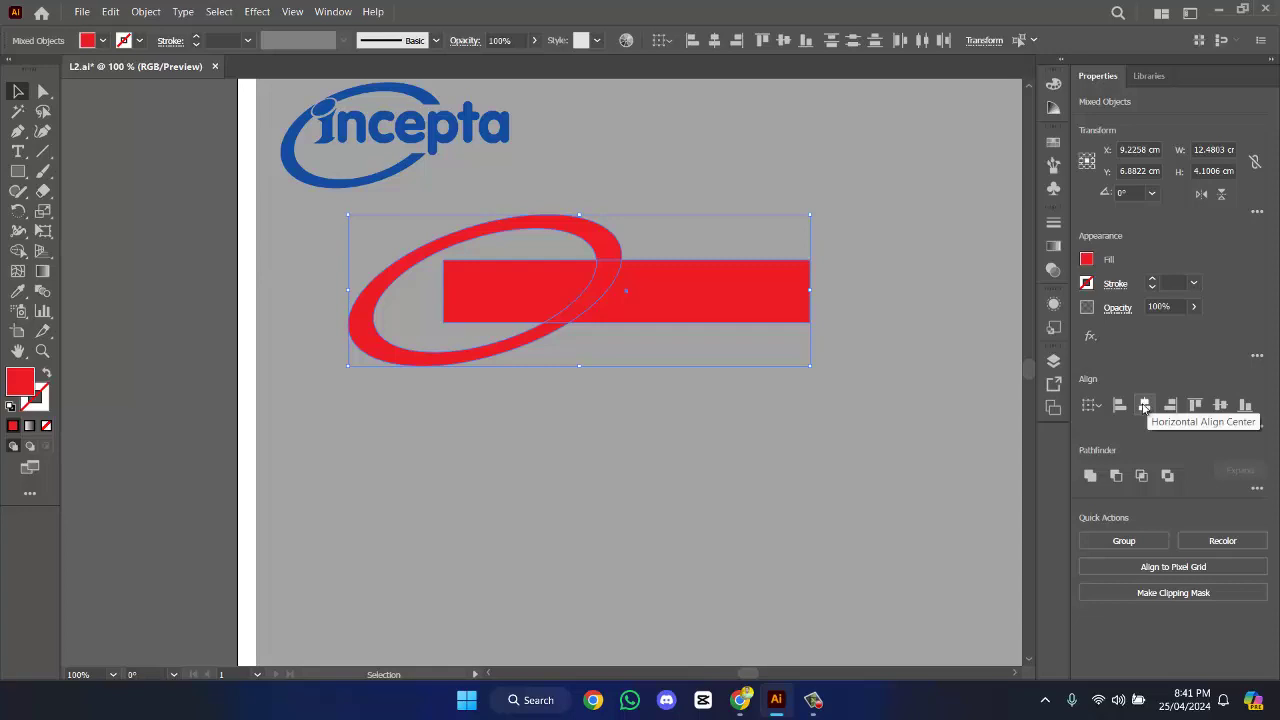
pyautogui.click(1146, 404)
pyautogui.click(706, 450)
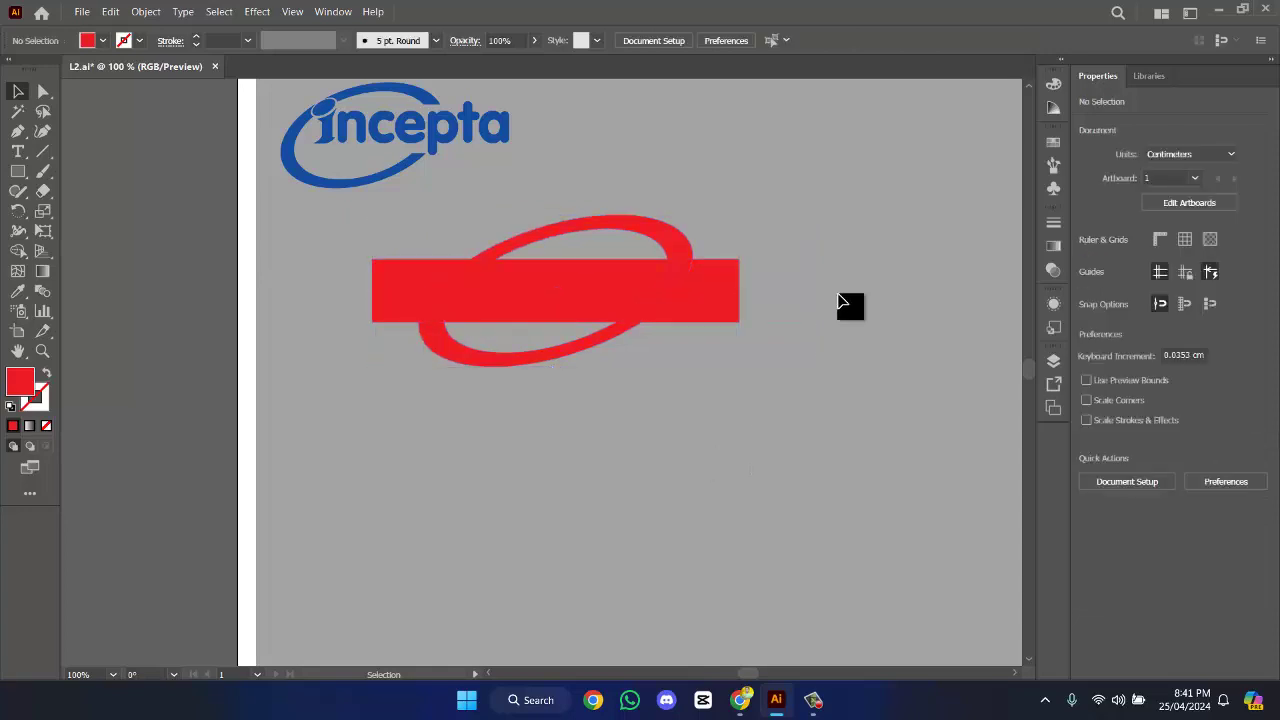
# - Cut an opening in the ring's right side by removing the rectangle's right and inner regions with the Shape Builder tool
pyautogui.moveTo(860, 180); pyautogui.dragTo(247, 562)
pyautogui.click(715, 427)
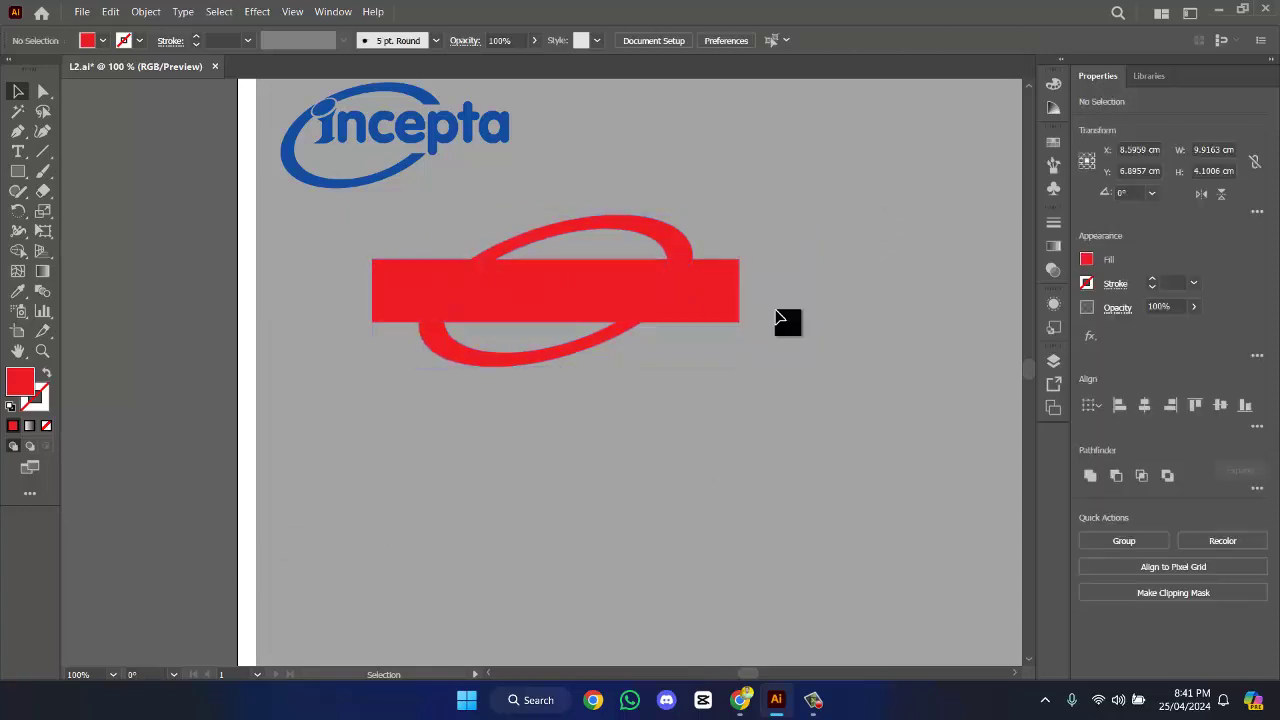
pyautogui.moveTo(800, 195); pyautogui.dragTo(500, 472)
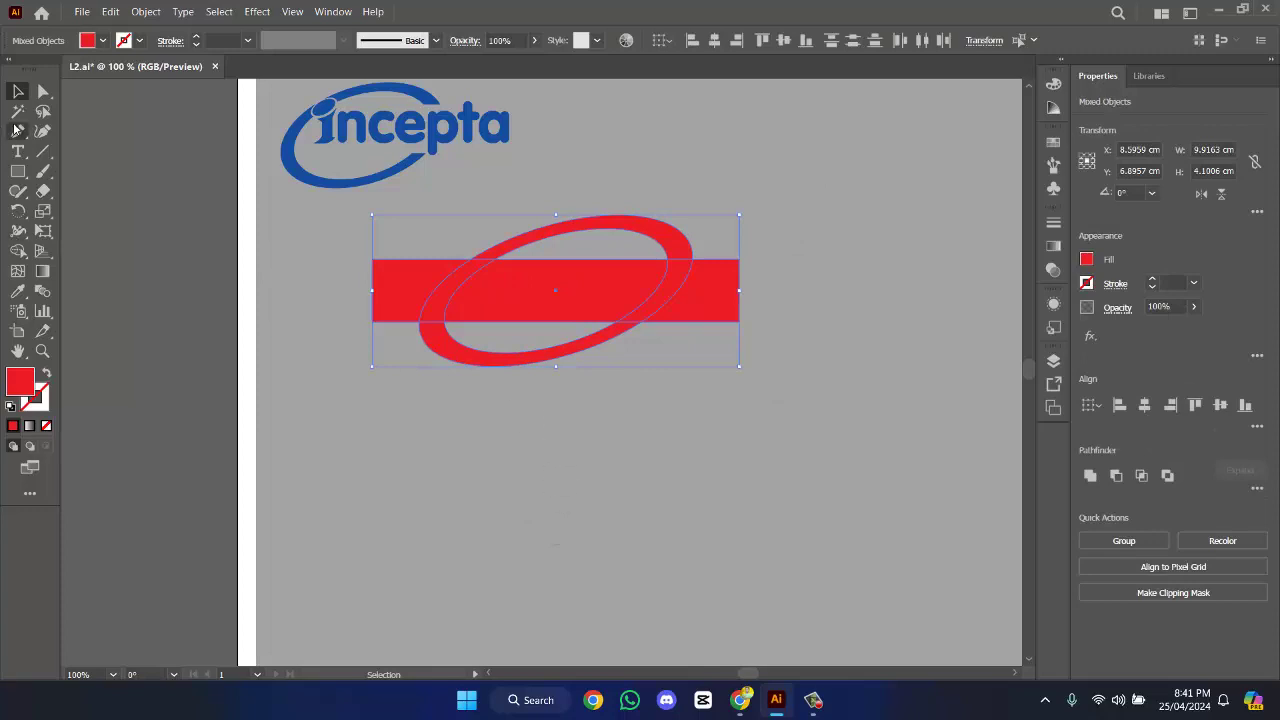
pyautogui.click(331, 280)
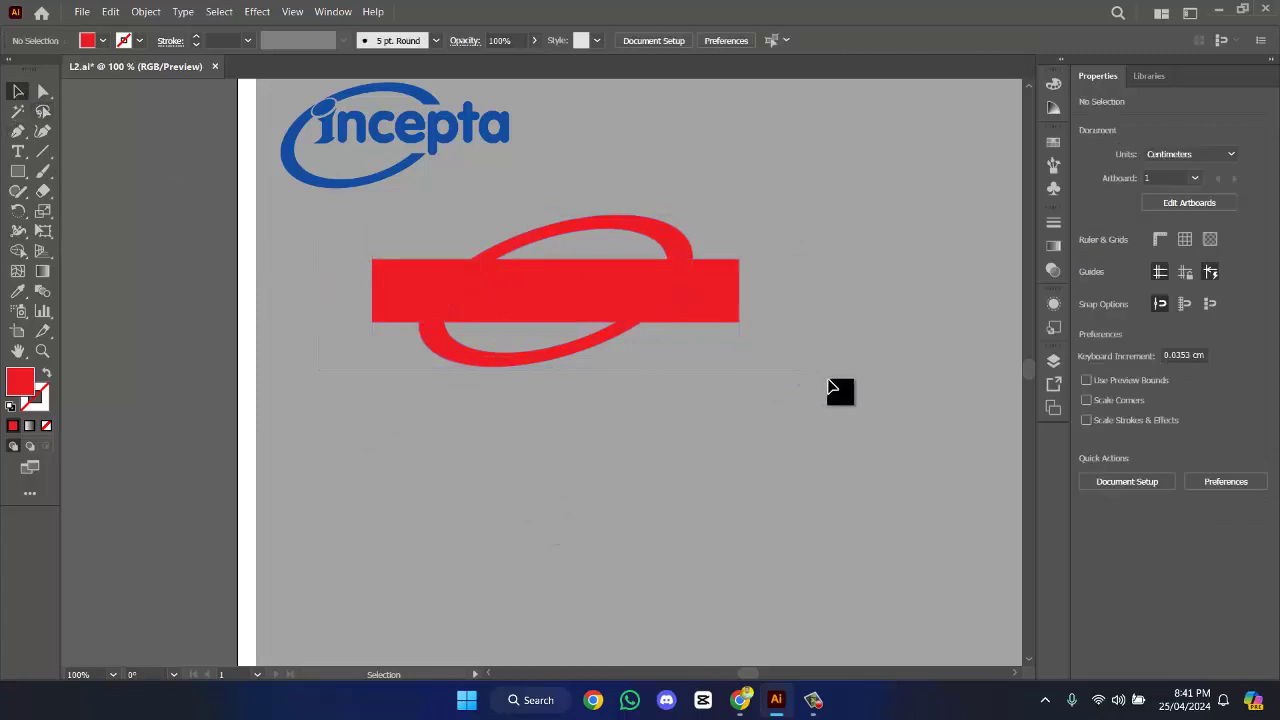
pyautogui.moveTo(868, 452); pyautogui.dragTo(869, 452)
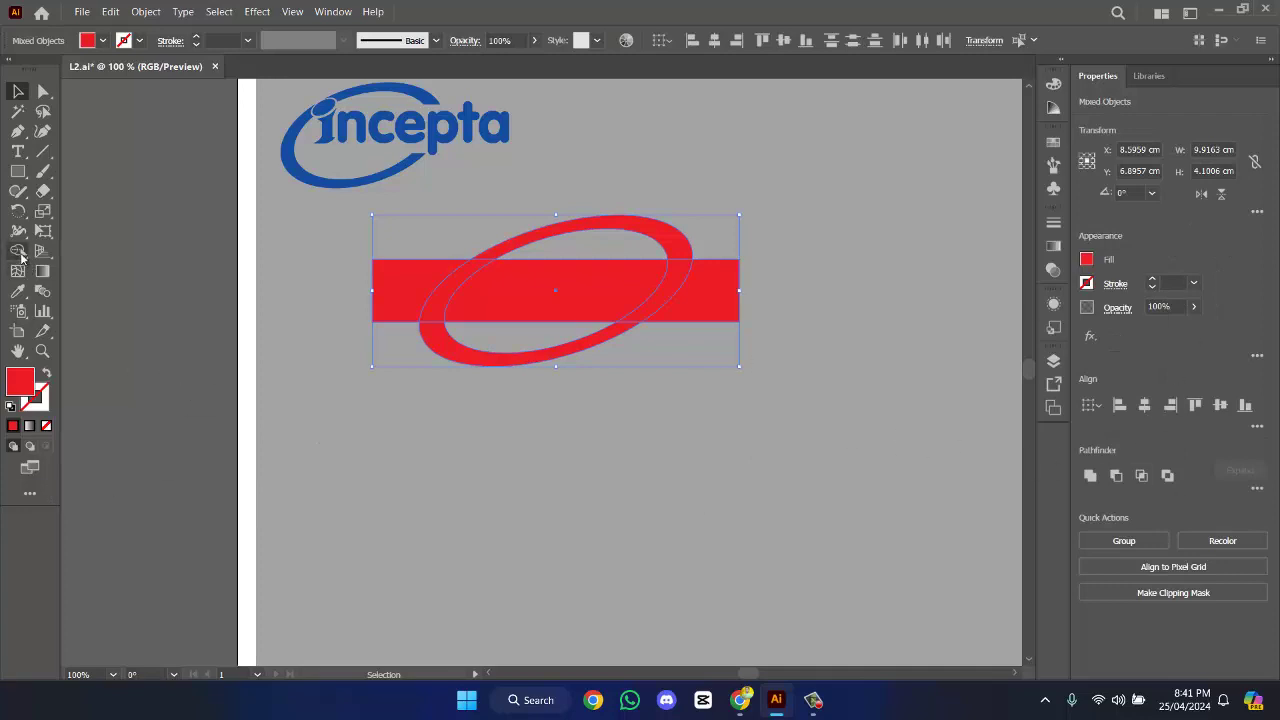
pyautogui.moveTo(21, 258); pyautogui.dragTo(181, 257)
pyautogui.click(145, 255)
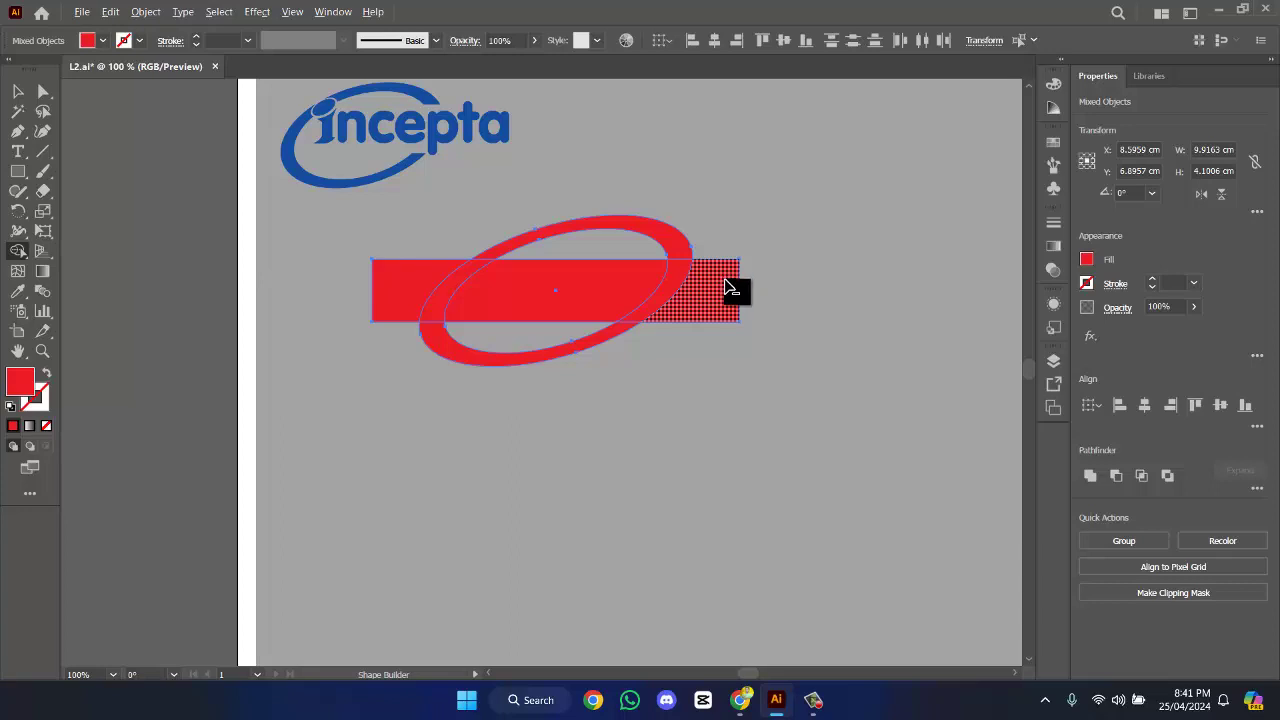
pyautogui.moveTo(728, 288); pyautogui.dragTo(560, 297)
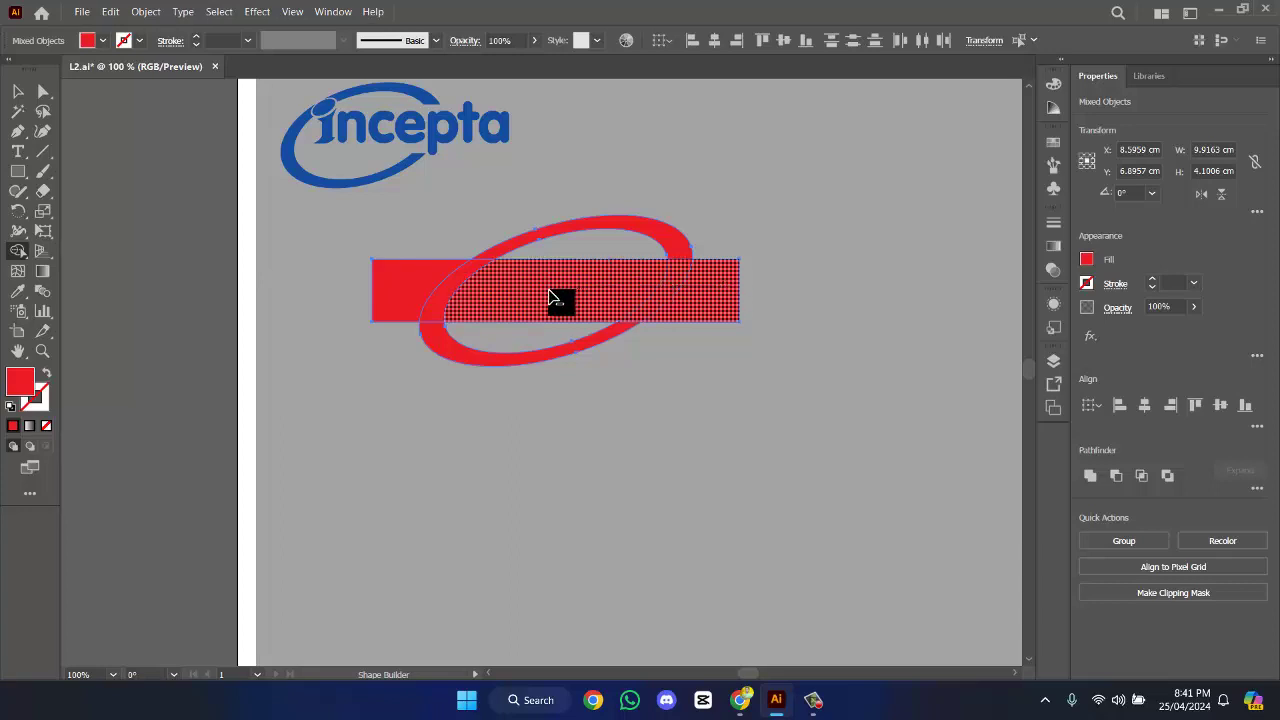
pyautogui.moveTo(548, 297); pyautogui.dragTo(526, 294)
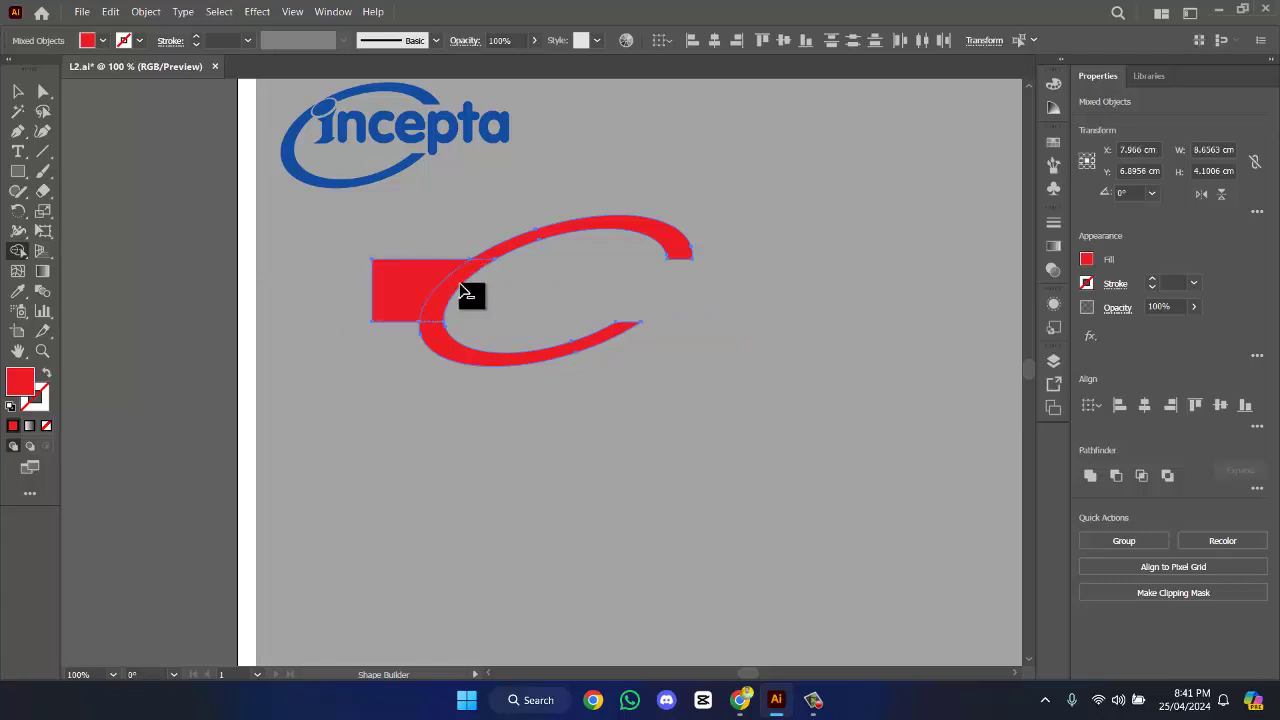
# - Delete the leftover rectangle piece at the ring's left side, keeping only the open ring
pyautogui.click(16, 91)
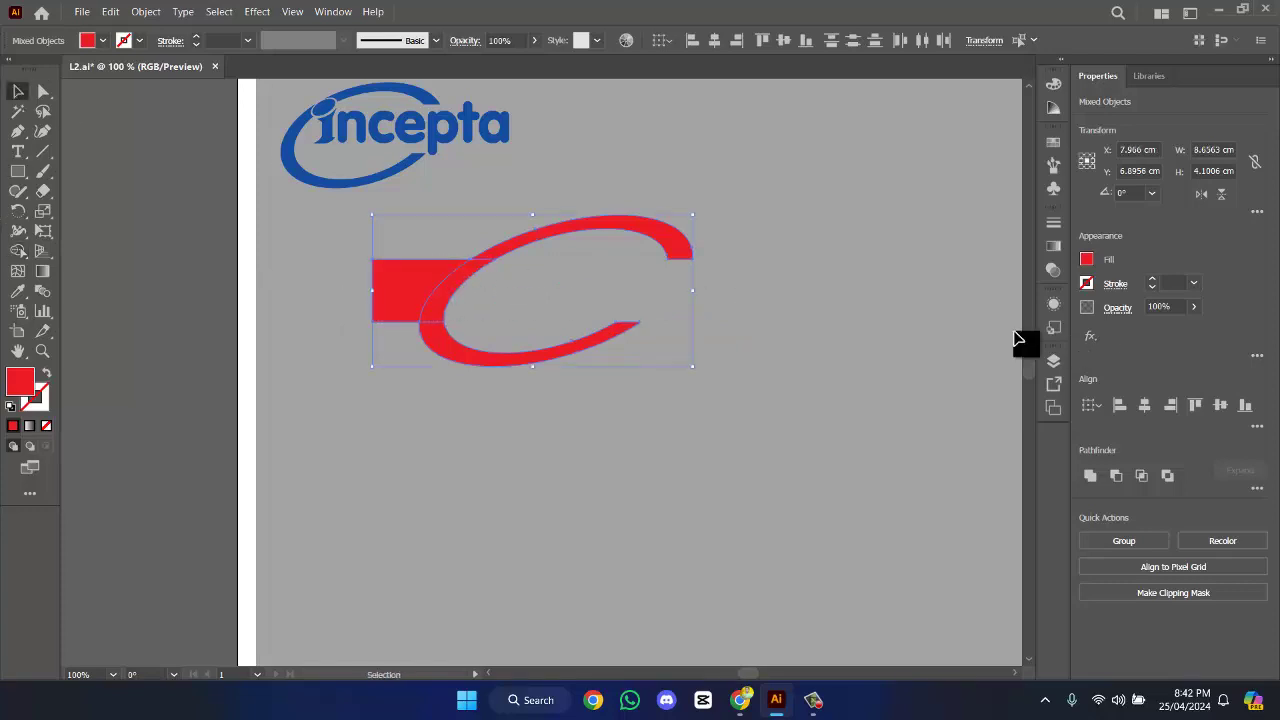
pyautogui.click(737, 343)
pyautogui.scroll(1, 583, 331)
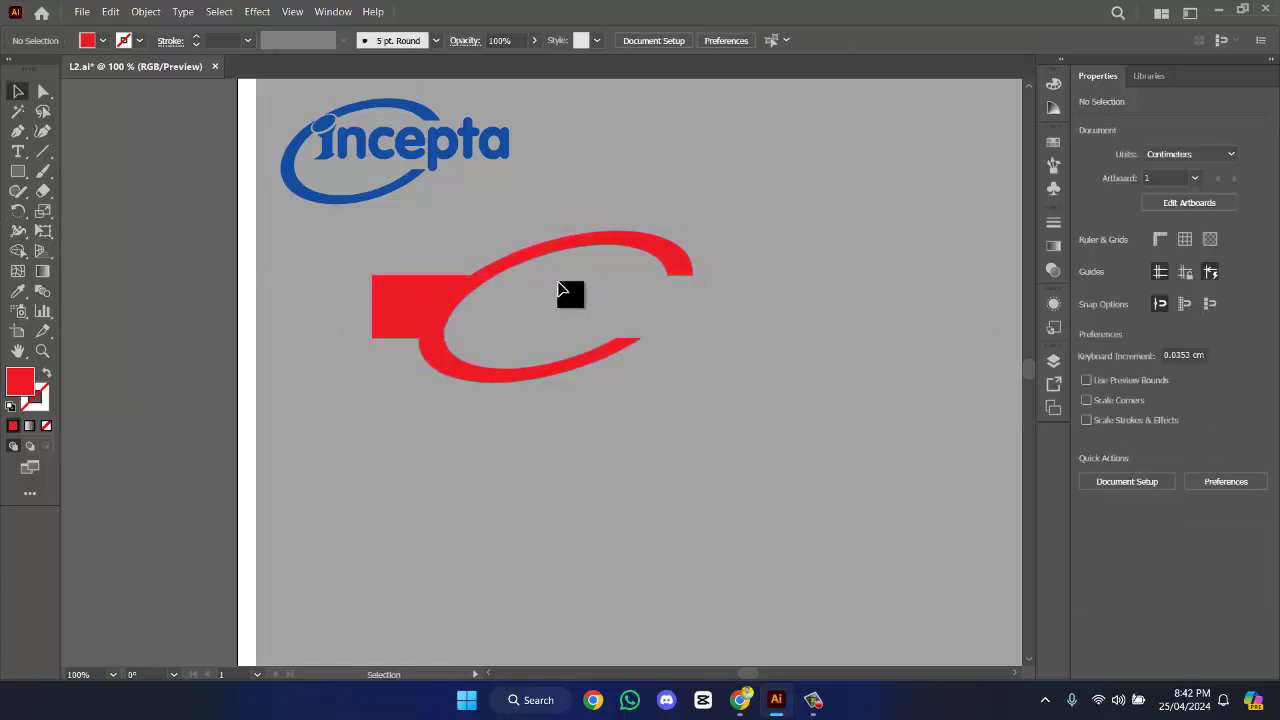
pyautogui.hotkey('ctrl', 'z')
pyautogui.click(572, 356)
pyautogui.click(390, 333)
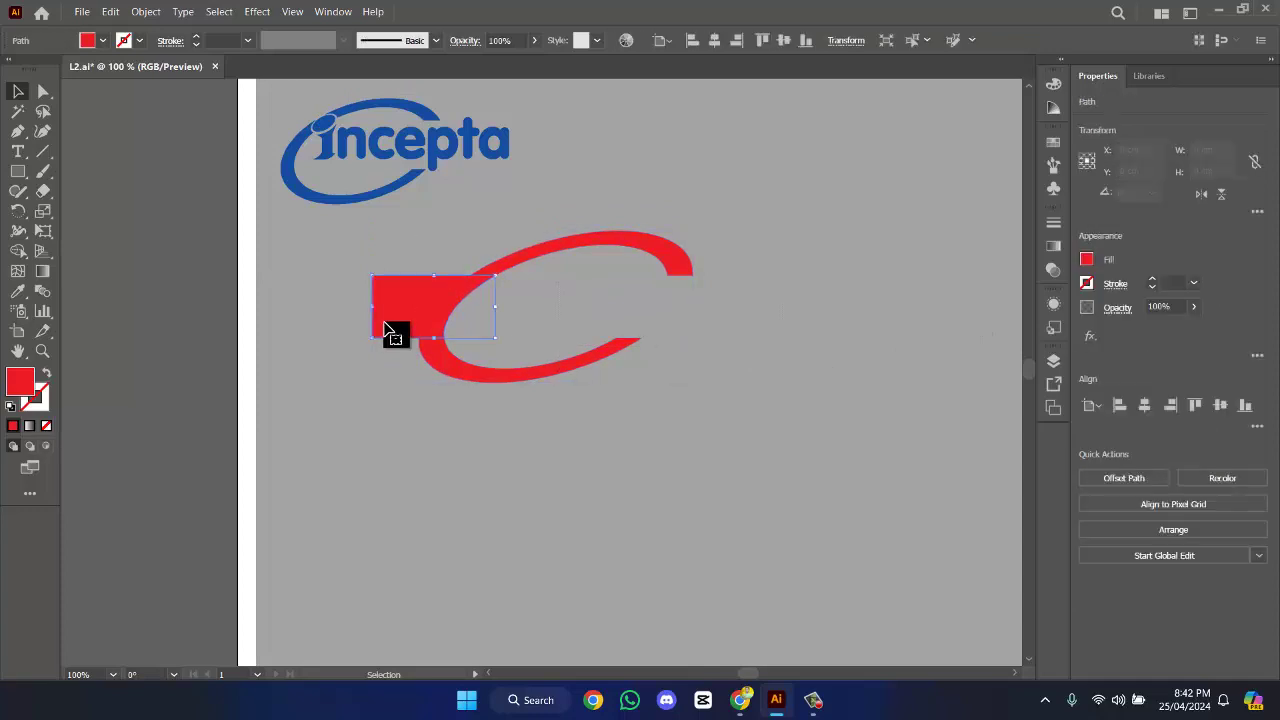
pyautogui.click(829, 363)
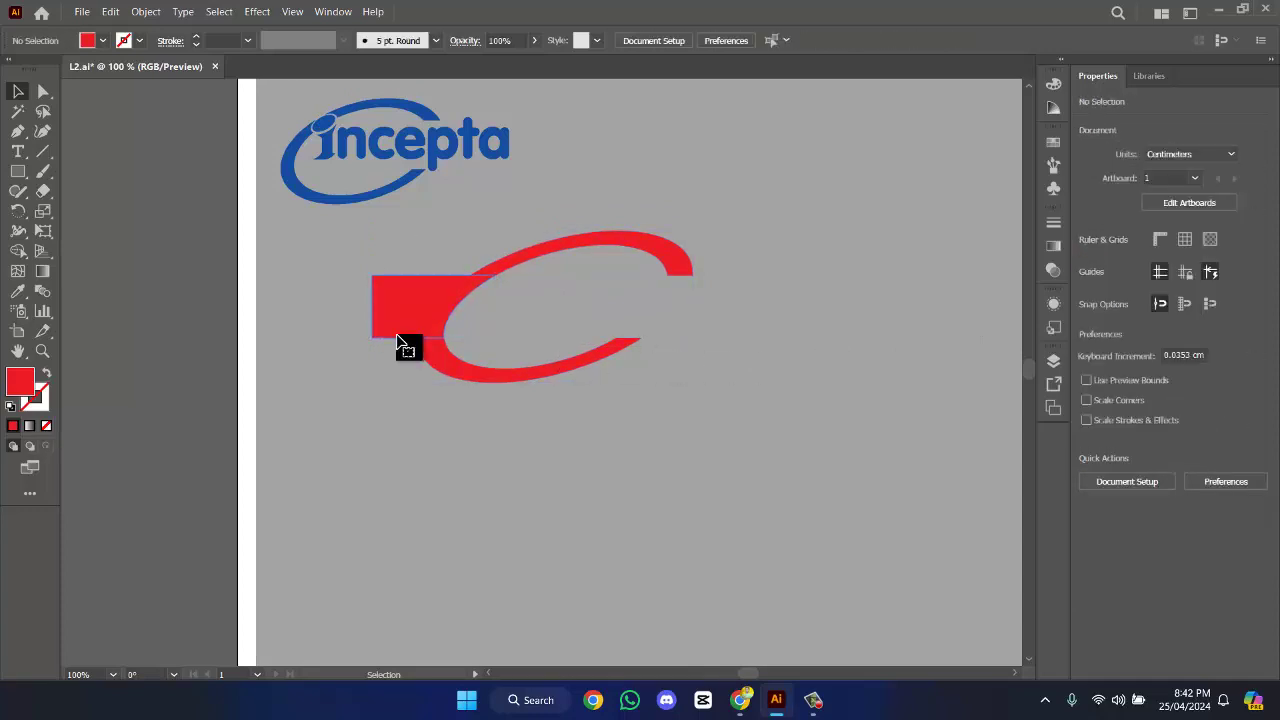
pyautogui.click(400, 334)
pyautogui.press('Delete')
pyautogui.click(597, 362)
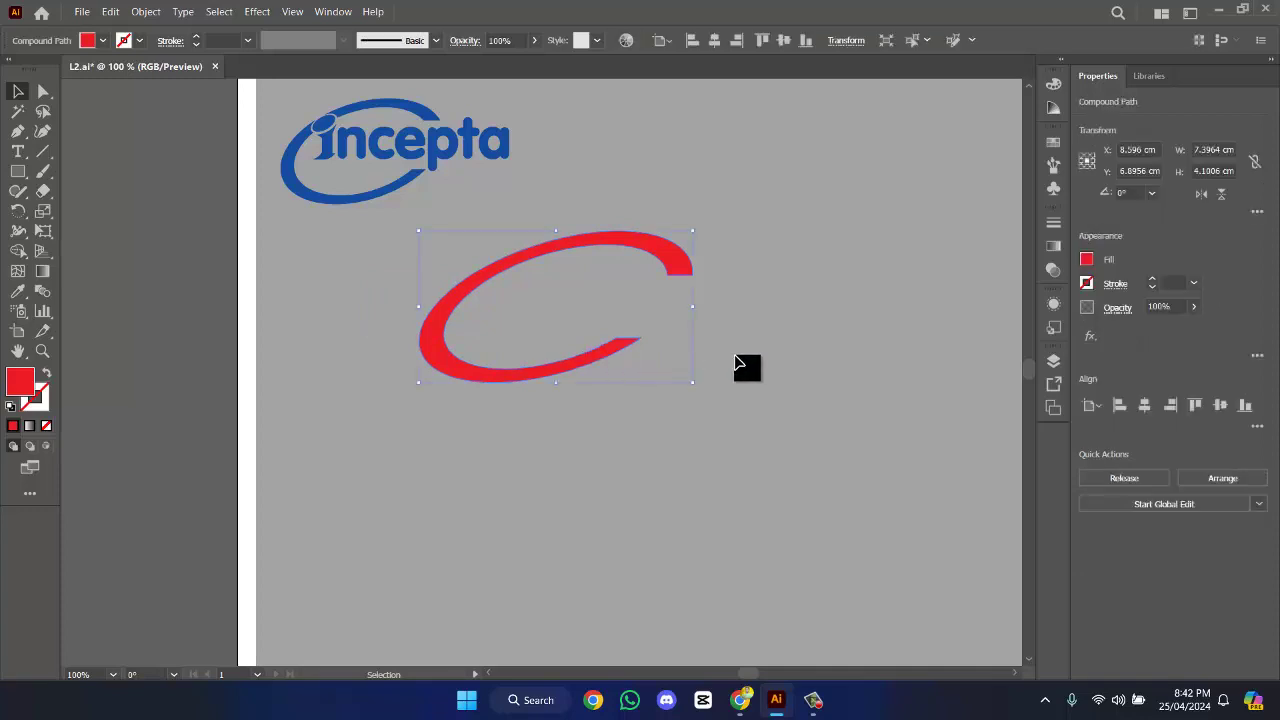
pyautogui.scroll(1, 769, 354)
pyautogui.moveTo(825, 345); pyautogui.dragTo(423, 251)
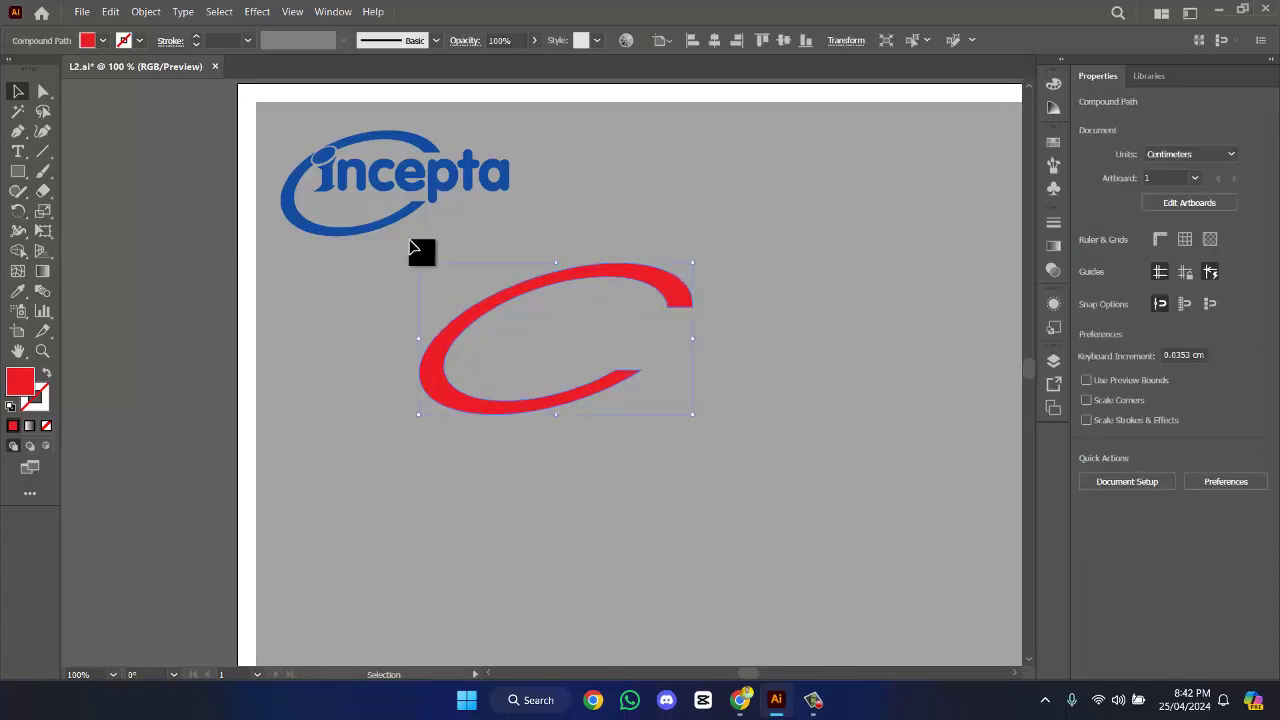
pyautogui.click(362, 178)
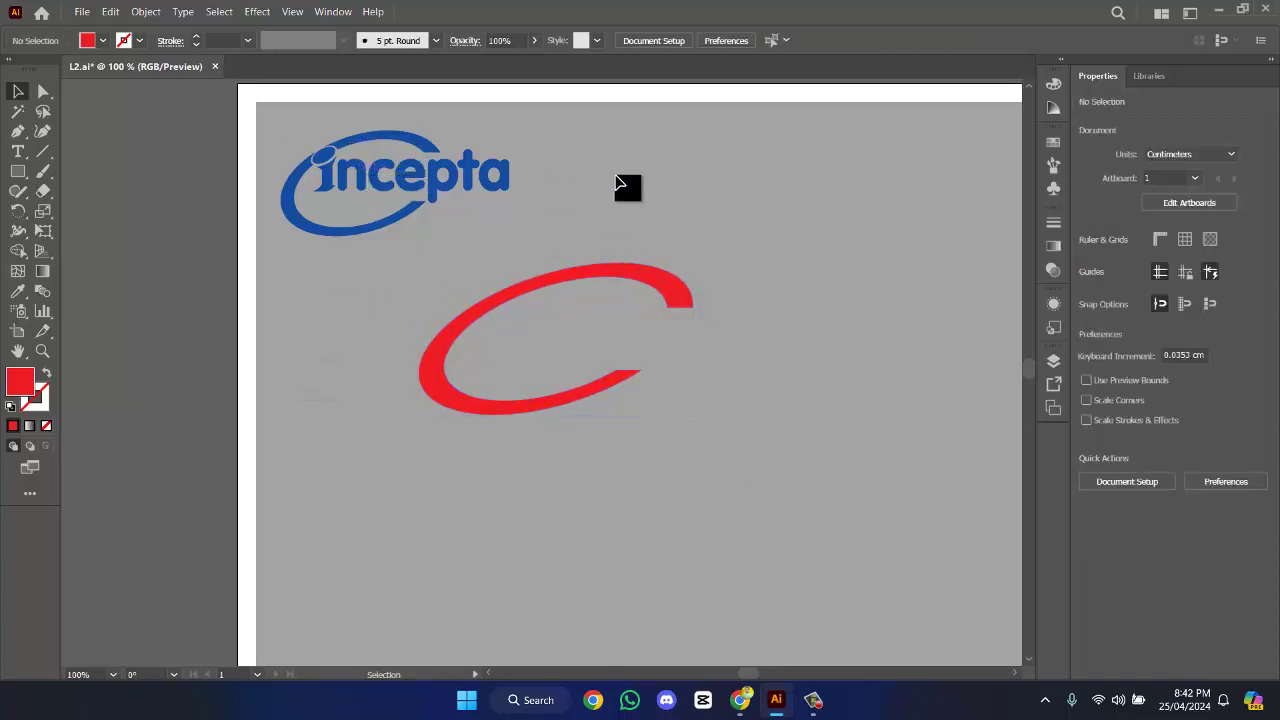
# - Place a point text object below the ring and enlarge it to about 43.5 pt
pyautogui.click(15, 152)
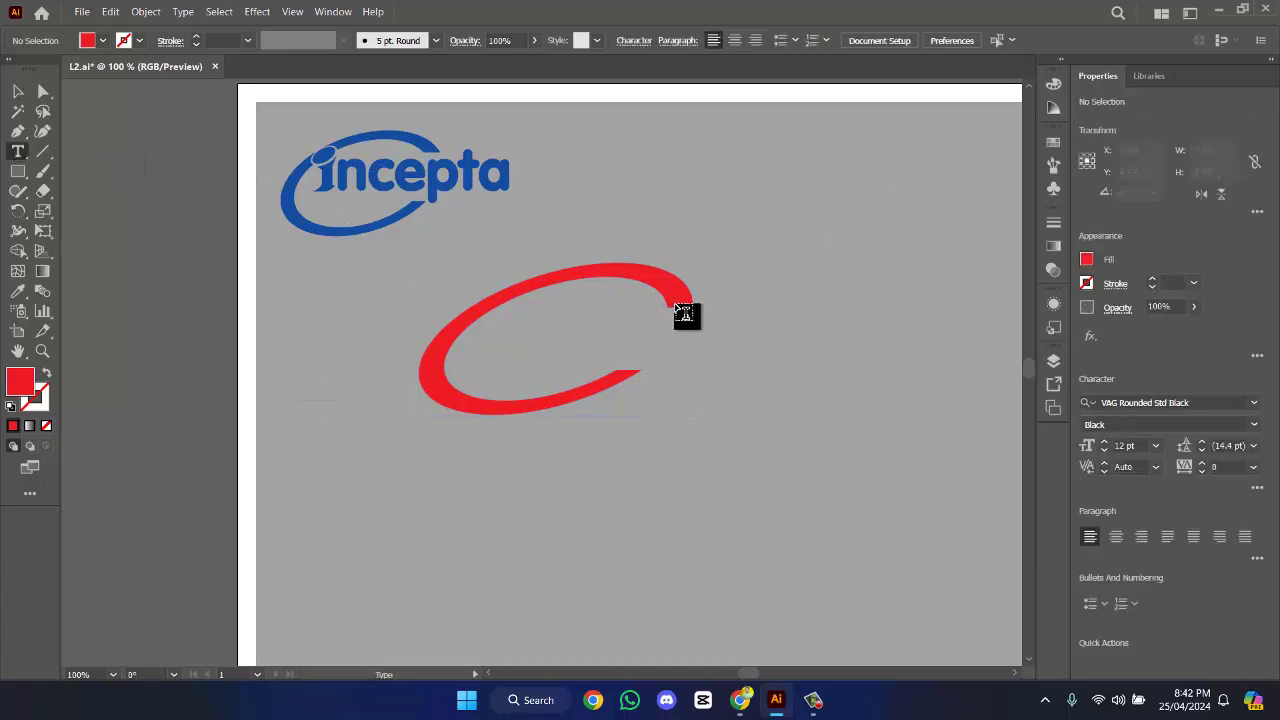
pyautogui.click(16, 91)
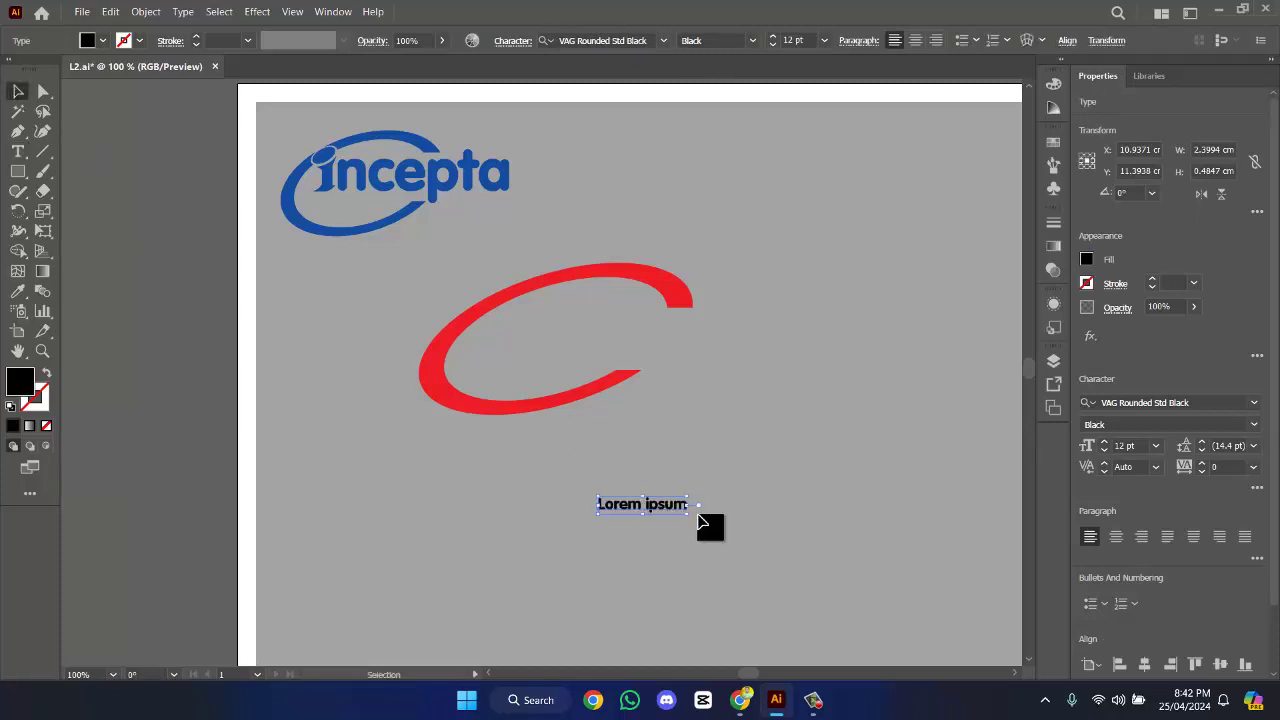
pyautogui.moveTo(688, 514); pyautogui.dragTo(922, 606)
pyautogui.moveTo(847, 546); pyautogui.dragTo(786, 506)
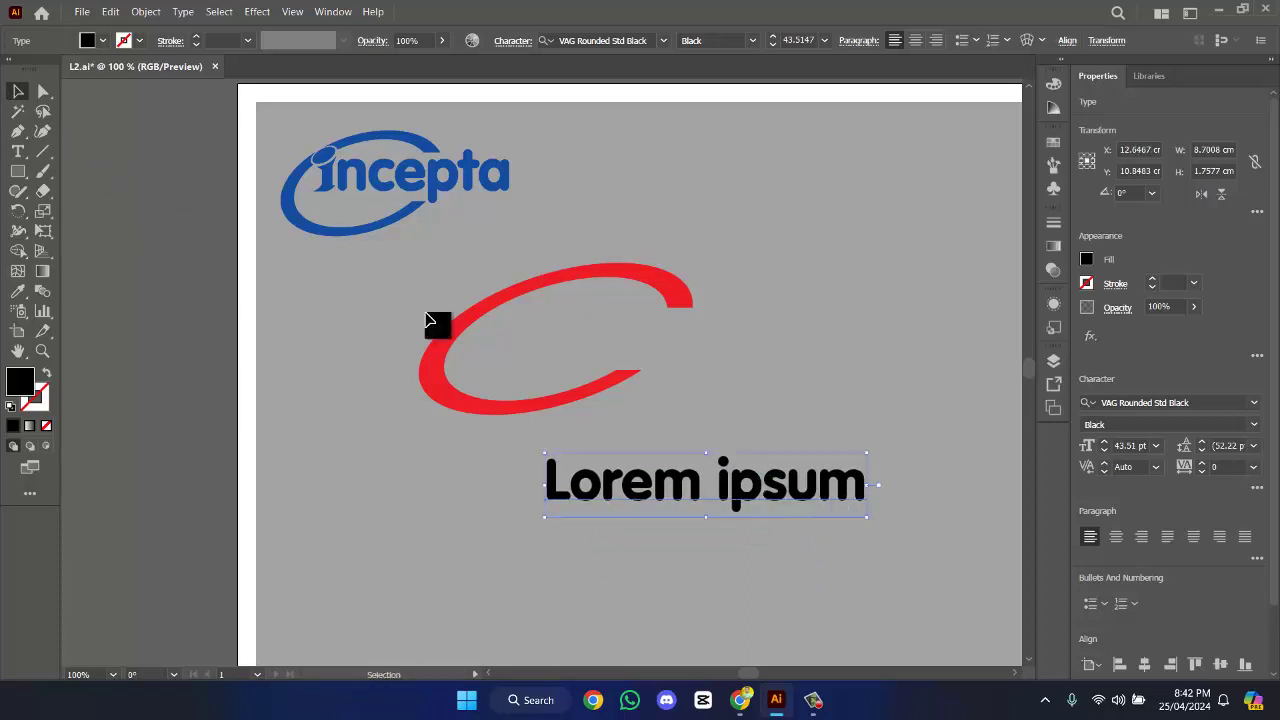
# - Replace the placeholder text with the word "incepta"
pyautogui.doubleClick(750, 492)
pyautogui.hotkey('ctrl', 'a')
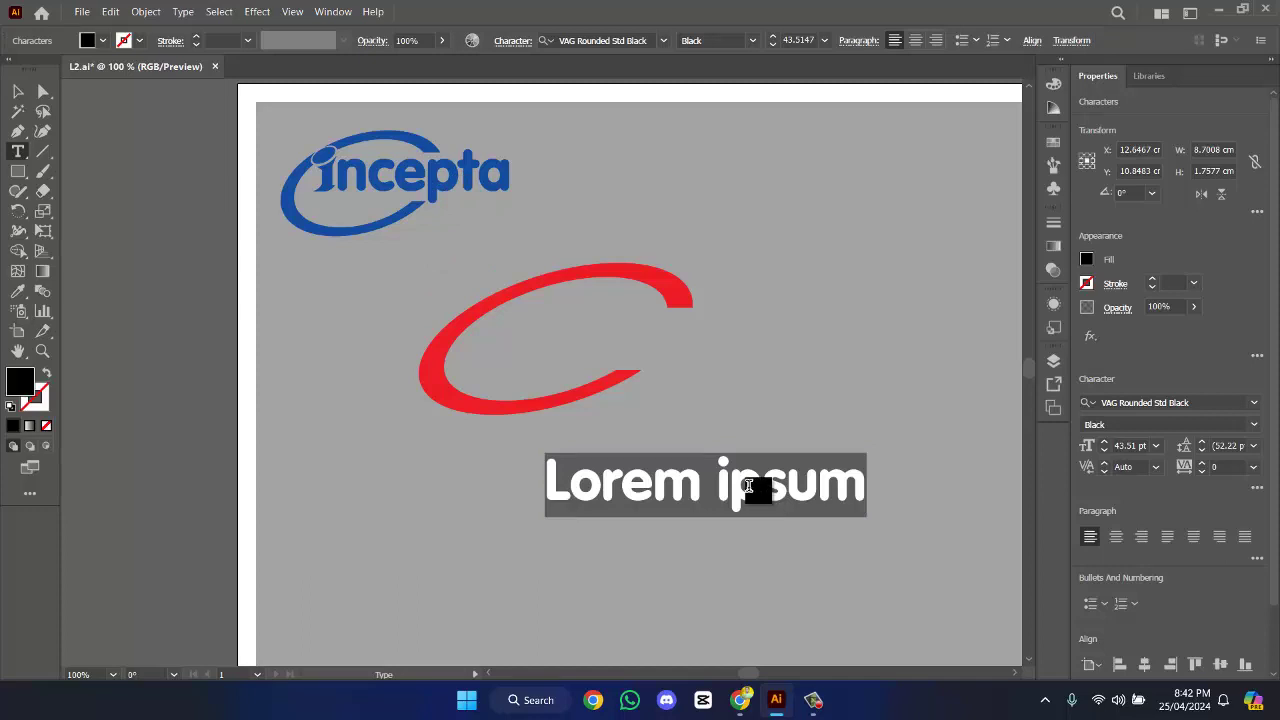
pyautogui.write('in')
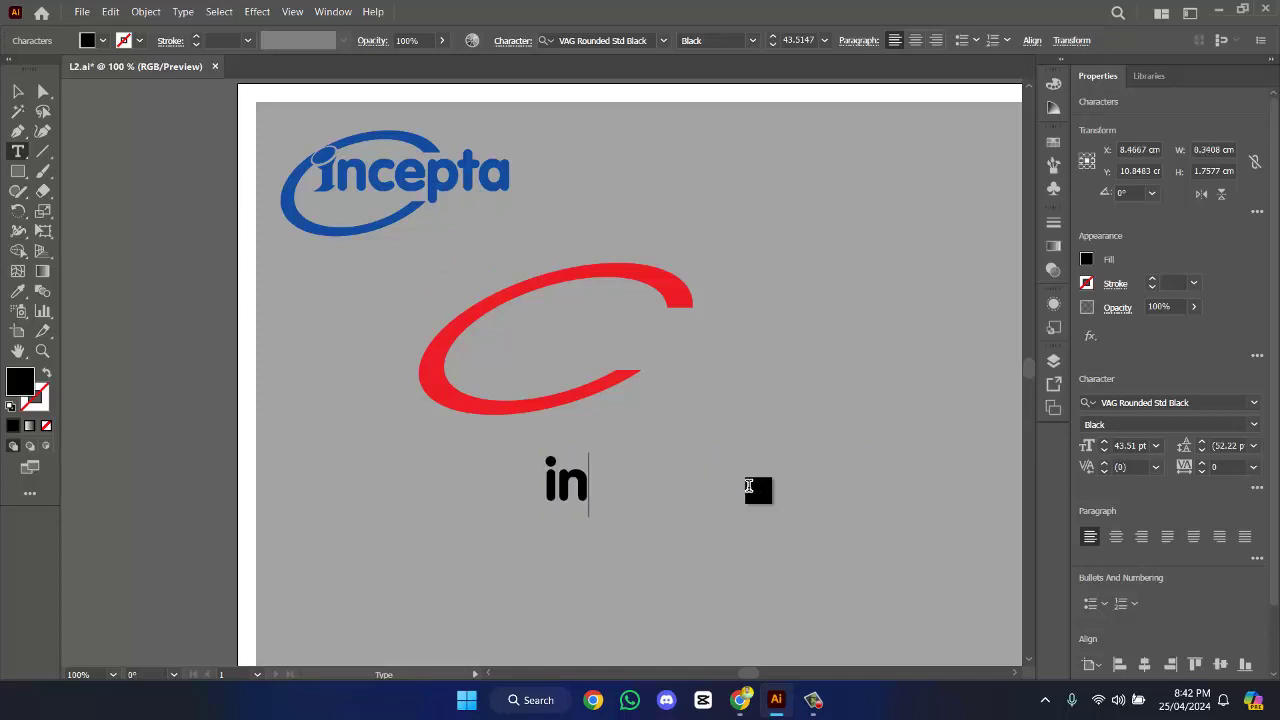
pyautogui.write('cepta')
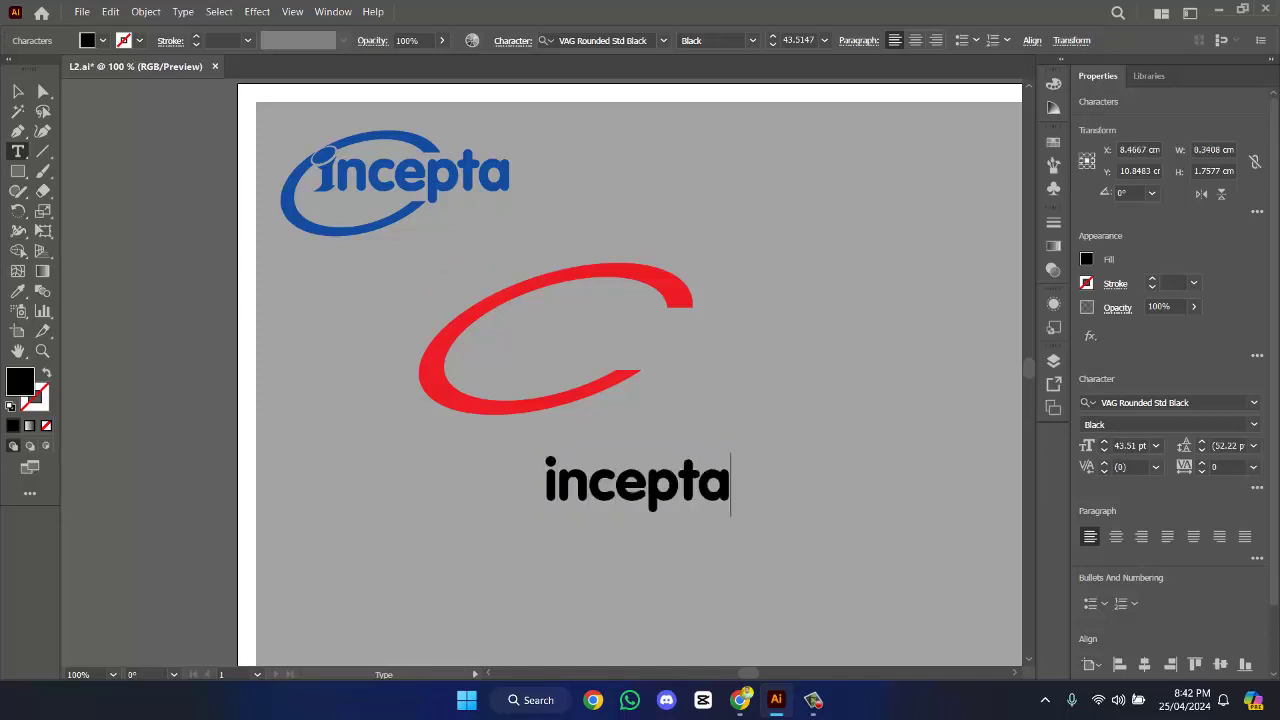
# - Move the word "incepta" into the ring's opening and scale it up to about 67 pt
pyautogui.click(17, 91)
pyautogui.moveTo(628, 482); pyautogui.dragTo(572, 340)
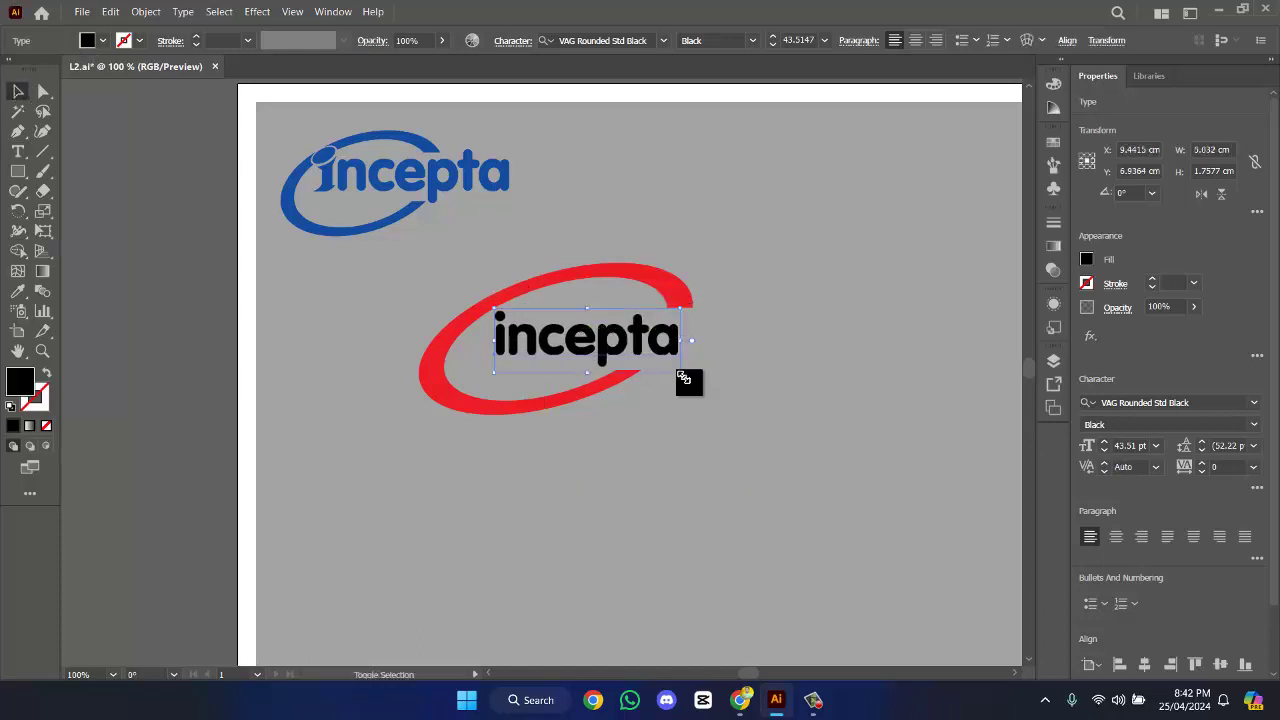
pyautogui.moveTo(684, 373); pyautogui.dragTo(700, 340)
pyautogui.click(836, 254)
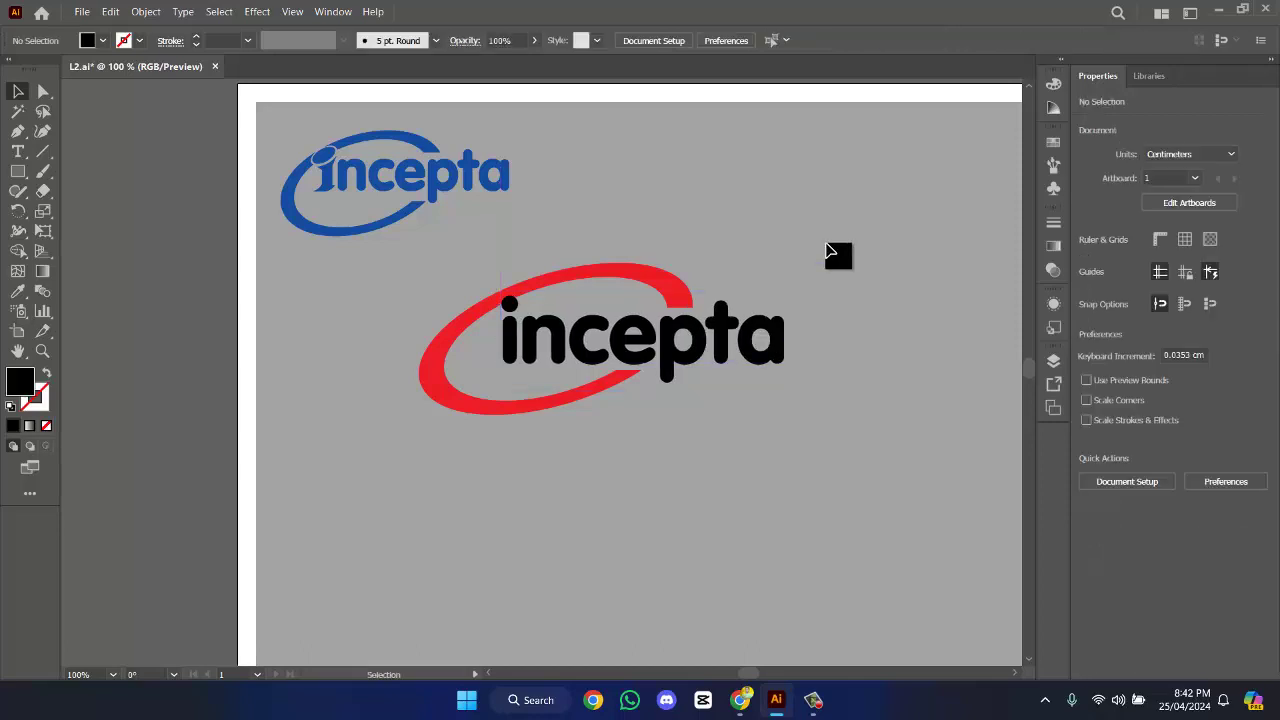
# - Expand the "incepta" text into outlines with the Object and Fill options enabled
pyautogui.click(525, 337)
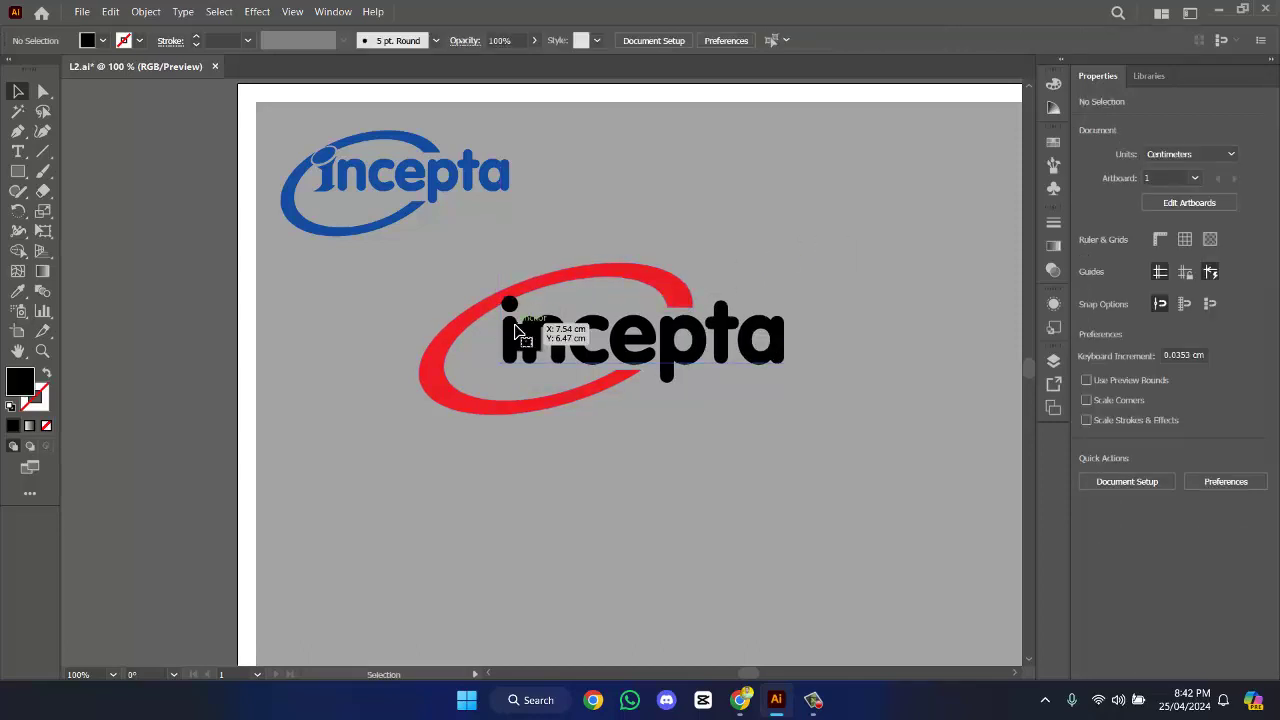
pyautogui.click(925, 383)
pyautogui.click(771, 357)
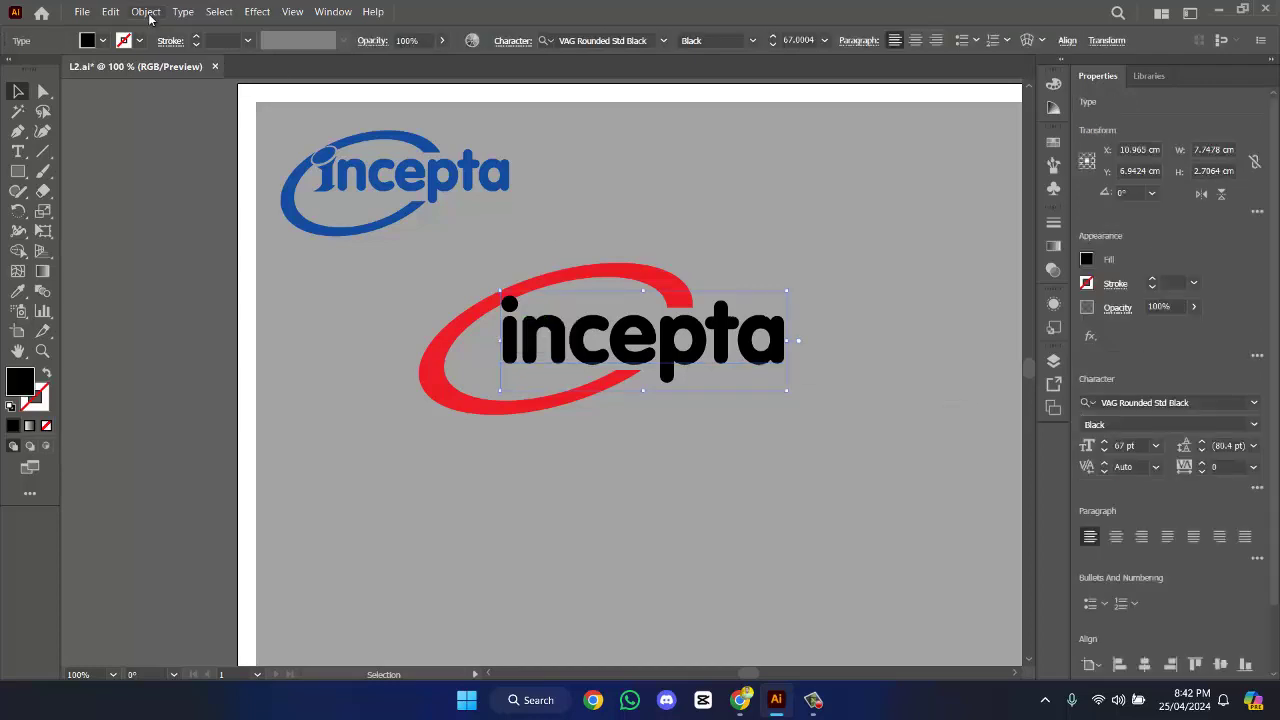
pyautogui.click(146, 11)
pyautogui.click(236, 201)
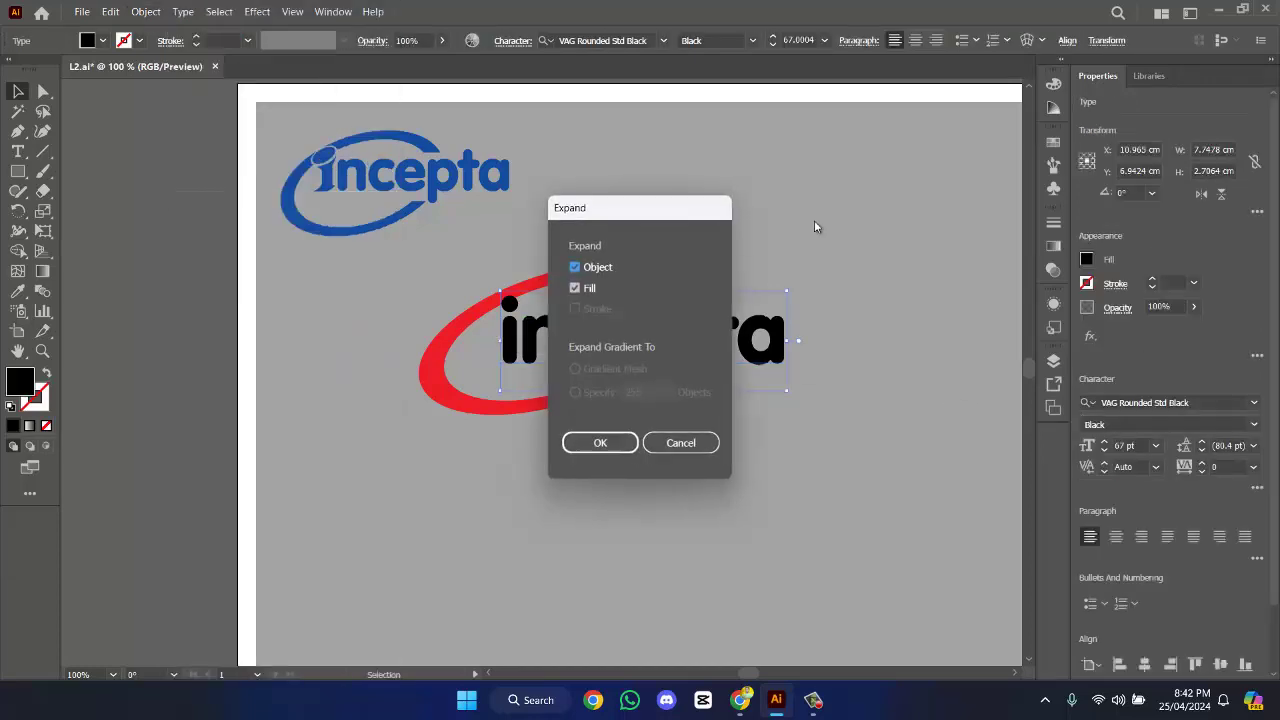
pyautogui.click(603, 440)
pyautogui.rightClick(768, 358)
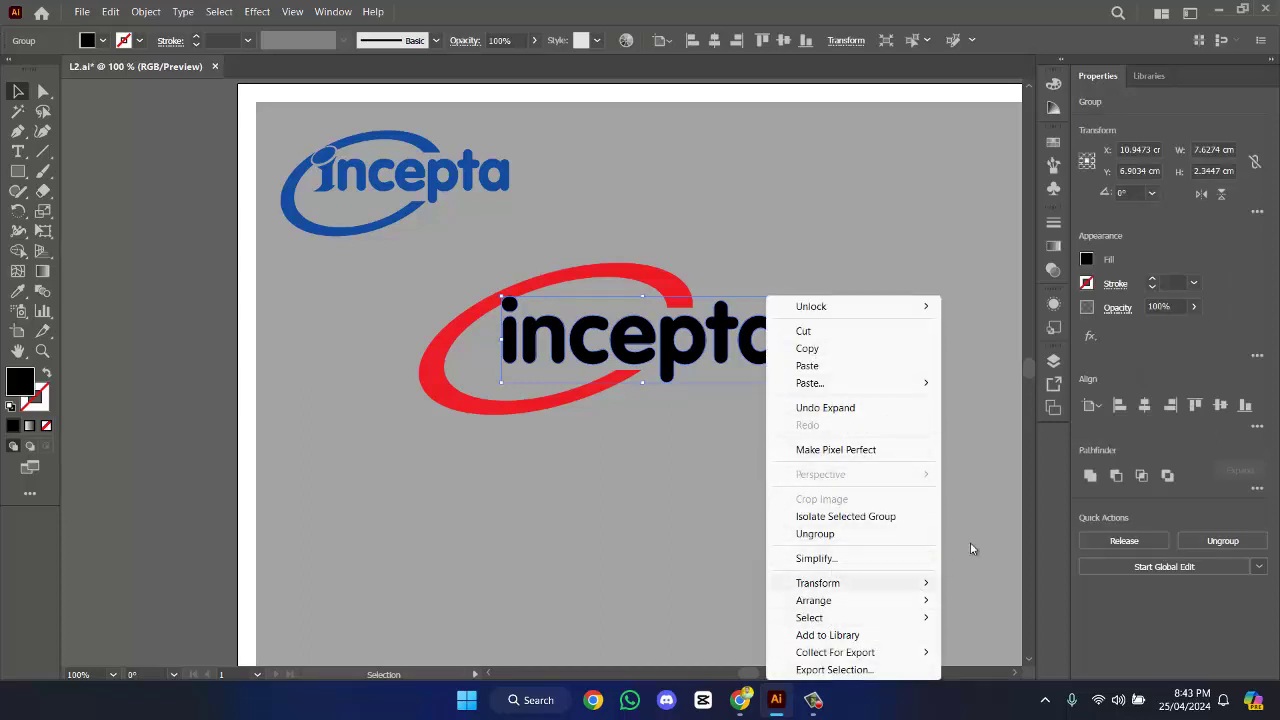
pyautogui.click(988, 455)
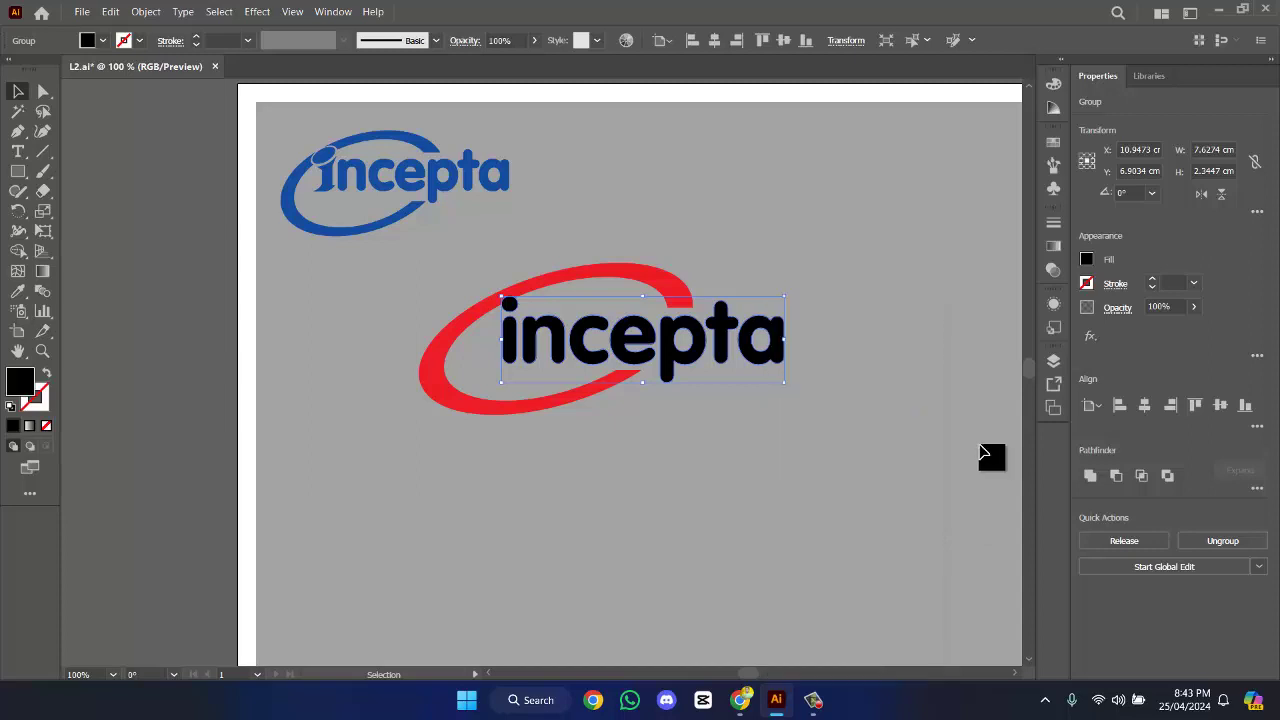
pyautogui.click(740, 352)
pyautogui.click(814, 330)
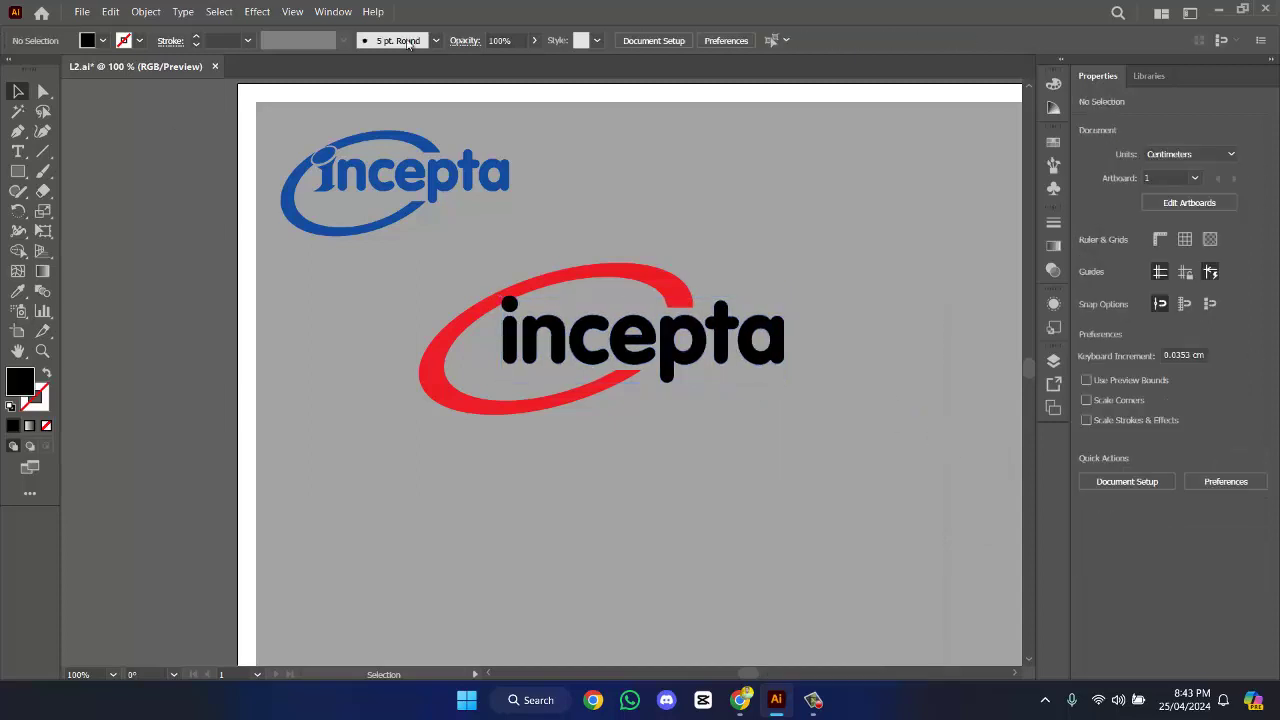
# - Delete the letter "i" from the outlined "incepta" group and exit group isolation
pyautogui.click(668, 343)
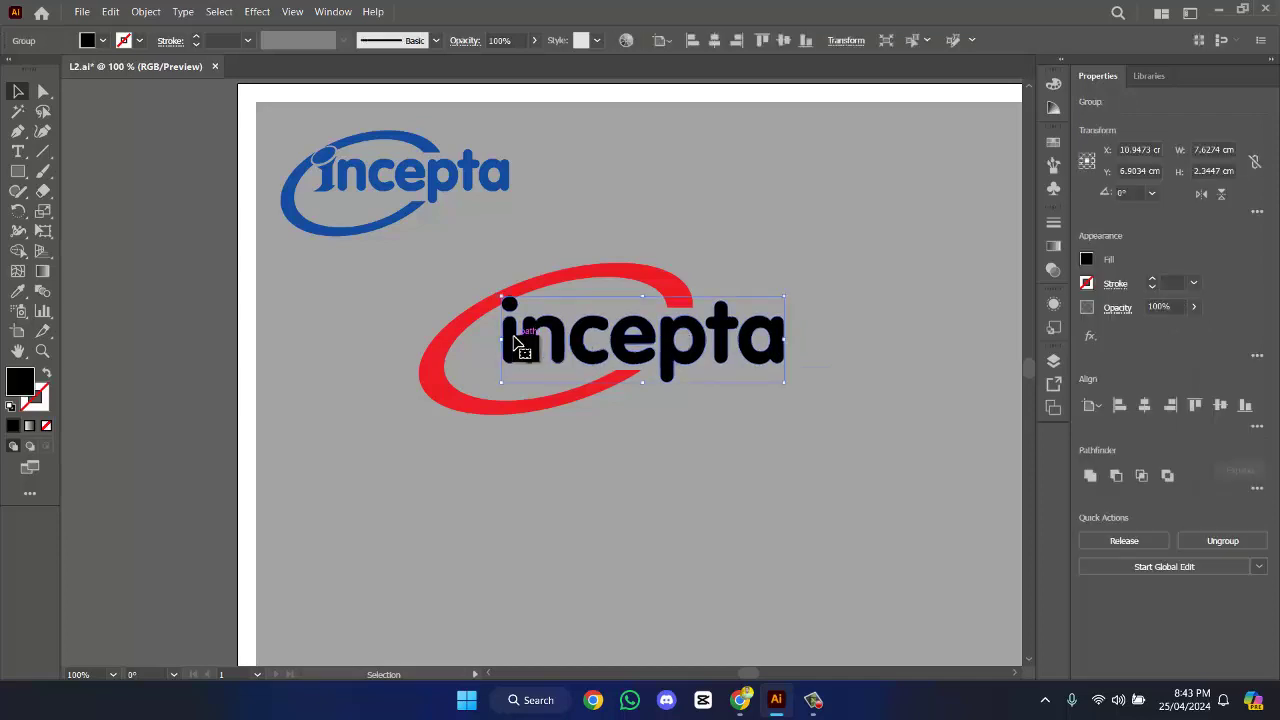
pyautogui.doubleClick(513, 343)
pyautogui.press('Delete')
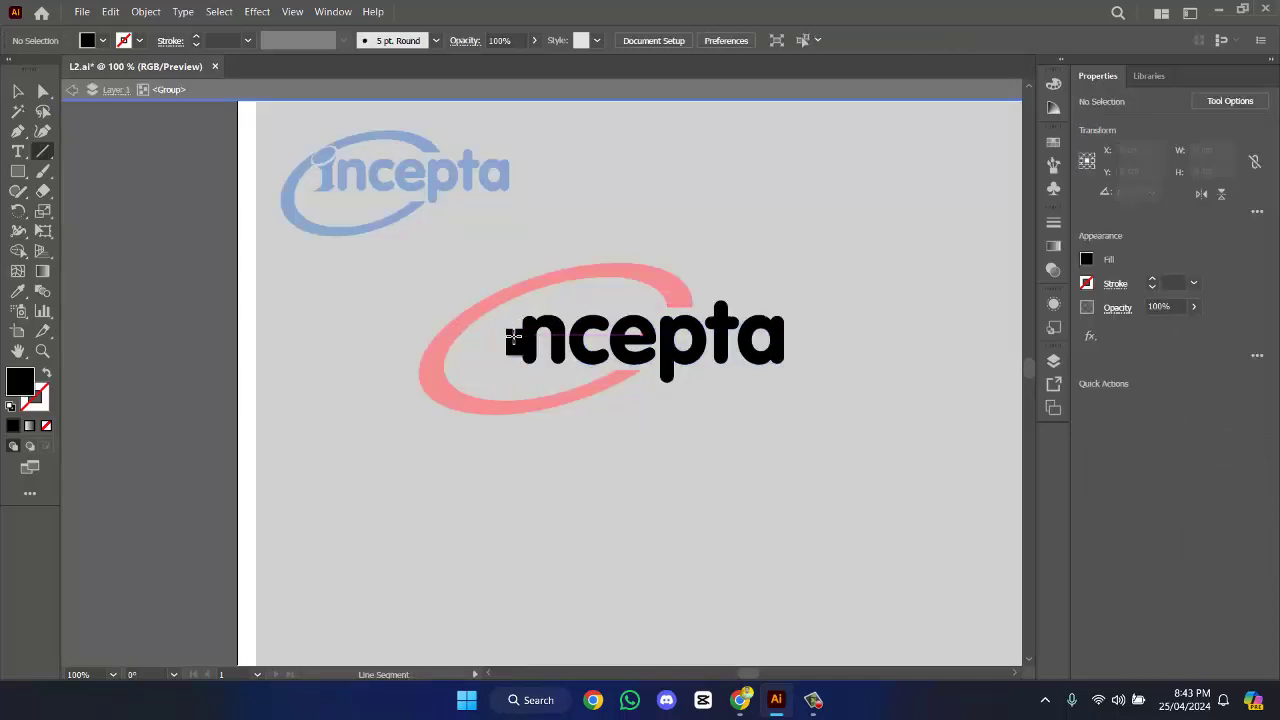
pyautogui.doubleClick(457, 468)
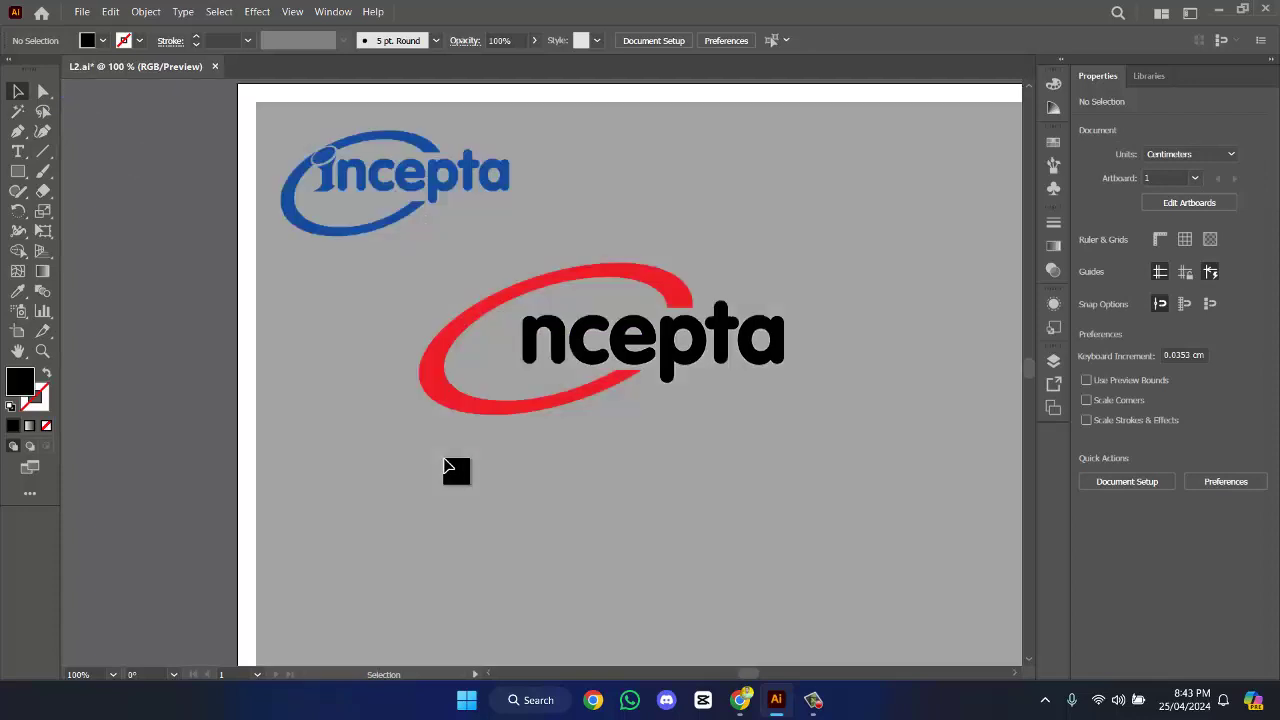
# - Activate the Pen tool and bring the reference logo's letter "i" into close view
pyautogui.scroll(1, 697, 423)
pyautogui.scroll(3, 762, 438)
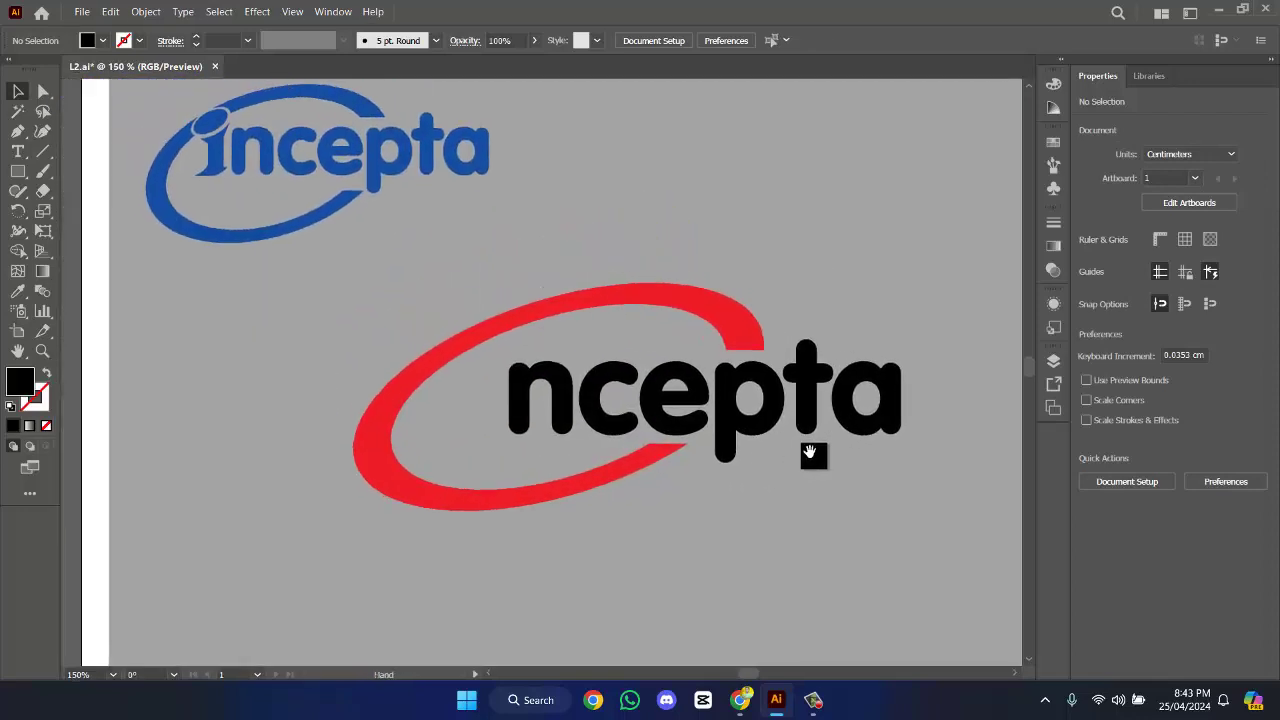
pyautogui.scroll(2, 343, 260)
pyautogui.scroll(2, 418, 315)
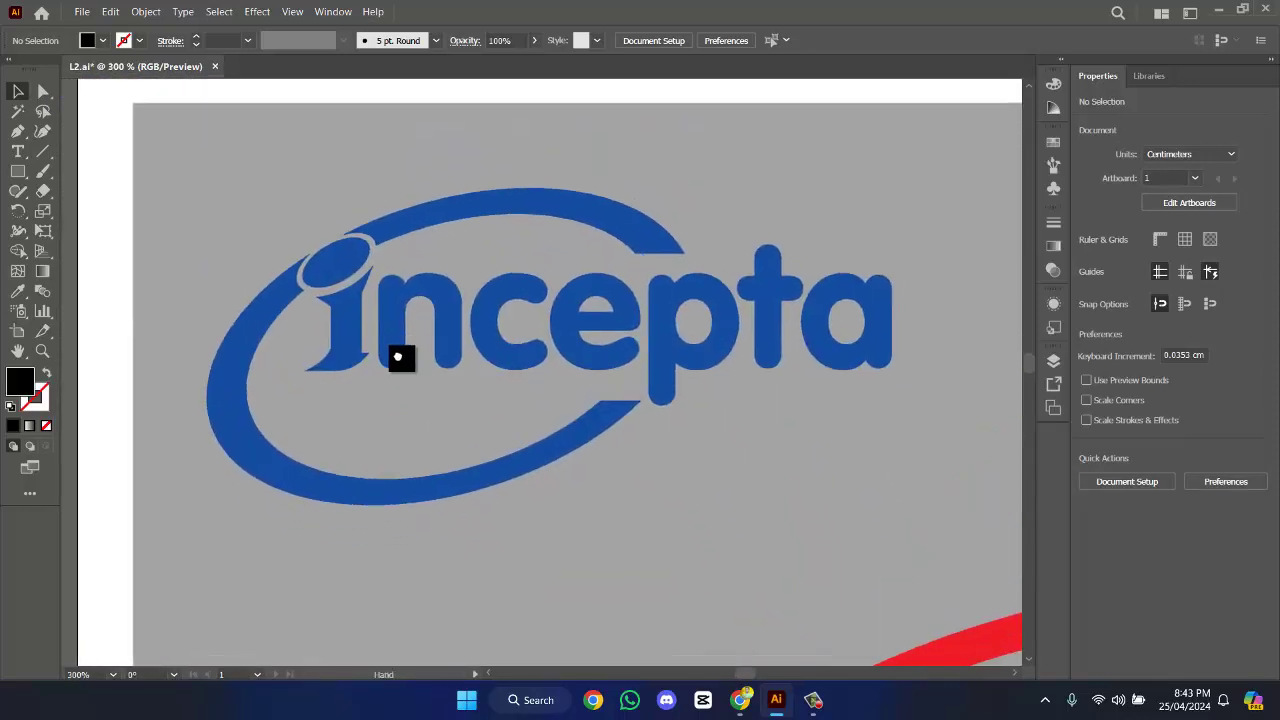
pyautogui.scroll(1, 400, 343)
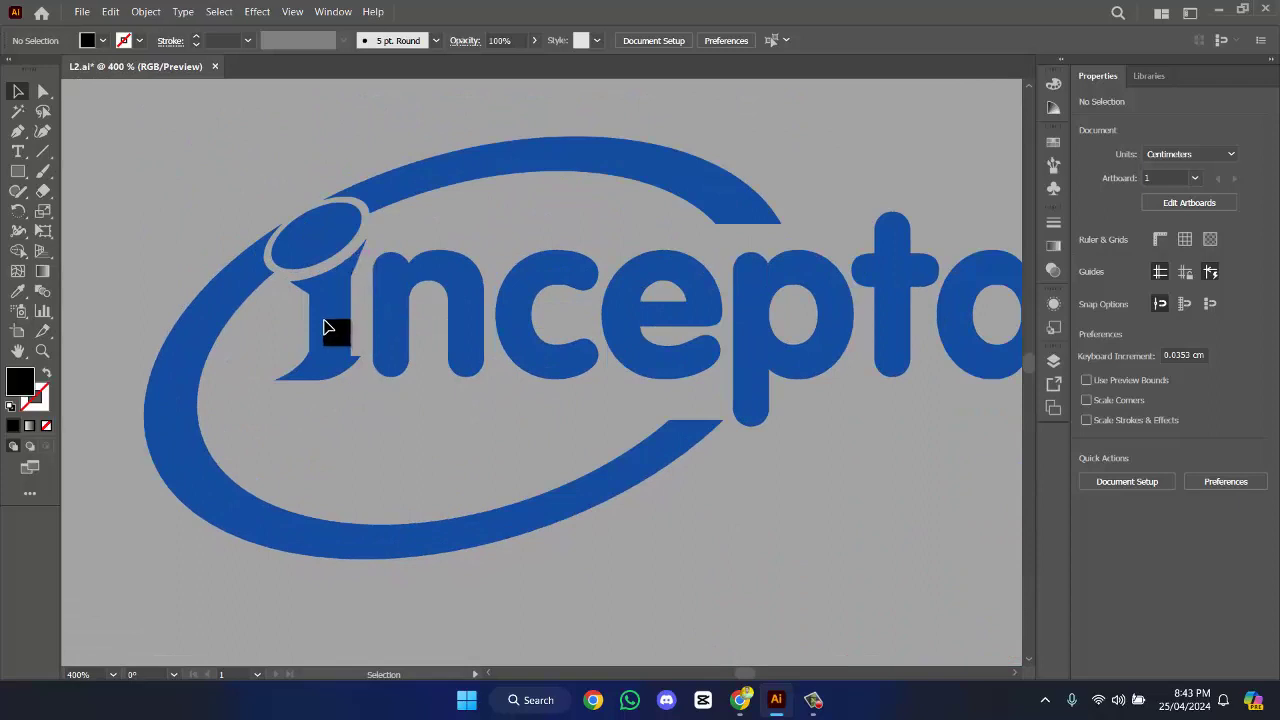
pyautogui.rightClick(16, 151)
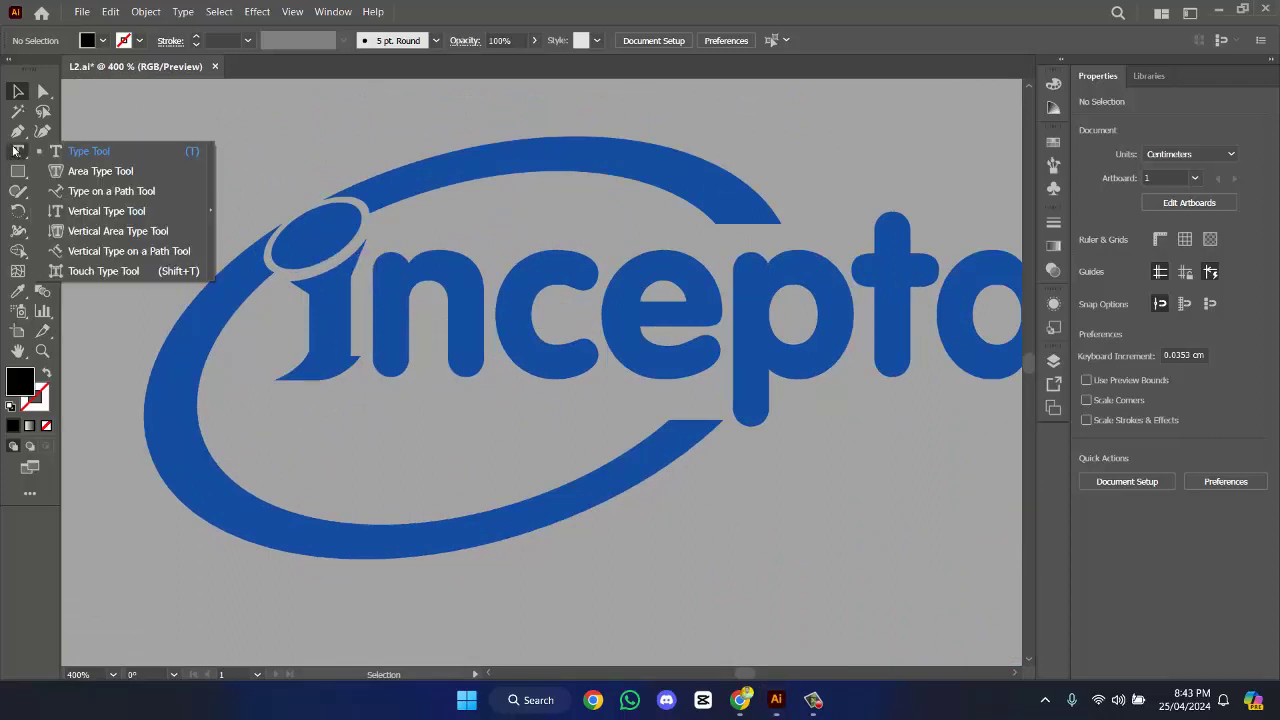
pyautogui.rightClick(43, 92)
pyautogui.click(17, 131)
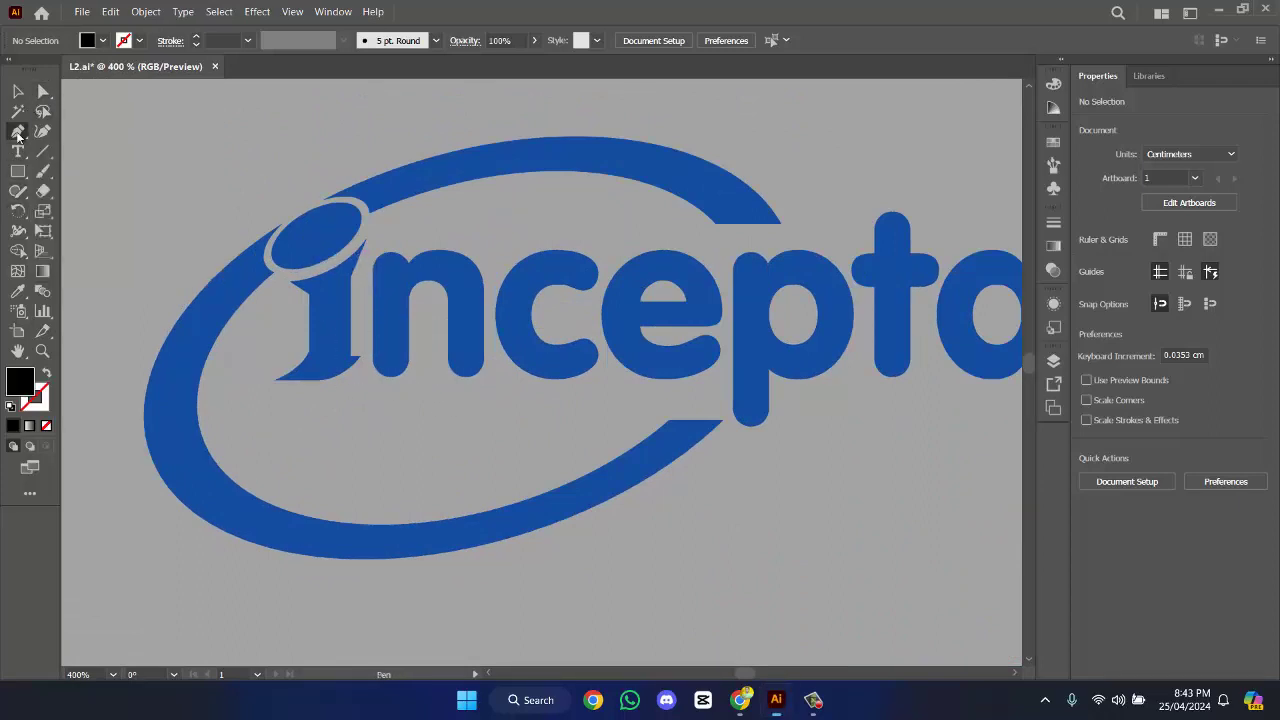
pyautogui.scroll(-2, 400, 240)
pyautogui.scroll(-3, 407, 245)
pyautogui.scroll(5, 400, 200)
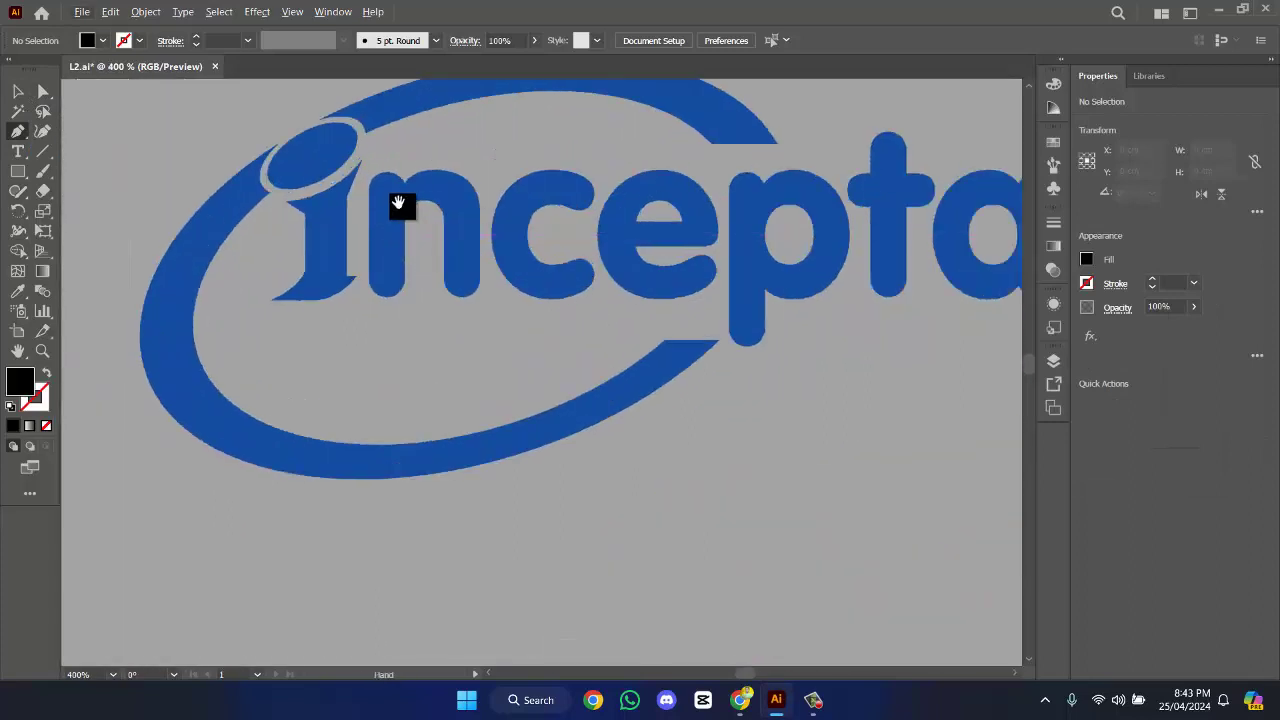
pyautogui.moveTo(500, 131); pyautogui.dragTo(491, 194)
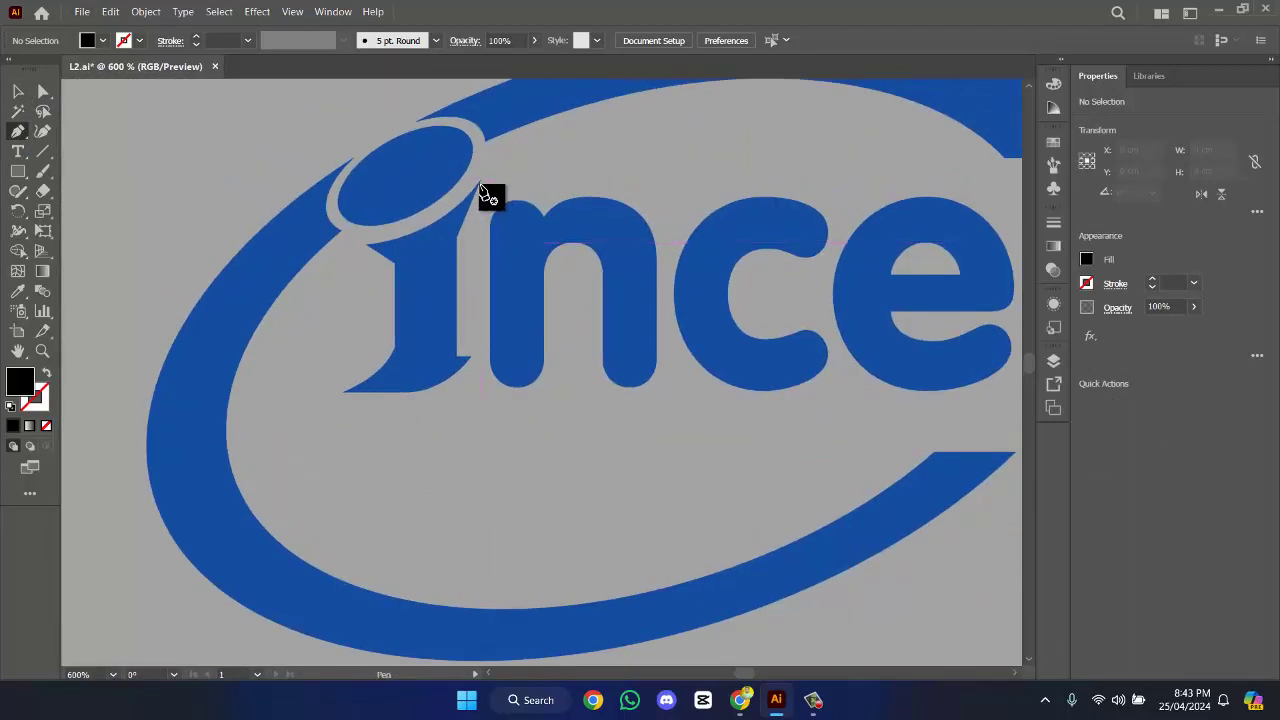
pyautogui.click(480, 183)
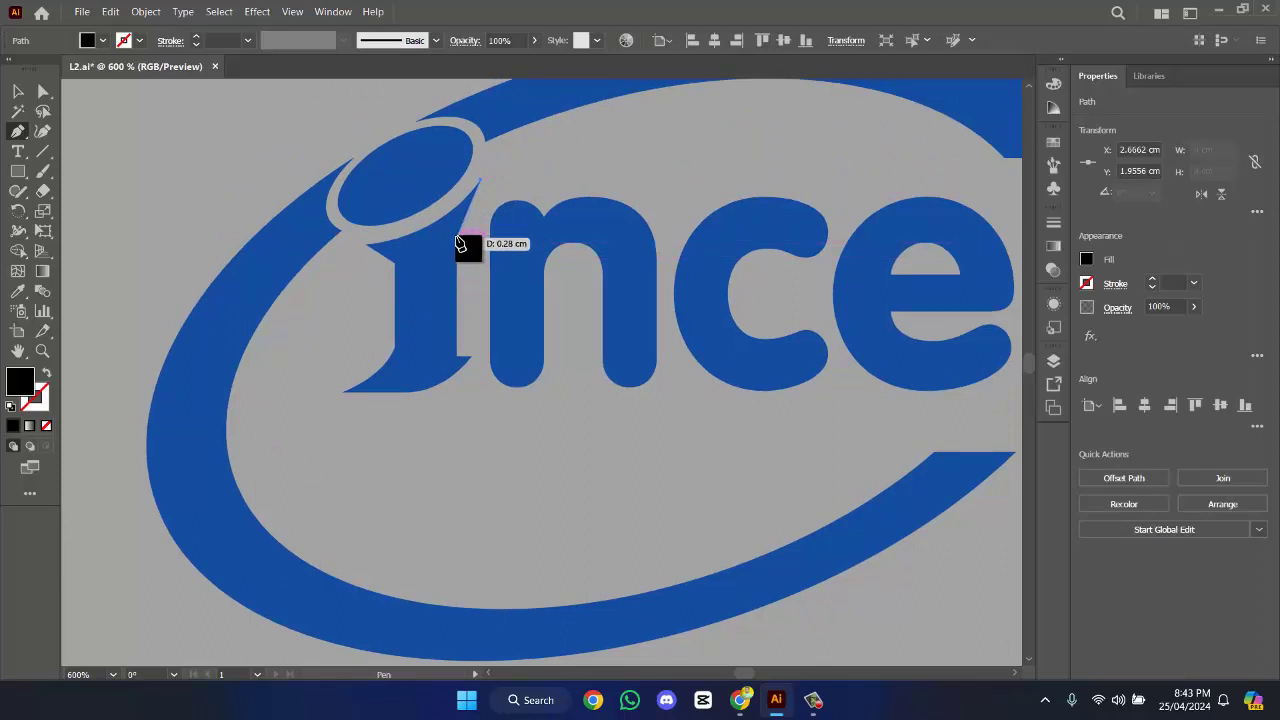
pyautogui.click(459, 242)
pyautogui.scroll(-1, 465, 280)
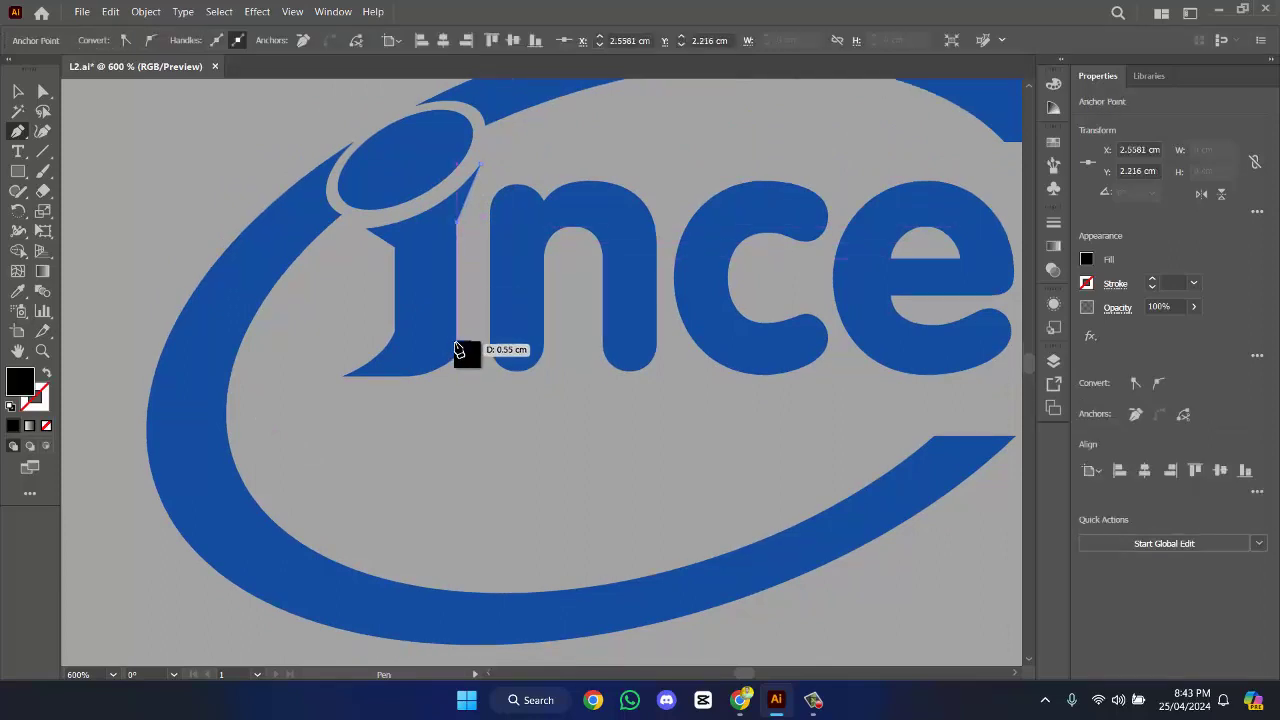
pyautogui.press('Escape')
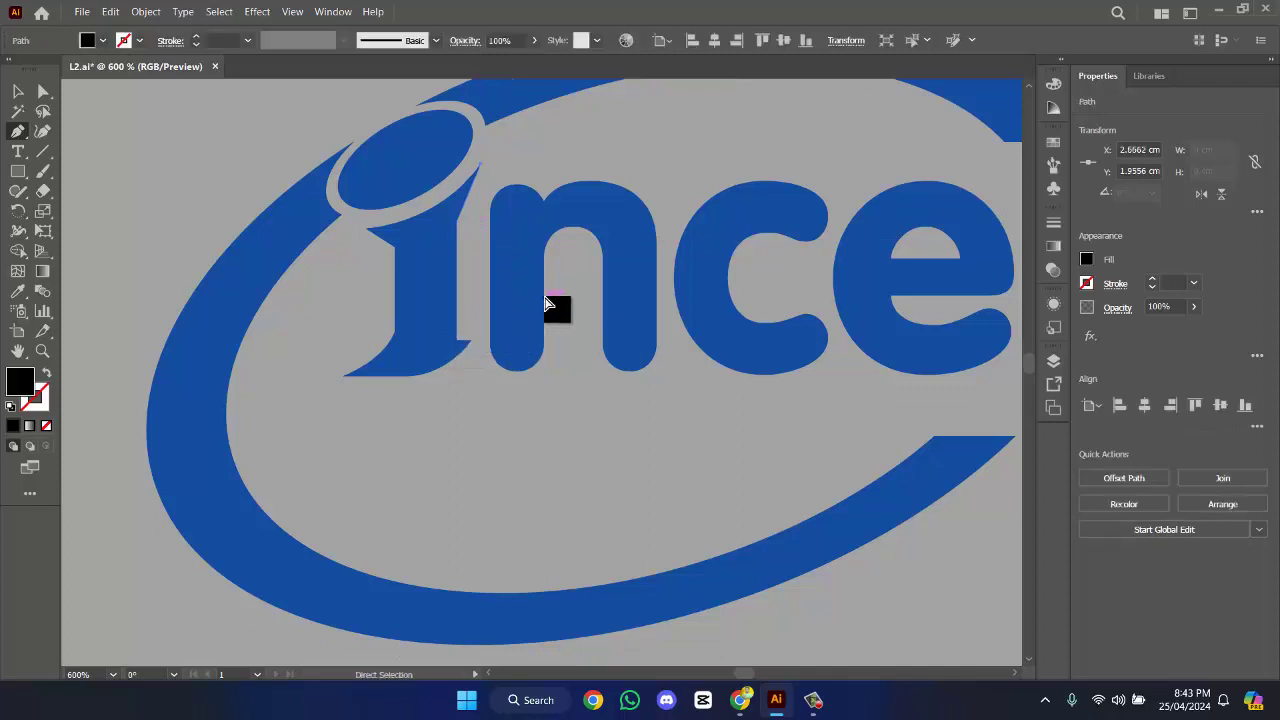
pyautogui.hotkey('ctrl', 'shift', 'a')
# - Draw the right side of an "i" stem below the reference letter: about 0.31 cm slant, 0.47 cm vertical and 0.09 cm foot
pyautogui.scroll(-3, 534, 309)
pyautogui.scroll(-1, 530, 360)
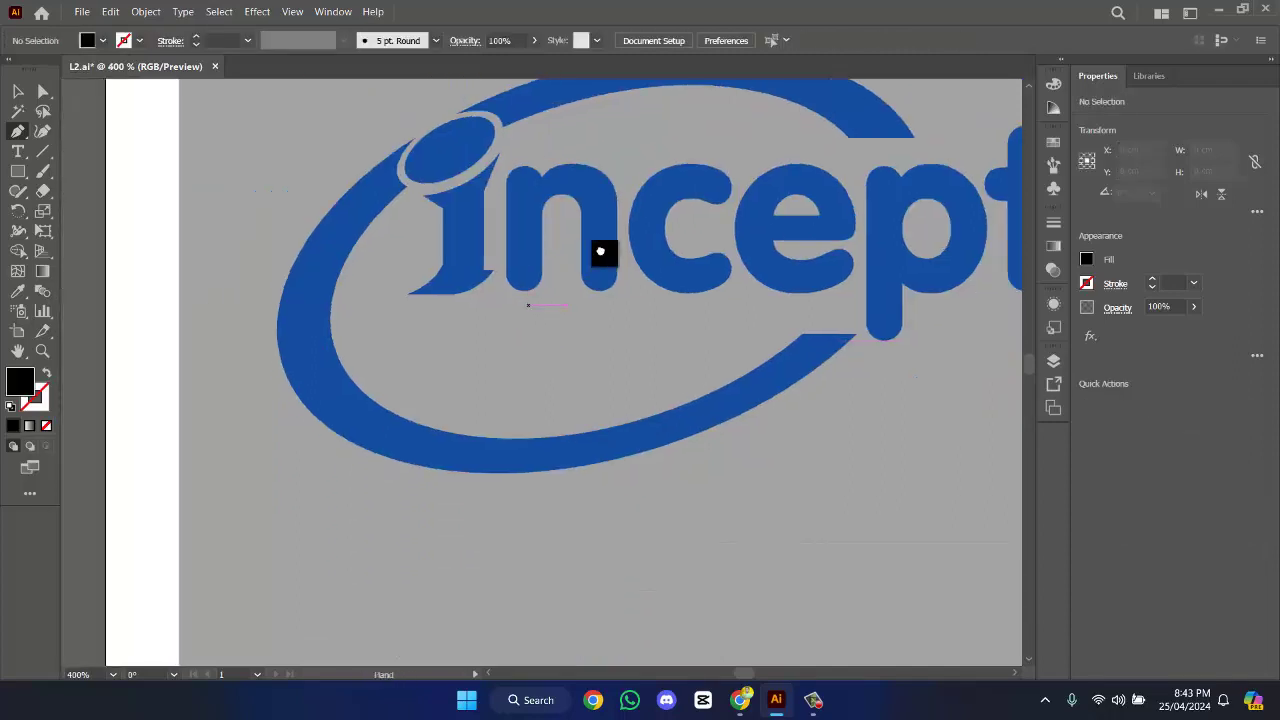
pyautogui.hscroll(-2, 600, 251)
pyautogui.moveTo(561, 165); pyautogui.dragTo(449, 274)
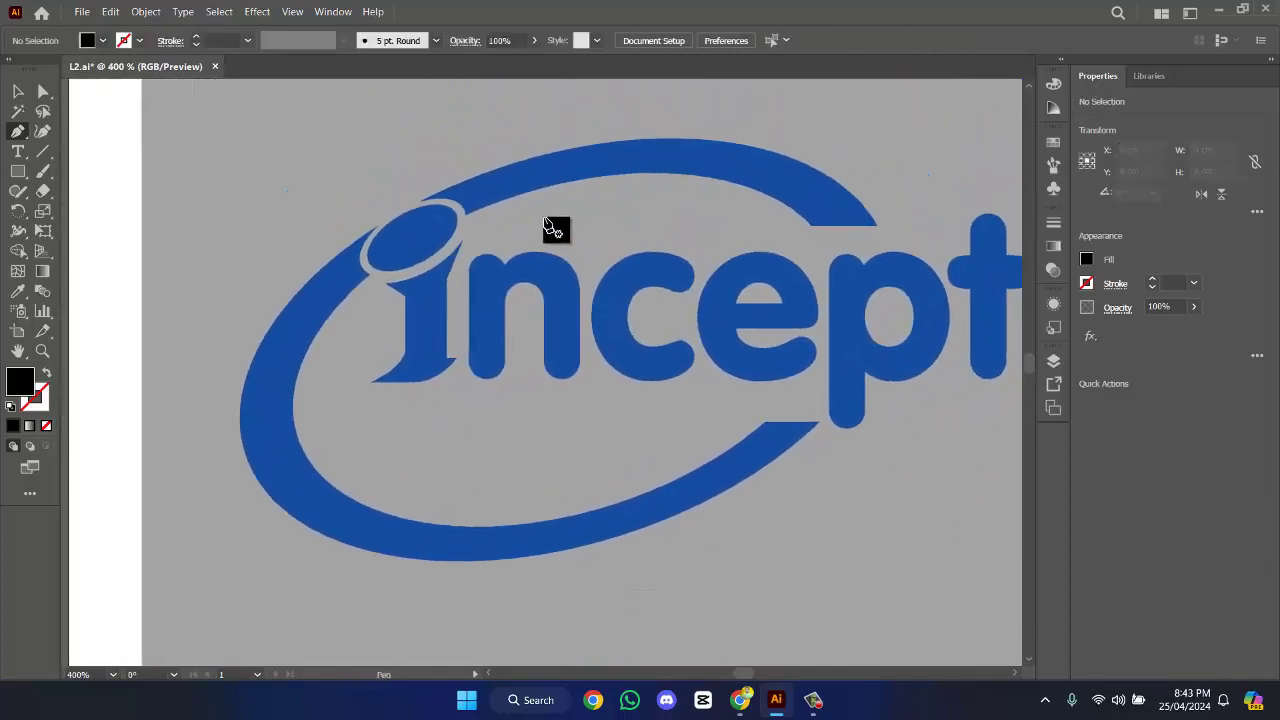
pyautogui.scroll(-1, 533, 420)
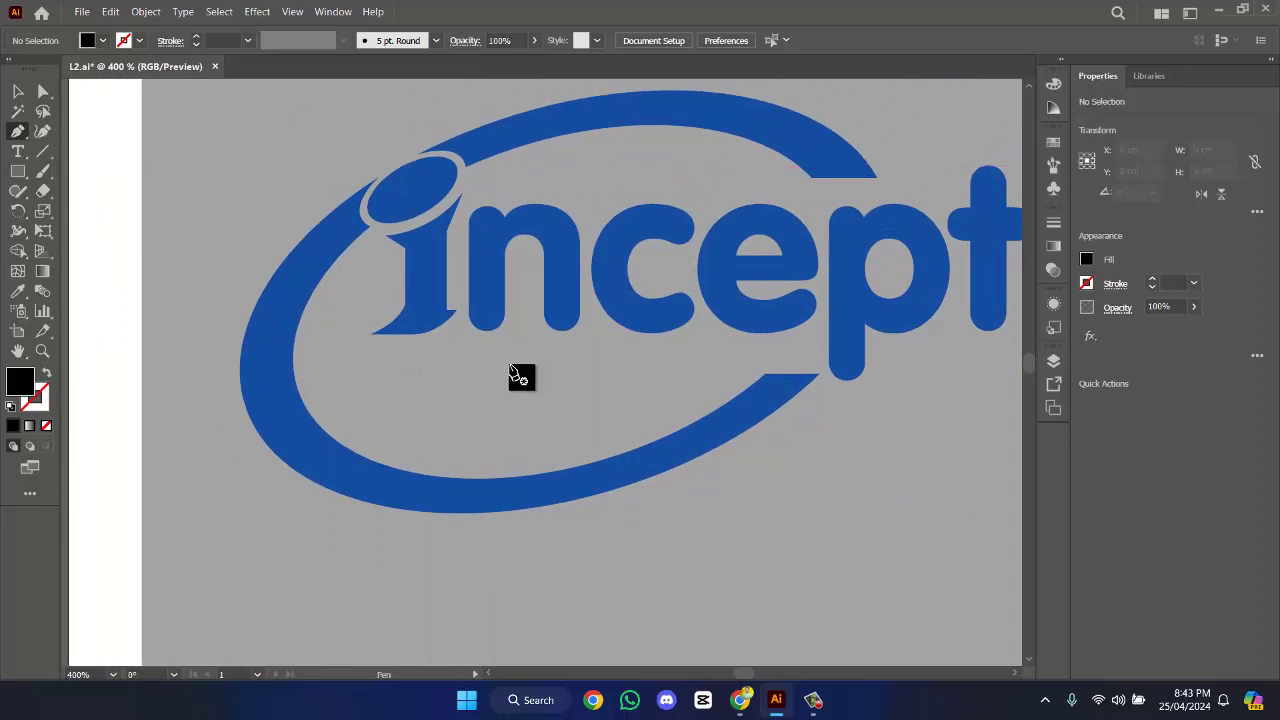
pyautogui.moveTo(518, 343); pyautogui.dragTo(494, 382)
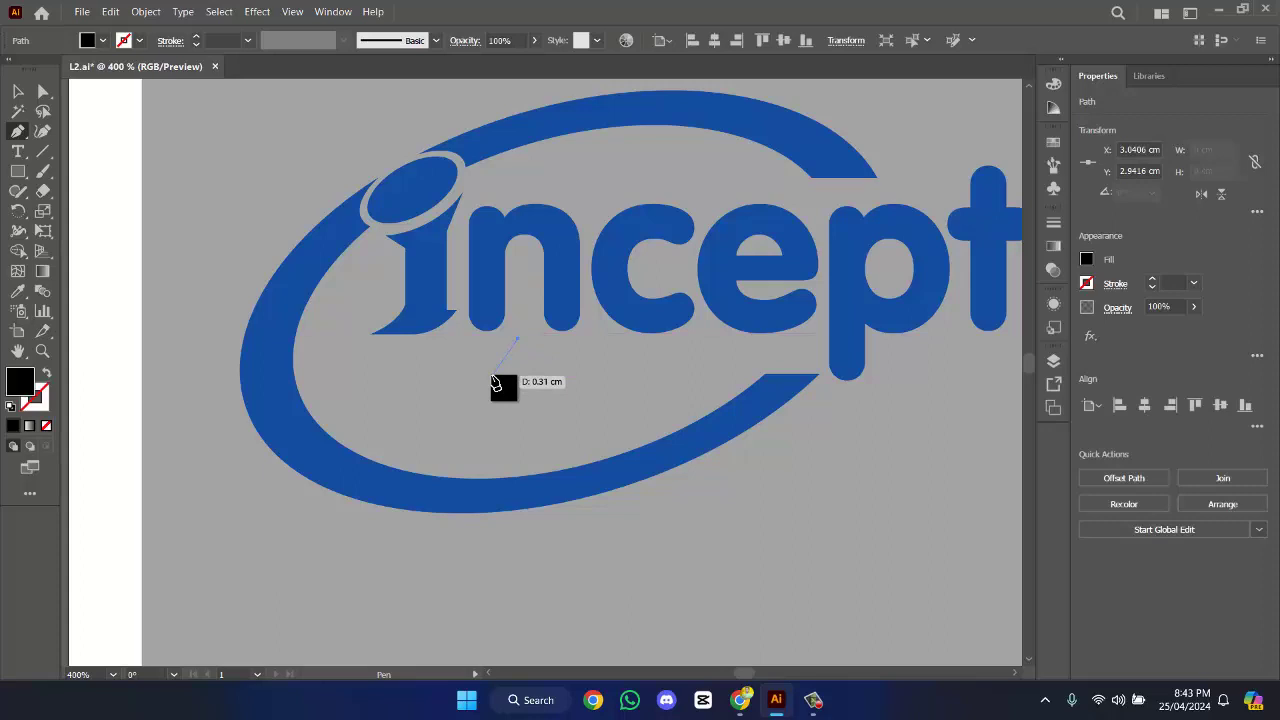
pyautogui.click(492, 377)
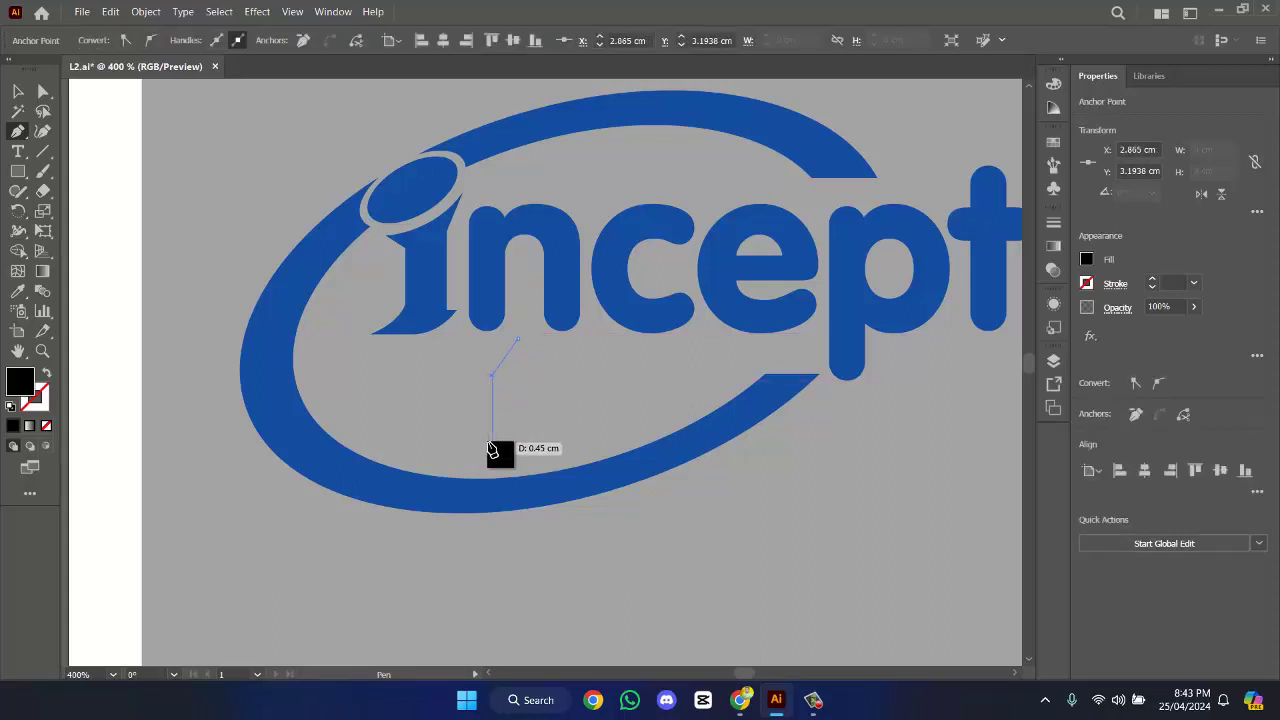
pyautogui.moveTo(491, 444); pyautogui.dragTo(516, 450)
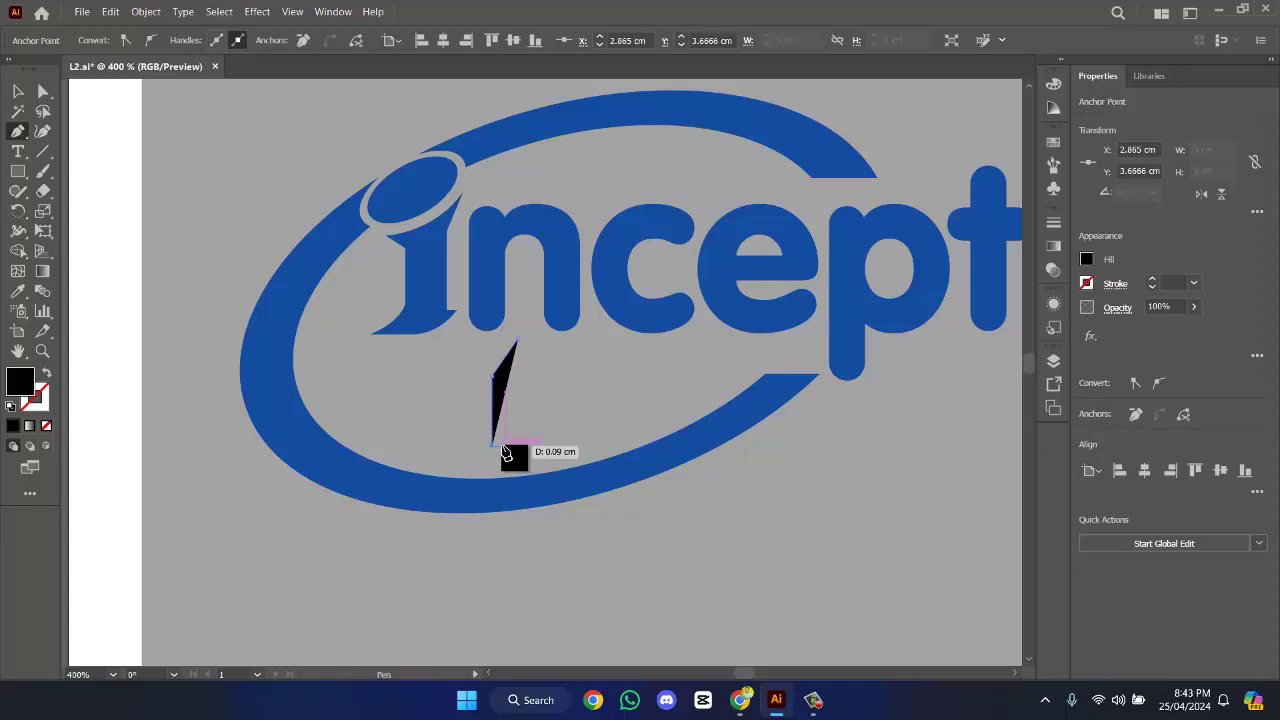
pyautogui.moveTo(507, 453); pyautogui.dragTo(505, 450)
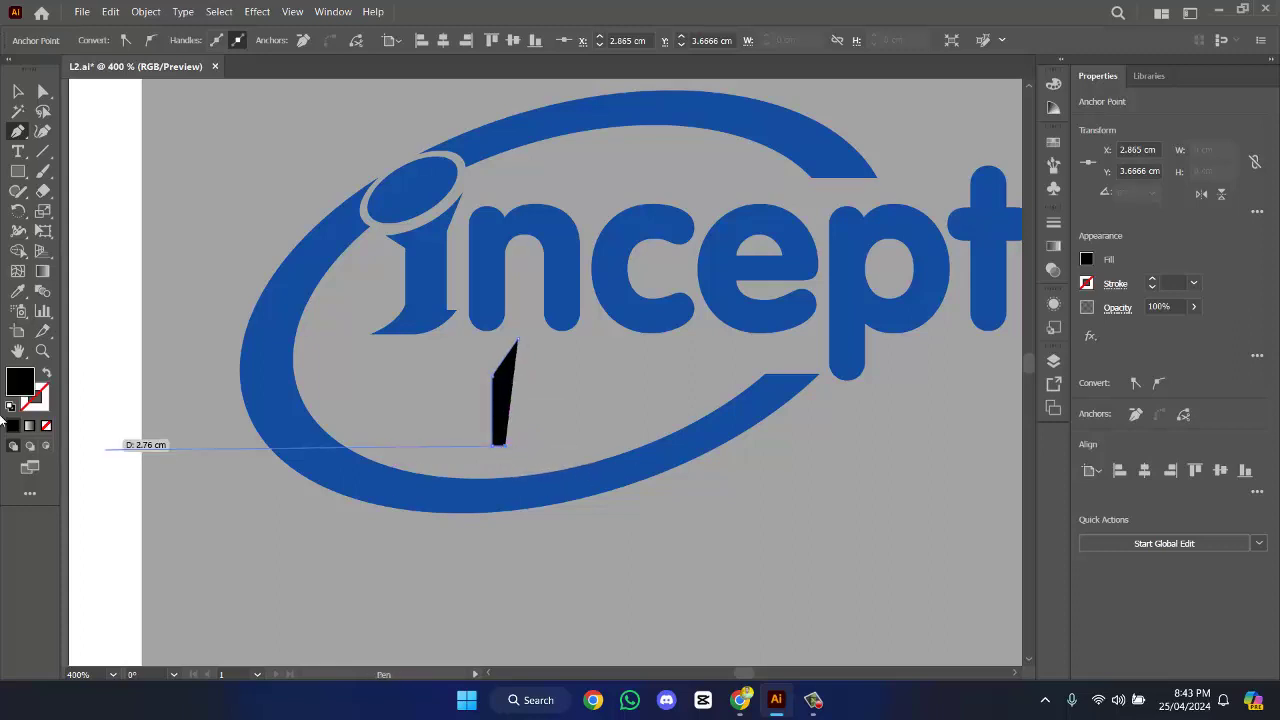
# - Remove the path's fill and stroke, and continue the outline through the curved foot and up the stem's left side
pyautogui.click(48, 375)
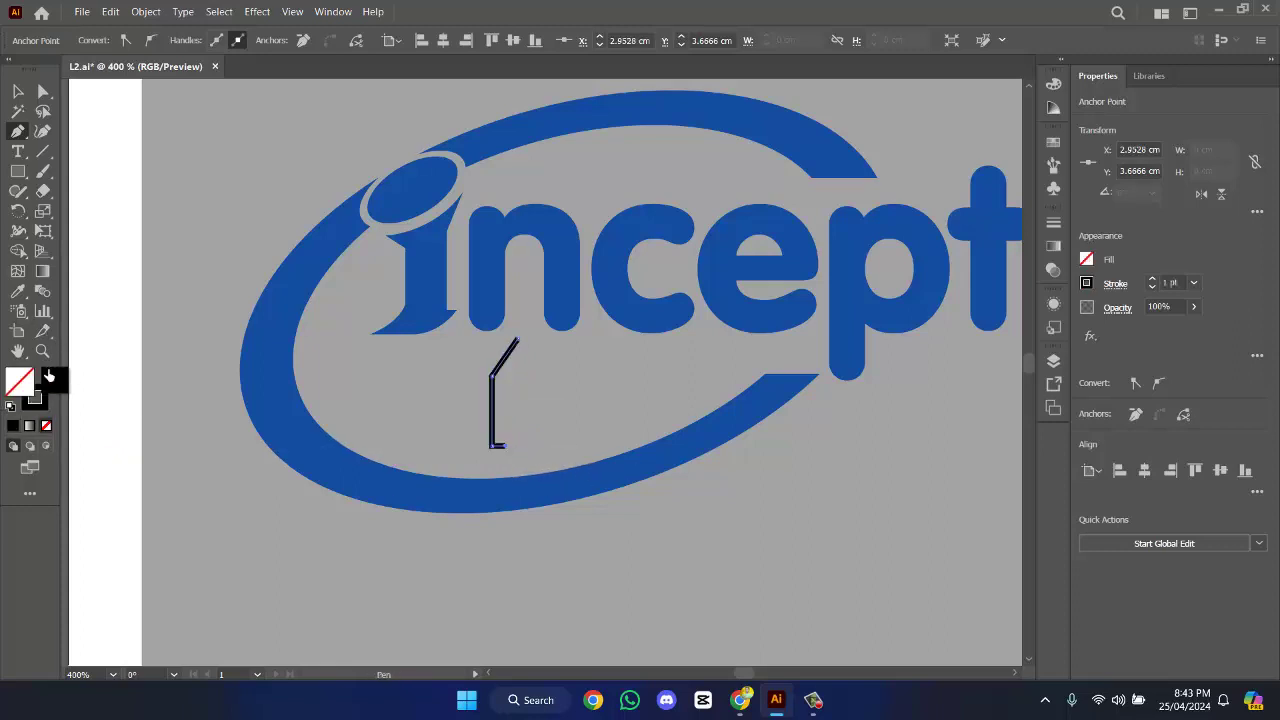
pyautogui.click(1152, 289)
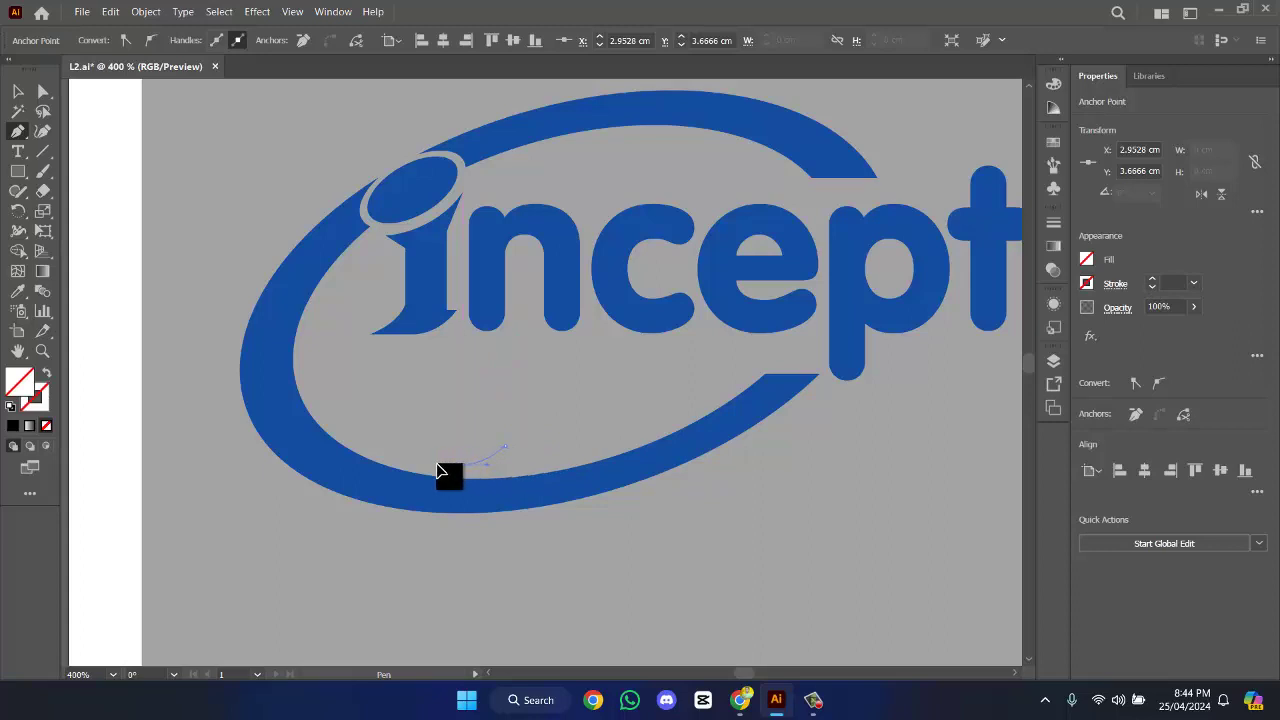
pyautogui.moveTo(436, 471); pyautogui.dragTo(467, 472)
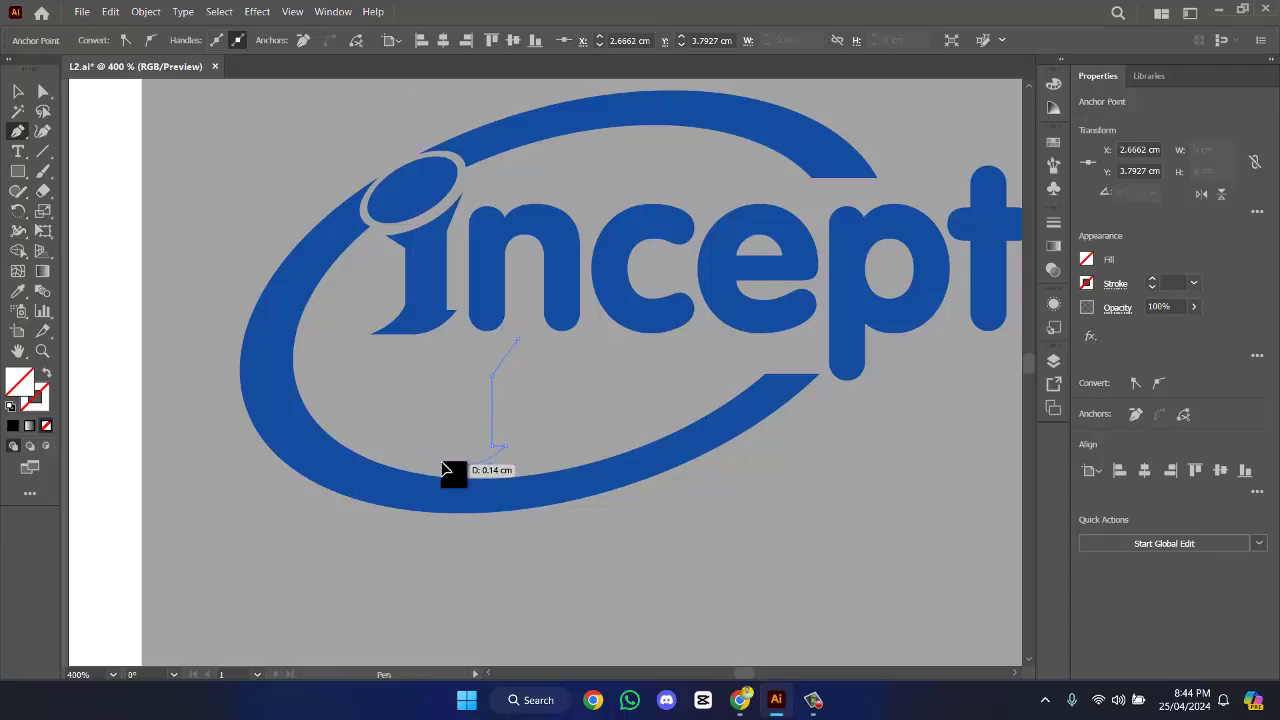
pyautogui.moveTo(442, 464); pyautogui.dragTo(479, 446)
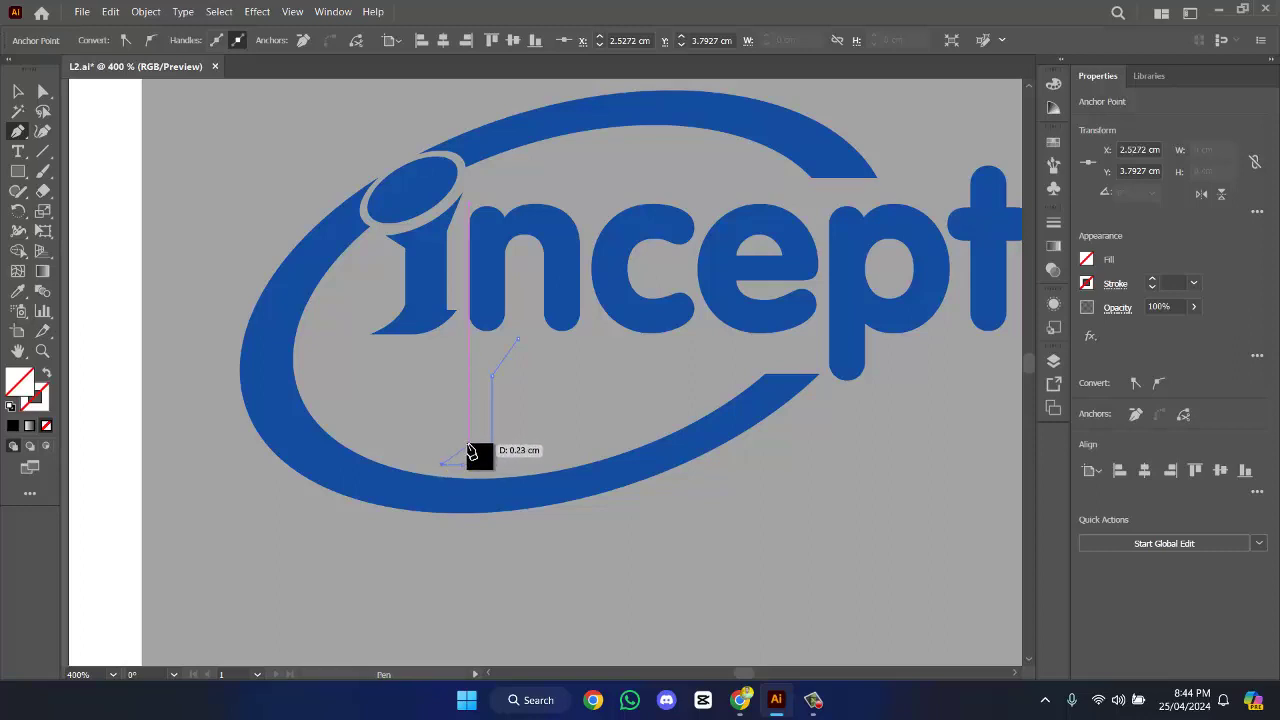
pyautogui.moveTo(474, 444); pyautogui.dragTo(458, 374)
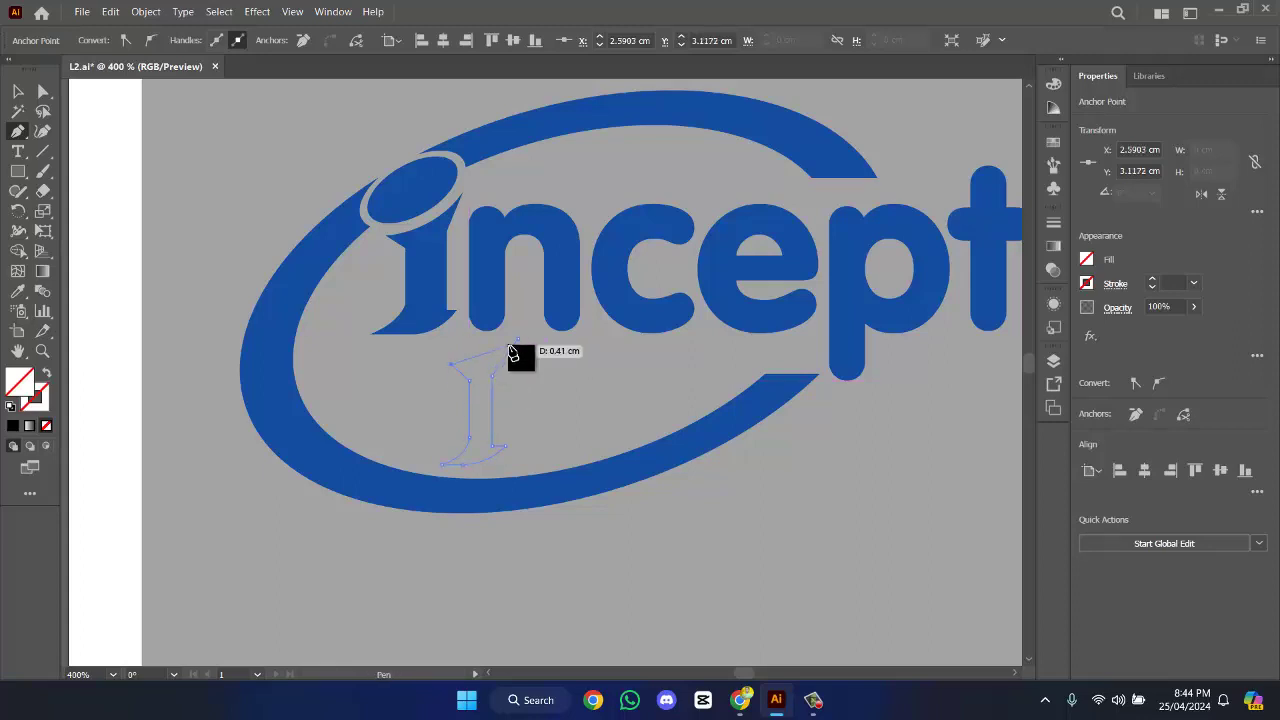
# - Close the "i" stem outline at its starting point with a curved top edge, about 0.51 by 0.85 cm overall
pyautogui.hotkey('ctrl', 'z')
pyautogui.hotkey('ctrl', 'z')
pyautogui.hotkey('ctrl', 'z')
pyautogui.hotkey('ctrl', 'z')
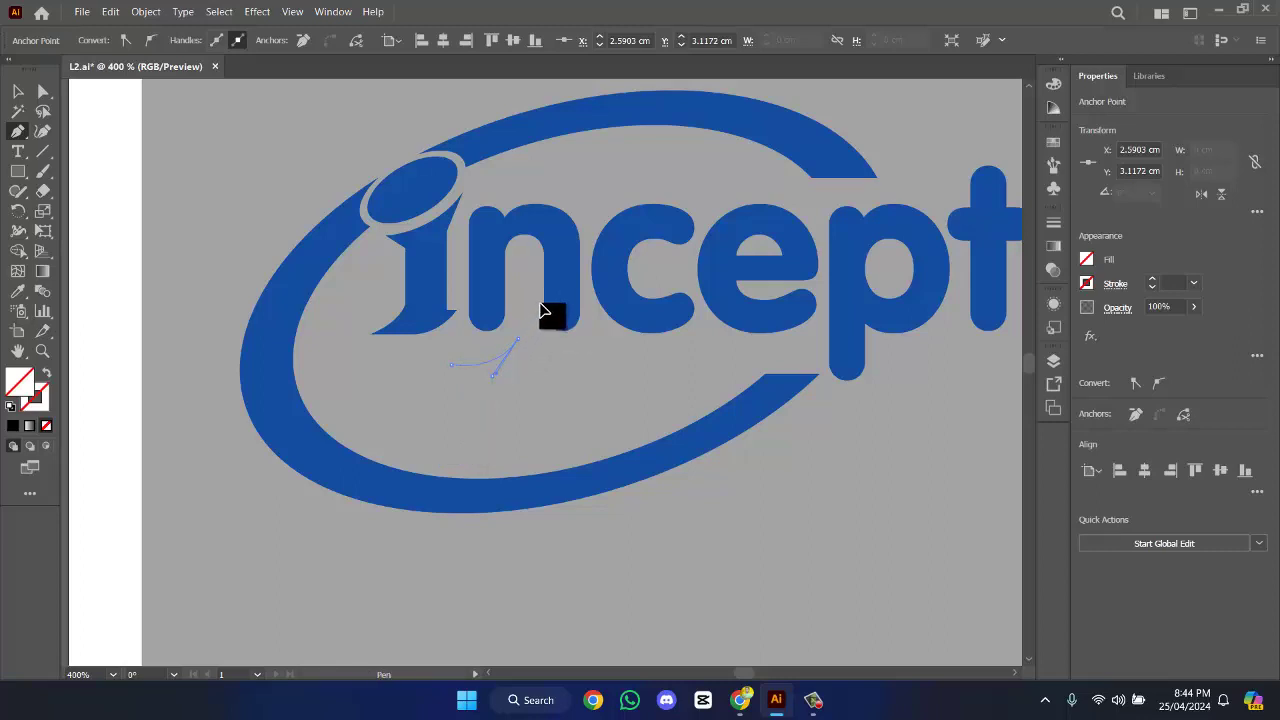
pyautogui.hotkey('ctrl', 'shift', 'z')
pyautogui.hotkey('ctrl', 'shift', 'z')
pyautogui.hotkey('ctrl', 'shift', 'z')
pyautogui.hotkey('ctrl', 'shift', 'z')
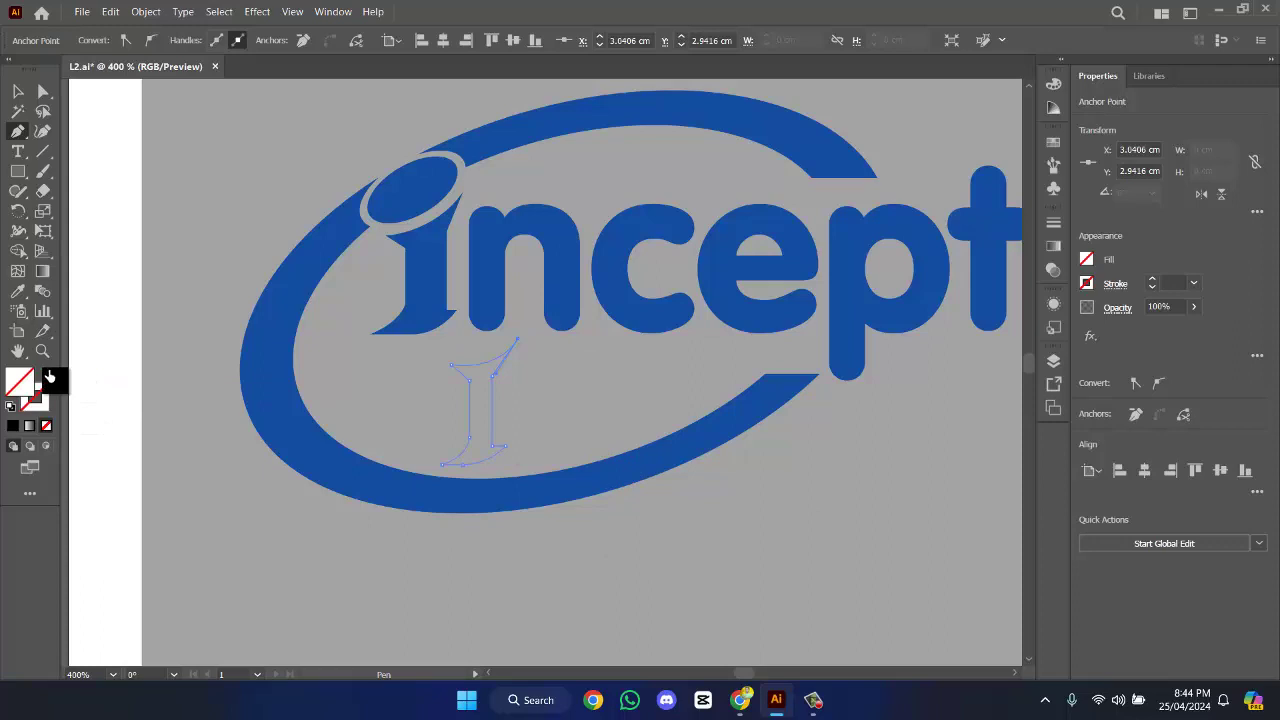
# - Select the closed "i" stem path, fill it with solid black (000000), and deselect it
pyautogui.click(17, 90)
pyautogui.click(560, 366)
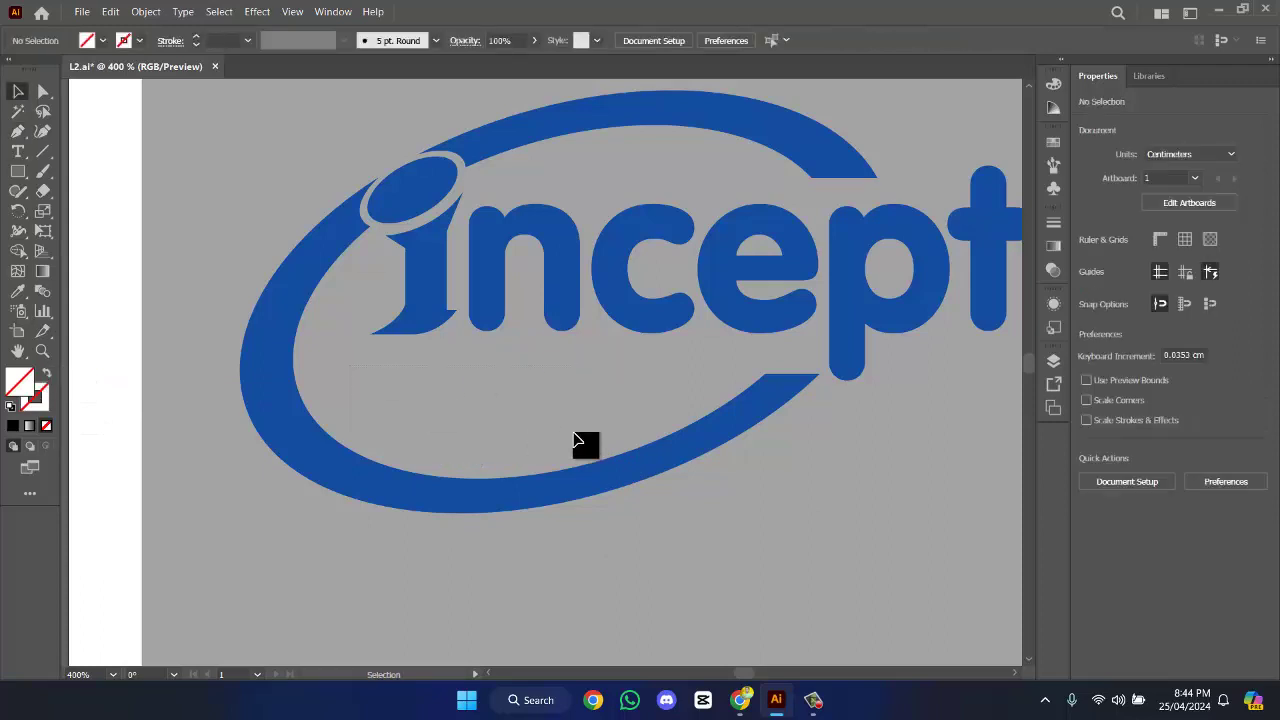
pyautogui.hotkey('ctrl', 'a')
pyautogui.click(13, 427)
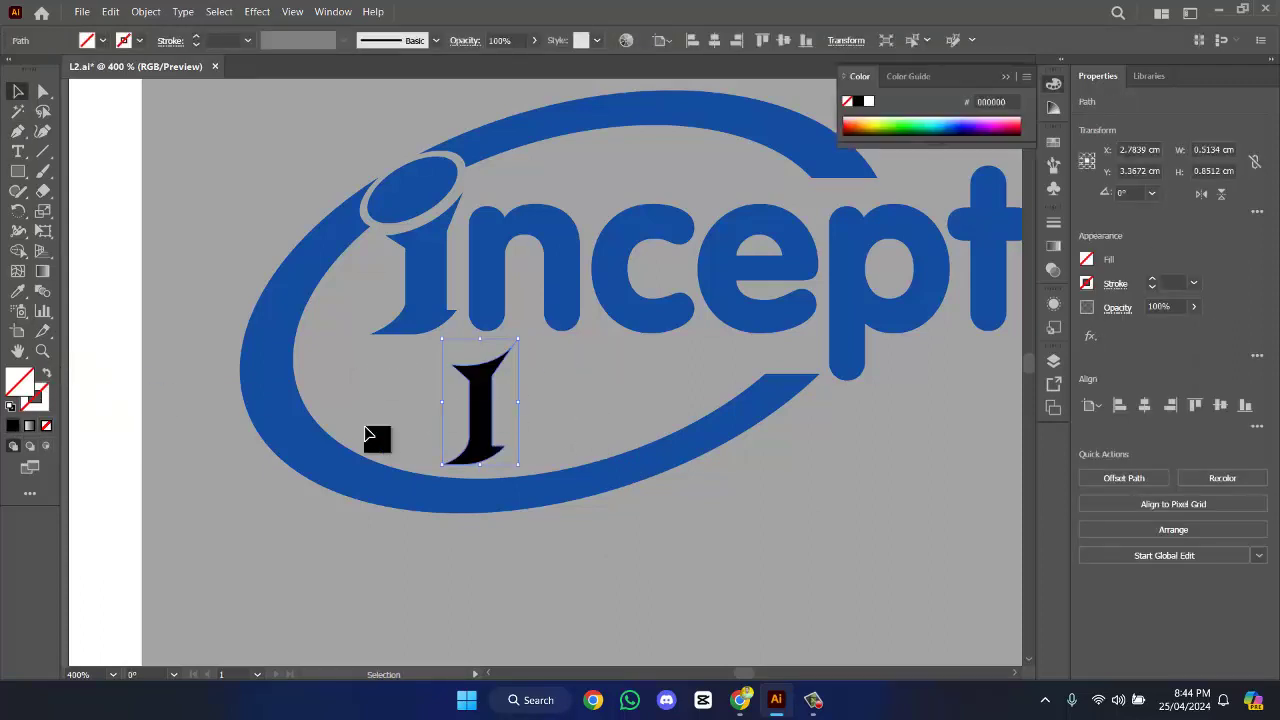
pyautogui.click(575, 399)
# - Examine the black "i" stem up close and compare its shape with the reference letter
pyautogui.scroll(3, 551, 394)
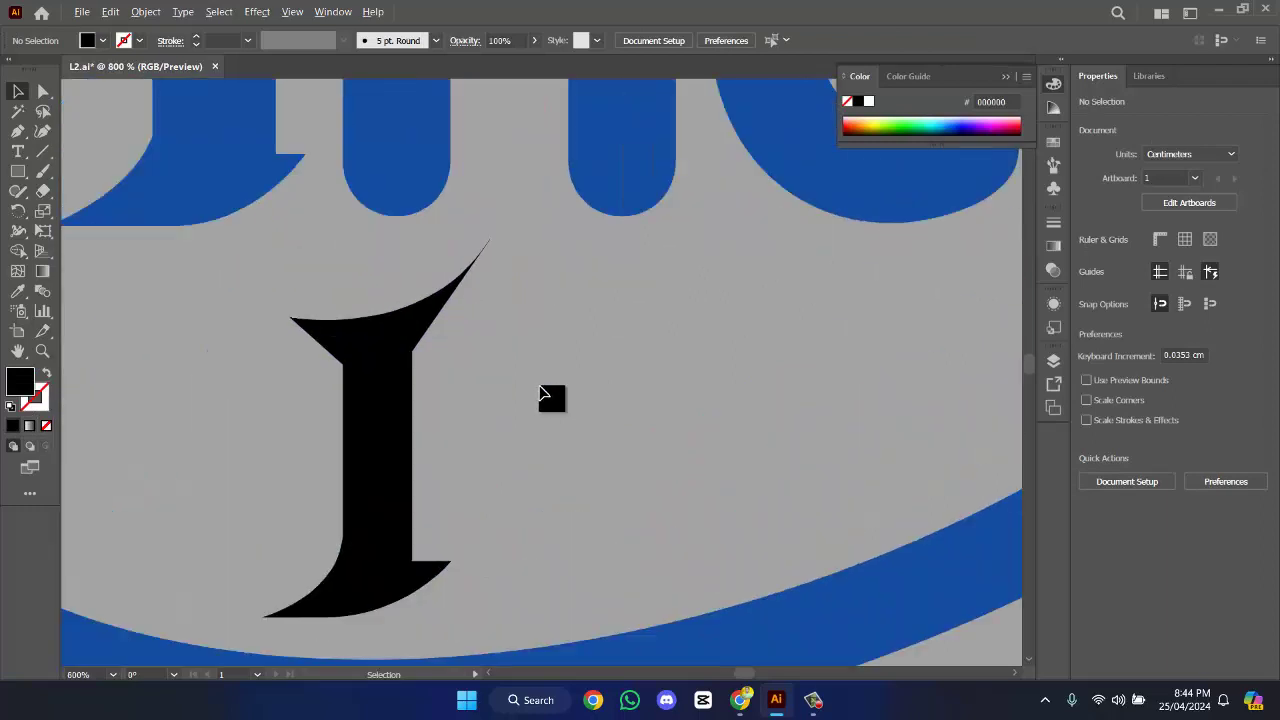
pyautogui.click(420, 314)
pyautogui.scroll(-2, 586, 306)
pyautogui.scroll(-1, 575, 305)
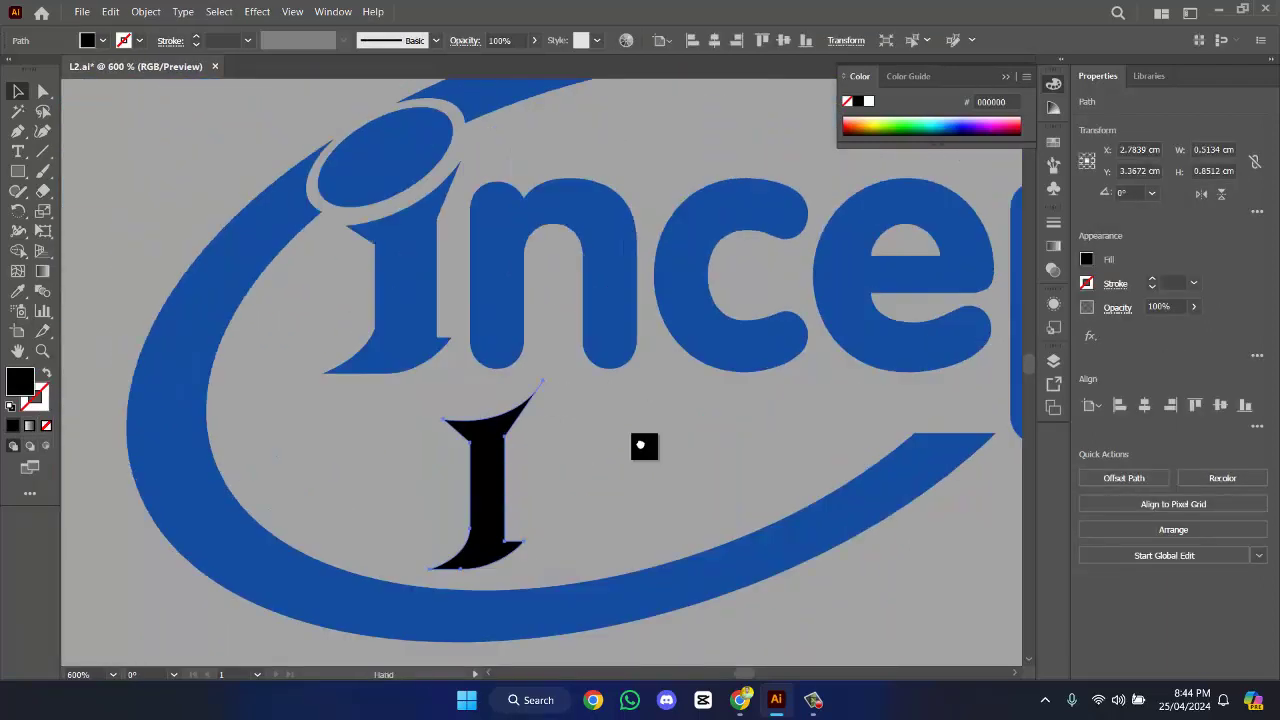
pyautogui.scroll(2, 428, 393)
pyautogui.hscroll(2, 700, 380)
pyautogui.scroll(-1, 700, 380)
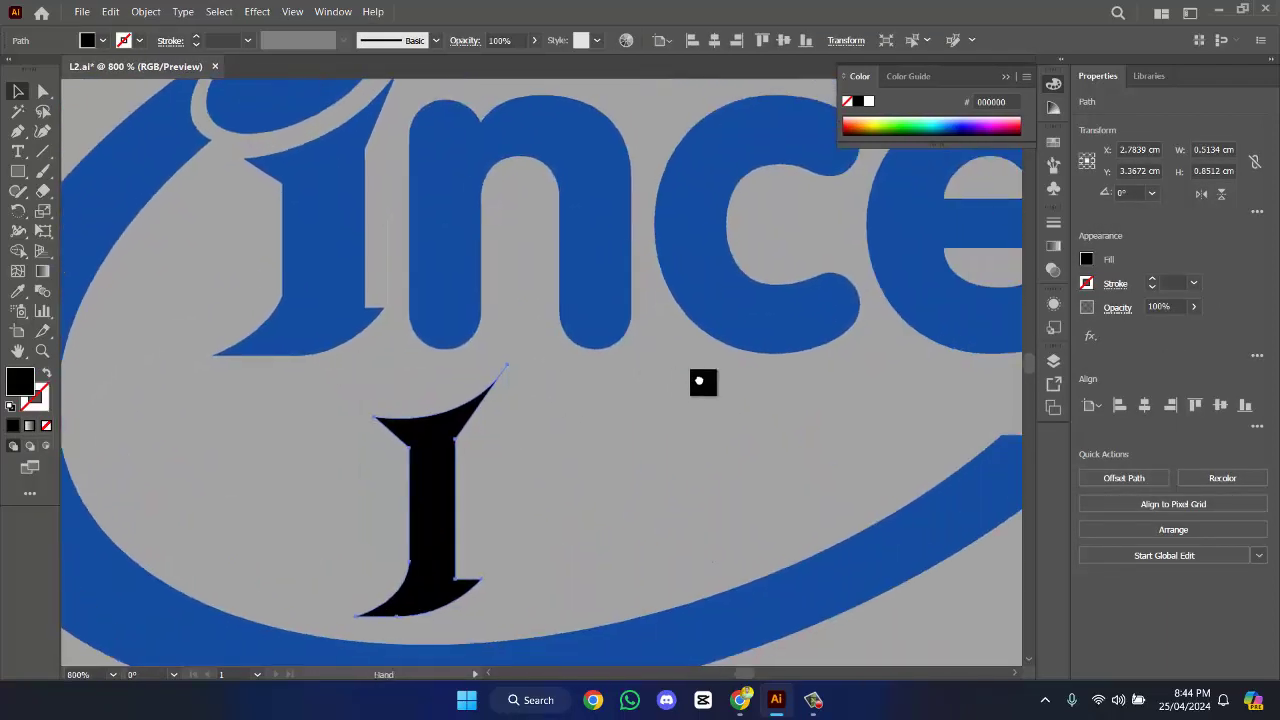
# - Reshape the black "i" stem's curved top edge by adjusting the curve handle at its upper-right tip
pyautogui.click(43, 91)
pyautogui.scroll(2, 509, 446)
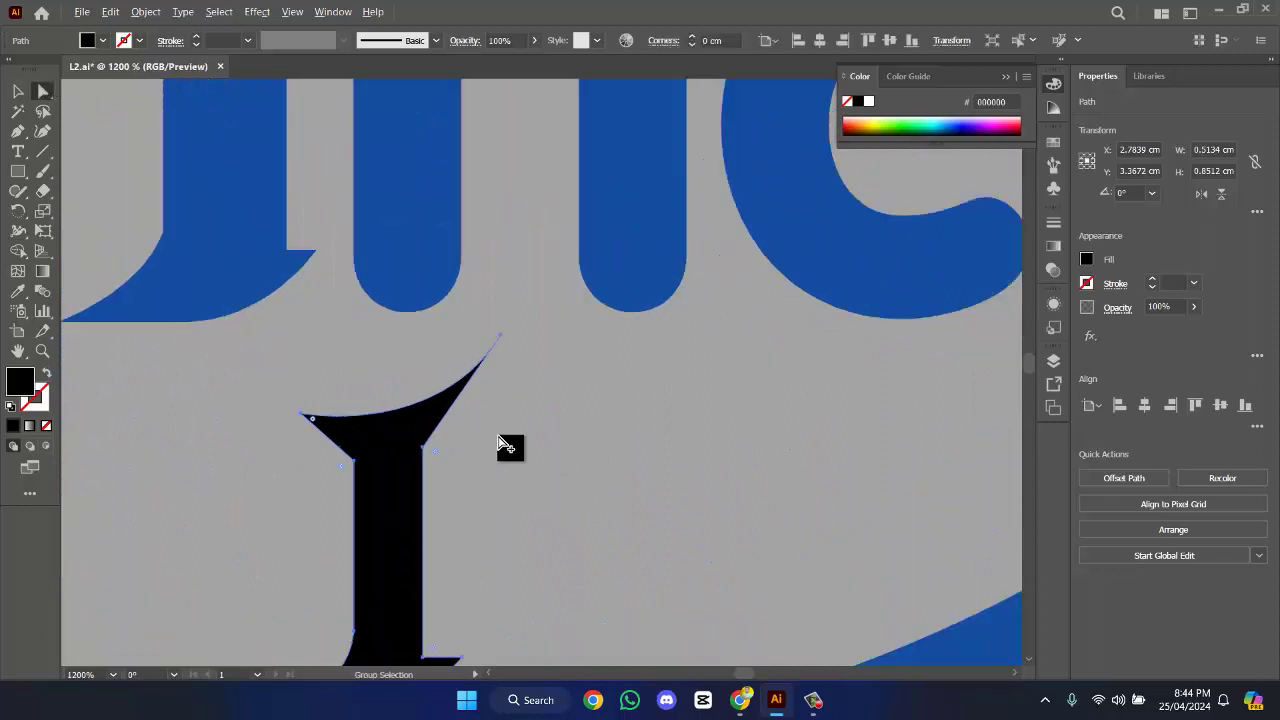
pyautogui.hscroll(-2, 657, 417)
pyautogui.click(525, 444)
pyautogui.scroll(-3, 525, 450)
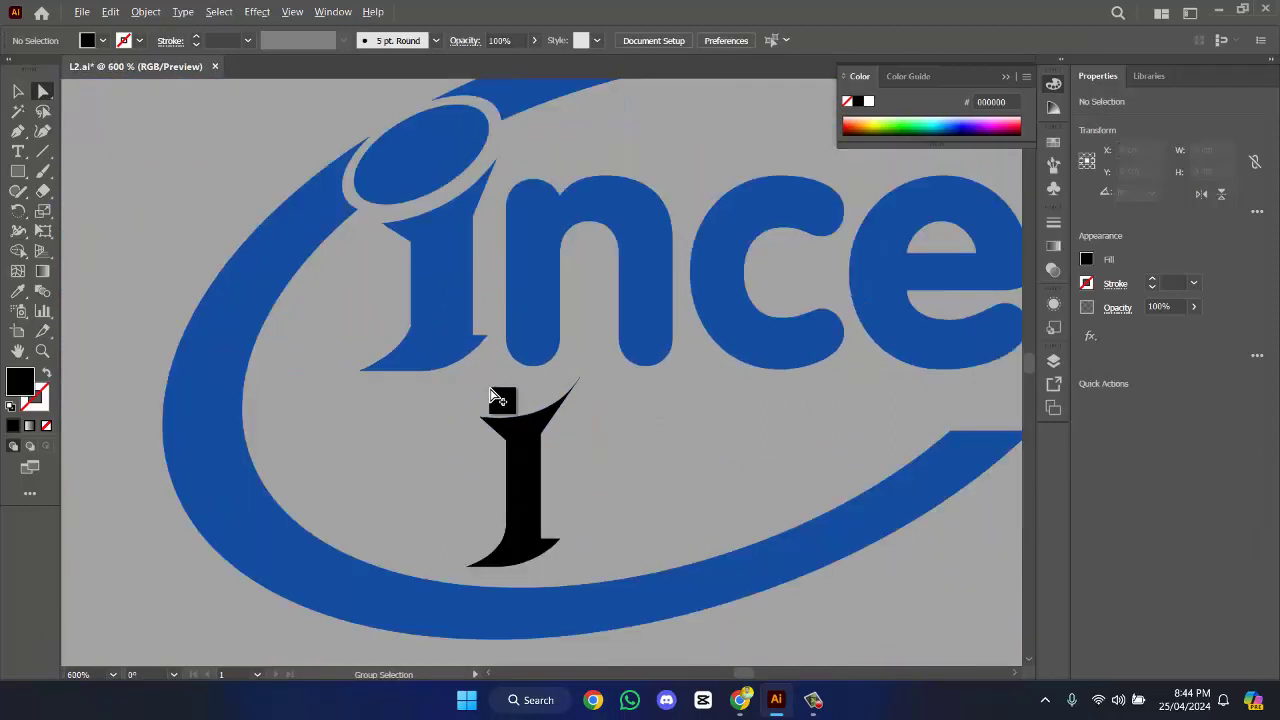
pyautogui.scroll(2, 528, 460)
pyautogui.click(528, 462)
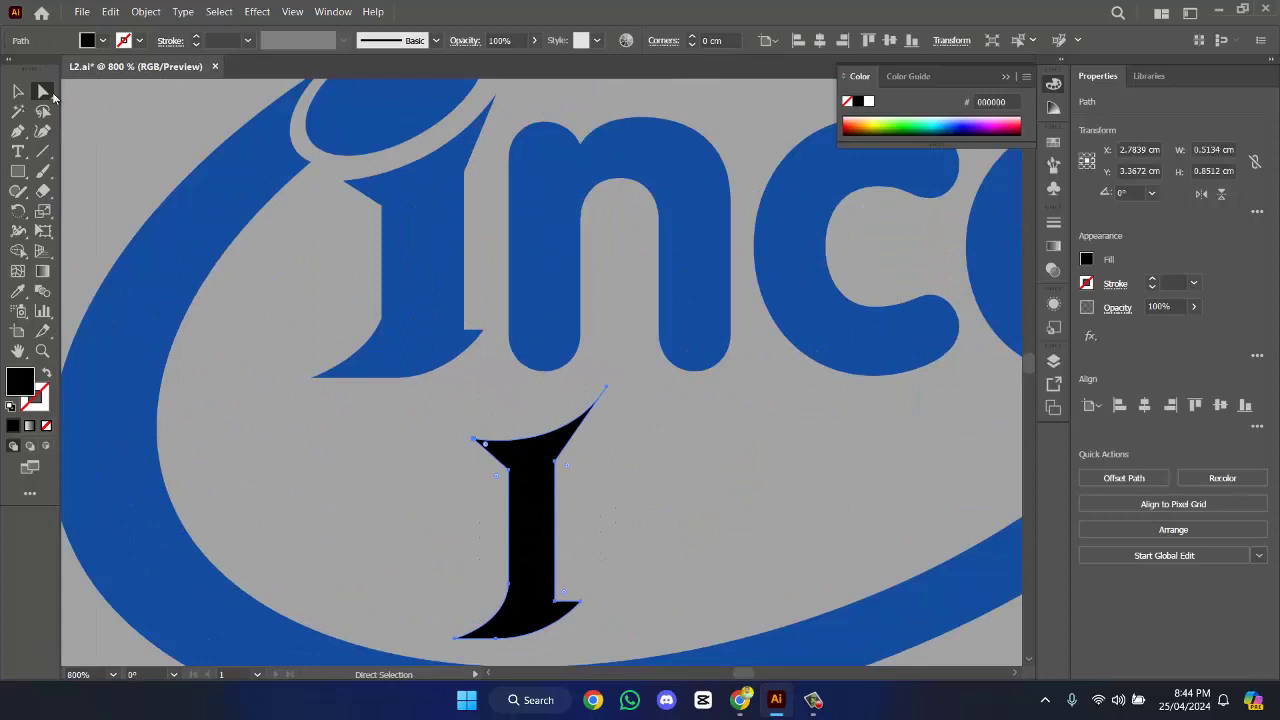
pyautogui.scroll(2, 680, 432)
pyautogui.scroll(1, 609, 357)
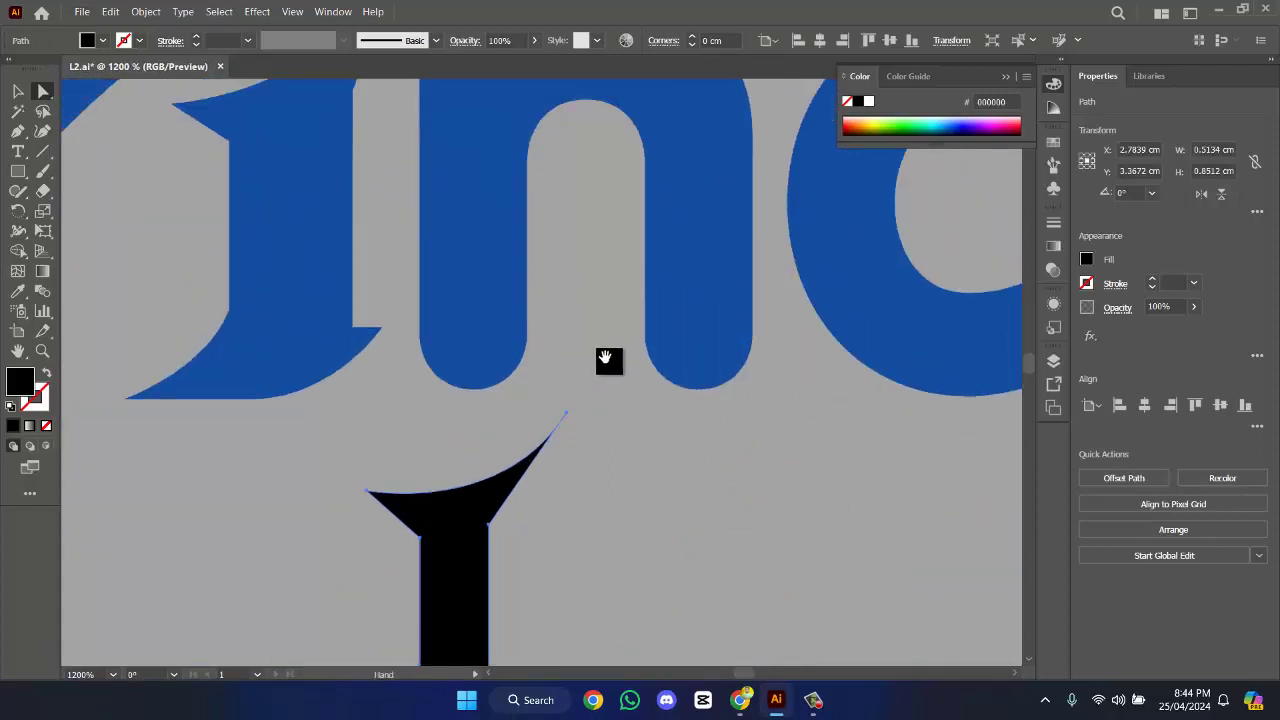
pyautogui.click(567, 415)
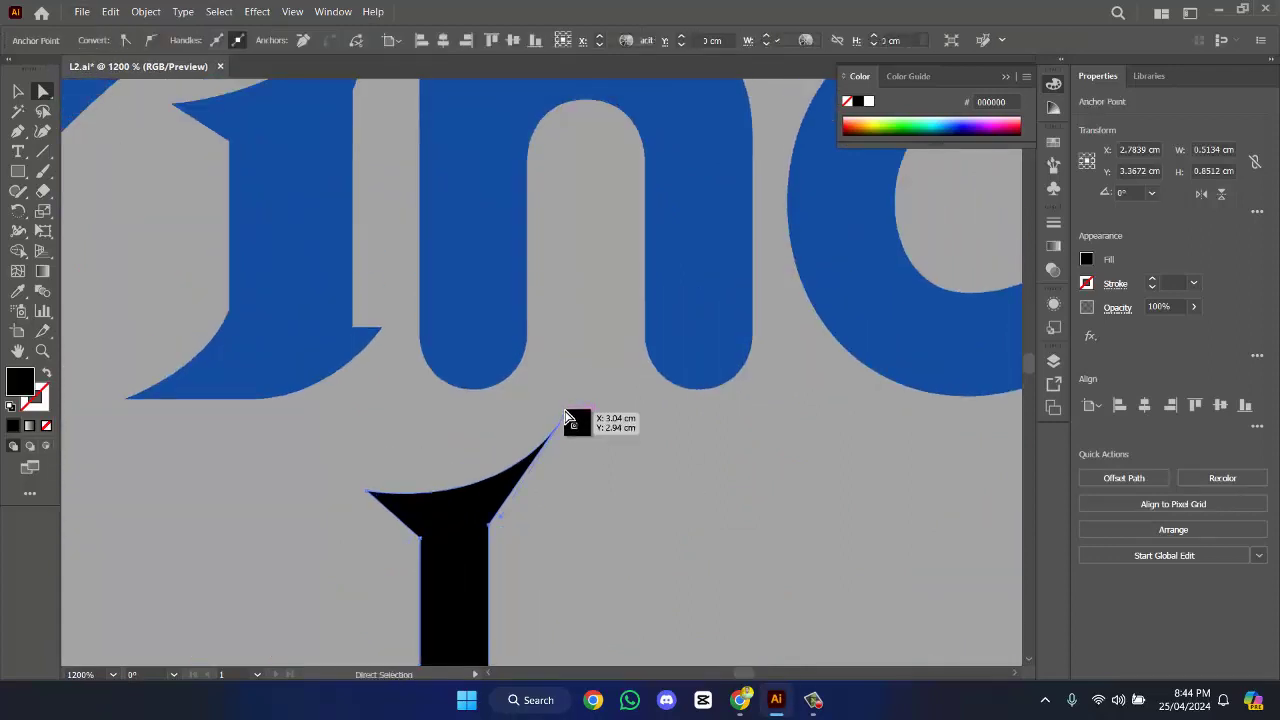
pyautogui.moveTo(502, 521); pyautogui.dragTo(481, 501)
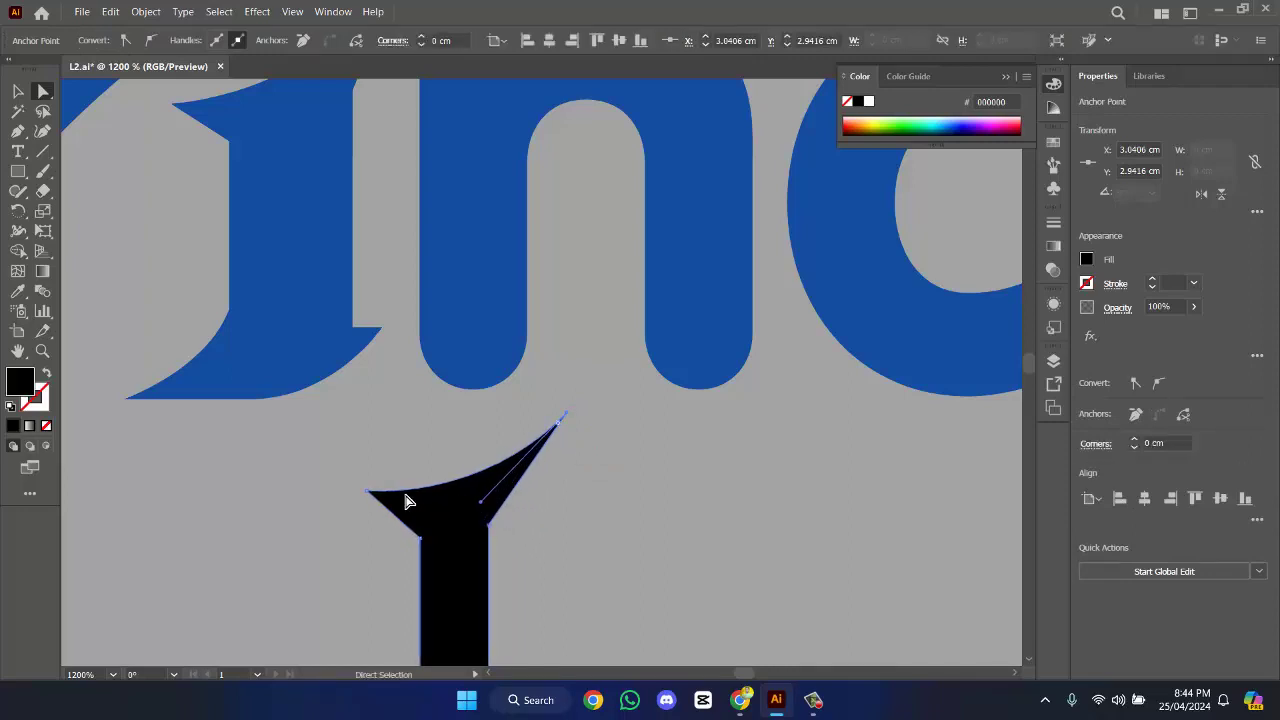
# - Refine the stem's top curve using its upper-left corner anchor, and deselect the stem
pyautogui.click(370, 498)
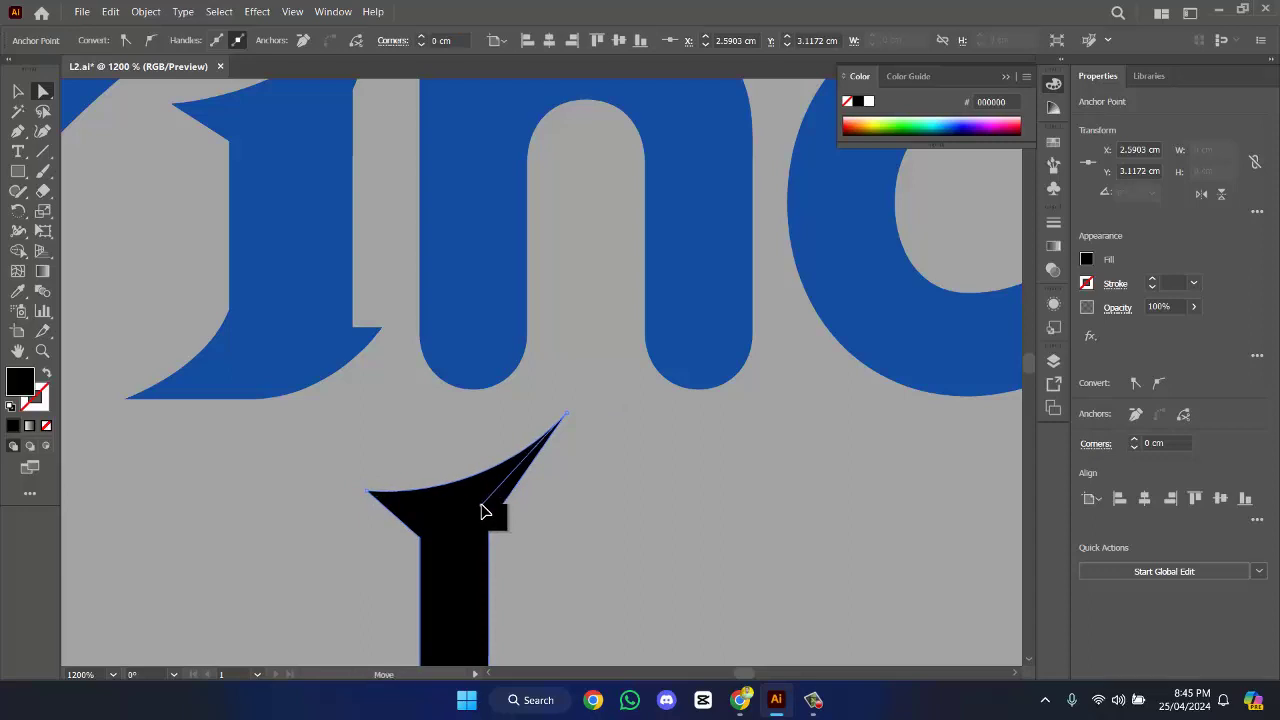
pyautogui.click(508, 490)
pyautogui.scroll(-3, 617, 457)
pyautogui.scroll(1, 614, 451)
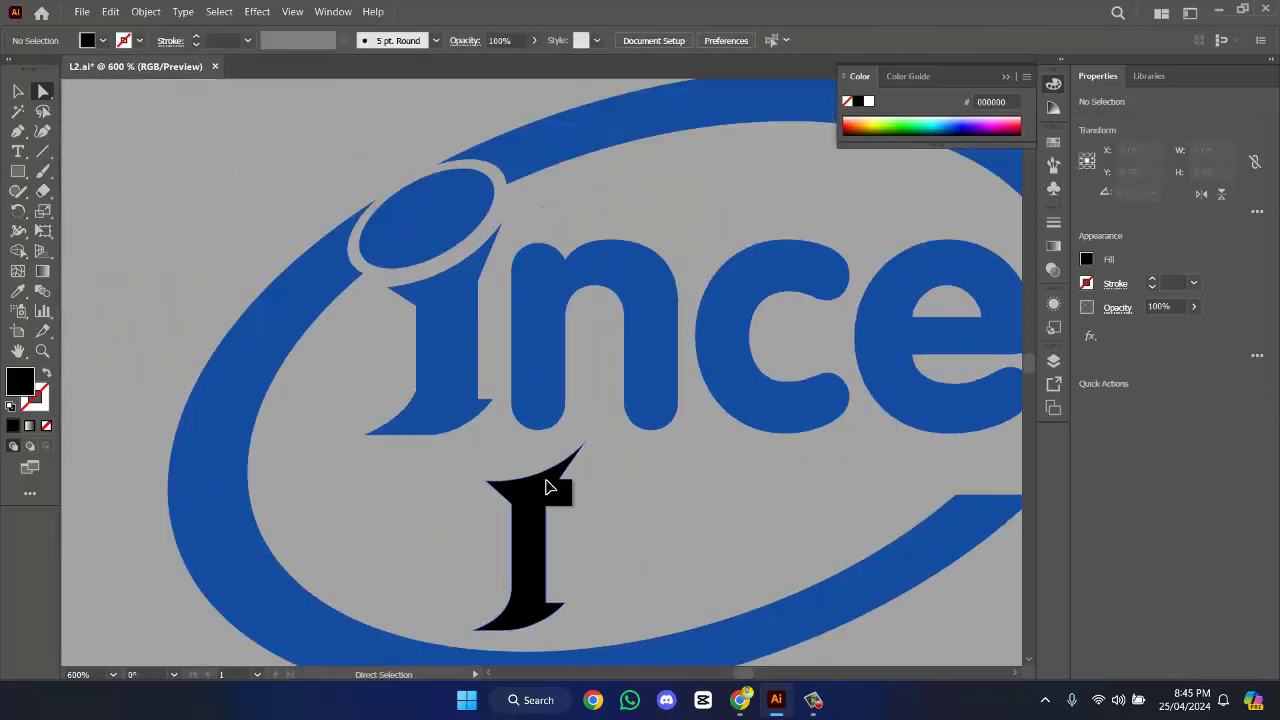
pyautogui.click(545, 487)
pyautogui.click(651, 480)
pyautogui.scroll(-3, 645, 470)
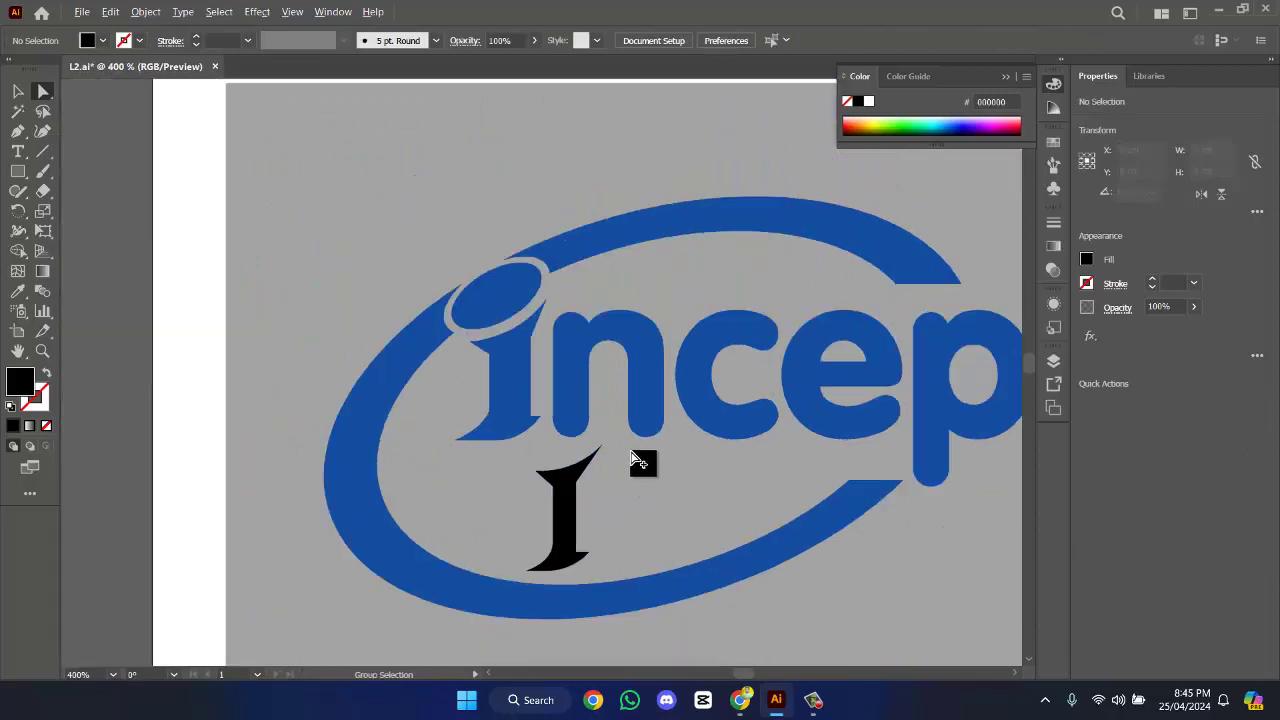
# - Move the black "i" stem into the red-ring logo, just before the "n" and aligned with the lettering's baseline
pyautogui.moveTo(660, 449); pyautogui.dragTo(501, 340)
pyautogui.click(17, 93)
pyautogui.click(455, 400)
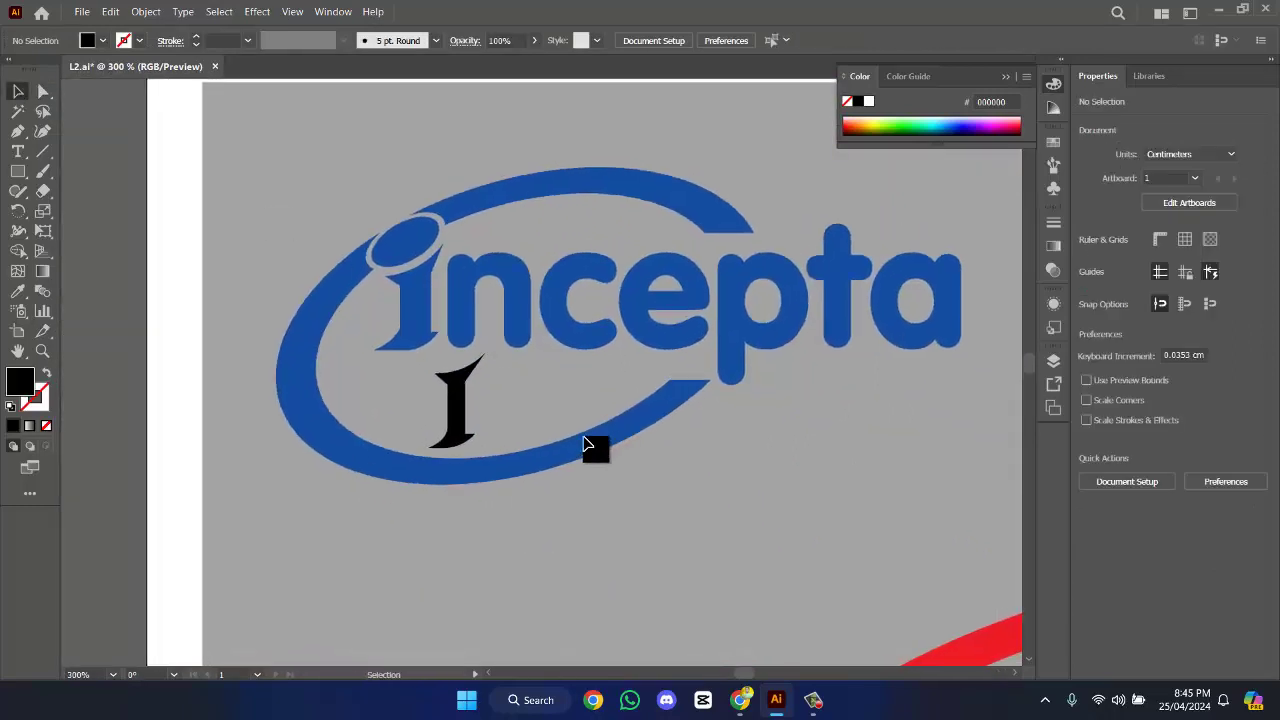
pyautogui.scroll(-3, 466, 414)
pyautogui.moveTo(338, 262); pyautogui.dragTo(543, 400)
pyautogui.scroll(4, 543, 400)
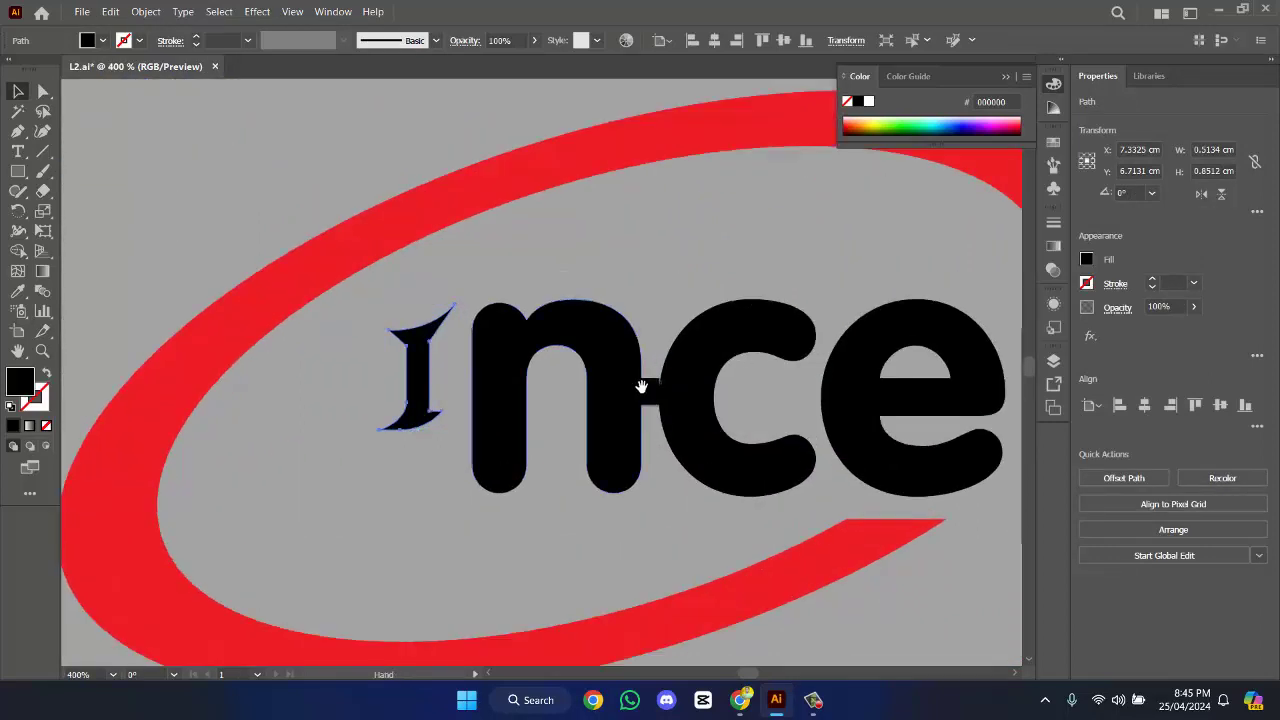
pyautogui.moveTo(487, 345); pyautogui.dragTo(501, 407)
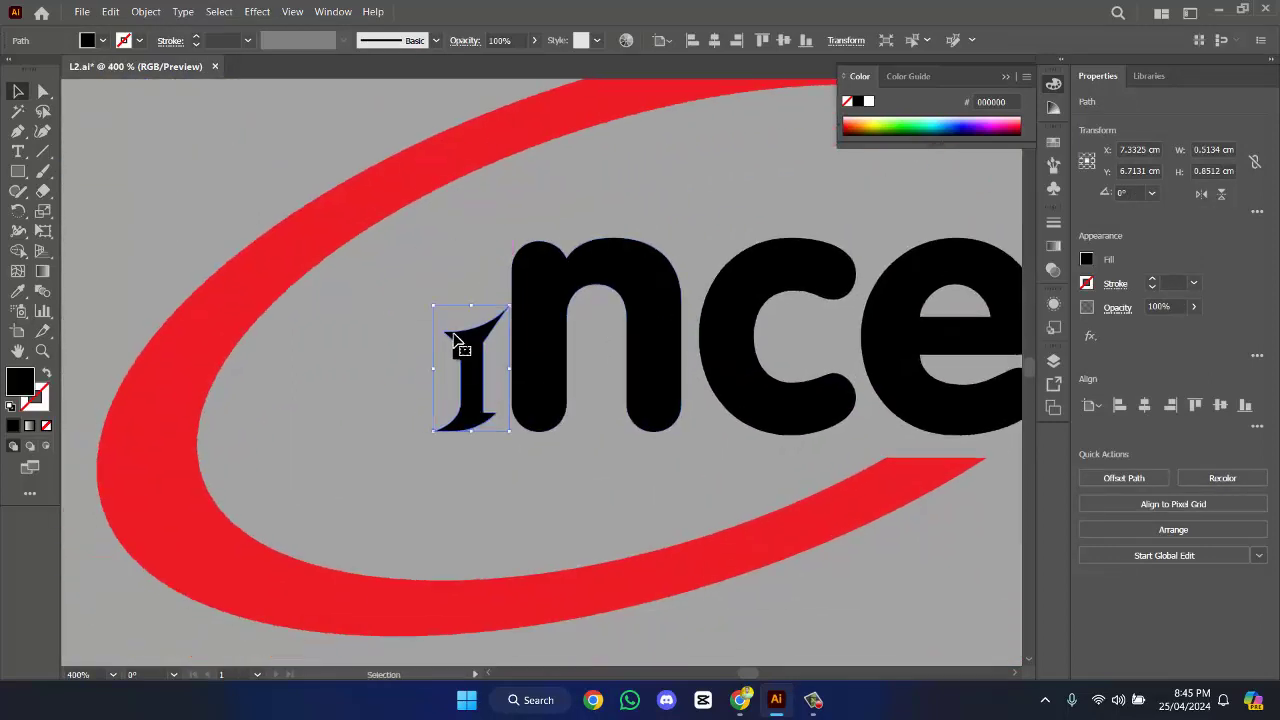
# - Enlarge the "i" stem to about 0.92 by 1.53 cm, set it on the lettering's baseline, and deselect it
pyautogui.moveTo(438, 302); pyautogui.dragTo(373, 207)
pyautogui.moveTo(443, 374); pyautogui.dragTo(446, 383)
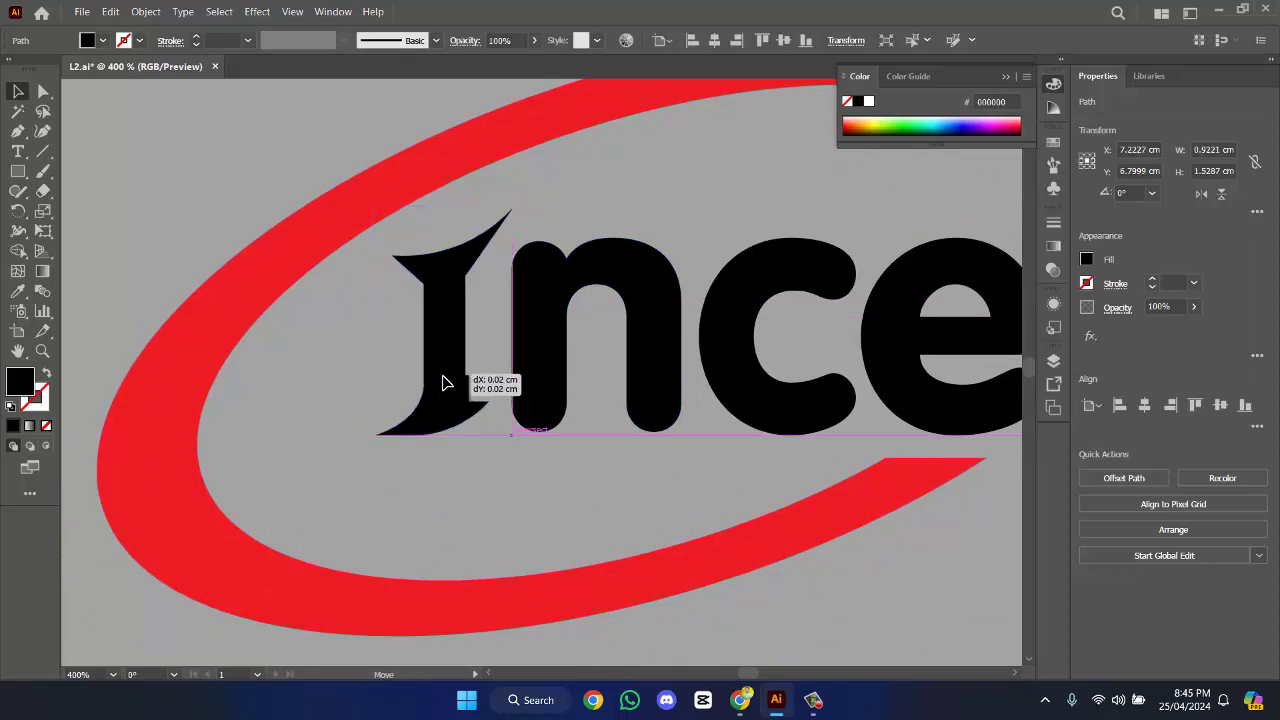
pyautogui.moveTo(374, 207); pyautogui.dragTo(370, 202)
pyautogui.click(650, 204)
# - Draw a black ellipse about 0.95 by 0.44 cm above the "i" stem as its dot
pyautogui.hotkey('ctrl', '1')
pyautogui.scroll(4, 640, 300)
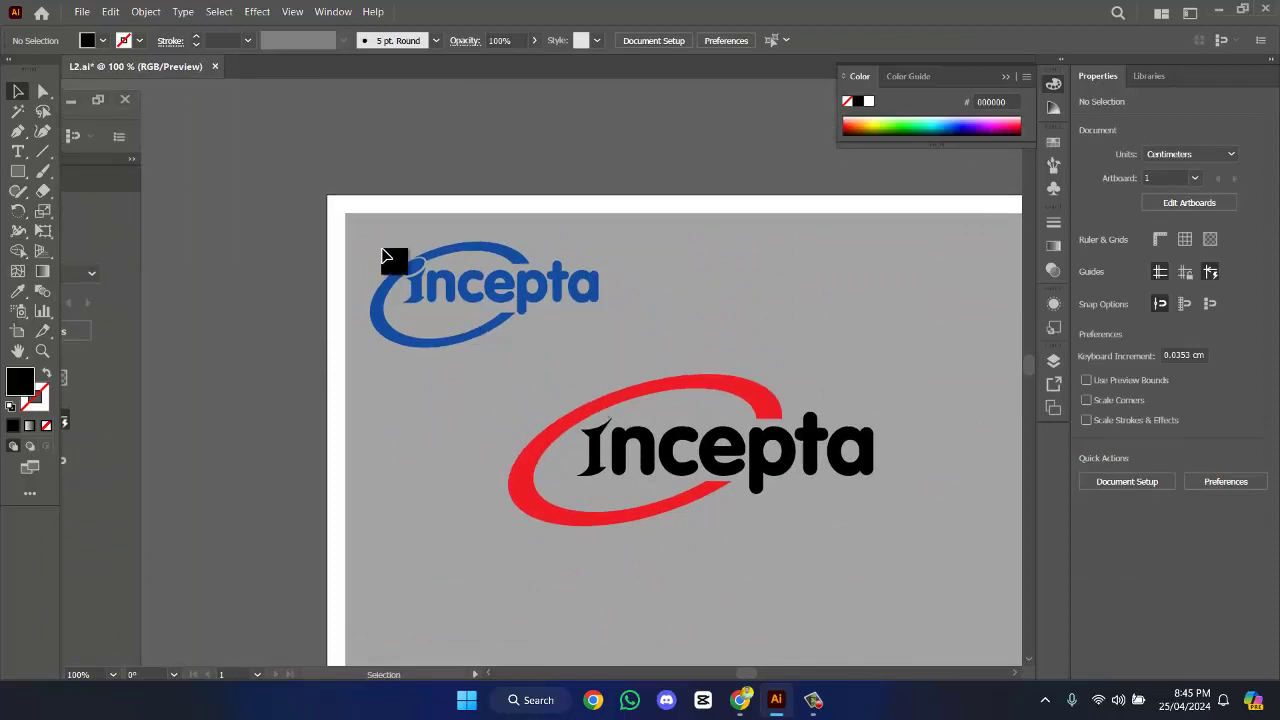
pyautogui.moveTo(21, 172); pyautogui.dragTo(100, 211)
pyautogui.hotkey('ctrl', '+')
pyautogui.hotkey('ctrl', '+')
pyautogui.hotkey('ctrl', '+')
pyautogui.hotkey('ctrl', '+')
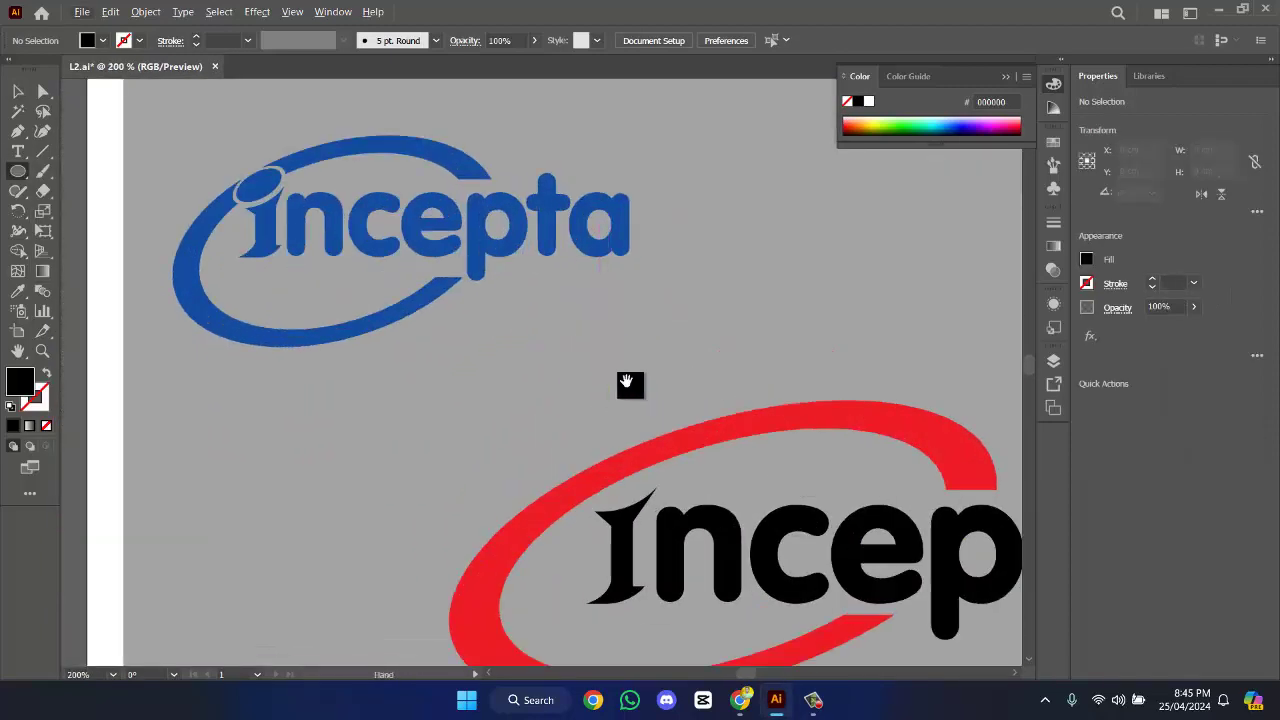
pyautogui.moveTo(344, 272)
pyautogui.mouseDown()
pyautogui.moveTo(423, 294)
pyautogui.moveTo(483, 337)
pyautogui.mouseUp()
pyautogui.press('v')
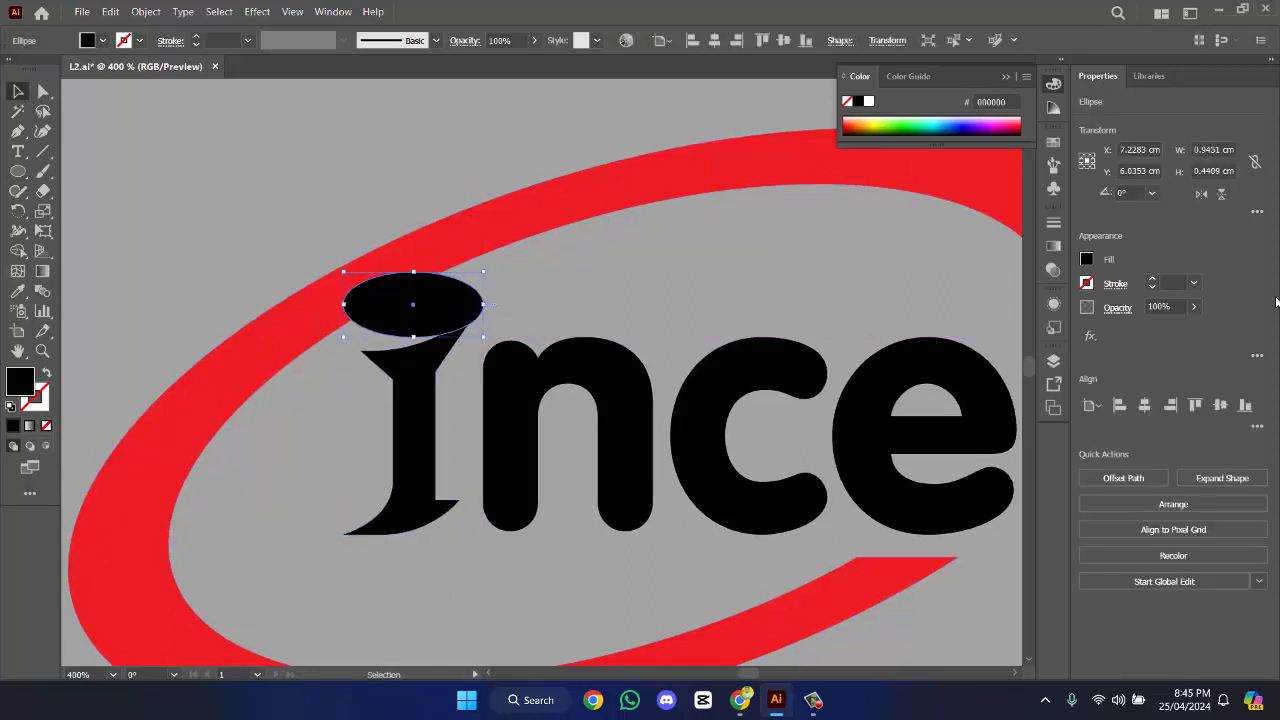
# - Rotate the dot ellipse to 23° and deselect it
pyautogui.click(1130, 191)
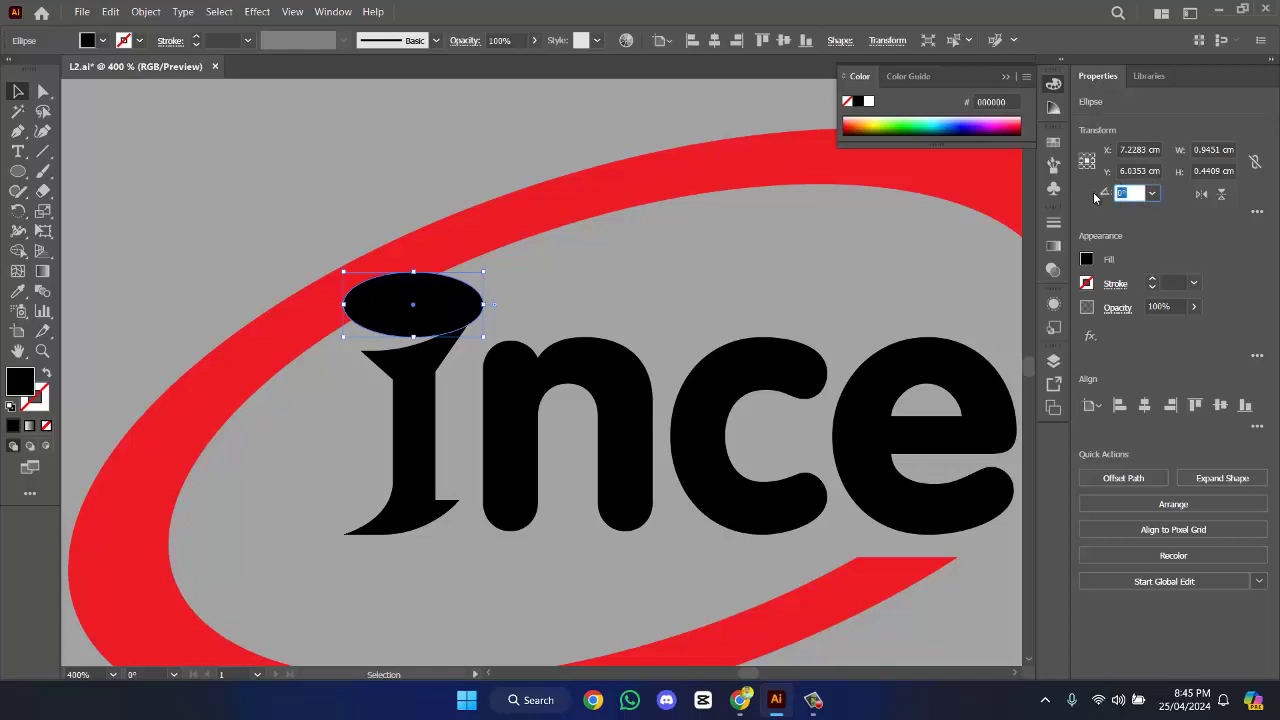
pyautogui.write('23')
pyautogui.press('Return')
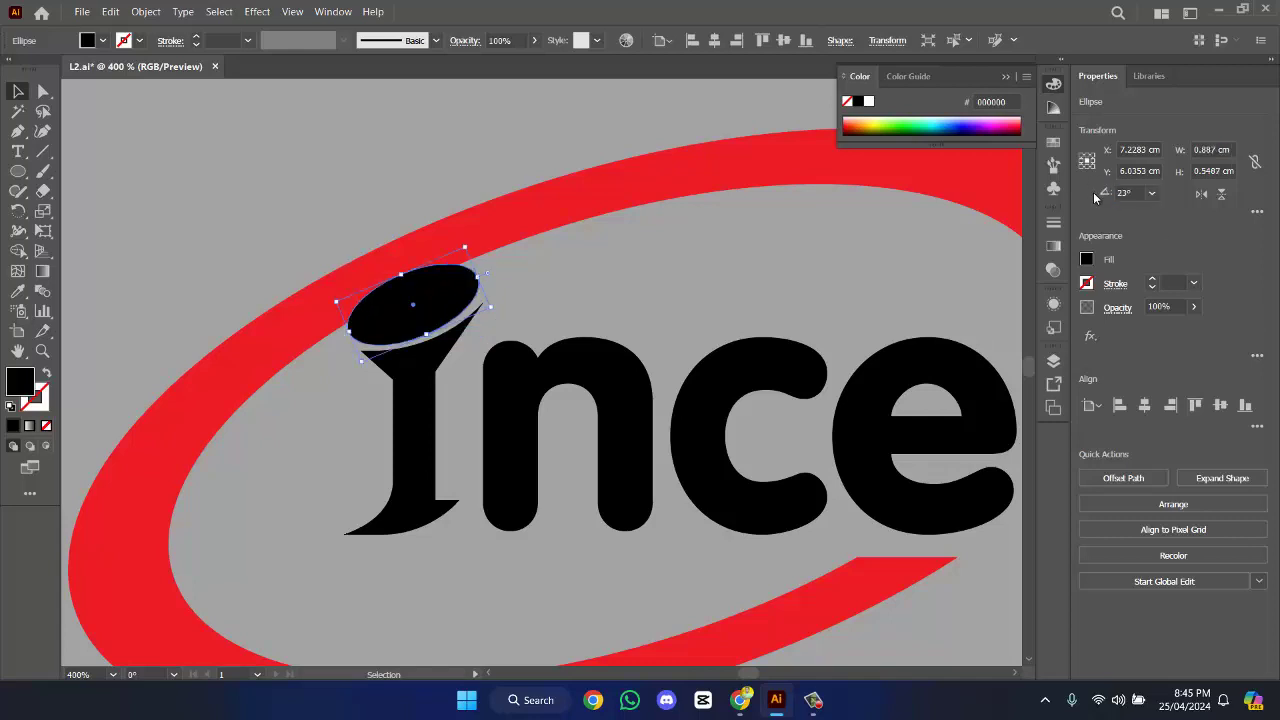
pyautogui.click(748, 278)
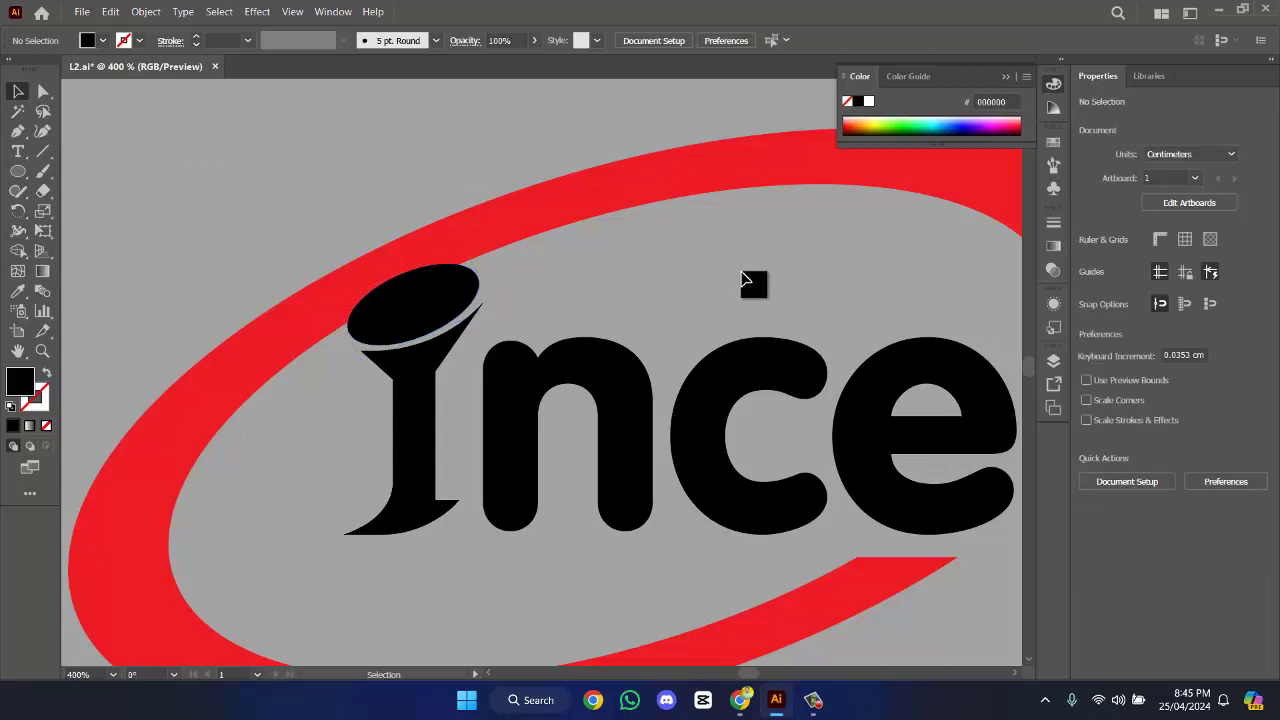
pyautogui.click(460, 320)
pyautogui.click(636, 300)
pyautogui.click(421, 296)
pyautogui.click(596, 306)
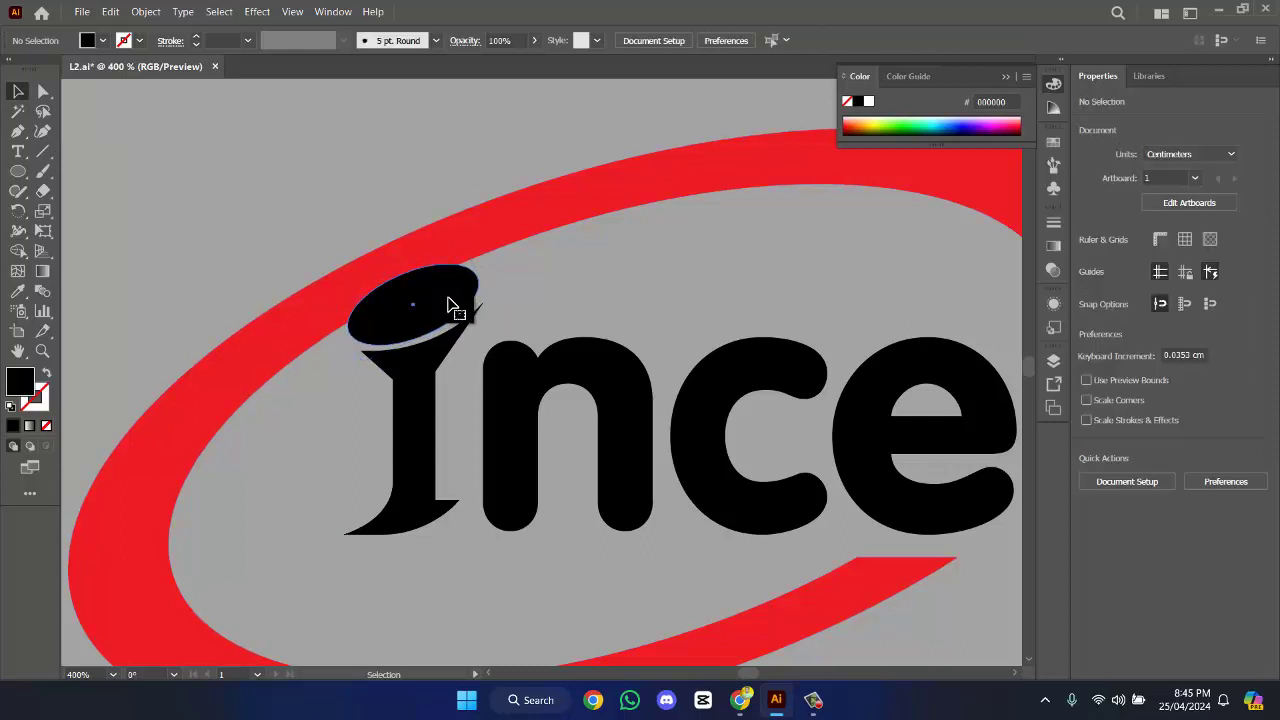
pyautogui.click(432, 303)
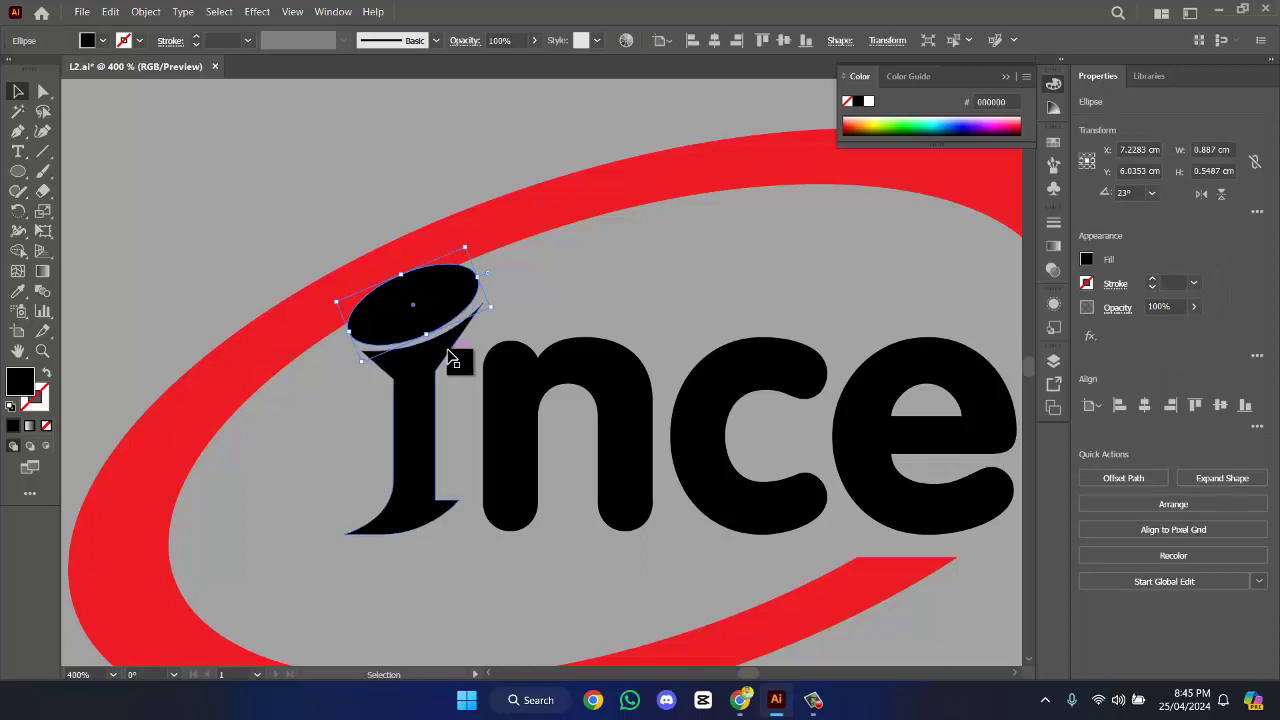
# - Try to narrow the red ring from its left side and shift the "i" stem slightly toward the "n"
pyautogui.click(523, 228)
pyautogui.scroll(-2, 705, 230)
pyautogui.hscroll(3, 705, 230)
pyautogui.scroll(1, 705, 230)
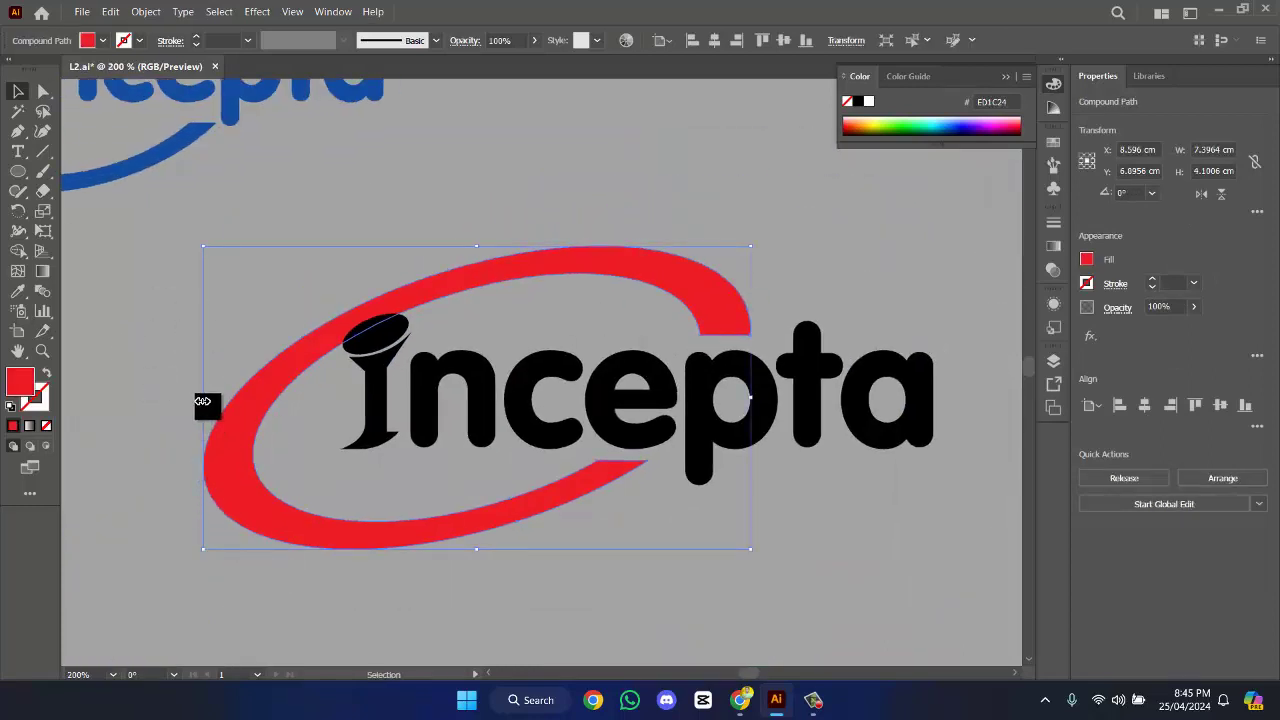
pyautogui.moveTo(202, 401); pyautogui.dragTo(254, 405)
pyautogui.click(234, 326)
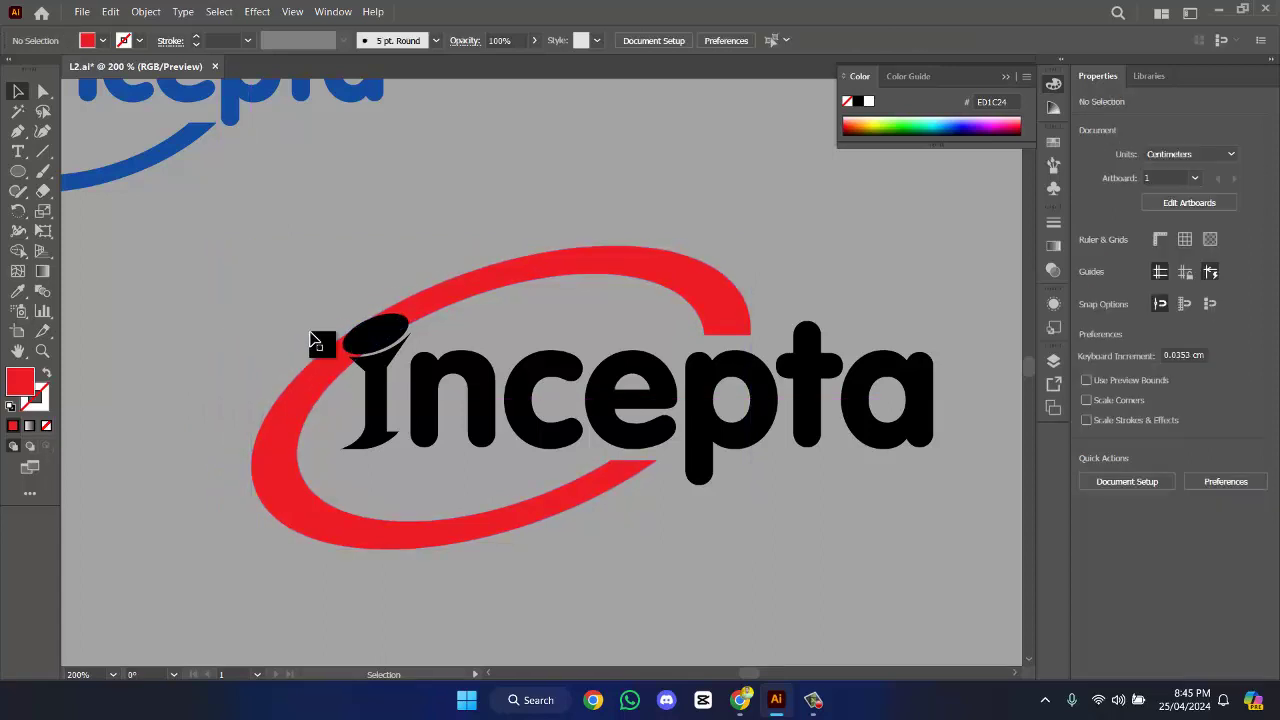
pyautogui.moveTo(378, 405); pyautogui.dragTo(391, 407)
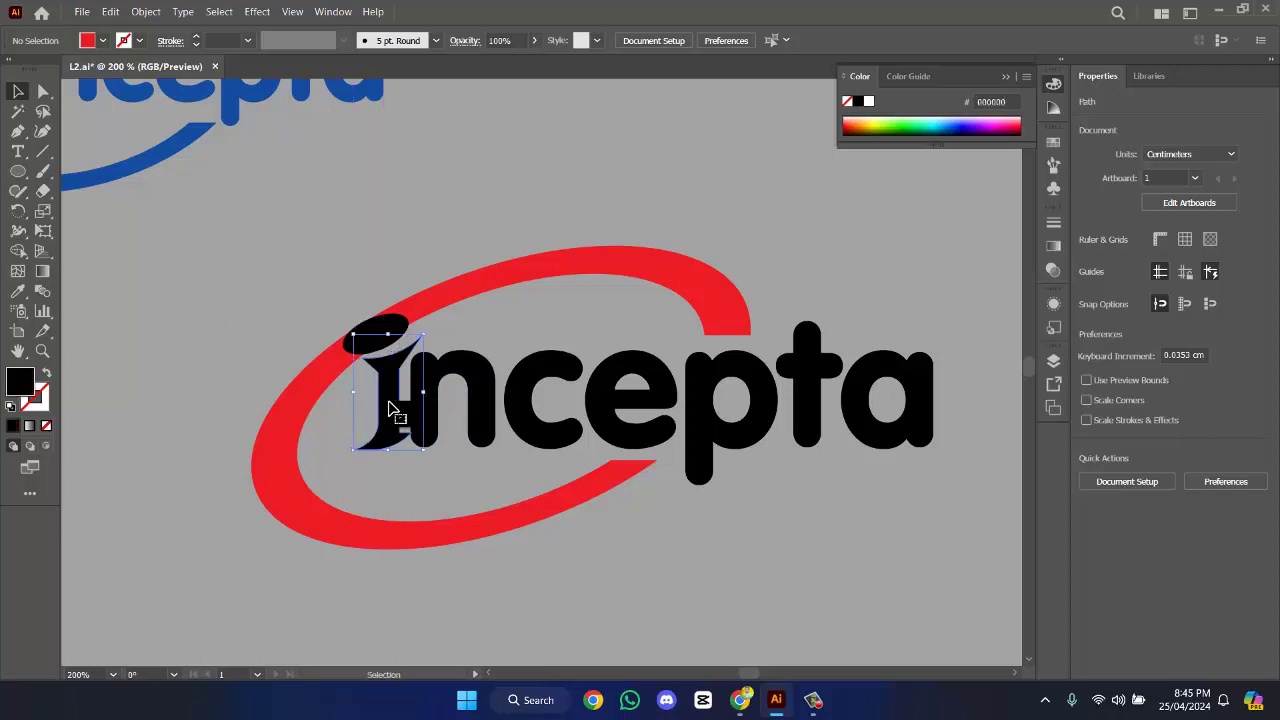
# - Scale the red ring down to about 7.05 by 3.91 cm and deselect it
pyautogui.click(306, 402)
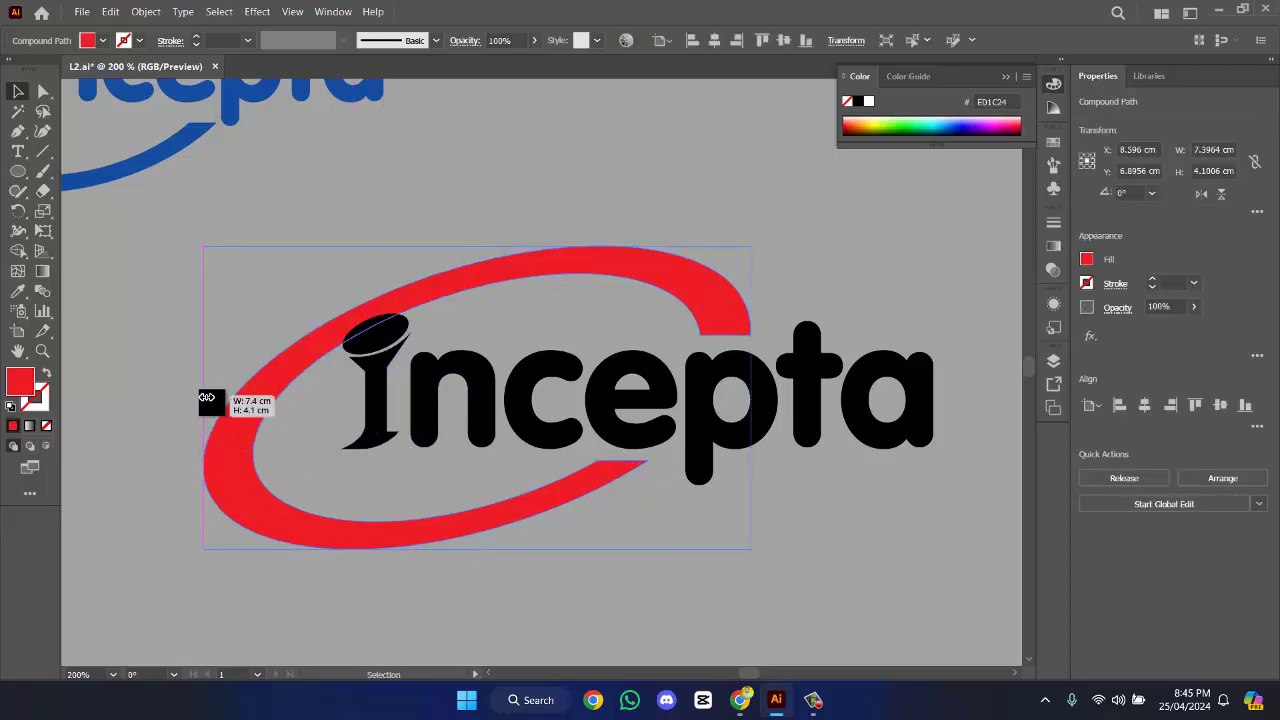
pyautogui.moveTo(206, 398); pyautogui.dragTo(240, 397)
pyautogui.click(517, 306)
# - Enlarge the dot ellipse toward the ring's outer edge to about 1.06 by 0.66 cm, and deselect it
pyautogui.click(357, 330)
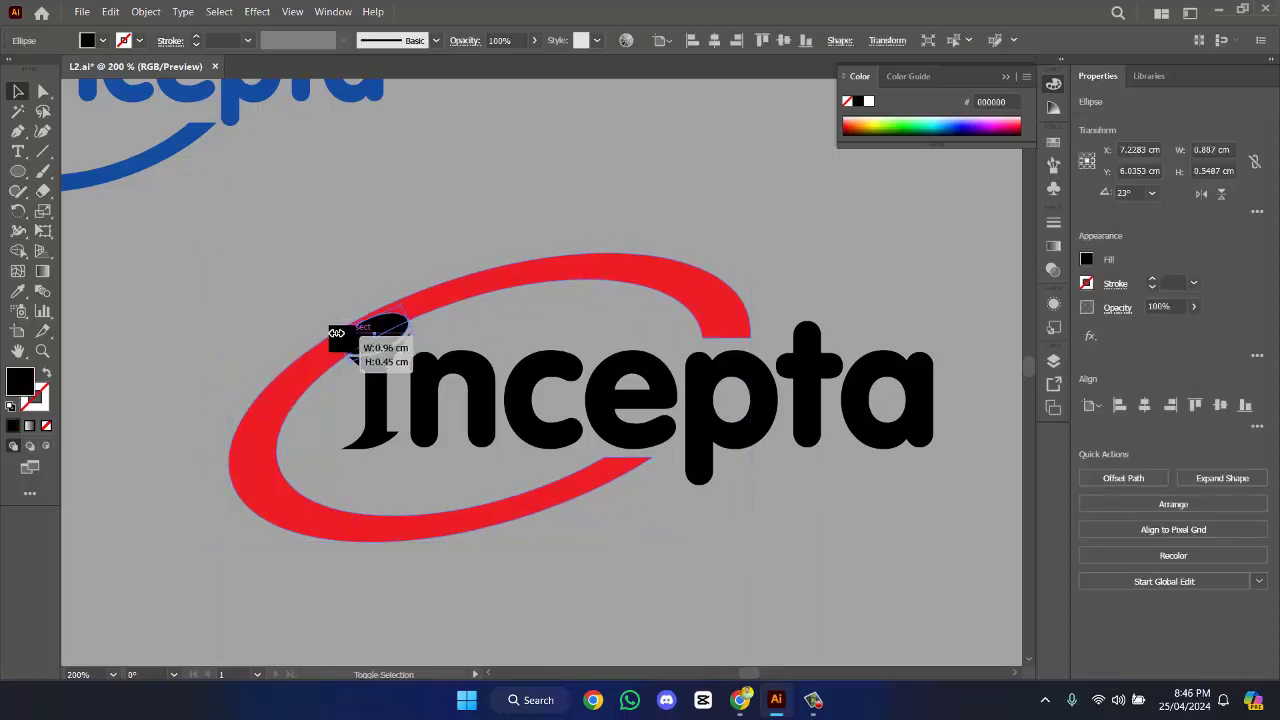
pyautogui.moveTo(321, 328); pyautogui.dragTo(329, 342)
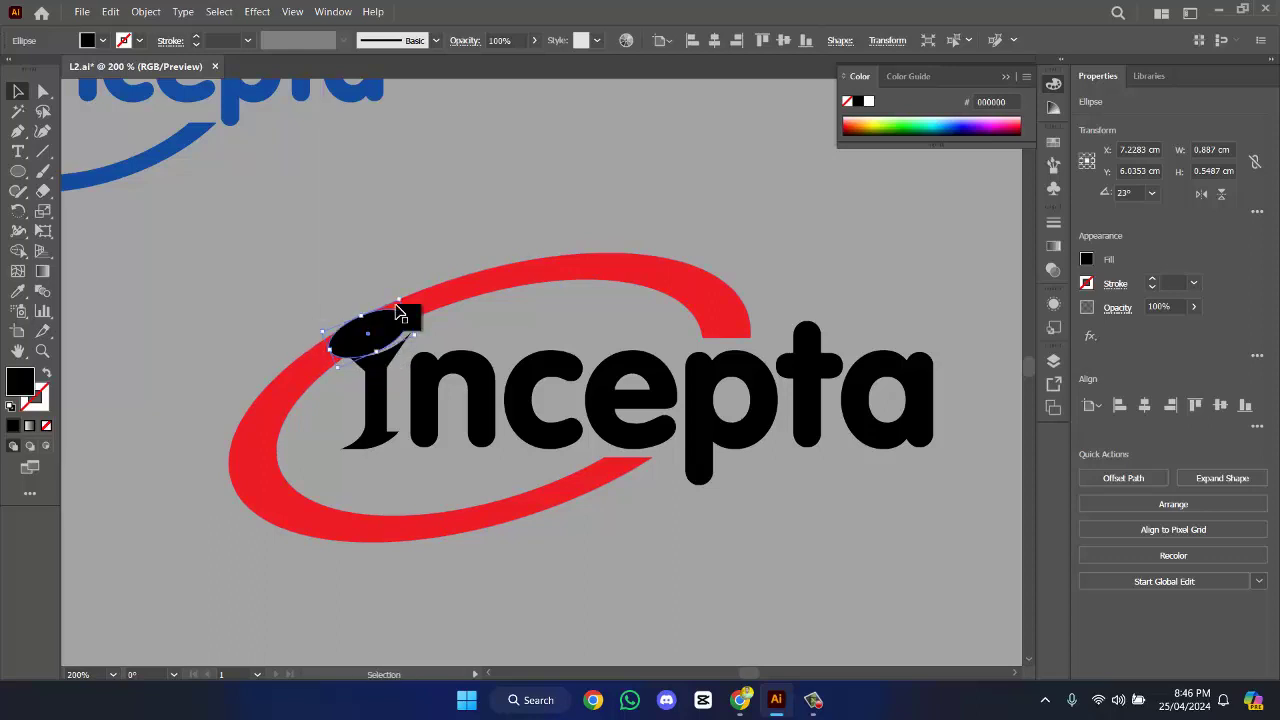
pyautogui.click(449, 246)
# - Scale the "i" stem down slightly from its upper-left corner and deselect it
pyautogui.click(380, 424)
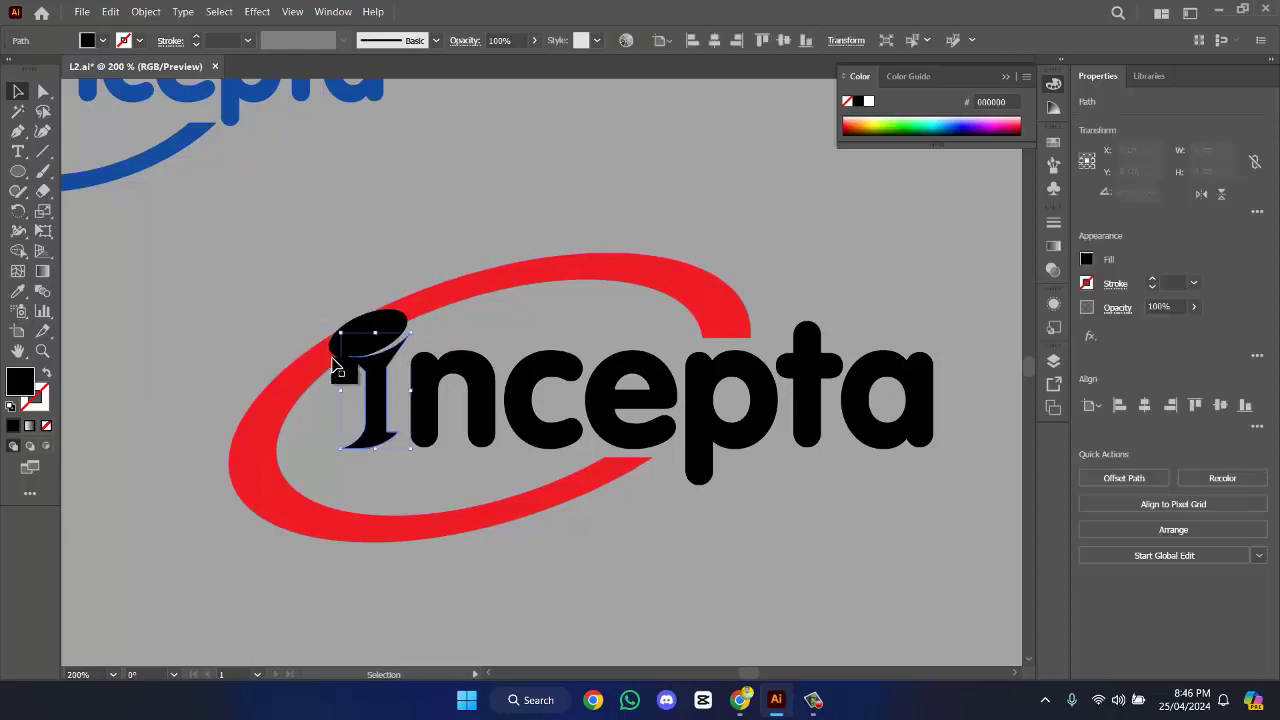
pyautogui.moveTo(341, 336); pyautogui.dragTo(347, 340)
pyautogui.click(425, 278)
# - Reshape the dot ellipse to about 0.93 by 0.67 cm and position it over the ring, just above the stem's curved top
pyautogui.click(362, 331)
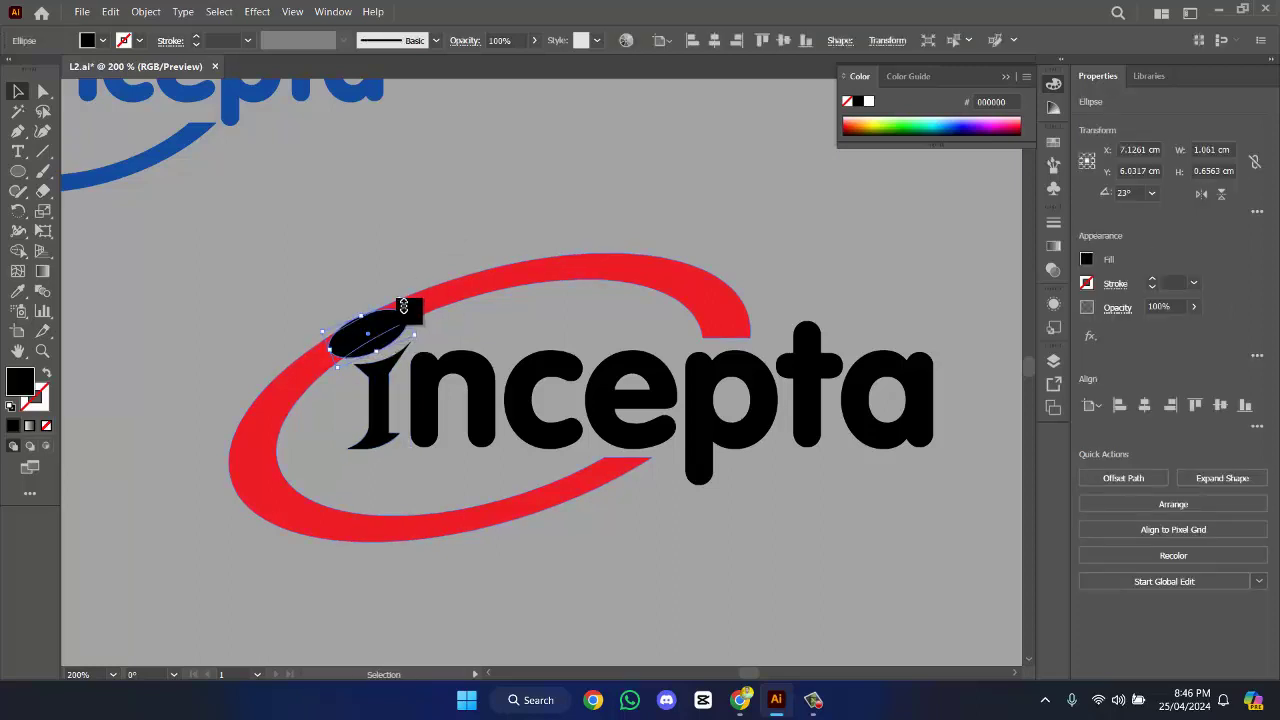
pyautogui.moveTo(401, 300); pyautogui.dragTo(408, 322)
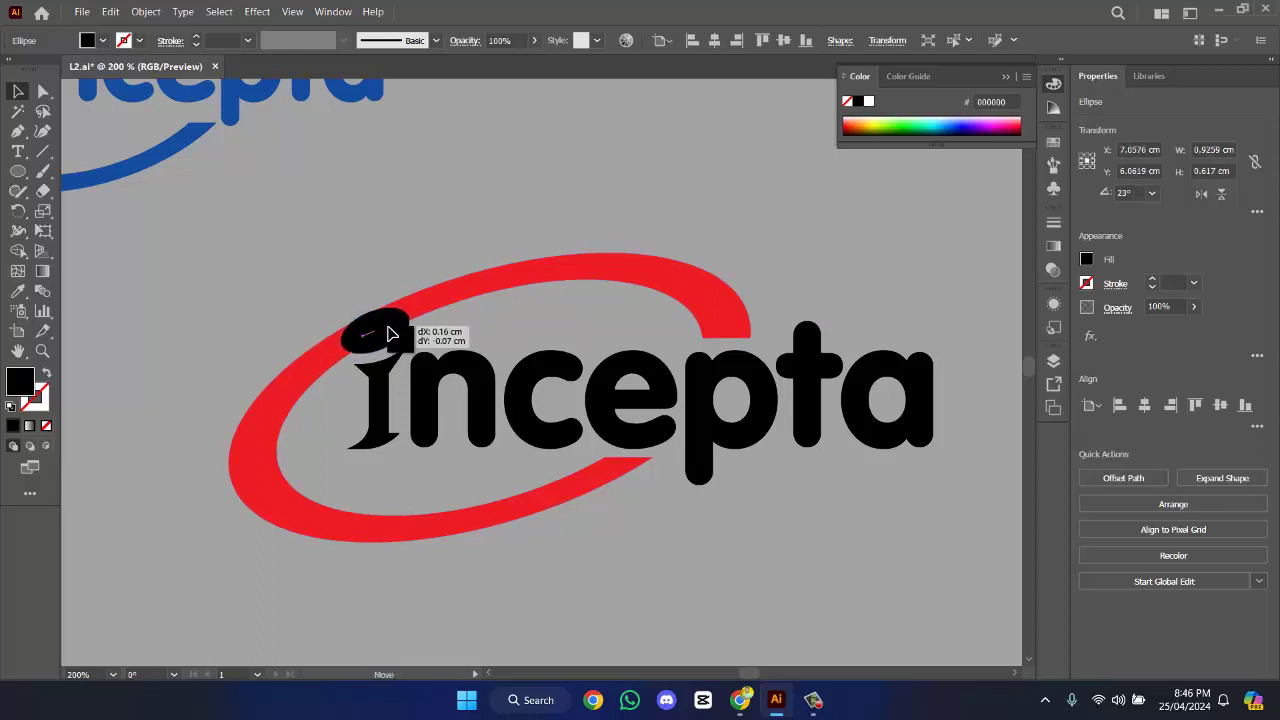
pyautogui.scroll(2, 391, 317)
pyautogui.moveTo(390, 317); pyautogui.dragTo(408, 320)
pyautogui.scroll(-1, 516, 270)
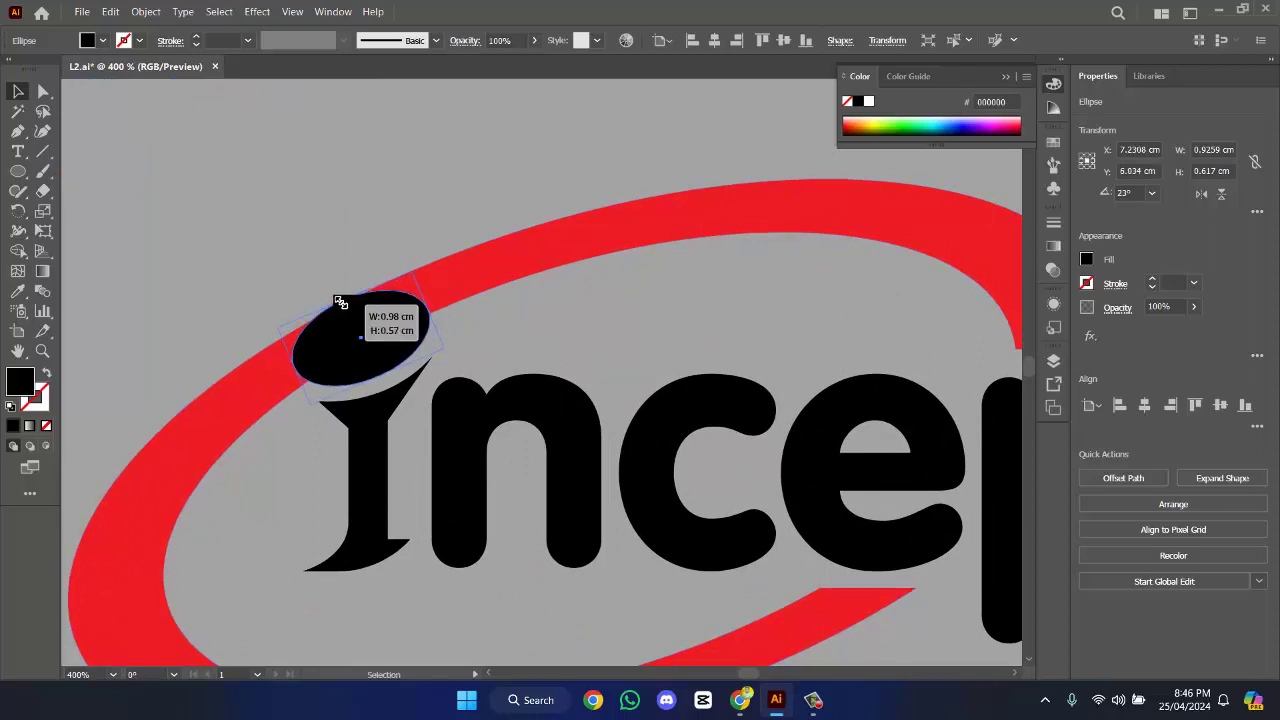
pyautogui.click(394, 249)
pyautogui.scroll(-2, 394, 249)
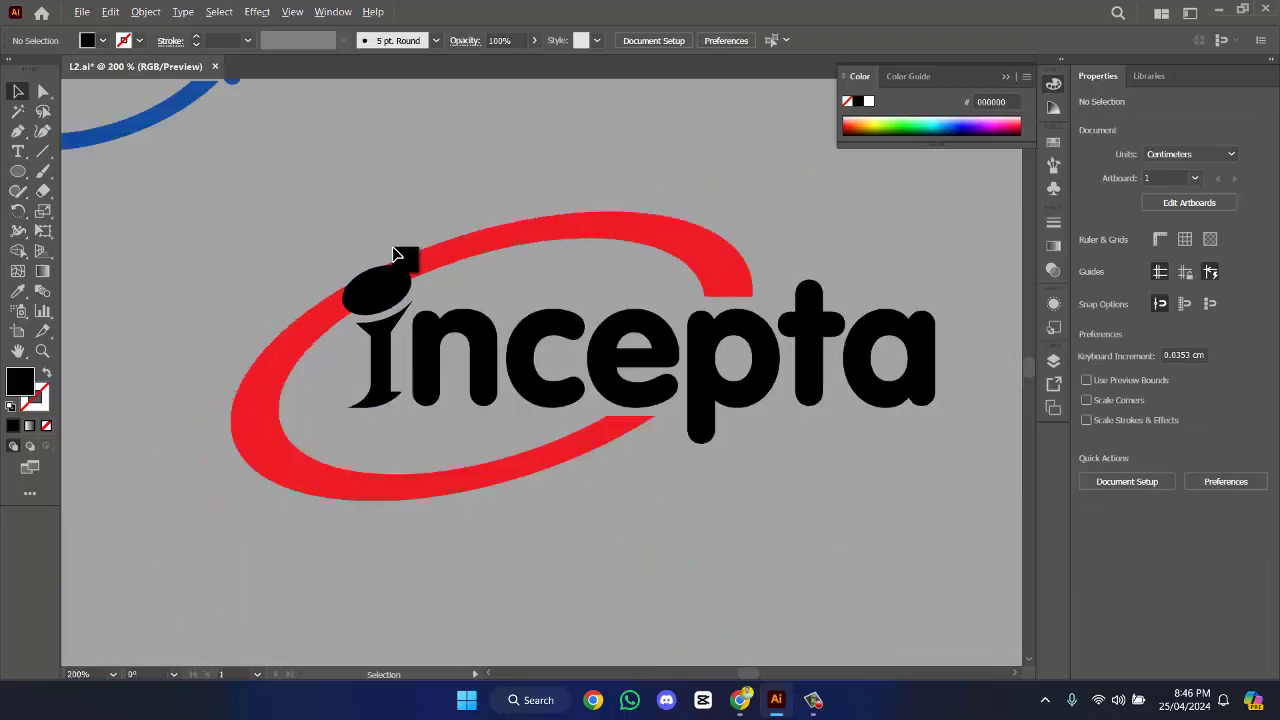
# - Duplicate the dot ellipse and place the copy outside the red ring, to the upper left of the original
pyautogui.click(389, 284)
pyautogui.moveTo(562, 273); pyautogui.dragTo(688, 341)
pyautogui.scroll(-2, 380, 196)
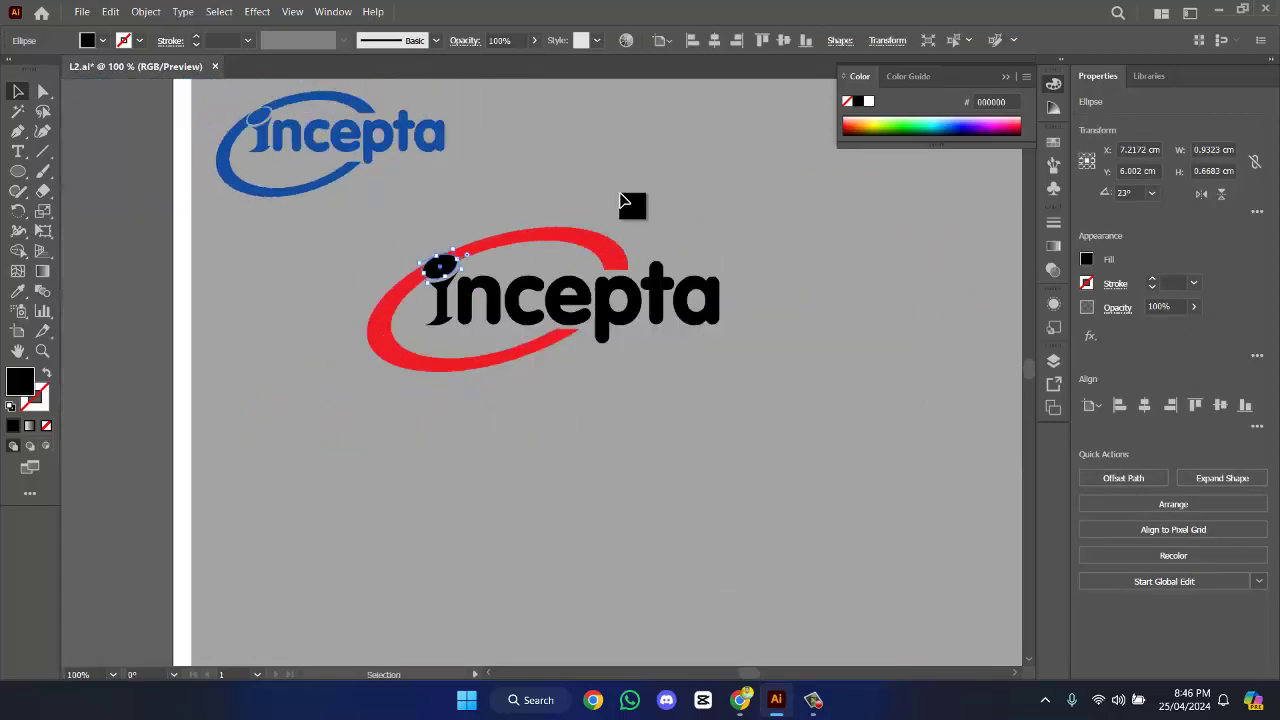
pyautogui.scroll(2, 625, 200)
pyautogui.moveTo(628, 200); pyautogui.dragTo(812, 163)
pyautogui.moveTo(437, 302); pyautogui.dragTo(318, 251)
pyautogui.click(338, 250)
# - Select the red ring with the overlapping ellipse and remove the ellipse area from both with Shape Builder
pyautogui.moveTo(424, 241); pyautogui.dragTo(477, 276)
pyautogui.scroll(2, 477, 276)
pyautogui.click(16, 252)
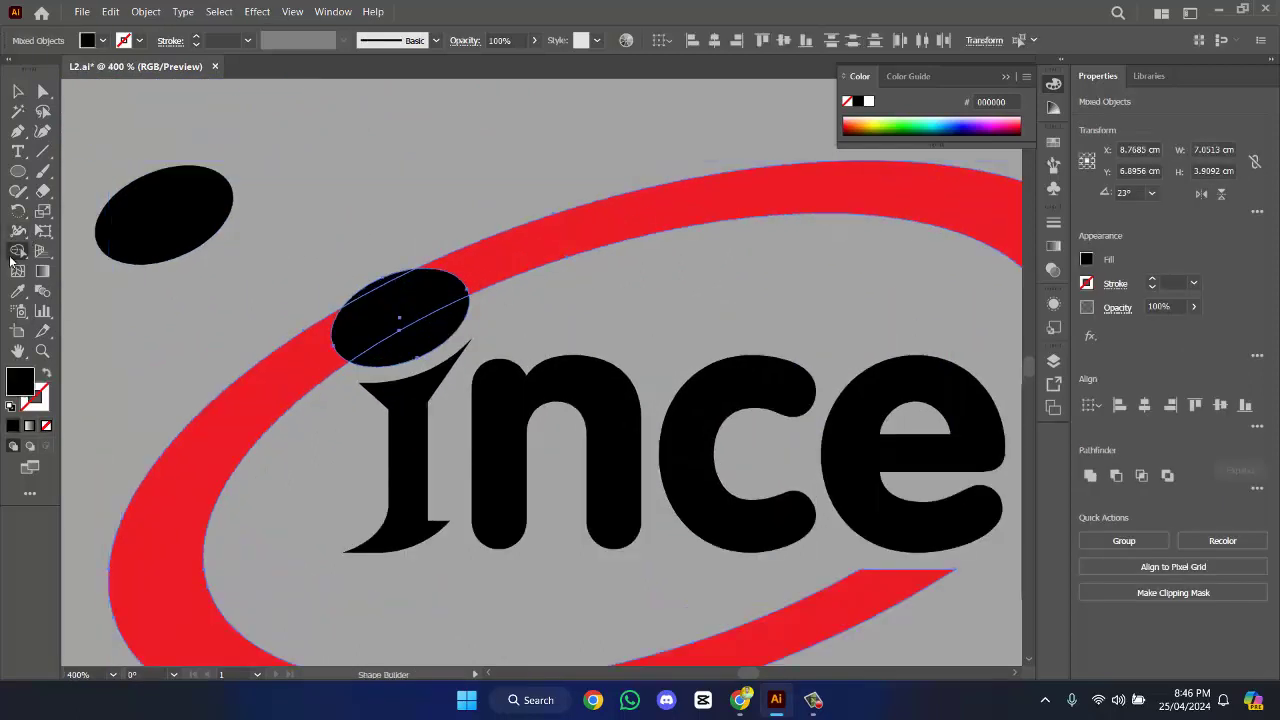
pyautogui.keyDown('alt'); pyautogui.moveTo(406, 350); pyautogui.dragTo(380, 305); pyautogui.keyUp('alt')
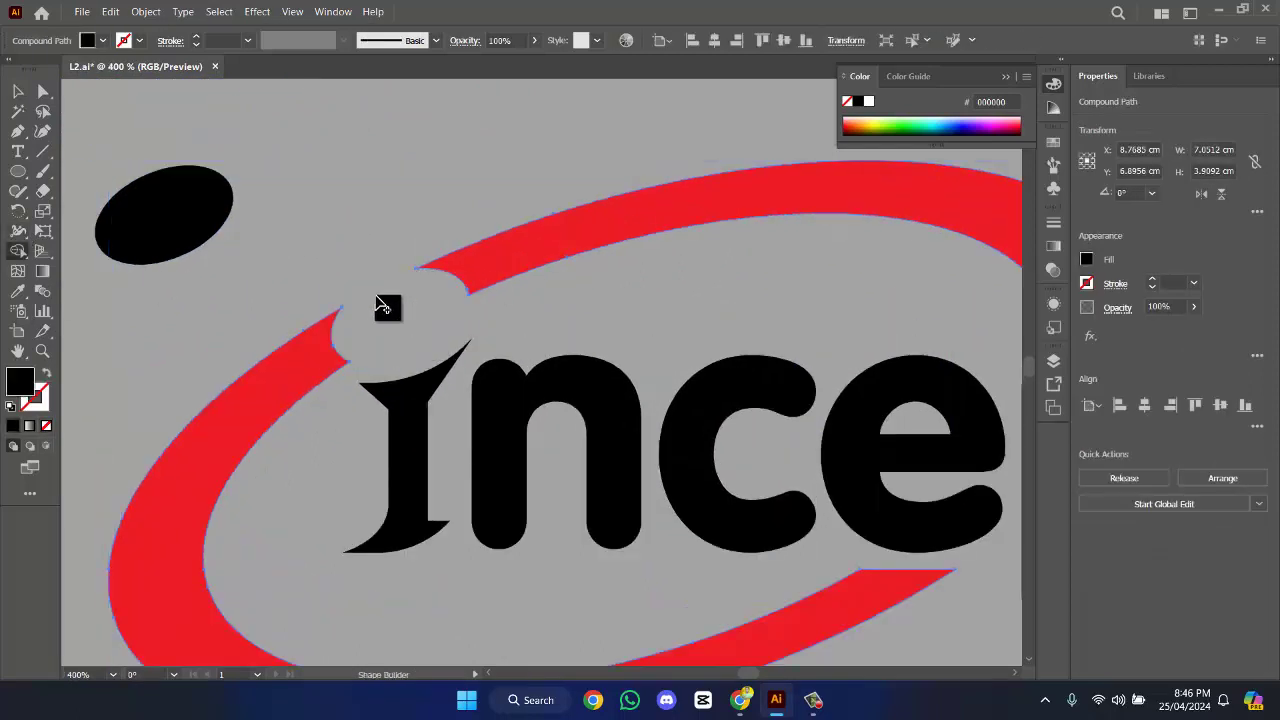
# - Place the black ellipse copy in the ring's cut-out above the "i" stem, scaled down slightly to leave a gap around it
pyautogui.click(17, 91)
pyautogui.click(205, 220)
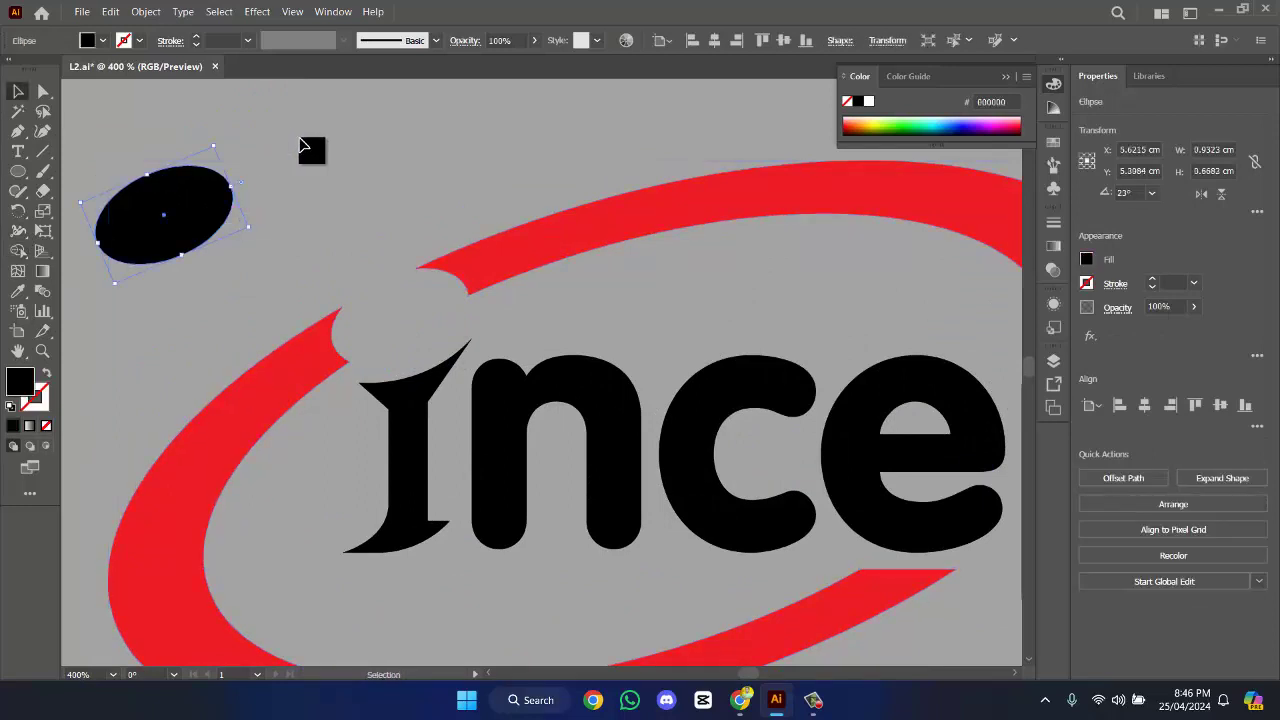
pyautogui.moveTo(250, 228); pyautogui.dragTo(432, 315)
pyautogui.click(360, 251)
# - Select the ring, dot, stem and lettering of the recreated logo and group them
pyautogui.hotkey('ctrl', '0')
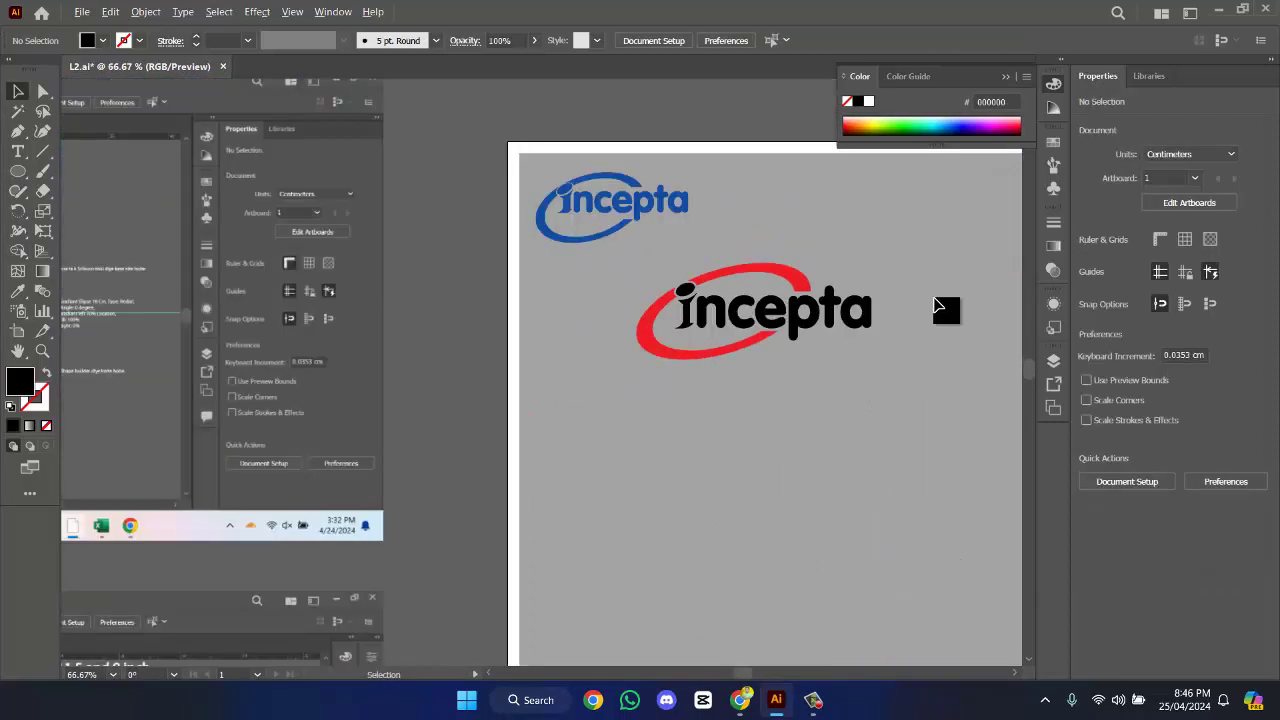
pyautogui.scroll(2, 935, 307)
pyautogui.moveTo(345, 252); pyautogui.dragTo(928, 578)
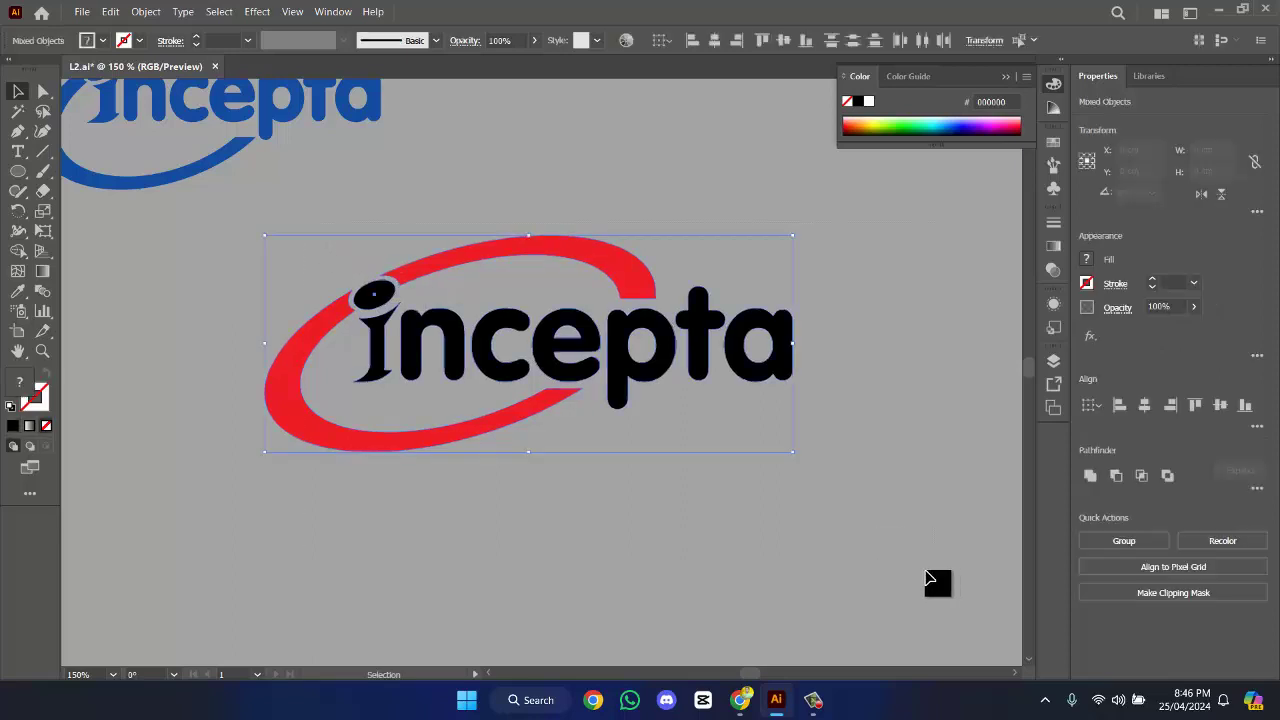
pyautogui.scroll(1, 784, 542)
pyautogui.hotkey('ctrl', 'g')
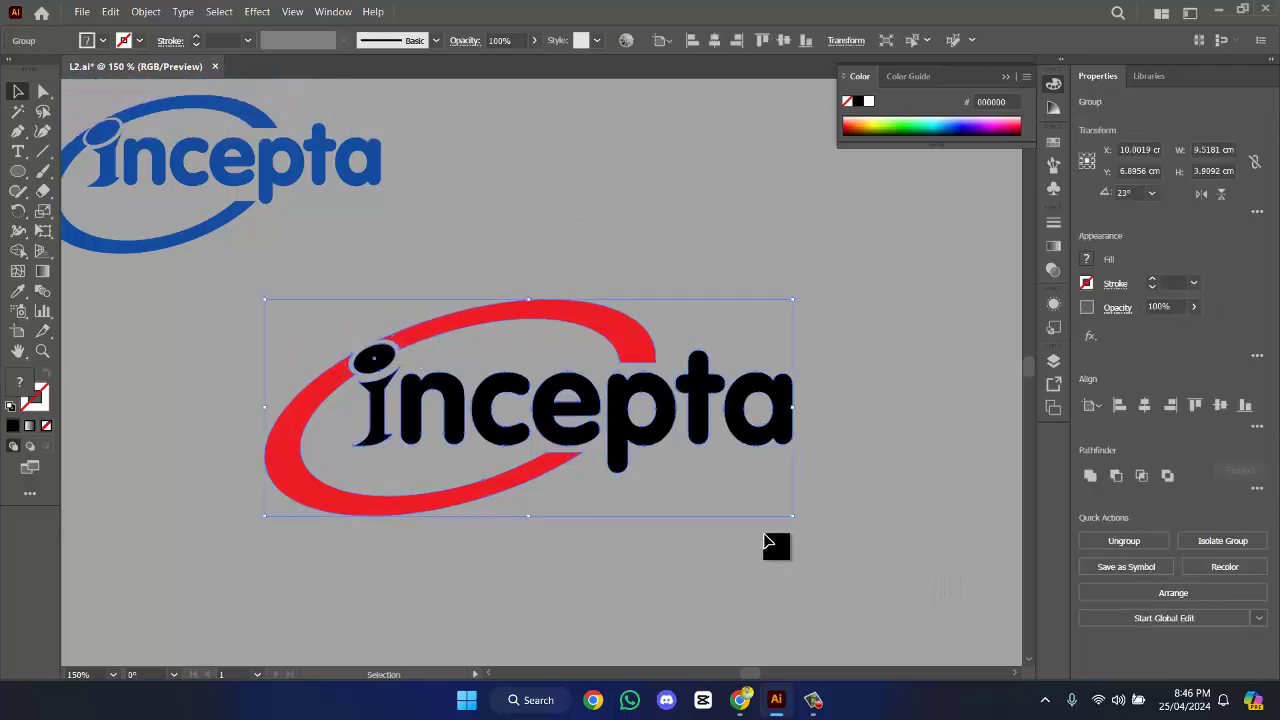
# - Apply the reference logo's blue to the recreated logo group and adjust the fill colour to 0552AF
pyautogui.click(17, 293)
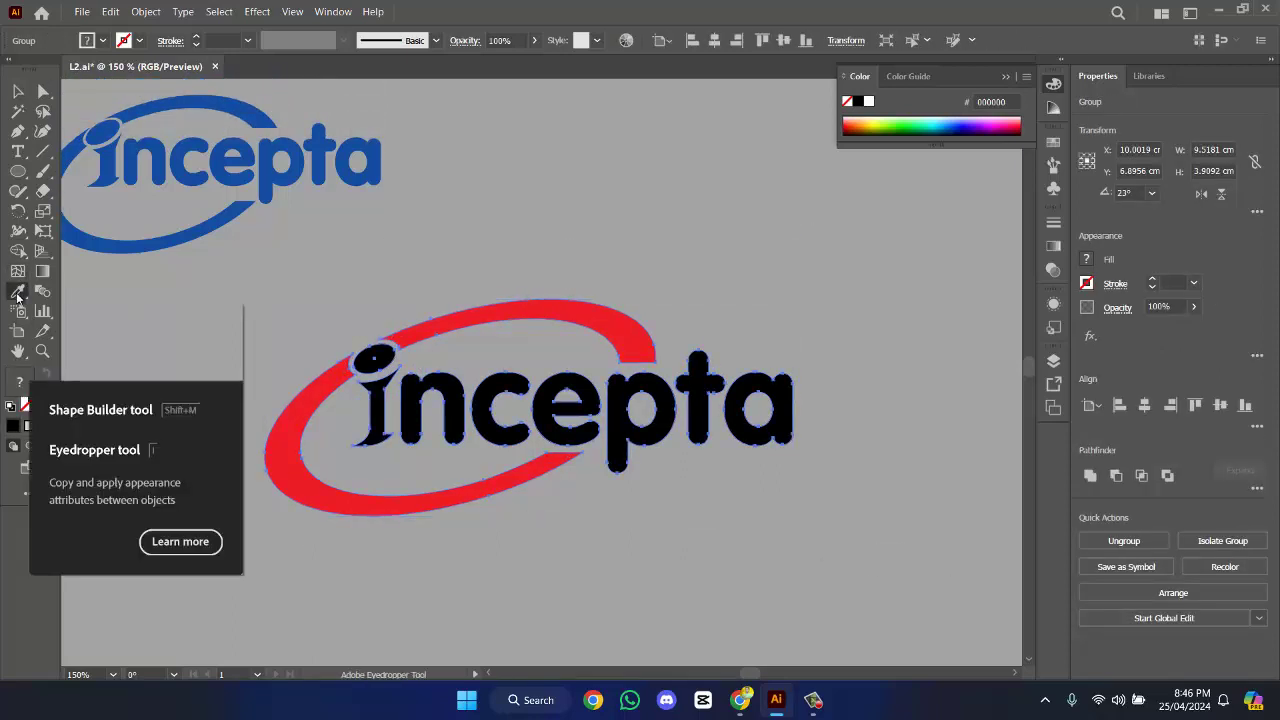
pyautogui.click(220, 160)
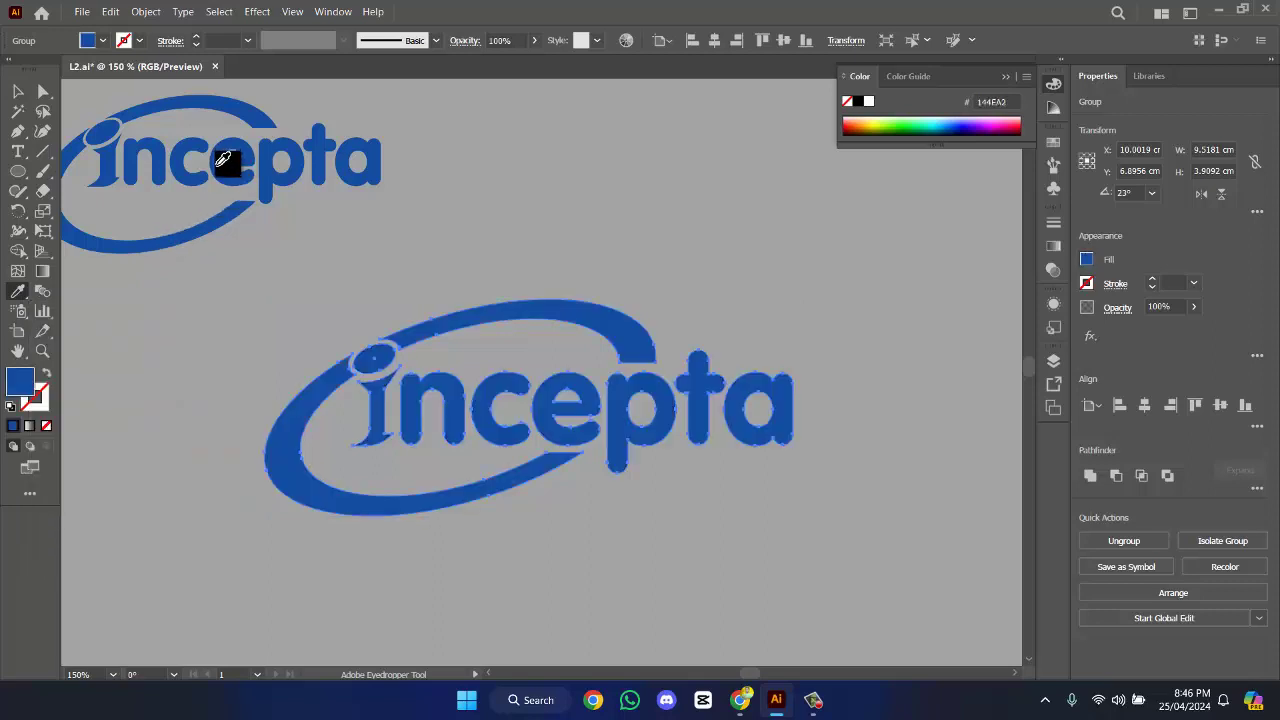
pyautogui.doubleClick(21, 380)
pyautogui.moveTo(604, 310); pyautogui.dragTo(614, 310)
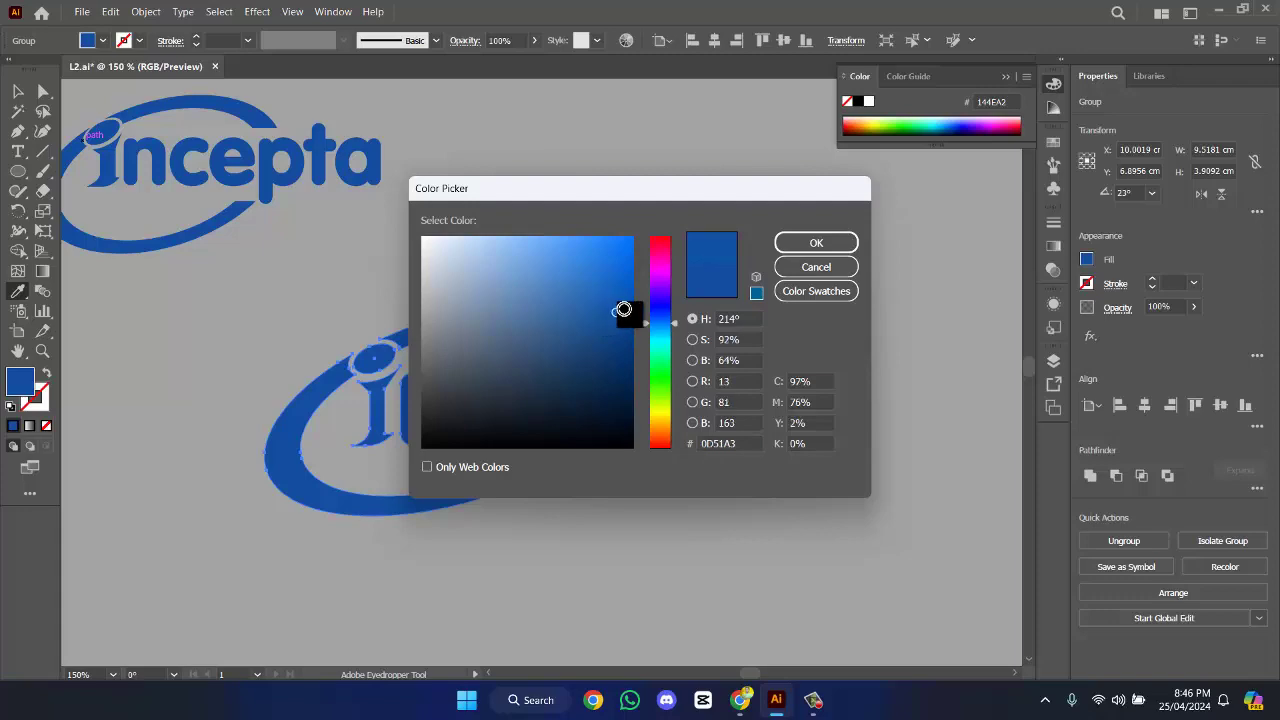
pyautogui.click(816, 243)
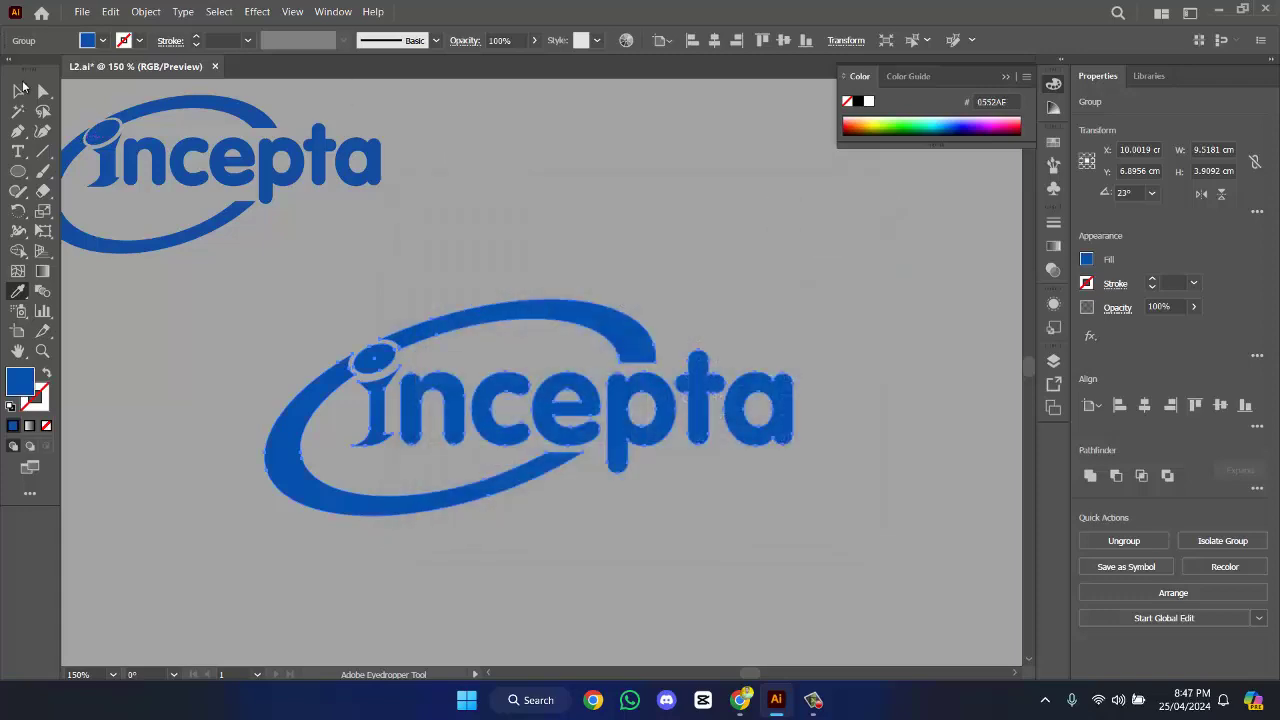
pyautogui.click(19, 90)
pyautogui.click(685, 237)
# - Move the recreated logo group up beside the reference logo, near the artboard's upper edge
pyautogui.scroll(-2, 712, 235)
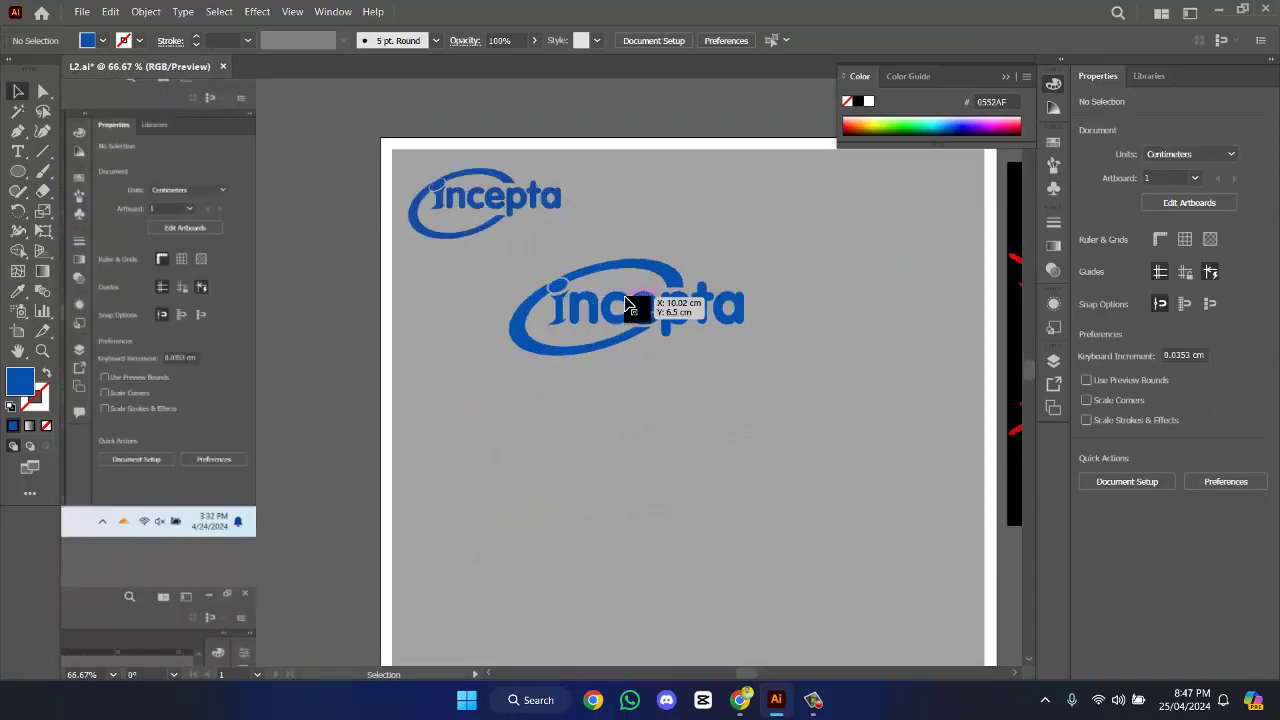
pyautogui.click(628, 302)
pyautogui.click(806, 234)
pyautogui.scroll(1, 885, 280)
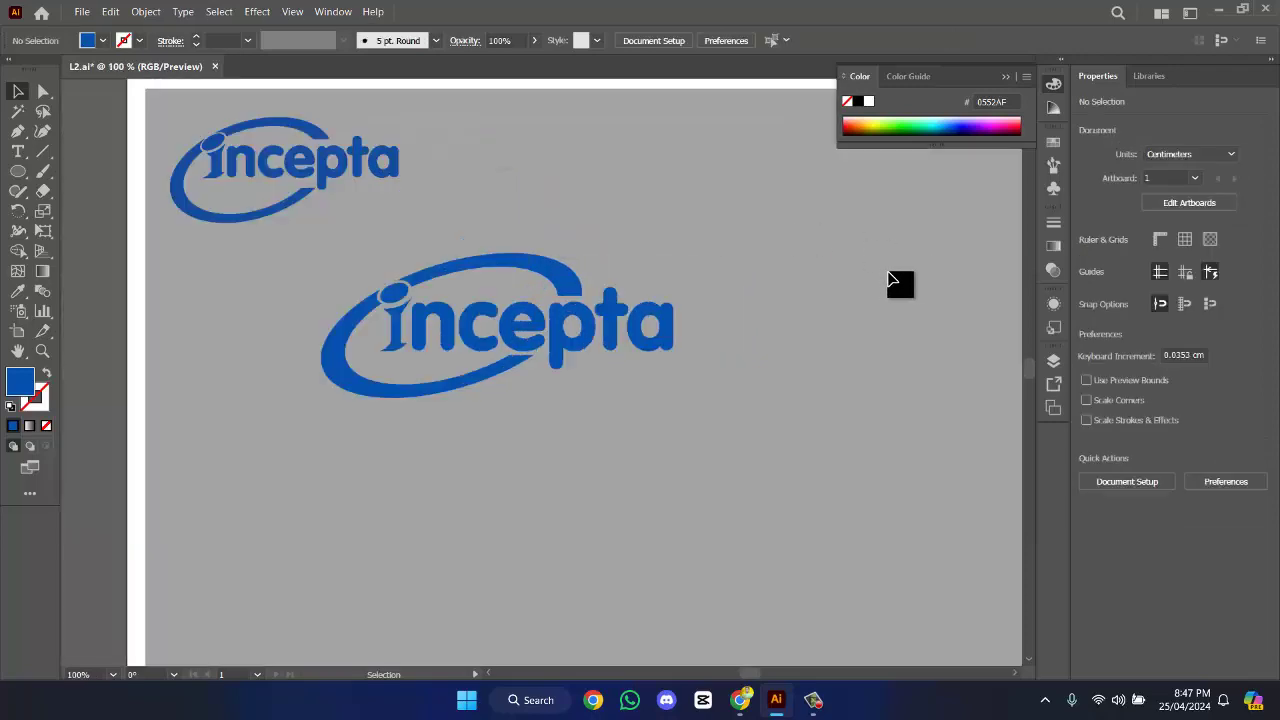
pyautogui.moveTo(337, 249); pyautogui.dragTo(726, 463)
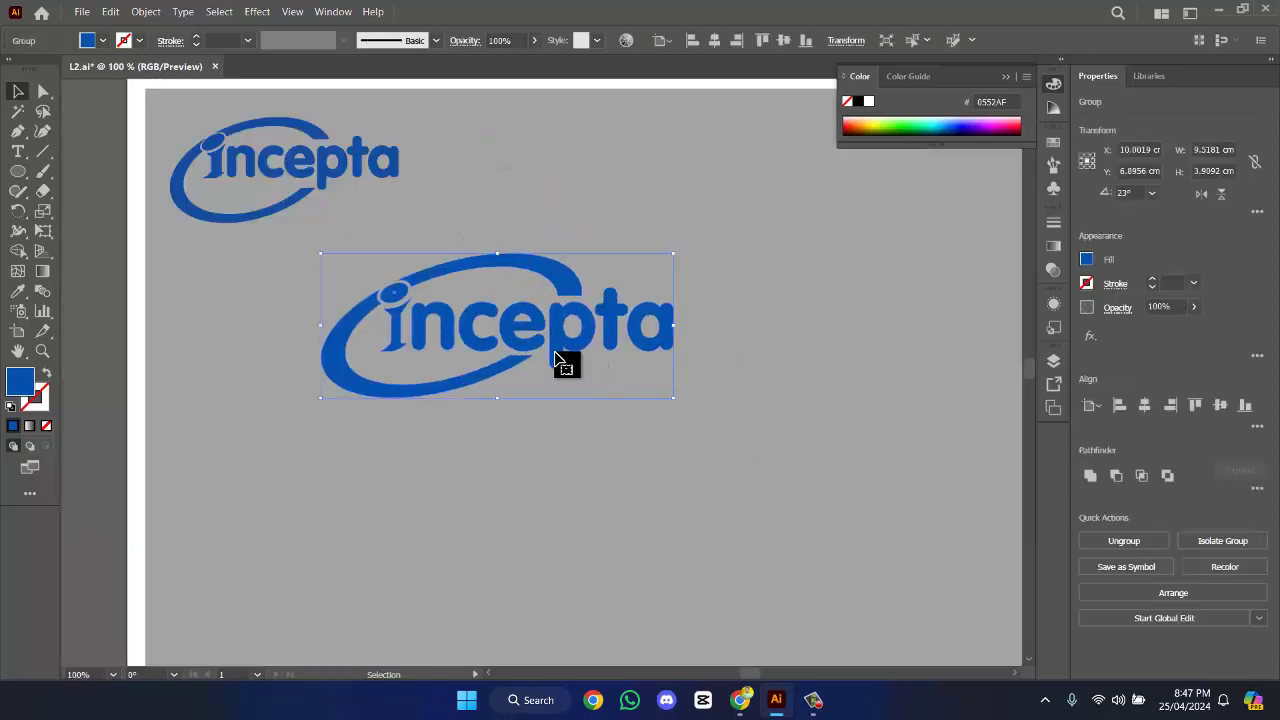
pyautogui.moveTo(563, 360); pyautogui.dragTo(710, 222)
pyautogui.scroll(-2, 826, 220)
pyautogui.hscroll(2, 766, 286)
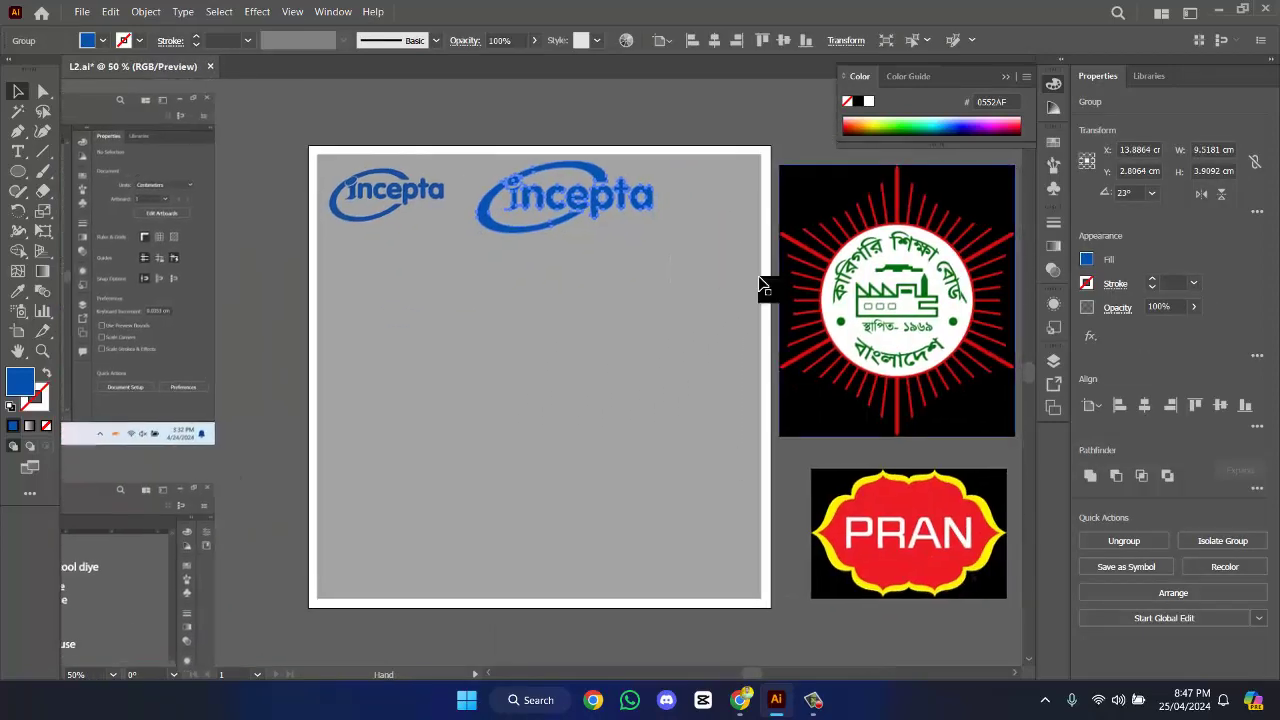
# - Shift the round emblem reference image slightly away from the artboard's right edge and deselect it
pyautogui.scroll(-1, 997, 311)
pyautogui.scroll(1, 997, 311)
pyautogui.moveTo(925, 330)
pyautogui.mouseDown()
pyautogui.moveTo(905, 340)
pyautogui.moveTo(893, 395)
pyautogui.moveTo(920, 331)
pyautogui.mouseUp()
pyautogui.scroll(-1, 920, 331)
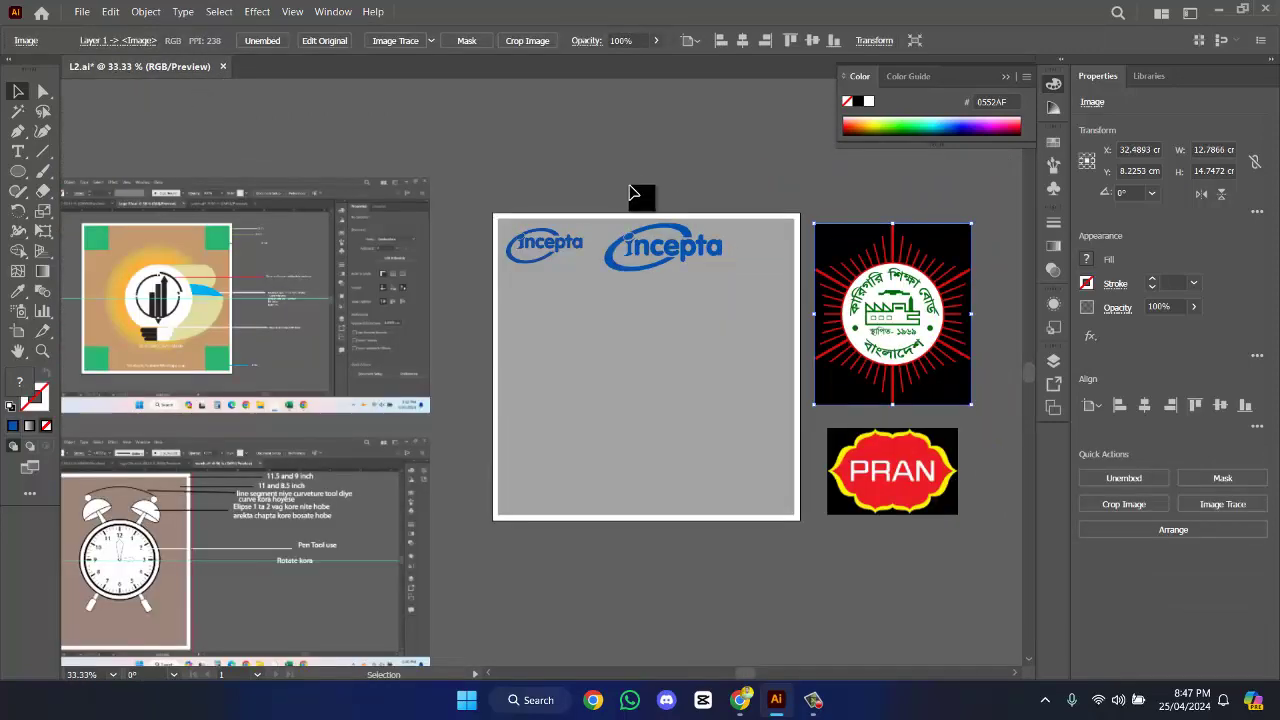
pyautogui.click(693, 255)
pyautogui.click(800, 380)
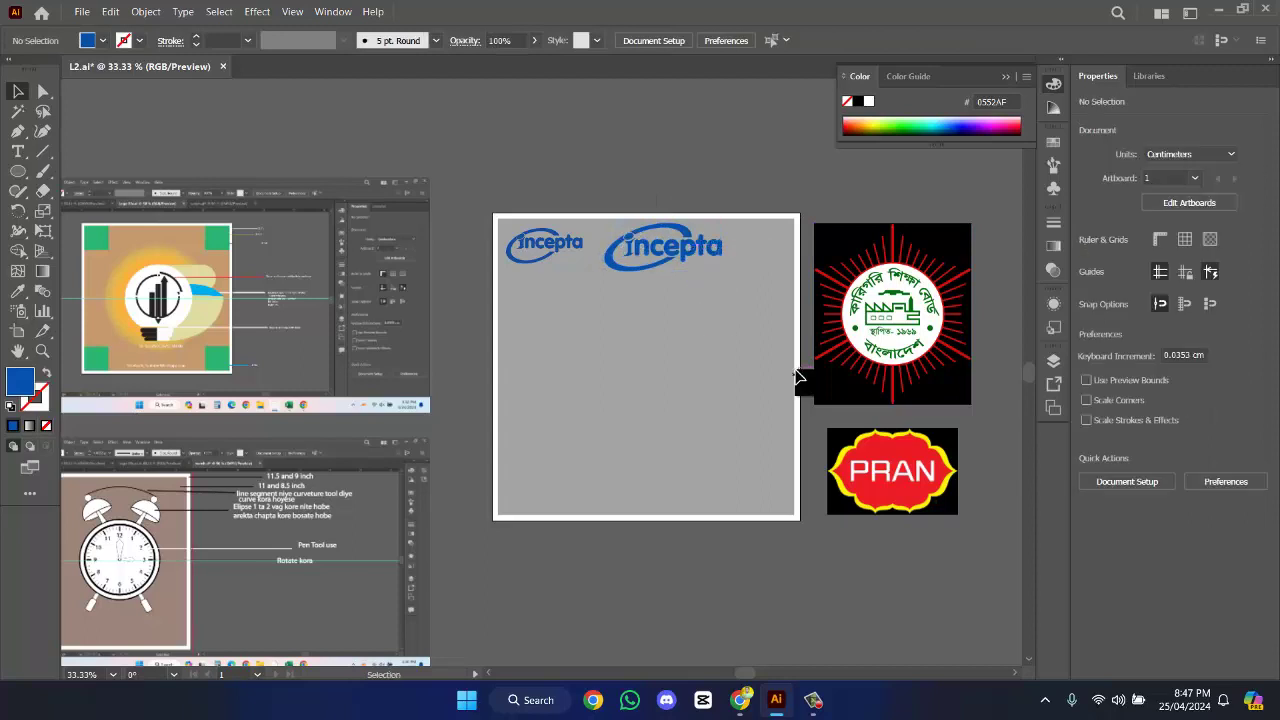
# - Lower the emblem image slightly and place the PRAN image beneath it with their left edges aligned
pyautogui.scroll(1, 879, 313)
pyautogui.moveTo(918, 318)
pyautogui.mouseDown()
pyautogui.moveTo(880, 340)
pyautogui.moveTo(920, 270)
pyautogui.moveTo(928, 295)
pyautogui.mouseUp()
pyautogui.hotkey('ctrl', 'z')
pyautogui.hotkey('ctrl', 'z')
pyautogui.hotkey('ctrl', 'z')
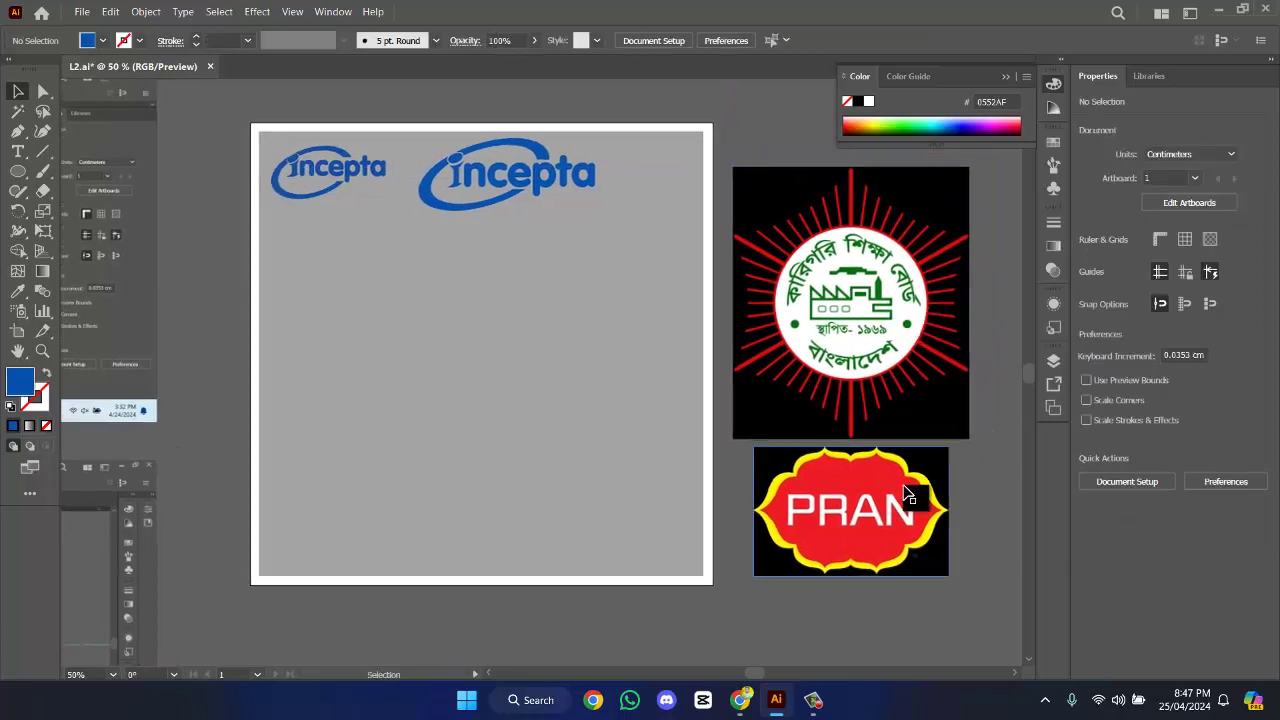
pyautogui.scroll(1, 940, 326)
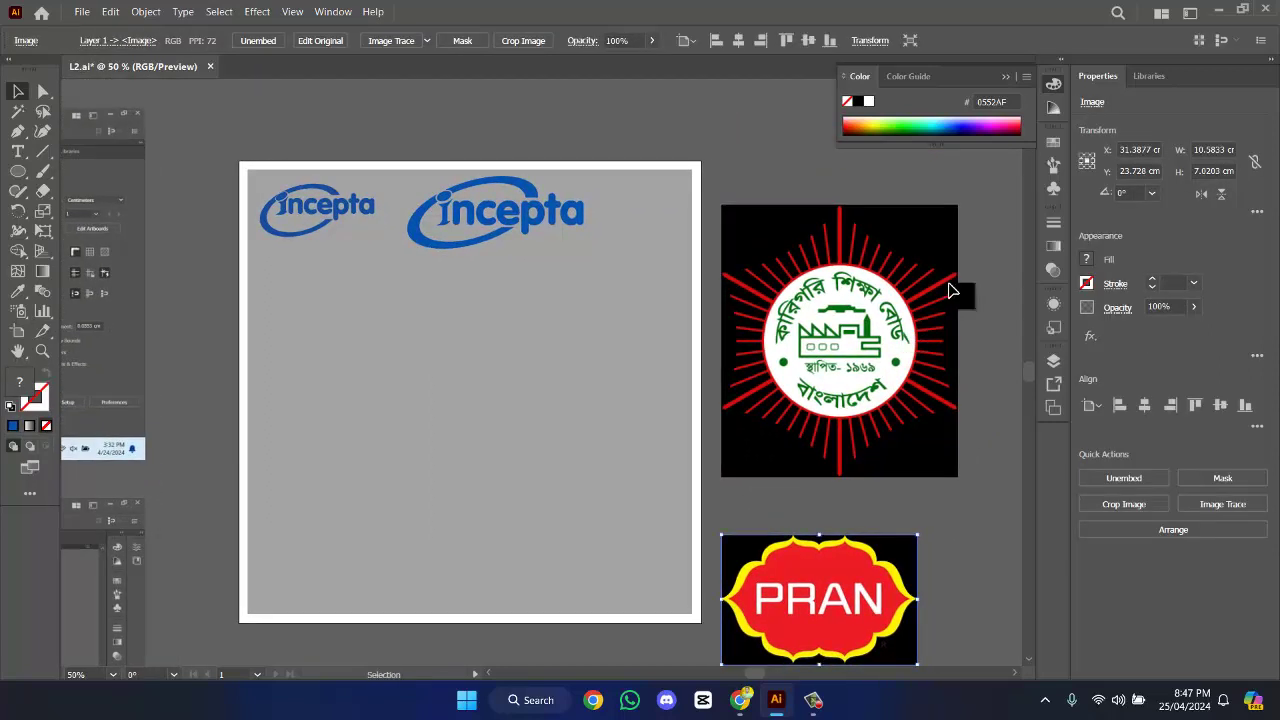
# - Draw a circle about 12.64 cm across below the logos and give it no fill and a 3 pt blue stroke
pyautogui.click(24, 172)
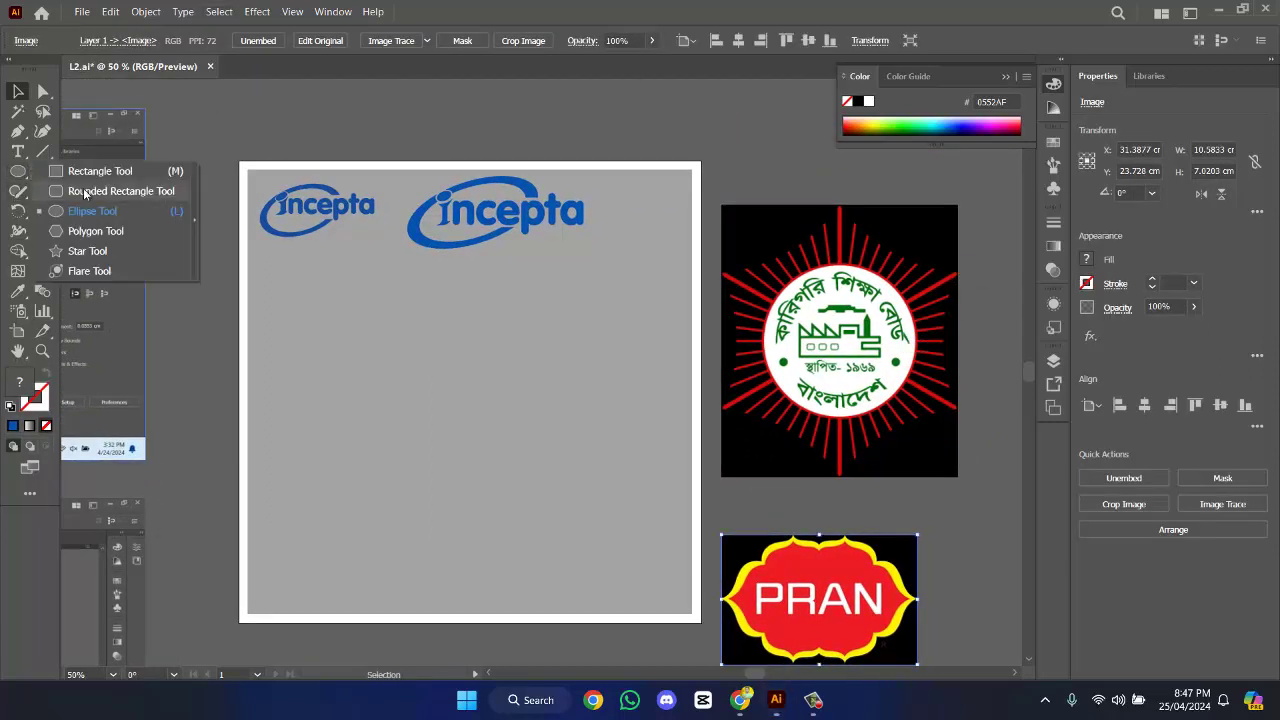
pyautogui.click(92, 213)
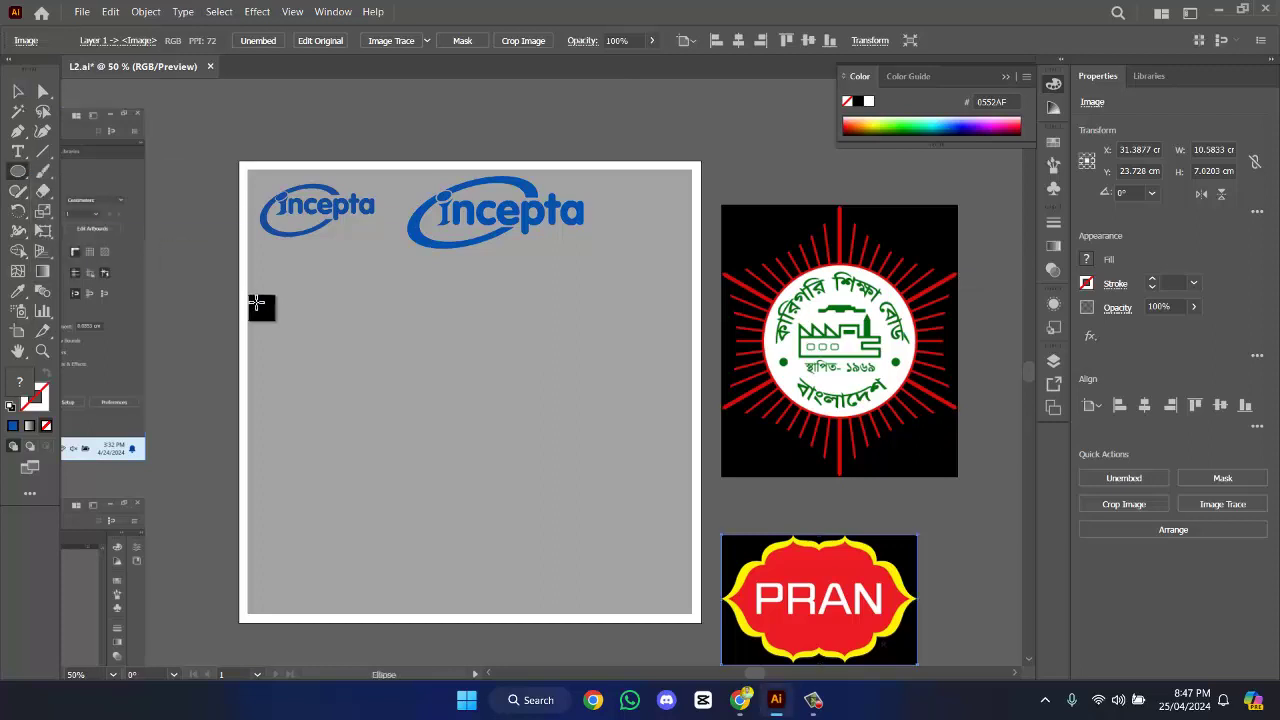
pyautogui.moveTo(340, 338)
pyautogui.mouseDown()
pyautogui.moveTo(543, 491)
pyautogui.moveTo(580, 491)
pyautogui.mouseUp()
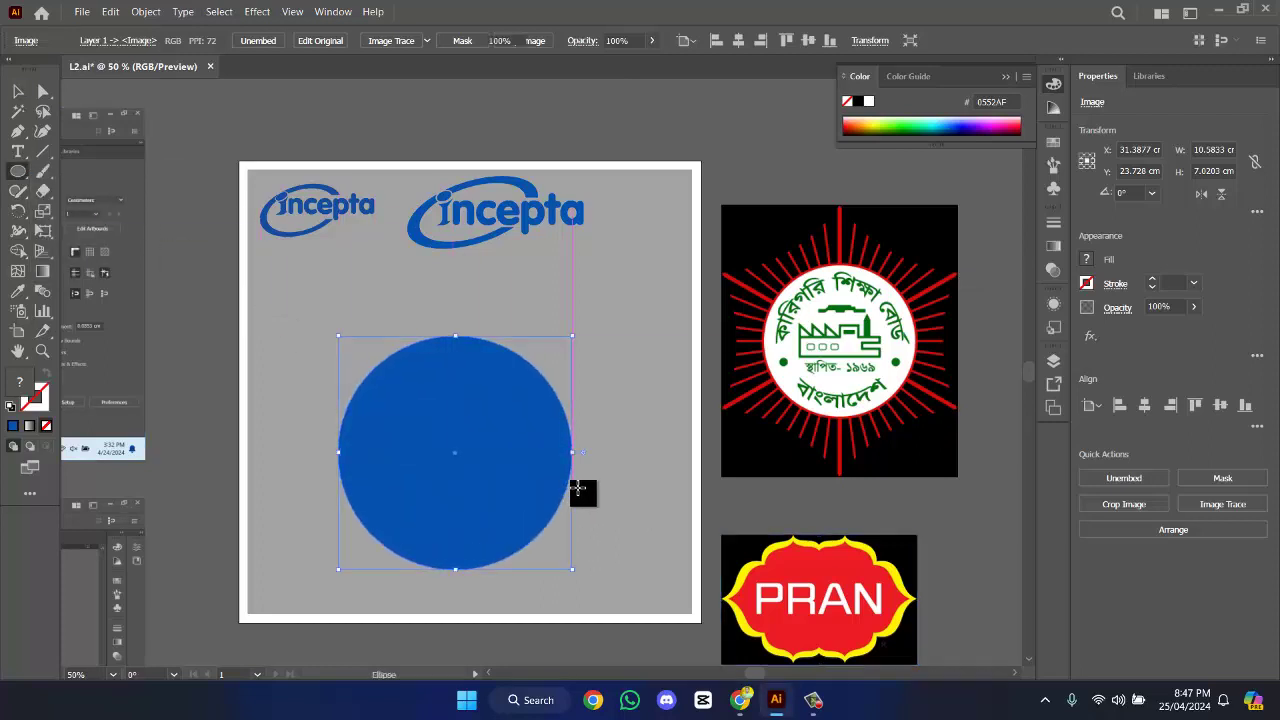
pyautogui.moveTo(645, 435)
pyautogui.mouseDown()
pyautogui.moveTo(648, 371)
pyautogui.moveTo(617, 437)
pyautogui.mouseUp()
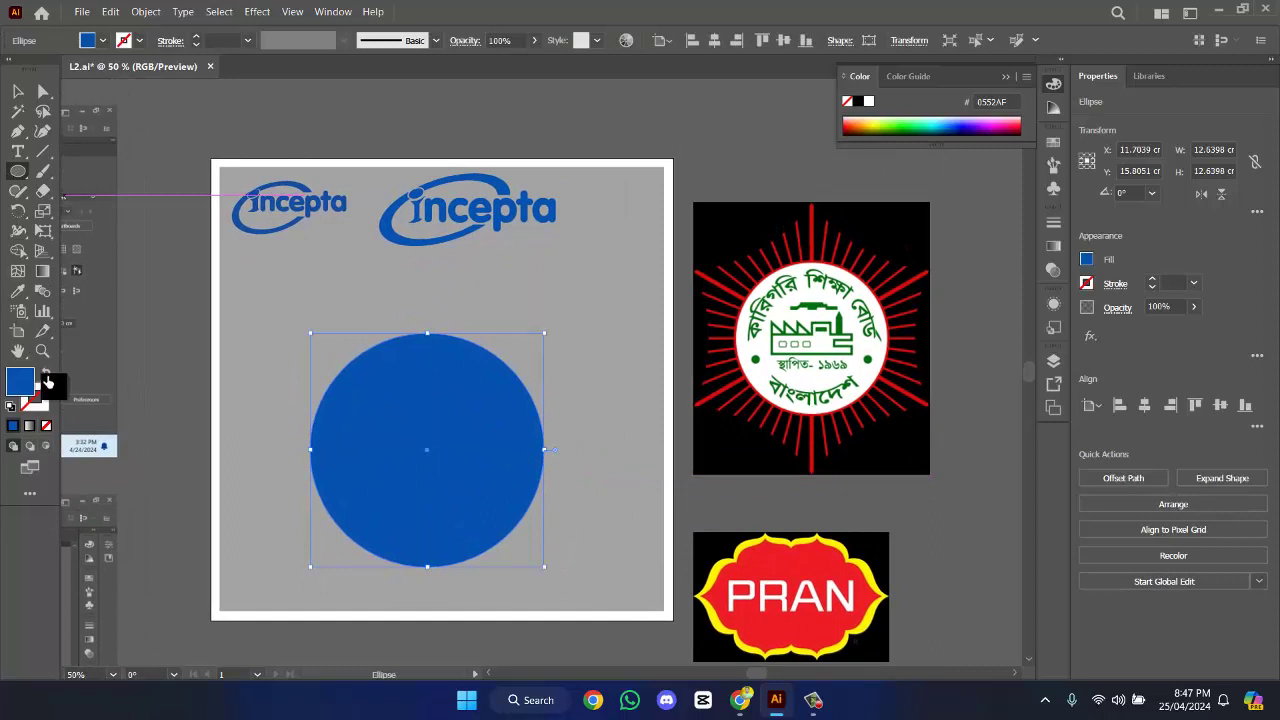
pyautogui.click(47, 375)
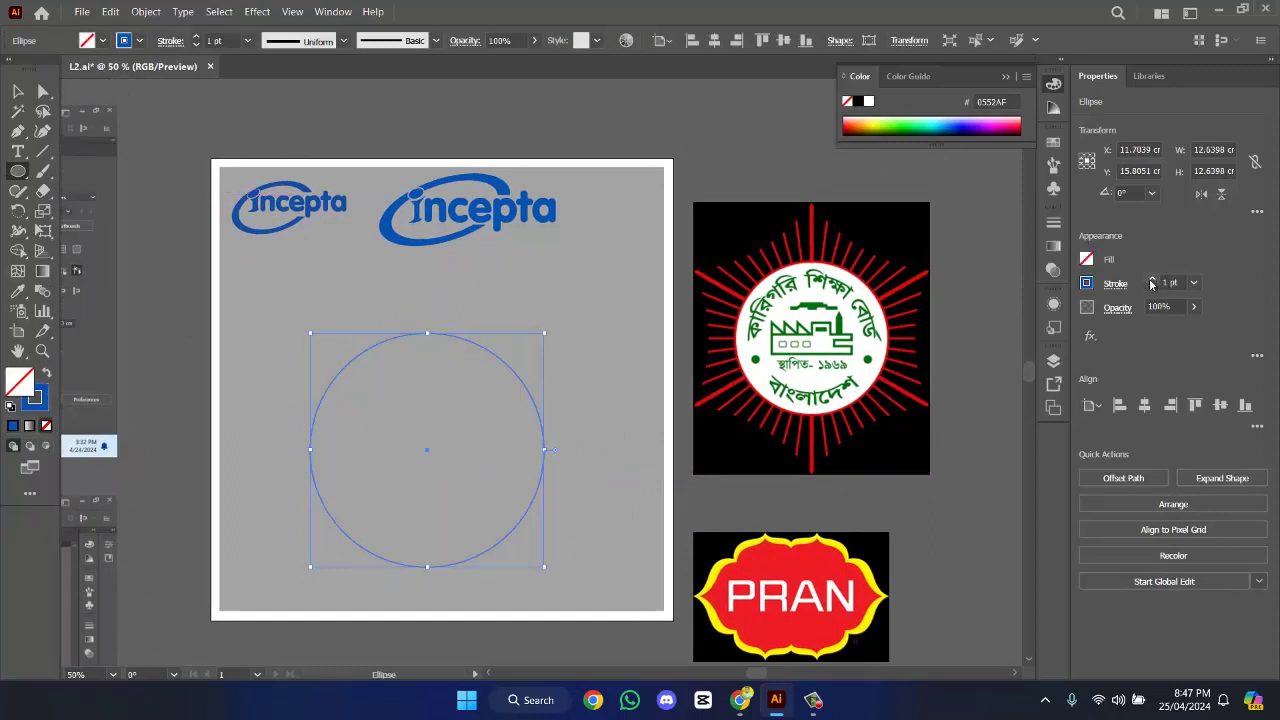
pyautogui.click(1151, 280)
# - Scale the circle down to about 9.18 cm across, centre it horizontally on the artboard and deselect it
pyautogui.click(18, 91)
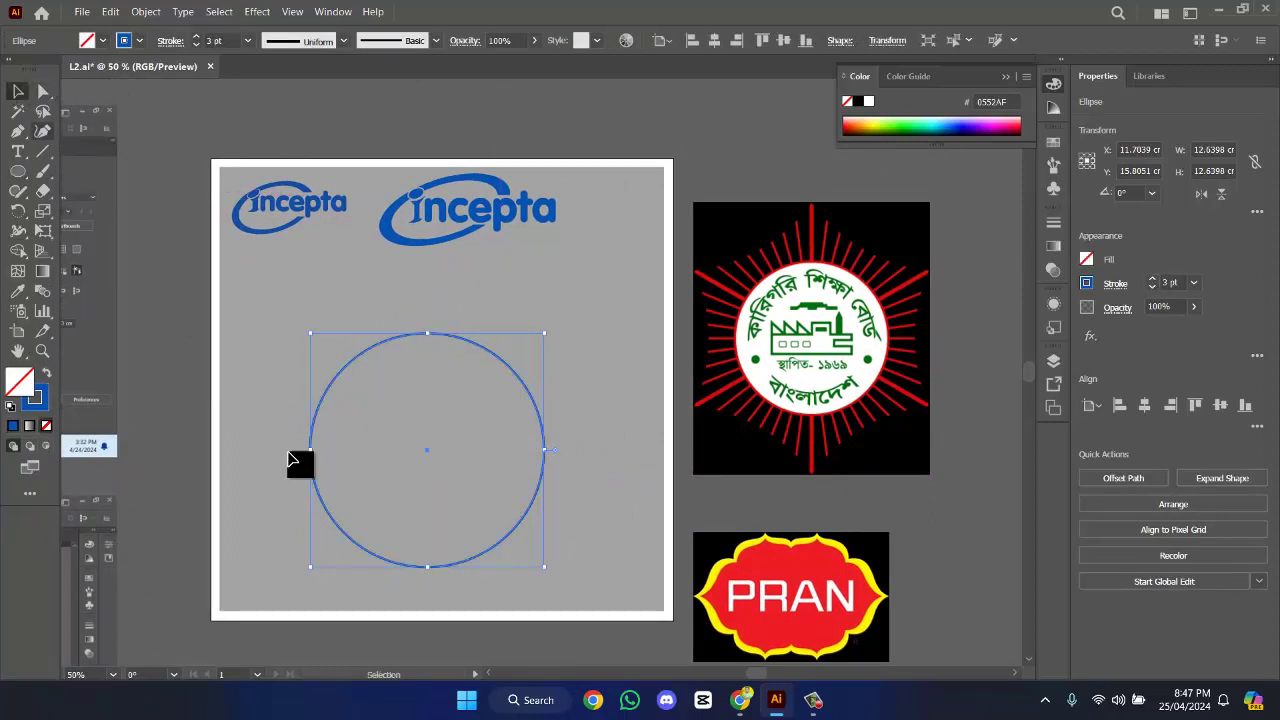
pyautogui.moveTo(545, 569); pyautogui.dragTo(506, 454)
pyautogui.click(460, 472)
pyautogui.click(500, 220)
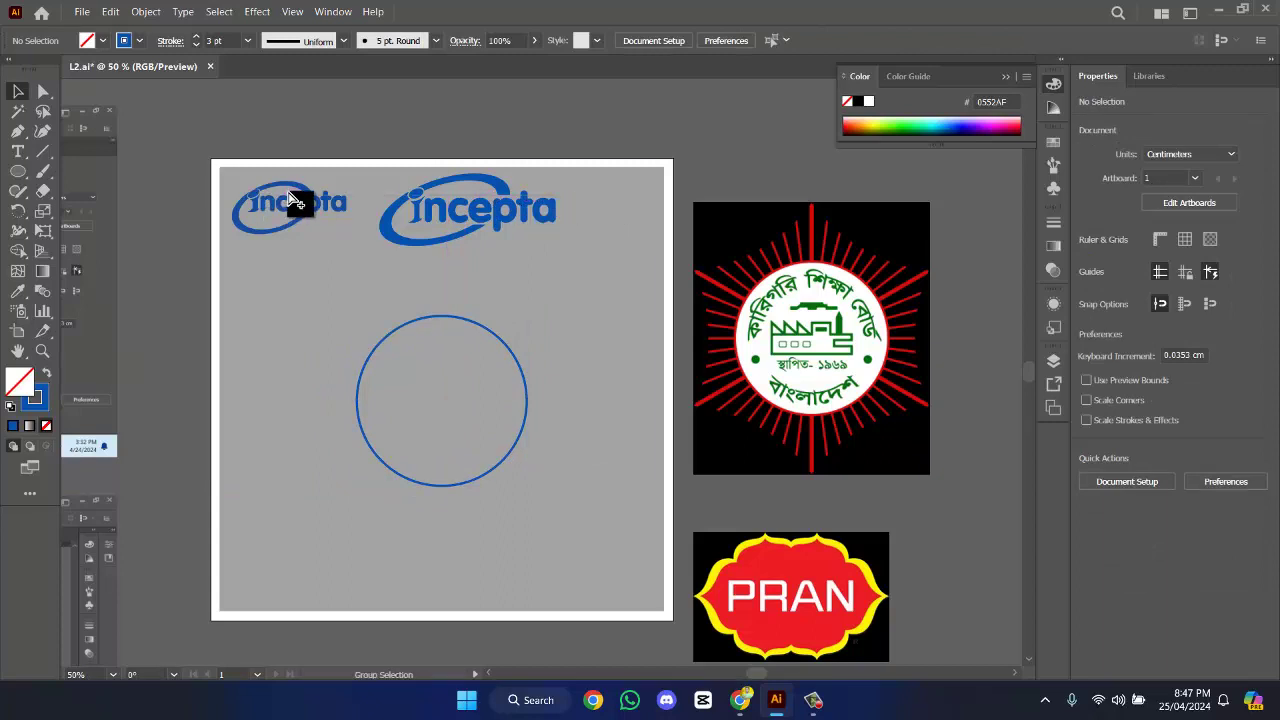
# - Select both Incepta logos and move them off the artboard, above the light bulb screenshot
pyautogui.click(492, 210)
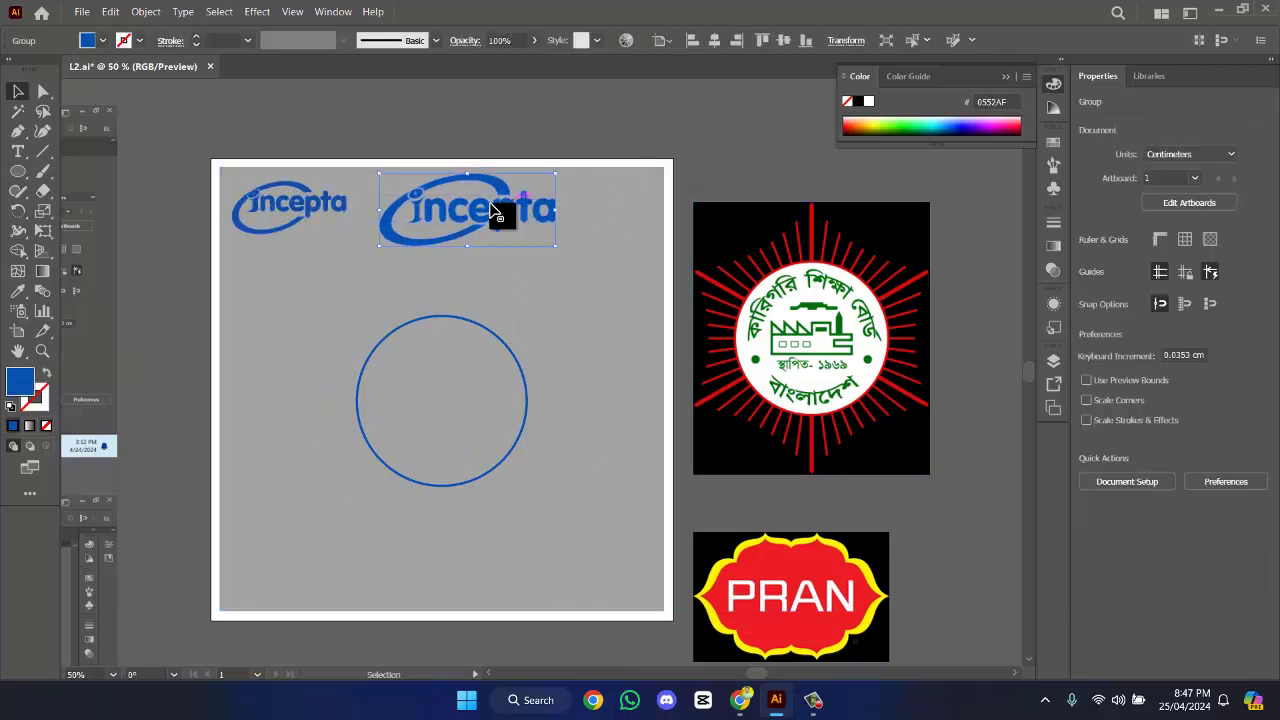
pyautogui.keyDown('shift'); pyautogui.click(305, 215); pyautogui.keyUp('shift')
pyautogui.scroll(-1, 371, 206)
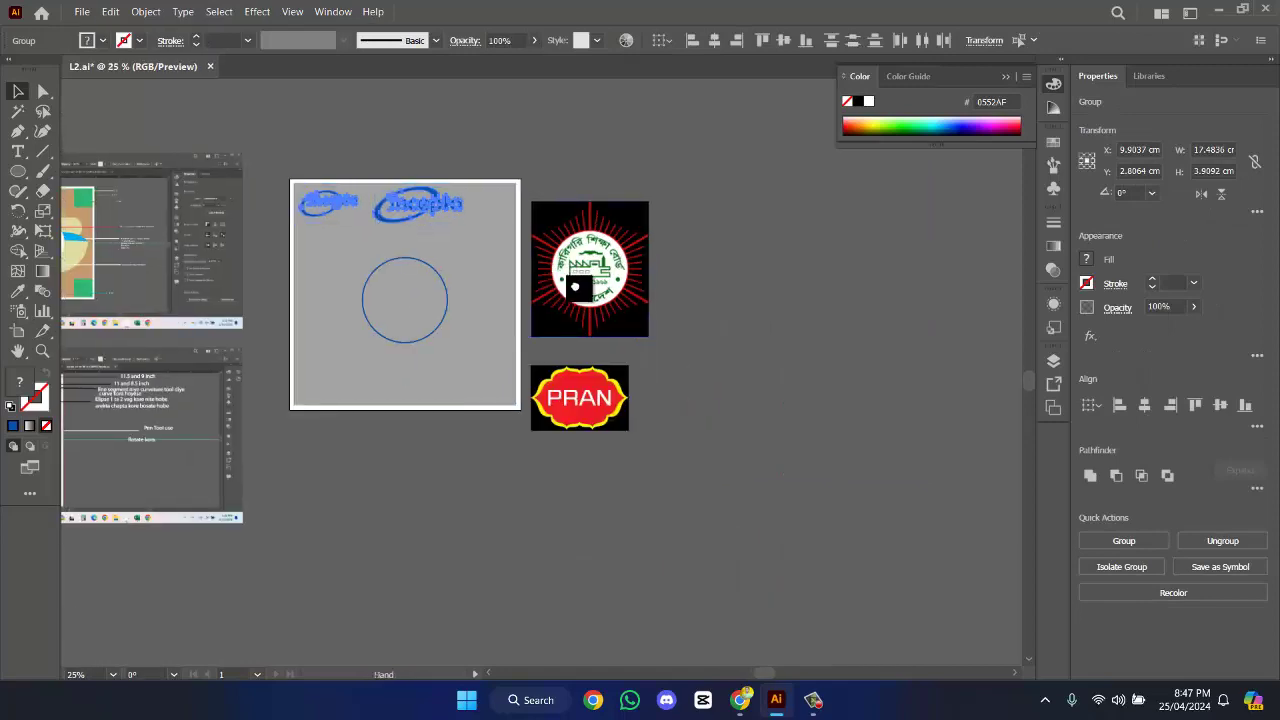
pyautogui.moveTo(575, 287); pyautogui.dragTo(738, 430)
pyautogui.moveTo(586, 351); pyautogui.dragTo(300, 228)
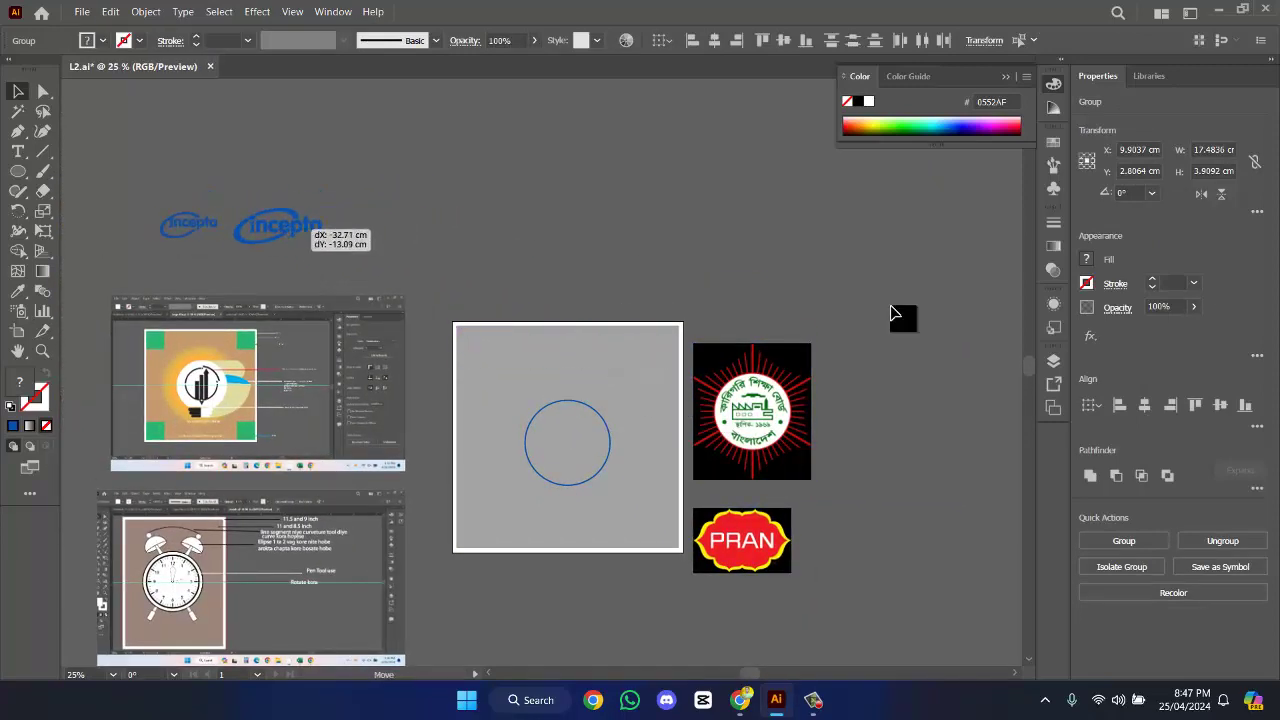
pyautogui.moveTo(895, 315); pyautogui.dragTo(290, 240)
pyautogui.moveTo(605, 245); pyautogui.dragTo(606, 215)
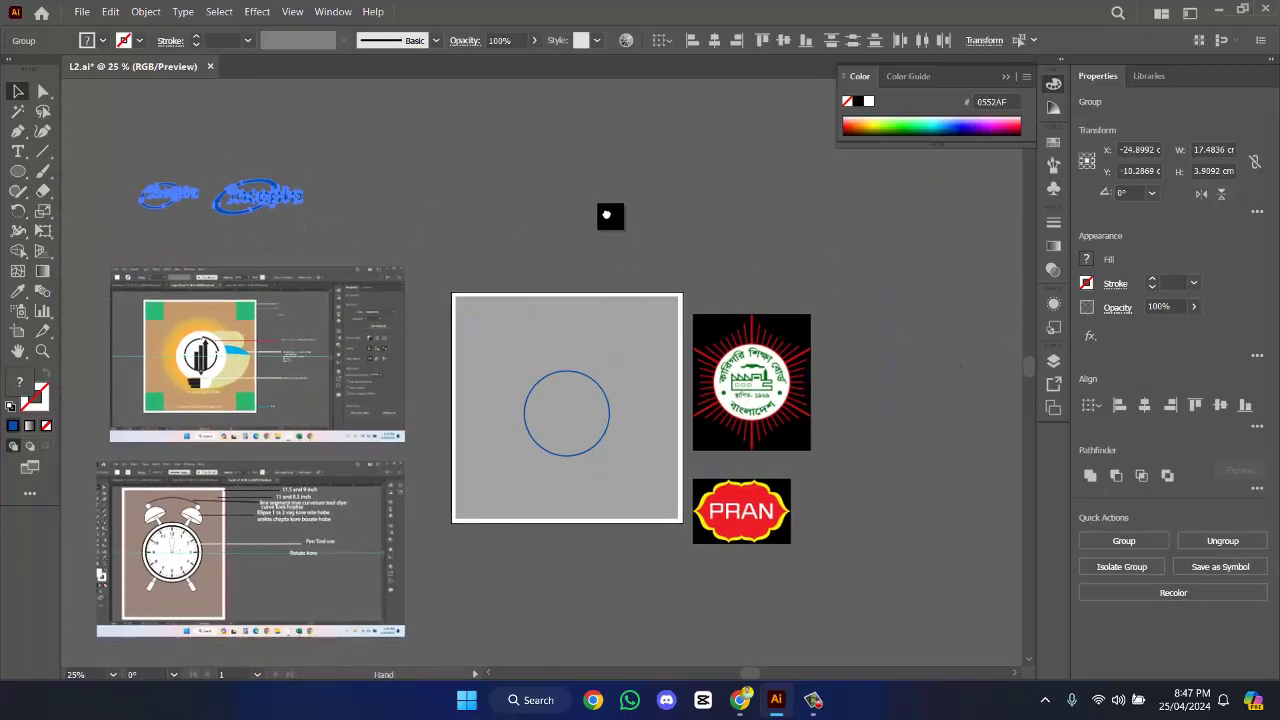
# - Select the blue circle, enlarge it slightly about its centre and deselect it
pyautogui.scroll(3, 631, 263)
pyautogui.scroll(-2, 729, 177)
pyautogui.click(690, 181)
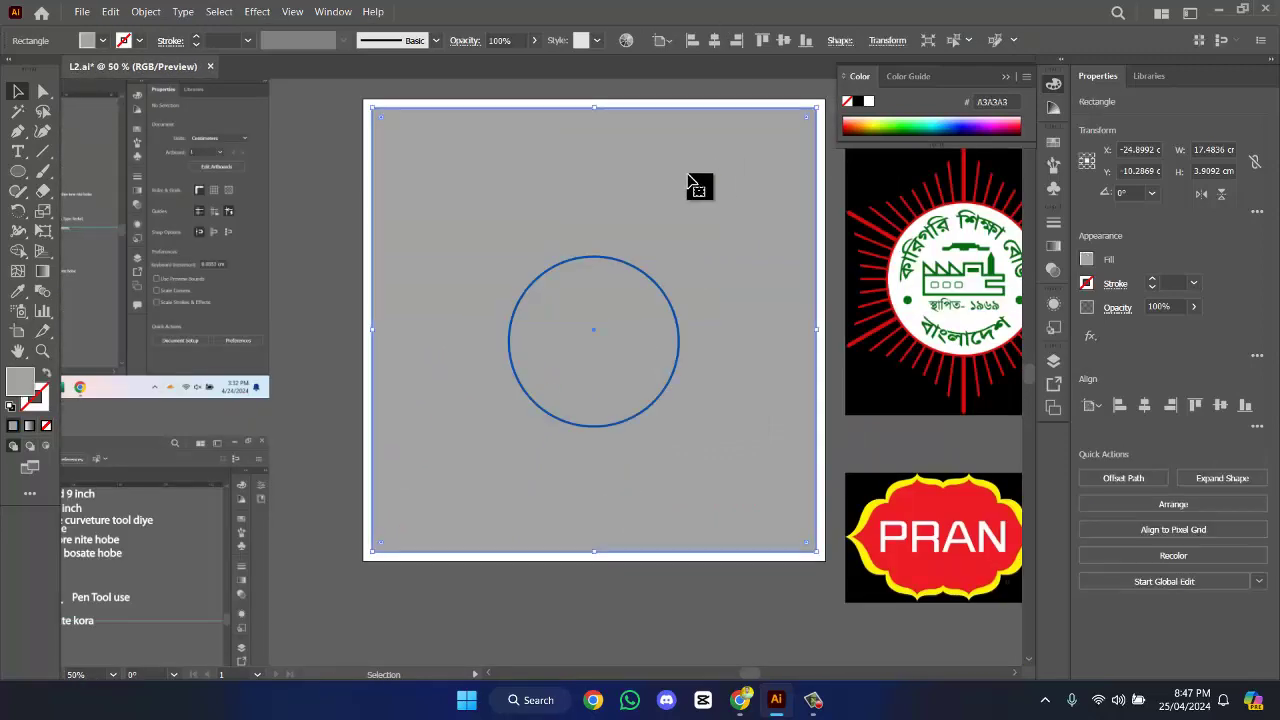
pyautogui.hotkey('ctrl', 'shift', 'a')
pyautogui.click(680, 352)
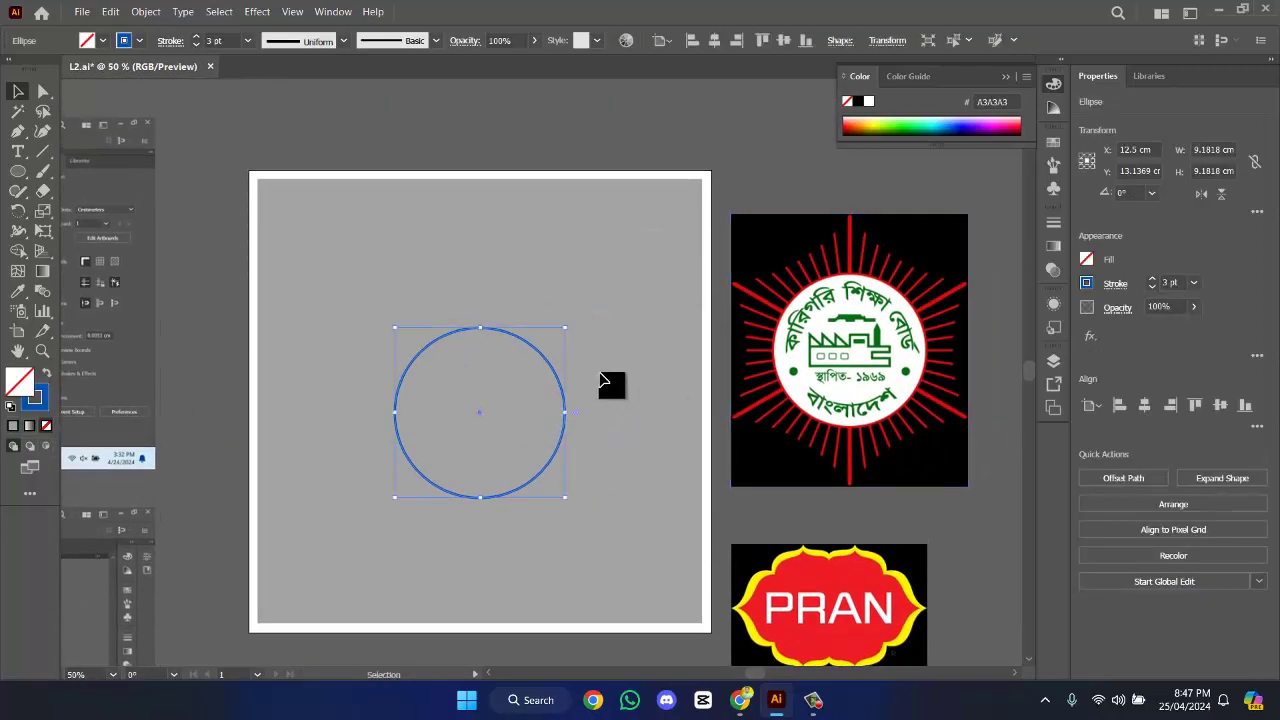
pyautogui.scroll(-1, 603, 358)
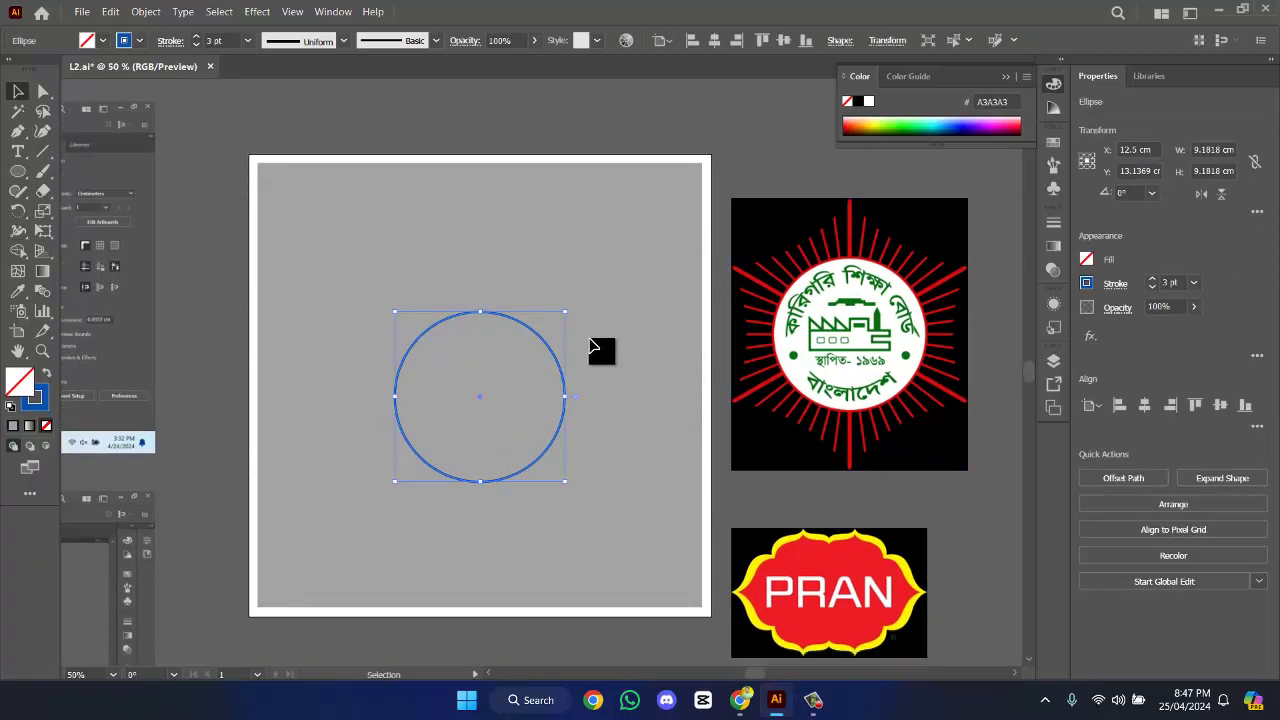
pyautogui.moveTo(395, 312); pyautogui.dragTo(390, 305)
pyautogui.click(389, 295)
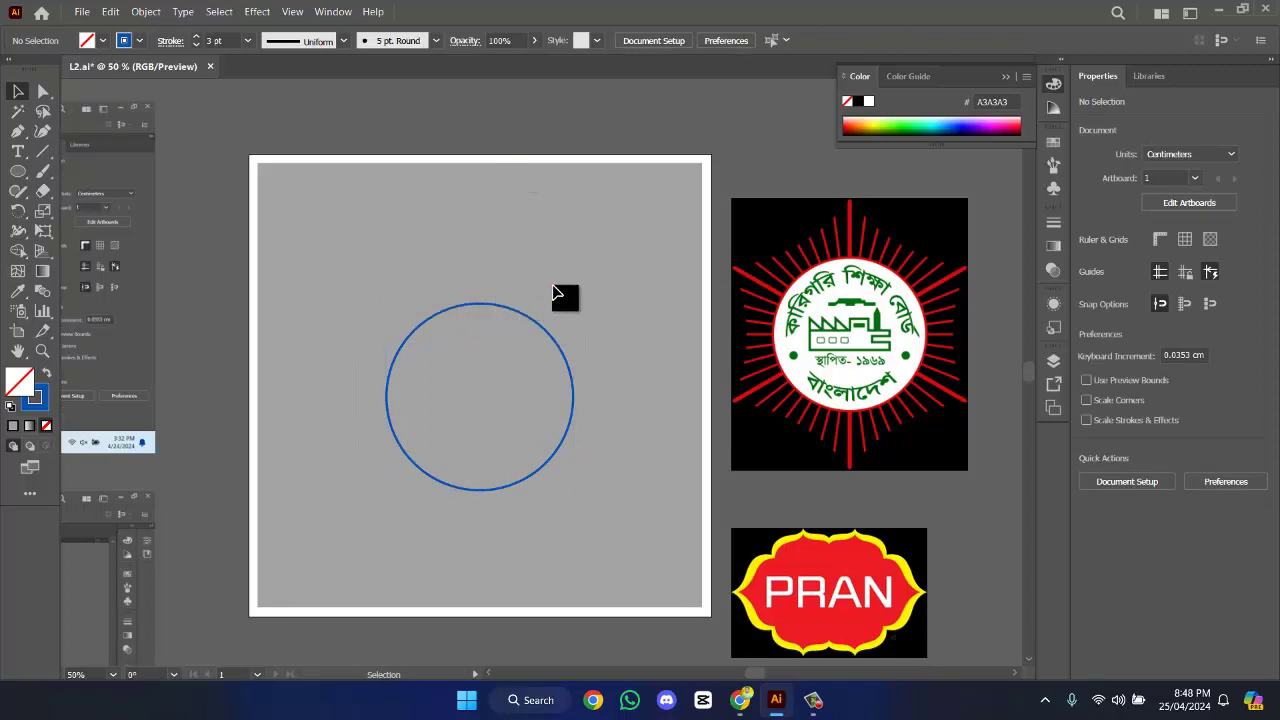
# - Nudge the emblem image slightly and draw a vertical line about 4.22 cm long, ending just above the circle's top point
pyautogui.moveTo(851, 207)
pyautogui.mouseDown()
pyautogui.moveTo(847, 258)
pyautogui.moveTo(855, 214)
pyautogui.mouseUp()
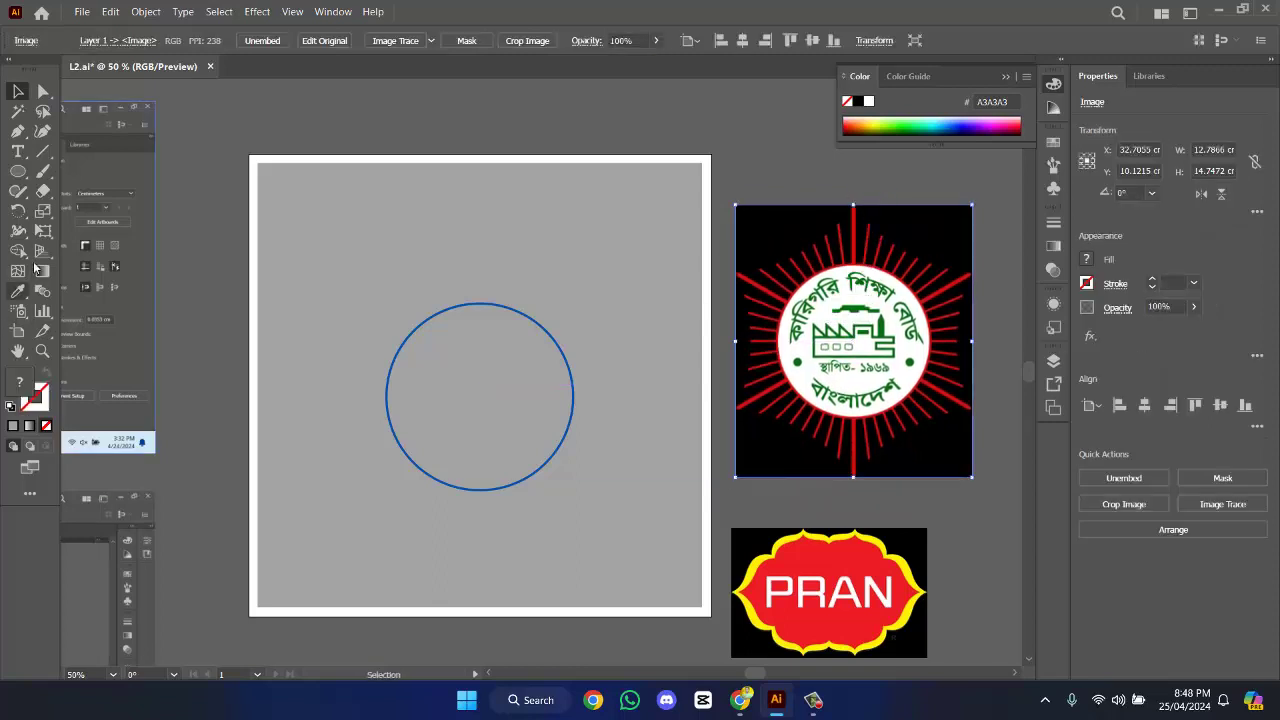
pyautogui.click(43, 151)
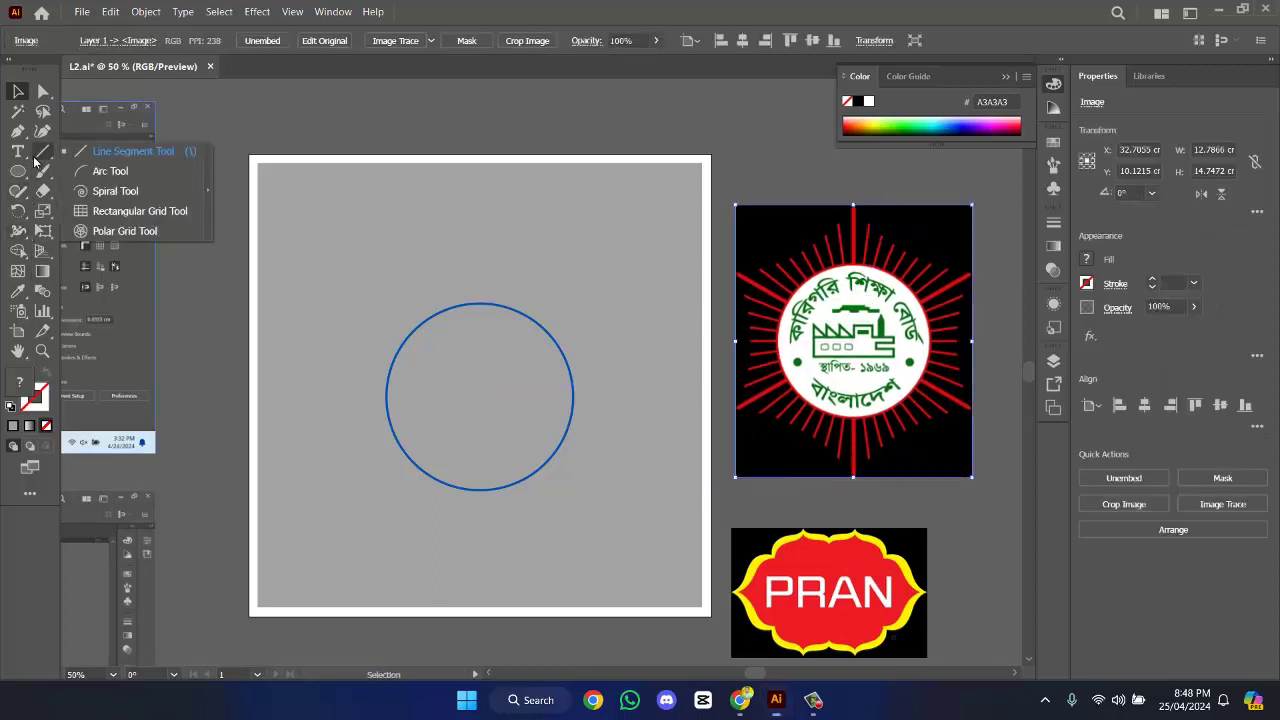
pyautogui.click(102, 152)
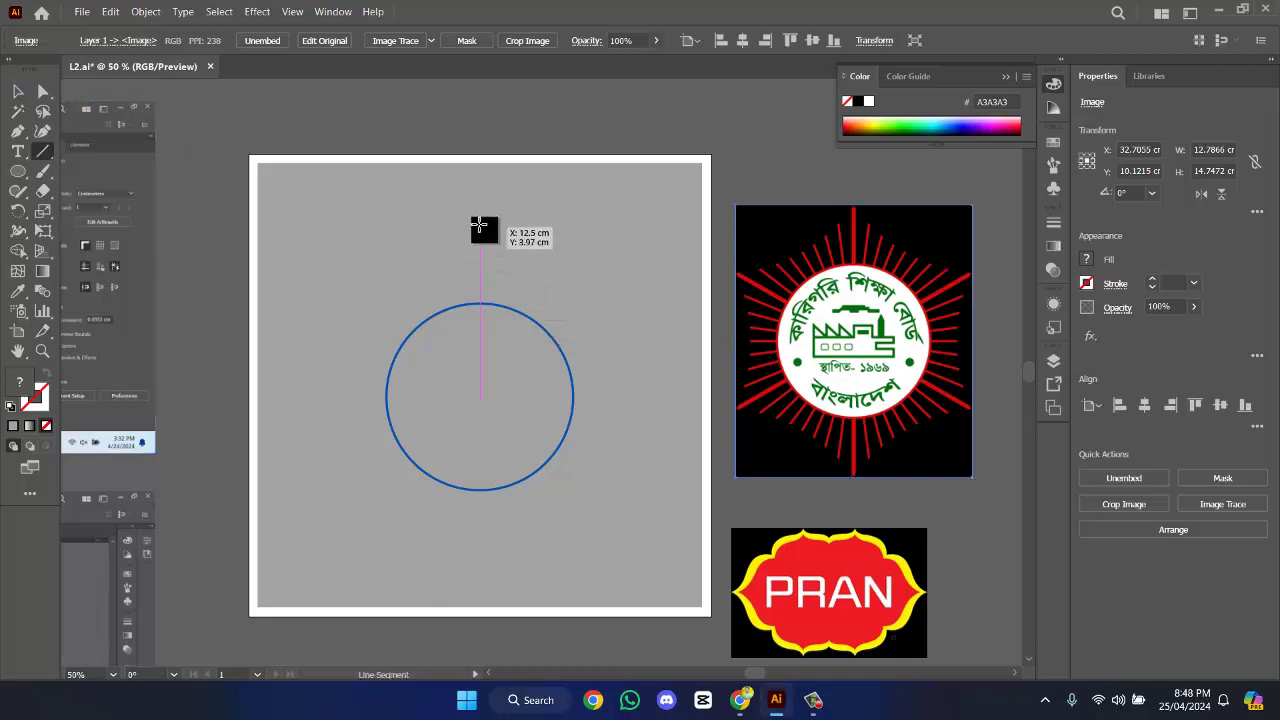
pyautogui.moveTo(478, 220); pyautogui.dragTo(480, 298)
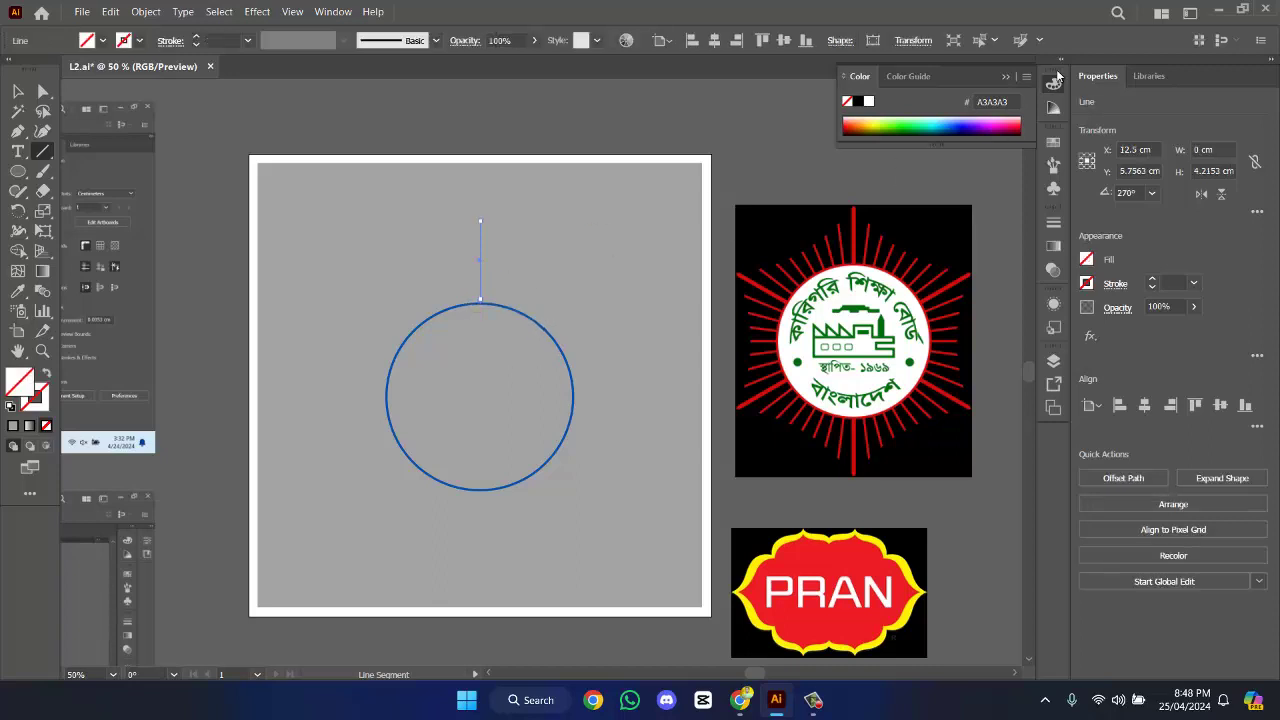
# - Set the vertical line's stroke weight to 5 pt and deselect it
pyautogui.click(1155, 283)
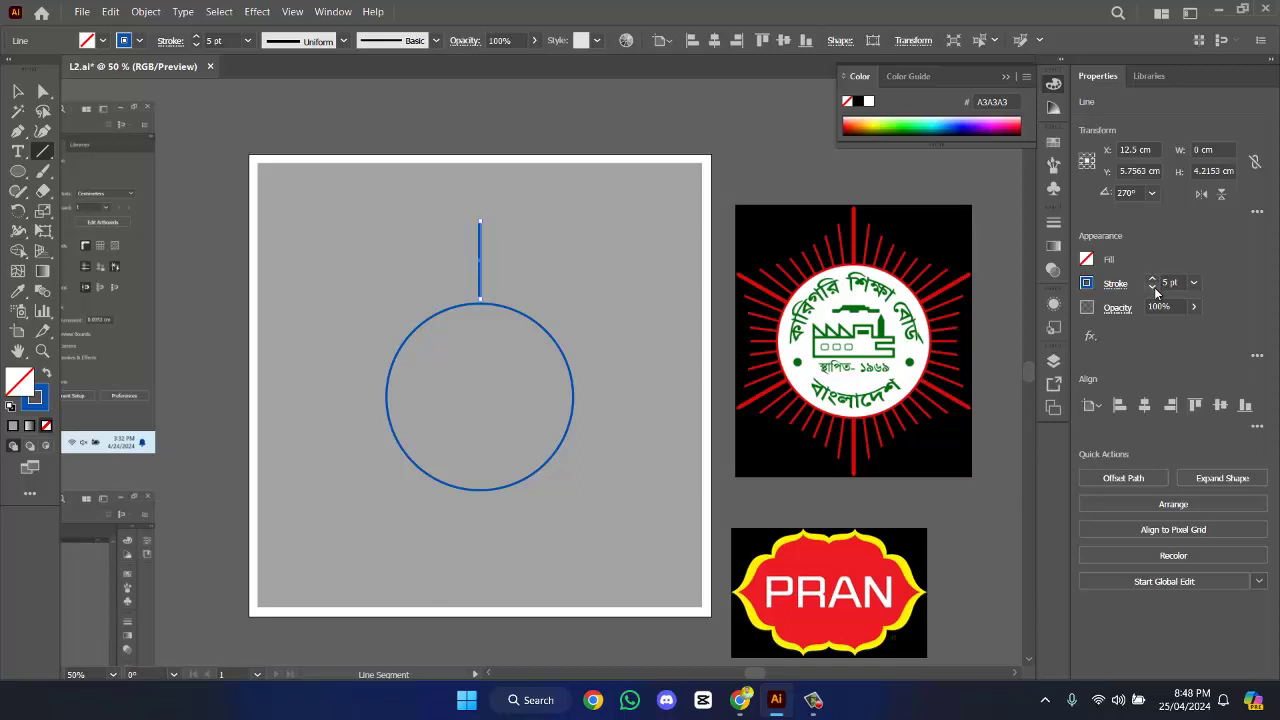
pyautogui.click(19, 91)
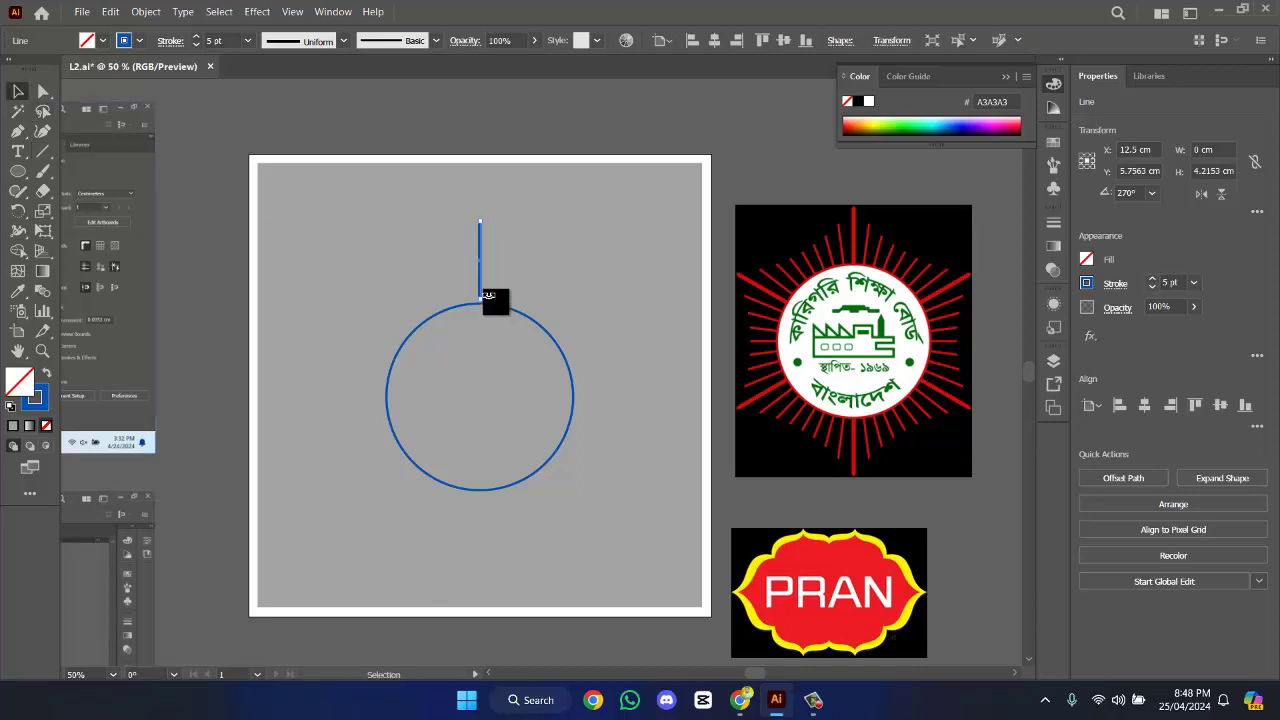
pyautogui.click(543, 251)
# - Move the vertical line down slightly so its lower end meets the circle's top point, and deselect it
pyautogui.scroll(3, 540, 251)
pyautogui.moveTo(510, 255); pyautogui.dragTo(660, 174)
pyautogui.scroll(-2, 660, 174)
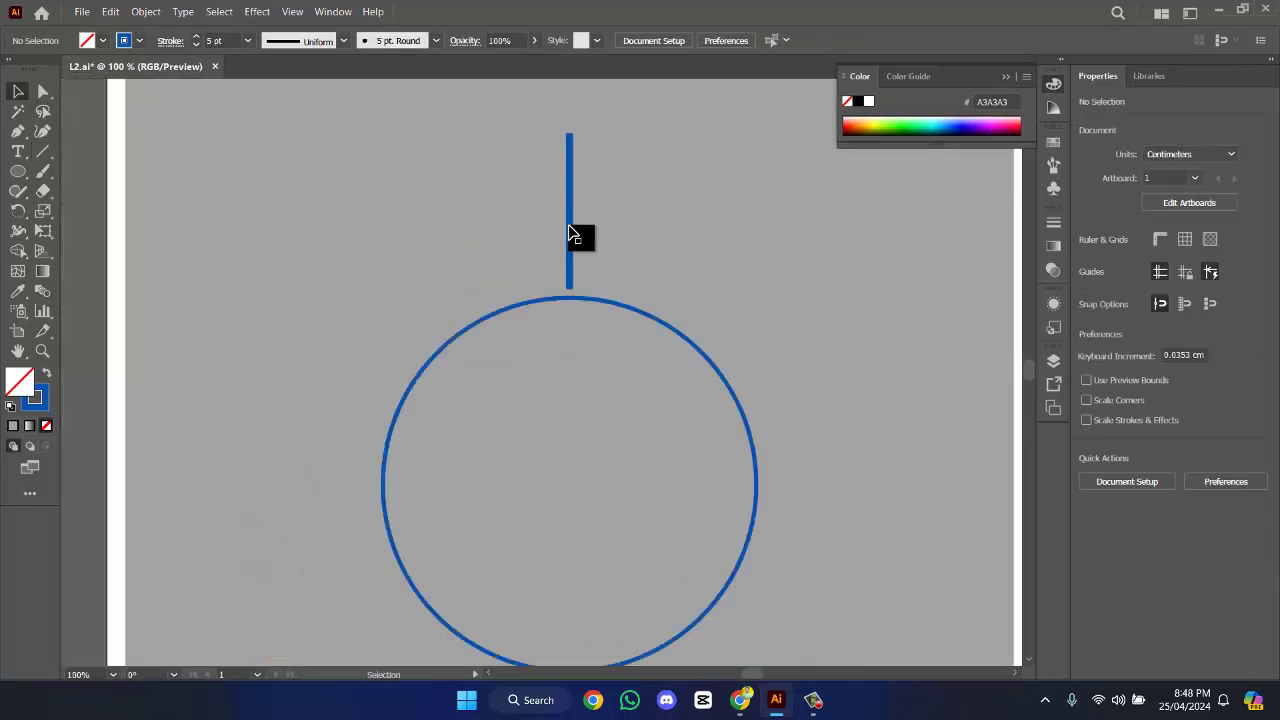
pyautogui.moveTo(572, 232); pyautogui.dragTo(571, 234)
pyautogui.scroll(-2, 630, 214)
pyautogui.moveTo(822, 220); pyautogui.dragTo(717, 274)
pyautogui.scroll(1, 660, 293)
pyautogui.scroll(3, 660, 300)
pyautogui.scroll(-4, 660, 300)
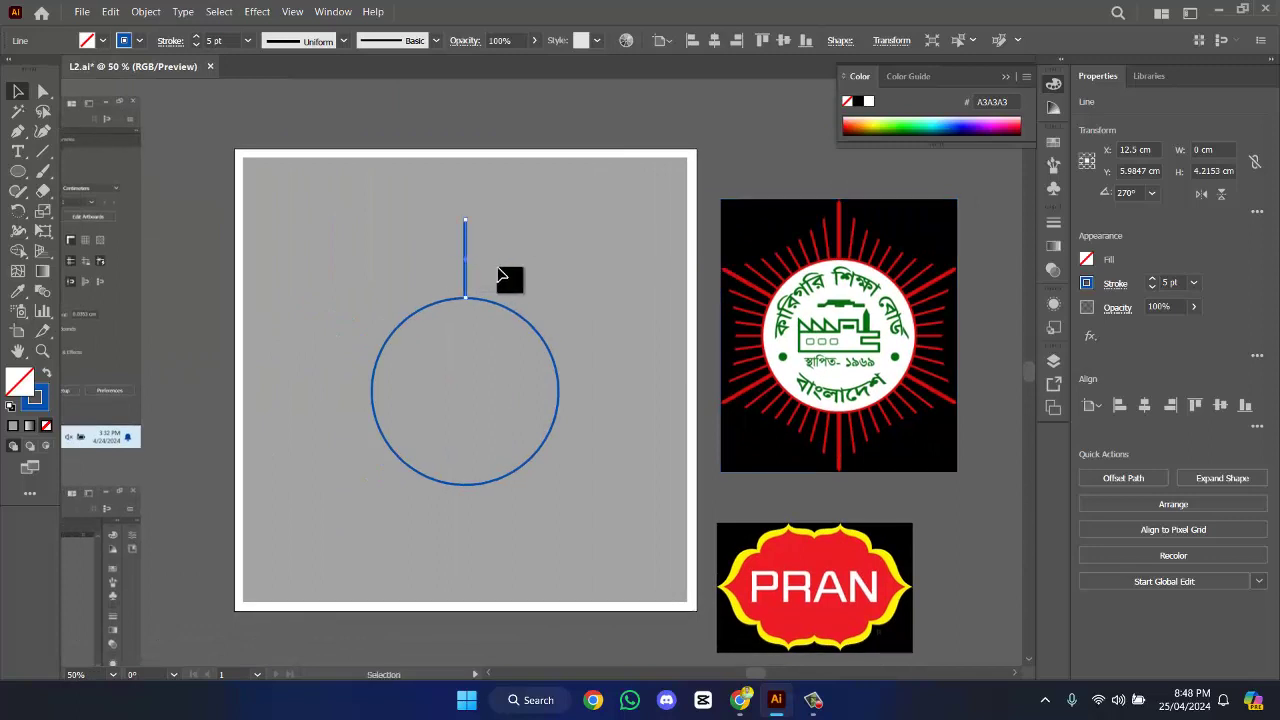
pyautogui.click(546, 269)
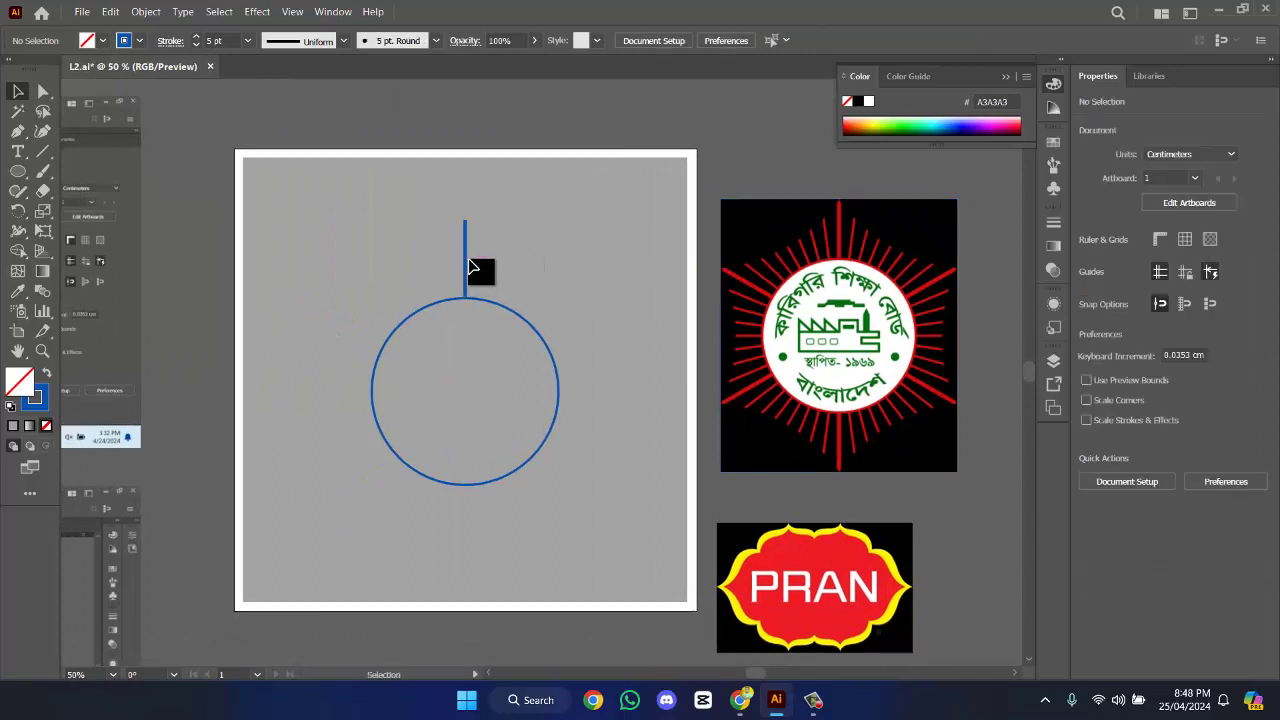
pyautogui.click(465, 266)
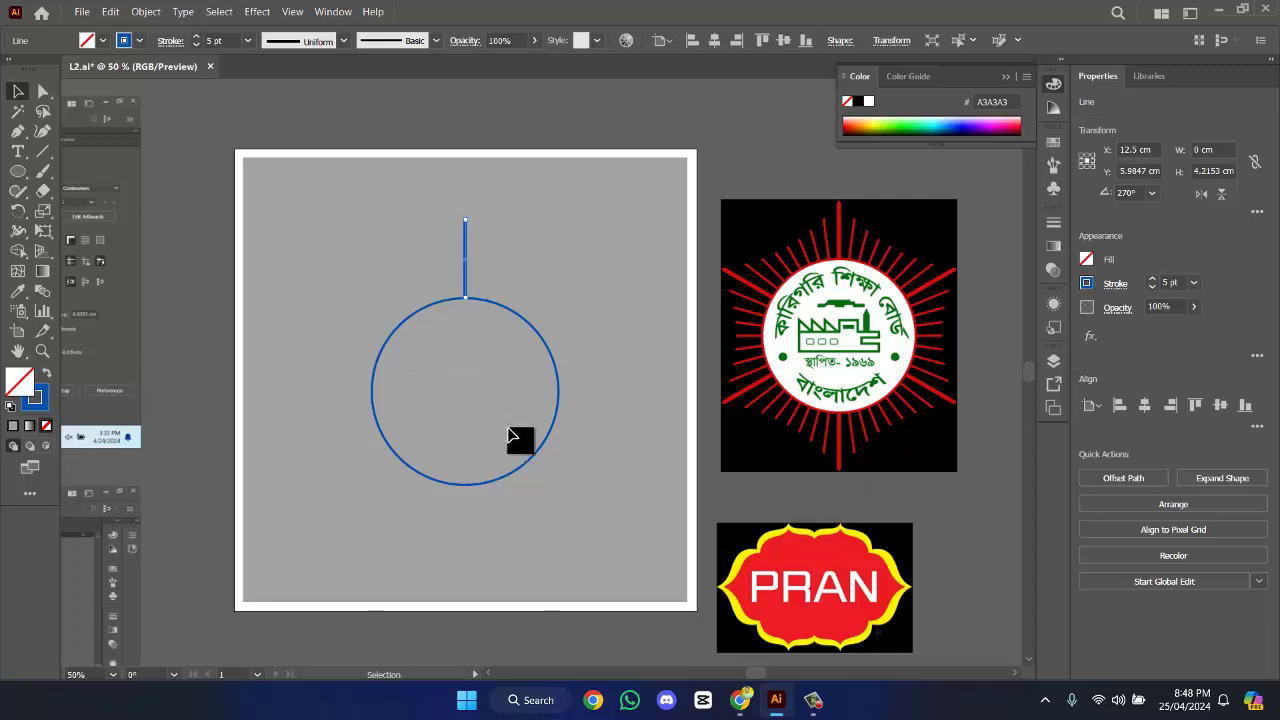
pyautogui.click(530, 447)
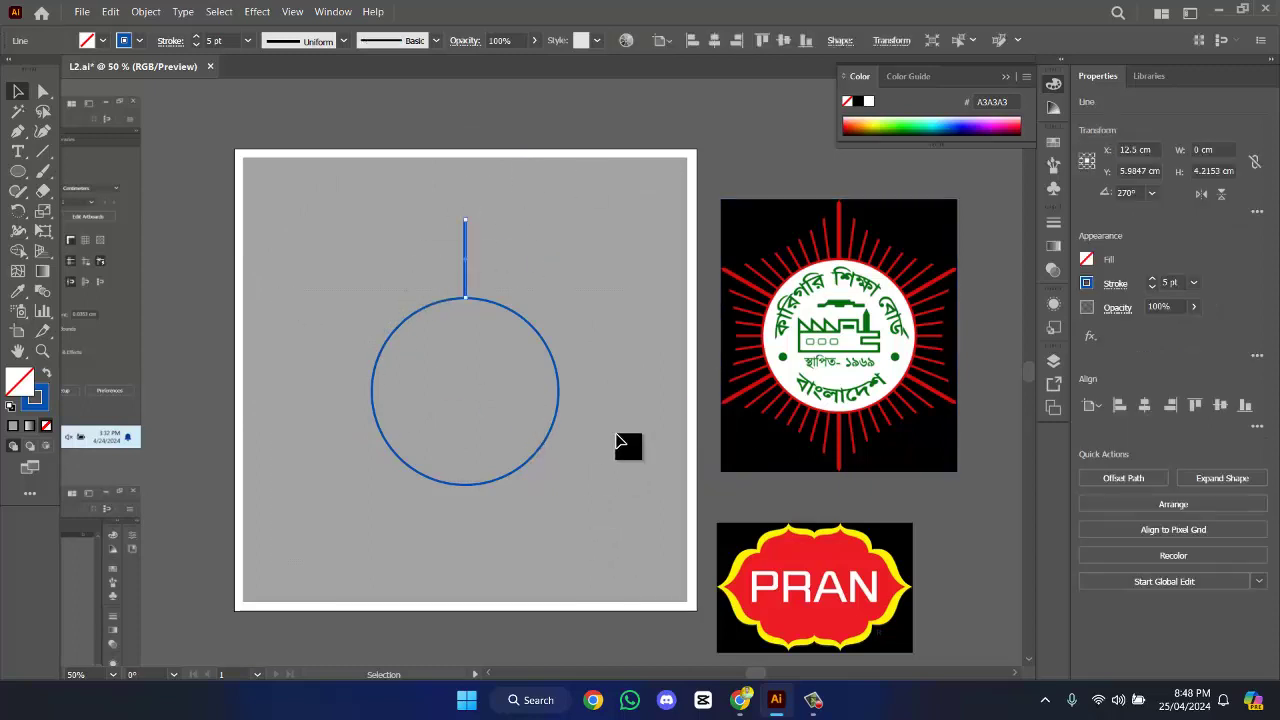
pyautogui.click(625, 480)
# - Examine the centre points of the circle and background square in outline view, and return to the normal preview
pyautogui.hotkey('ctrl', 'y')
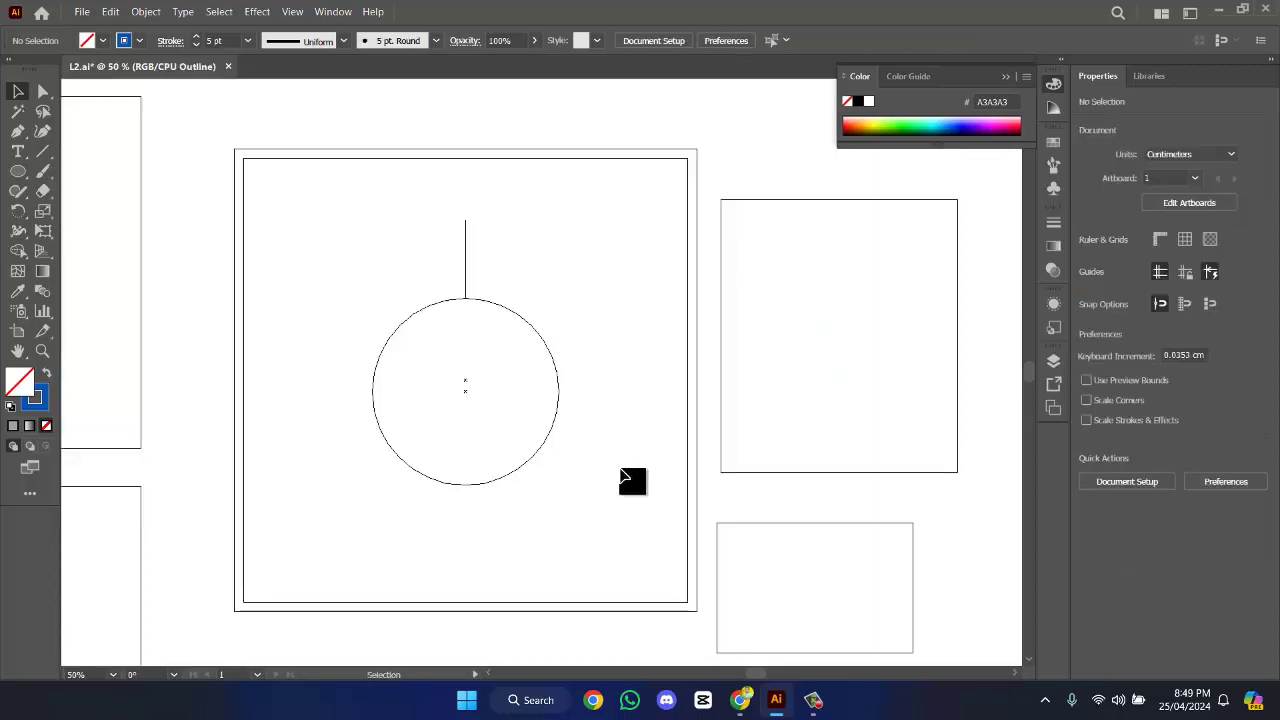
pyautogui.hotkey('ctrl', '=')
pyautogui.hotkey('ctrl', '=')
pyautogui.hotkey('ctrl', '=')
pyautogui.hotkey('ctrl', '=')
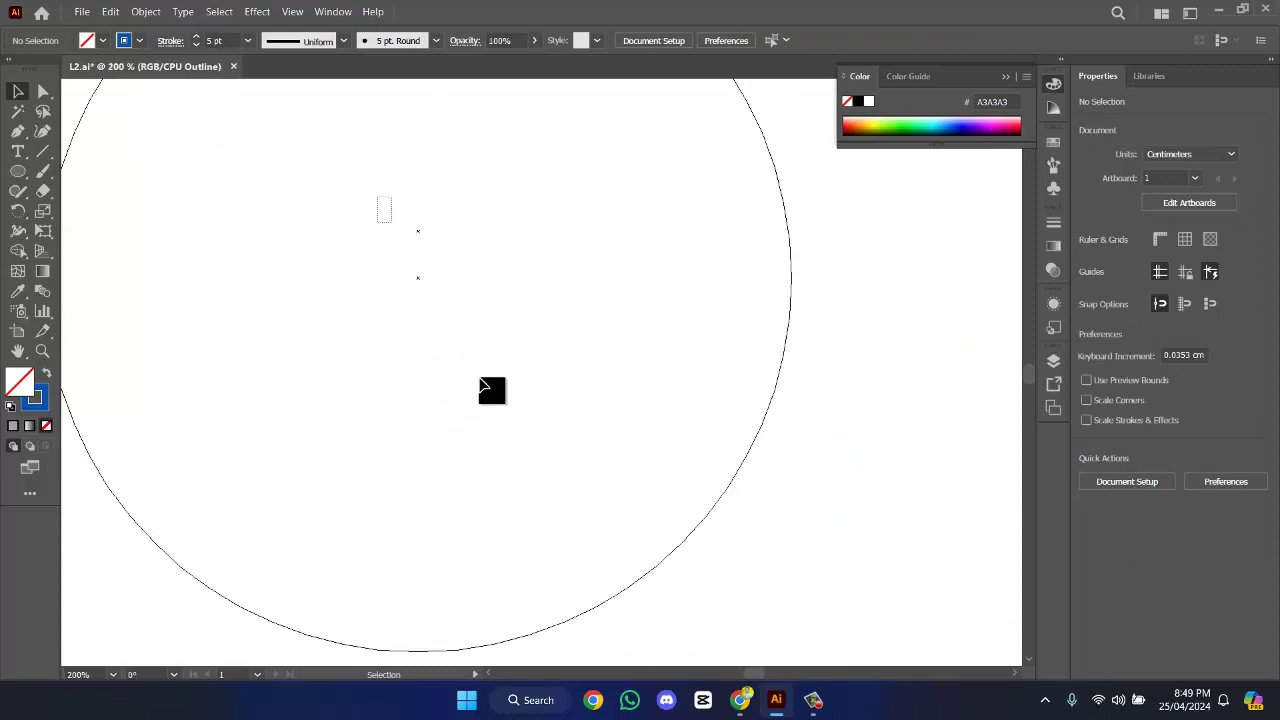
pyautogui.hotkey('ctrl', '-')
pyautogui.hotkey('ctrl', '-')
pyautogui.hotkey('ctrl', '-')
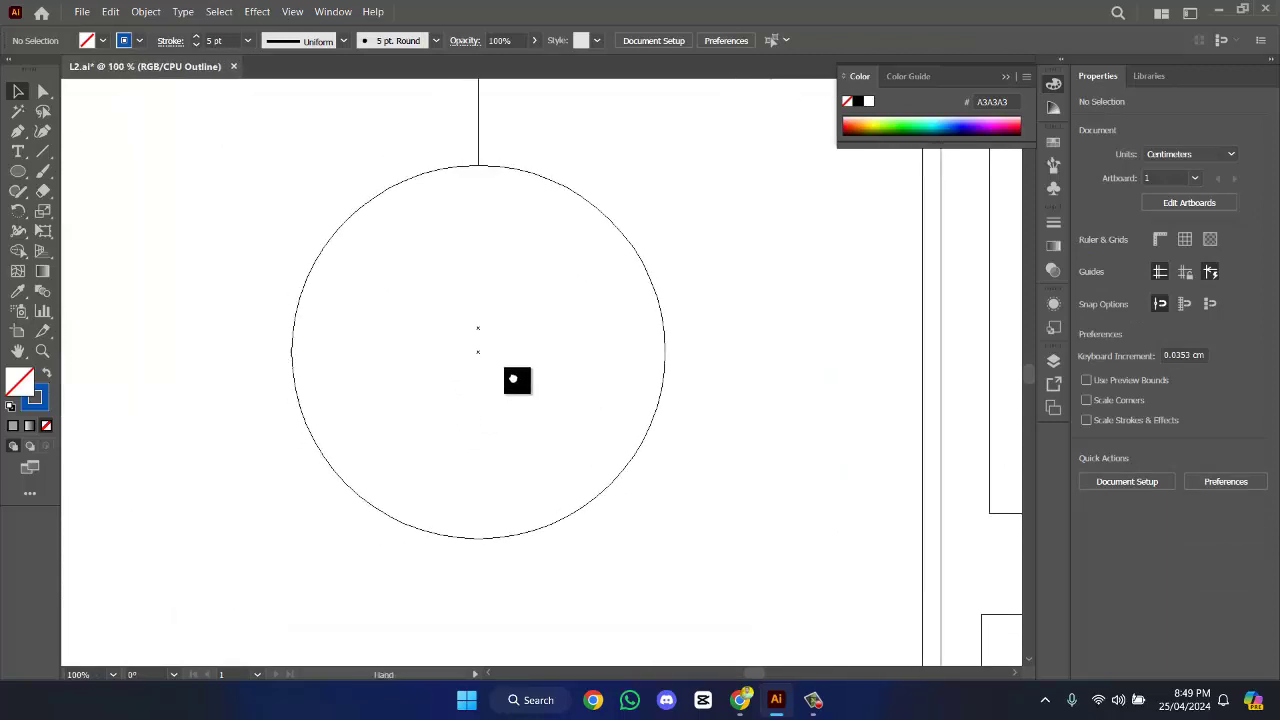
pyautogui.hotkey('ctrl', '-')
pyautogui.hotkey('ctrl', '-')
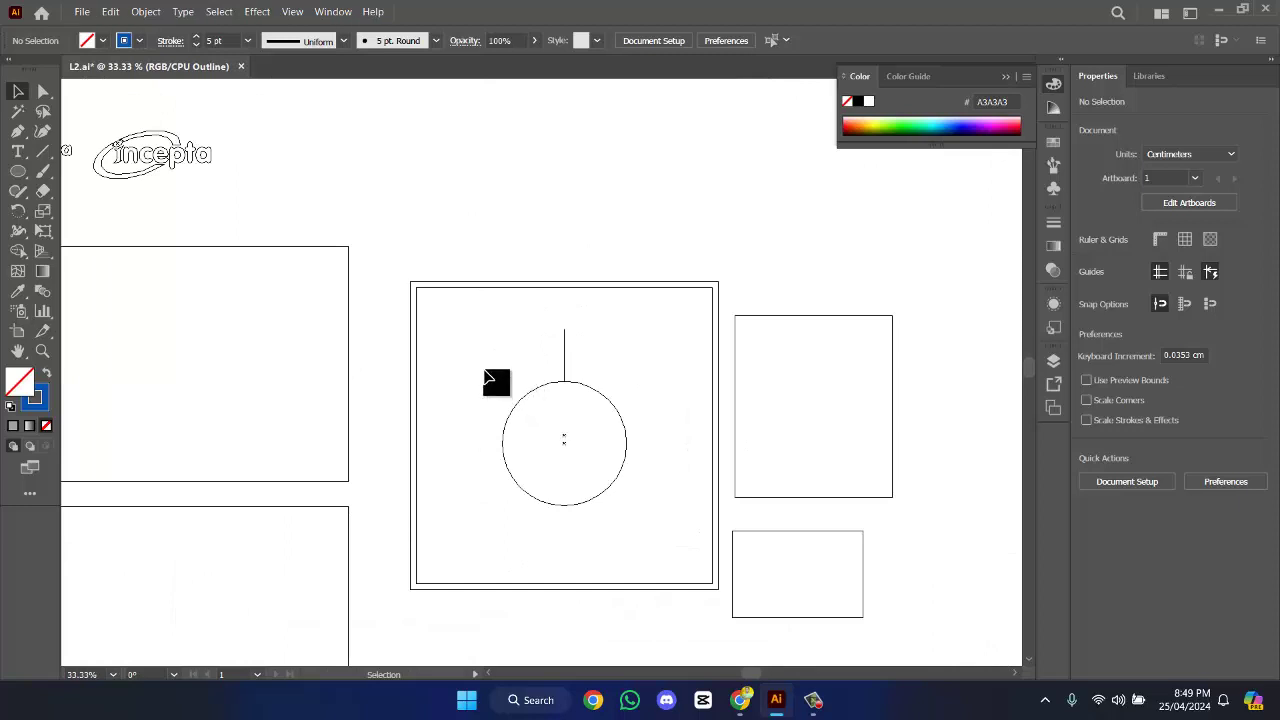
pyautogui.moveTo(481, 369); pyautogui.dragTo(549, 500)
pyautogui.moveTo(325, 241); pyautogui.dragTo(737, 190)
pyautogui.hotkey('ctrl', 'y')
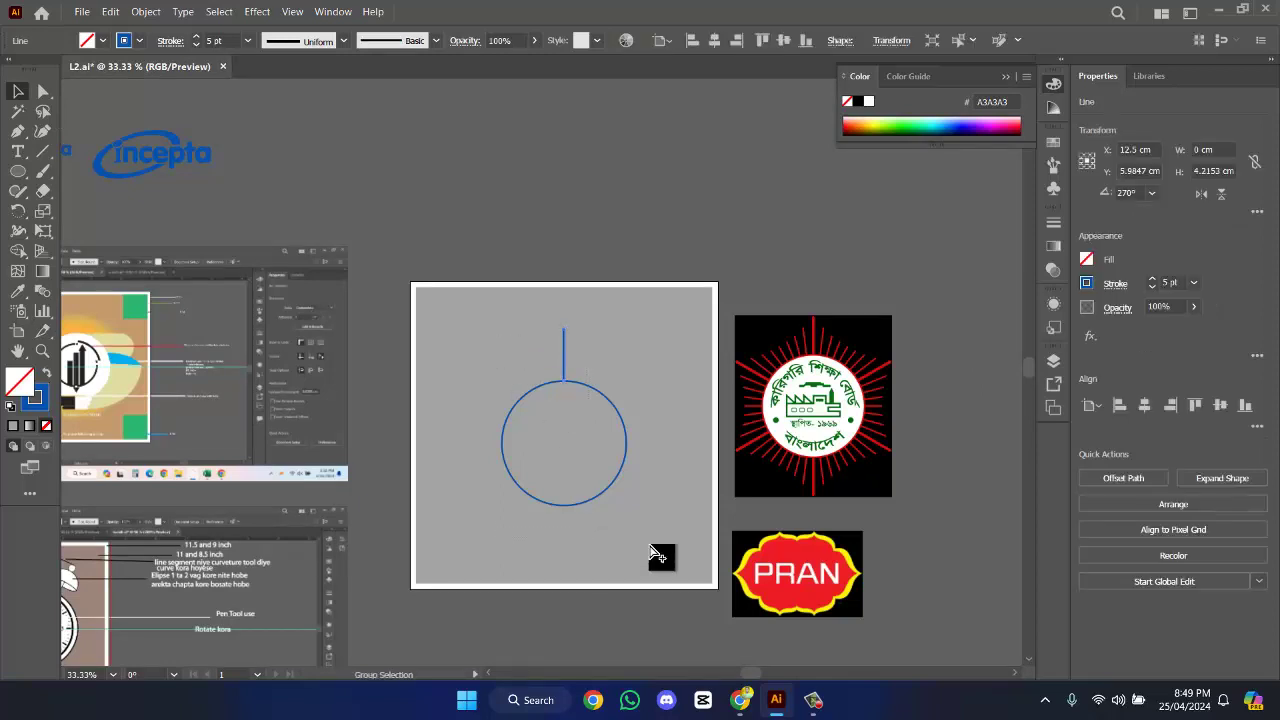
pyautogui.click(712, 437)
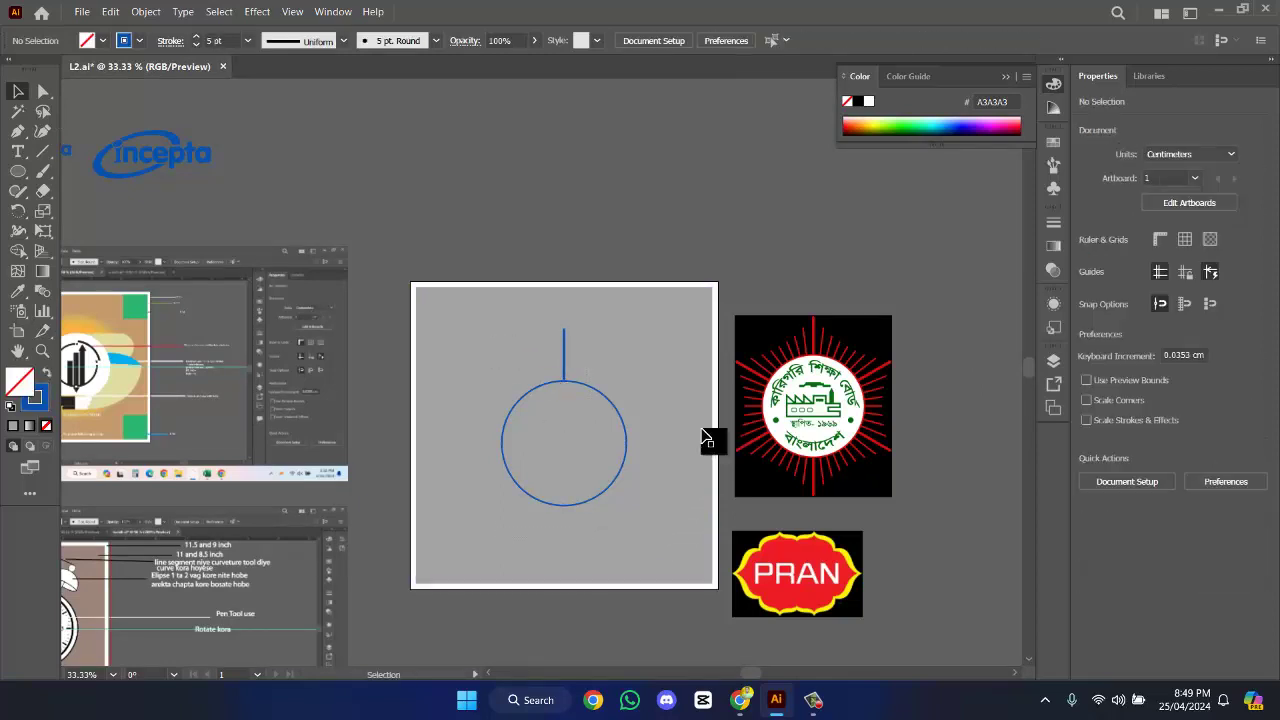
# - Select the circle and the grey background square, align their vertical centres with each other and deselect them
pyautogui.click(626, 433)
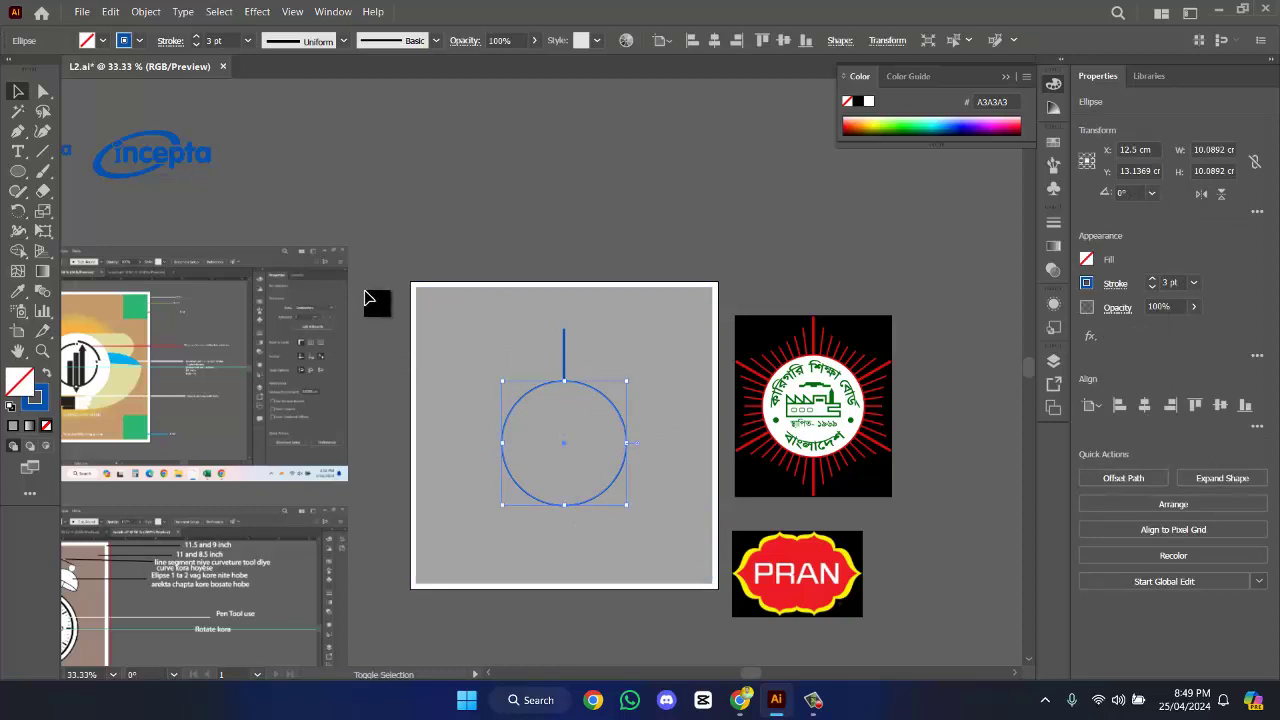
pyautogui.keyDown('shift'); pyautogui.click(497, 503); pyautogui.keyUp('shift')
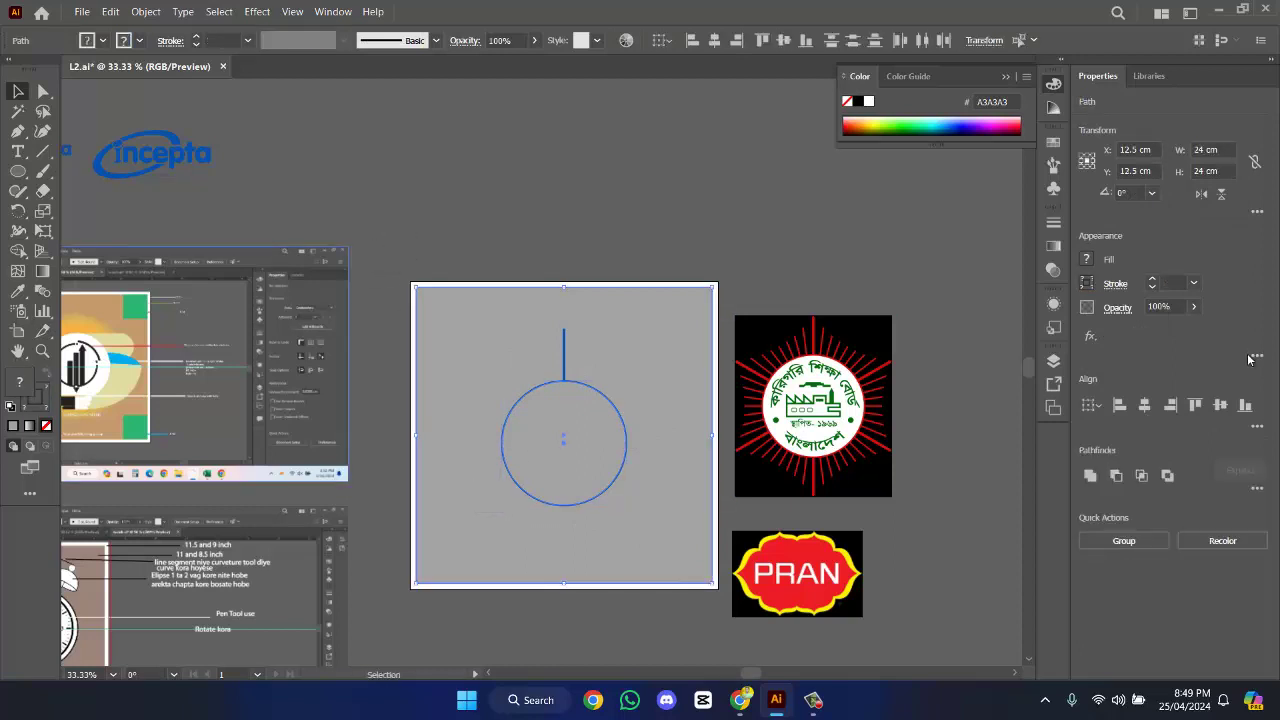
pyautogui.click(1220, 404)
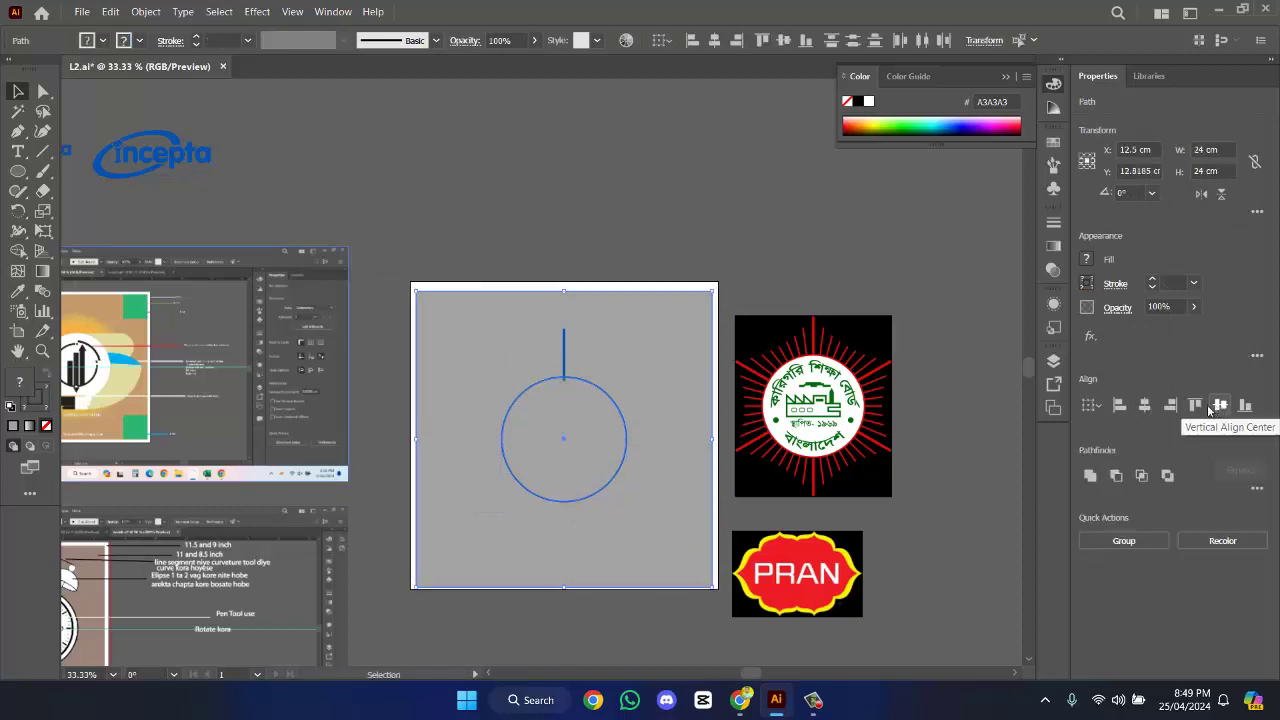
pyautogui.click(826, 224)
# - Centre the grey background square and the blue circle vertically on the artboard, one after the other, and deselect them
pyautogui.click(655, 410)
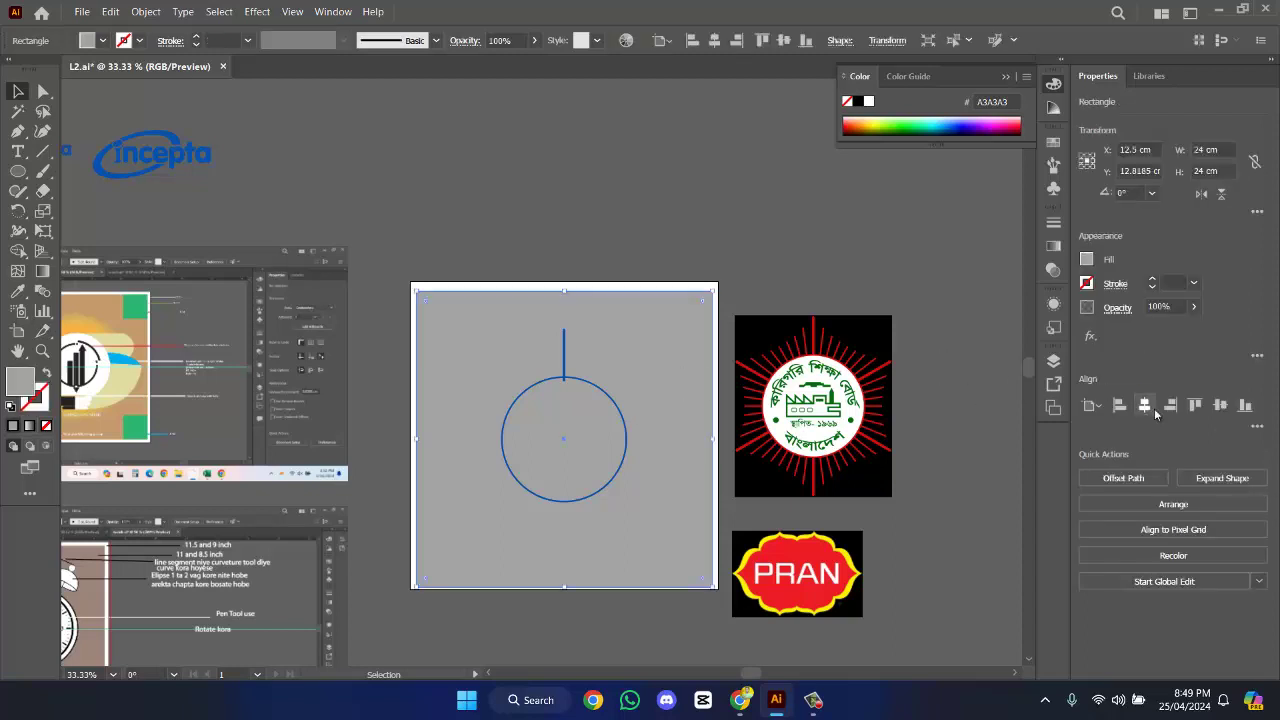
pyautogui.hotkey('ctrl', 'shift', 'a')
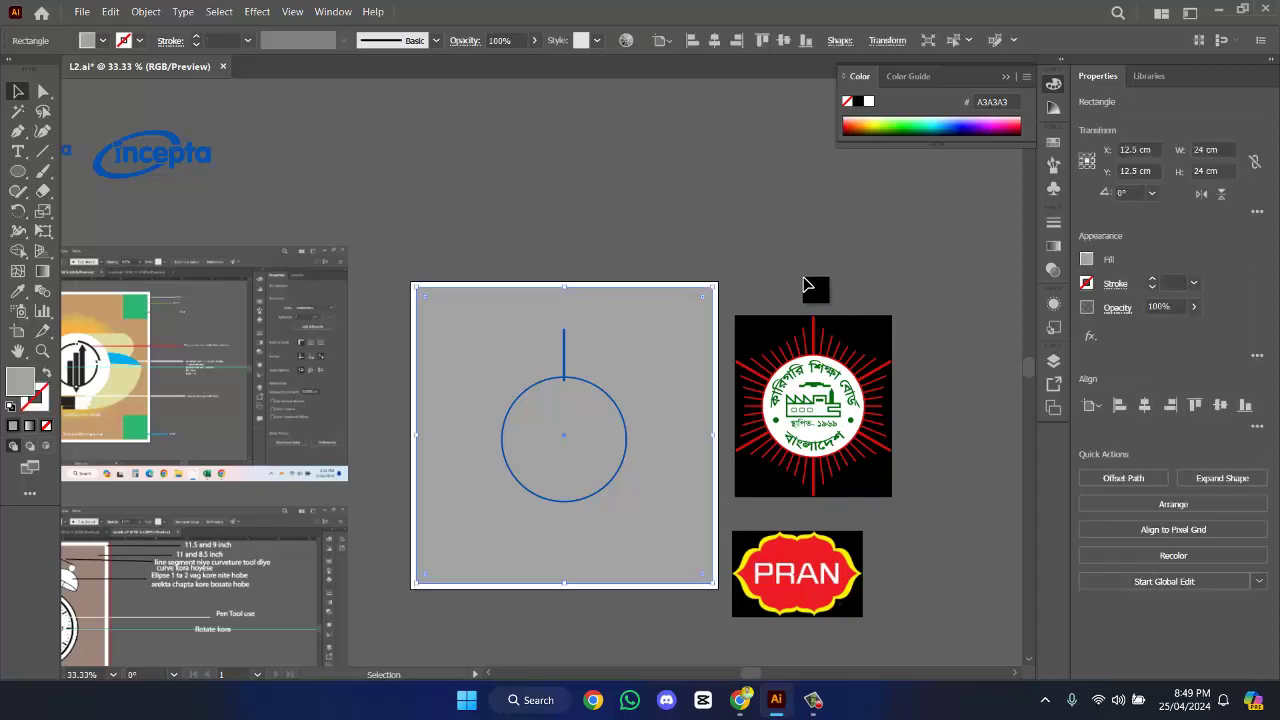
pyautogui.click(629, 434)
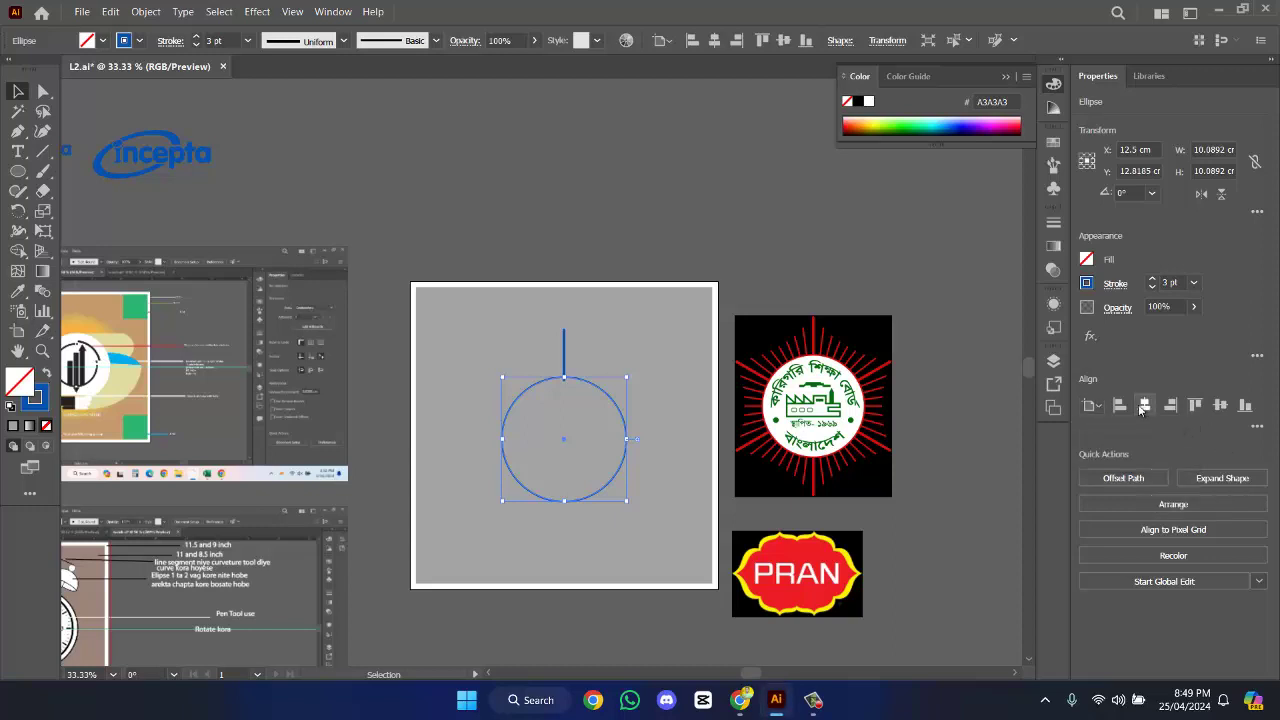
pyautogui.click(1220, 405)
pyautogui.click(780, 234)
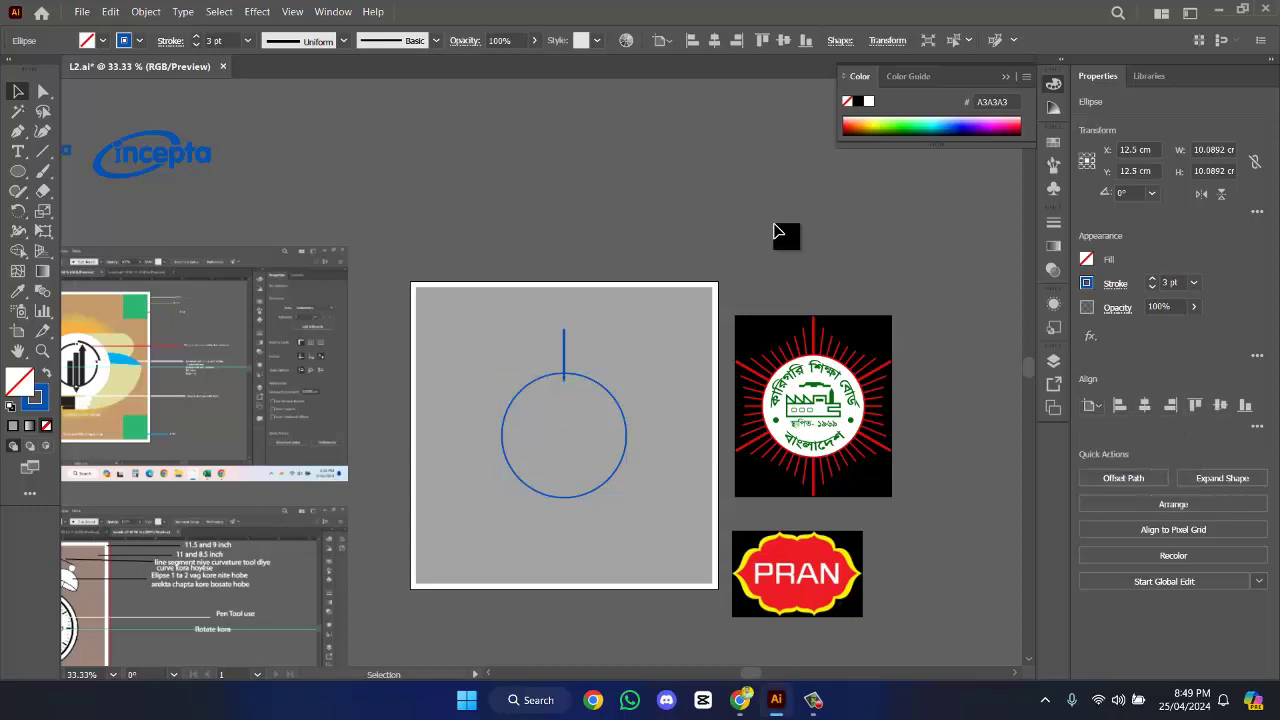
# - Shorten the vertical line to about 3.46 cm so that it ends at the circle's top point
pyautogui.click(565, 352)
pyautogui.scroll(4, 572, 338)
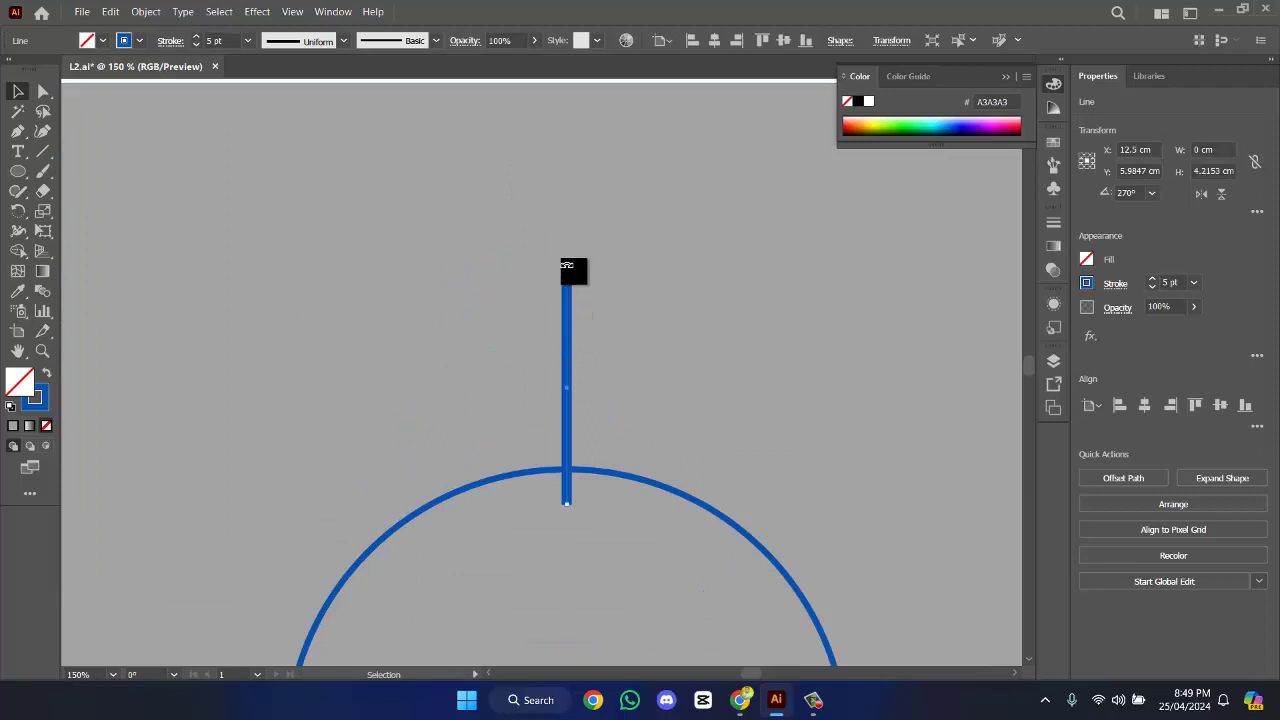
pyautogui.moveTo(567, 276); pyautogui.dragTo(568, 352)
pyautogui.scroll(-3, 643, 334)
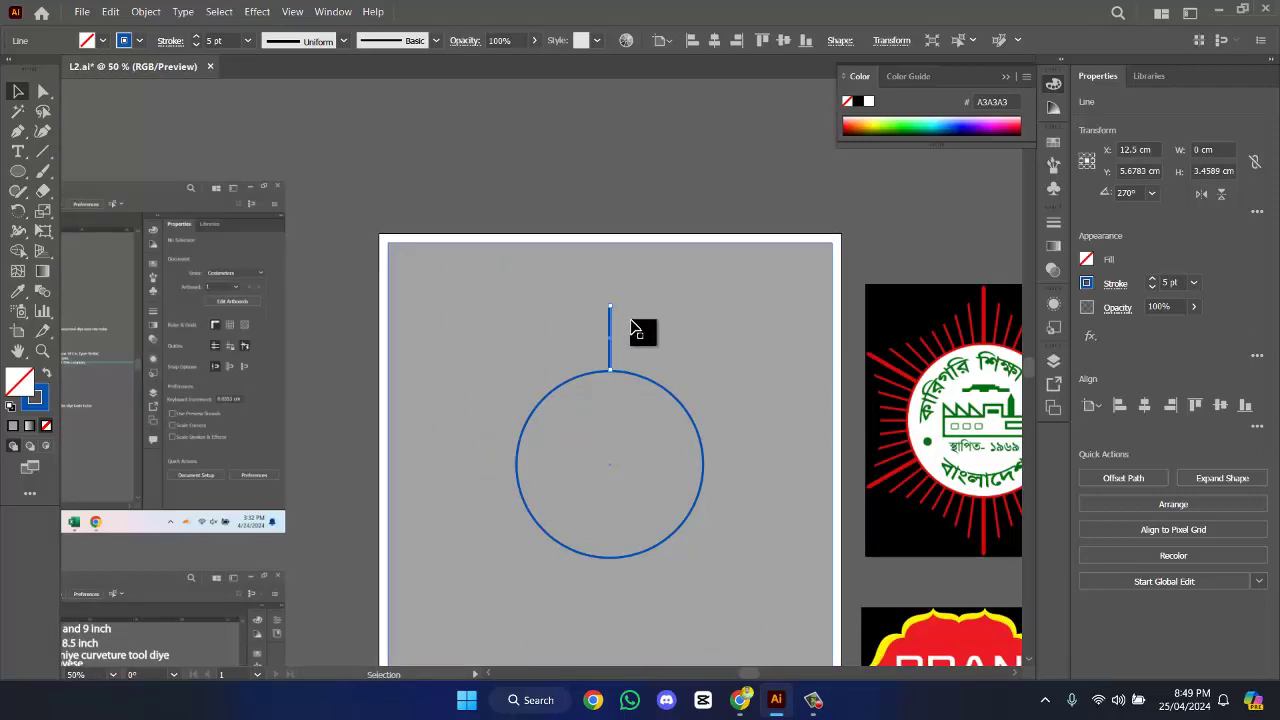
# - Check how the shortened line meets the circle in outline view, and switch back to the normal preview
pyautogui.hotkey('ctrl', 'y')
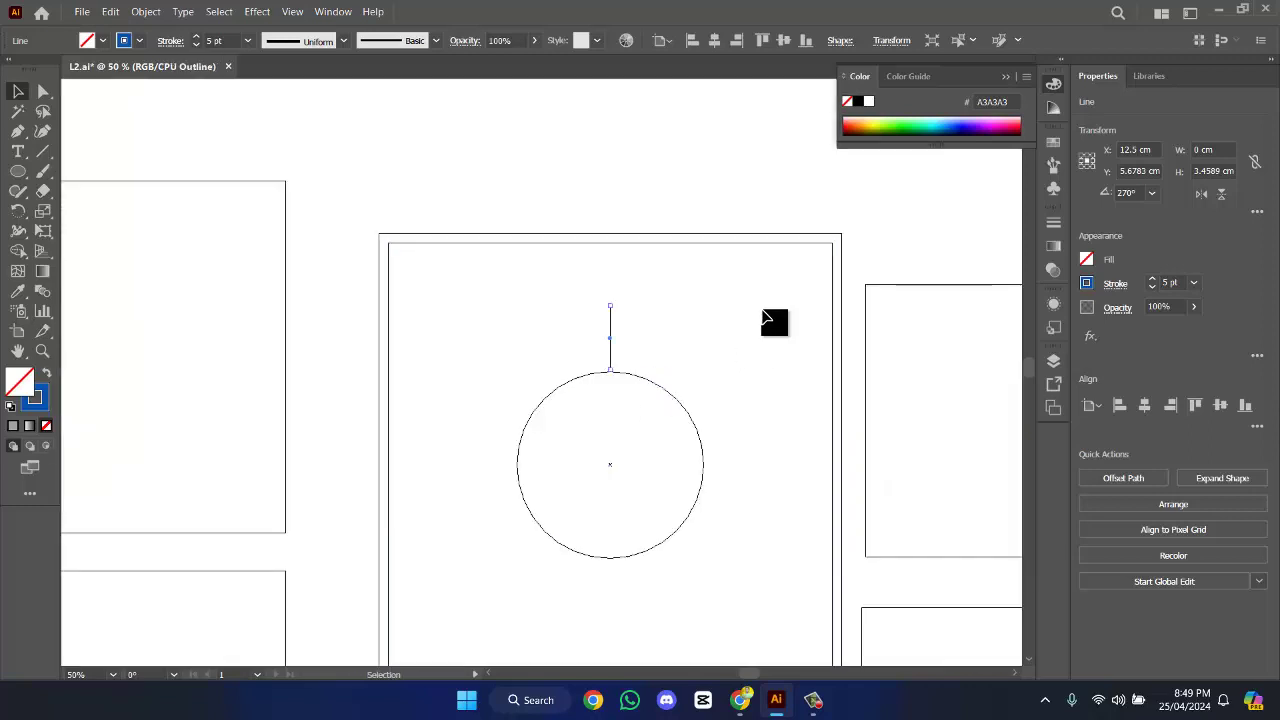
pyautogui.click(774, 320)
pyautogui.scroll(2, 770, 318)
pyautogui.scroll(-4, 774, 318)
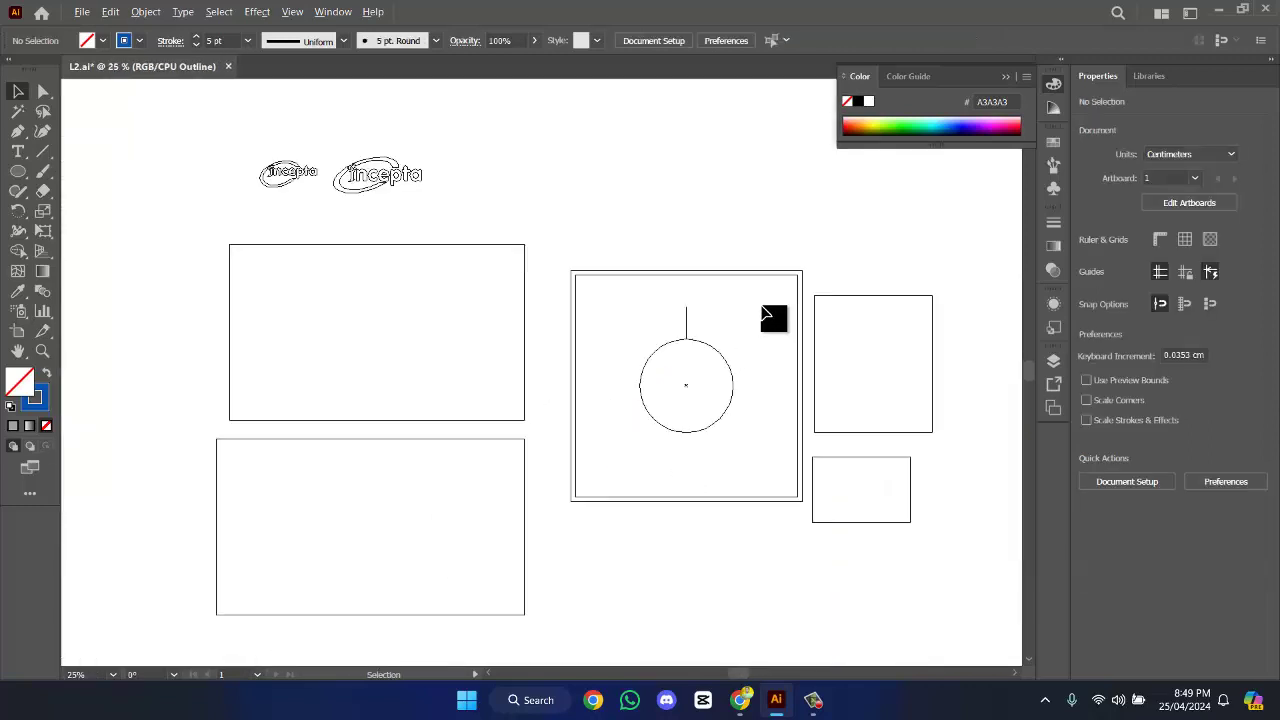
pyautogui.scroll(3, 765, 316)
pyautogui.press('a')
pyautogui.hotkey('ctrl', 'y')
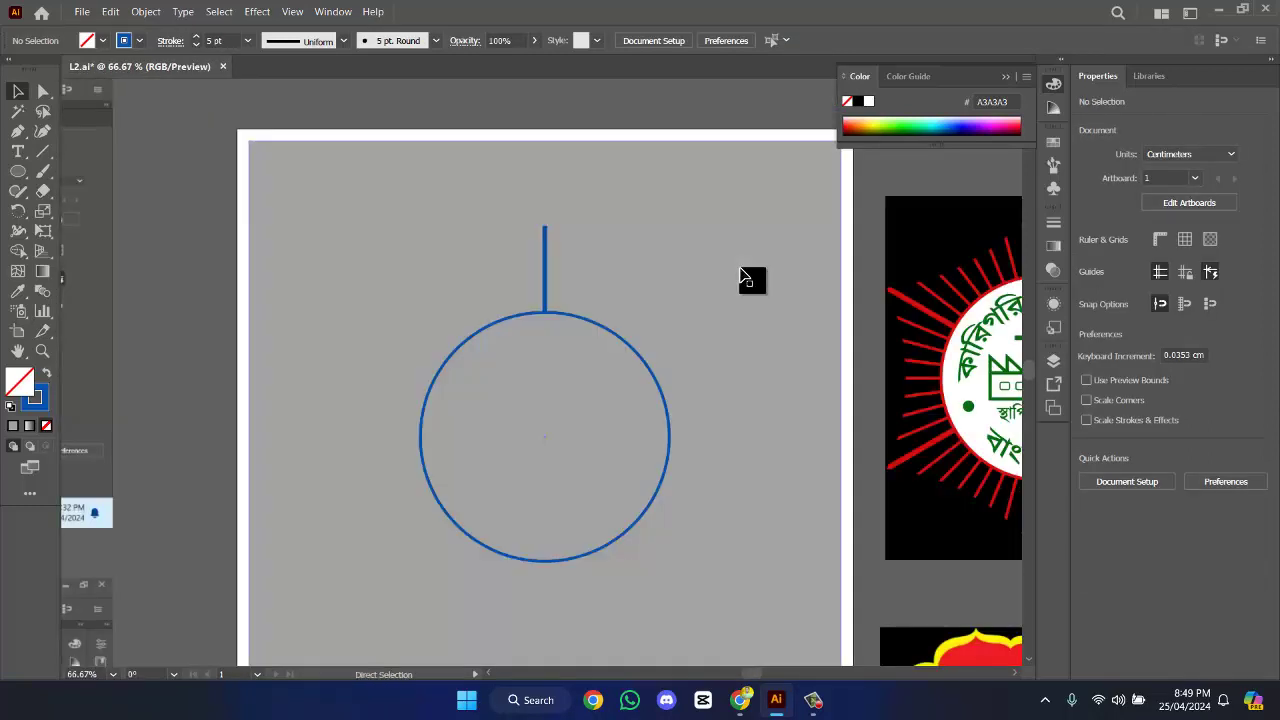
pyautogui.press('v')
pyautogui.click(668, 415)
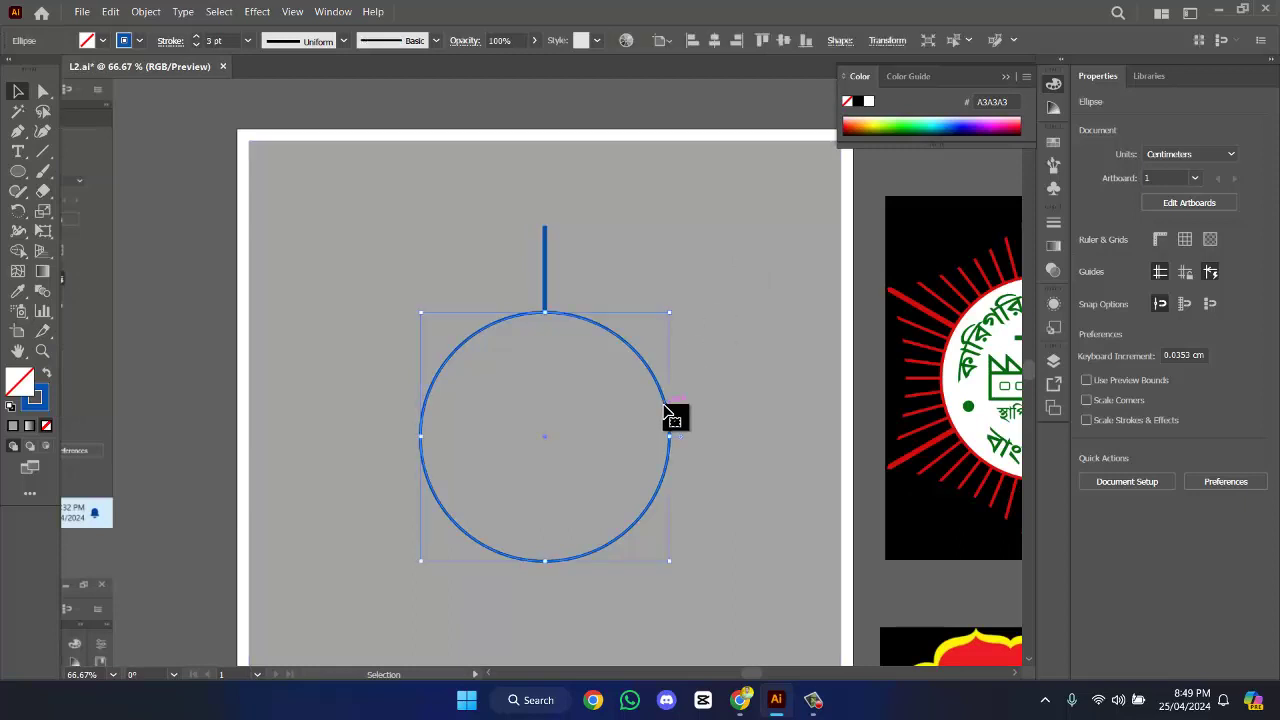
pyautogui.scroll(-1, 683, 370)
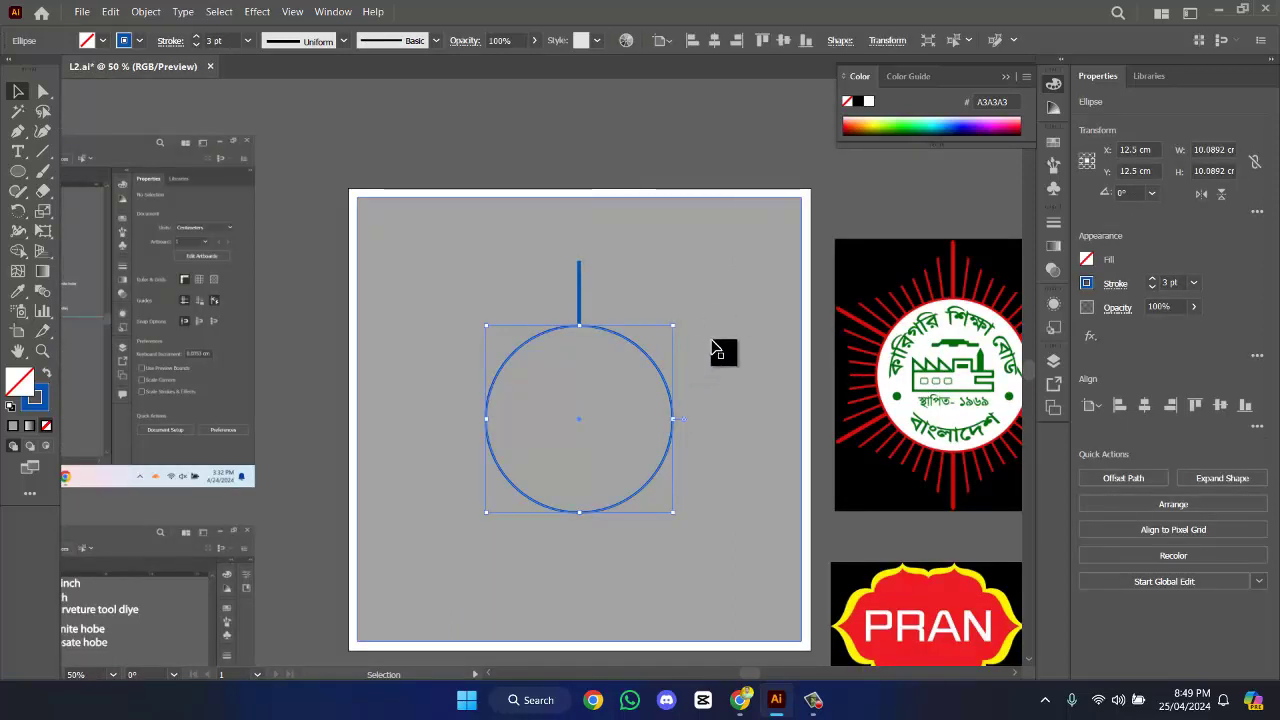
pyautogui.scroll(-1, 695, 312)
pyautogui.press('a')
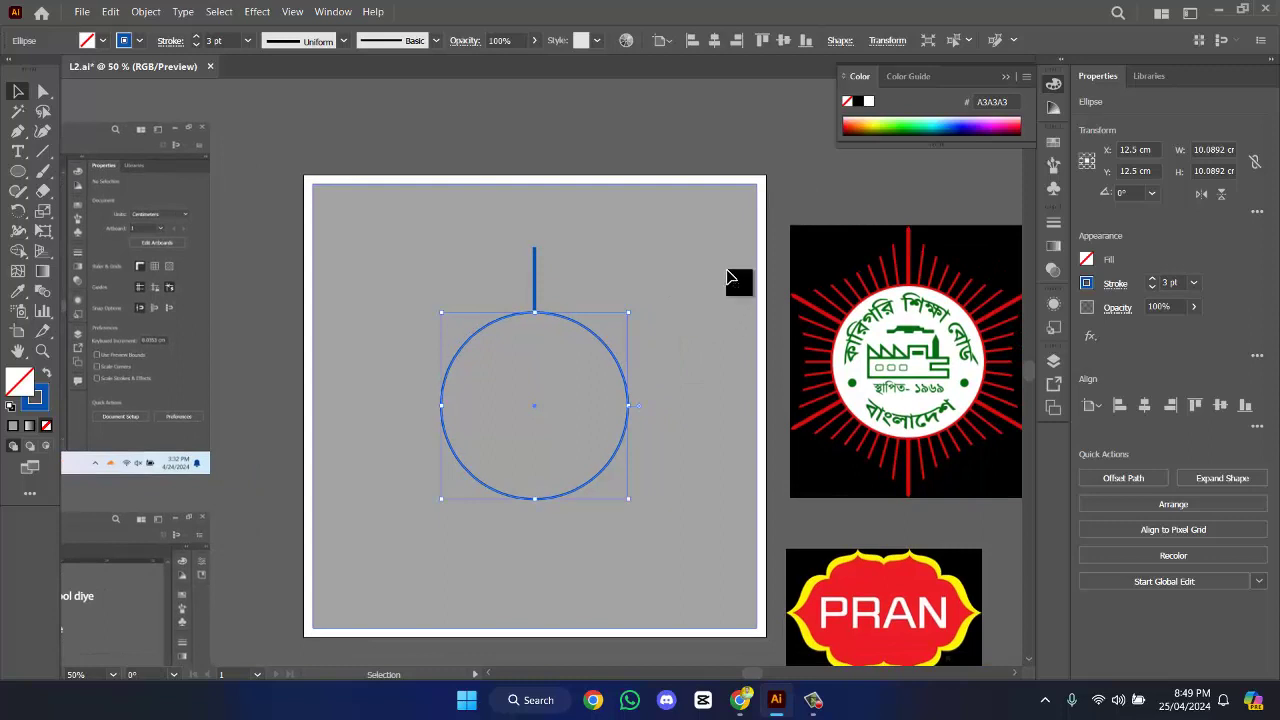
pyautogui.click(738, 275)
pyautogui.hotkey('ctrl', 'shift', 'a')
pyautogui.press('v')
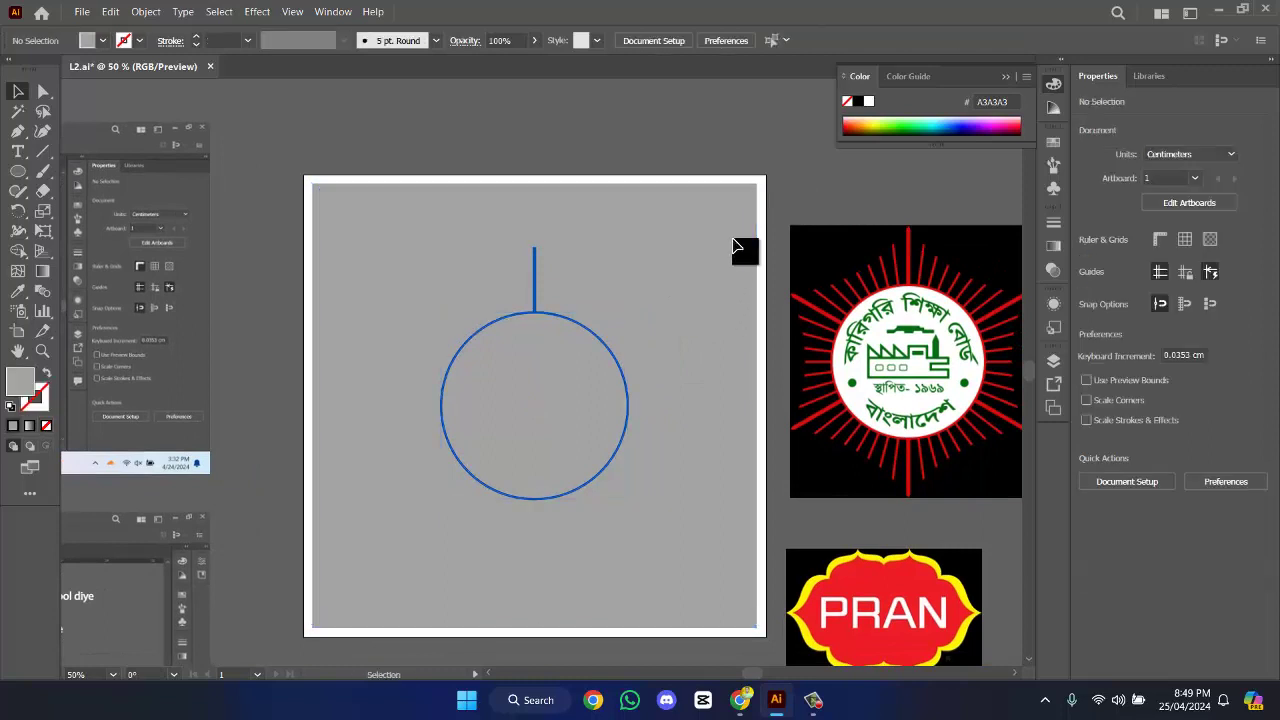
pyautogui.press('a')
pyautogui.click(567, 322)
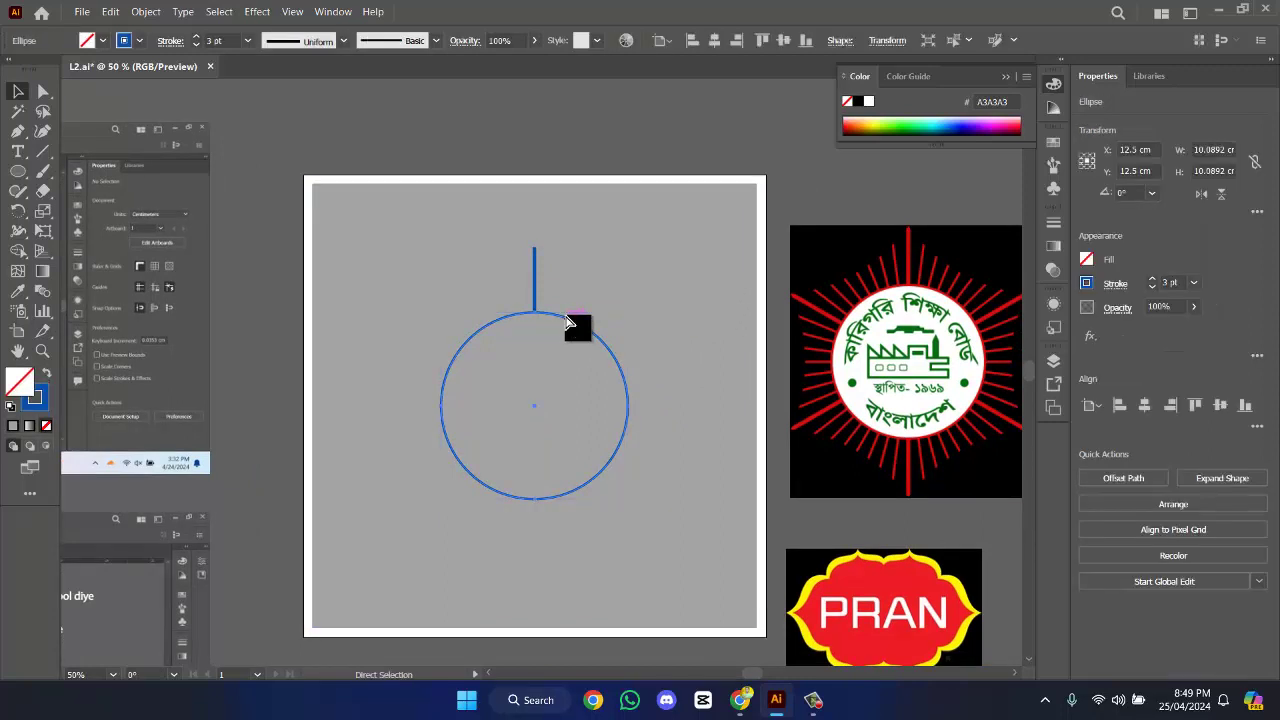
pyautogui.hotkey('ctrl', 'shift', 'a')
pyautogui.press('v')
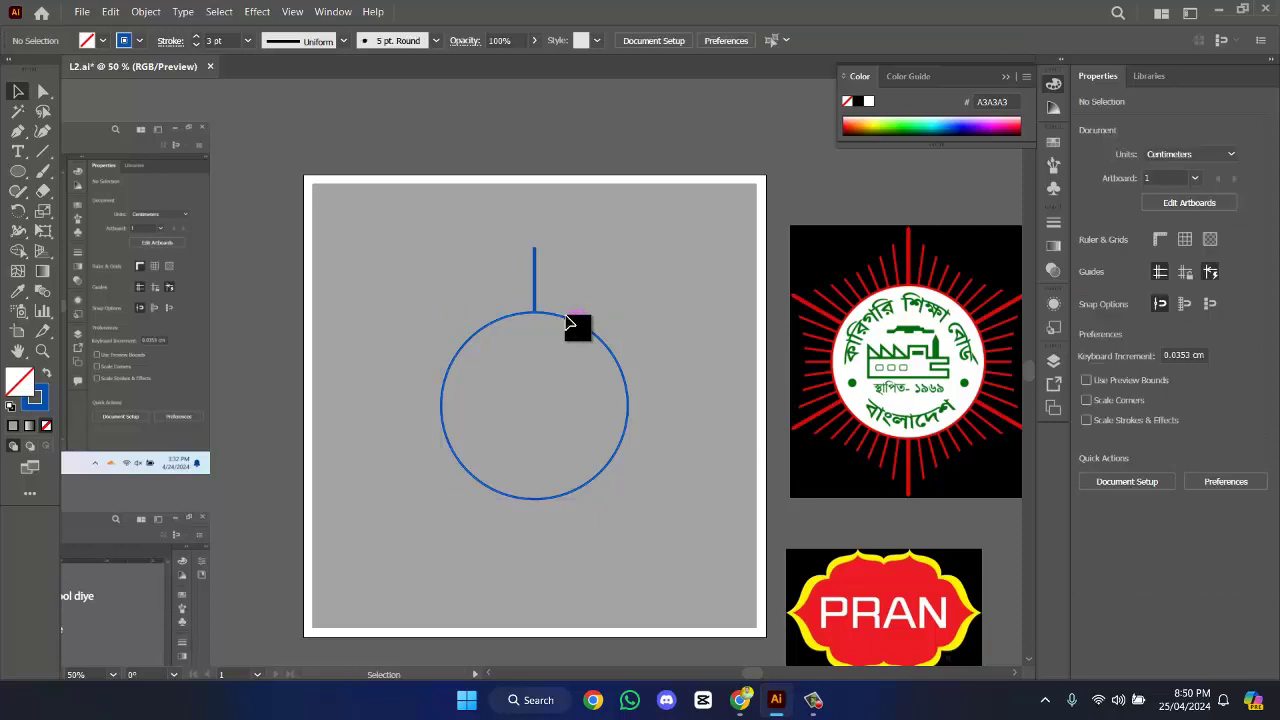
pyautogui.click(820, 443)
pyautogui.hotkey('ctrl', 'shift', 'a')
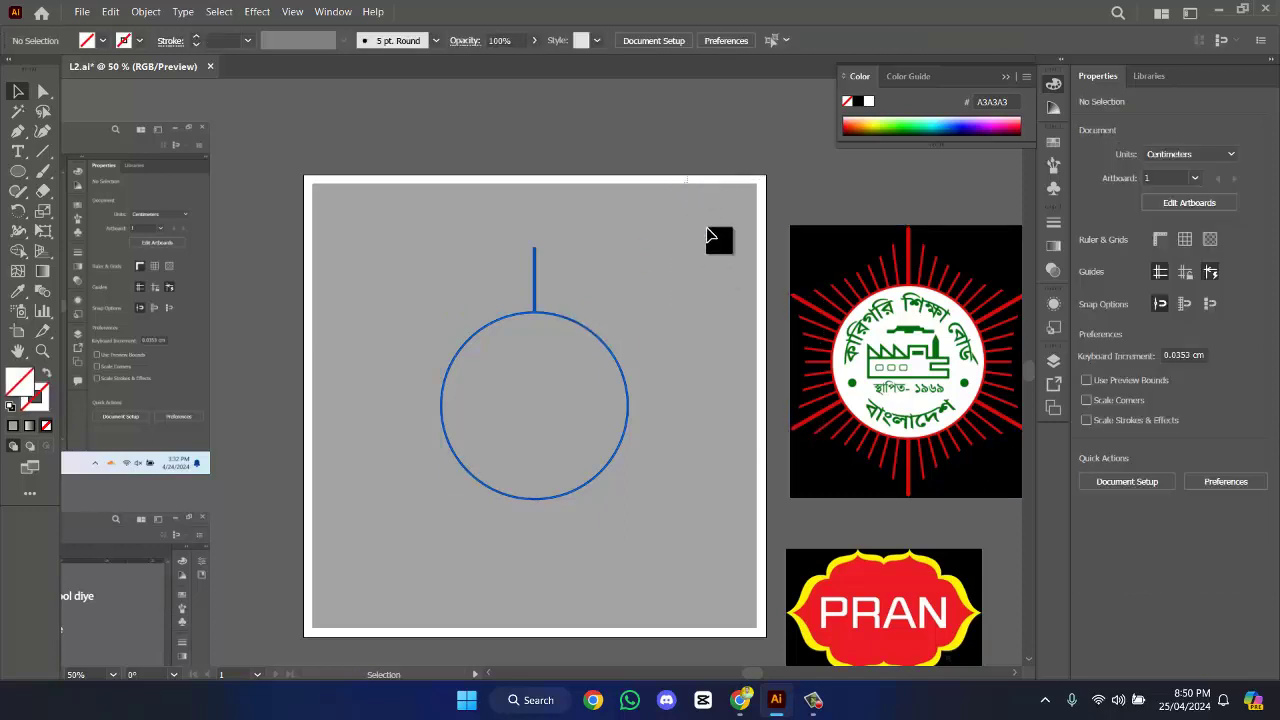
# - Select the vertical line above the circle and activate the Rotate tool for it
pyautogui.click(535, 268)
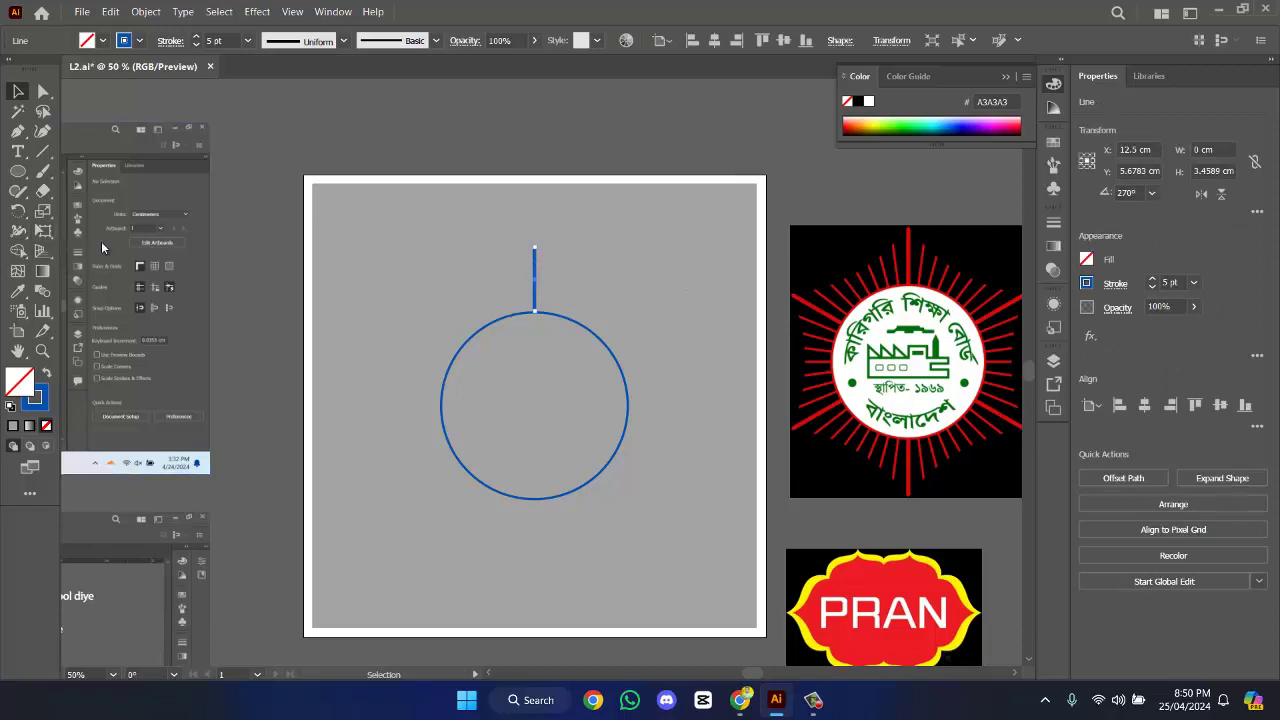
pyautogui.click(19, 212)
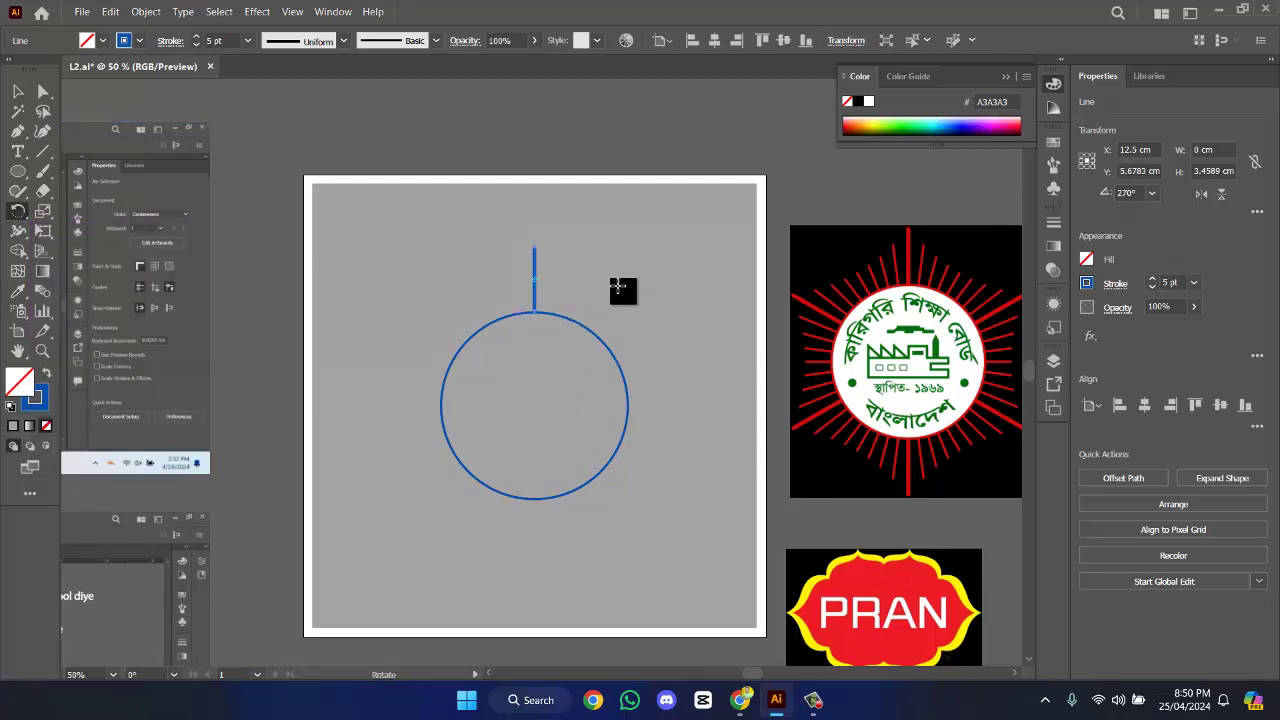
pyautogui.scroll(4, 549, 302)
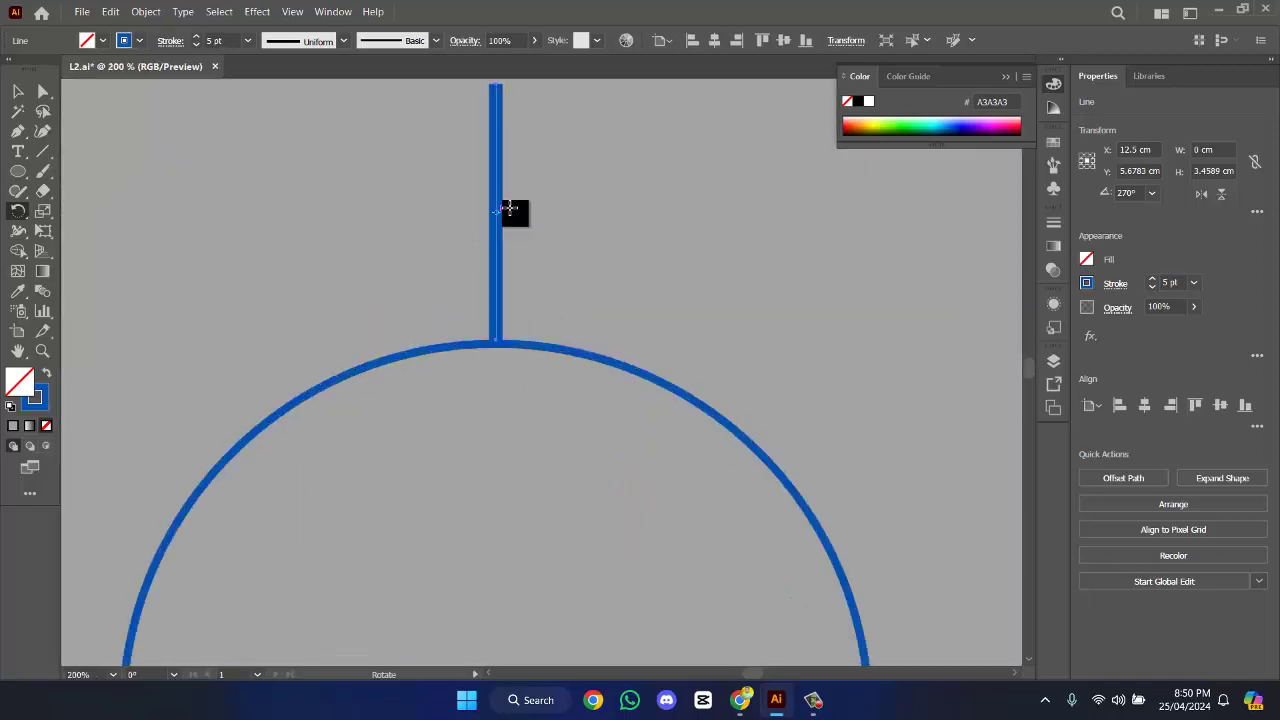
pyautogui.scroll(6, 498, 216)
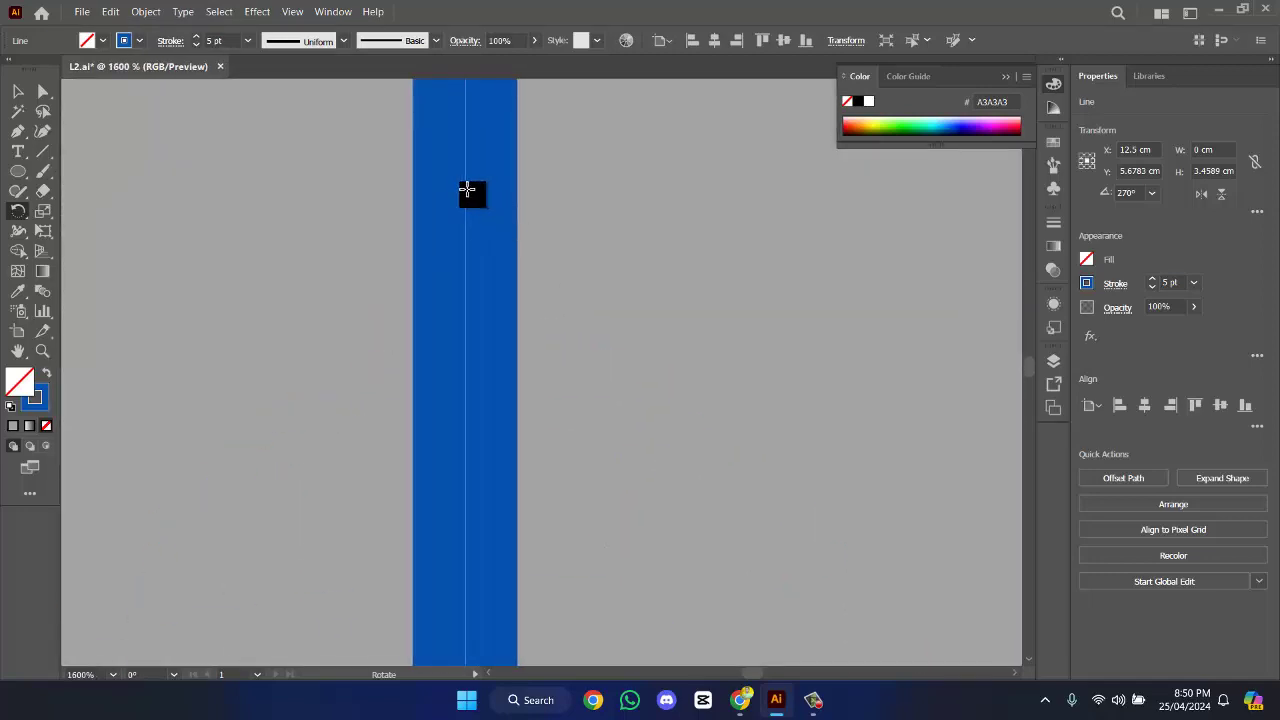
pyautogui.scroll(-10, 467, 192)
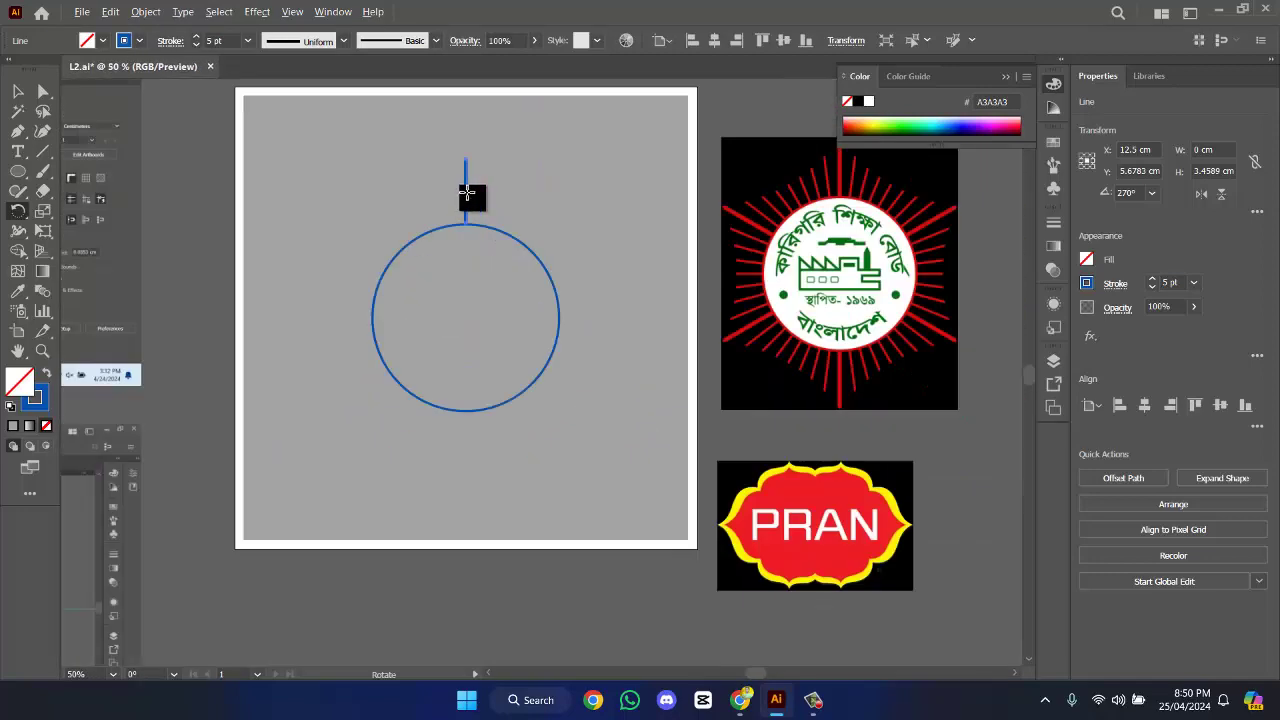
pyautogui.scroll(1, 534, 194)
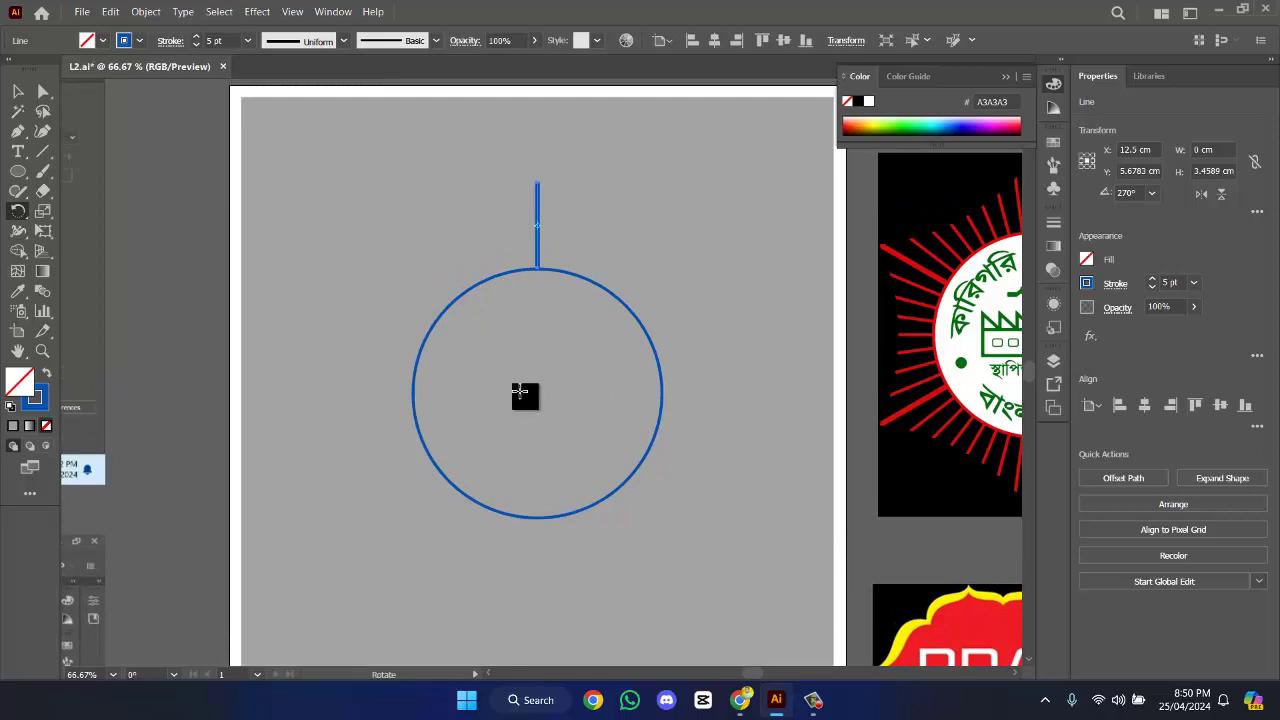
# - Examine the circle's centre point in outline view and return to the normal preview
pyautogui.hotkey('ctrl', 'y')
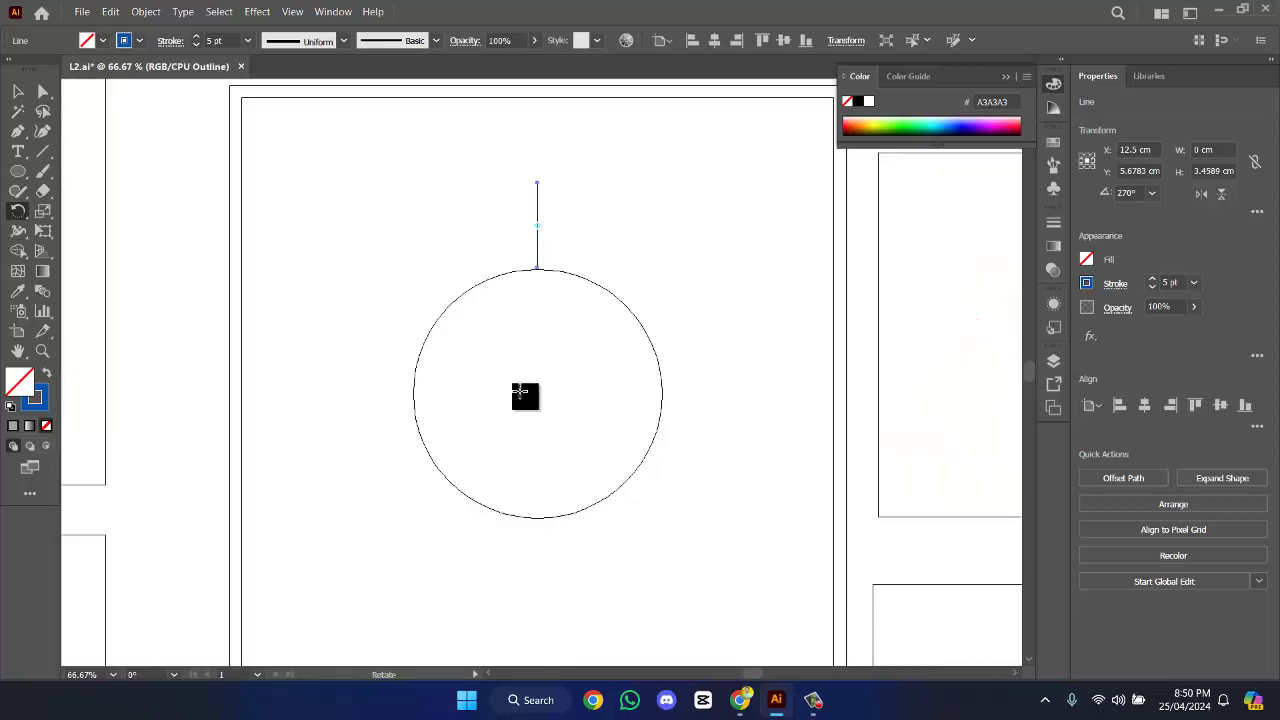
pyautogui.scroll(5, 527, 391)
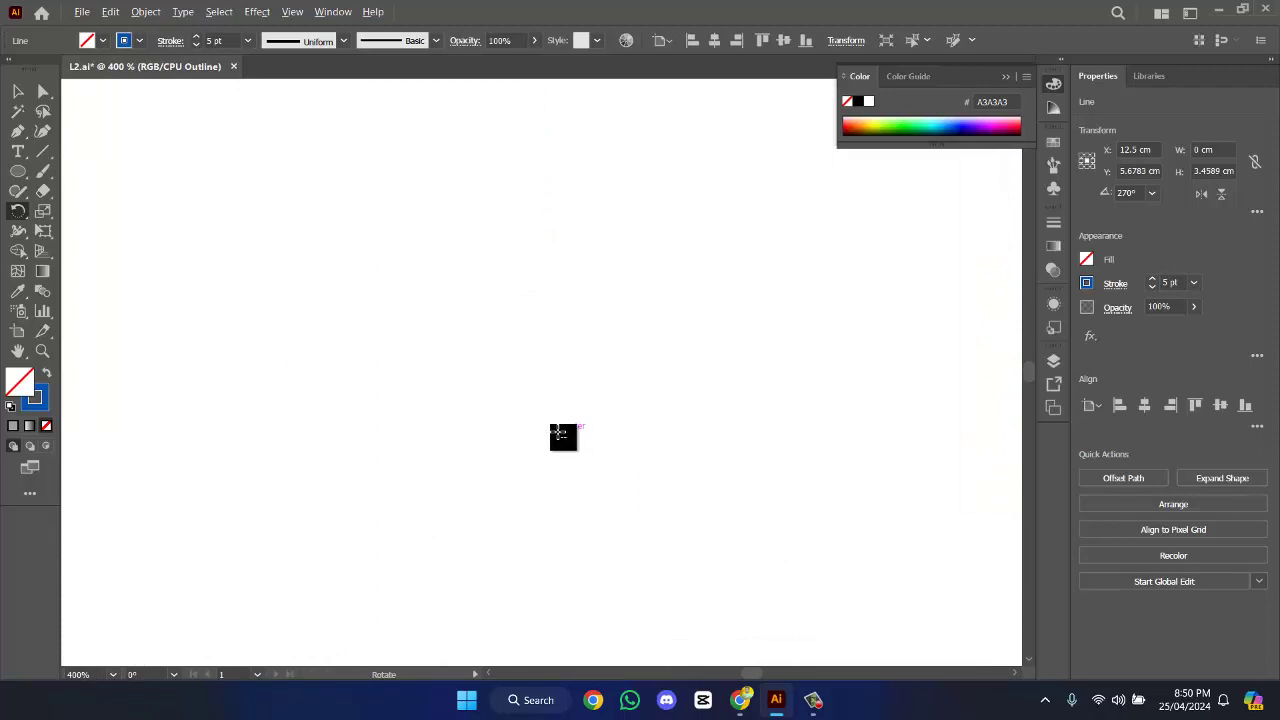
pyautogui.scroll(5, 560, 435)
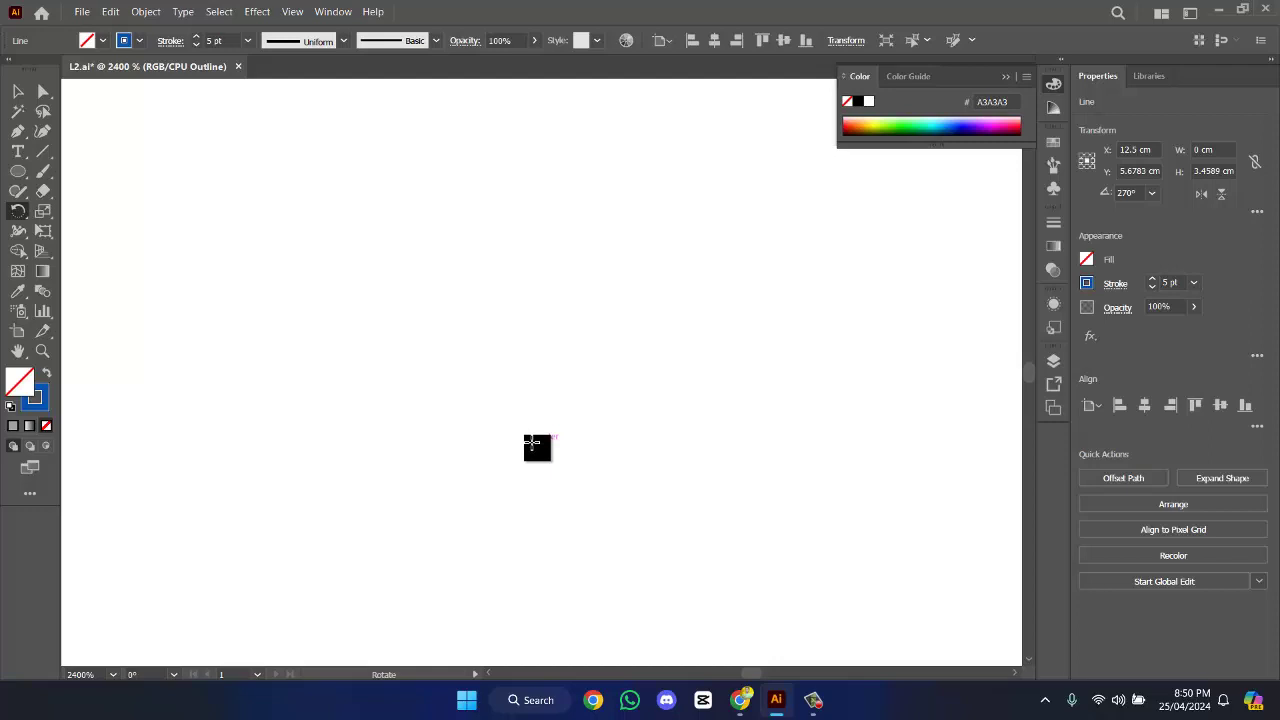
pyautogui.scroll(-15, 545, 448)
pyautogui.scroll(8, 586, 444)
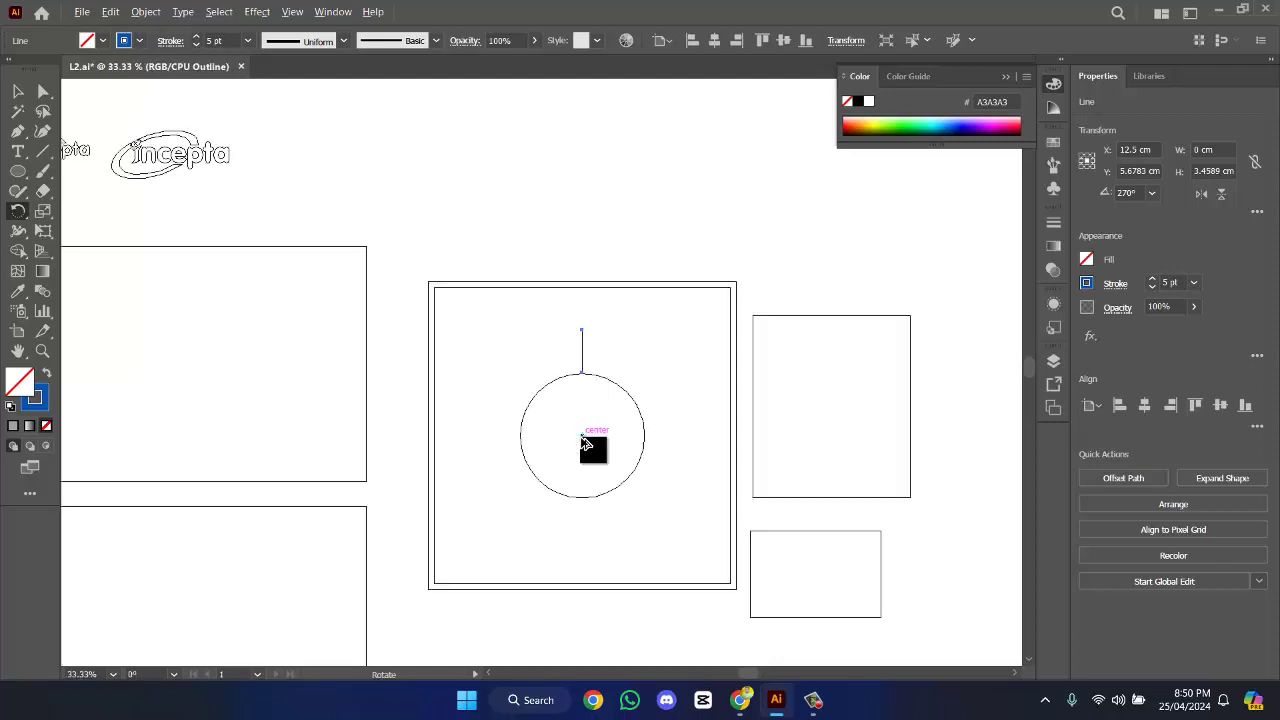
pyautogui.hotkey('ctrl', 'y')
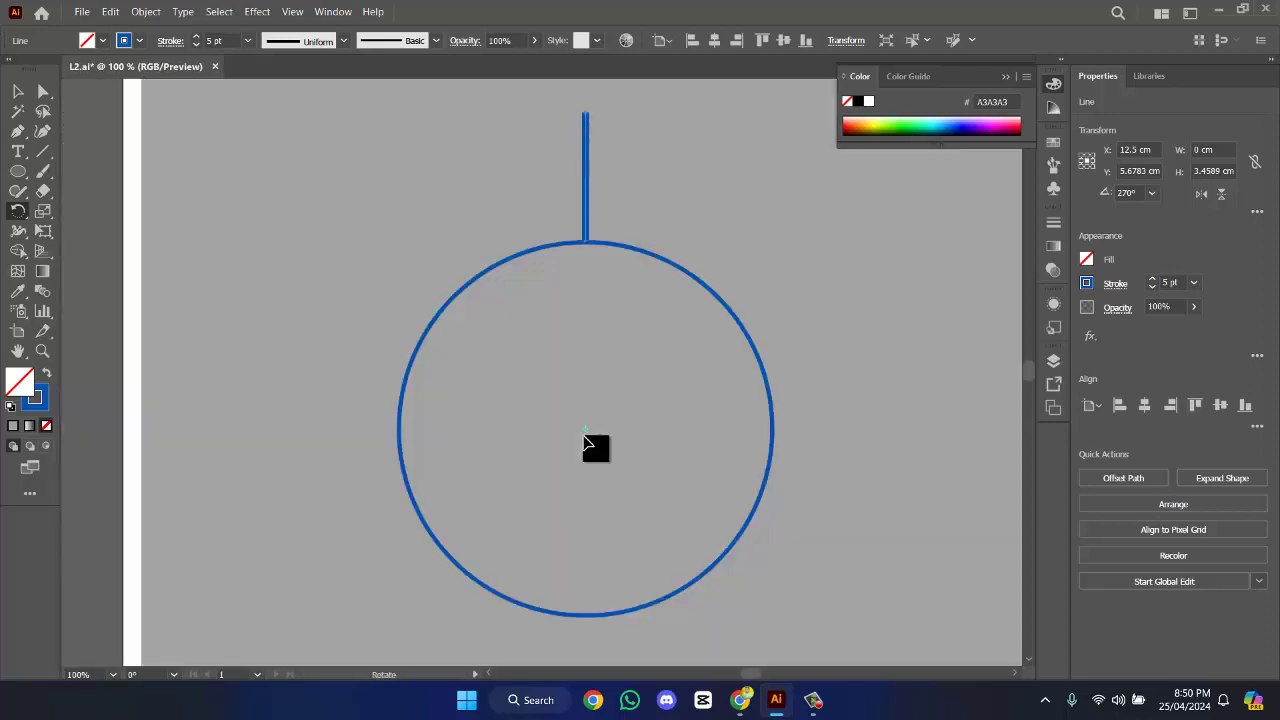
pyautogui.scroll(-2, 586, 444)
pyautogui.scroll(1, 587, 441)
pyautogui.scroll(-1, 586, 444)
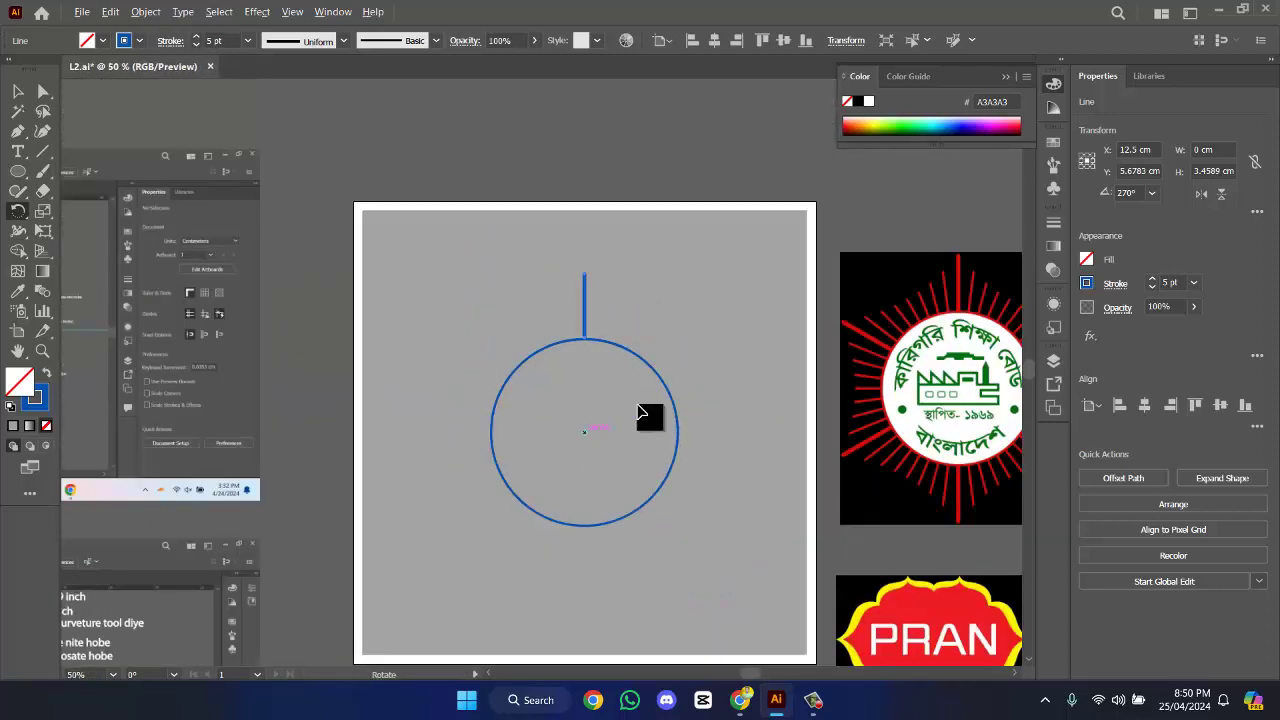
# - Undo the recent edits to the line, circle and background square, back to the line's 4 pt stroke
pyautogui.press('ctrl')
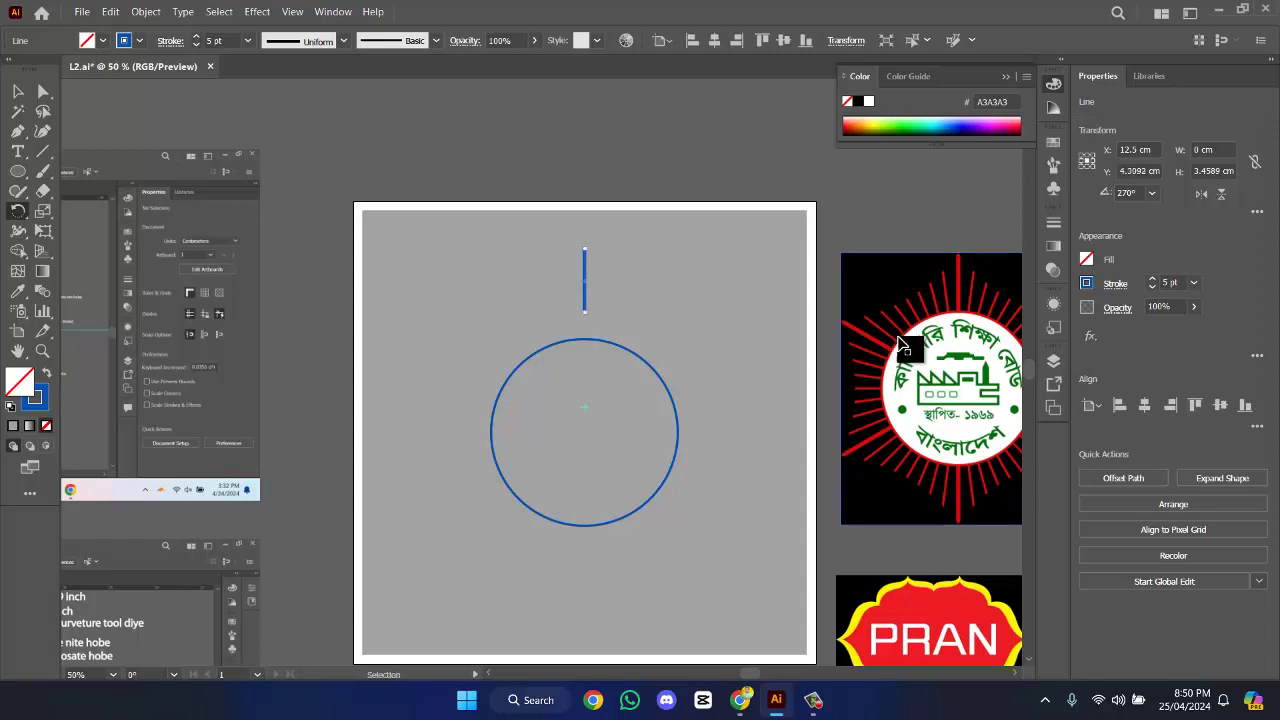
pyautogui.hotkey('ctrl', 'z')
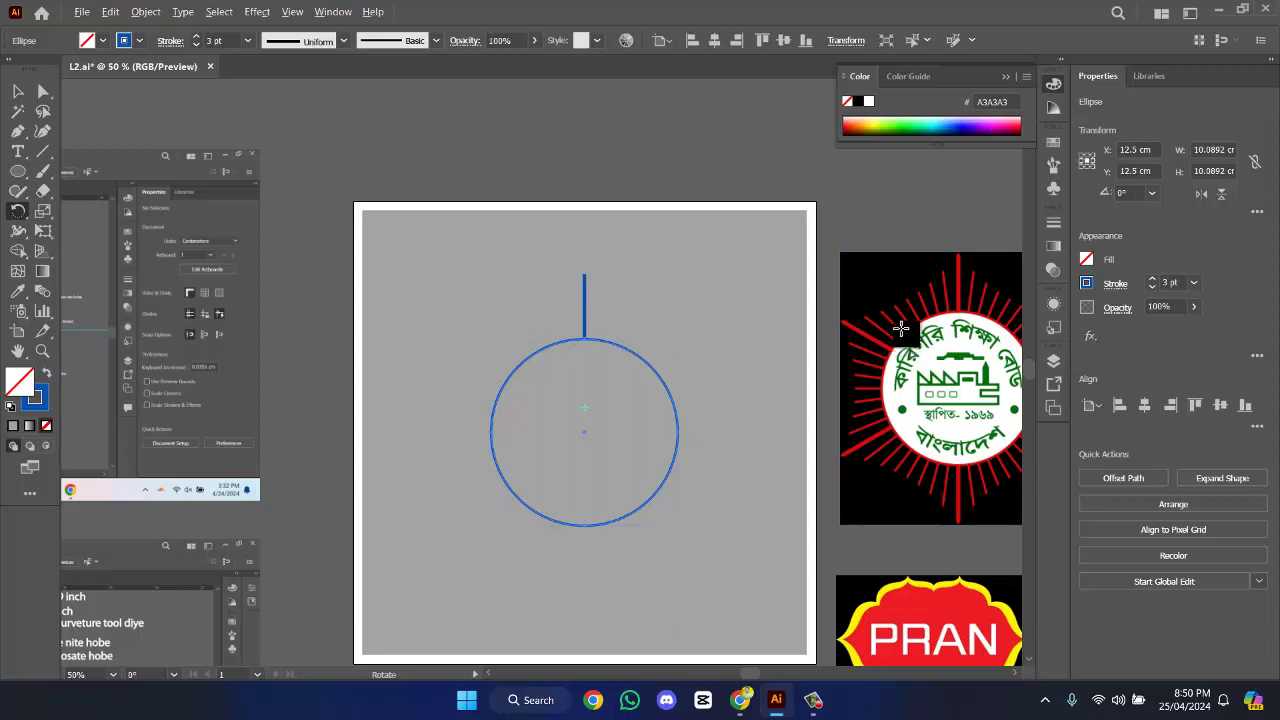
pyautogui.press('ctrl')
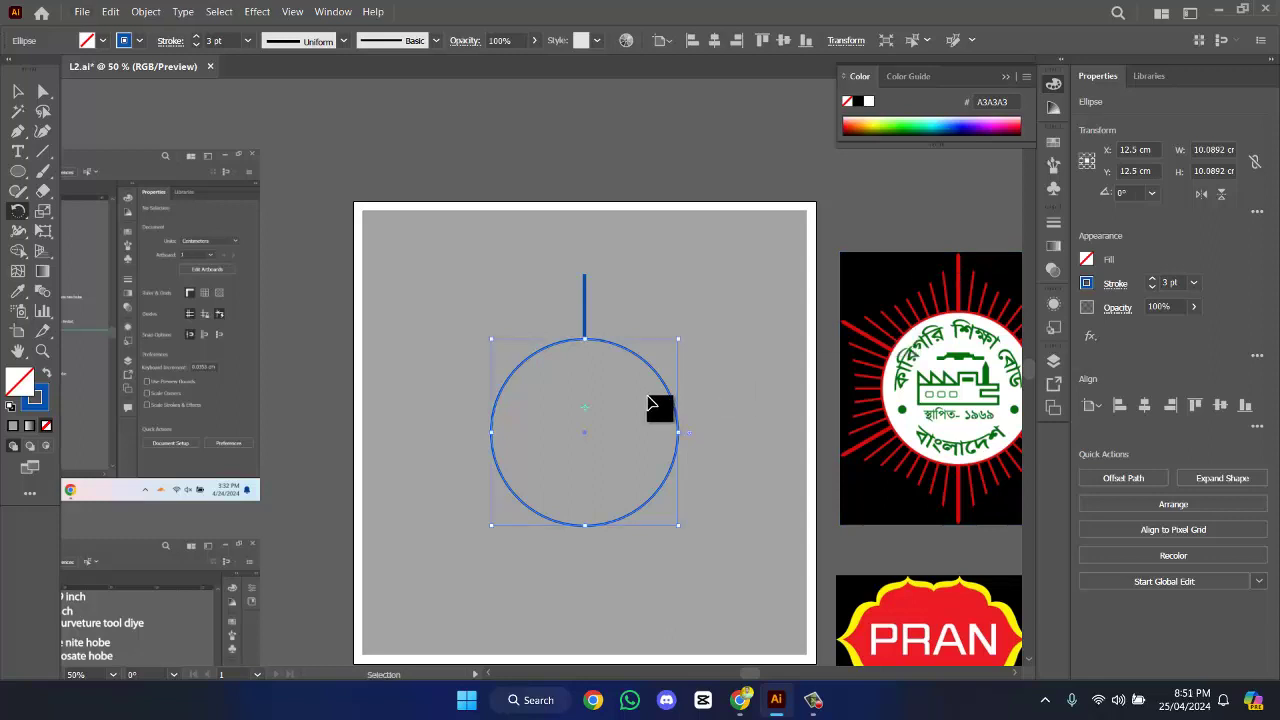
pyautogui.scroll(1, 571, 423)
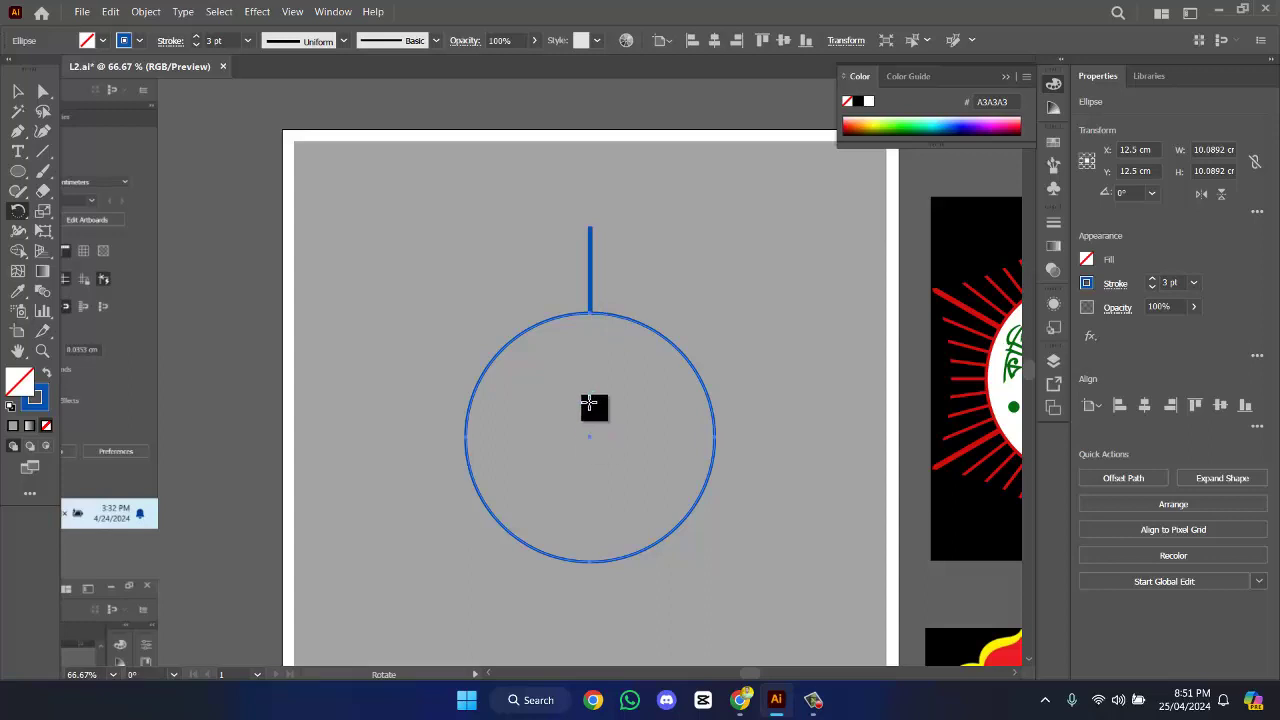
pyautogui.press('ctrl')
pyautogui.moveTo(590, 432); pyautogui.dragTo(594, 430)
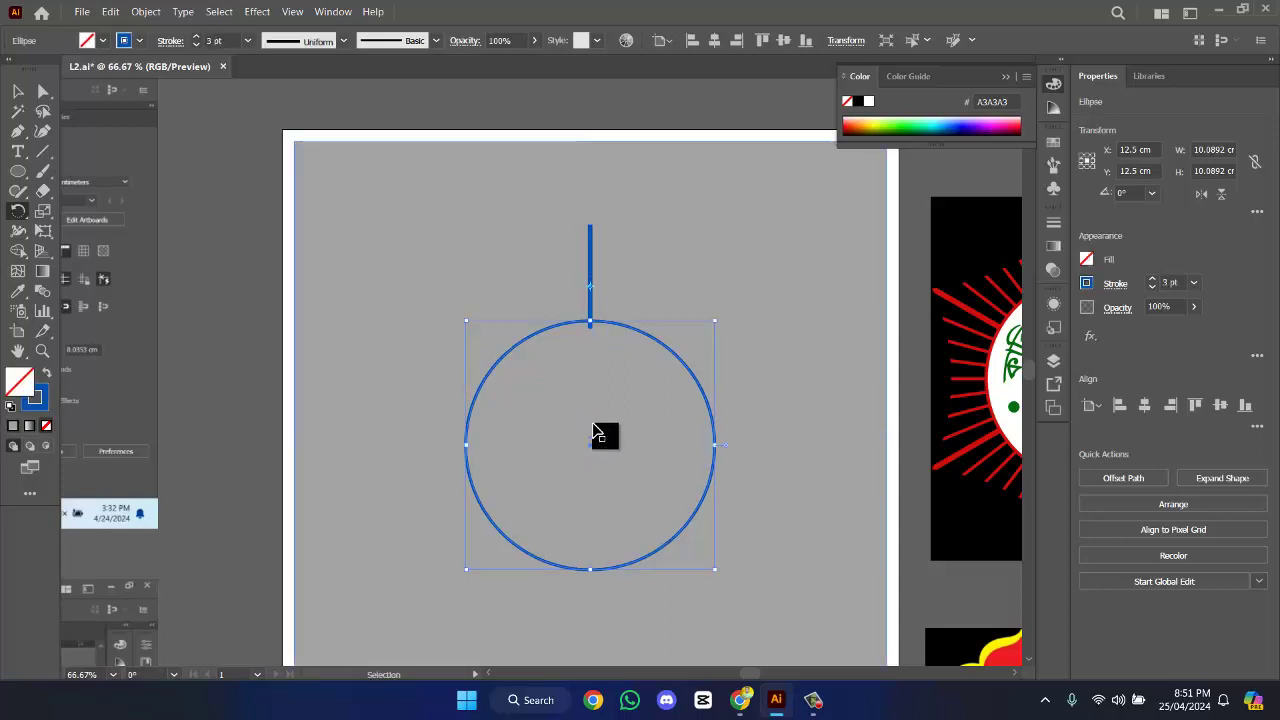
pyautogui.keyDown('ctrl'); pyautogui.click(595, 433); pyautogui.keyUp('ctrl')
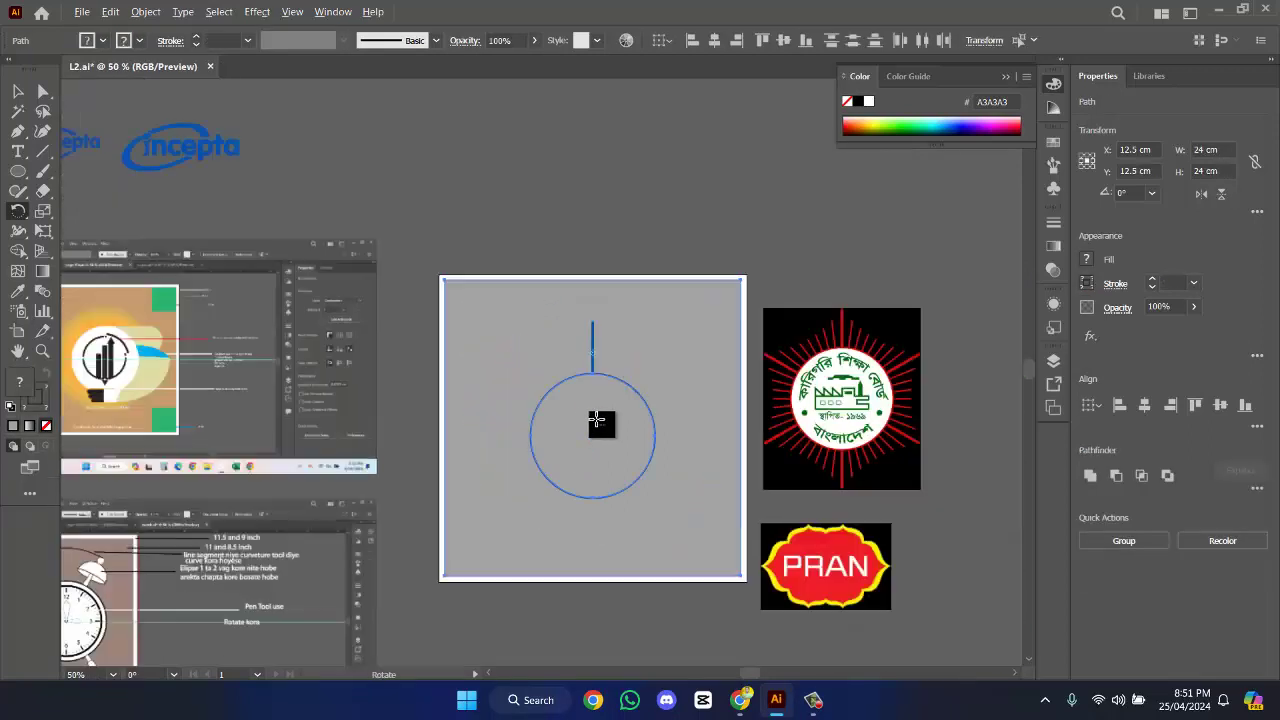
pyautogui.scroll(-2, 597, 420)
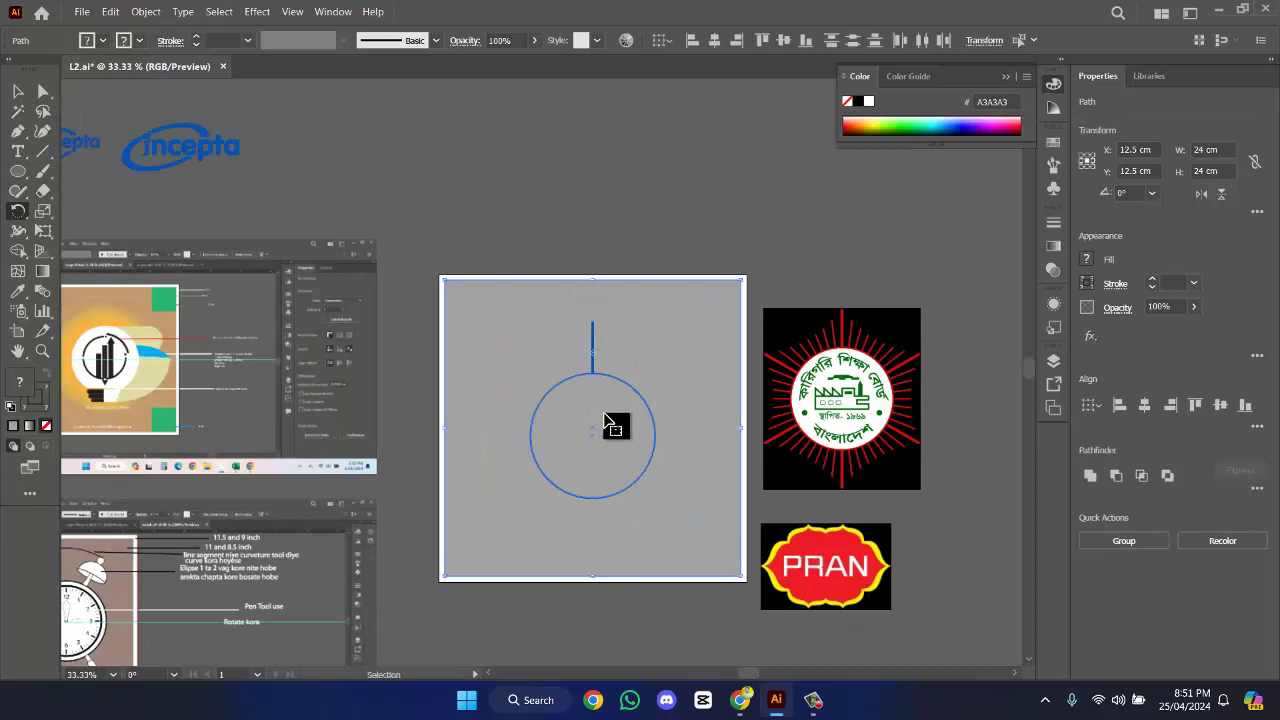
pyautogui.hotkey('ctrl', 'z')
pyautogui.hotkey('ctrl', 'z')
pyautogui.hotkey('ctrl', 'z')
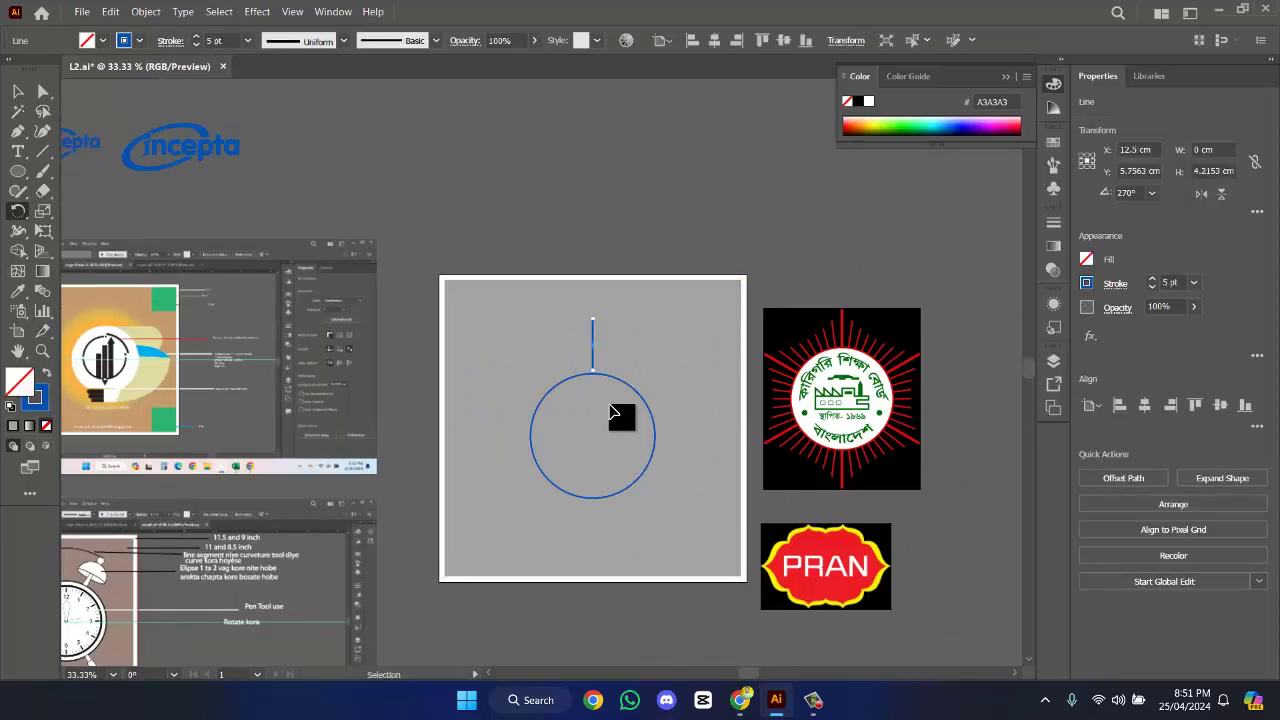
pyautogui.hotkey('ctrl', 'z')
# - Check the line and the centre points in outline view, clear the selection and return to the normal preview
pyautogui.hotkey('ctrl', 'y')
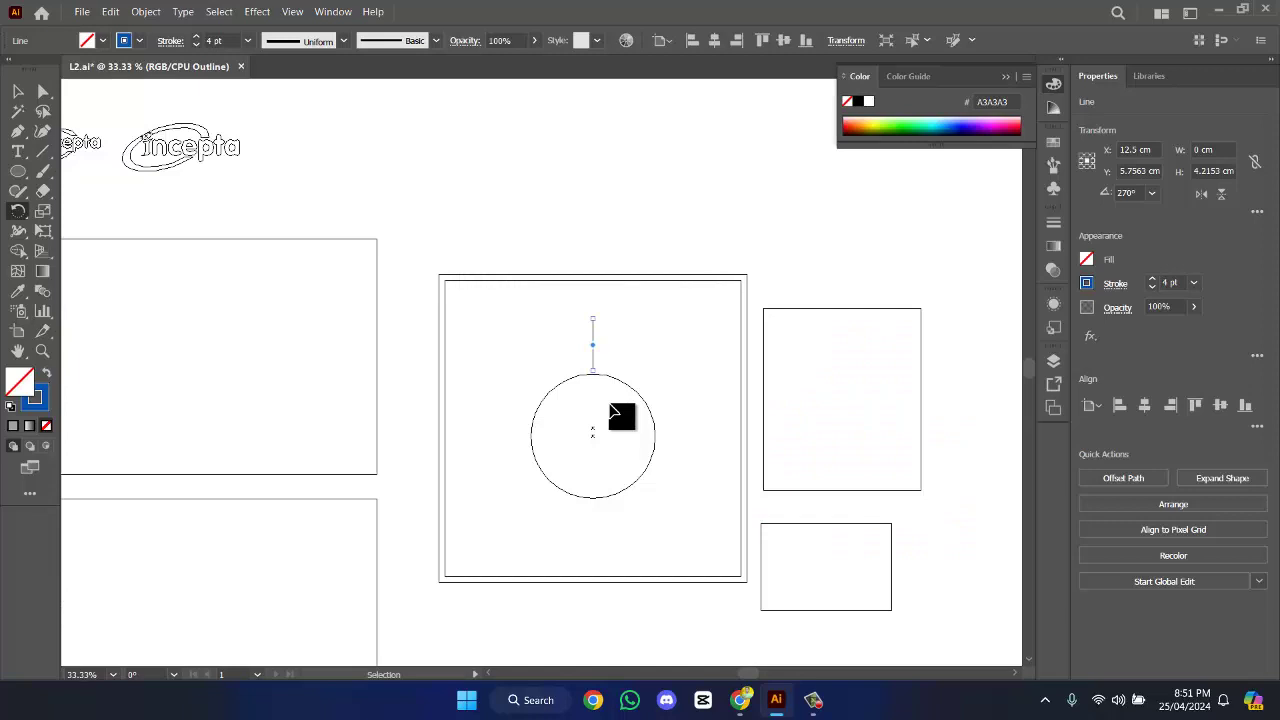
pyautogui.press('r')
pyautogui.click(18, 89)
pyautogui.click(700, 289)
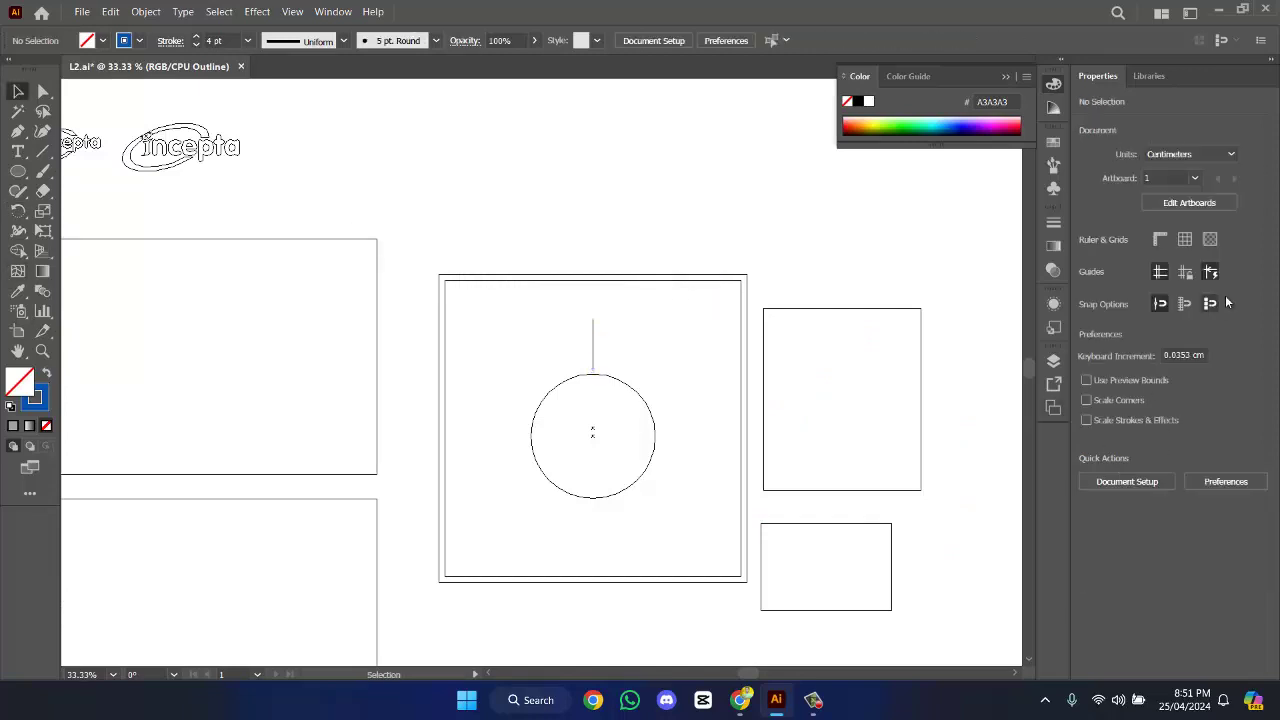
pyautogui.moveTo(625, 199); pyautogui.dragTo(707, 340)
pyautogui.hotkey('ctrl', 'y')
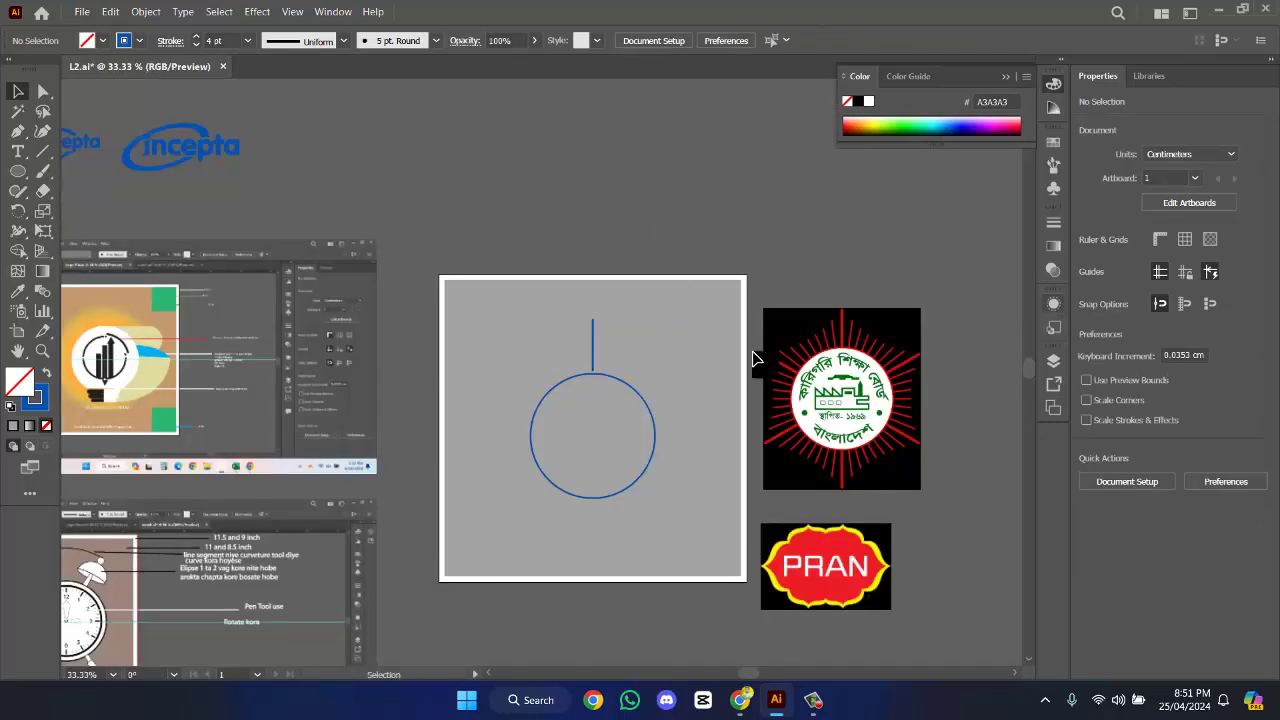
# - Centre the grey background square and the blue circle vertically on the artboard and clear the selection
pyautogui.press('a')
pyautogui.click(722, 392)
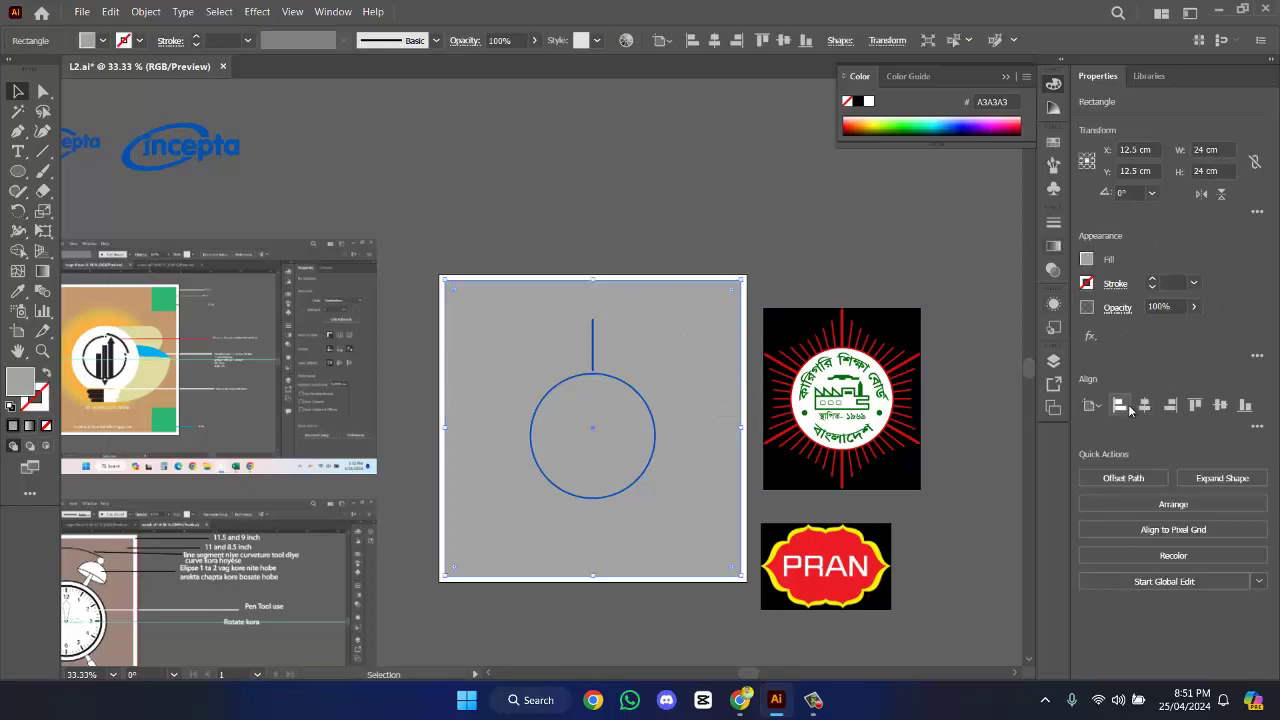
pyautogui.click(990, 400)
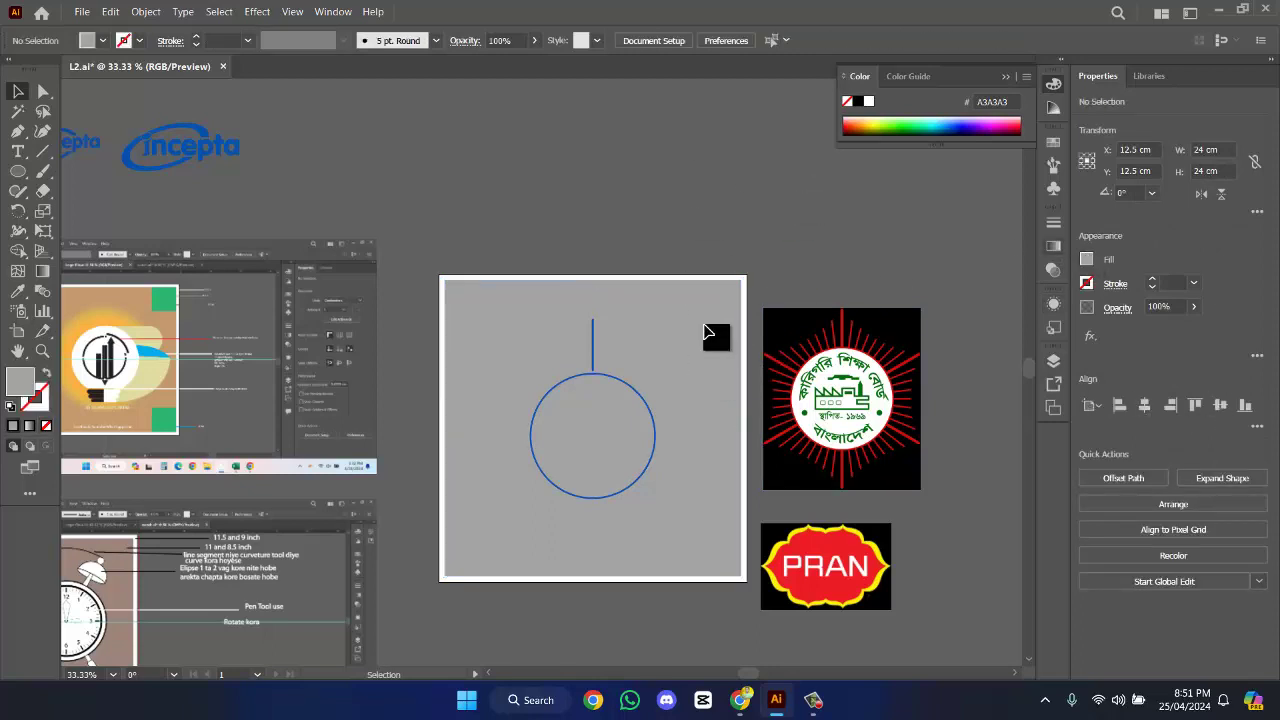
pyautogui.click(656, 425)
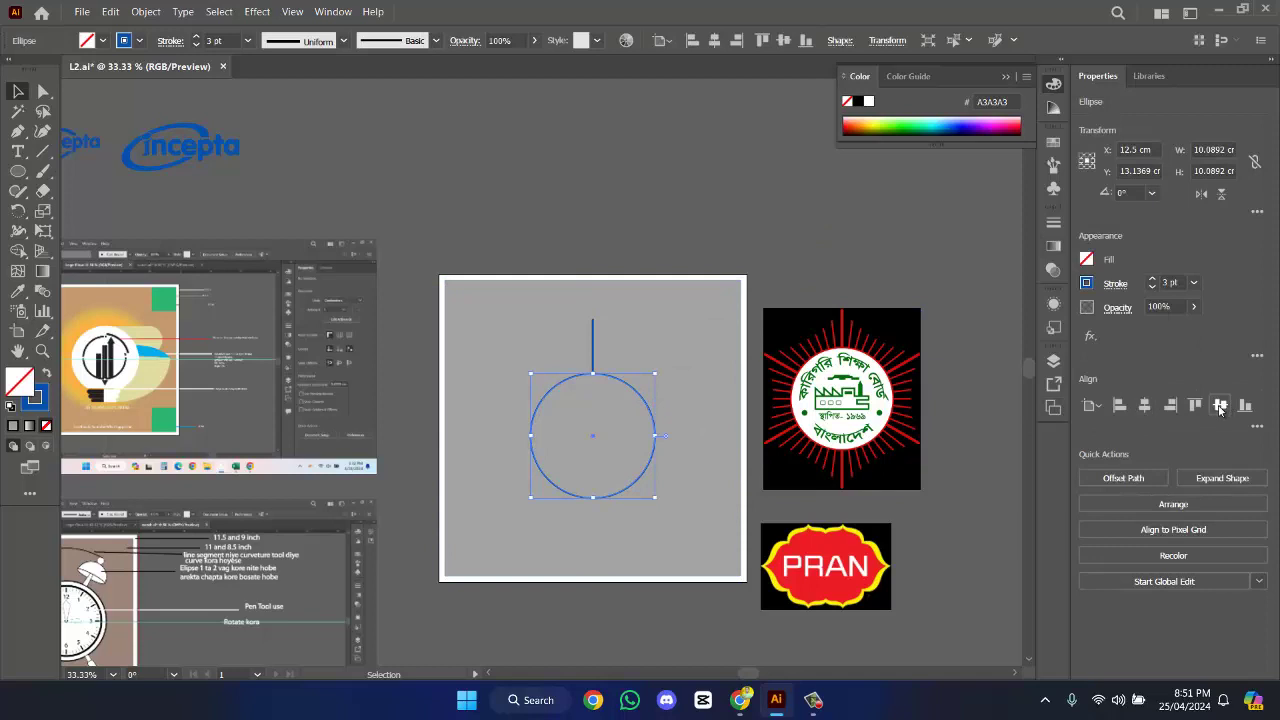
pyautogui.hotkey('ctrl', 'shift', 'a')
# - Shorten the vertical line to about 2.83 cm so that its lower end sits on the circle's highest point
pyautogui.scroll(4, 654, 286)
pyautogui.moveTo(659, 169); pyautogui.dragTo(676, 102)
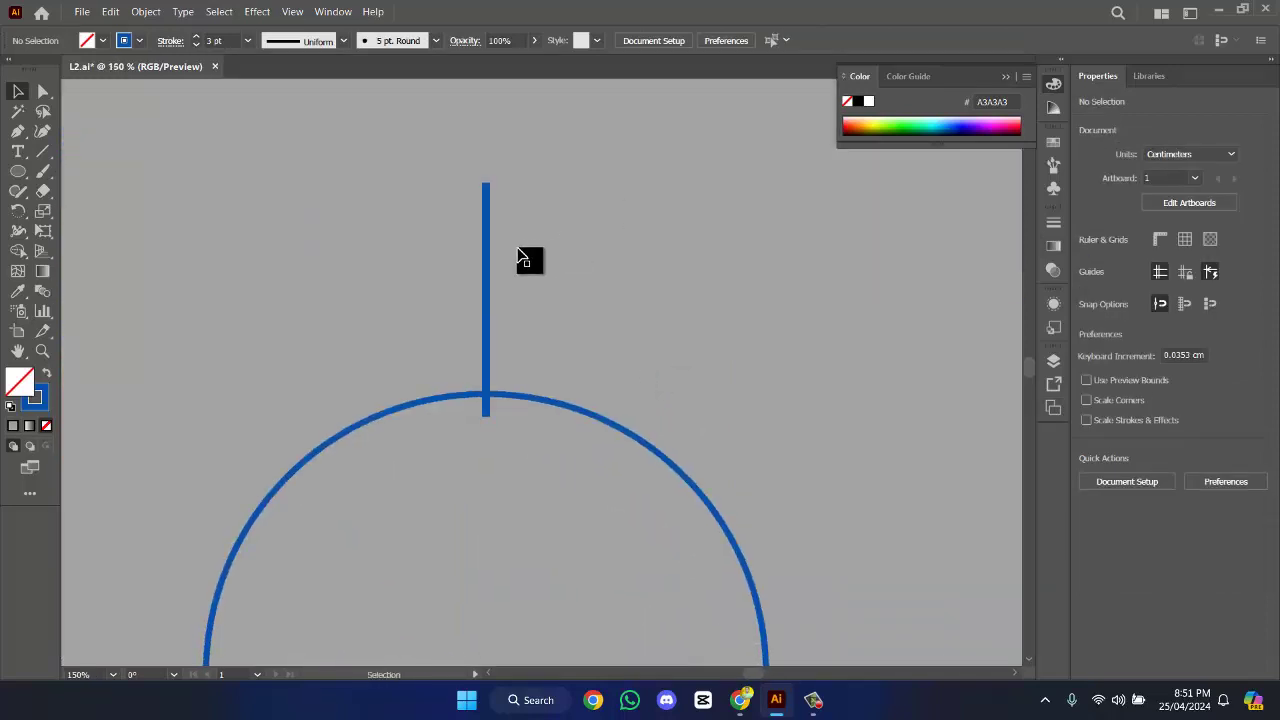
pyautogui.click(487, 263)
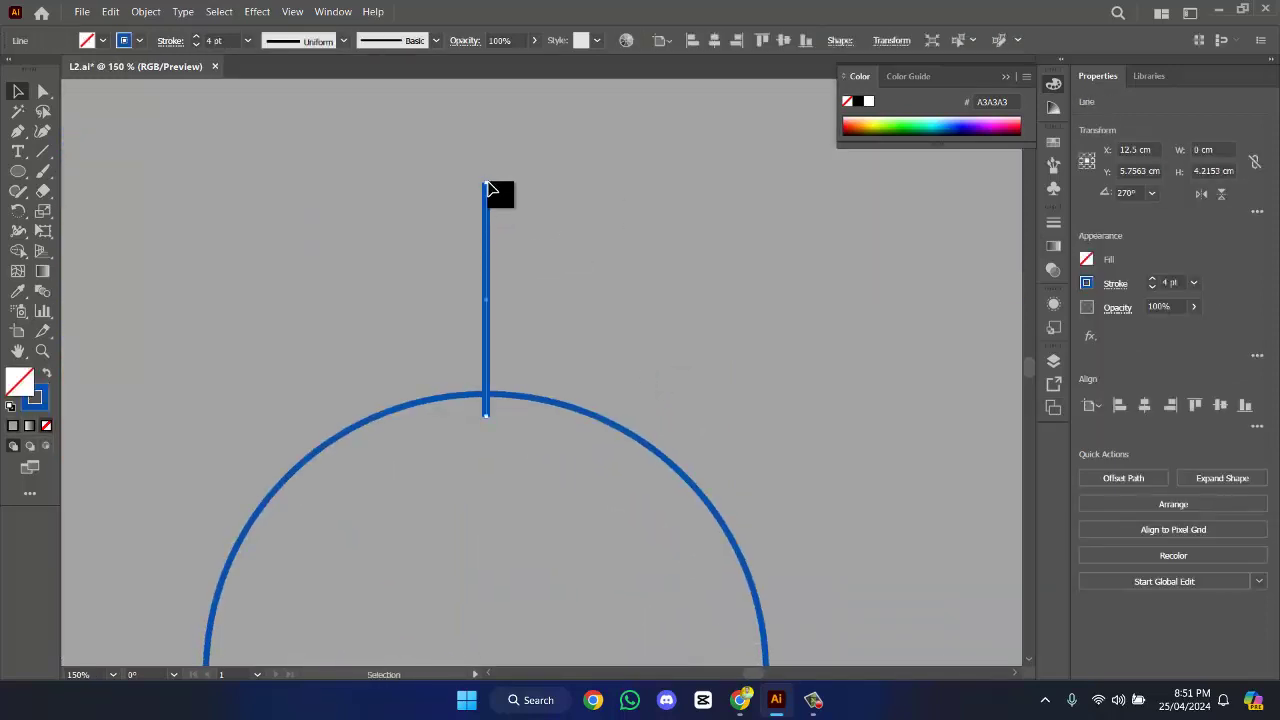
pyautogui.moveTo(486, 184); pyautogui.dragTo(486, 259)
pyautogui.moveTo(487, 313); pyautogui.dragTo(487, 290)
pyautogui.hotkey('ctrl', '-')
pyautogui.hotkey('ctrl', '-')
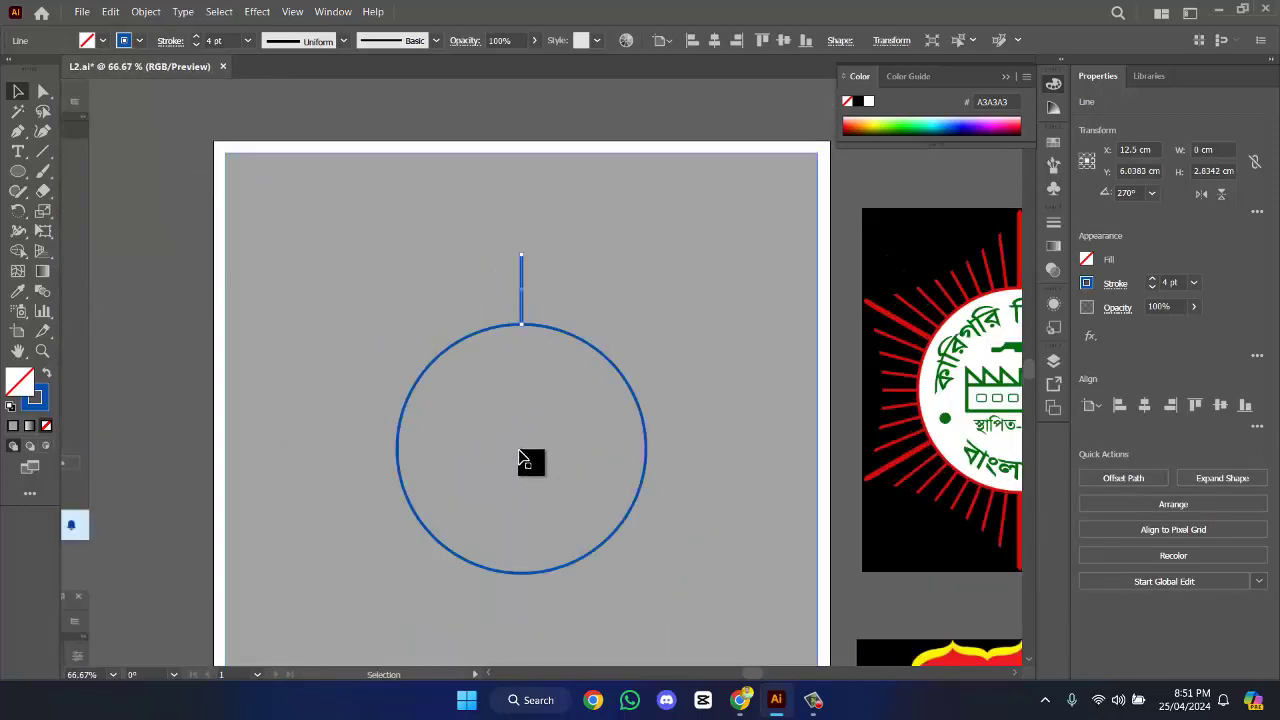
# - Rotate a copy of the vertical line by 360° about the circle's centre, picking the pivot in outline view
pyautogui.press('a')
pyautogui.hotkey('ctrl', 'y')
pyautogui.hotkey('ctrl', 'y')
pyautogui.press('v')
pyautogui.click(20, 218)
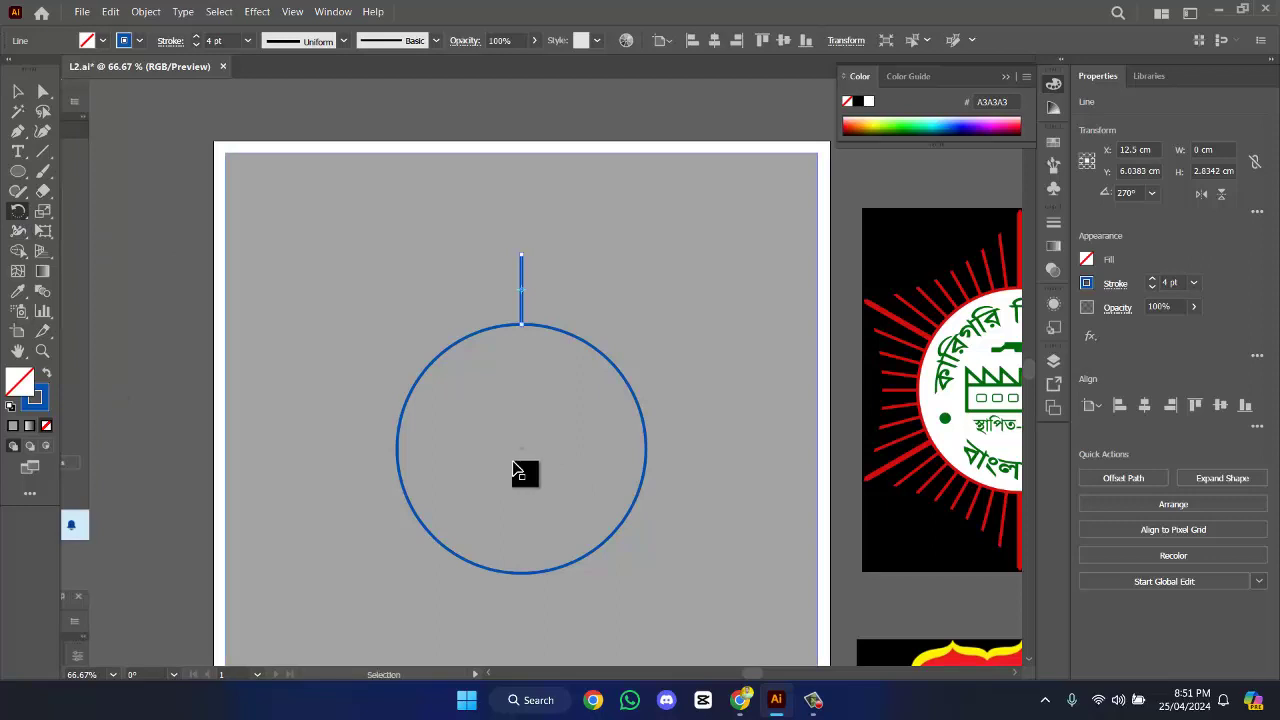
pyautogui.press('v')
pyautogui.scroll(1, 517, 470)
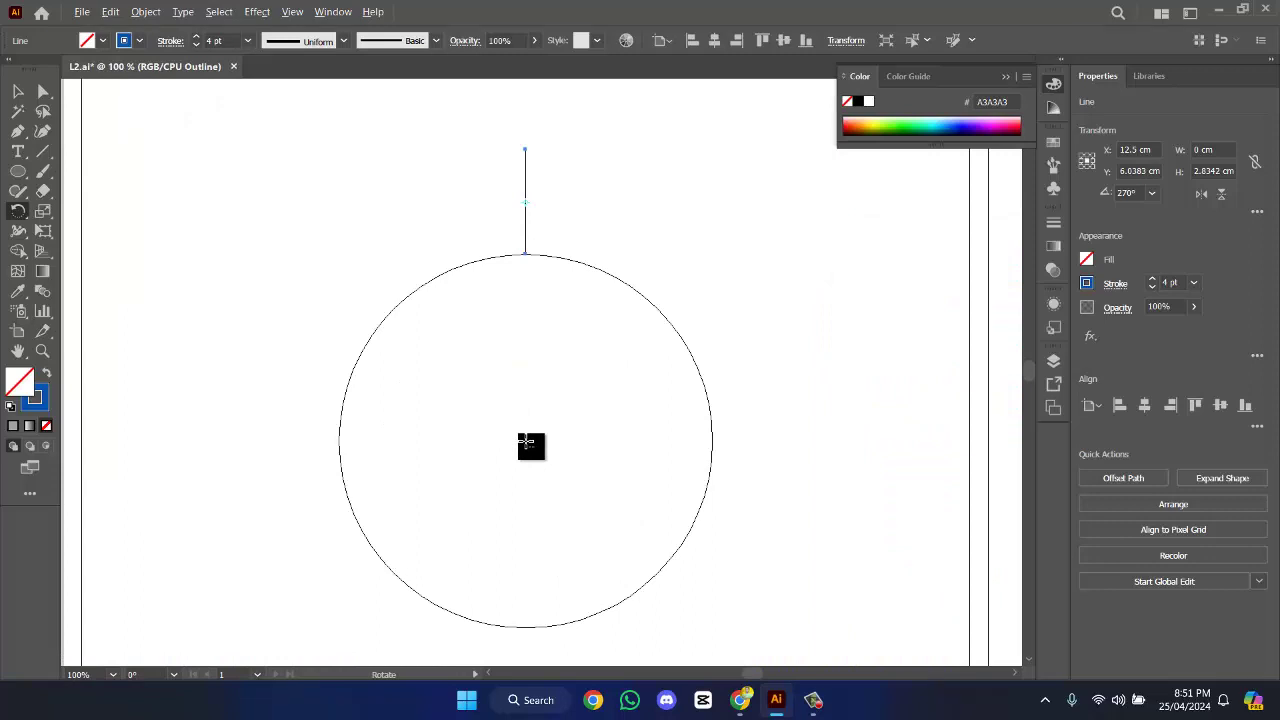
pyautogui.keyDown('alt'); pyautogui.click(526, 441); pyautogui.keyUp('alt')
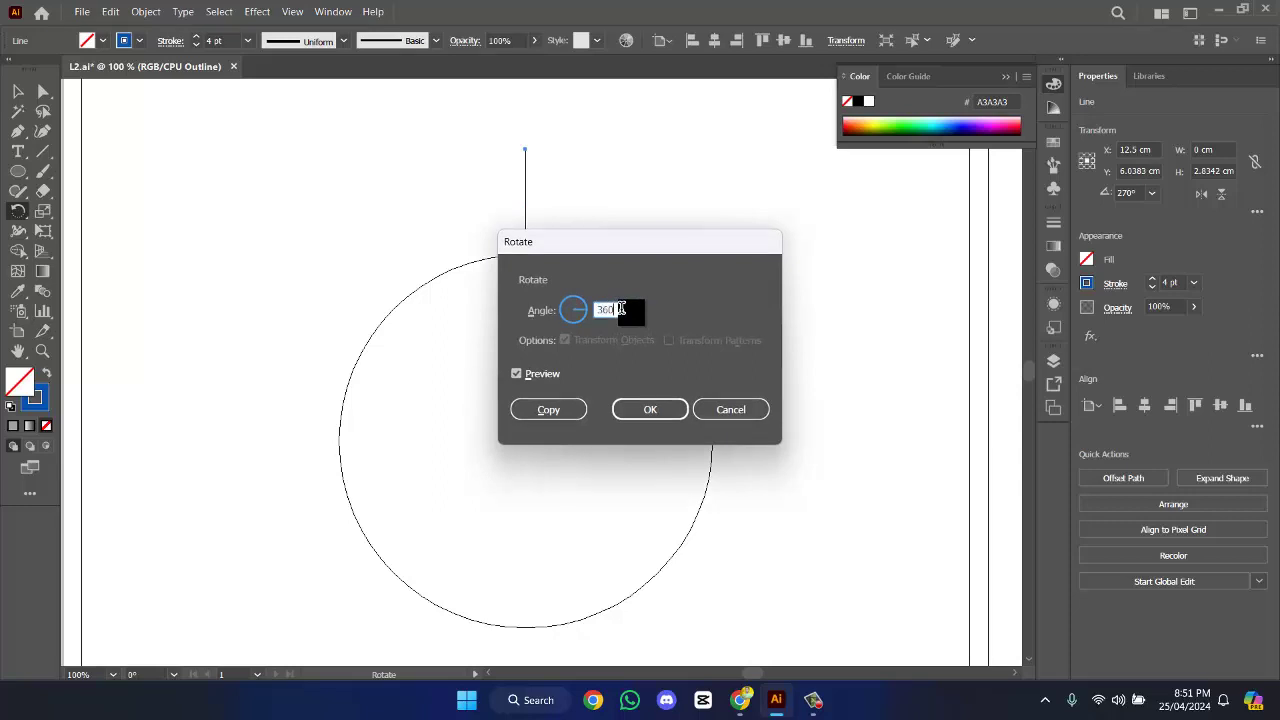
pyautogui.click(527, 407)
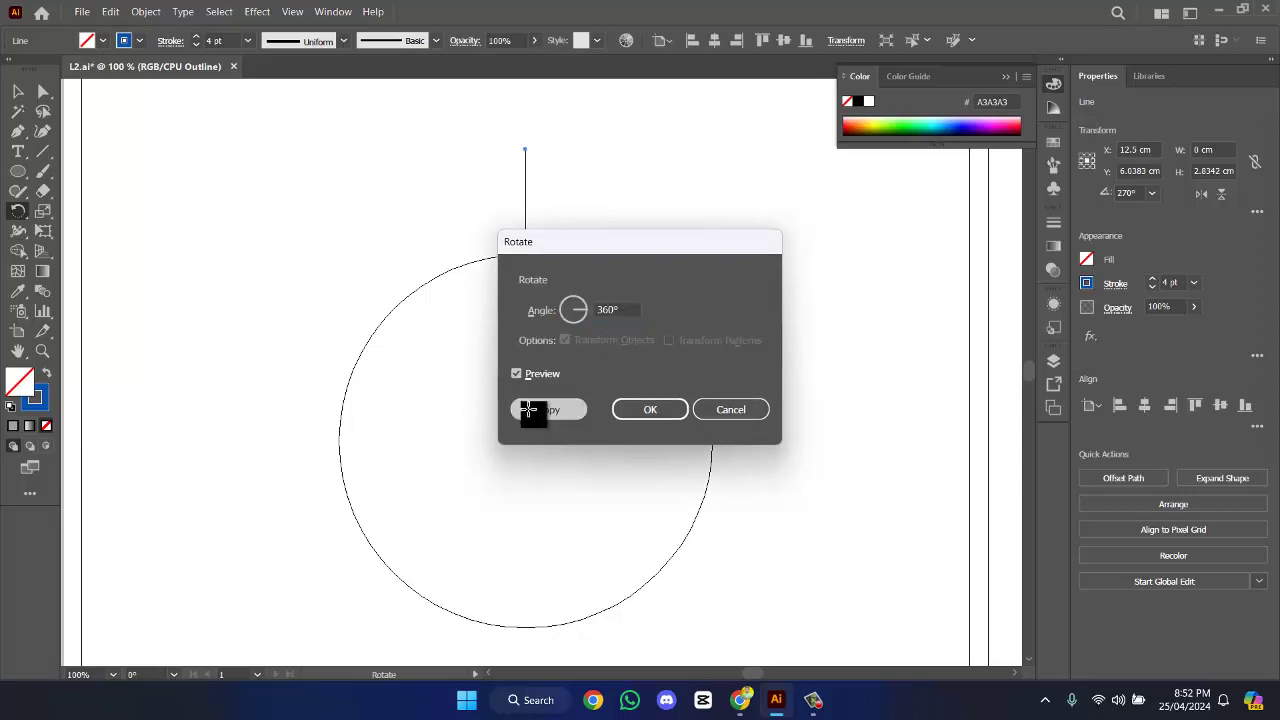
# - View the line and circle in the normal preview and switch back to outline view
pyautogui.hotkey('ctrl', 'y')
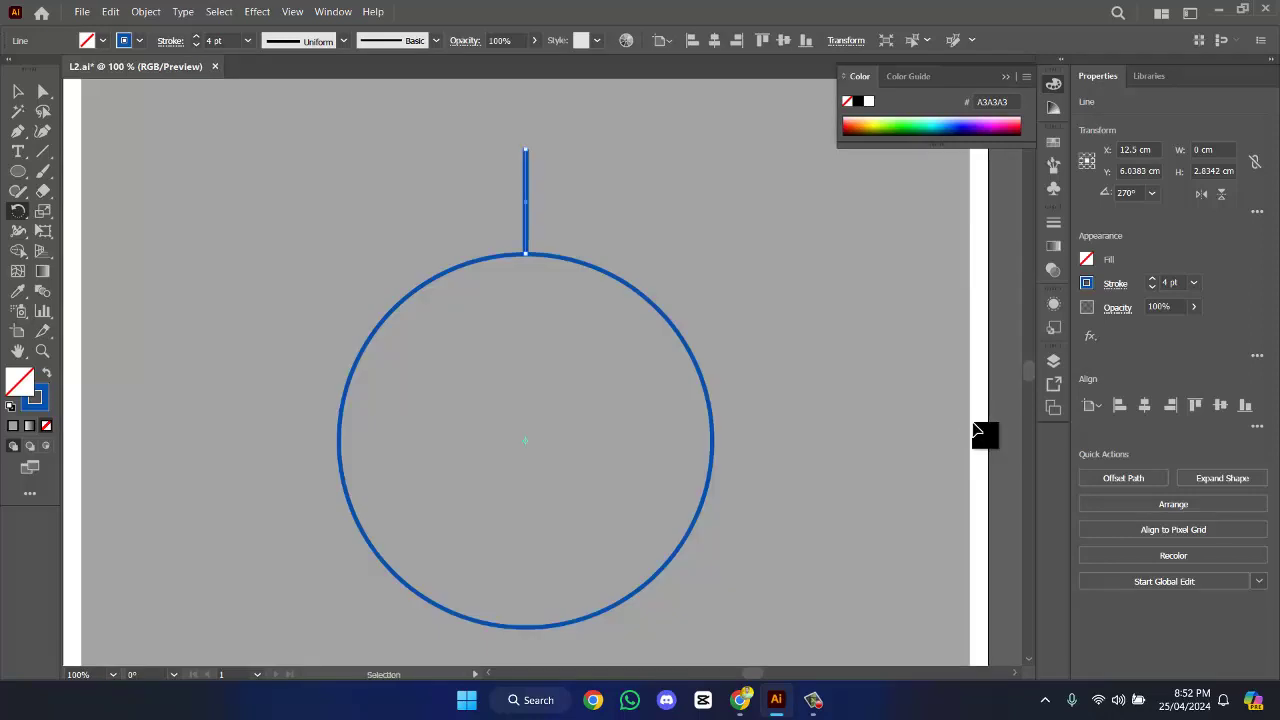
pyautogui.press('ctrl')
pyautogui.hotkey('ctrl', 'y')
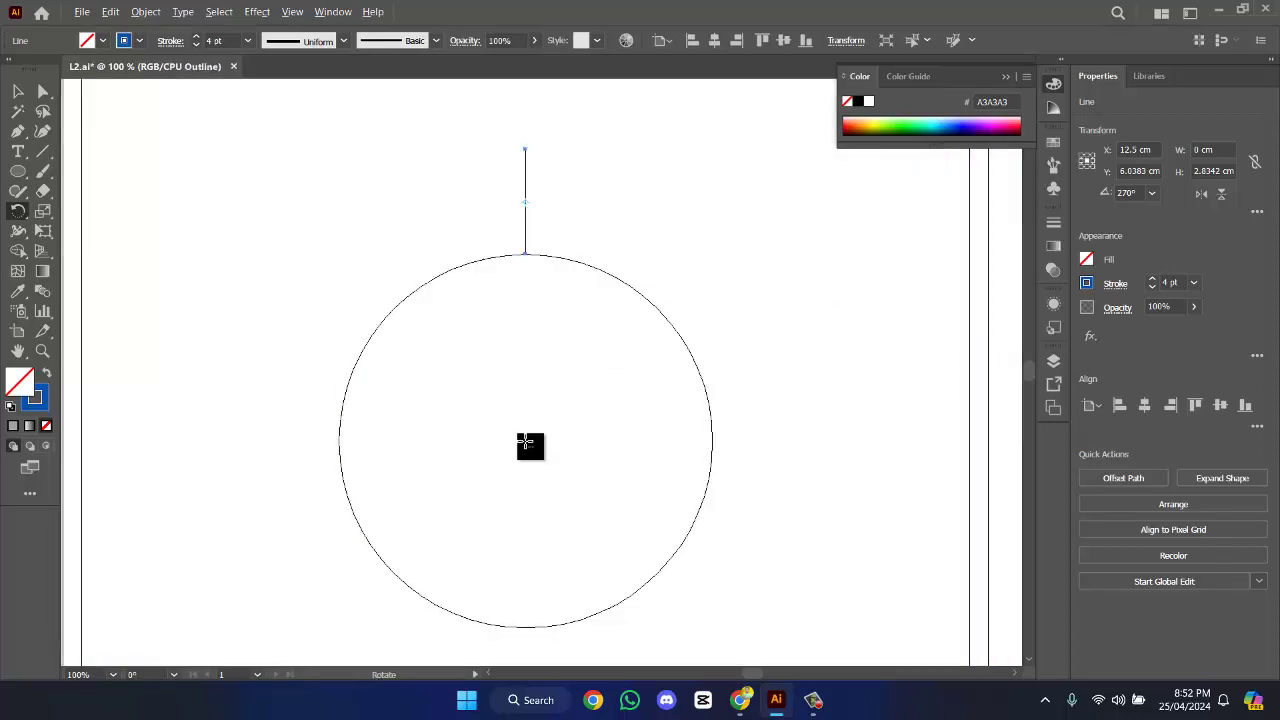
# - Rotate another copy of the vertical line about the circle's centre and return to the normal preview
pyautogui.keyDown('alt'); pyautogui.click(527, 440); pyautogui.keyUp('alt')
pyautogui.click(549, 407)
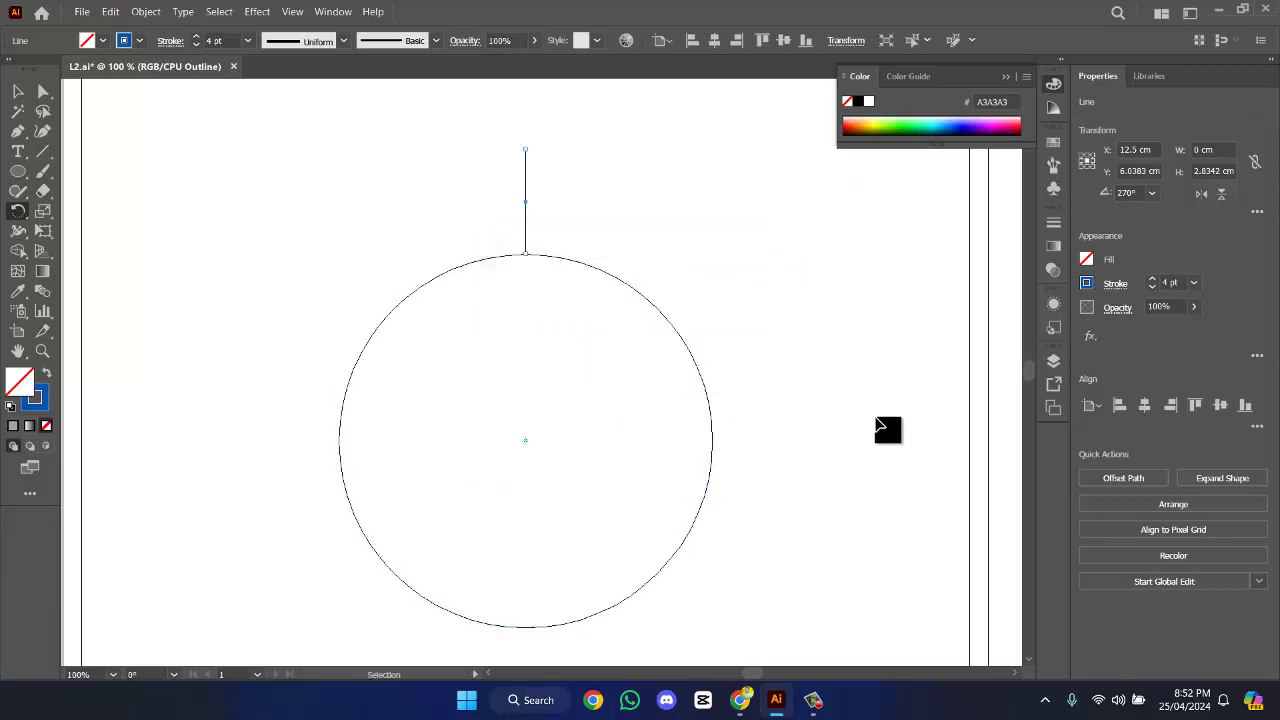
pyautogui.hotkey('ctrl', 'y')
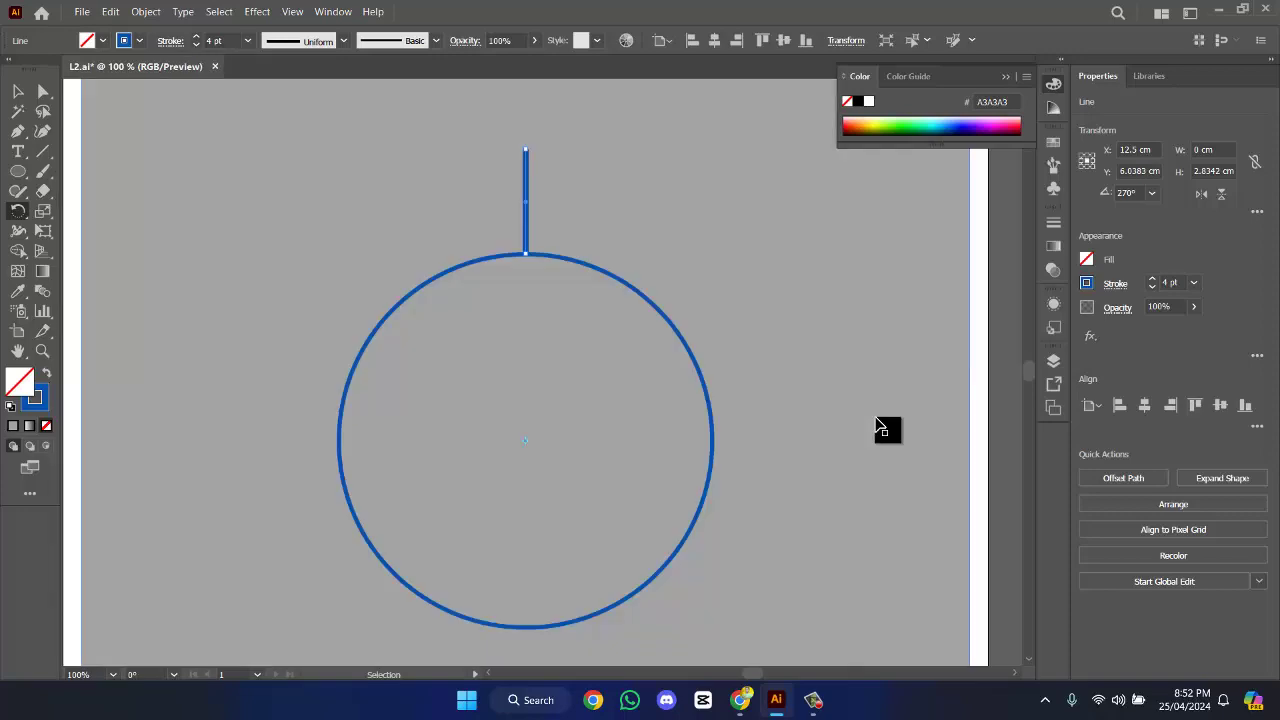
pyautogui.hotkey('ctrl', 'y')
pyautogui.hotkey('ctrl', 'y')
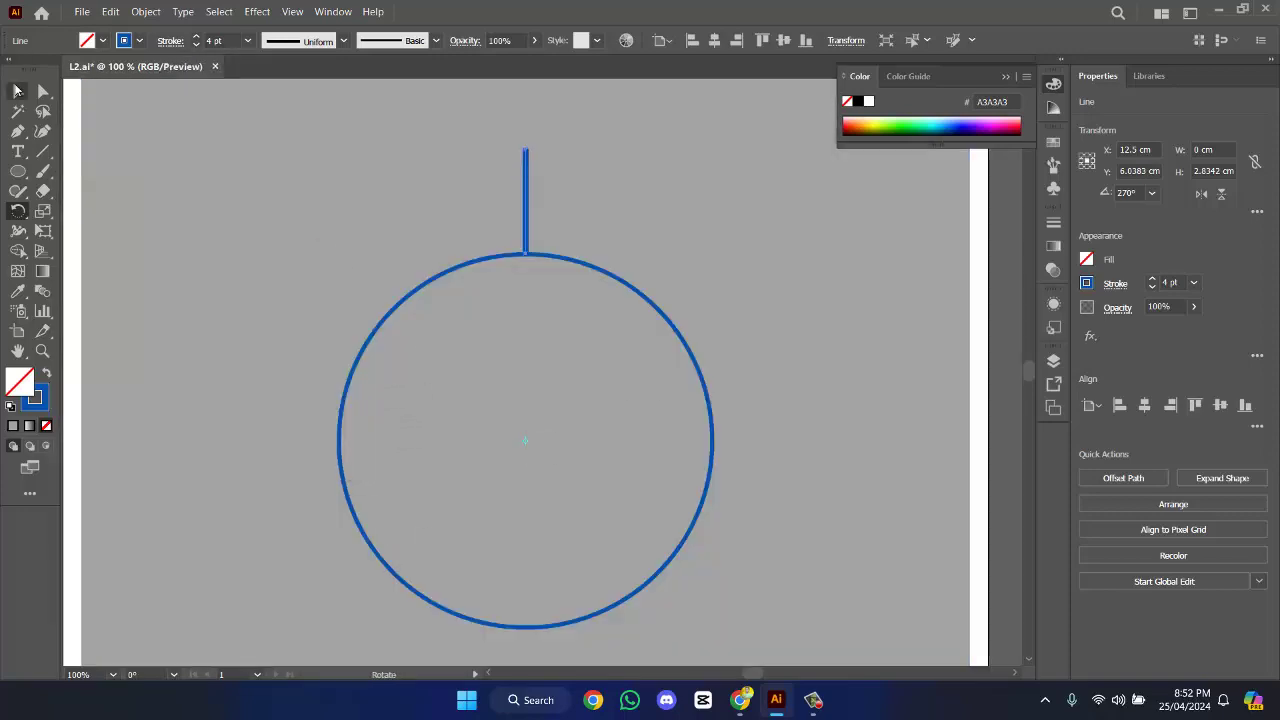
# - Move the grey background square off the artboard to the empty area below it
pyautogui.click(16, 91)
pyautogui.hotkey('ctrl', '-')
pyautogui.hotkey('ctrl', '-')
pyautogui.hotkey('ctrl', '-')
pyautogui.hotkey('ctrl', '-')
pyautogui.moveTo(583, 229); pyautogui.dragTo(590, 388)
pyautogui.click(566, 287)
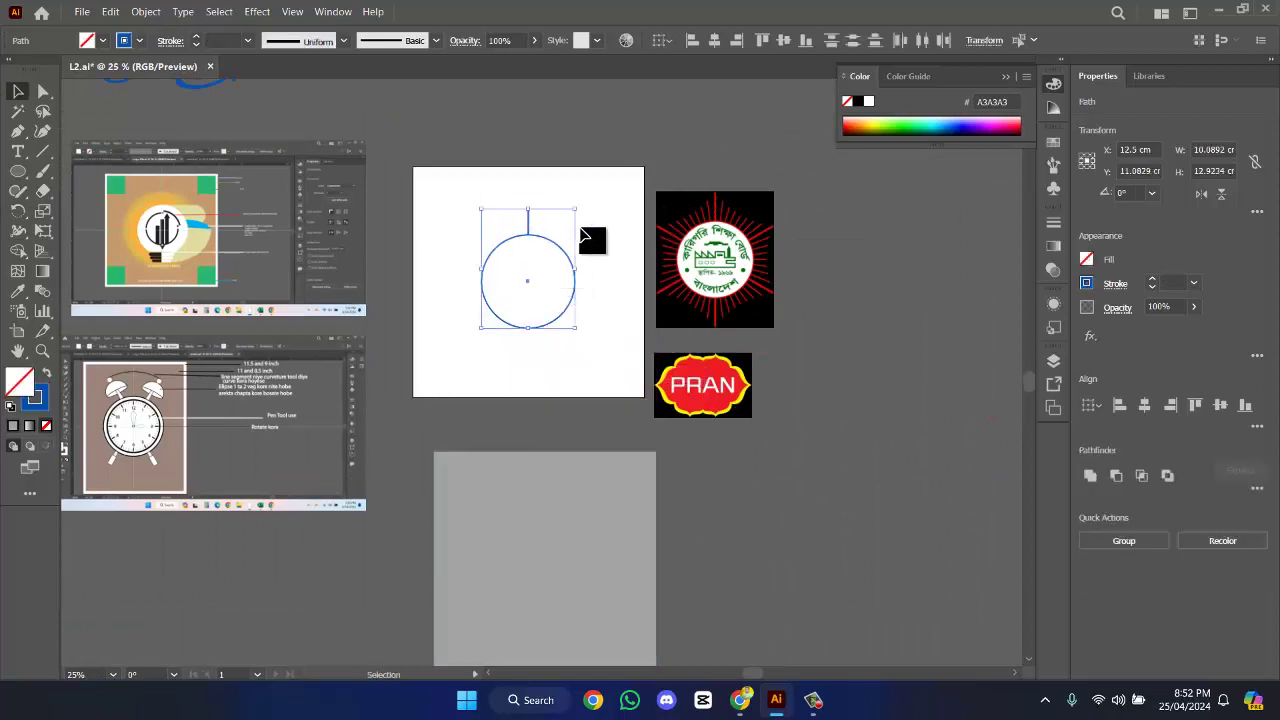
# - Pull the stacked copies of the vertical line apart and place them beside the original above the circle
pyautogui.hotkey('ctrl', '+')
pyautogui.hotkey('ctrl', '+')
pyautogui.hotkey('ctrl', '+')
pyautogui.hotkey('ctrl', '+')
pyautogui.click(674, 251)
pyautogui.moveTo(429, 231); pyautogui.dragTo(574, 204)
pyautogui.keyDown('shift'); pyautogui.click(431, 223); pyautogui.keyUp('shift')
pyautogui.click(477, 234)
pyautogui.moveTo(431, 226); pyautogui.dragTo(564, 213)
pyautogui.moveTo(429, 218); pyautogui.dragTo(495, 235)
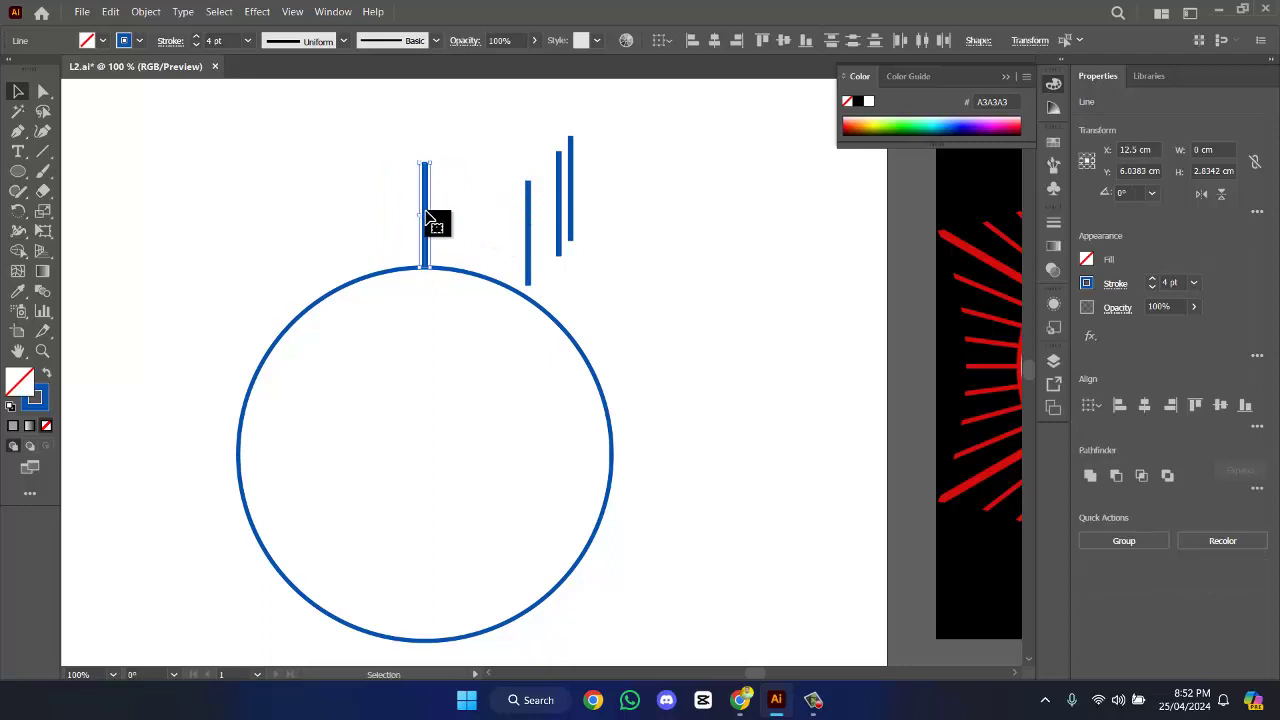
pyautogui.moveTo(426, 212); pyautogui.dragTo(540, 213)
# - Undo the moves of the line copies and clear the selection
pyautogui.click(404, 169)
pyautogui.hotkey('ctrl', 'z')
pyautogui.hotkey('ctrl', 'z')
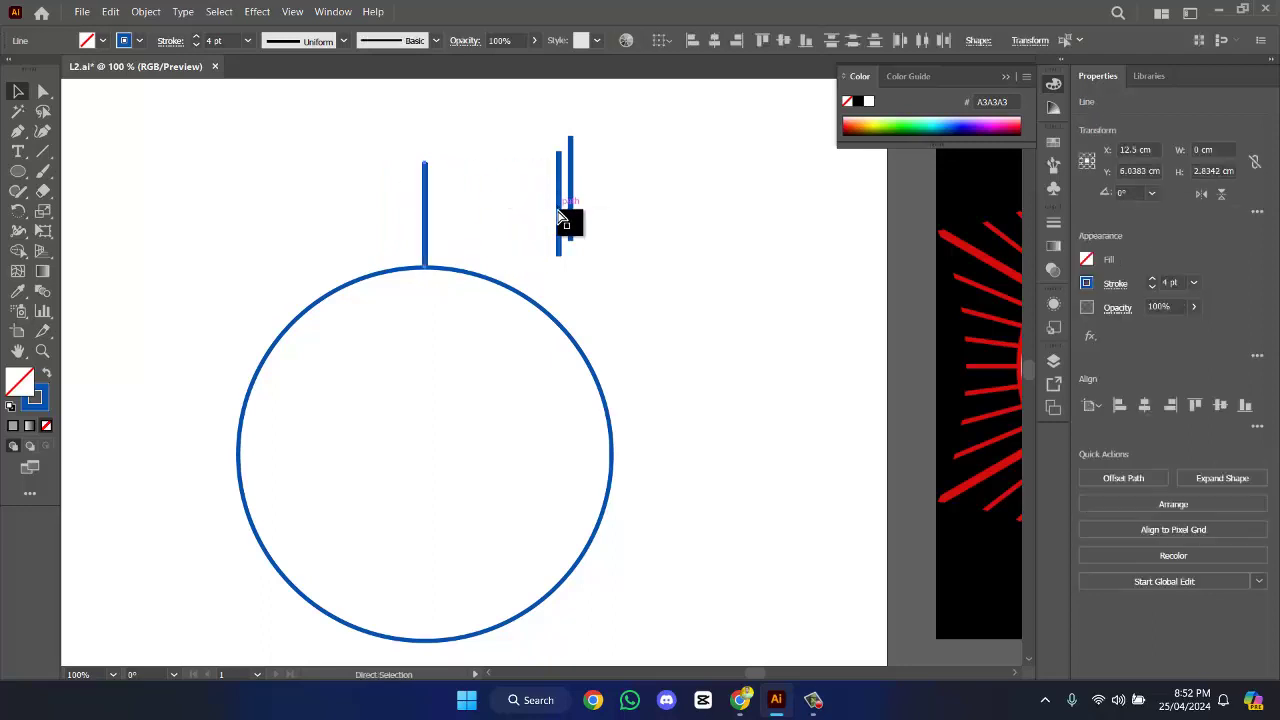
pyautogui.hotkey('ctrl', 'z')
pyautogui.click(455, 215)
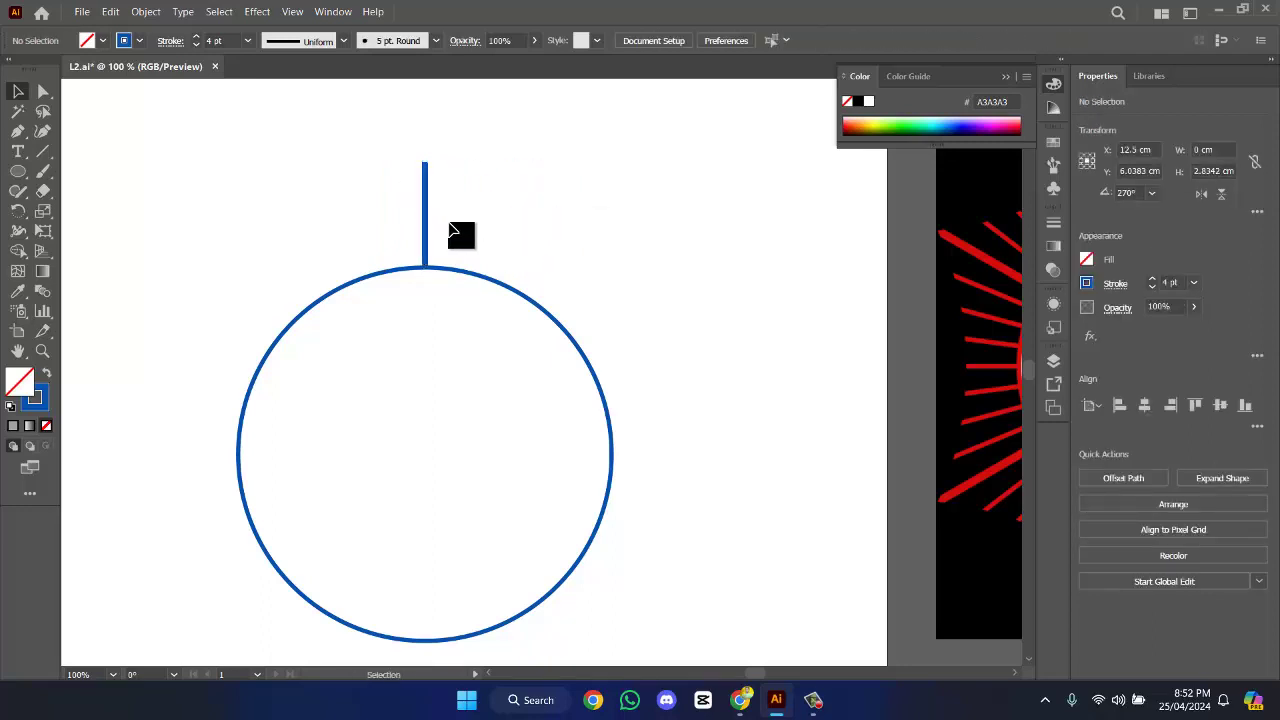
# - Delete the vertical line above the circle, undo the deletion and clear the selection
pyautogui.click(425, 219)
pyautogui.click(534, 219)
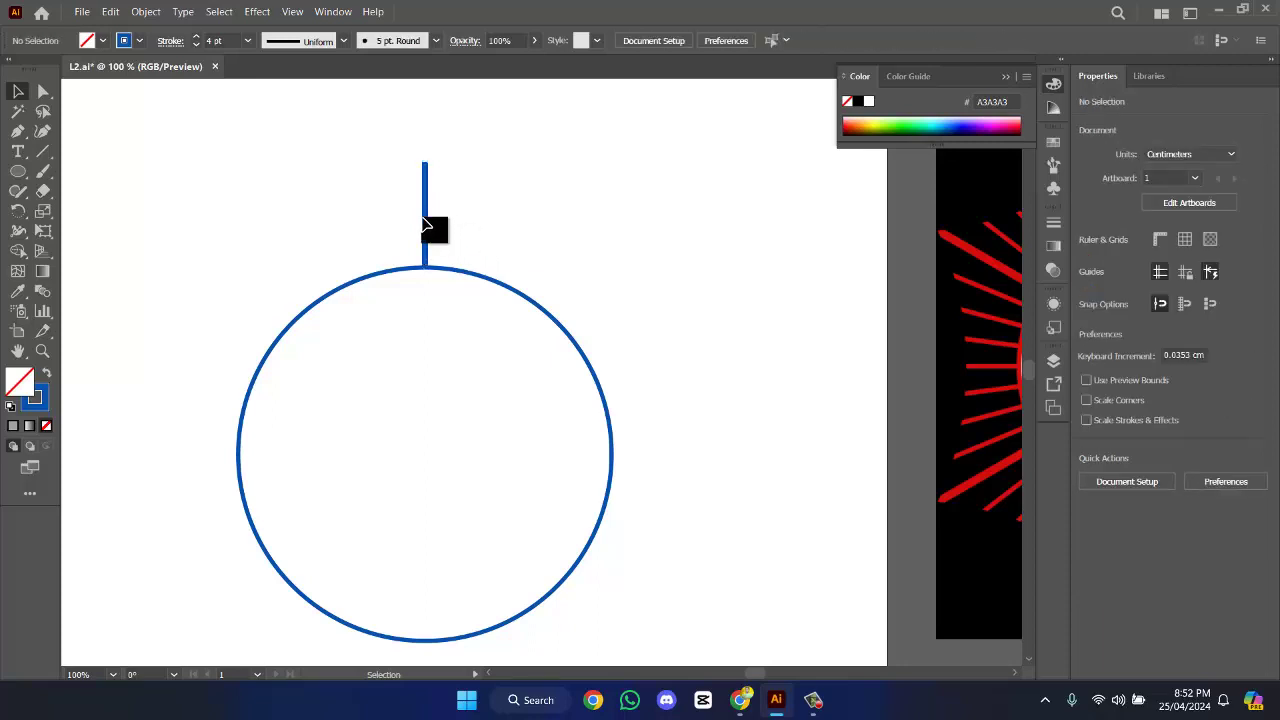
pyautogui.click(427, 226)
pyautogui.press('Delete')
pyautogui.hotkey('ctrl', 'z')
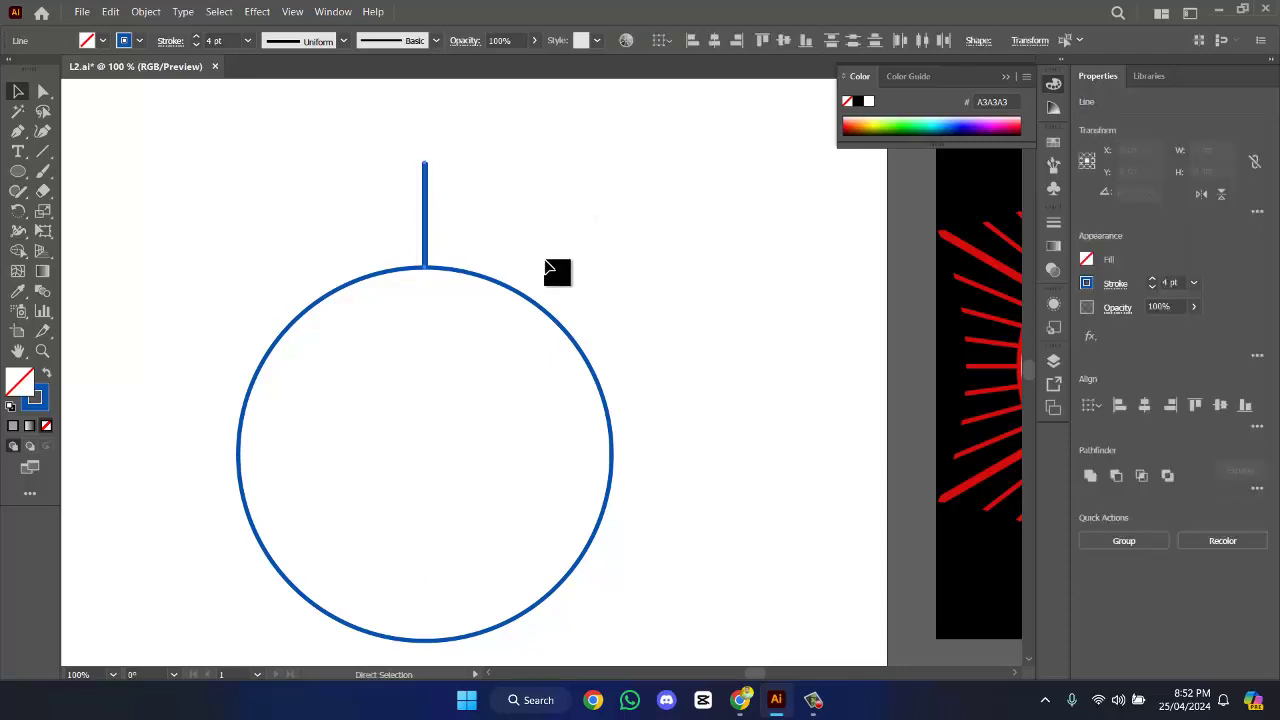
pyautogui.scroll(-2, 557, 271)
pyautogui.click(405, 218)
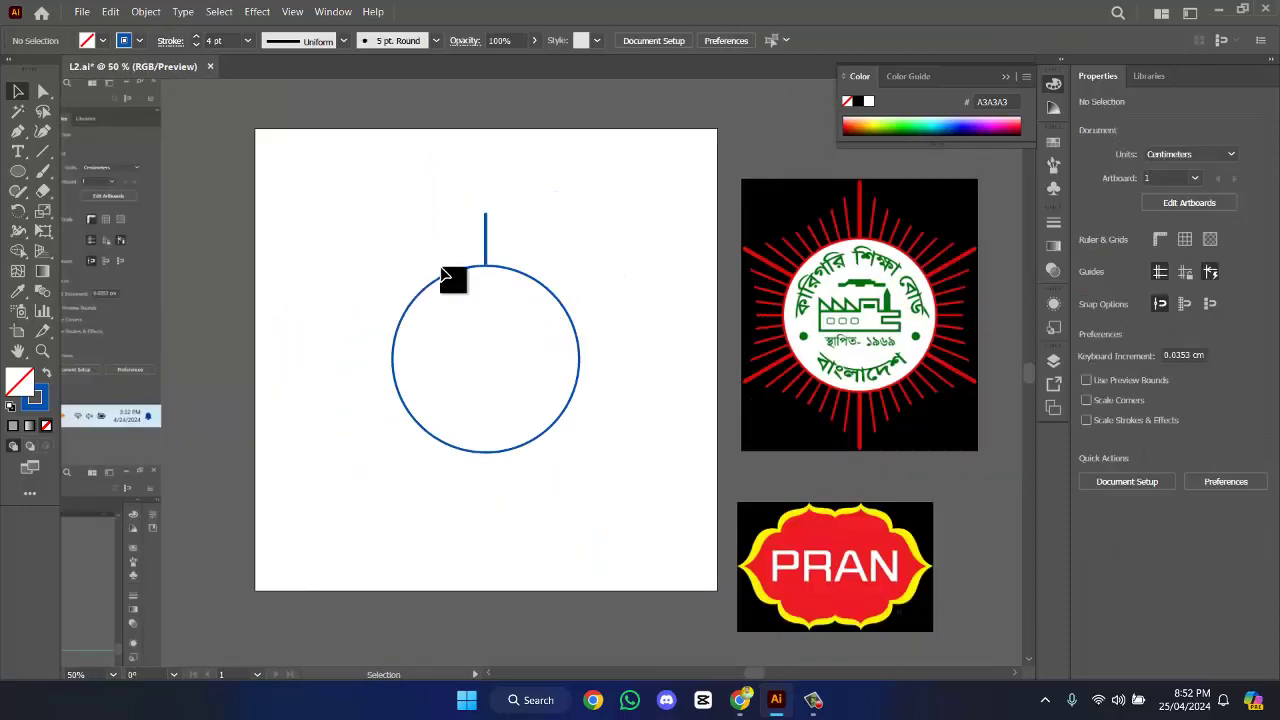
# - Try moving the blue circle, undo the change and clear the selection
pyautogui.moveTo(468, 326); pyautogui.dragTo(503, 337)
pyautogui.click(490, 372)
pyautogui.click(503, 384)
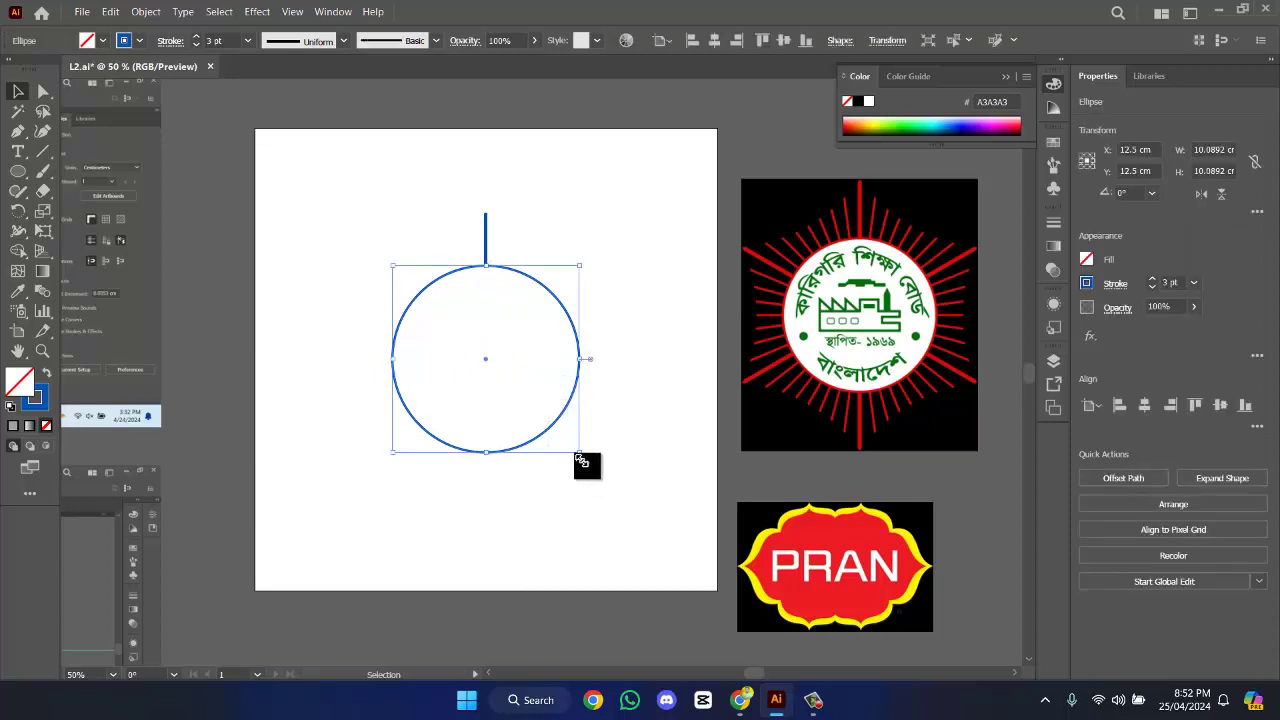
pyautogui.click(432, 382)
pyautogui.click(457, 381)
pyautogui.moveTo(568, 314); pyautogui.dragTo(643, 268)
pyautogui.hotkey('ctrl', 'z')
pyautogui.click(620, 278)
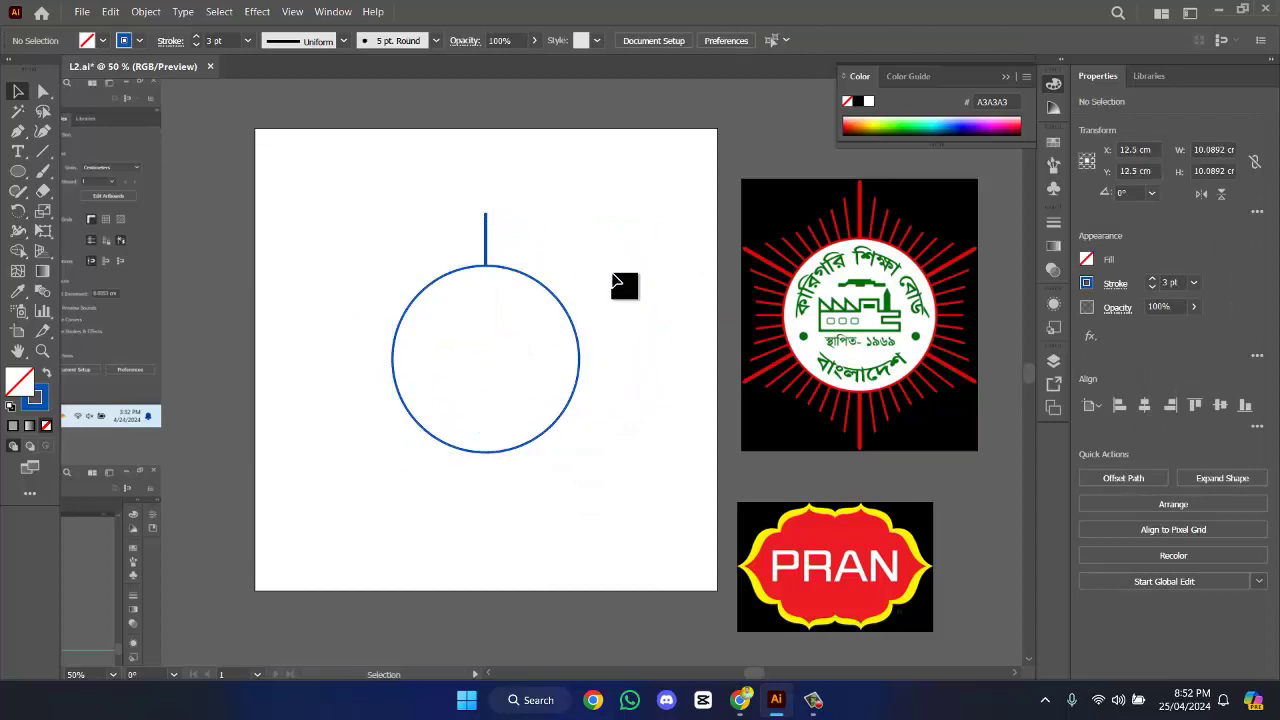
# - Show the rulers and place a horizontal and a vertical guide crossing at the circle's centre
pyautogui.click(16, 214)
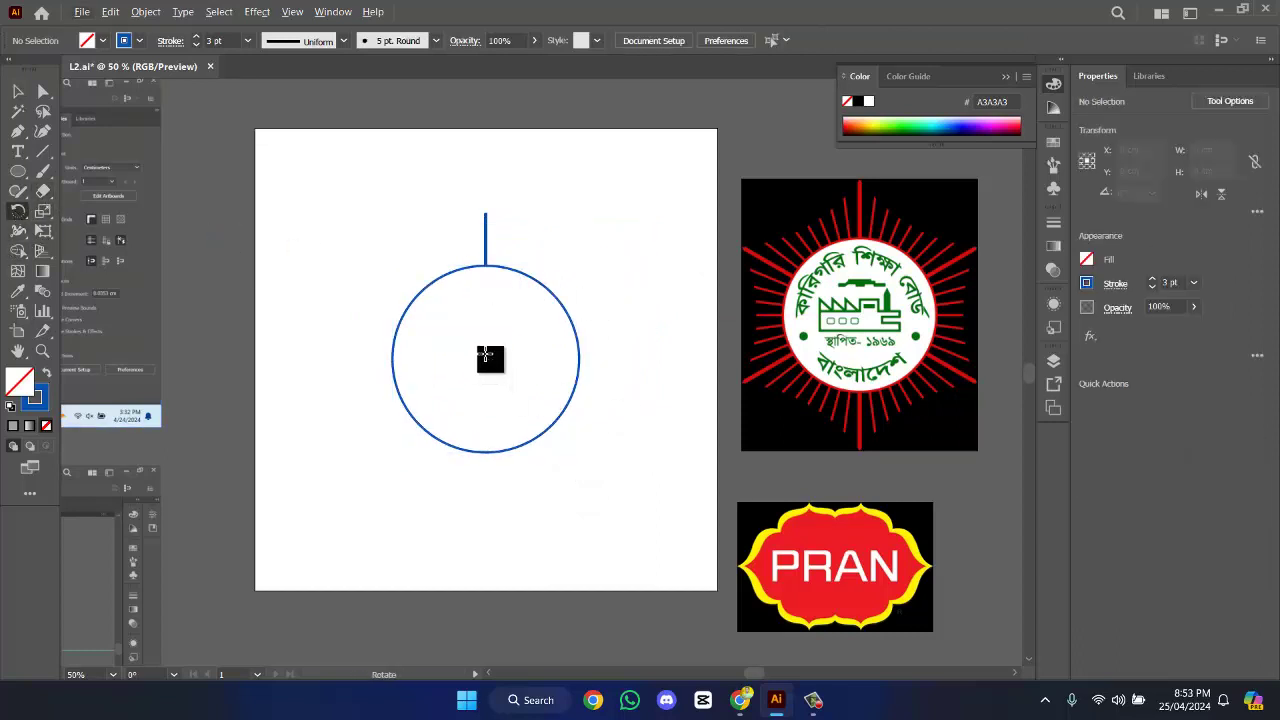
pyautogui.hotkey('ctrl', 'r')
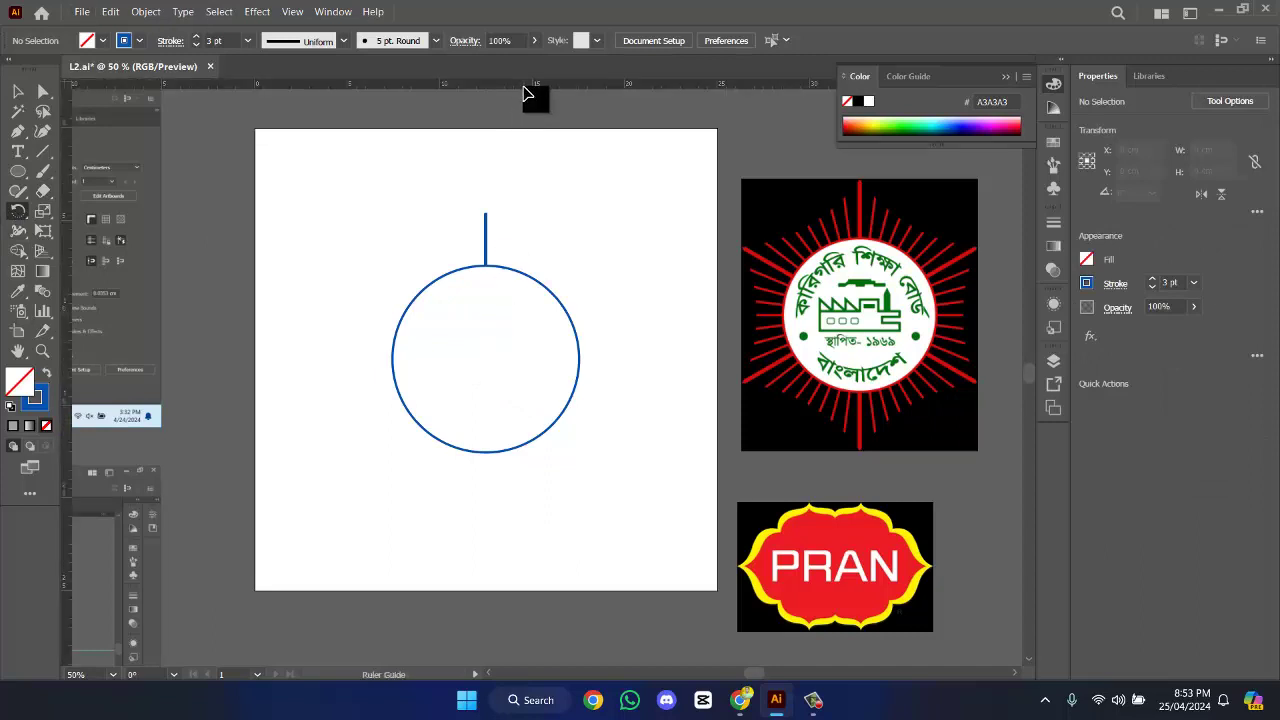
pyautogui.moveTo(527, 93); pyautogui.dragTo(567, 358)
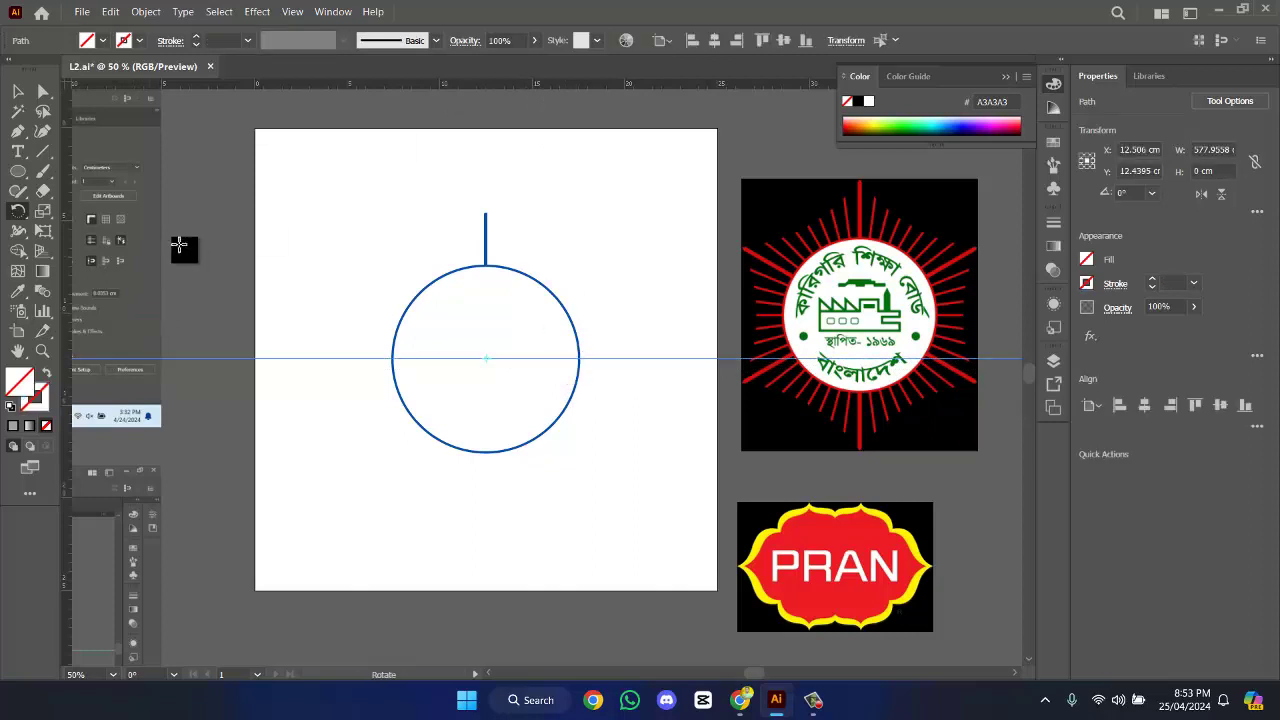
pyautogui.moveTo(66, 345); pyautogui.dragTo(489, 347)
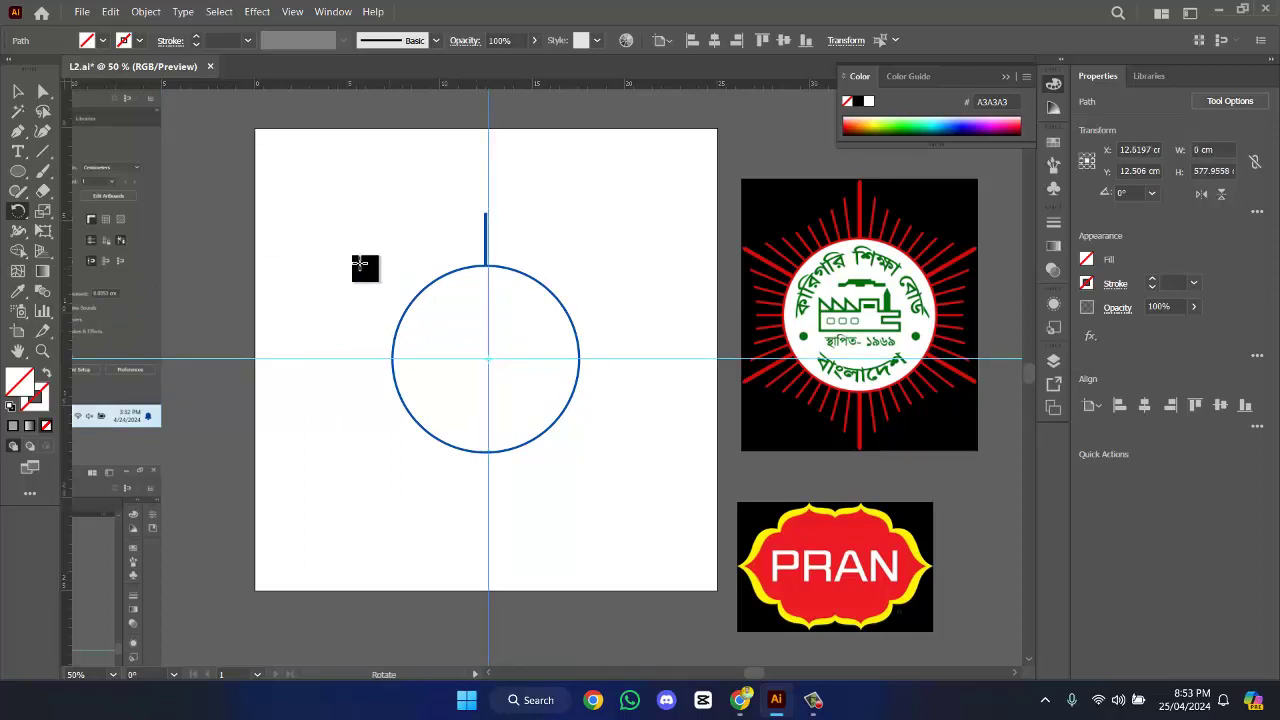
# - Centre the vertical guide horizontally on the artboard and clear the selection
pyautogui.click(17, 91)
pyautogui.moveTo(363, 223); pyautogui.dragTo(492, 464)
pyautogui.click(226, 140)
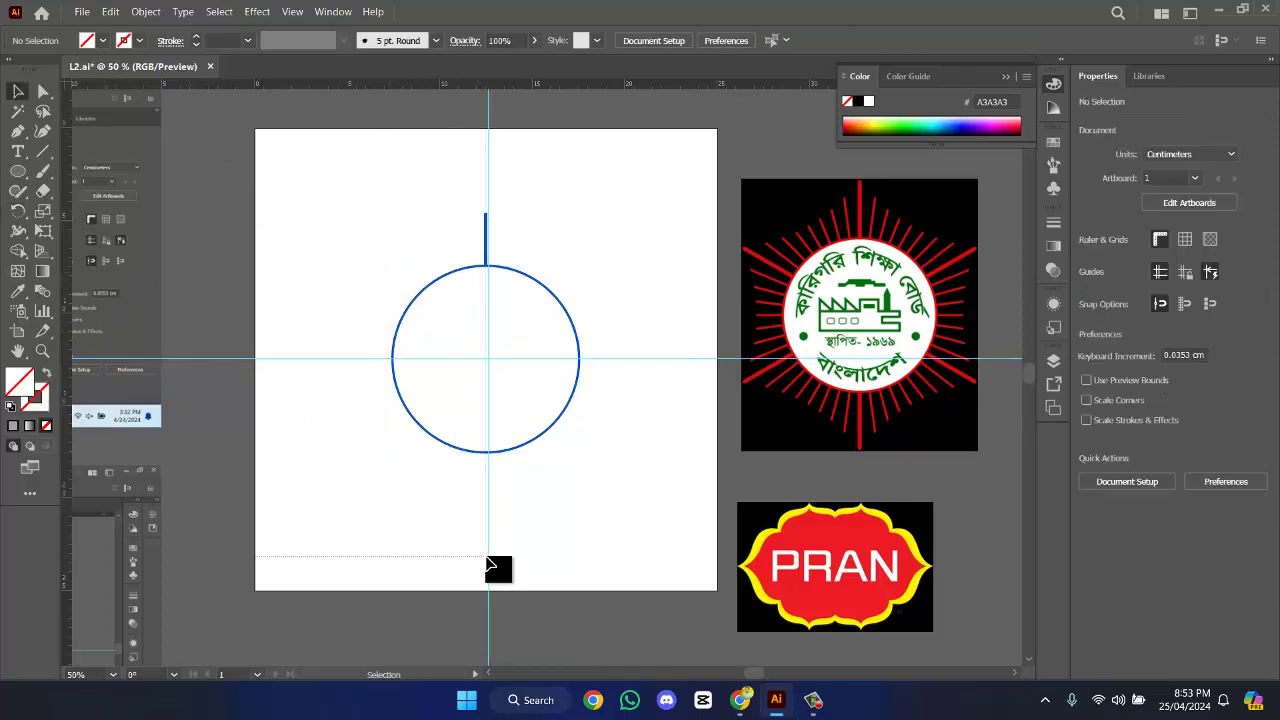
pyautogui.moveTo(342, 282); pyautogui.dragTo(590, 490)
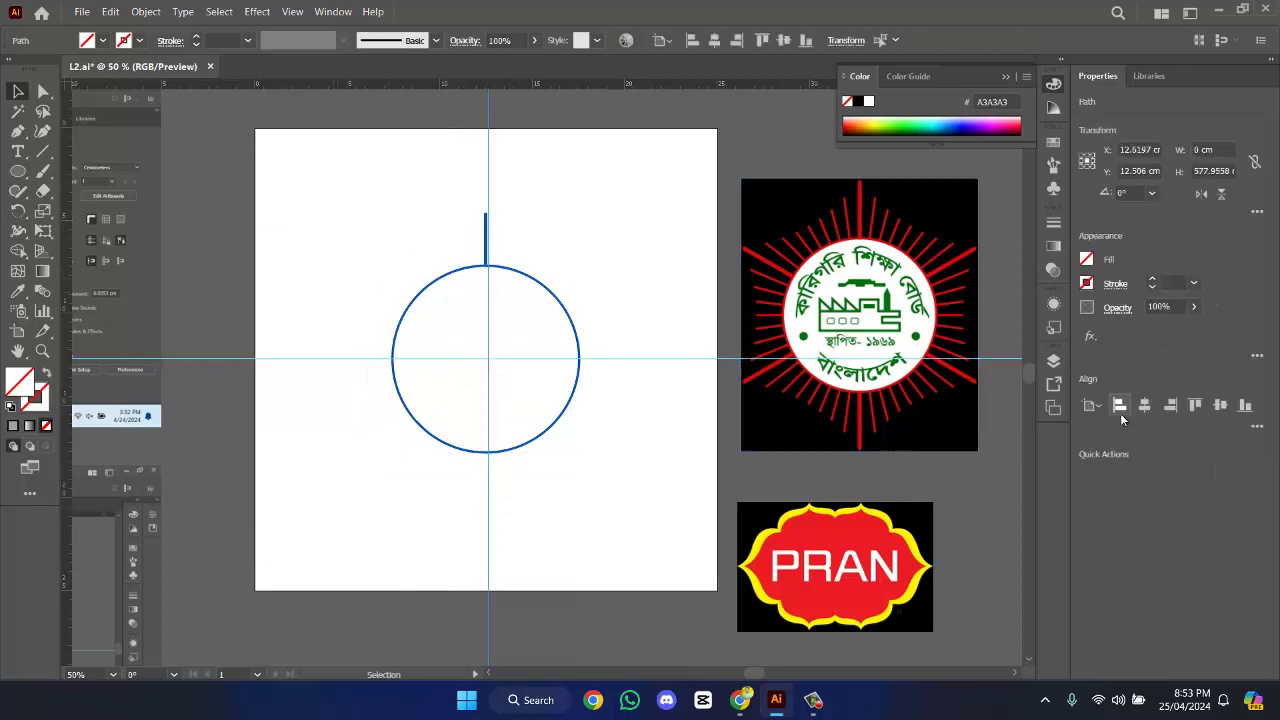
pyautogui.click(1146, 405)
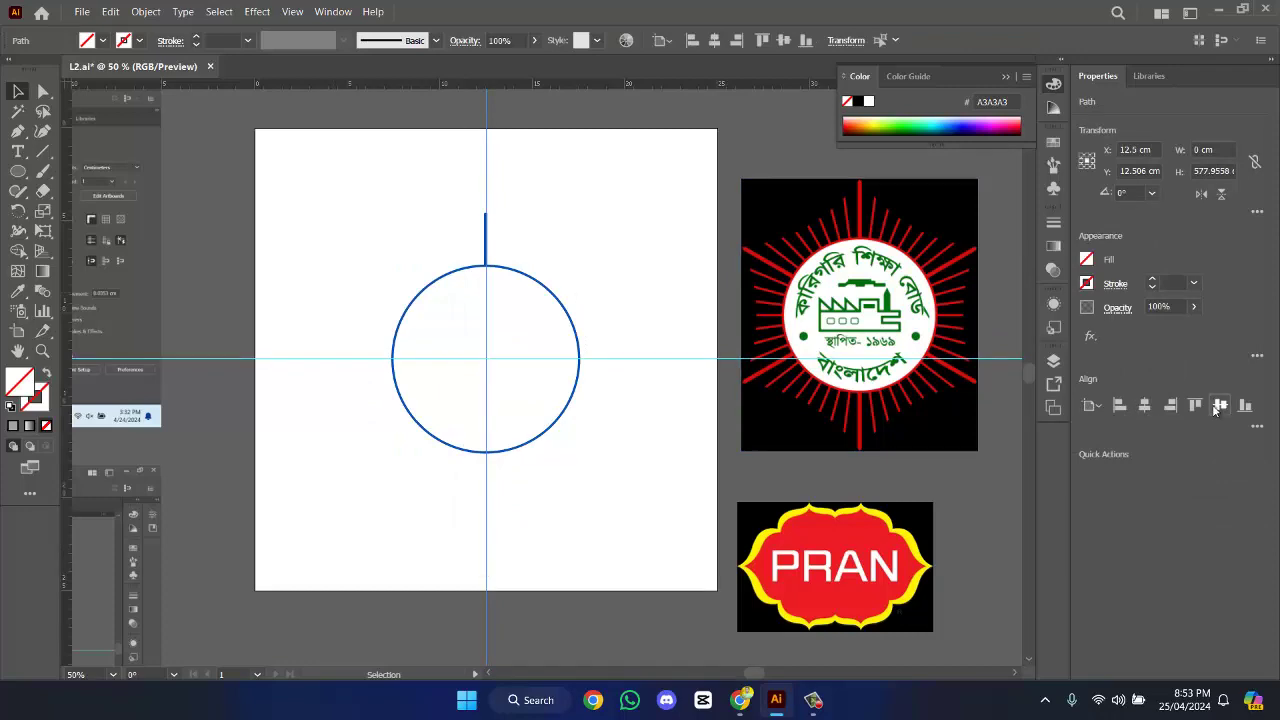
pyautogui.click(686, 297)
# - Try to make a rotated copy with the pivot at the intersection of the two guides
pyautogui.scroll(3, 557, 269)
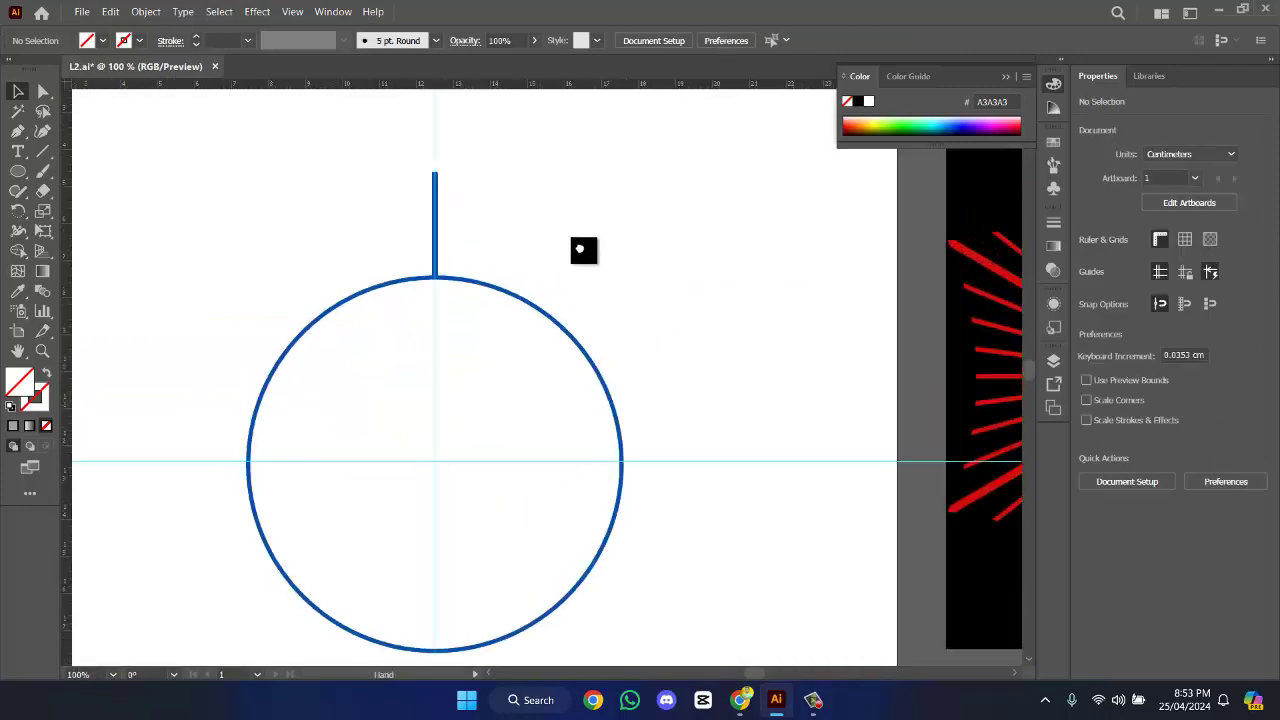
pyautogui.scroll(1, 600, 260)
pyautogui.scroll(-2, 614, 269)
pyautogui.scroll(2, 640, 295)
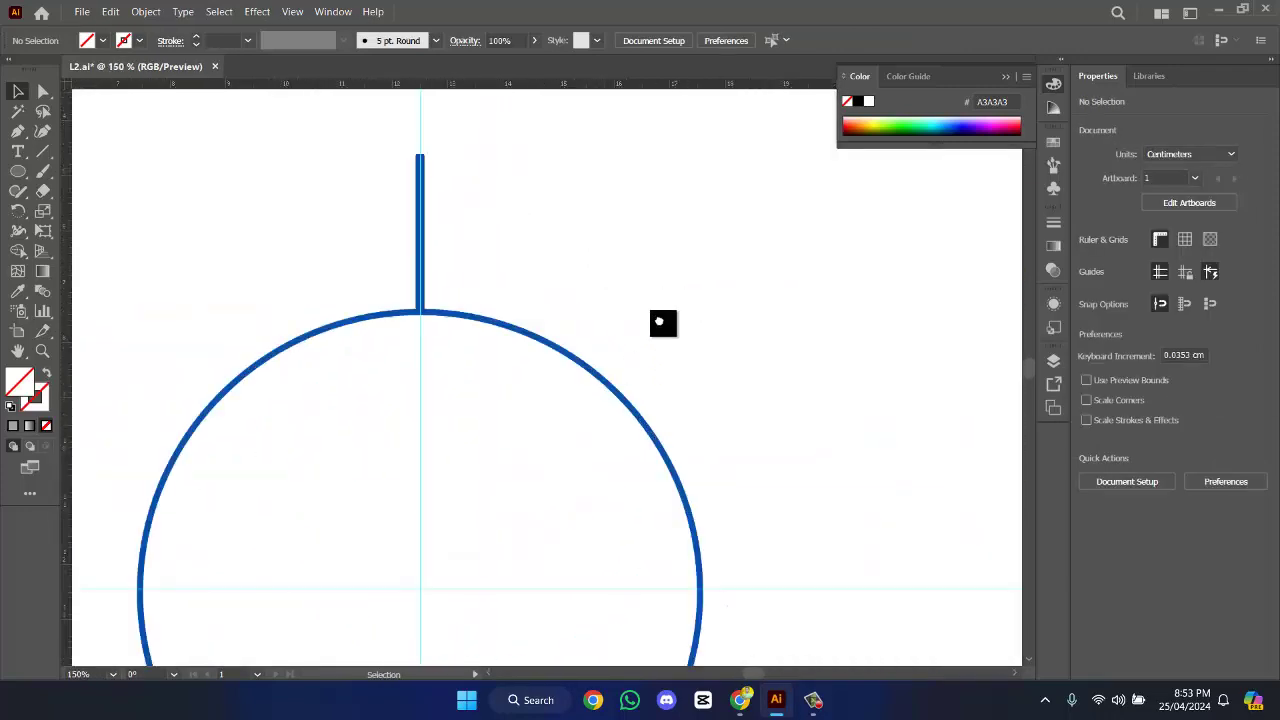
pyautogui.moveTo(663, 322); pyautogui.dragTo(659, 284)
pyautogui.click(18, 211)
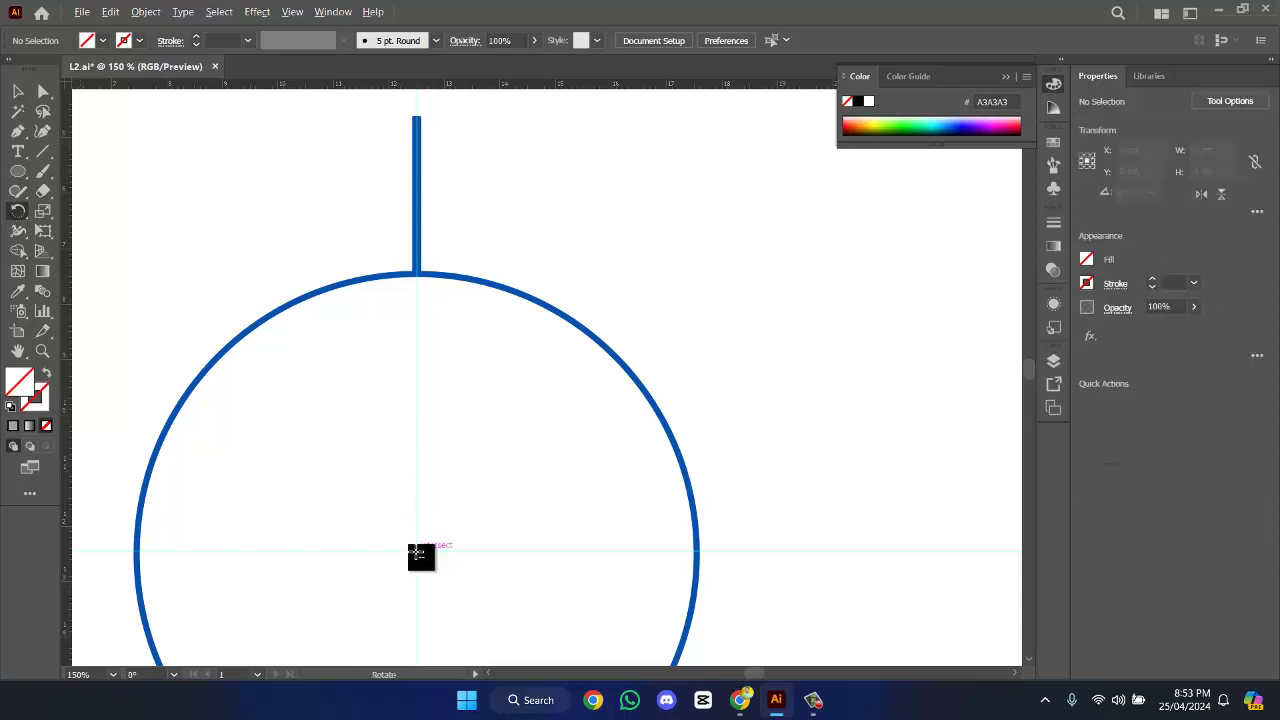
pyautogui.keyDown('alt'); pyautogui.click(416, 551); pyautogui.keyUp('alt')
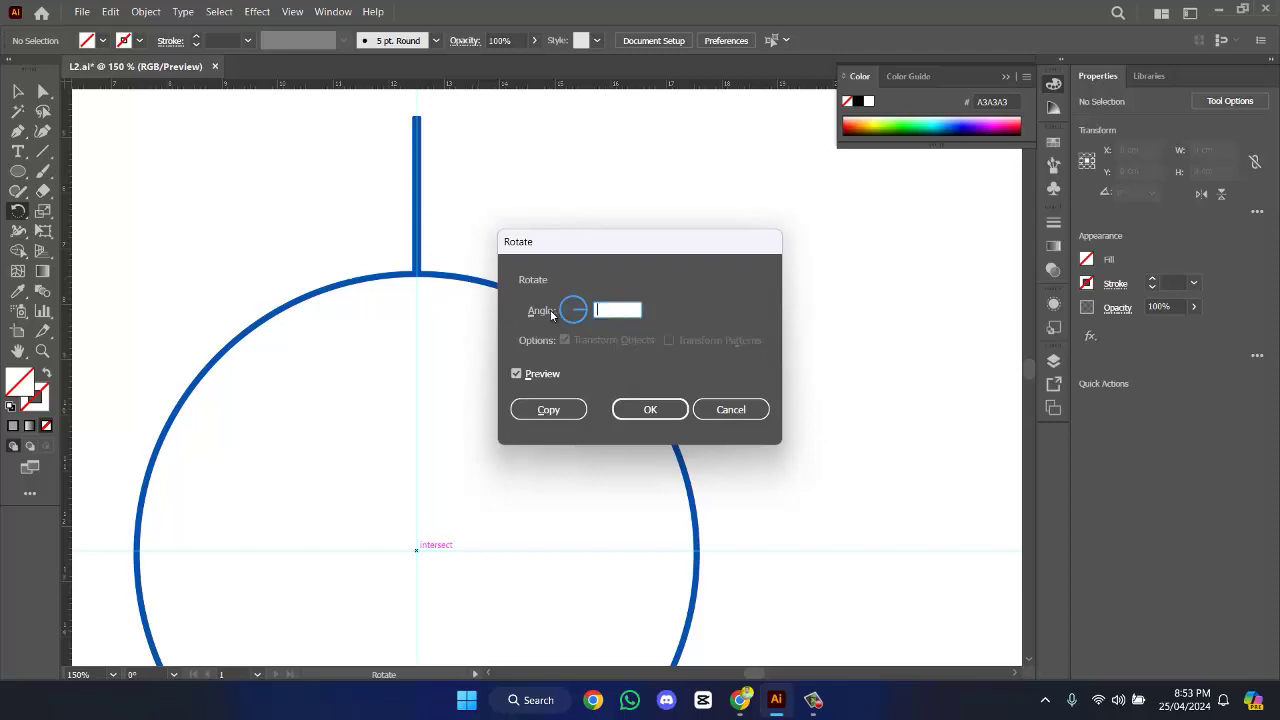
pyautogui.click(582, 410)
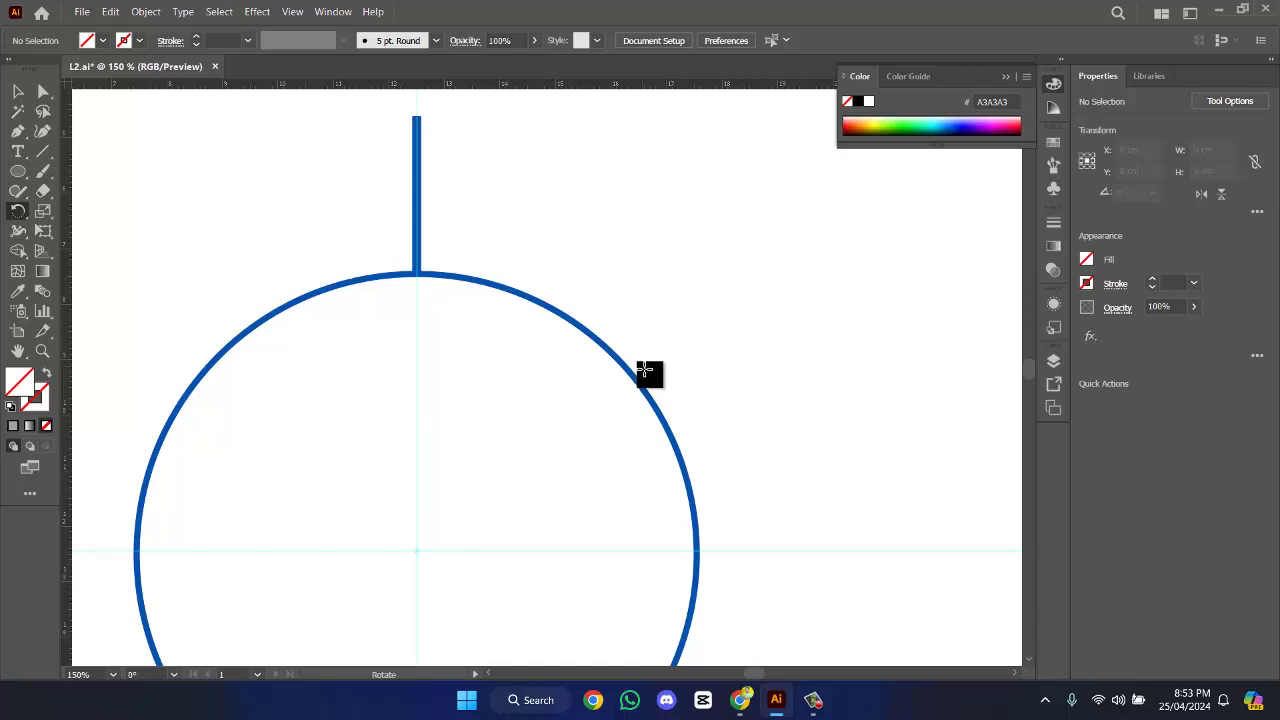
pyautogui.click(810, 706)
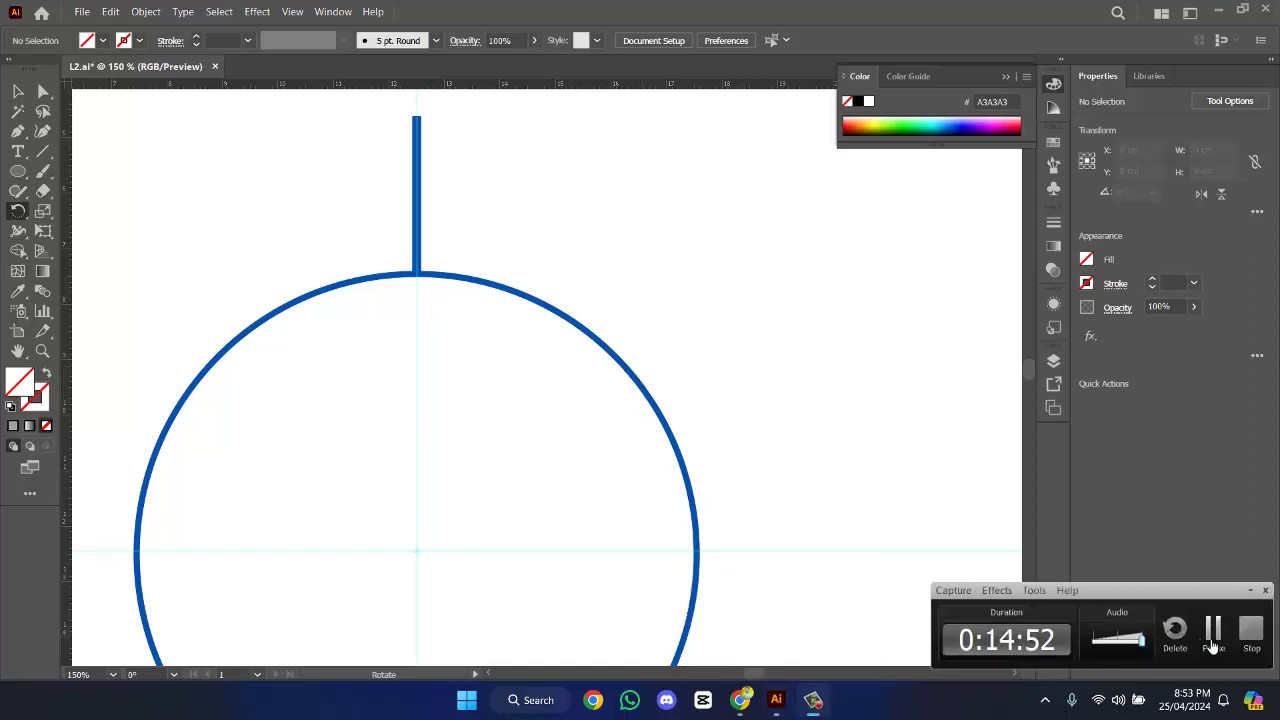
pyautogui.click(1213, 632)
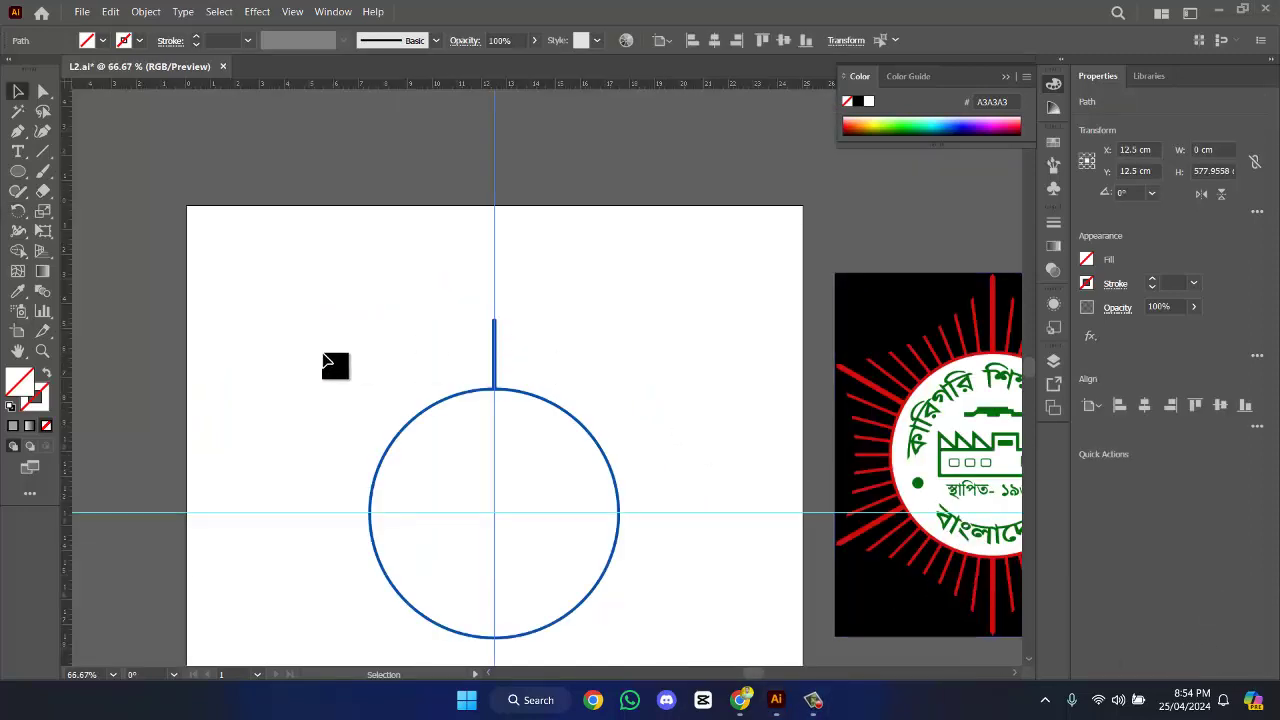
pyautogui.scroll(2, 334, 363)
pyautogui.scroll(-3, 837, 303)
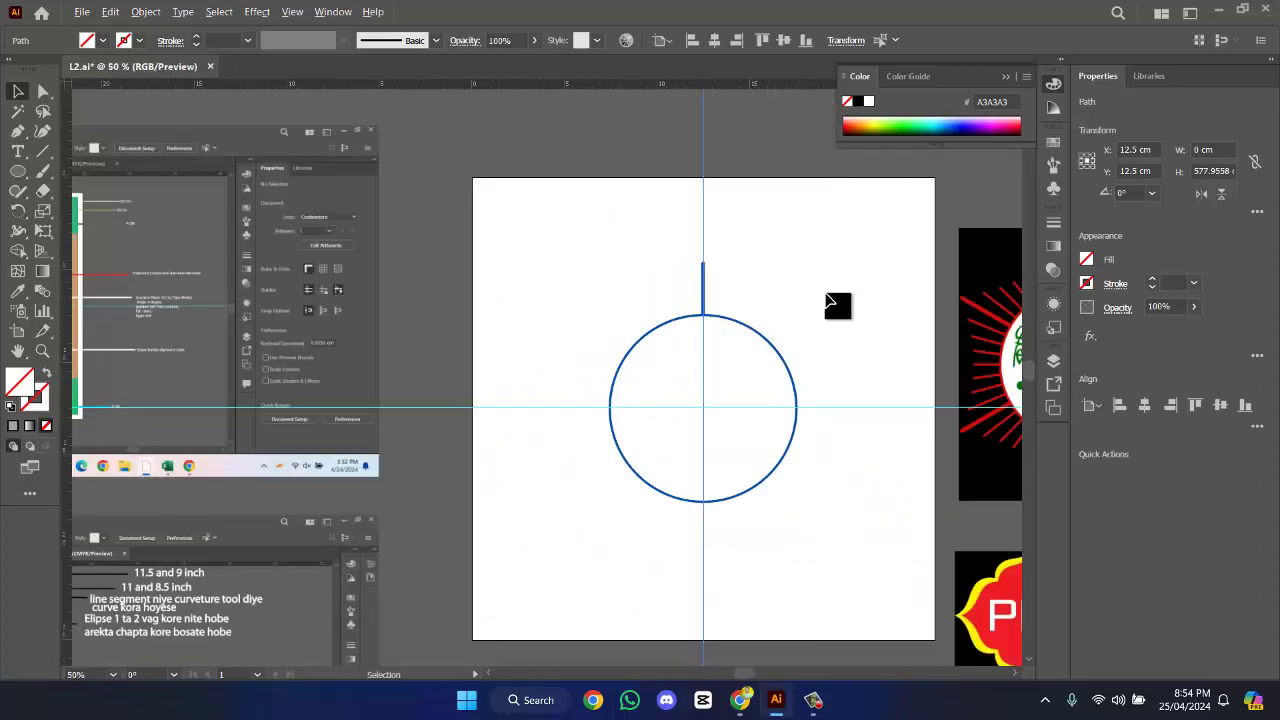
pyautogui.scroll(2, 829, 297)
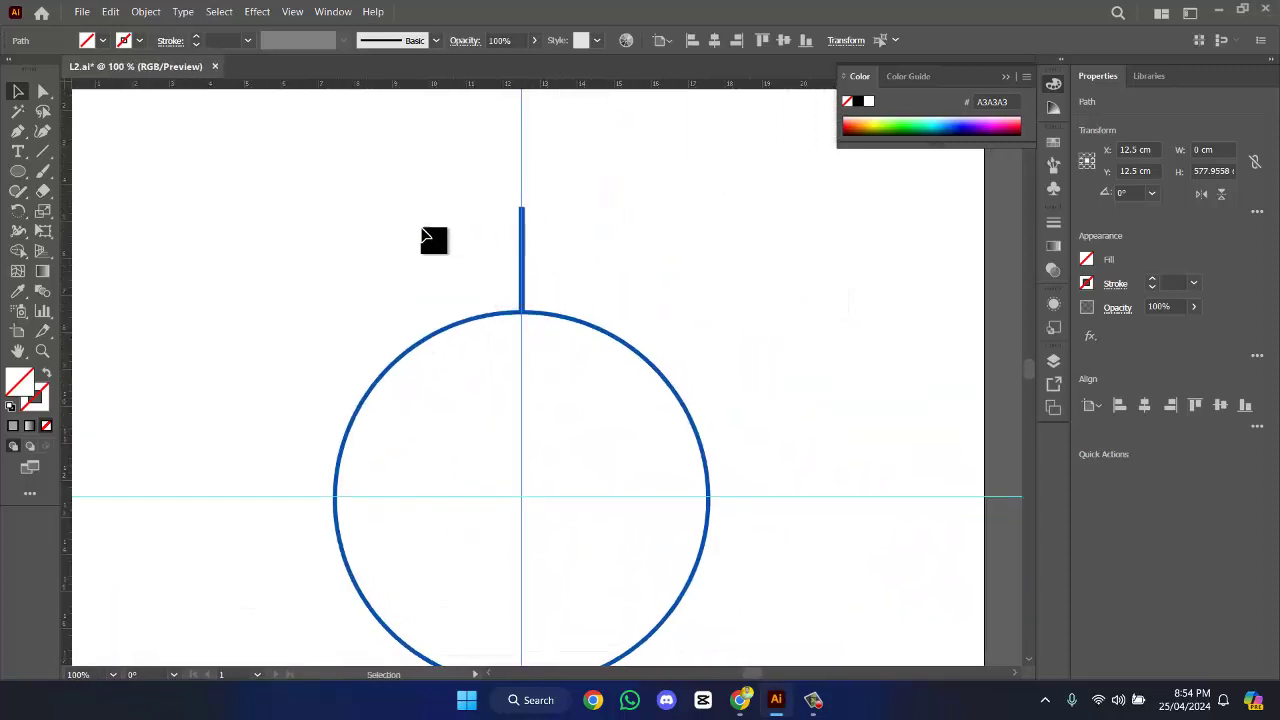
pyautogui.moveTo(420, 226); pyautogui.dragTo(763, 283)
pyautogui.click(765, 289)
pyautogui.moveTo(455, 228); pyautogui.dragTo(628, 305)
pyautogui.click(690, 262)
pyautogui.scroll(-1, 686, 260)
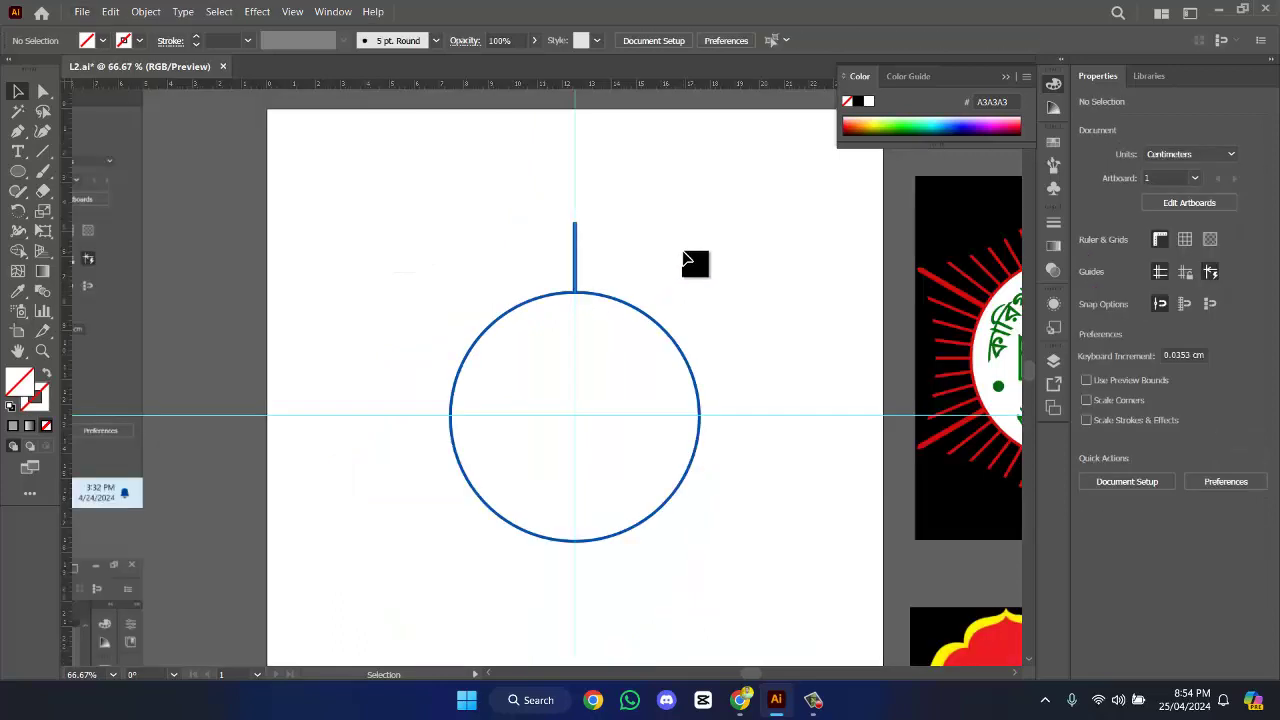
# - Select the vertical line together with the vertical guide and rotate a copy by 7.35° about the guides' intersection
pyautogui.click(576, 258)
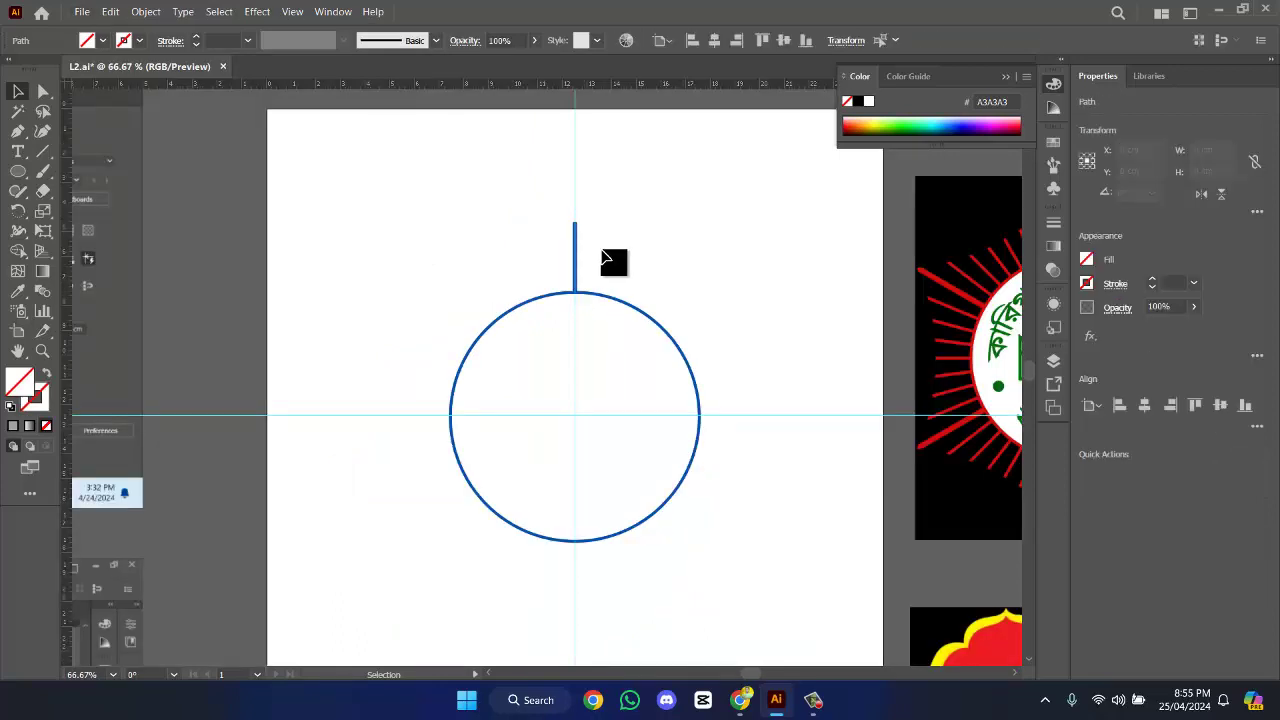
pyautogui.scroll(1, 600, 258)
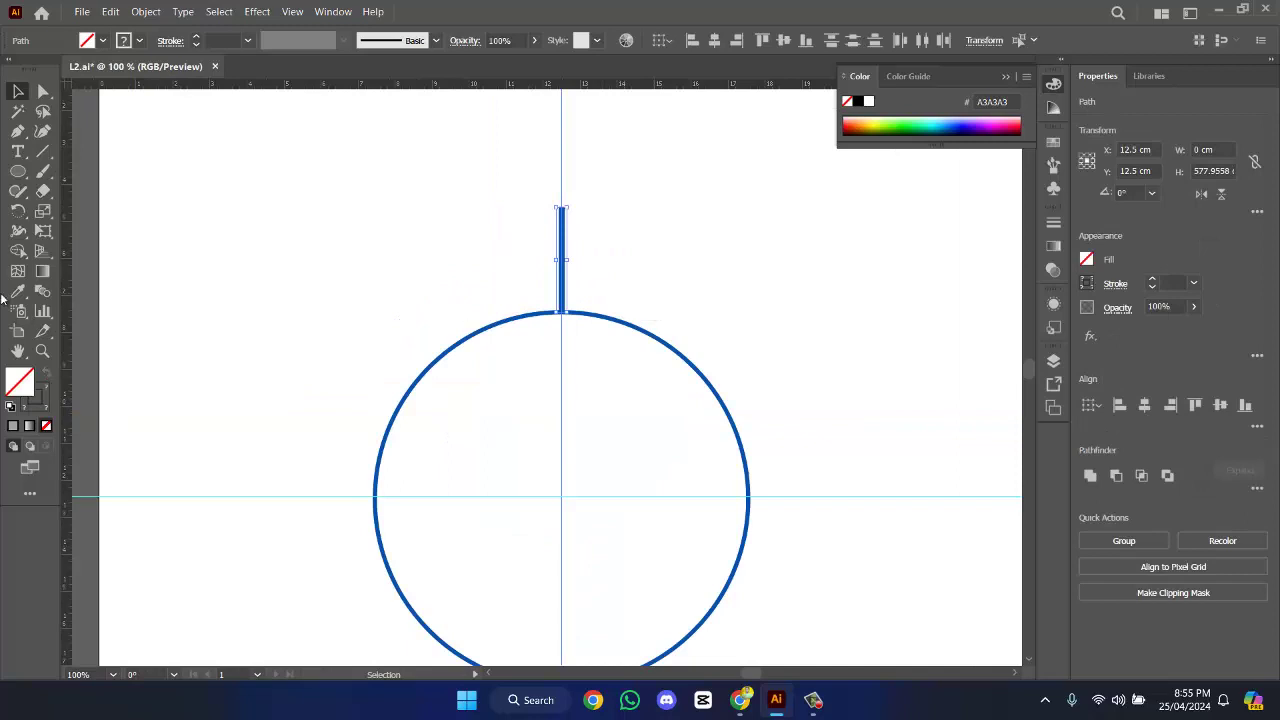
pyautogui.scroll(-1, 372, 274)
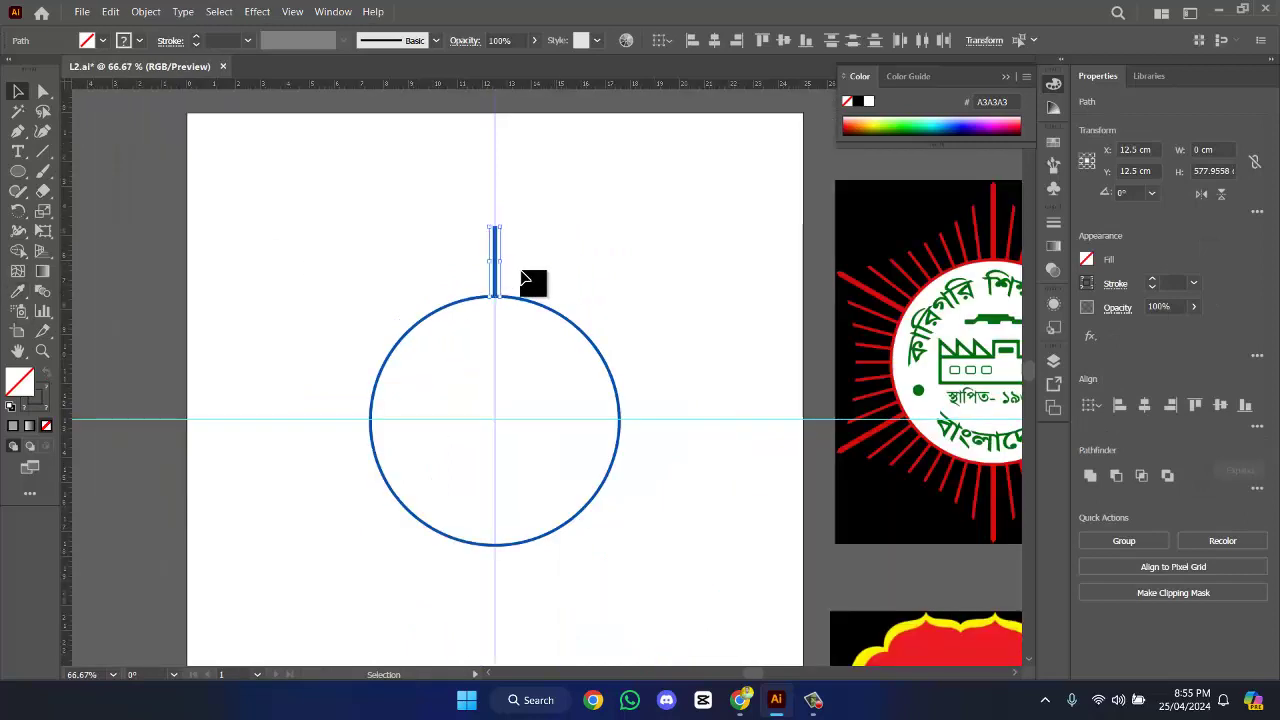
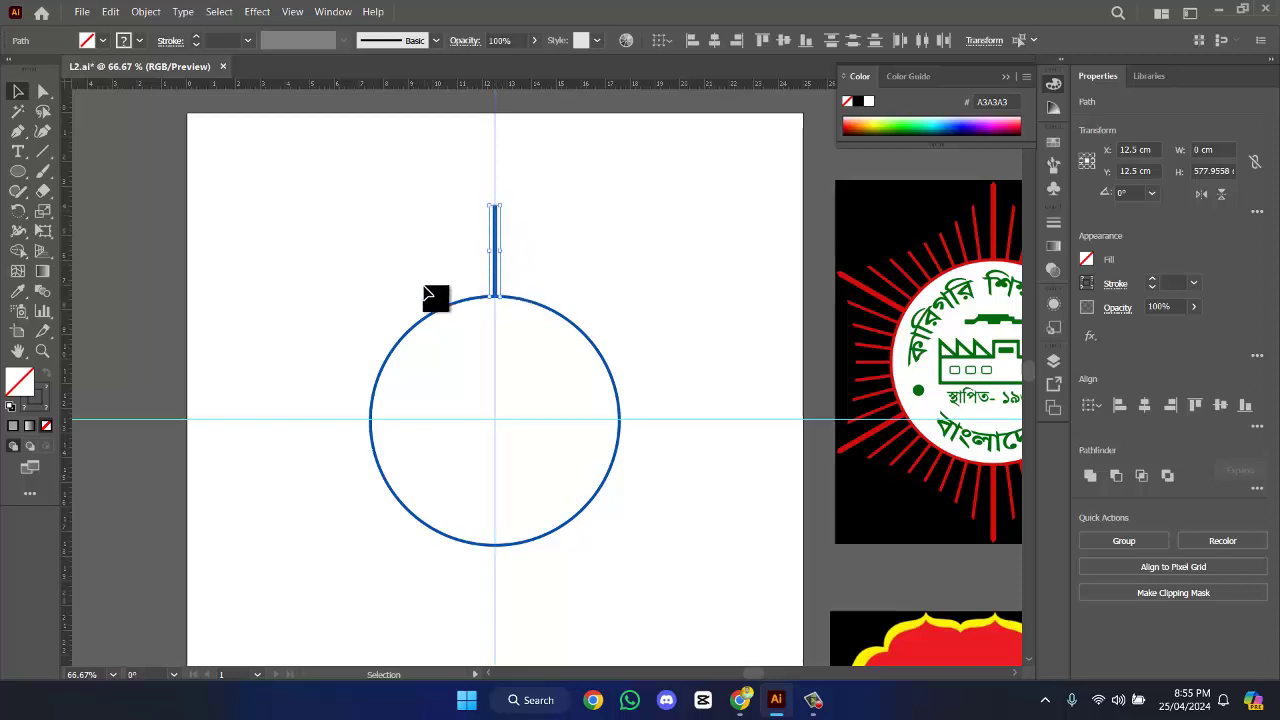
pyautogui.keyDown('alt'); pyautogui.click(496, 422); pyautogui.keyUp('alt')
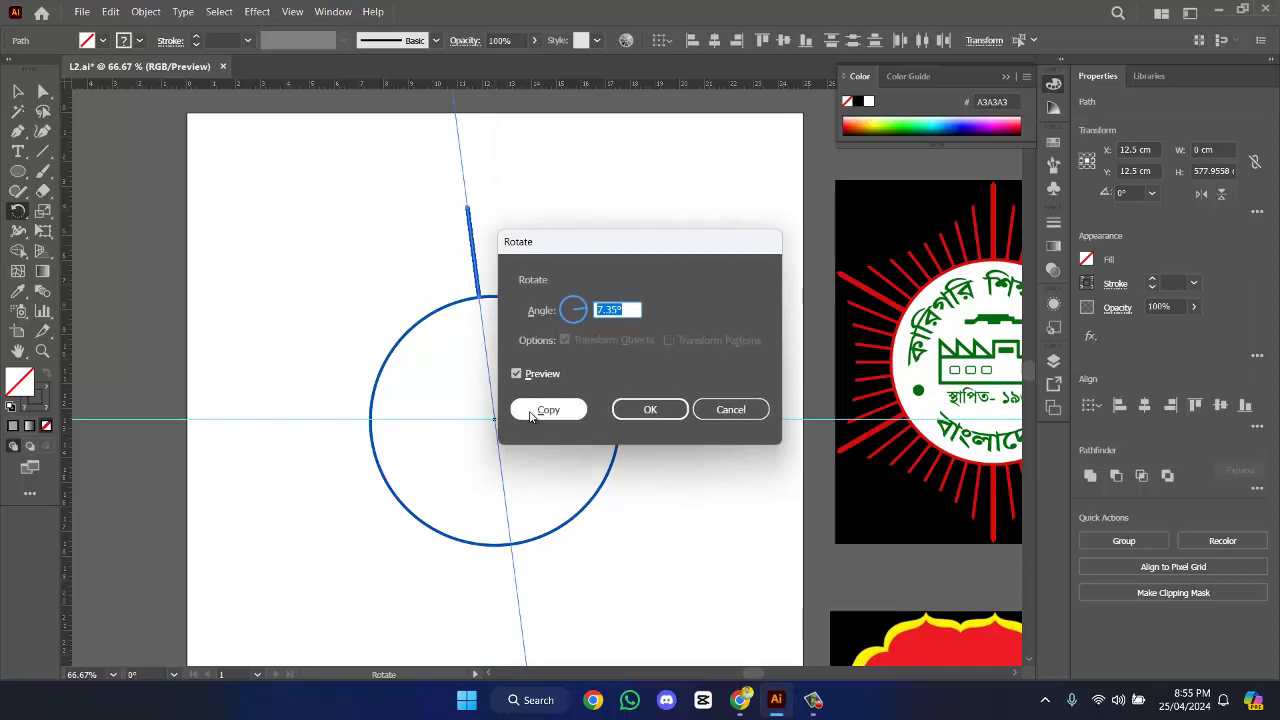
pyautogui.click(531, 414)
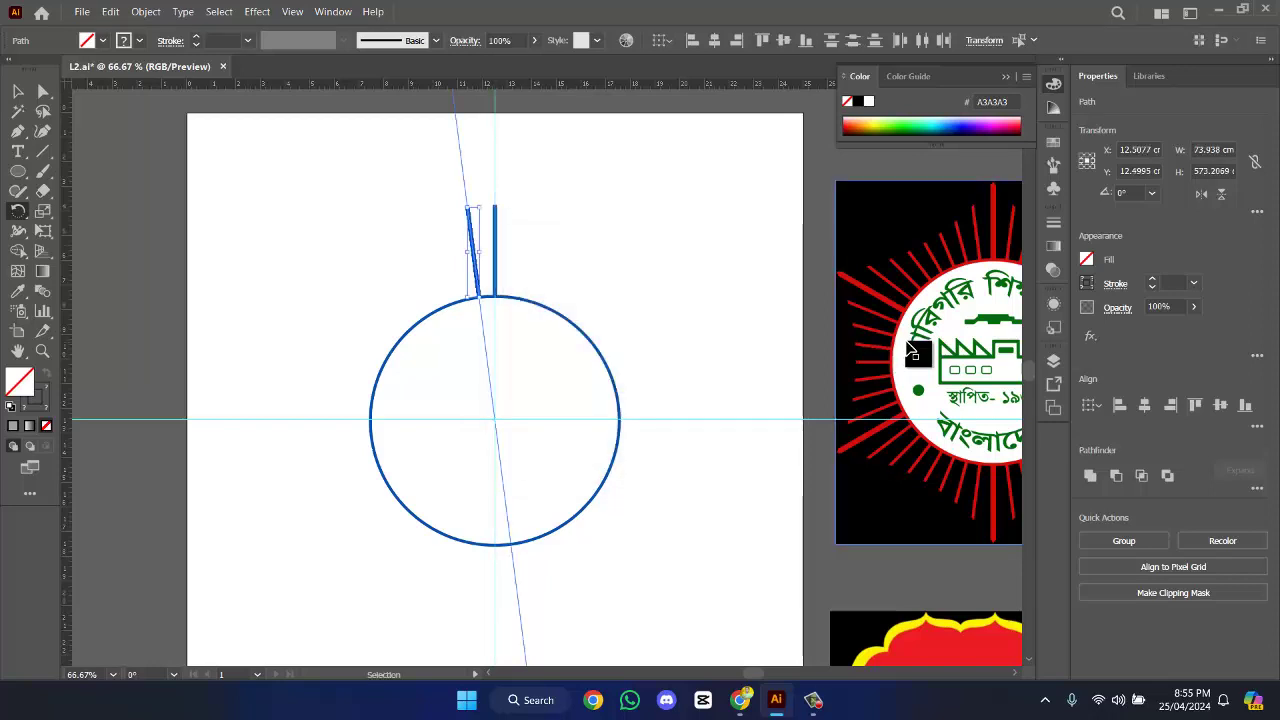
# - Repeat the rotated copy of the line and guide until rays run all around the circle, and undo the surplus copy
pyautogui.hotkey('ctrl', 'd')
pyautogui.hotkey('ctrl', 'd')
pyautogui.hotkey('ctrl', 'd')
pyautogui.hotkey('ctrl', 'd')
pyautogui.hotkey('ctrl', 'd')
pyautogui.hotkey('ctrl', 'd')
pyautogui.hotkey('ctrl', 'd')
pyautogui.hotkey('ctrl', 'd')
pyautogui.hotkey('ctrl', 'd')
pyautogui.hotkey('ctrl', 'd')
pyautogui.hotkey('ctrl', 'd')
pyautogui.hotkey('ctrl', 'd')
pyautogui.hotkey('ctrl', 'd')
pyautogui.hotkey('ctrl', 'd')
pyautogui.hotkey('ctrl', 'd')
pyautogui.hotkey('ctrl', 'd')
pyautogui.hotkey('ctrl', 'd')
pyautogui.hotkey('ctrl', 'd')
pyautogui.hotkey('ctrl', 'd')
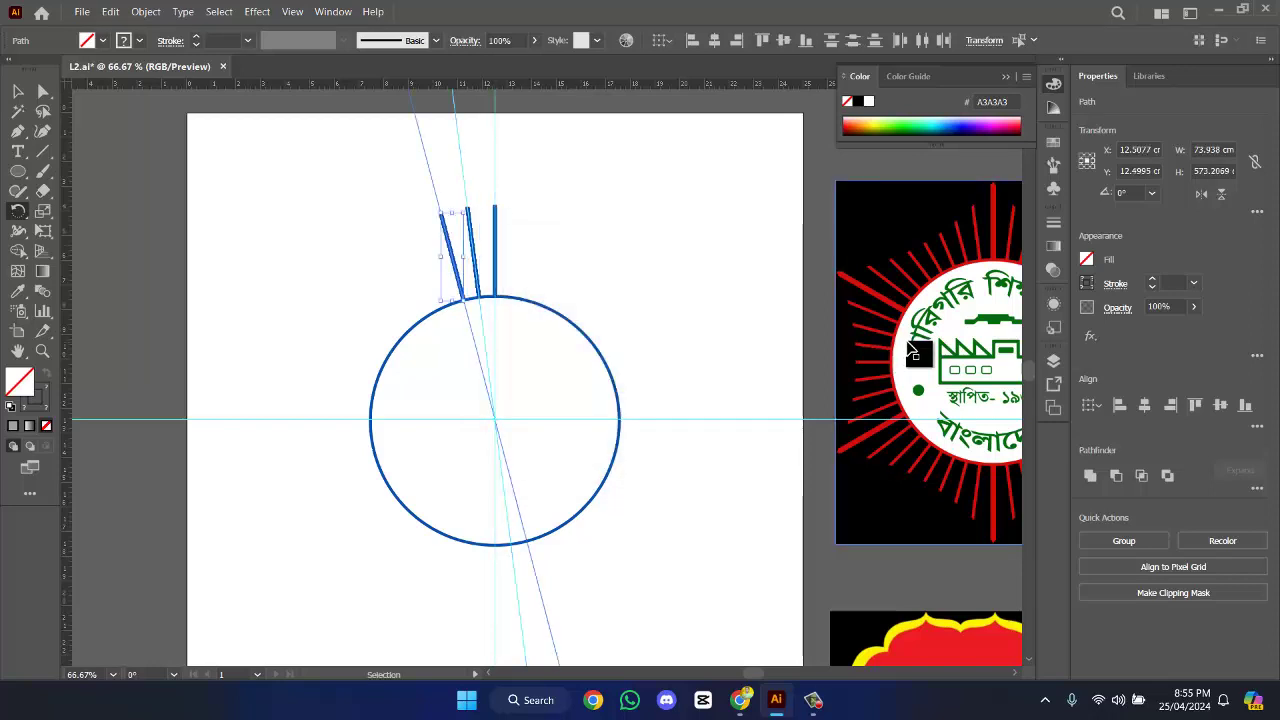
pyautogui.hotkey('ctrl', 'd')
pyautogui.hotkey('ctrl', 'd')
pyautogui.hotkey('ctrl', 'd')
pyautogui.hotkey('ctrl', 'd')
pyautogui.hotkey('ctrl', 'd')
pyautogui.hotkey('ctrl', 'd')
pyautogui.hotkey('ctrl', 'd')
pyautogui.hotkey('ctrl', 'd')
pyautogui.hotkey('ctrl', 'd')
pyautogui.hotkey('ctrl', 'd')
pyautogui.hotkey('ctrl', 'd')
pyautogui.hotkey('ctrl', 'd')
pyautogui.hotkey('ctrl', 'd')
pyautogui.hotkey('ctrl', 'd')
pyautogui.hotkey('ctrl', 'd')
pyautogui.hotkey('ctrl', 'd')
pyautogui.hotkey('ctrl', 'd')
pyautogui.hotkey('ctrl', 'd')
pyautogui.hotkey('ctrl', 'd')
pyautogui.hotkey('ctrl', 'd')
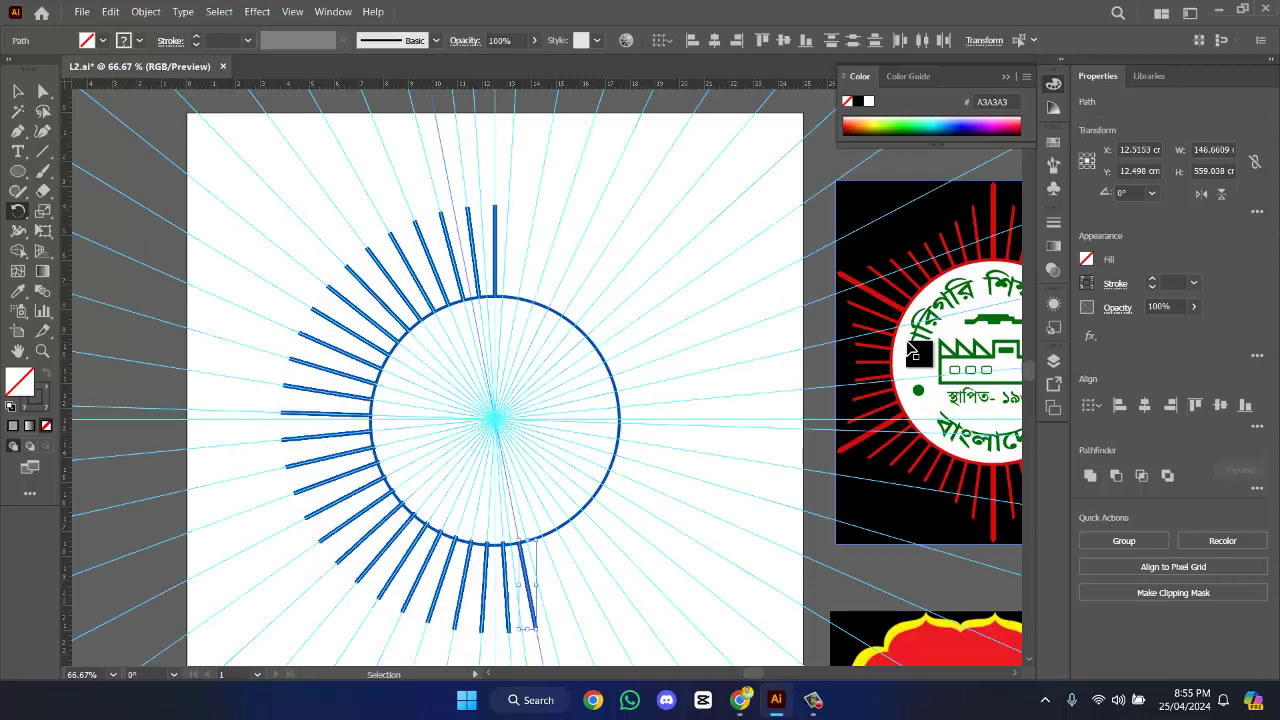
pyautogui.hotkey('ctrl', 'z')
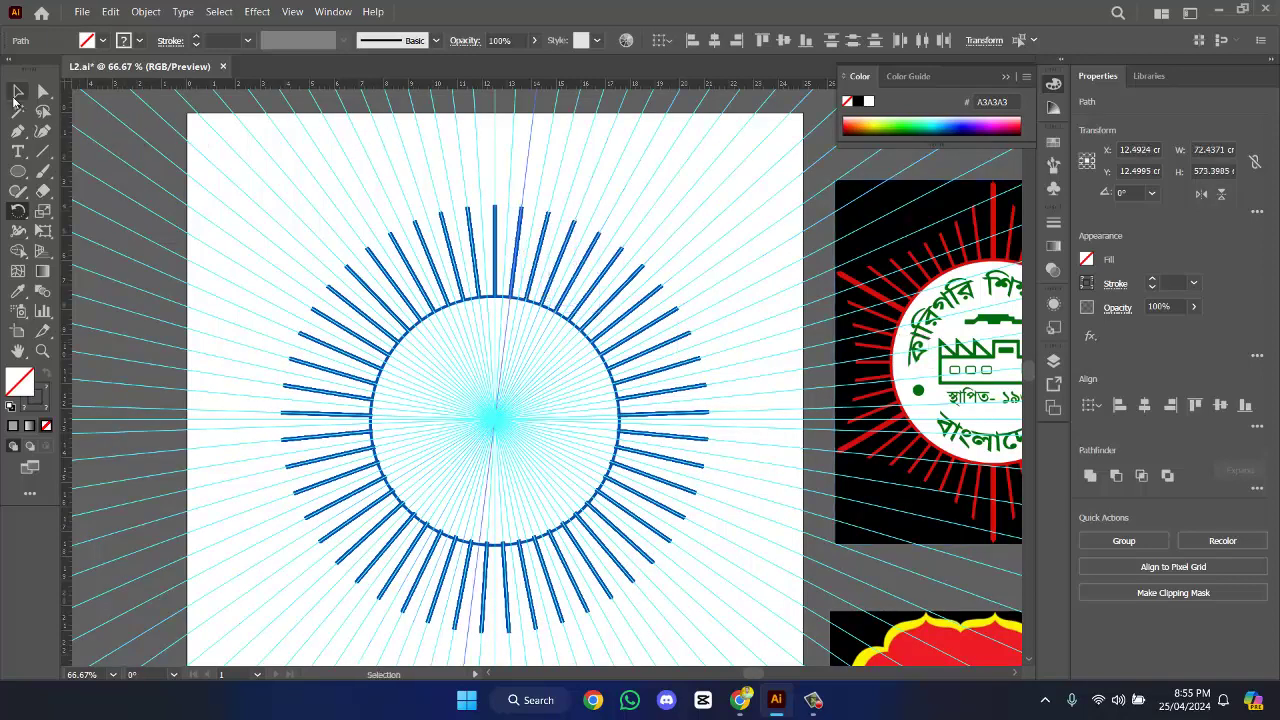
# - Delete all the guides radiating from the circle's centre, keeping the circle and its rays
pyautogui.click(17, 91)
pyautogui.scroll(-3, 543, 206)
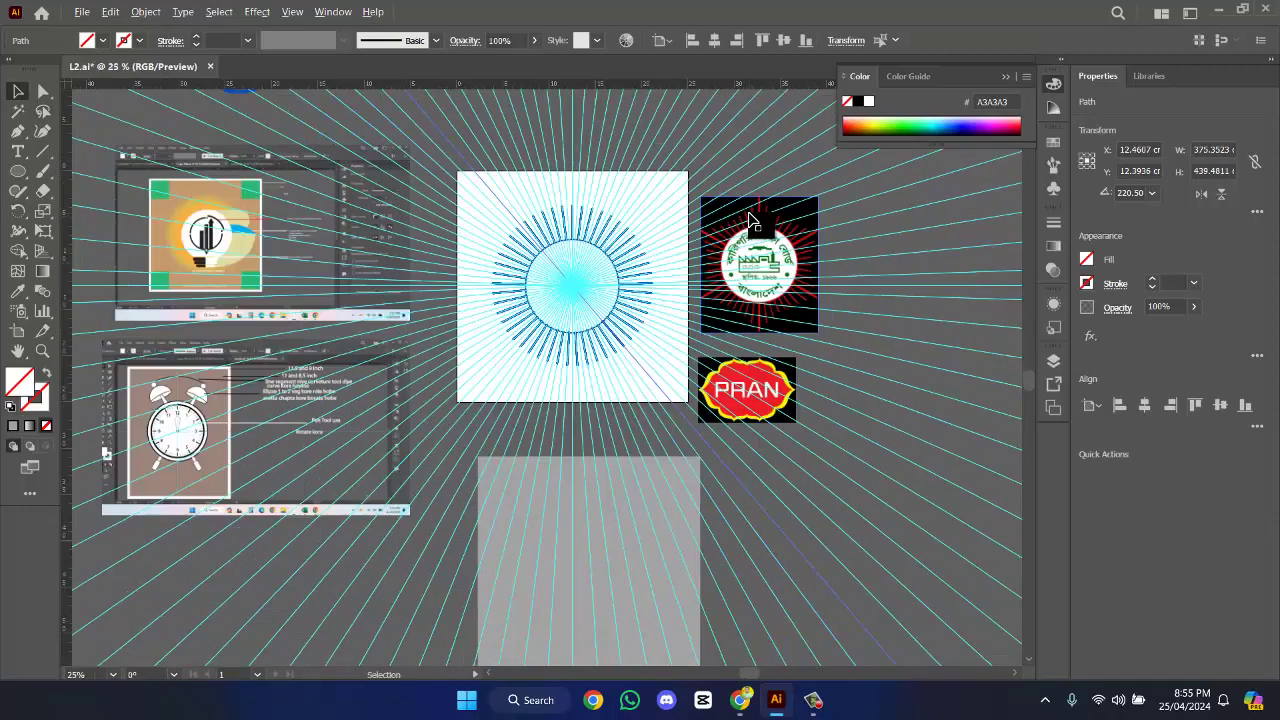
pyautogui.scroll(-2, 752, 220)
pyautogui.scroll(2, 631, 223)
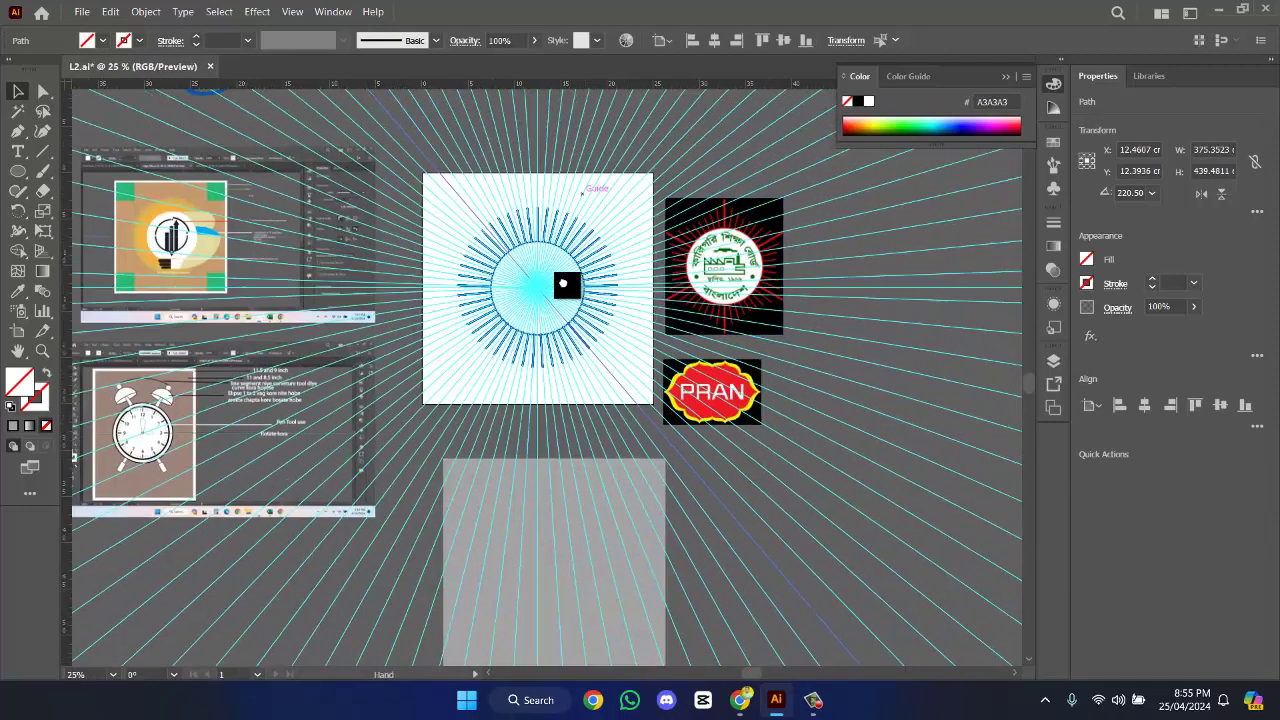
pyautogui.moveTo(563, 284); pyautogui.dragTo(518, 376)
pyautogui.click(980, 456)
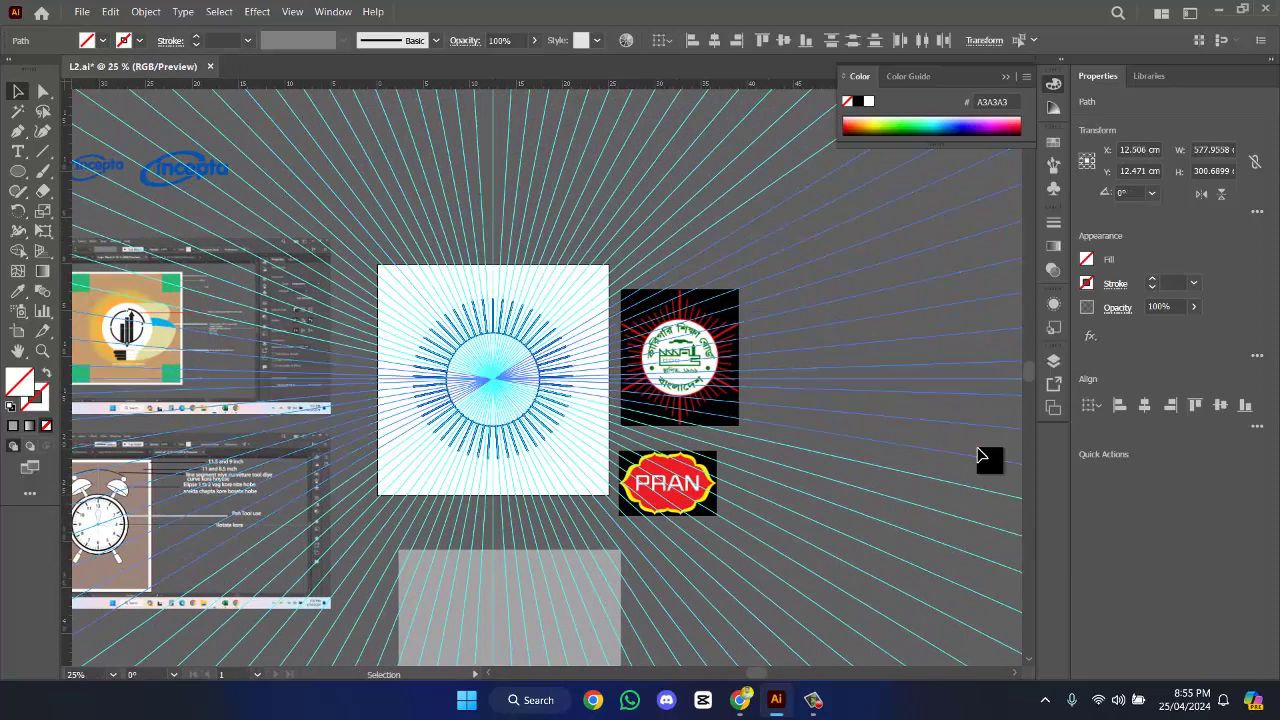
pyautogui.press('Delete')
pyautogui.click(963, 569)
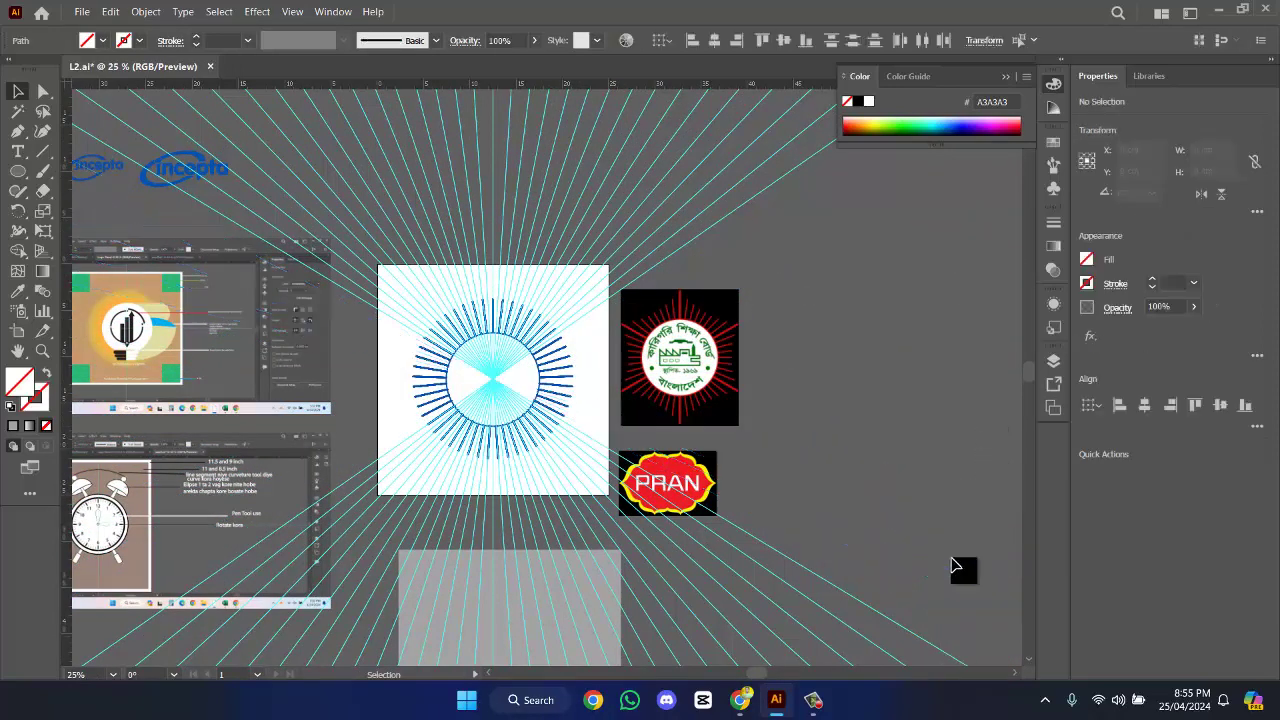
pyautogui.press('Delete')
pyautogui.click(795, 653)
pyautogui.scroll(2, 920, 512)
pyautogui.press('Delete')
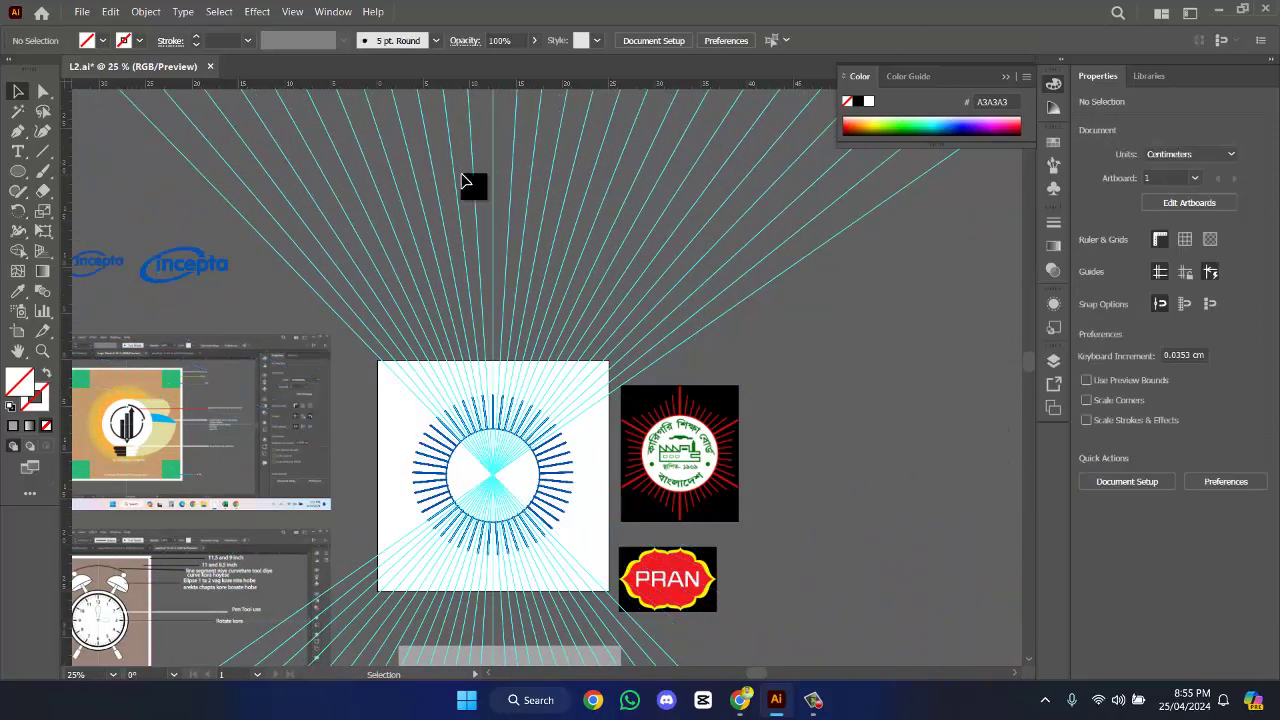
pyautogui.click(270, 265)
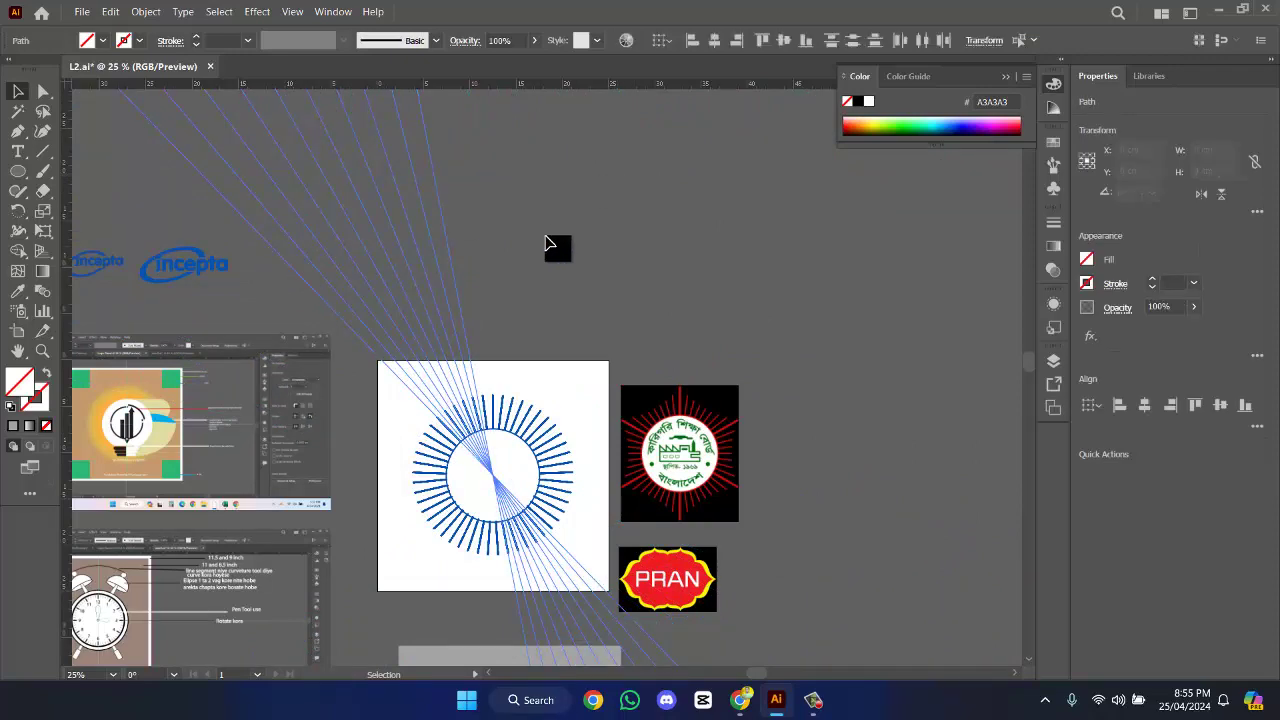
pyautogui.press('Delete')
pyautogui.scroll(-2, 563, 280)
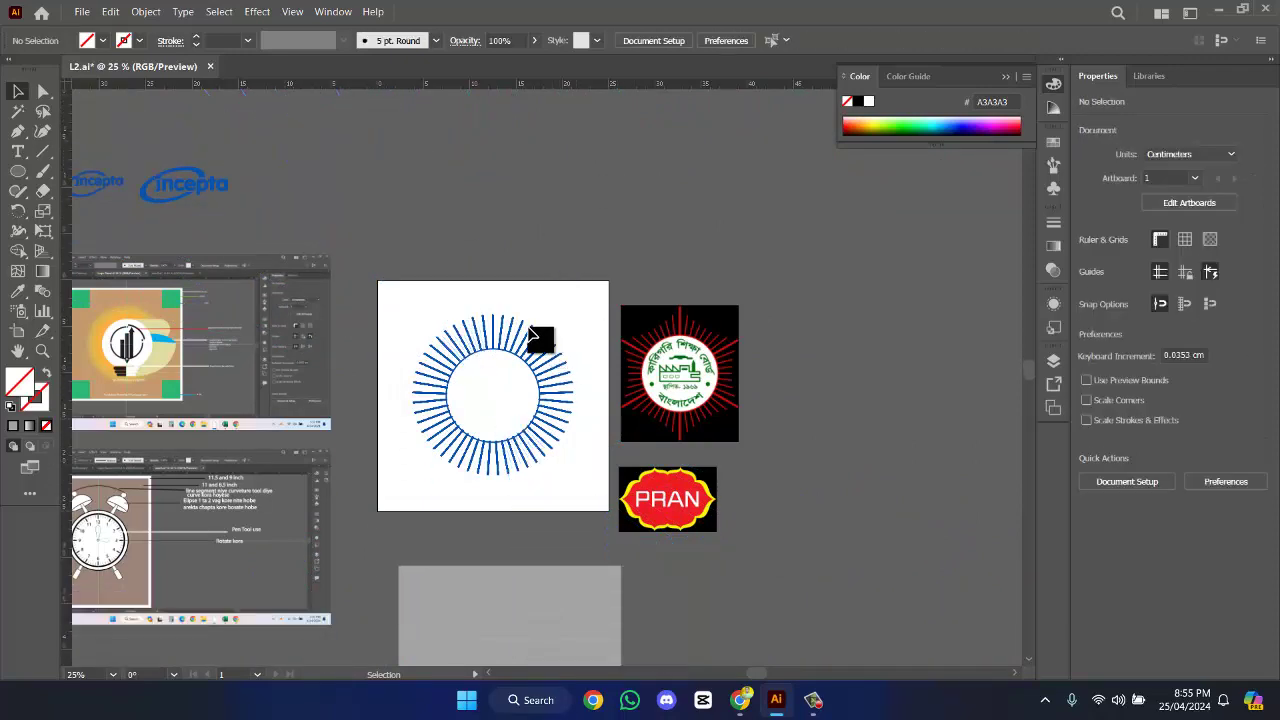
# - Create a polygon with 6 sides and a radius of 1.7639 cm near the centre of the circle
pyautogui.scroll(4, 540, 335)
pyautogui.scroll(-2, 703, 183)
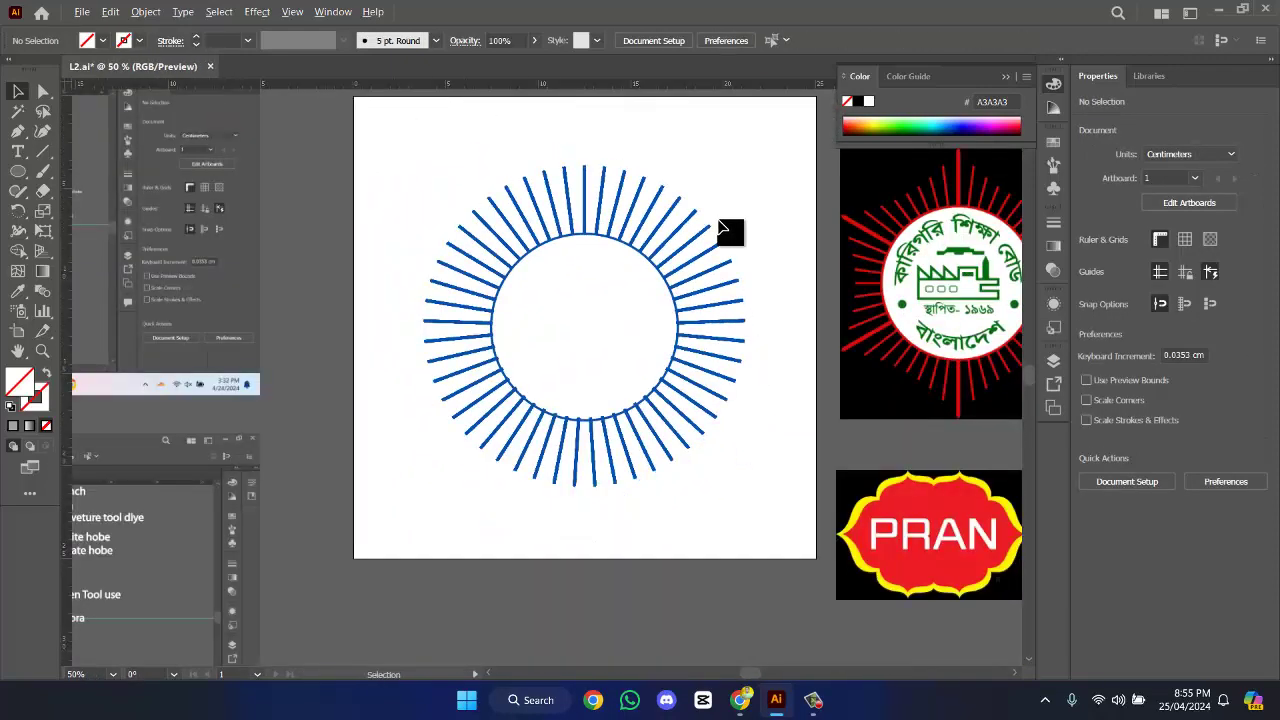
pyautogui.moveTo(731, 229); pyautogui.dragTo(615, 287)
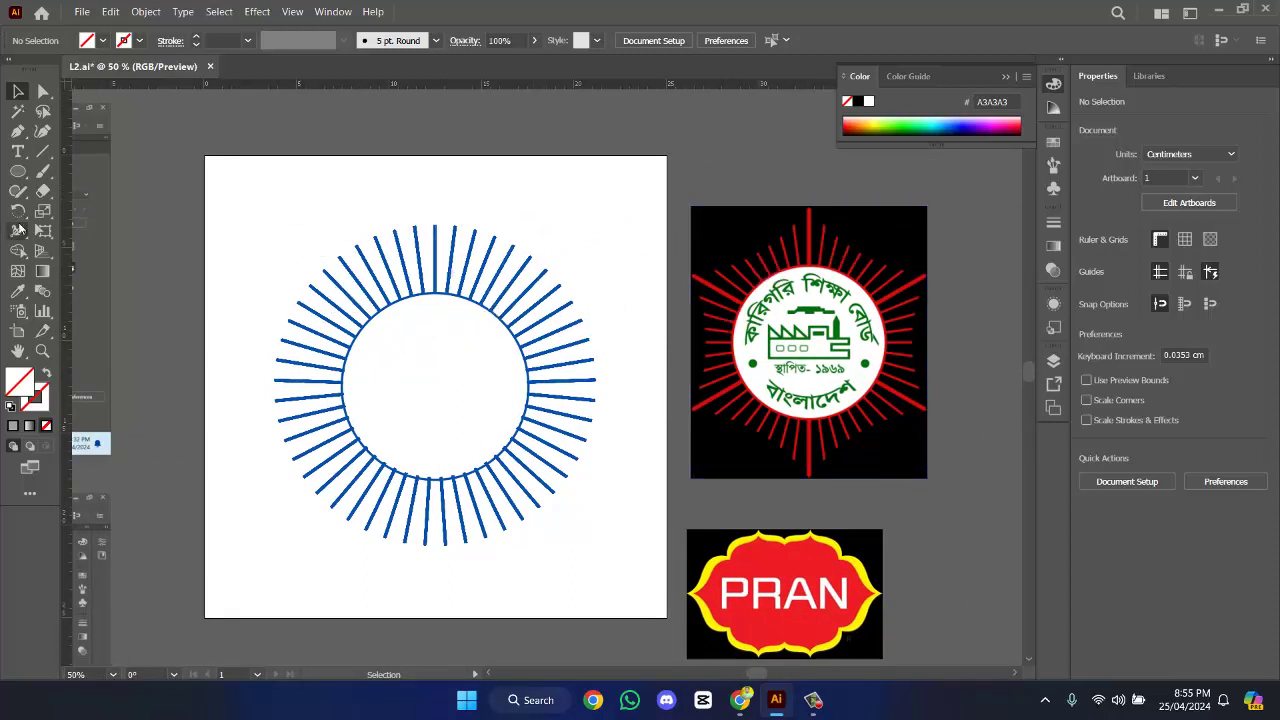
pyautogui.moveTo(30, 178); pyautogui.dragTo(110, 230)
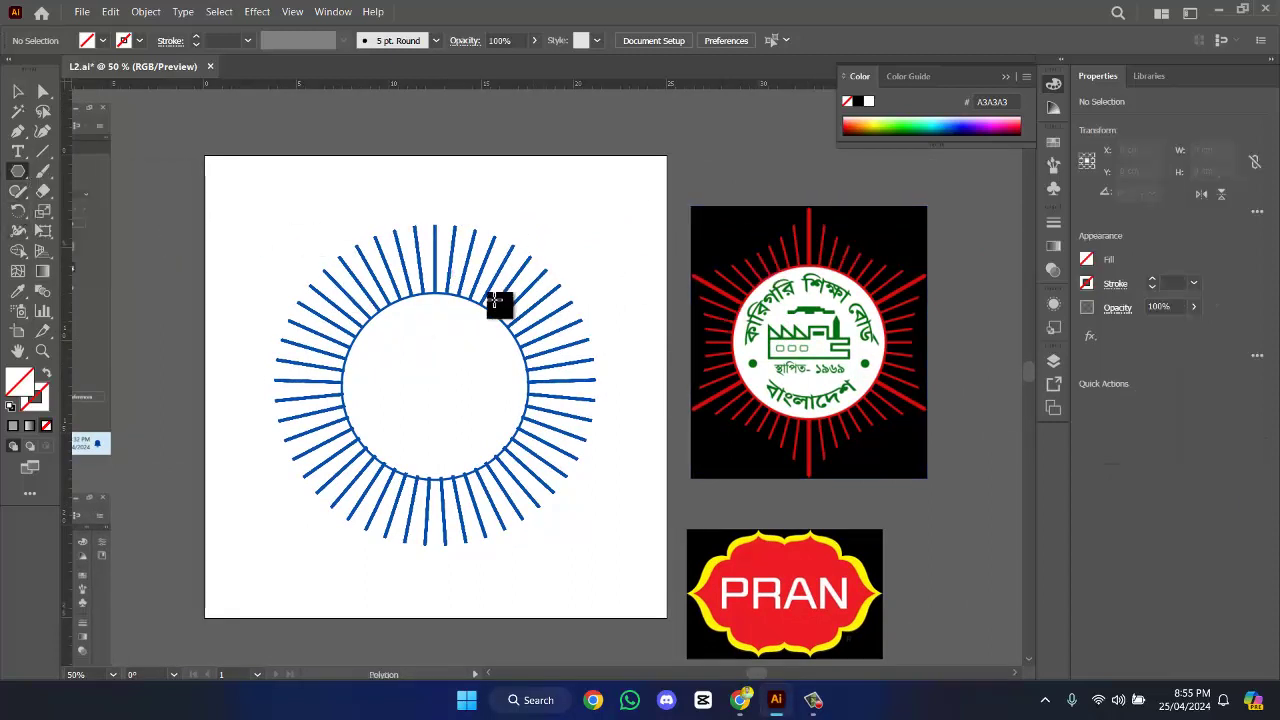
pyautogui.click(430, 381)
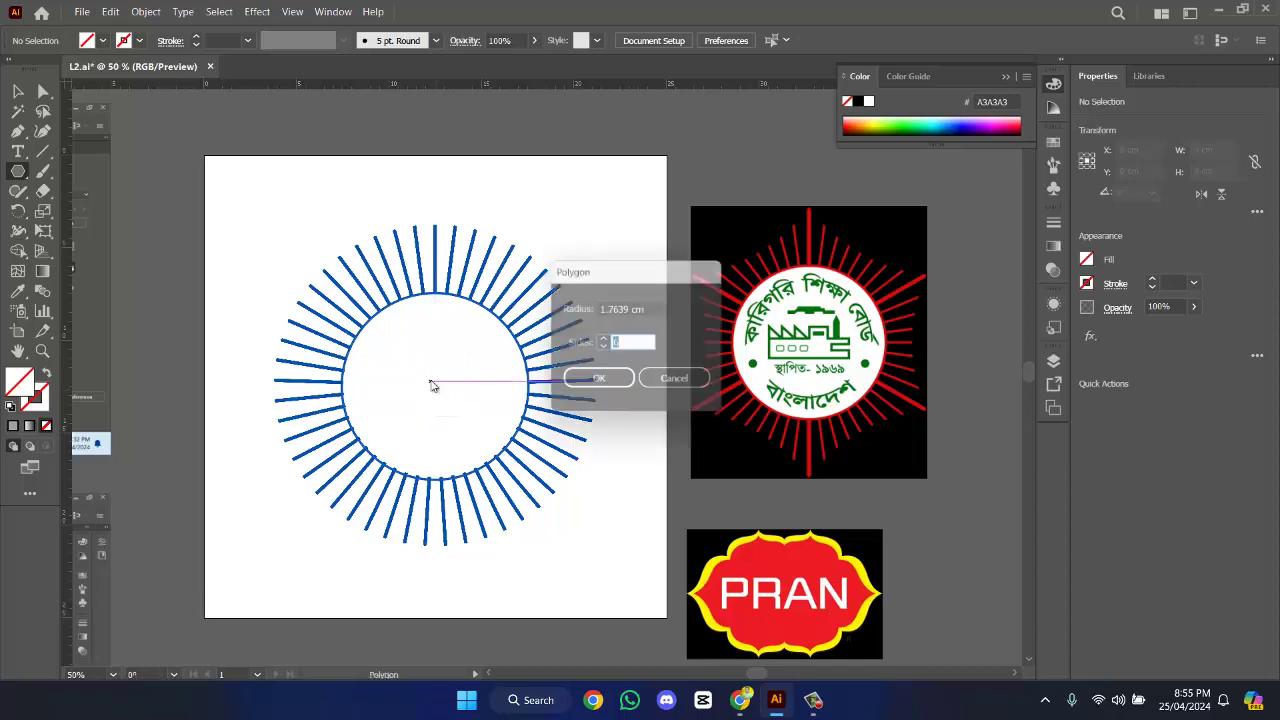
pyautogui.click(594, 377)
pyautogui.press('v')
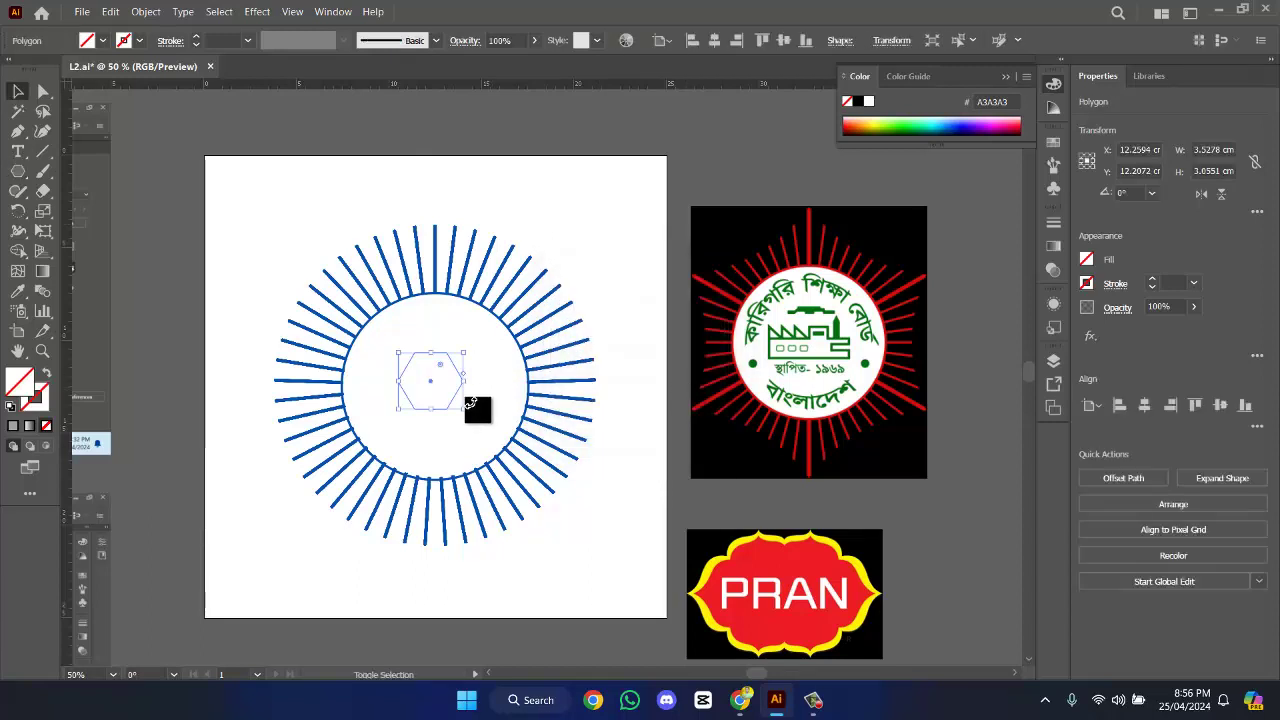
# - Enlarge the hexagon proportionally from its centre to about 15.78 by 13.67 cm so that it crosses the rays
pyautogui.moveTo(464, 407); pyautogui.dragTo(589, 575)
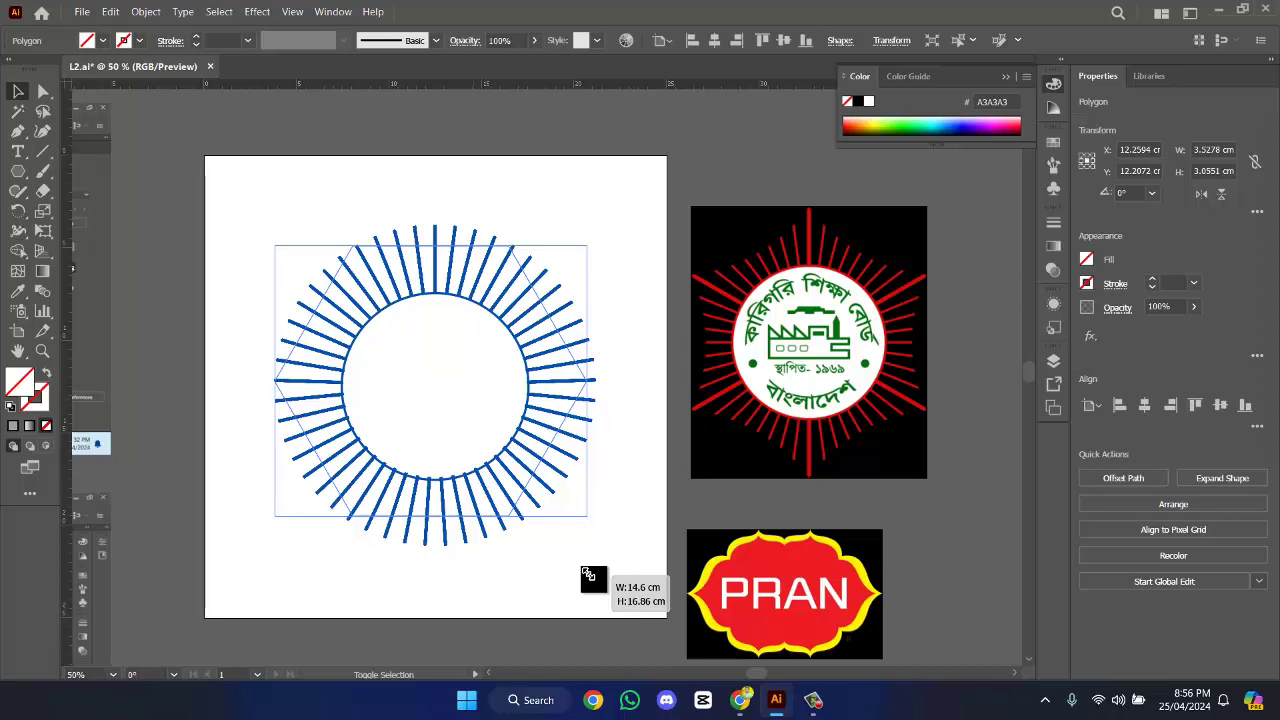
pyautogui.moveTo(589, 575); pyautogui.dragTo(579, 571)
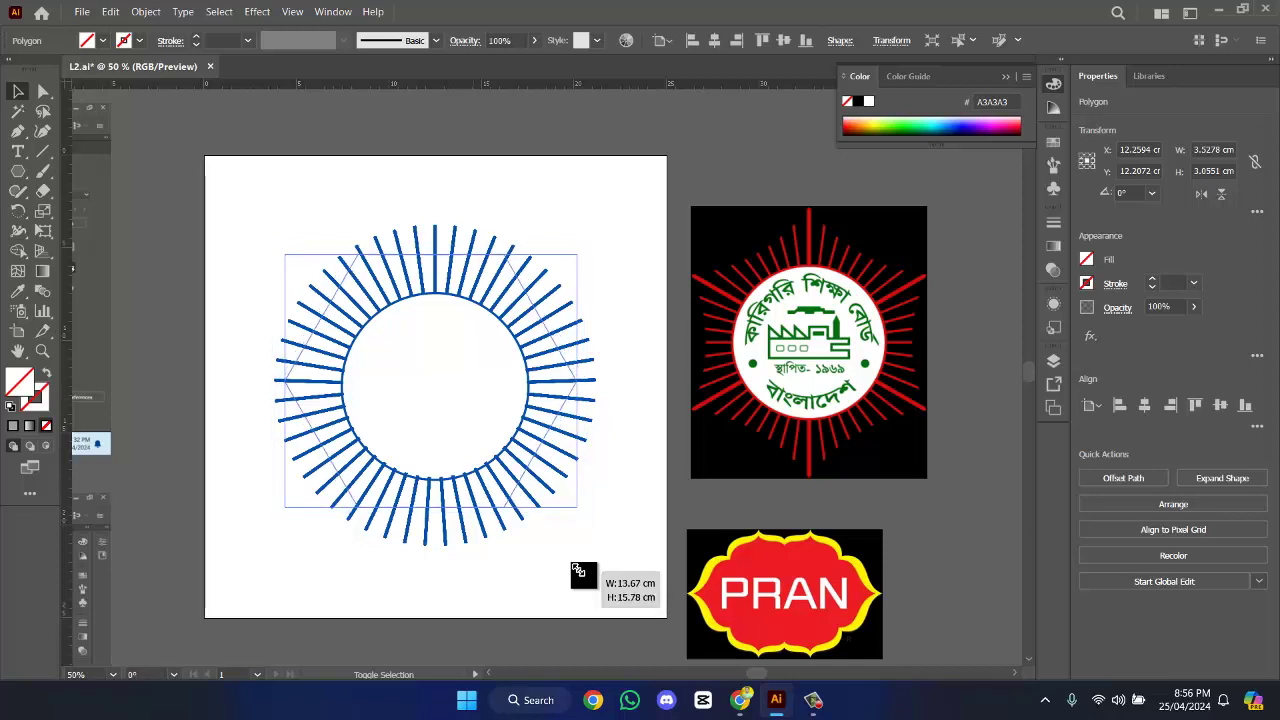
pyautogui.click(591, 252)
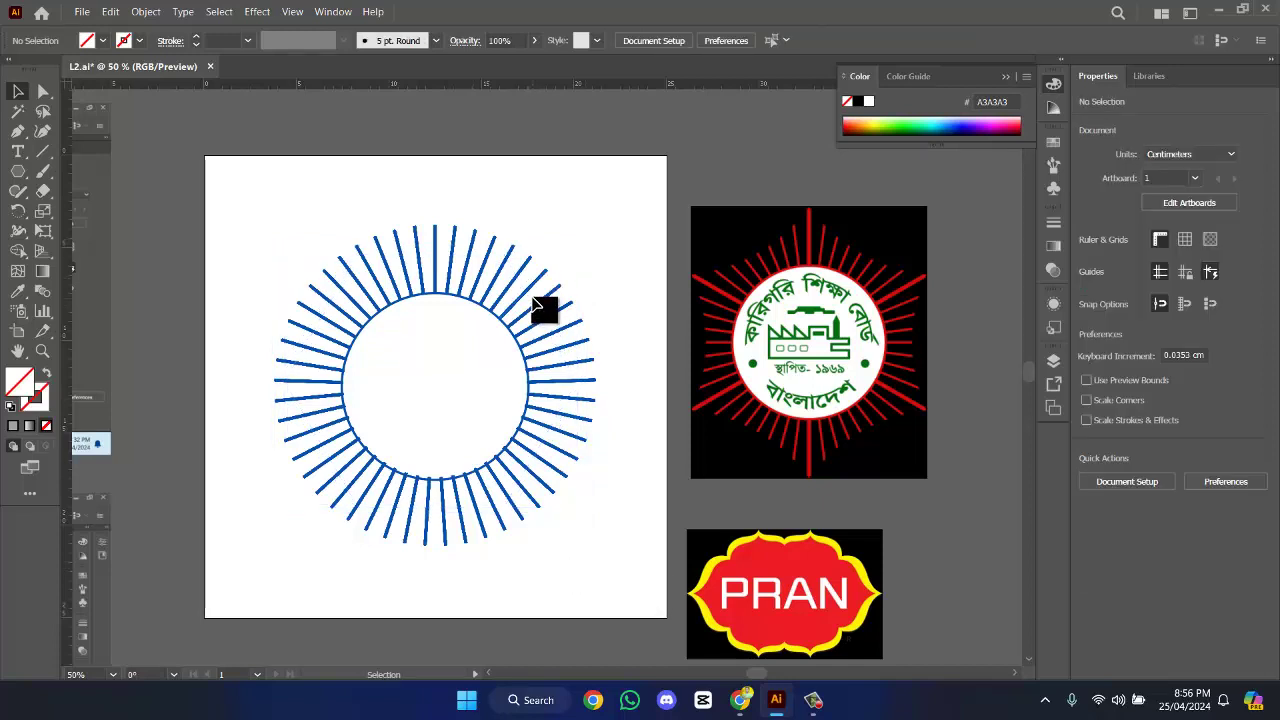
# - Give the hexagon a 1 pt red stroke with colour F40000
pyautogui.click(535, 302)
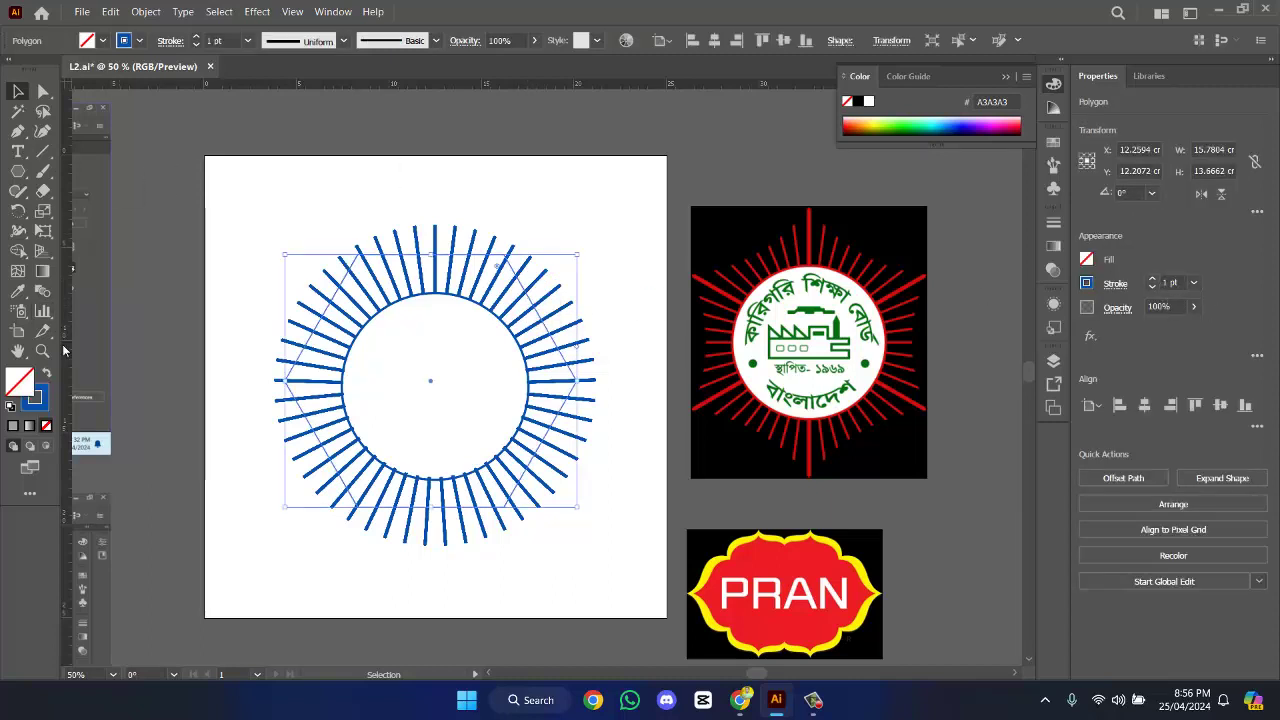
pyautogui.doubleClick(36, 397)
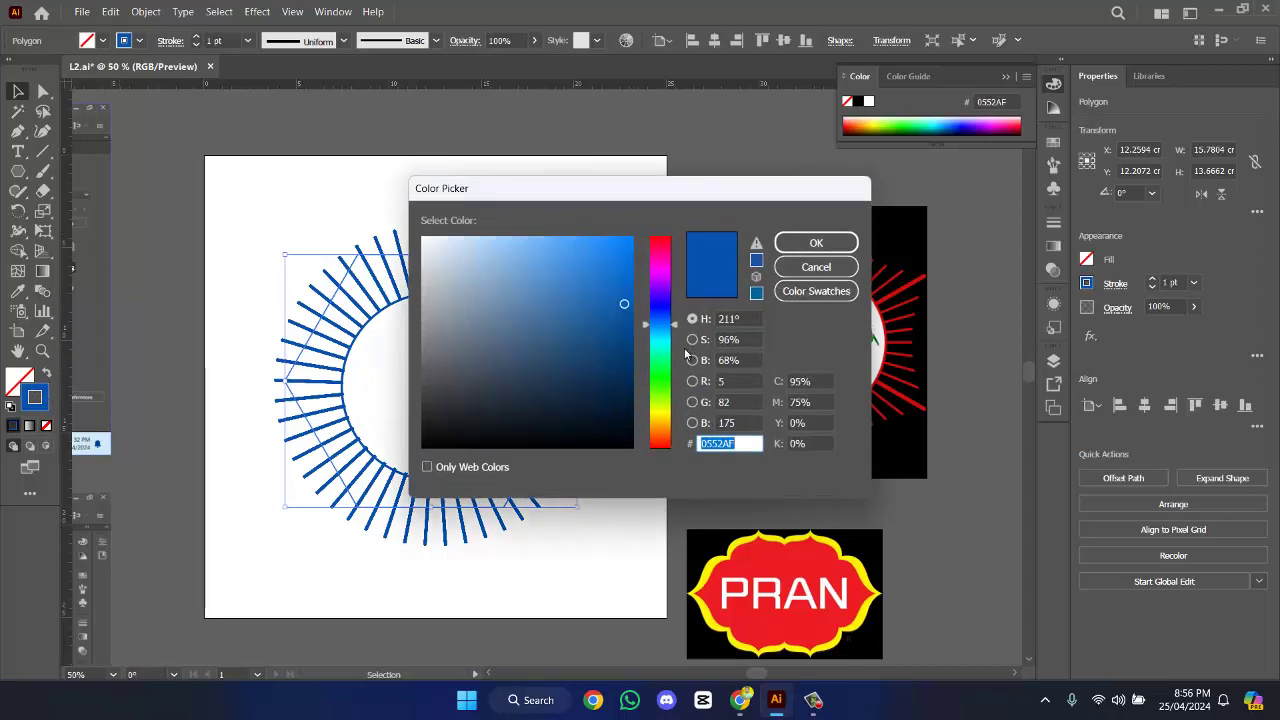
pyautogui.moveTo(668, 400)
pyautogui.mouseDown()
pyautogui.moveTo(655, 447)
pyautogui.moveTo(639, 247)
pyautogui.mouseUp()
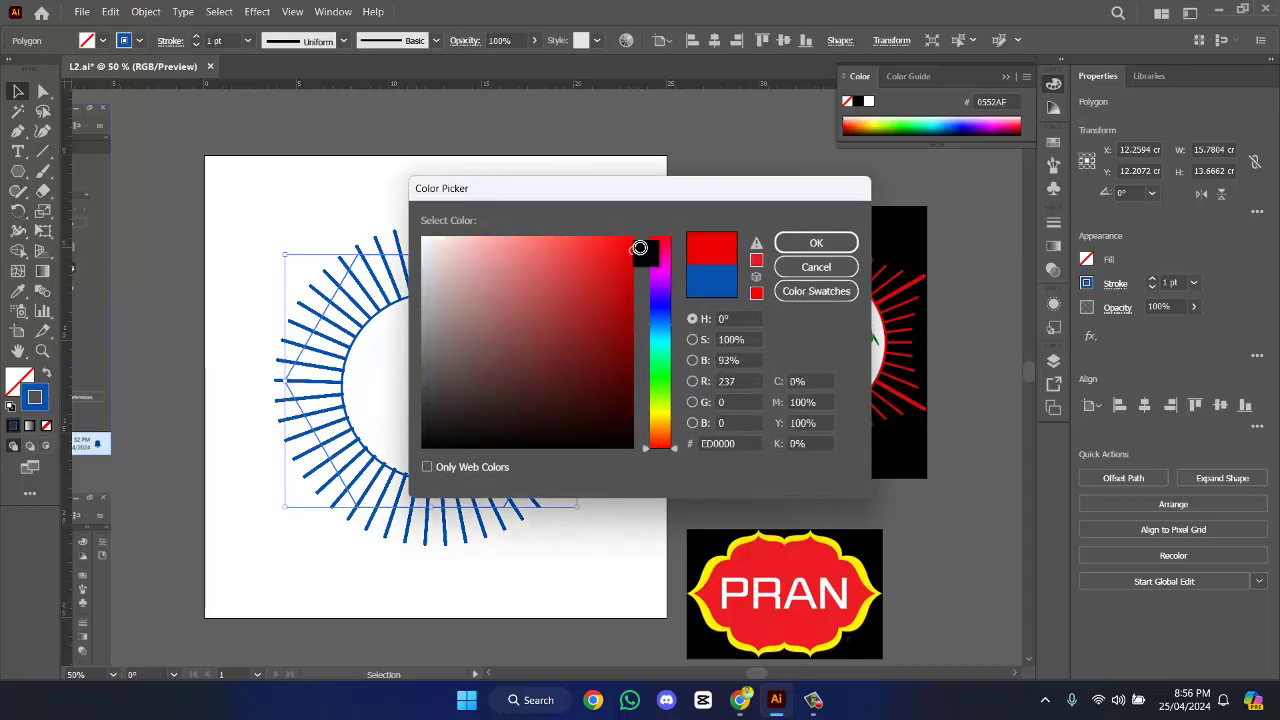
pyautogui.click(784, 250)
pyautogui.click(571, 177)
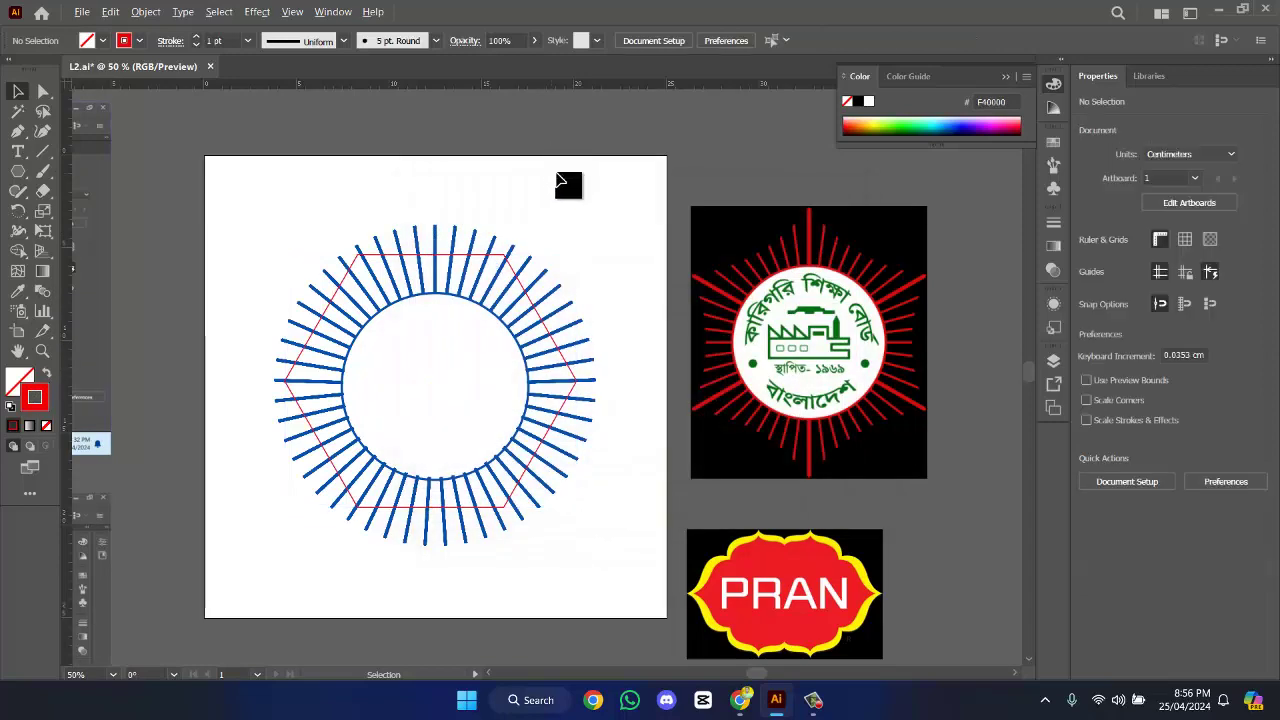
pyautogui.scroll(1, 571, 177)
pyautogui.moveTo(563, 240); pyautogui.dragTo(587, 188)
pyautogui.moveTo(205, 176); pyautogui.dragTo(620, 663)
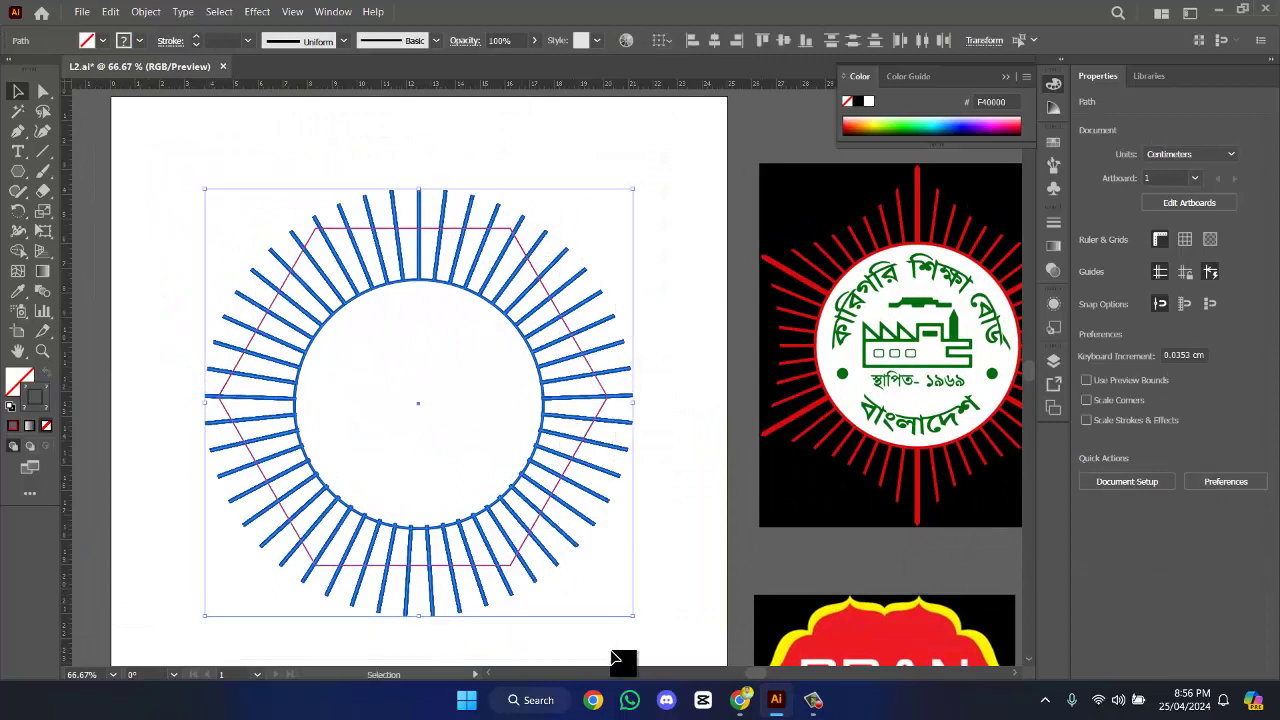
pyautogui.click(700, 465)
pyautogui.click(556, 507)
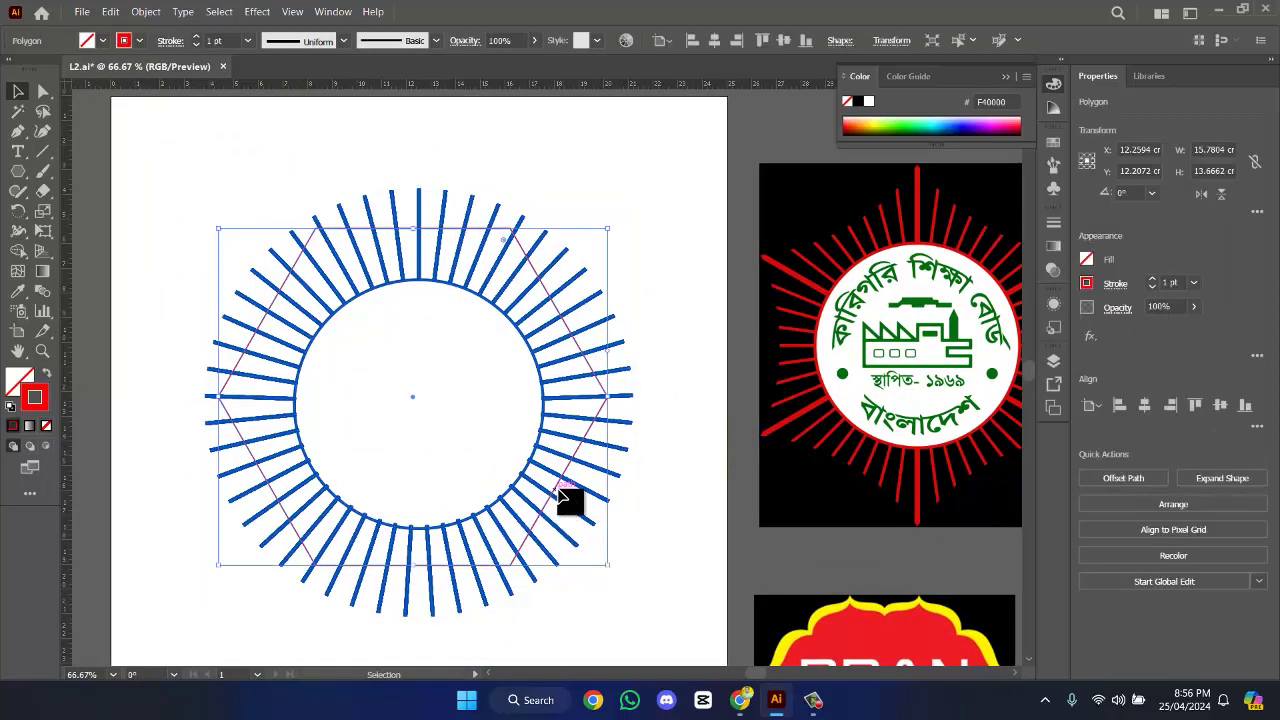
pyautogui.click(655, 248)
pyautogui.moveTo(208, 183); pyautogui.dragTo(675, 648)
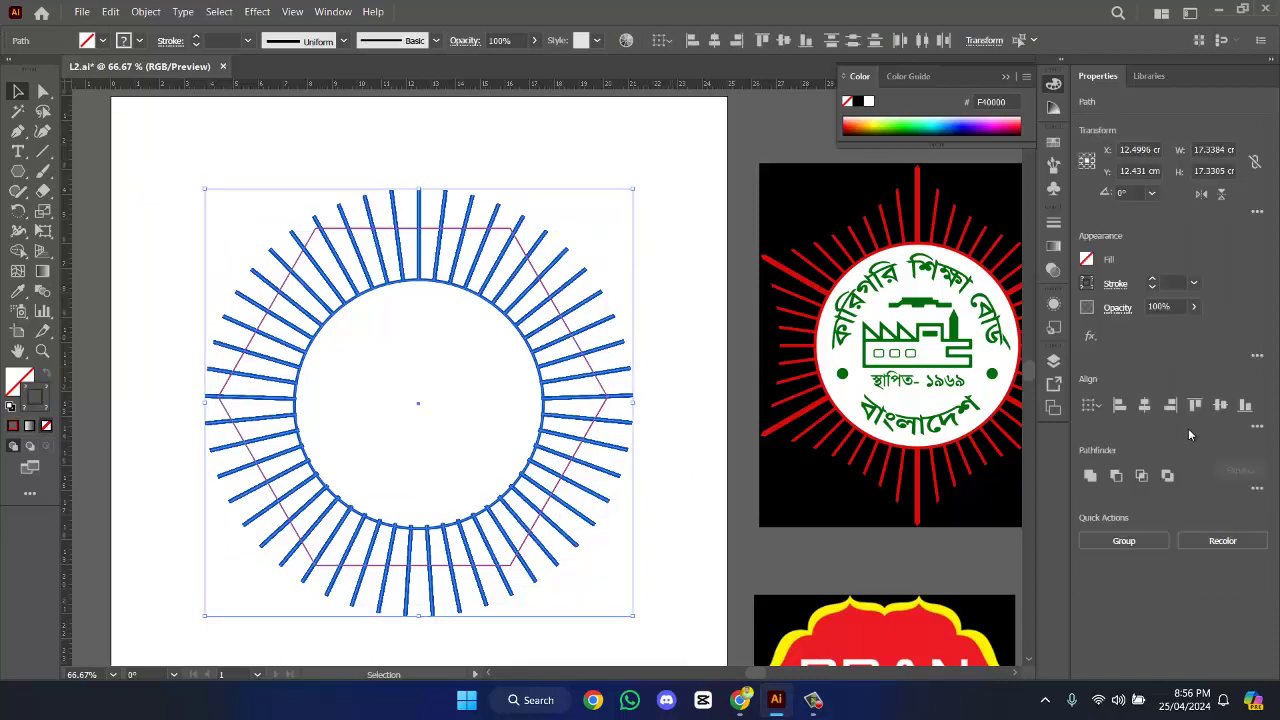
pyautogui.click(710, 283)
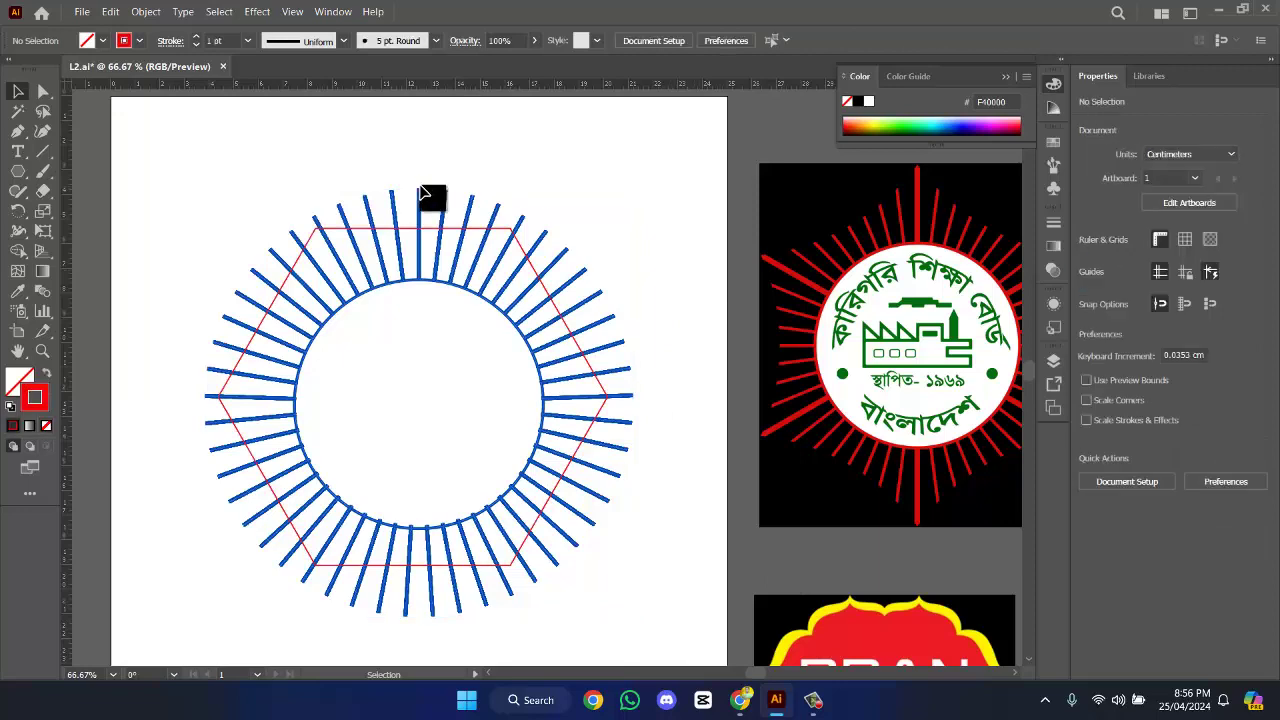
# - Move the red hexagon aside over the reference emblem and group the circle with all its rays
pyautogui.moveTo(491, 232); pyautogui.dragTo(898, 274)
pyautogui.moveTo(176, 188); pyautogui.dragTo(580, 611)
pyautogui.click(437, 366)
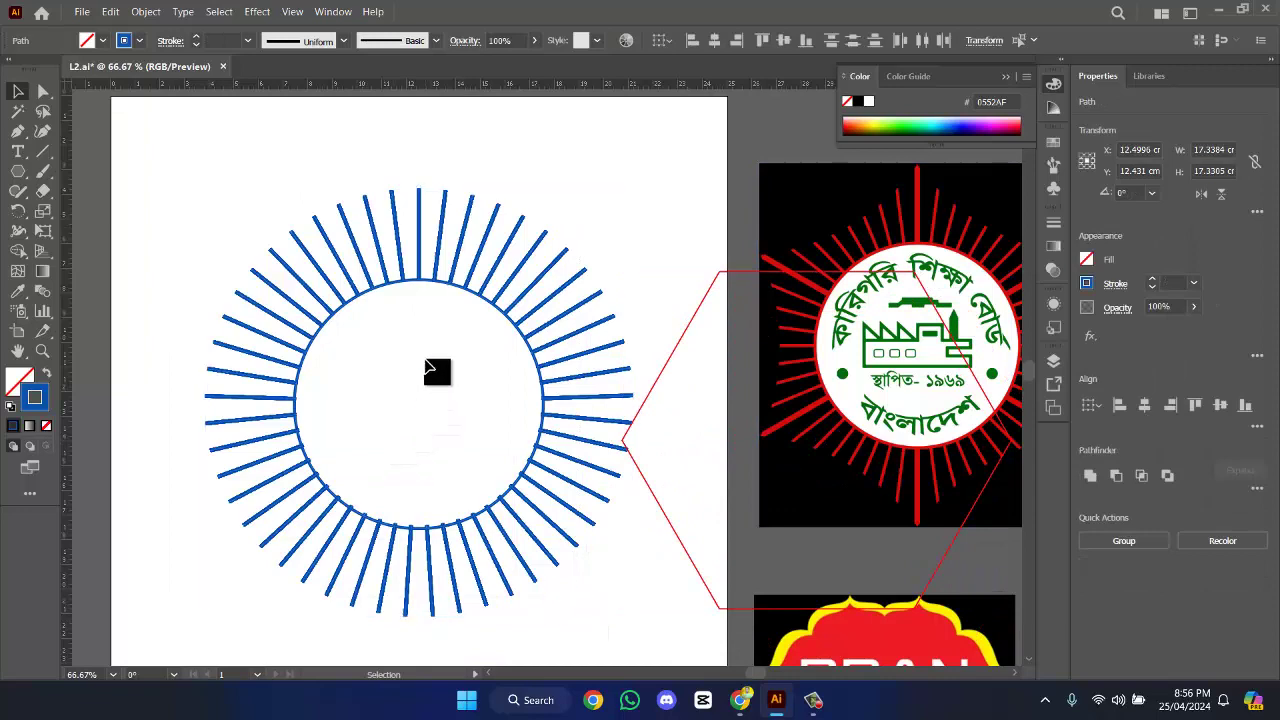
pyautogui.scroll(2, 348, 424)
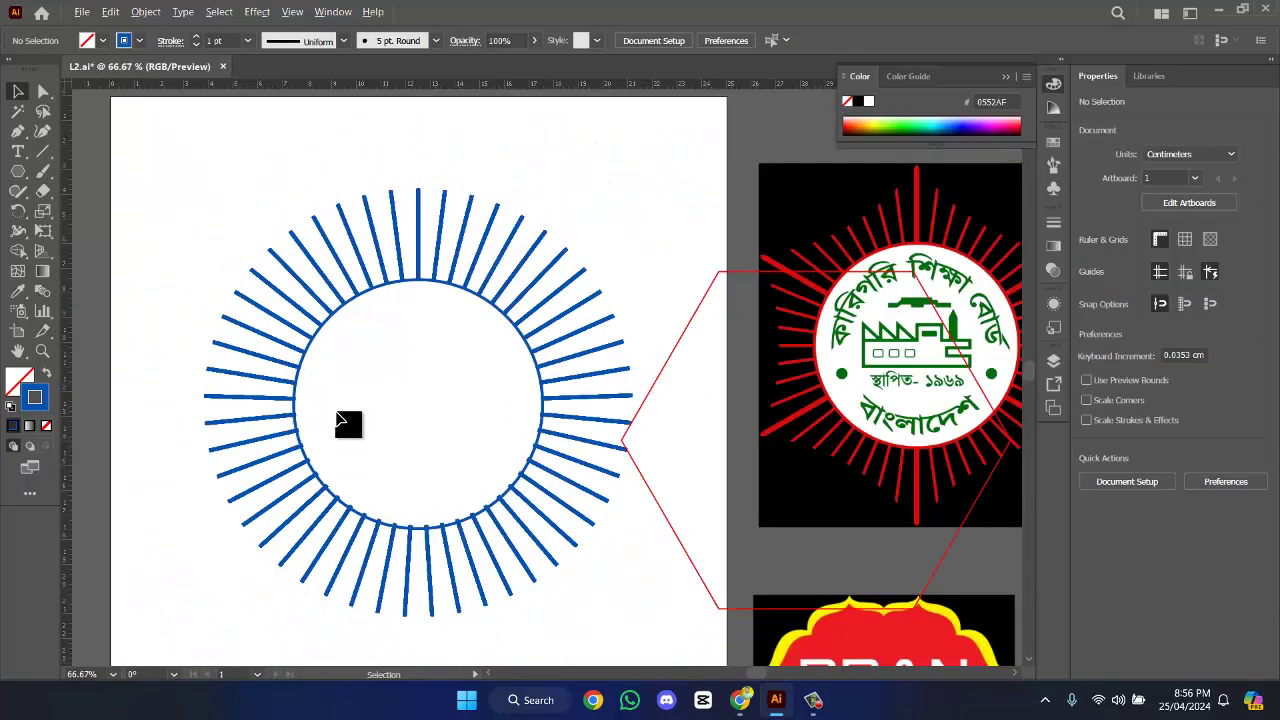
pyautogui.hotkey('ctrl', '-')
pyautogui.moveTo(200, 232); pyautogui.dragTo(525, 603)
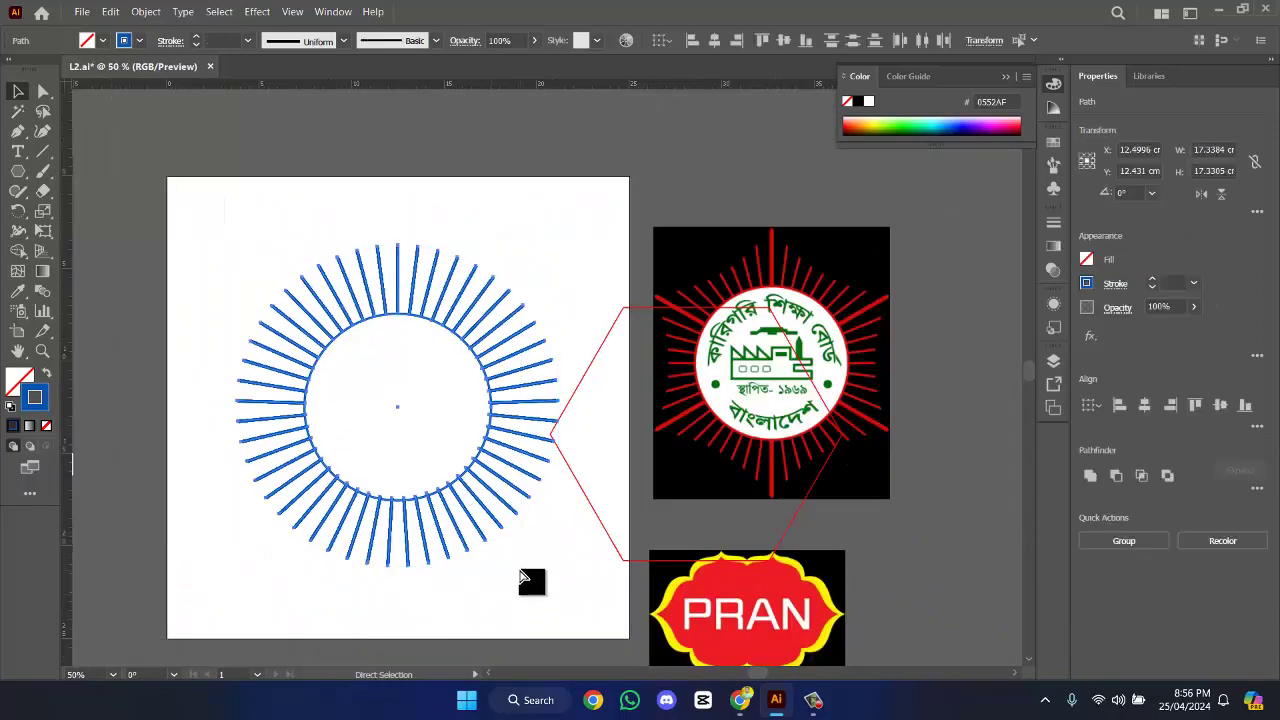
pyautogui.press('v')
# - Align the ray artwork and the hexagon on their horizontal and vertical centres and move both back onto the artboard
pyautogui.click(390, 208)
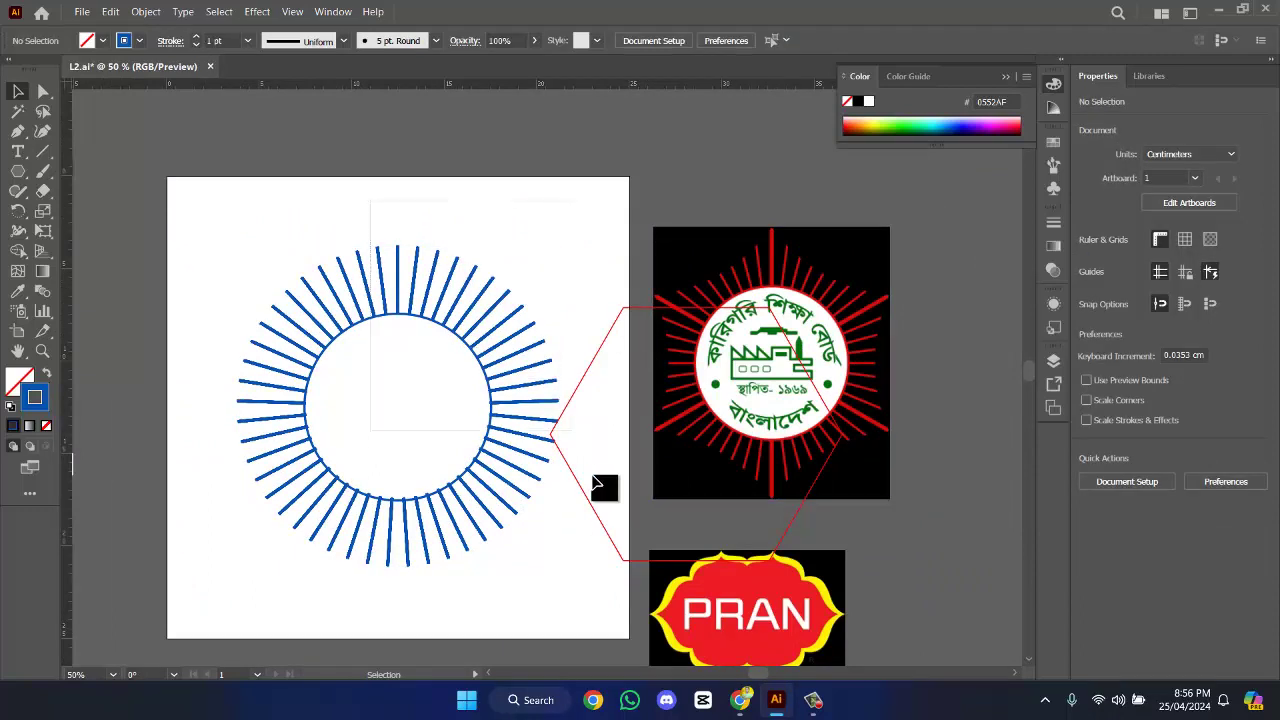
pyautogui.moveTo(596, 485); pyautogui.dragTo(600, 490)
pyautogui.click(1144, 405)
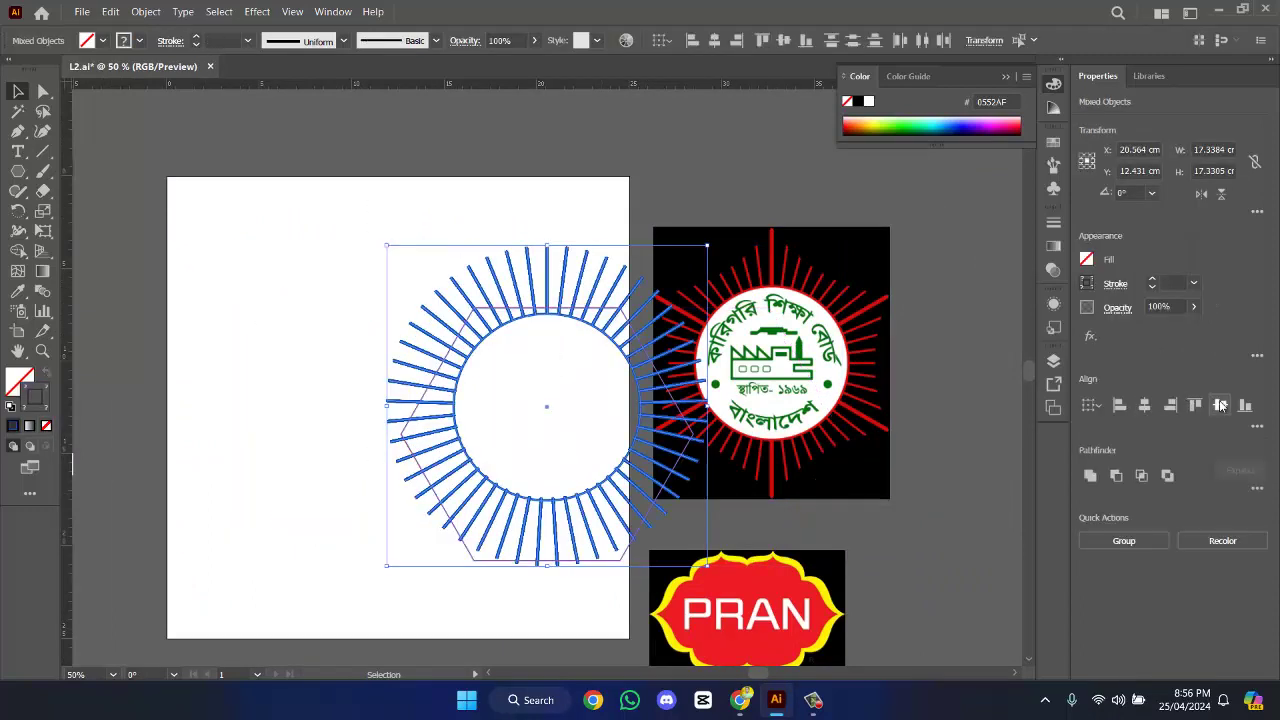
pyautogui.click(1220, 405)
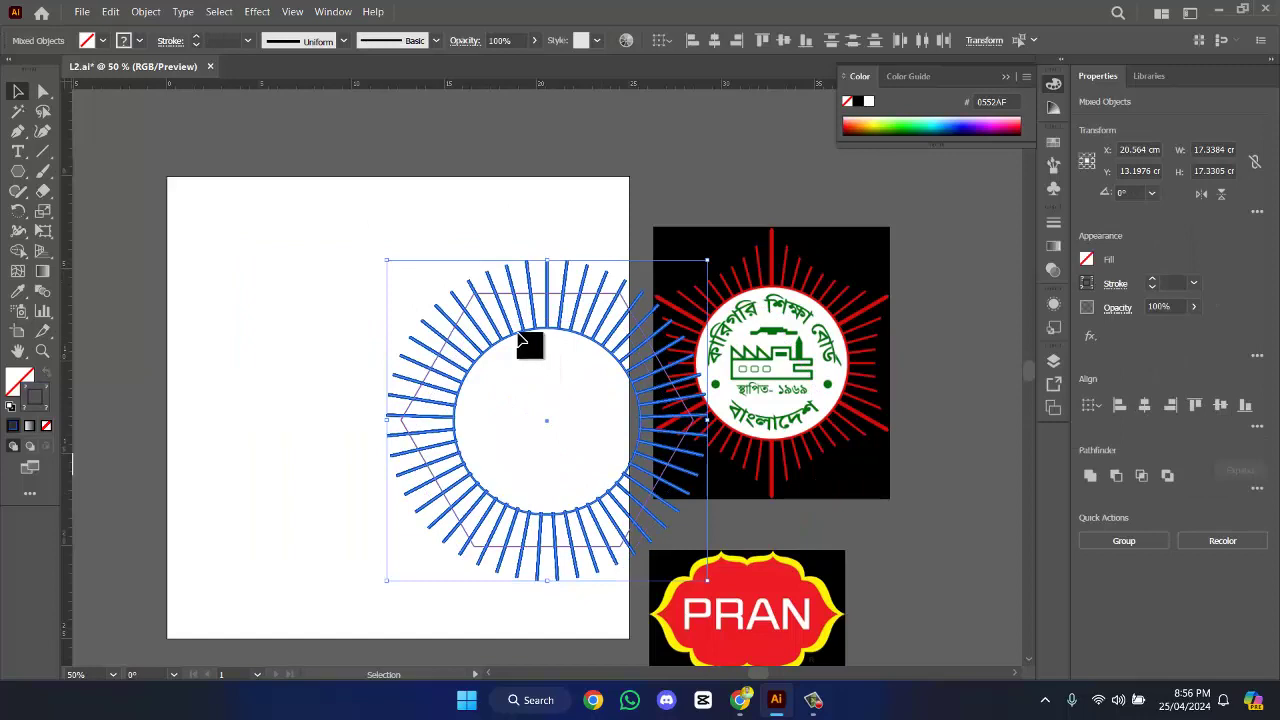
pyautogui.moveTo(519, 340); pyautogui.dragTo(368, 300)
pyautogui.click(595, 240)
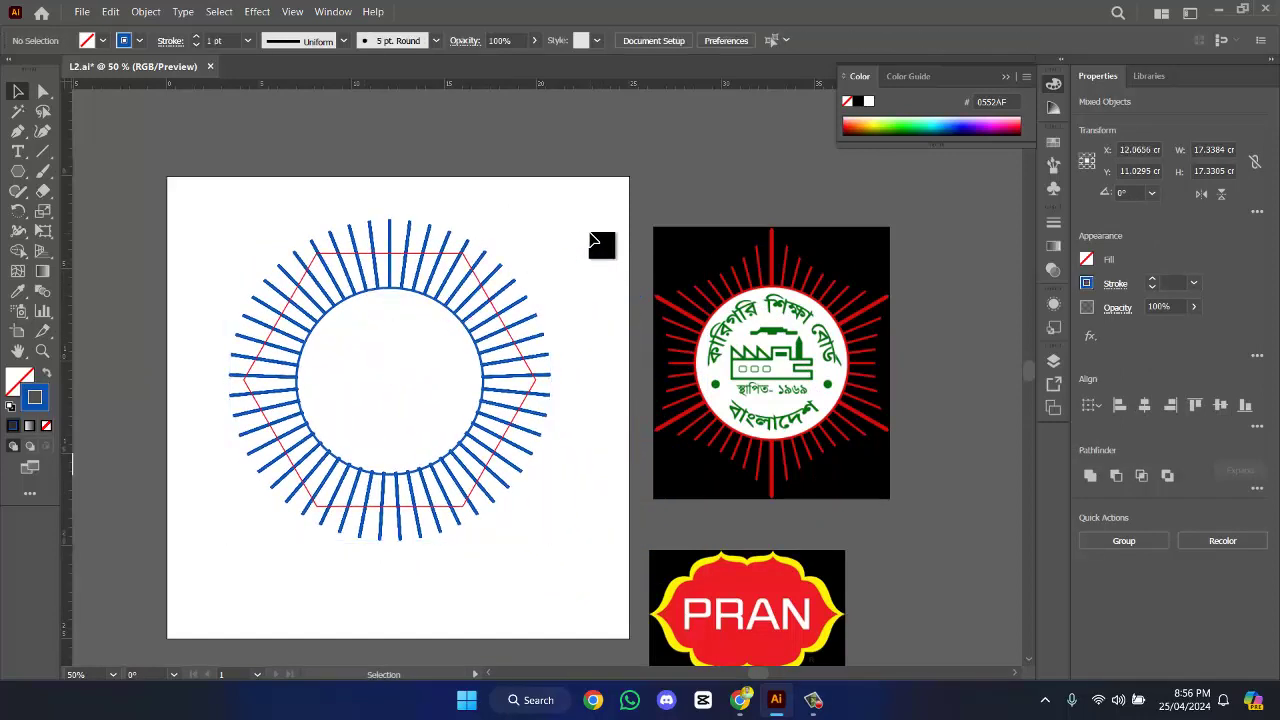
# - Open the Pucker & Bloat effect for the red hexagon with preview on and move its dialog clear of the artwork
pyautogui.scroll(2, 597, 242)
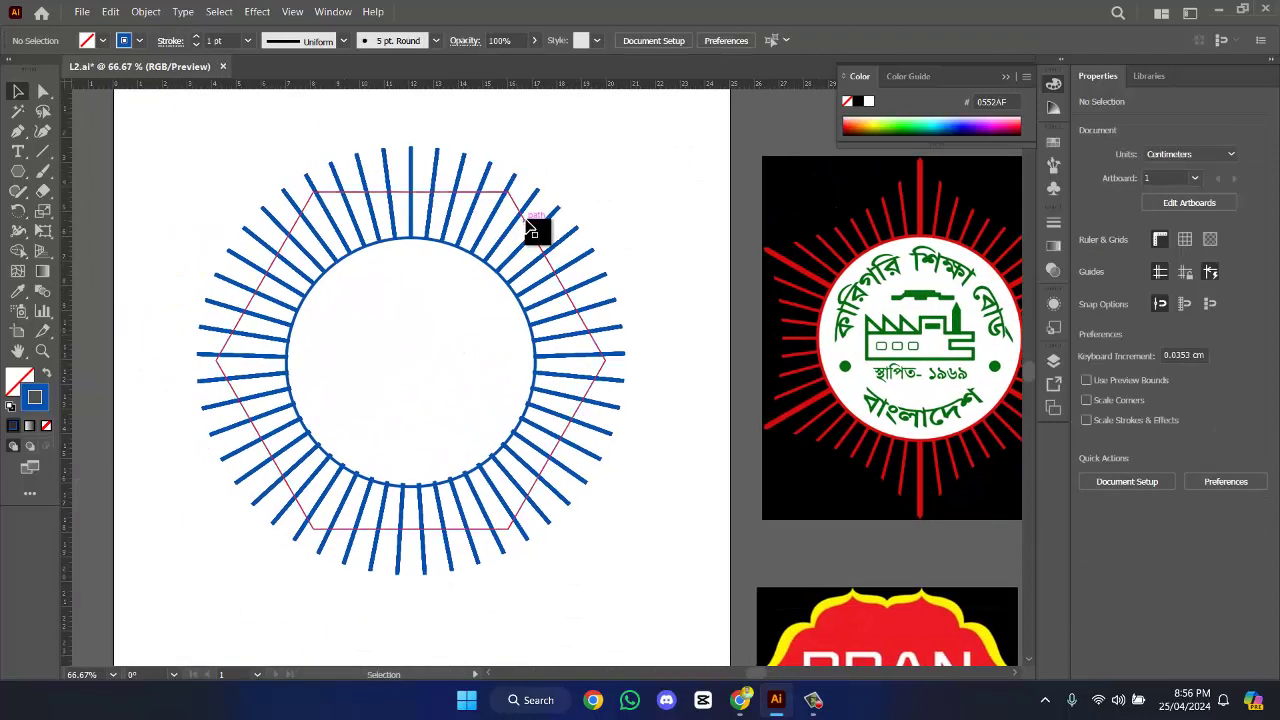
pyautogui.click(527, 222)
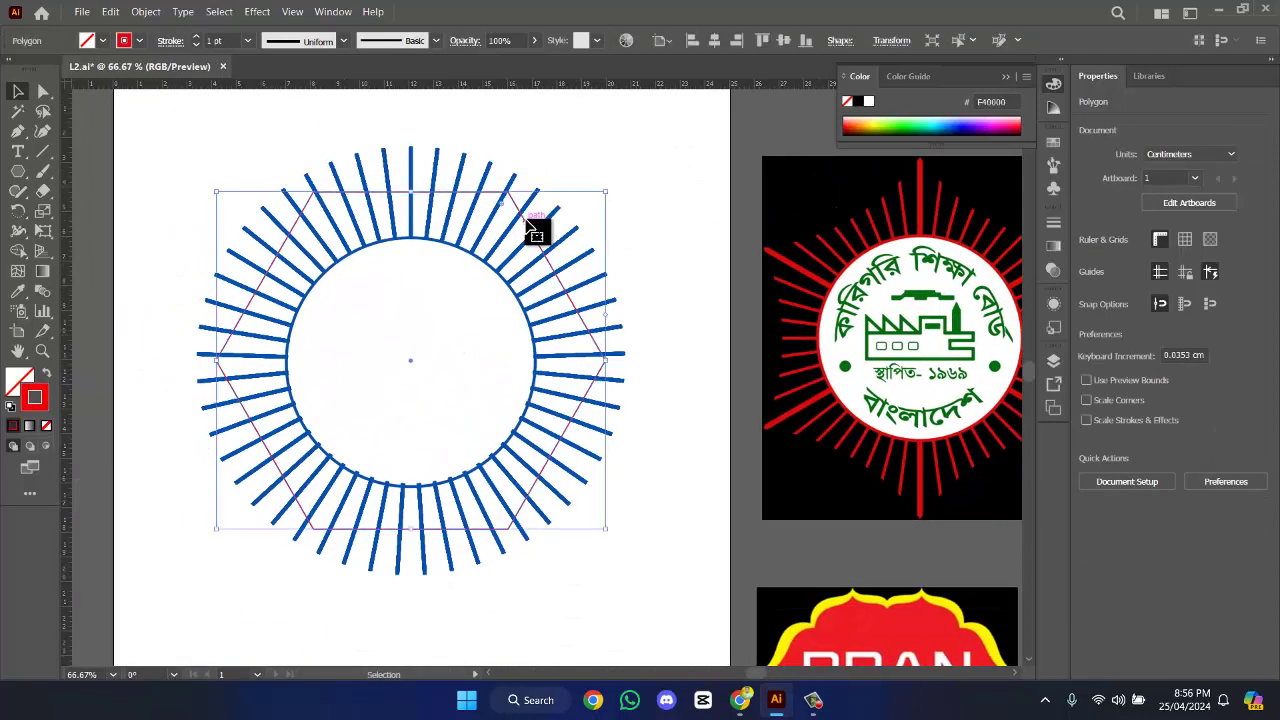
pyautogui.click(256, 12)
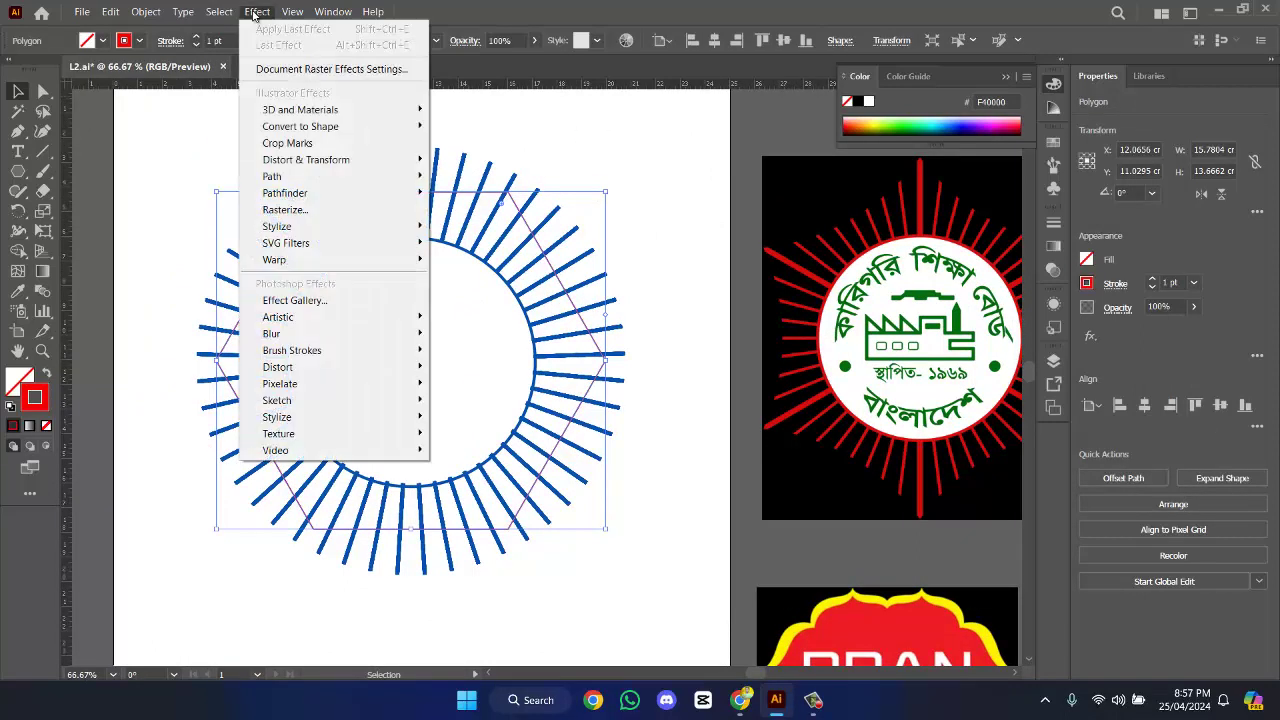
pyautogui.moveTo(348, 168)
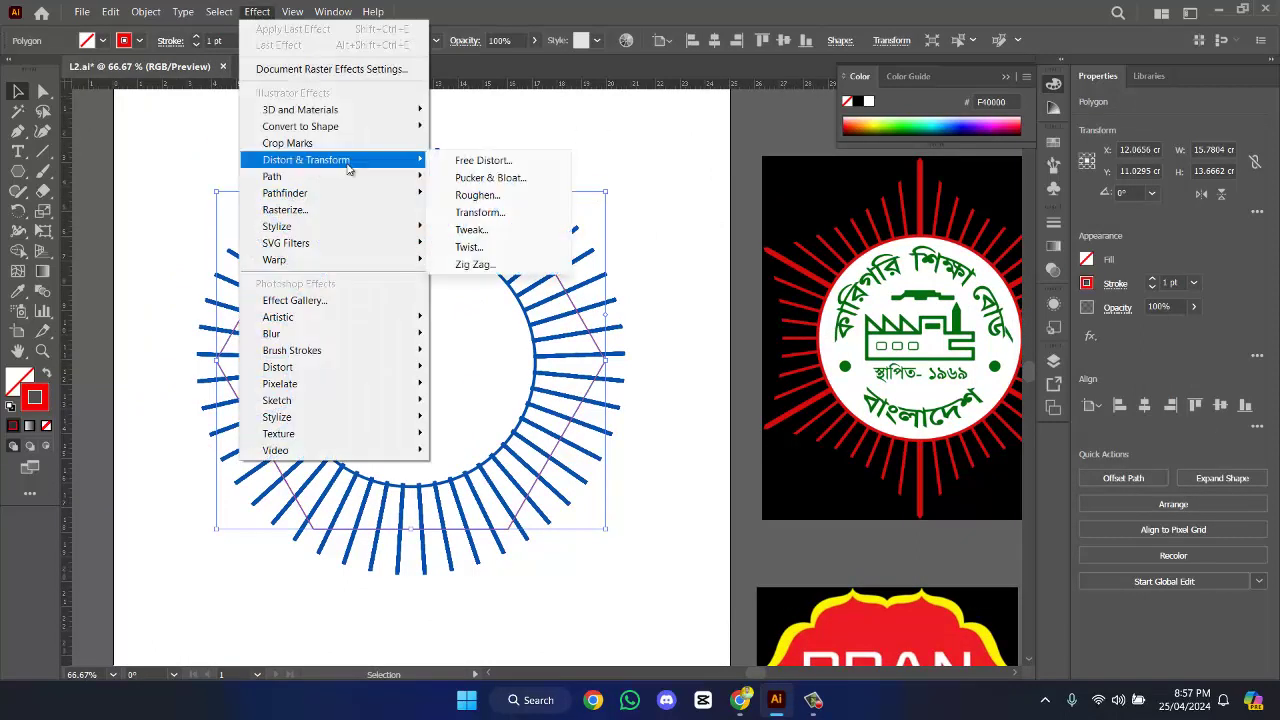
pyautogui.click(490, 178)
pyautogui.moveTo(730, 291); pyautogui.dragTo(900, 285)
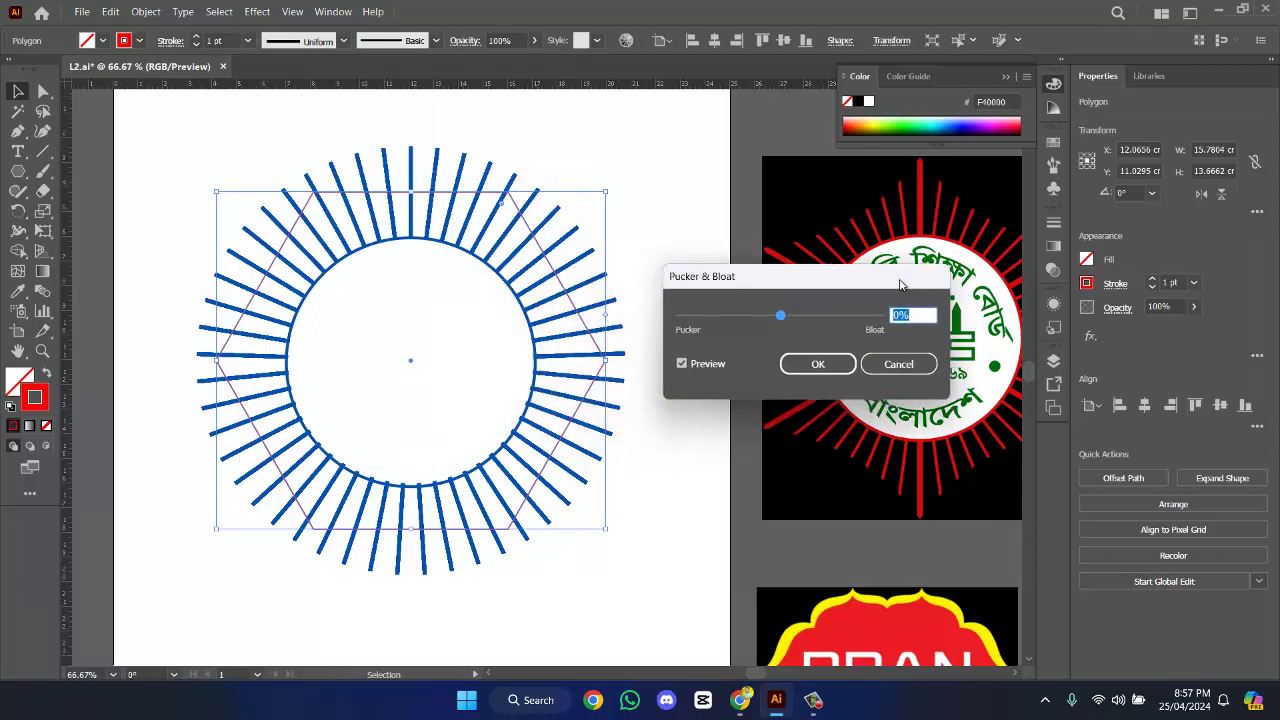
pyautogui.click(684, 364)
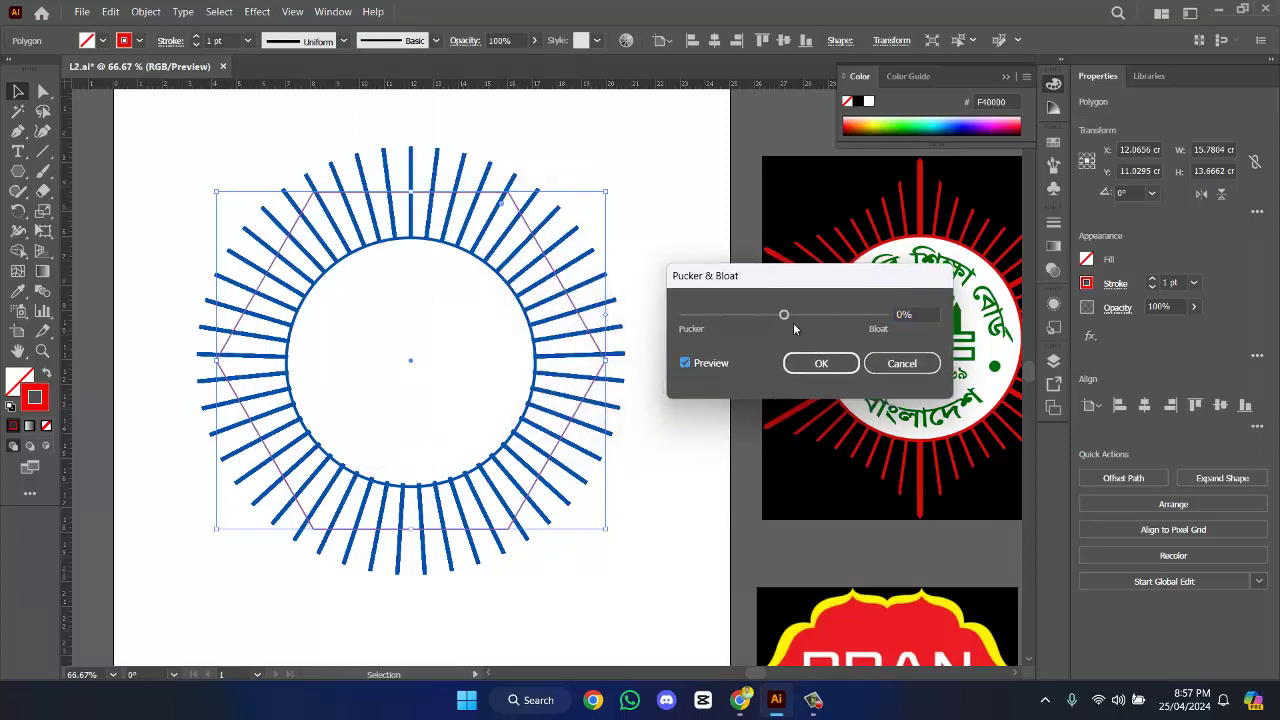
pyautogui.moveTo(854, 280); pyautogui.dragTo(810, 411)
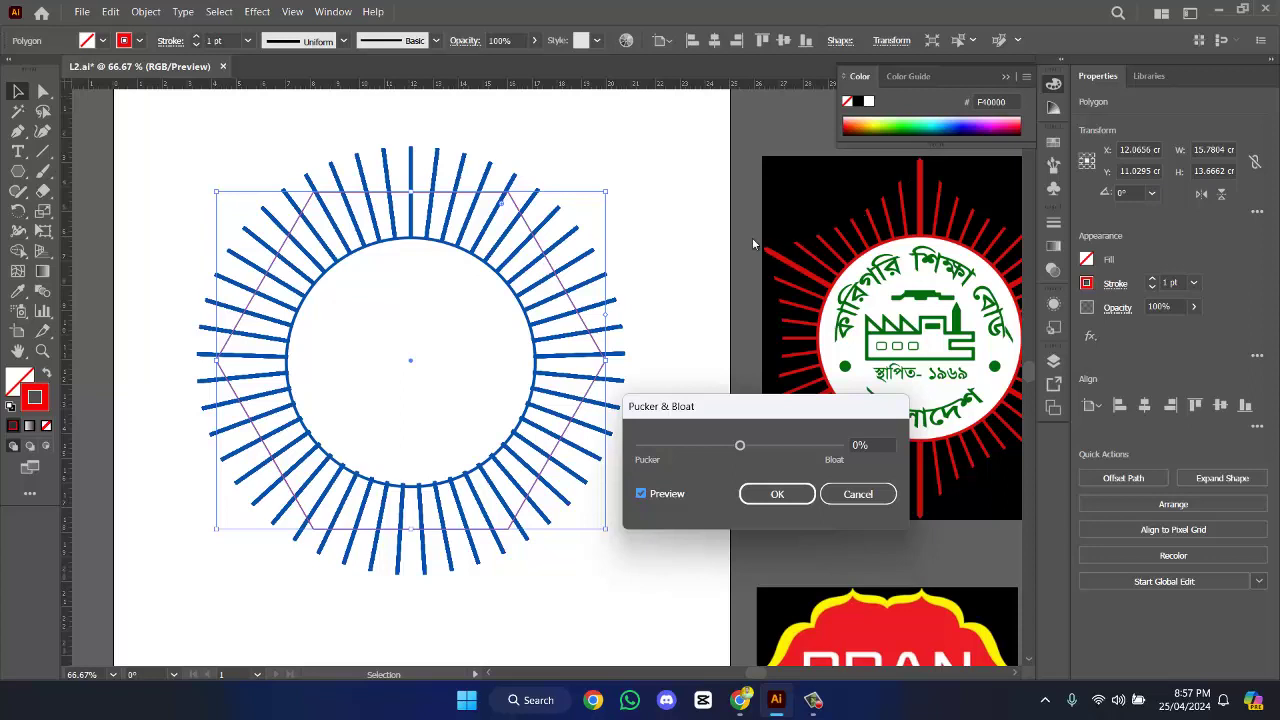
# - Pucker the hexagon by -10% so its sides curve inward and its corners become sharp points
pyautogui.click(741, 446)
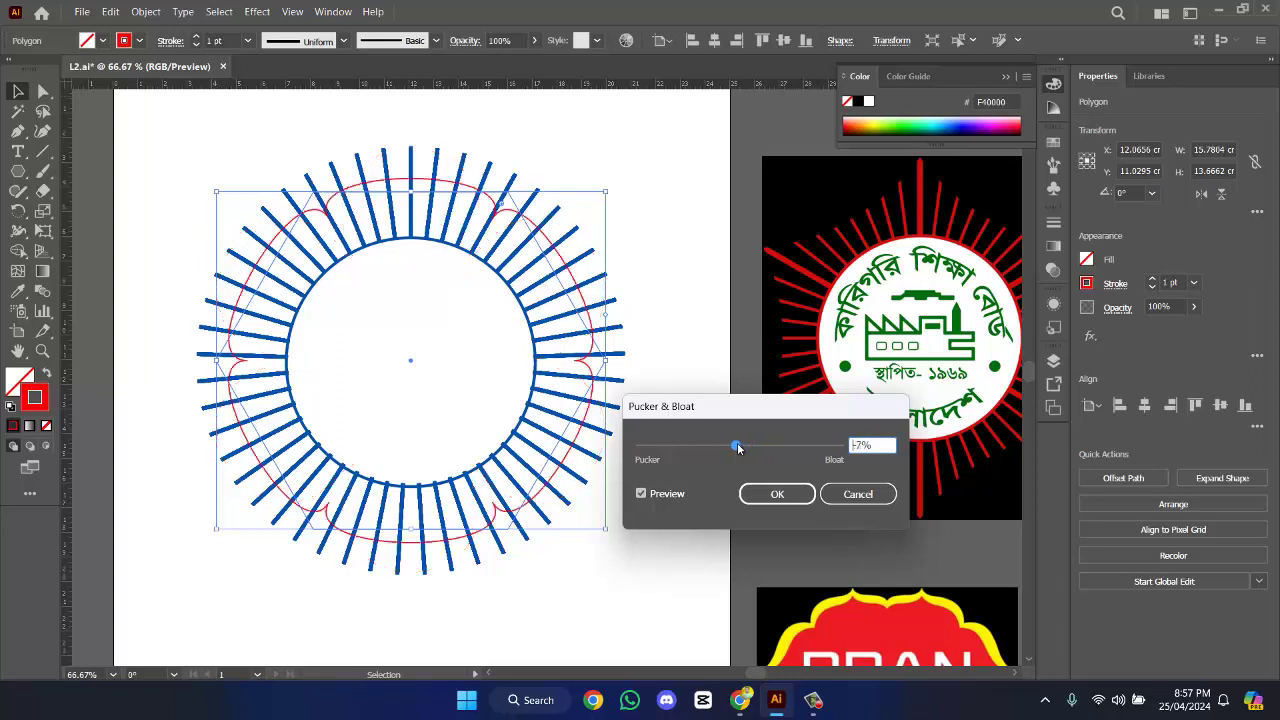
pyautogui.moveTo(738, 448); pyautogui.dragTo(737, 448)
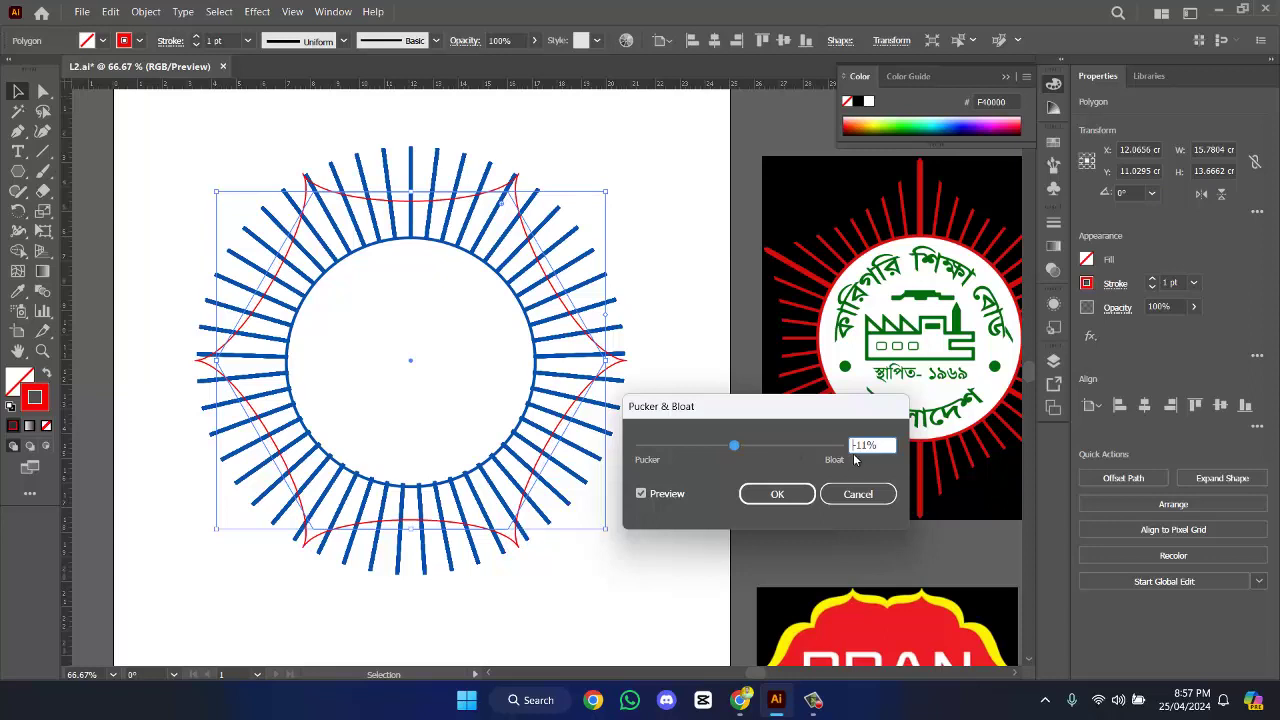
pyautogui.doubleClick(860, 448)
pyautogui.write('-10')
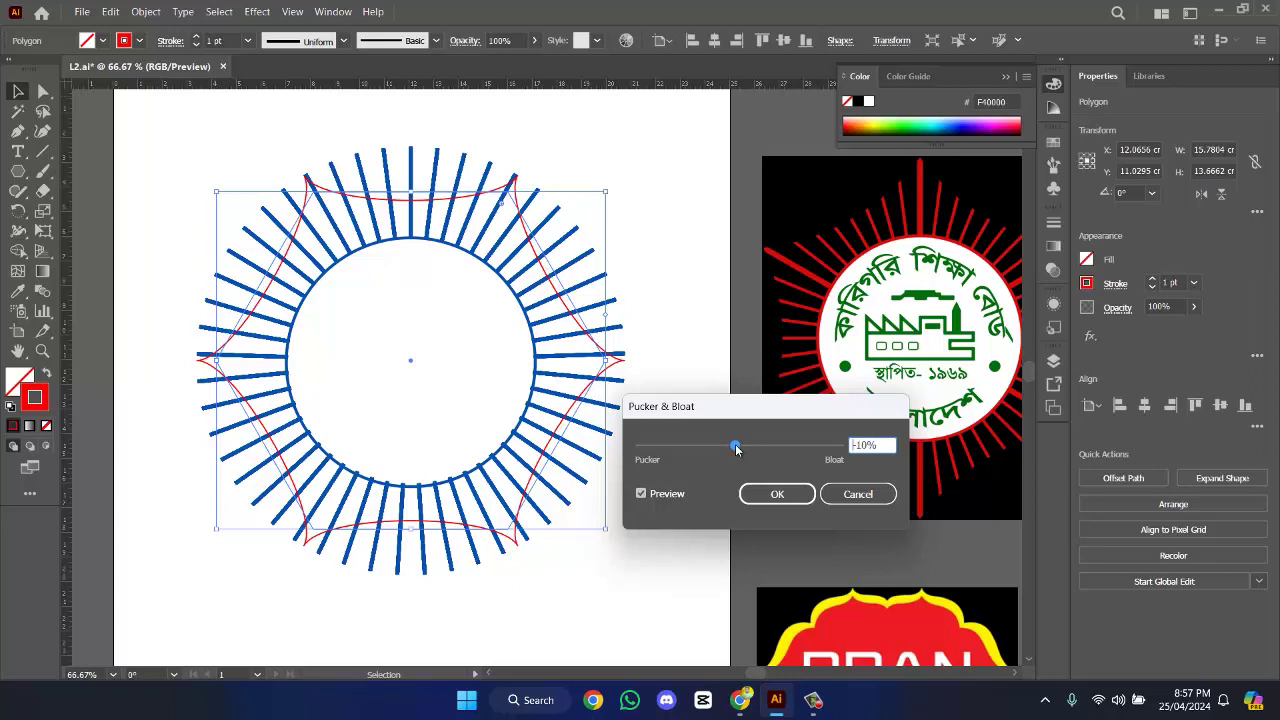
pyautogui.click(775, 494)
pyautogui.click(228, 150)
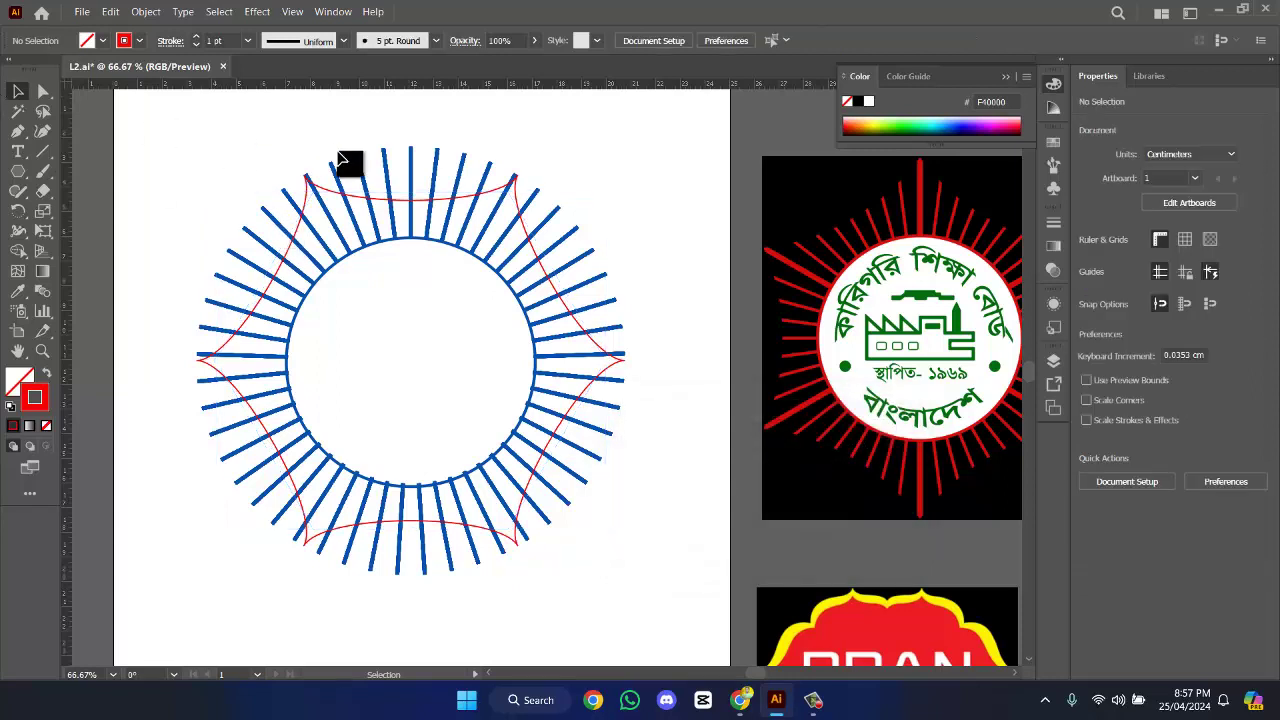
# - Expand the appearance of the puckered hexagon into an editable path
pyautogui.click(500, 210)
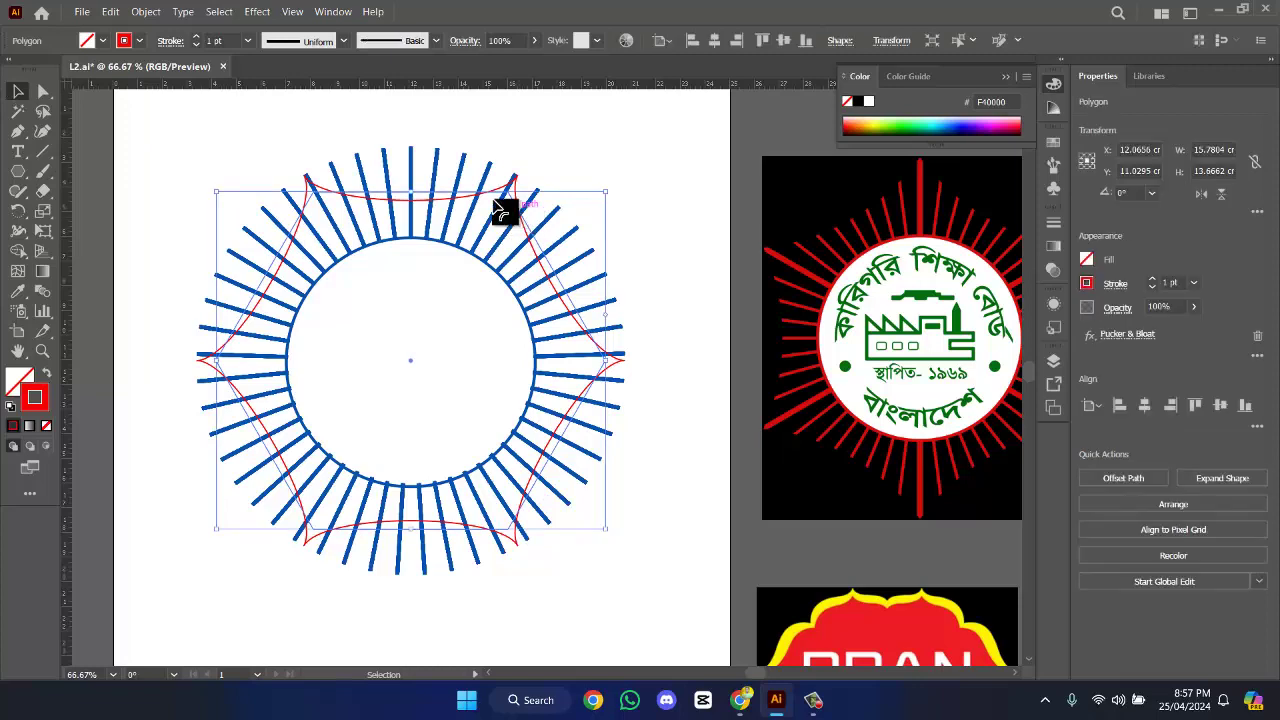
pyautogui.click(146, 11)
pyautogui.click(240, 217)
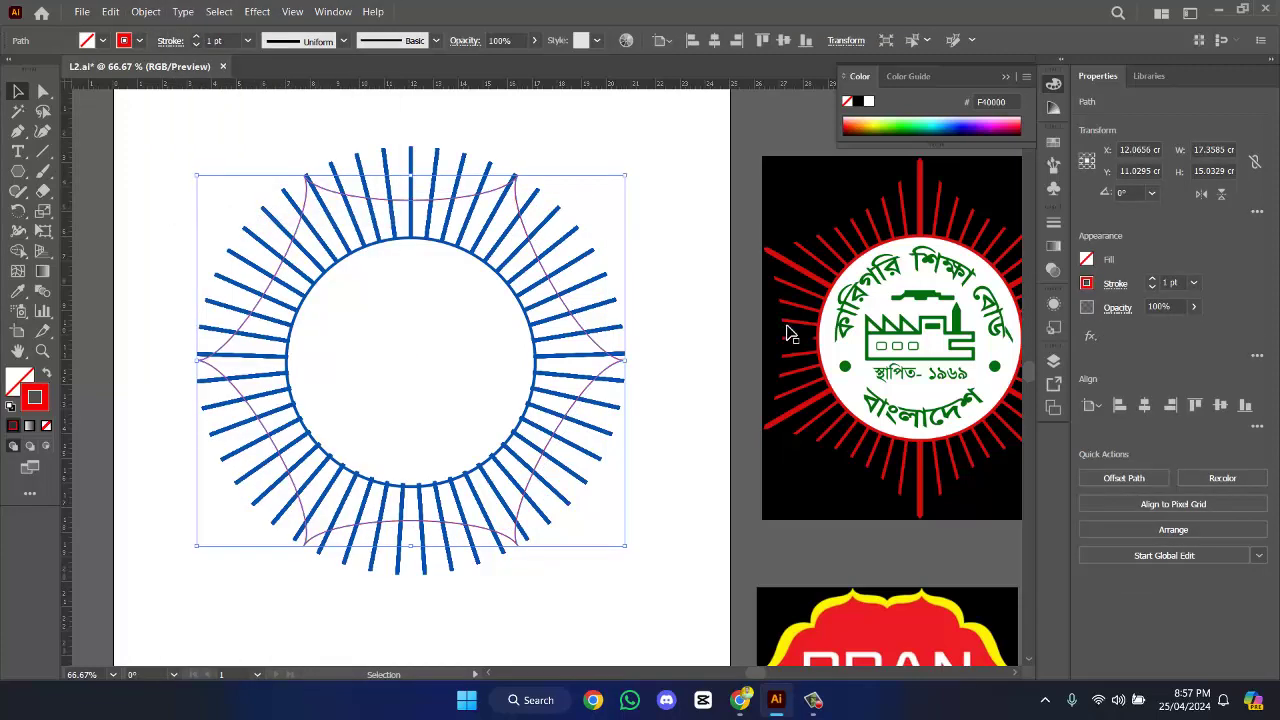
pyautogui.click(711, 255)
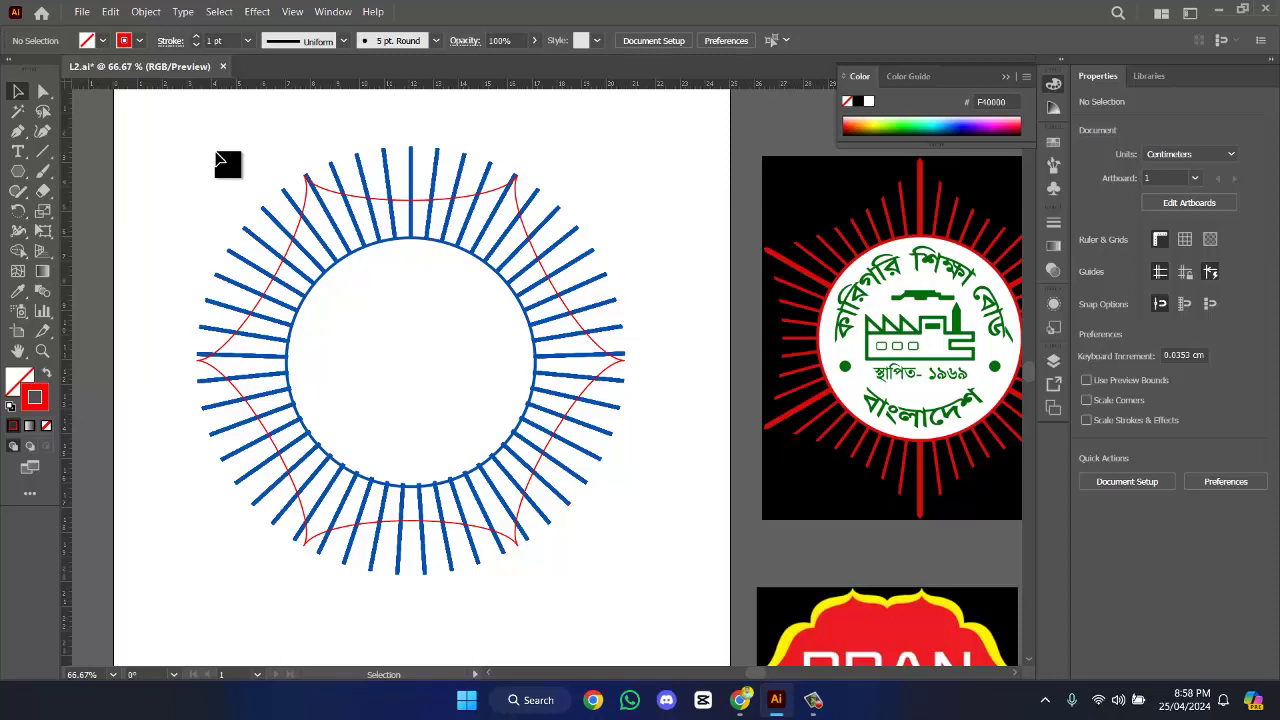
# - Rotate the red star-shaped outline to 334.35°, about 26° clockwise, bringing its points near the top and bottom rays
pyautogui.click(527, 199)
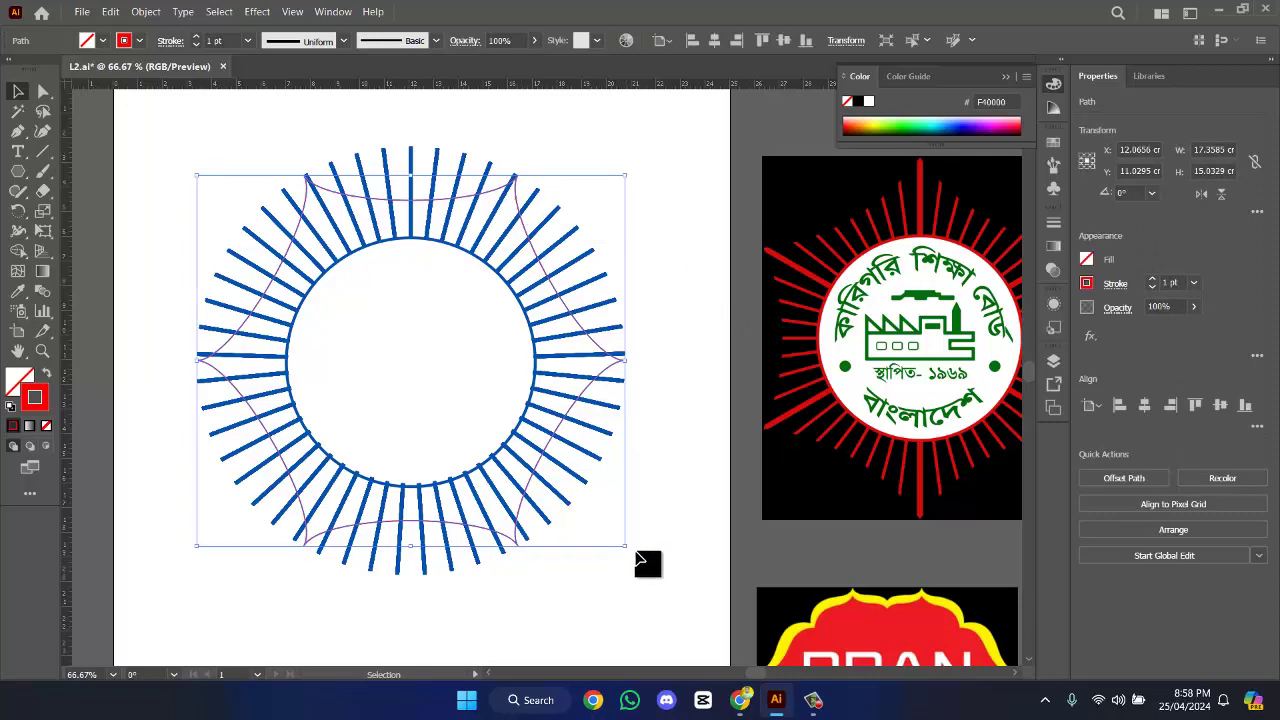
pyautogui.moveTo(632, 546); pyautogui.dragTo(526, 622)
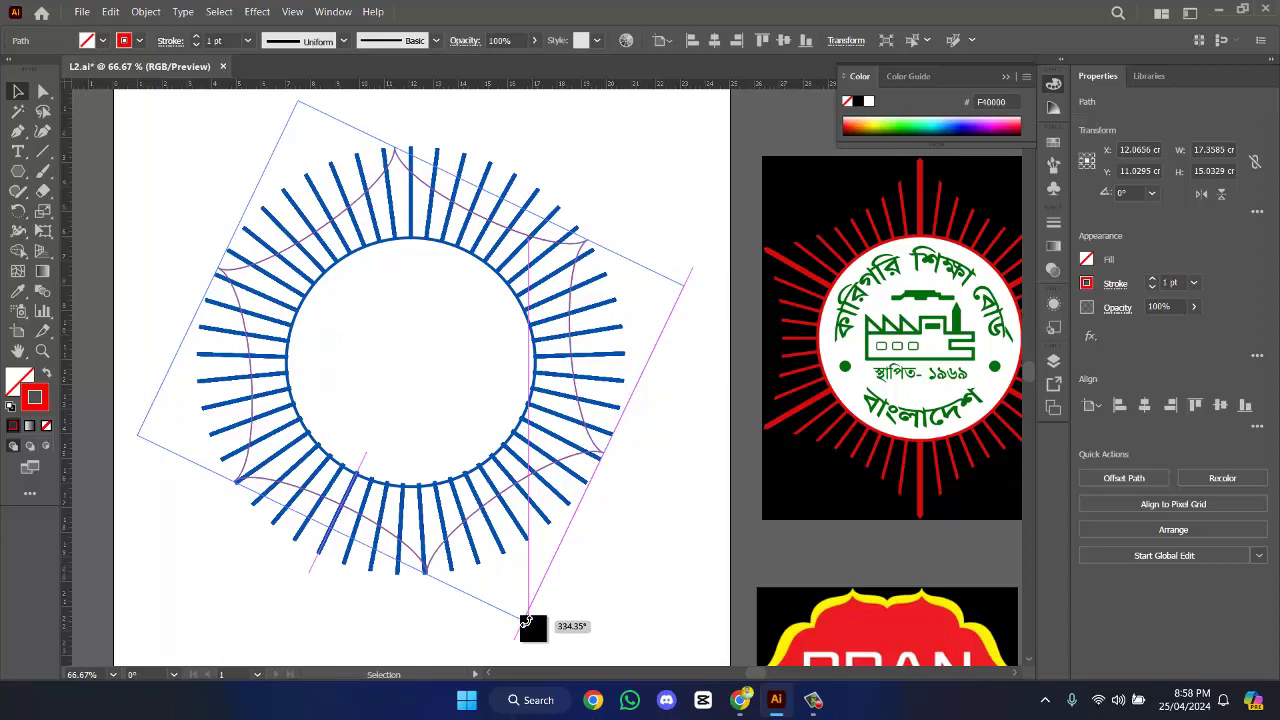
pyautogui.moveTo(526, 622); pyautogui.dragTo(526, 622)
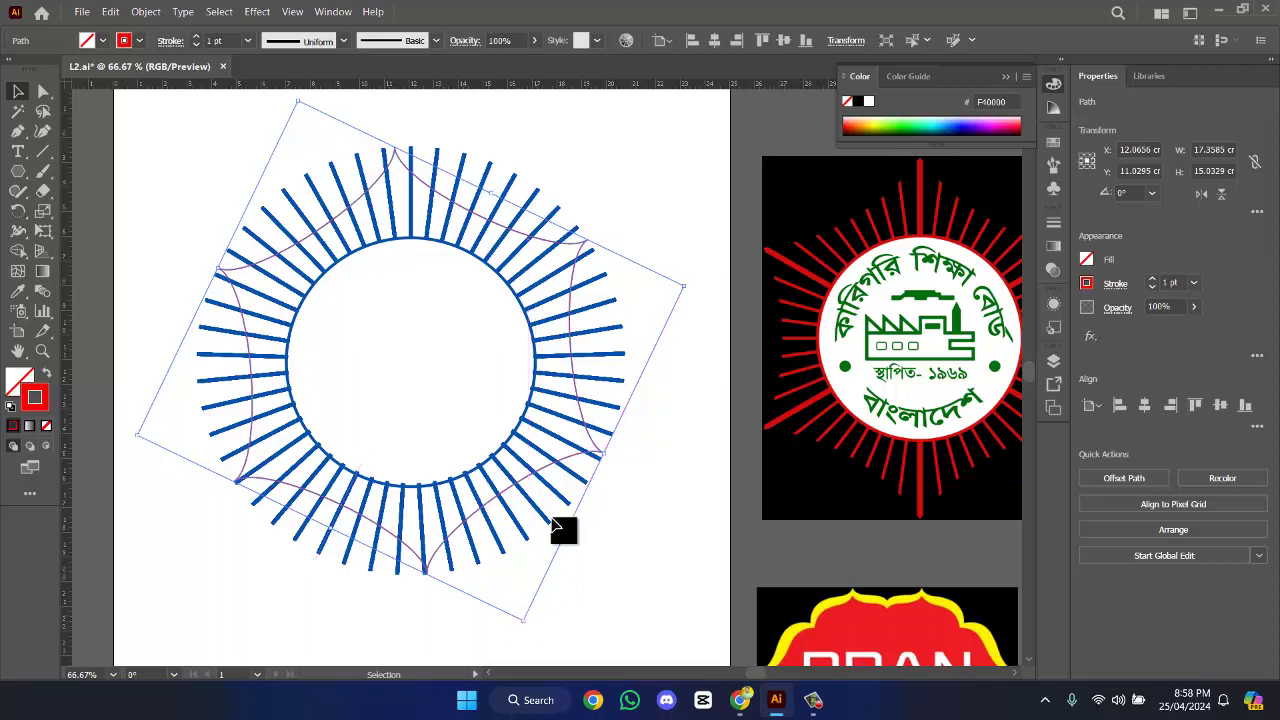
# - Try to enlarge the ray artwork and the red outline together from their centre, and undo the scaling
pyautogui.click(466, 250)
pyautogui.hotkey('ctrl', 'a')
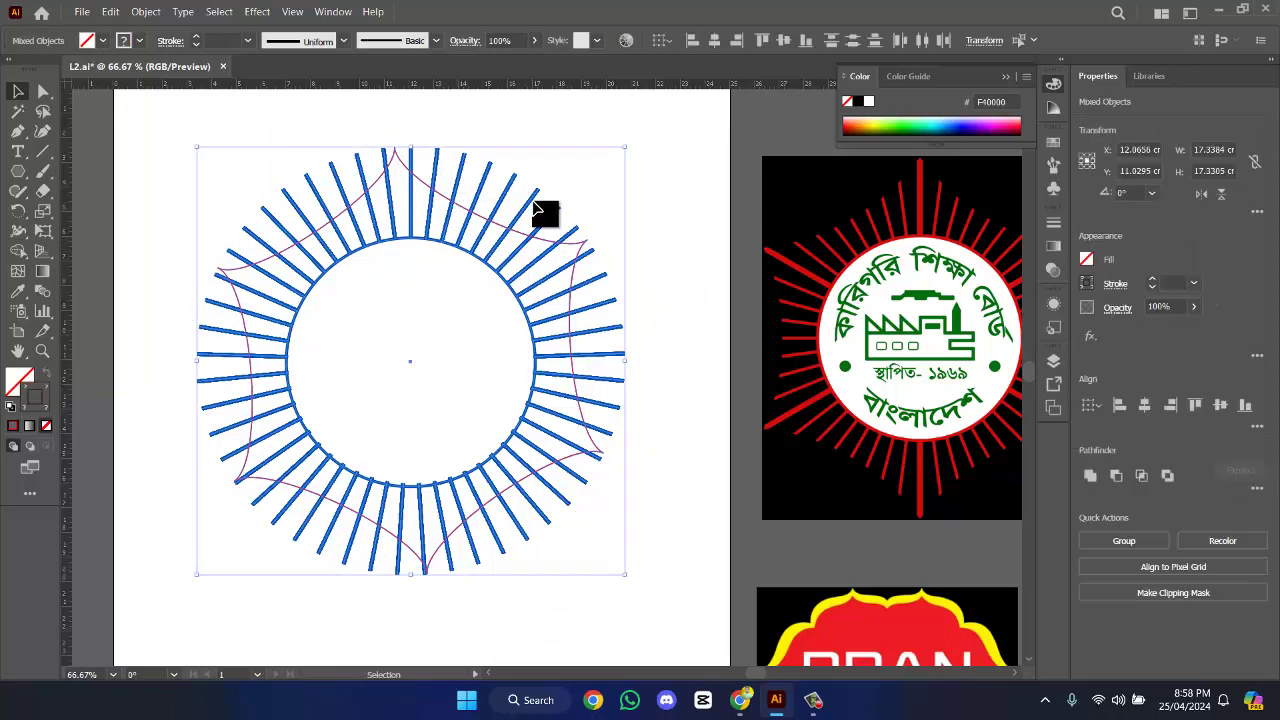
pyautogui.moveTo(624, 577); pyautogui.dragTo(644, 595)
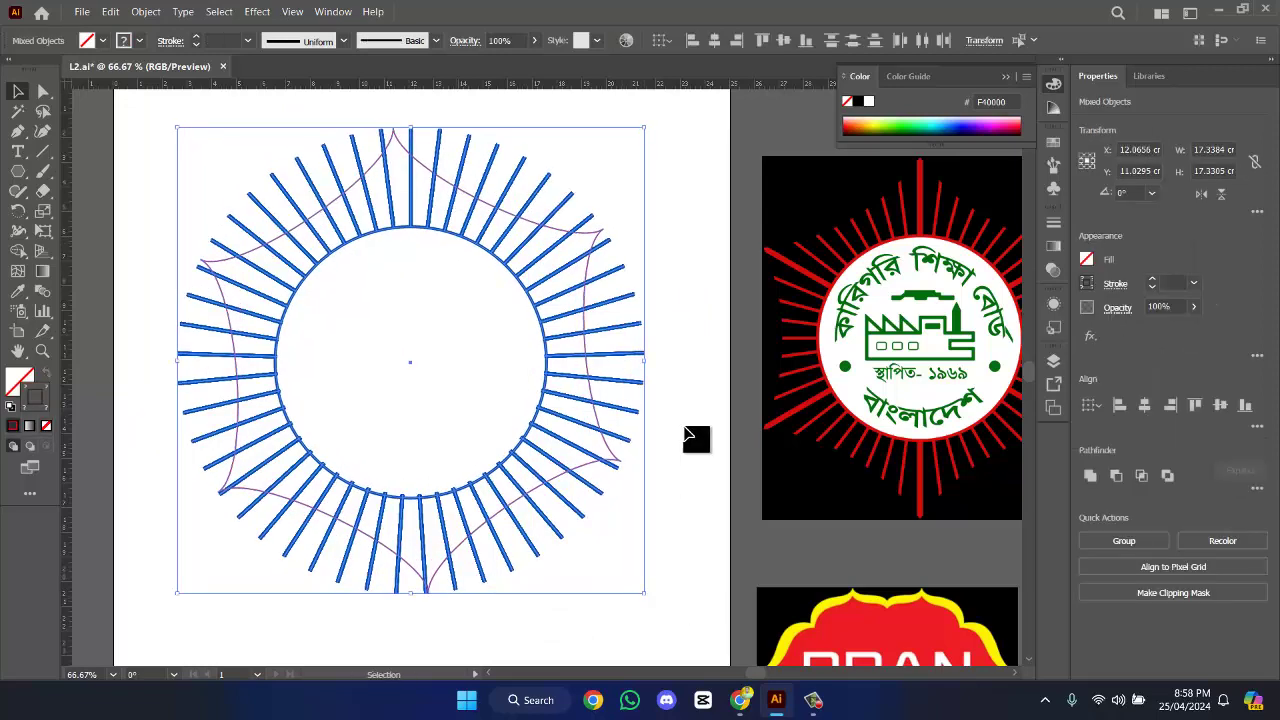
pyautogui.click(685, 436)
pyautogui.hotkey('ctrl', 'z')
pyautogui.click(685, 436)
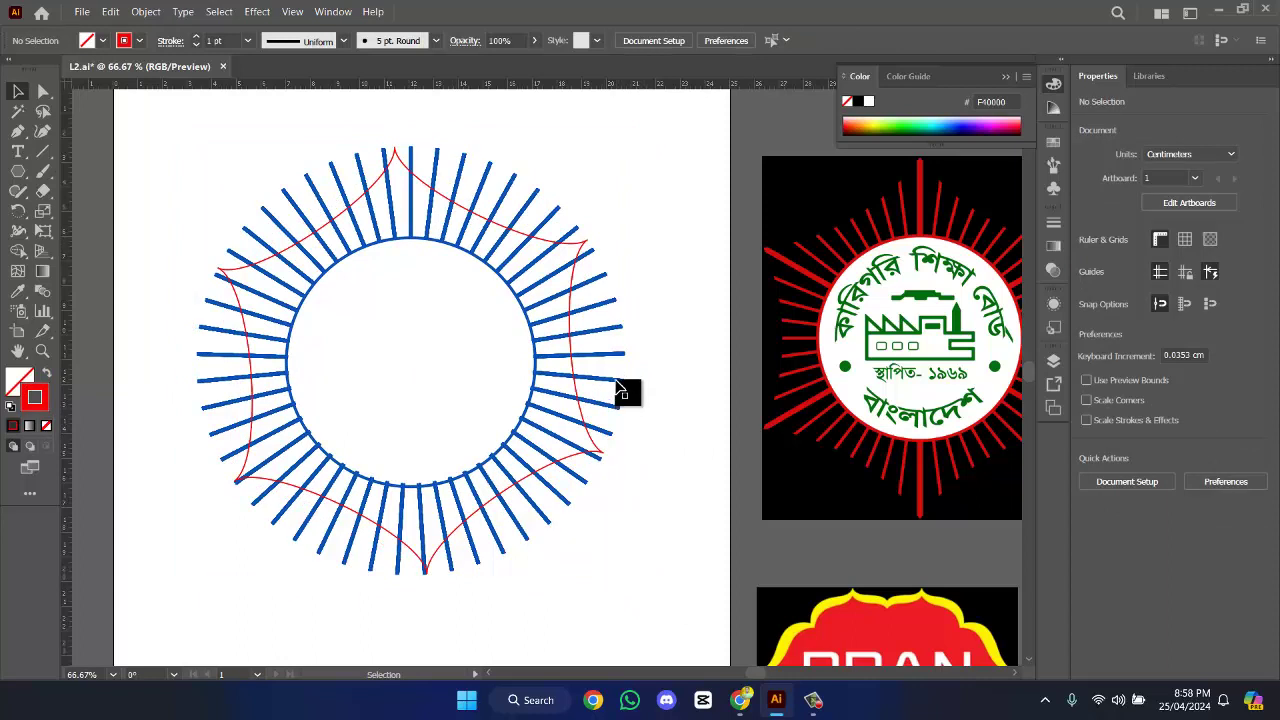
# - Enlarge the ray group from its centre to about 19.45 by 19.44 cm and rotate it about 2.7° clockwise
pyautogui.click(620, 393)
pyautogui.moveTo(627, 582); pyautogui.dragTo(652, 627)
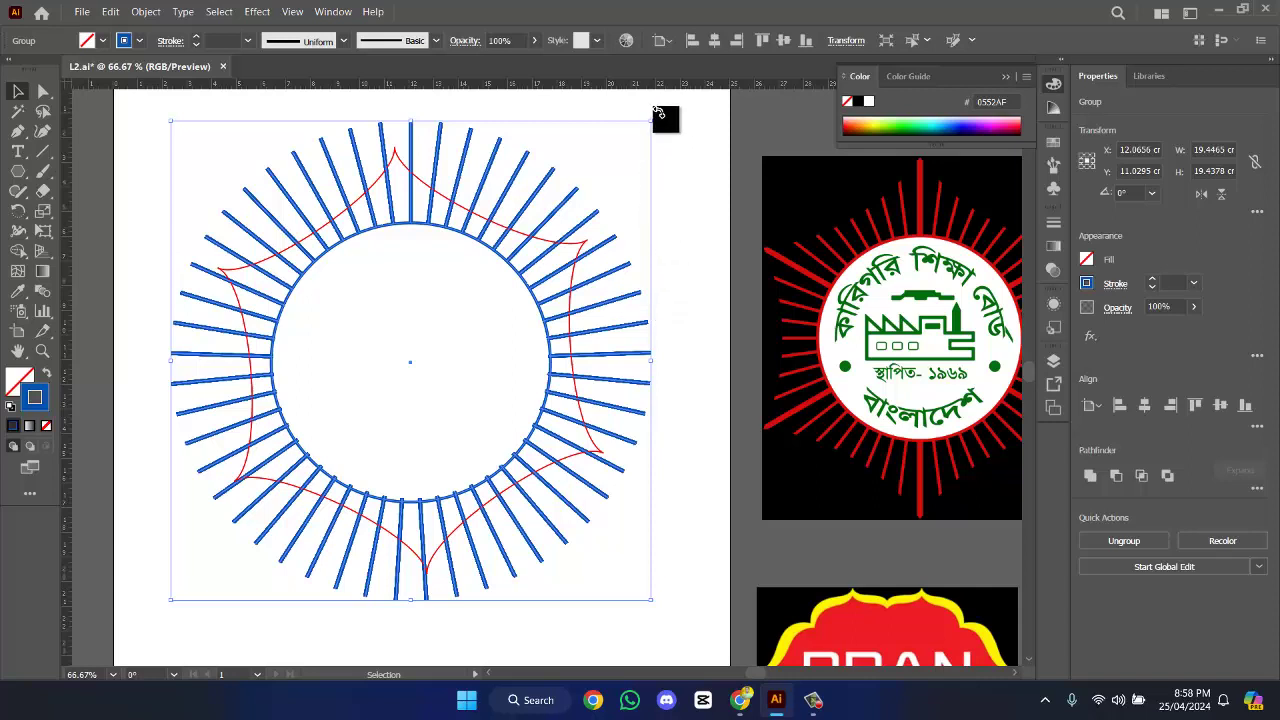
pyautogui.click(668, 126)
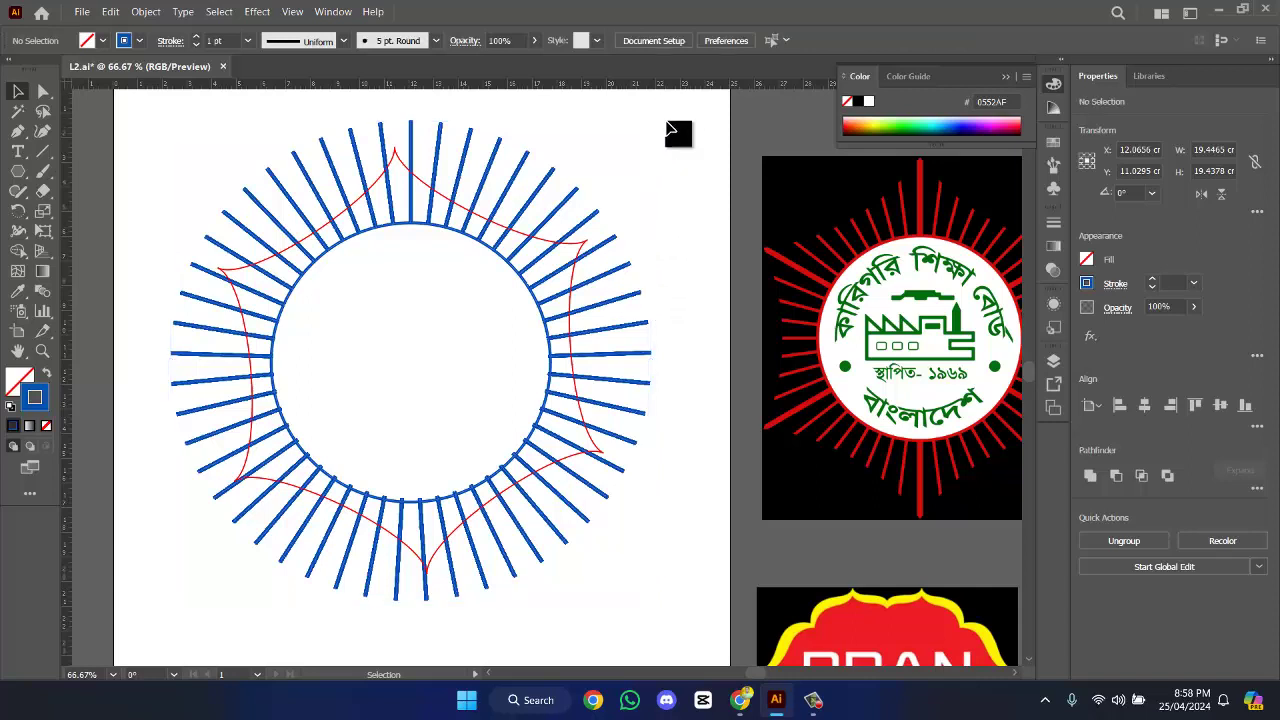
pyautogui.click(560, 184)
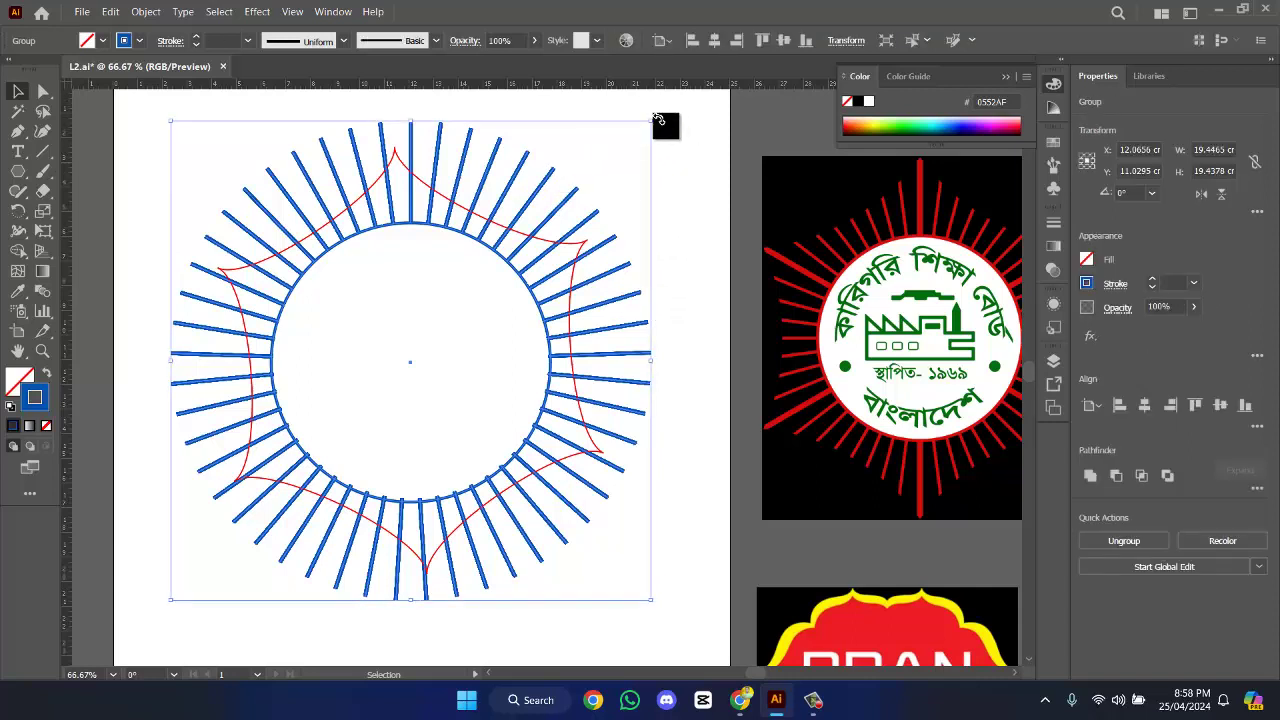
pyautogui.moveTo(659, 119)
pyautogui.mouseDown()
pyautogui.moveTo(674, 131)
pyautogui.moveTo(657, 143)
pyautogui.mouseUp()
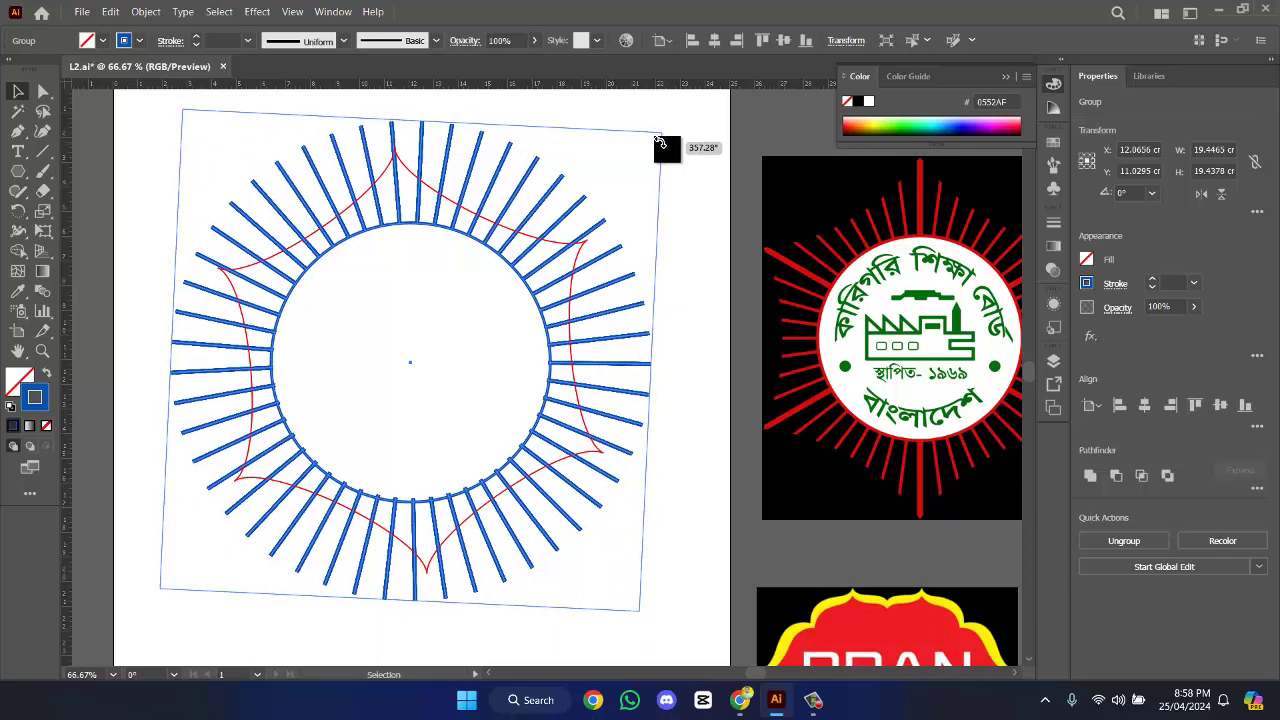
pyautogui.hotkey('ctrl', 'z')
# - Align the ray group and the red outline on their horizontal and vertical centres
pyautogui.moveTo(180, 168); pyautogui.dragTo(671, 405)
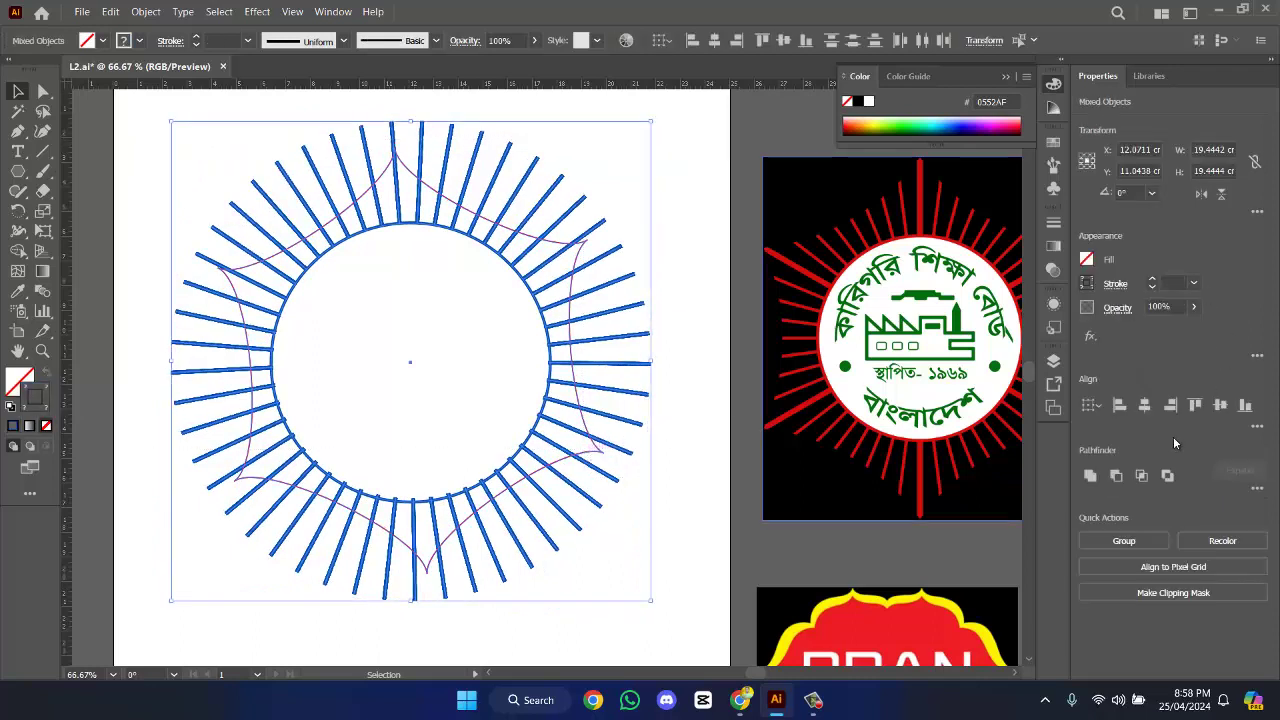
pyautogui.click(1145, 405)
pyautogui.click(1220, 405)
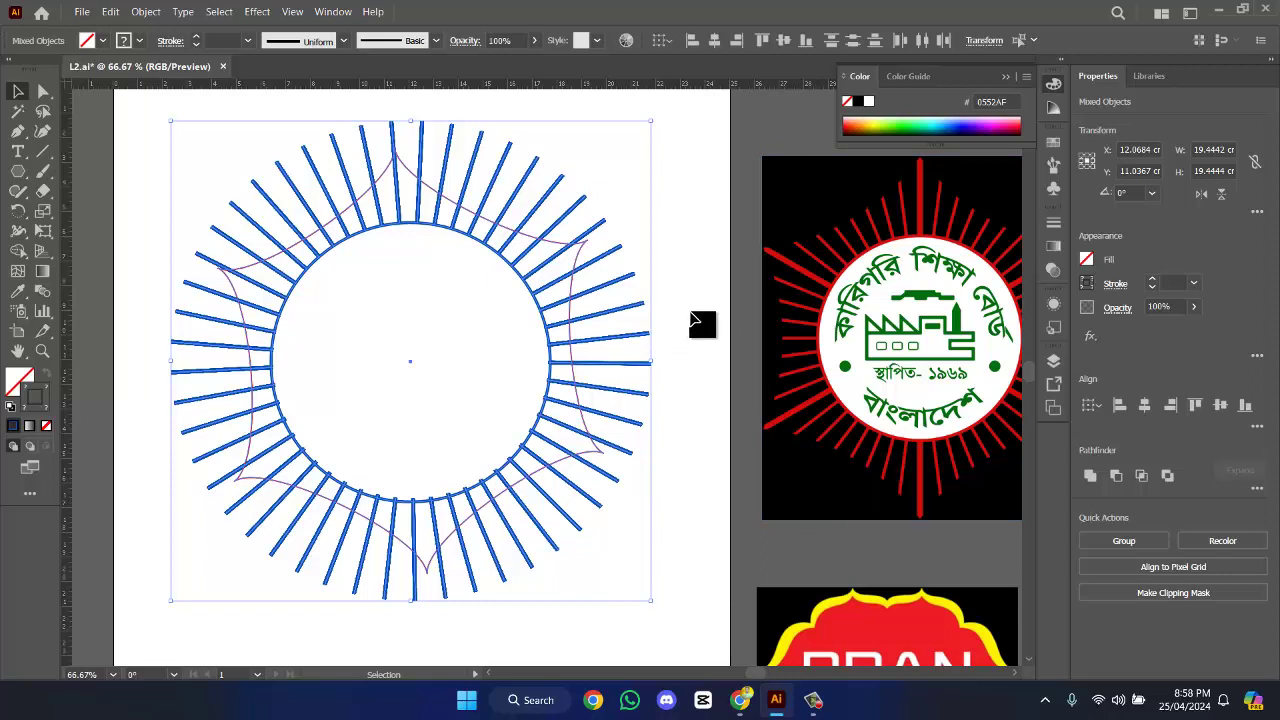
pyautogui.click(697, 327)
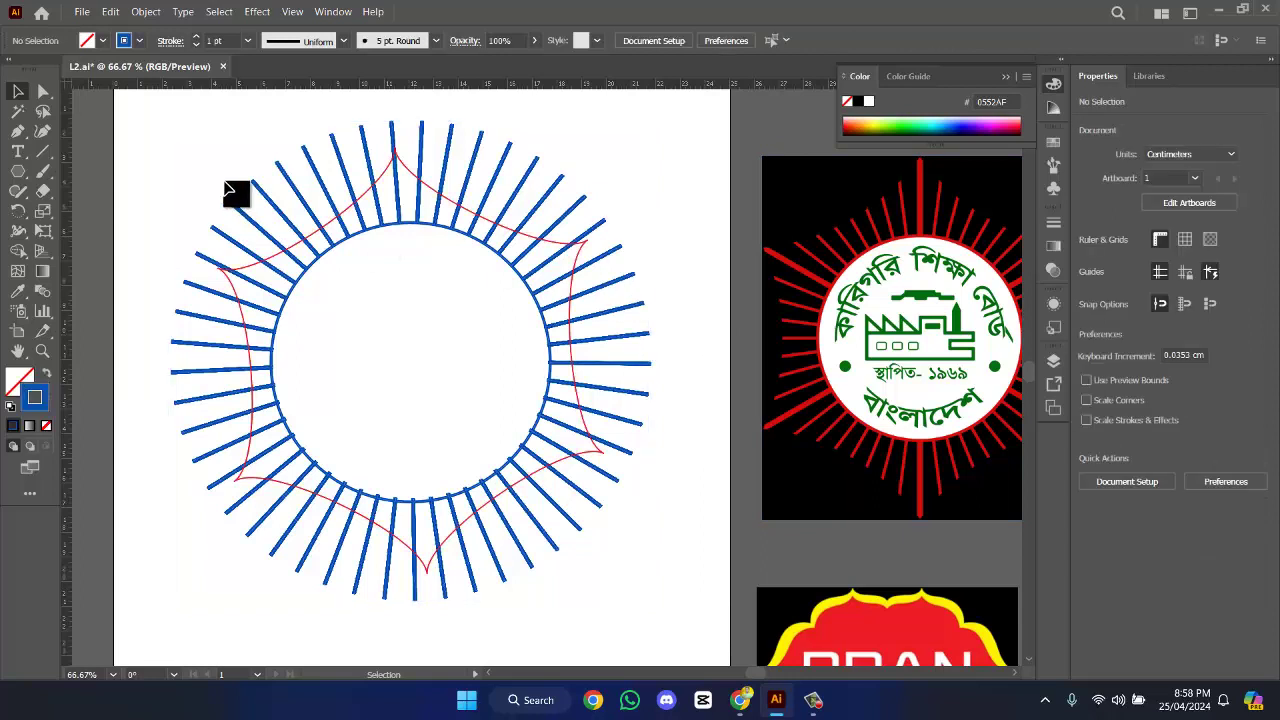
# - Trim away all ray ends outside the red outline with the Shape Builder tool, working around the whole circle
pyautogui.moveTo(165, 137); pyautogui.dragTo(645, 602)
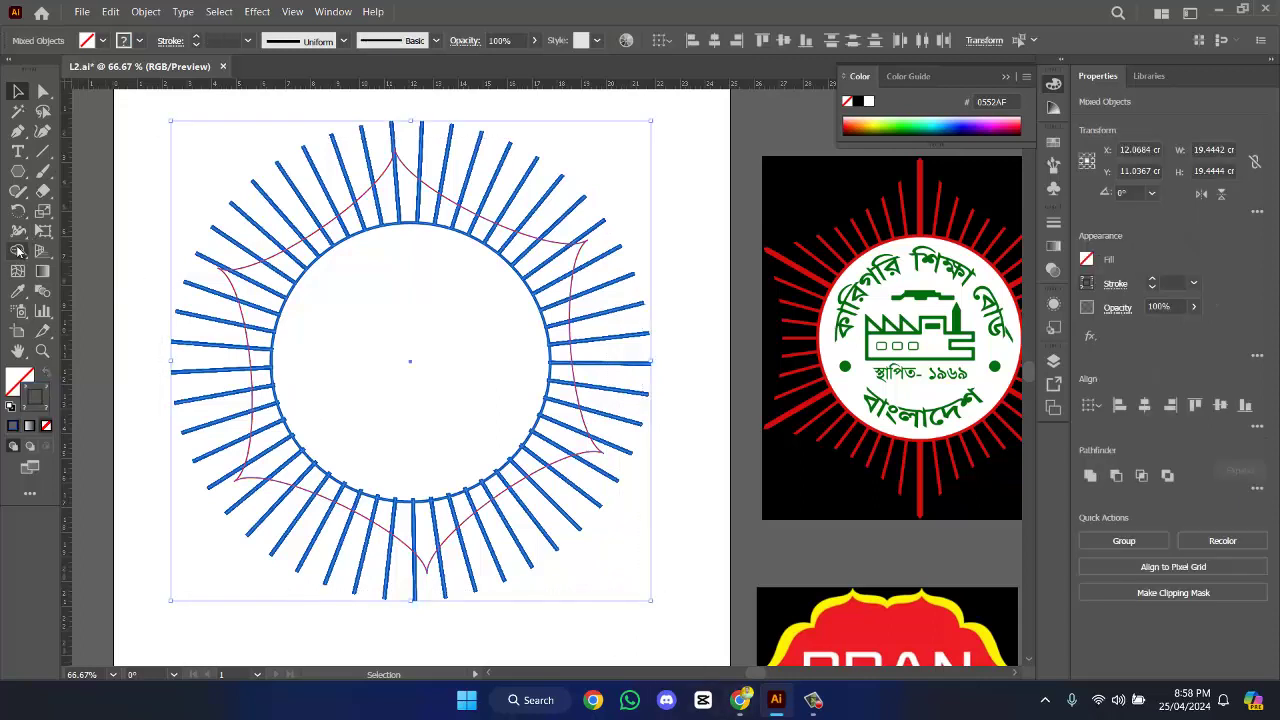
pyautogui.click(17, 250)
pyautogui.moveTo(398, 140); pyautogui.dragTo(201, 250)
pyautogui.moveTo(311, 191)
pyautogui.mouseDown()
pyautogui.moveTo(207, 272)
pyautogui.moveTo(194, 471)
pyautogui.moveTo(191, 397)
pyautogui.mouseUp()
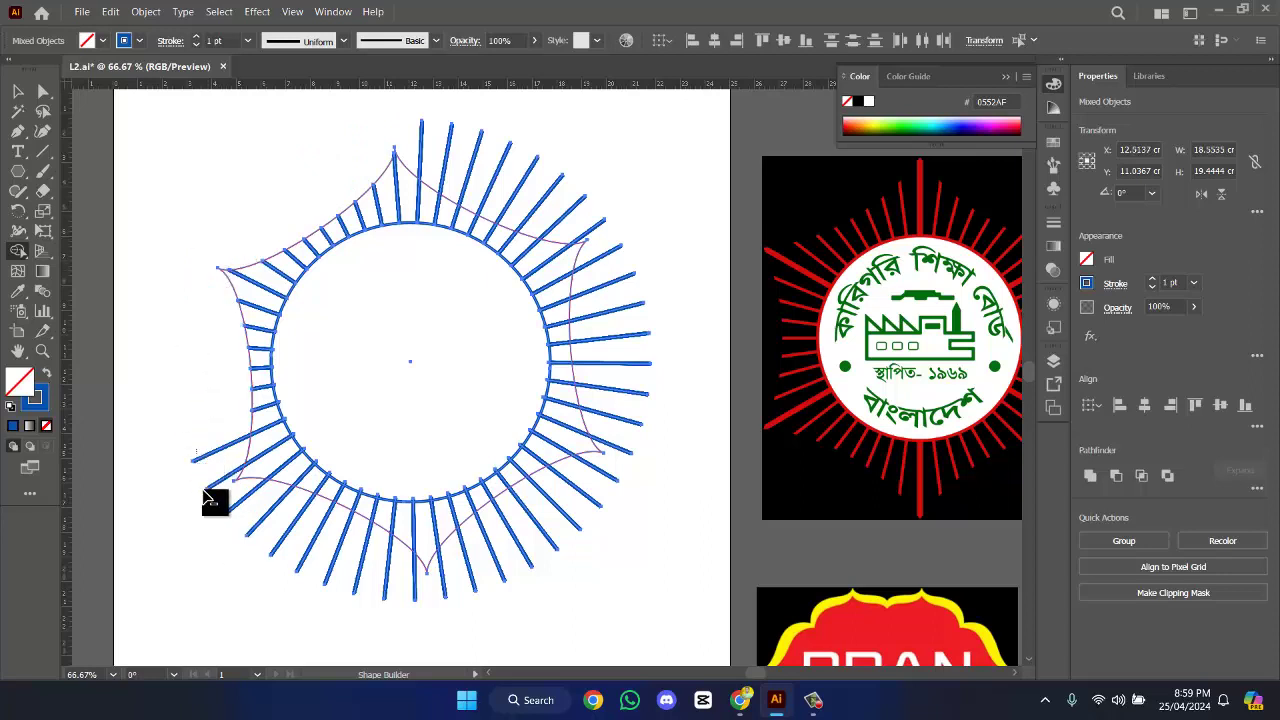
pyautogui.moveTo(205, 492)
pyautogui.mouseDown()
pyautogui.moveTo(345, 613)
pyautogui.moveTo(181, 485)
pyautogui.moveTo(245, 592)
pyautogui.moveTo(337, 561)
pyautogui.moveTo(490, 628)
pyautogui.moveTo(472, 588)
pyautogui.moveTo(513, 596)
pyautogui.moveTo(473, 589)
pyautogui.moveTo(600, 495)
pyautogui.moveTo(586, 494)
pyautogui.moveTo(641, 428)
pyautogui.moveTo(615, 414)
pyautogui.moveTo(610, 236)
pyautogui.moveTo(569, 201)
pyautogui.moveTo(409, 126)
pyautogui.mouseUp()
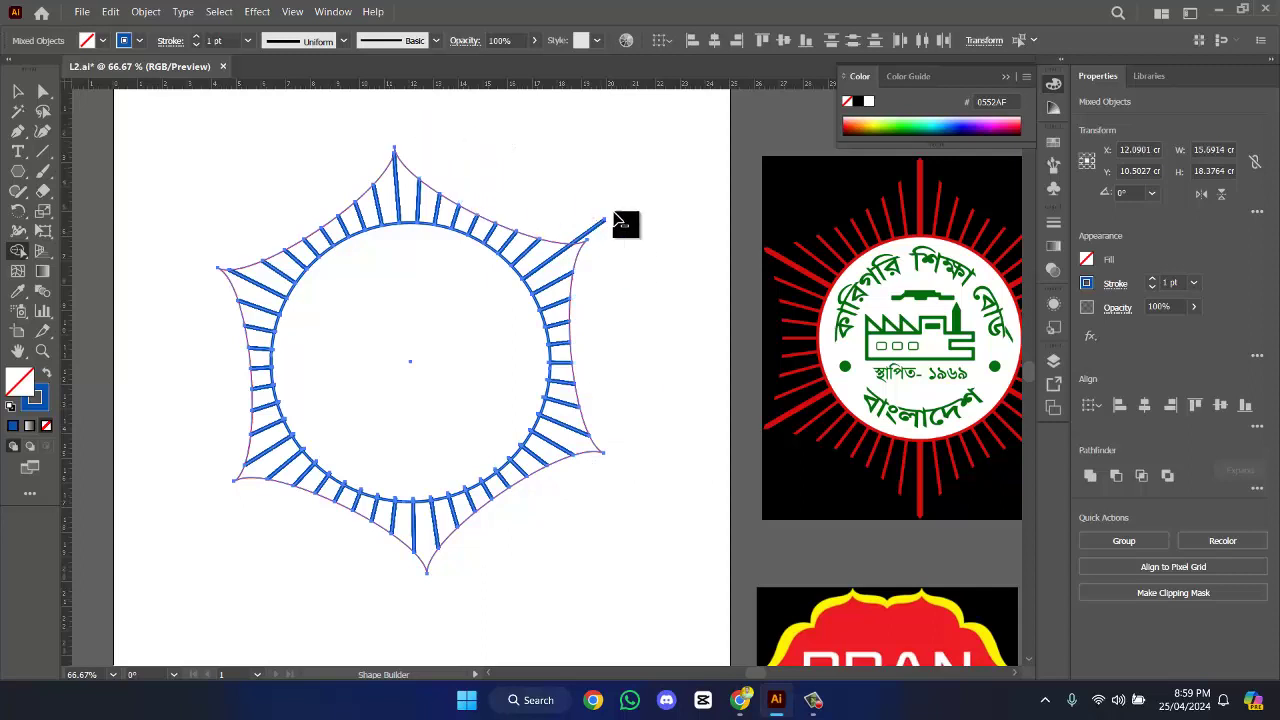
pyautogui.moveTo(600, 220); pyautogui.dragTo(765, 428)
# - Delete the red outline and enlarge the trimmed ray group from its centre to about 16.64 by 18.79 cm
pyautogui.click(18, 90)
pyautogui.click(463, 171)
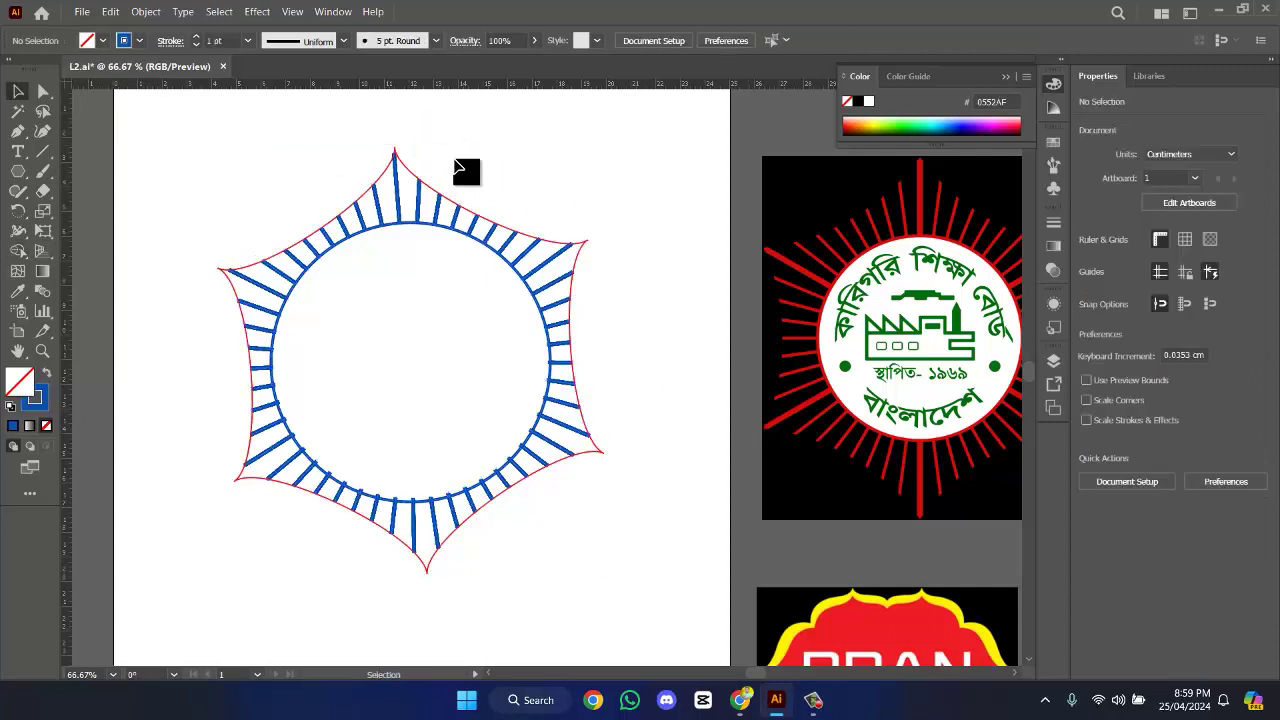
pyautogui.click(585, 254)
pyautogui.press('Delete')
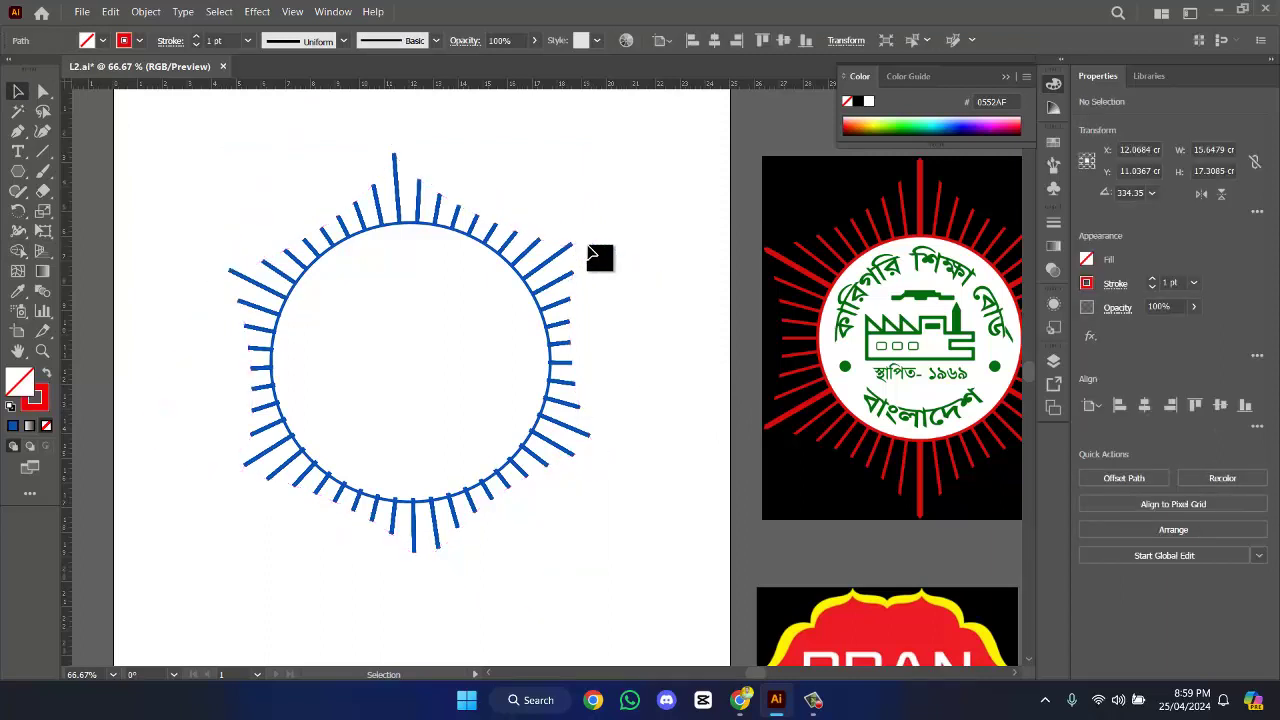
pyautogui.moveTo(615, 500); pyautogui.dragTo(621, 597)
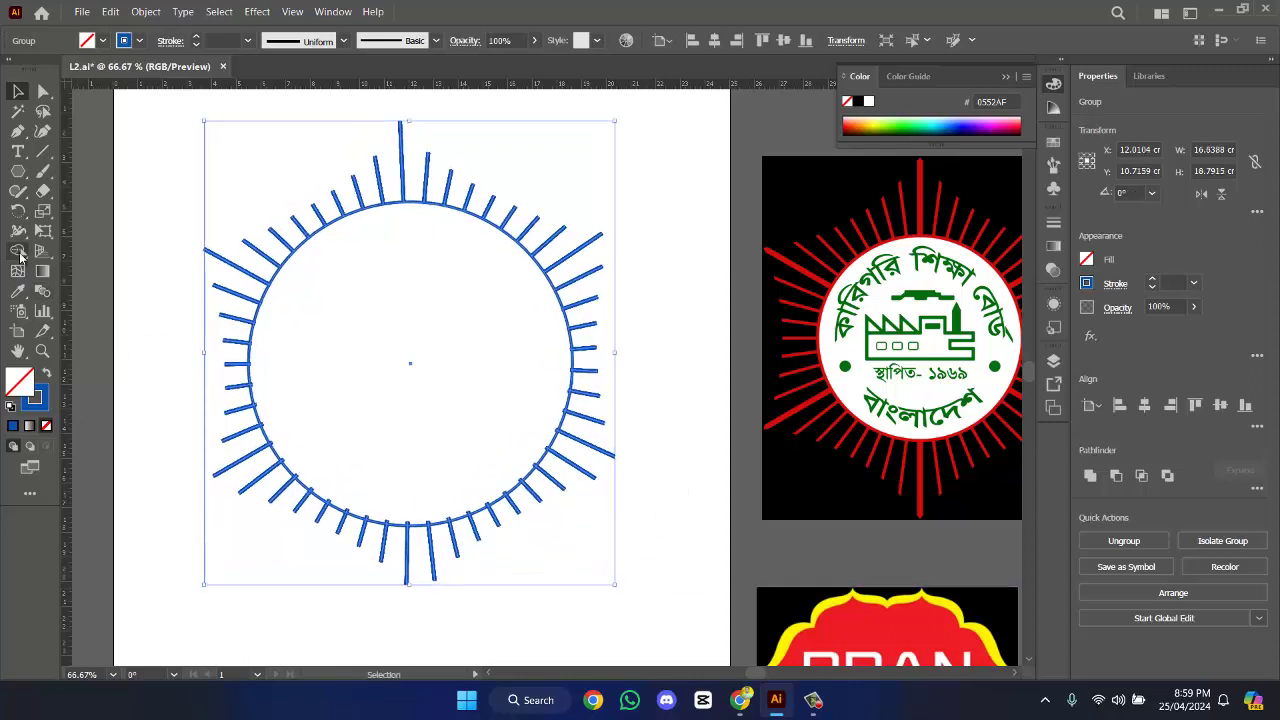
# - Try to colour the ray group with the red sampled from the reference emblem using the Eyedropper, and undo it
pyautogui.click(17, 291)
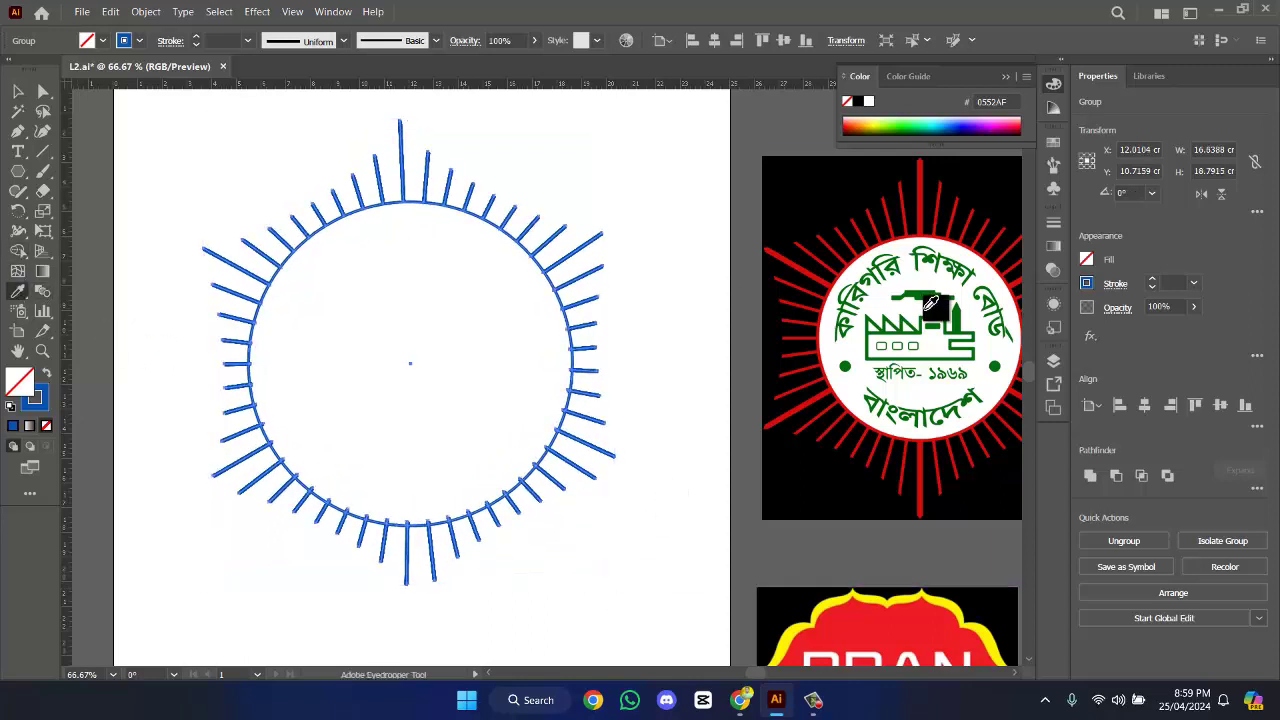
pyautogui.click(828, 275)
pyautogui.hotkey('ctrl', 'z')
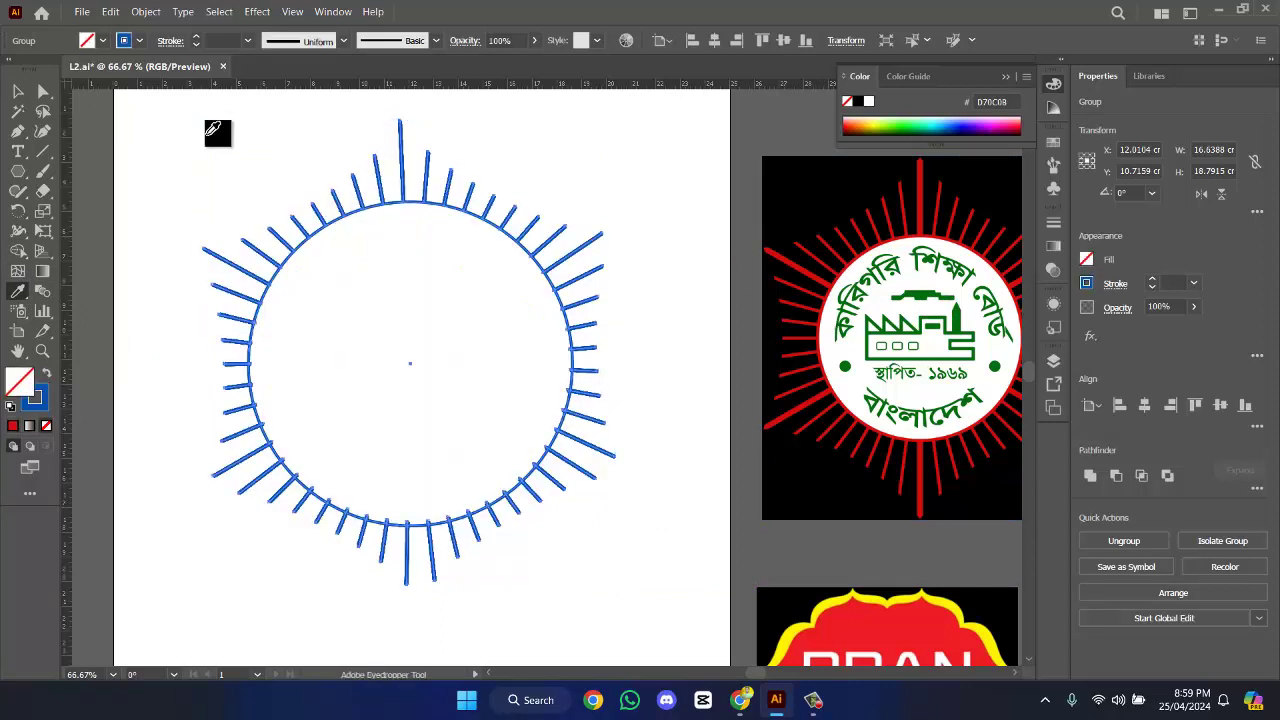
# - Select the whole ray group on the artboard and expand its fill and stroke into filled shapes
pyautogui.click(18, 92)
pyautogui.moveTo(189, 118); pyautogui.dragTo(662, 568)
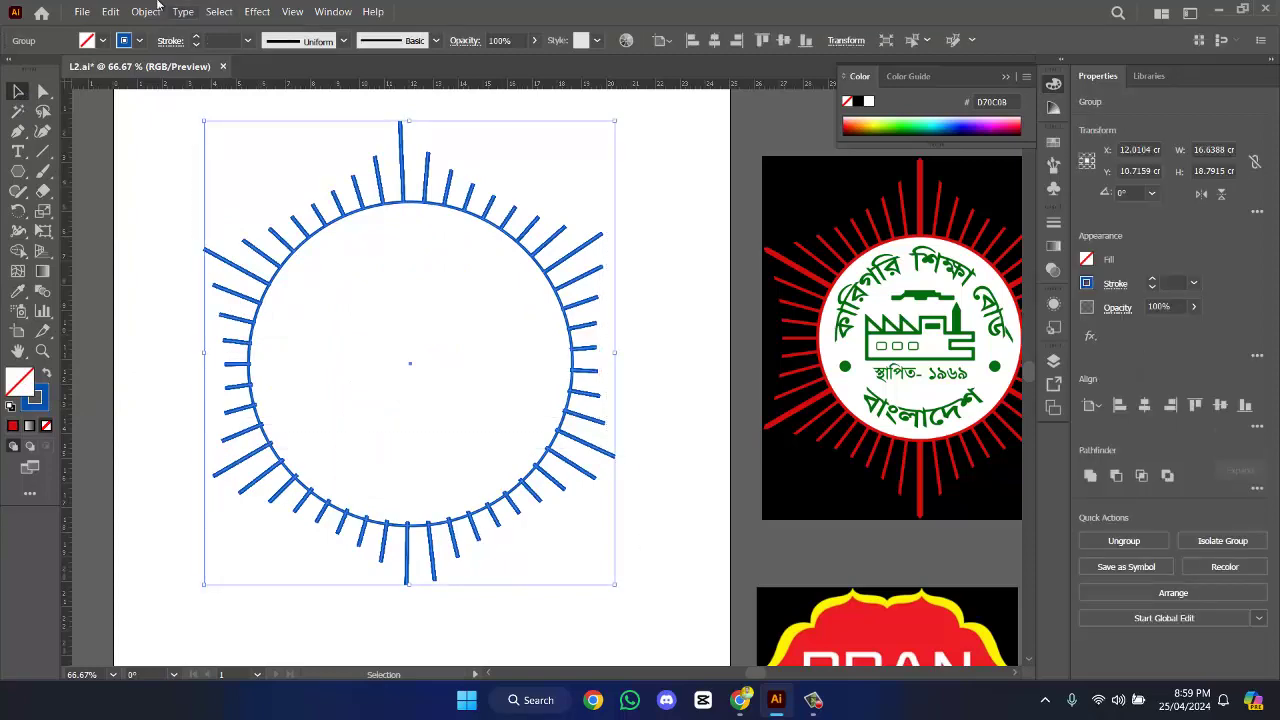
pyautogui.click(152, 10)
pyautogui.click(215, 199)
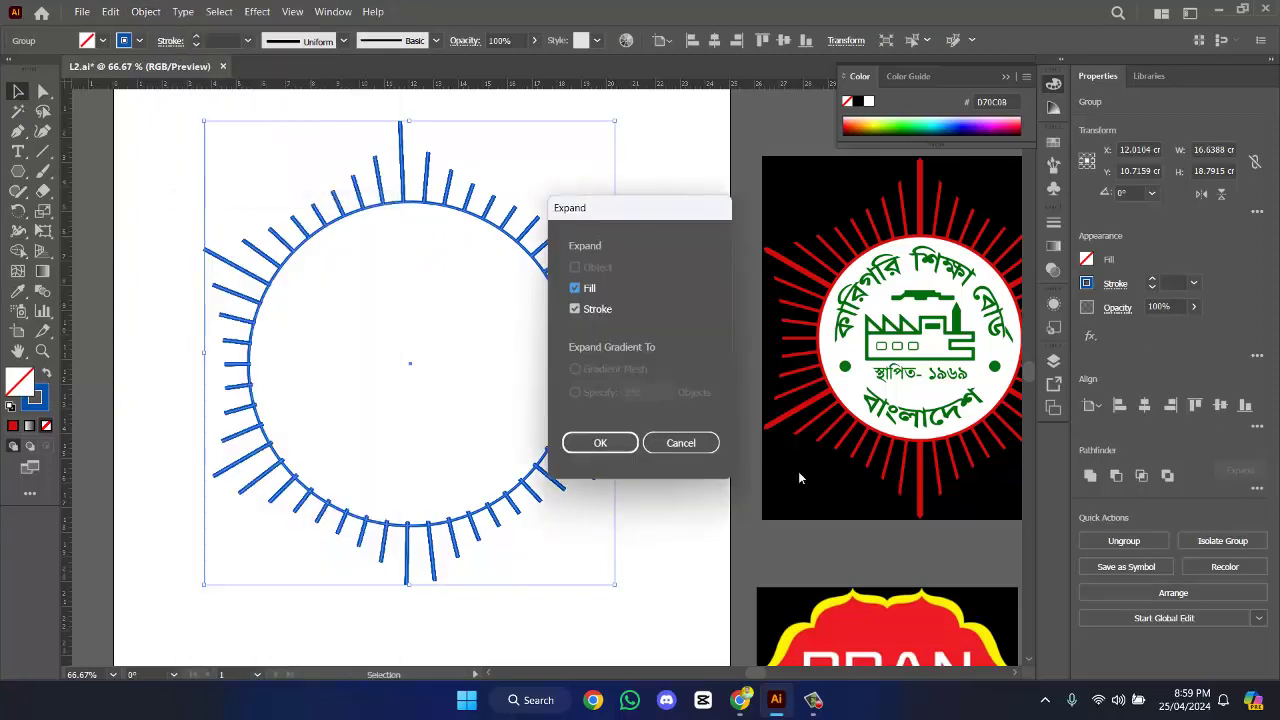
pyautogui.click(628, 443)
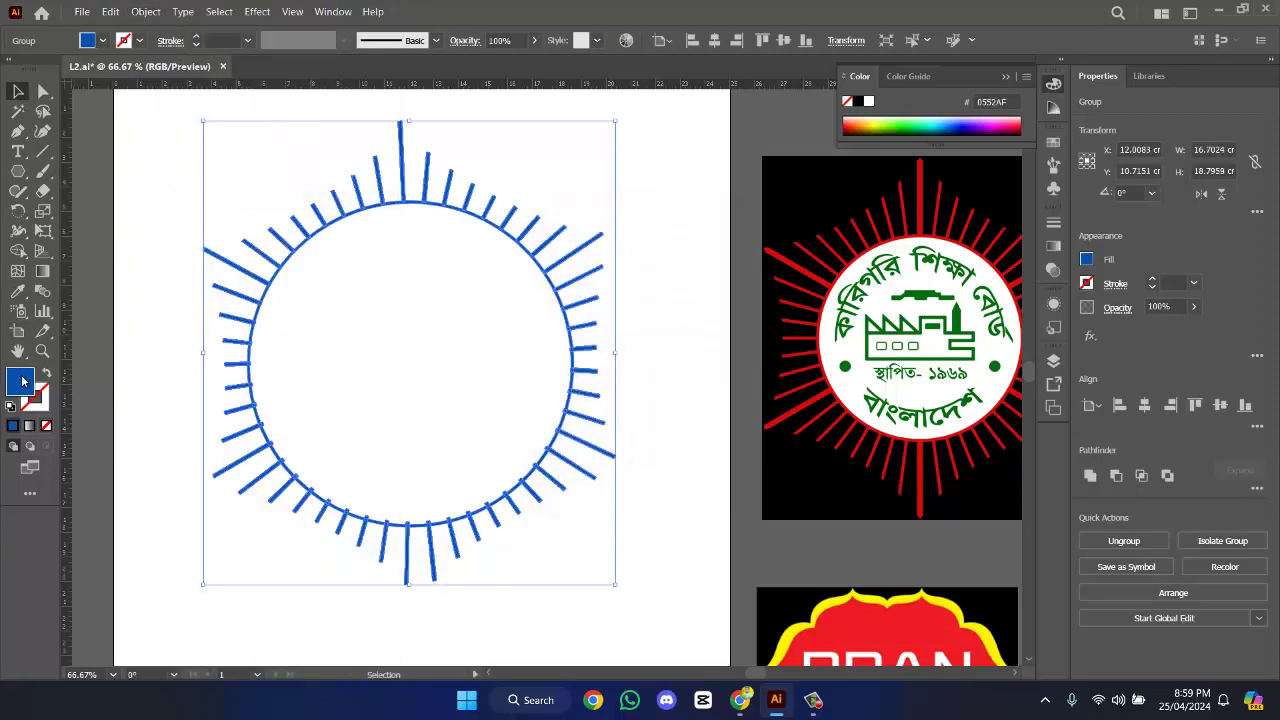
# - Fill the expanded ray group with the red D70C0B sampled from the reference emblem's rays using the Eyedropper
pyautogui.click(18, 291)
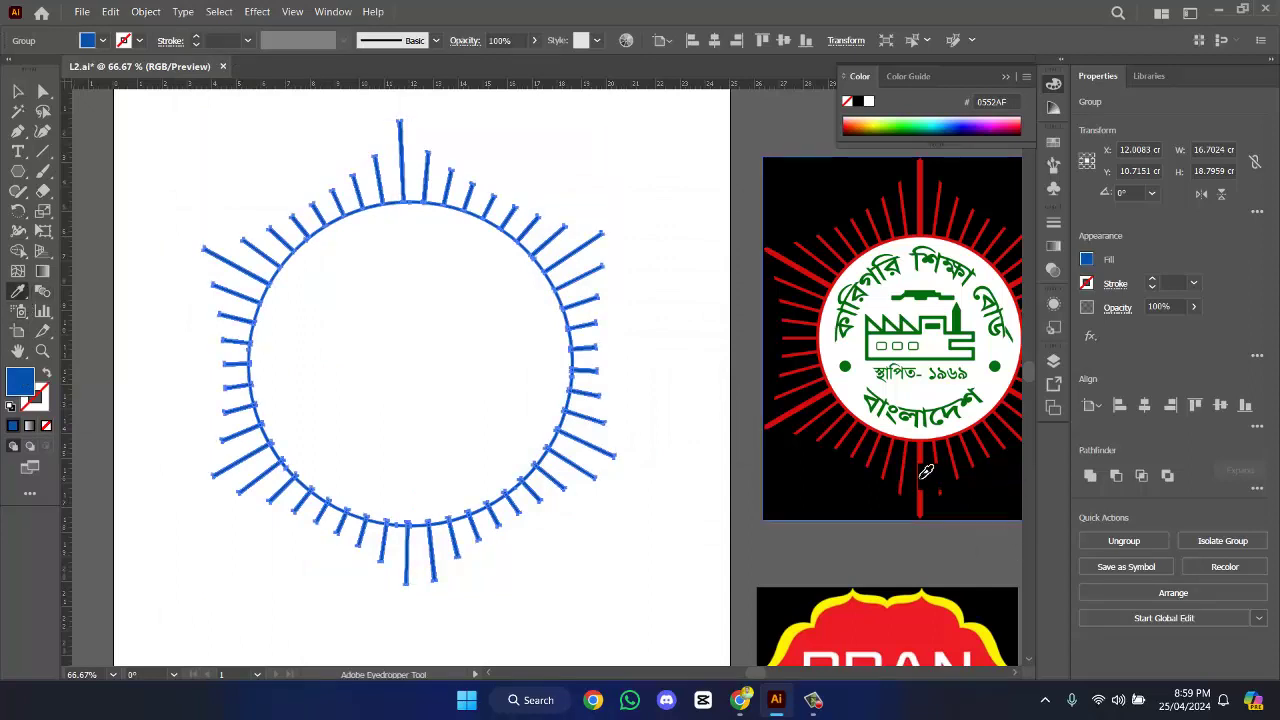
pyautogui.click(18, 91)
pyautogui.click(700, 285)
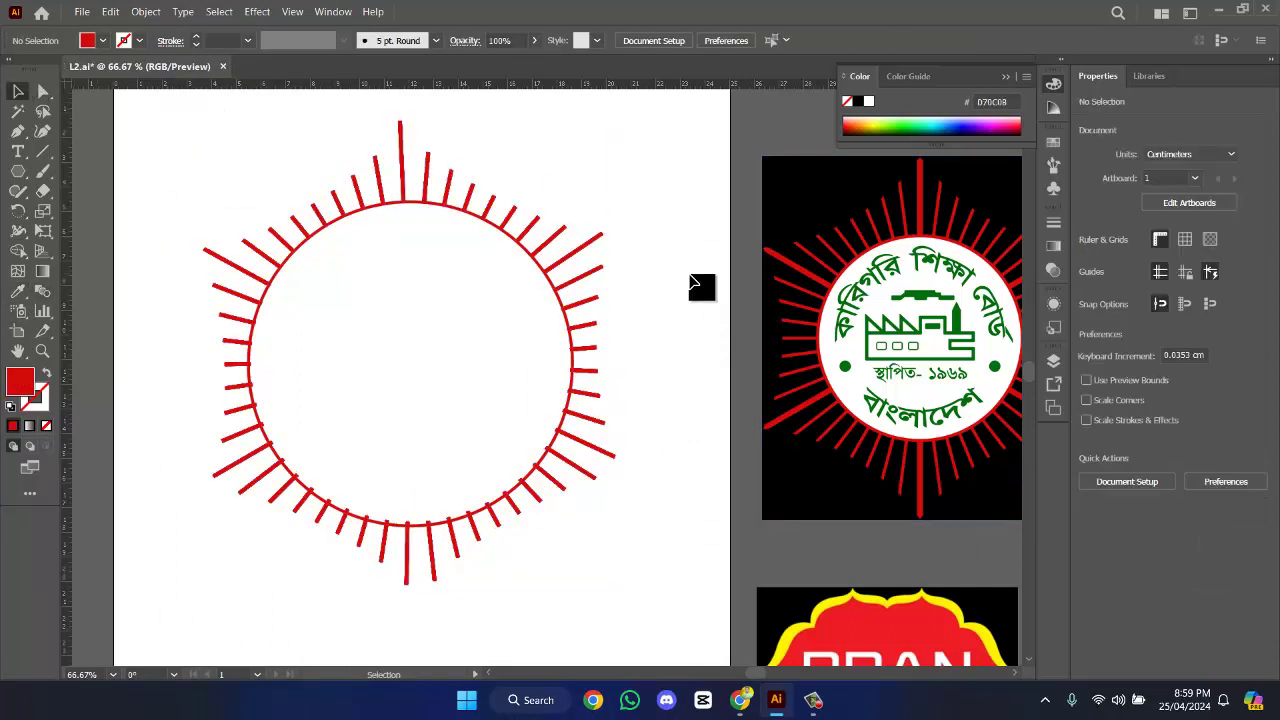
pyautogui.click(610, 452)
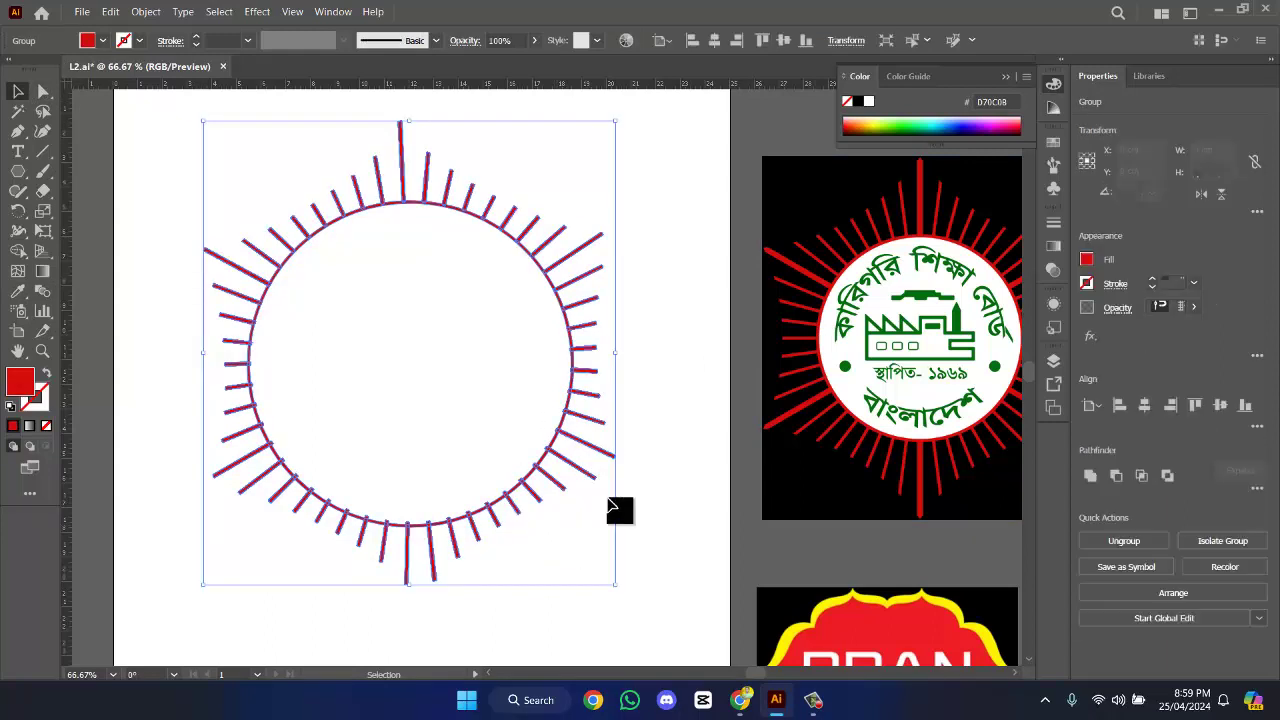
pyautogui.click(628, 480)
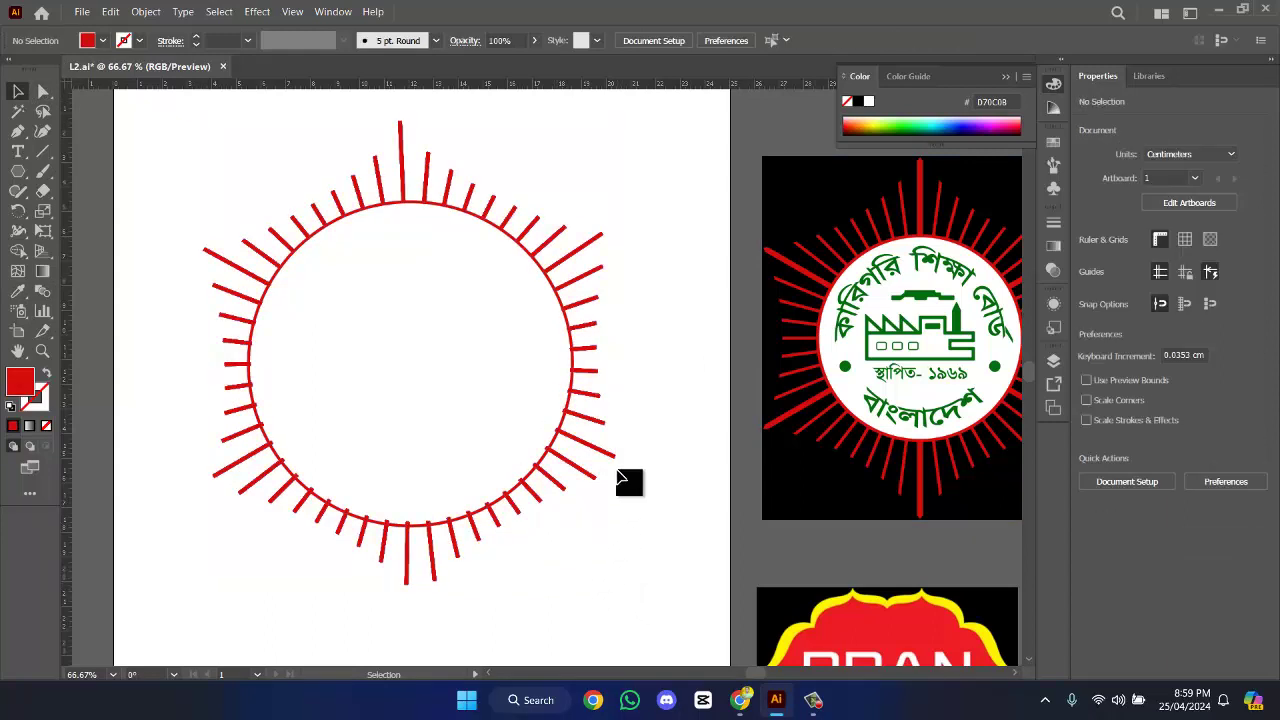
pyautogui.moveTo(618, 612); pyautogui.dragTo(450, 502)
pyautogui.moveTo(617, 597); pyautogui.dragTo(622, 604)
pyautogui.click(663, 497)
# - Draw a circle with the Ellipse tool, then centre it within the ray ring and shrink it to about 10.78 cm in diameter
pyautogui.scroll(-1, 660, 483)
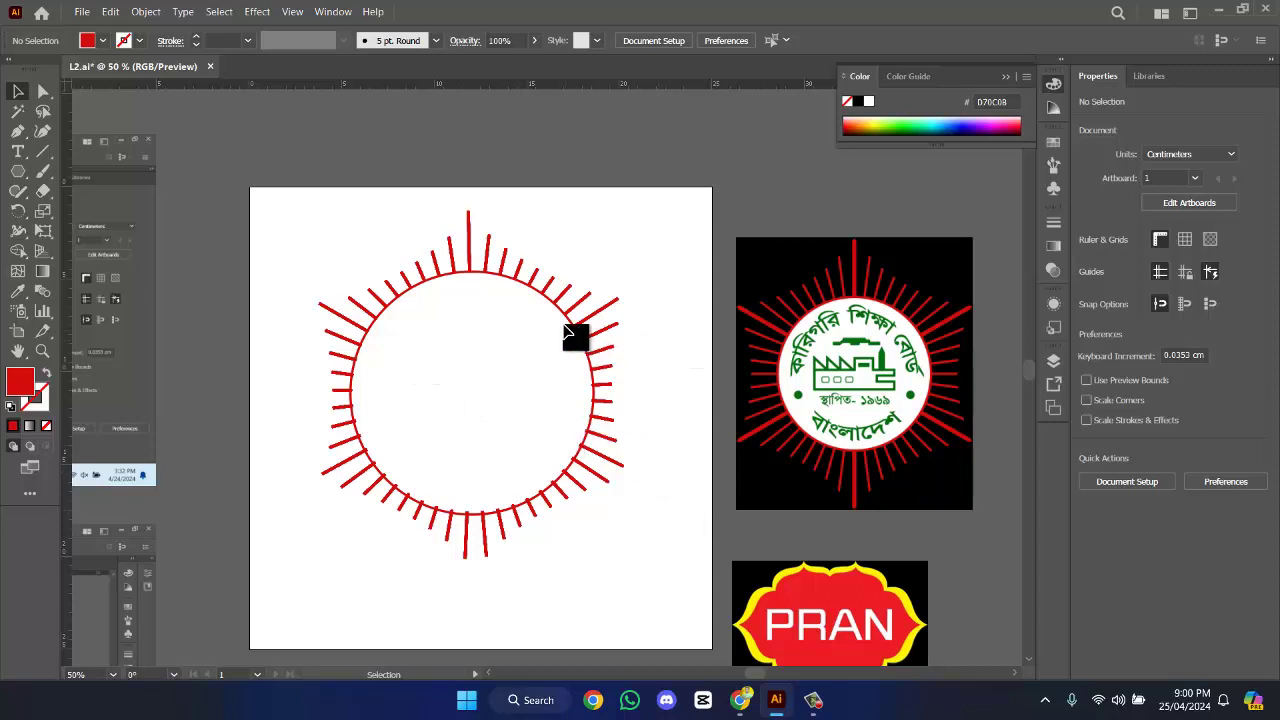
pyautogui.click(17, 171)
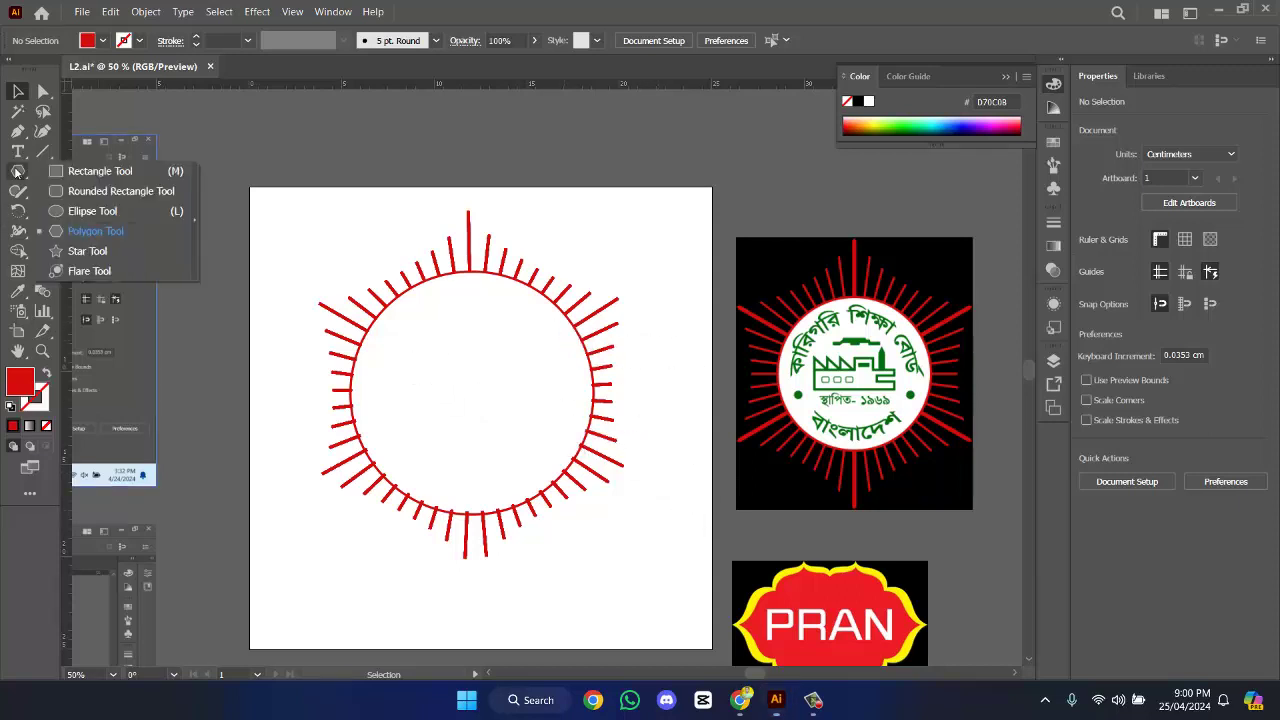
pyautogui.click(81, 211)
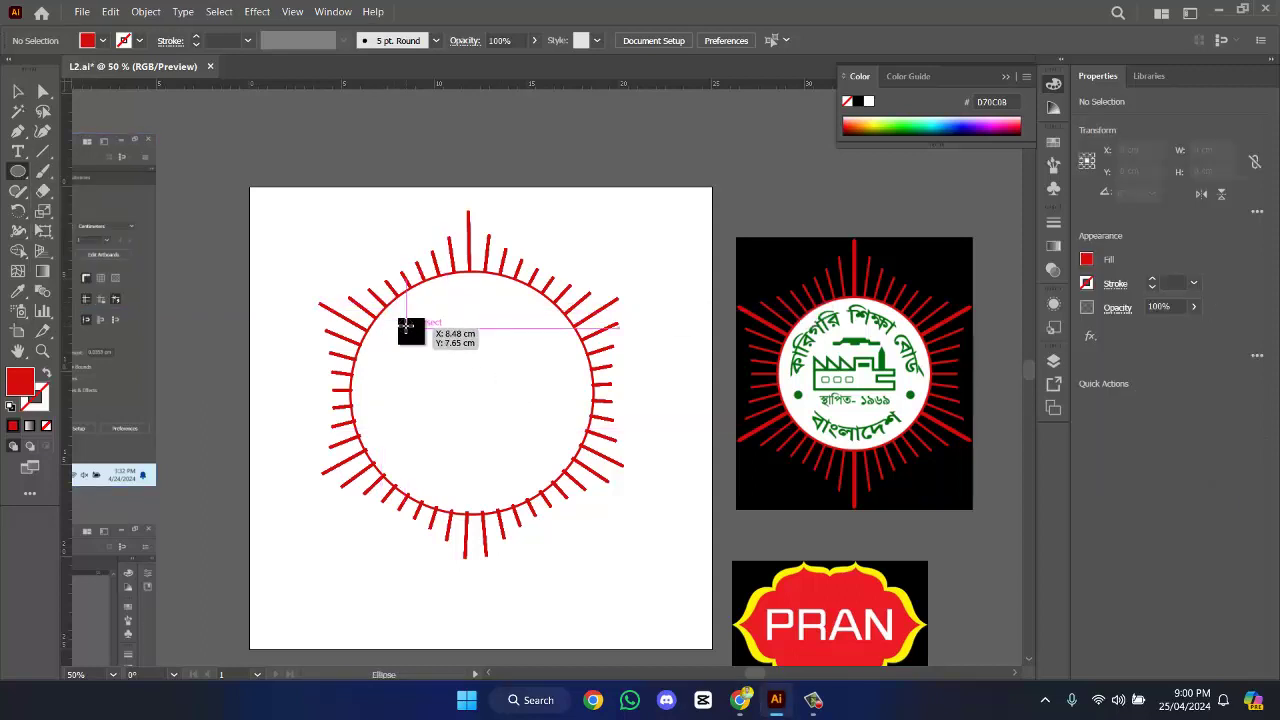
pyautogui.moveTo(406, 327)
pyautogui.mouseDown()
pyautogui.moveTo(566, 471)
pyautogui.moveTo(640, 590)
pyautogui.moveTo(665, 587)
pyautogui.mouseUp()
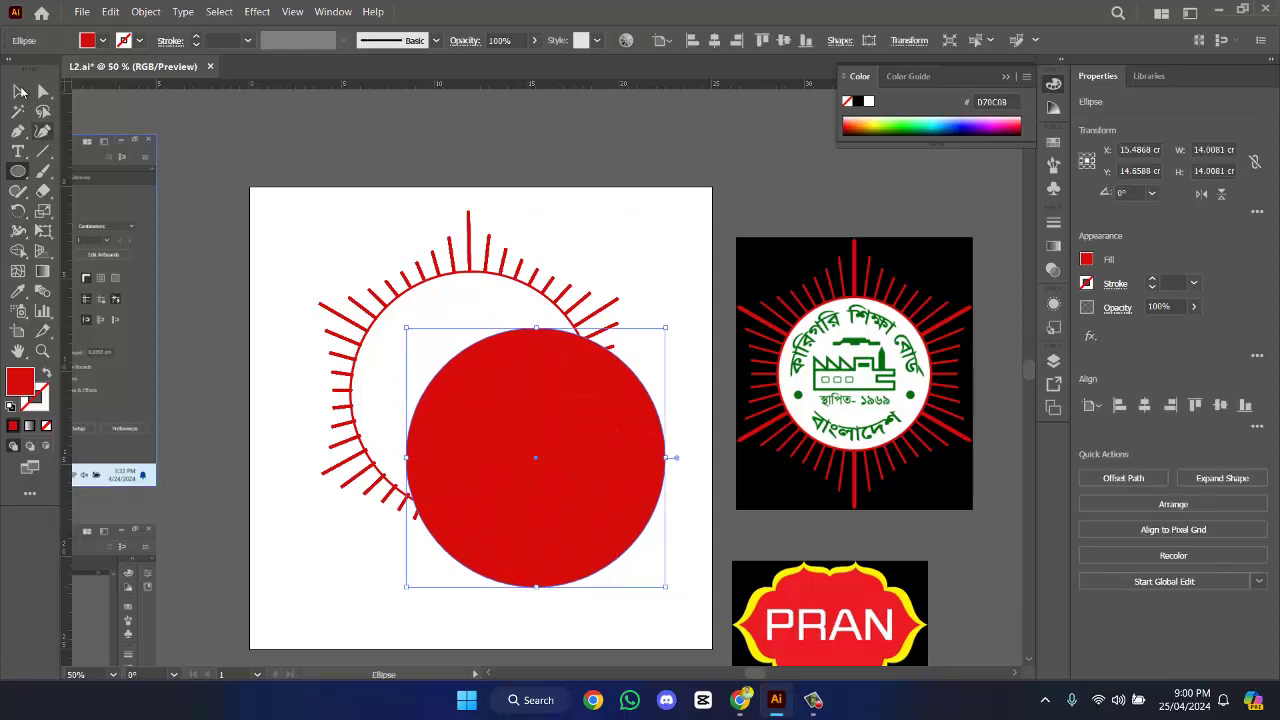
pyautogui.click(20, 91)
pyautogui.moveTo(595, 459); pyautogui.dragTo(531, 400)
pyautogui.moveTo(611, 517); pyautogui.dragTo(576, 502)
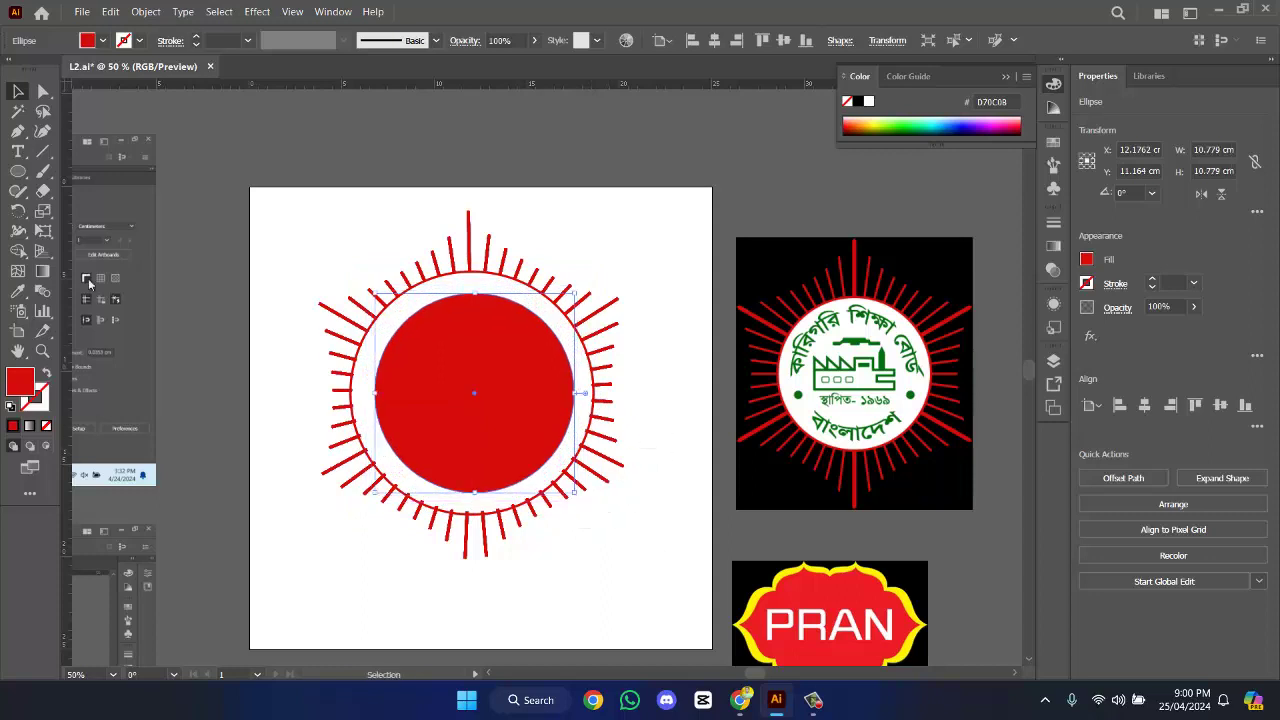
# - Swap the new circle's fill and stroke so only a red outline remains, and set its stroke to 3 pt
pyautogui.click(45, 372)
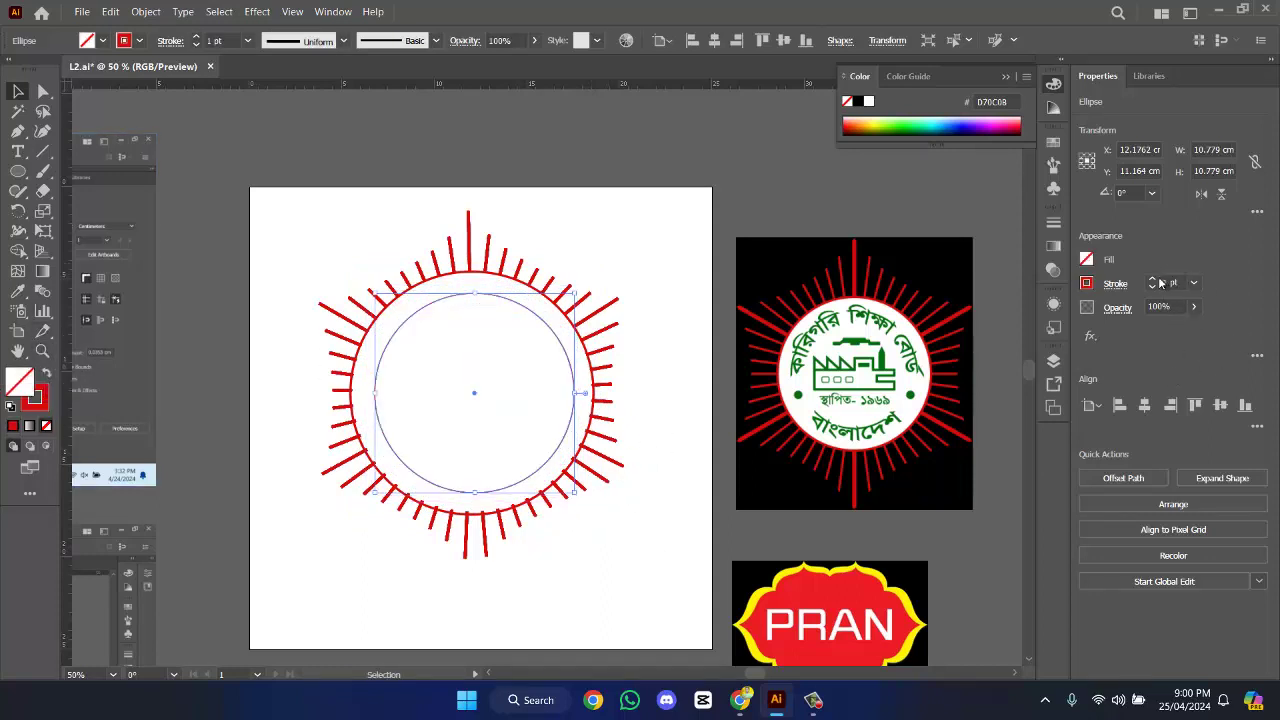
pyautogui.click(1152, 279)
pyautogui.click(1152, 279)
pyautogui.click(712, 437)
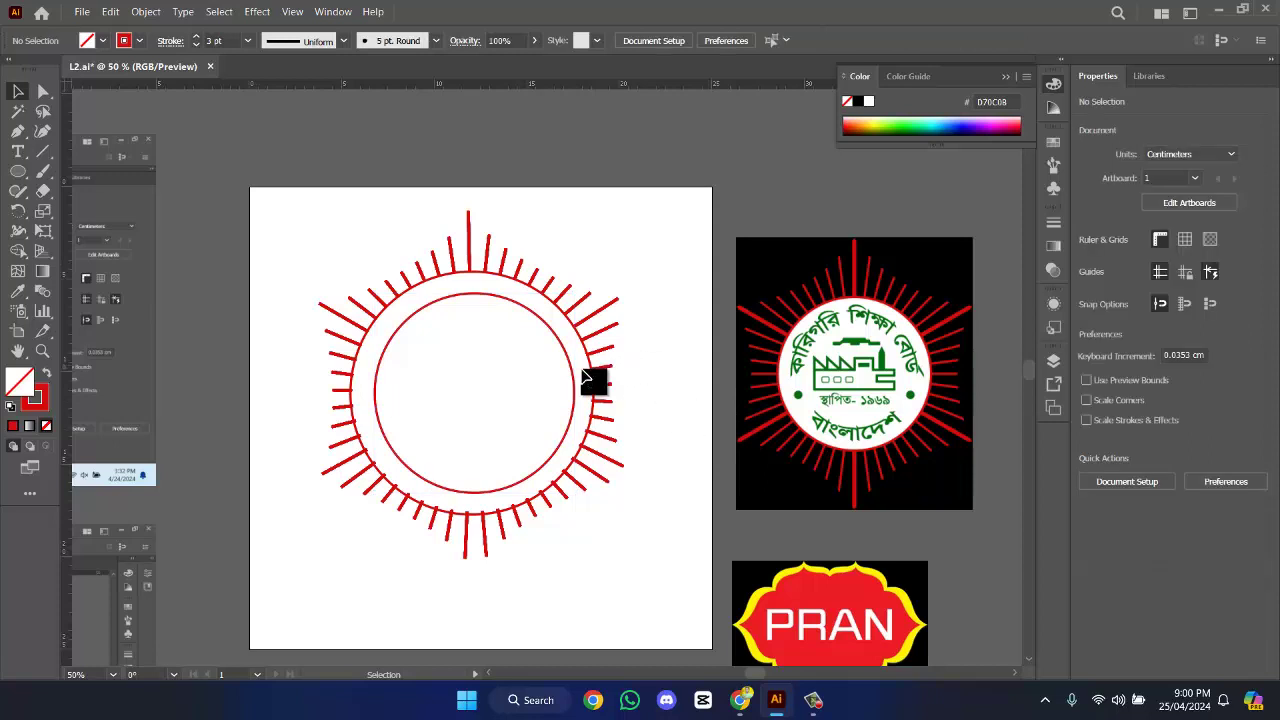
# - Cut the inner circle into upper and lower halves at its left and right anchor points with the Scissors tool
pyautogui.click(578, 382)
pyautogui.press('space')
pyautogui.moveTo(667, 334); pyautogui.dragTo(660, 326)
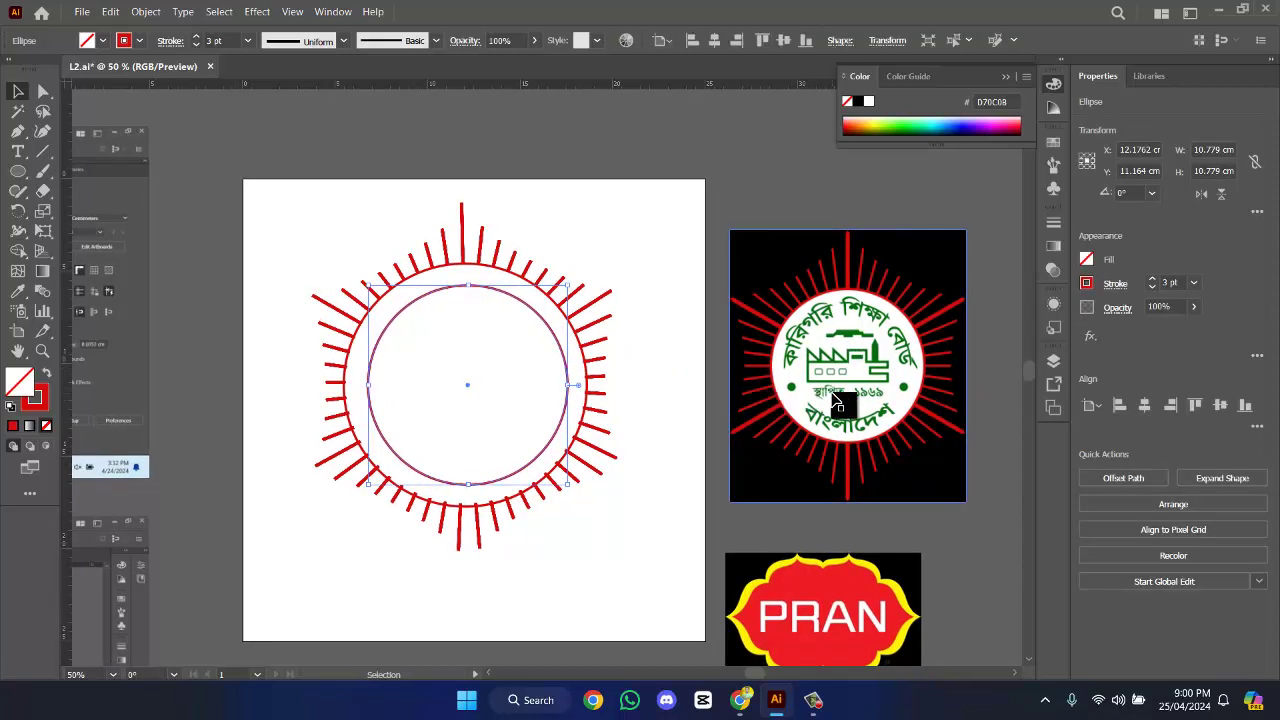
pyautogui.click(645, 390)
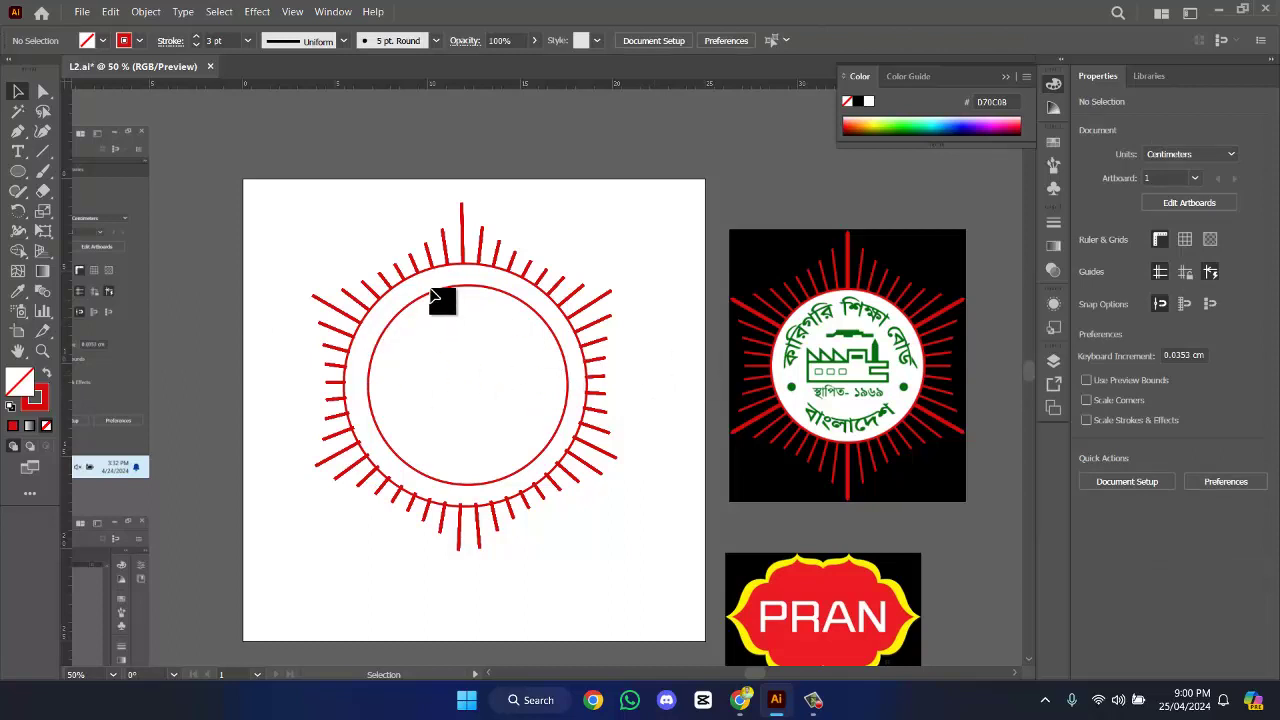
pyautogui.click(488, 289)
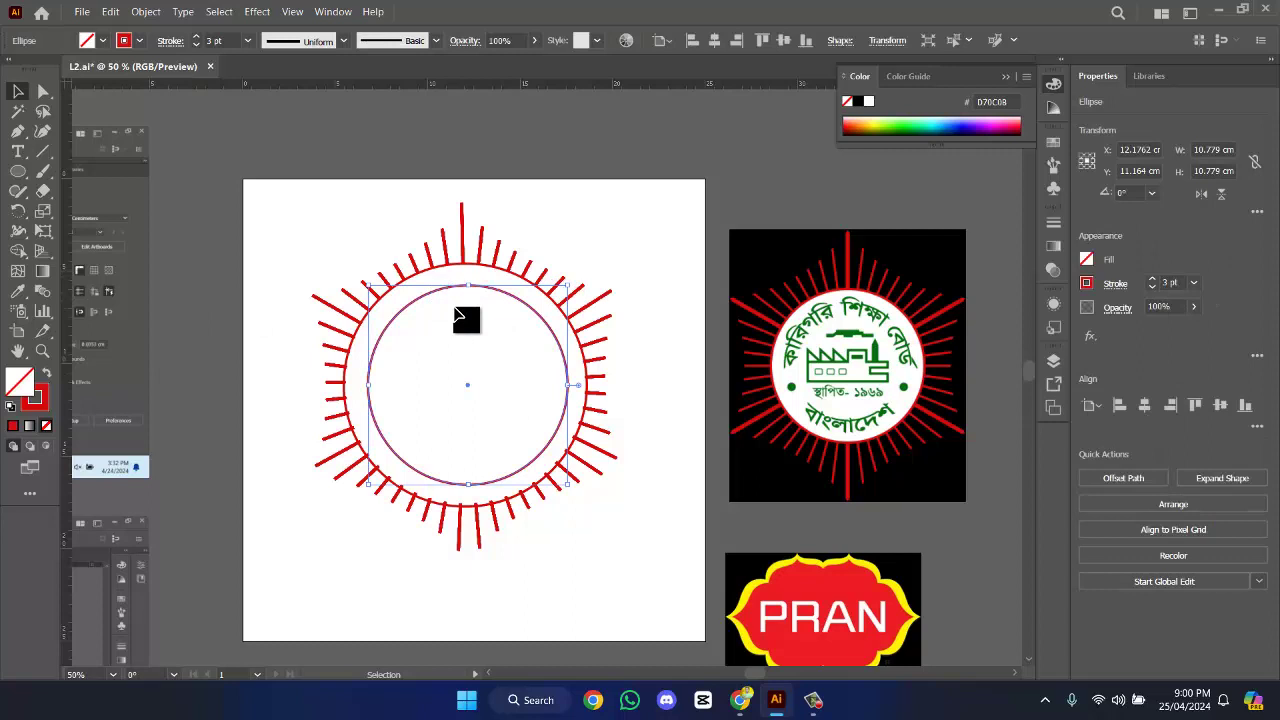
pyautogui.click(22, 195)
pyautogui.click(50, 177)
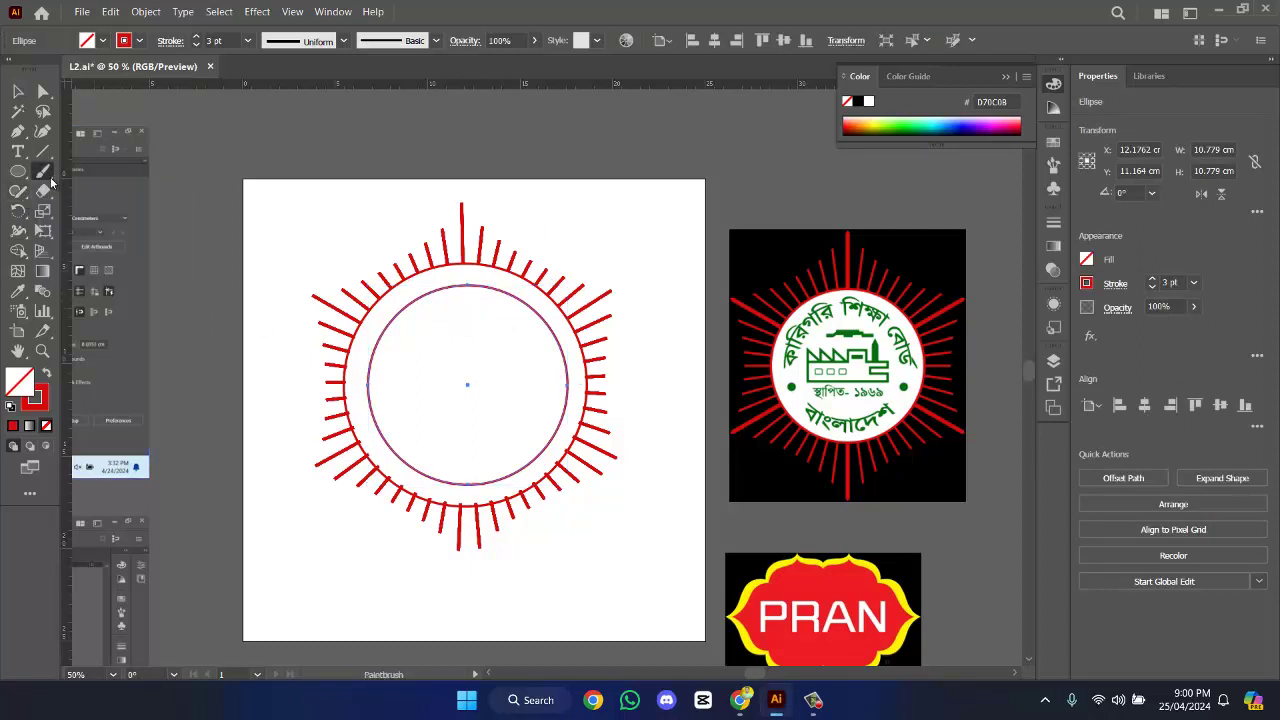
pyautogui.click(45, 193)
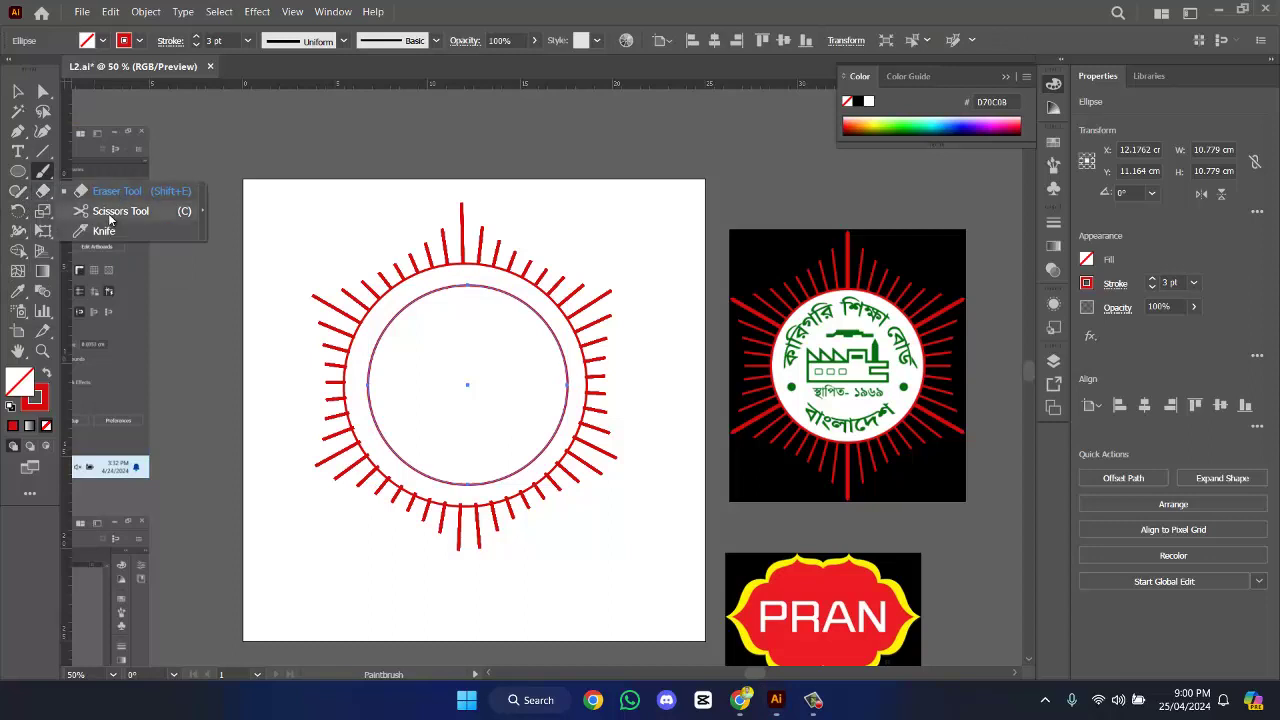
pyautogui.click(112, 209)
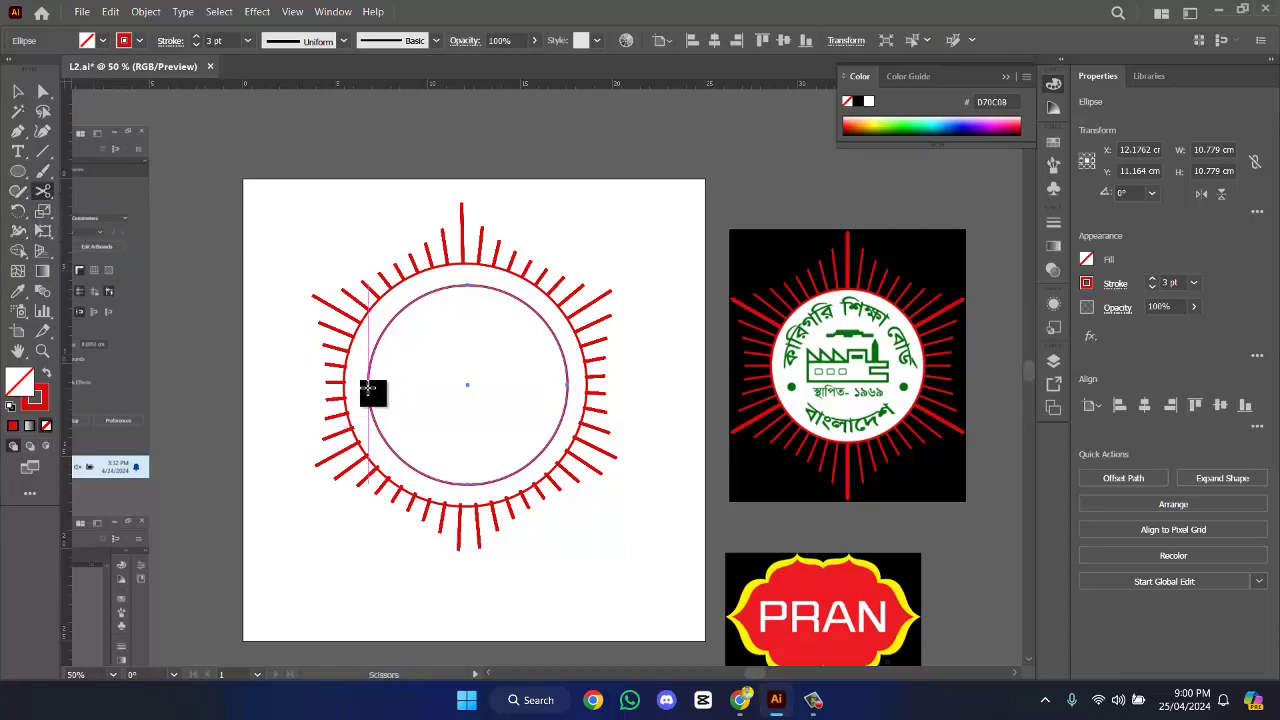
pyautogui.click(368, 385)
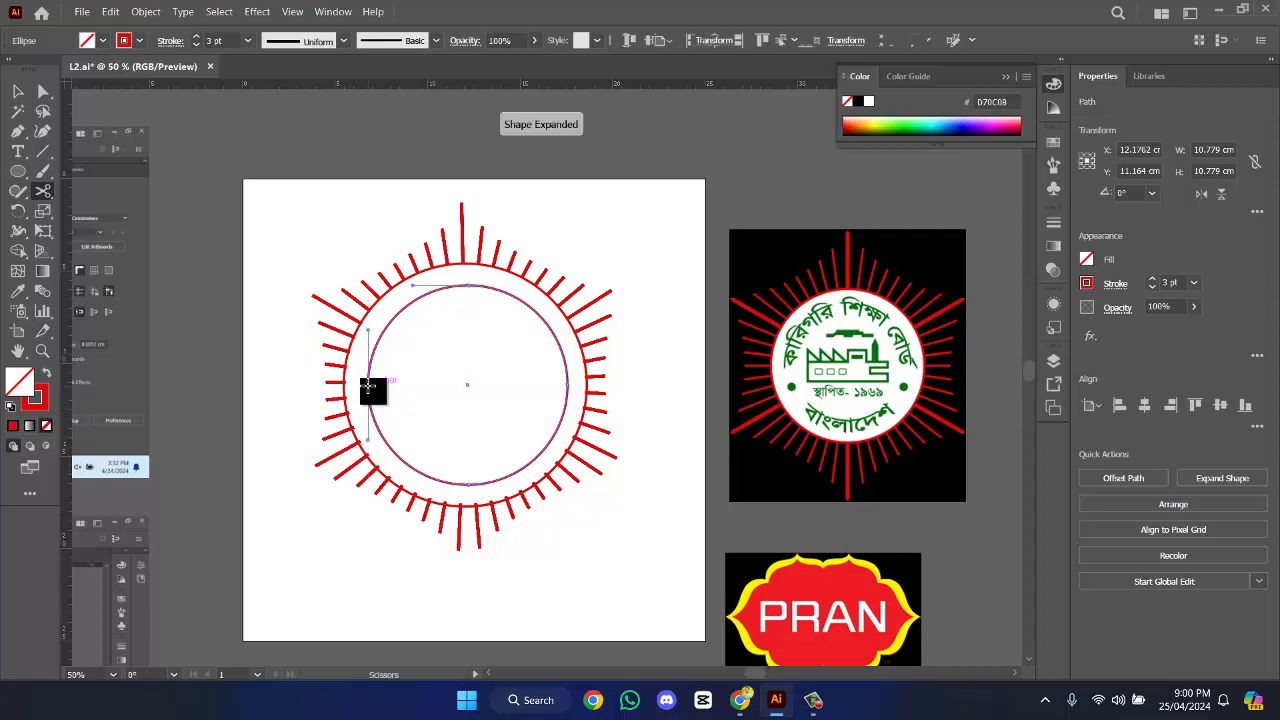
pyautogui.click(567, 385)
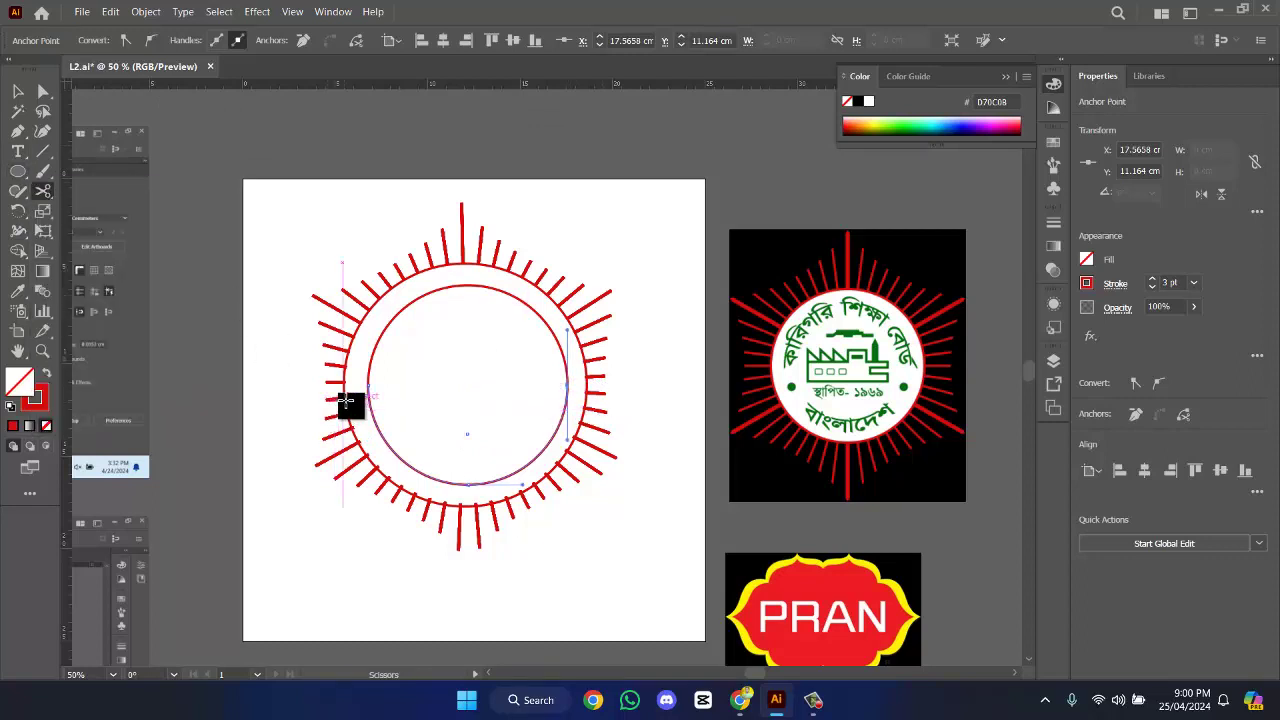
# - Remove the lower half circle's stroke, then try a dark blue 2E3192 fill on it and undo the fill
pyautogui.rightClick(25, 178)
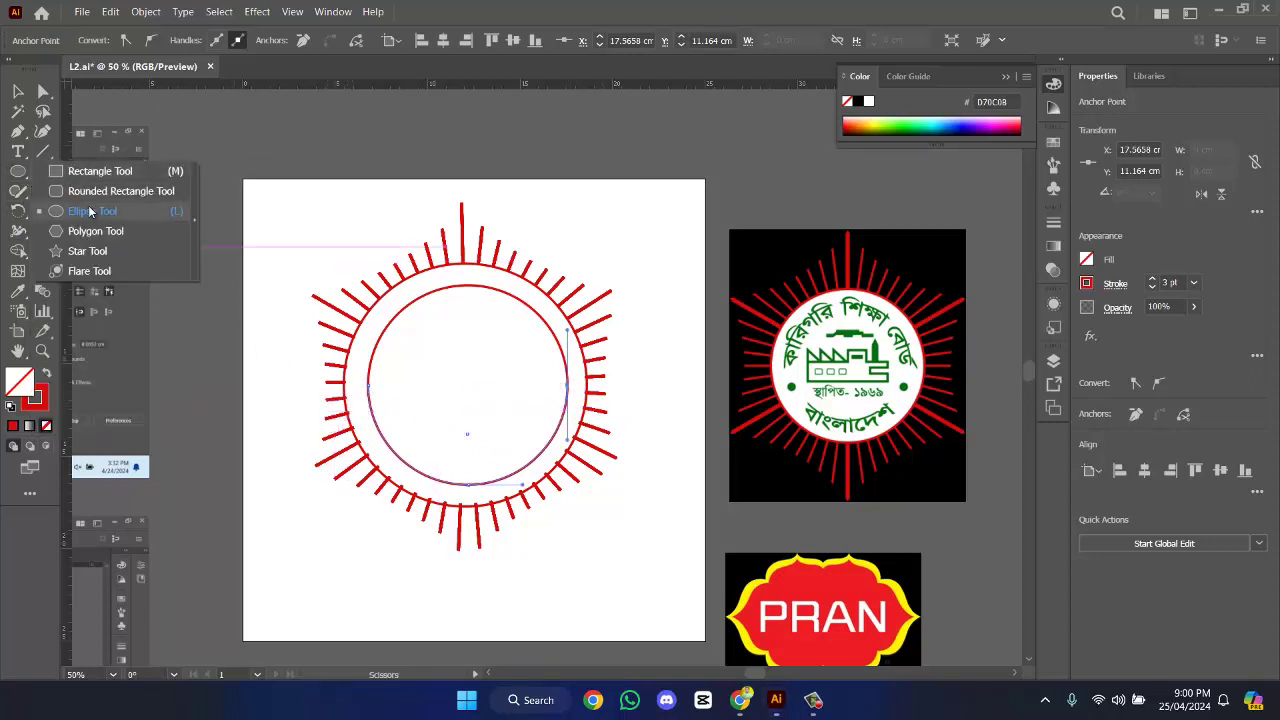
pyautogui.click(90, 176)
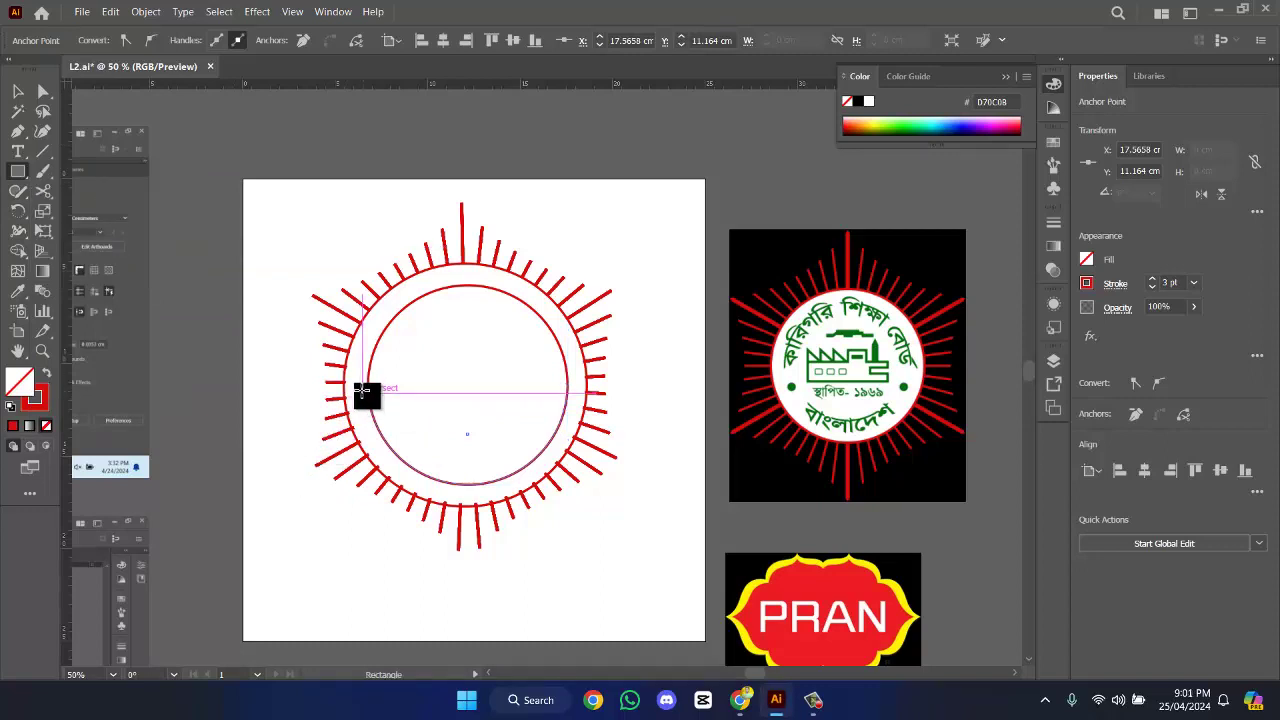
pyautogui.rightClick(18, 171)
pyautogui.click(86, 175)
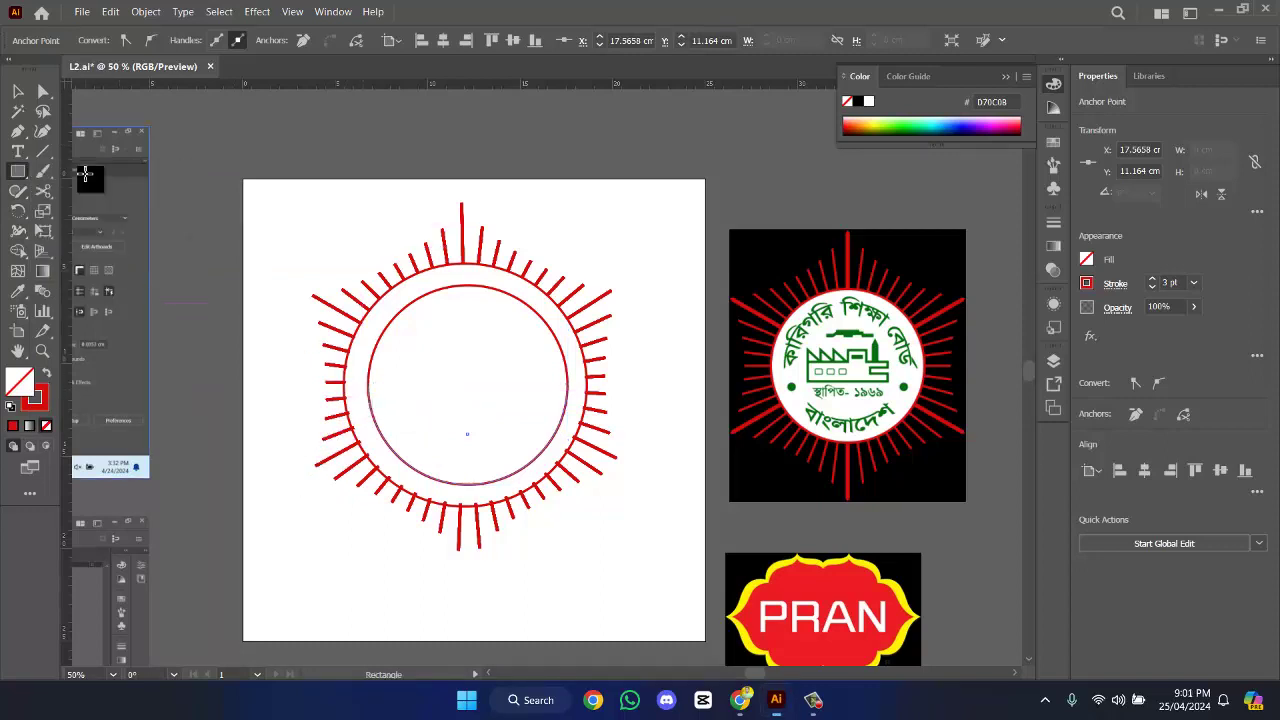
pyautogui.click(1153, 288)
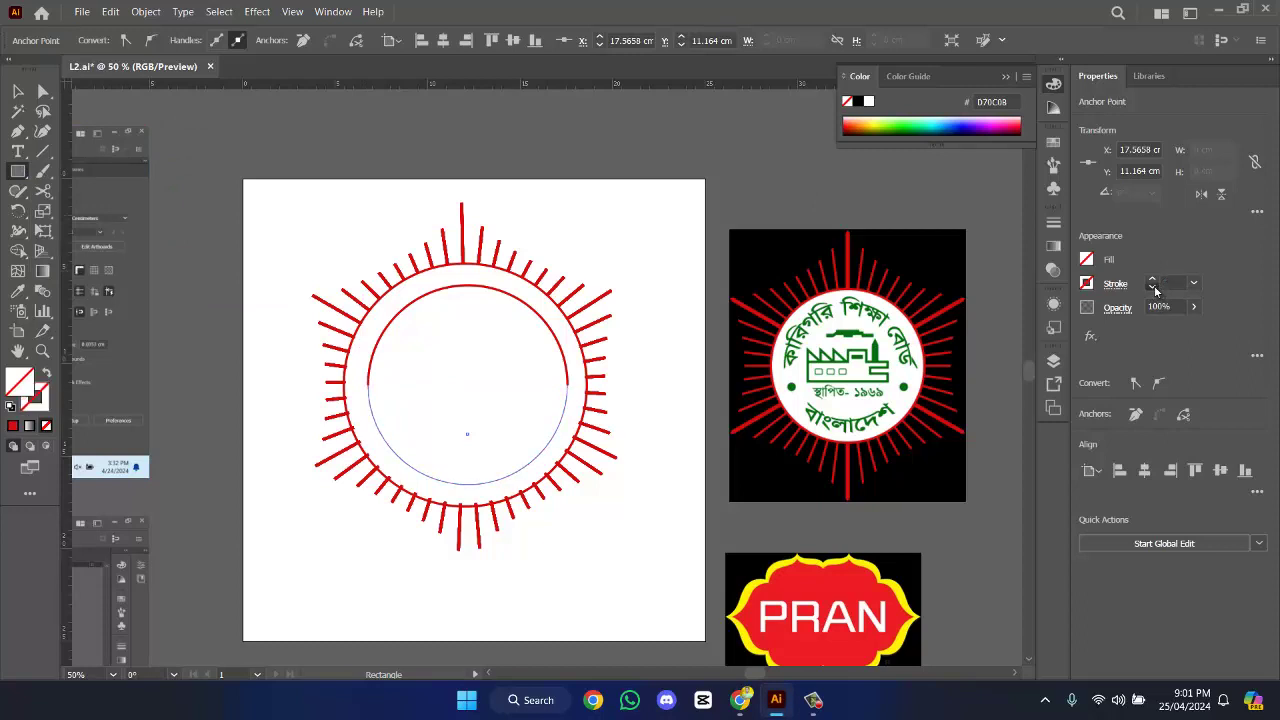
pyautogui.click(1090, 261)
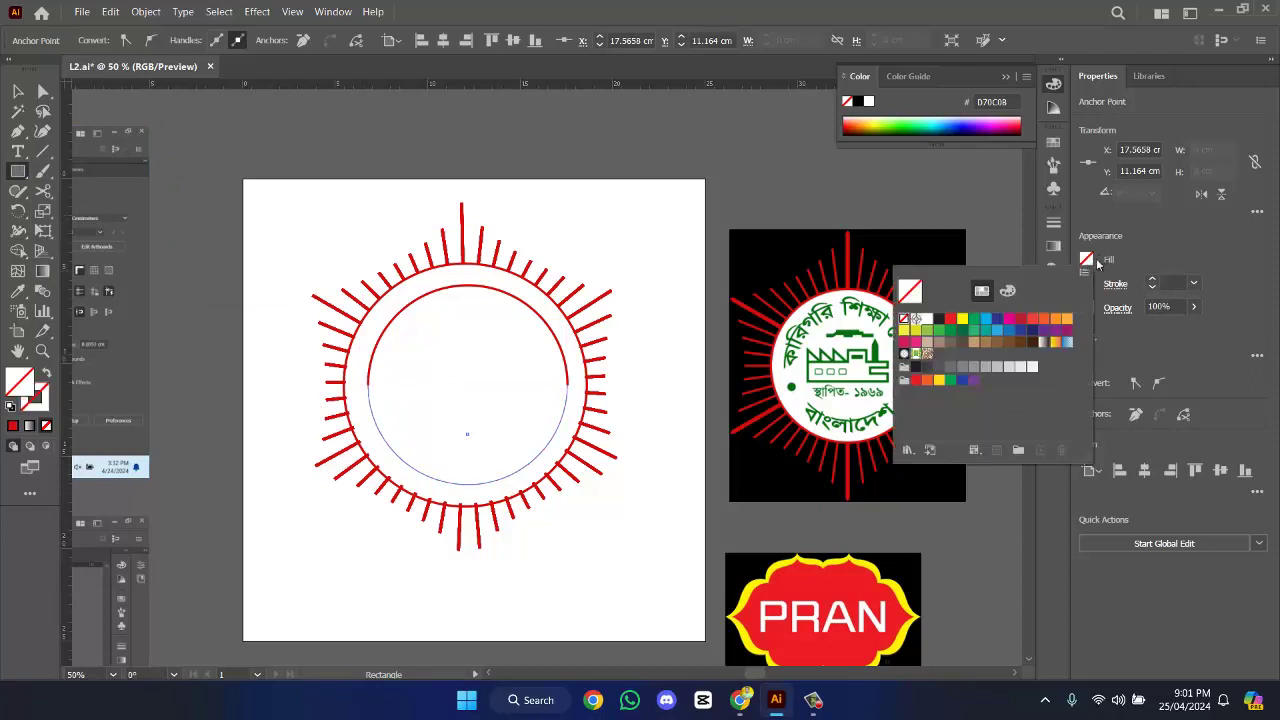
pyautogui.click(998, 320)
pyautogui.hotkey('ctrl', 'z')
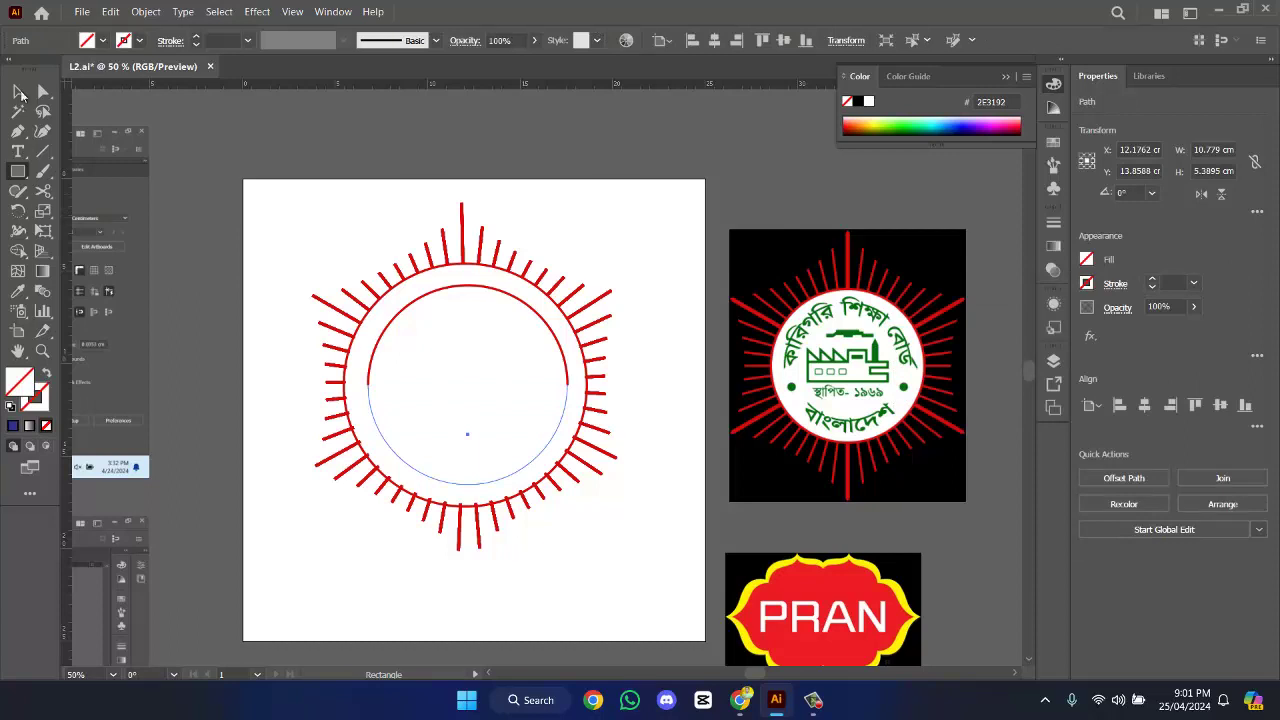
# - Restore the 3 pt red stroke on the lower half of the inner circle and reselect that half
pyautogui.click(17, 92)
pyautogui.click(550, 344)
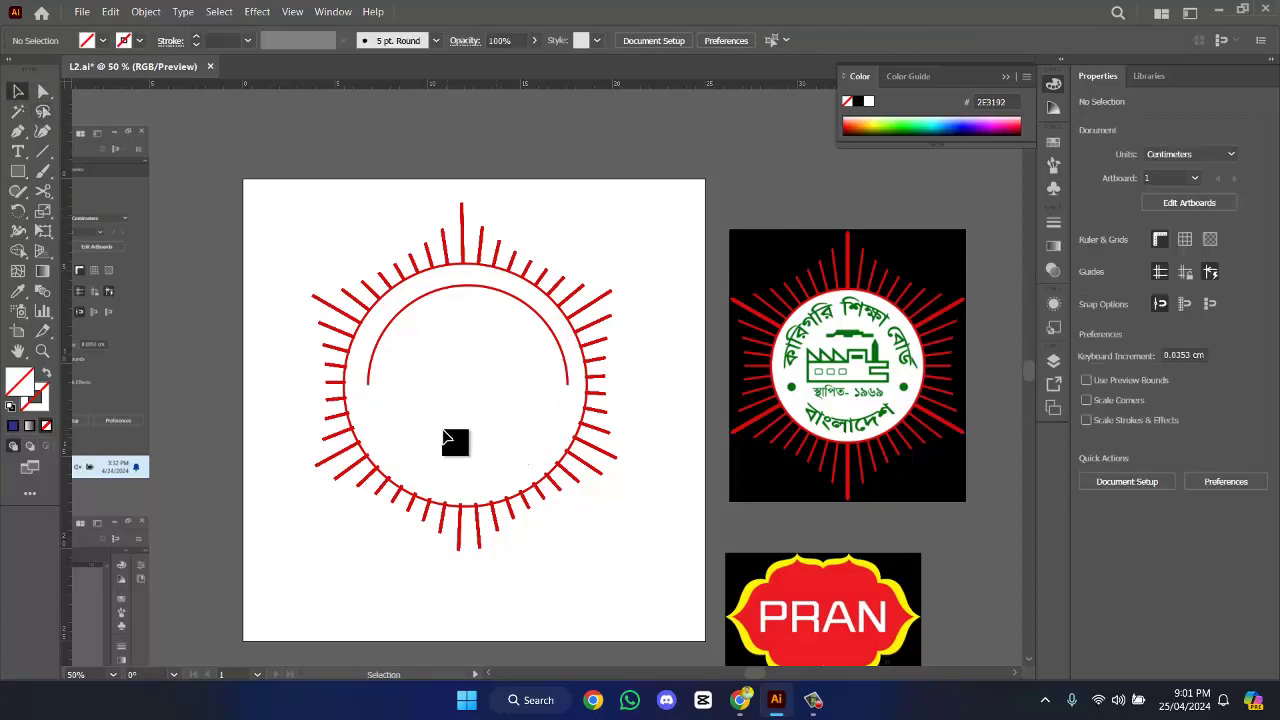
pyautogui.moveTo(443, 430); pyautogui.dragTo(563, 438)
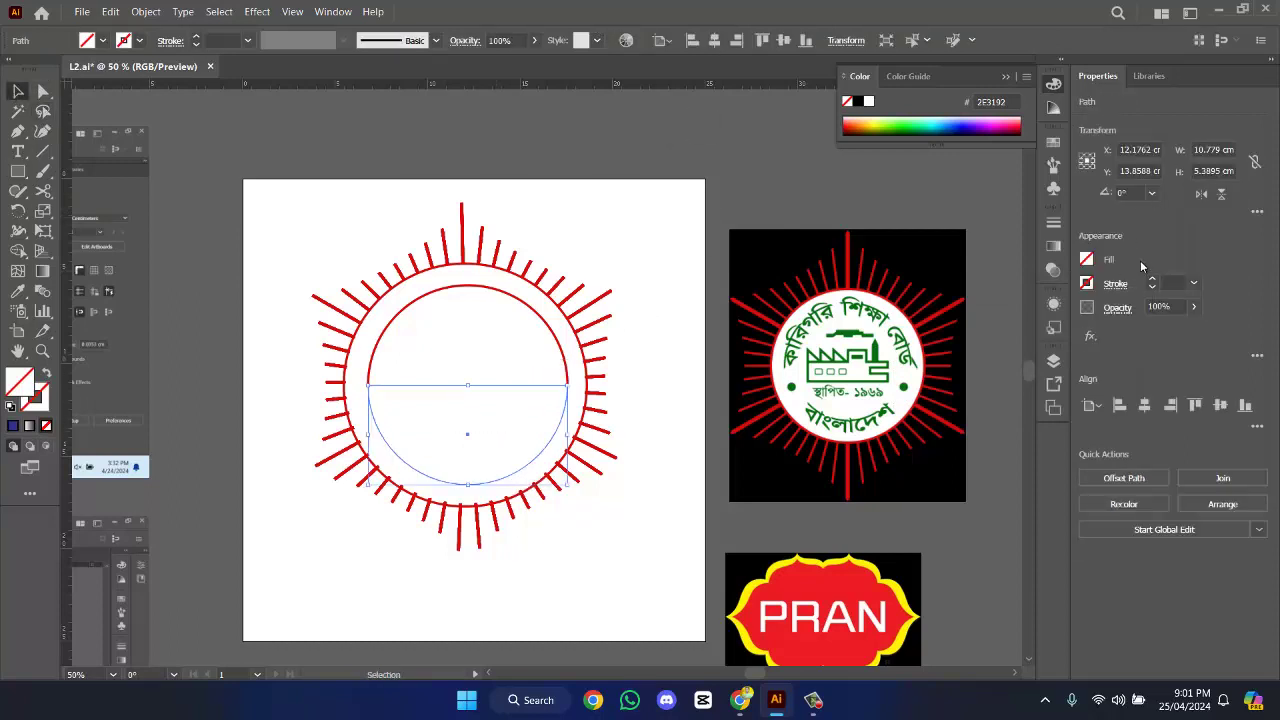
pyautogui.click(1152, 279)
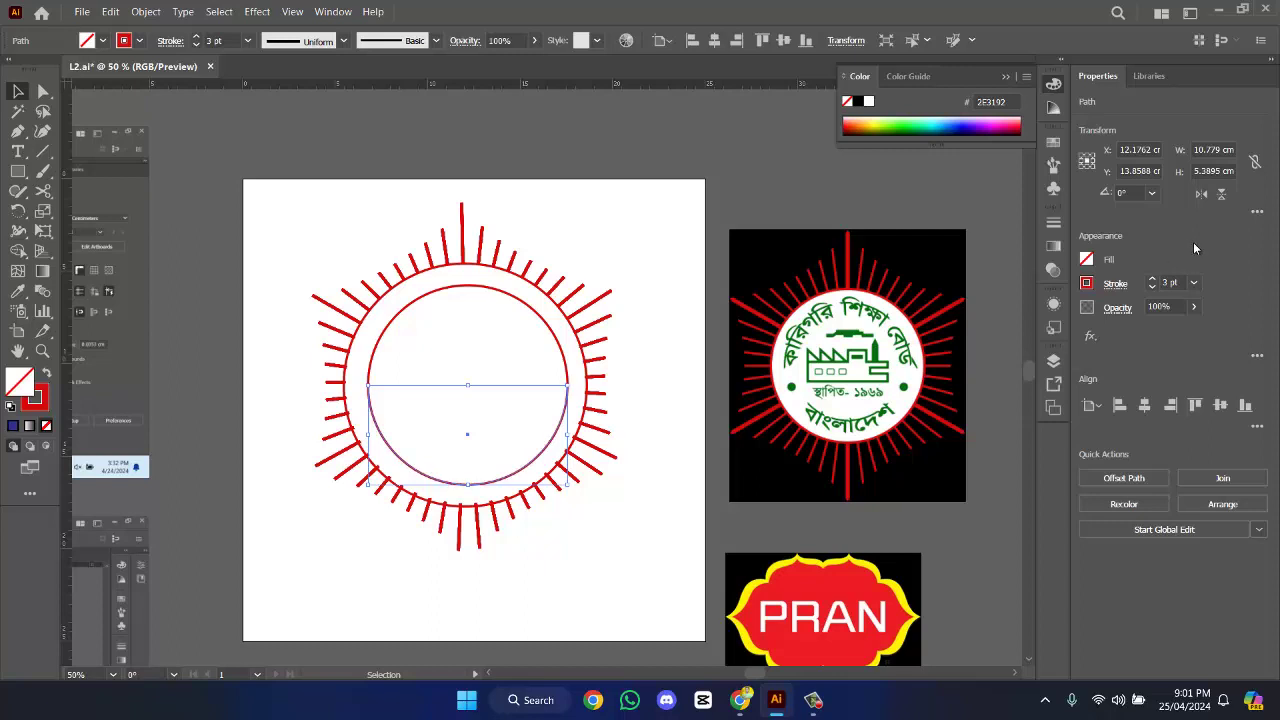
pyautogui.click(672, 166)
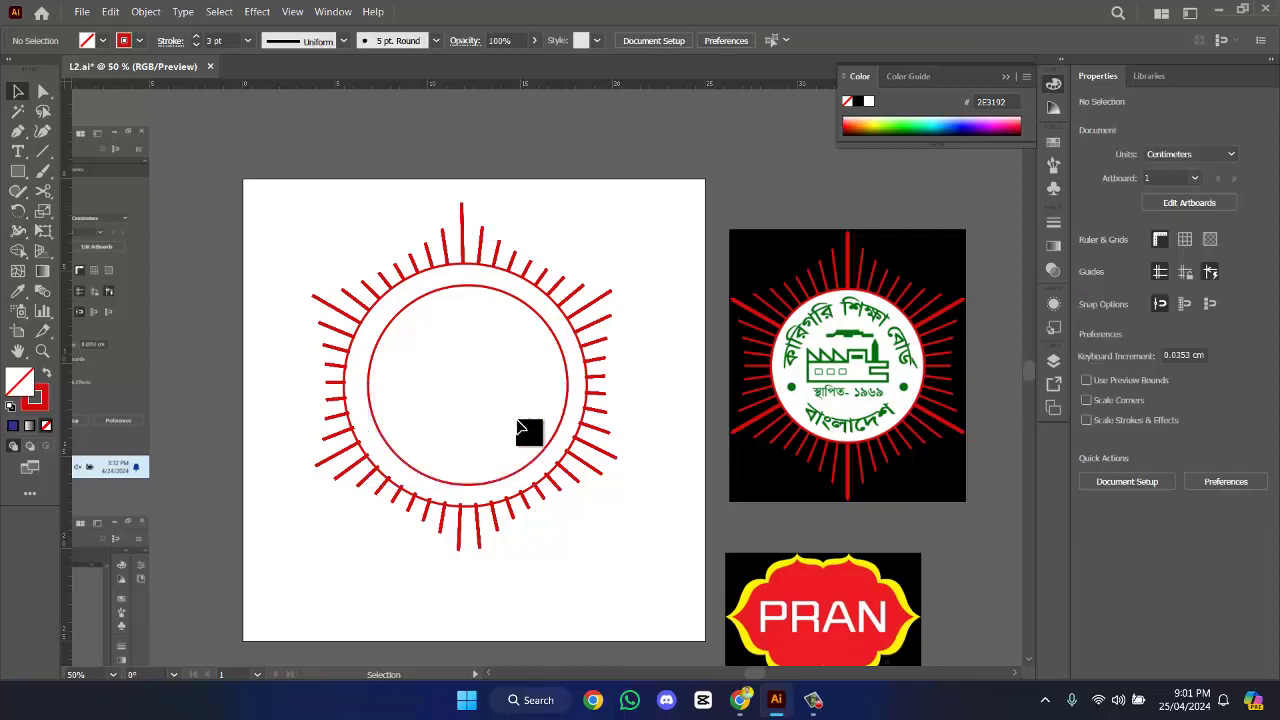
pyautogui.click(535, 463)
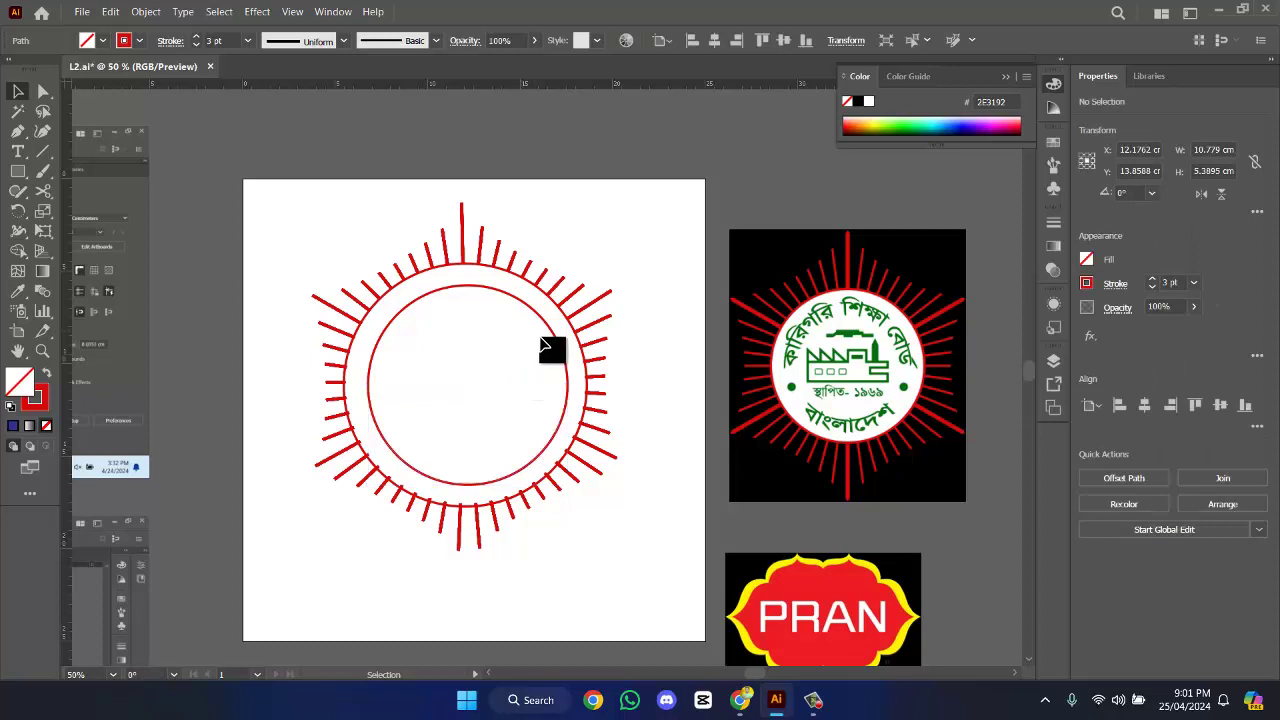
pyautogui.click(551, 346)
pyautogui.click(570, 364)
pyautogui.click(567, 435)
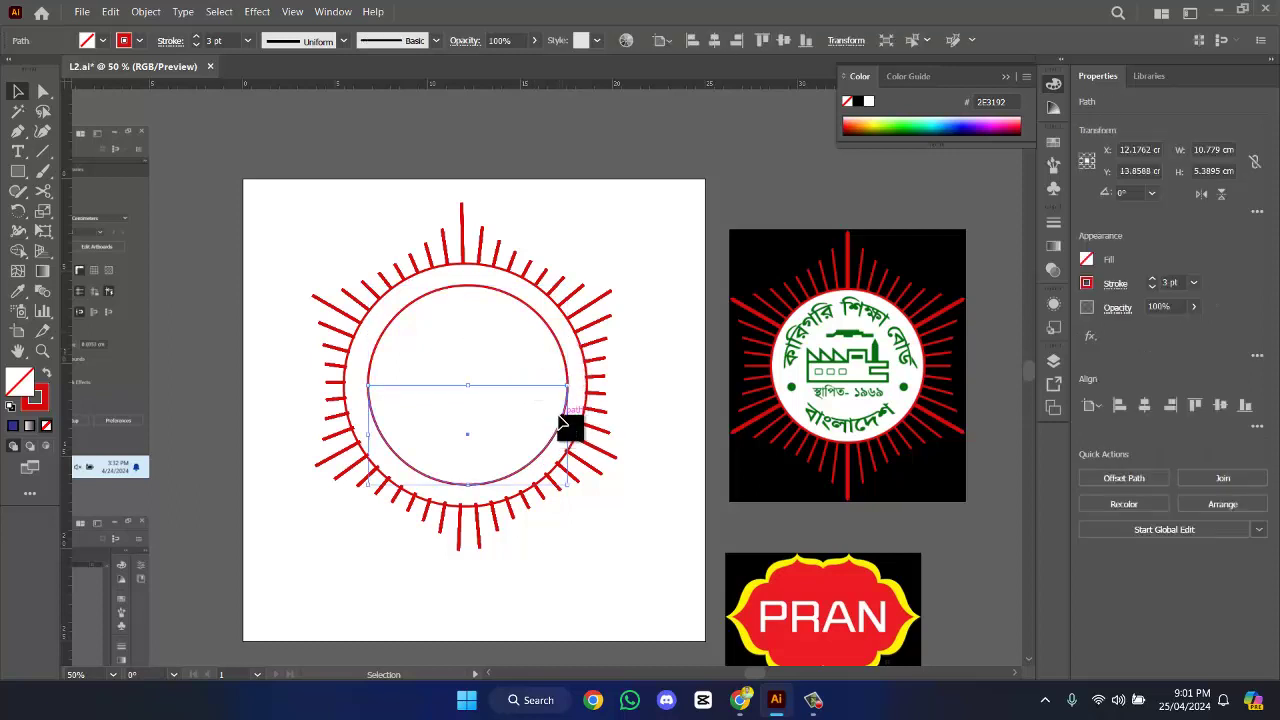
pyautogui.click(229, 254)
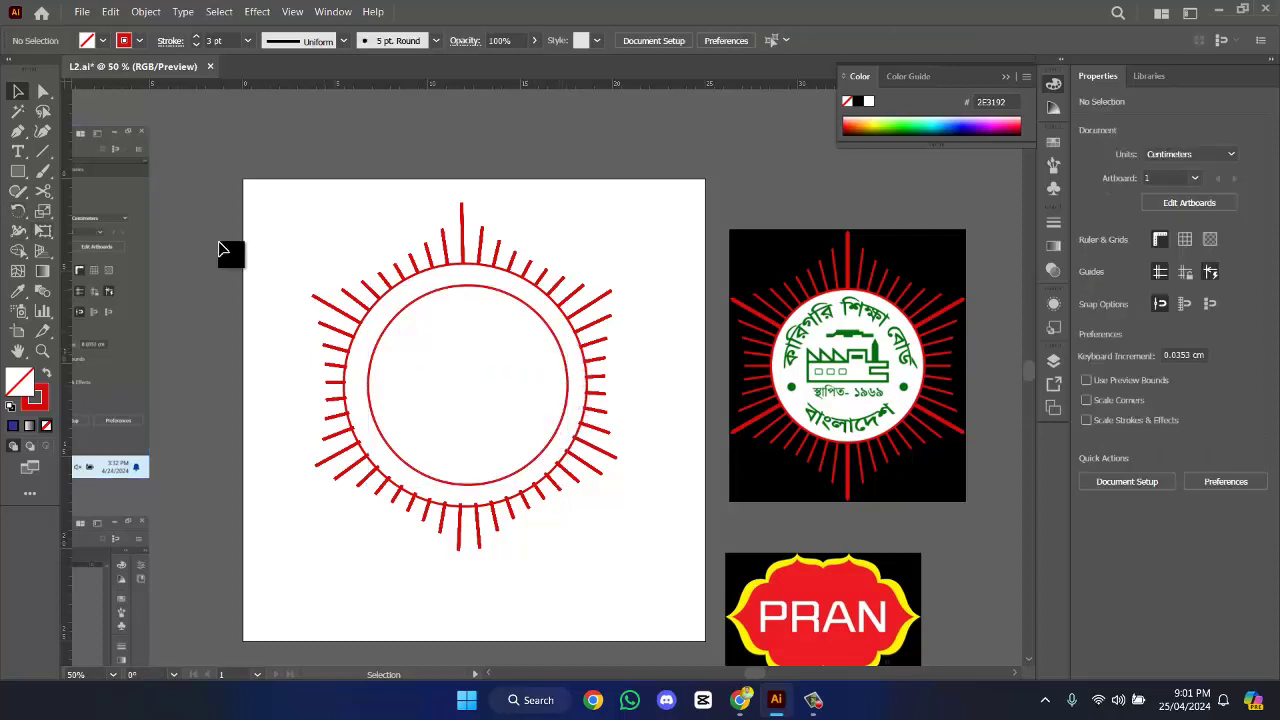
# - Set the fill to black and the stroke to none for drawing a rectangle
pyautogui.click(20, 171)
pyautogui.click(82, 171)
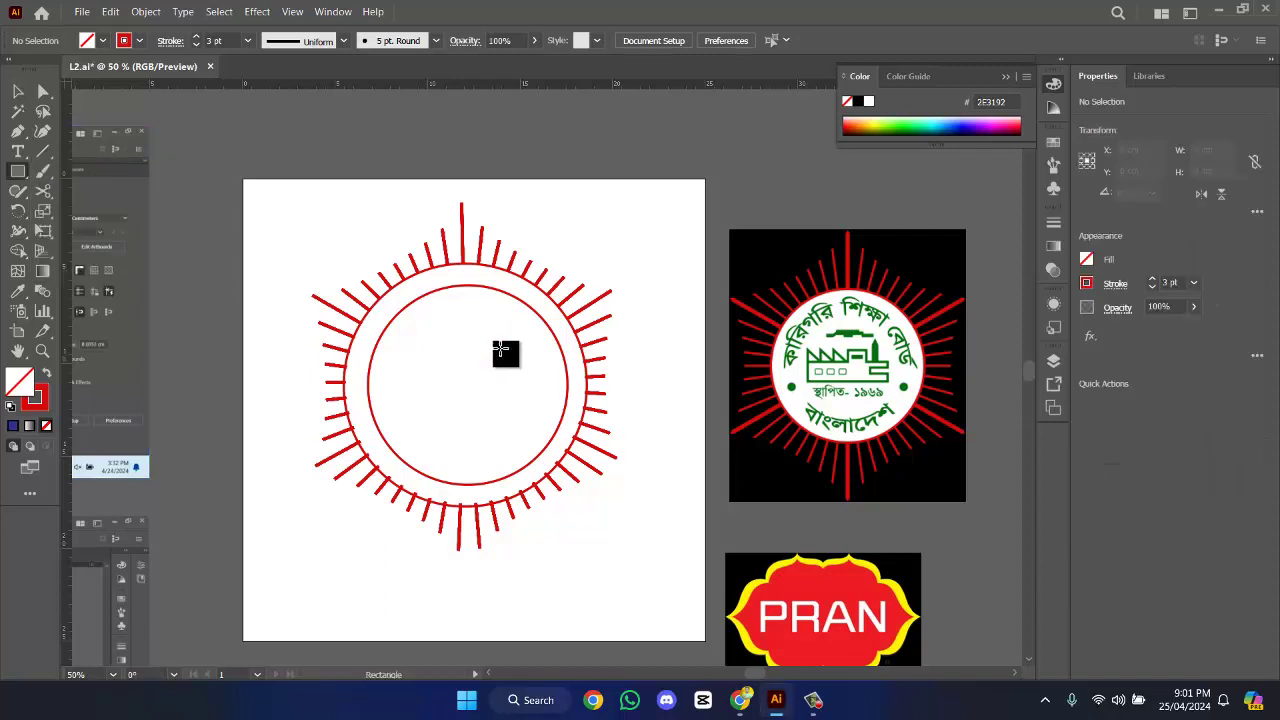
pyautogui.click(105, 42)
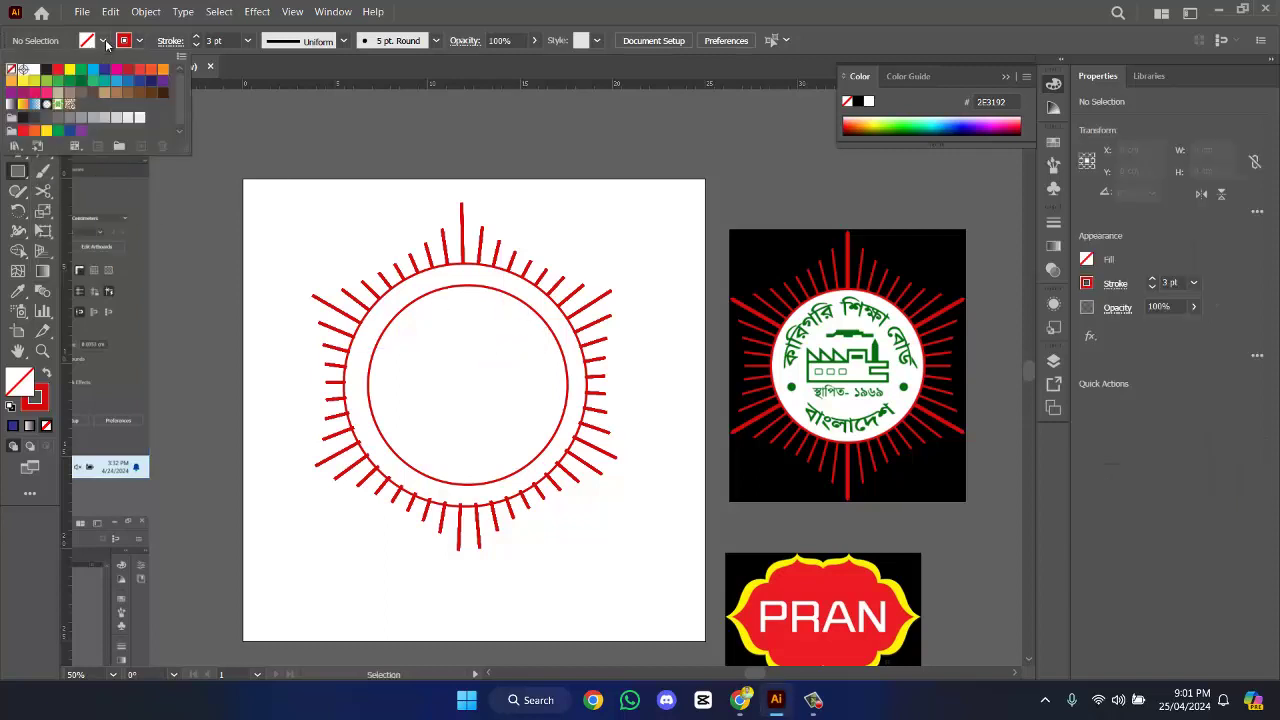
pyautogui.click(105, 42)
pyautogui.click(105, 42)
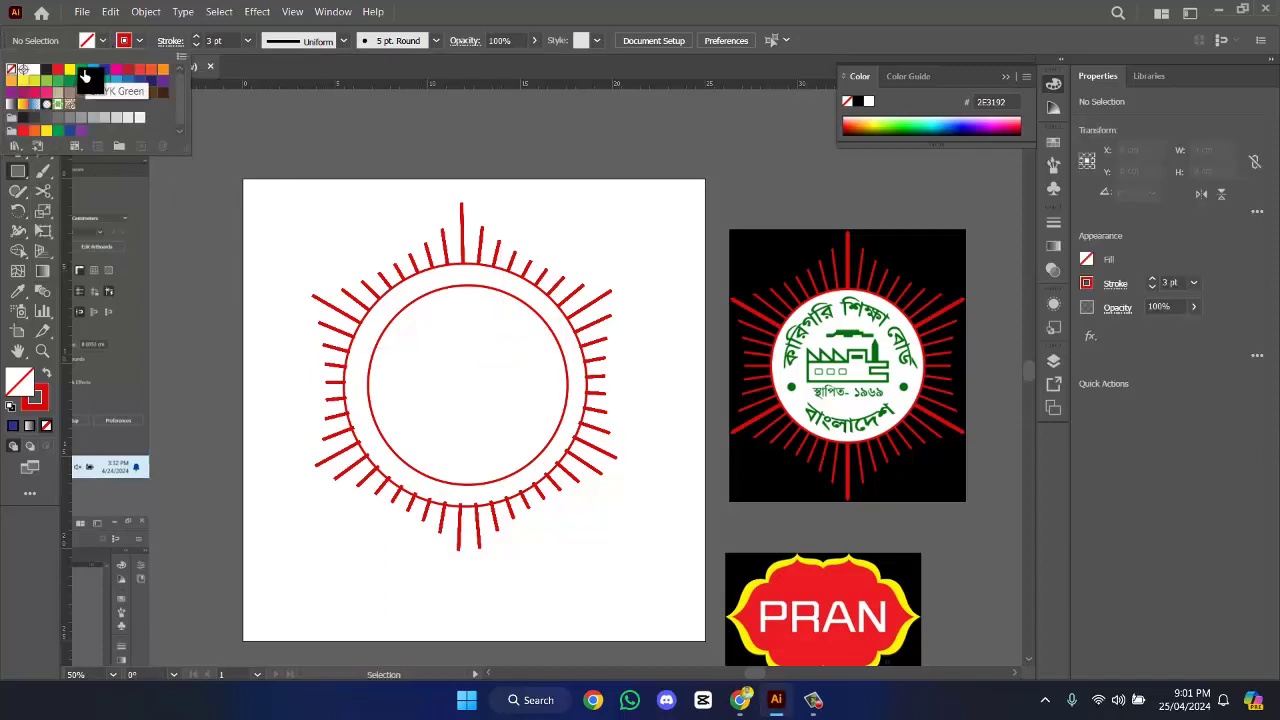
pyautogui.click(46, 69)
pyautogui.click(10, 69)
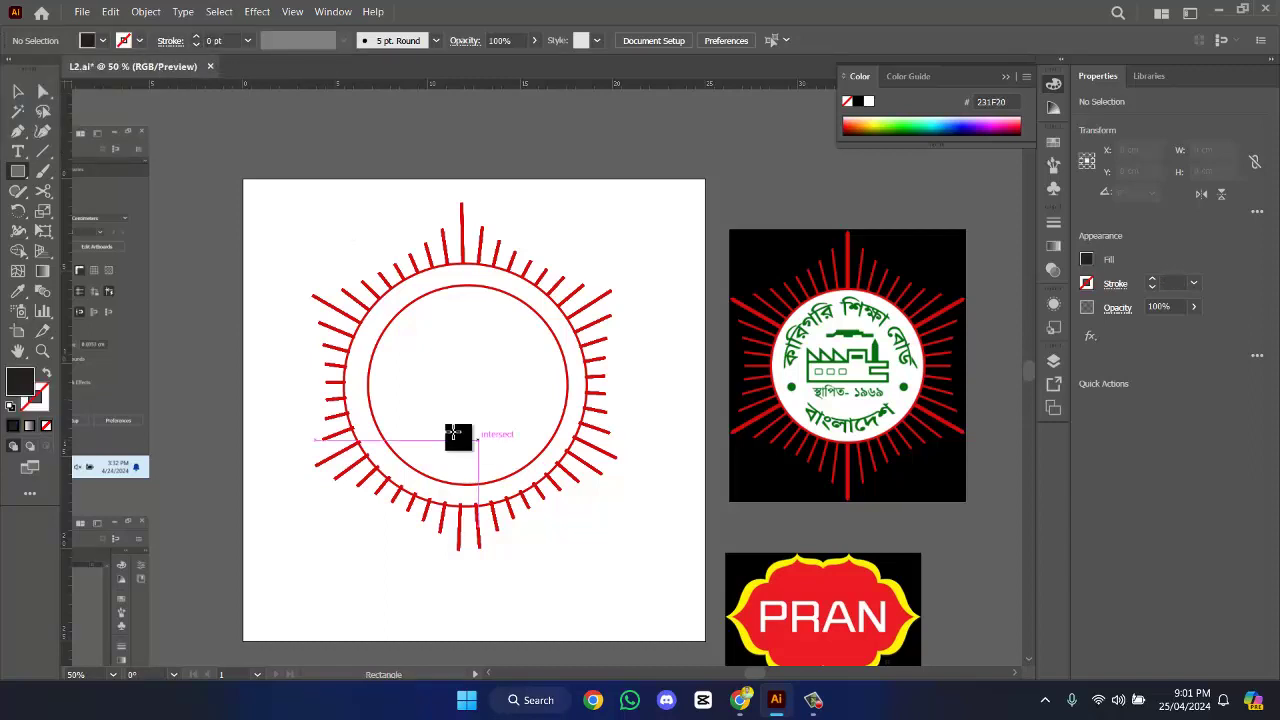
pyautogui.click(17, 90)
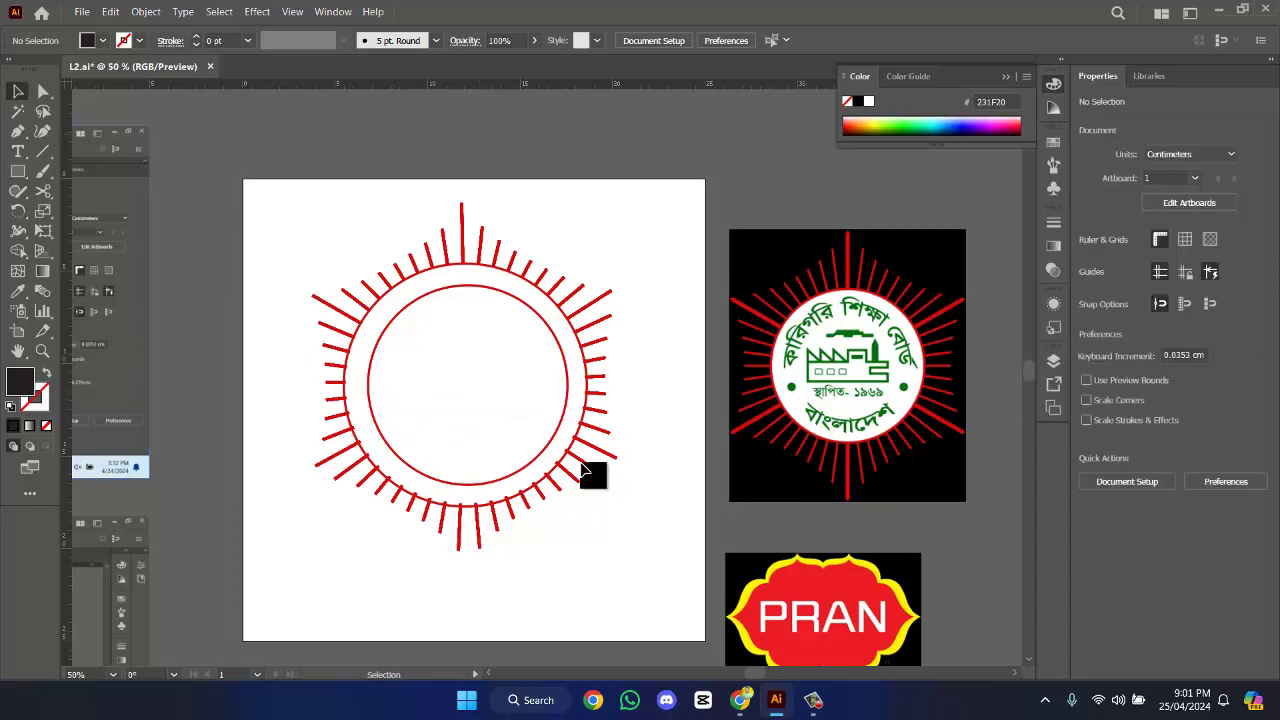
pyautogui.click(533, 484)
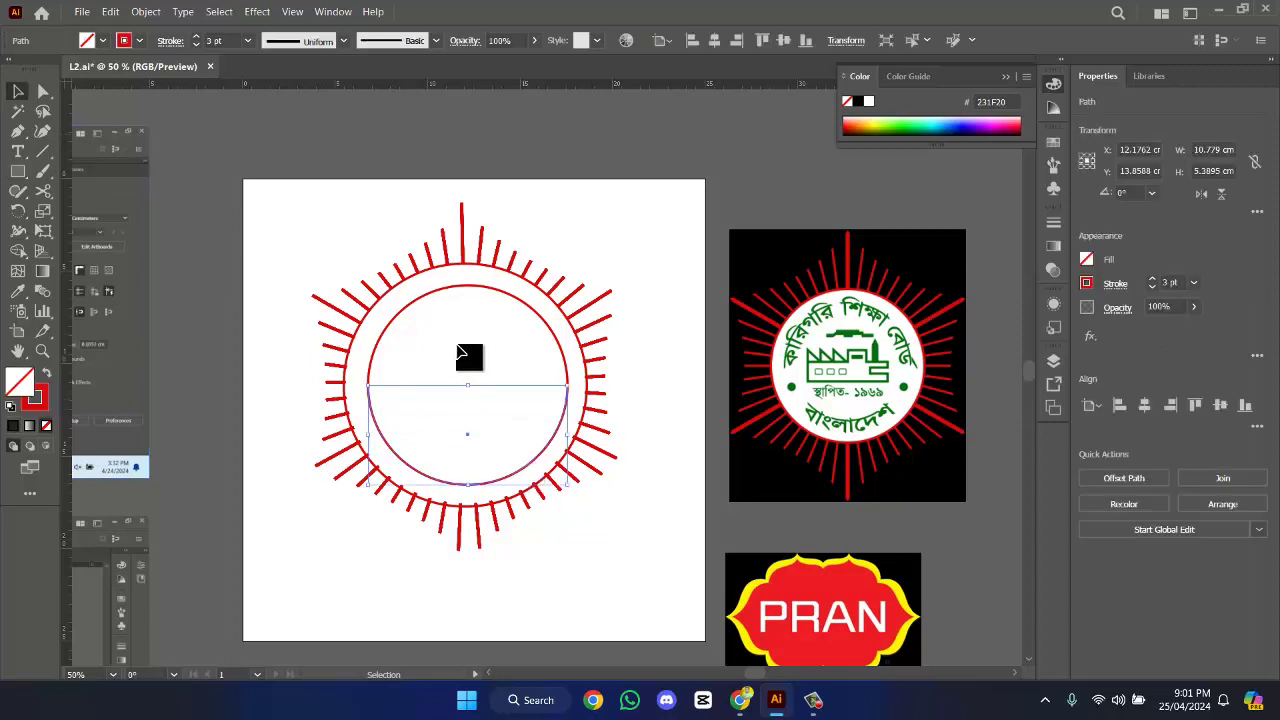
pyautogui.click(171, 234)
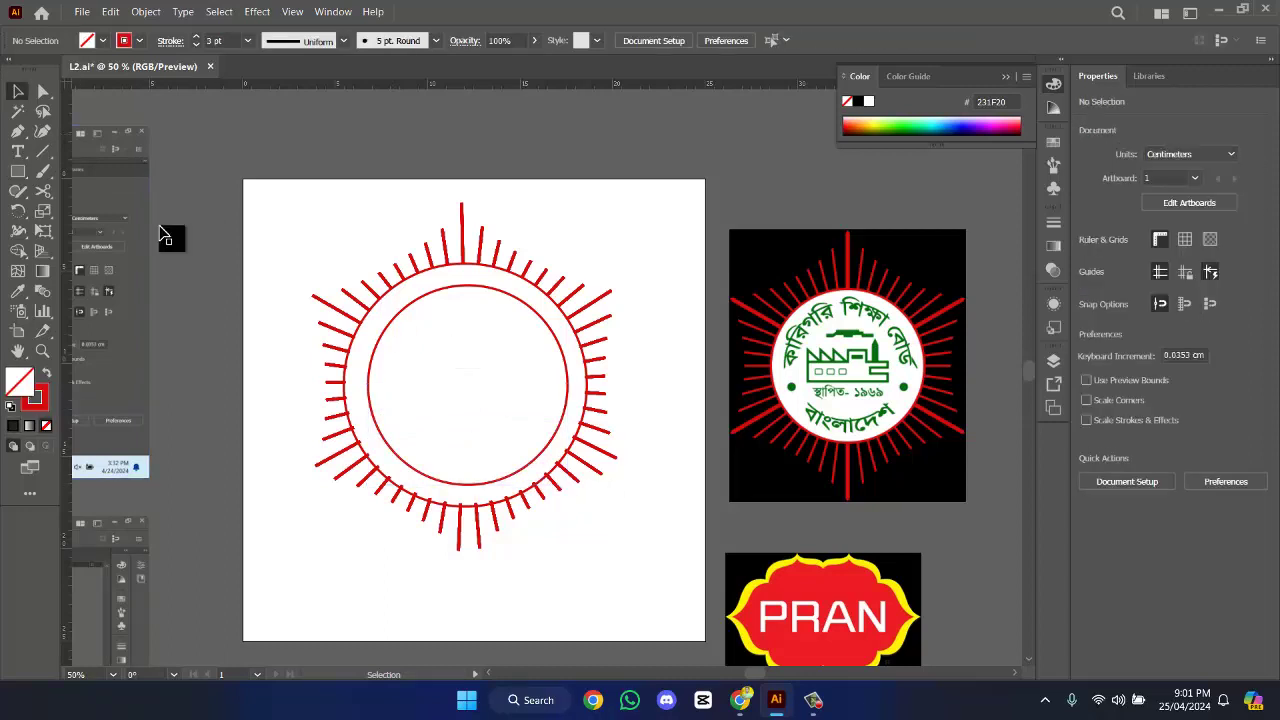
# - Draw a black rectangle without stroke, about 11.4 by 1.7 cm, across the inner circle just below its middle
pyautogui.click(17, 172)
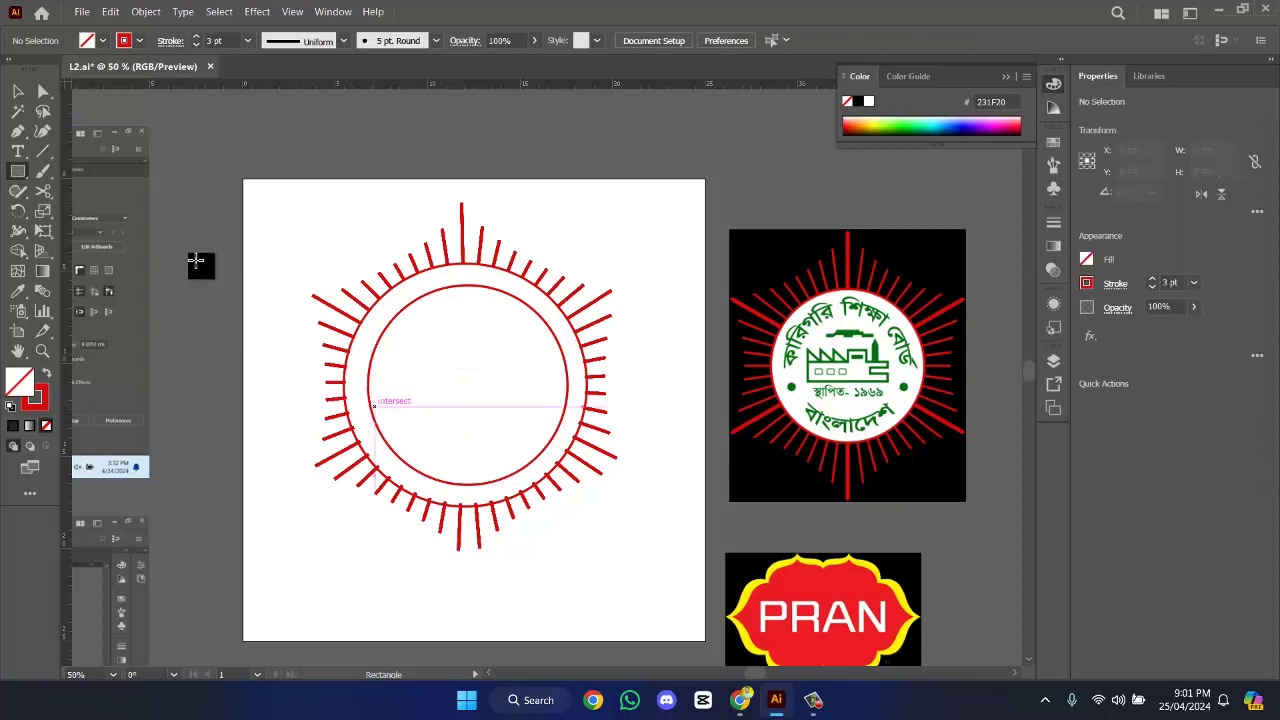
pyautogui.click(197, 44)
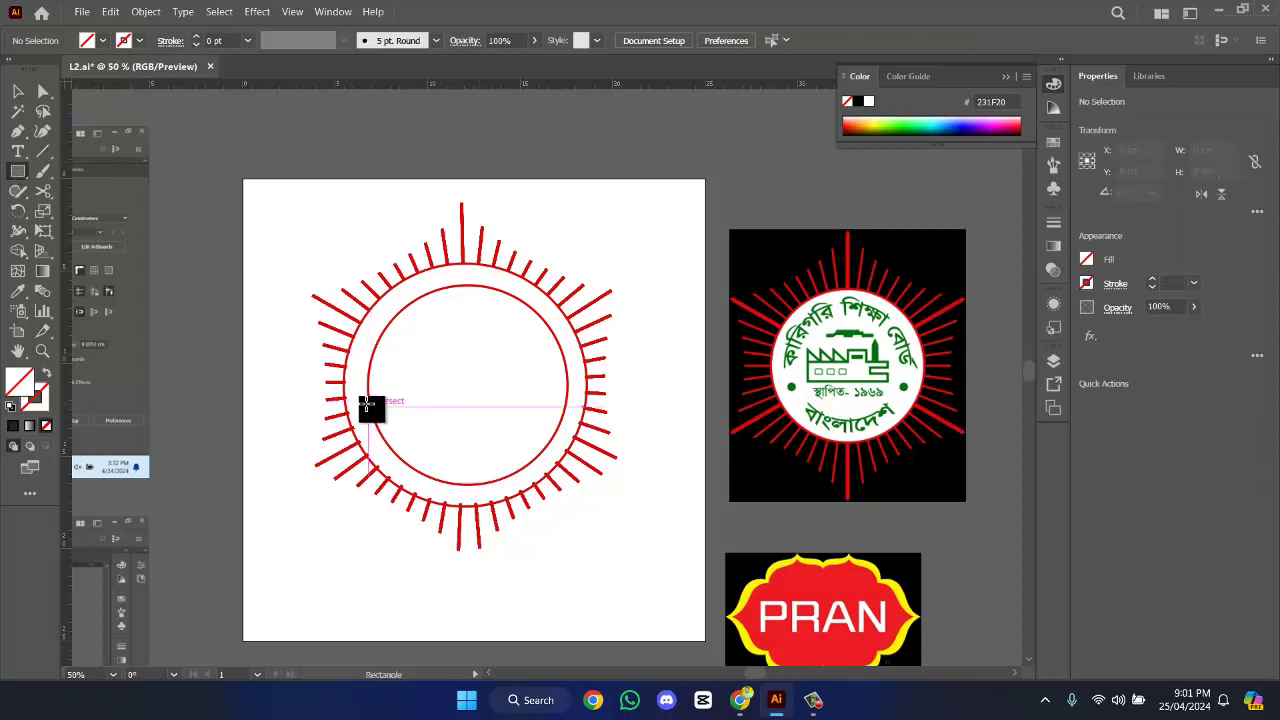
pyautogui.moveTo(369, 410)
pyautogui.mouseDown()
pyautogui.moveTo(480, 455)
pyautogui.moveTo(574, 430)
pyautogui.moveTo(581, 443)
pyautogui.mouseUp()
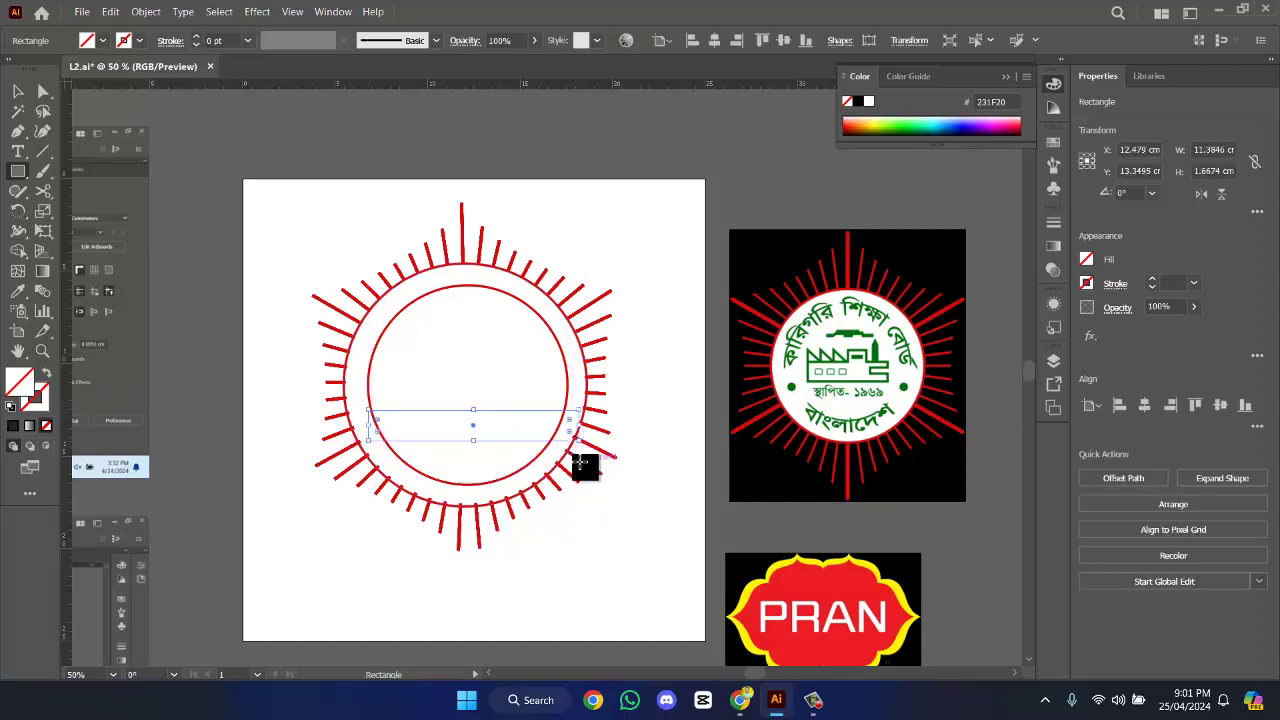
pyautogui.click(13, 427)
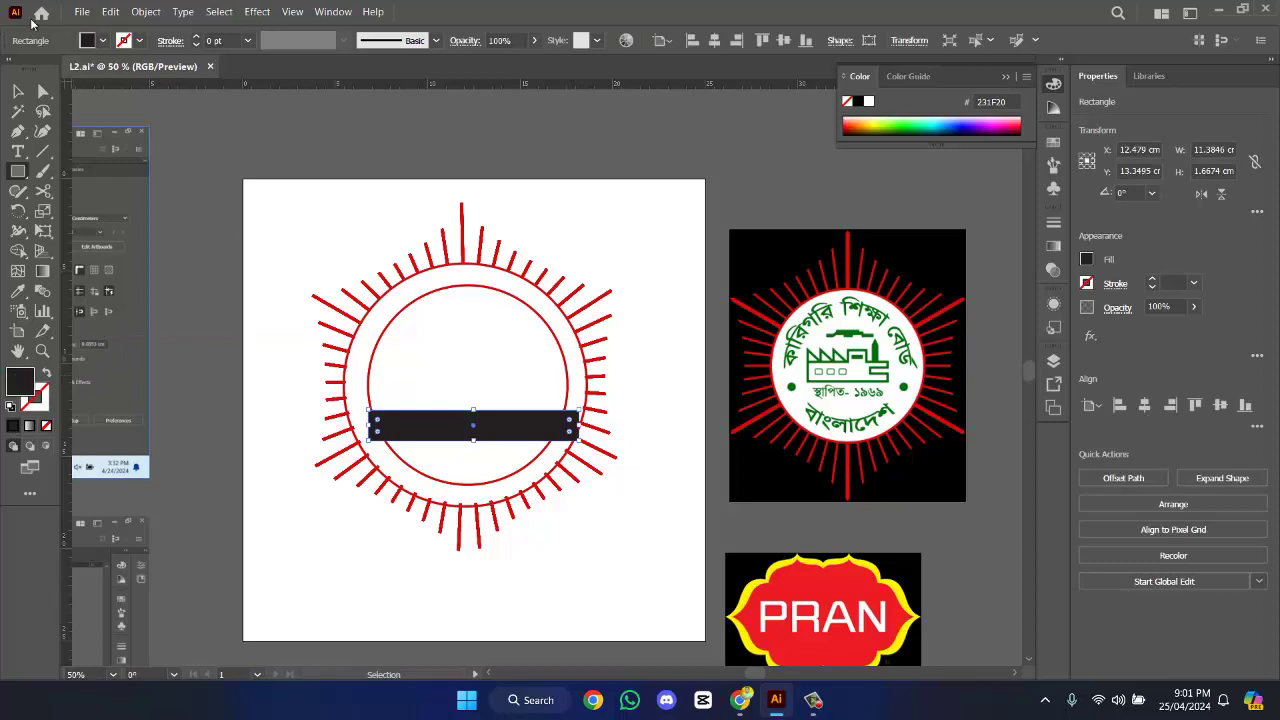
pyautogui.click(17, 91)
# - Move the black rectangle up until its upper edge meets the lower ends of the inner circle's upper half
pyautogui.scroll(1, 685, 362)
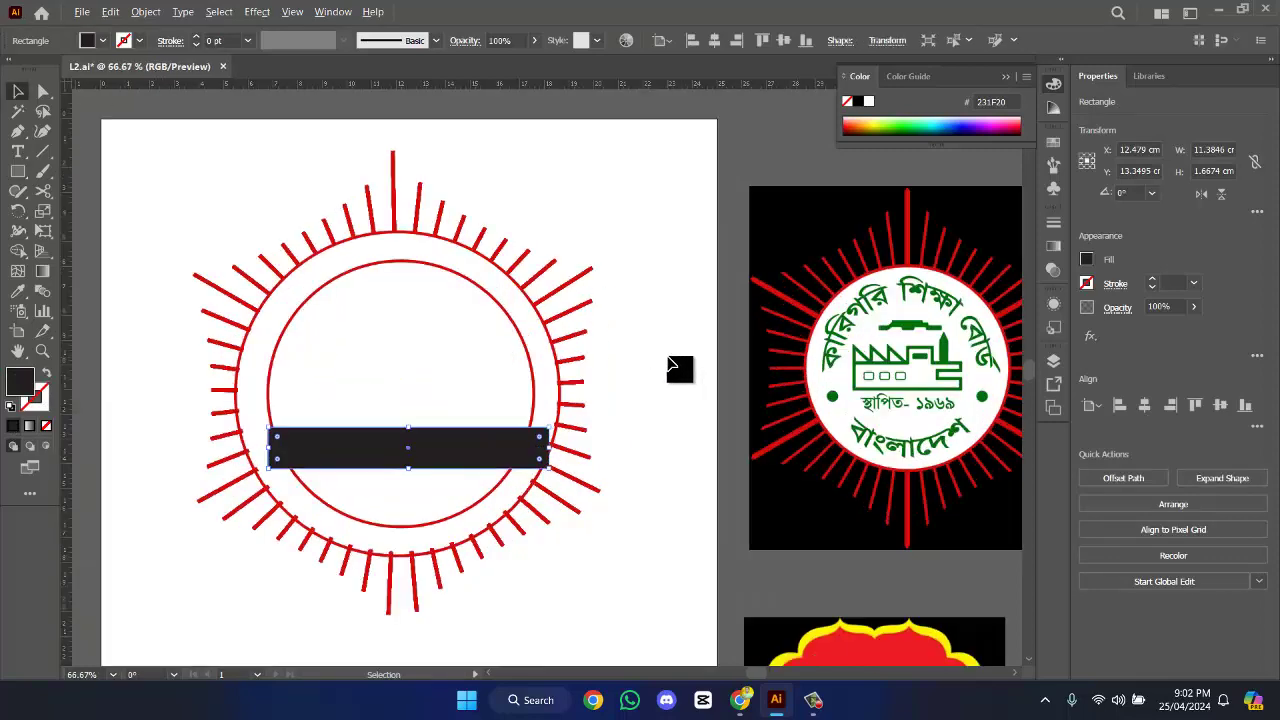
pyautogui.moveTo(685, 362); pyautogui.dragTo(804, 330)
pyautogui.click(678, 415)
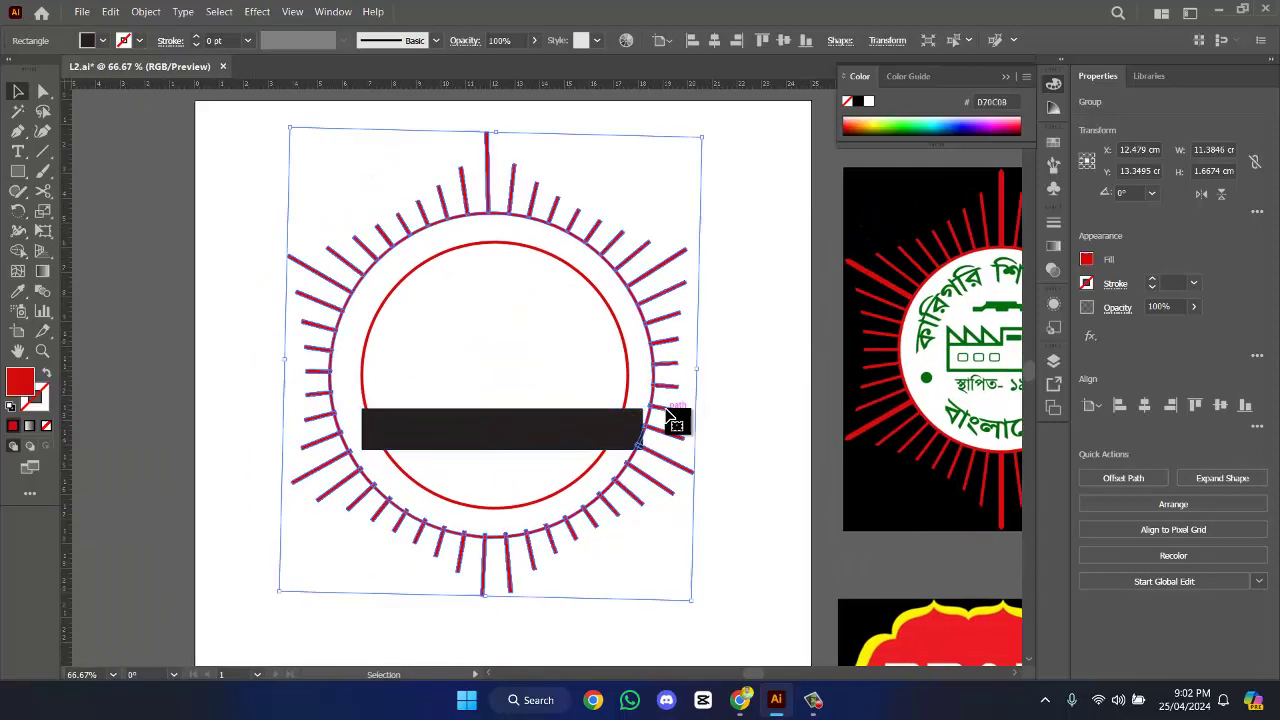
pyautogui.press('a')
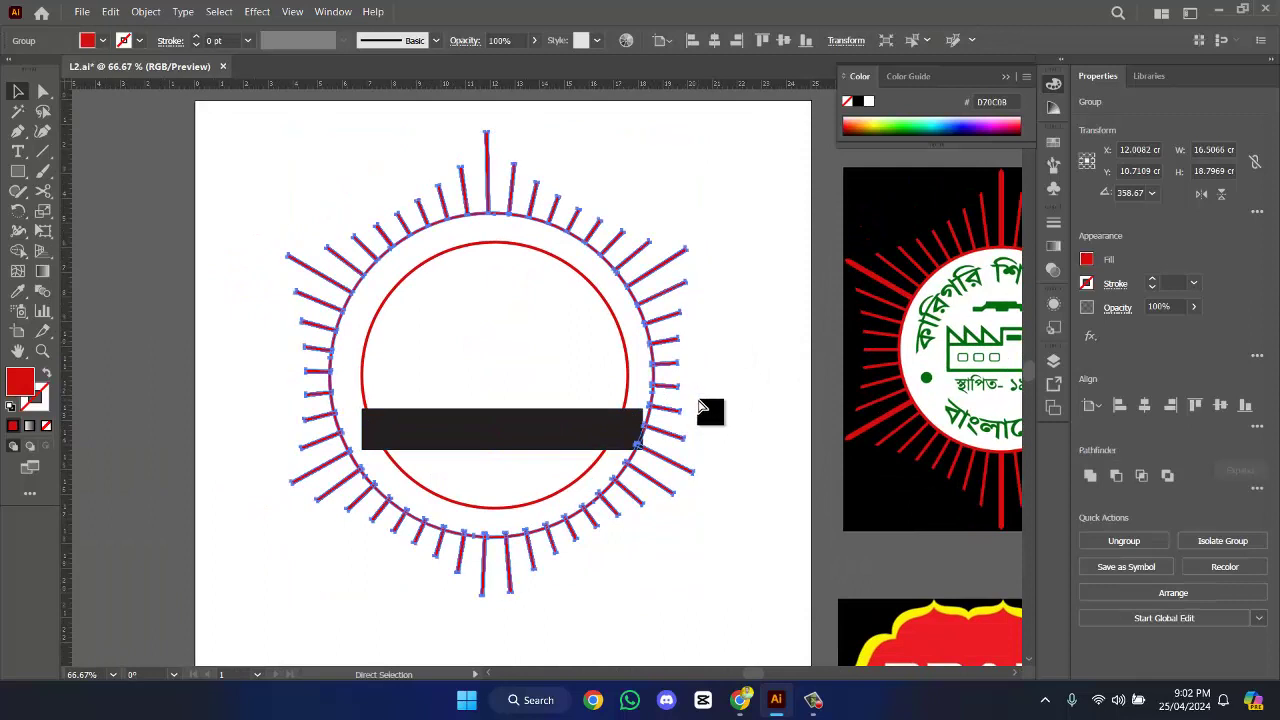
pyautogui.click(700, 407)
pyautogui.press('v')
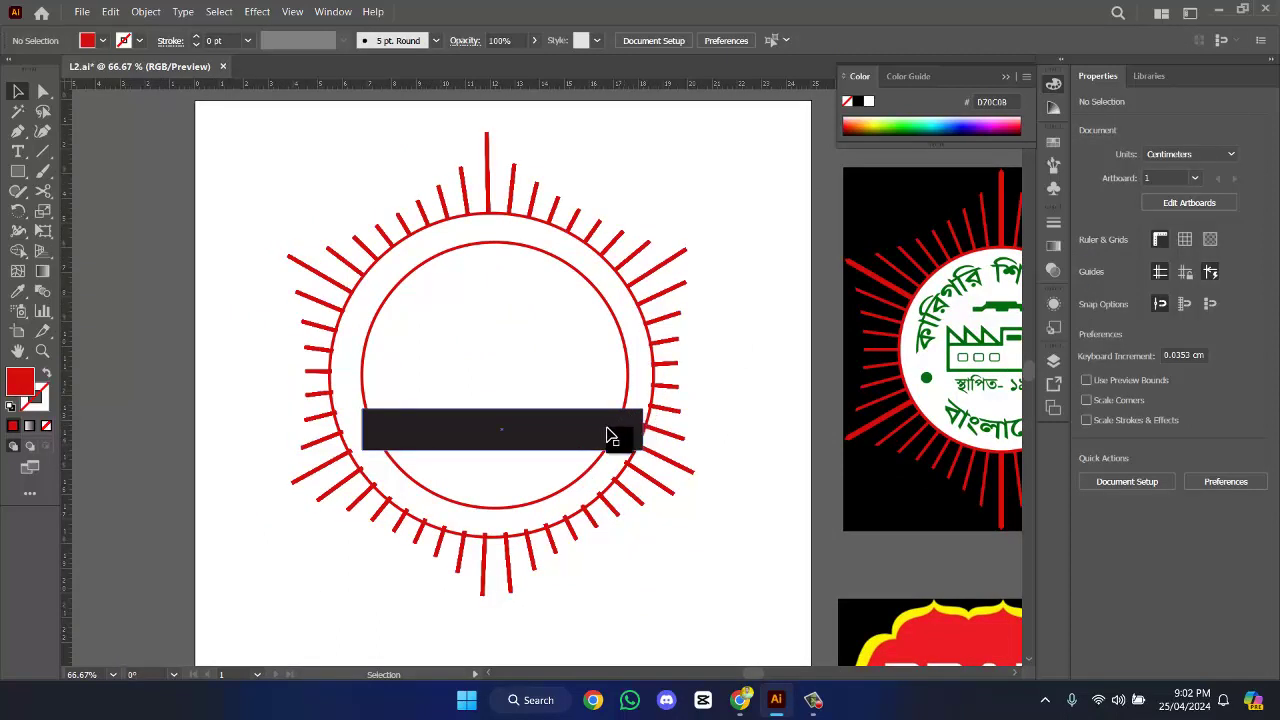
pyautogui.moveTo(610, 434)
pyautogui.mouseDown()
pyautogui.moveTo(580, 429)
pyautogui.moveTo(580, 413)
pyautogui.mouseUp()
pyautogui.click(630, 380)
pyautogui.click(622, 333)
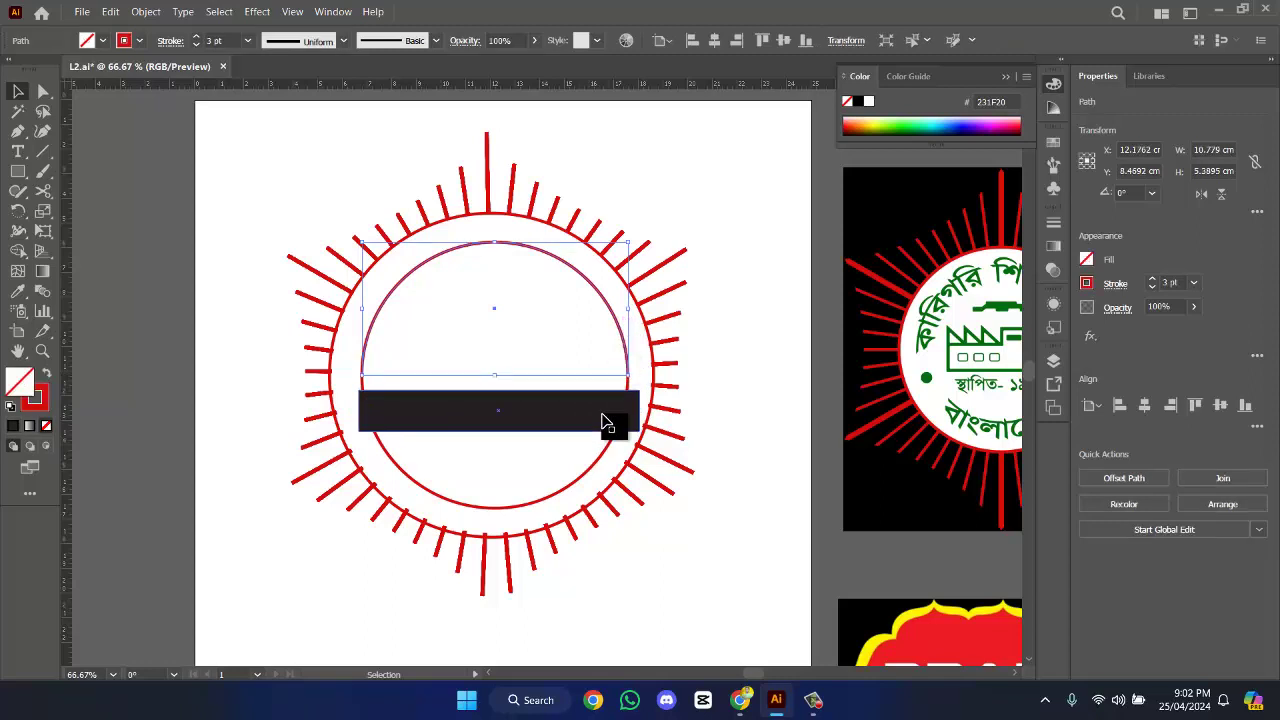
pyautogui.moveTo(604, 420); pyautogui.dragTo(609, 392)
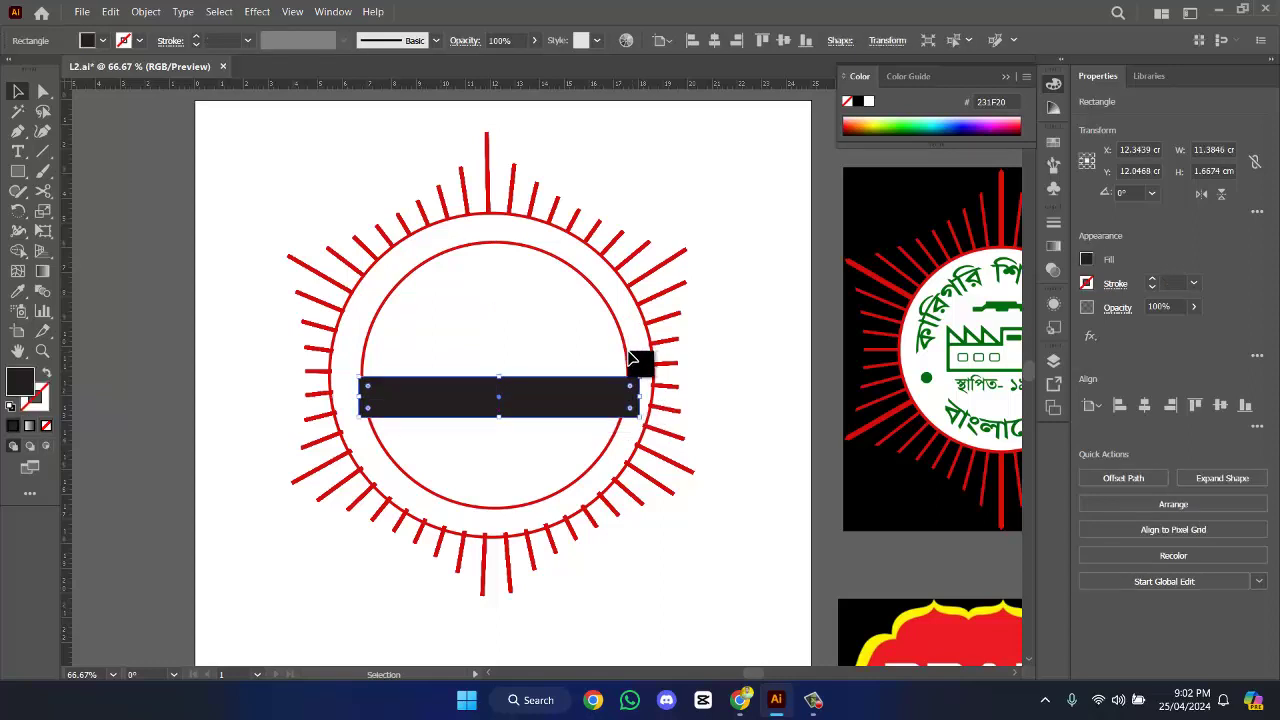
pyautogui.click(630, 365)
pyautogui.click(630, 365)
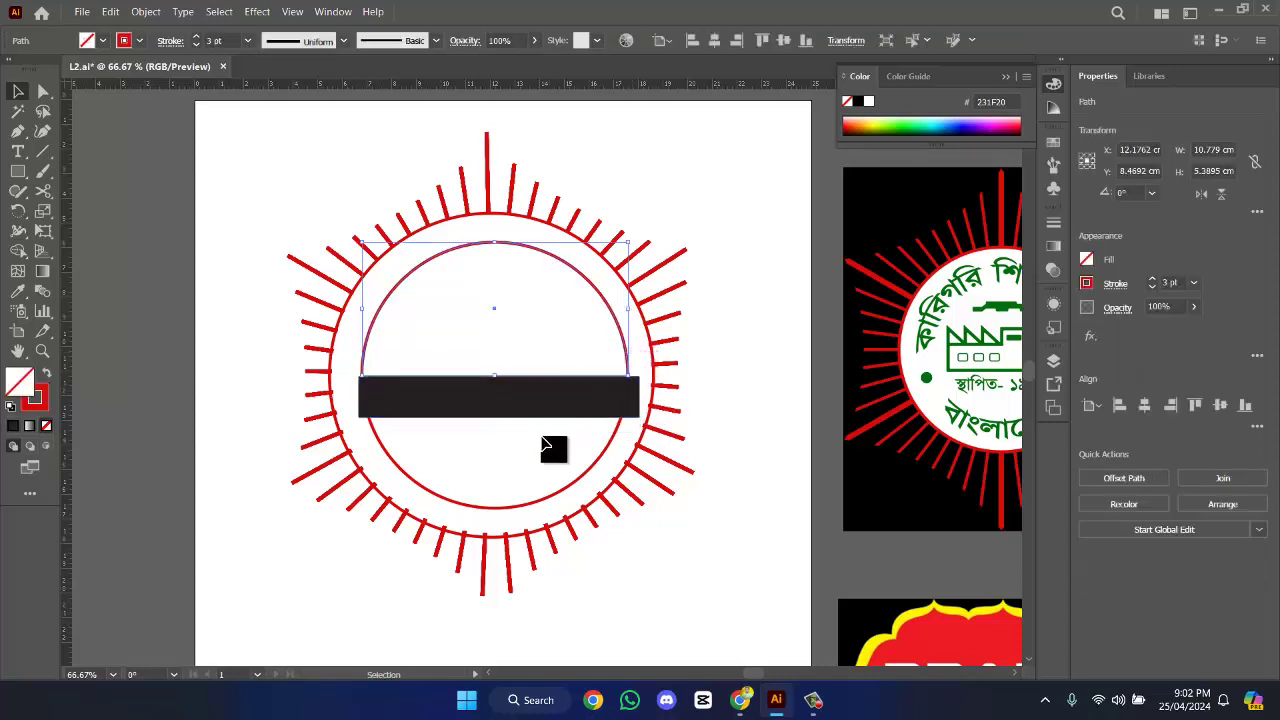
pyautogui.click(485, 447)
# - Select the rectangle with the lower half-circle and remove the rectangle and the arc pieces it covers using Shape Builder
pyautogui.scroll(-1, 418, 447)
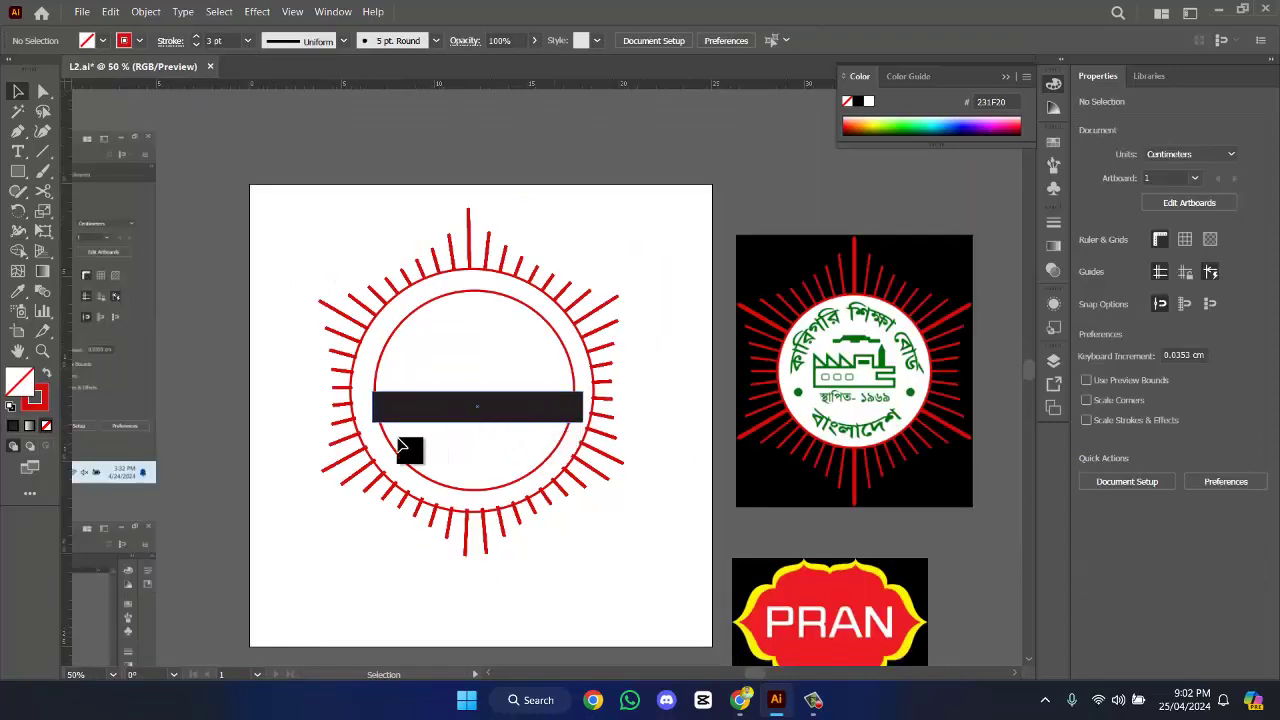
pyautogui.moveTo(365, 410); pyautogui.dragTo(500, 437)
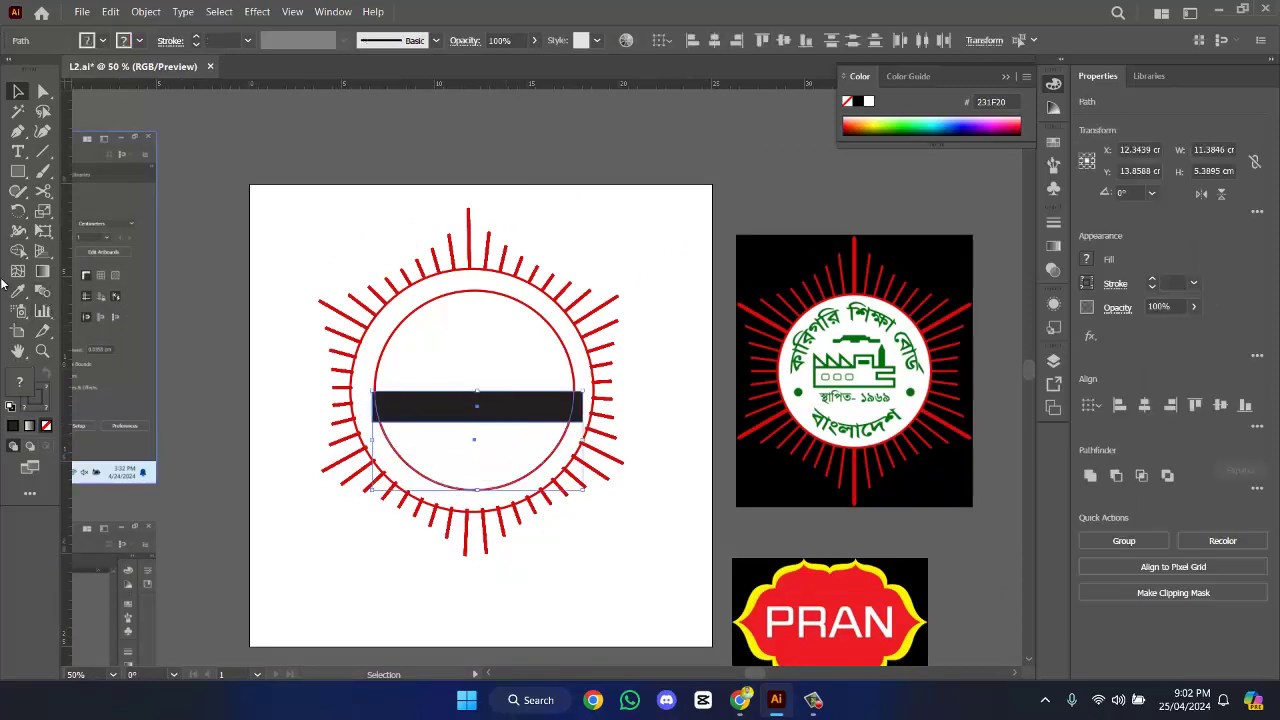
pyautogui.click(17, 249)
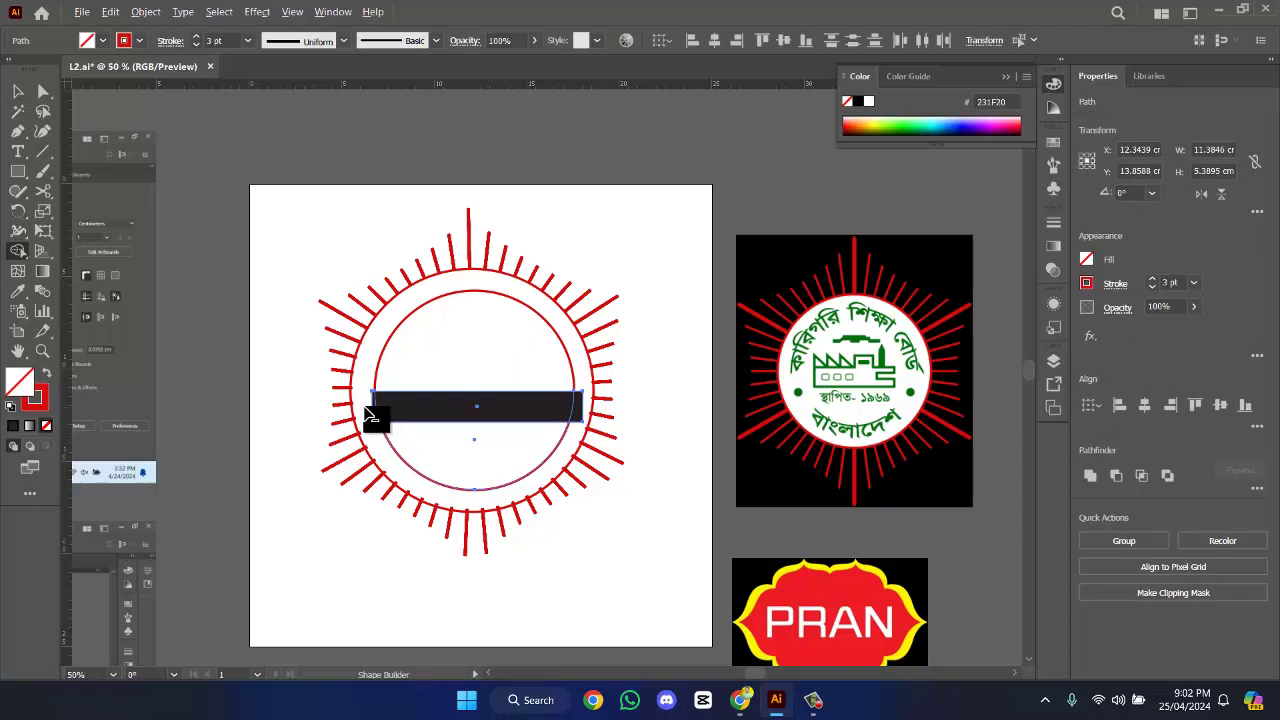
pyautogui.keyDown('alt'); pyautogui.click(603, 410); pyautogui.keyUp('alt')
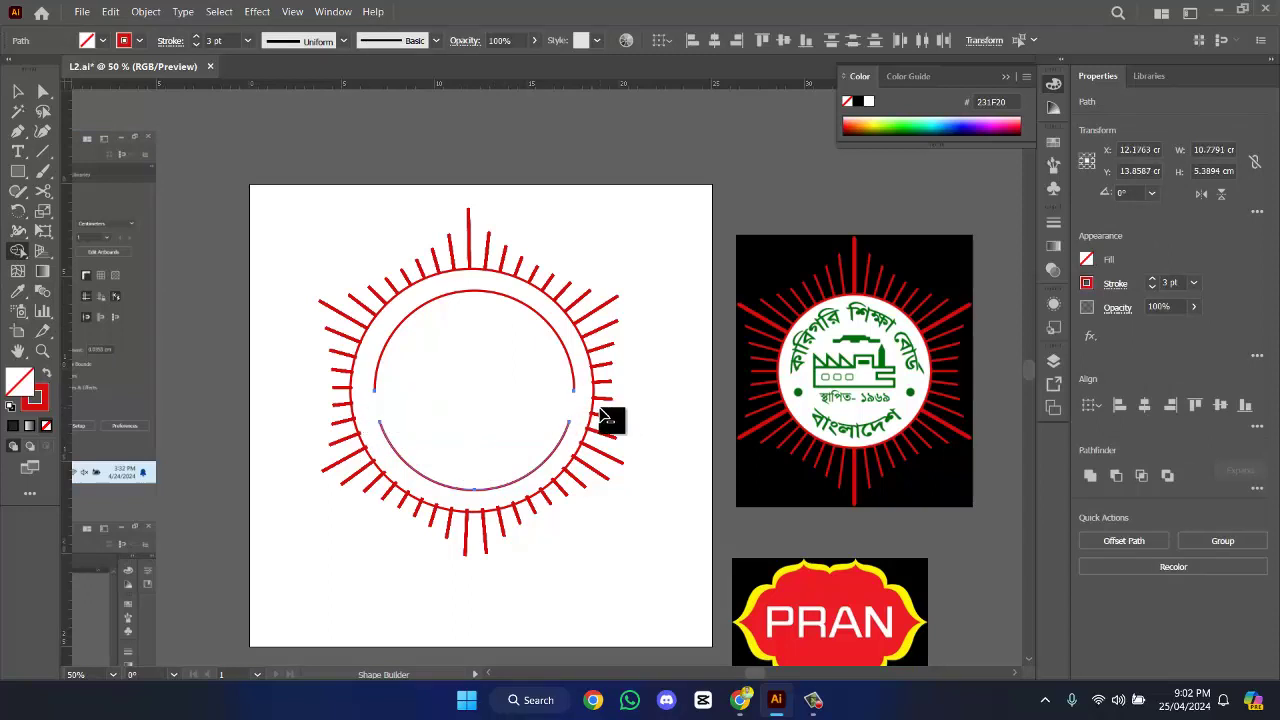
pyautogui.click(17, 91)
pyautogui.click(572, 430)
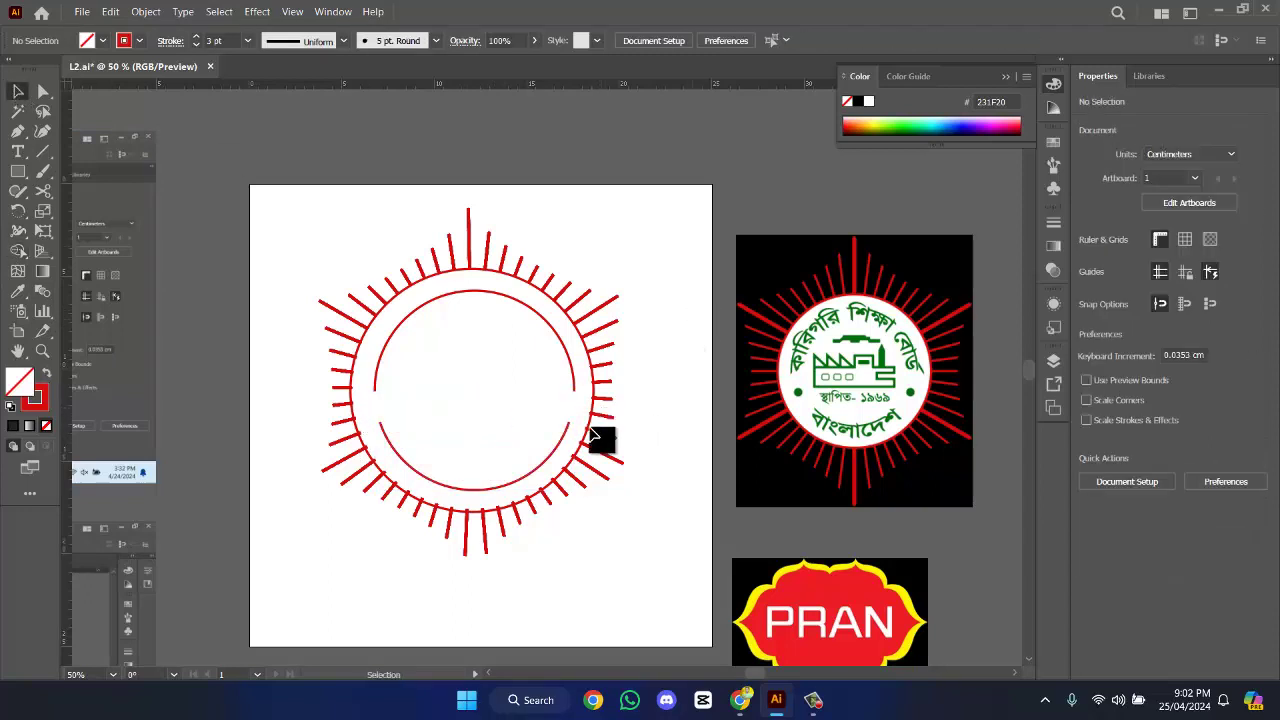
# - Check the upper arc and examine the curved lettering in the reference emblem beside the artboard
pyautogui.click(573, 386)
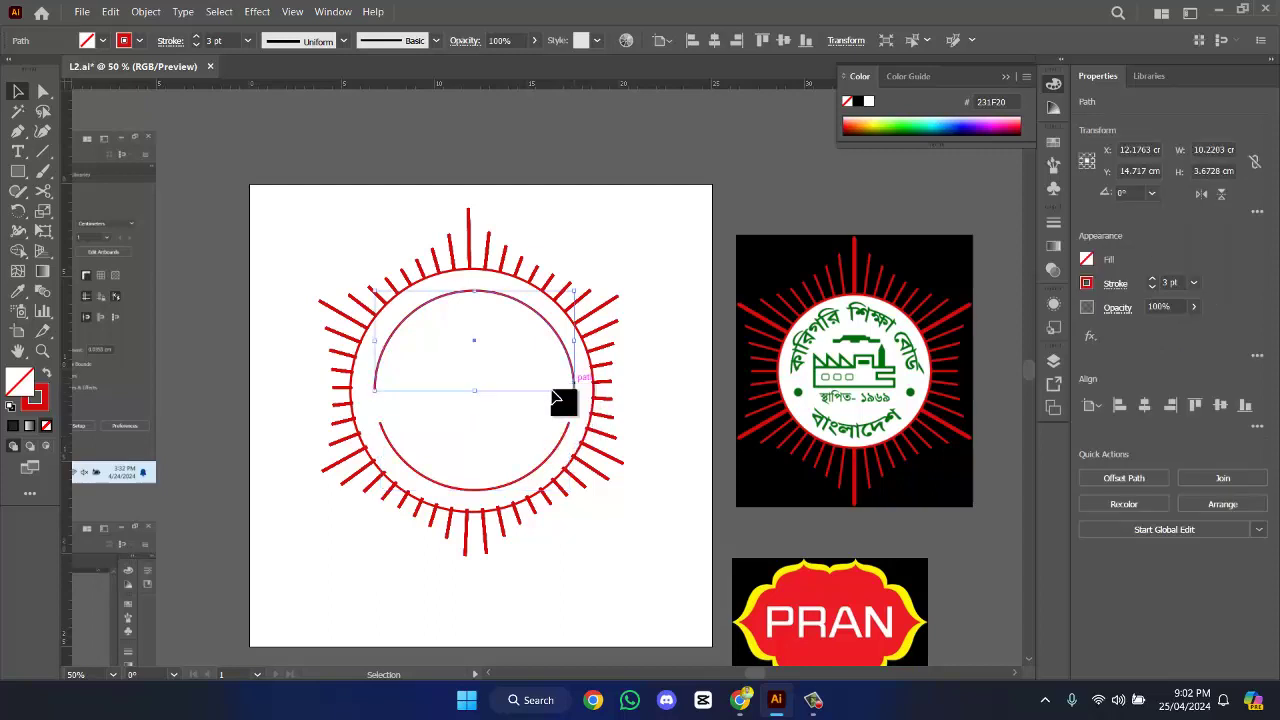
pyautogui.click(485, 447)
pyautogui.scroll(-1, 500, 440)
pyautogui.scroll(-1, 725, 398)
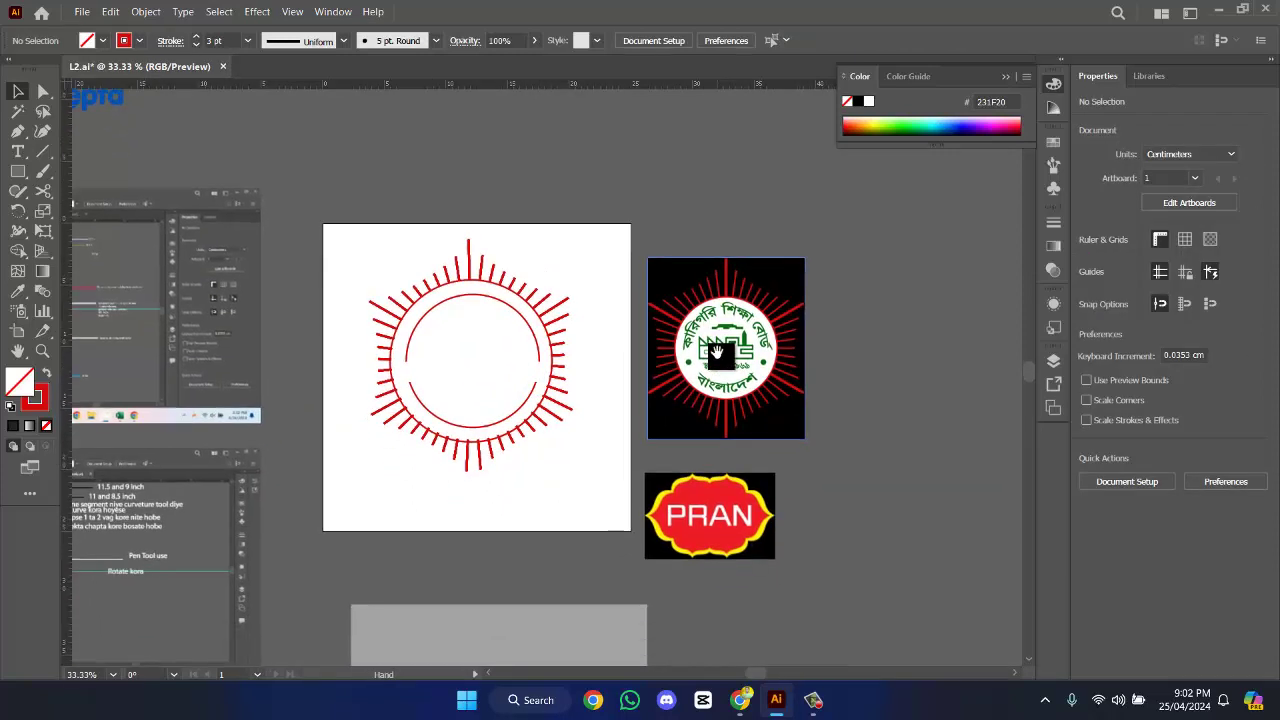
pyautogui.scroll(2, 795, 343)
pyautogui.scroll(2, 790, 345)
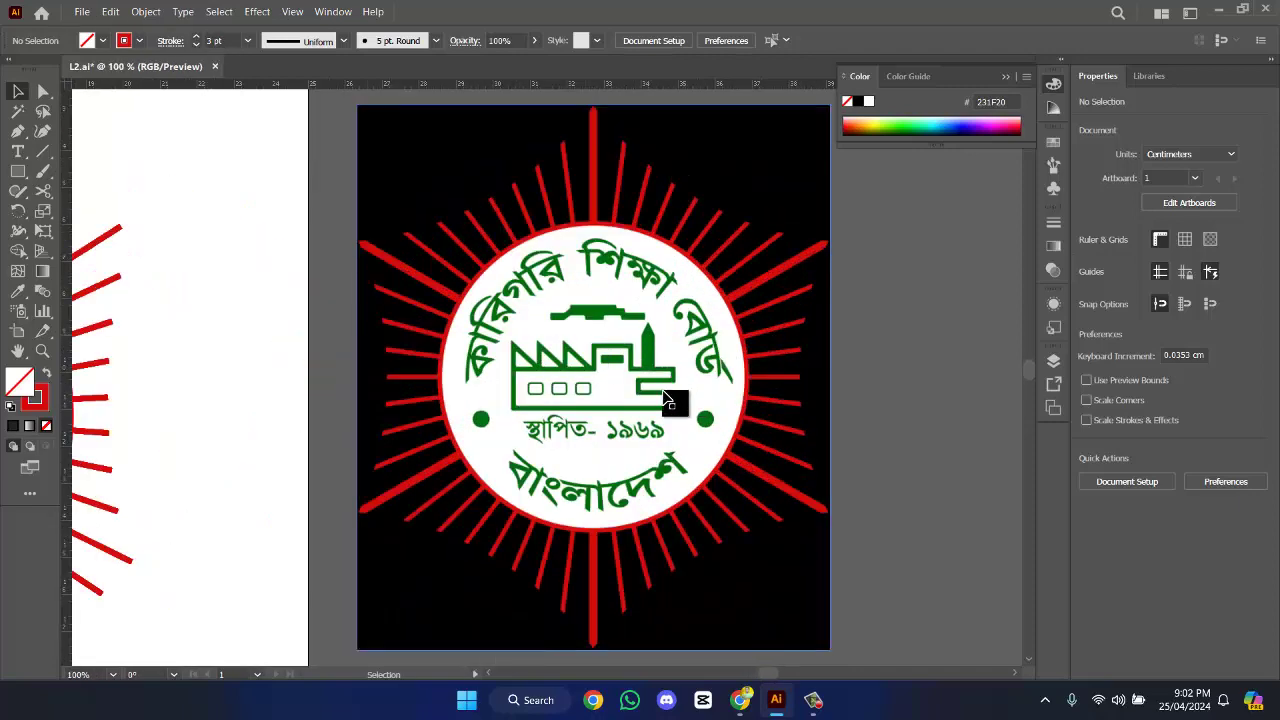
pyautogui.hscroll(-5, 786, 349)
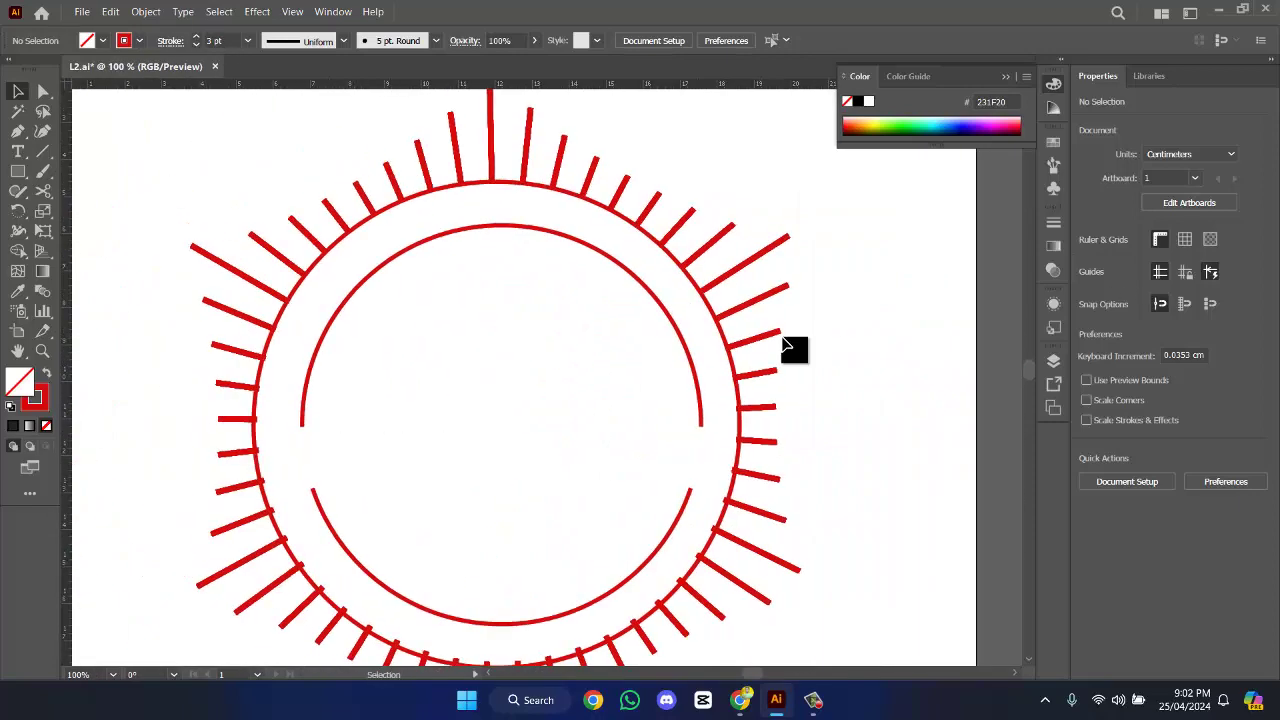
pyautogui.scroll(-2, 852, 327)
pyautogui.moveTo(852, 327); pyautogui.dragTo(642, 323)
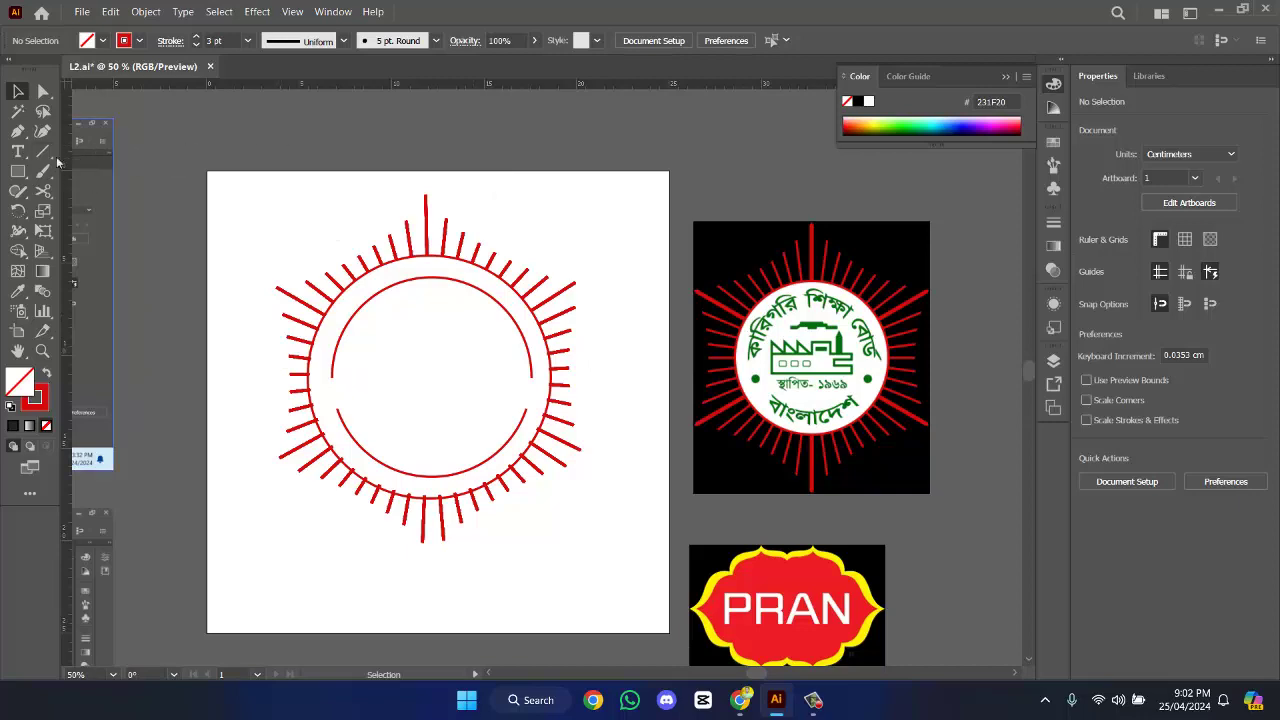
# - Place a point-type object with placeholder text on the artboard below the sunburst and select it as an object
pyautogui.click(20, 154)
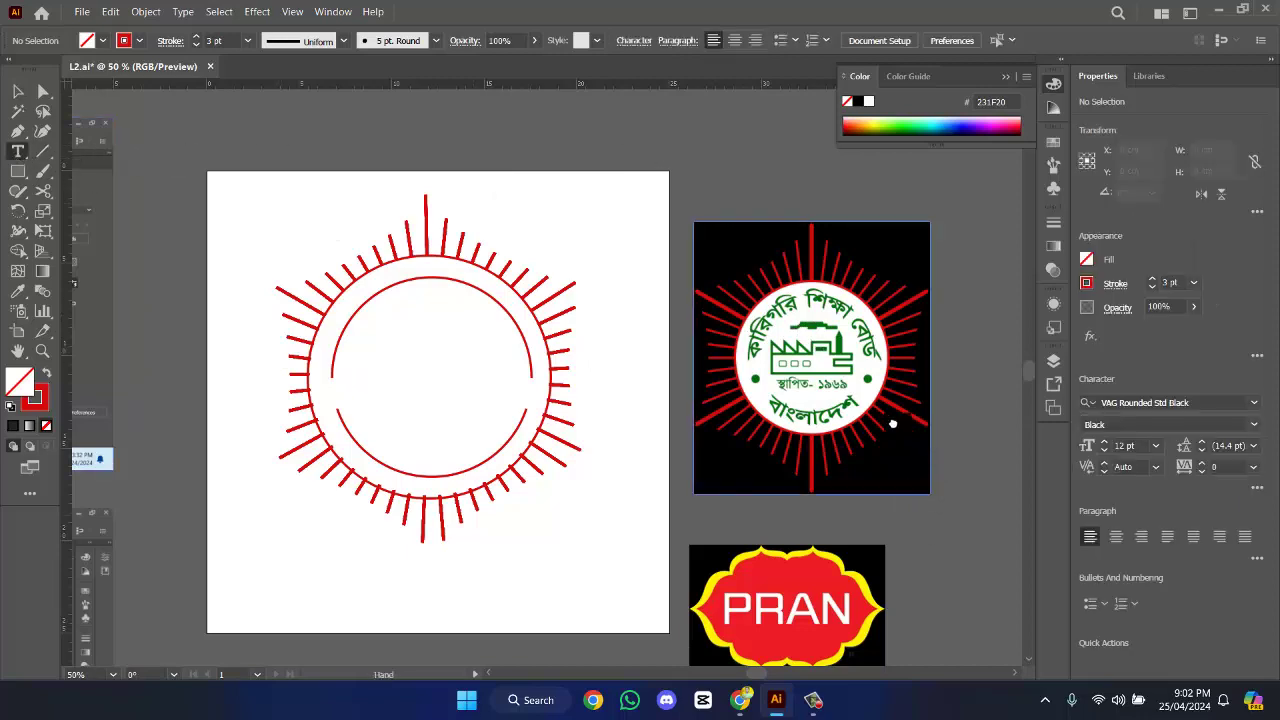
pyautogui.moveTo(894, 423); pyautogui.dragTo(1041, 533)
pyautogui.moveTo(786, 183); pyautogui.dragTo(846, 91)
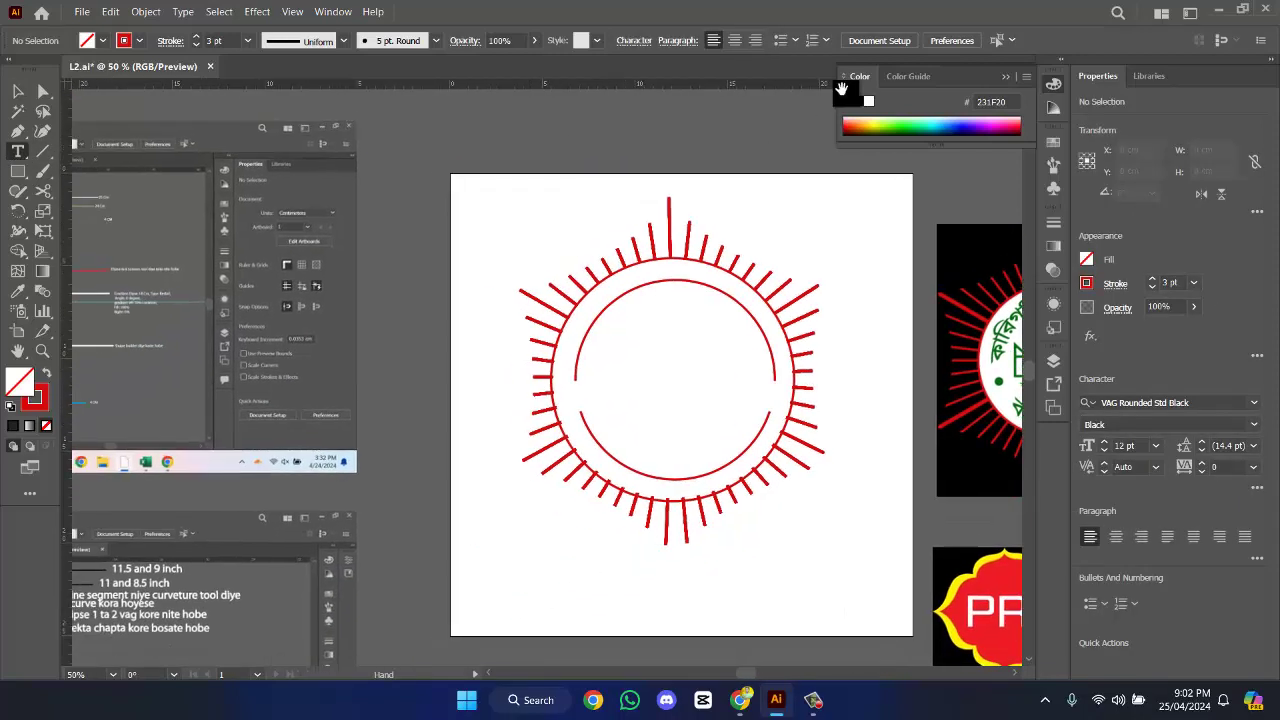
pyautogui.moveTo(822, 253); pyautogui.dragTo(763, 167)
pyautogui.scroll(-1, 645, 390)
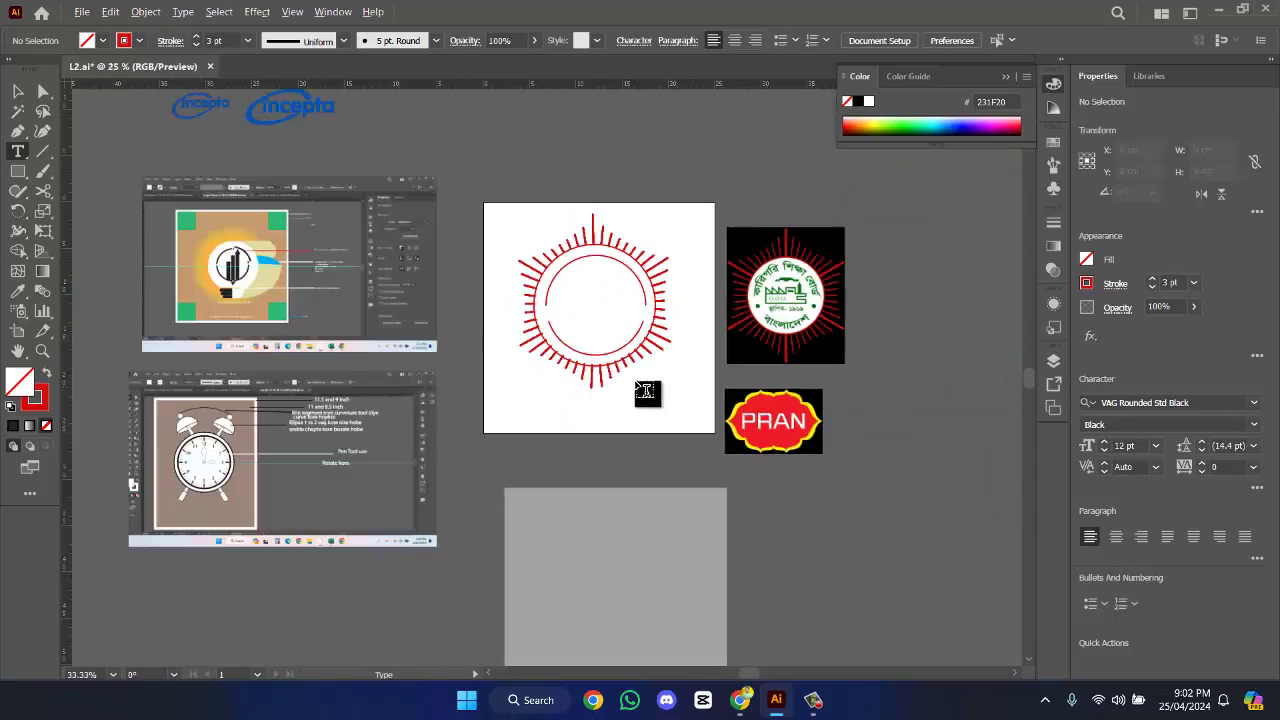
pyautogui.scroll(2, 646, 392)
pyautogui.click(388, 438)
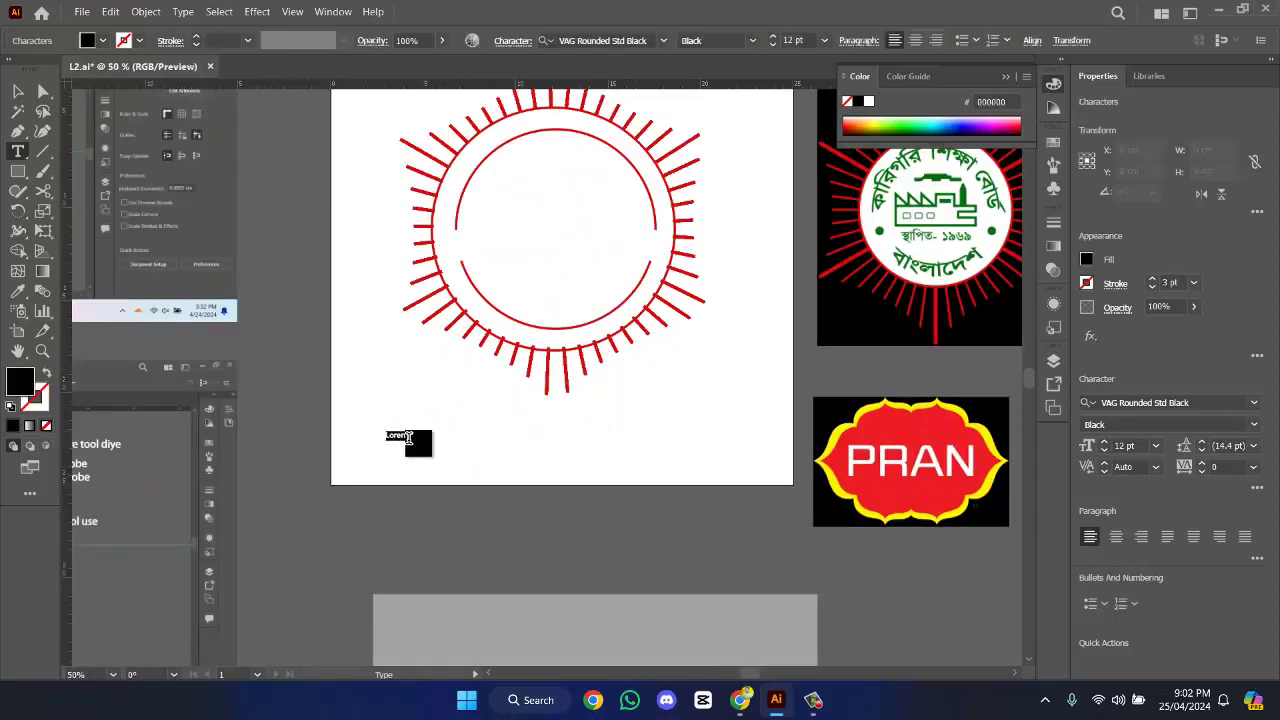
pyautogui.click(14, 93)
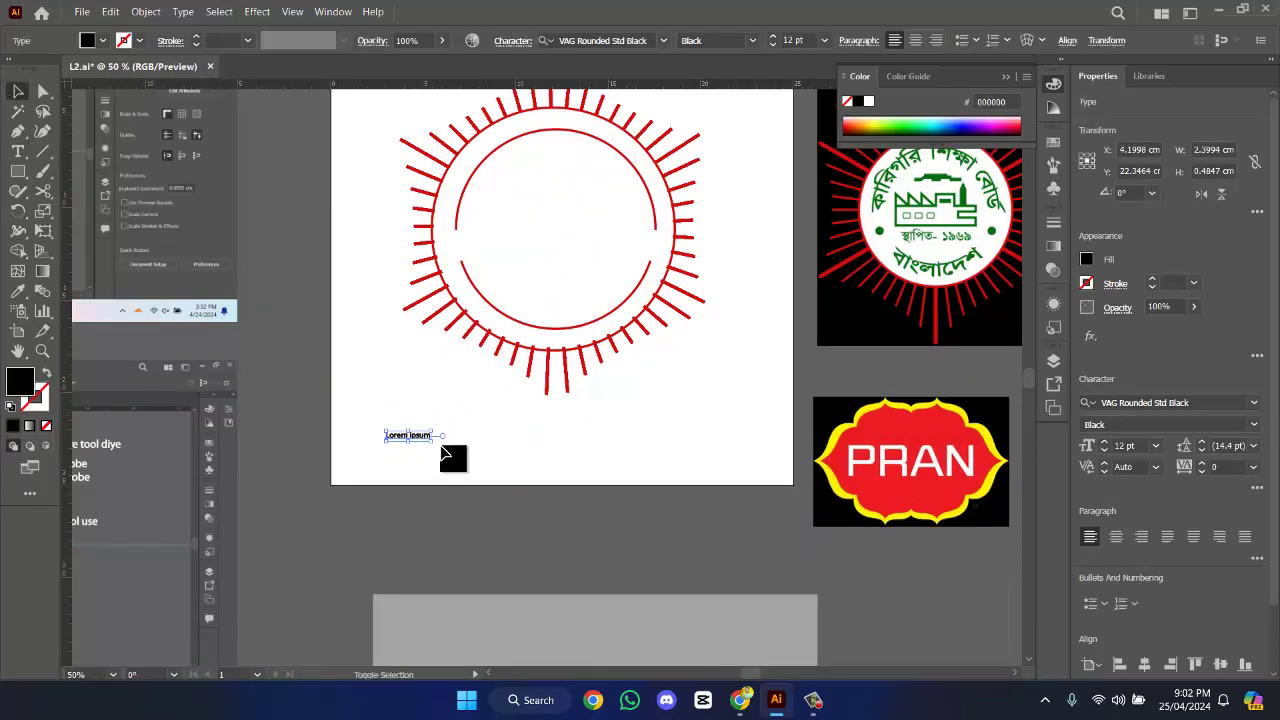
# - Enlarge the placeholder text to about 53 pt and set its font to SutonnyMJ Bold
pyautogui.moveTo(431, 441); pyautogui.dragTo(500, 437)
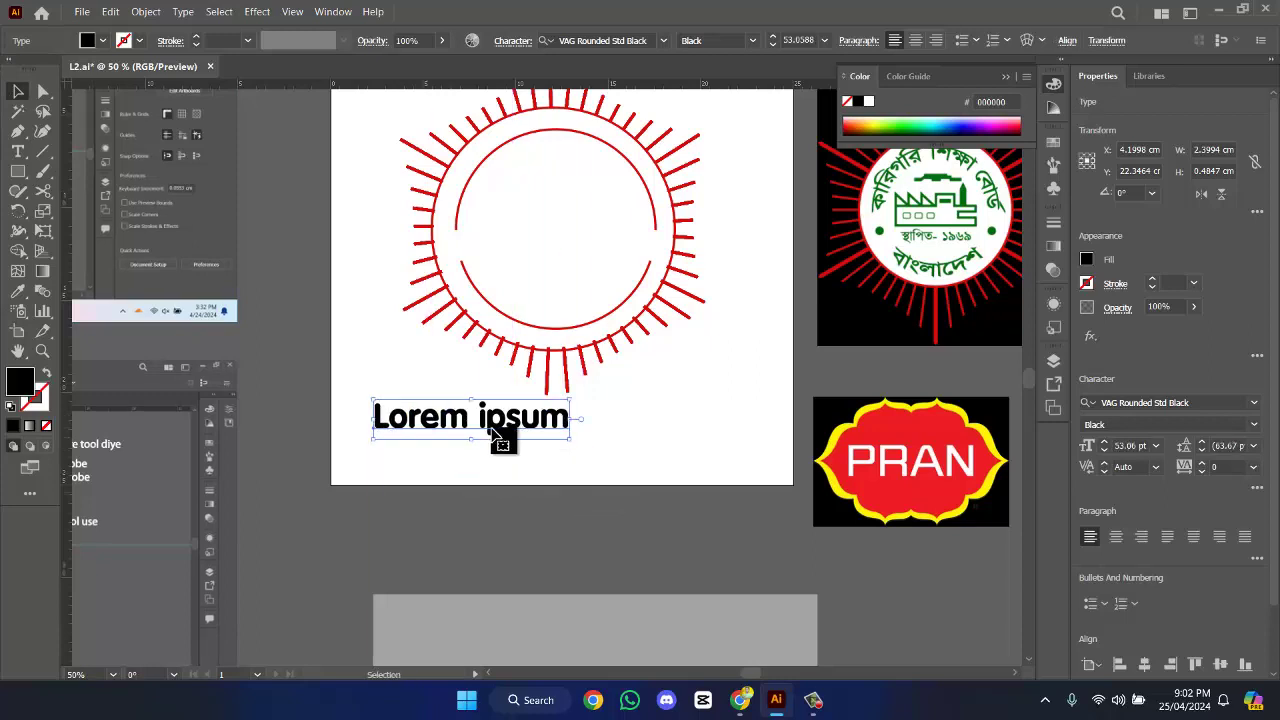
pyautogui.tripleClick(500, 421)
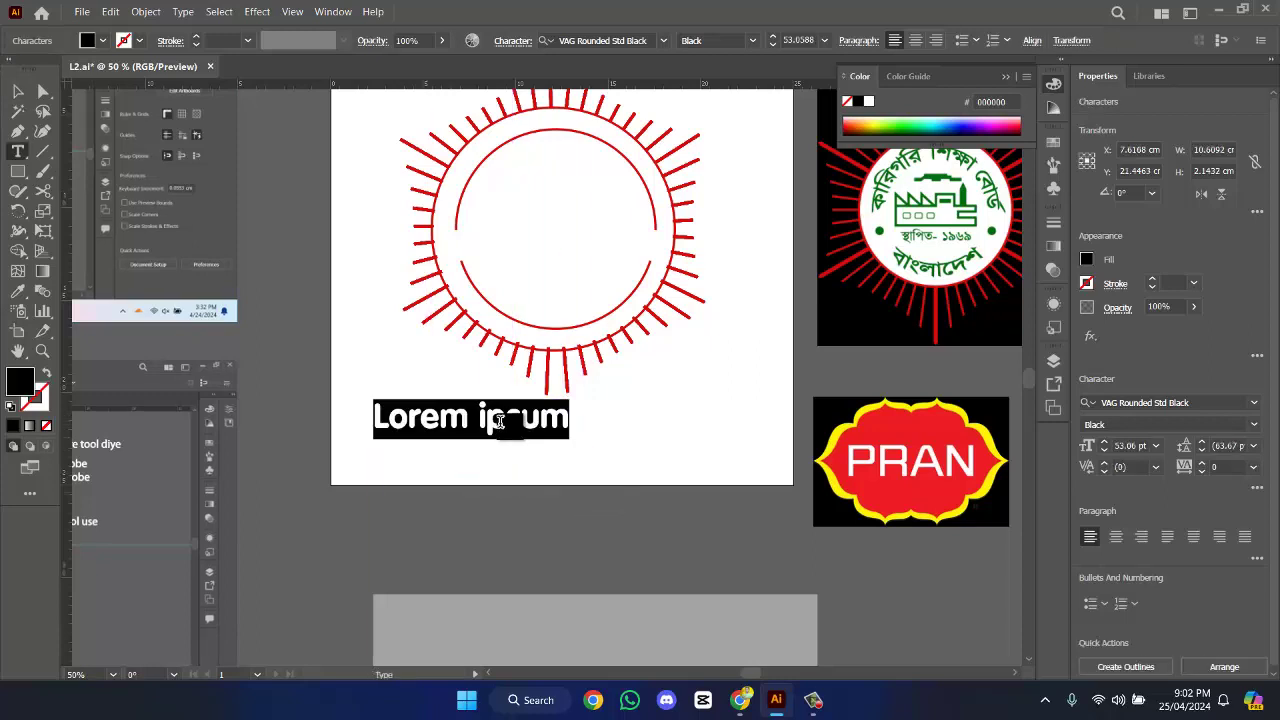
pyautogui.click(664, 42)
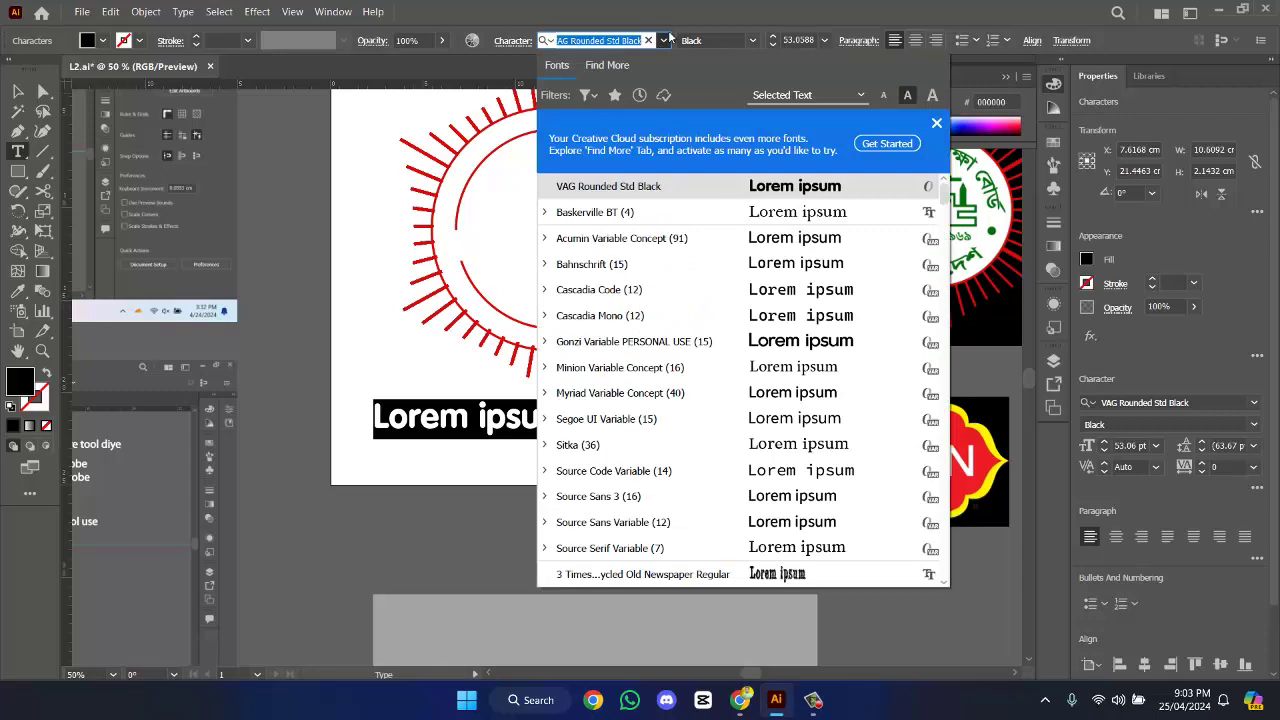
pyautogui.write('sut')
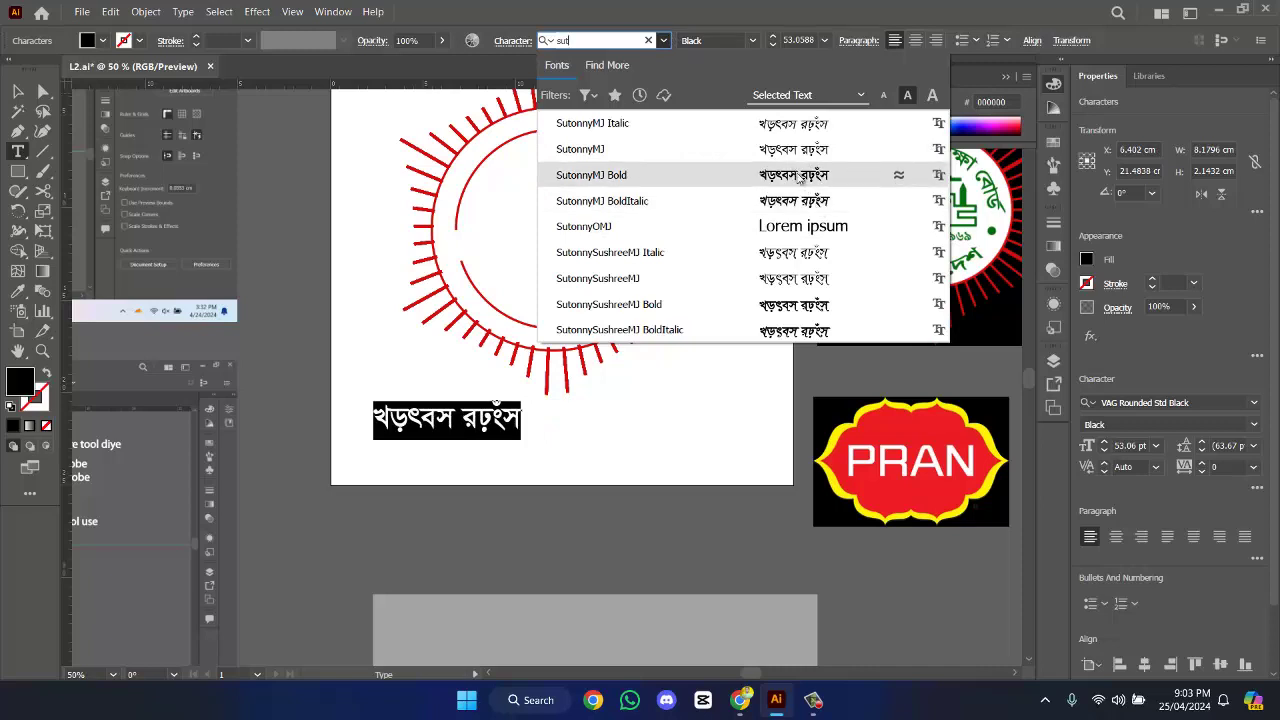
pyautogui.click(799, 177)
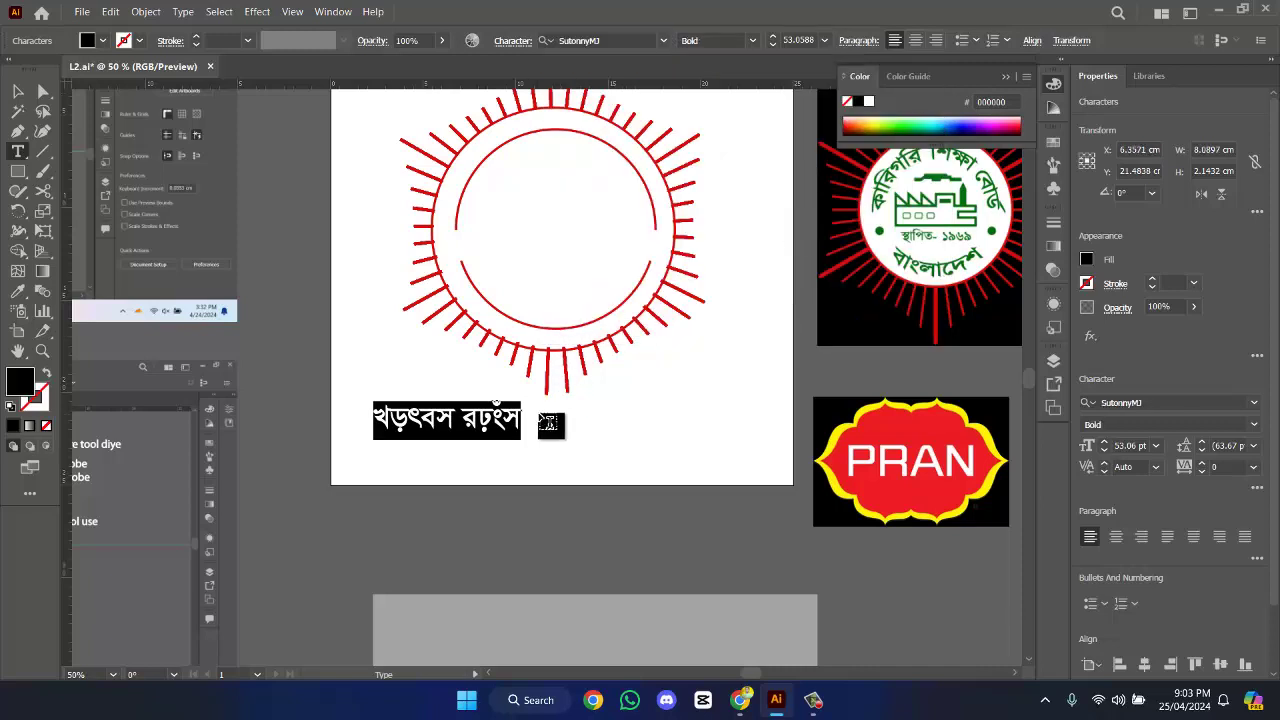
# - Try to replace the placeholder text with "কারি" and clear the typed letters
pyautogui.press('Escape')
pyautogui.write('কা')
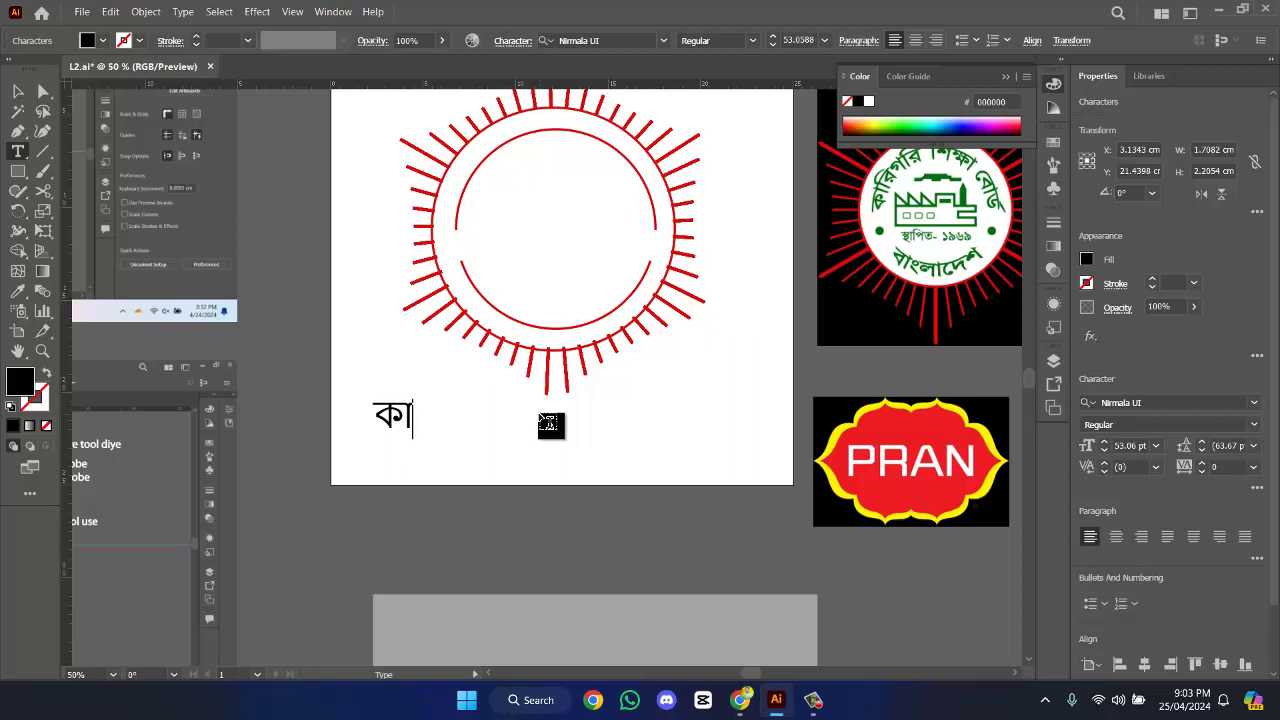
pyautogui.write('রি')
pyautogui.press('BackSpace')
pyautogui.press('BackSpace')
pyautogui.press('BackSpace')
pyautogui.press('BackSpace')
pyautogui.press('Escape')
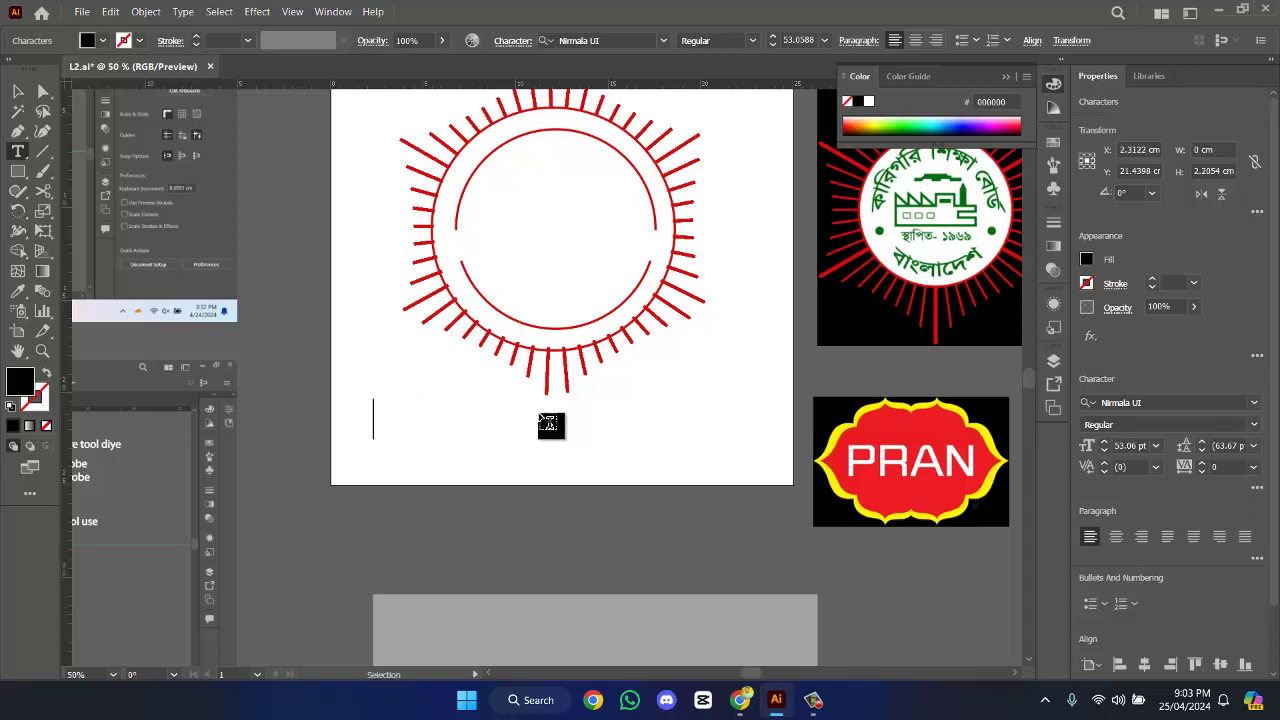
# - Place a new SutonnyMJ Bold placeholder text on the artboard below the sunburst and enlarge it to about 49 pt
pyautogui.click(1043, 698)
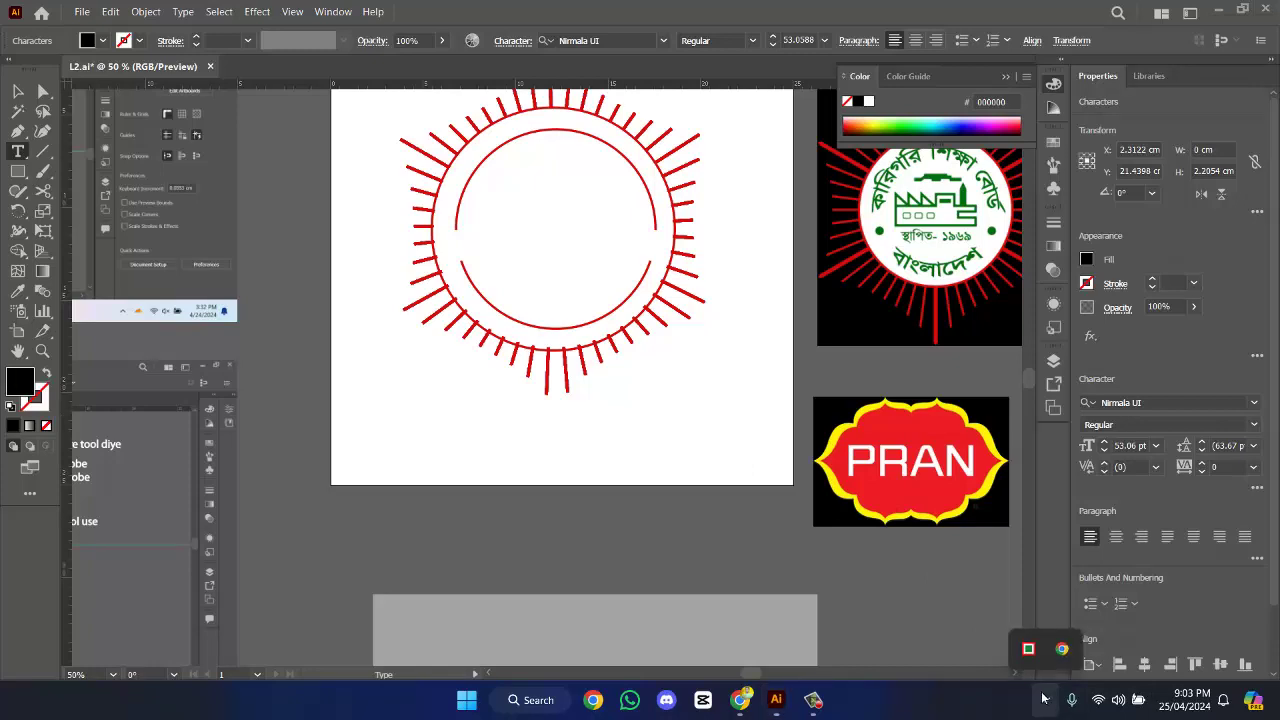
pyautogui.click(1028, 648)
pyautogui.click(403, 410)
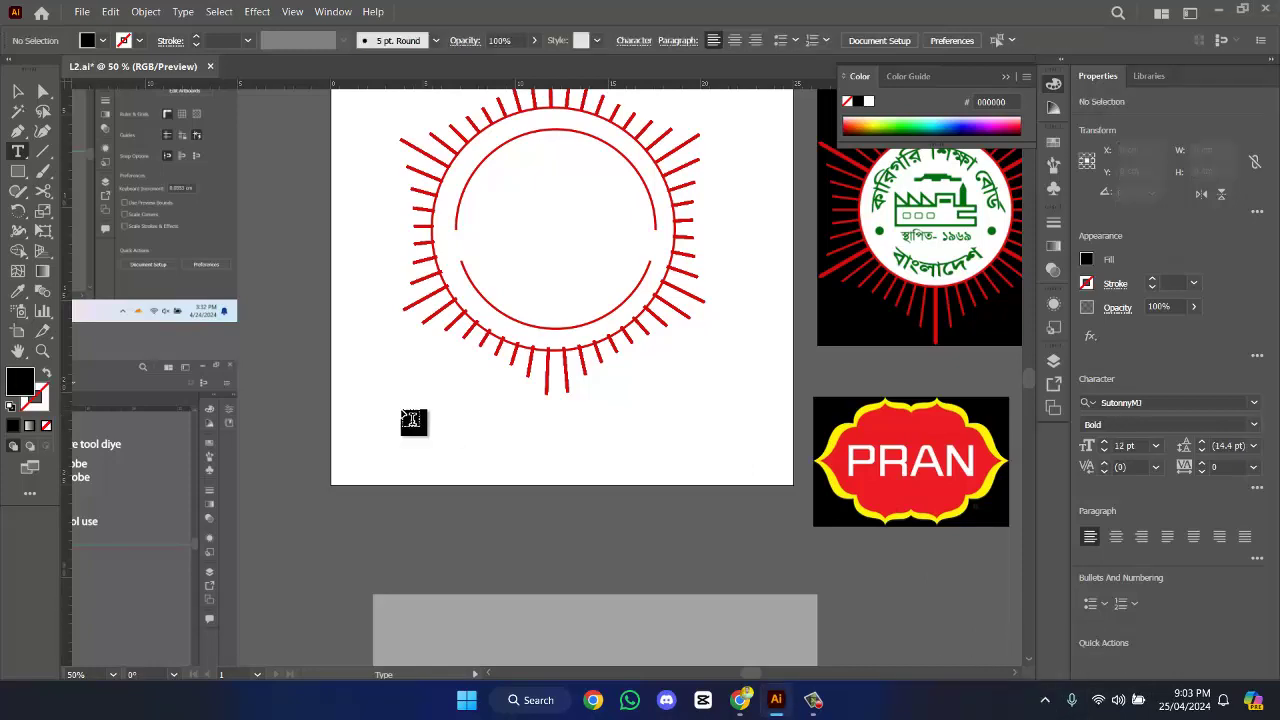
pyautogui.scroll(-1, 434, 423)
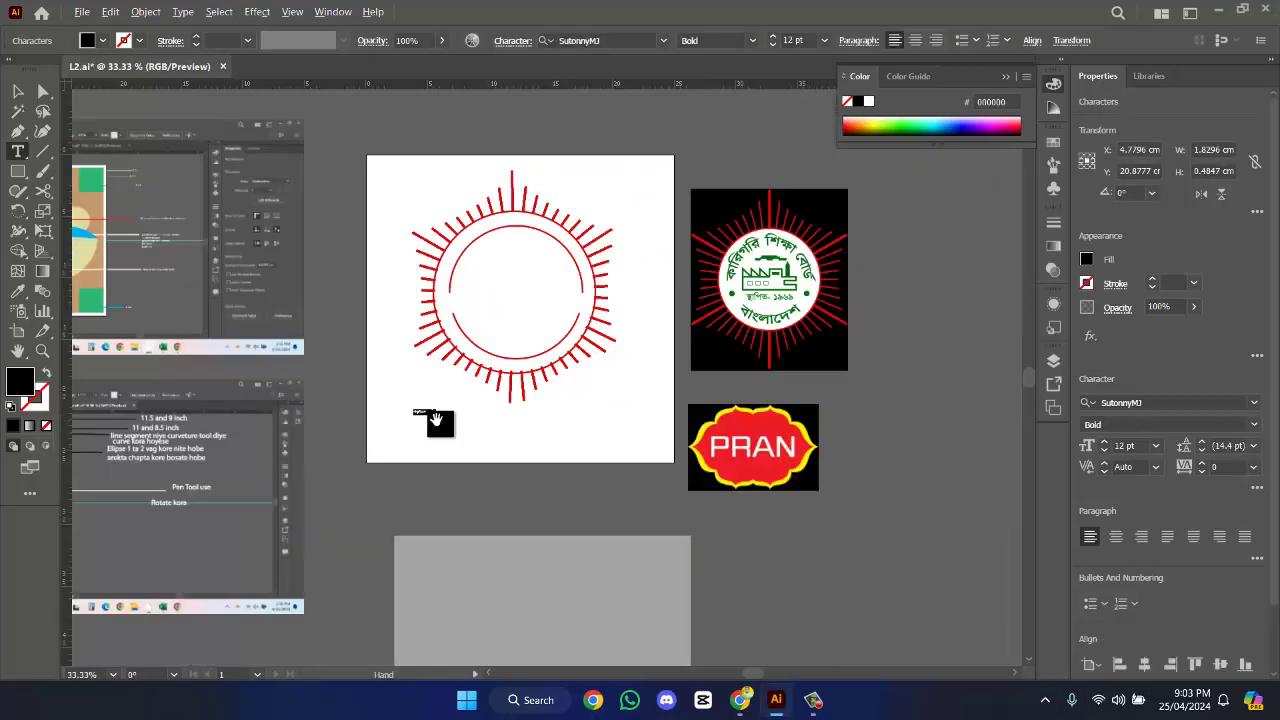
pyautogui.scroll(2, 434, 423)
pyautogui.press('Escape')
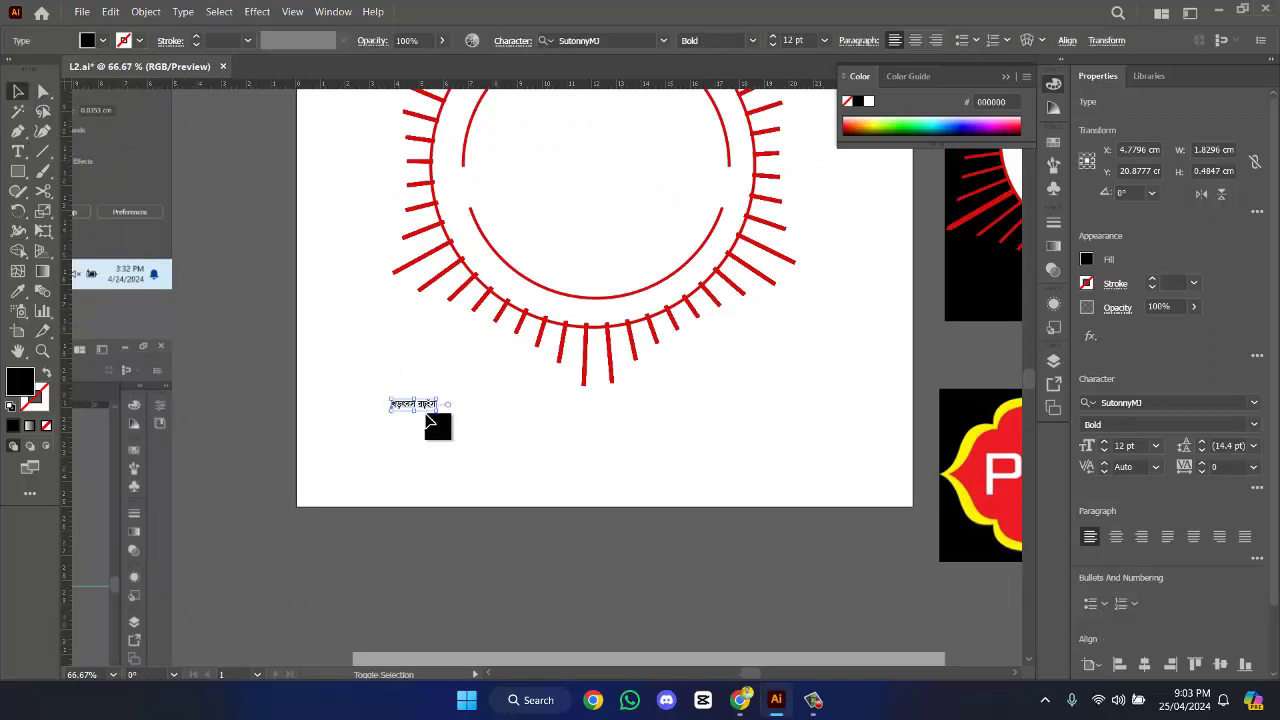
pyautogui.moveTo(448, 423); pyautogui.dragTo(596, 482)
pyautogui.click(458, 425)
pyautogui.moveTo(350, 371); pyautogui.dragTo(458, 484)
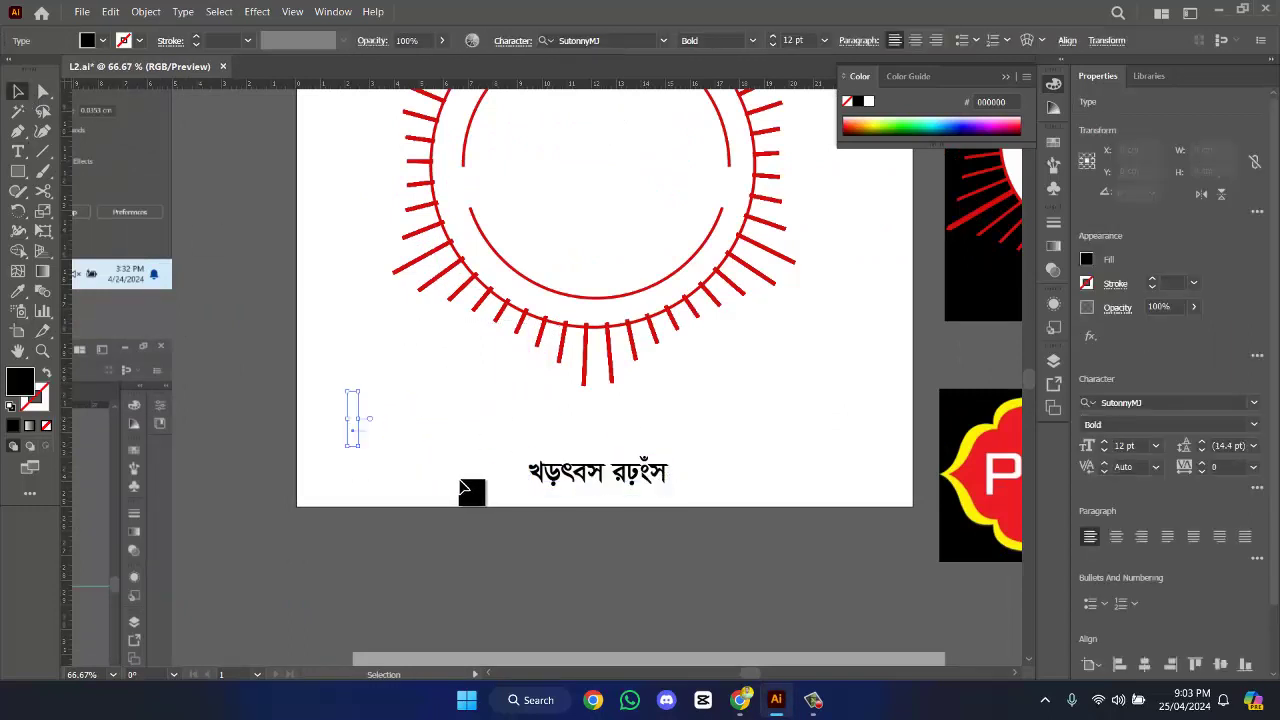
pyautogui.click(463, 485)
pyautogui.moveTo(652, 478); pyautogui.dragTo(553, 474)
# - Try to replace the enlarged placeholder with Bengali lettering starting with "ক", and delete the text object
pyautogui.doubleClick(523, 449)
pyautogui.hotkey('ctrl', 'a')
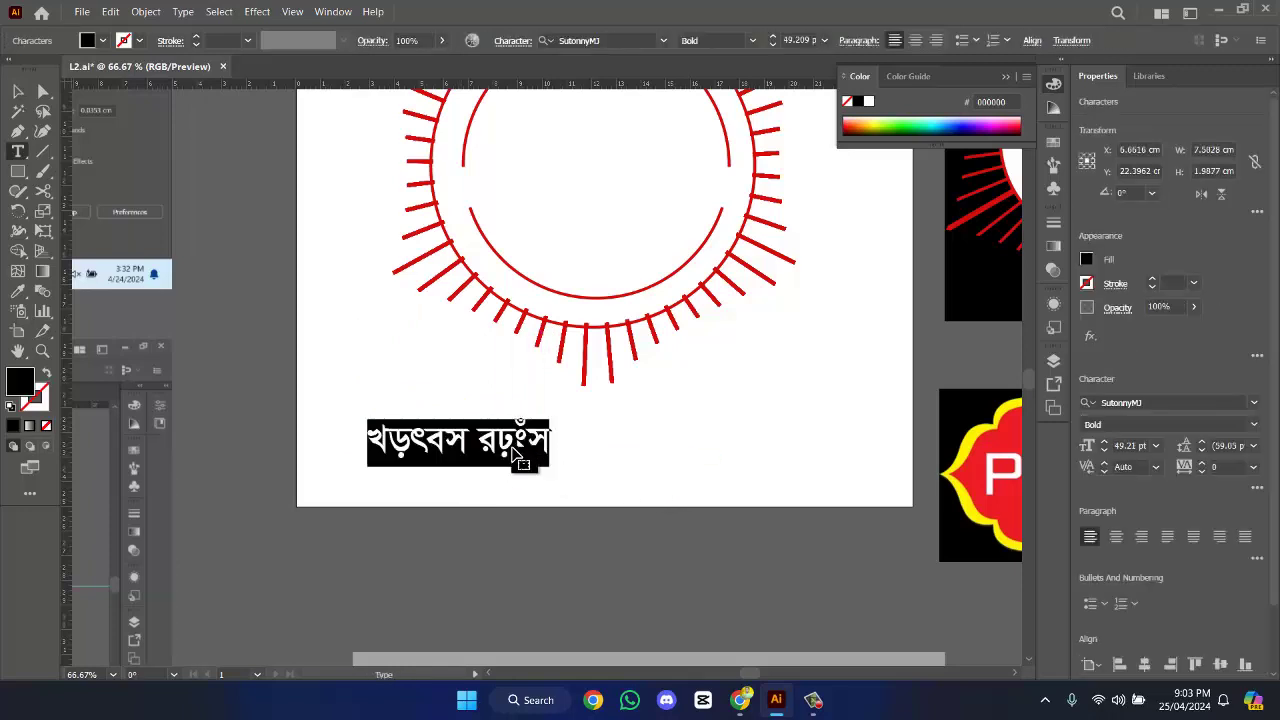
pyautogui.write('কv')
pyautogui.press('BackSpace')
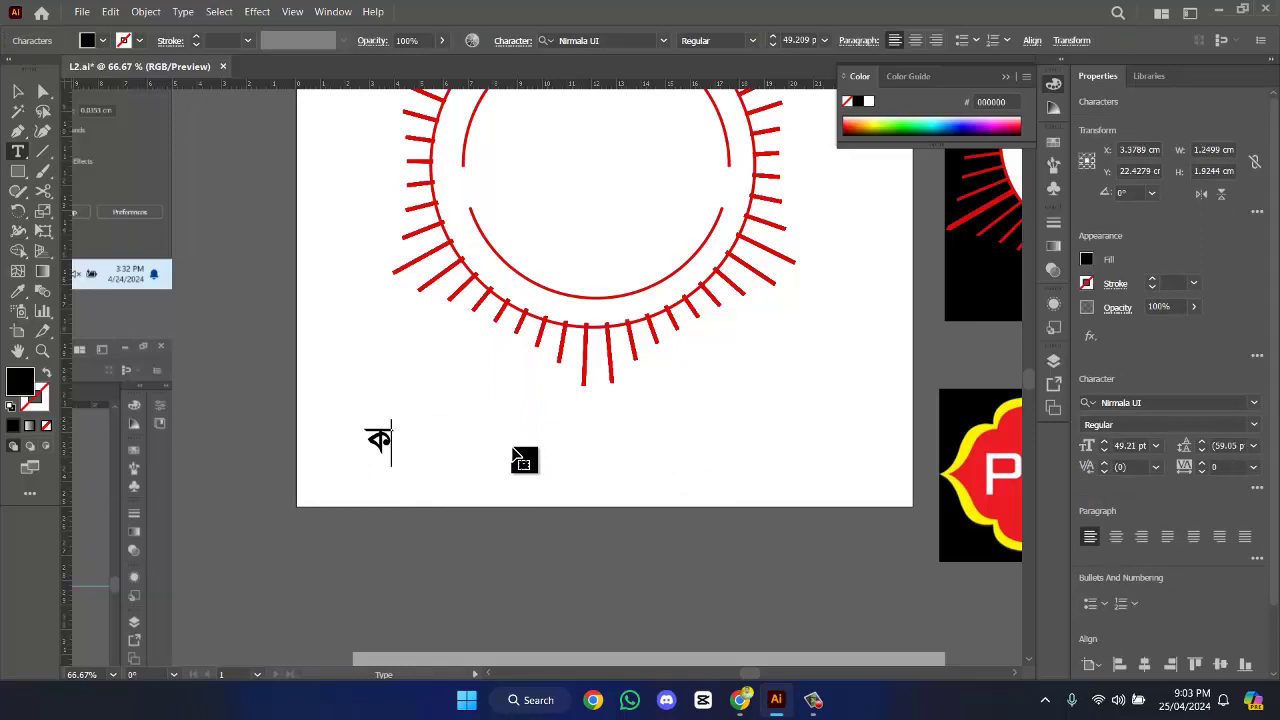
pyautogui.write('v')
pyautogui.press('BackSpace')
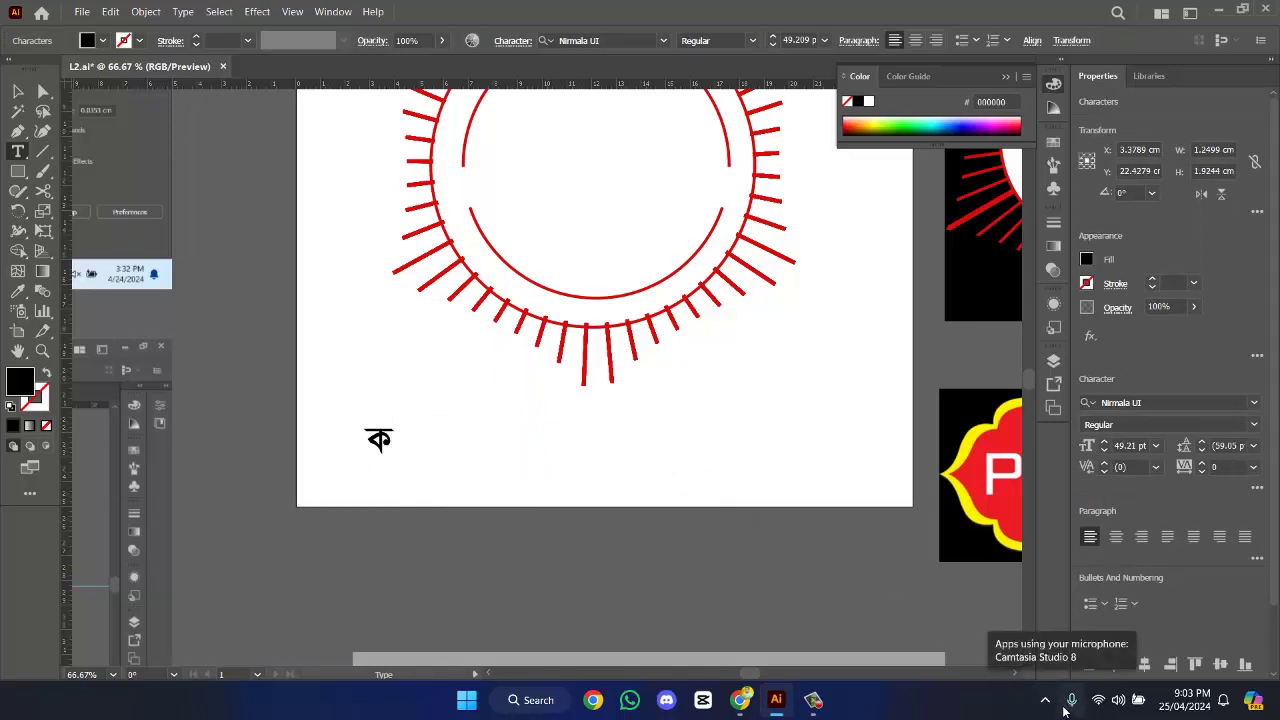
pyautogui.click(18, 91)
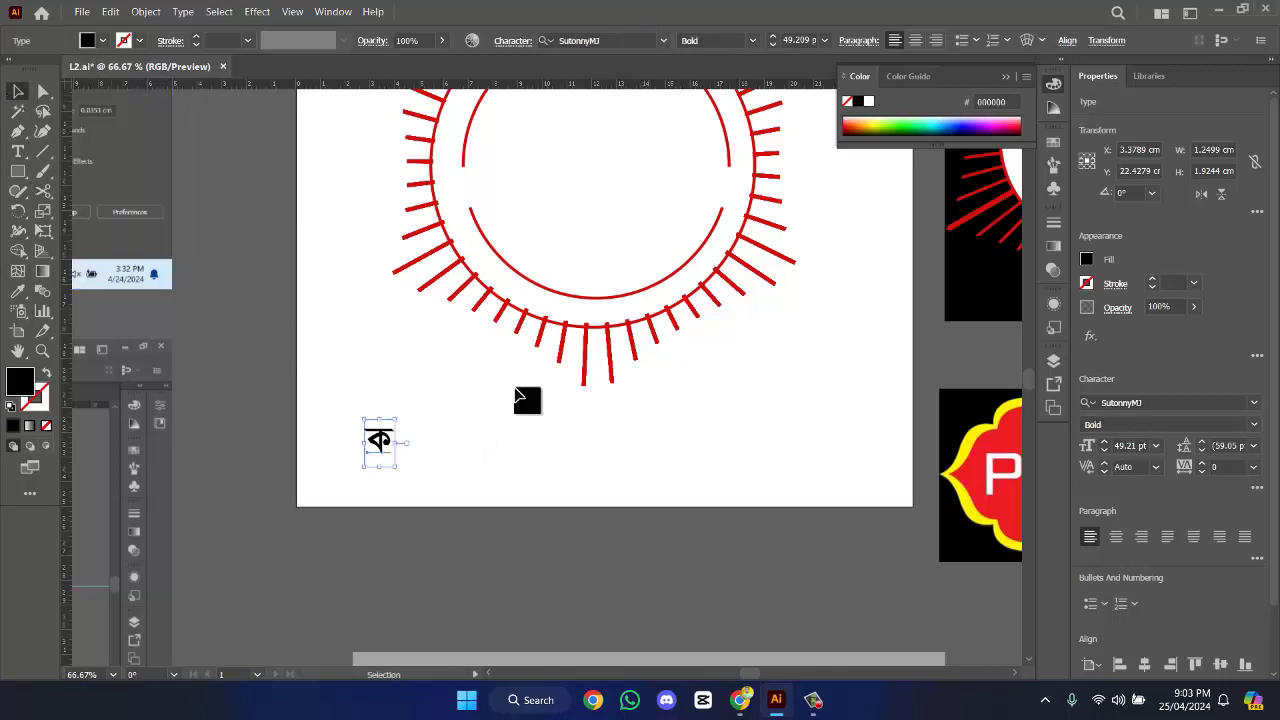
pyautogui.click(297, 354)
pyautogui.click(379, 440)
pyautogui.press('Delete')
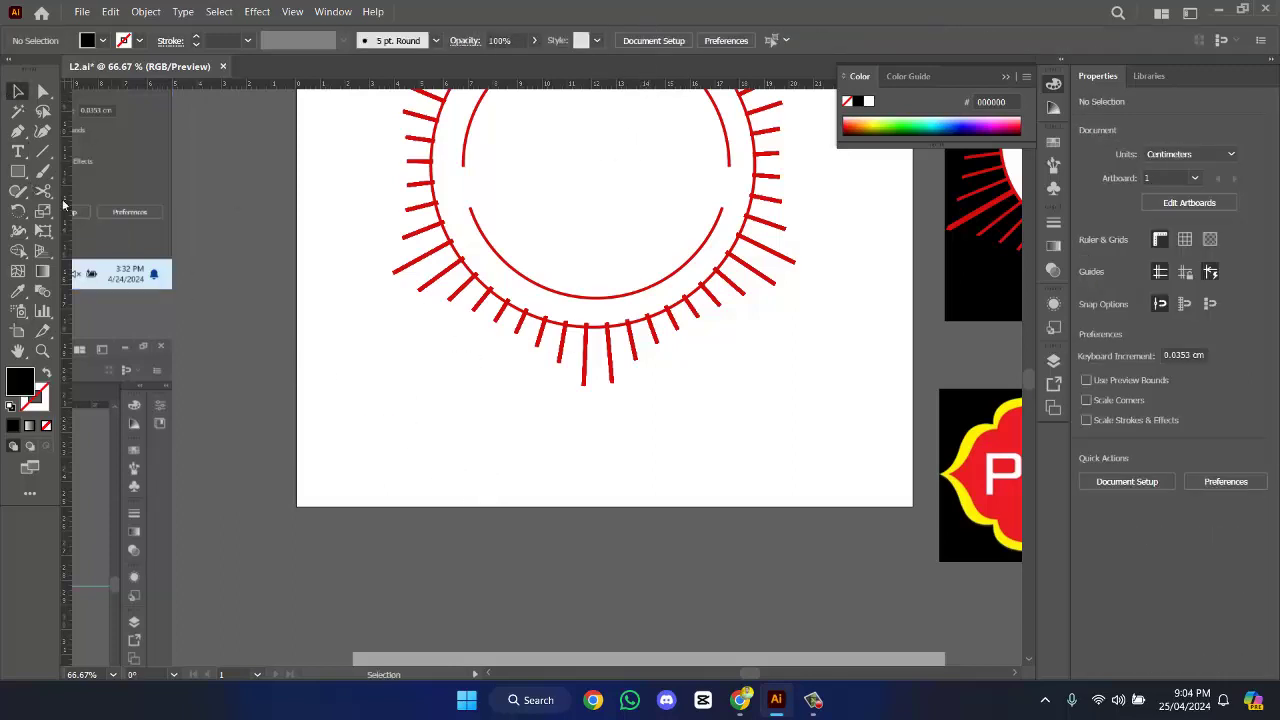
# - Add a point-type object below the sunburst in SutonnyMJ Bold reading "কারিগরি", following the reference emblem
pyautogui.click(18, 151)
pyautogui.click(445, 443)
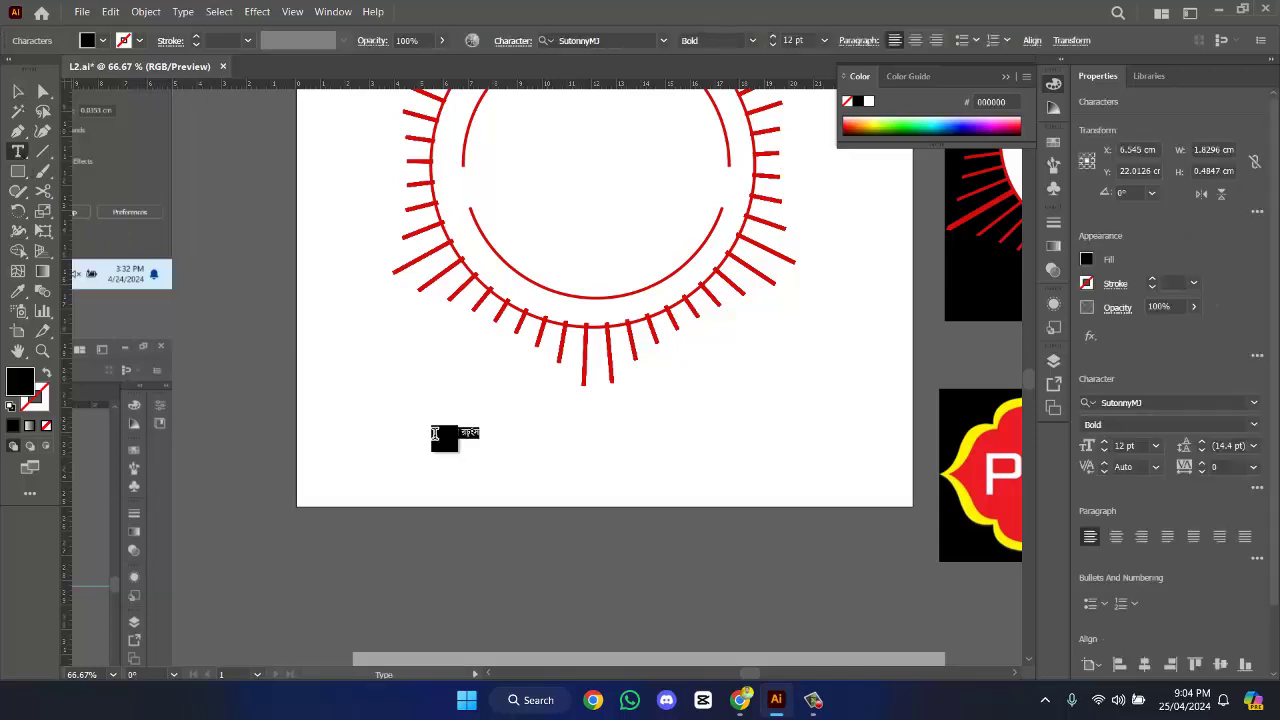
pyautogui.press('BackSpace')
pyautogui.write('কারিগ')
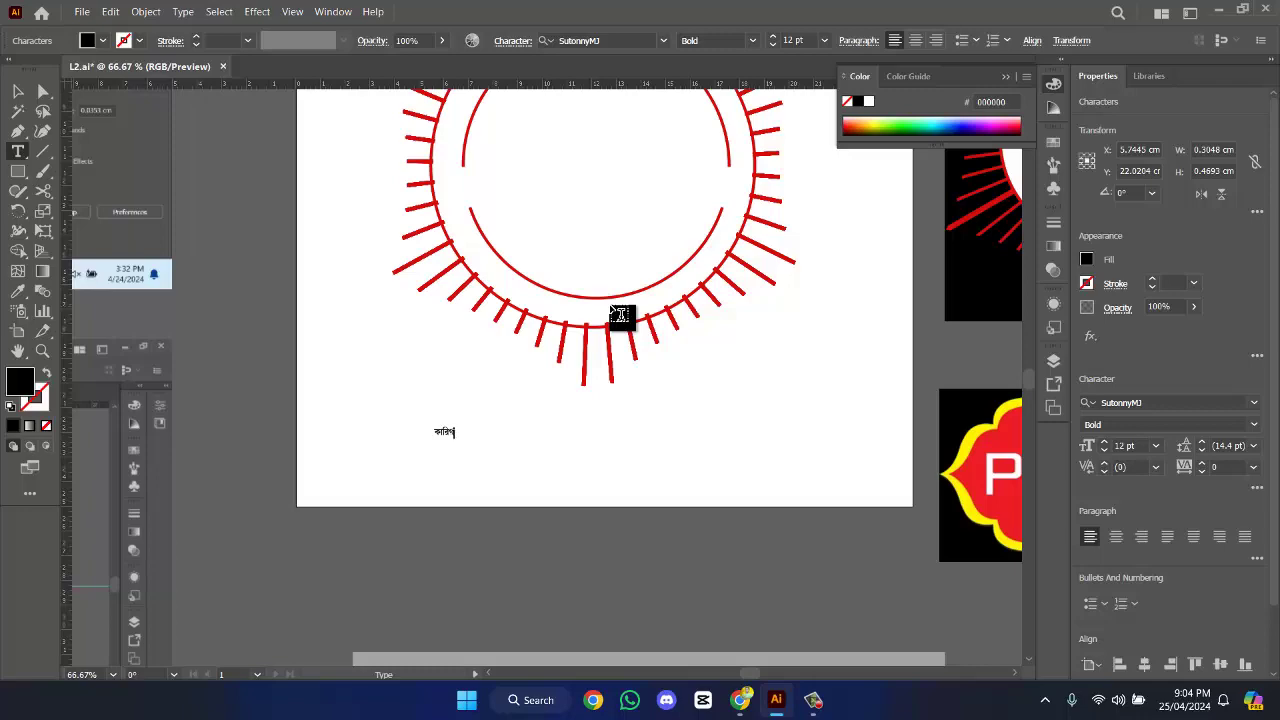
pyautogui.scroll(-1, 717, 391)
pyautogui.keyDown('alt'); pyautogui.scroll(-1, 717, 391); pyautogui.keyUp('alt')
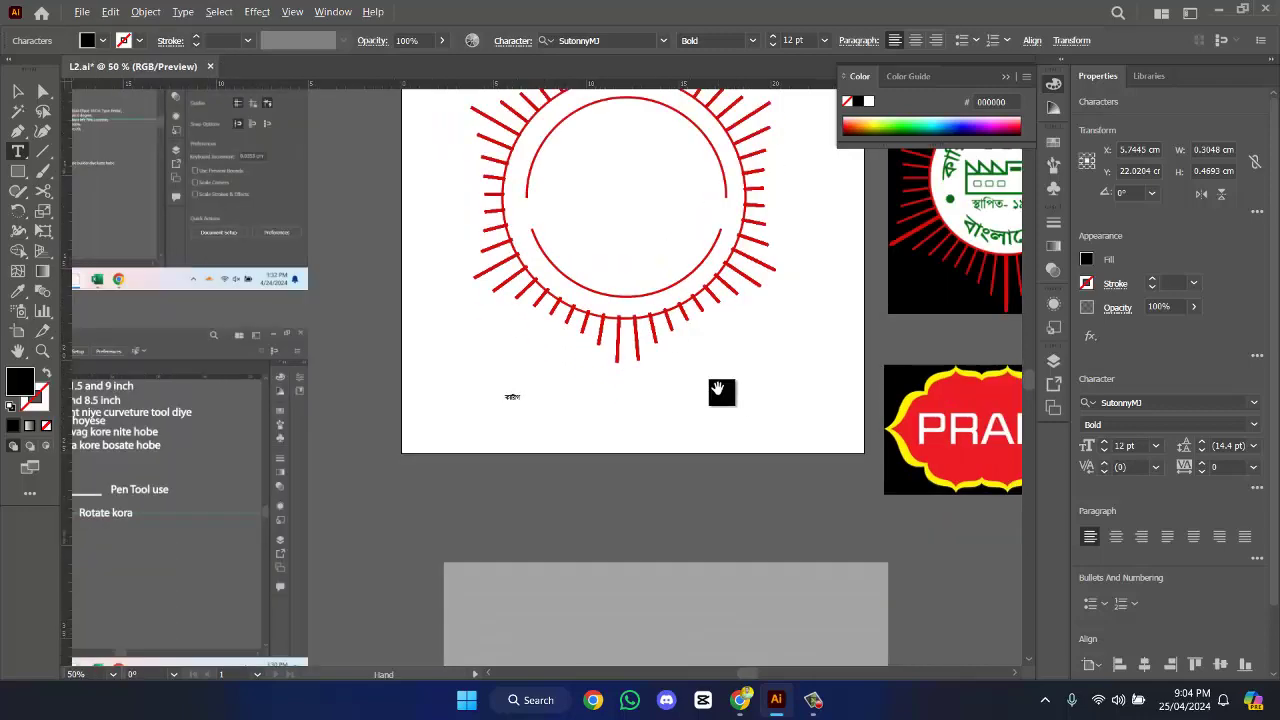
pyautogui.keyDown('alt'); pyautogui.scroll(-2, 717, 388); pyautogui.keyUp('alt')
pyautogui.keyDown('alt'); pyautogui.scroll(3, 715, 388); pyautogui.keyUp('alt')
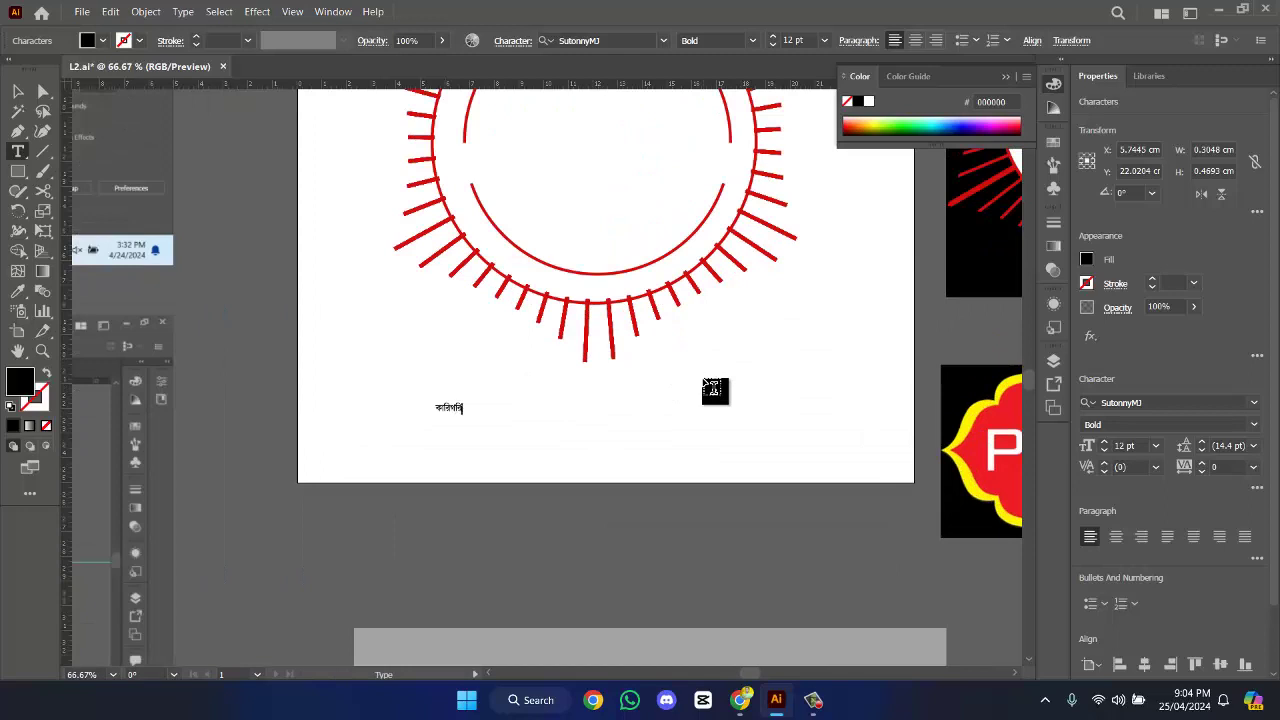
# - Enlarge the word "কারিগরি" to about 56 pt and compare it with the reference emblem's lettering
pyautogui.click(18, 91)
pyautogui.moveTo(452, 410); pyautogui.dragTo(538, 480)
pyautogui.keyDown('alt'); pyautogui.scroll(-2, 790, 405); pyautogui.keyUp('alt')
pyautogui.keyDown('alt'); pyautogui.scroll(2, 900, 360); pyautogui.keyUp('alt')
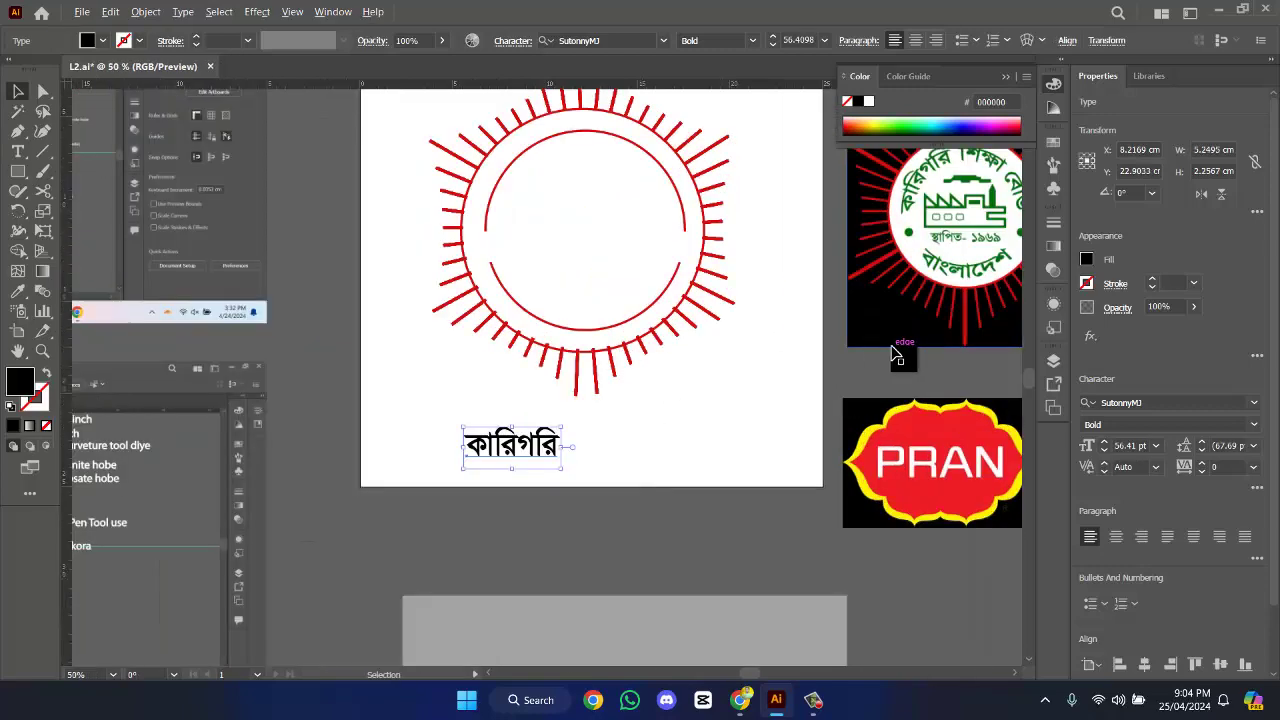
# - Extend the text after "কারিগরি" with the word "শিক্ষা" and the opening letters "বো" of the last word
pyautogui.doubleClick(452, 482)
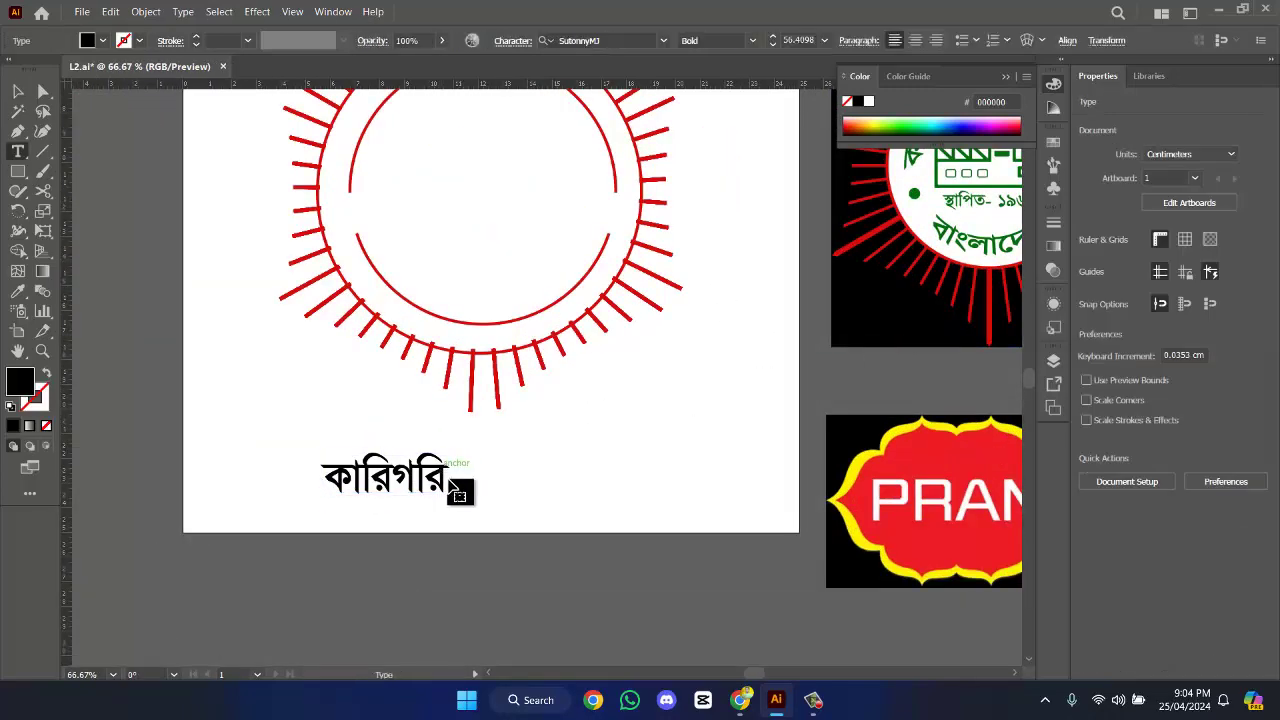
pyautogui.doubleClick(443, 478)
pyautogui.click(445, 478)
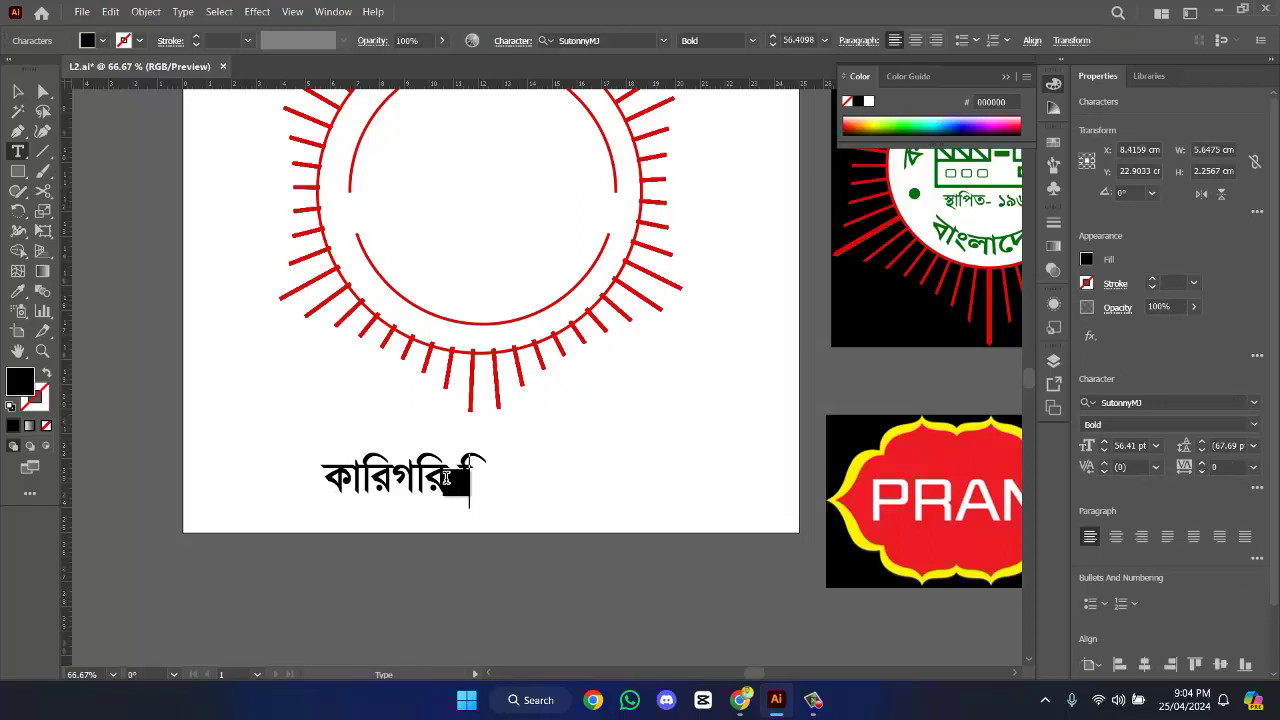
pyautogui.write('ি ষ')
pyautogui.press('BackSpace')
pyautogui.write('শিক')
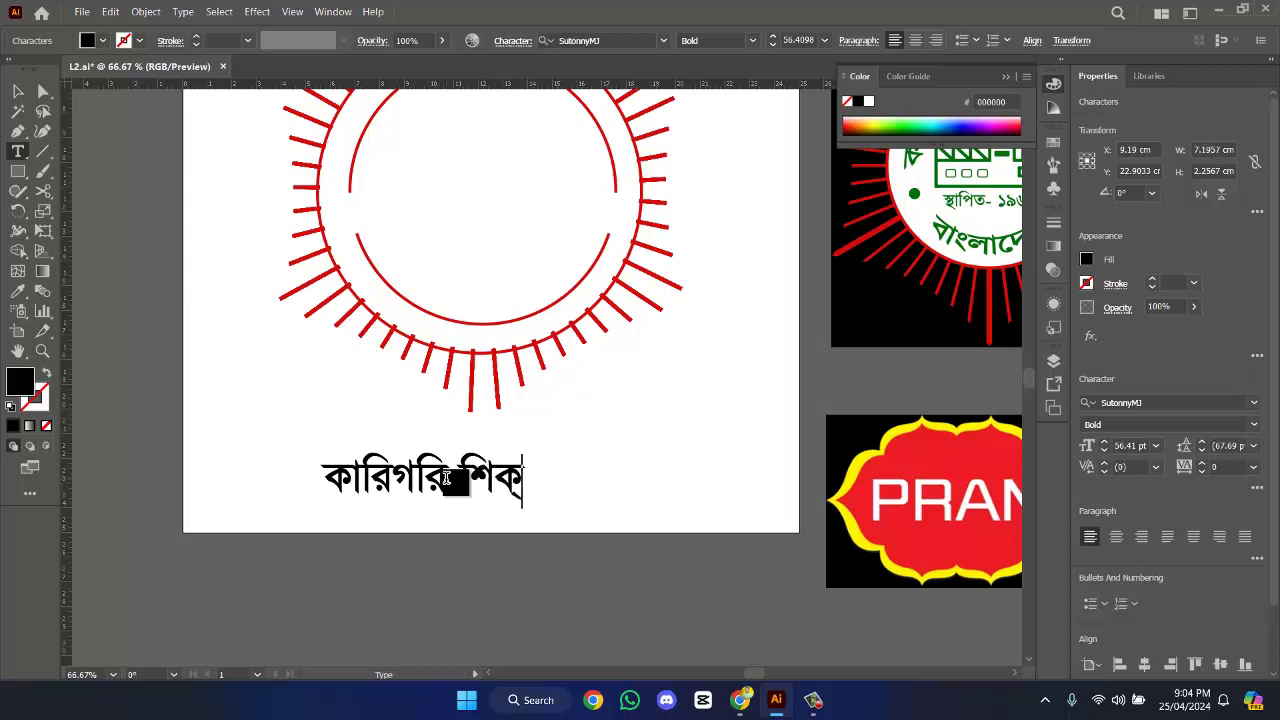
pyautogui.write('্ষা ')
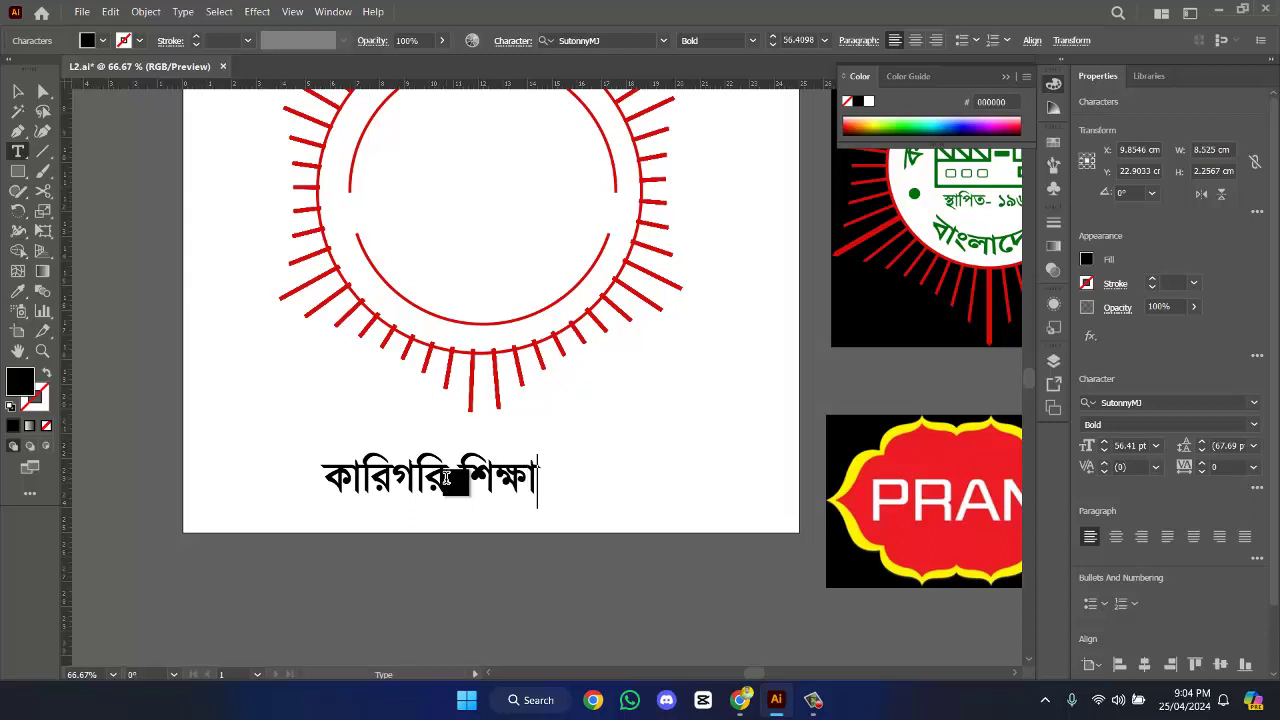
pyautogui.write('বে')
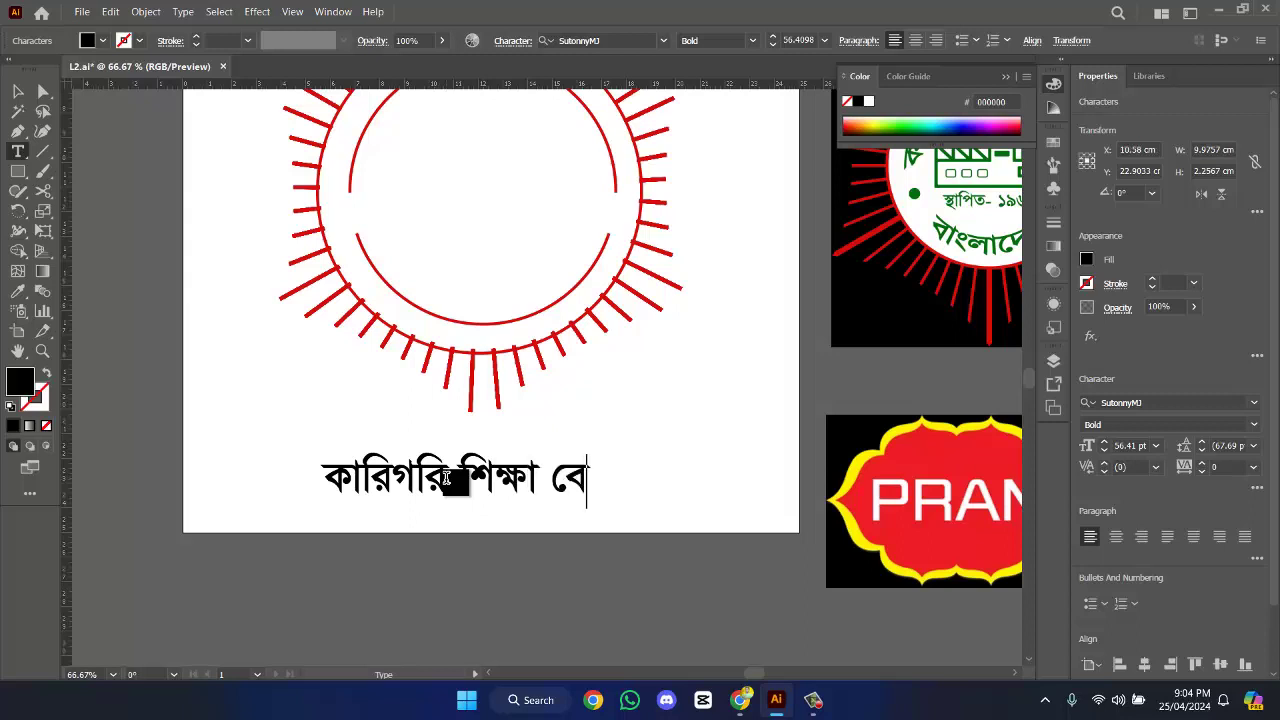
pyautogui.write('া')
# - Try different letters after "বো" to form the last word's ending, and clear the wrong ones
pyautogui.write('র্')
pyautogui.press('BackSpace')
pyautogui.write('য')
pyautogui.press('BackSpace')
pyautogui.write('ঙ')
pyautogui.press('BackSpace')
pyautogui.write('গ')
pyautogui.press('BackSpace')
pyautogui.write('য')
pyautogui.press('BackSpace')
pyautogui.write('গ')
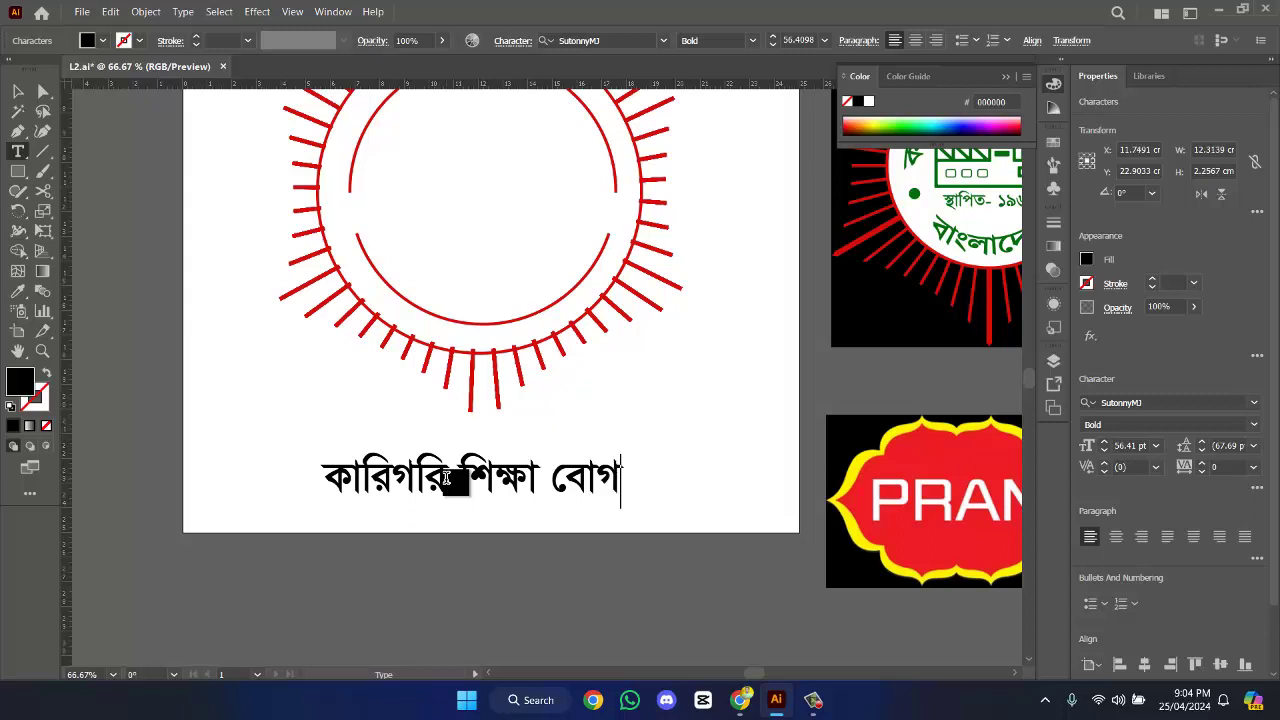
pyautogui.write('ড়হজ')
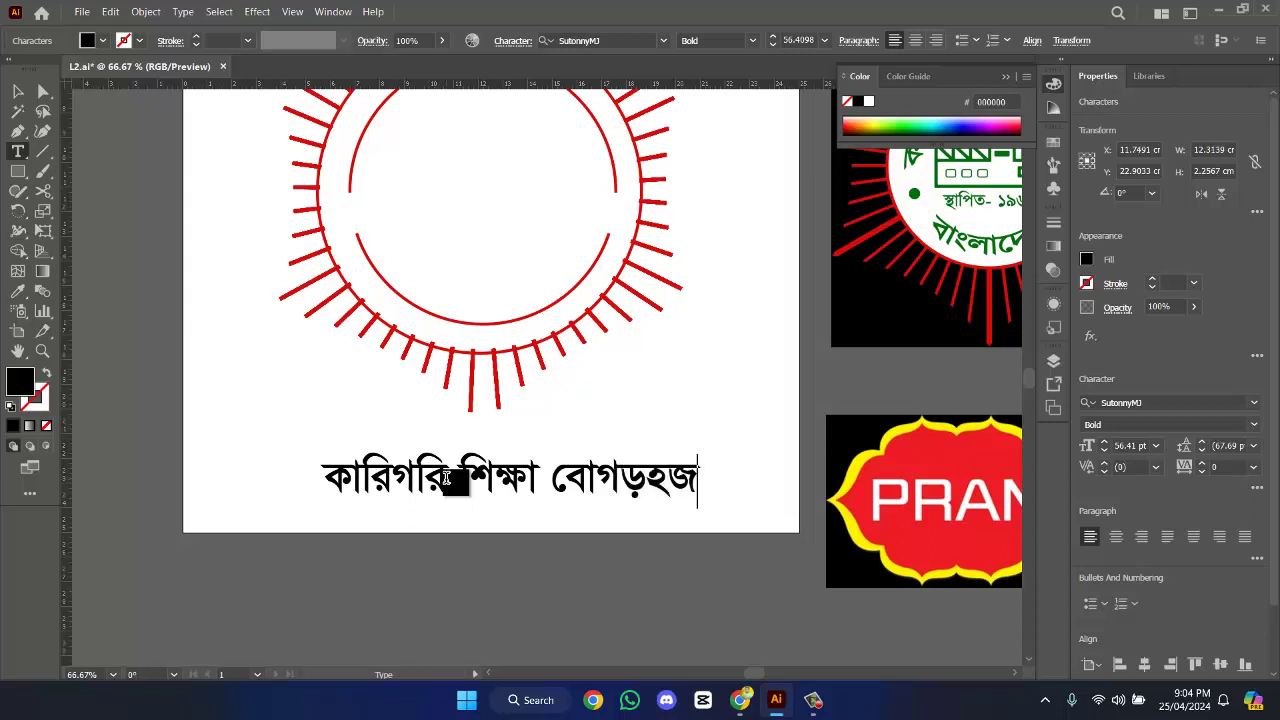
pyautogui.write('টপড')
pyautogui.press('BackSpace')
pyautogui.press('BackSpace')
pyautogui.press('BackSpace')
pyautogui.press('BackSpace')
pyautogui.press('BackSpace')
pyautogui.press('BackSpace')
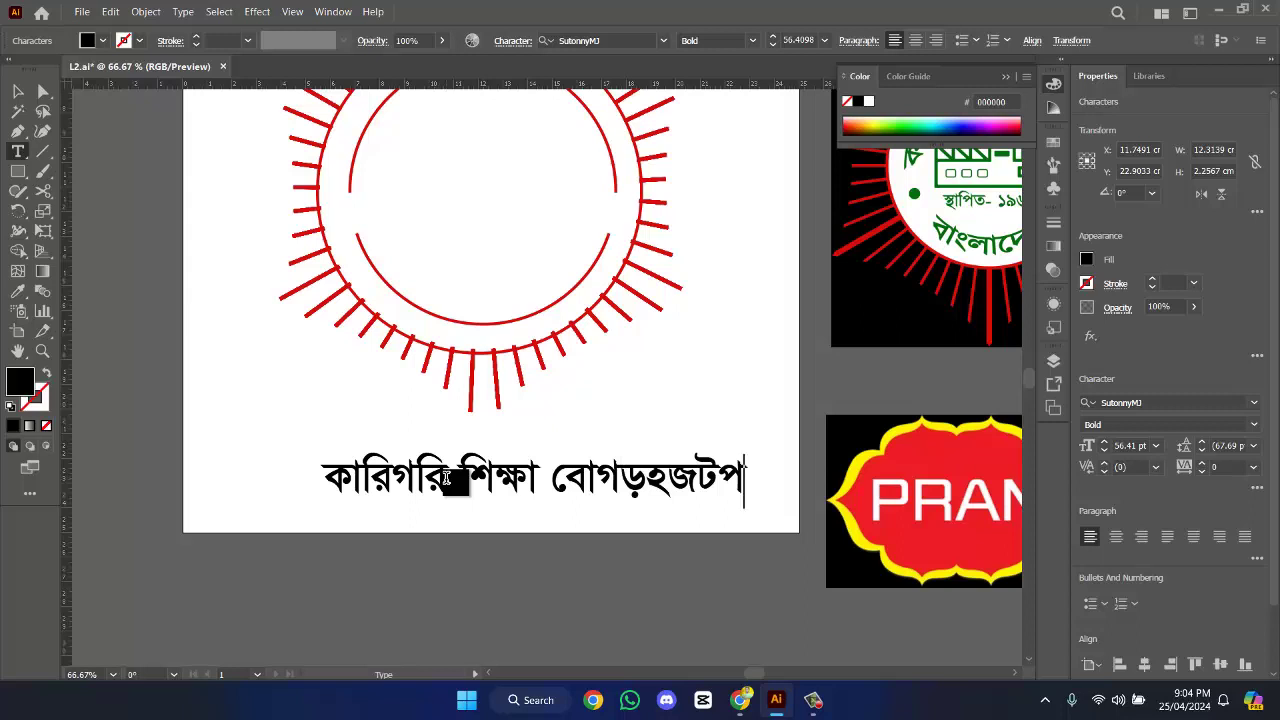
pyautogui.press('BackSpace')
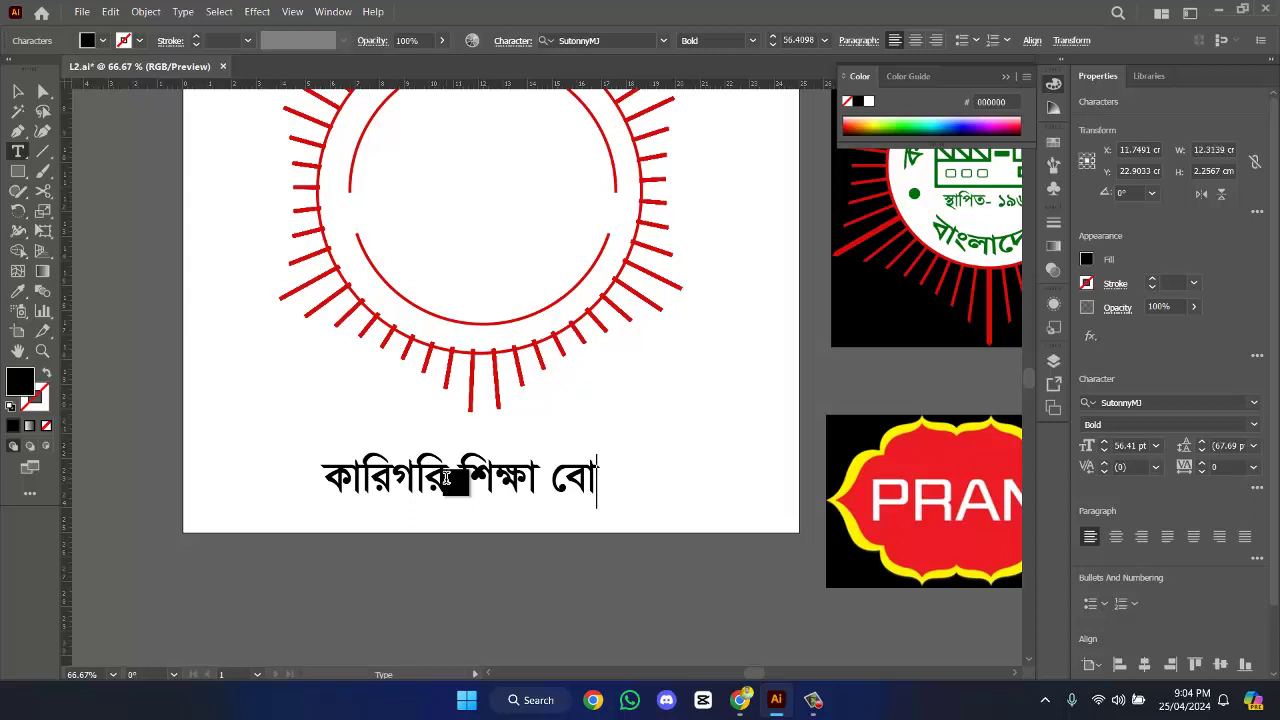
# - Finish the last word as "বোর্ড" and select the completed line "কারিগরি শিক্ষা বোর্ড" as an object
pyautogui.write('ড')
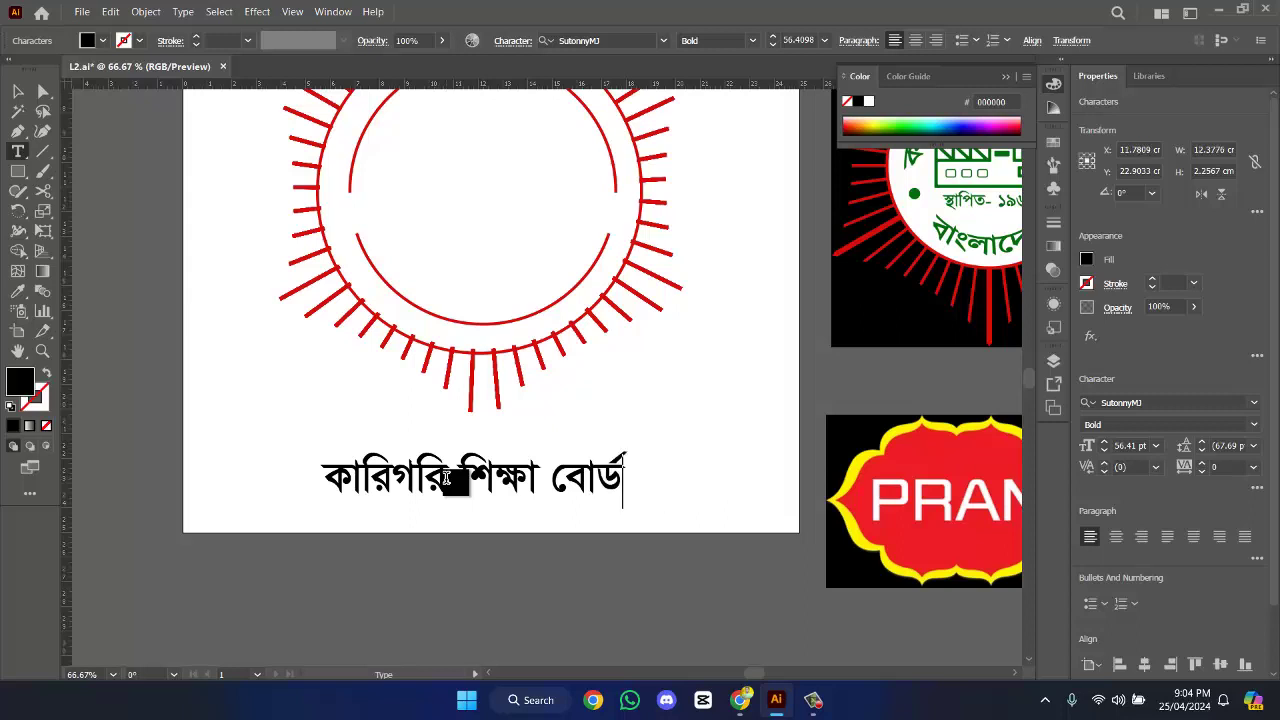
pyautogui.click(20, 93)
pyautogui.scroll(-2, 714, 373)
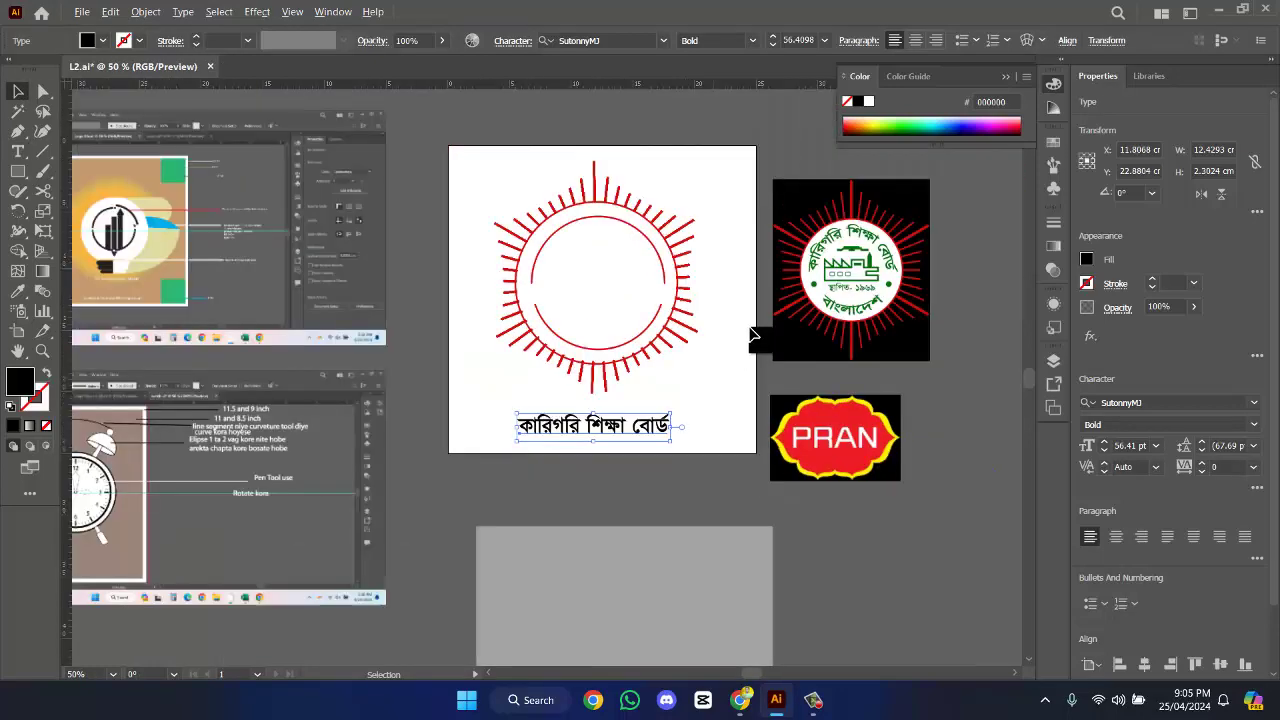
pyautogui.click(652, 338)
pyautogui.scroll(1, 678, 393)
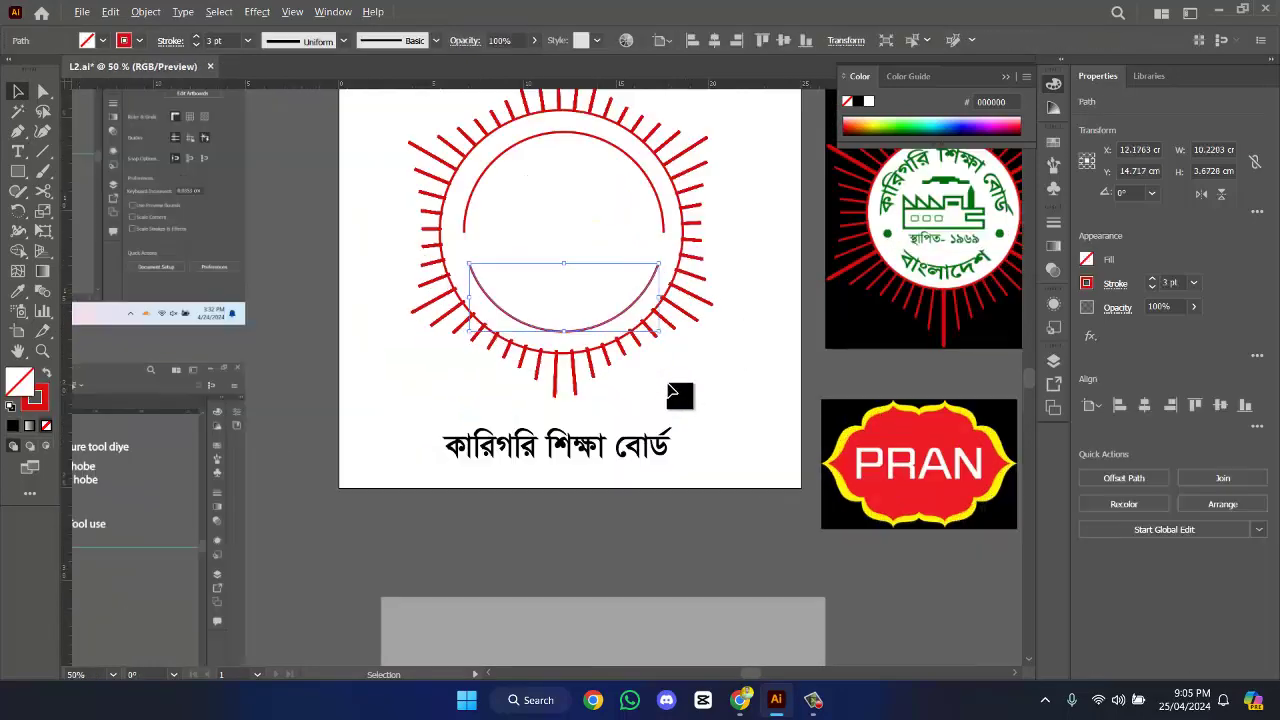
pyautogui.click(662, 445)
pyautogui.scroll(-1, 731, 394)
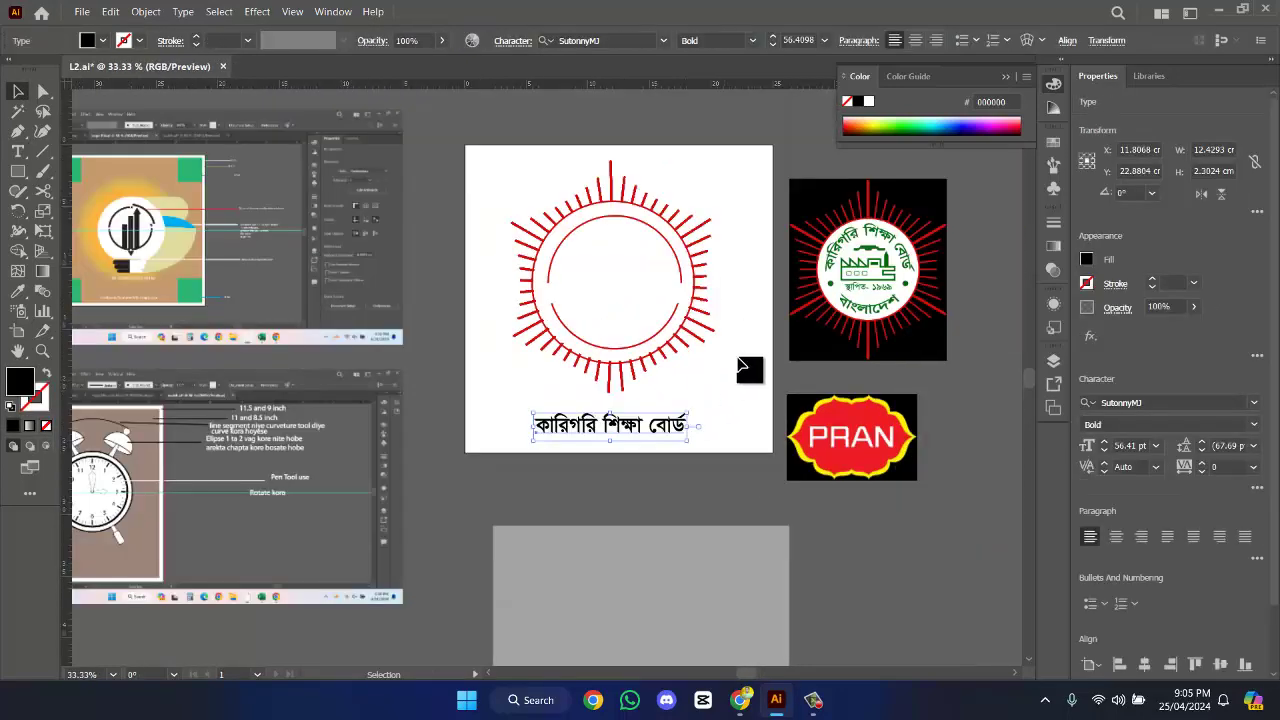
# - Duplicate the line "কারিগরি শিক্ষা বোর্ড" just below itself and replace the copy's text with "বাংলাদেশ"
pyautogui.scroll(1, 743, 369)
pyautogui.moveTo(674, 438); pyautogui.dragTo(668, 496)
pyautogui.tripleClick(668, 496)
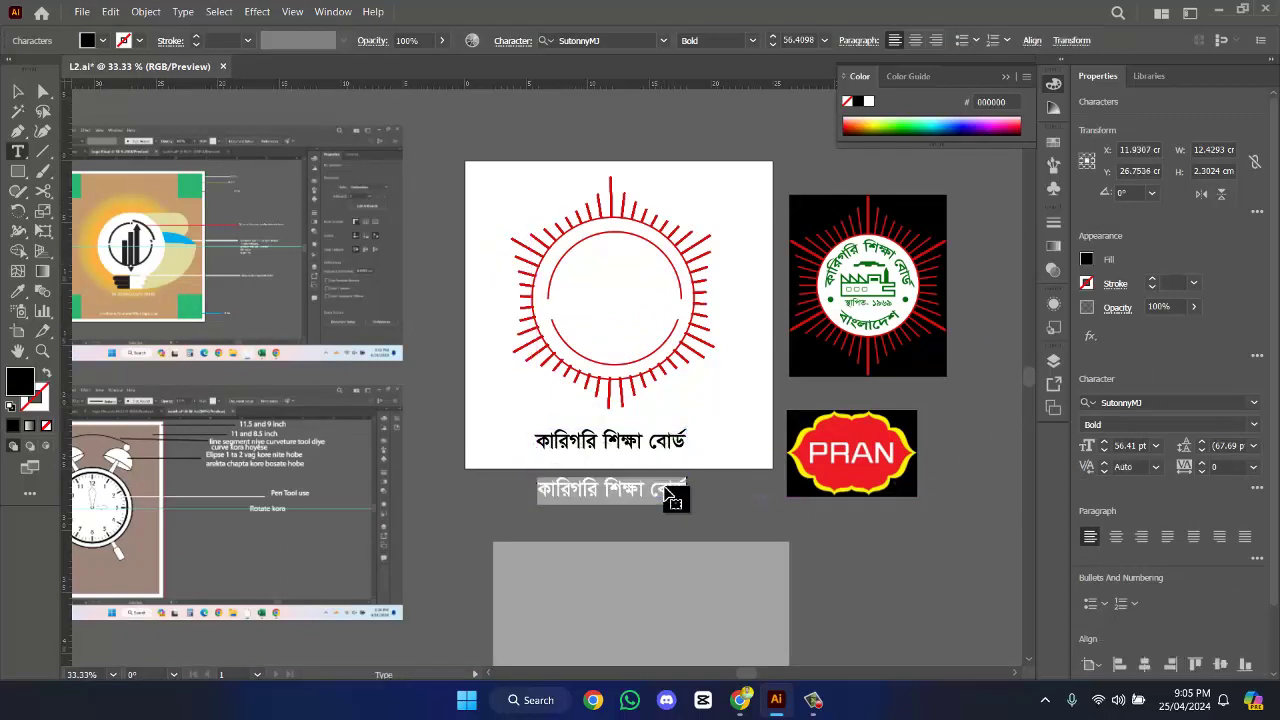
pyautogui.write('ব')
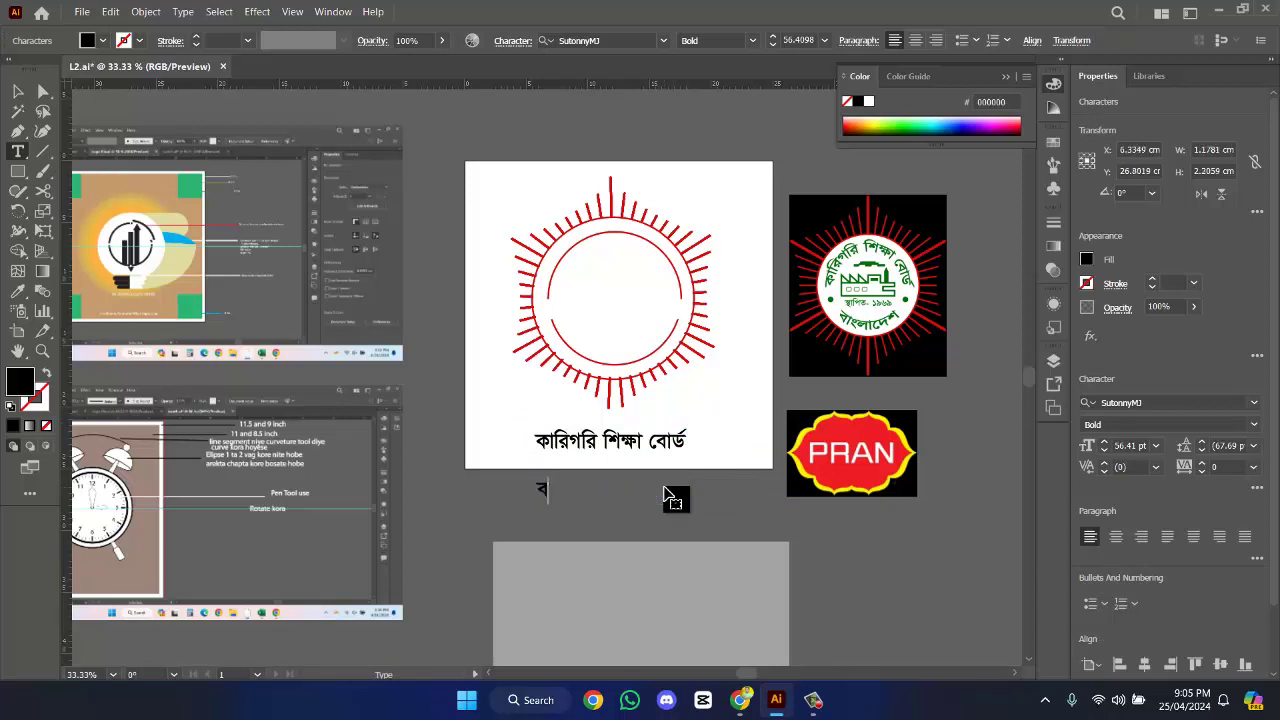
pyautogui.write('া!')
pyautogui.press('BackSpace')
pyautogui.write('ং')
pyautogui.click(813, 699)
pyautogui.click(1213, 628)
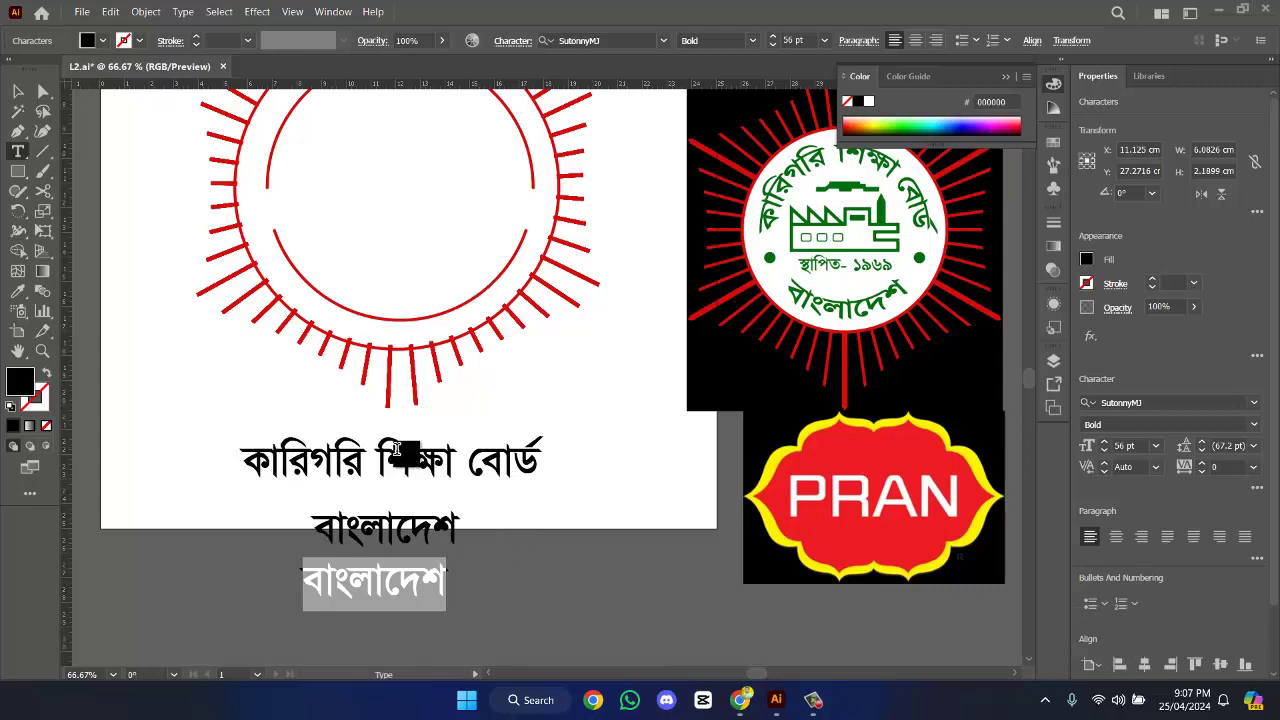
# - Uncover the reference emblem and replace the lowest text copy with "স্থা" followed by the vowel sign "ি"
pyautogui.click(1006, 75)
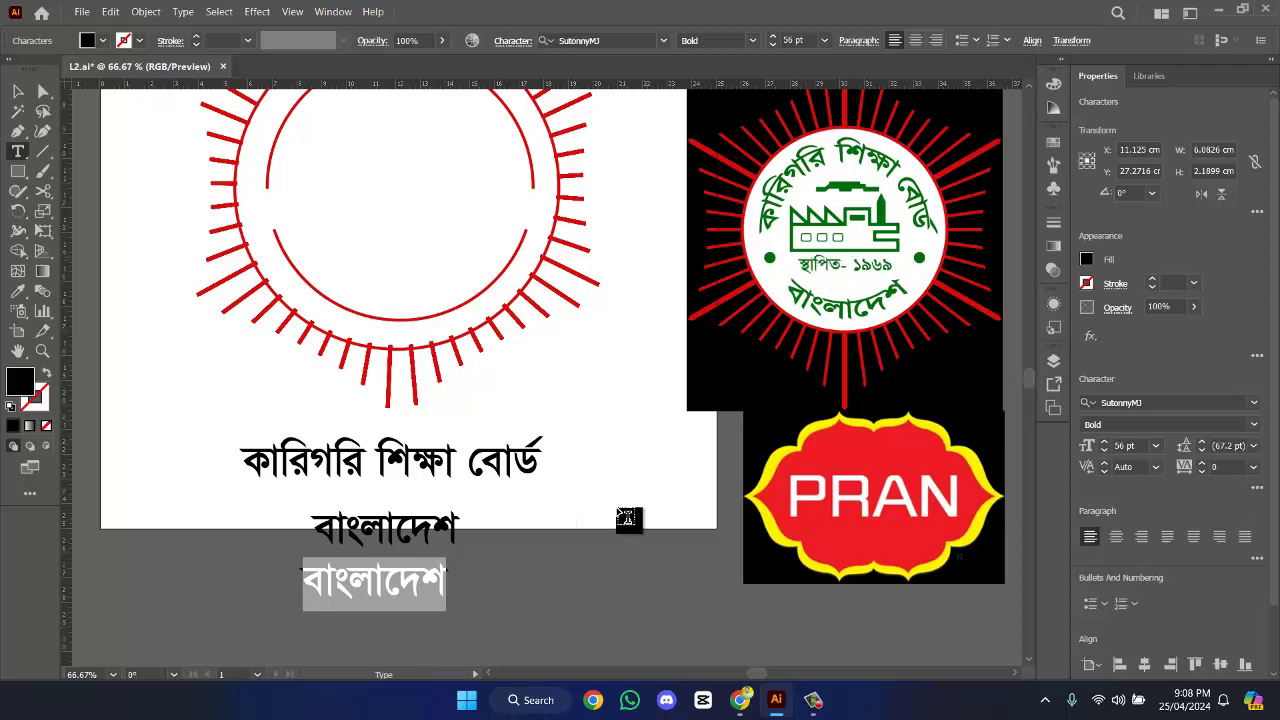
pyautogui.write('ত')
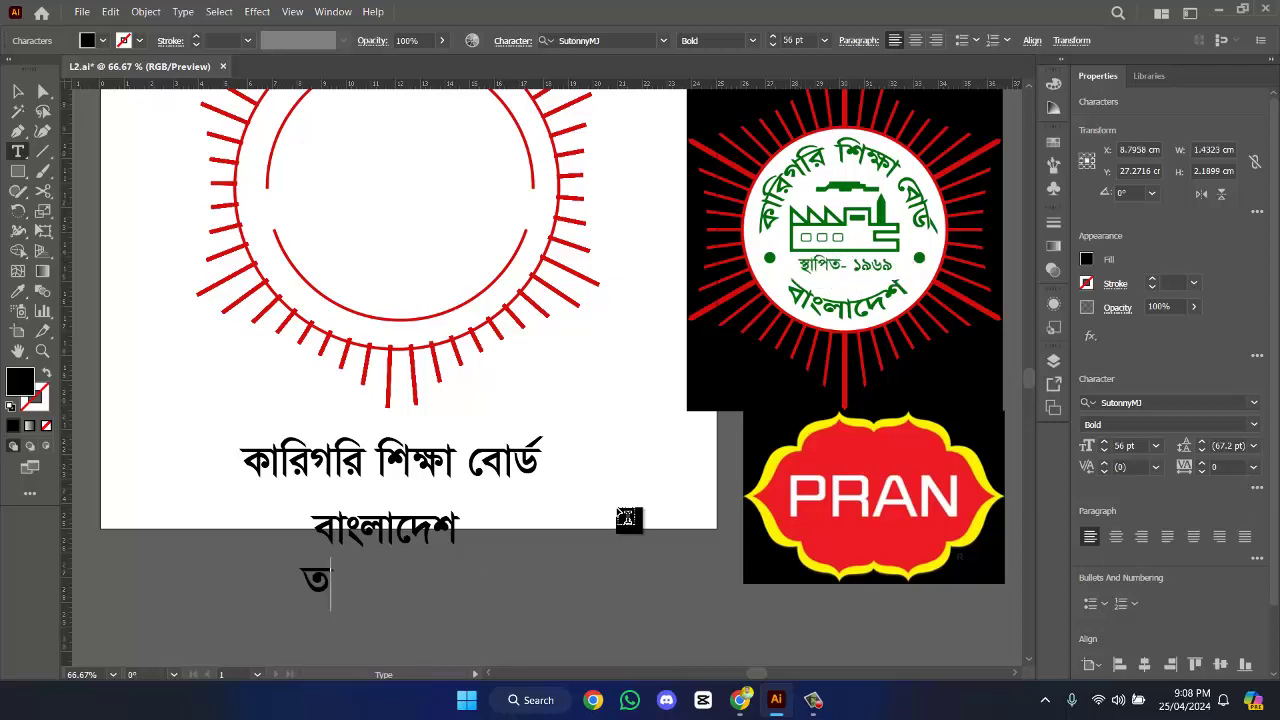
pyautogui.press('BackSpace')
pyautogui.write('স')
pyautogui.write('্থািয')
pyautogui.press('BackSpace')
# - Try different letters after "স্থা" to complete the word's next syllable, and clear the wrong ones
pyautogui.write('ড')
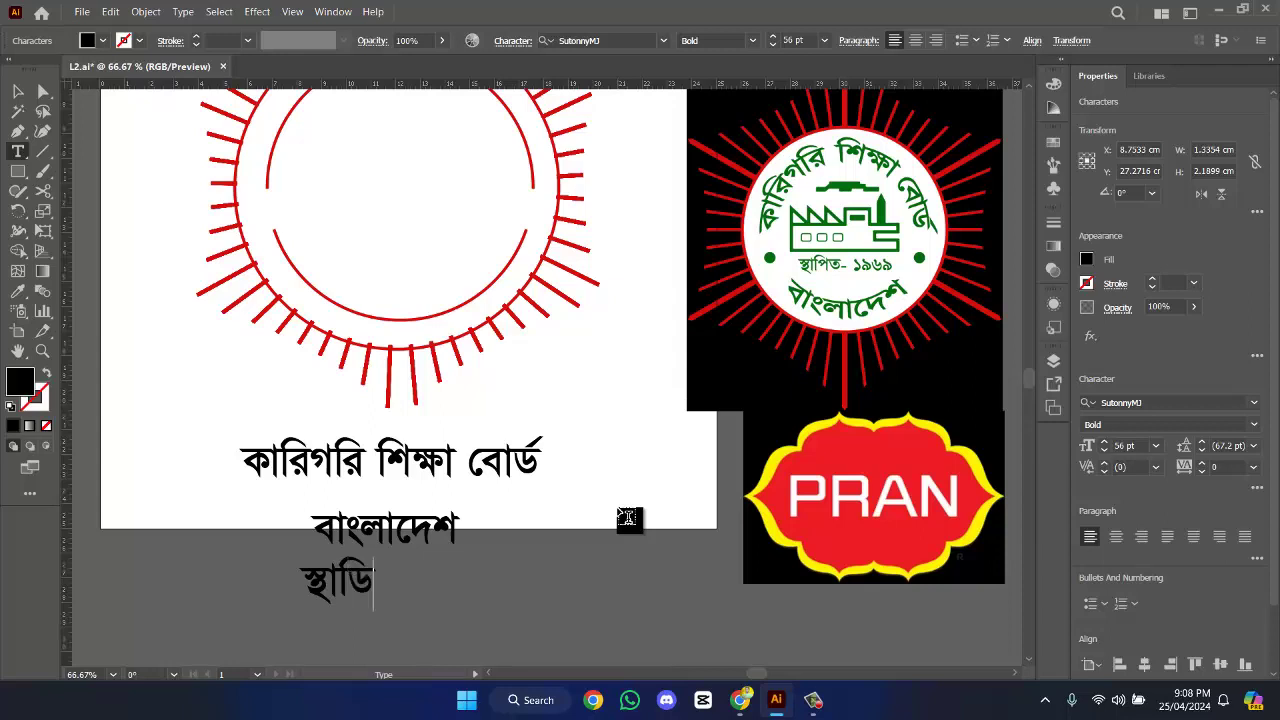
pyautogui.press('BackSpace')
pyautogui.write('ড়')
pyautogui.press('BackSpace')
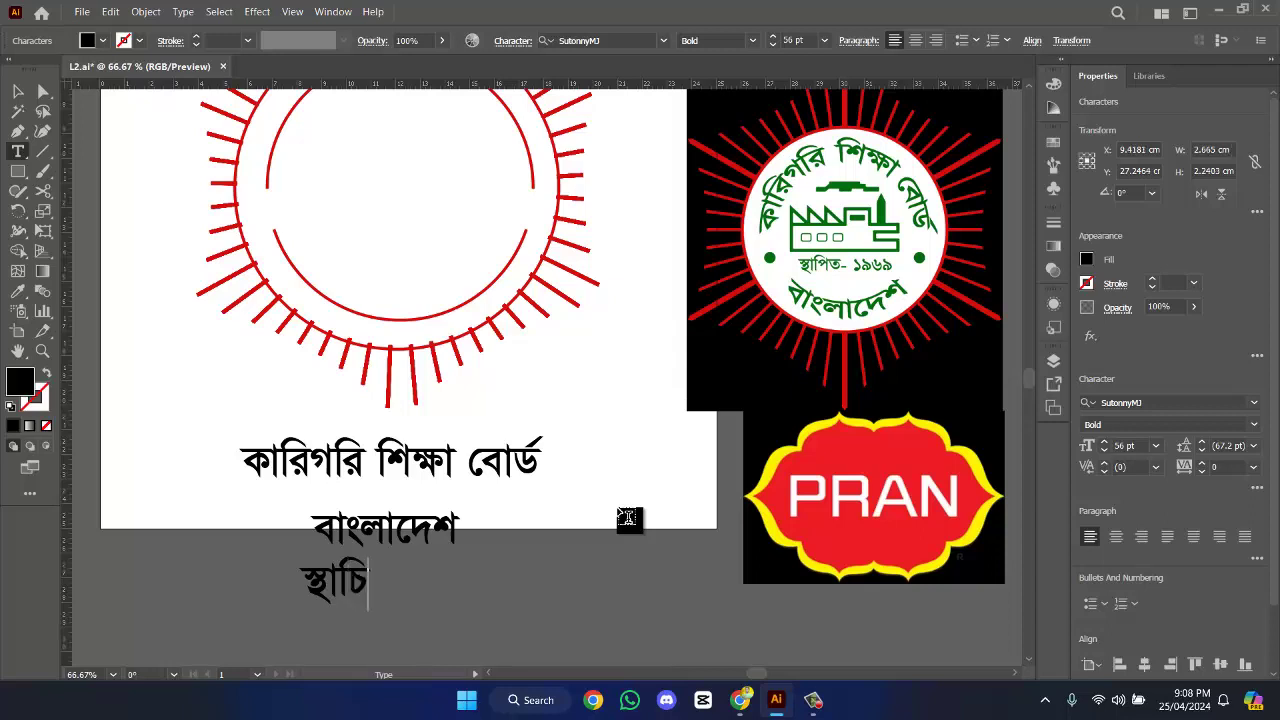
pyautogui.write('জ')
pyautogui.press('BackSpace')
pyautogui.write('গড়')
pyautogui.press('BackSpace')
pyautogui.press('BackSpace')
pyautogui.click(1045, 700)
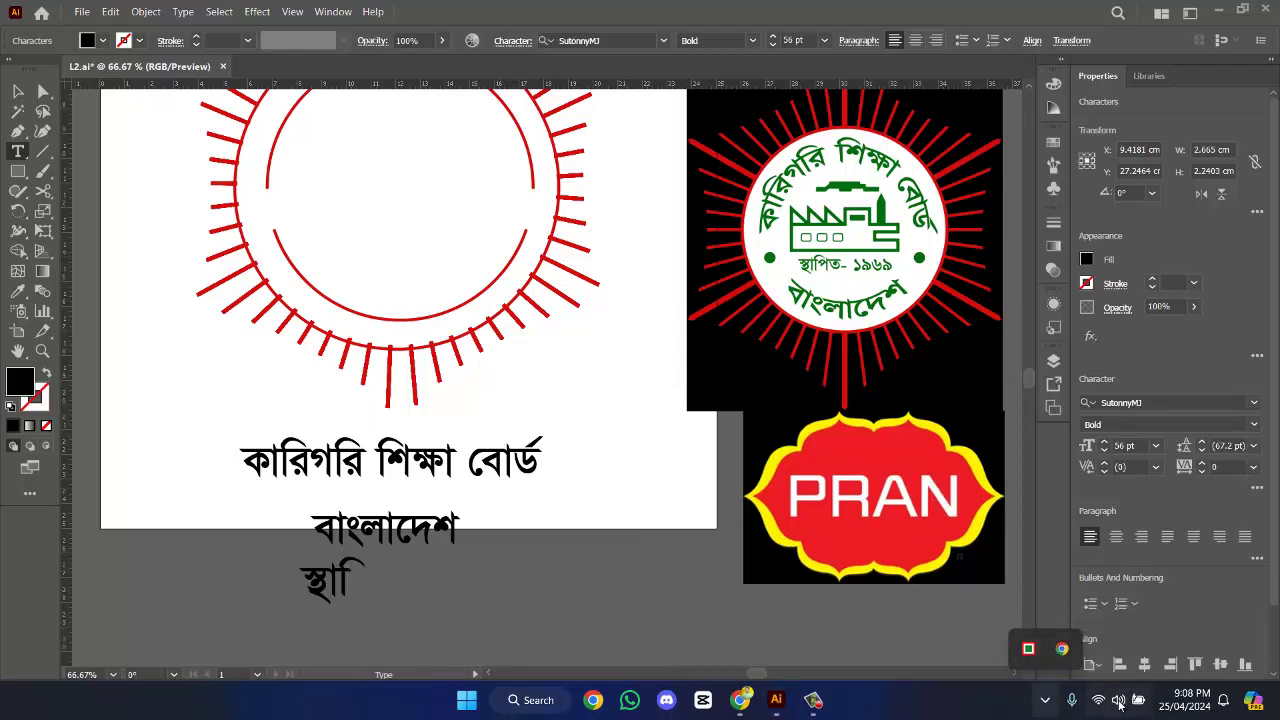
pyautogui.click(1119, 706)
pyautogui.click(1045, 700)
pyautogui.click(1028, 649)
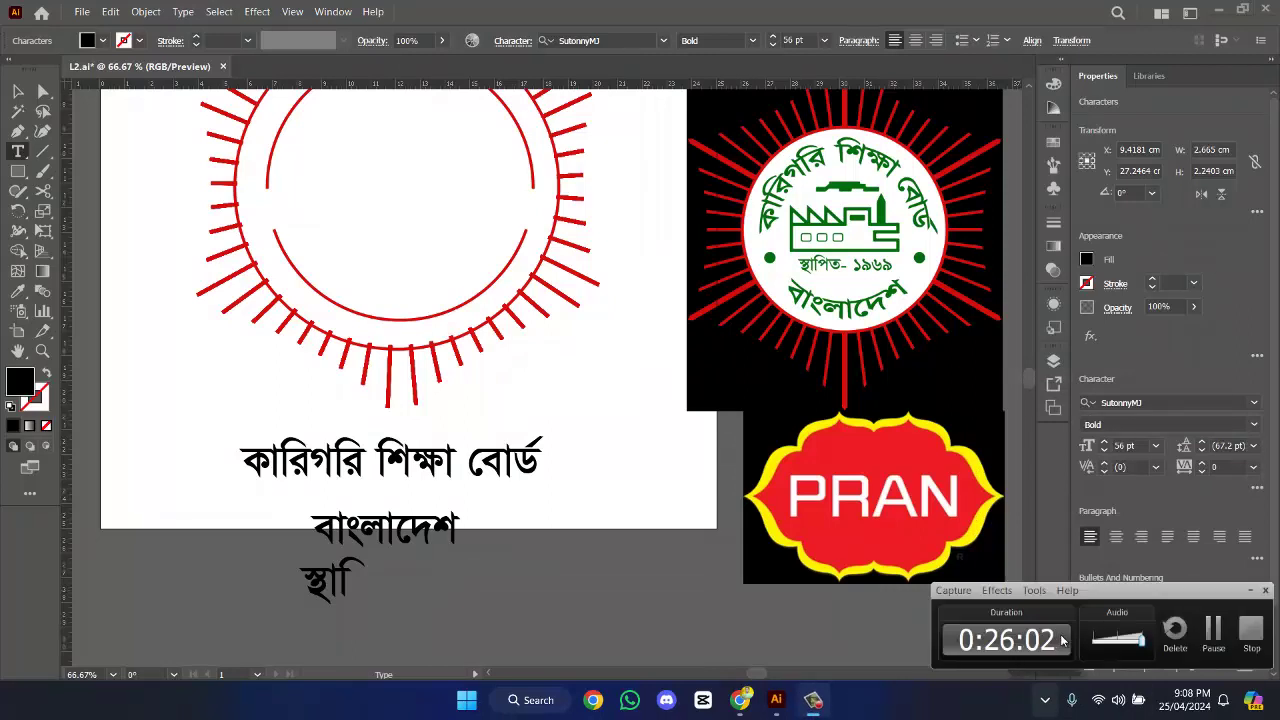
# - Complete the lowest line as "স্থাপিত- ১৯৬৯" and select it as an object
pyautogui.write('পি')
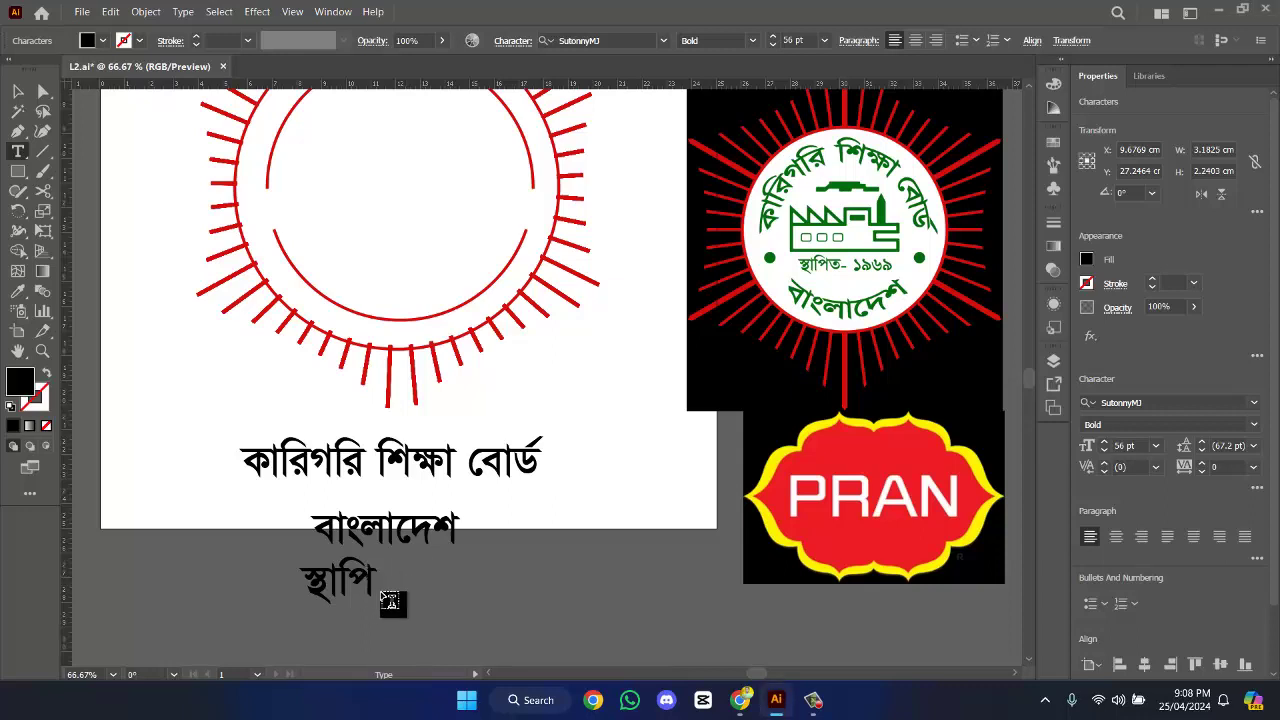
pyautogui.write('ত')
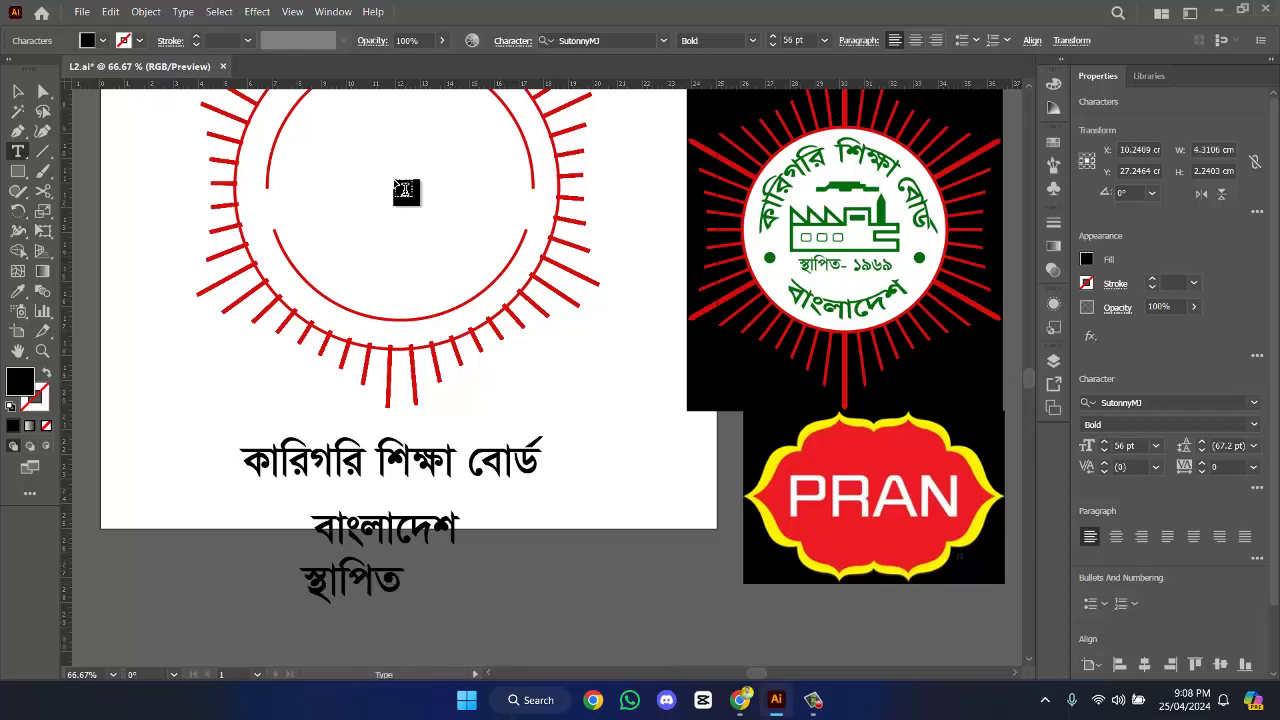
pyautogui.write('- ১৯৬৯')
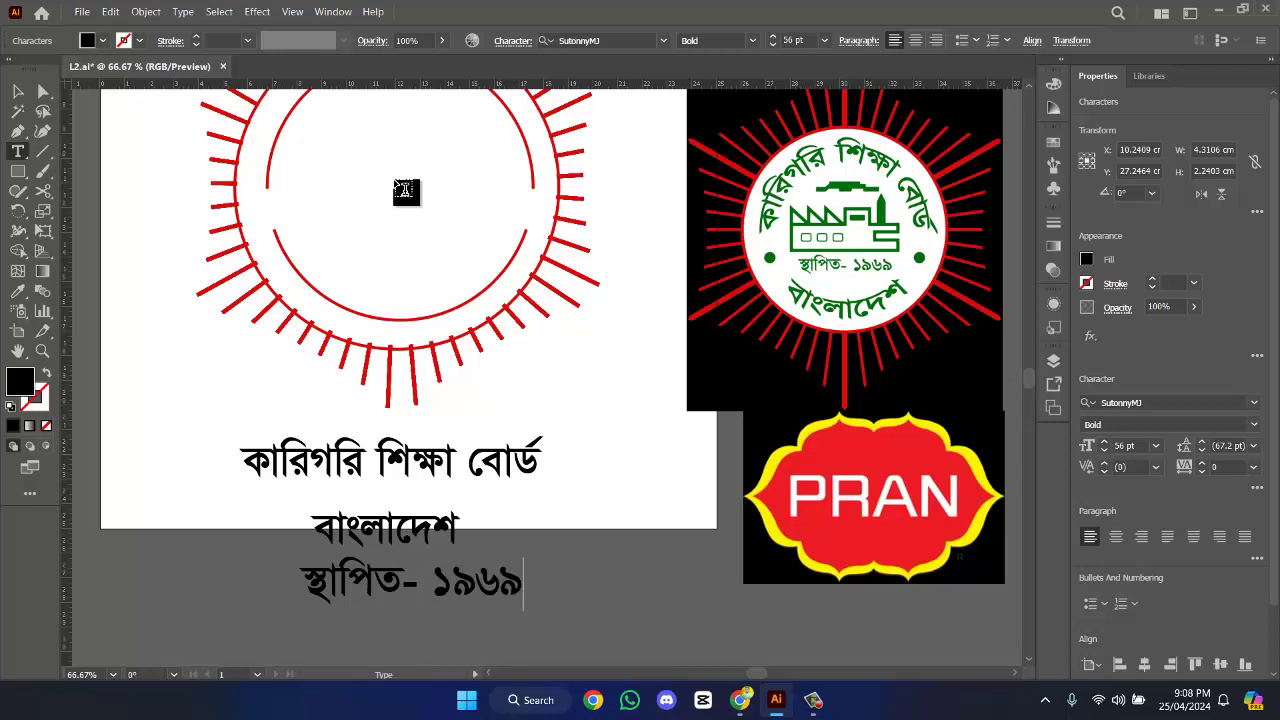
pyautogui.click(19, 92)
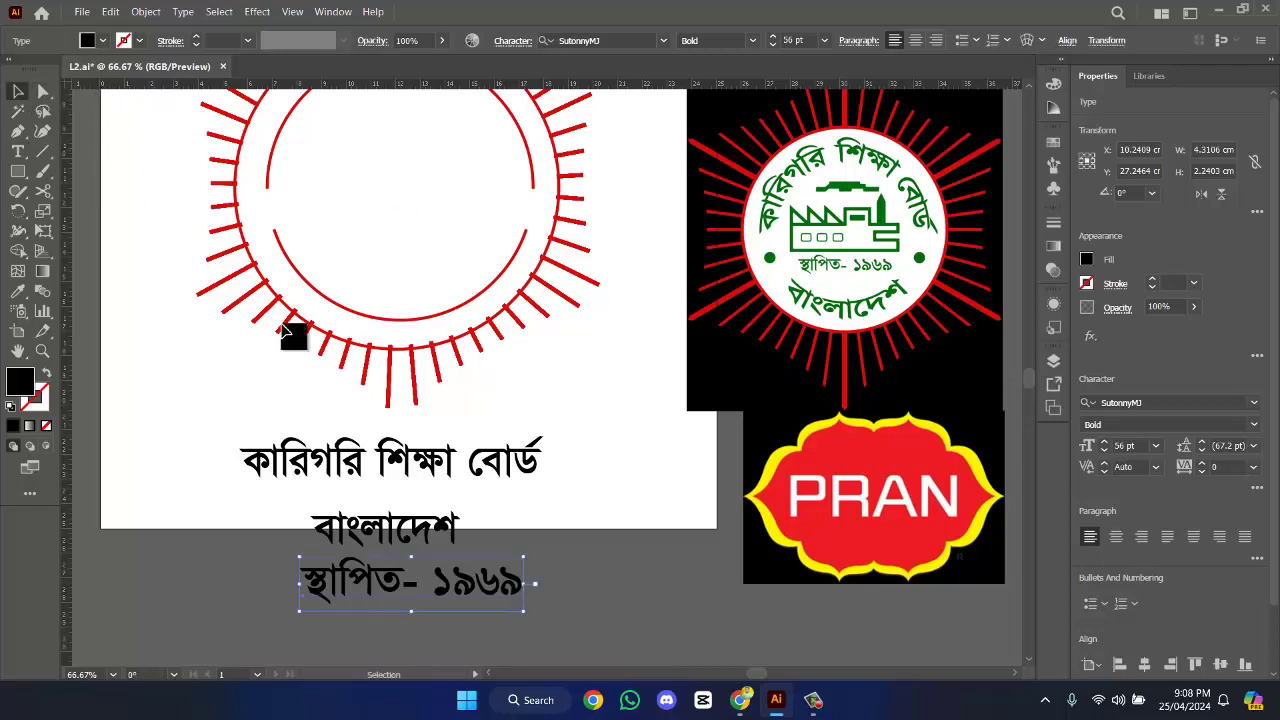
# - Set the line "স্থাপিত- ১৯৬৯" to Regular at 38 pt and shift it slightly down below "বাংলাদেশ"
pyautogui.click(751, 41)
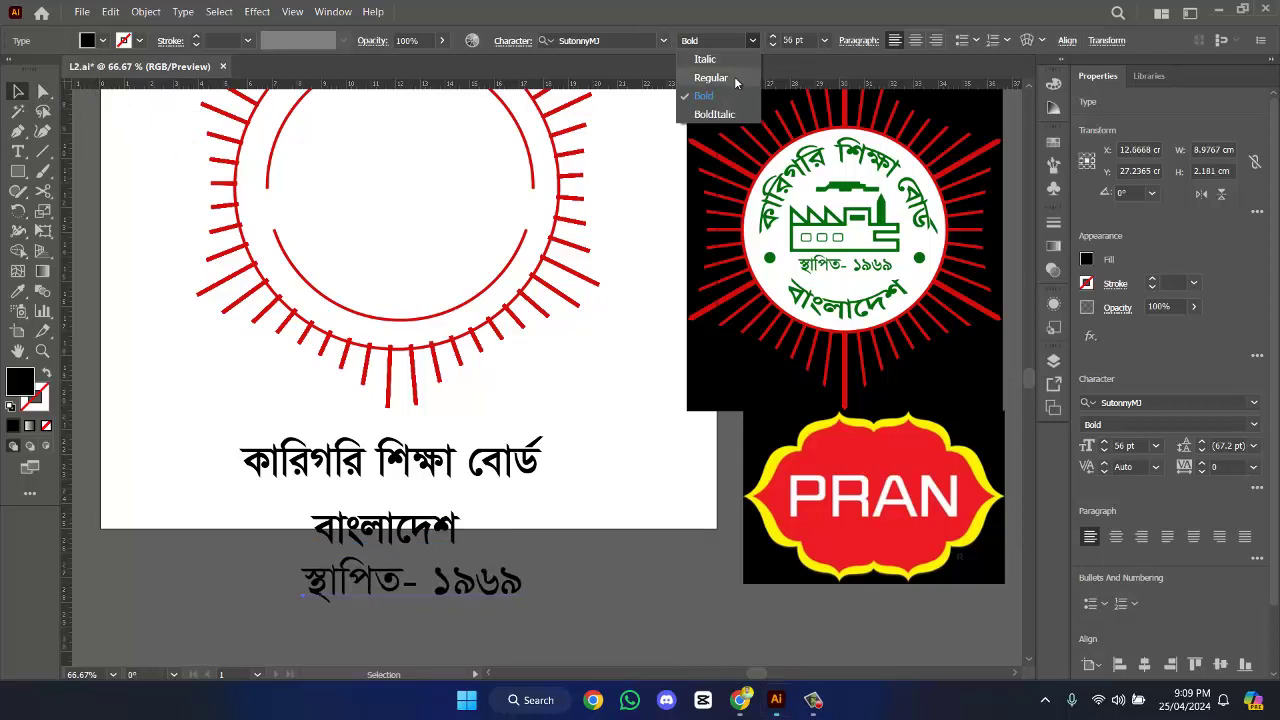
pyautogui.click(735, 80)
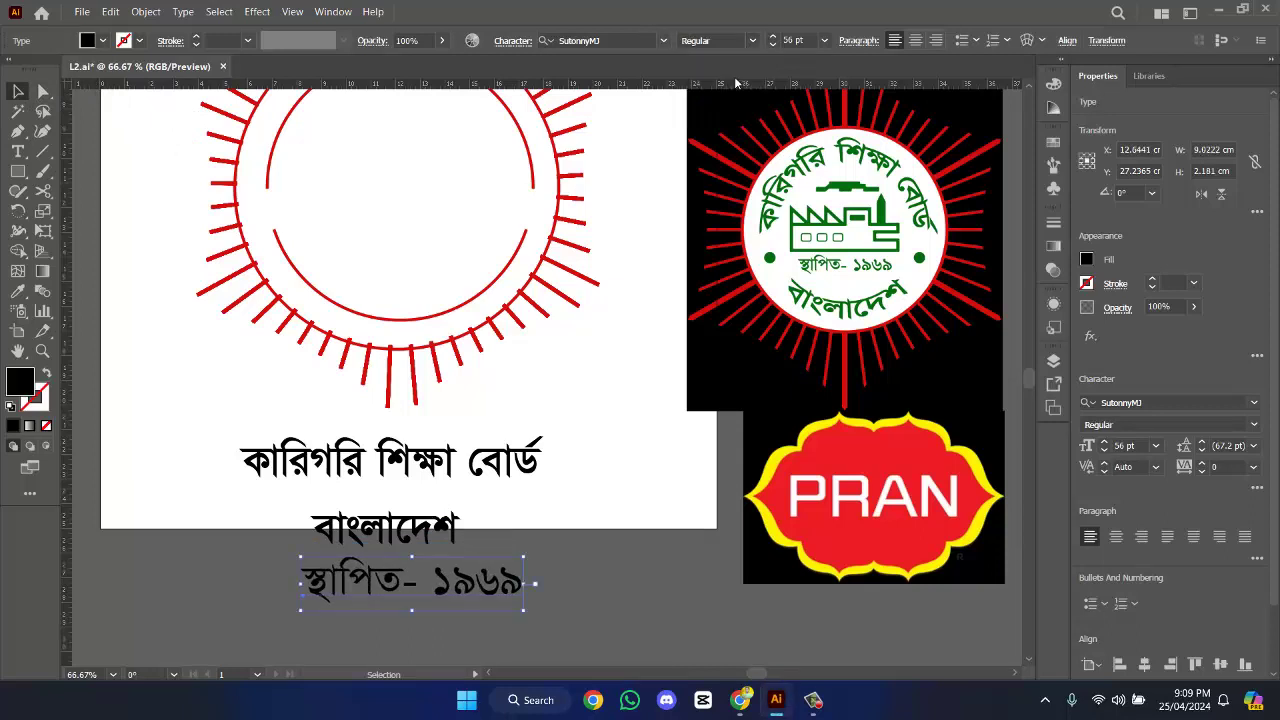
pyautogui.click(794, 38)
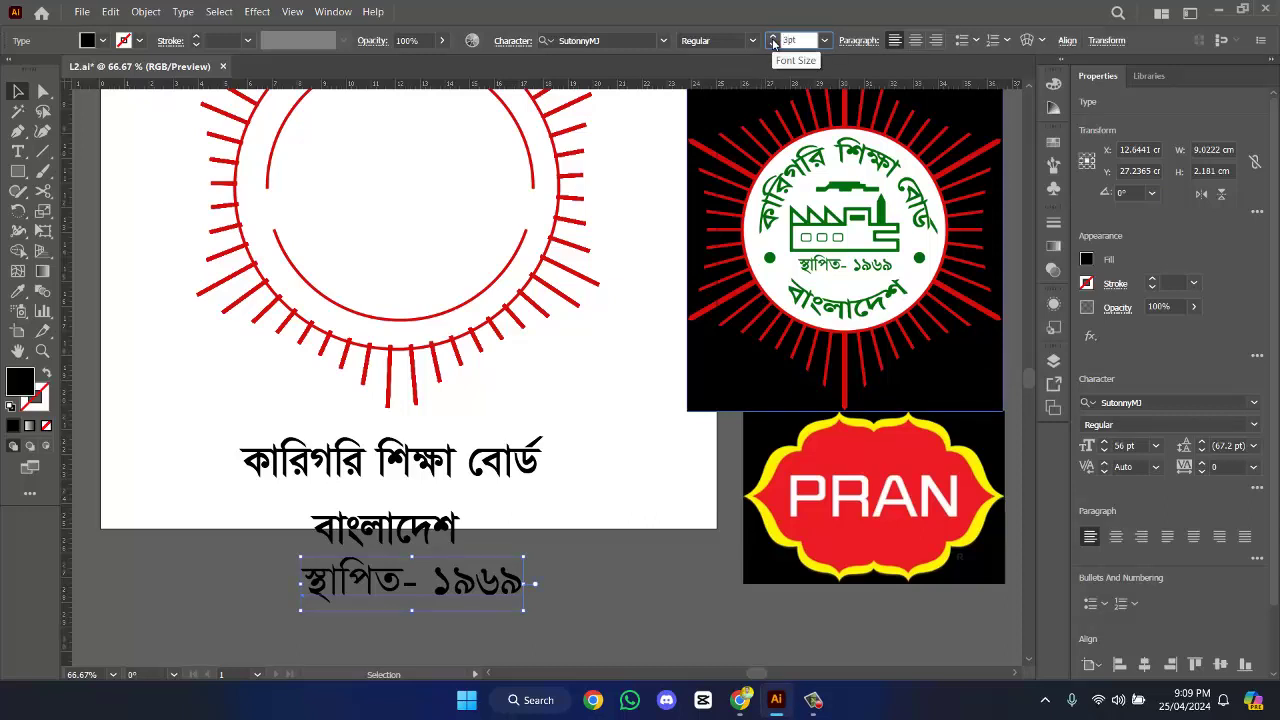
pyautogui.write('38pt')
pyautogui.press('Return')
pyautogui.moveTo(441, 593)
pyautogui.mouseDown()
pyautogui.moveTo(466, 596)
pyautogui.moveTo(483, 250)
pyautogui.moveTo(480, 445)
pyautogui.moveTo(458, 610)
pyautogui.moveTo(442, 600)
pyautogui.mouseUp()
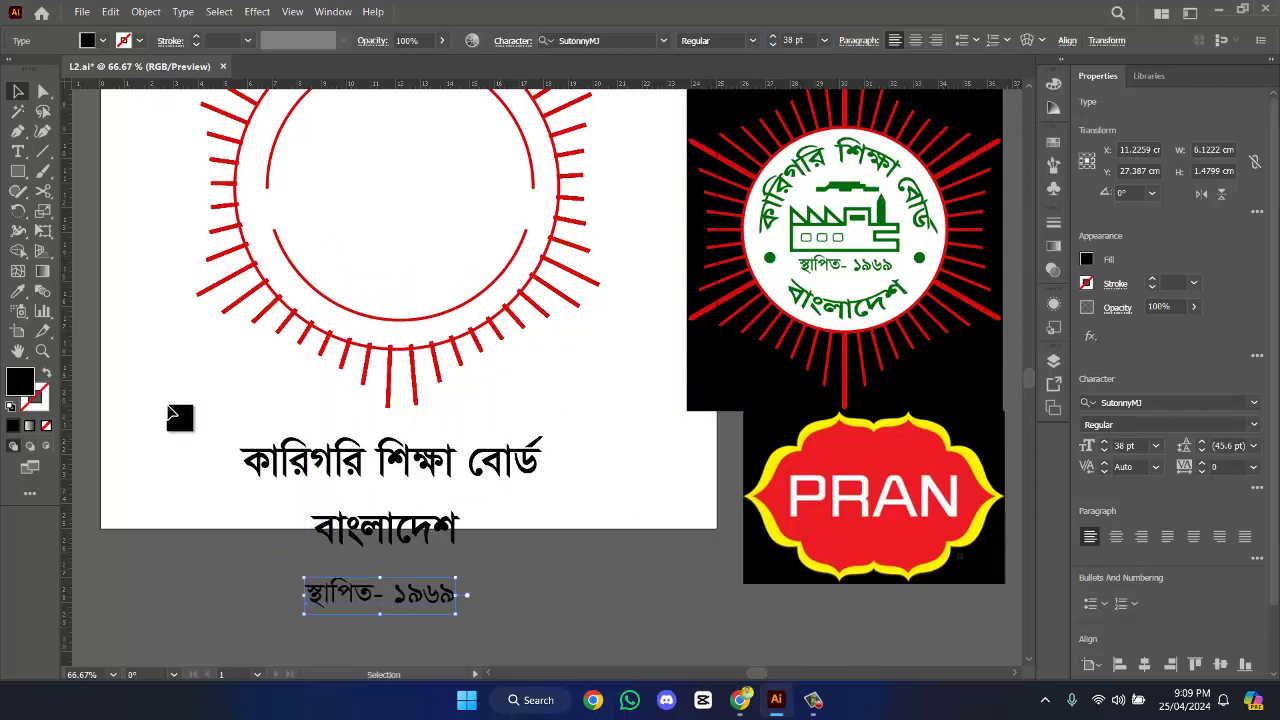
# - Recolour all three Bengali text lines with the green sampled from the reference emblem, and deselect them
pyautogui.click(174, 411)
pyautogui.moveTo(174, 411); pyautogui.dragTo(470, 645)
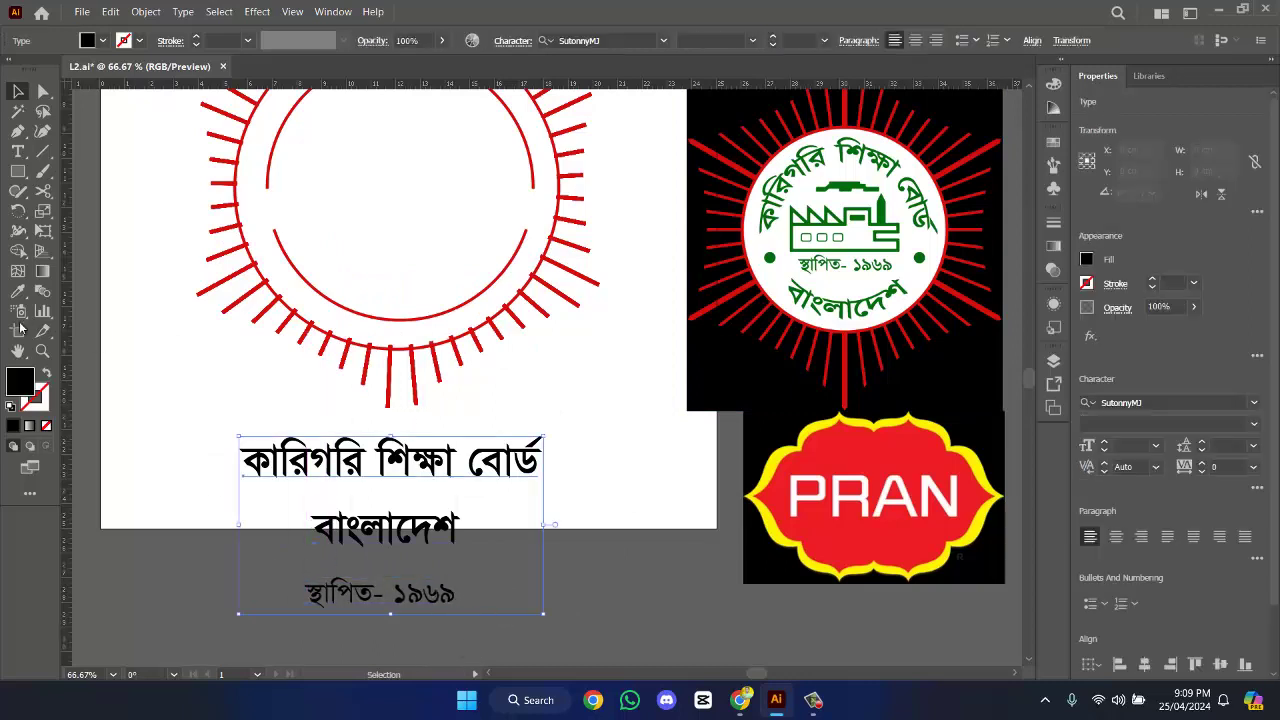
pyautogui.click(17, 291)
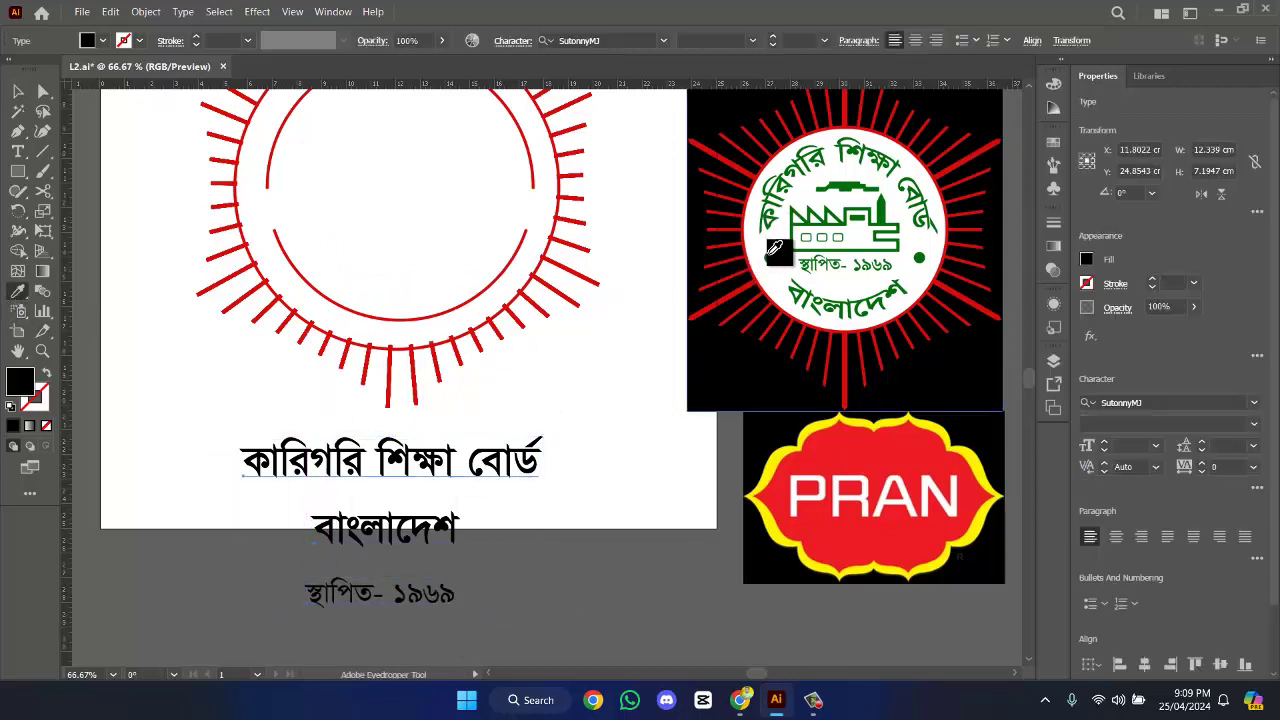
pyautogui.click(771, 256)
pyautogui.click(17, 91)
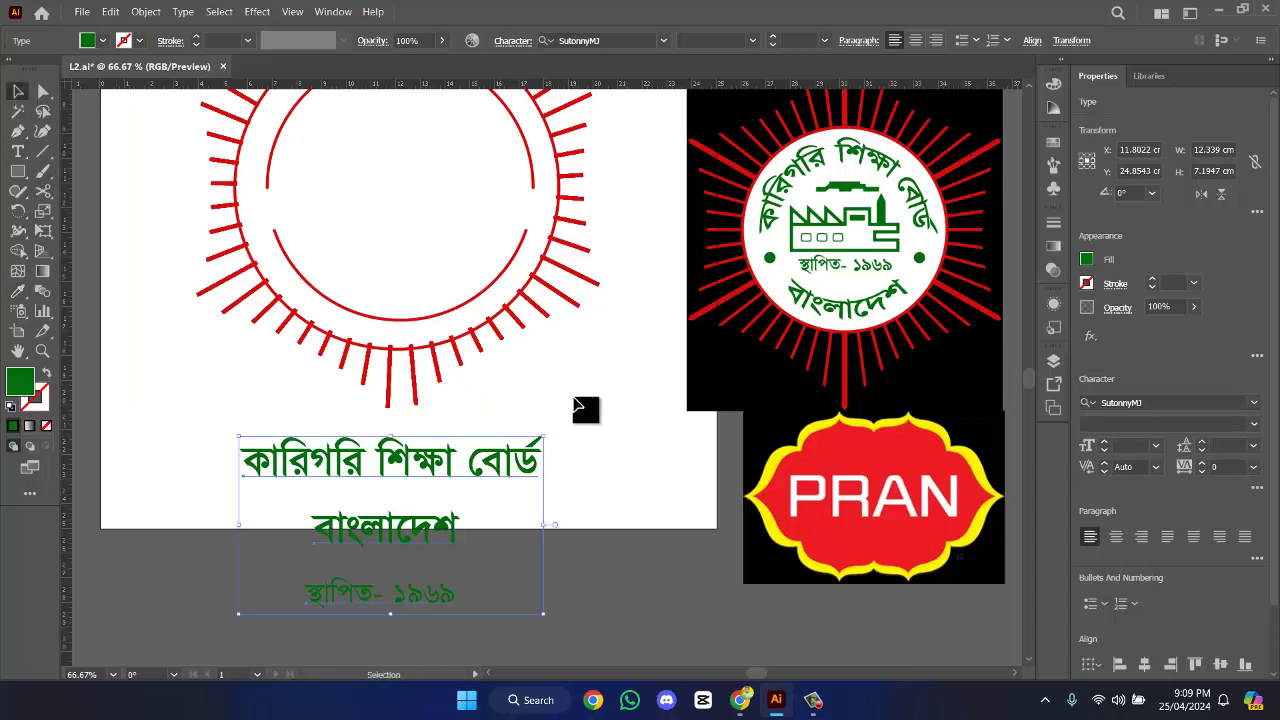
pyautogui.click(580, 403)
pyautogui.scroll(1, 580, 403)
pyautogui.click(288, 148)
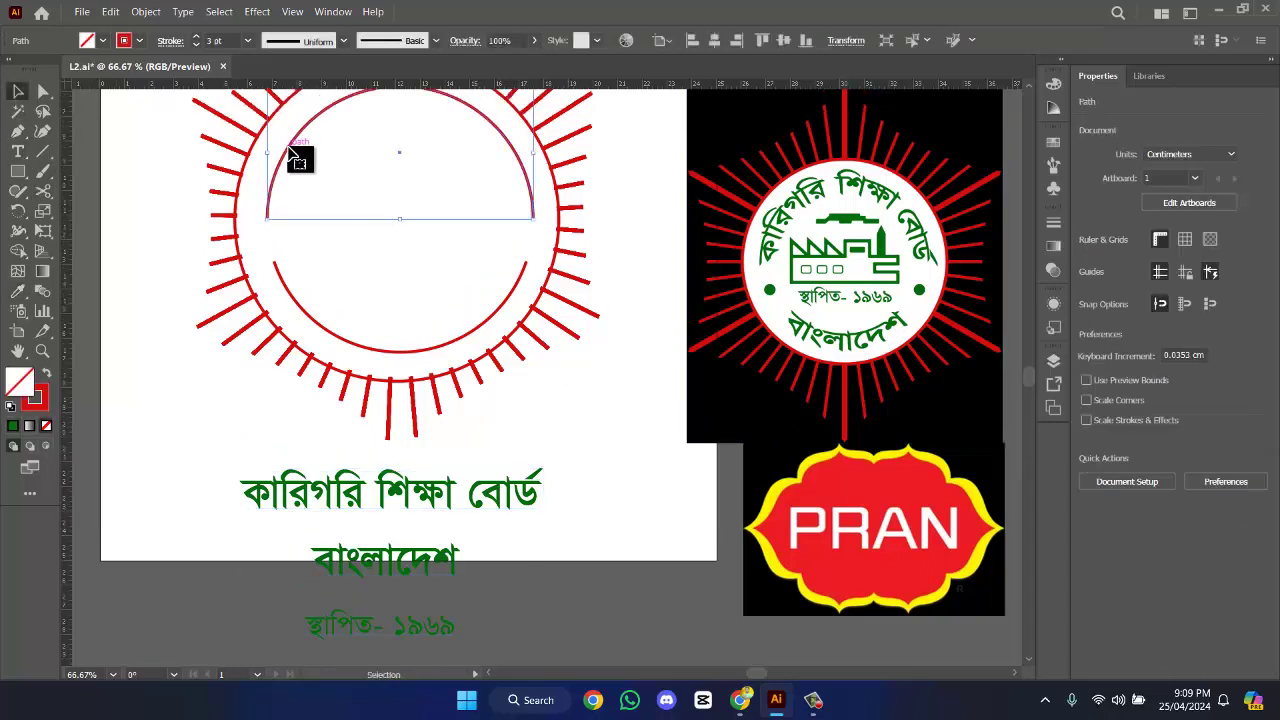
pyautogui.click(633, 447)
pyautogui.scroll(1, 633, 447)
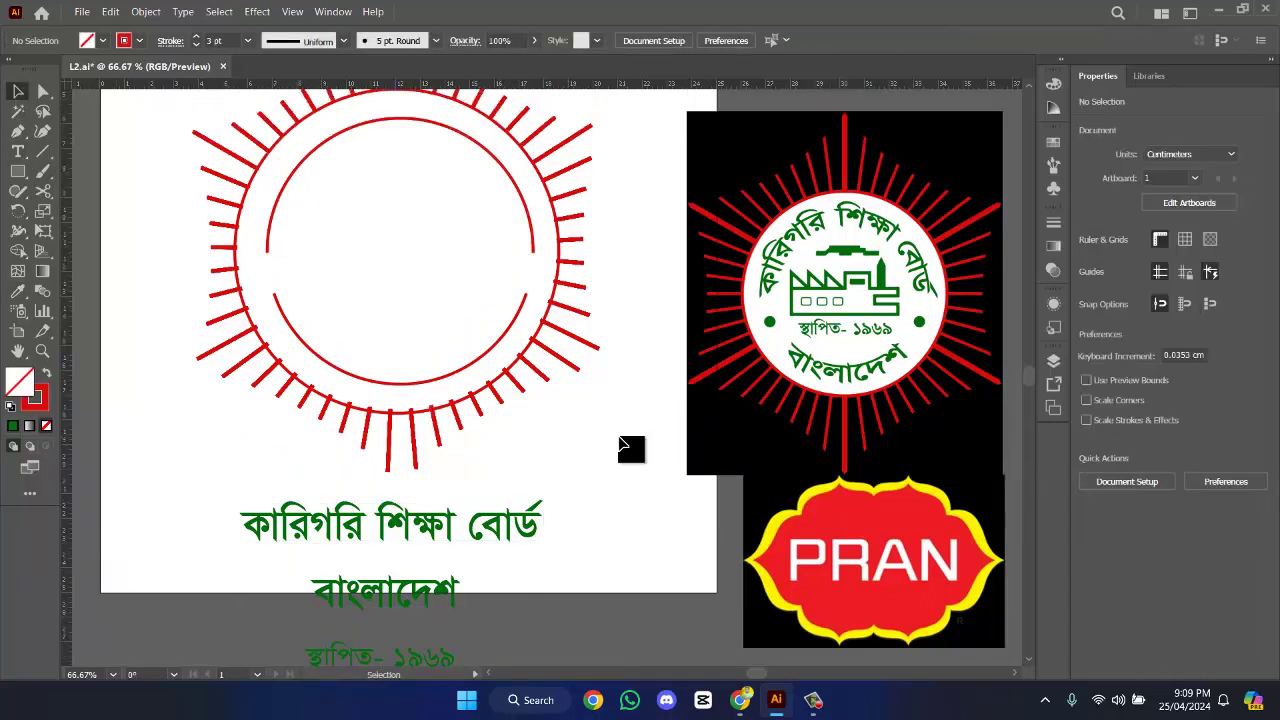
pyautogui.click(279, 203)
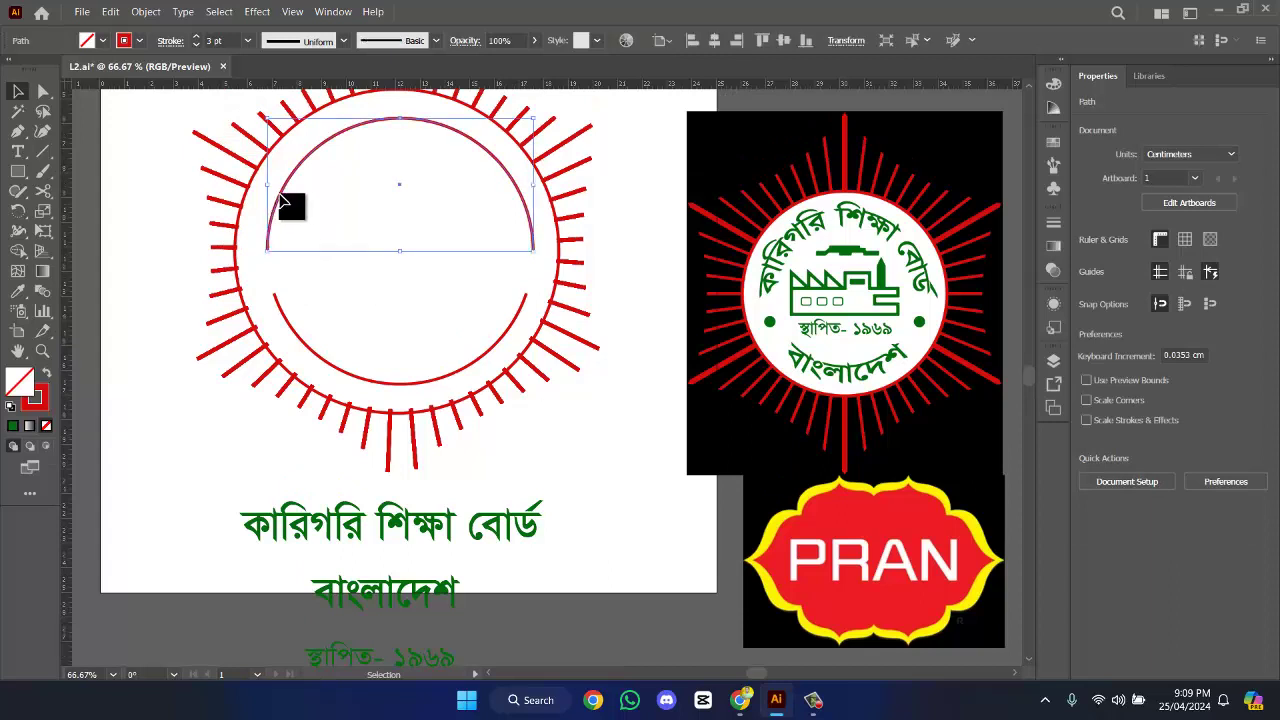
pyautogui.click(357, 540)
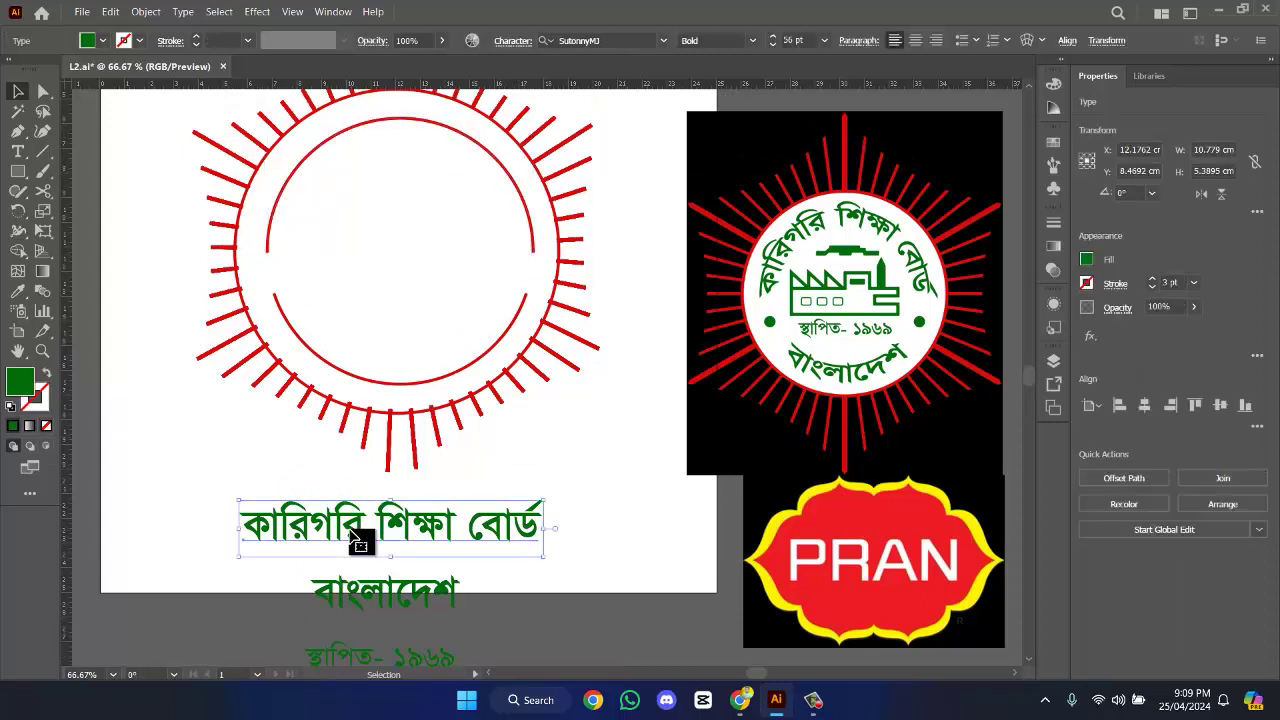
pyautogui.click(575, 427)
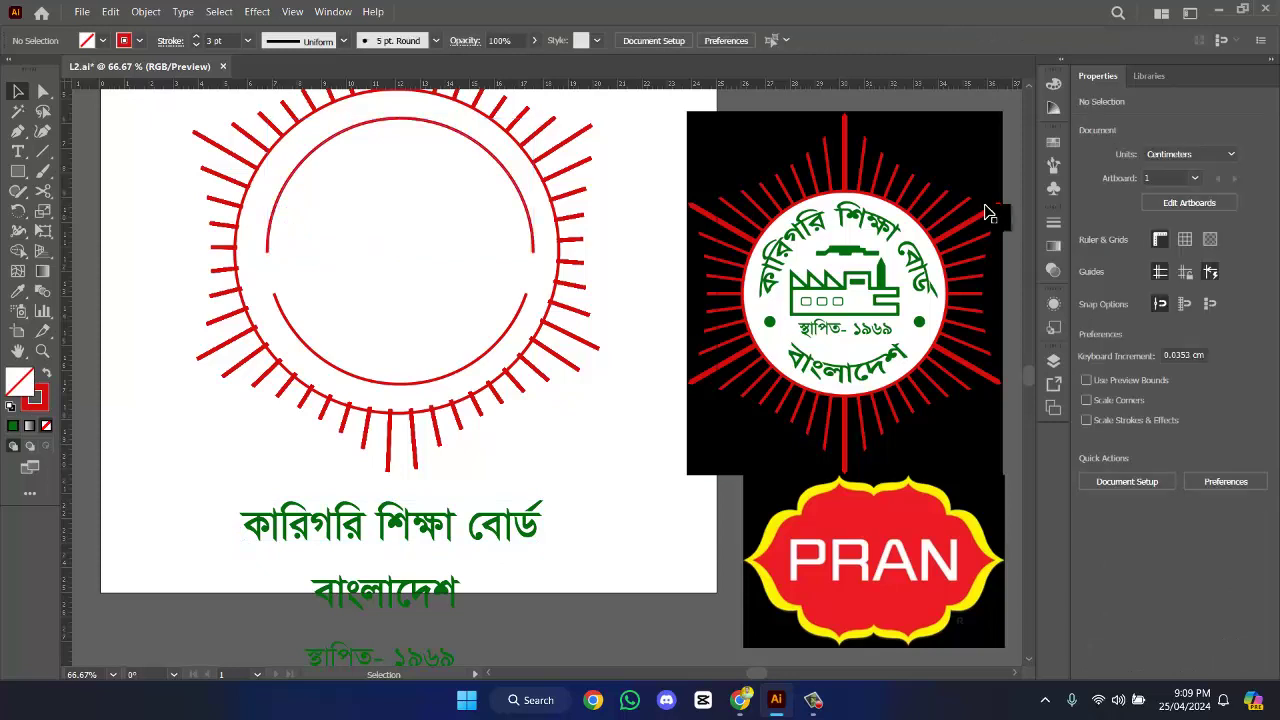
# - Move the reference emblem image up and away from the artboard
pyautogui.click(986, 212)
pyautogui.moveTo(986, 212); pyautogui.dragTo(1022, 178)
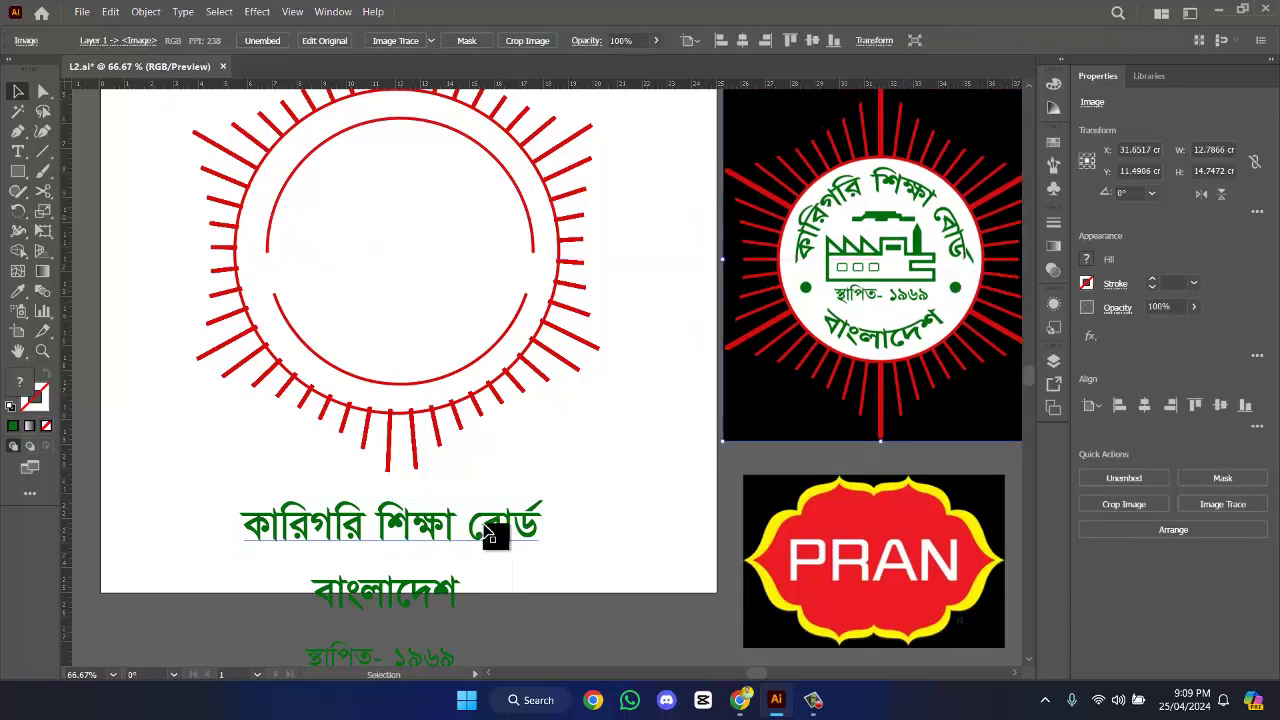
# - Select the line "কারিগরি শিক্ষা বোর্ড" and show the brush collection enlarged to list all brushes
pyautogui.click(491, 534)
pyautogui.click(283, 195)
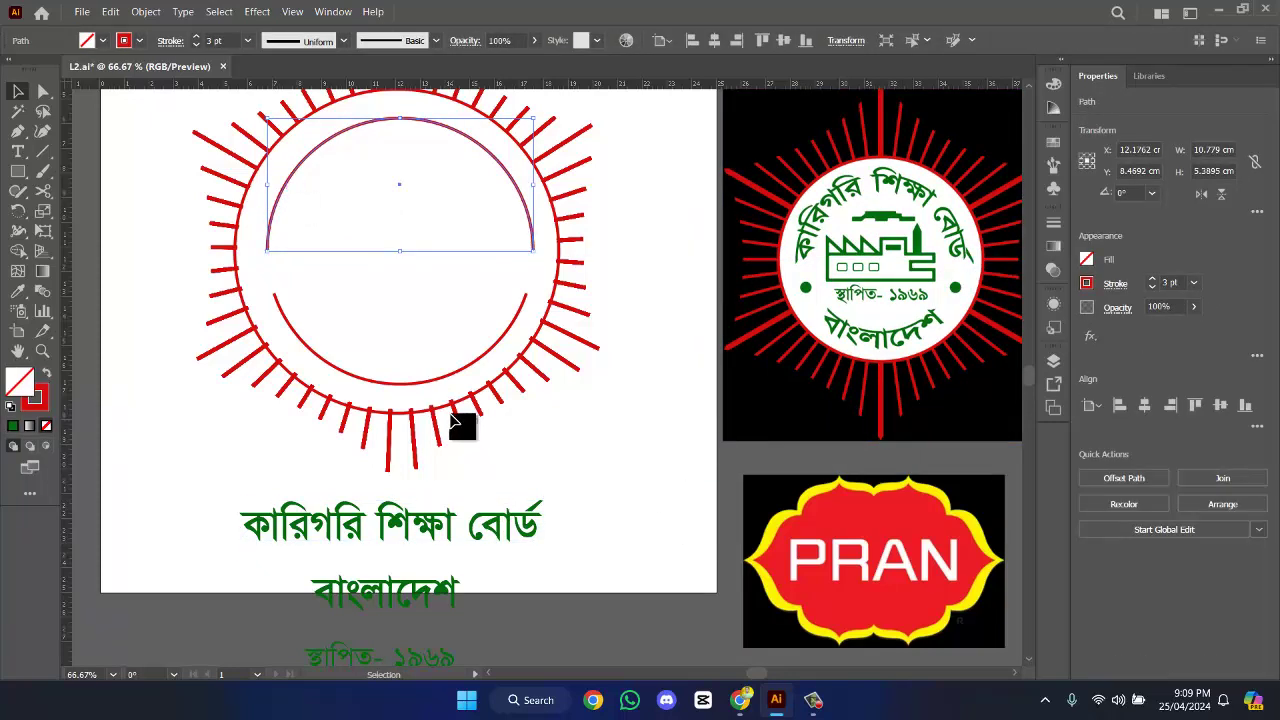
pyautogui.scroll(1, 457, 480)
pyautogui.click(457, 534)
pyautogui.scroll(-2, 450, 535)
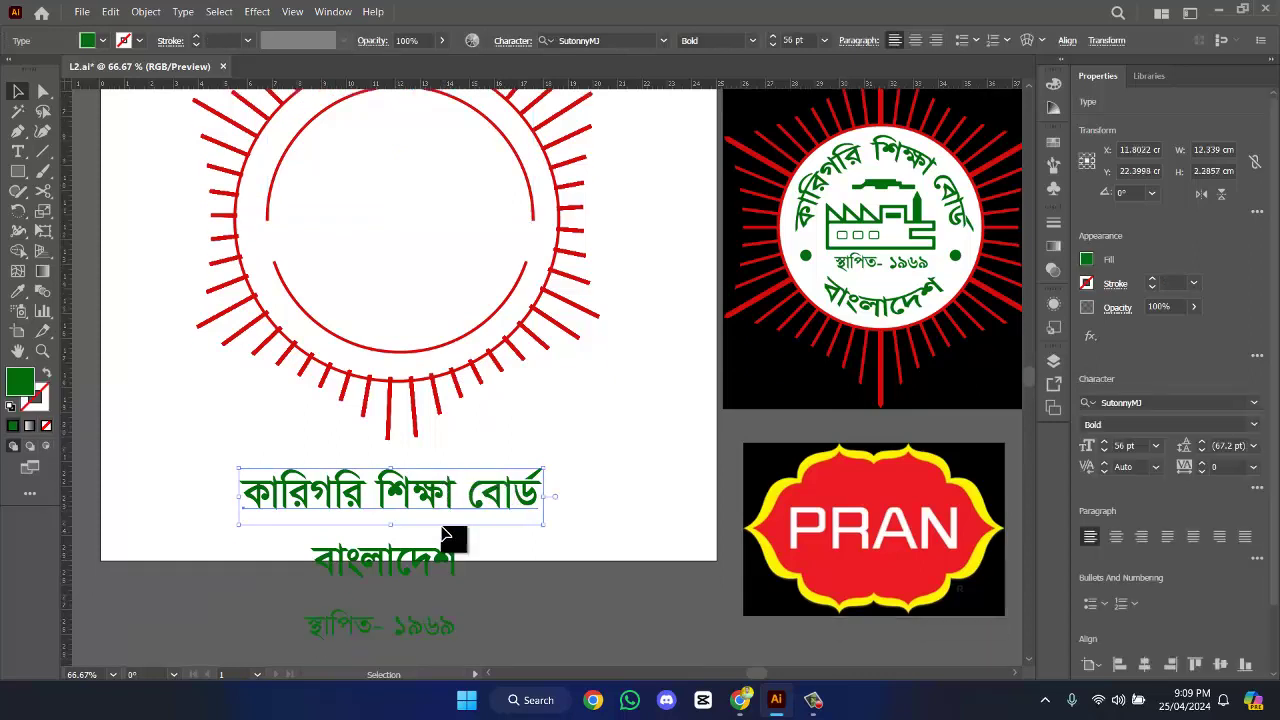
pyautogui.click(1056, 165)
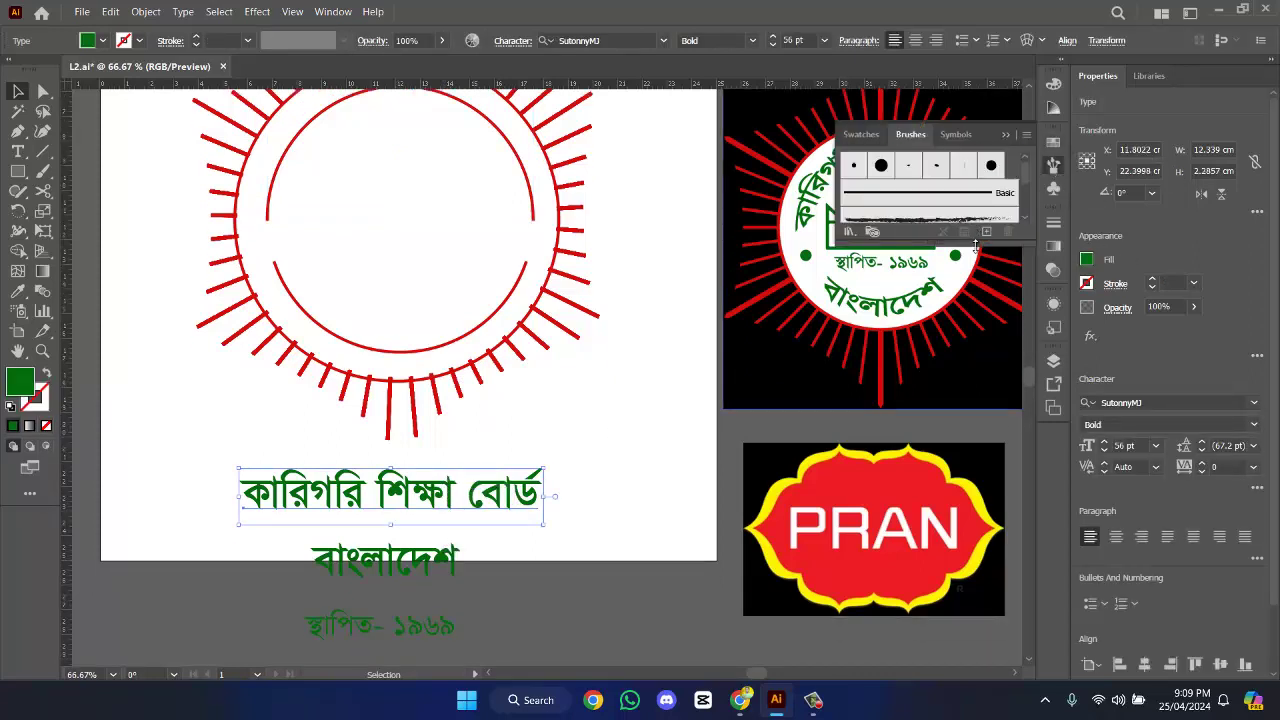
pyautogui.moveTo(975, 245); pyautogui.dragTo(975, 477)
# - Try to create a new art brush from the live text line "কারিগরি শিক্ষা বোর্ড"
pyautogui.moveTo(500, 470)
pyautogui.mouseDown()
pyautogui.moveTo(992, 388)
pyautogui.moveTo(965, 364)
pyautogui.mouseUp()
pyautogui.click(616, 390)
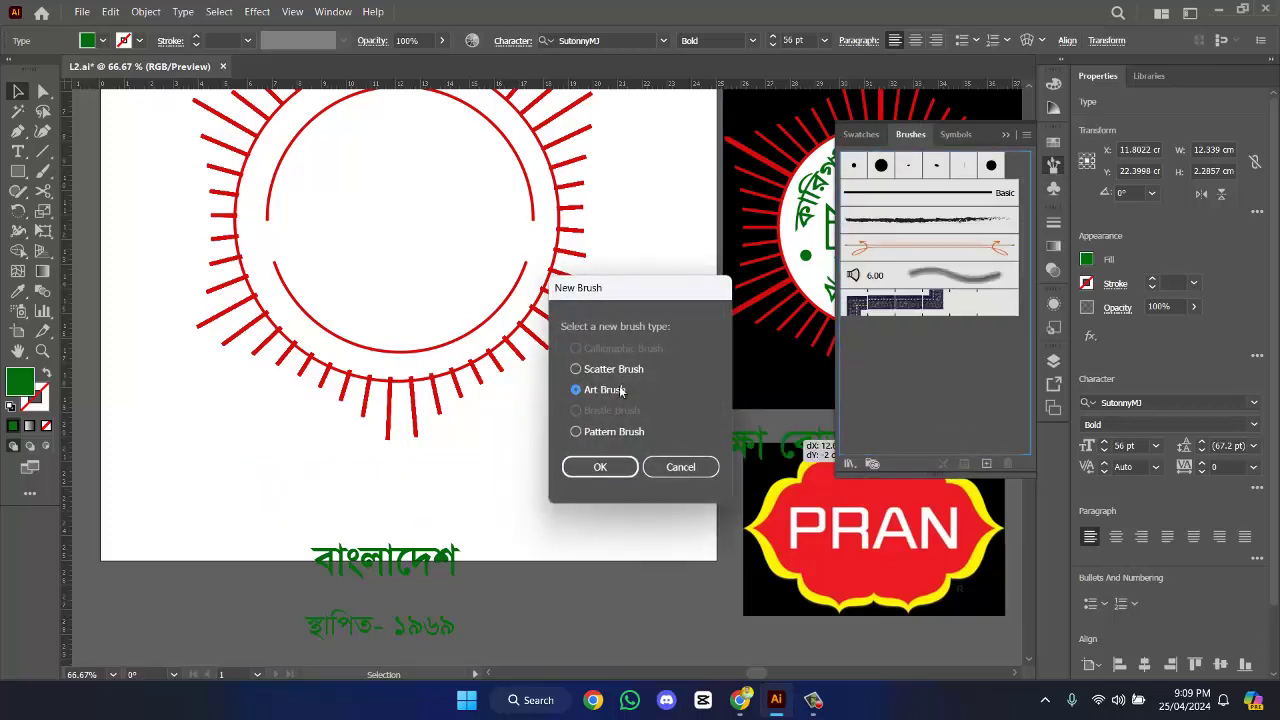
pyautogui.click(609, 466)
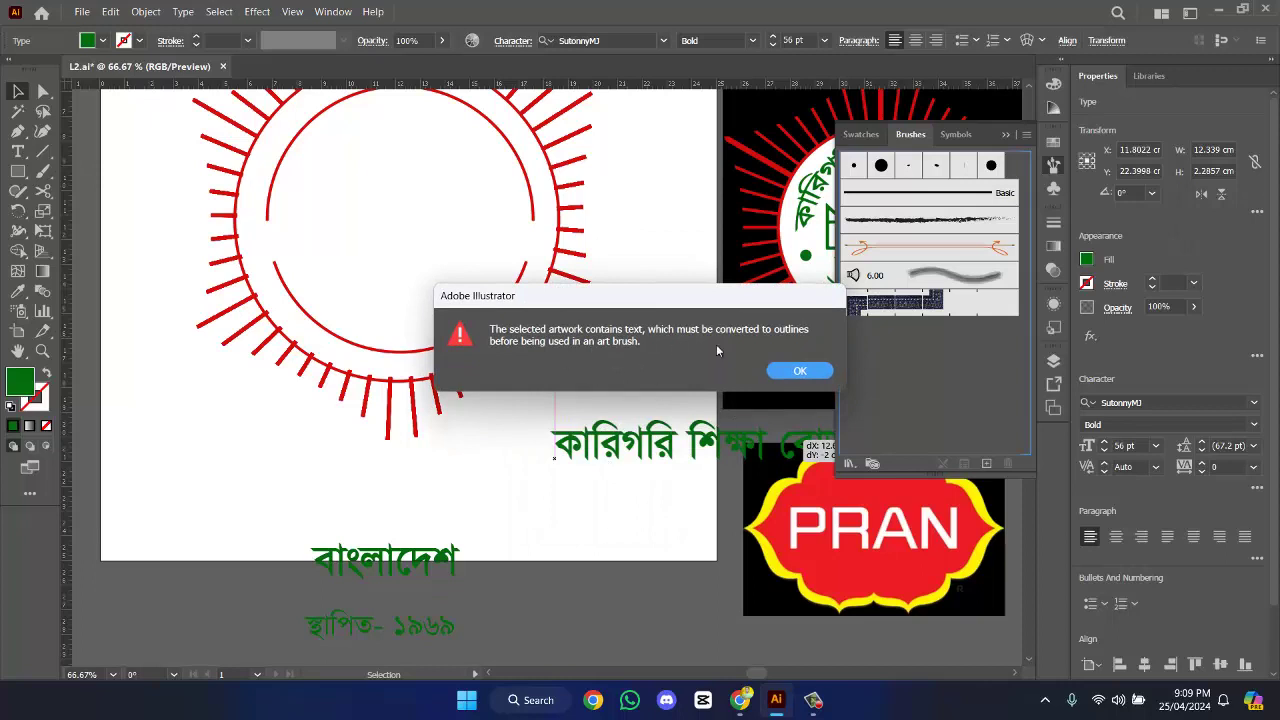
pyautogui.click(803, 371)
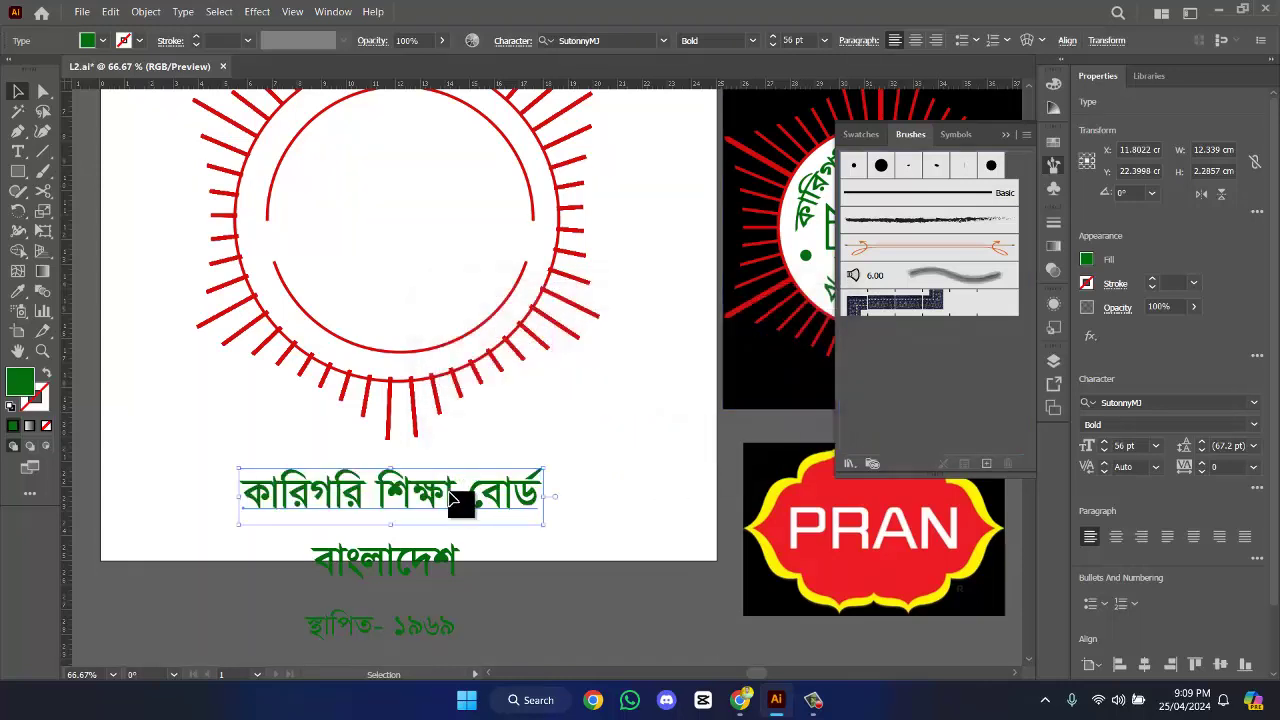
# - Try to expand the appearance of the line "কারিগরি শিক্ষা বোর্ড", and deselect it
pyautogui.click(150, 12)
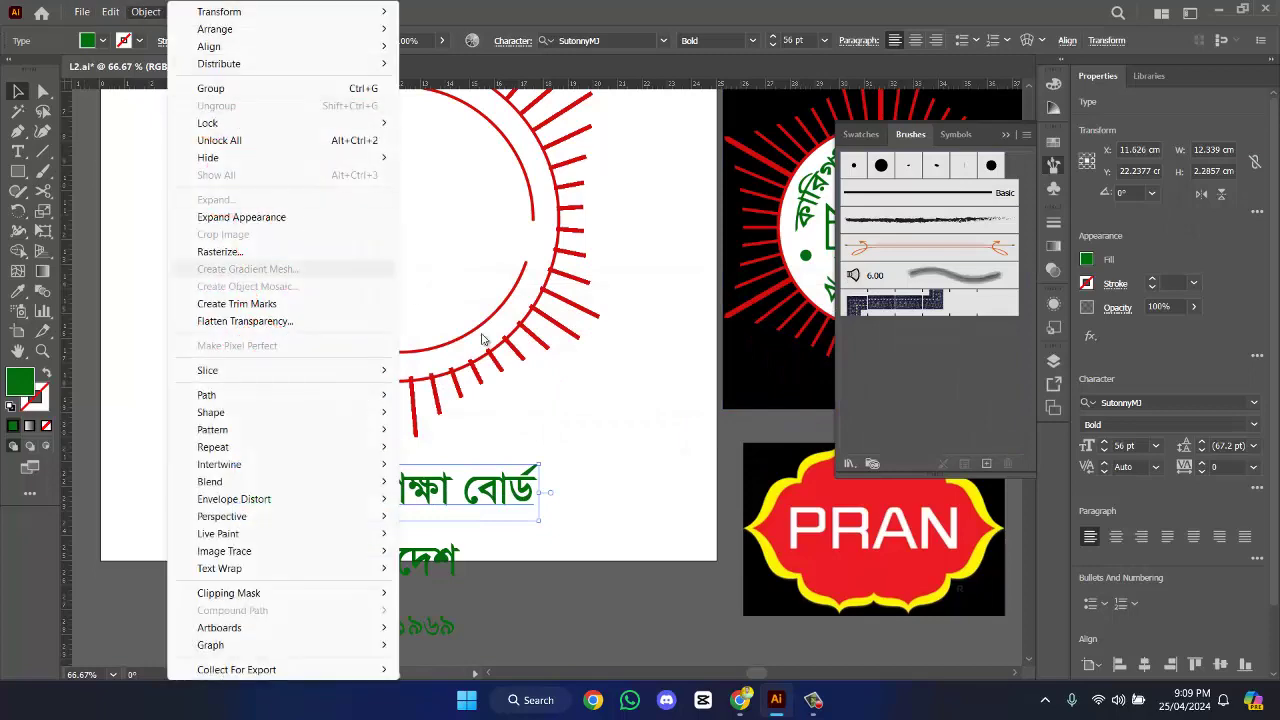
pyautogui.click(277, 218)
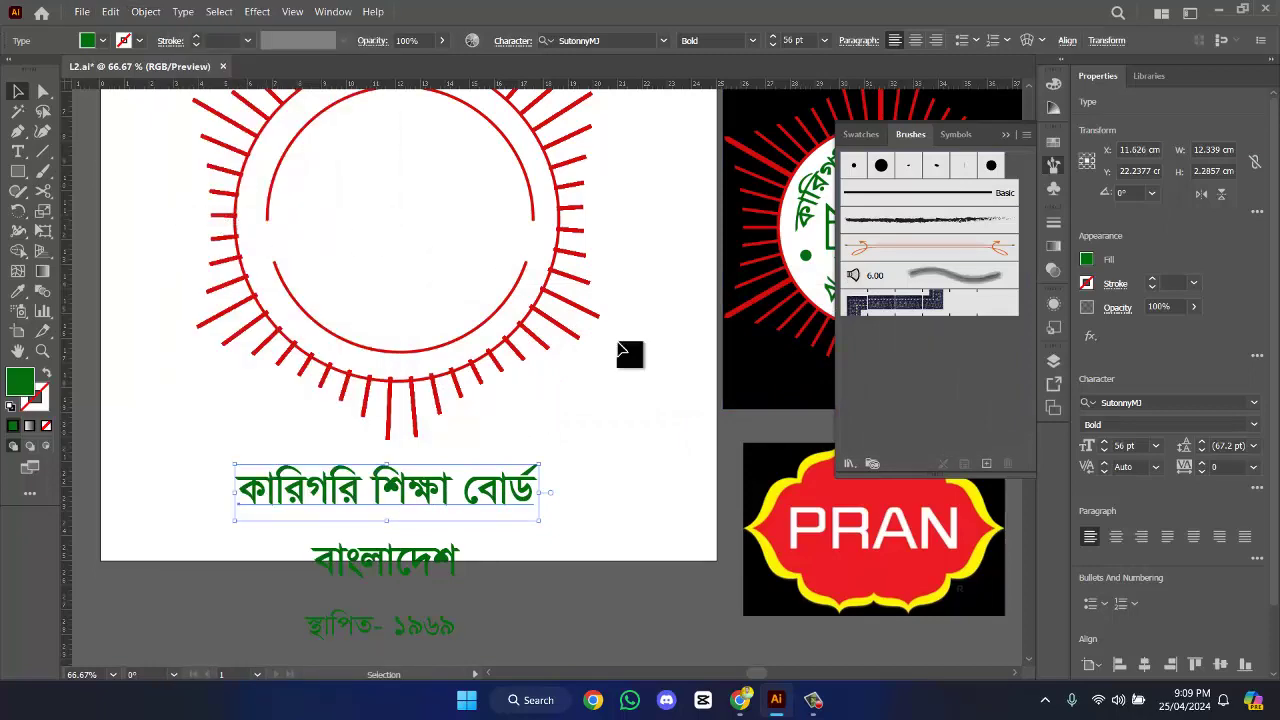
pyautogui.click(620, 440)
# - Expand the line "কারিগরি শিক্ষা বোর্ড" into outlined shapes with object and fill expanded, and deselect it
pyautogui.click(489, 503)
pyautogui.click(135, 14)
pyautogui.click(237, 213)
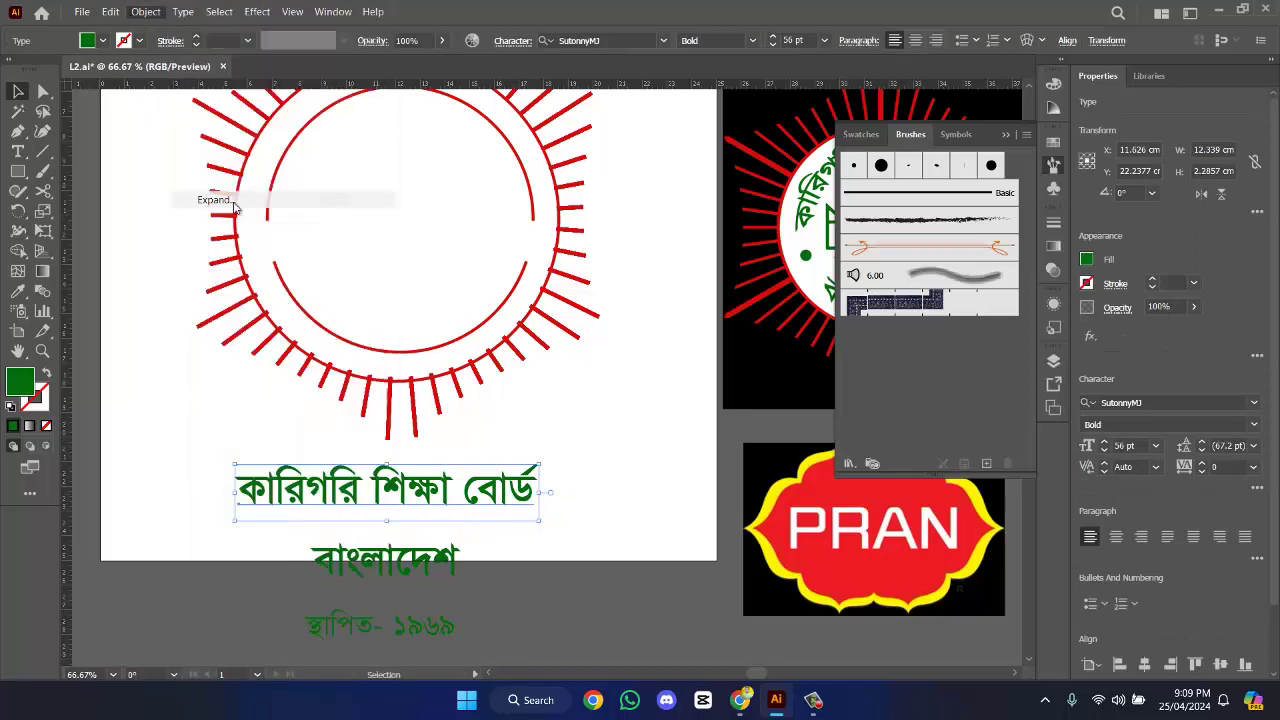
pyautogui.click(600, 442)
pyautogui.click(628, 457)
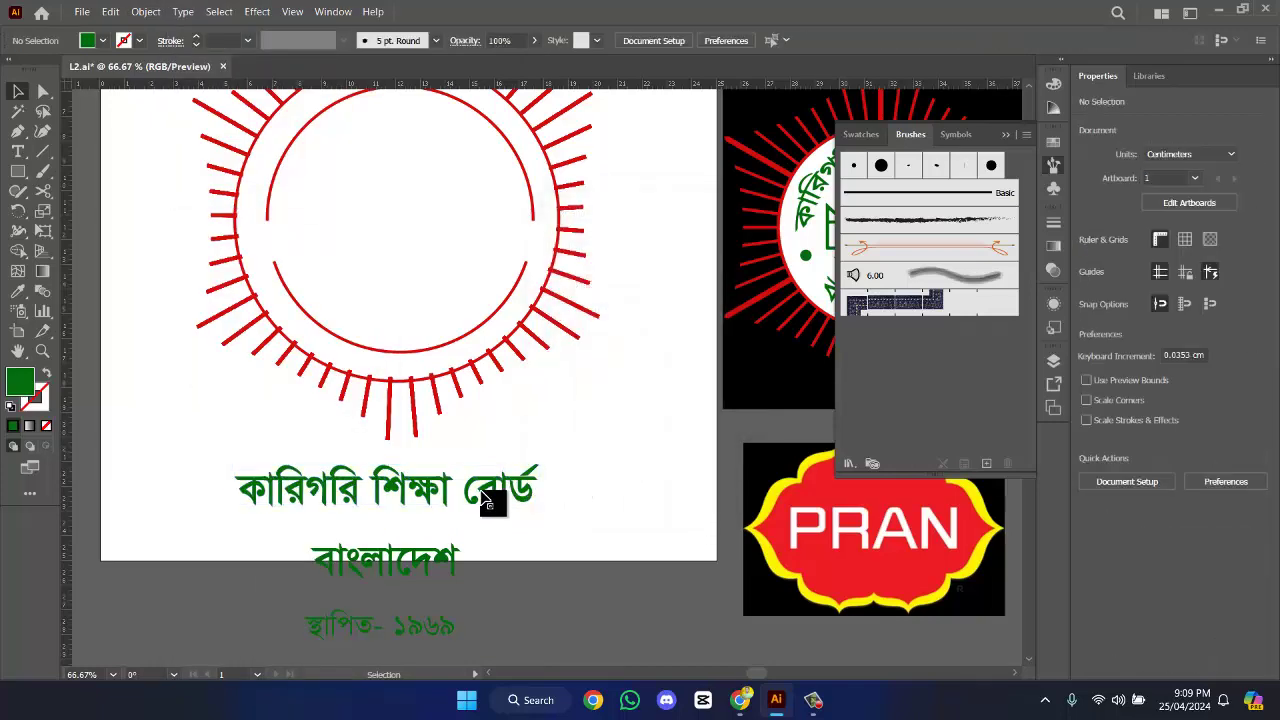
# - Unite the outlined shapes of "কারিগরি শিক্ষা বোর্ড" with Pathfinder, and clear the selection
pyautogui.click(478, 492)
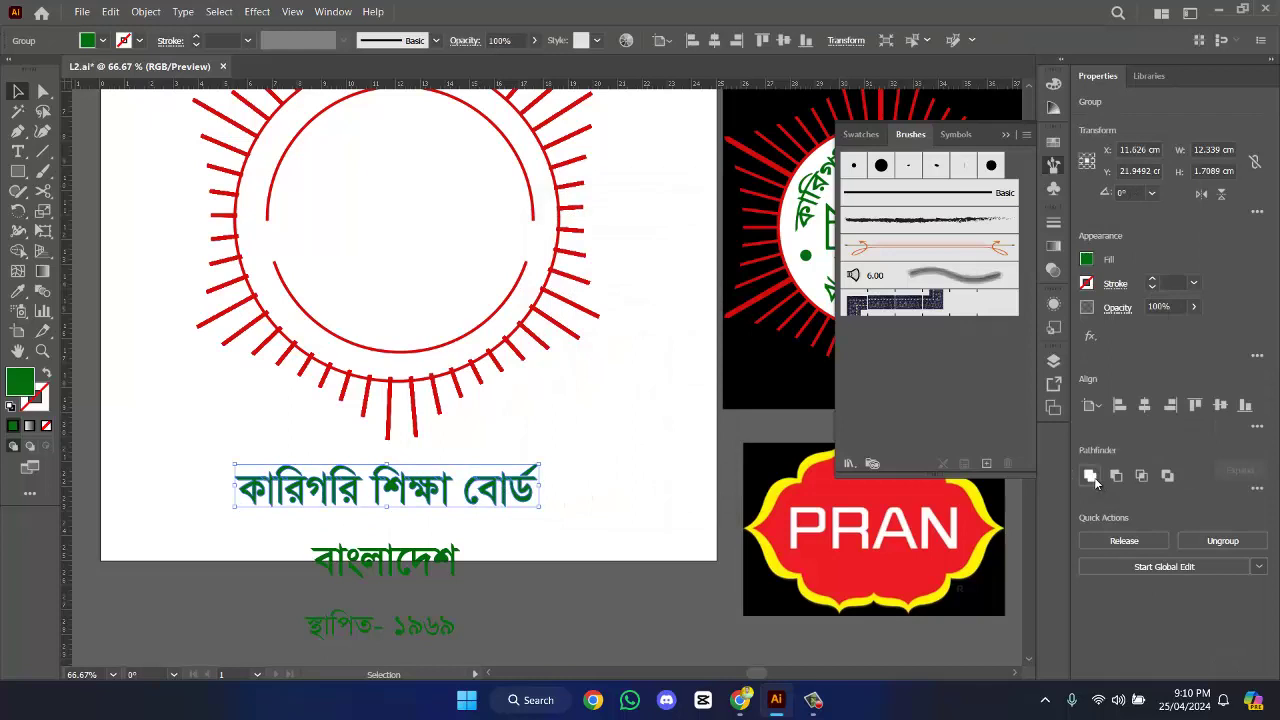
pyautogui.click(655, 471)
pyautogui.click(445, 497)
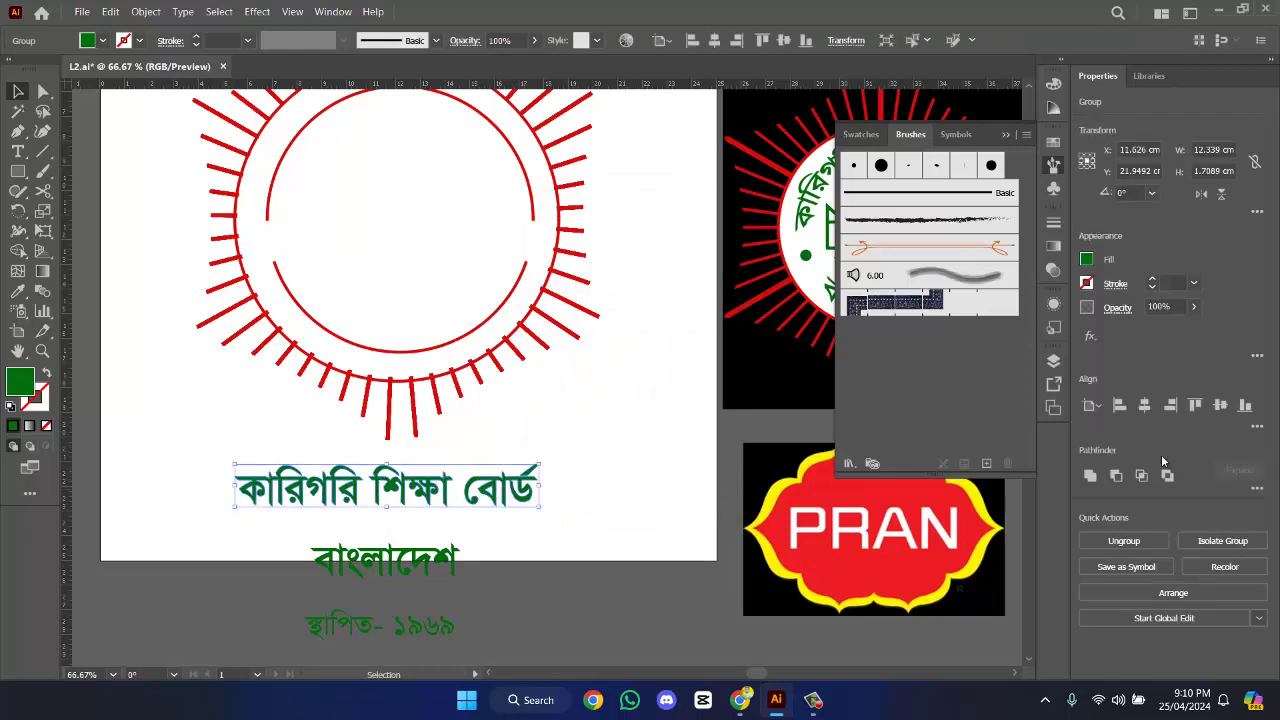
pyautogui.click(575, 506)
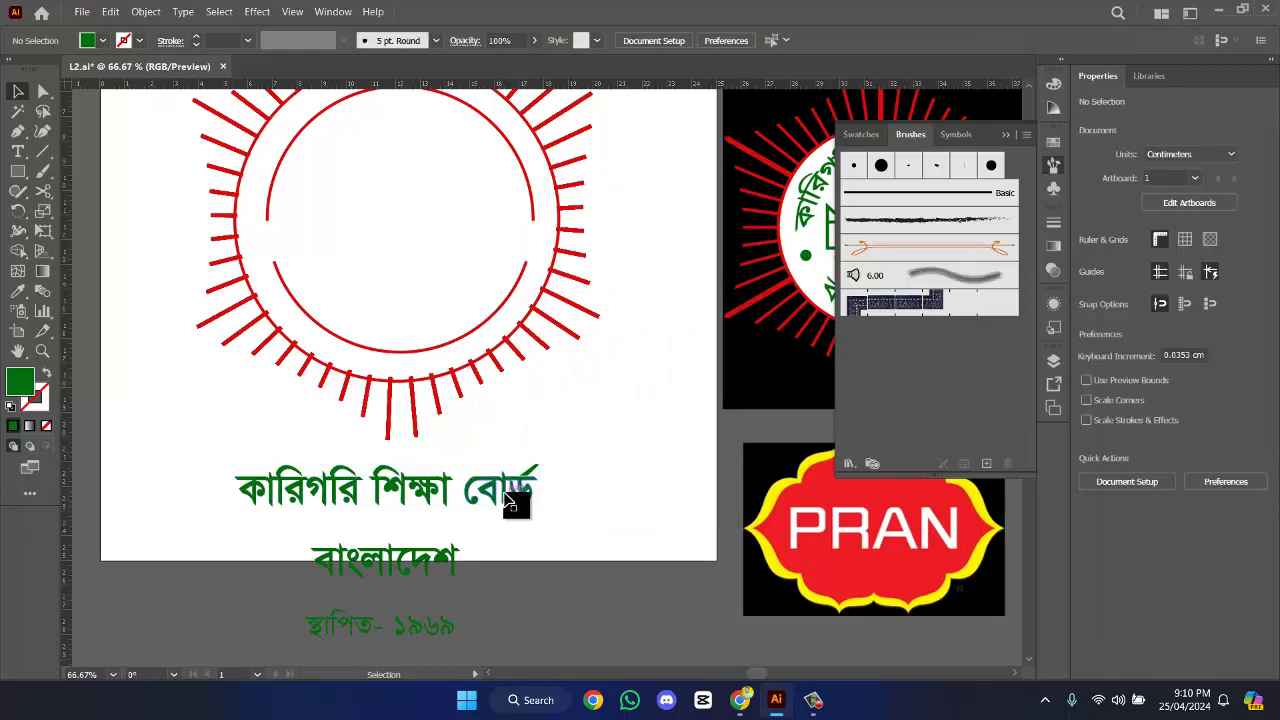
# - Create an art brush from the united "কারিগরি শিক্ষা বোর্ড" lettering, keeping the left-to-right stroke direction and the default name Art Brush 1
pyautogui.moveTo(514, 506)
pyautogui.mouseDown()
pyautogui.moveTo(968, 395)
pyautogui.moveTo(988, 379)
pyautogui.mouseUp()
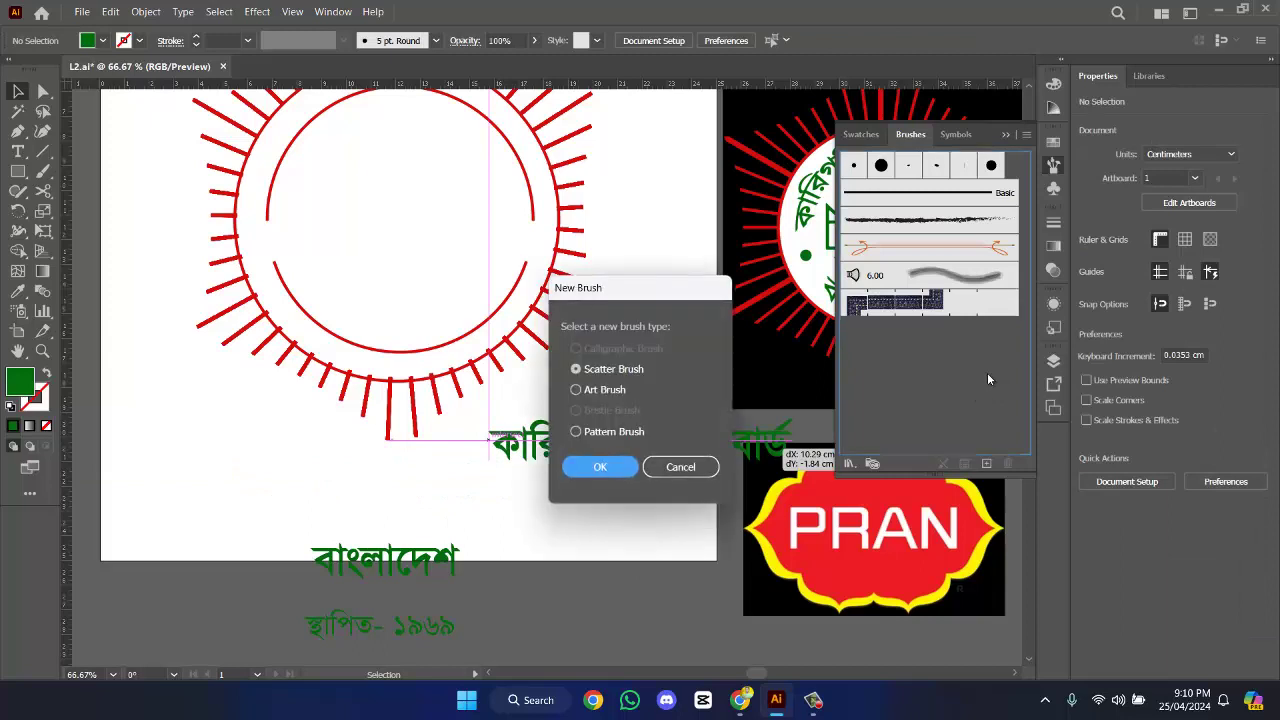
pyautogui.click(610, 390)
pyautogui.click(600, 467)
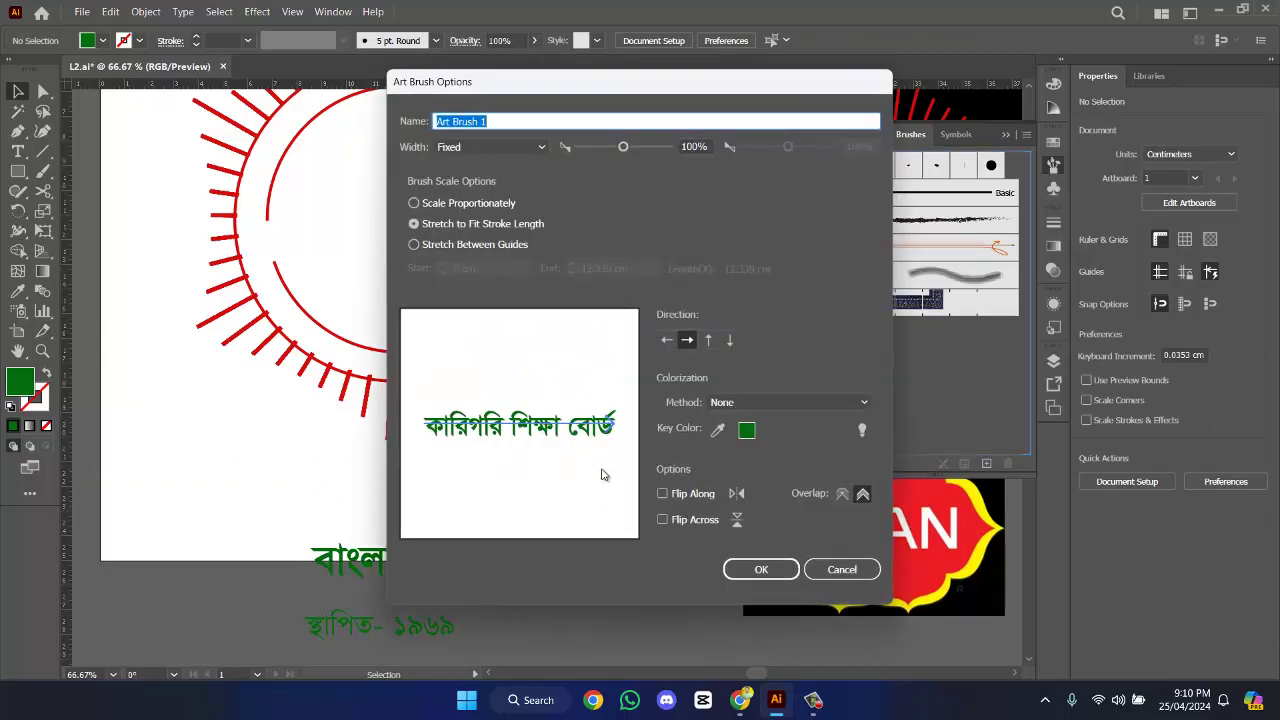
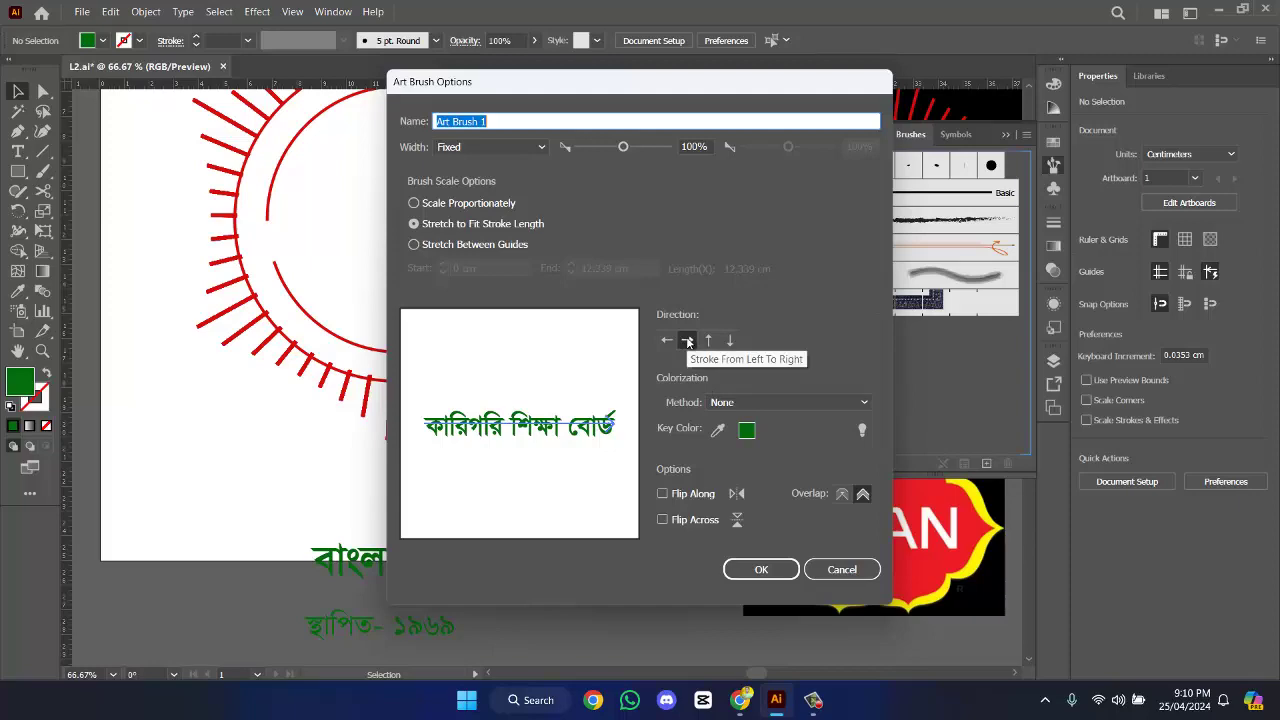
pyautogui.click(760, 569)
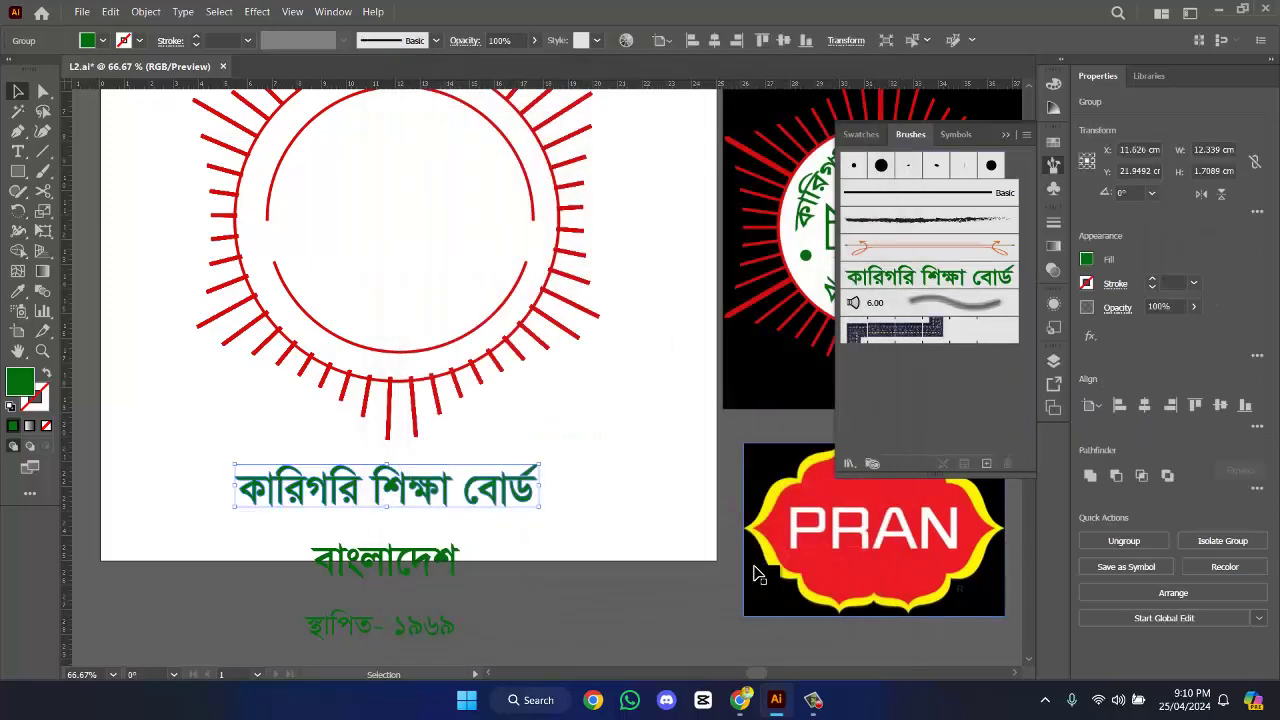
# - Expand the appearance of the line "বাংলাদেশ", and expand its object and fill into outlined shapes
pyautogui.click(440, 568)
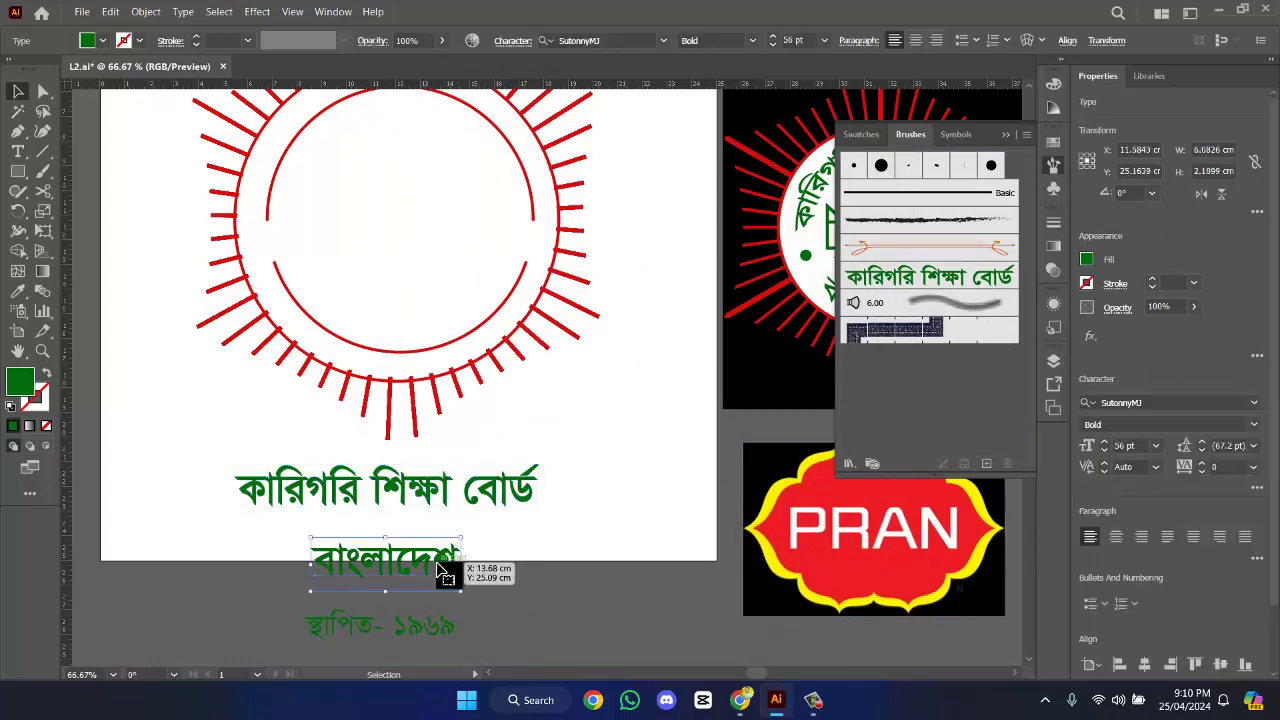
pyautogui.click(145, 11)
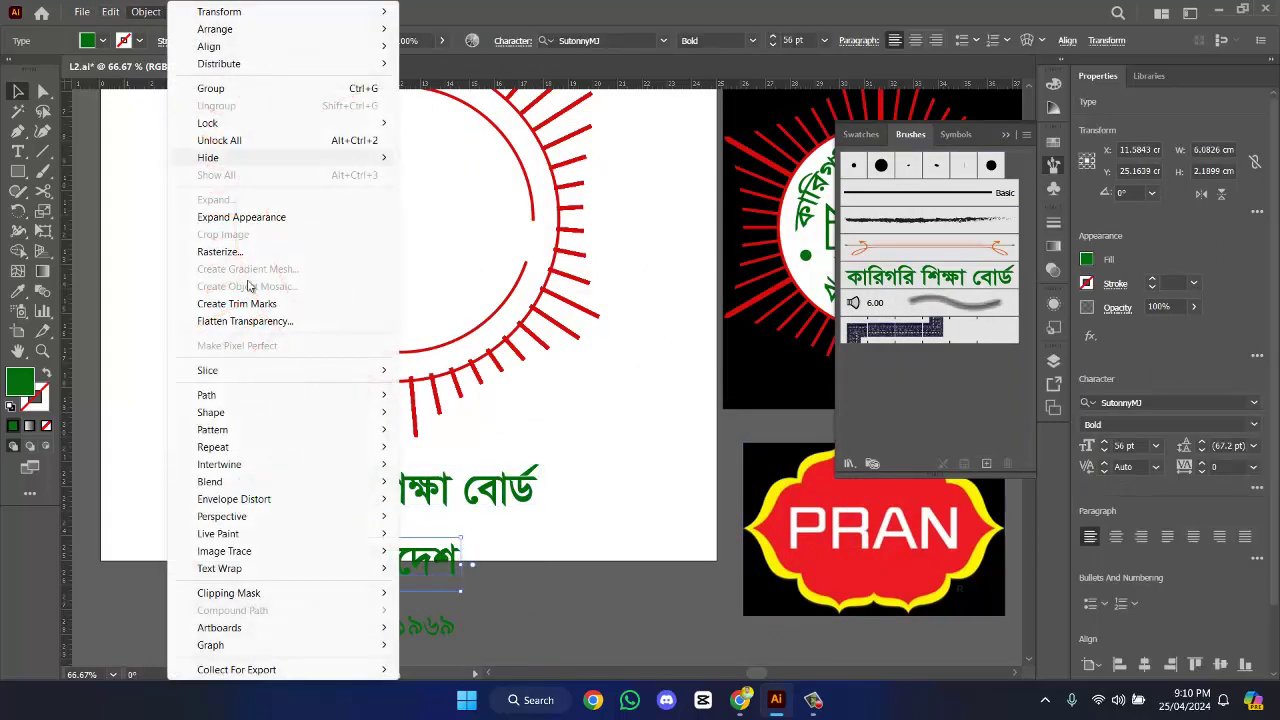
pyautogui.click(249, 229)
pyautogui.click(150, 12)
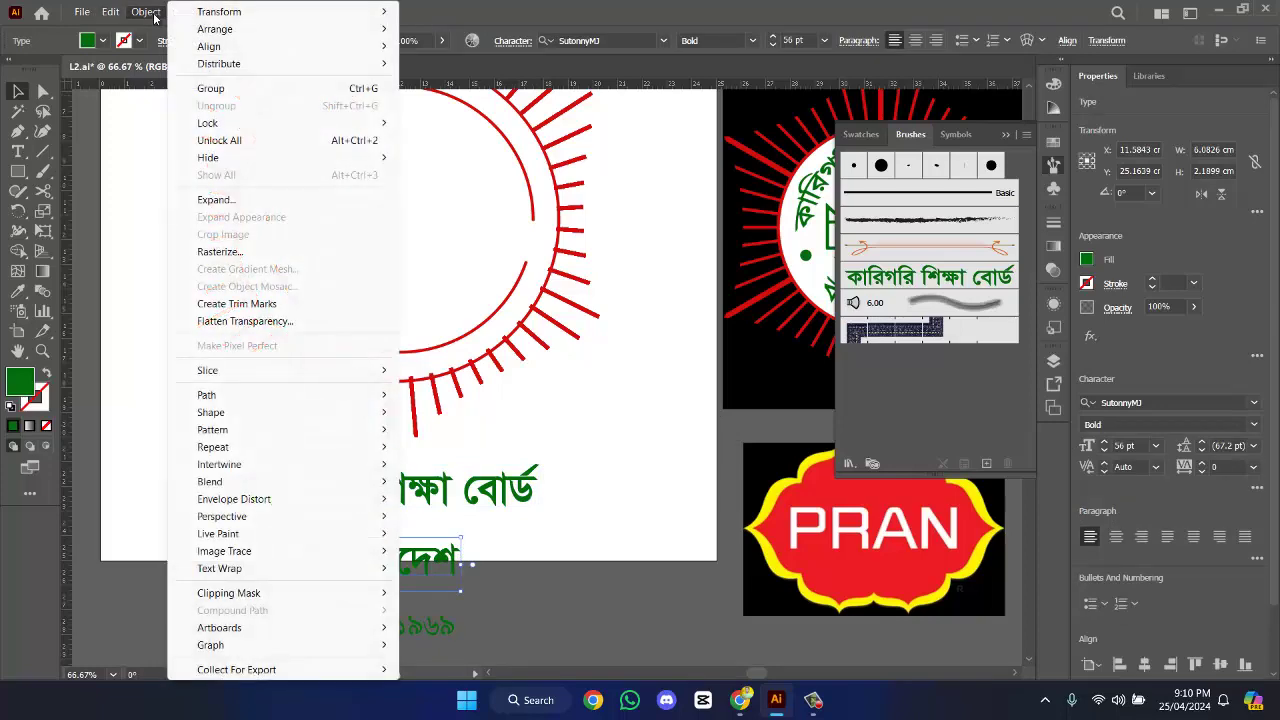
pyautogui.click(228, 204)
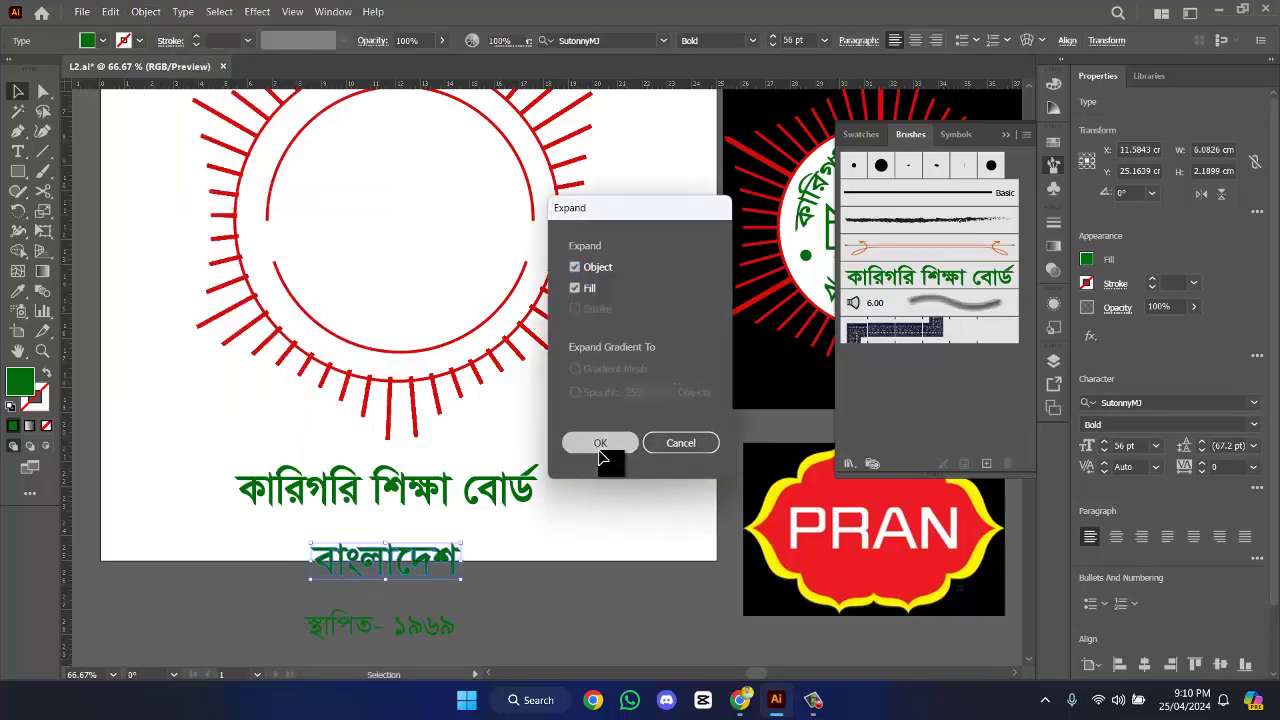
pyautogui.click(600, 442)
# - Move the outlined "বাংলাদেশ" onto the artboard beside the lower rays, and unite its shapes with Pathfinder
pyautogui.click(580, 557)
pyautogui.moveTo(455, 628); pyautogui.dragTo(620, 437)
pyautogui.click(457, 571)
pyautogui.moveTo(546, 400); pyautogui.dragTo(546, 400)
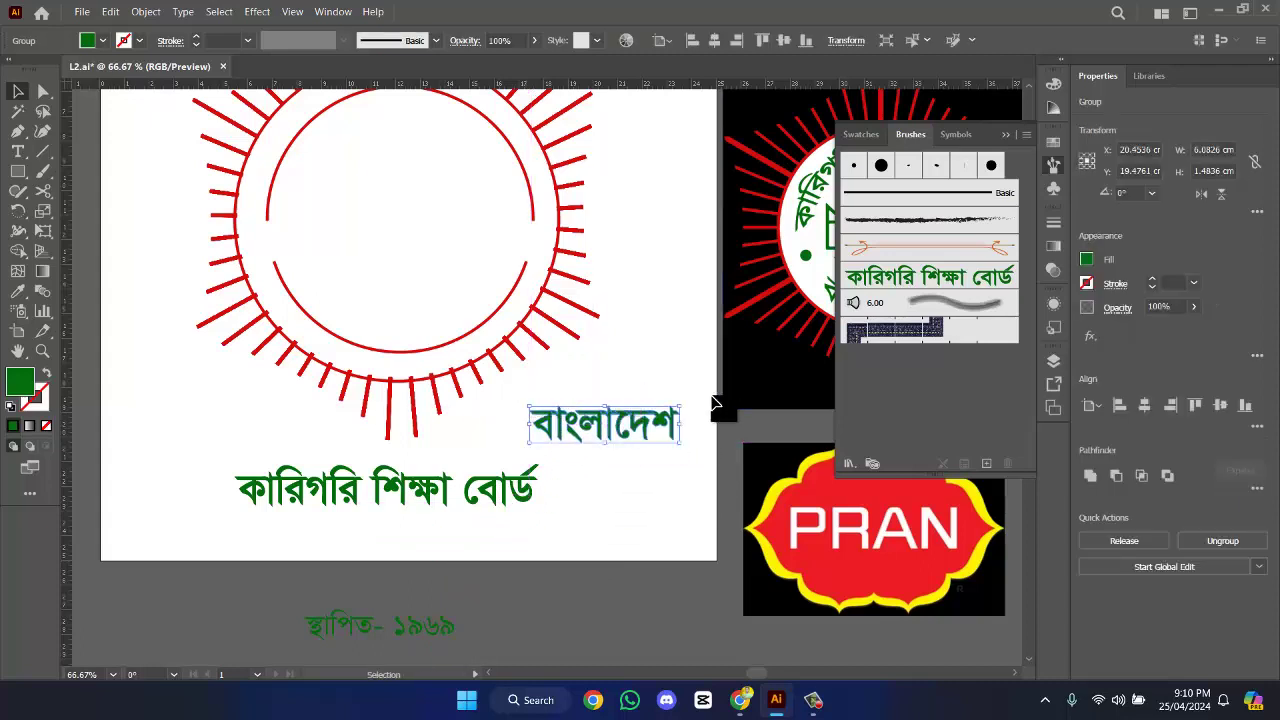
pyautogui.click(1091, 478)
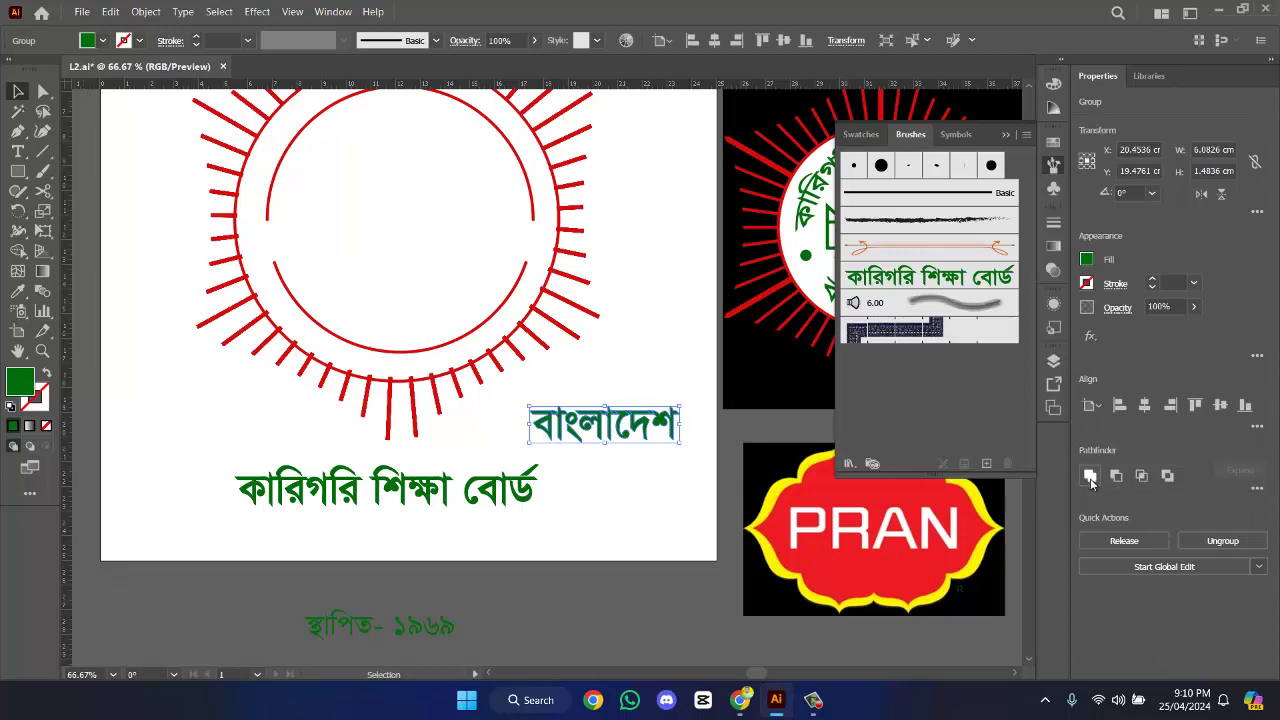
pyautogui.click(650, 490)
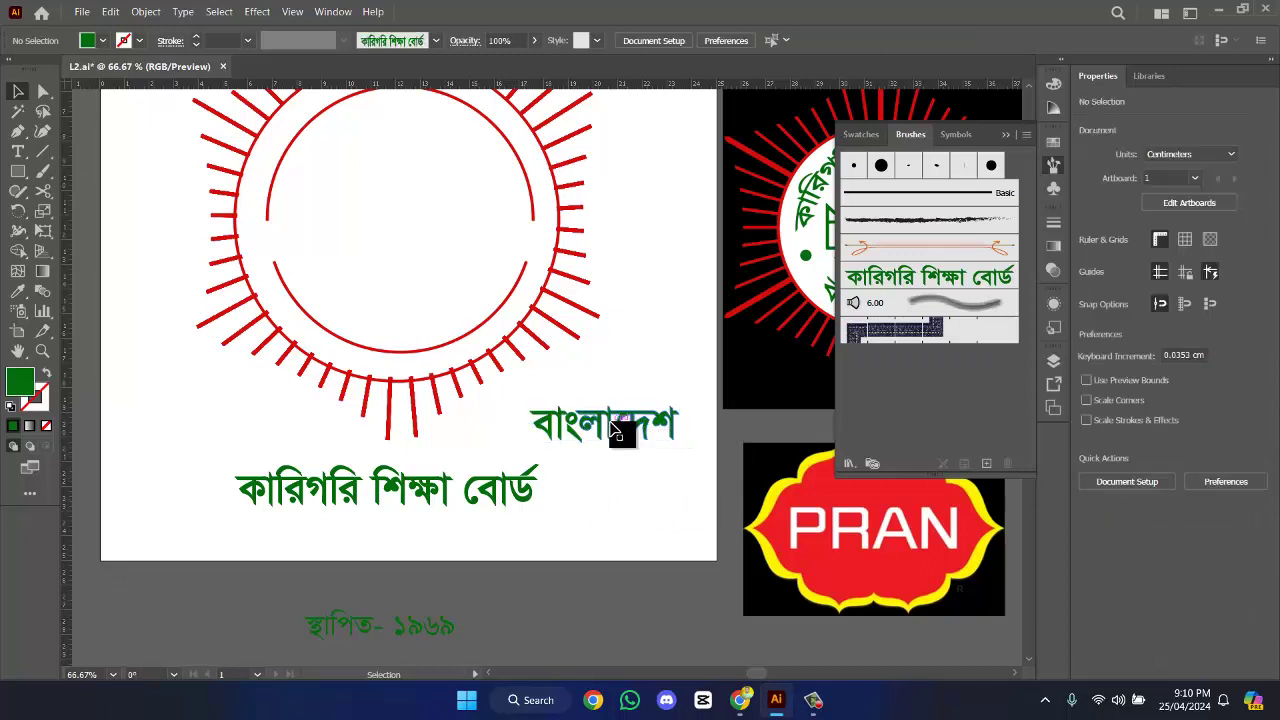
# - Create an art brush named Art Brush 2 from the "বাংলাদেশ" lettering with its stroke direction running from right to left
pyautogui.moveTo(620, 432); pyautogui.dragTo(922, 383)
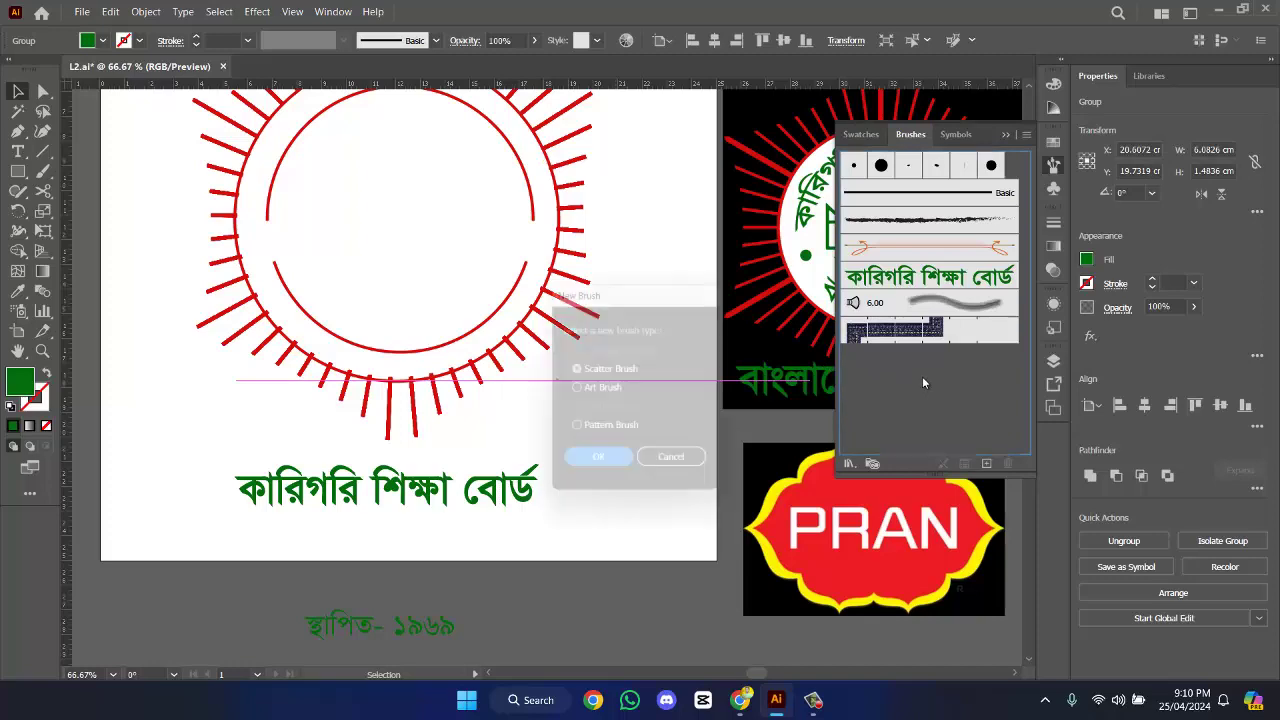
pyautogui.click(601, 393)
pyautogui.click(599, 392)
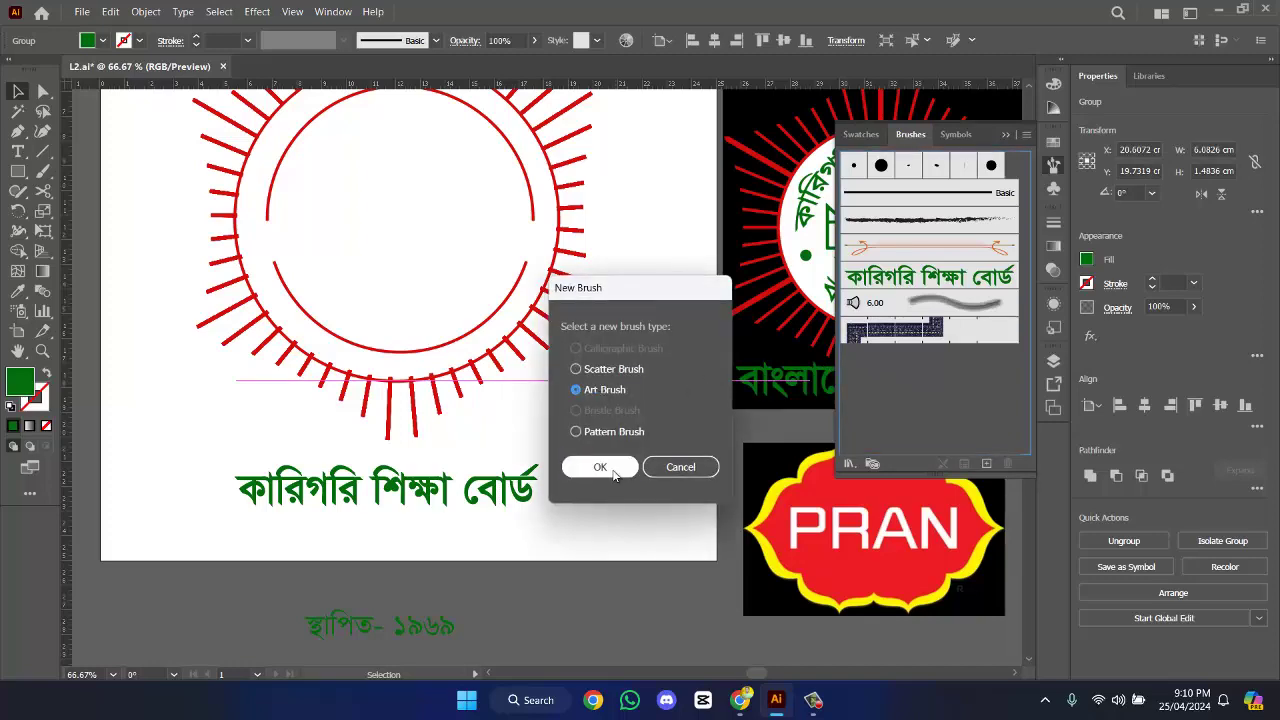
pyautogui.click(605, 465)
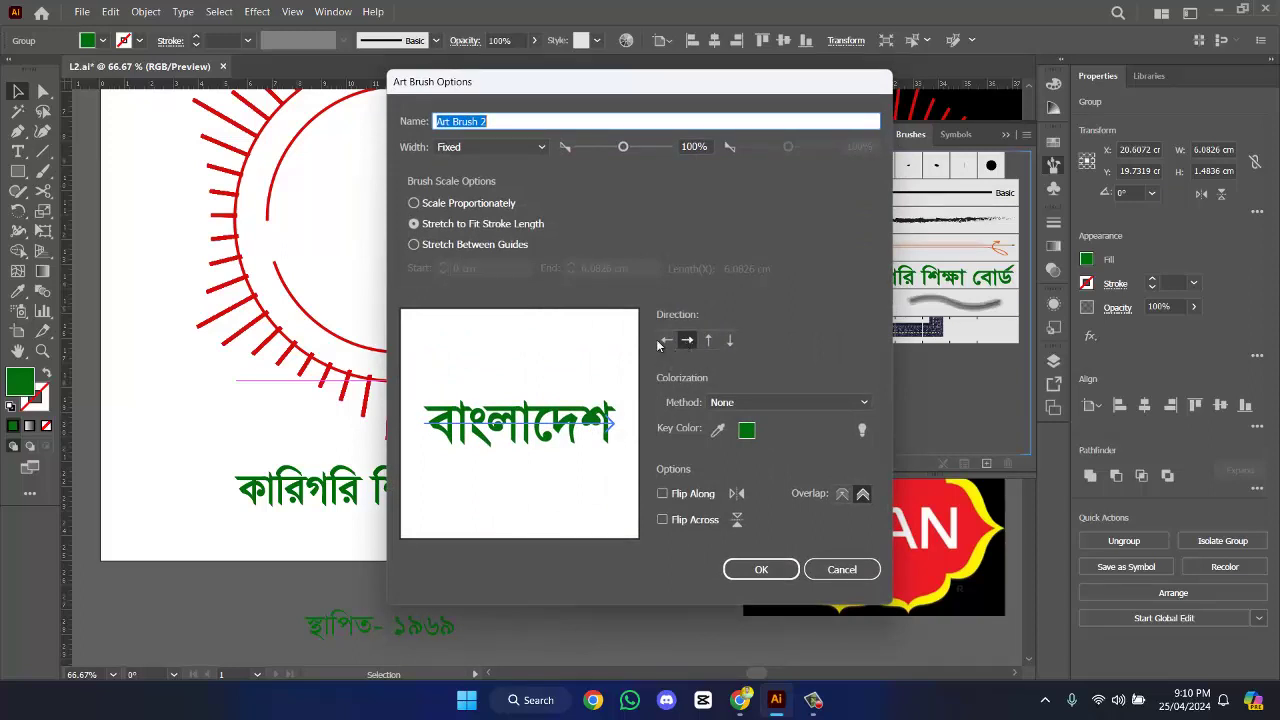
pyautogui.click(665, 342)
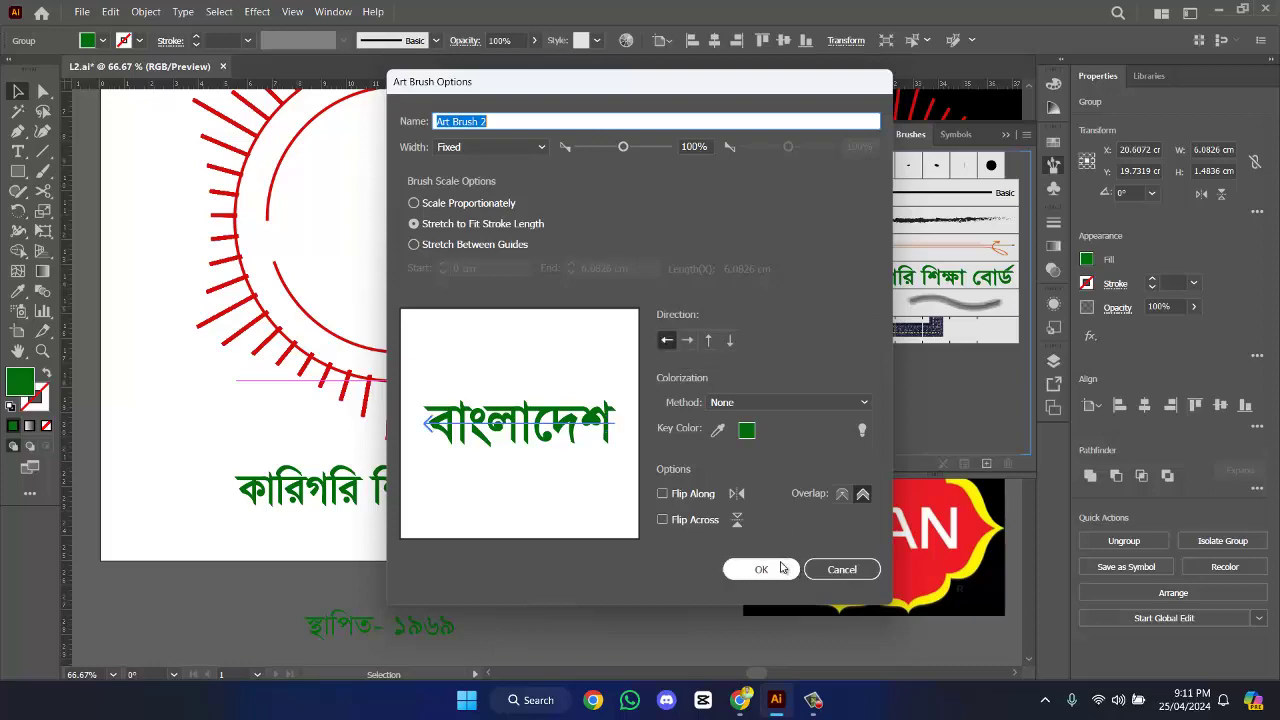
pyautogui.click(781, 569)
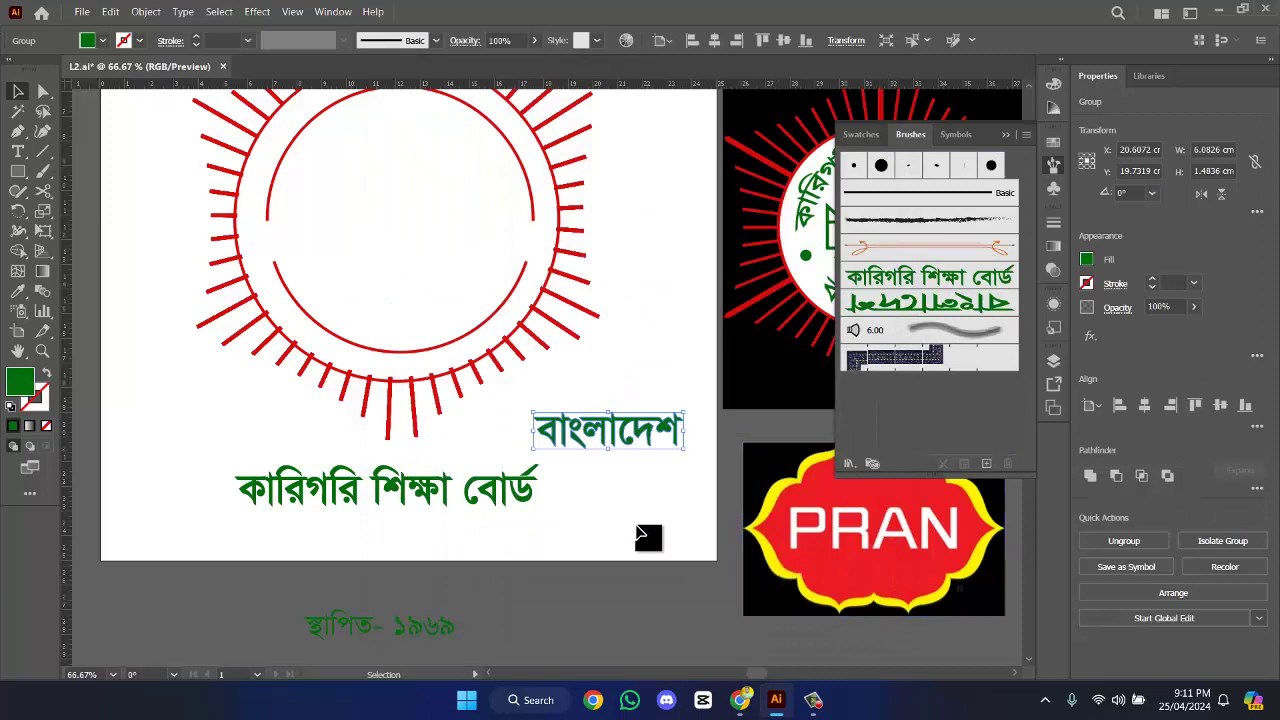
# - Apply the "কারিগরি শিক্ষা বোর্ড" art brush to the upper inner arc
pyautogui.scroll(2, 651, 520)
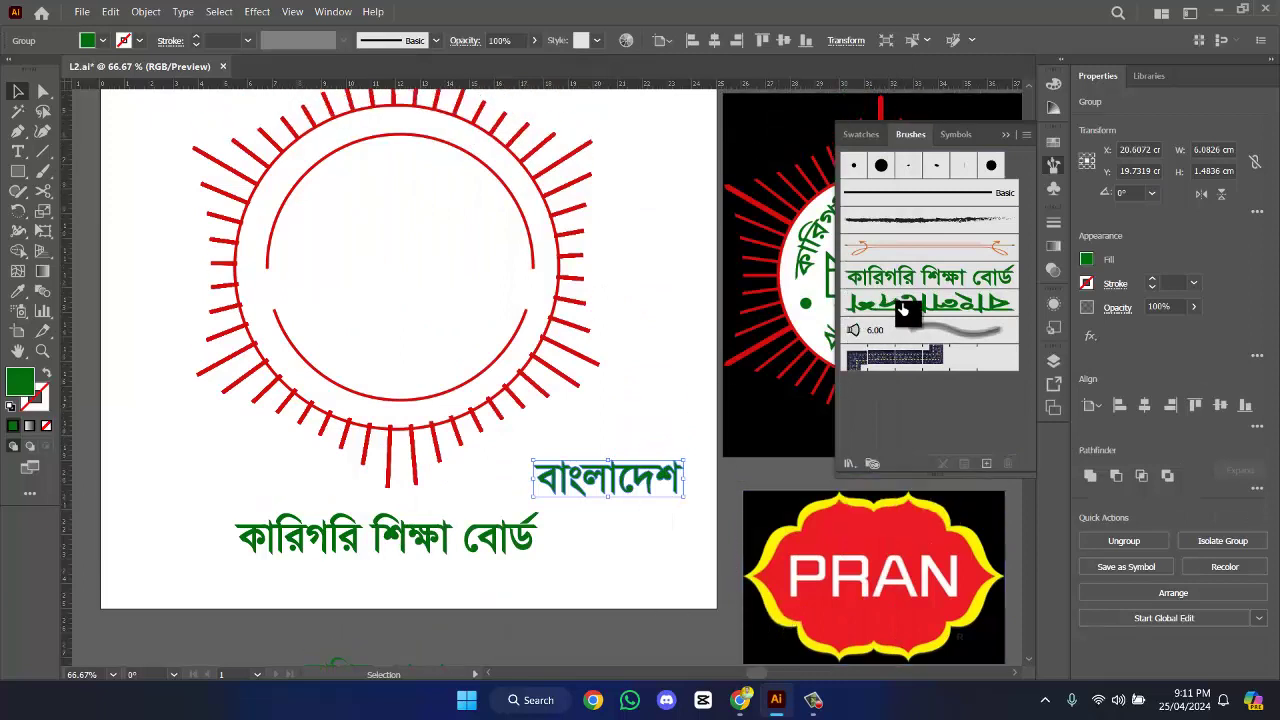
pyautogui.click(646, 337)
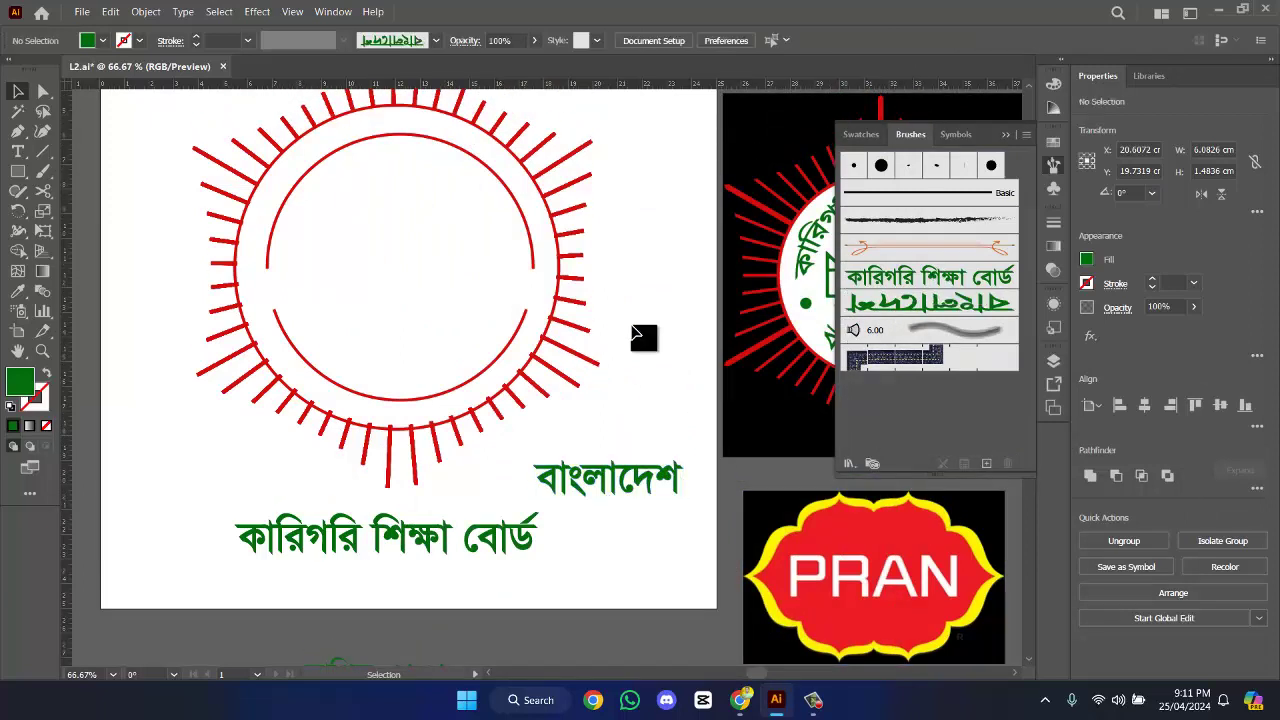
pyautogui.click(534, 256)
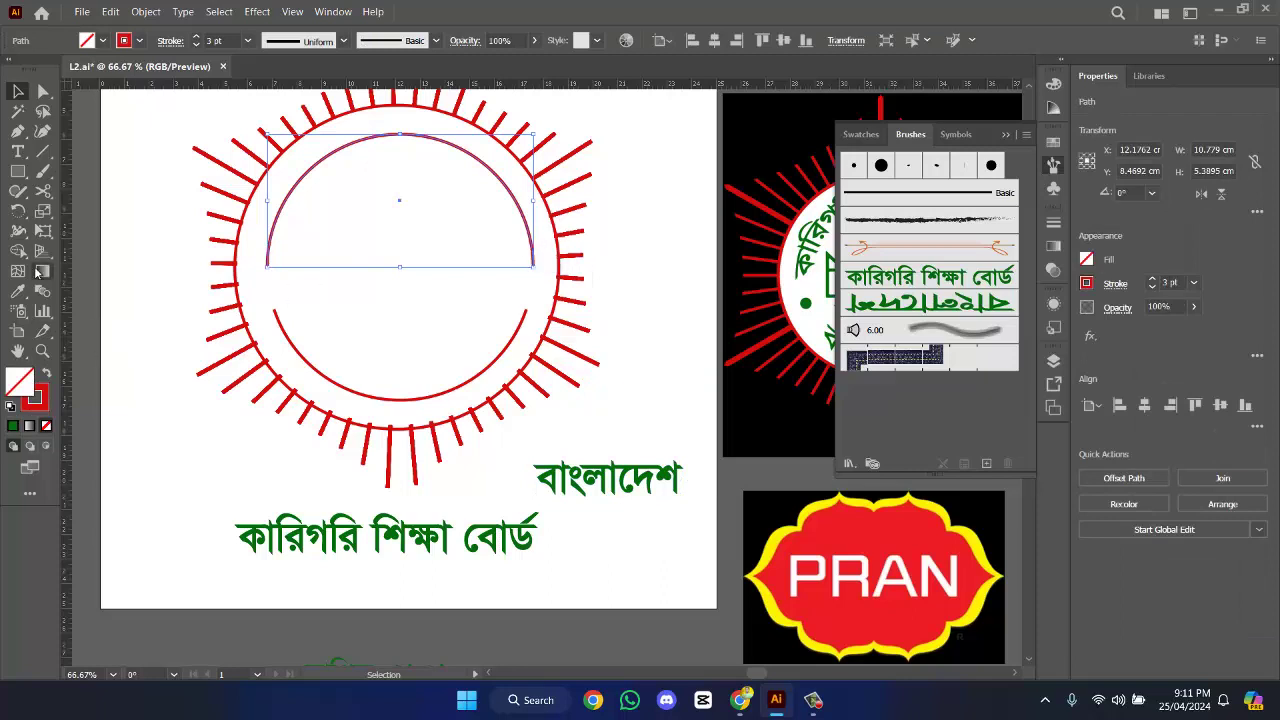
pyautogui.click(957, 287)
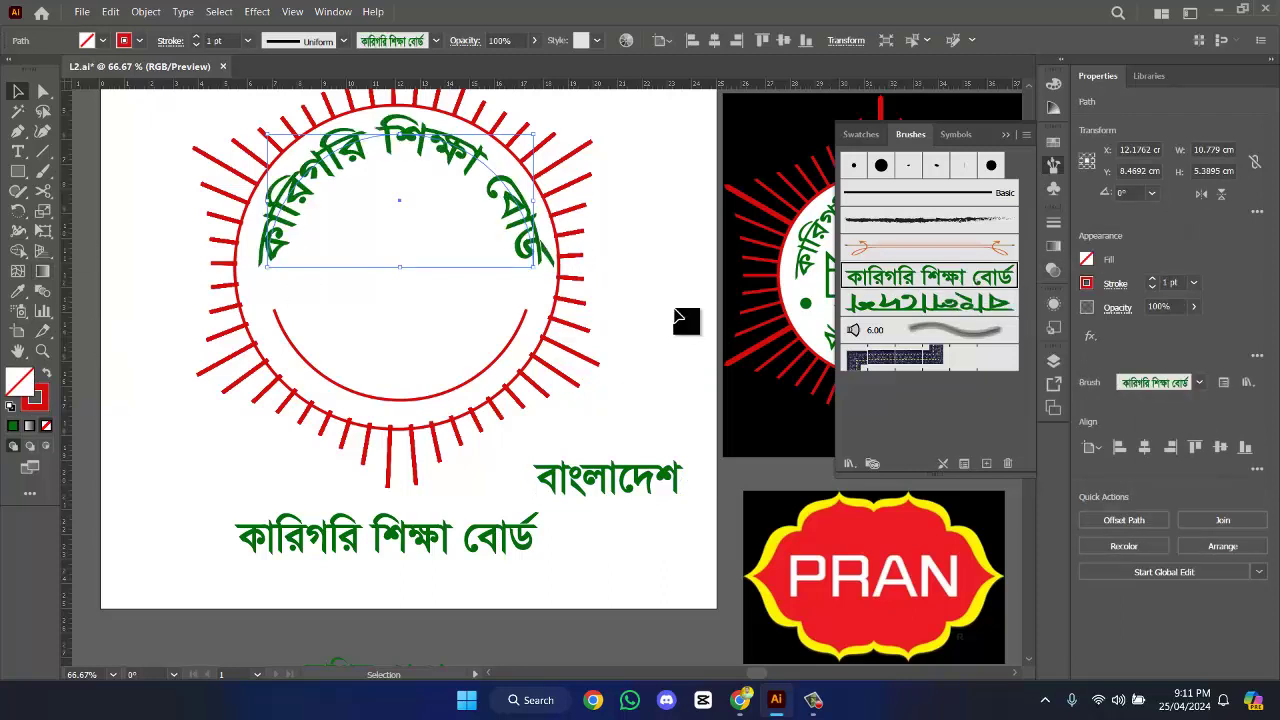
# - Apply the "বাংলাদেশ" art brush to the lower inner arc
pyautogui.scroll(1, 679, 315)
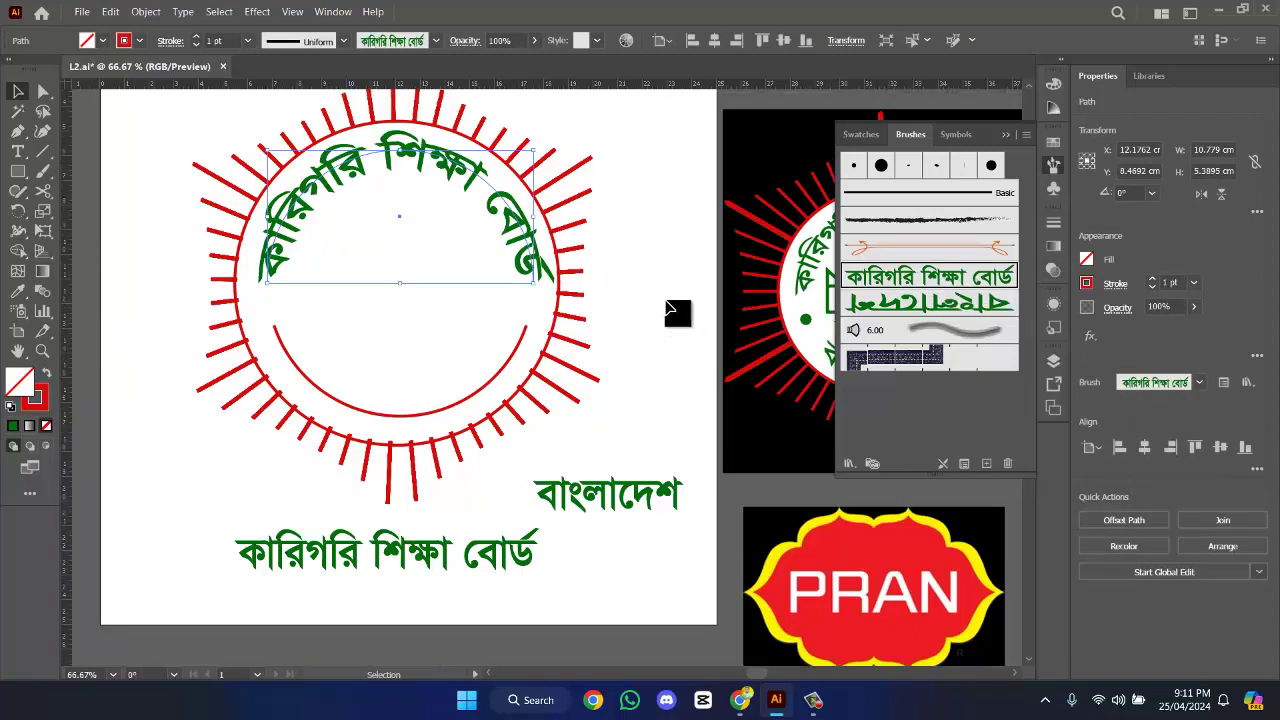
pyautogui.click(667, 303)
pyautogui.click(514, 351)
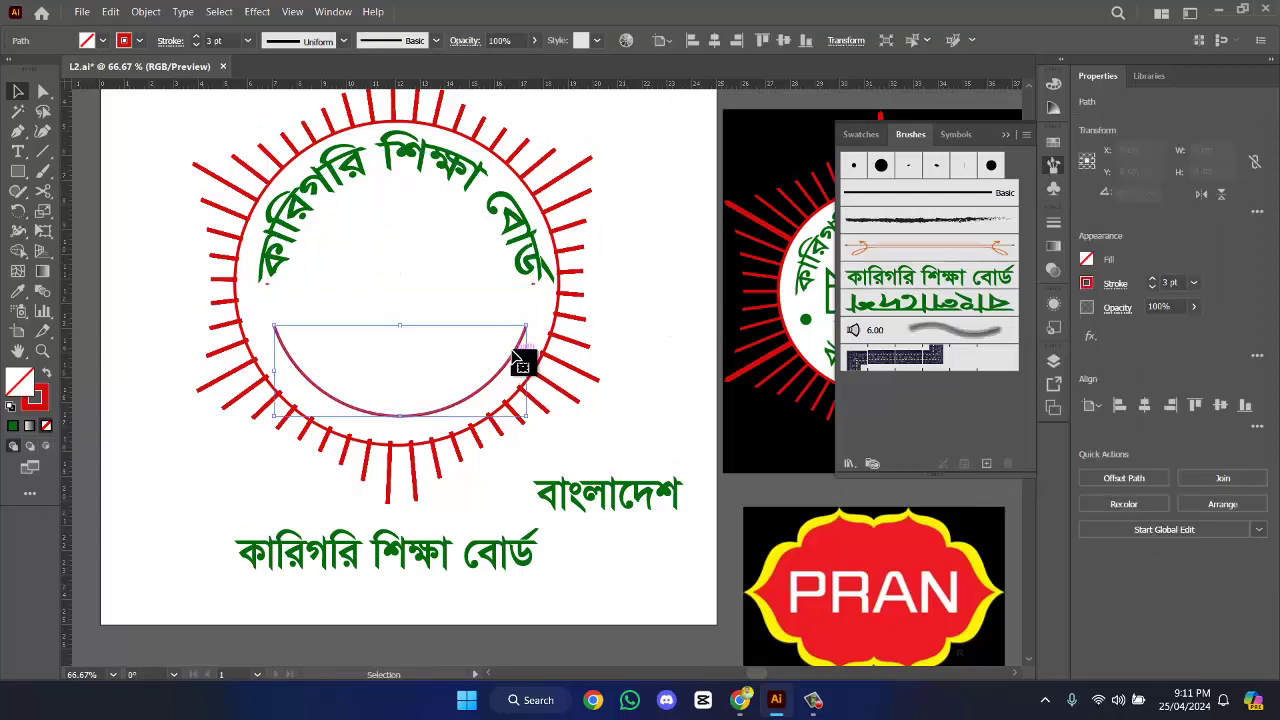
pyautogui.click(928, 302)
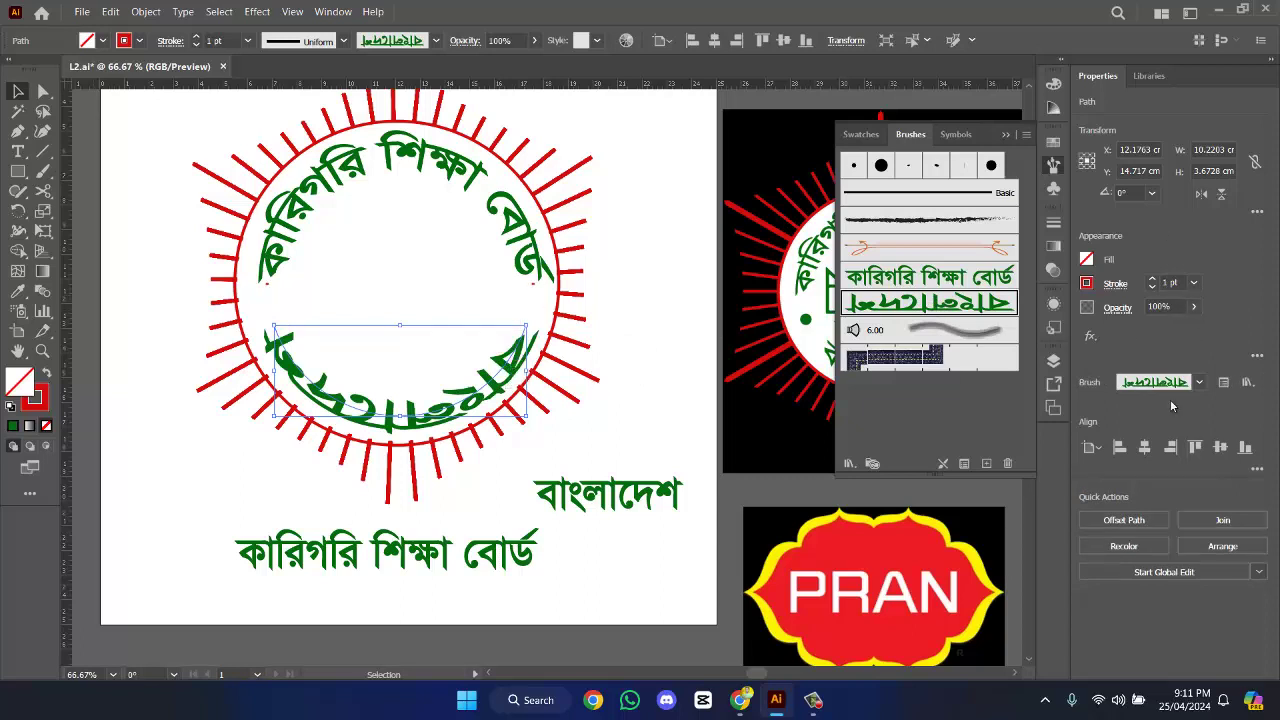
pyautogui.click(1198, 383)
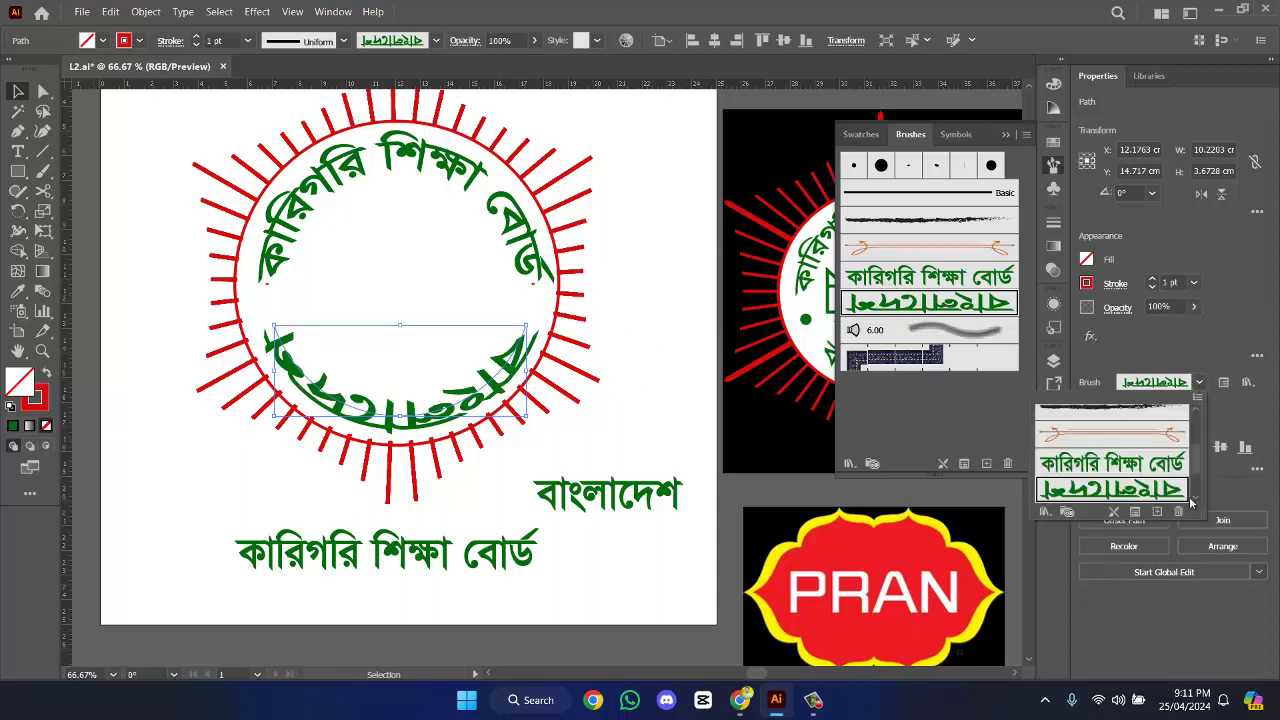
pyautogui.moveTo(1186, 519); pyautogui.dragTo(1203, 592)
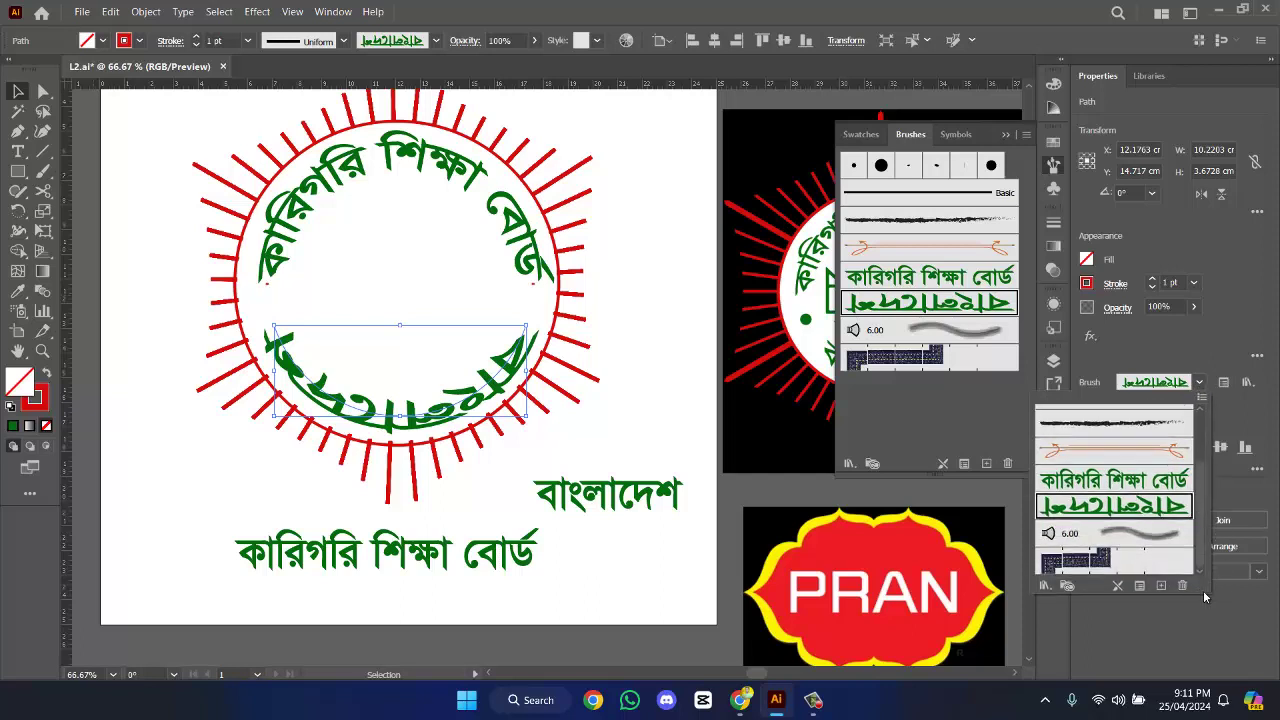
pyautogui.click(1221, 236)
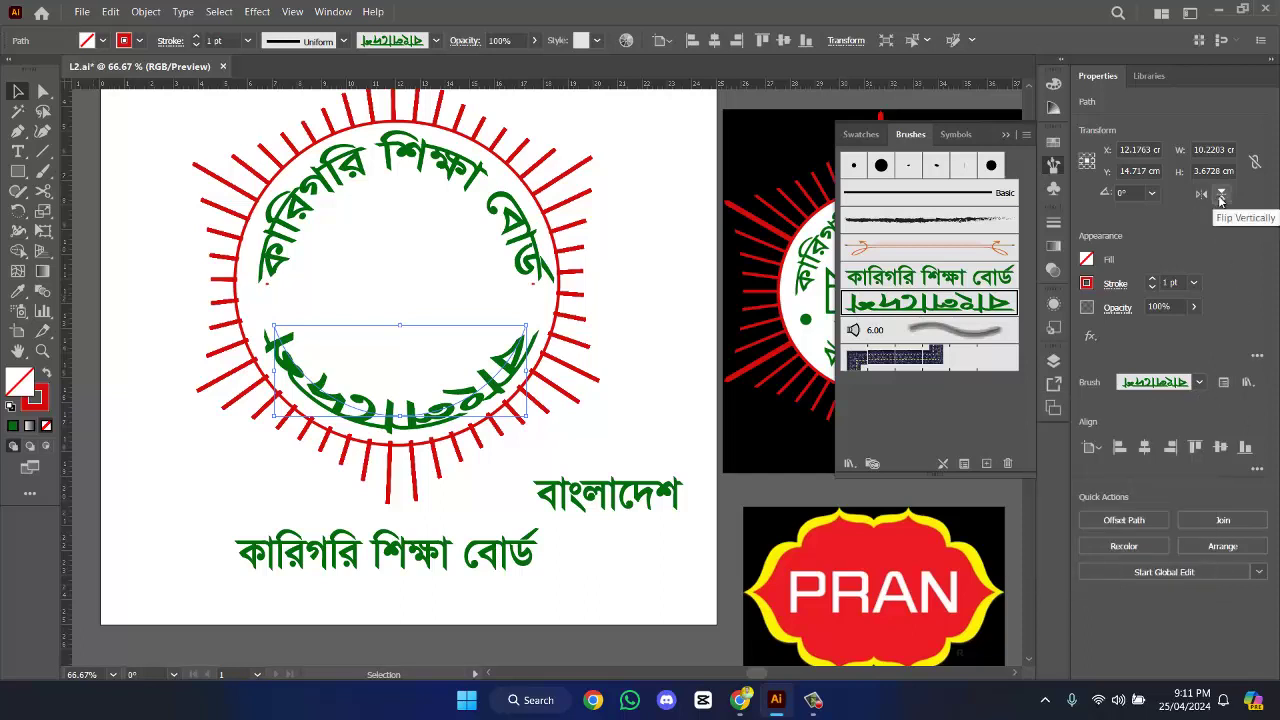
# - Flip the lower lettering arc horizontally so "বাংলাদেশ" reads upright, deselect it, and collapse the brush collection
pyautogui.click(1220, 195)
pyautogui.click(1220, 197)
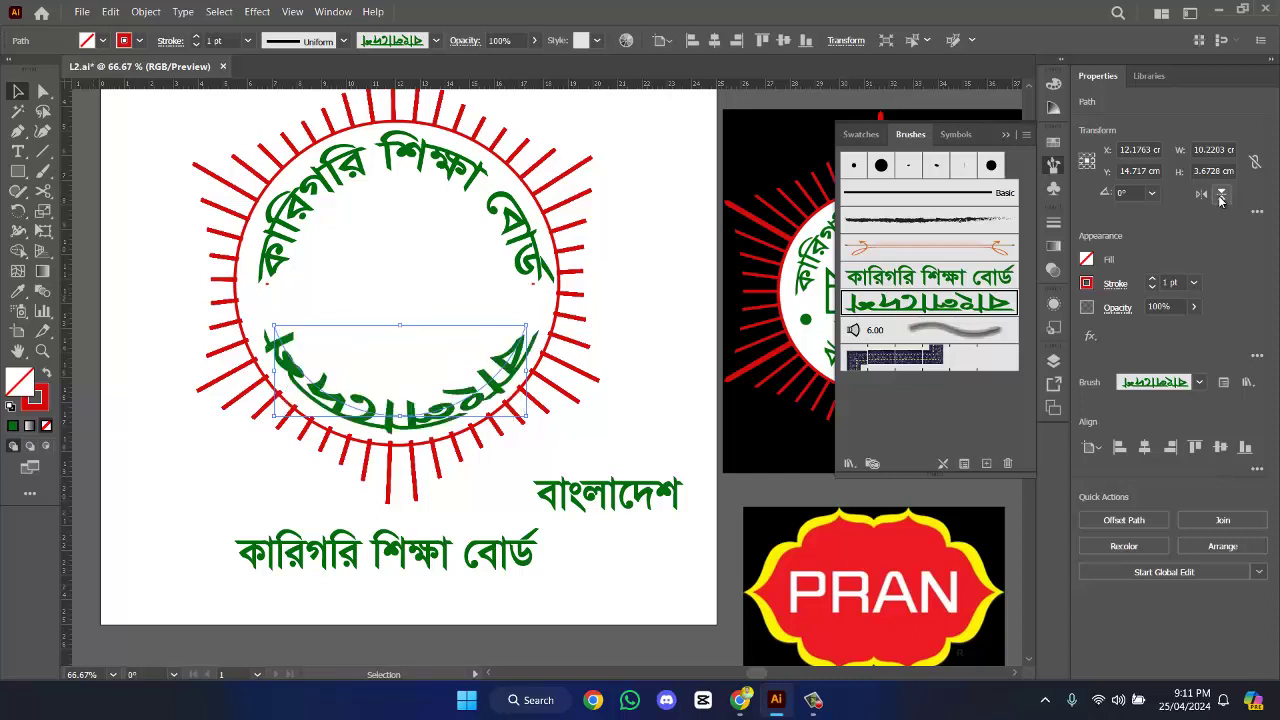
pyautogui.click(1205, 197)
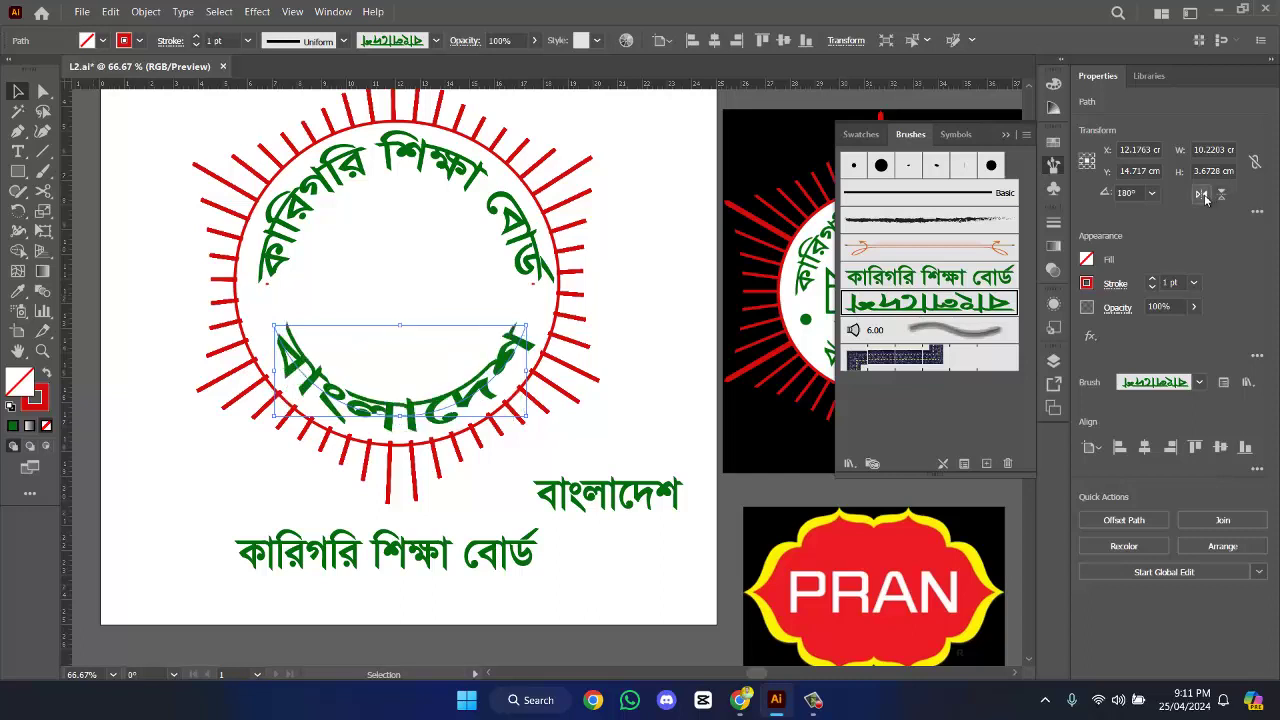
pyautogui.click(670, 370)
pyautogui.scroll(1, 670, 370)
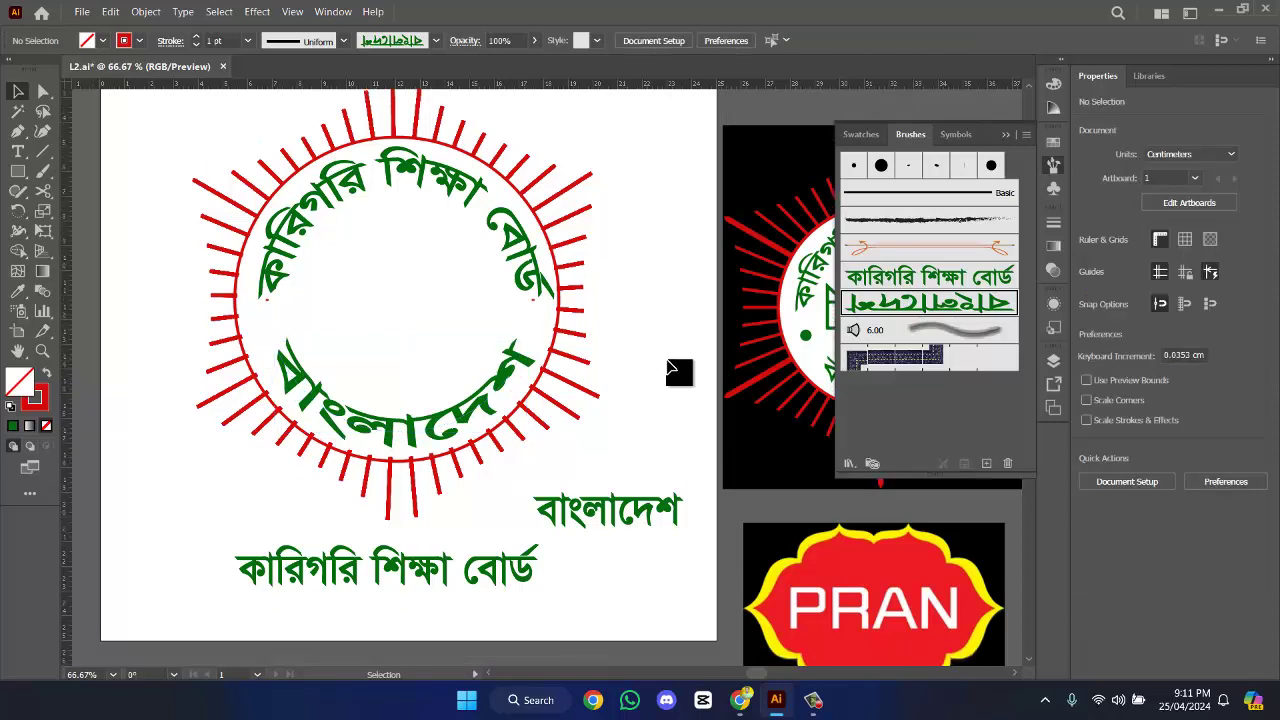
pyautogui.click(572, 361)
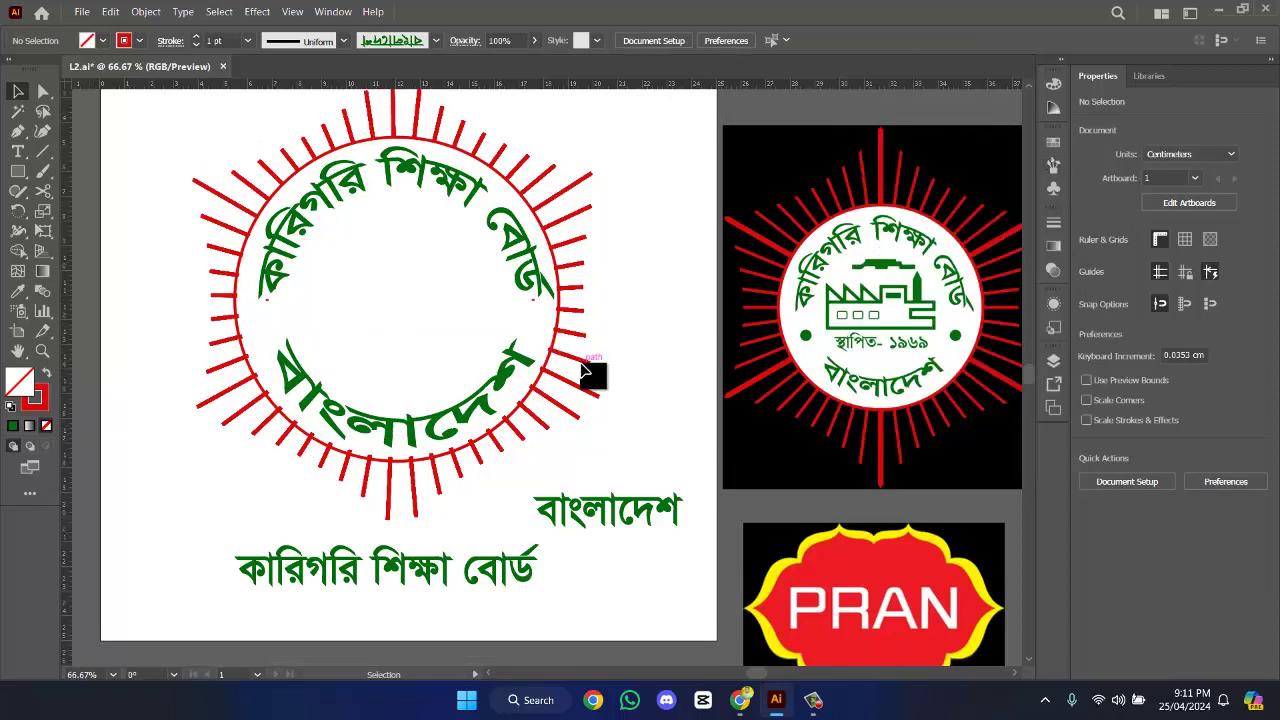
# - Delete the two leftover straight lettering groups, "বাংলাদেশ" and "কারিগরি শিক্ষা বোর্ড", below the emblem
pyautogui.moveTo(628, 496); pyautogui.dragTo(492, 600)
pyautogui.scroll(-1, 478, 608)
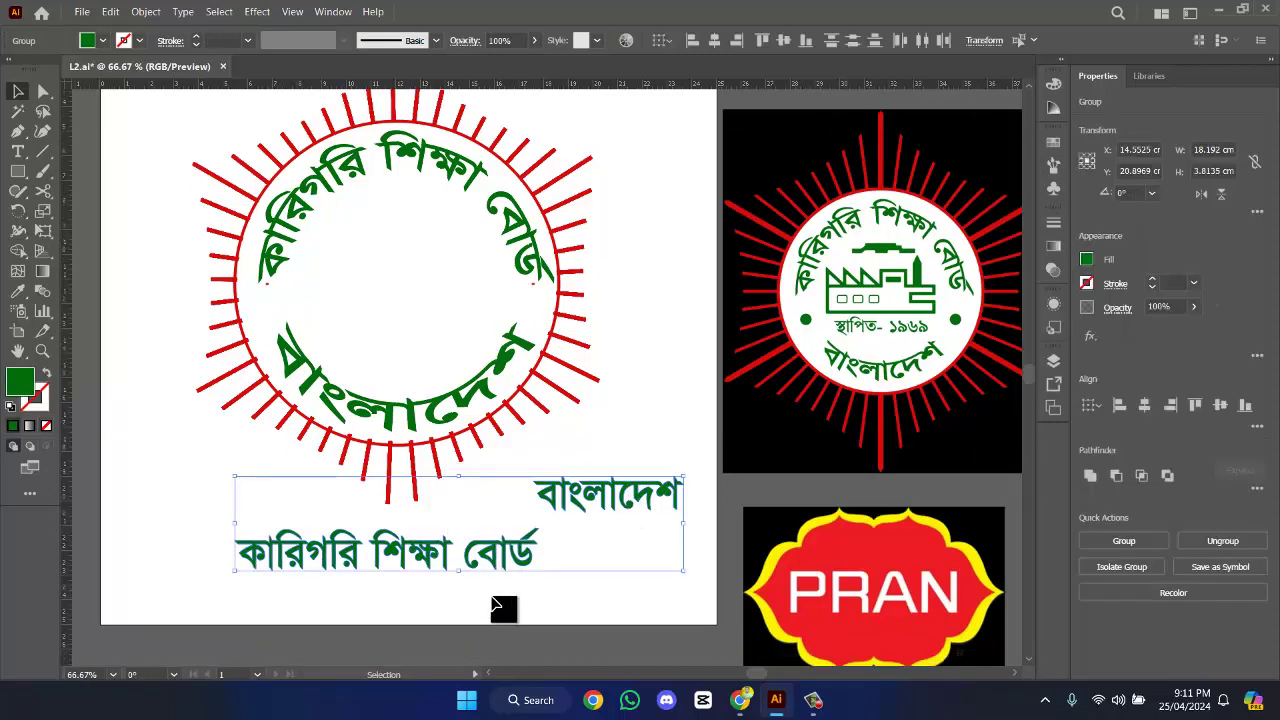
pyautogui.press('Delete')
pyautogui.scroll(-1, 541, 528)
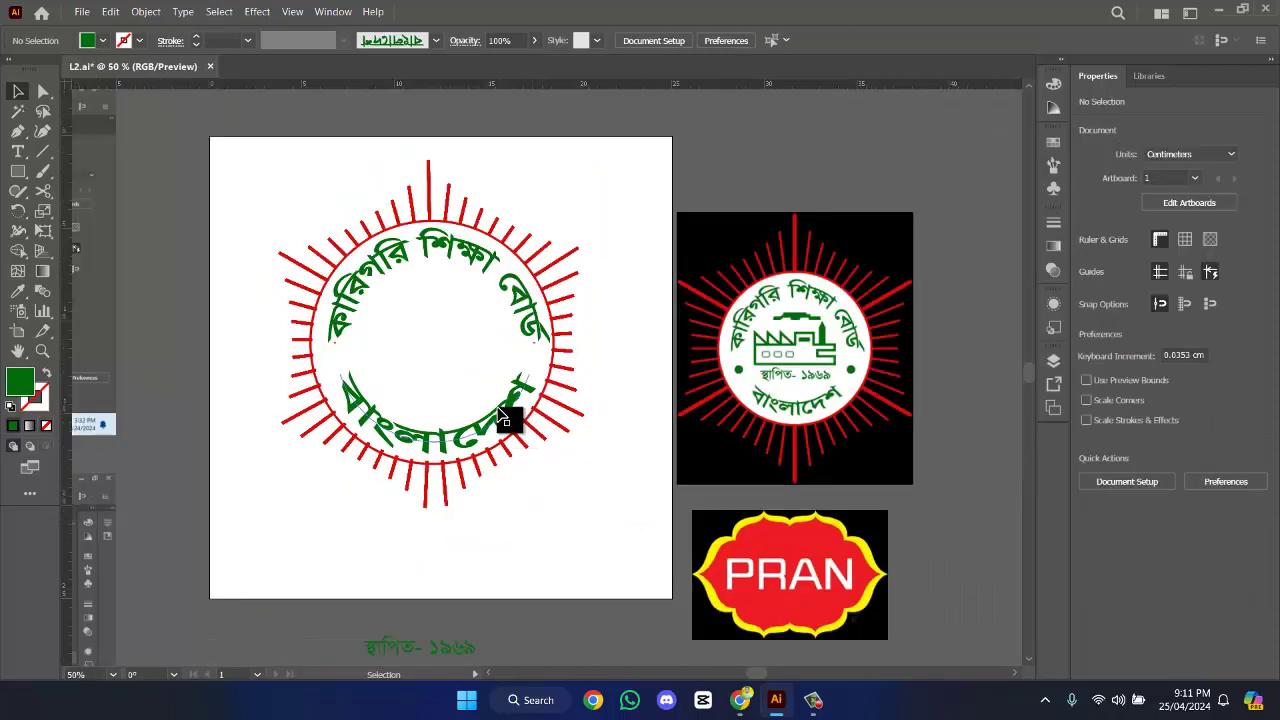
# - Scale the upper and lower lettering arcs down together slightly so they sit further inside the red ring, and deselect them
pyautogui.click(538, 320)
pyautogui.keyDown('shift'); pyautogui.click(537, 452); pyautogui.keyUp('shift')
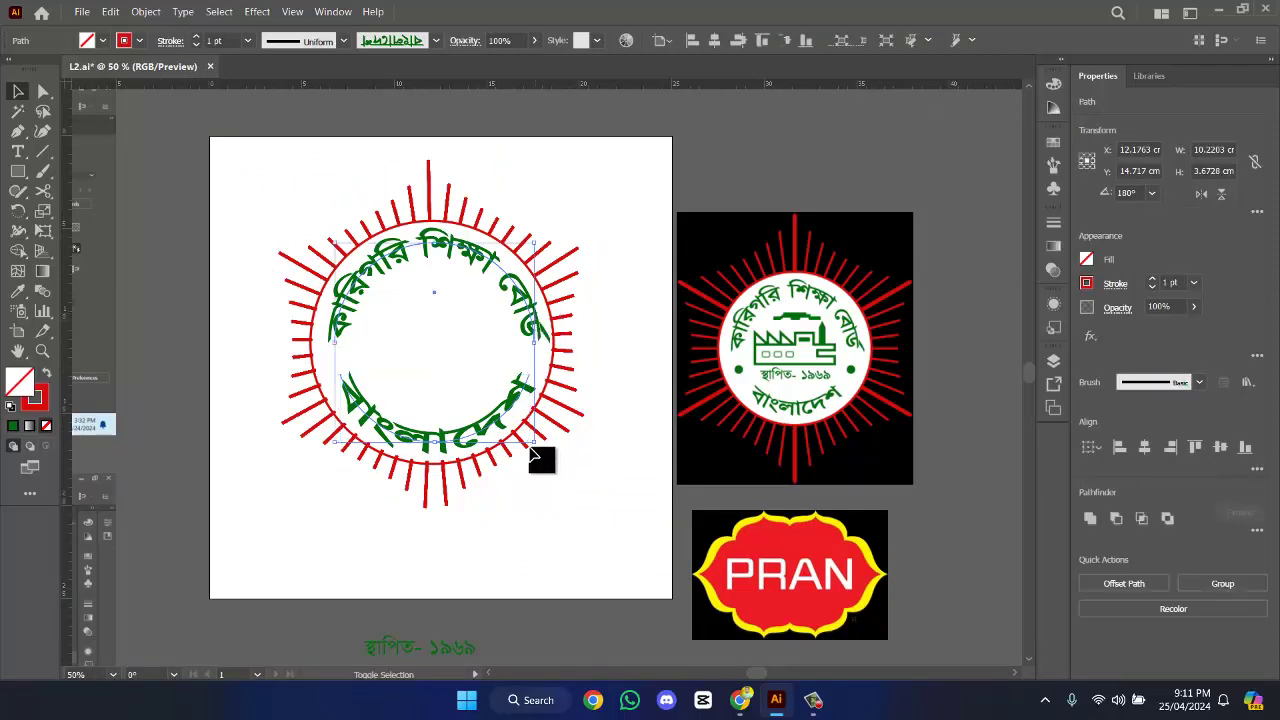
pyautogui.keyDown('shift'); pyautogui.click(532, 442); pyautogui.keyUp('shift')
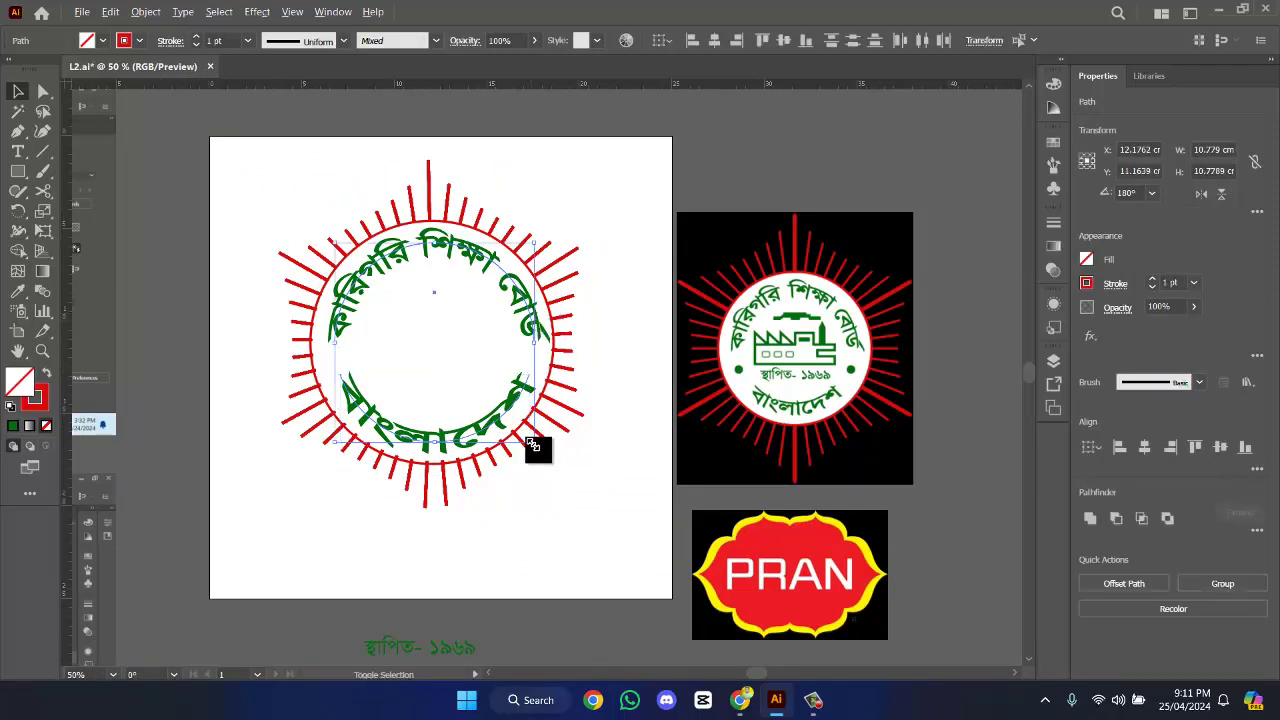
pyautogui.moveTo(532, 446); pyautogui.dragTo(528, 443)
pyautogui.click(626, 434)
pyautogui.scroll(-1, 620, 435)
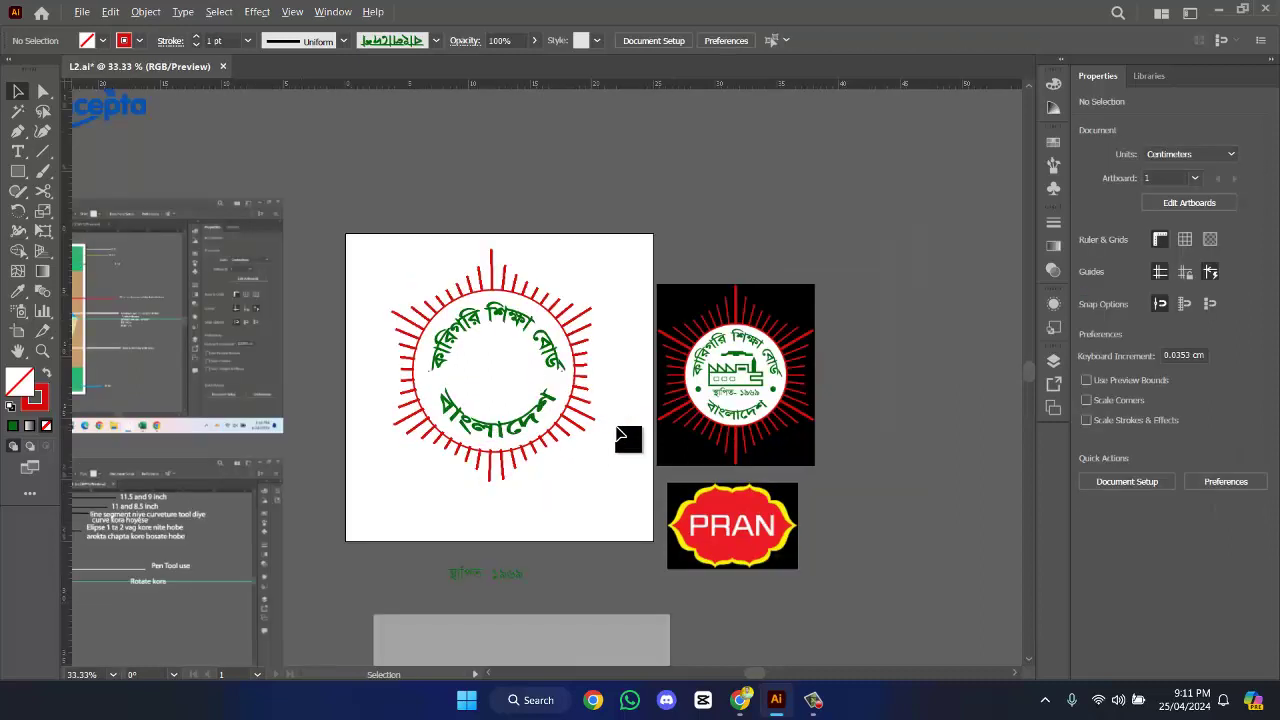
# - Move the "স্থাপিত- ১৯৬৯" text inside the ring above the lower lettering and delete the stray red mark at the upper arc's right end
pyautogui.click(520, 580)
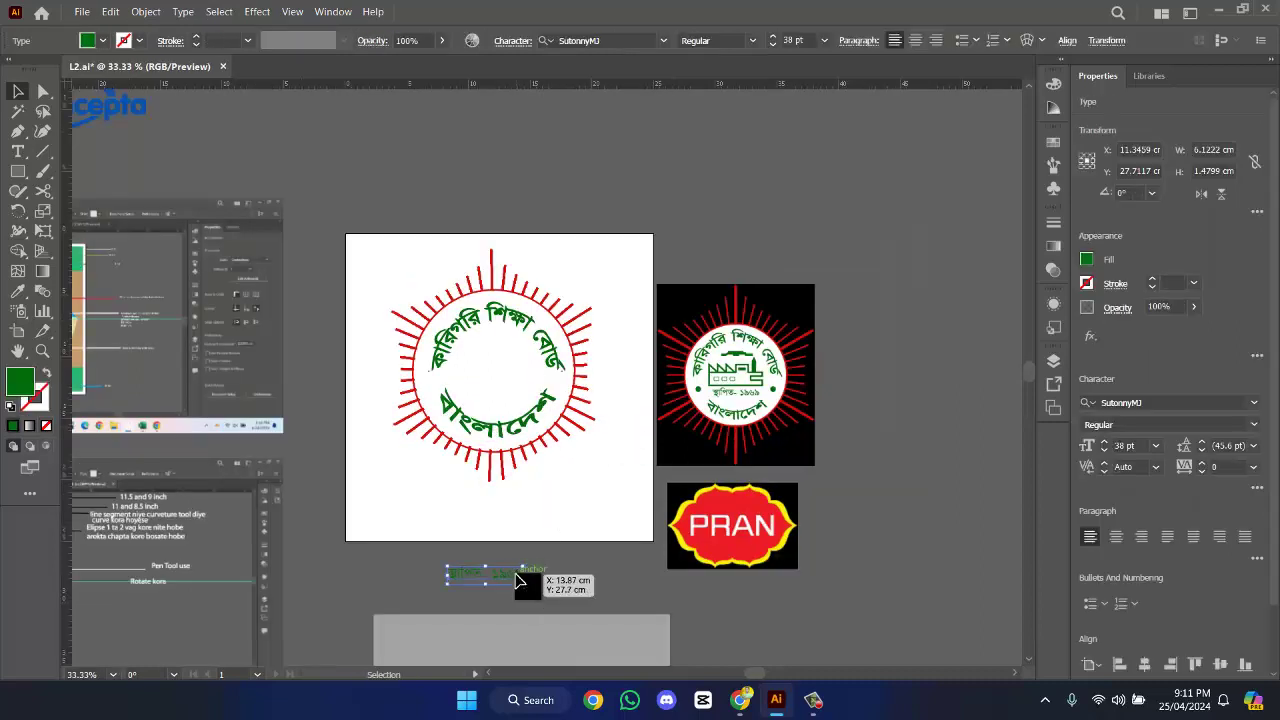
pyautogui.moveTo(518, 580); pyautogui.dragTo(533, 396)
pyautogui.scroll(1, 733, 405)
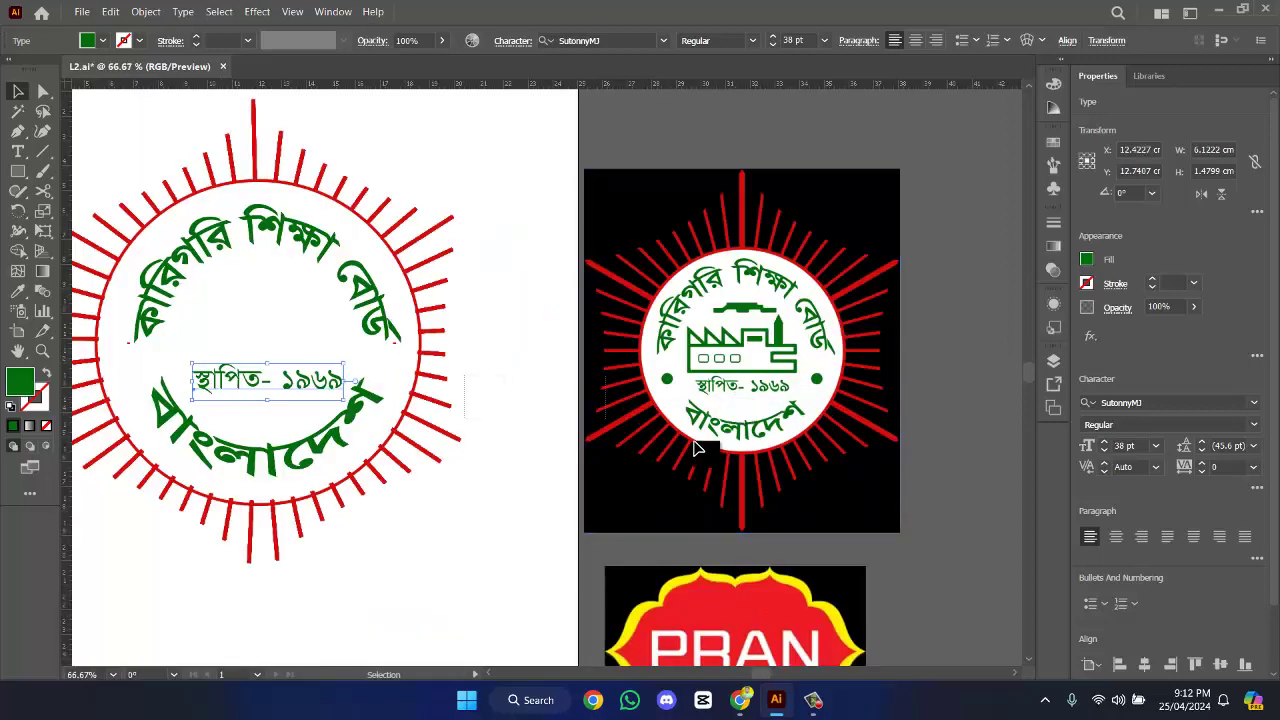
pyautogui.click(396, 344)
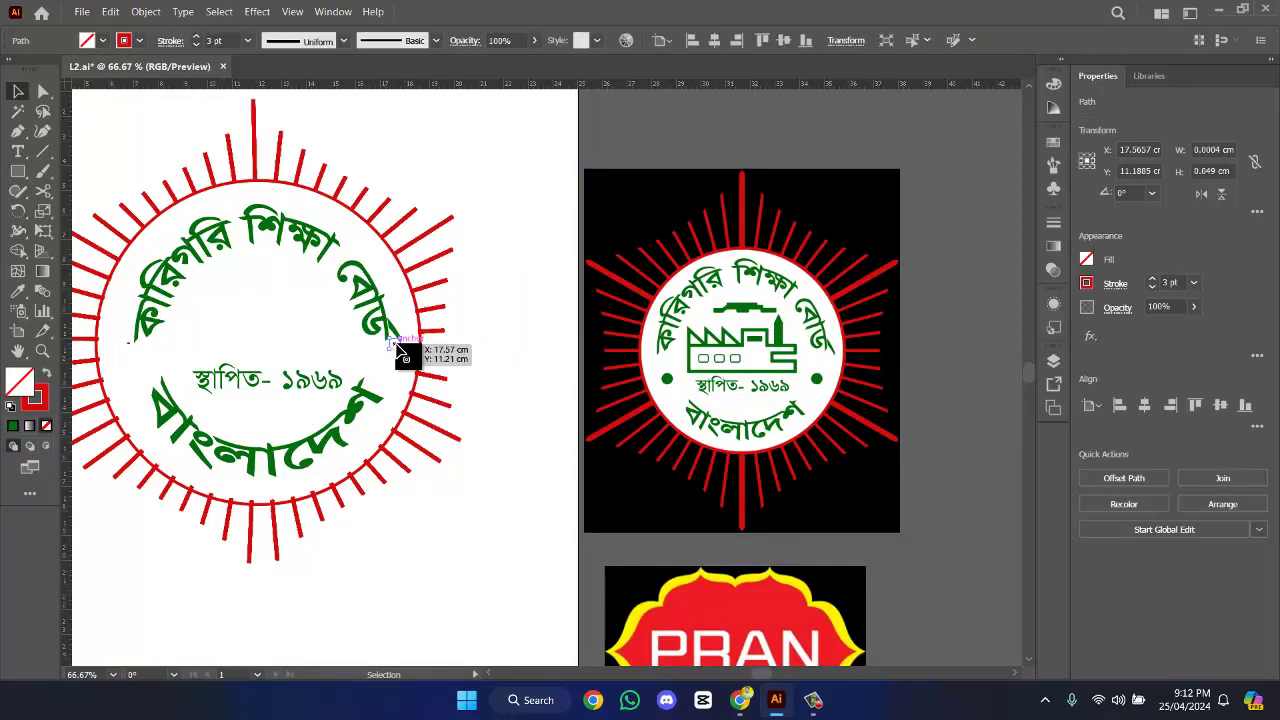
pyautogui.press('Delete')
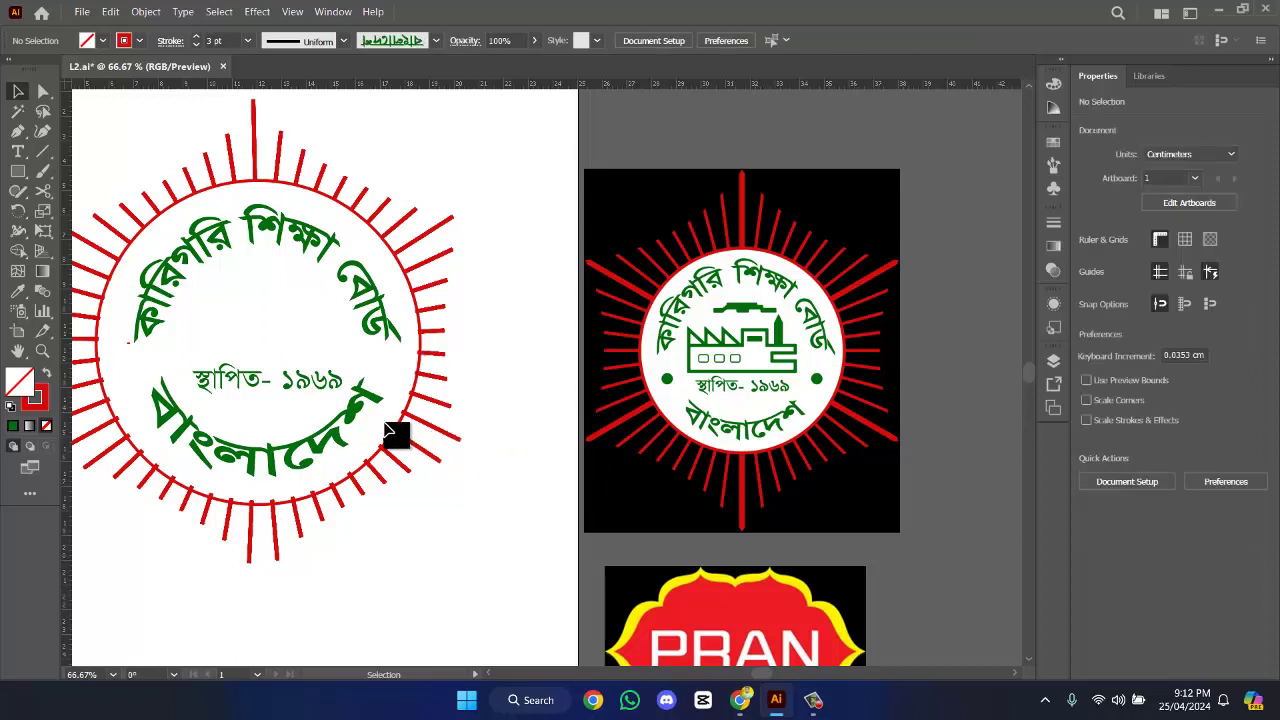
# - Draw a circle about 1.03 cm wide beside the emblem and give it the lettering's green fill with no stroke
pyautogui.moveTo(22, 172); pyautogui.dragTo(100, 211)
pyautogui.moveTo(545, 352); pyautogui.dragTo(544, 378)
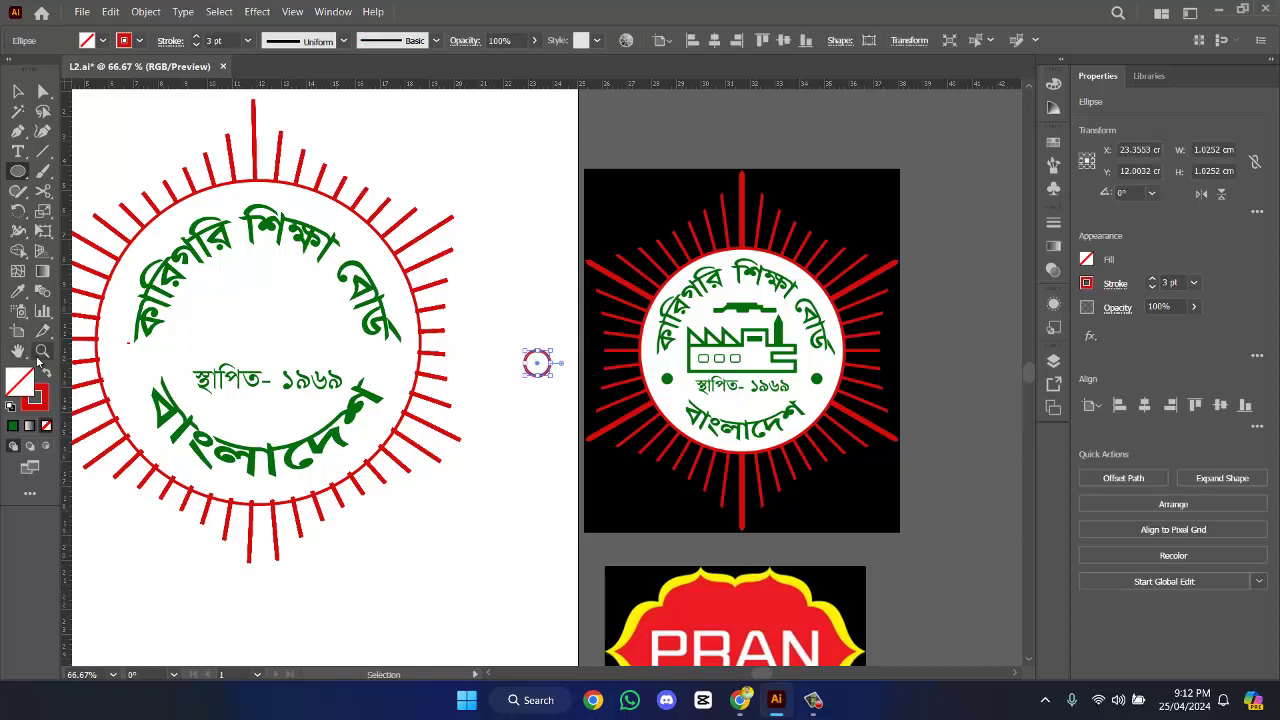
pyautogui.click(46, 372)
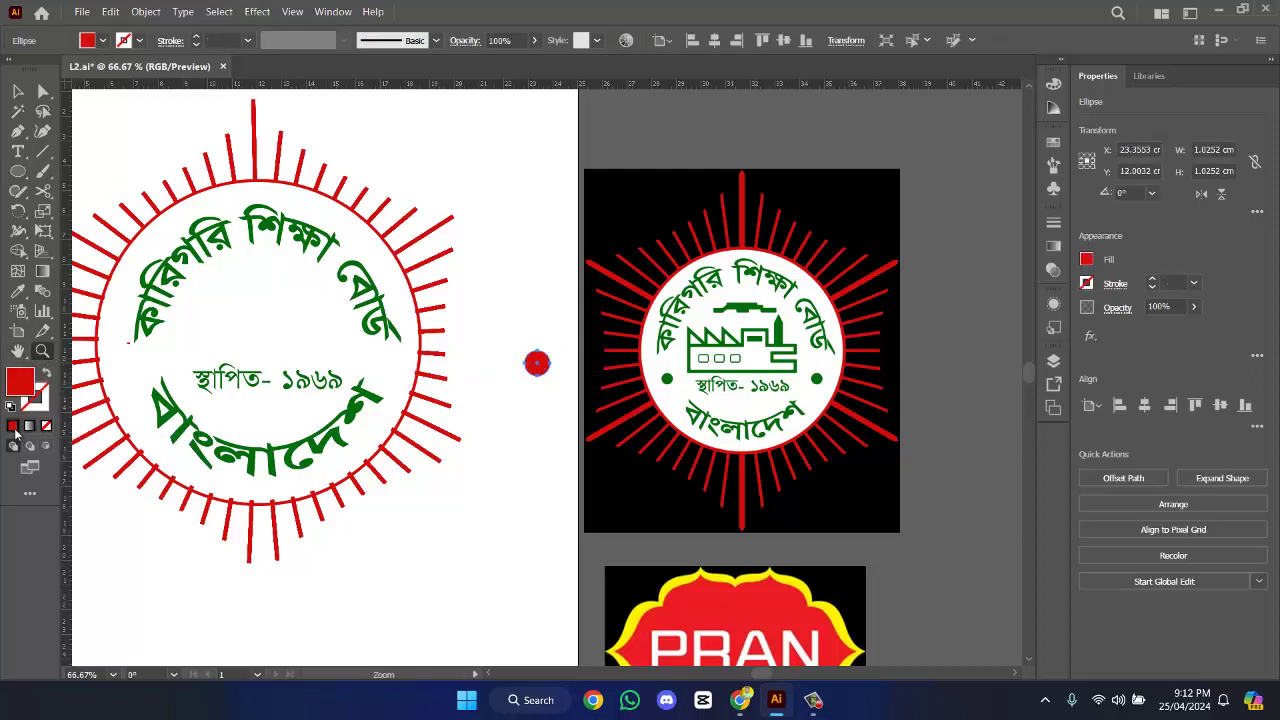
pyautogui.click(17, 291)
pyautogui.click(137, 325)
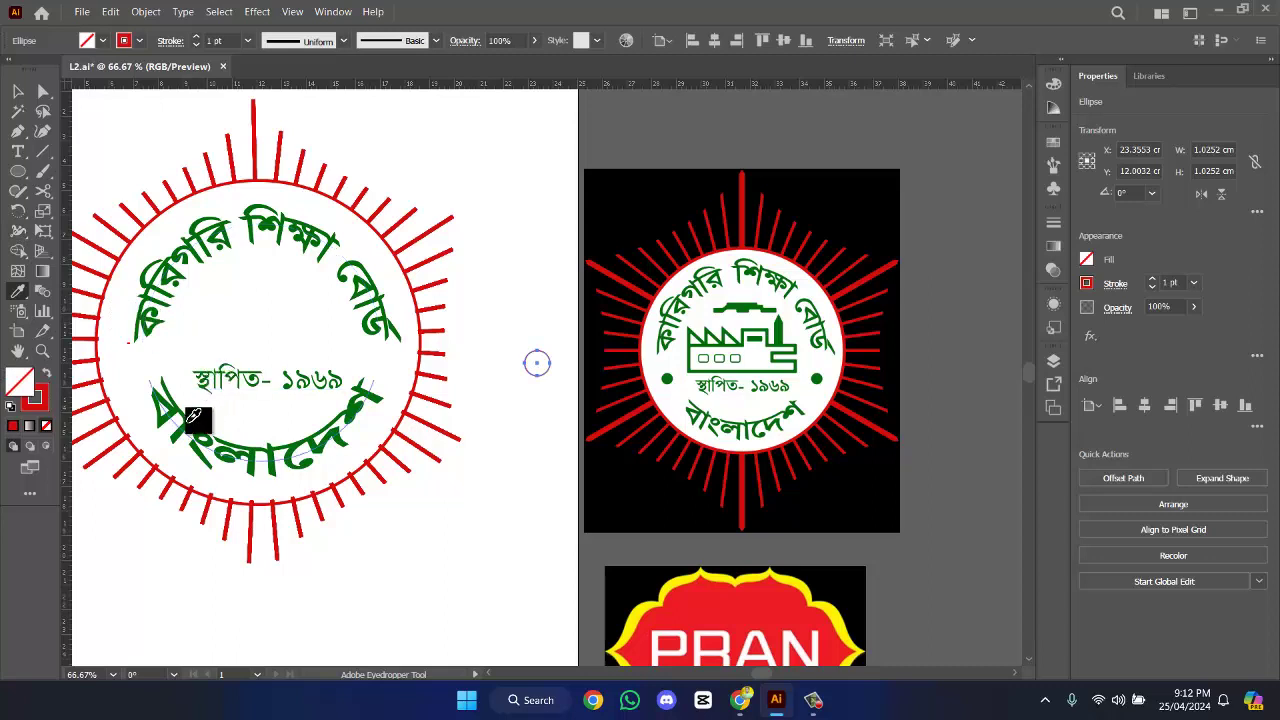
pyautogui.click(730, 336)
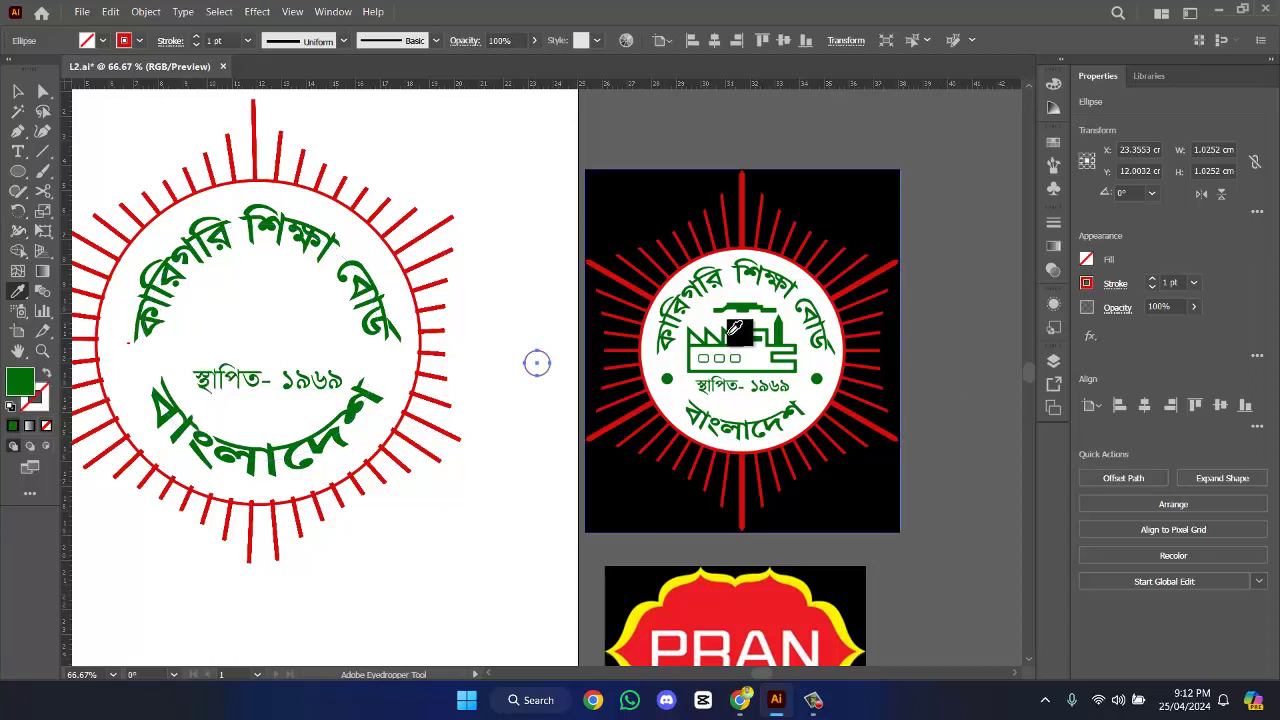
pyautogui.press('v')
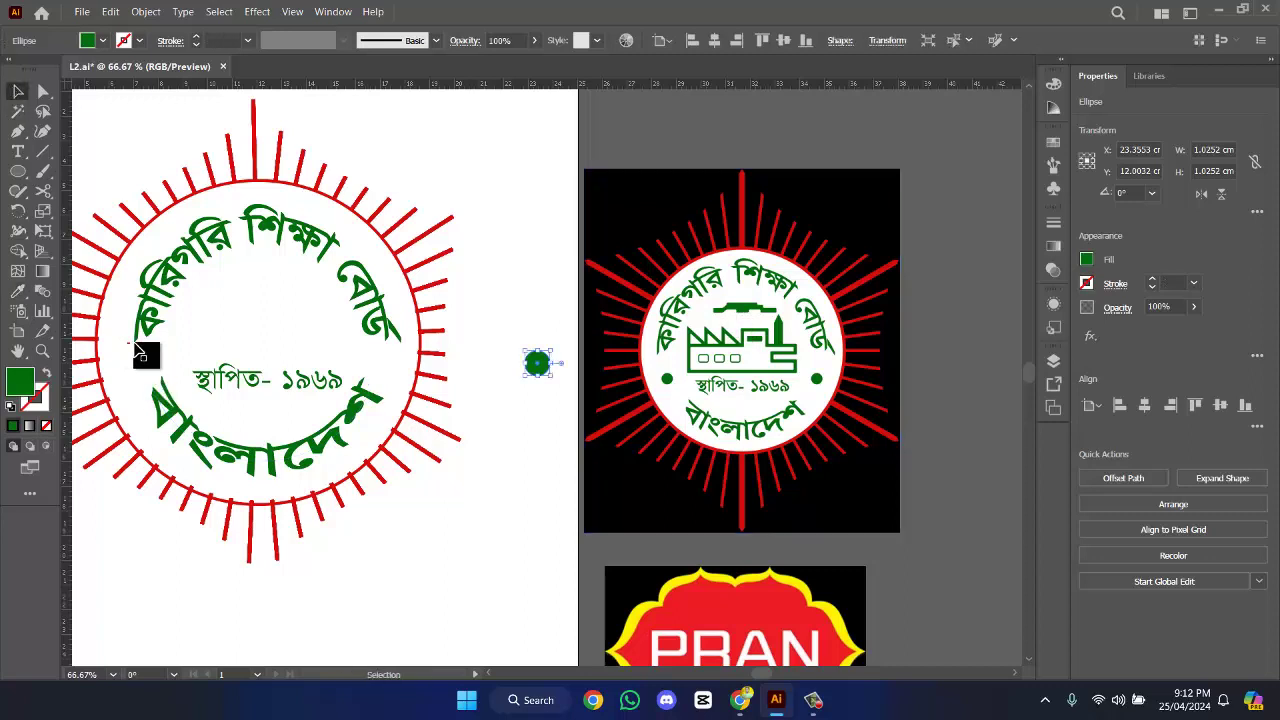
# - Delete the stray red mark at the upper arc's left end and move the green dot between the right ends of the lettering arcs
pyautogui.click(131, 346)
pyautogui.click(338, 298)
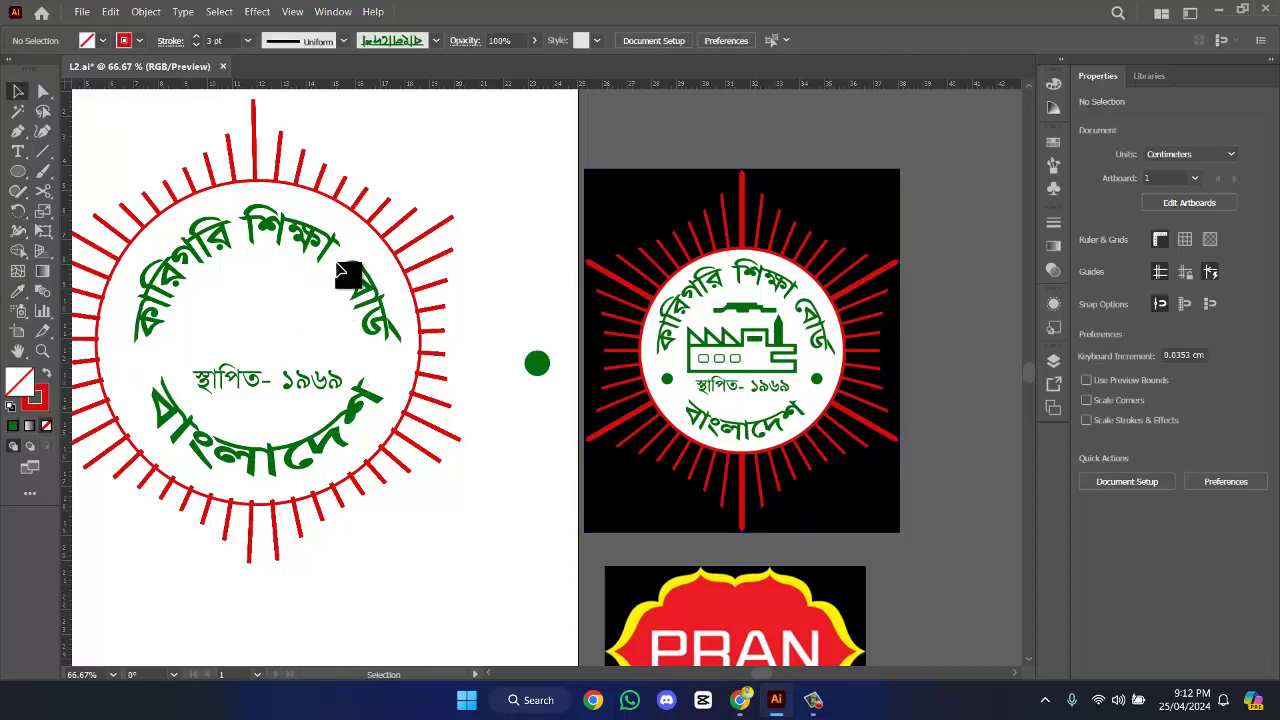
pyautogui.click(541, 370)
pyautogui.moveTo(541, 370); pyautogui.dragTo(394, 363)
pyautogui.click(634, 366)
pyautogui.keyDown('alt'); pyautogui.scroll(-1, 463, 370); pyautogui.keyUp('alt')
pyautogui.keyDown('alt'); pyautogui.scroll(3, 470, 370); pyautogui.keyUp('alt')
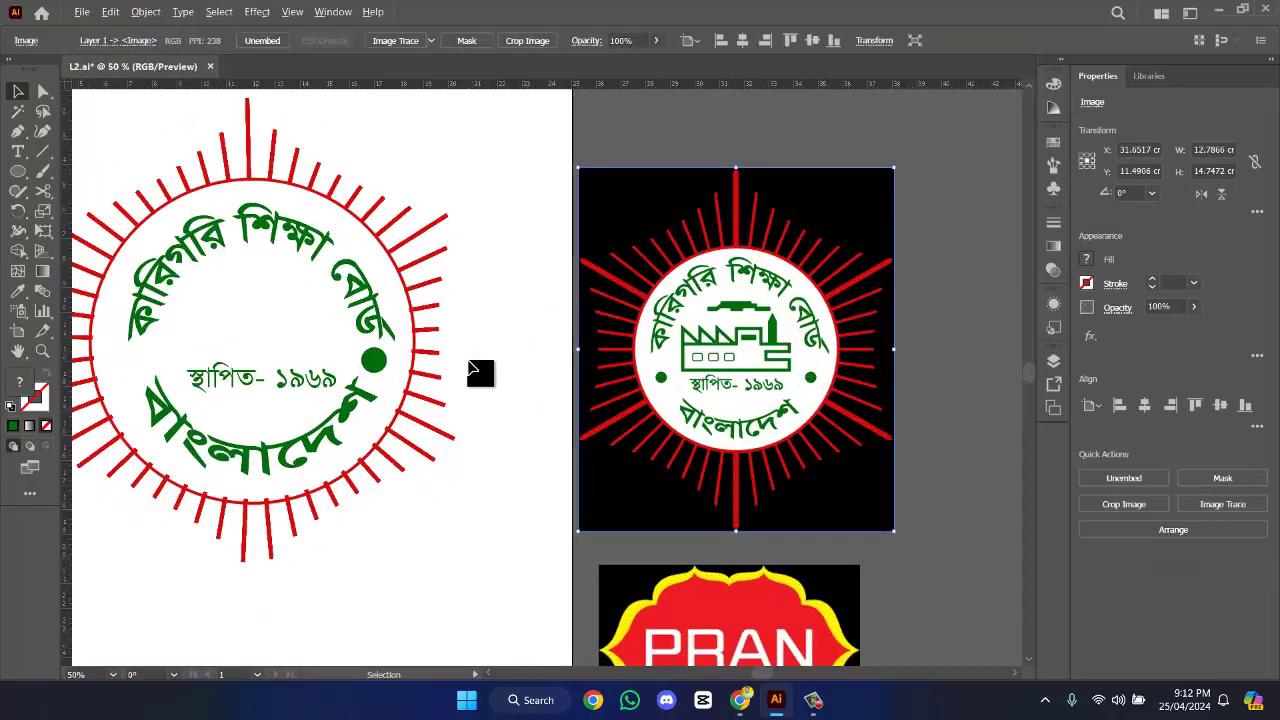
pyautogui.click(531, 371)
pyautogui.keyDown('alt'); pyautogui.scroll(-2, 520, 390); pyautogui.keyUp('alt')
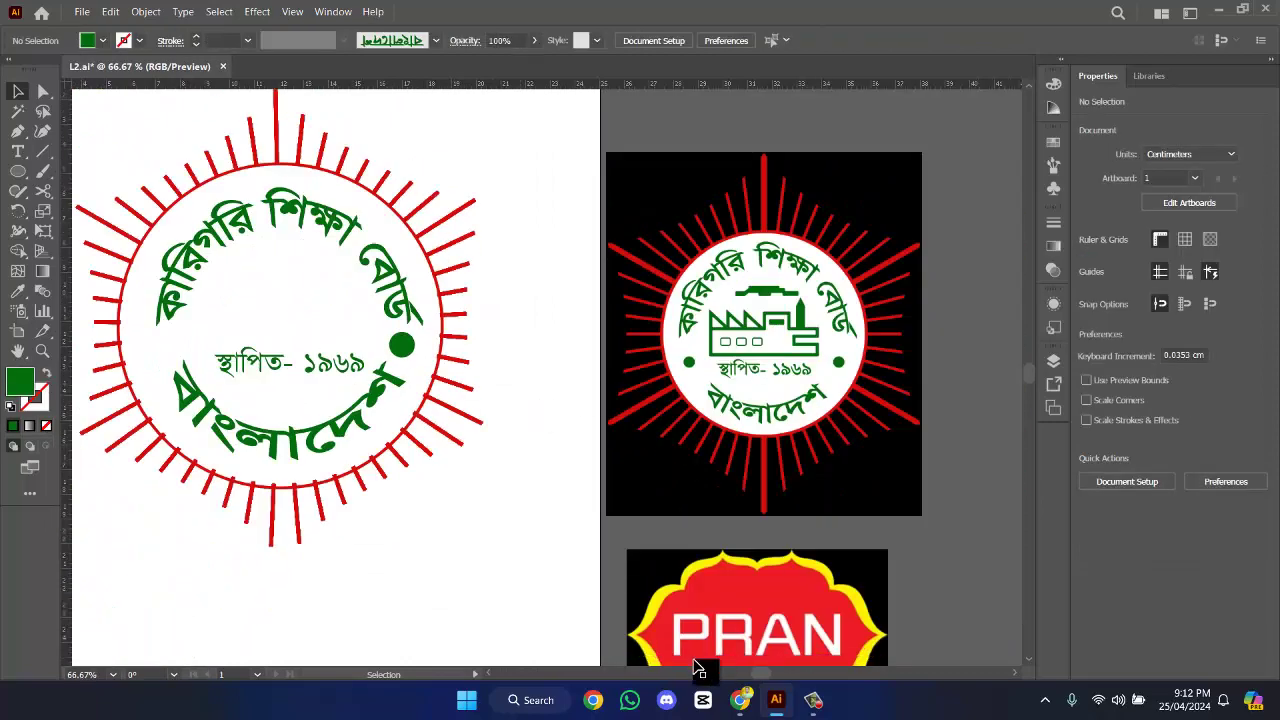
# - Shrink the green dot to about 0.95 cm and place a copy between the left ends of the lettering arcs
pyautogui.hscroll(-4, 492, 675)
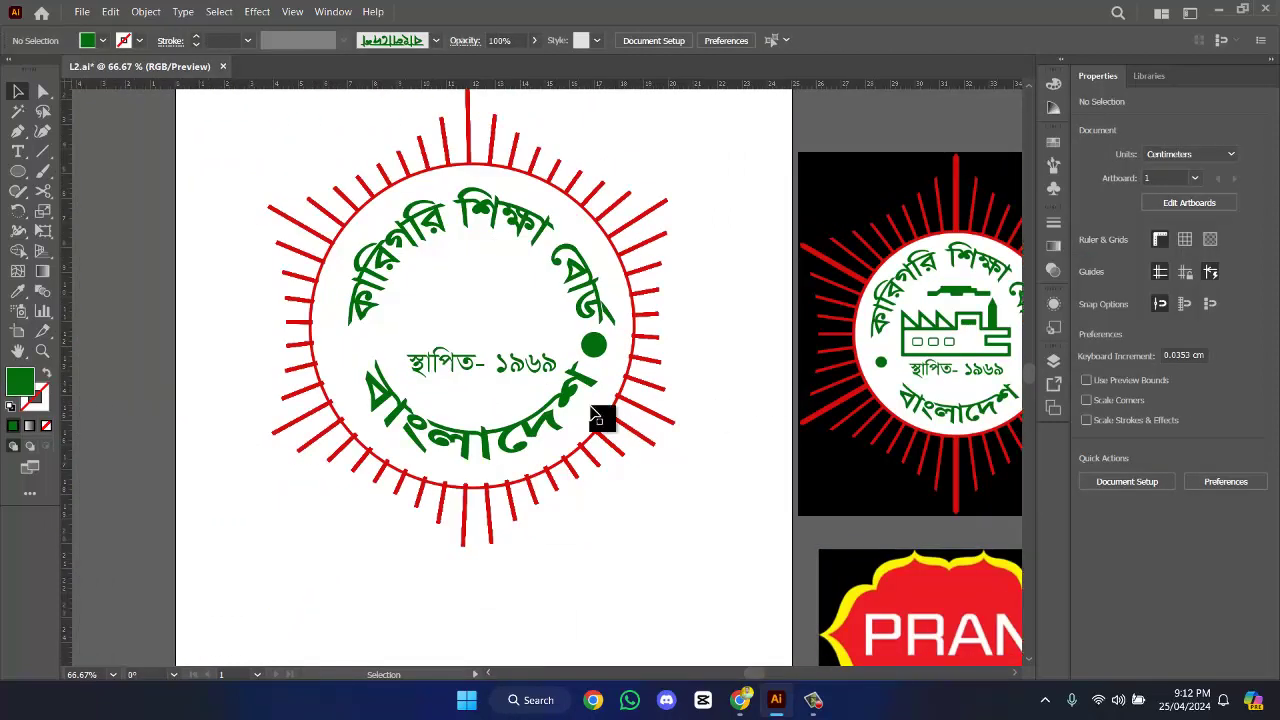
pyautogui.click(600, 350)
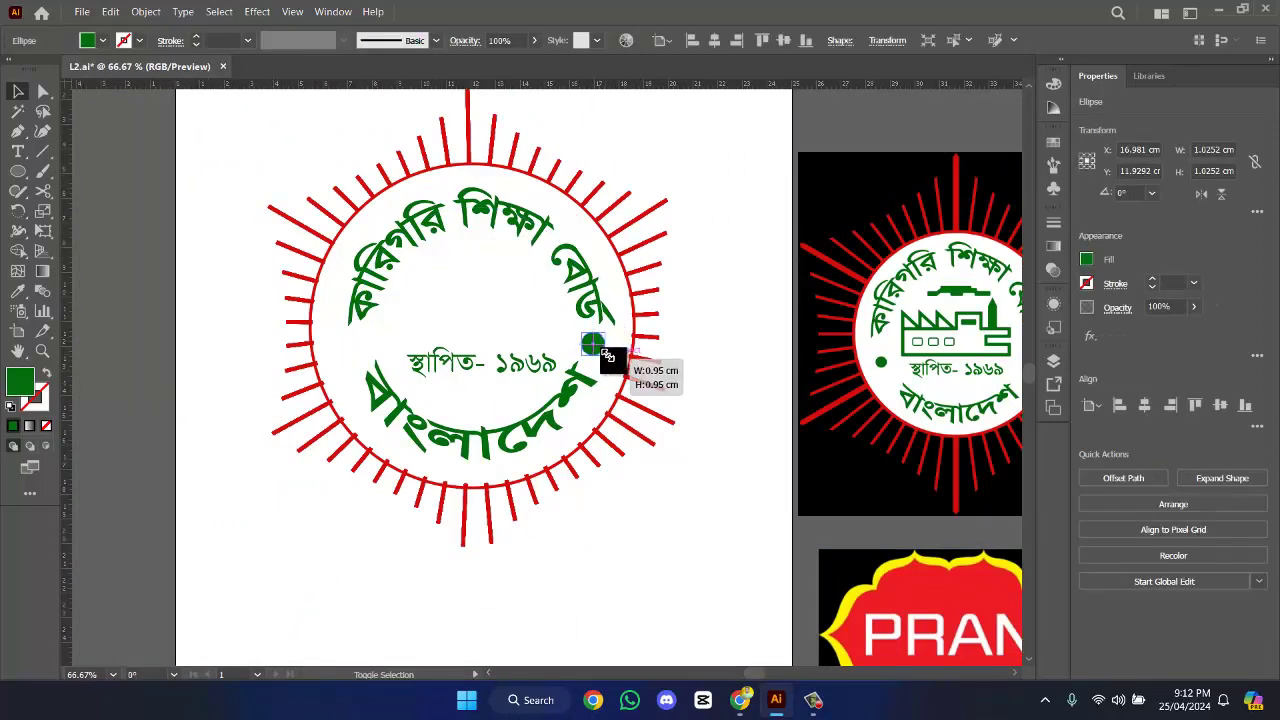
pyautogui.moveTo(606, 351); pyautogui.dragTo(367, 348)
pyautogui.click(471, 302)
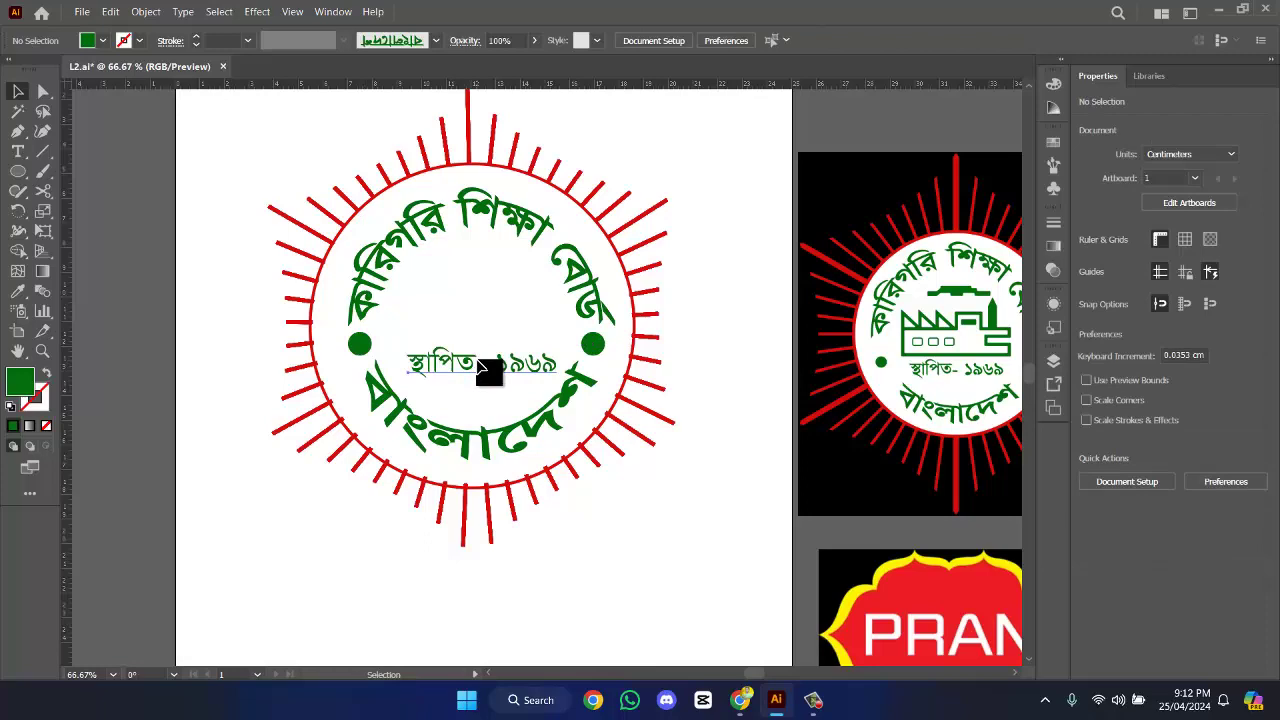
# - Nudge the "স্থাপিত- ১৯৬৯" text slightly down, closer to the lower lettering, and deselect everything
pyautogui.moveTo(478, 365); pyautogui.dragTo(478, 369)
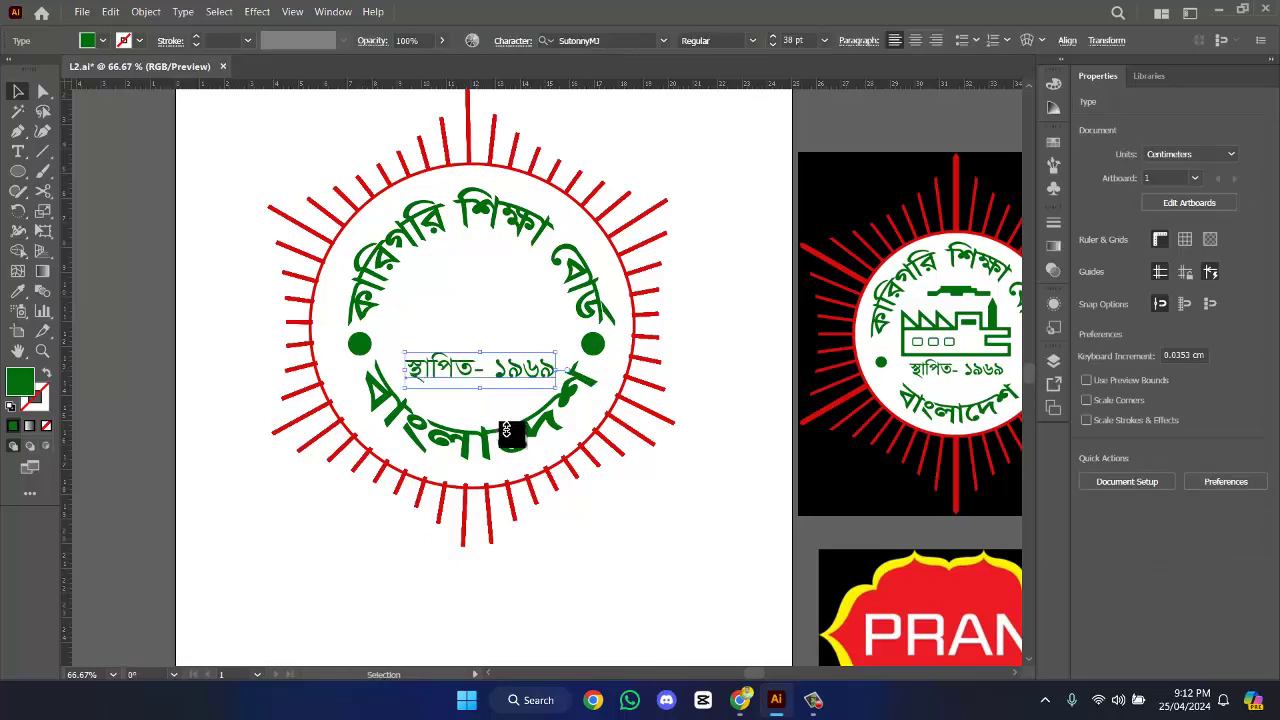
pyautogui.click(524, 445)
pyautogui.click(679, 410)
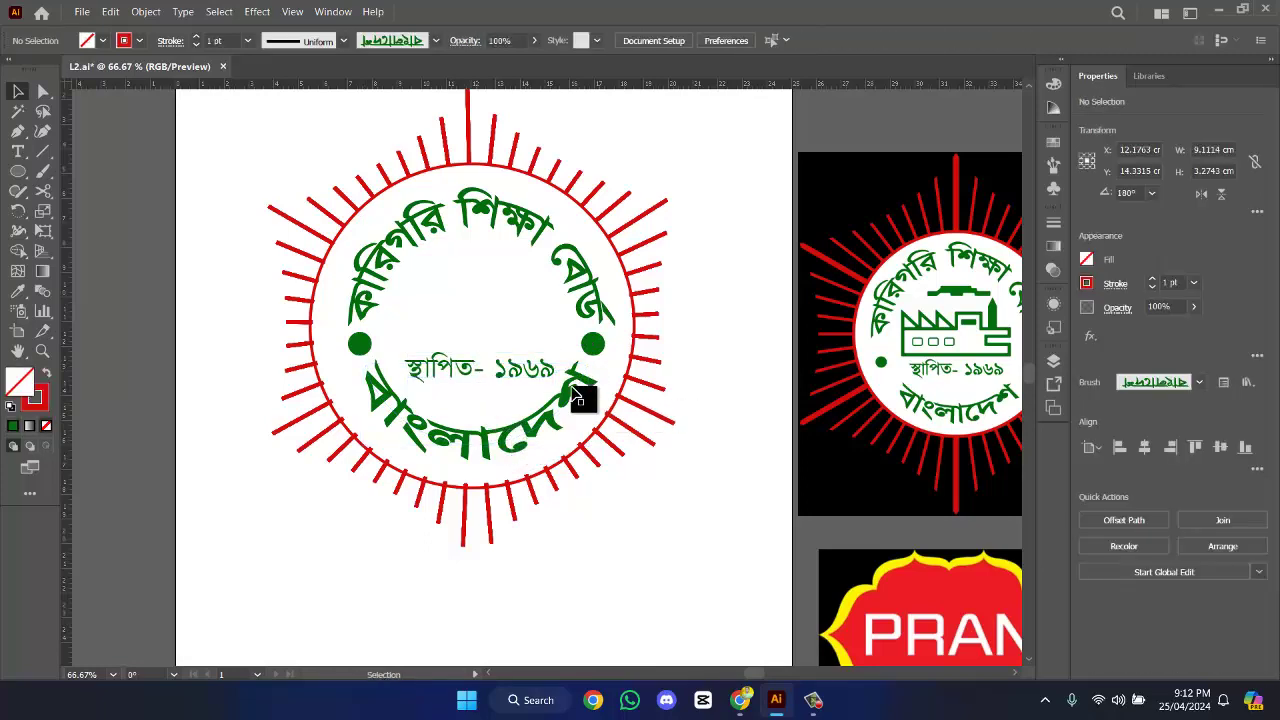
# - Examine the green factory drawing in the centre of the reference emblem and compare it with the recreated emblem
pyautogui.scroll(-2, 523, 357)
pyautogui.scroll(4, 923, 346)
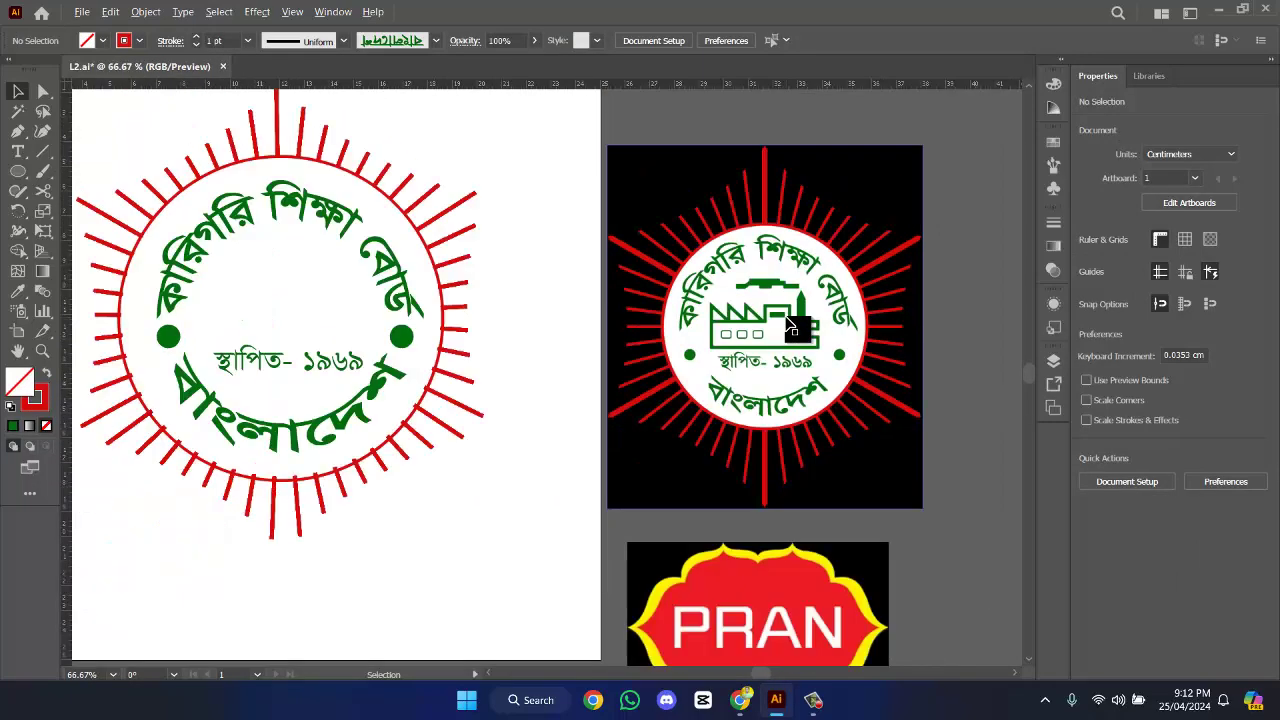
pyautogui.scroll(1, 790, 325)
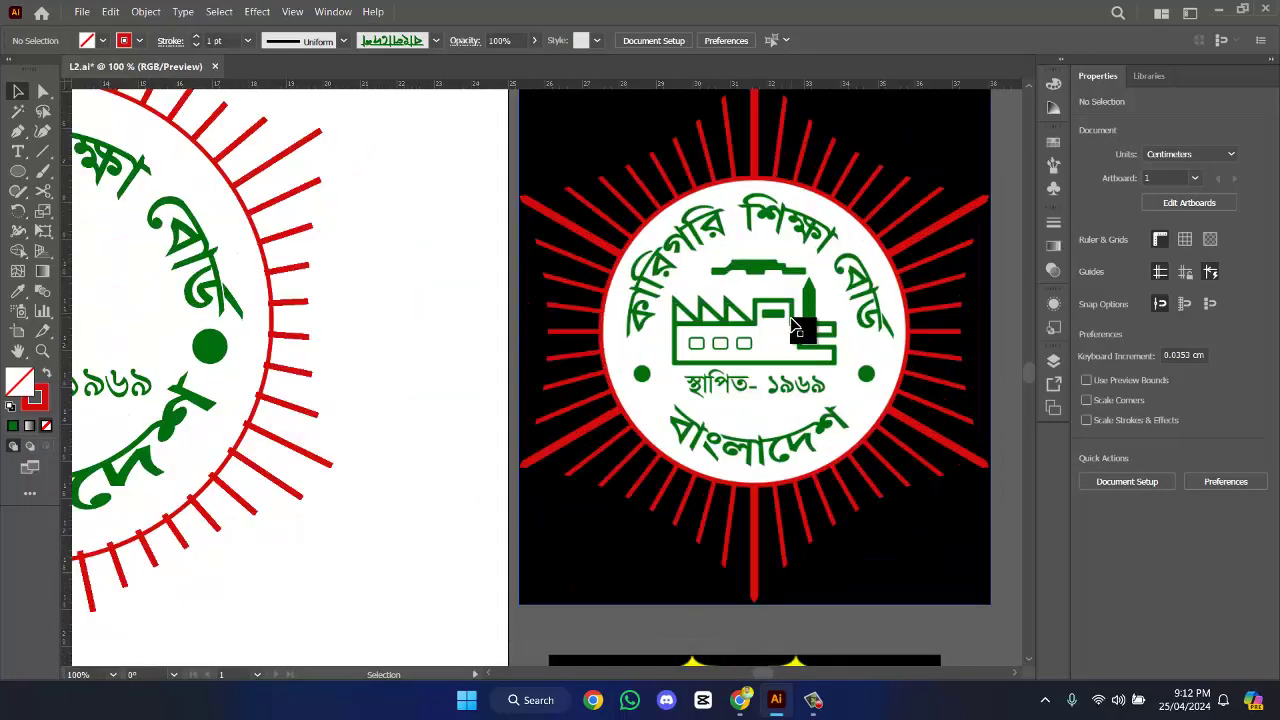
pyautogui.scroll(1, 800, 322)
pyautogui.scroll(-2, 808, 322)
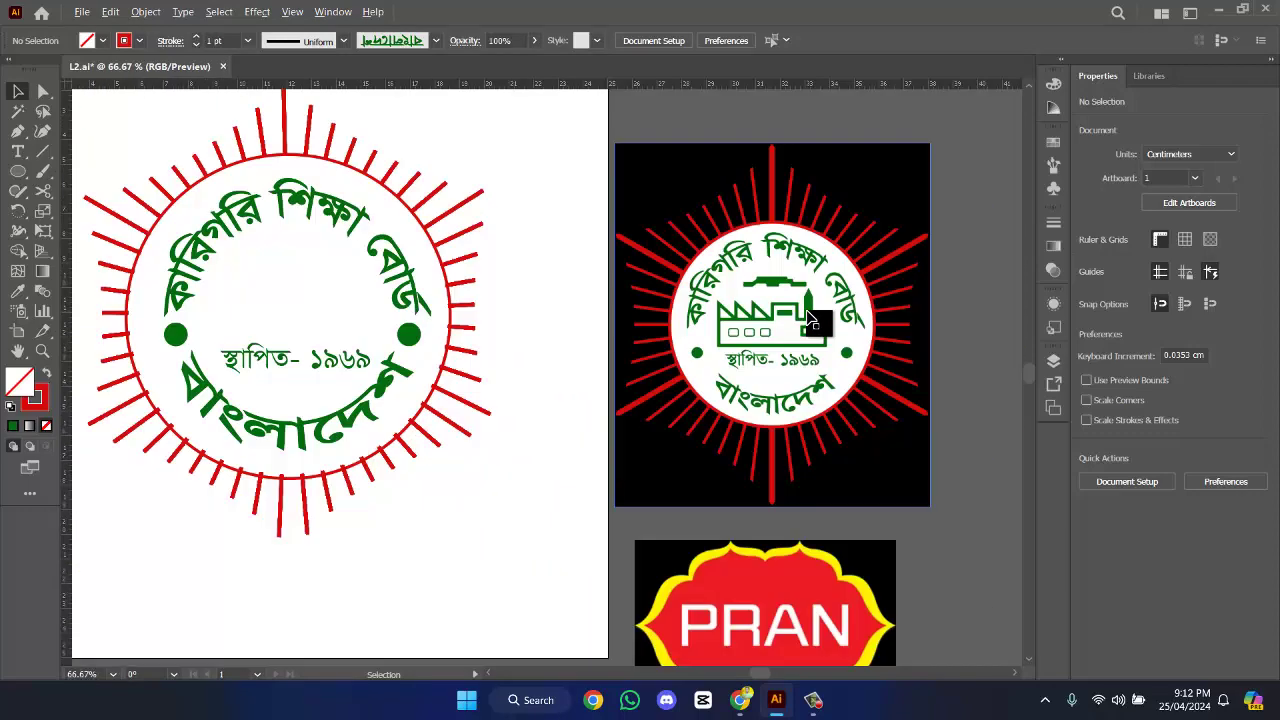
pyautogui.scroll(2, 808, 327)
pyautogui.scroll(-2, 808, 325)
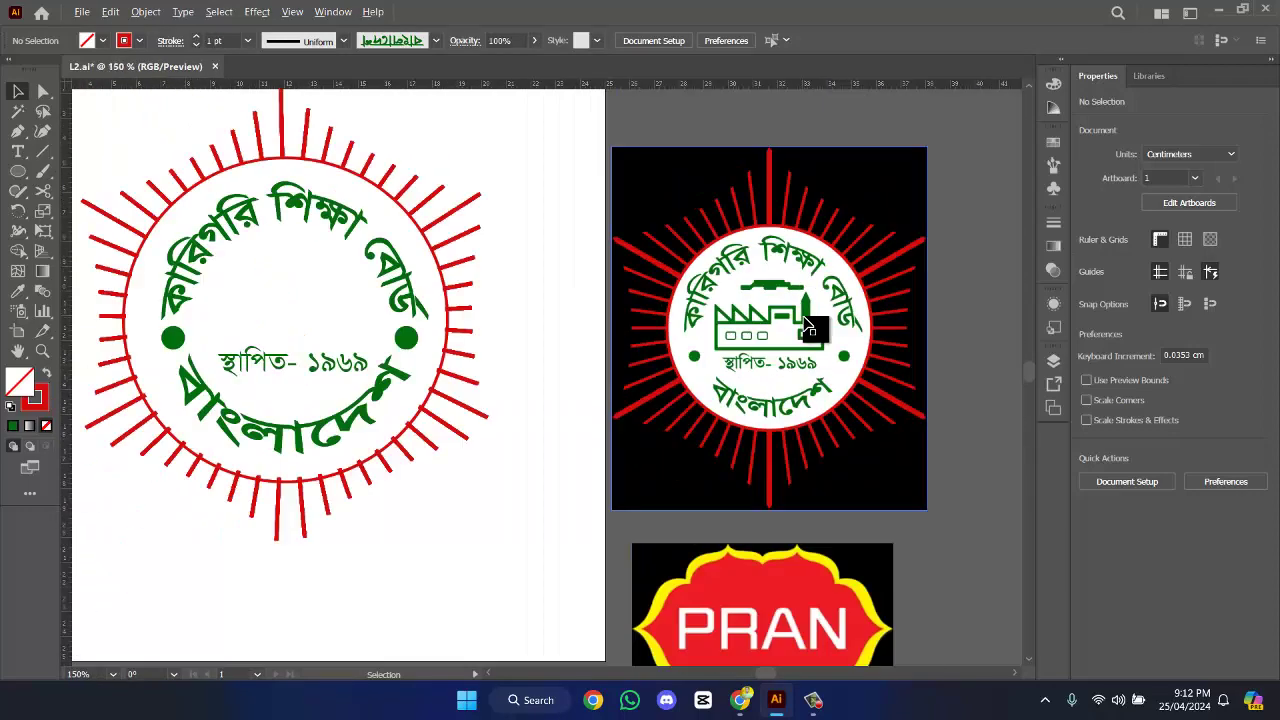
pyautogui.scroll(2, 808, 325)
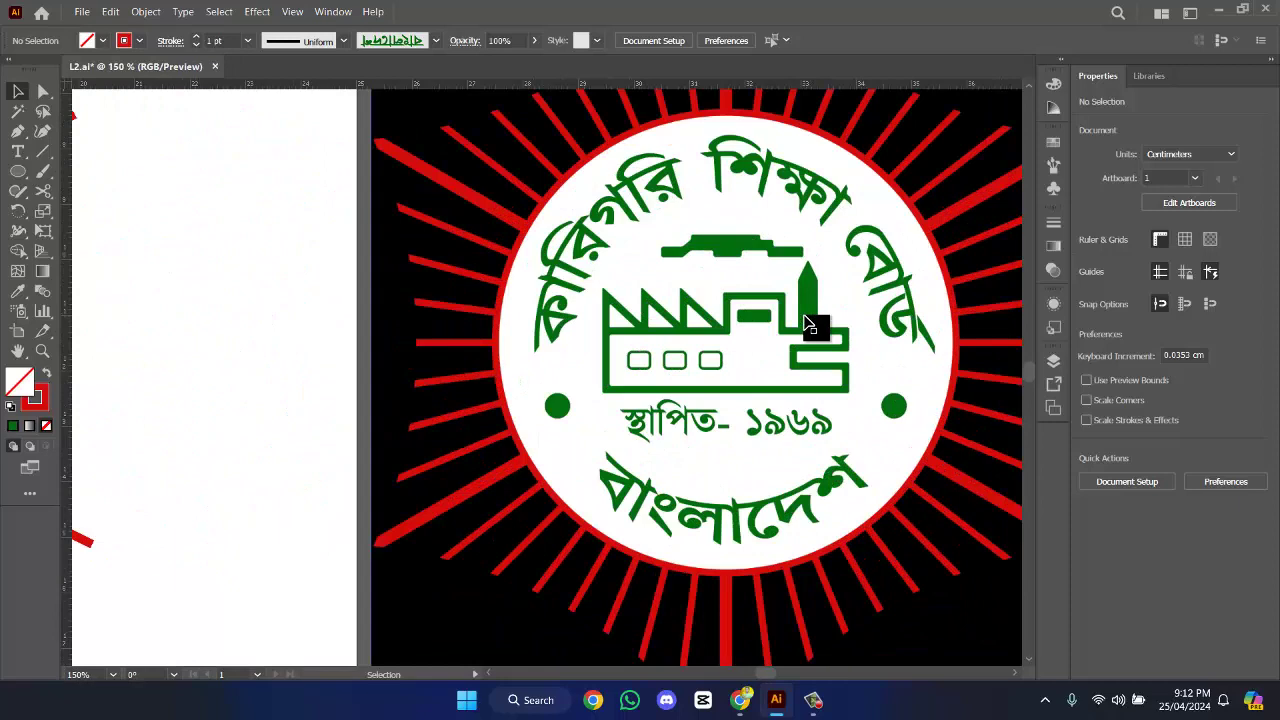
pyautogui.scroll(-3, 719, 357)
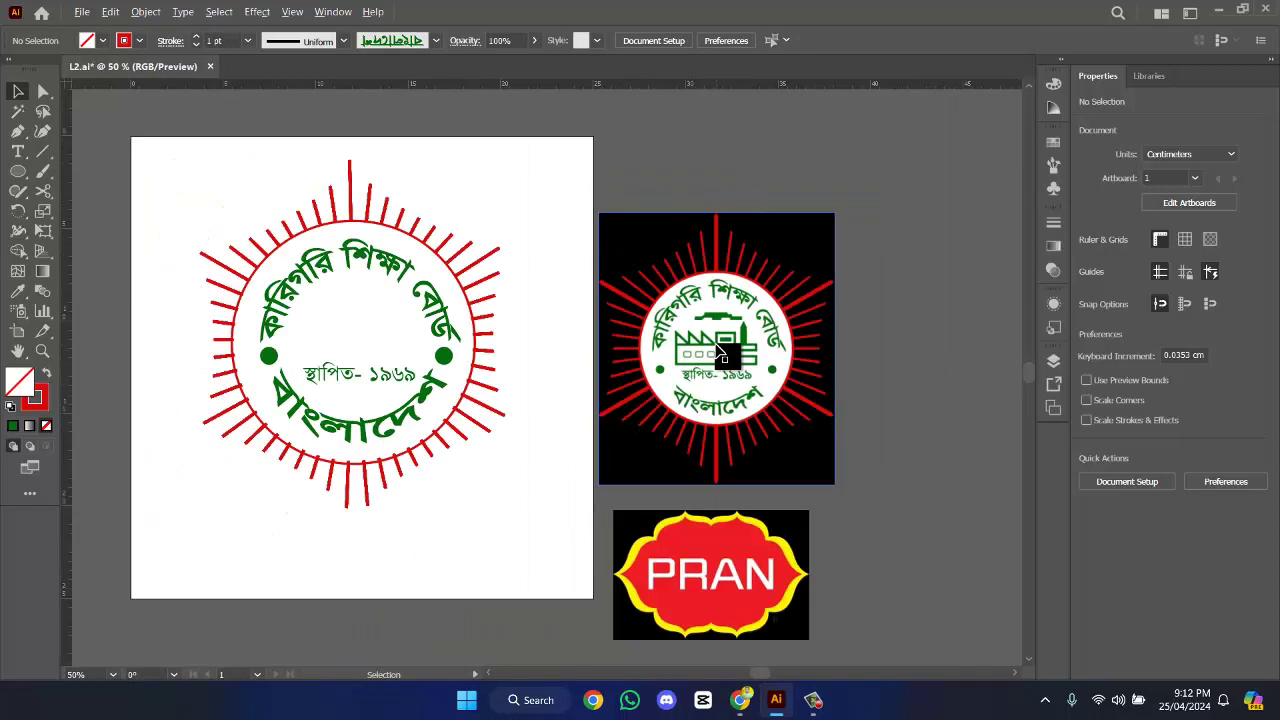
# - Set the stroke weight to 0 pt with nothing selected and activate the Reflect tool
pyautogui.click(195, 45)
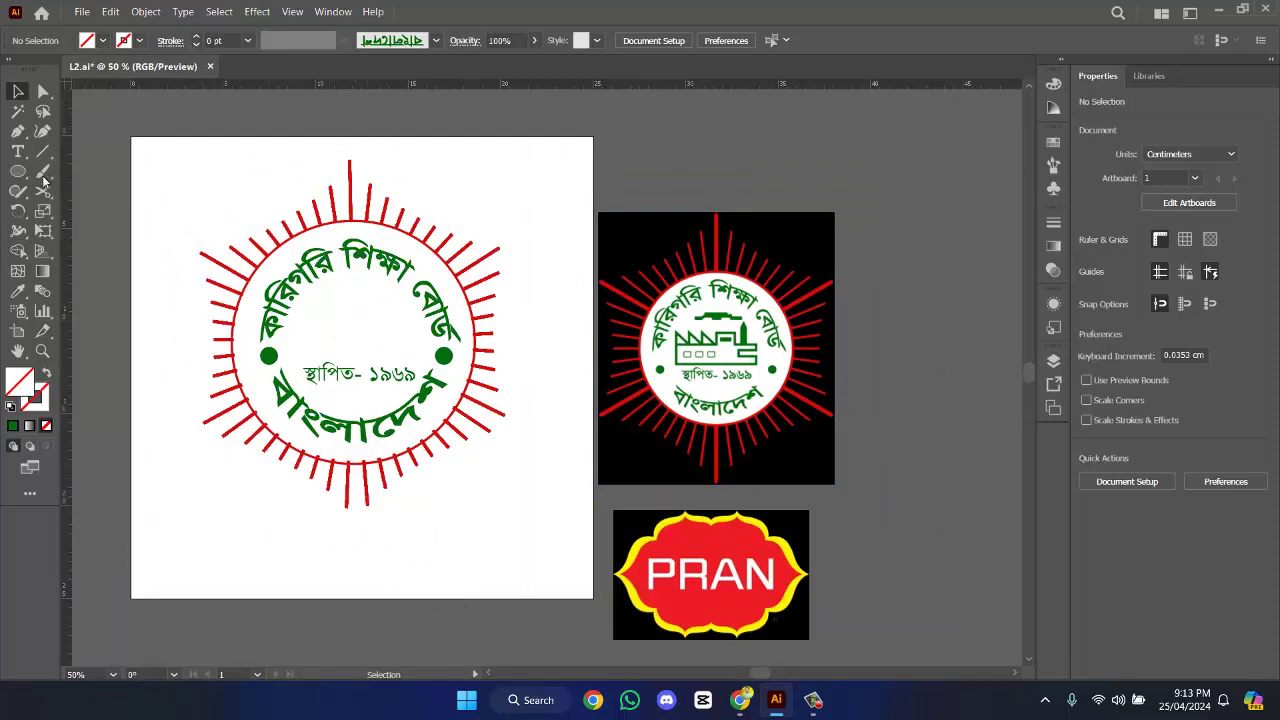
pyautogui.rightClick(24, 173)
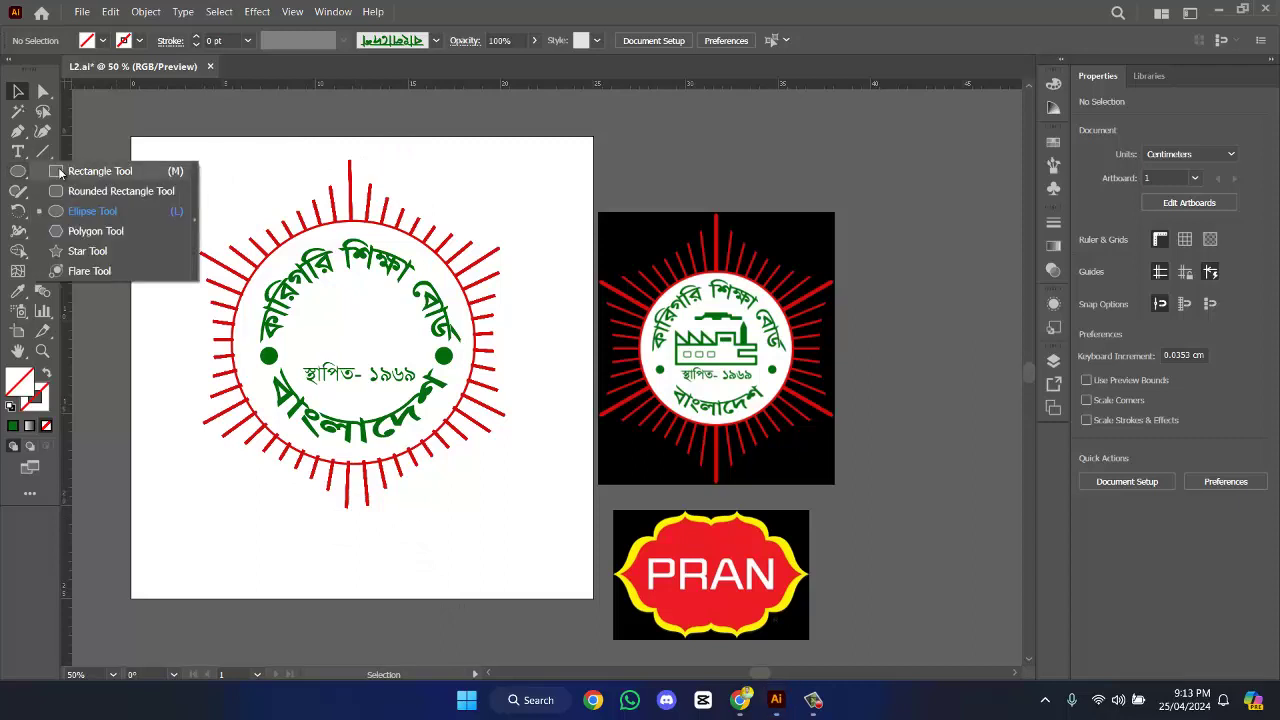
pyautogui.click(466, 126)
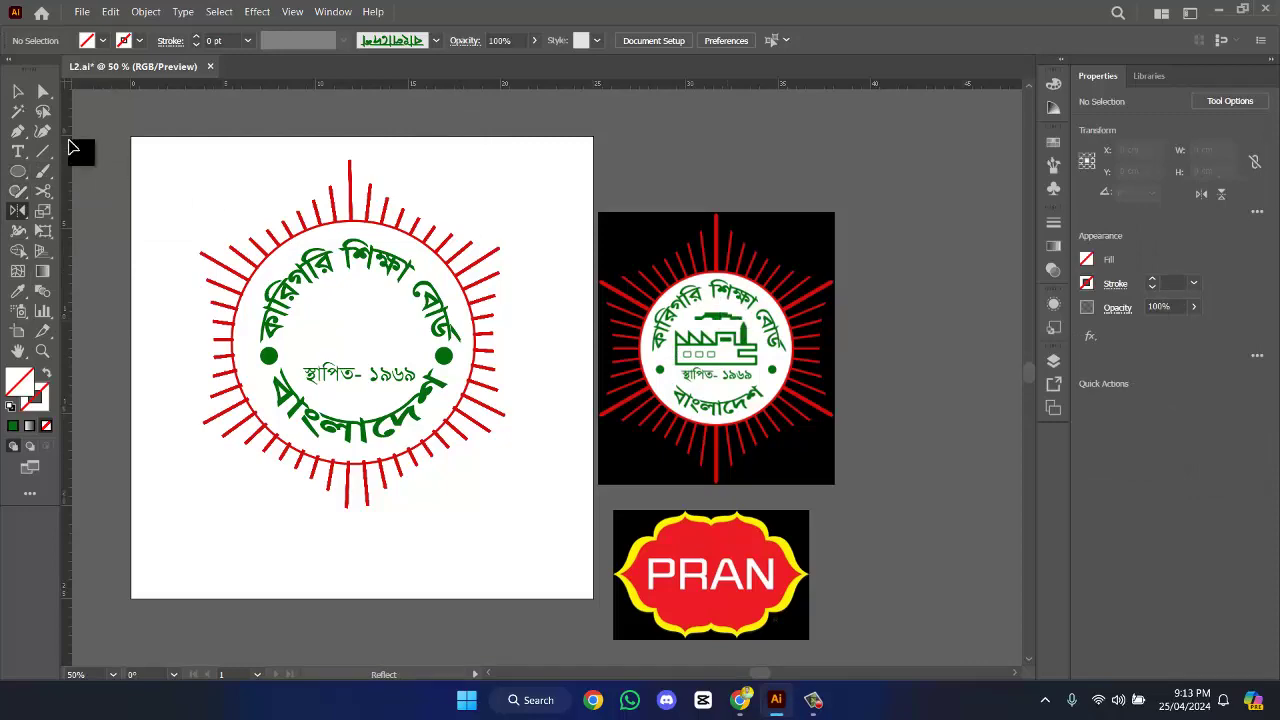
# - Enlarge the reference emblem image beside the artboard, move the PRAN logo image away to the artboard's lower-left, and deselect
pyautogui.click(720, 350)
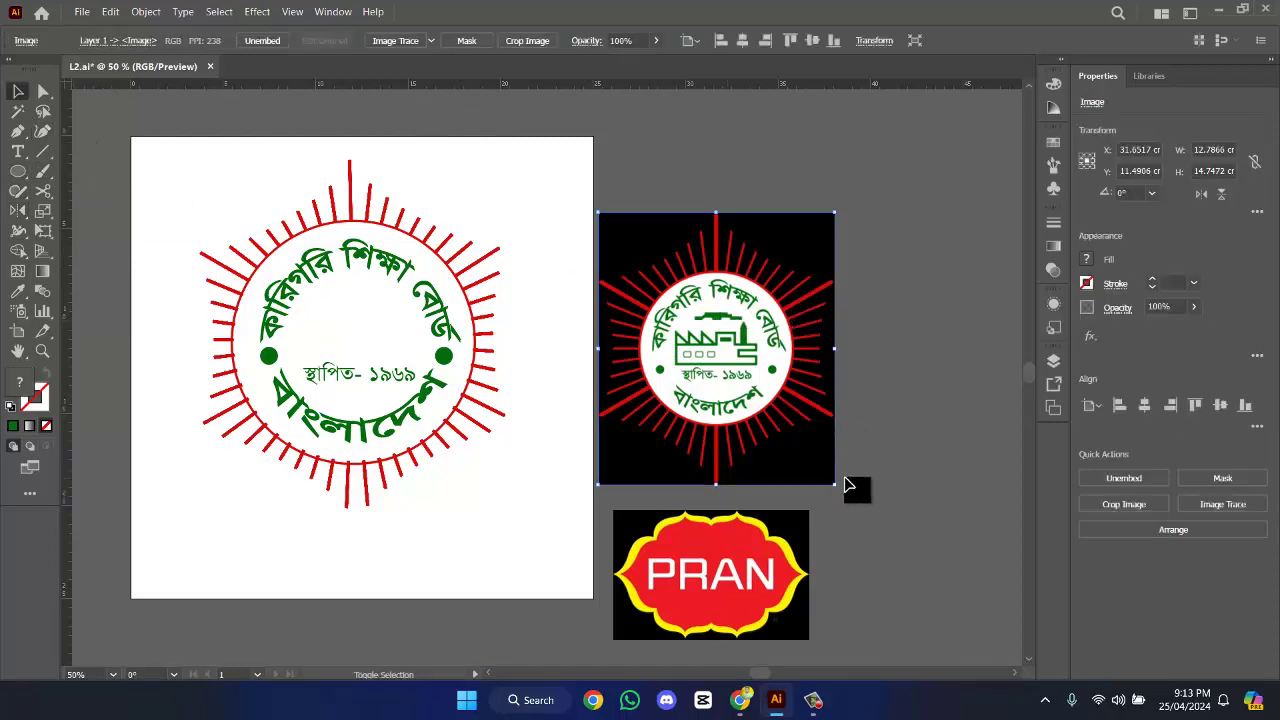
pyautogui.moveTo(836, 486); pyautogui.dragTo(975, 650)
pyautogui.moveTo(903, 494); pyautogui.dragTo(903, 408)
pyautogui.moveTo(786, 610); pyautogui.dragTo(243, 586)
pyautogui.moveTo(727, 357); pyautogui.dragTo(1068, 440)
pyautogui.scroll(1, 952, 412)
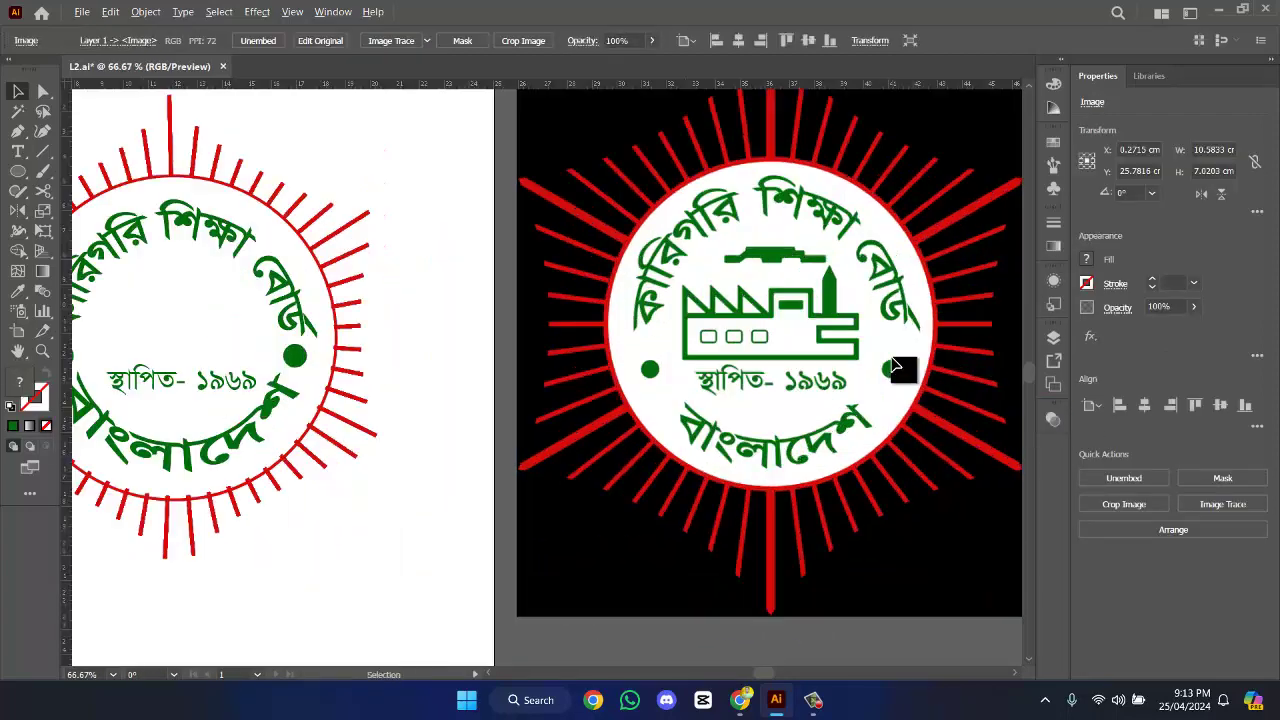
pyautogui.hotkey('ctrl', 'shift', 'a')
# - Toggle the Bijoy Bayanno keyboard's input mode and activate the Pen tool for tracing the reference factory
pyautogui.scroll(1, 880, 305)
pyautogui.scroll(1, 868, 300)
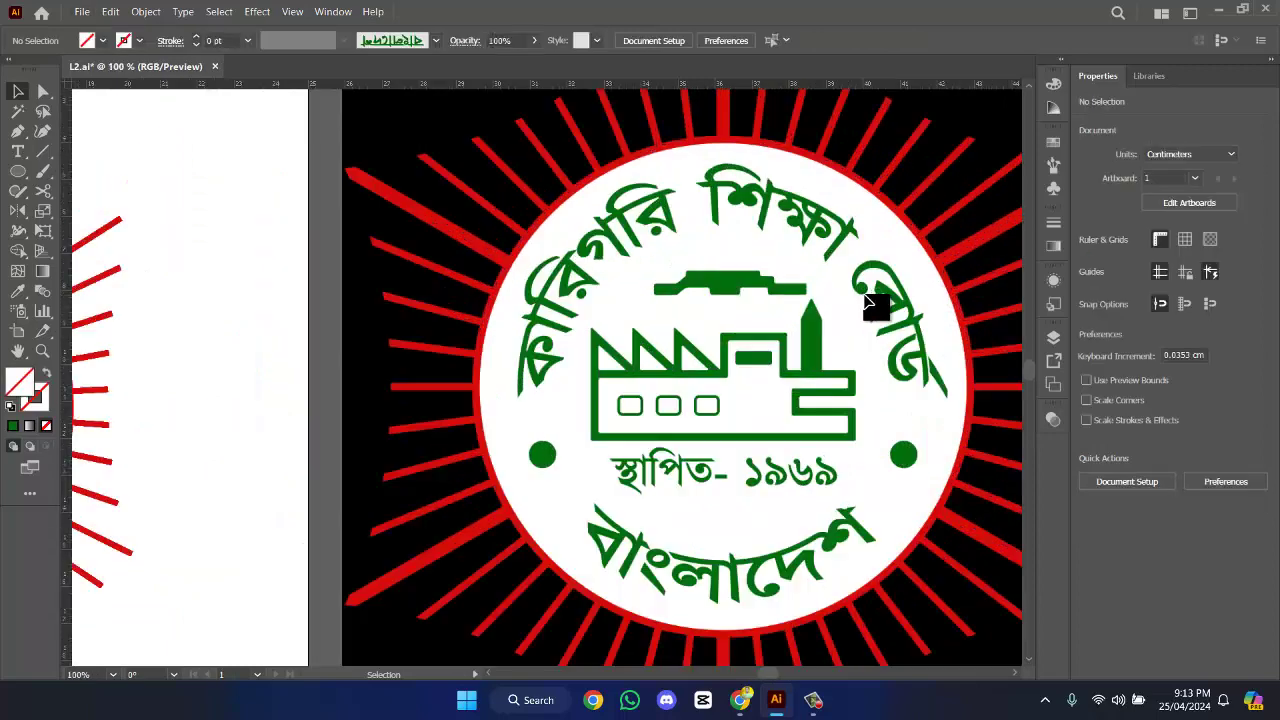
pyautogui.press('o')
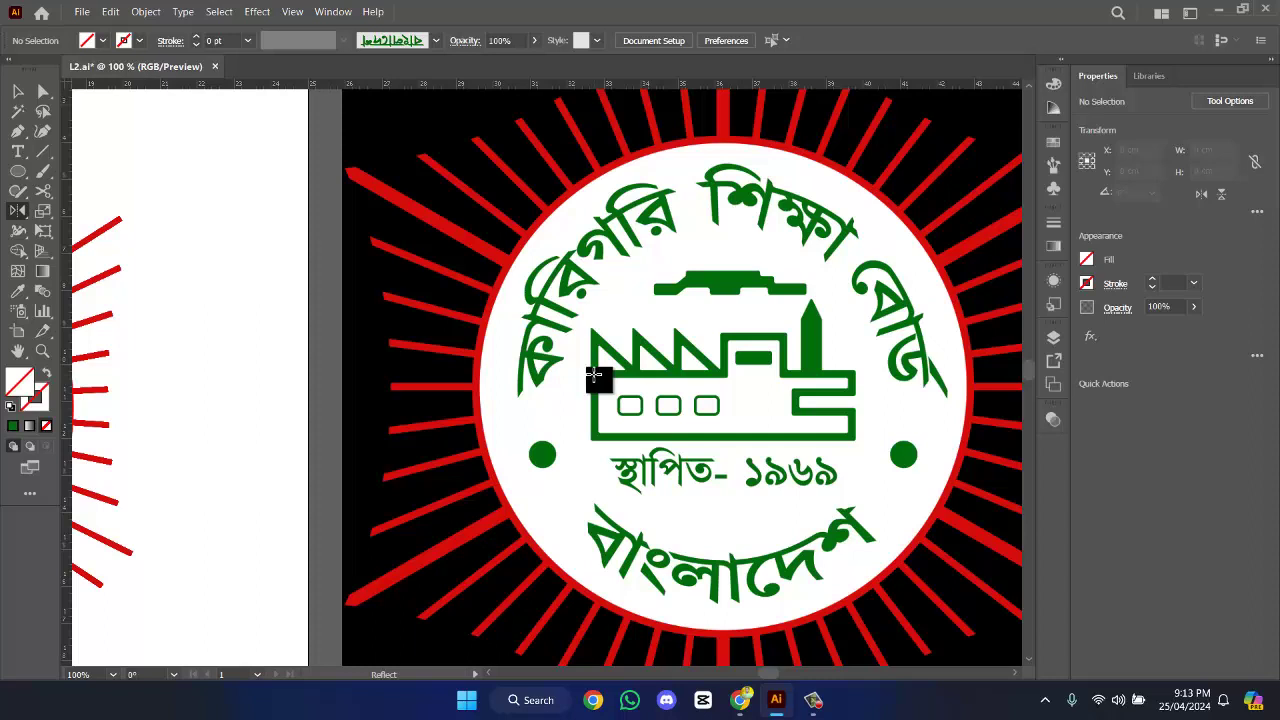
pyautogui.click(785, 337)
pyautogui.click(19, 91)
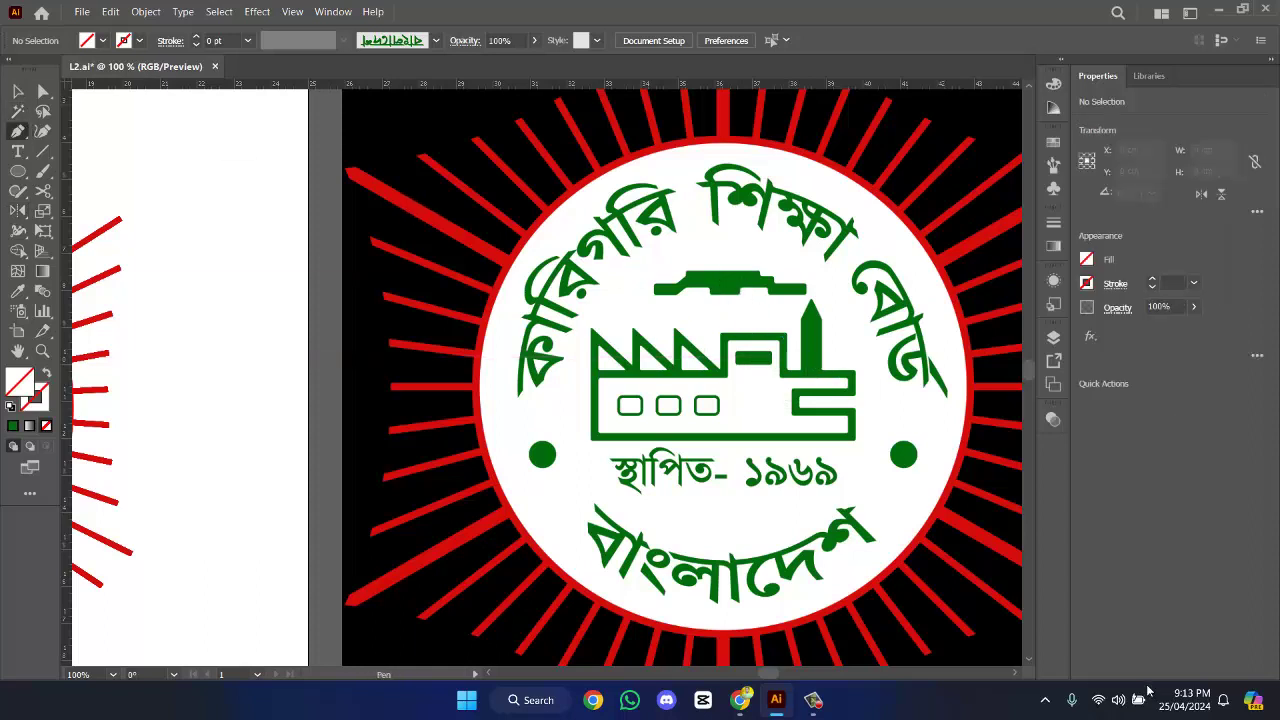
pyautogui.click(1045, 700)
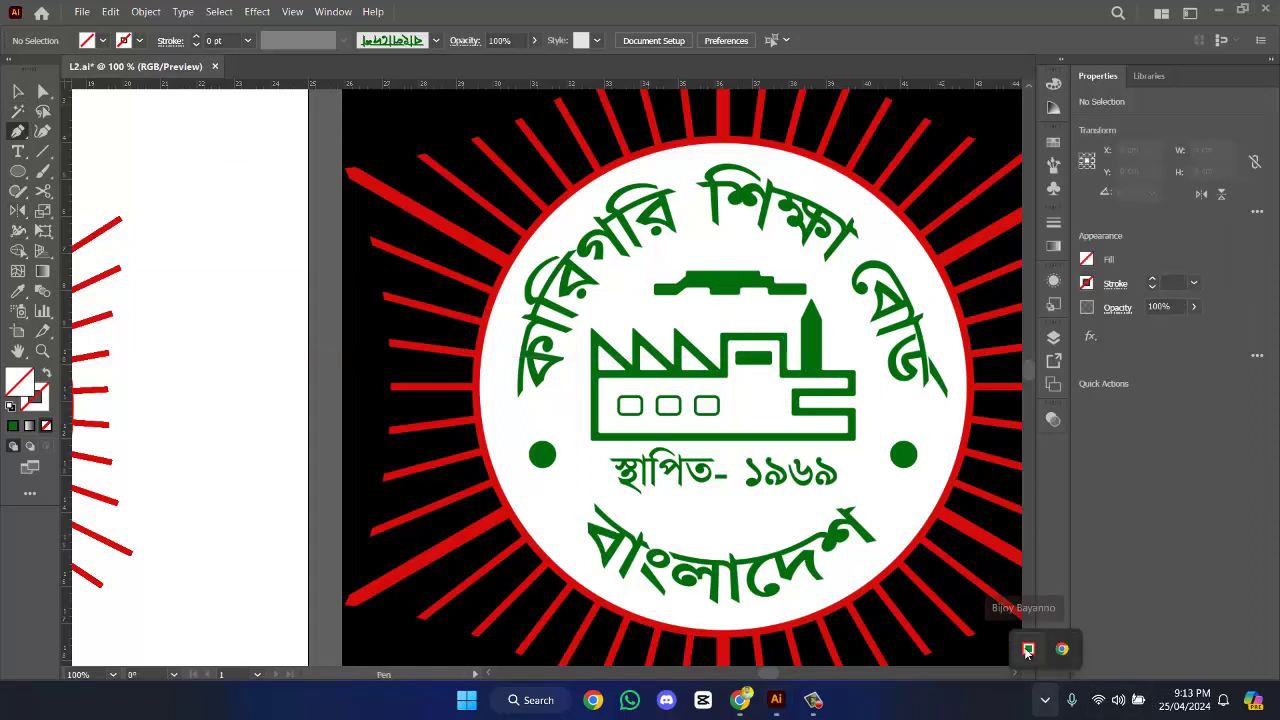
pyautogui.click(1027, 650)
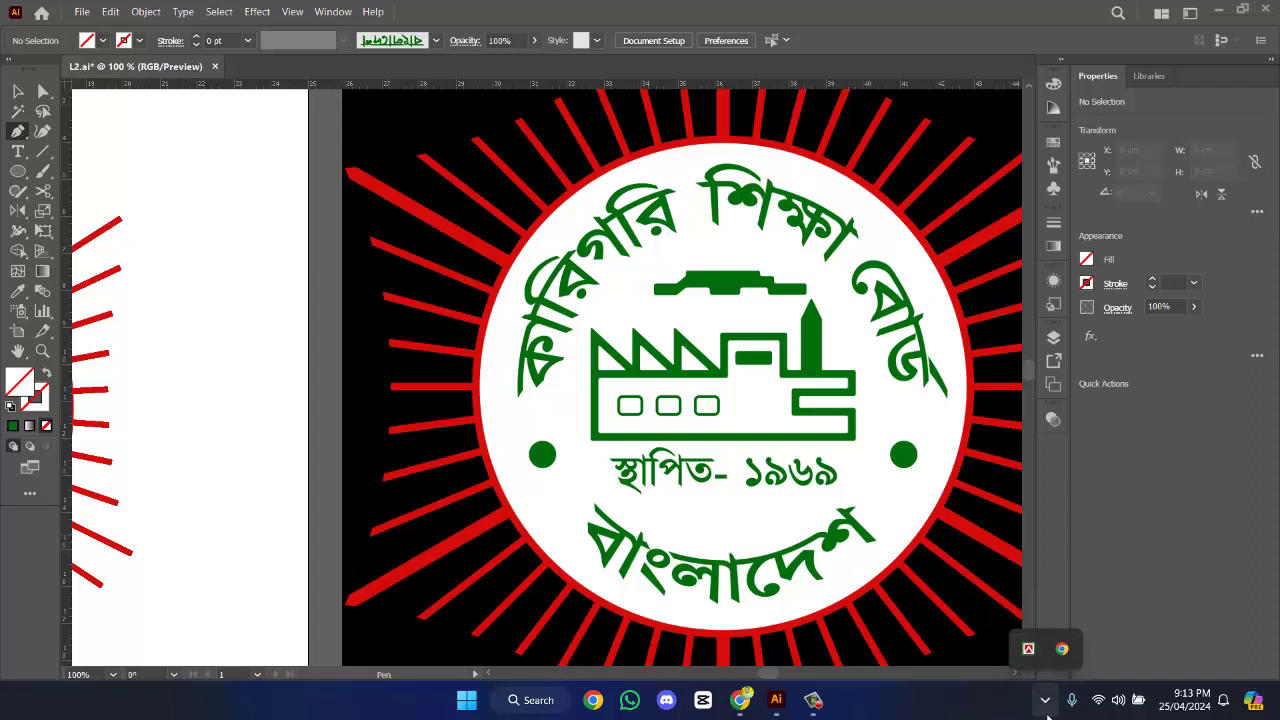
pyautogui.click(1160, 540)
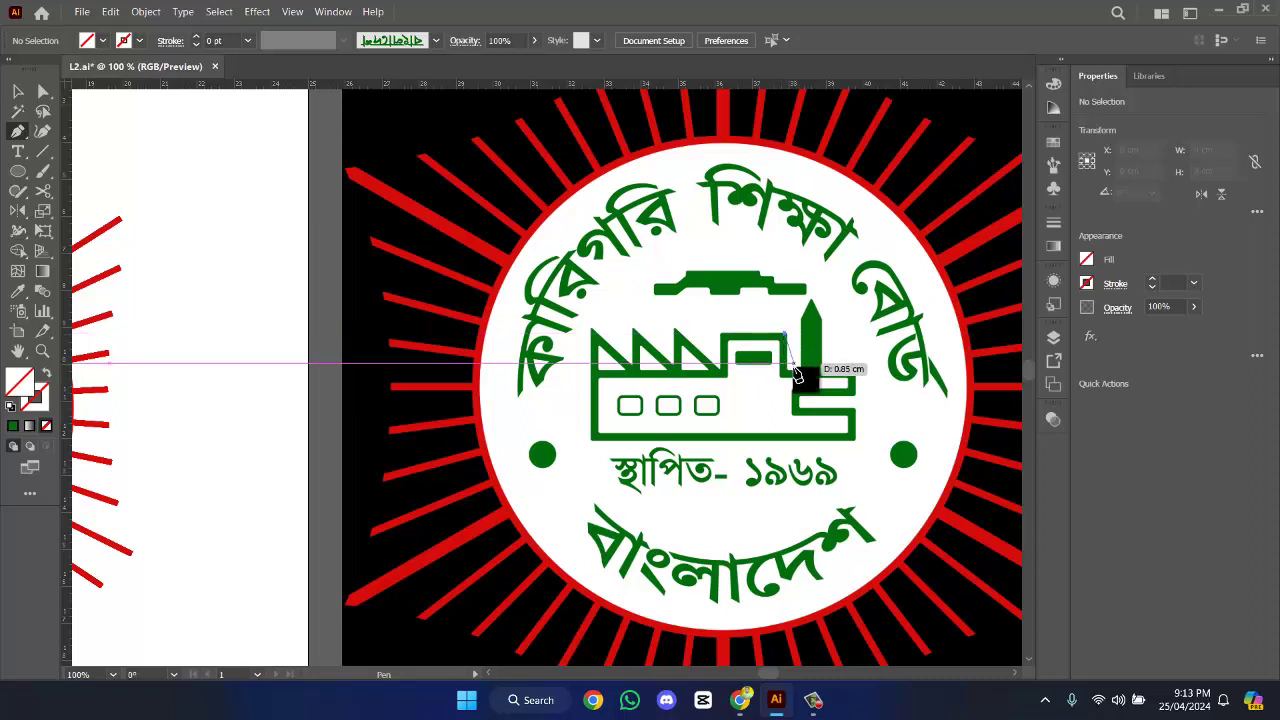
# - Trace the factory outline from the raised block's upper-right corner around the notched right wing, base and left wall to the block's lower-left corner
pyautogui.click(784, 336)
pyautogui.click(785, 377)
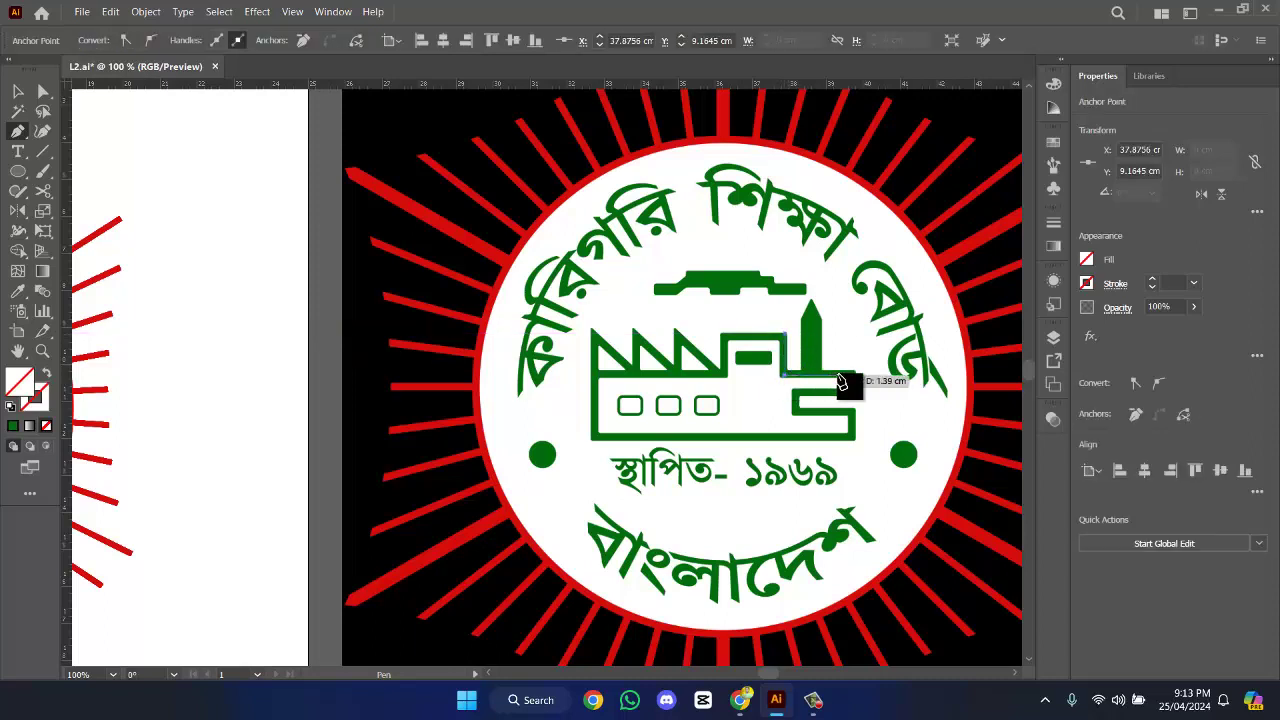
pyautogui.click(854, 378)
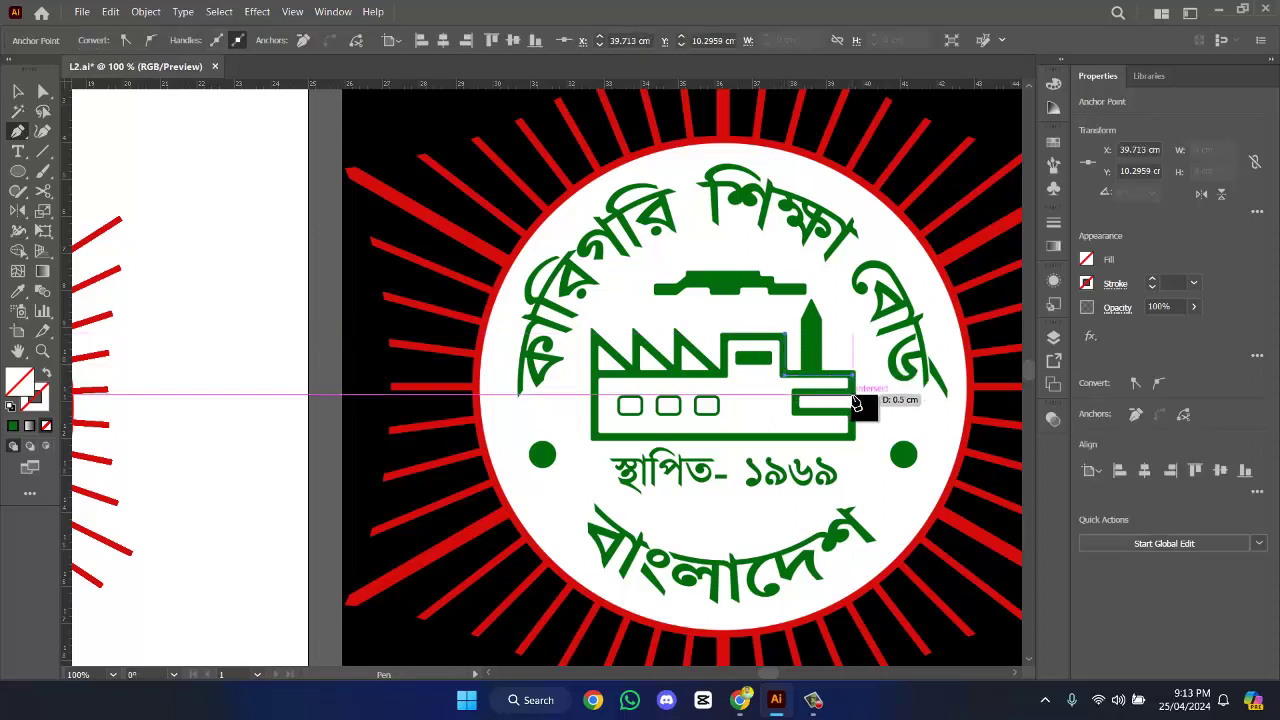
pyautogui.click(855, 400)
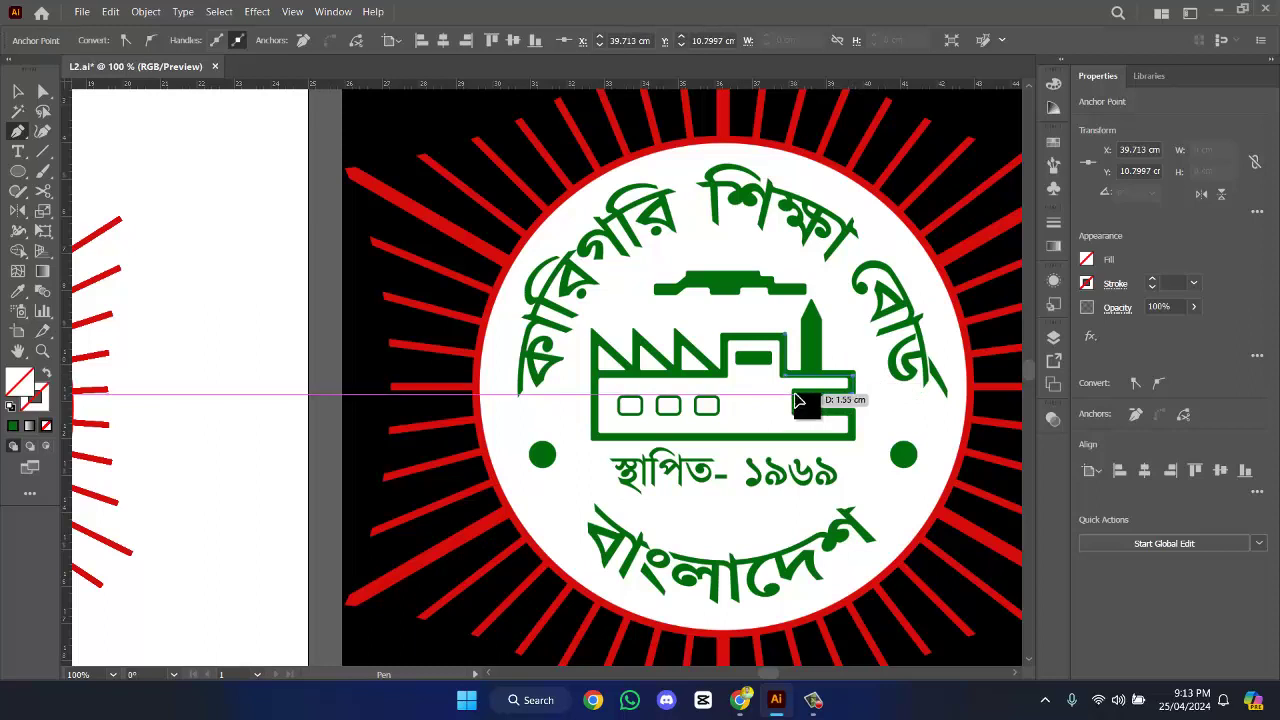
pyautogui.click(794, 400)
pyautogui.click(793, 411)
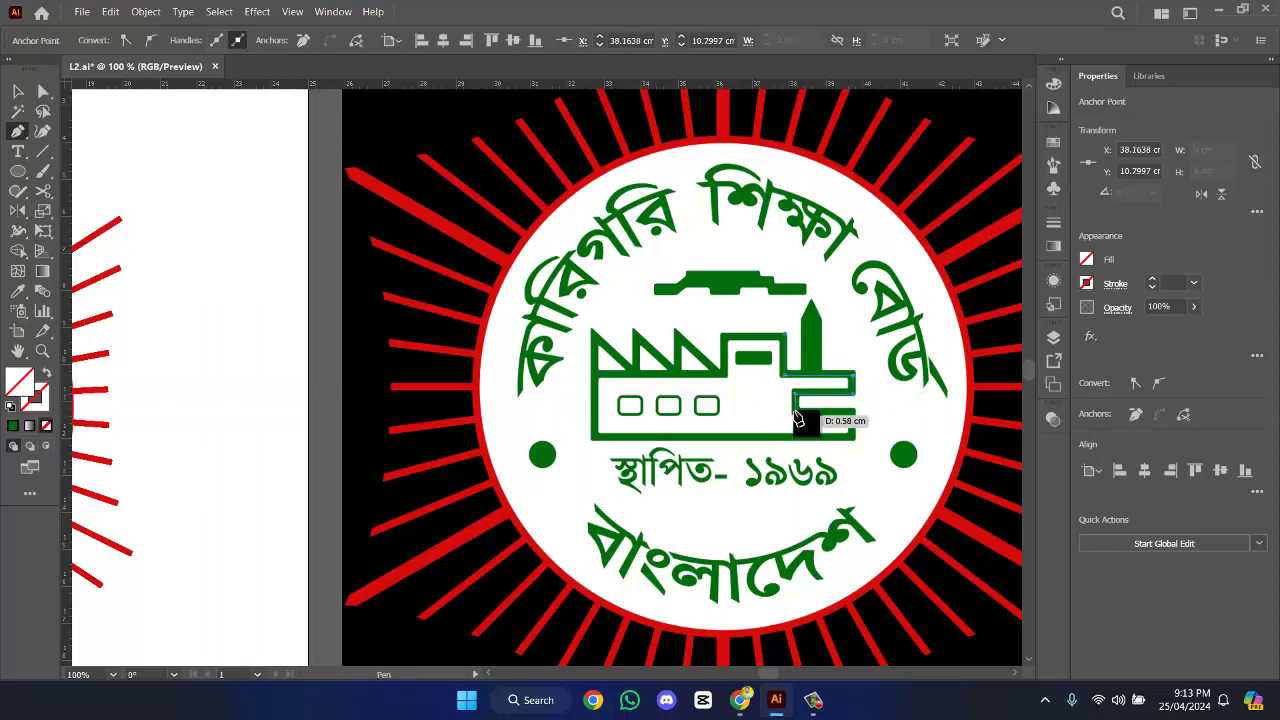
pyautogui.click(855, 412)
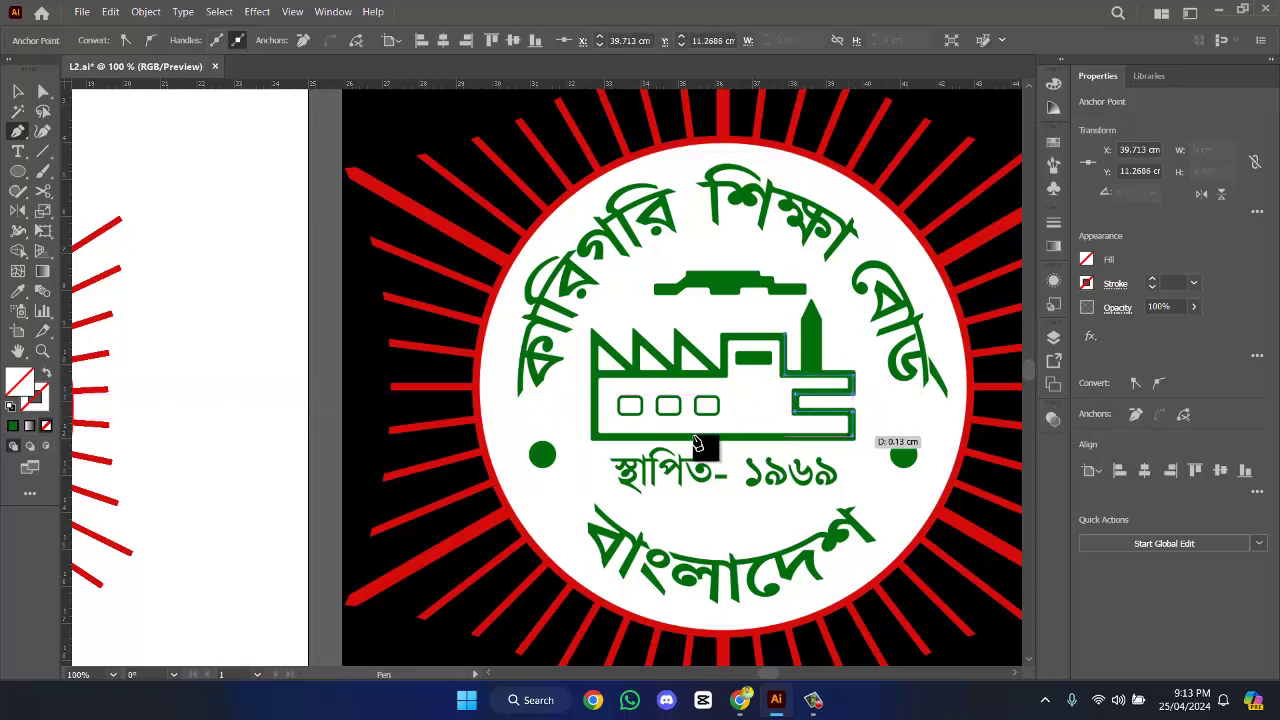
pyautogui.click(594, 437)
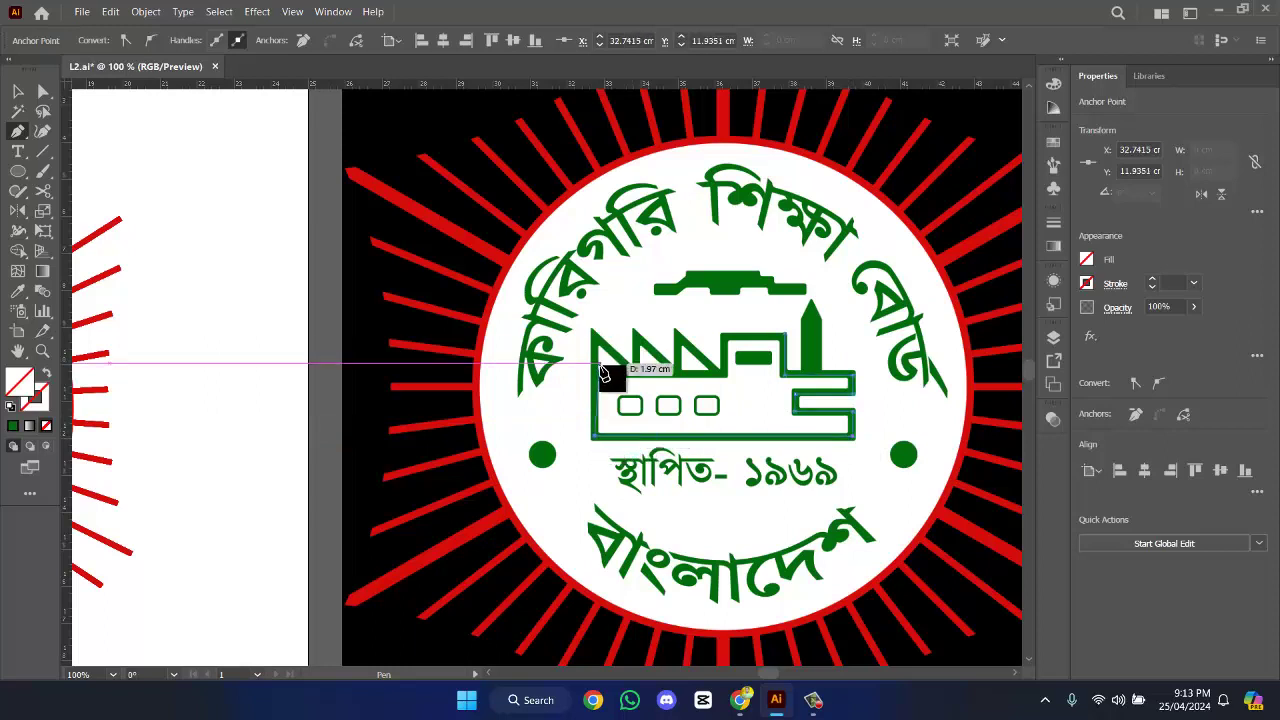
pyautogui.click(597, 377)
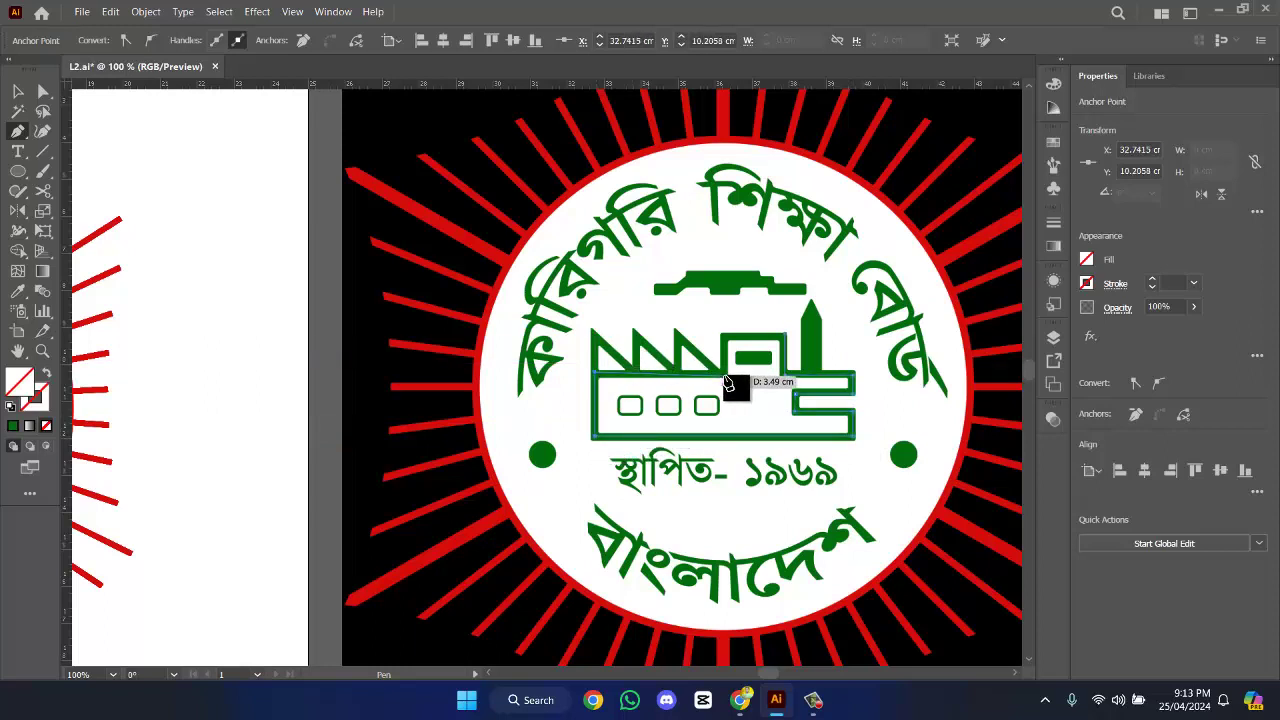
pyautogui.click(725, 379)
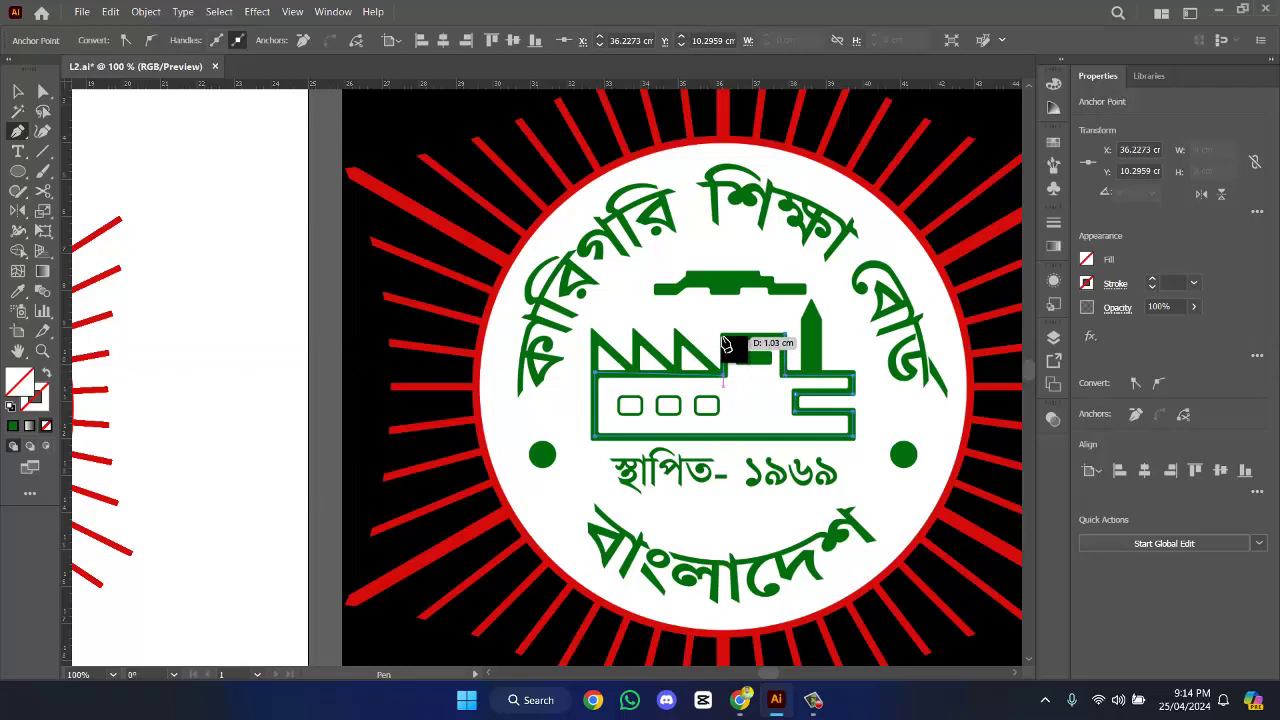
pyautogui.click(725, 342)
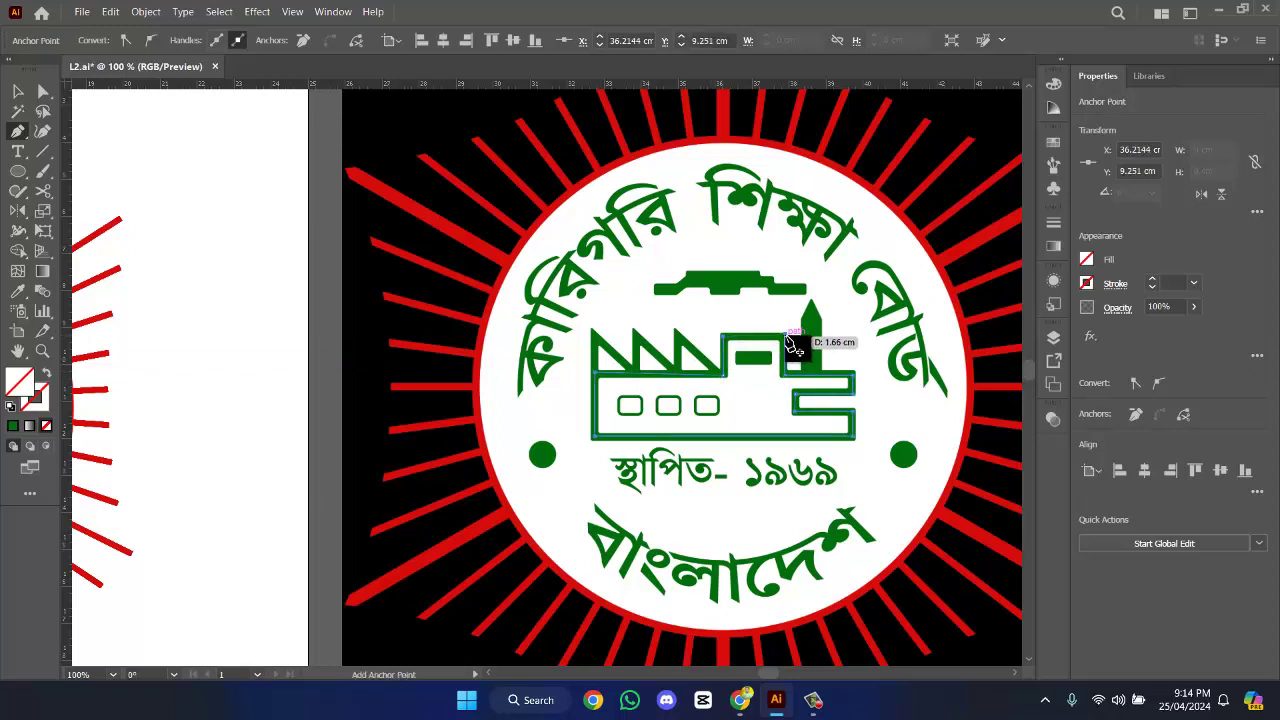
pyautogui.click(786, 336)
pyautogui.click(786, 349)
pyautogui.click(724, 349)
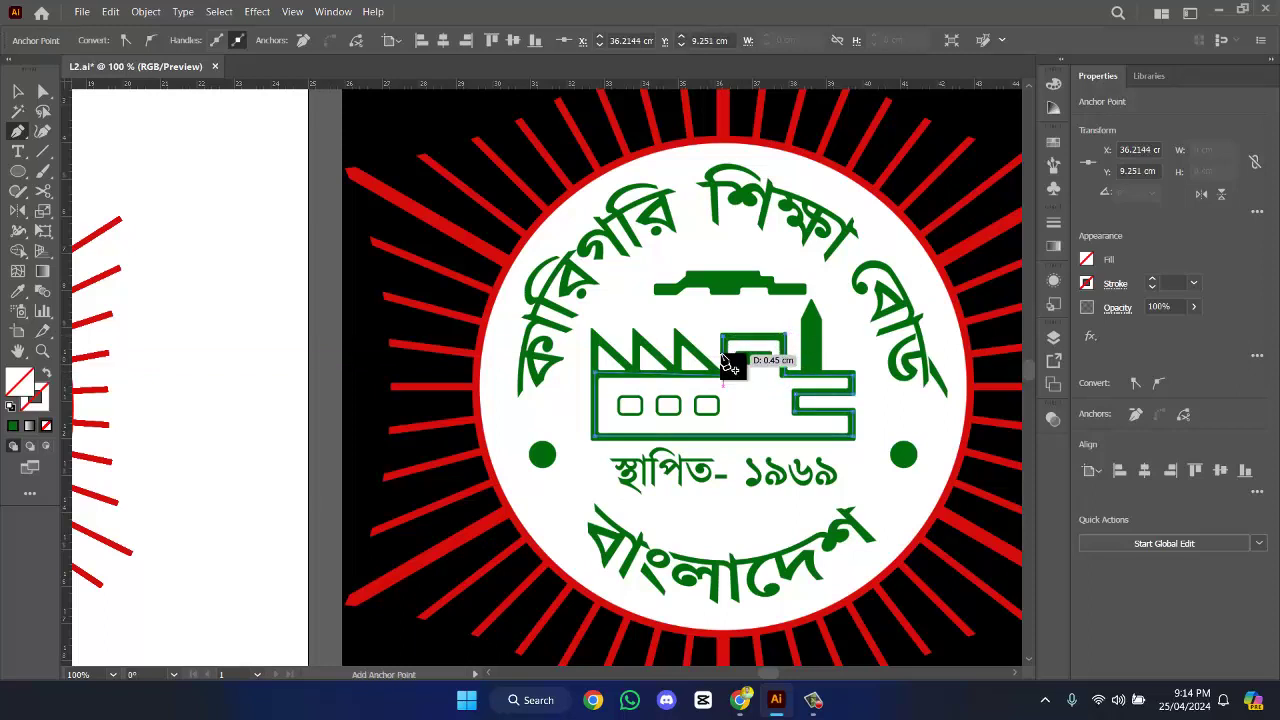
pyautogui.hotkey('ctrl', 'z')
pyautogui.hotkey('ctrl', 'z')
pyautogui.hotkey('ctrl', 'z')
pyautogui.hotkey('ctrl', 'z')
# - Close the factory outline across the top of the raised block, give it a red 3 pt stroke and deselect it
pyautogui.scroll(3, 720, 350)
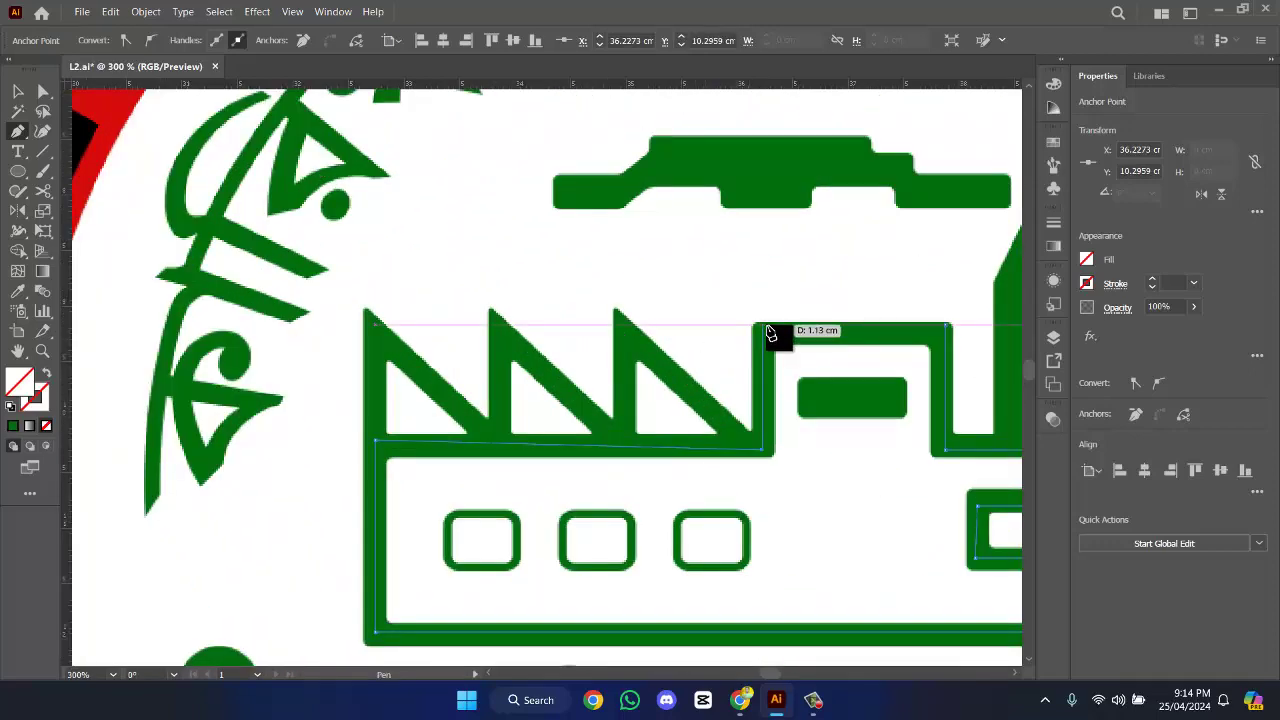
pyautogui.click(766, 328)
pyautogui.click(948, 326)
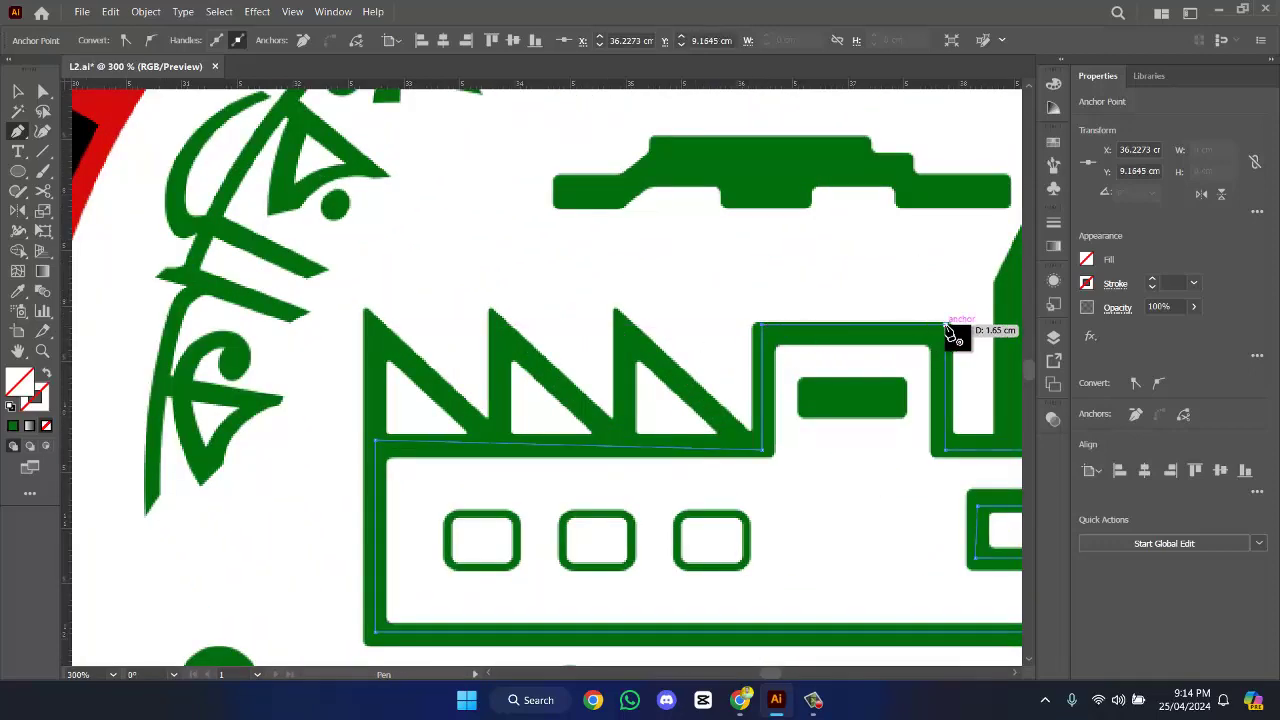
pyautogui.scroll(-3, 810, 345)
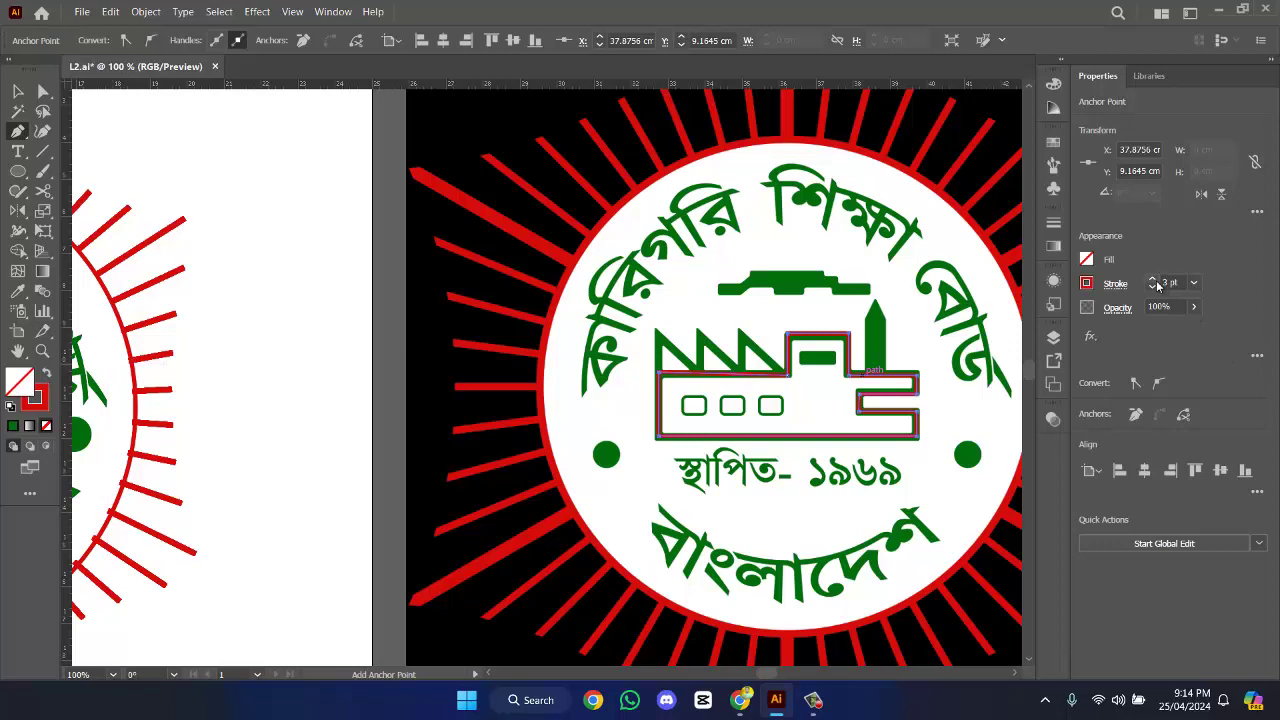
pyautogui.scroll(2, 849, 423)
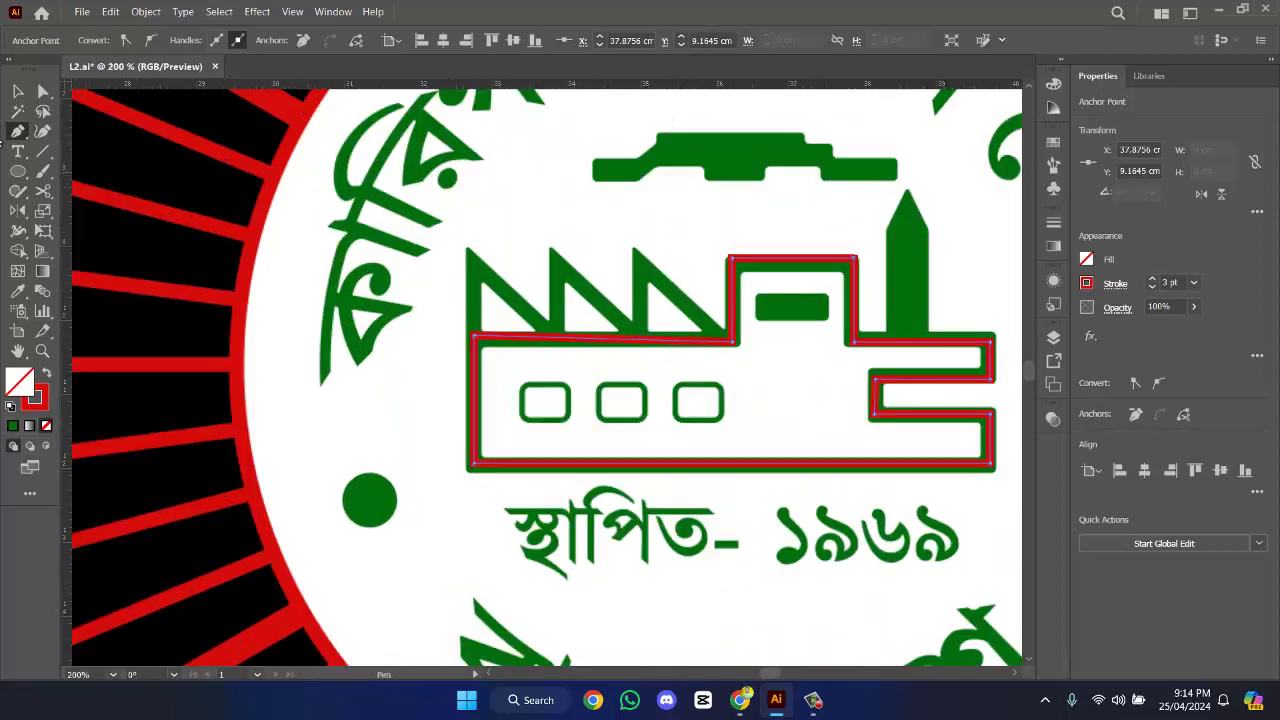
pyautogui.click(19, 93)
pyautogui.click(571, 209)
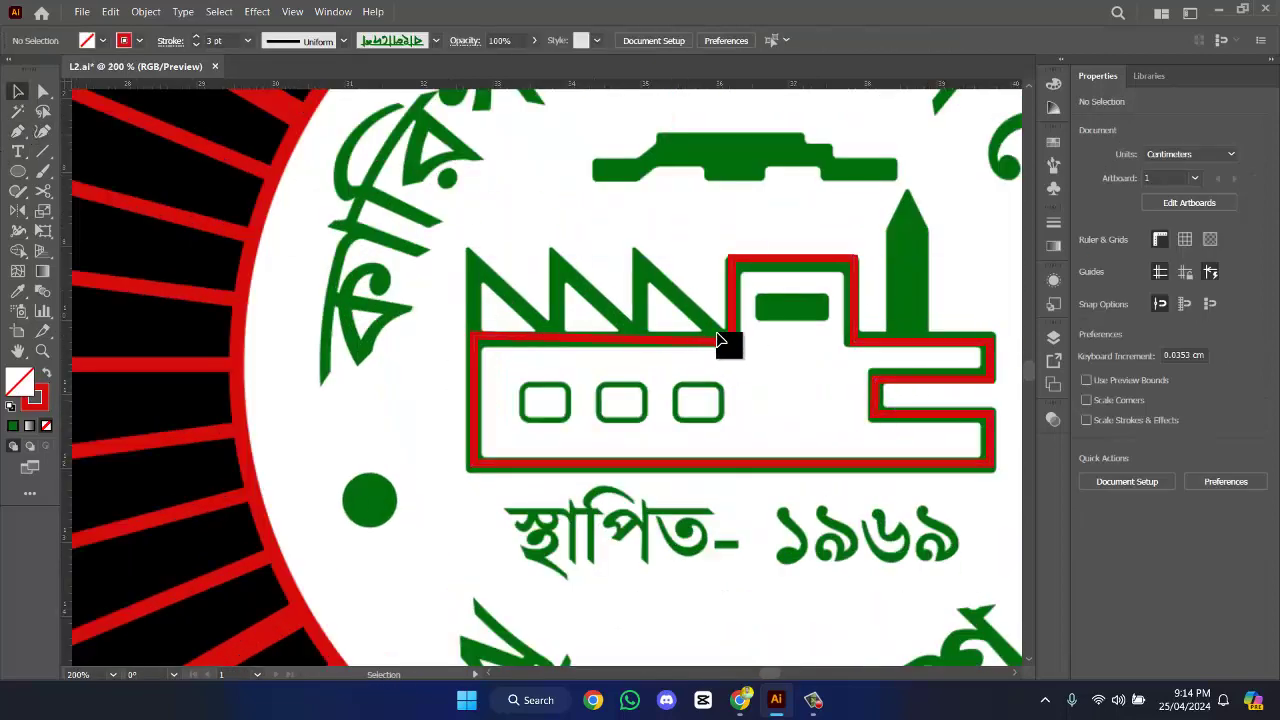
pyautogui.moveTo(743, 351); pyautogui.dragTo(737, 277)
pyautogui.hotkey('ctrl', 'z')
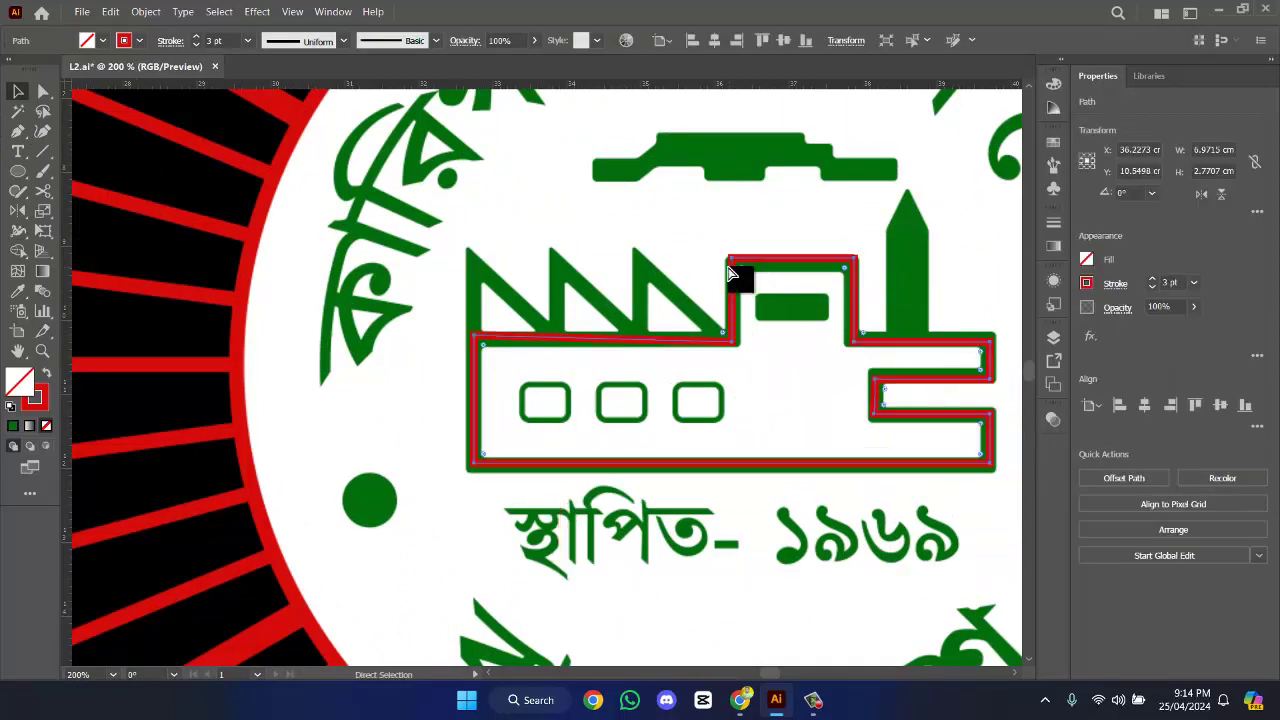
pyautogui.click(772, 350)
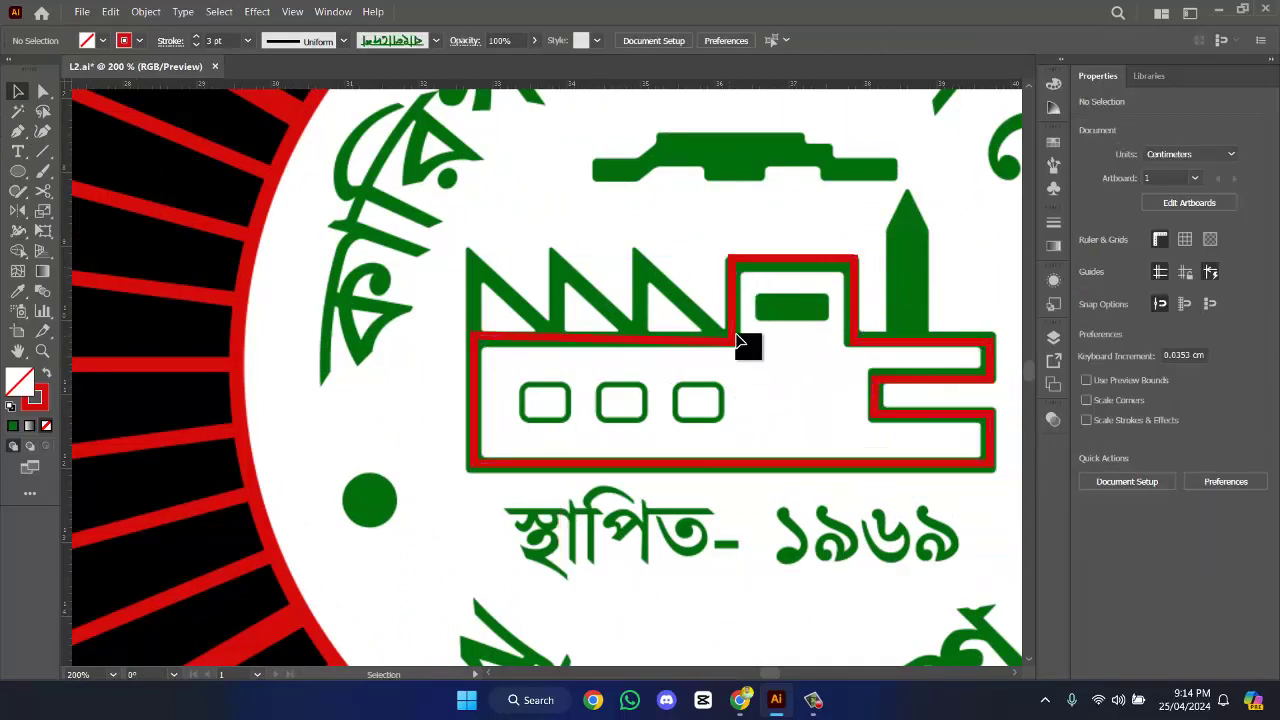
# - Round all corners of the traced factory outline to a radius of about 0.057 cm
pyautogui.click(736, 343)
pyautogui.press('a')
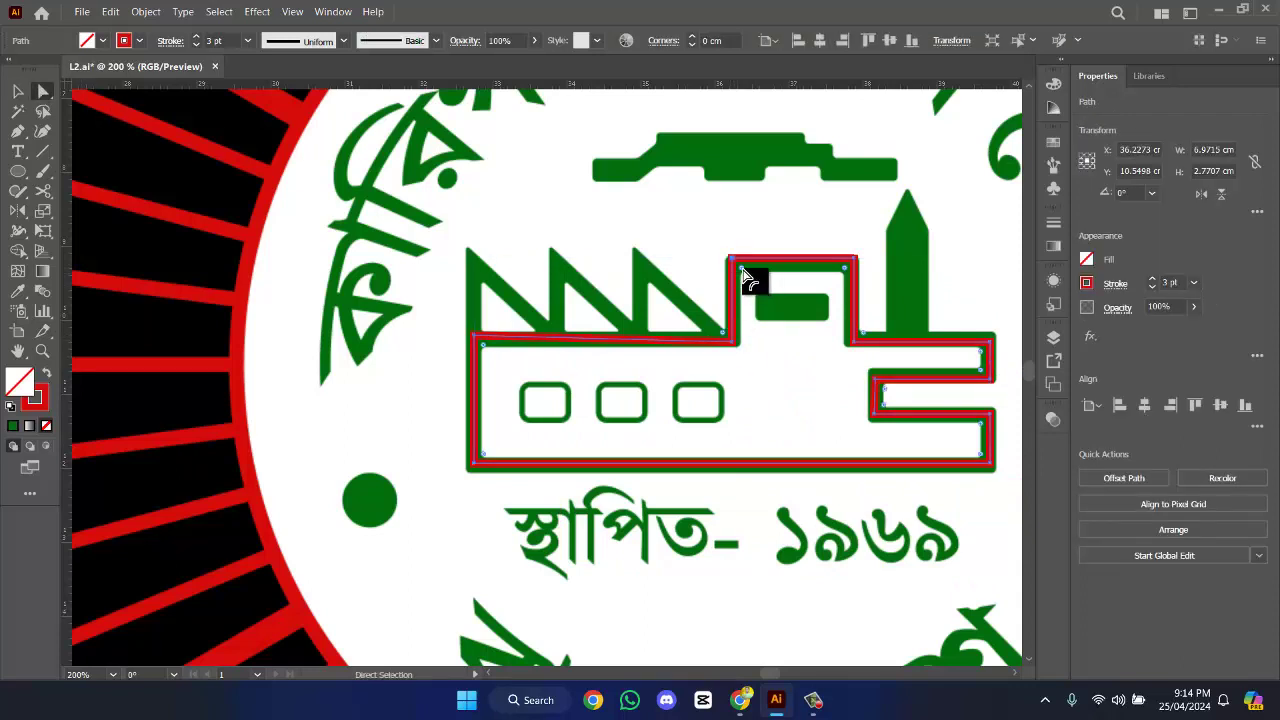
pyautogui.moveTo(743, 268); pyautogui.dragTo(745, 273)
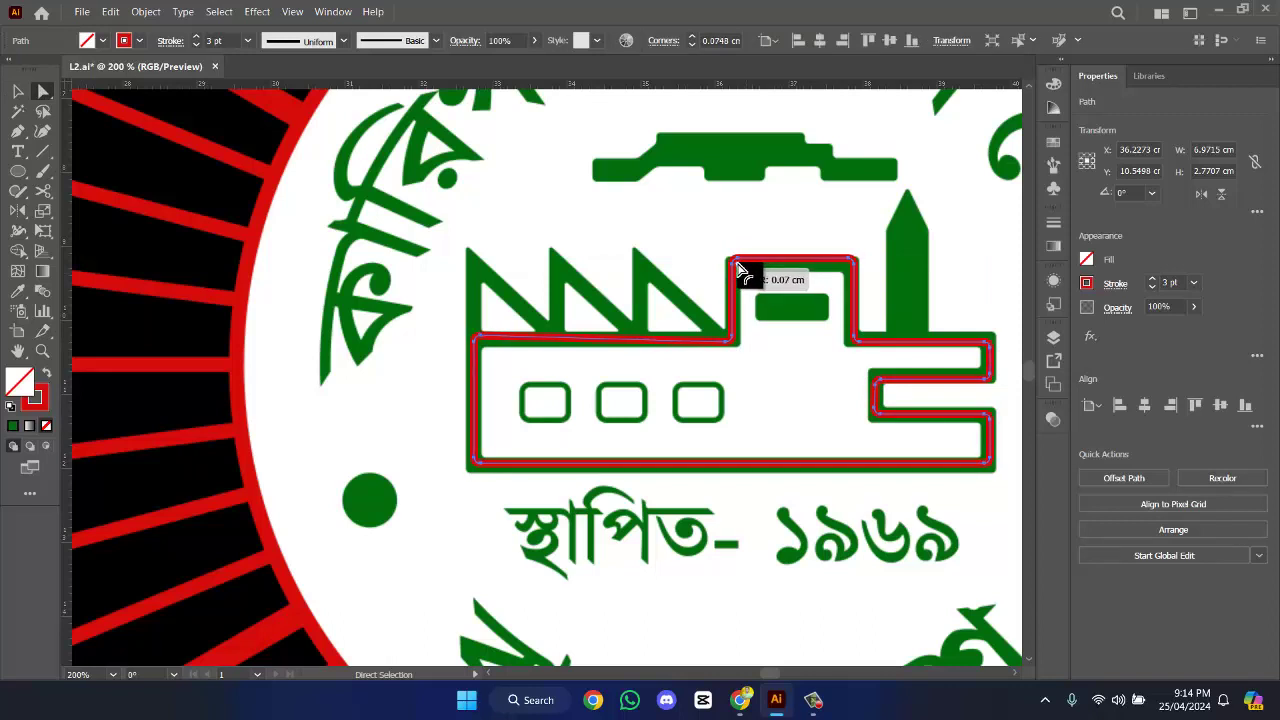
pyautogui.moveTo(744, 271); pyautogui.dragTo(744, 271)
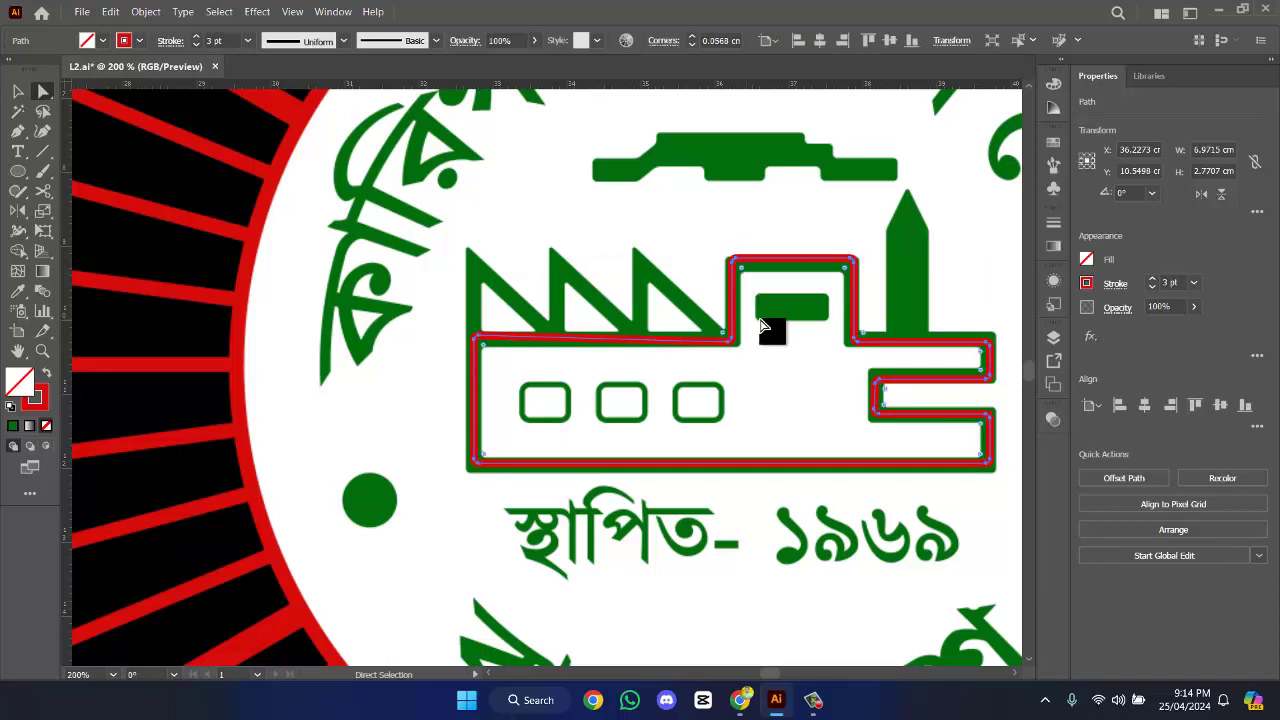
pyautogui.click(766, 331)
# - Set the factory outline's stroke weight to 4 pt and deselect it
pyautogui.click(856, 328)
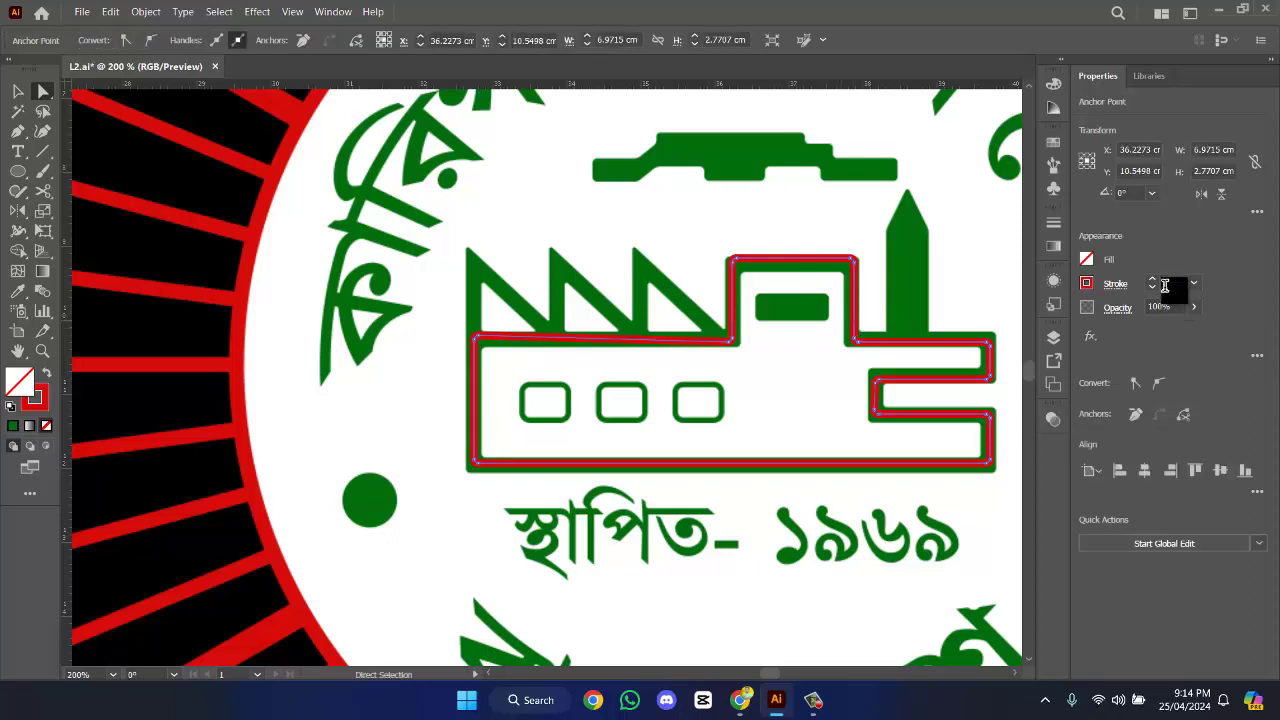
pyautogui.click(1153, 282)
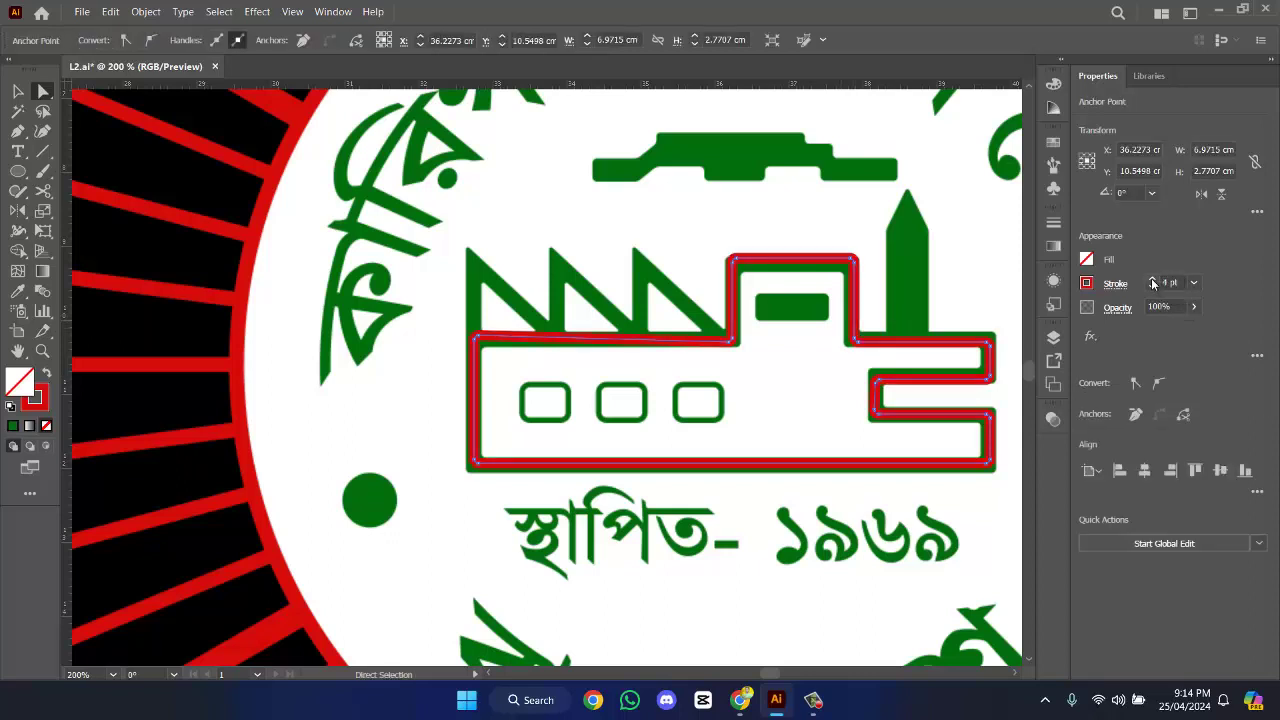
pyautogui.click(17, 92)
pyautogui.click(758, 352)
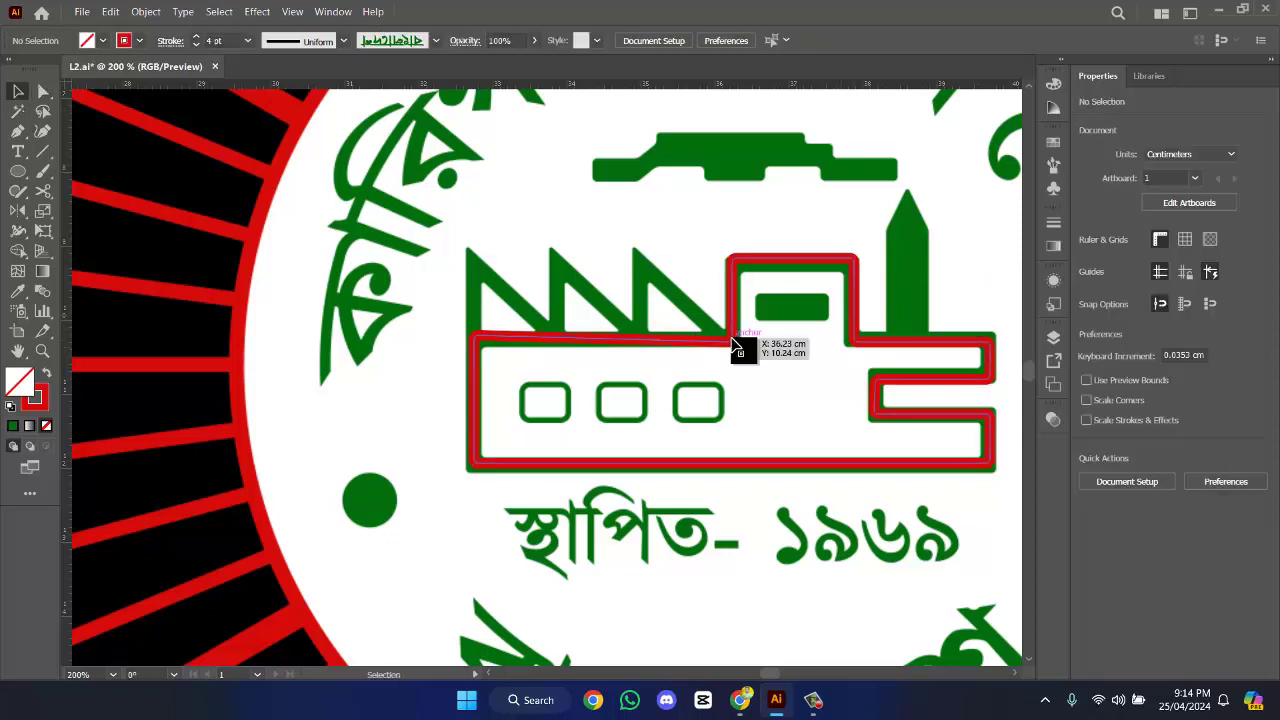
pyautogui.click(730, 345)
pyautogui.click(1018, 300)
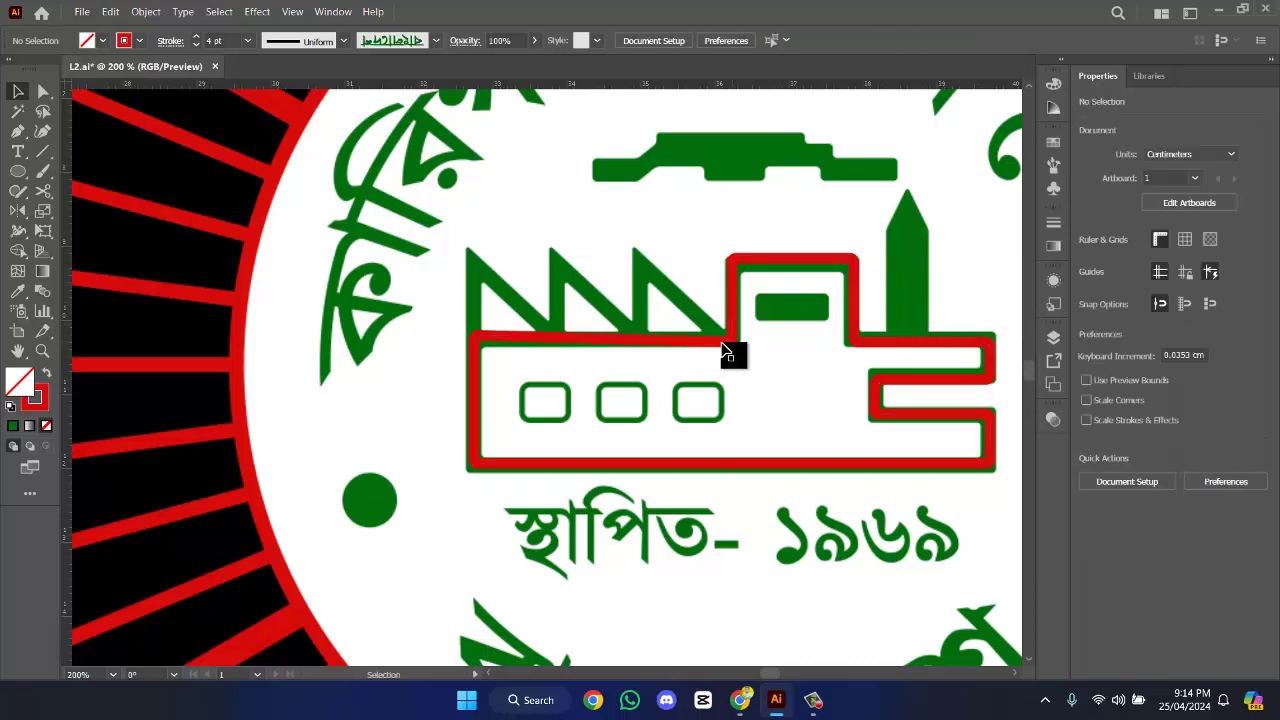
# - Try to trace the factory's leftmost window with a rounded rectangle about 0.86 by 0.50 cm, and undo it
pyautogui.rightClick(26, 177)
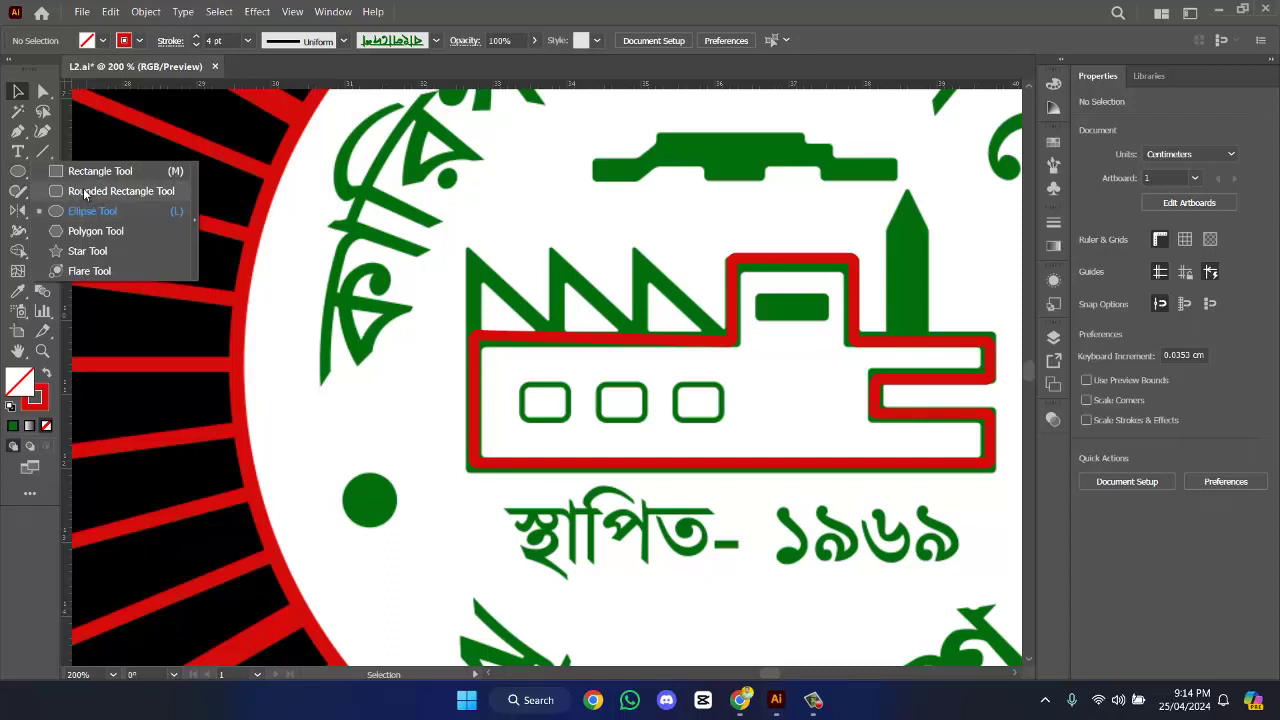
pyautogui.click(85, 191)
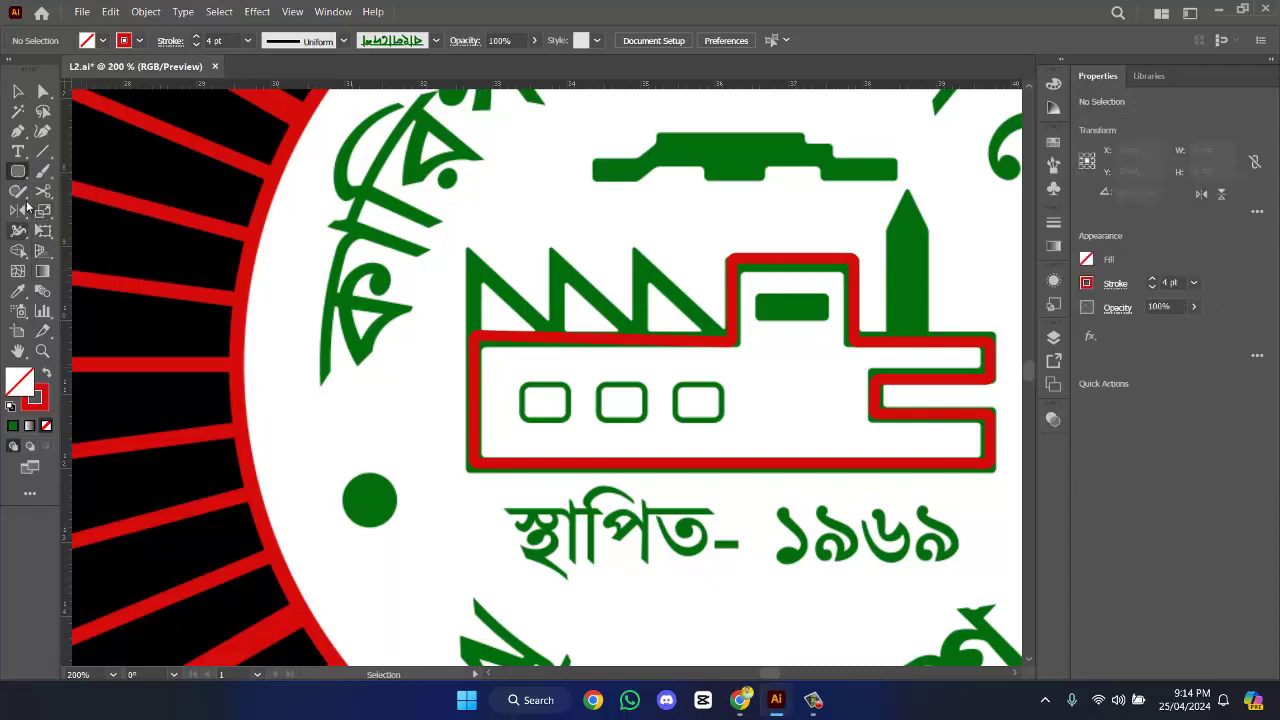
pyautogui.rightClick(20, 172)
pyautogui.click(88, 191)
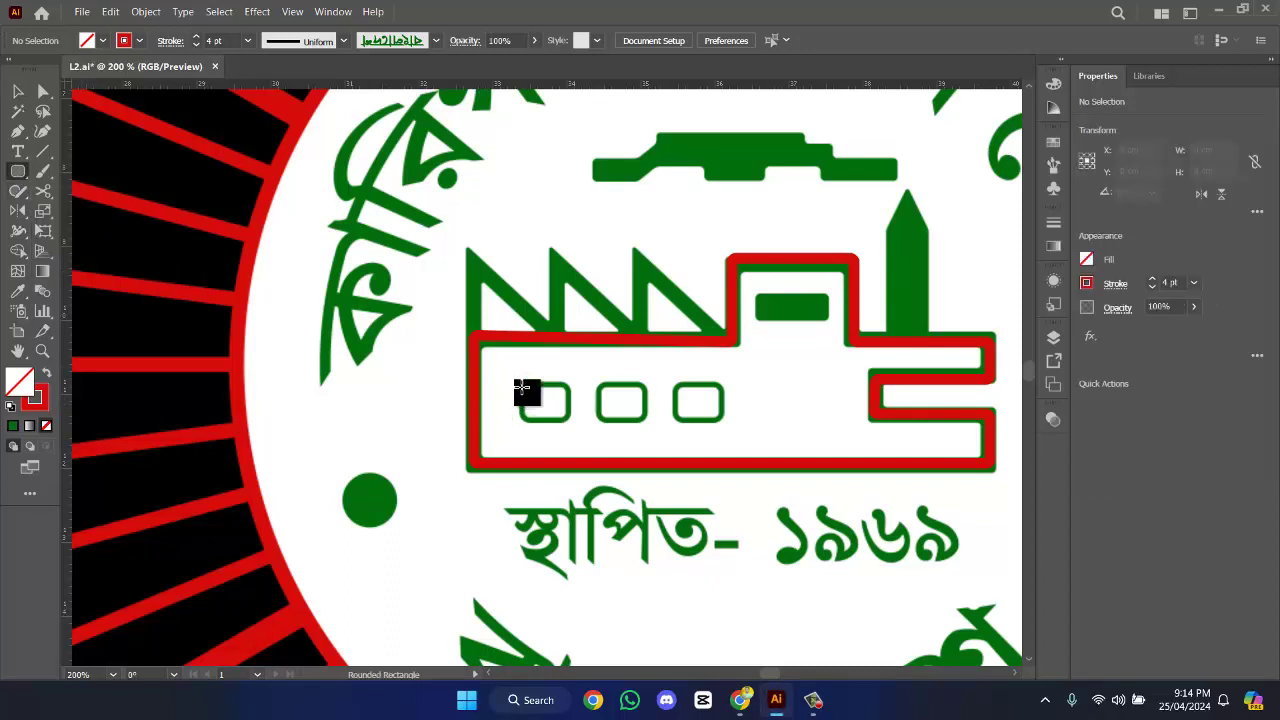
pyautogui.moveTo(521, 386); pyautogui.dragTo(585, 424)
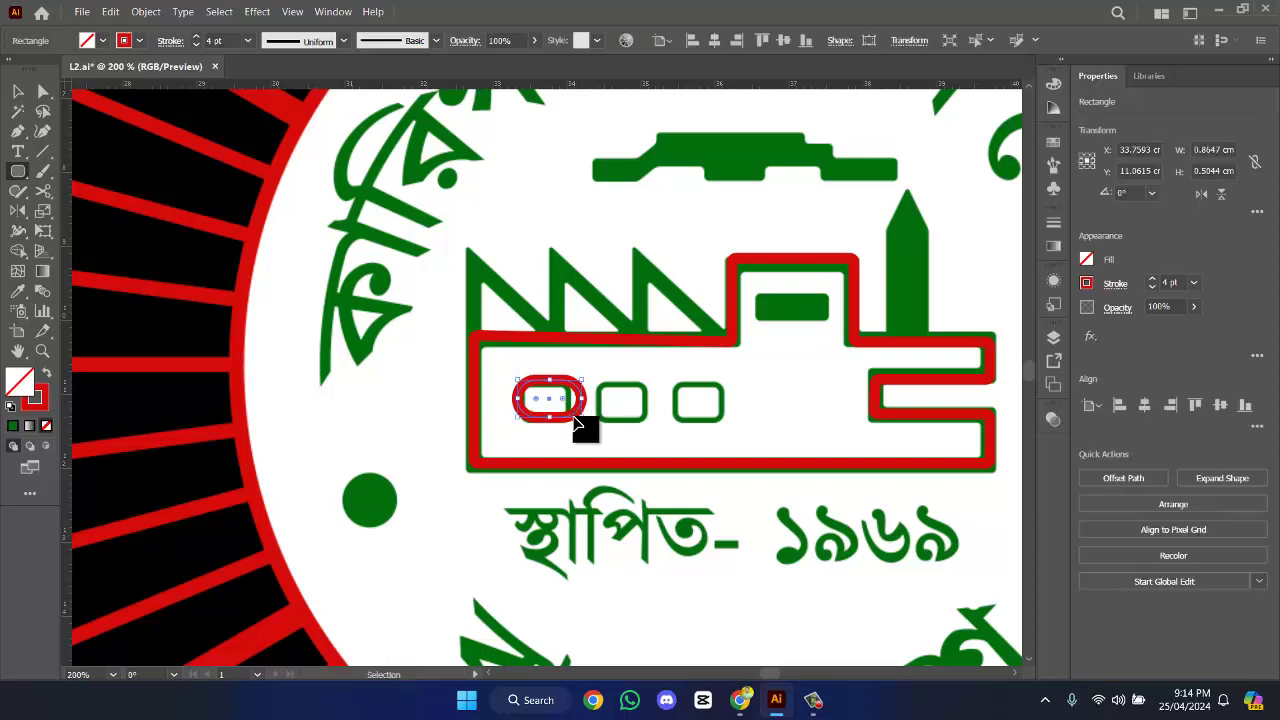
pyautogui.hotkey('ctrl', 'z')
# - Draw a rectangle about 0.84 by 0.44 cm over the leftmost window with a 2 pt red stroke, and round its corners
pyautogui.rightClick(18, 171)
pyautogui.click(95, 171)
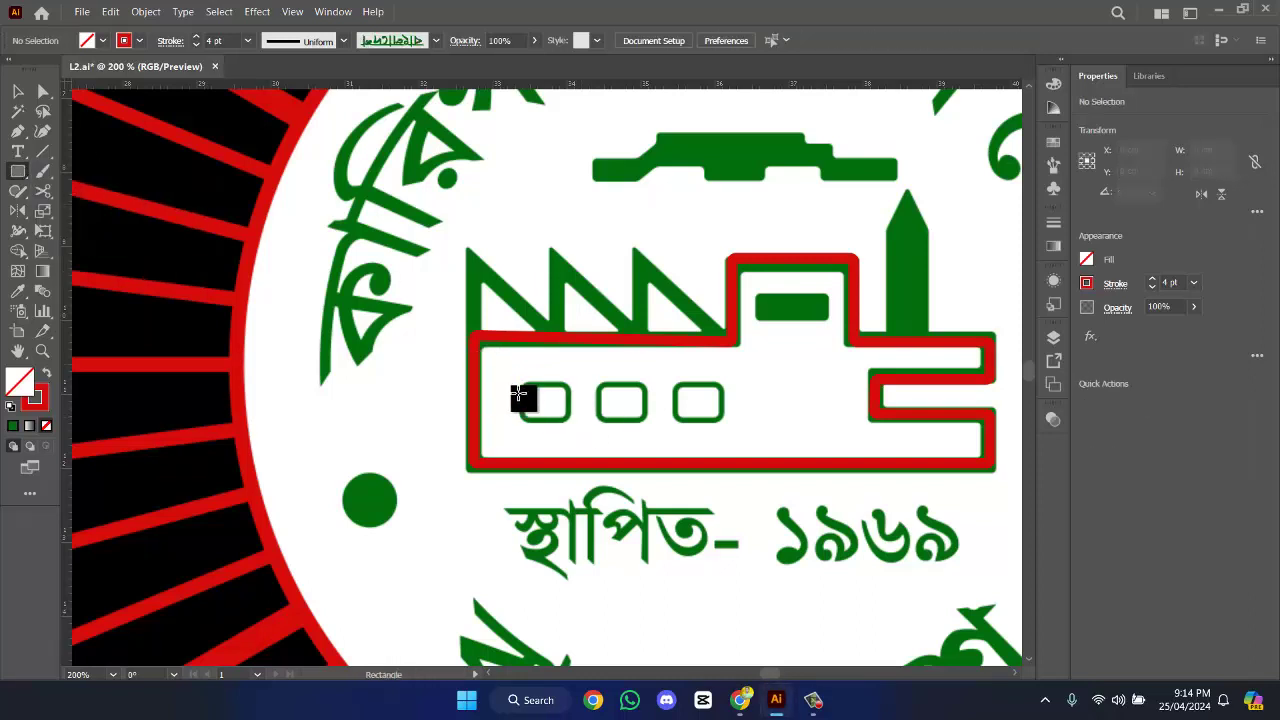
pyautogui.moveTo(512, 385); pyautogui.dragTo(580, 420)
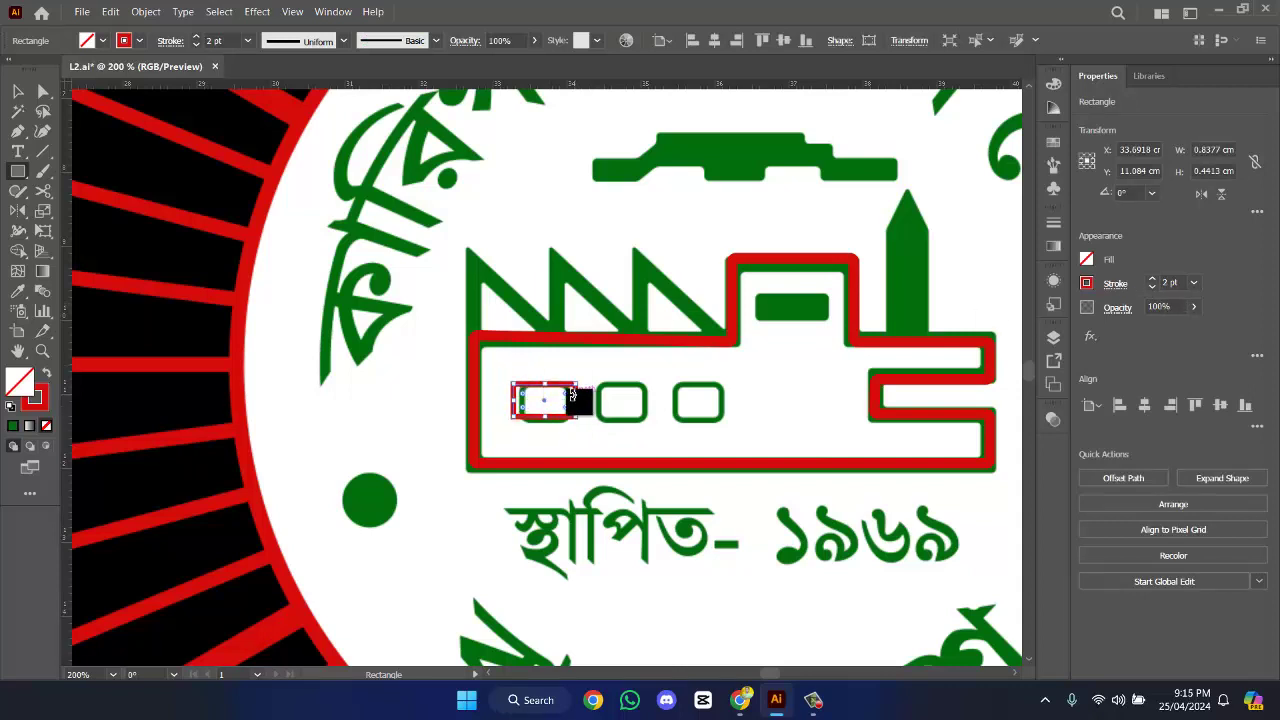
pyautogui.moveTo(568, 400); pyautogui.dragTo(564, 405)
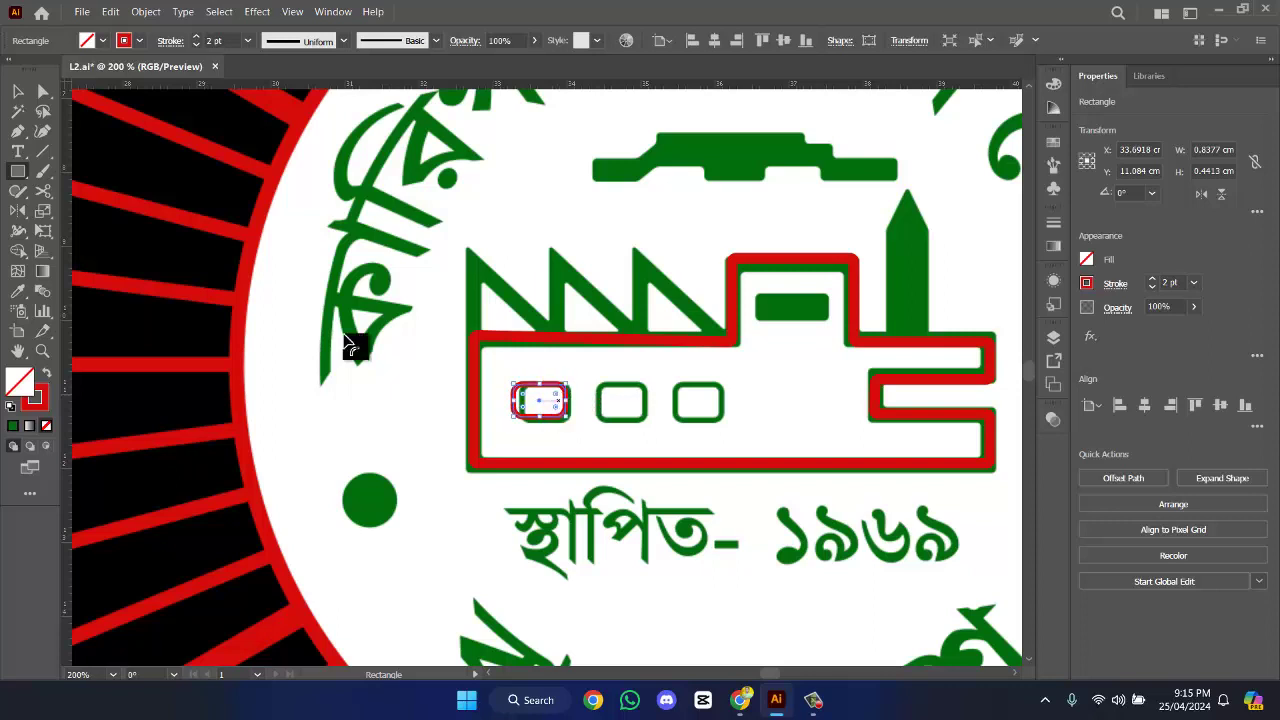
# - Fit the rounded rectangle onto the leftmost factory window at about 0.70 by 0.52 cm, and deselect it
pyautogui.click(17, 94)
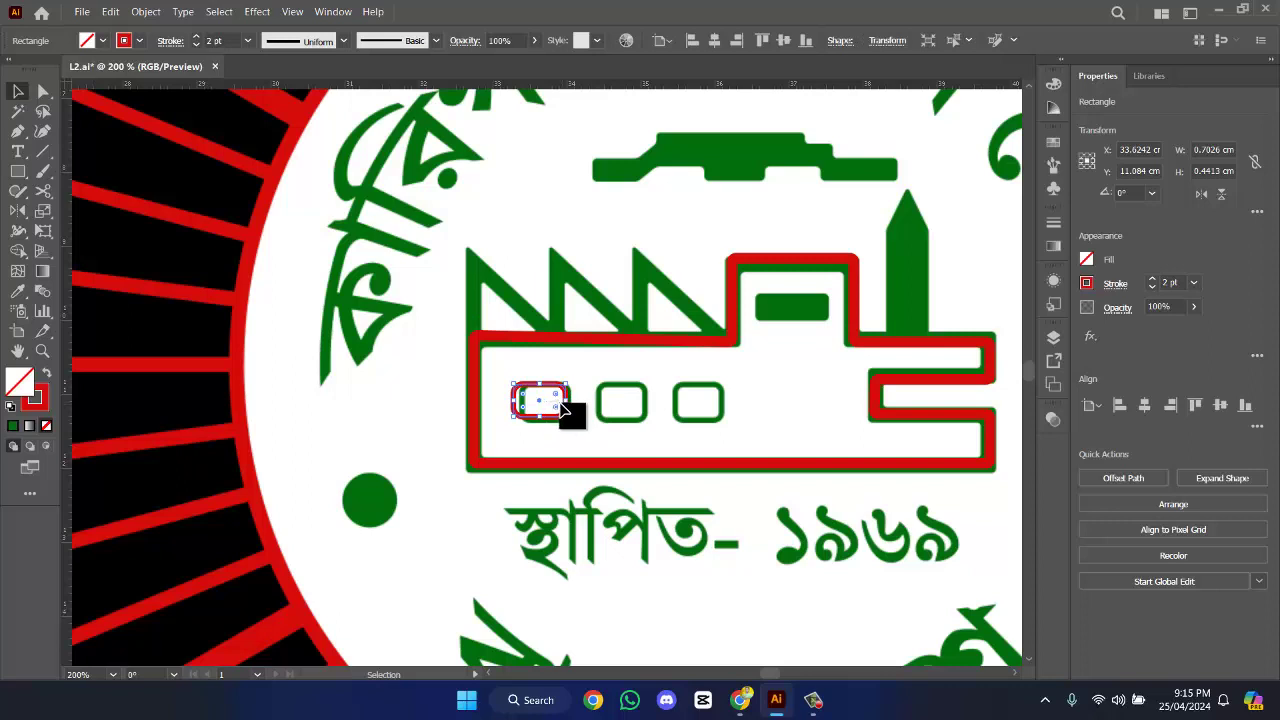
pyautogui.moveTo(563, 410)
pyautogui.mouseDown()
pyautogui.moveTo(577, 410)
pyautogui.moveTo(566, 404)
pyautogui.mouseUp()
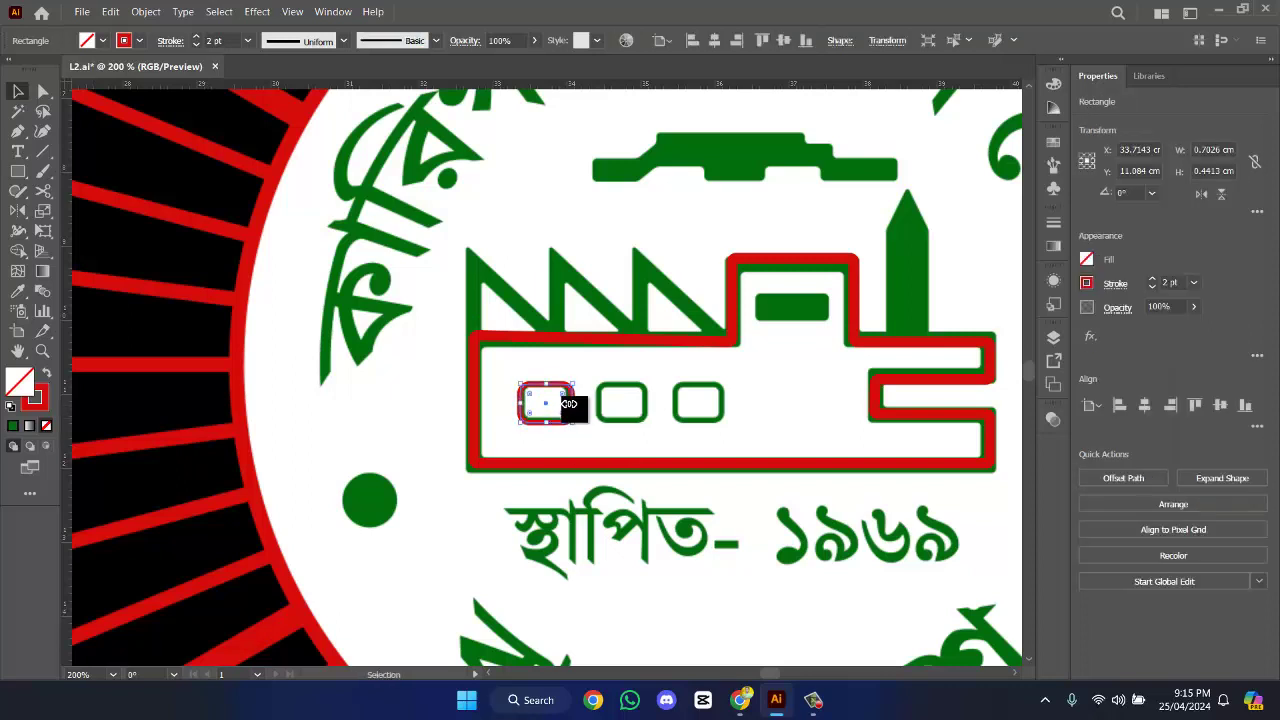
pyautogui.click(572, 402)
pyautogui.click(573, 421)
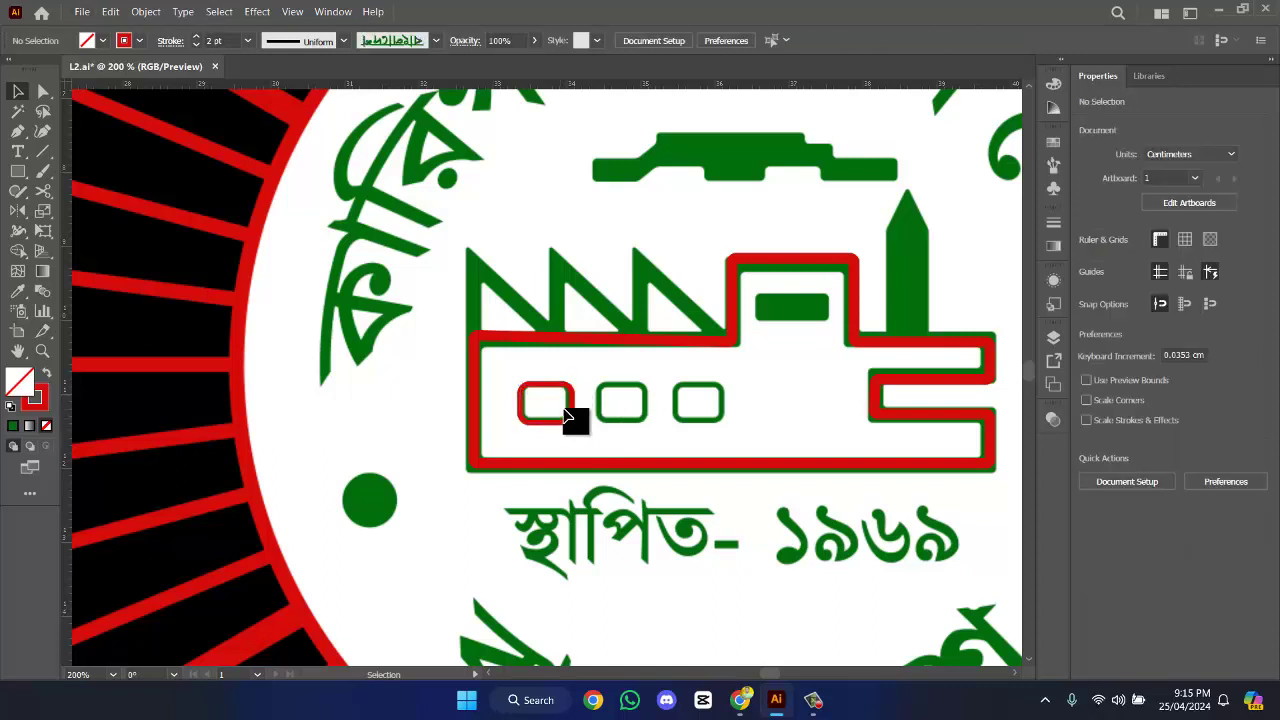
# - Duplicate the window outline onto the middle window and repeat the copy for the third window
pyautogui.moveTo(573, 421); pyautogui.dragTo(653, 421)
pyautogui.hotkey('ctrl', 'd')
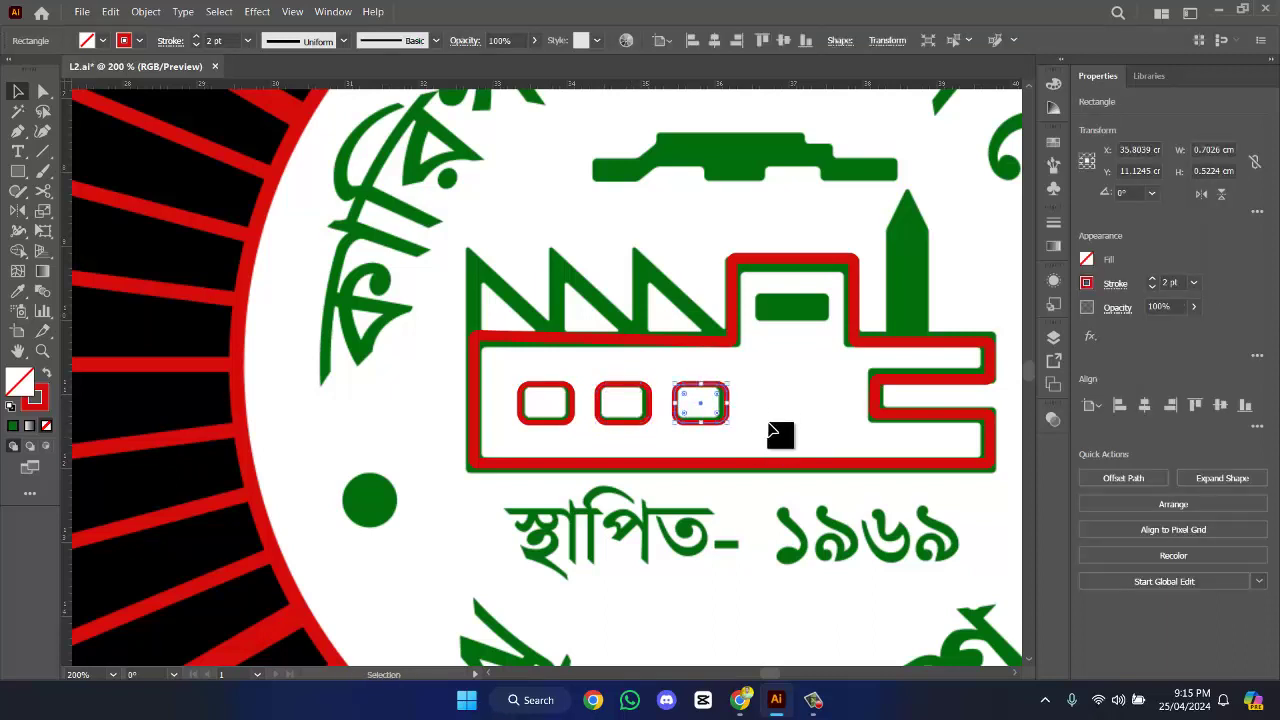
pyautogui.click(780, 383)
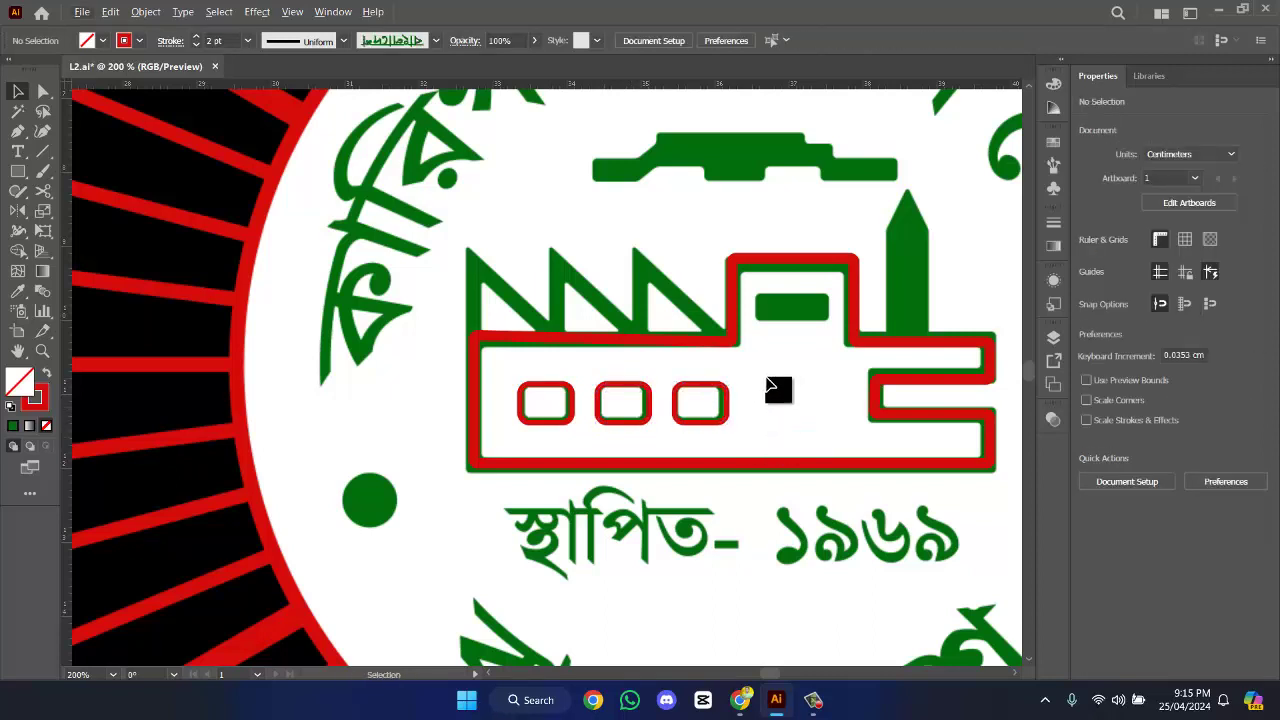
# - Move the third window outline onto the raised block's window, resize it to about 1.08 by 0.36 cm and fill it solid red
pyautogui.moveTo(728, 418); pyautogui.dragTo(801, 322)
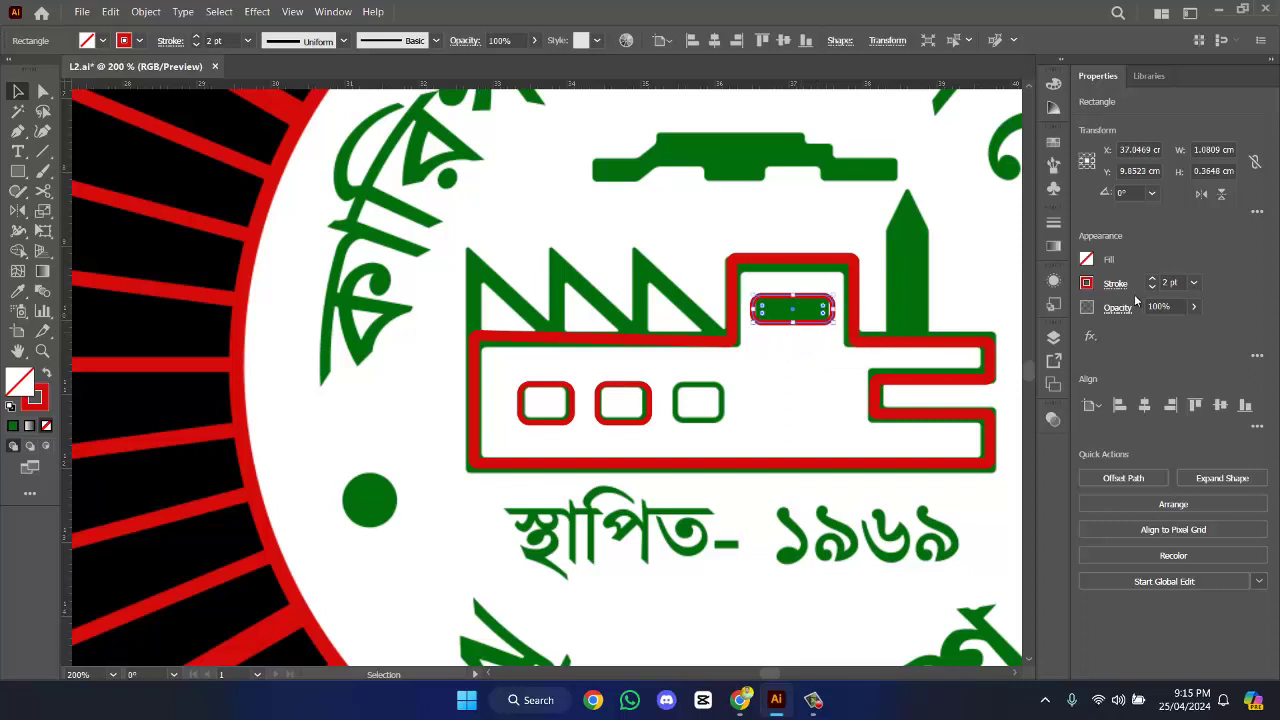
pyautogui.click(46, 379)
pyautogui.click(791, 366)
pyautogui.click(798, 316)
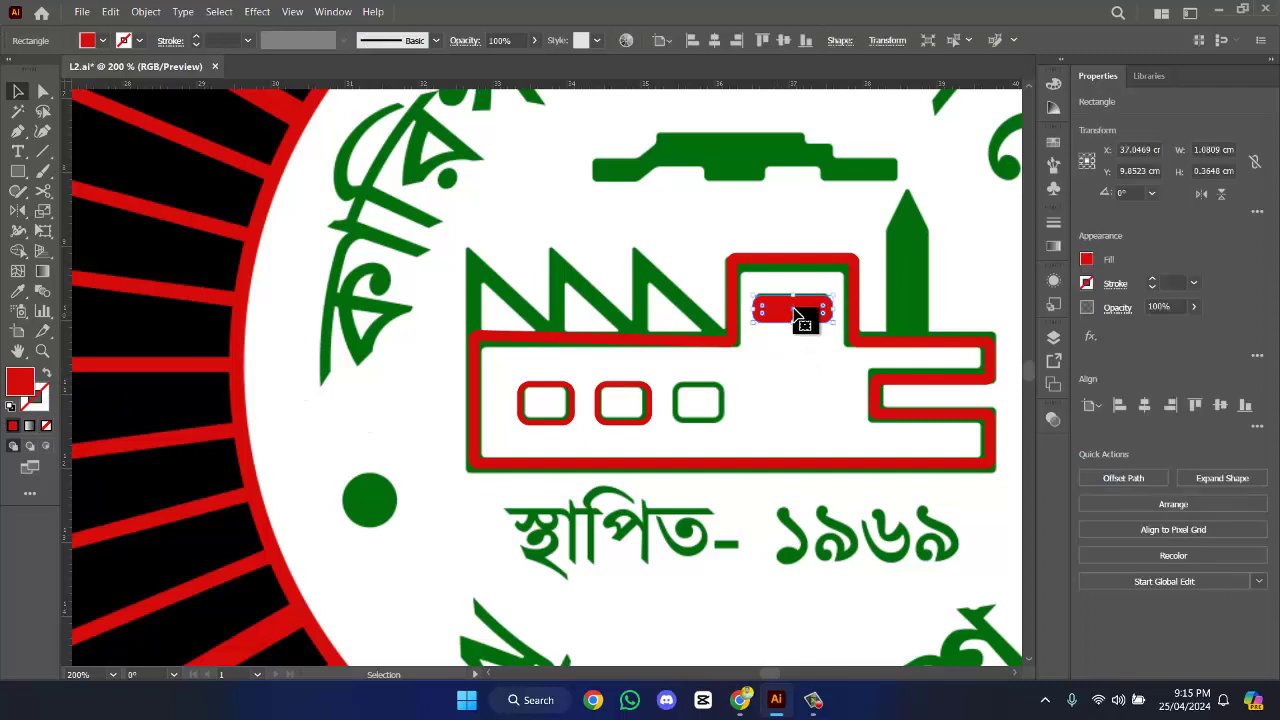
pyautogui.moveTo(823, 312); pyautogui.dragTo(816, 320)
pyautogui.click(814, 323)
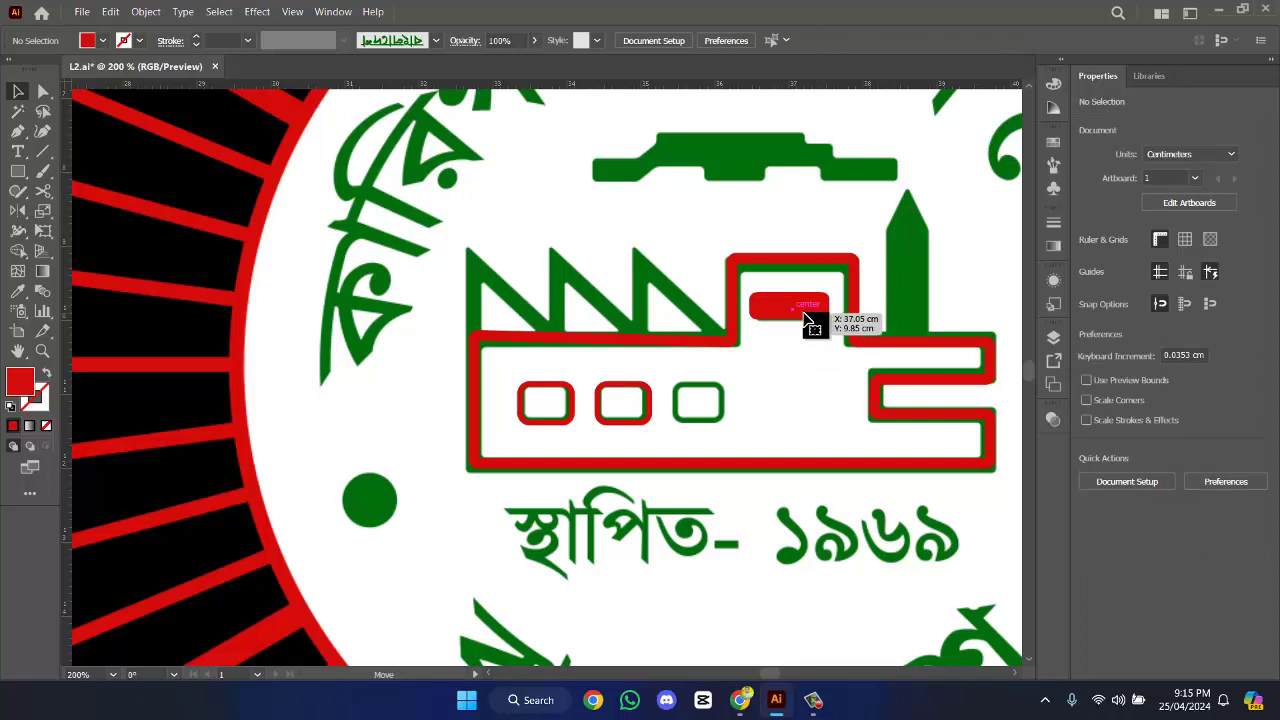
pyautogui.click(808, 318)
pyautogui.click(440, 310)
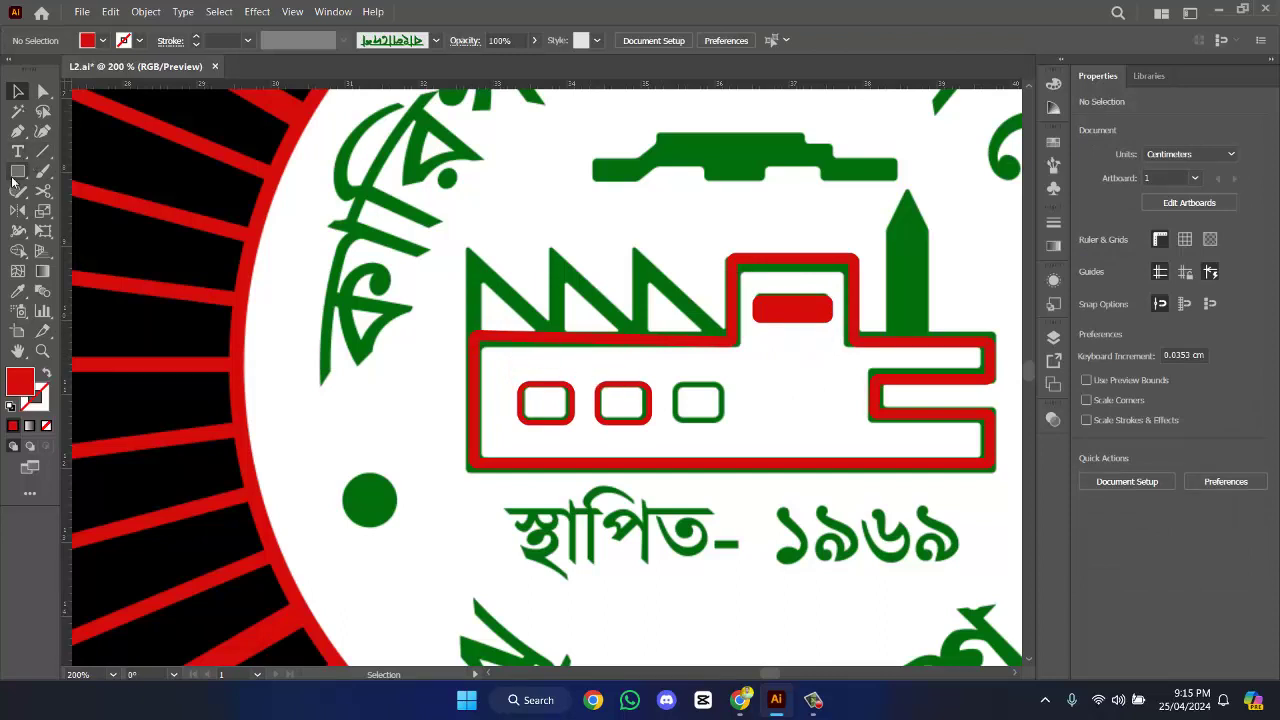
# - Create a three-sided polygon with a 1.7639 cm radius and move it over the factory's left end
pyautogui.moveTo(14, 175); pyautogui.dragTo(100, 231)
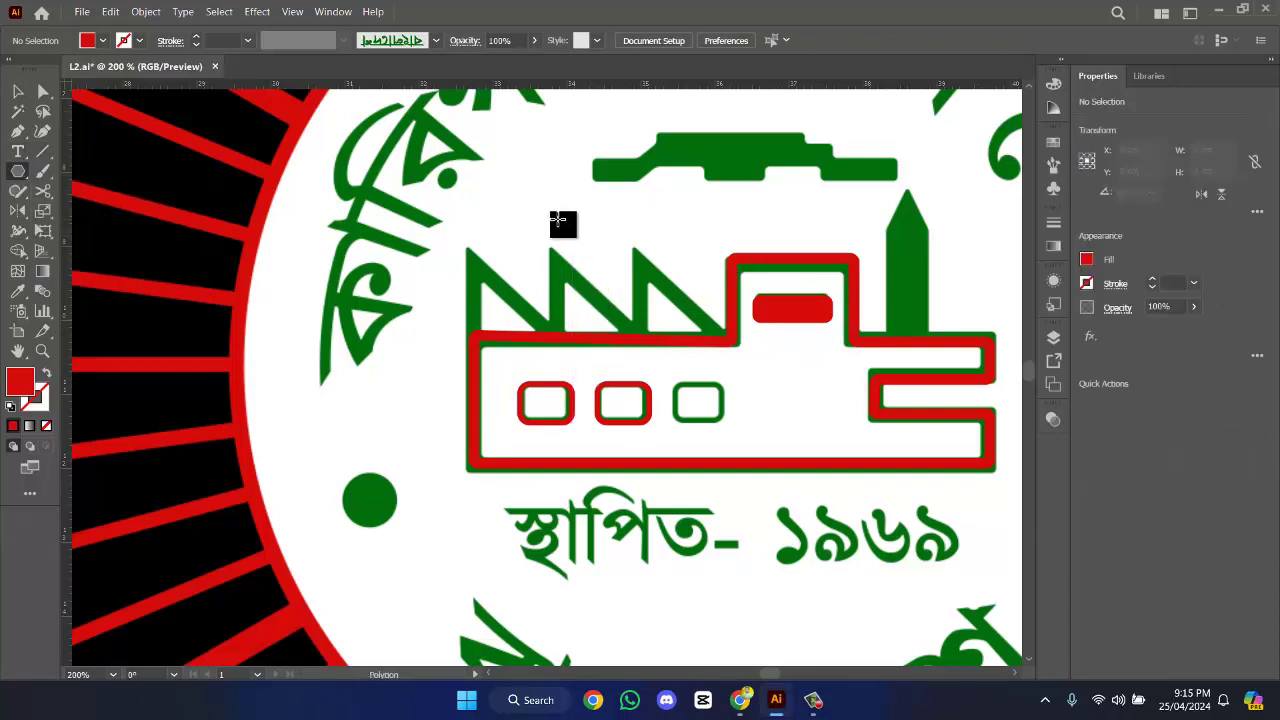
pyautogui.click(558, 219)
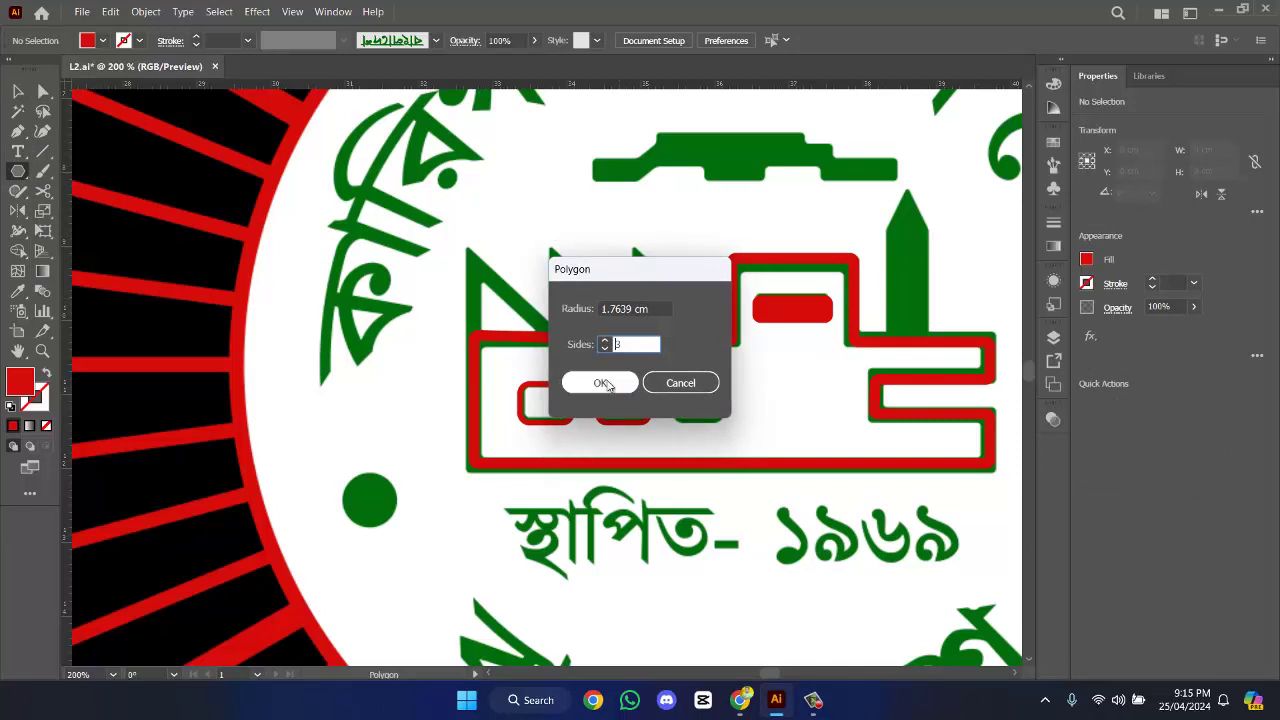
pyautogui.click(598, 383)
pyautogui.click(18, 91)
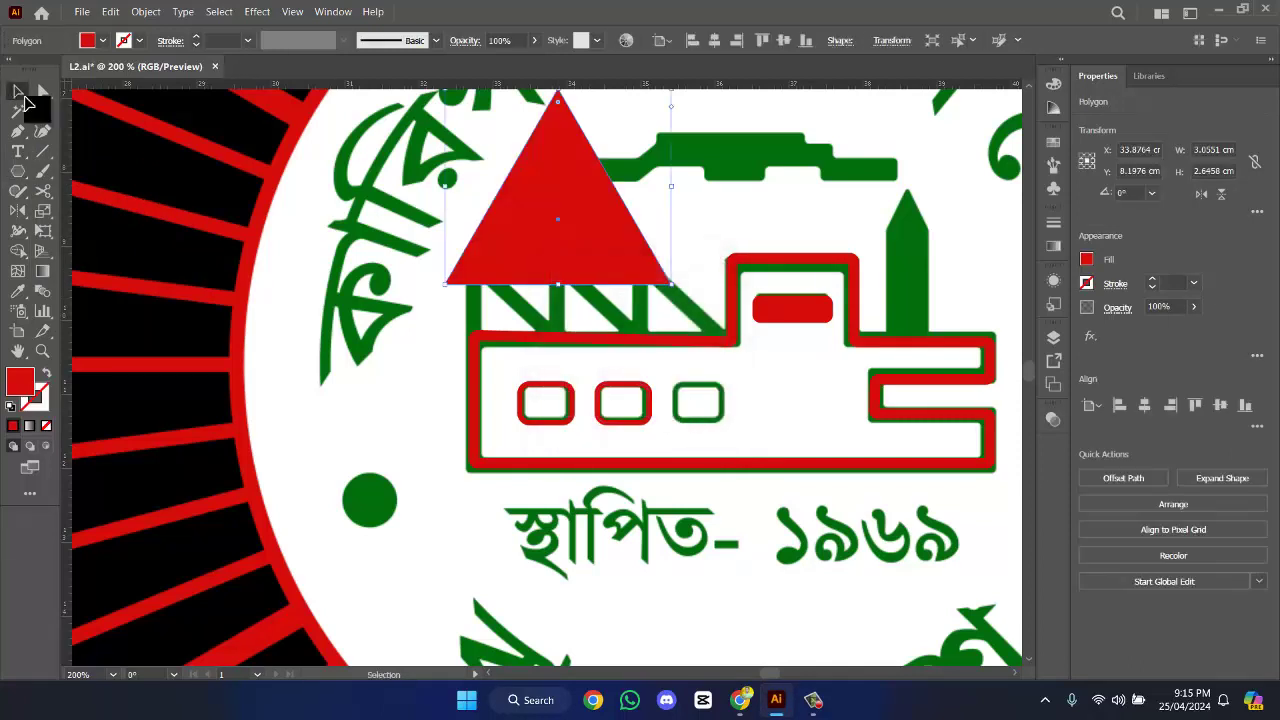
pyautogui.moveTo(598, 240); pyautogui.dragTo(545, 431)
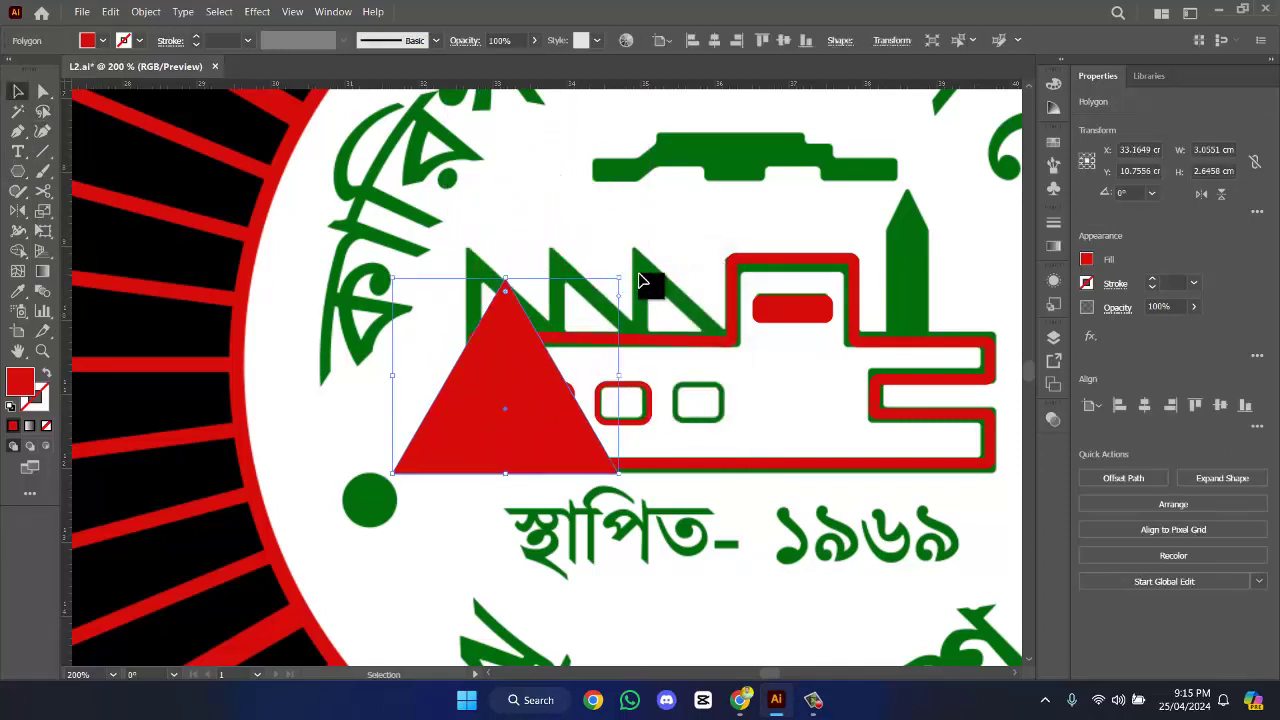
# - Rotate the triangle to 270° and shrink it to about 0.95 by 1.81 cm over the leftmost roof tooth
pyautogui.moveTo(619, 279); pyautogui.dragTo(697, 512)
pyautogui.moveTo(462, 445); pyautogui.dragTo(474, 362)
pyautogui.moveTo(661, 457); pyautogui.dragTo(587, 367)
pyautogui.moveTo(566, 293); pyautogui.dragTo(513, 286)
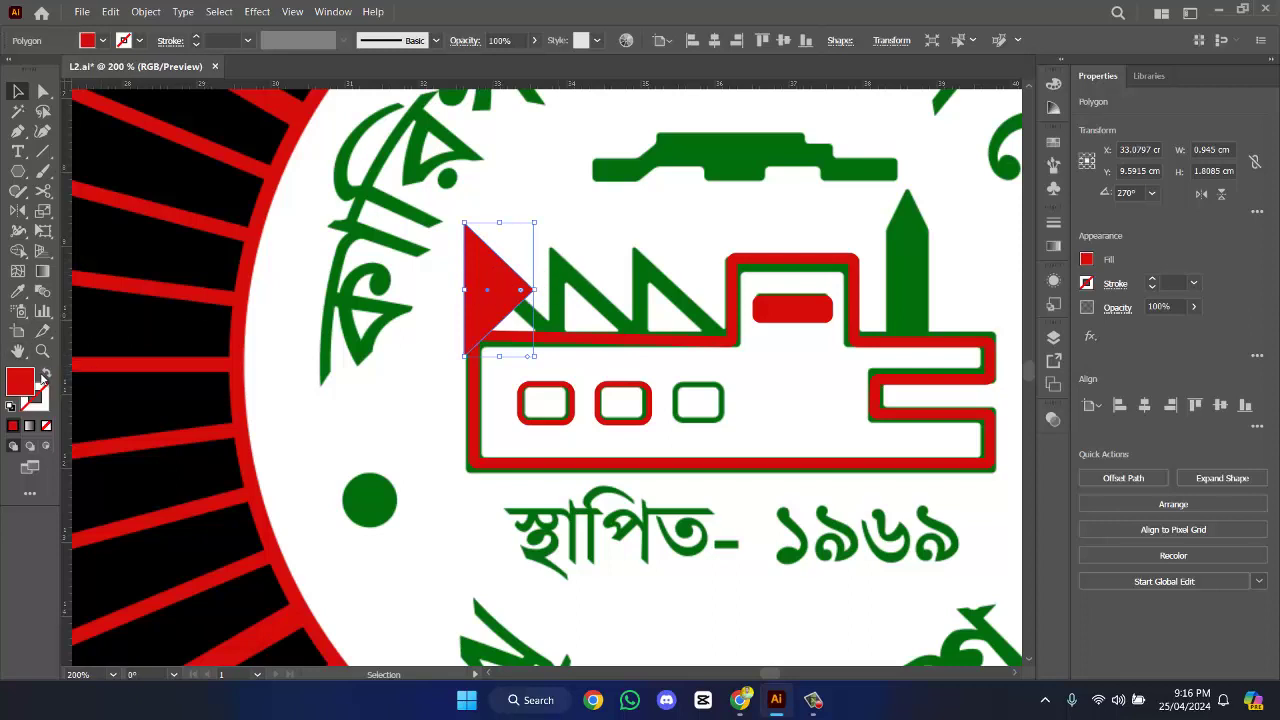
# - Switch the triangle to an unfilled red outline and line up its left edge with the factory outline's left edge
pyautogui.click(45, 375)
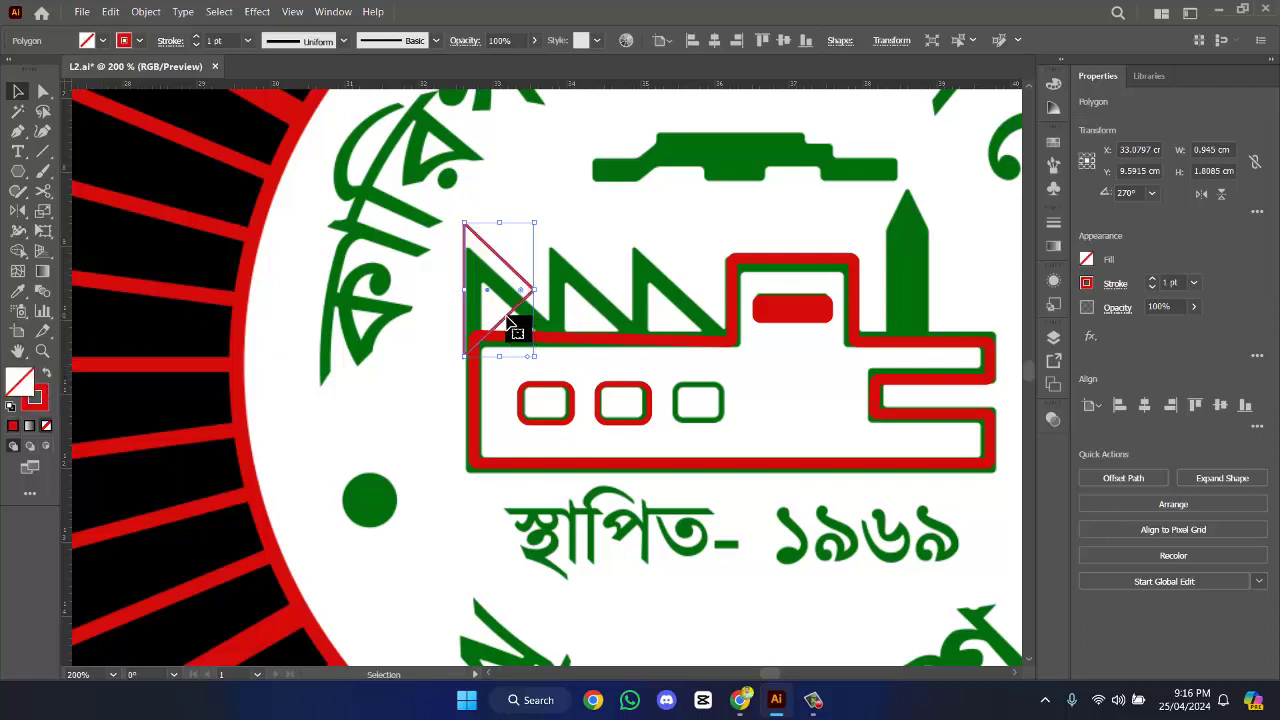
pyautogui.moveTo(507, 316); pyautogui.dragTo(509, 316)
pyautogui.click(481, 387)
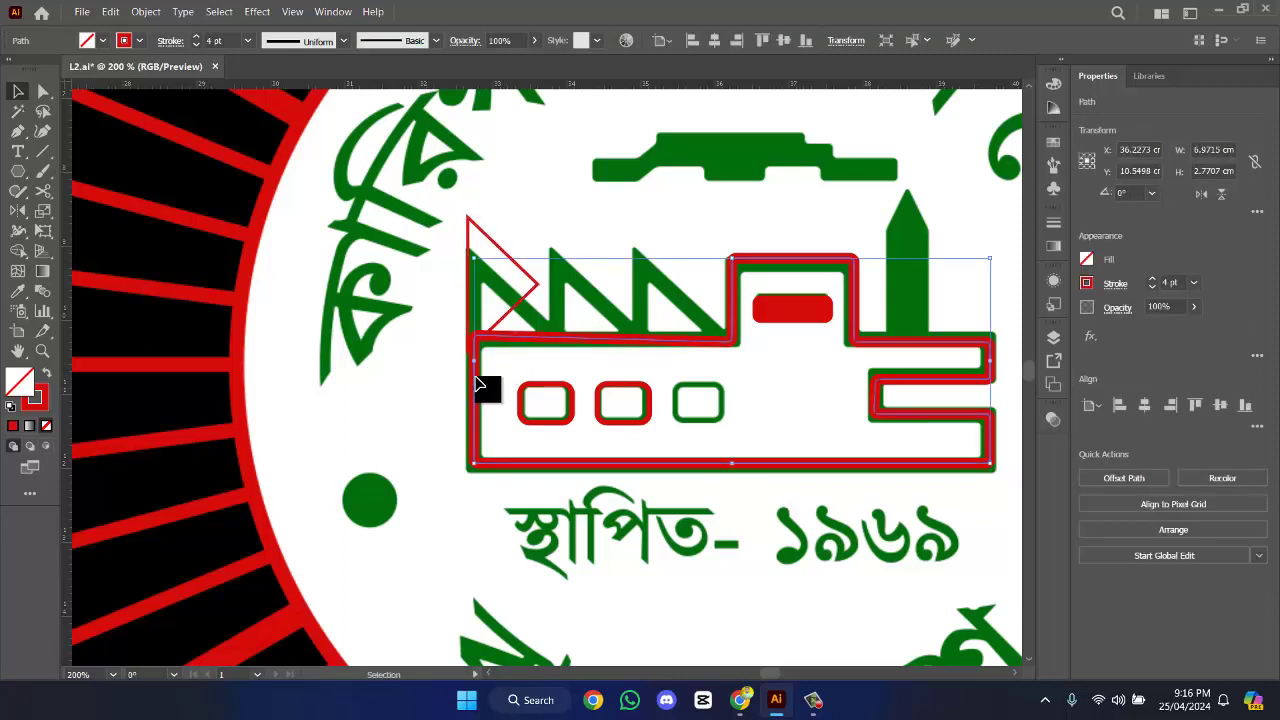
pyautogui.moveTo(474, 360); pyautogui.dragTo(472, 360)
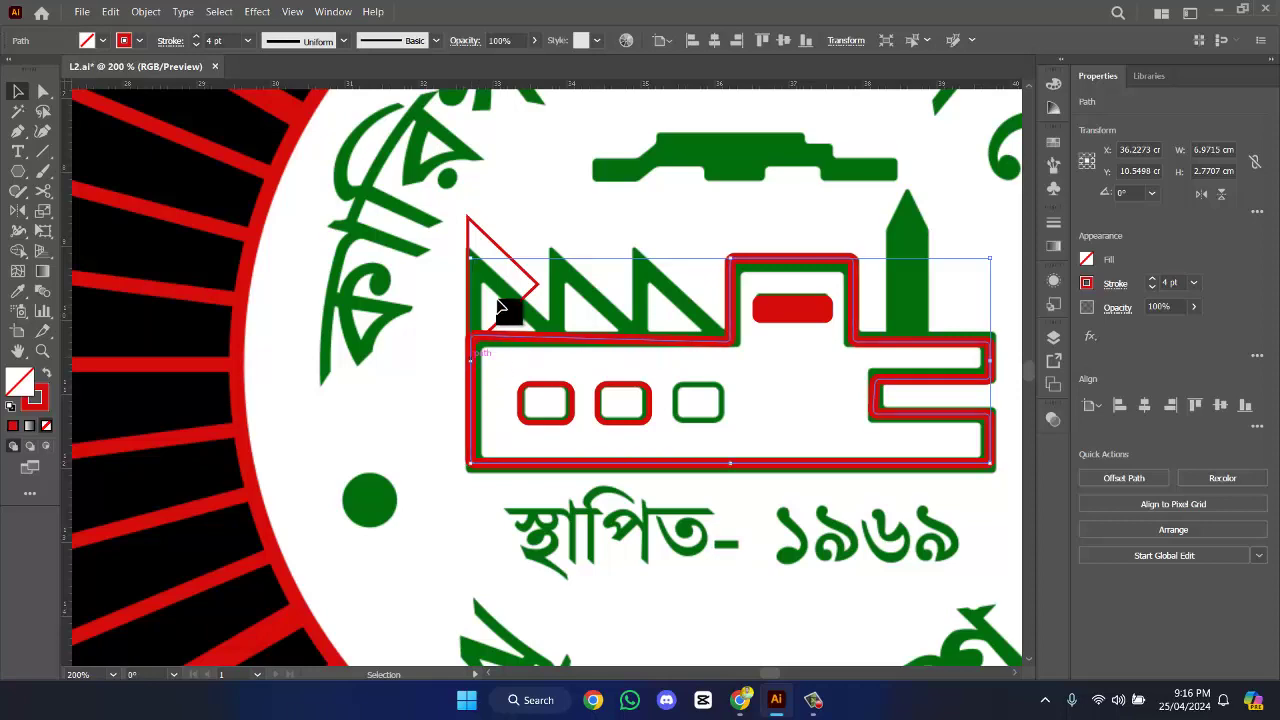
# - Reshape the triangle by moving its three anchor points onto the corners of the leftmost sawtooth roof
pyautogui.click(500, 248)
pyautogui.scroll(3, 532, 242)
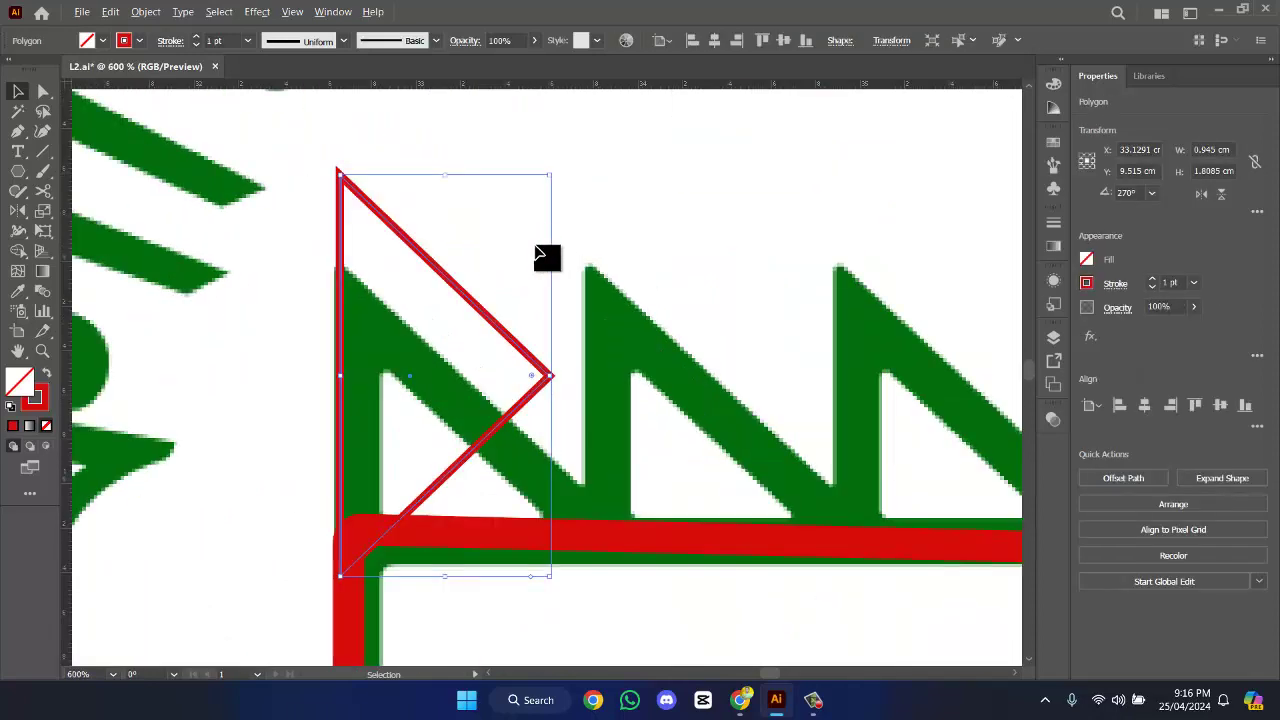
pyautogui.moveTo(543, 257); pyautogui.dragTo(586, 236)
pyautogui.press('space')
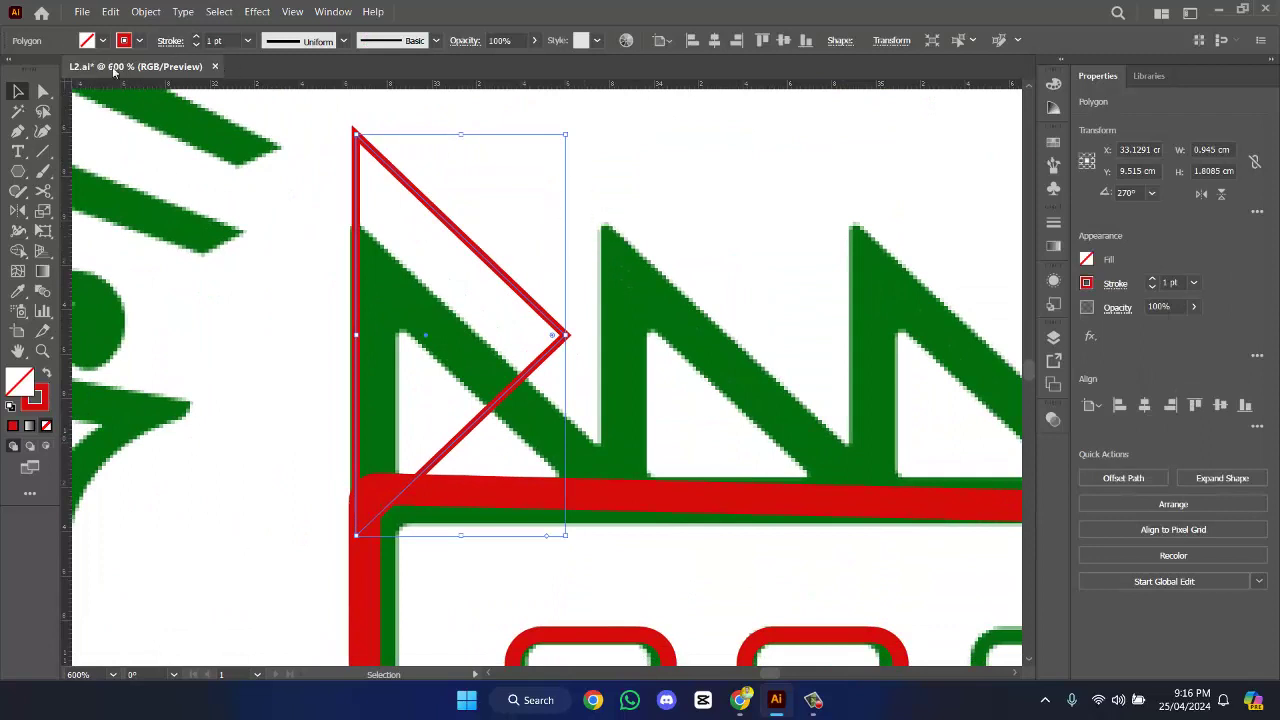
pyautogui.click(42, 92)
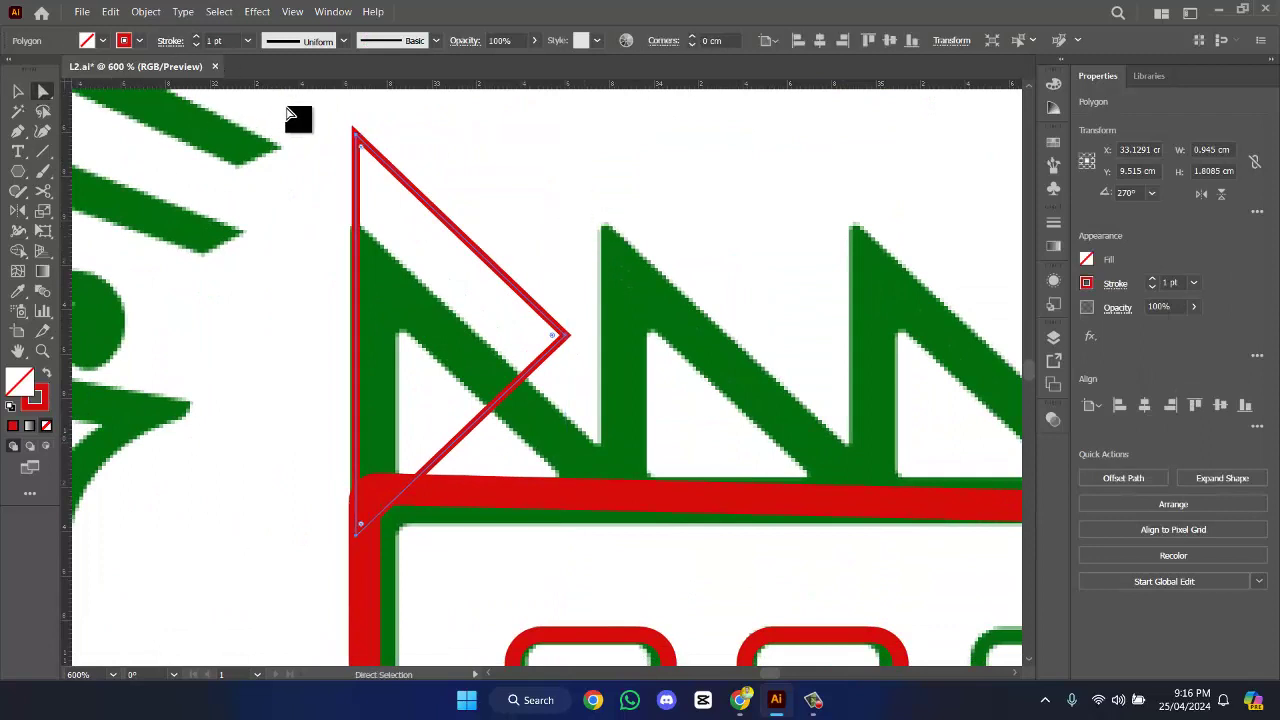
pyautogui.moveTo(355, 133); pyautogui.dragTo(356, 228)
pyautogui.click(356, 136)
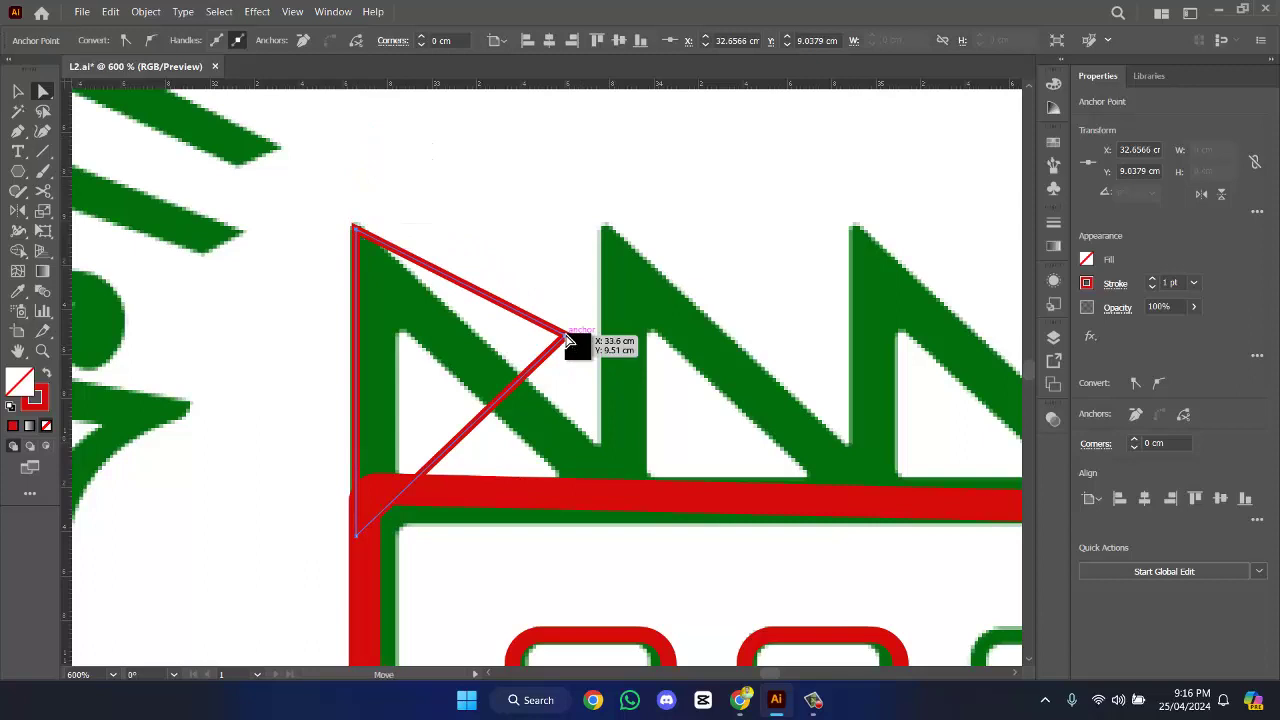
pyautogui.moveTo(566, 340); pyautogui.dragTo(610, 480)
pyautogui.moveTo(362, 537); pyautogui.dragTo(362, 500)
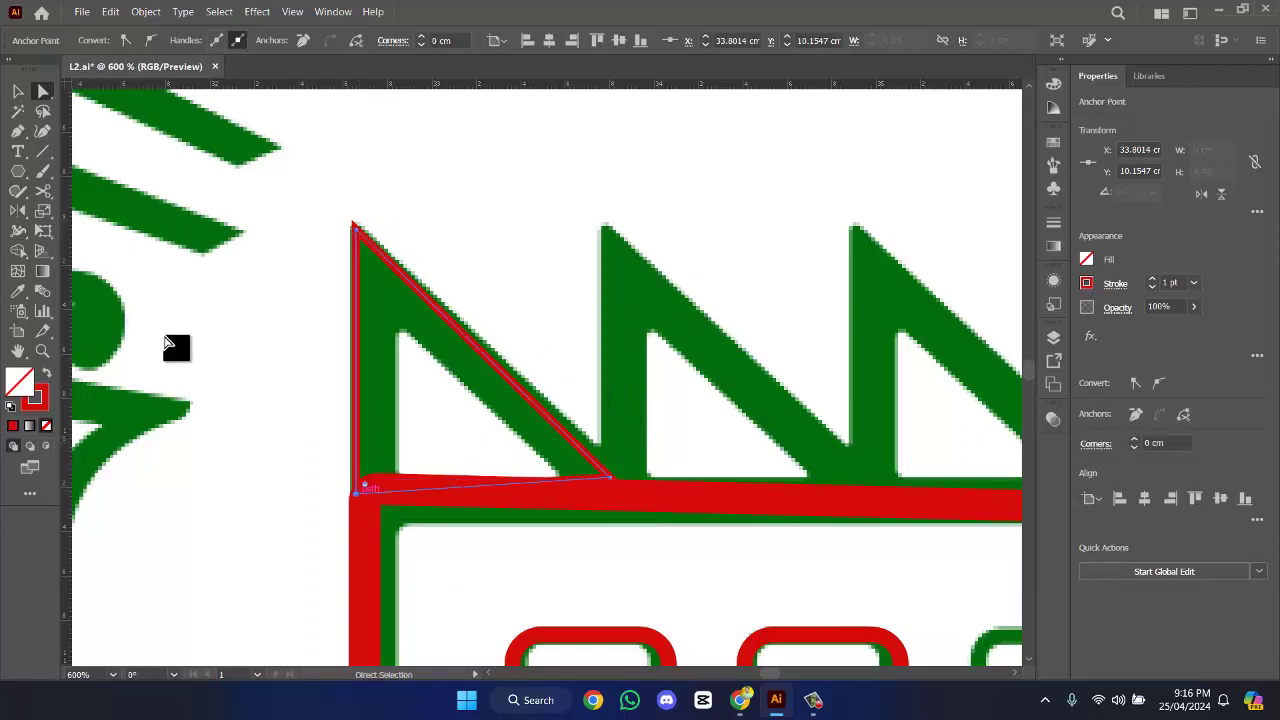
# - Set the roof triangle's stroke weight to 3 pt and deselect it
pyautogui.click(1150, 281)
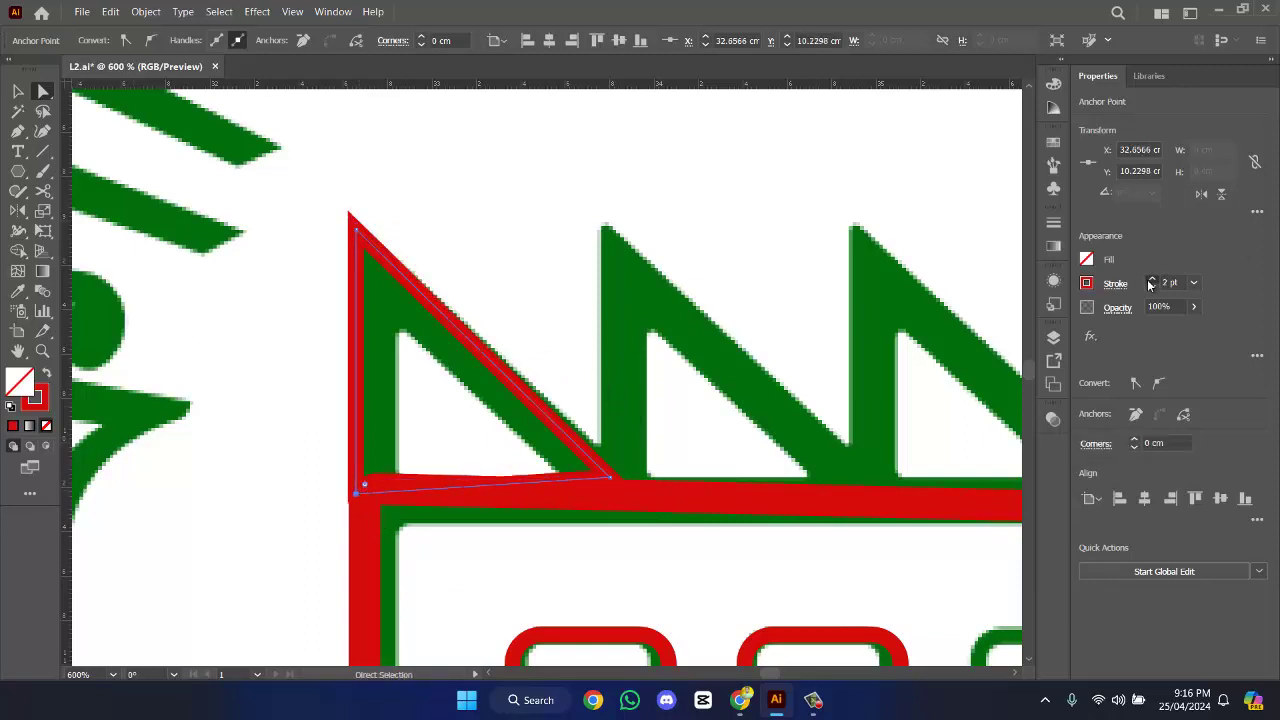
pyautogui.click(1150, 281)
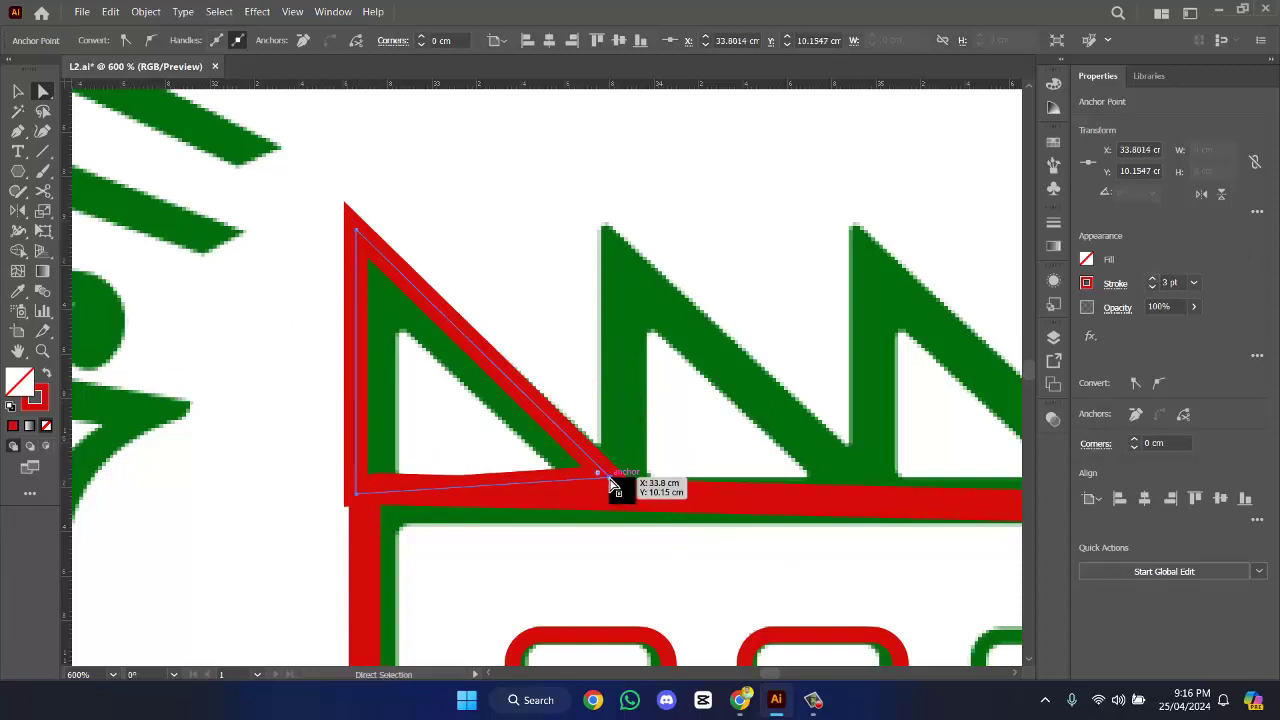
pyautogui.hotkey('ctrl', 'shift', 'a')
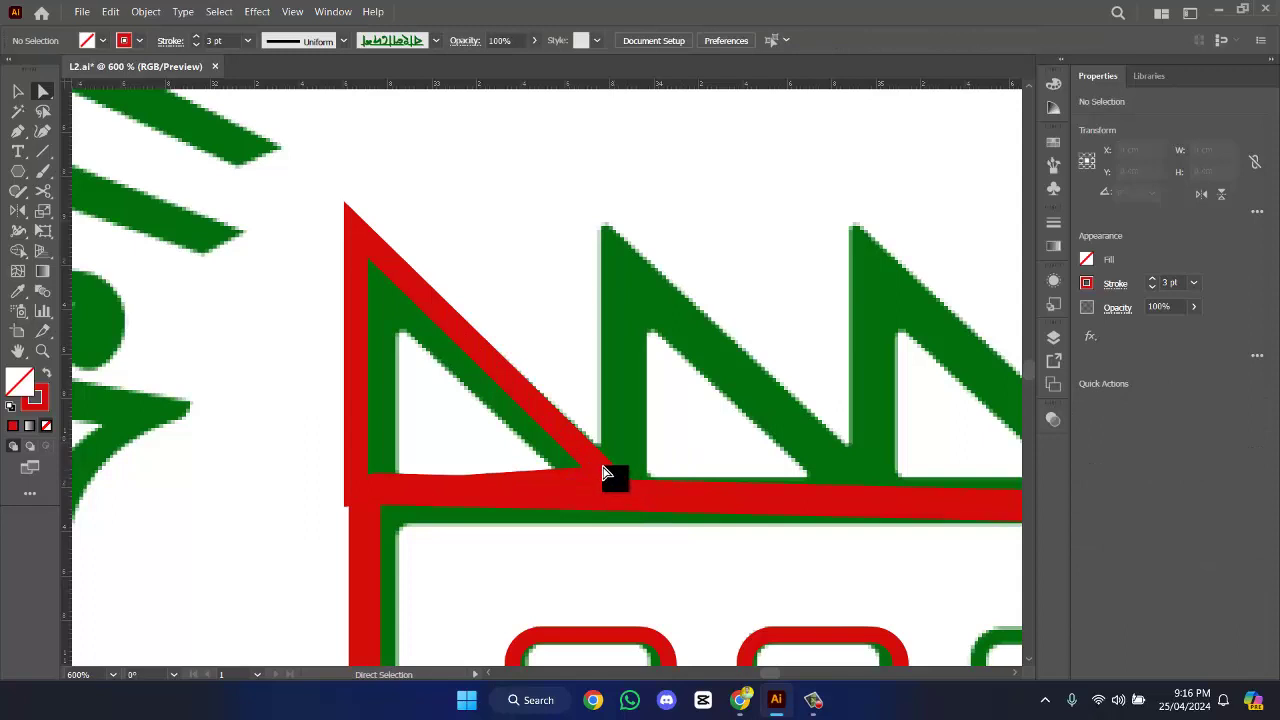
# - Shift the roof triangle's lower-right anchor slightly down and inward so its base follows the factory roofline
pyautogui.click(585, 440)
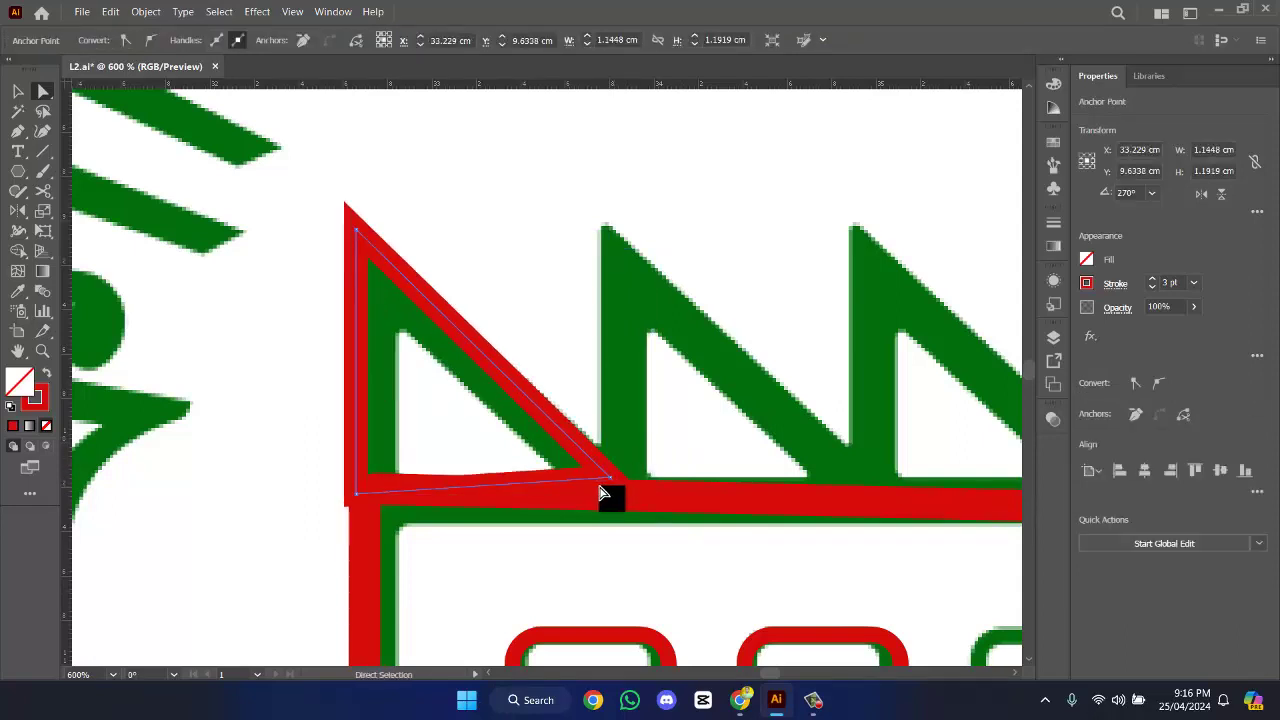
pyautogui.moveTo(620, 489)
pyautogui.mouseDown()
pyautogui.moveTo(607, 497)
pyautogui.moveTo(602, 484)
pyautogui.mouseUp()
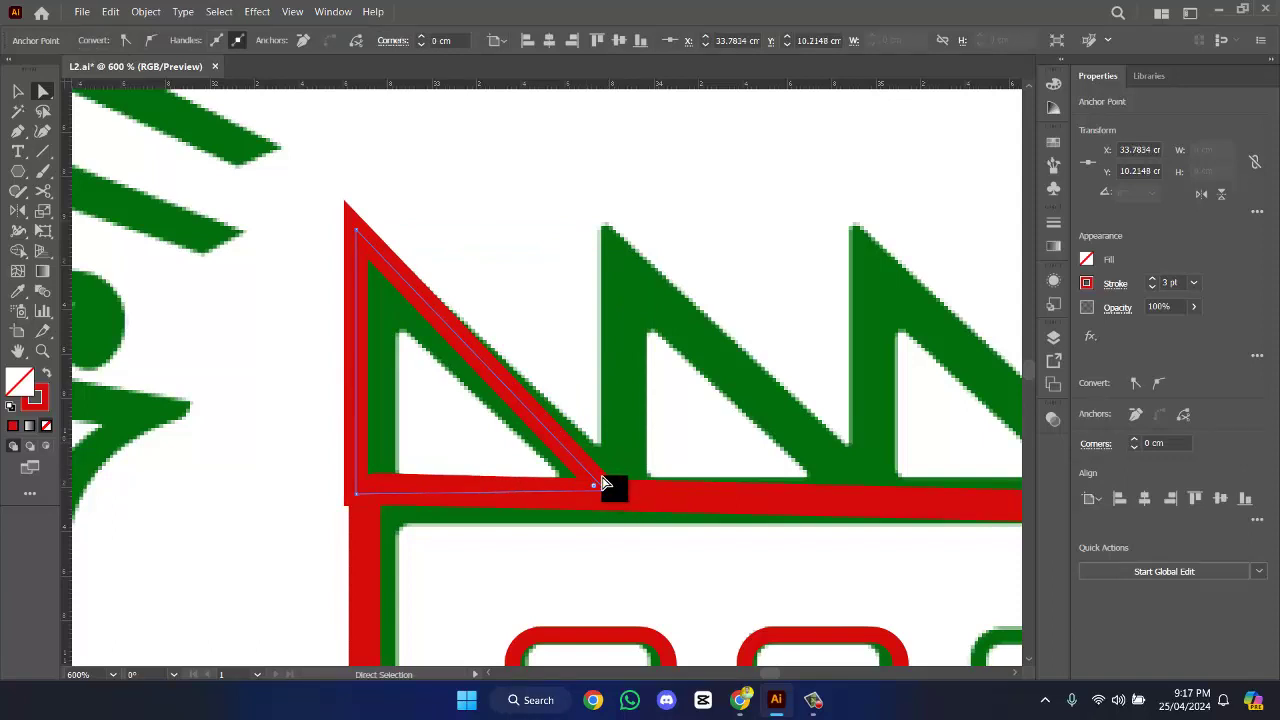
pyautogui.click(18, 90)
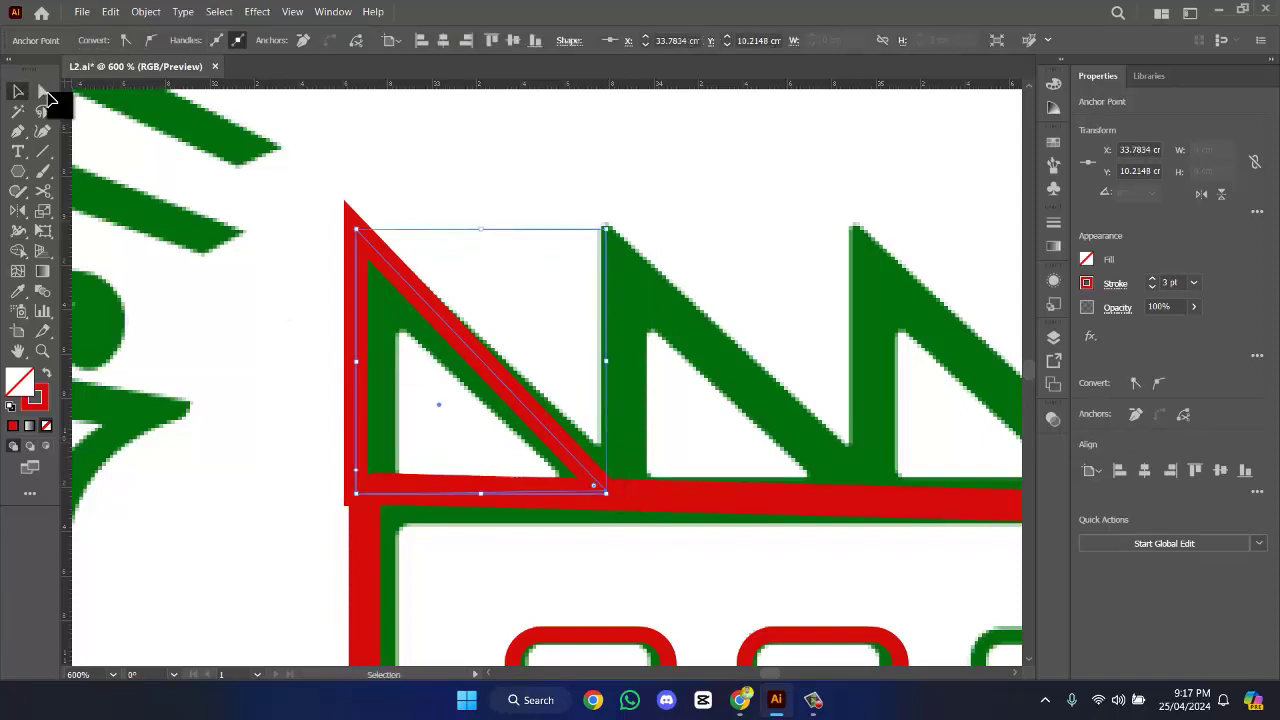
pyautogui.click(573, 430)
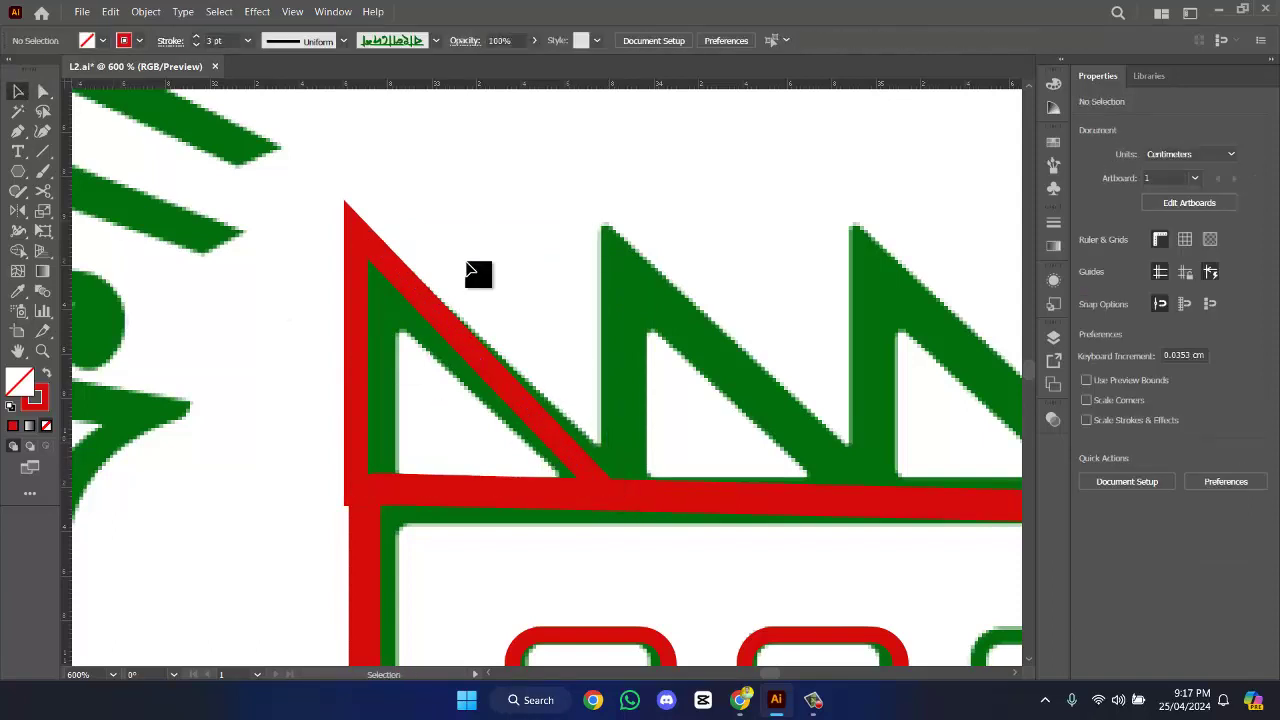
# - Expand the roof triangle's stroke into a filled red shape
pyautogui.click(470, 360)
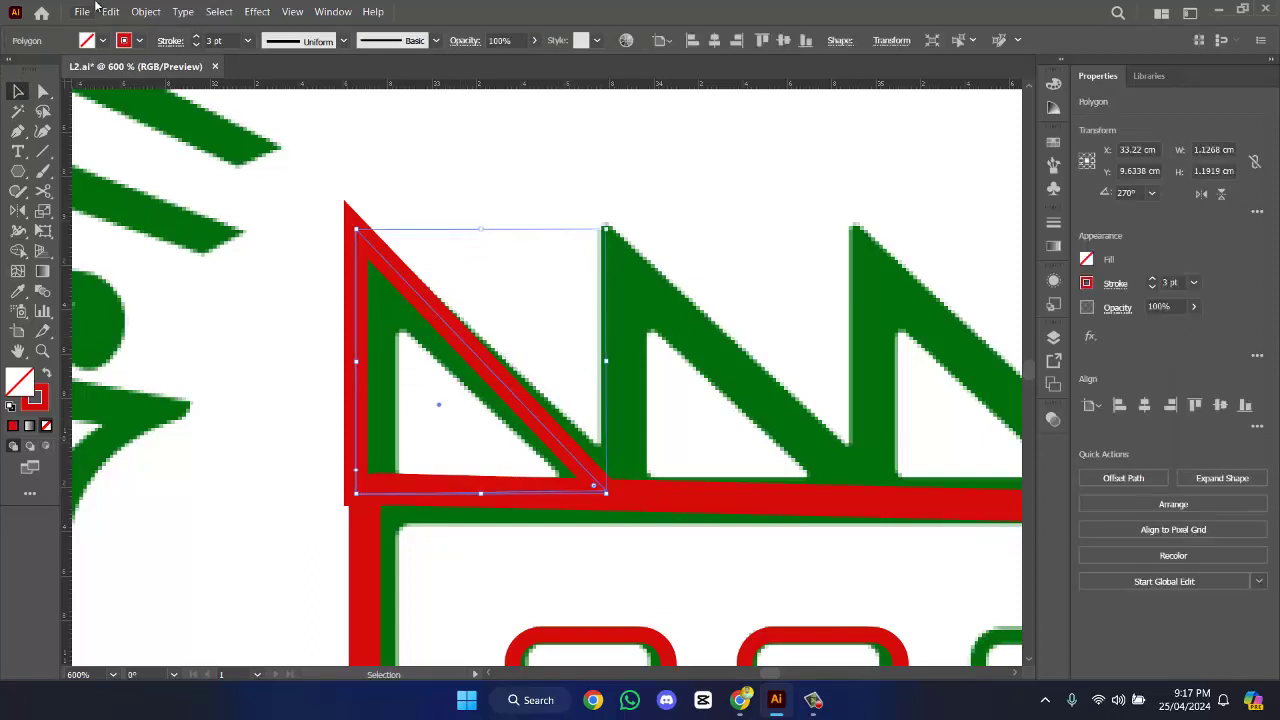
pyautogui.click(146, 11)
pyautogui.click(350, 201)
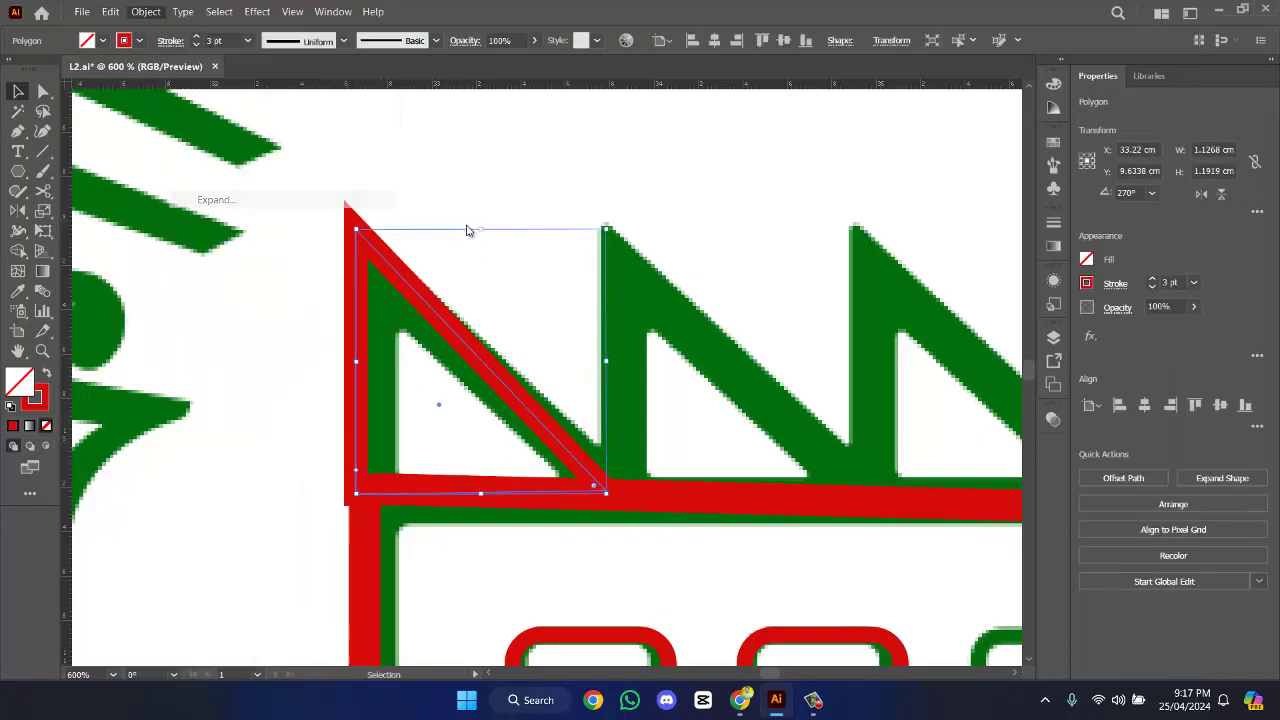
pyautogui.click(603, 443)
pyautogui.scroll(-5, 620, 434)
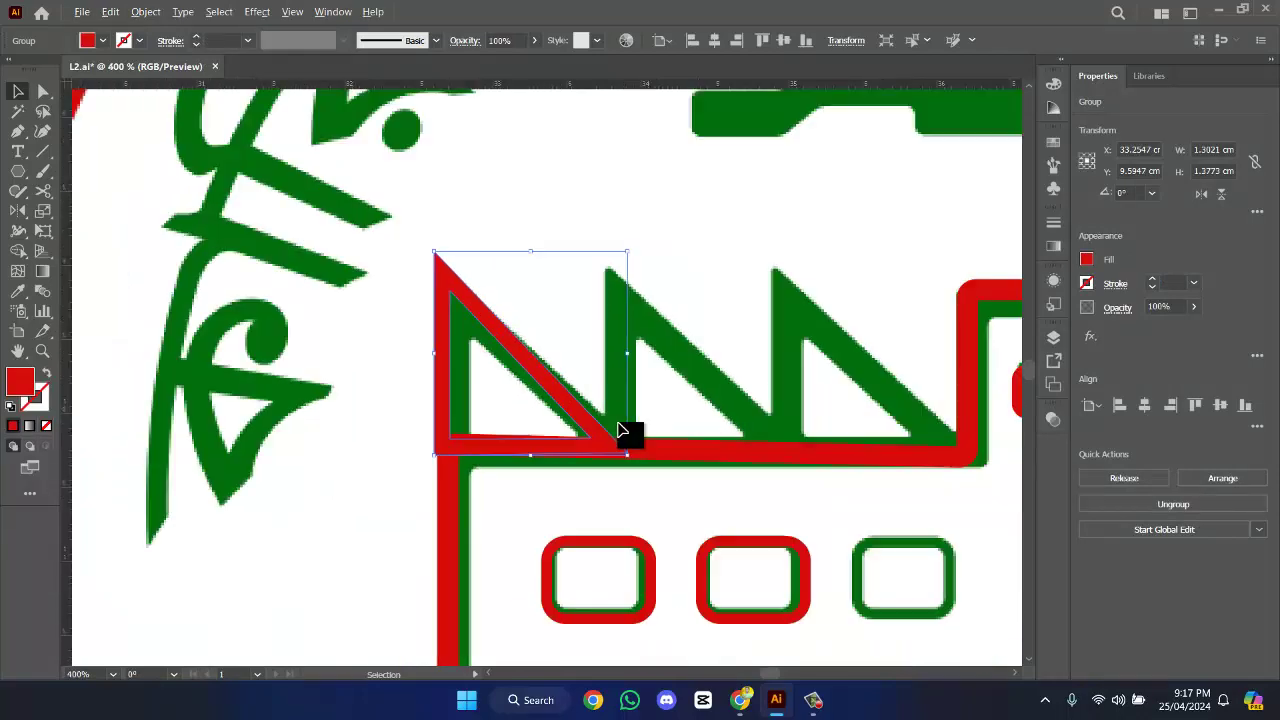
# - Expand the fill and stroke of the factory outline into a filled shape and deselect it
pyautogui.click(718, 438)
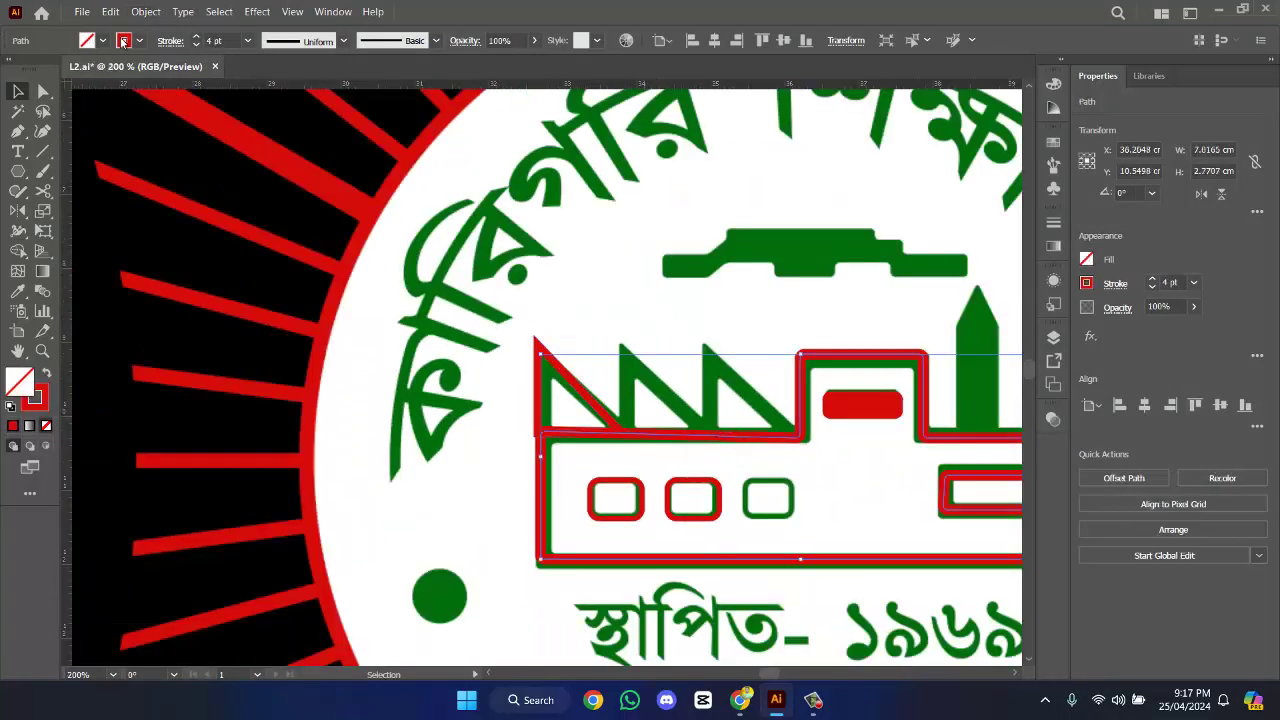
pyautogui.click(146, 11)
pyautogui.click(298, 202)
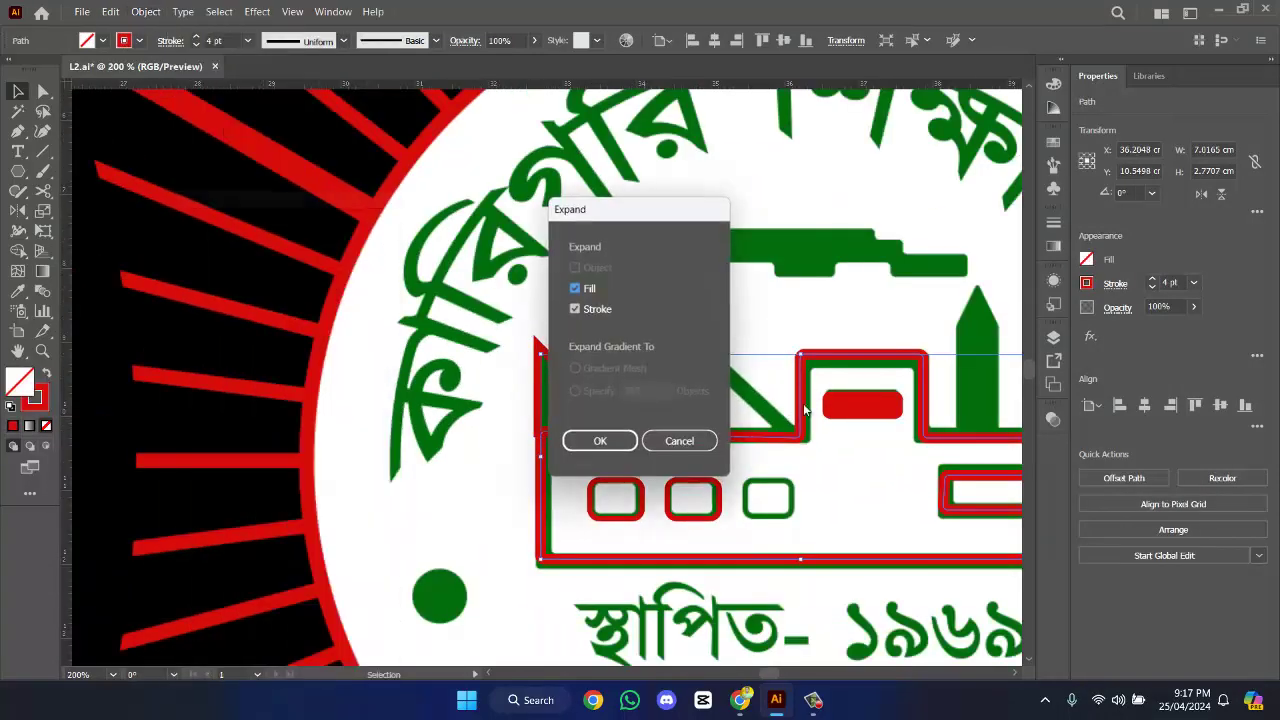
pyautogui.click(603, 443)
pyautogui.click(634, 346)
# - Duplicate the expanded red roof triangle onto the second and third sawtooth roofs
pyautogui.scroll(3, 660, 345)
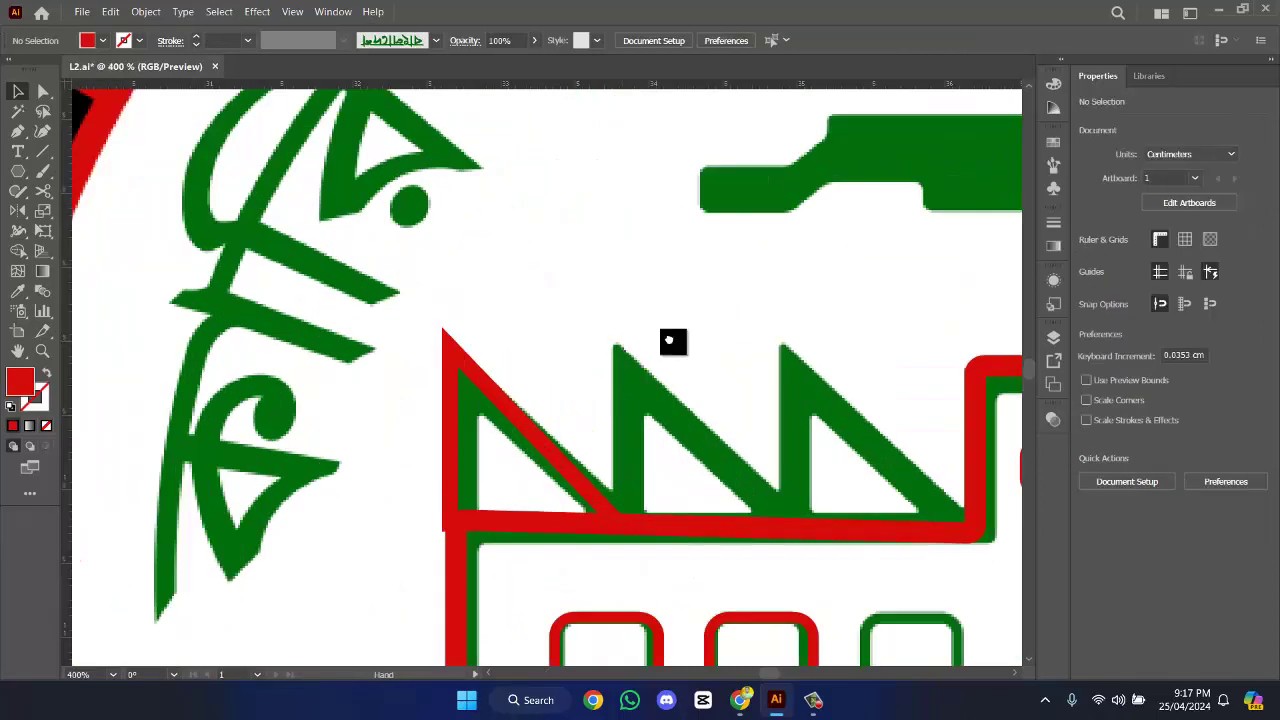
pyautogui.doubleClick(521, 400)
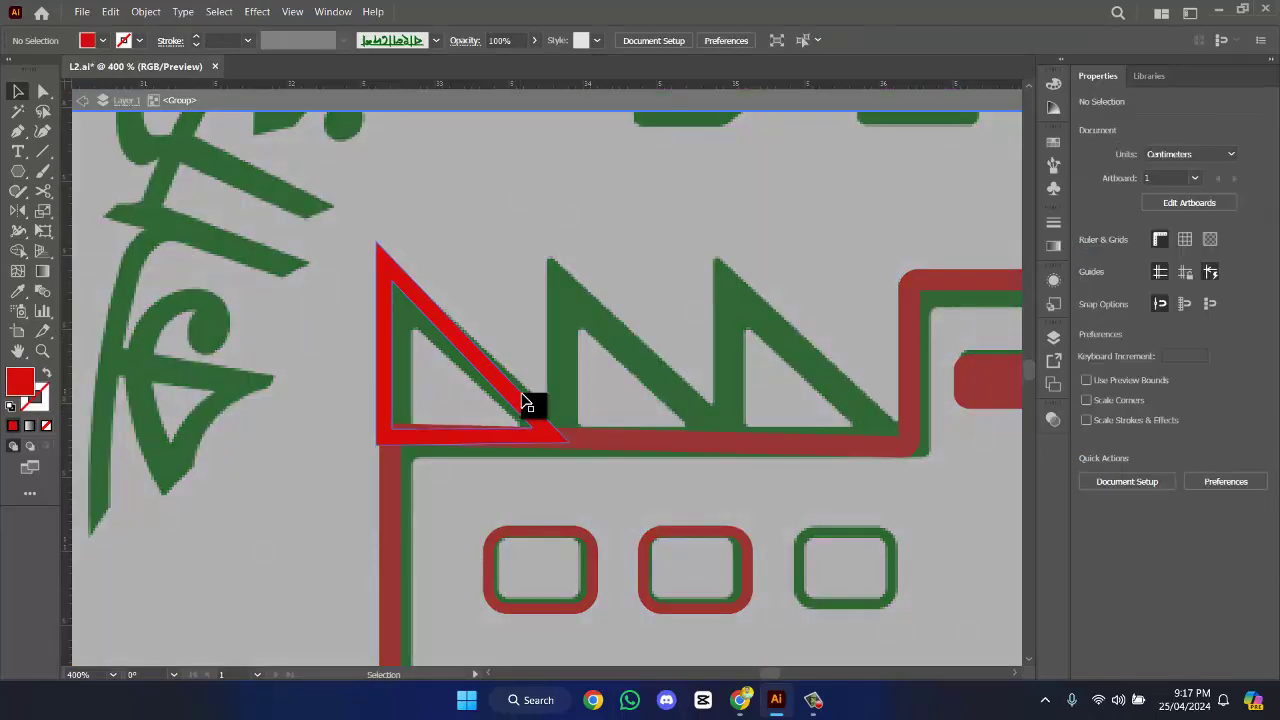
pyautogui.press('Escape')
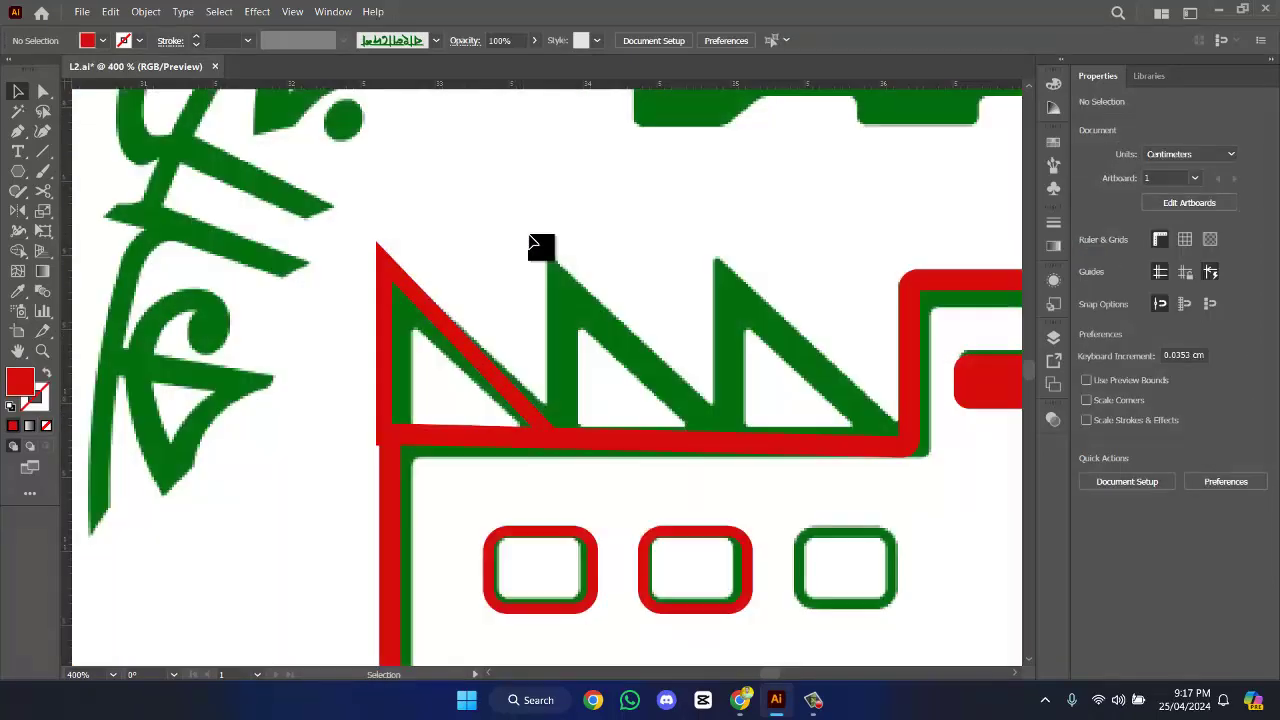
pyautogui.moveTo(513, 396); pyautogui.dragTo(686, 396)
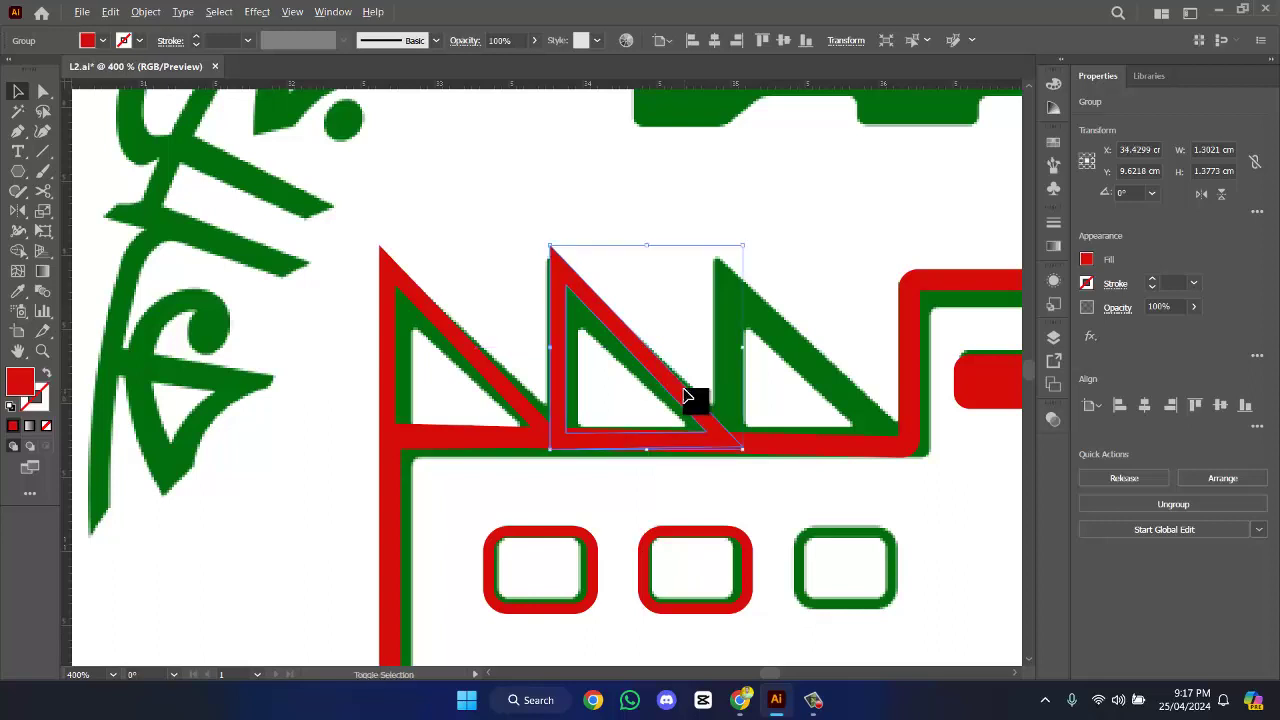
pyautogui.click(791, 408)
pyautogui.click(711, 423)
pyautogui.click(770, 420)
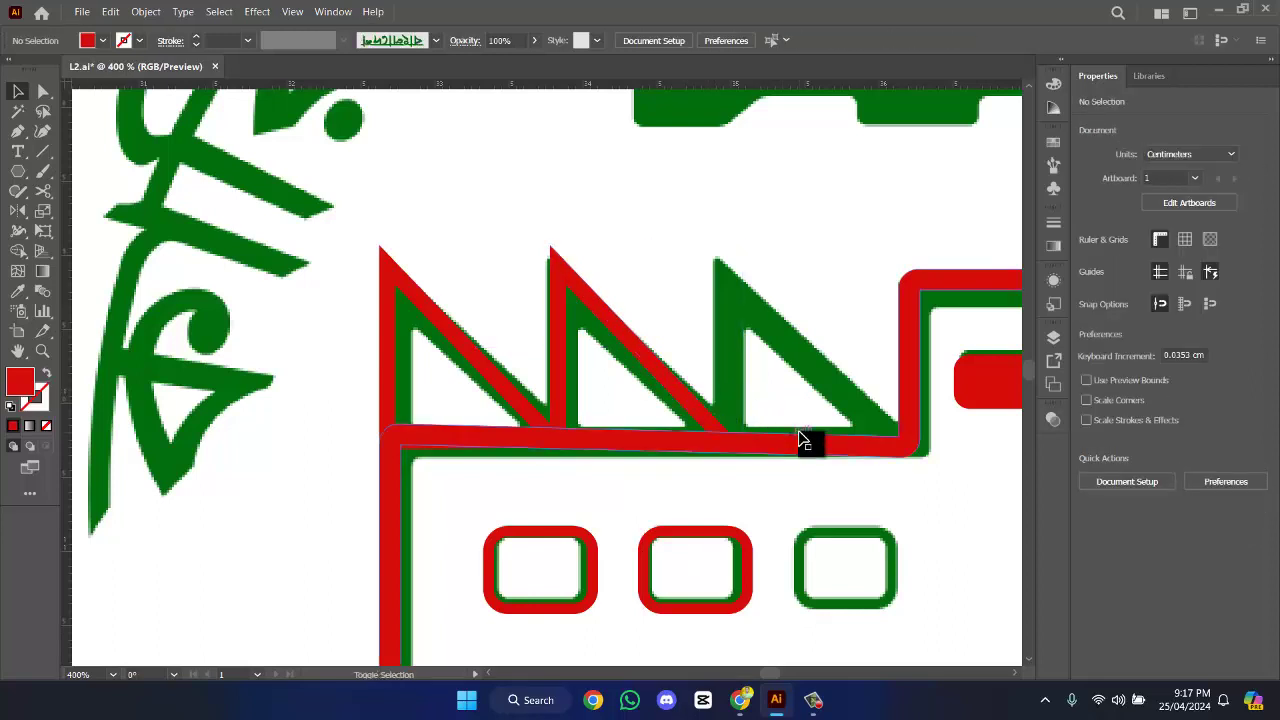
pyautogui.click(709, 423)
pyautogui.moveTo(707, 423); pyautogui.dragTo(873, 436)
pyautogui.click(863, 243)
# - Duplicate the red rounded window outline so that both the middle and the third factory windows are traced
pyautogui.scroll(-5, 885, 214)
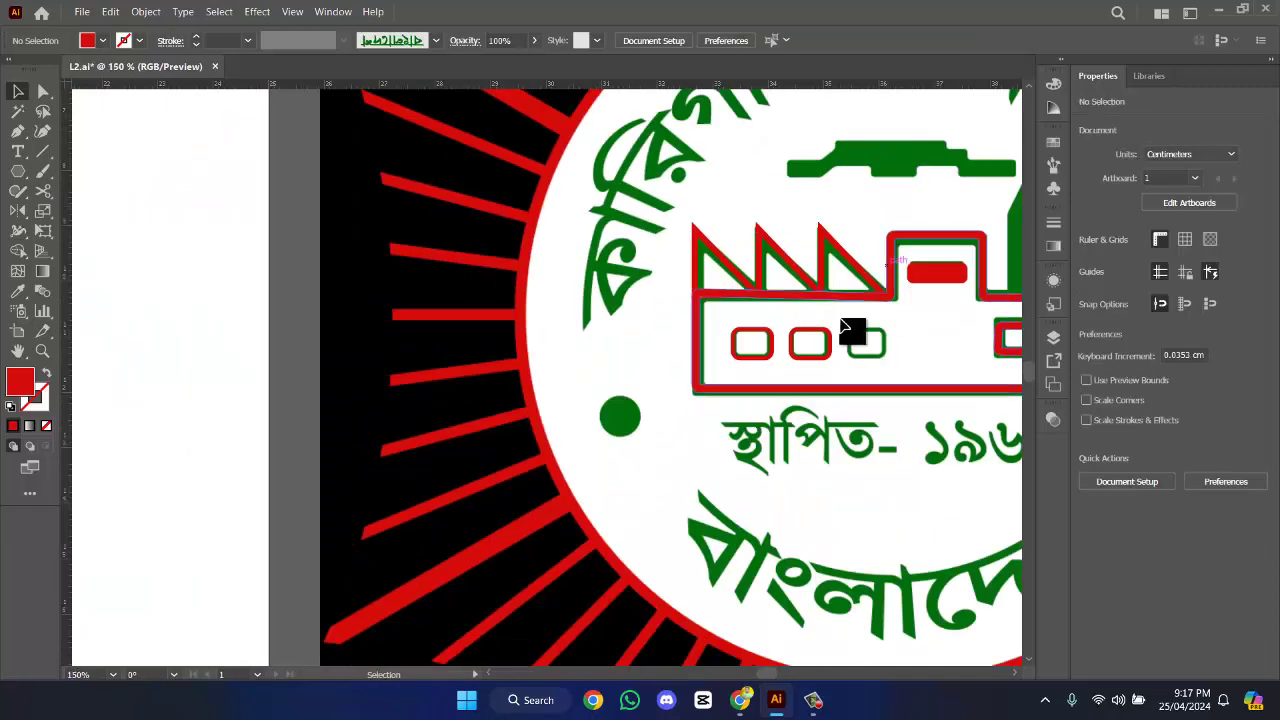
pyautogui.click(826, 350)
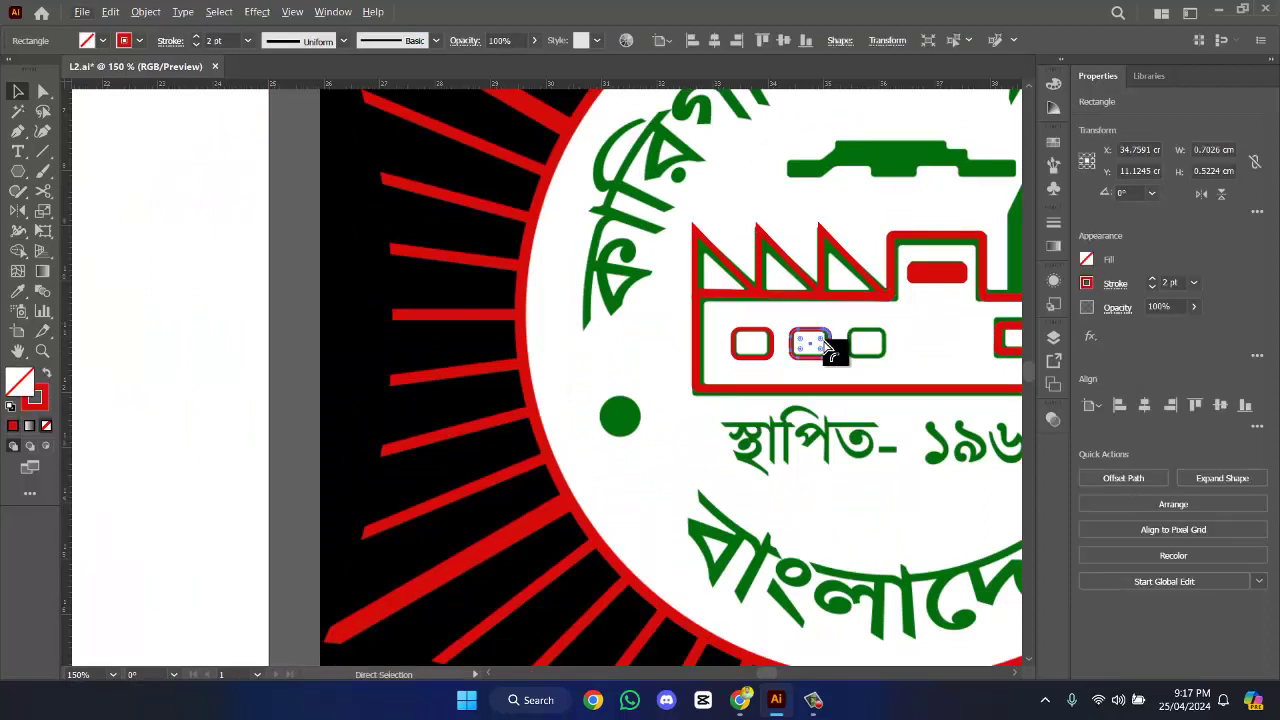
pyautogui.moveTo(826, 346); pyautogui.dragTo(866, 358)
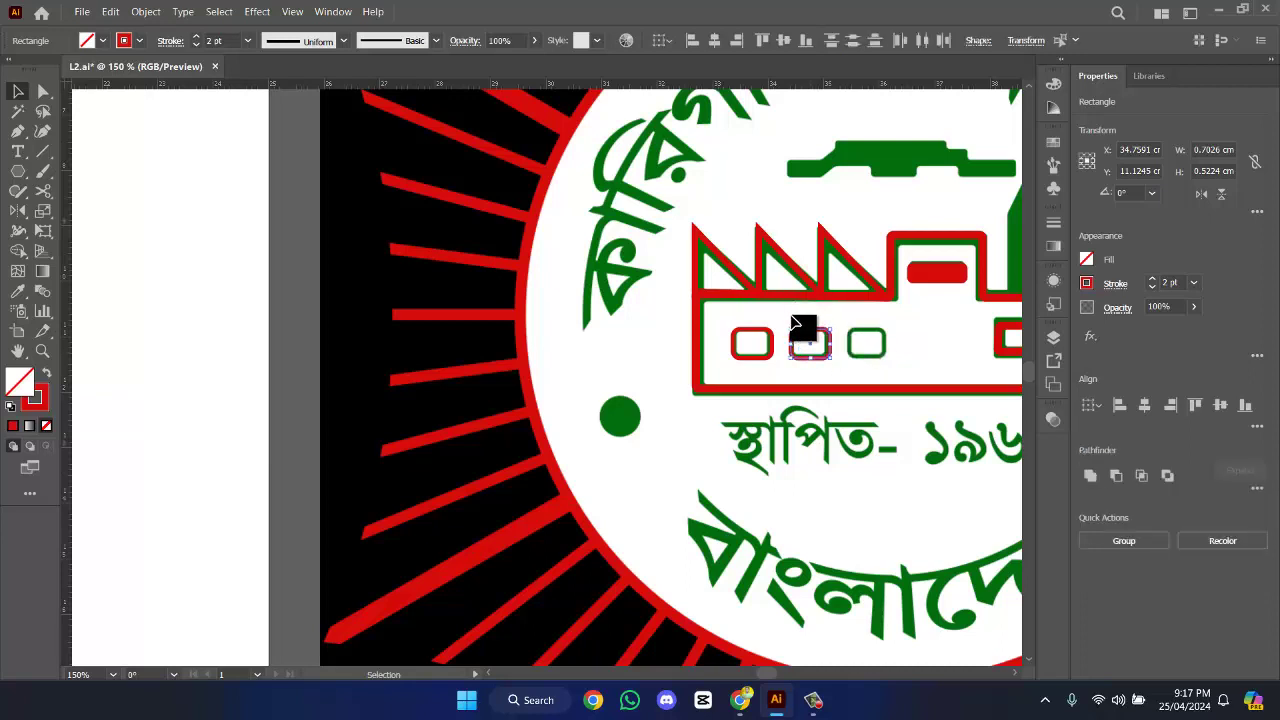
pyautogui.press('Right')
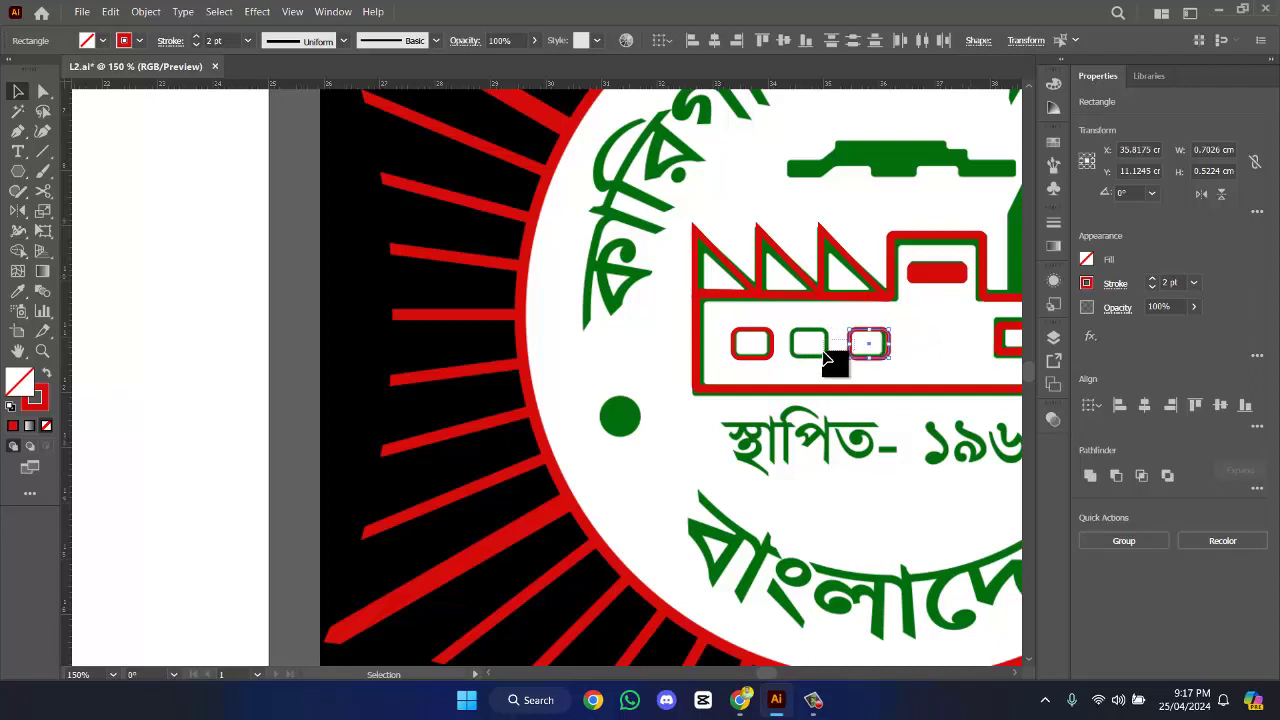
pyautogui.moveTo(866, 347); pyautogui.dragTo(808, 346)
pyautogui.click(923, 343)
pyautogui.scroll(-1, 923, 343)
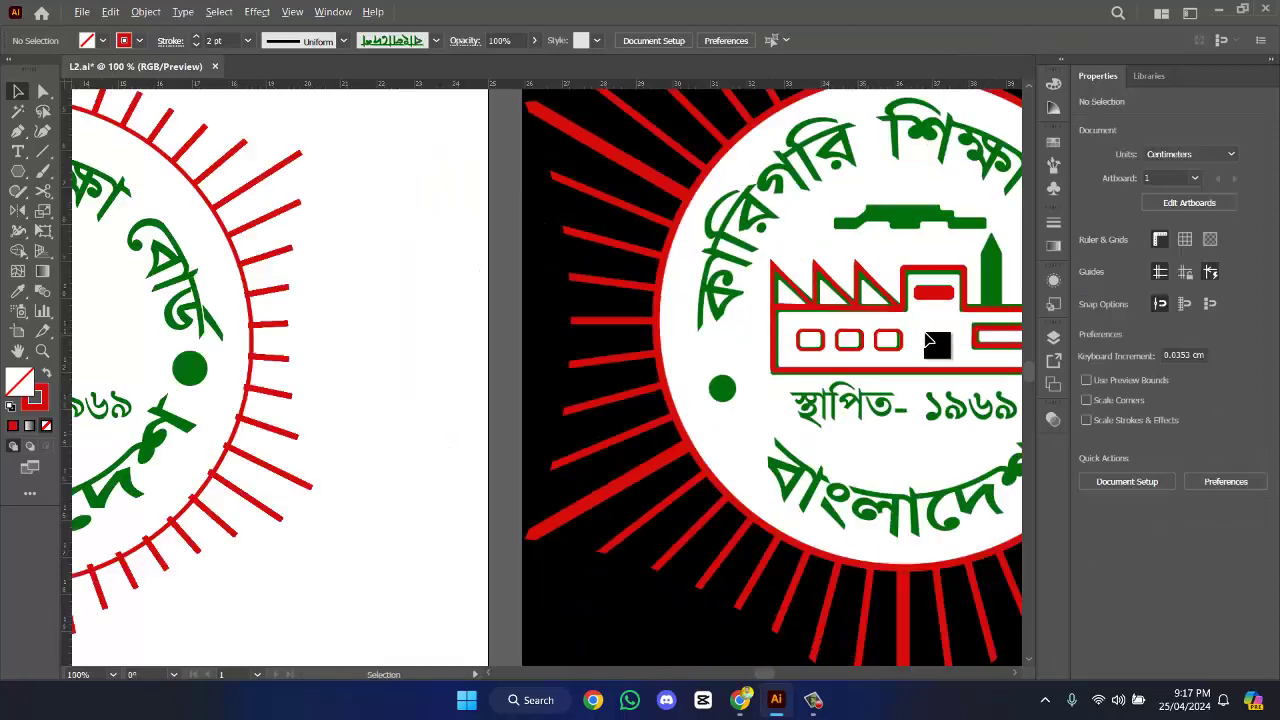
pyautogui.scroll(-1, 928, 343)
pyautogui.hscroll(3, 978, 326)
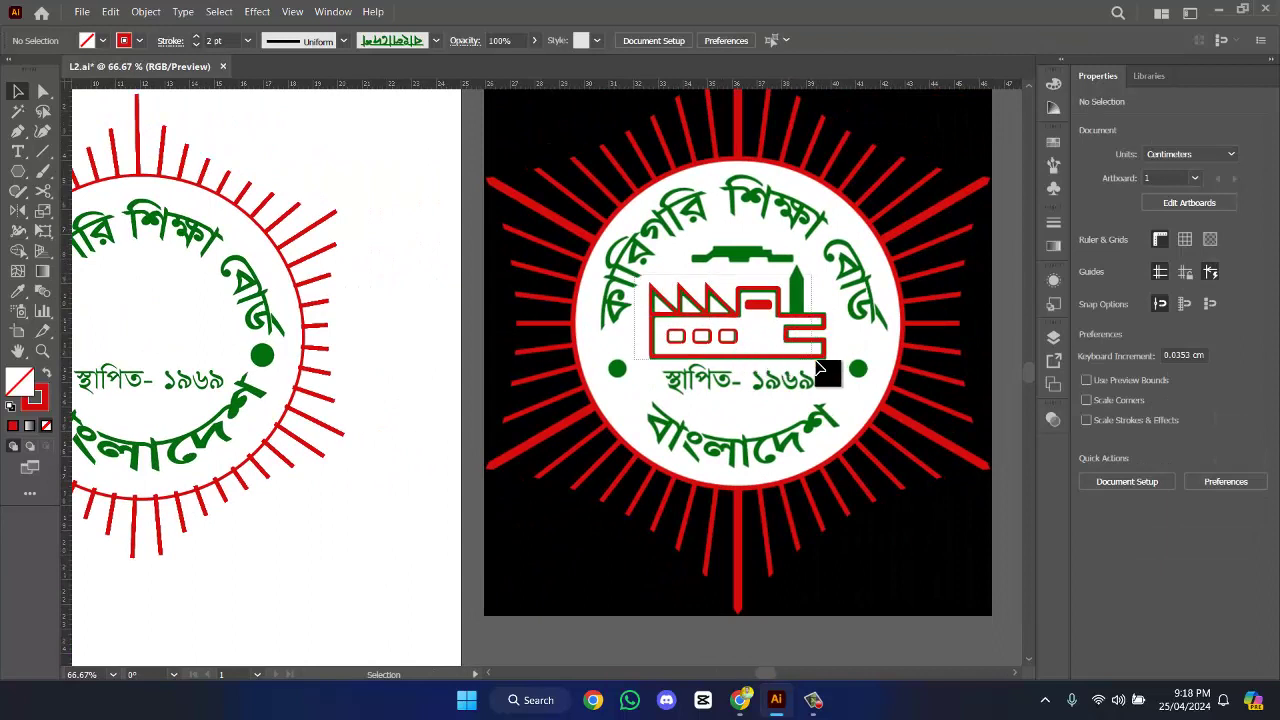
# - Select all the traced factory shapes and recolour them with the green sampled from the curved lettering
pyautogui.click(818, 368)
pyautogui.click(18, 291)
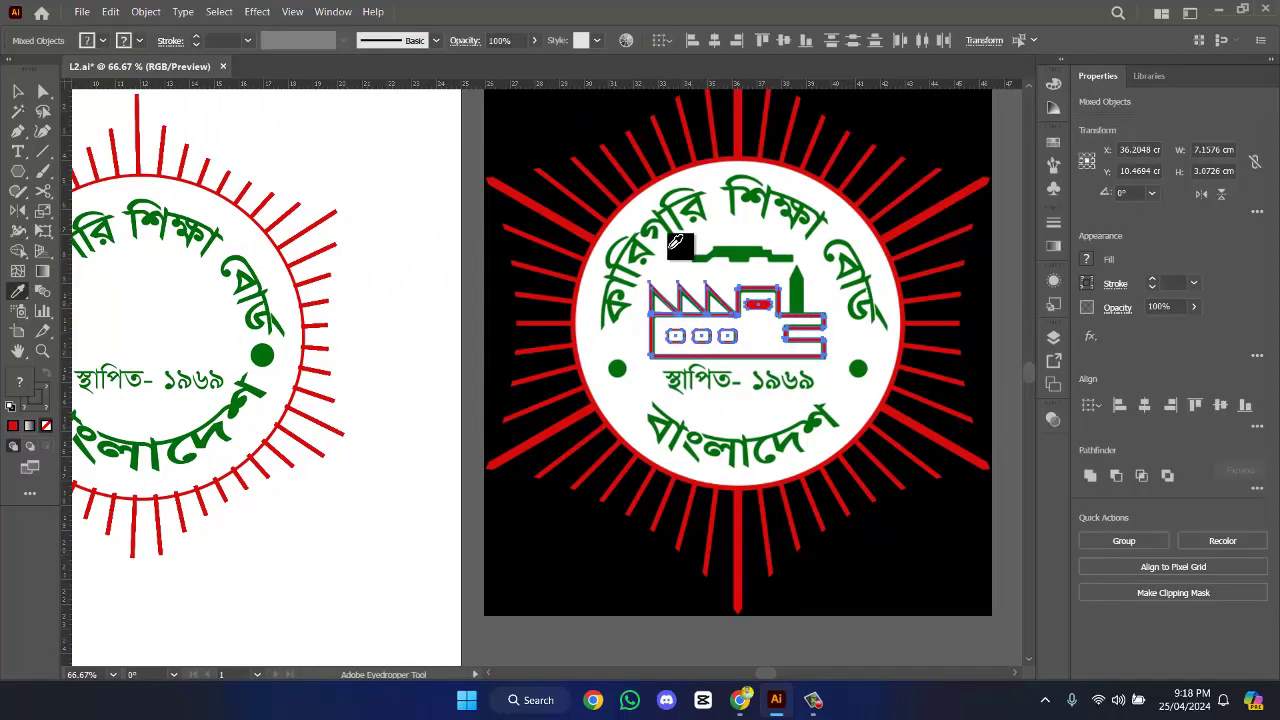
pyautogui.click(650, 229)
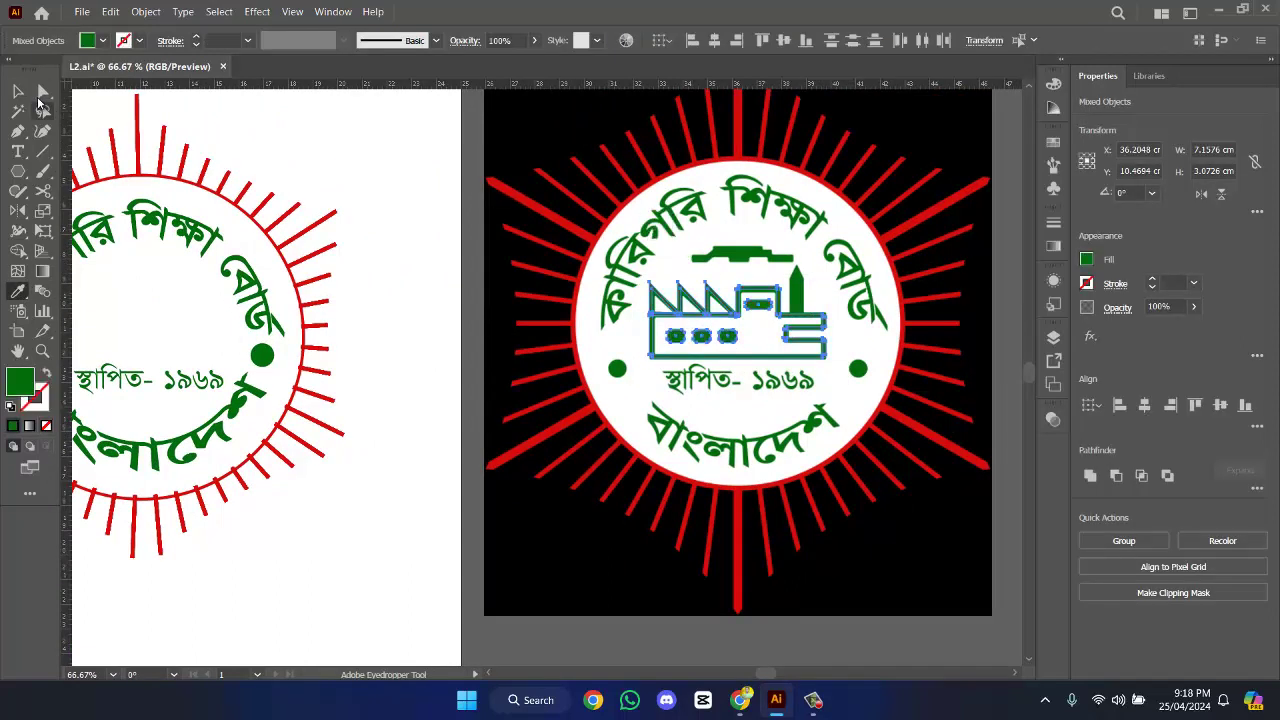
pyautogui.click(18, 91)
pyautogui.scroll(3, 880, 285)
pyautogui.click(770, 340)
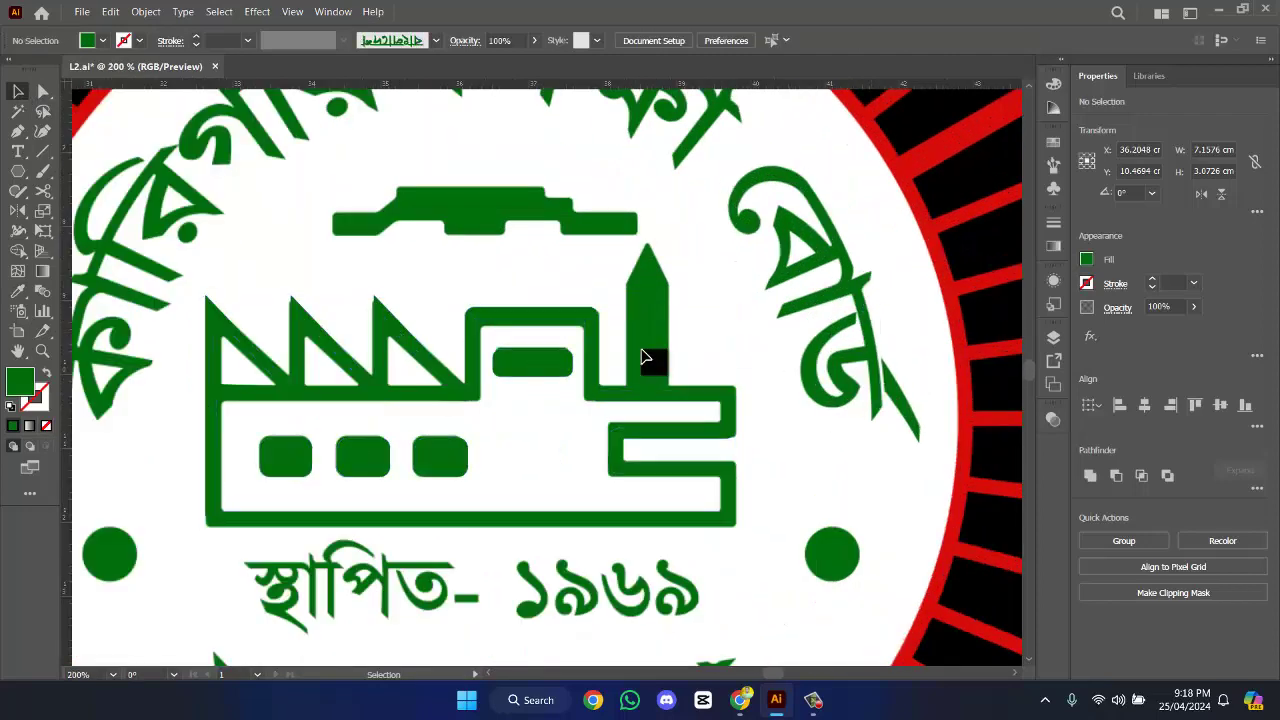
# - Swap fill and stroke on the three lower factory windows so they become green outlines
pyautogui.moveTo(203, 290); pyautogui.dragTo(626, 523)
pyautogui.click(503, 460)
pyautogui.moveTo(515, 438); pyautogui.dragTo(290, 477)
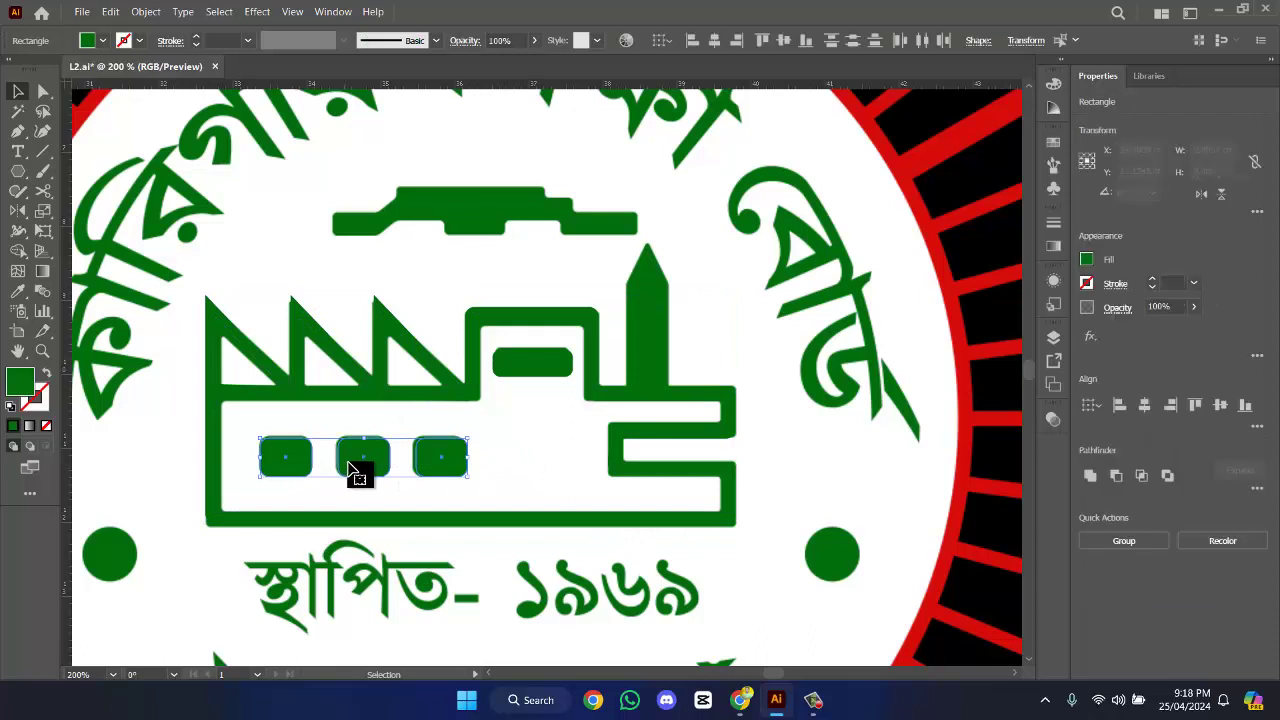
pyautogui.click(47, 377)
pyautogui.click(540, 430)
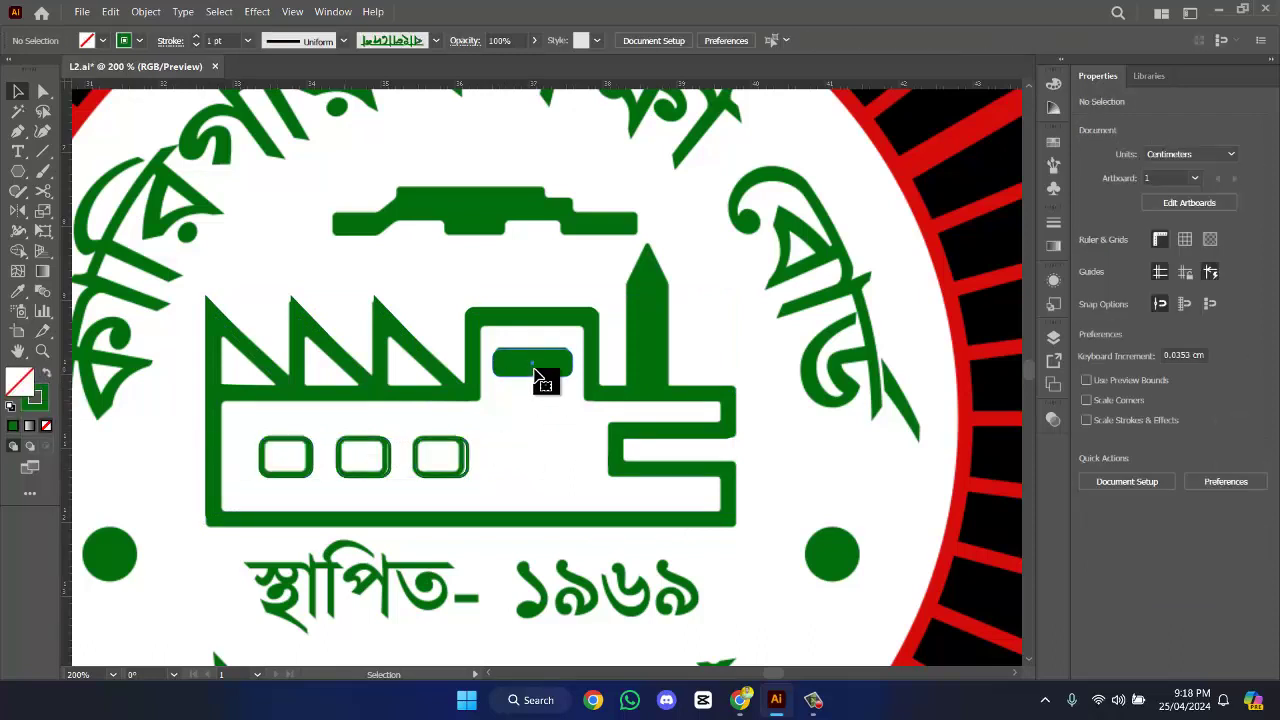
pyautogui.moveTo(535, 375); pyautogui.dragTo(543, 471)
pyautogui.hotkey('ctrl', 'z')
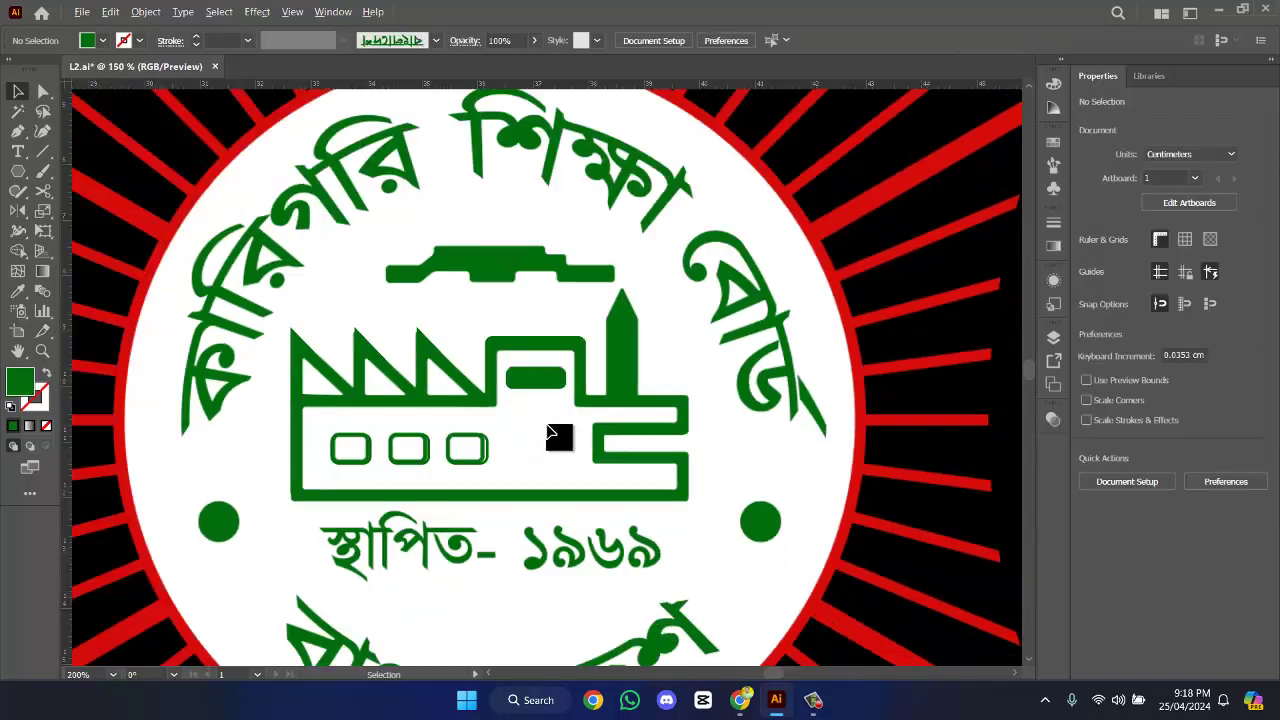
pyautogui.scroll(-1, 558, 439)
pyautogui.moveTo(268, 342); pyautogui.dragTo(737, 491)
pyautogui.scroll(2, 729, 329)
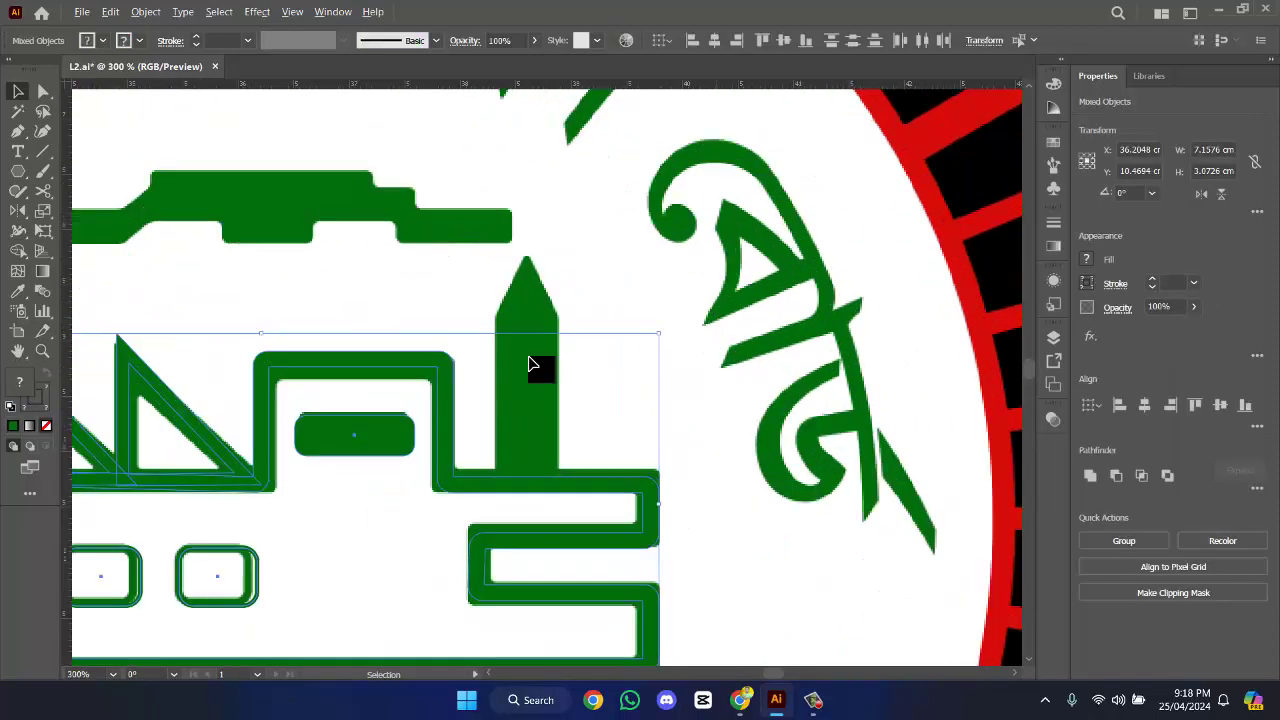
pyautogui.click(605, 268)
# - Draw a rectangle about 0.58 cm wide and 1.39 cm high over the straight shaft of the chimney
pyautogui.rightClick(29, 177)
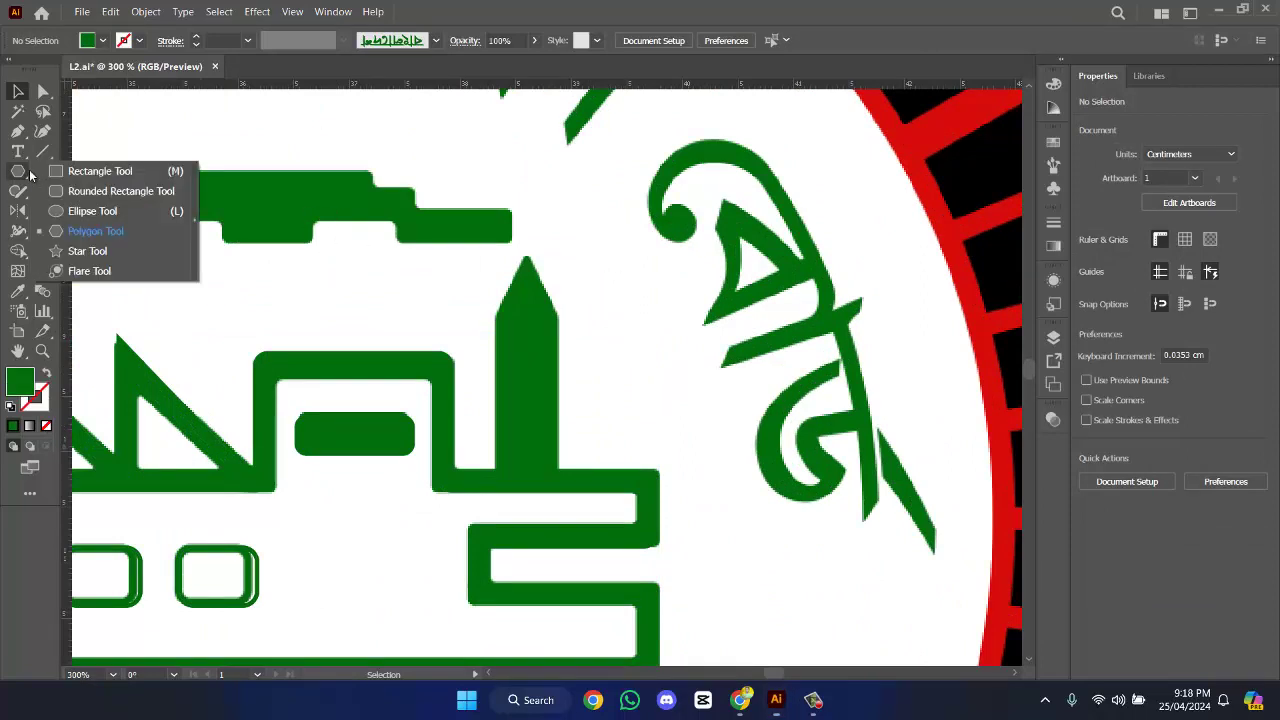
pyautogui.click(78, 172)
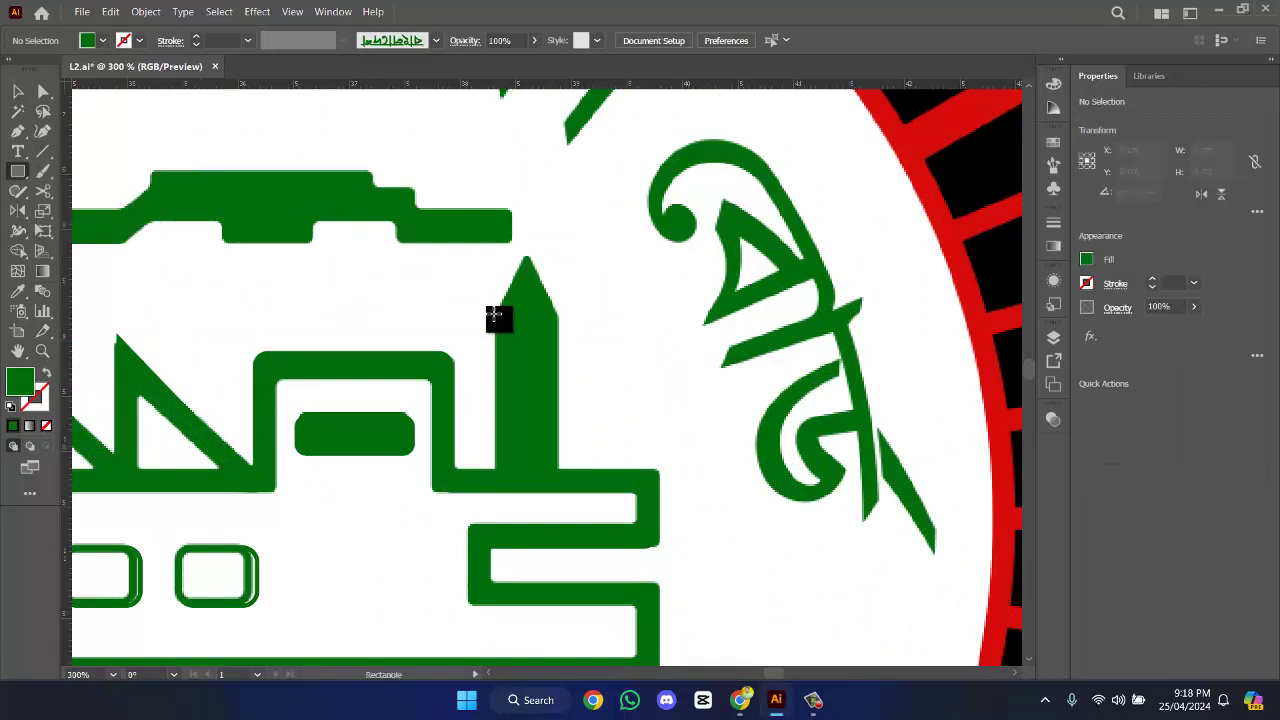
pyautogui.moveTo(495, 315); pyautogui.dragTo(558, 468)
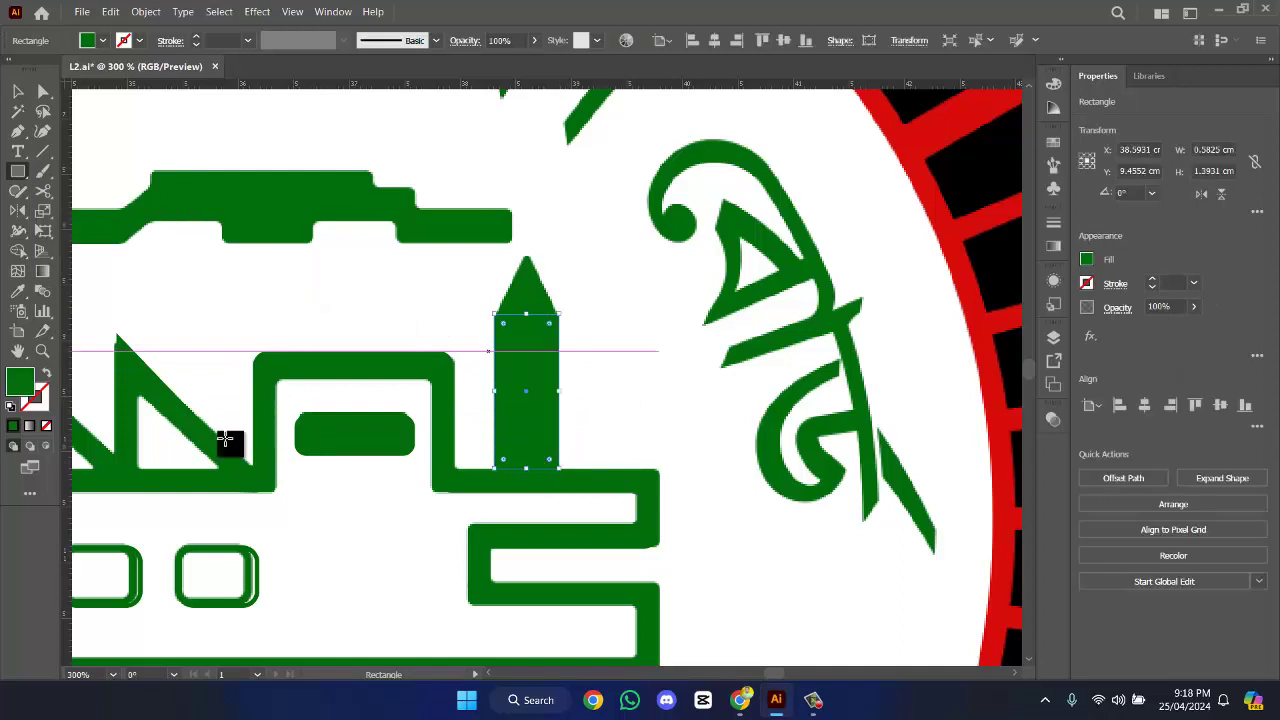
# - Create a three-sided polygon about 1.73 cm wide and 1.5 cm high beside the chimney
pyautogui.click(20, 192)
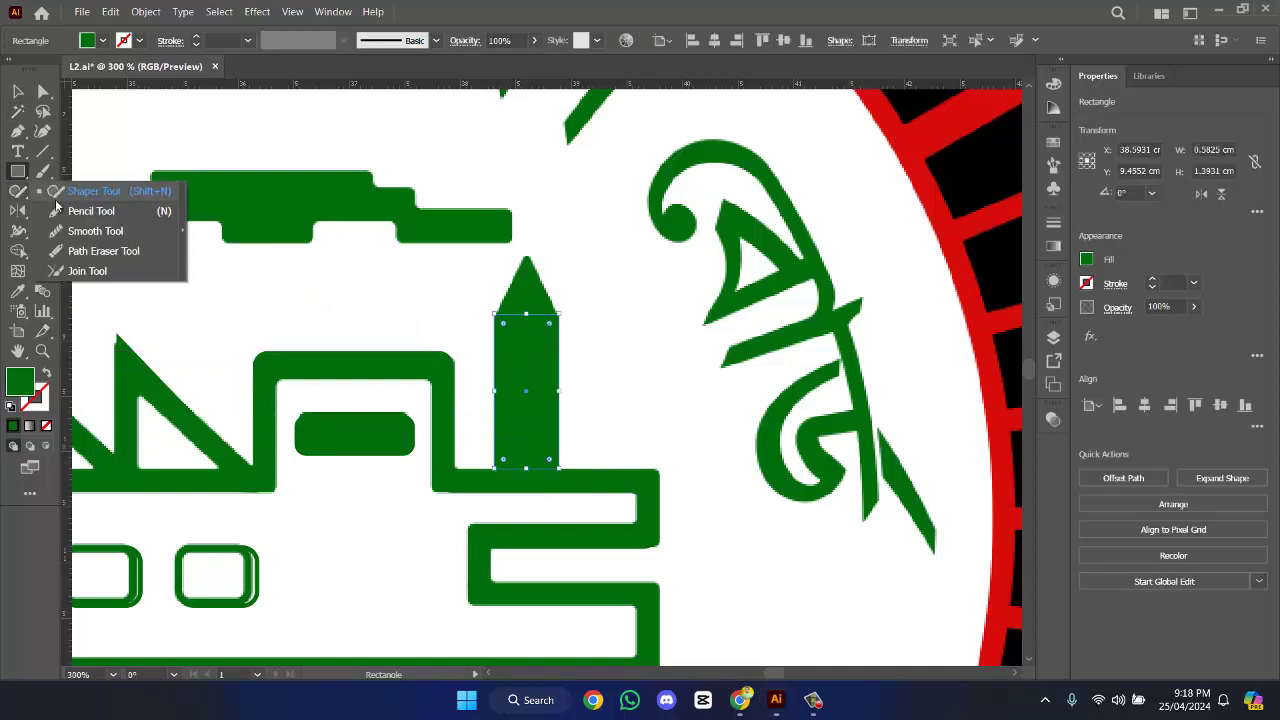
pyautogui.click(20, 172)
pyautogui.click(95, 231)
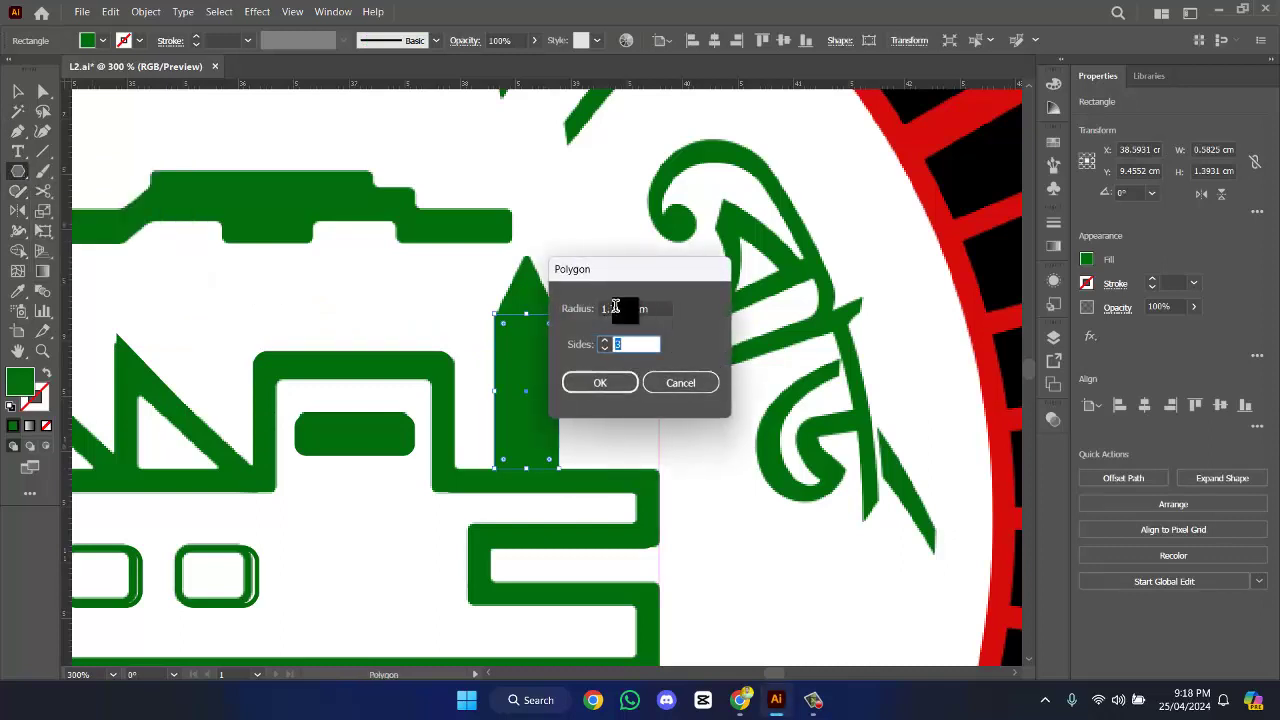
pyautogui.click(610, 311)
pyautogui.click(622, 382)
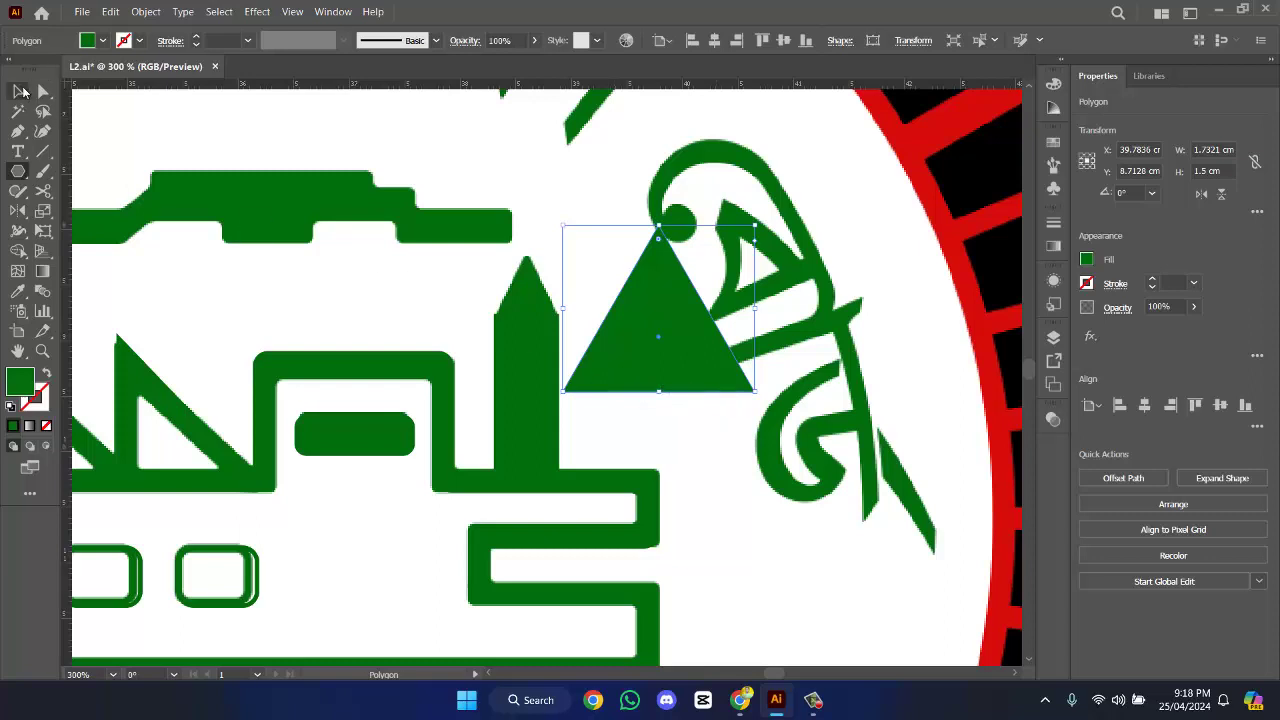
# - Shrink the triangle to about 1.04 by 0.81 cm and place it over the chimney's tip
pyautogui.click(20, 91)
pyautogui.moveTo(672, 227); pyautogui.dragTo(674, 304)
pyautogui.moveTo(756, 351); pyautogui.dragTo(566, 312)
# - Recolour the triangle with the emblem's red and centre it on top of the chimney shaft rectangle
pyautogui.click(17, 292)
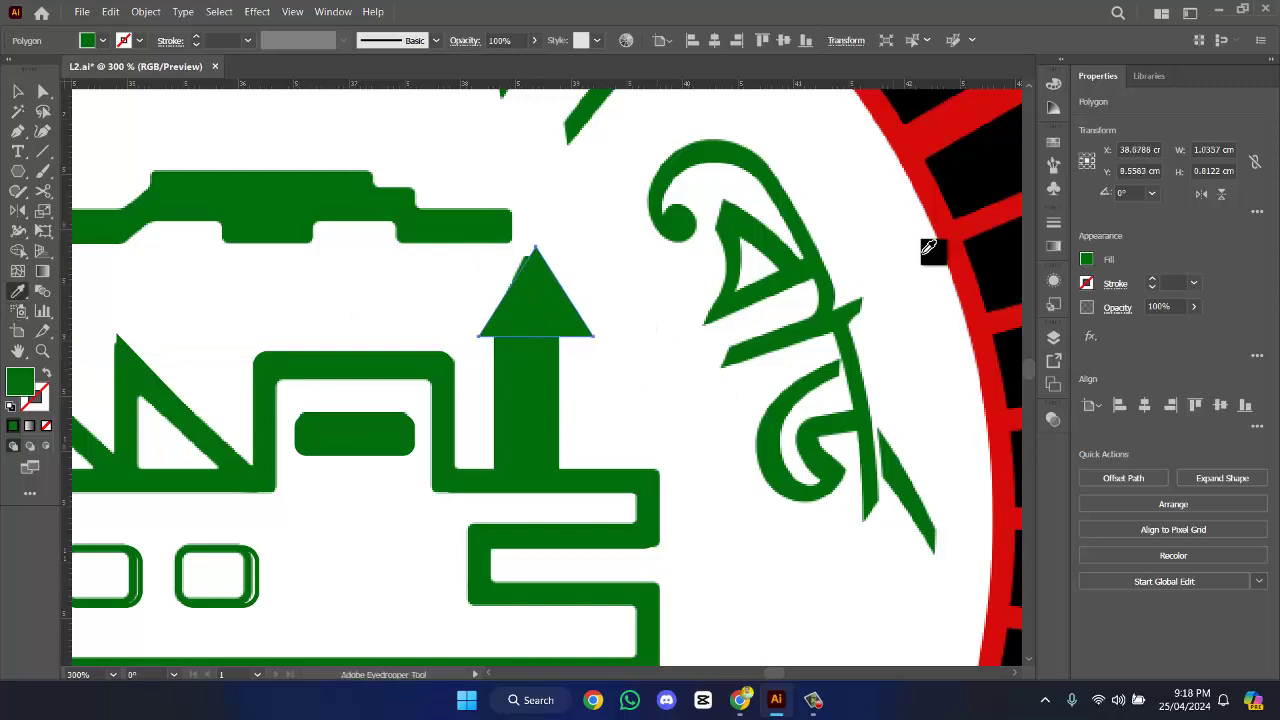
pyautogui.click(17, 91)
pyautogui.scroll(5, 296, 140)
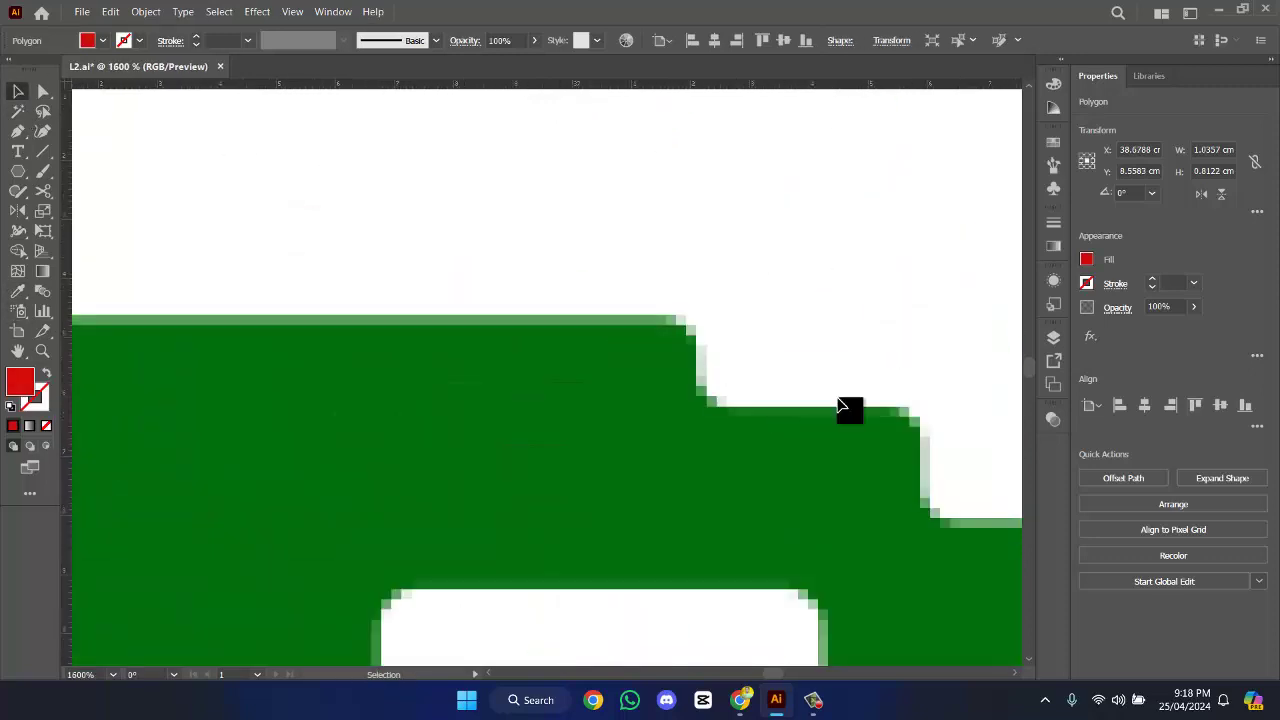
pyautogui.scroll(-6, 893, 403)
pyautogui.moveTo(466, 409)
pyautogui.mouseDown()
pyautogui.moveTo(458, 372)
pyautogui.moveTo(461, 396)
pyautogui.mouseUp()
# - Recolour the chimney shaft rectangle with the red sampled from the triangle above it
pyautogui.click(463, 440)
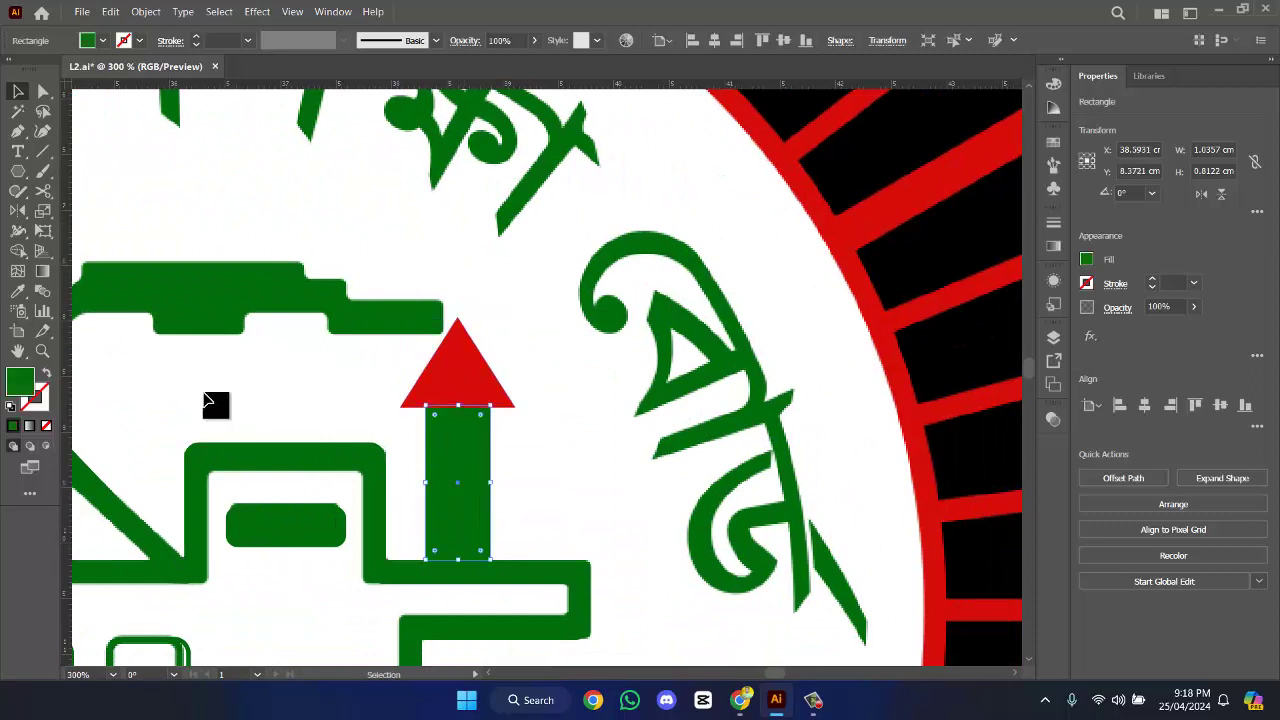
pyautogui.click(17, 291)
pyautogui.click(437, 351)
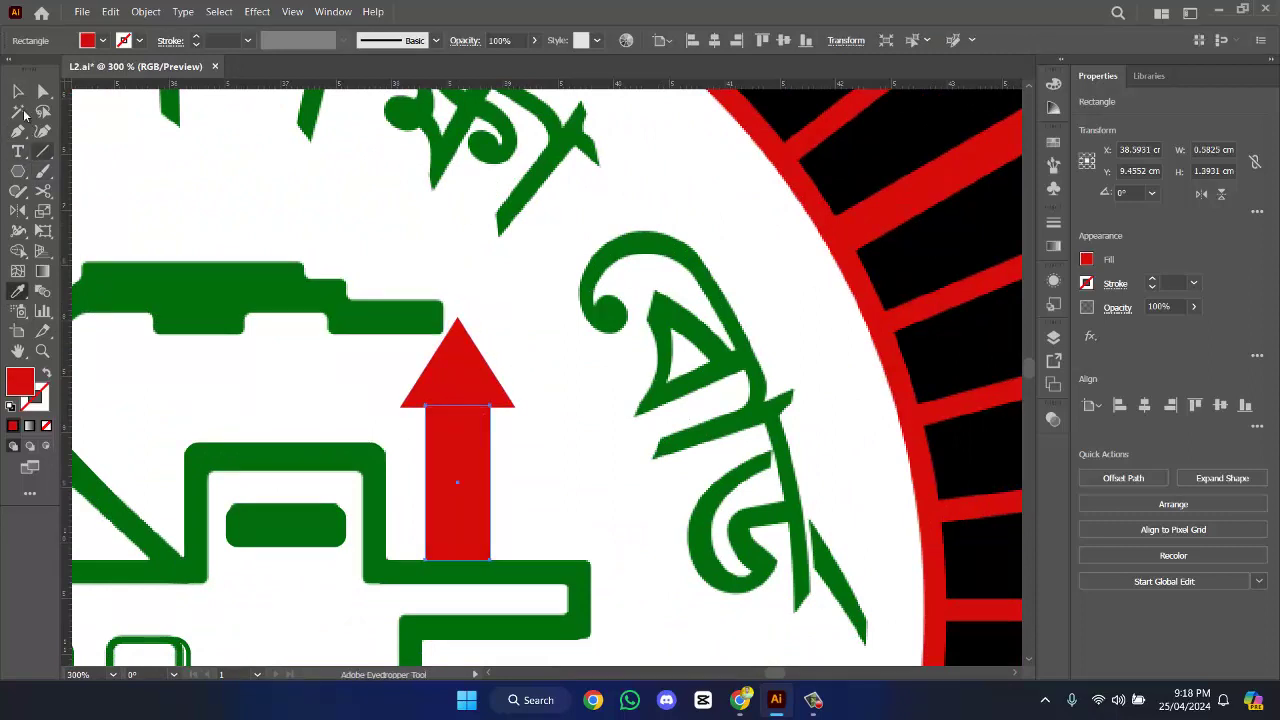
pyautogui.click(18, 92)
# - Scale the red triangle down to about 0.52 by 0.41 cm and rest its base on the chimney shaft
pyautogui.scroll(3, 574, 400)
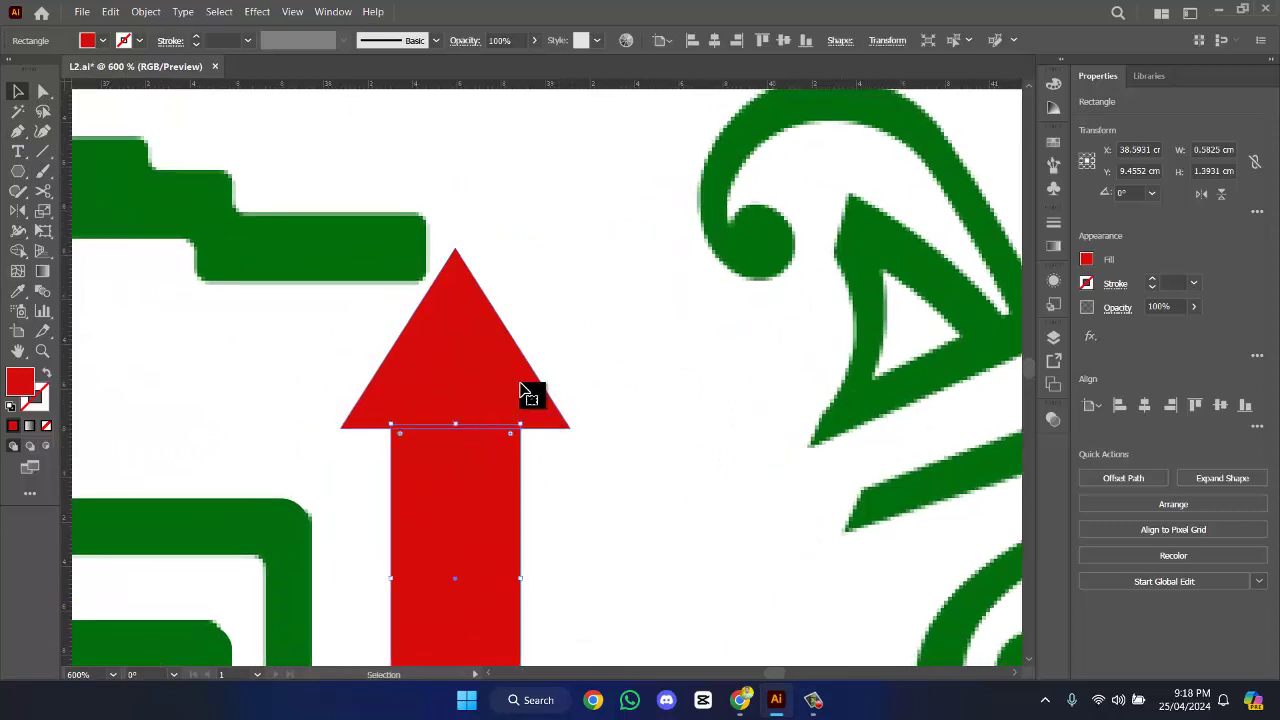
pyautogui.click(526, 390)
pyautogui.moveTo(572, 427); pyautogui.dragTo(460, 370)
pyautogui.scroll(1, 471, 371)
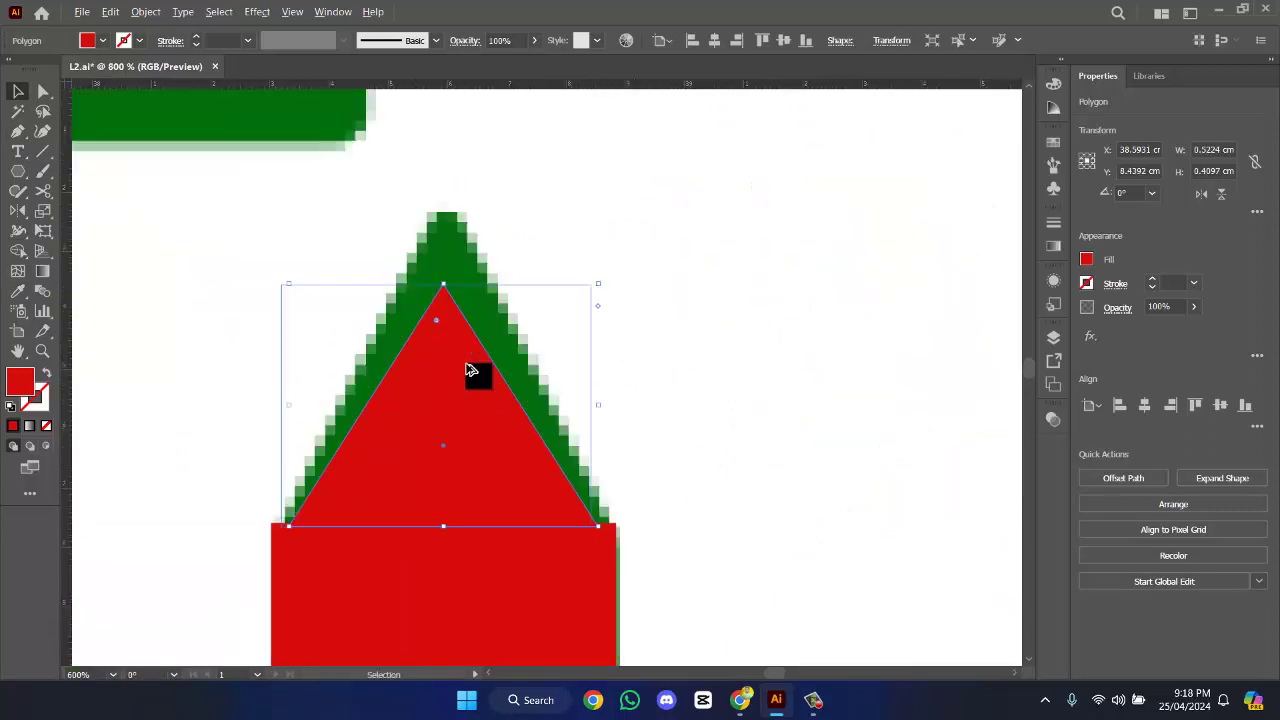
pyautogui.scroll(2, 471, 371)
pyautogui.scroll(-2, 337, 466)
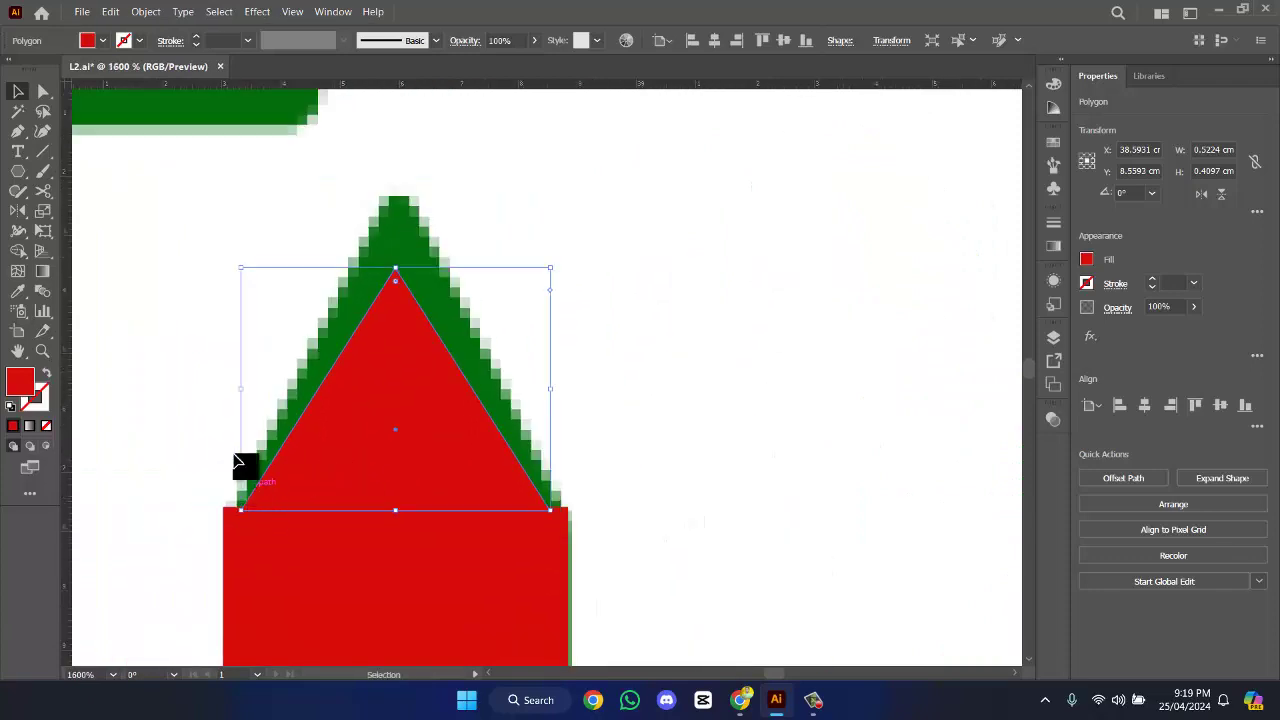
# - Stretch the triangle to the shaft's full width and raise its apex to the chimney tip, about 0.58 by 0.54 cm
pyautogui.moveTo(240, 388); pyautogui.dragTo(223, 395)
pyautogui.moveTo(549, 390); pyautogui.dragTo(568, 394)
pyautogui.scroll(1, 447, 375)
pyautogui.scroll(1, 392, 294)
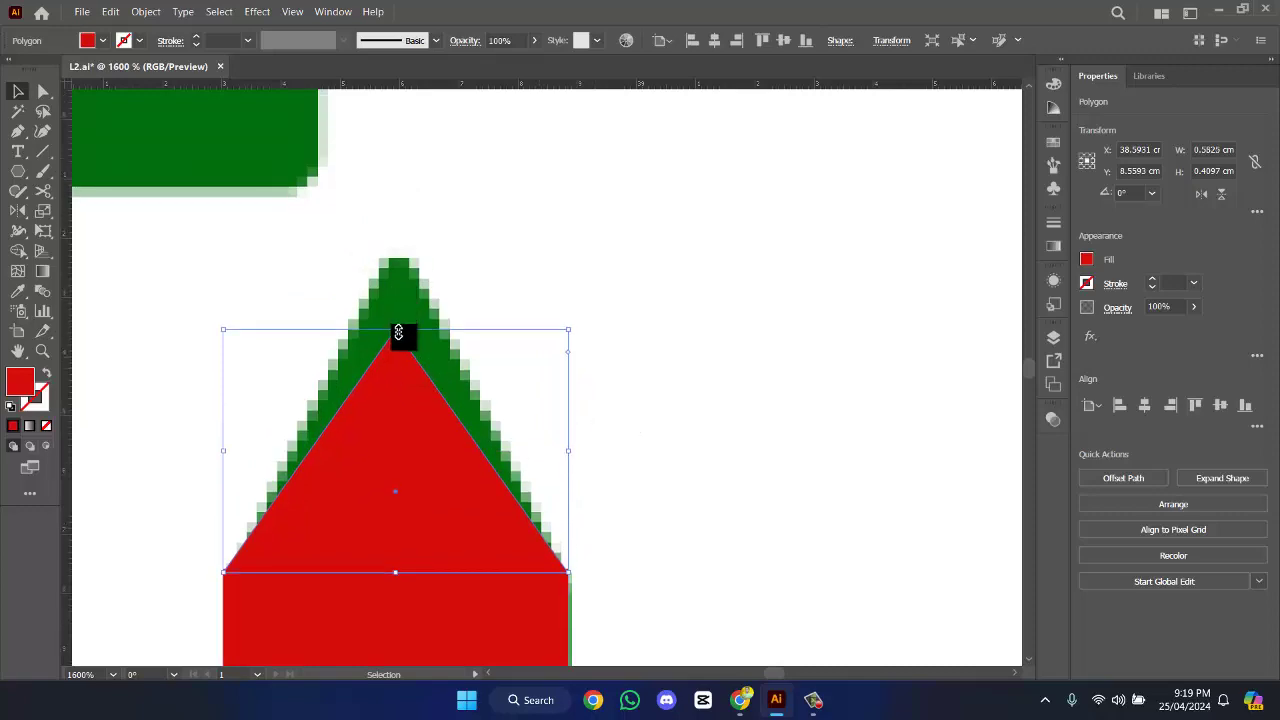
pyautogui.moveTo(398, 333); pyautogui.dragTo(399, 254)
pyautogui.scroll(-1, 615, 266)
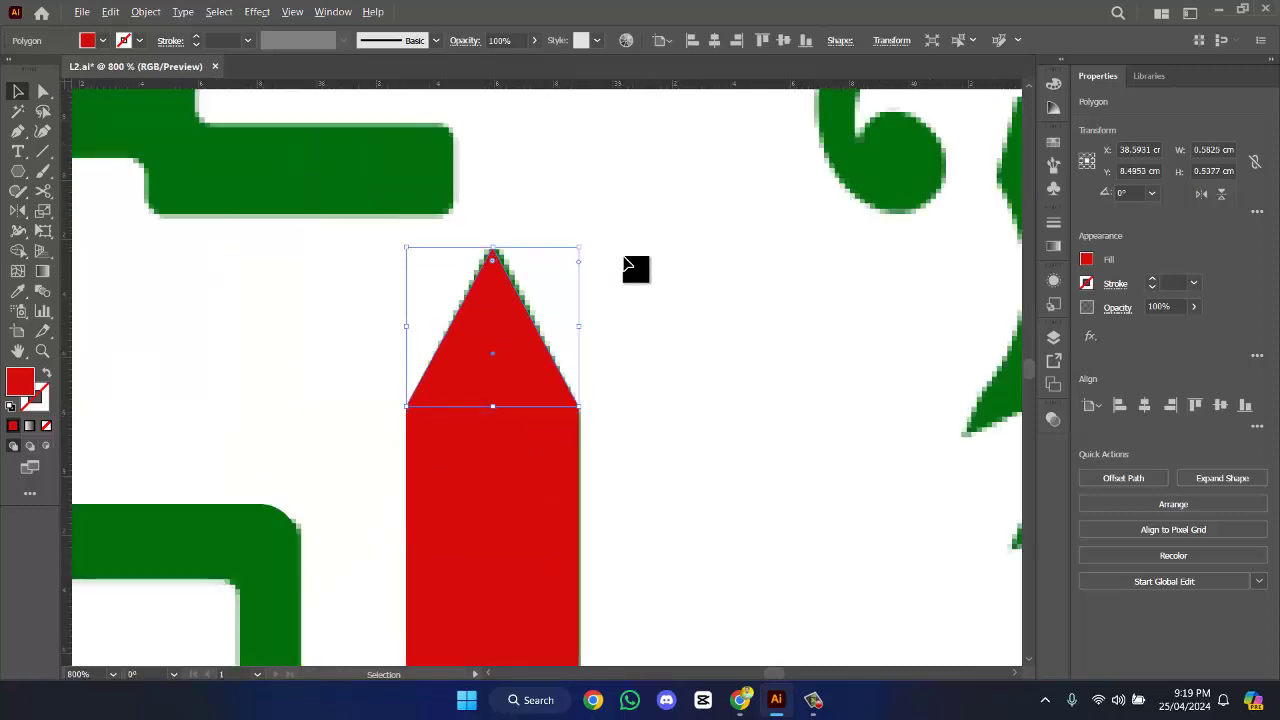
# - Select the red triangle together with the shaft beneath it and unite them into one chimney shape
pyautogui.click(627, 266)
pyautogui.scroll(-3, 627, 266)
pyautogui.scroll(1, 700, 271)
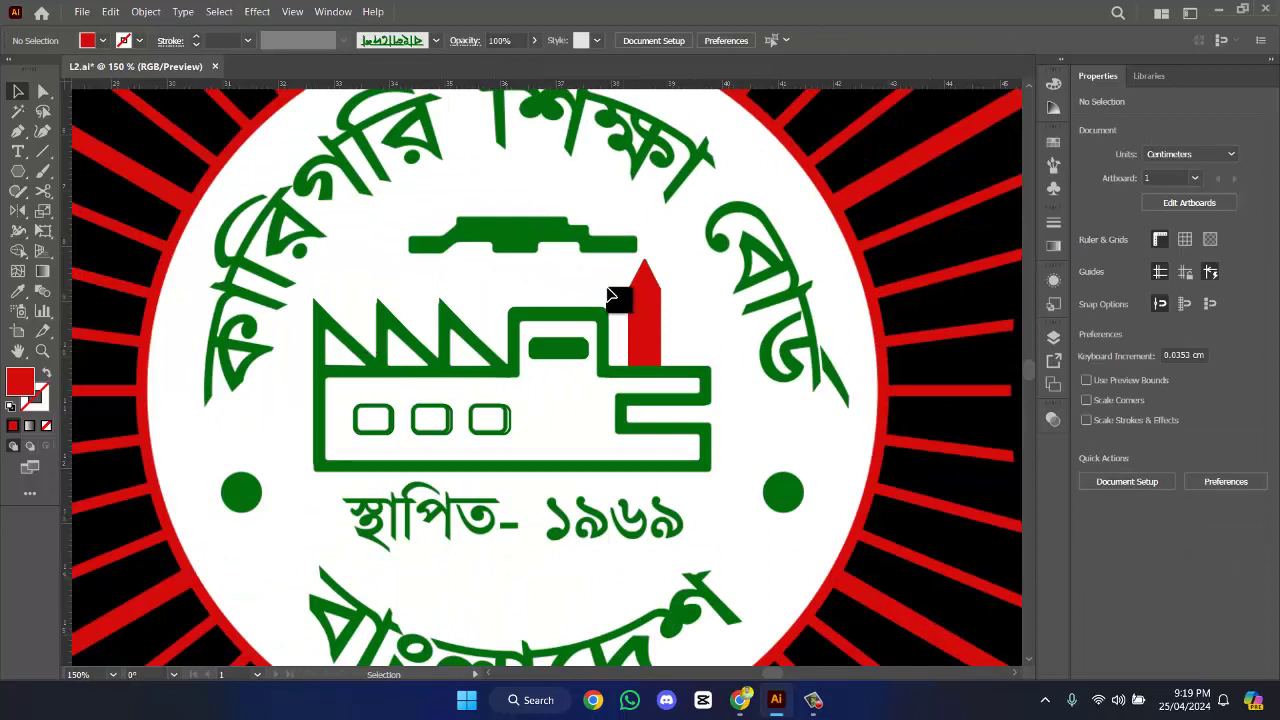
pyautogui.click(648, 285)
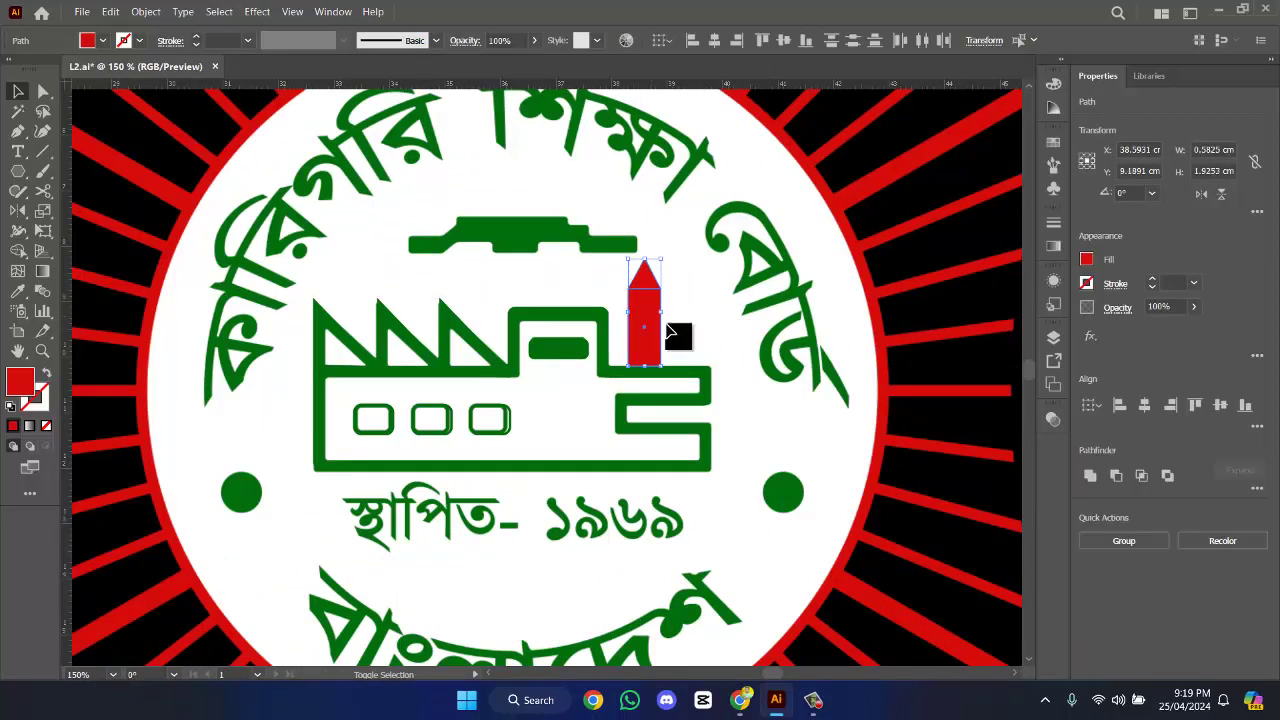
pyautogui.click(1090, 476)
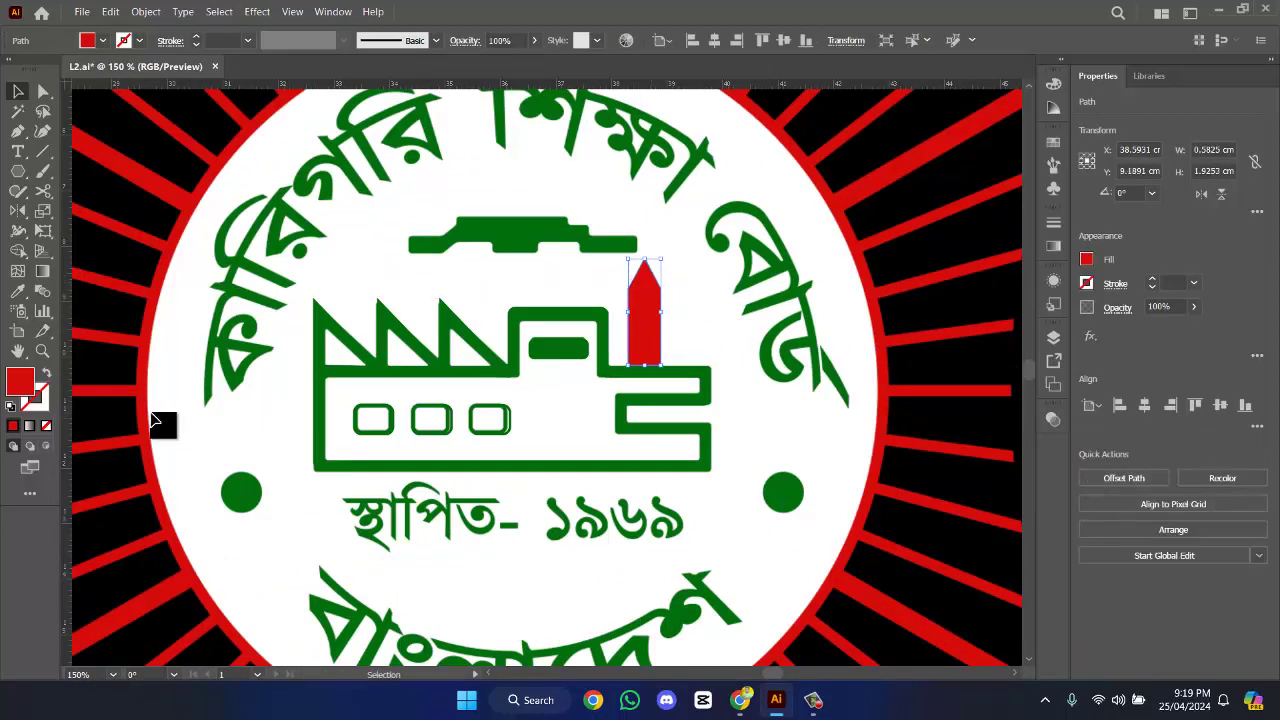
# - Recolour the united chimney with the green sampled from the factory artwork
pyautogui.click(17, 291)
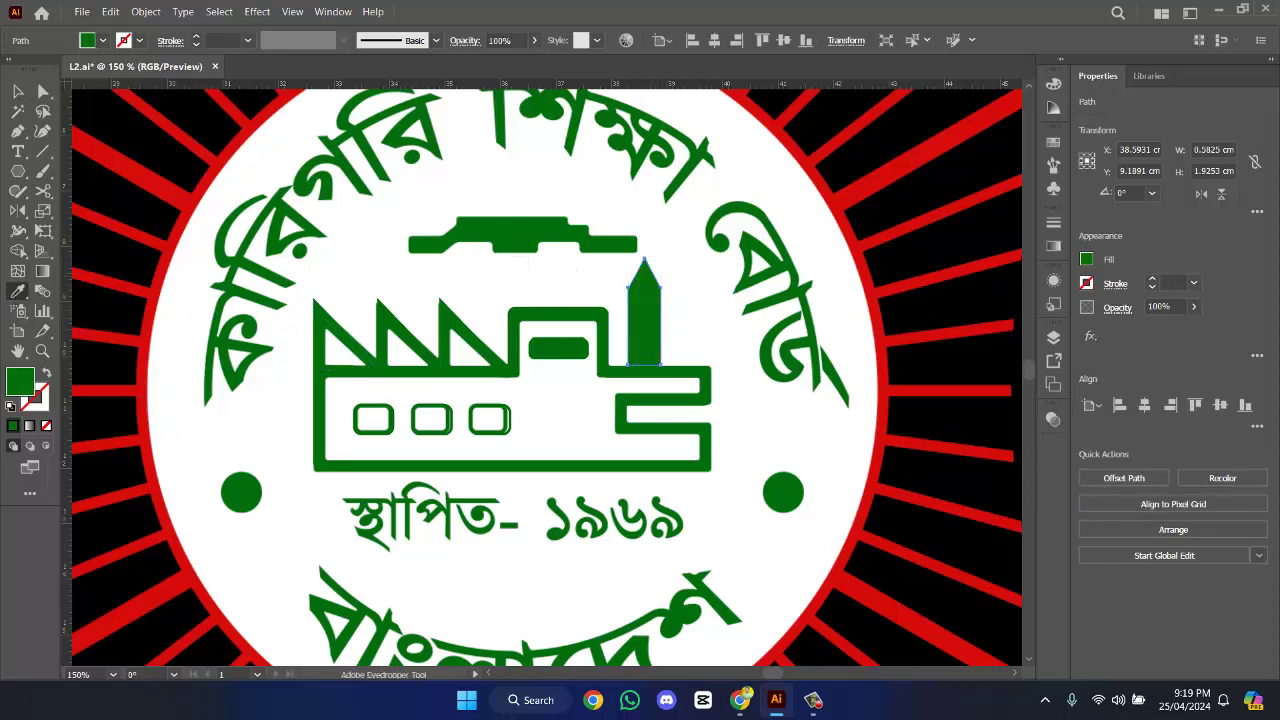
pyautogui.click(18, 92)
pyautogui.click(528, 277)
pyautogui.scroll(3, 597, 277)
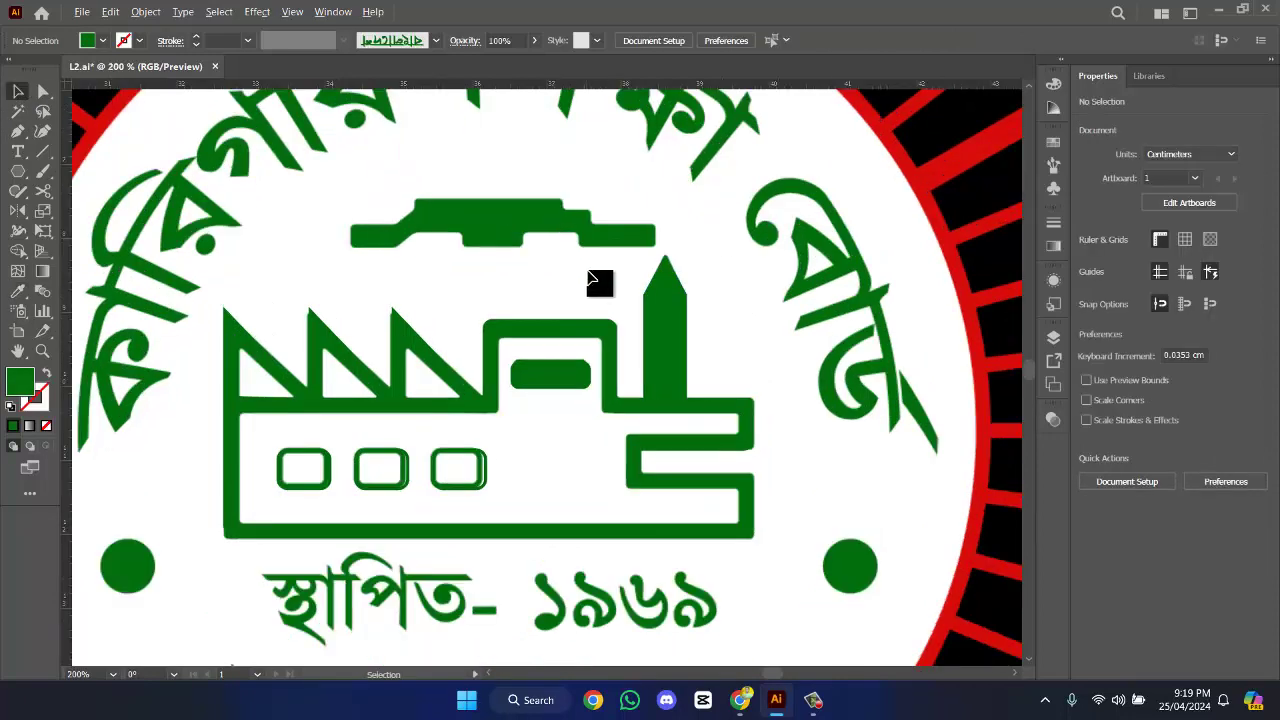
pyautogui.scroll(1, 516, 292)
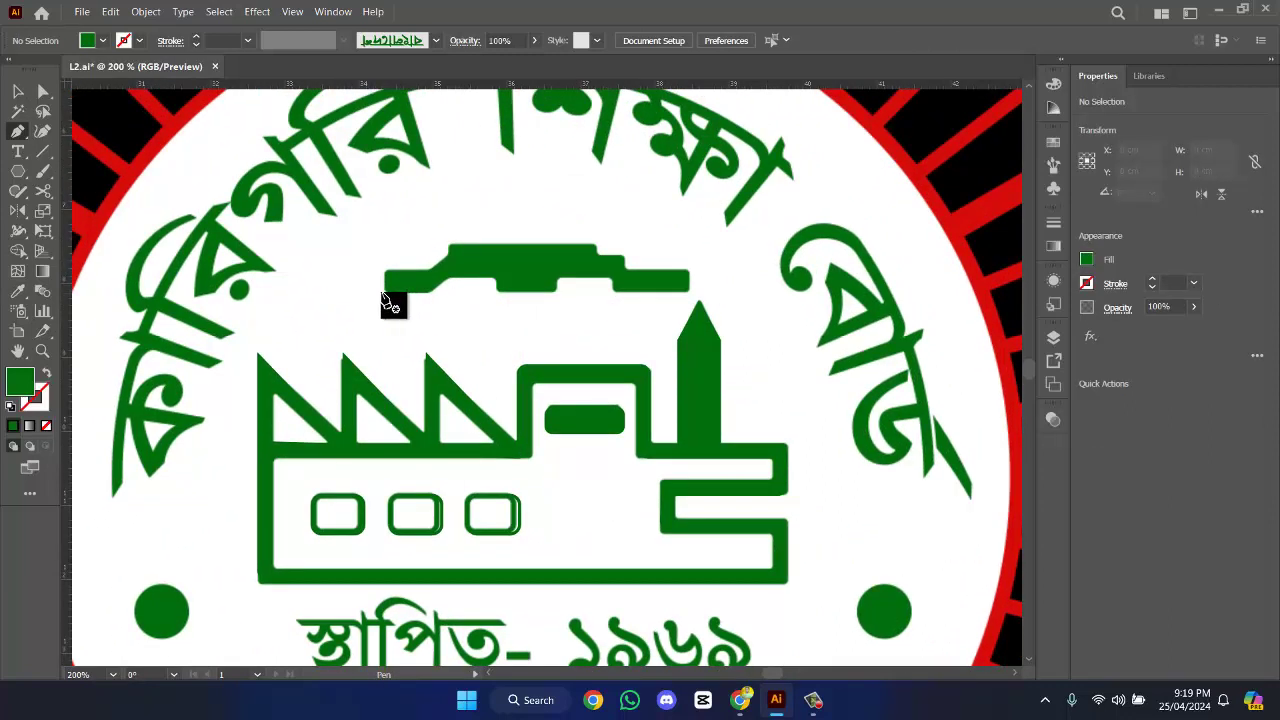
pyautogui.click(385, 291)
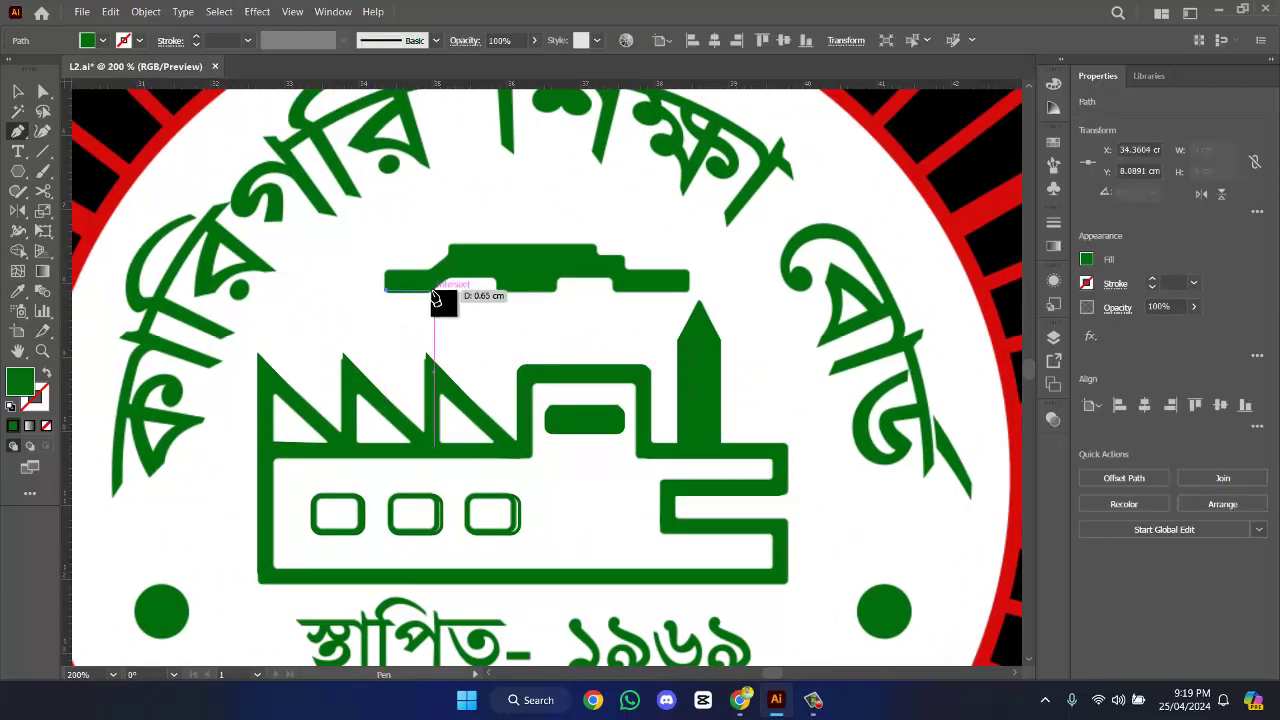
pyautogui.press('Escape')
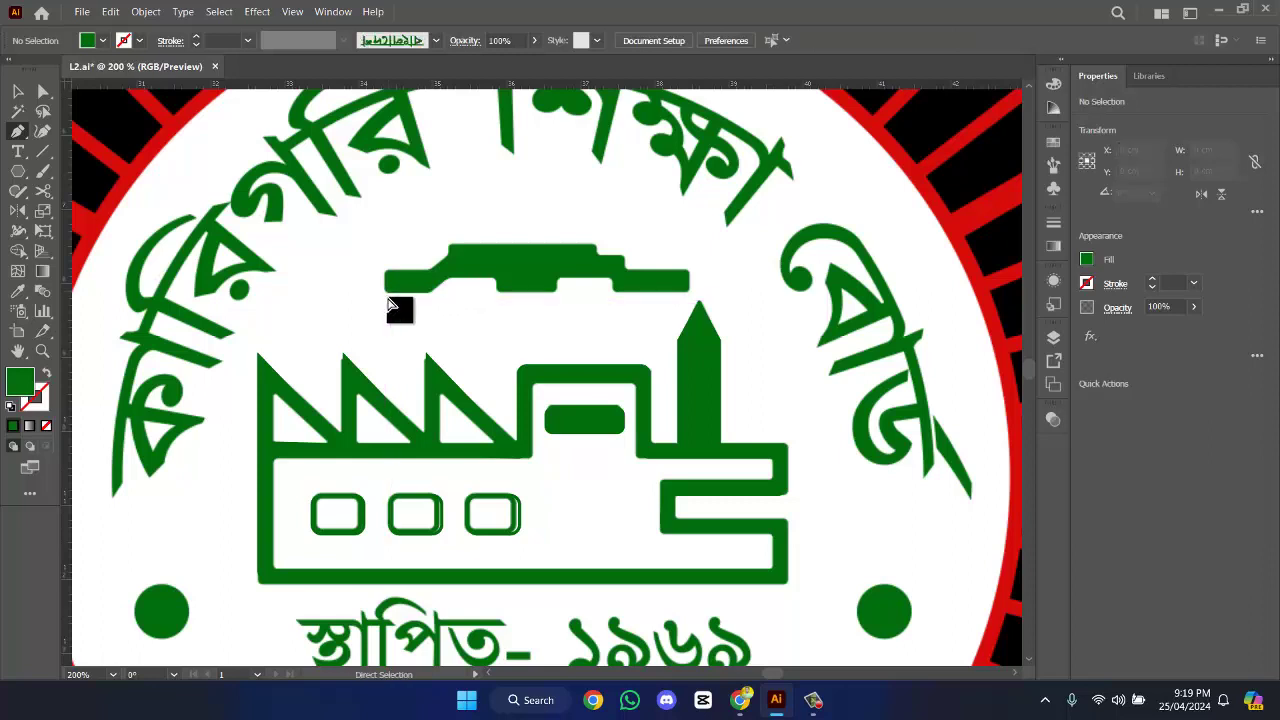
pyautogui.hotkey('ctrl', 'z')
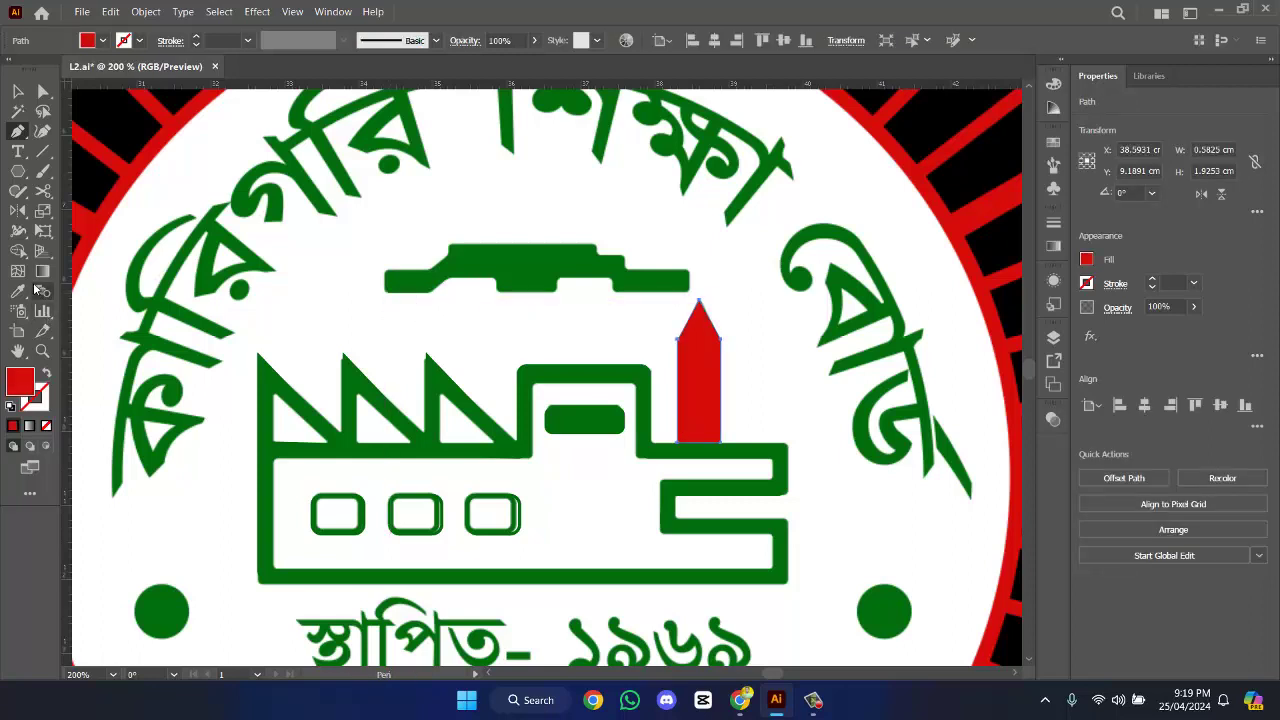
# - Reapply the green from the stepped shape above the factory to the chimney
pyautogui.click(20, 290)
pyautogui.click(565, 275)
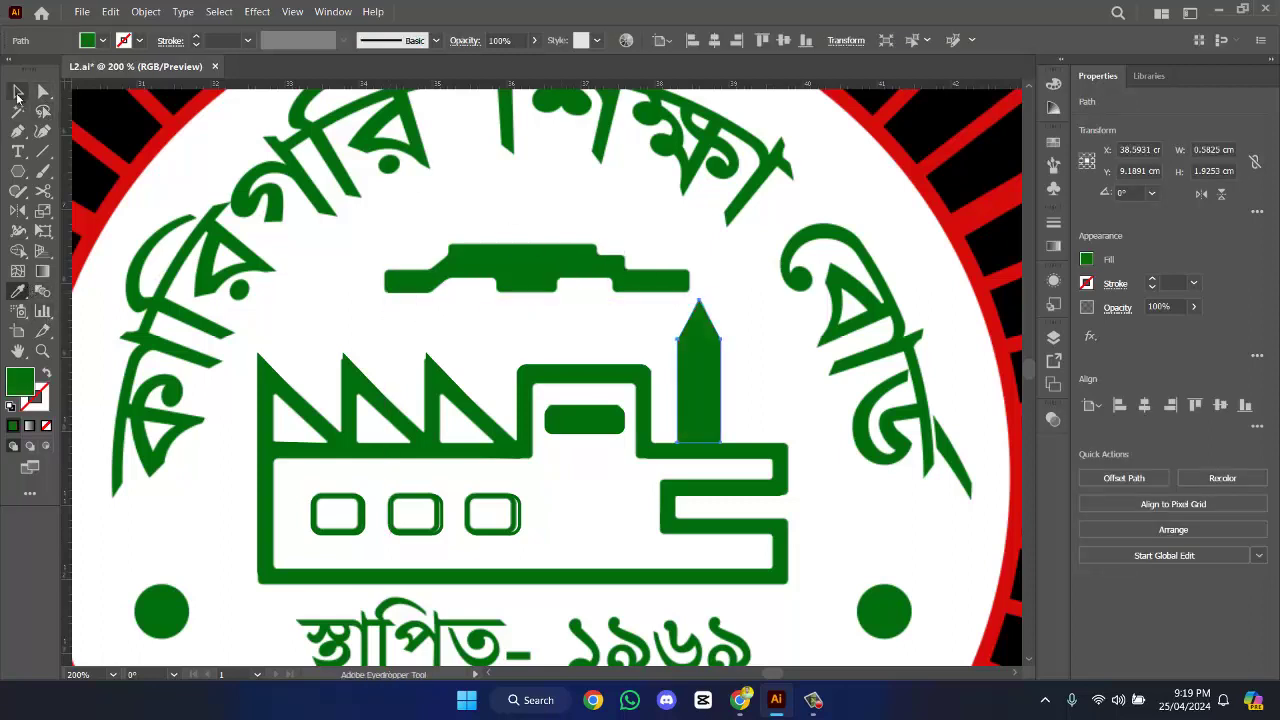
# - Start a Pen path along the lower left edge of the stepped shape above the factory, swapping its green fill to the stroke
pyautogui.press('p')
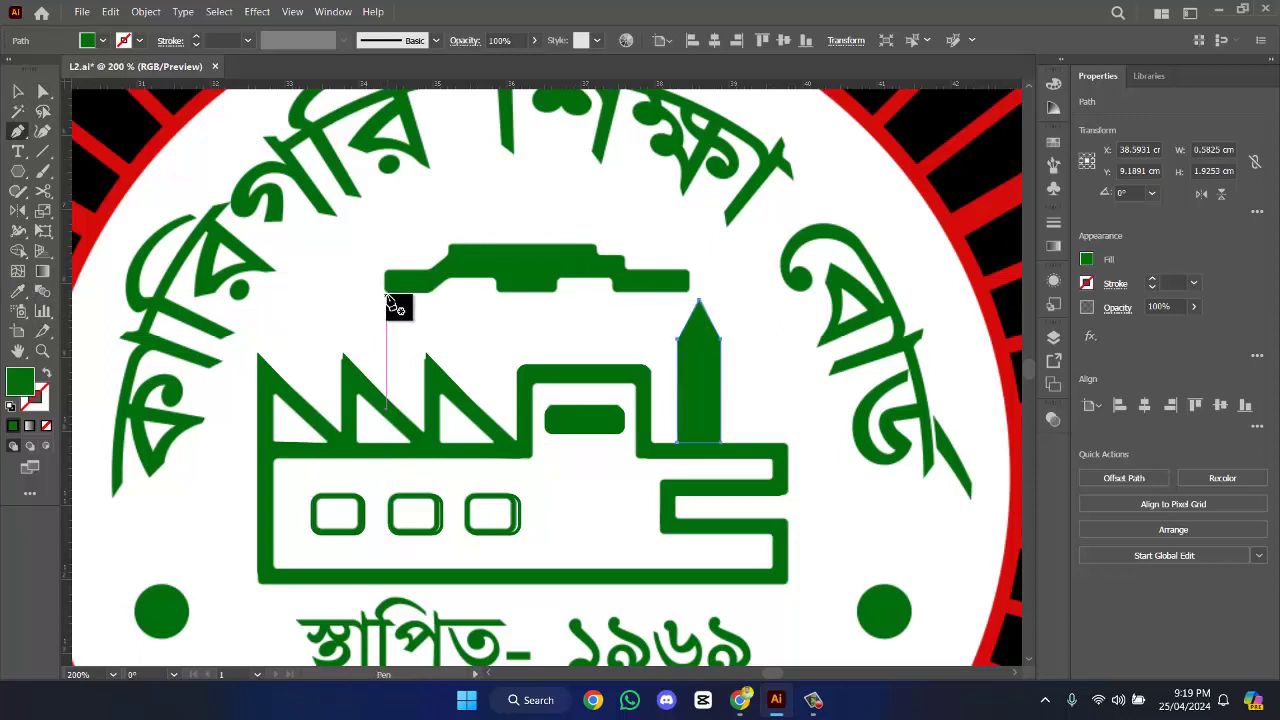
pyautogui.click(386, 292)
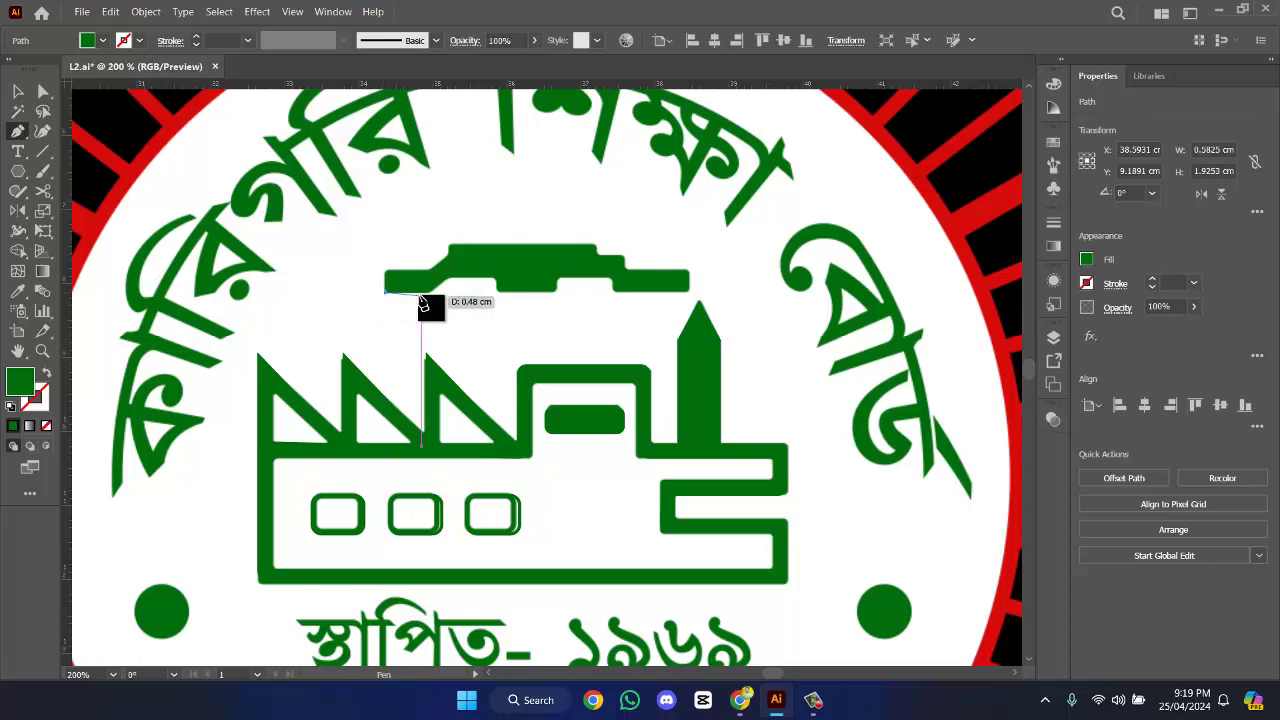
pyautogui.click(429, 291)
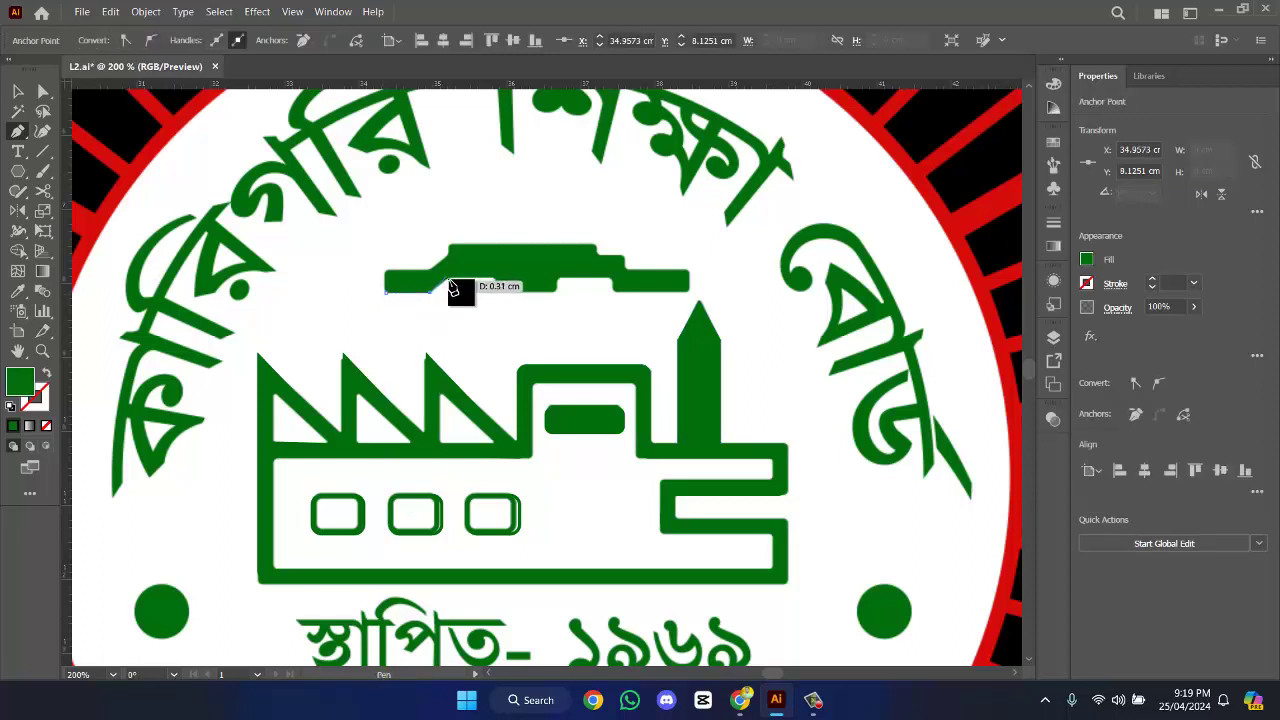
pyautogui.click(445, 277)
pyautogui.click(493, 275)
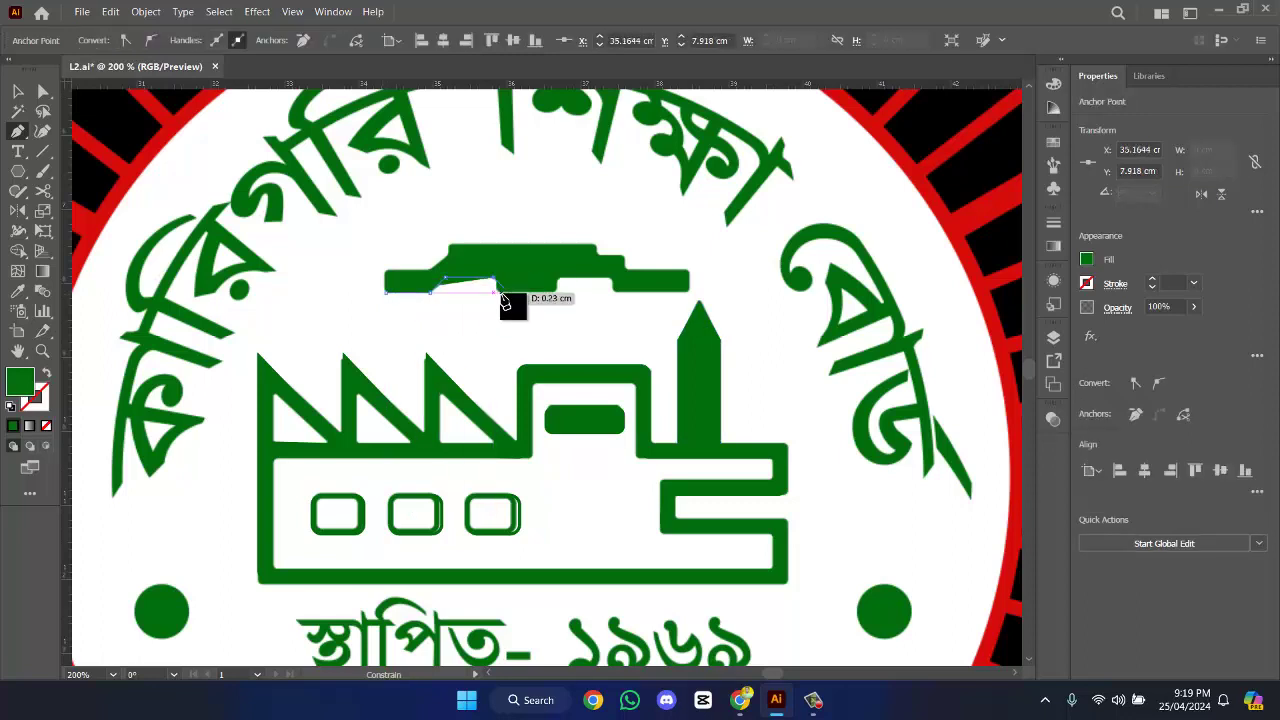
pyautogui.hotkey('ctrl', 'z')
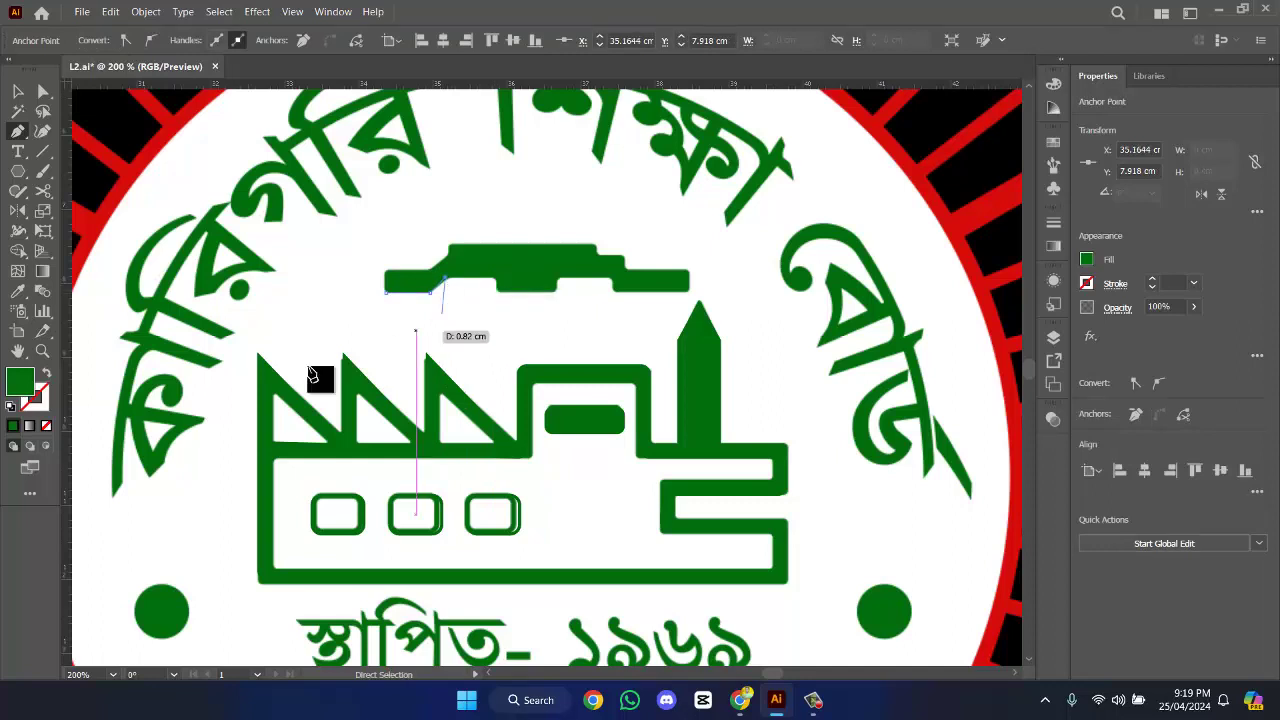
pyautogui.click(50, 375)
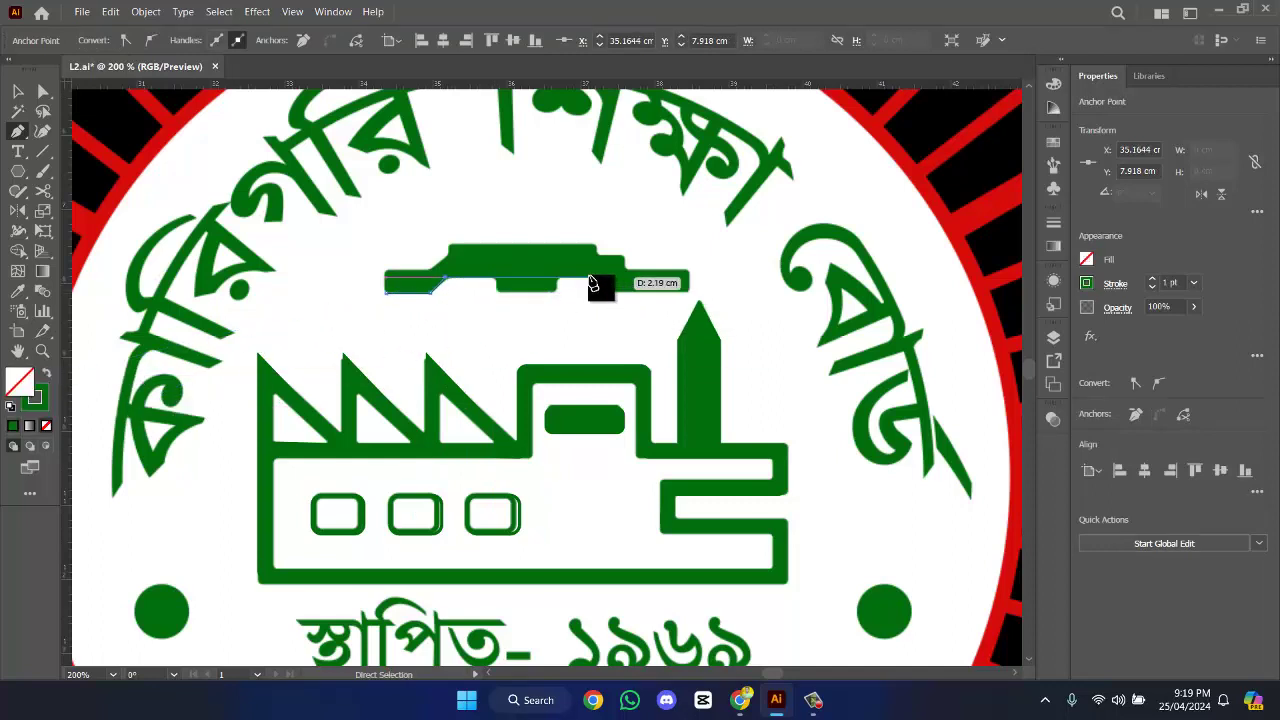
# - Trace the rest of the stepped shape's lower edge around both notches to its right end
pyautogui.click(494, 278)
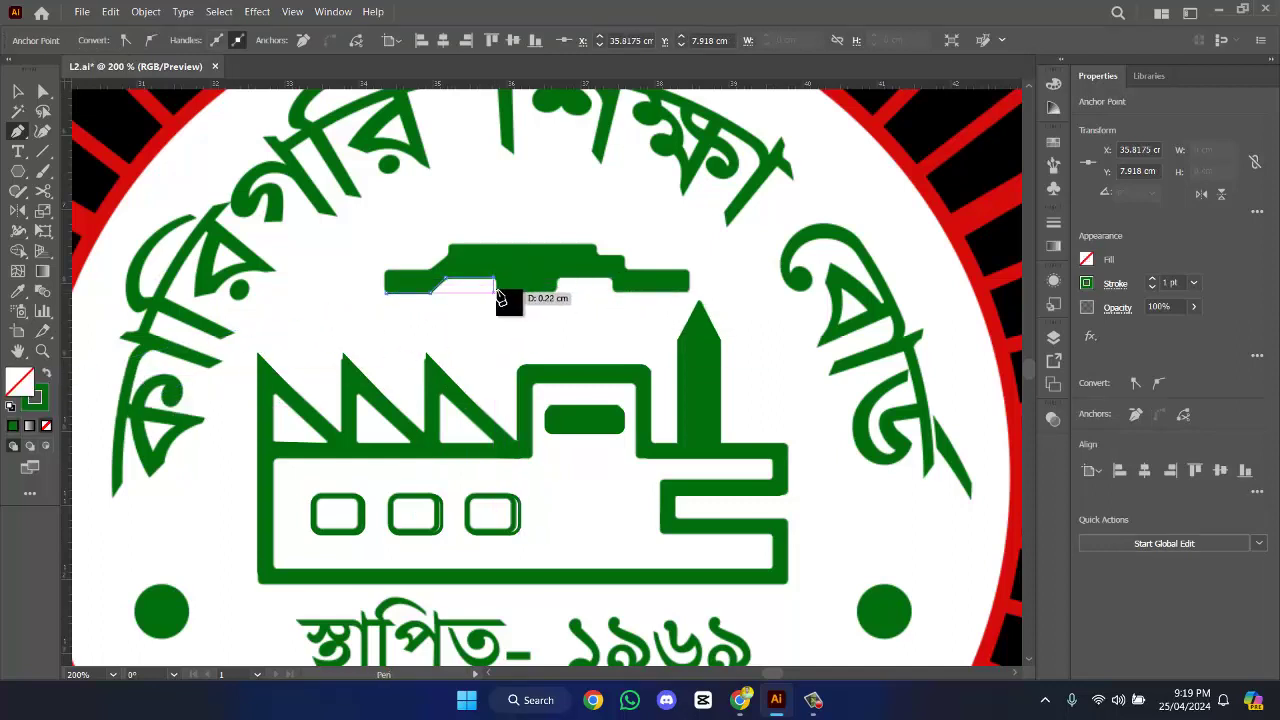
pyautogui.click(494, 292)
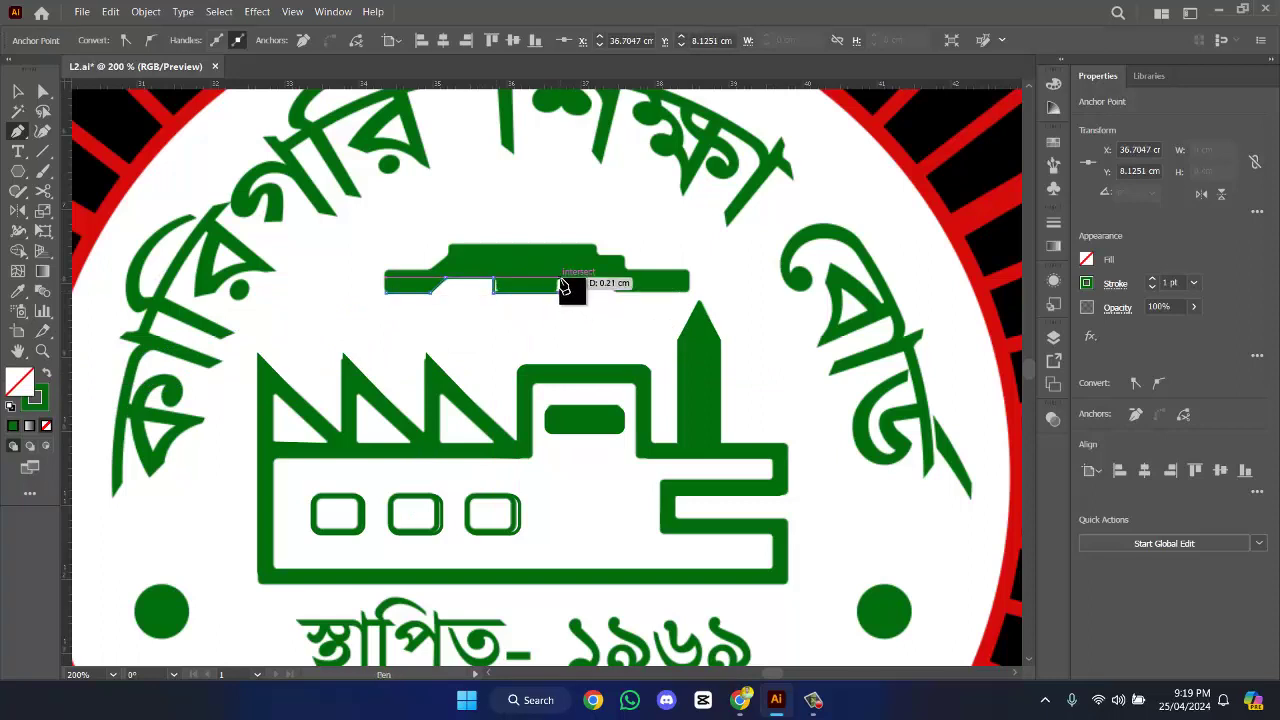
pyautogui.click(560, 281)
pyautogui.click(614, 283)
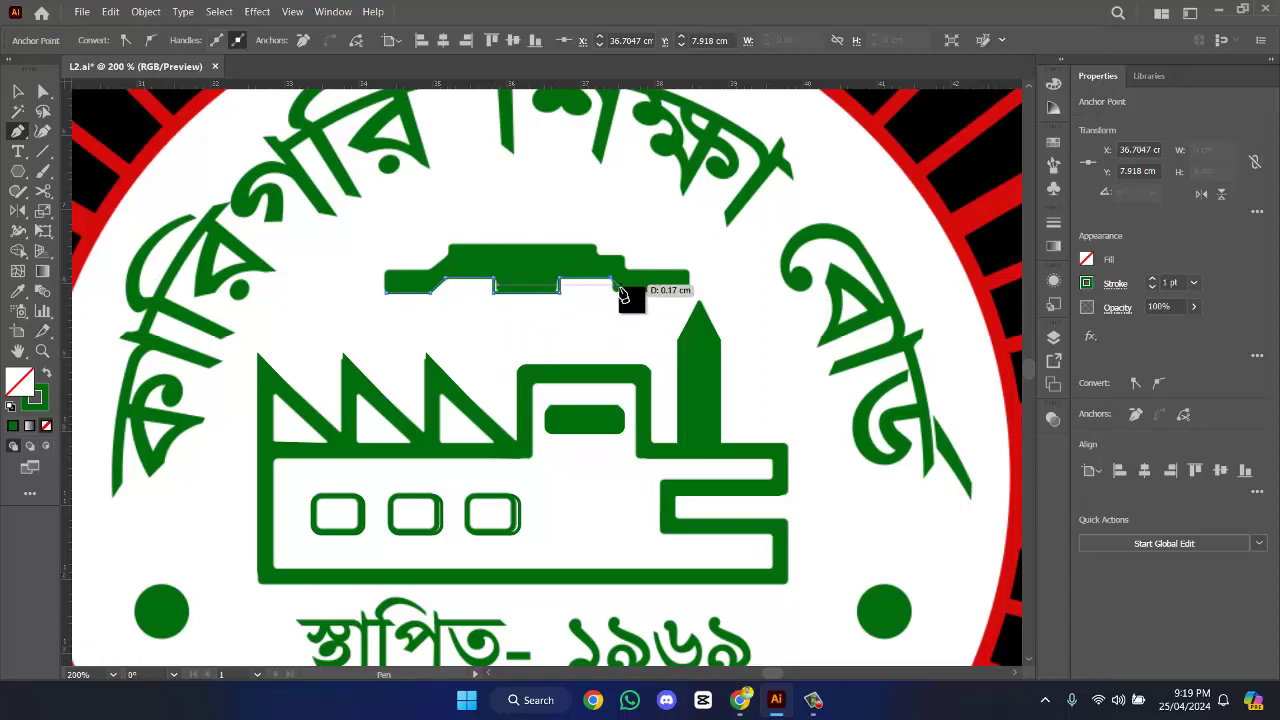
pyautogui.click(613, 293)
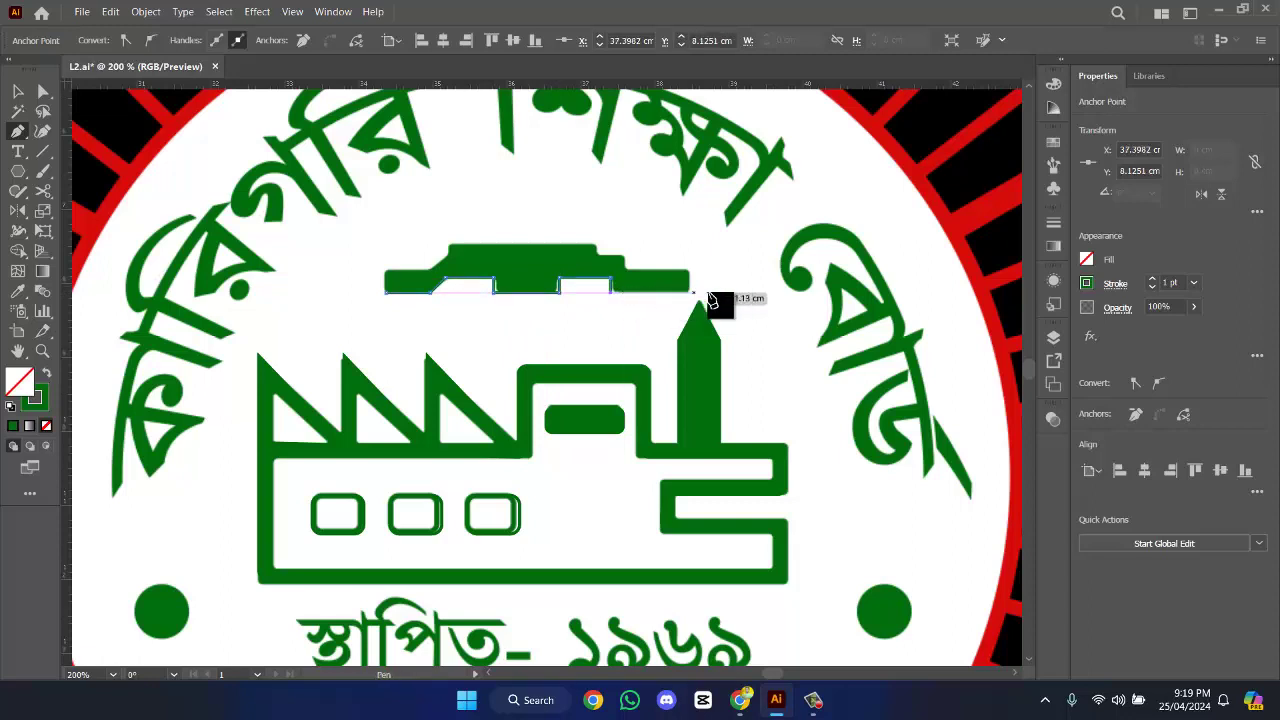
pyautogui.click(693, 293)
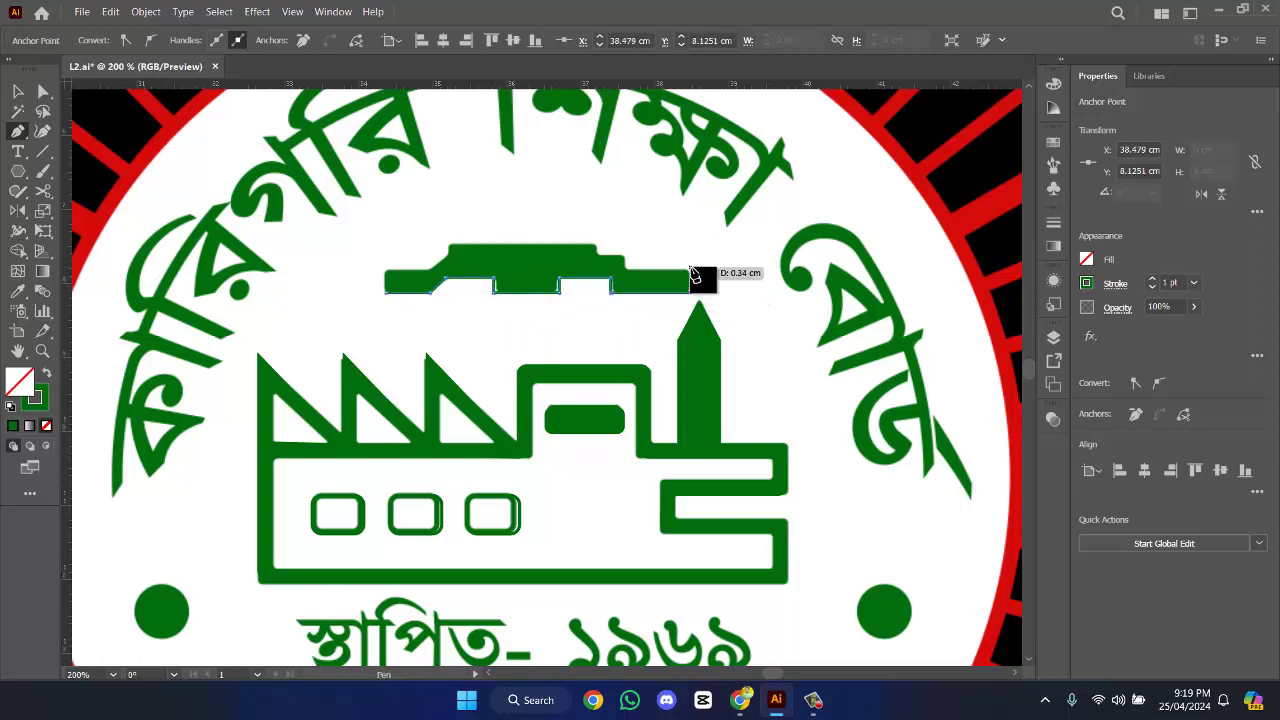
# - Trace the stepped shape's upper edge back to its left end and close the path at the starting anchor
pyautogui.click(627, 272)
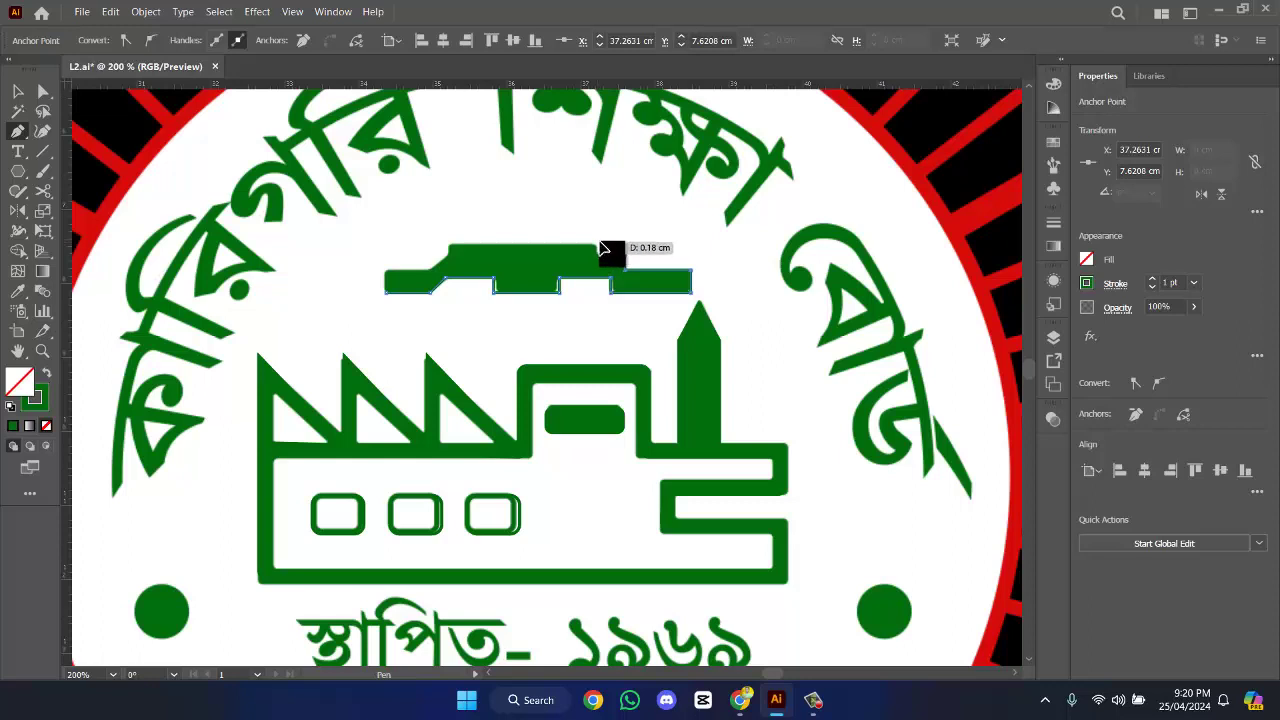
pyautogui.click(601, 243)
pyautogui.click(448, 242)
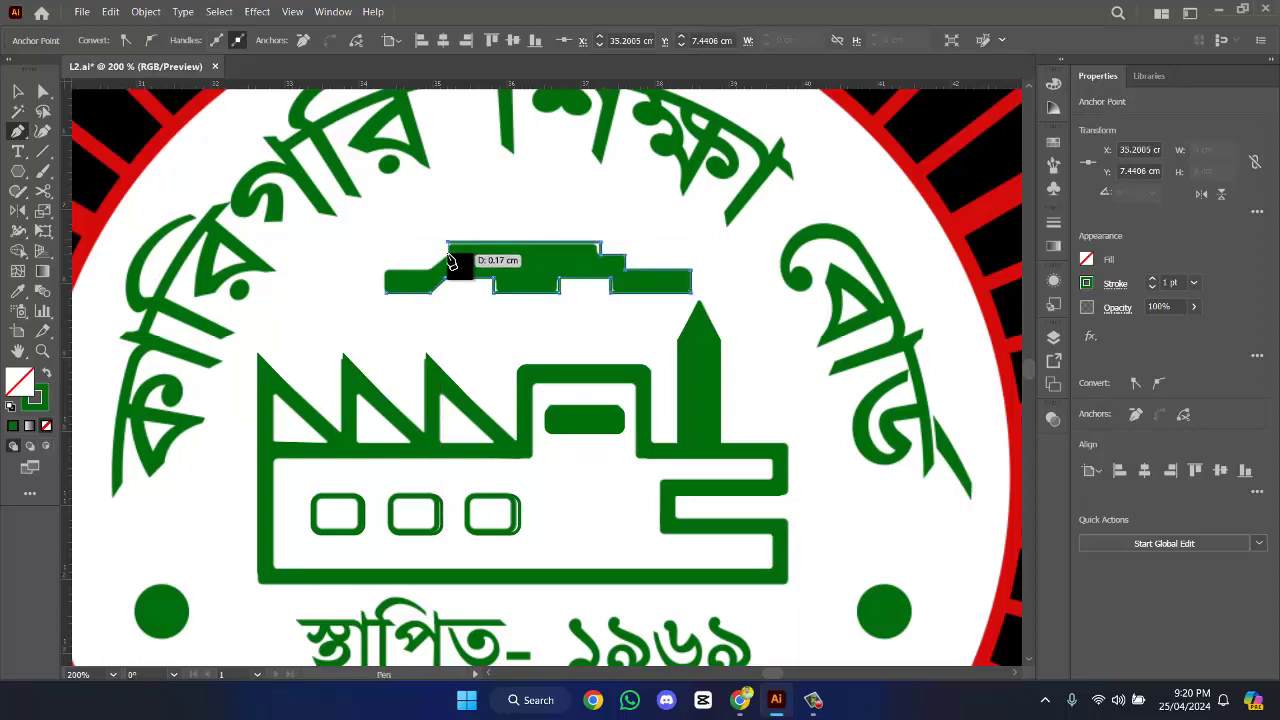
pyautogui.click(432, 274)
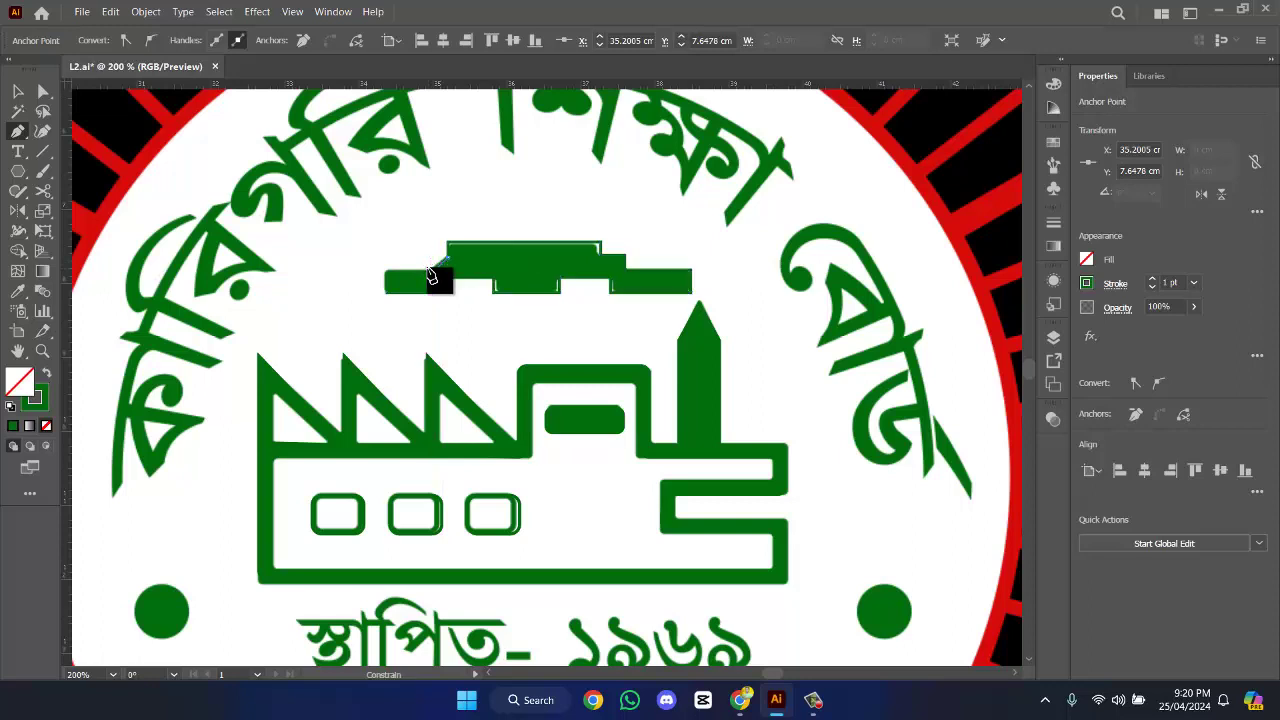
pyautogui.click(389, 274)
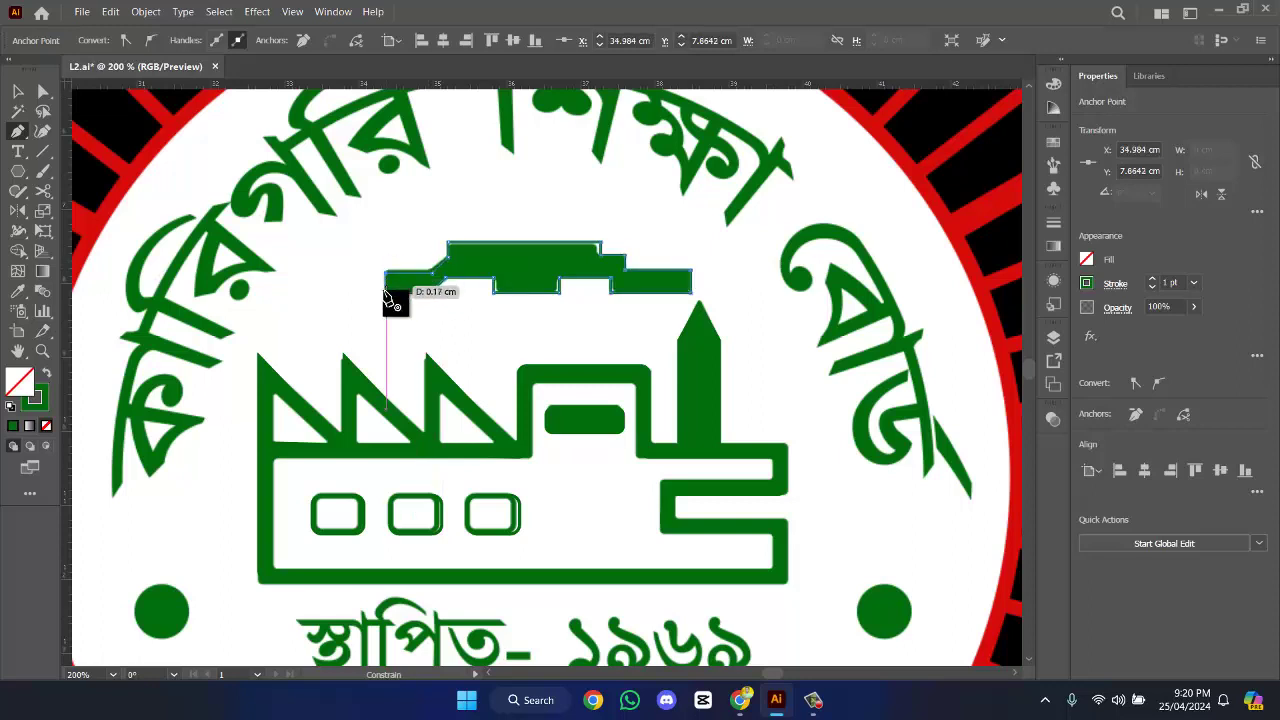
pyautogui.click(392, 293)
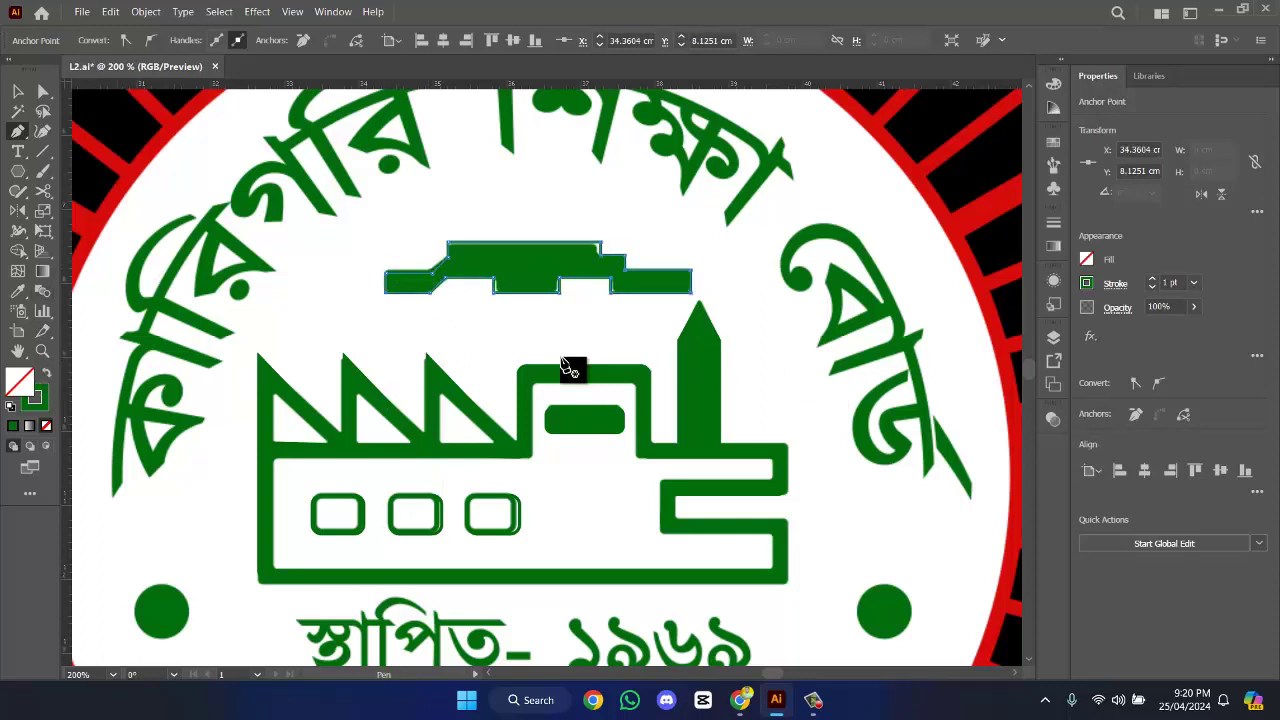
# - Swap the traced stepped shape's green stroke for a solid green fill
pyautogui.click(44, 378)
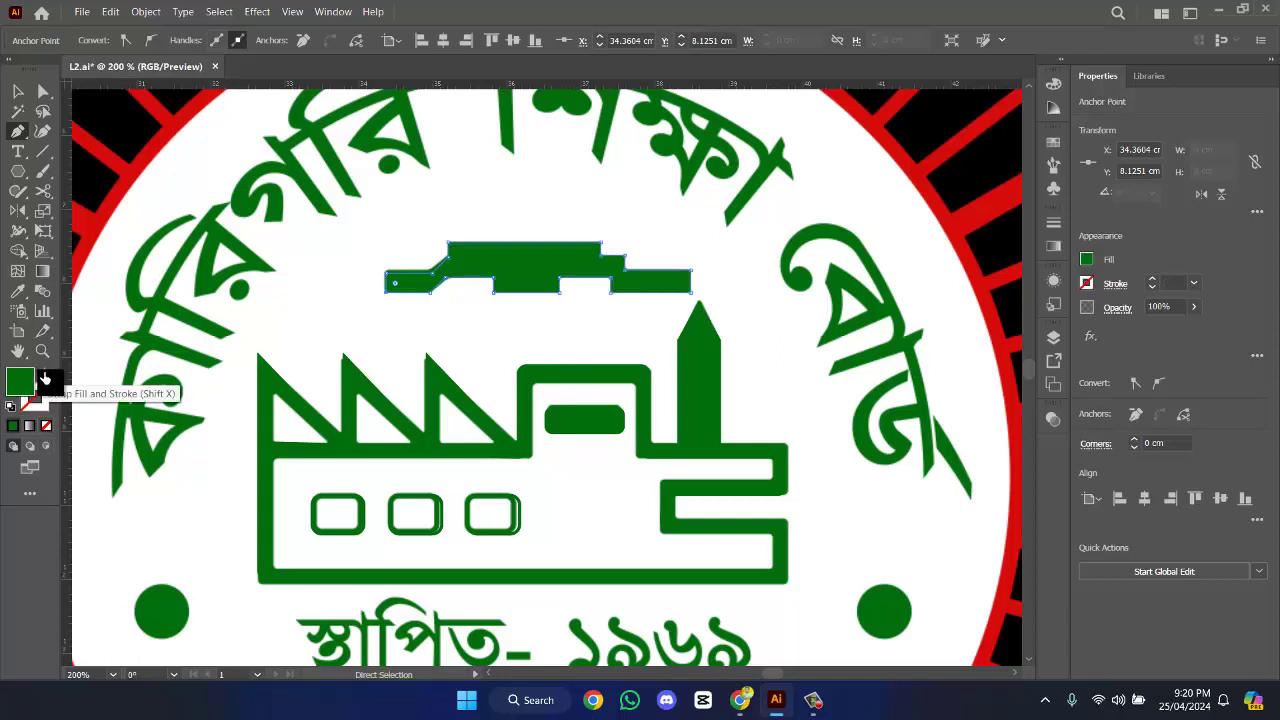
pyautogui.press('p')
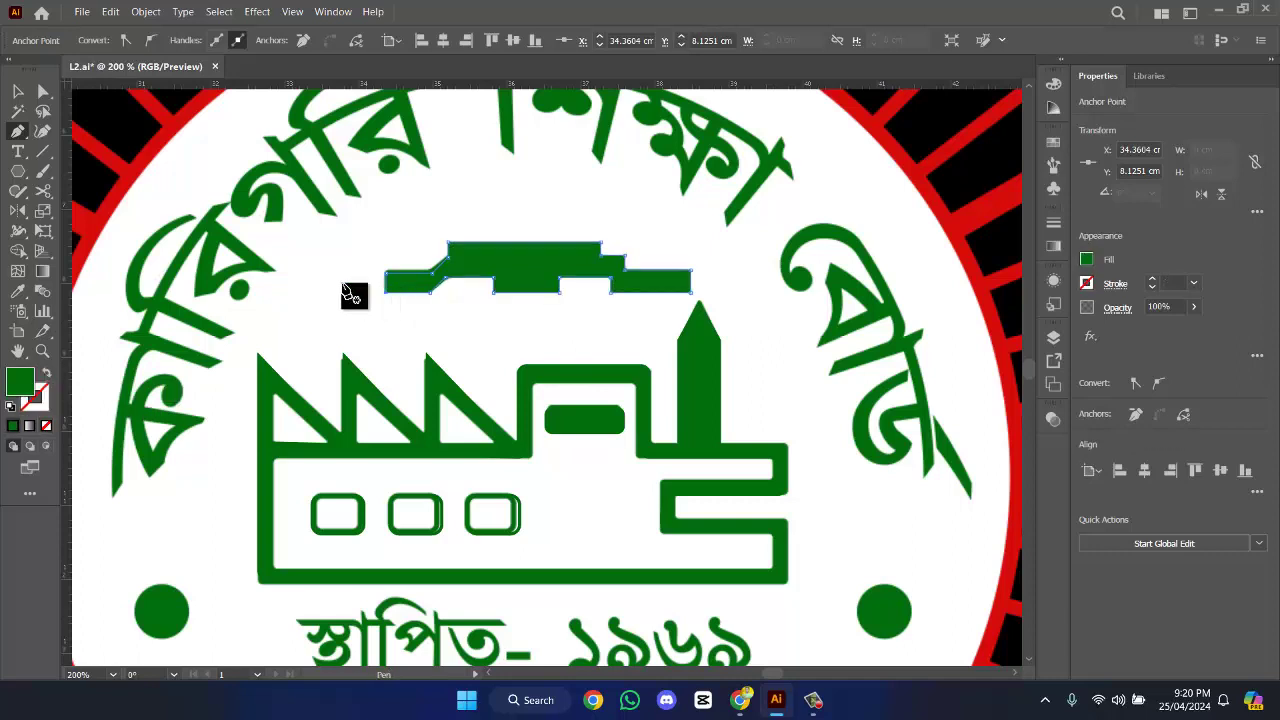
pyautogui.click(21, 95)
pyautogui.click(44, 92)
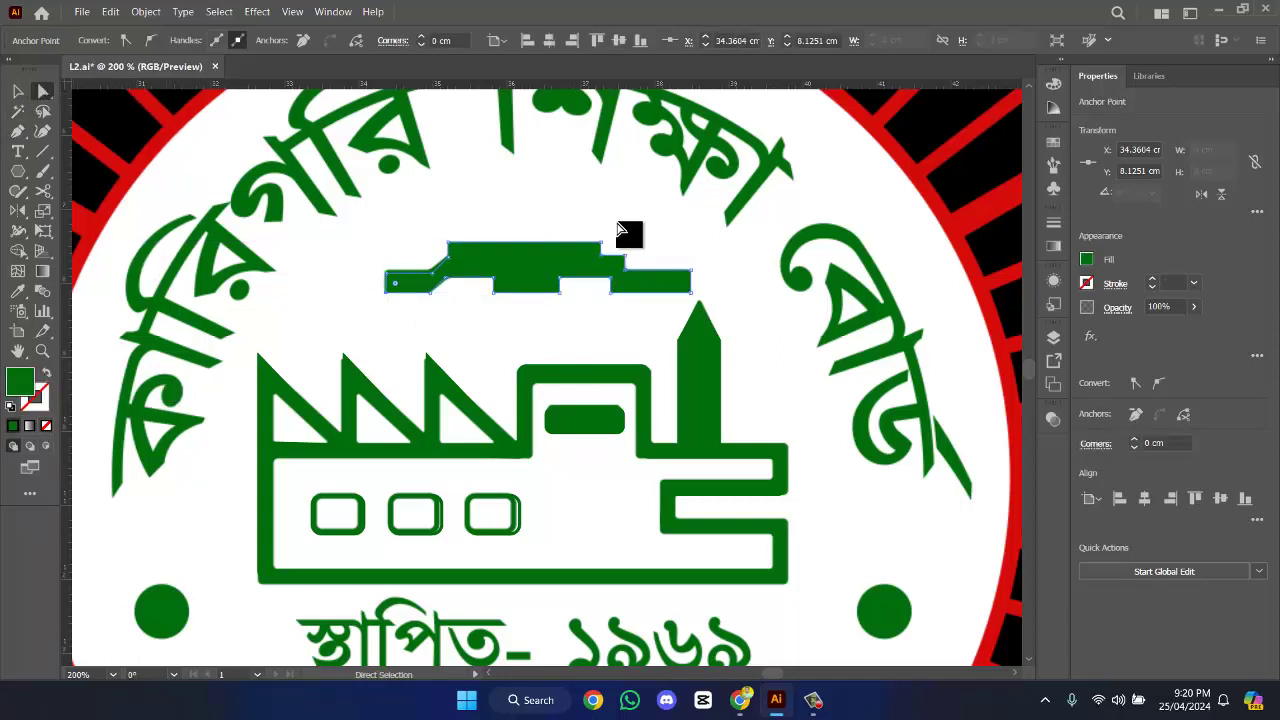
pyautogui.click(20, 93)
# - Pull the traced shape away from the reference, switch to Outline view, and move the shape back up above the factory
pyautogui.moveTo(558, 263); pyautogui.dragTo(537, 300)
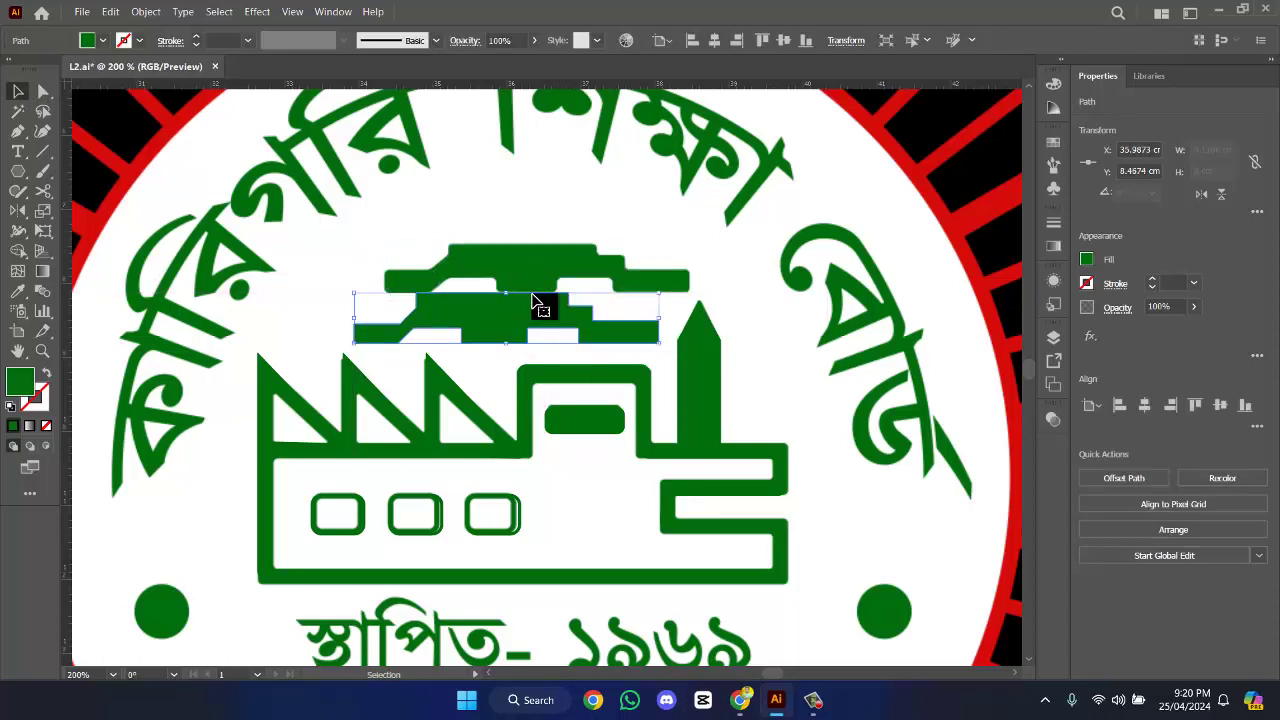
pyautogui.hotkey('ctrl', 'y')
pyautogui.click(623, 243)
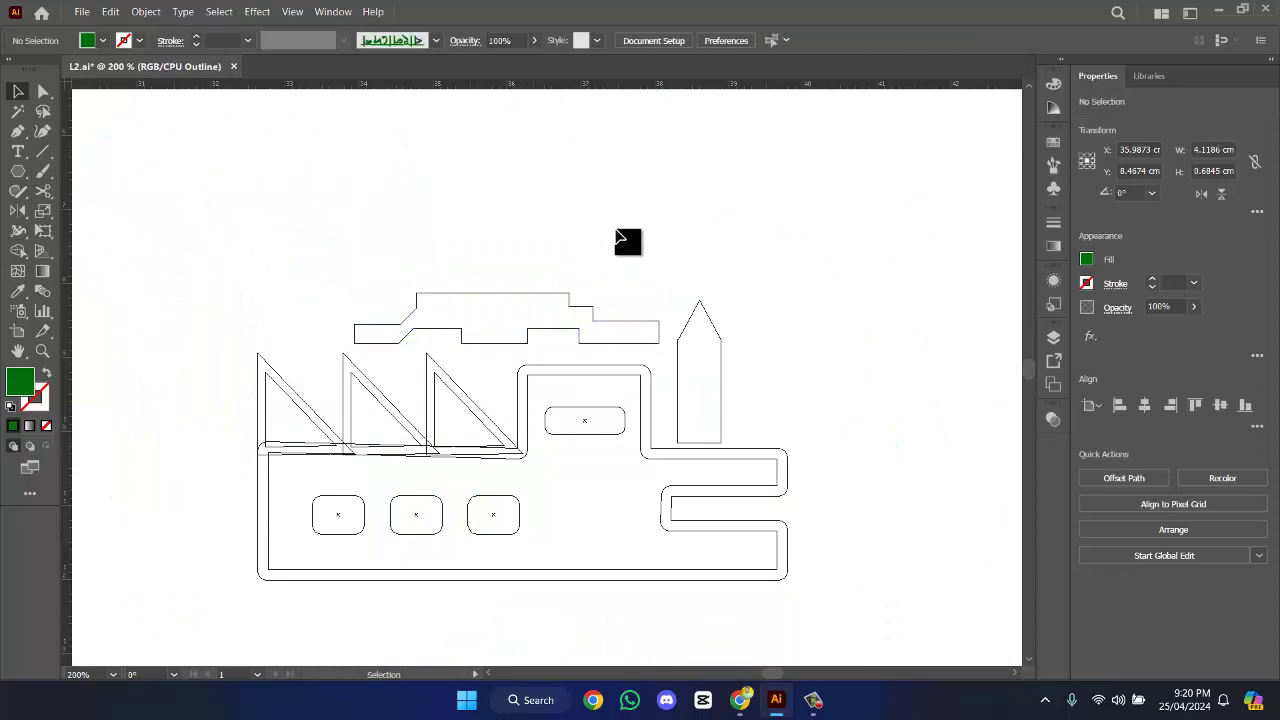
pyautogui.moveTo(600, 310); pyautogui.dragTo(605, 250)
pyautogui.click(620, 206)
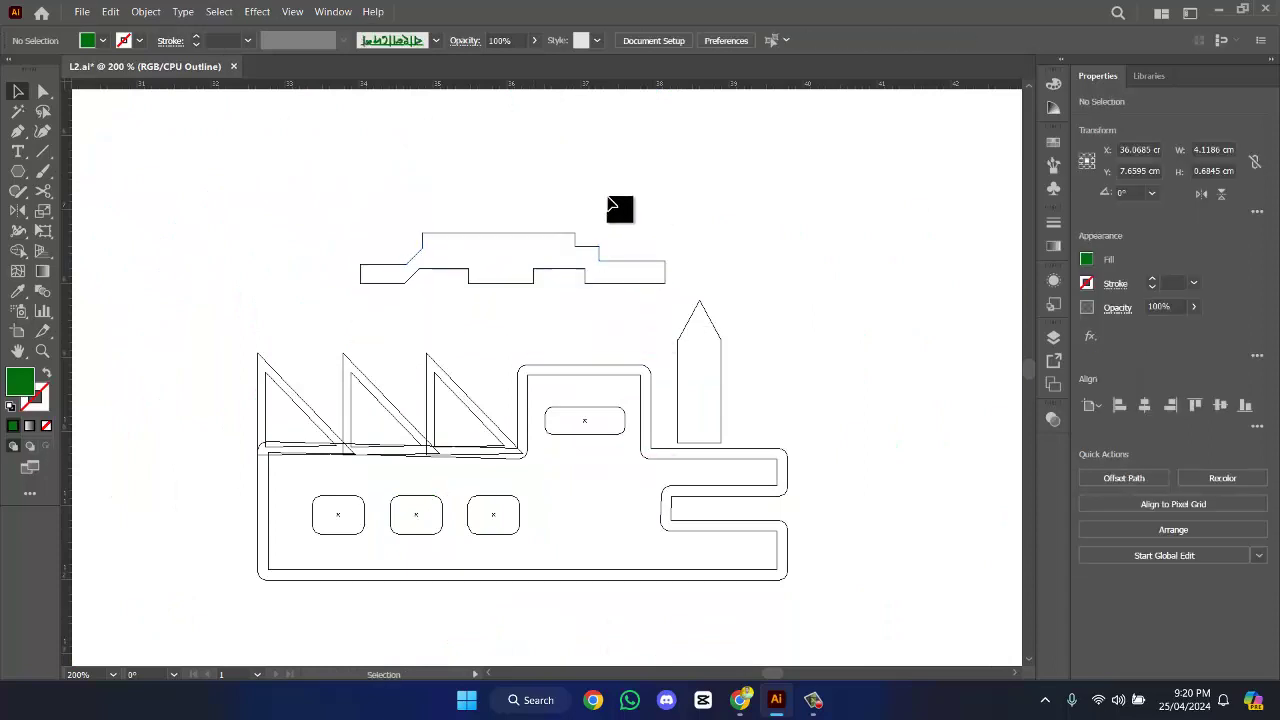
# - Try to join the traced stepped shape's path above the factory, and select the shape again
pyautogui.moveTo(298, 216); pyautogui.dragTo(654, 286)
pyautogui.rightClick(648, 286)
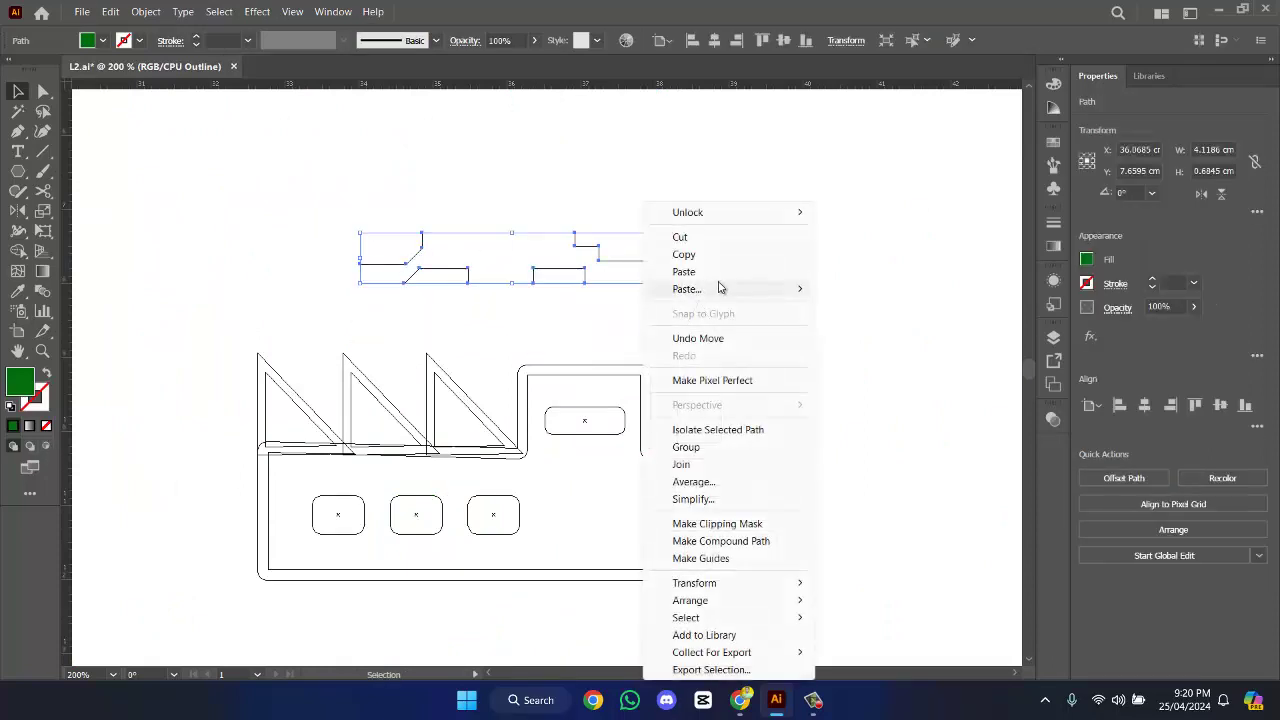
pyautogui.click(711, 464)
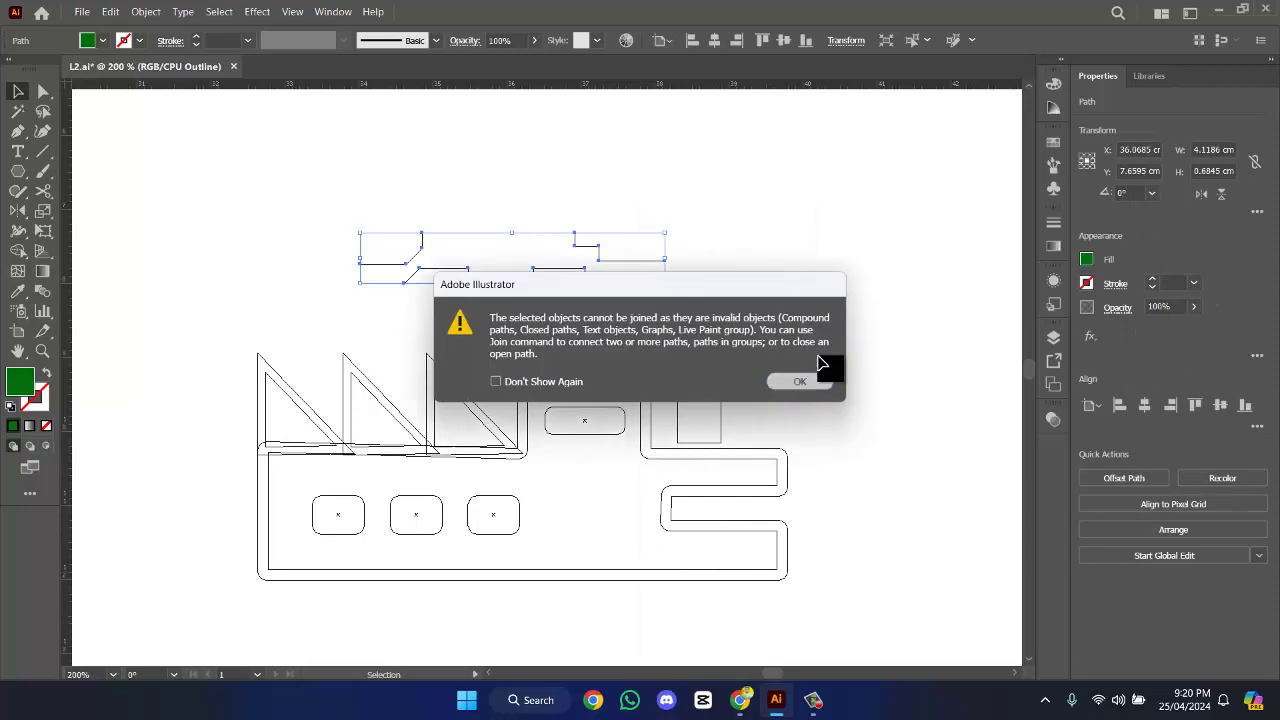
pyautogui.click(800, 384)
pyautogui.click(846, 323)
pyautogui.moveTo(343, 166); pyautogui.dragTo(495, 255)
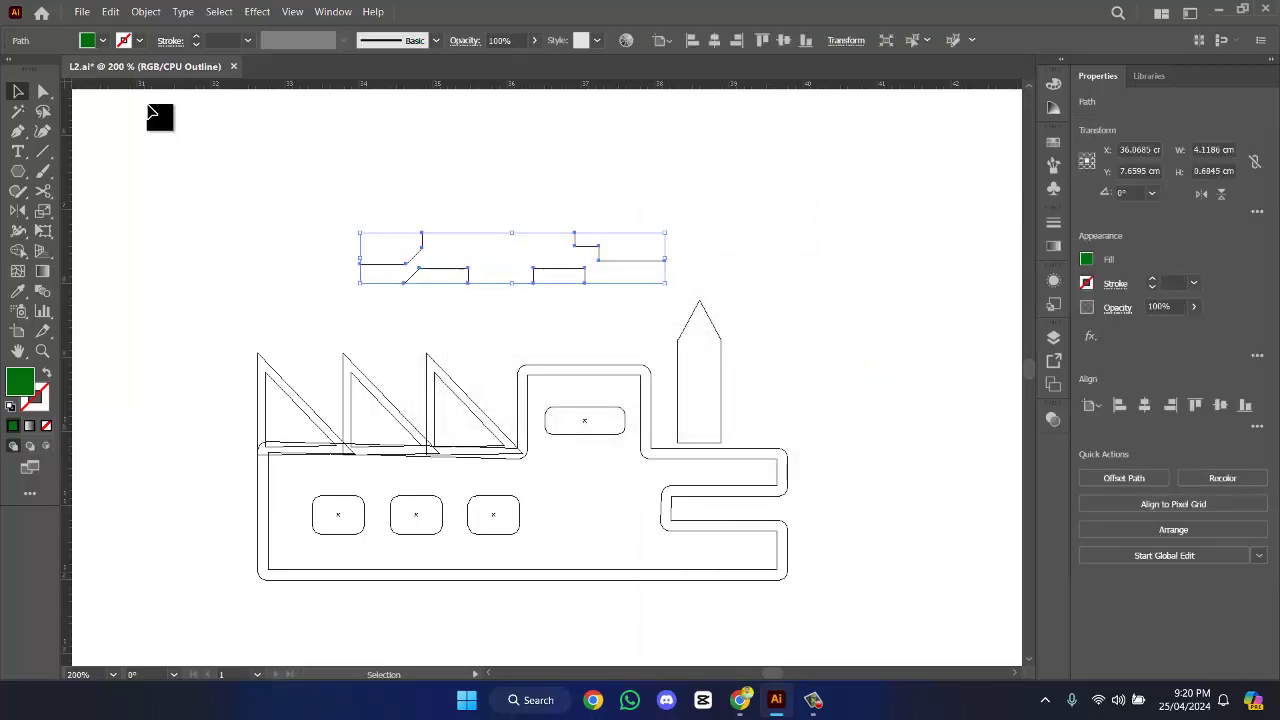
# - Return to Preview view and move the traced stepped shape back over its reference above the factory
pyautogui.click(43, 92)
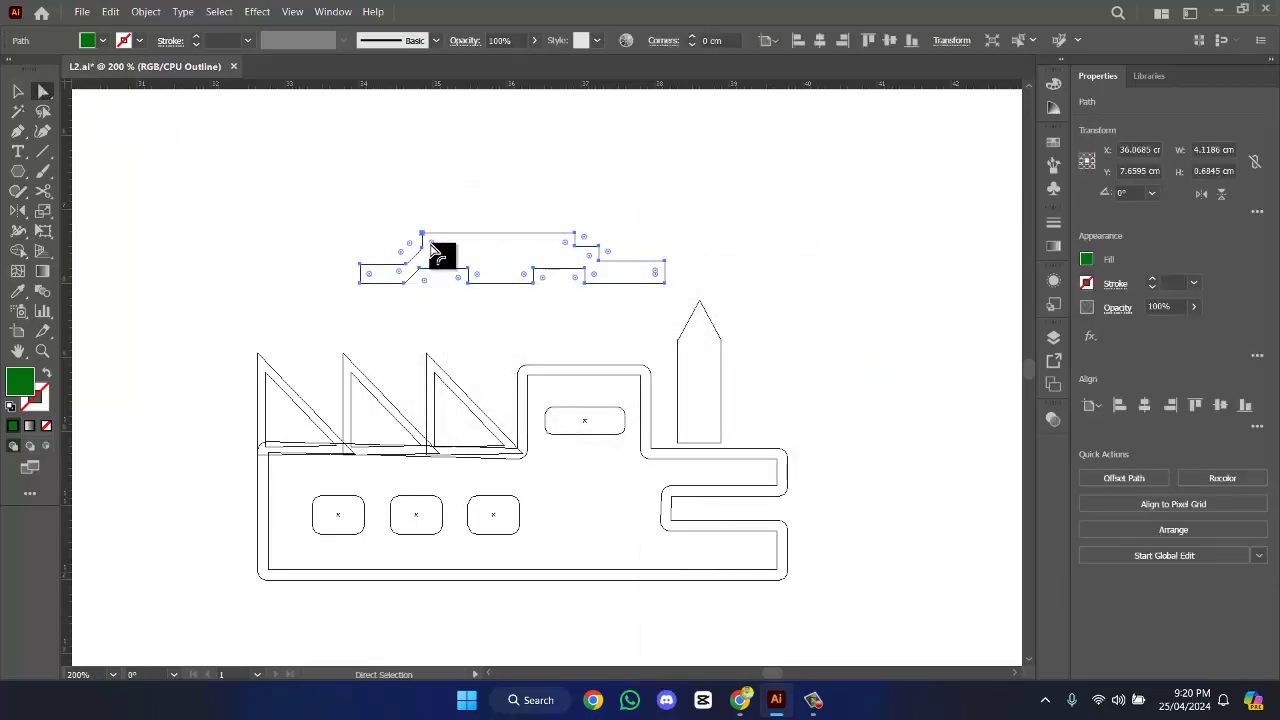
pyautogui.moveTo(431, 244); pyautogui.dragTo(474, 223)
pyautogui.click(514, 194)
pyautogui.hotkey('ctrl', 'y')
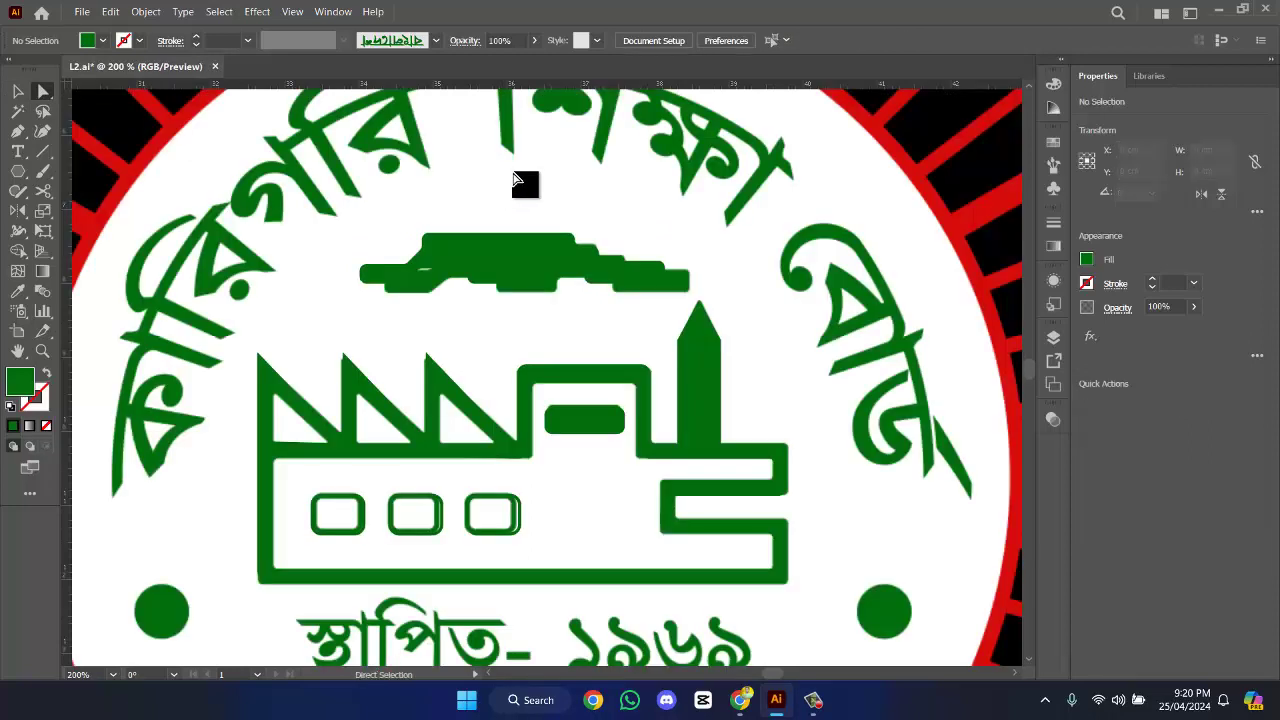
pyautogui.click(537, 266)
pyautogui.click(15, 91)
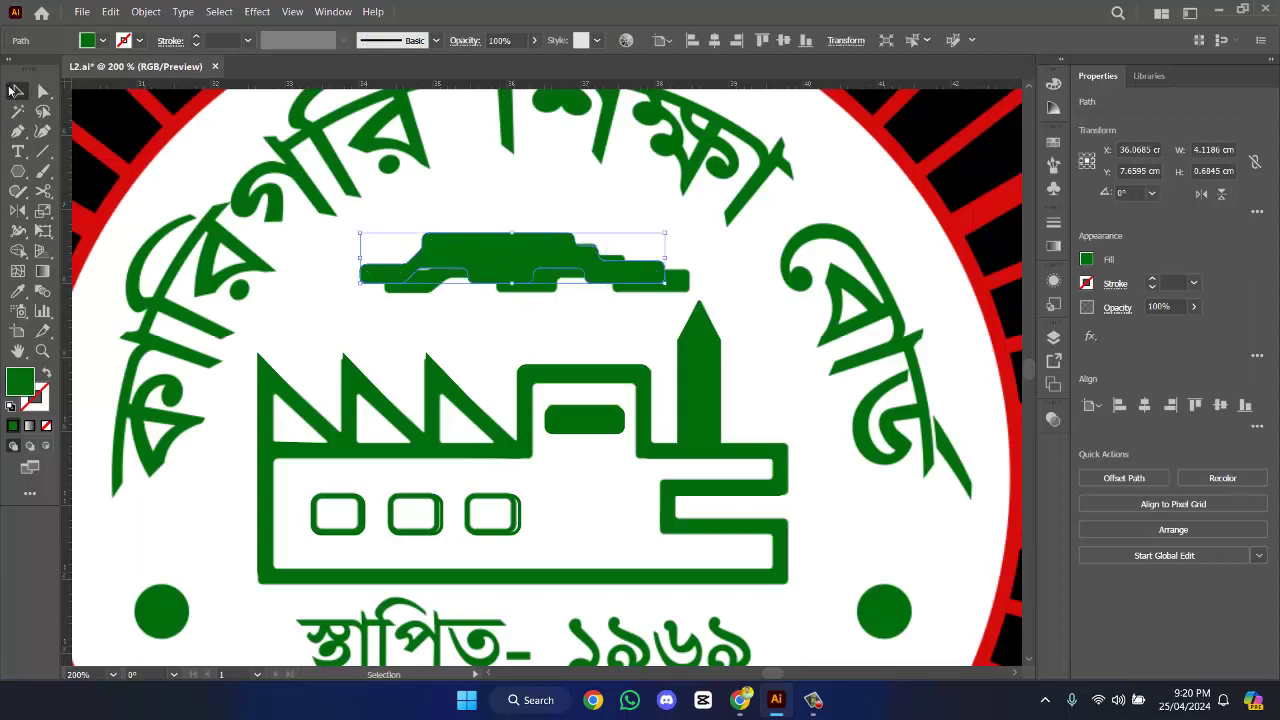
pyautogui.moveTo(547, 245)
pyautogui.mouseDown()
pyautogui.moveTo(580, 249)
pyautogui.moveTo(548, 246)
pyautogui.mouseUp()
# - Group the traced factory, its windows, the chimney and the stepped shape above into one object
pyautogui.moveTo(277, 256); pyautogui.dragTo(784, 604)
pyautogui.rightClick(760, 510)
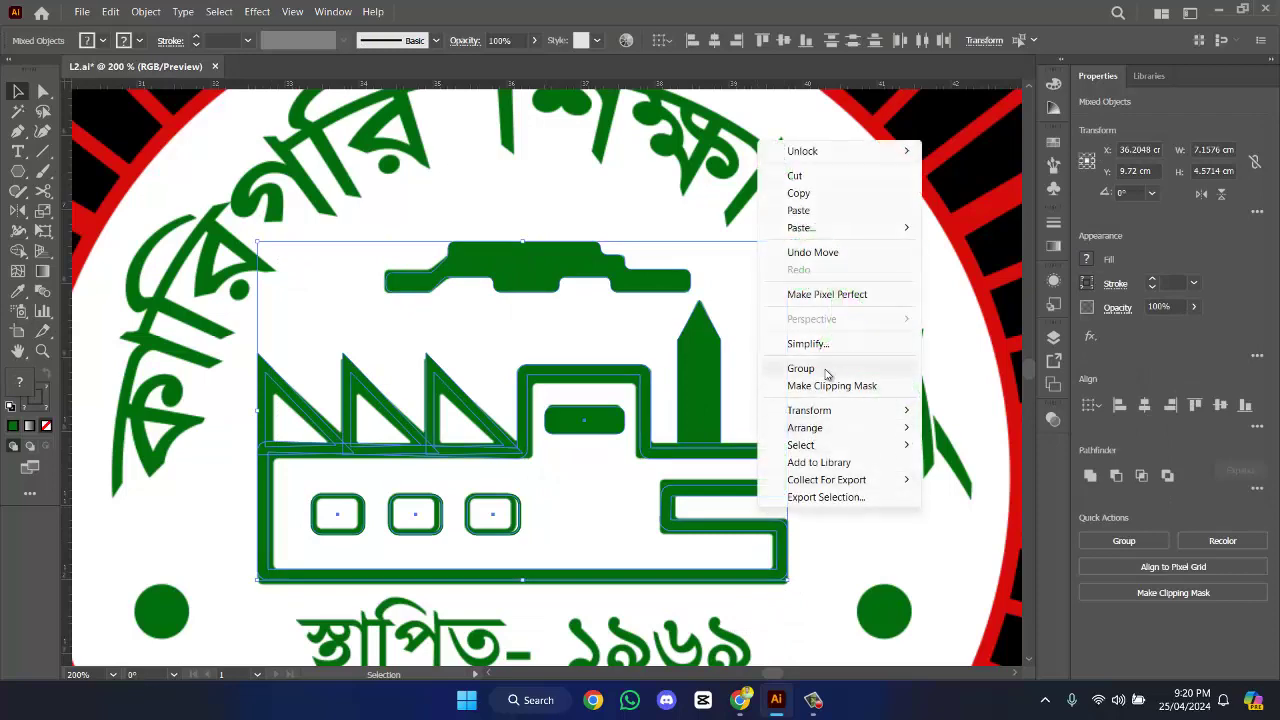
pyautogui.click(826, 374)
# - Place the grouped factory in the emblem above the founding-year text, scaled to about 4.64 by 2.96 cm
pyautogui.hotkey('ctrl', '-')
pyautogui.hotkey('ctrl', '-')
pyautogui.hotkey('ctrl', '-')
pyautogui.hscroll(-5, 540, 380)
pyautogui.moveTo(985, 362); pyautogui.dragTo(491, 391)
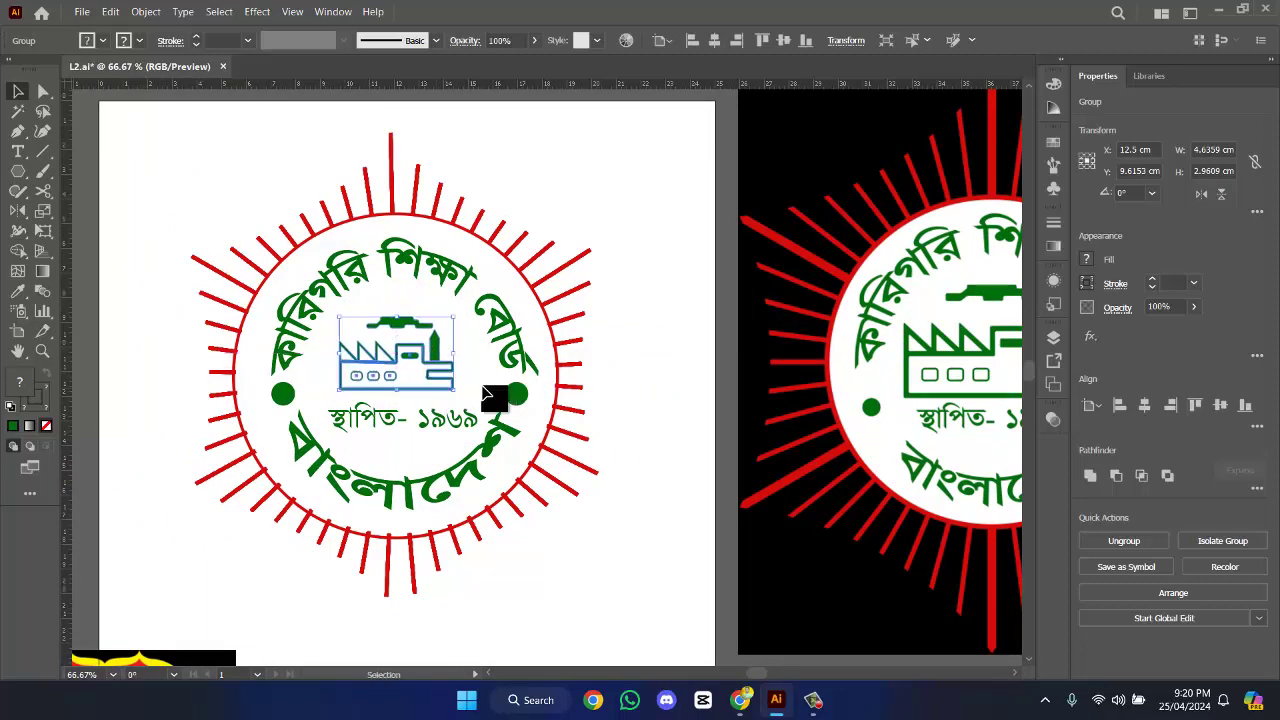
# - Select the green artwork inside the emblem's ring and expand its appearance
pyautogui.click(648, 394)
pyautogui.scroll(-2, 645, 392)
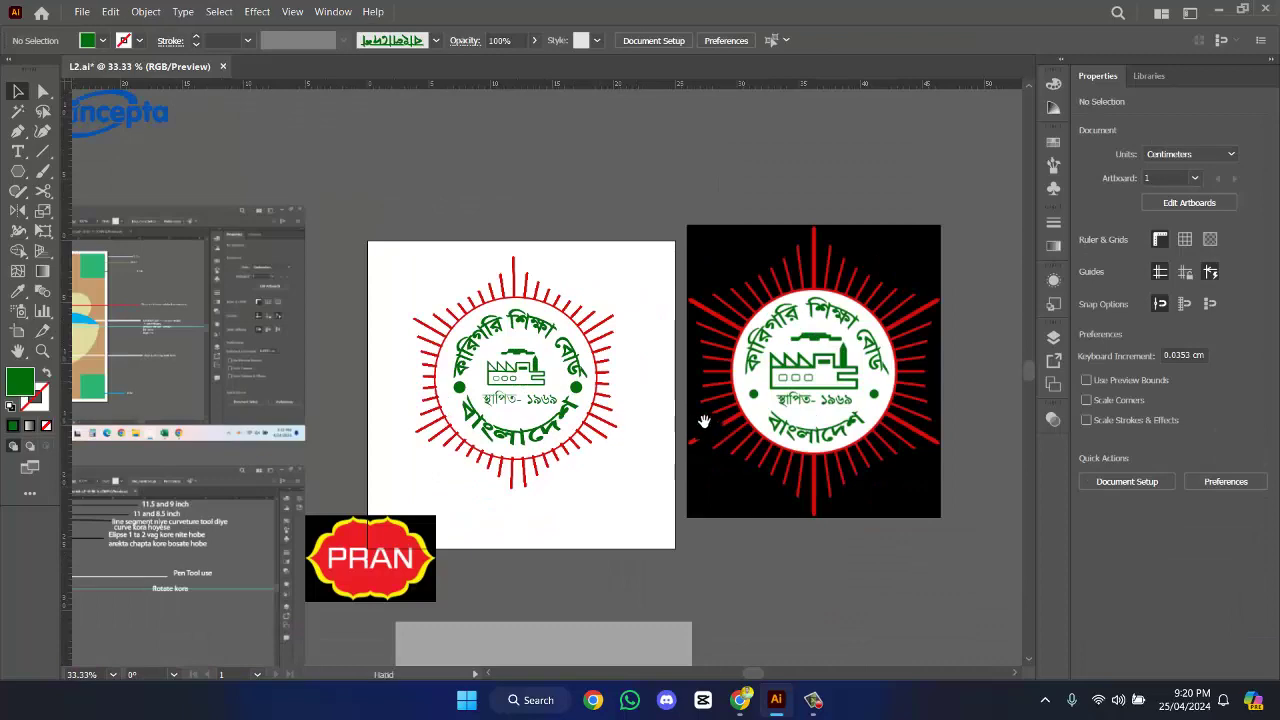
pyautogui.moveTo(704, 421); pyautogui.dragTo(633, 372)
pyautogui.scroll(1, 633, 376)
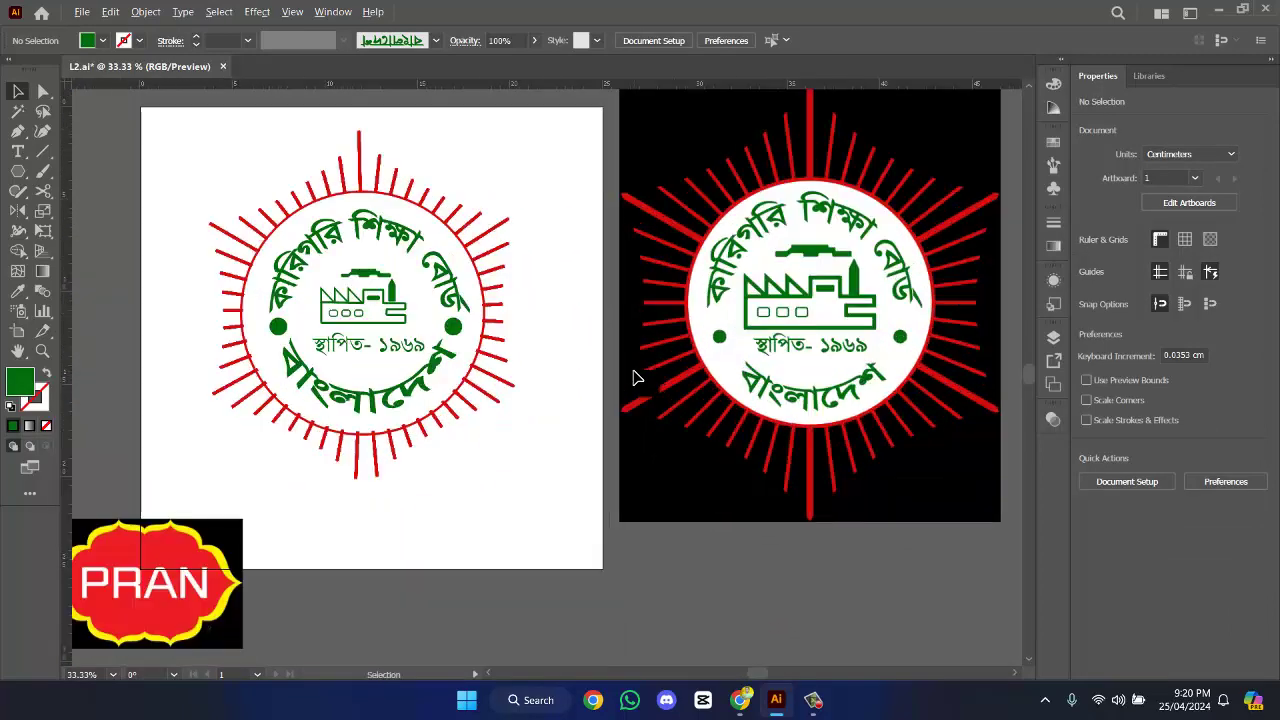
pyautogui.hscroll(-3, 617, 384)
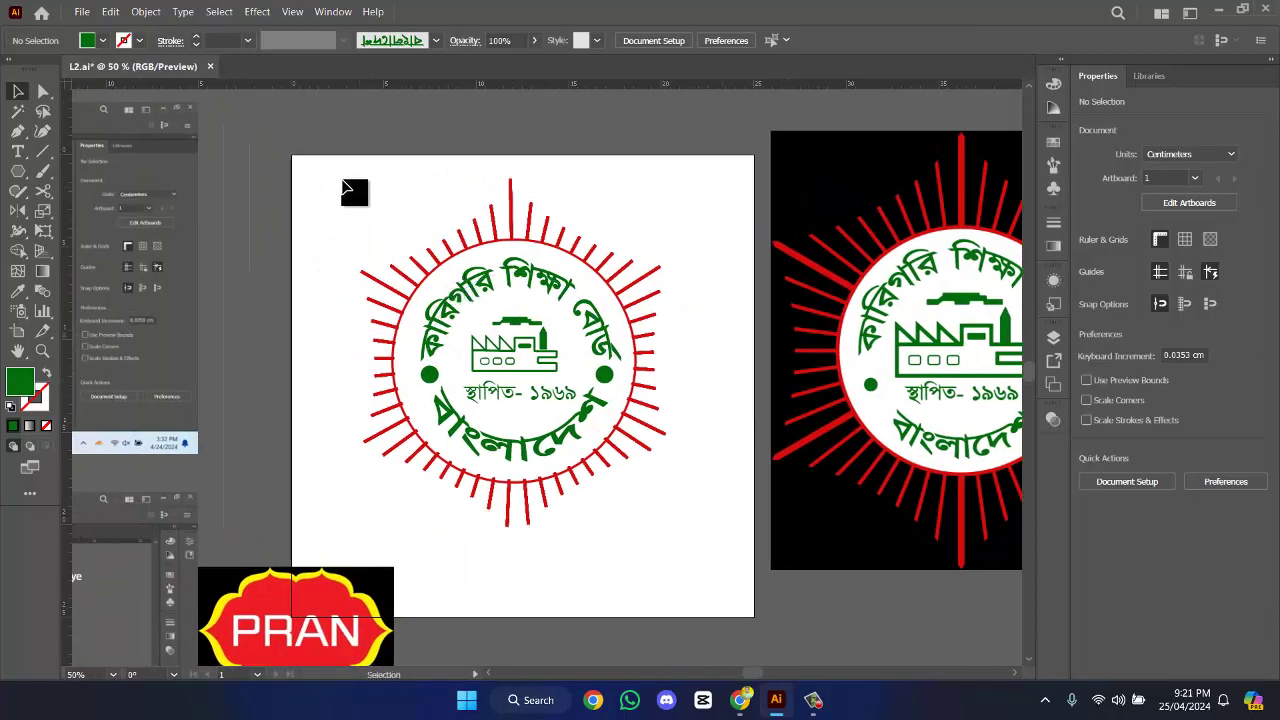
pyautogui.moveTo(345, 188); pyautogui.dragTo(620, 447)
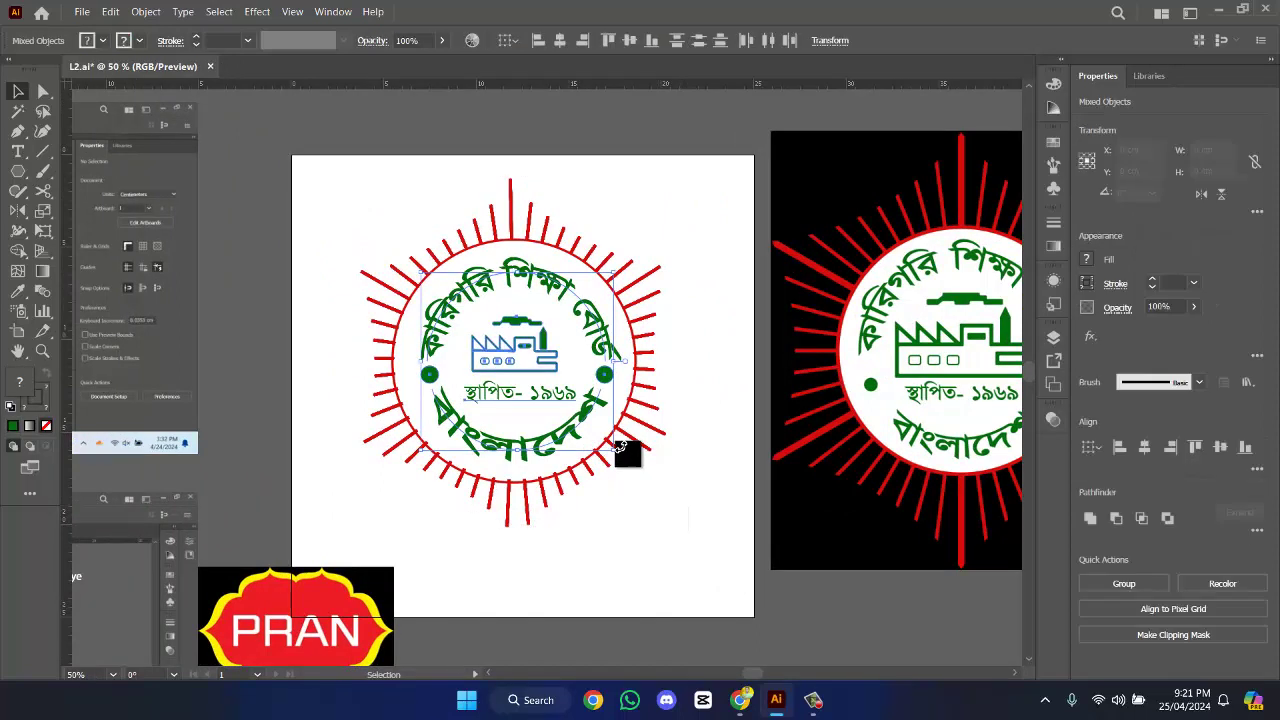
pyautogui.moveTo(486, 243); pyautogui.dragTo(629, 434)
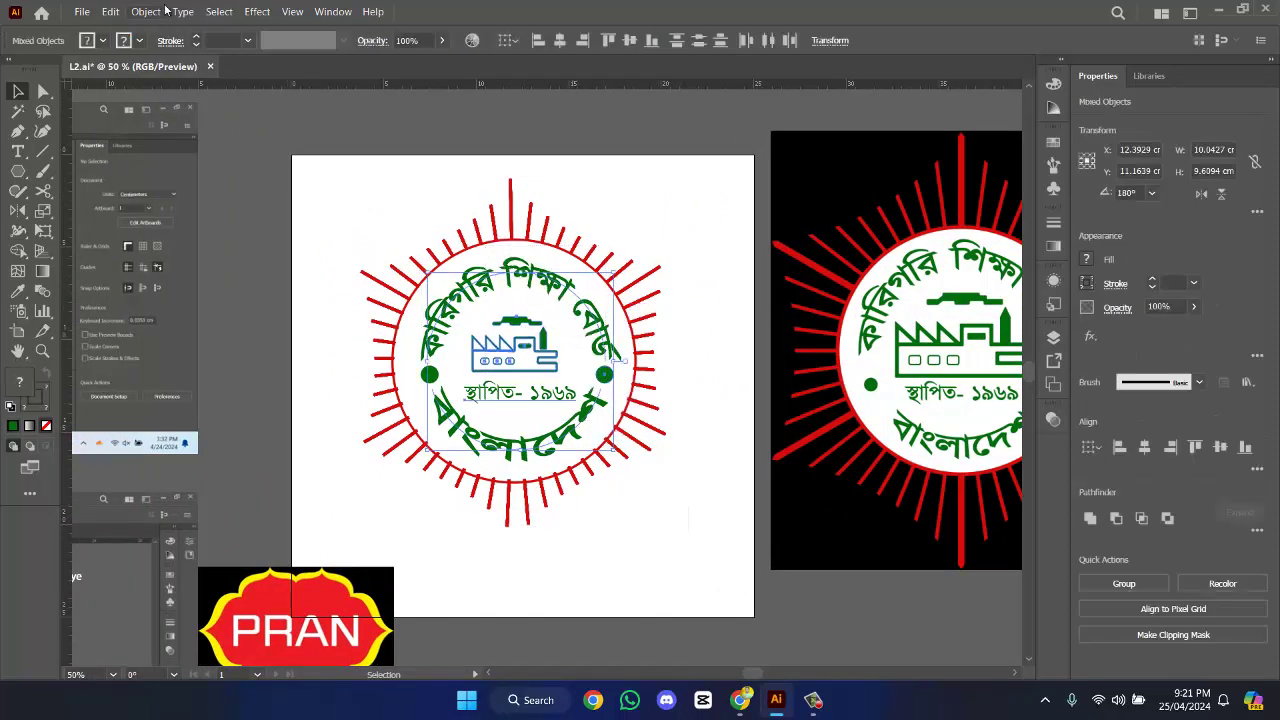
pyautogui.click(146, 11)
pyautogui.click(257, 214)
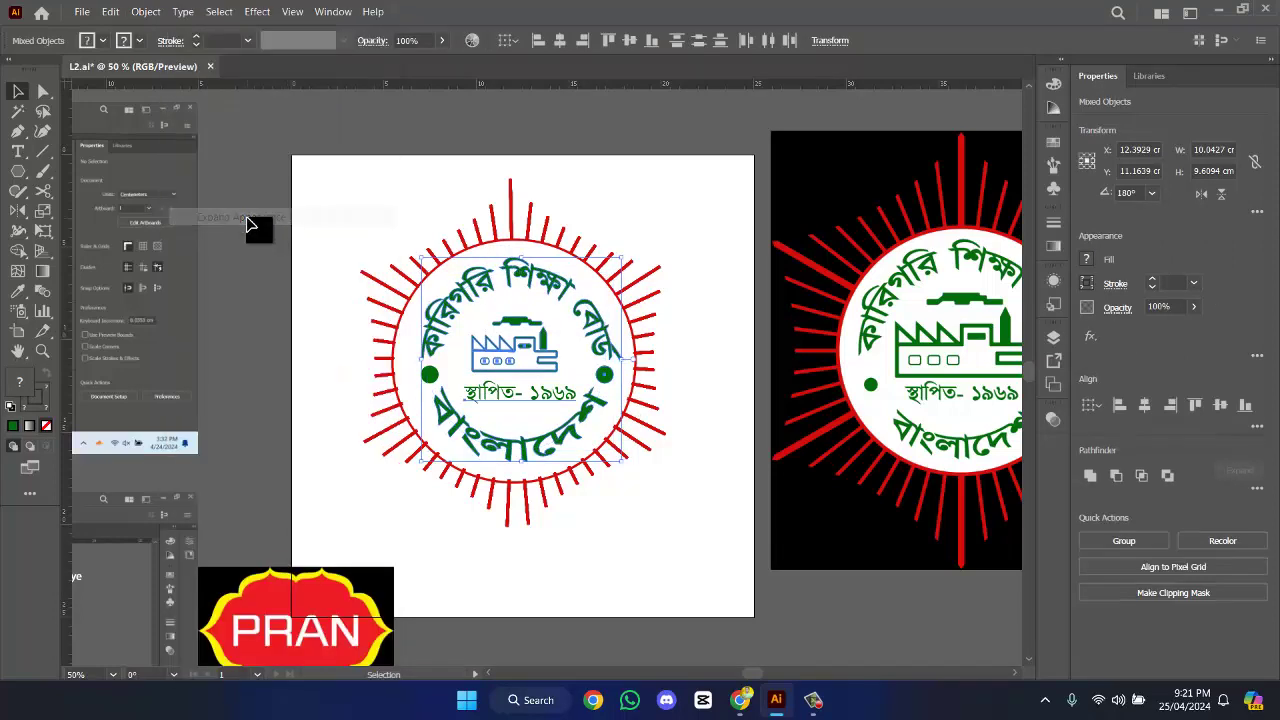
# - Reselect the curved lettering, factory and dots, and apply Expand Appearance once more
pyautogui.click(745, 358)
pyautogui.moveTo(314, 200); pyautogui.dragTo(657, 534)
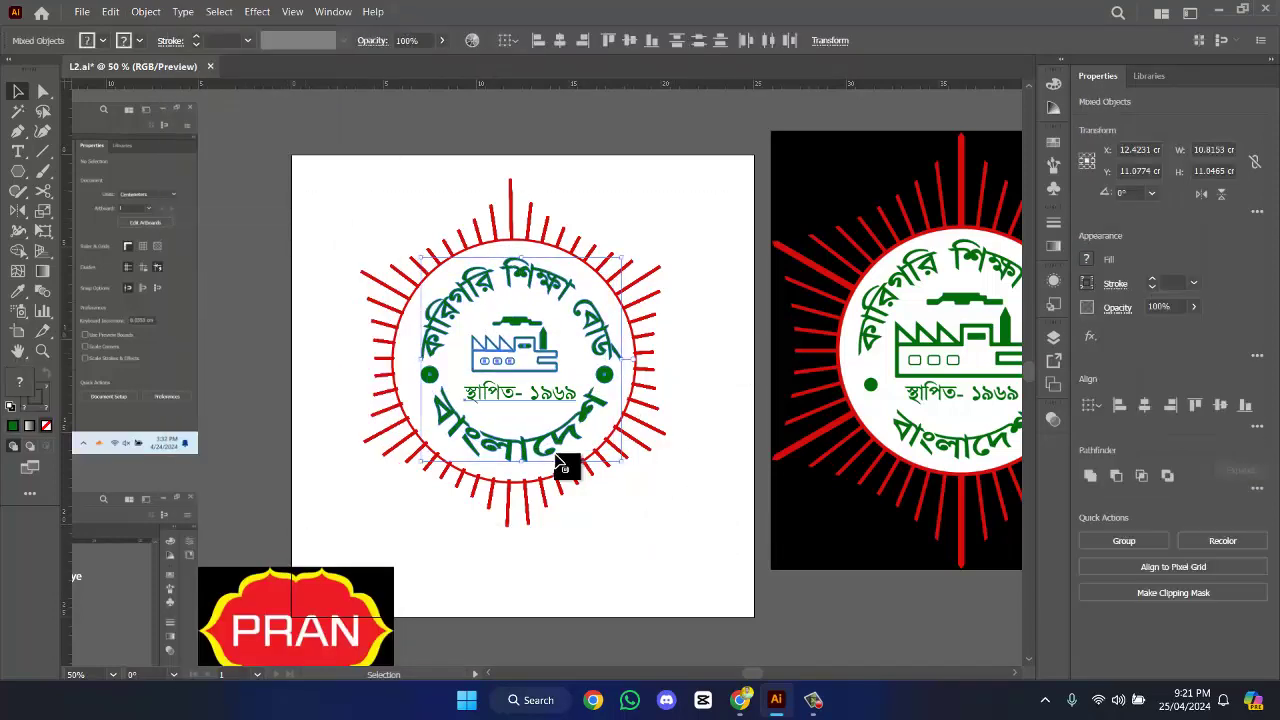
pyautogui.click(146, 11)
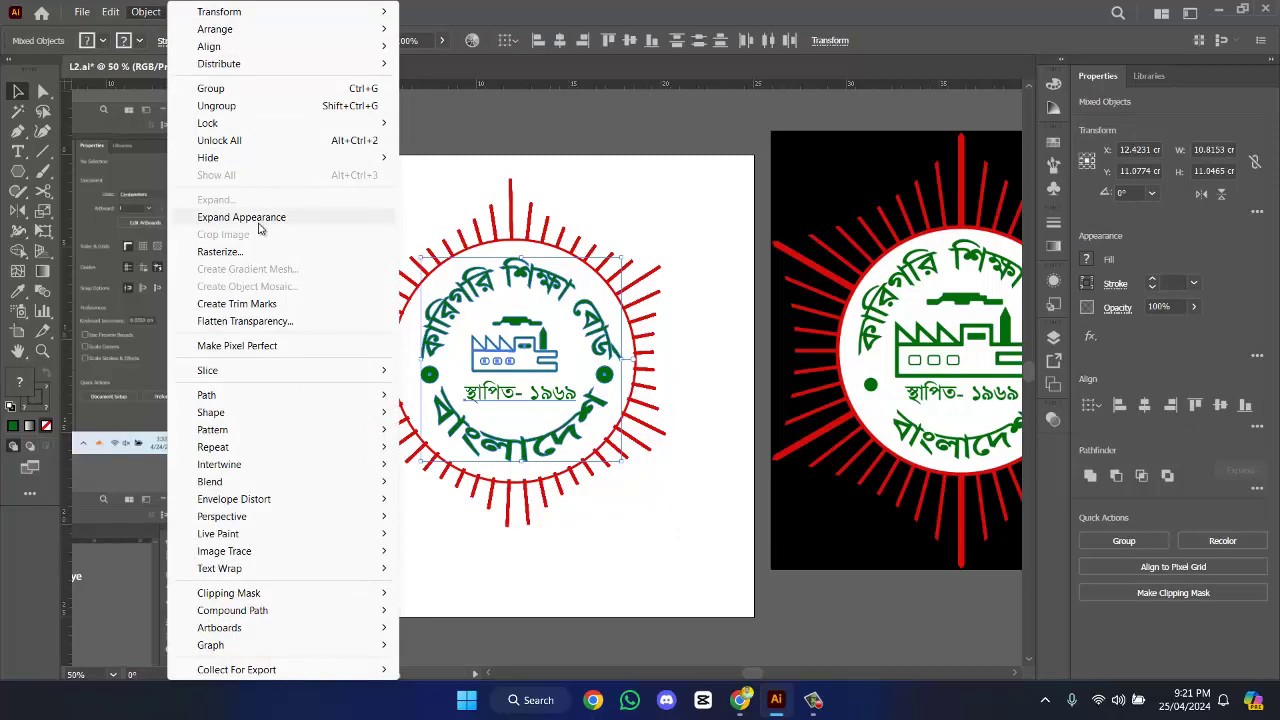
pyautogui.click(257, 214)
pyautogui.click(744, 437)
# - Expand the founding-year text under the factory into outlines, with Object and Fill included
pyautogui.click(590, 412)
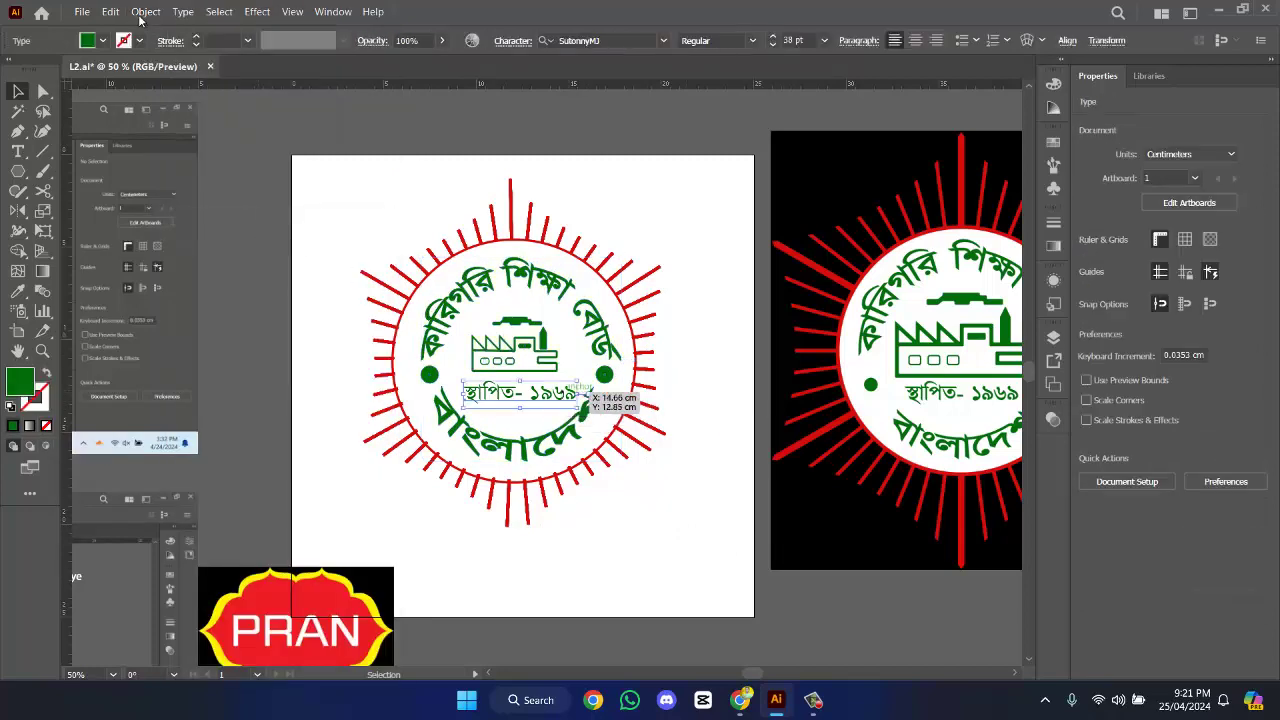
pyautogui.click(146, 11)
pyautogui.click(295, 206)
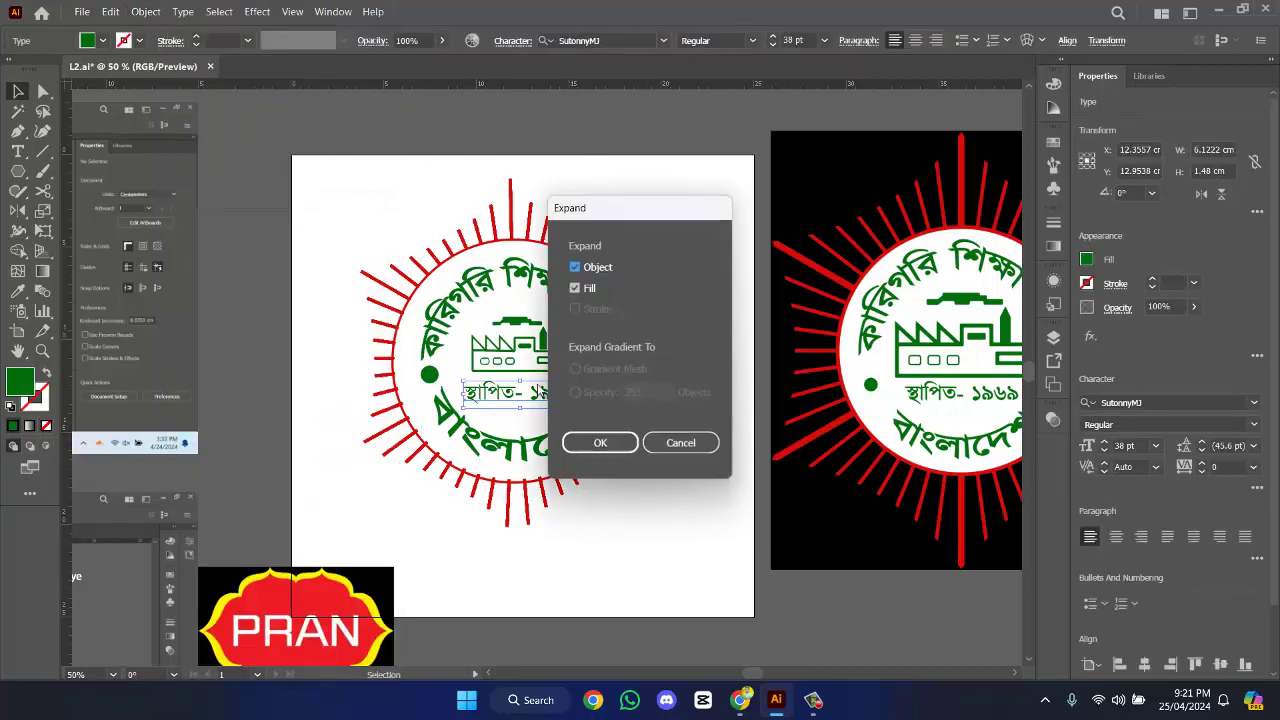
pyautogui.click(625, 441)
pyautogui.click(615, 356)
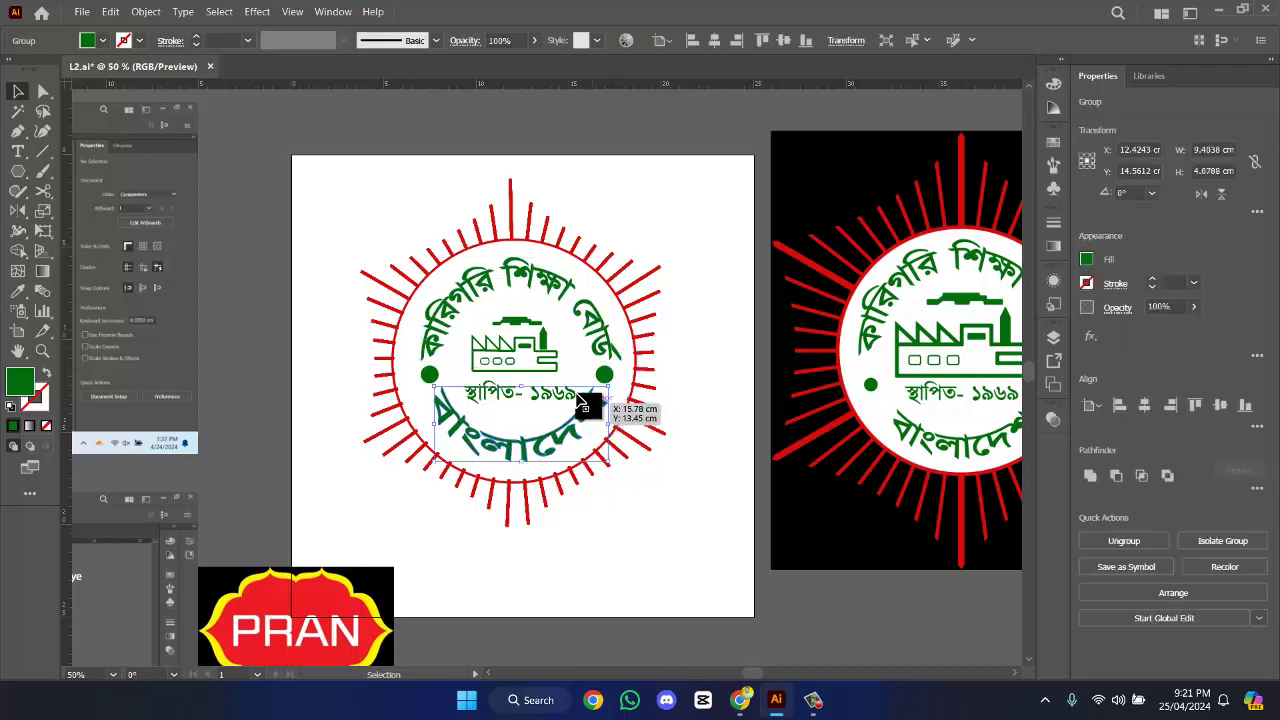
pyautogui.click(713, 326)
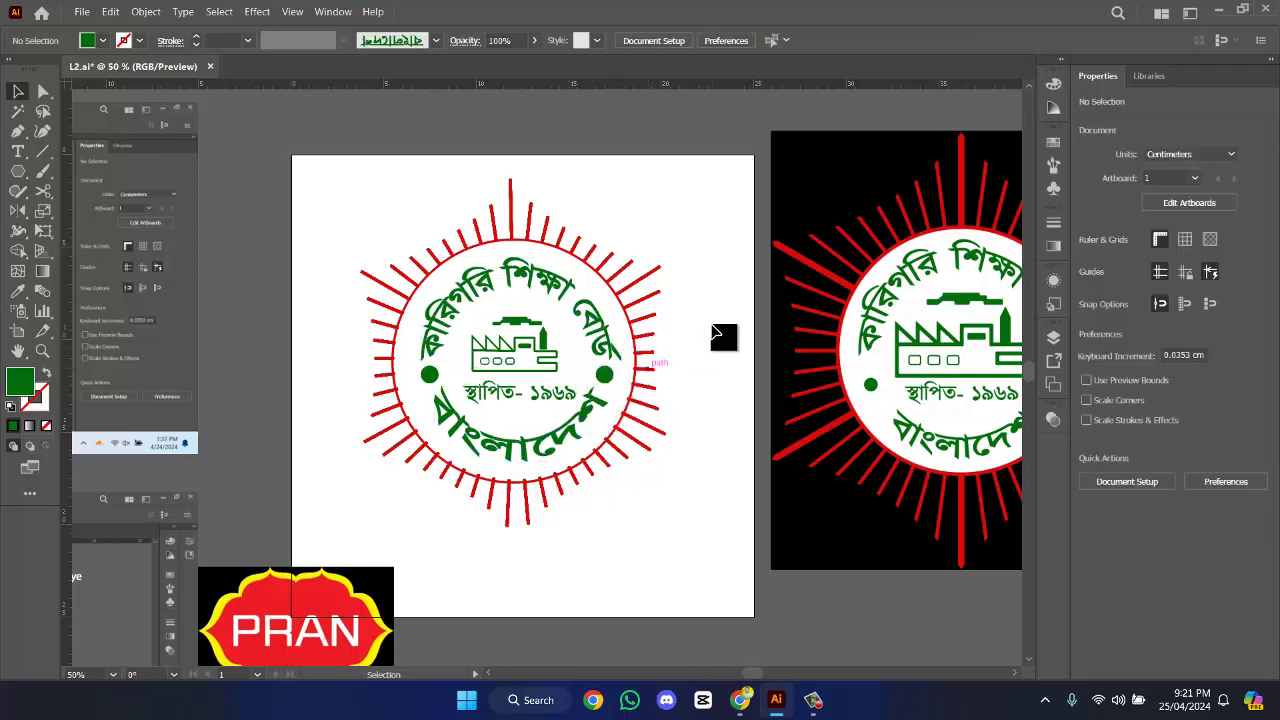
# - Examine the emblem's inner artwork and the joints between the red rays and the ring up close
pyautogui.moveTo(278, 190); pyautogui.dragTo(674, 506)
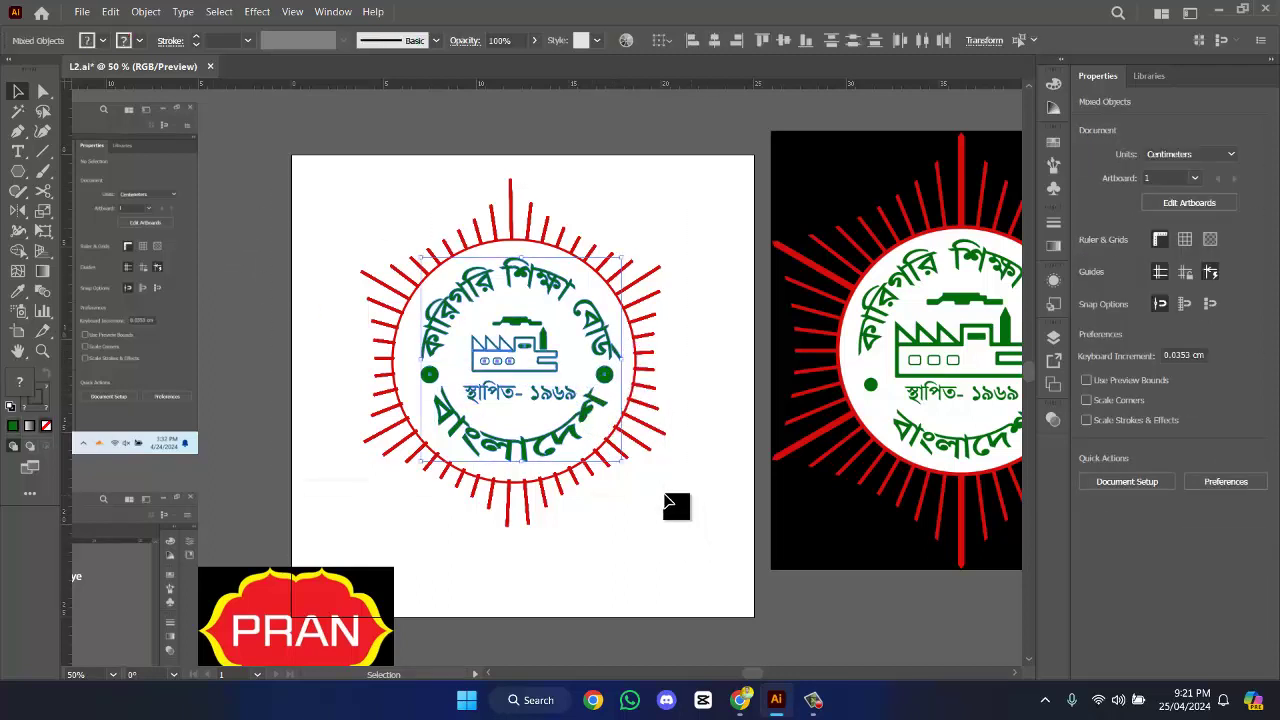
pyautogui.click(630, 437)
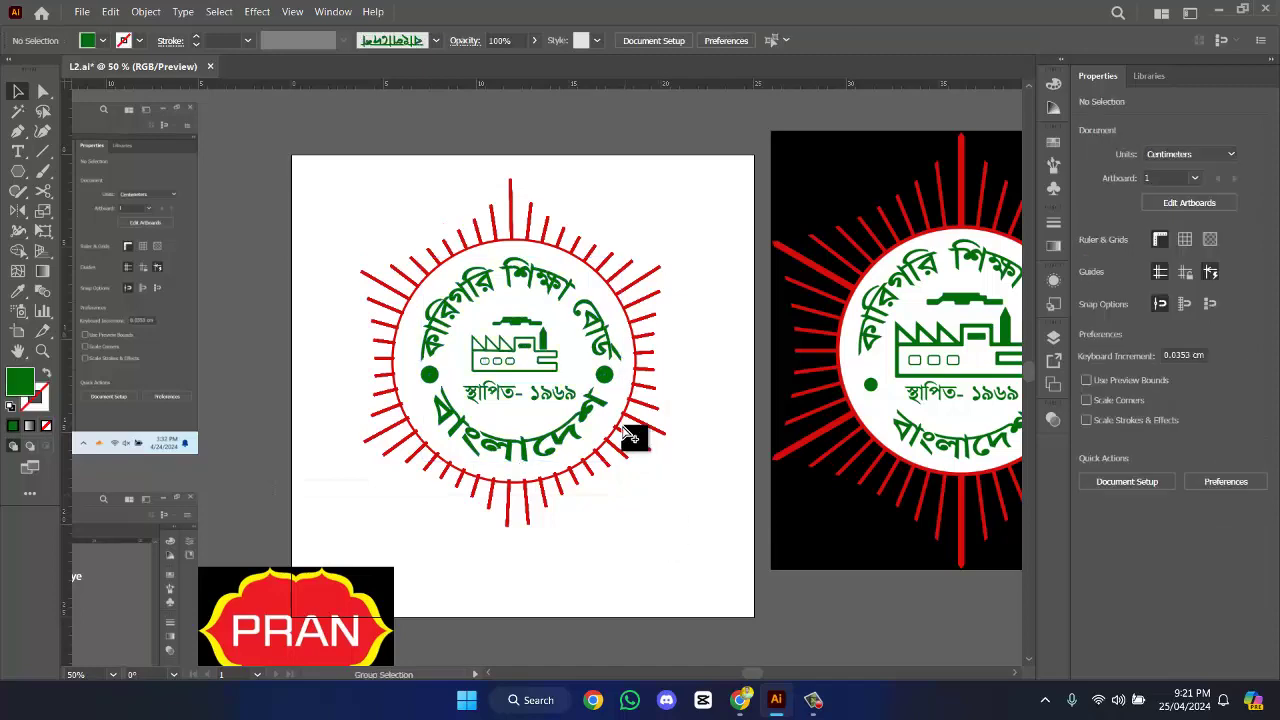
pyautogui.click(632, 437)
pyautogui.scroll(2, 634, 434)
pyautogui.hscroll(-1, 691, 491)
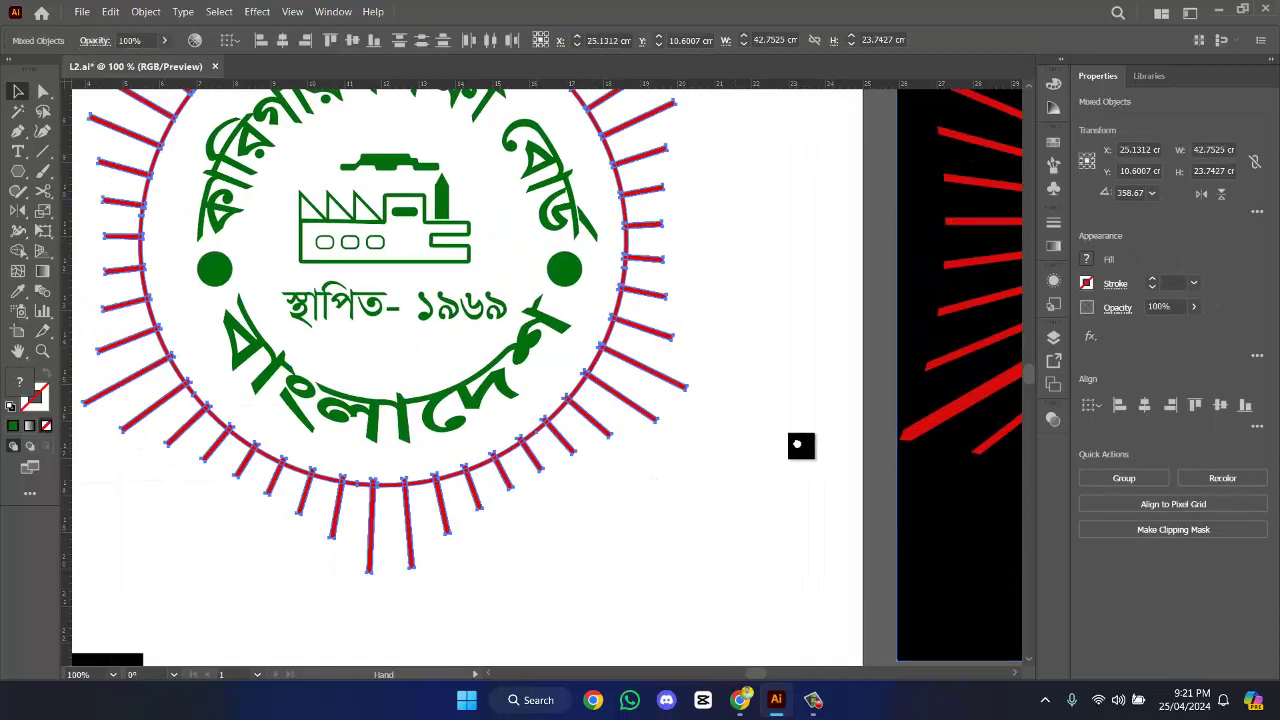
pyautogui.hscroll(-2, 797, 444)
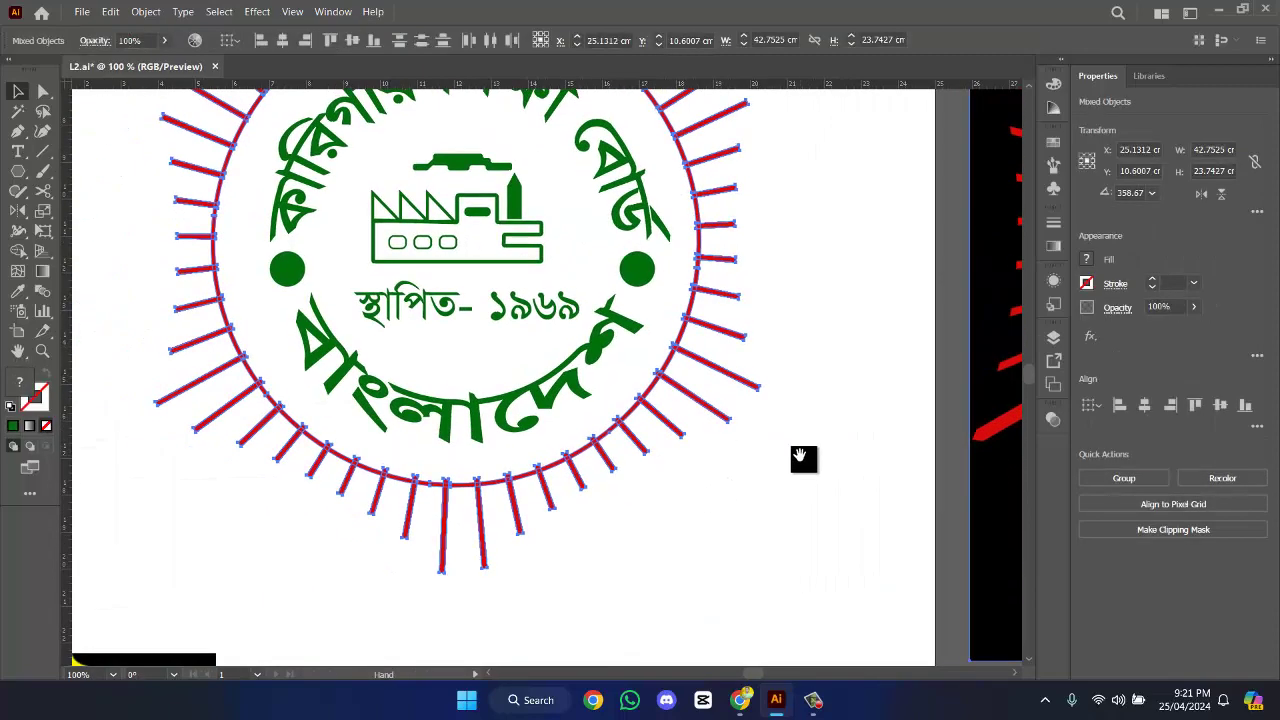
pyautogui.click(808, 340)
pyautogui.scroll(1, 780, 600)
pyautogui.scroll(2, 709, 523)
pyautogui.scroll(3, 782, 556)
pyautogui.hscroll(-2, 782, 556)
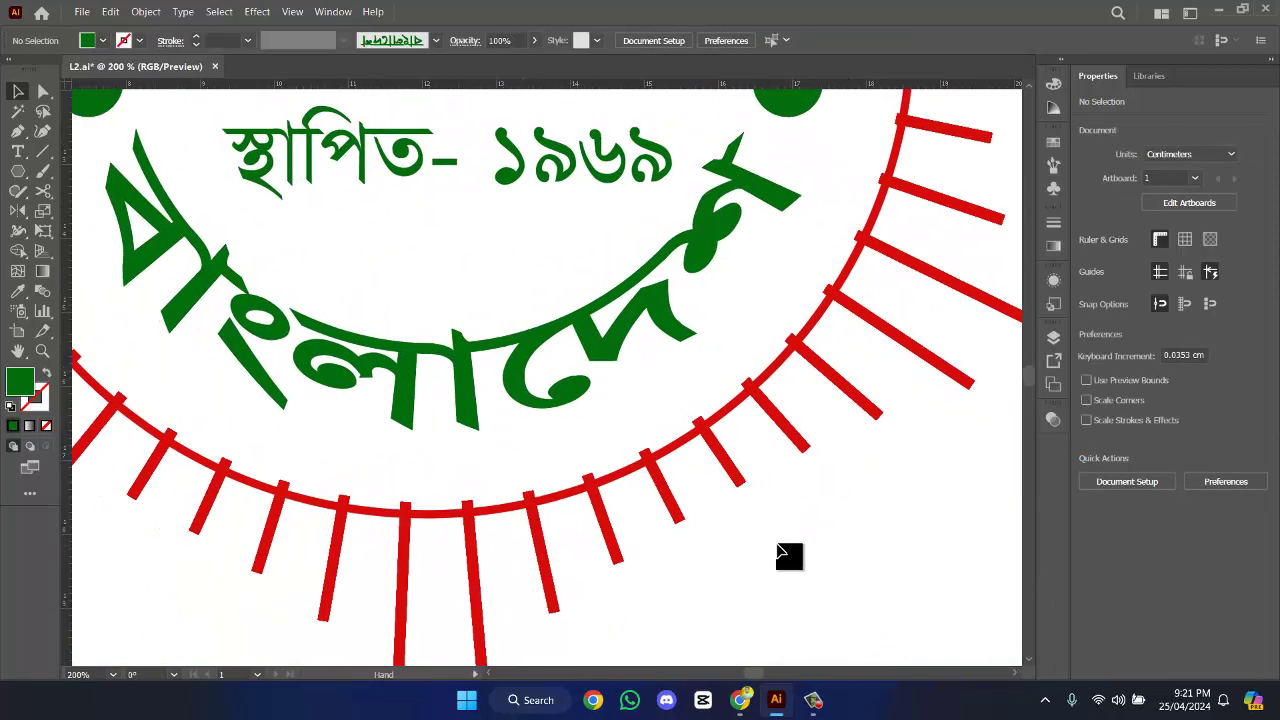
pyautogui.scroll(-2, 782, 556)
pyautogui.scroll(6, 370, 250)
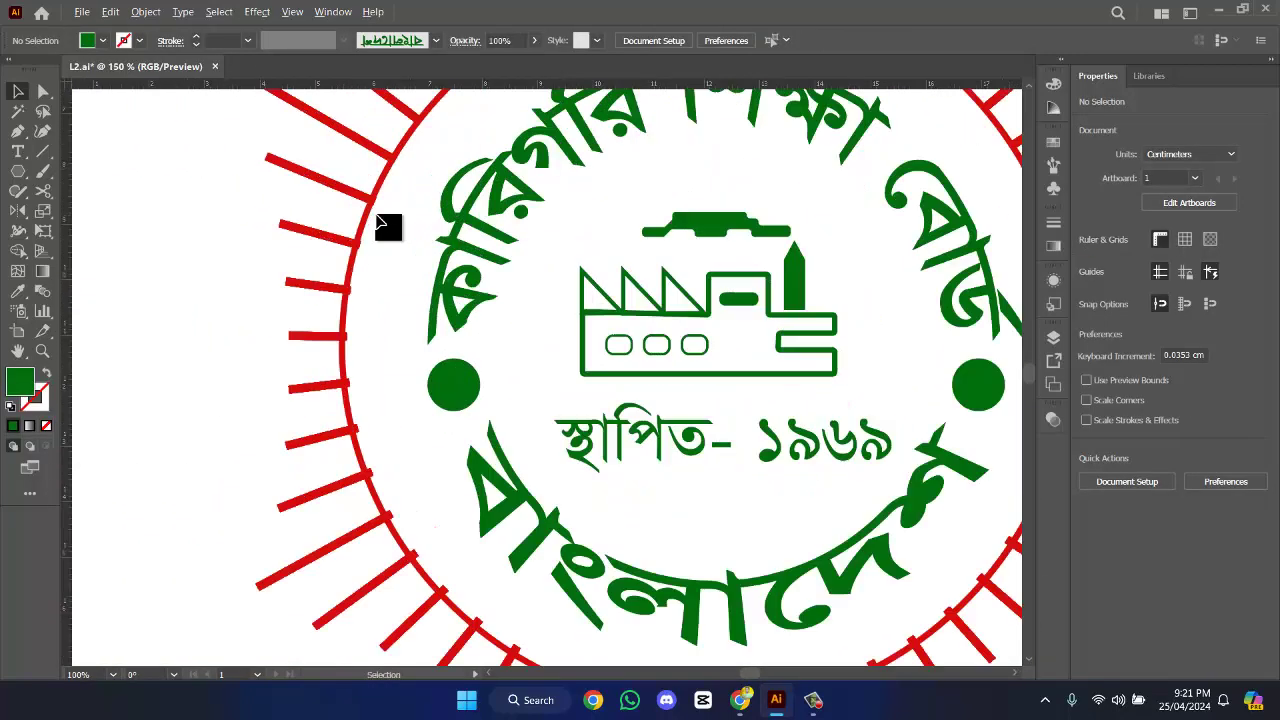
pyautogui.scroll(-8, 340, 285)
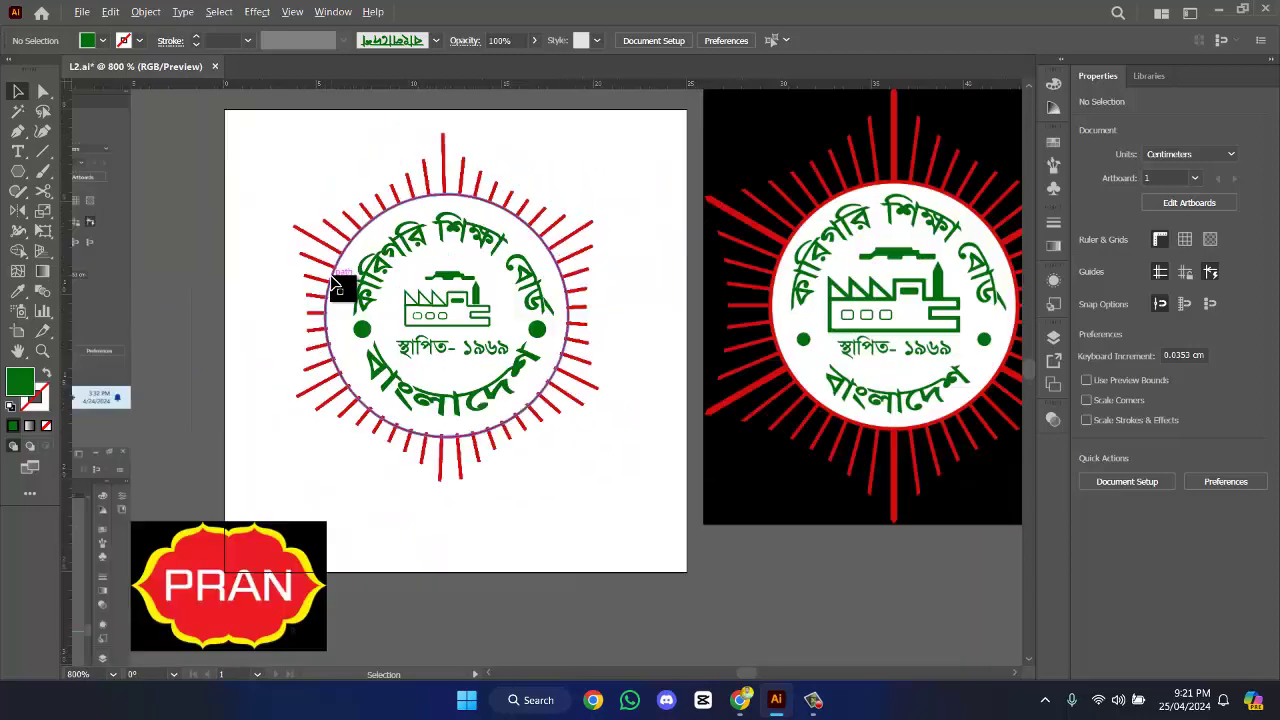
pyautogui.scroll(1, 634, 394)
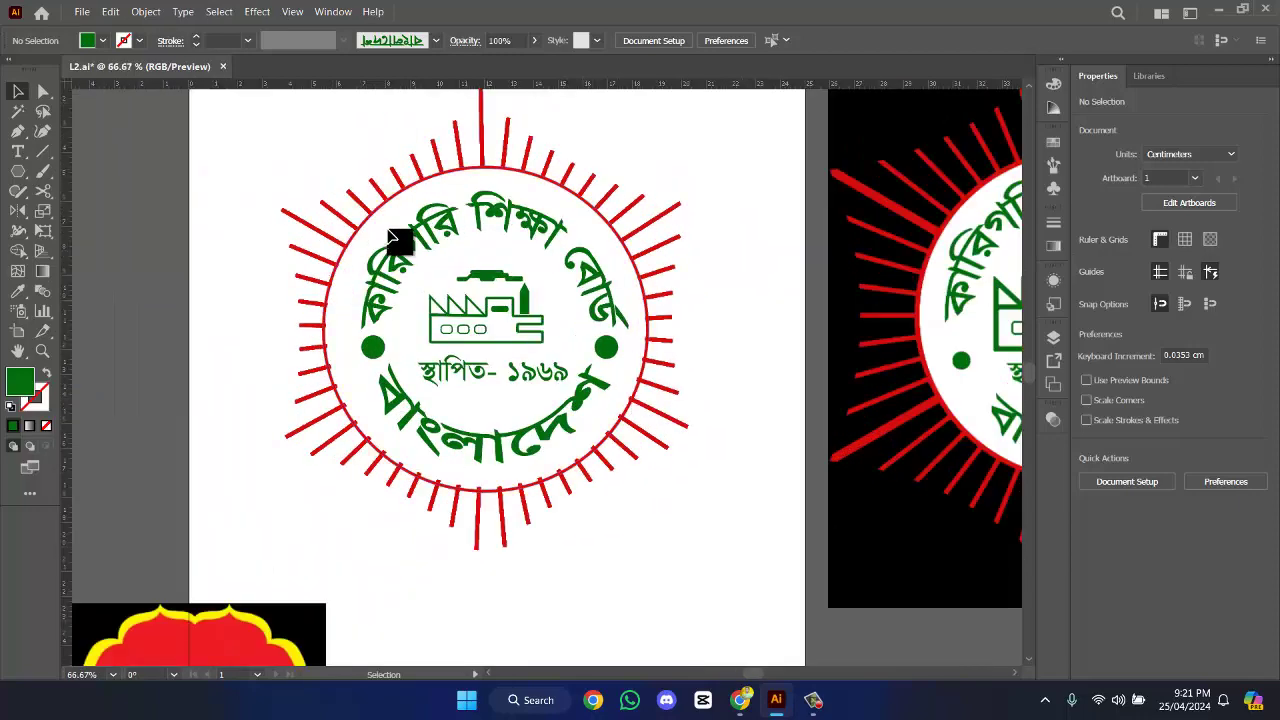
# - Group the green lettering, founding-year text, factory and both side dots into one object
pyautogui.click(590, 433)
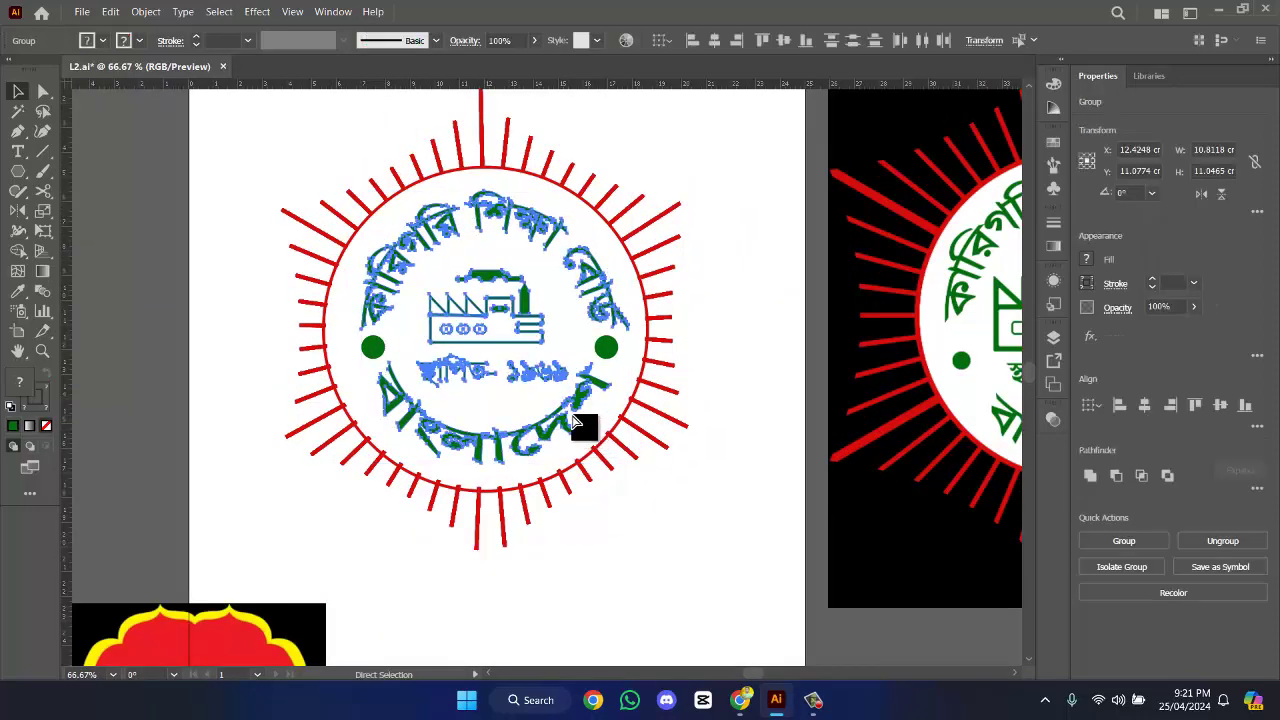
pyautogui.keyDown('shift'); pyautogui.click(430, 358); pyautogui.keyUp('shift')
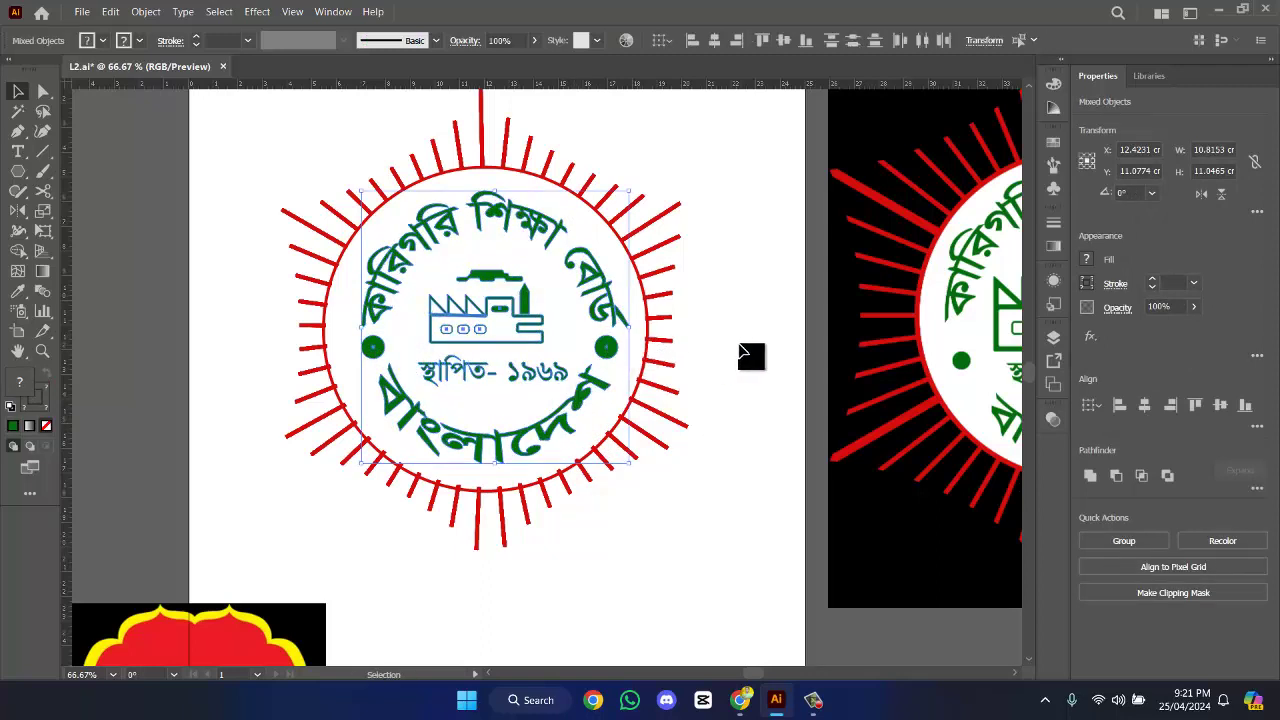
pyautogui.hotkey('ctrl', 'g')
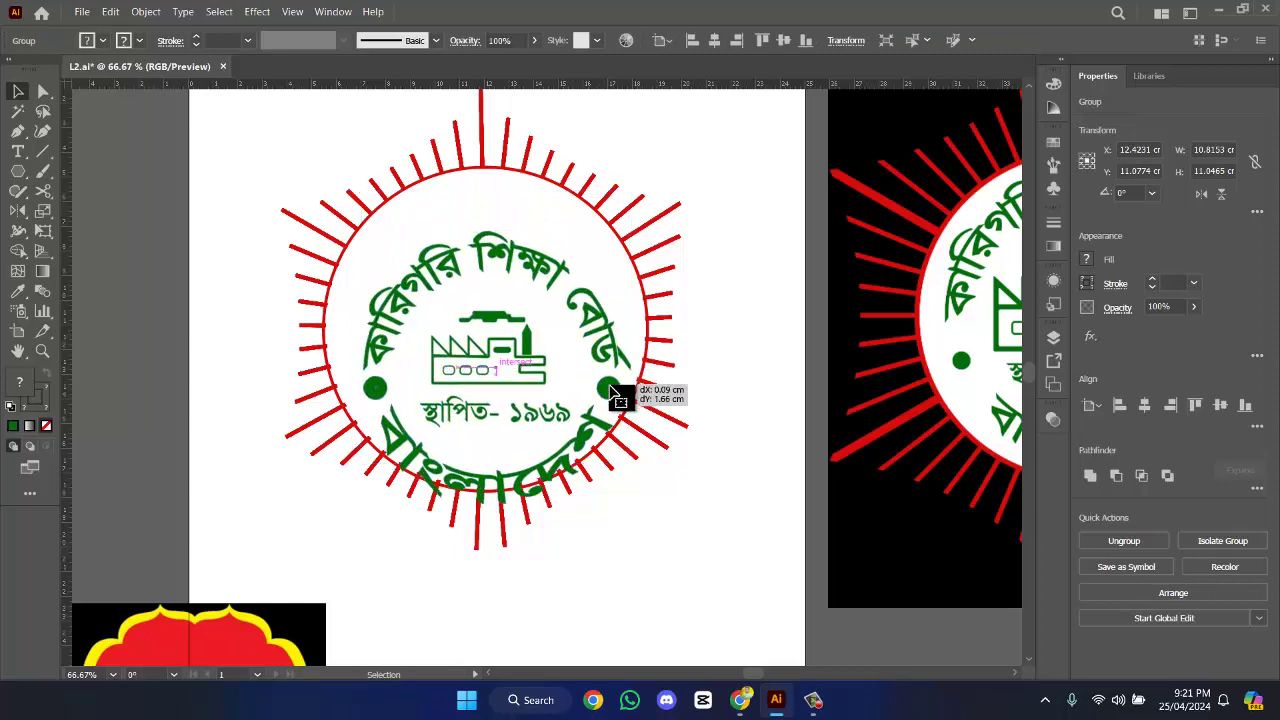
pyautogui.press('a')
pyautogui.click(718, 360)
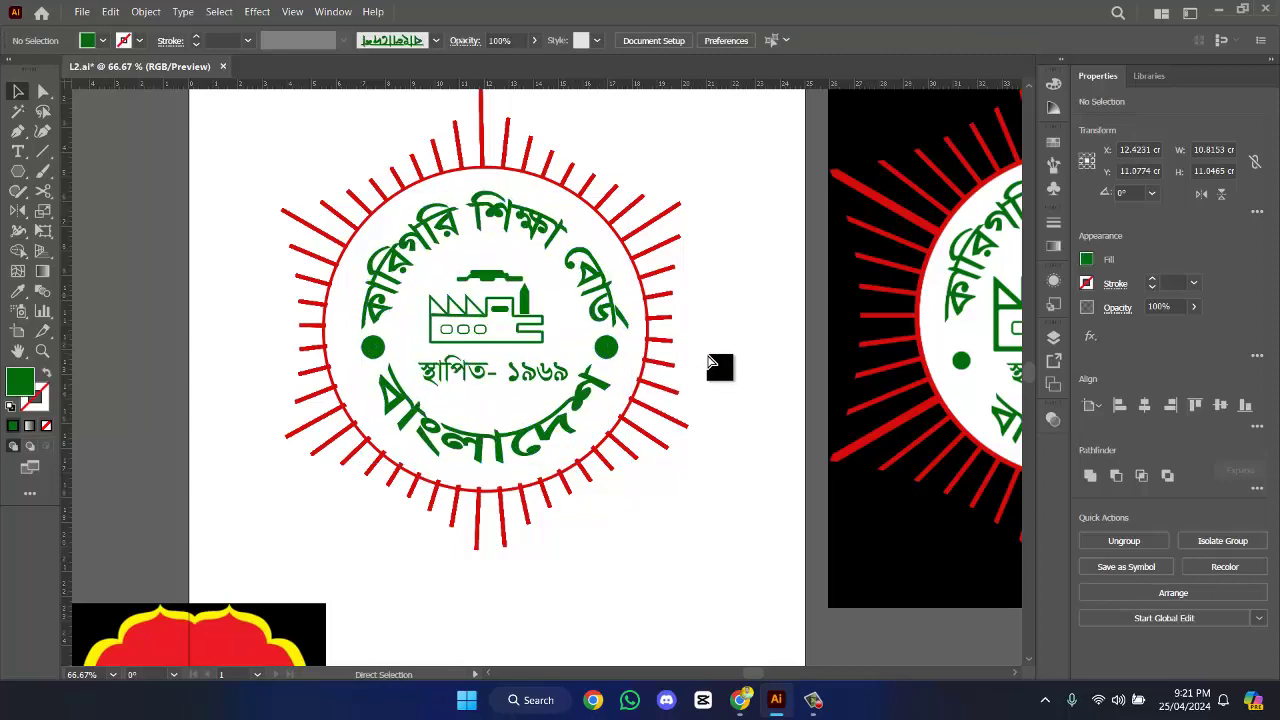
# - Select the red ring-and-rays group and fill the ring's interior with red using the Shape Builder tool
pyautogui.press('v')
pyautogui.moveTo(278, 158); pyautogui.dragTo(675, 495)
pyautogui.scroll(2, 675, 495)
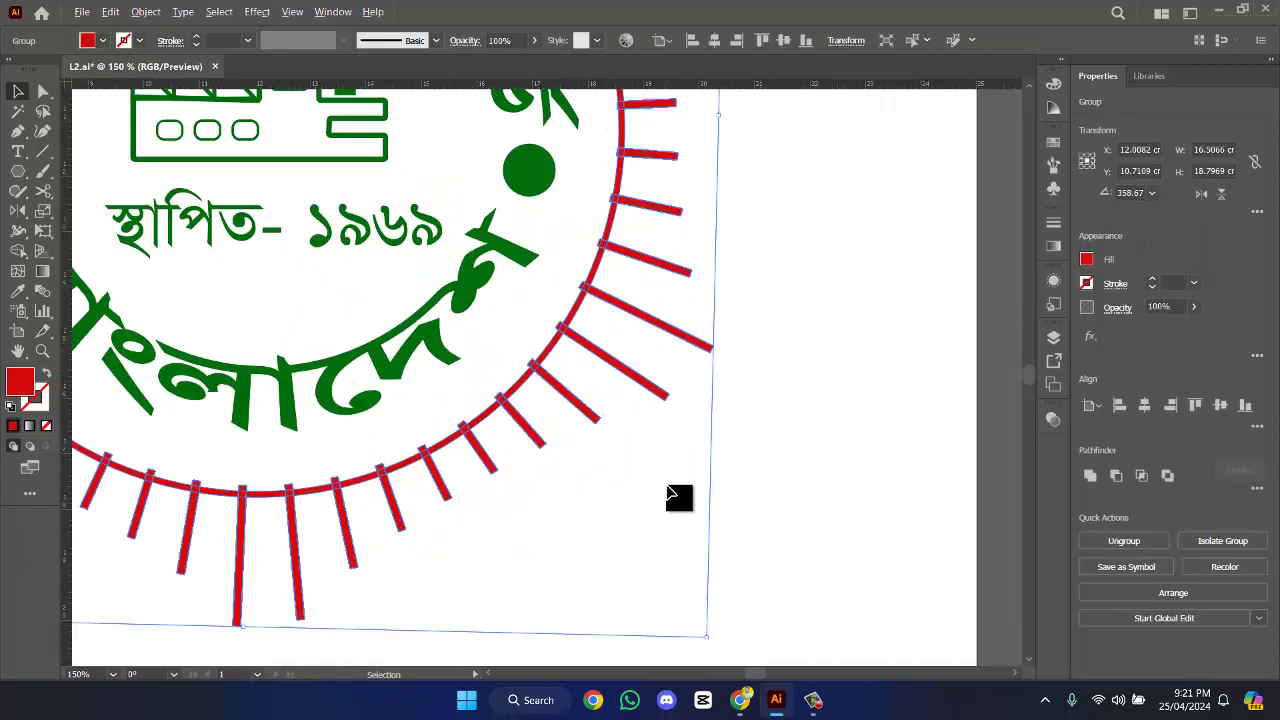
pyautogui.scroll(3, 654, 523)
pyautogui.hscroll(-3, 654, 523)
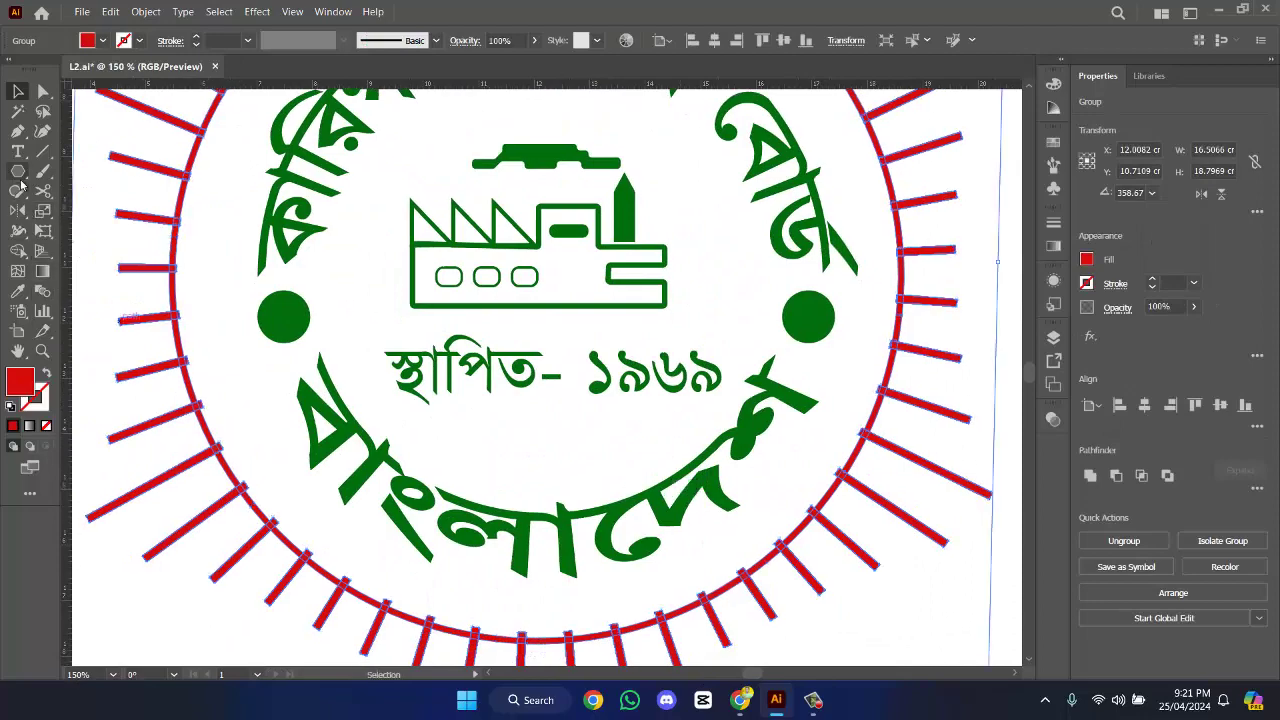
pyautogui.click(17, 252)
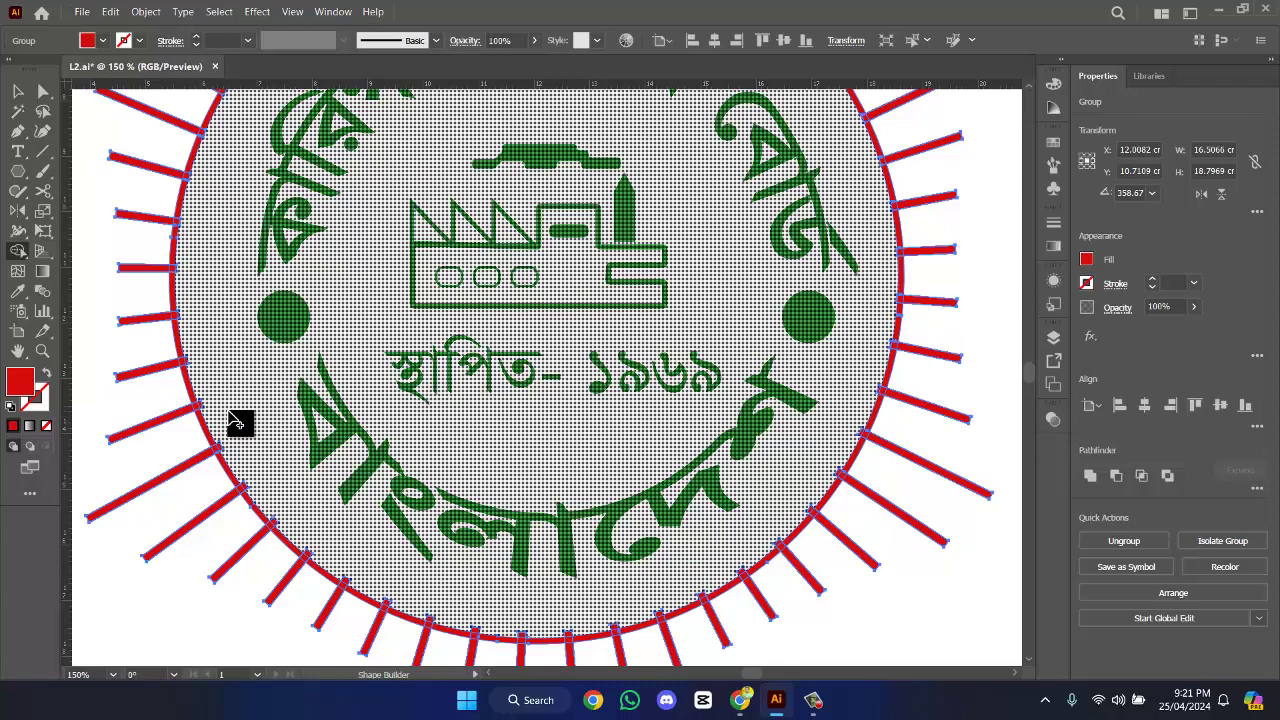
pyautogui.click(238, 418)
pyautogui.click(17, 88)
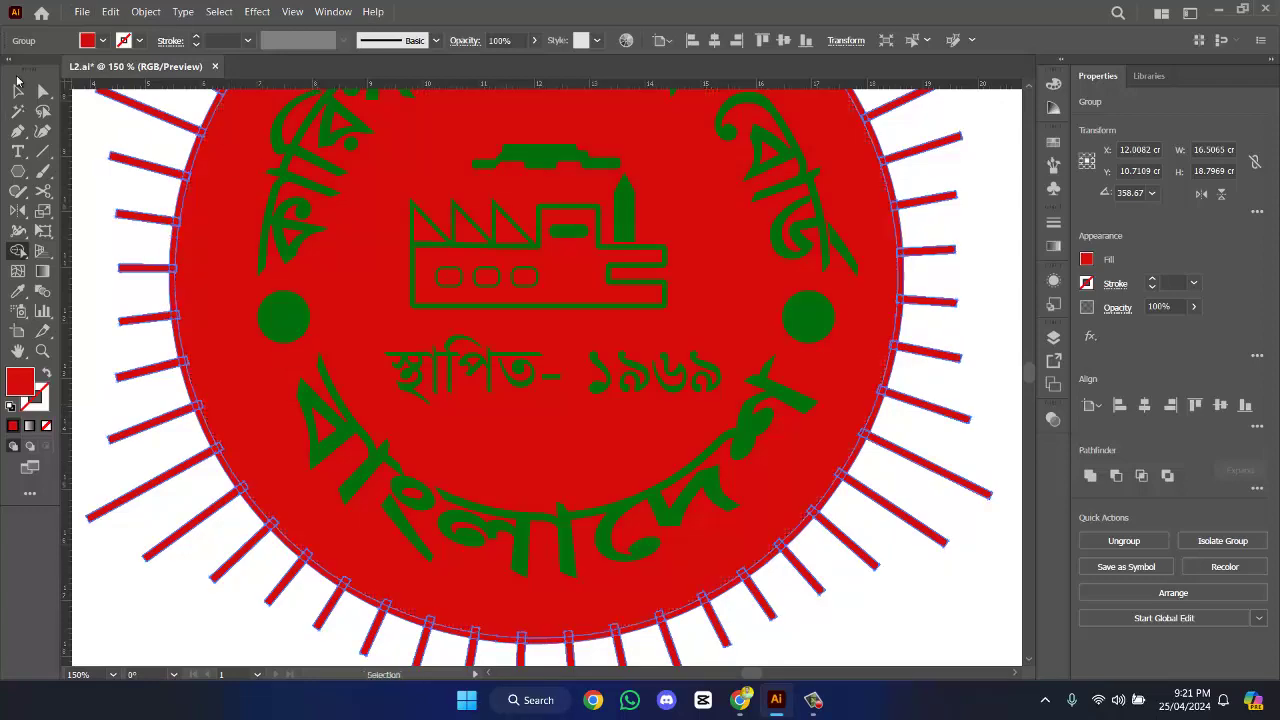
pyautogui.scroll(2, 794, 306)
pyautogui.scroll(-2, 880, 300)
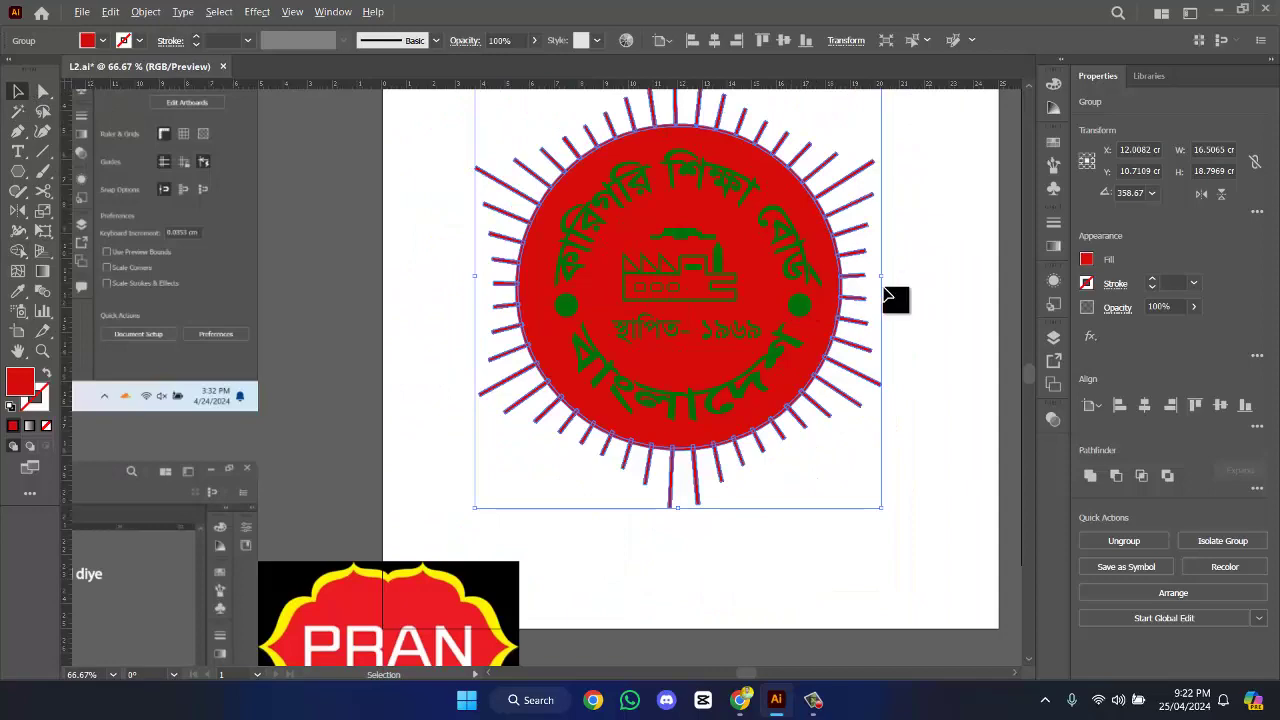
pyautogui.scroll(1, 894, 297)
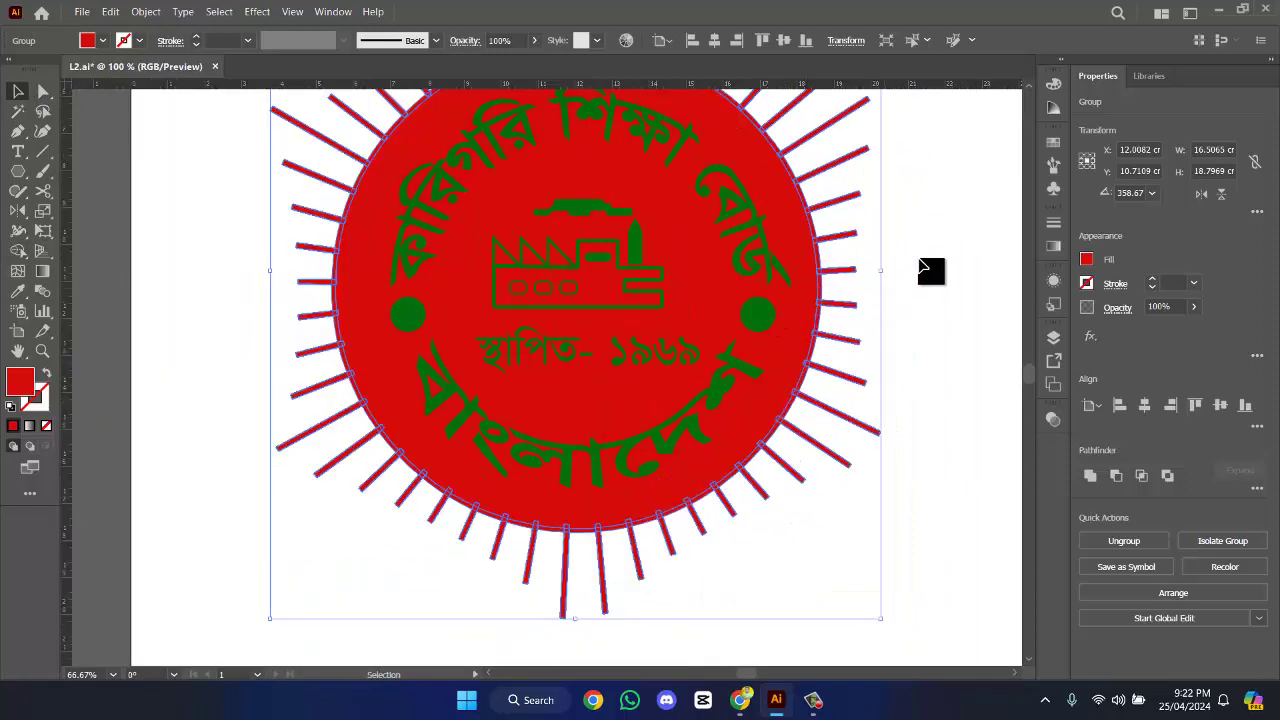
pyautogui.click(155, 218)
pyautogui.click(380, 354)
pyautogui.scroll(1, 378, 352)
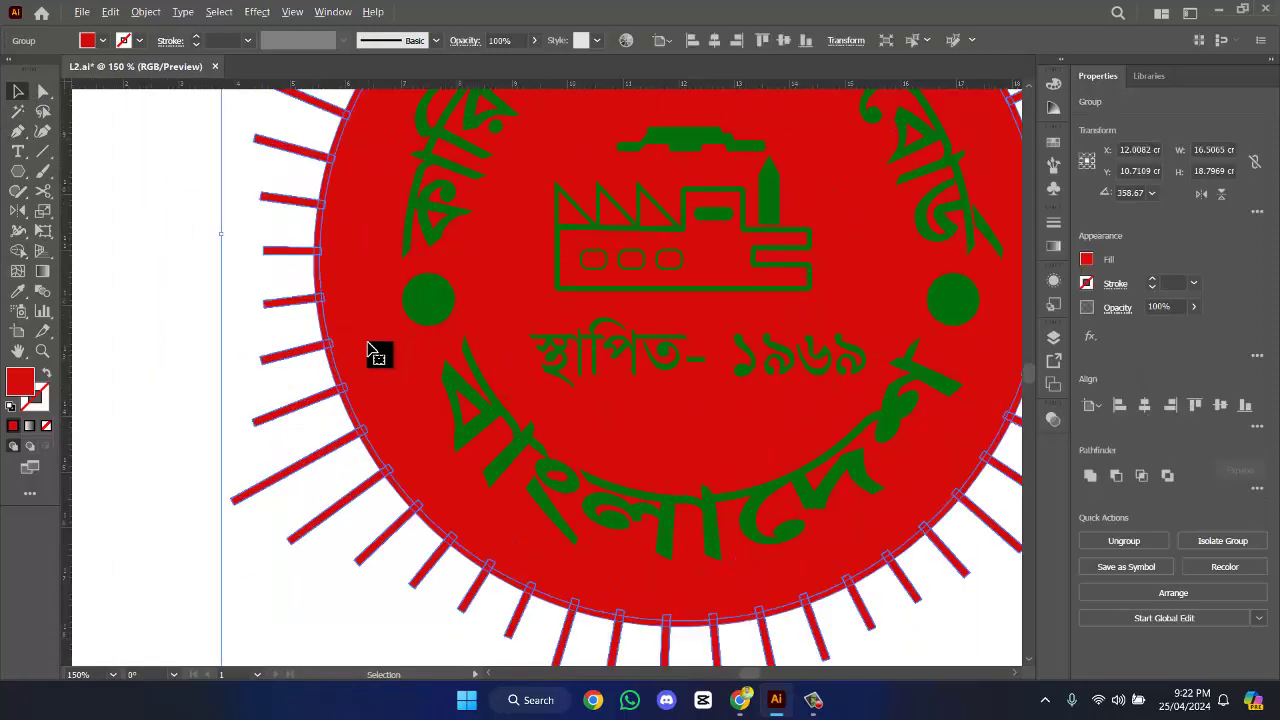
pyautogui.click(26, 251)
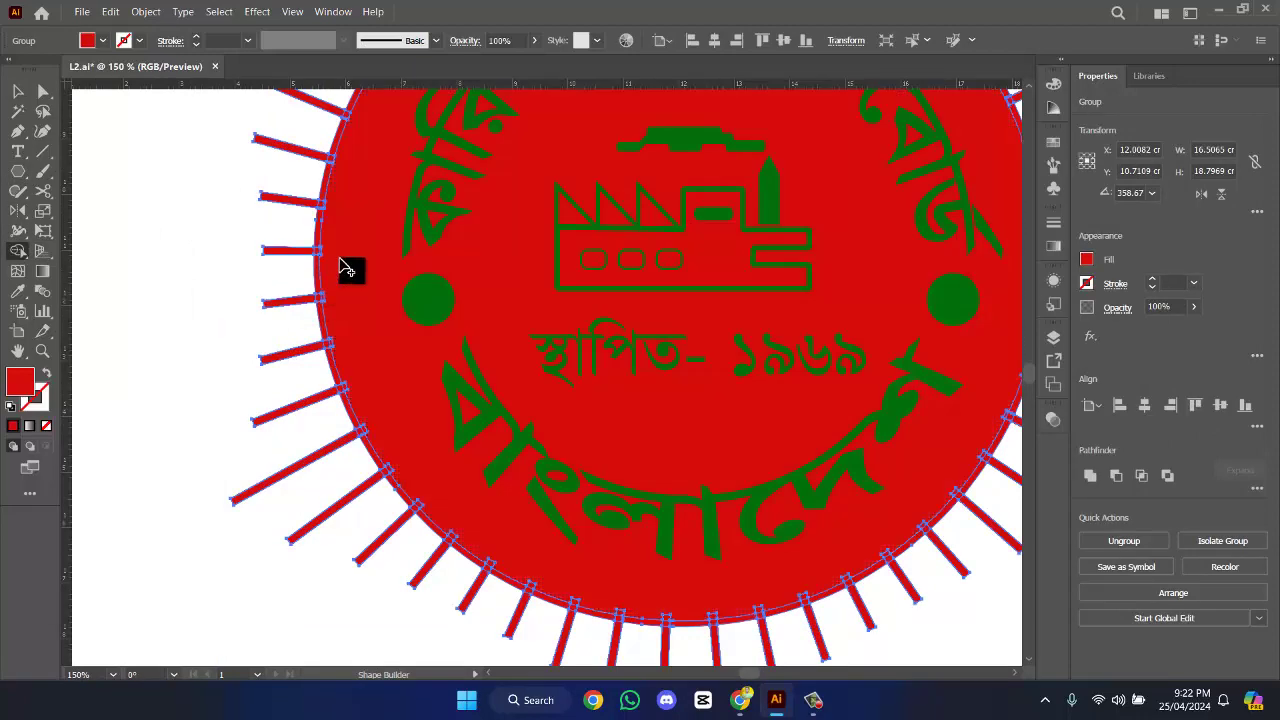
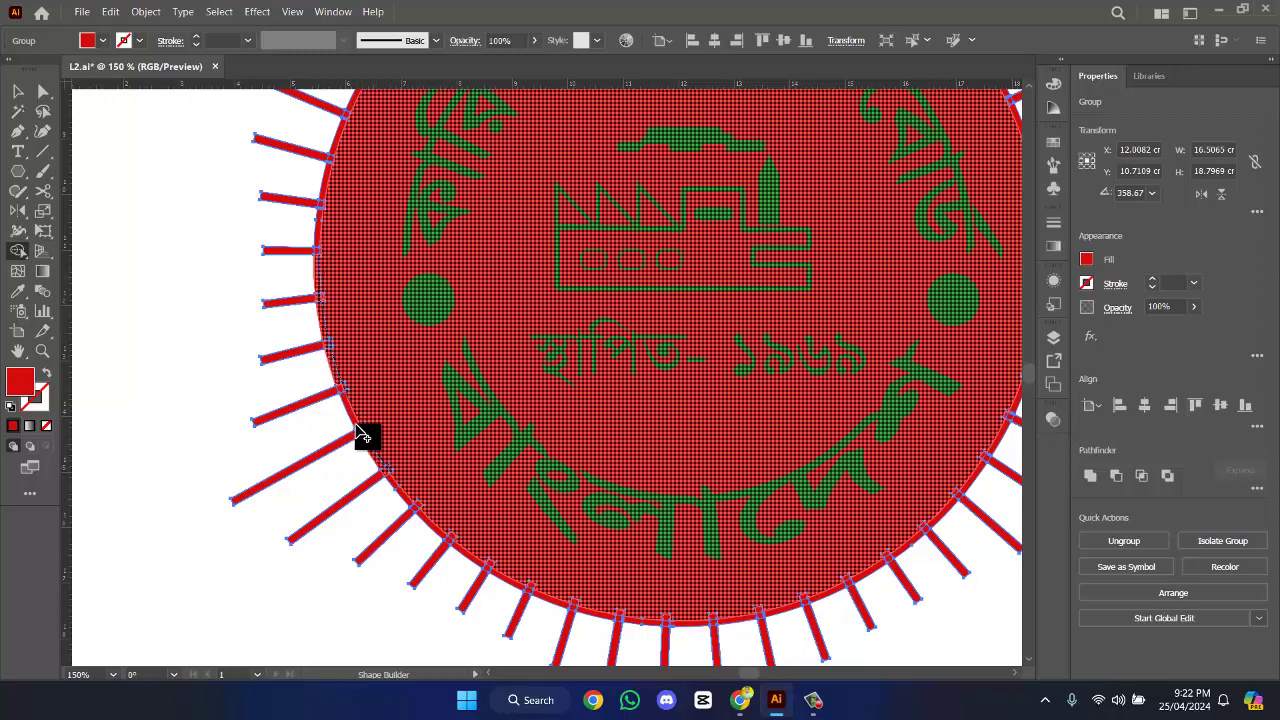
pyautogui.moveTo(340, 386); pyautogui.dragTo(355, 389)
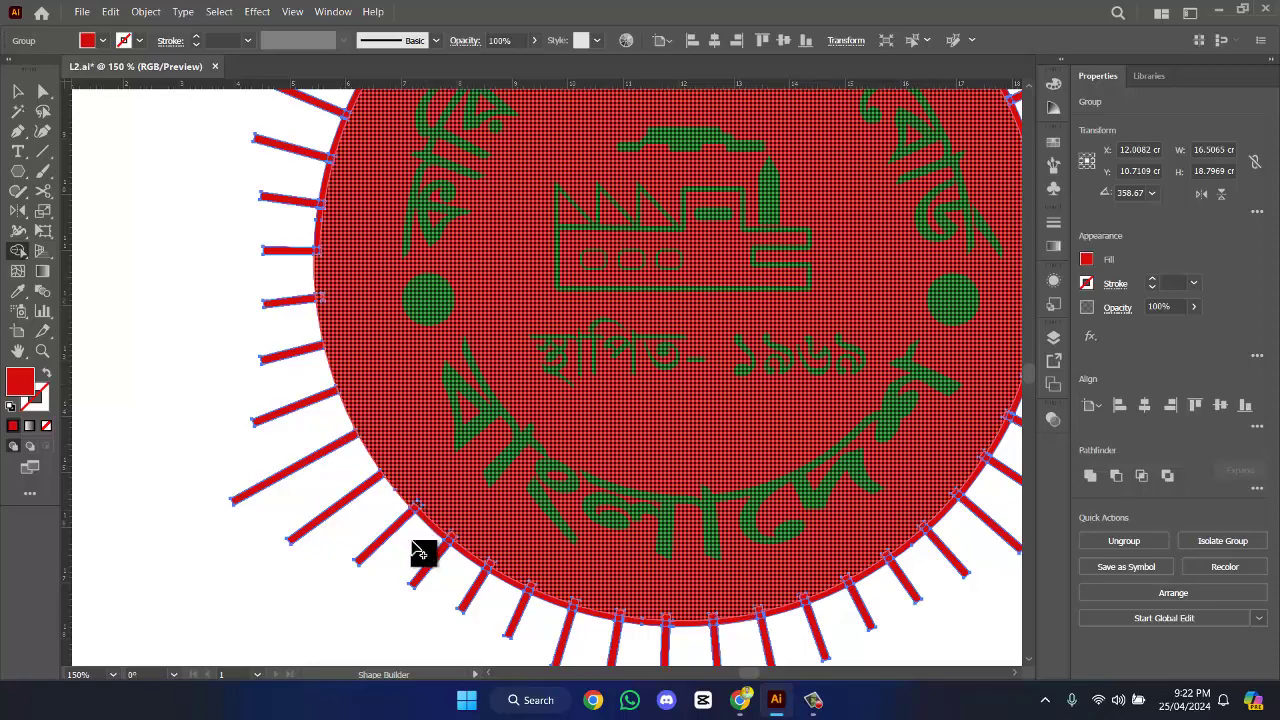
pyautogui.moveTo(424, 490)
pyautogui.mouseDown()
pyautogui.moveTo(440, 537)
pyautogui.moveTo(488, 571)
pyautogui.moveTo(745, 585)
pyautogui.moveTo(866, 545)
pyautogui.mouseUp()
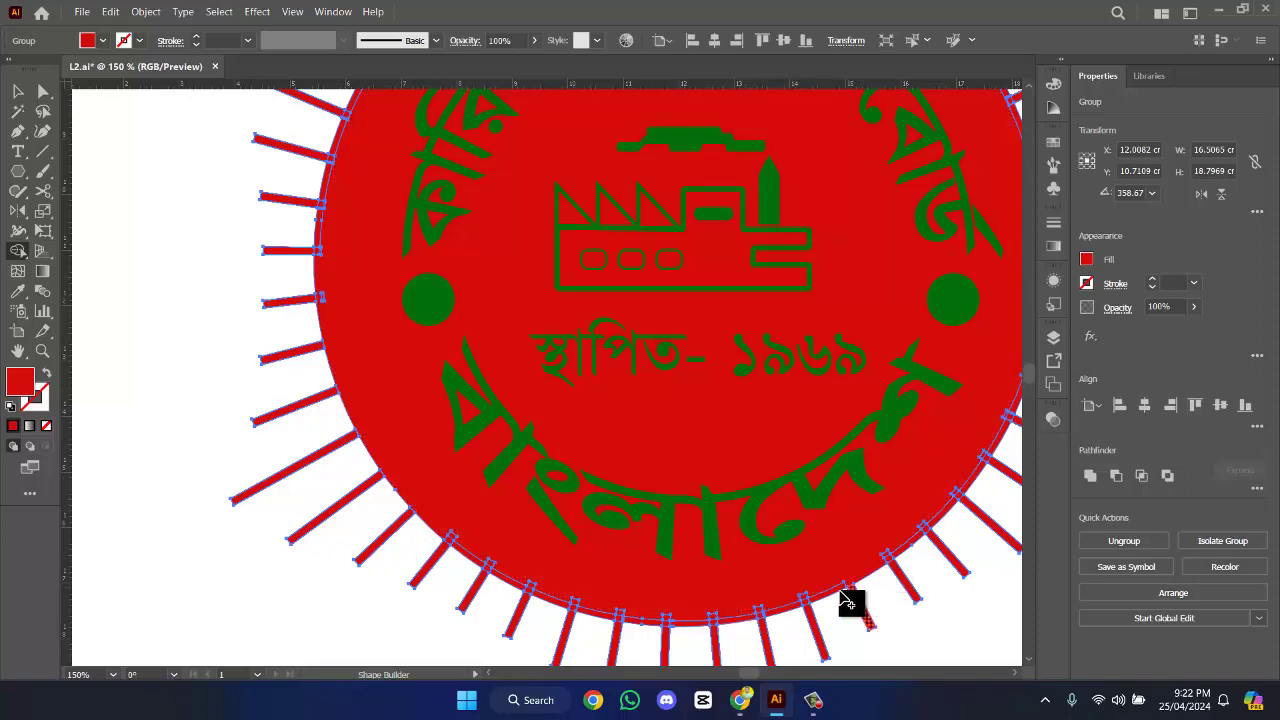
pyautogui.moveTo(551, 646)
pyautogui.mouseDown()
pyautogui.moveTo(620, 601)
pyautogui.moveTo(851, 543)
pyautogui.mouseUp()
pyautogui.scroll(-1, 811, 551)
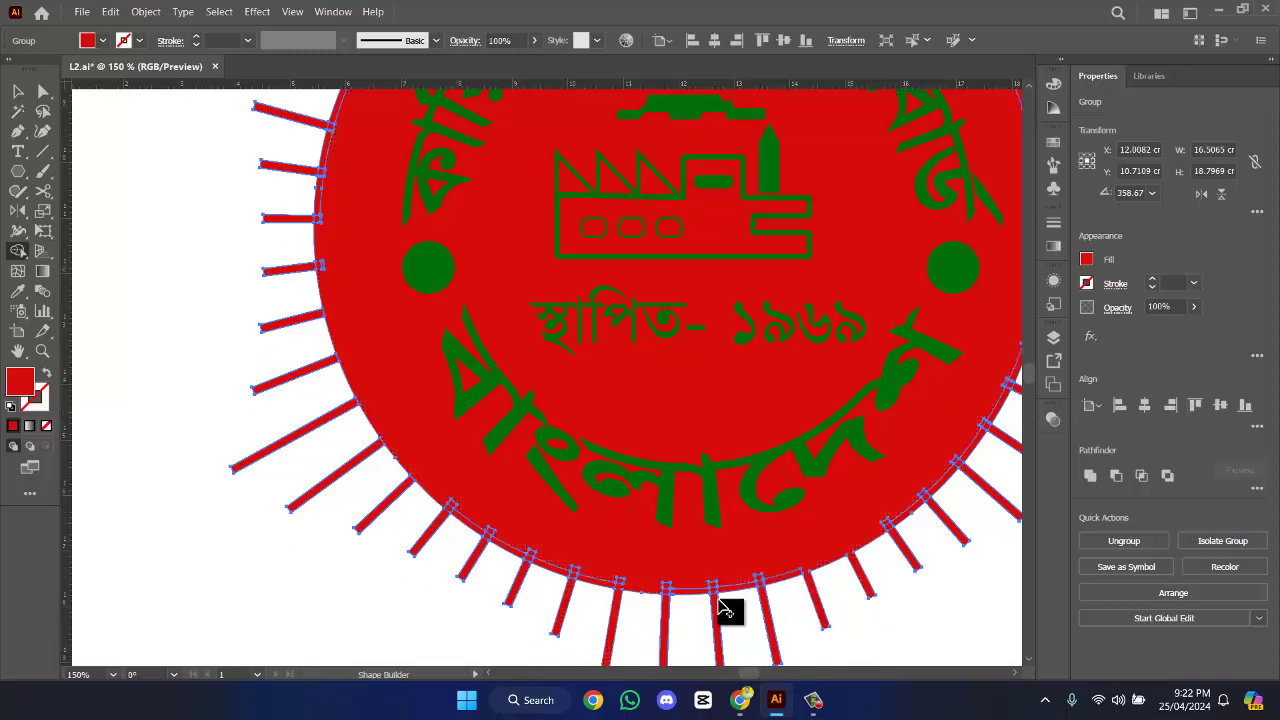
pyautogui.moveTo(711, 614)
pyautogui.mouseDown()
pyautogui.moveTo(708, 583)
pyautogui.moveTo(685, 568)
pyautogui.moveTo(464, 585)
pyautogui.mouseUp()
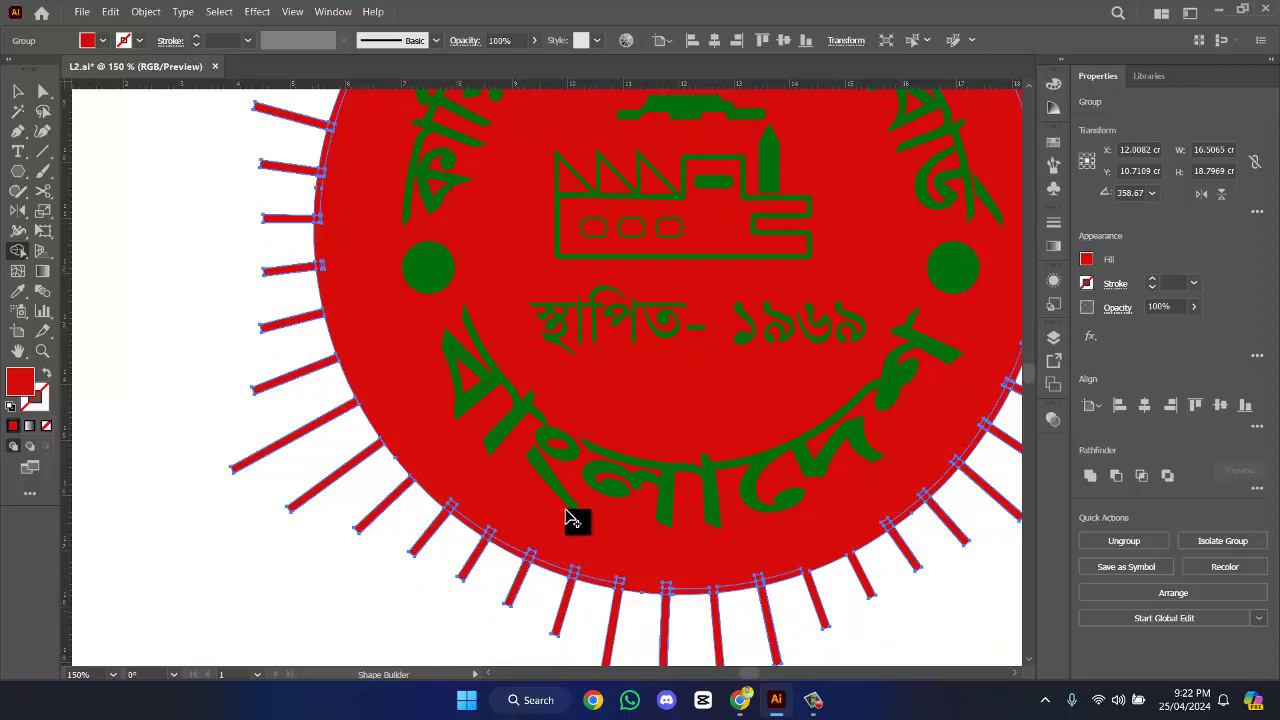
# - Remove the ray ends protruding inside the lower part of the red ring with the Shape Builder tool
pyautogui.click(814, 700)
pyautogui.scroll(5, 643, 534)
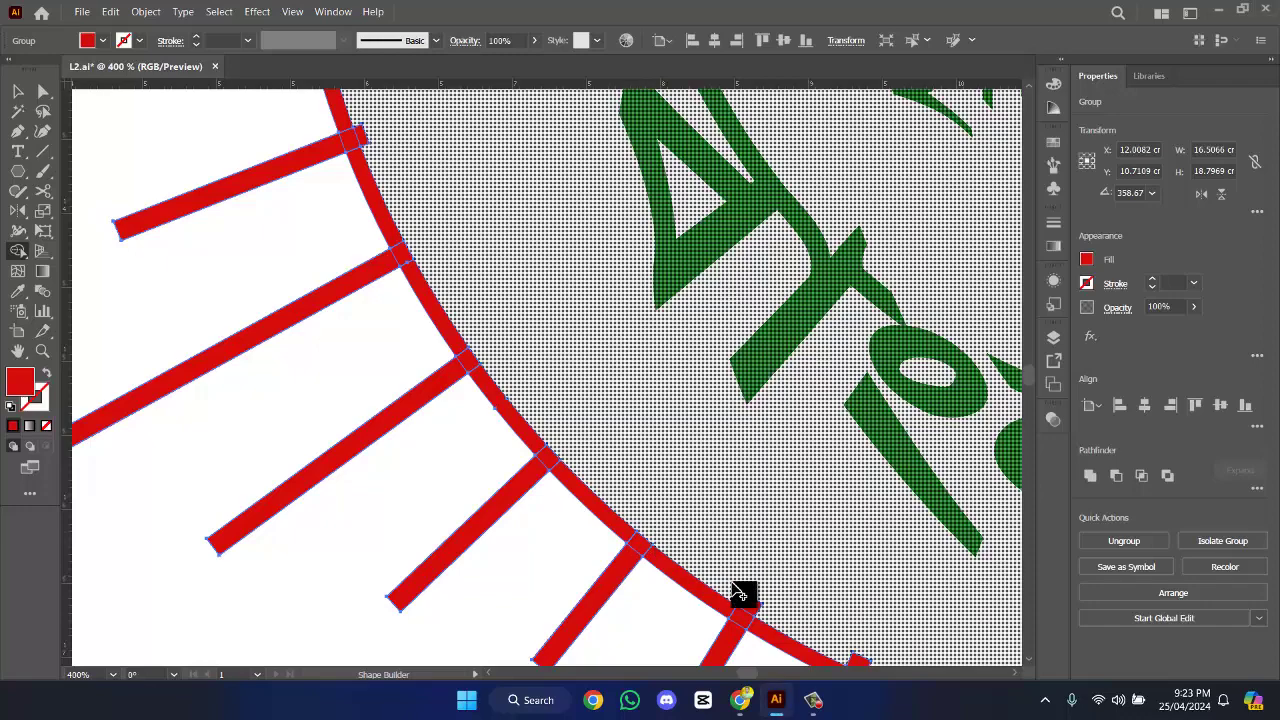
pyautogui.moveTo(826, 570); pyautogui.dragTo(520, 389)
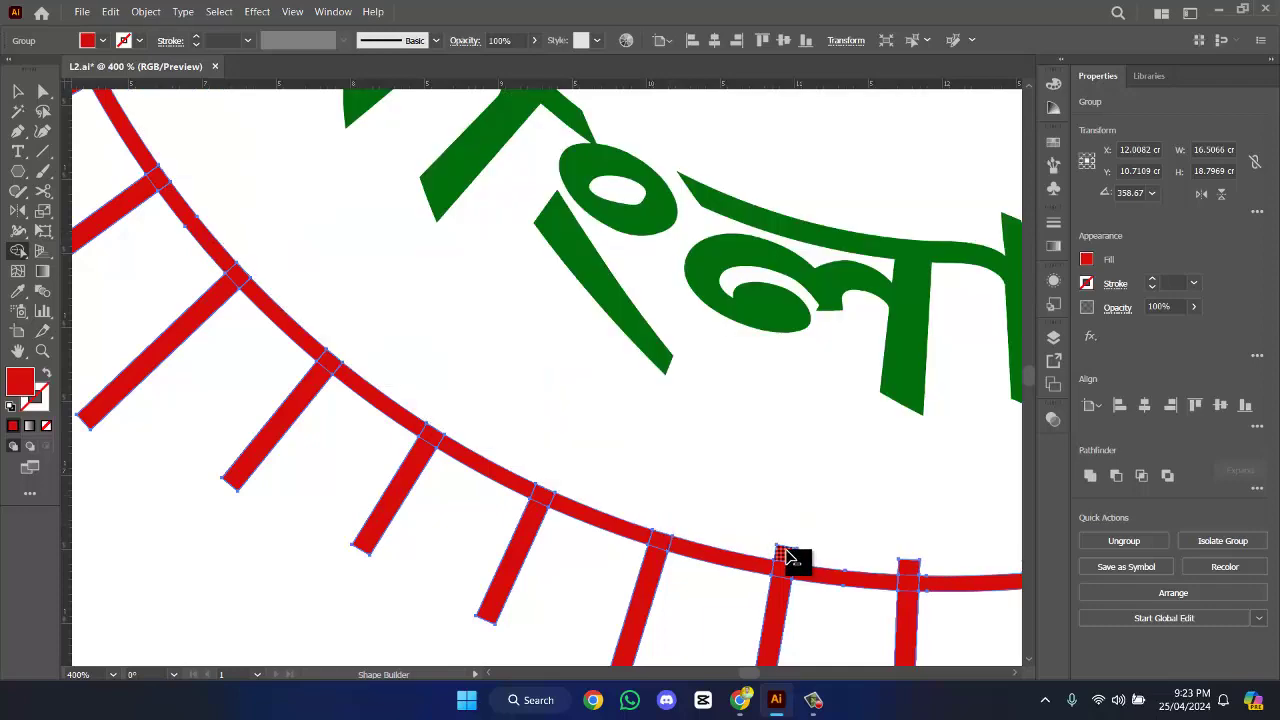
pyautogui.moveTo(974, 500); pyautogui.dragTo(551, 417)
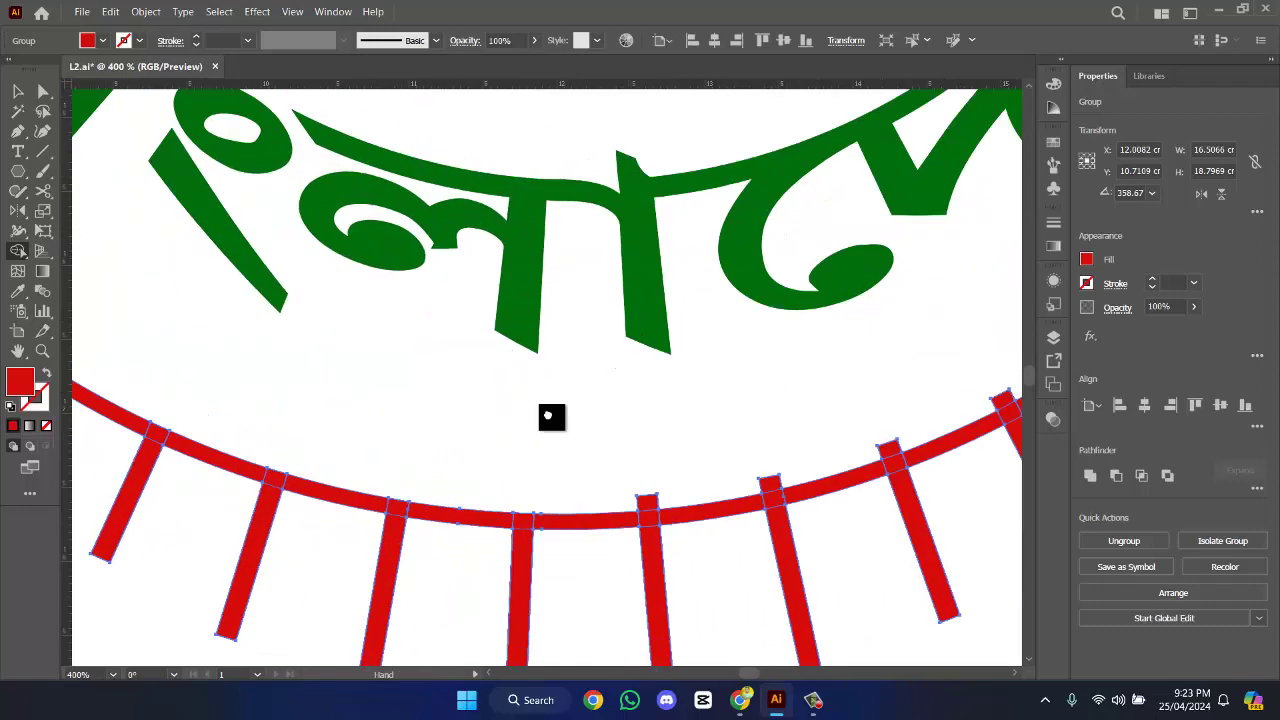
pyautogui.moveTo(649, 471); pyautogui.dragTo(543, 485)
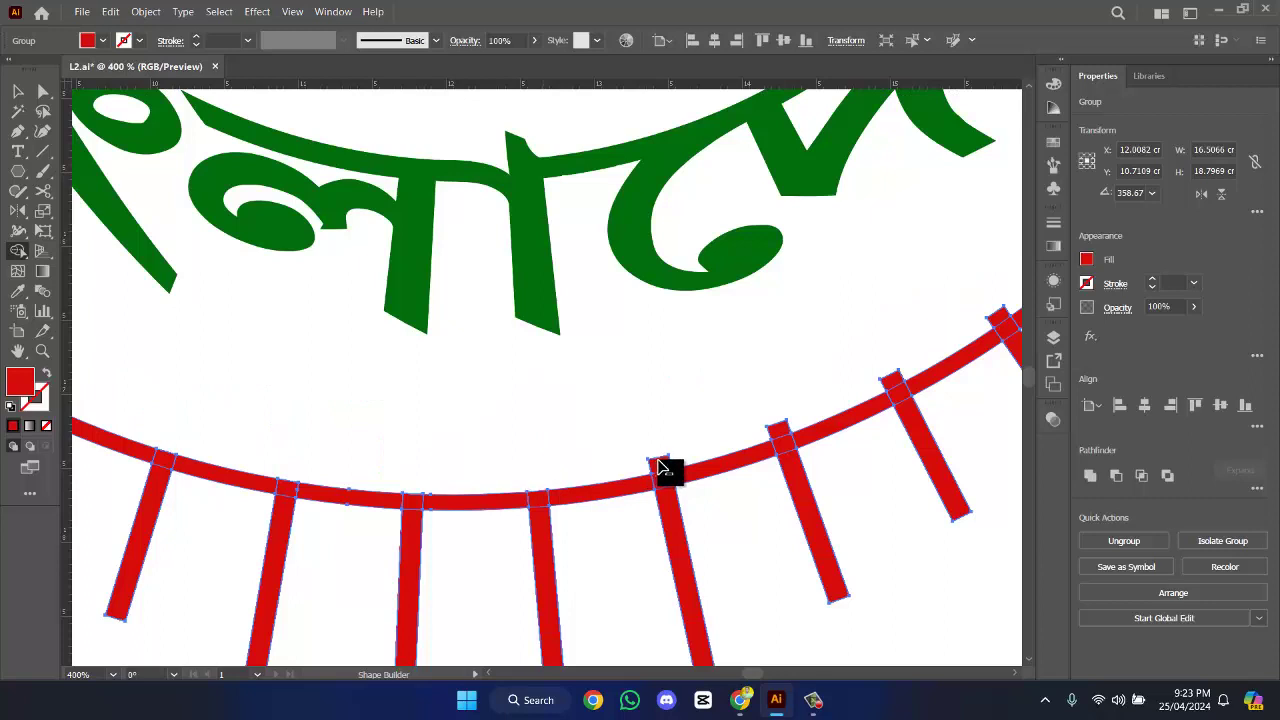
pyautogui.press('space')
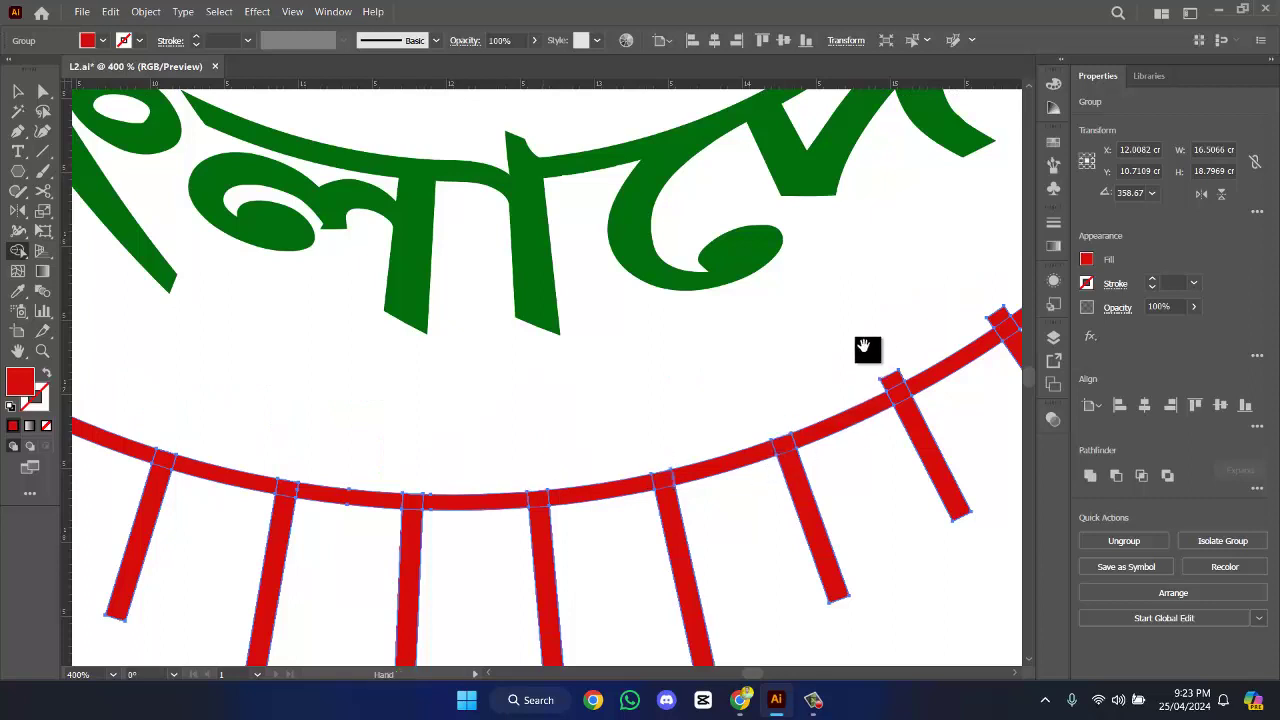
# - Trim the remaining ray ends that stick out inside the ring along its lower-right and right-hand arc
pyautogui.moveTo(865, 348); pyautogui.dragTo(649, 431)
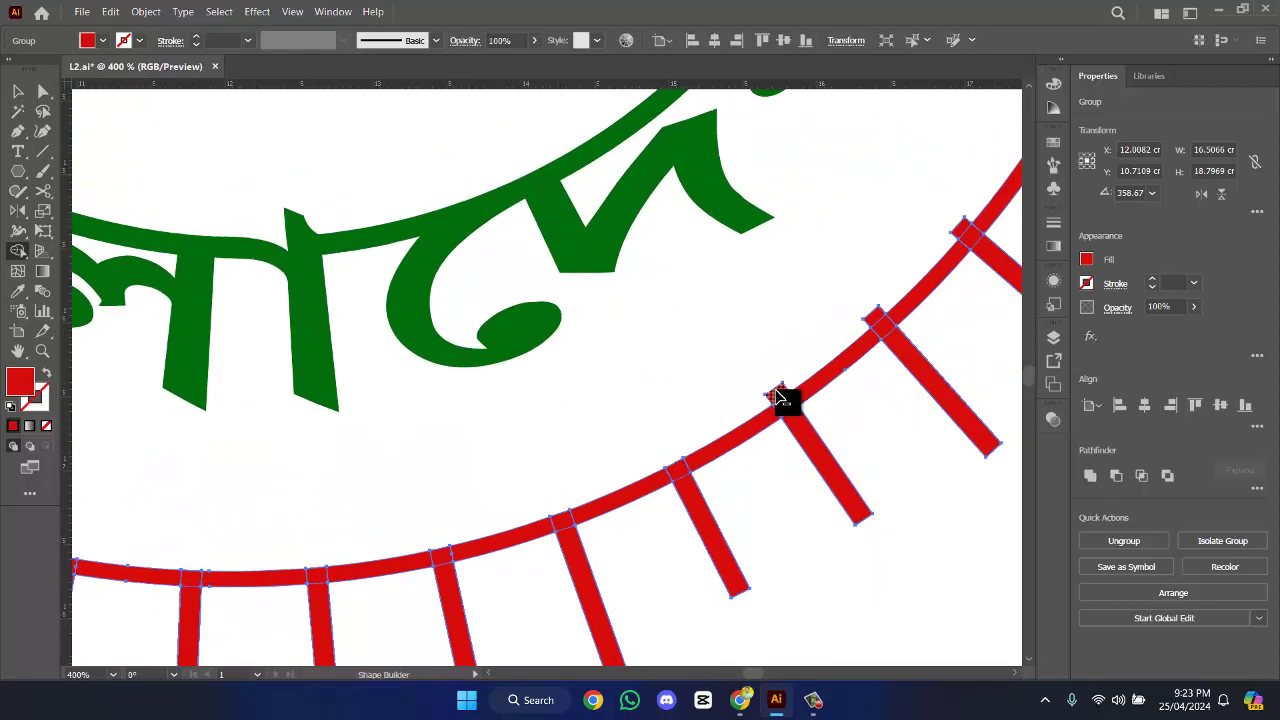
pyautogui.press('space')
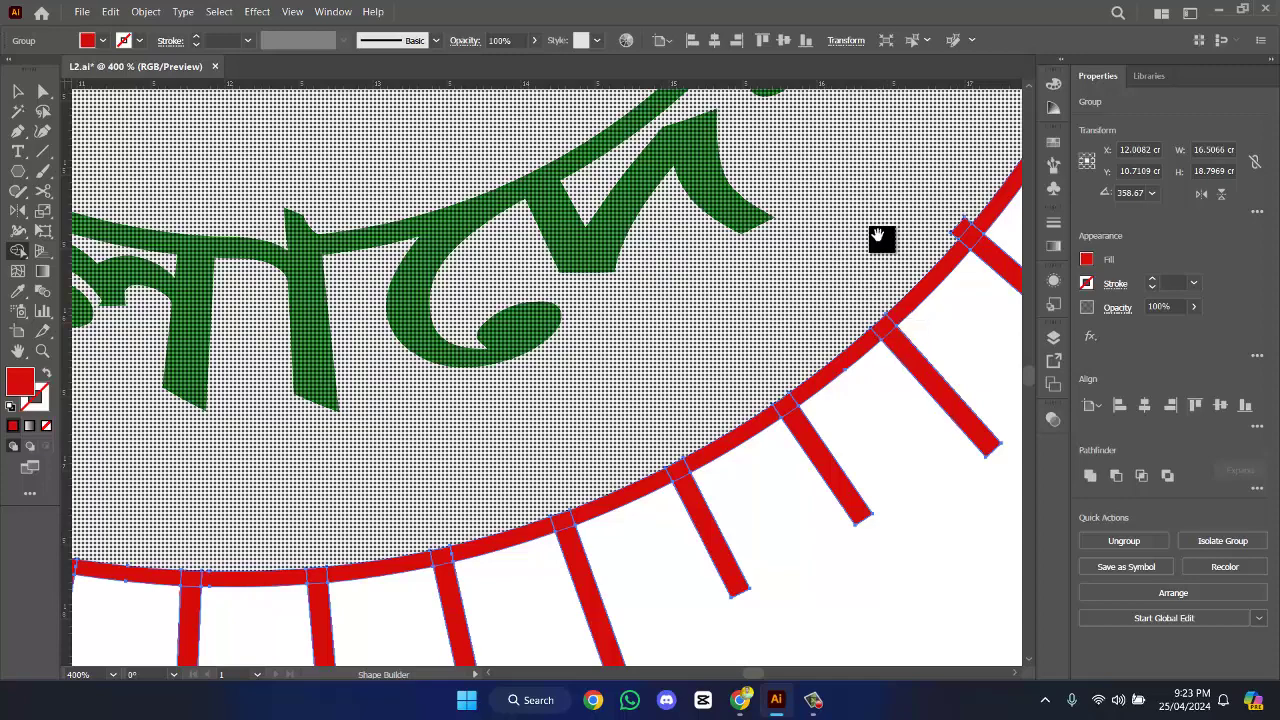
pyautogui.moveTo(880, 234); pyautogui.dragTo(657, 477)
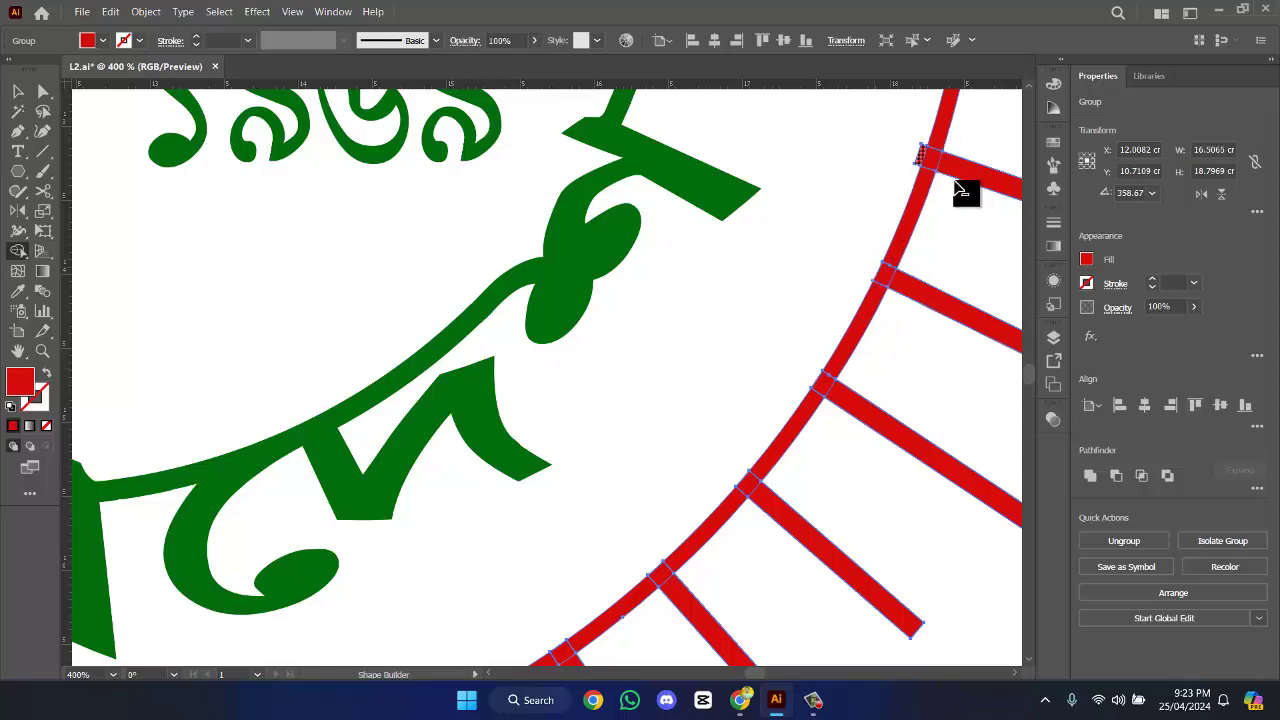
pyautogui.scroll(-2, 966, 191)
pyautogui.scroll(5, 850, 400)
pyautogui.scroll(4, 826, 480)
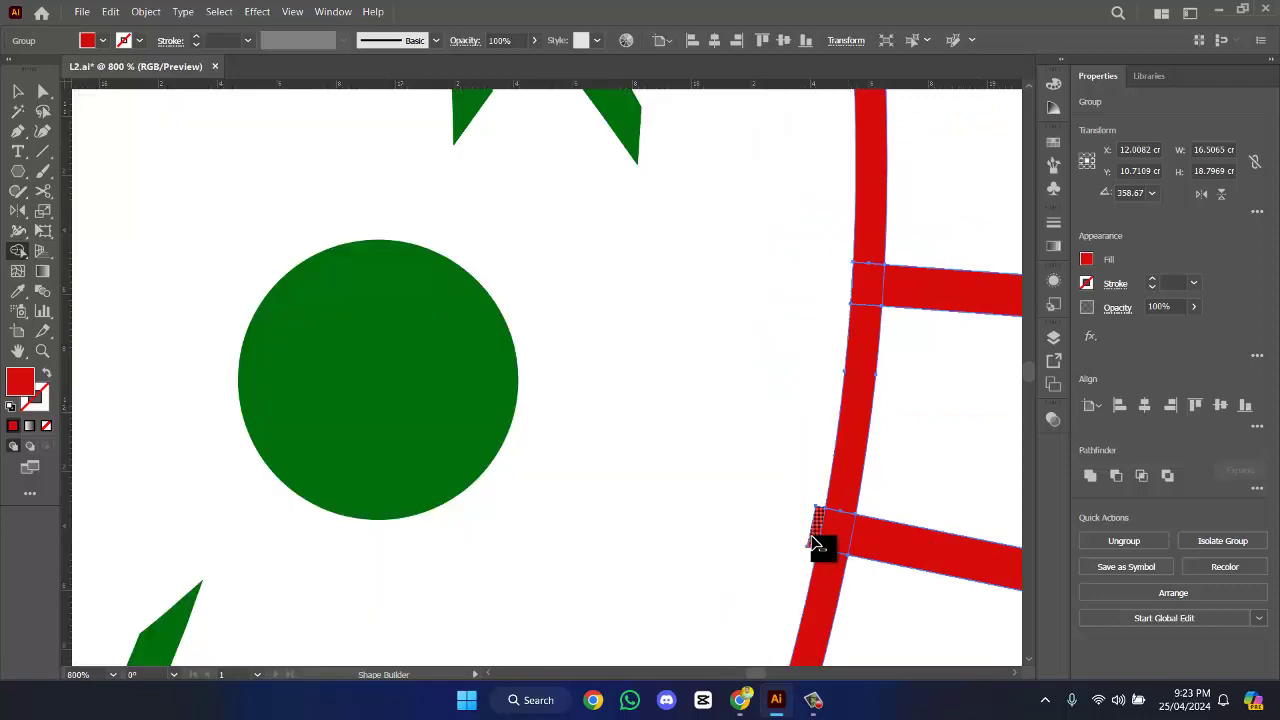
pyautogui.scroll(5, 852, 457)
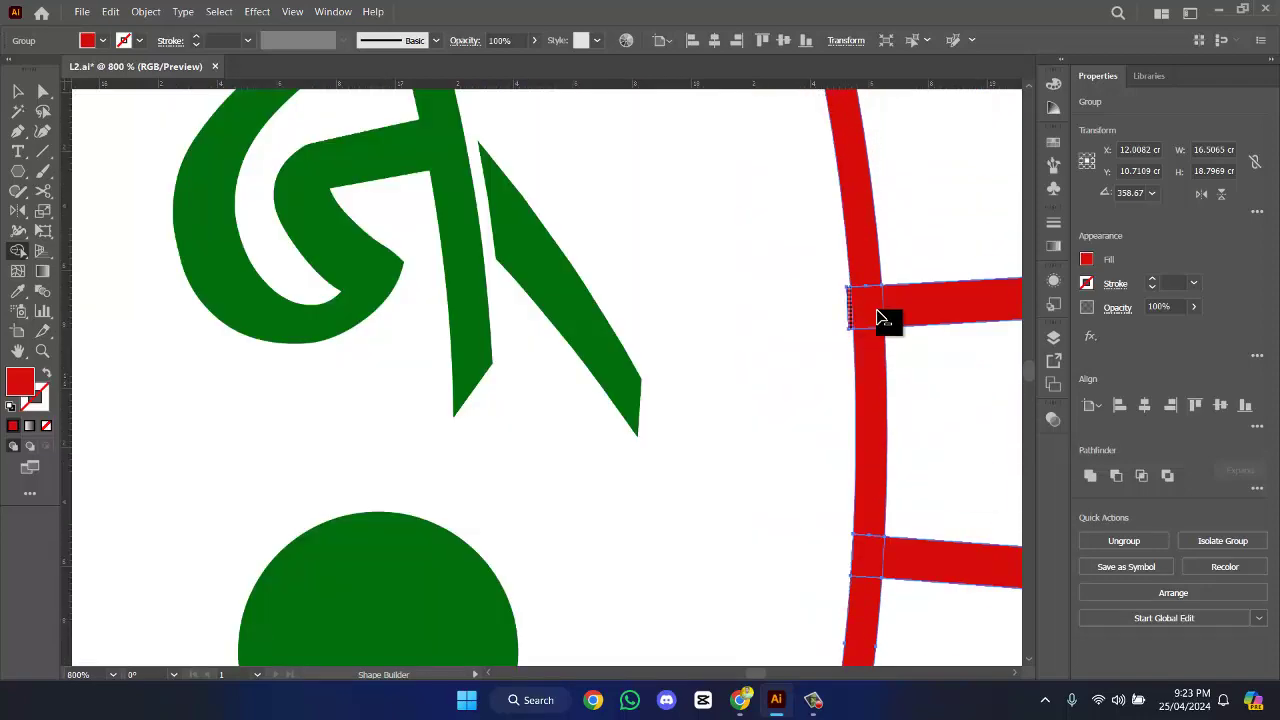
pyautogui.click(878, 318)
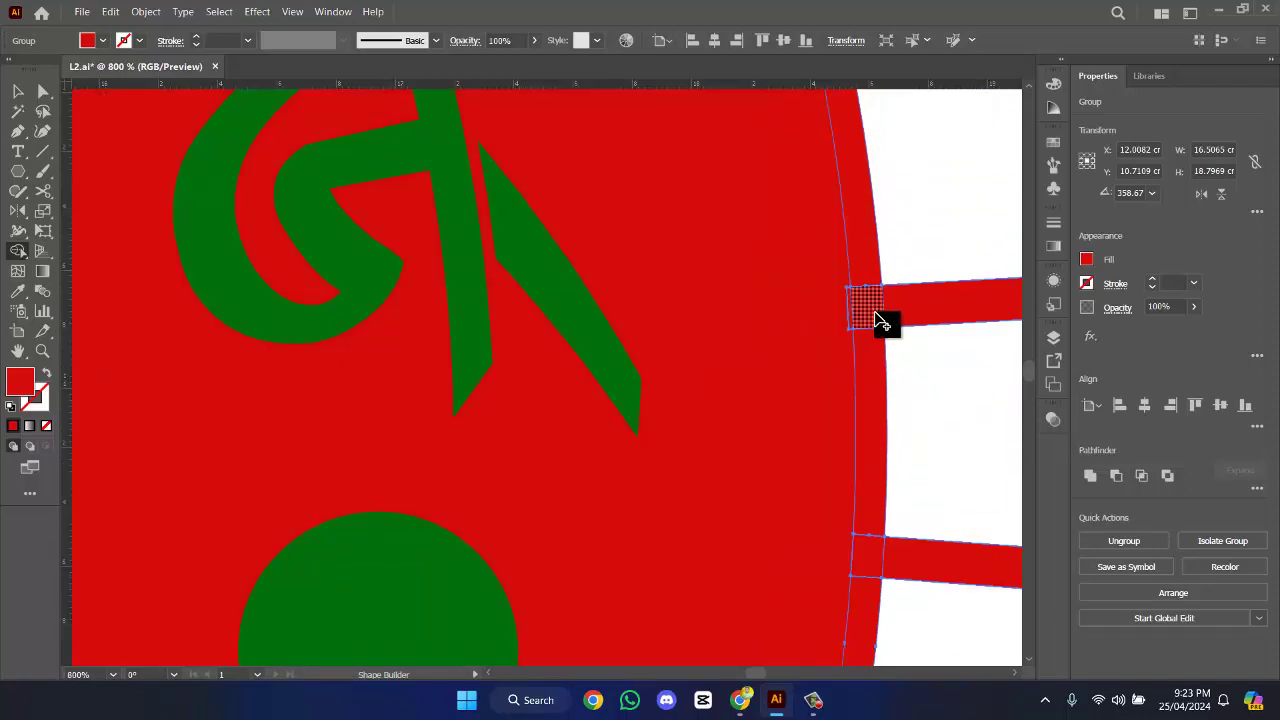
pyautogui.hotkey('ctrl', 'z')
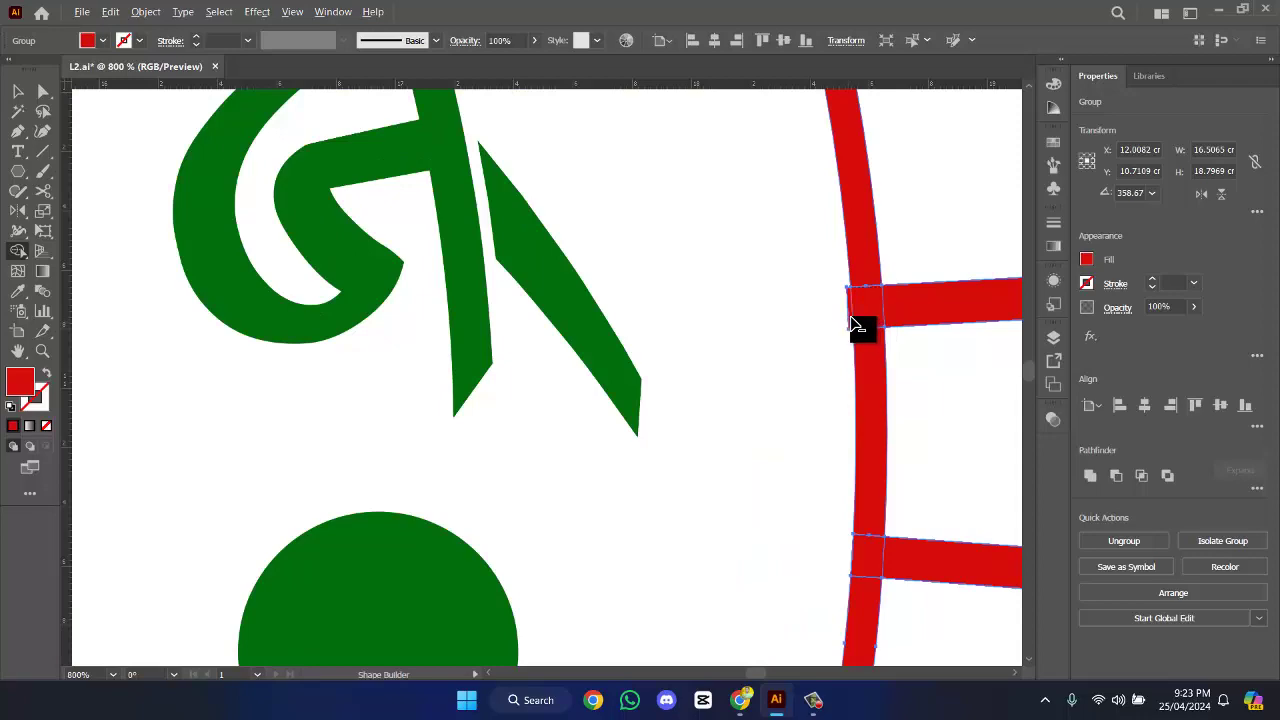
pyautogui.click(852, 320)
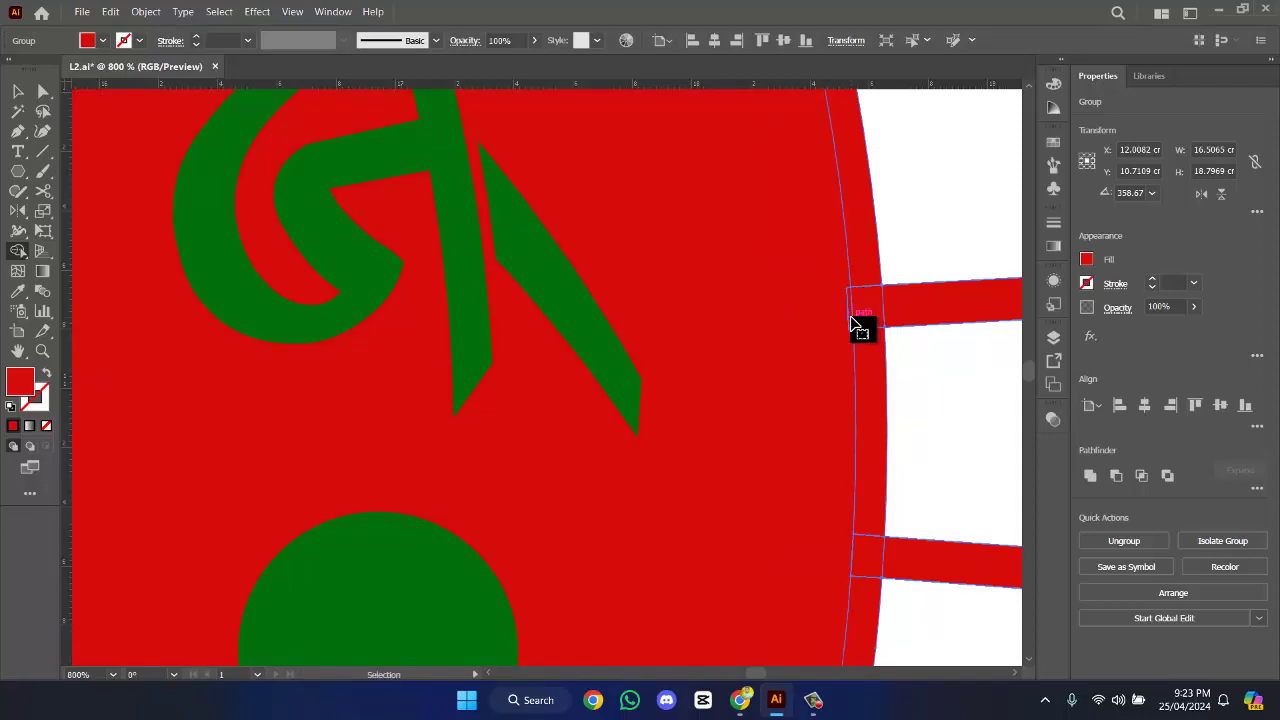
pyautogui.hotkey('ctrl', 'z')
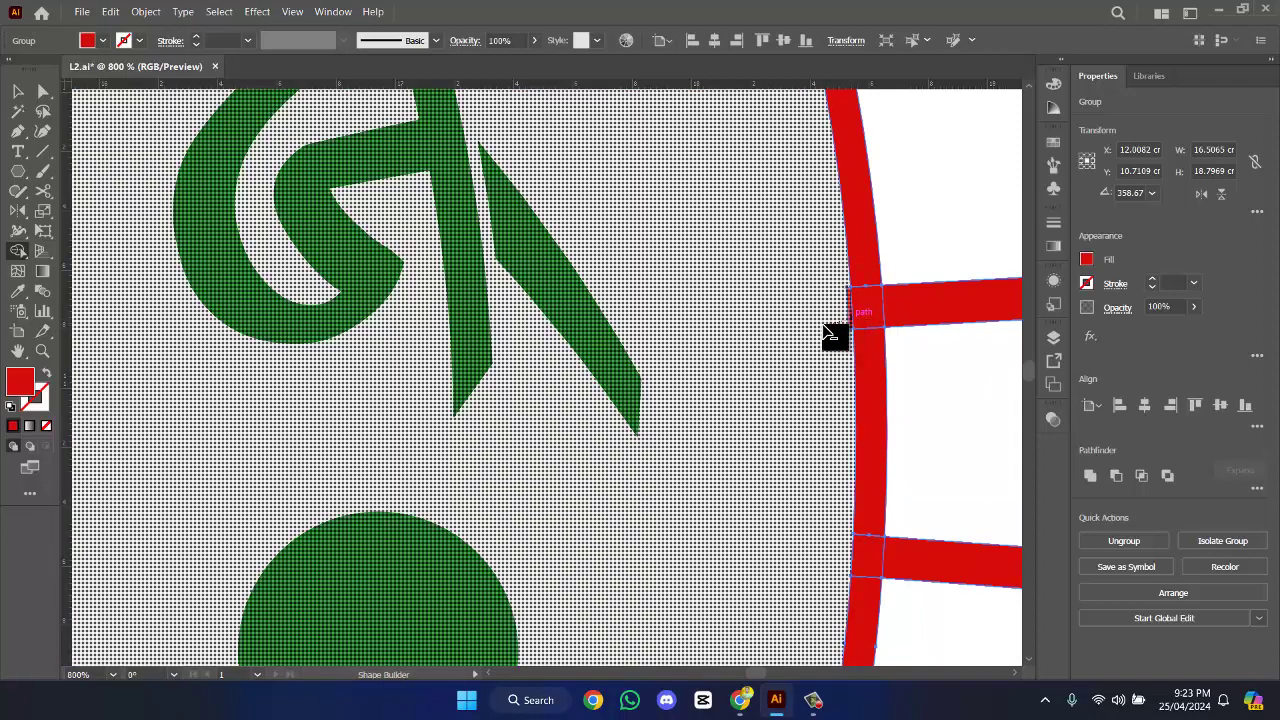
# - Trim the thin sliver of the ray end inside the ring's right edge, beside the side dot
pyautogui.scroll(5, 832, 337)
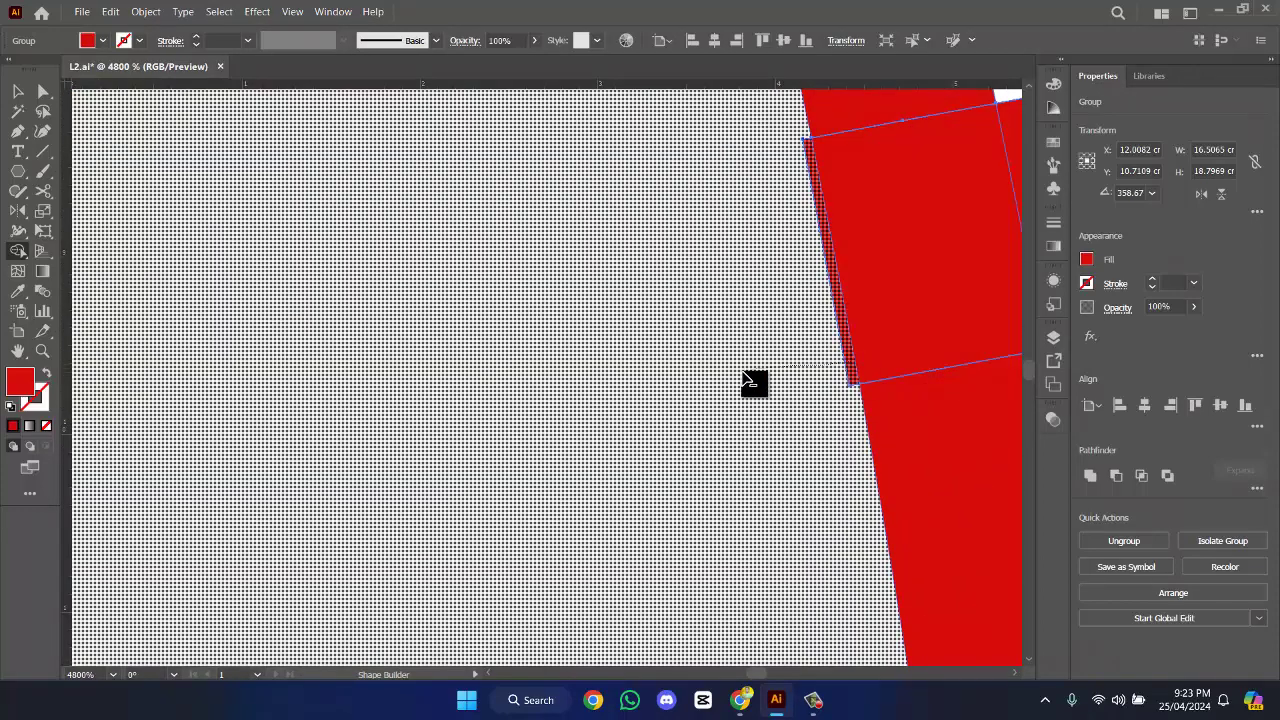
pyautogui.scroll(-4, 777, 384)
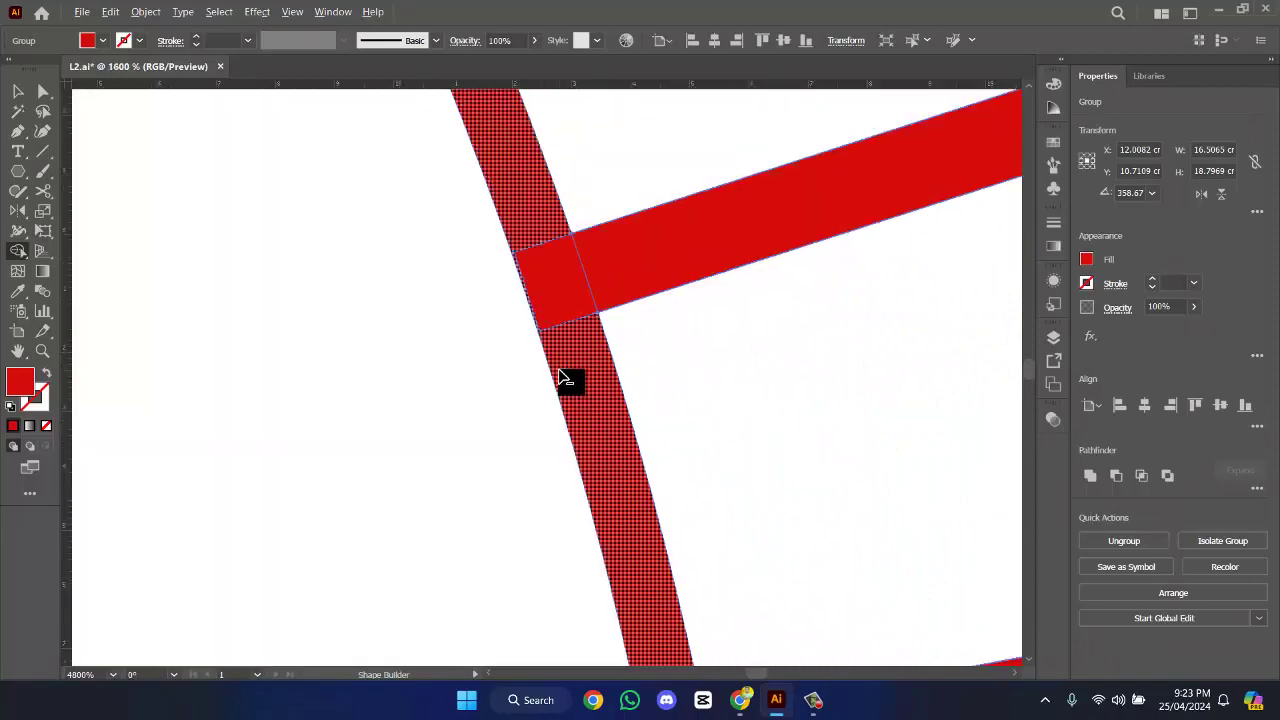
pyautogui.scroll(-8, 830, 490)
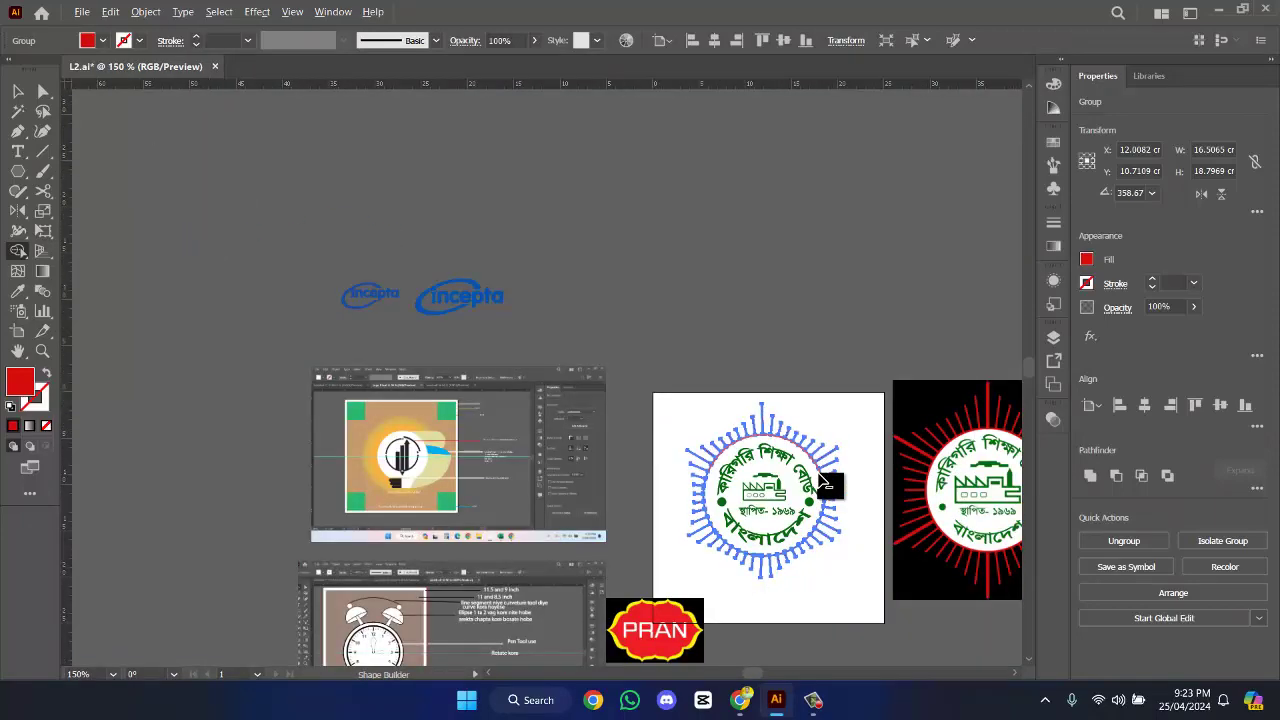
# - Select the red ring-and-rays group and unite its pieces into one compound path, leaving the ring's interior unfilled
pyautogui.scroll(3, 239, 238)
pyautogui.press('v')
pyautogui.click(551, 314)
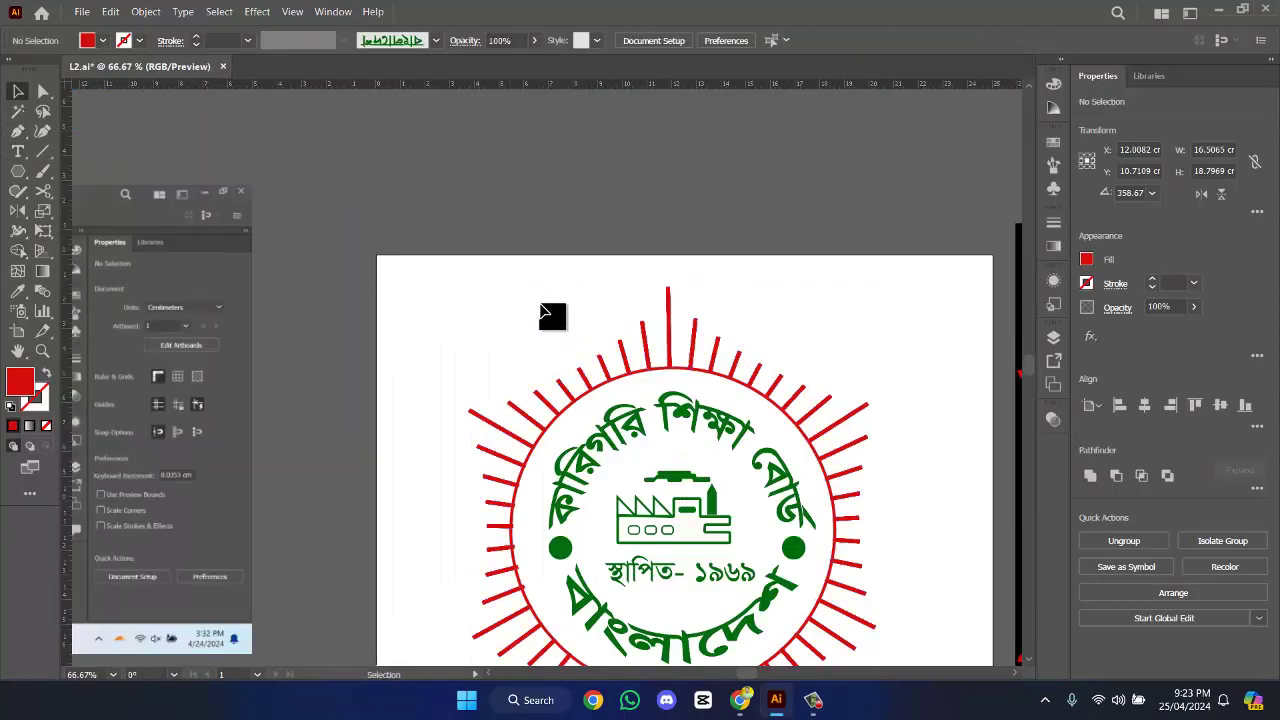
pyautogui.moveTo(567, 296); pyautogui.dragTo(791, 377)
pyautogui.scroll(-1, 1000, 470)
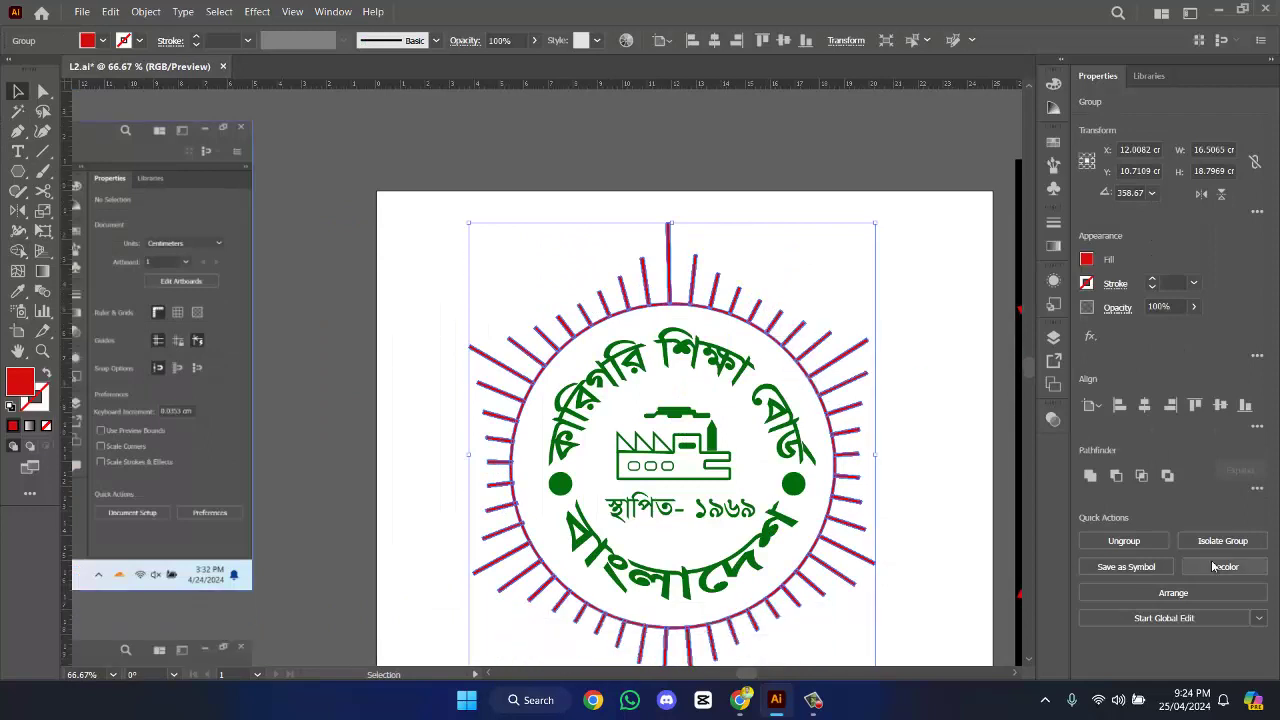
pyautogui.click(1097, 479)
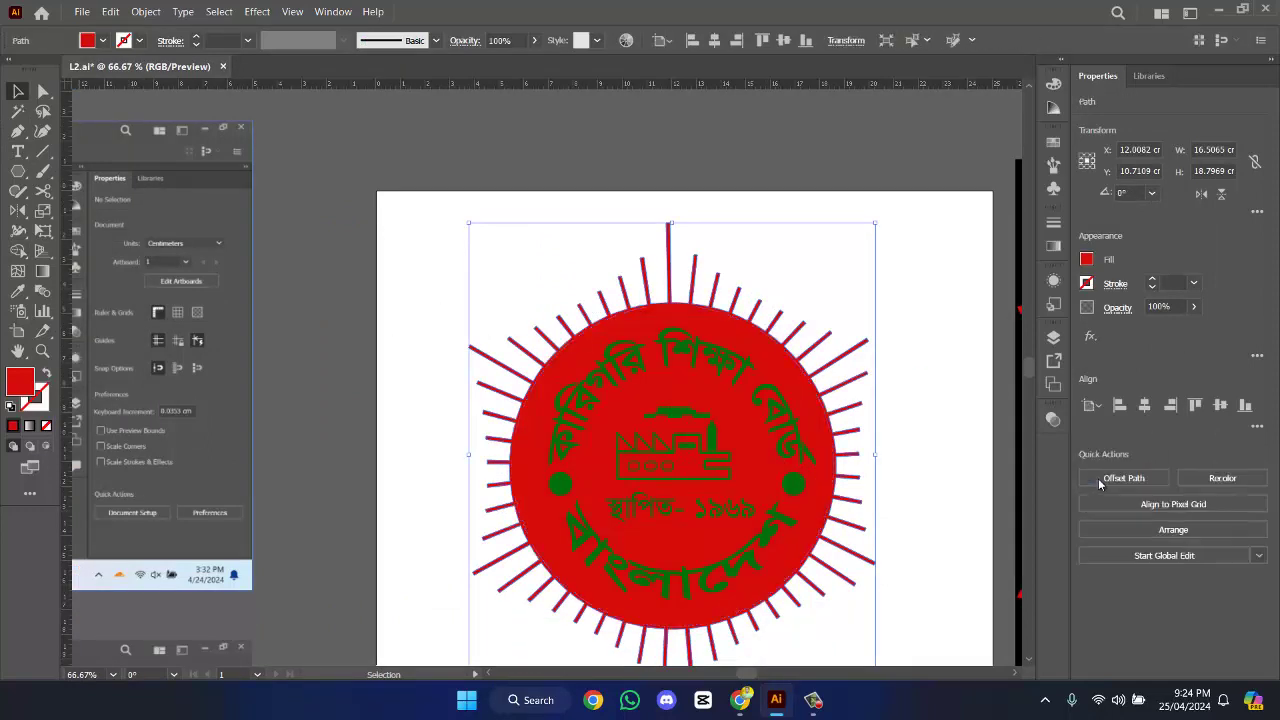
pyautogui.hotkey('ctrl', 'z')
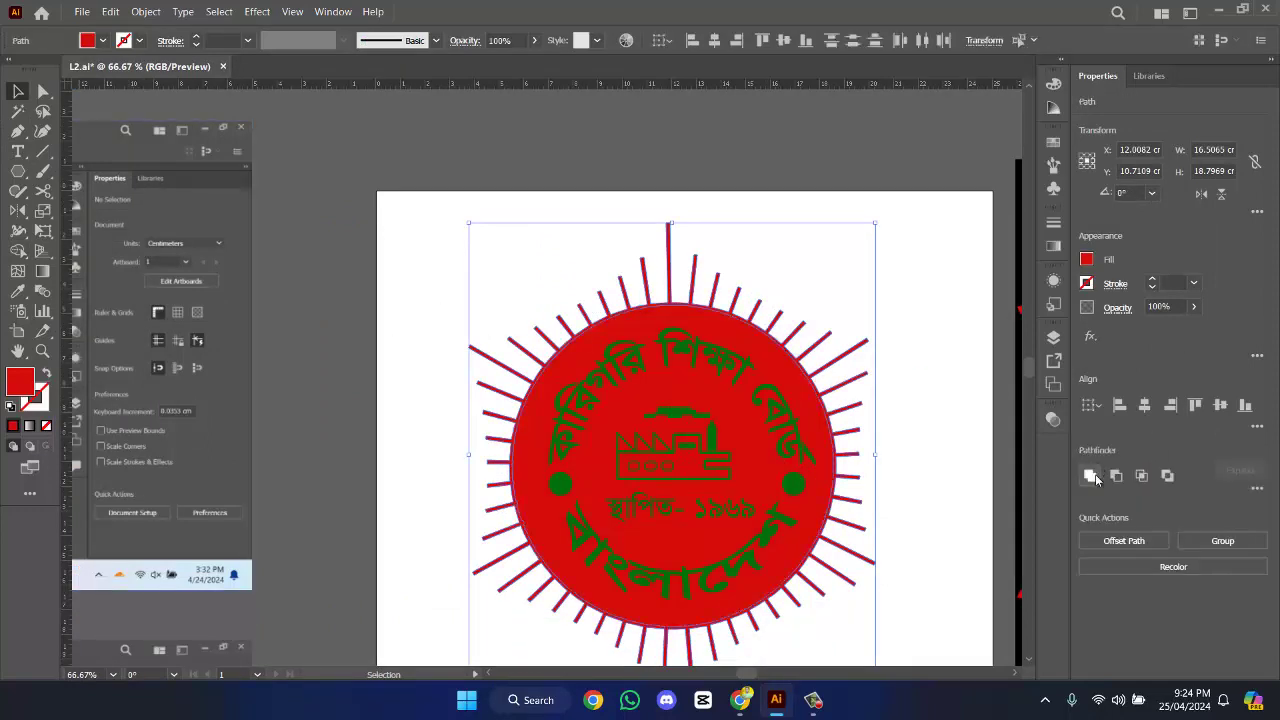
pyautogui.click(1095, 474)
pyautogui.click(863, 463)
pyautogui.click(868, 458)
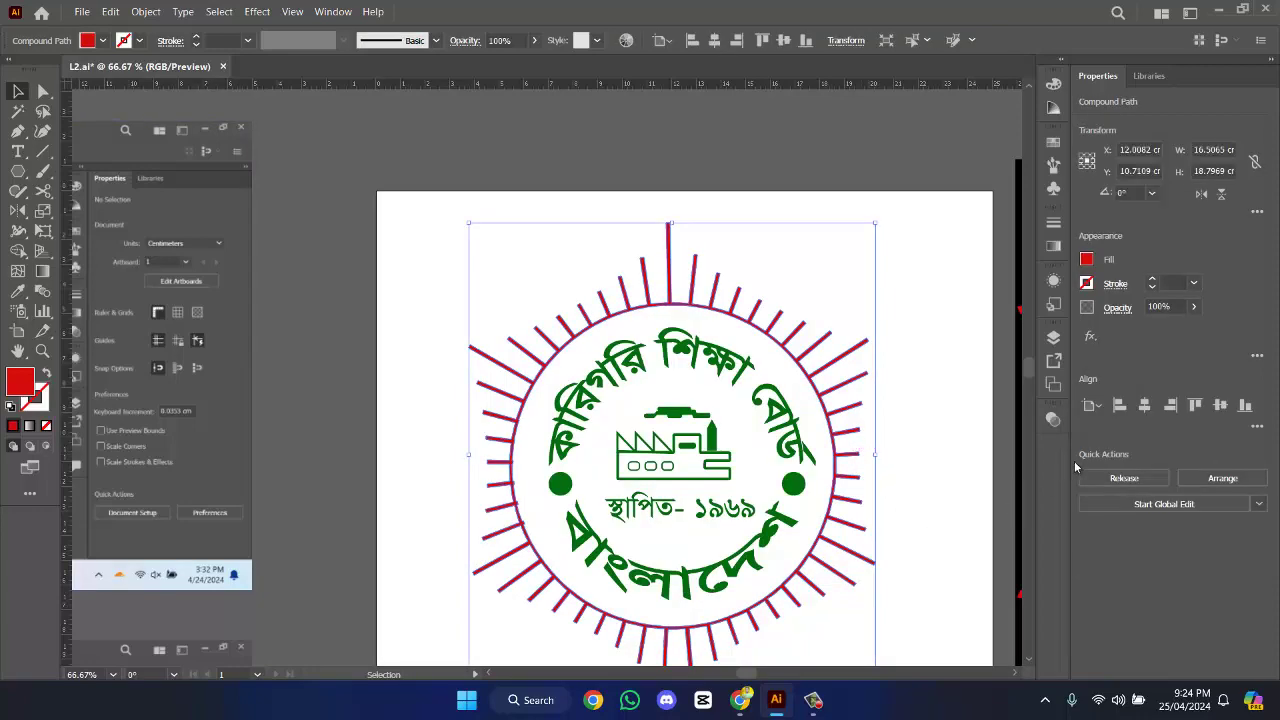
pyautogui.scroll(-1, 474, 411)
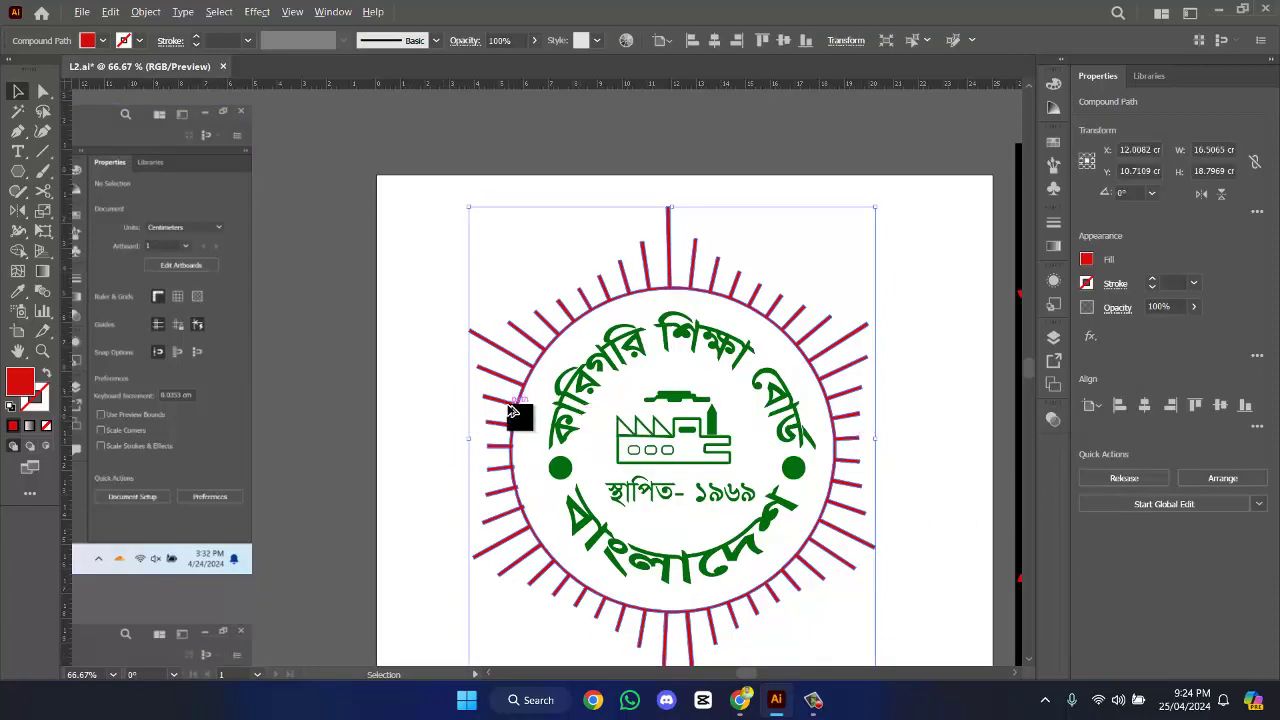
pyautogui.scroll(3, 515, 412)
pyautogui.scroll(-3, 510, 411)
pyautogui.click(146, 11)
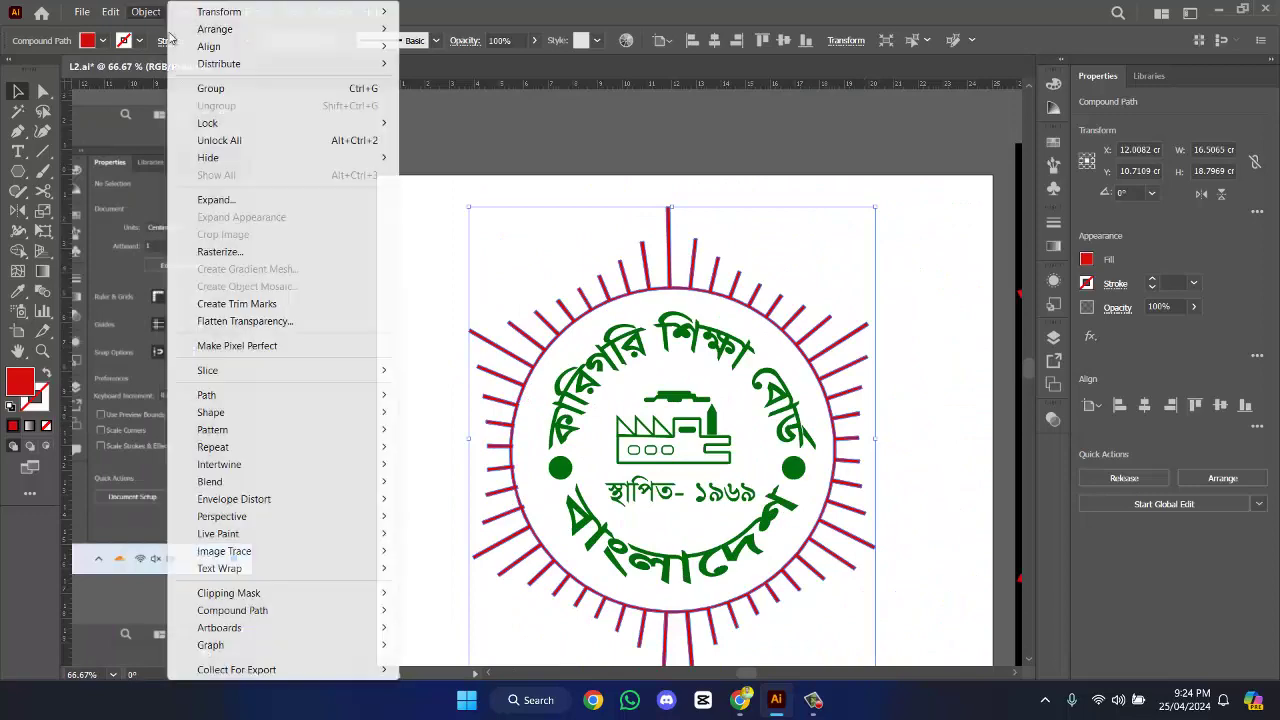
pyautogui.press('Escape')
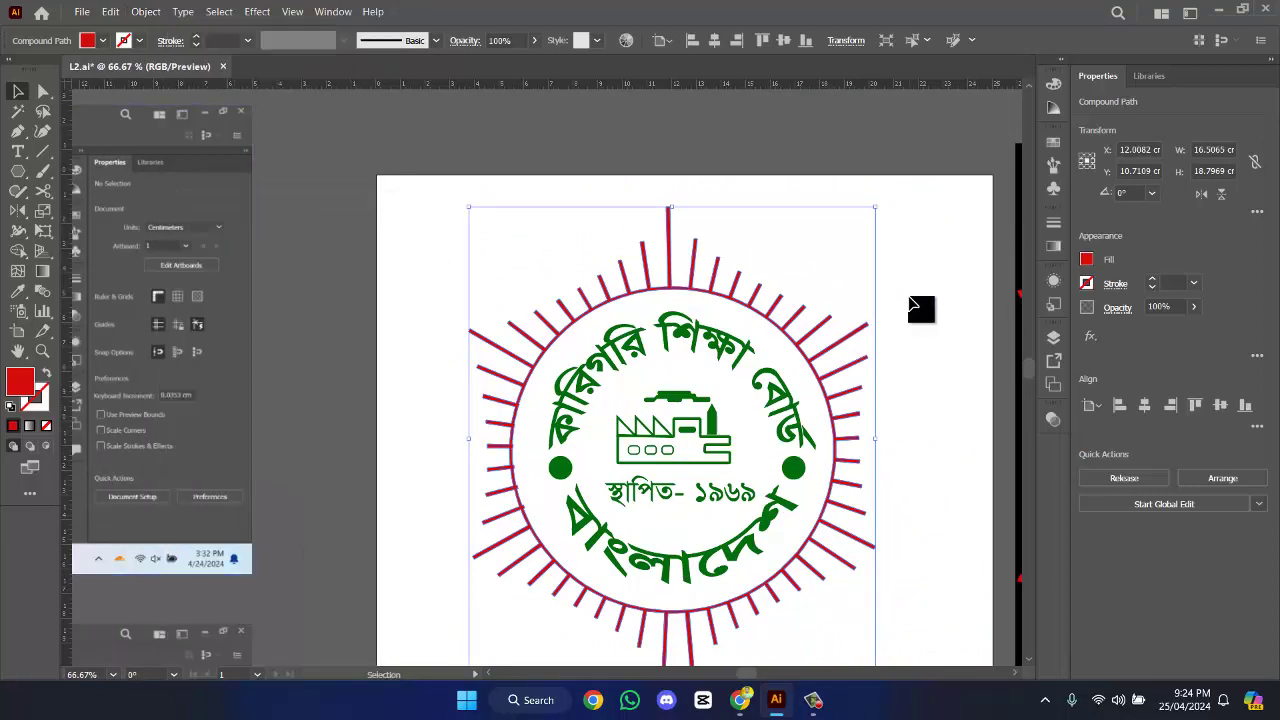
pyautogui.click(910, 303)
pyautogui.click(876, 338)
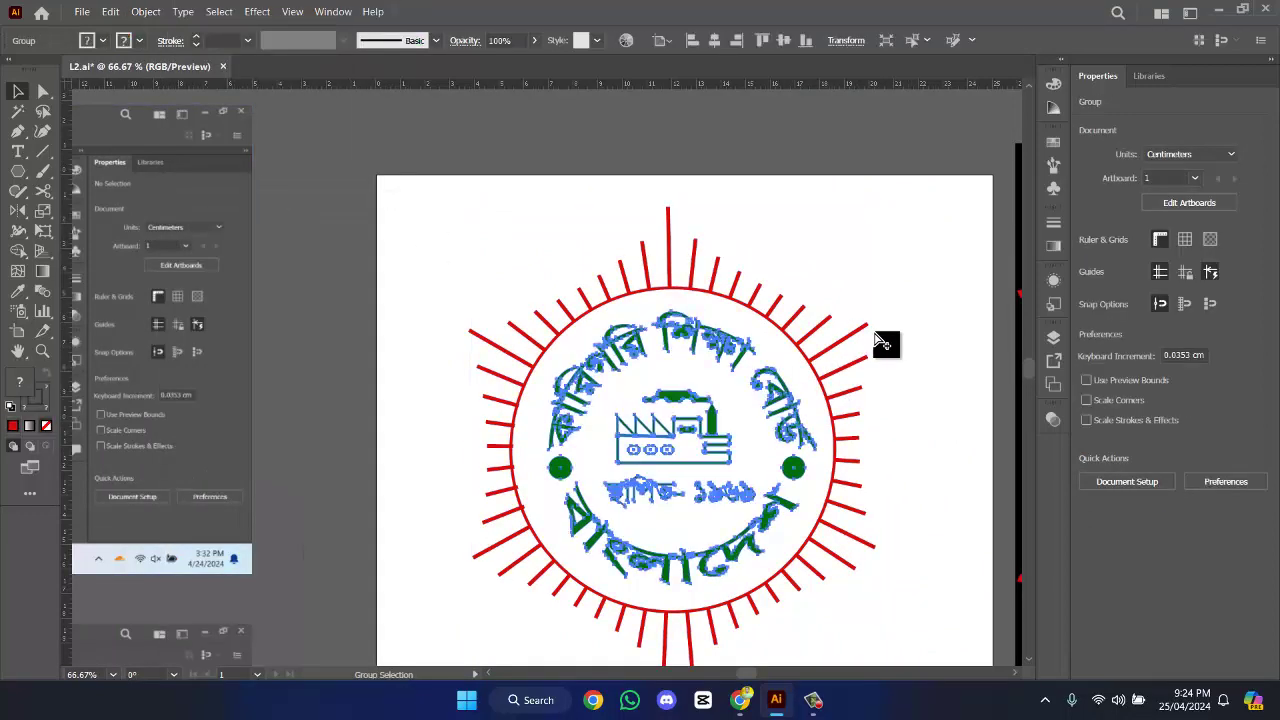
pyautogui.click(878, 340)
pyautogui.click(814, 331)
pyautogui.click(909, 514)
# - Try to align all the logo parts to each other by their horizontal and vertical centres
pyautogui.hotkey('ctrl', 'a')
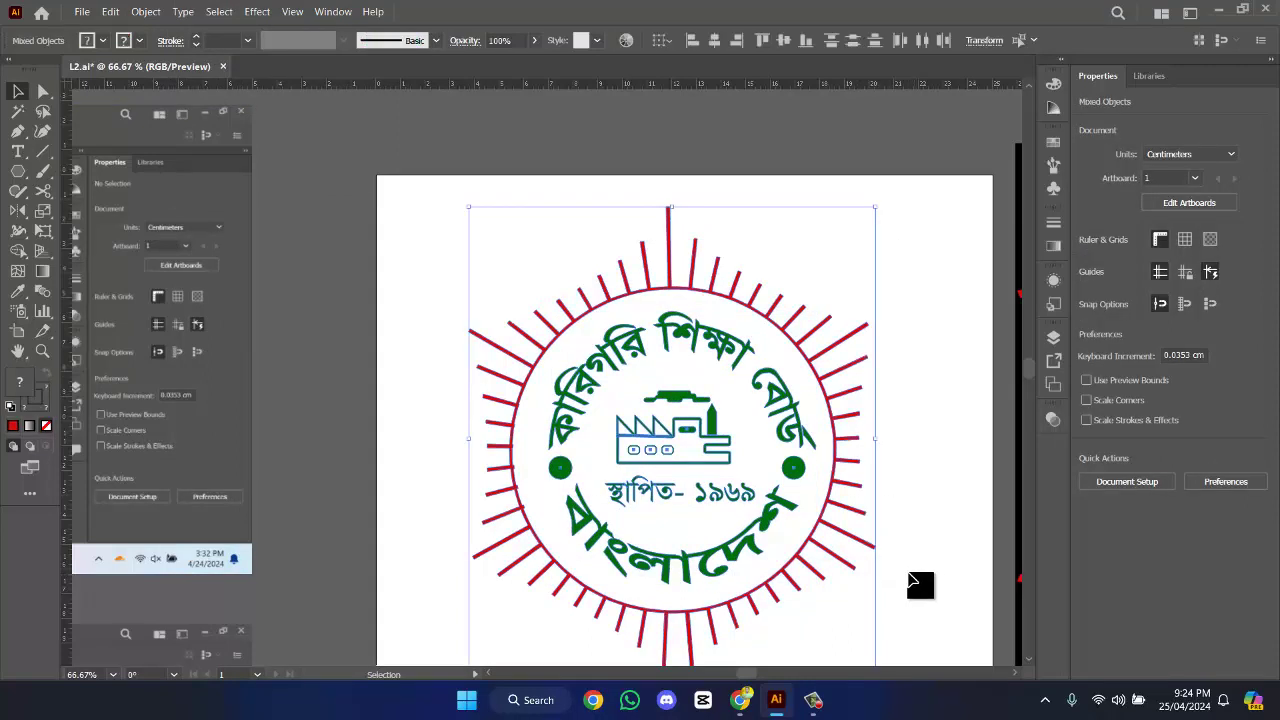
pyautogui.moveTo(974, 246); pyautogui.dragTo(794, 466)
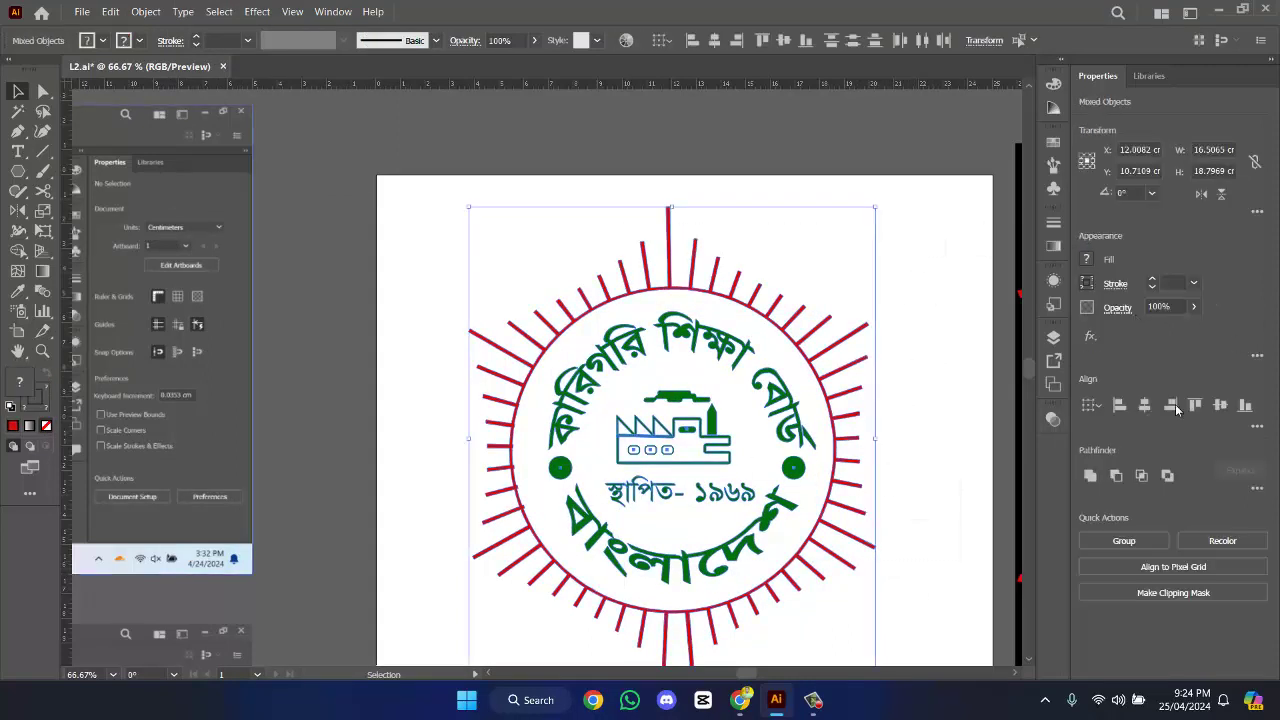
pyautogui.click(1148, 404)
pyautogui.click(1220, 404)
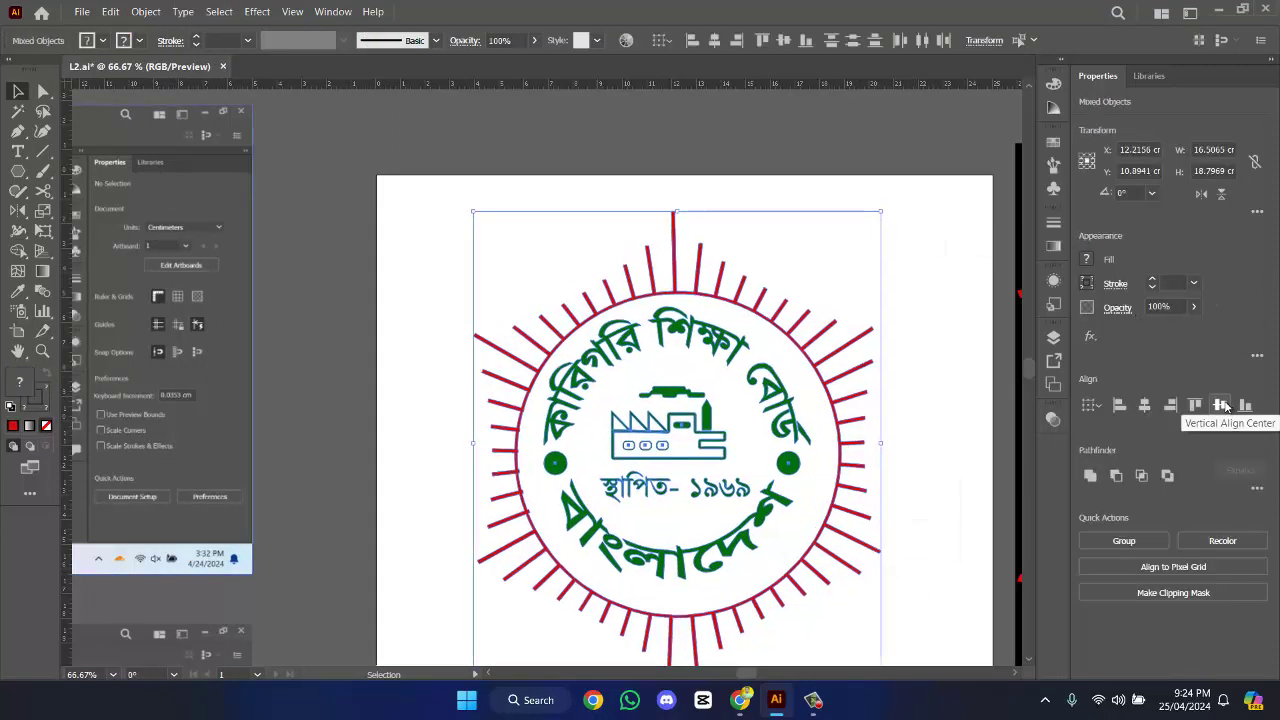
pyautogui.press('a')
pyautogui.press('v')
pyautogui.click(930, 403)
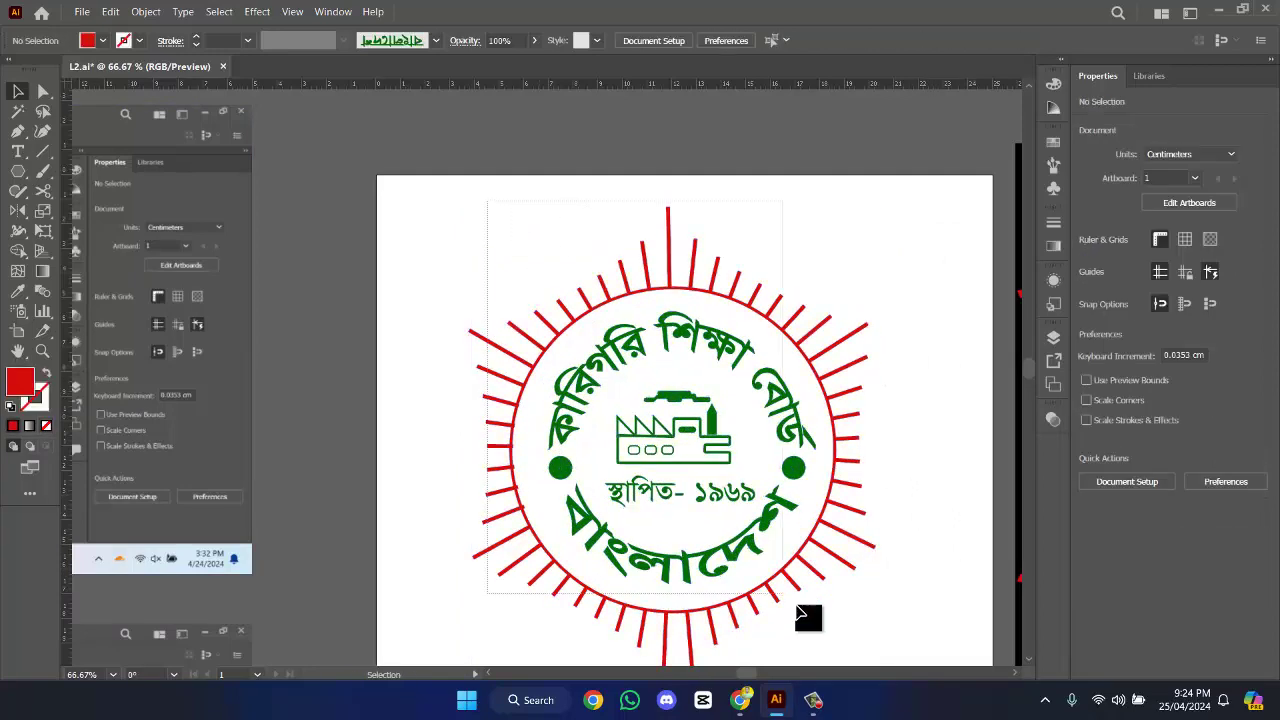
# - Group the complete board logo on the artboard and scale it down proportionally to about 6.7 cm wide
pyautogui.rightClick(740, 478)
pyautogui.click(785, 333)
pyautogui.scroll(-6, 990, 390)
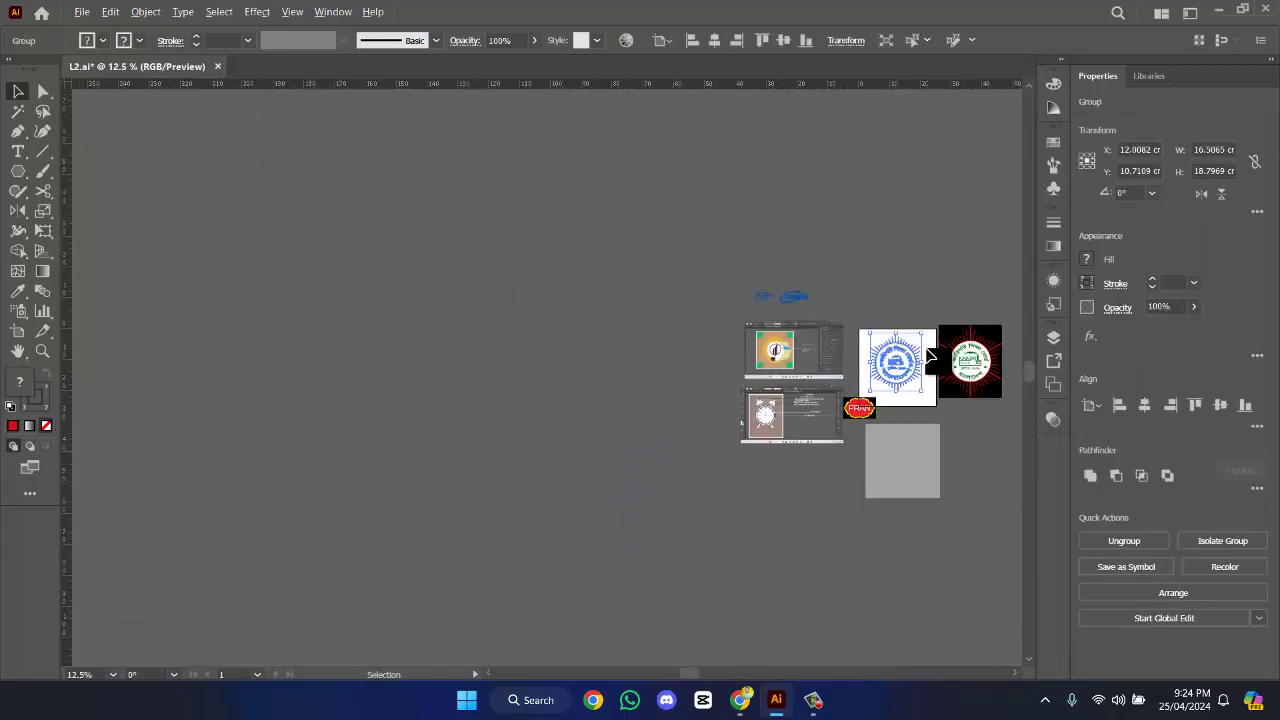
pyautogui.scroll(3, 968, 410)
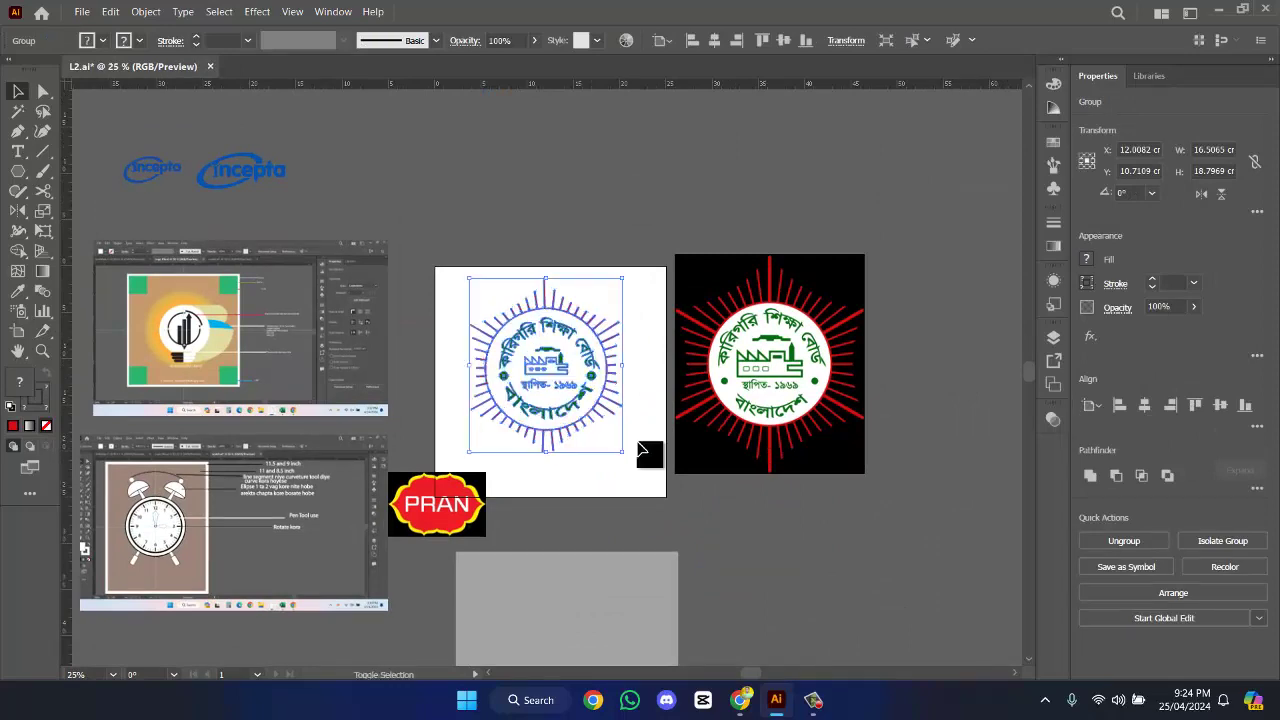
pyautogui.moveTo(625, 455); pyautogui.dragTo(846, 512)
pyautogui.scroll(1, 663, 414)
pyautogui.click(815, 507)
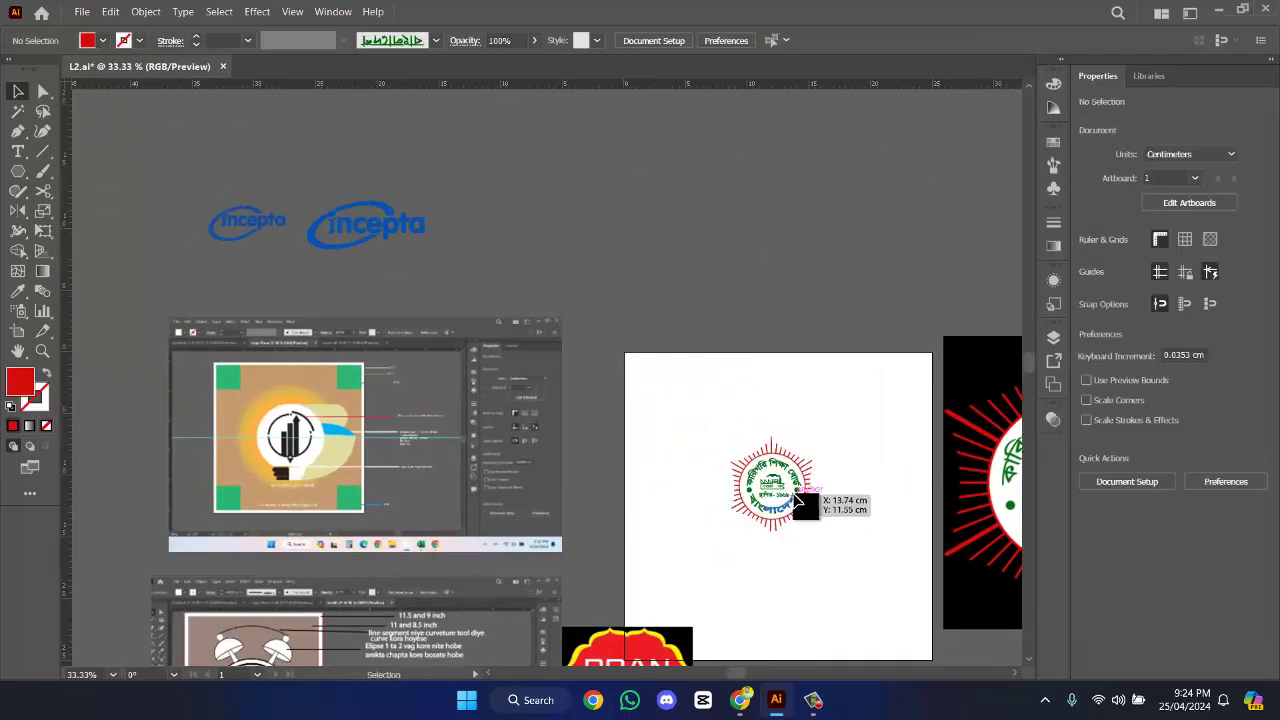
# - Move the small grouped board logo off the artboard, beside the two Incepta logos
pyautogui.moveTo(782, 486); pyautogui.dragTo(510, 247)
pyautogui.scroll(3, 757, 314)
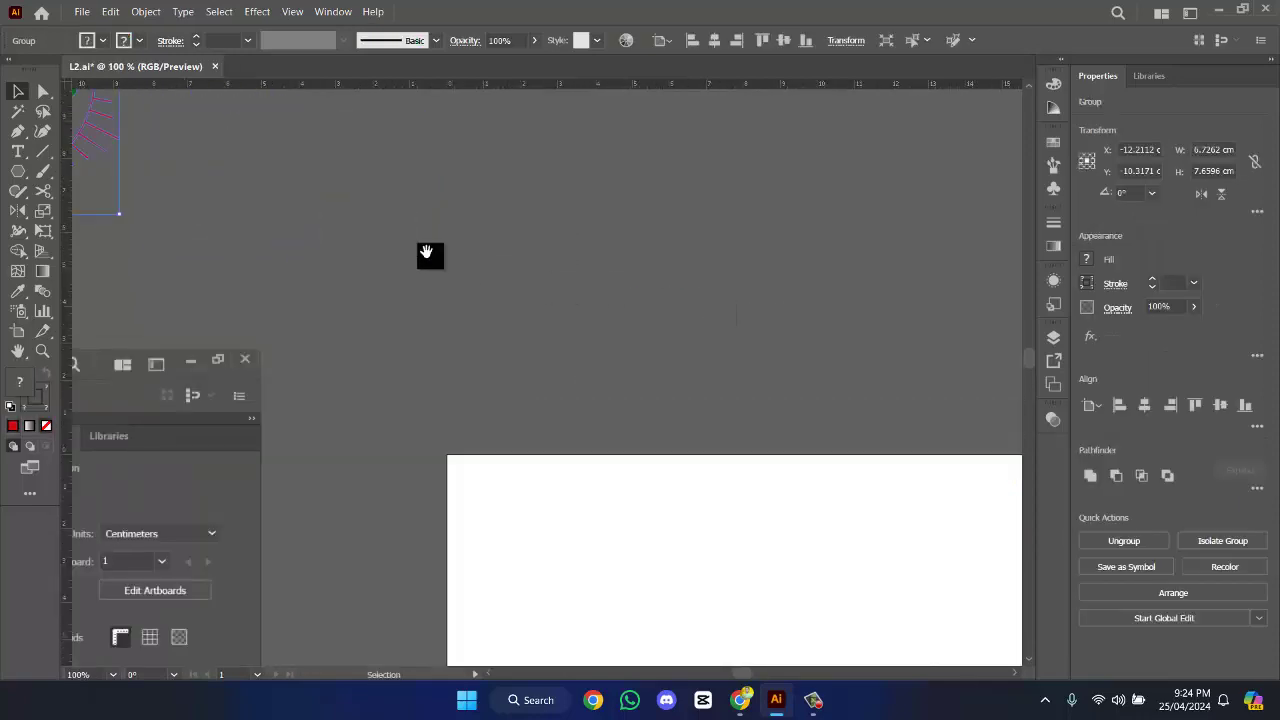
pyautogui.moveTo(429, 251); pyautogui.dragTo(664, 381)
pyautogui.scroll(-4, 664, 381)
pyautogui.scroll(1, 686, 337)
pyautogui.moveTo(686, 337); pyautogui.dragTo(995, 580)
# - Move the grey square from below the artboard to its centre, at X 12.5 cm and Y 12.5 cm
pyautogui.click(589, 360)
pyautogui.scroll(-5, 589, 360)
pyautogui.scroll(3, 686, 371)
pyautogui.click(886, 517)
pyautogui.scroll(-3, 883, 517)
pyautogui.scroll(3, 934, 486)
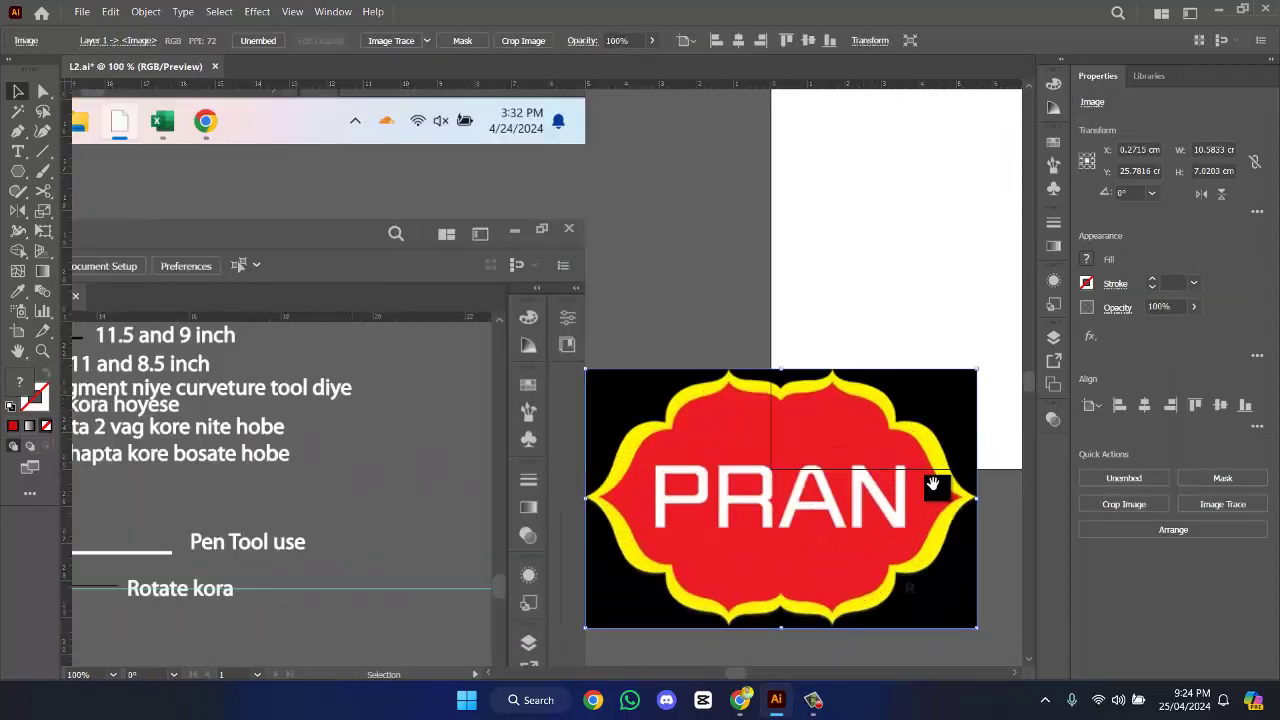
pyautogui.moveTo(934, 486); pyautogui.dragTo(687, 533)
pyautogui.scroll(-4, 687, 533)
pyautogui.moveTo(697, 391); pyautogui.dragTo(563, 299)
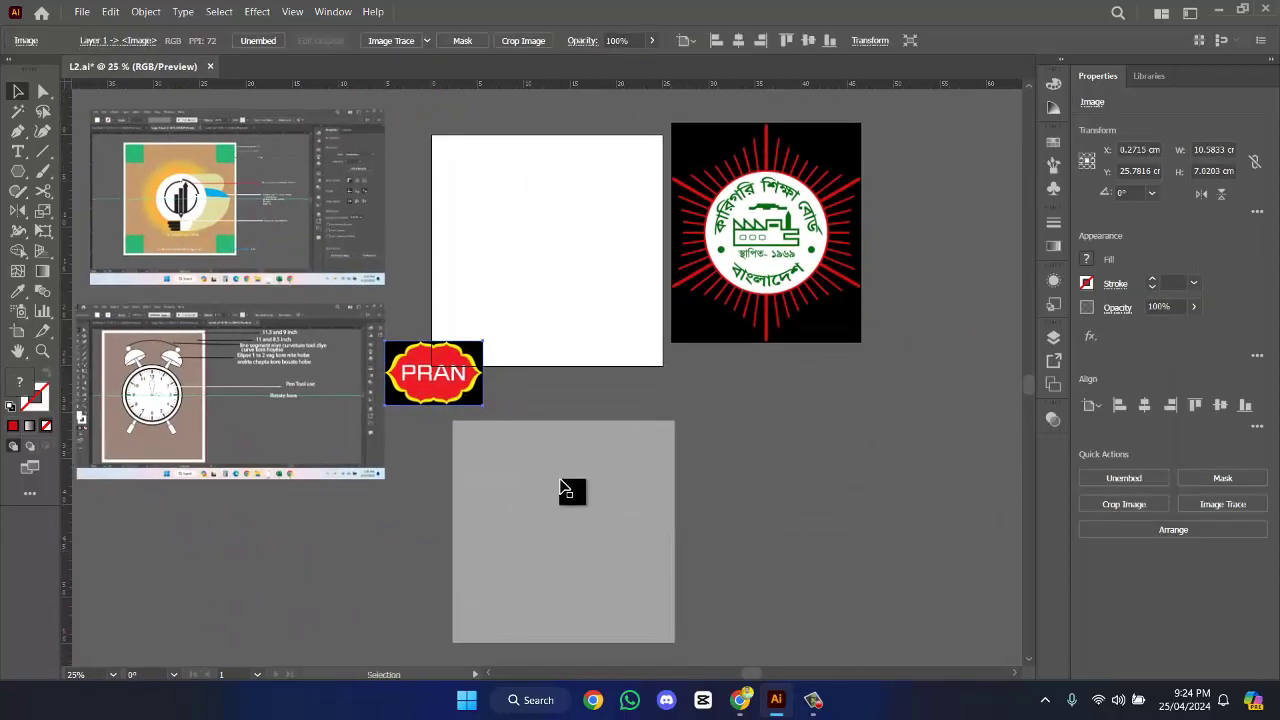
pyautogui.moveTo(571, 491); pyautogui.dragTo(589, 246)
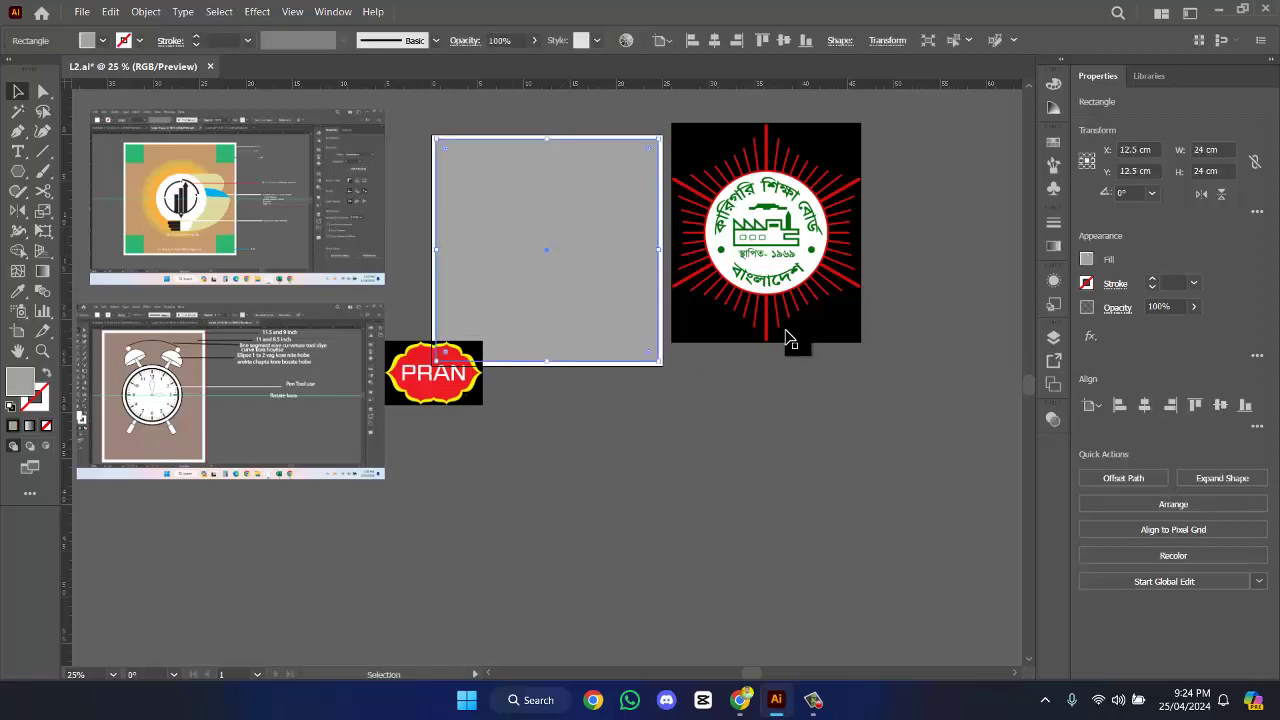
# - Move the PRAN reference image off the artboard, to the far side of the bulb and clock screenshots
pyautogui.click(737, 357)
pyautogui.moveTo(614, 280); pyautogui.dragTo(846, 466)
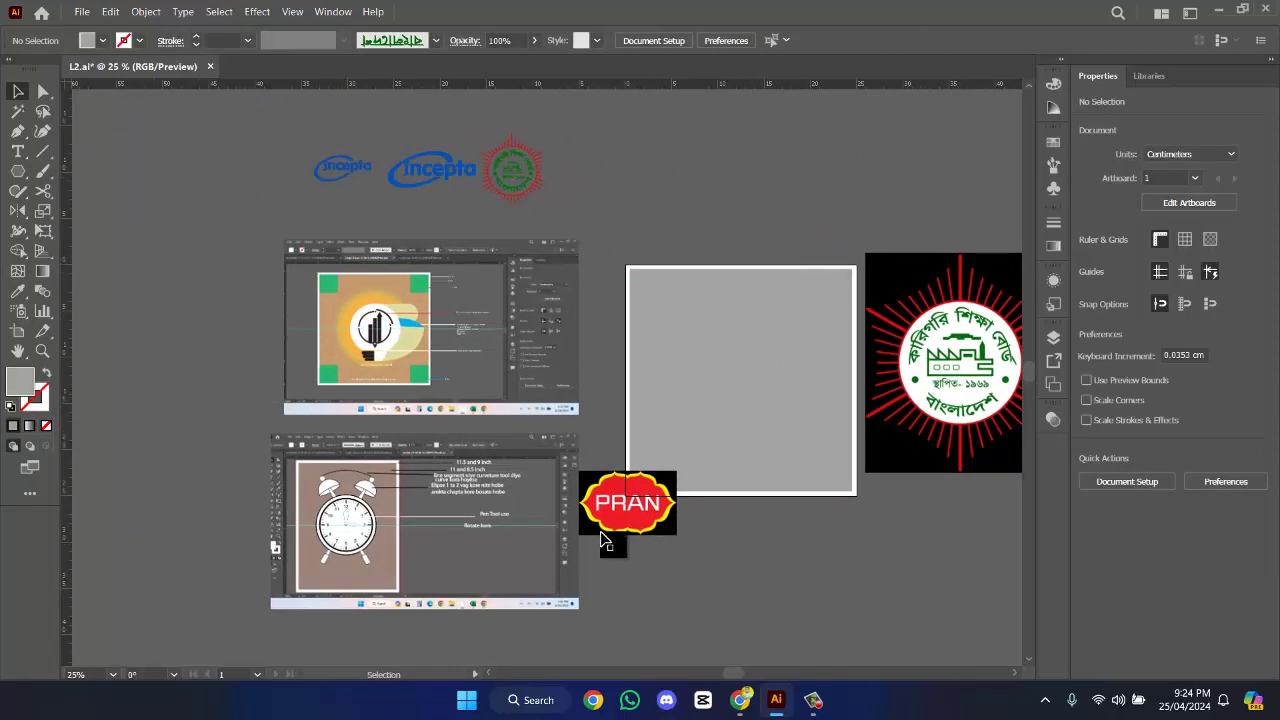
pyautogui.moveTo(603, 540); pyautogui.dragTo(147, 404)
# - Draw a circle about 19 cm in diameter over the upper-left part of the grey square
pyautogui.scroll(3, 400, 450)
pyautogui.moveTo(471, 466); pyautogui.dragTo(566, 383)
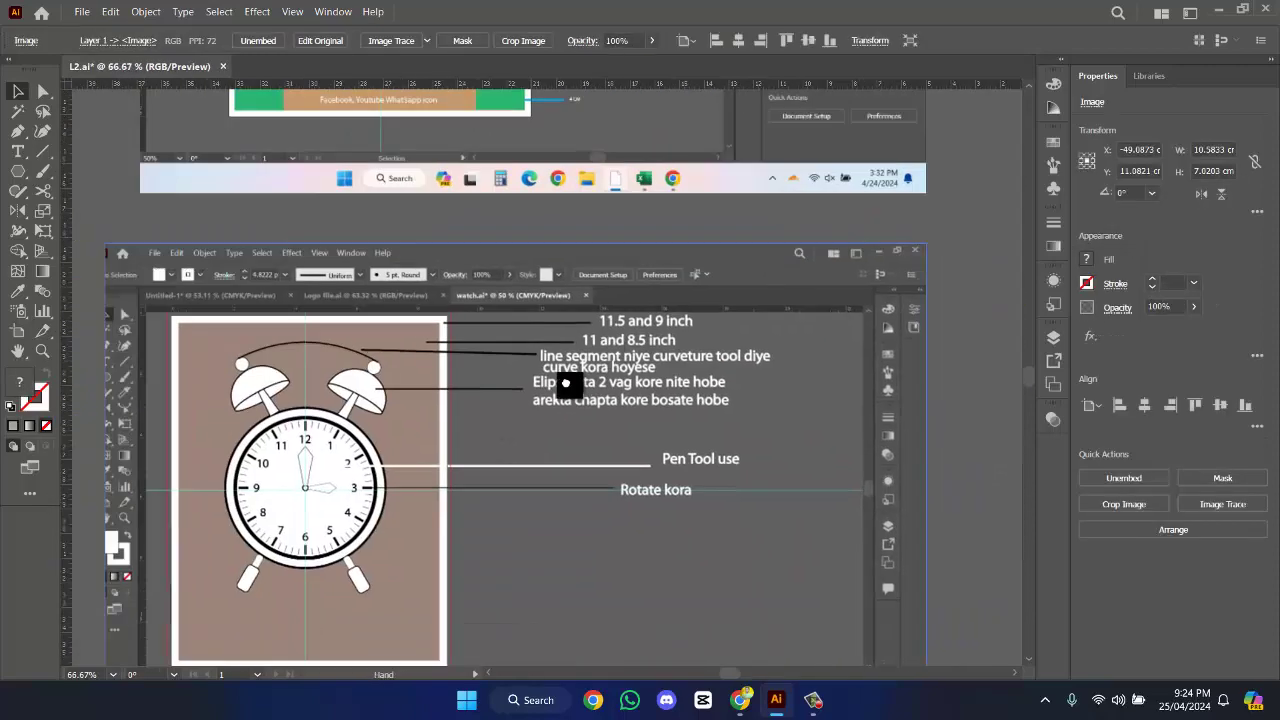
pyautogui.scroll(-1, 414, 443)
pyautogui.scroll(3, 346, 429)
pyautogui.scroll(-5, 380, 434)
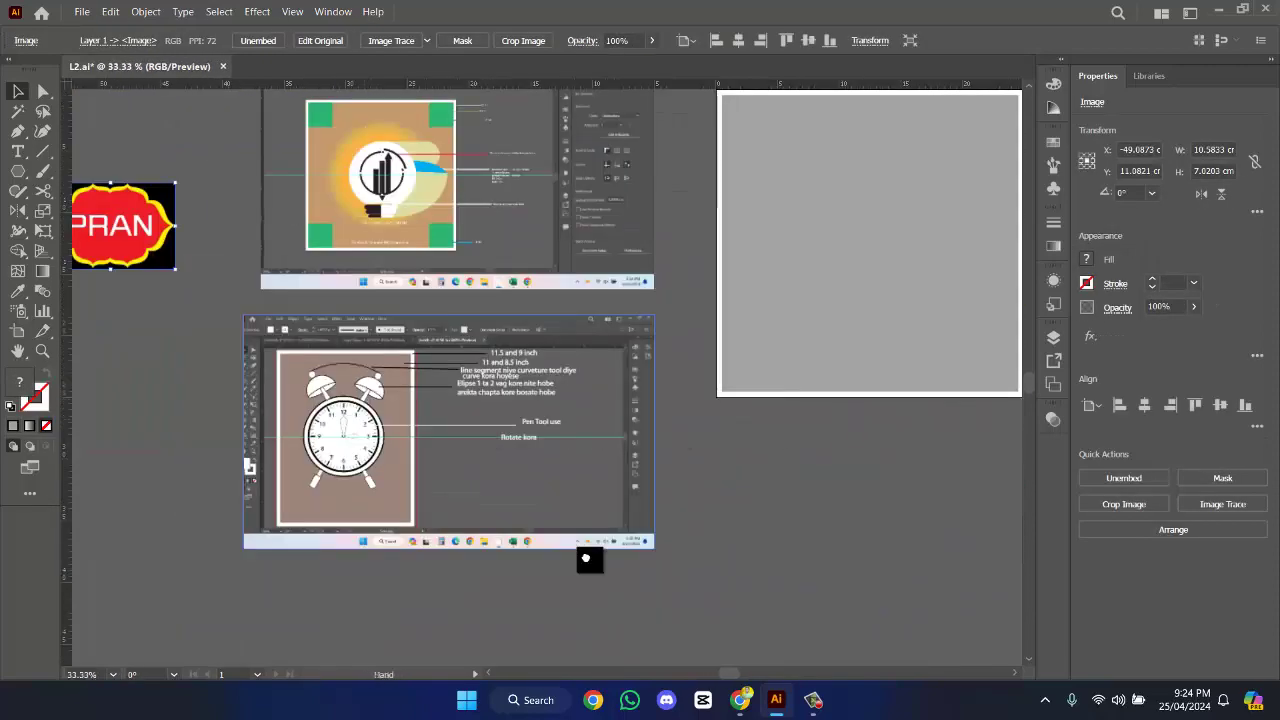
pyautogui.hscroll(5, 589, 558)
pyautogui.scroll(1, 640, 500)
pyautogui.moveTo(537, 500); pyautogui.dragTo(646, 409)
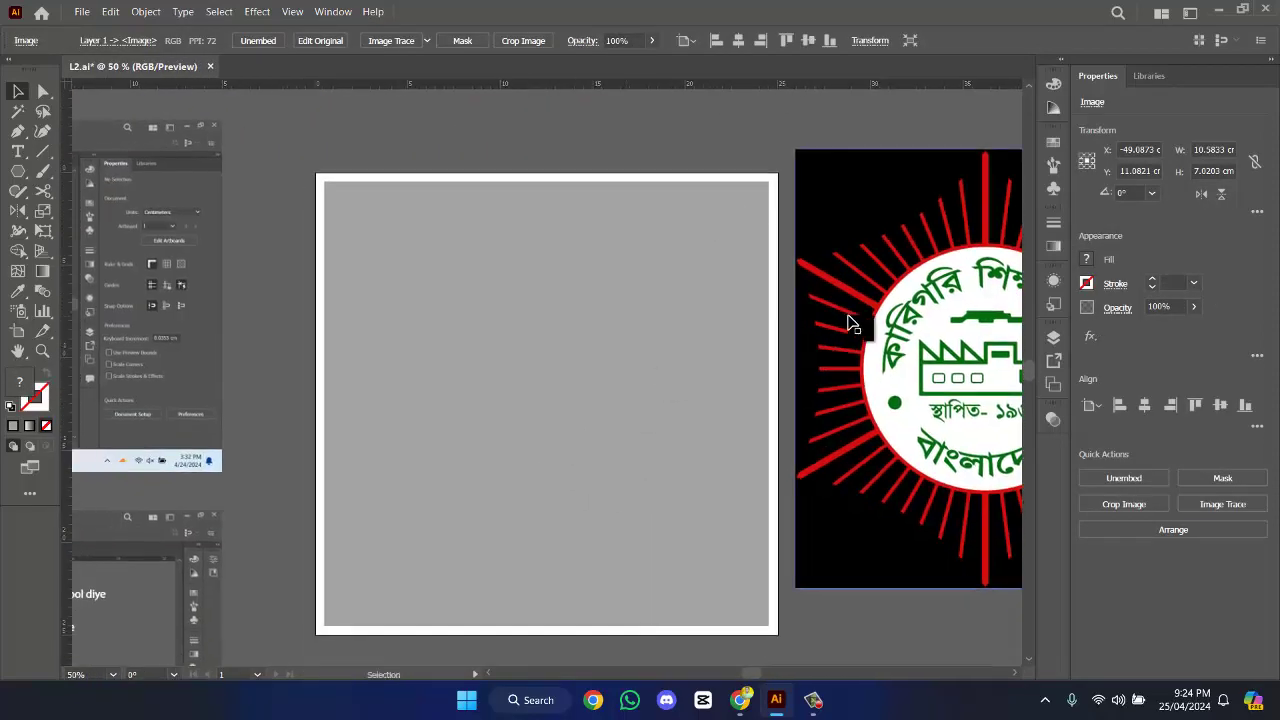
pyautogui.moveTo(14, 178); pyautogui.dragTo(90, 211)
pyautogui.moveTo(452, 297); pyautogui.dragTo(629, 471)
# - Give the circle no fill and a light blue stroke with a weight of 2 pt
pyautogui.click(46, 372)
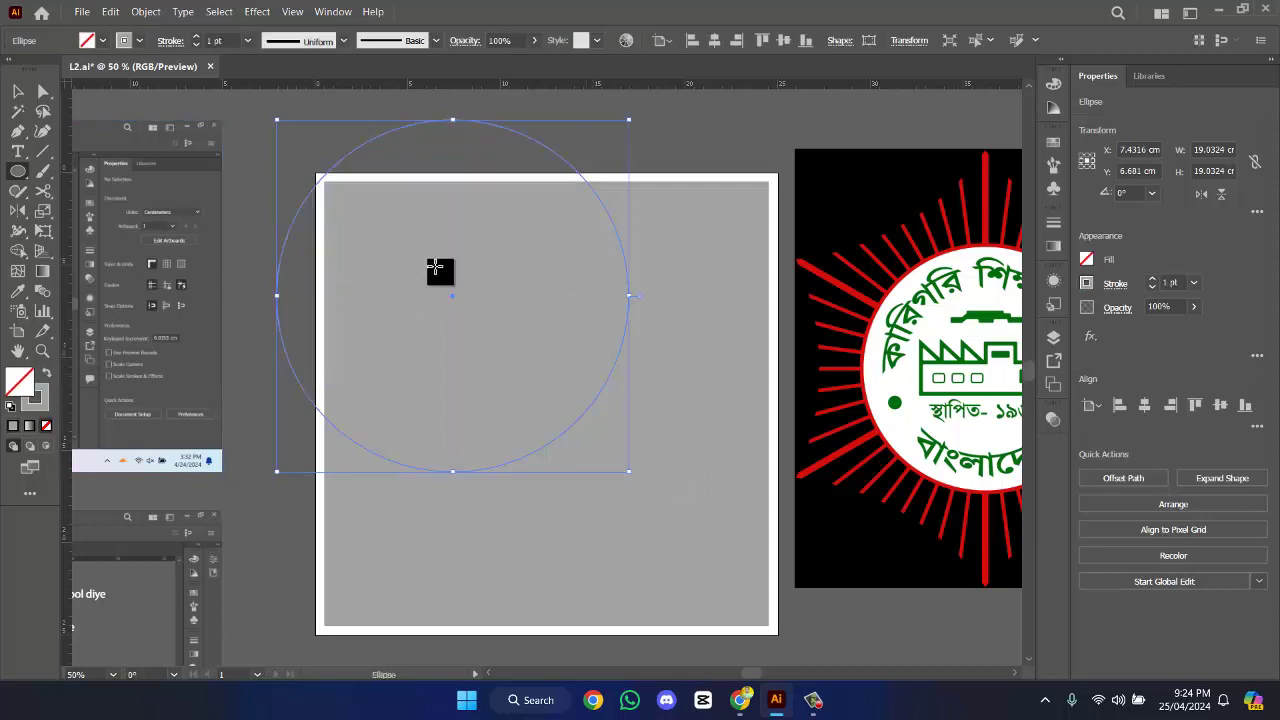
pyautogui.click(139, 42)
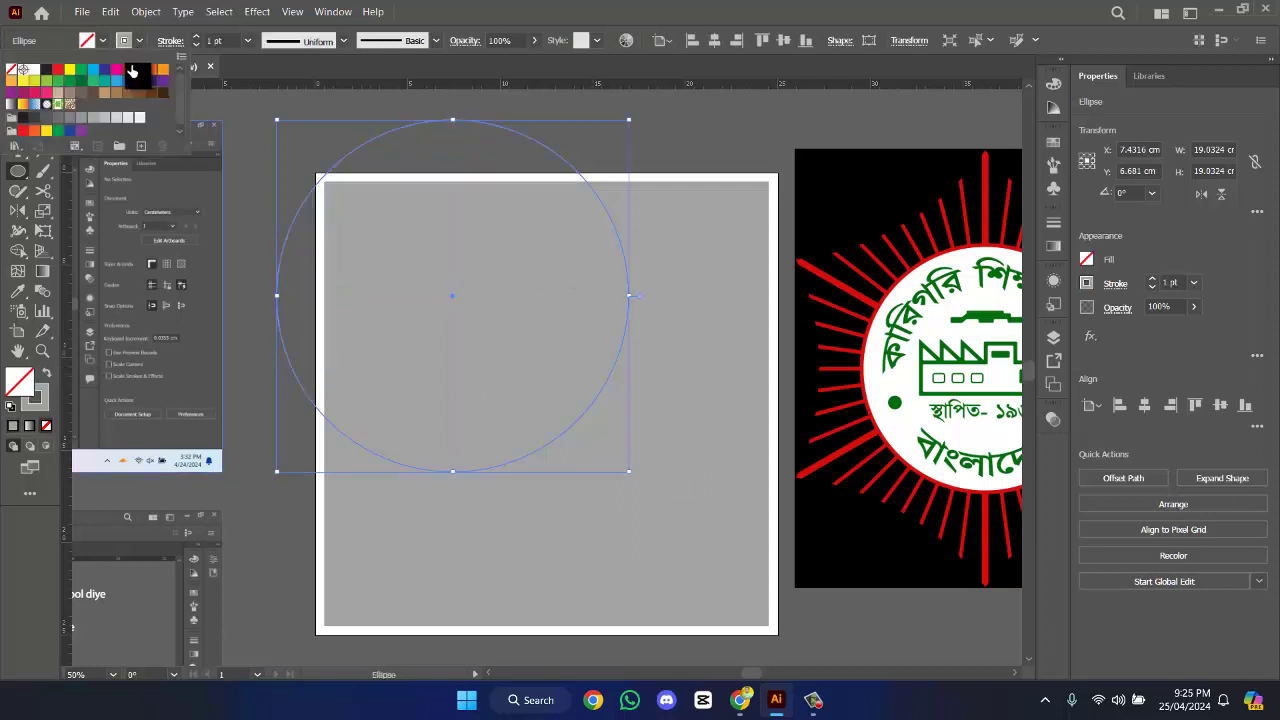
pyautogui.click(93, 70)
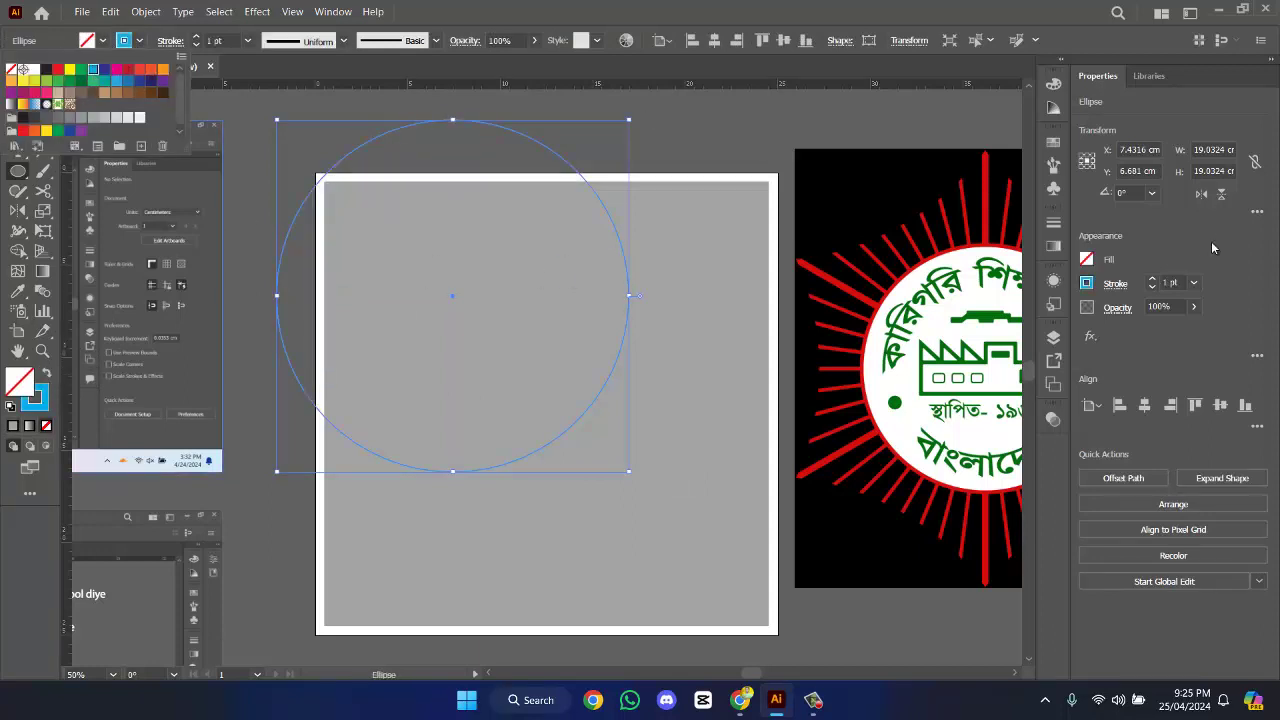
pyautogui.click(1155, 283)
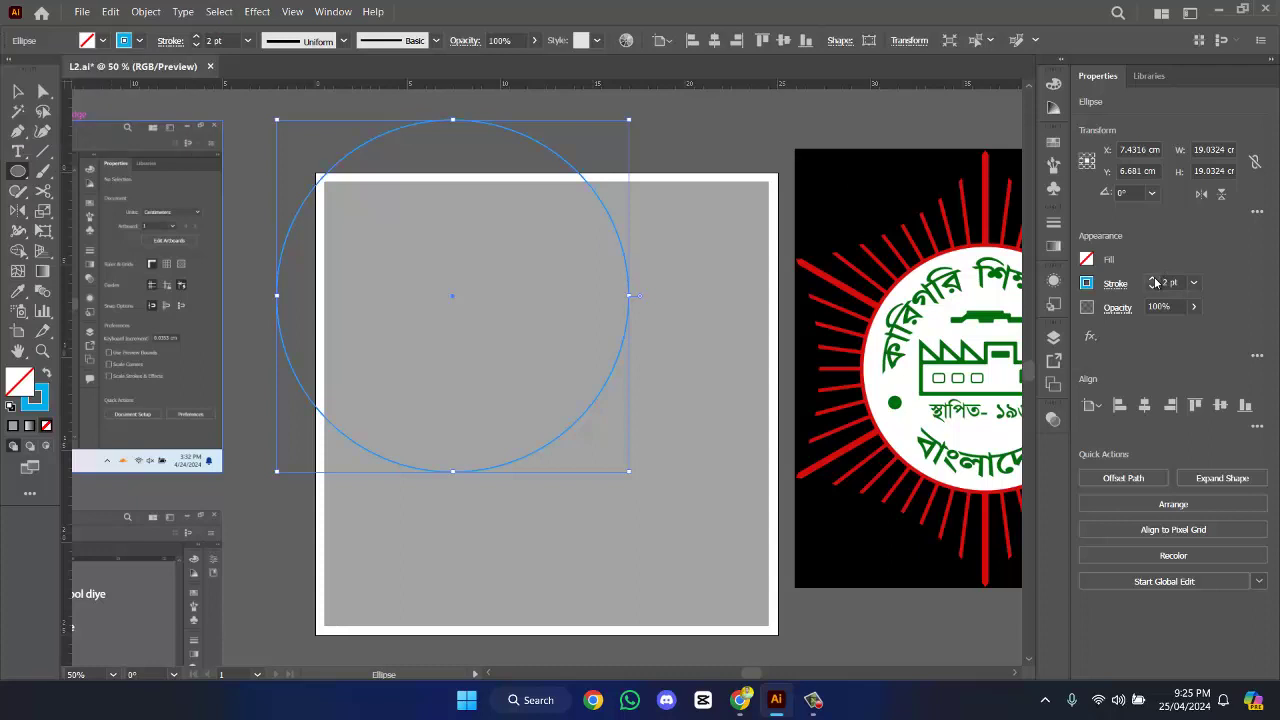
# - Scale the circle down to about 14.07 cm in diameter and centre it horizontally and vertically on the artboard
pyautogui.click(18, 91)
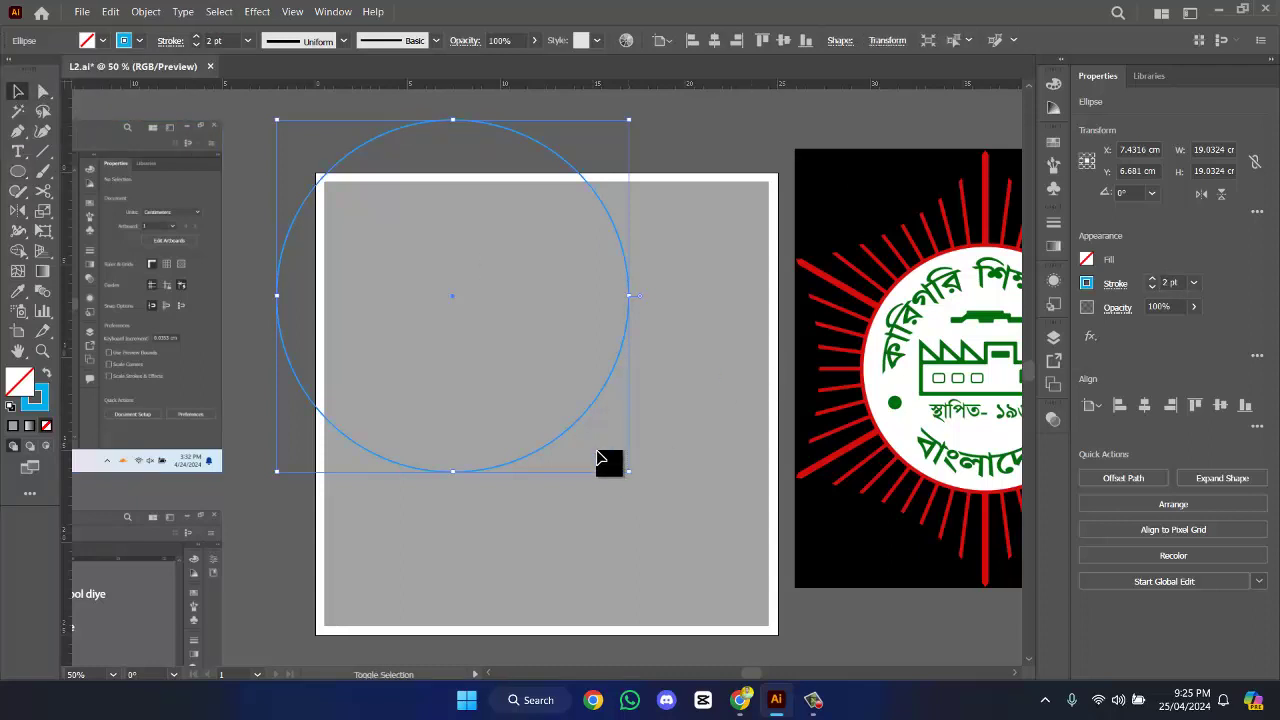
pyautogui.moveTo(628, 472)
pyautogui.mouseDown()
pyautogui.moveTo(570, 411)
pyautogui.moveTo(626, 463)
pyautogui.moveTo(616, 476)
pyautogui.mouseUp()
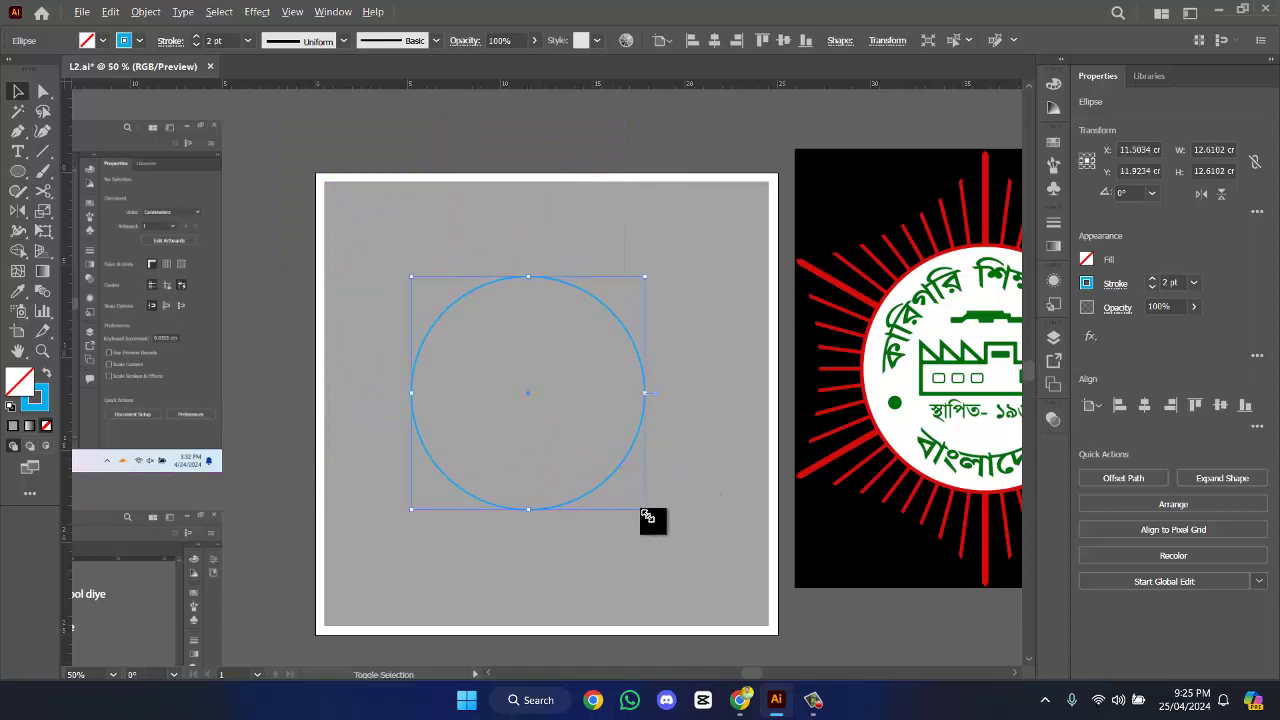
pyautogui.moveTo(647, 516); pyautogui.dragTo(658, 522)
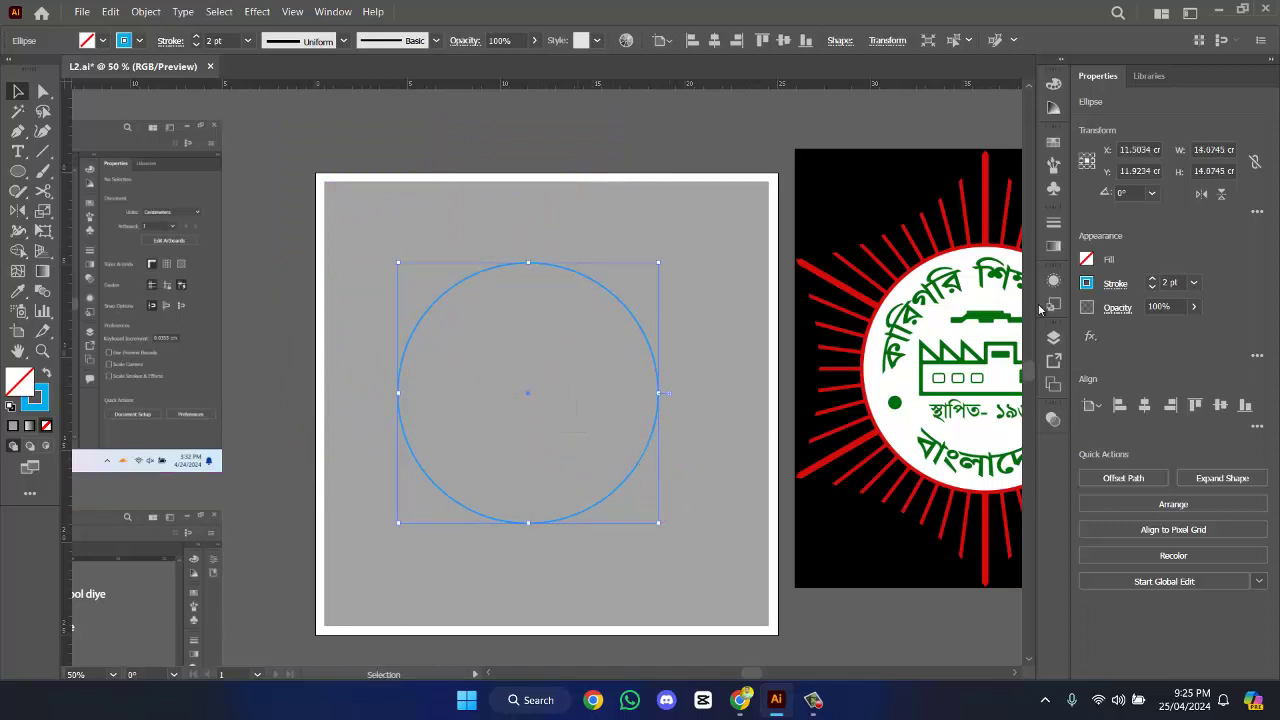
pyautogui.click(1144, 405)
pyautogui.click(1220, 405)
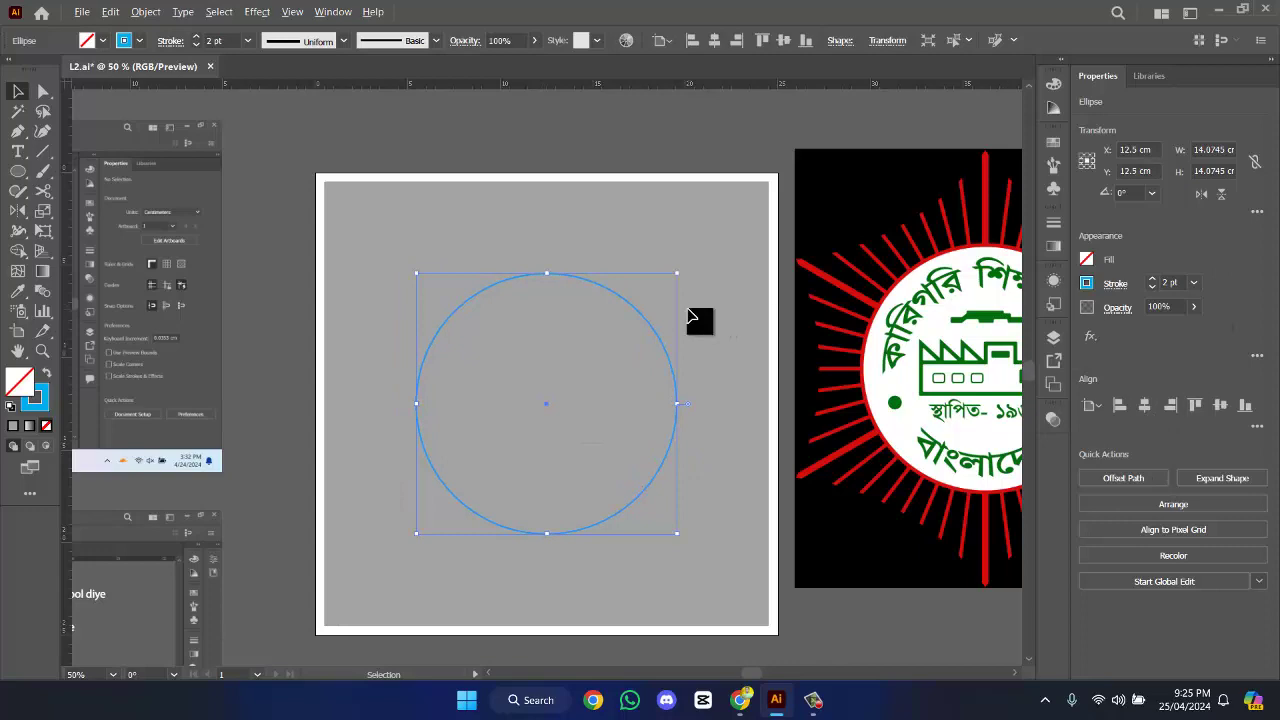
# - Delete the black reference image of the board logo beside the artboard
pyautogui.scroll(1, 688, 316)
pyautogui.scroll(-2, 692, 312)
pyautogui.scroll(1, 718, 310)
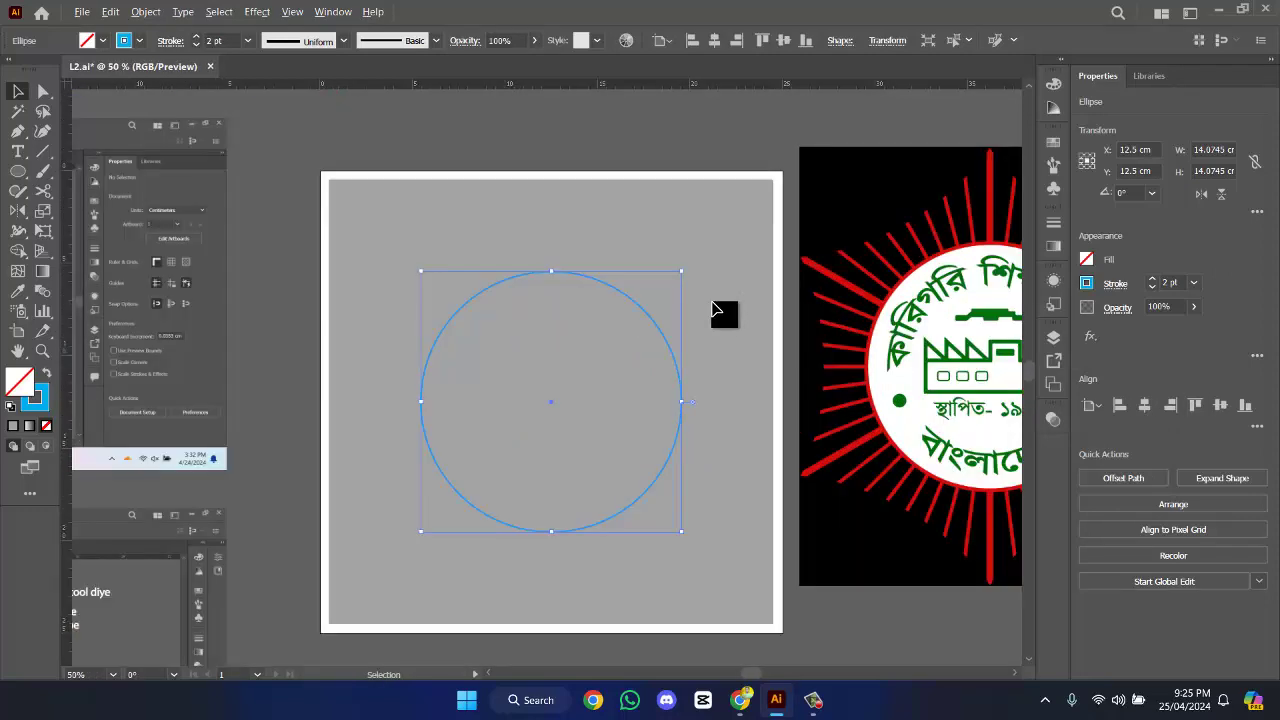
pyautogui.scroll(-1, 718, 312)
pyautogui.click(945, 315)
pyautogui.press('Delete')
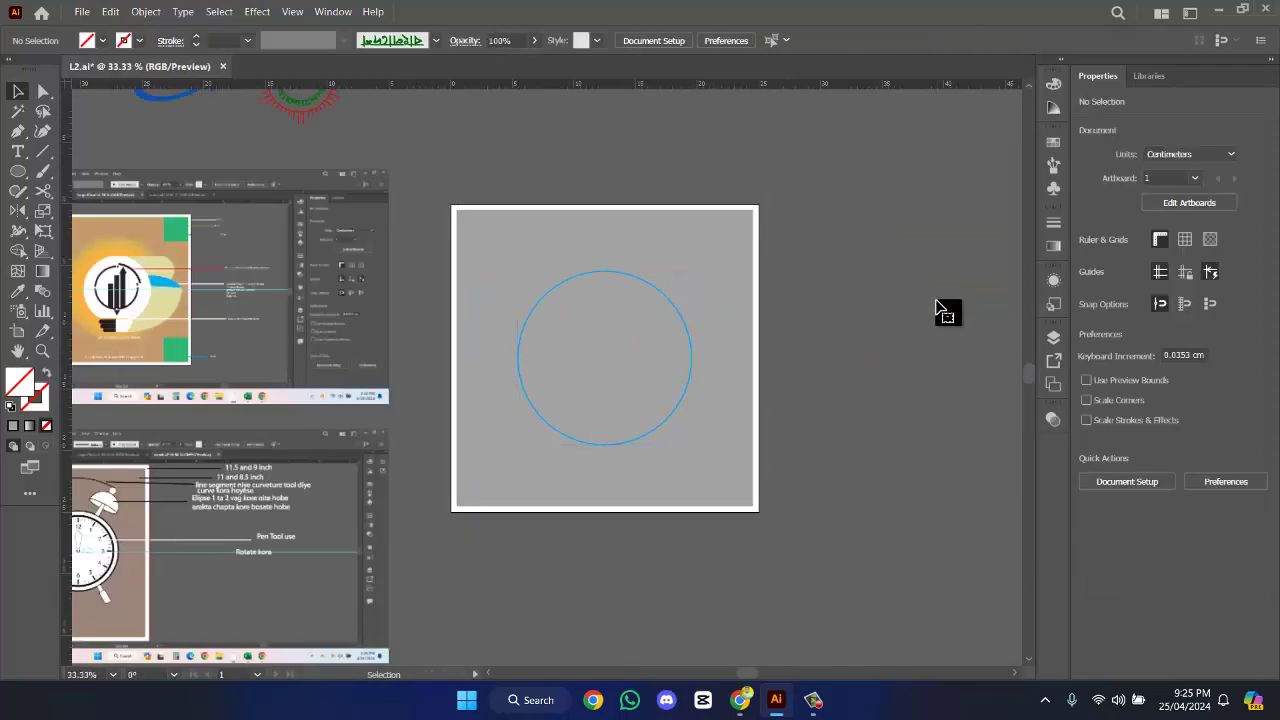
pyautogui.scroll(1, 766, 300)
pyautogui.scroll(2, 766, 300)
pyautogui.scroll(-3, 580, 303)
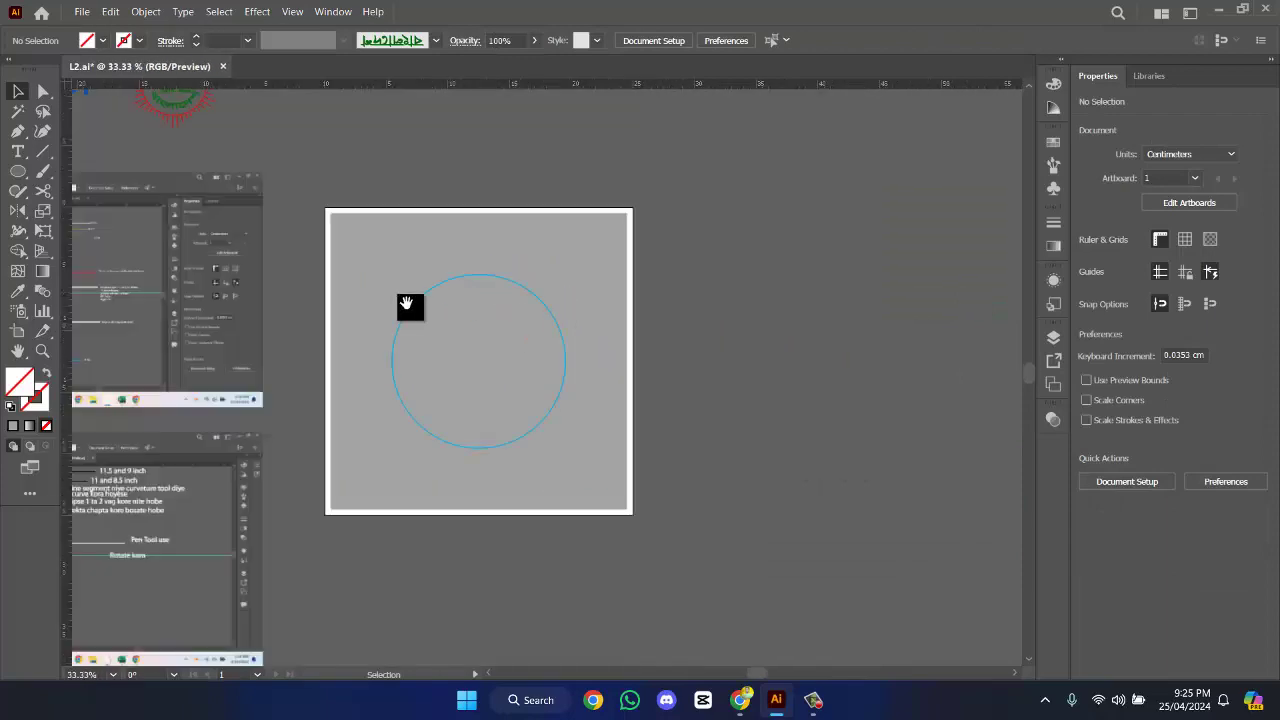
pyautogui.moveTo(406, 303); pyautogui.dragTo(632, 353)
pyautogui.scroll(2, 656, 342)
pyautogui.click(656, 337)
pyautogui.moveTo(825, 356); pyautogui.dragTo(691, 263)
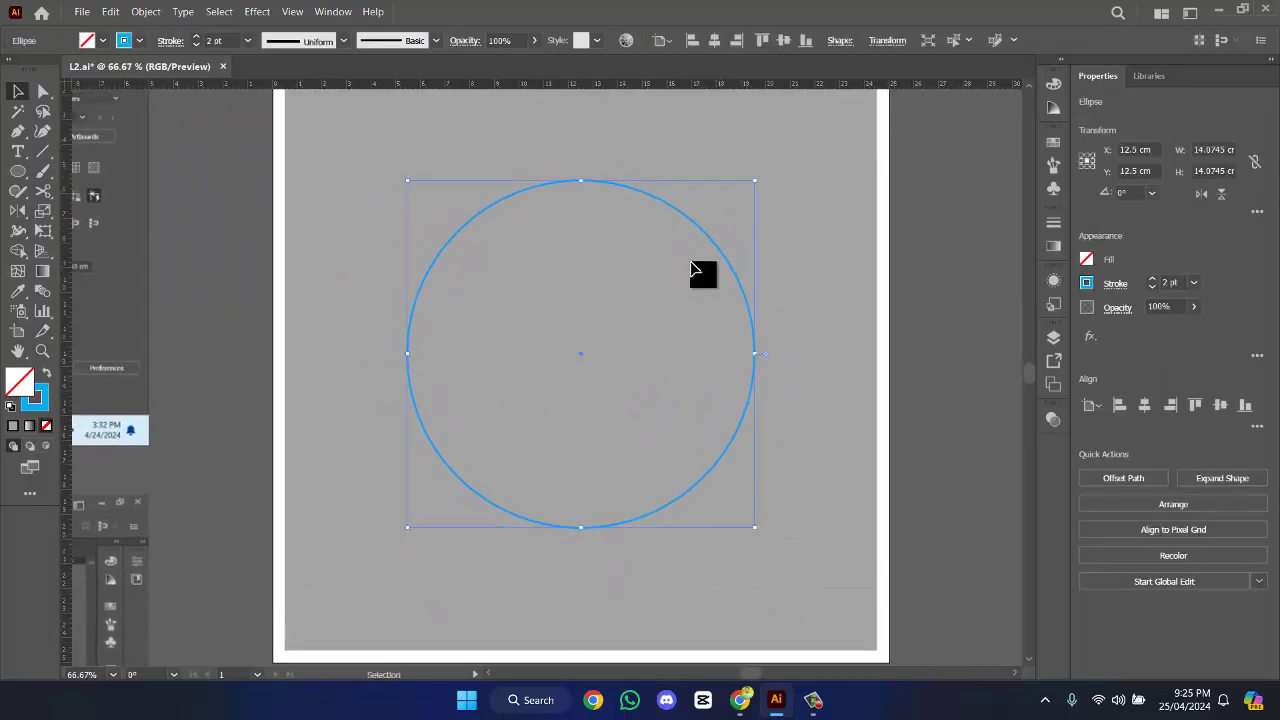
pyautogui.scroll(-3, 517, 303)
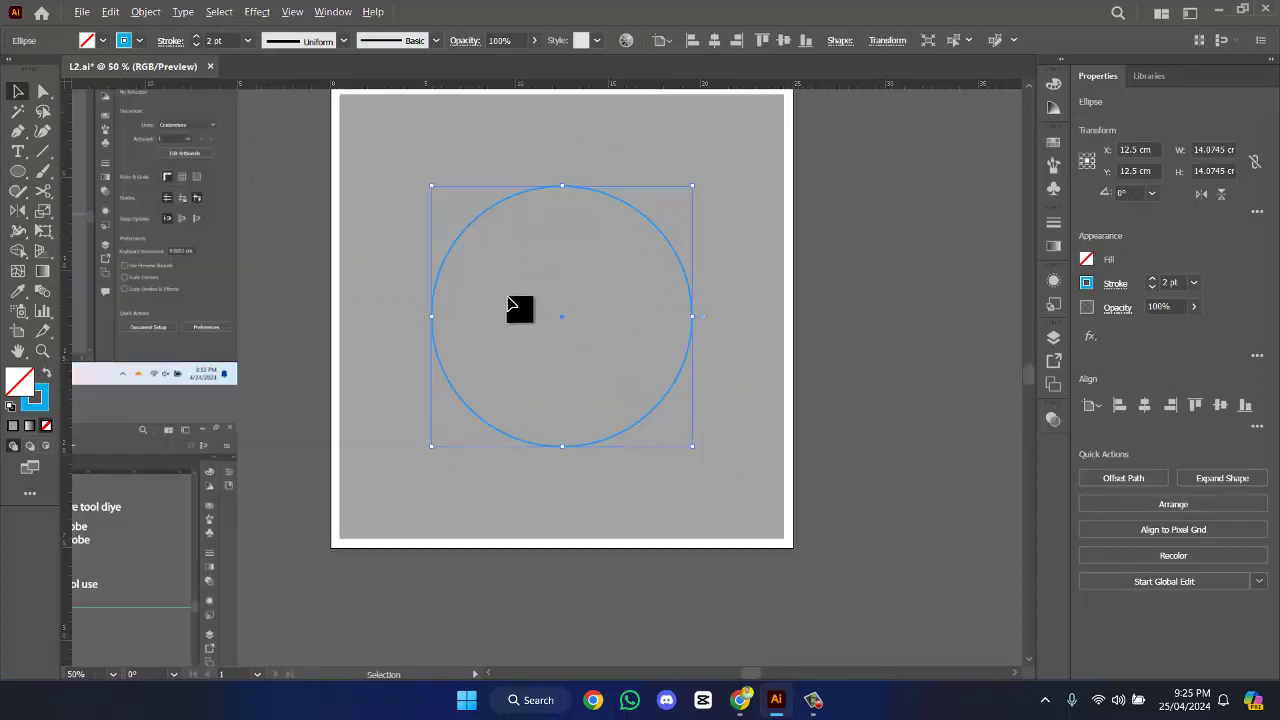
pyautogui.moveTo(409, 349); pyautogui.dragTo(422, 427)
pyautogui.scroll(3, 790, 420)
pyautogui.scroll(-1, 814, 583)
pyautogui.hscroll(-1, 680, 489)
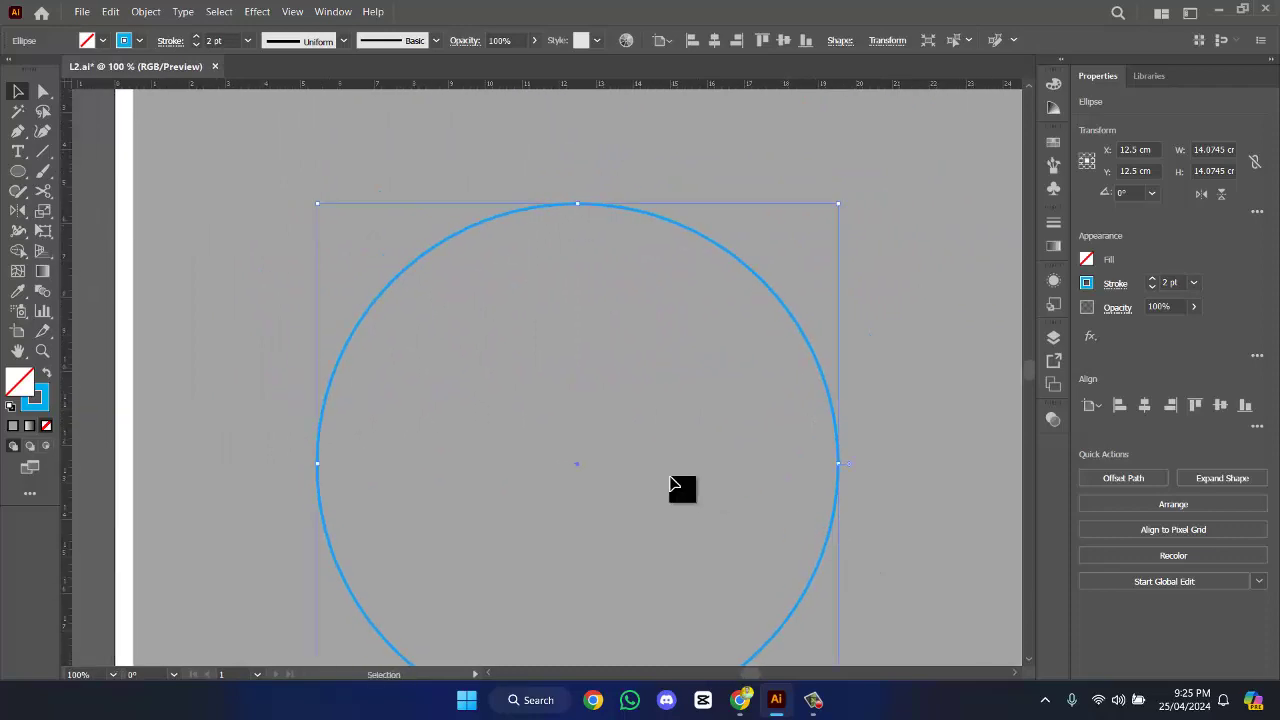
pyautogui.scroll(-2, 657, 449)
pyautogui.scroll(5, 645, 443)
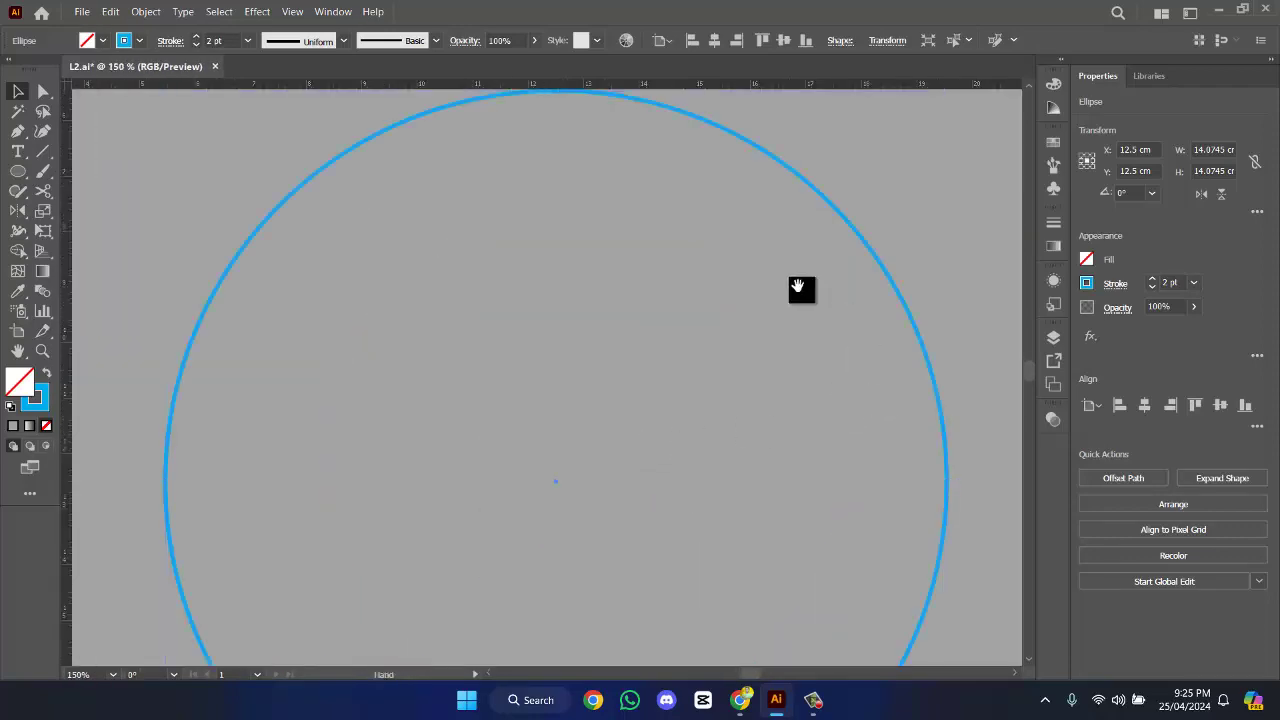
pyautogui.scroll(-3, 783, 380)
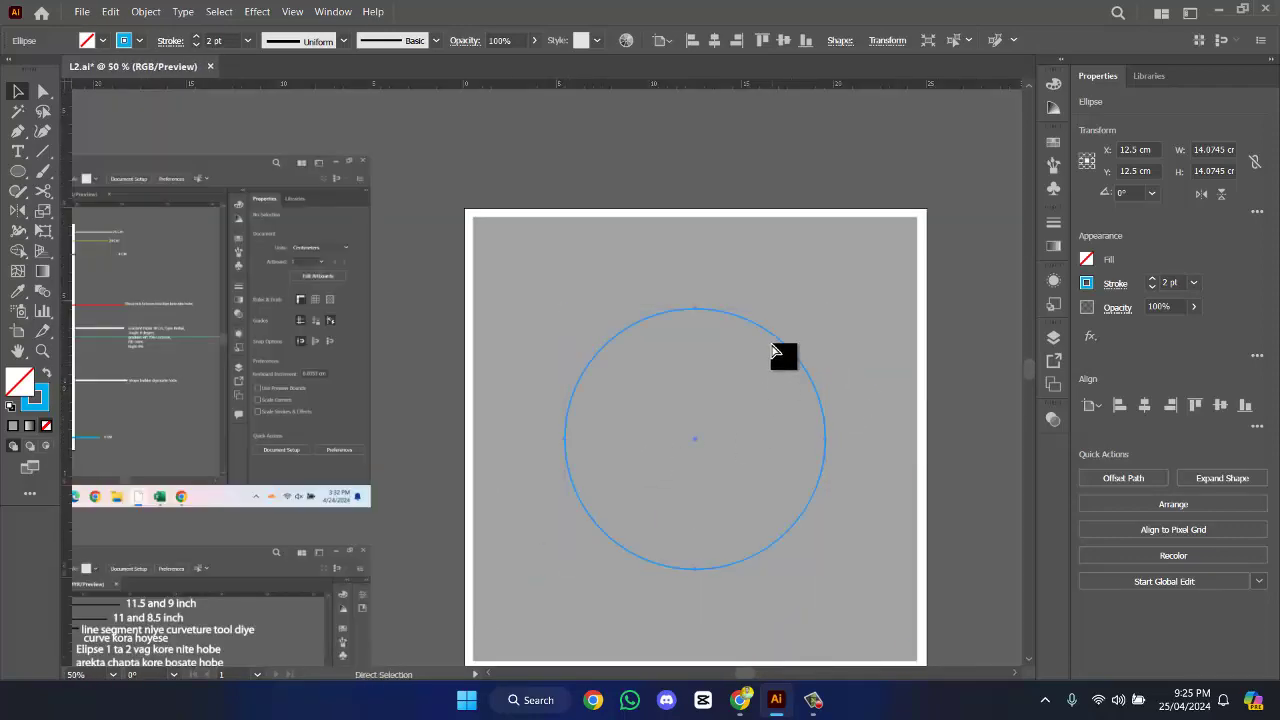
# - Switch the document to outline view and deselect the circle
pyautogui.hotkey('ctrl', 'y')
pyautogui.scroll(-1, 764, 268)
pyautogui.click(848, 297)
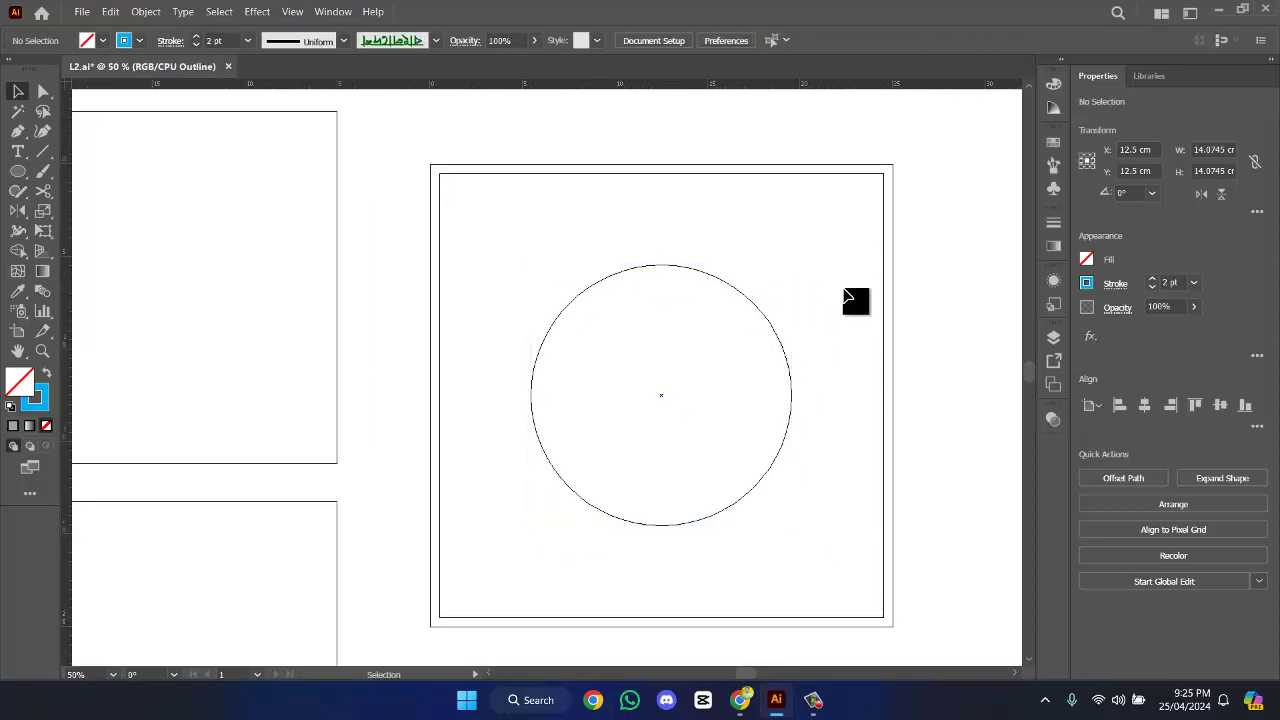
# - Draw a vertical line about 0.81 cm long just inside the circle's highest point, aligned with the circle's centre
pyautogui.moveTo(558, 237); pyautogui.dragTo(800, 394)
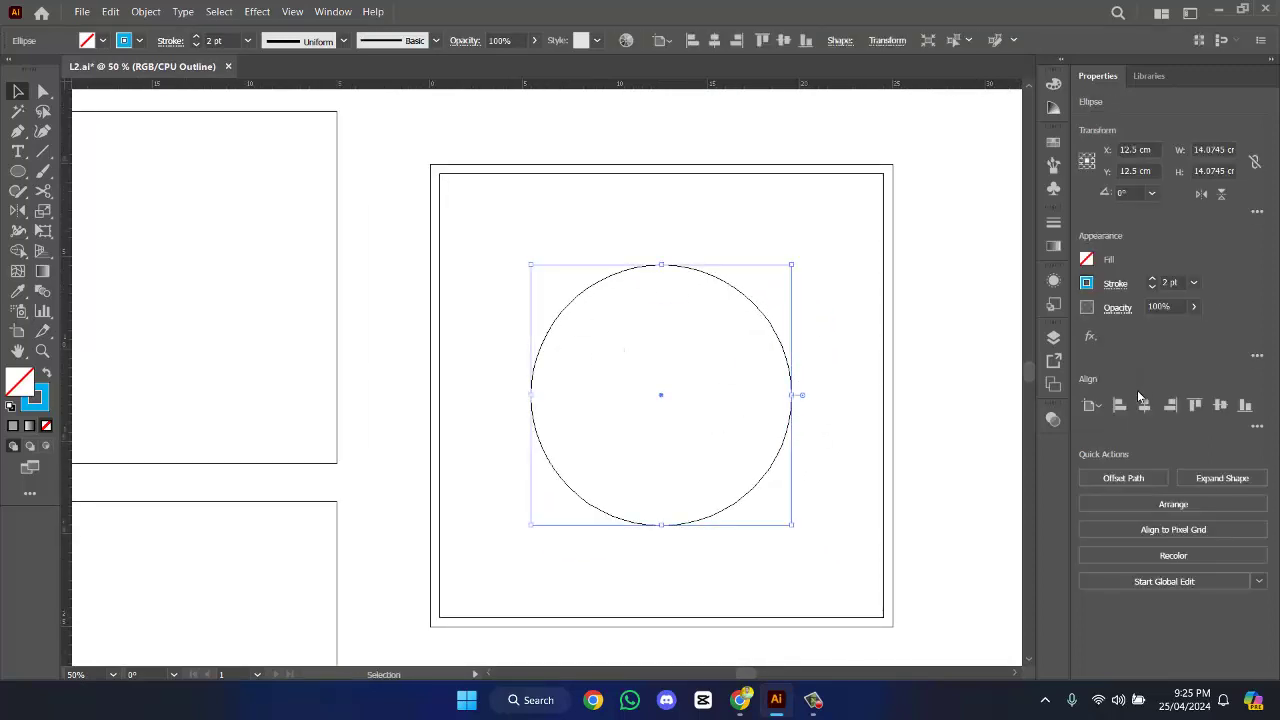
pyautogui.click(838, 405)
pyautogui.click(664, 394)
pyautogui.click(46, 155)
pyautogui.click(124, 160)
pyautogui.scroll(4, 634, 334)
pyautogui.moveTo(584, 536); pyautogui.dragTo(577, 536)
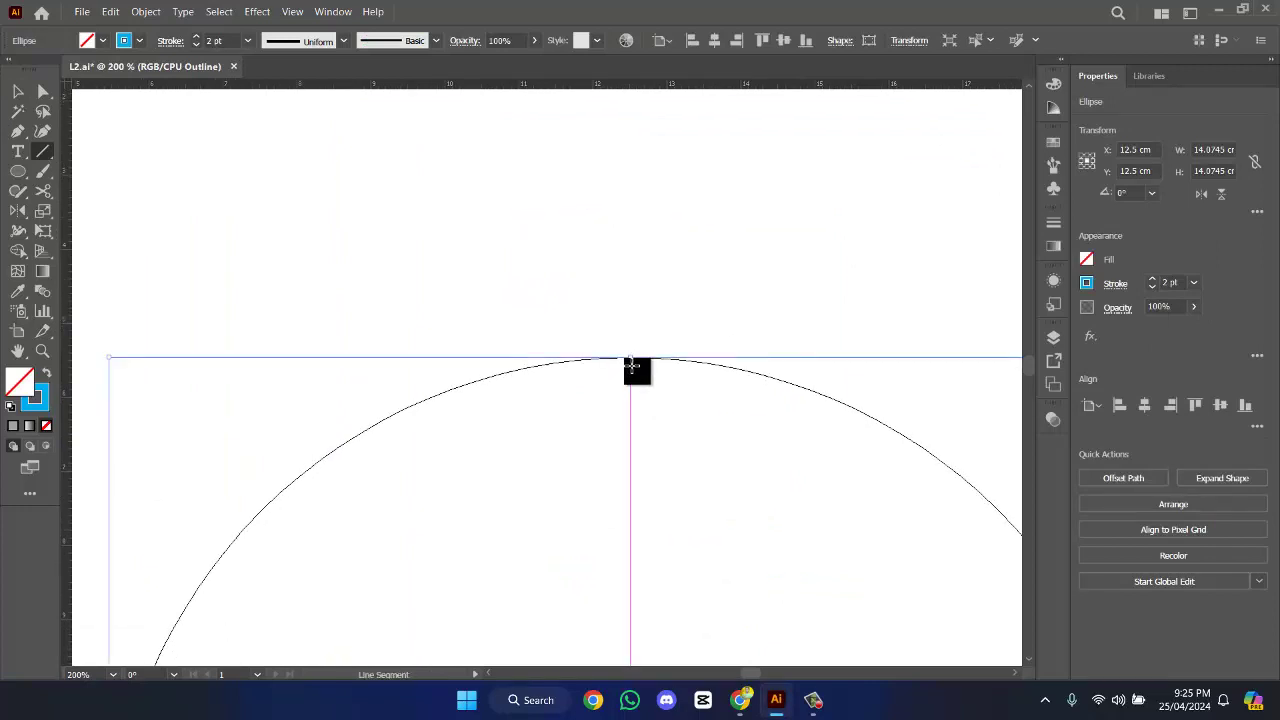
pyautogui.scroll(-2, 632, 365)
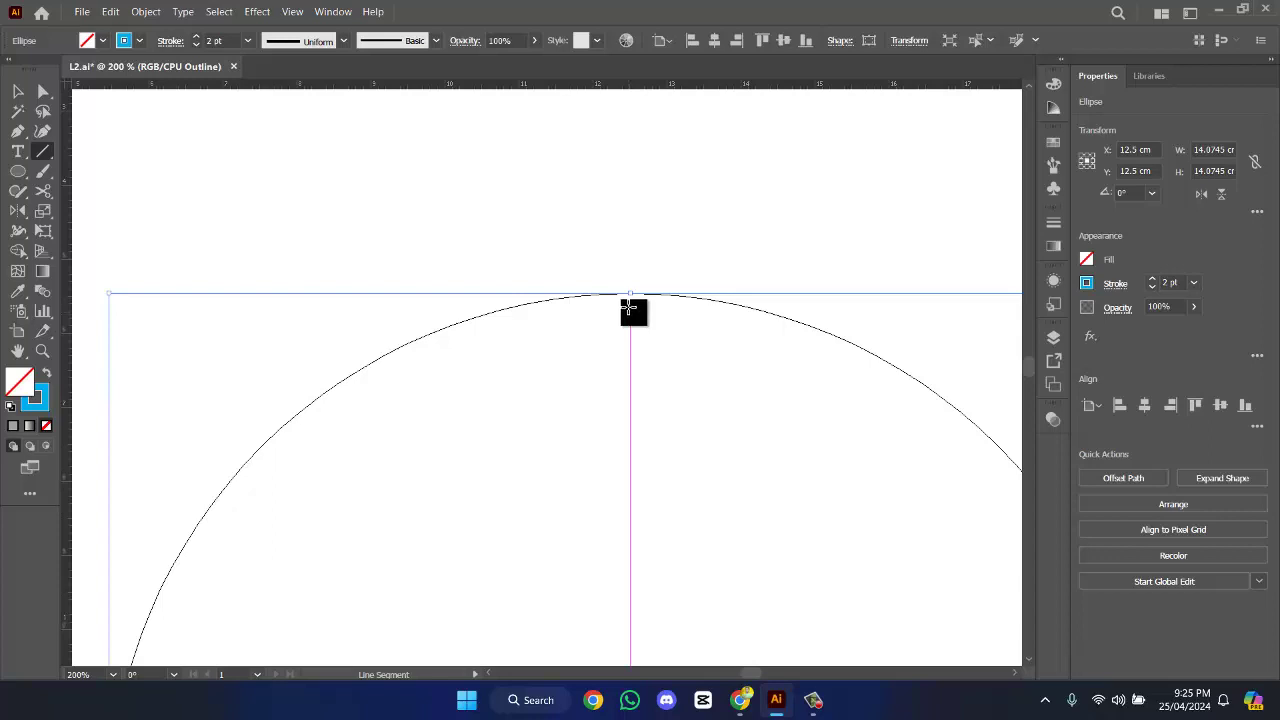
pyautogui.moveTo(628, 308); pyautogui.dragTo(630, 350)
pyautogui.moveTo(630, 350); pyautogui.dragTo(630, 366)
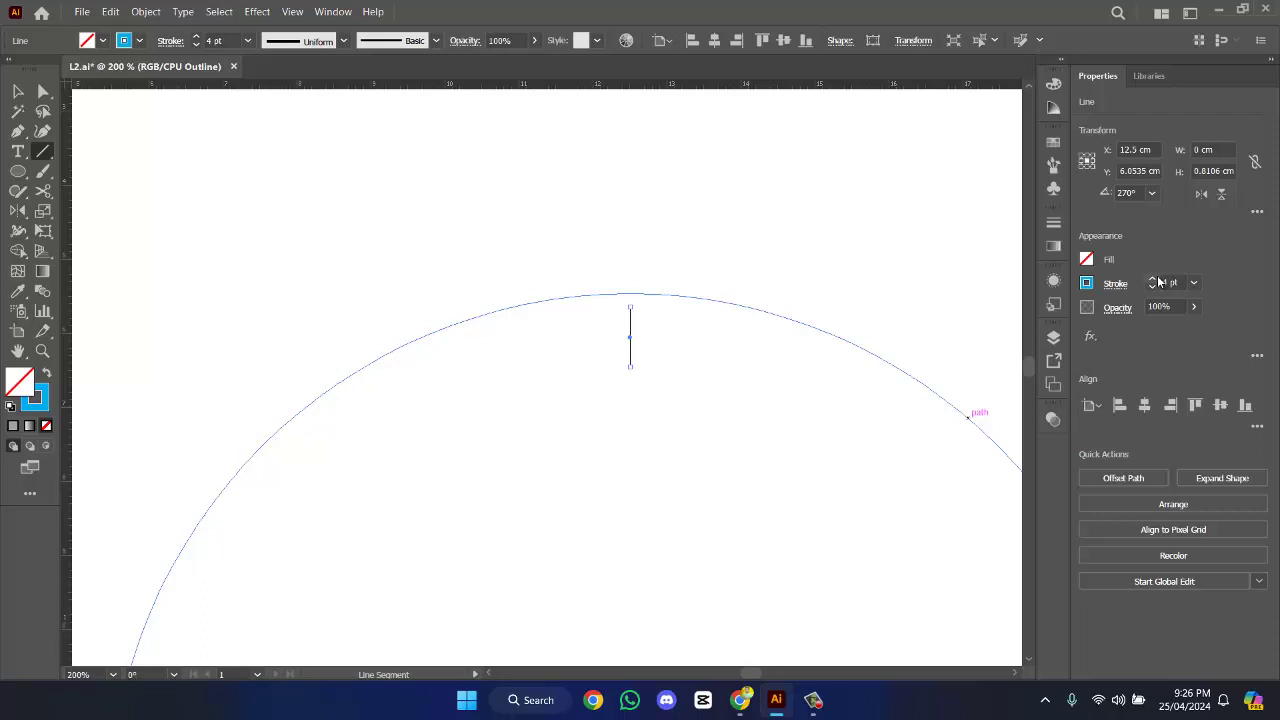
# - Switch to preview view and give the short vertical line a 2 pt magenta stroke
pyautogui.hotkey('ctrl', 'y')
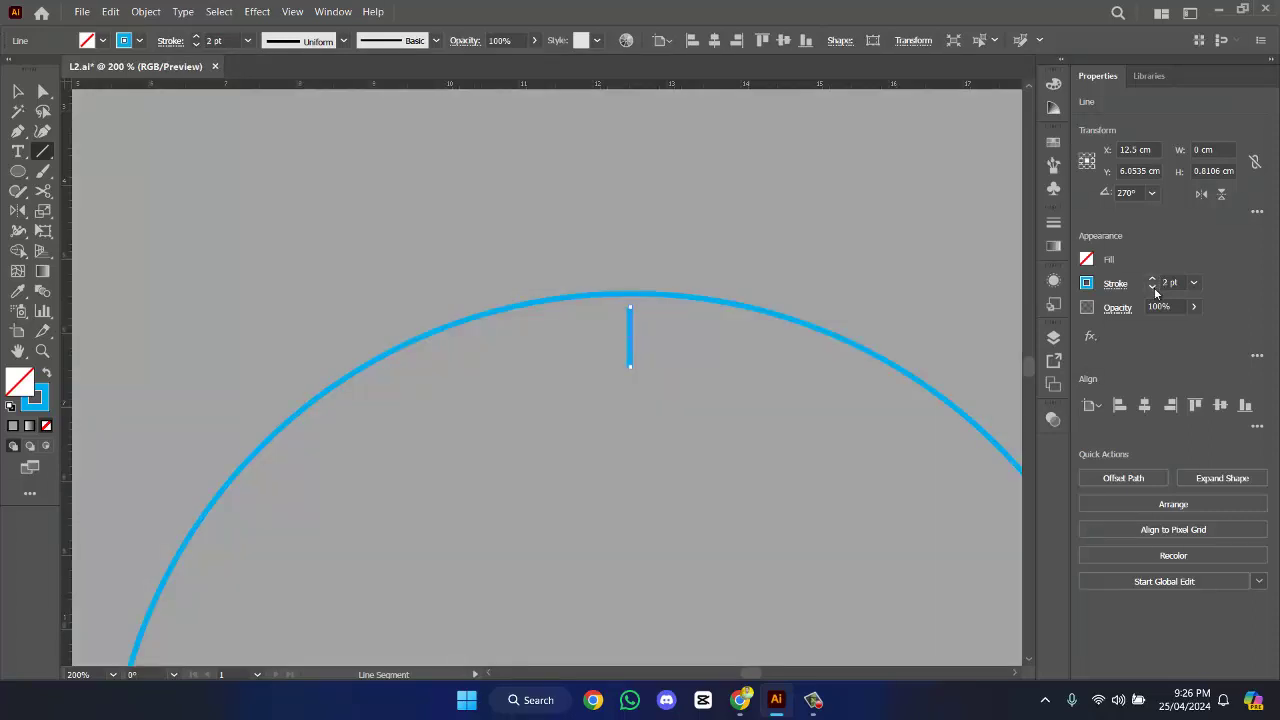
pyautogui.click(140, 41)
pyautogui.click(116, 70)
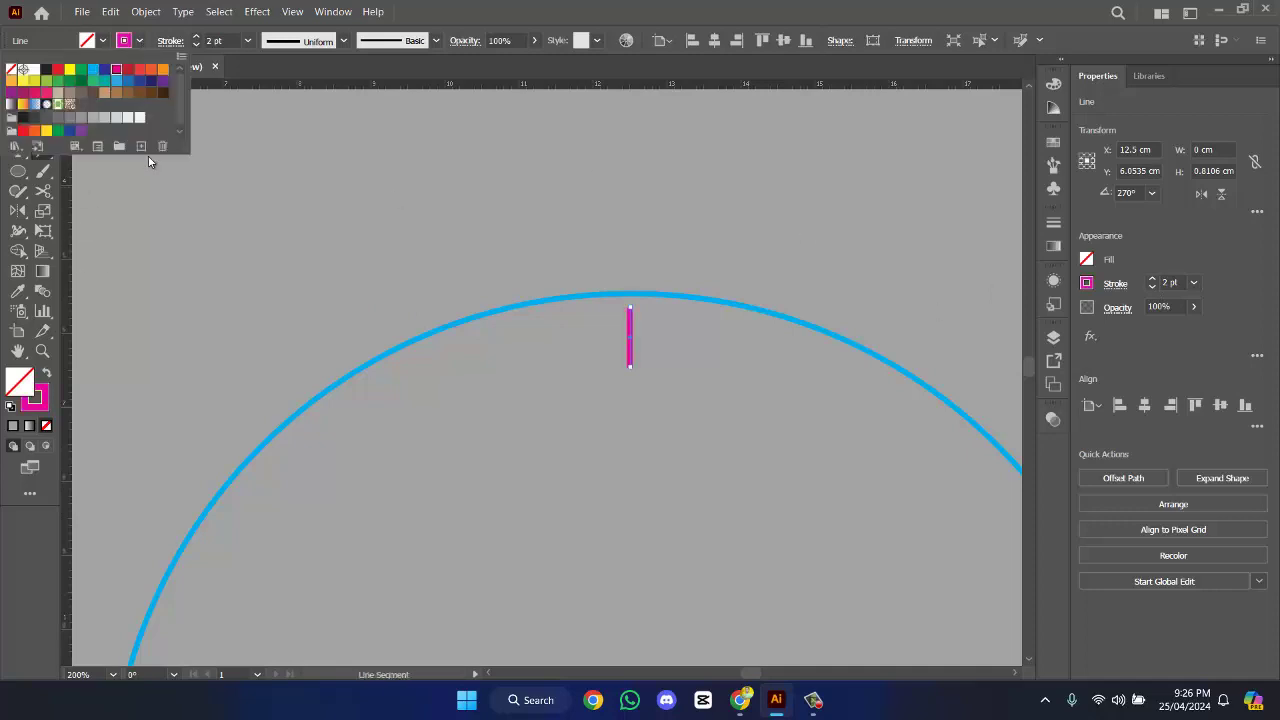
pyautogui.click(24, 210)
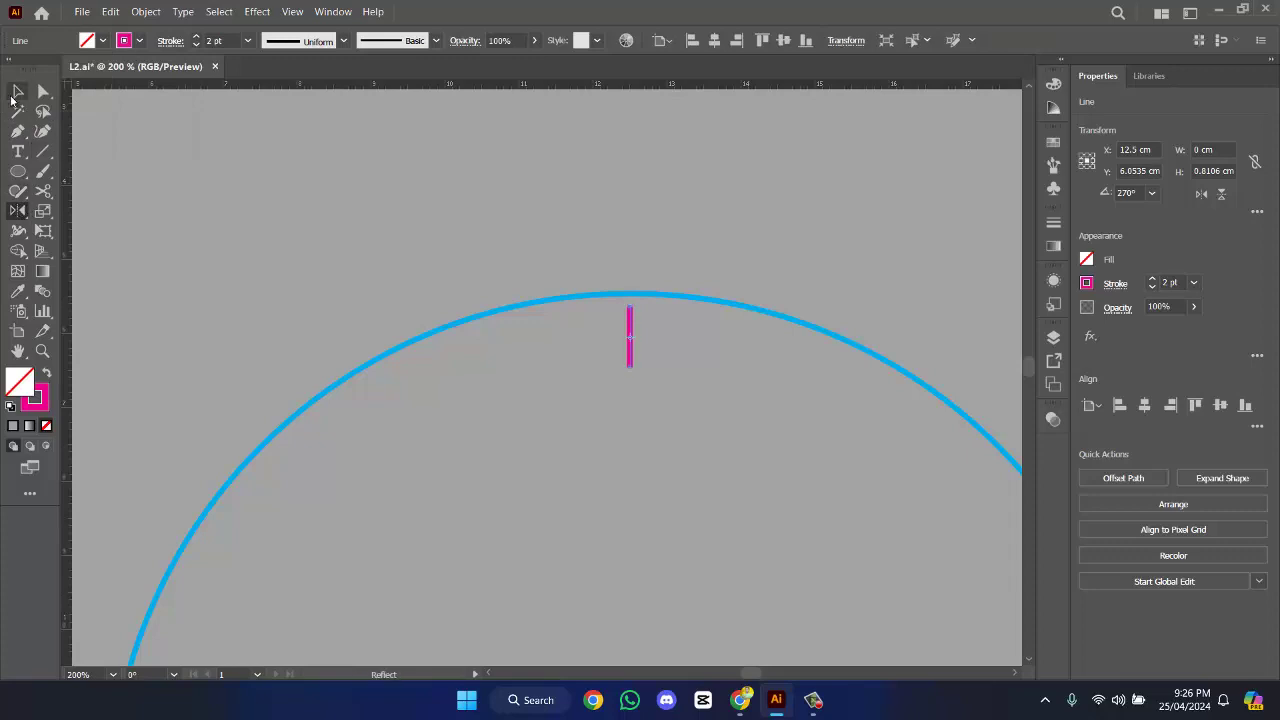
# - Replace the magenta line with a light blue vertical line about 0.84 cm long just inside the circle's highest point
pyautogui.click(15, 93)
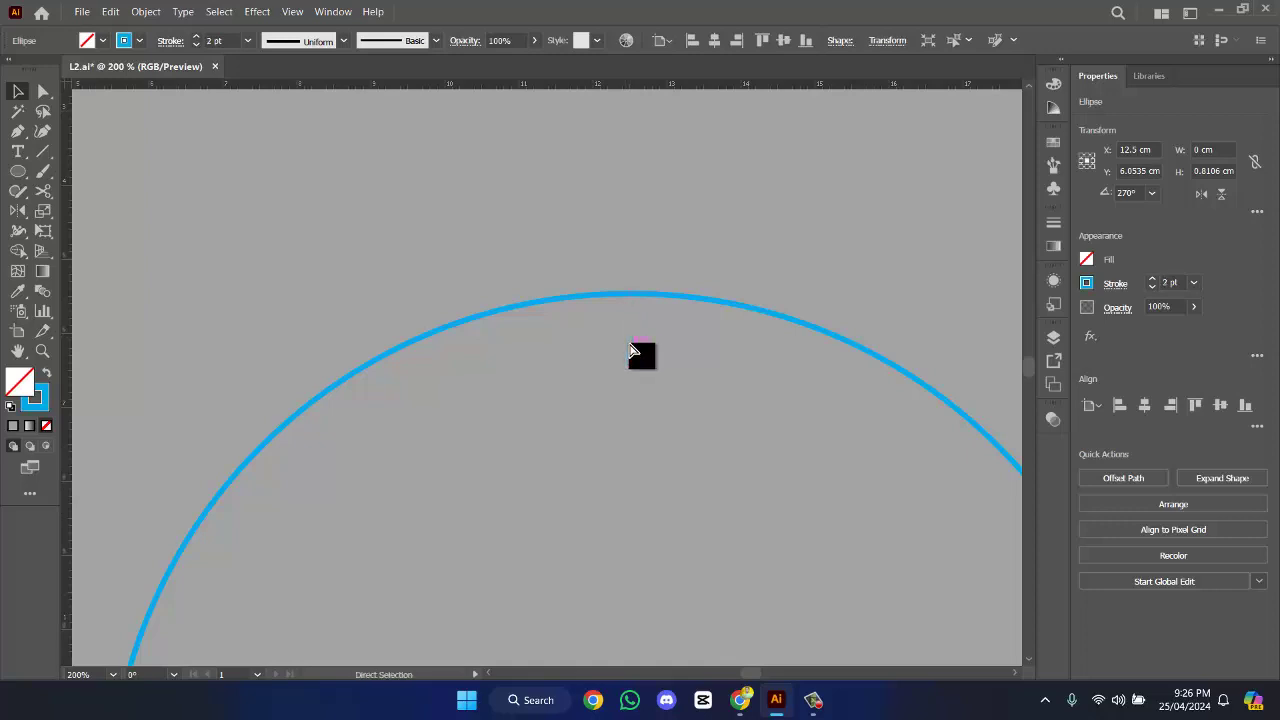
pyautogui.click(631, 350)
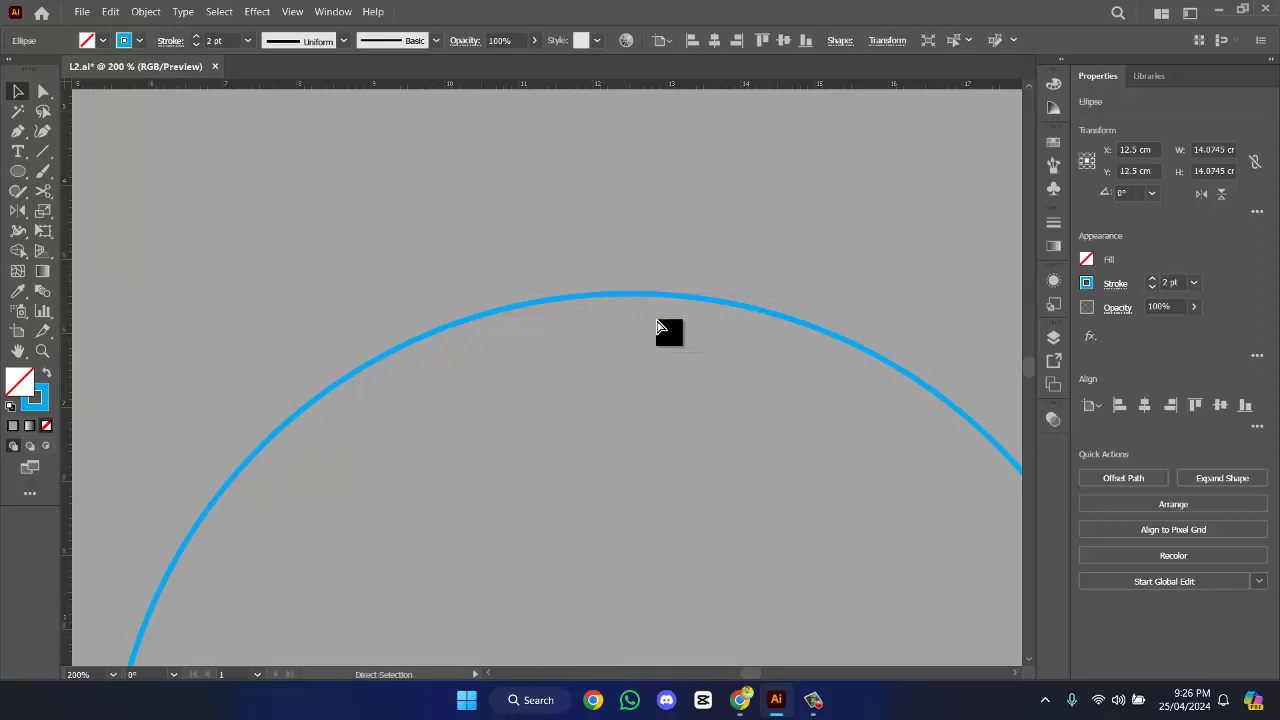
pyautogui.press('v')
pyautogui.click(45, 154)
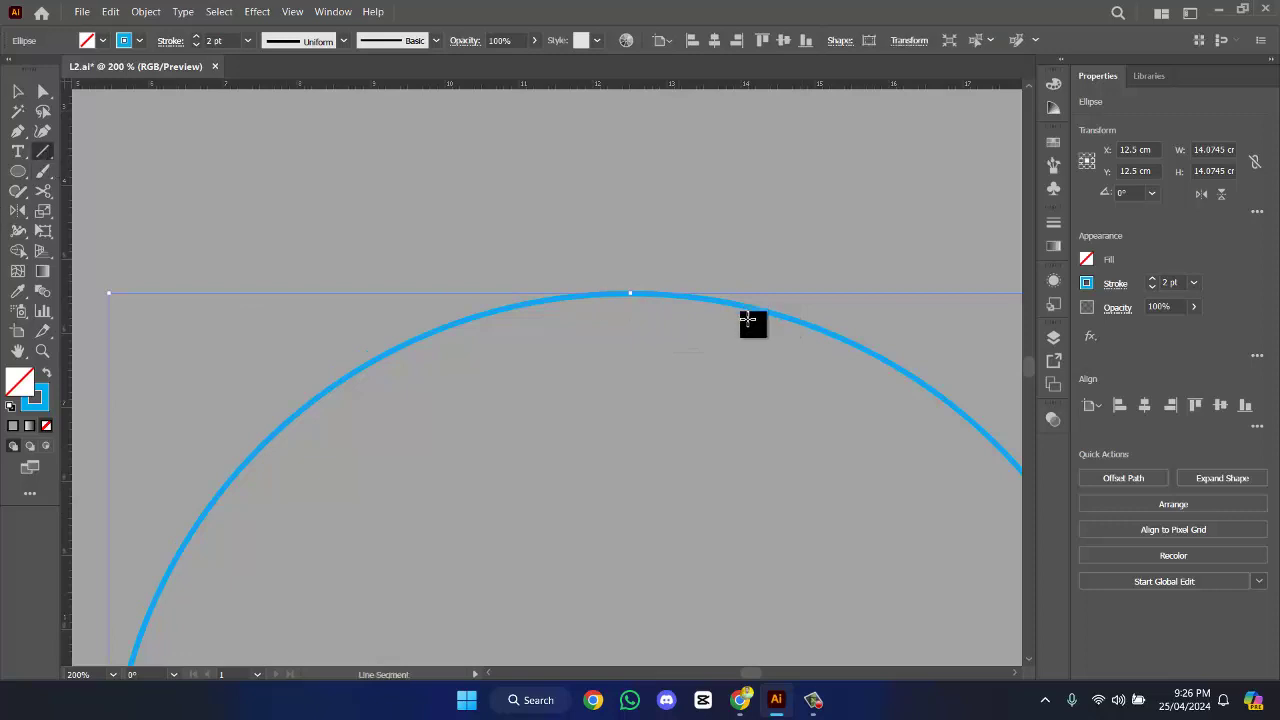
pyautogui.moveTo(628, 301); pyautogui.dragTo(640, 366)
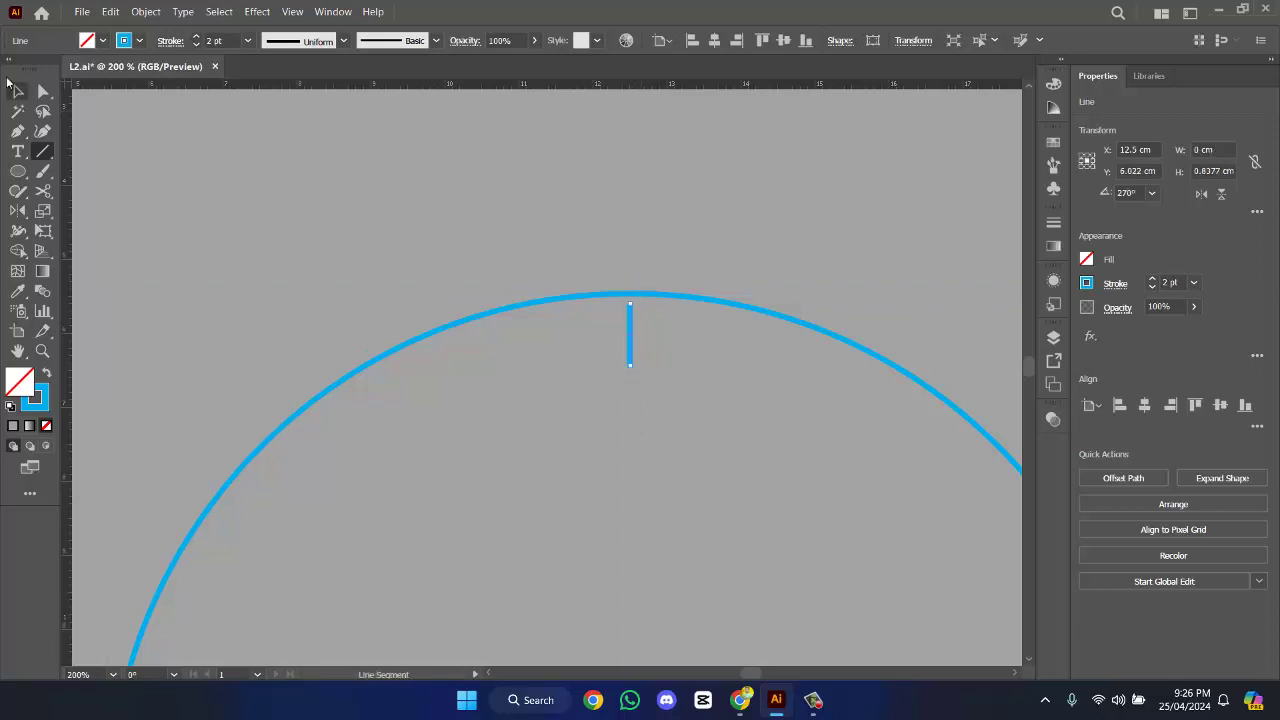
pyautogui.click(17, 92)
# - Create a copy of the short line rotated by 360/12 degrees about the circle's centre, using outline view to locate it
pyautogui.scroll(-2, 657, 271)
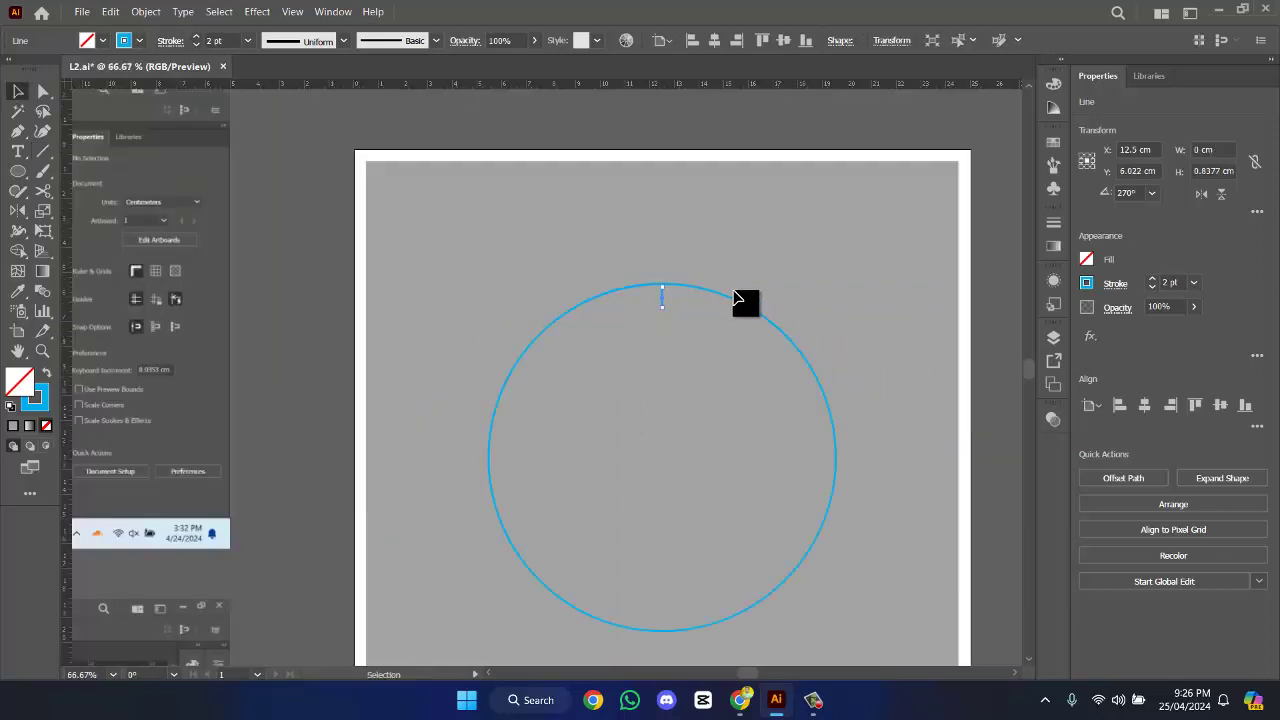
pyautogui.scroll(1, 677, 305)
pyautogui.scroll(3, 677, 305)
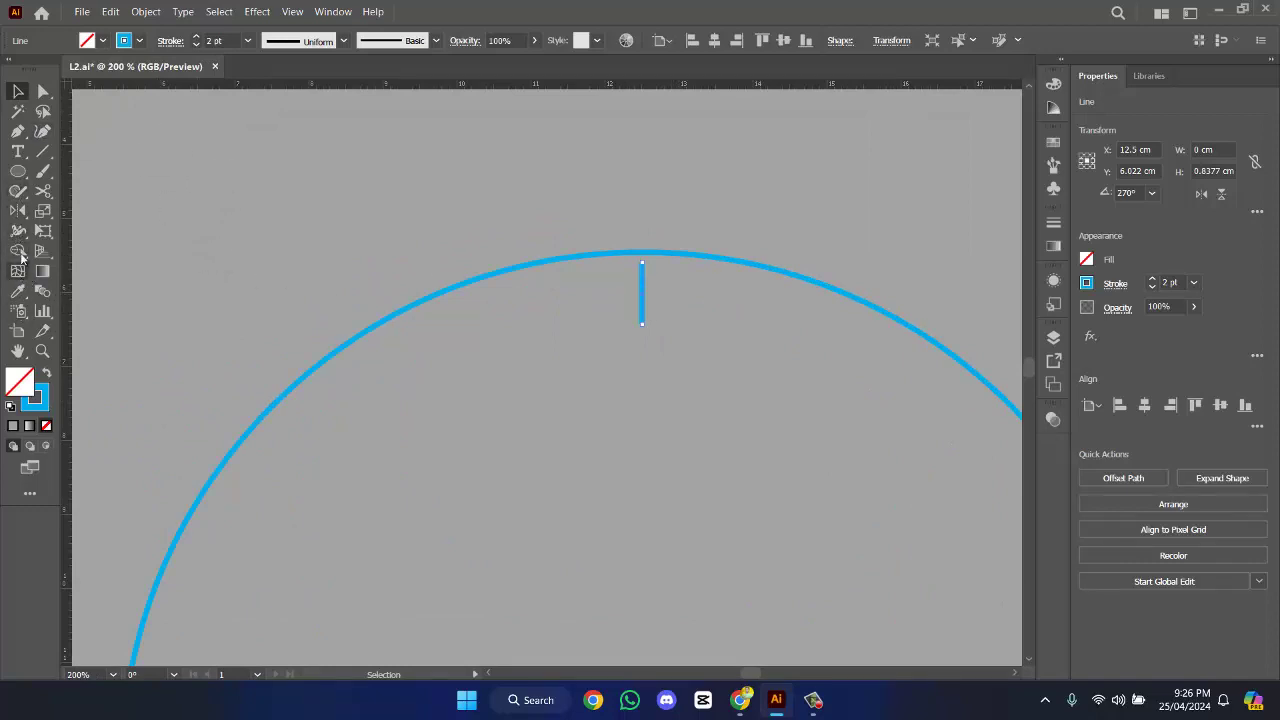
pyautogui.click(18, 212)
pyautogui.click(92, 213)
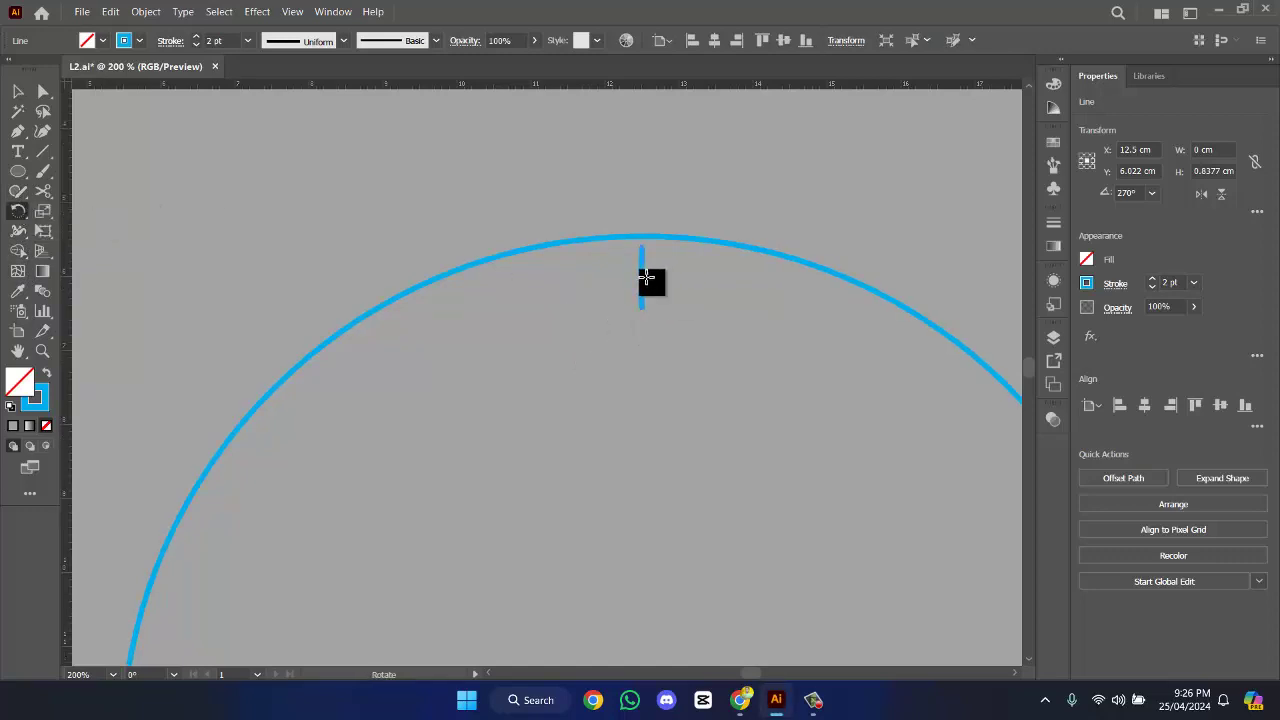
pyautogui.scroll(-5, 651, 285)
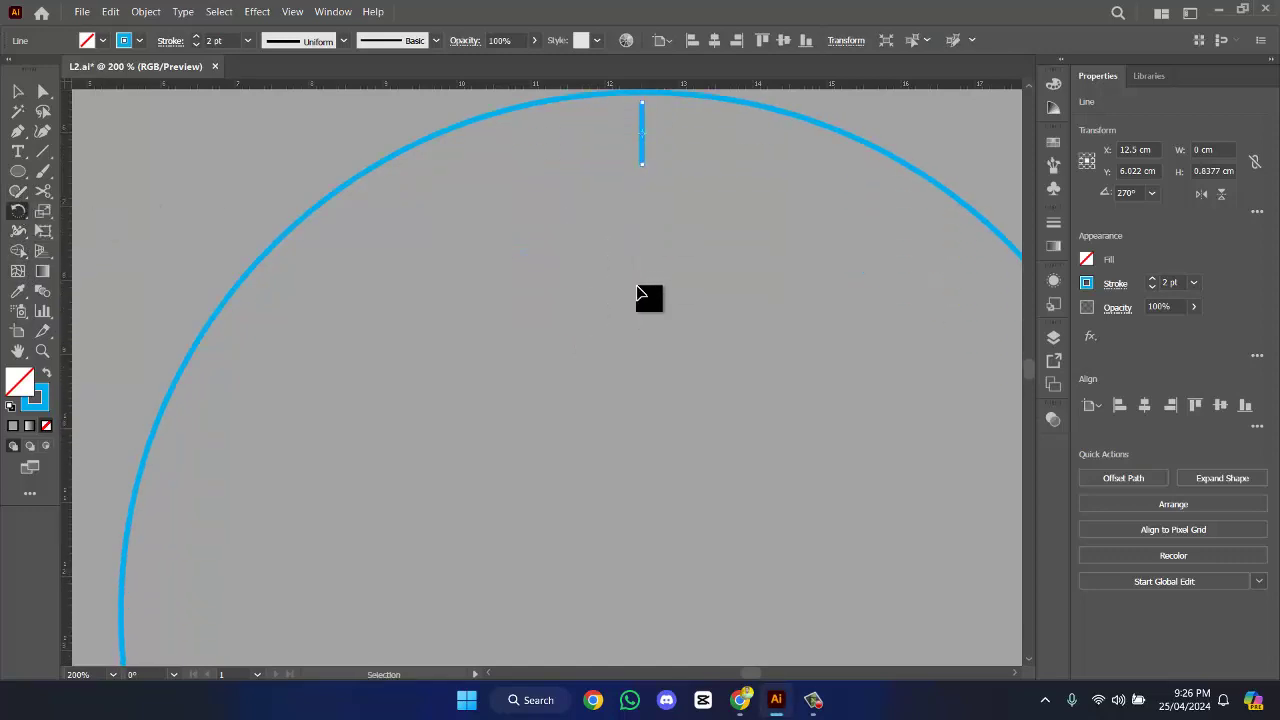
pyautogui.hotkey('ctrl', 'y')
pyautogui.scroll(-5, 697, 465)
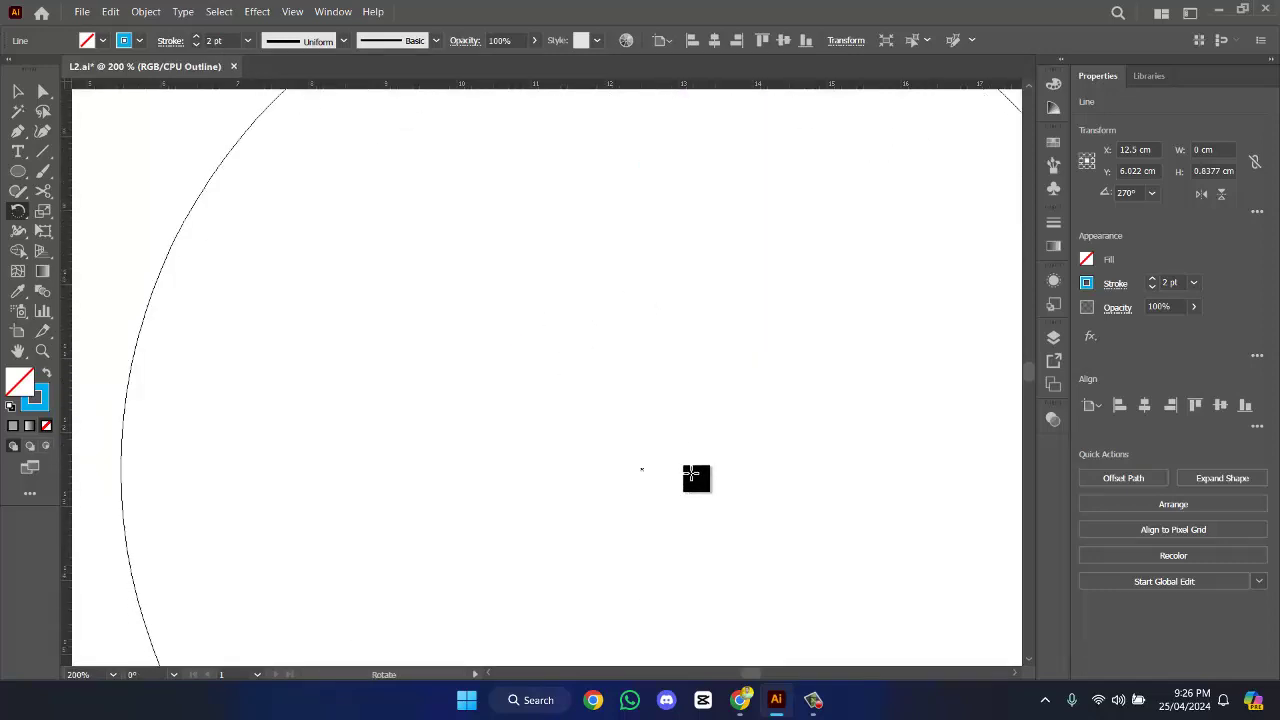
pyautogui.scroll(8, 691, 474)
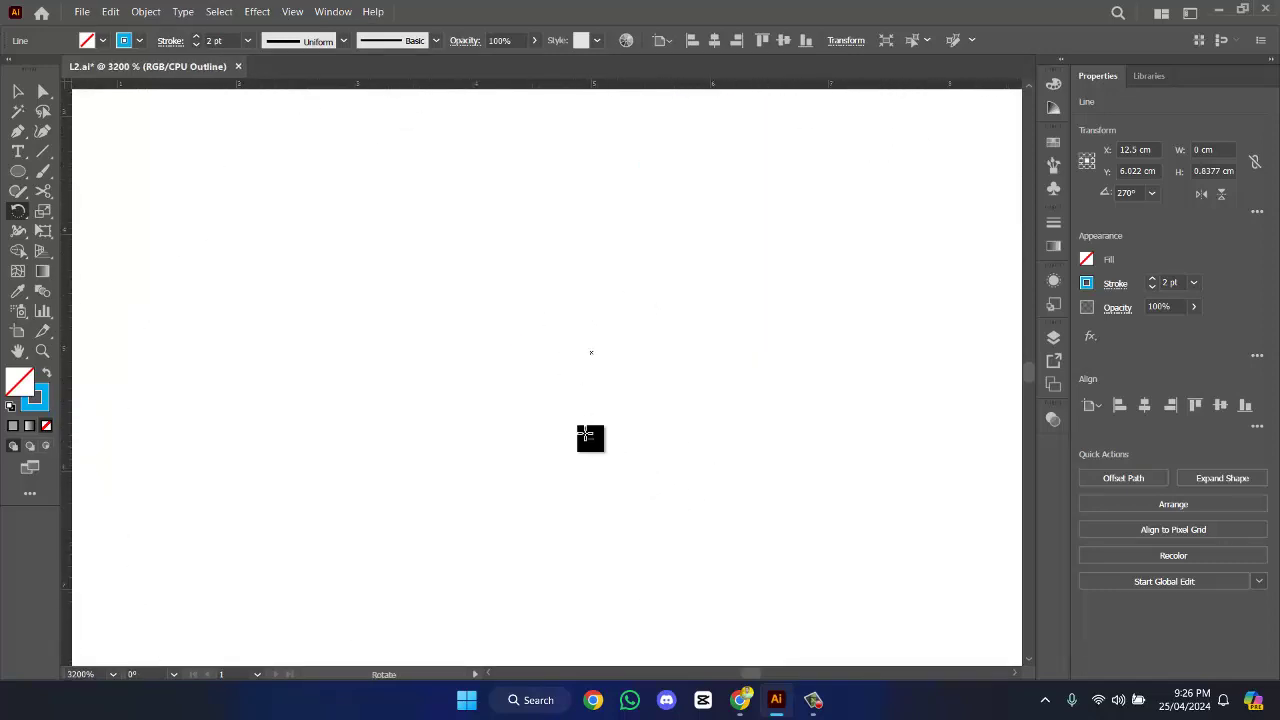
pyautogui.scroll(3, 586, 437)
pyautogui.scroll(-2, 613, 392)
pyautogui.scroll(1, 613, 392)
pyautogui.keyDown('alt'); pyautogui.click(593, 387); pyautogui.keyUp('alt')
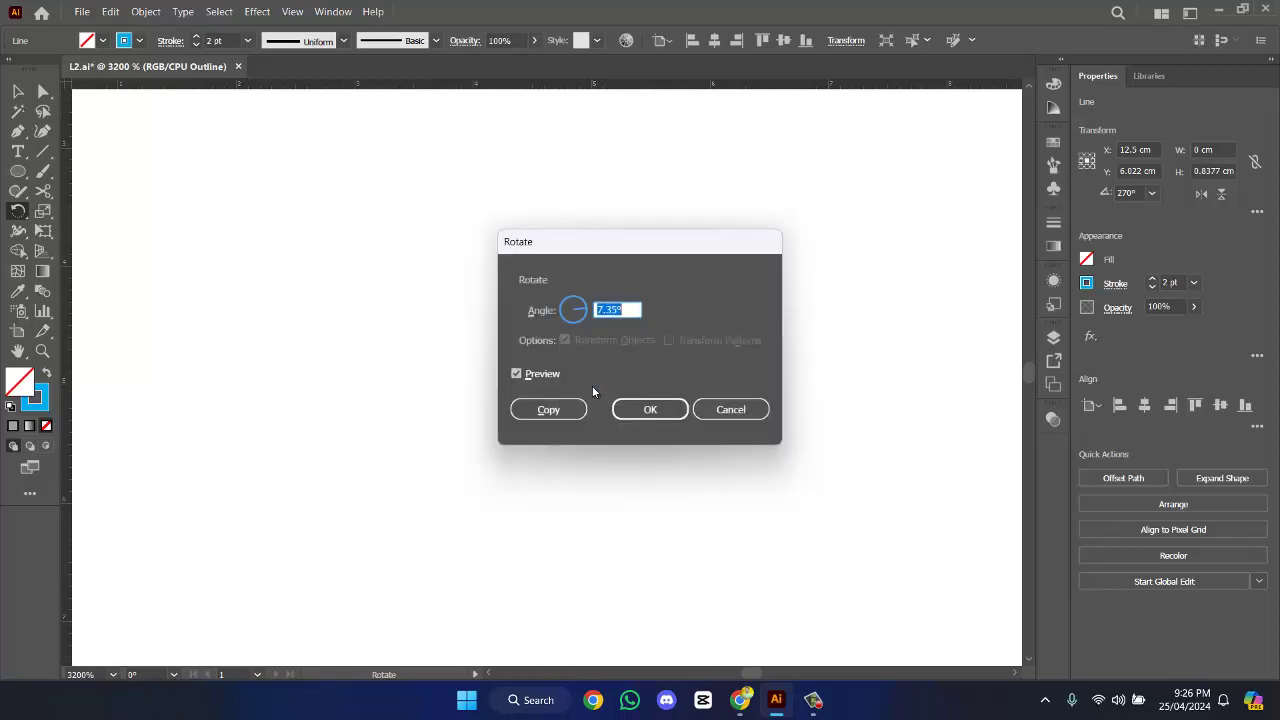
pyautogui.press('BackSpace')
pyautogui.write('360/12')
pyautogui.click(560, 416)
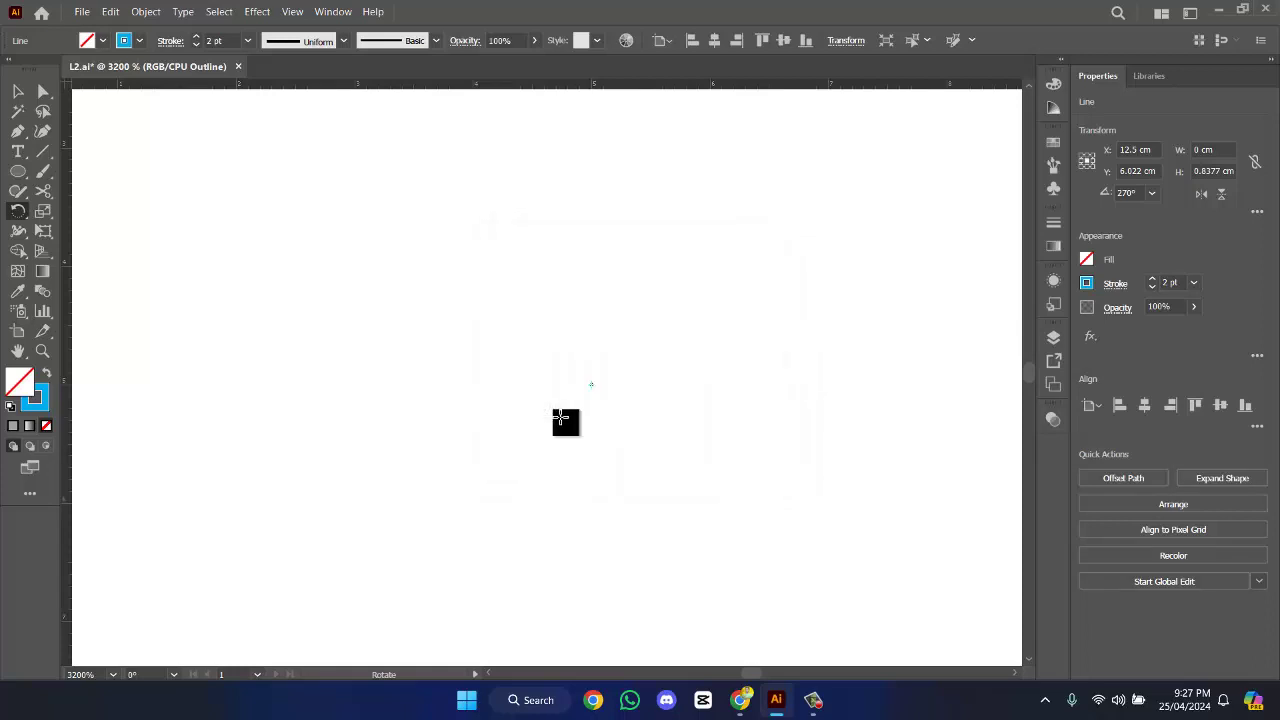
# - Return to preview view and repeat the rotated copy until twelve evenly spaced marks ring the circle, then deselect
pyautogui.hotkey('ctrl', 'y')
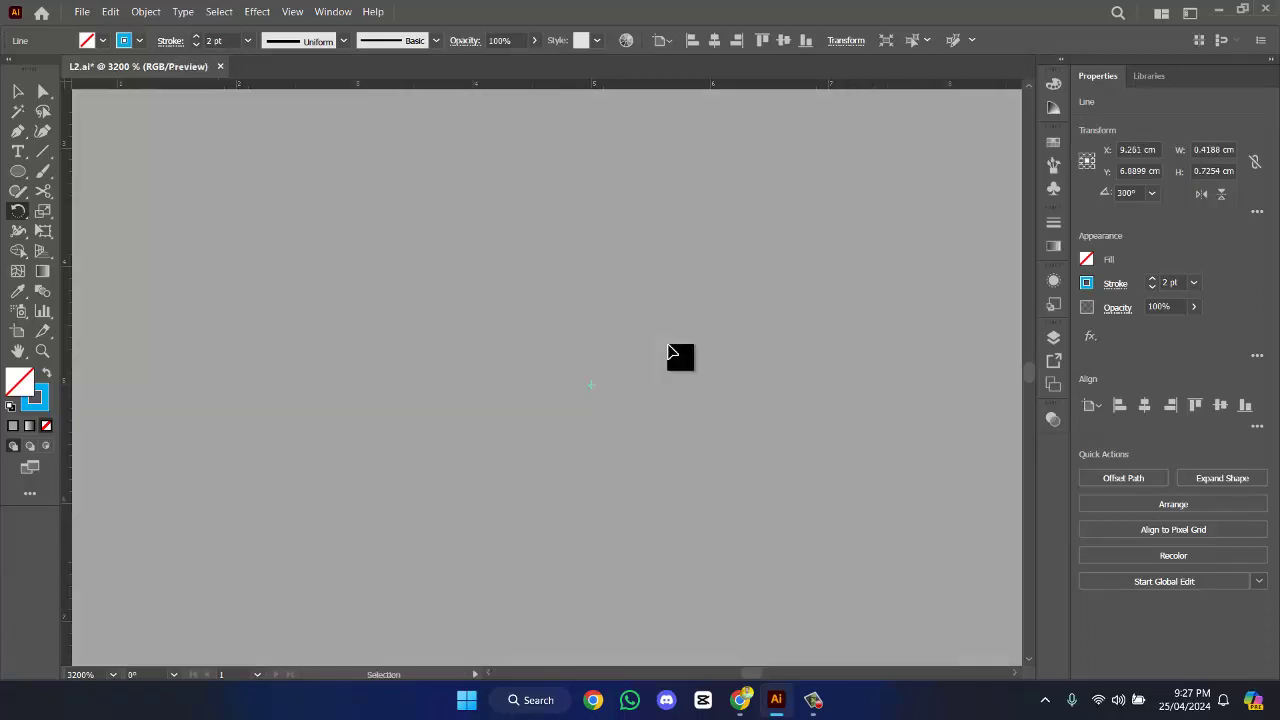
pyautogui.scroll(-12, 668, 347)
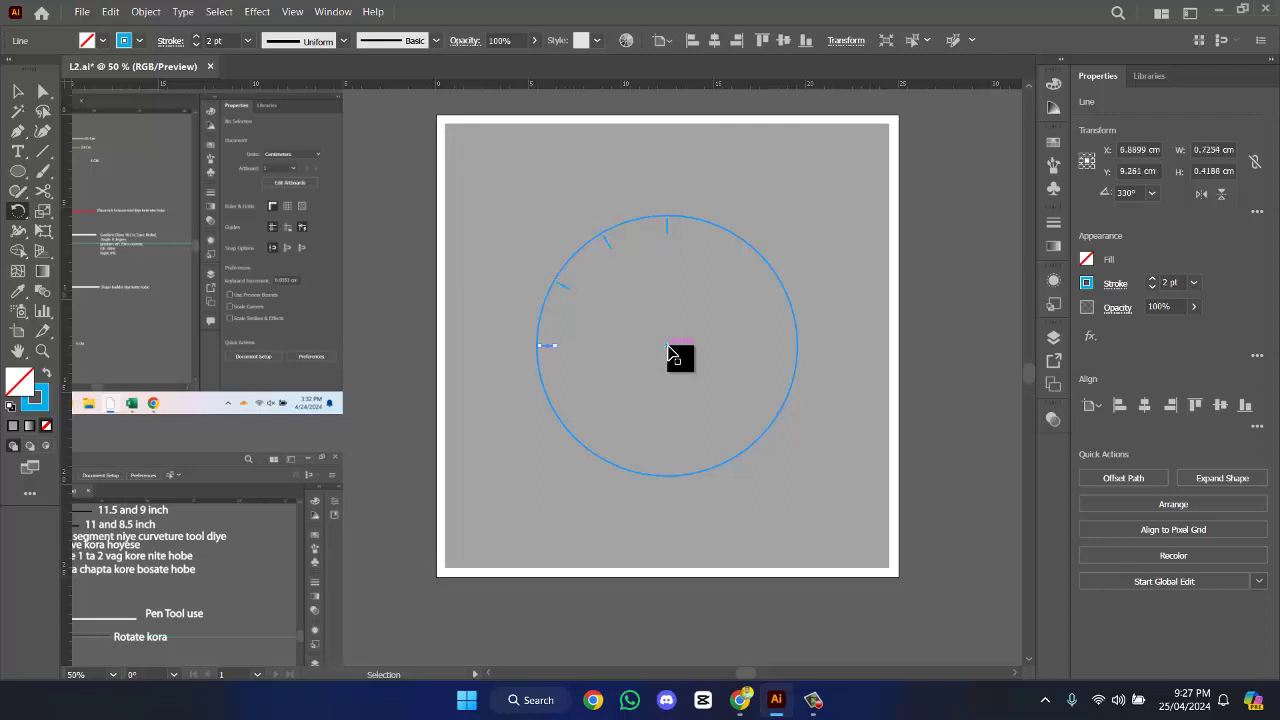
pyautogui.hotkey('ctrl', 'd')
pyautogui.hotkey('ctrl', 'd')
pyautogui.click(18, 91)
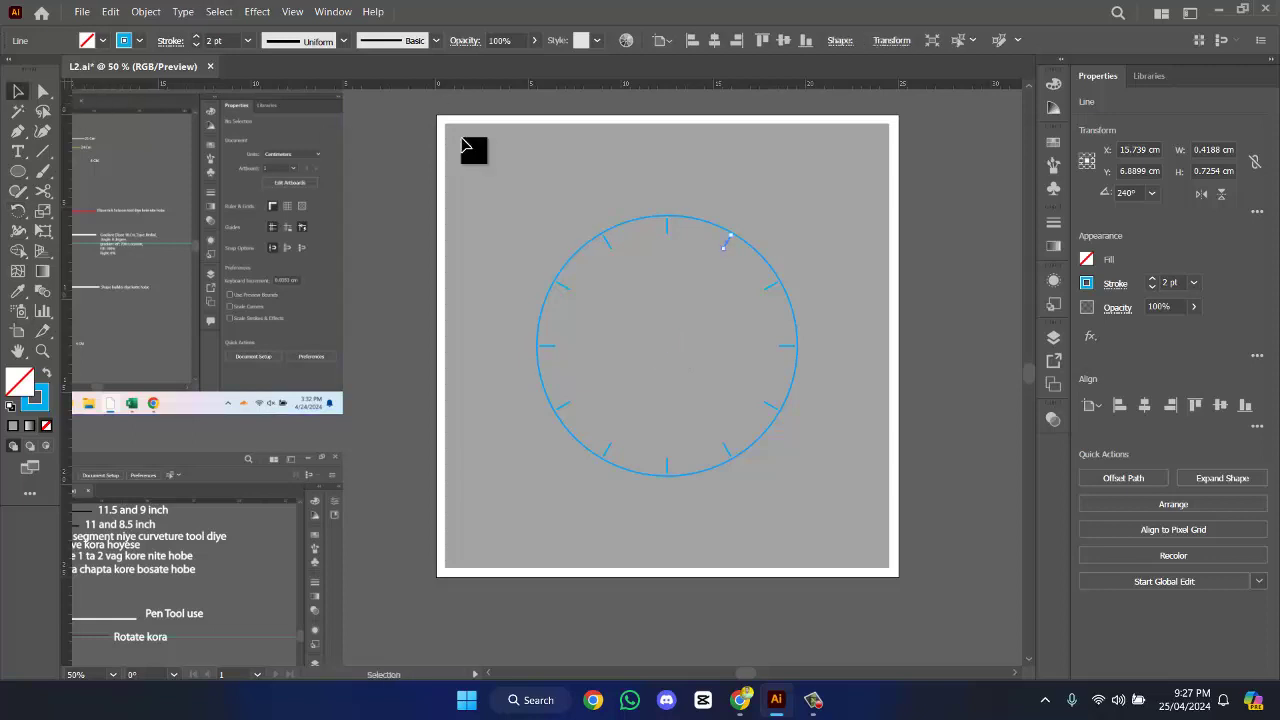
pyautogui.click(748, 186)
pyautogui.scroll(1, 748, 186)
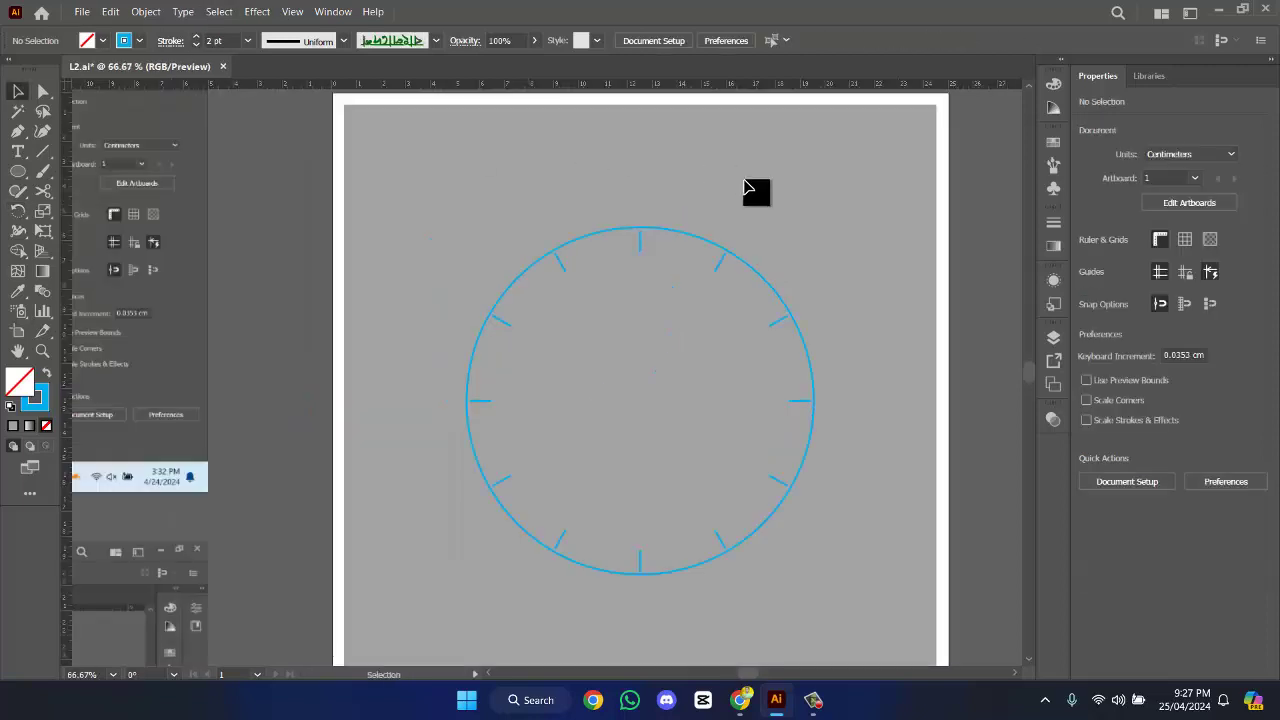
# - Select the marks at 12 and 6 o'clock and examine the numbered dial in the alarm clock reference image
pyautogui.click(642, 243)
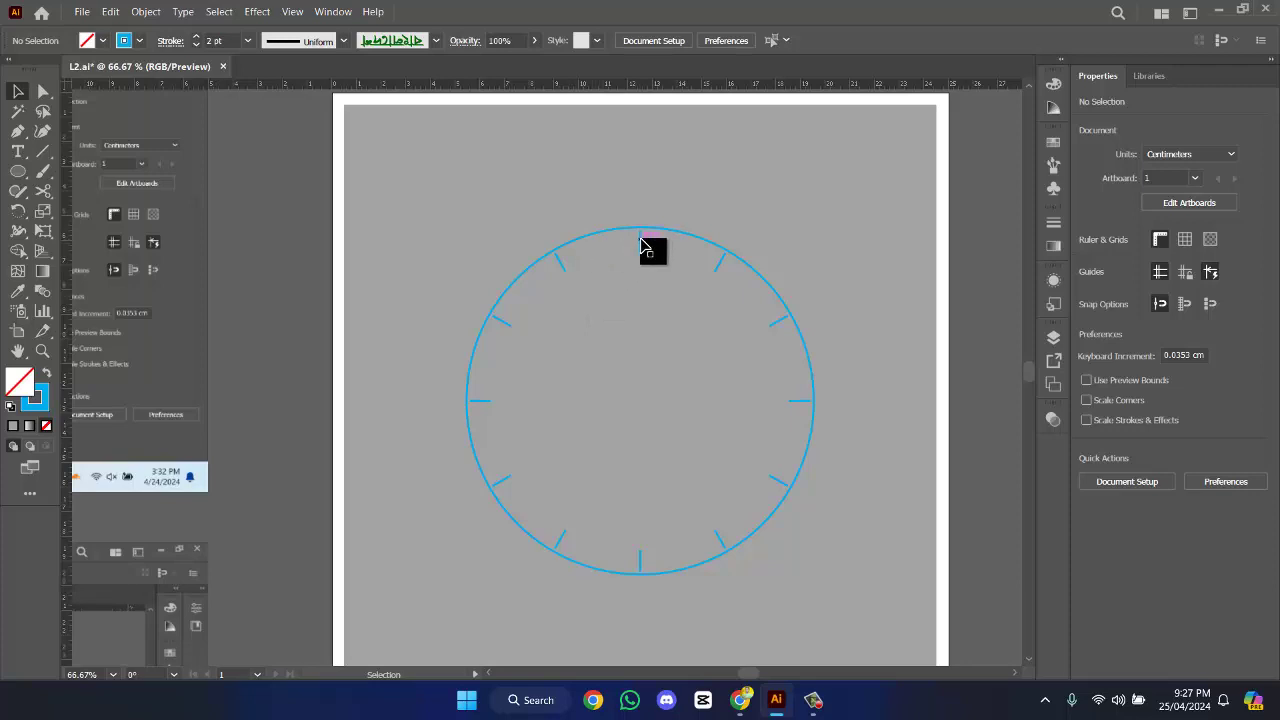
pyautogui.keyDown('shift'); pyautogui.click(640, 562); pyautogui.keyUp('shift')
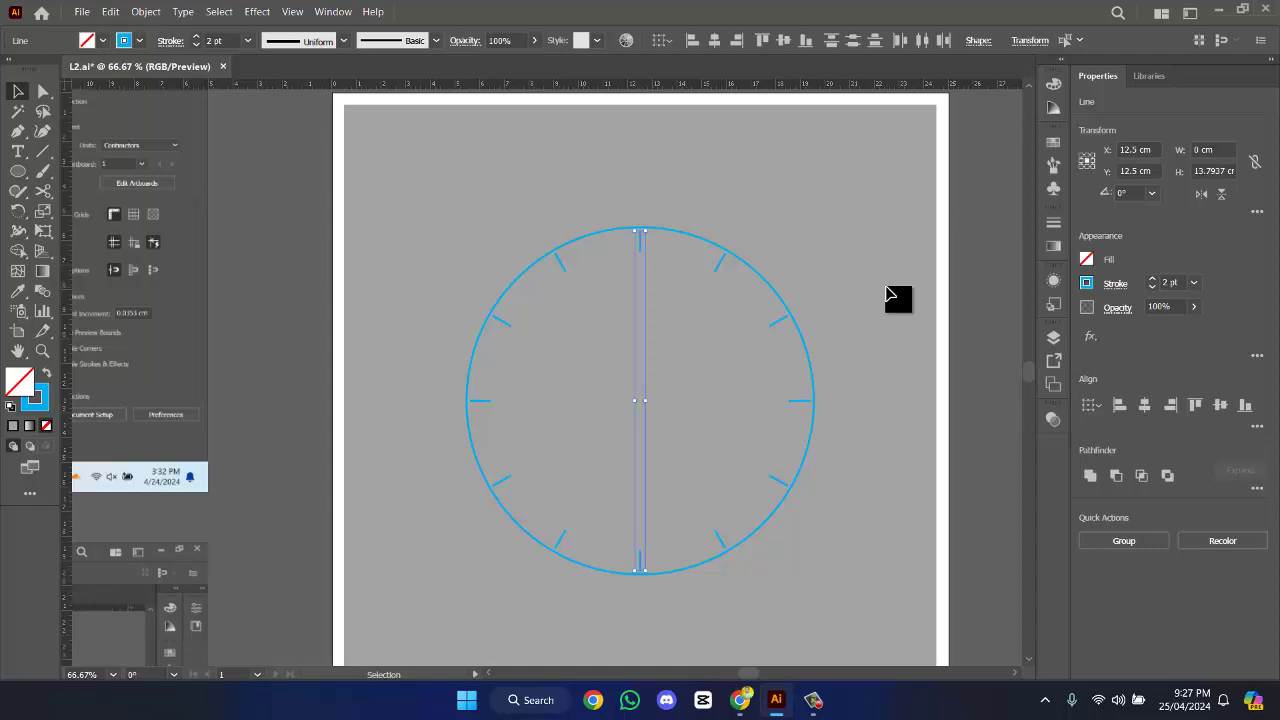
pyautogui.click(274, 446)
pyautogui.moveTo(274, 446)
pyautogui.mouseDown()
pyautogui.moveTo(769, 248)
pyautogui.moveTo(876, 159)
pyautogui.moveTo(263, 460)
pyautogui.mouseUp()
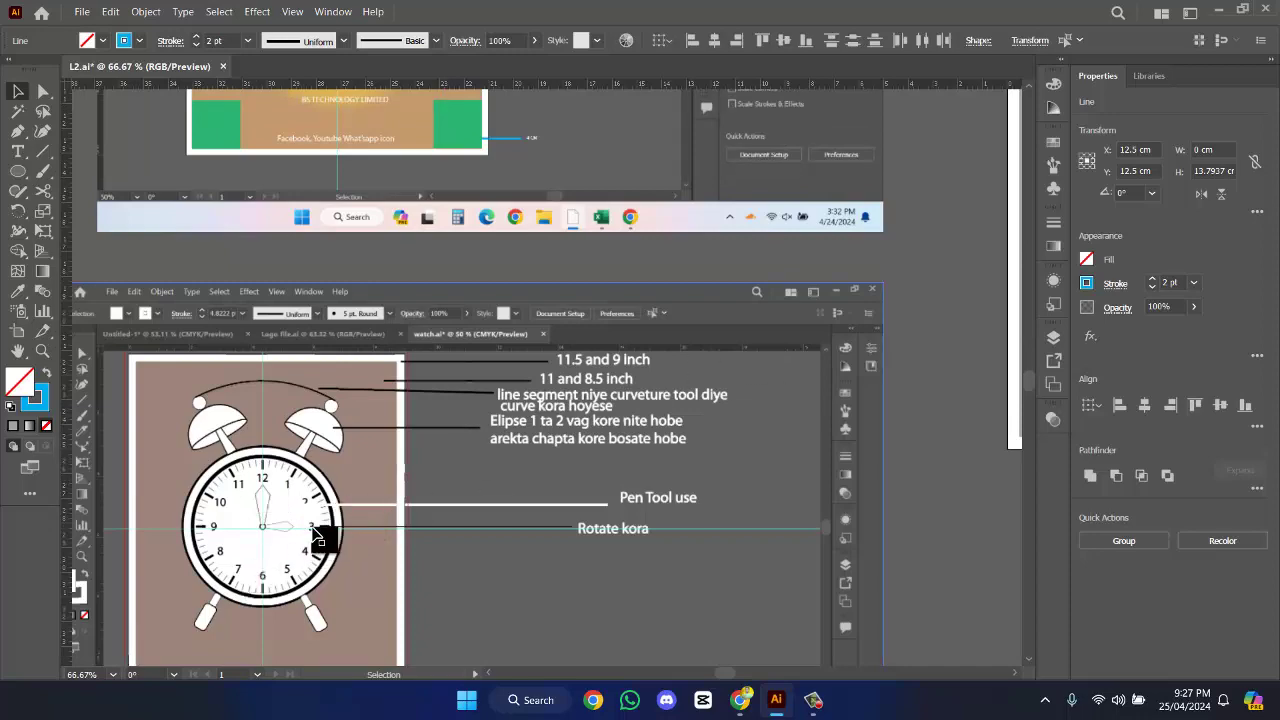
pyautogui.scroll(3, 316, 535)
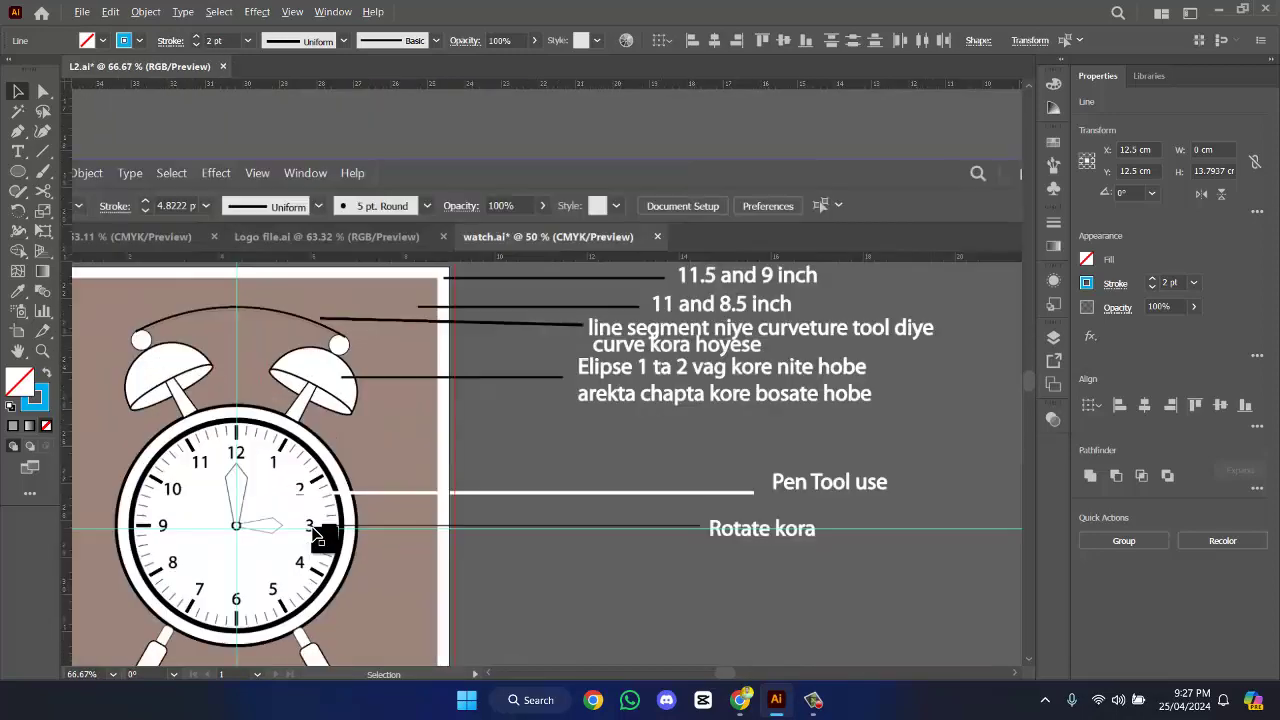
pyautogui.scroll(1, 314, 532)
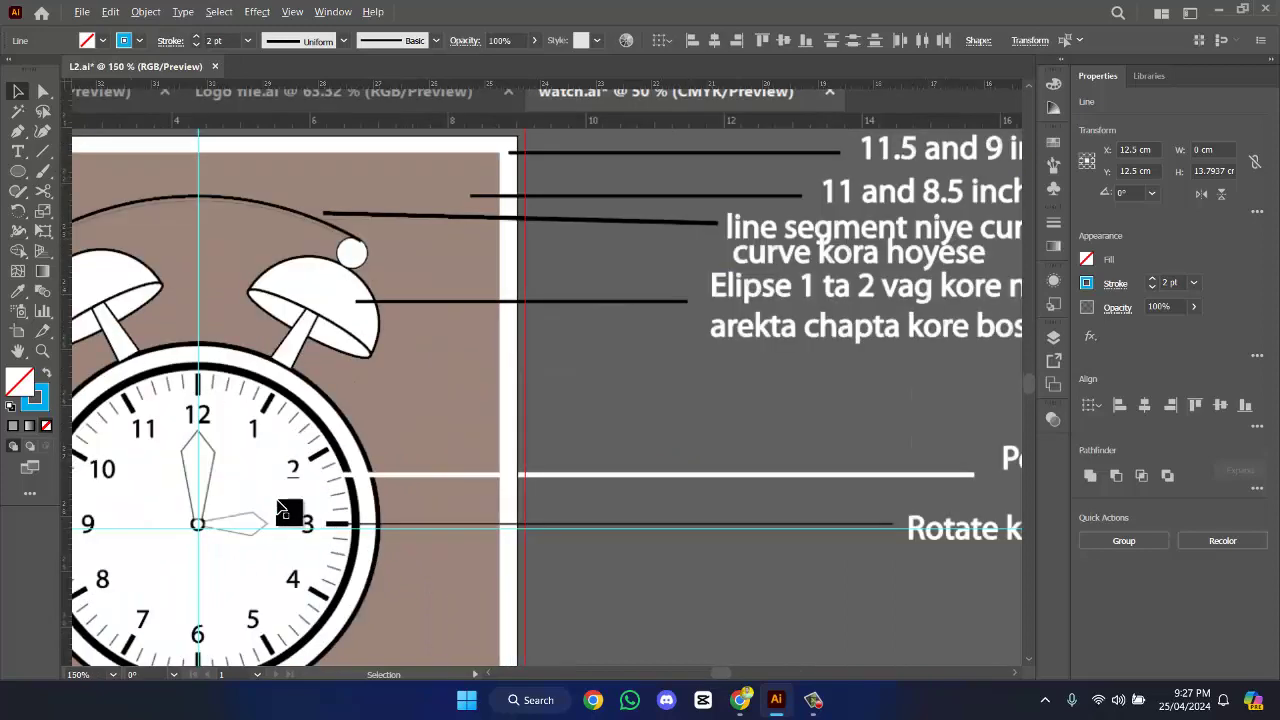
pyautogui.scroll(-1, 350, 497)
pyautogui.scroll(-3, 345, 492)
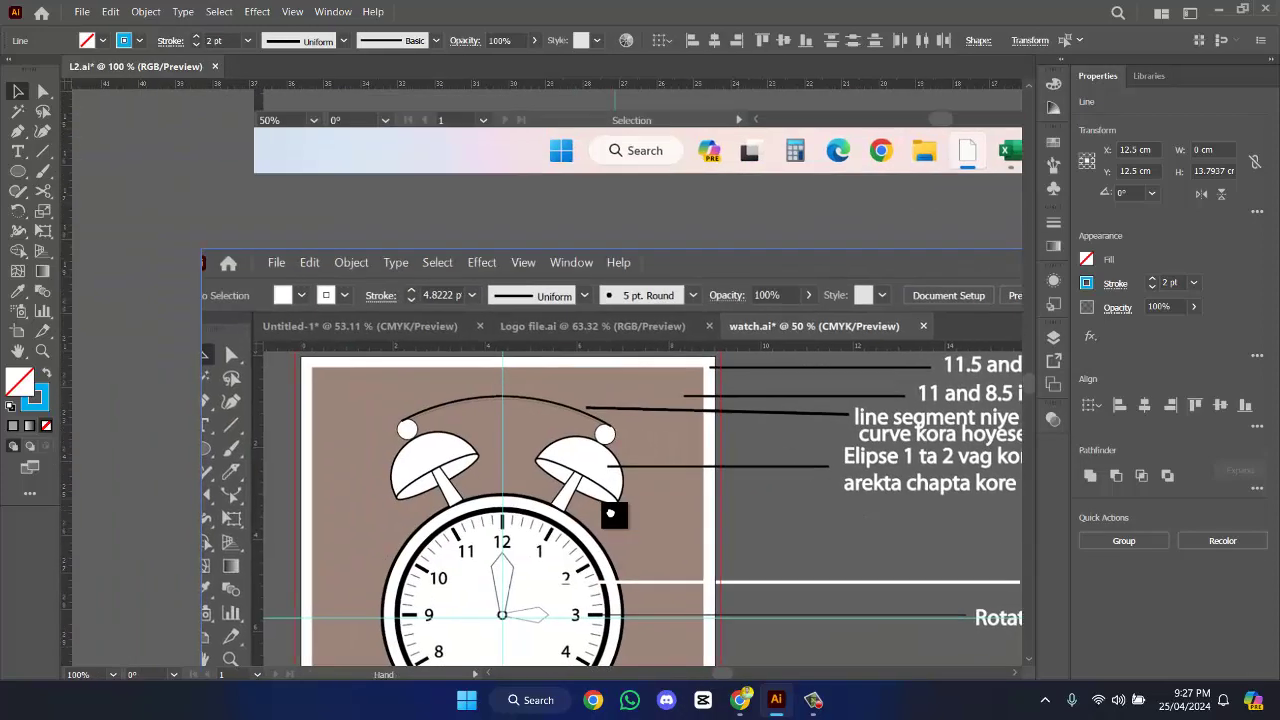
# - Add the text "12" above the circle in the VAG Rounded Std Black font
pyautogui.hscroll(5, 672, 360)
pyautogui.scroll(2, 750, 338)
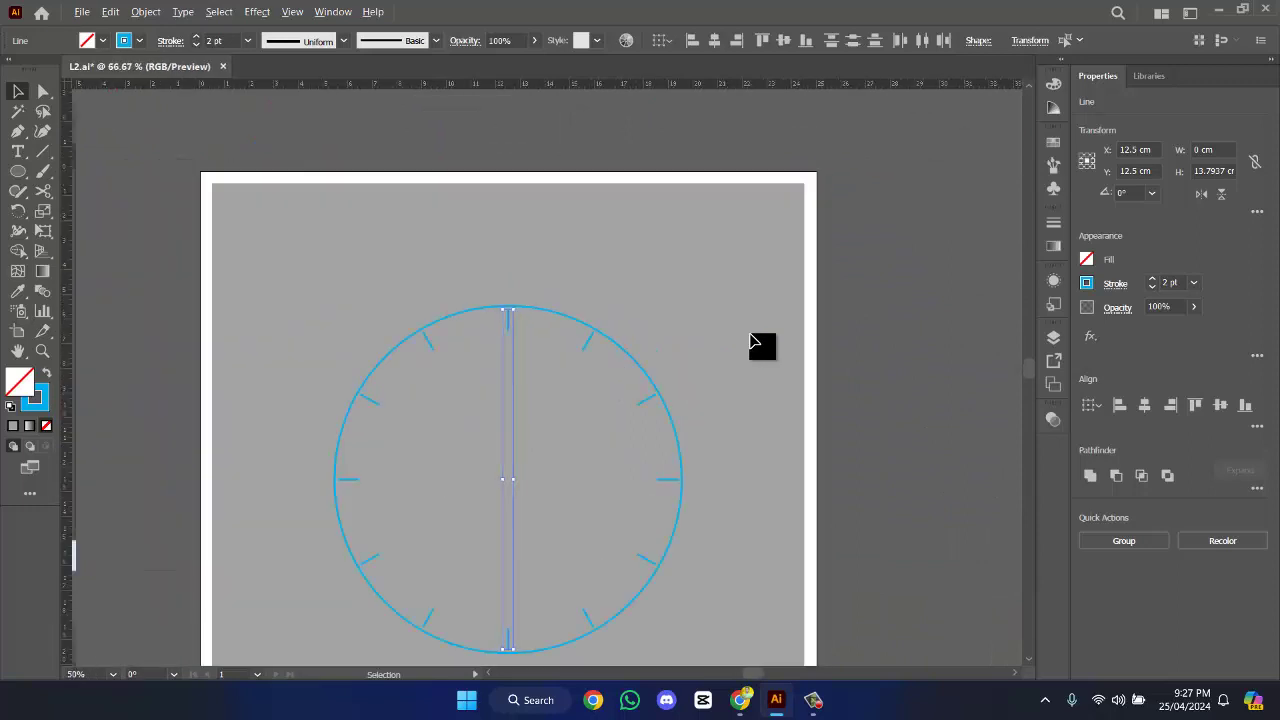
pyautogui.scroll(1, 540, 380)
pyautogui.click(18, 151)
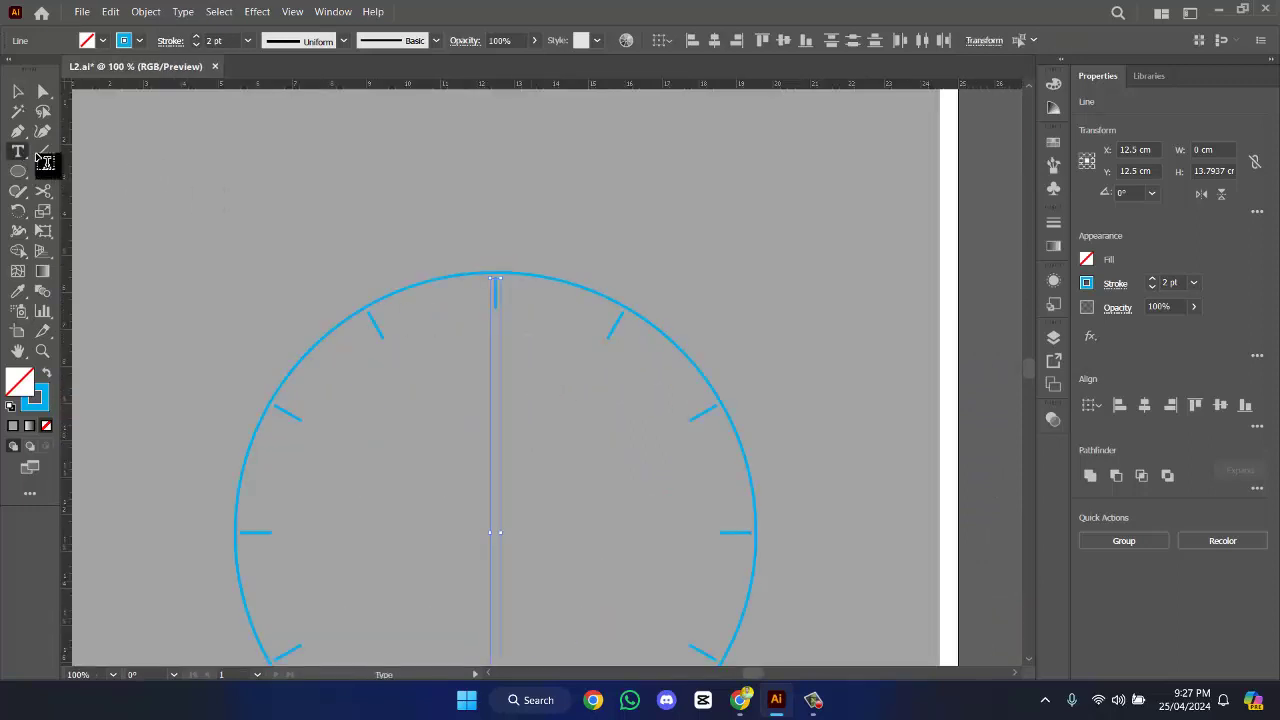
pyautogui.click(447, 189)
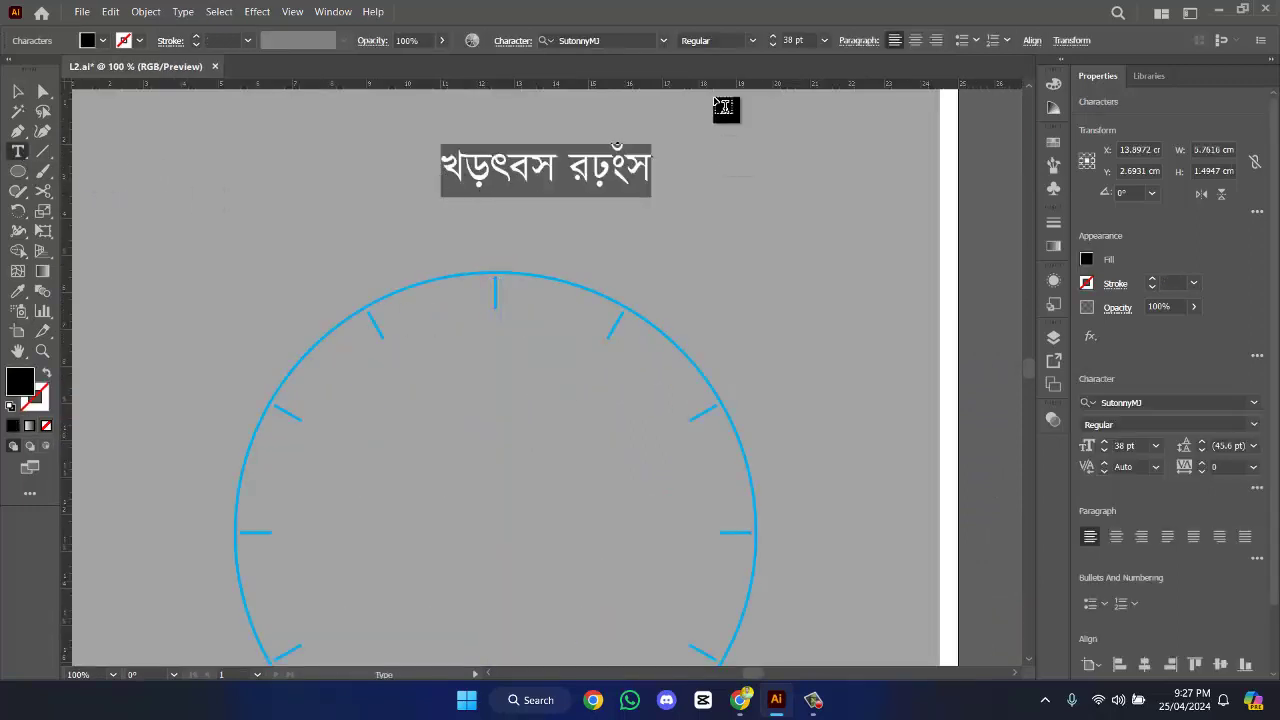
pyautogui.click(662, 40)
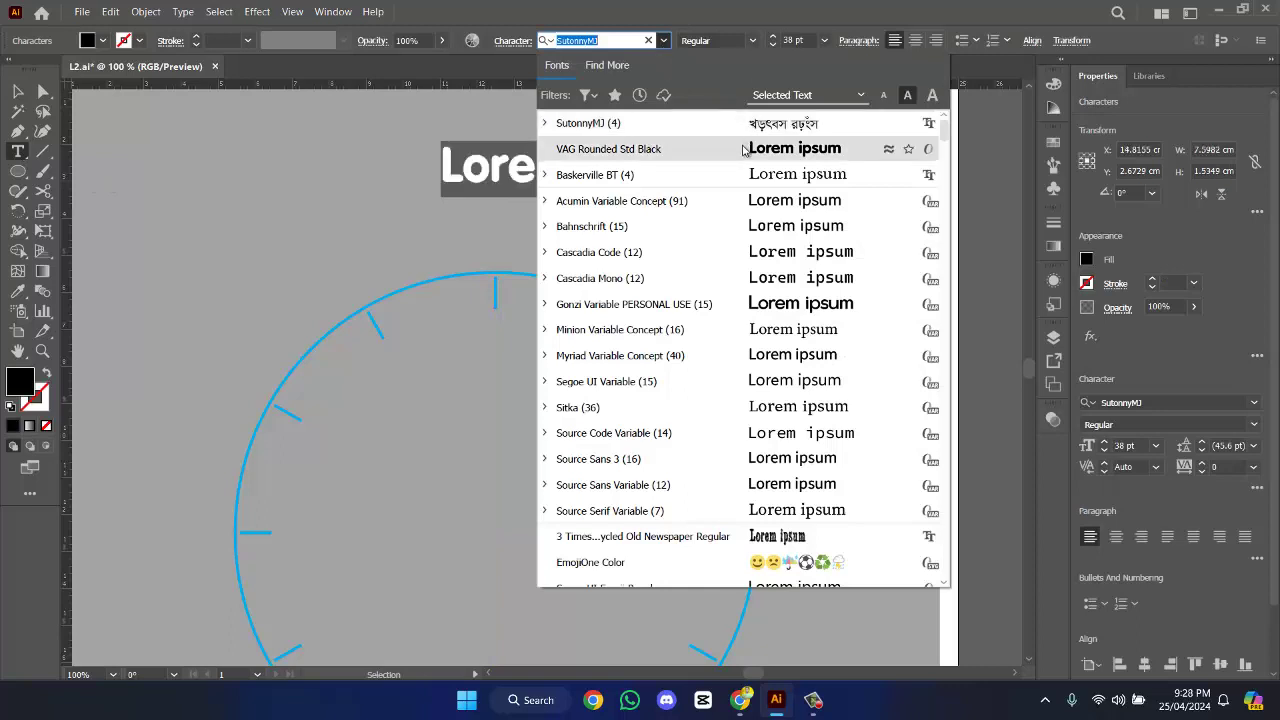
pyautogui.click(740, 148)
pyautogui.write('12')
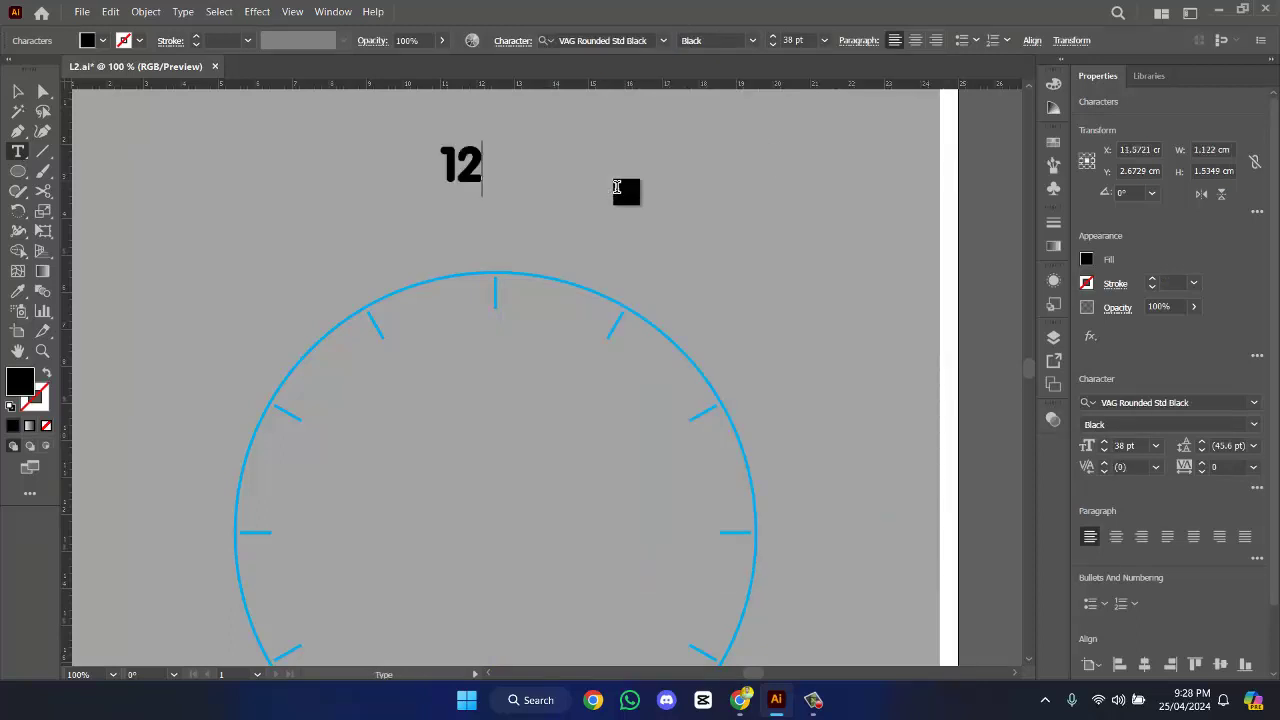
pyautogui.click(18, 91)
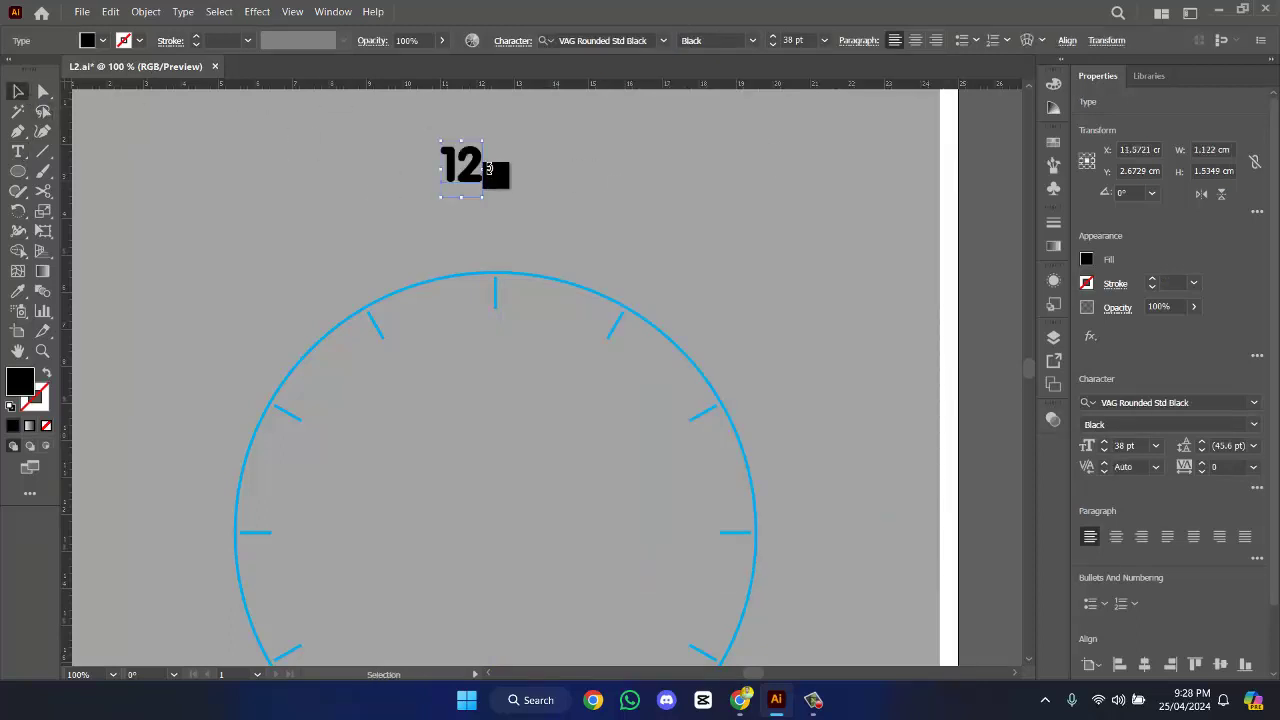
# - Duplicate the "12" beside itself and change the copy's text to "9"
pyautogui.moveTo(467, 172); pyautogui.dragTo(537, 174)
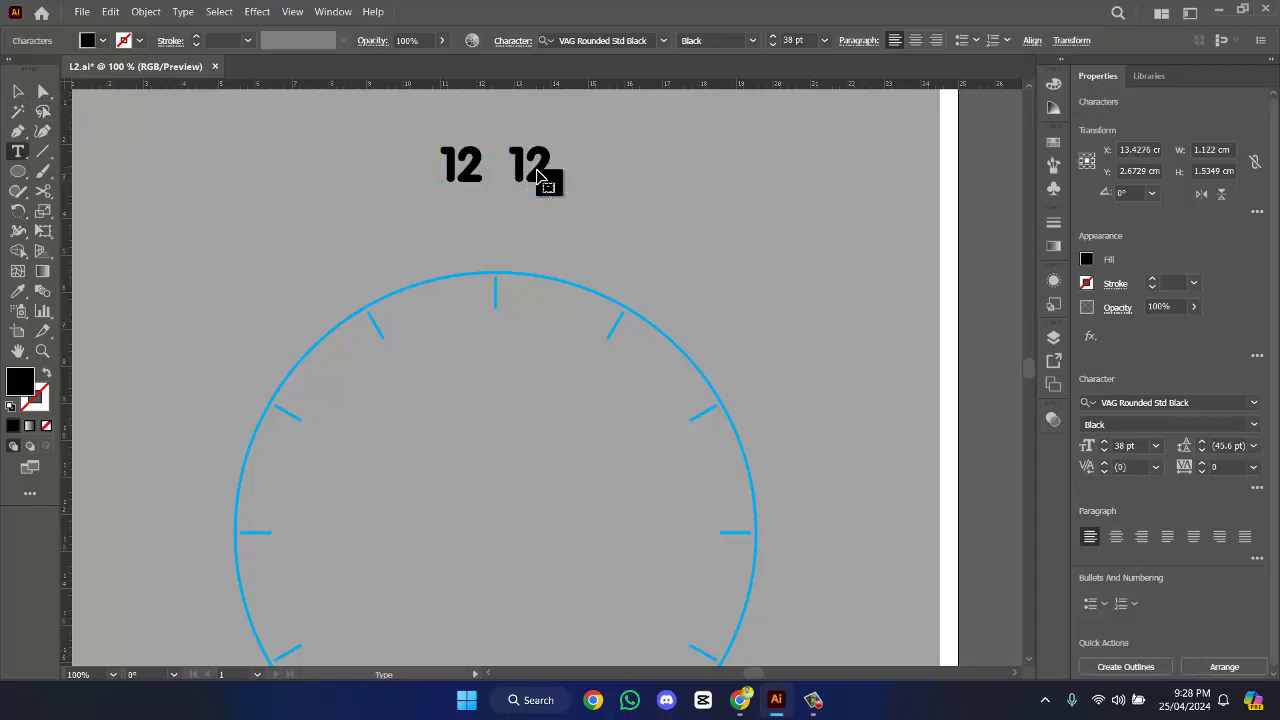
pyautogui.doubleClick(537, 174)
pyautogui.write('9')
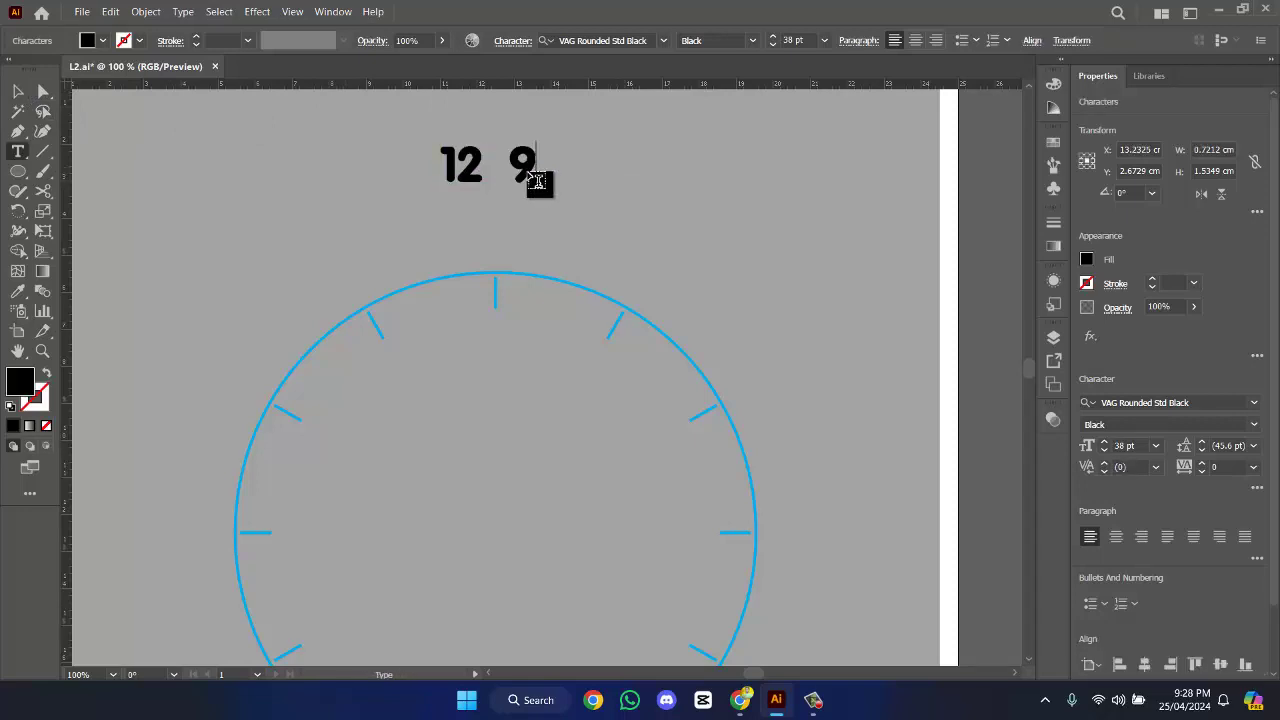
pyautogui.click(20, 91)
# - Duplicate the "9" further along the row and change the copy's text to "6"
pyautogui.moveTo(534, 166); pyautogui.dragTo(612, 173)
pyautogui.doubleClick(612, 173)
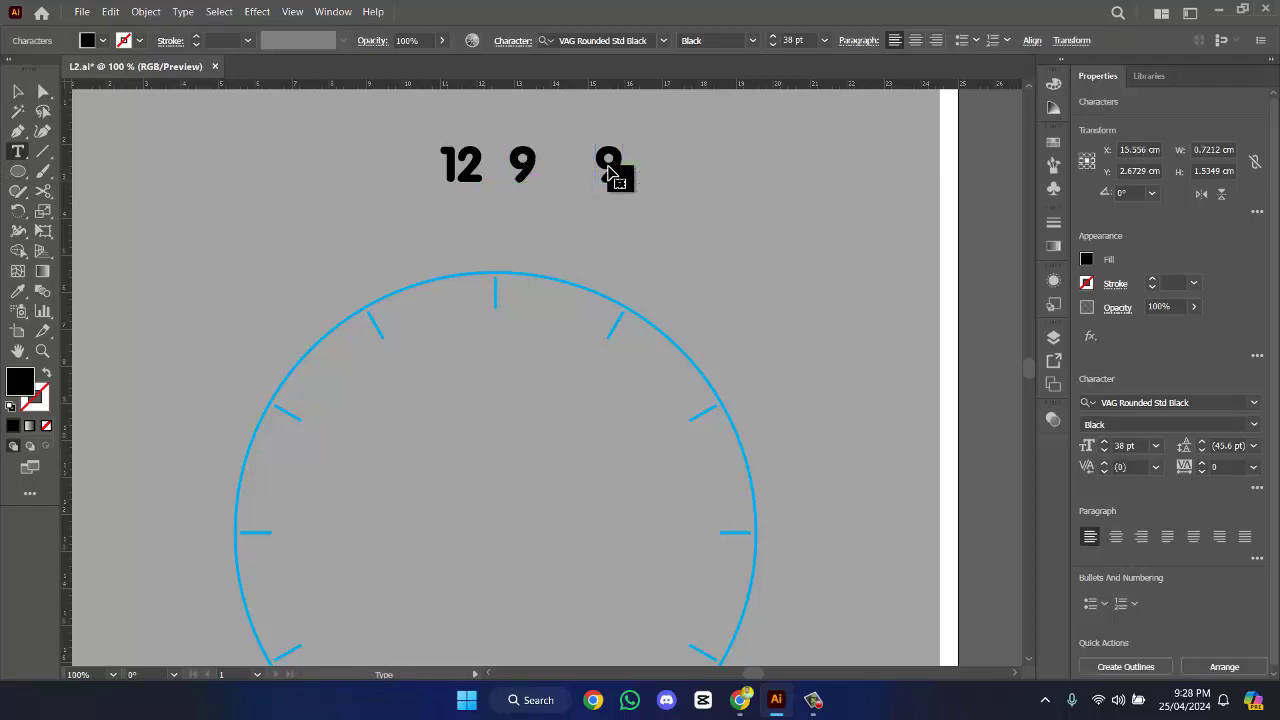
pyautogui.doubleClick(612, 170)
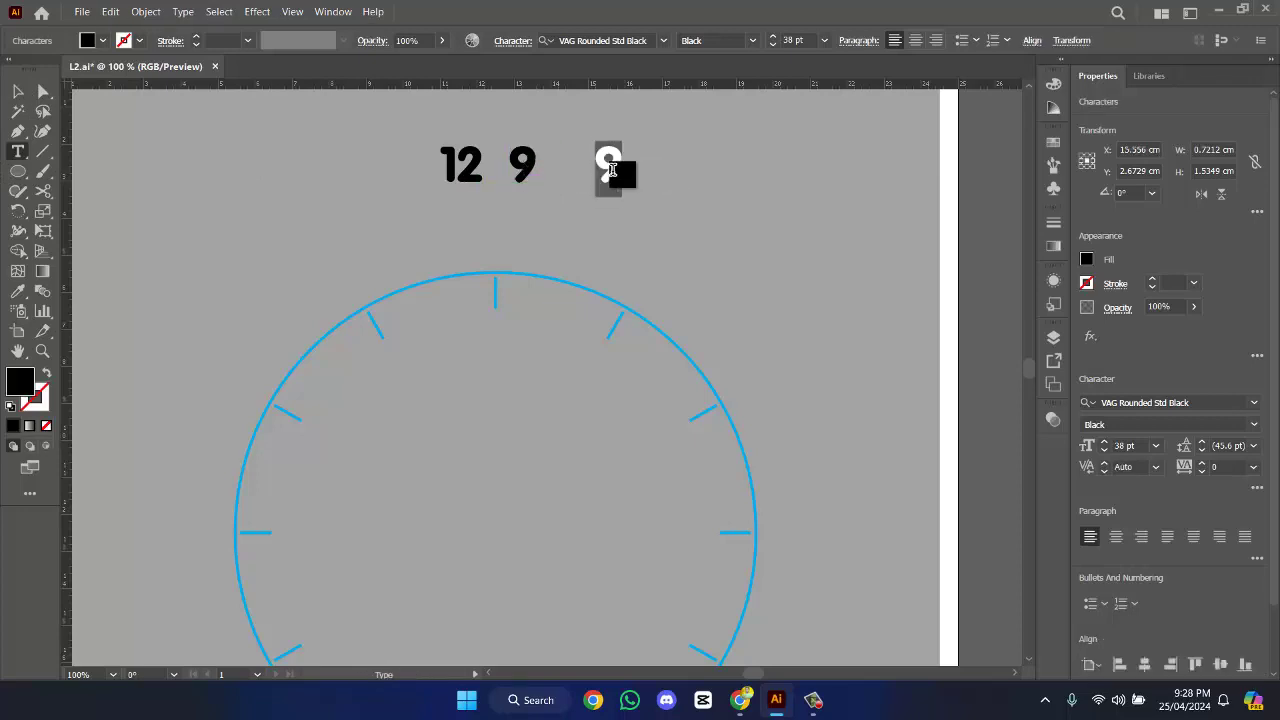
pyautogui.write('6')
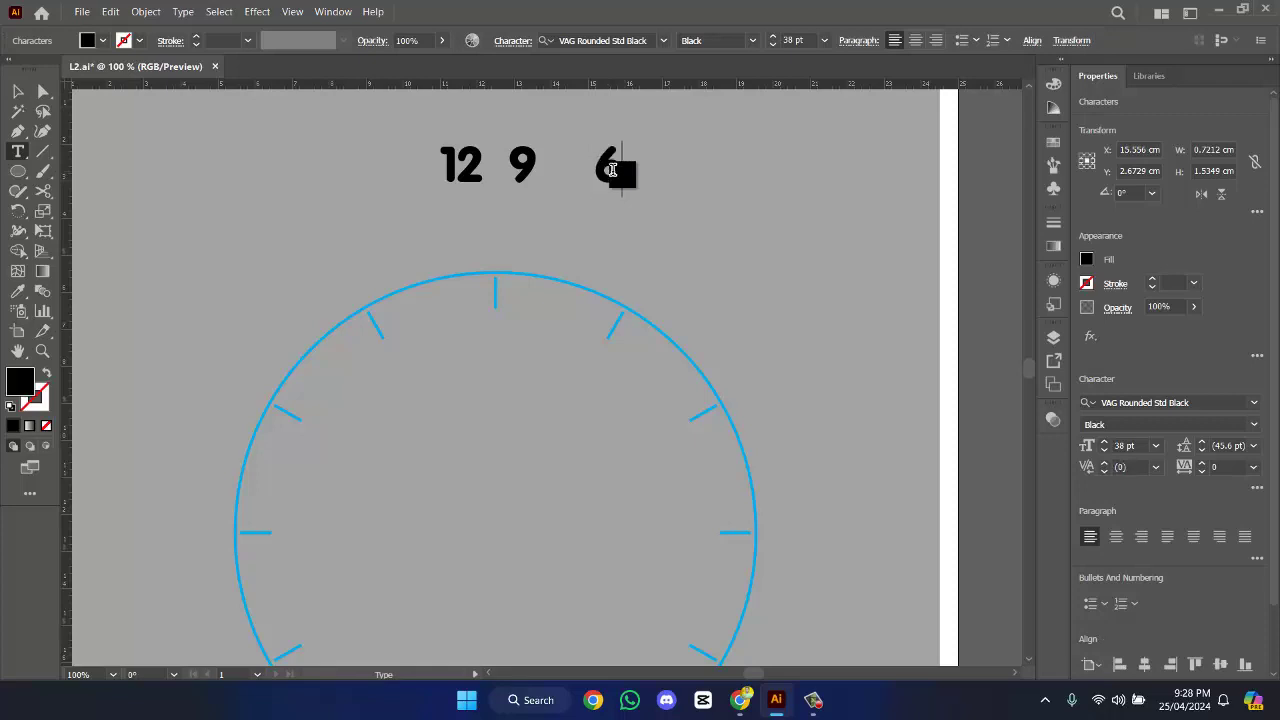
pyautogui.press('Escape')
# - Duplicate the "6", change the copy's text to "3", and move it further along the row
pyautogui.moveTo(617, 171); pyautogui.dragTo(710, 170)
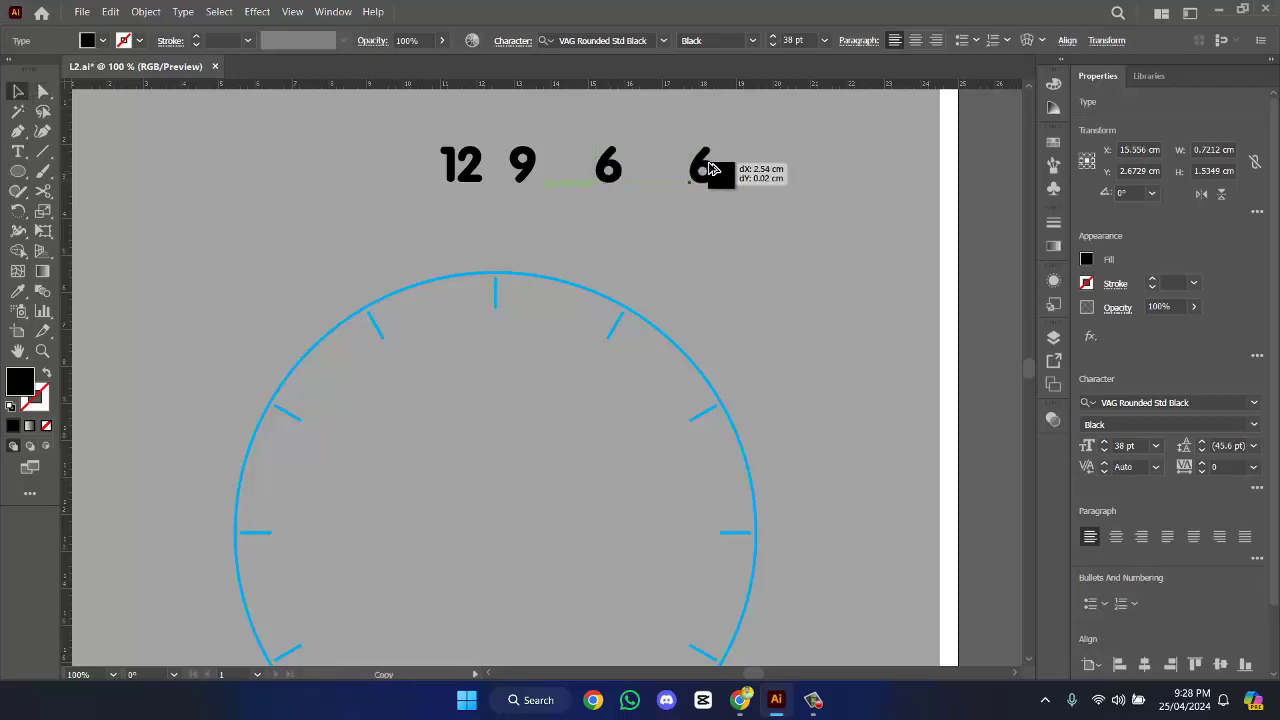
pyautogui.press('t')
pyautogui.doubleClick(708, 165)
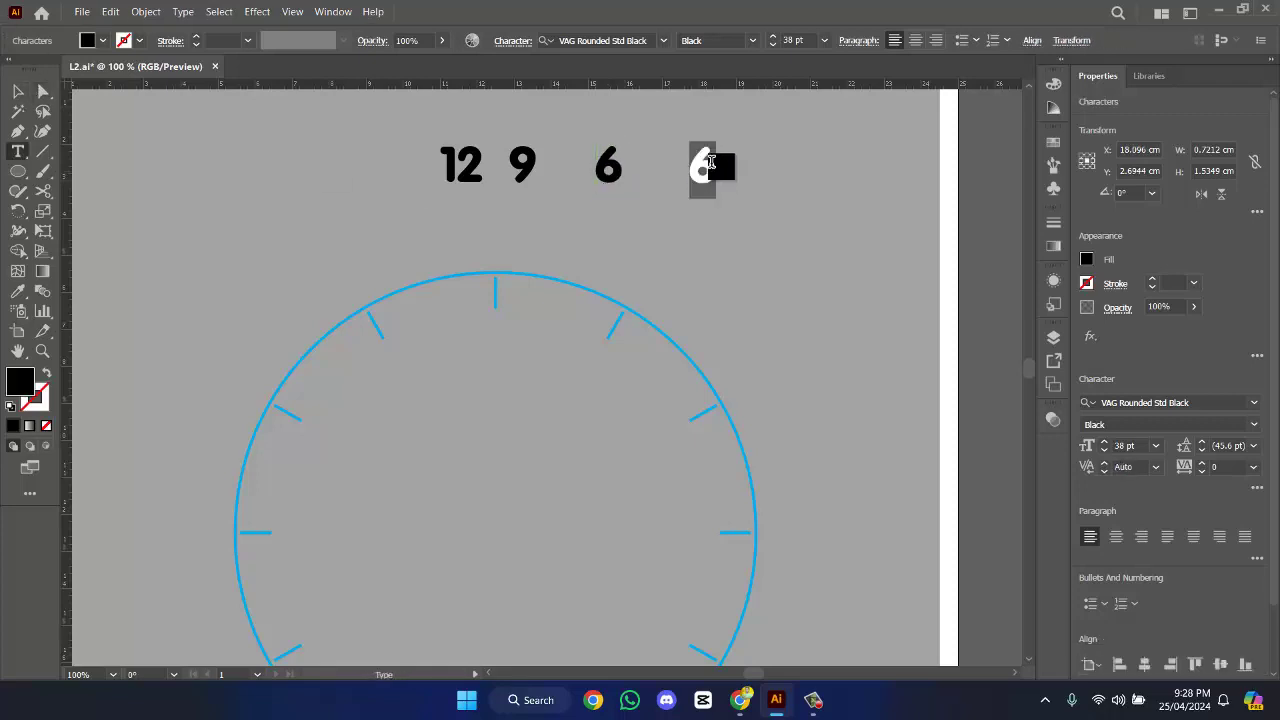
pyautogui.write('3')
pyautogui.click(18, 91)
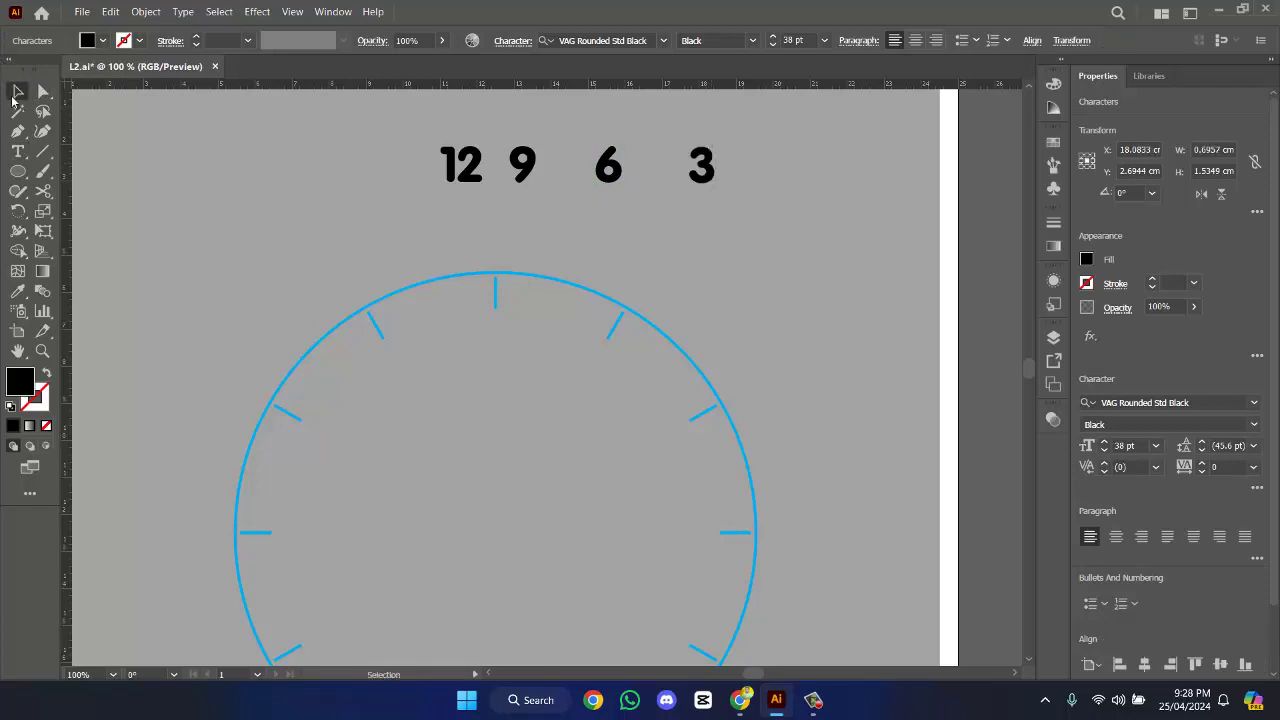
pyautogui.moveTo(720, 190); pyautogui.dragTo(808, 189)
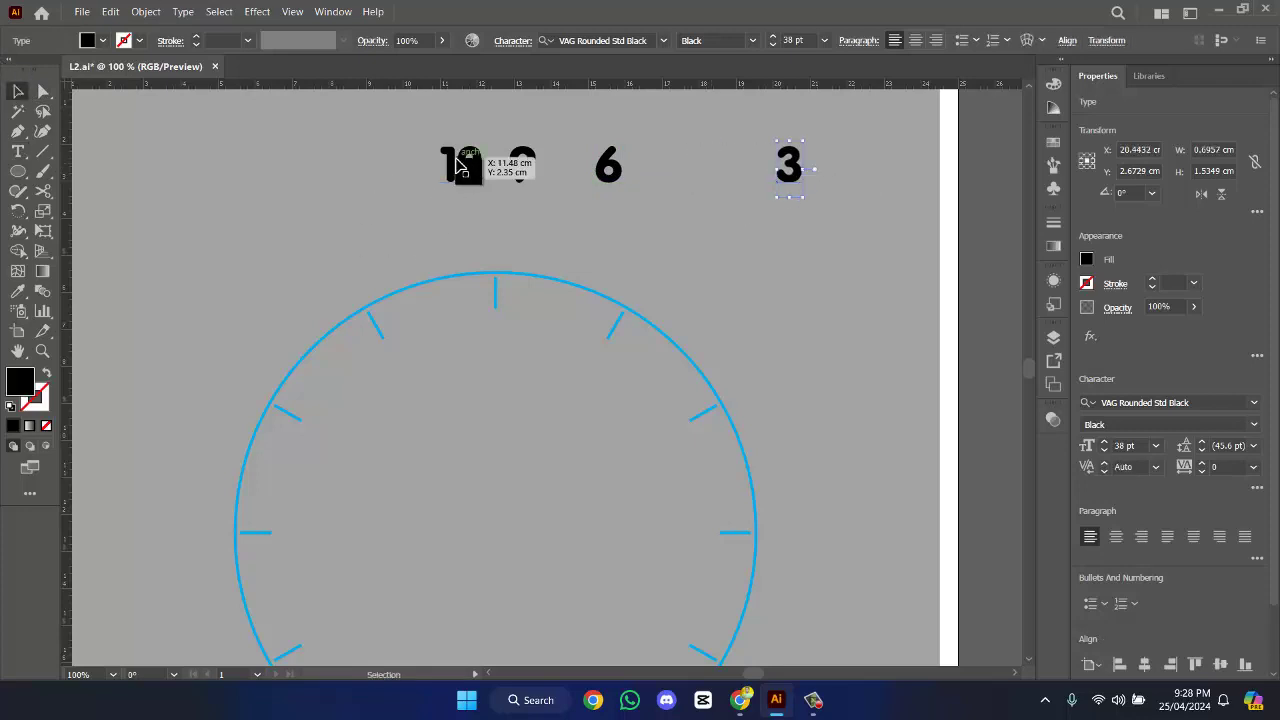
# - Centre only the "12" horizontally on the artboard, leaving the 12 o'clock mark out of the selection
pyautogui.click(463, 172)
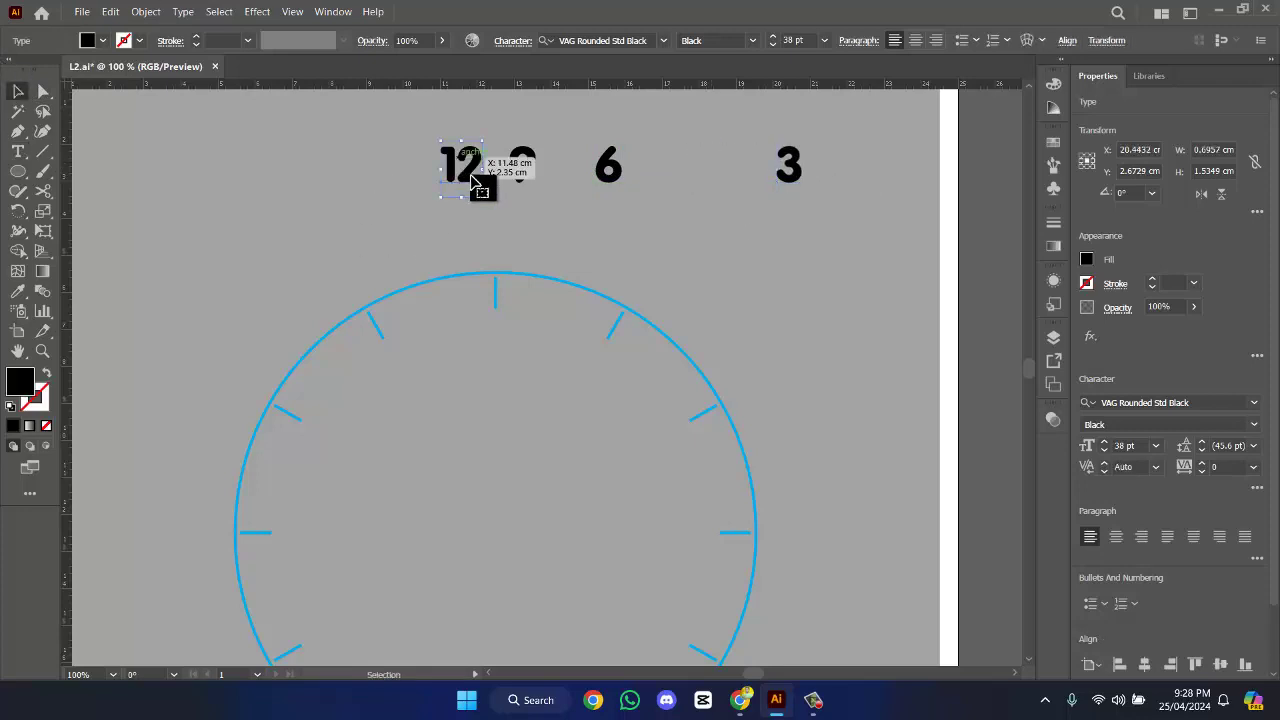
pyautogui.keyDown('shift'); pyautogui.click(497, 300); pyautogui.keyUp('shift')
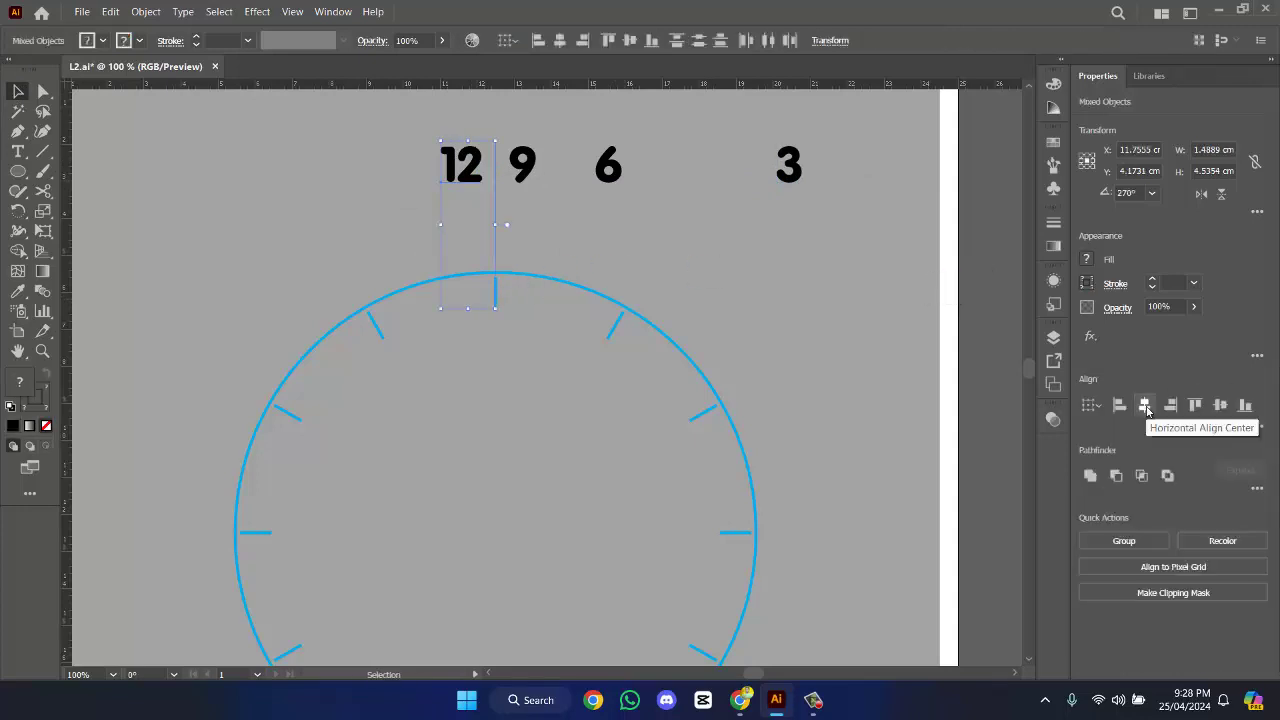
pyautogui.keyDown('shift'); pyautogui.click(498, 298); pyautogui.keyUp('shift')
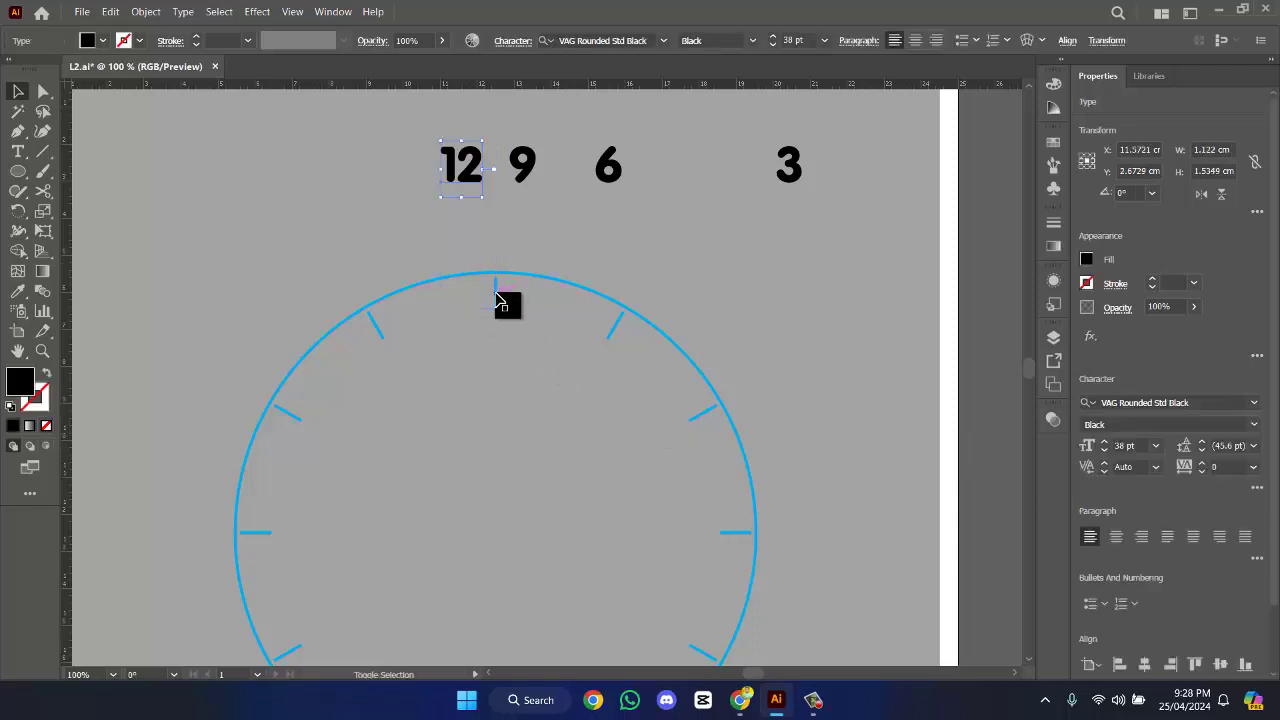
pyautogui.scroll(-1, 1166, 372)
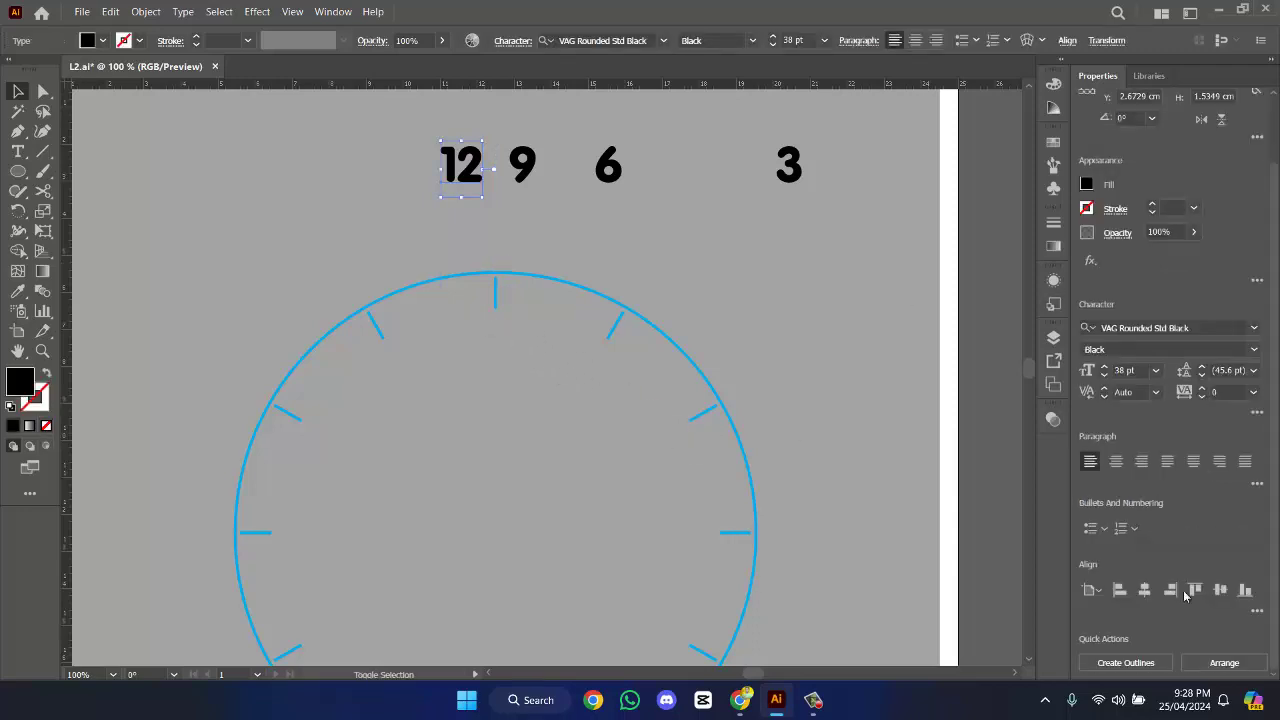
pyautogui.click(1146, 591)
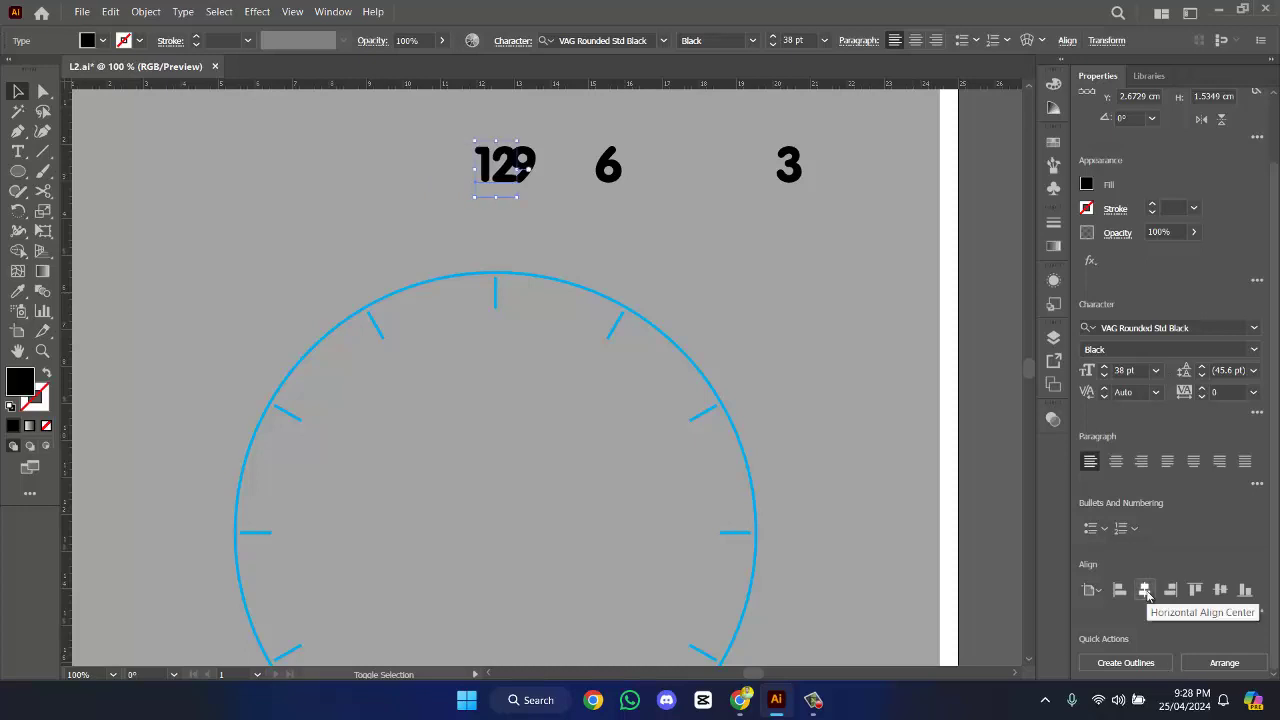
# - Try to centre the "12" vertically, first alone on the artboard and then together with the 12 o'clock mark
pyautogui.click(1220, 591)
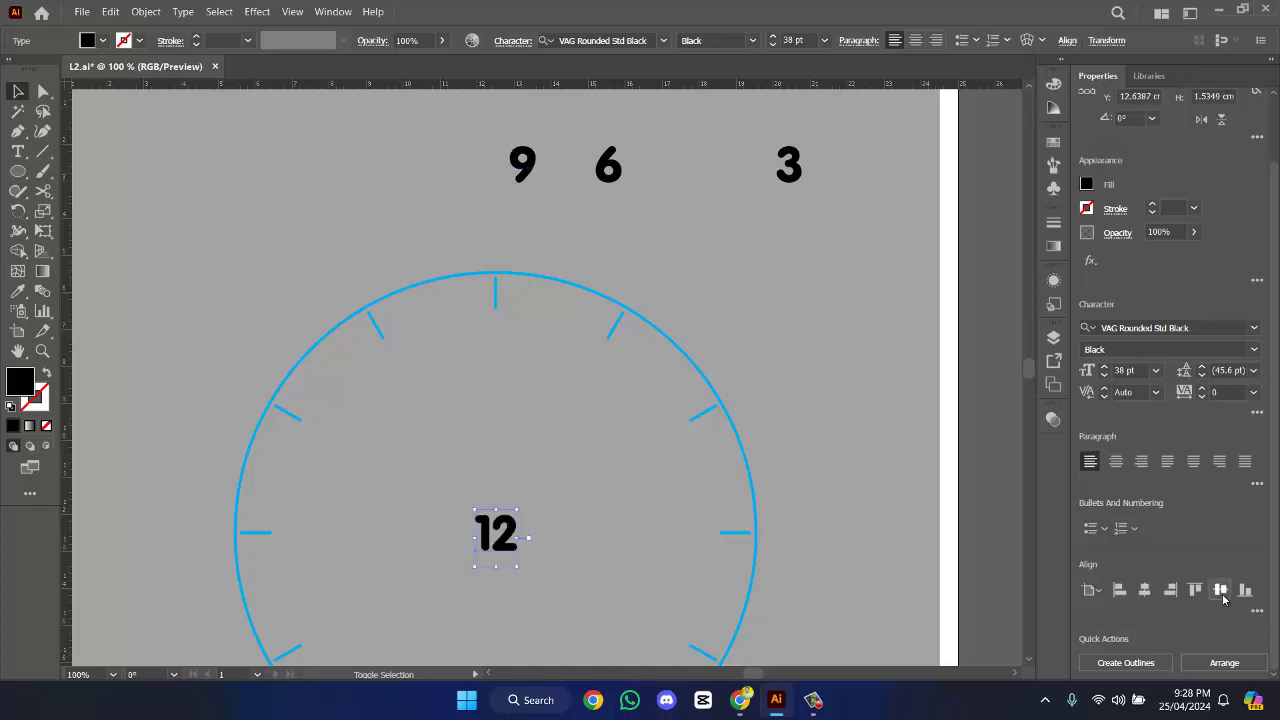
pyautogui.hotkey('ctrl', 'z')
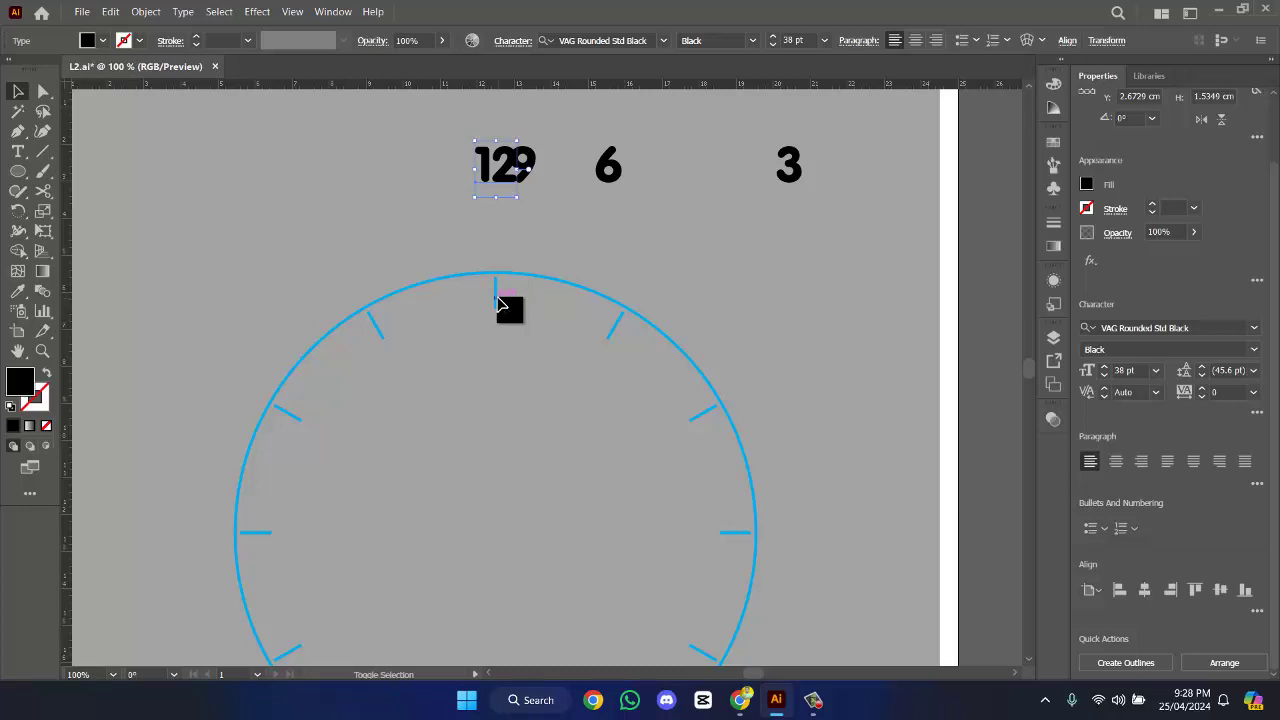
pyautogui.keyDown('shift'); pyautogui.click(502, 304); pyautogui.keyUp('shift')
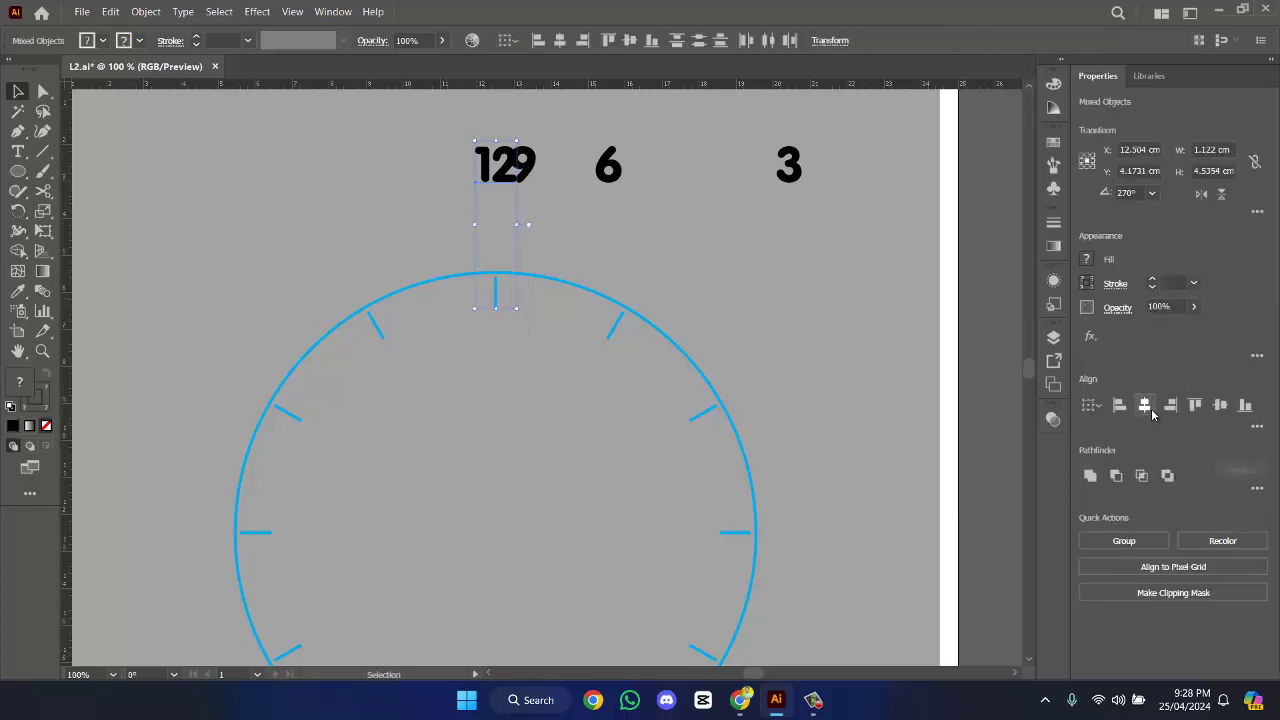
pyautogui.click(1226, 412)
pyautogui.hotkey('ctrl', 'z')
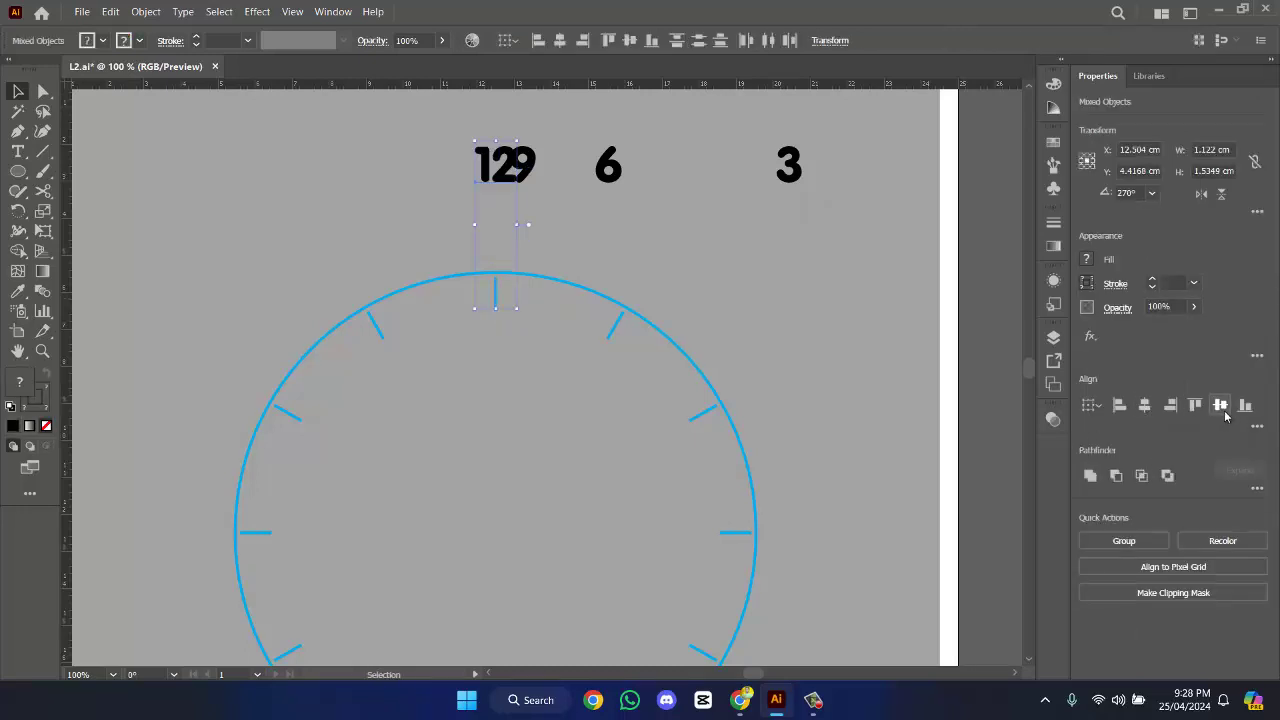
# - Reselect the "12" alone and try centring it vertically on the artboard again
pyautogui.click(637, 271)
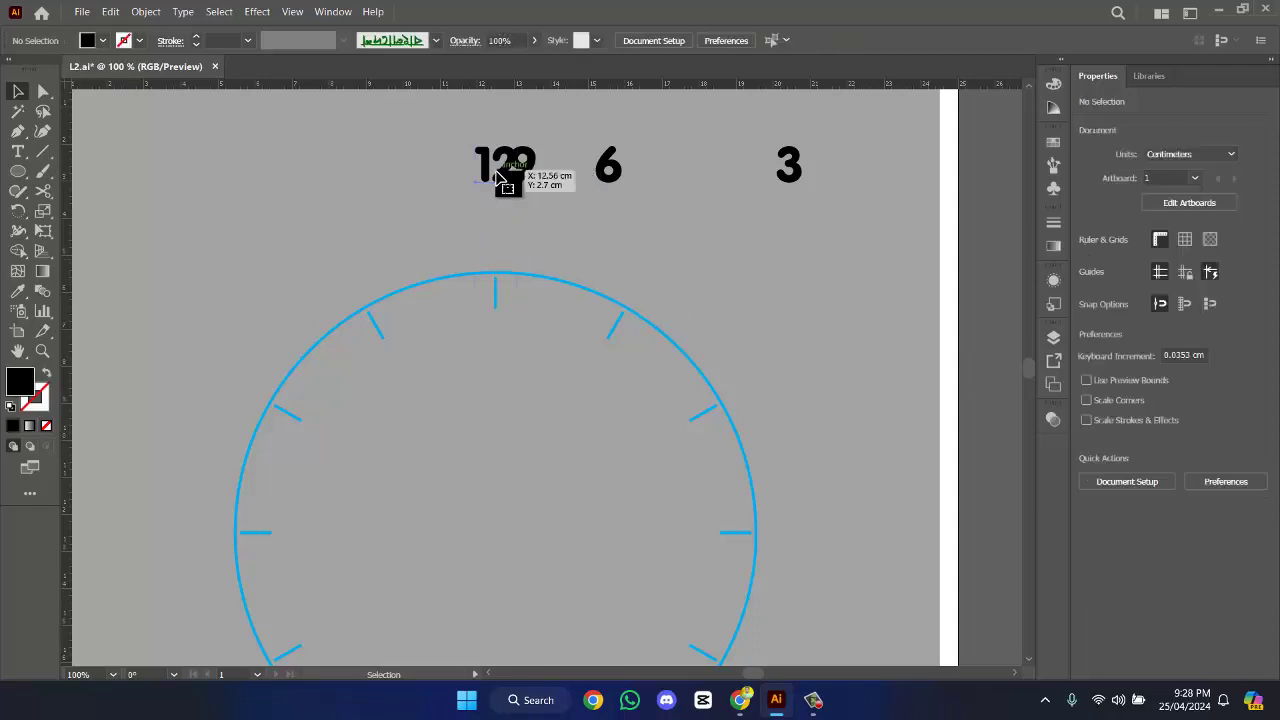
pyautogui.click(498, 173)
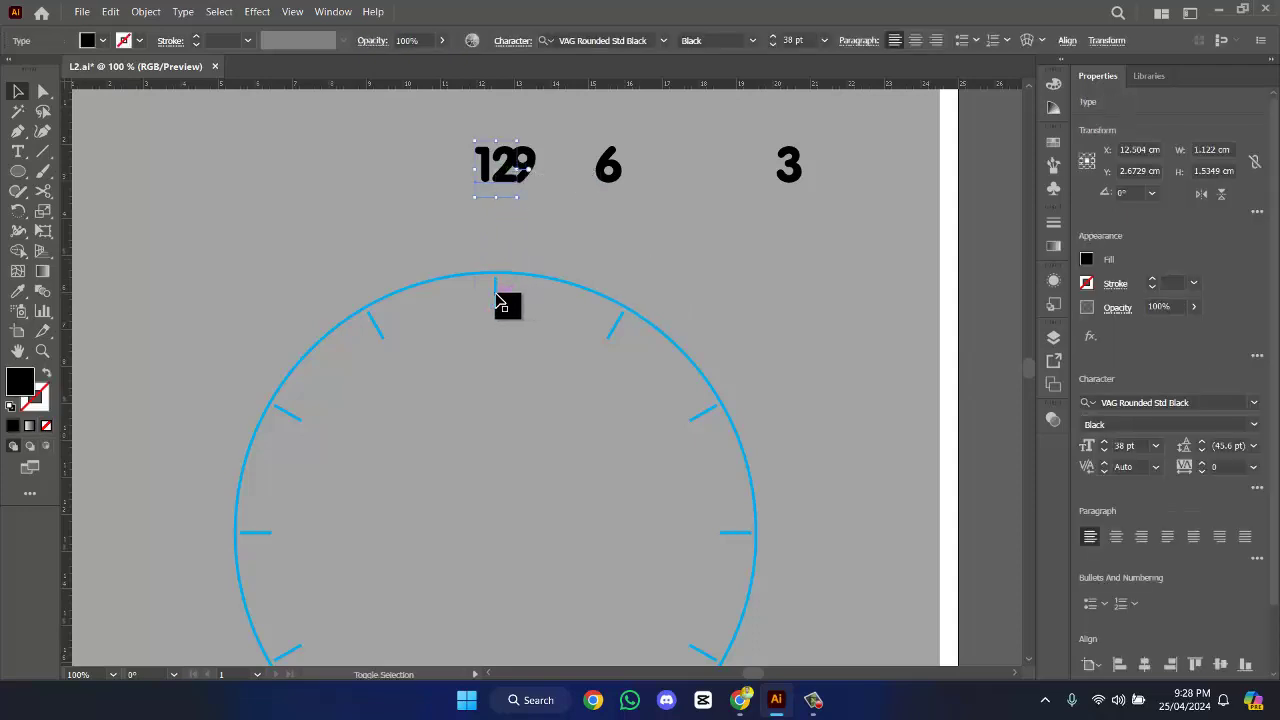
pyautogui.click(1220, 665)
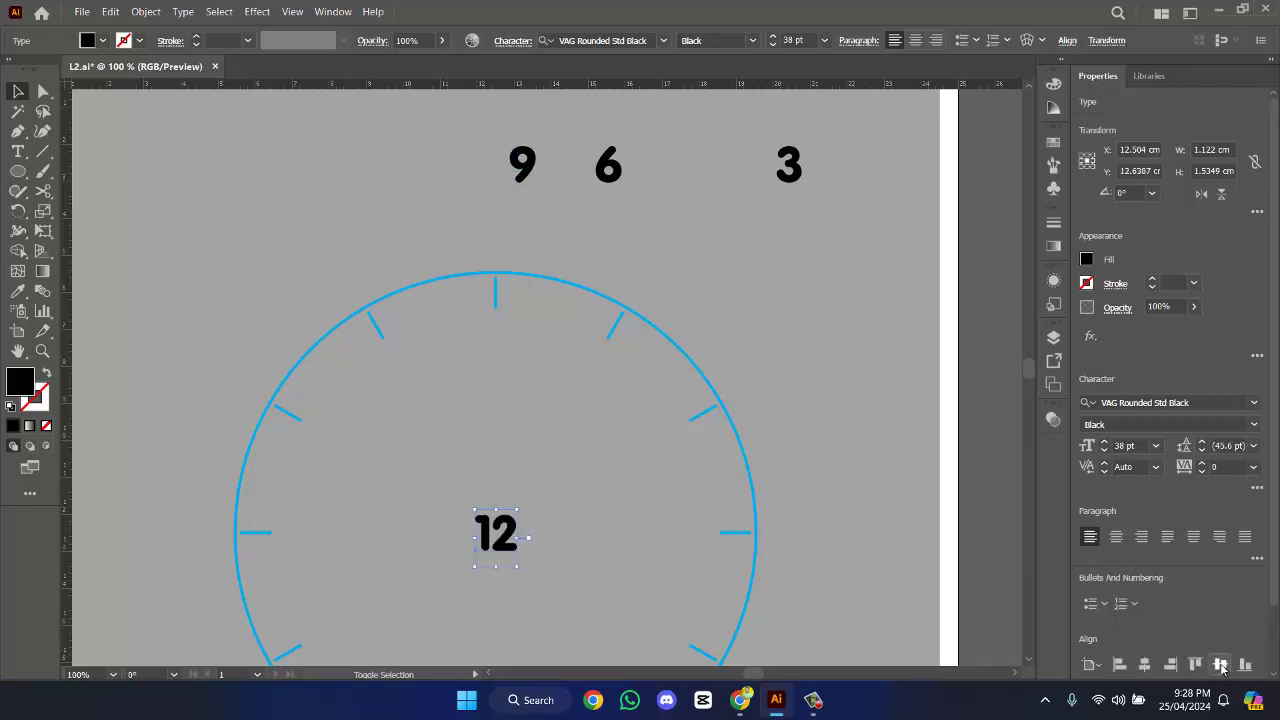
pyautogui.hotkey('ctrl', 'z')
# - Try to vertically centre the "12" and the 12 o'clock mark with Align to Selection
pyautogui.keyDown('shift'); pyautogui.click(497, 290); pyautogui.keyUp('shift')
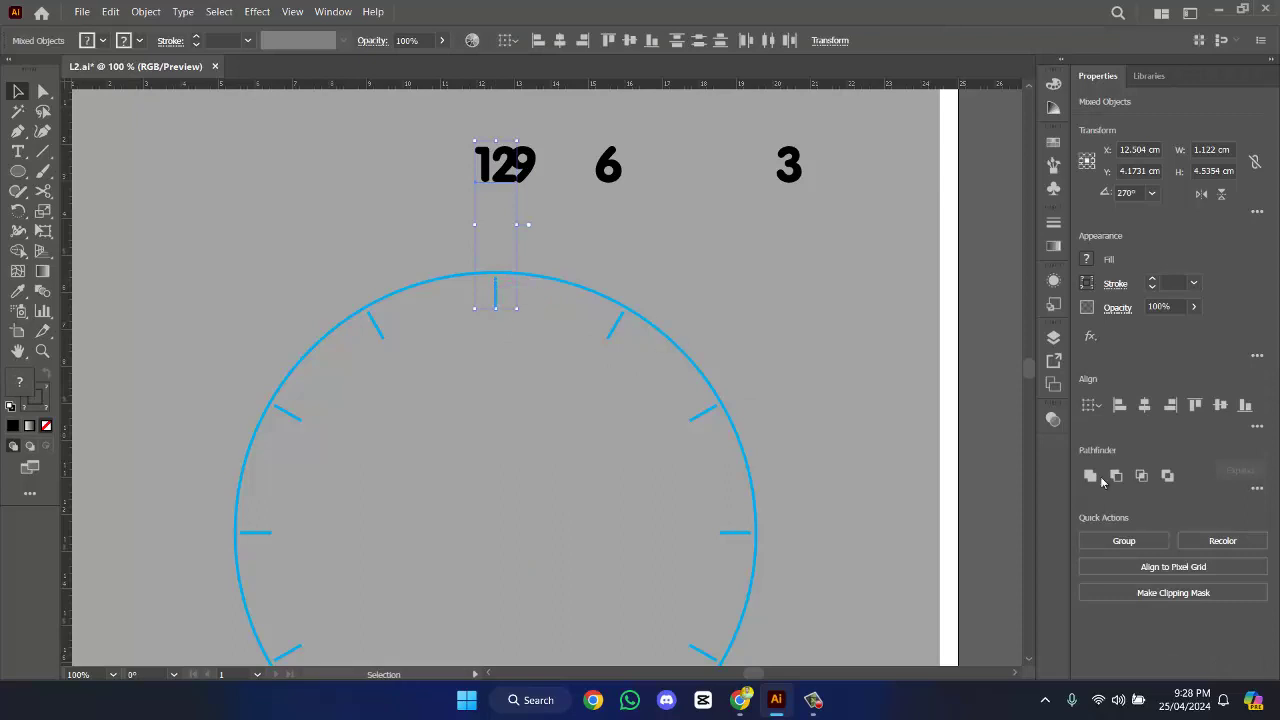
pyautogui.click(1093, 406)
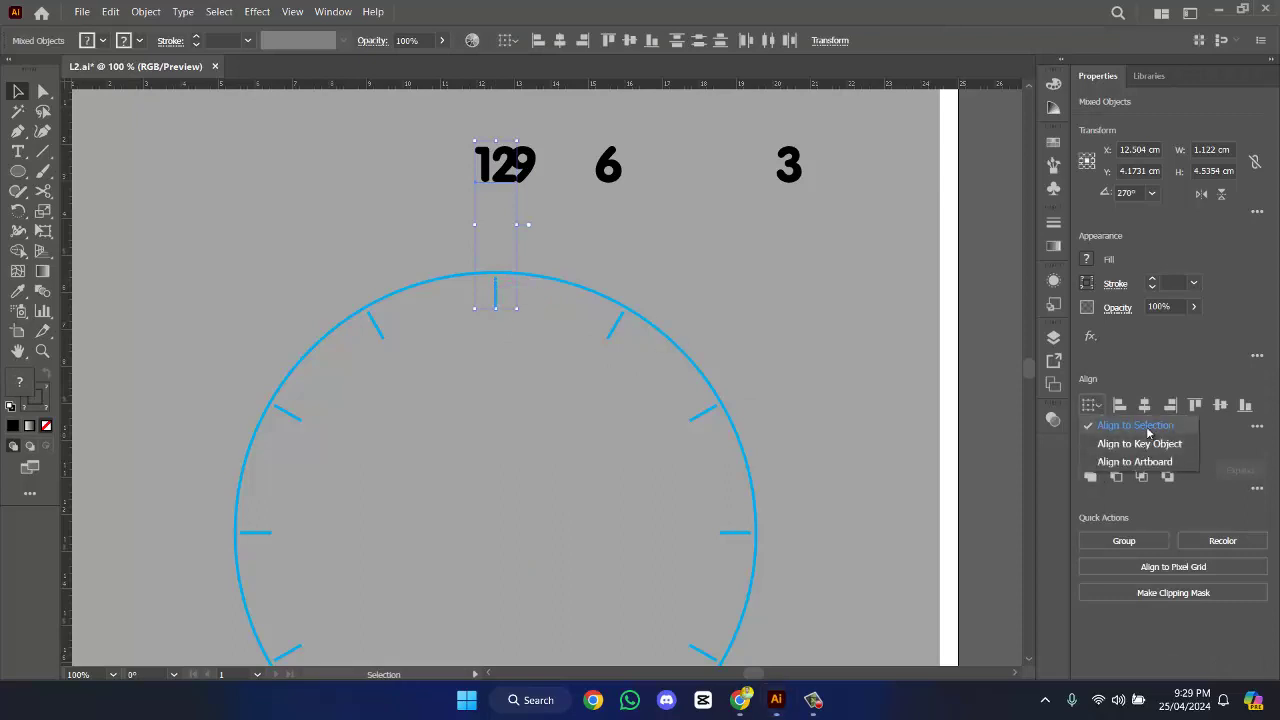
pyautogui.click(1148, 430)
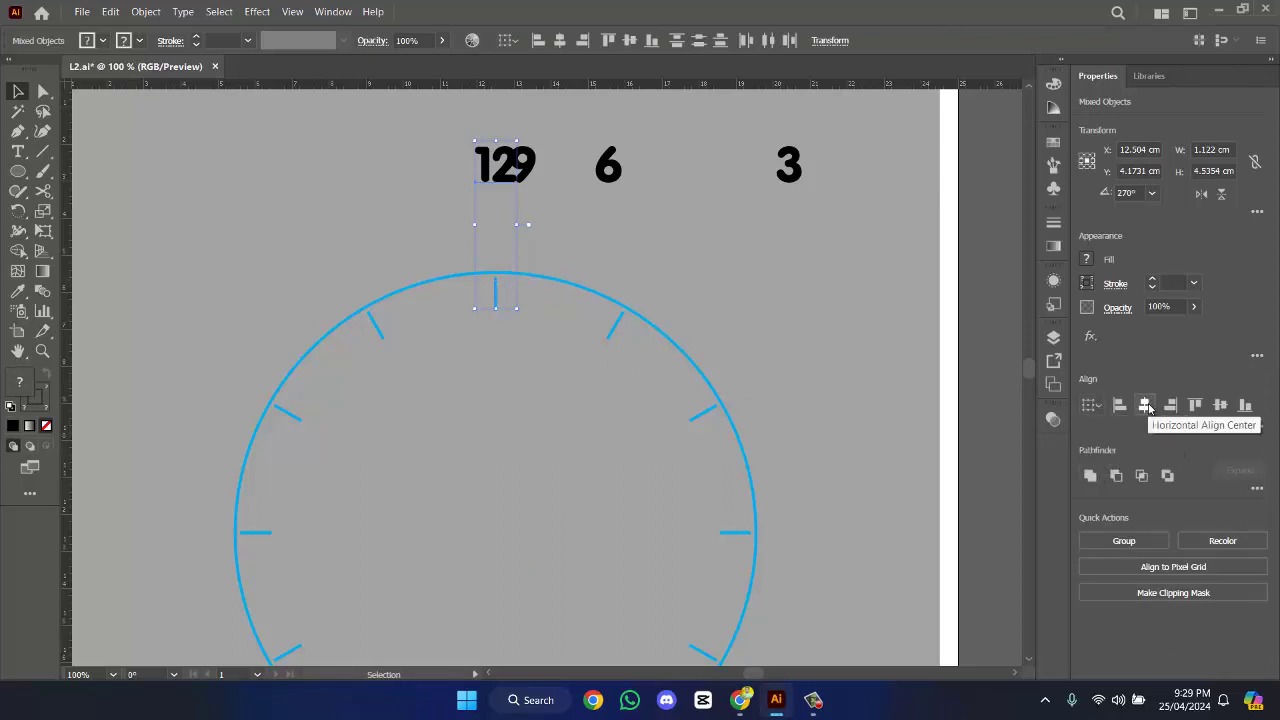
pyautogui.click(1219, 406)
pyautogui.hotkey('ctrl', 'z')
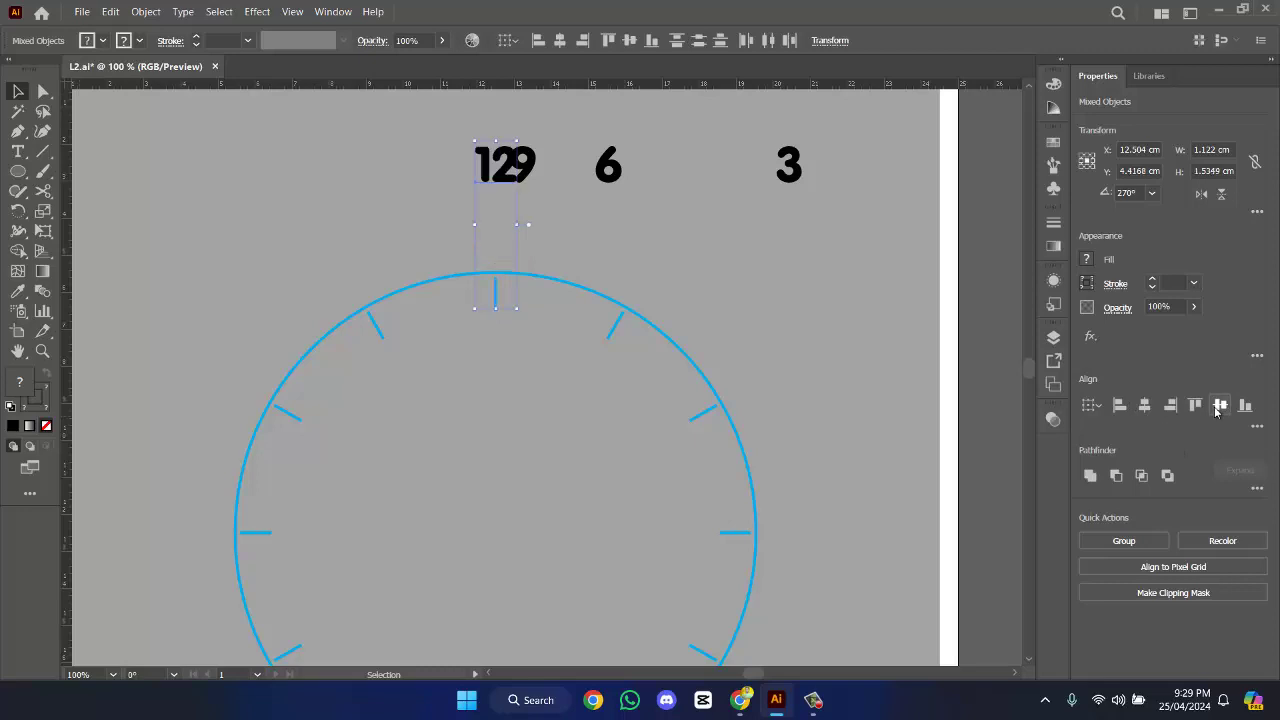
pyautogui.click(610, 200)
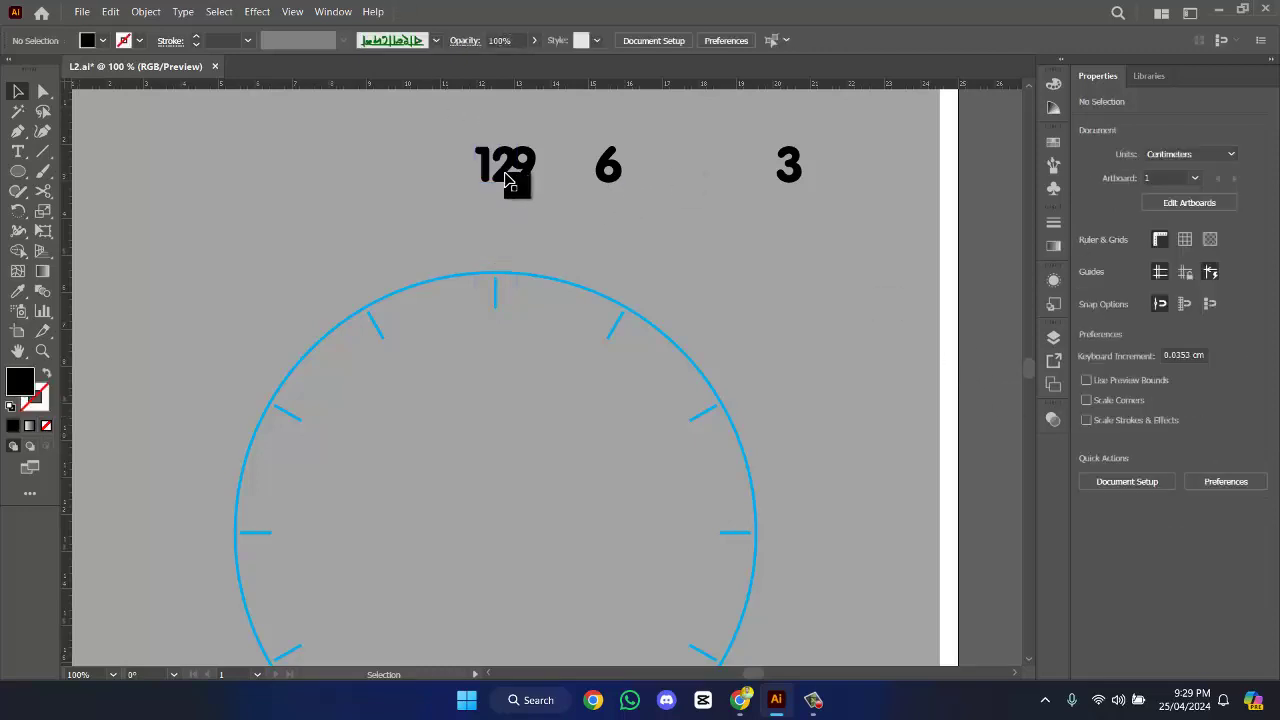
# - Move the "12" down inside the circle so that the 12 o'clock mark falls between its two digits
pyautogui.moveTo(505, 177); pyautogui.dragTo(508, 325)
pyautogui.scroll(5, 500, 268)
pyautogui.scroll(-3, 560, 200)
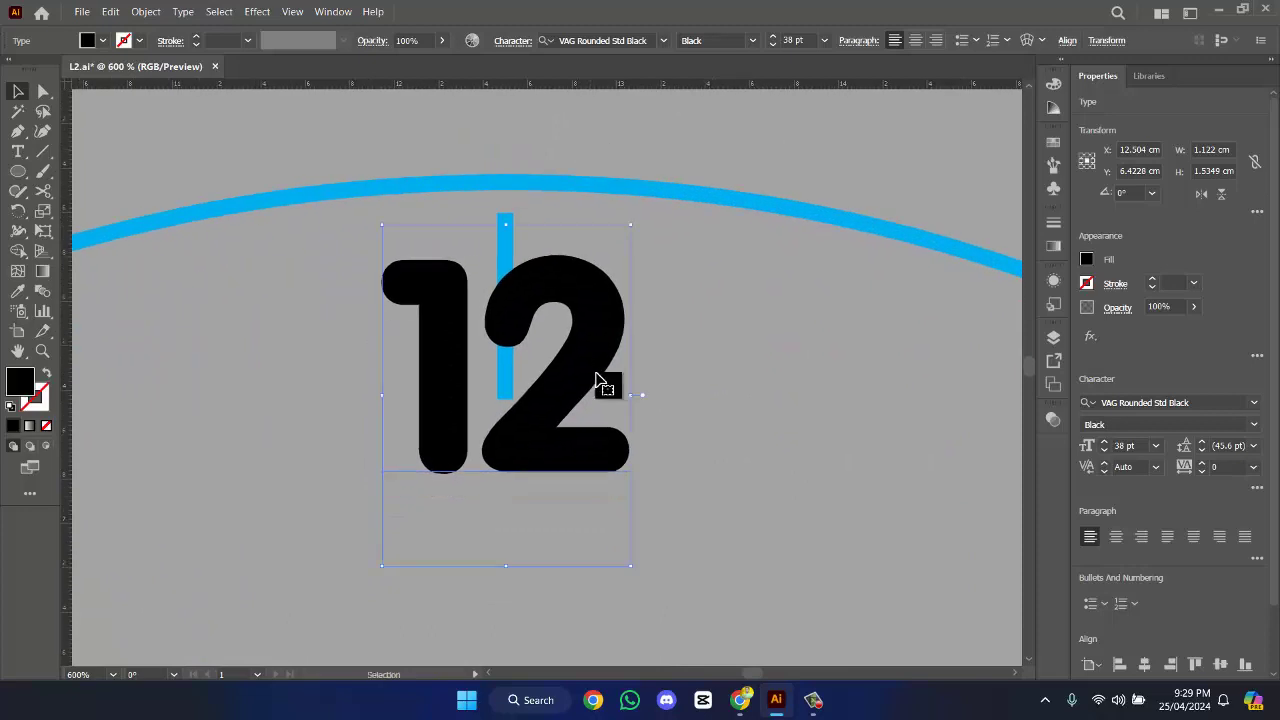
pyautogui.moveTo(590, 372); pyautogui.dragTo(609, 334)
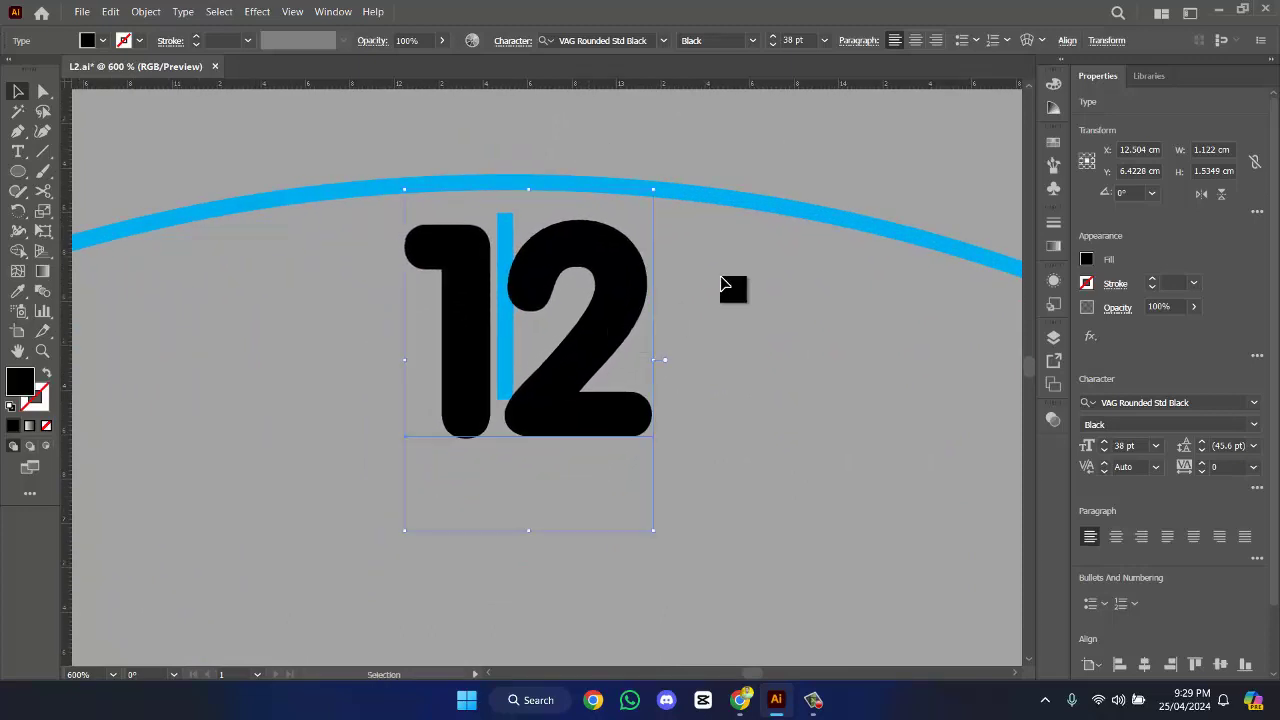
pyautogui.scroll(-5, 732, 284)
pyautogui.scroll(-1, 760, 224)
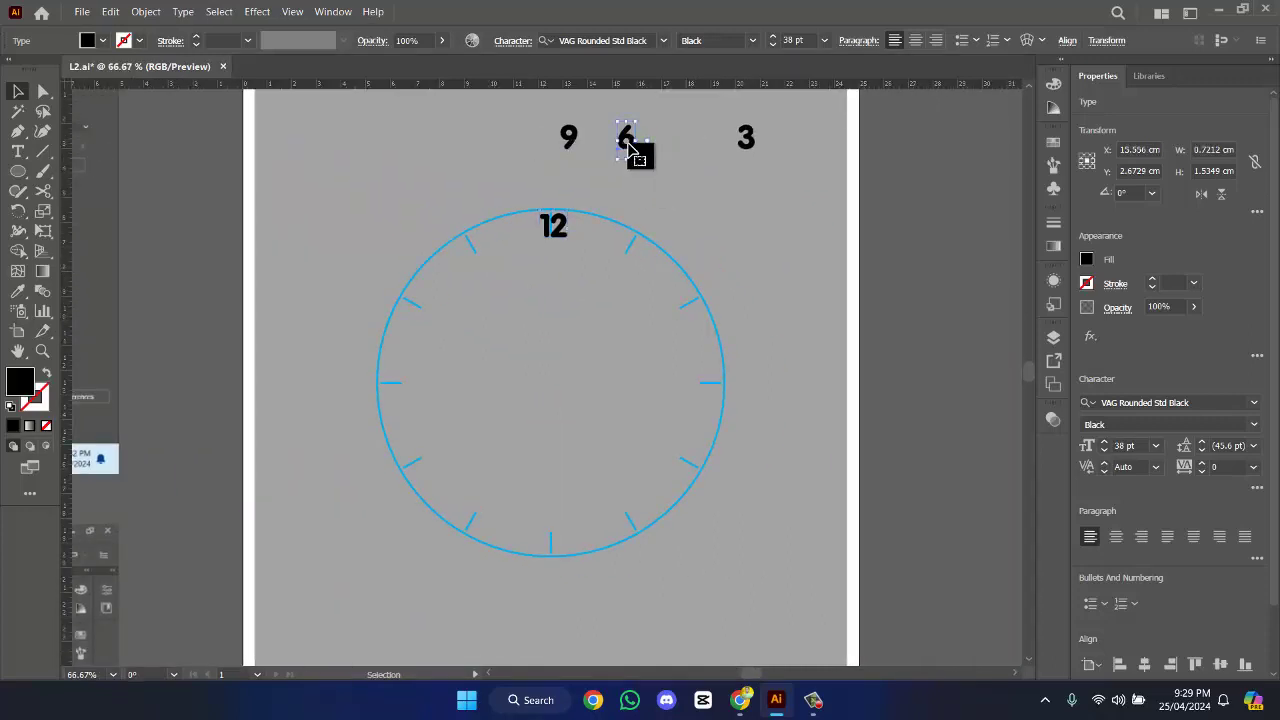
# - Select the "6" with the 6 o'clock mark and align their horizontal centres
pyautogui.click(642, 158)
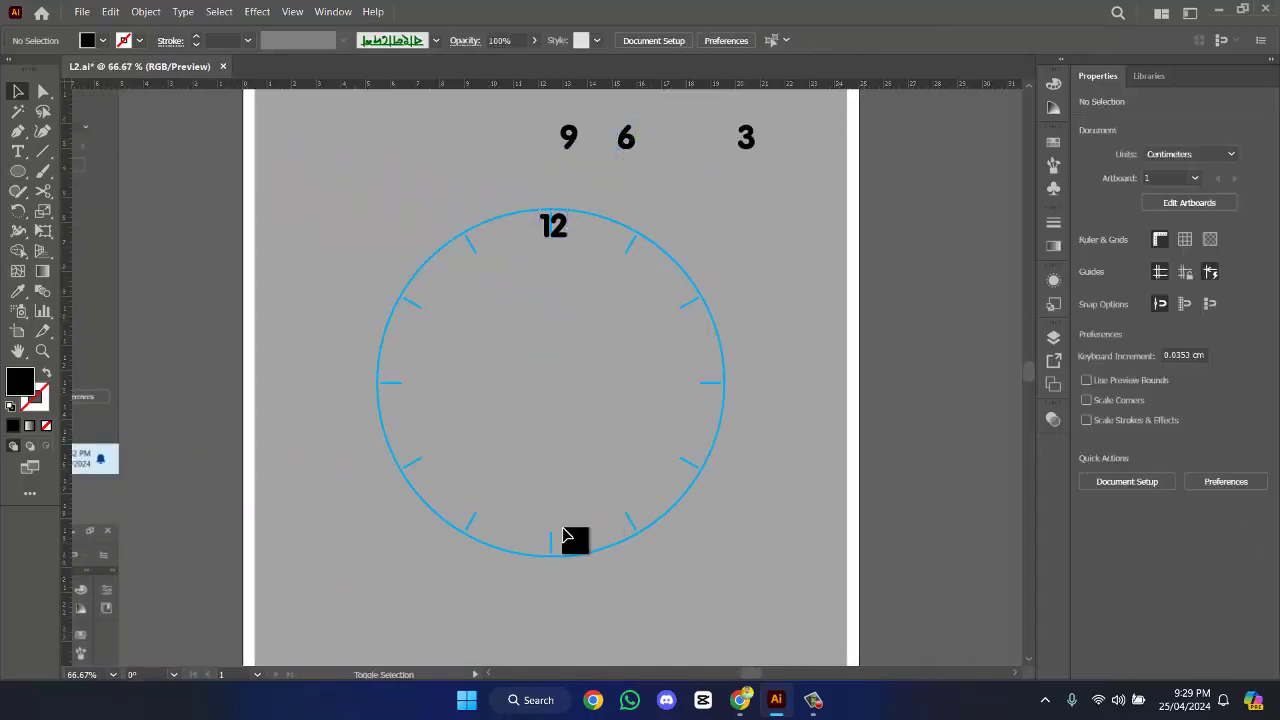
pyautogui.click(630, 140)
pyautogui.keyDown('shift'); pyautogui.click(556, 541); pyautogui.keyUp('shift')
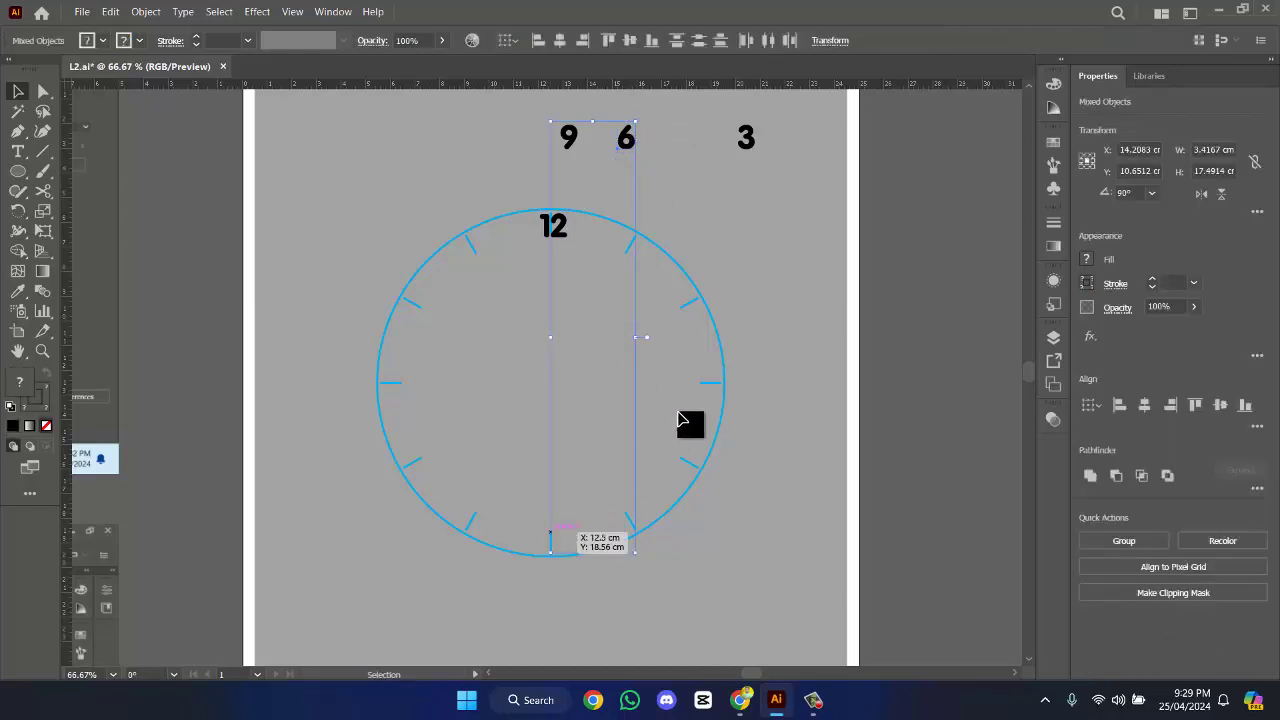
pyautogui.click(588, 154)
pyautogui.click(625, 140)
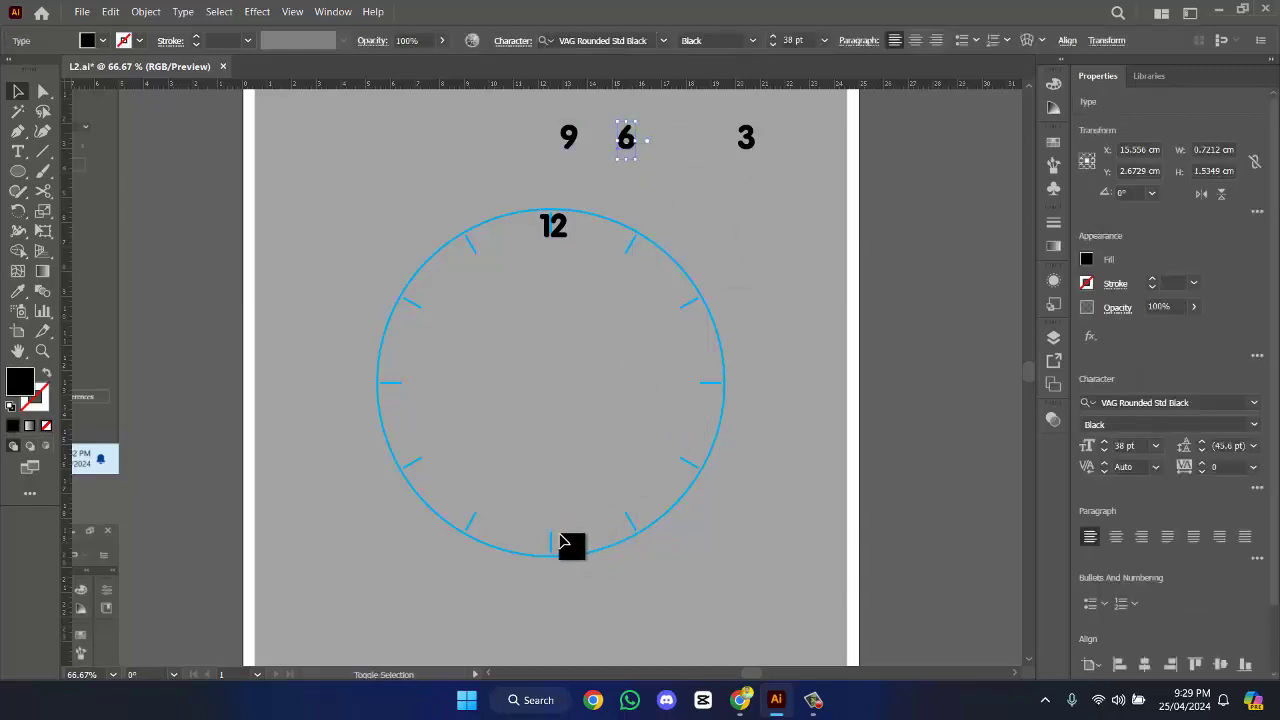
pyautogui.keyDown('shift'); pyautogui.click(551, 548); pyautogui.keyUp('shift')
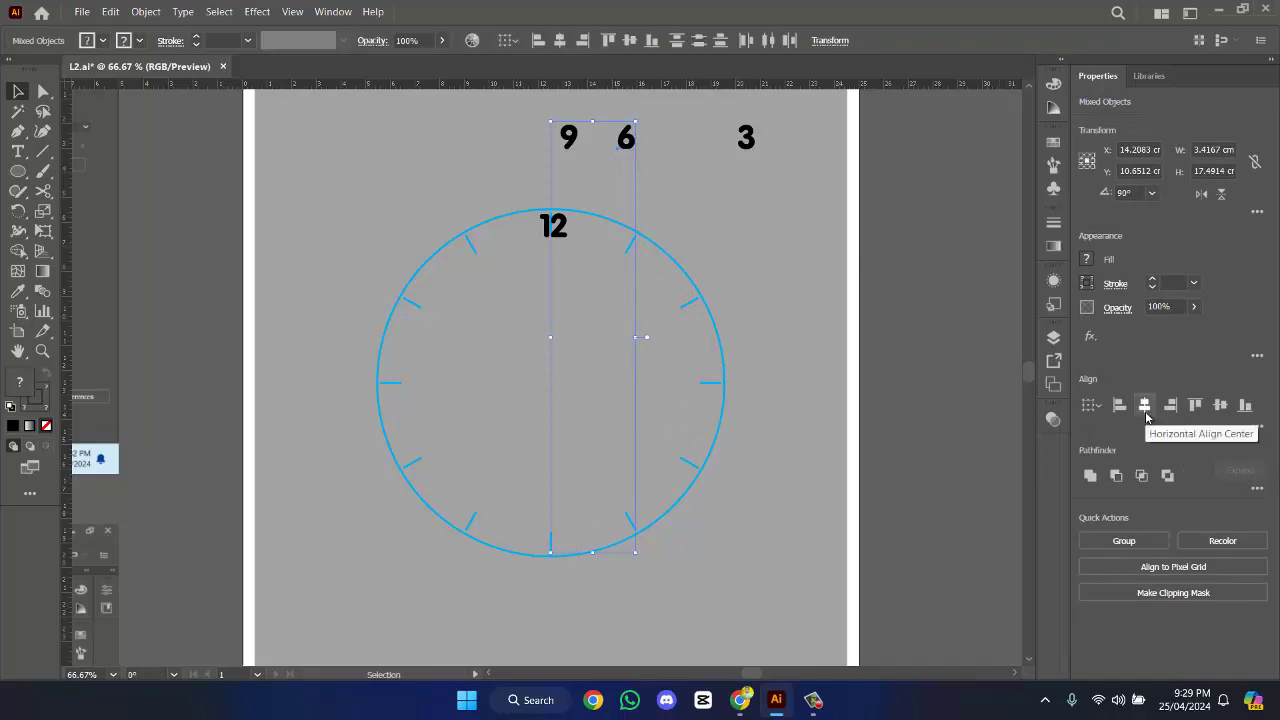
pyautogui.click(1145, 405)
pyautogui.hotkey('ctrl', 'z')
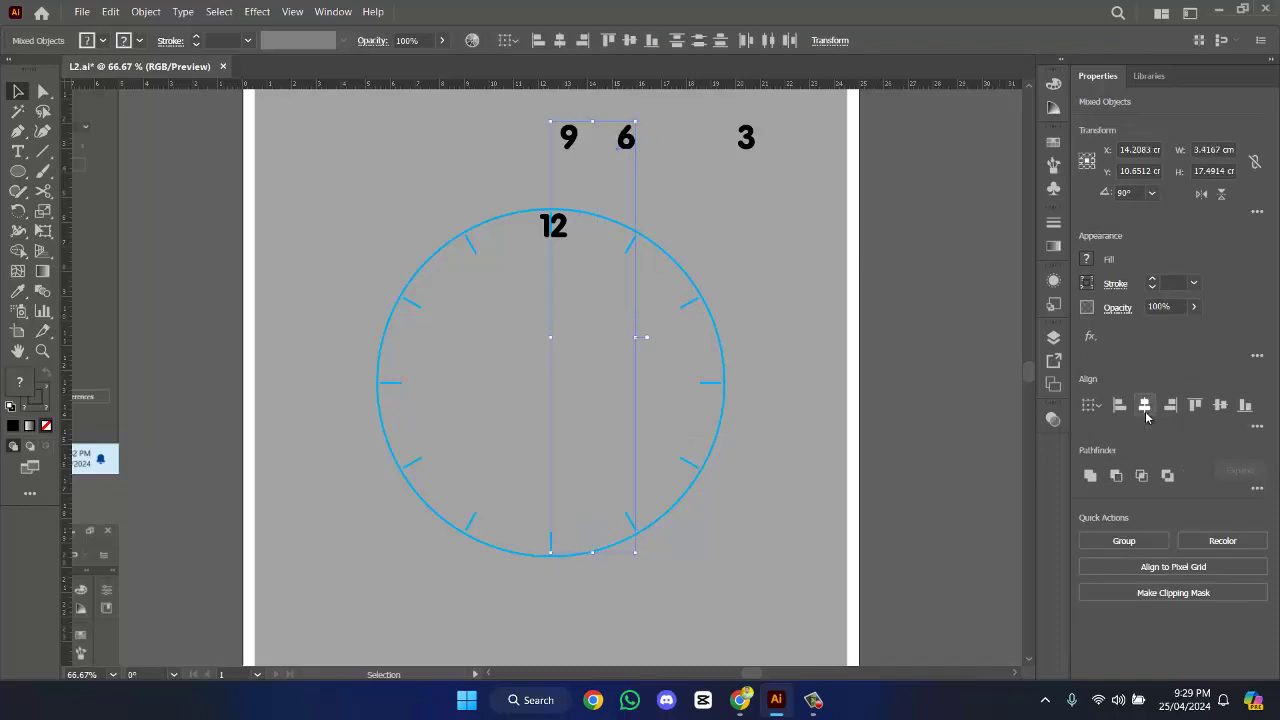
pyautogui.click(1145, 416)
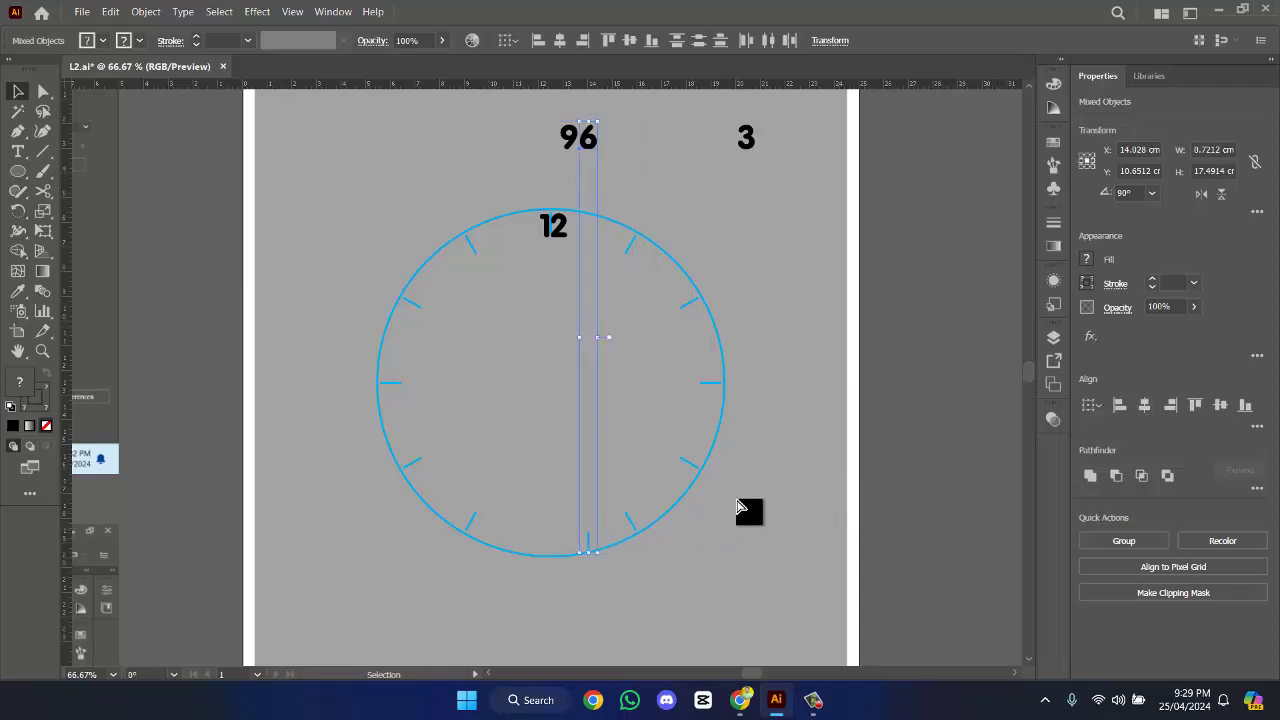
# - Undo the last alignment, reselect the 6 o'clock mark with the "6" and try aligning their horizontal centres again
pyautogui.hotkey('ctrl', 'z')
pyautogui.click(775, 441)
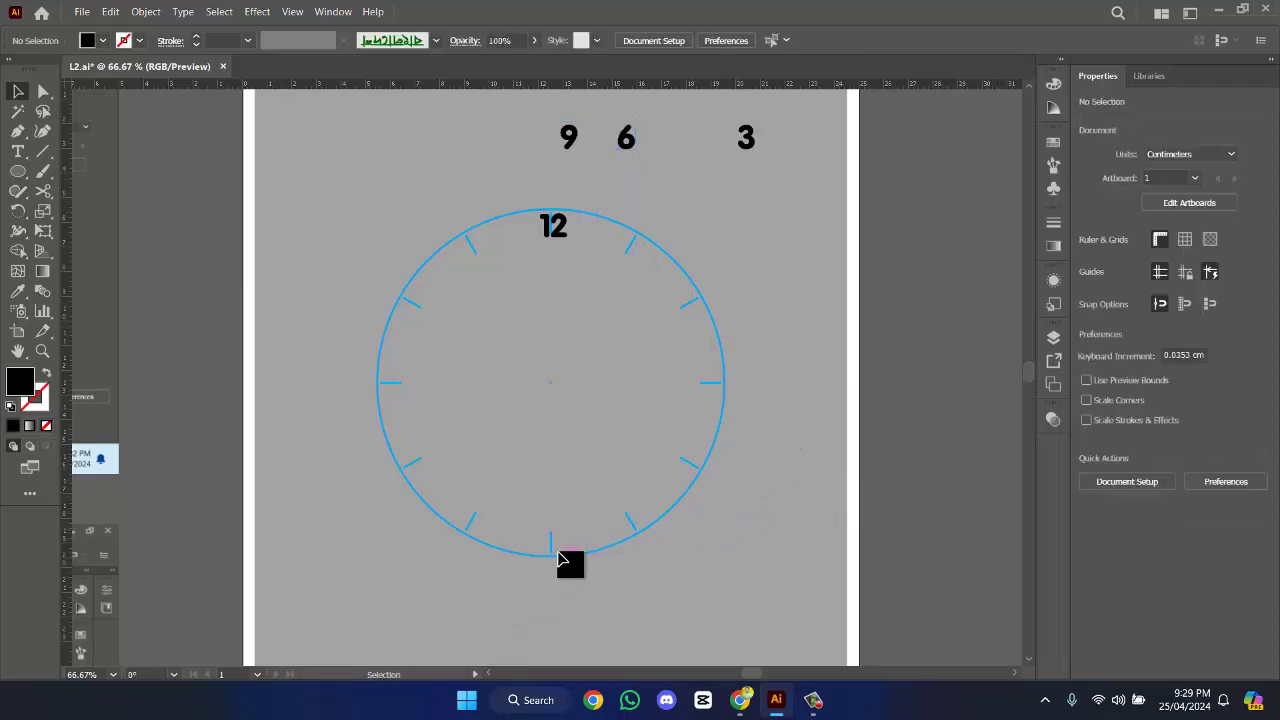
pyautogui.click(554, 548)
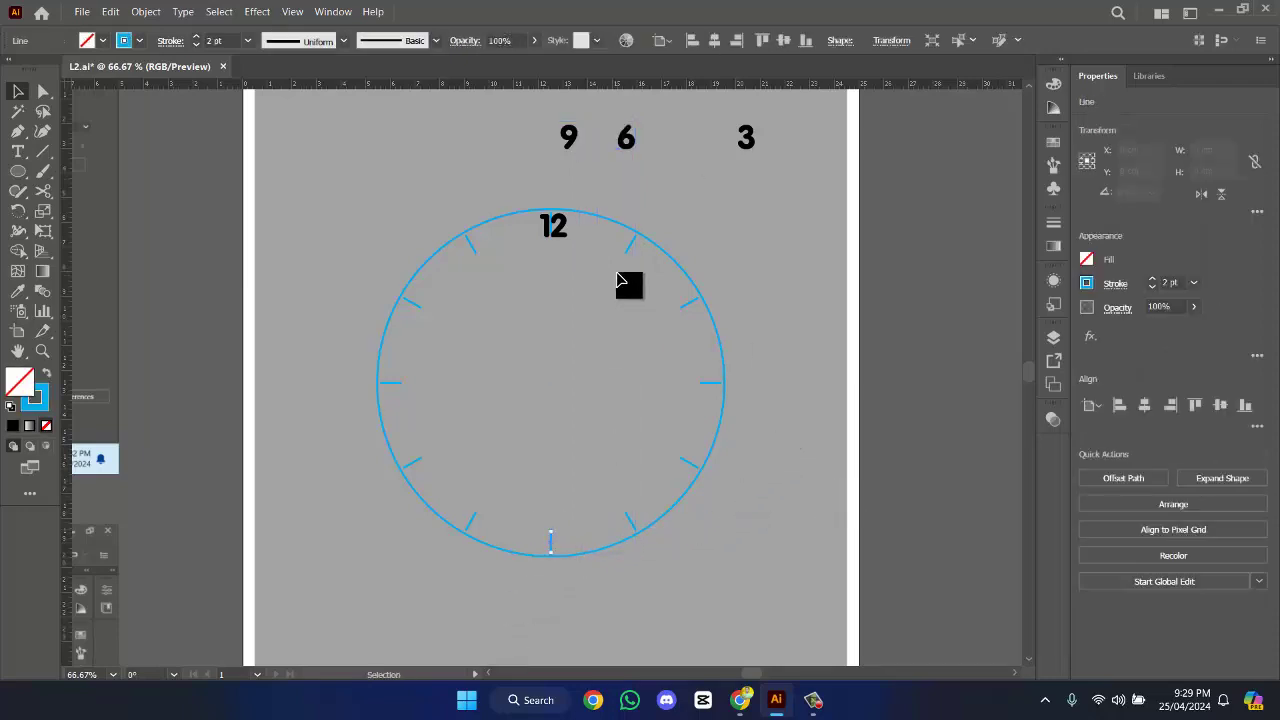
pyautogui.keyDown('shift'); pyautogui.click(627, 140); pyautogui.keyUp('shift')
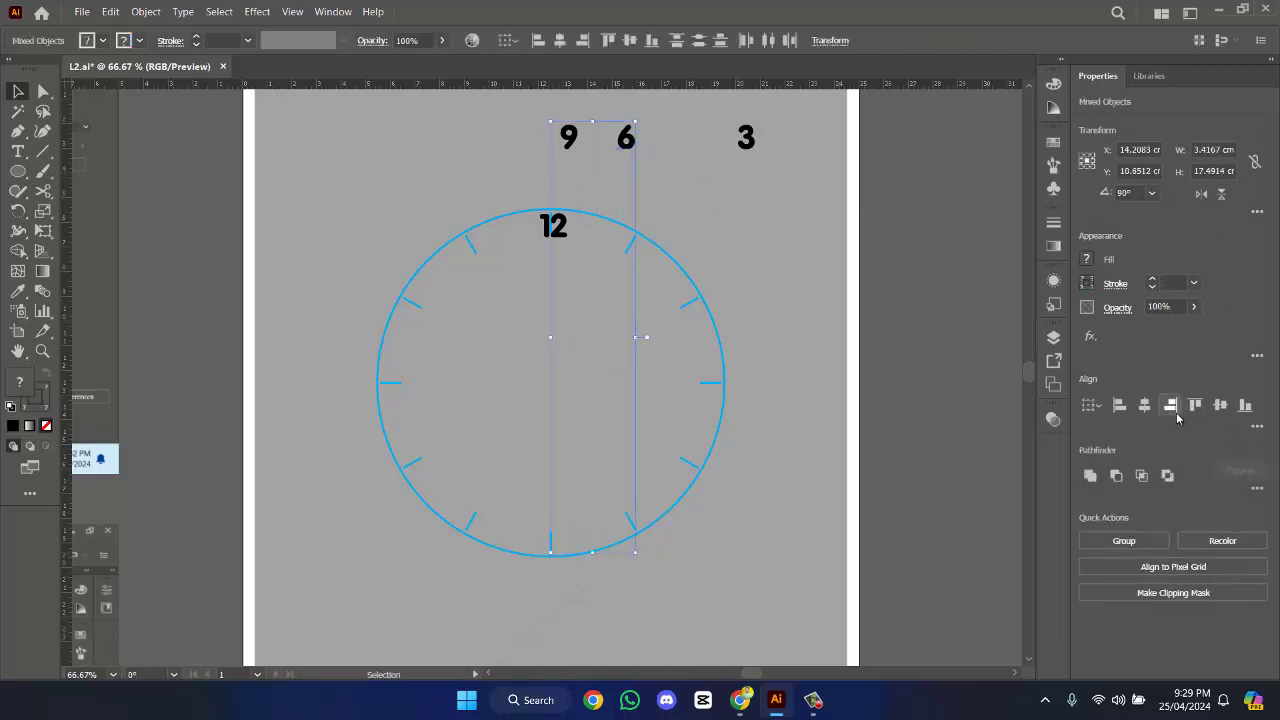
pyautogui.click(1147, 405)
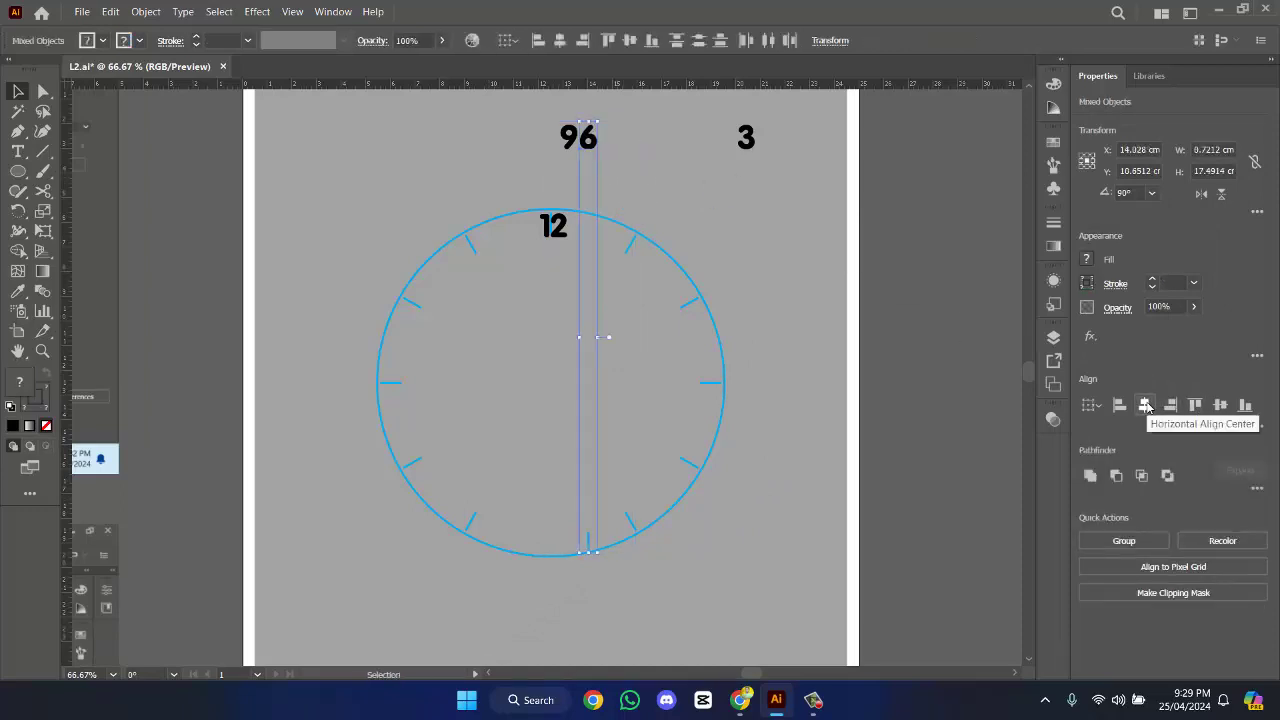
pyautogui.hotkey('ctrl', 'z')
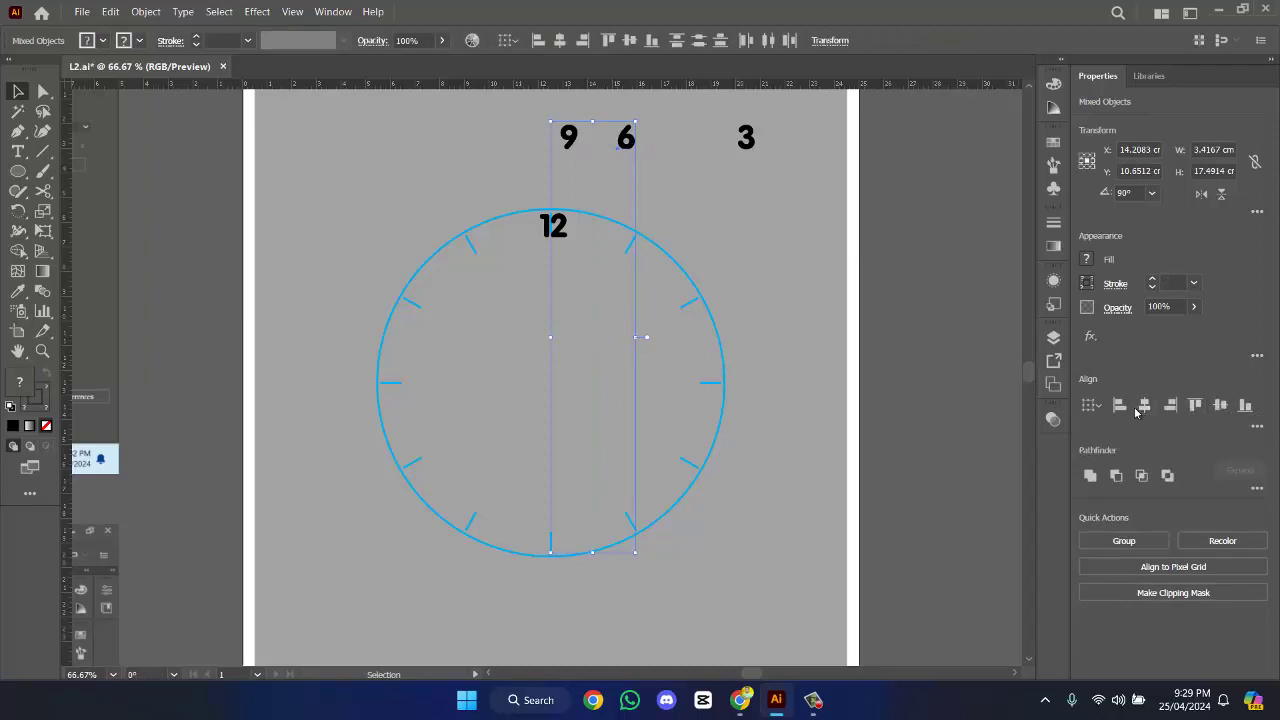
# - Retry the horizontal centre alignment of the selected "6" and 6 o'clock mark, undoing each attempt
pyautogui.click(1145, 405)
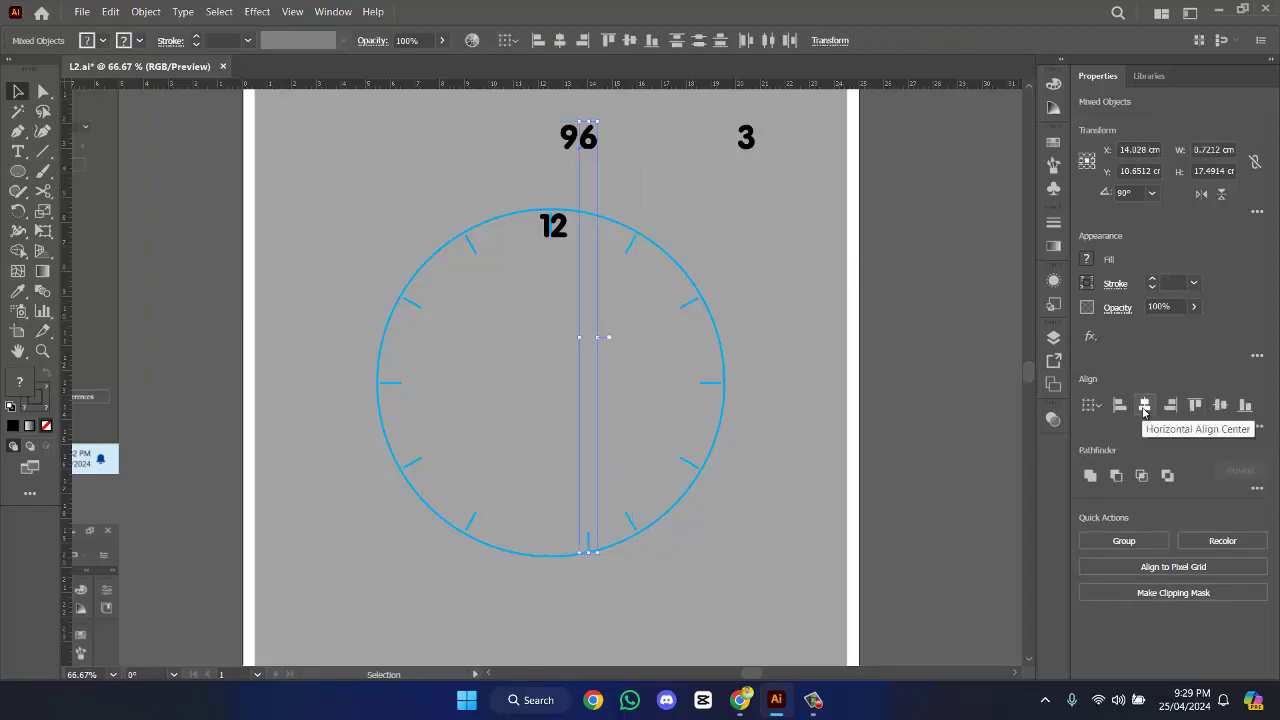
pyautogui.hotkey('ctrl', 'z')
pyautogui.click(1145, 408)
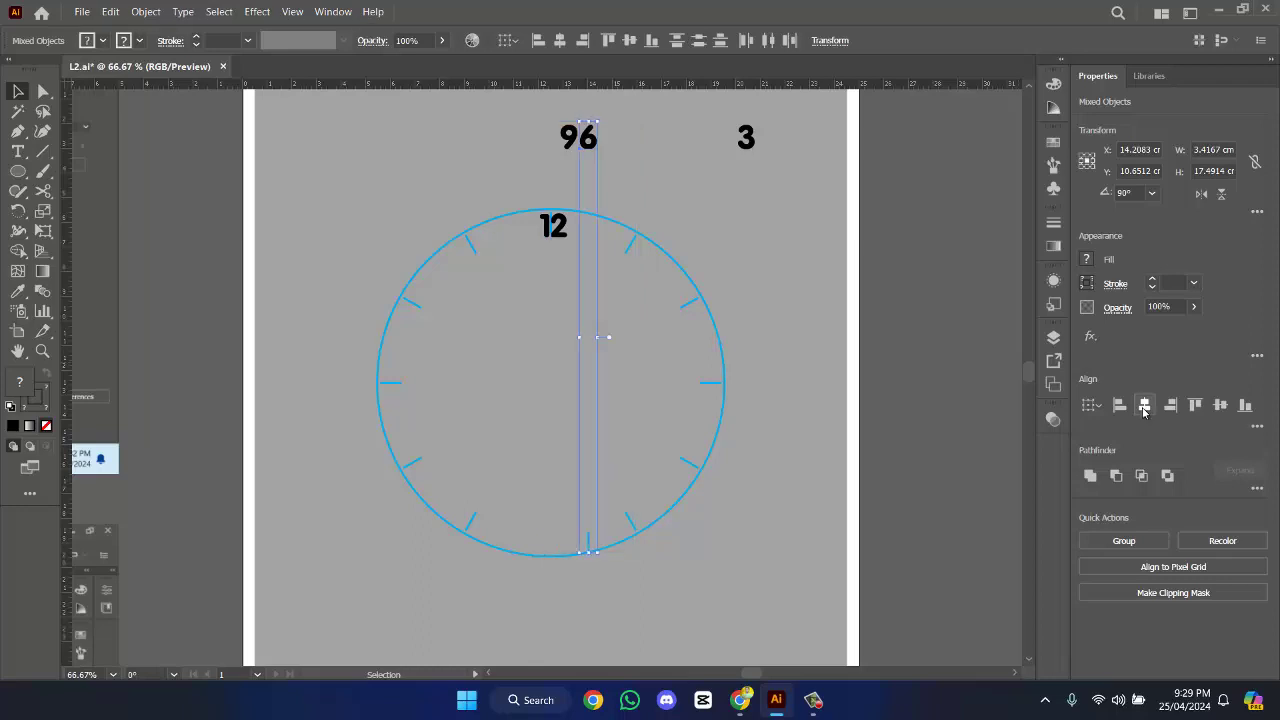
pyautogui.hotkey('ctrl', 'z')
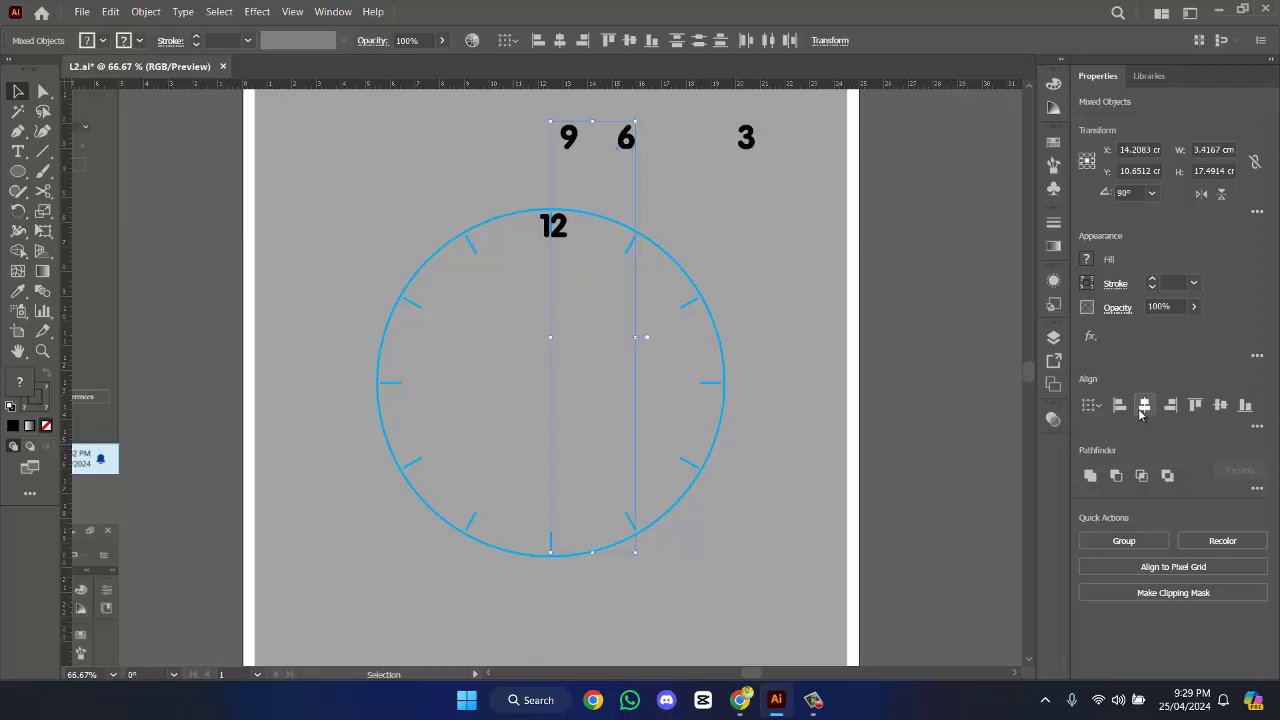
pyautogui.click(1143, 408)
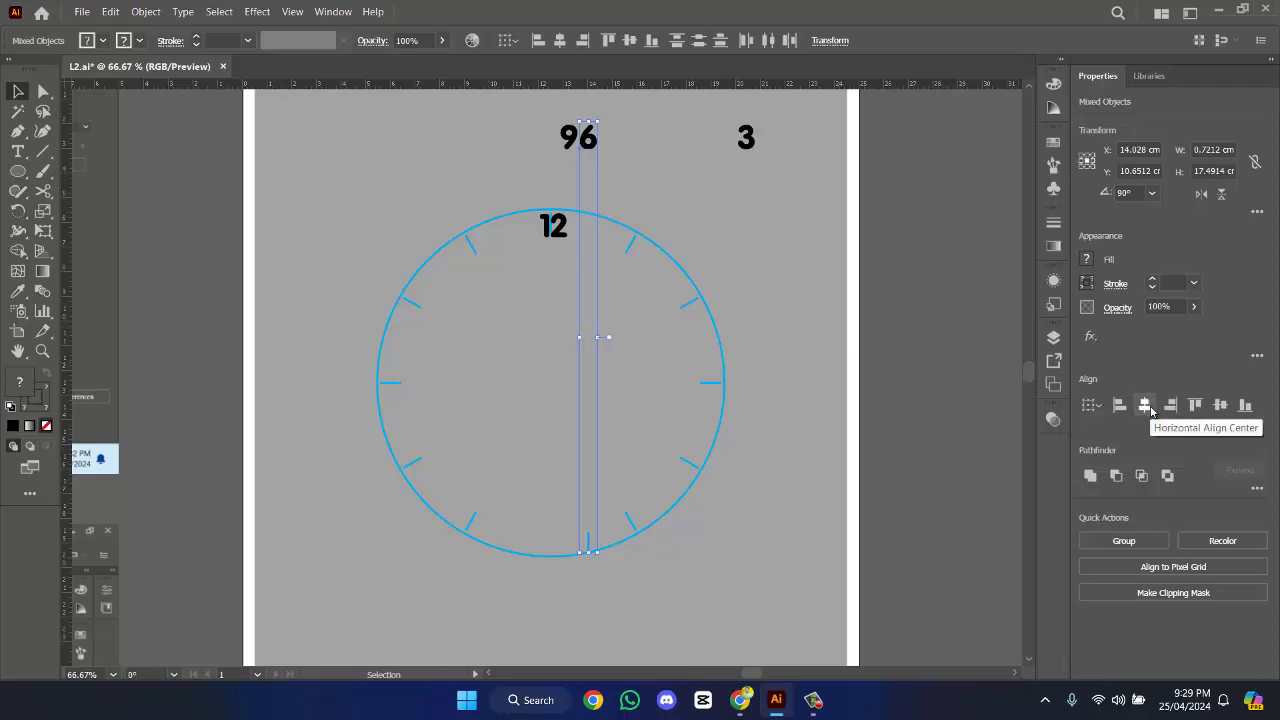
pyautogui.hotkey('ctrl', 'z')
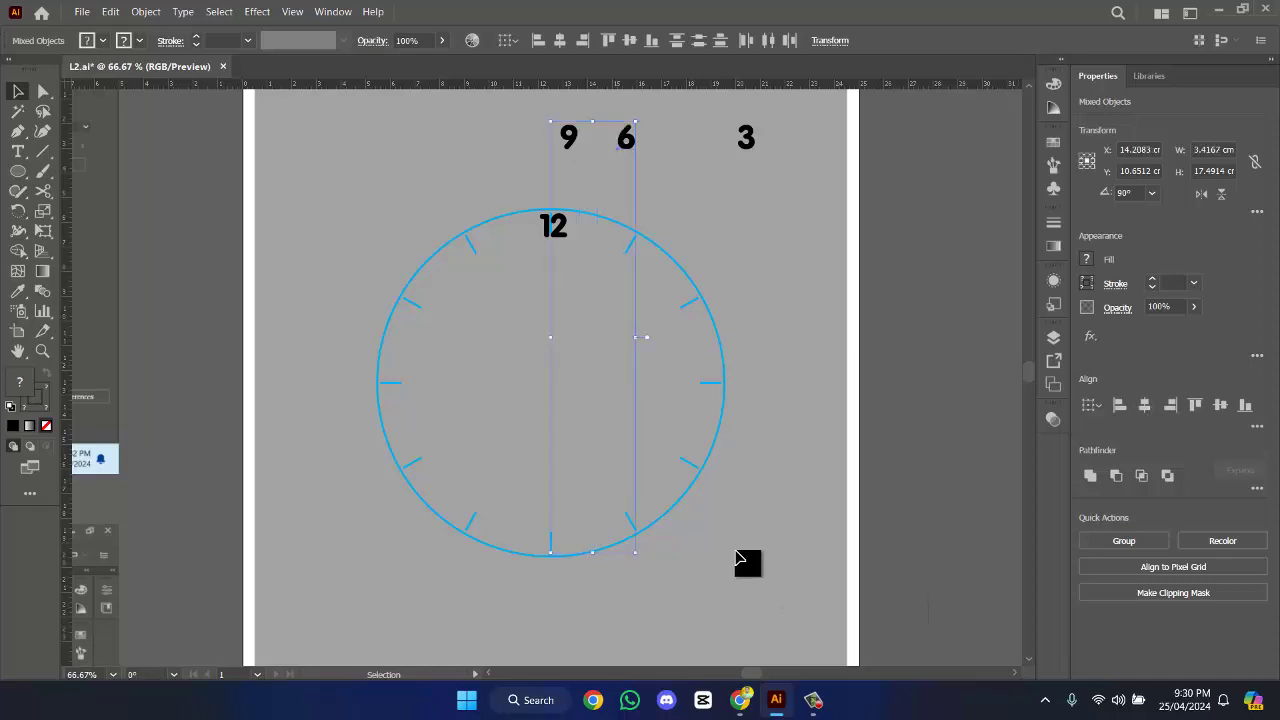
# - Select only the "6", centre it horizontally on the artboard and align it to the artboard's bottom edge
pyautogui.click(704, 155)
pyautogui.moveTo(704, 155); pyautogui.dragTo(625, 145)
pyautogui.moveTo(624, 145); pyautogui.dragTo(625, 143)
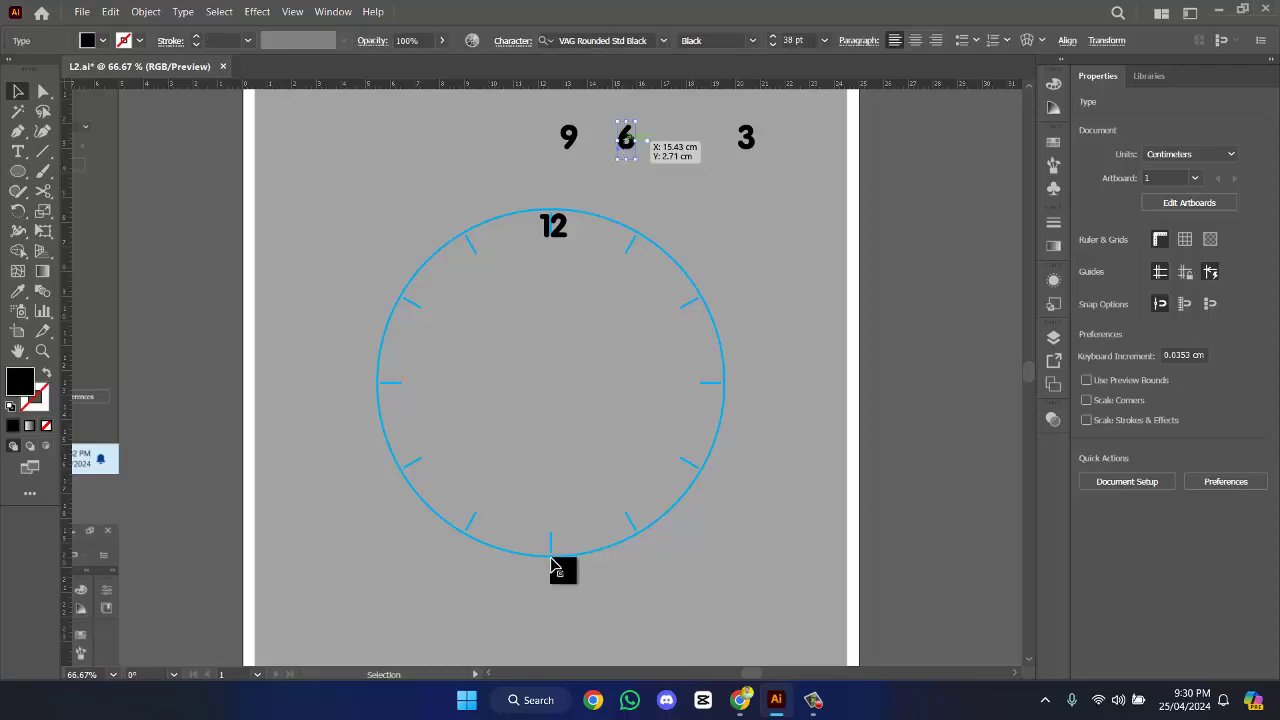
pyautogui.keyDown('shift'); pyautogui.click(555, 550); pyautogui.keyUp('shift')
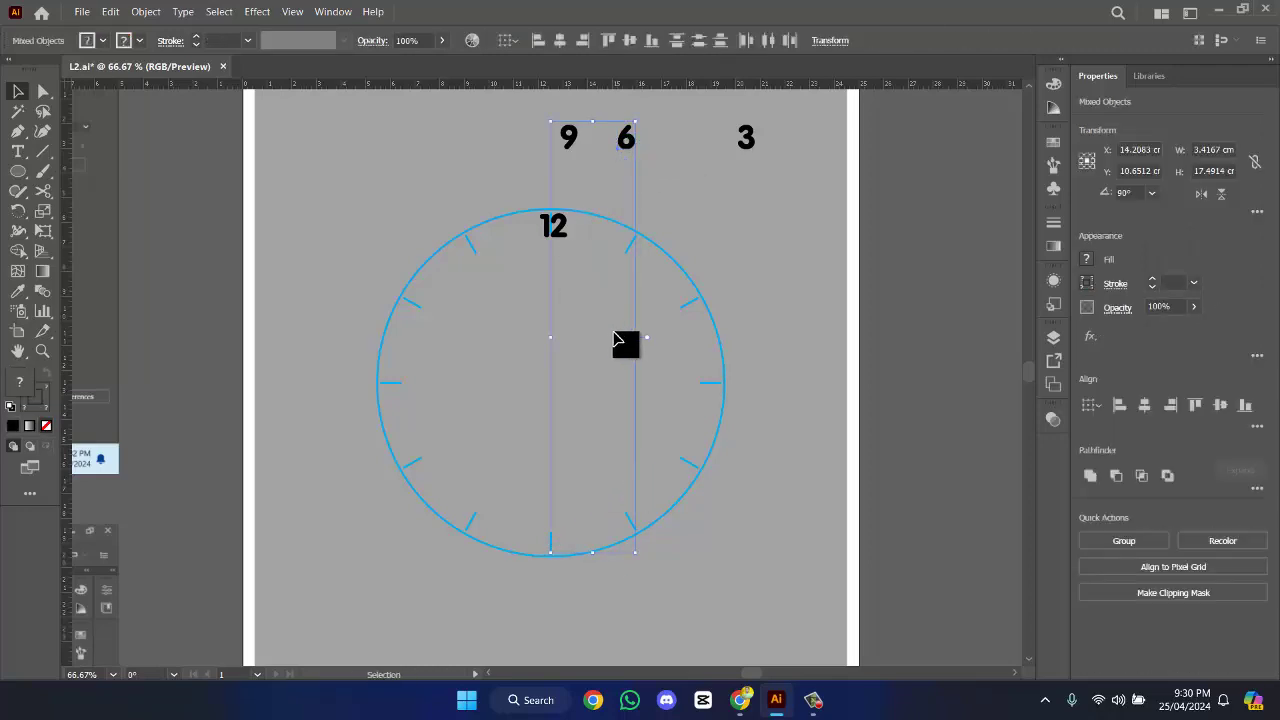
pyautogui.keyDown('shift'); pyautogui.click(551, 540); pyautogui.keyUp('shift')
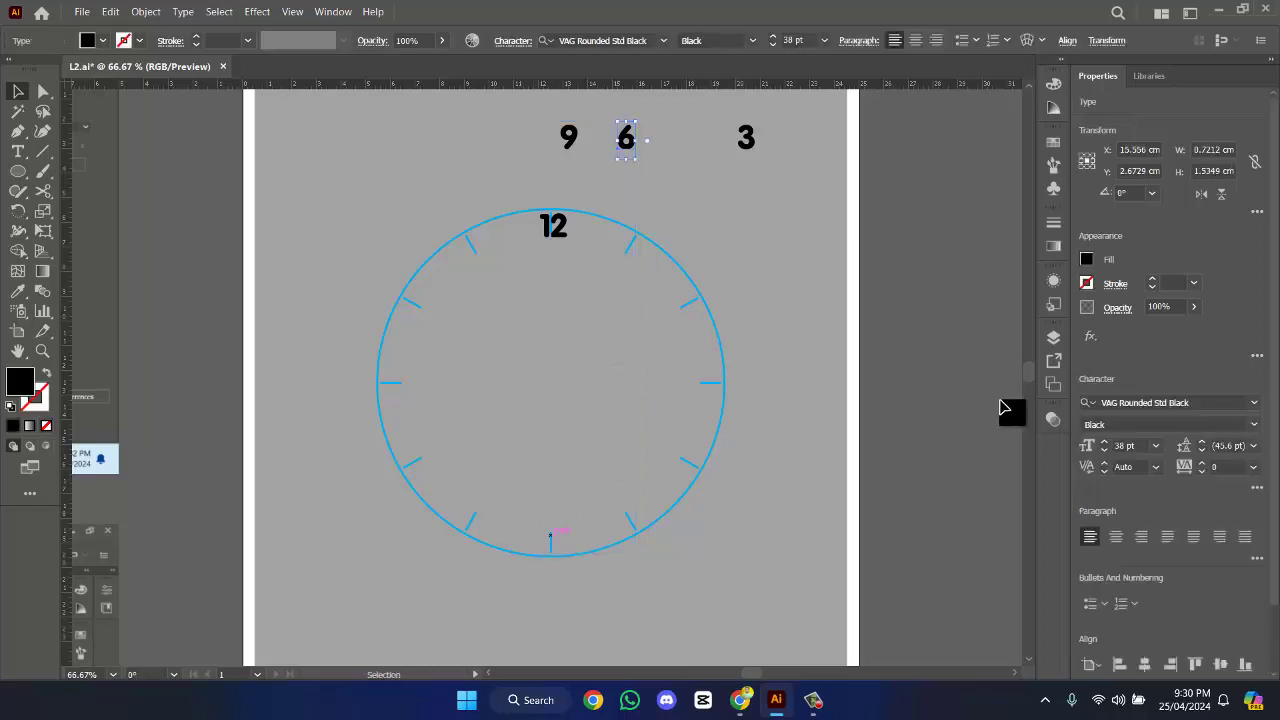
pyautogui.click(1142, 668)
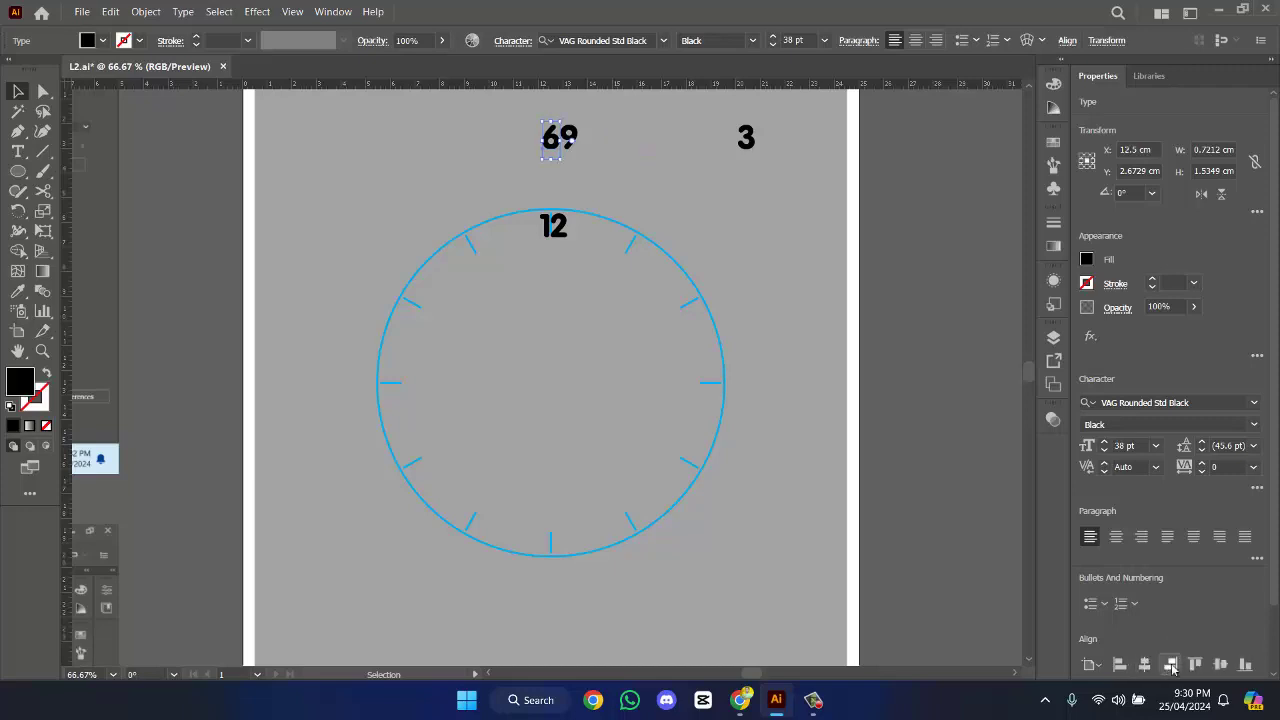
pyautogui.click(1243, 666)
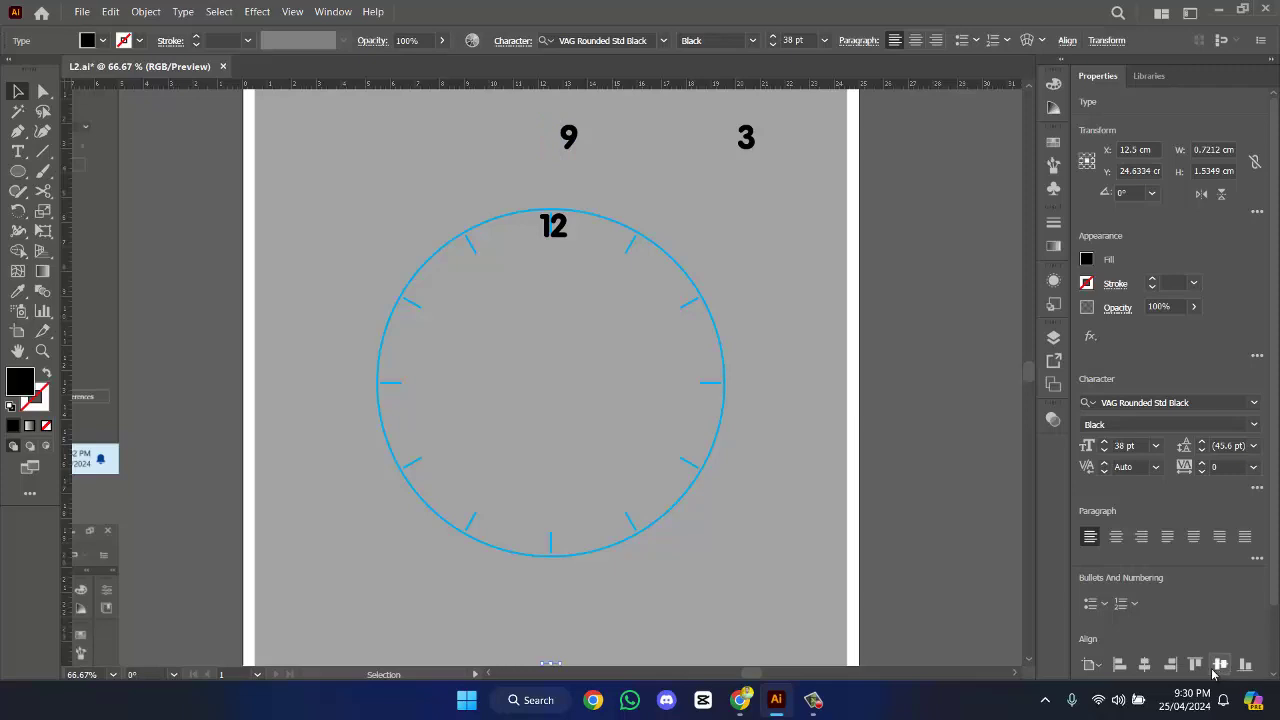
# - Move the "6" straight up from the artboard's bottom edge until it sits over the 6 o'clock mark inside the circle
pyautogui.scroll(-3, 489, 400)
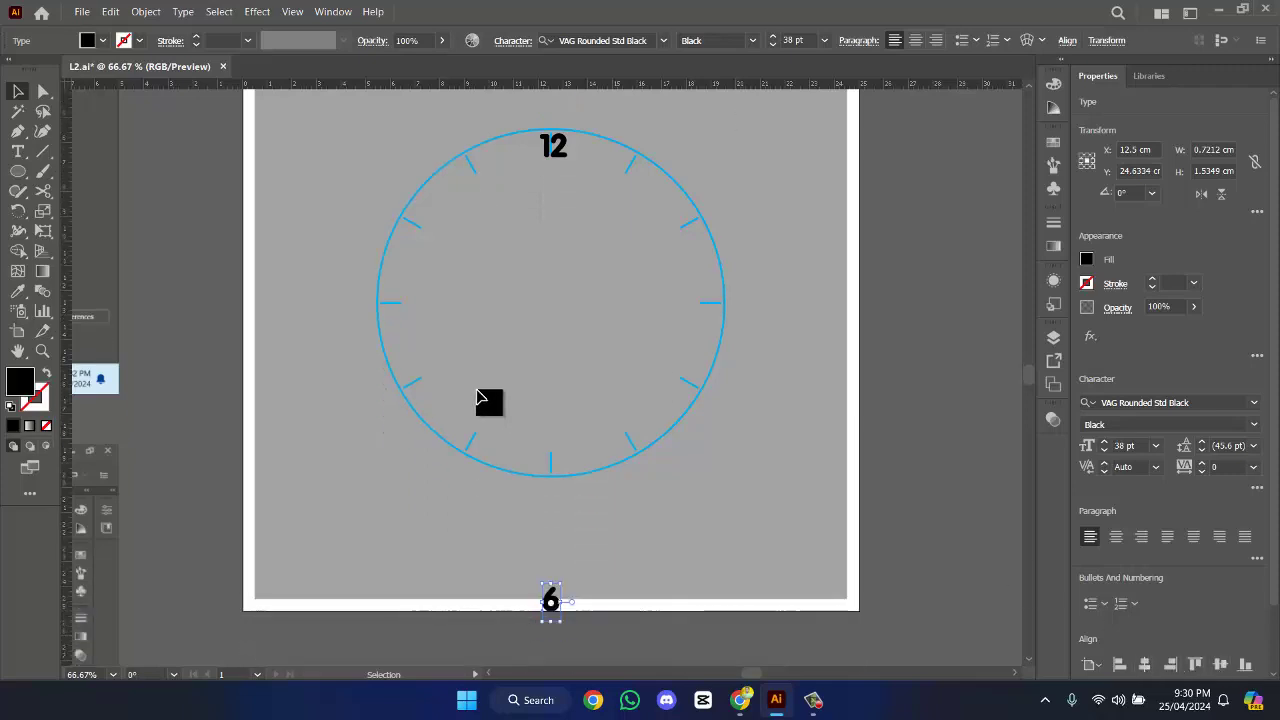
pyautogui.moveTo(557, 565); pyautogui.dragTo(557, 567)
pyautogui.scroll(1, 555, 570)
pyautogui.scroll(1, 555, 570)
pyautogui.hotkey('shift', 'Up')
pyautogui.hotkey('shift', 'Up')
pyautogui.hotkey('shift', 'Up')
pyautogui.hotkey('shift', 'Up')
pyautogui.hotkey('shift', 'Up')
pyautogui.hotkey('shift', 'Up')
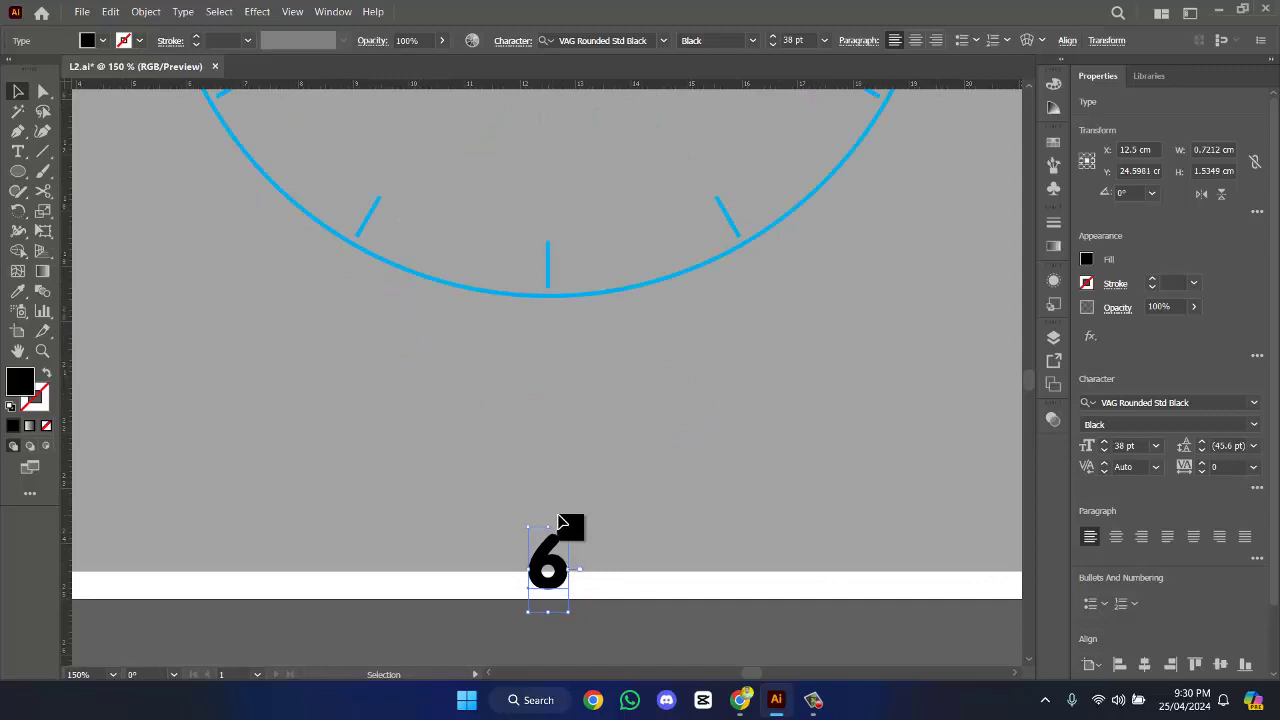
pyautogui.hotkey('shift', 'Up')
pyautogui.hotkey('shift', 'Up')
pyautogui.hotkey('shift', 'Up')
pyautogui.hotkey('shift', 'Up')
pyautogui.hotkey('shift', 'Up')
pyautogui.hotkey('shift', 'Up')
pyautogui.hotkey('shift', 'Up')
pyautogui.hotkey('shift', 'Up')
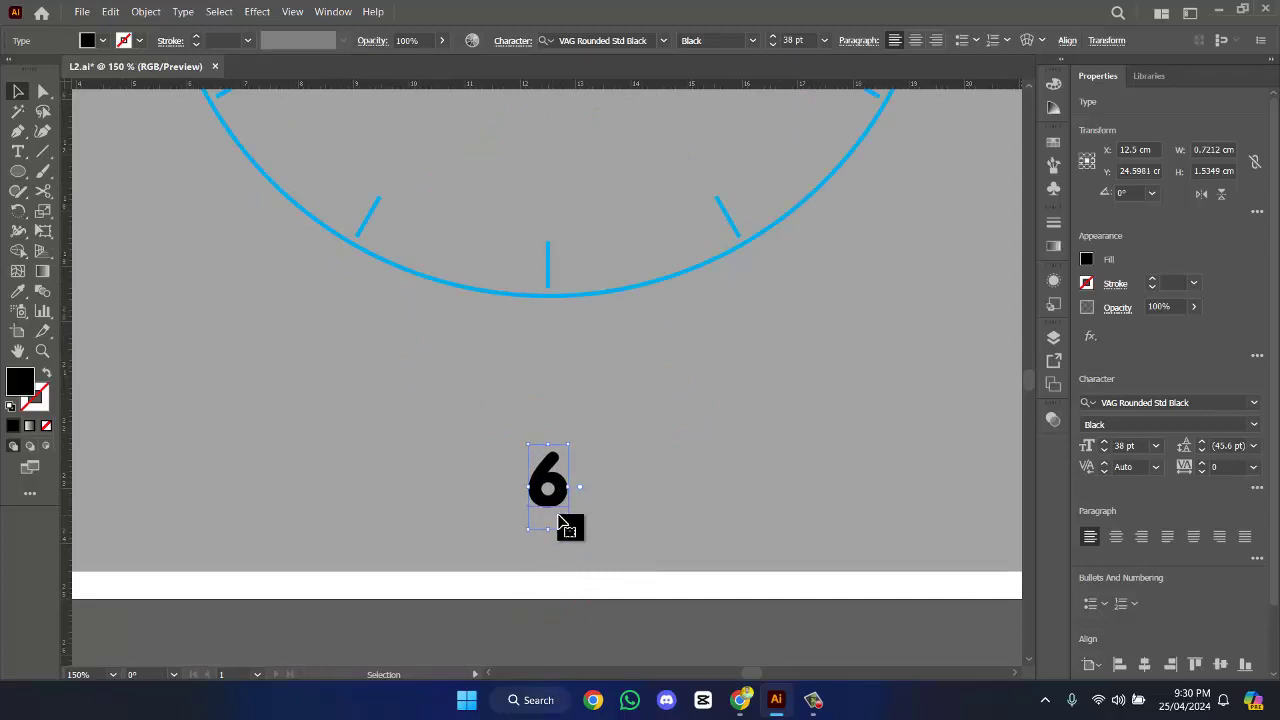
pyautogui.hotkey('shift', 'Up')
pyautogui.hotkey('shift', 'Up')
pyautogui.hotkey('shift', 'Up')
pyautogui.hotkey('shift', 'Up')
pyautogui.hotkey('shift', 'Up')
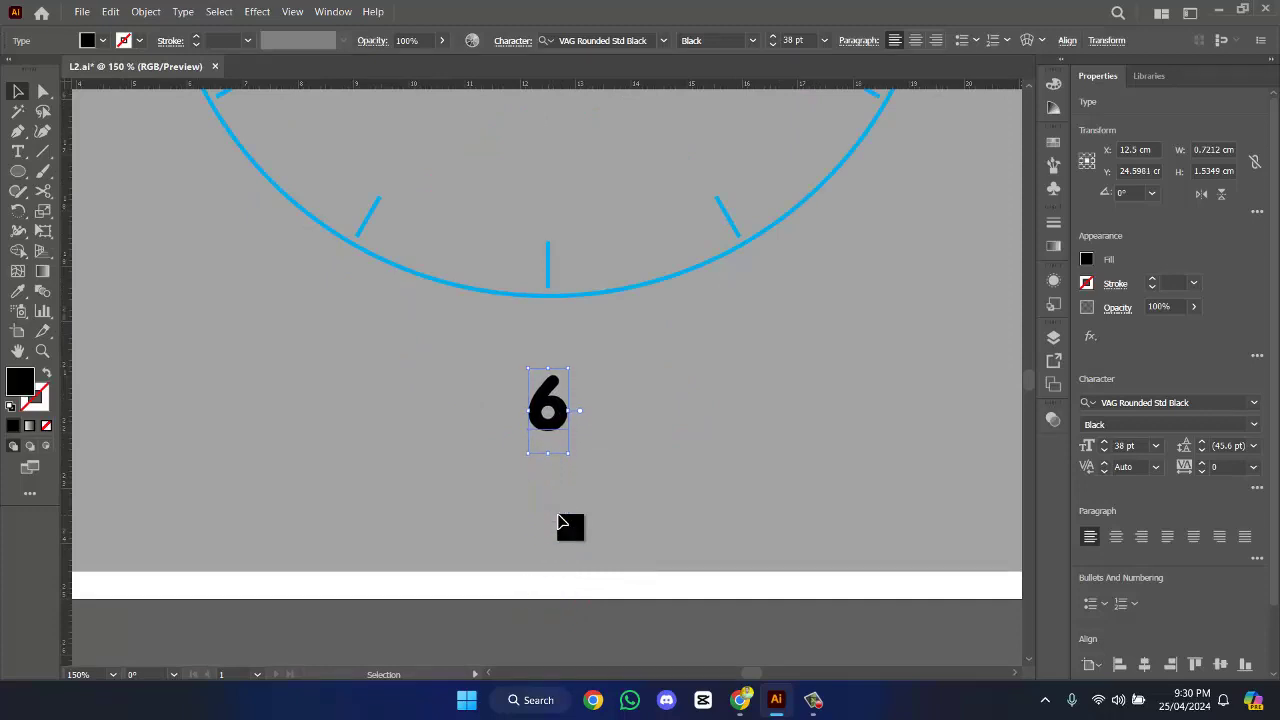
pyautogui.hotkey('shift', 'Up')
pyautogui.hotkey('shift', 'Up')
pyautogui.hotkey('shift', 'Up')
pyautogui.hotkey('shift', 'Up')
pyautogui.hotkey('shift', 'Up')
pyautogui.hotkey('shift', 'Up')
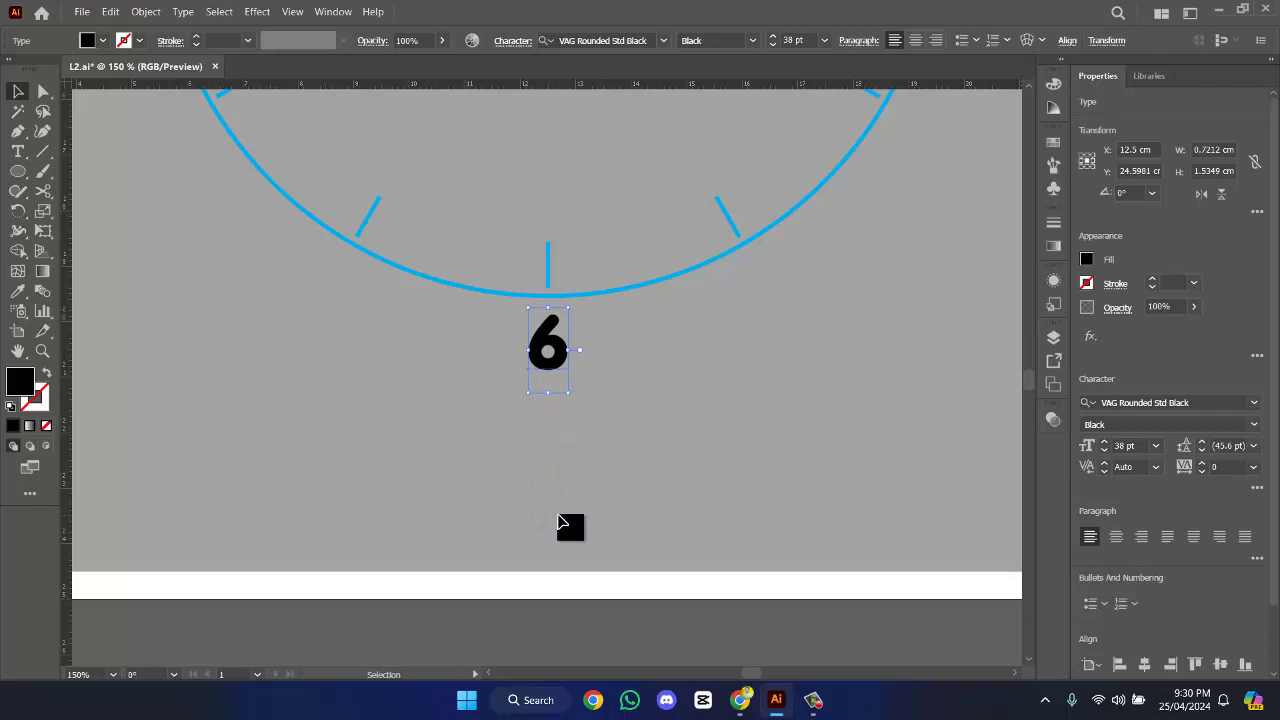
pyautogui.hotkey('shift', 'Up')
pyautogui.hotkey('shift', 'Up')
pyautogui.hotkey('shift', 'Up')
pyautogui.hotkey('shift', 'Up')
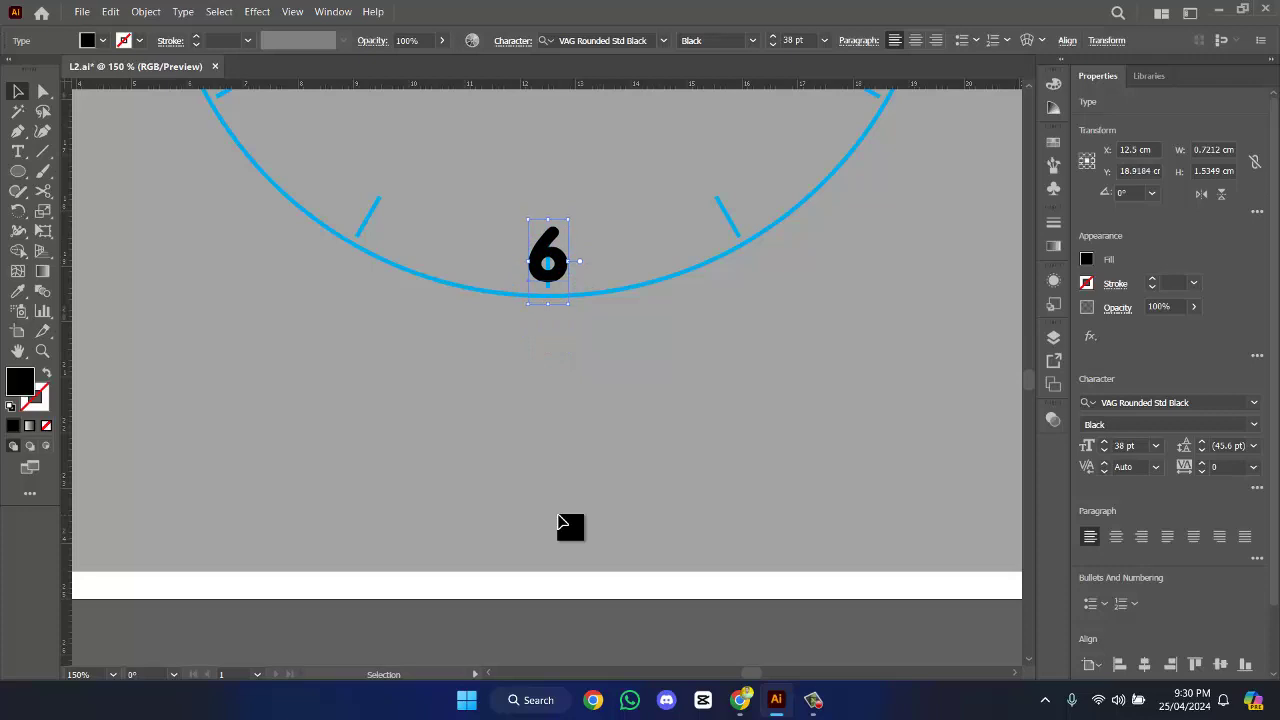
# - Examine how the numbers sit on the dial of the alarm clock in the reference image
pyautogui.scroll(-3, 583, 440)
pyautogui.moveTo(703, 299); pyautogui.dragTo(688, 420)
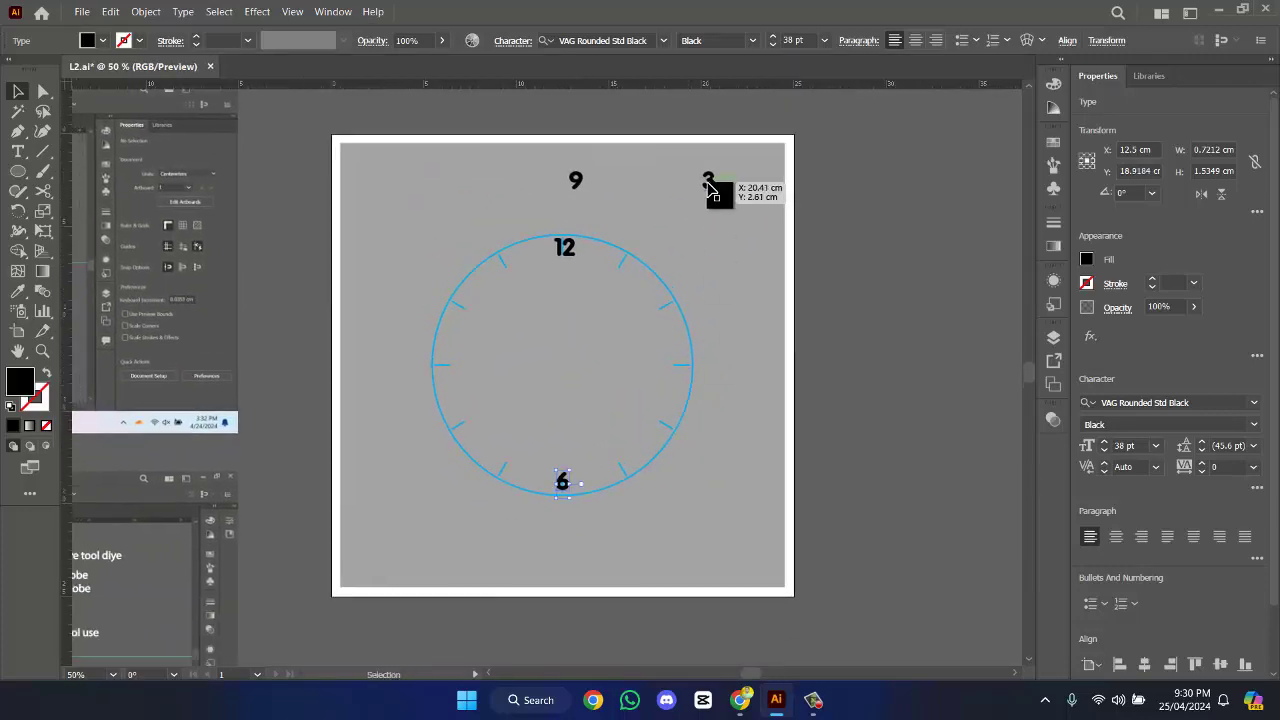
pyautogui.scroll(-4, 234, 420)
pyautogui.moveTo(234, 420); pyautogui.dragTo(563, 452)
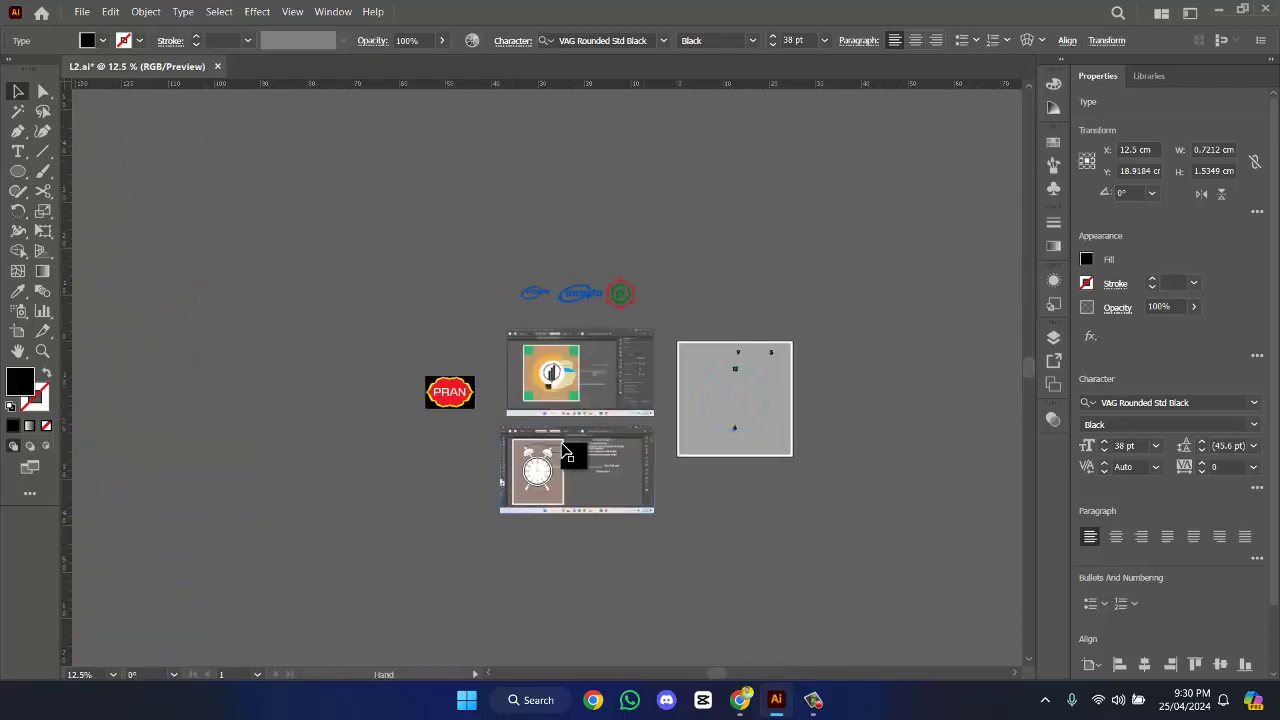
pyautogui.scroll(4, 563, 452)
pyautogui.scroll(-2, 562, 452)
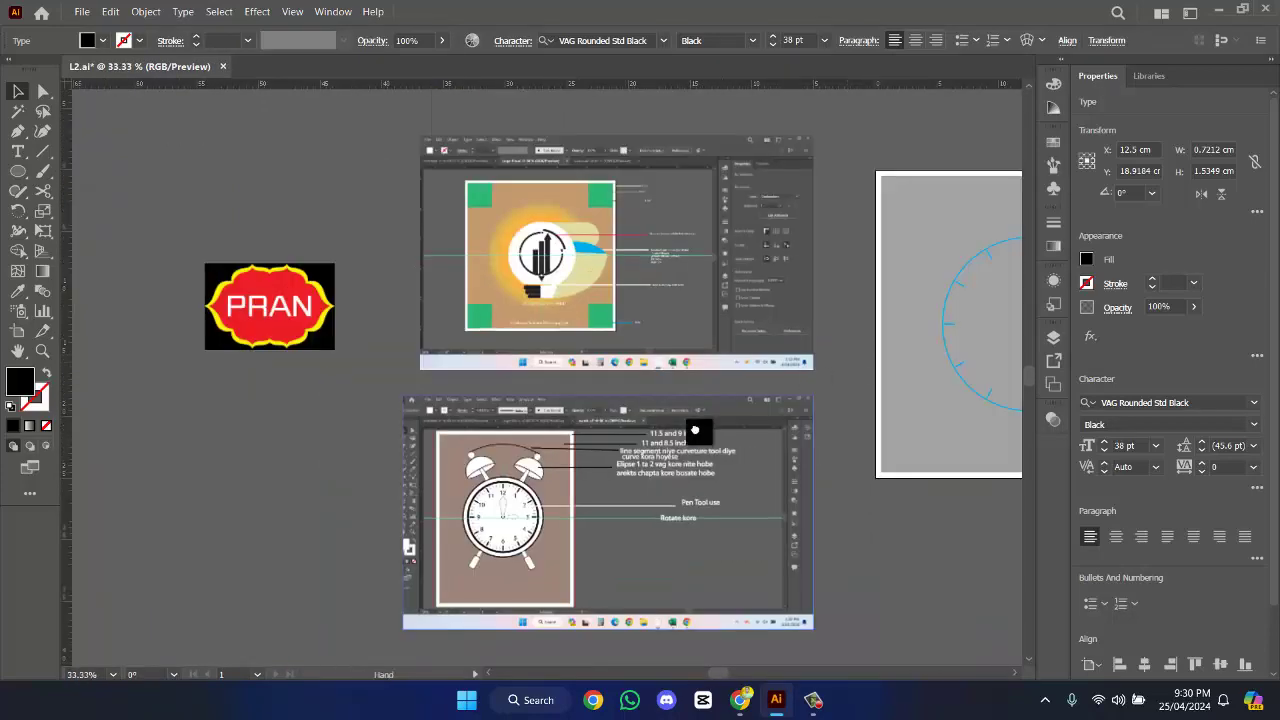
pyautogui.moveTo(850, 352); pyautogui.dragTo(361, 475)
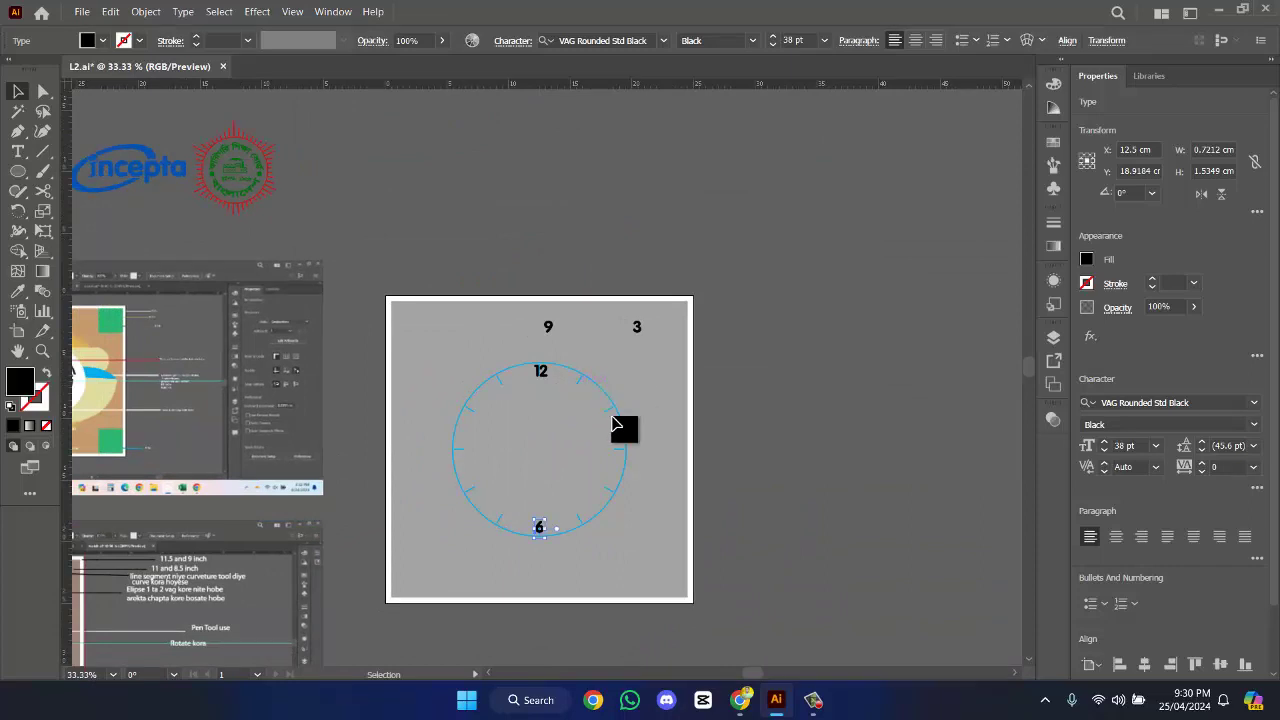
pyautogui.click(613, 420)
pyautogui.moveTo(569, 491); pyautogui.dragTo(768, 335)
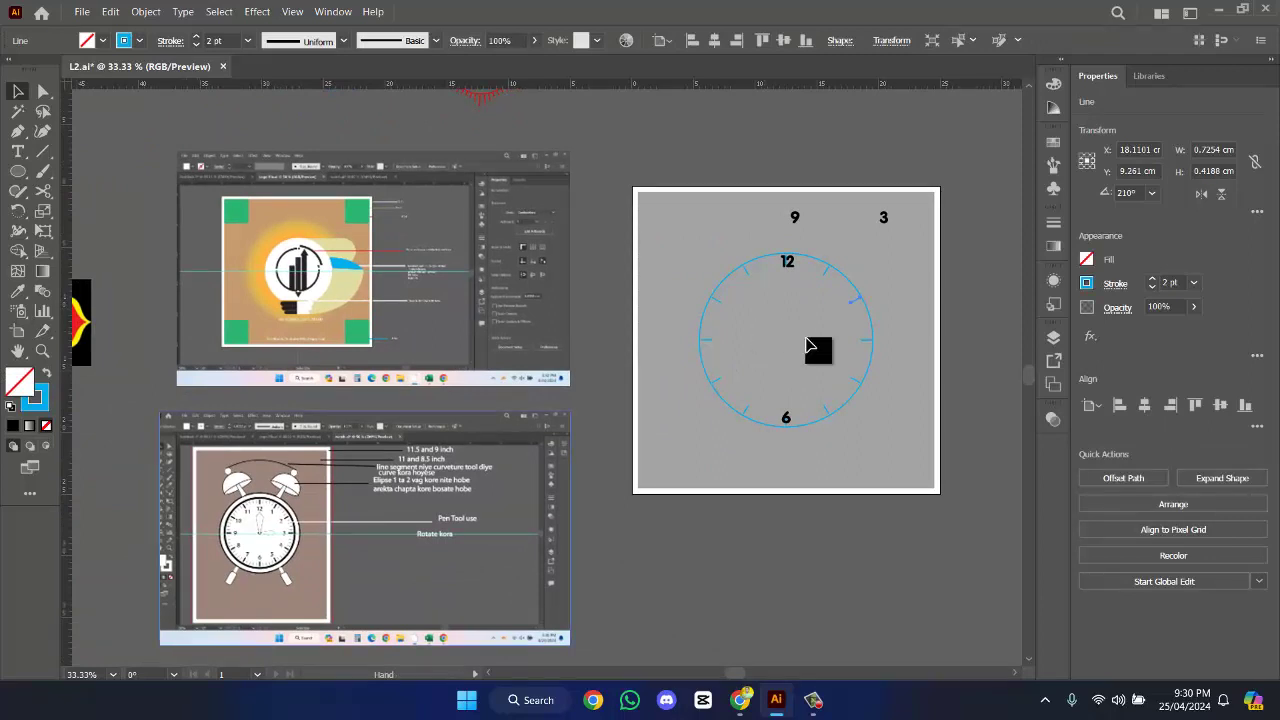
# - Select the "3" with the 3 o'clock mark and align their bottom edges and left edges
pyautogui.click(866, 342)
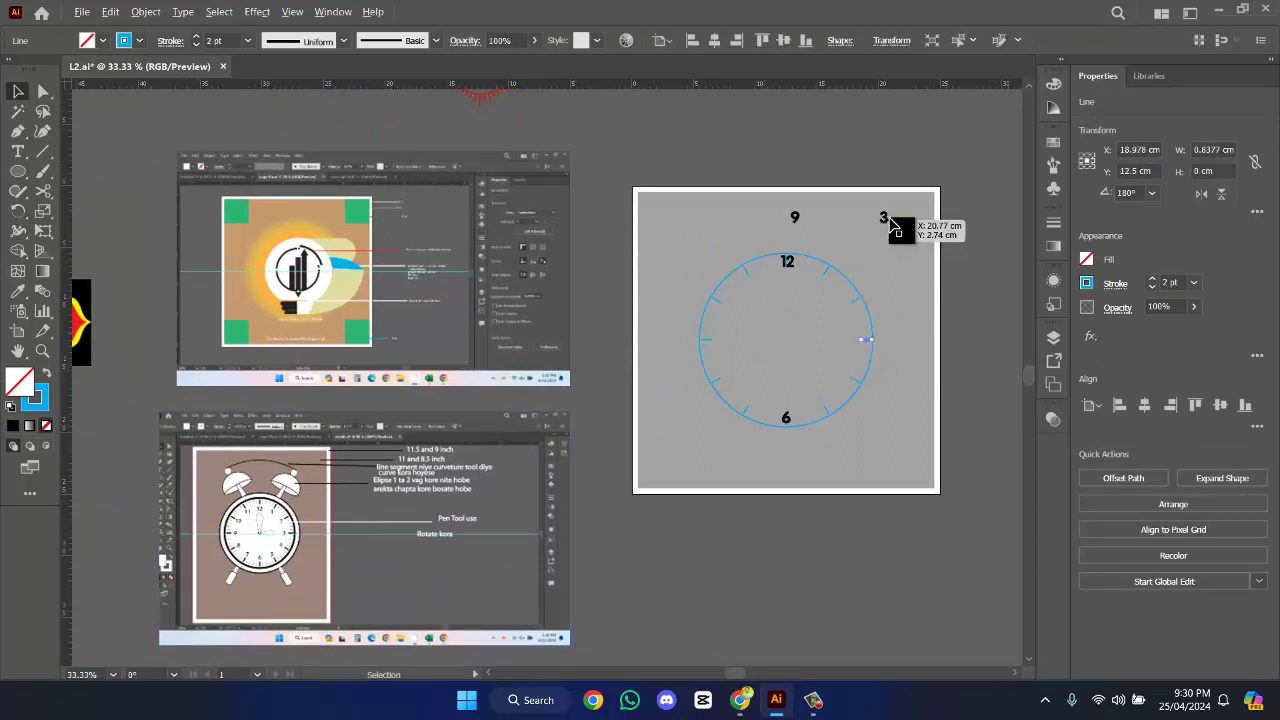
pyautogui.keyDown('shift'); pyautogui.click(886, 218); pyautogui.keyUp('shift')
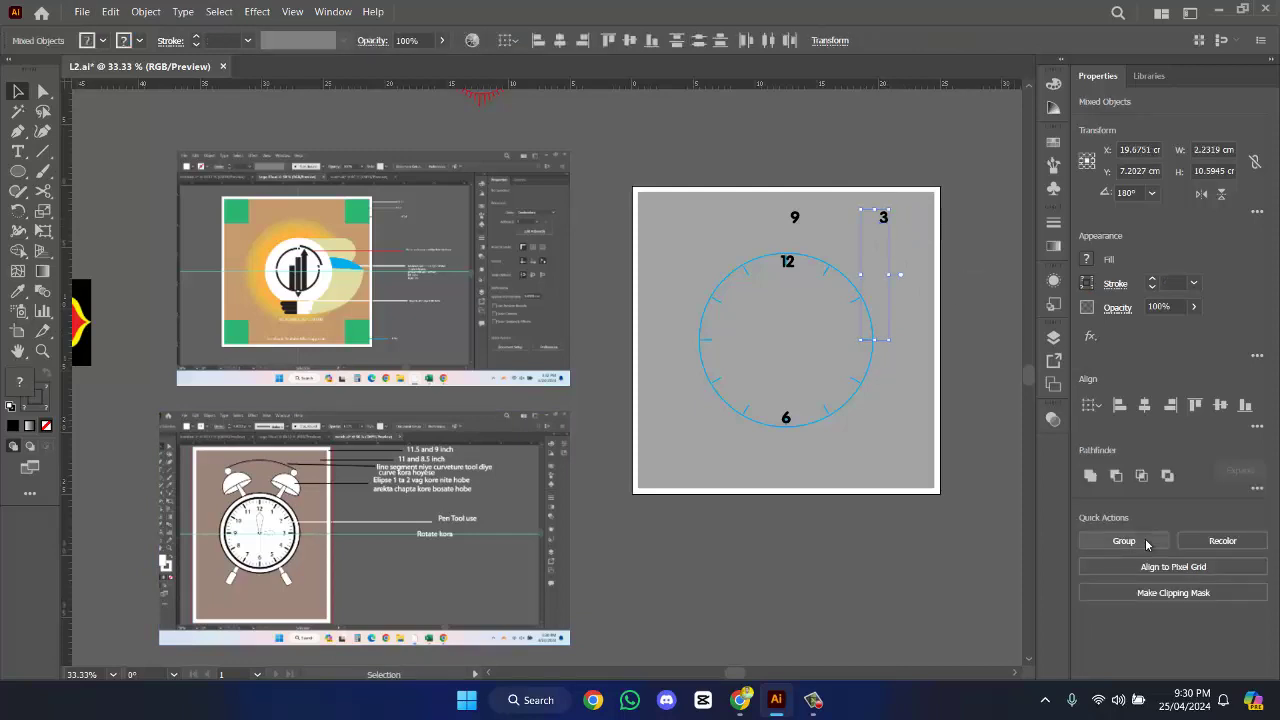
pyautogui.click(1244, 406)
pyautogui.scroll(3, 940, 400)
pyautogui.moveTo(886, 337); pyautogui.dragTo(903, 476)
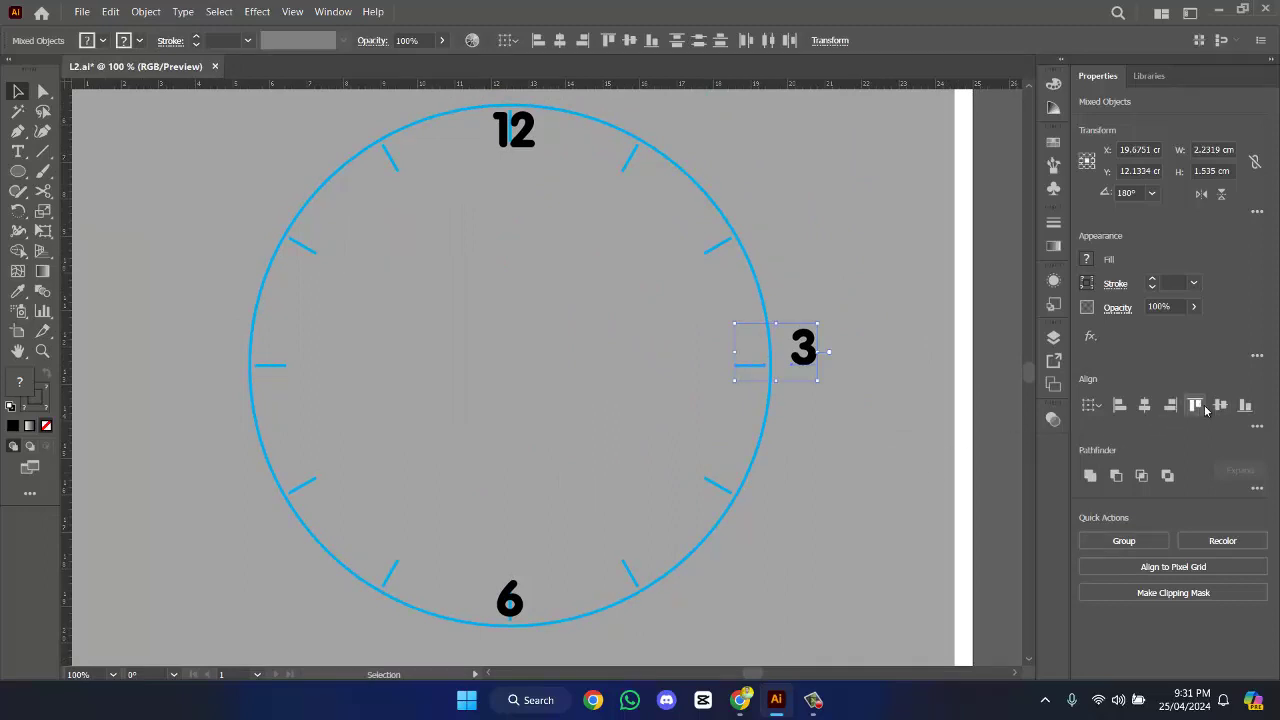
pyautogui.click(1122, 406)
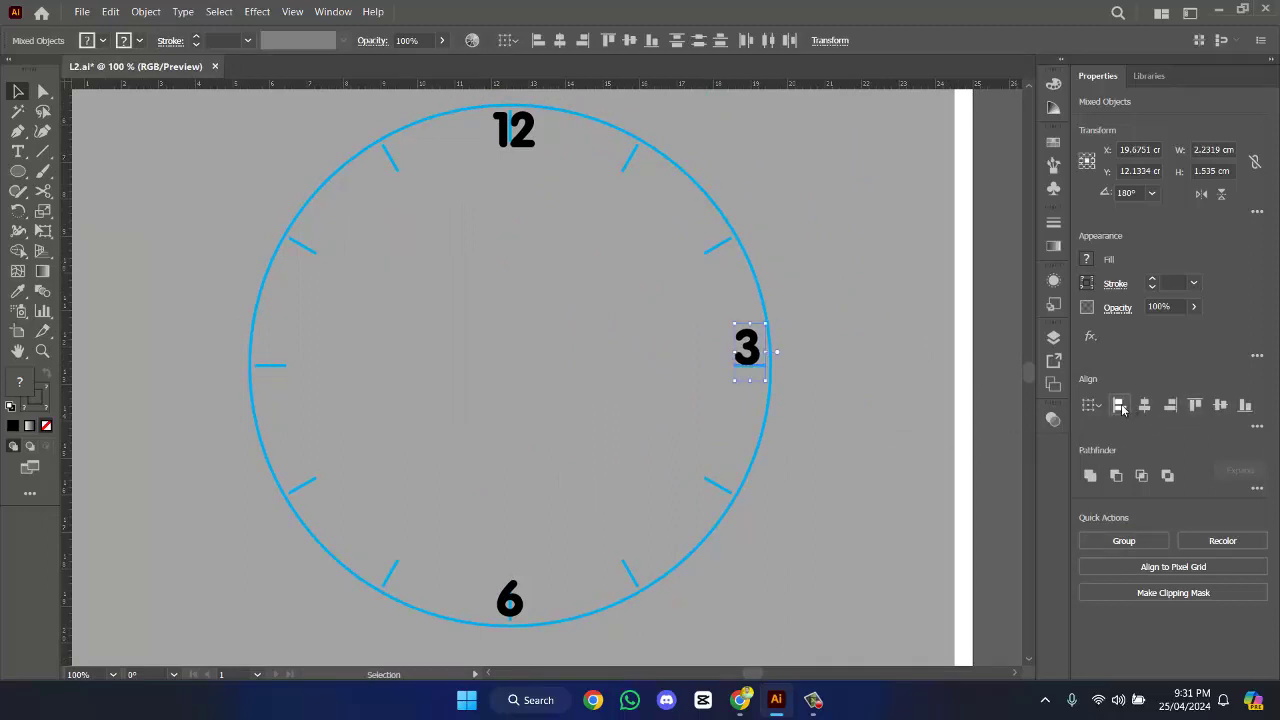
# - Select the "3" alone and try centring it horizontally on the artboard, undoing the attempt
pyautogui.click(849, 409)
pyautogui.click(755, 362)
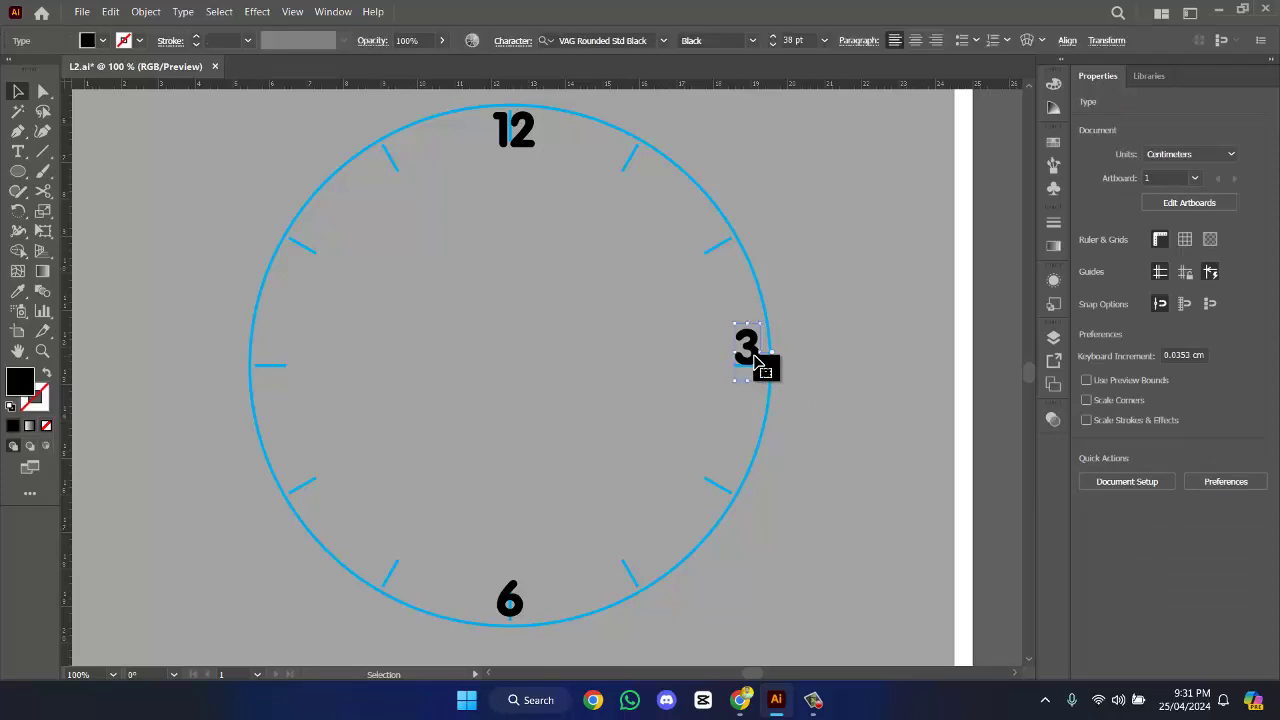
pyautogui.scroll(3, 757, 362)
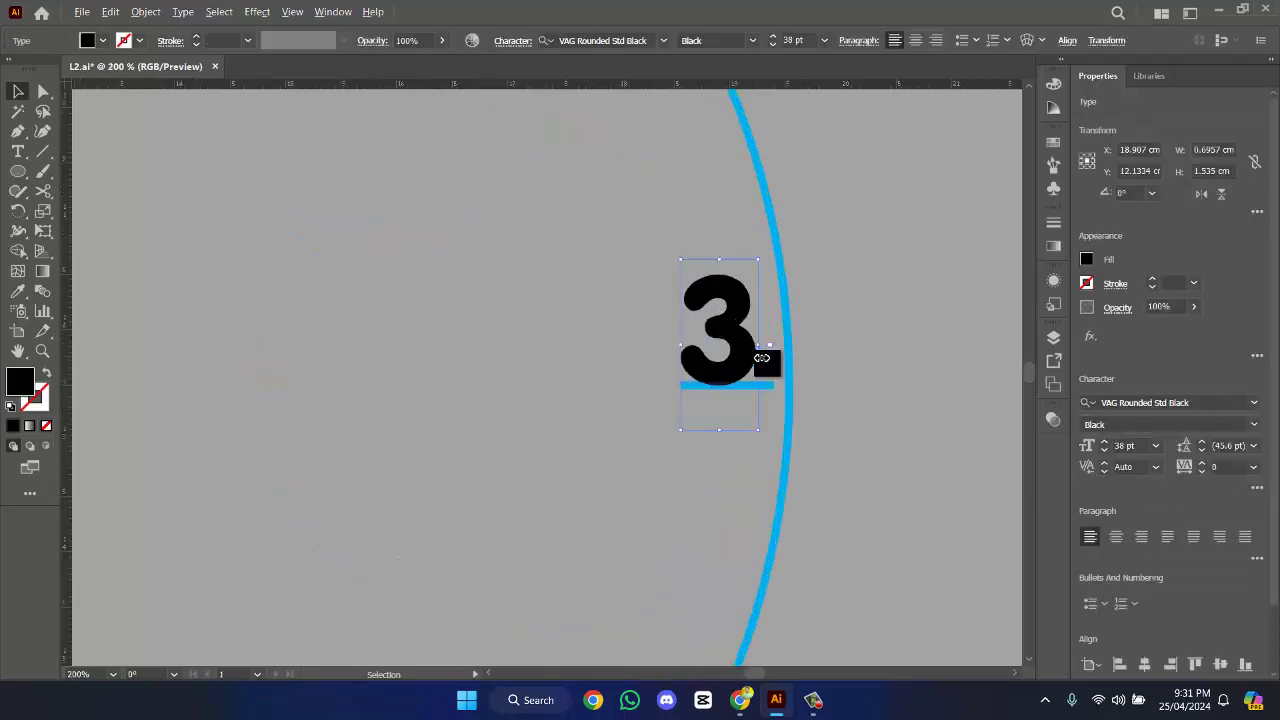
pyautogui.click(1146, 666)
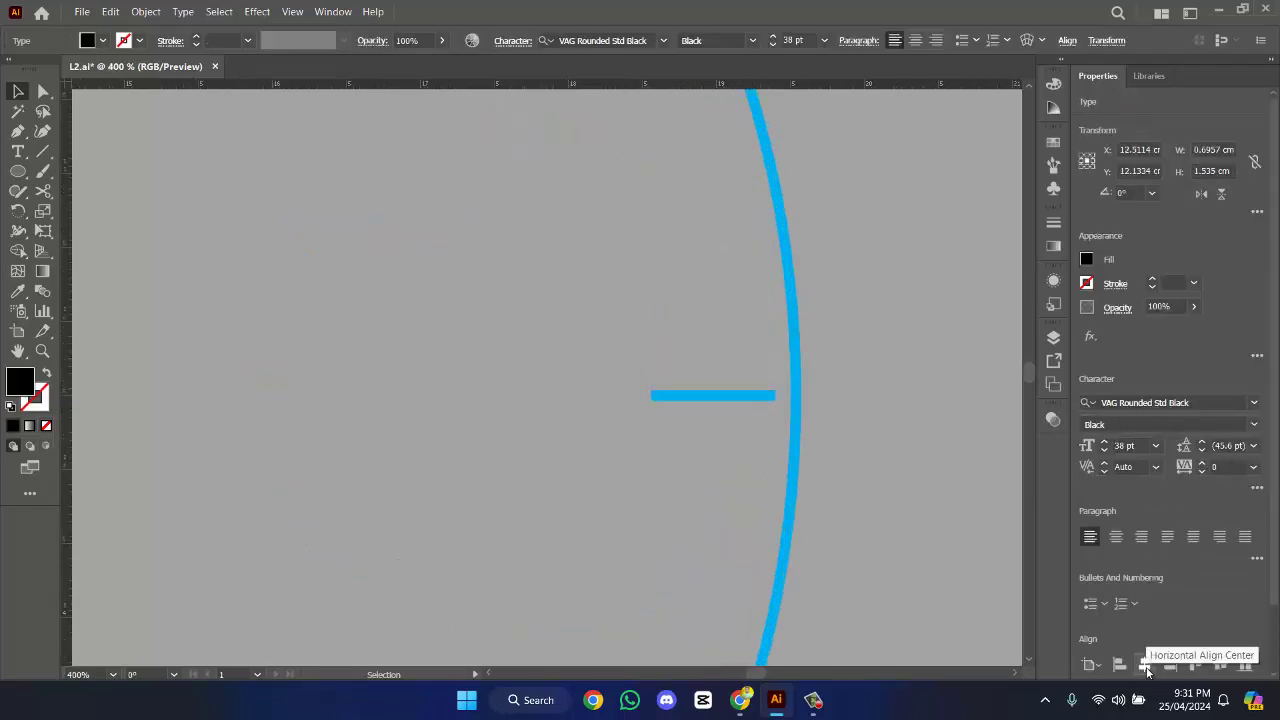
pyautogui.hotkey('ctrl', 'z')
# - Select the "3" together with the 3 o'clock mark and align their horizontal centres
pyautogui.moveTo(623, 337); pyautogui.dragTo(837, 457)
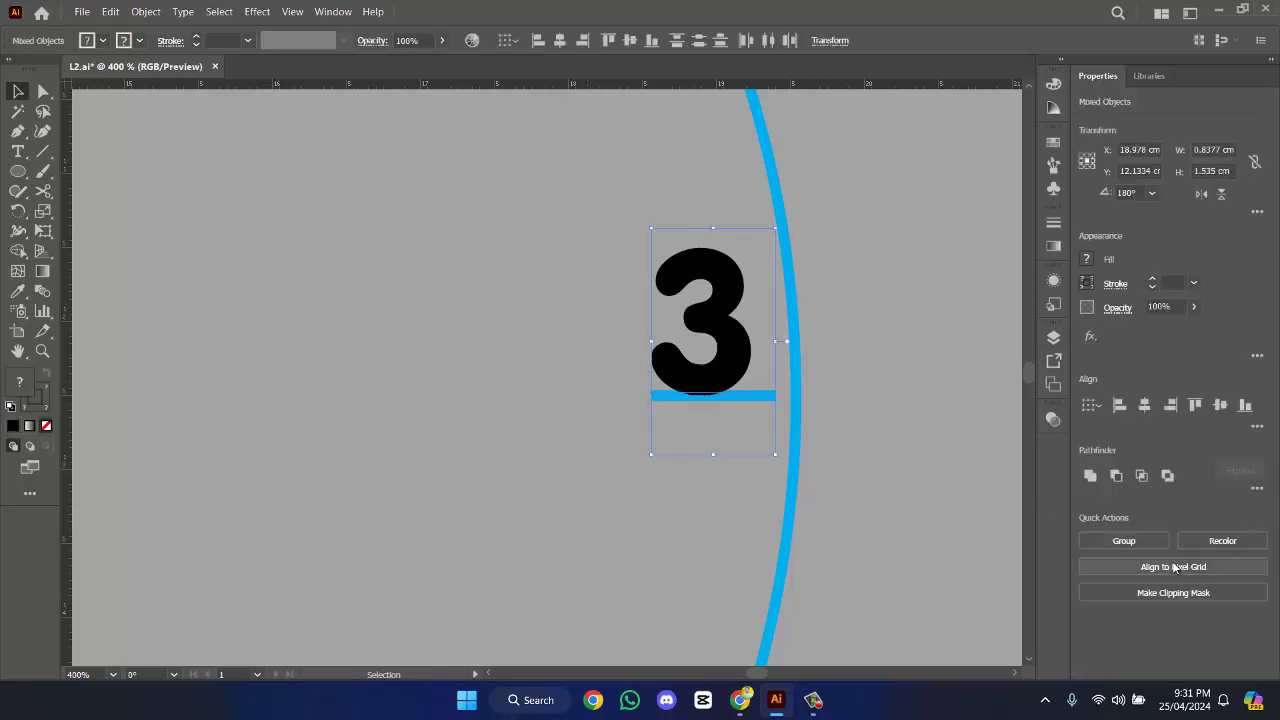
pyautogui.click(1146, 405)
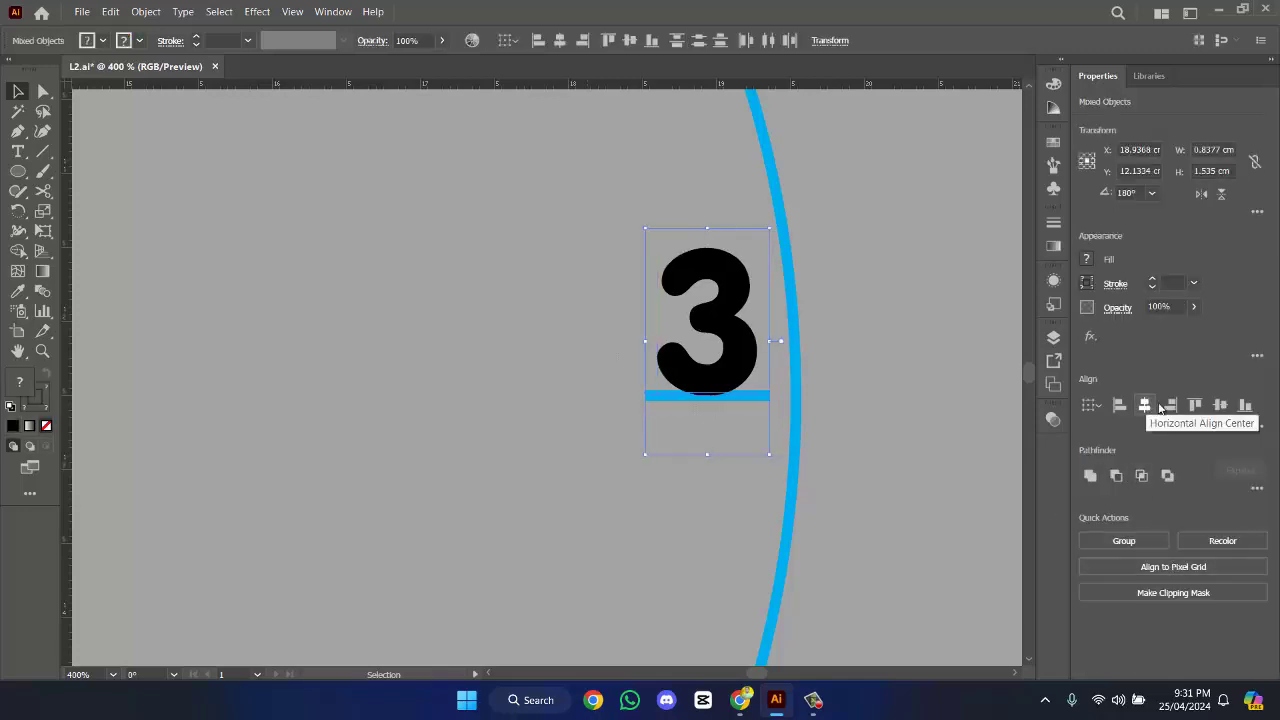
# - Align the vertical centres of the "3" and the 3 o'clock mark and clear the selection
pyautogui.click(1220, 405)
pyautogui.click(873, 404)
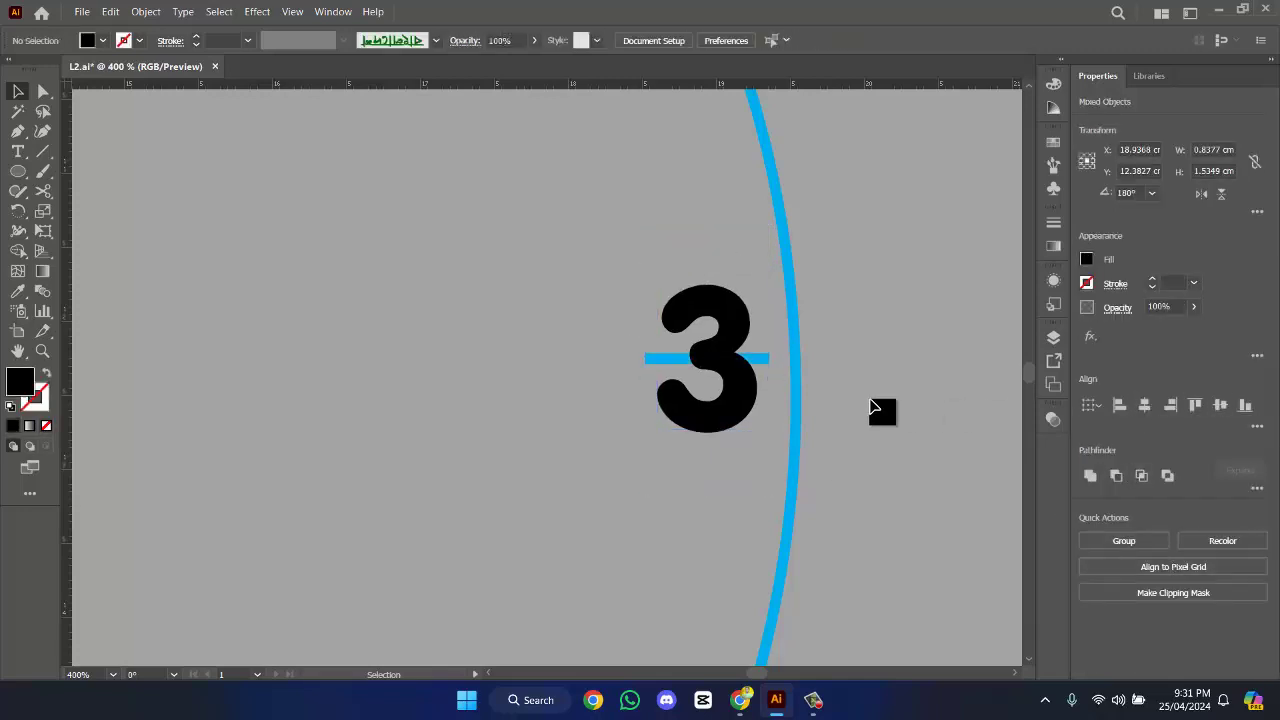
# - Select the 9 o'clock mark together with the "9" and align their left edges and vertical centres
pyautogui.scroll(-3, 871, 403)
pyautogui.scroll(-3, 890, 415)
pyautogui.moveTo(640, 414); pyautogui.dragTo(689, 391)
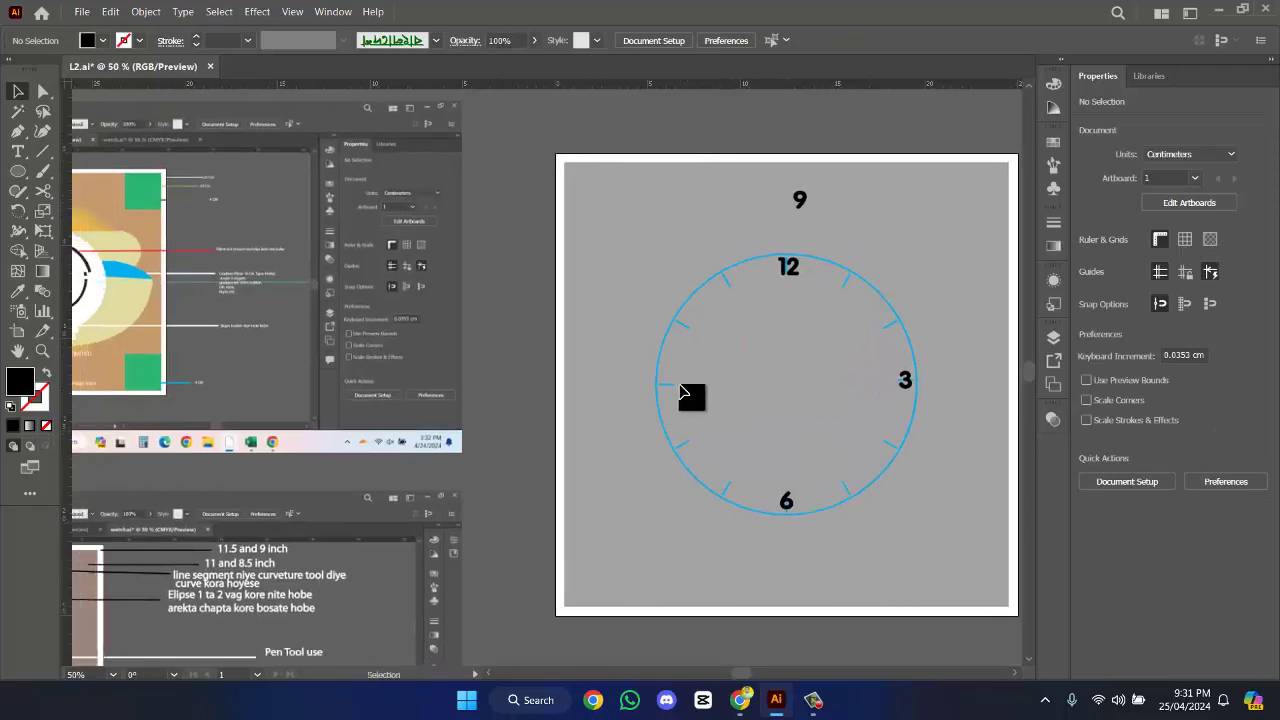
pyautogui.click(676, 385)
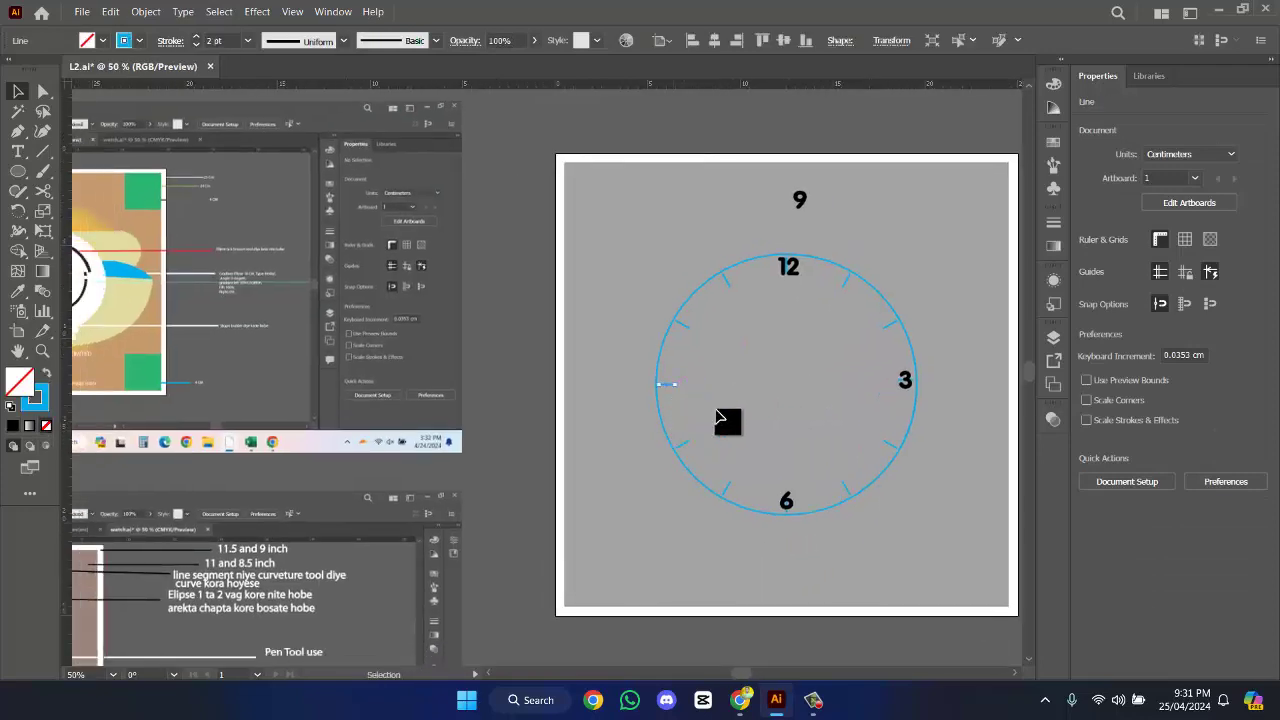
pyautogui.keyDown('shift'); pyautogui.click(805, 203); pyautogui.keyUp('shift')
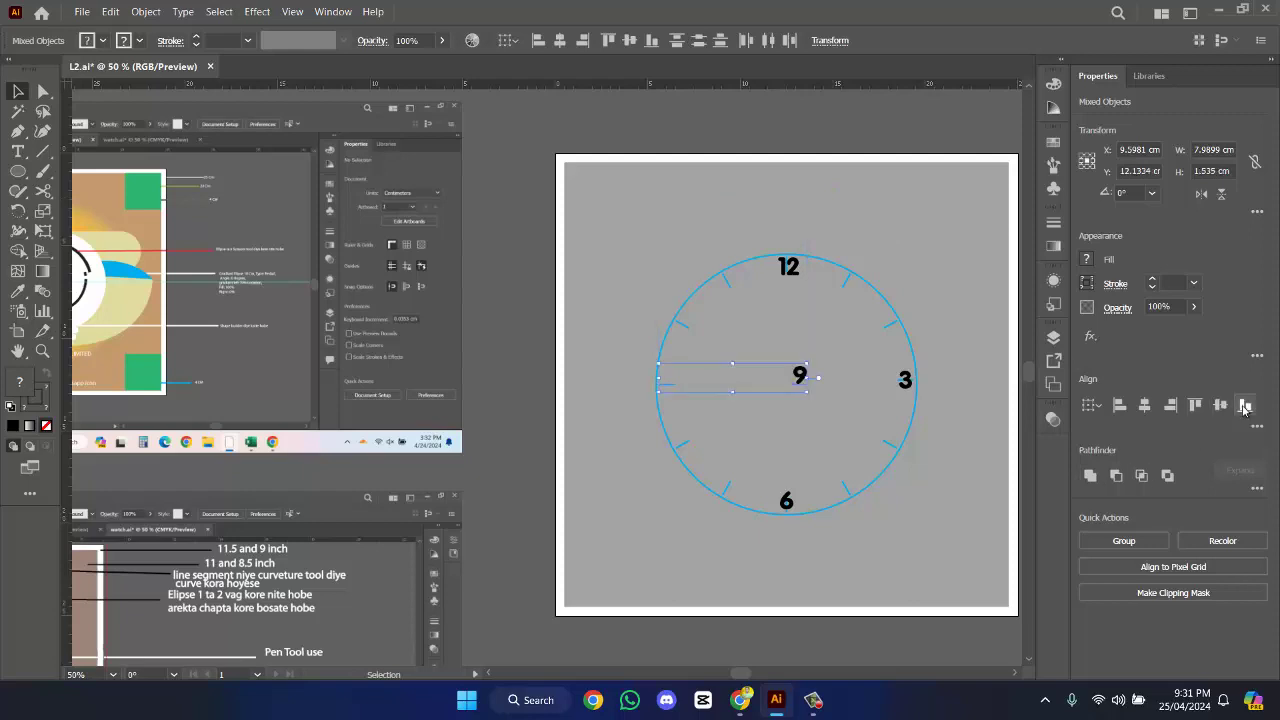
pyautogui.click(1118, 406)
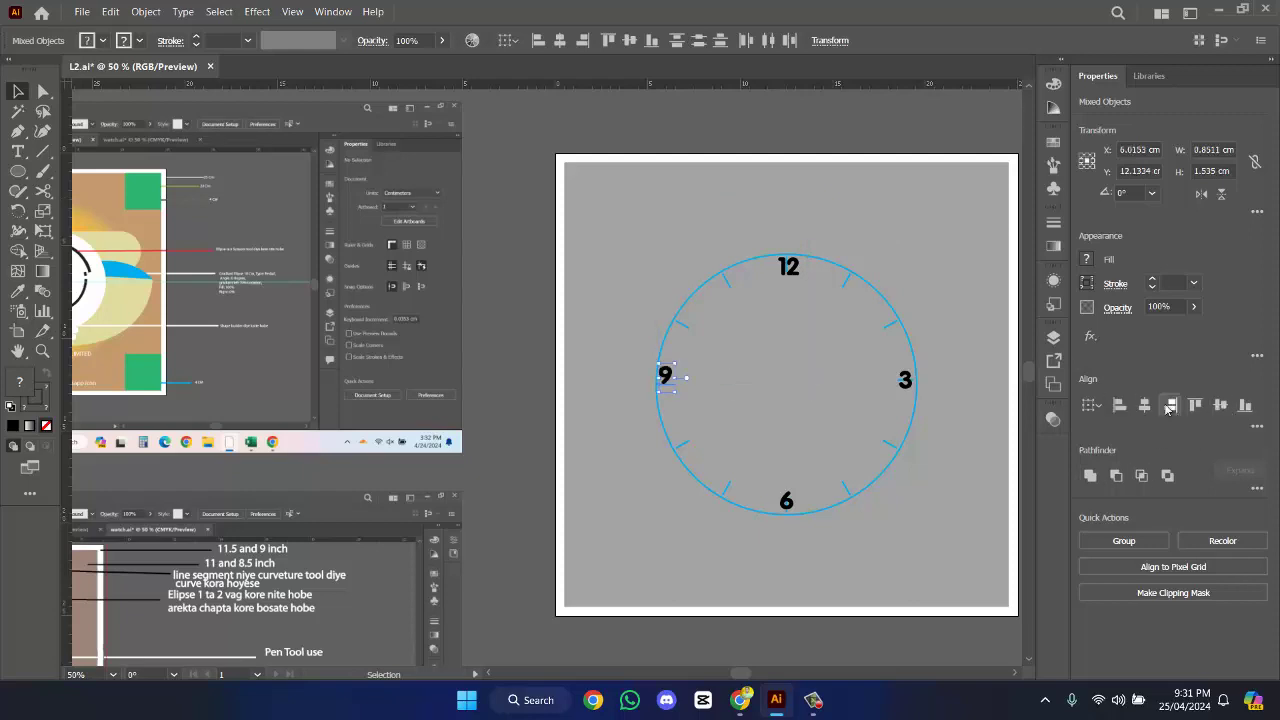
pyautogui.click(1220, 406)
pyautogui.scroll(3, 737, 408)
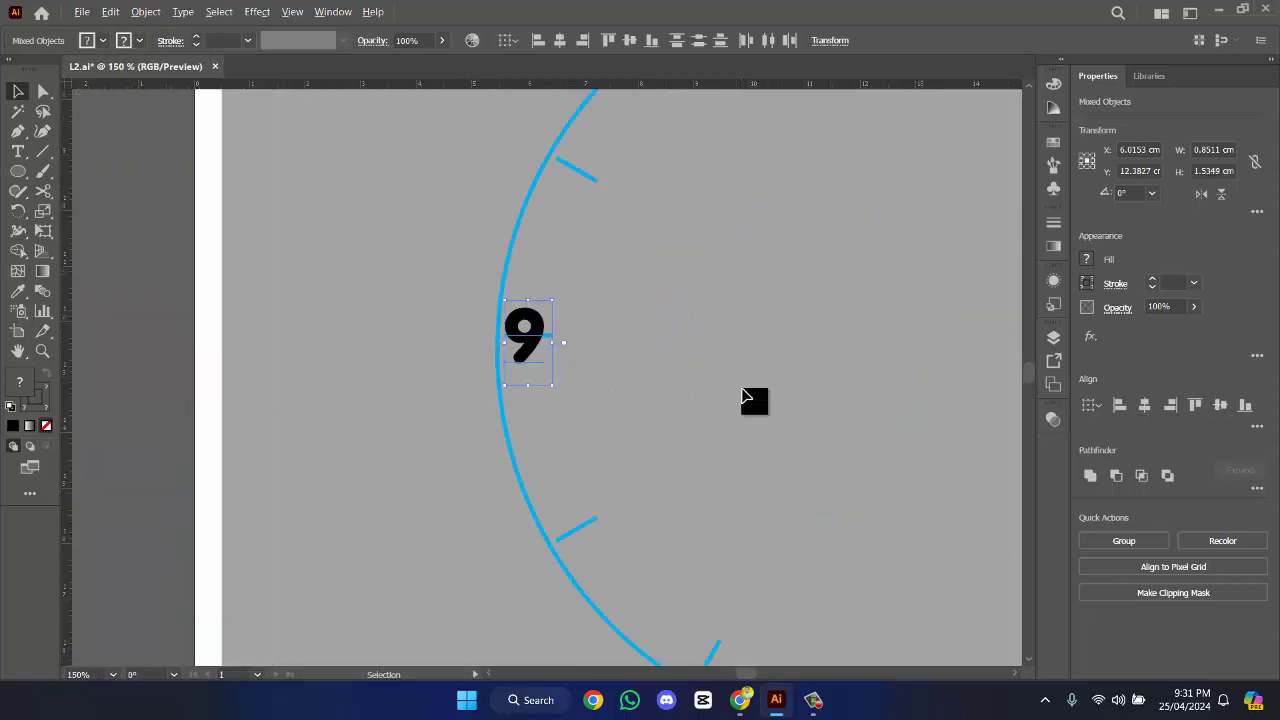
pyautogui.click(650, 378)
# - Delete the 3 o'clock mark line behind the "3" on the dial
pyautogui.scroll(-4, 650, 378)
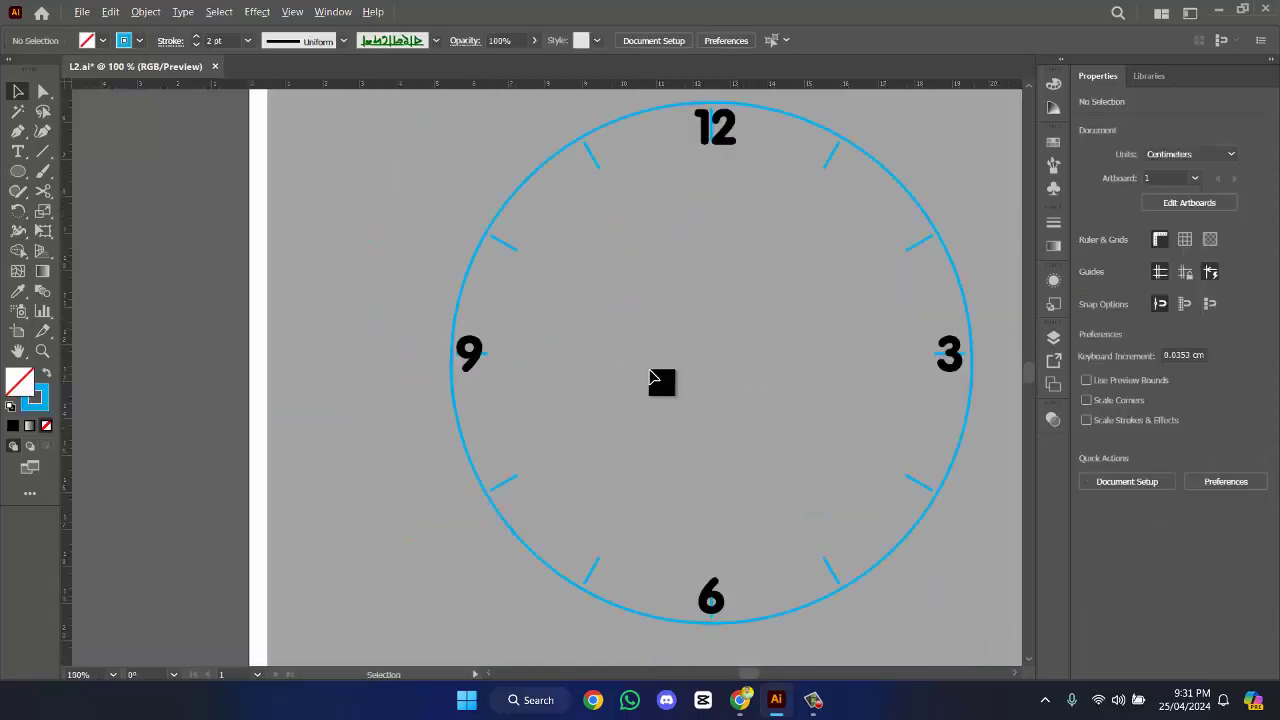
pyautogui.scroll(3, 762, 370)
pyautogui.scroll(2, 762, 370)
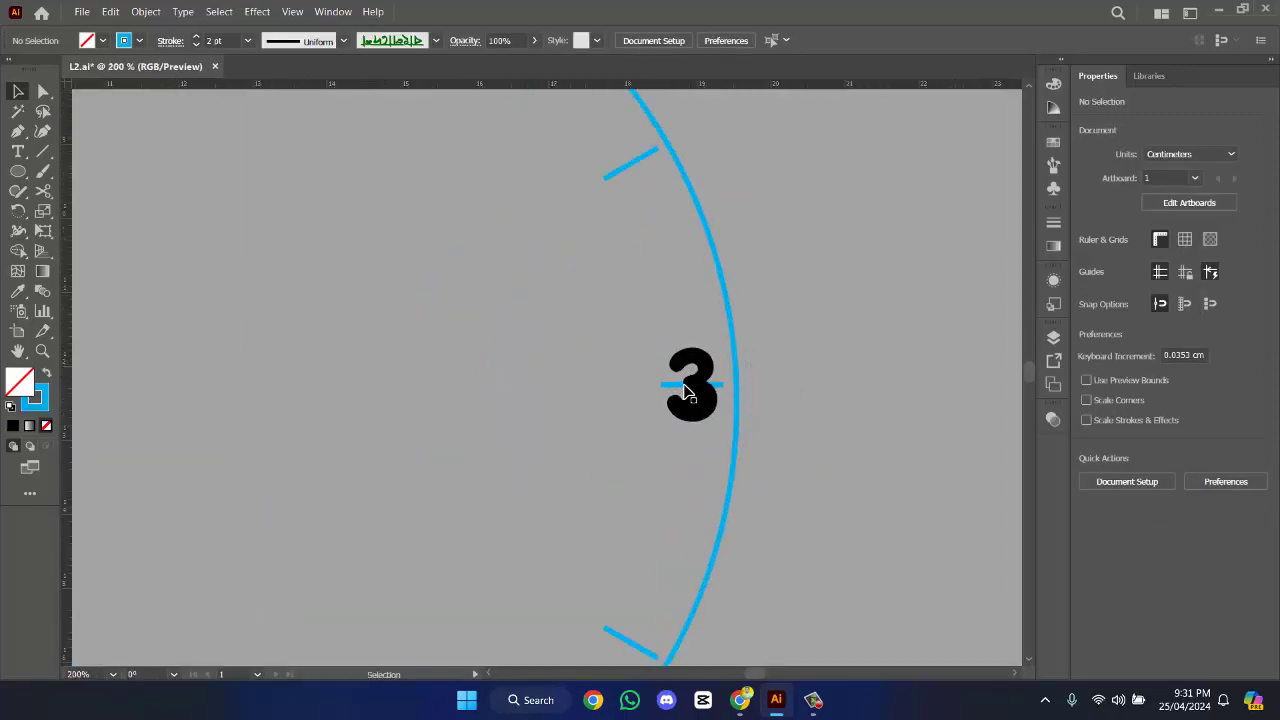
pyautogui.click(668, 390)
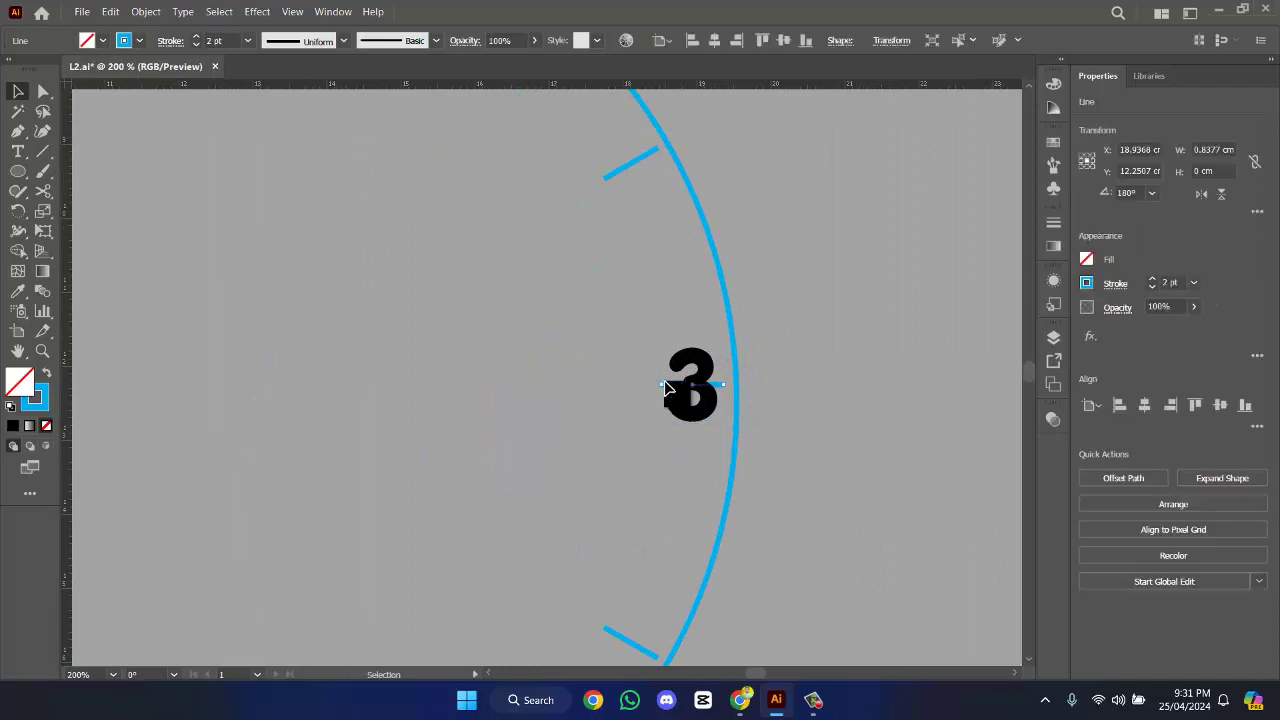
pyautogui.press('Delete')
# - Select the "6" together with the 6 o'clock mark and align their vertical centres
pyautogui.scroll(-3, 590, 415)
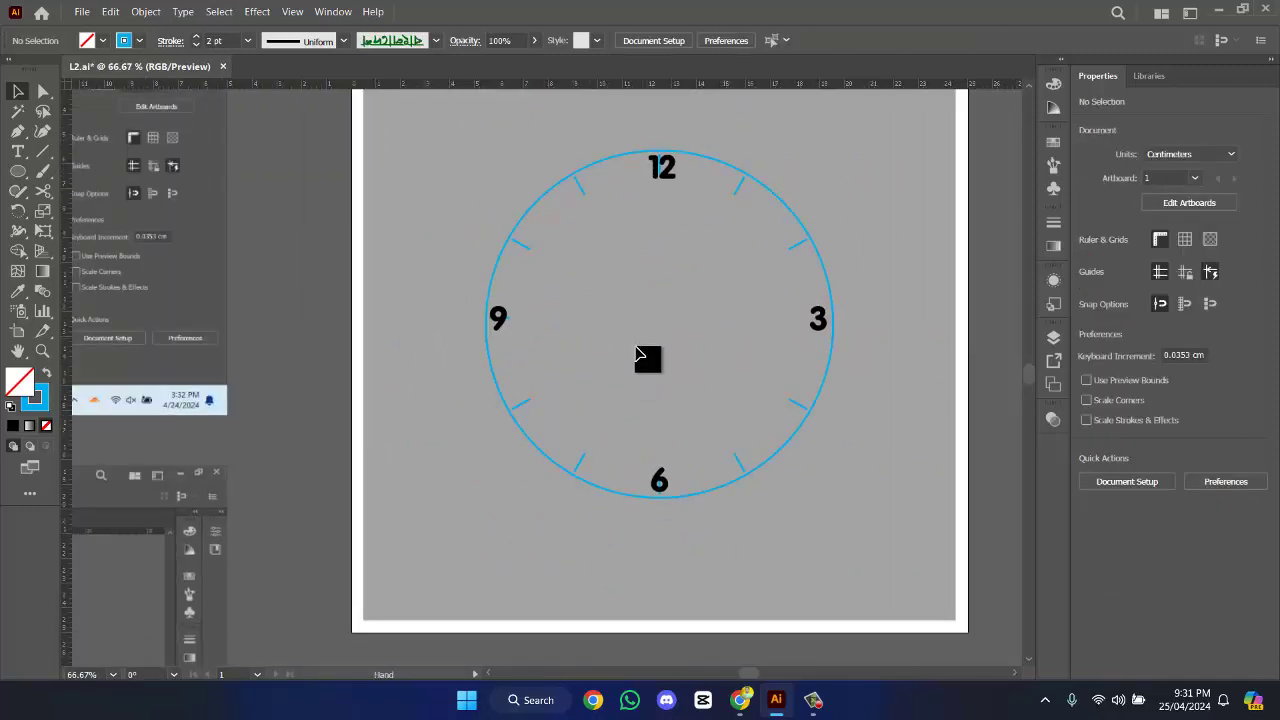
pyautogui.scroll(4, 646, 354)
pyautogui.moveTo(720, 466); pyautogui.dragTo(740, 261)
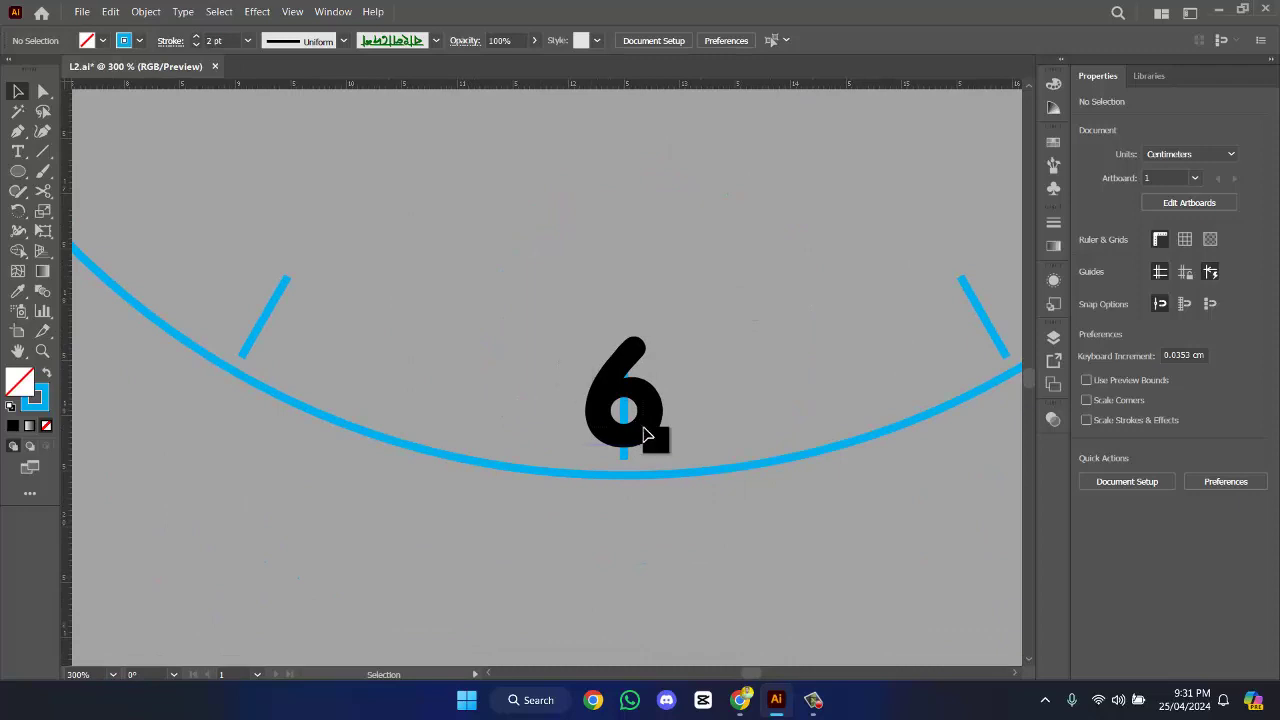
pyautogui.moveTo(645, 435); pyautogui.dragTo(605, 400)
pyautogui.click(1215, 407)
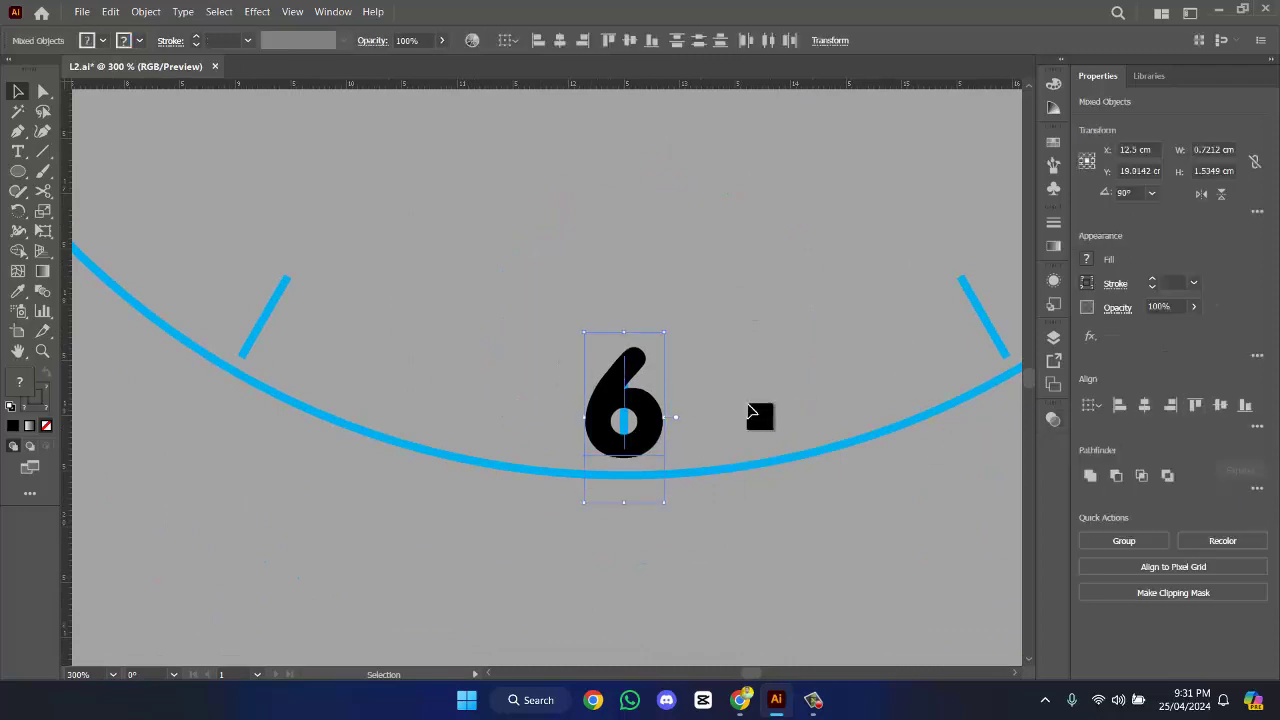
pyautogui.click(777, 371)
# - Lock the "6" to delete the 6 o'clock mark line behind it, and unlock all objects
pyautogui.click(624, 428)
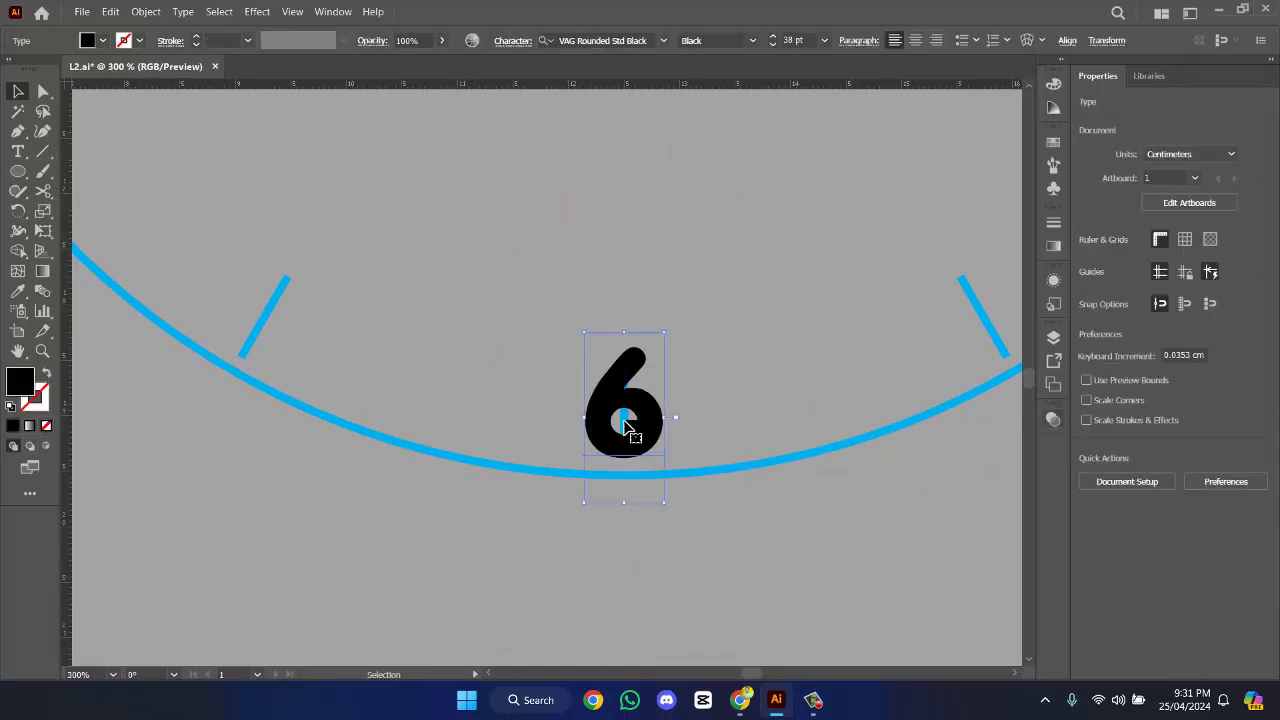
pyautogui.hotkey('ctrl', '2')
pyautogui.moveTo(584, 364); pyautogui.dragTo(643, 408)
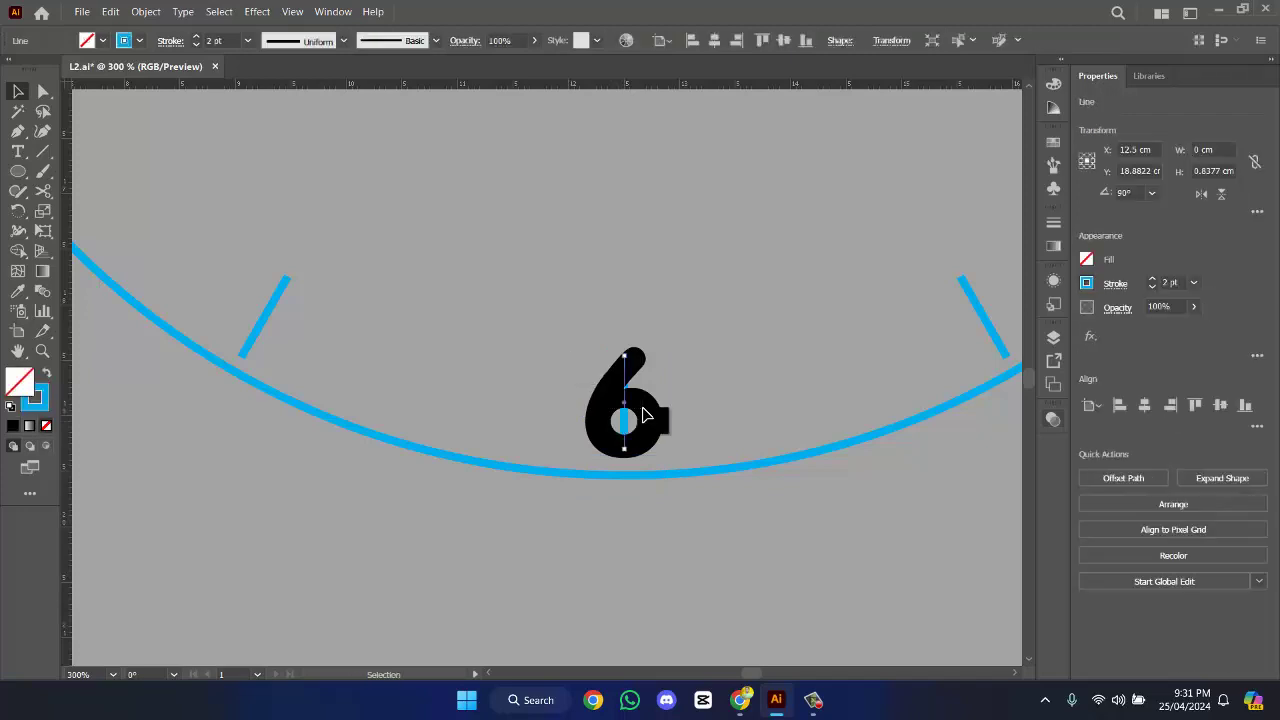
pyautogui.press('Delete')
pyautogui.moveTo(566, 363); pyautogui.dragTo(634, 461)
pyautogui.hotkey('ctrl', 'a')
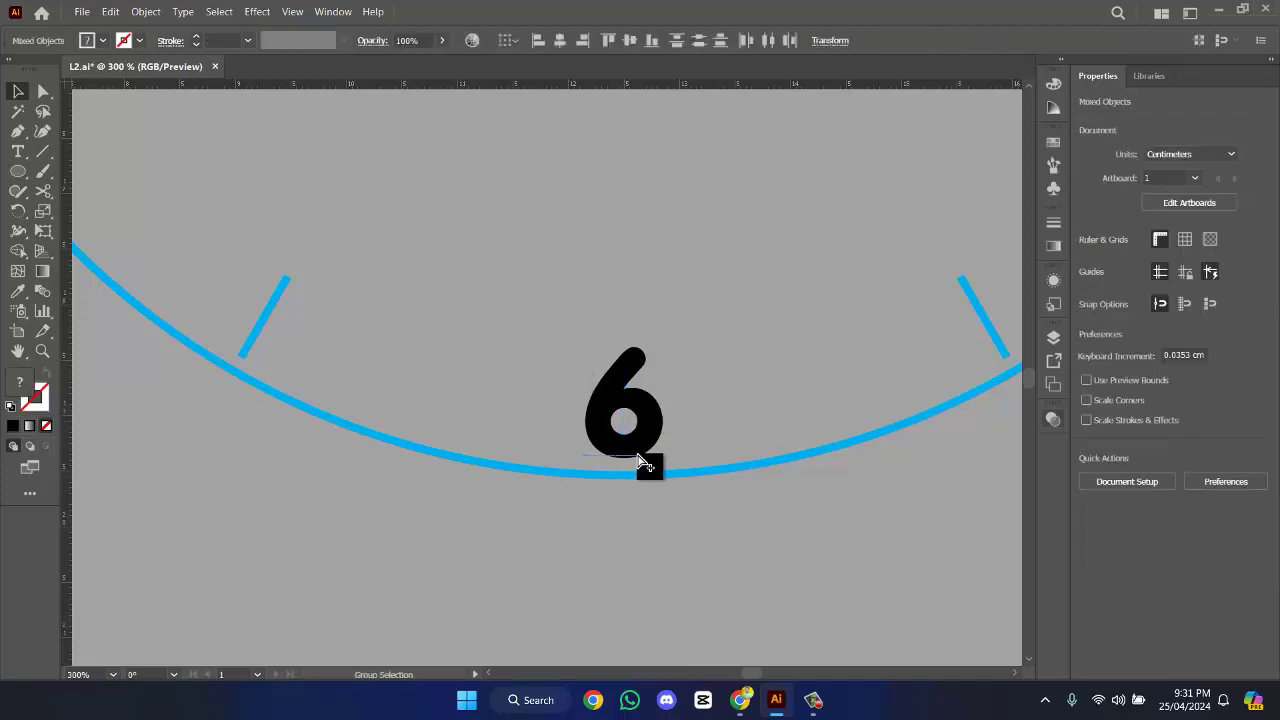
# - Delete the 9 o'clock mark line behind the "9" on the dial
pyautogui.scroll(-2, 645, 463)
pyautogui.moveTo(466, 374); pyautogui.dragTo(477, 541)
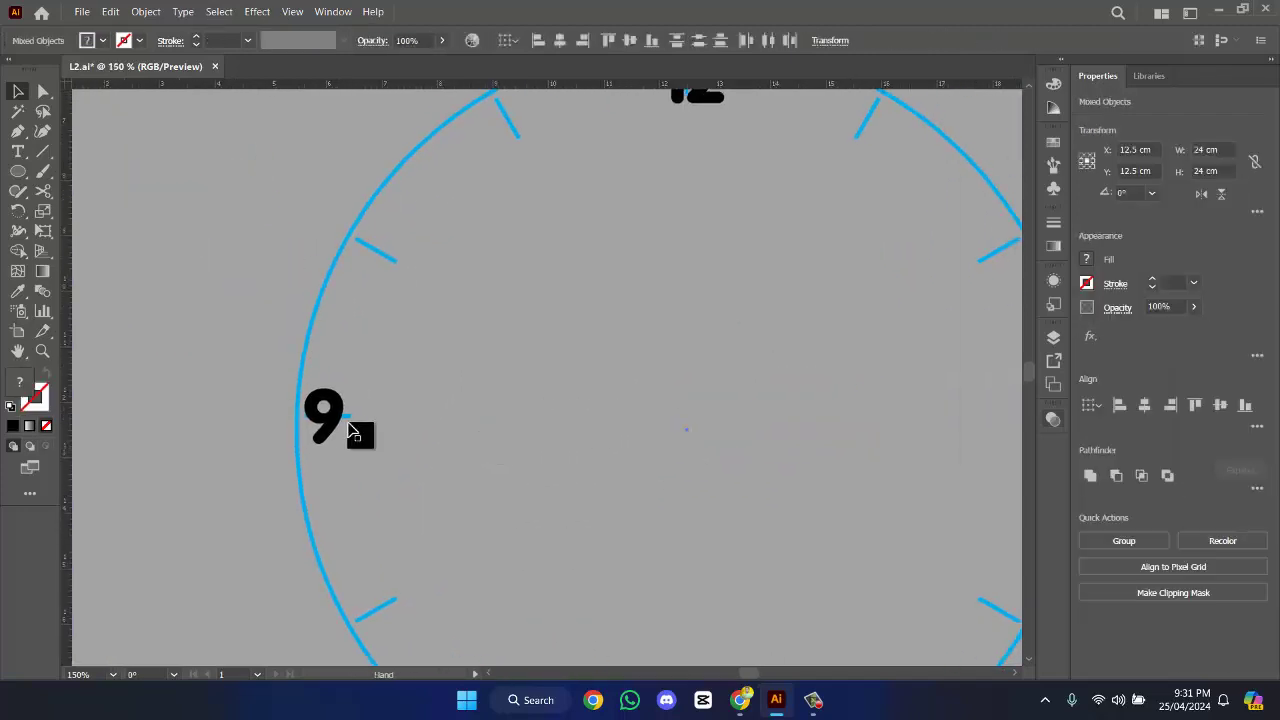
pyautogui.click(349, 423)
pyautogui.click(366, 423)
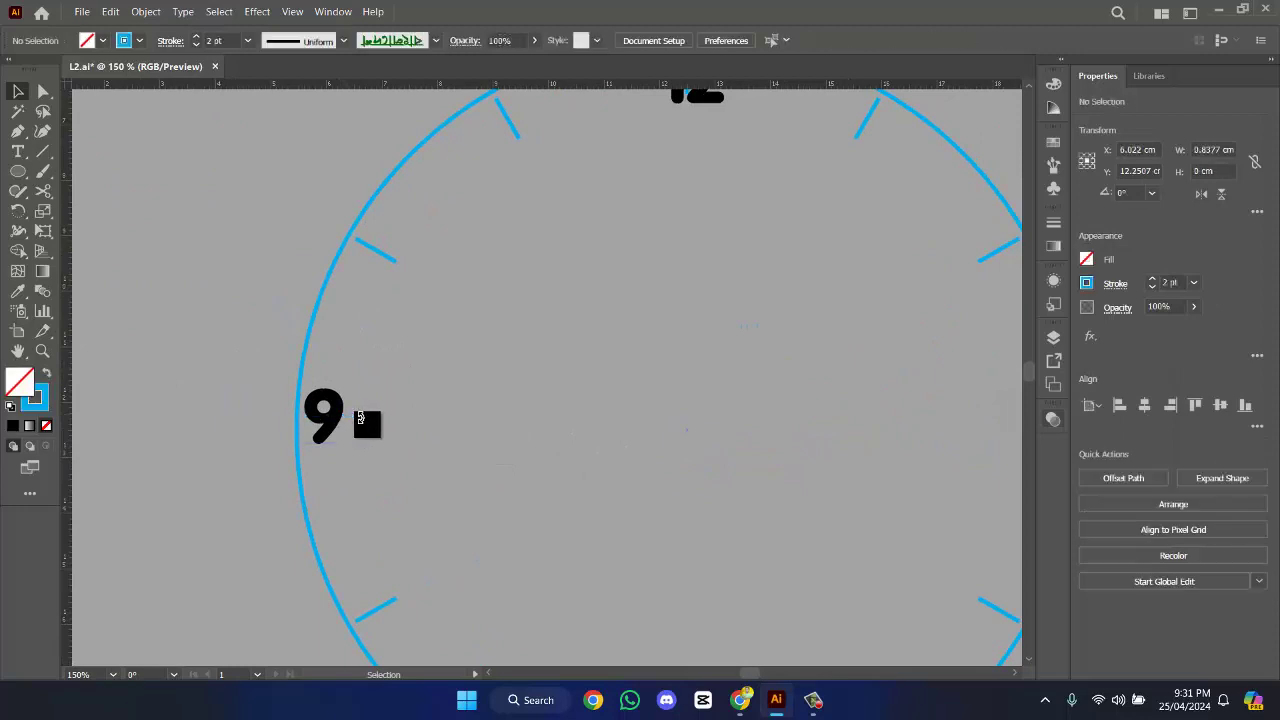
# - Select the "12" together with the 12 o'clock mark and align their horizontal and vertical centres
pyautogui.scroll(-3, 471, 397)
pyautogui.scroll(2, 560, 340)
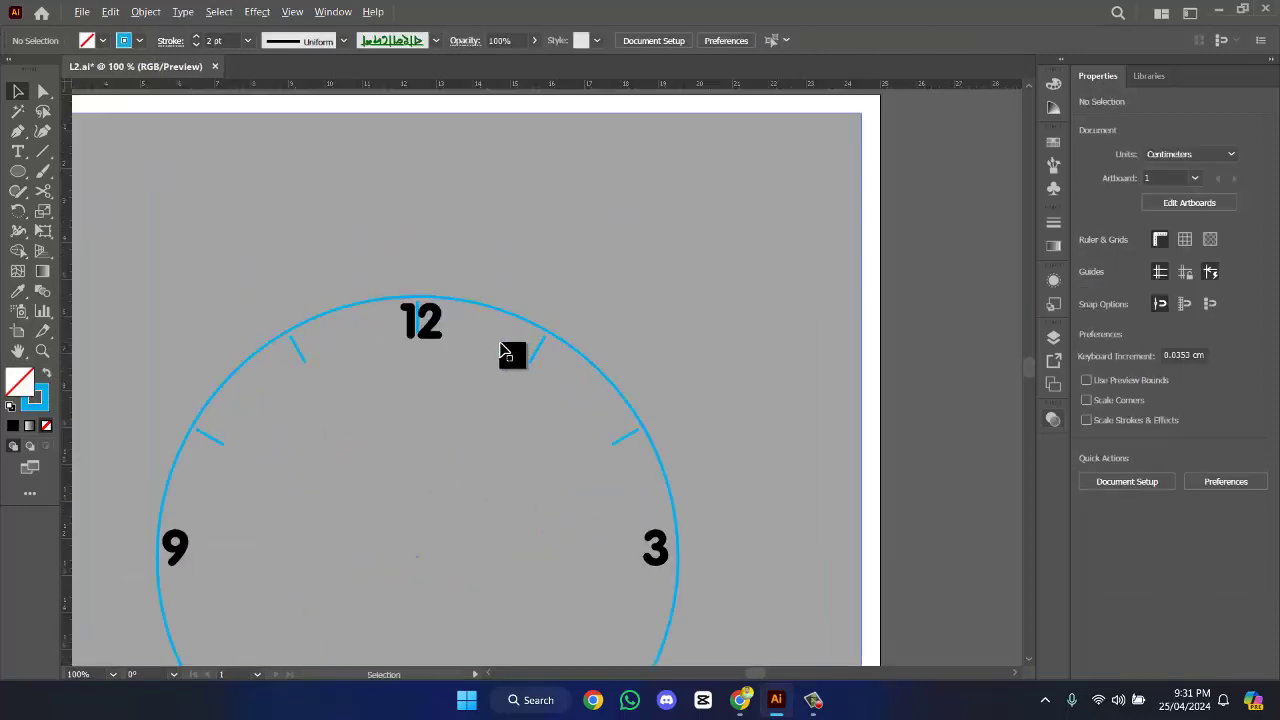
pyautogui.click(483, 330)
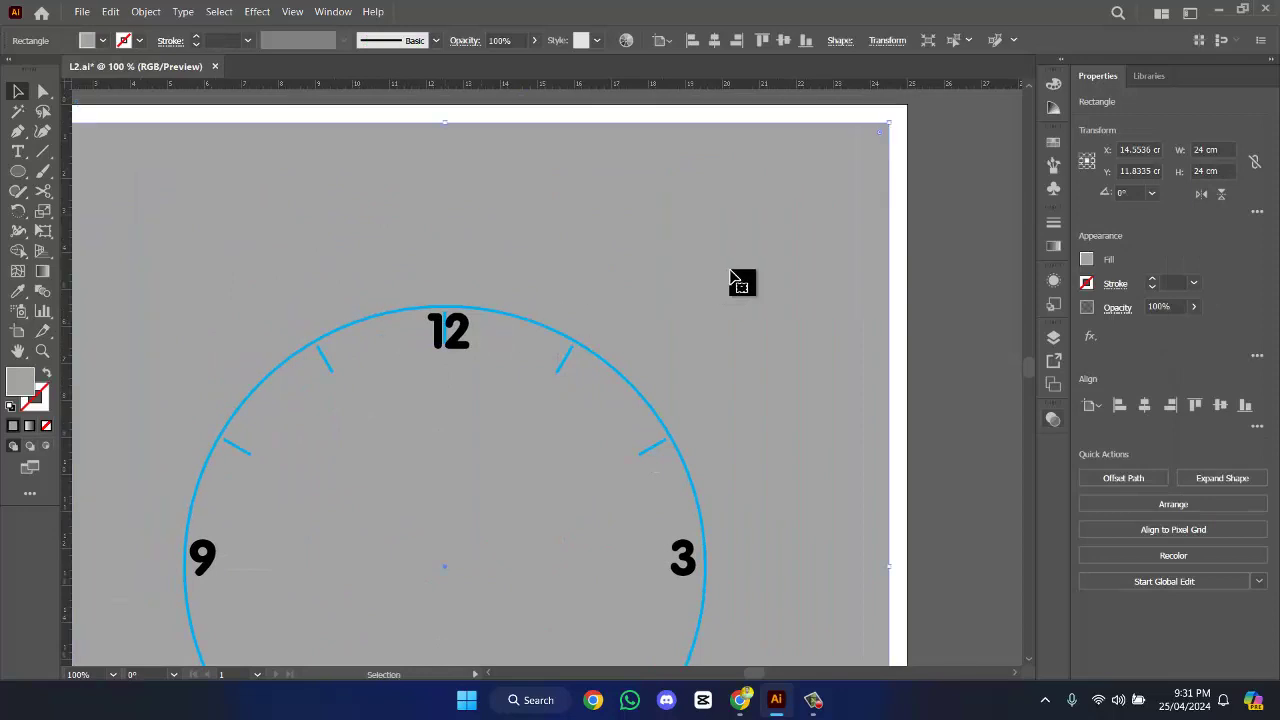
pyautogui.moveTo(515, 326); pyautogui.dragTo(402, 380)
pyautogui.click(1144, 405)
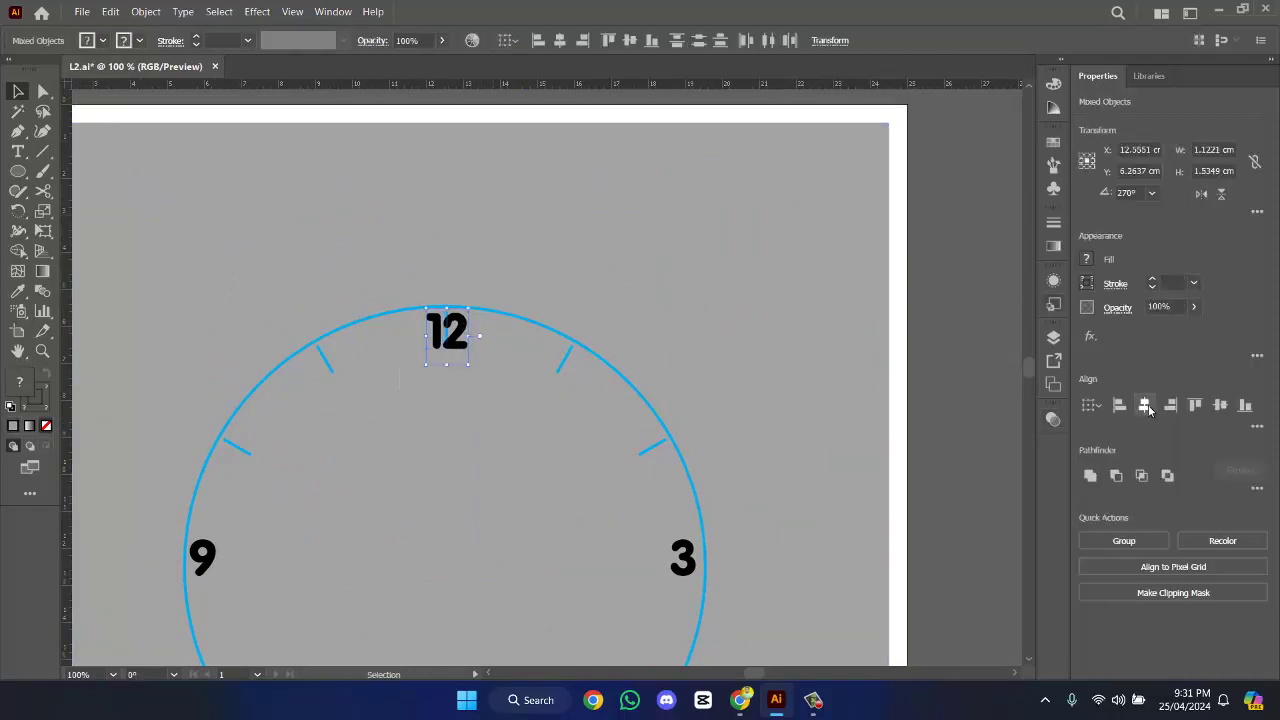
pyautogui.click(1221, 407)
pyautogui.scroll(2, 490, 412)
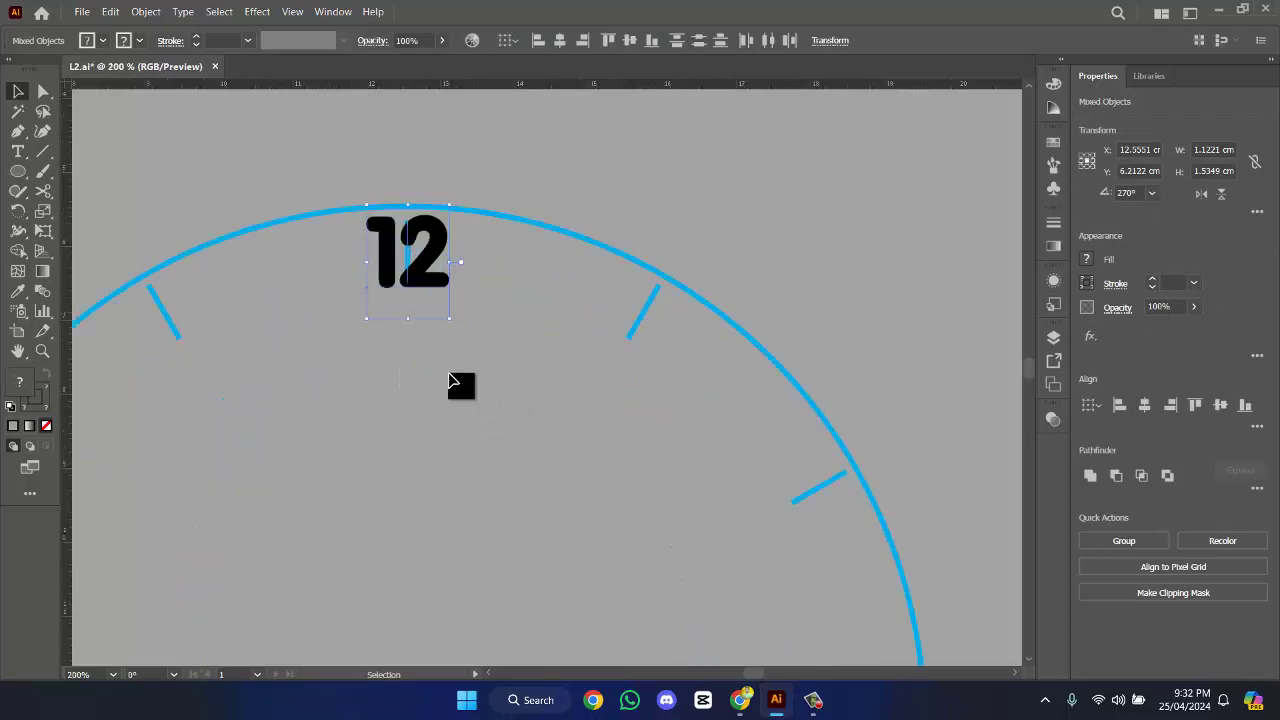
pyautogui.click(458, 380)
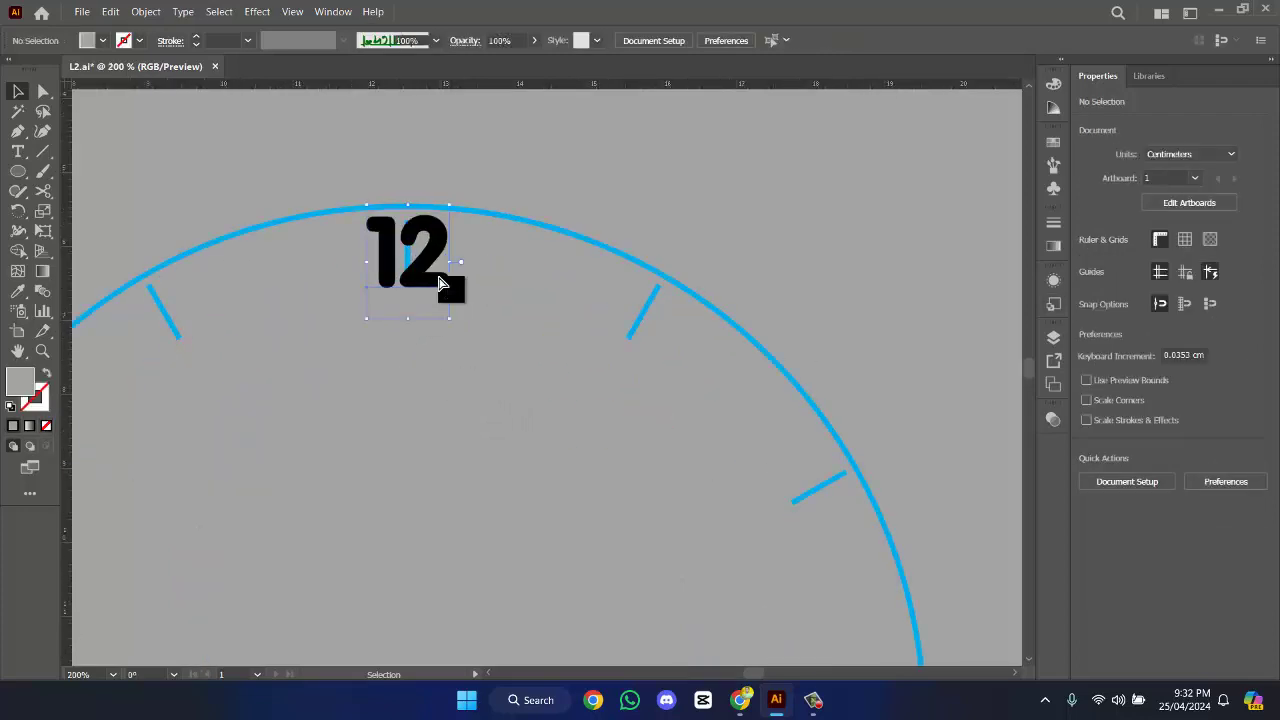
# - Lock the "12" to delete the 12 o'clock mark line behind it, unlock all objects and clear the selection
pyautogui.click(440, 284)
pyautogui.click(449, 286)
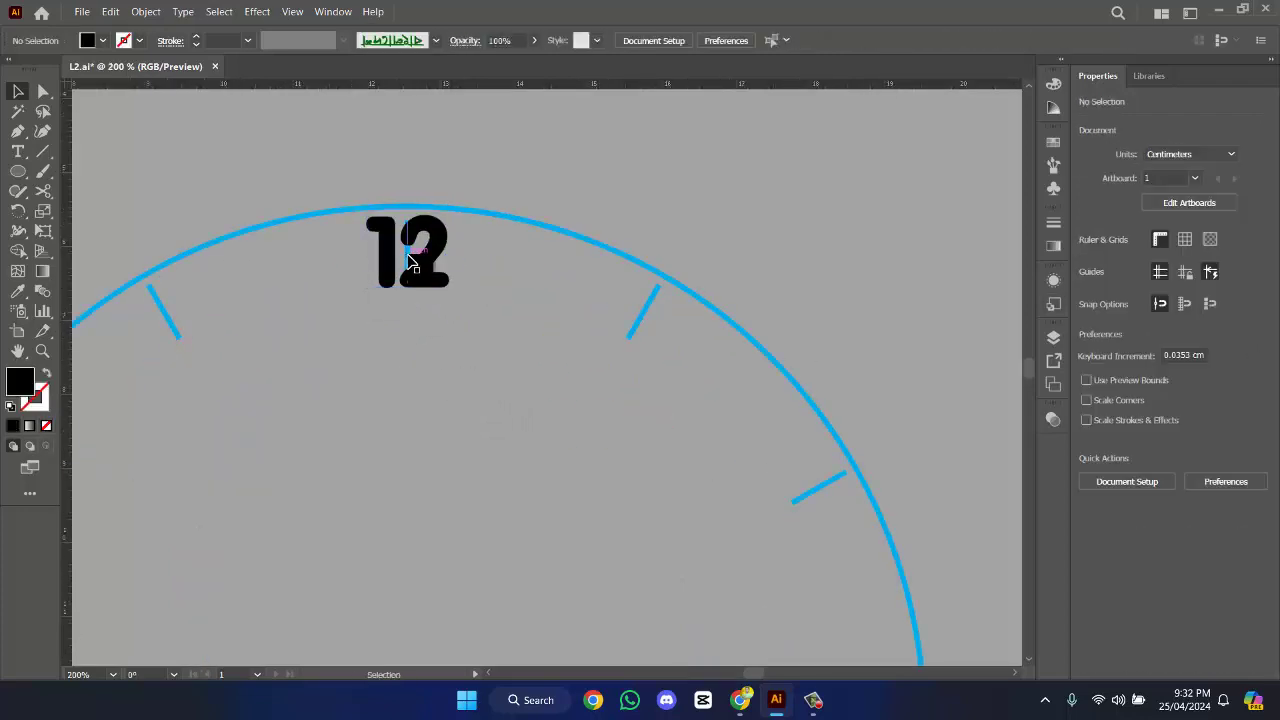
pyautogui.click(412, 264)
pyautogui.click(420, 273)
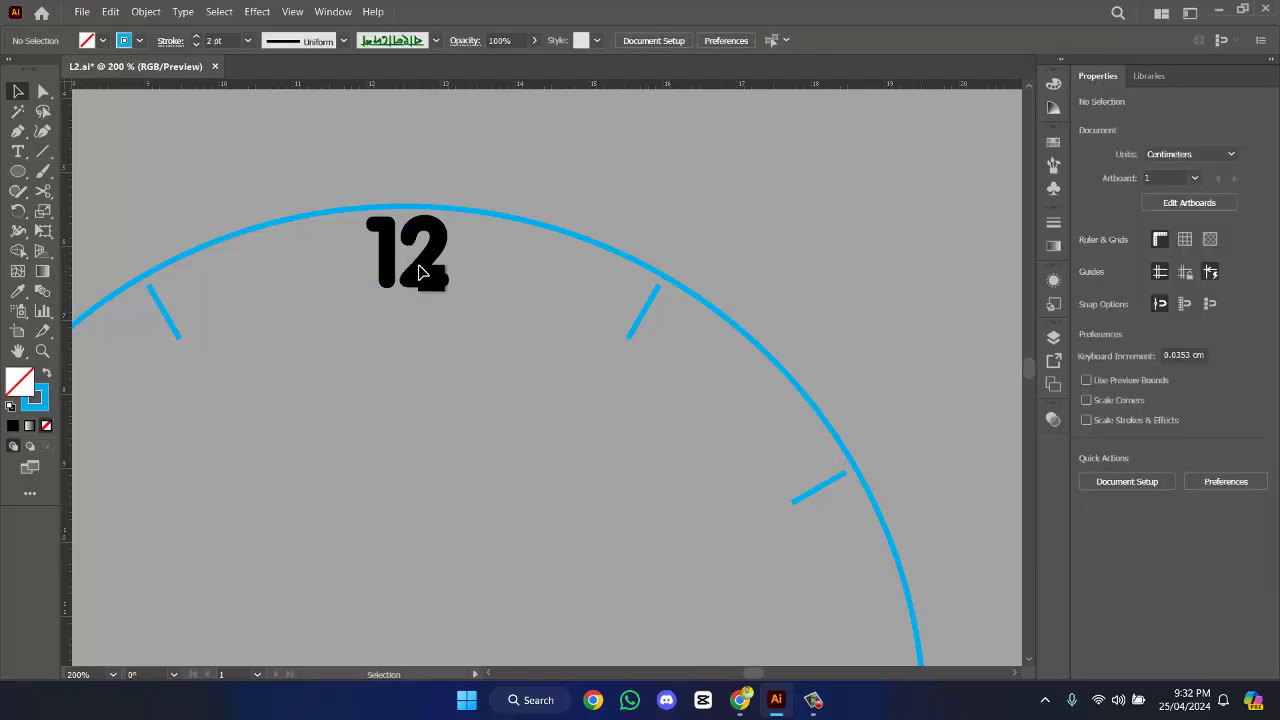
pyautogui.scroll(-3, 420, 270)
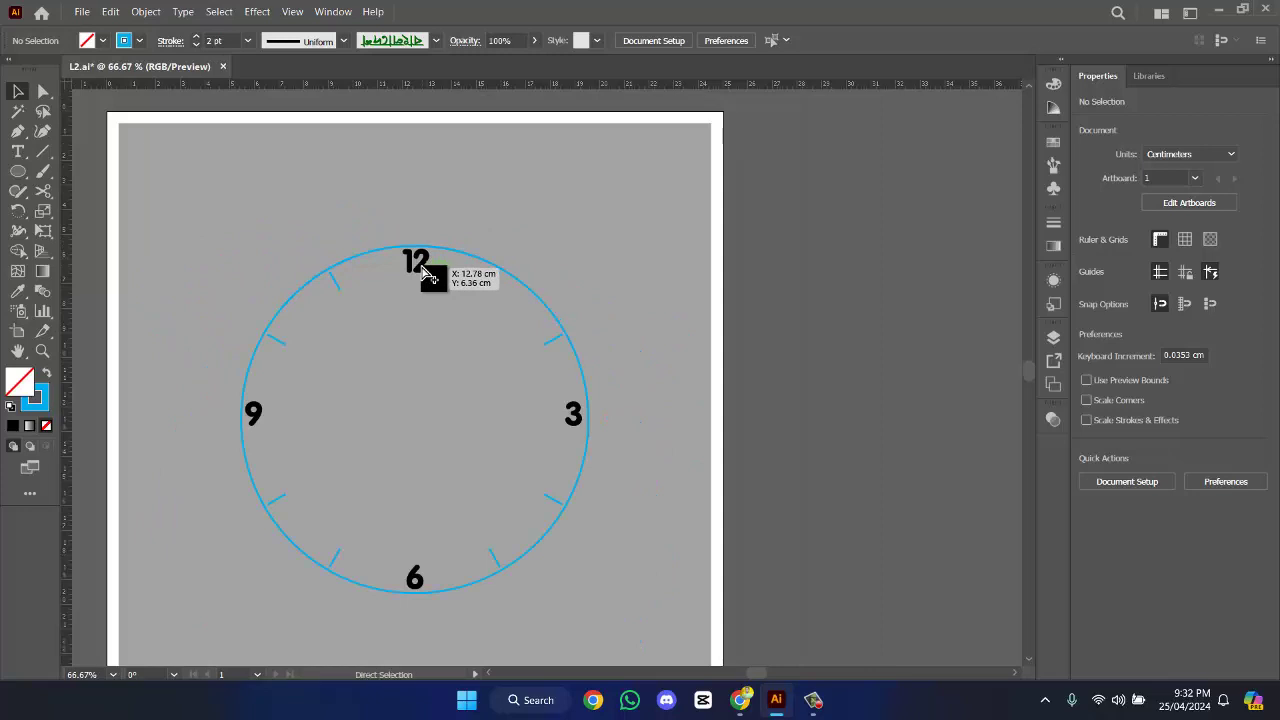
pyautogui.hotkey('ctrl', 'a')
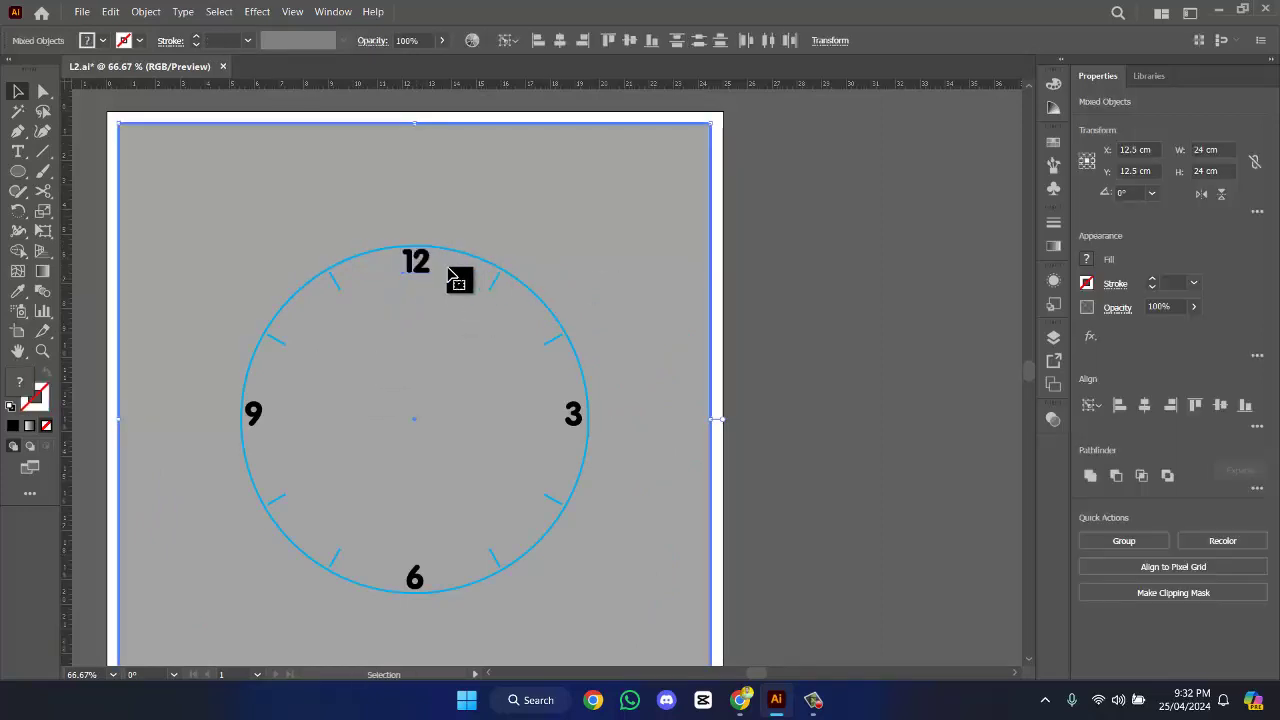
pyautogui.hotkey('ctrl', 'shift', 'a')
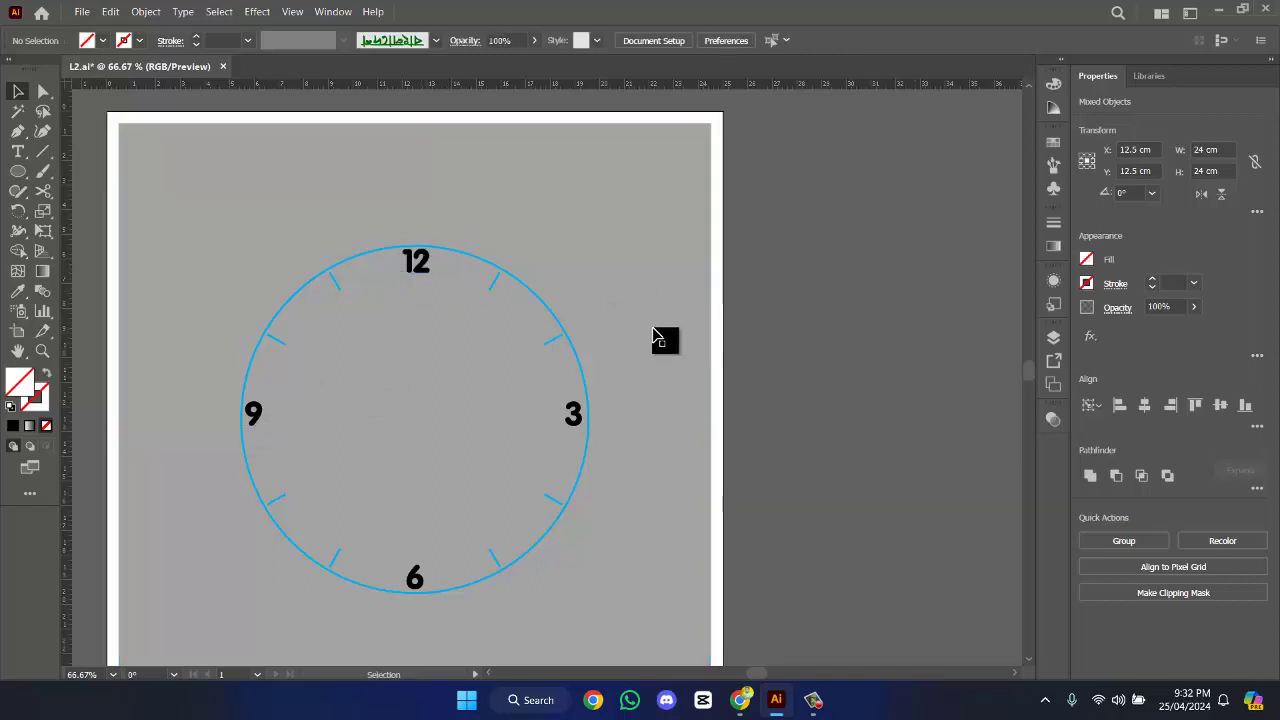
pyautogui.click(712, 332)
pyautogui.click(745, 334)
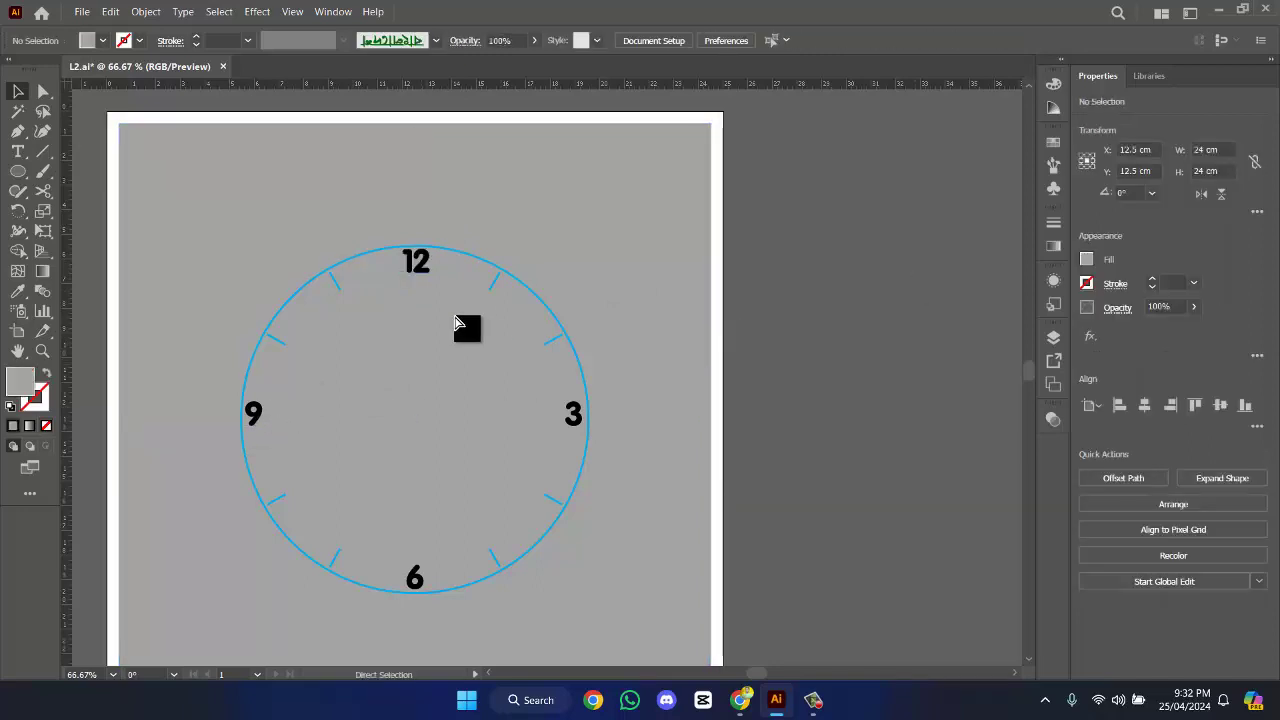
# - Select the numbers 12, 9, 6 and 3 together and scale them down slightly to about 37.89 pt
pyautogui.click(420, 268)
pyautogui.keyDown('shift'); pyautogui.click(258, 410); pyautogui.keyUp('shift')
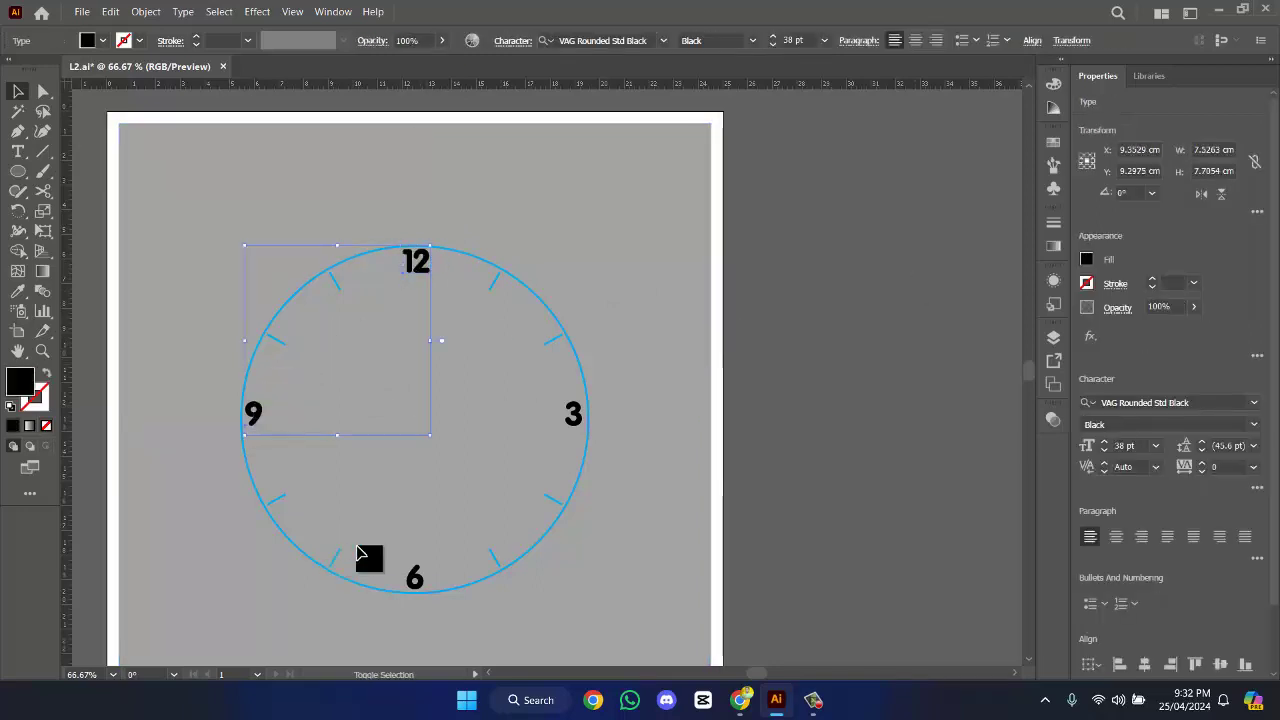
pyautogui.keyDown('shift'); pyautogui.click(416, 588); pyautogui.keyUp('shift')
pyautogui.keyDown('shift'); pyautogui.click(578, 424); pyautogui.keyUp('shift')
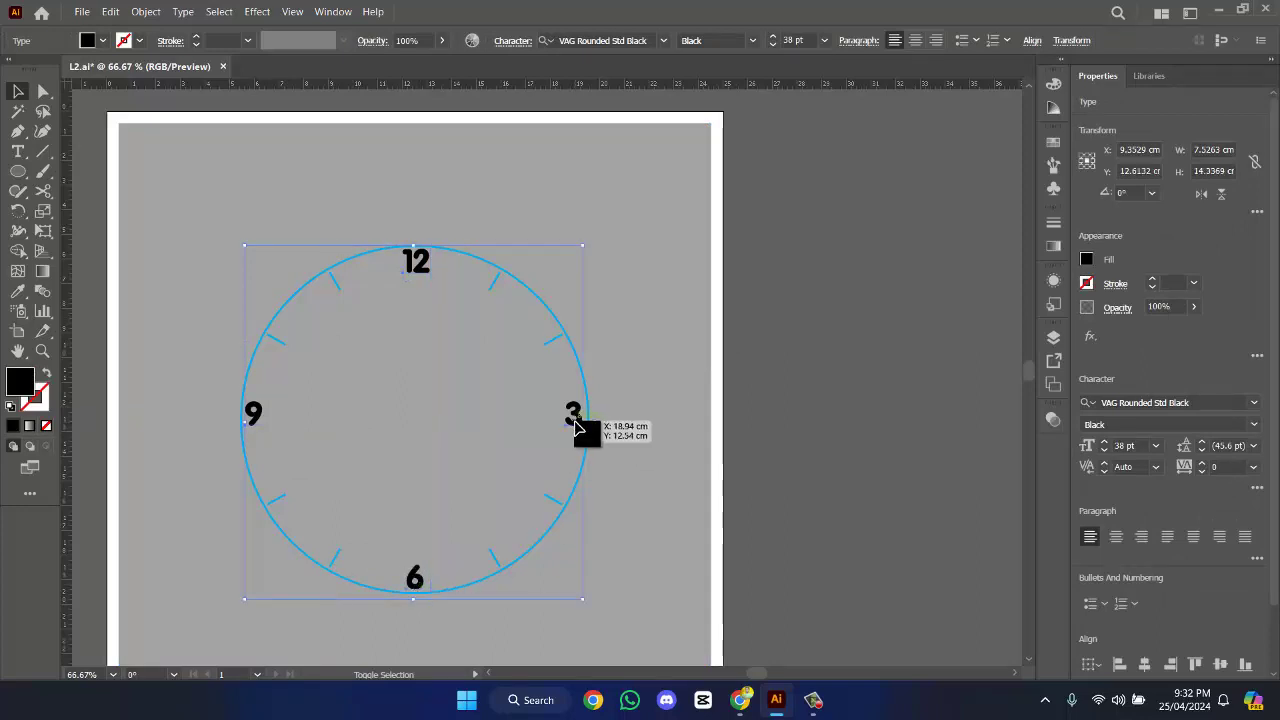
pyautogui.moveTo(584, 603); pyautogui.dragTo(584, 604)
# - Fill the four selected dial numbers with green, hex 02C902
pyautogui.scroll(-2, 591, 451)
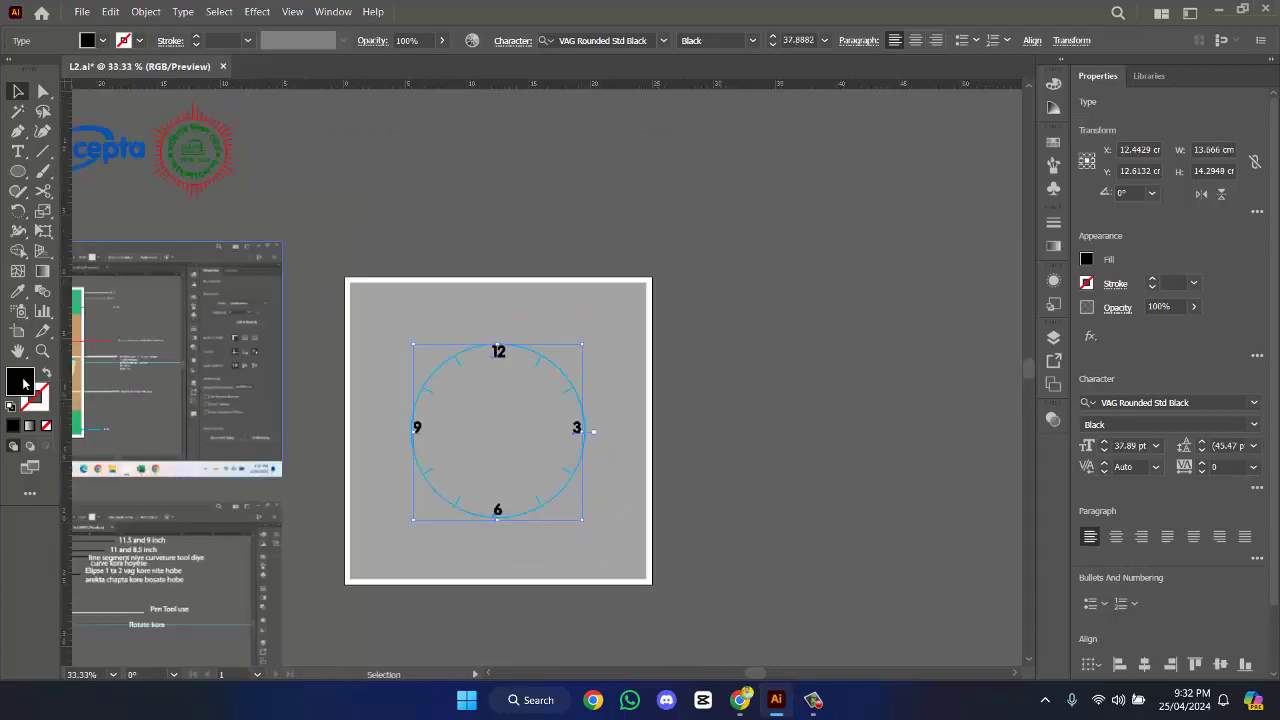
pyautogui.doubleClick(22, 381)
pyautogui.moveTo(656, 363); pyautogui.dragTo(660, 383)
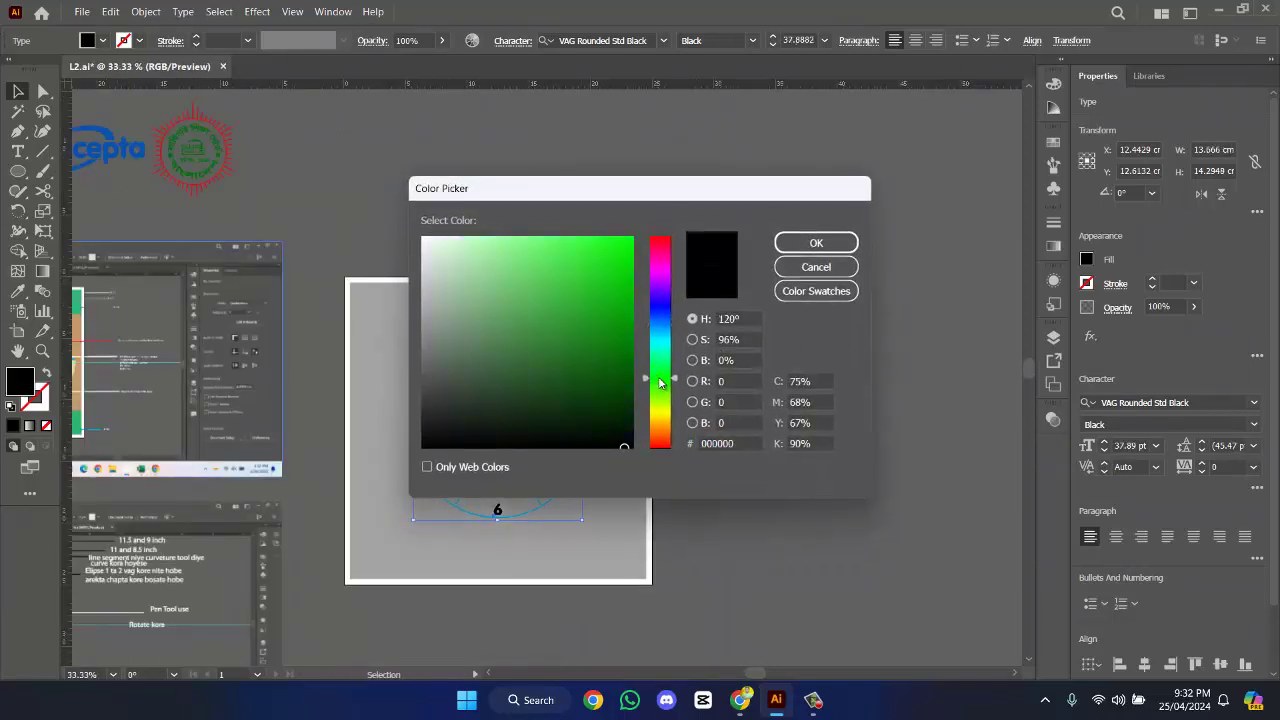
pyautogui.moveTo(629, 337); pyautogui.dragTo(633, 347)
pyautogui.moveTo(621, 276); pyautogui.dragTo(629, 293)
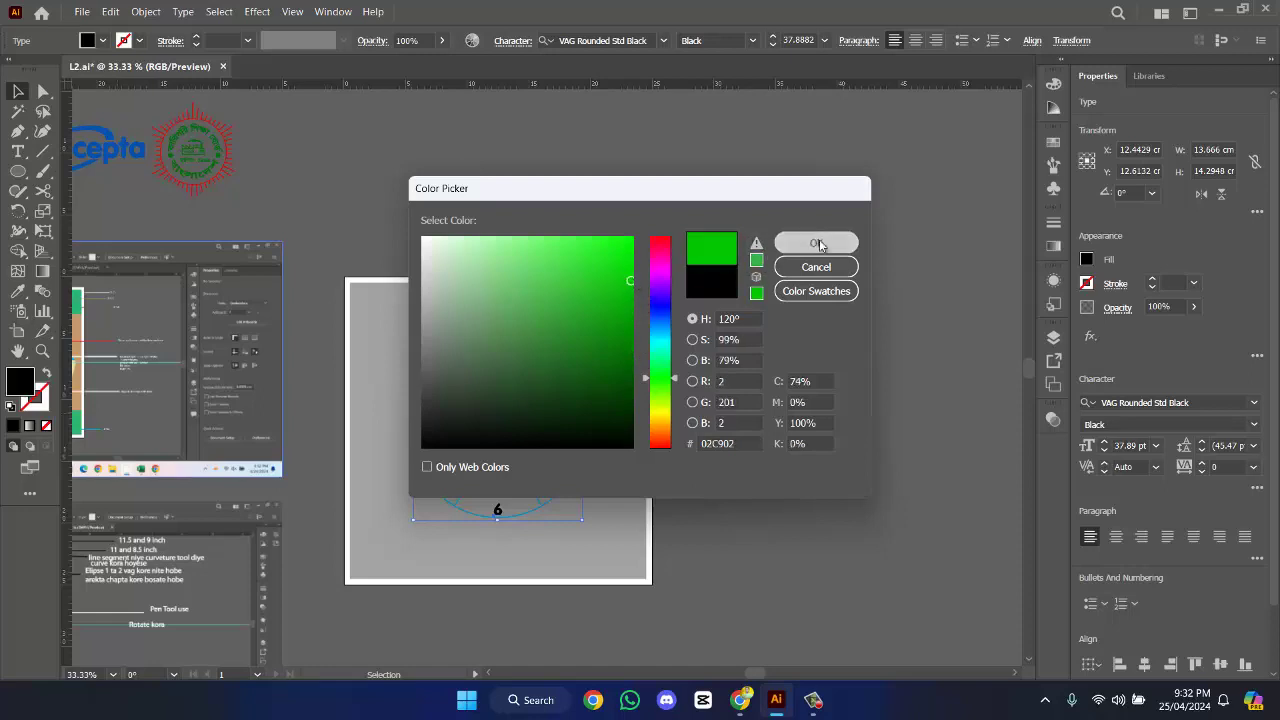
pyautogui.click(816, 243)
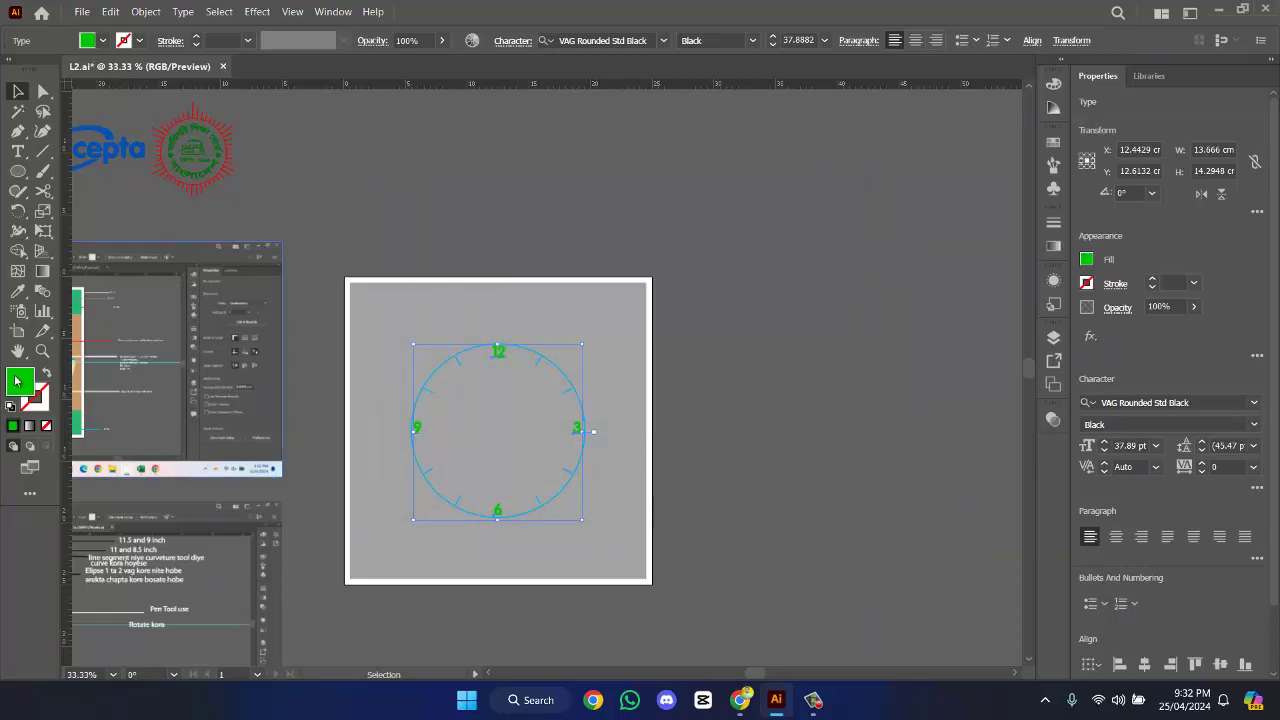
# - Fill the selected dial numbers 12, 3, 6 and 9 with a bright saturated orange and clear the selection
pyautogui.doubleClick(16, 381)
pyautogui.moveTo(657, 405); pyautogui.dragTo(663, 429)
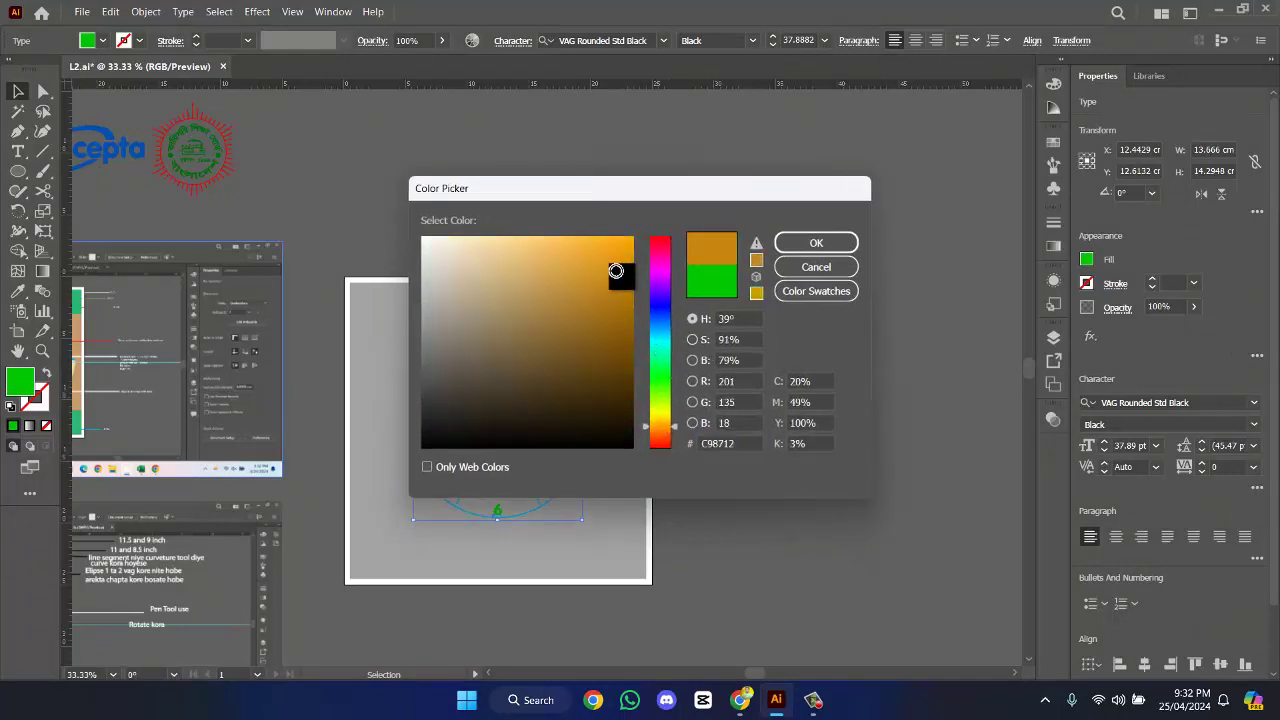
pyautogui.moveTo(616, 271); pyautogui.dragTo(631, 235)
pyautogui.press('Return')
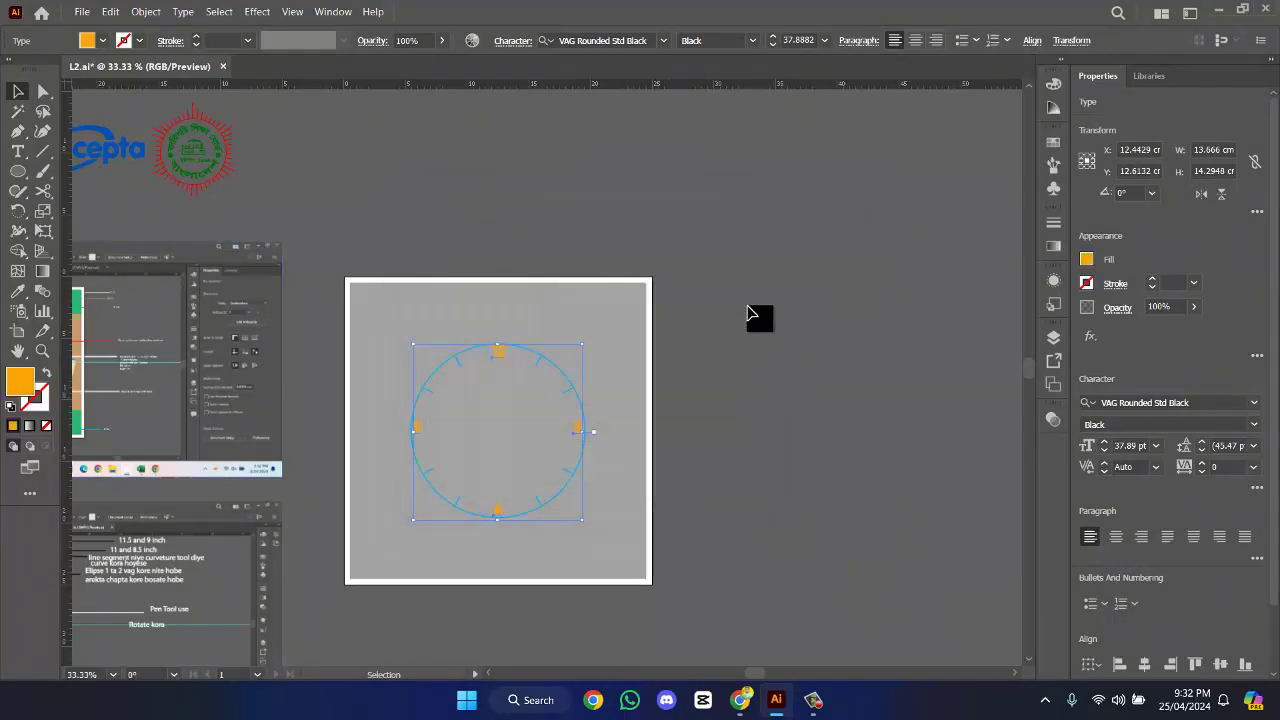
pyautogui.click(636, 347)
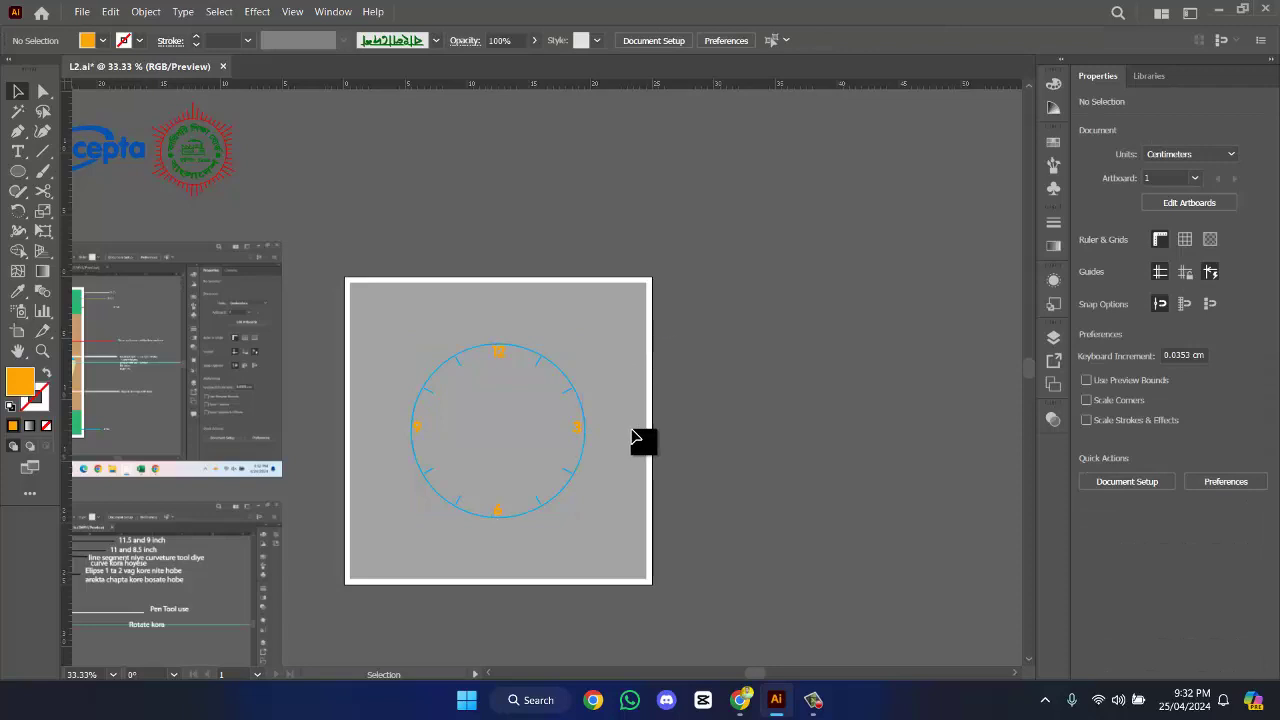
# - Fill the grey 24 cm background square behind the clock with black
pyautogui.click(458, 298)
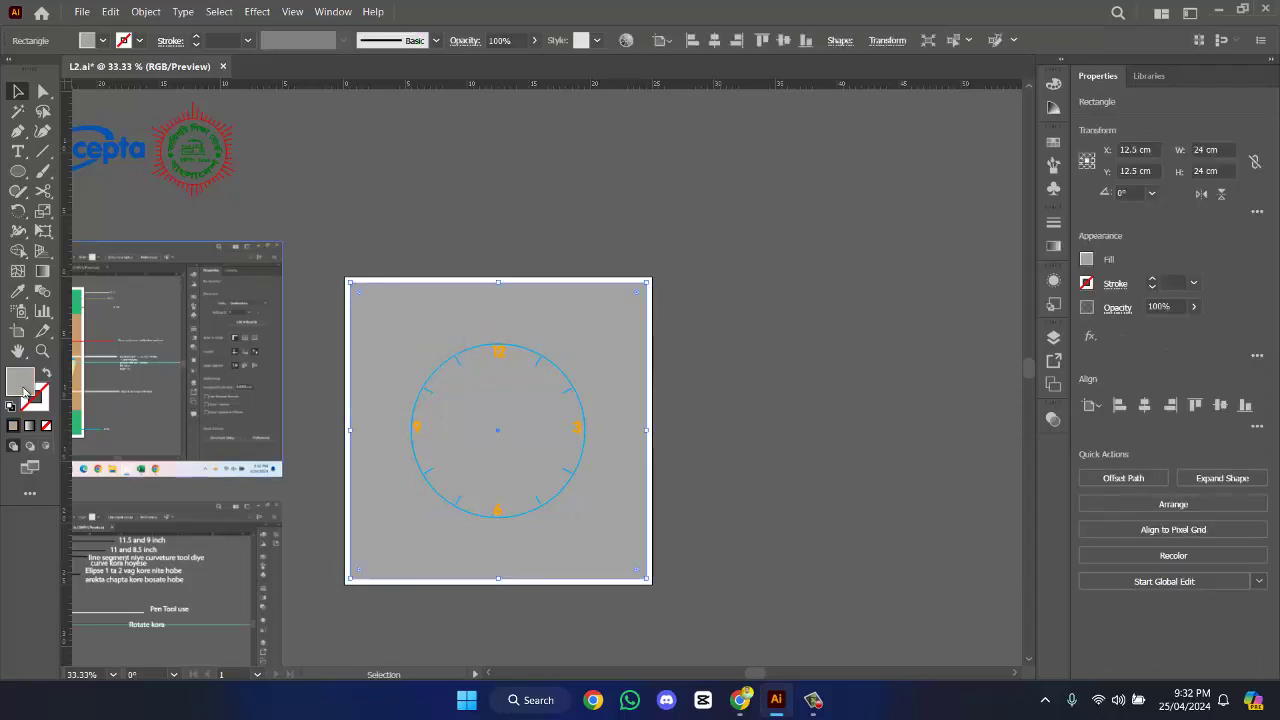
pyautogui.moveTo(660, 378); pyautogui.dragTo(660, 437)
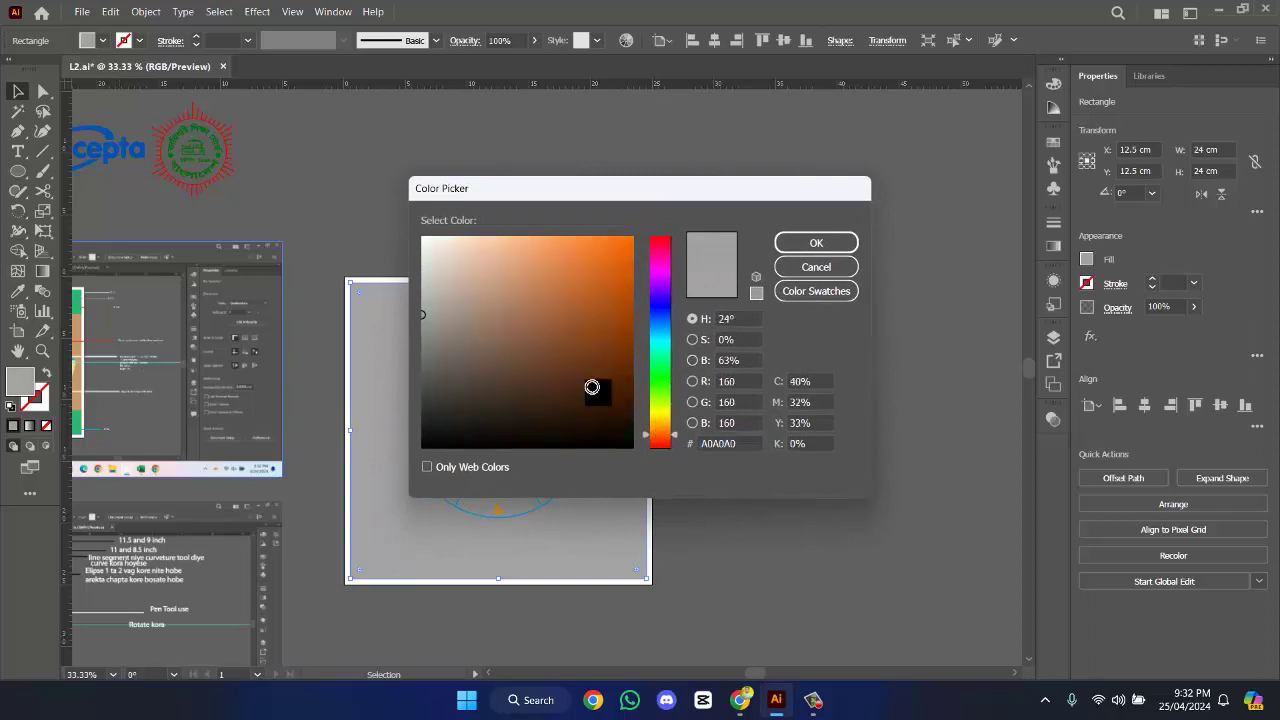
pyautogui.moveTo(591, 383); pyautogui.dragTo(622, 453)
pyautogui.click(816, 243)
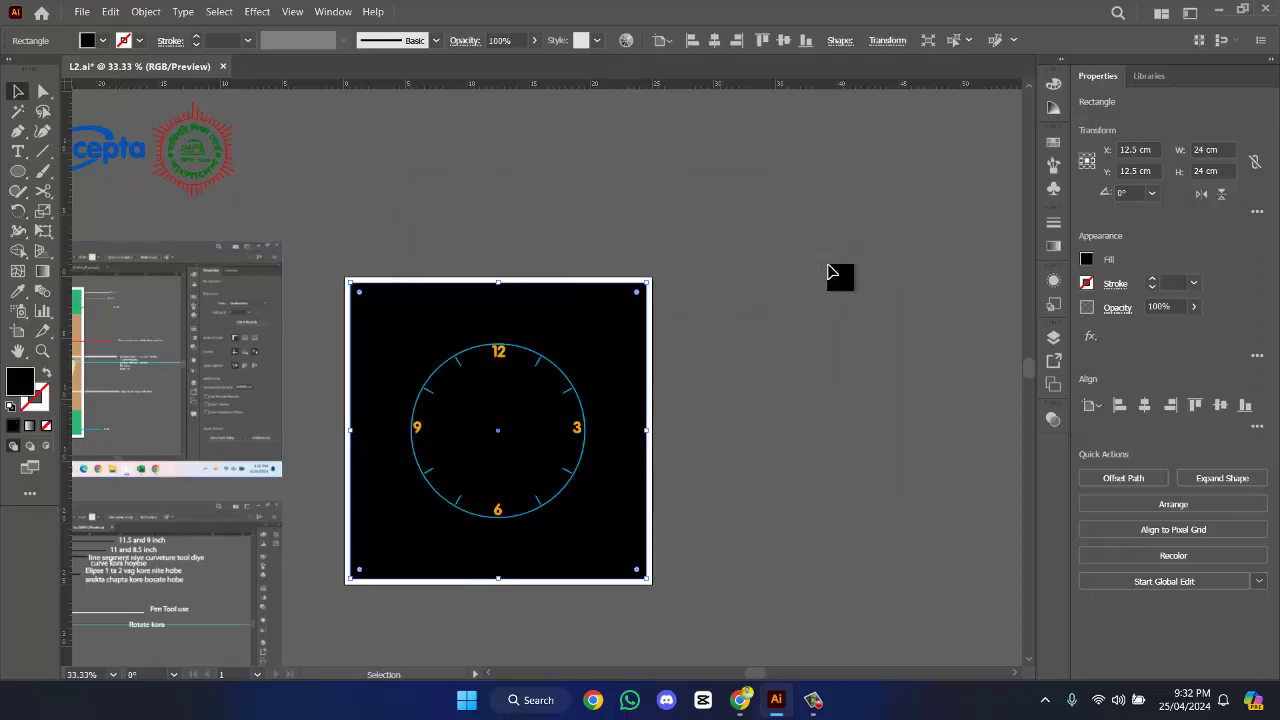
# - Lock the black background square so that it cannot be selected
pyautogui.scroll(1, 790, 288)
pyautogui.moveTo(575, 365); pyautogui.dragTo(726, 262)
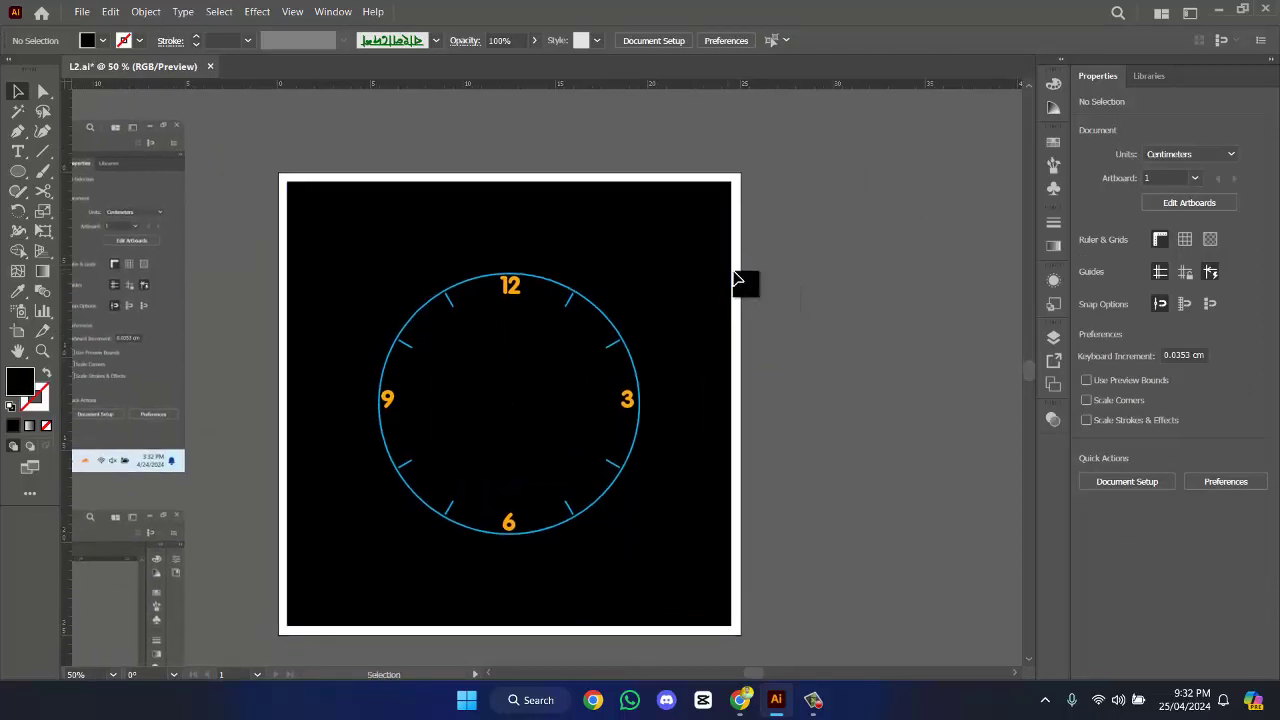
pyautogui.scroll(1, 735, 277)
pyautogui.click(713, 255)
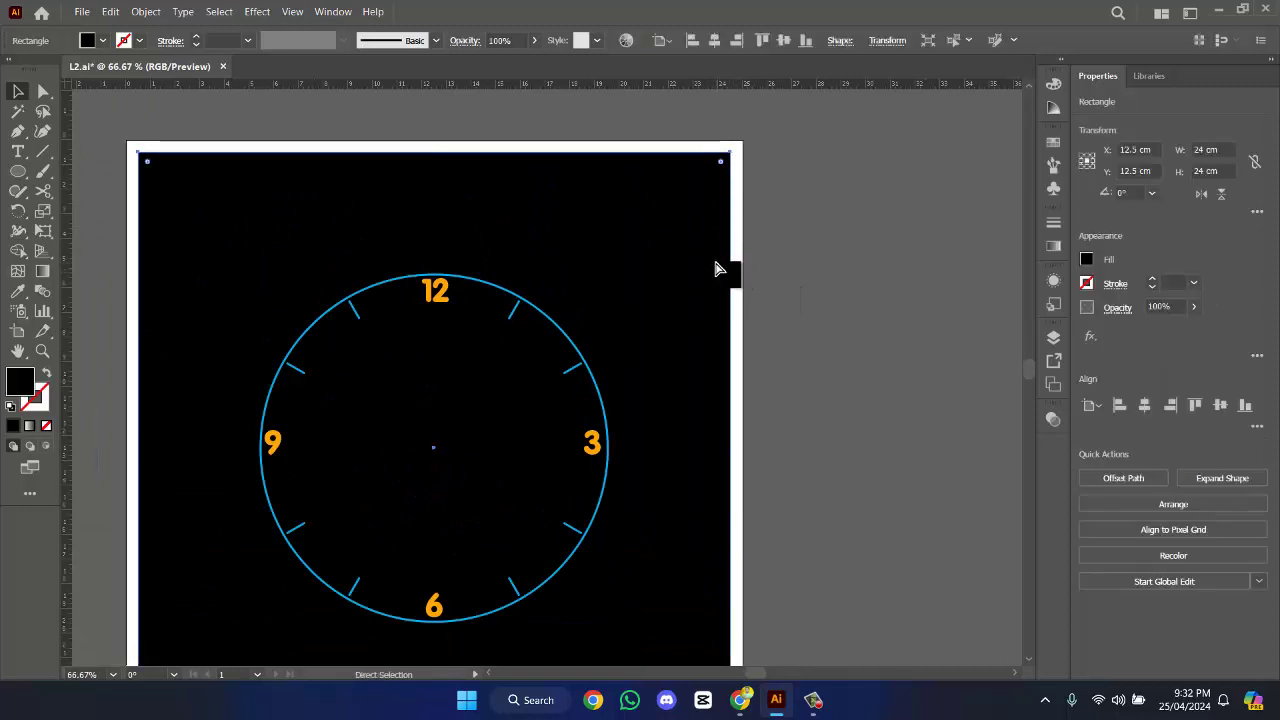
pyautogui.hotkey('ctrl', '2')
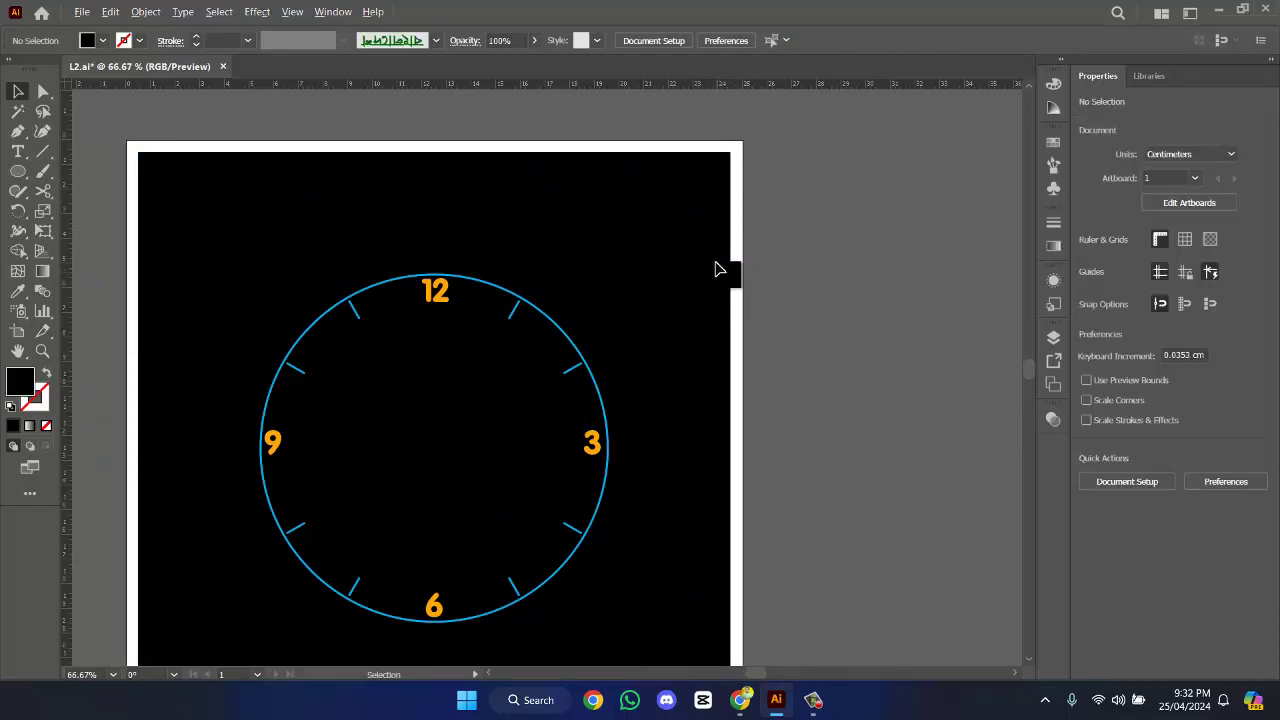
# - Examine the clock hands and minute marks in the alarm clock reference image, and return to the artboard
pyautogui.scroll(-2, 716, 268)
pyautogui.moveTo(711, 283); pyautogui.dragTo(894, 280)
pyautogui.scroll(1, 380, 520)
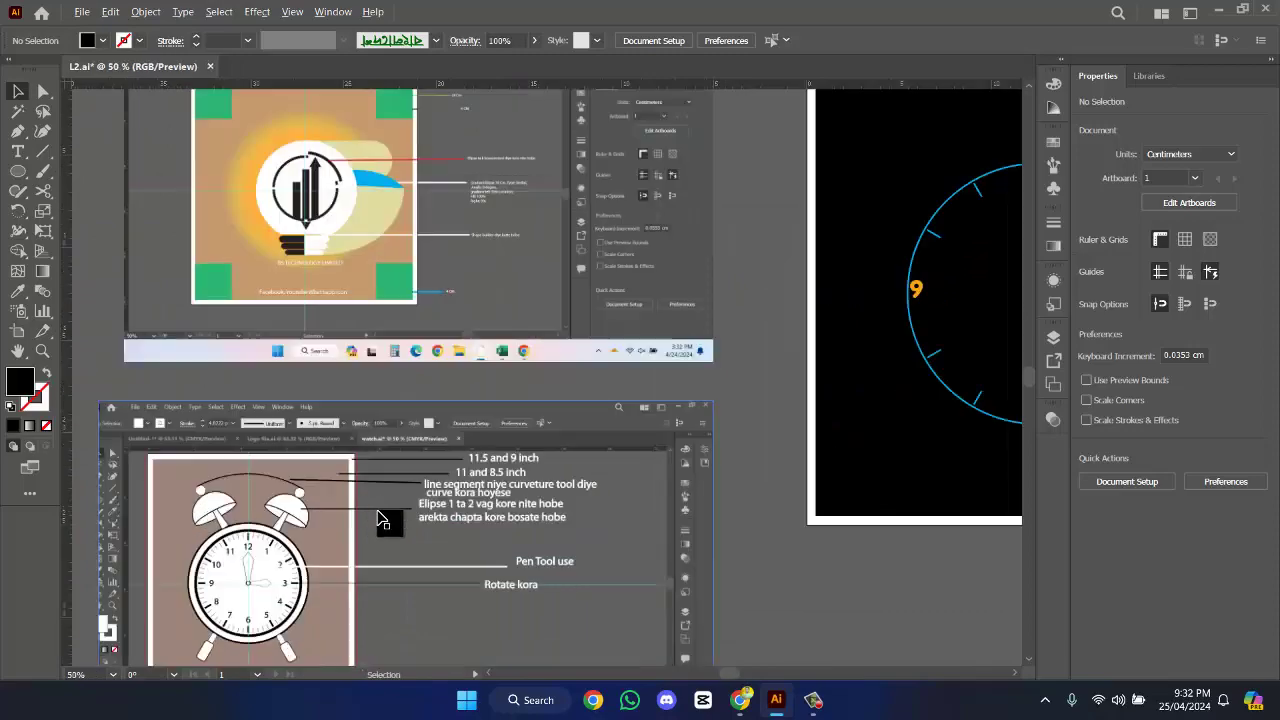
pyautogui.scroll(5, 380, 520)
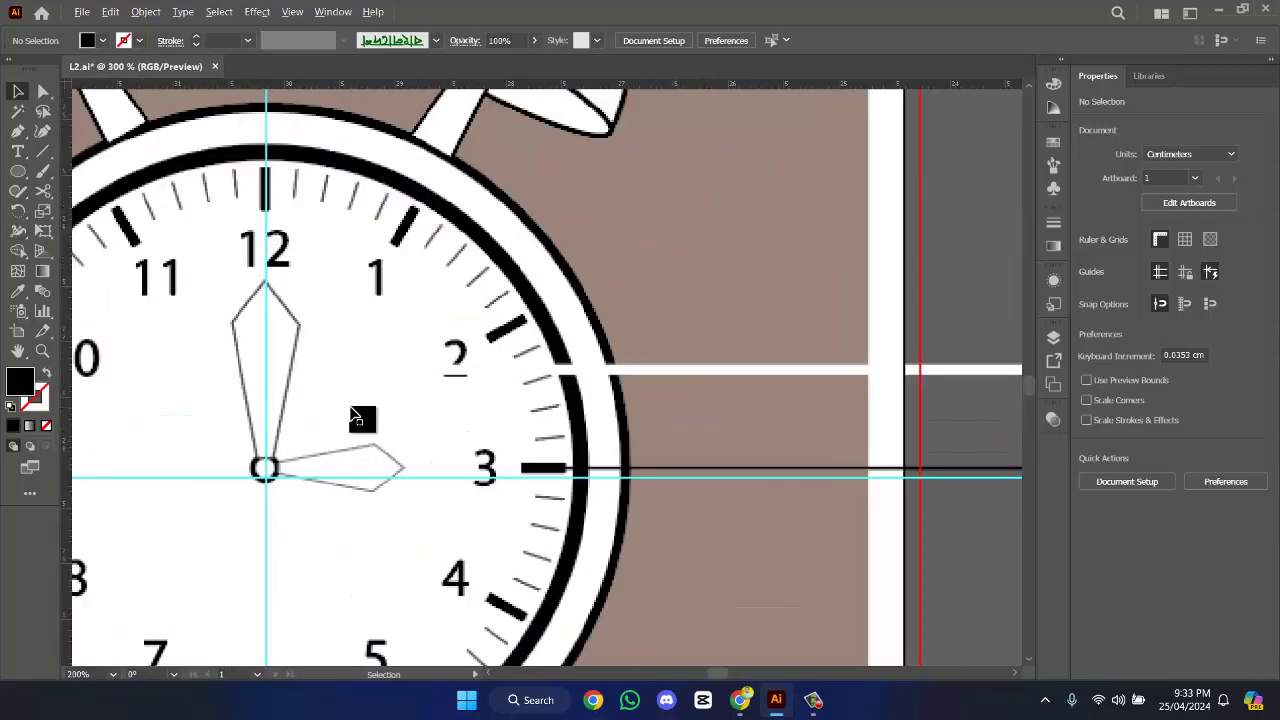
pyautogui.scroll(-6, 357, 416)
pyautogui.moveTo(946, 251); pyautogui.dragTo(649, 387)
pyautogui.scroll(1, 666, 340)
pyautogui.moveTo(812, 338); pyautogui.dragTo(796, 312)
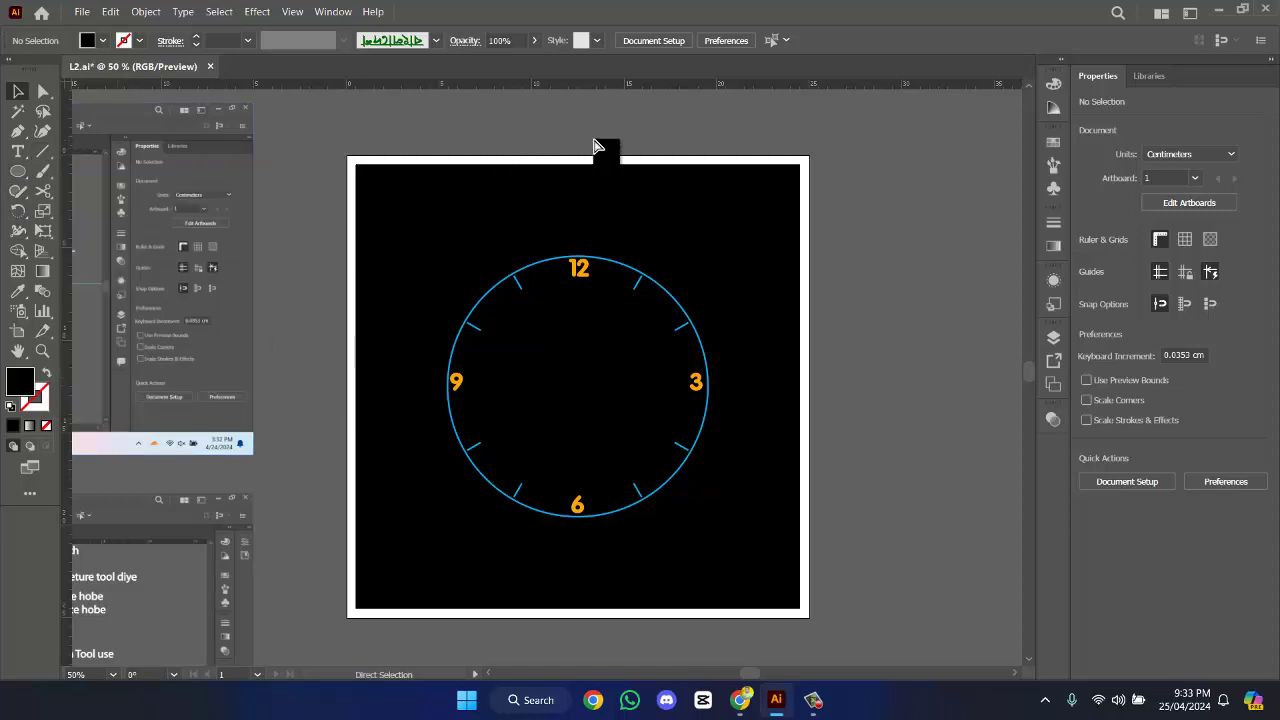
# - Place a horizontal and a vertical ruler guide crossing near the centre of the clock dial
pyautogui.moveTo(570, 92); pyautogui.dragTo(612, 404)
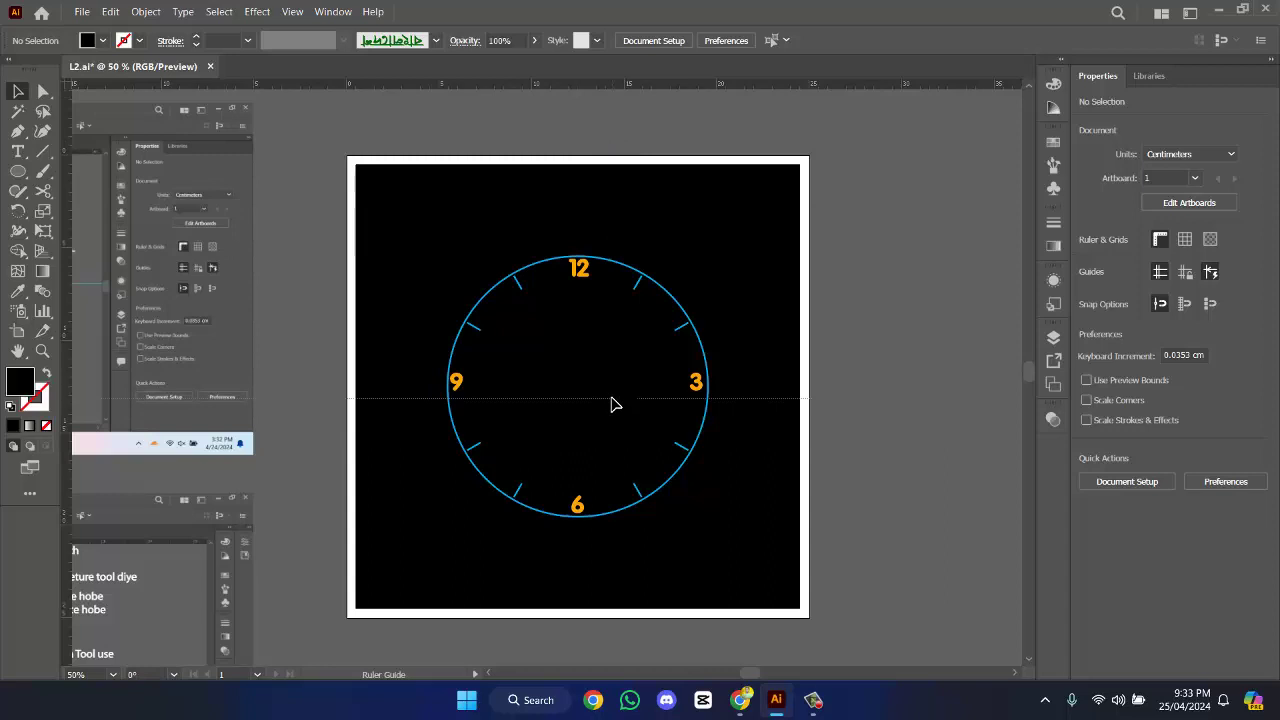
pyautogui.click(612, 396)
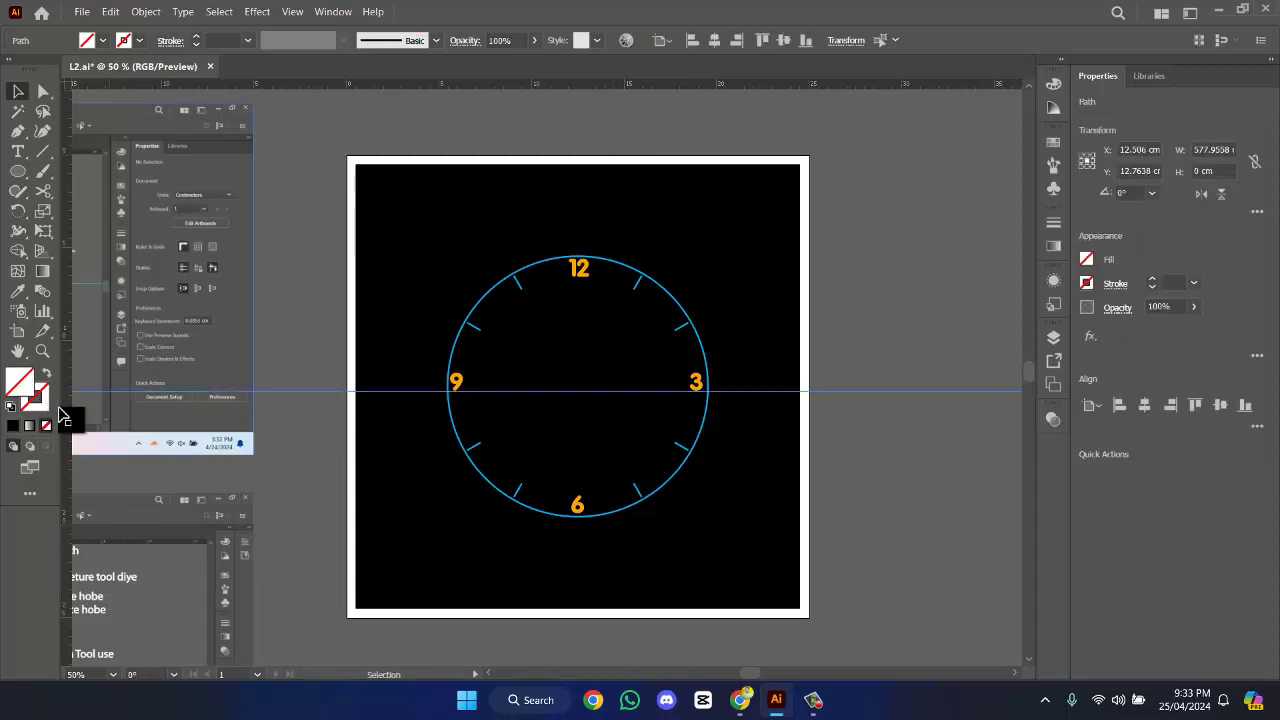
pyautogui.moveTo(70, 418); pyautogui.dragTo(580, 423)
pyautogui.scroll(1, 666, 371)
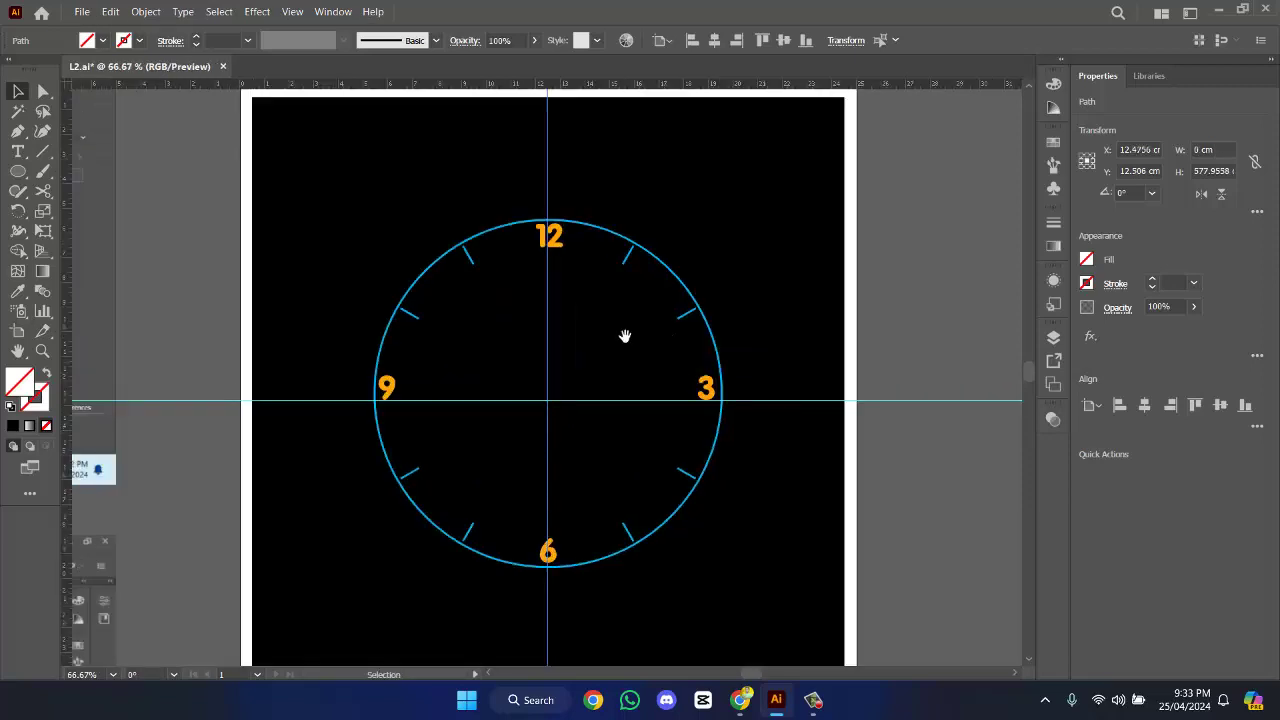
pyautogui.moveTo(623, 337); pyautogui.dragTo(670, 341)
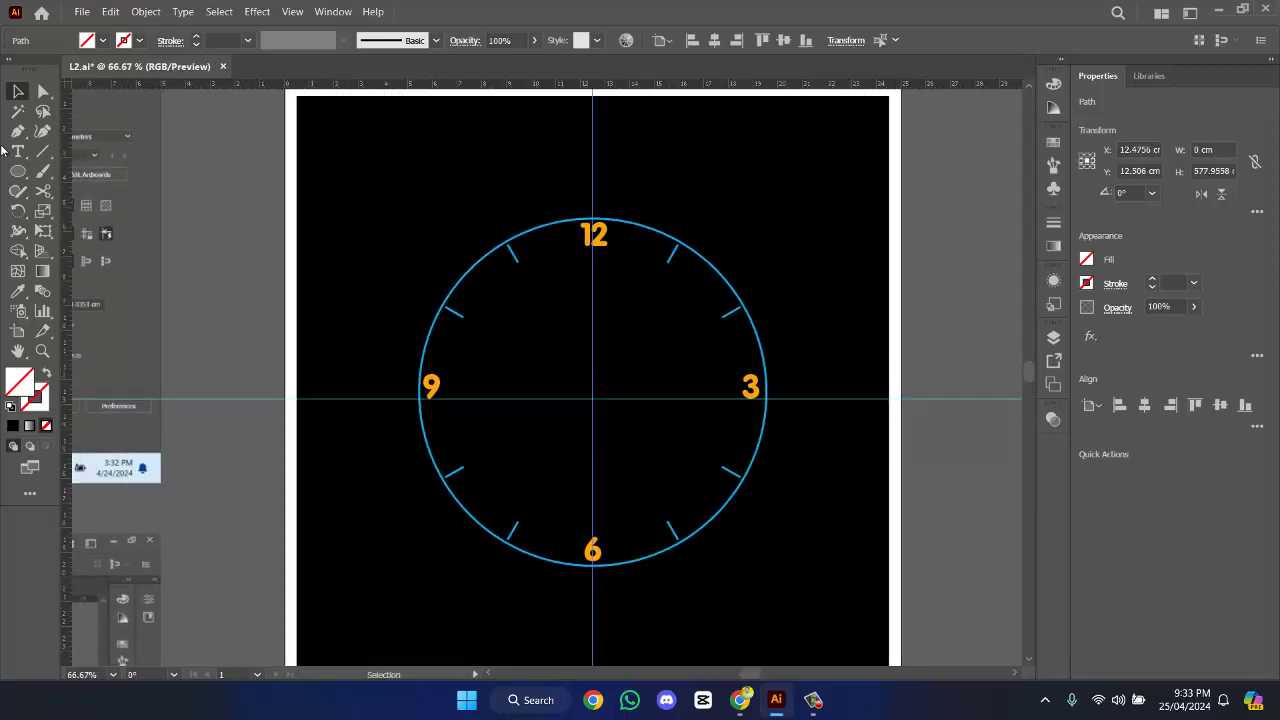
# - Draw a 45° line segment from the guides' intersection towards 1 to 2 o'clock, about 3.5 cm wide and high
pyautogui.moveTo(43, 151); pyautogui.dragTo(110, 149)
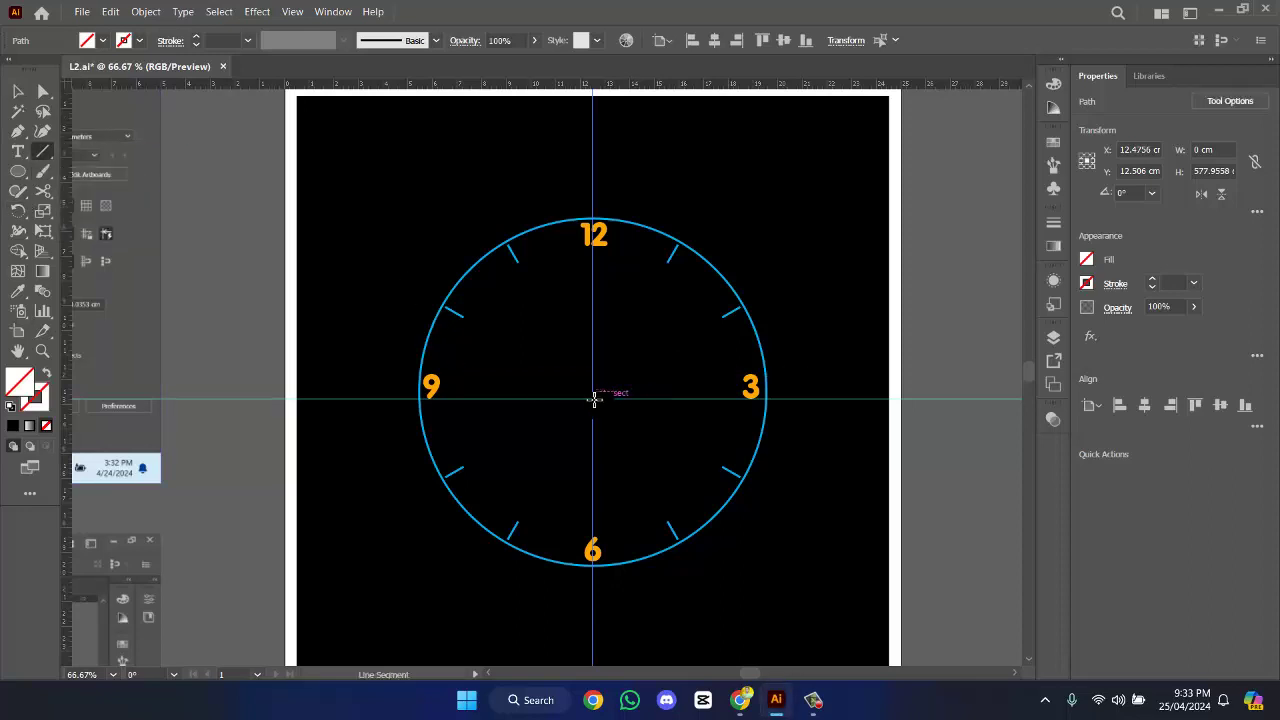
pyautogui.moveTo(593, 398); pyautogui.dragTo(623, 354)
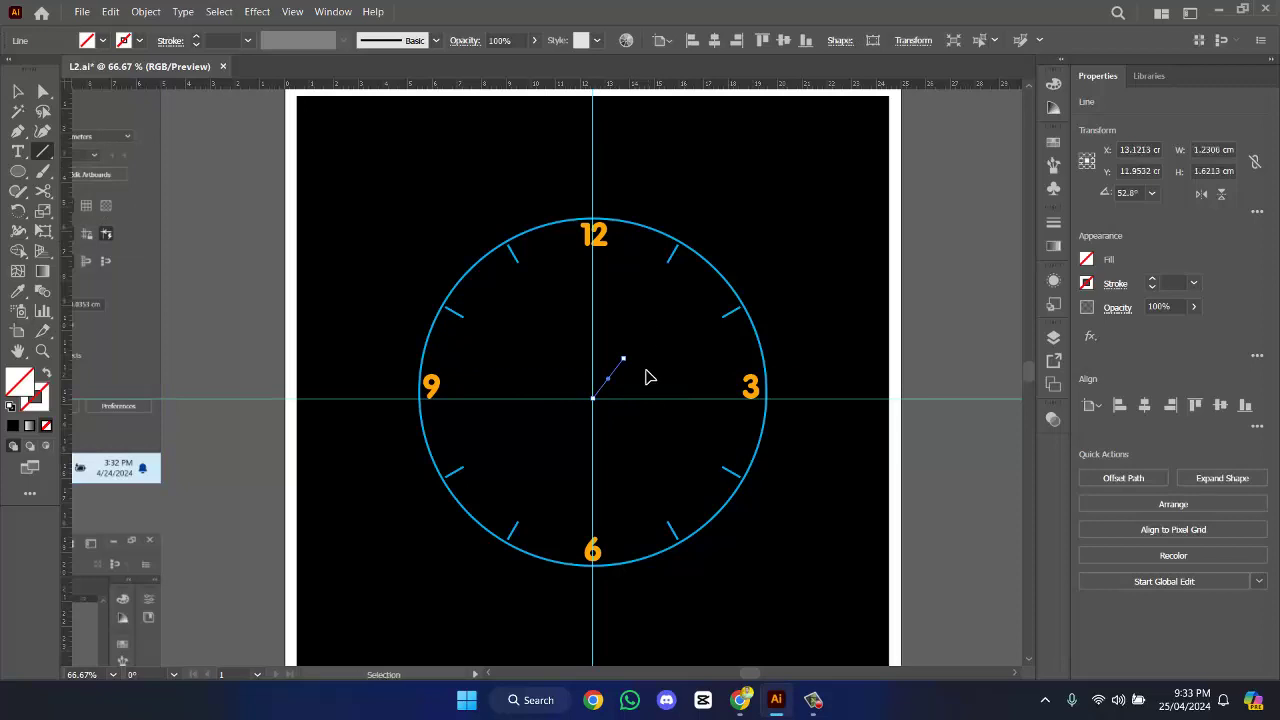
pyautogui.hotkey('ctrl', 'z')
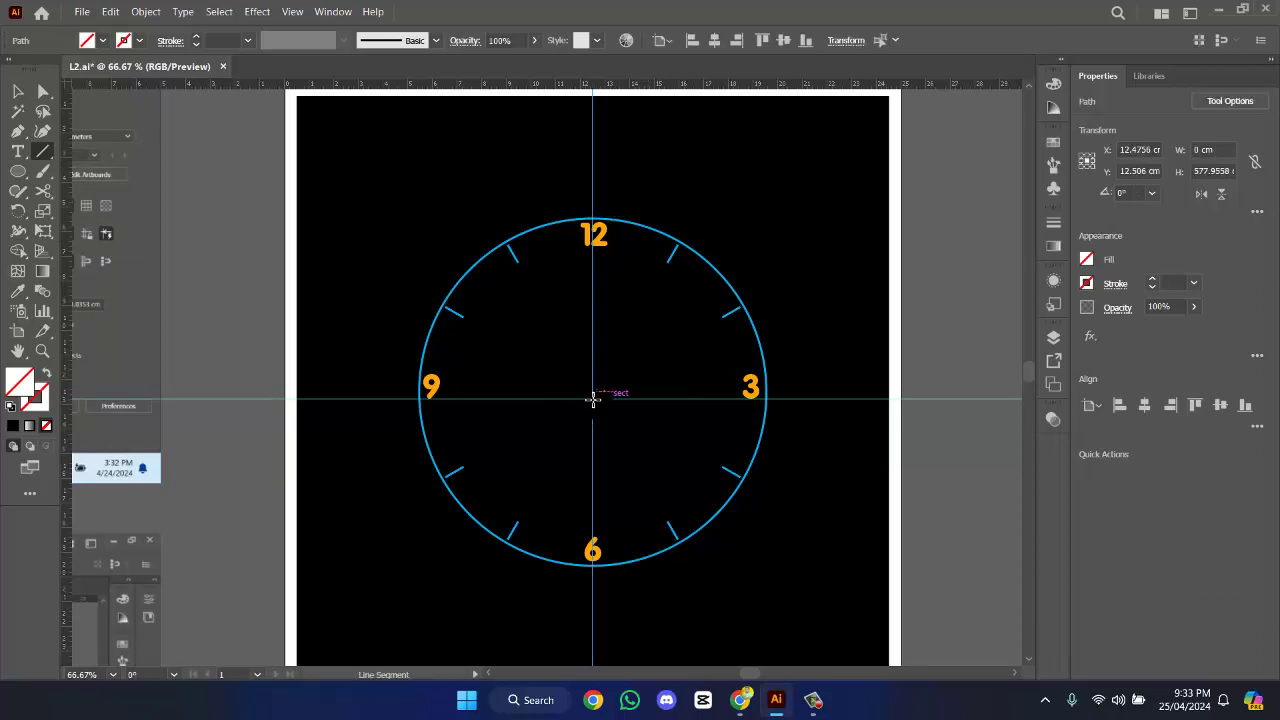
pyautogui.click(594, 399)
pyautogui.click(621, 396)
pyautogui.moveTo(592, 400); pyautogui.dragTo(646, 282)
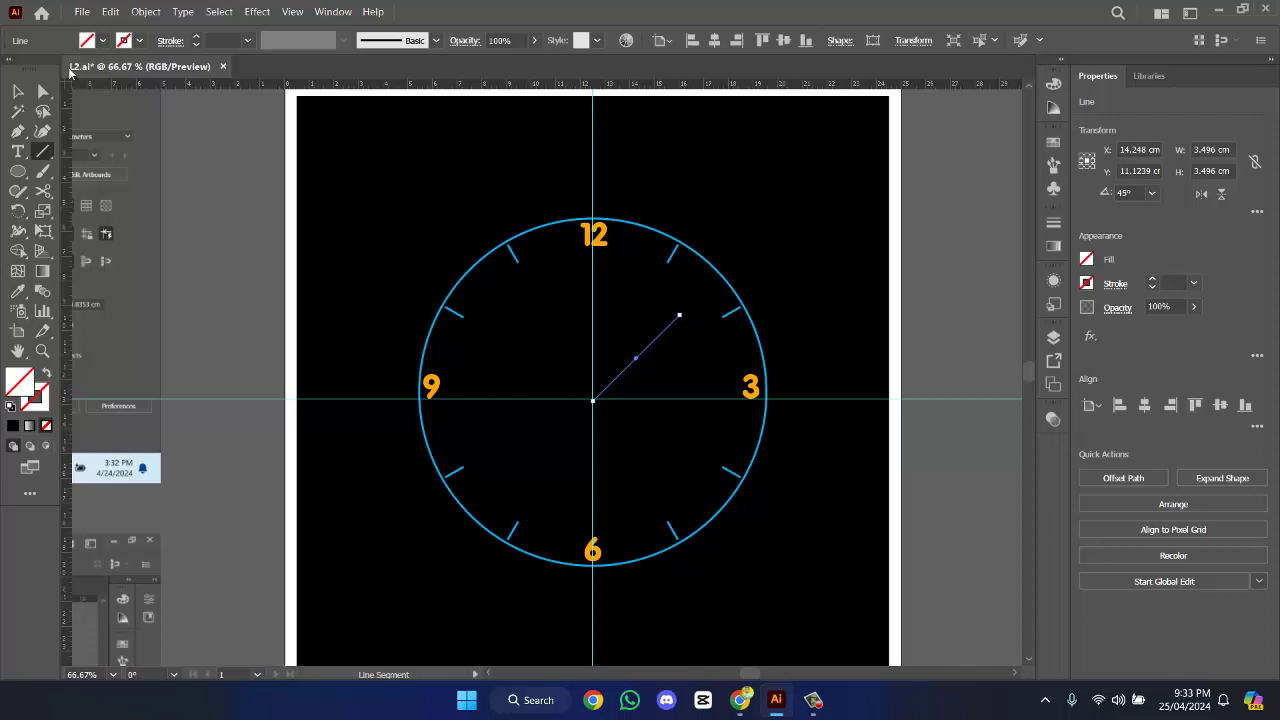
# - Try to delete the diagonal line and nearby guide, and undo the changes
pyautogui.click(18, 91)
pyautogui.press('Delete')
pyautogui.moveTo(408, 157); pyautogui.dragTo(640, 360)
pyautogui.hotkey('ctrl', 'z')
pyautogui.hotkey('ctrl', 'z')
pyautogui.hotkey('ctrl', 'z')
pyautogui.hotkey('ctrl', 'z')
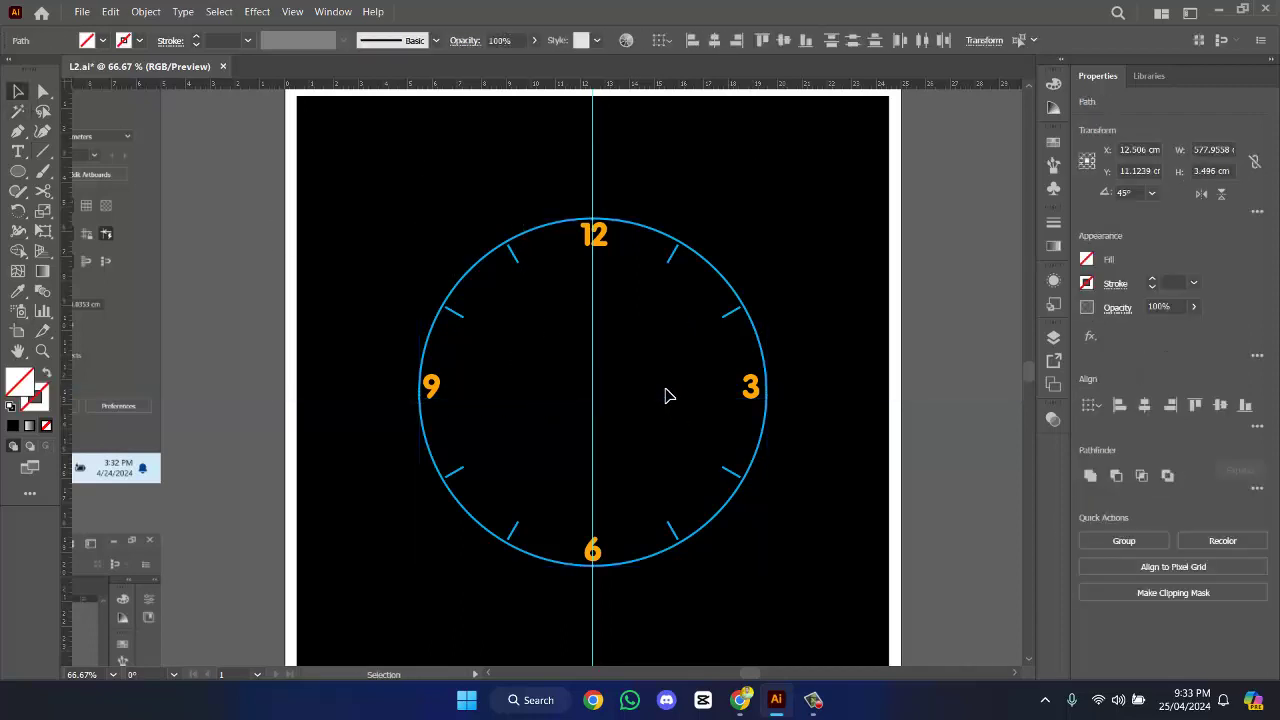
# - Select the diagonal line inside the dial on its own and remove it
pyautogui.moveTo(410, 182); pyautogui.dragTo(626, 482)
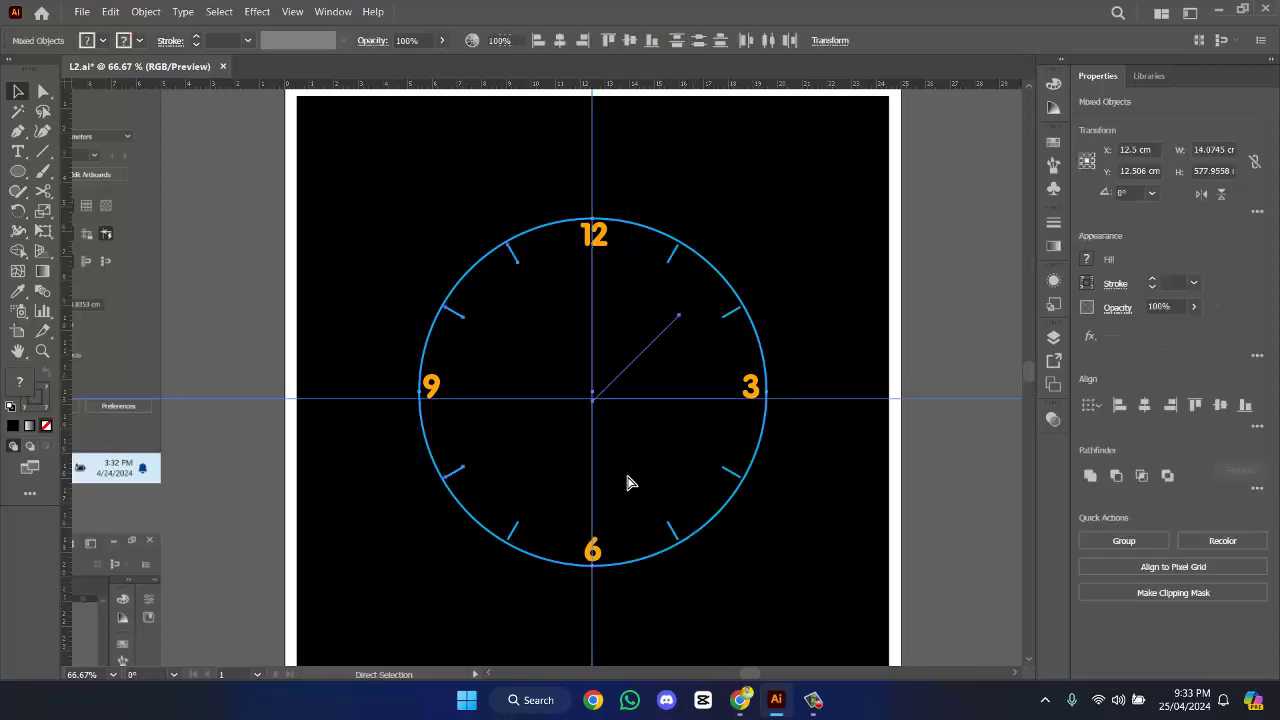
pyautogui.click(632, 343)
pyautogui.moveTo(670, 360); pyautogui.dragTo(669, 362)
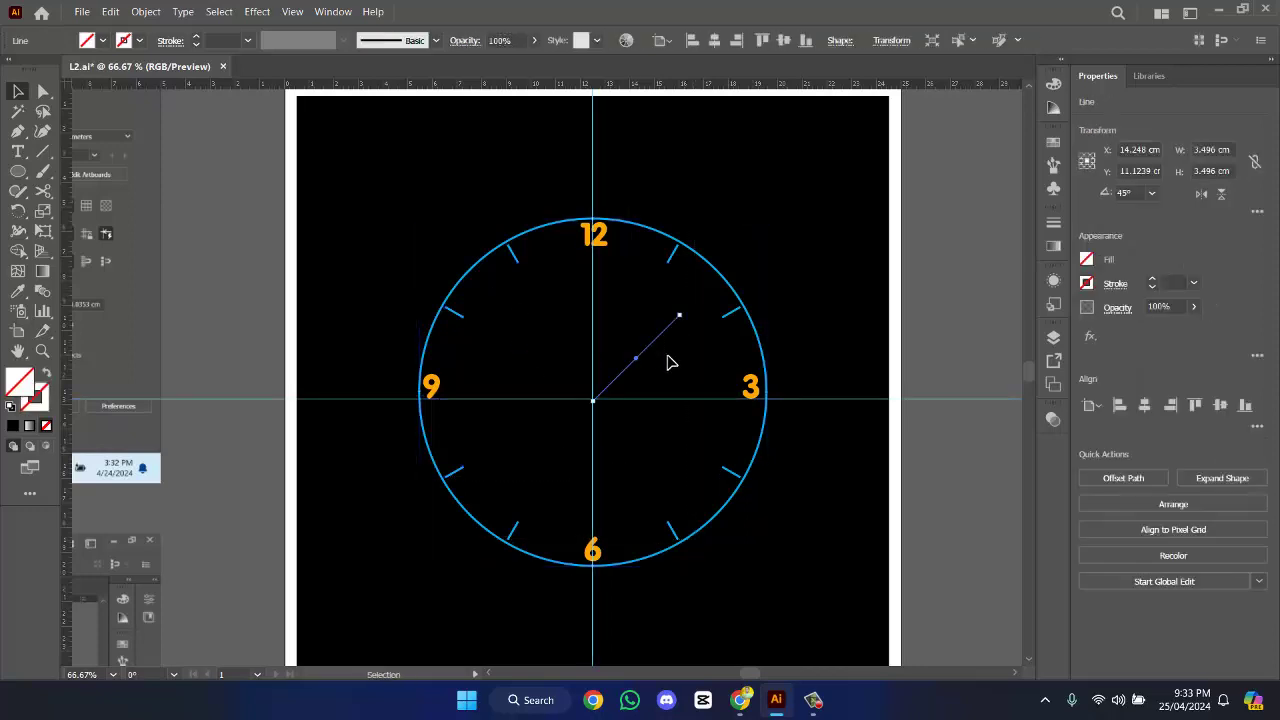
pyautogui.click(425, 243)
pyautogui.moveTo(476, 358); pyautogui.dragTo(531, 366)
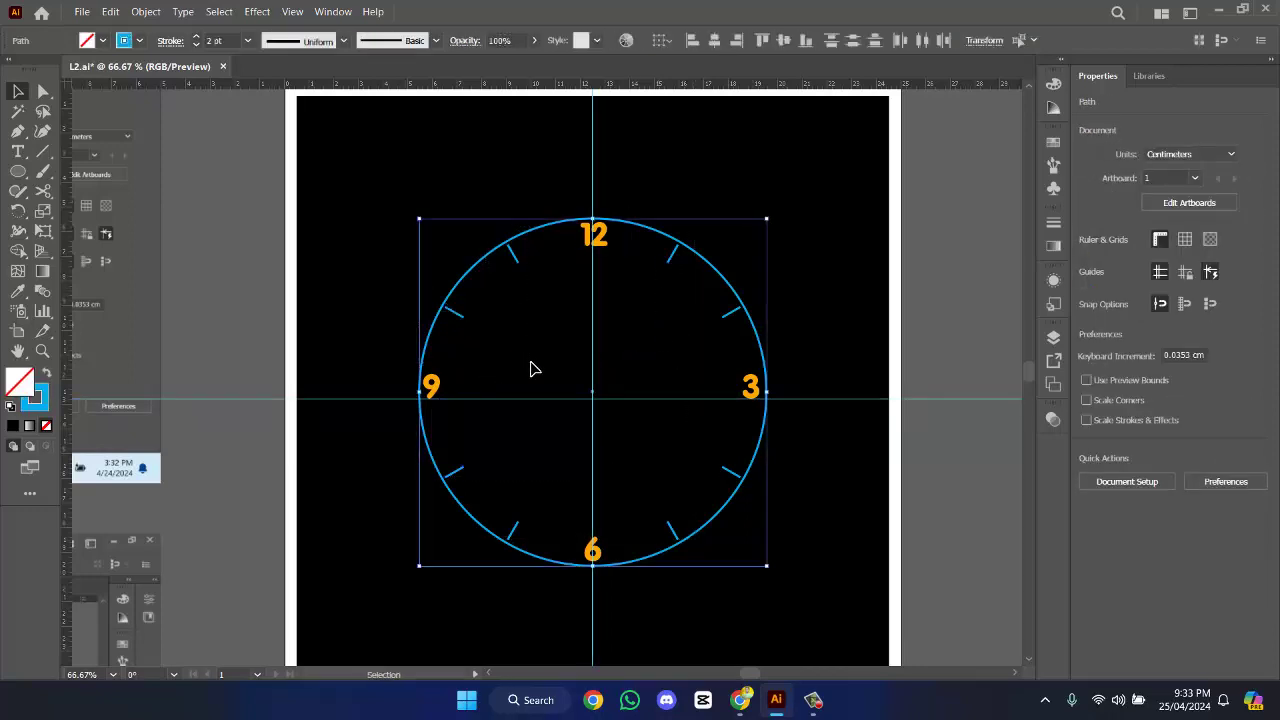
pyautogui.click(601, 243)
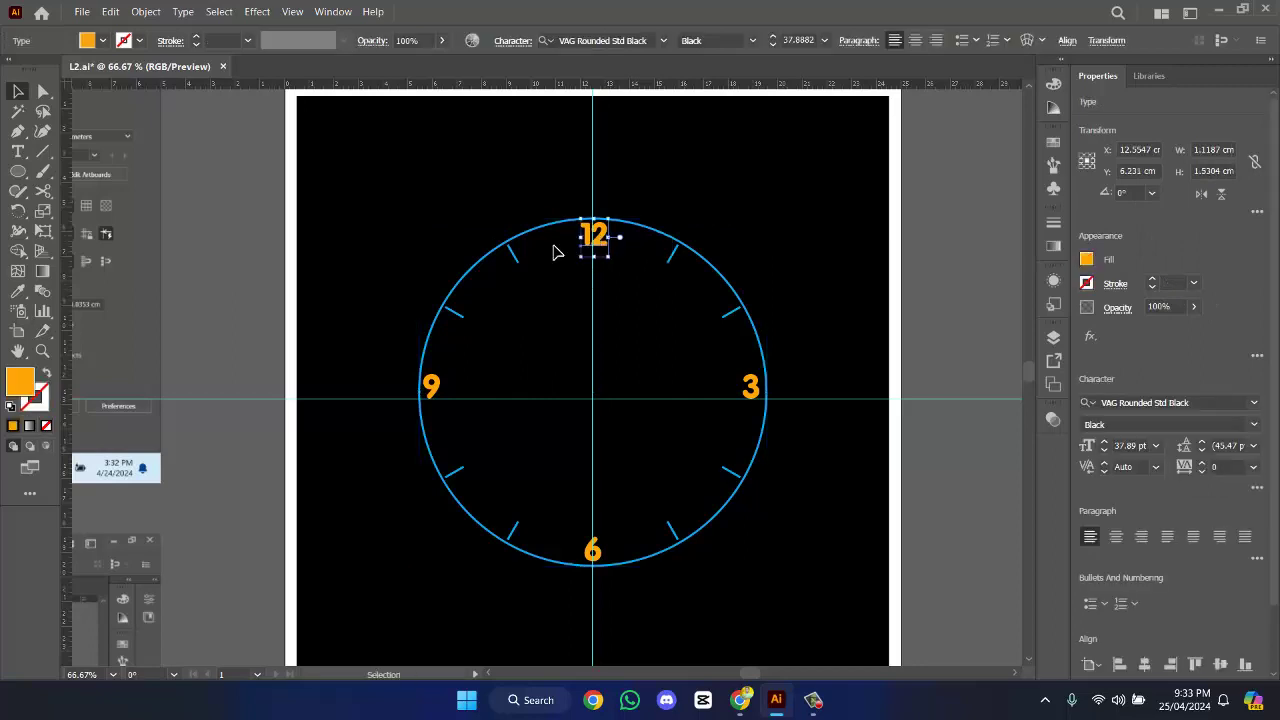
pyautogui.click(452, 306)
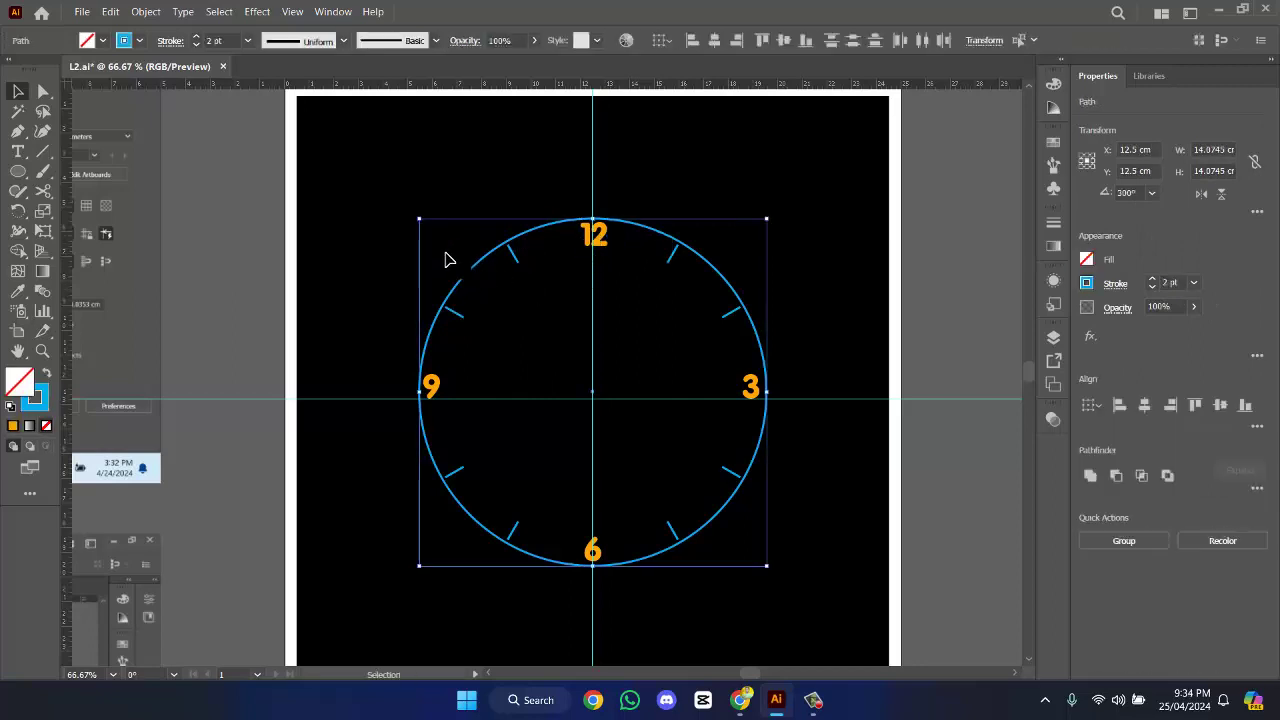
pyautogui.click(905, 402)
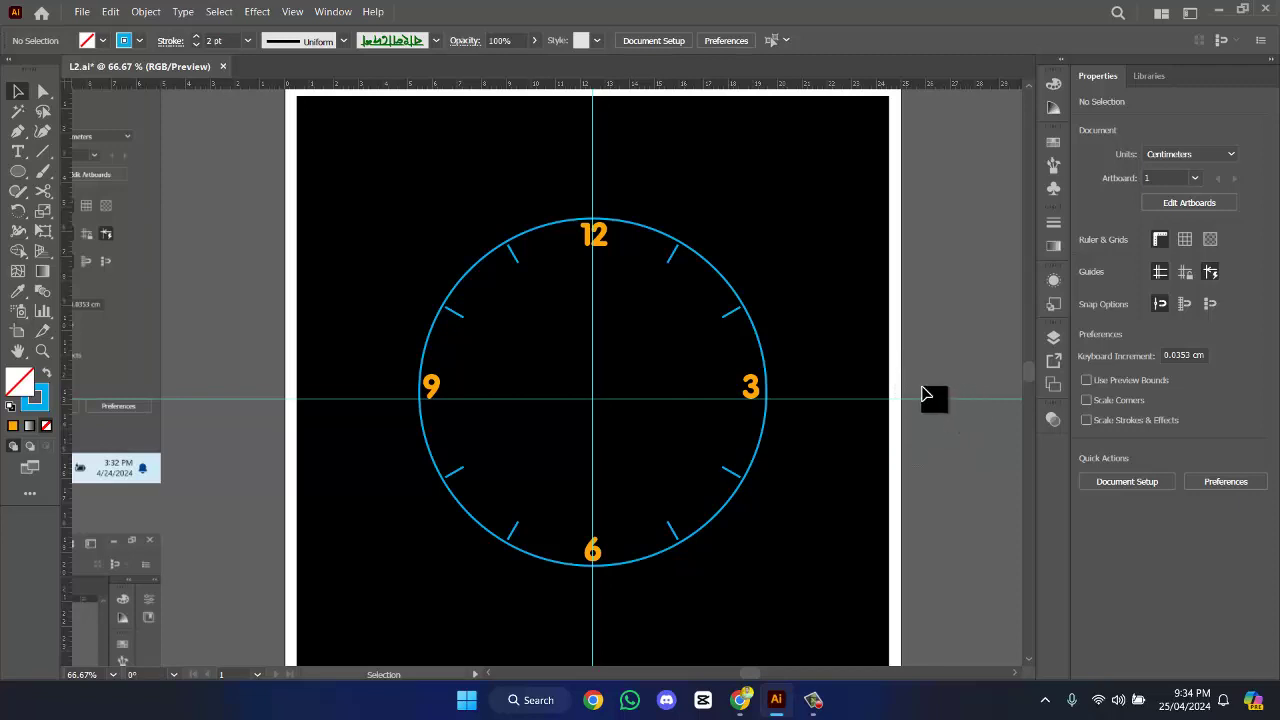
# - Try to select all the blue hour marks on the dial with the Magic Wand tool, and clear the selection
pyautogui.click(453, 314)
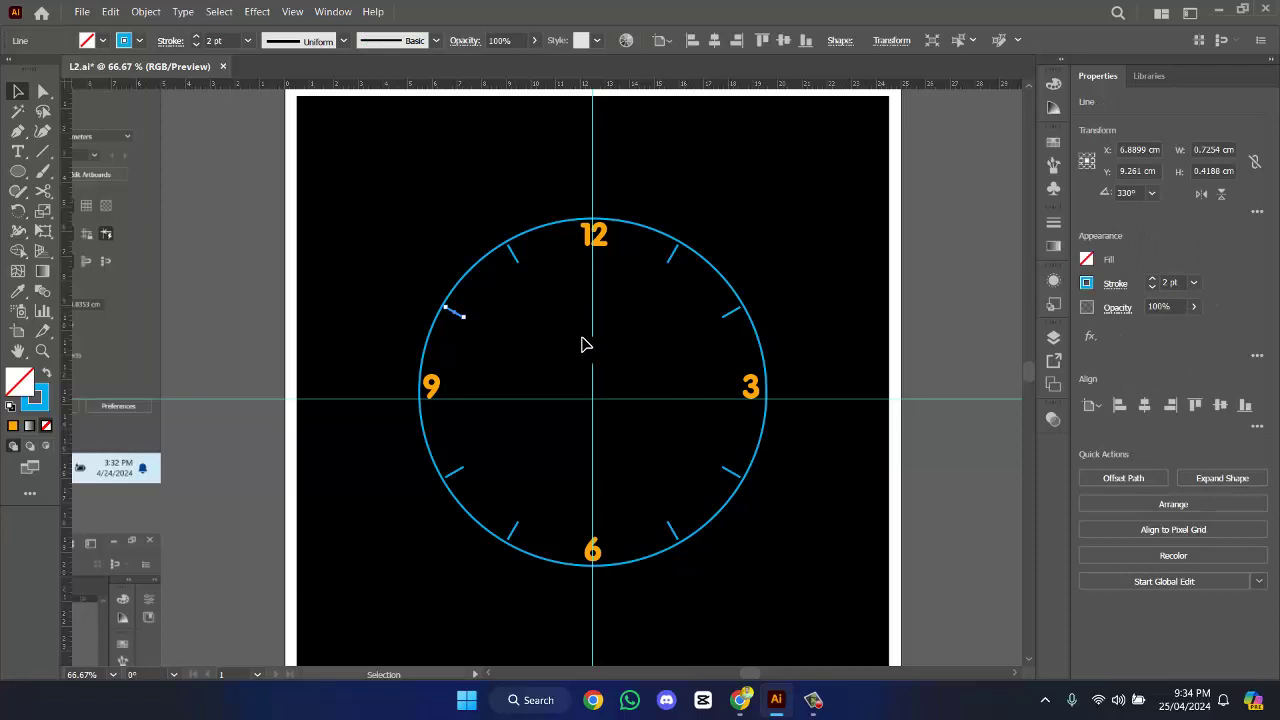
pyautogui.scroll(-2, 585, 344)
pyautogui.scroll(1, 585, 344)
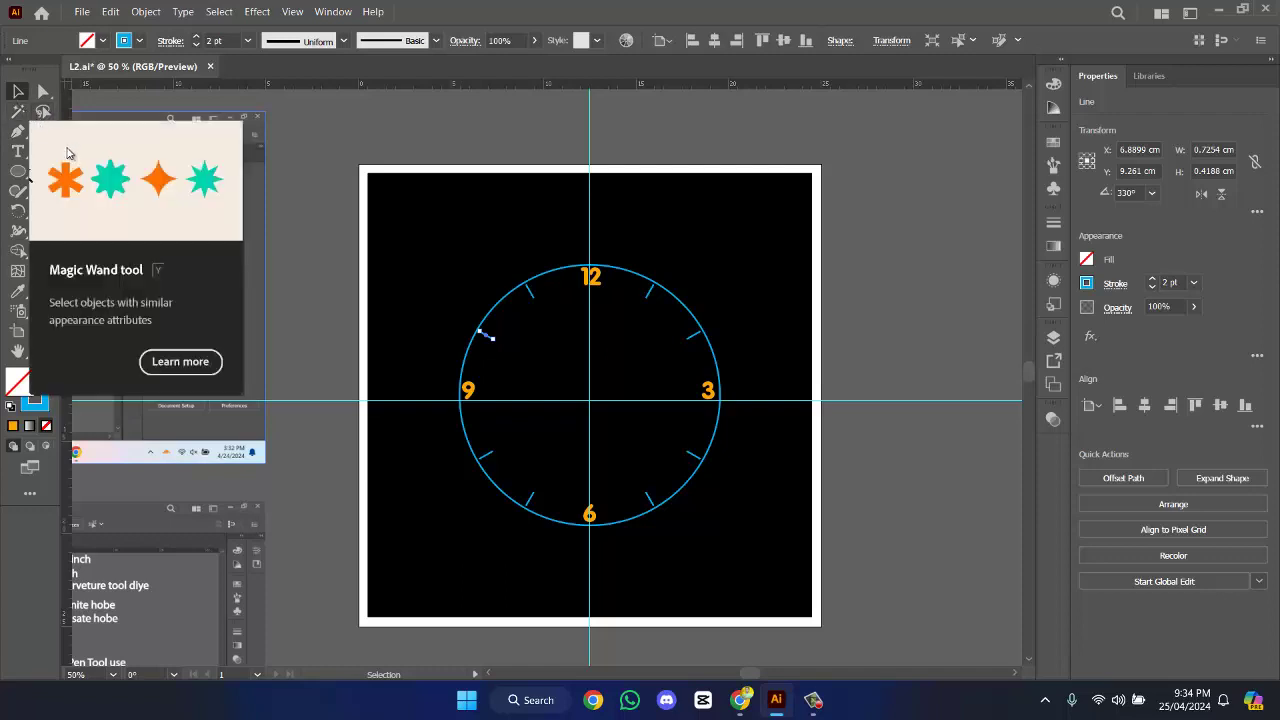
pyautogui.click(20, 113)
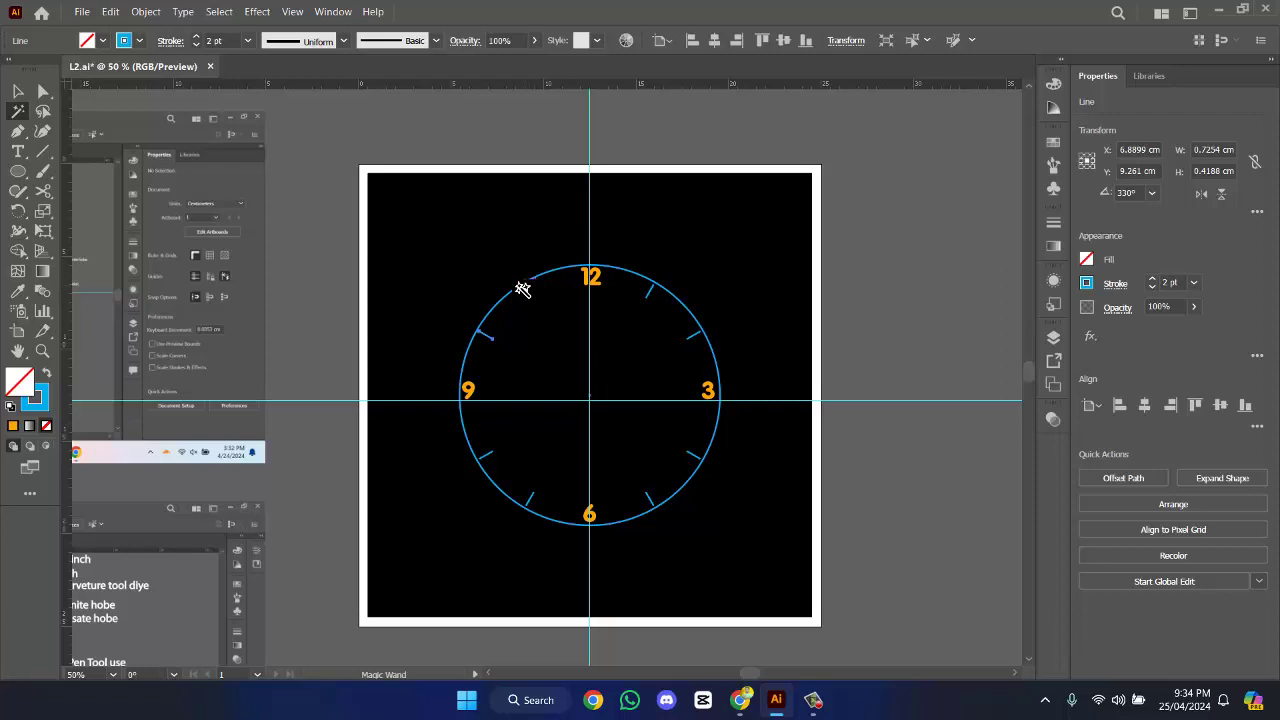
pyautogui.click(522, 289)
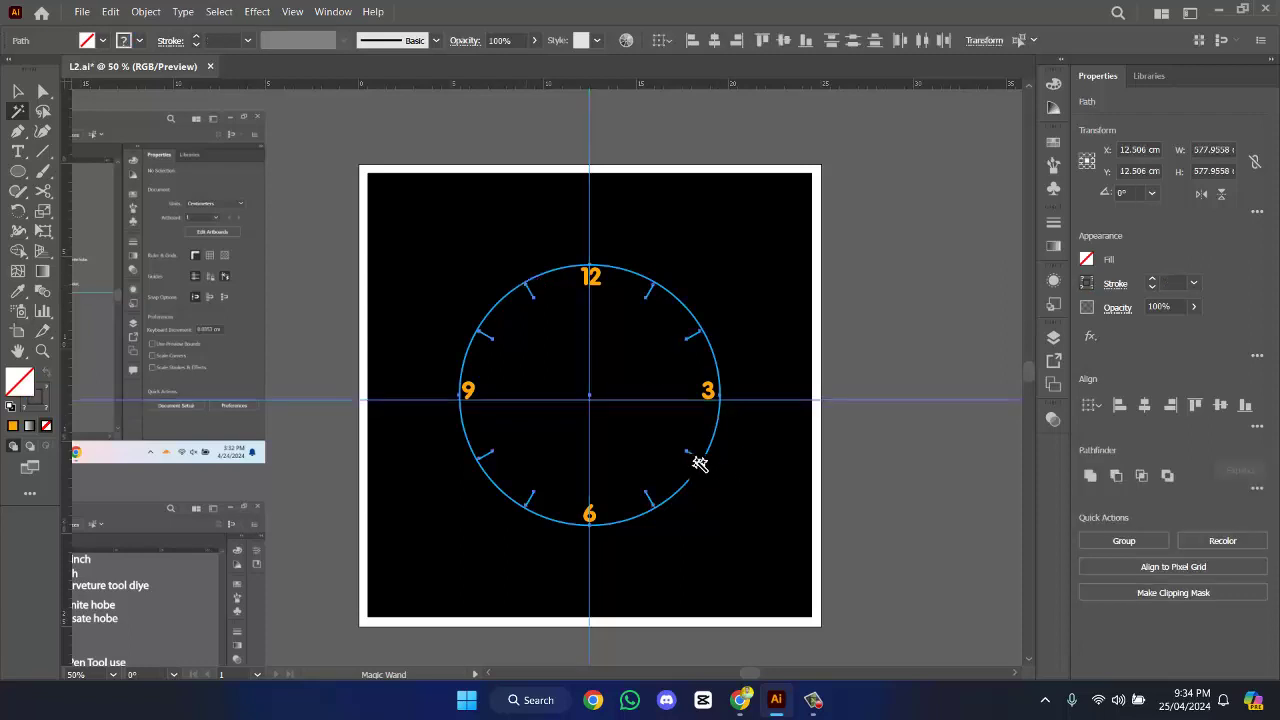
pyautogui.click(18, 91)
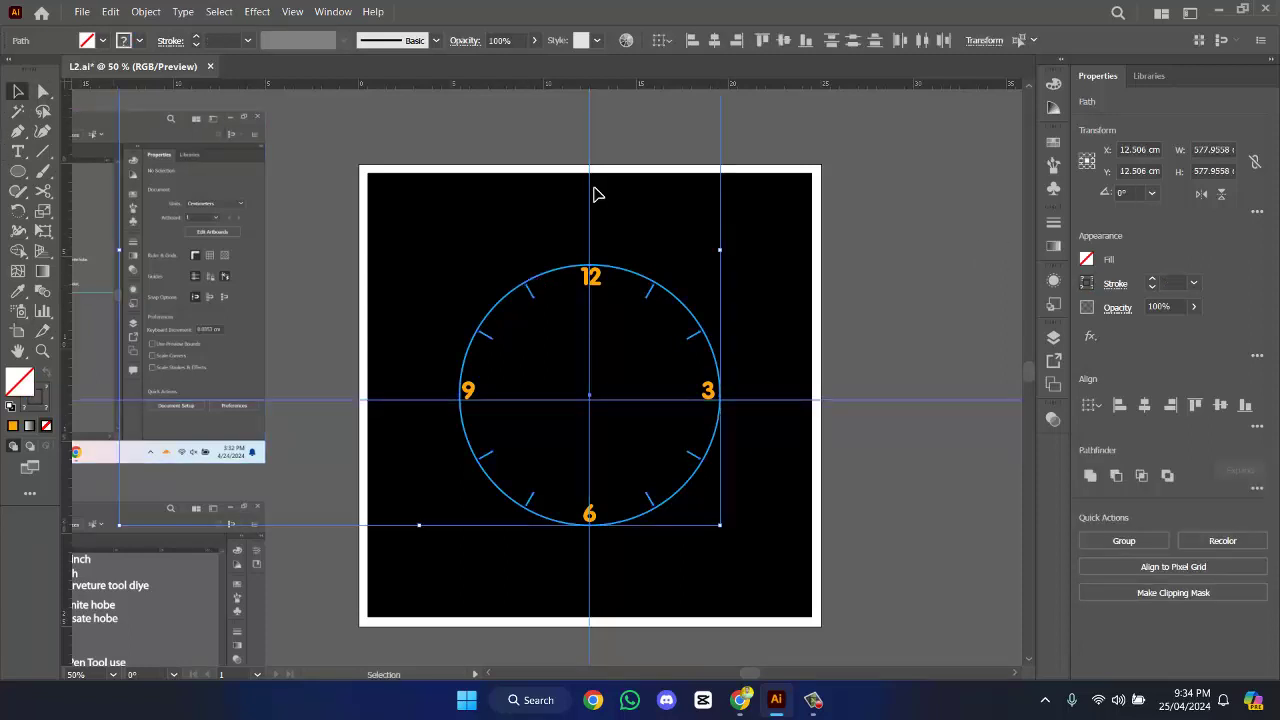
pyautogui.click(968, 252)
# - Delete the horizontal and vertical guides crossing the clock dial
pyautogui.click(965, 400)
pyautogui.press('Delete')
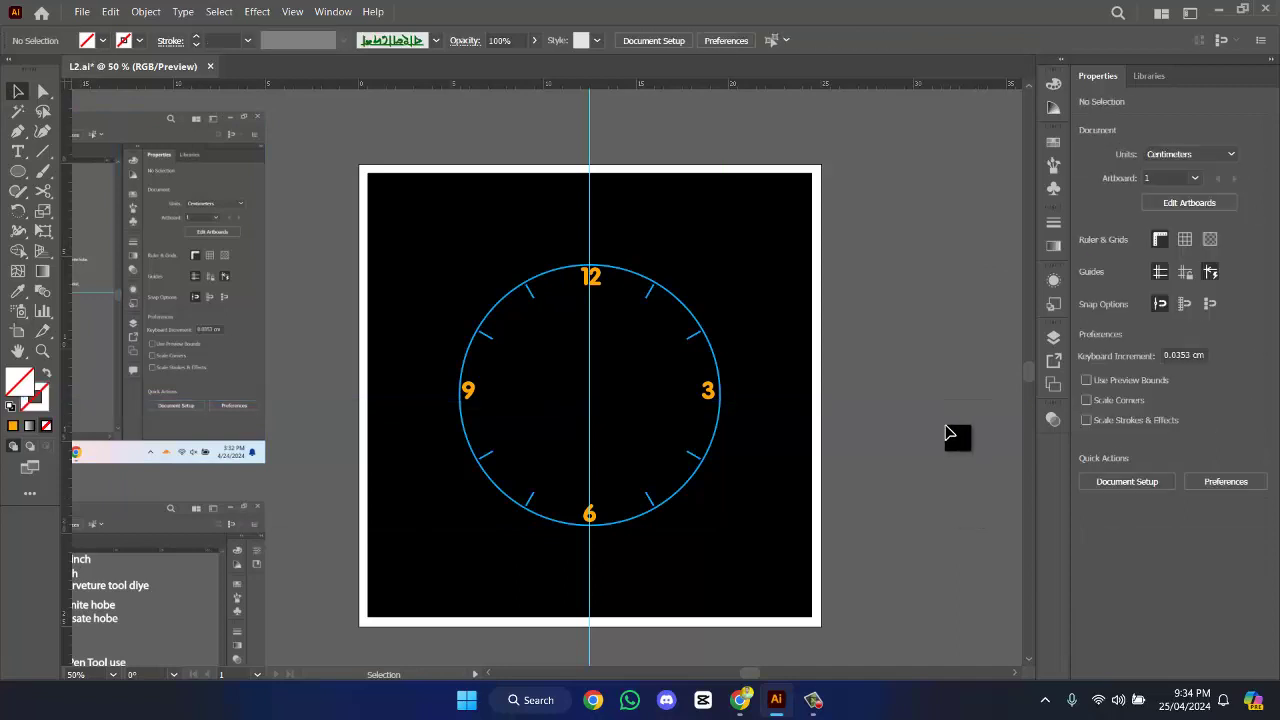
pyautogui.moveTo(586, 129); pyautogui.dragTo(423, 191)
pyautogui.hotkey('ctrl', 'z')
pyautogui.click(586, 134)
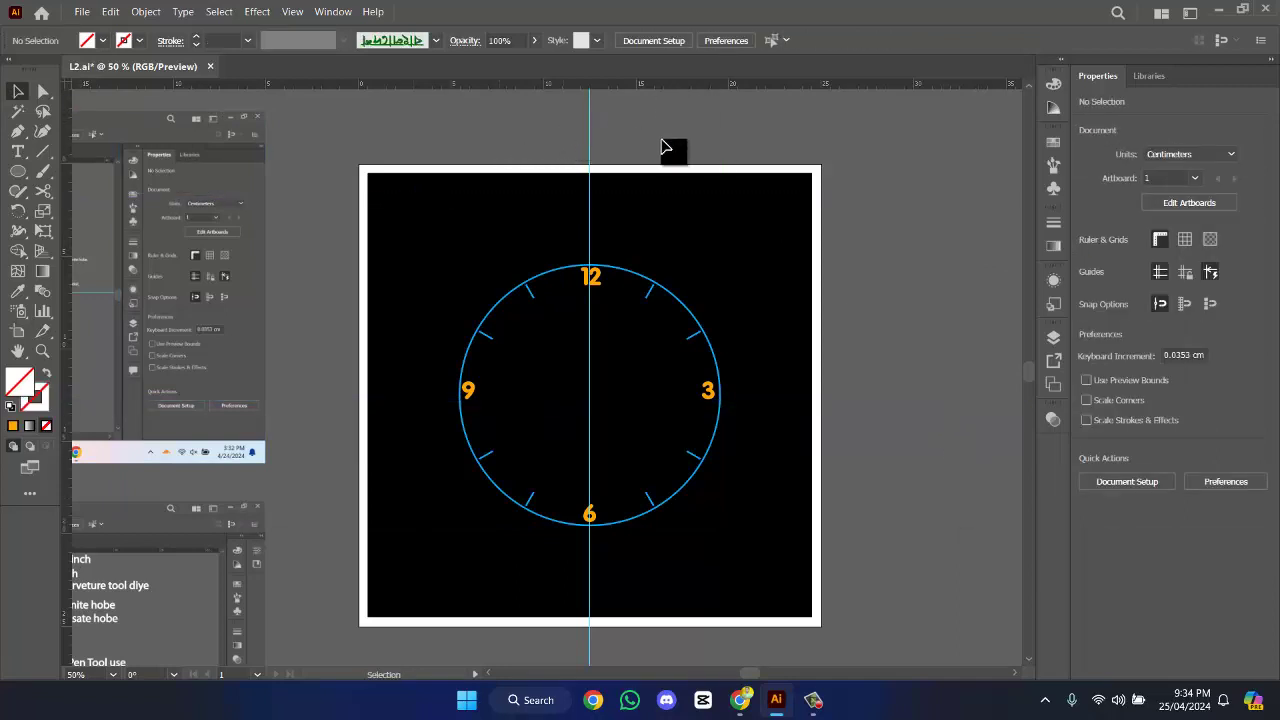
pyautogui.press('Delete')
# - Select the blue dial ring and hour marks with the Magic Wand and enlarge them until the ring is about 15.5 cm across
pyautogui.click(650, 275)
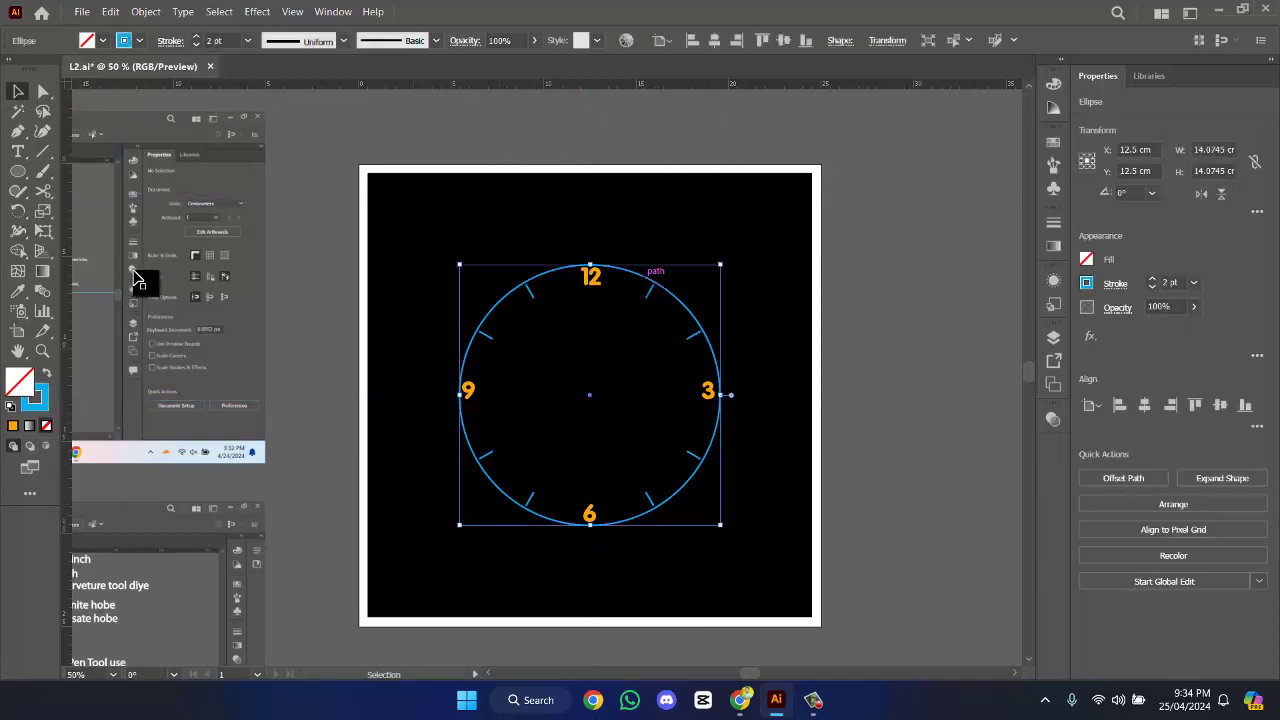
pyautogui.click(18, 111)
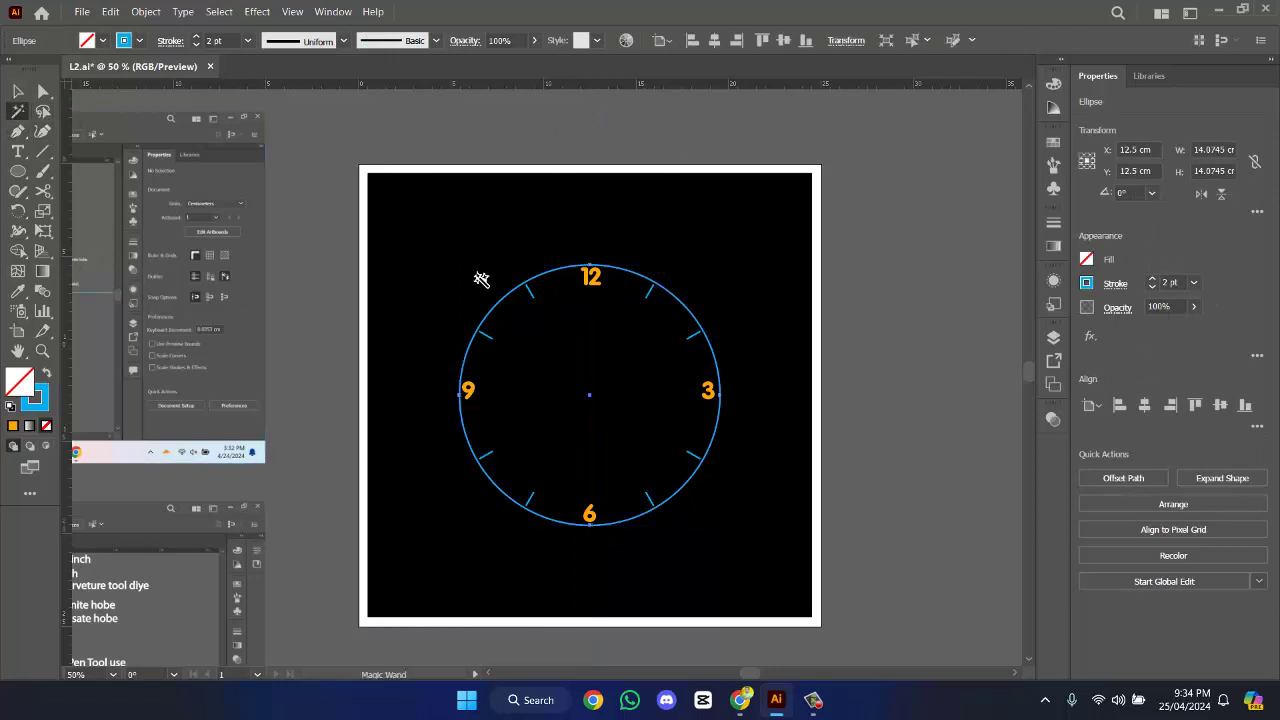
pyautogui.click(530, 292)
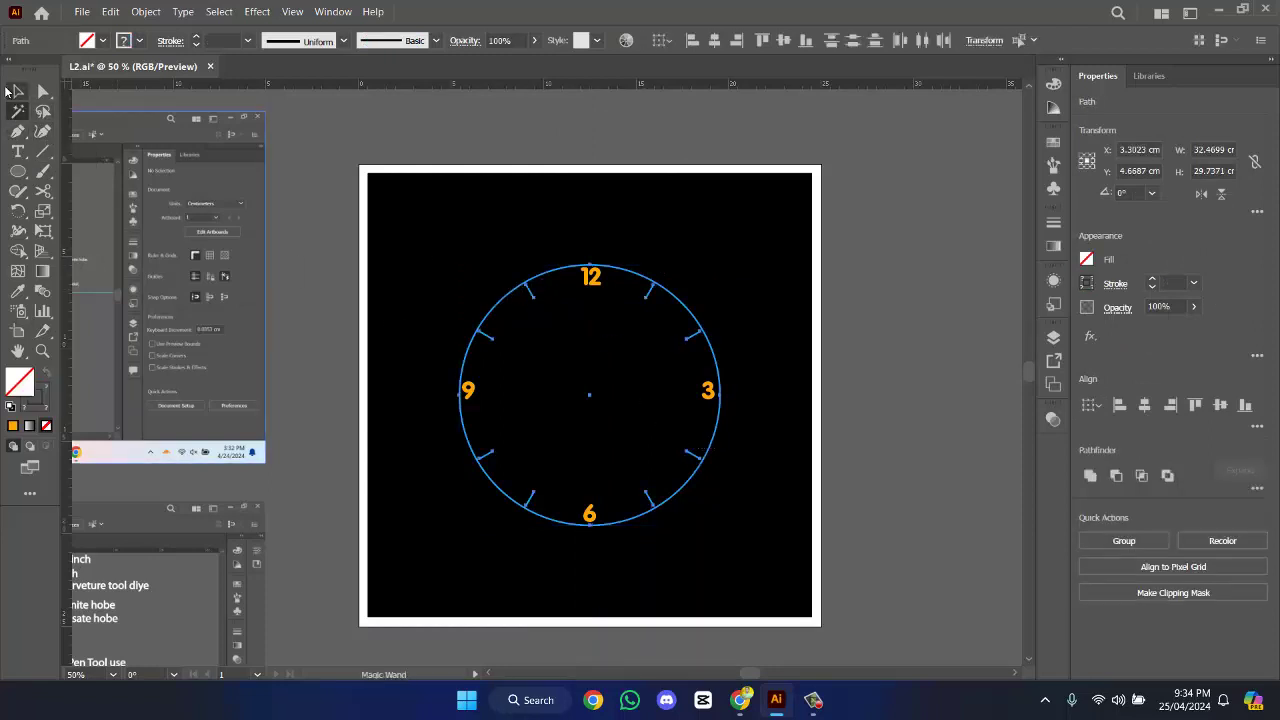
pyautogui.hotkey('ctrl', 't')
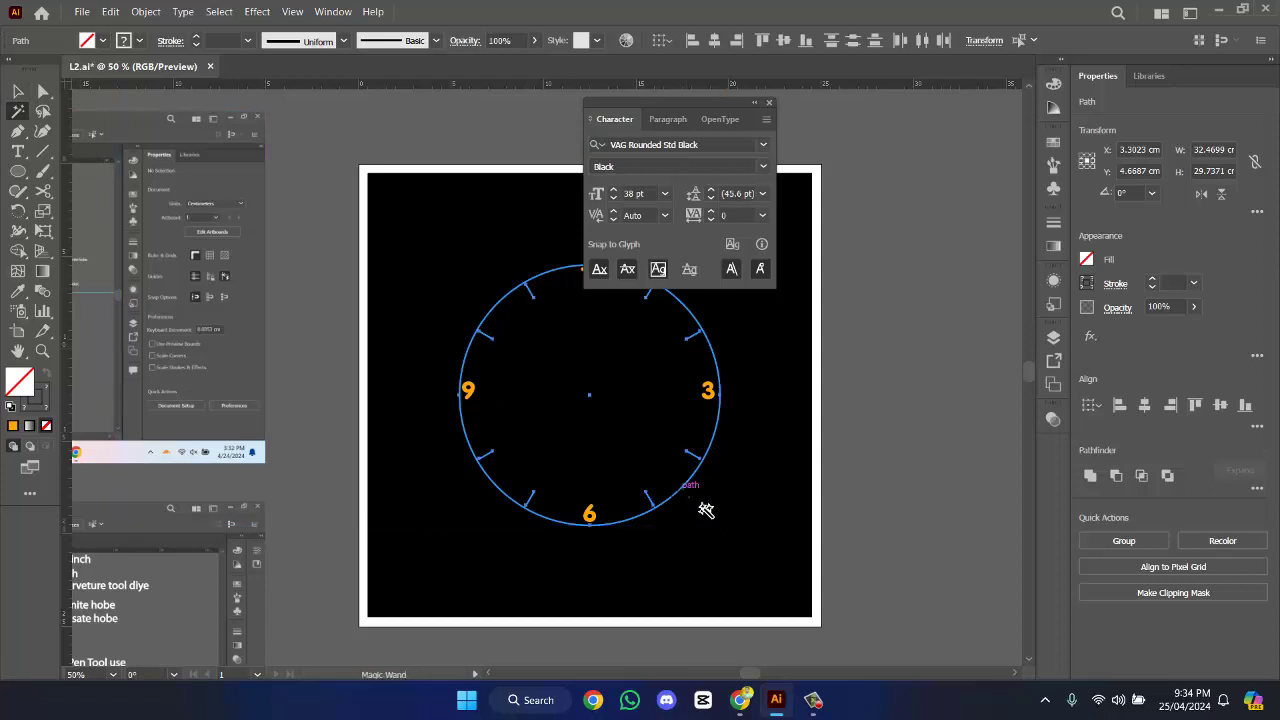
pyautogui.click(769, 103)
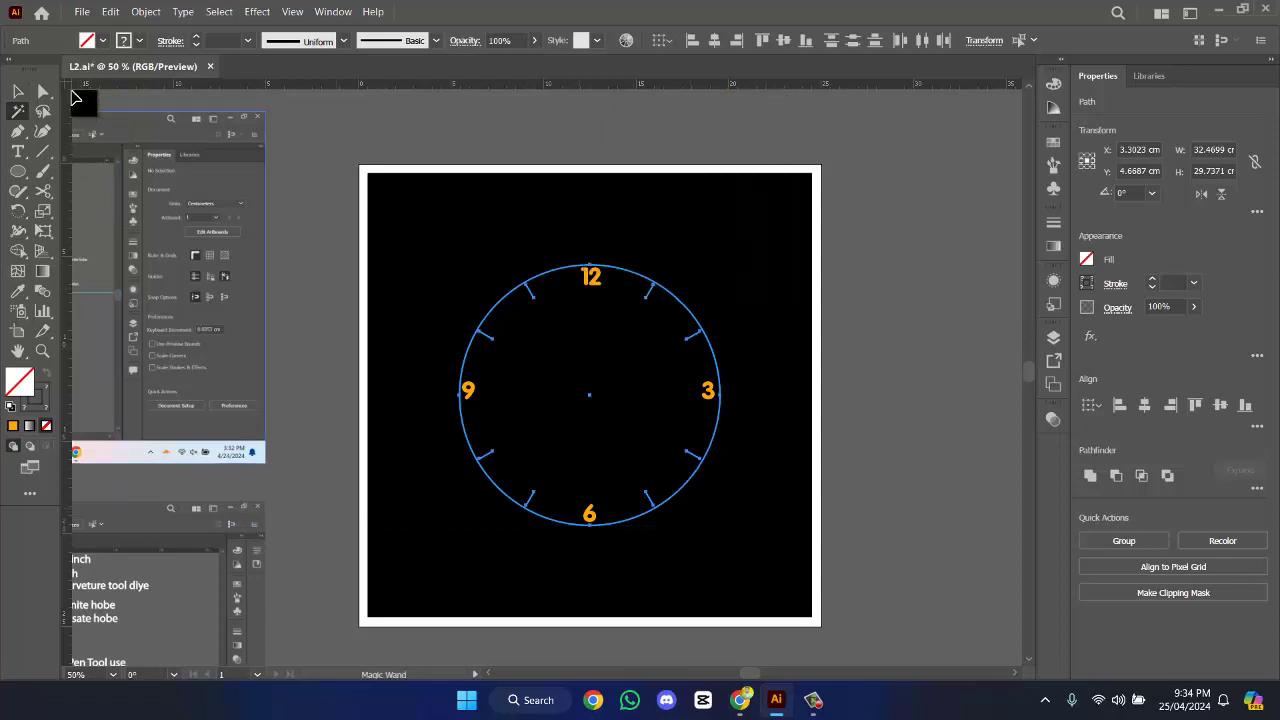
pyautogui.click(17, 90)
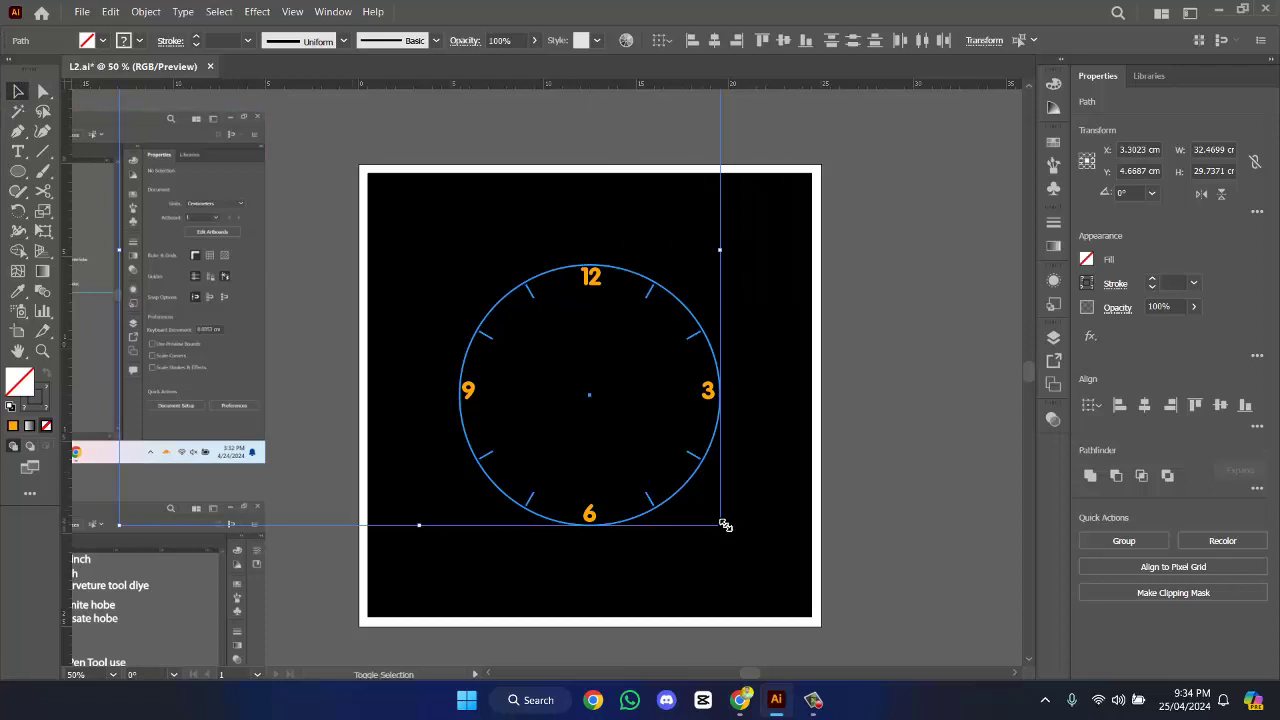
pyautogui.moveTo(725, 525); pyautogui.dragTo(751, 553)
# - Enlarge the orange 12, 3, 6 and 9 together to about 14.9 by 15.6 cm and group them
pyautogui.click(592, 280)
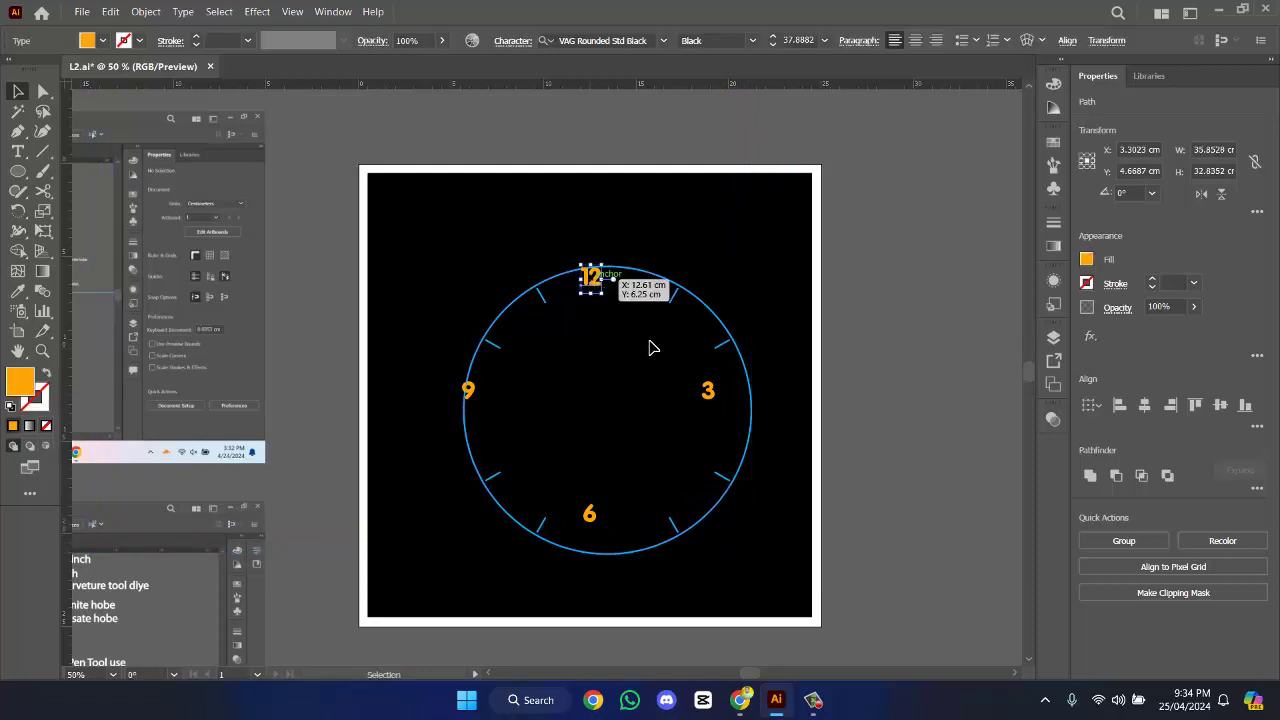
pyautogui.keyDown('shift'); pyautogui.click(707, 395); pyautogui.keyUp('shift')
pyautogui.keyDown('shift'); pyautogui.click(467, 393); pyautogui.keyUp('shift')
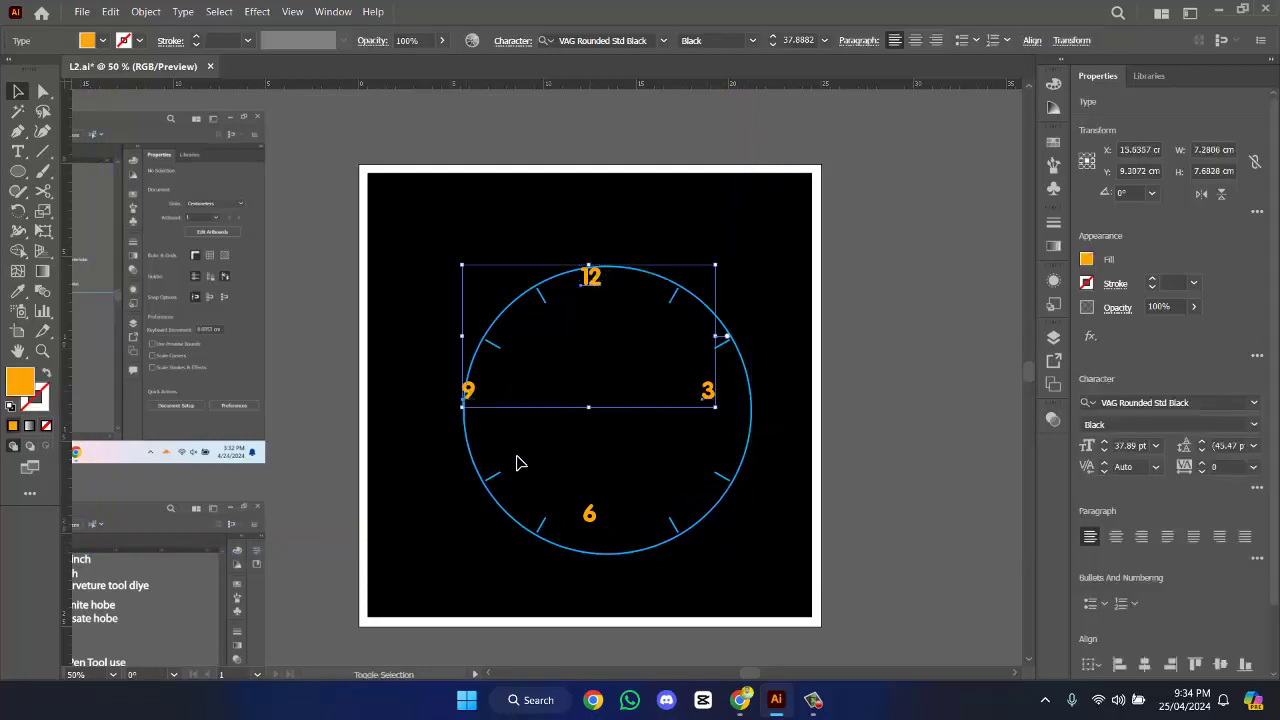
pyautogui.keyDown('shift'); pyautogui.click(589, 514); pyautogui.keyUp('shift')
pyautogui.moveTo(716, 529); pyautogui.dragTo(738, 553)
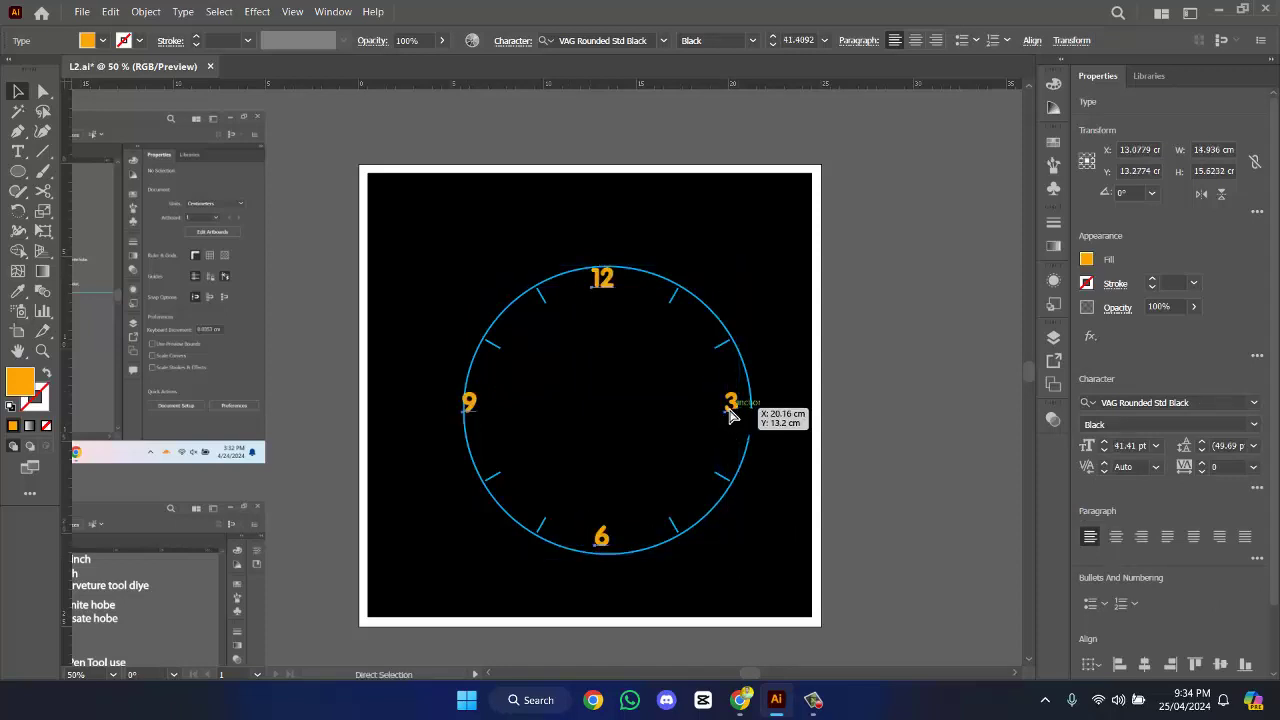
pyautogui.hotkey('ctrl', 'g')
# - Center the number group inside the dial, scale it down to about 14.6 by 15.3 cm, and nudge it vertically into place
pyautogui.click(683, 320)
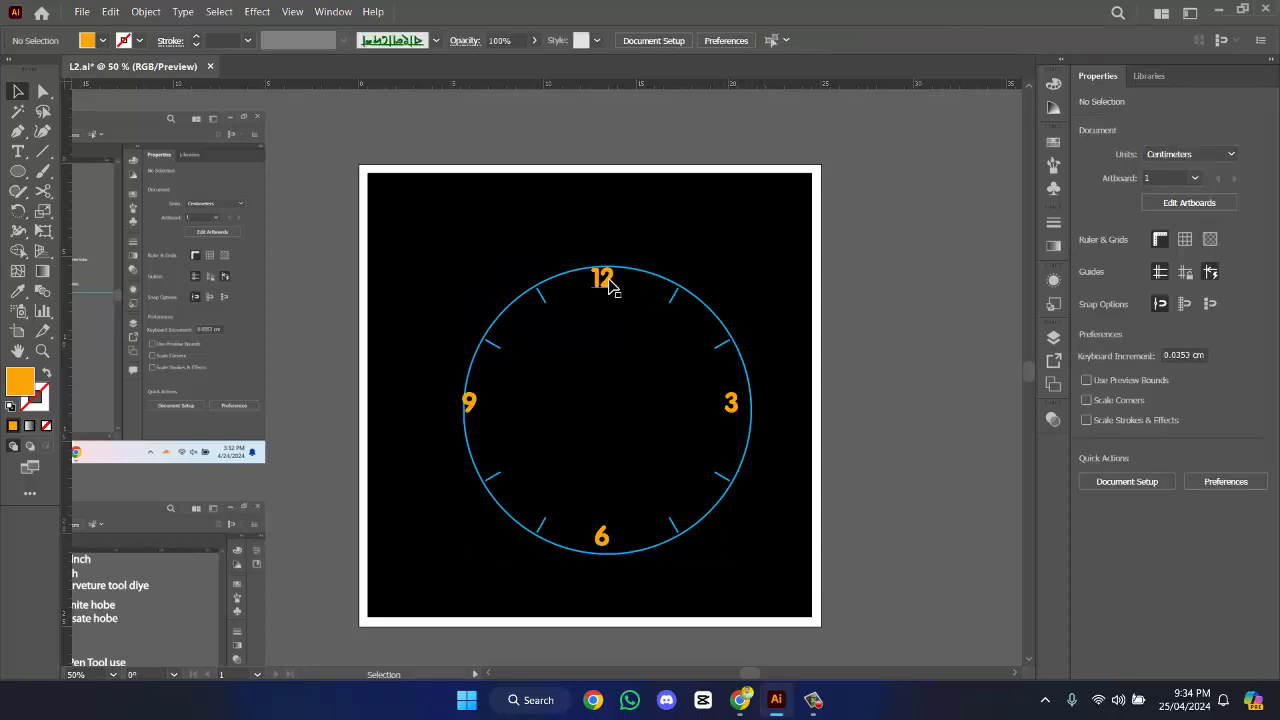
pyautogui.moveTo(608, 284); pyautogui.dragTo(622, 288)
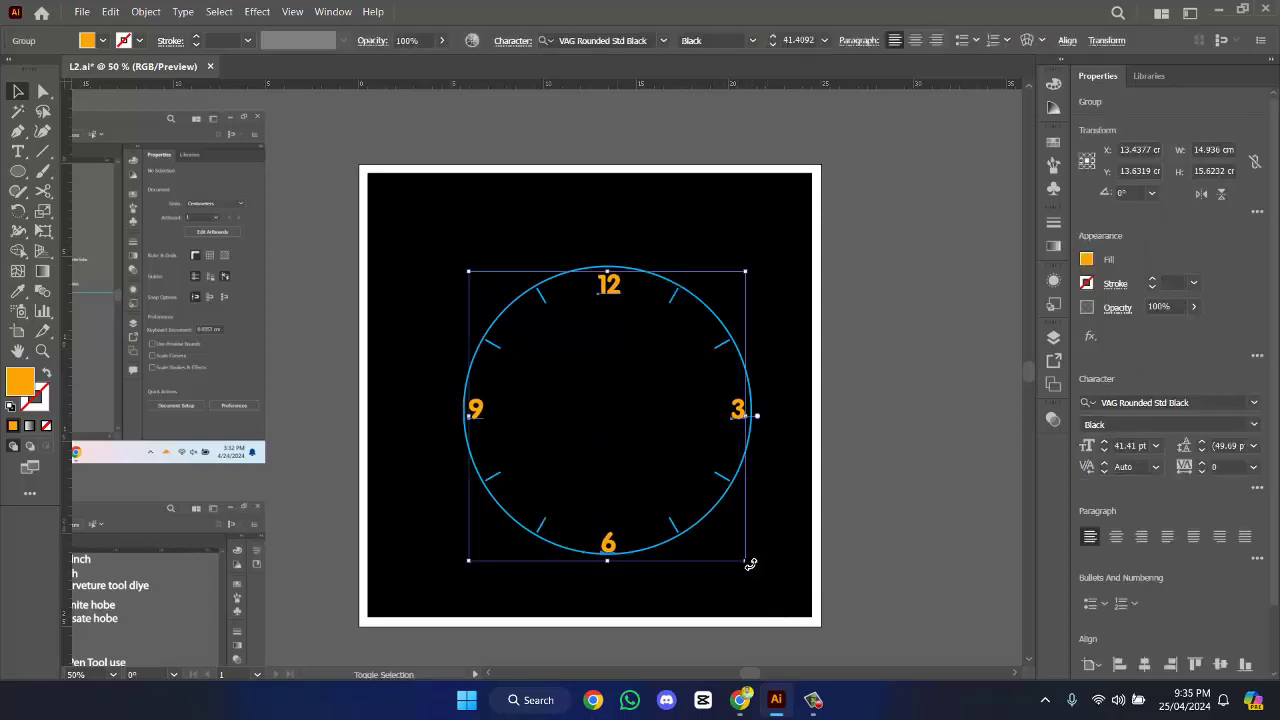
pyautogui.moveTo(748, 562); pyautogui.dragTo(742, 557)
pyautogui.press('Up')
pyautogui.press('Up')
pyautogui.press('Up')
pyautogui.press('Up')
pyautogui.press('Up')
pyautogui.press('Up')
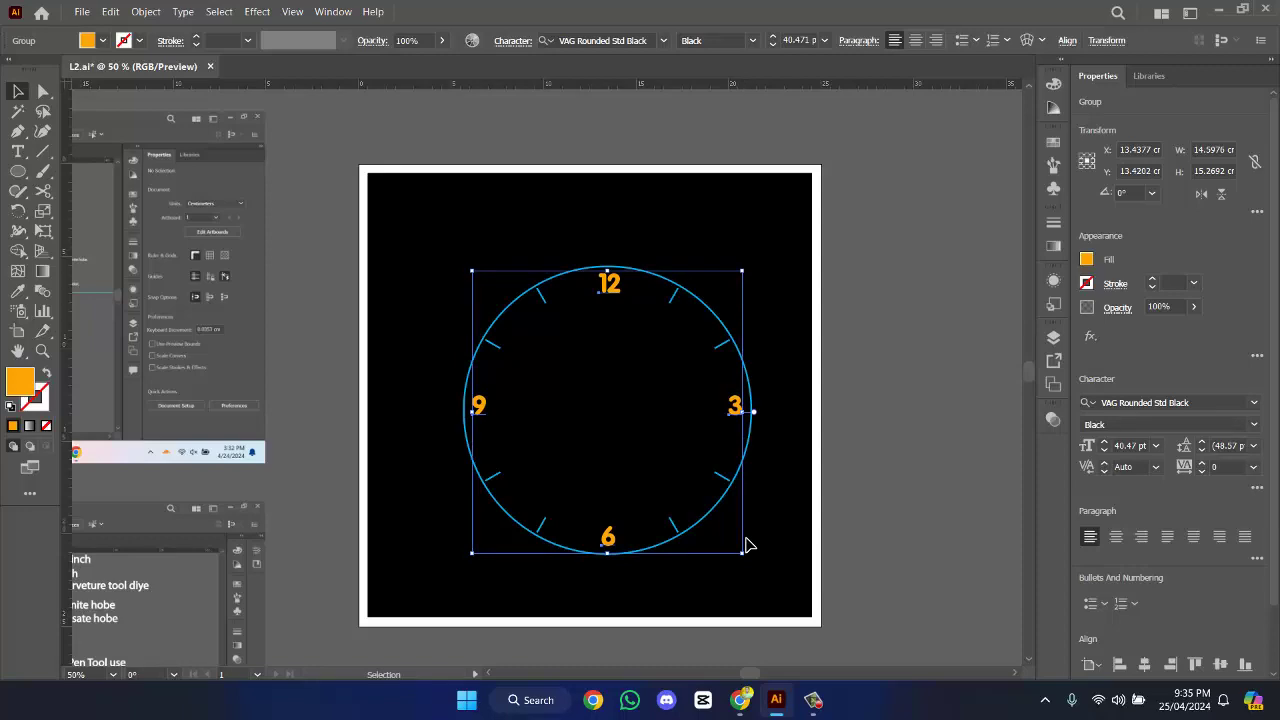
pyautogui.press('Down')
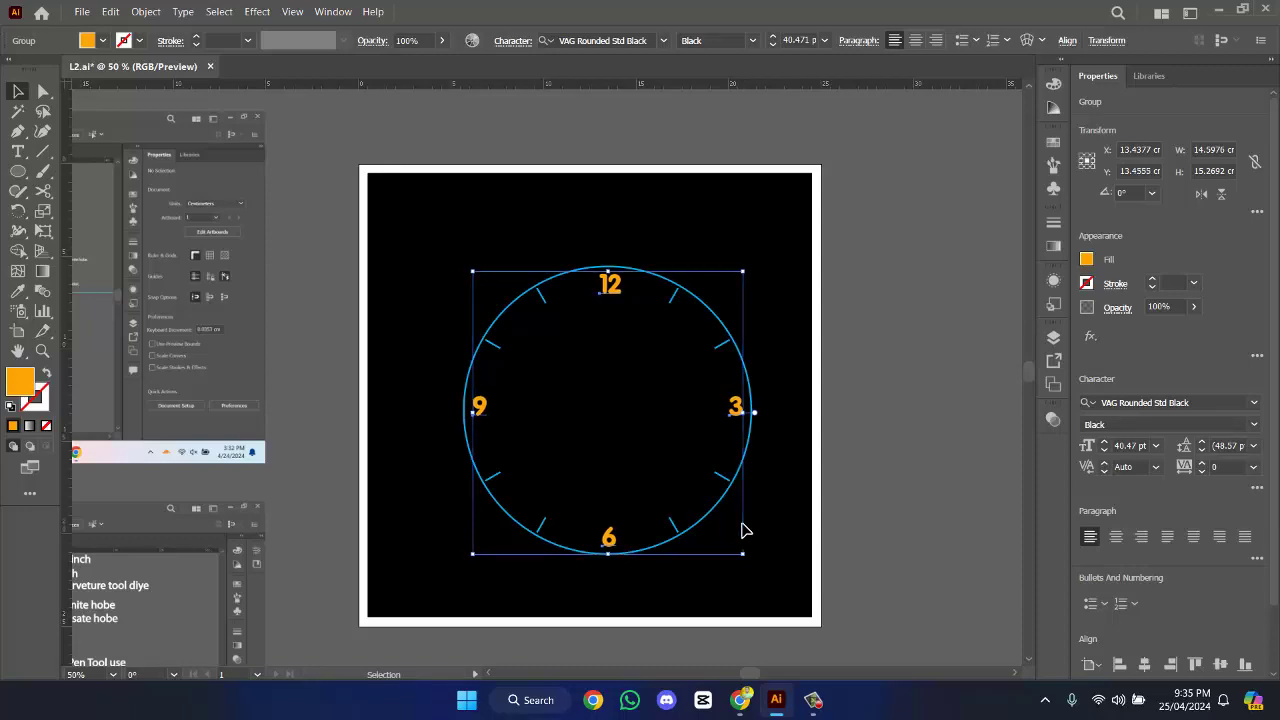
pyautogui.click(925, 432)
pyautogui.keyDown('alt'); pyautogui.scroll(-2, 927, 428); pyautogui.keyUp('alt')
pyautogui.keyDown('alt'); pyautogui.scroll(2, 925, 432); pyautogui.keyUp('alt')
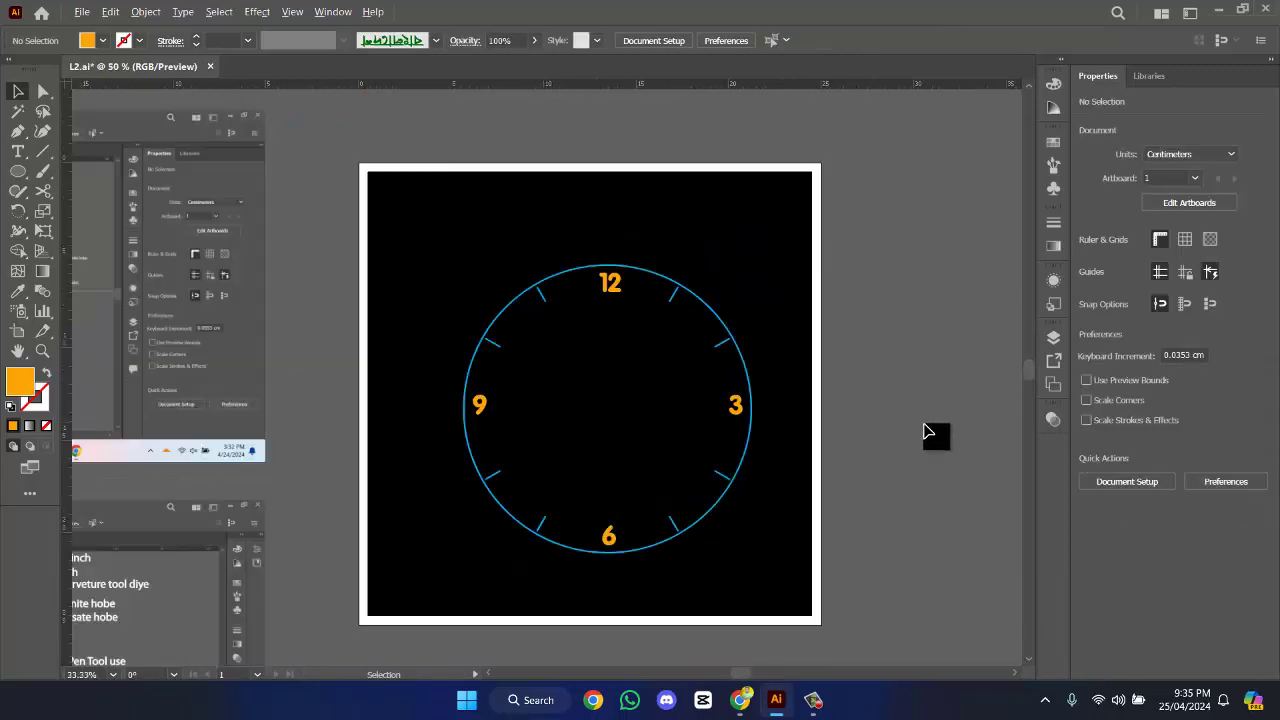
pyautogui.moveTo(584, 340); pyautogui.dragTo(652, 445)
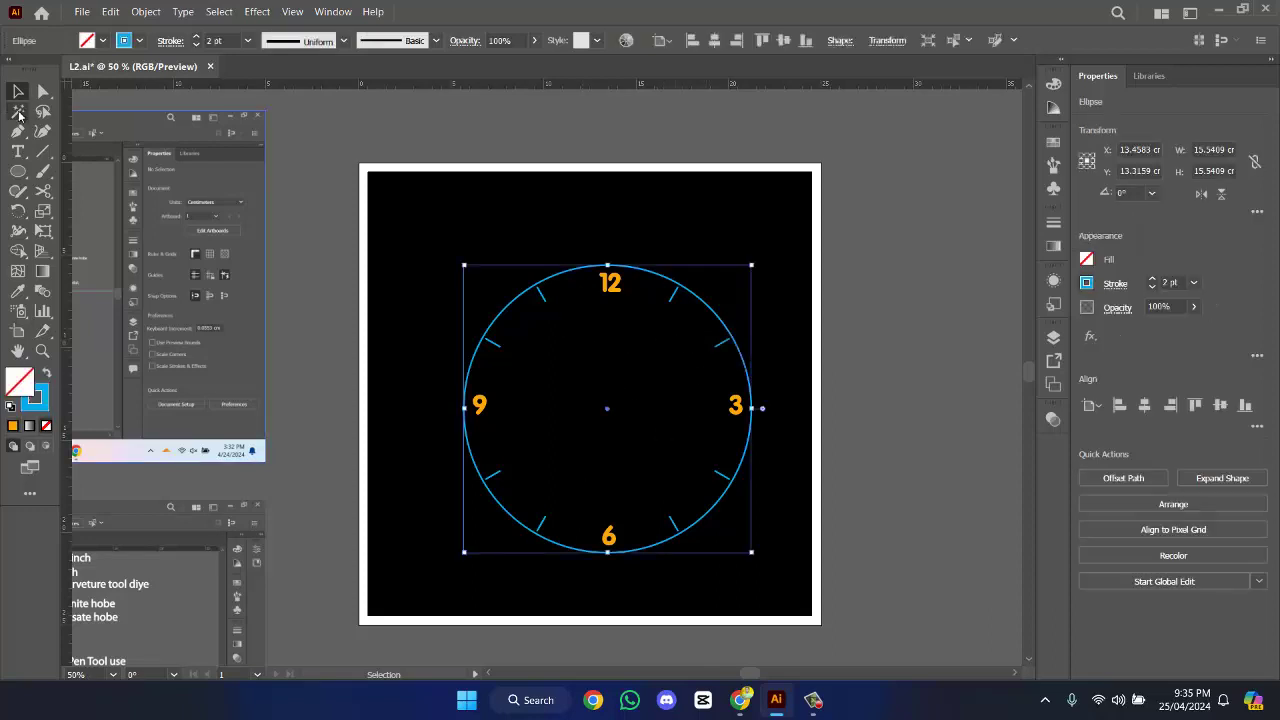
pyautogui.click(19, 113)
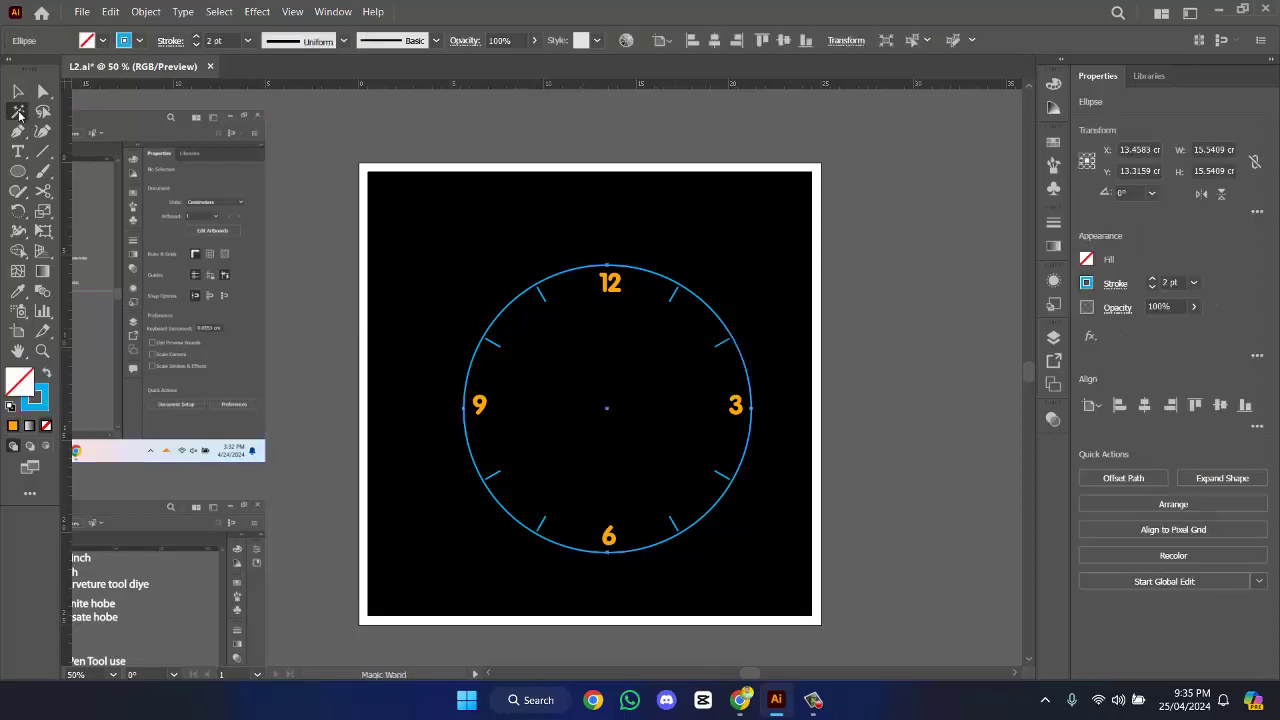
pyautogui.click(486, 335)
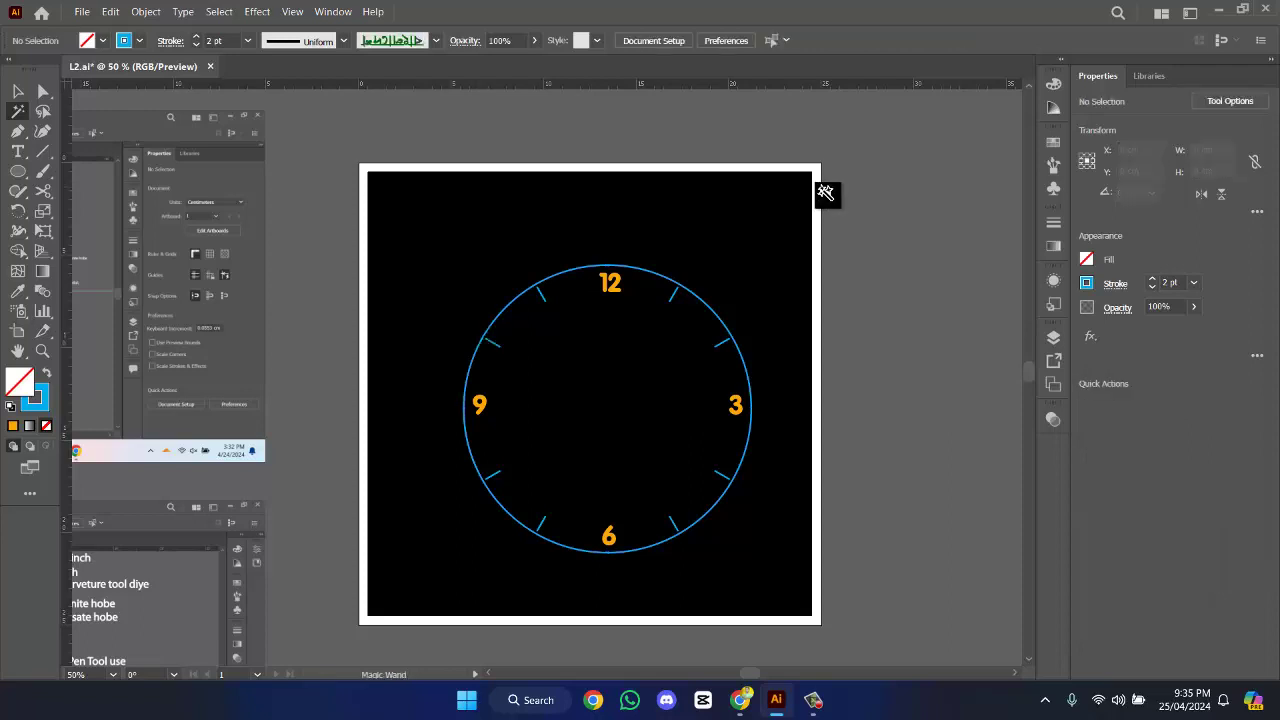
pyautogui.click(18, 91)
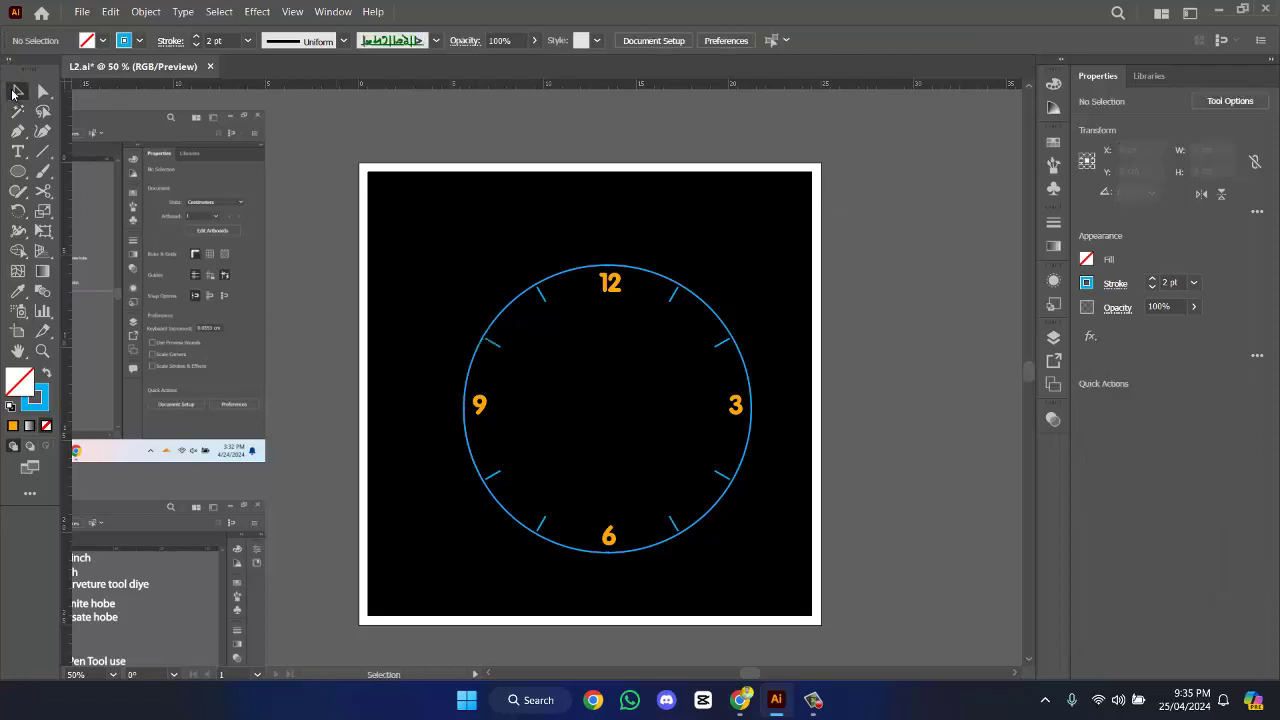
pyautogui.click(730, 497)
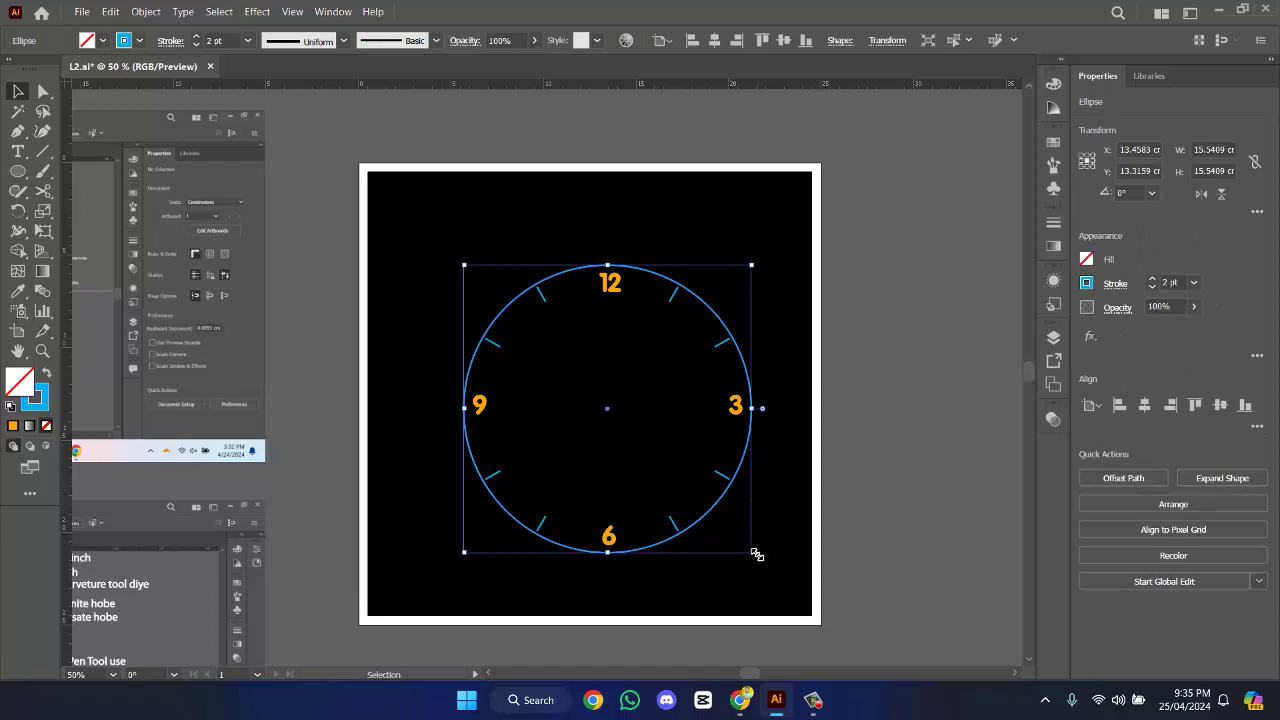
pyautogui.moveTo(757, 554)
pyautogui.mouseDown()
pyautogui.moveTo(763, 566)
pyautogui.moveTo(757, 550)
pyautogui.mouseUp()
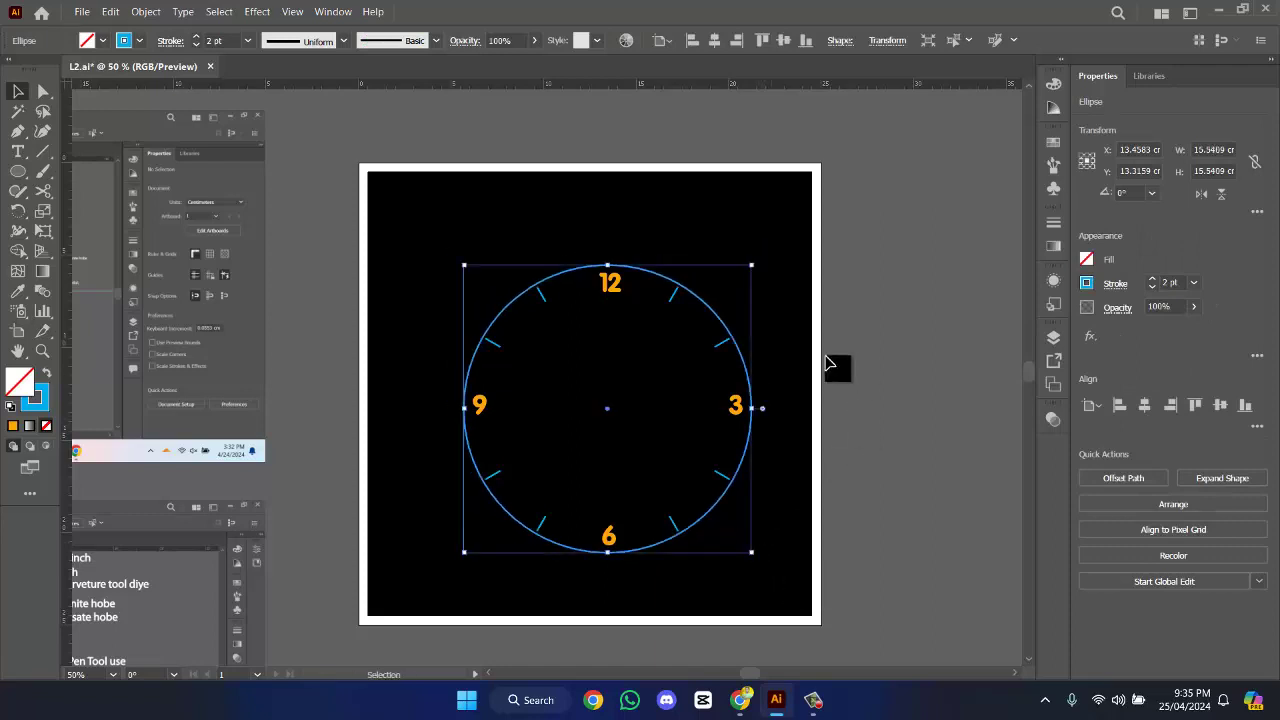
pyautogui.moveTo(711, 383); pyautogui.dragTo(677, 317)
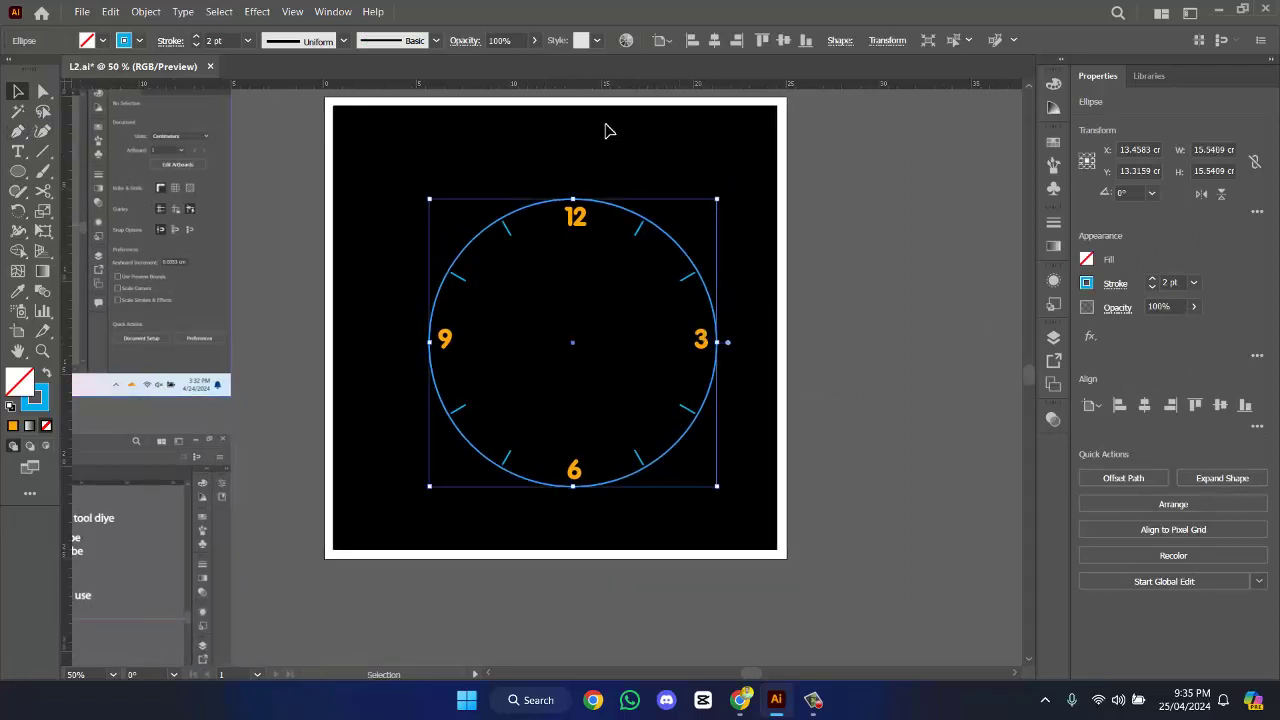
pyautogui.click(790, 200)
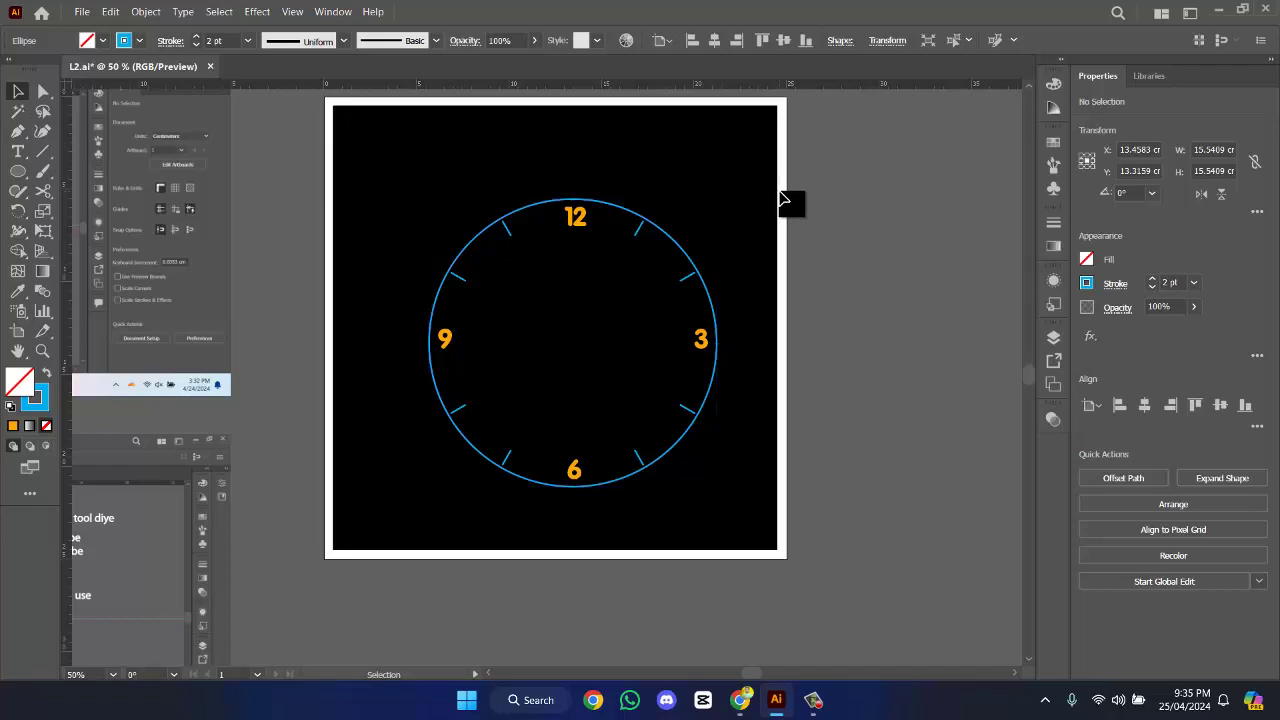
# - Add a horizontal guide at about Y 13.2 cm and a vertical guide at X 13.5 cm through the dial's center
pyautogui.click(43, 151)
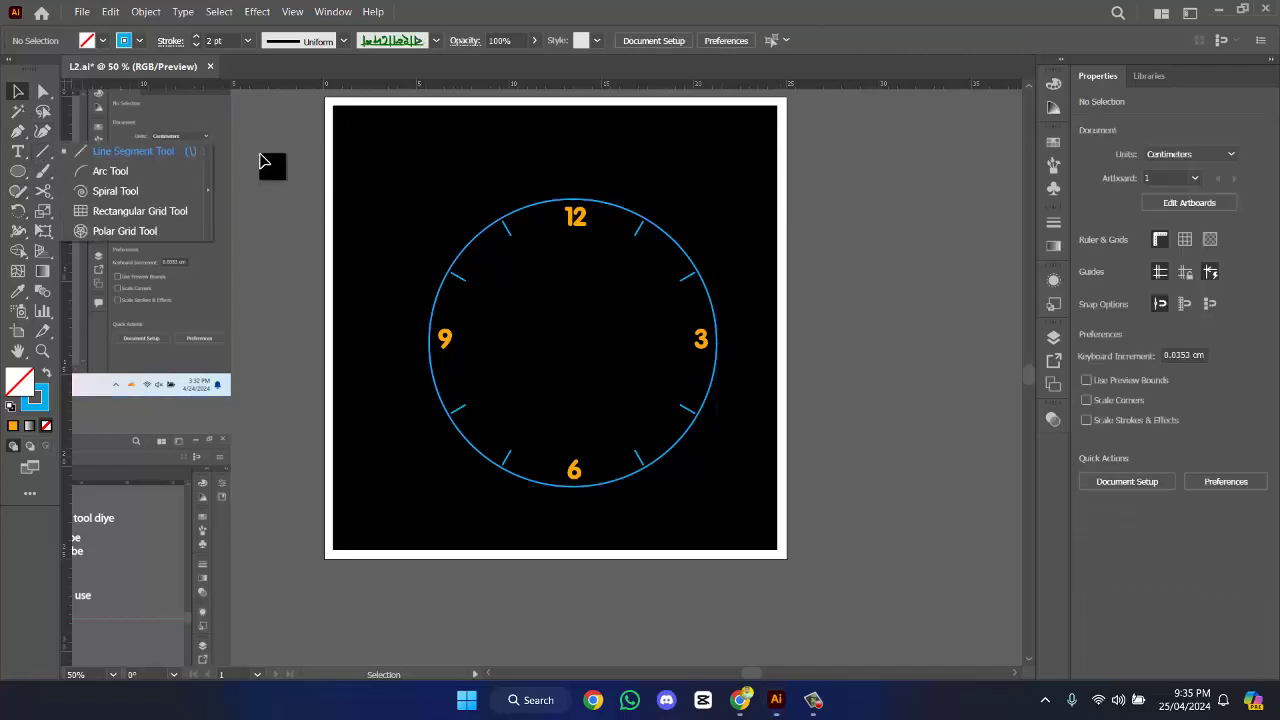
pyautogui.click(422, 80)
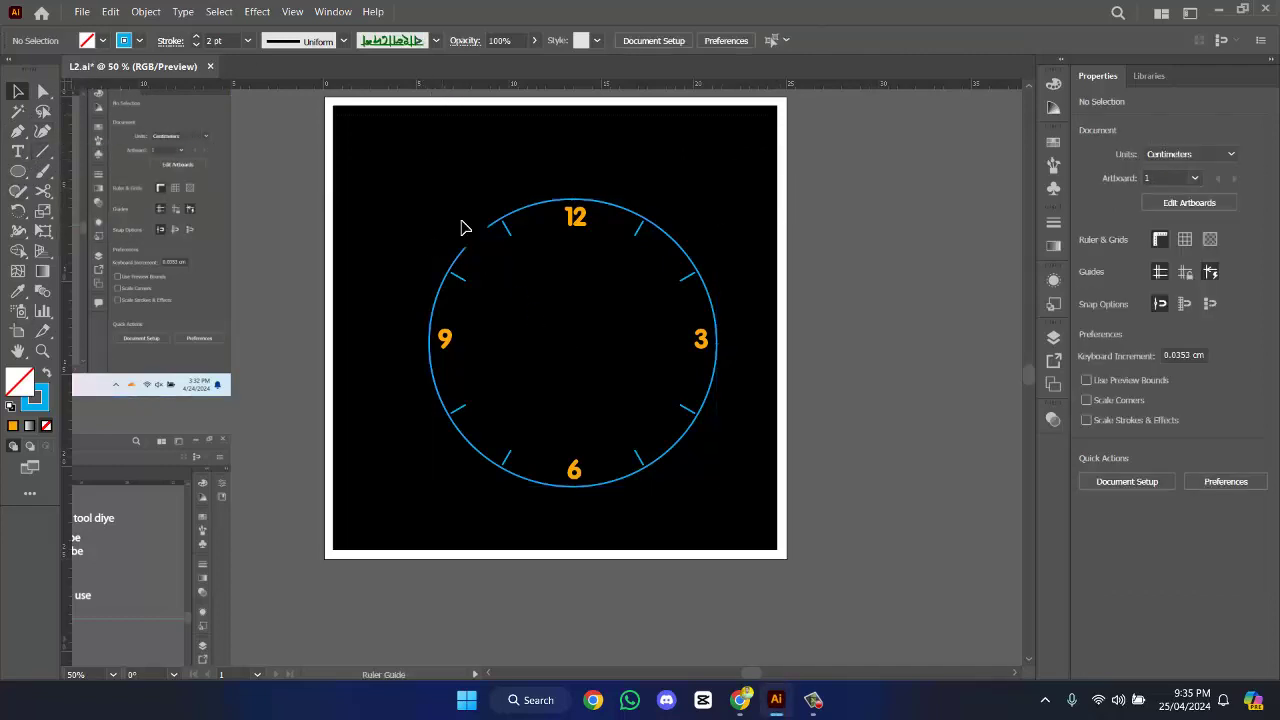
pyautogui.moveTo(463, 228); pyautogui.dragTo(494, 344)
pyautogui.moveTo(560, 82); pyautogui.dragTo(566, 91)
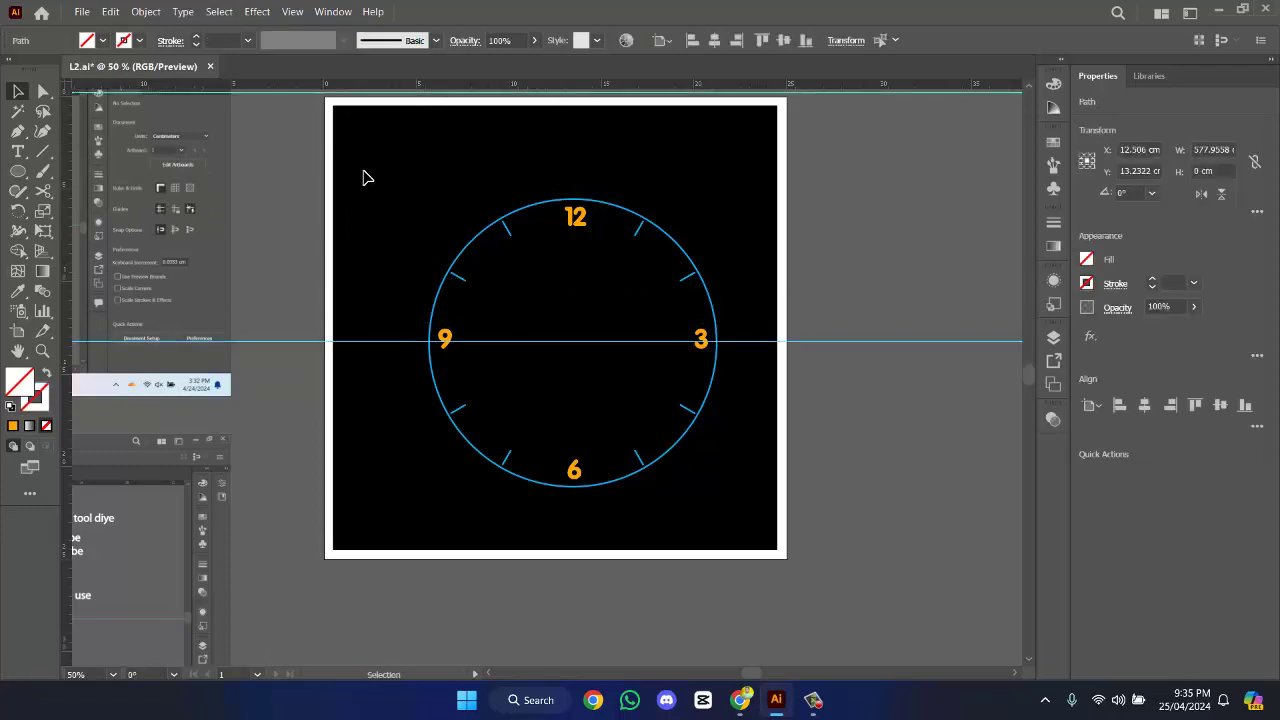
pyautogui.hotkey('ctrl', 'z')
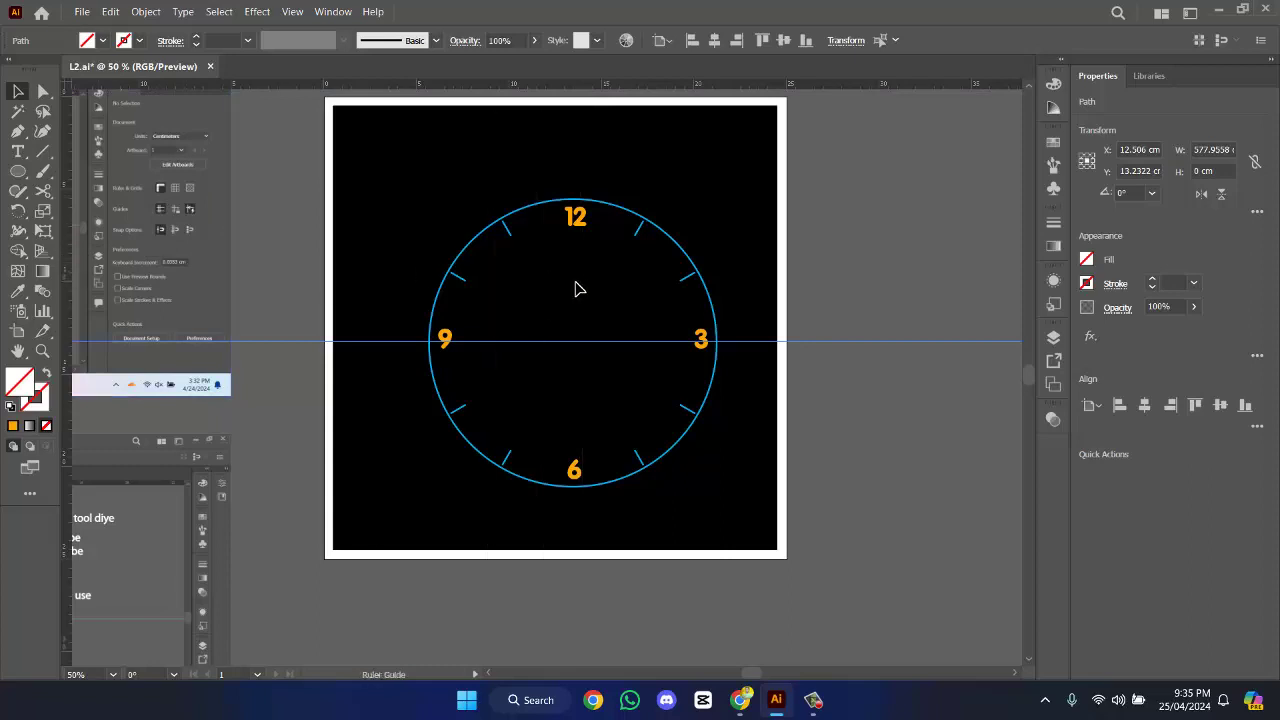
pyautogui.moveTo(573, 282); pyautogui.dragTo(573, 284)
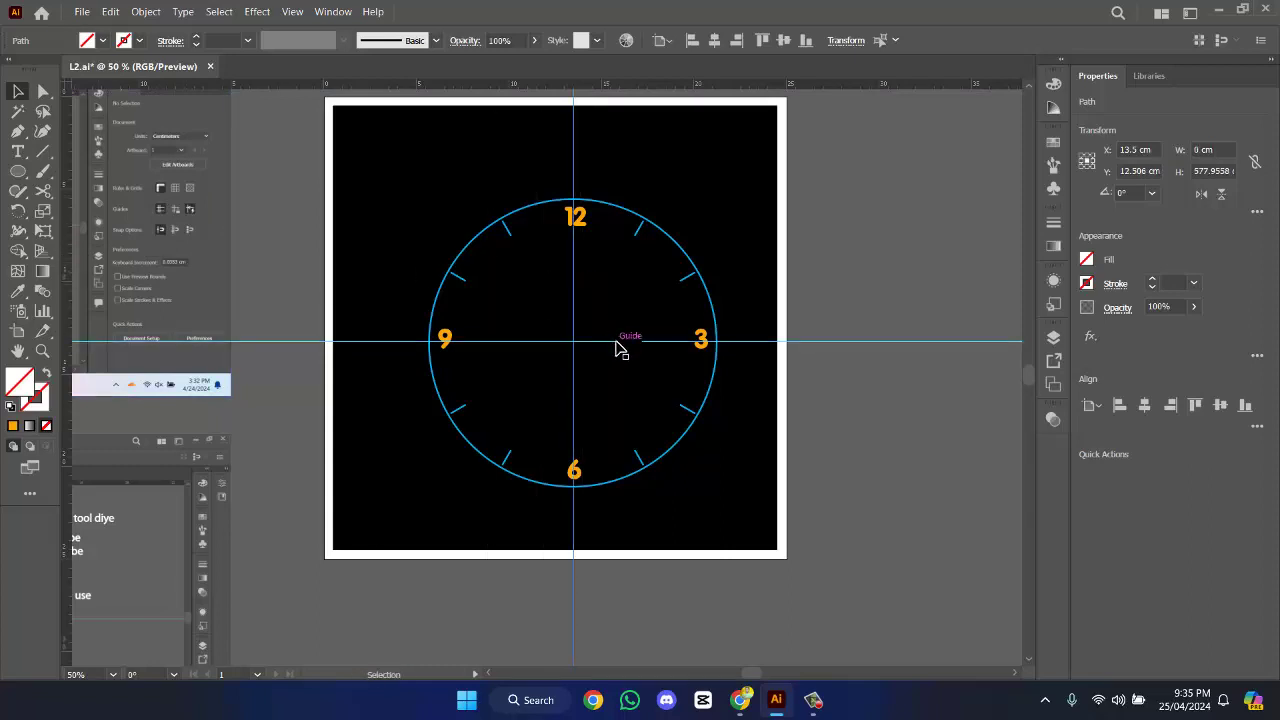
# - Move the horizontal guide slightly down to about Y 13.7 cm, leaving the vertical guide and ring in place
pyautogui.moveTo(616, 341)
pyautogui.mouseDown()
pyautogui.moveTo(623, 332)
pyautogui.moveTo(625, 388)
pyautogui.moveTo(624, 354)
pyautogui.moveTo(634, 357)
pyautogui.mouseUp()
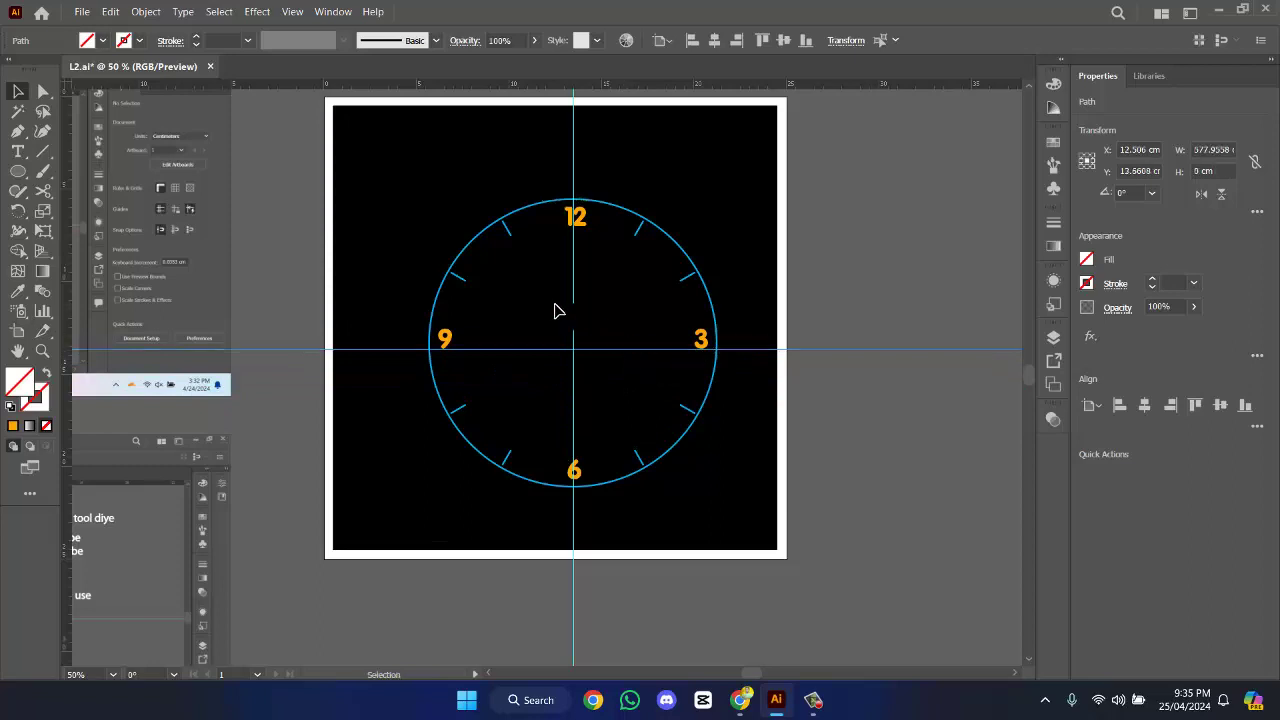
pyautogui.click(594, 370)
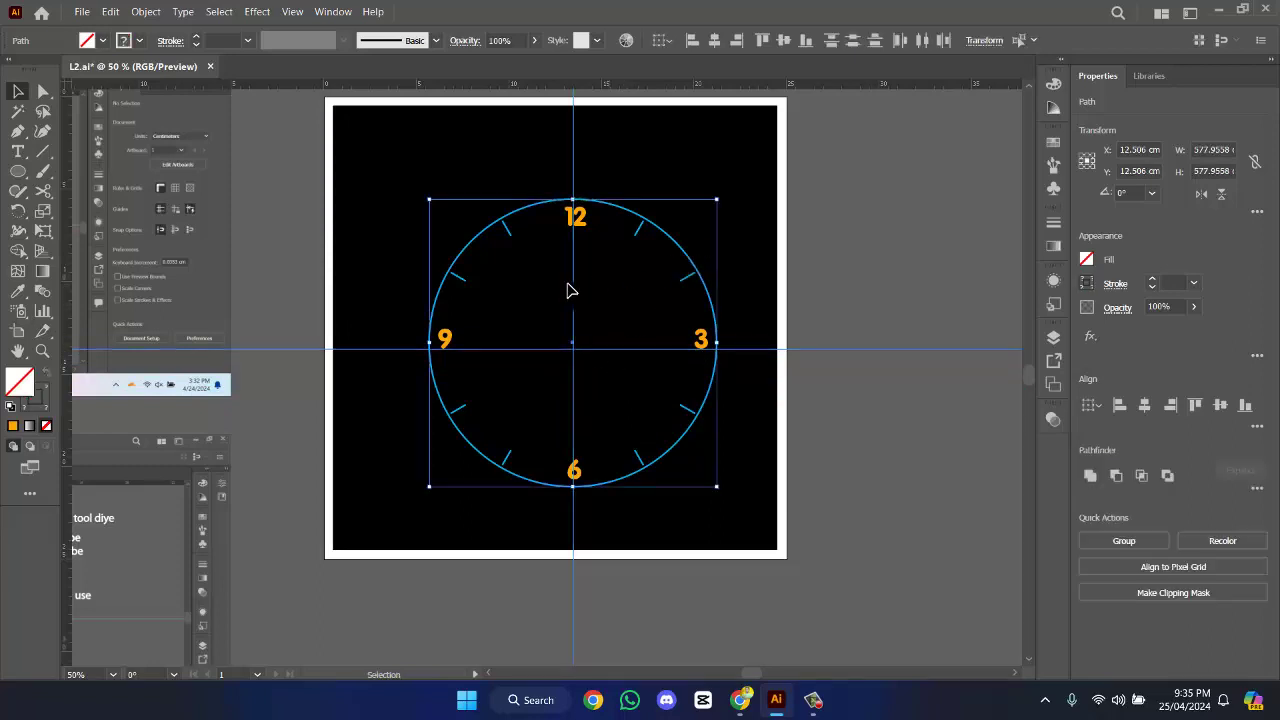
pyautogui.click(501, 290)
pyautogui.keyDown('alt'); pyautogui.scroll(1, 528, 300); pyautogui.keyUp('alt')
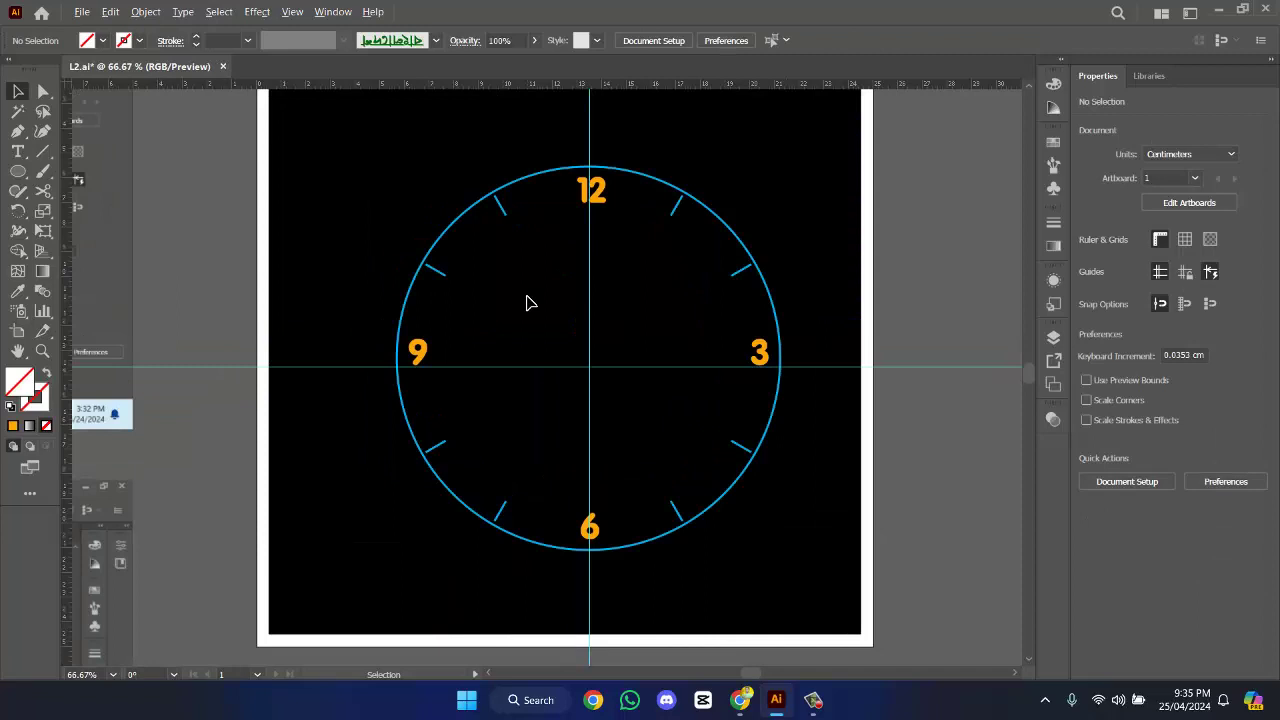
pyautogui.click(602, 368)
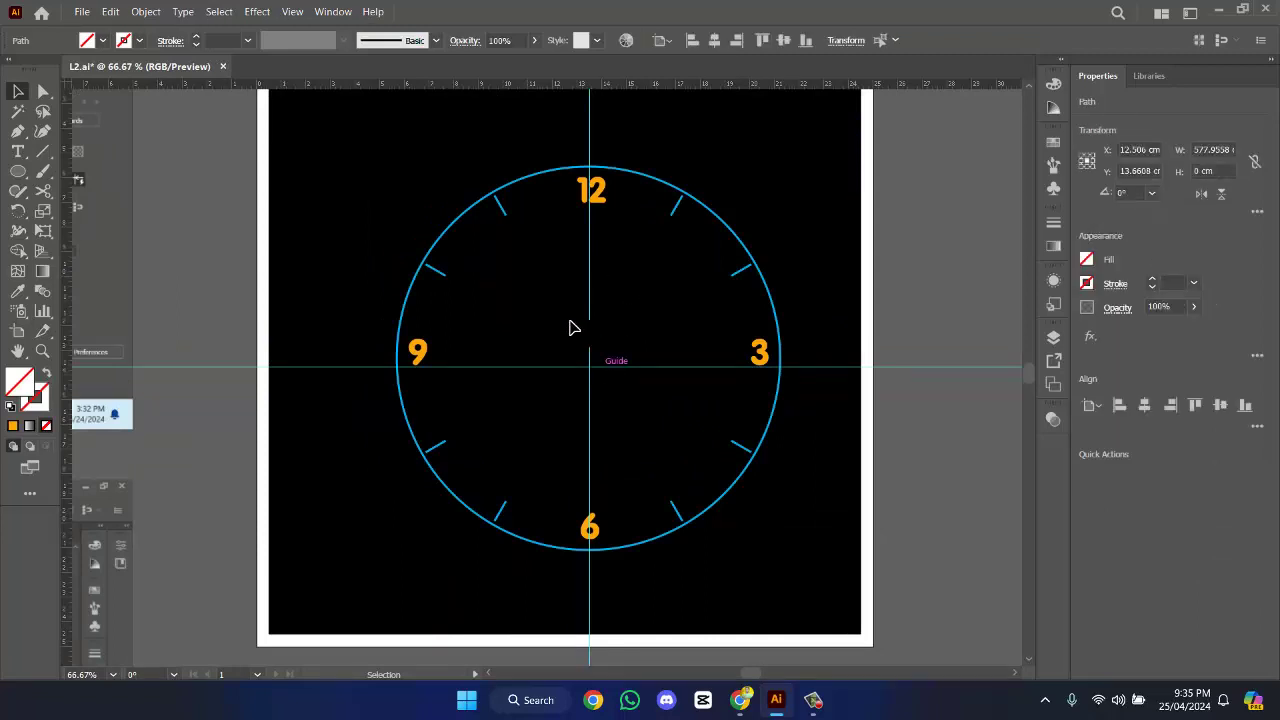
# - Draw a 45° clock hand line from the dial's center, about 4.2 cm wide and high, with a 2 pt blue stroke
pyautogui.click(41, 153)
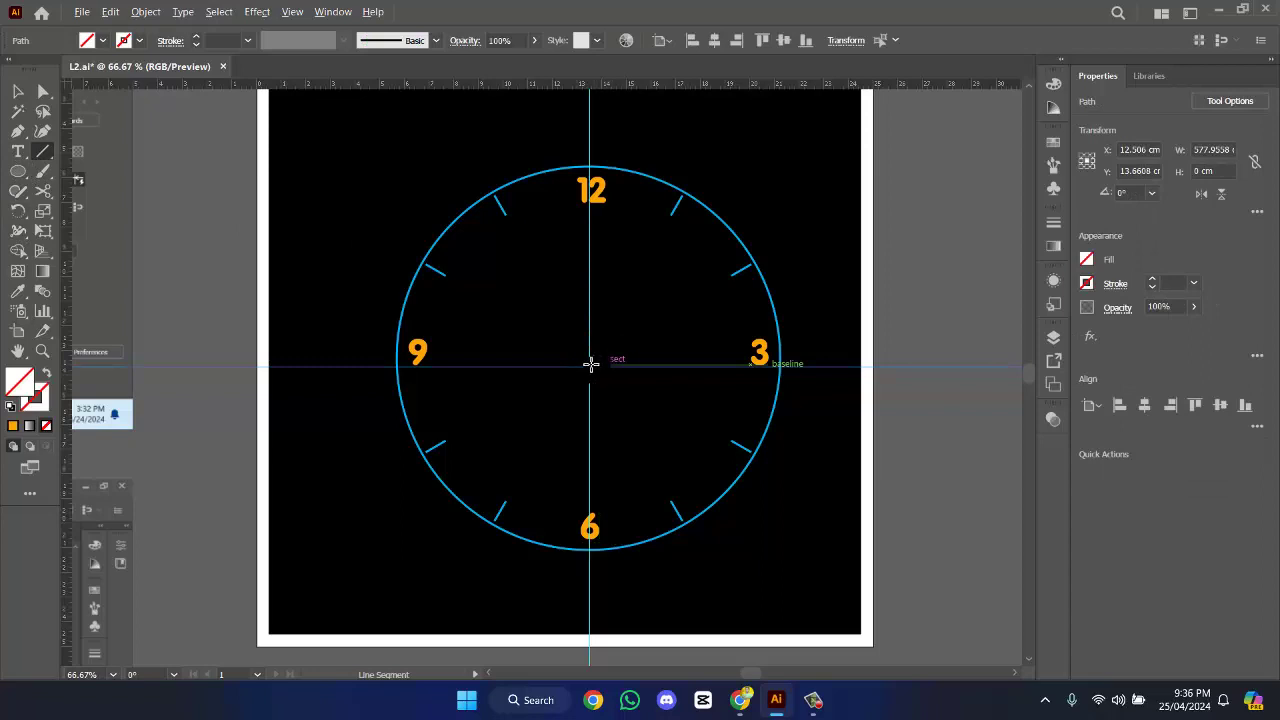
pyautogui.moveTo(590, 364); pyautogui.dragTo(670, 240)
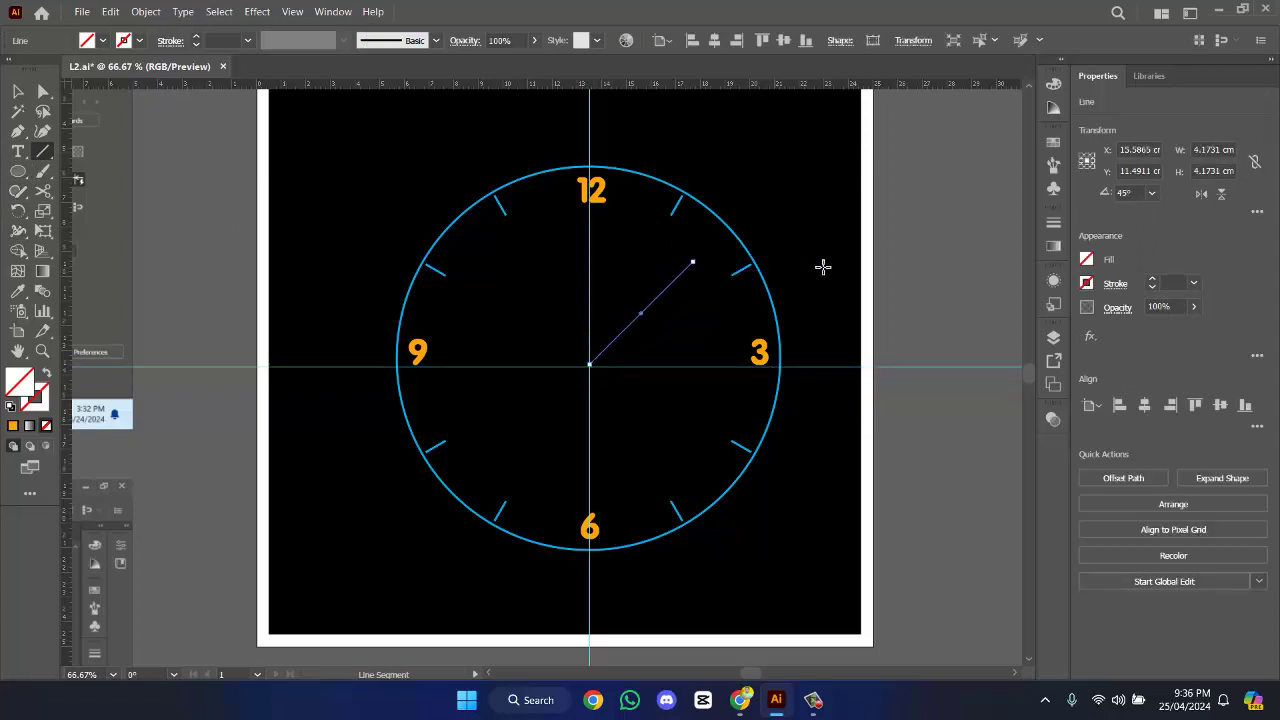
pyautogui.click(1152, 281)
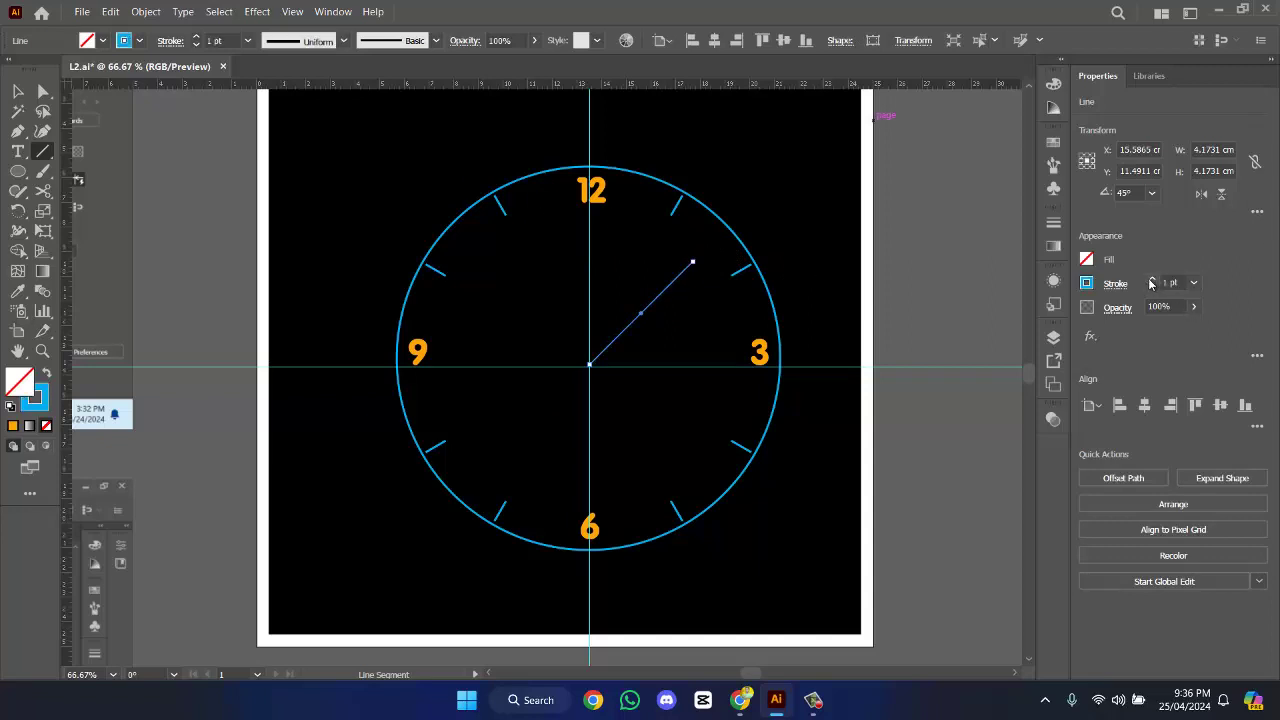
pyautogui.click(1152, 281)
pyautogui.click(1153, 288)
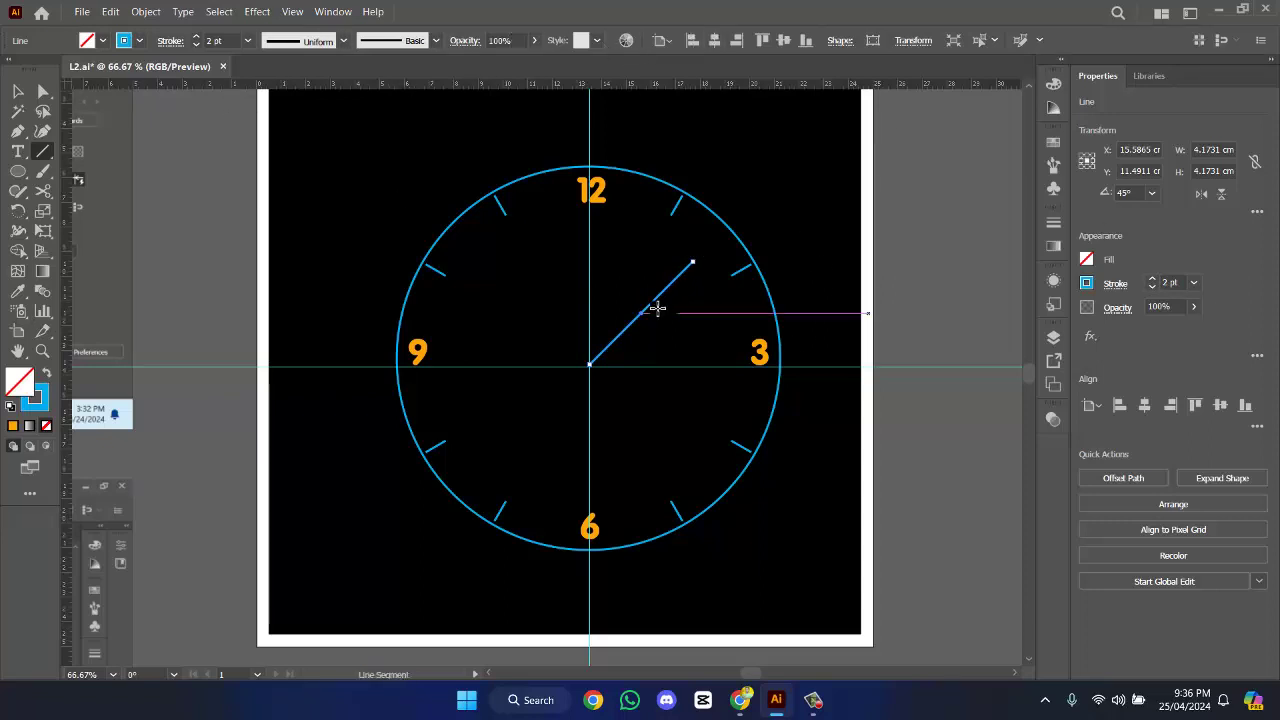
# - Apply the tapering triangular width profile to the diagonal clock hand line
pyautogui.click(344, 41)
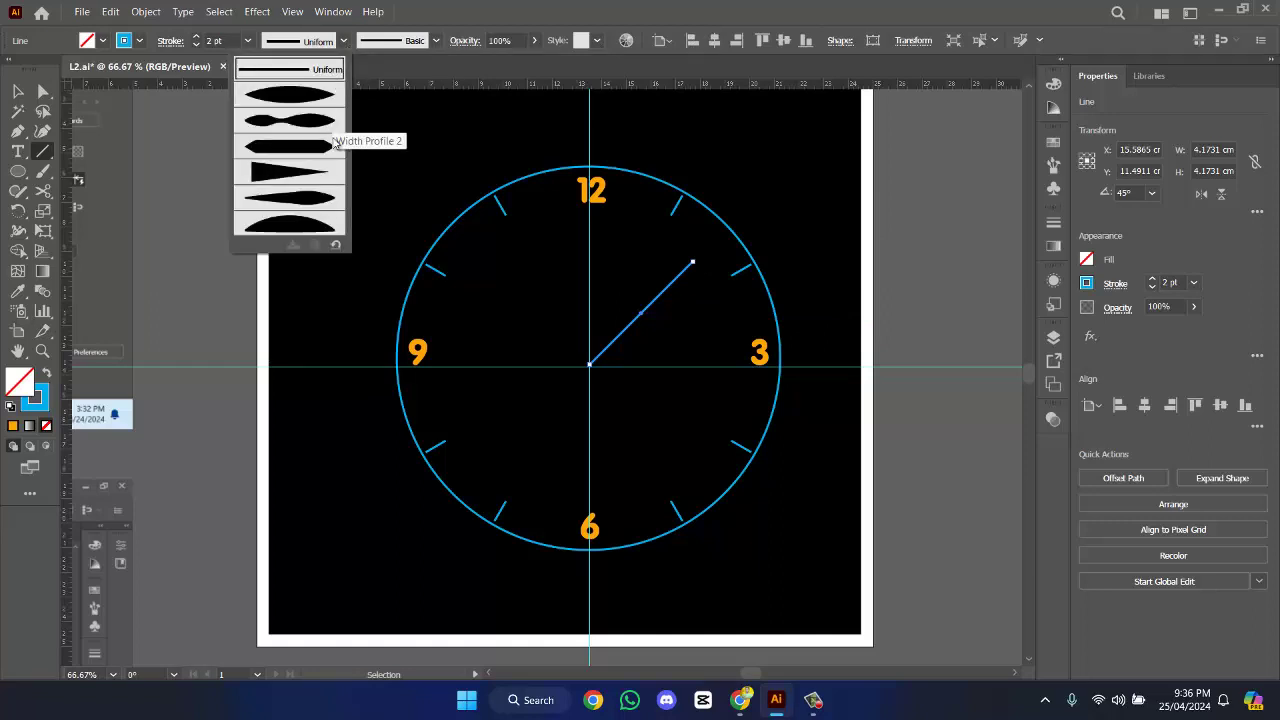
pyautogui.click(323, 174)
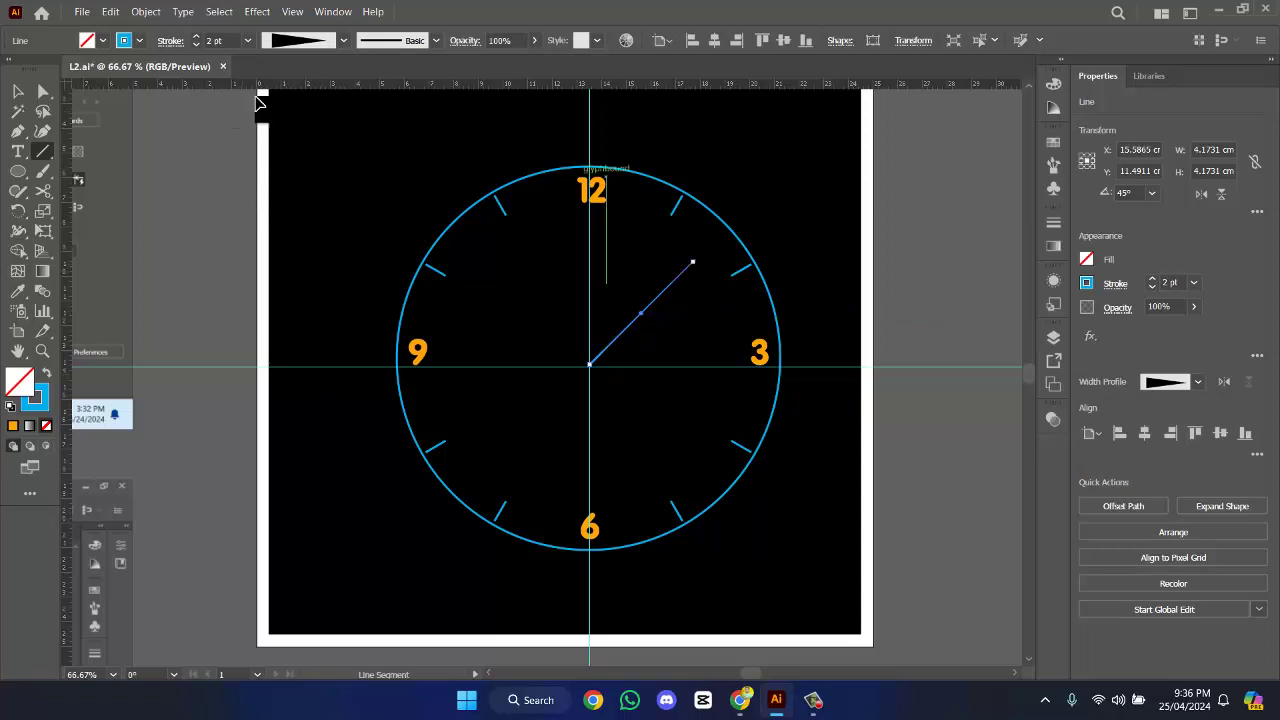
pyautogui.click(344, 41)
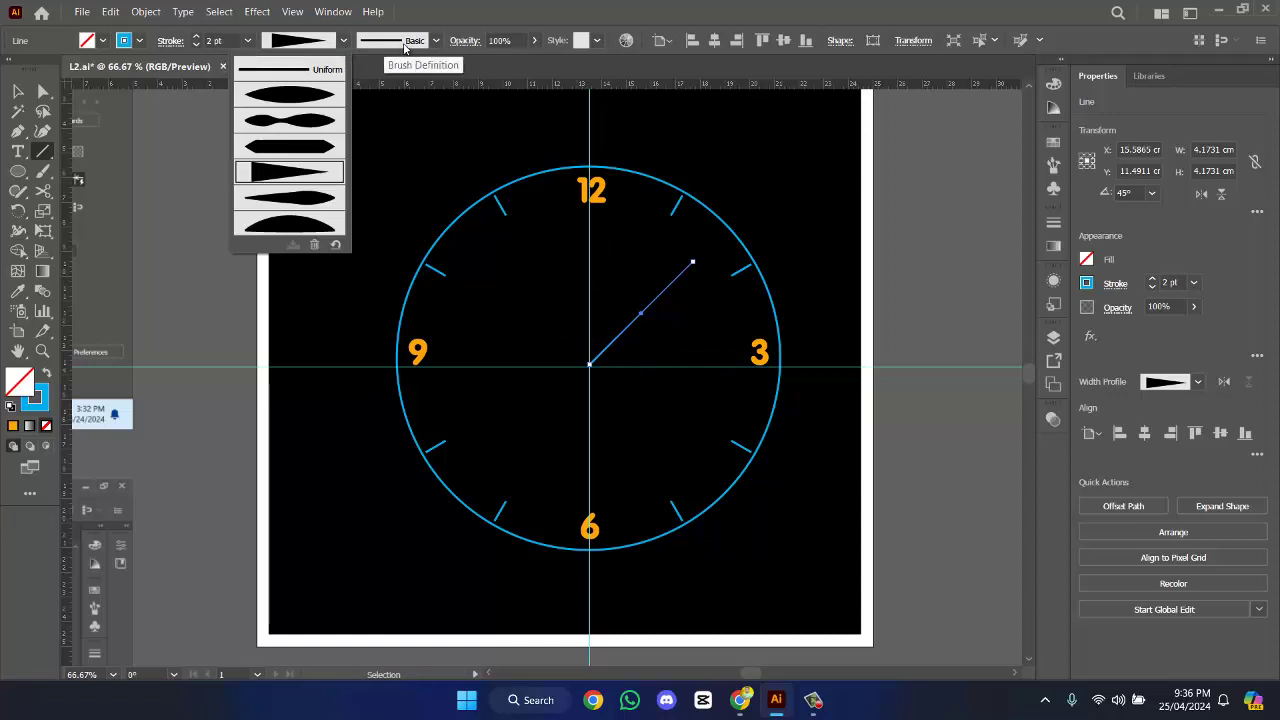
pyautogui.click(436, 46)
pyautogui.click(436, 46)
pyautogui.click(436, 46)
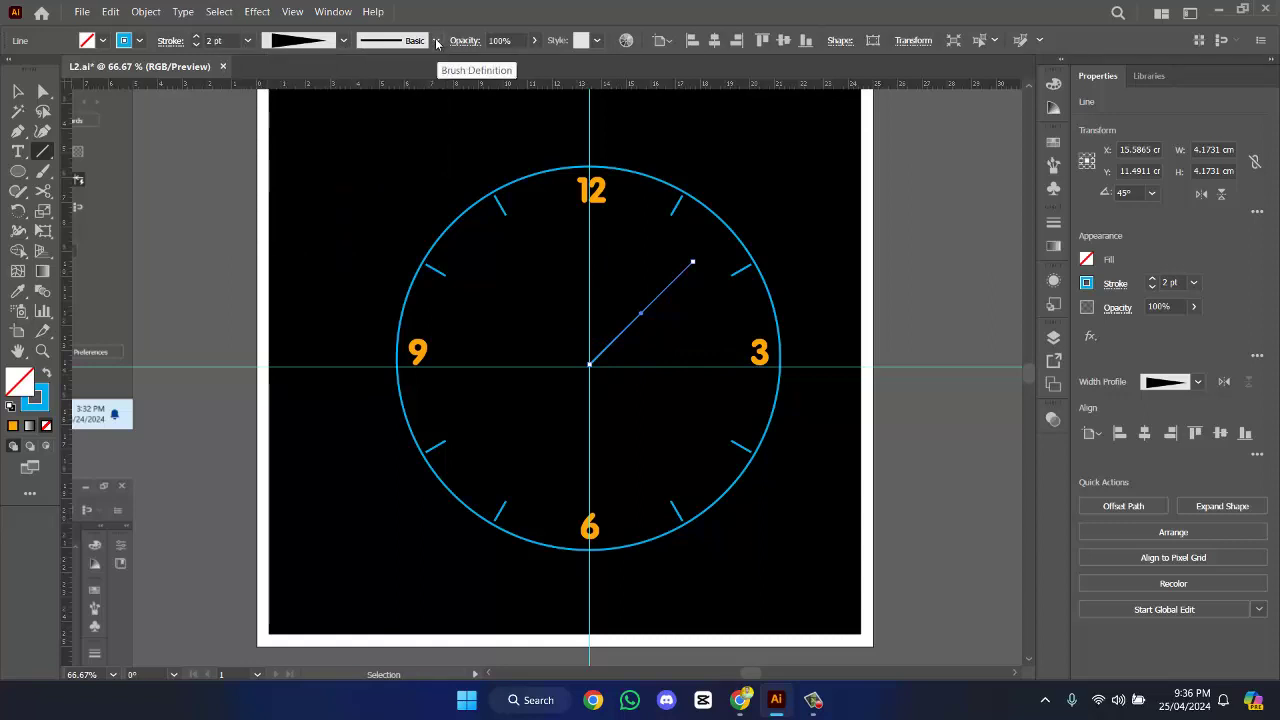
pyautogui.click(1199, 384)
pyautogui.click(1199, 384)
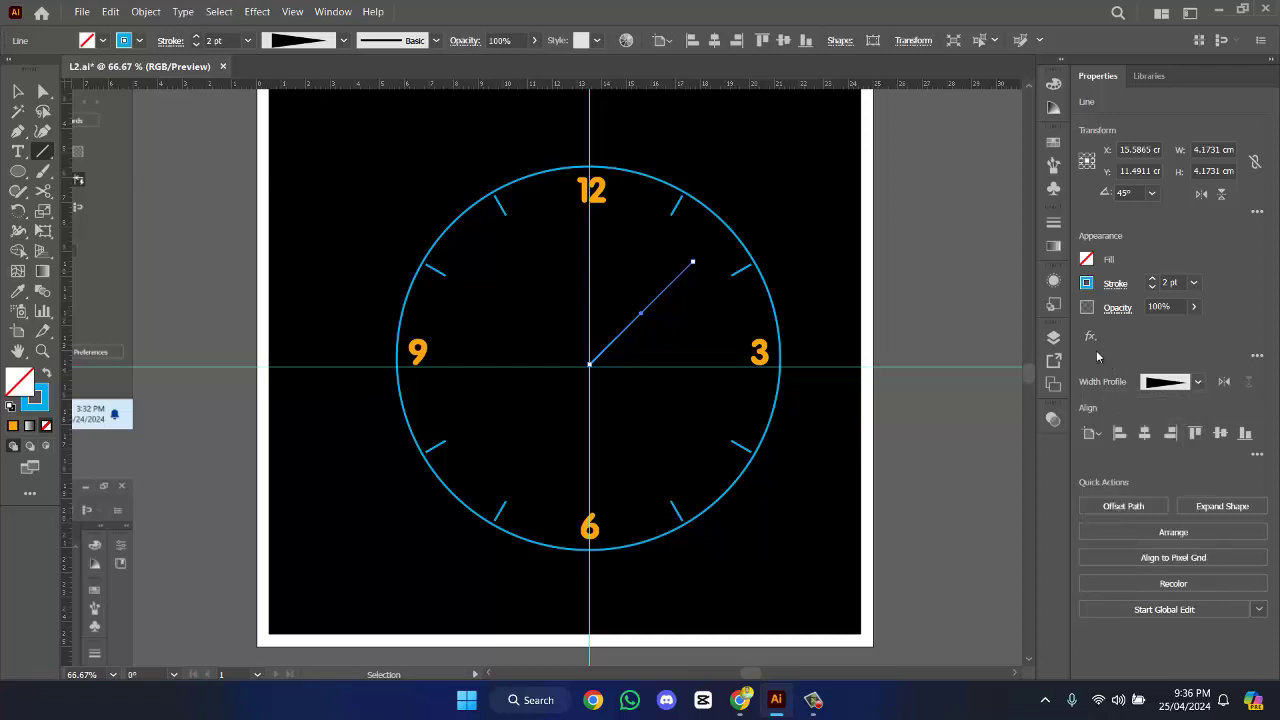
# - Give the diagonal clock hand a round cap and a 3 pt stroke weight
pyautogui.click(172, 42)
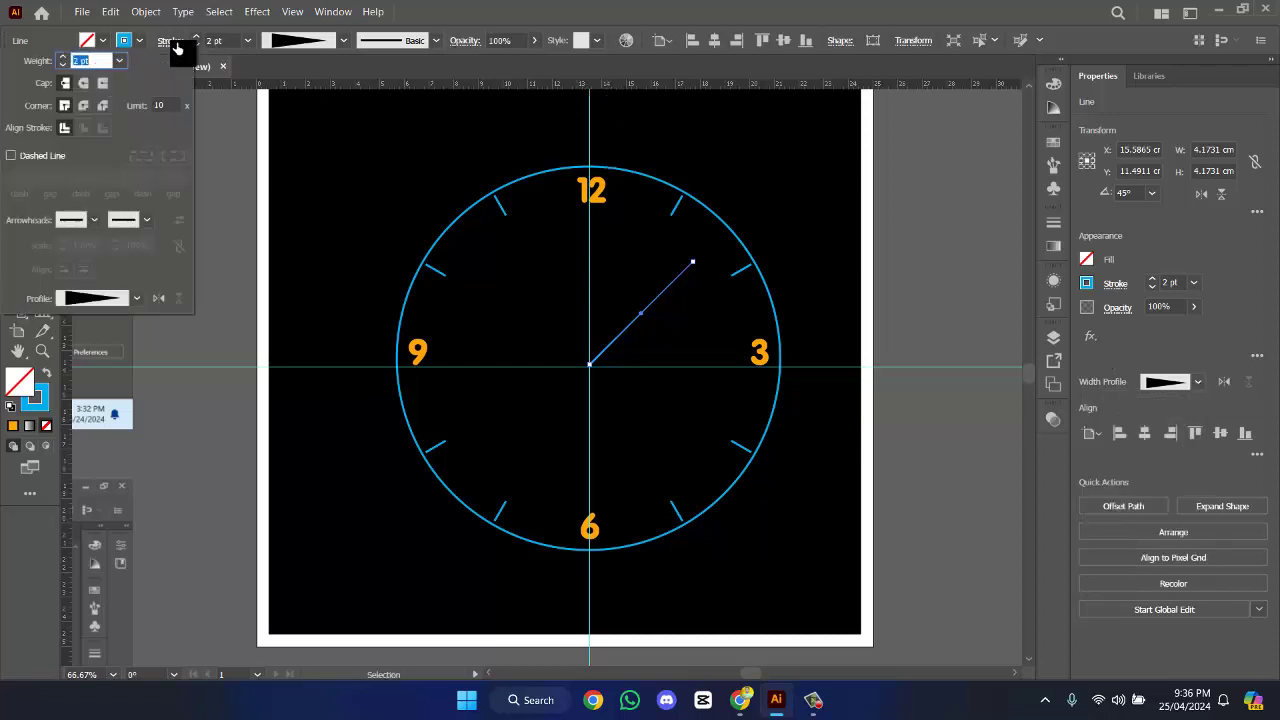
pyautogui.click(82, 85)
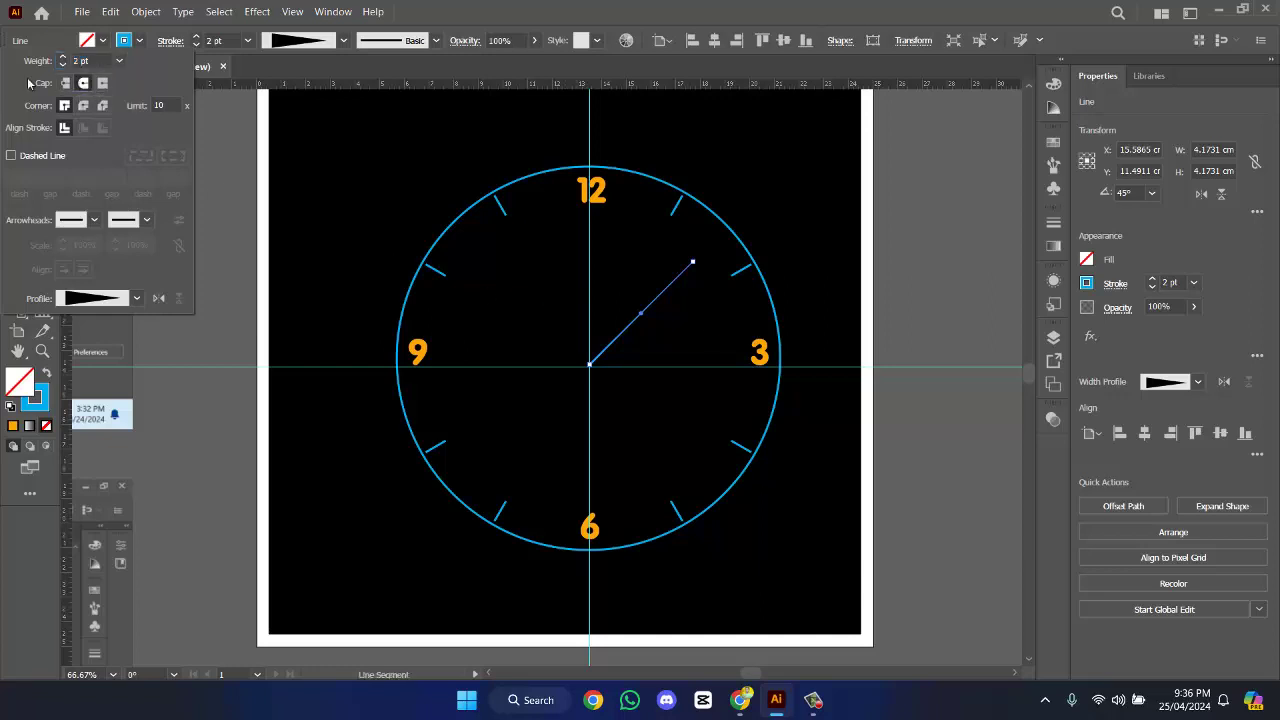
pyautogui.click(1216, 319)
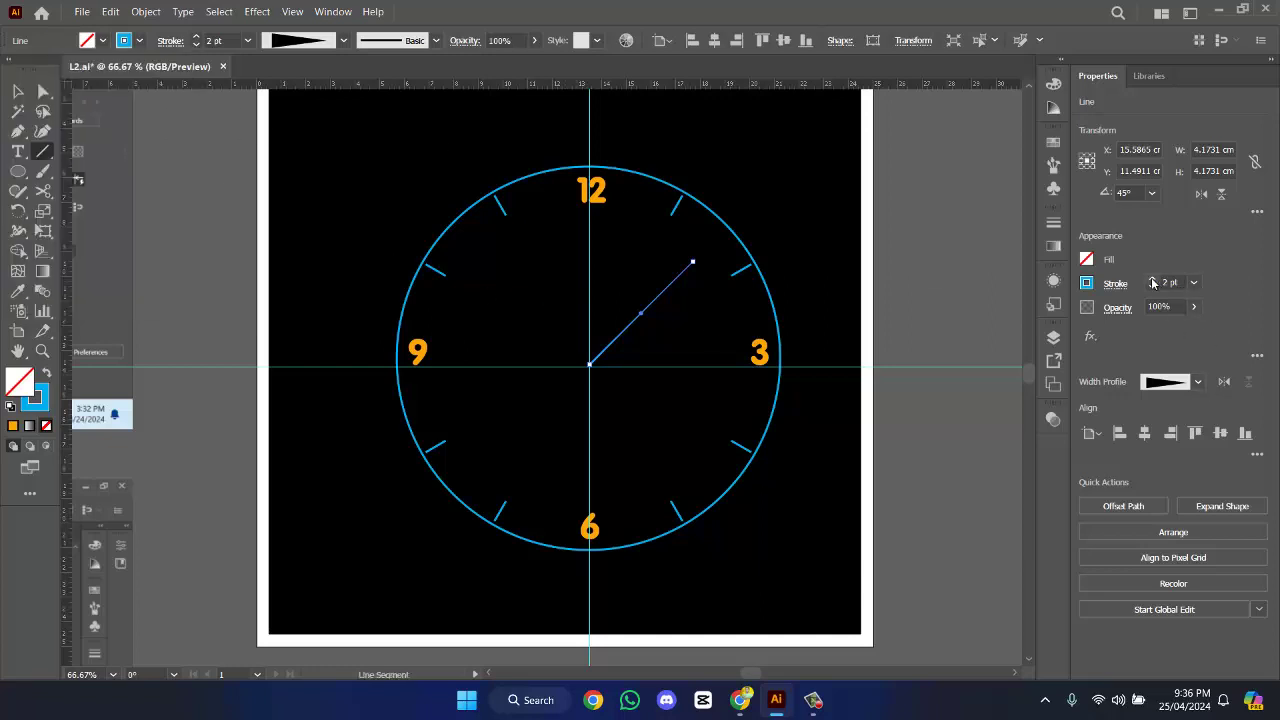
pyautogui.click(18, 91)
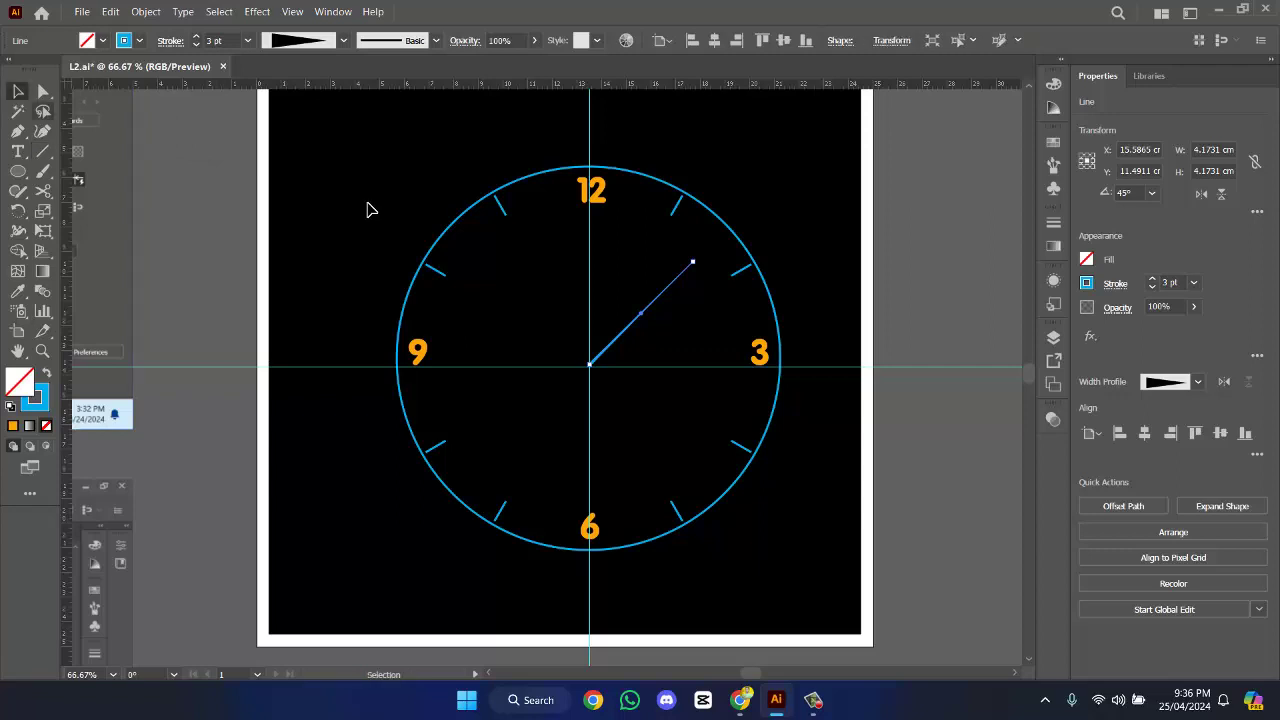
pyautogui.click(968, 290)
pyautogui.scroll(3, 711, 284)
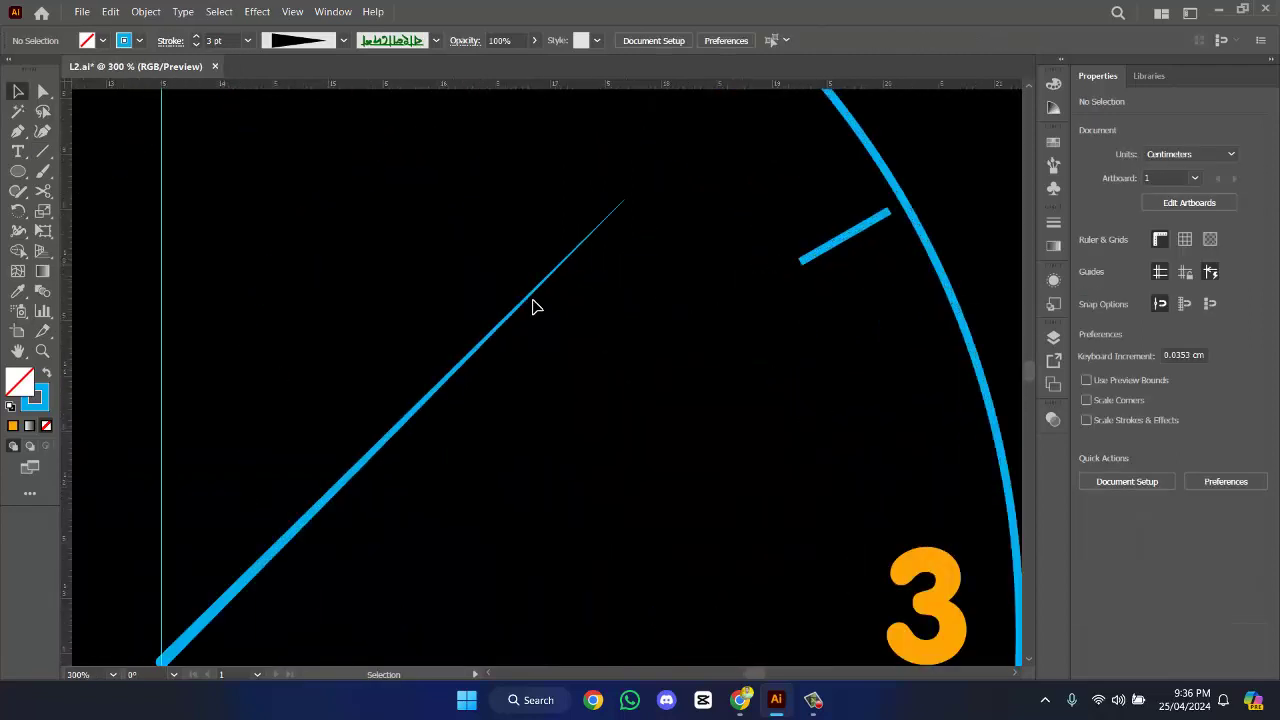
pyautogui.scroll(-2, 533, 305)
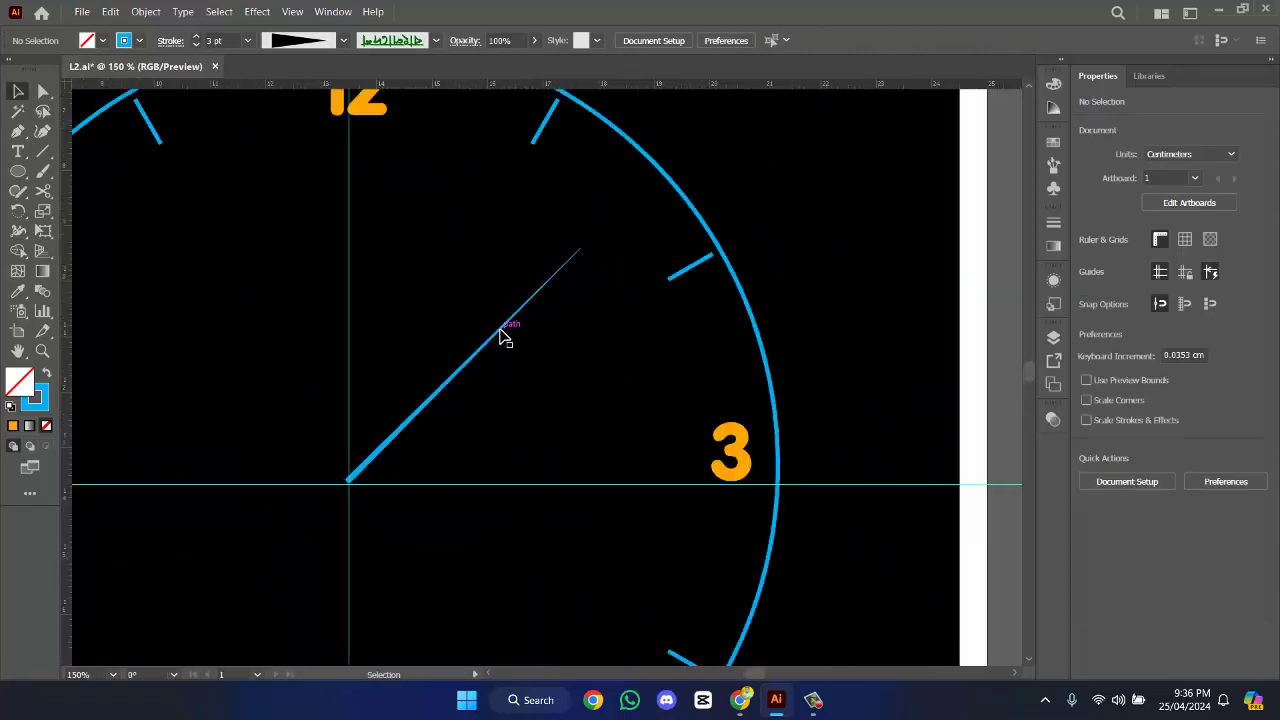
# - Change the diagonal hand's stroke color to white, FFFFFF
pyautogui.click(504, 337)
pyautogui.doubleClick(40, 400)
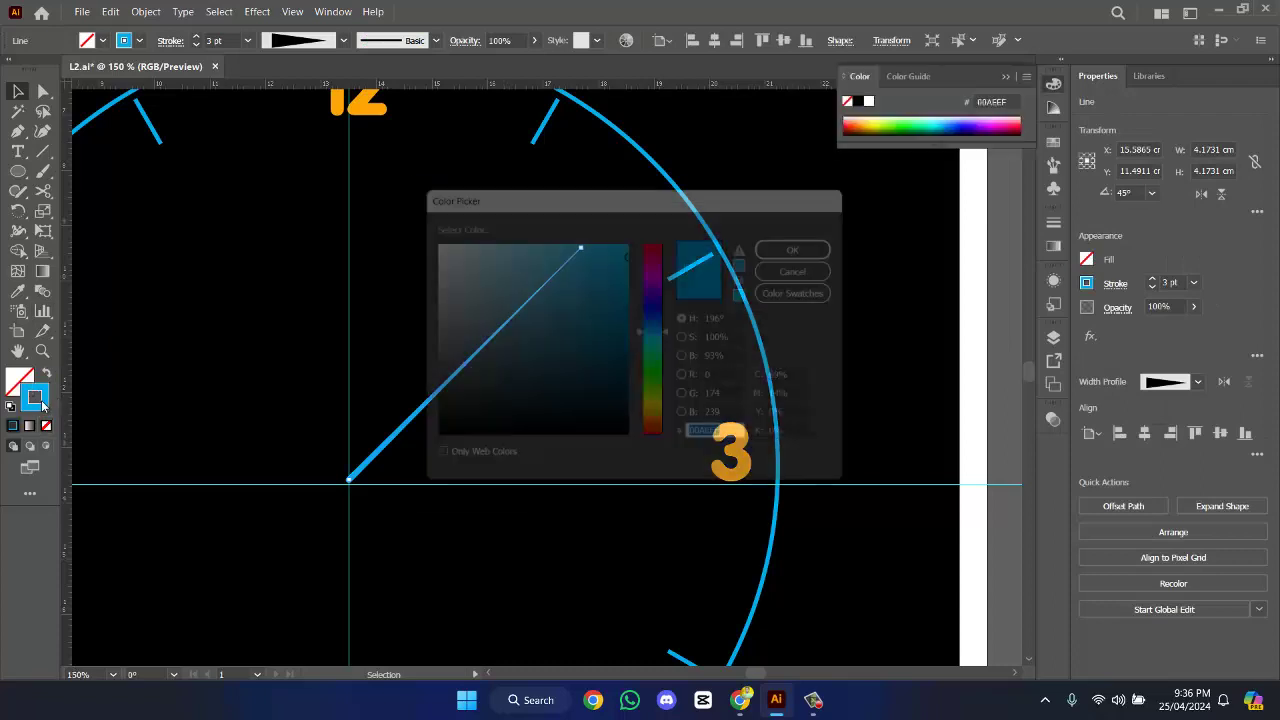
pyautogui.moveTo(588, 323); pyautogui.dragTo(394, 222)
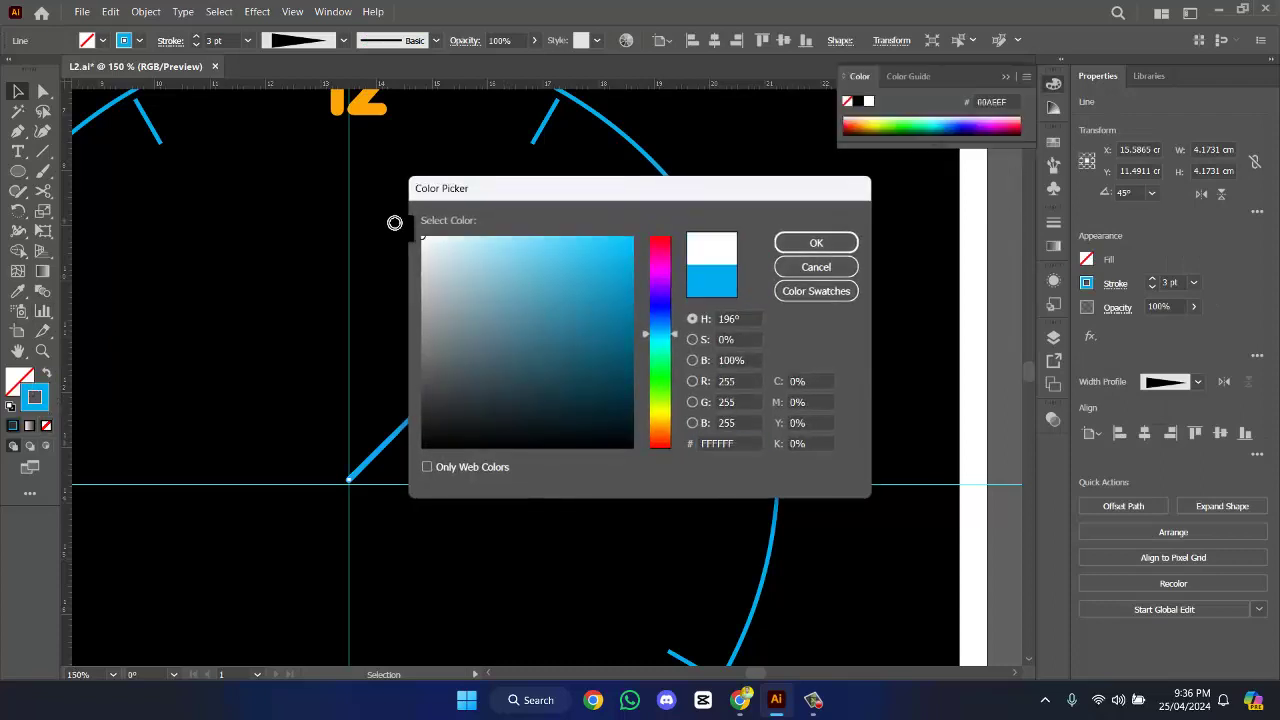
pyautogui.click(846, 240)
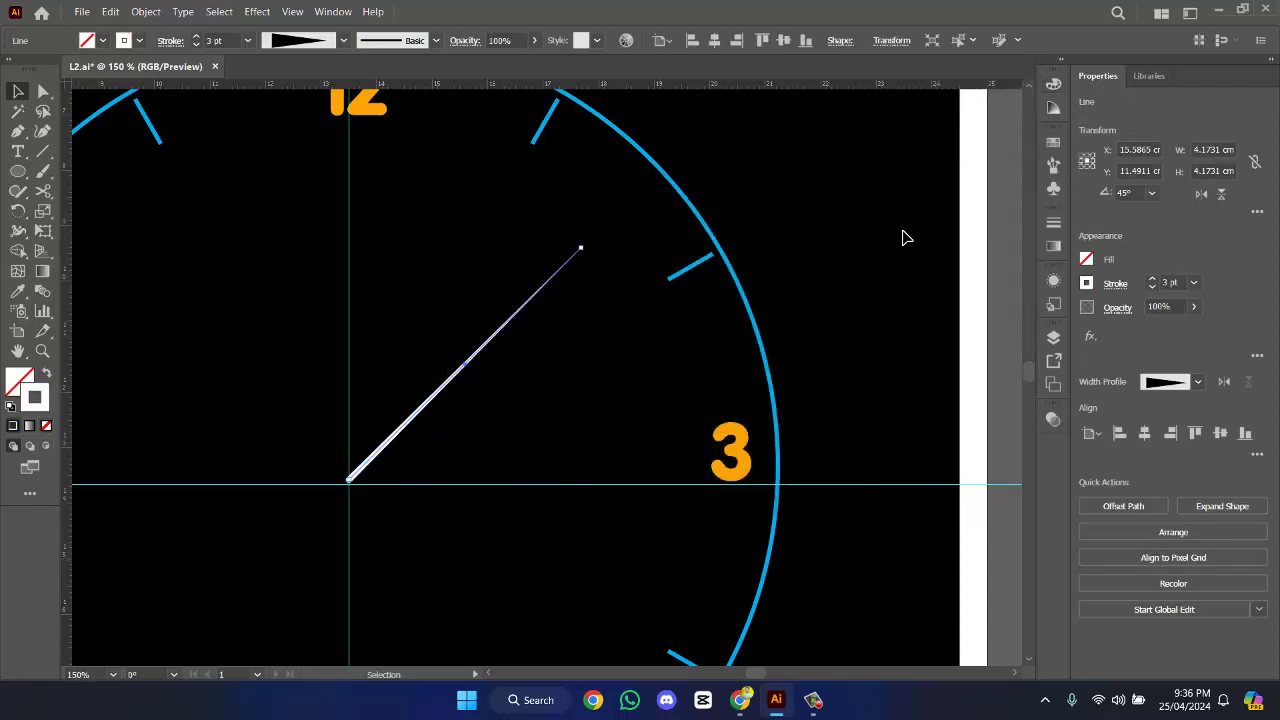
pyautogui.click(903, 237)
pyautogui.scroll(-2, 481, 360)
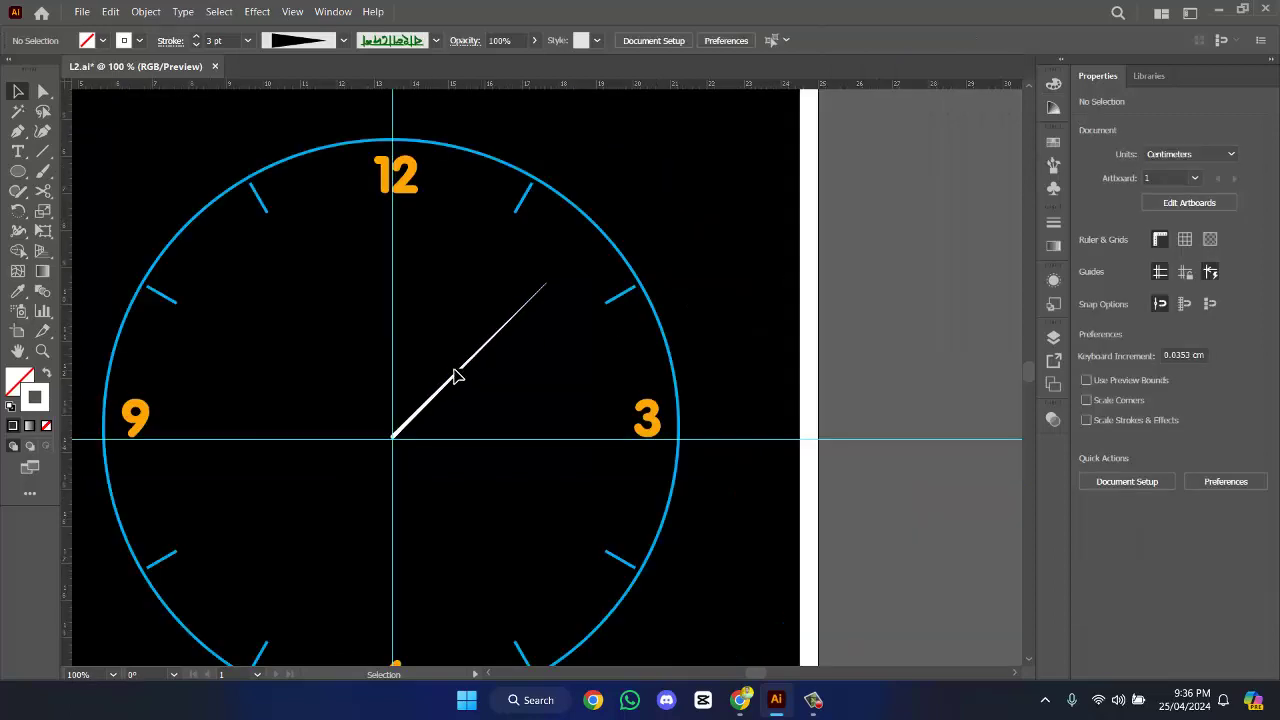
# - Duplicate the diagonal hand, rotate the copy to 180°, and place its thick end on the dial's center pointing toward the 9
pyautogui.click(455, 379)
pyautogui.hscroll(-3, 520, 395)
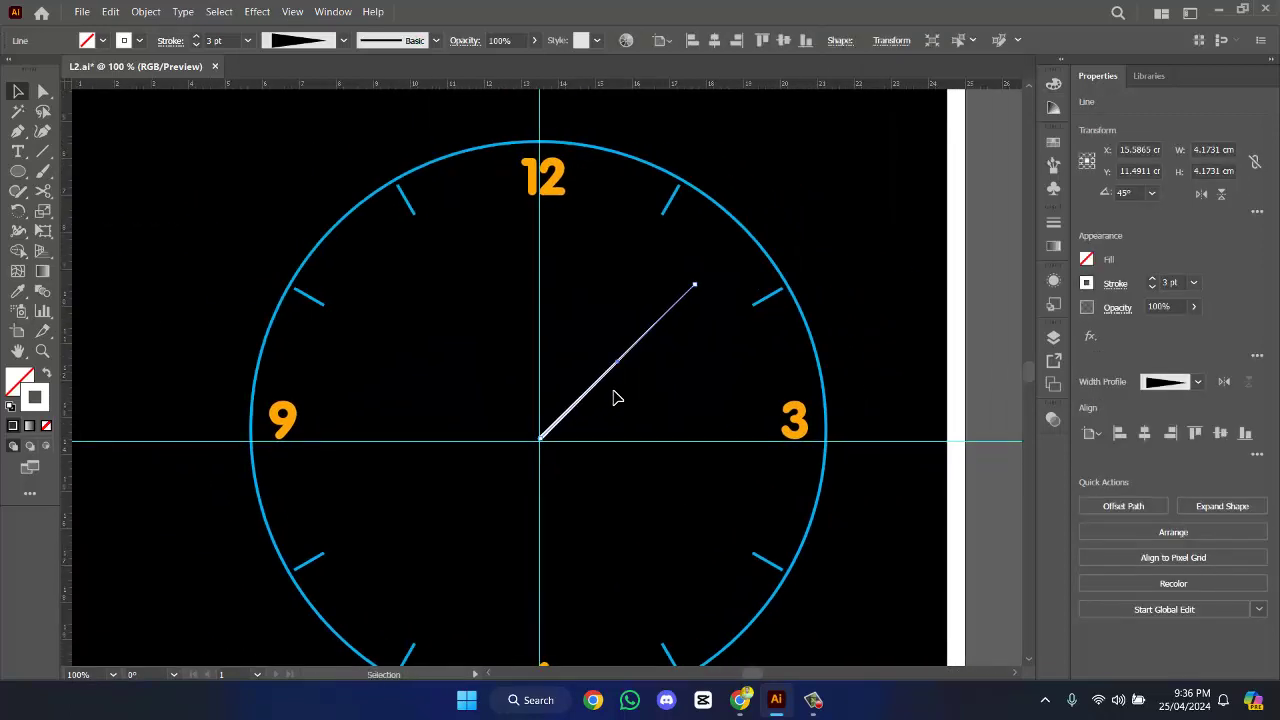
pyautogui.scroll(-3, 591, 397)
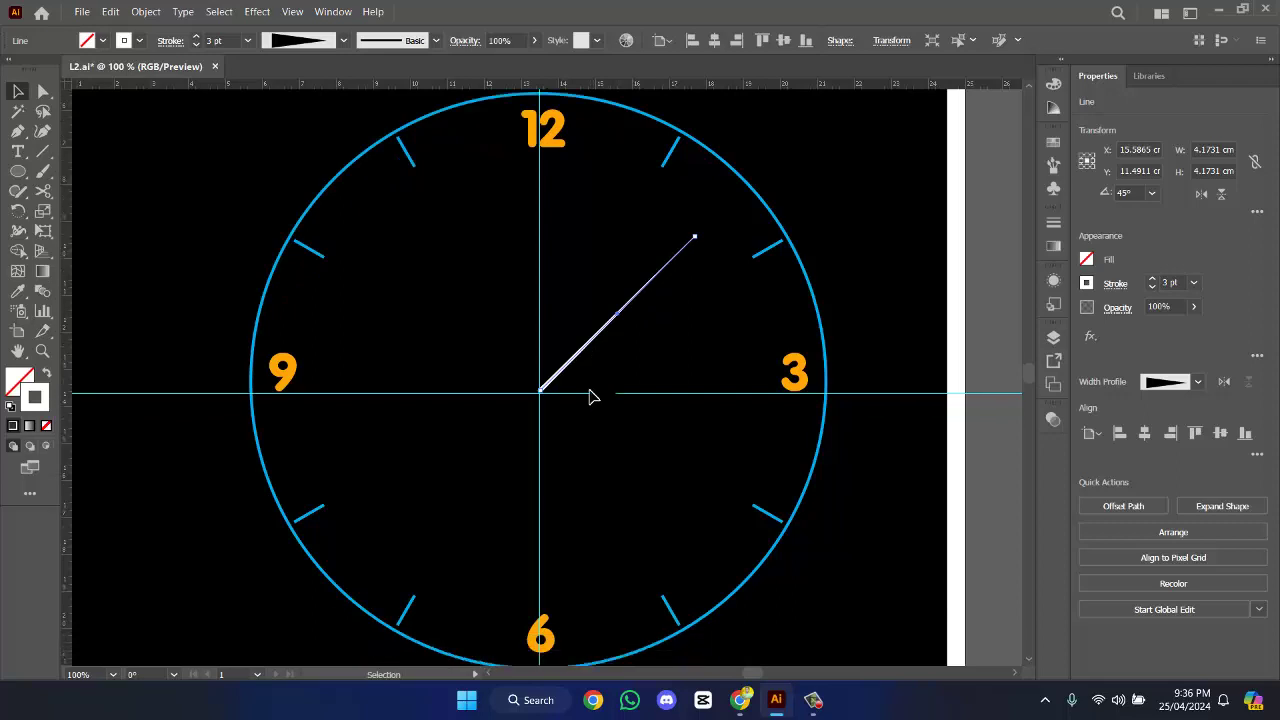
pyautogui.scroll(1, 591, 397)
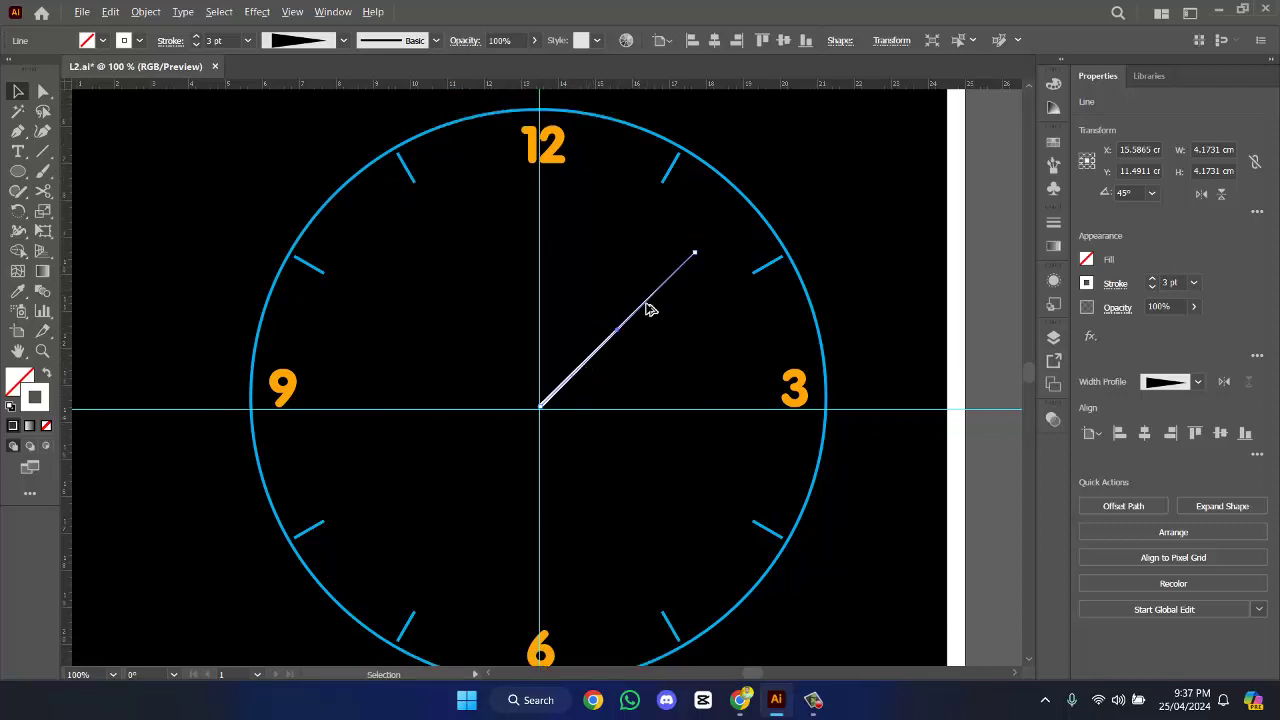
pyautogui.moveTo(646, 309); pyautogui.dragTo(658, 451)
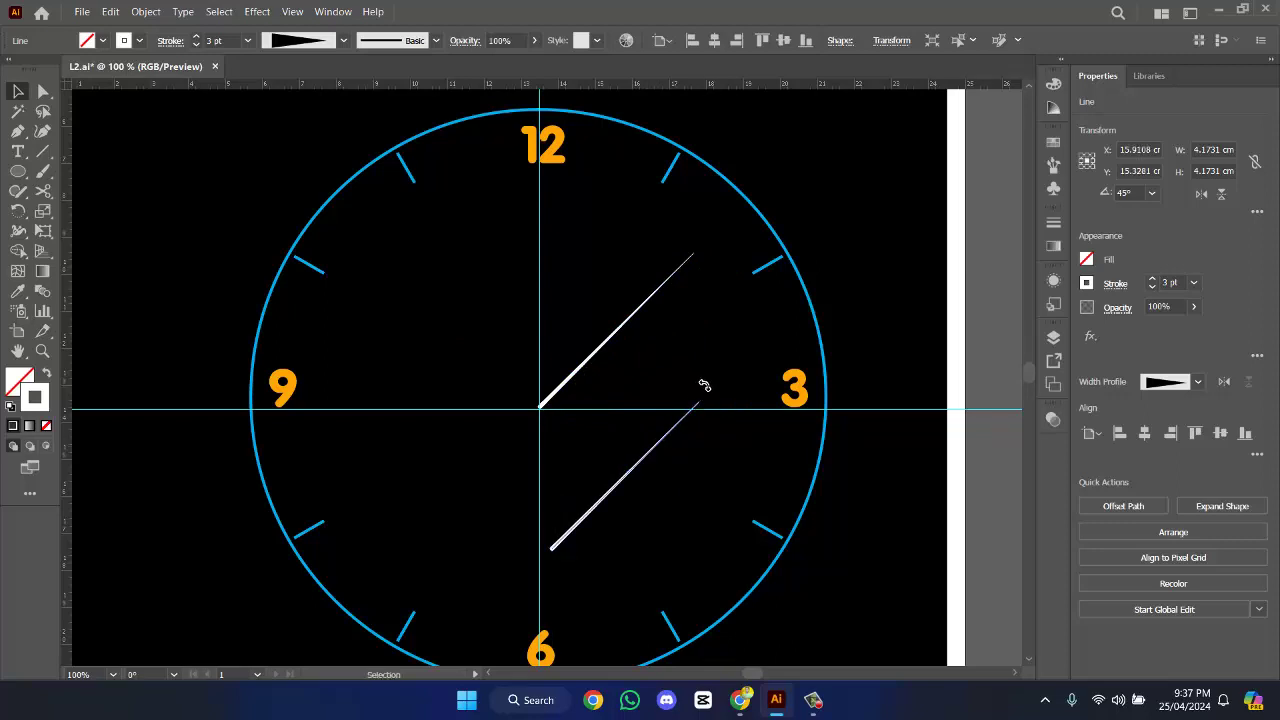
pyautogui.moveTo(704, 385); pyautogui.dragTo(153, 437)
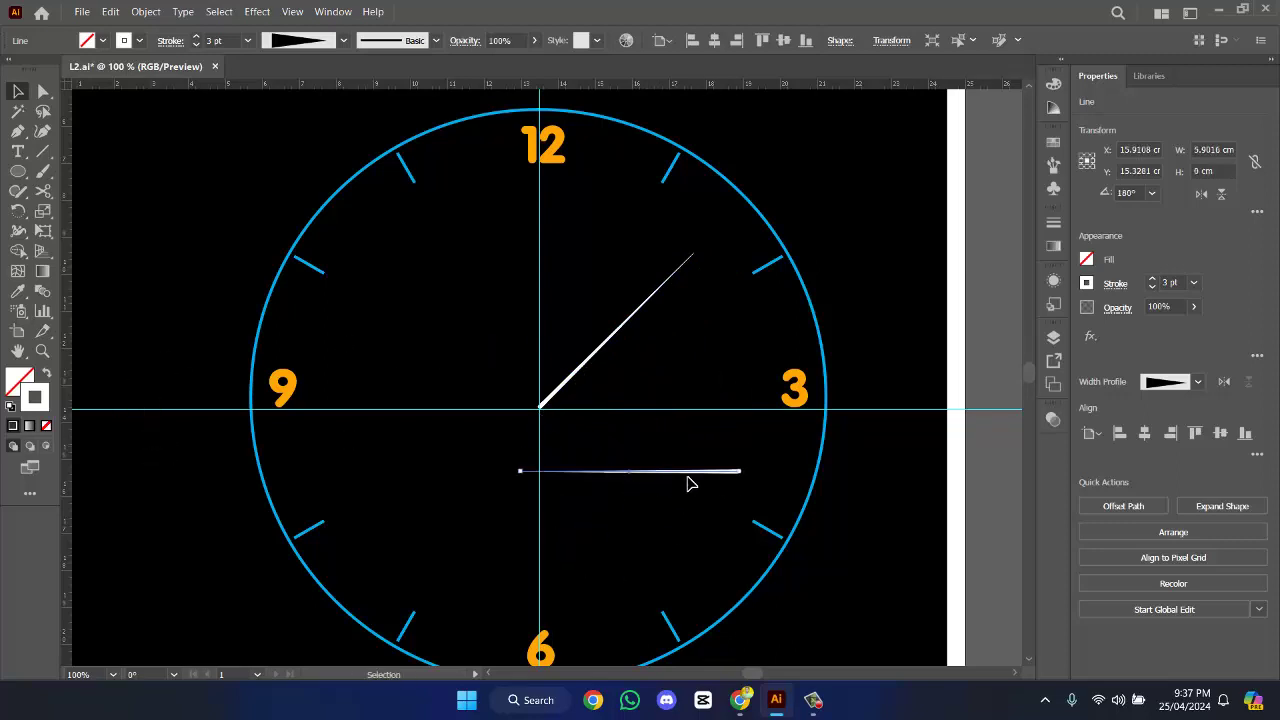
pyautogui.moveTo(689, 479); pyautogui.dragTo(493, 413)
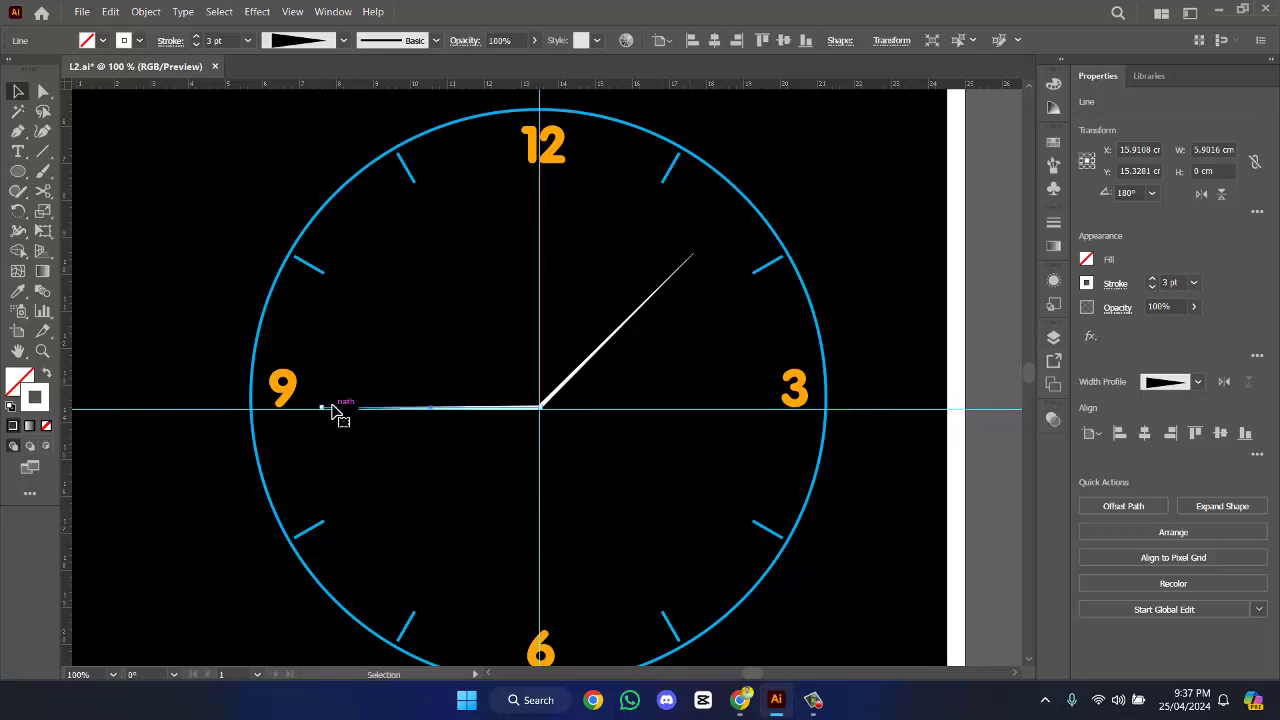
# - Shorten the hand pointing to the 9 to about 5.1 cm and set its stroke weight to 8 pt
pyautogui.moveTo(322, 412); pyautogui.dragTo(351, 415)
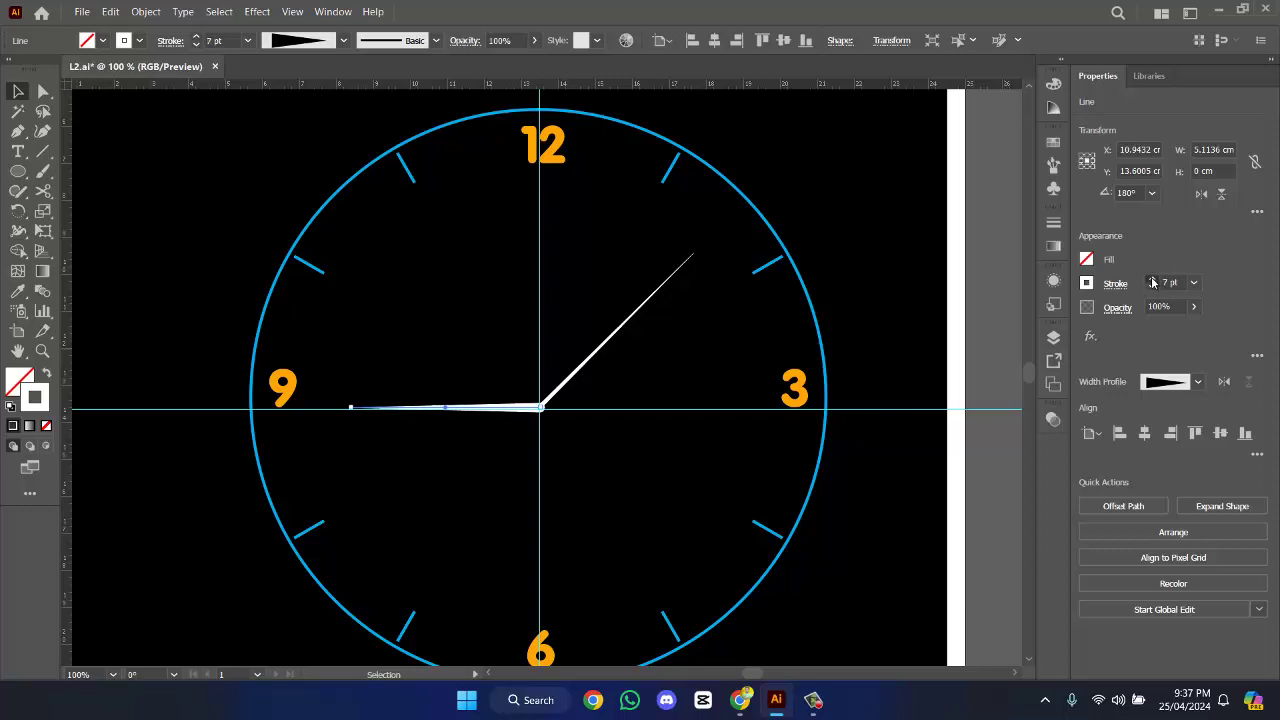
pyautogui.scroll(3, 390, 330)
pyautogui.moveTo(604, 293); pyautogui.dragTo(557, 229)
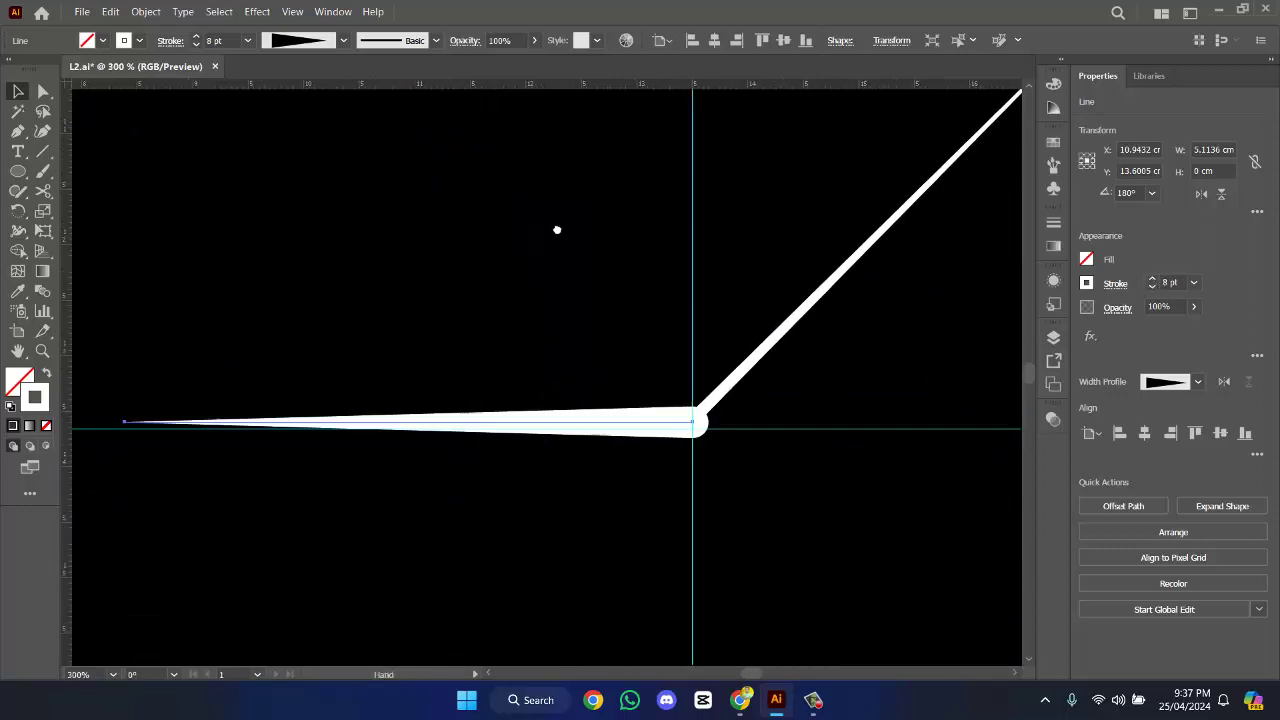
pyautogui.scroll(-3, 626, 300)
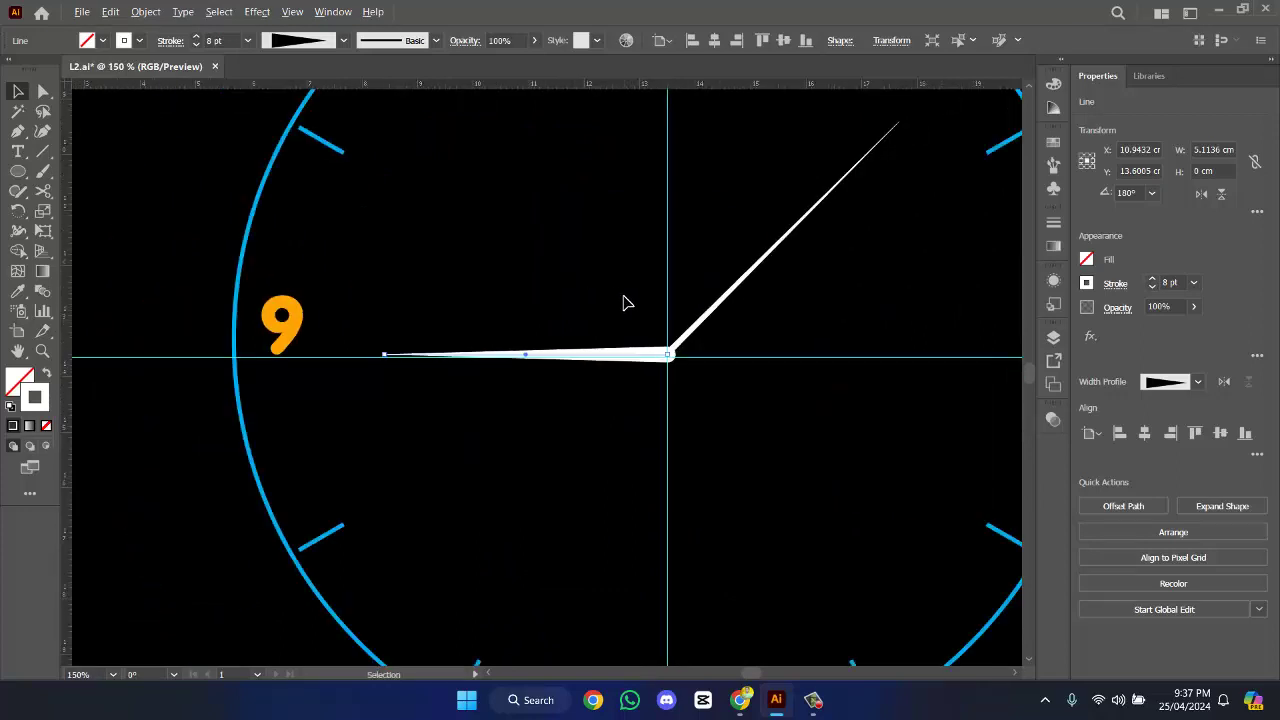
pyautogui.scroll(-1, 622, 302)
# - Duplicate the horizontal hand, rotate the copy to 270°, and place its thick end on the dial's center pointing toward the 6
pyautogui.moveTo(626, 344); pyautogui.dragTo(594, 423)
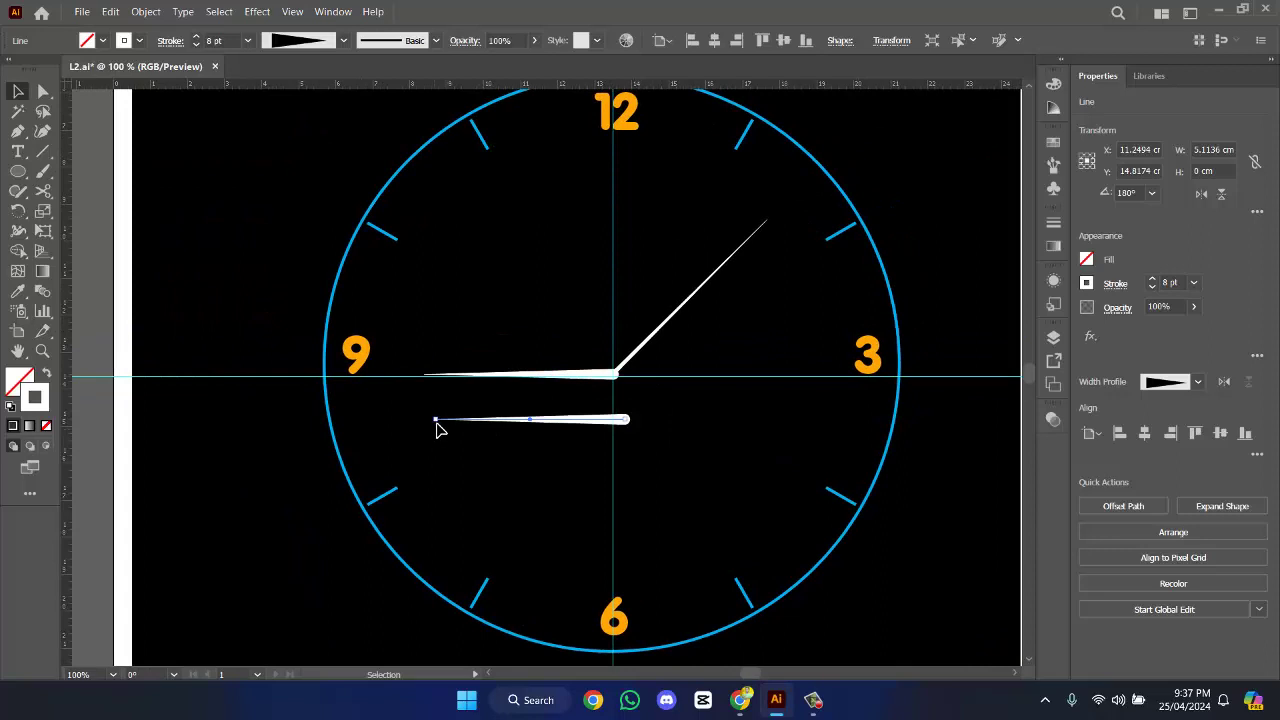
pyautogui.moveTo(437, 425); pyautogui.dragTo(523, 506)
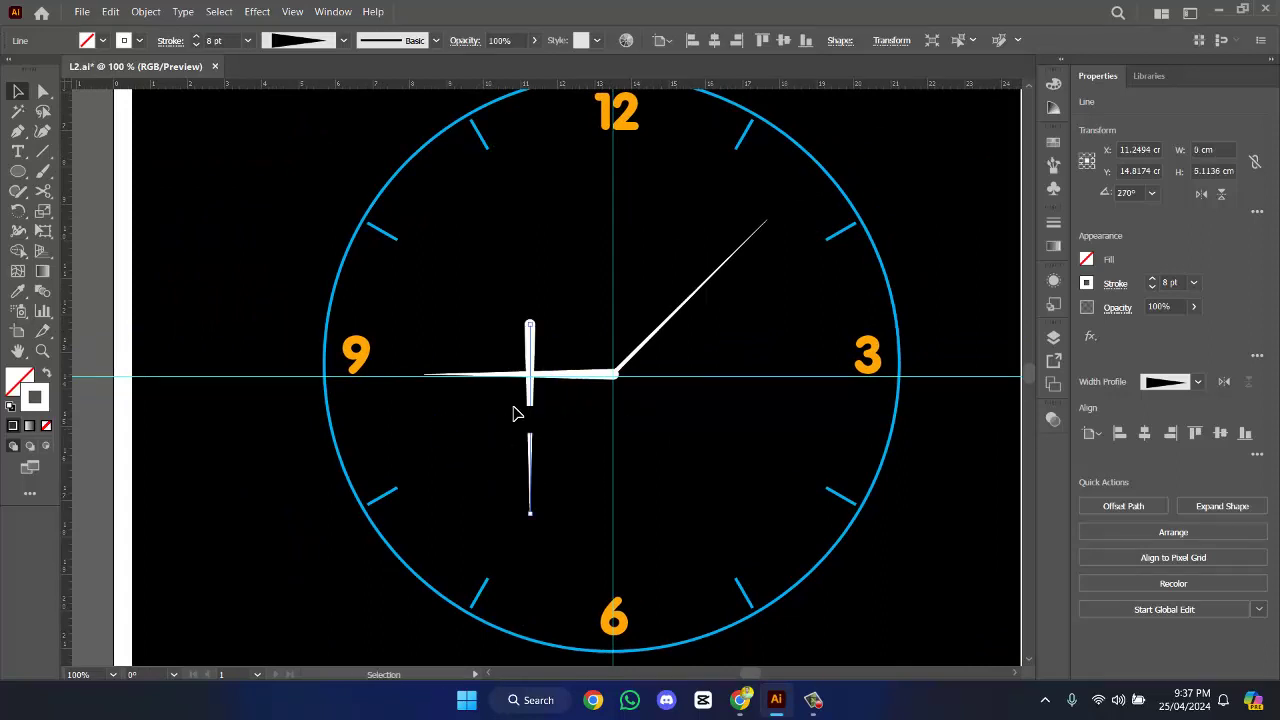
pyautogui.moveTo(538, 414); pyautogui.dragTo(612, 454)
# - Shorten the hand pointing to the 6 to about 3.3 cm and set its stroke weight to 12 pt
pyautogui.moveTo(615, 565); pyautogui.dragTo(615, 496)
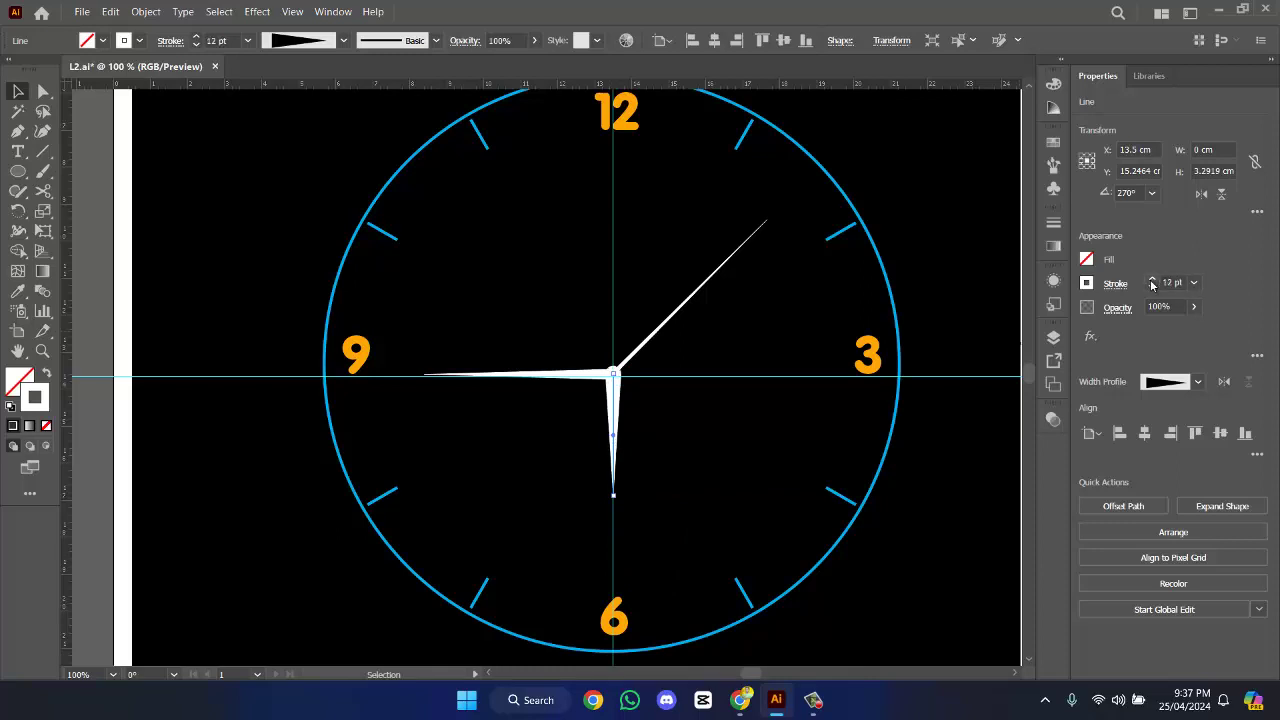
pyautogui.scroll(3, 810, 454)
pyautogui.scroll(3, 803, 451)
pyautogui.hscroll(-3, 803, 451)
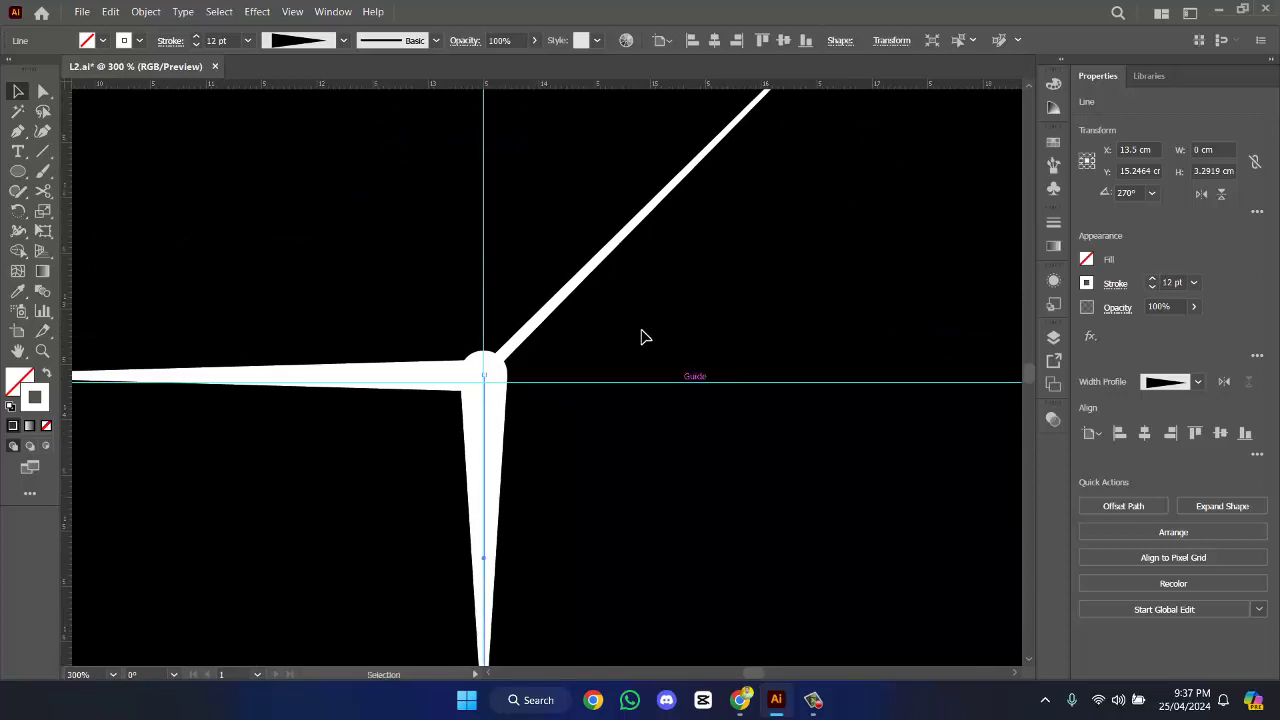
pyautogui.click(393, 334)
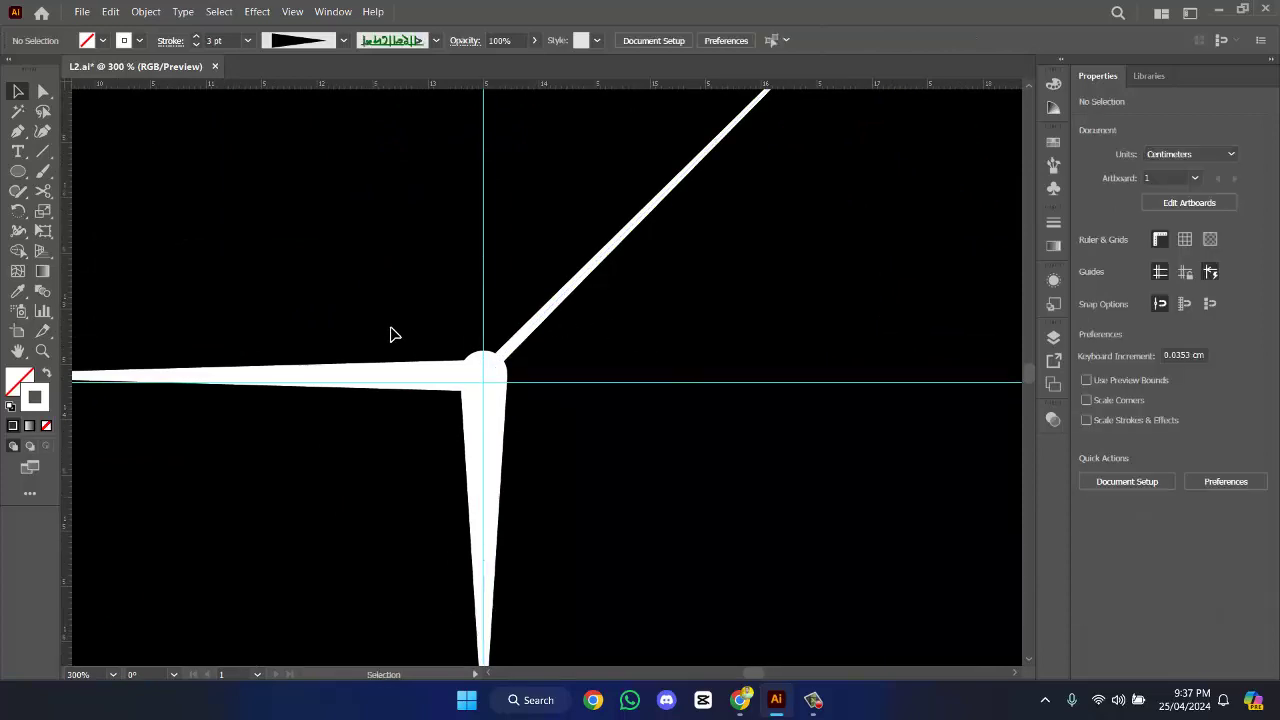
pyautogui.click(503, 383)
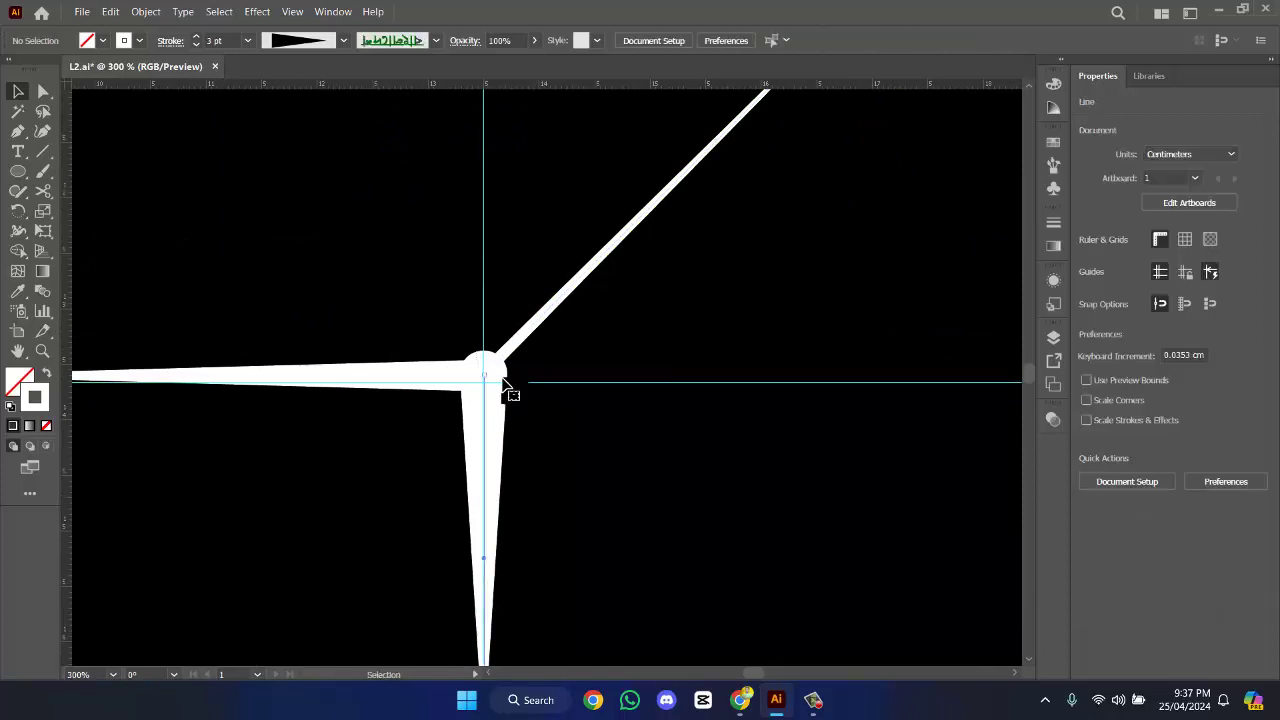
pyautogui.scroll(-2, 553, 375)
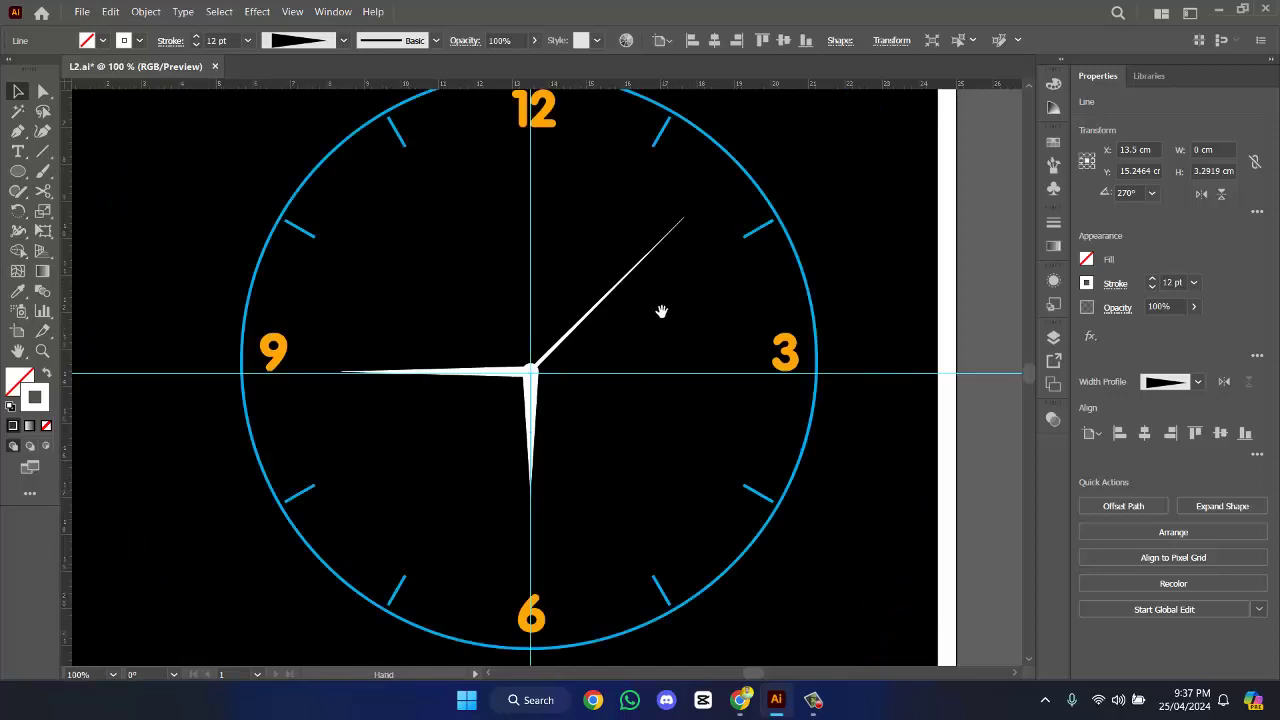
pyautogui.moveTo(661, 311); pyautogui.dragTo(673, 337)
pyautogui.click(681, 373)
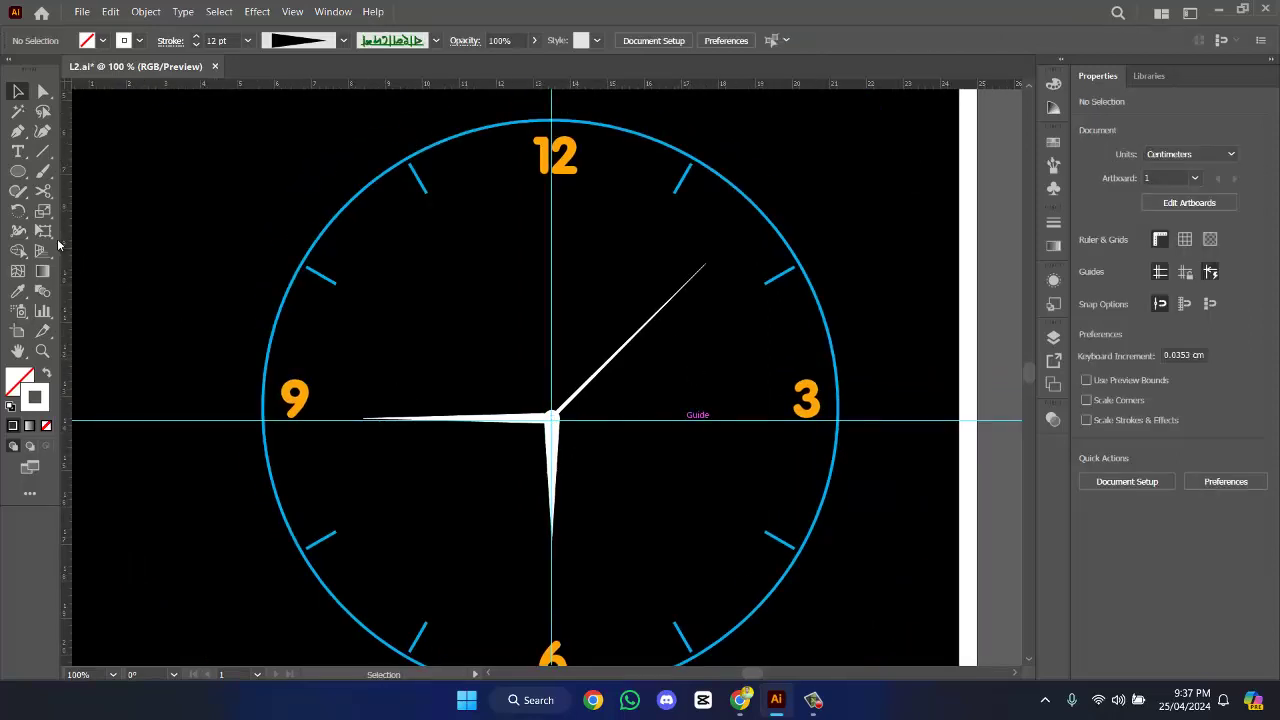
# - Draw a circle about 0.79 cm in diameter inside the dial with a white fill and no stroke
pyautogui.rightClick(22, 175)
pyautogui.moveTo(446, 311)
pyautogui.mouseDown()
pyautogui.moveTo(466, 337)
pyautogui.moveTo(443, 340)
pyautogui.moveTo(462, 354)
pyautogui.mouseUp()
pyautogui.click(20, 172)
pyautogui.click(46, 372)
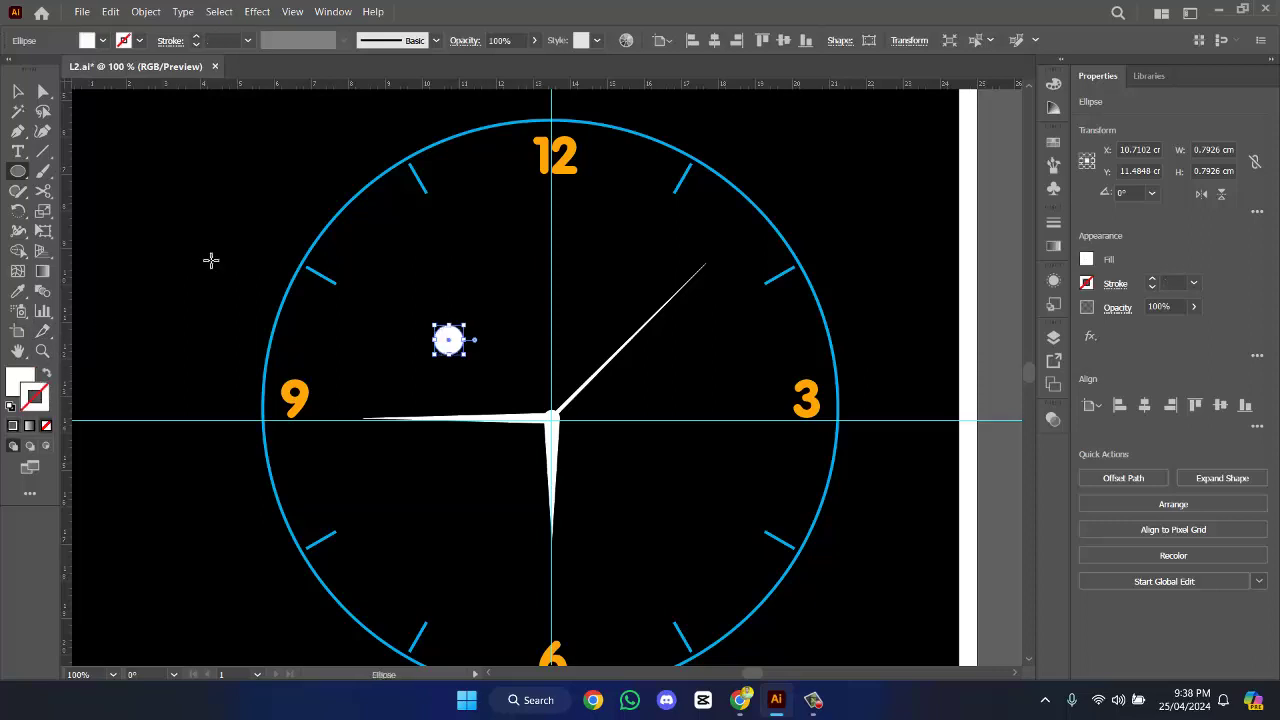
# - Fill the small circle with red, place it over the dial's center where the hands meet, and resize it to about 0.87 cm in diameter
pyautogui.click(88, 38)
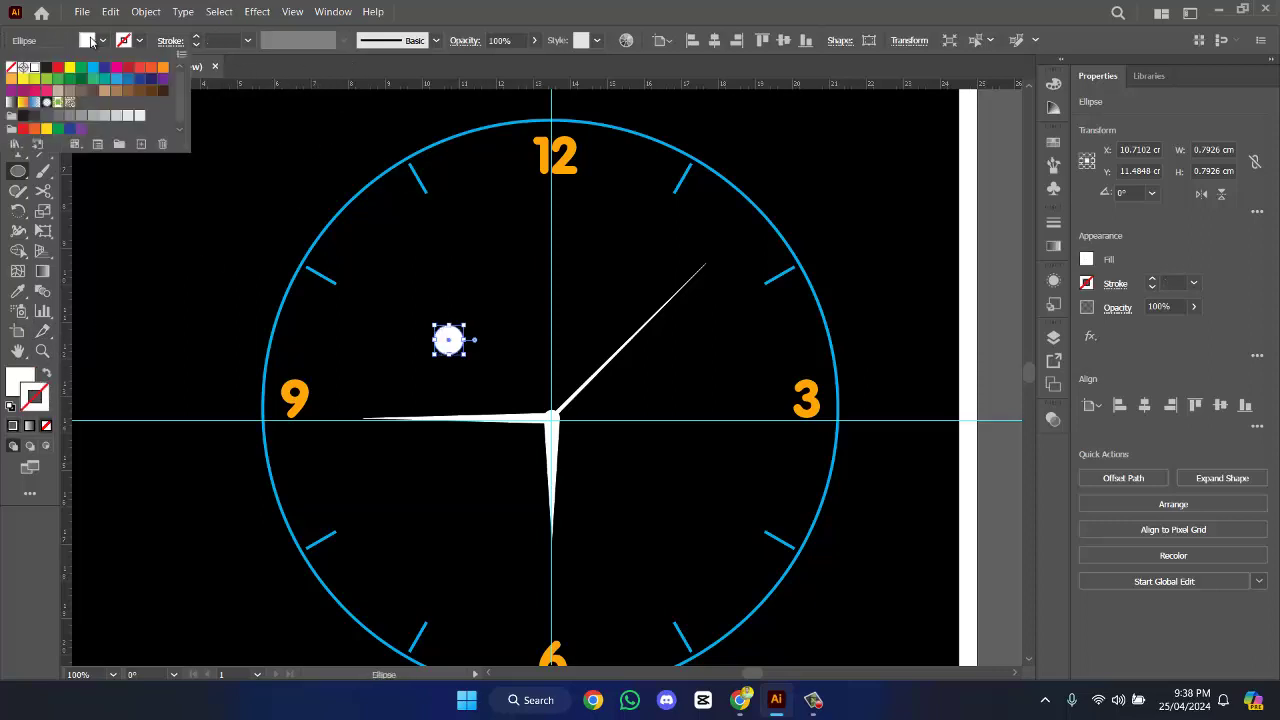
pyautogui.click(34, 68)
pyautogui.moveTo(462, 353); pyautogui.dragTo(553, 425)
pyautogui.scroll(4, 553, 425)
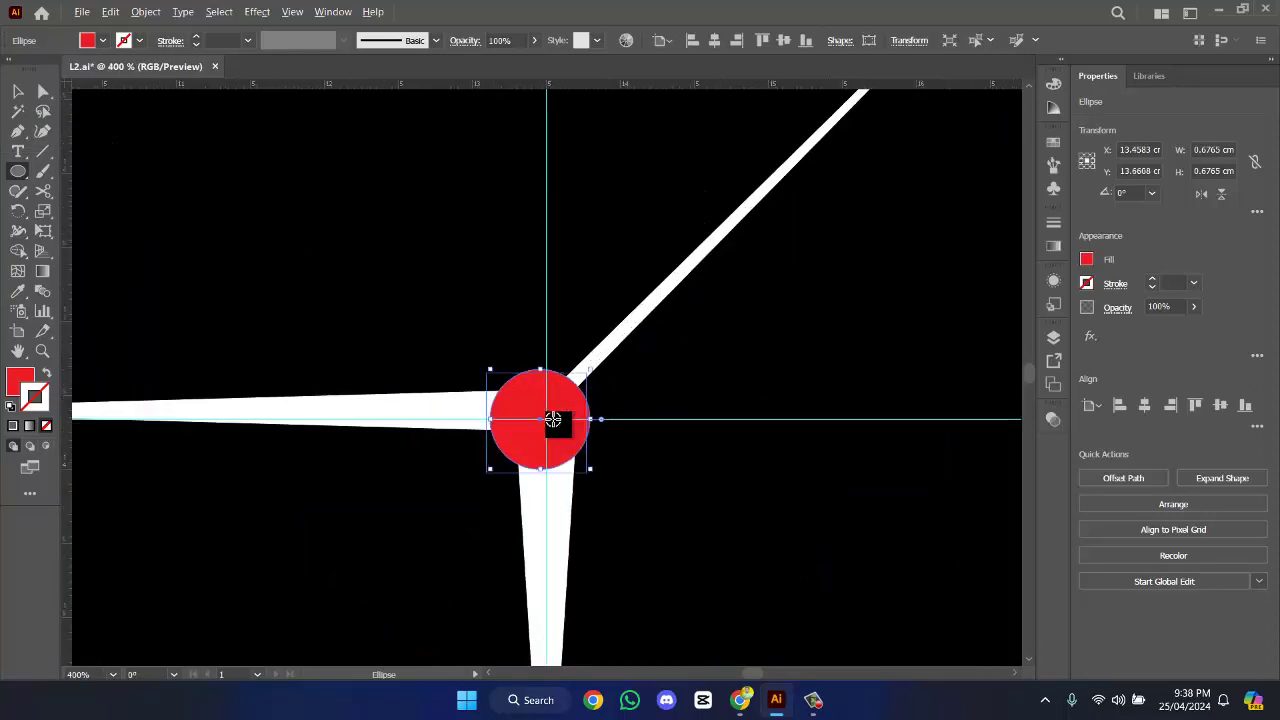
pyautogui.moveTo(591, 472); pyautogui.dragTo(605, 484)
pyautogui.click(645, 380)
pyautogui.click(672, 377)
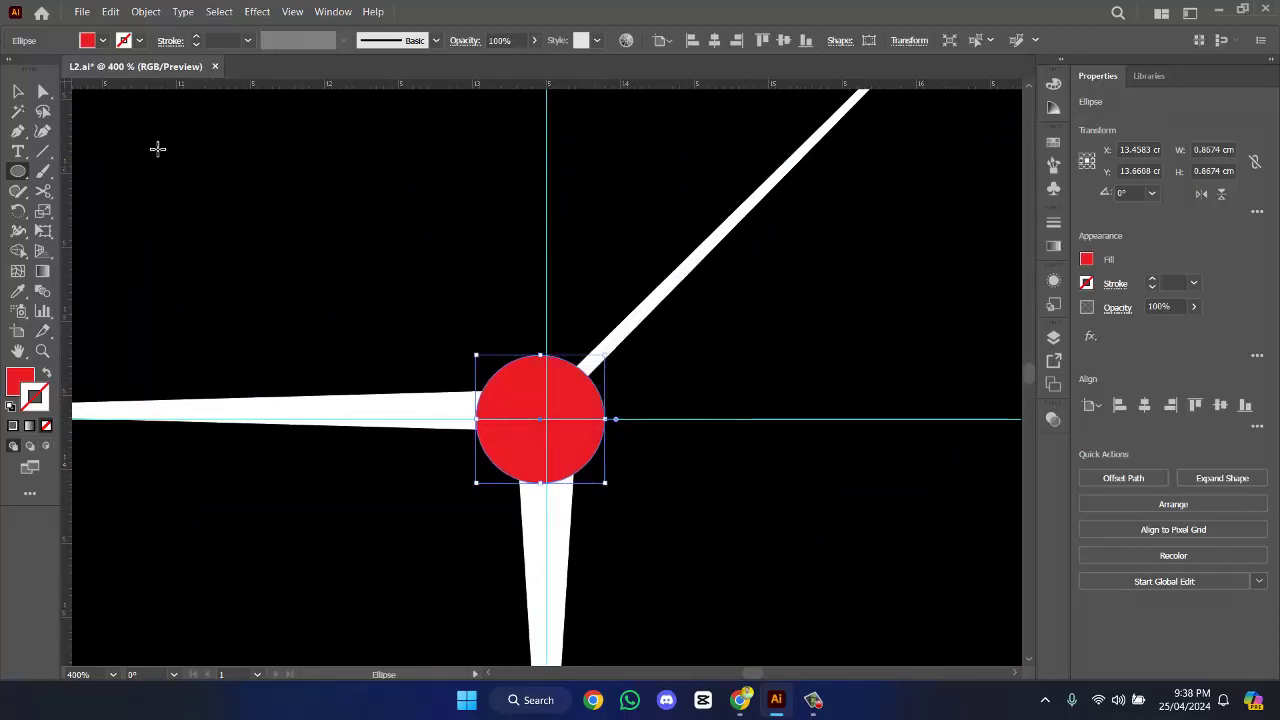
# - Delete the horizontal and vertical guides crossing at the dial's center
pyautogui.click(18, 91)
pyautogui.click(760, 423)
pyautogui.scroll(-2, 756, 386)
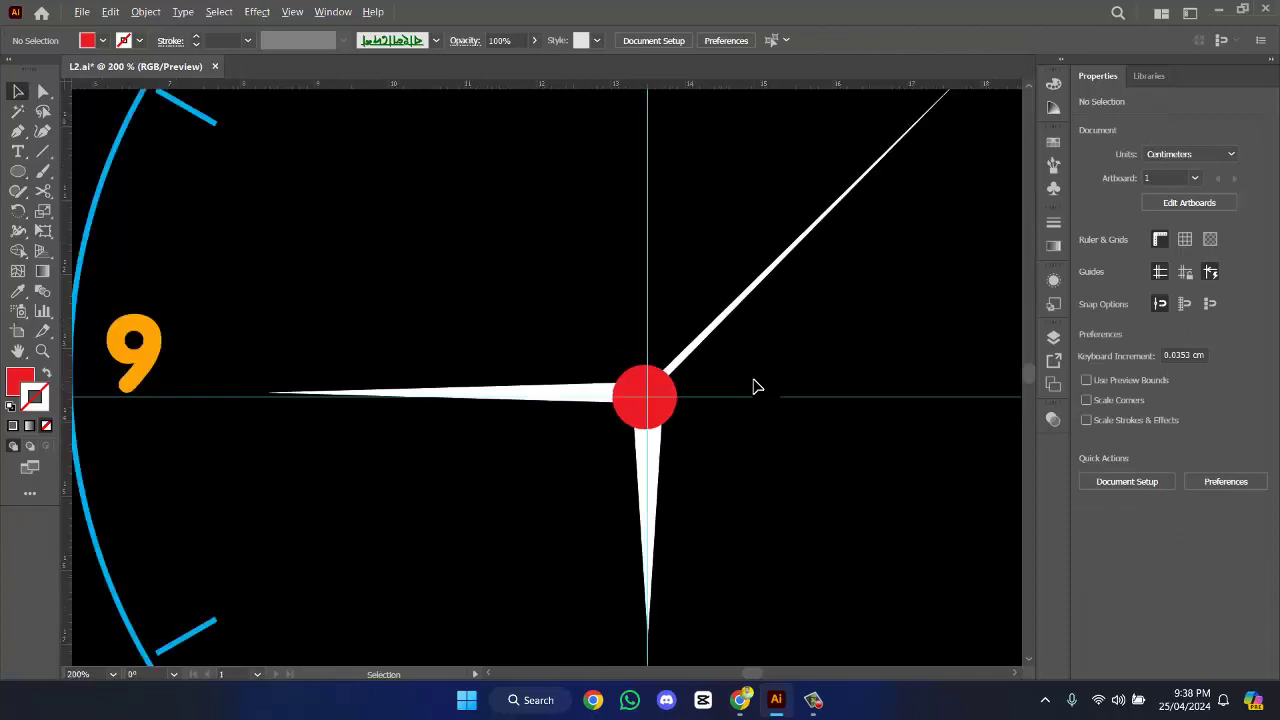
pyautogui.moveTo(770, 403); pyautogui.dragTo(780, 451)
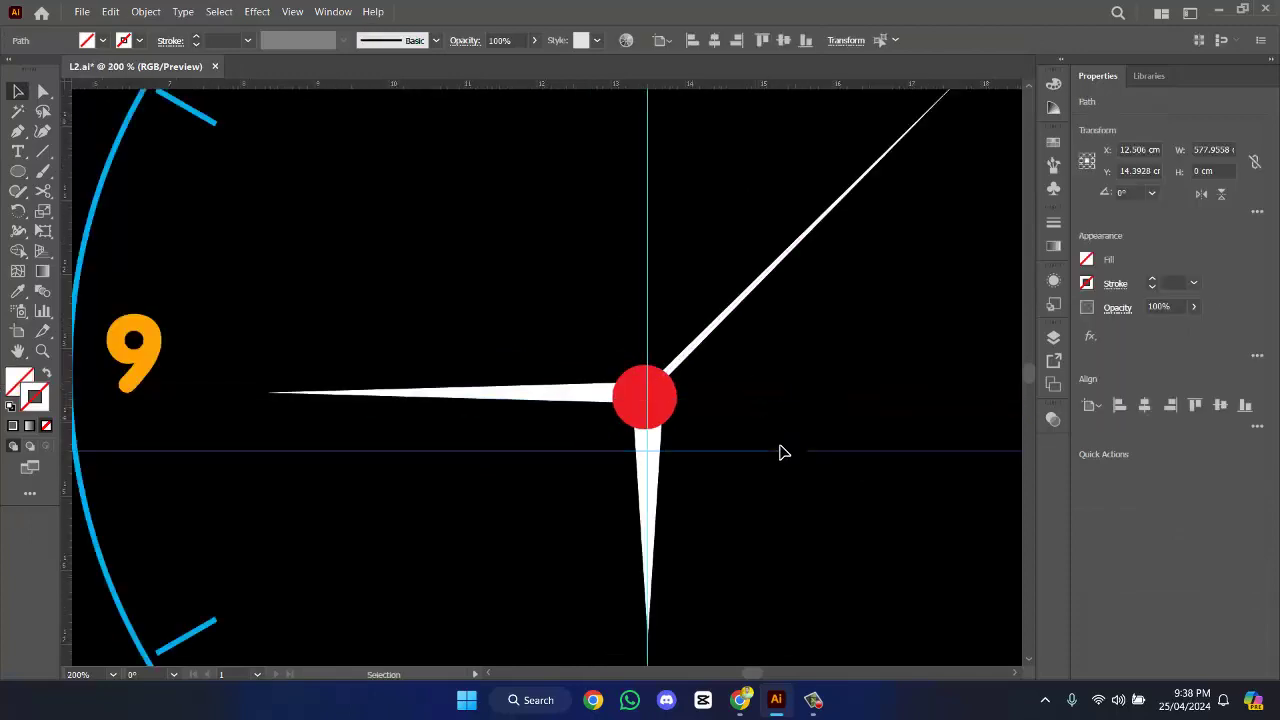
pyautogui.press('Delete')
pyautogui.click(647, 283)
pyautogui.press('Delete')
# - Group the three hands, the red cap and the dial's outer ring
pyautogui.moveTo(492, 292); pyautogui.dragTo(723, 489)
pyautogui.rightClick(668, 412)
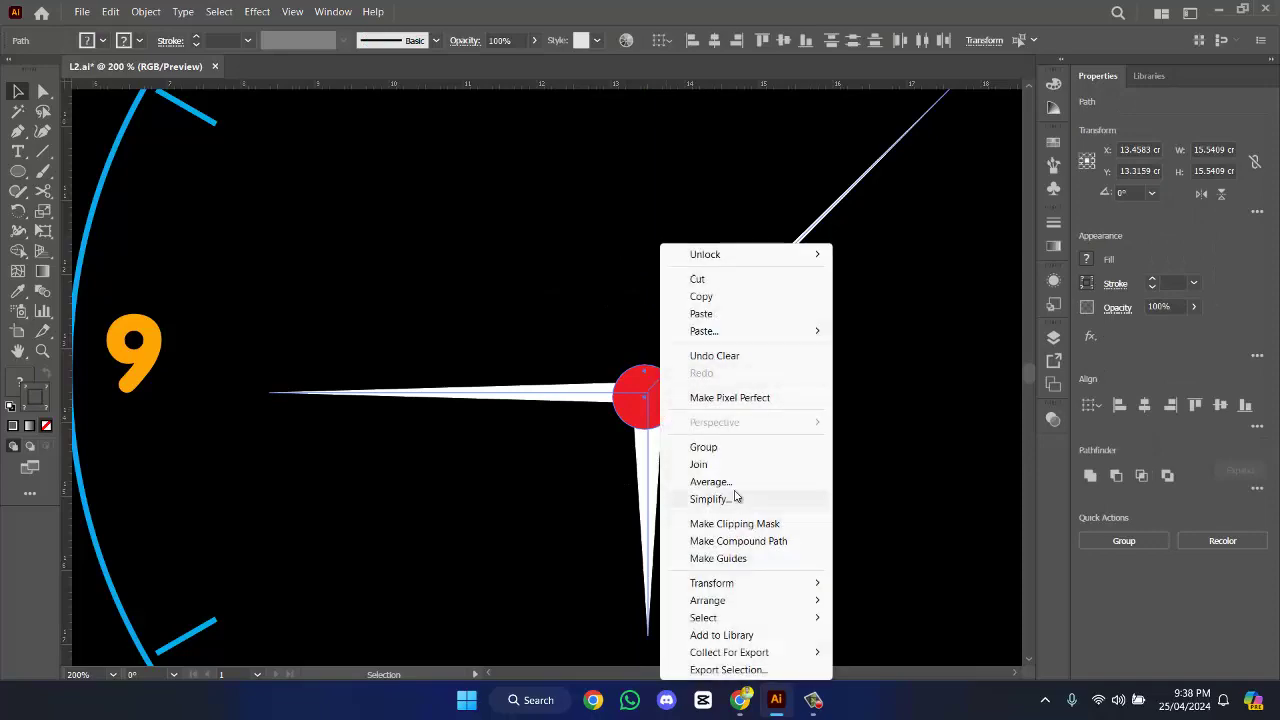
pyautogui.click(720, 451)
pyautogui.scroll(-1, 781, 431)
pyautogui.scroll(-3, 781, 431)
pyautogui.hscroll(3, 846, 431)
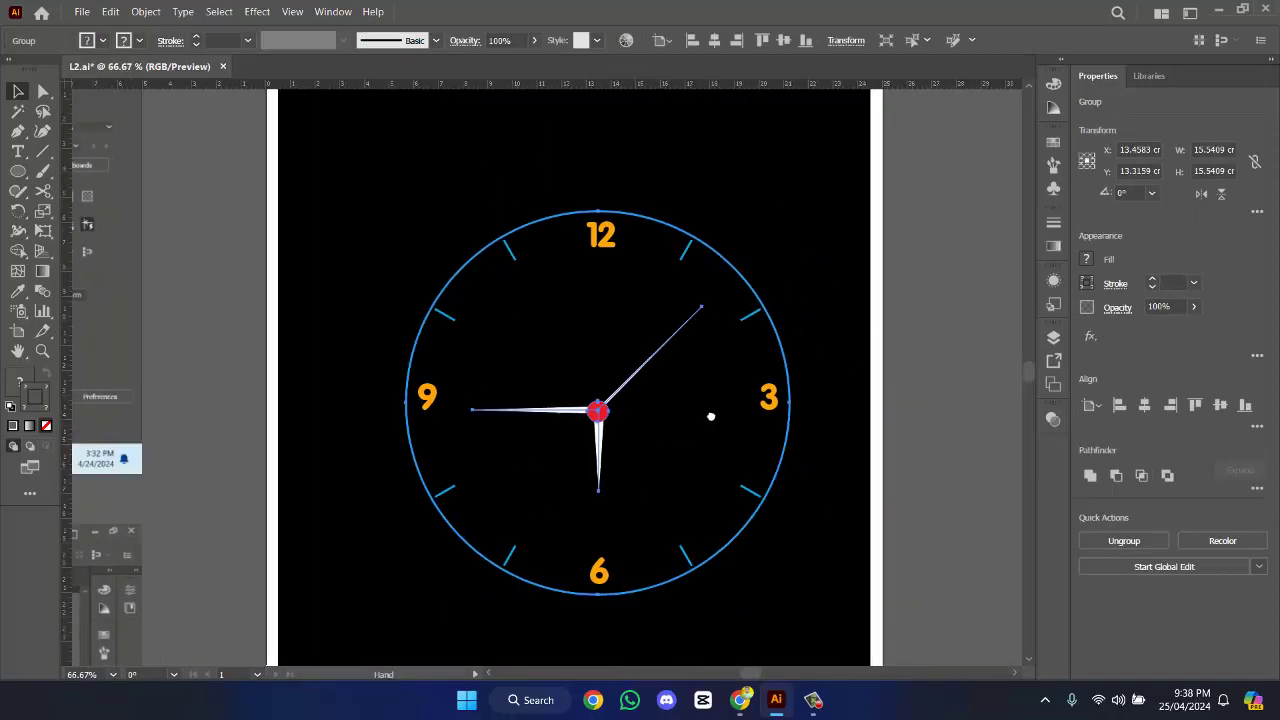
# - Expand the appearance of the grouped hands, cap and ring, and expand the group's fill and stroke
pyautogui.click(160, 10)
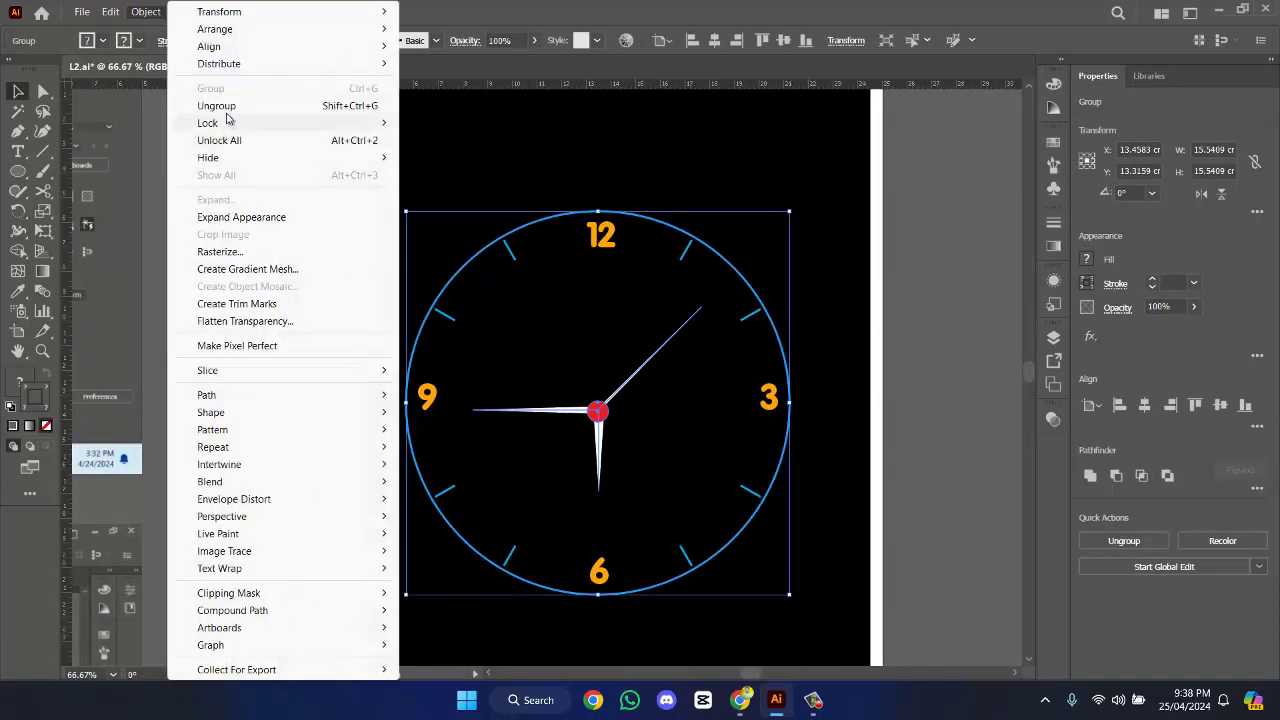
pyautogui.click(228, 217)
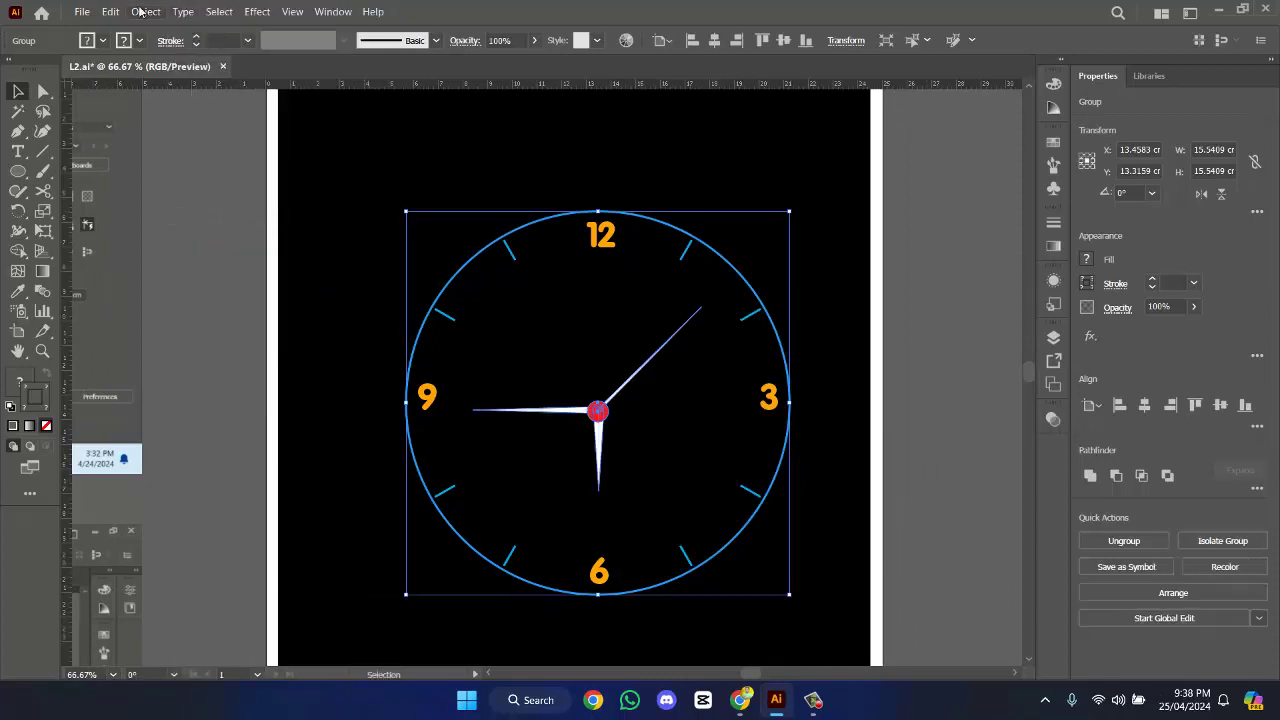
pyautogui.click(145, 11)
pyautogui.click(283, 203)
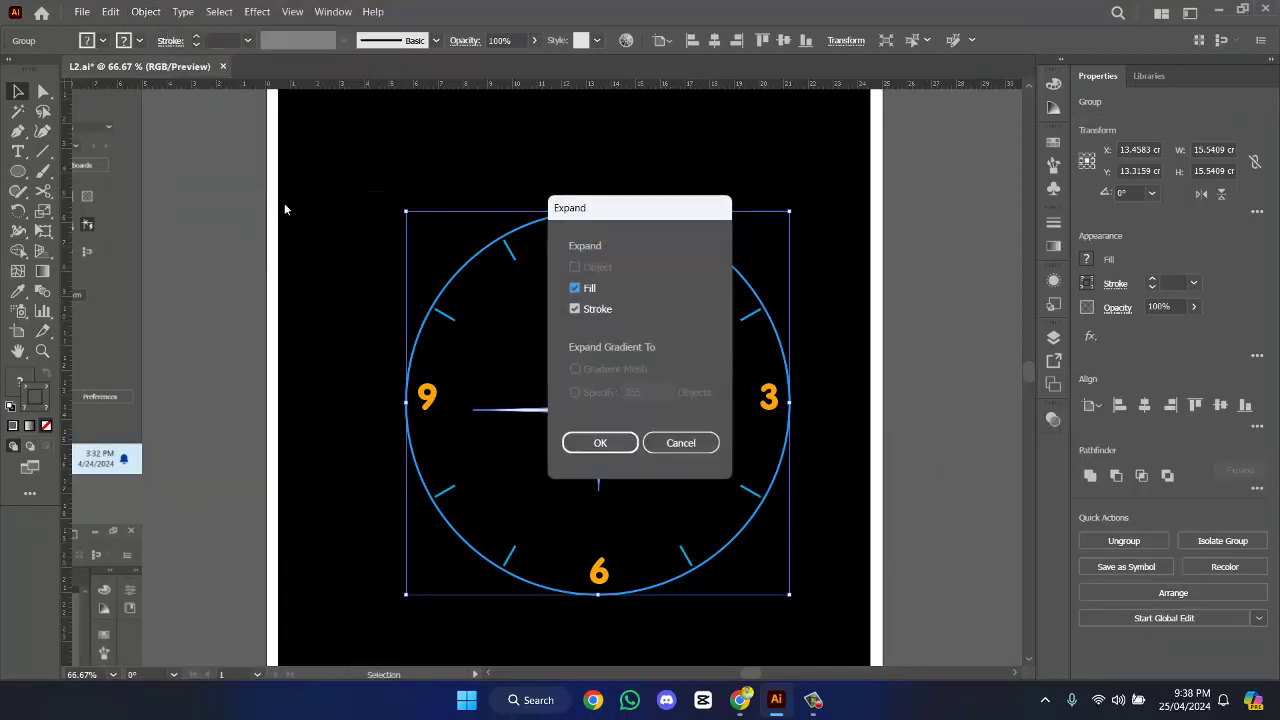
pyautogui.click(623, 446)
pyautogui.click(628, 398)
pyautogui.click(628, 393)
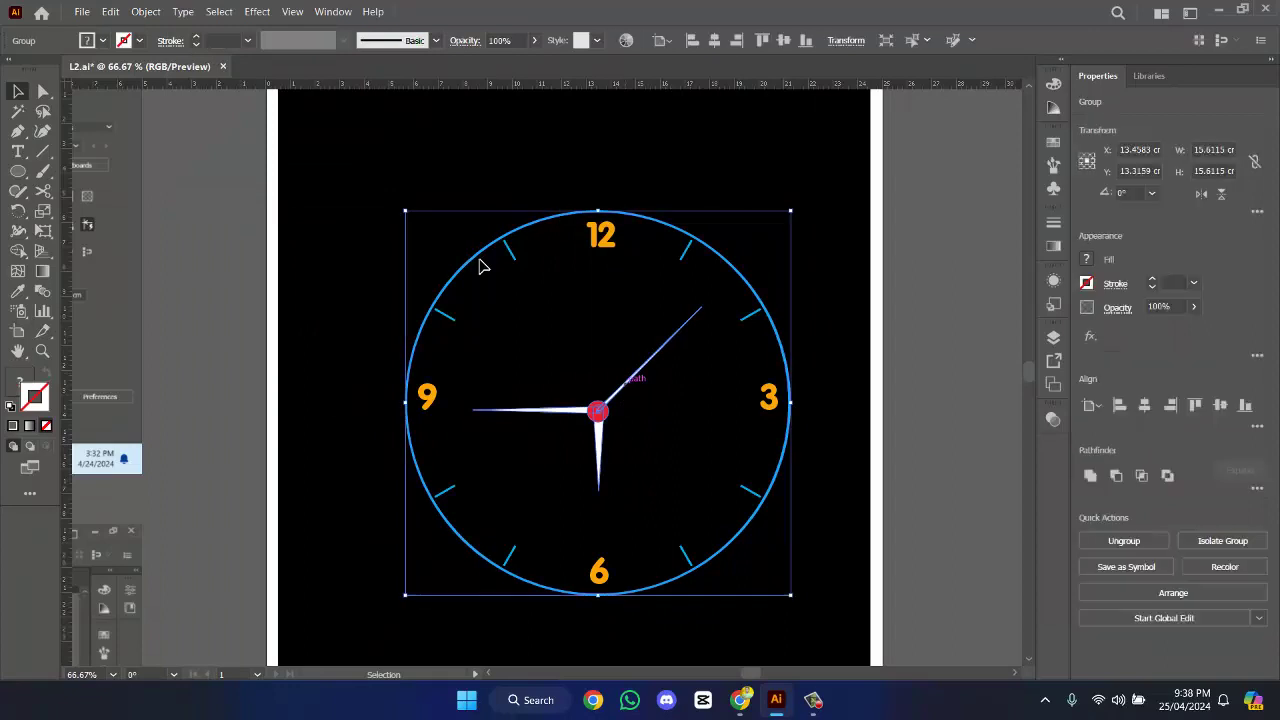
# - Expand the whole clock, including the dial numbers, into plain shapes and deselect it
pyautogui.moveTo(434, 164); pyautogui.dragTo(838, 643)
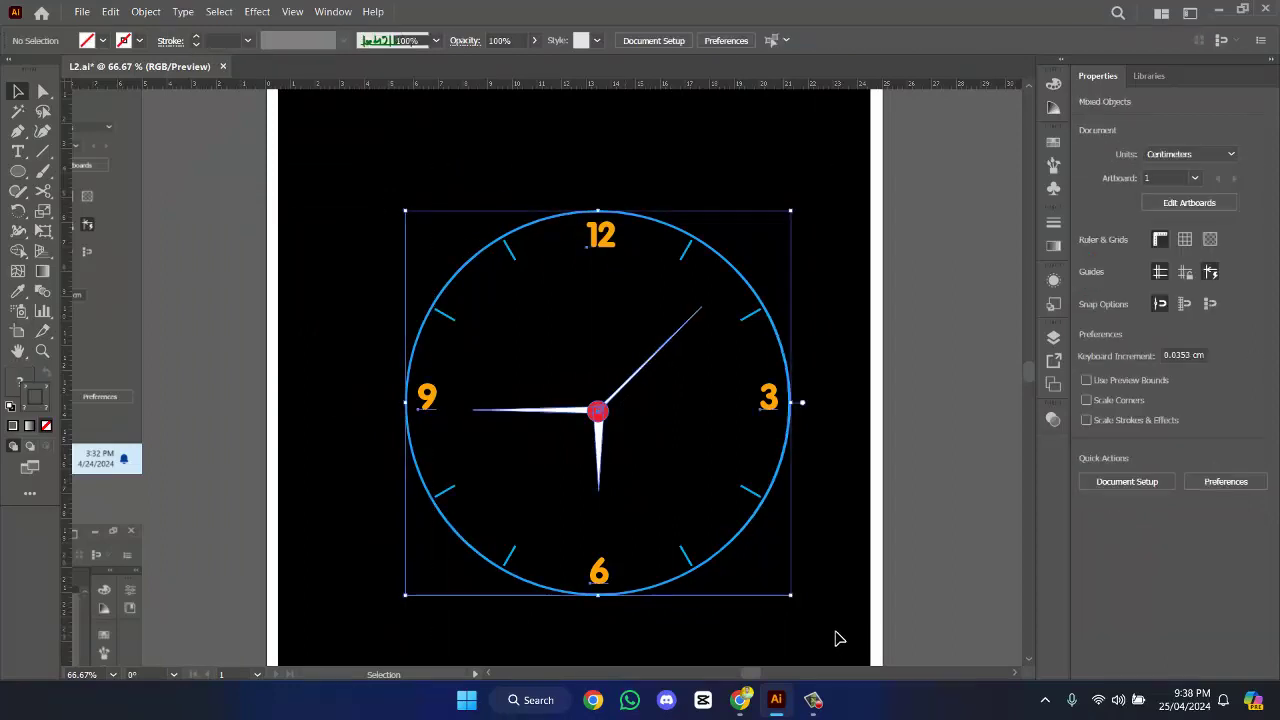
pyautogui.click(145, 11)
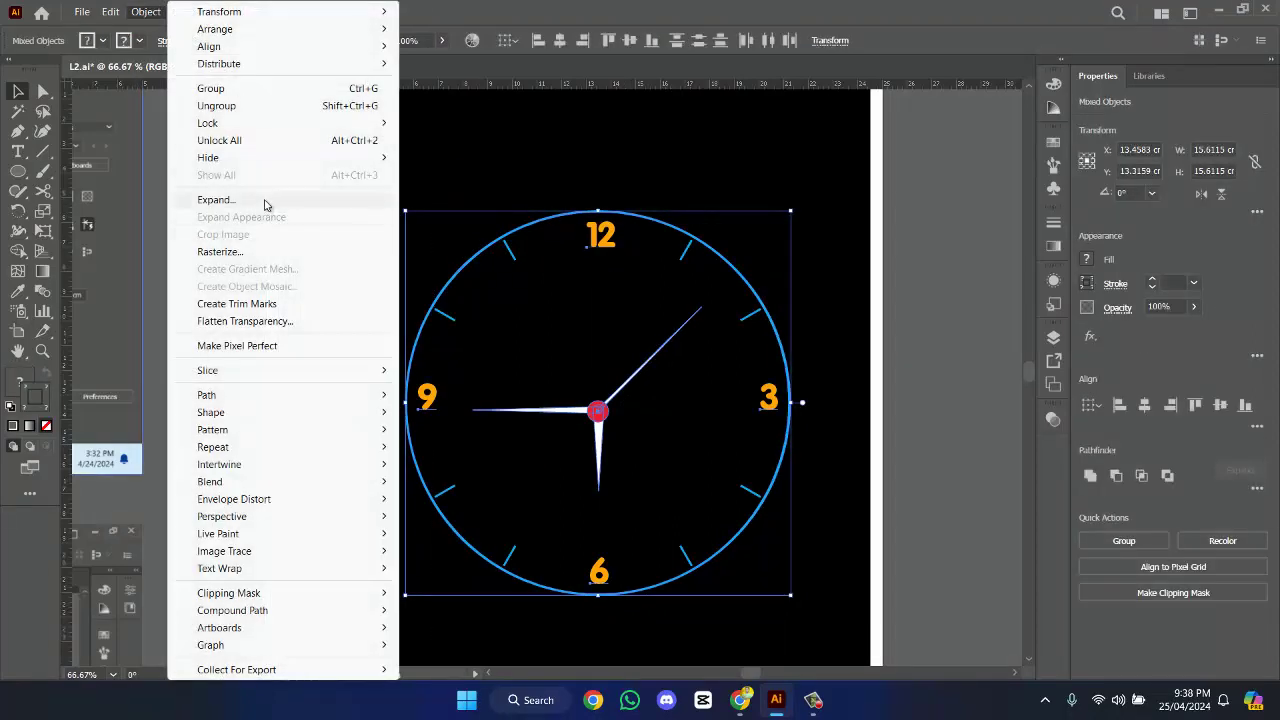
pyautogui.click(263, 201)
pyautogui.click(599, 445)
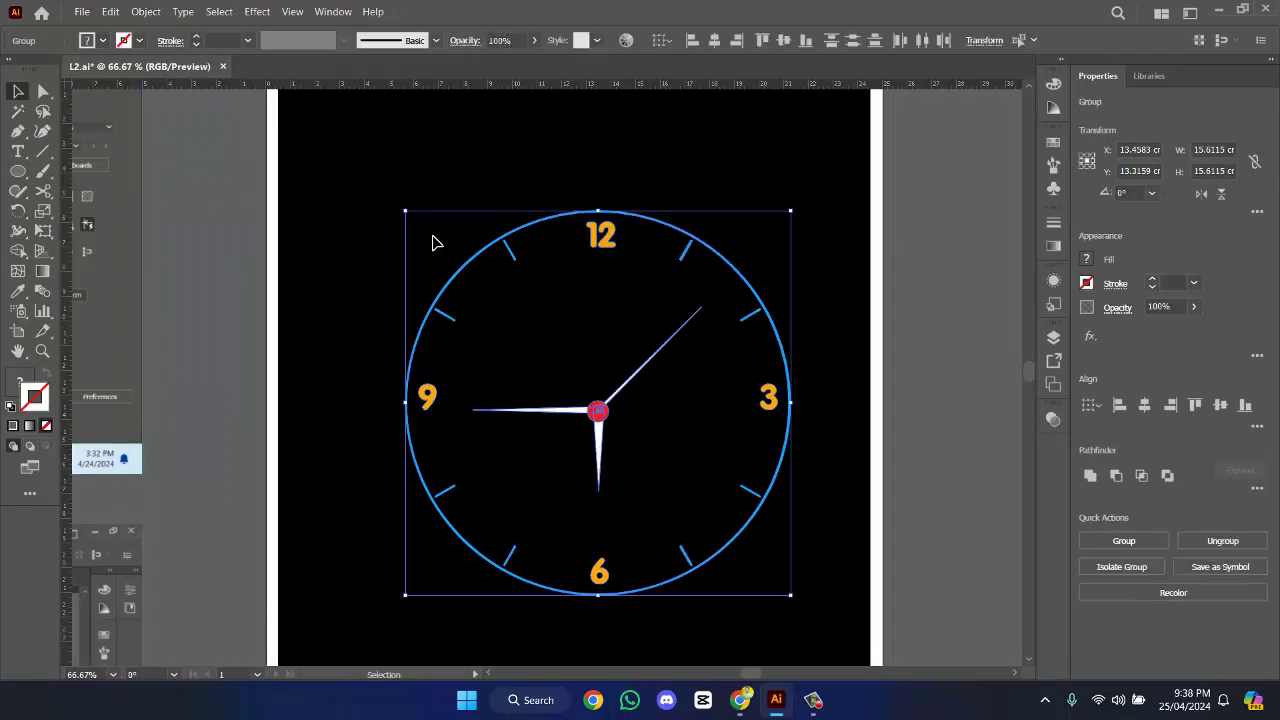
pyautogui.moveTo(443, 186); pyautogui.dragTo(811, 560)
pyautogui.click(145, 11)
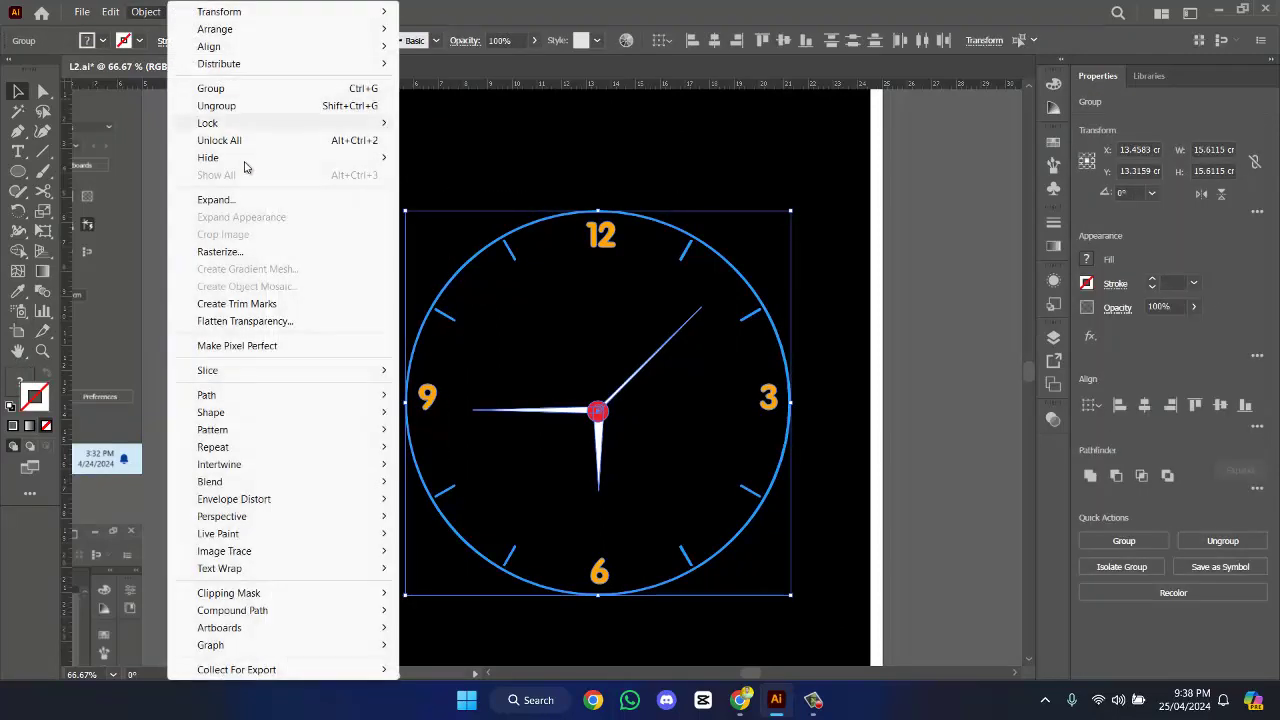
pyautogui.click(257, 200)
pyautogui.click(700, 420)
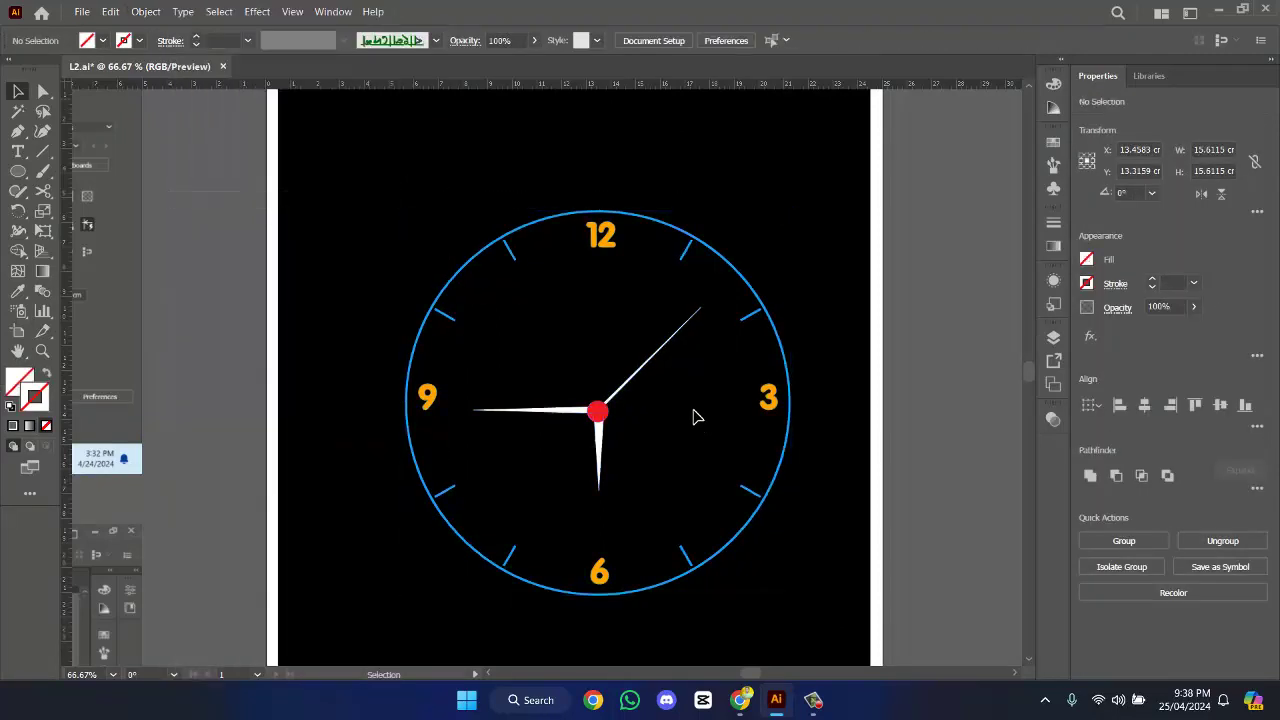
pyautogui.click(614, 398)
pyautogui.click(674, 395)
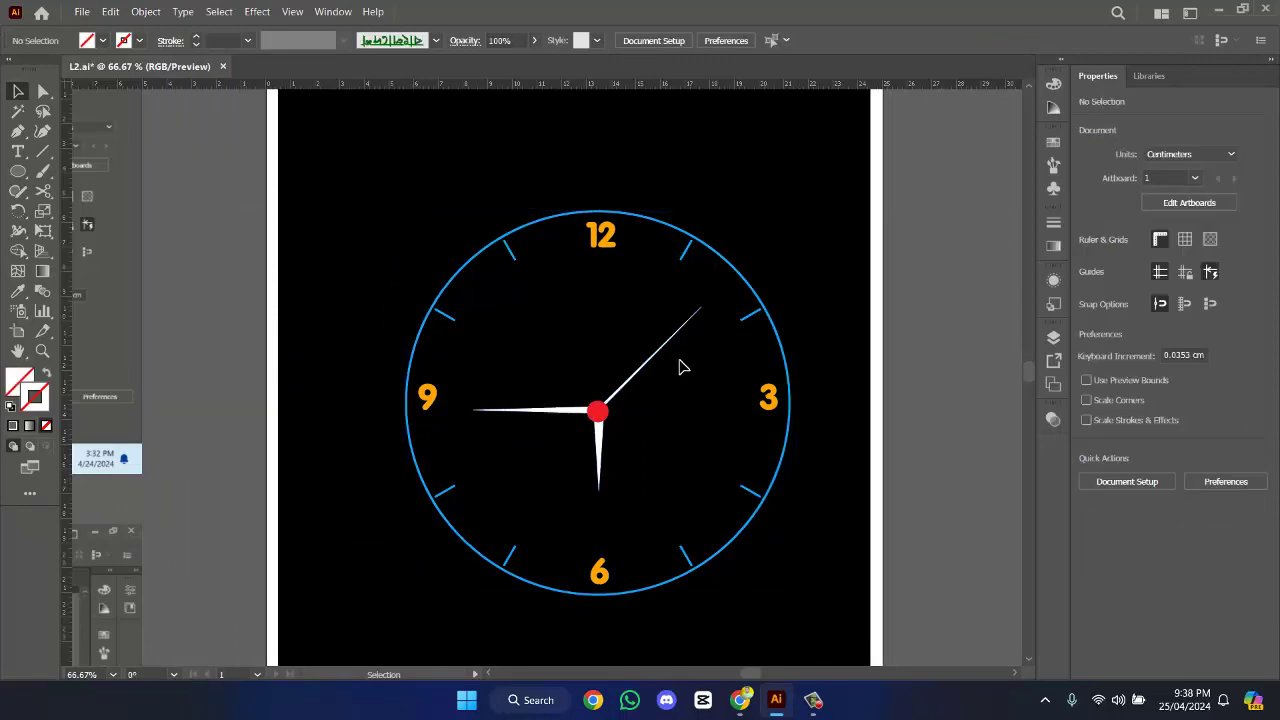
# - Group all parts of the clock and scale it down proportionally around its center to about 10.04 cm wide
pyautogui.scroll(-2, 682, 365)
pyautogui.scroll(2, 682, 365)
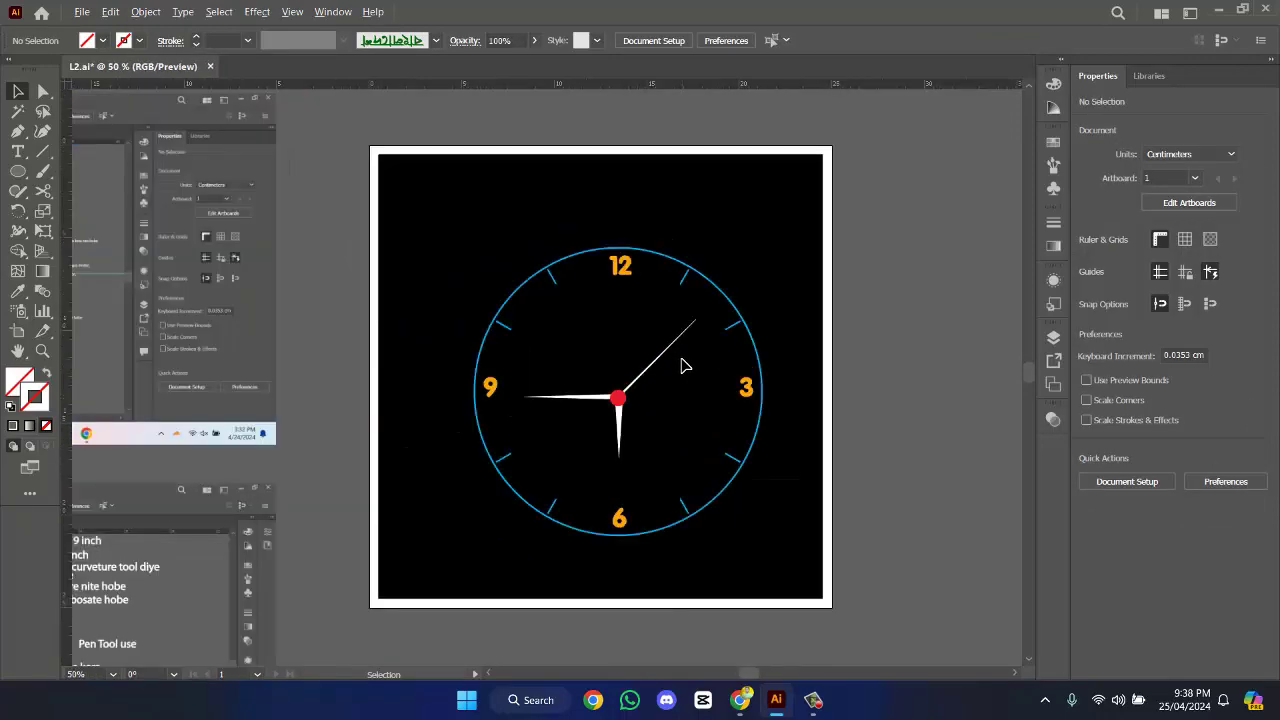
pyautogui.scroll(-1, 684, 366)
pyautogui.moveTo(437, 260); pyautogui.dragTo(766, 574)
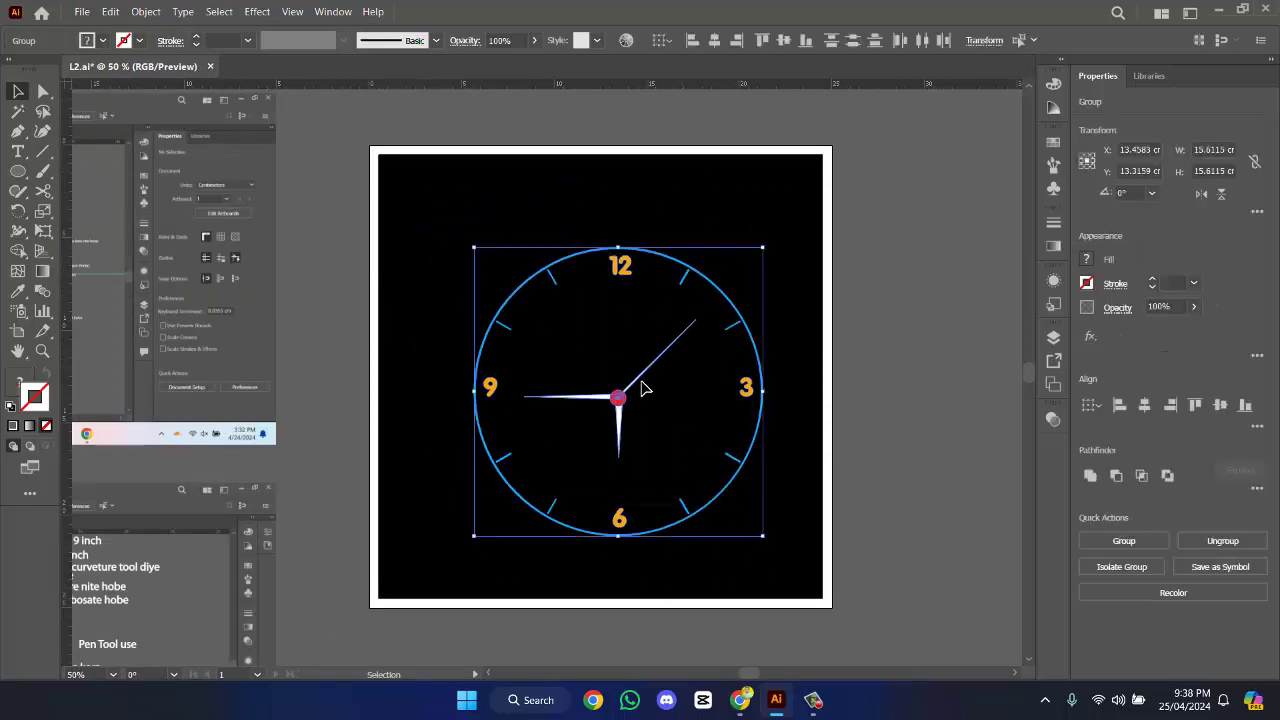
pyautogui.rightClick(645, 385)
pyautogui.click(713, 241)
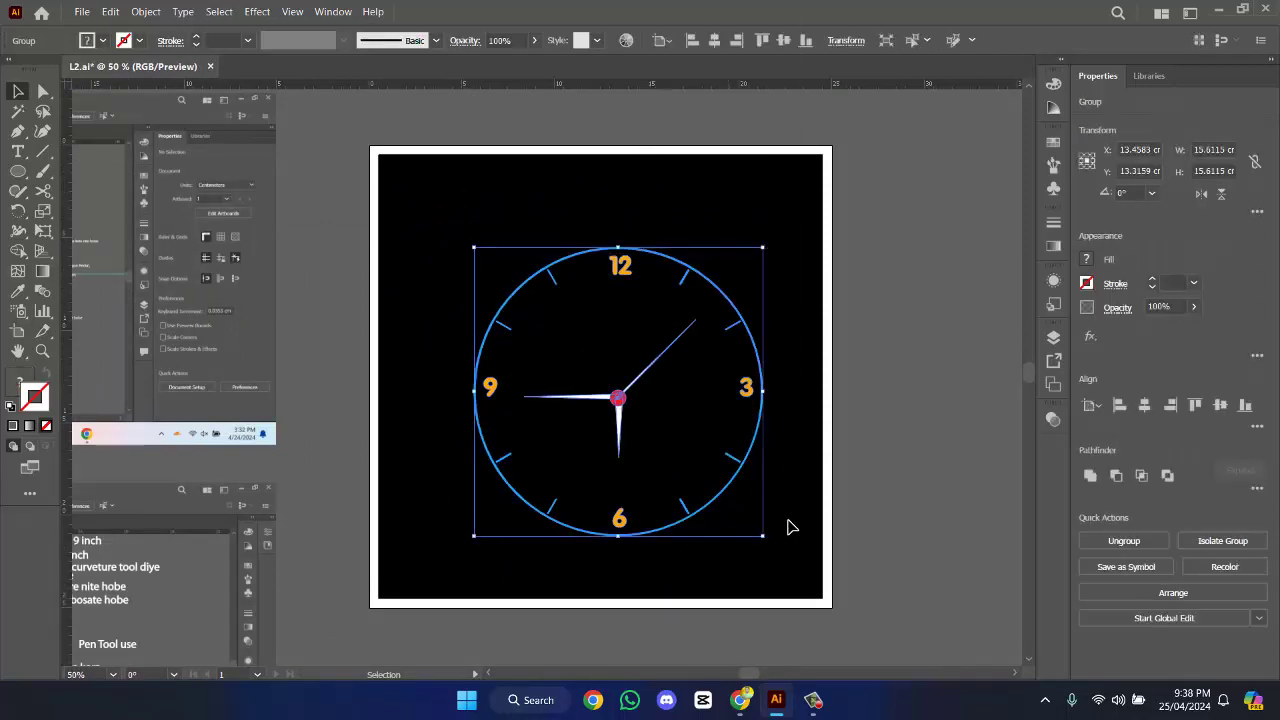
pyautogui.moveTo(766, 537); pyautogui.dragTo(713, 487)
# - Examine the alarm clock reference image, including its bells, double ring, legs and construction notes
pyautogui.hscroll(-5, 698, 402)
pyautogui.scroll(-4, 171, 351)
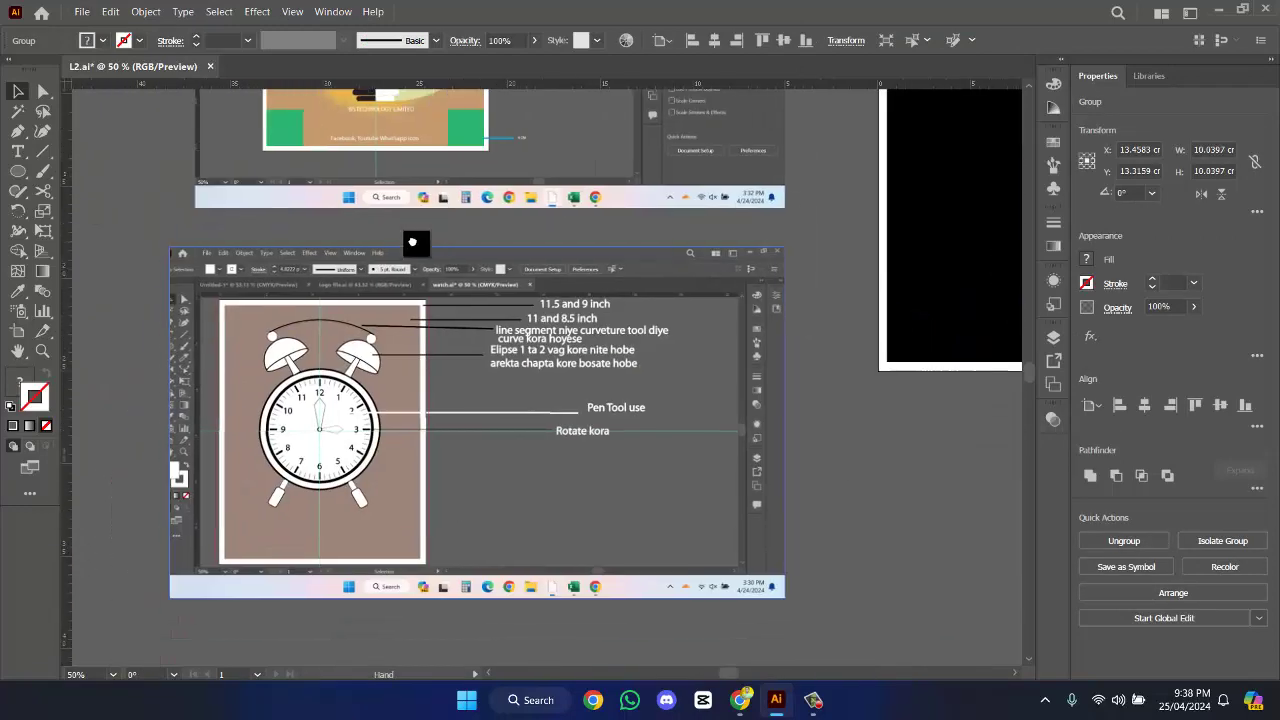
pyautogui.scroll(1, 405, 305)
pyautogui.scroll(3, 401, 298)
pyautogui.scroll(-1, 437, 371)
pyautogui.scroll(-1, 577, 251)
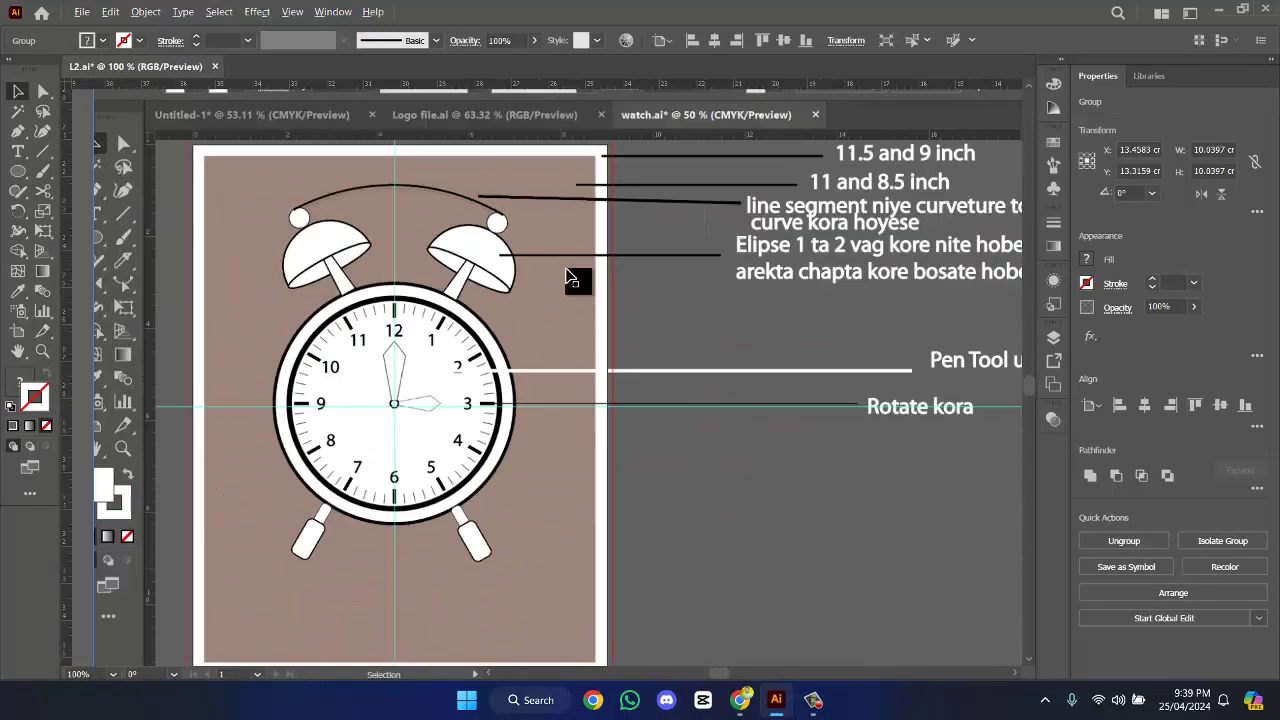
pyautogui.scroll(1, 577, 280)
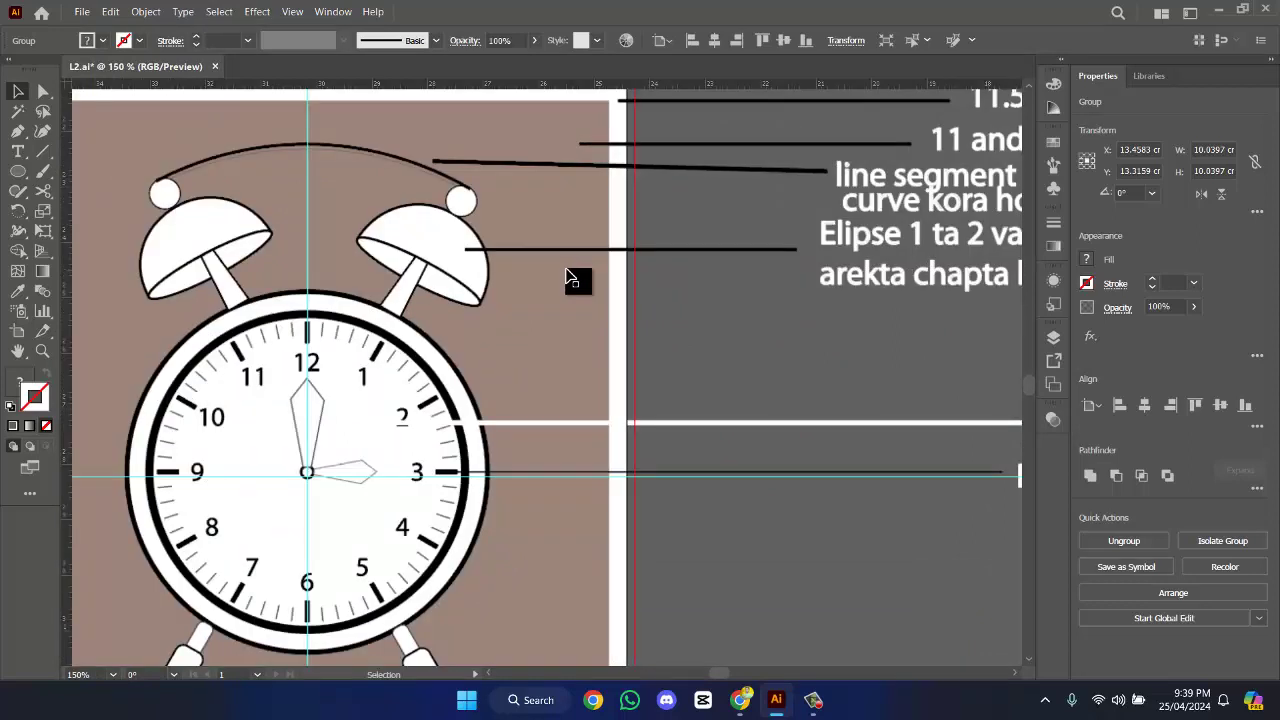
pyautogui.scroll(-3, 306, 366)
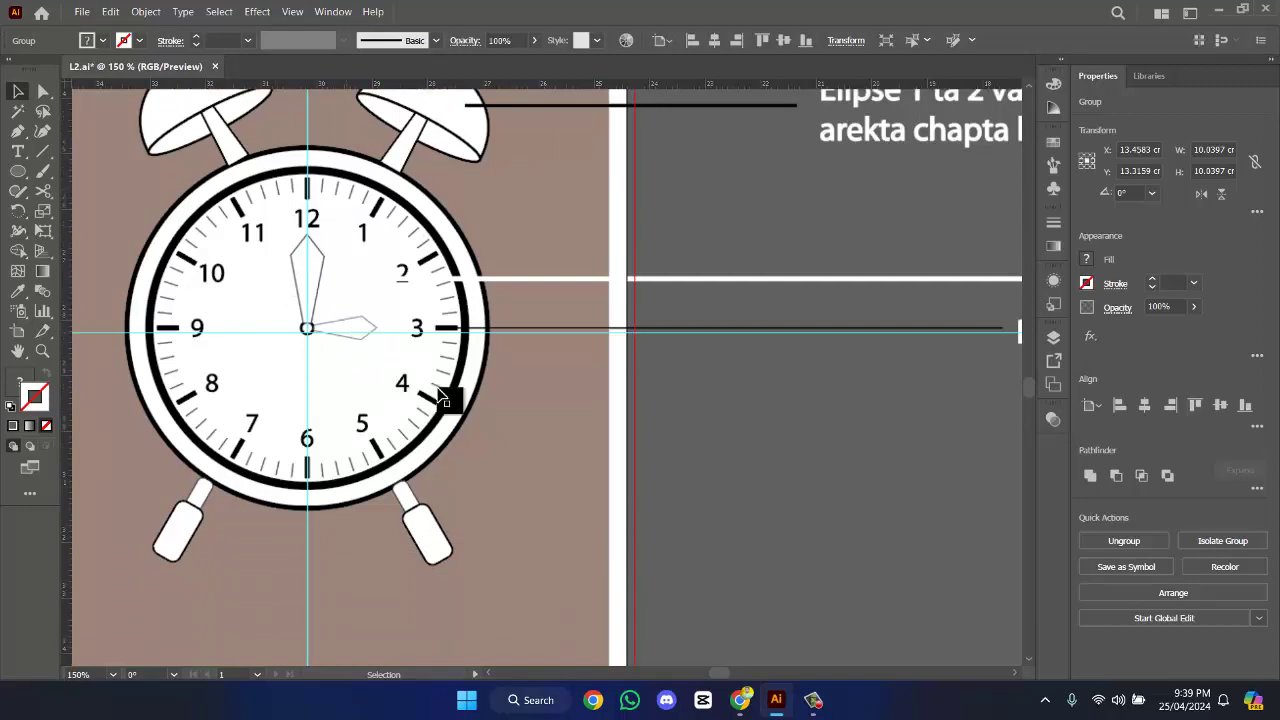
pyautogui.scroll(-1, 200, 543)
pyautogui.scroll(-2, 577, 449)
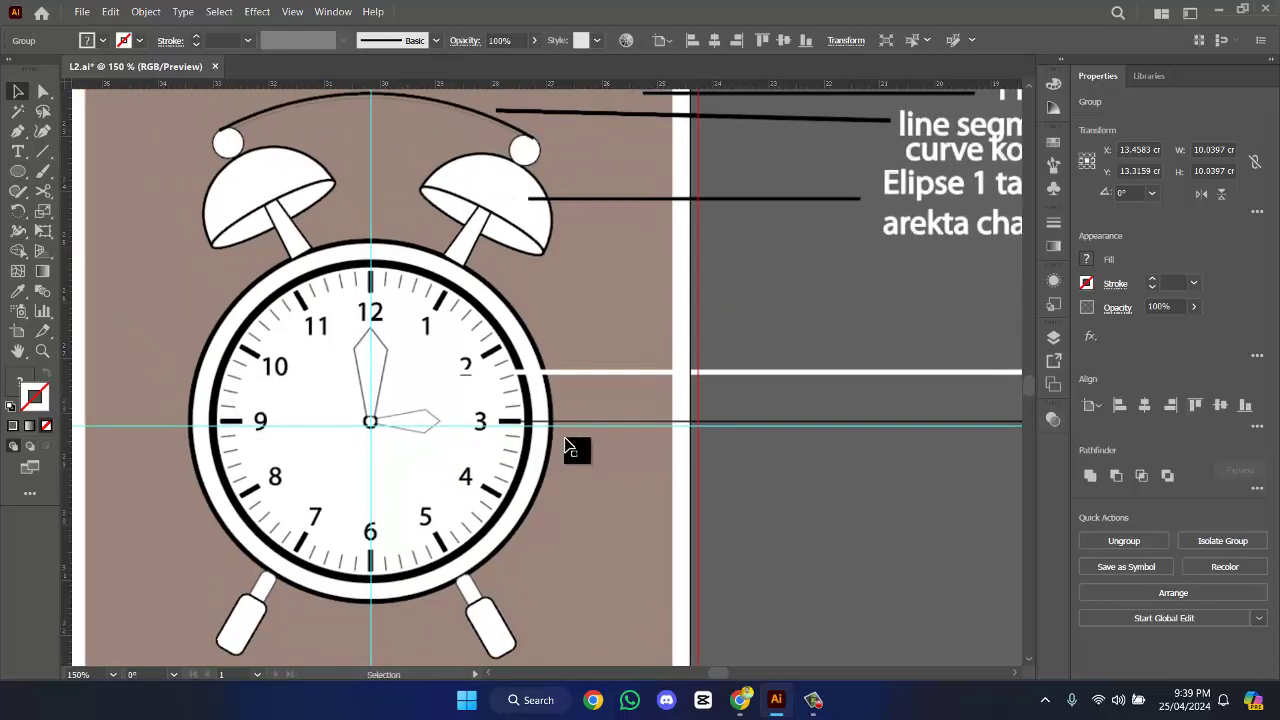
pyautogui.hscroll(2, 650, 410)
pyautogui.scroll(1, 650, 410)
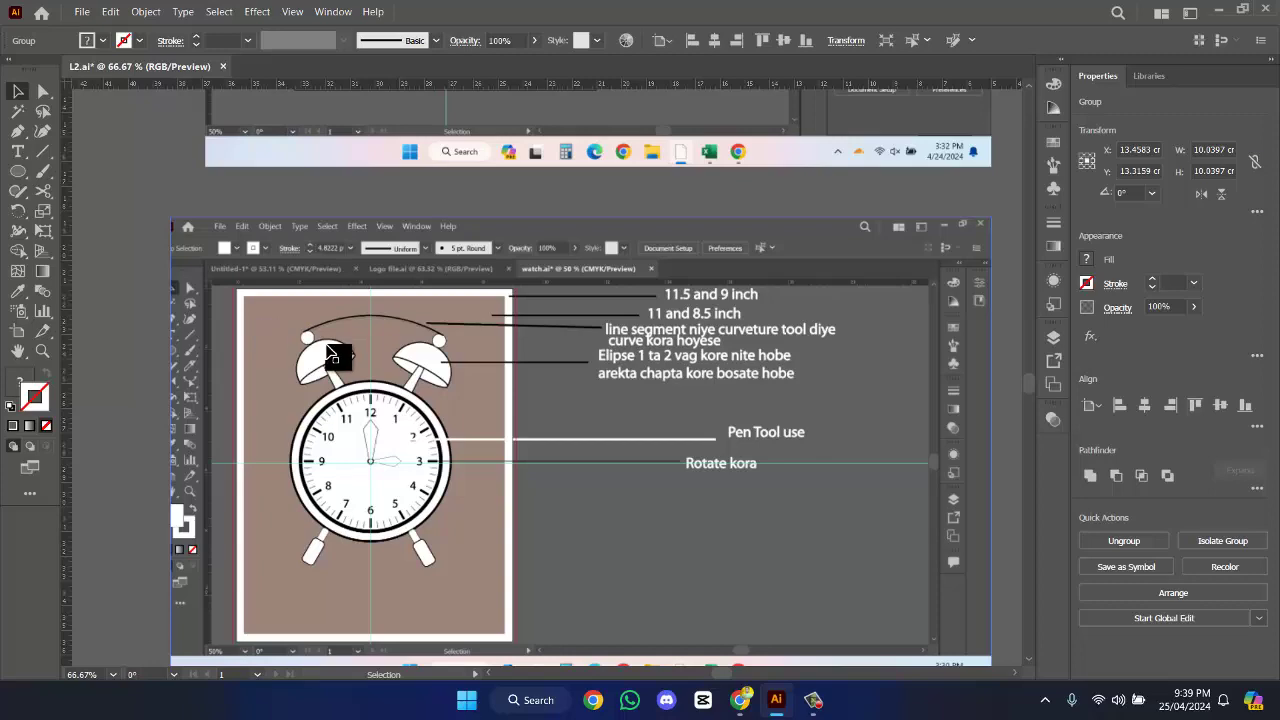
pyautogui.hscroll(6, 900, 230)
pyautogui.scroll(2, 806, 349)
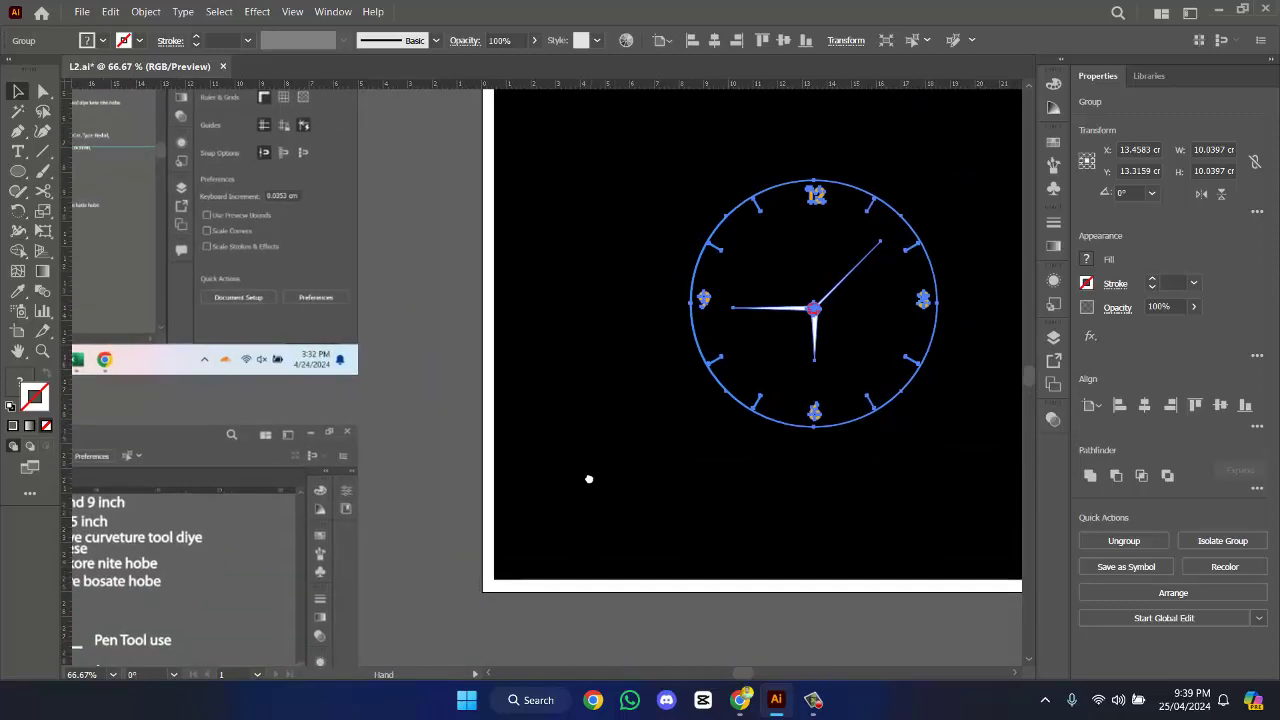
# - Place a spare copy of the clock outside the artboard and center the working clock horizontally on it, at about X 12.06 cm, Y 10.93 cm
pyautogui.moveTo(589, 479); pyautogui.dragTo(893, 230)
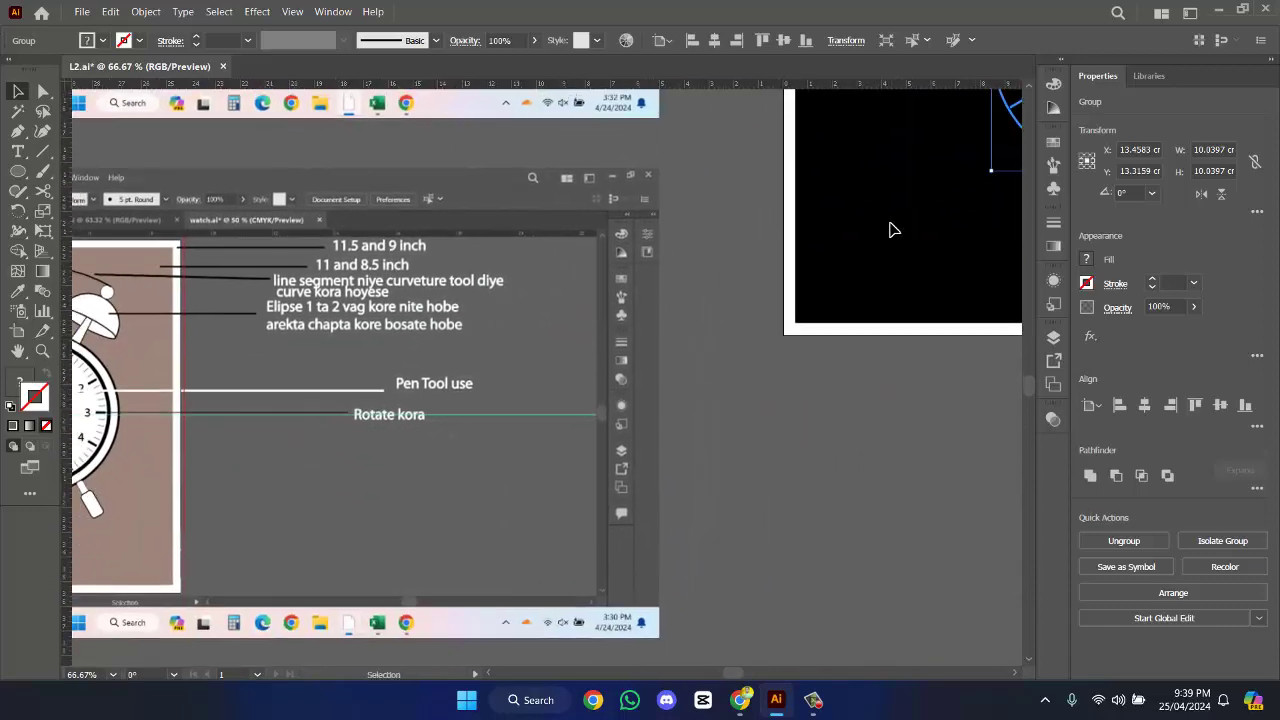
pyautogui.scroll(-2, 893, 230)
pyautogui.hscroll(4, 931, 225)
pyautogui.scroll(2, 931, 225)
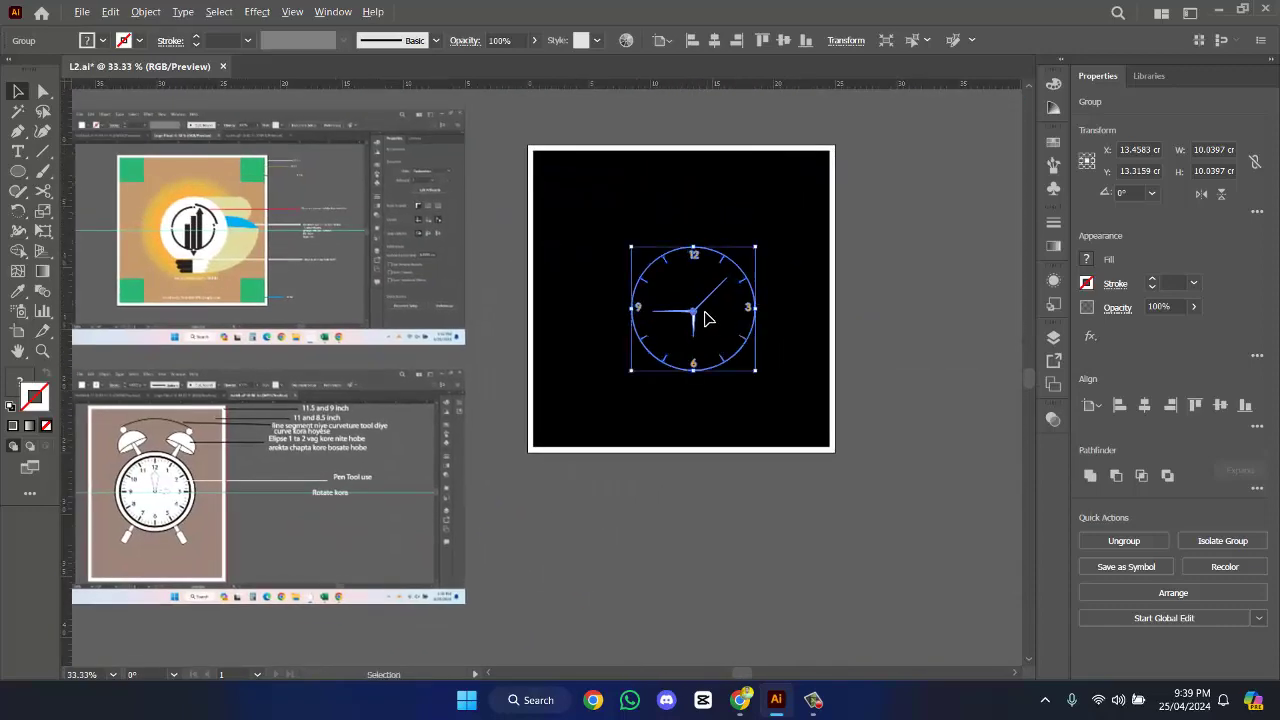
pyautogui.moveTo(698, 318); pyautogui.dragTo(651, 380)
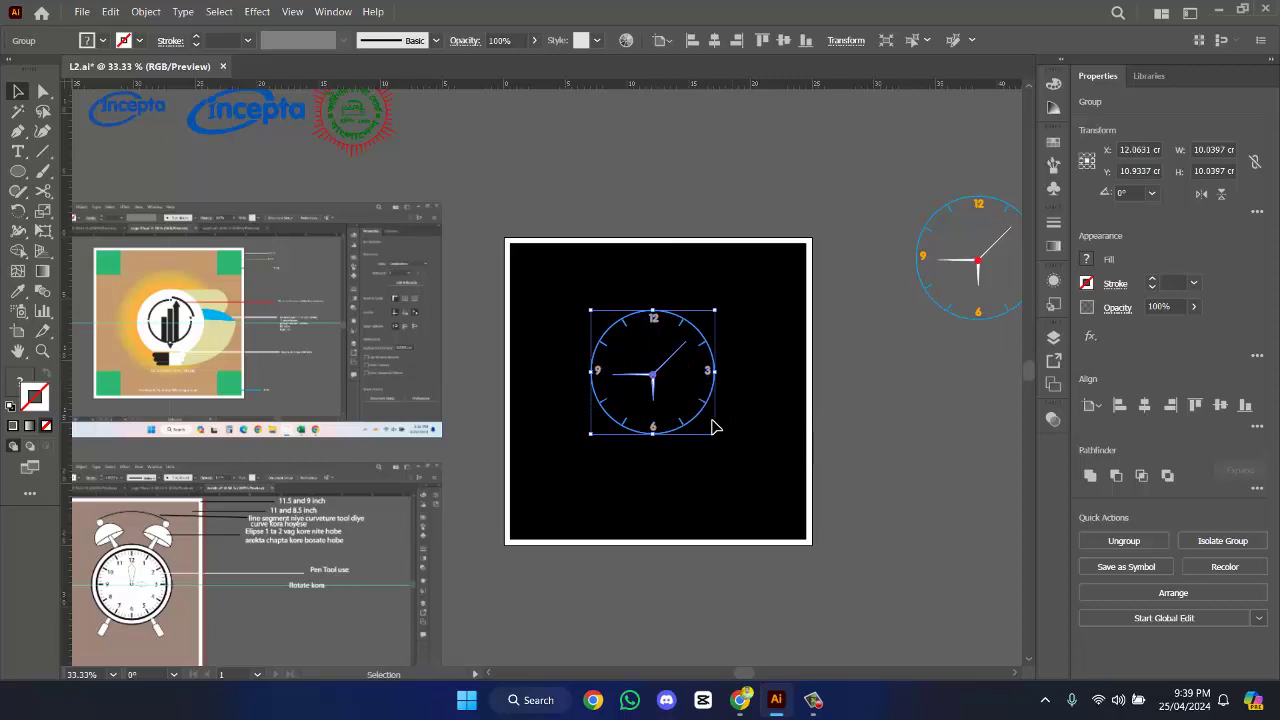
pyautogui.click(745, 416)
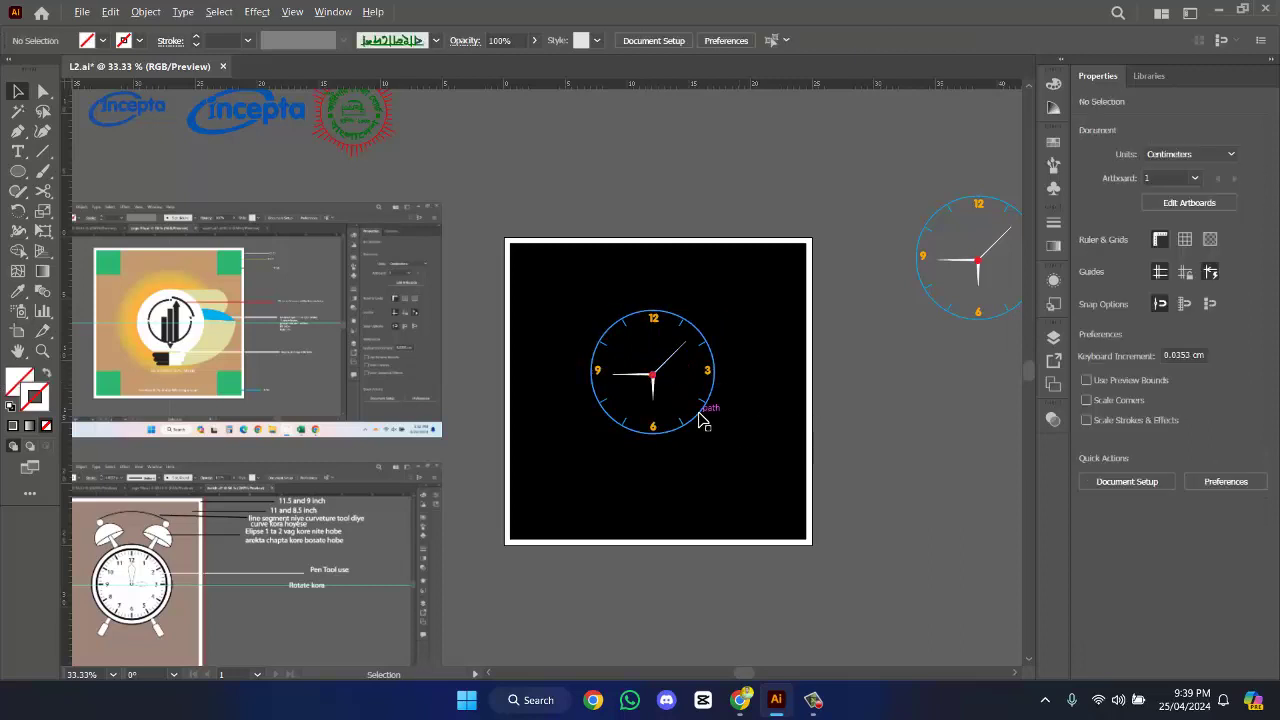
# - Isolate the dial's outer ring inside the clock group, add an enlarged concentric copy around the dial, and leave isolation
pyautogui.scroll(4, 703, 420)
pyautogui.doubleClick(700, 421)
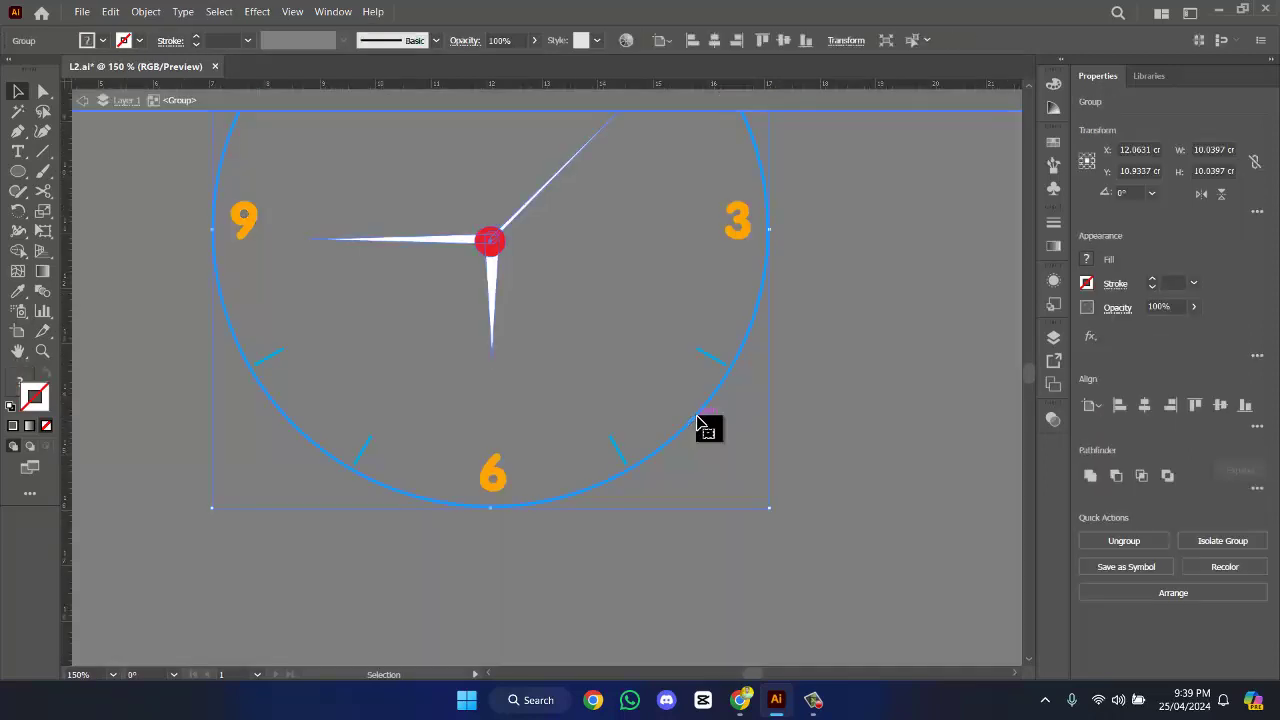
pyautogui.doubleClick(700, 421)
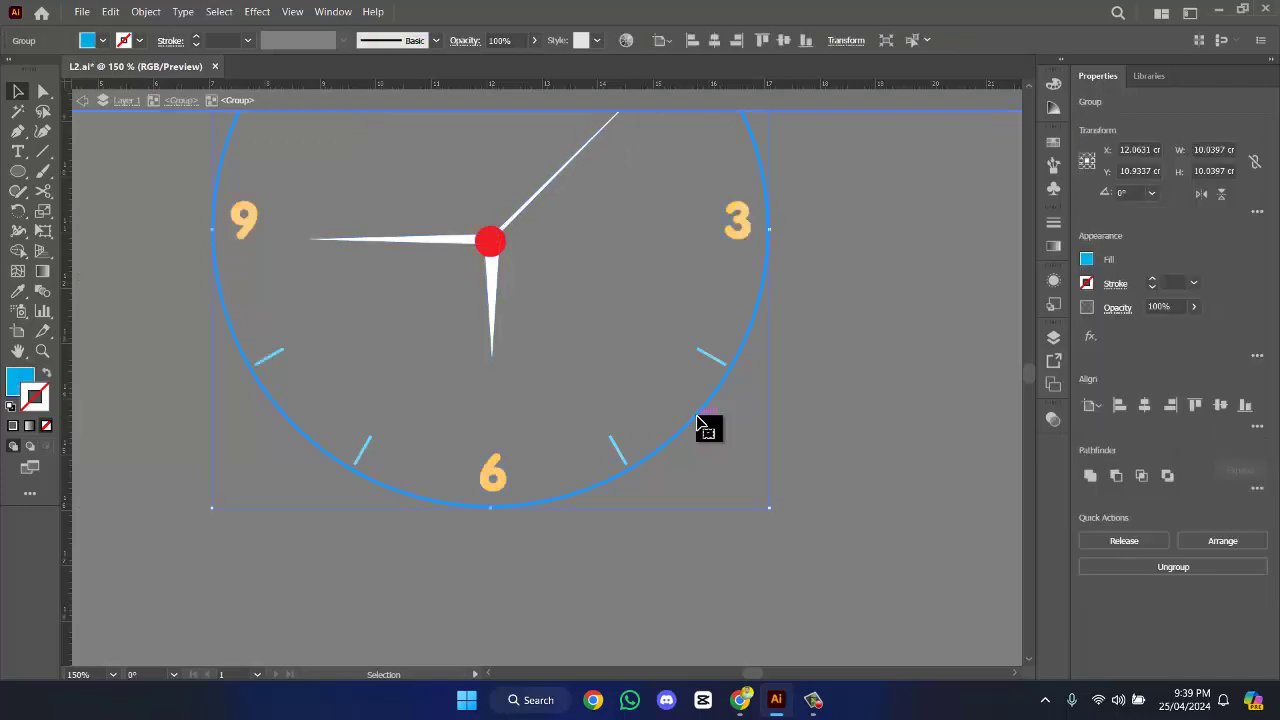
pyautogui.moveTo(698, 421); pyautogui.dragTo(850, 594)
pyautogui.scroll(-5, 866, 471)
pyautogui.doubleClick(882, 418)
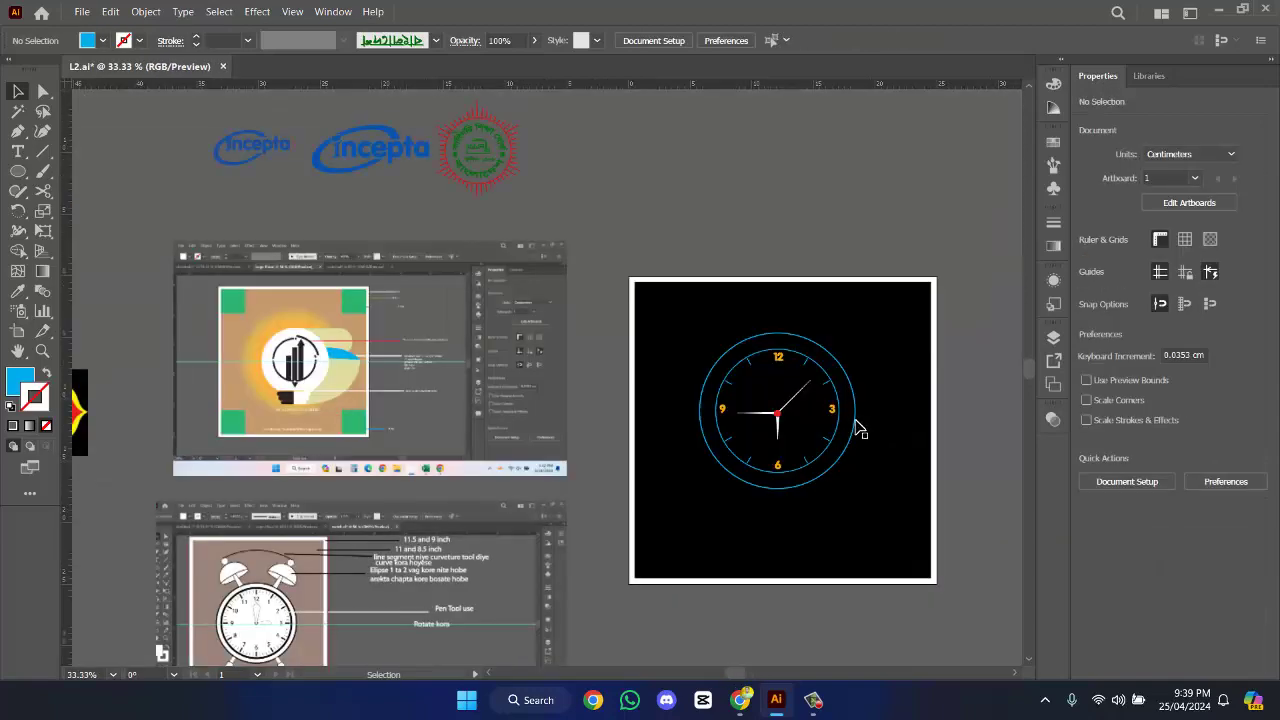
# - Examine the alarm clock reference image's bells, legs and construction notes against the clock on the artboard
pyautogui.scroll(-2, 392, 528)
pyautogui.scroll(4, 230, 528)
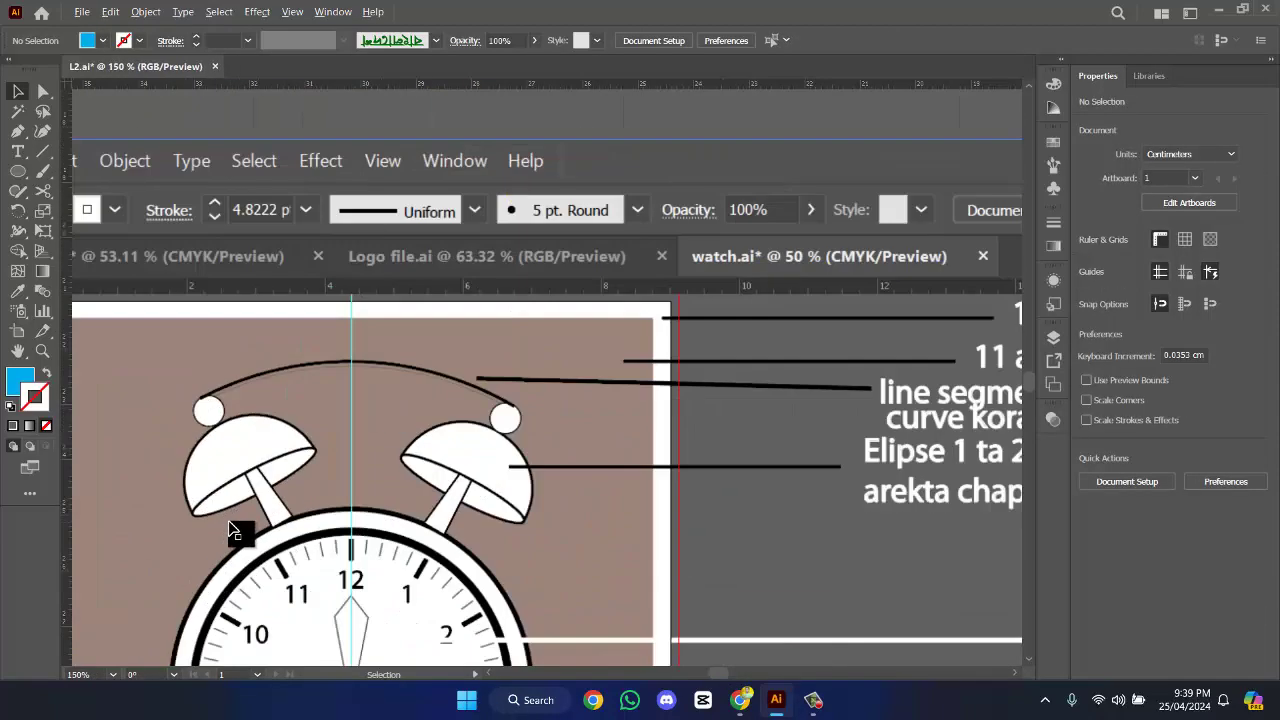
pyautogui.scroll(-3, 238, 528)
pyautogui.scroll(-1, 251, 514)
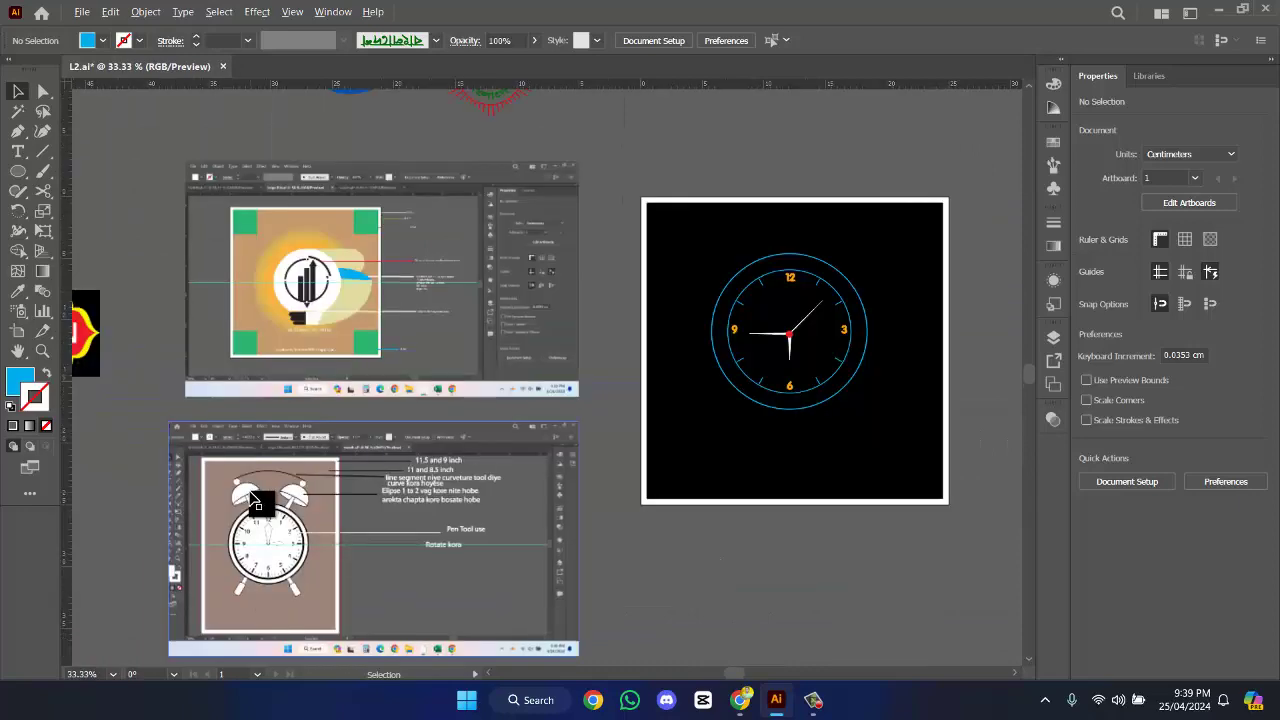
pyautogui.scroll(1, 251, 514)
pyautogui.hscroll(5, 698, 425)
pyautogui.hscroll(-3, 669, 514)
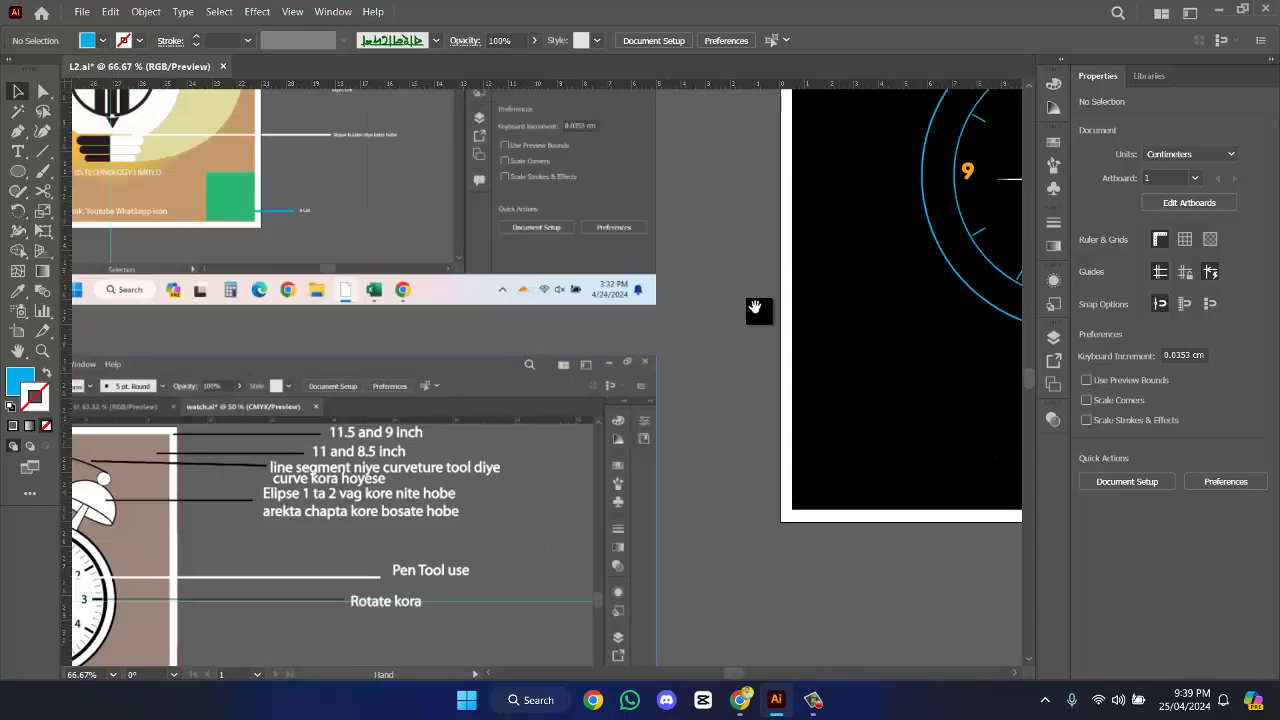
pyautogui.scroll(-2, 535, 424)
# - Inspect the legs in the alarm clock reference image and move the image beside the artboard, to about X -15.97 cm, Y 20.09 cm
pyautogui.click(478, 462)
pyautogui.scroll(2, 814, 370)
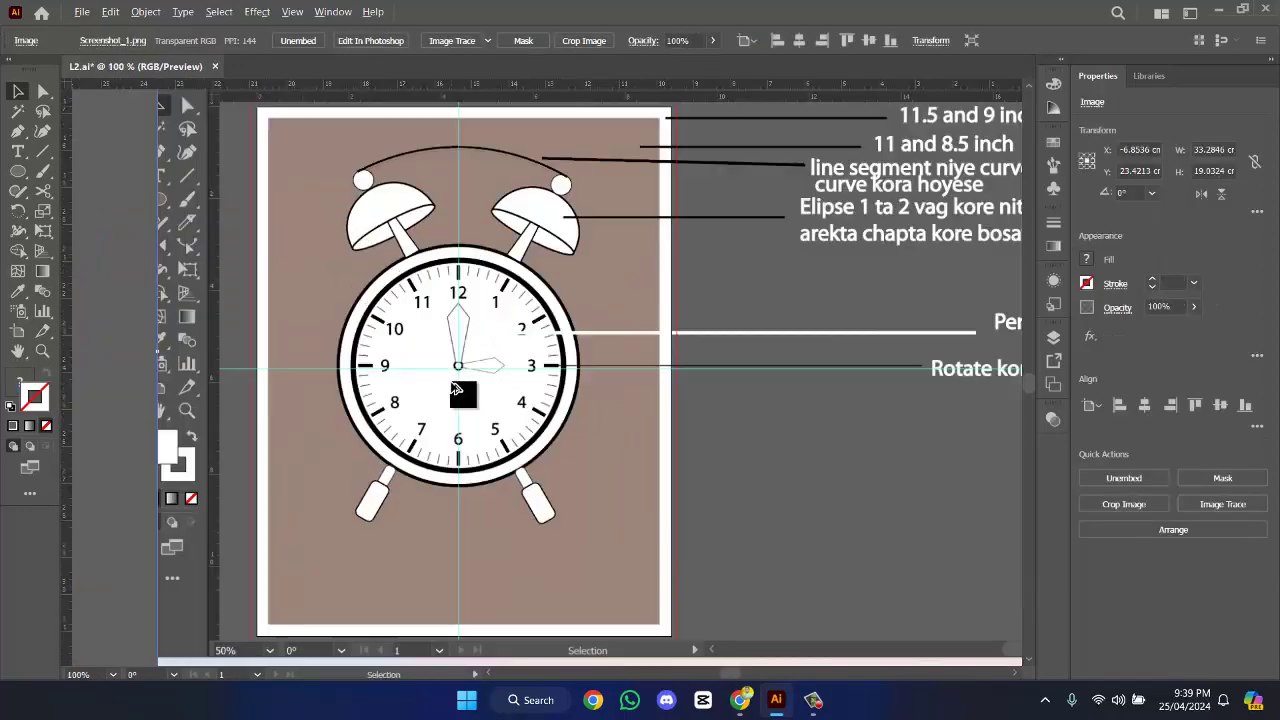
pyautogui.scroll(3, 630, 302)
pyautogui.scroll(-3, 295, 545)
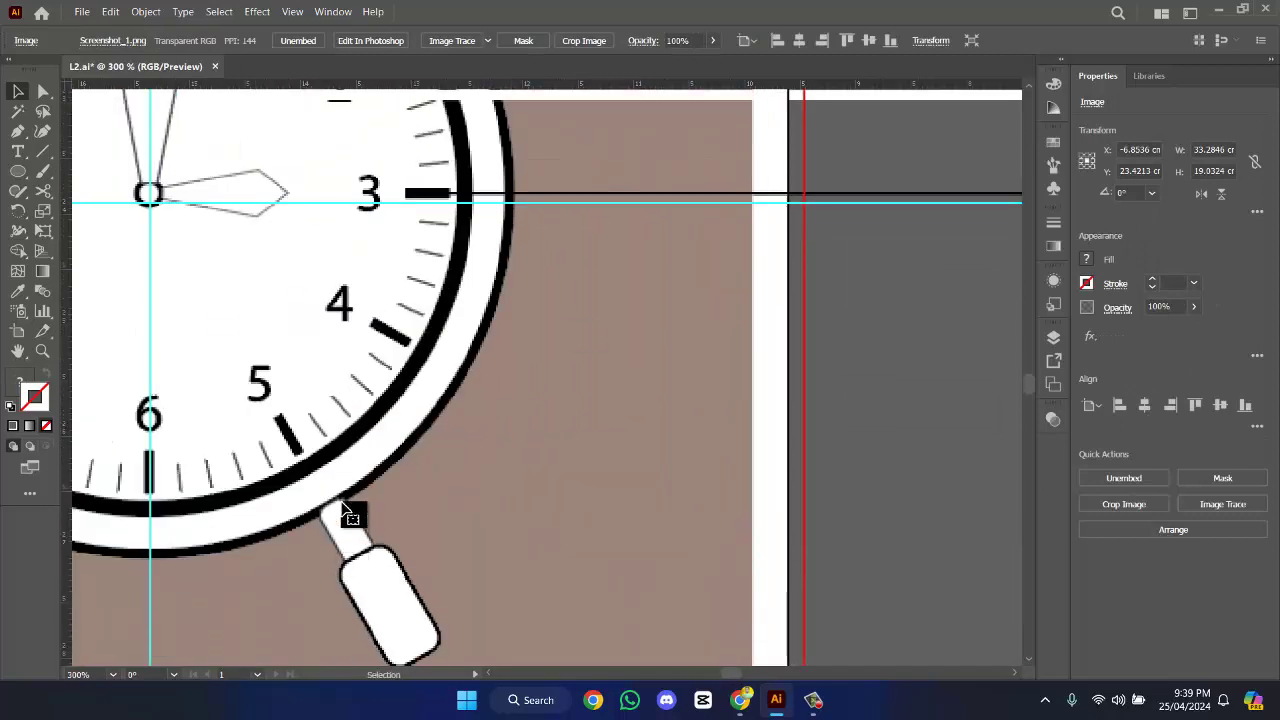
pyautogui.scroll(-5, 389, 535)
pyautogui.moveTo(871, 349); pyautogui.dragTo(690, 416)
pyautogui.moveTo(583, 475); pyautogui.dragTo(548, 375)
pyautogui.scroll(-2, 441, 384)
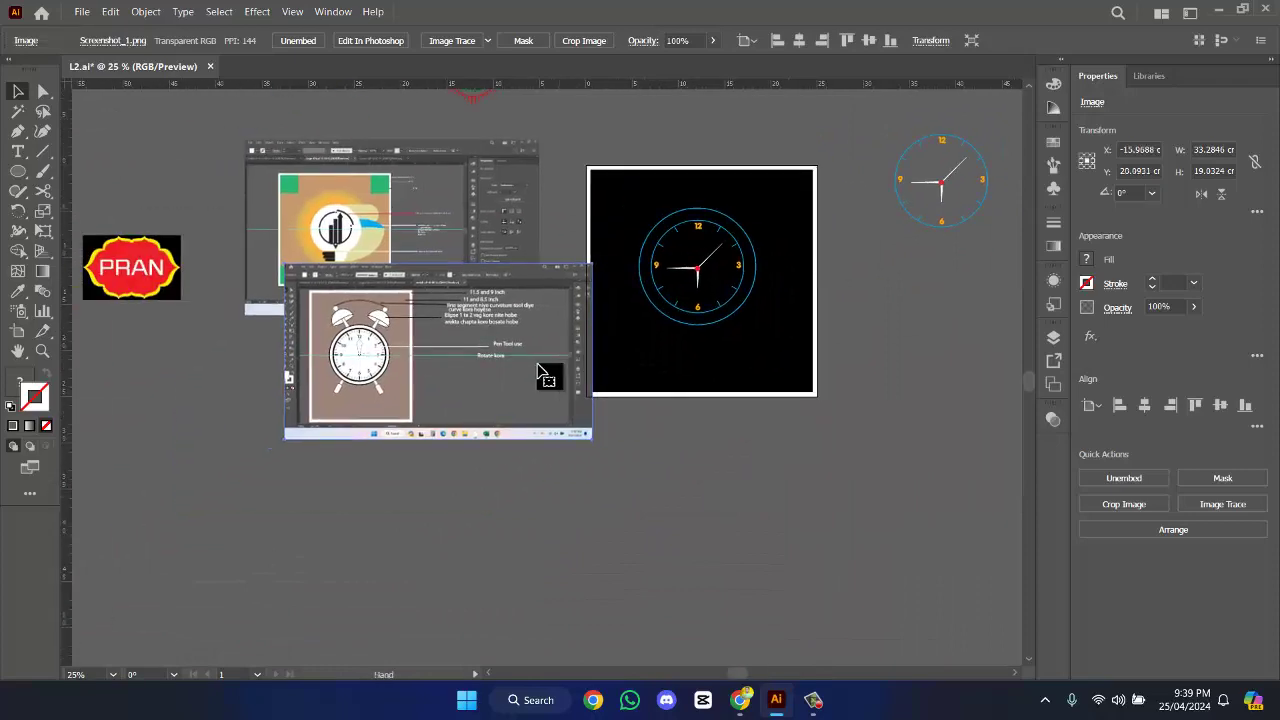
# - Draw a diagonal line about 3.63 cm long at 315° in the empty area below the reference image
pyautogui.scroll(1, 300, 397)
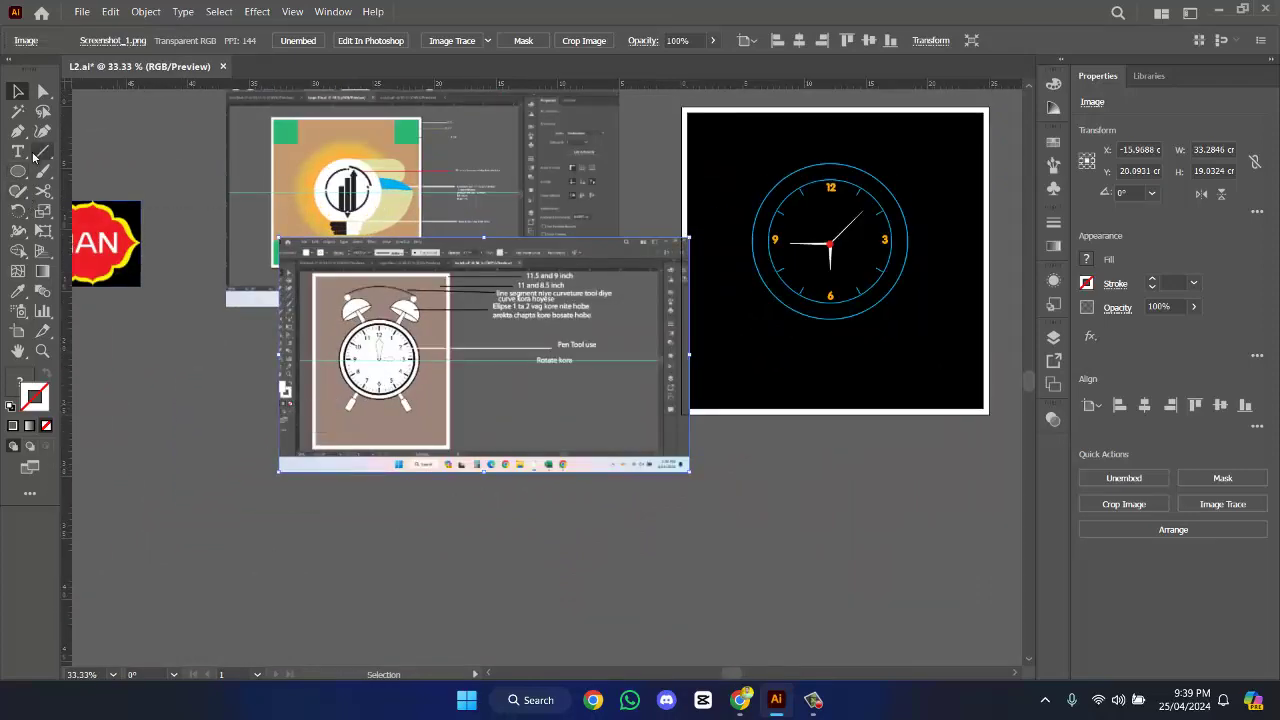
pyautogui.moveTo(43, 151); pyautogui.dragTo(110, 150)
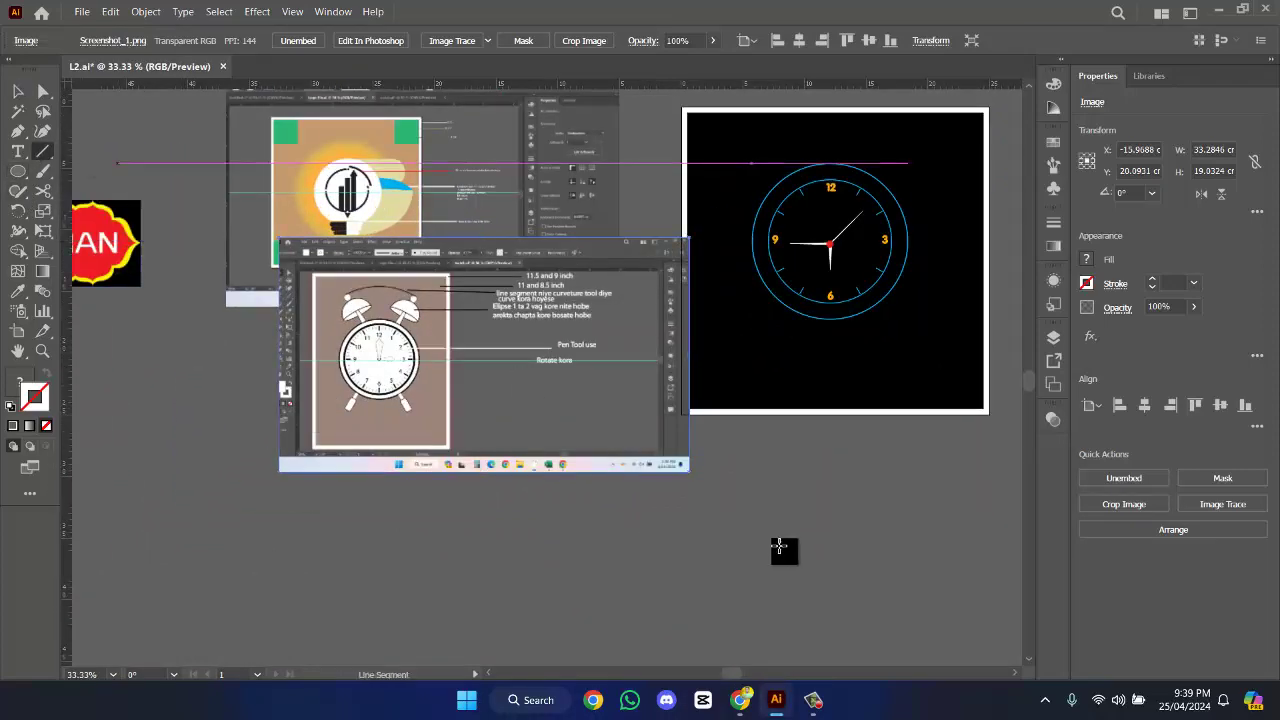
pyautogui.scroll(4, 531, 474)
pyautogui.scroll(-4, 623, 420)
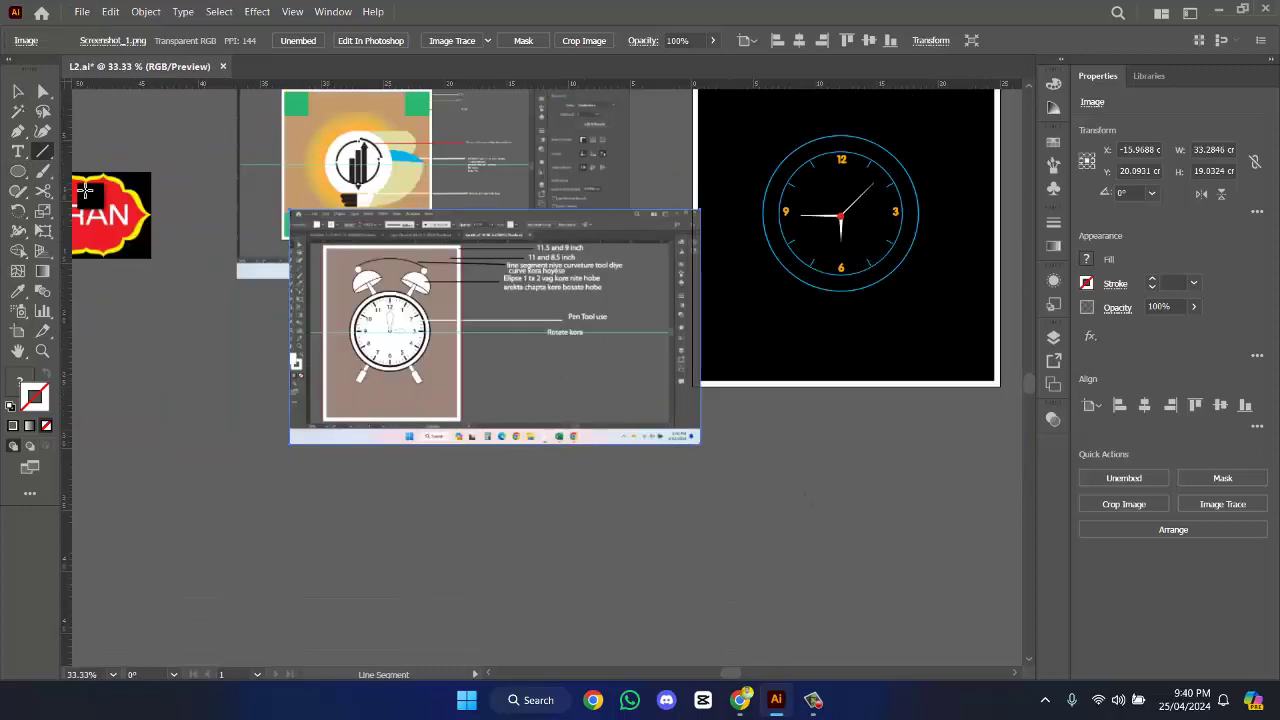
pyautogui.moveTo(643, 516); pyautogui.dragTo(685, 543)
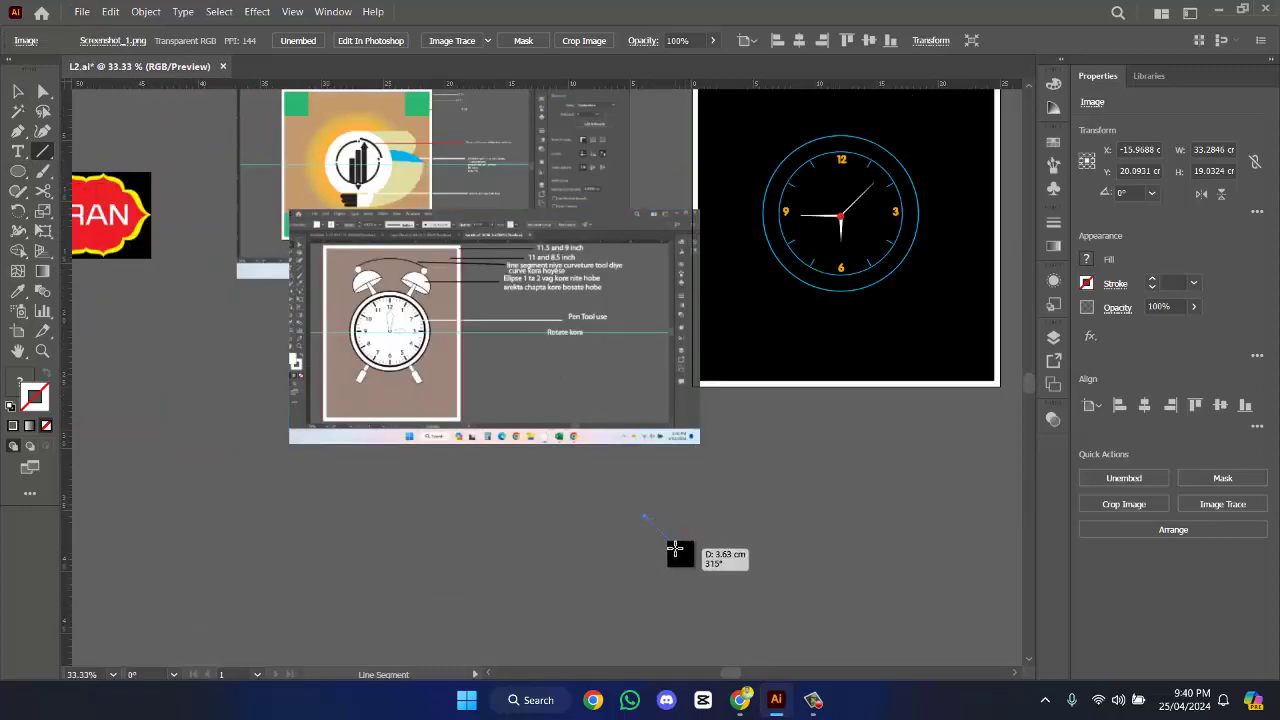
pyautogui.moveTo(676, 548); pyautogui.dragTo(676, 547)
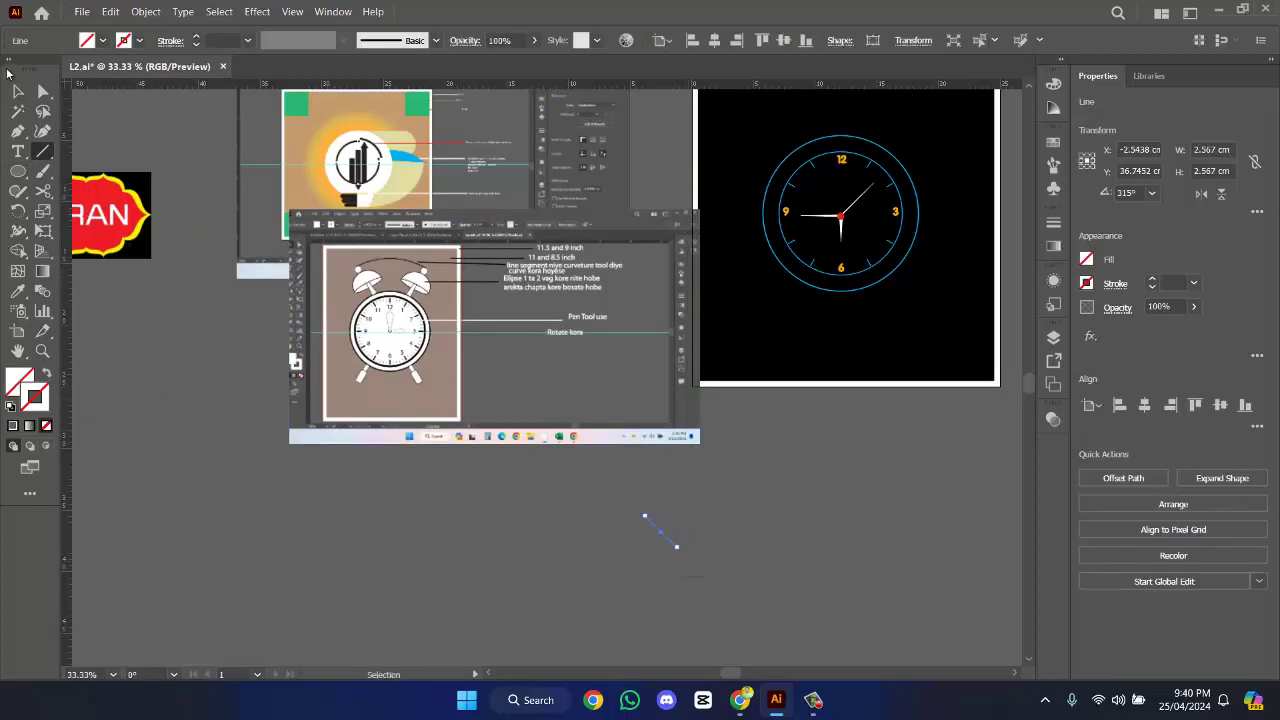
pyautogui.click(18, 92)
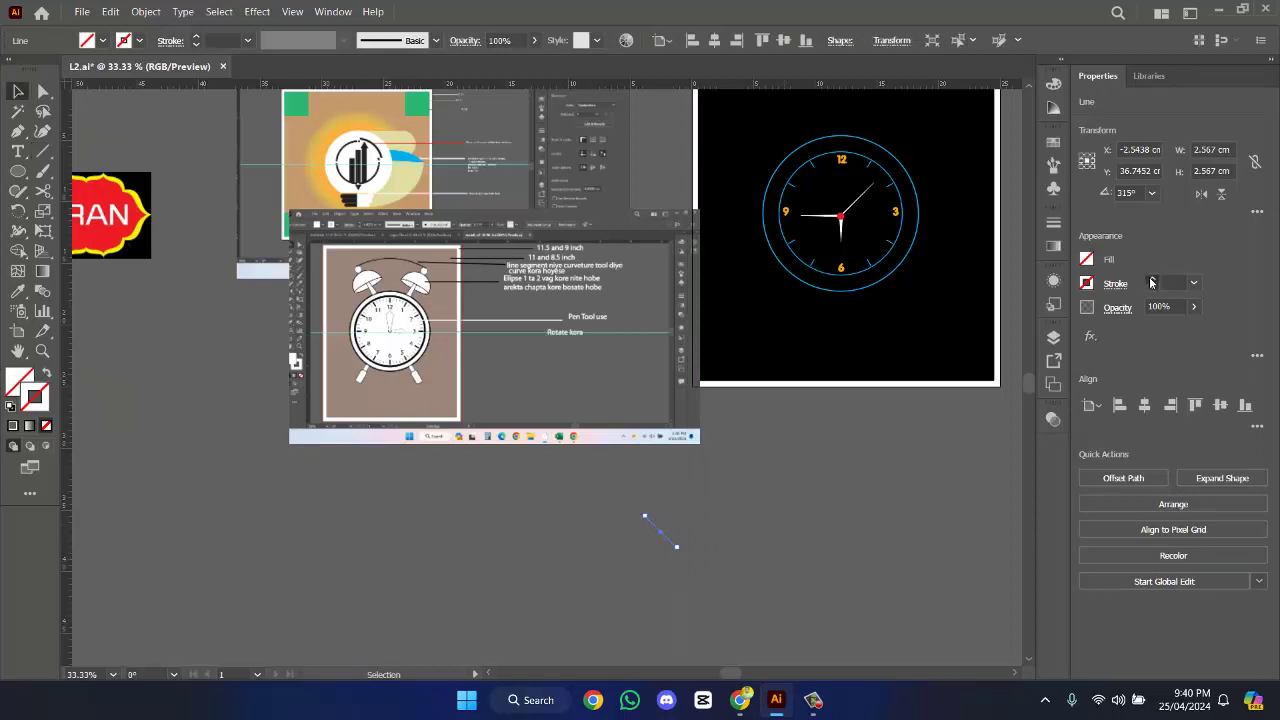
# - Set the diagonal line's stroke to 10 pt and expand its fill and stroke into a shape
pyautogui.click(1150, 282)
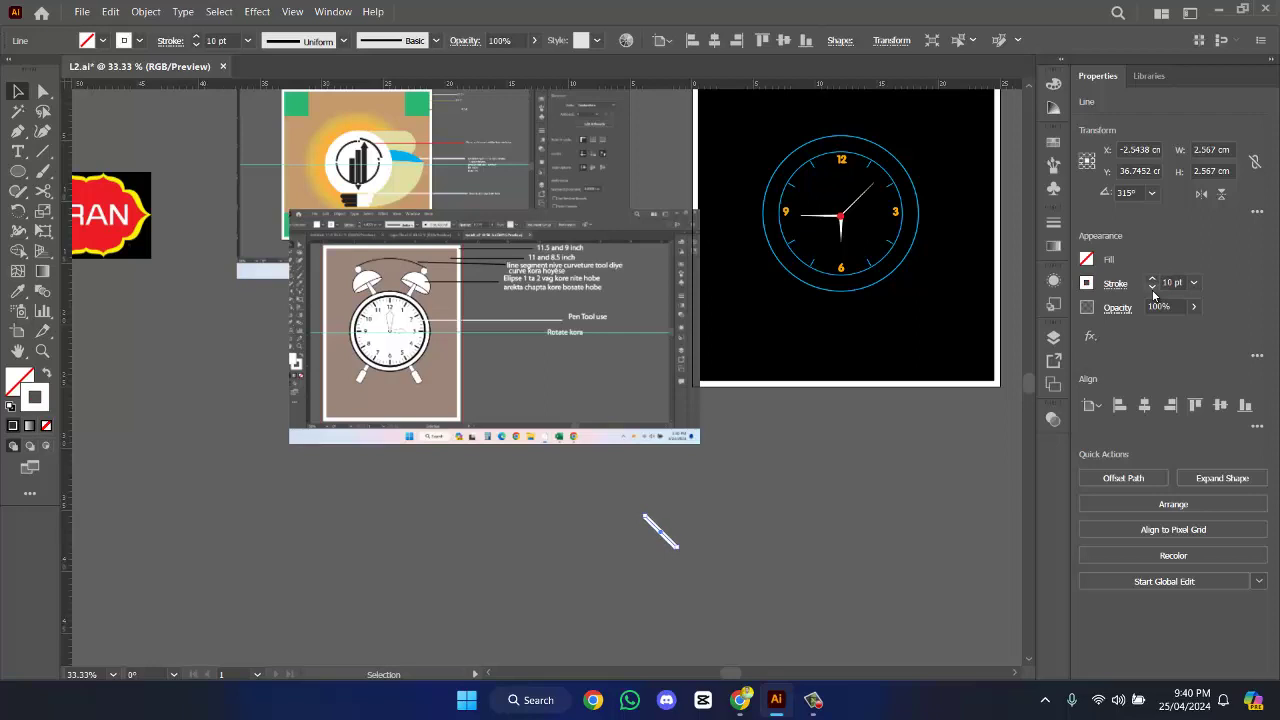
pyautogui.click(145, 11)
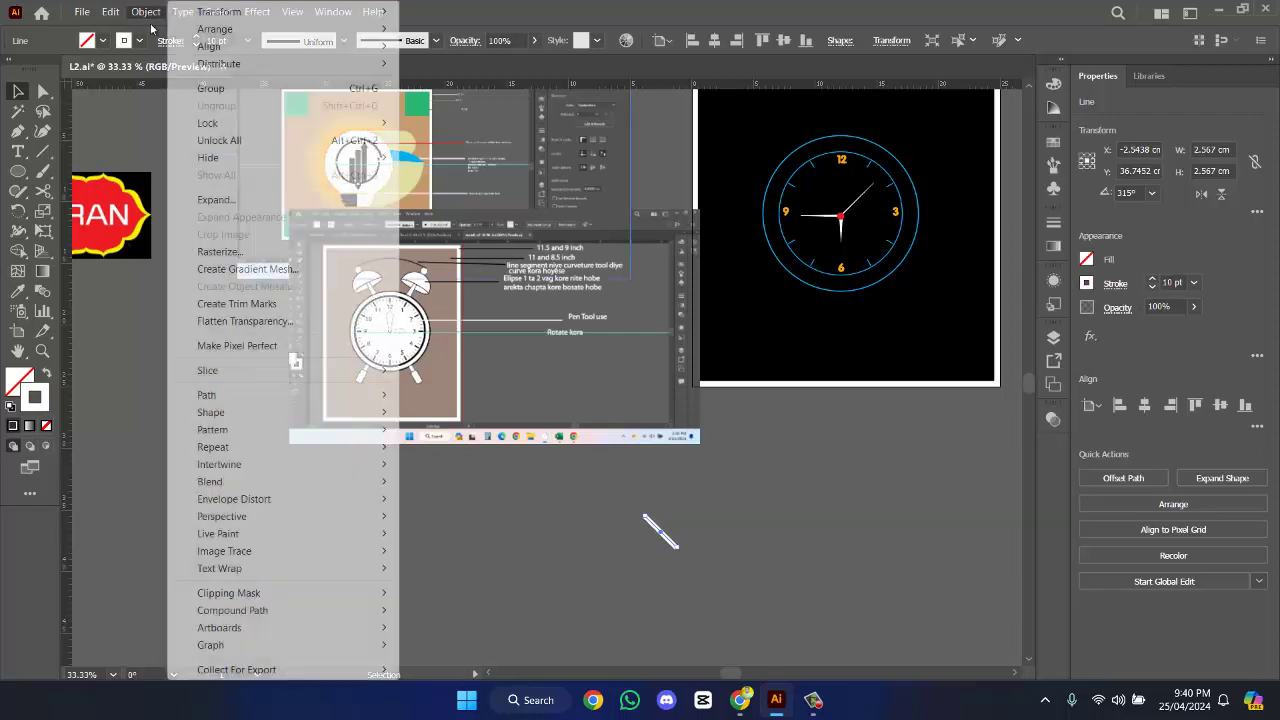
pyautogui.click(262, 205)
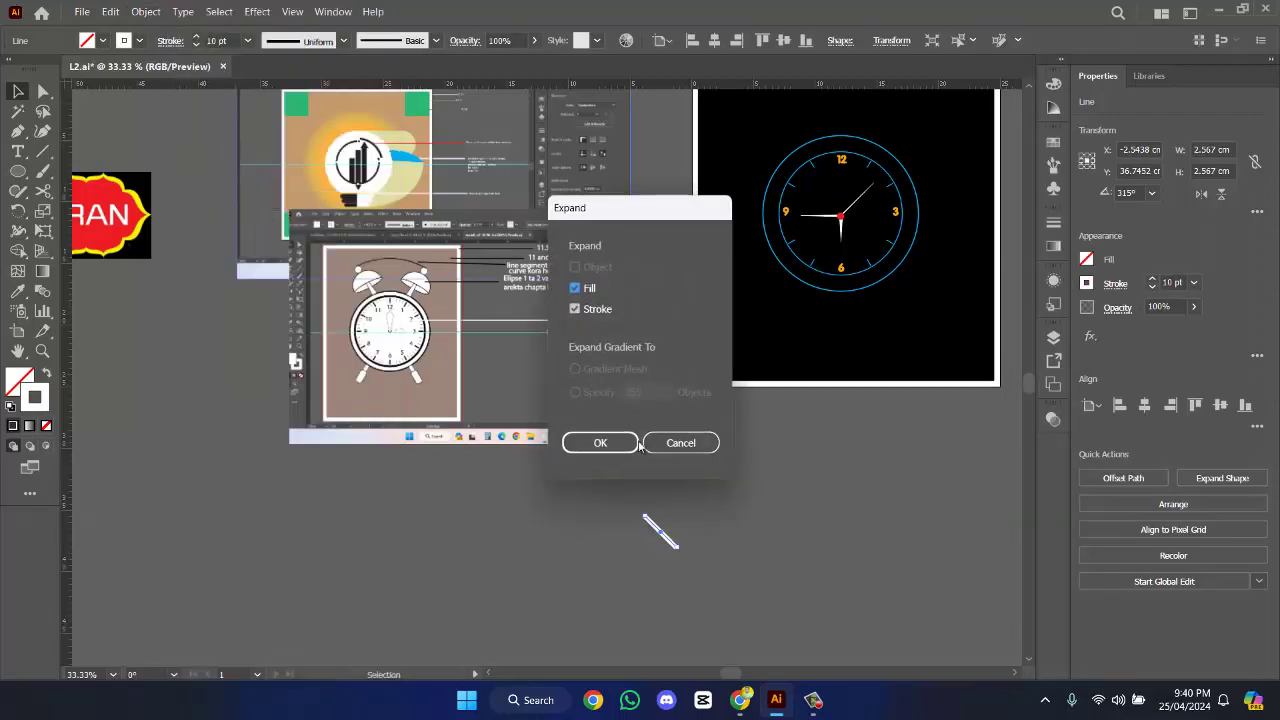
pyautogui.click(600, 442)
# - Try a copy of the expanded line at its lower end, delete the copy and reselect the original
pyautogui.scroll(3, 700, 514)
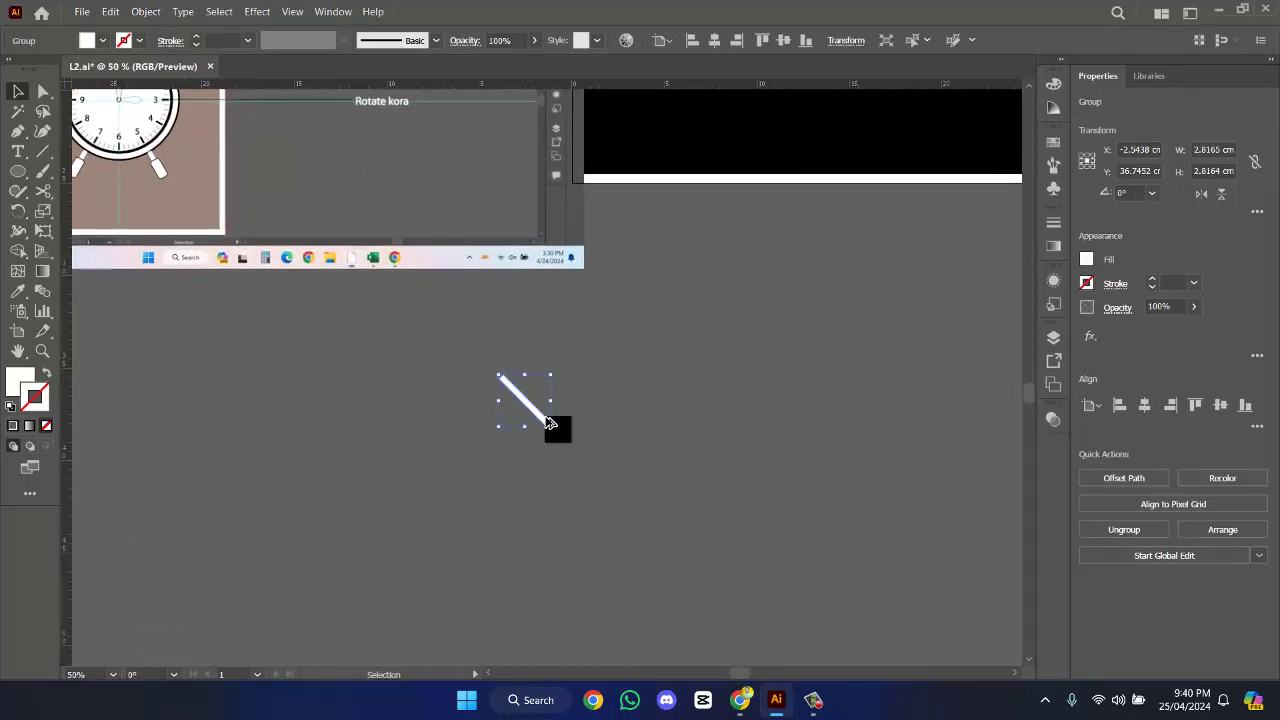
pyautogui.moveTo(551, 427); pyautogui.dragTo(620, 414)
pyautogui.doubleClick(597, 450)
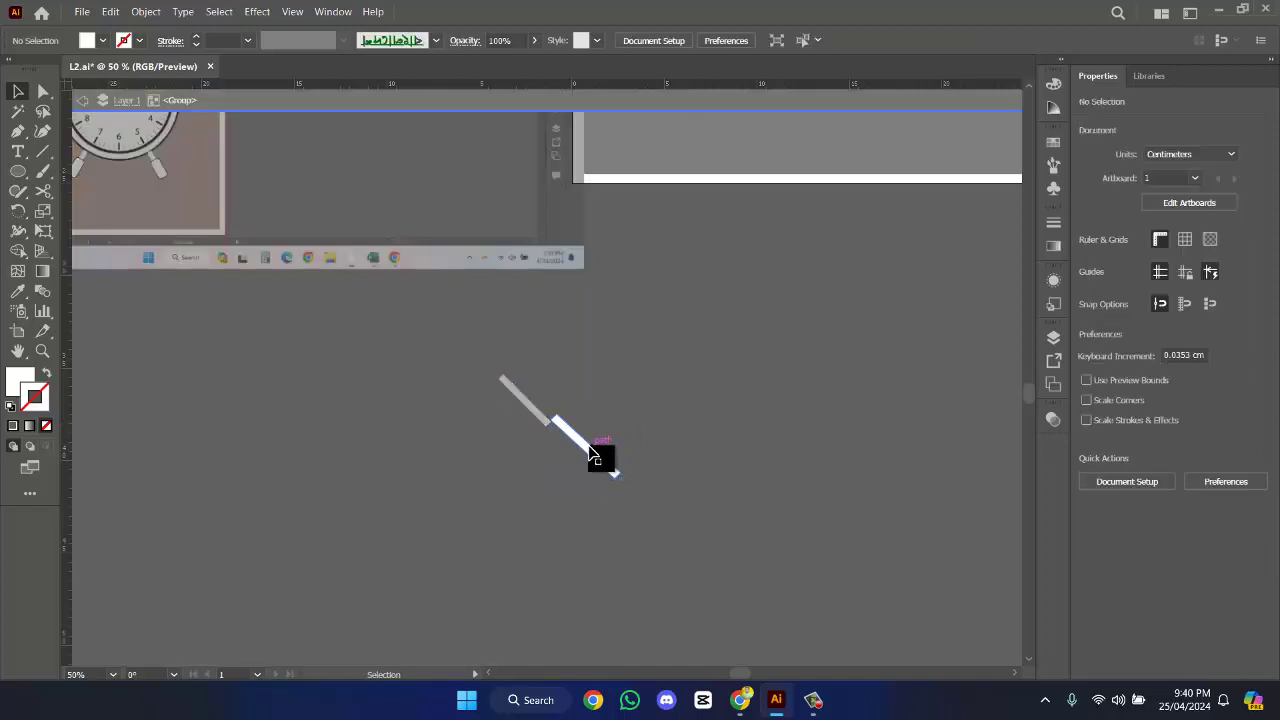
pyautogui.click(600, 451)
pyautogui.press('Delete')
pyautogui.press('Escape')
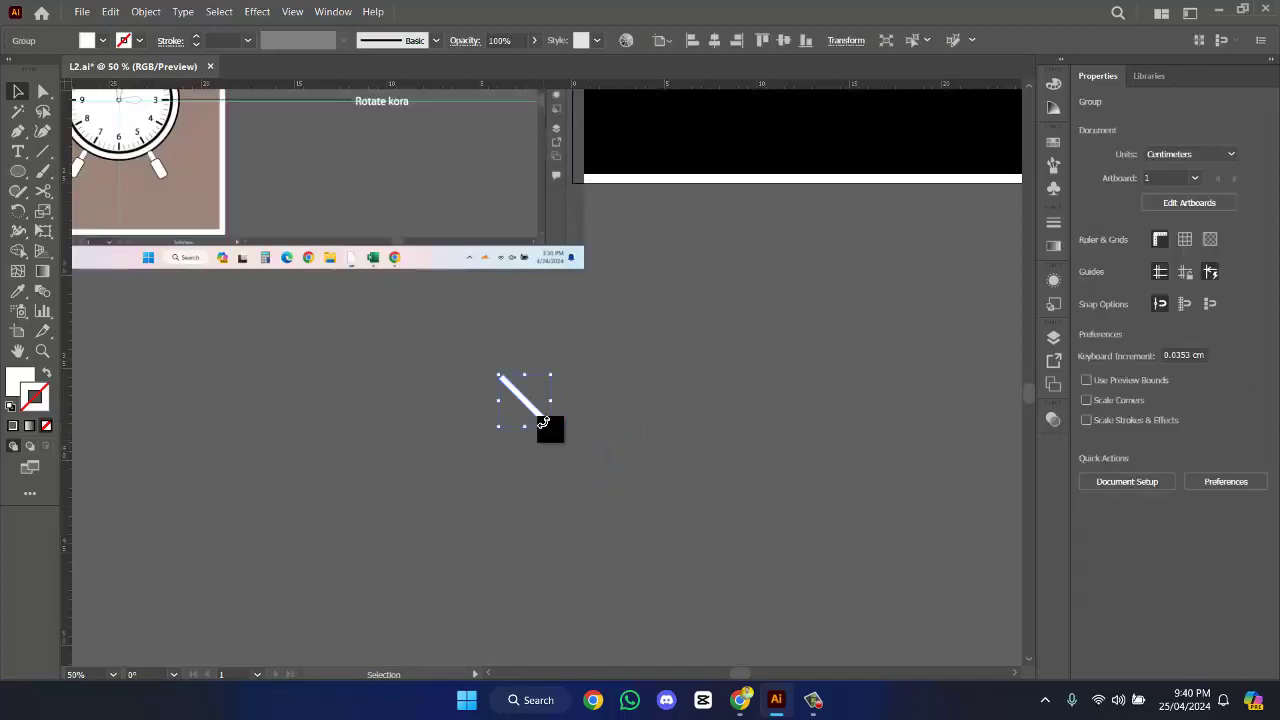
pyautogui.click(545, 424)
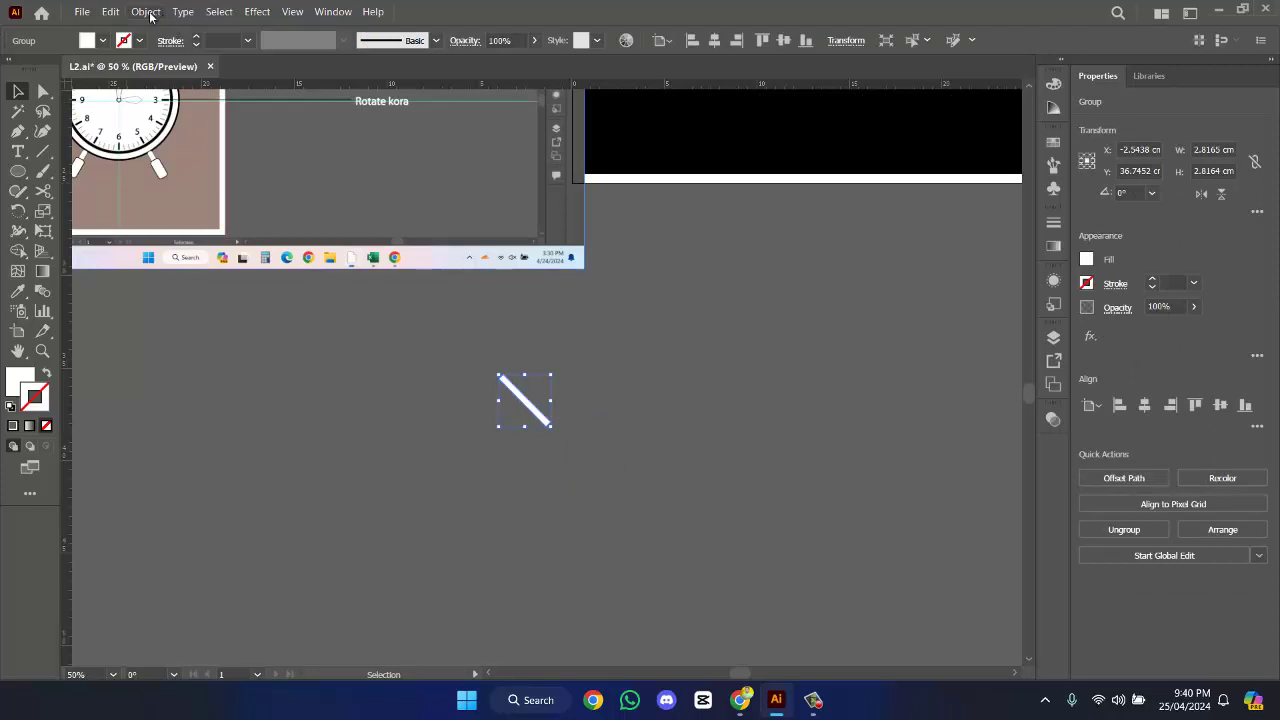
# - Draw a white vertical rectangle about 1.28 cm wide and 4.79 cm high near the diagonal line, and delete the line
pyautogui.moveTo(15, 172); pyautogui.dragTo(80, 170)
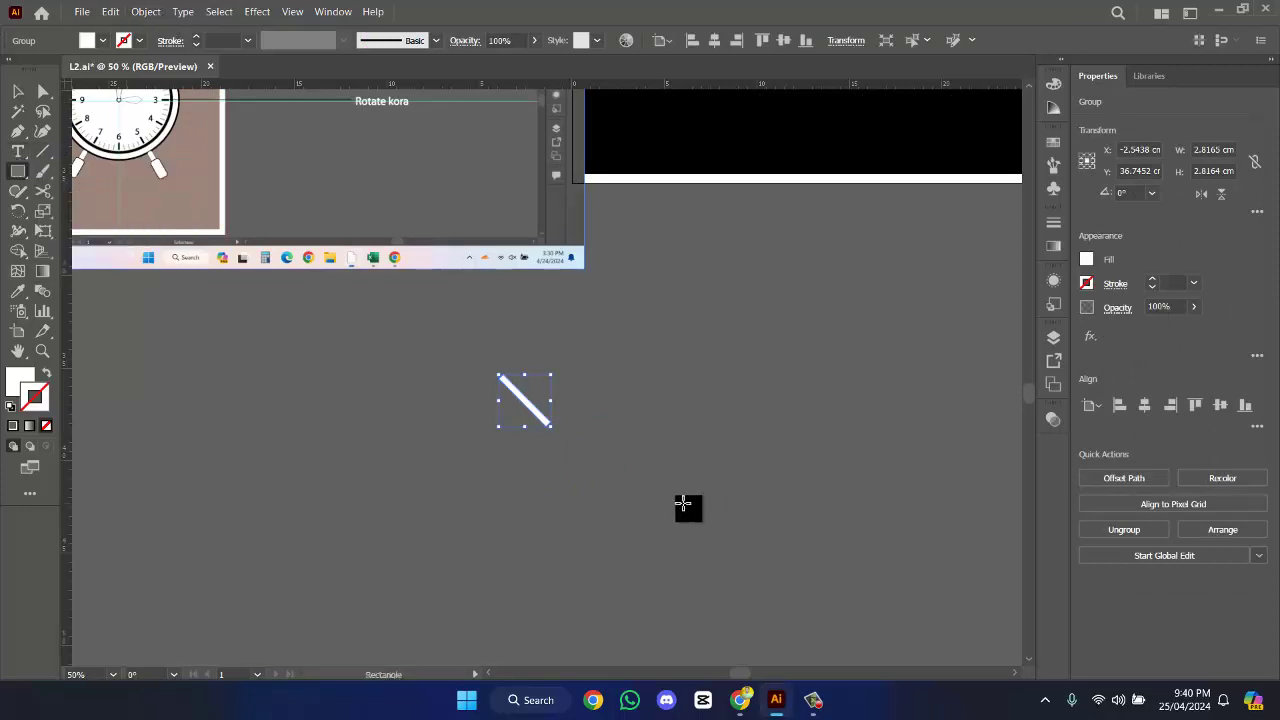
pyautogui.moveTo(581, 459); pyautogui.dragTo(606, 547)
pyautogui.click(17, 91)
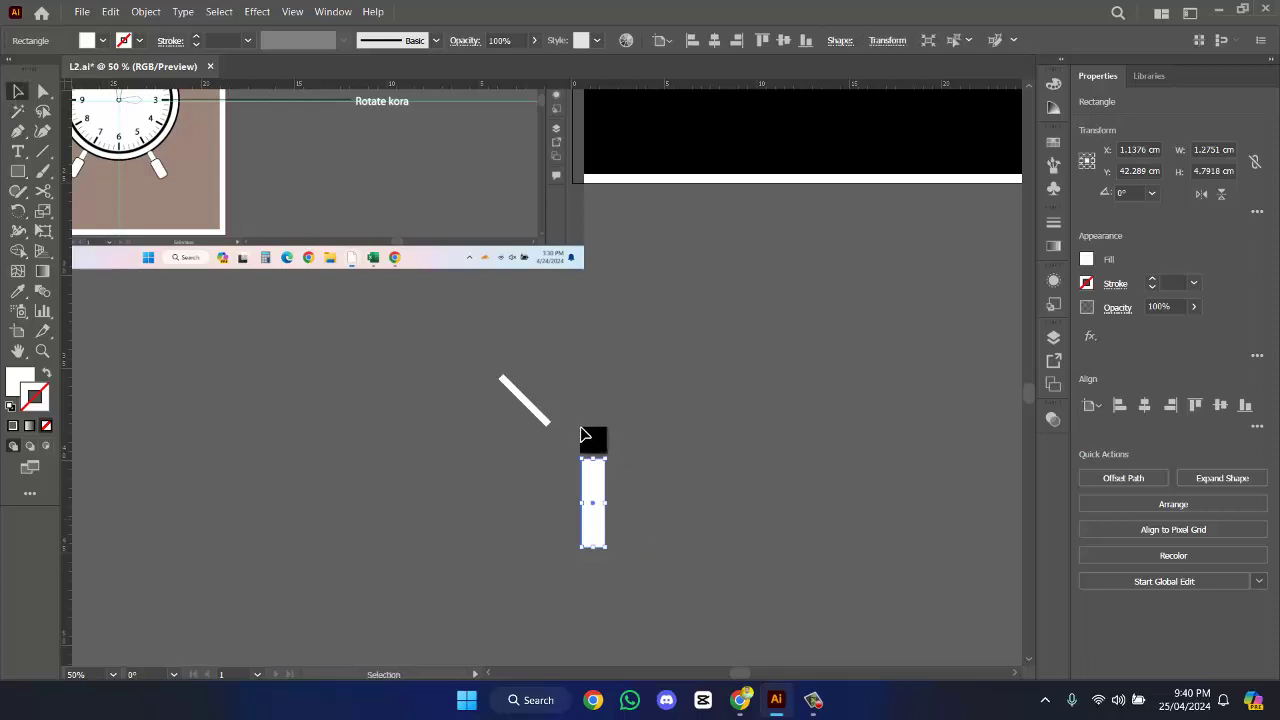
pyautogui.click(545, 426)
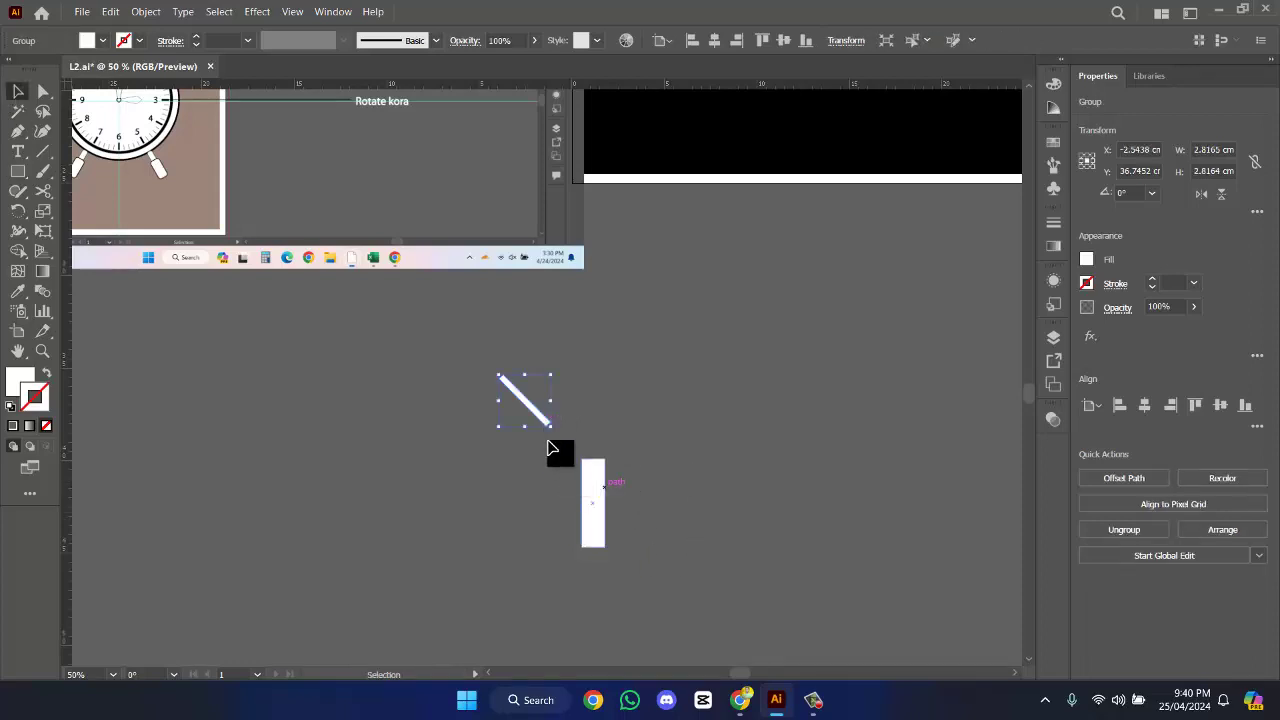
pyautogui.press('Delete')
# - Duplicate the rectangle and shrink one of the two to about 0.64 cm wide and 2.2 cm high
pyautogui.click(606, 517)
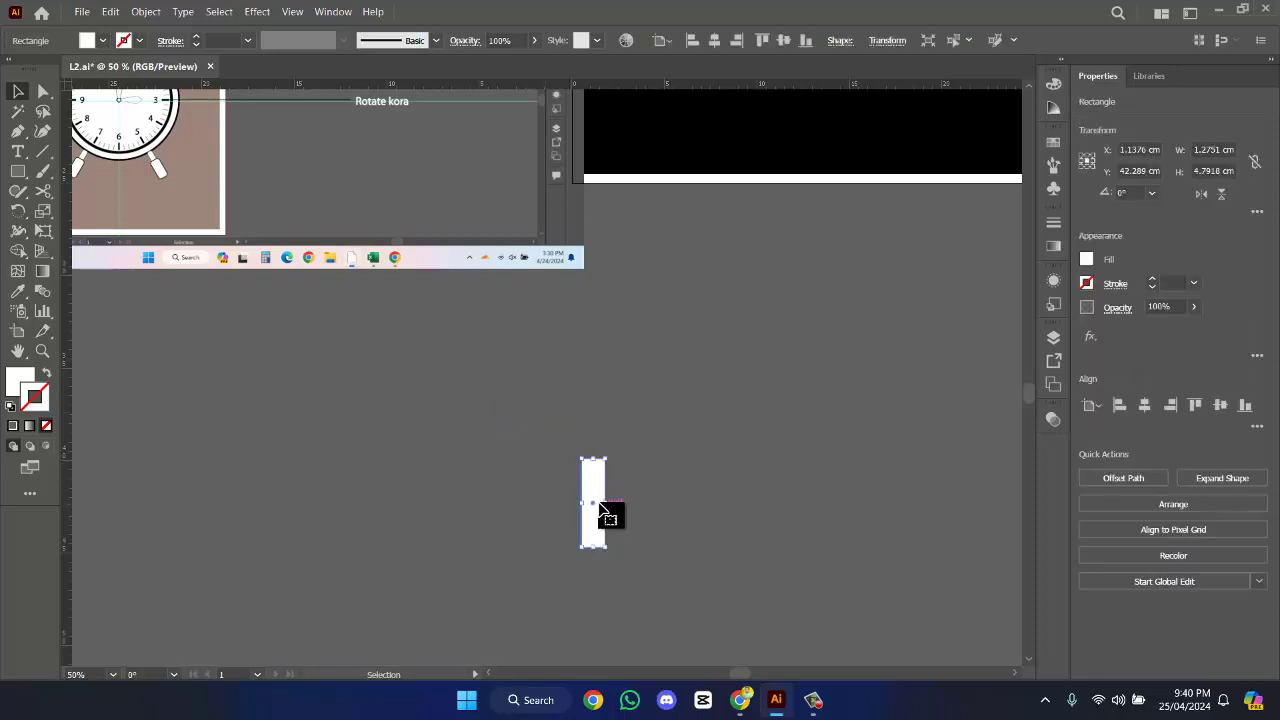
pyautogui.moveTo(606, 517); pyautogui.dragTo(713, 418)
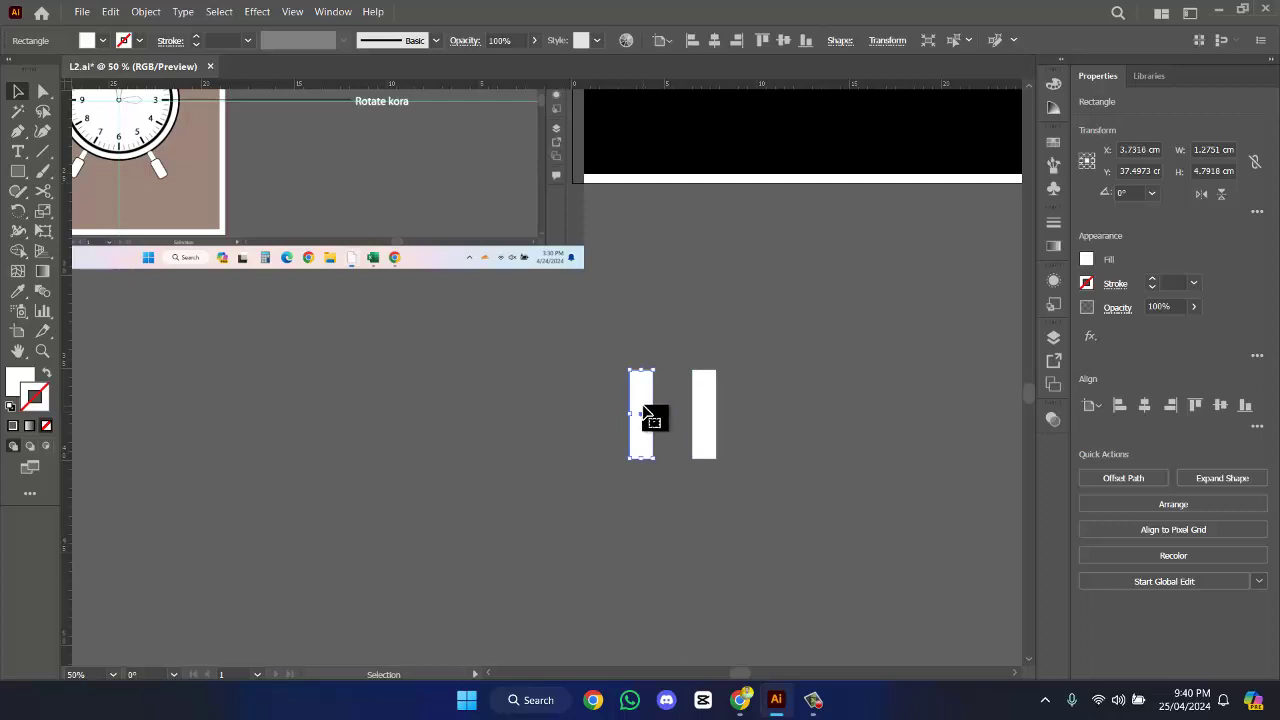
pyautogui.moveTo(656, 412); pyautogui.dragTo(641, 413)
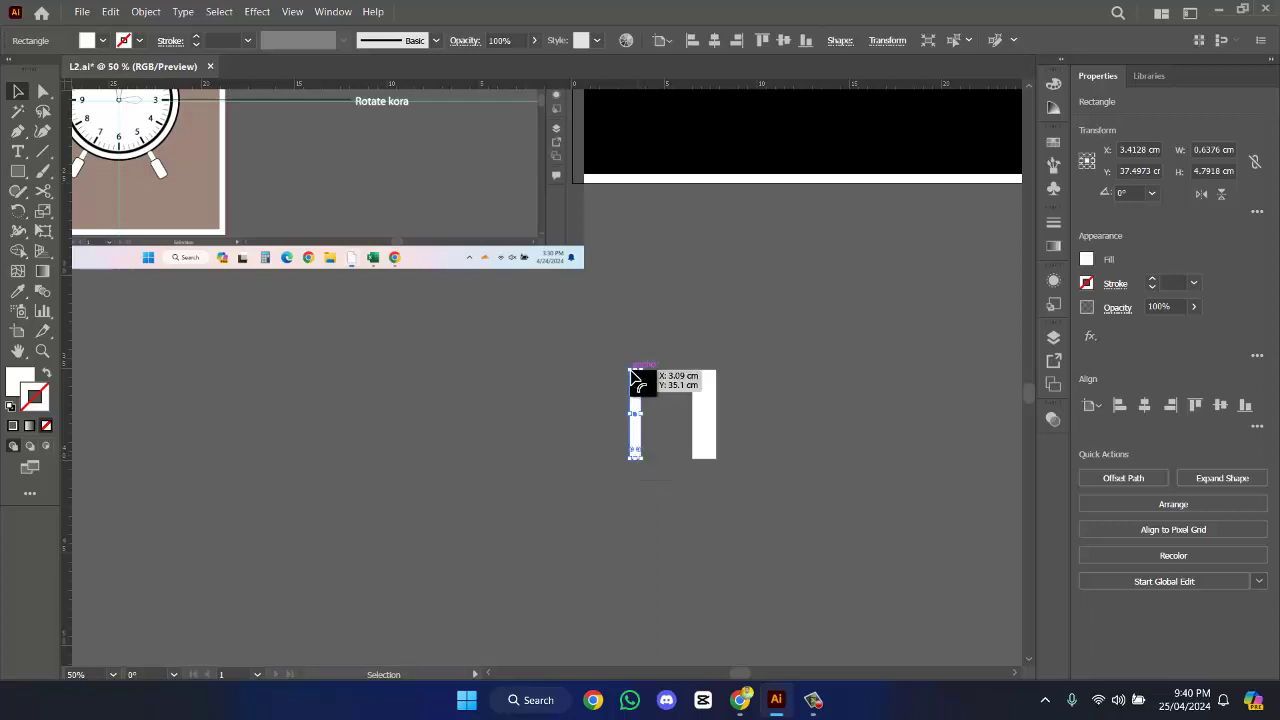
pyautogui.moveTo(642, 414); pyautogui.dragTo(627, 437)
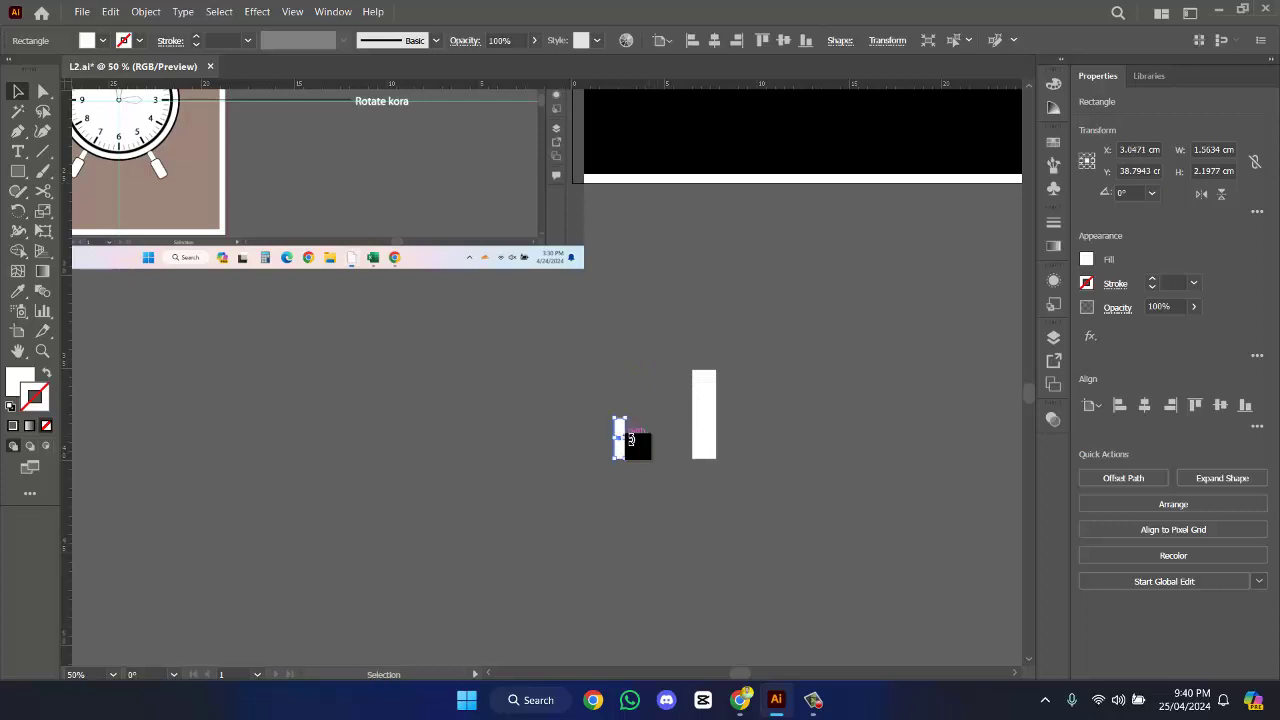
# - Rotate both rectangles by 23° and place the larger one over the lower end of the smaller one to form a clock leg
pyautogui.click(1137, 191)
pyautogui.write('23')
pyautogui.press('Return')
pyautogui.click(714, 427)
pyautogui.click(1097, 193)
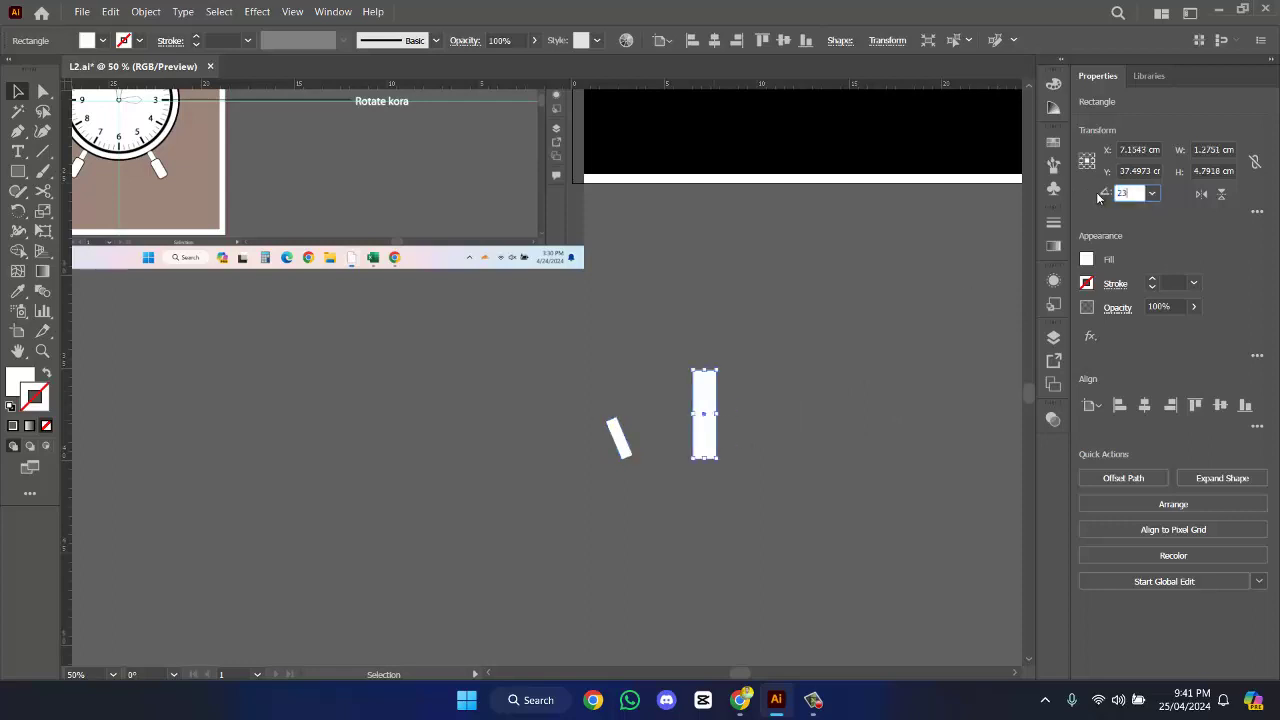
pyautogui.write('23')
pyautogui.press('Return')
pyautogui.click(797, 380)
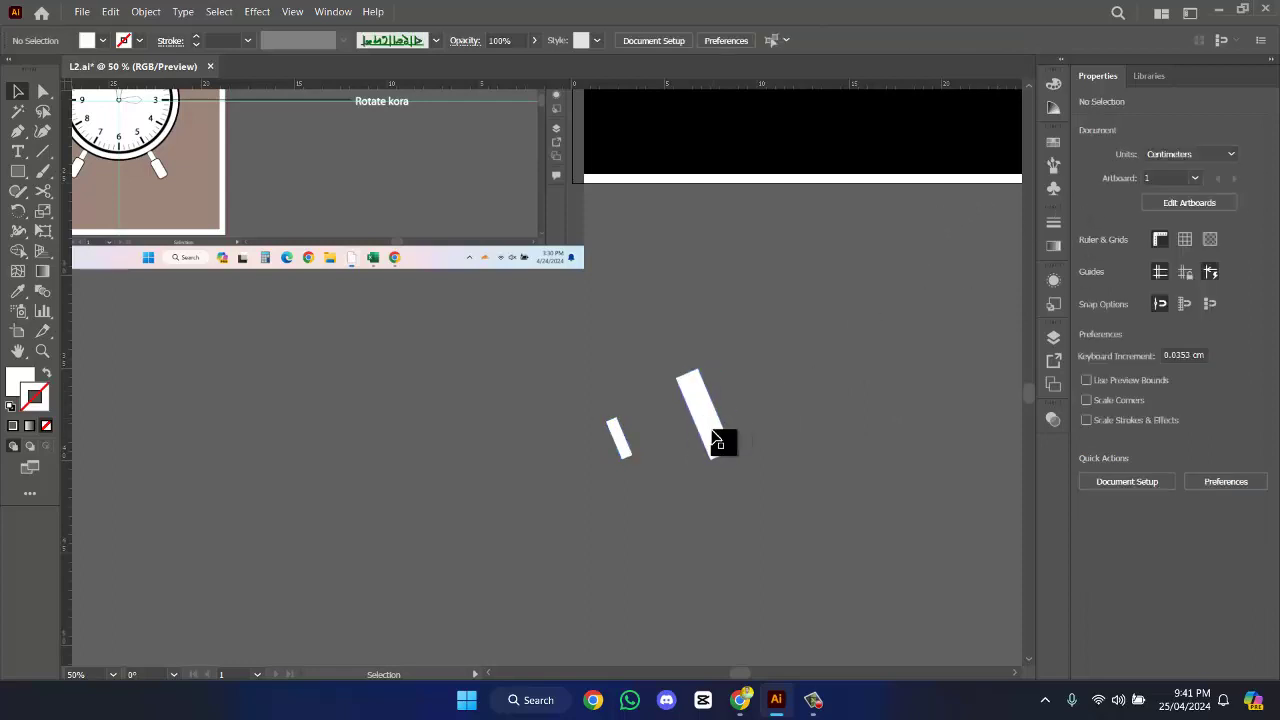
pyautogui.moveTo(720, 437); pyautogui.dragTo(660, 511)
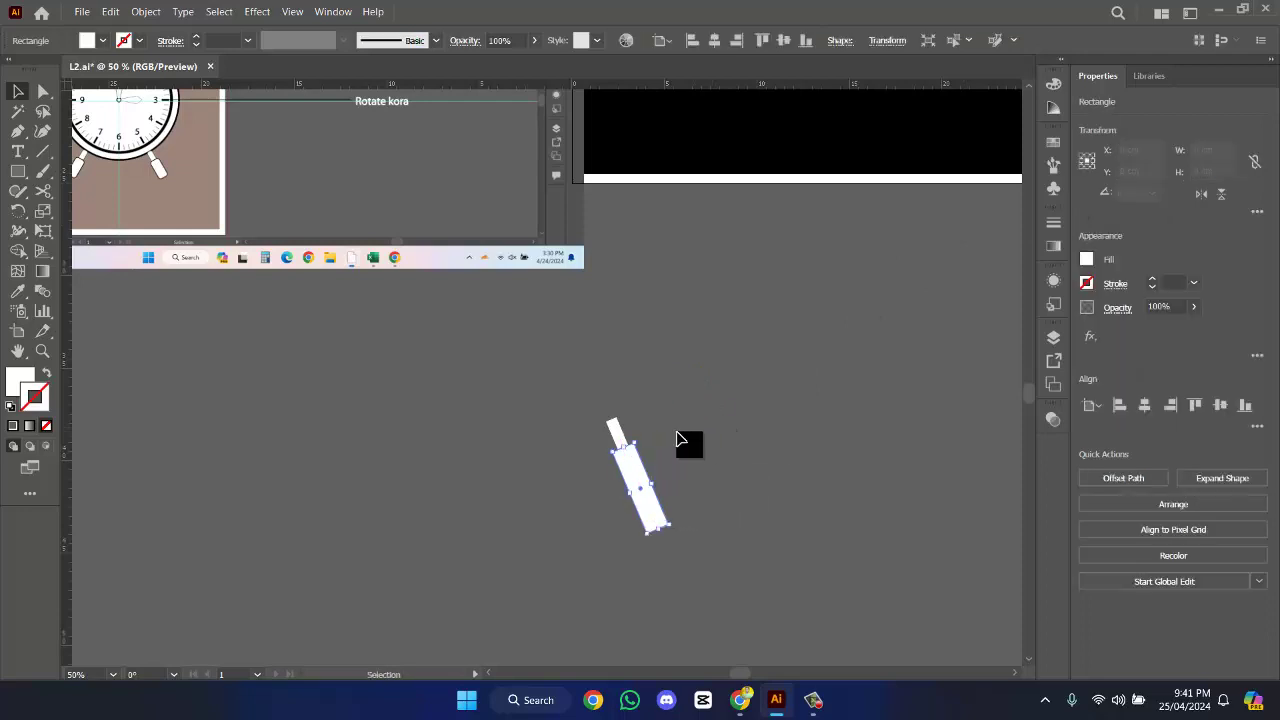
# - Try to align the two leg rectangles by their horizontal and vertical centers, and undo both alignments
pyautogui.click(1151, 407)
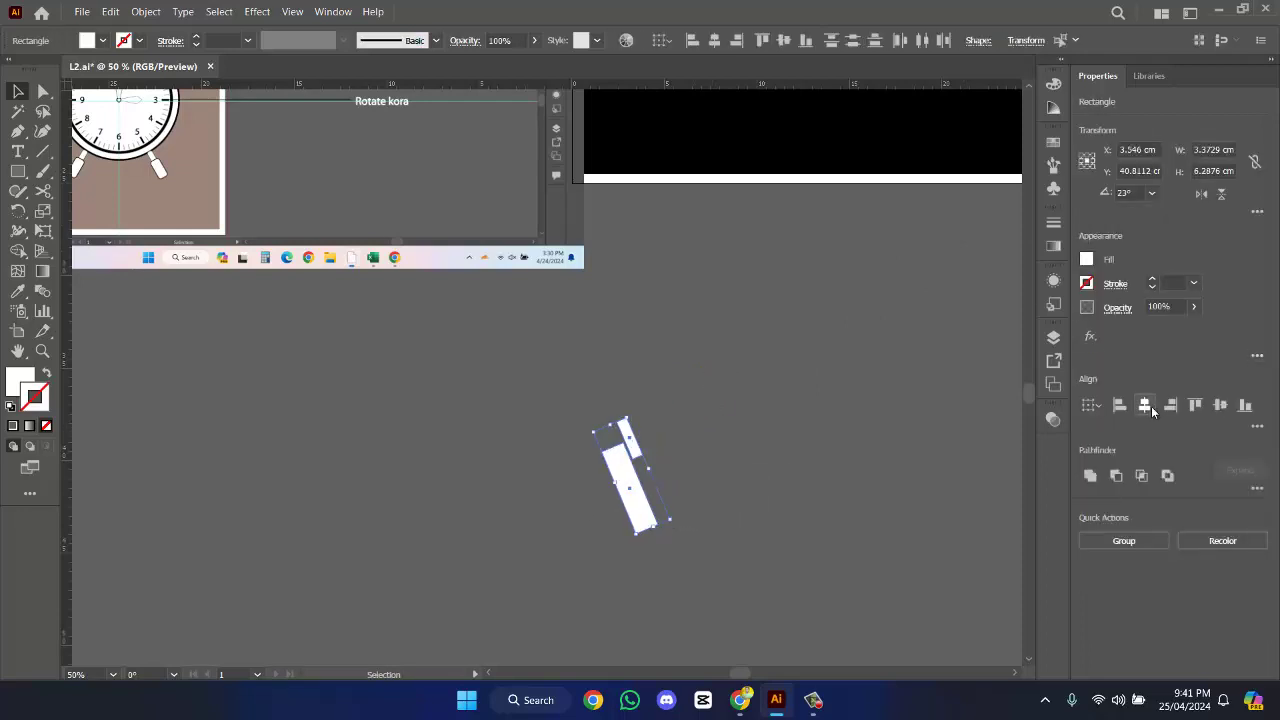
pyautogui.click(1221, 407)
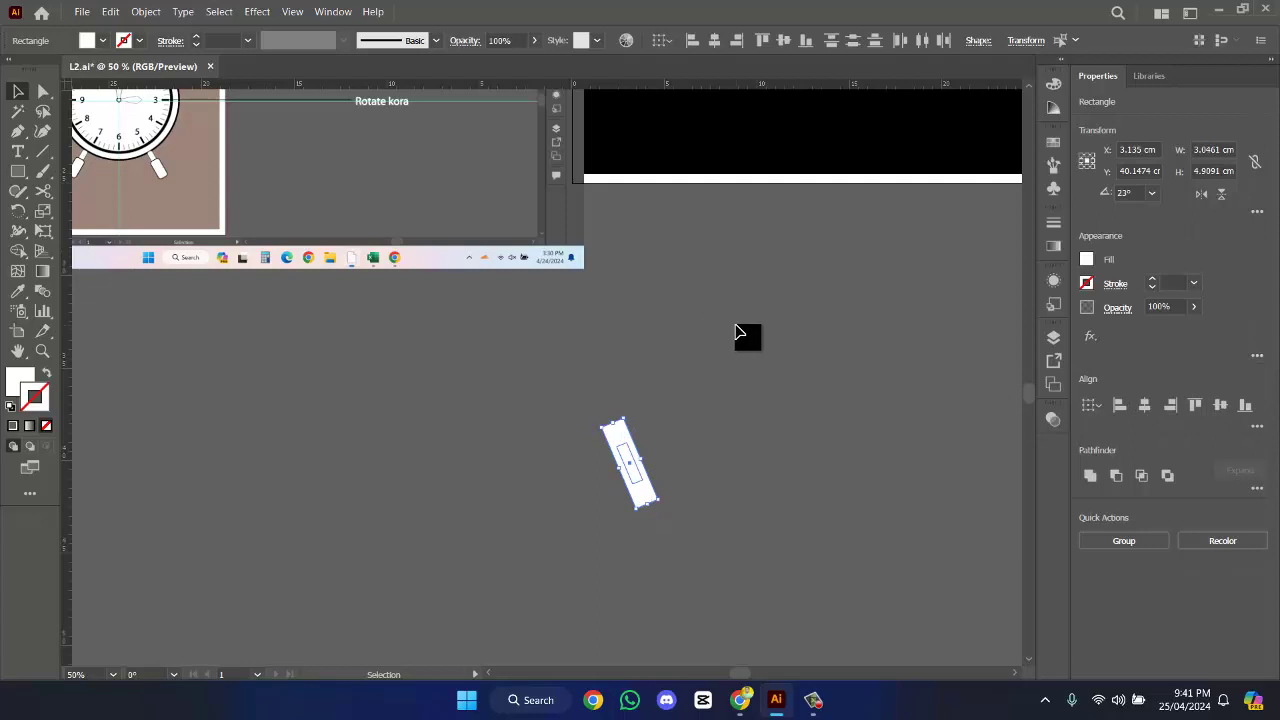
pyautogui.hotkey('ctrl', 'z')
pyautogui.hotkey('ctrl', 'z')
# - Round all corners of the larger leg rectangle to a radius of about 0.27 cm
pyautogui.scroll(3, 746, 346)
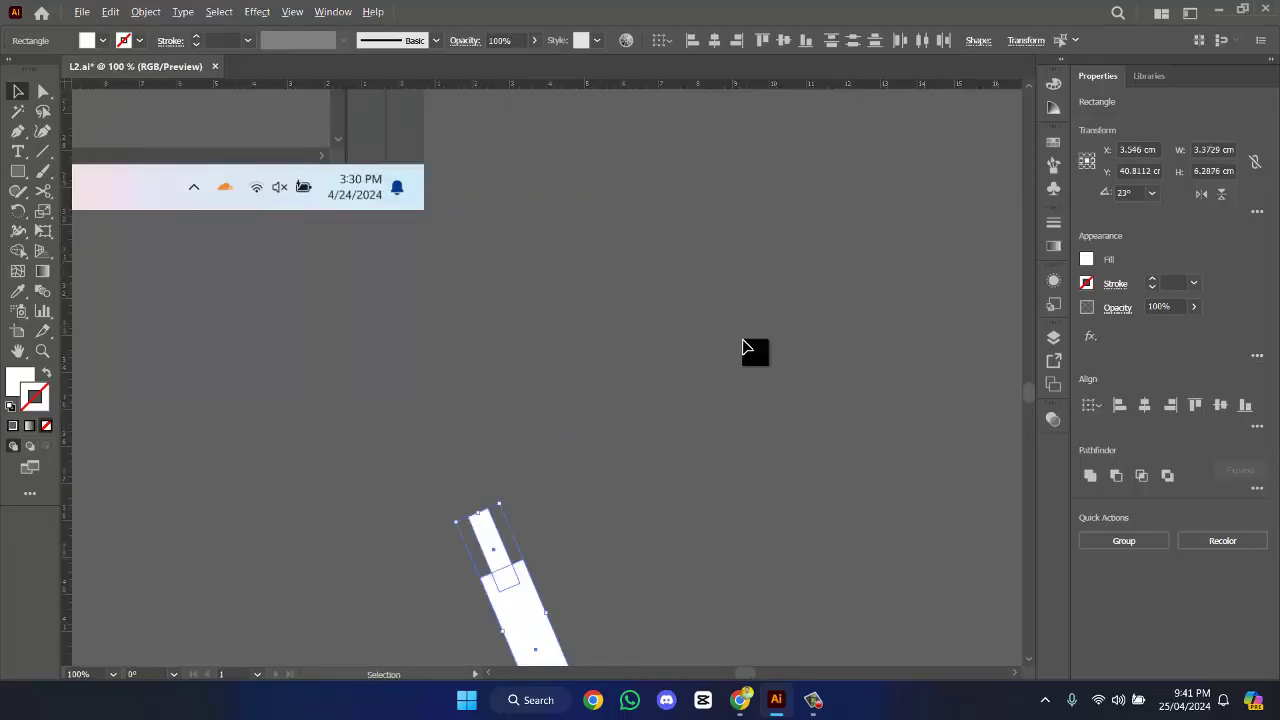
pyautogui.moveTo(590, 400); pyautogui.dragTo(801, 83)
pyautogui.scroll(-3, 779, 242)
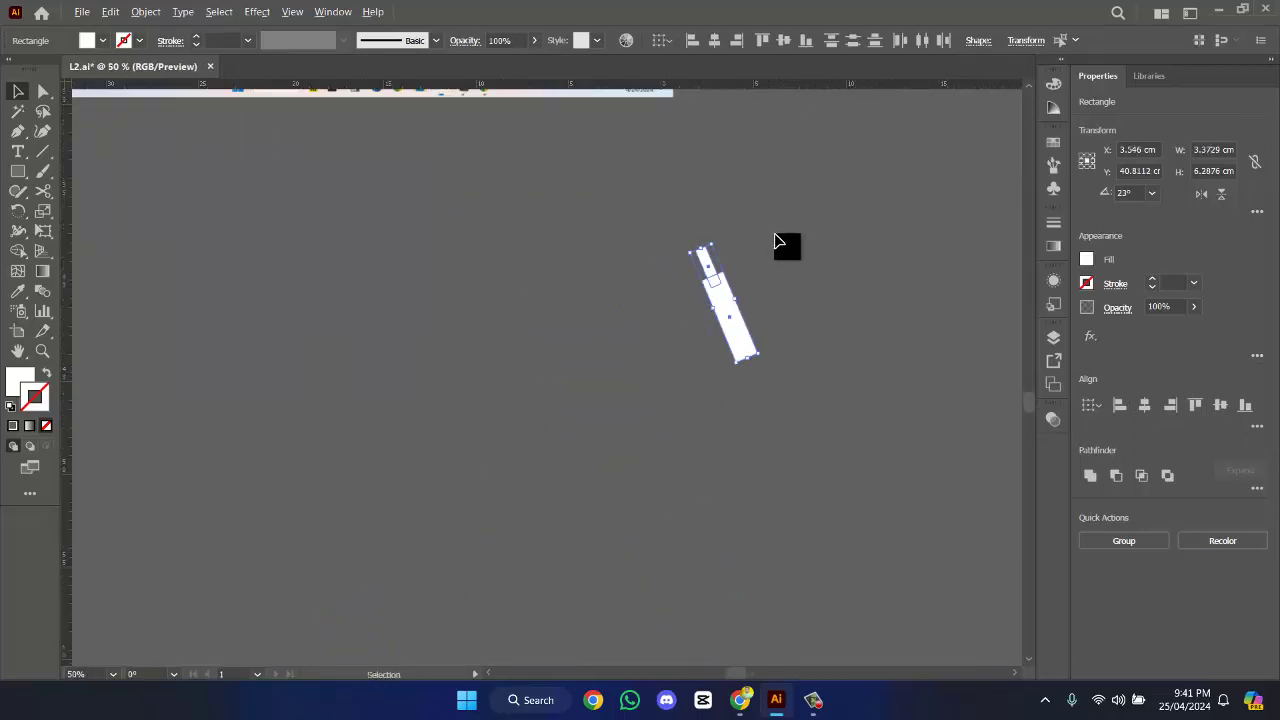
pyautogui.moveTo(779, 242); pyautogui.dragTo(797, 475)
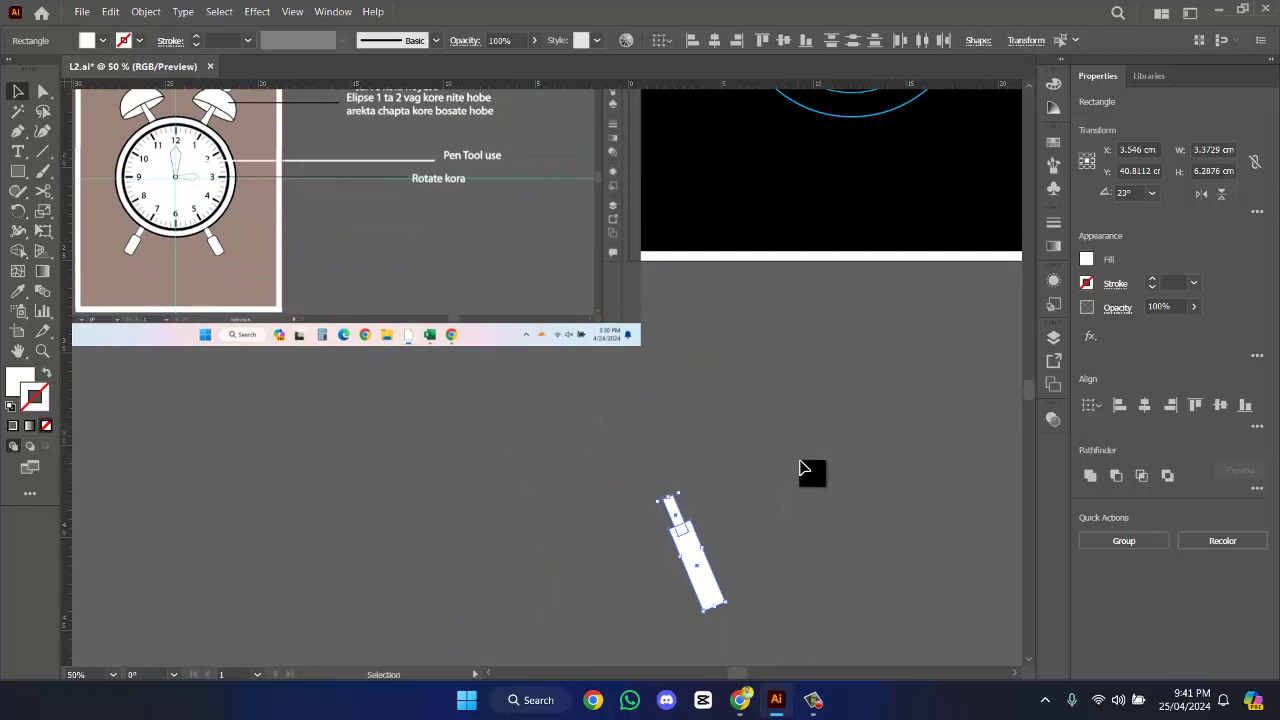
pyautogui.click(716, 584)
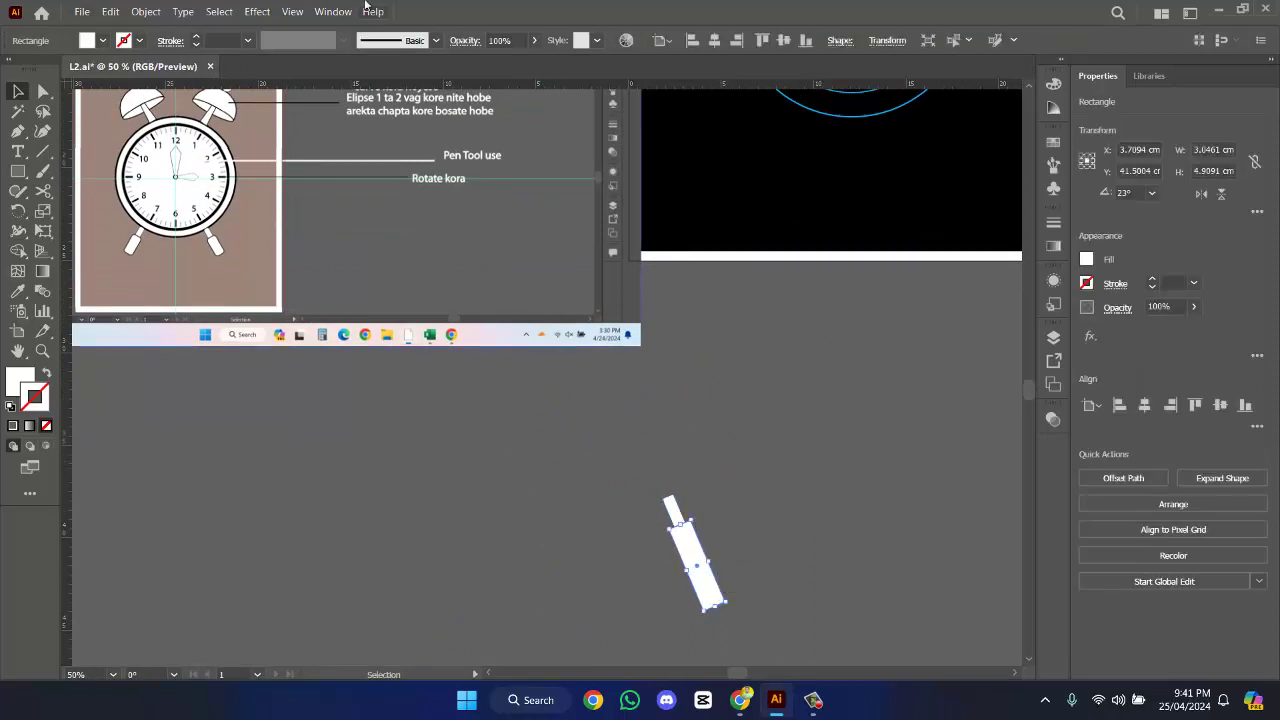
pyautogui.press('a')
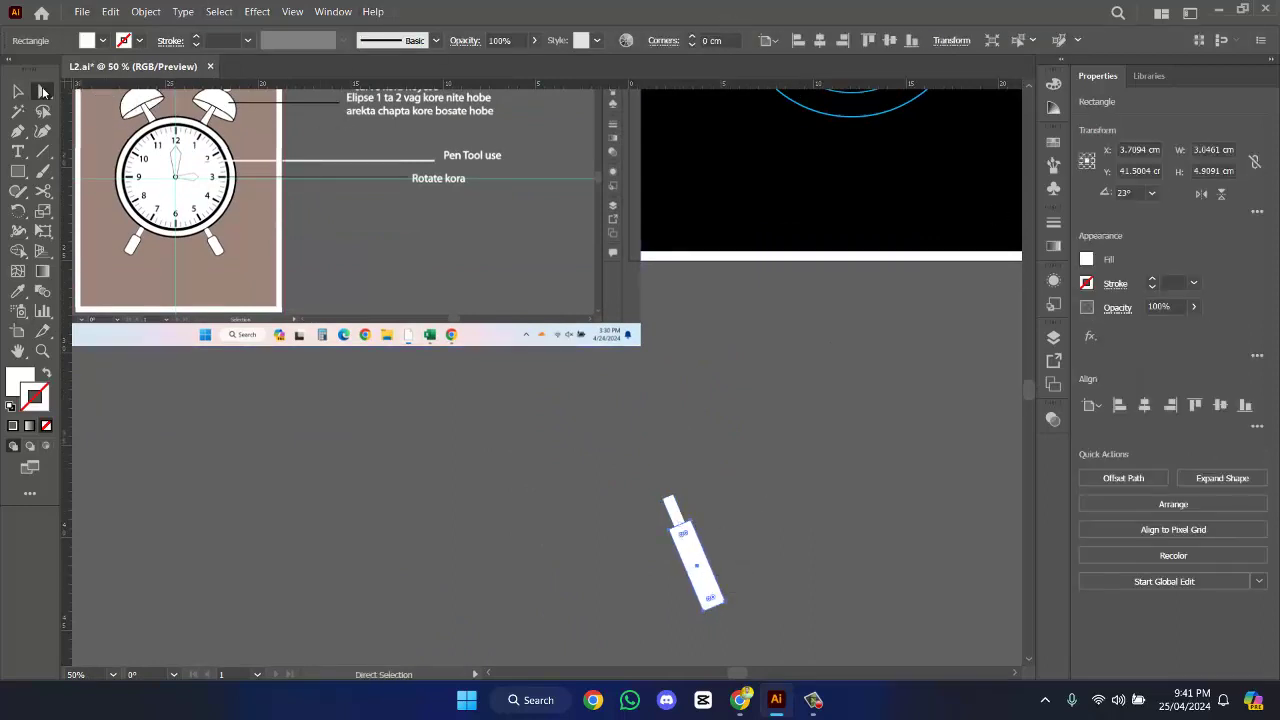
pyautogui.scroll(1, 656, 557)
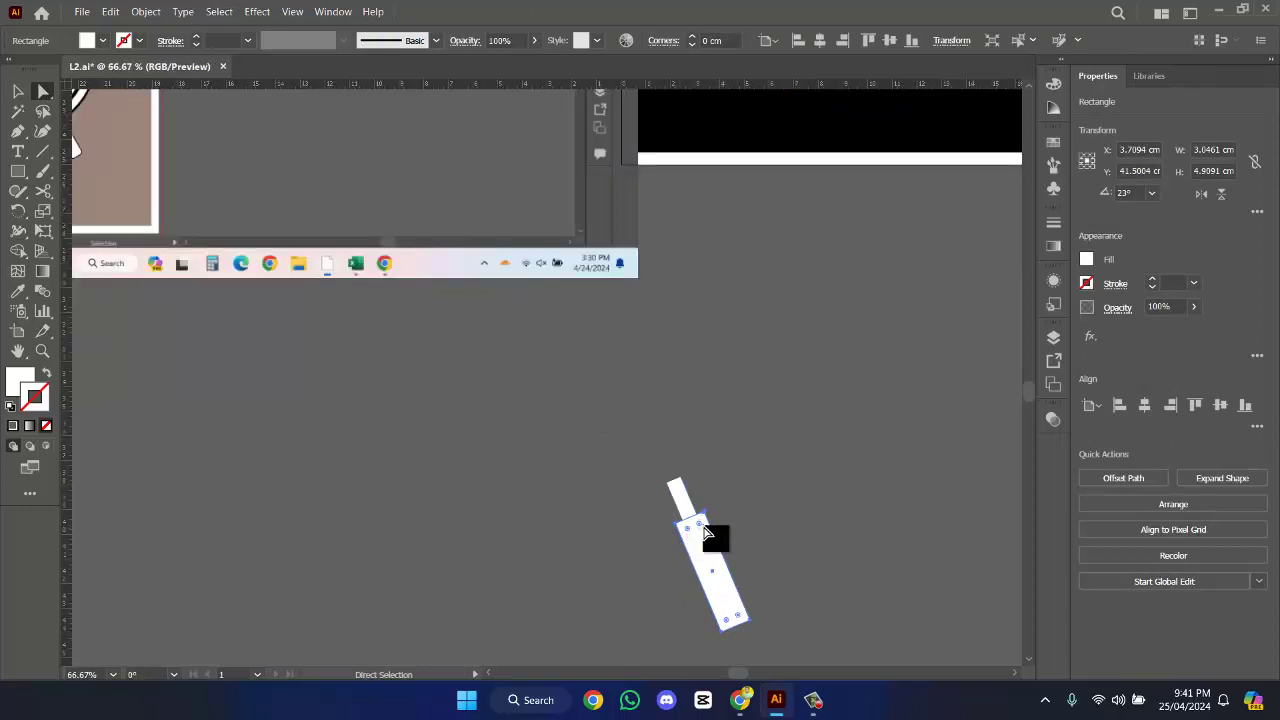
pyautogui.moveTo(703, 530); pyautogui.dragTo(701, 523)
# - Slightly round all corners of the smaller leg rectangle
pyautogui.scroll(1, 228, 289)
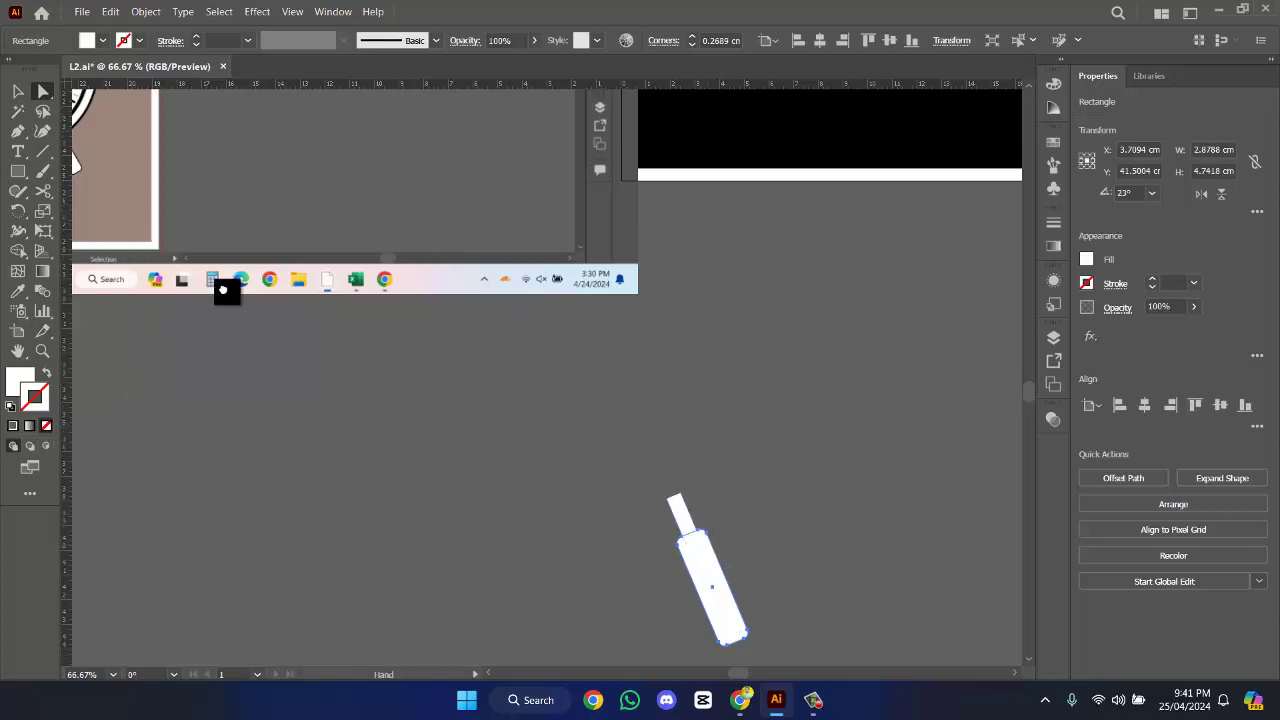
pyautogui.keyDown('alt'); pyautogui.scroll(5, 571, 400); pyautogui.keyUp('alt')
pyautogui.keyDown('alt'); pyautogui.scroll(-2, 894, 326); pyautogui.keyUp('alt')
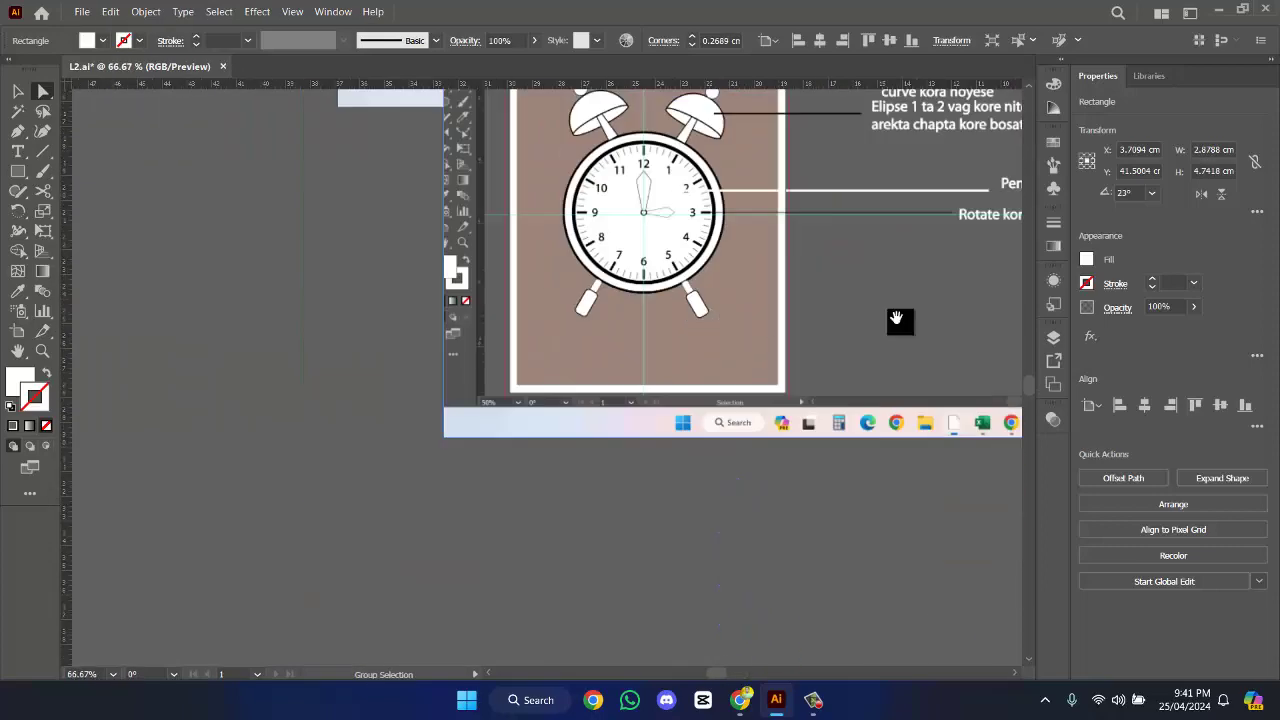
pyautogui.keyDown('shift'); pyautogui.hscroll(3, 783, 391); pyautogui.keyUp('shift')
pyautogui.click(880, 572)
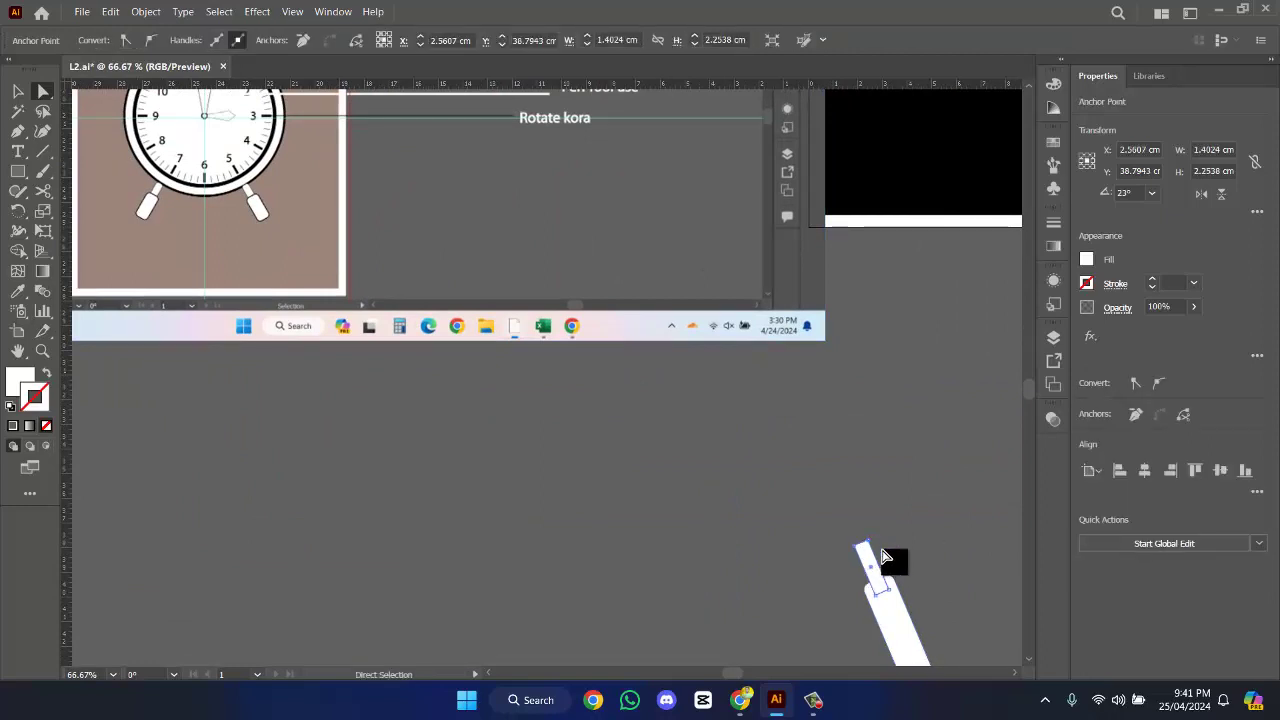
pyautogui.keyDown('alt'); pyautogui.scroll(1, 900, 550); pyautogui.keyUp('alt')
pyautogui.moveTo(903, 540); pyautogui.dragTo(655, 250)
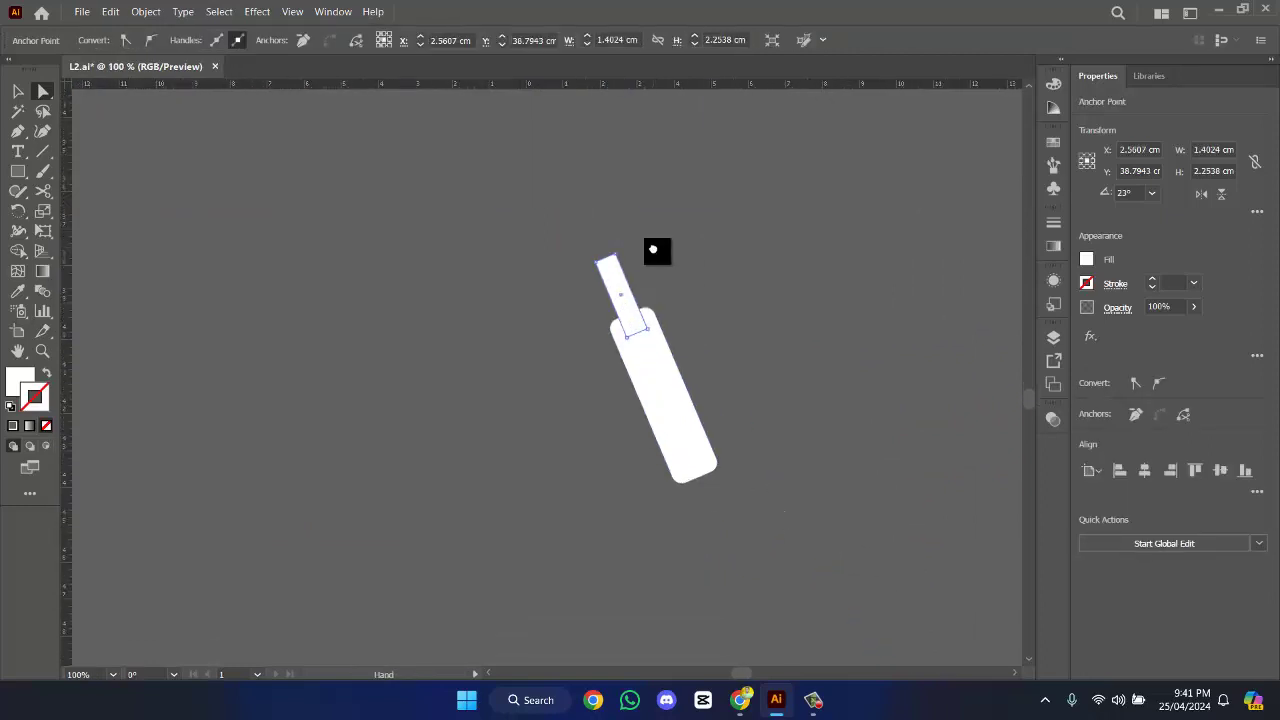
pyautogui.keyDown('alt'); pyautogui.scroll(3, 615, 262); pyautogui.keyUp('alt')
pyautogui.click(623, 297)
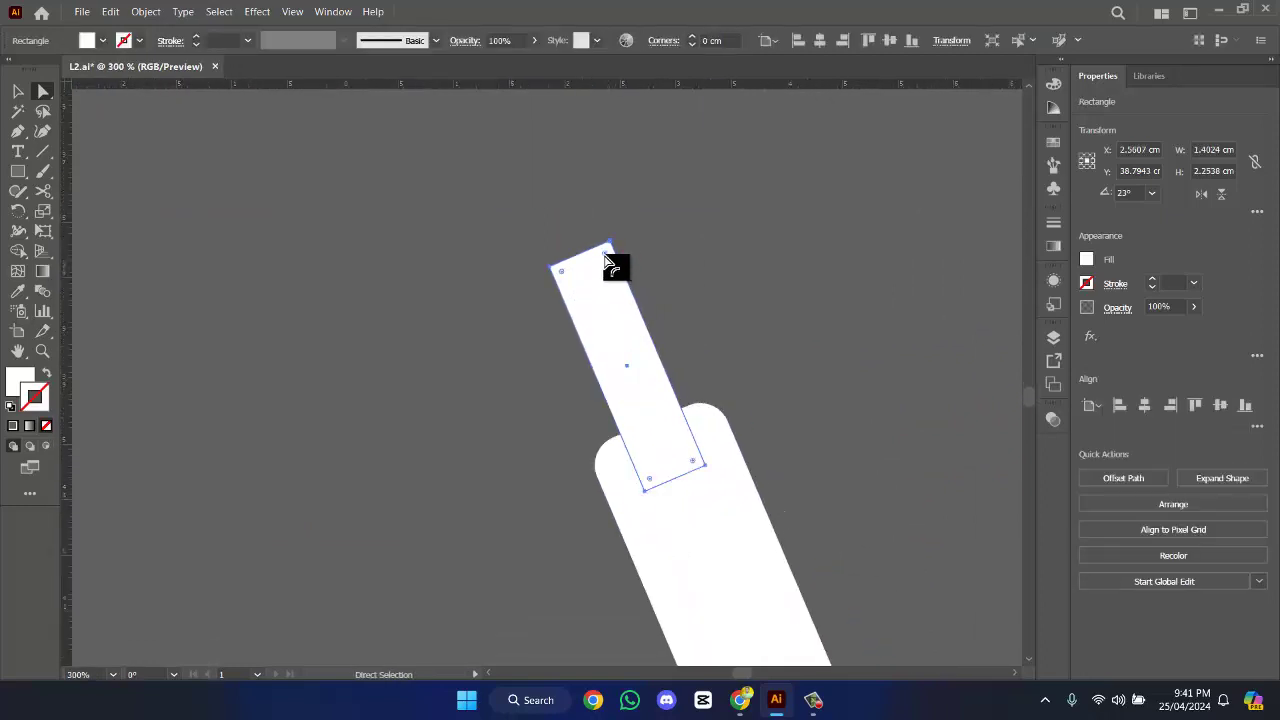
pyautogui.moveTo(605, 259); pyautogui.dragTo(606, 262)
# - Give both leg rectangles a black 1 pt stroke and deselect them
pyautogui.moveTo(471, 249); pyautogui.dragTo(800, 646)
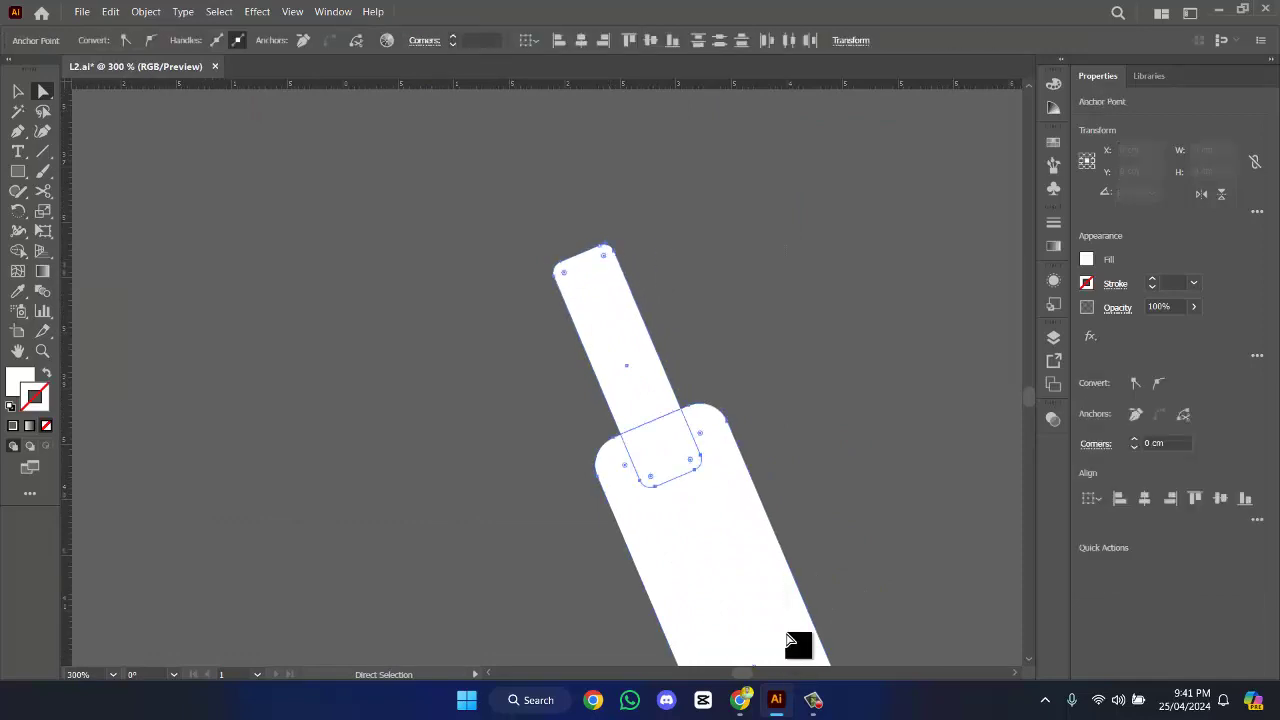
pyautogui.click(1155, 282)
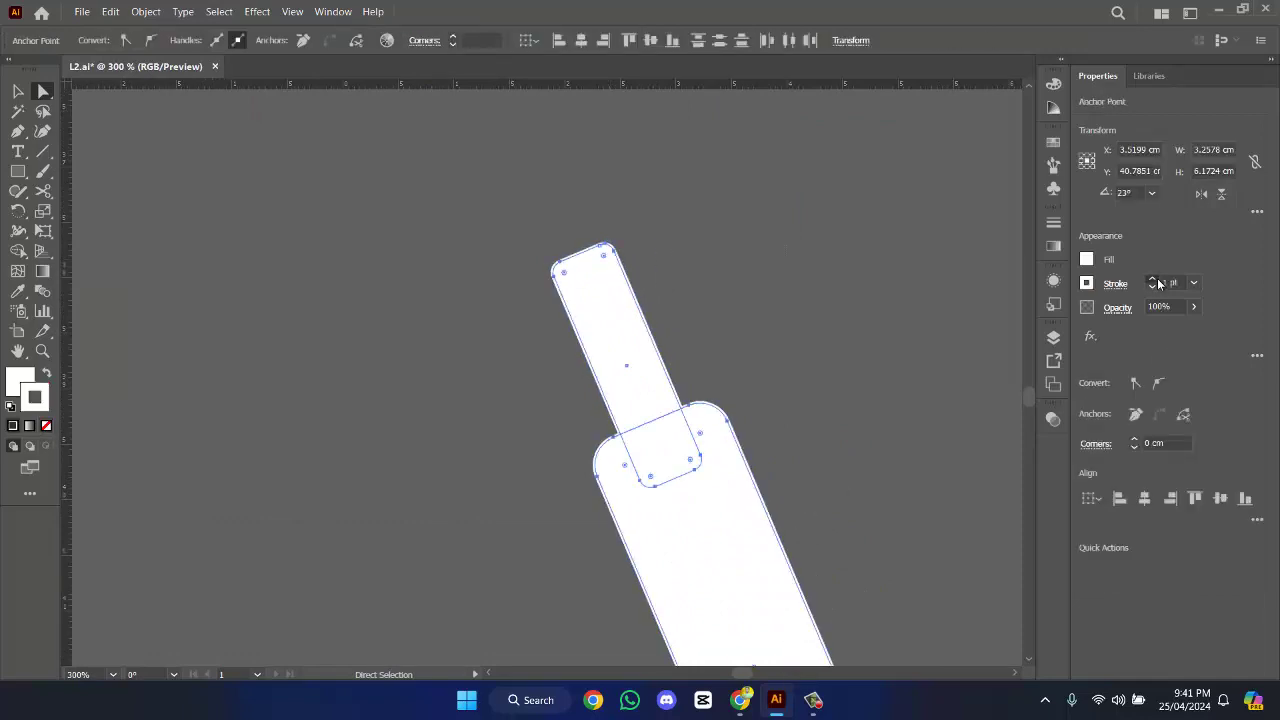
pyautogui.click(1156, 281)
pyautogui.click(1087, 286)
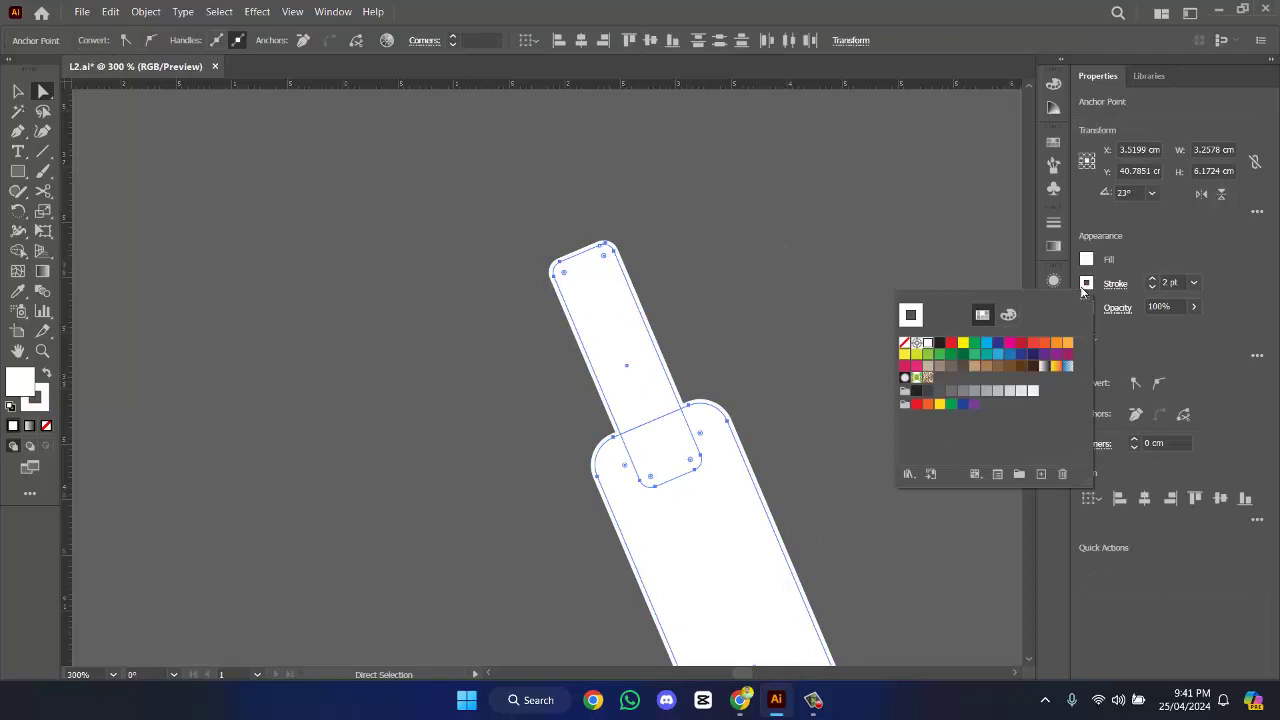
pyautogui.click(937, 345)
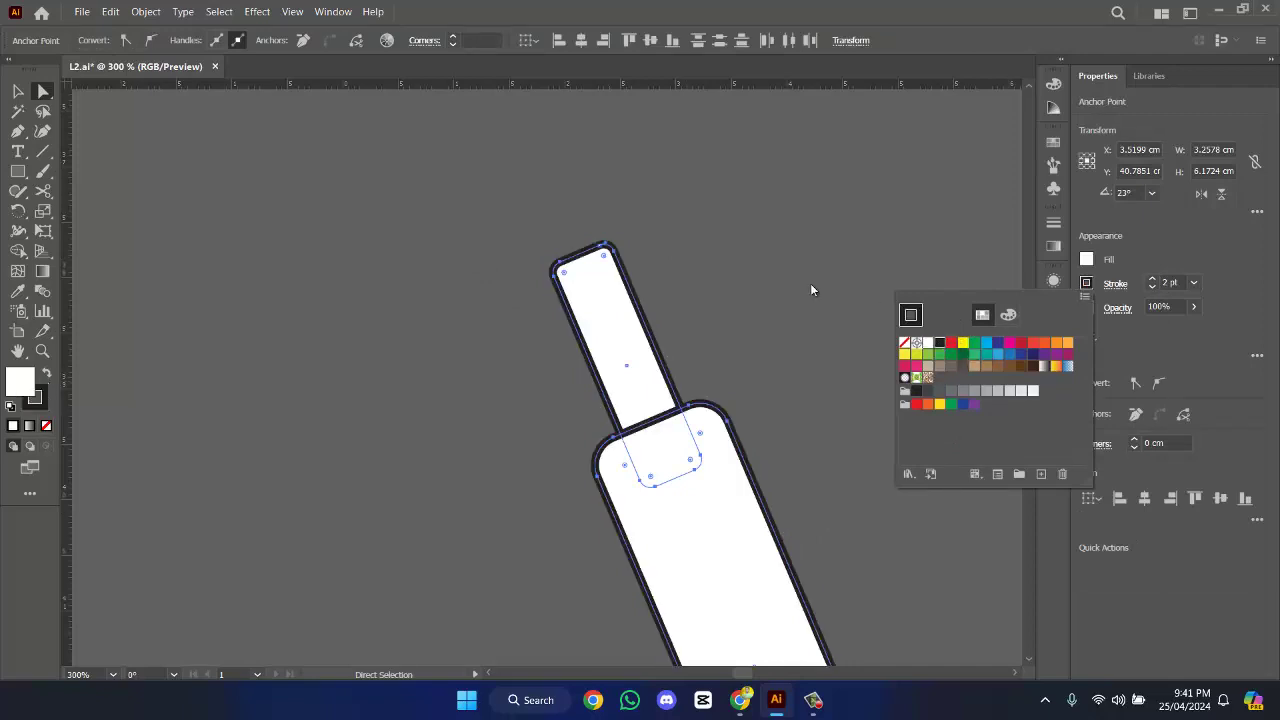
pyautogui.click(1157, 289)
pyautogui.click(1153, 288)
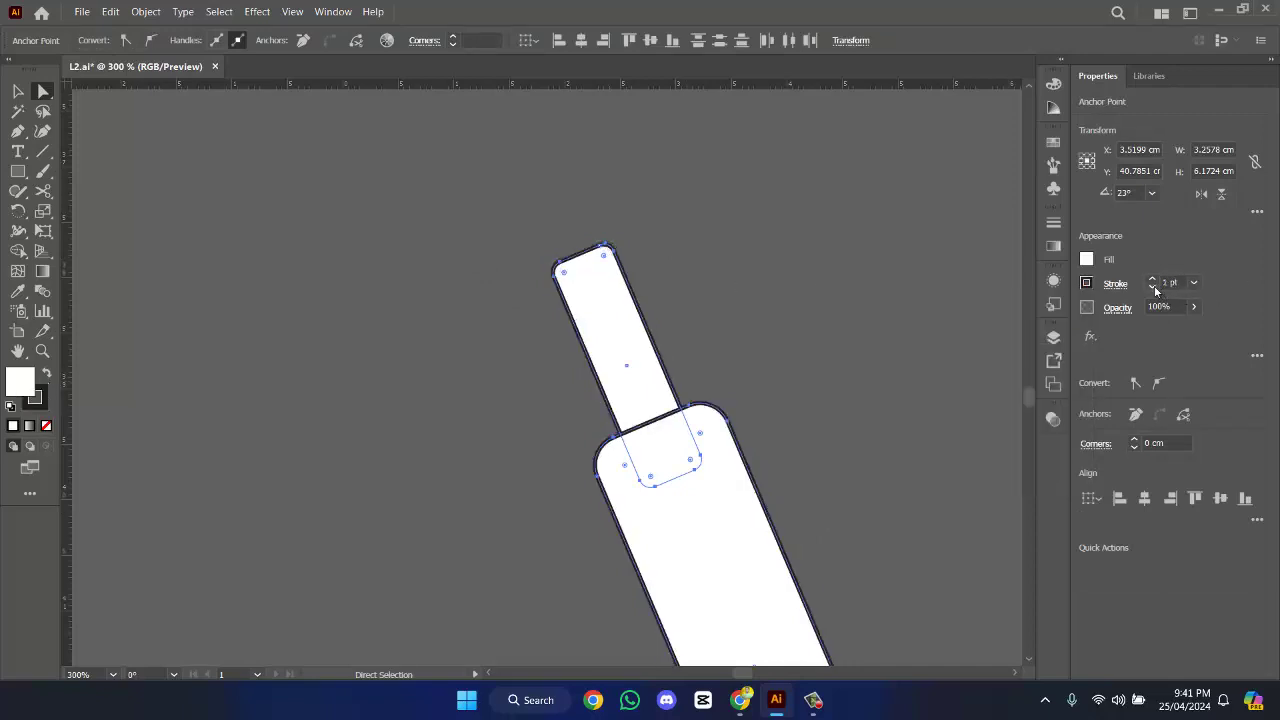
pyautogui.click(17, 91)
pyautogui.click(277, 200)
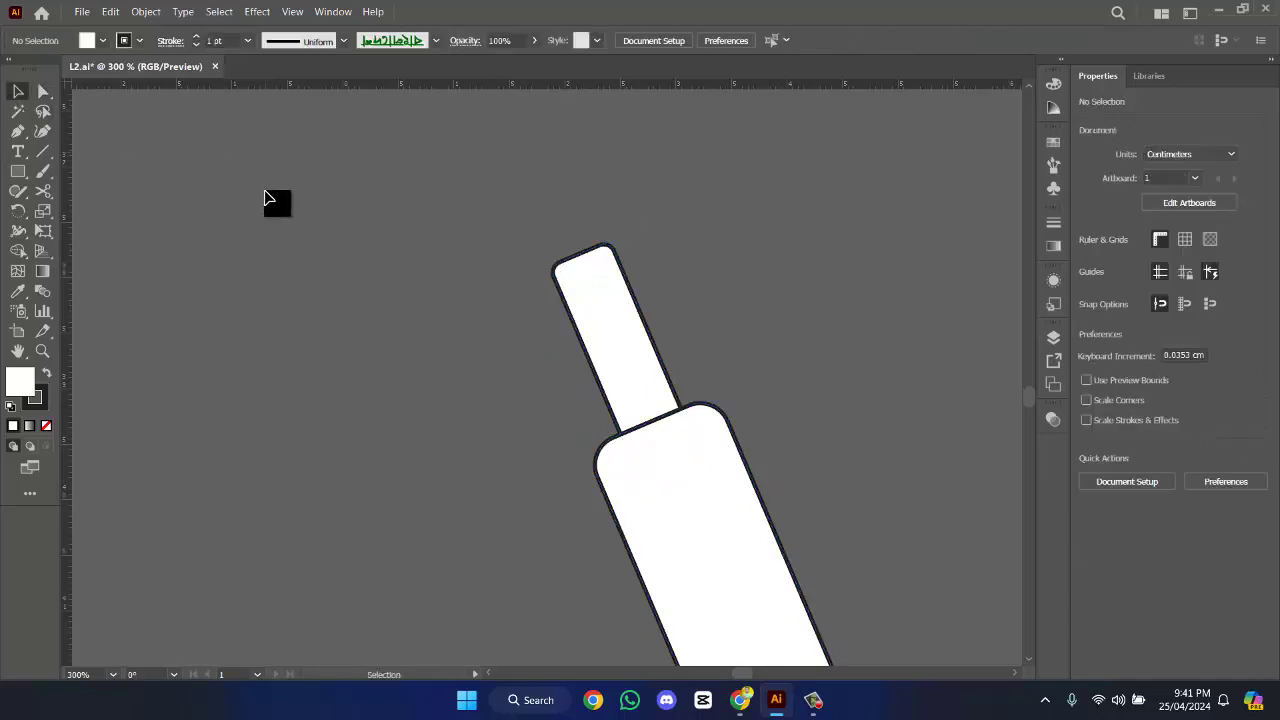
# - Group the two rectangles of the leg
pyautogui.click(626, 554)
pyautogui.hotkey('shift', 'Up')
pyautogui.click(437, 360)
pyautogui.rightClick(695, 452)
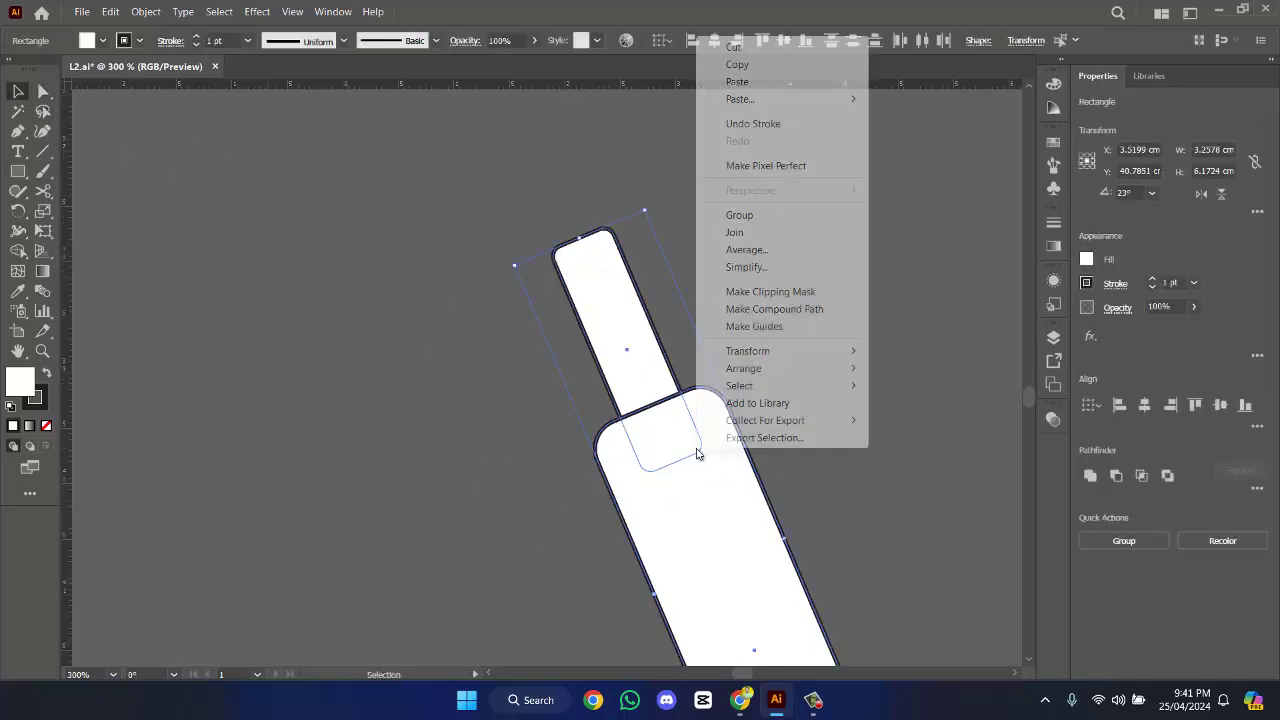
pyautogui.click(761, 222)
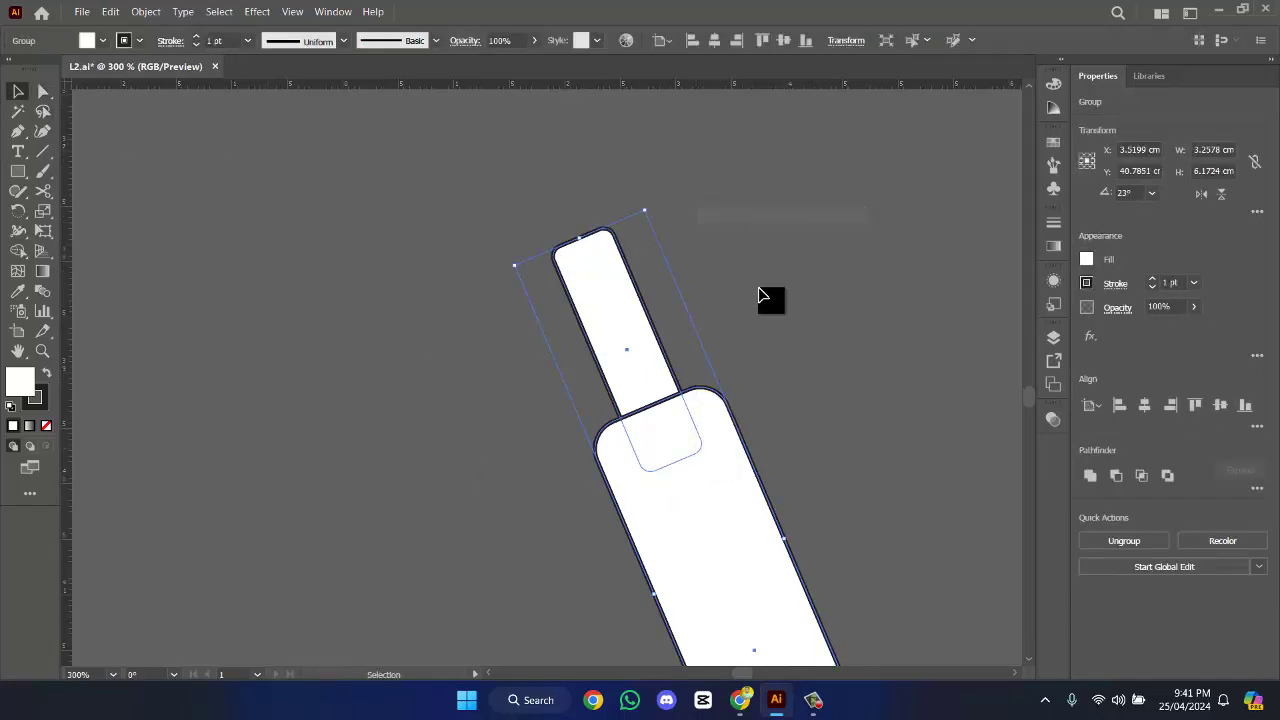
# - Isolate the outer ring inside the clock group on the black artboard and set its fill to white (FFFFFF)
pyautogui.scroll(-7, 771, 297)
pyautogui.scroll(2, 763, 488)
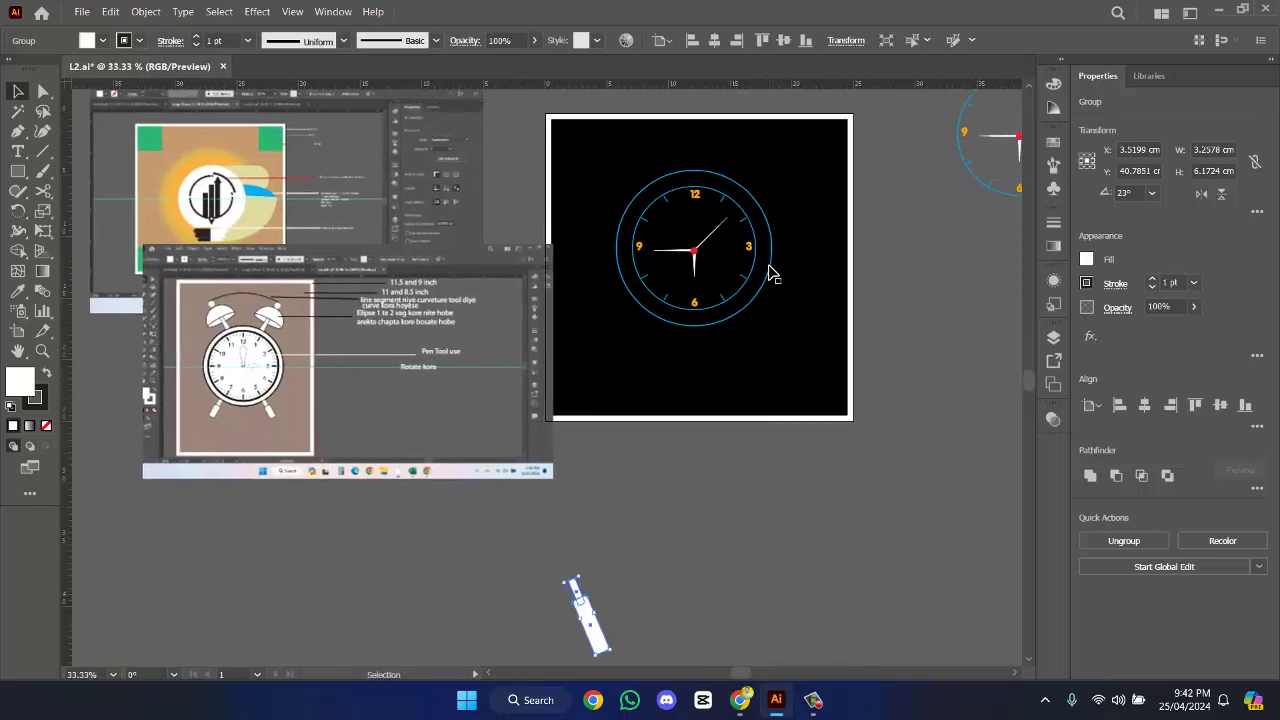
pyautogui.click(770, 272)
pyautogui.doubleClick(770, 272)
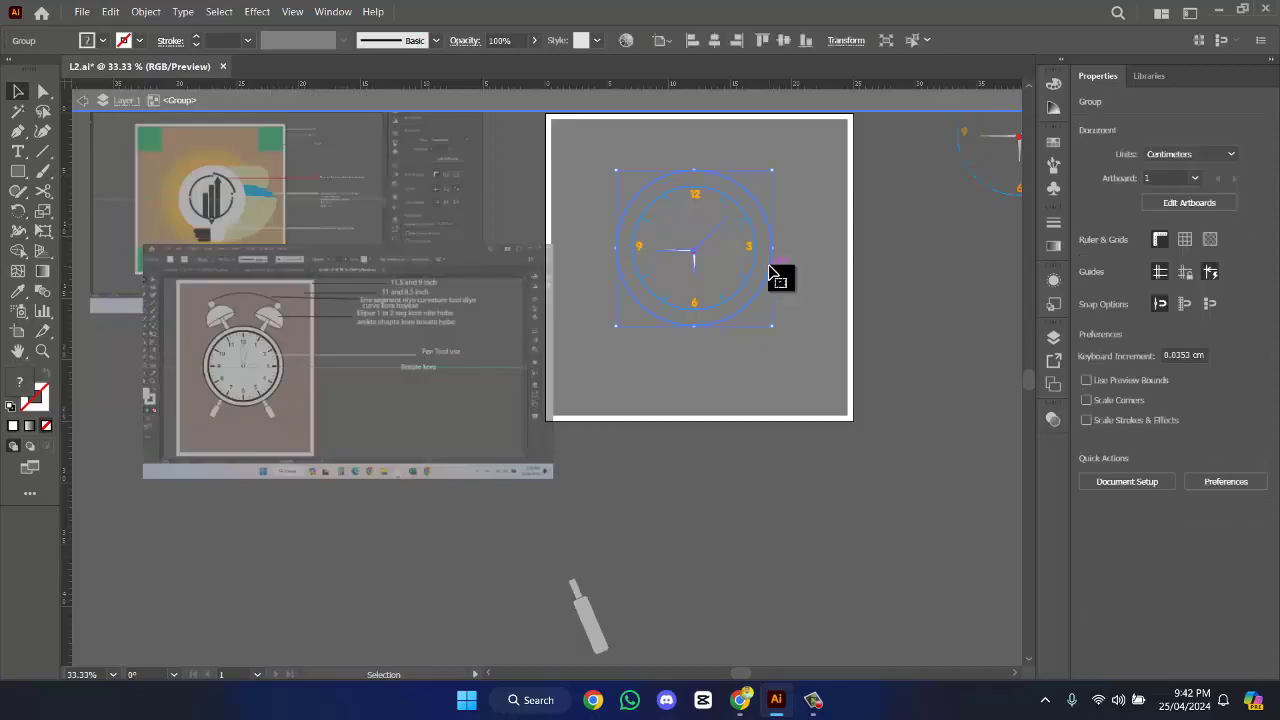
pyautogui.click(770, 272)
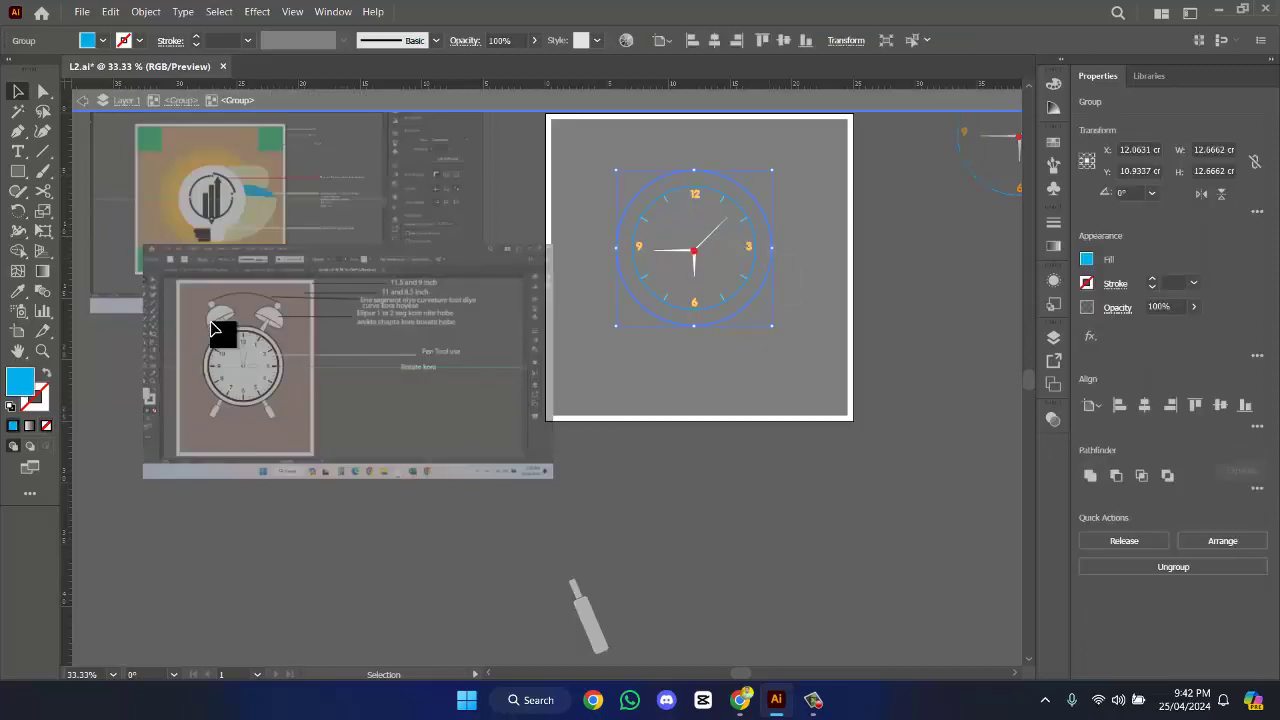
pyautogui.doubleClick(768, 270)
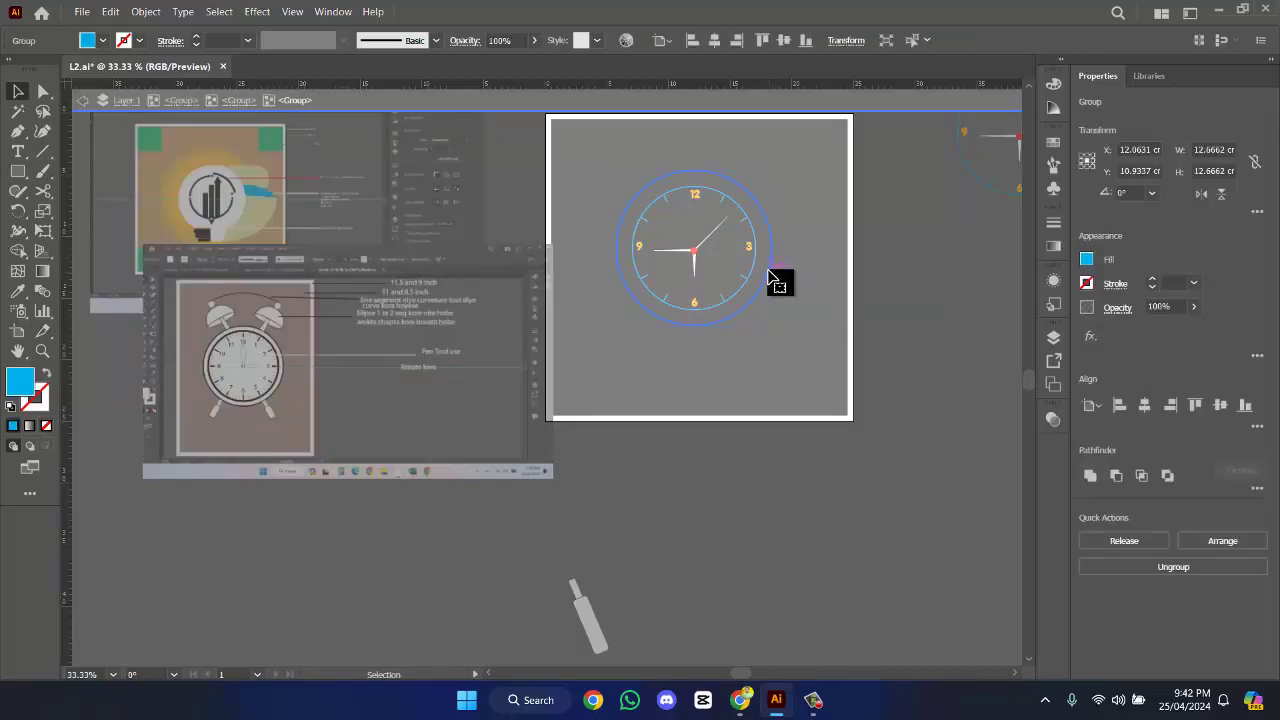
pyautogui.doubleClick(20, 383)
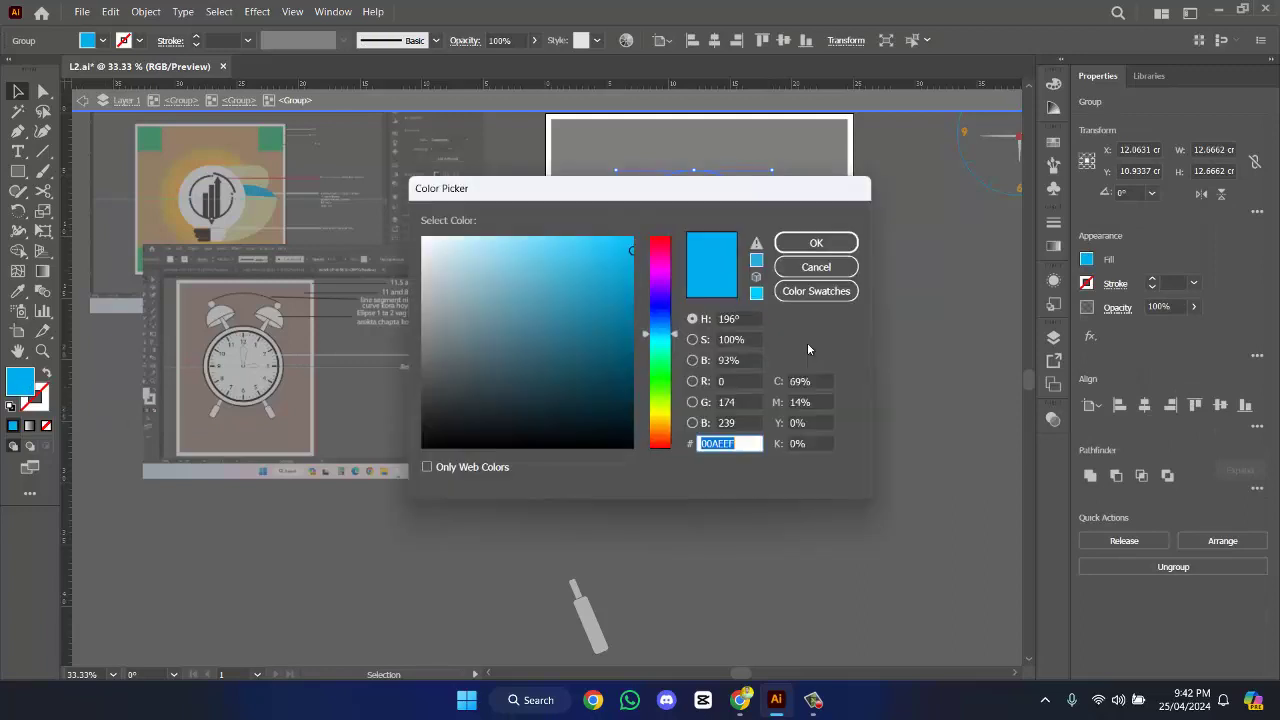
pyautogui.moveTo(448, 312); pyautogui.dragTo(394, 237)
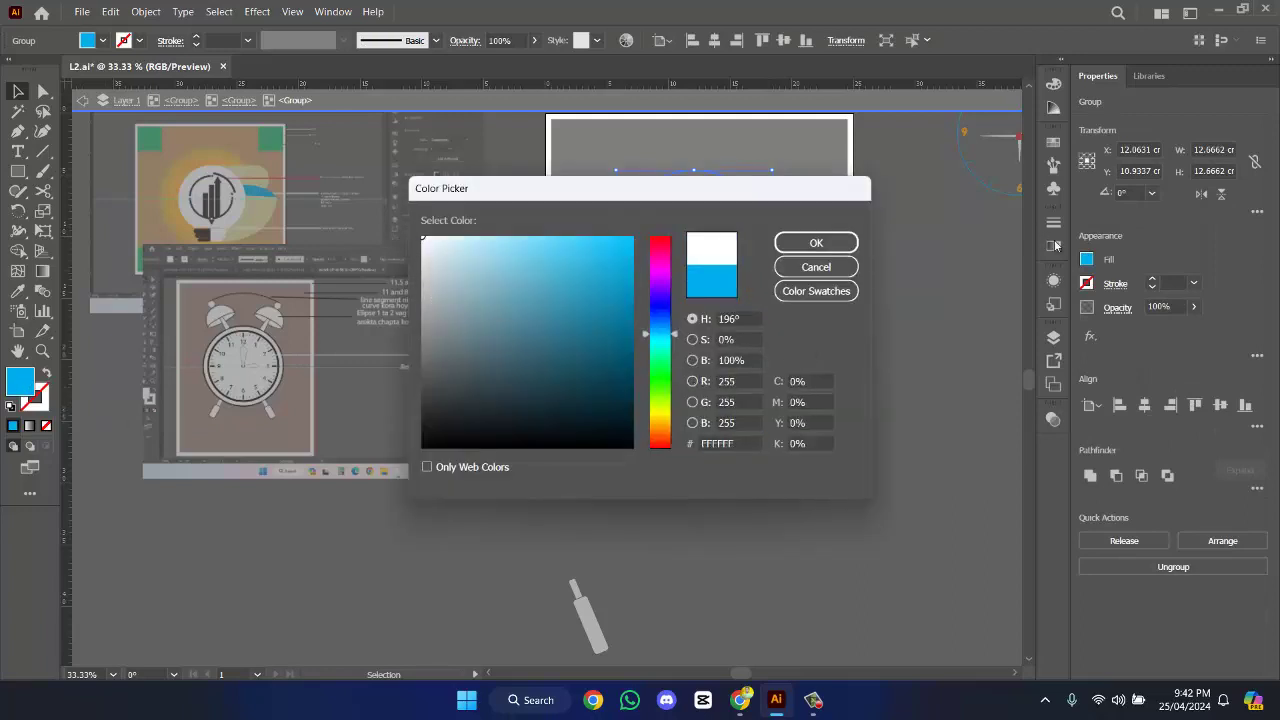
pyautogui.click(816, 243)
pyautogui.doubleClick(815, 270)
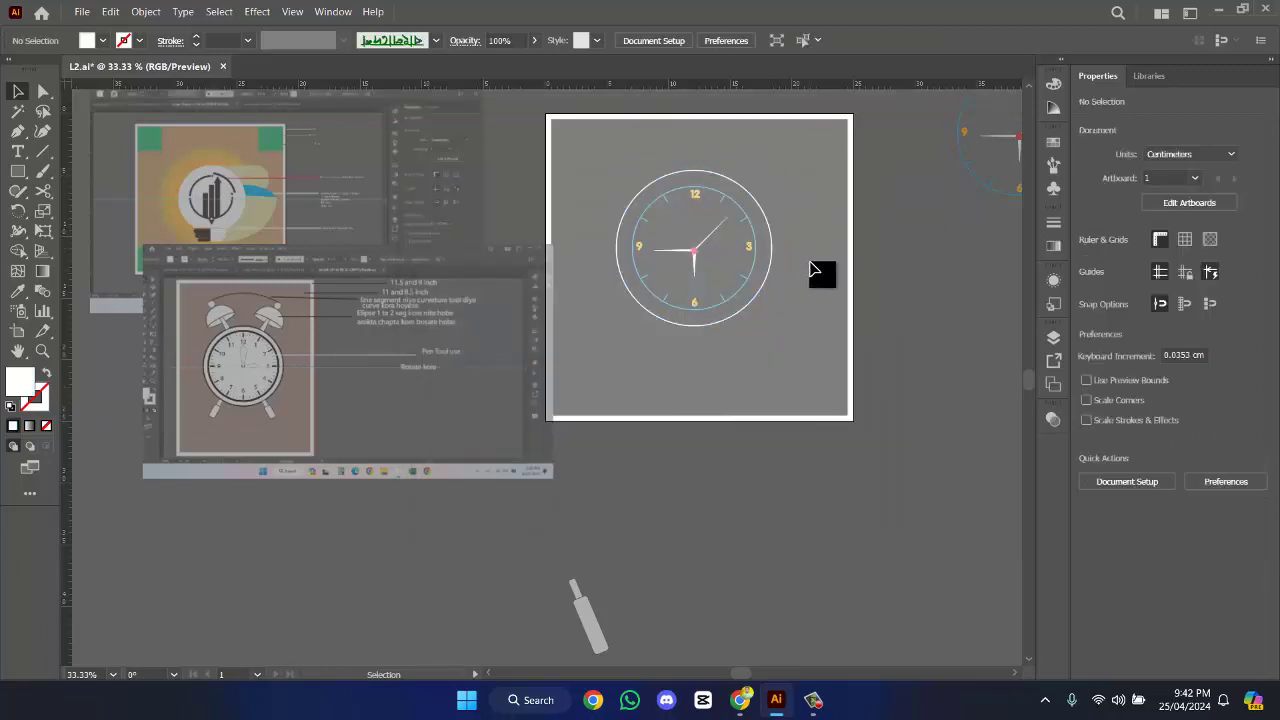
# - Try to recolor the clock's inner blue ring white (FFFFFF) using the Magic Wand, and leave group isolation
pyautogui.scroll(3, 757, 271)
pyautogui.doubleClick(745, 268)
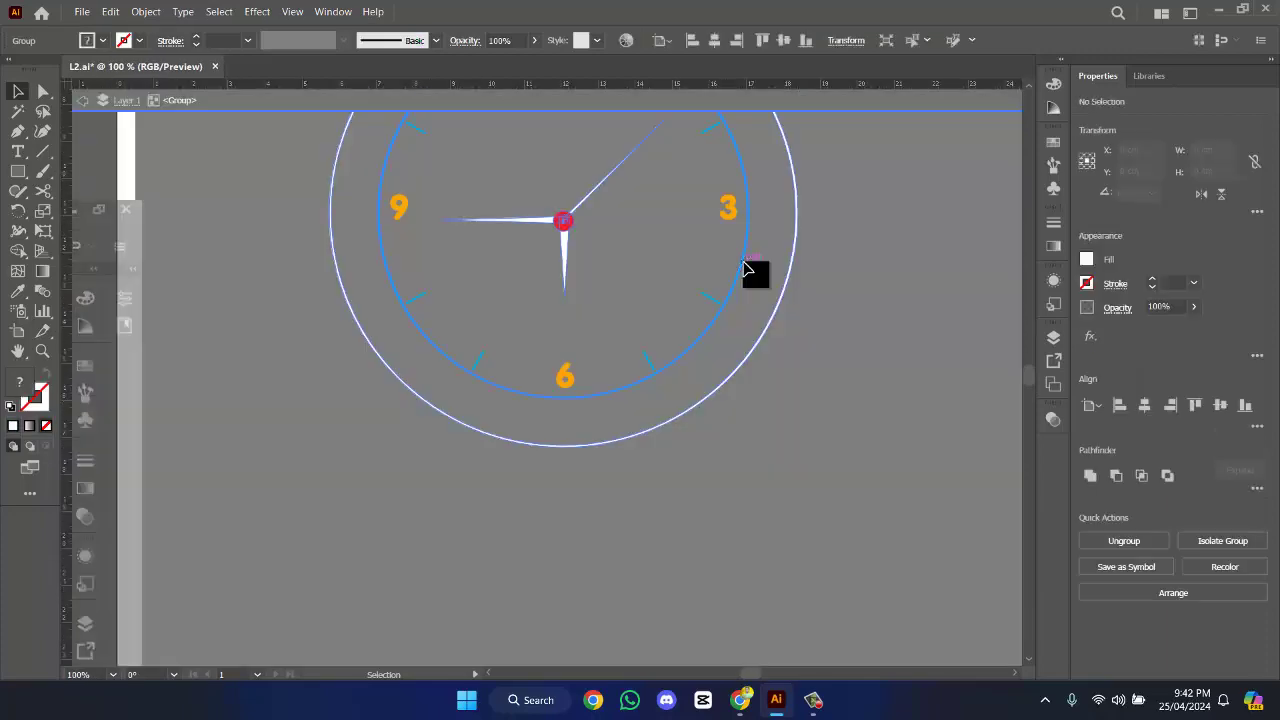
pyautogui.click(745, 268)
pyautogui.doubleClick(745, 268)
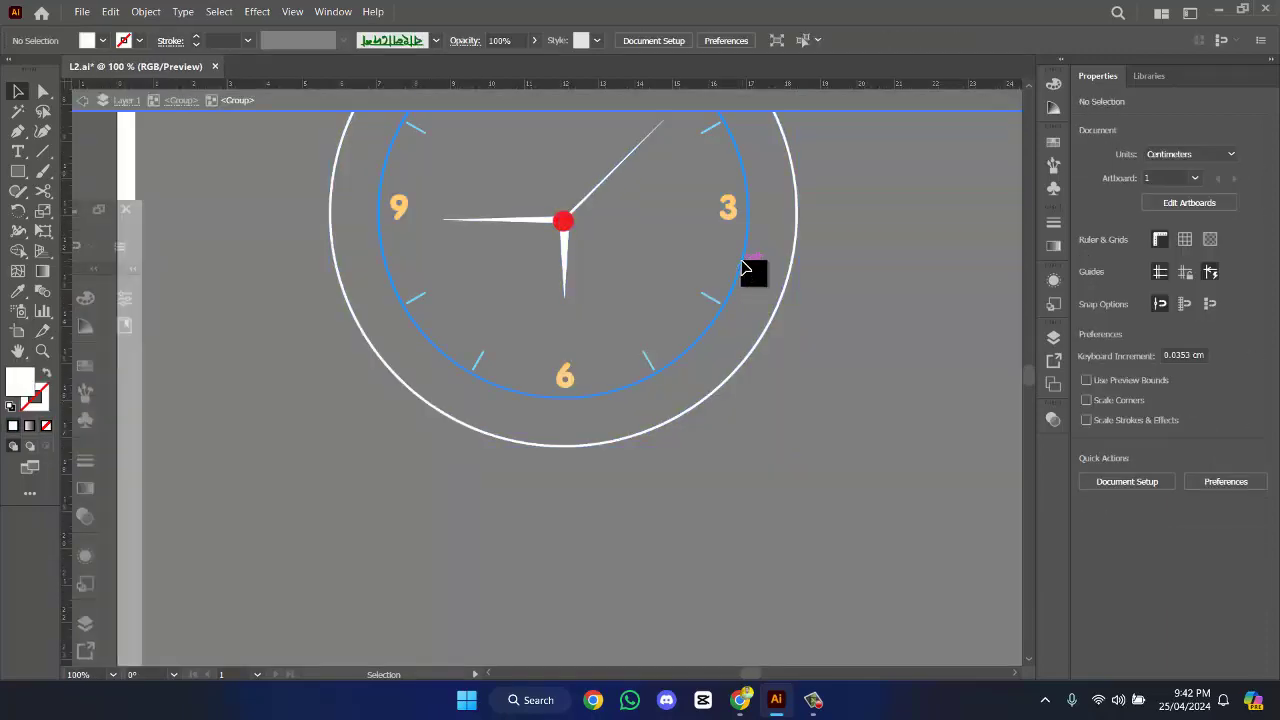
pyautogui.click(745, 268)
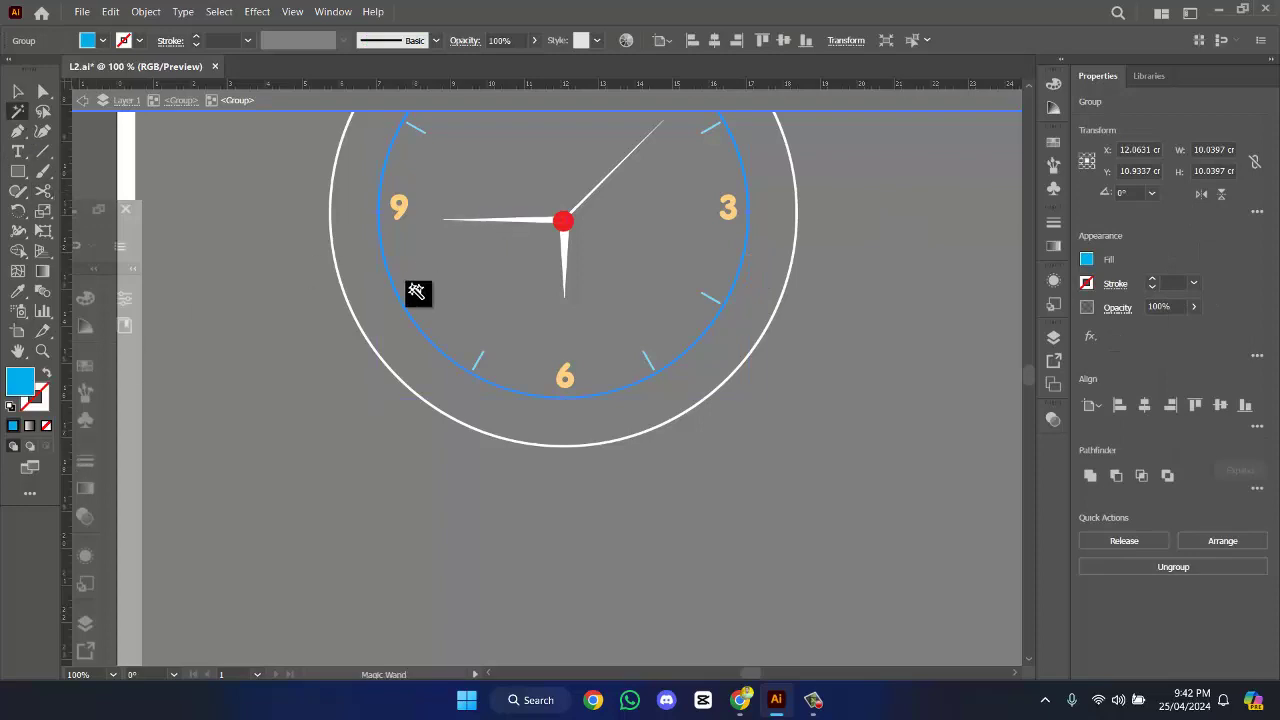
pyautogui.click(413, 305)
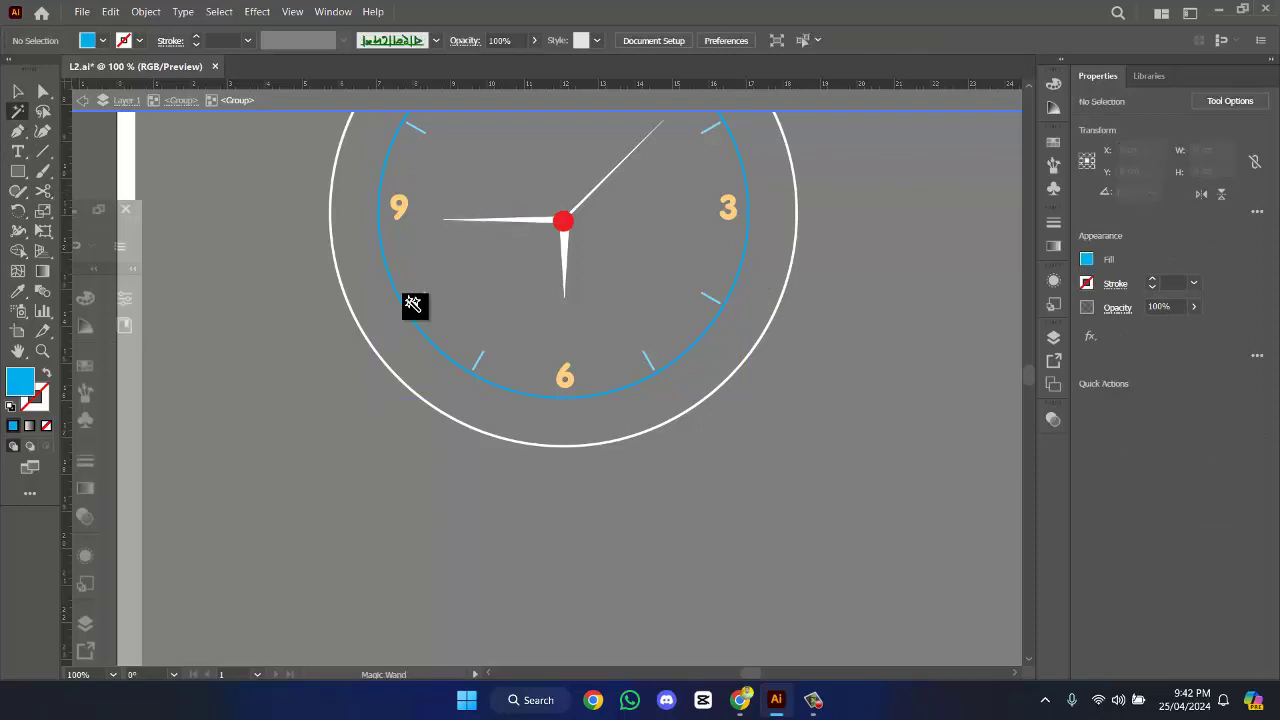
pyautogui.doubleClick(28, 376)
pyautogui.moveTo(430, 245); pyautogui.dragTo(416, 222)
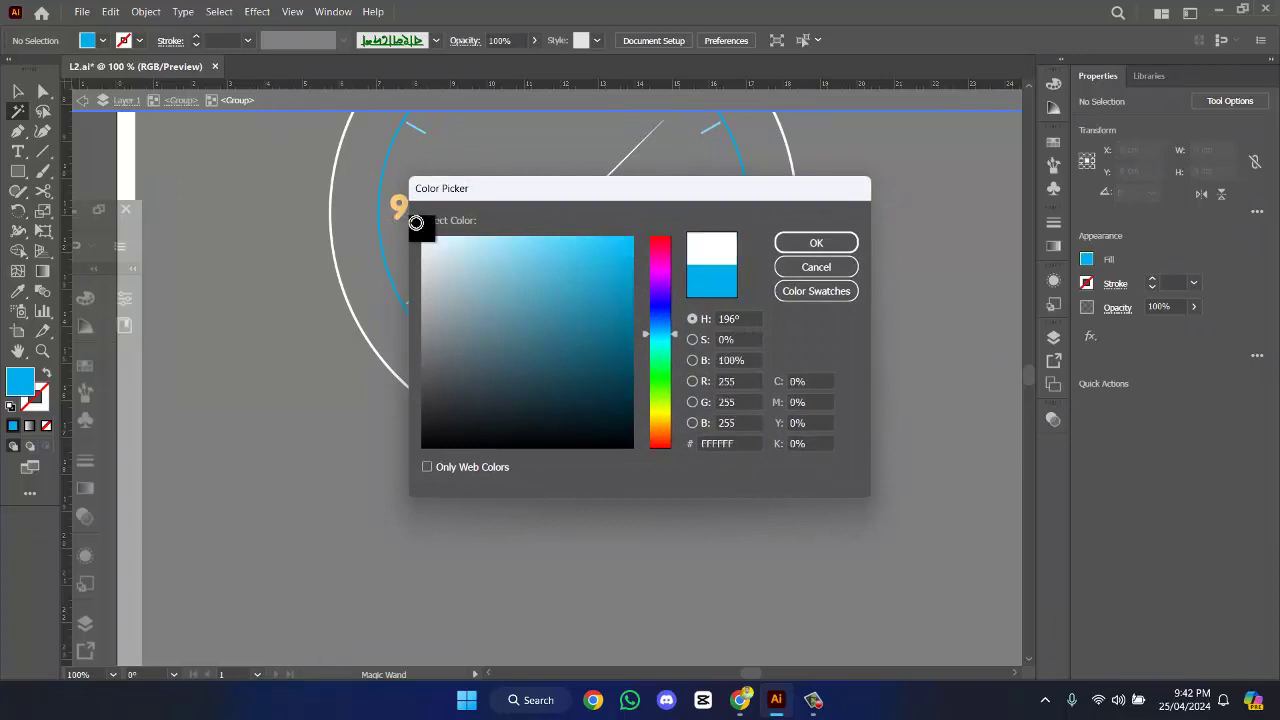
pyautogui.click(816, 243)
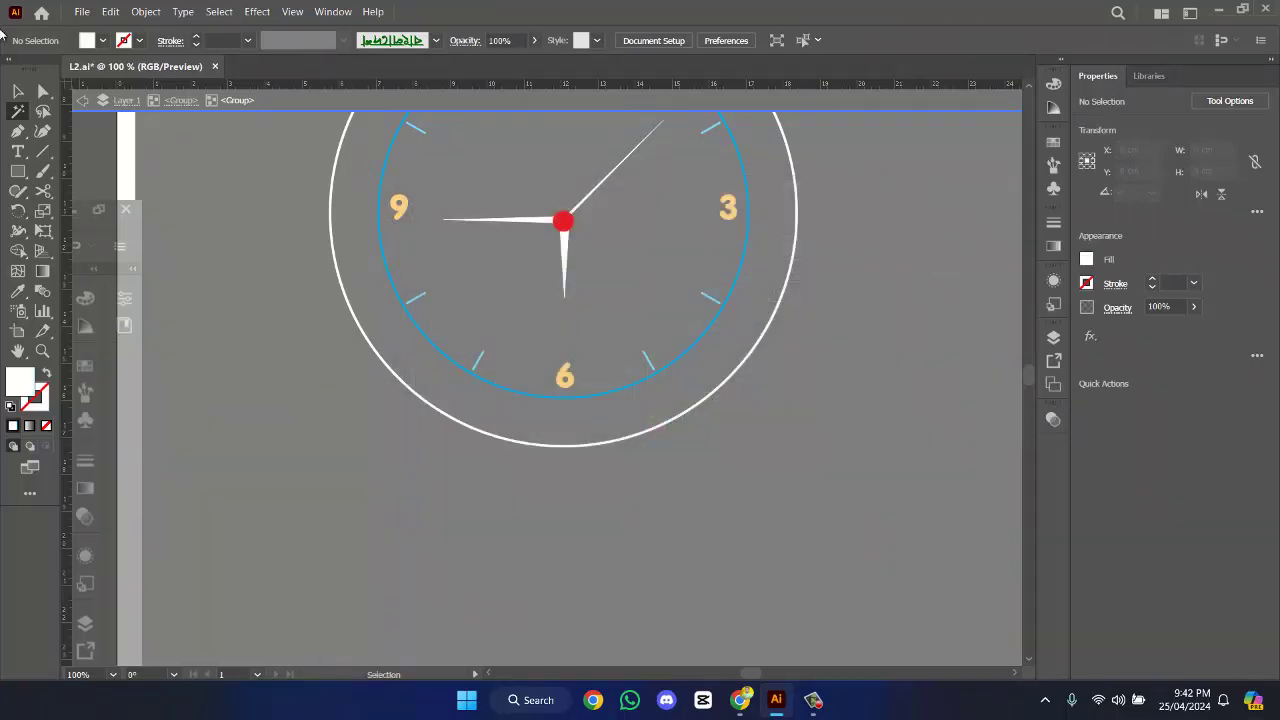
pyautogui.click(20, 92)
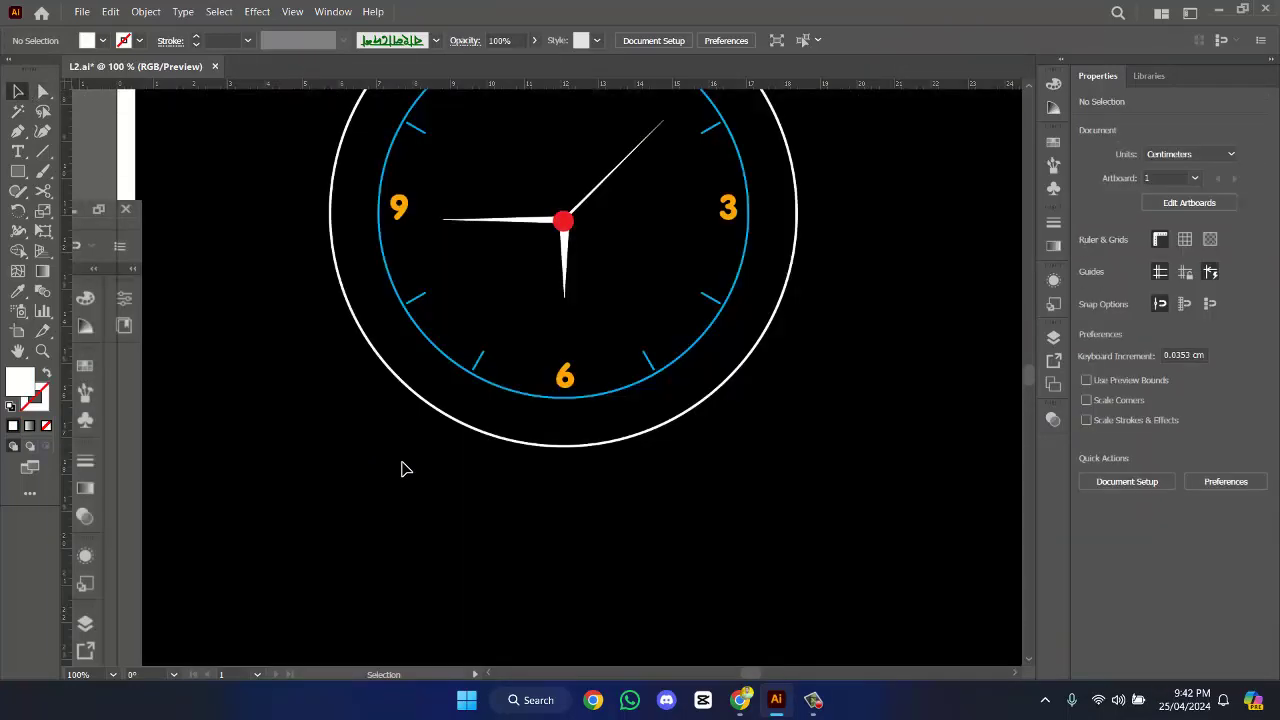
# - Isolate the clock group at its inner blue ring
pyautogui.doubleClick(643, 385)
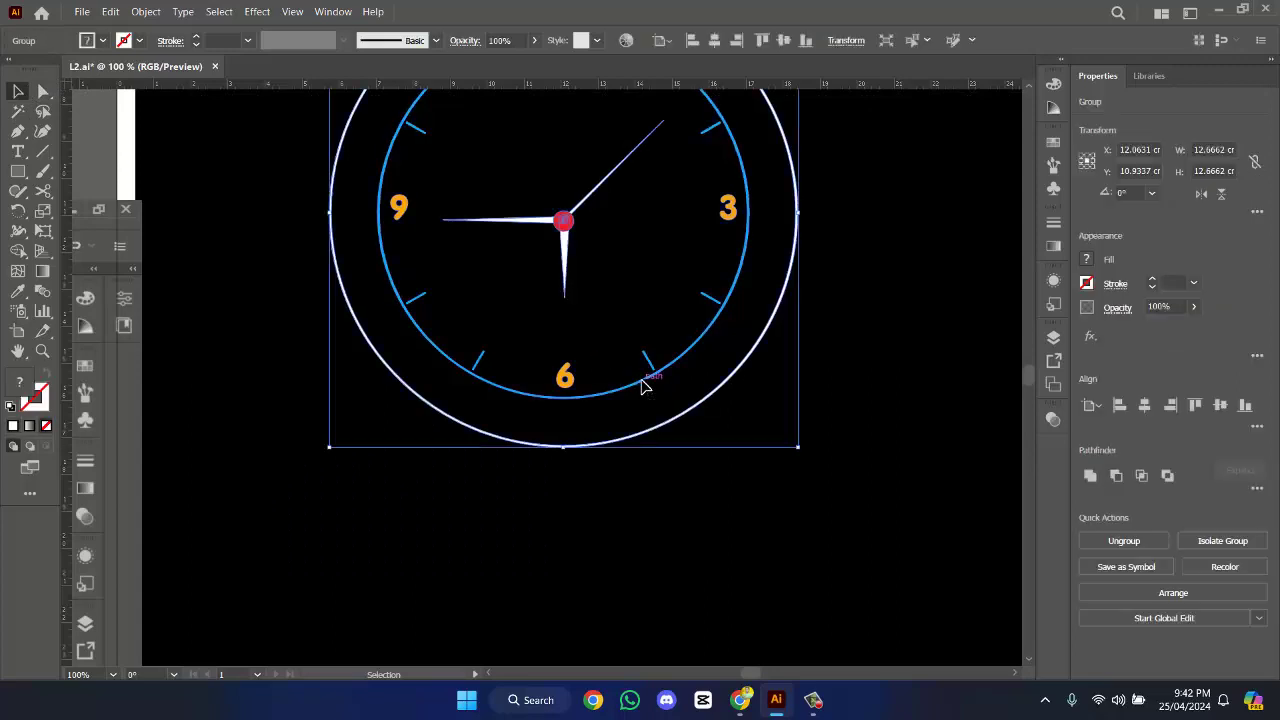
# - Fill the clock's inner ring with white, FFFFFF
pyautogui.doubleClick(643, 385)
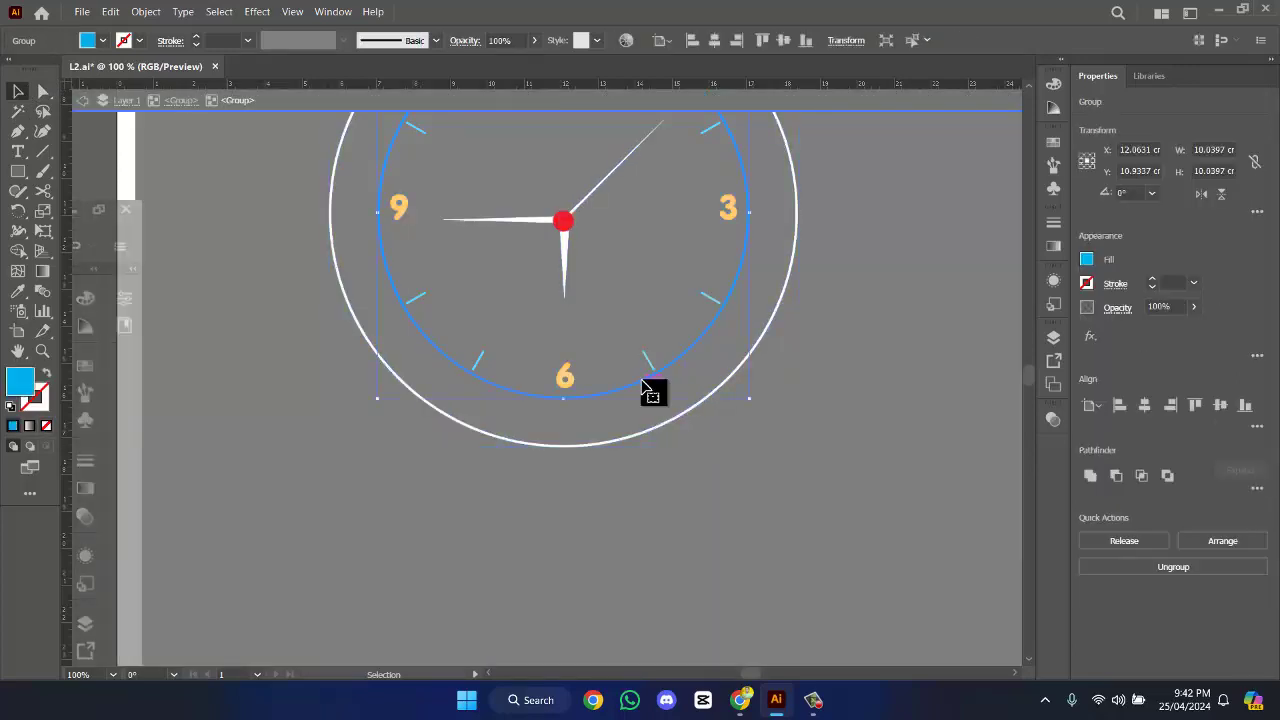
pyautogui.doubleClick(22, 378)
pyautogui.click(422, 238)
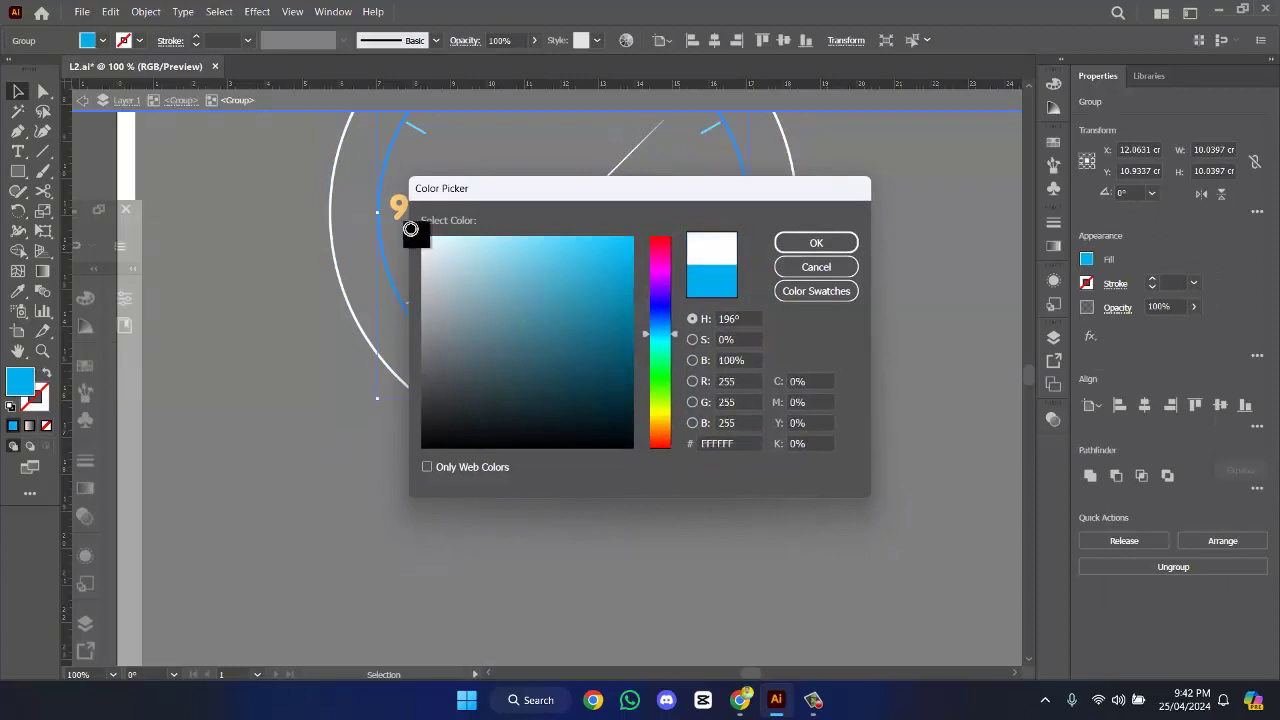
pyautogui.press('Return')
pyautogui.doubleClick(829, 254)
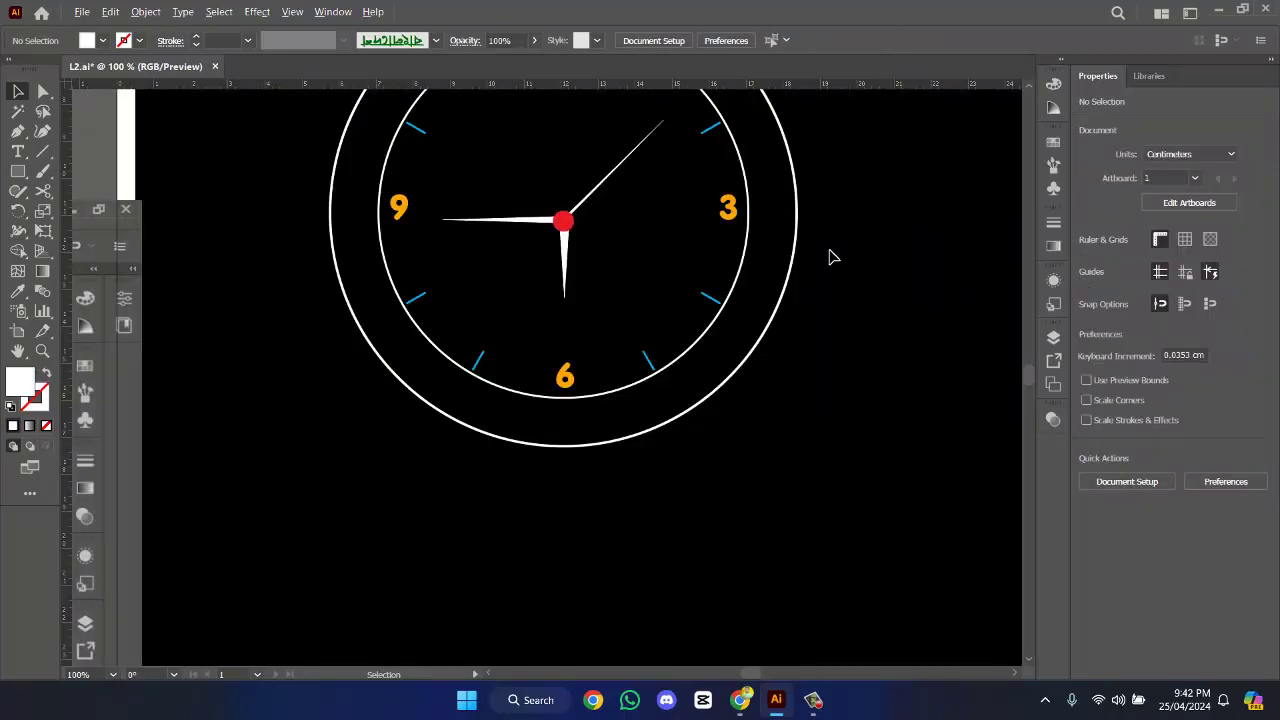
# - Move the white handle onto the artboard at the clock's lower-right edge, at about X 17.9 cm, Y 19 cm
pyautogui.hotkey('ctrl', '-')
pyautogui.hotkey('ctrl', '-')
pyautogui.hotkey('ctrl', '-')
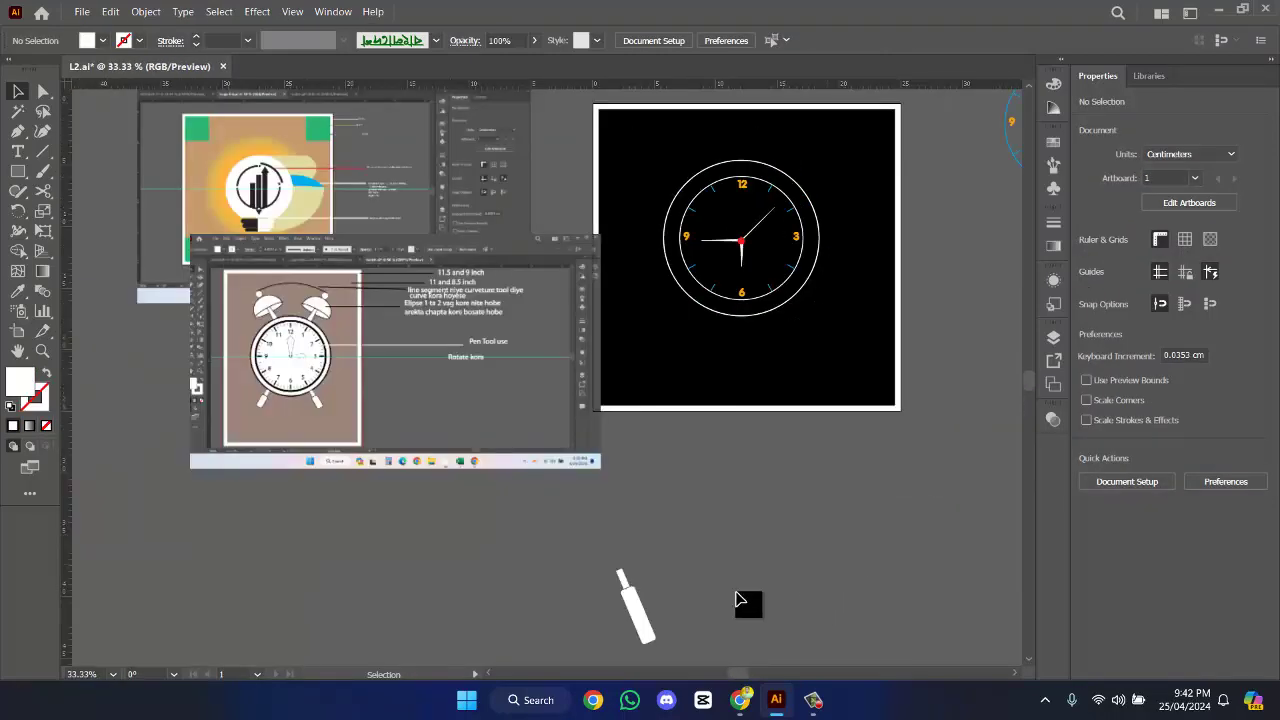
pyautogui.click(643, 636)
pyautogui.moveTo(643, 636); pyautogui.dragTo(822, 370)
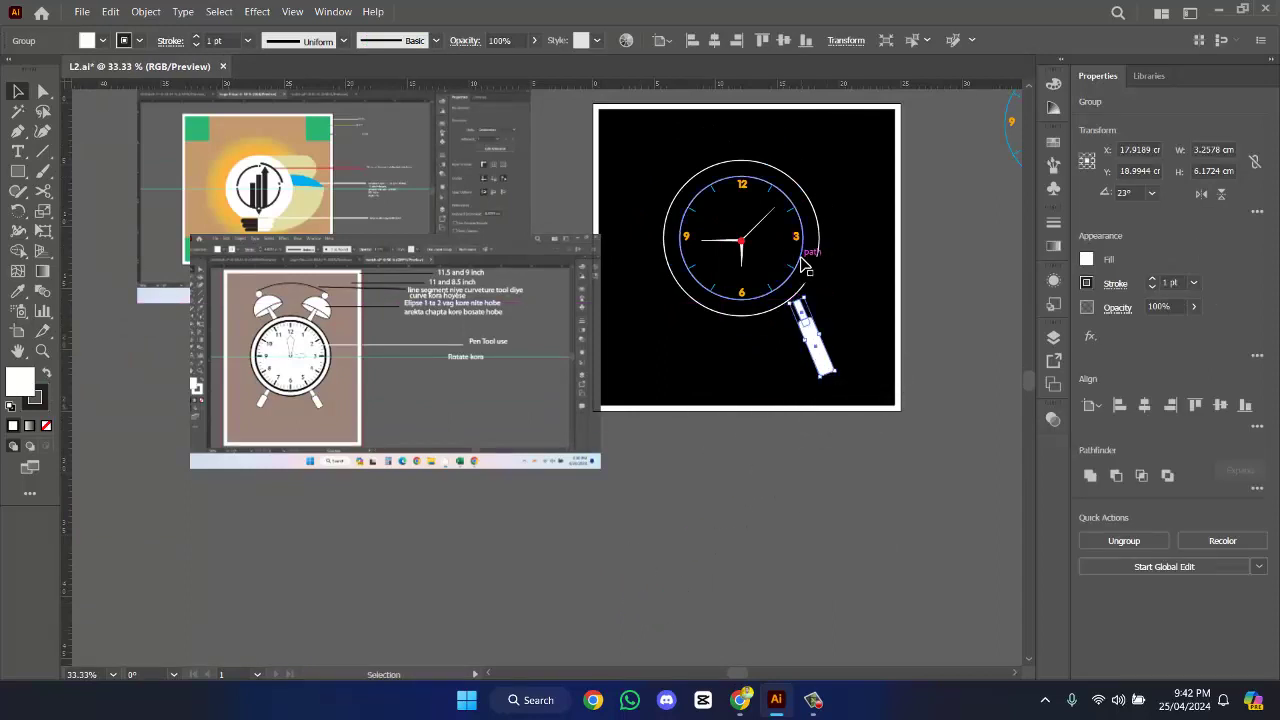
# - Isolate the clock's outer ring within its nested groups and fill it with black, 000000
pyautogui.click(817, 263)
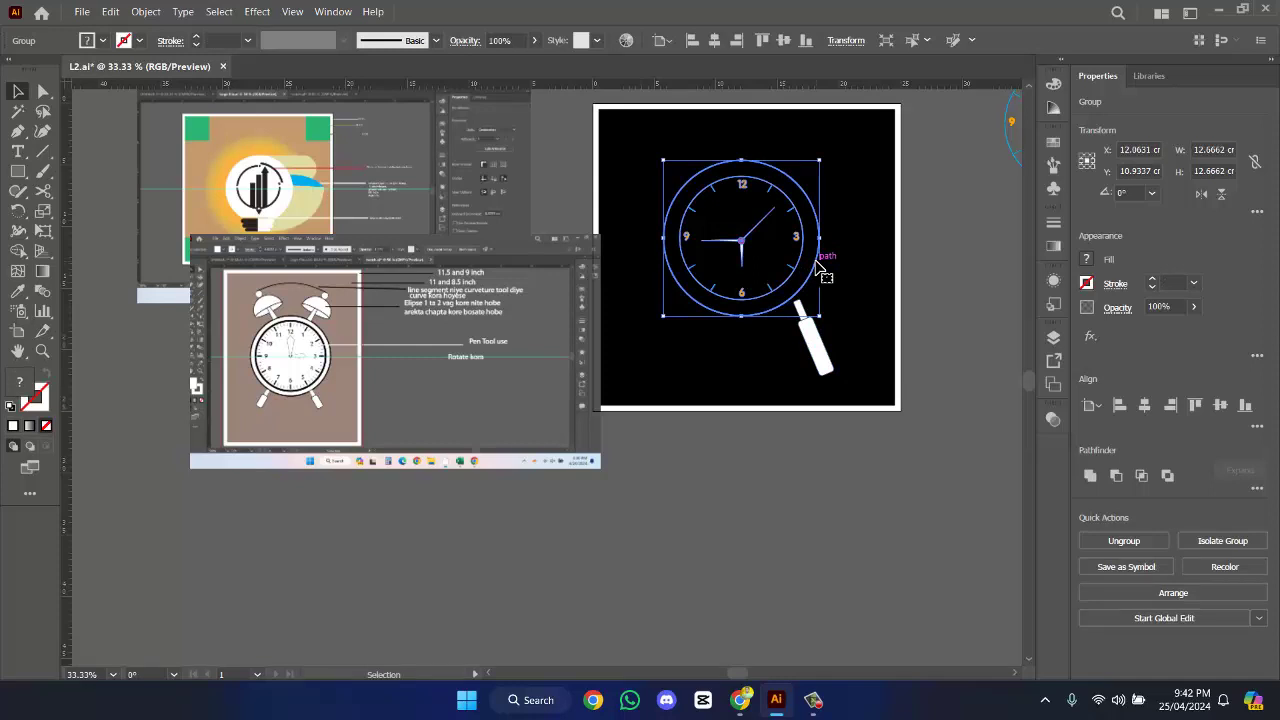
pyautogui.doubleClick(817, 263)
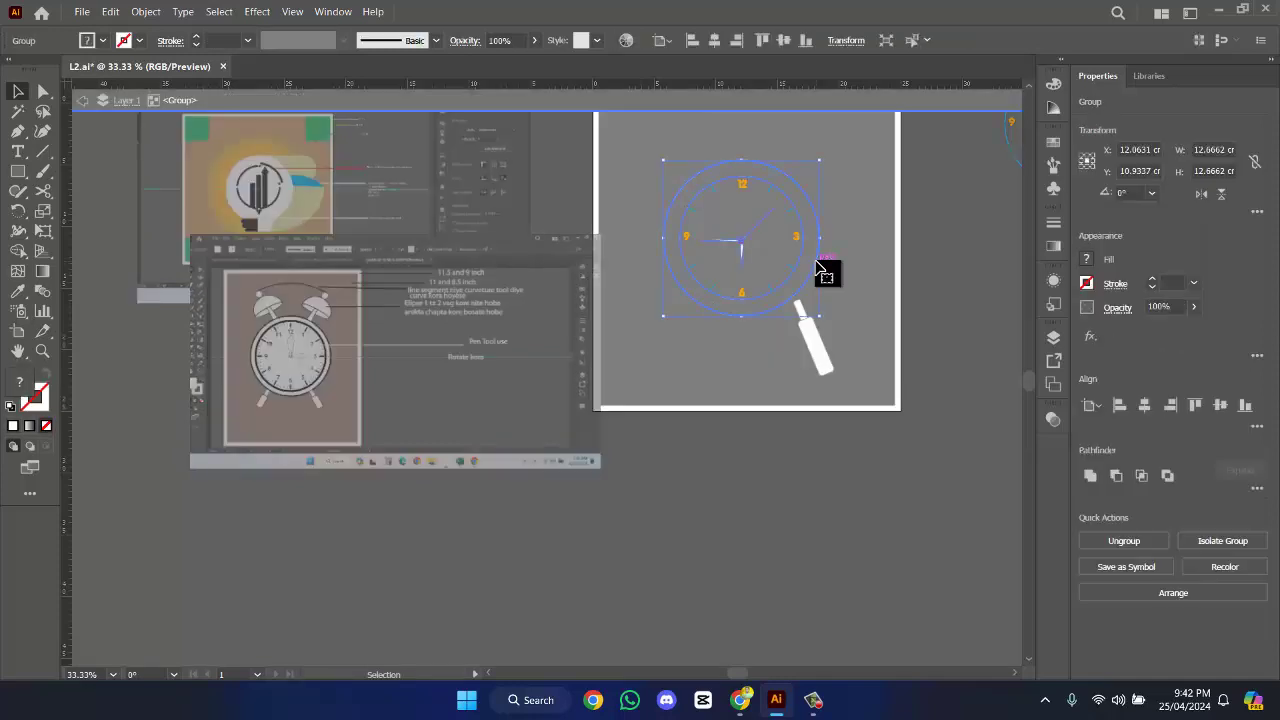
pyautogui.doubleClick(817, 263)
pyautogui.click(817, 263)
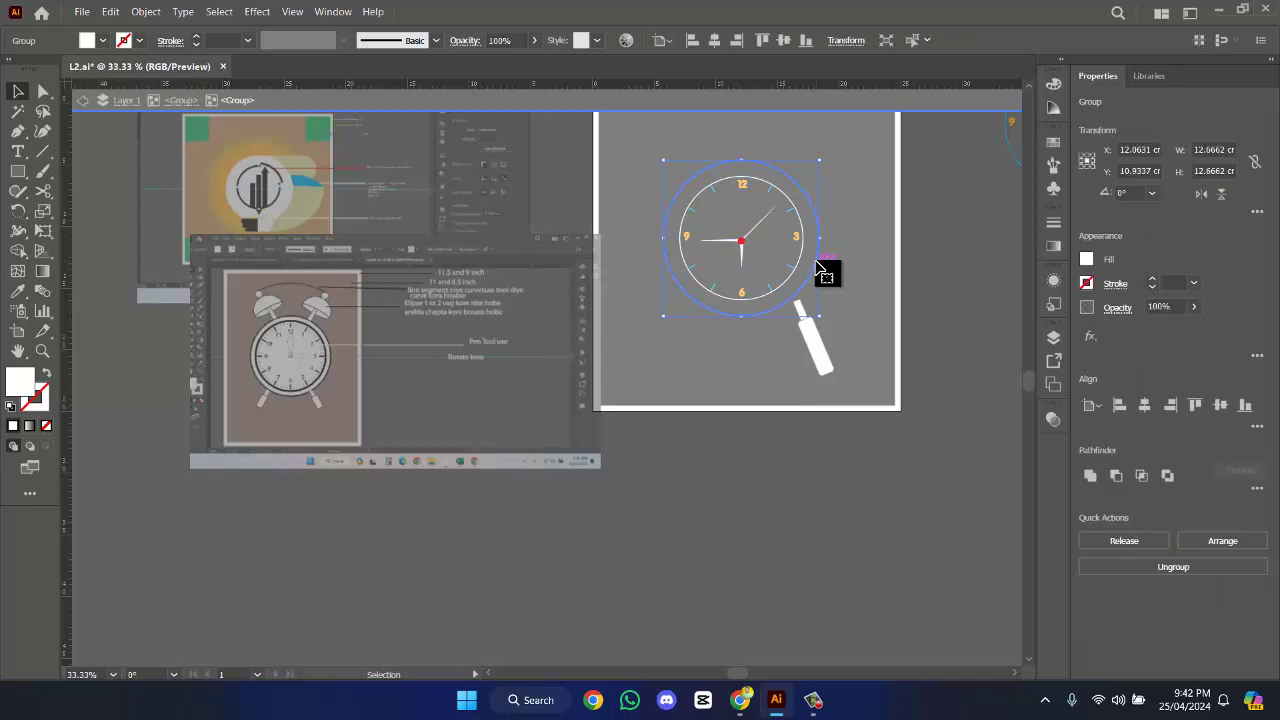
pyautogui.doubleClick(22, 383)
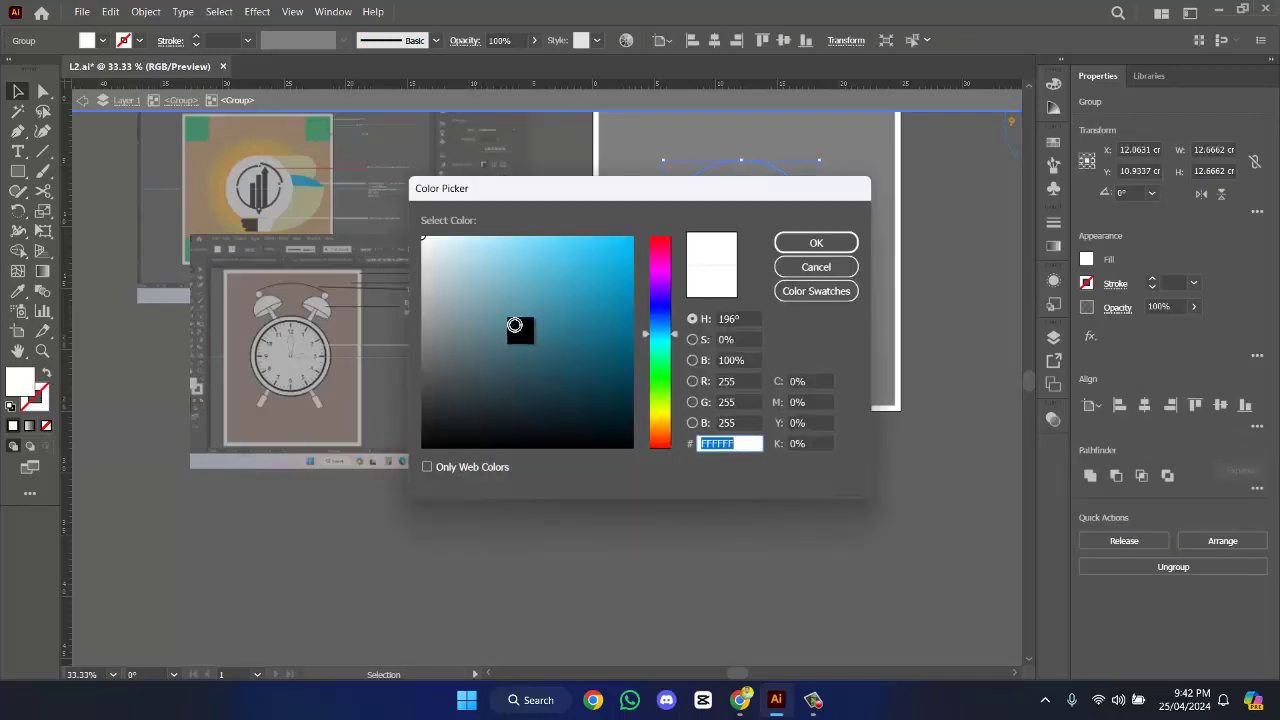
pyautogui.moveTo(517, 323); pyautogui.dragTo(644, 470)
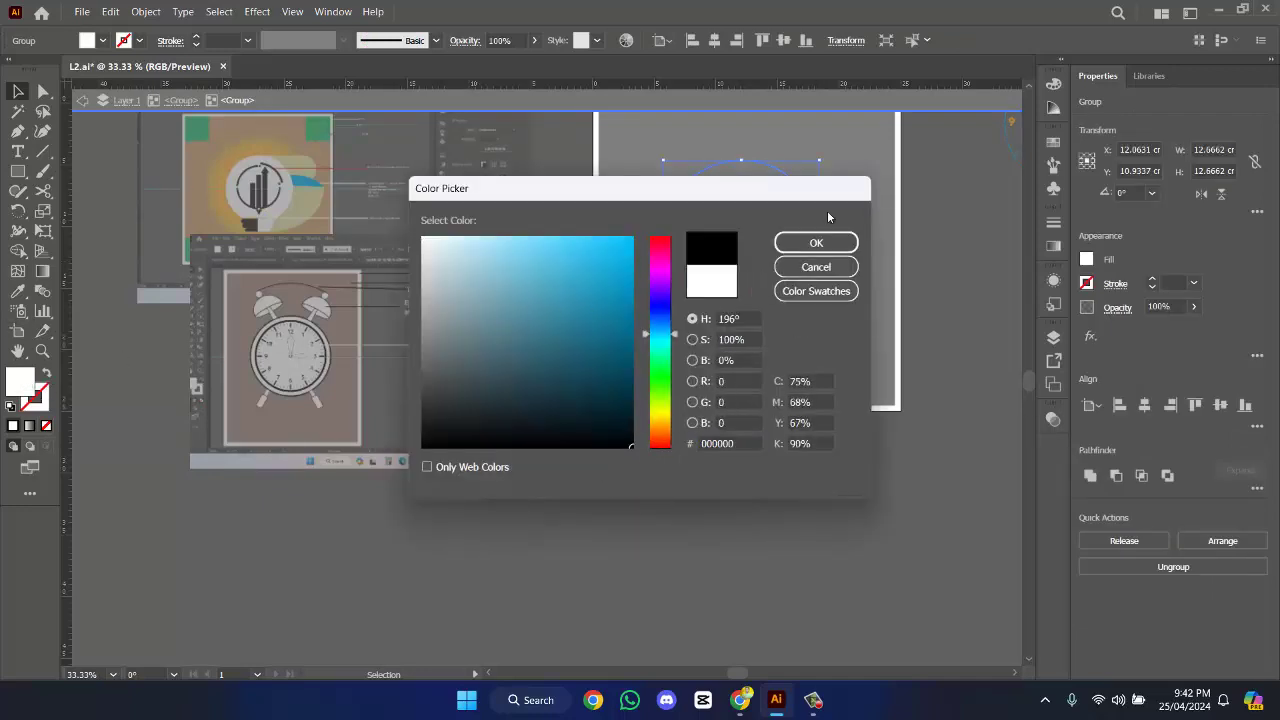
pyautogui.click(816, 243)
pyautogui.press('Escape')
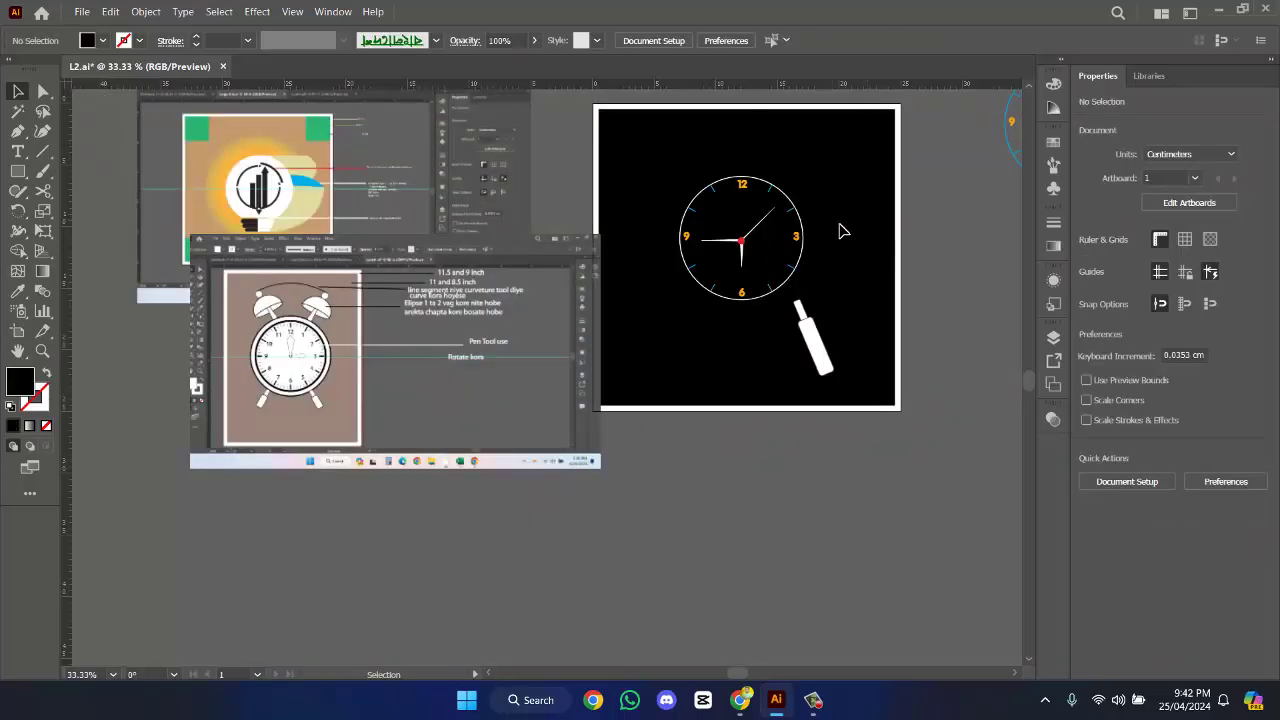
# - Fill the 24 cm background square with a very pale blue, F3FCFF
pyautogui.click(901, 266)
pyautogui.click(899, 263)
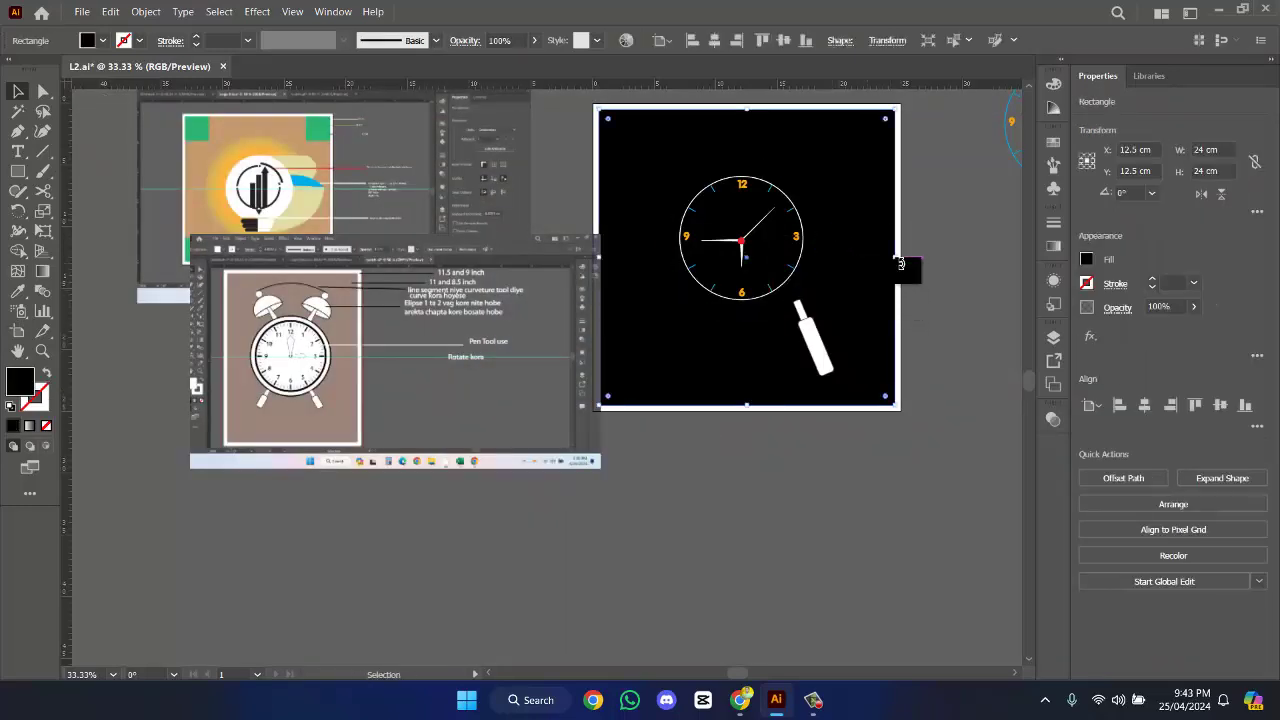
pyautogui.doubleClick(36, 377)
pyautogui.moveTo(480, 260); pyautogui.dragTo(431, 217)
pyautogui.click(816, 243)
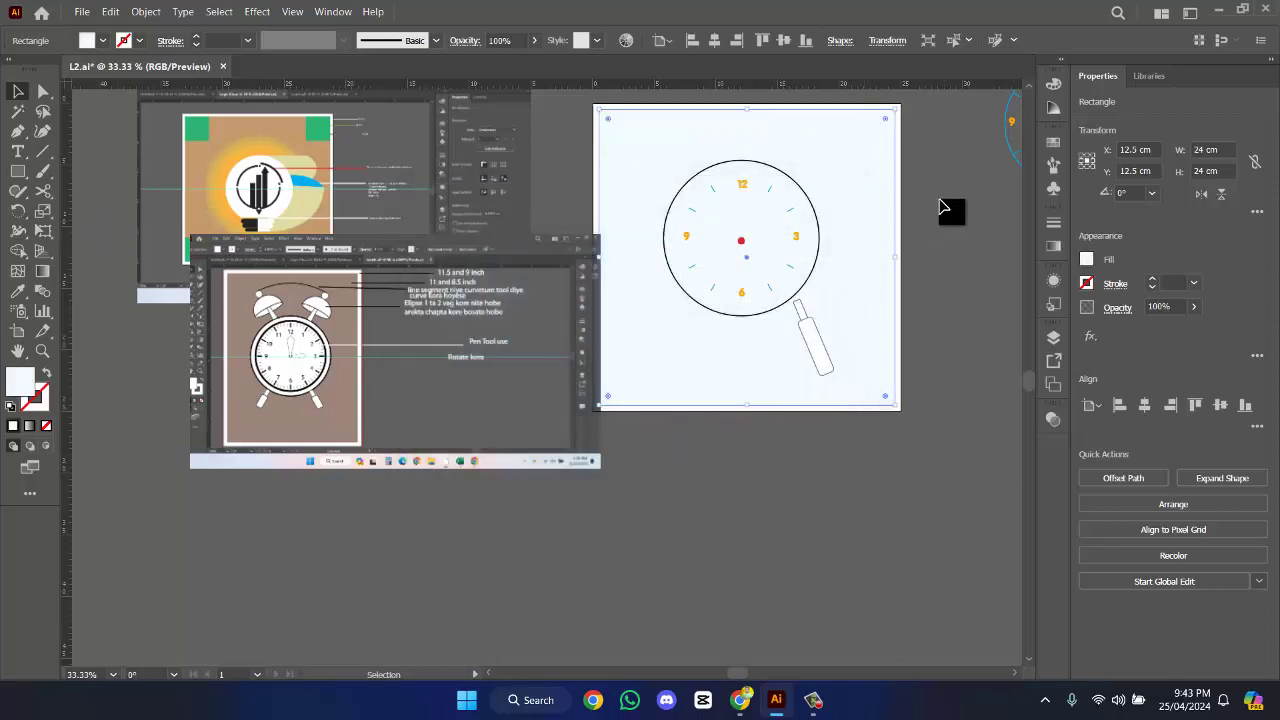
# - Isolate the clock's inner ring within its nested groups and fill it with black, 000000
pyautogui.click(806, 234)
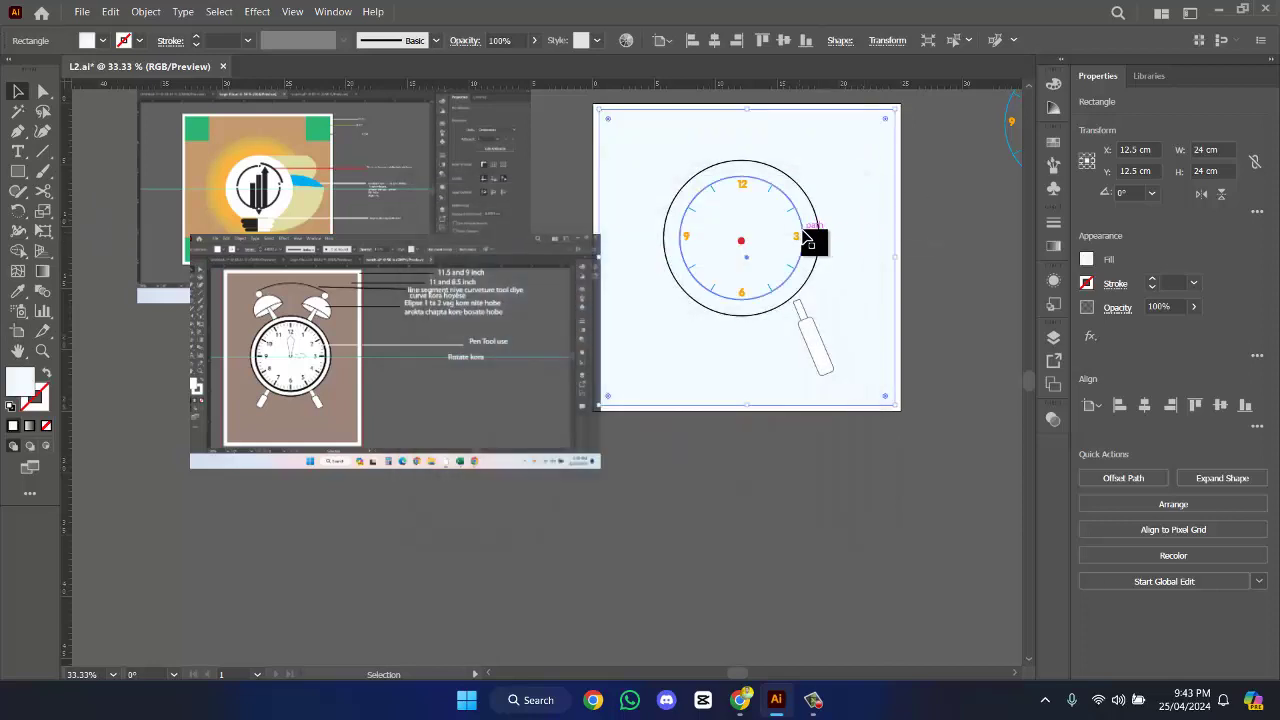
pyautogui.doubleClick(806, 234)
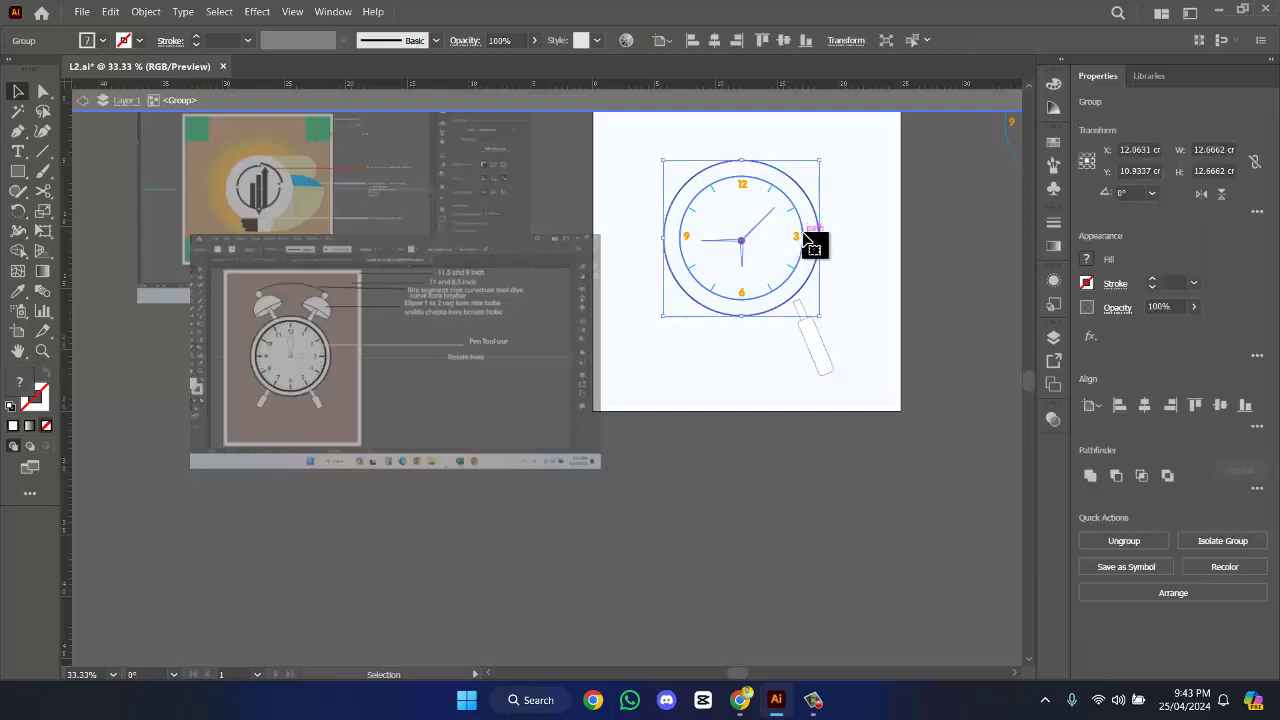
pyautogui.doubleClick(806, 234)
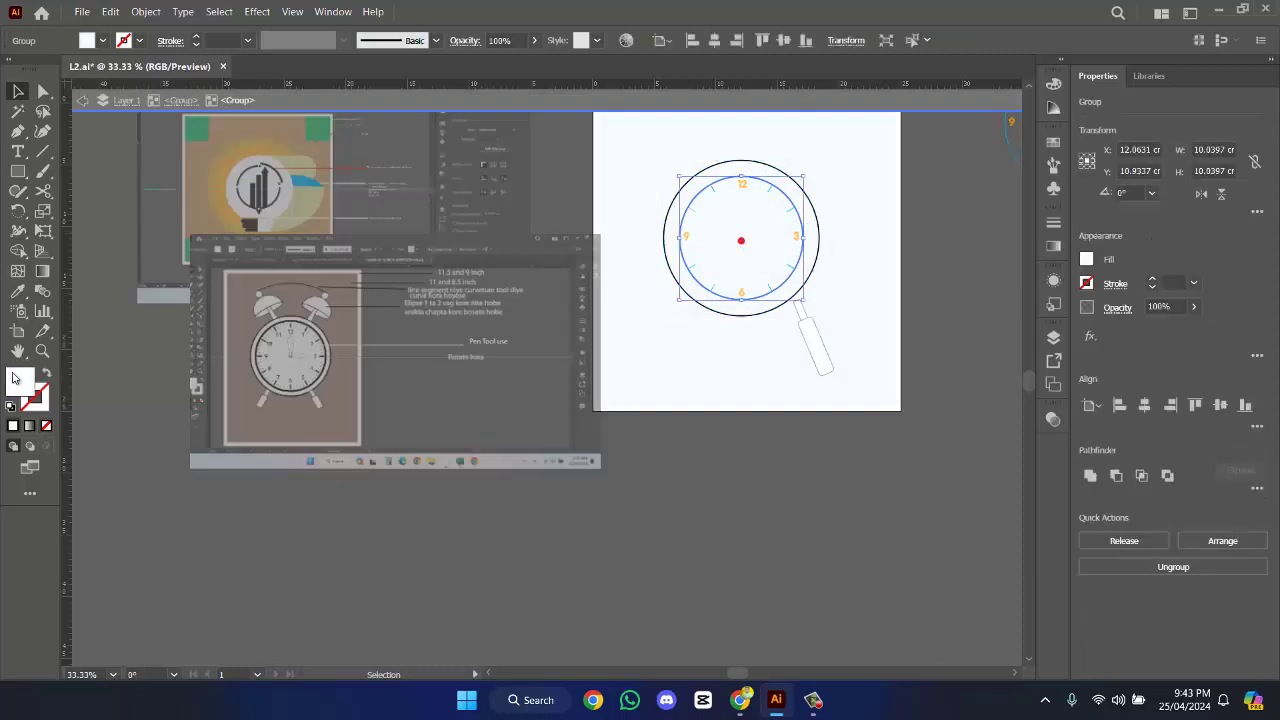
pyautogui.doubleClick(15, 378)
pyautogui.moveTo(523, 366); pyautogui.dragTo(642, 460)
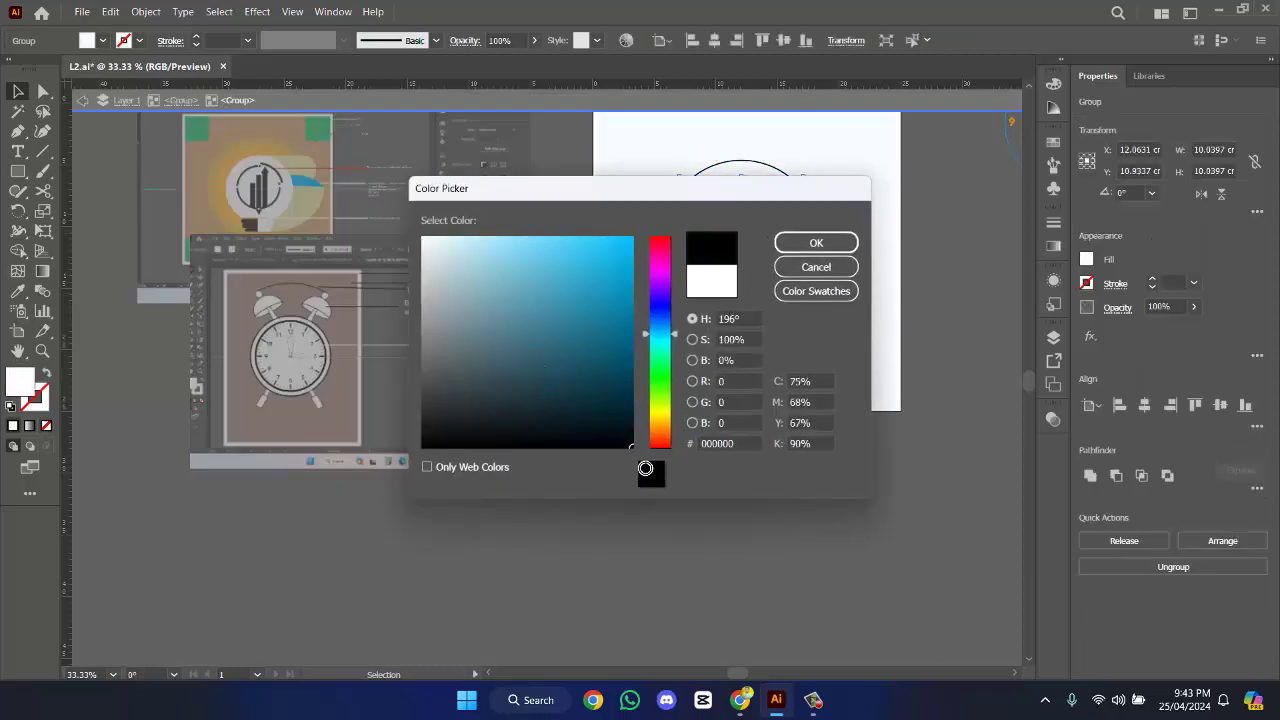
pyautogui.click(815, 242)
pyautogui.doubleClick(955, 231)
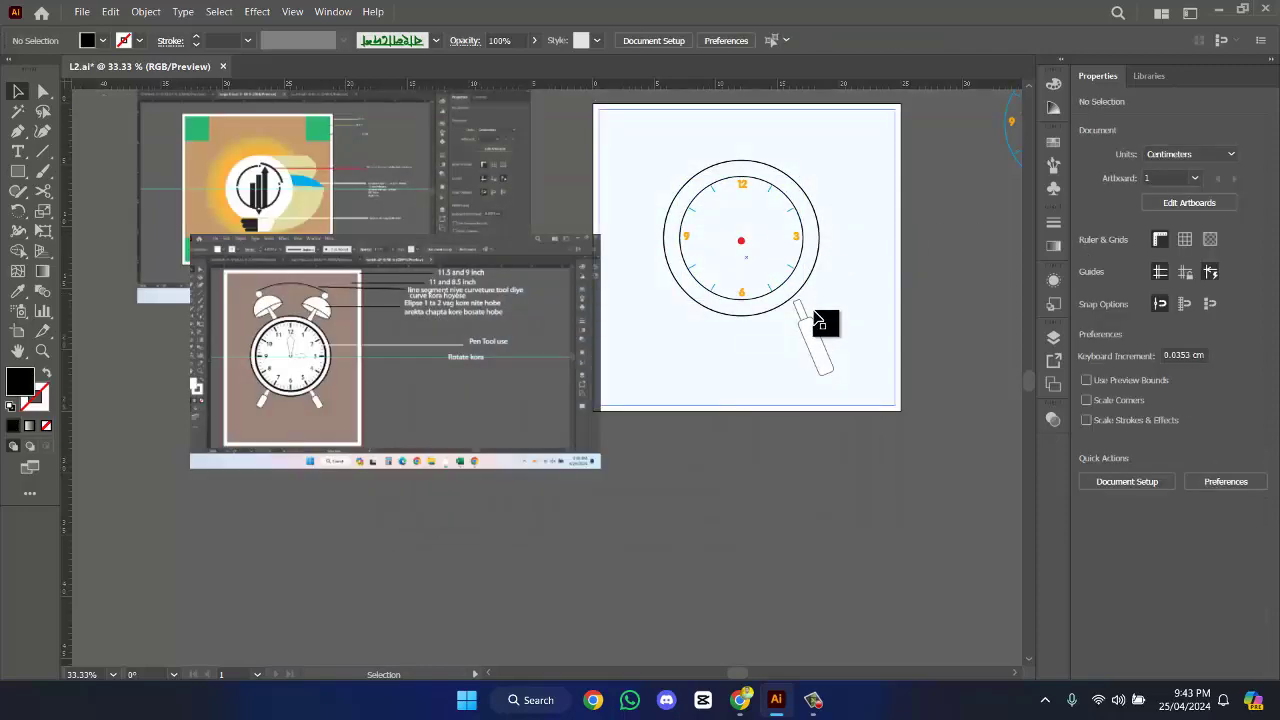
# - Recolor the background square with a light blue fill, B1ECFC
pyautogui.click(815, 340)
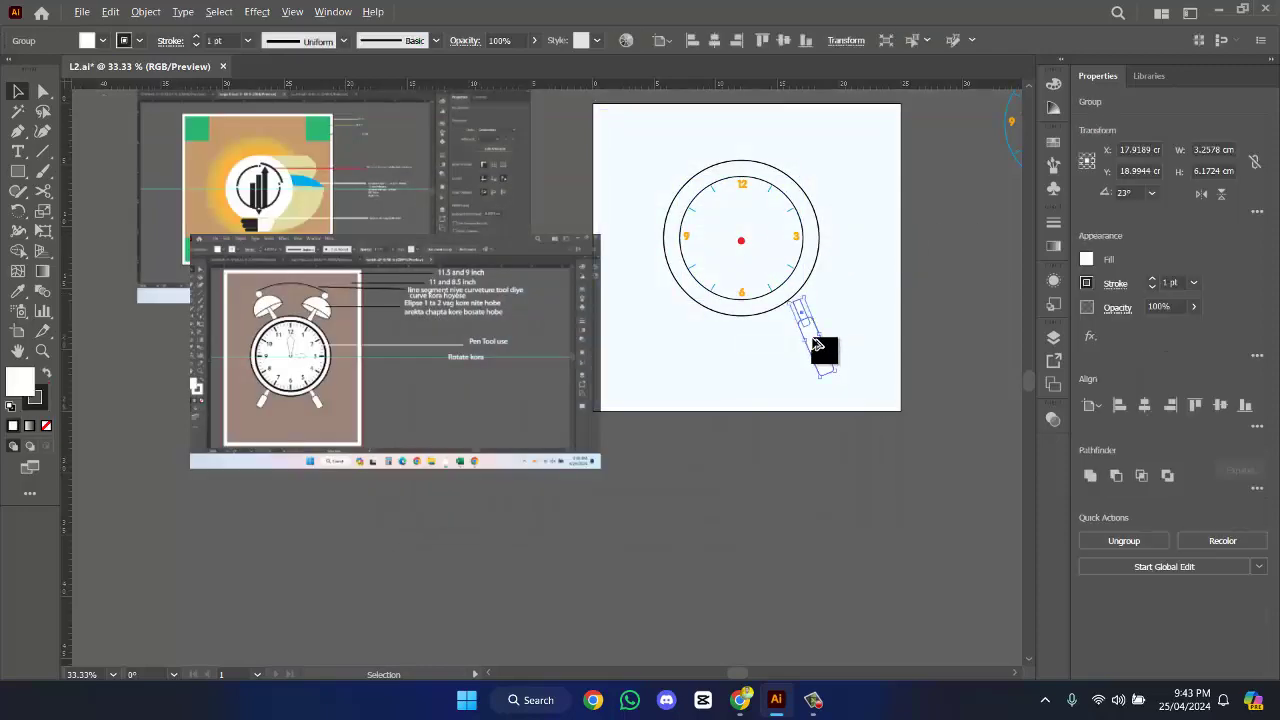
pyautogui.scroll(2, 815, 342)
pyautogui.scroll(-2, 929, 254)
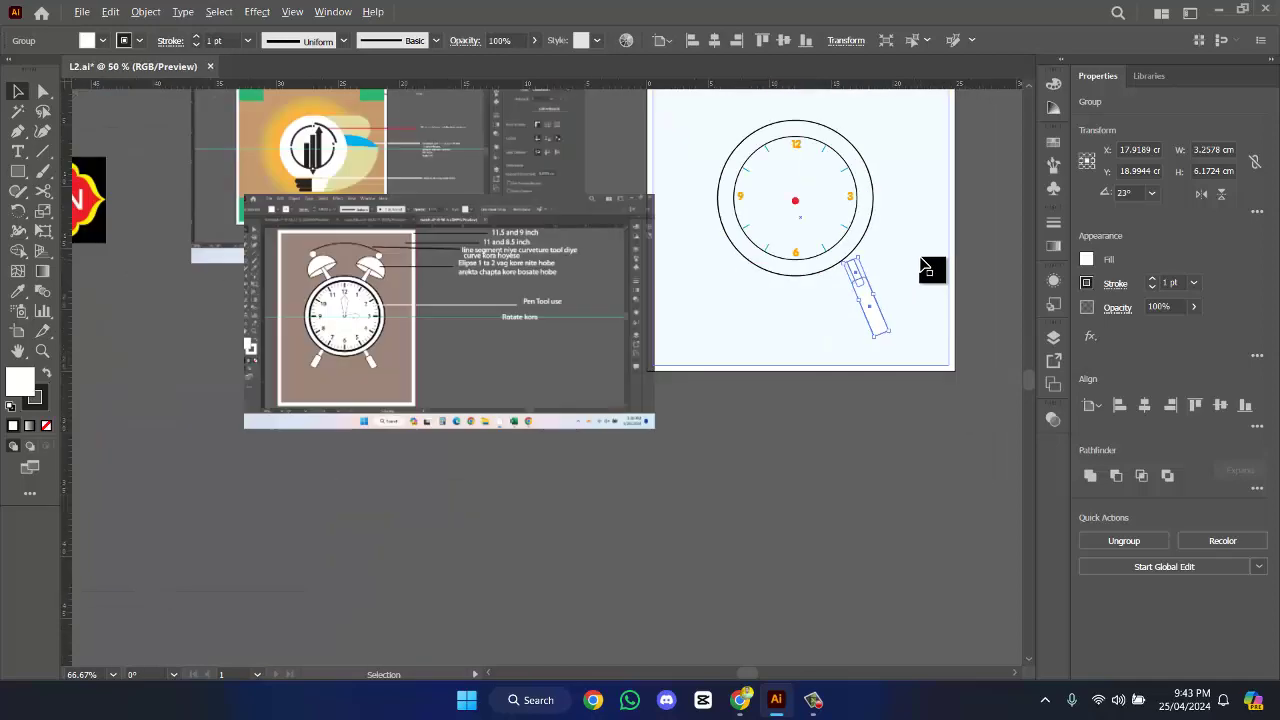
pyautogui.moveTo(956, 232); pyautogui.dragTo(929, 396)
pyautogui.click(924, 384)
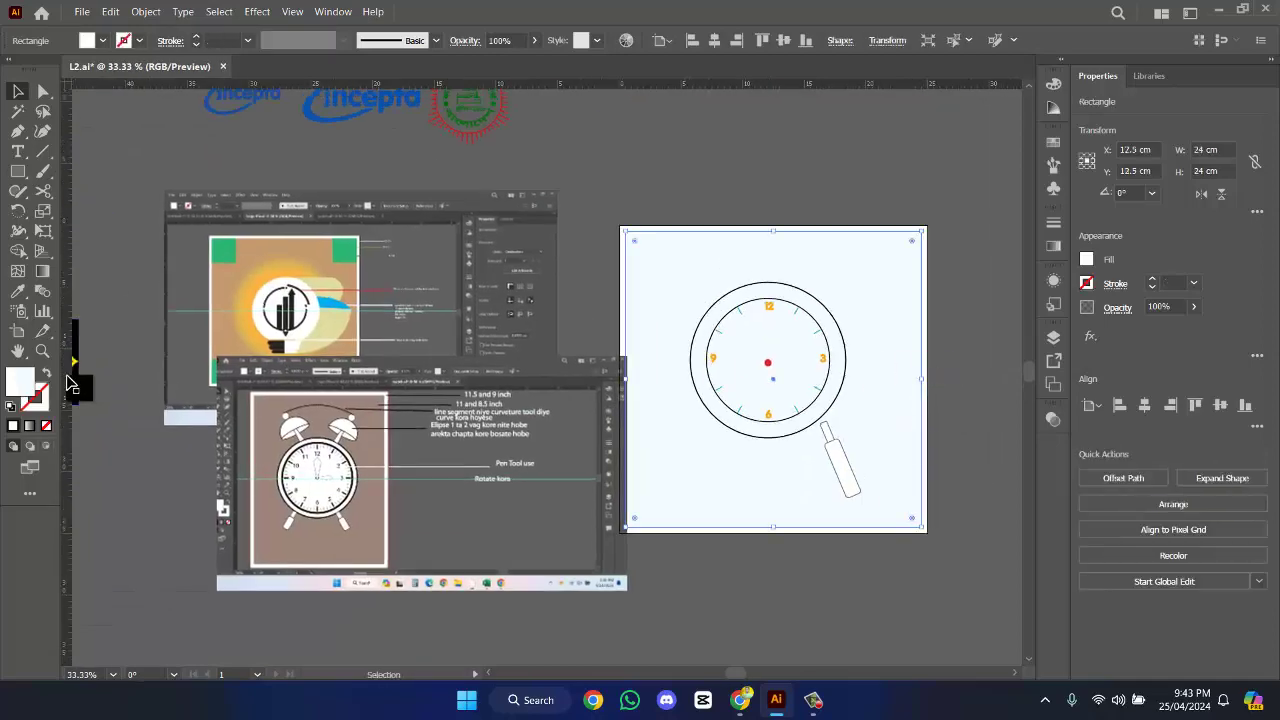
pyautogui.doubleClick(20, 380)
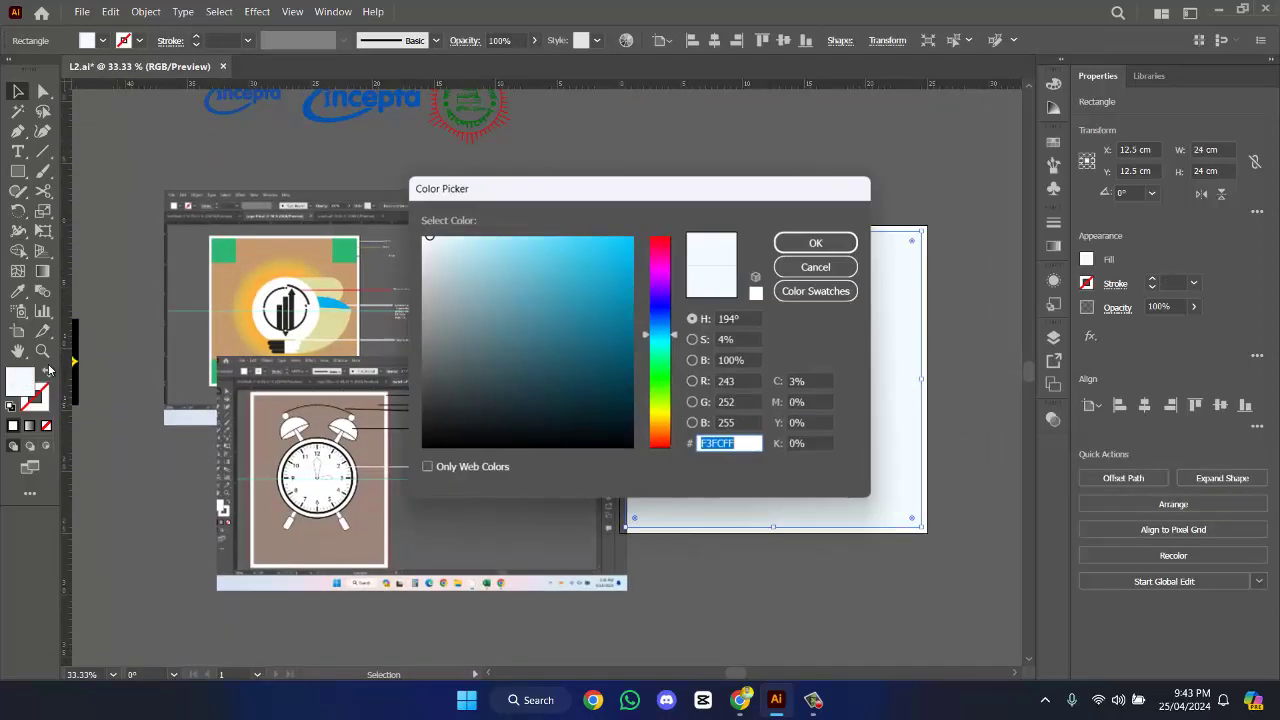
pyautogui.click(469, 242)
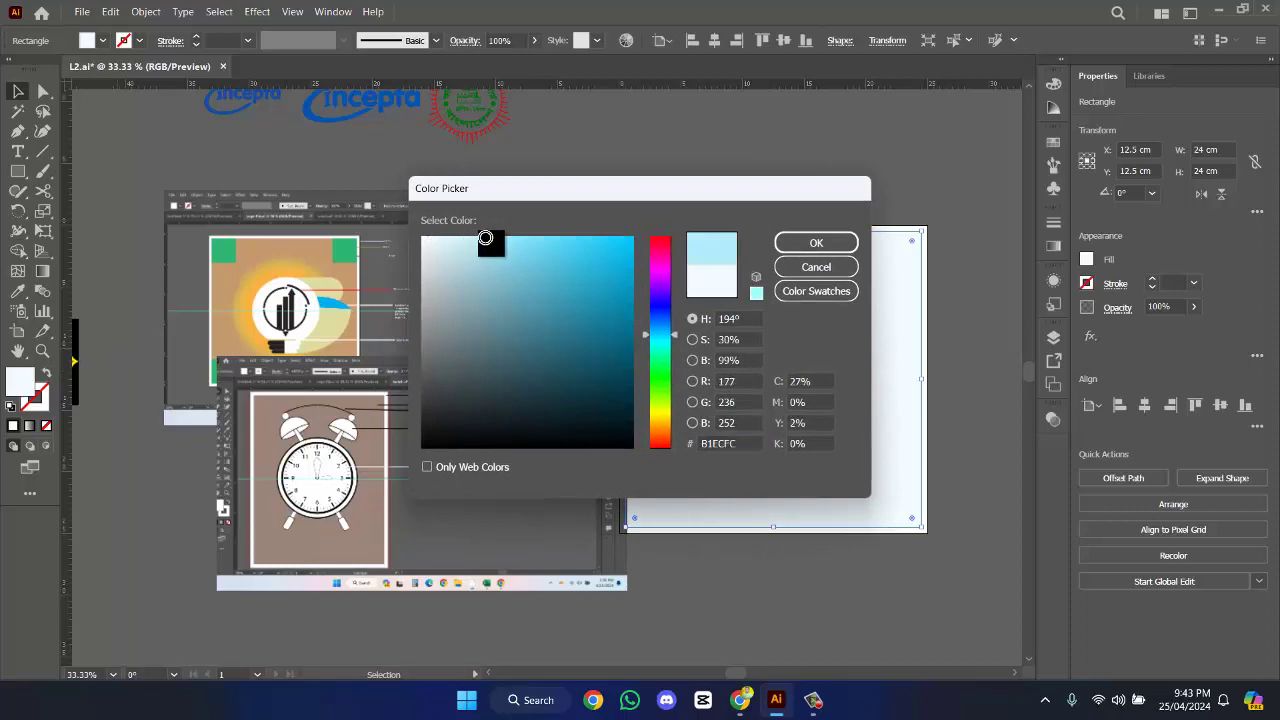
pyautogui.click(816, 242)
pyautogui.click(974, 191)
# - Isolate the thin diagonal clock hand within the nested groups and fill it with black, 000000
pyautogui.scroll(2, 818, 318)
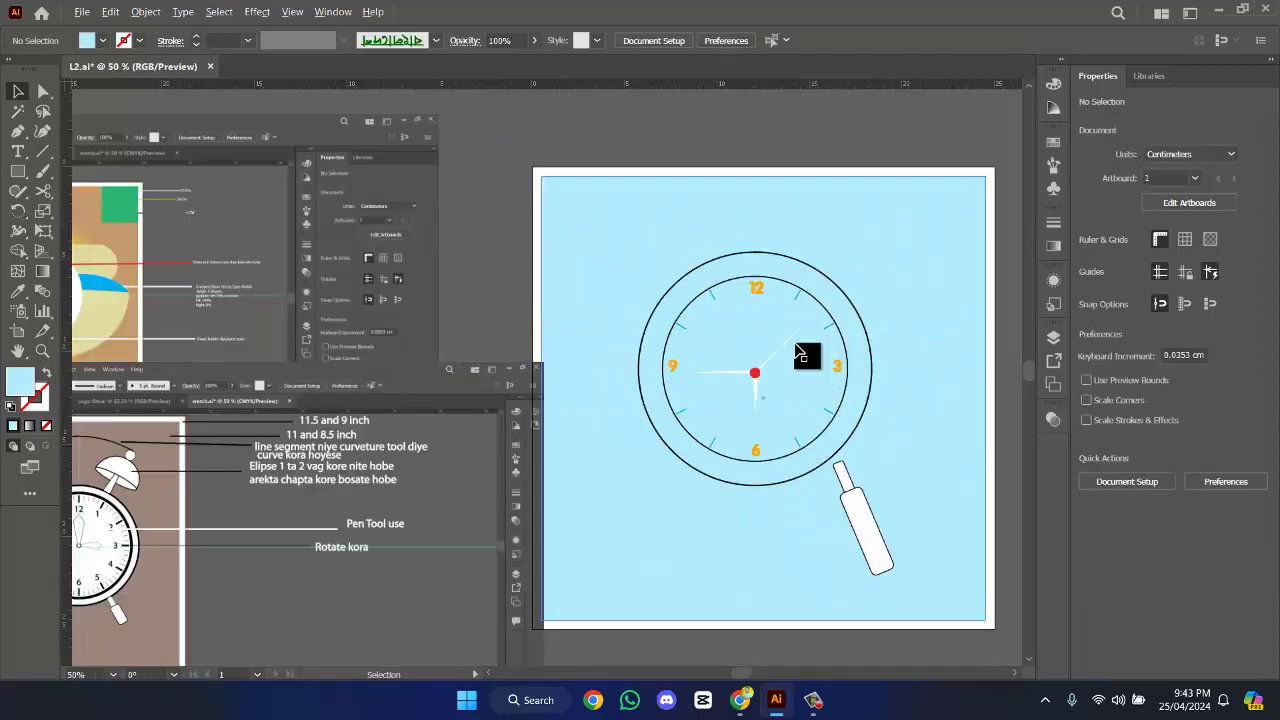
pyautogui.click(798, 345)
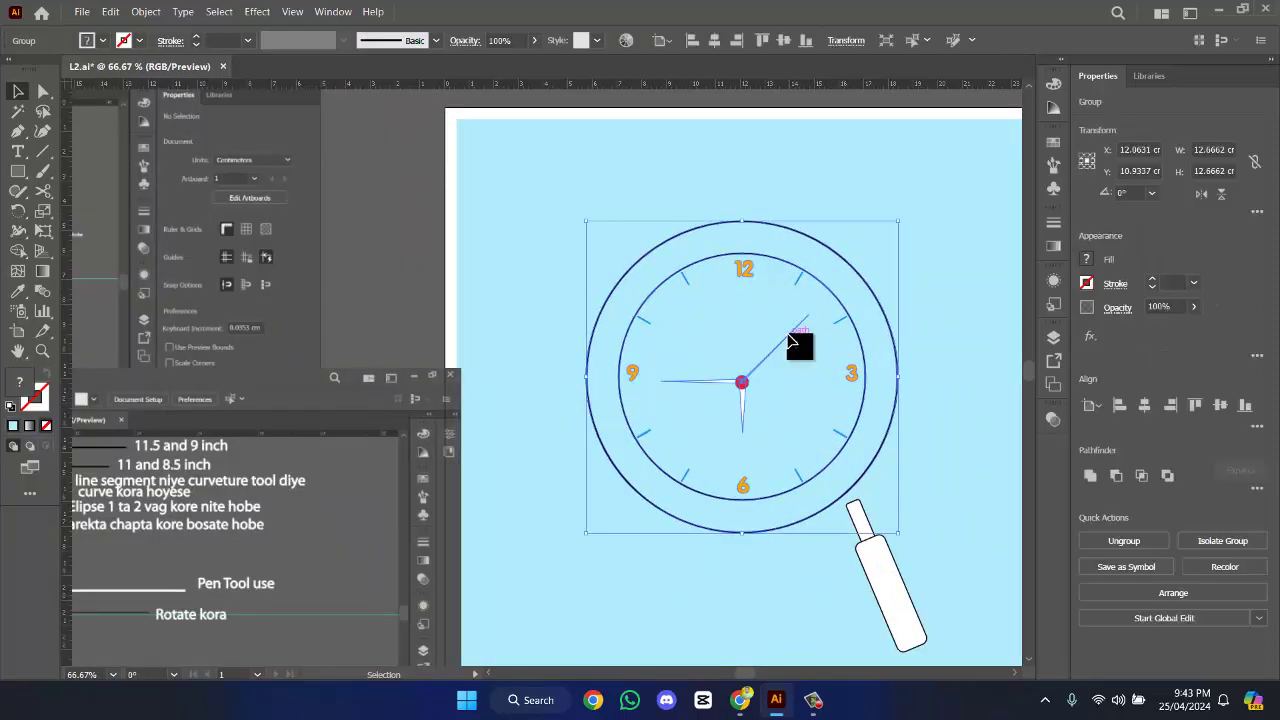
pyautogui.doubleClick(798, 345)
pyautogui.doubleClick(798, 345)
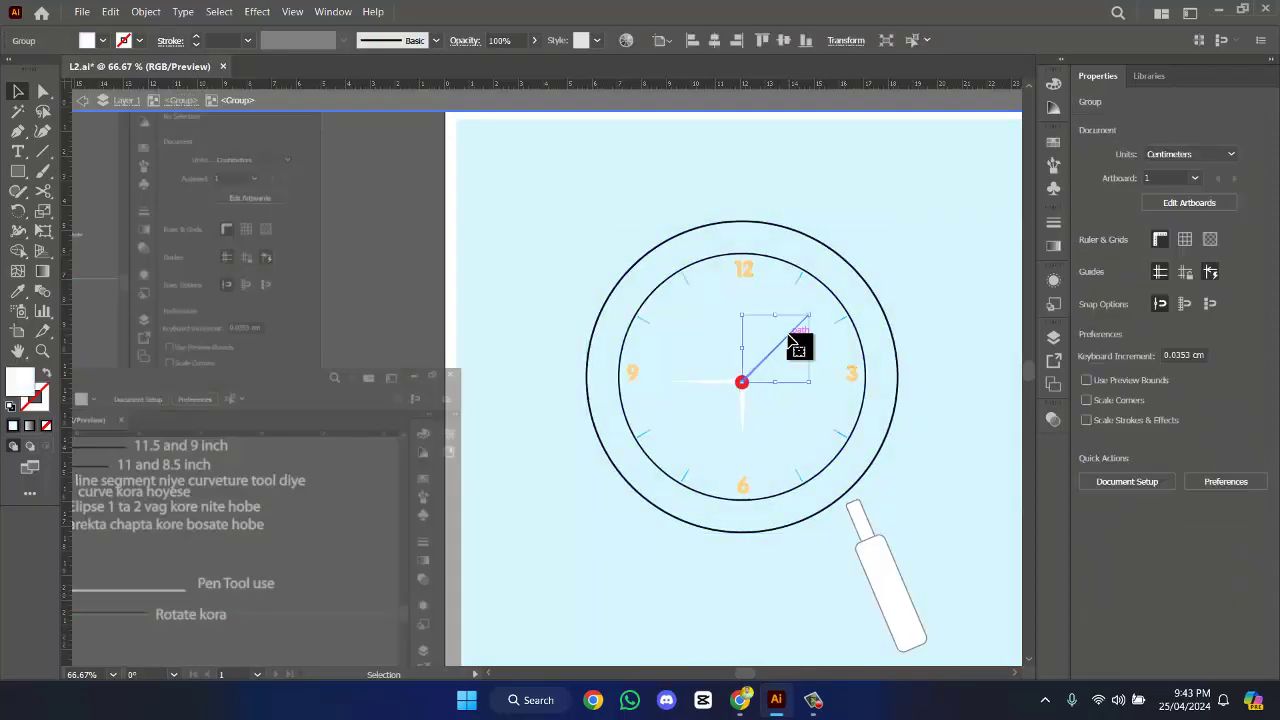
pyautogui.doubleClick(22, 380)
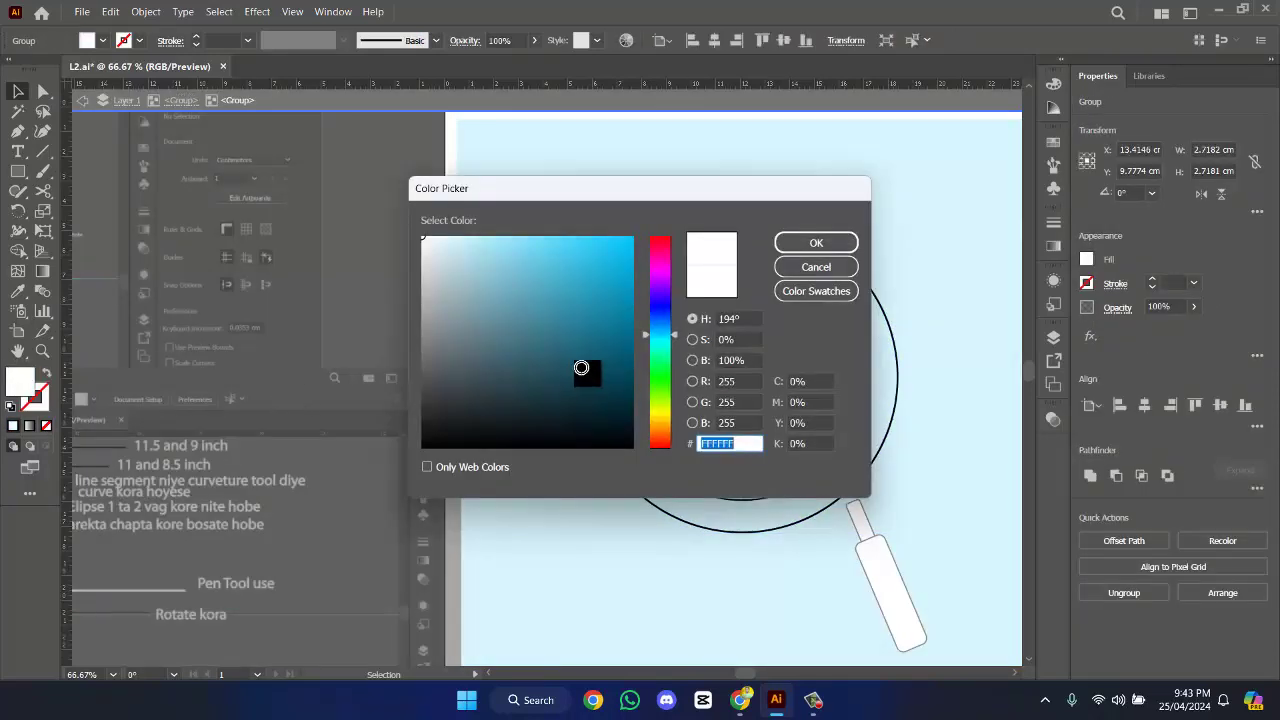
pyautogui.moveTo(583, 366); pyautogui.dragTo(642, 453)
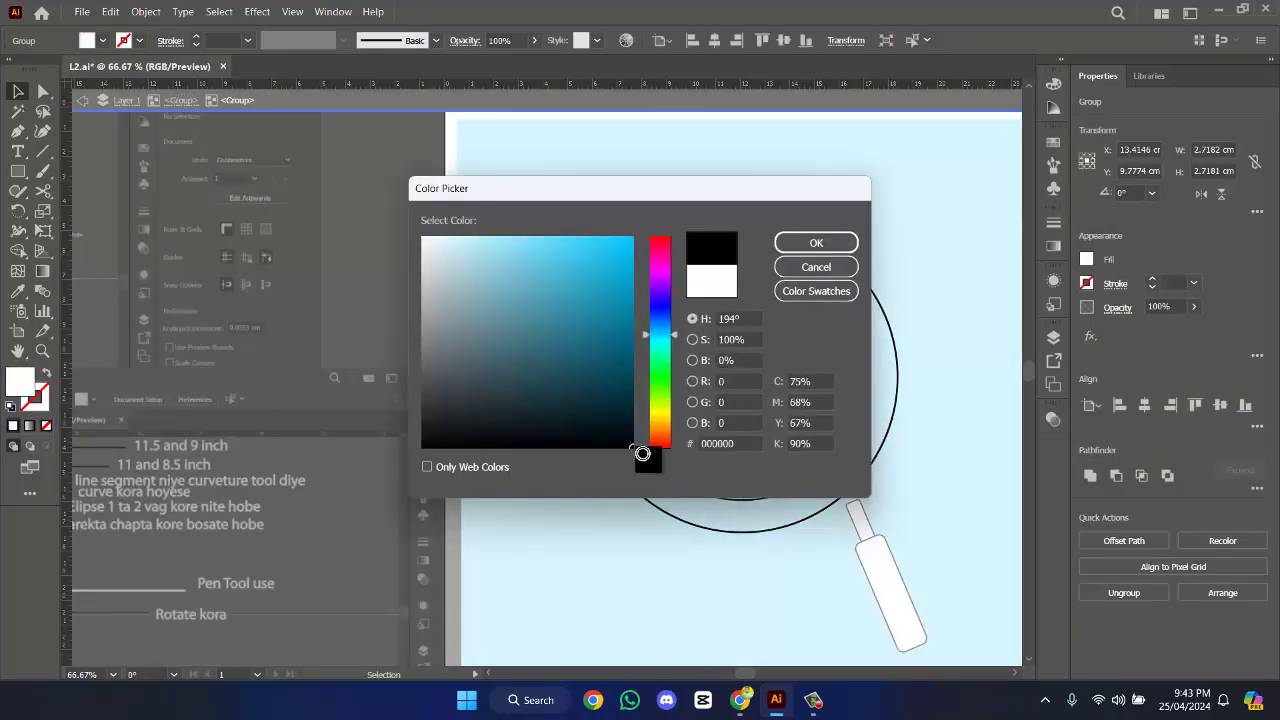
pyautogui.click(810, 245)
# - Fill the short clock hand pointing to 6 with black, 000000
pyautogui.scroll(1, 740, 418)
pyautogui.click(733, 410)
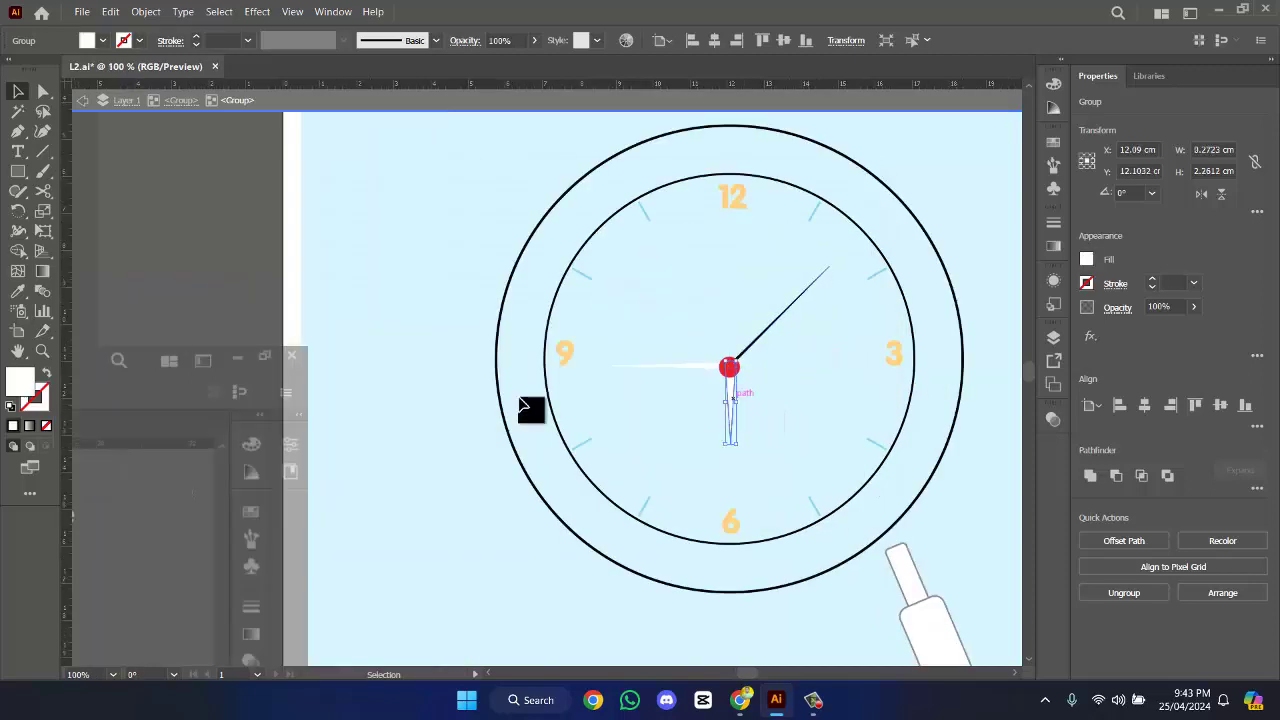
pyautogui.doubleClick(28, 385)
pyautogui.moveTo(595, 408); pyautogui.dragTo(632, 463)
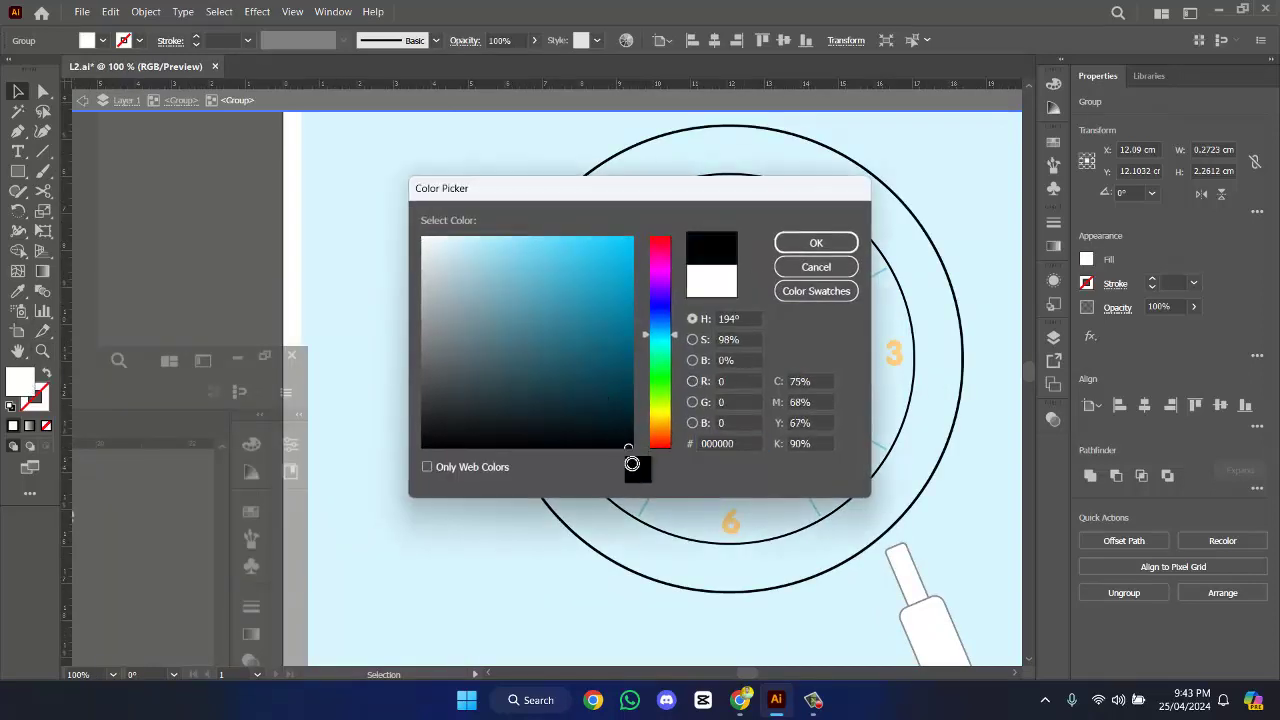
pyautogui.click(816, 243)
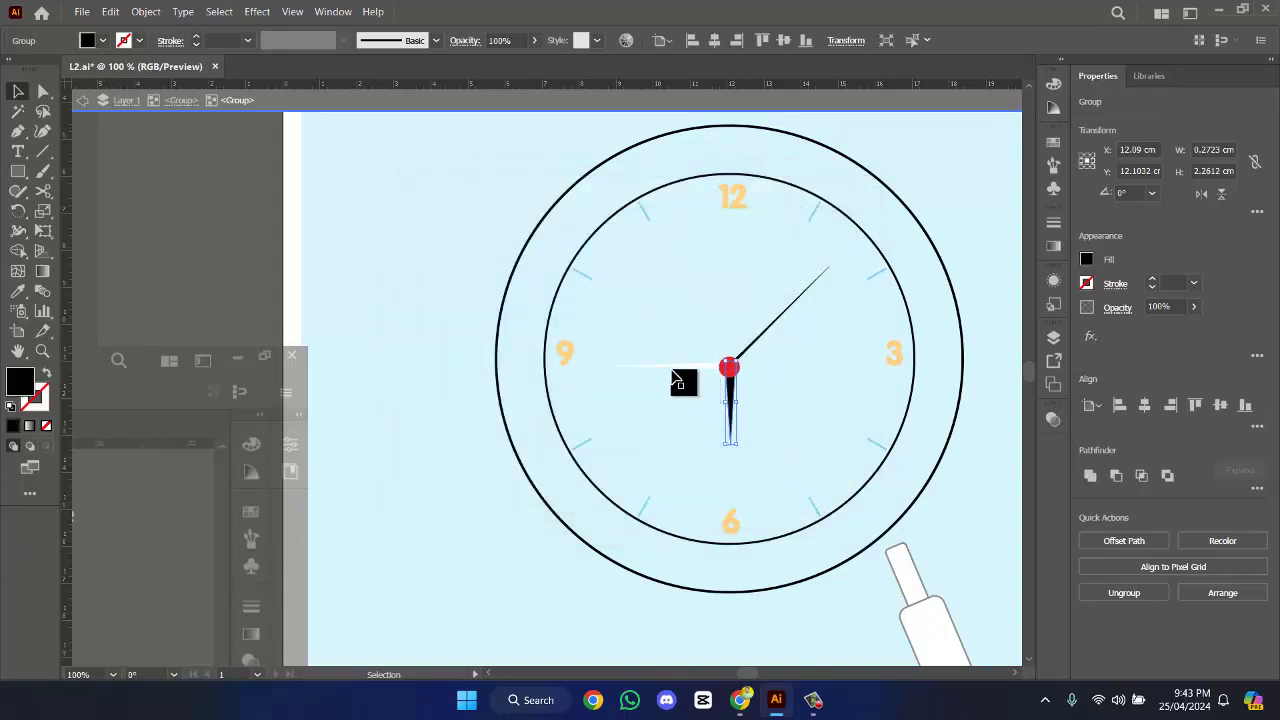
# - Fill the clock hand pointing to 9 with black, 000000, and leave isolation mode
pyautogui.click(675, 367)
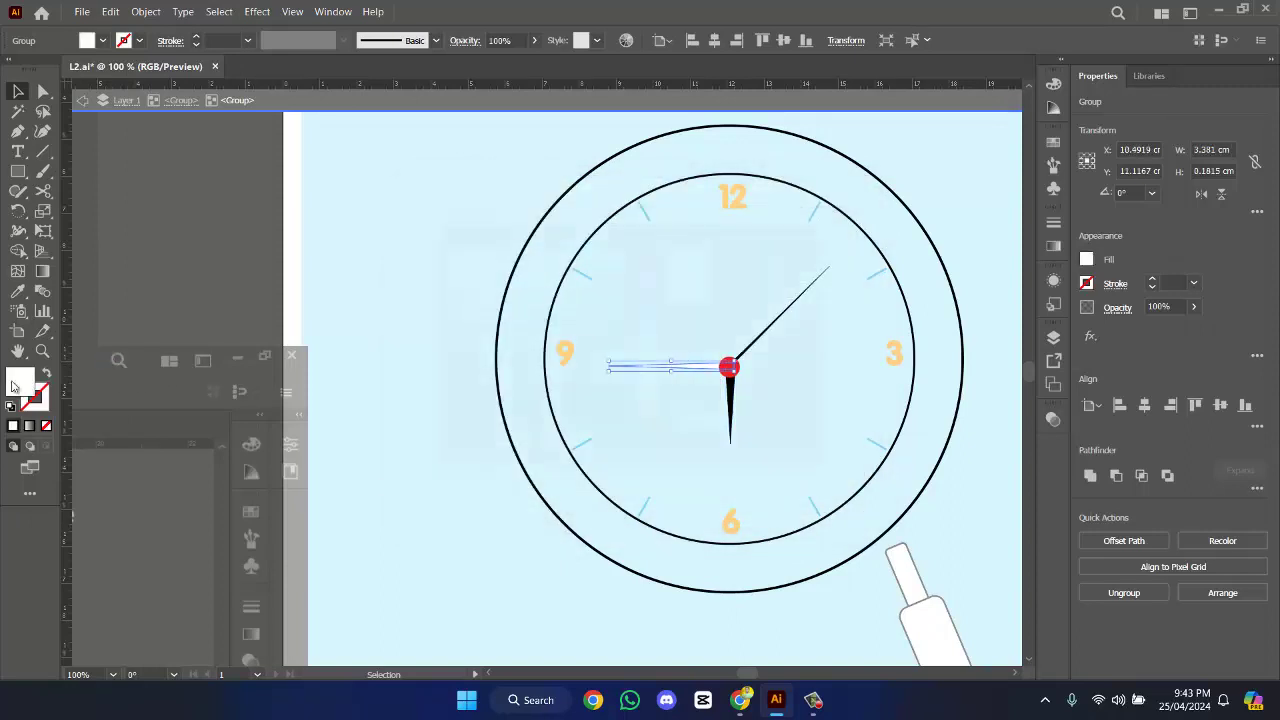
pyautogui.doubleClick(14, 384)
pyautogui.moveTo(488, 398); pyautogui.dragTo(650, 470)
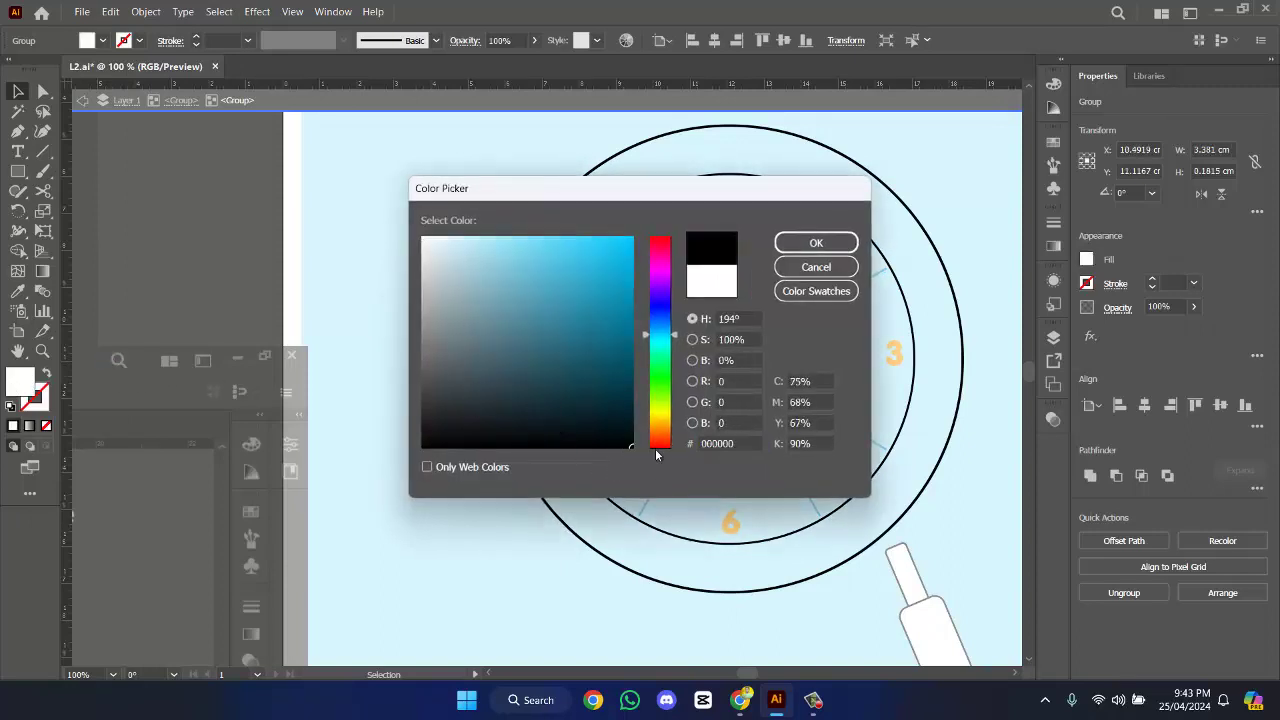
pyautogui.click(816, 243)
pyautogui.click(812, 388)
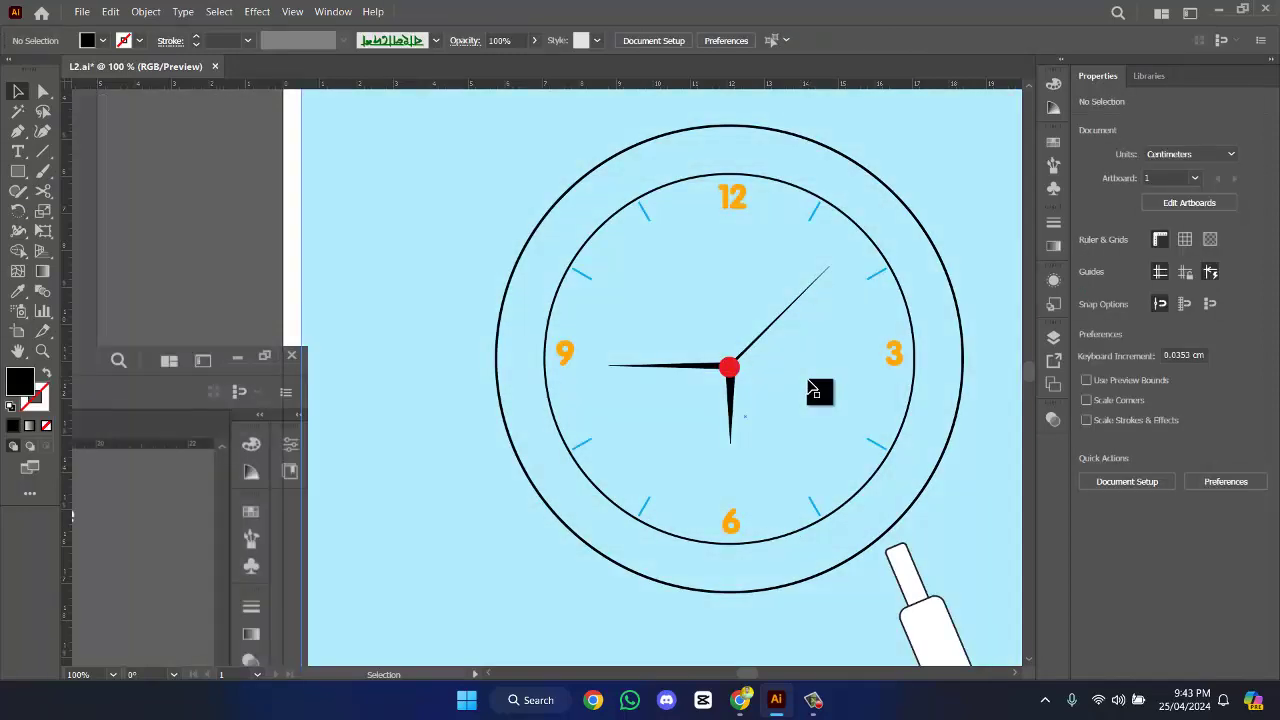
# - Isolate the clock face group, select all eight tick marks between the numerals, and fill them with black, 000000
pyautogui.click(648, 220)
pyautogui.doubleClick(648, 222)
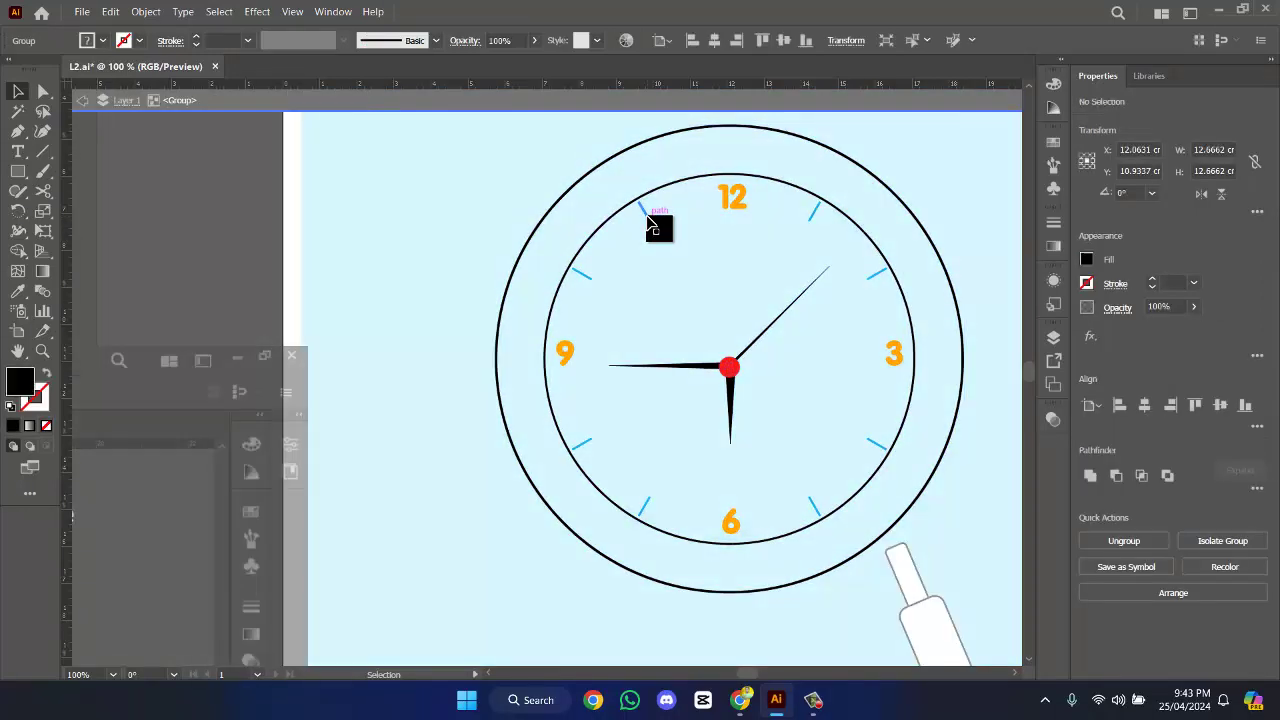
pyautogui.click(650, 216)
pyautogui.keyDown('shift'); pyautogui.click(589, 274); pyautogui.keyUp('shift')
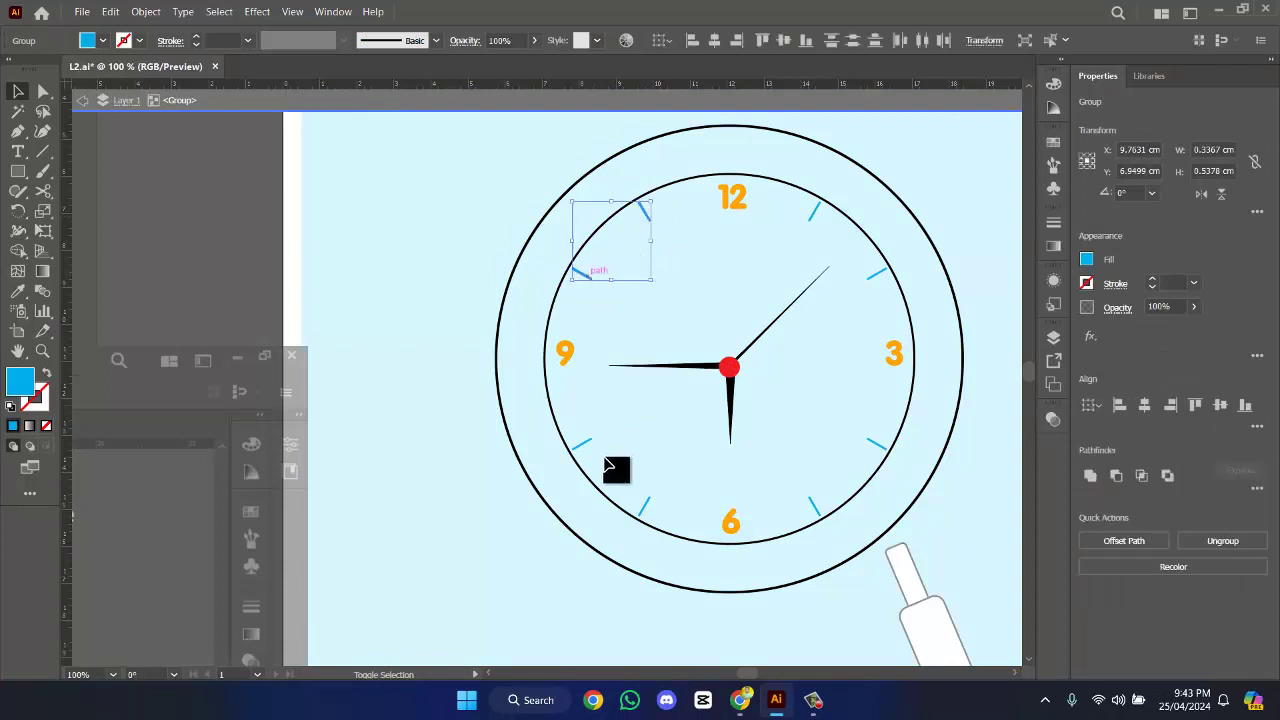
pyautogui.keyDown('shift'); pyautogui.click(586, 446); pyautogui.keyUp('shift')
pyautogui.keyDown('shift'); pyautogui.click(647, 508); pyautogui.keyUp('shift')
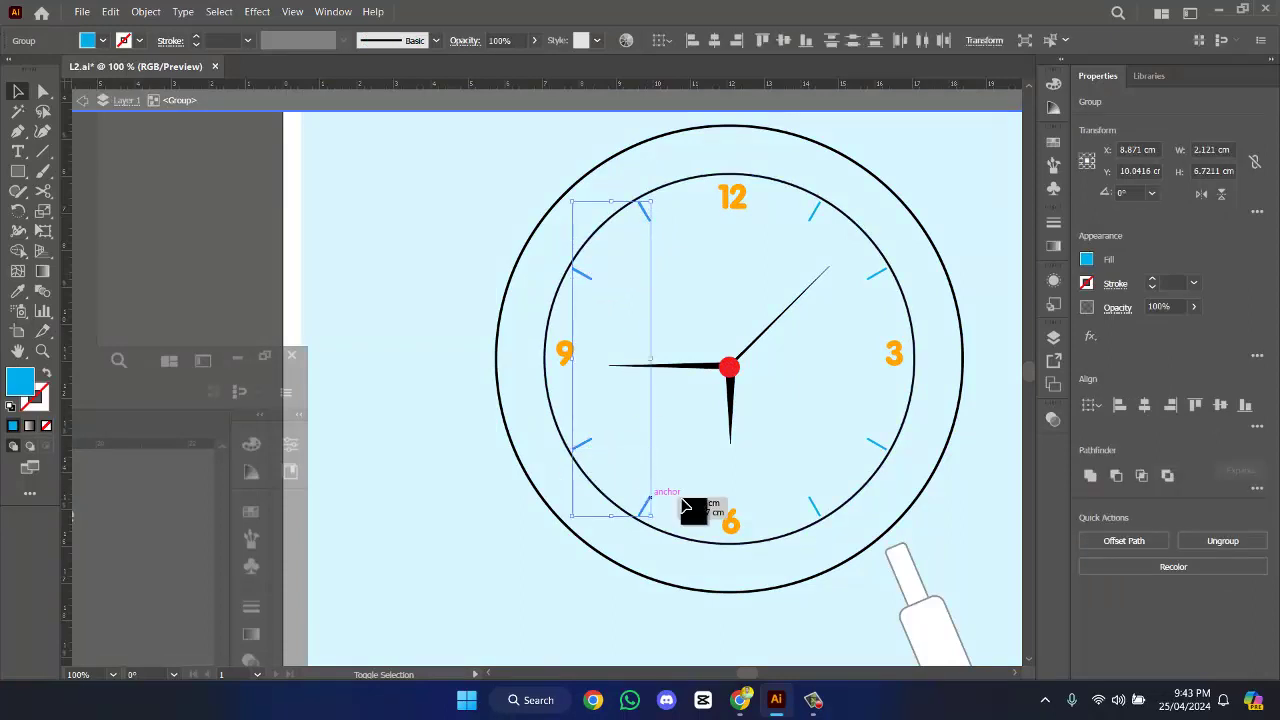
pyautogui.keyDown('shift'); pyautogui.click(817, 509); pyautogui.keyUp('shift')
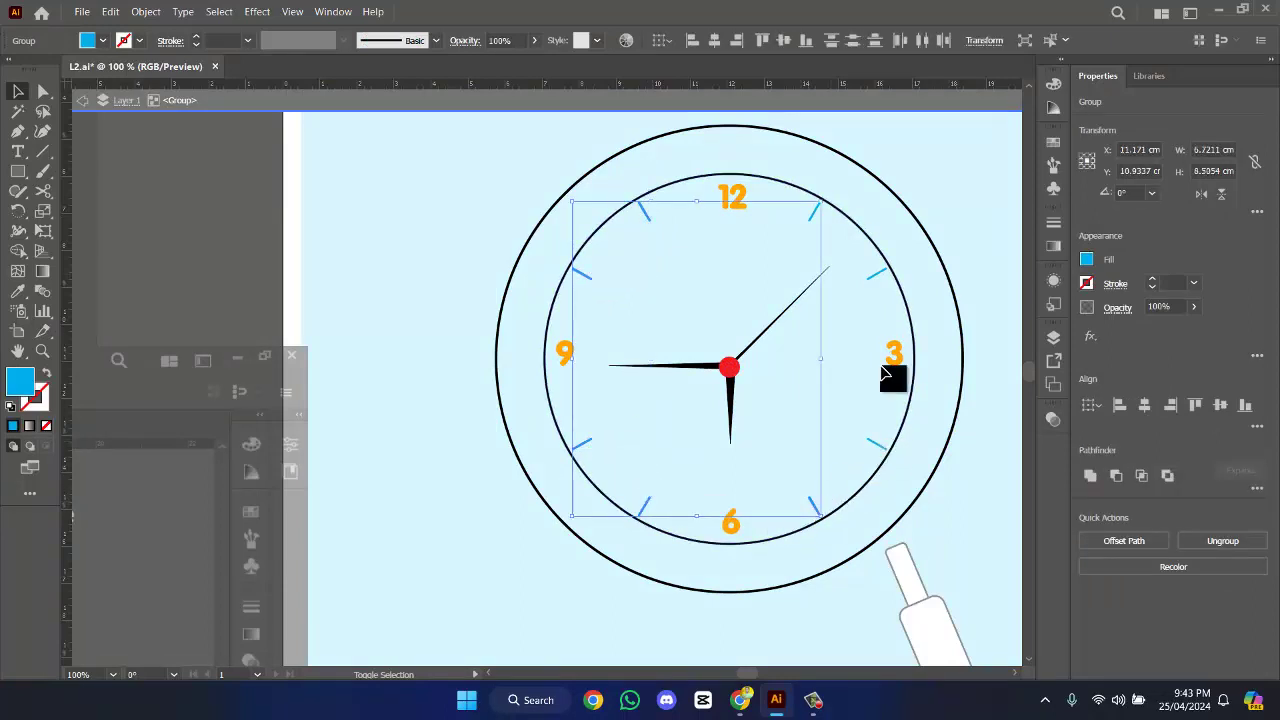
pyautogui.keyDown('shift'); pyautogui.click(876, 446); pyautogui.keyUp('shift')
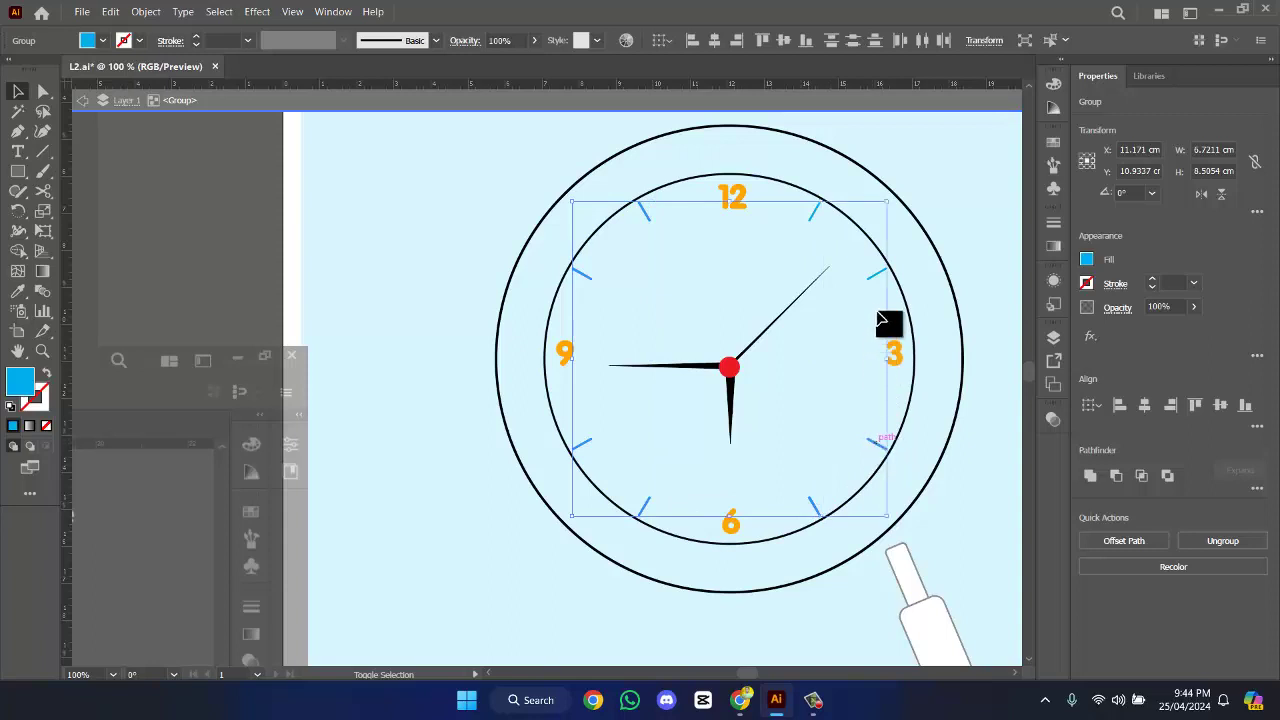
pyautogui.keyDown('shift'); pyautogui.click(876, 276); pyautogui.keyUp('shift')
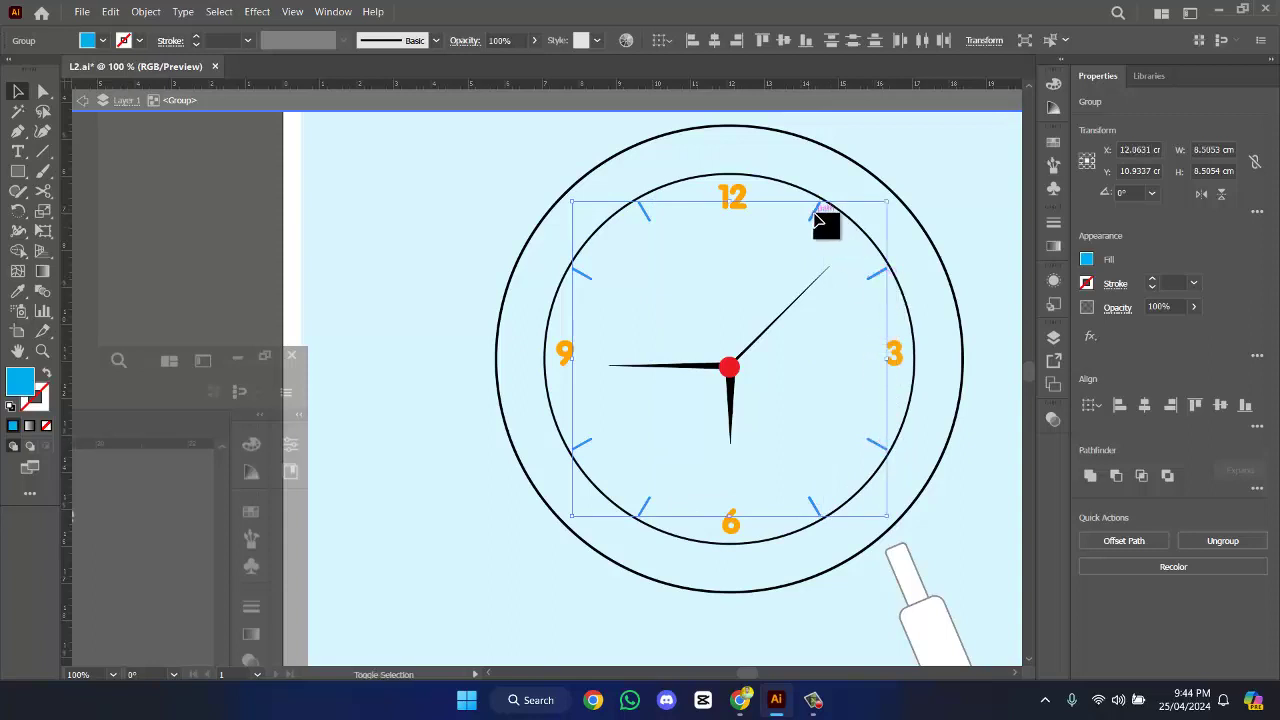
pyautogui.keyDown('shift'); pyautogui.click(815, 216); pyautogui.keyUp('shift')
pyautogui.doubleClick(19, 386)
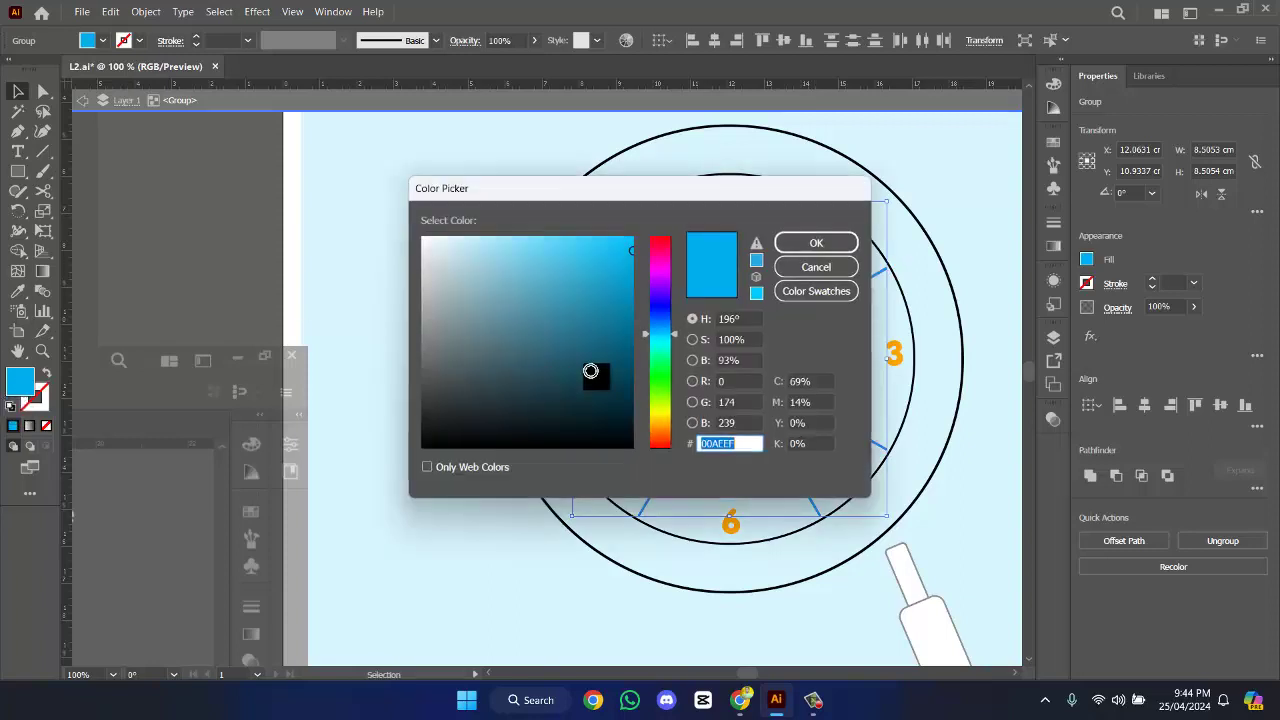
pyautogui.moveTo(591, 369); pyautogui.dragTo(642, 453)
pyautogui.click(816, 242)
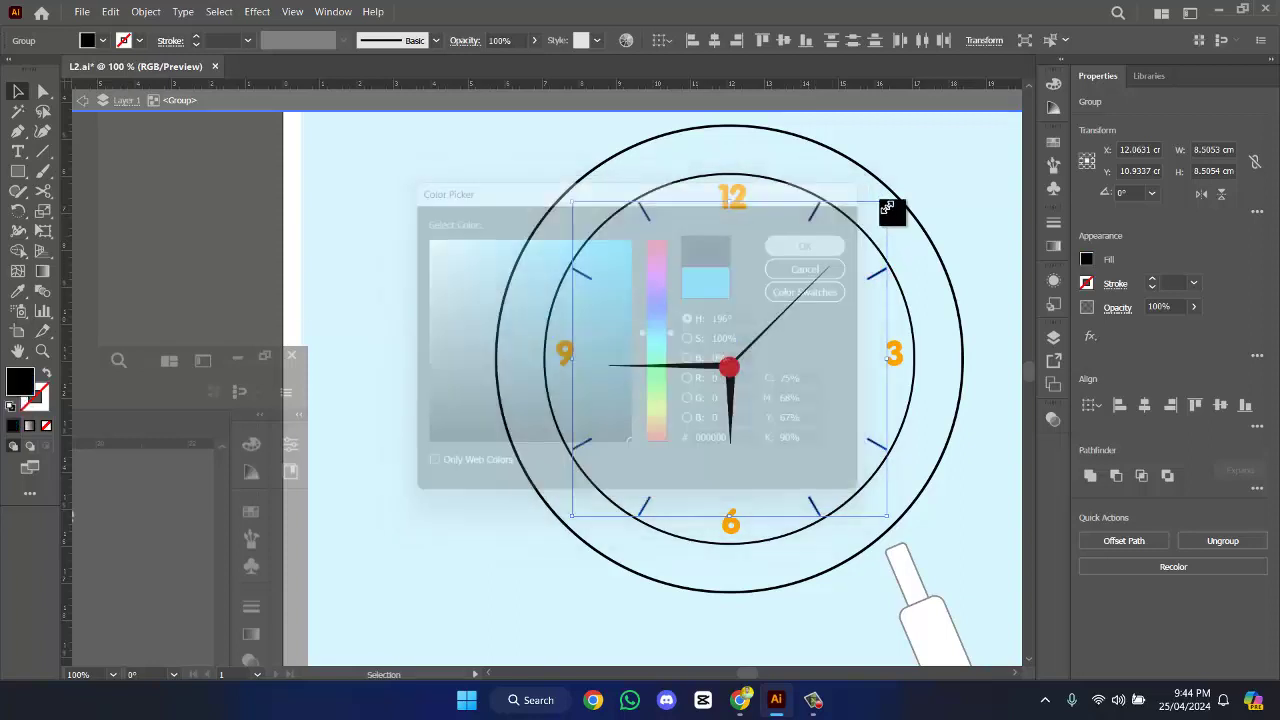
pyautogui.click(935, 165)
# - Isolate the group of numerals 12, 3, 6 and 9, fill it with black, 000000, and leave isolation mode
pyautogui.hotkey('ctrl', '-')
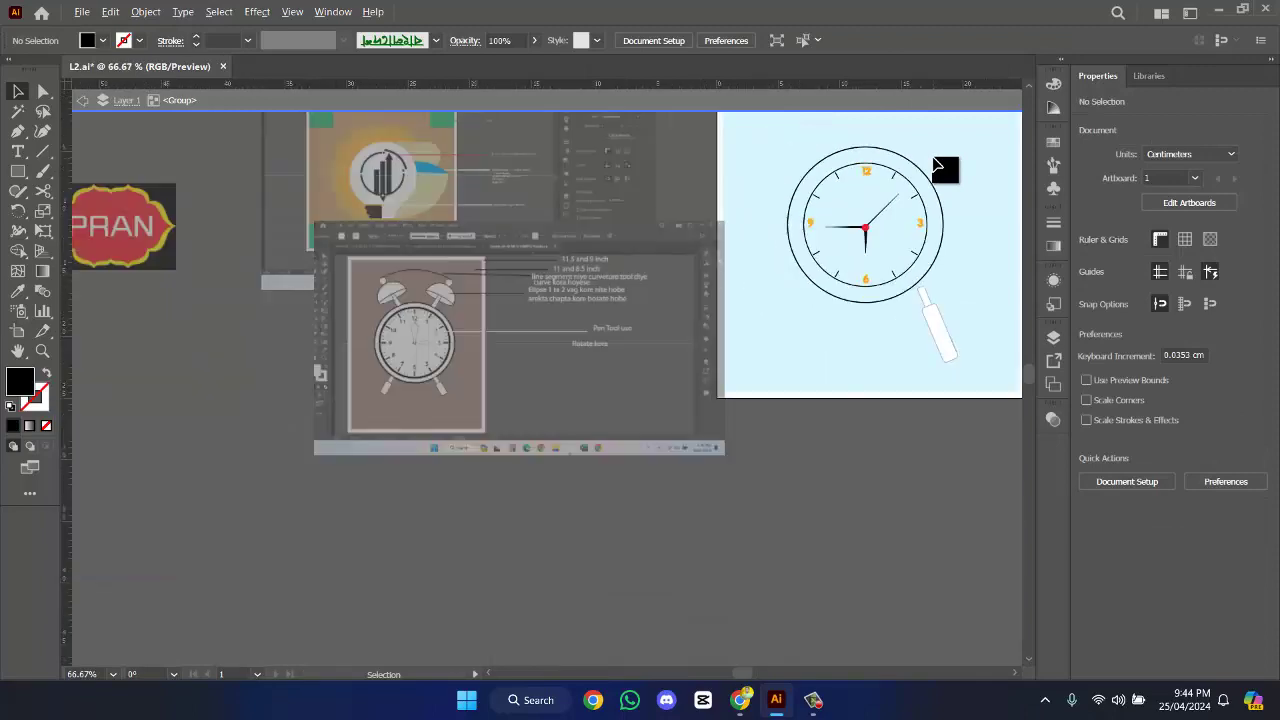
pyautogui.scroll(1, 937, 165)
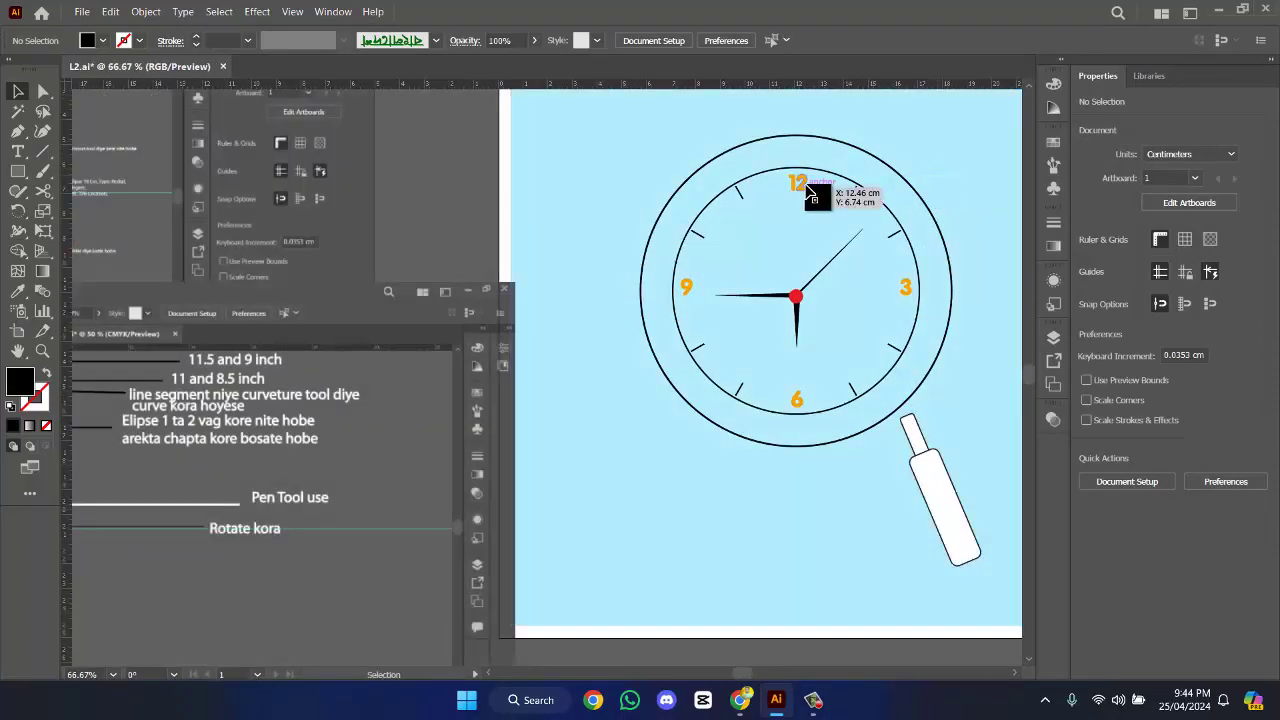
pyautogui.click(807, 186)
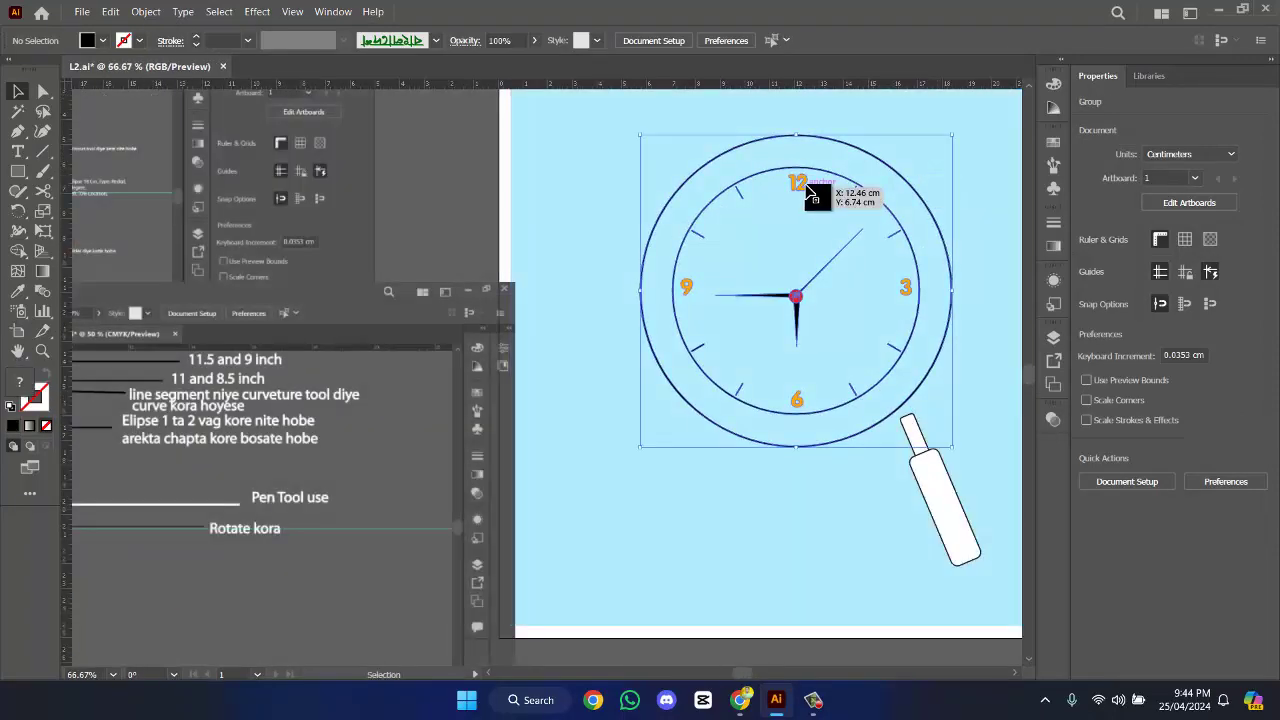
pyautogui.doubleClick(810, 192)
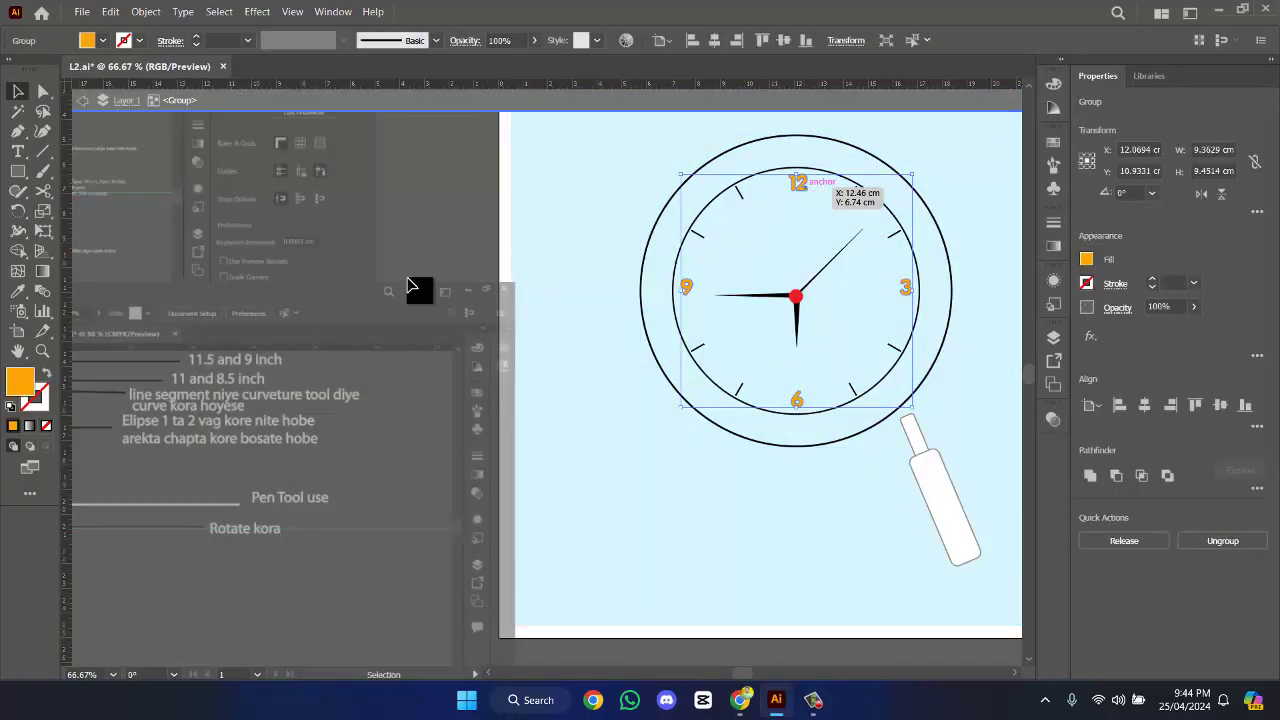
pyautogui.doubleClick(20, 384)
pyautogui.click(631, 446)
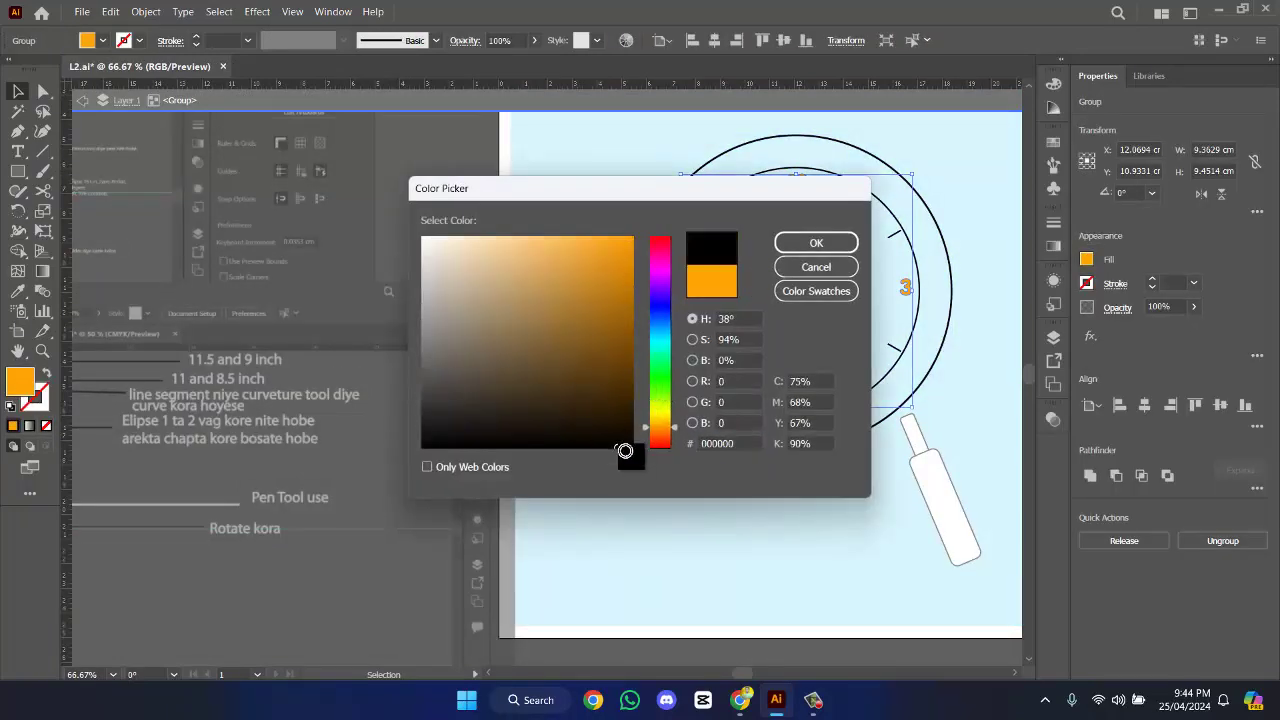
pyautogui.click(813, 246)
pyautogui.doubleClick(988, 246)
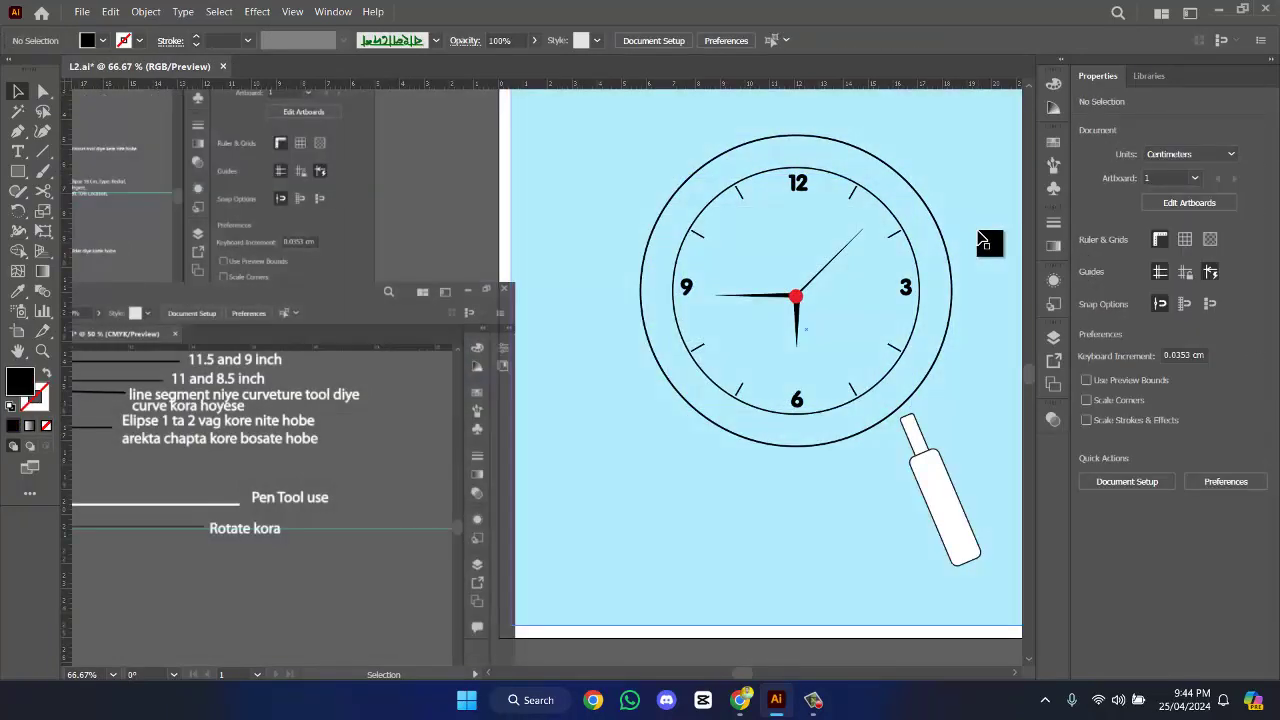
# - Recolor the background square with a white fill
pyautogui.hotkey('ctrl', '-')
pyautogui.scroll(-1, 985, 243)
pyautogui.scroll(2, 980, 250)
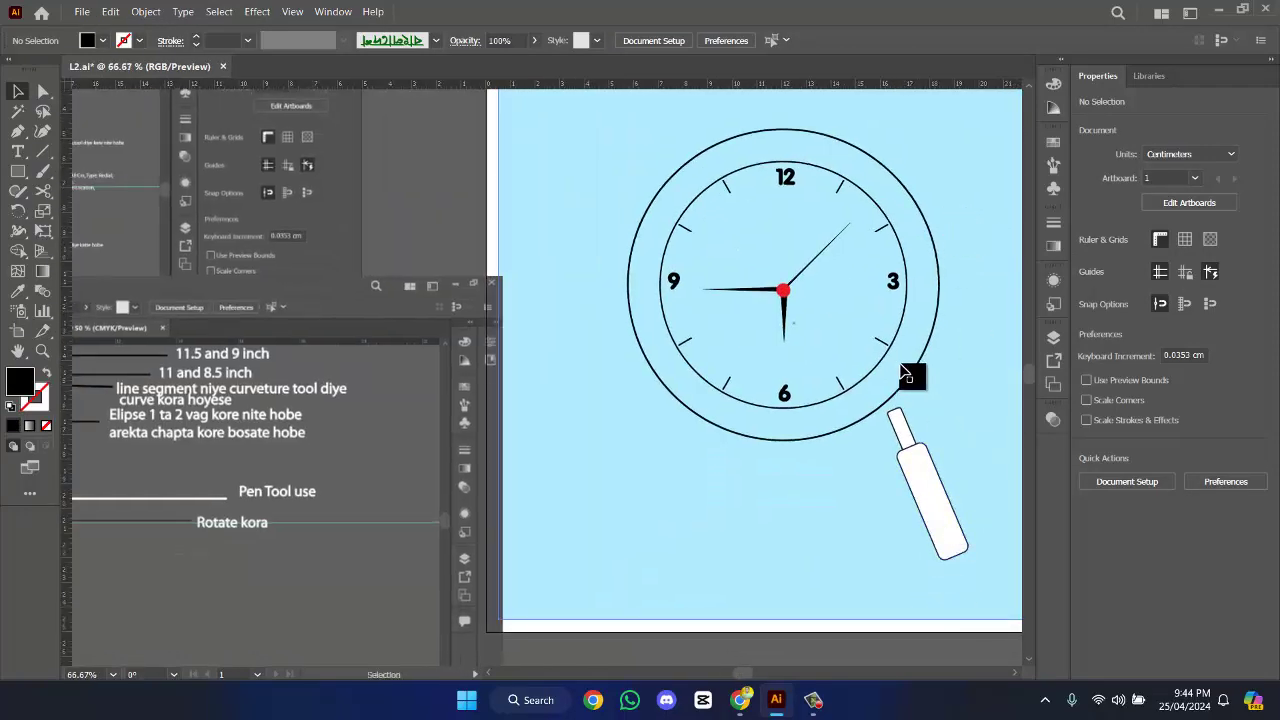
pyautogui.click(994, 337)
pyautogui.scroll(-1, 706, 390)
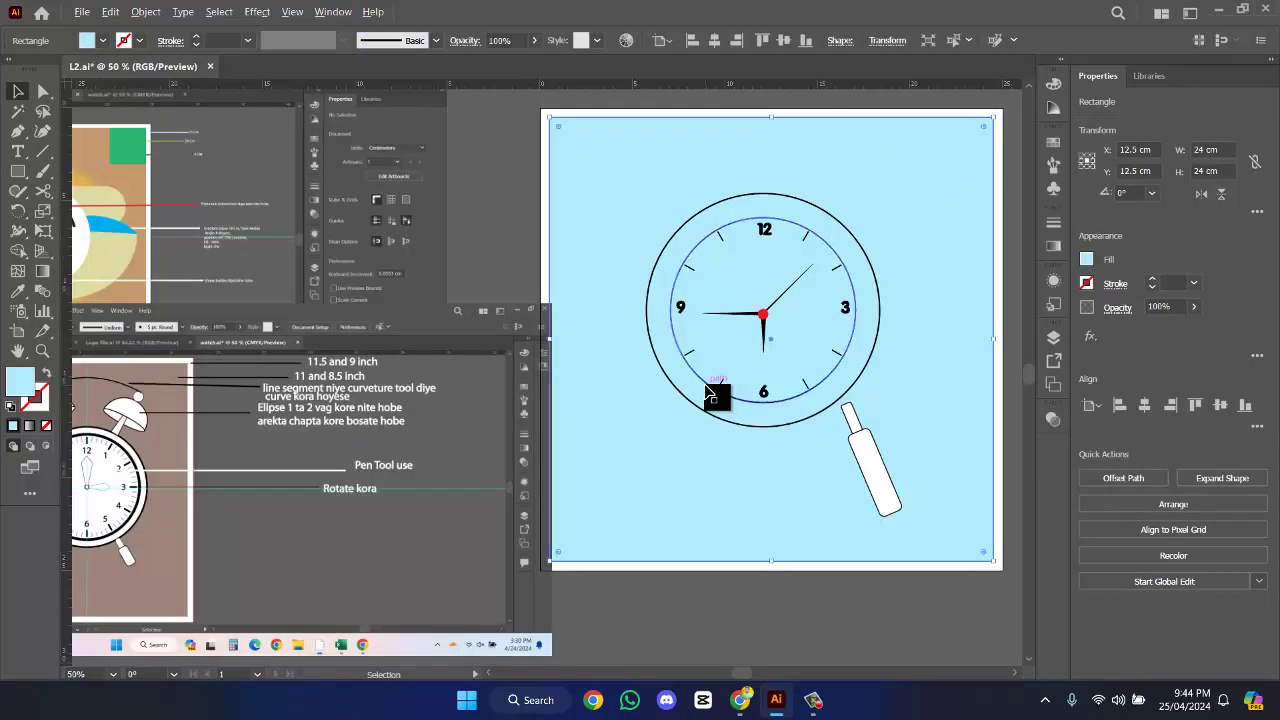
pyautogui.doubleClick(21, 382)
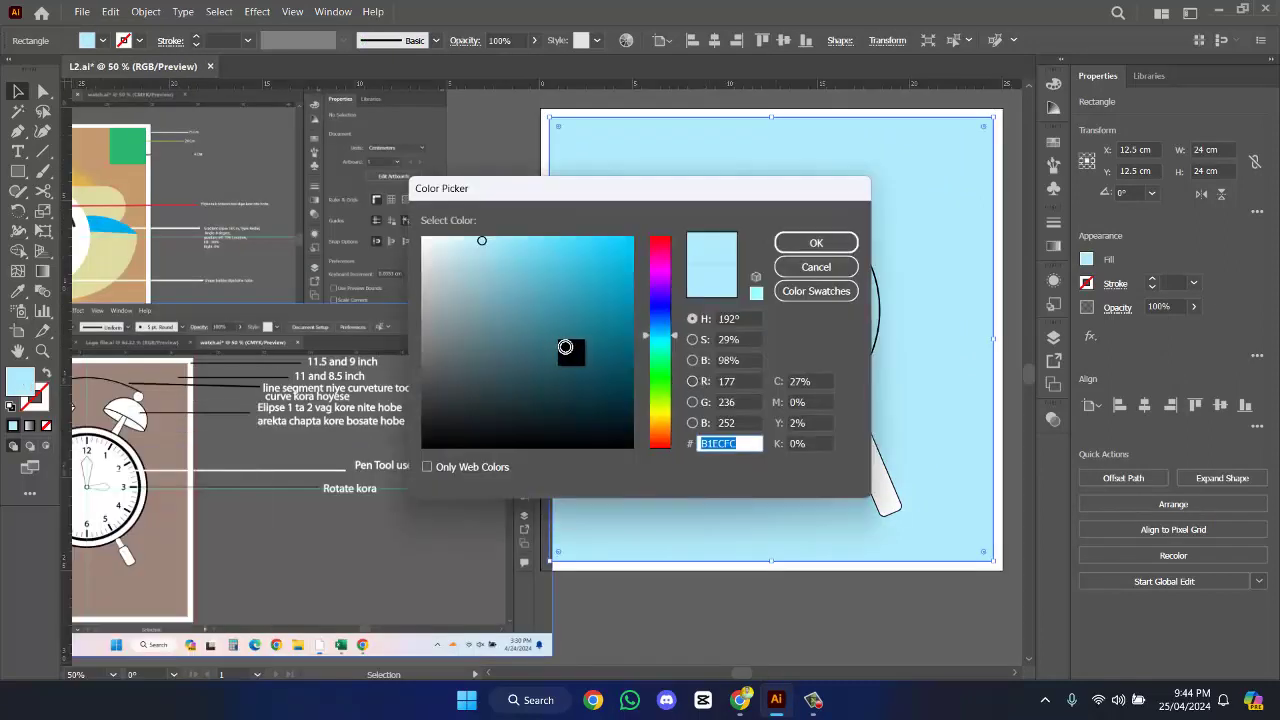
pyautogui.click(628, 442)
pyautogui.moveTo(628, 442)
pyautogui.mouseDown()
pyautogui.moveTo(534, 263)
pyautogui.moveTo(430, 233)
pyautogui.mouseUp()
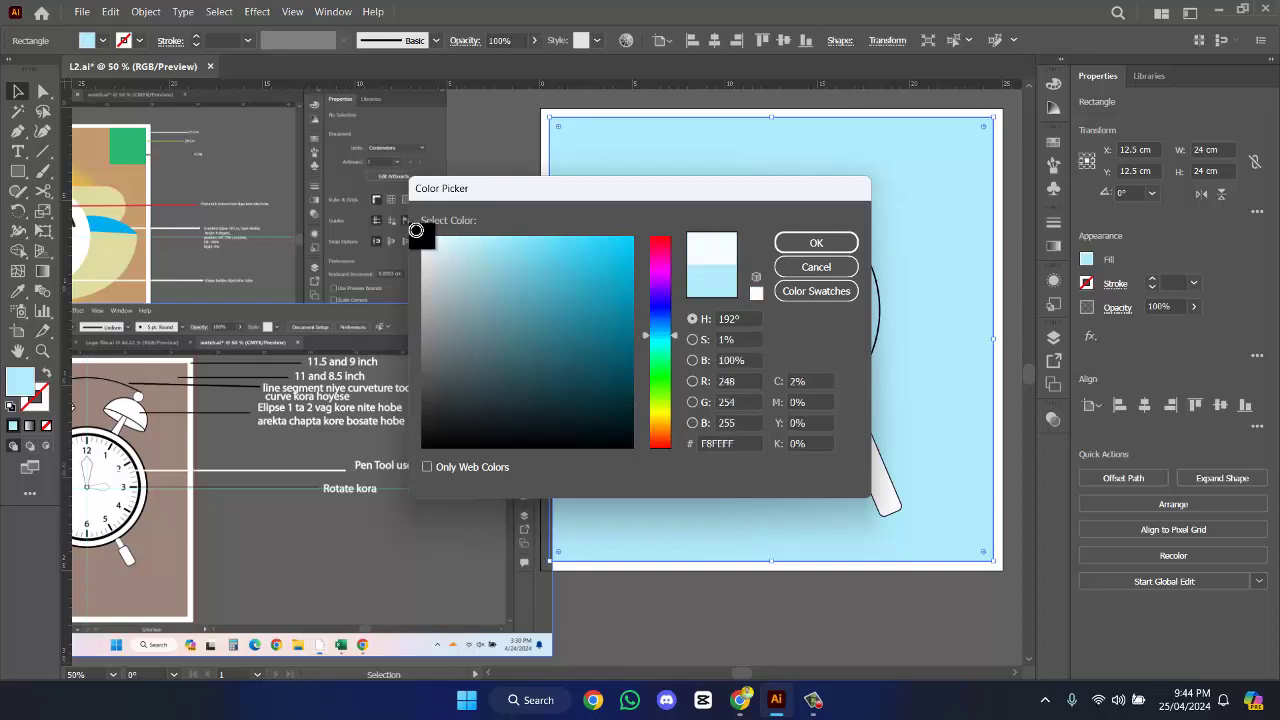
pyautogui.click(816, 243)
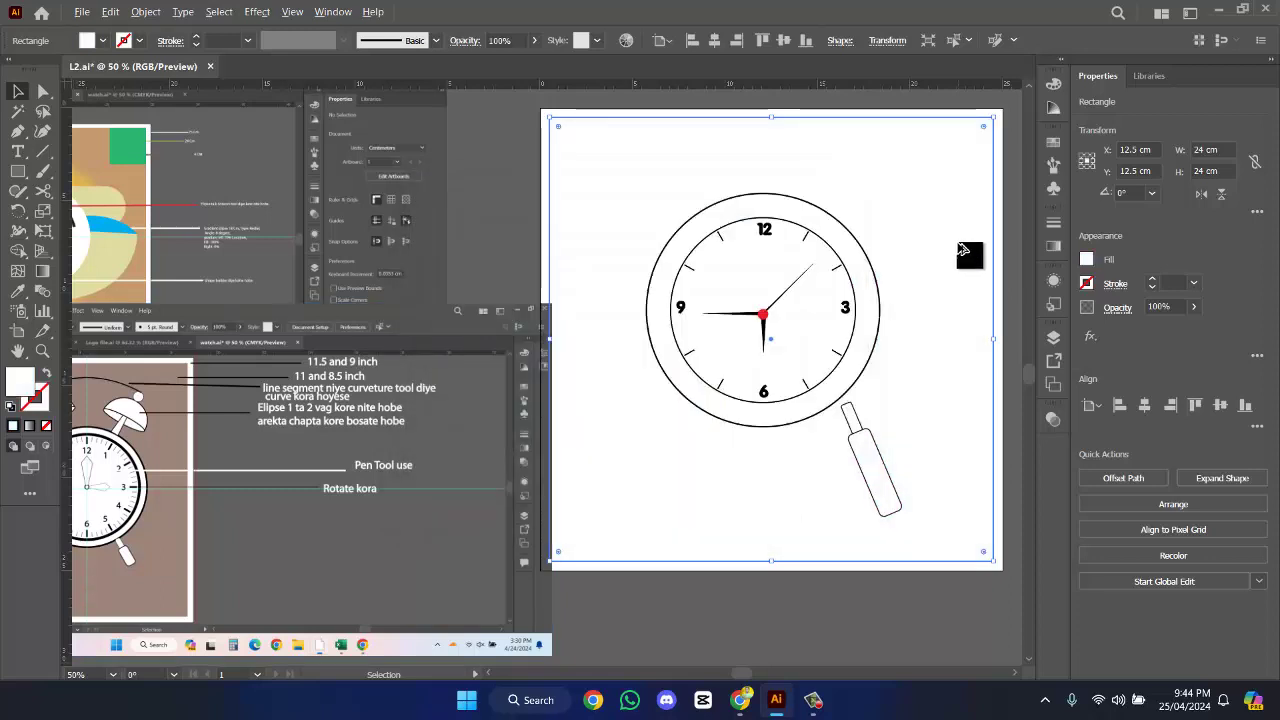
# - Move the handle up slightly so its narrow end meets the clock's outer ring
pyautogui.hotkey('ctrl', '-')
pyautogui.moveTo(908, 408)
pyautogui.mouseDown()
pyautogui.moveTo(909, 423)
pyautogui.moveTo(900, 371)
pyautogui.moveTo(905, 388)
pyautogui.mouseUp()
pyautogui.hotkey('ctrl', '=')
# - Flatten the handle's transparency and scale it down to about 1.84 by 3.46 cm, keeping it at the ring
pyautogui.click(148, 12)
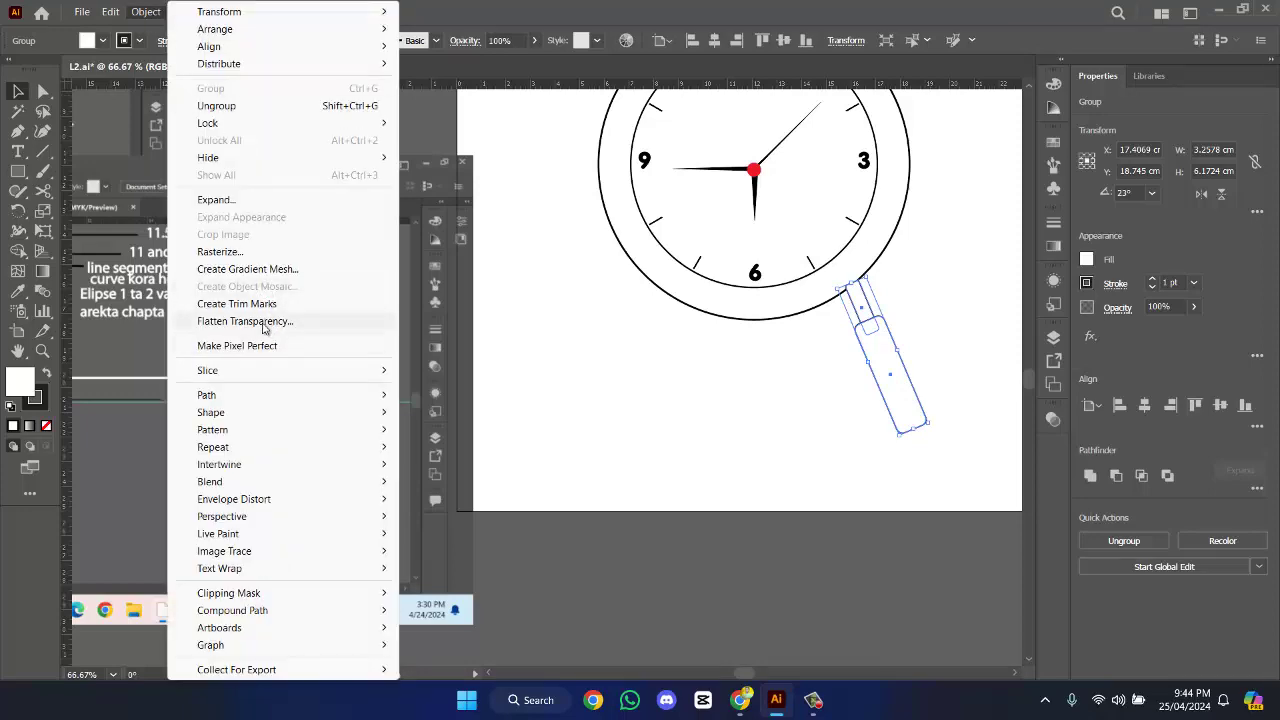
pyautogui.click(245, 321)
pyautogui.click(677, 495)
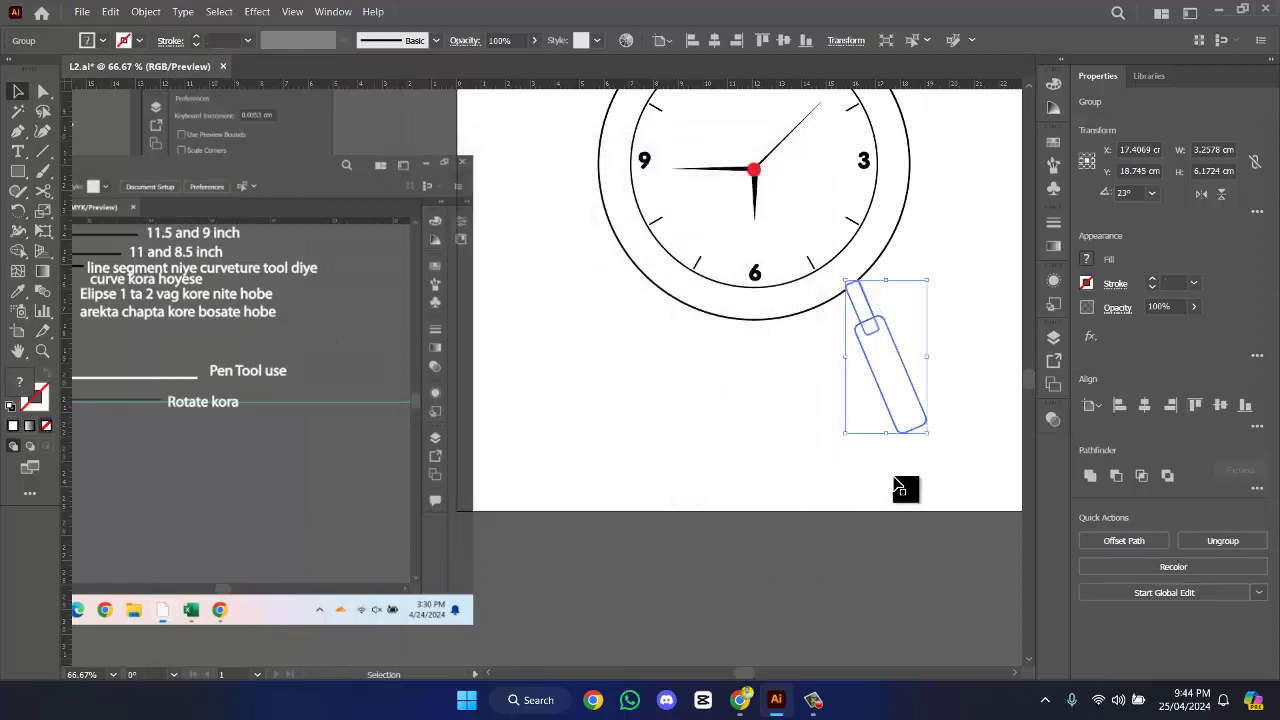
pyautogui.moveTo(924, 432); pyautogui.dragTo(873, 362)
pyautogui.scroll(2, 873, 362)
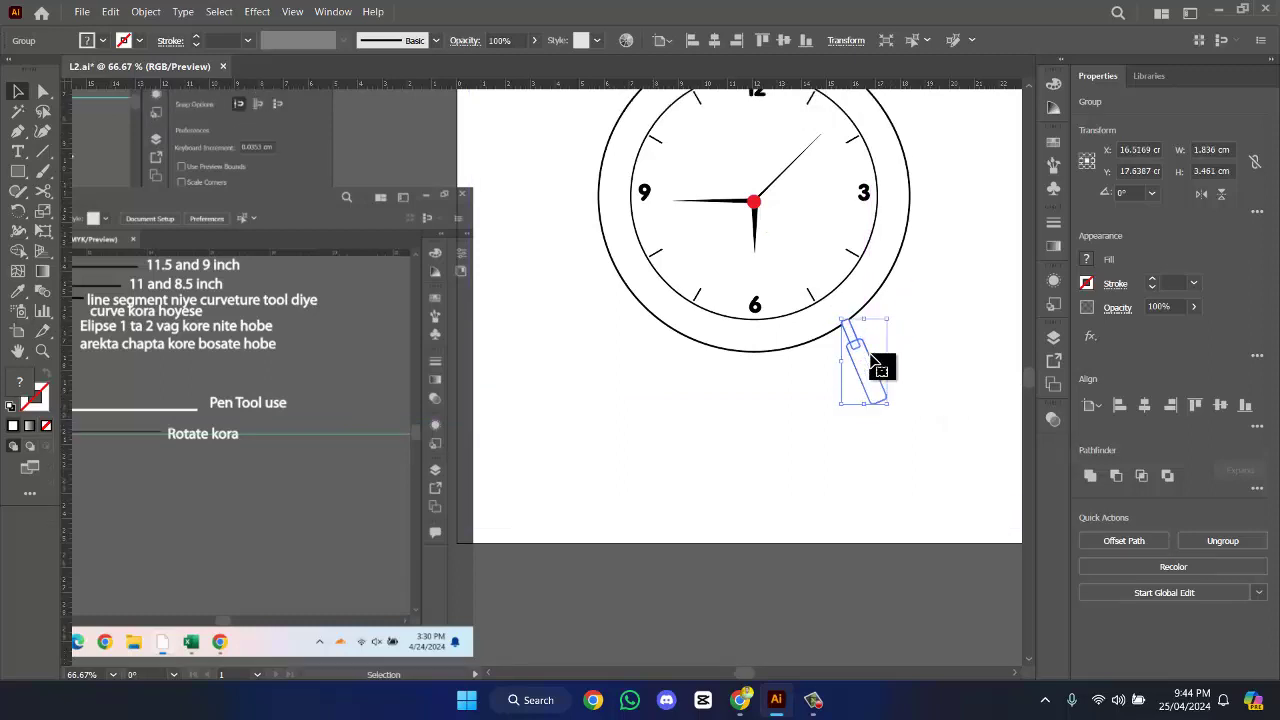
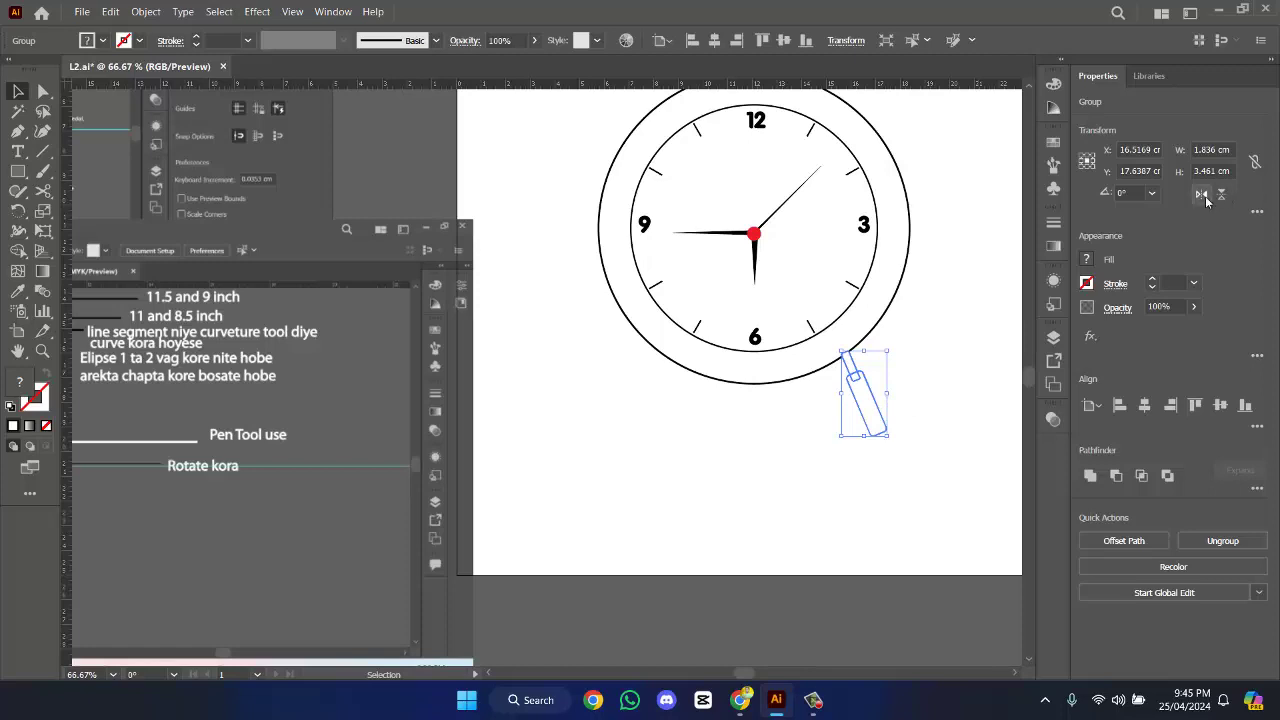
# - Duplicate the small handle to the other side of the clock, flip the copy horizontally, and place it against the ring as a second leg
pyautogui.rightClick(864, 410)
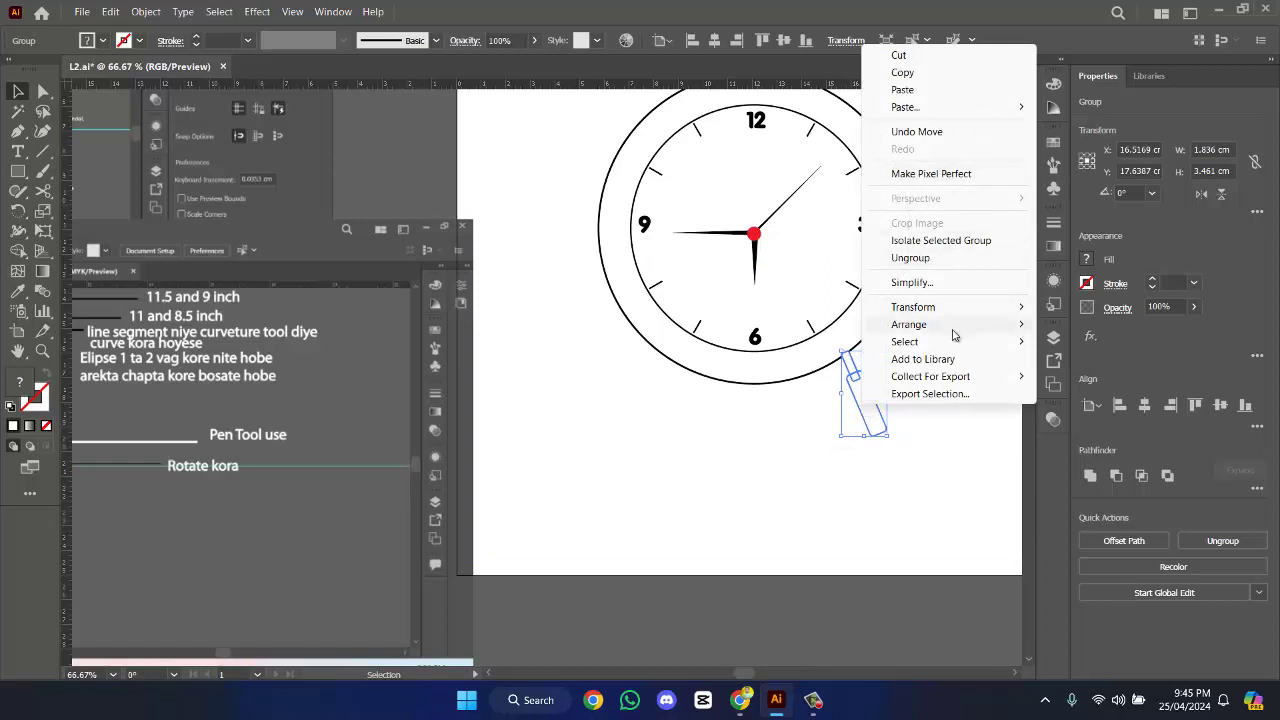
pyautogui.click(1206, 200)
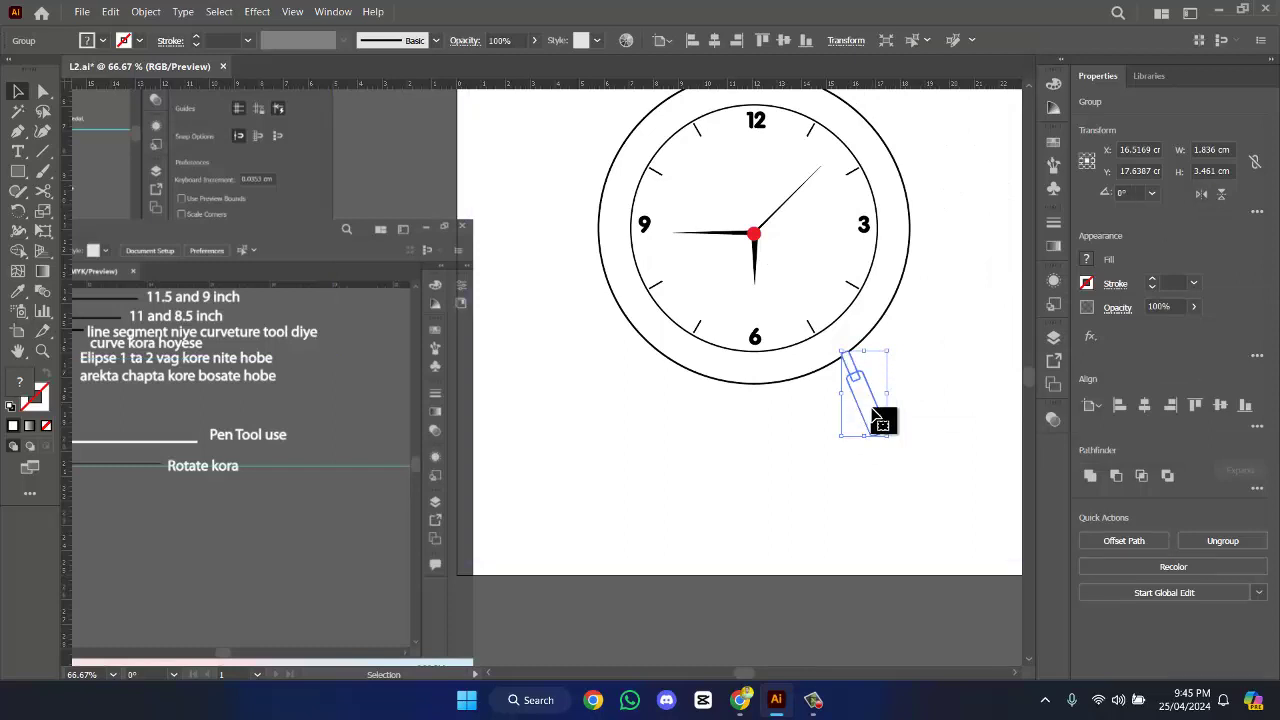
pyautogui.moveTo(878, 418); pyautogui.dragTo(726, 436)
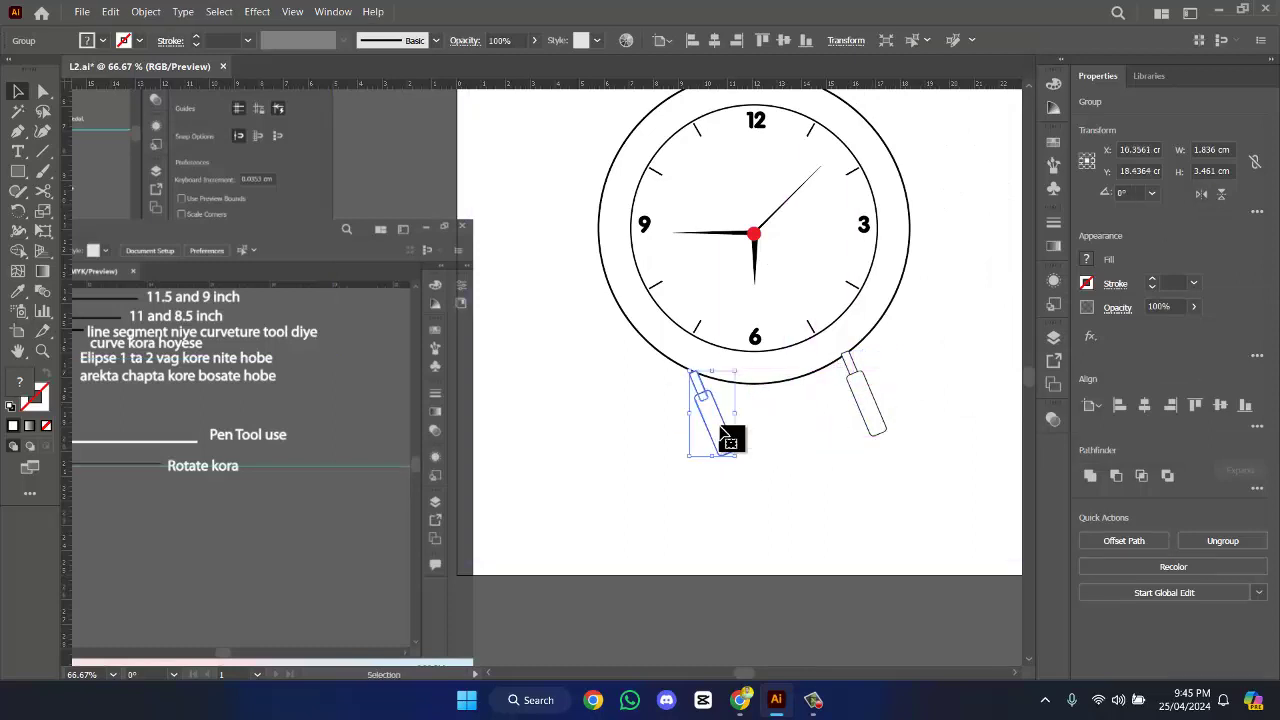
pyautogui.rightClick(724, 437)
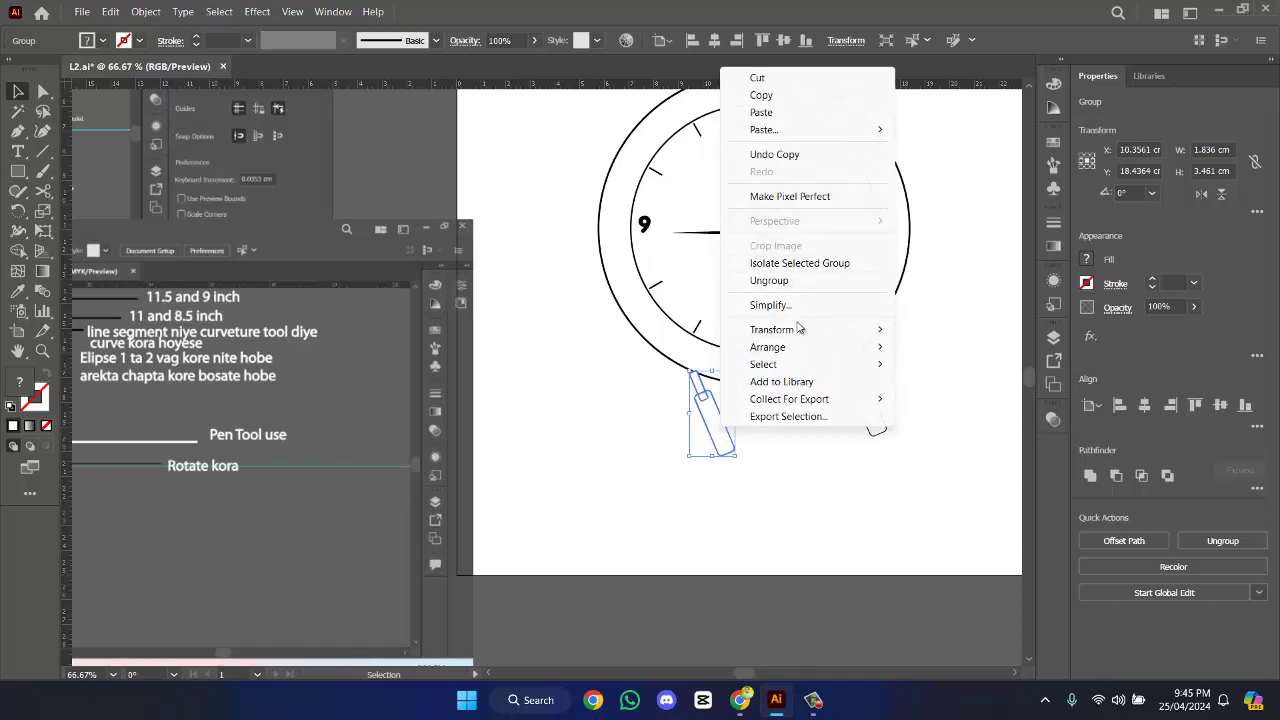
pyautogui.click(1201, 195)
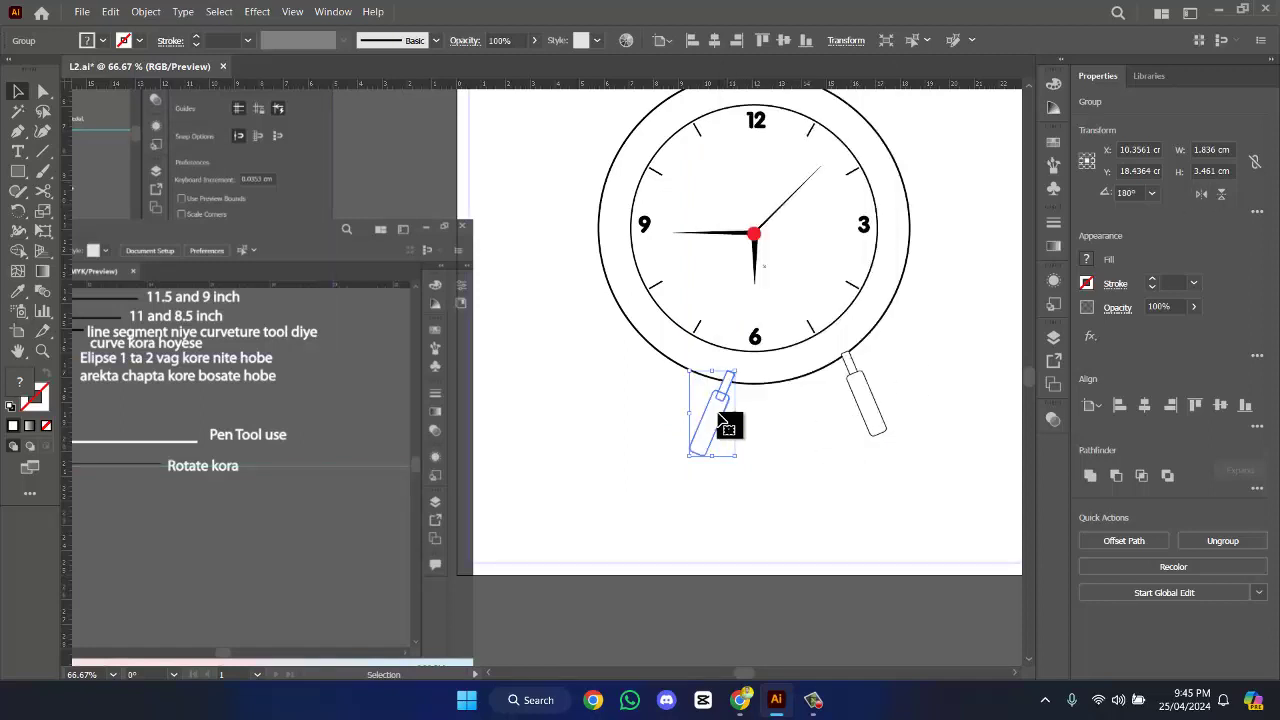
pyautogui.moveTo(724, 423); pyautogui.dragTo(684, 418)
# - Try aligning both clock legs by their top edges, and undo the alignment
pyautogui.keyDown('shift'); pyautogui.click(865, 419); pyautogui.keyUp('shift')
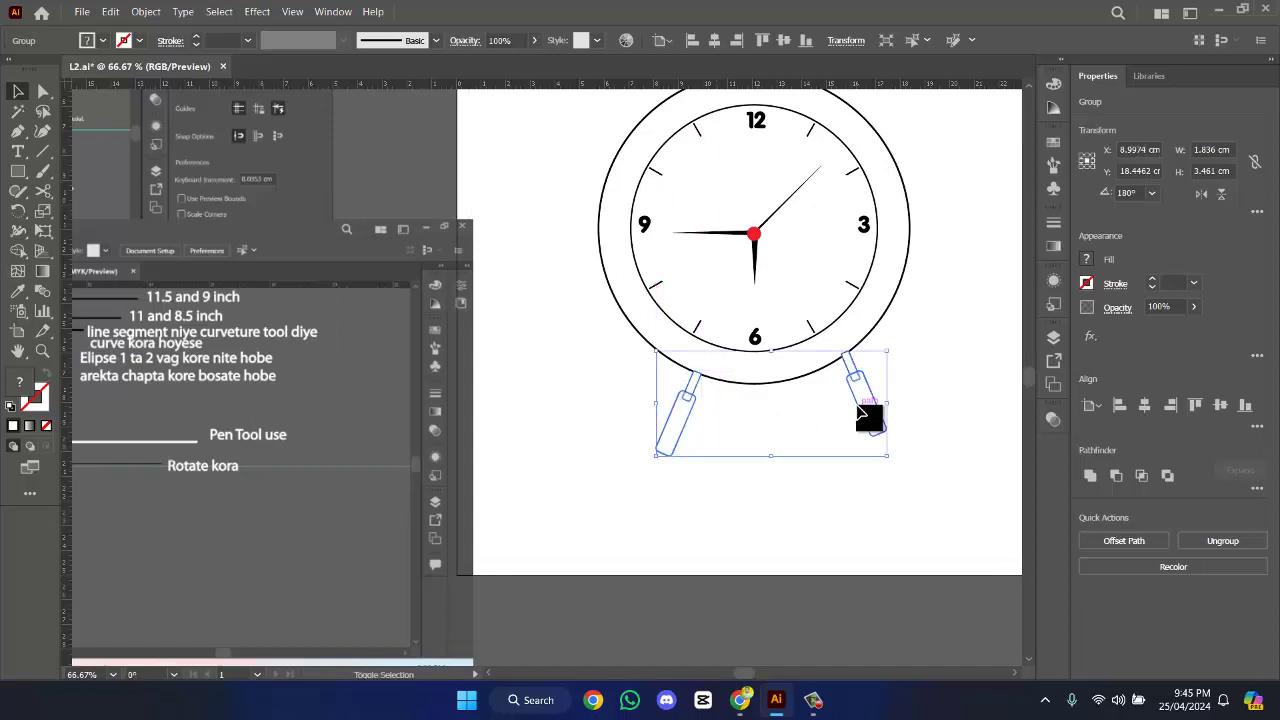
pyautogui.click(1193, 407)
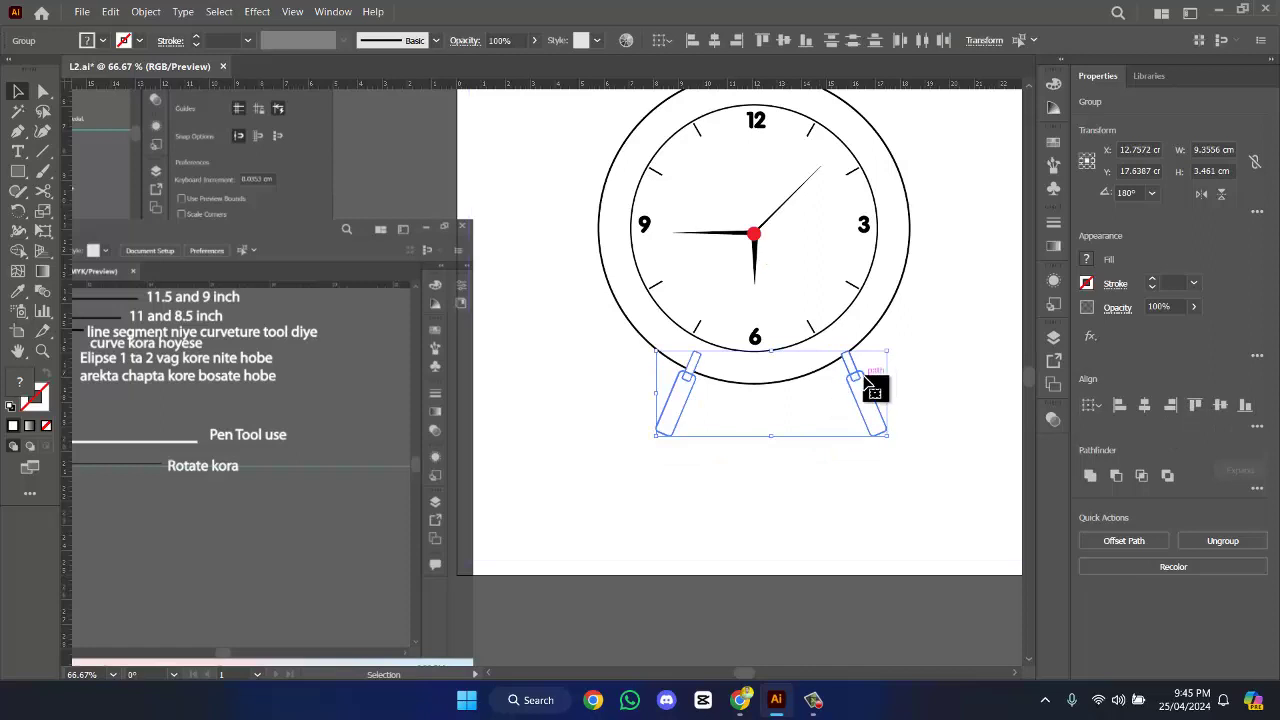
pyautogui.hotkey('ctrl', 'z')
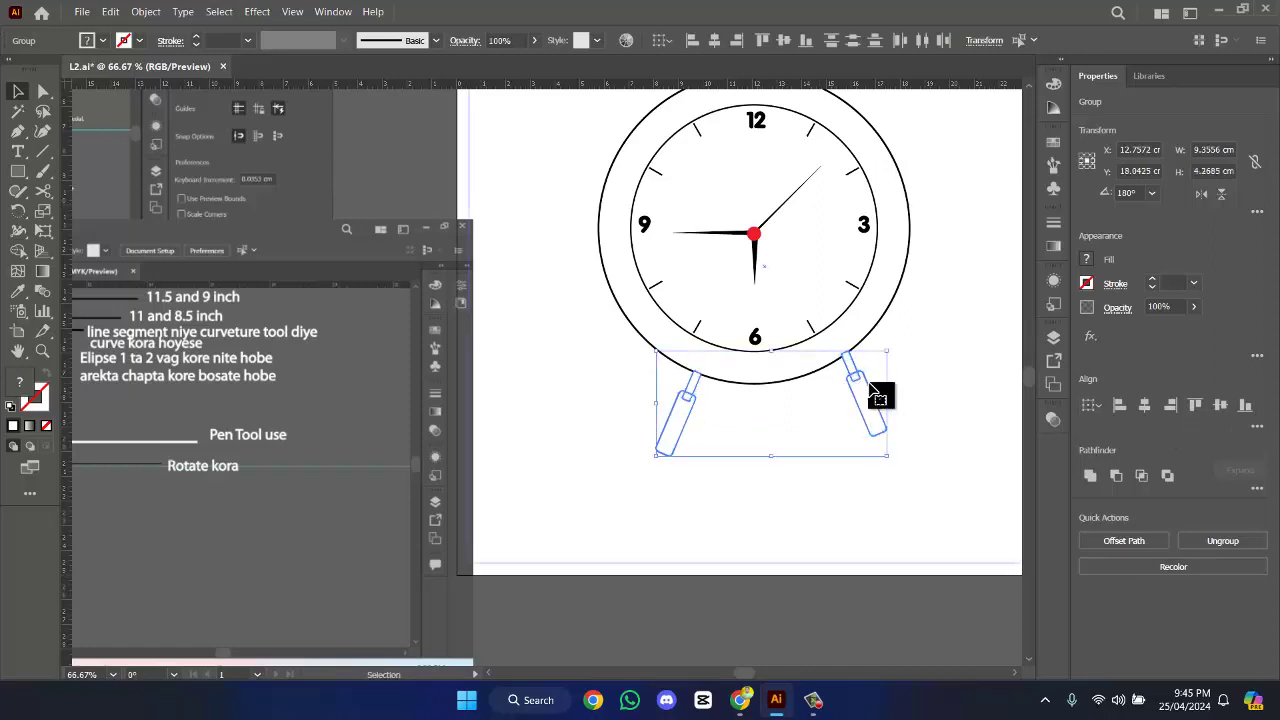
# - Move the clock's right leg down by about 0.1 cm to sit against the outer ring, and deselect it
pyautogui.scroll(3, 880, 396)
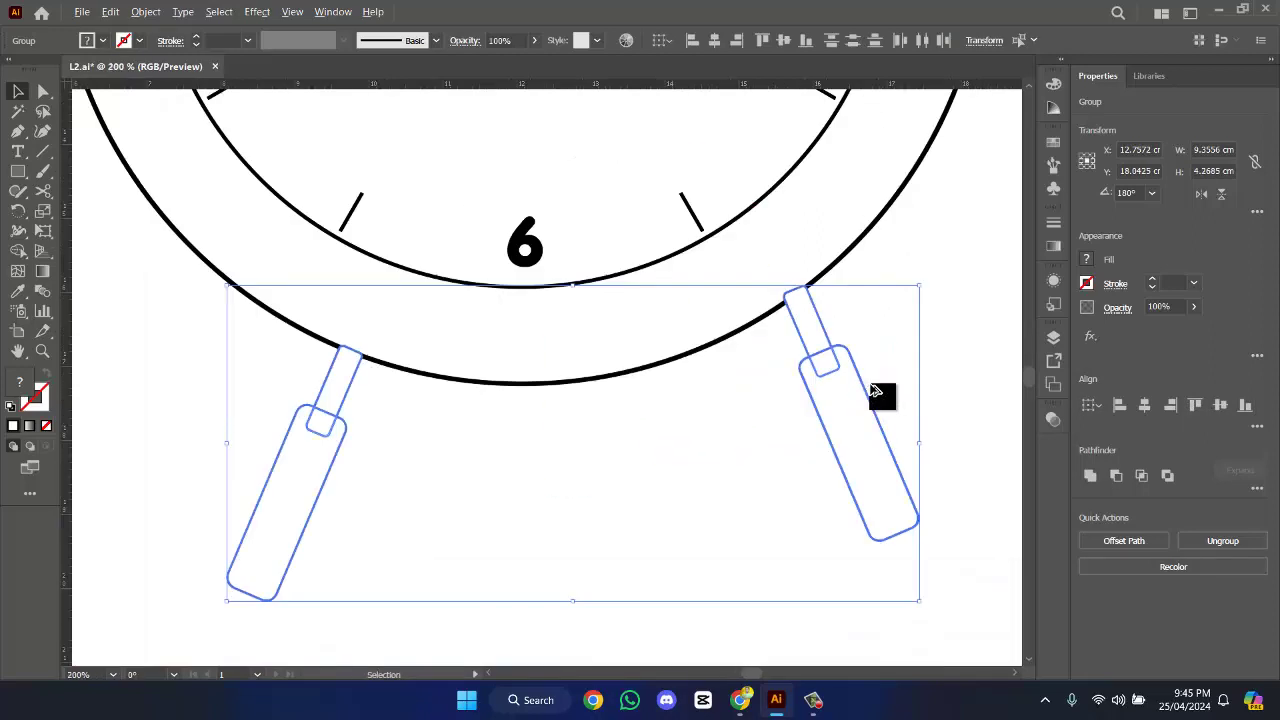
pyautogui.scroll(-1, 586, 449)
pyautogui.click(772, 402)
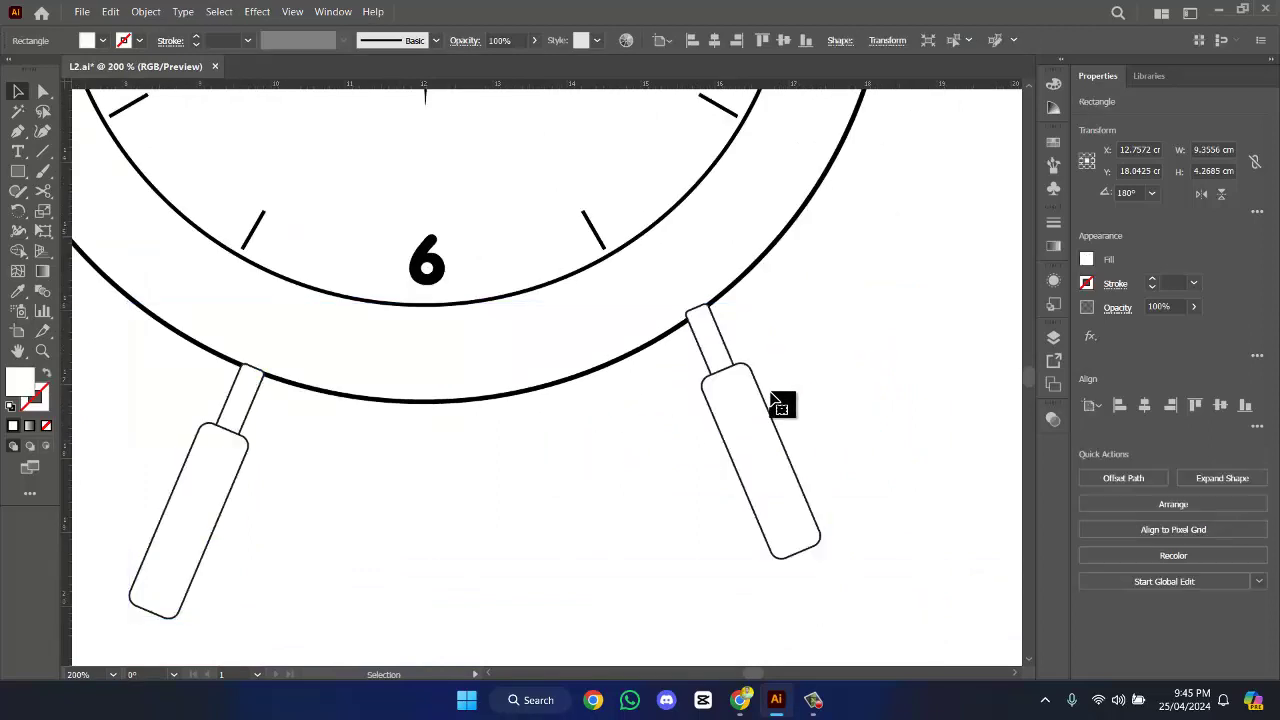
pyautogui.moveTo(763, 396); pyautogui.dragTo(763, 408)
pyautogui.click(821, 372)
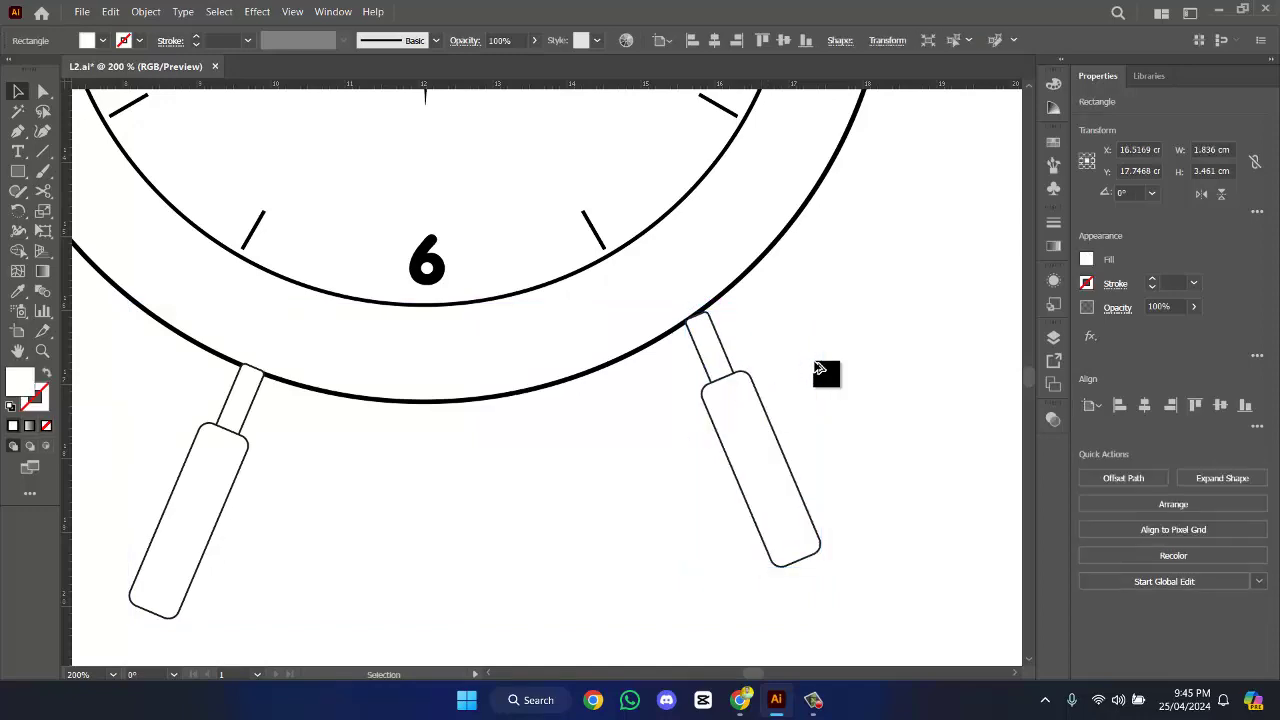
pyautogui.scroll(-5, 823, 371)
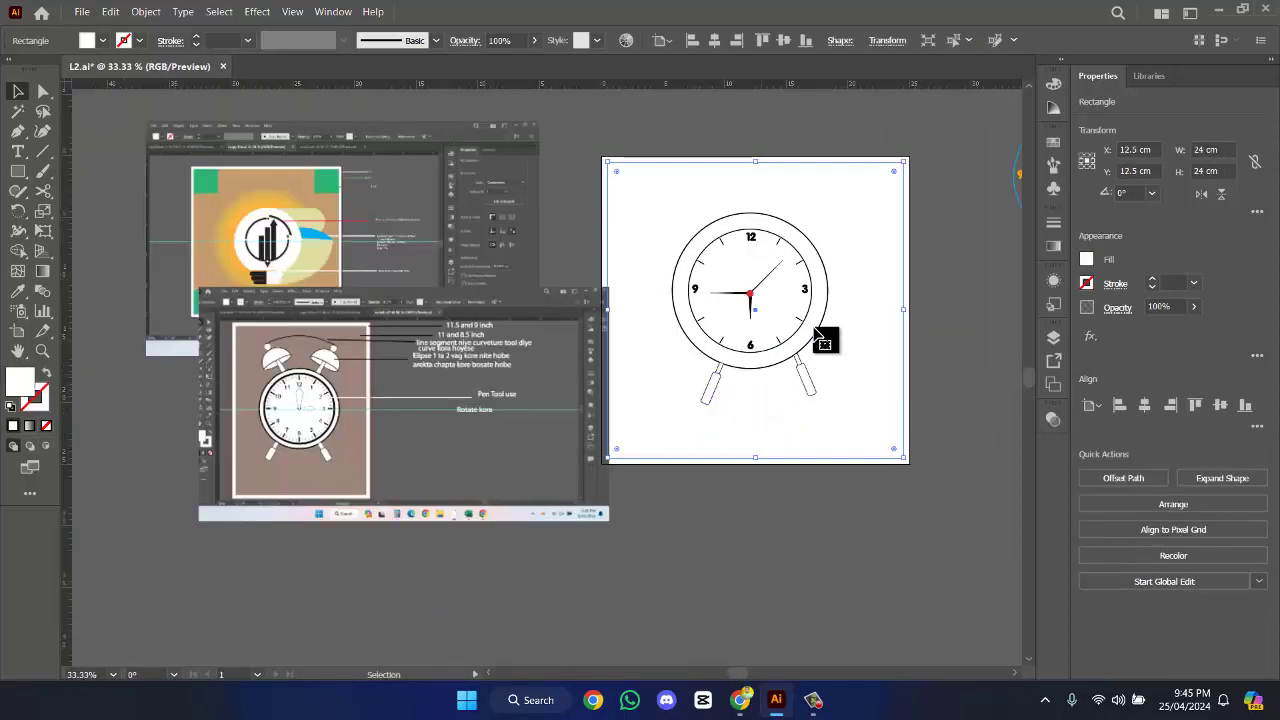
# - Move the clock's right leg about 0.47 cm inward and 0.21 cm down along the outer ring, and deselect it
pyautogui.click(815, 332)
pyautogui.keyDown('shift'); pyautogui.click(818, 390); pyautogui.keyUp('shift')
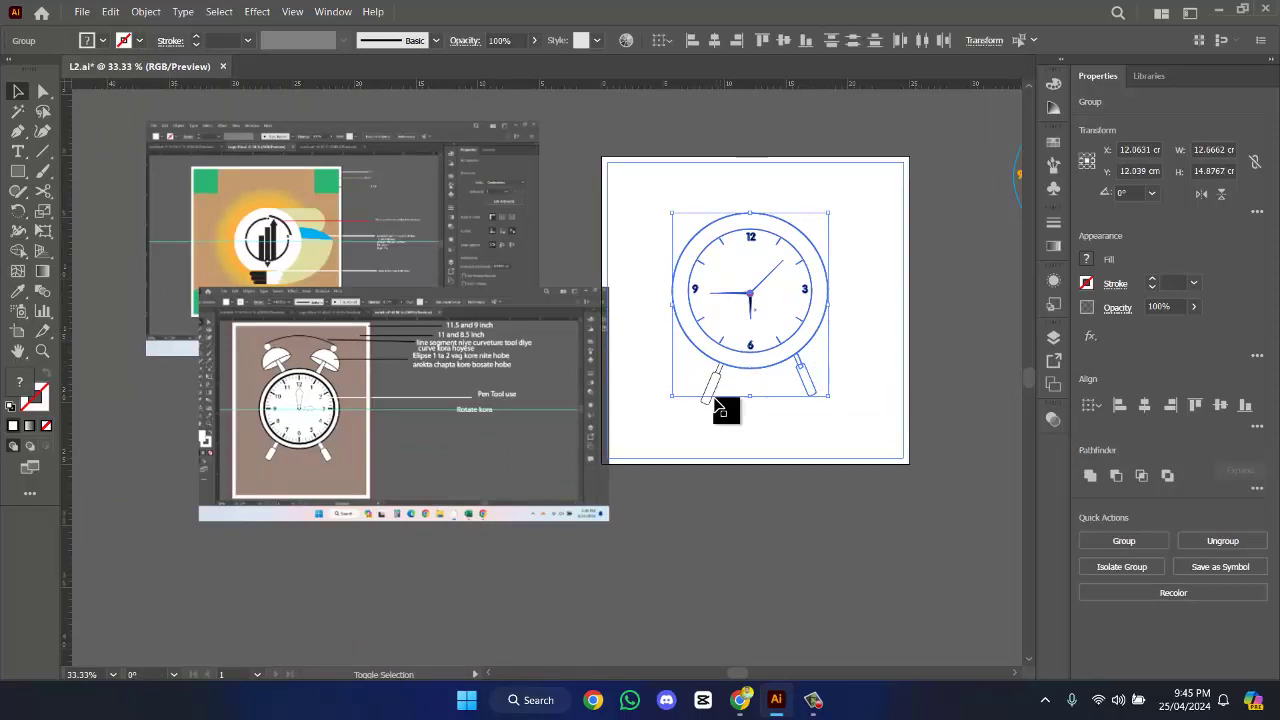
pyautogui.keyDown('shift'); pyautogui.click(713, 400); pyautogui.keyUp('shift')
pyautogui.click(789, 417)
pyautogui.click(810, 390)
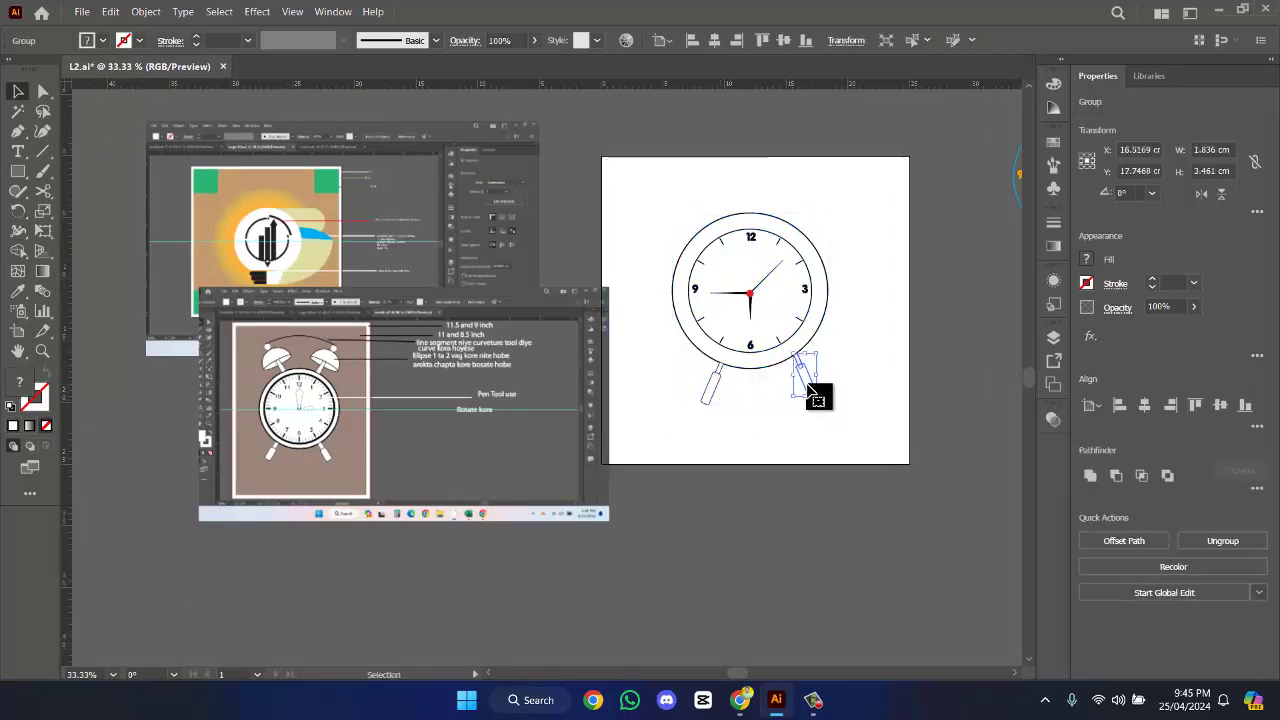
pyautogui.moveTo(810, 392)
pyautogui.mouseDown()
pyautogui.moveTo(808, 407)
pyautogui.moveTo(777, 405)
pyautogui.moveTo(800, 399)
pyautogui.mouseUp()
pyautogui.click(845, 410)
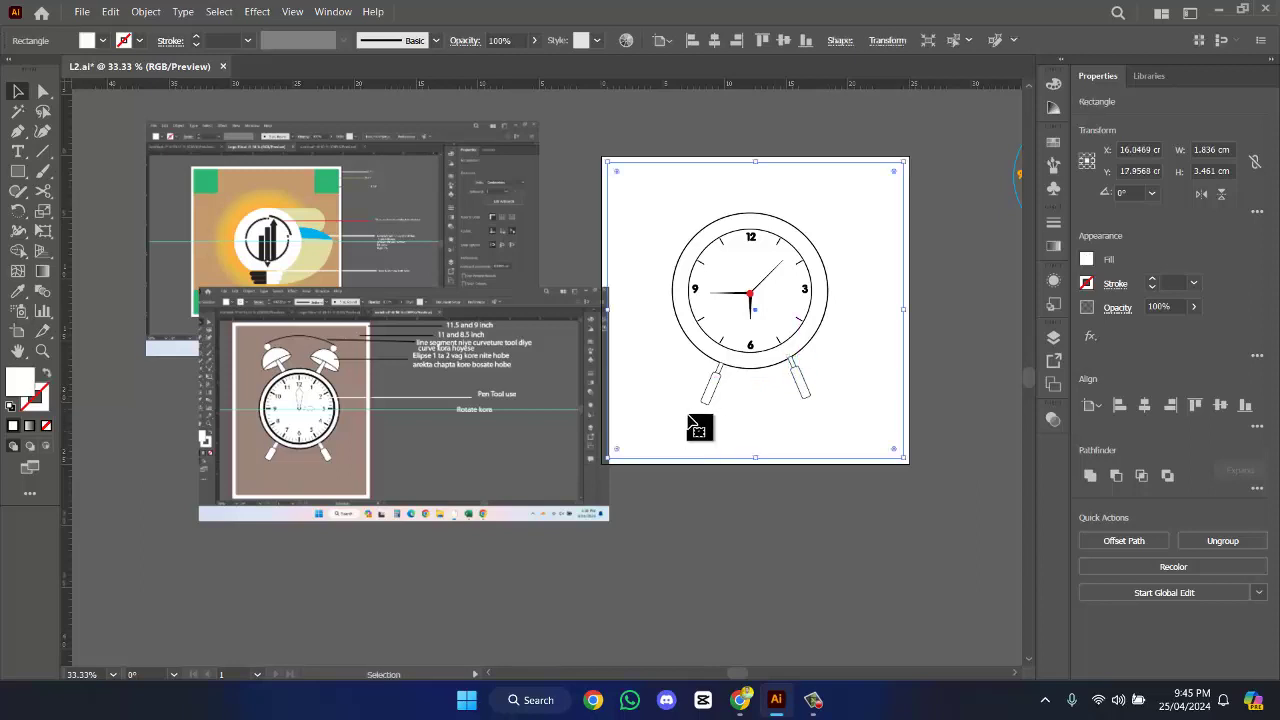
# - Scale the clock face group up to about 13.96 cm across, keeping its lower edge against the legs, and deselect it
pyautogui.click(826, 322)
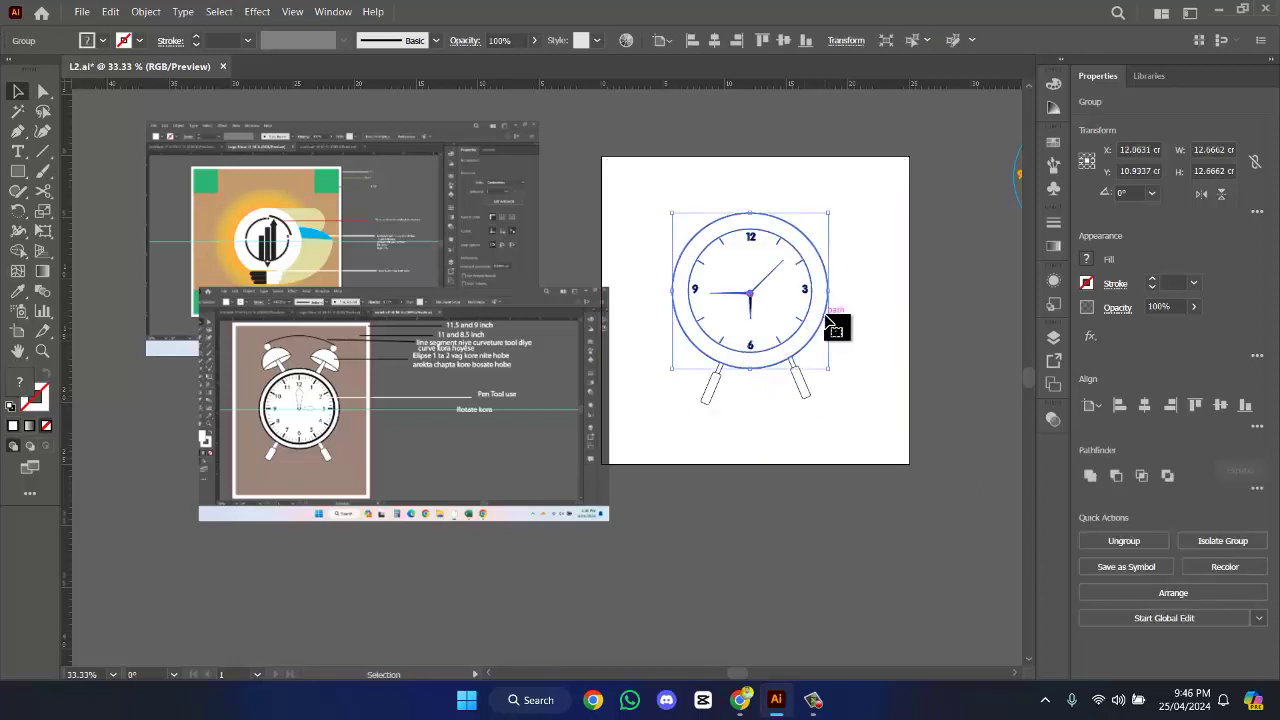
pyautogui.moveTo(675, 215); pyautogui.dragTo(656, 198)
pyautogui.moveTo(808, 346); pyautogui.dragTo(811, 348)
pyautogui.click(812, 400)
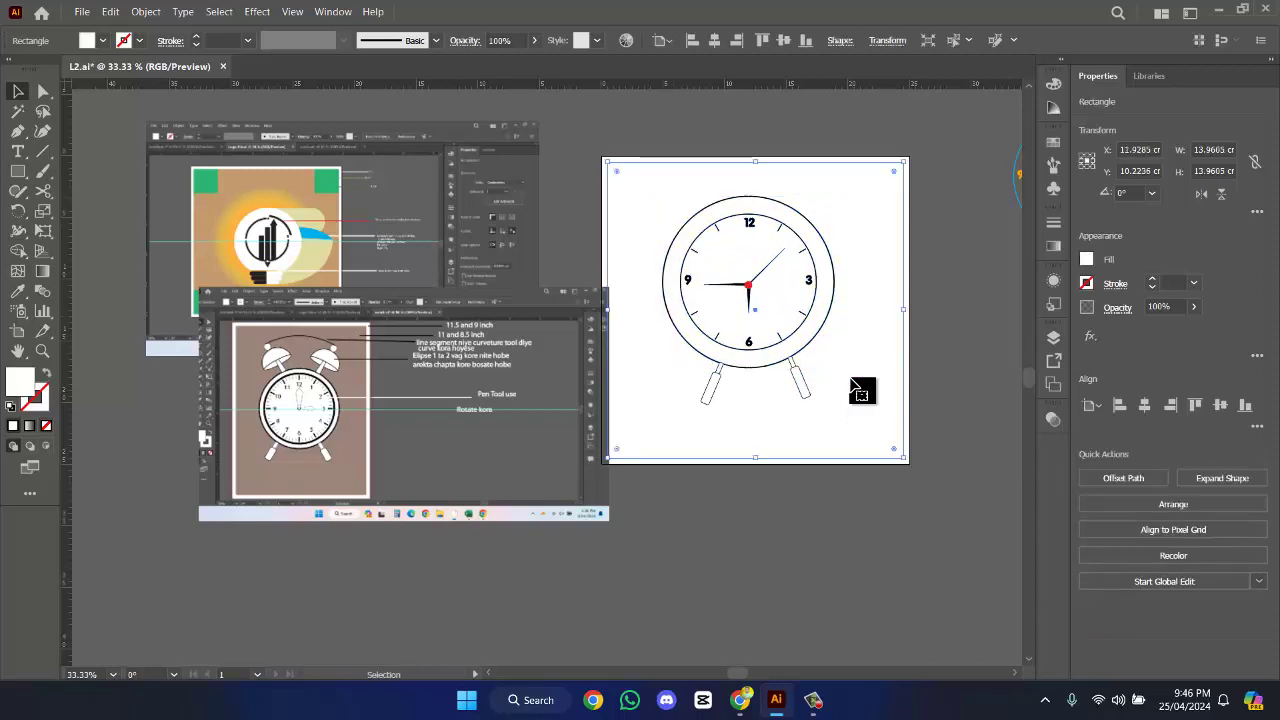
pyautogui.moveTo(846, 305); pyautogui.dragTo(860, 356)
# - Draw a white ellipse about 2.89 by 2.37 cm over the reference clock's right bell and rotate it 18°
pyautogui.scroll(5, 860, 365)
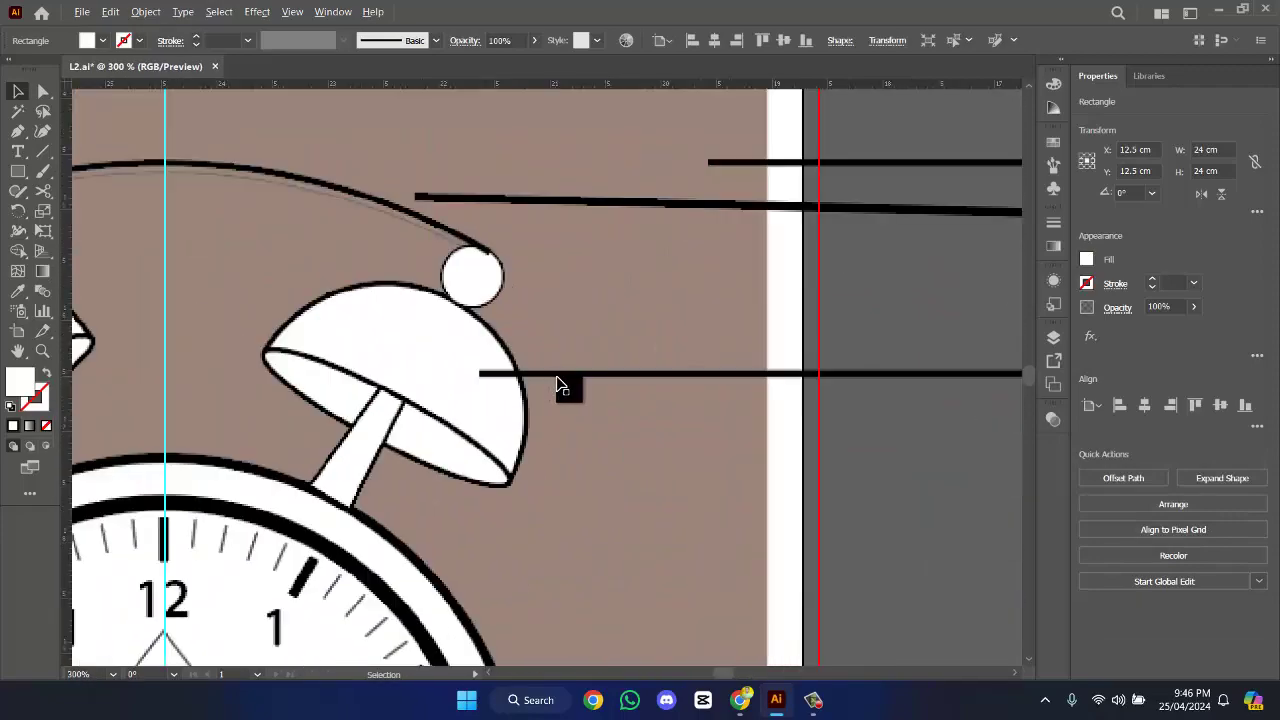
pyautogui.scroll(2, 560, 386)
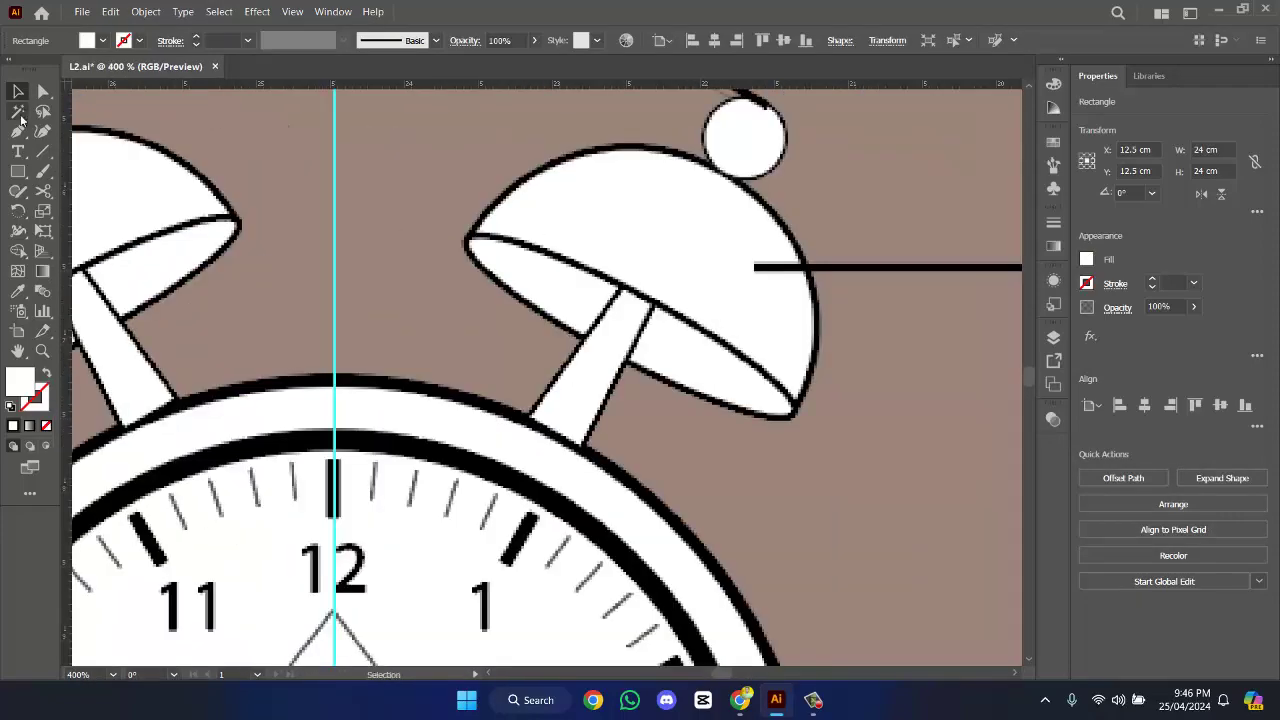
pyautogui.moveTo(27, 172); pyautogui.dragTo(99, 208)
pyautogui.click(99, 208)
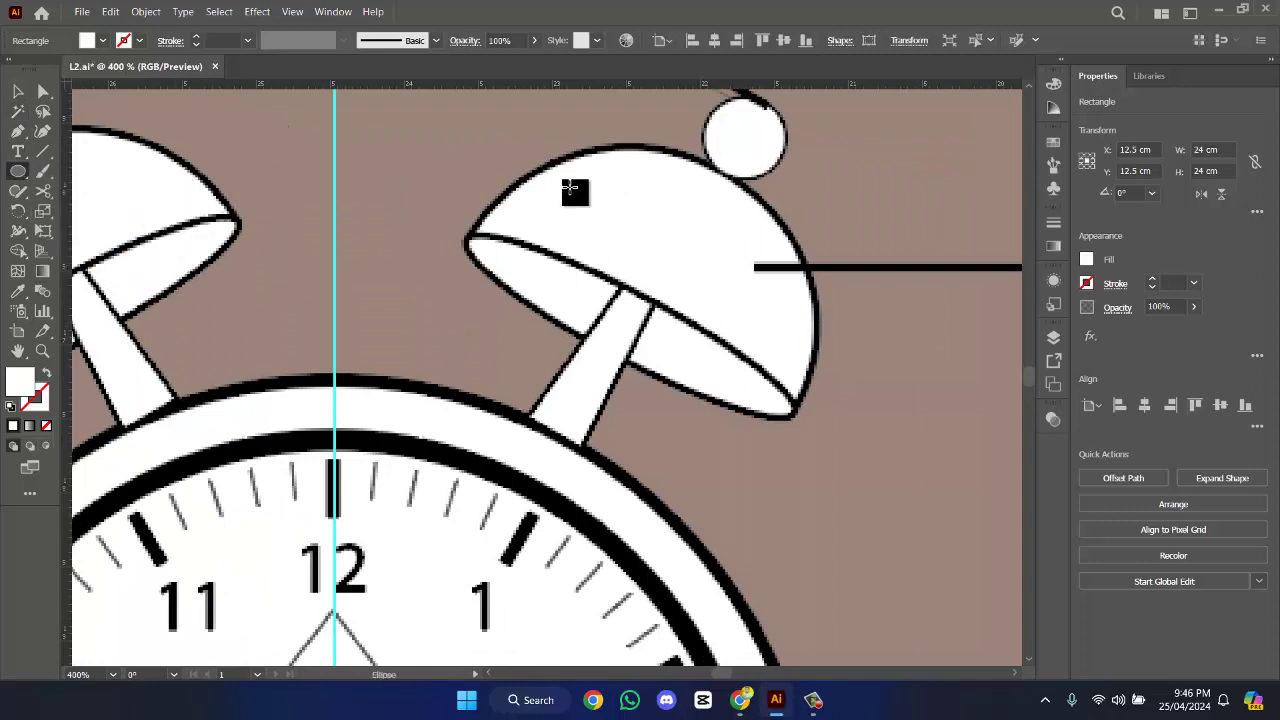
pyautogui.moveTo(540, 165); pyautogui.dragTo(962, 509)
pyautogui.click(18, 91)
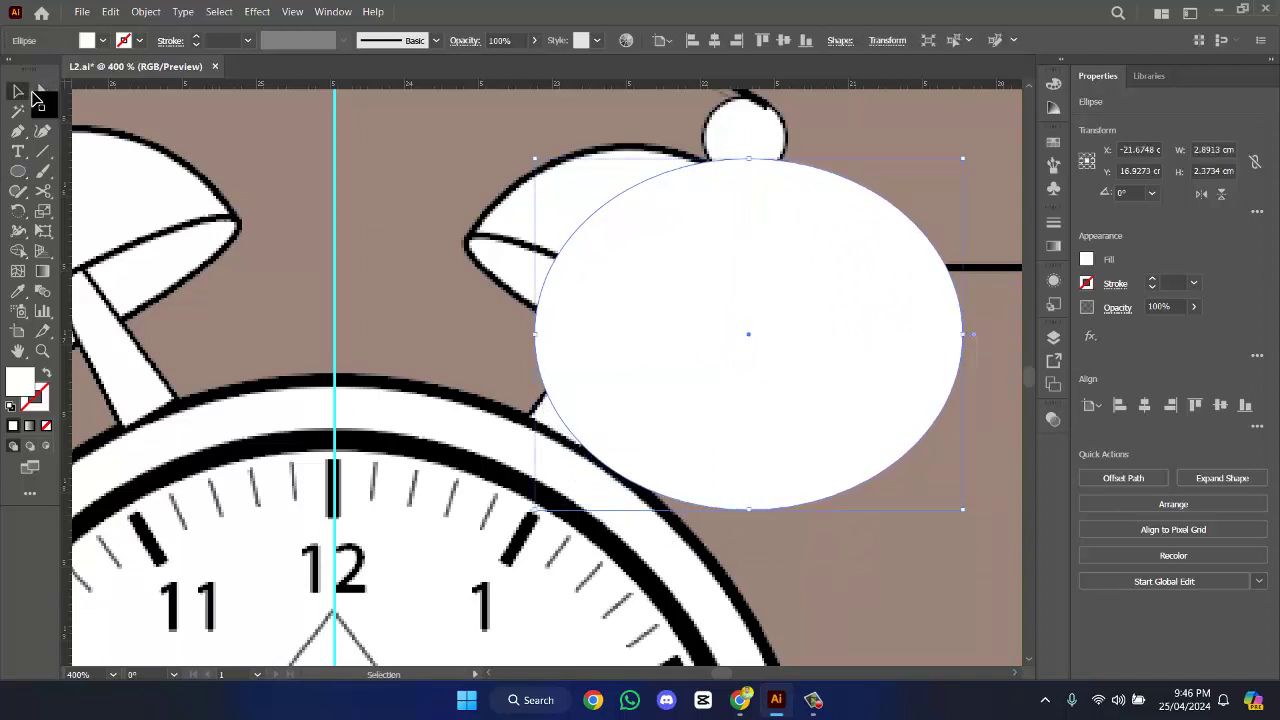
pyautogui.click(1140, 196)
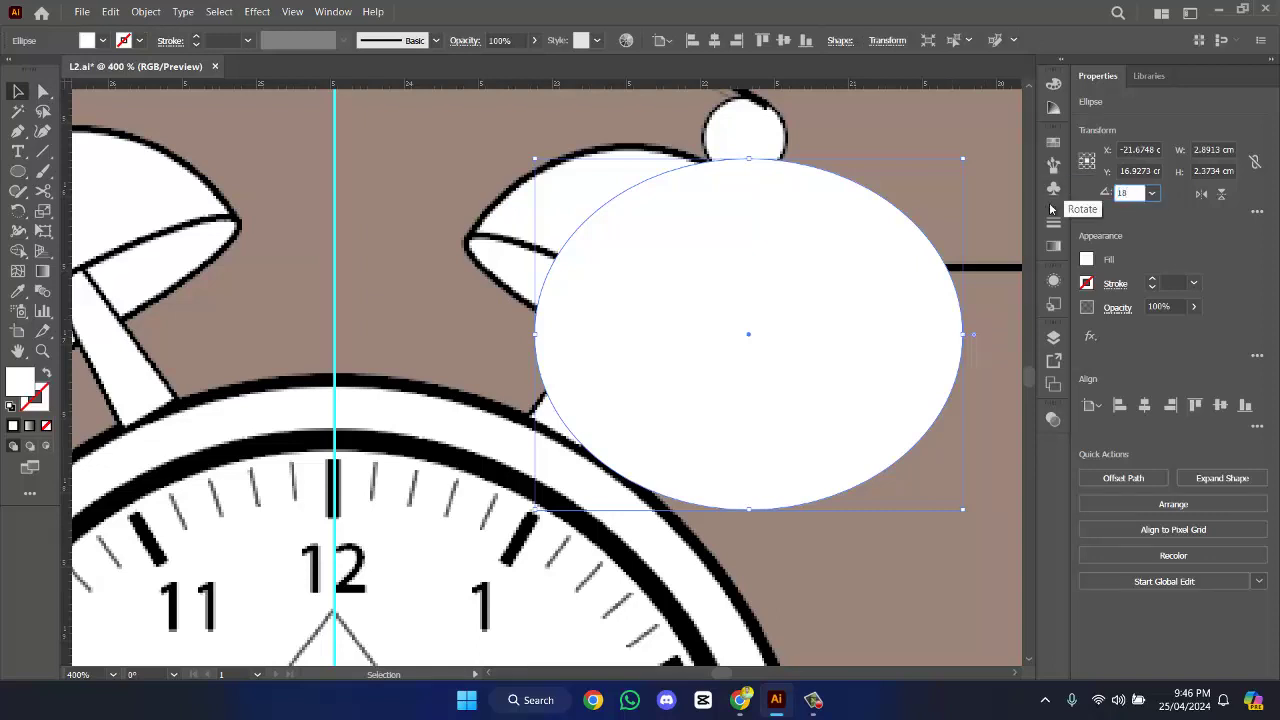
pyautogui.write('18')
pyautogui.press('Return')
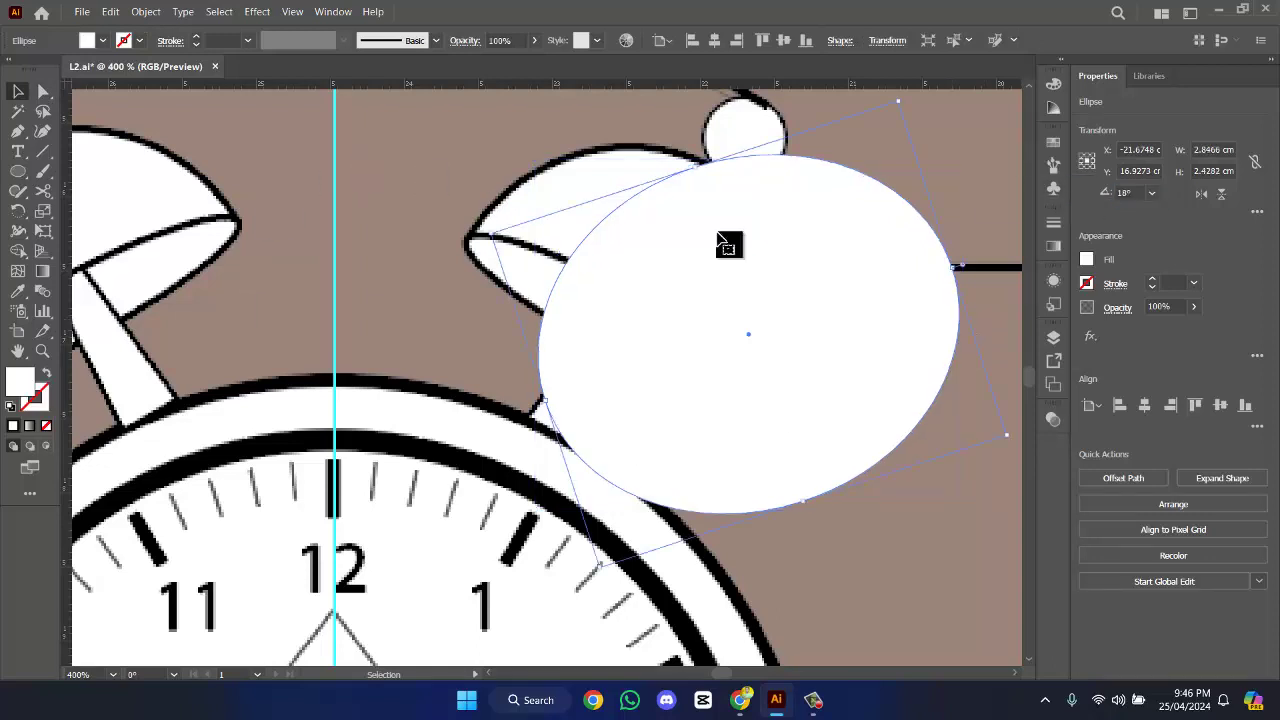
# - Scale the tilted ellipse down to about 2.45 by 2.09 cm and give it a 0.5 pt black stroke
pyautogui.moveTo(904, 106); pyautogui.dragTo(875, 165)
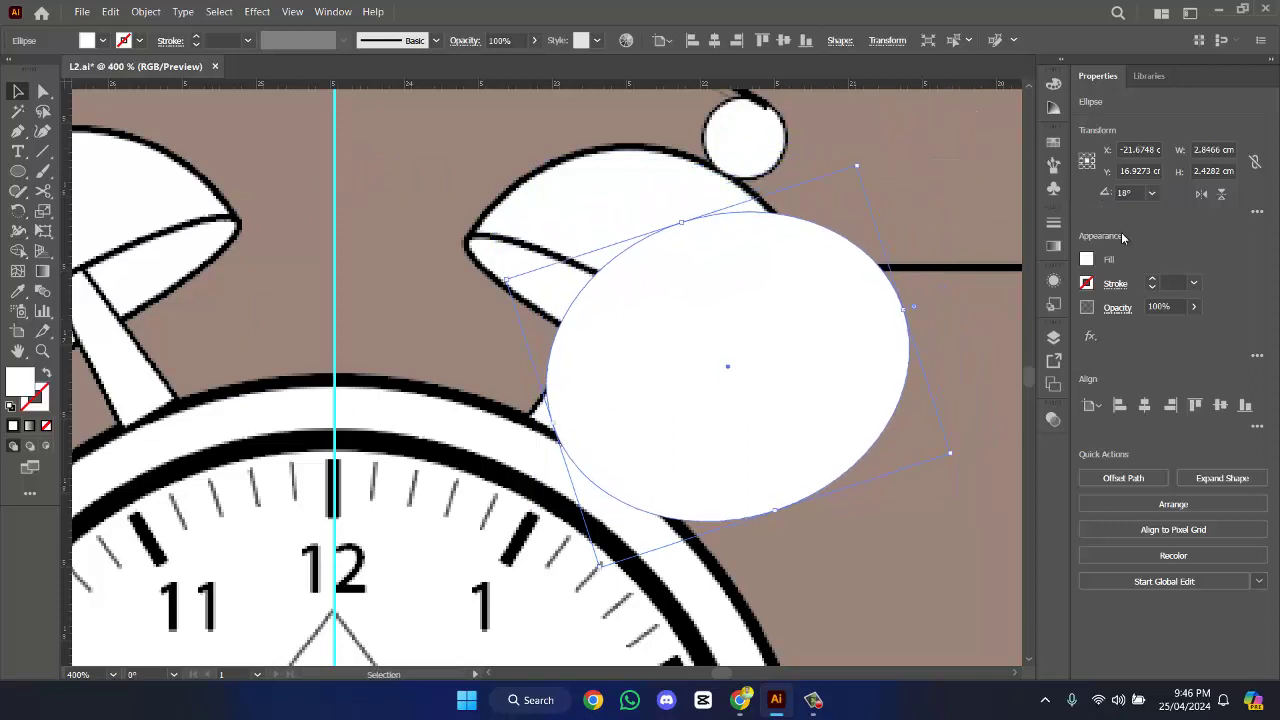
pyautogui.click(1152, 282)
pyautogui.click(1152, 281)
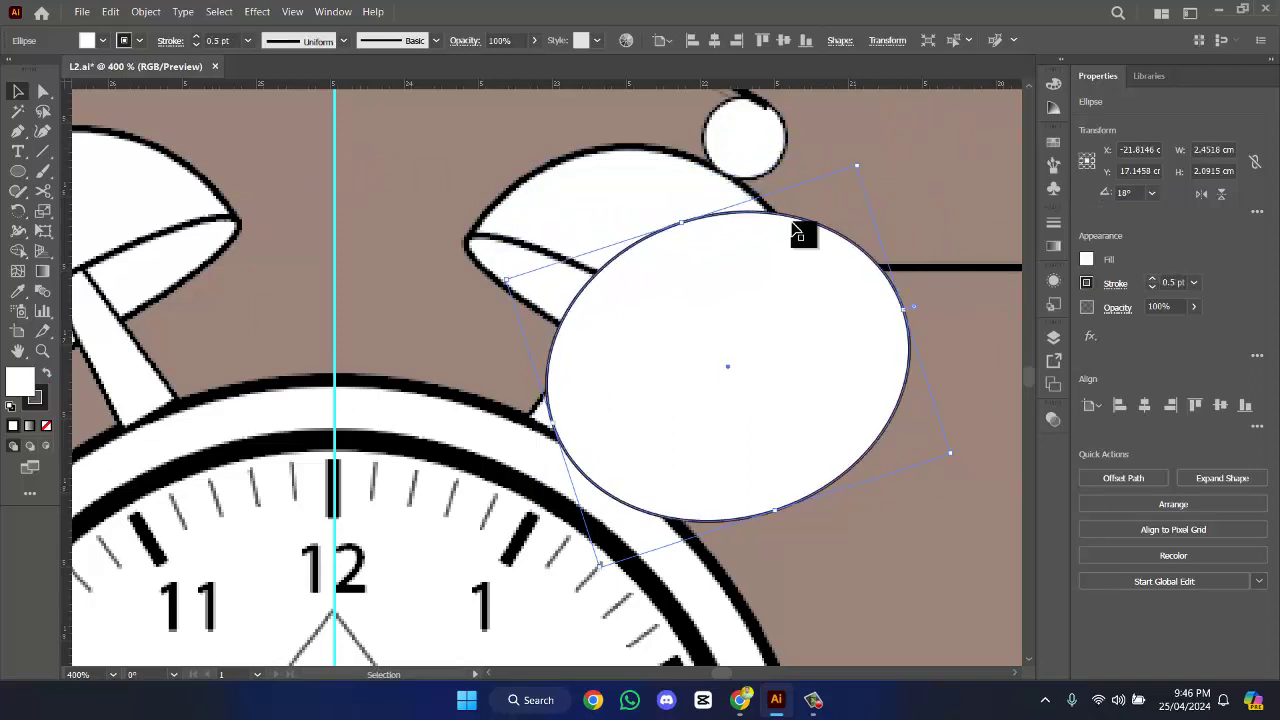
# - Cut the ellipse at its two side anchor points with the Scissors tool and move the lower half away from the upper half
pyautogui.click(45, 190)
pyautogui.click(553, 425)
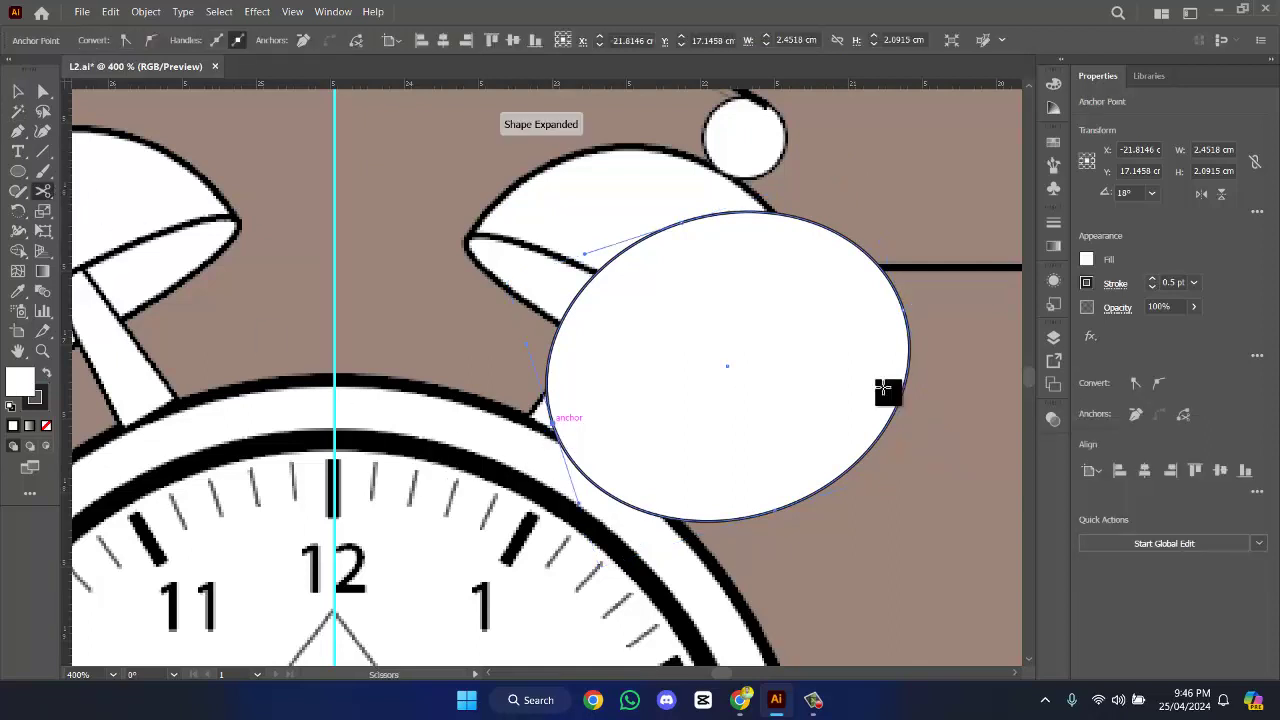
pyautogui.click(905, 310)
pyautogui.click(17, 90)
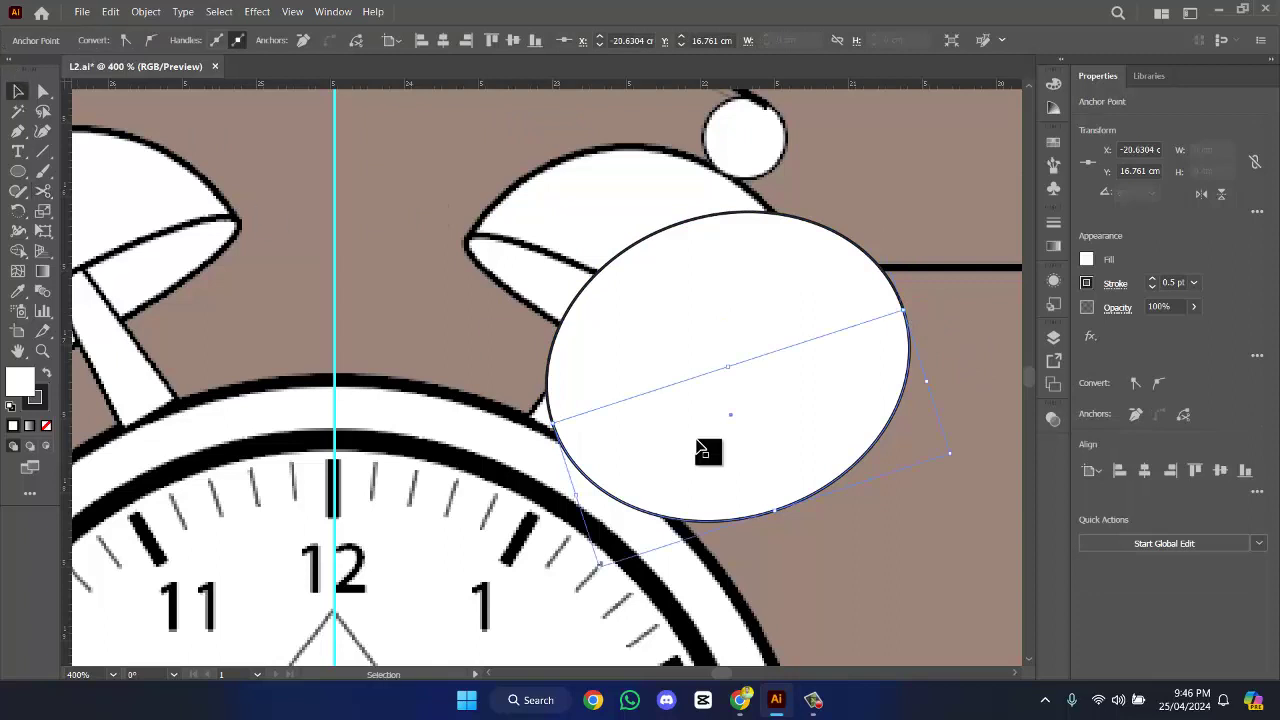
pyautogui.moveTo(782, 414); pyautogui.dragTo(787, 459)
pyautogui.moveTo(806, 458); pyautogui.dragTo(806, 460)
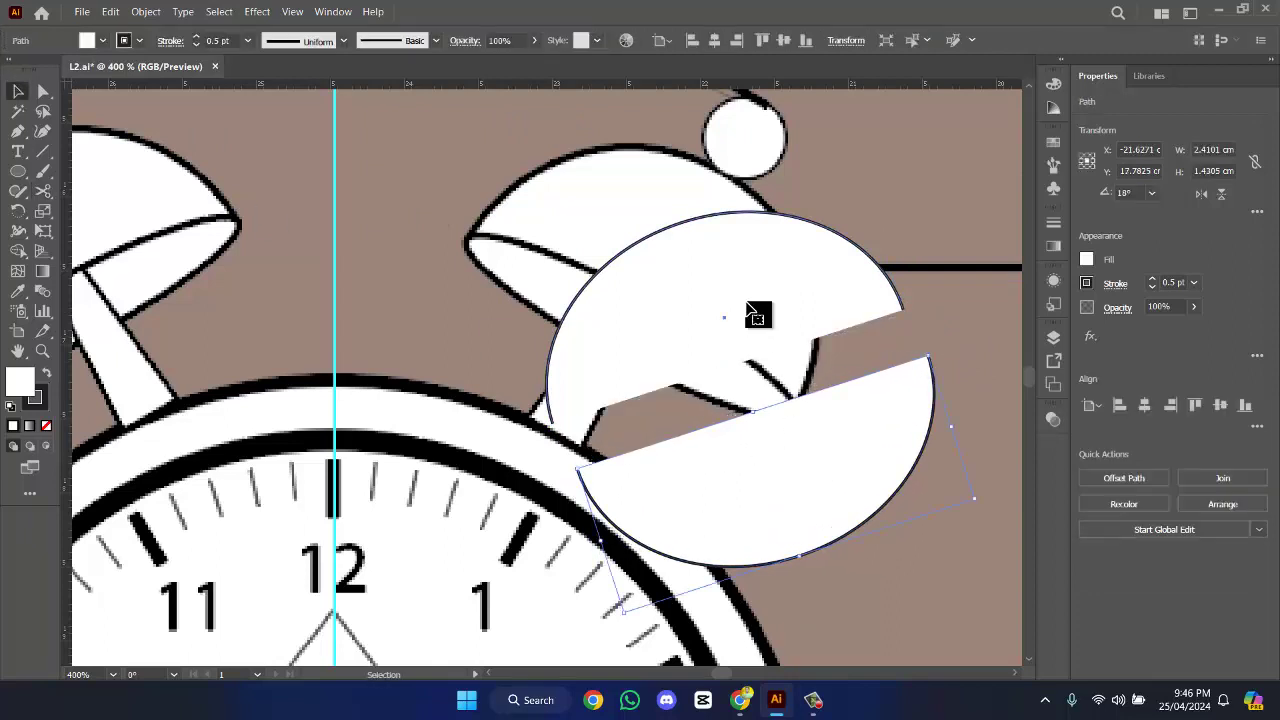
# - Try a 0.75 pt stroke on the upper half-ellipse, set it back to 0.5 pt, and deselect it
pyautogui.click(752, 313)
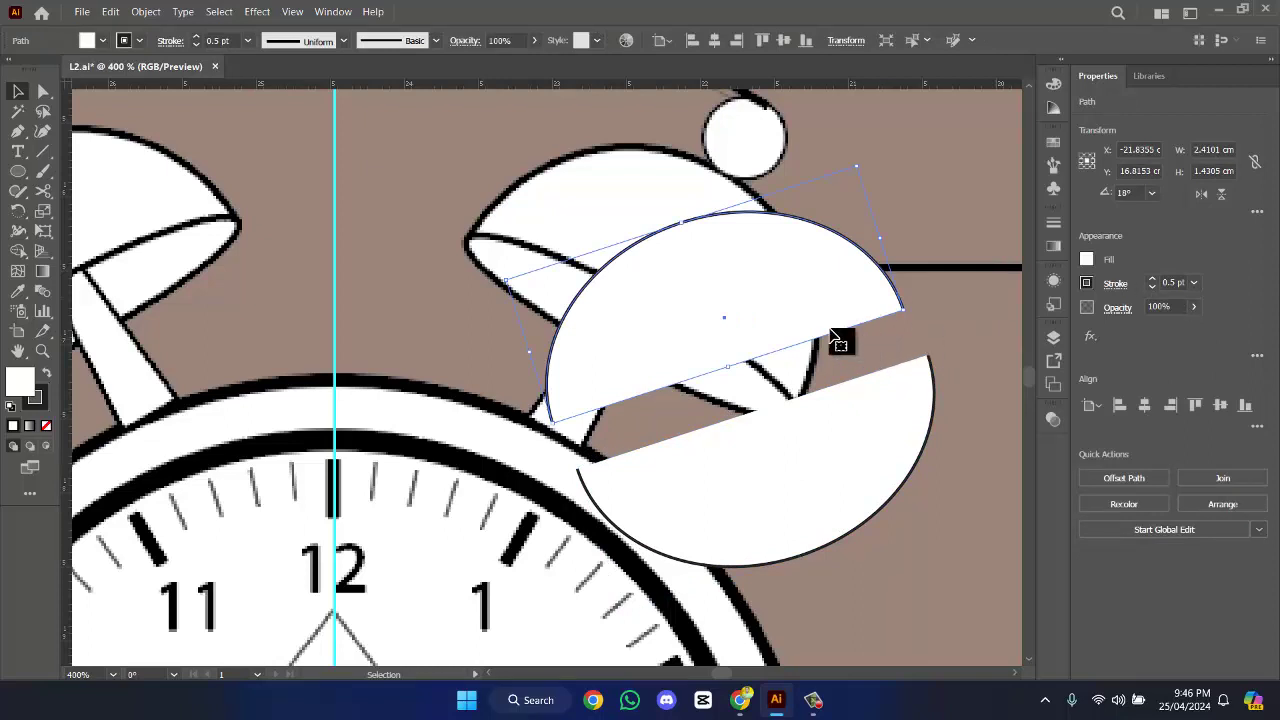
pyautogui.click(928, 318)
pyautogui.click(826, 309)
pyautogui.click(1153, 280)
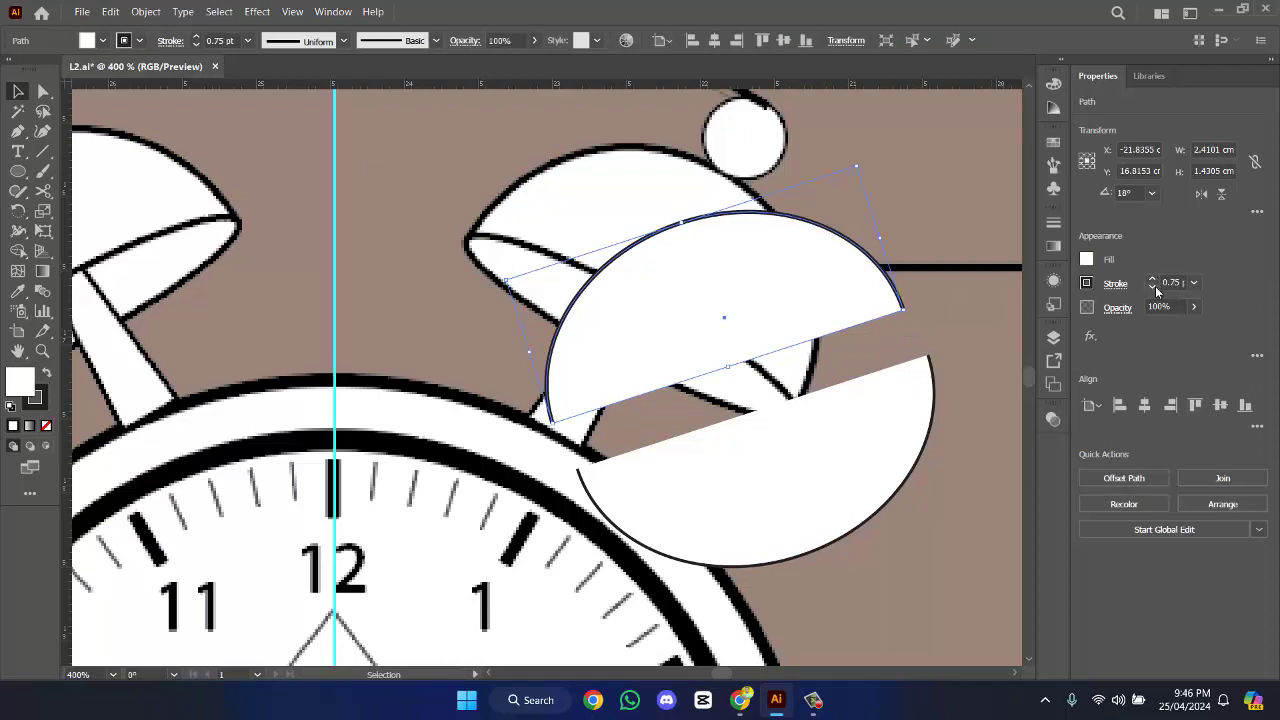
pyautogui.click(1153, 287)
pyautogui.click(937, 302)
pyautogui.scroll(-1, 930, 305)
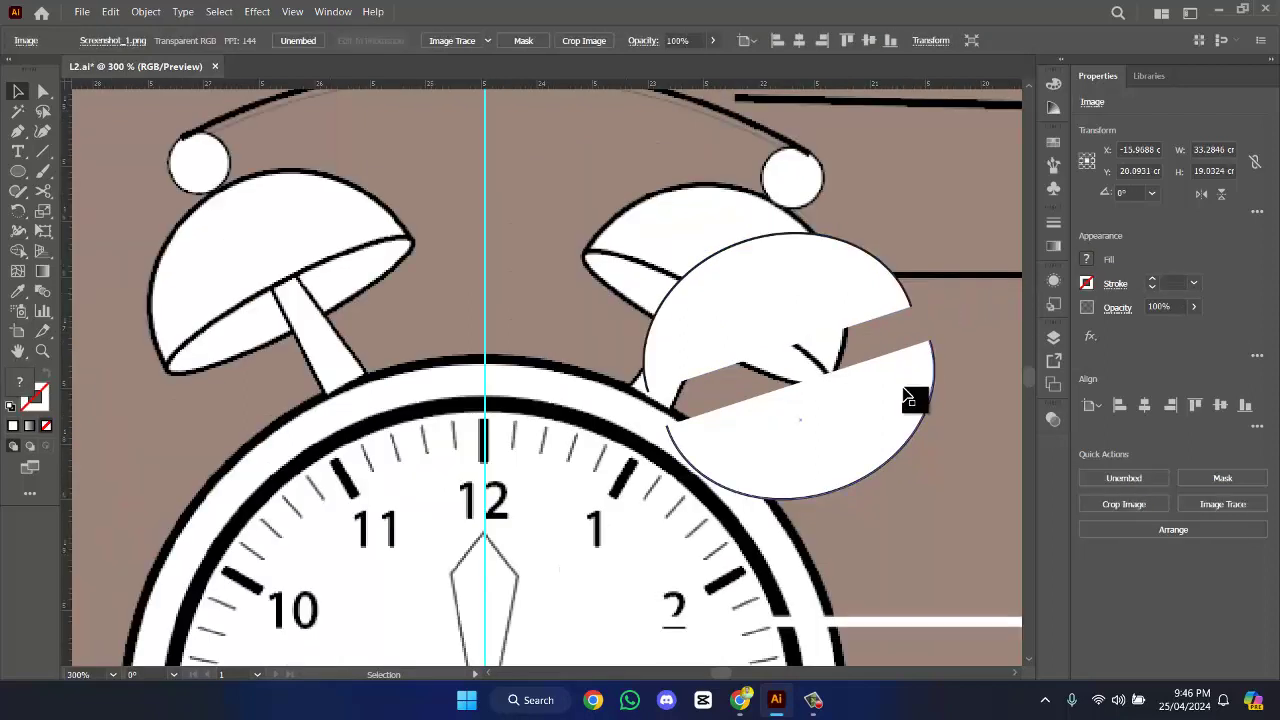
# - Delete the lower half-ellipse and move the upper half onto the reference clock's left bell
pyautogui.click(937, 398)
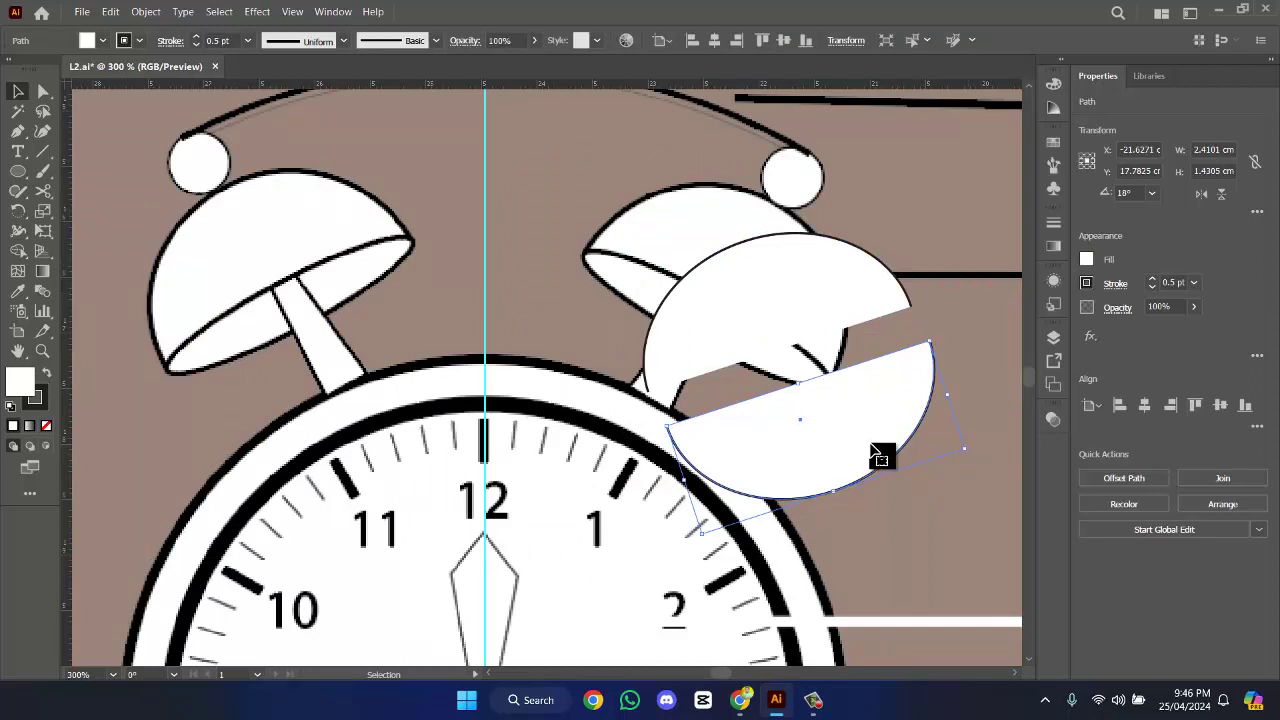
pyautogui.moveTo(873, 448); pyautogui.dragTo(300, 265)
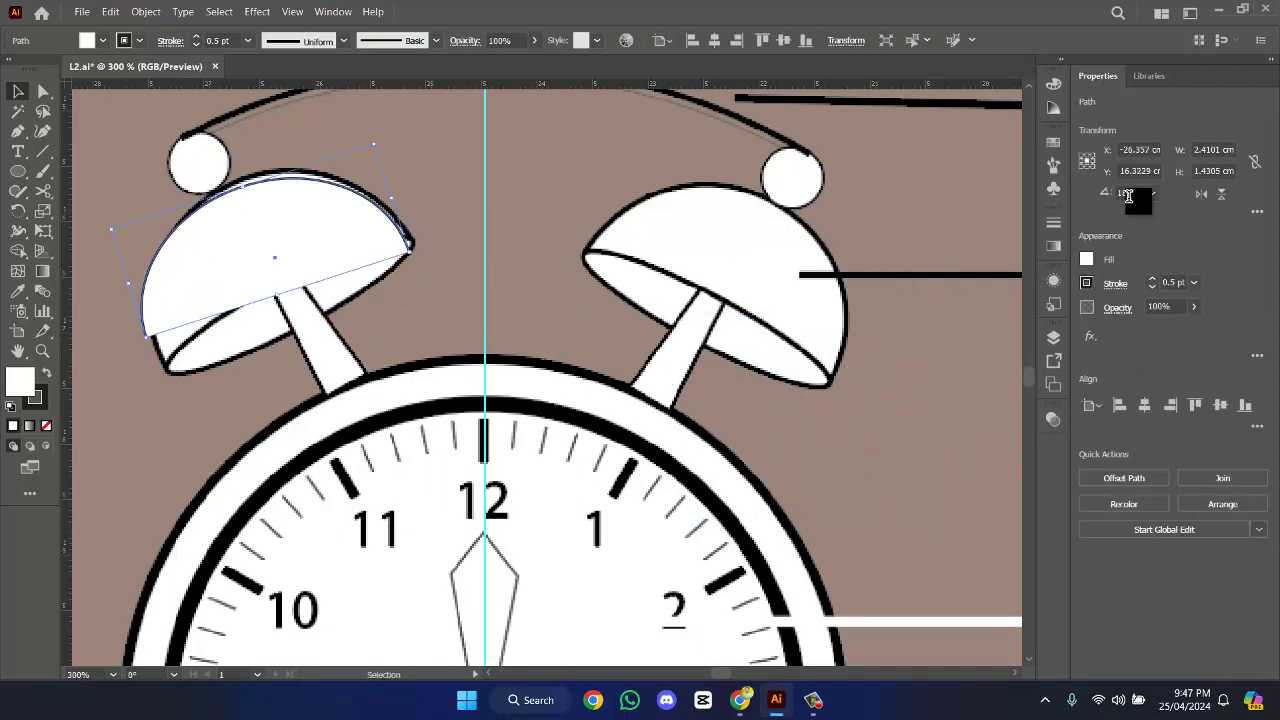
# - Set the rotation of the half-ellipse on the left bell to 30° to match the bell's tilt
pyautogui.press('Return')
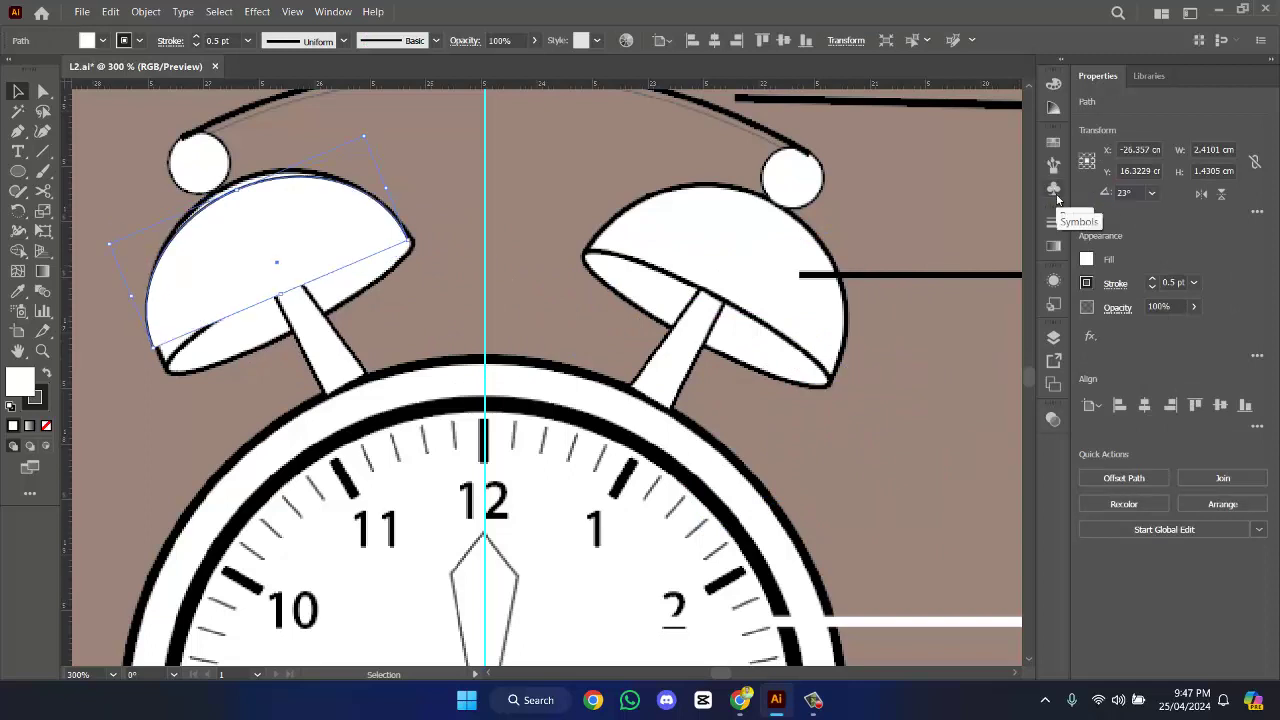
pyautogui.click(1130, 194)
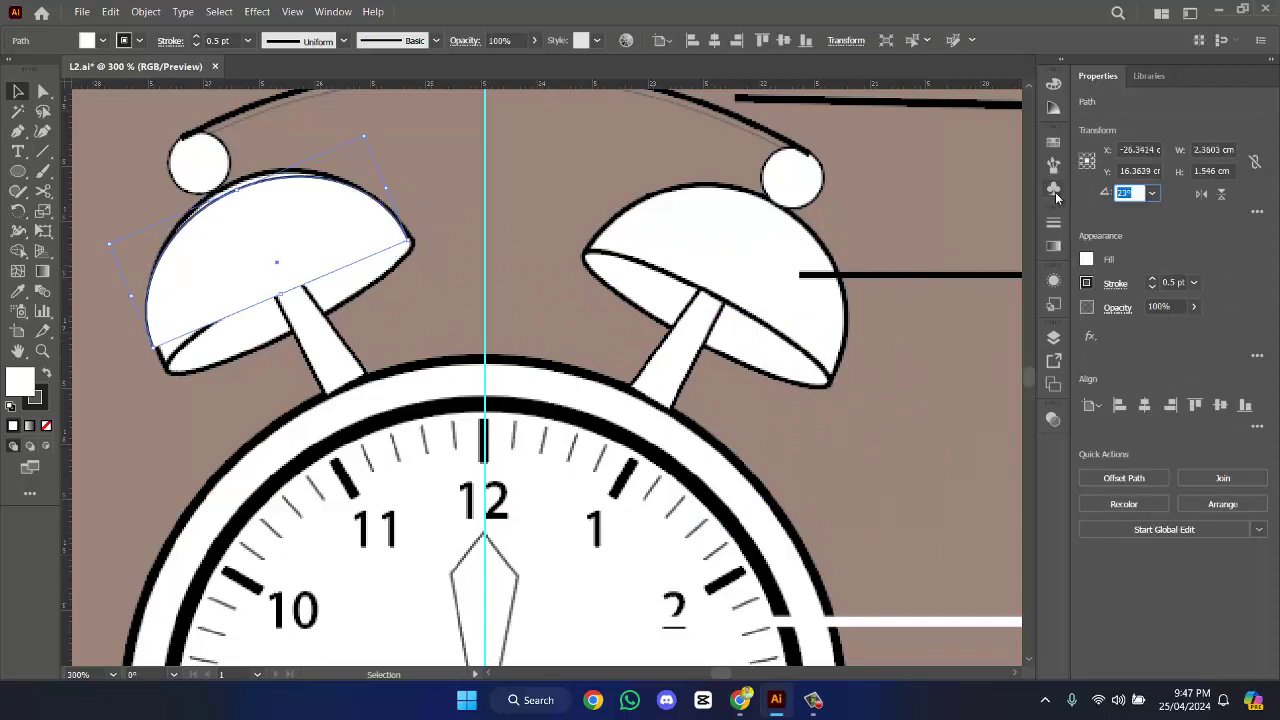
pyautogui.write('33')
pyautogui.press('Return')
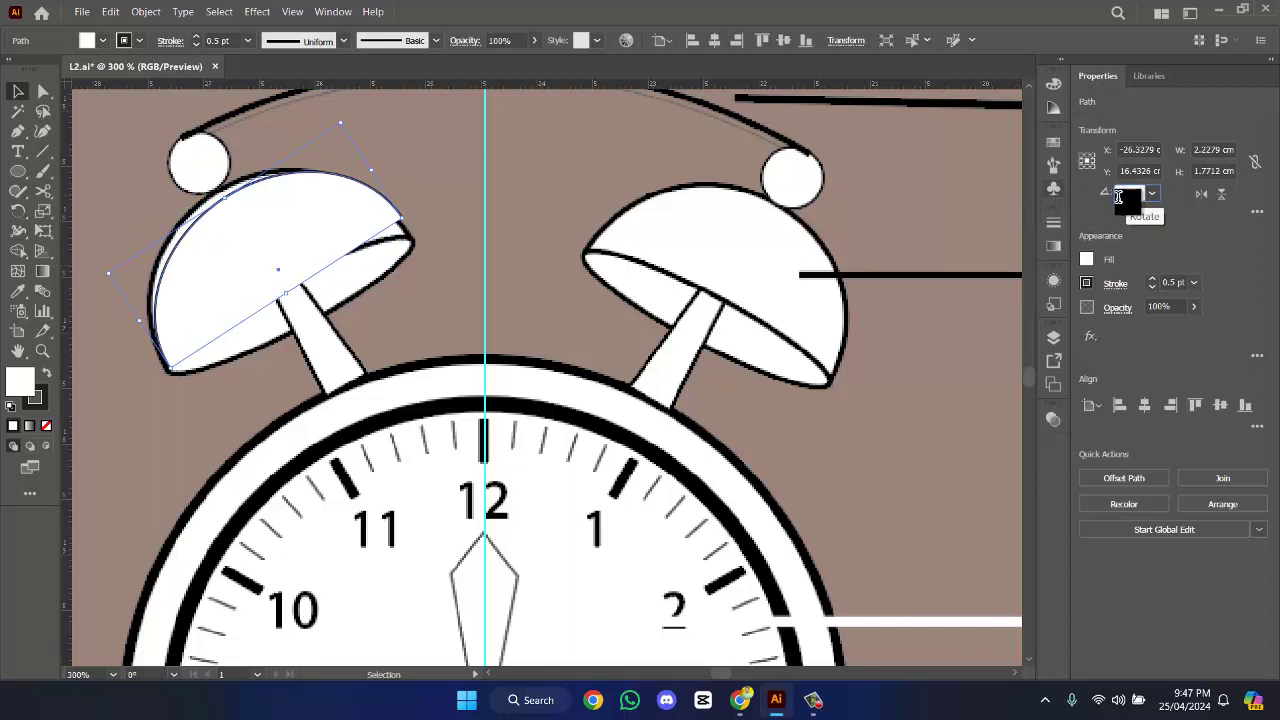
pyautogui.write('30')
pyautogui.press('Return')
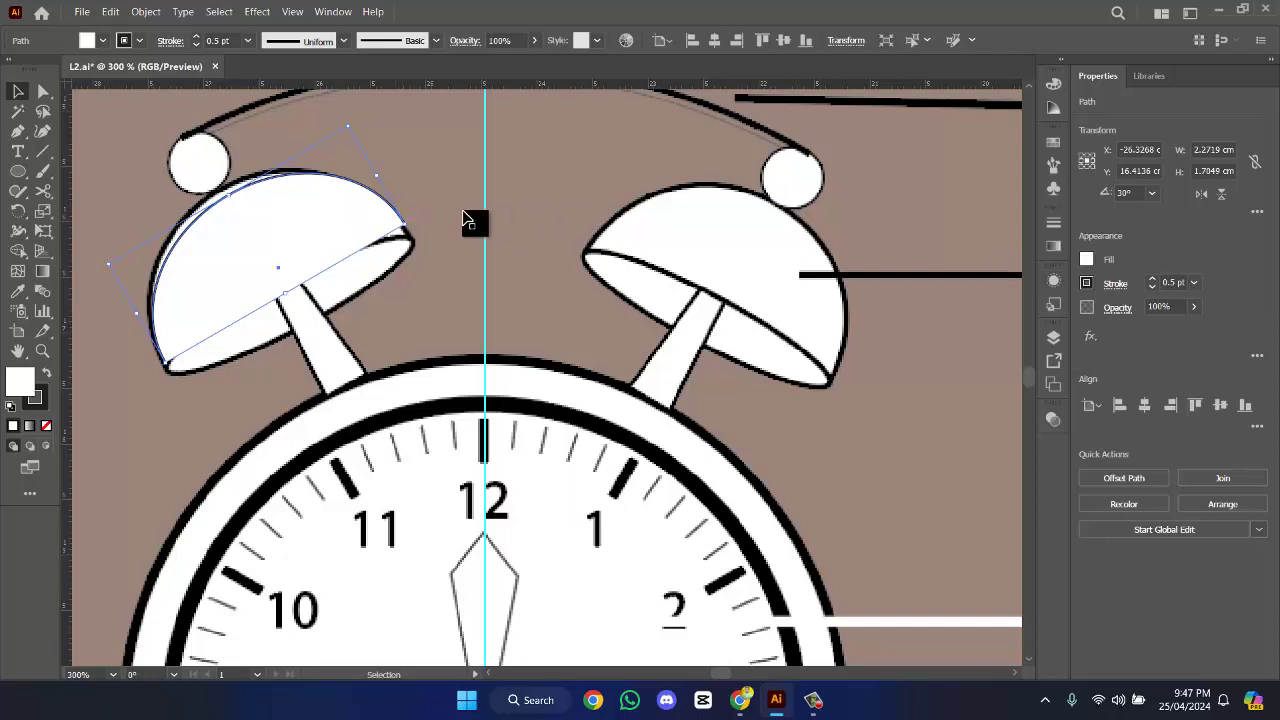
# - Duplicate the half-ellipse onto the reference's right bell, set the copy's rotation to 330°, and position it over the dome
pyautogui.moveTo(320, 214); pyautogui.dragTo(809, 226)
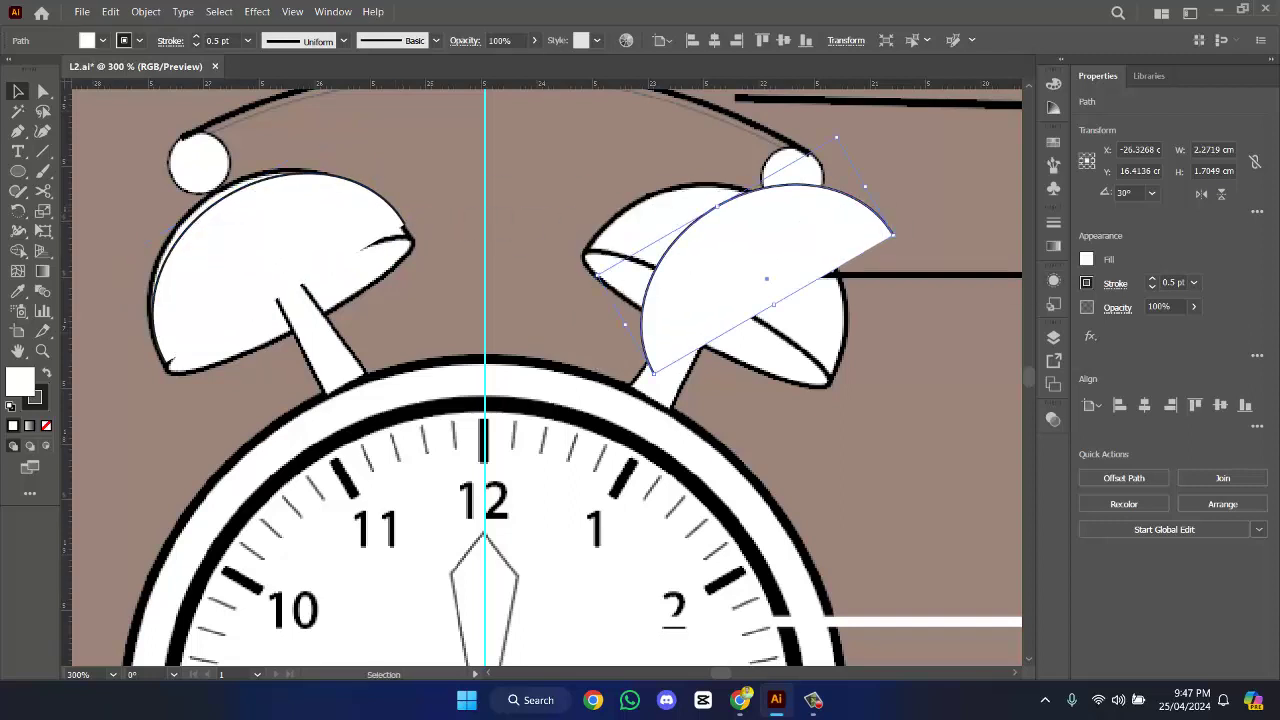
pyautogui.click(1118, 193)
pyautogui.write('330')
pyautogui.press('Return')
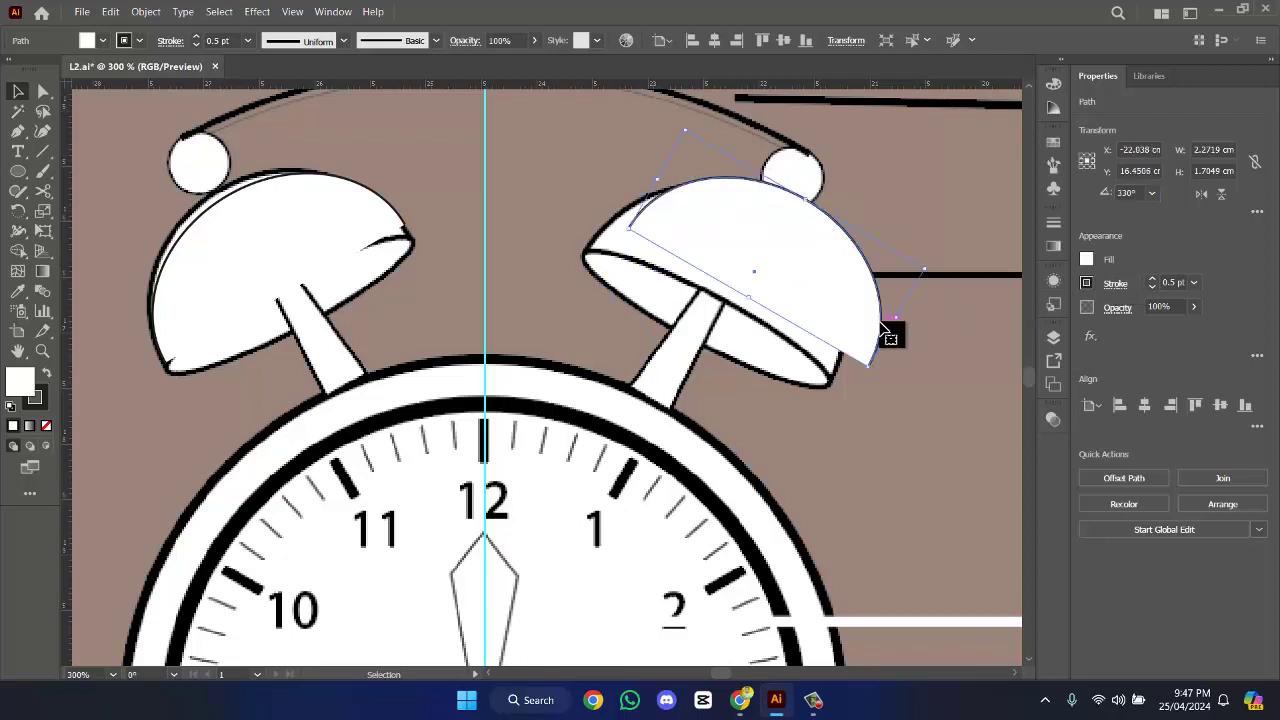
pyautogui.moveTo(886, 320); pyautogui.dragTo(857, 318)
pyautogui.click(777, 320)
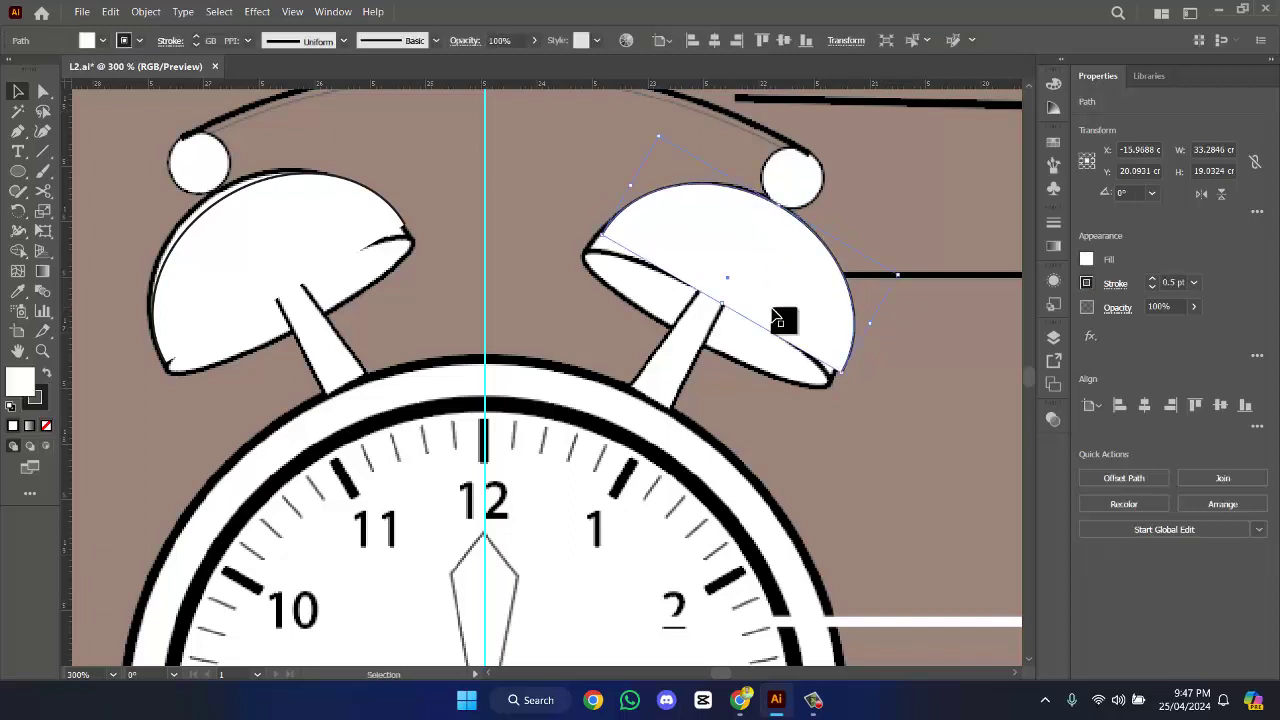
pyautogui.keyDown('shift'); pyautogui.click(265, 230); pyautogui.keyUp('shift')
pyautogui.click(943, 343)
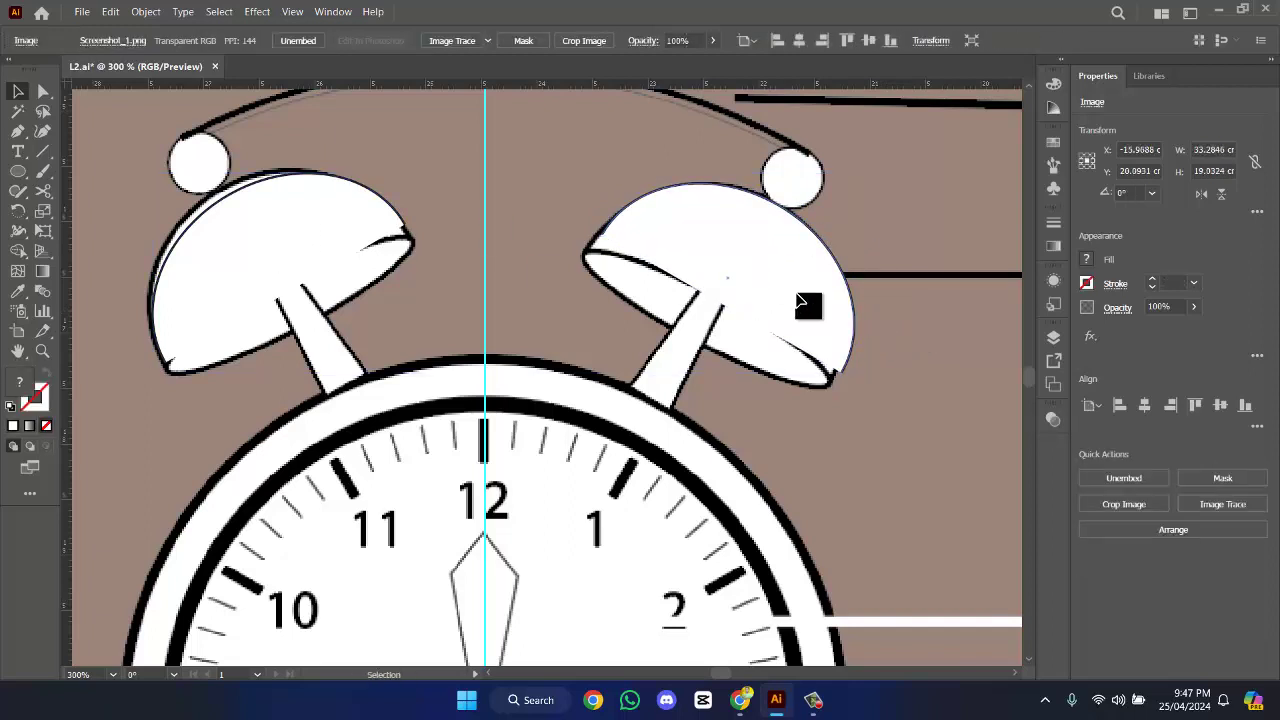
pyautogui.click(808, 302)
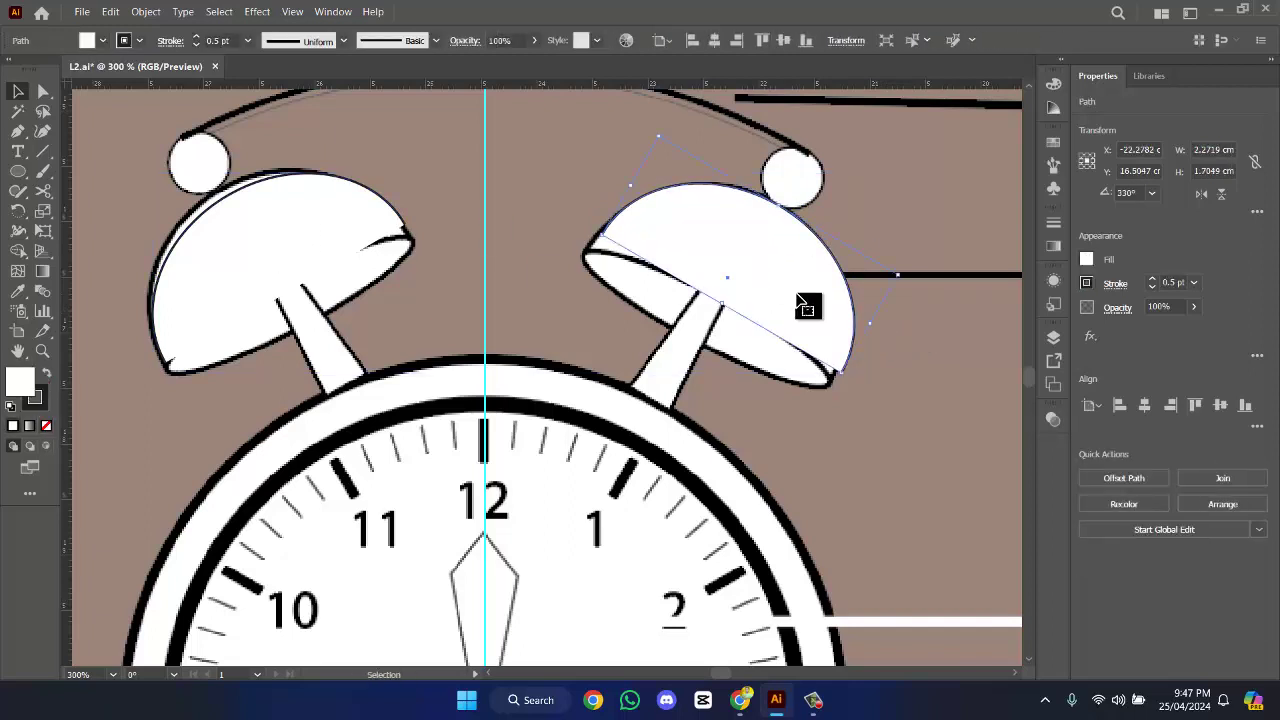
# - Draw a flat ellipse about 2.58 by 1.08 cm across the right bell's opening and rotate it -30°
pyautogui.rightClick(15, 174)
pyautogui.click(92, 211)
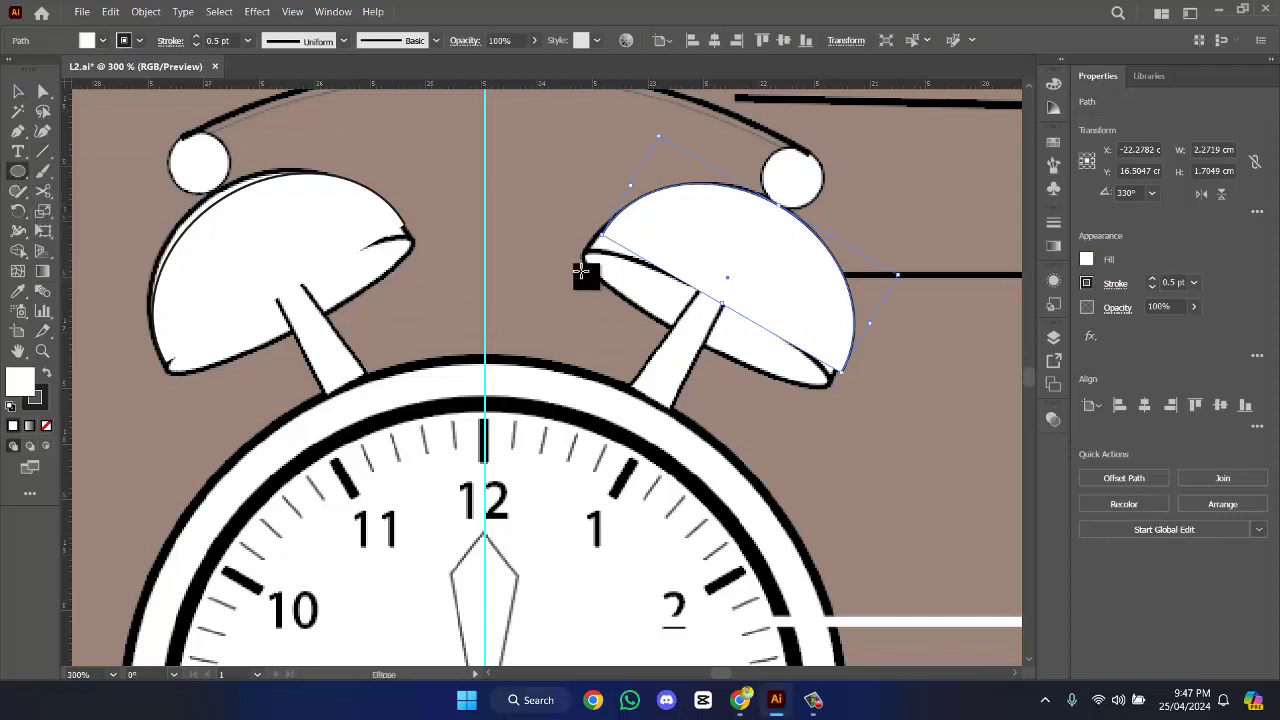
pyautogui.moveTo(584, 247); pyautogui.dragTo(873, 371)
pyautogui.click(17, 92)
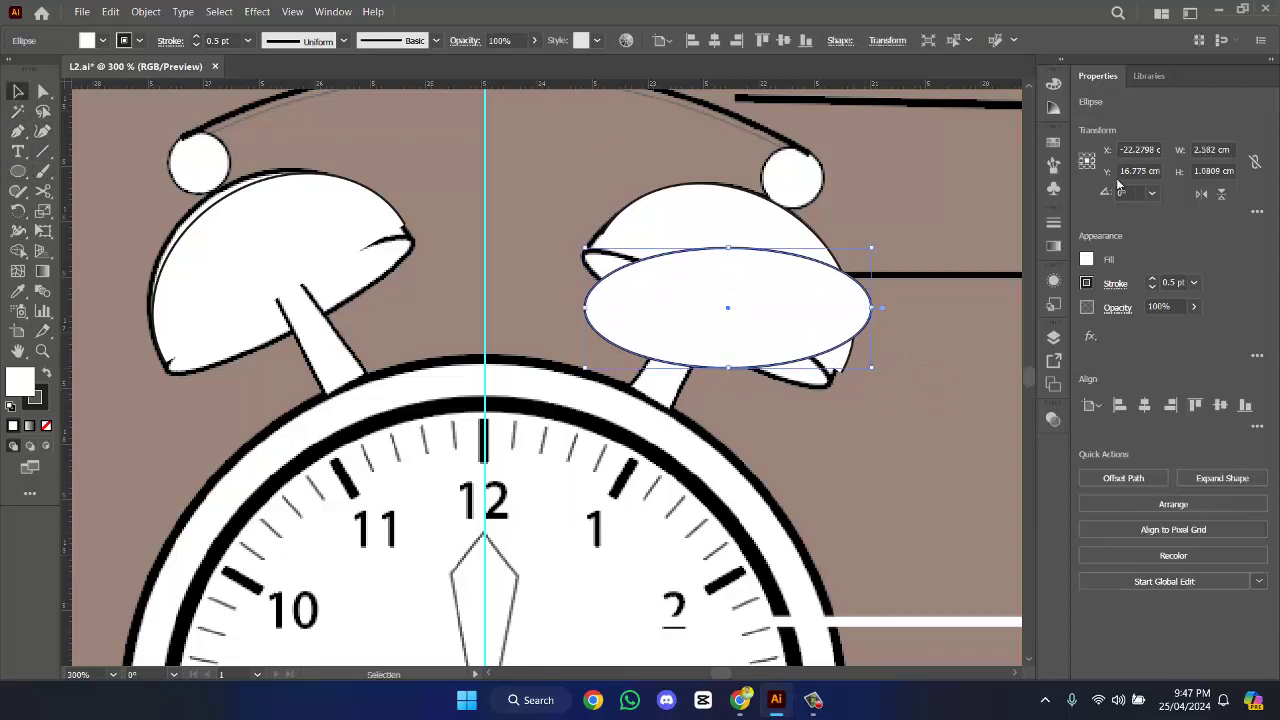
pyautogui.click(1143, 191)
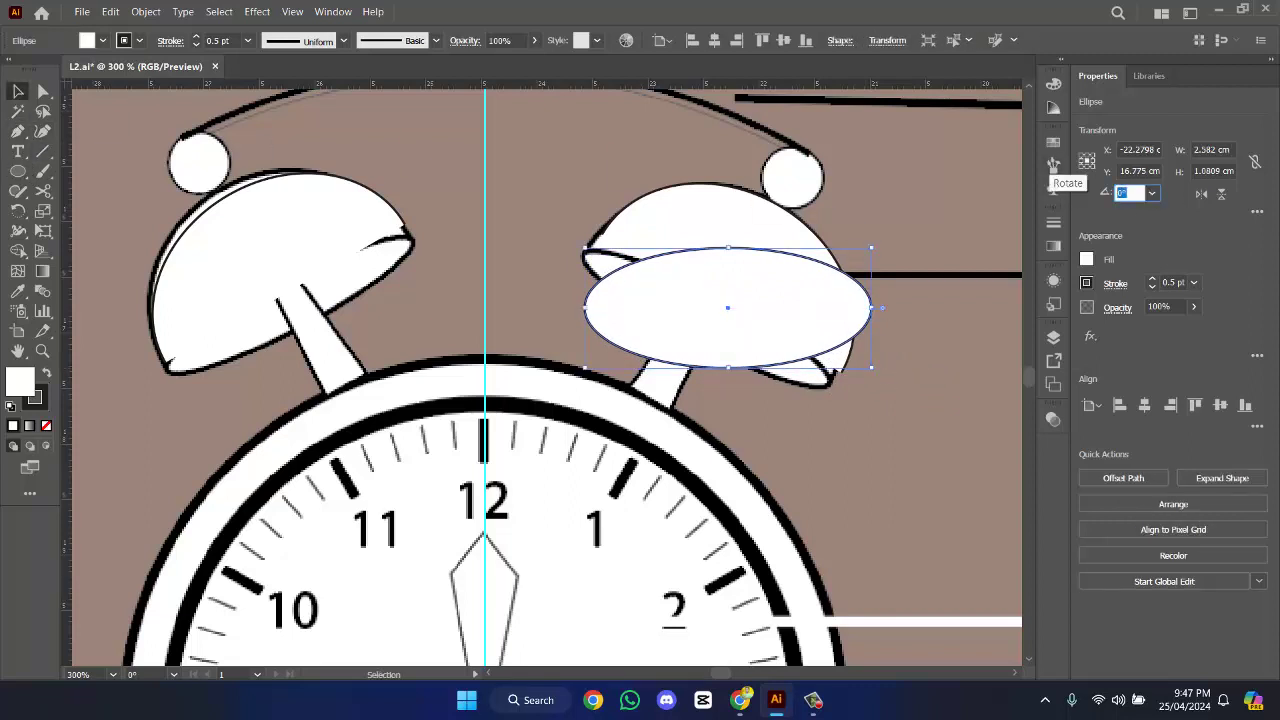
pyautogui.write('-30')
pyautogui.press('Return')
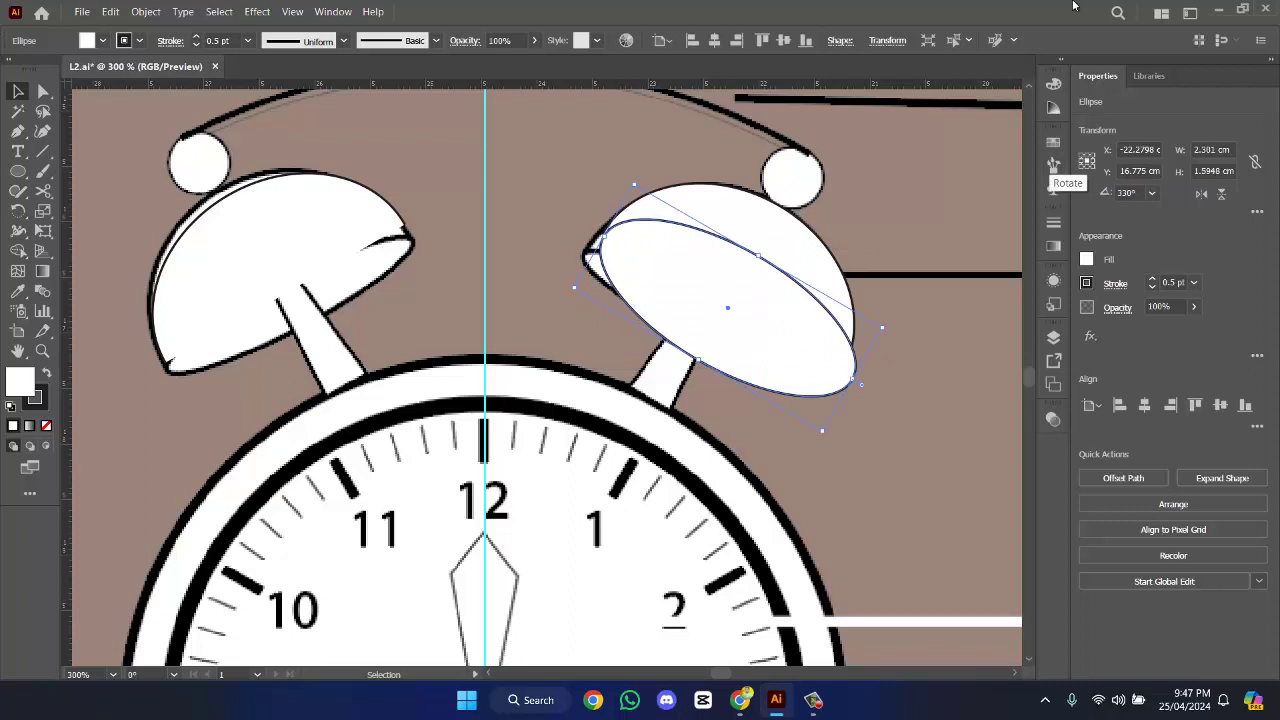
# - Shrink and reposition the tilted ellipse to form the rim under the right bell's dome, and deselect it
pyautogui.moveTo(760, 263); pyautogui.dragTo(766, 362)
pyautogui.moveTo(892, 262); pyautogui.dragTo(774, 398)
pyautogui.hotkey('ctrl', 'z')
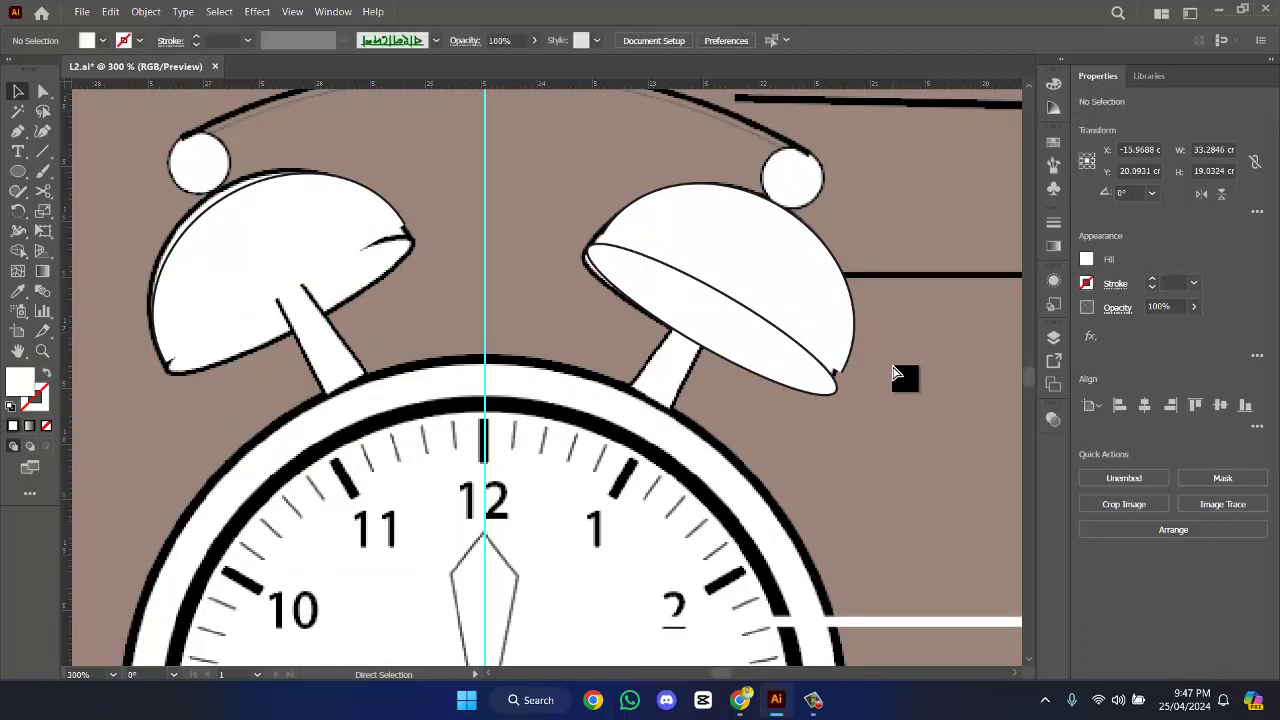
# - Shrink the rim ellipse of the right bell and move it closer to the dome's straight edge
pyautogui.keyDown('shift'); pyautogui.click(857, 314); pyautogui.keyUp('shift')
pyautogui.keyDown('shift'); pyautogui.click(843, 343); pyautogui.keyUp('shift')
pyautogui.keyDown('shift'); pyautogui.click(830, 397); pyautogui.keyUp('shift')
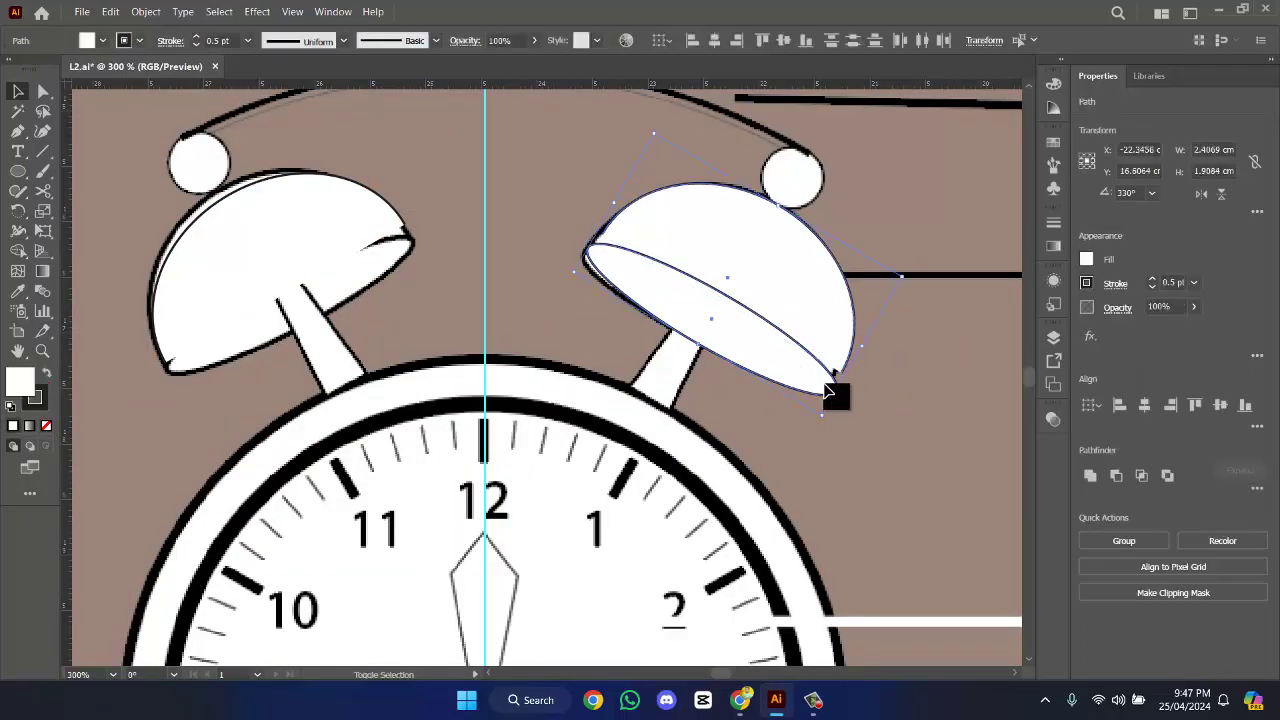
pyautogui.hotkey('ctrl', 'shift', 'a')
pyautogui.click(828, 380)
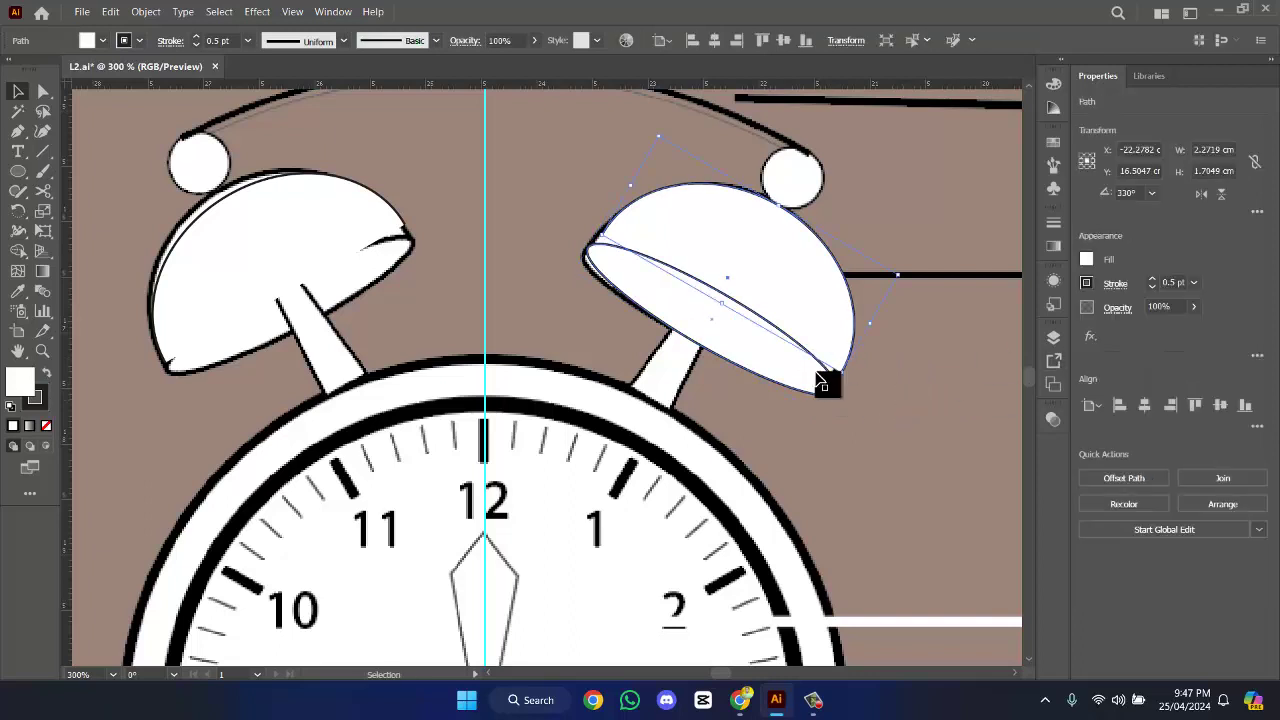
pyautogui.moveTo(838, 390); pyautogui.dragTo(830, 381)
pyautogui.click(929, 349)
pyautogui.click(832, 386)
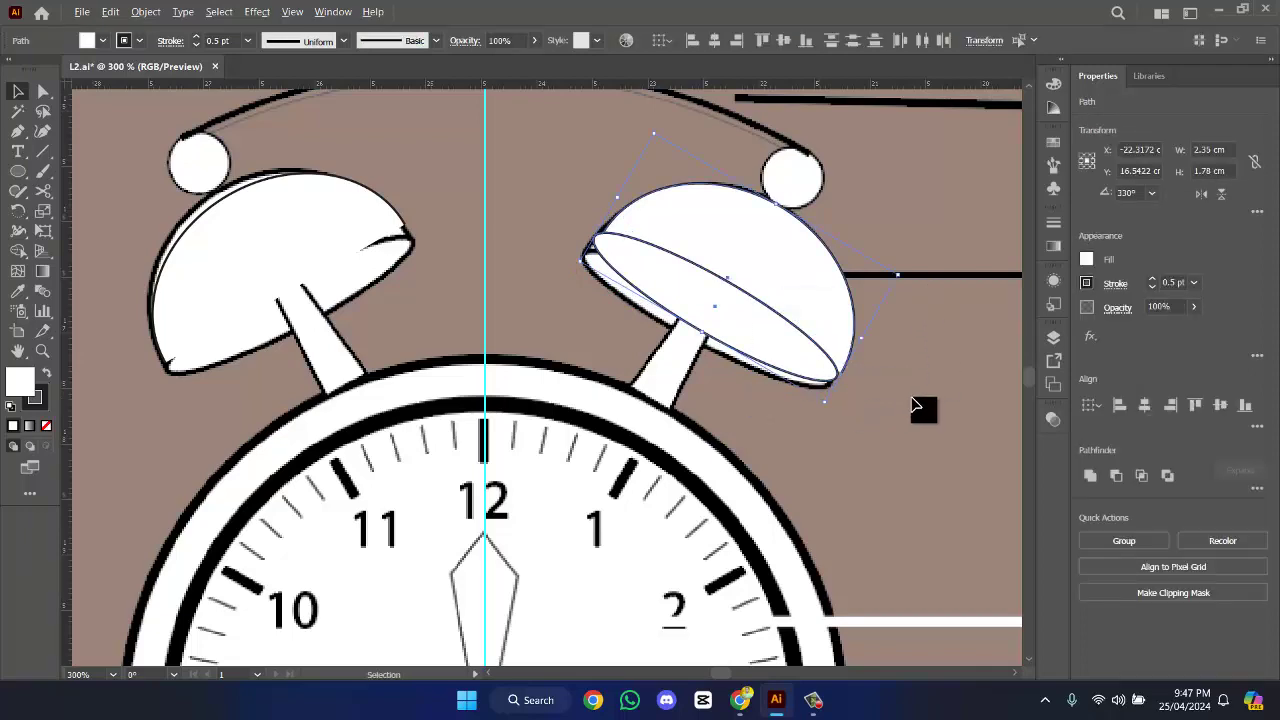
# - Shift the rim ellipse diagonally so both of its ends meet the sides of the right dome
pyautogui.hotkey('ctrl', '=')
pyautogui.hotkey('ctrl', '=')
pyautogui.click(794, 491)
pyautogui.click(815, 490)
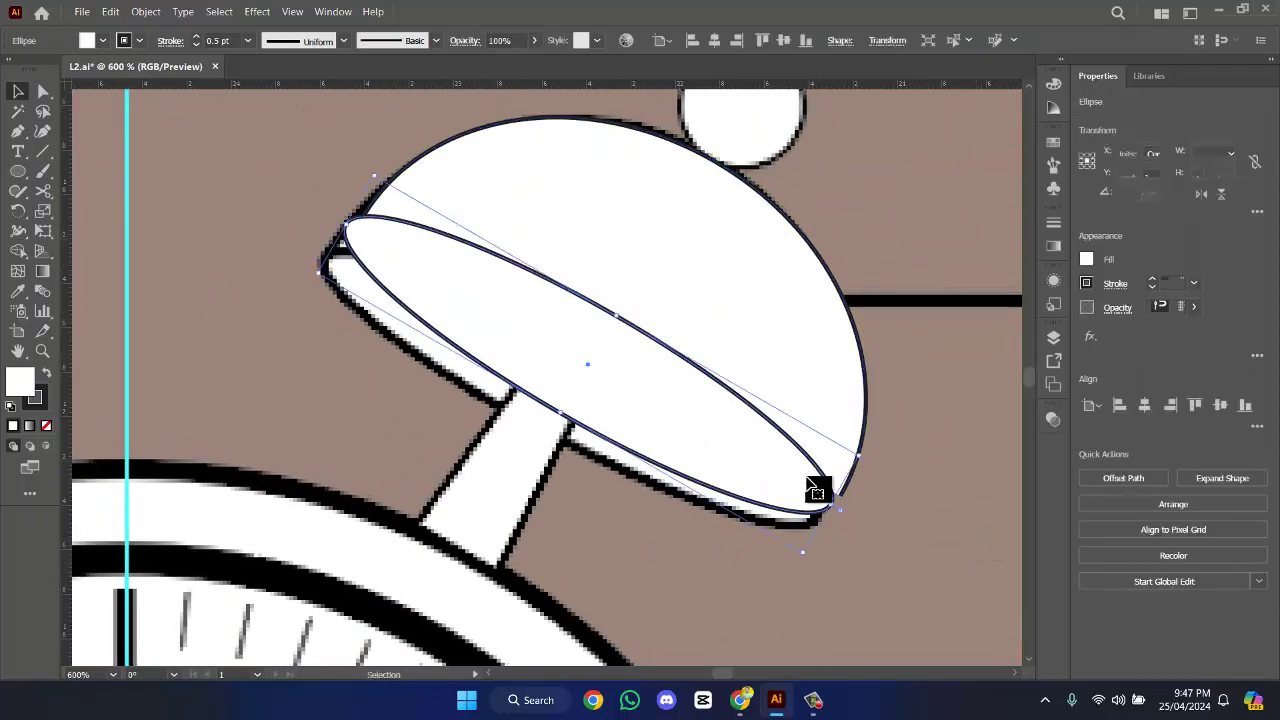
pyautogui.moveTo(743, 450); pyautogui.dragTo(755, 432)
pyautogui.click(670, 522)
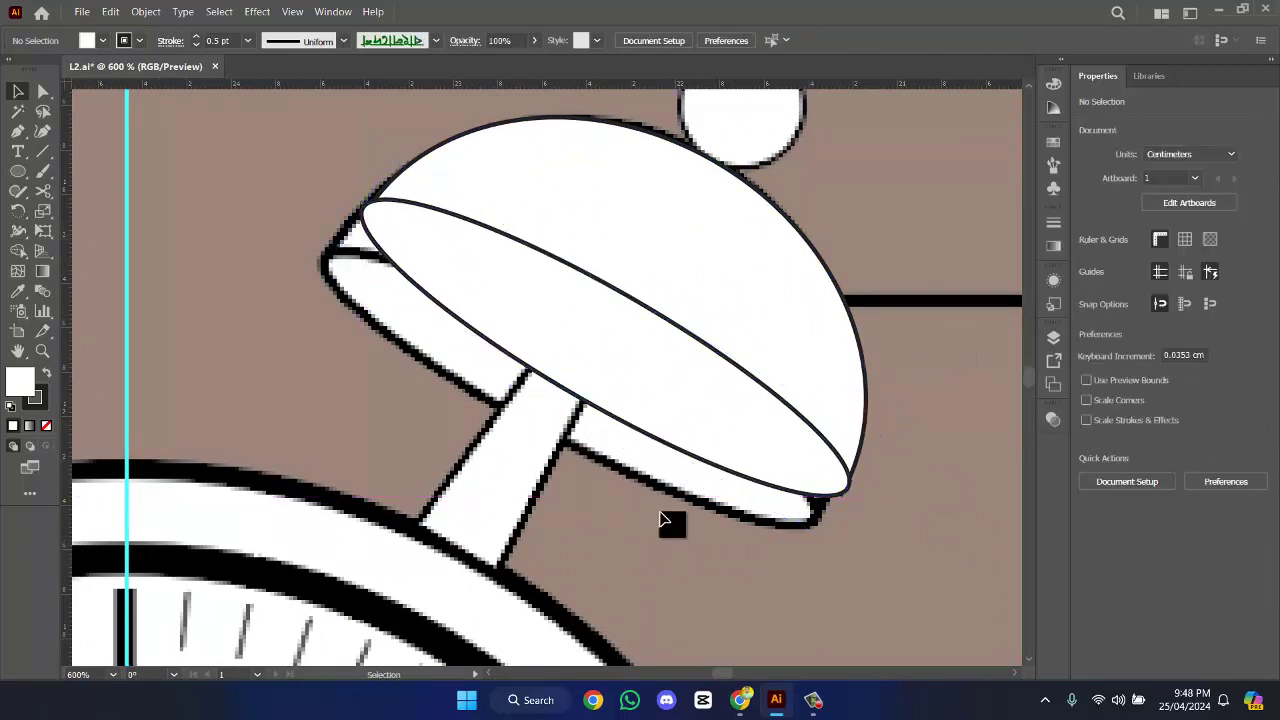
# - Move the dome and rim ellipse together off the reference onto the empty canvas beside it, and deselect them
pyautogui.click(670, 513)
pyautogui.scroll(1, 735, 468)
pyautogui.scroll(-3, 741, 470)
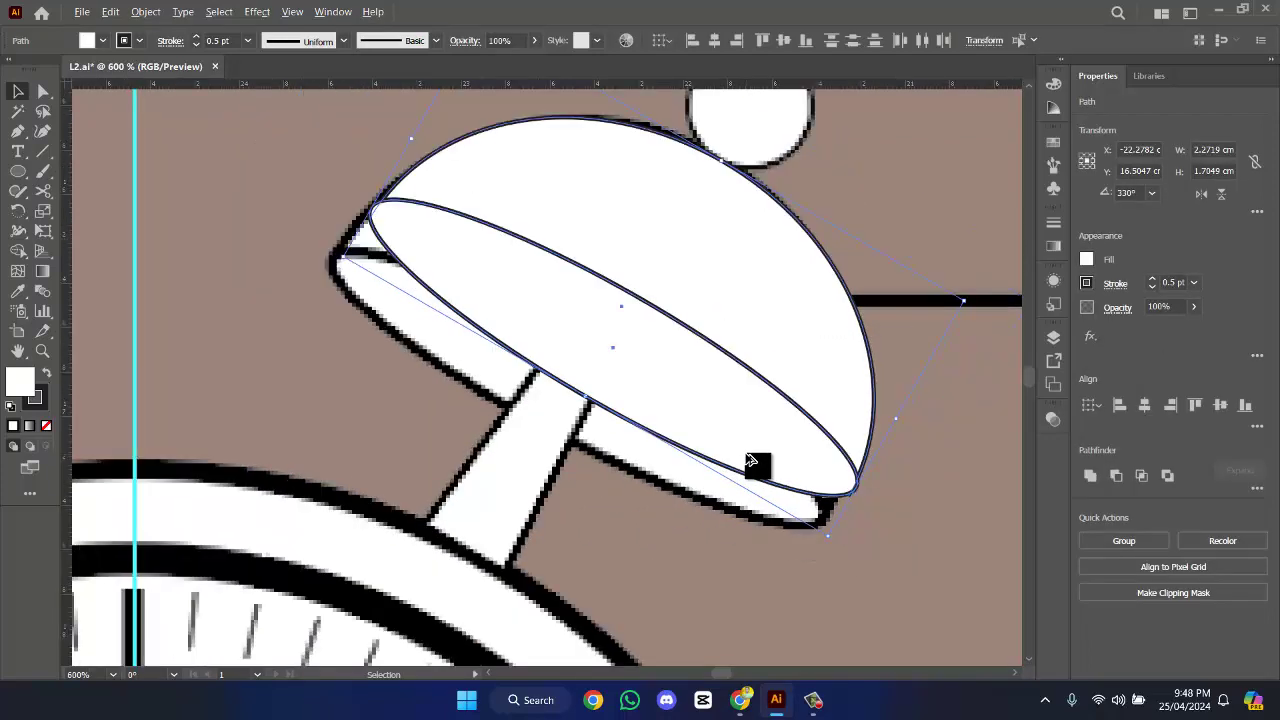
pyautogui.moveTo(806, 437); pyautogui.dragTo(1030, 212)
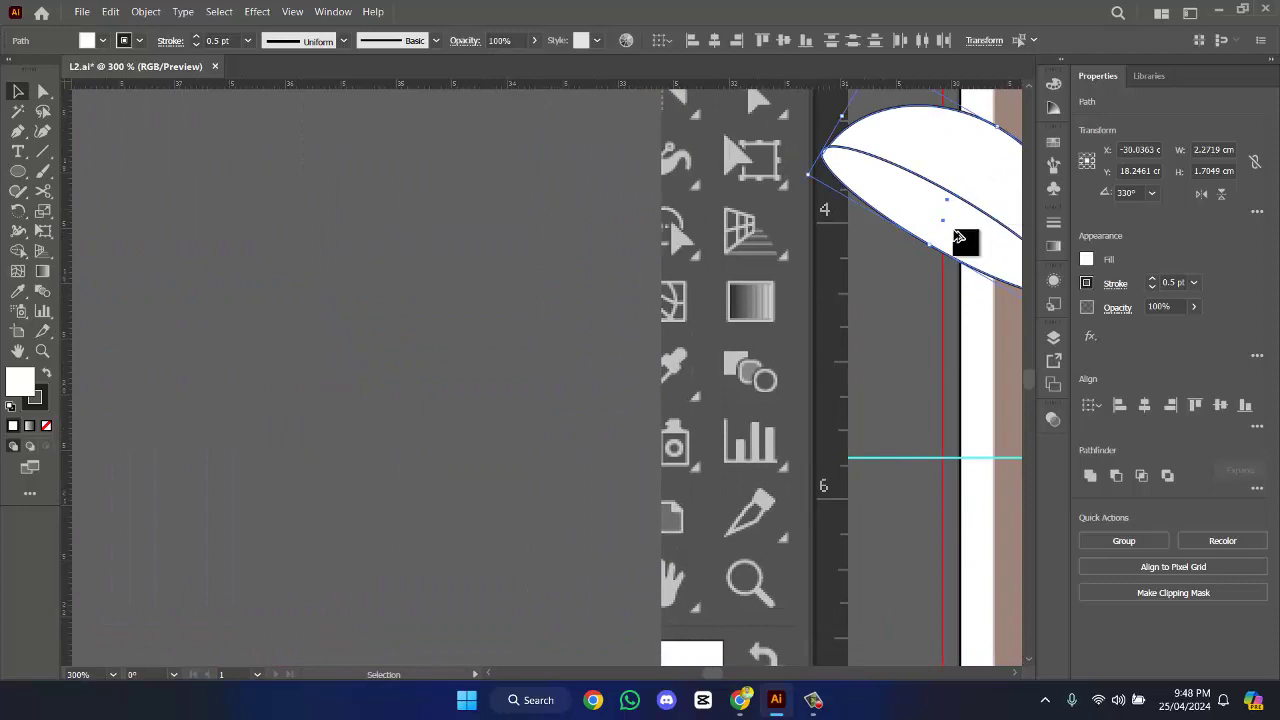
pyautogui.scroll(-4, 965, 228)
pyautogui.moveTo(958, 237); pyautogui.dragTo(829, 517)
pyautogui.scroll(2, 837, 257)
pyautogui.scroll(4, 300, 357)
pyautogui.scroll(2, 617, 423)
pyautogui.scroll(2, 829, 517)
pyautogui.click(920, 474)
# - Scale the rim ellipse slightly at its lower end so it covers the dome's corner
pyautogui.scroll(2, 920, 474)
pyautogui.scroll(-2, 926, 429)
pyautogui.scroll(2, 900, 435)
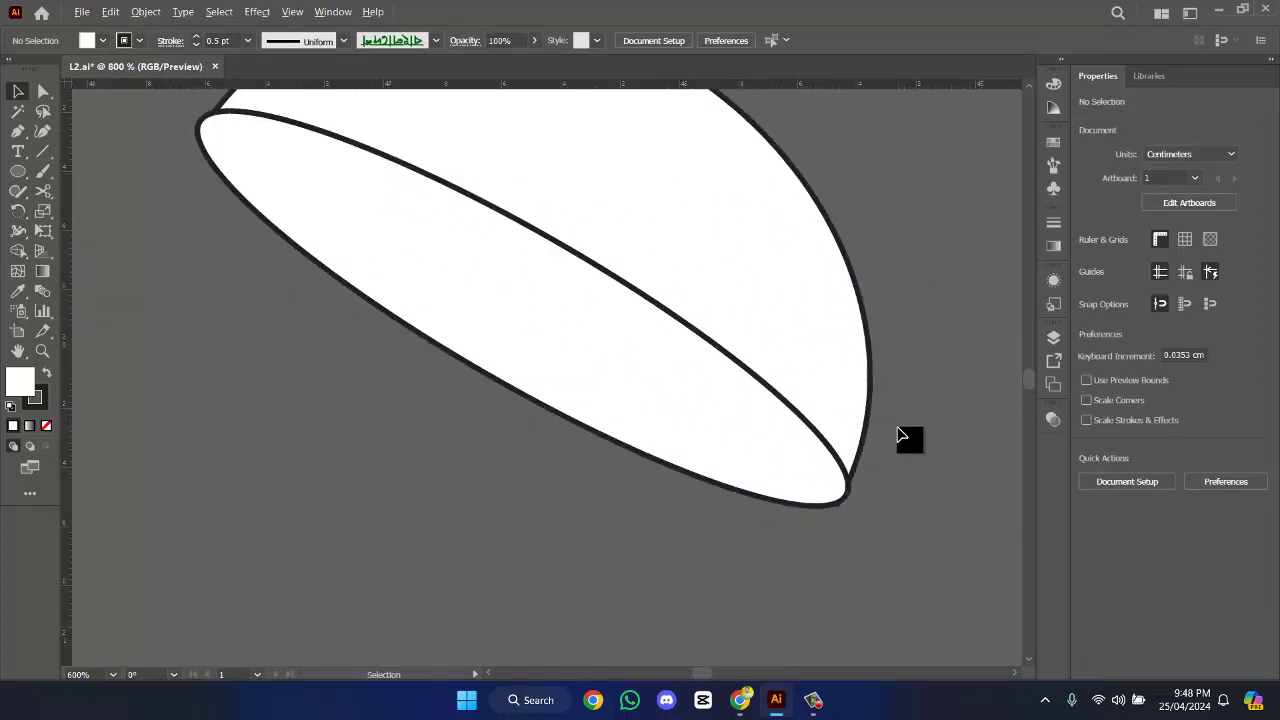
pyautogui.scroll(2, 898, 434)
pyautogui.scroll(3, 362, 354)
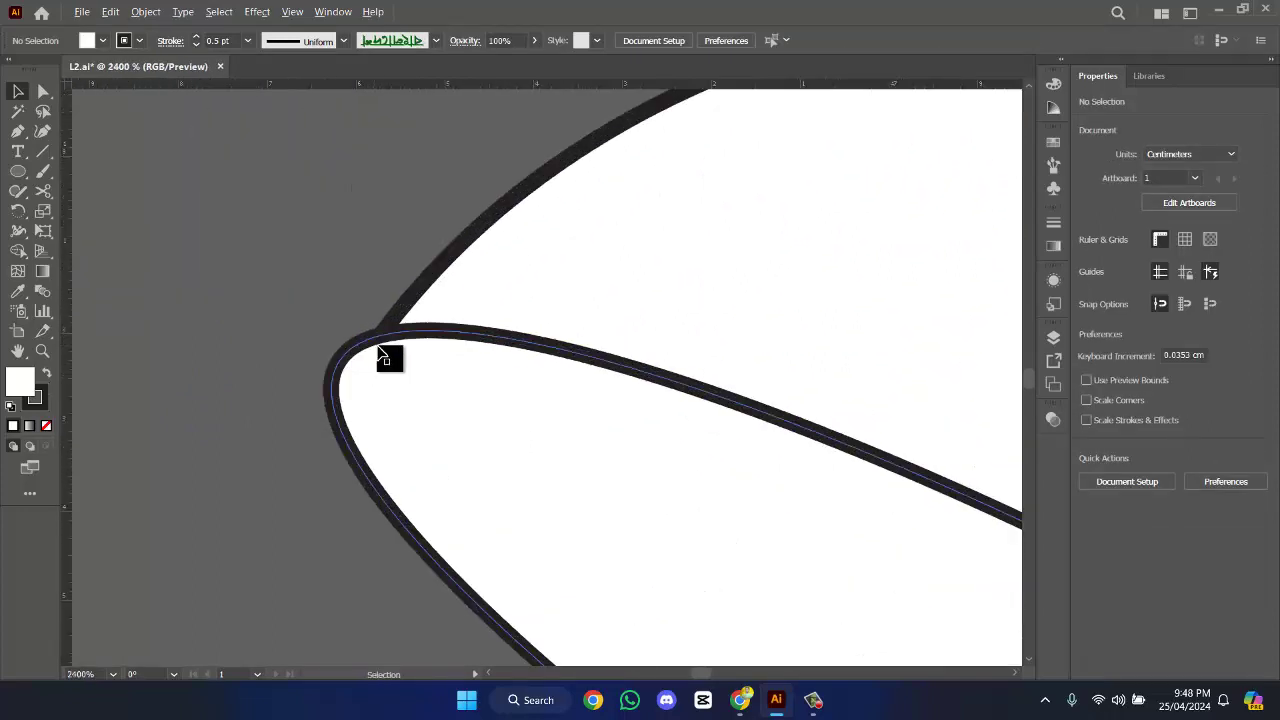
pyautogui.scroll(-3, 500, 354)
pyautogui.hscroll(5, 634, 349)
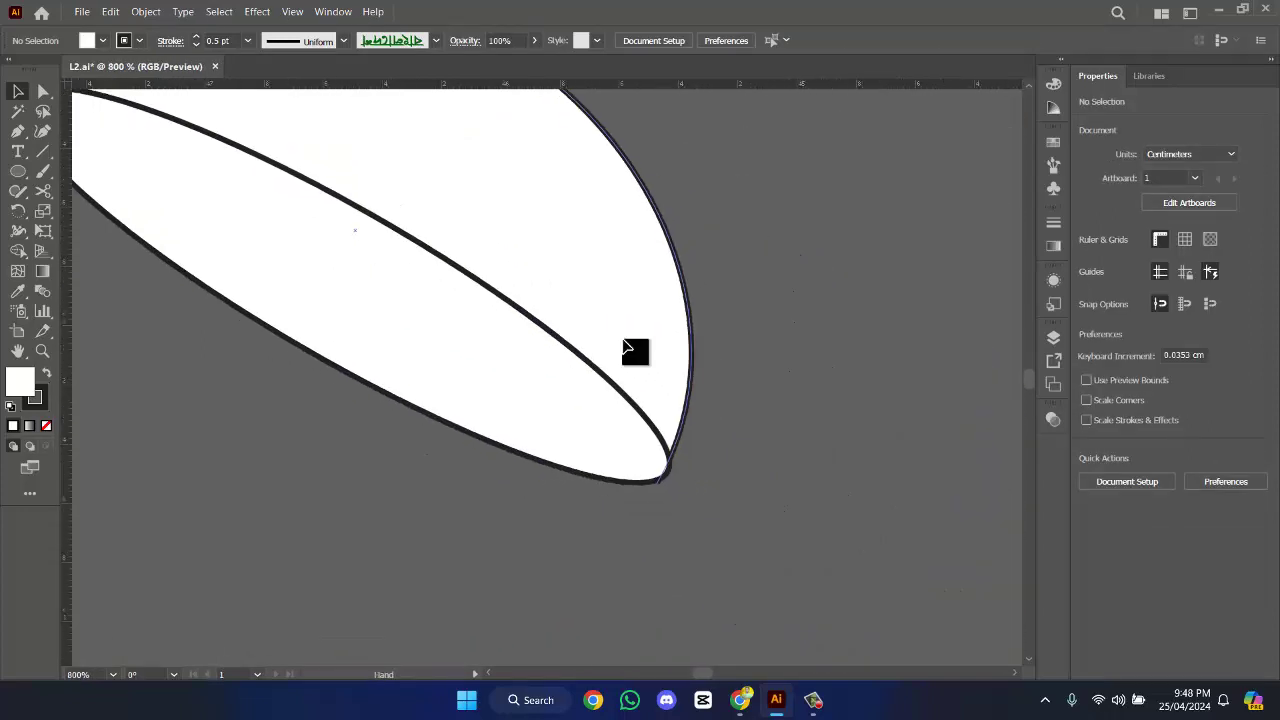
pyautogui.click(661, 460)
pyautogui.moveTo(674, 480); pyautogui.dragTo(676, 486)
# - Group the dome and the rim ellipse into one bell
pyautogui.scroll(-4, 771, 445)
pyautogui.rightClick(594, 425)
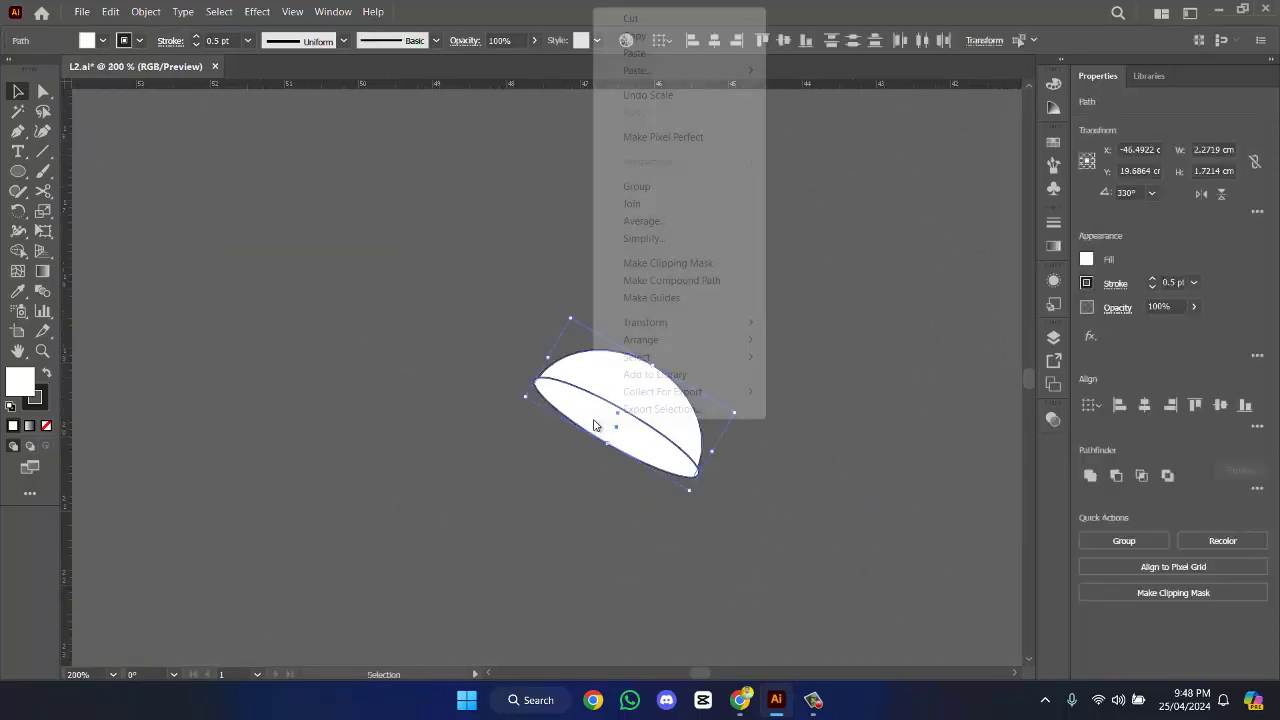
pyautogui.click(640, 187)
pyautogui.scroll(-2, 831, 277)
pyautogui.scroll(-3, 499, 478)
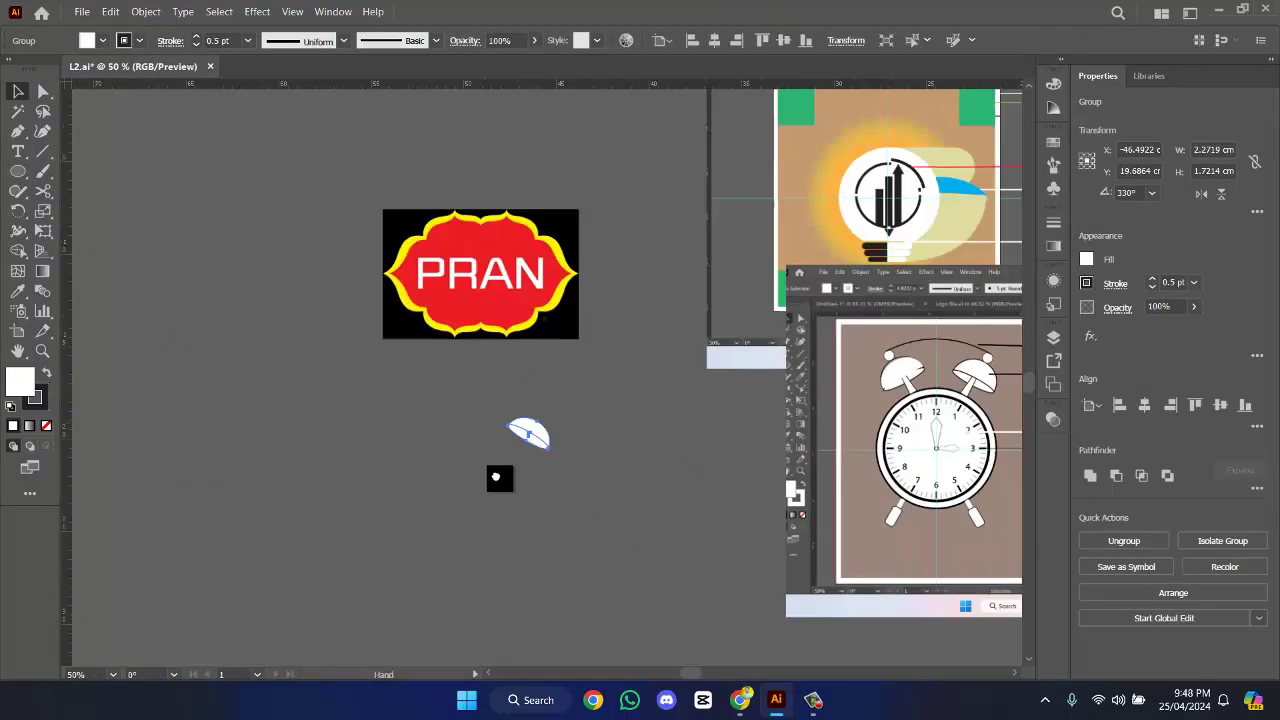
# - Move the grouped bell back over the reference's right bell, slightly offset from the reference dome
pyautogui.moveTo(497, 477); pyautogui.dragTo(752, 498)
pyautogui.hotkey('ctrl', 'shift', 'a')
pyautogui.press('\\')
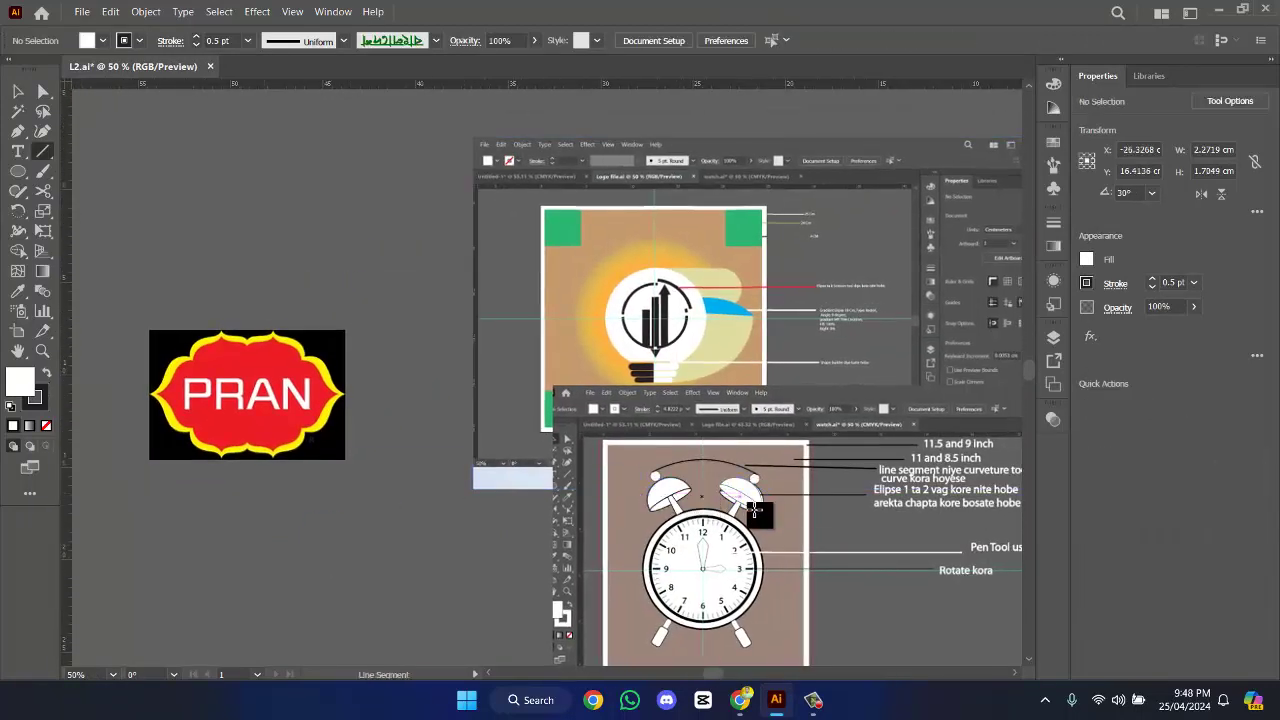
pyautogui.click(768, 490)
pyautogui.click(680, 394)
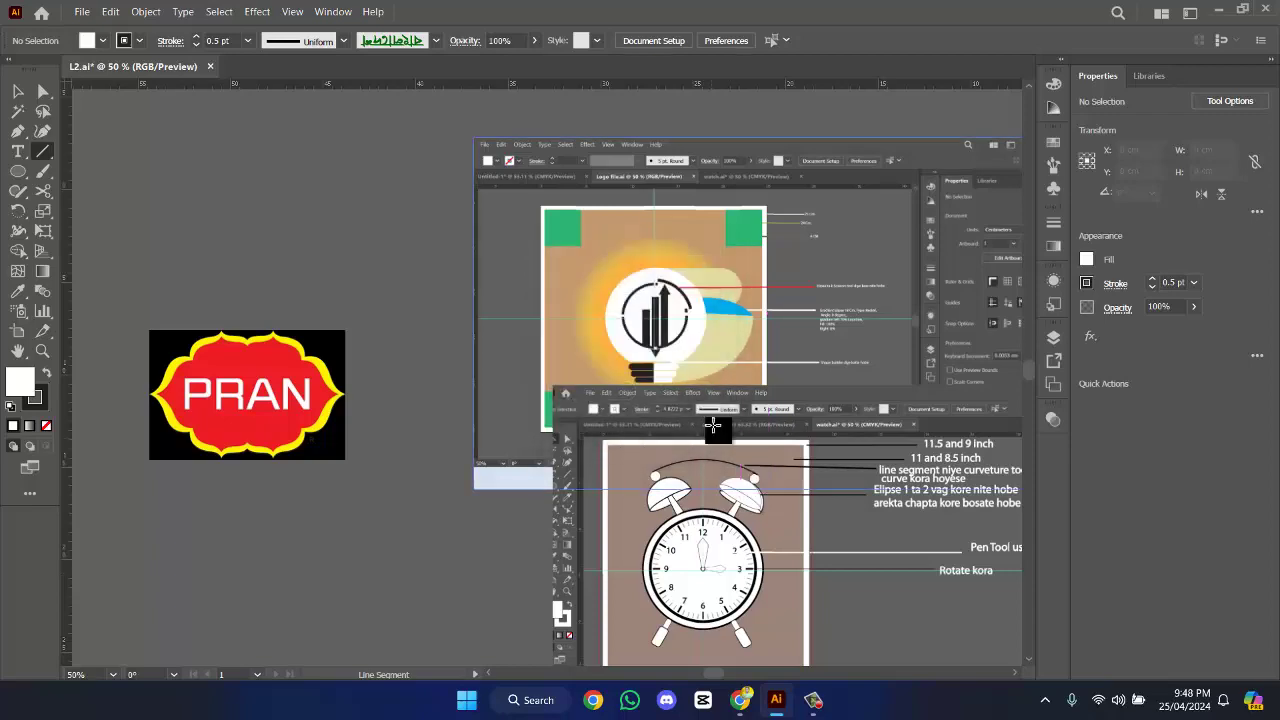
pyautogui.click(18, 91)
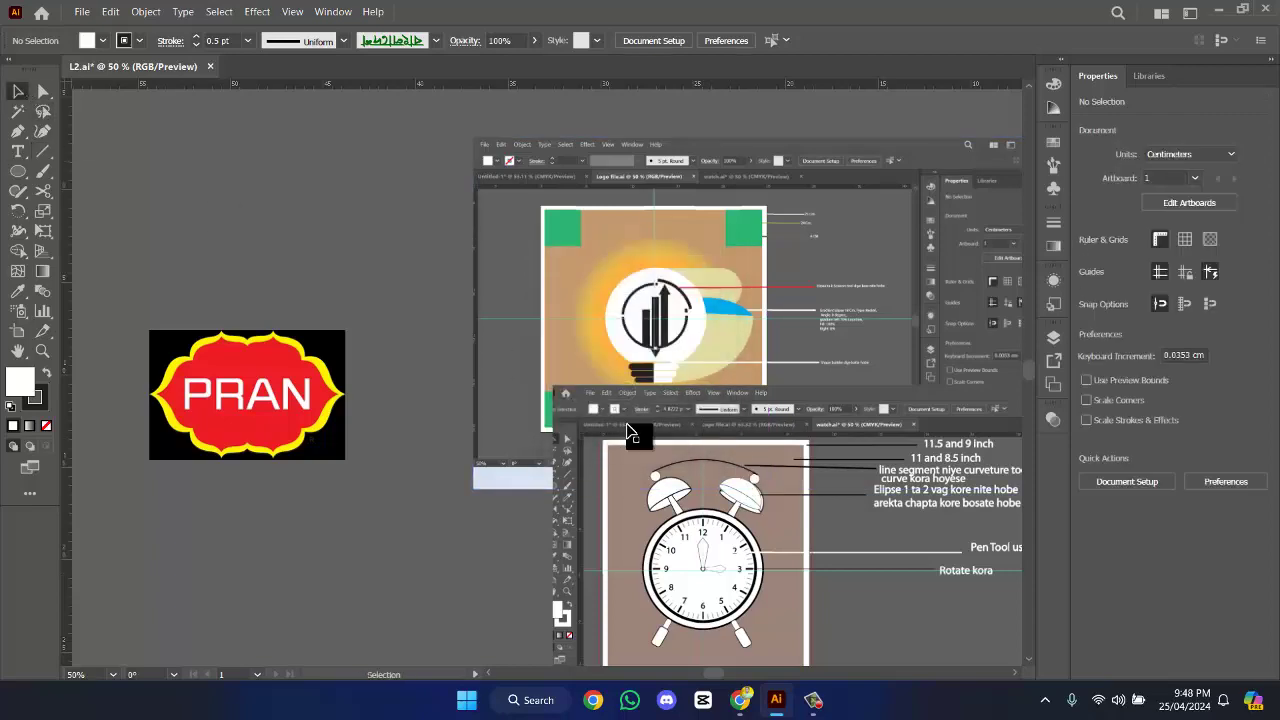
pyautogui.click(765, 500)
pyautogui.keyDown('alt'); pyautogui.scroll(3, 765, 502); pyautogui.keyUp('alt')
pyautogui.moveTo(787, 471); pyautogui.dragTo(692, 464)
pyautogui.moveTo(611, 476)
pyautogui.mouseDown()
pyautogui.moveTo(617, 514)
pyautogui.moveTo(601, 481)
pyautogui.mouseUp()
pyautogui.keyDown('alt'); pyautogui.scroll(3, 612, 480); pyautogui.keyUp('alt')
pyautogui.scroll(1, 751, 395)
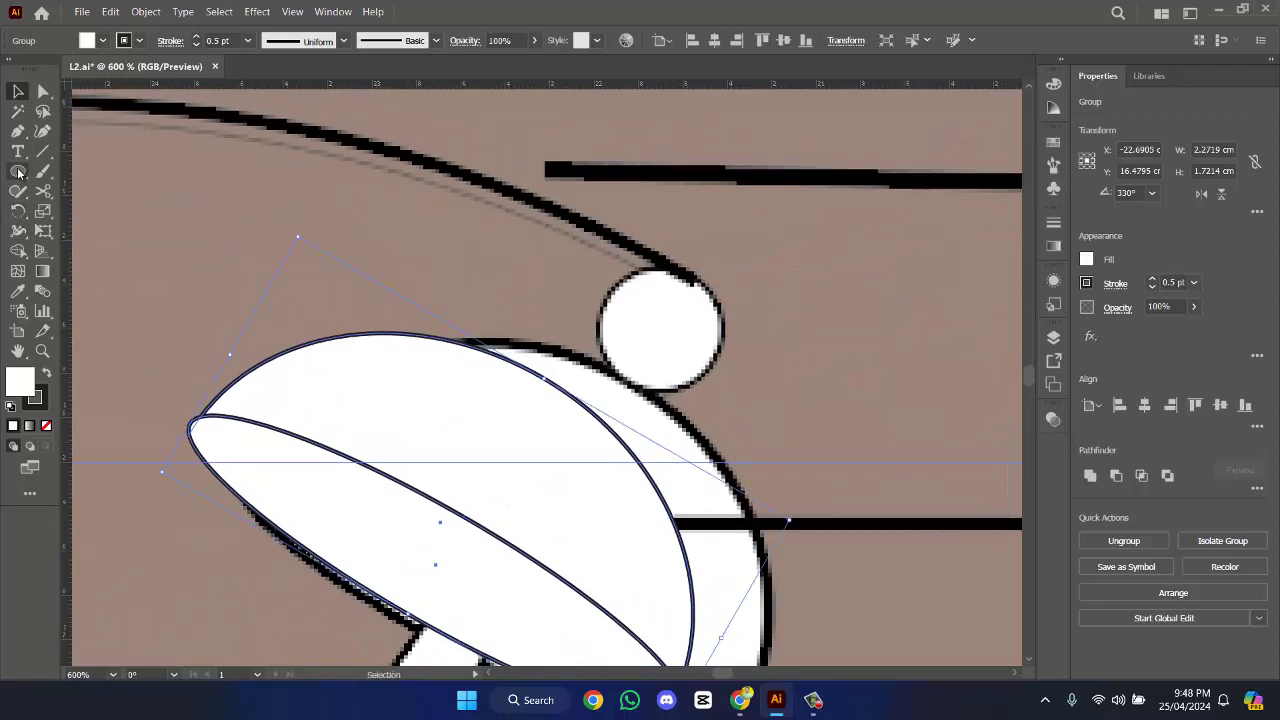
# - Draw a white circle about 0.62 cm in diameter at the reference's right ball and move it just beside the ball
pyautogui.click(640, 292)
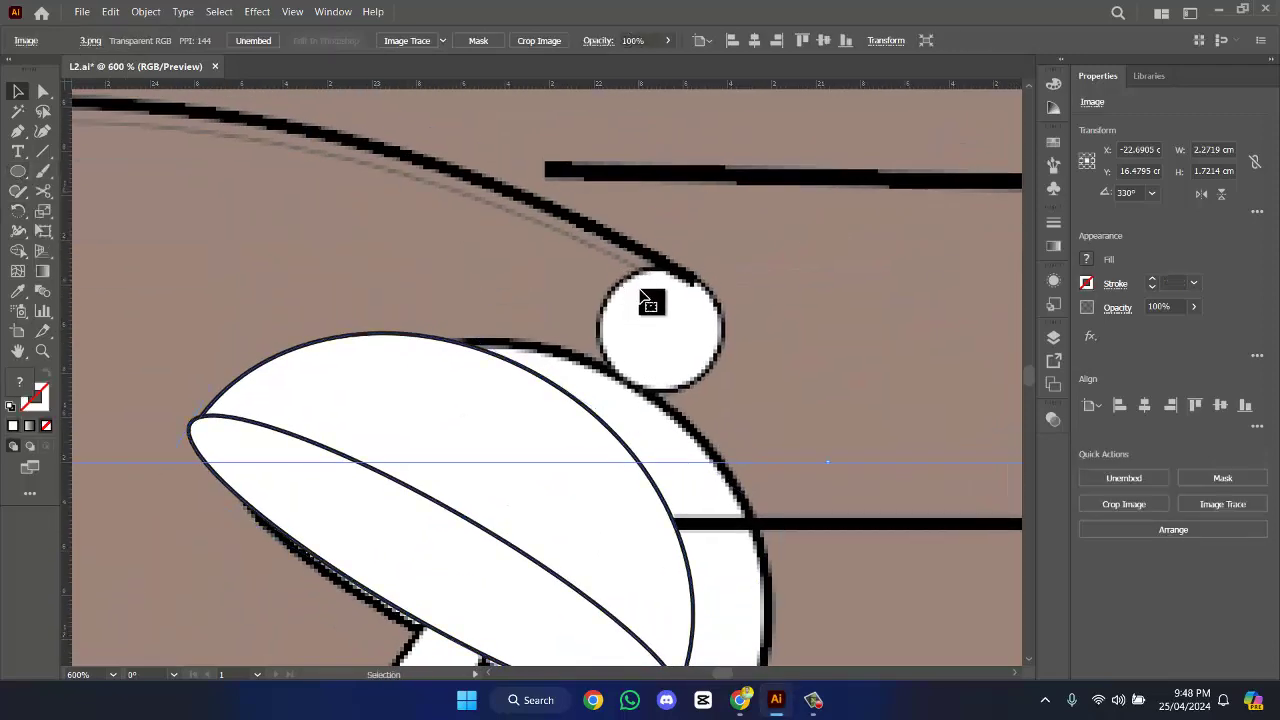
pyautogui.click(8, 172)
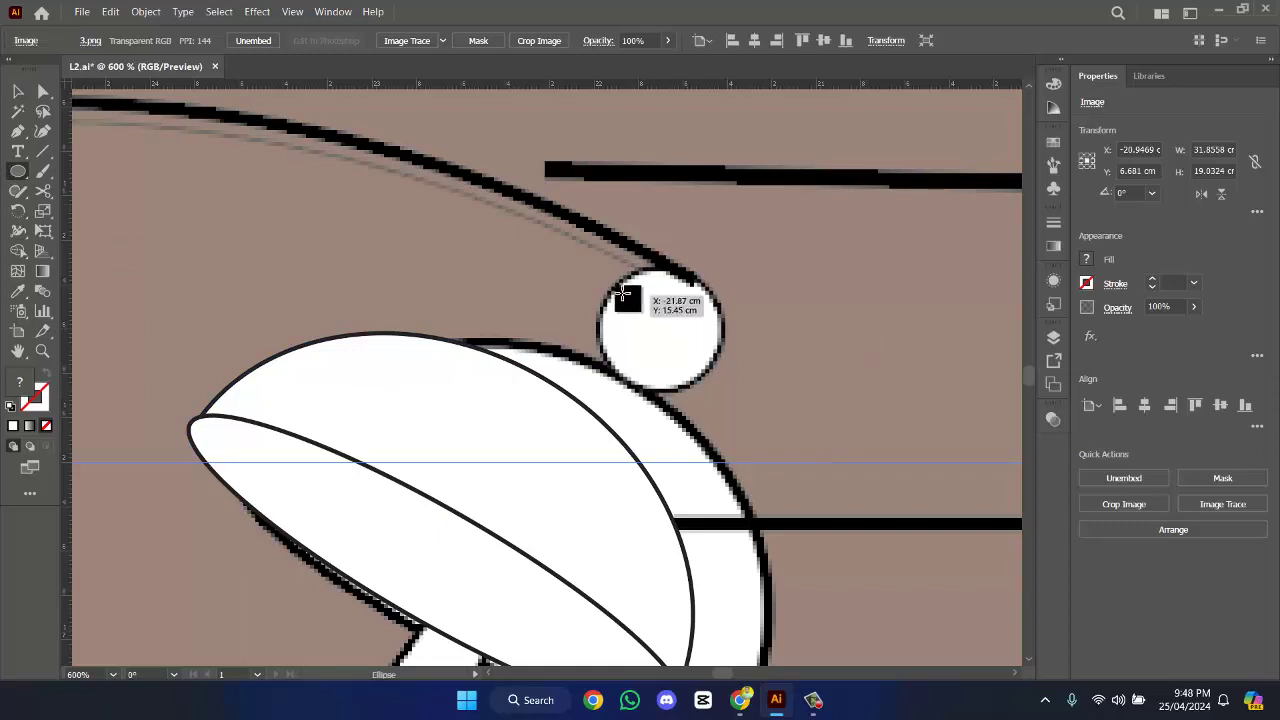
pyautogui.moveTo(619, 281); pyautogui.dragTo(756, 418)
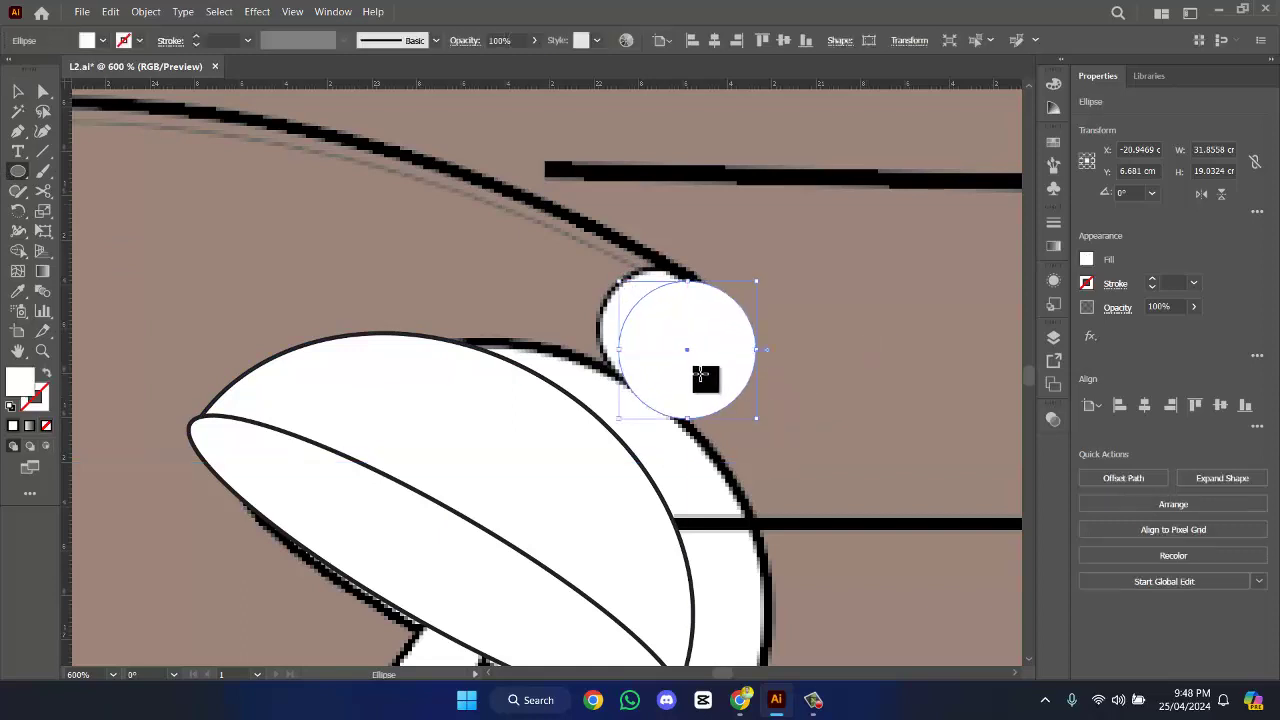
pyautogui.click(17, 91)
pyautogui.moveTo(699, 357); pyautogui.dragTo(653, 360)
pyautogui.moveTo(820, 330)
pyautogui.mouseDown()
pyautogui.moveTo(903, 334)
pyautogui.moveTo(810, 322)
pyautogui.mouseUp()
# - Set the circle's rotation to 30° and give it a 0.5 pt stroke
pyautogui.click(1130, 191)
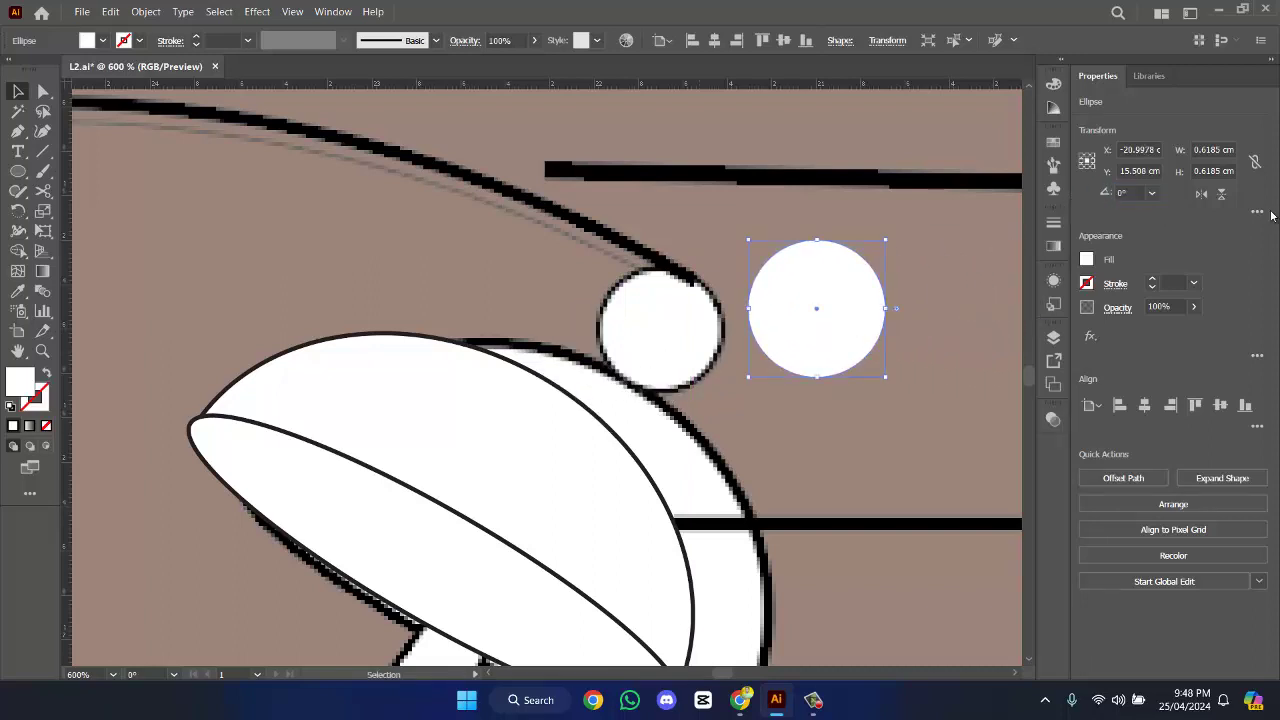
pyautogui.click(1122, 193)
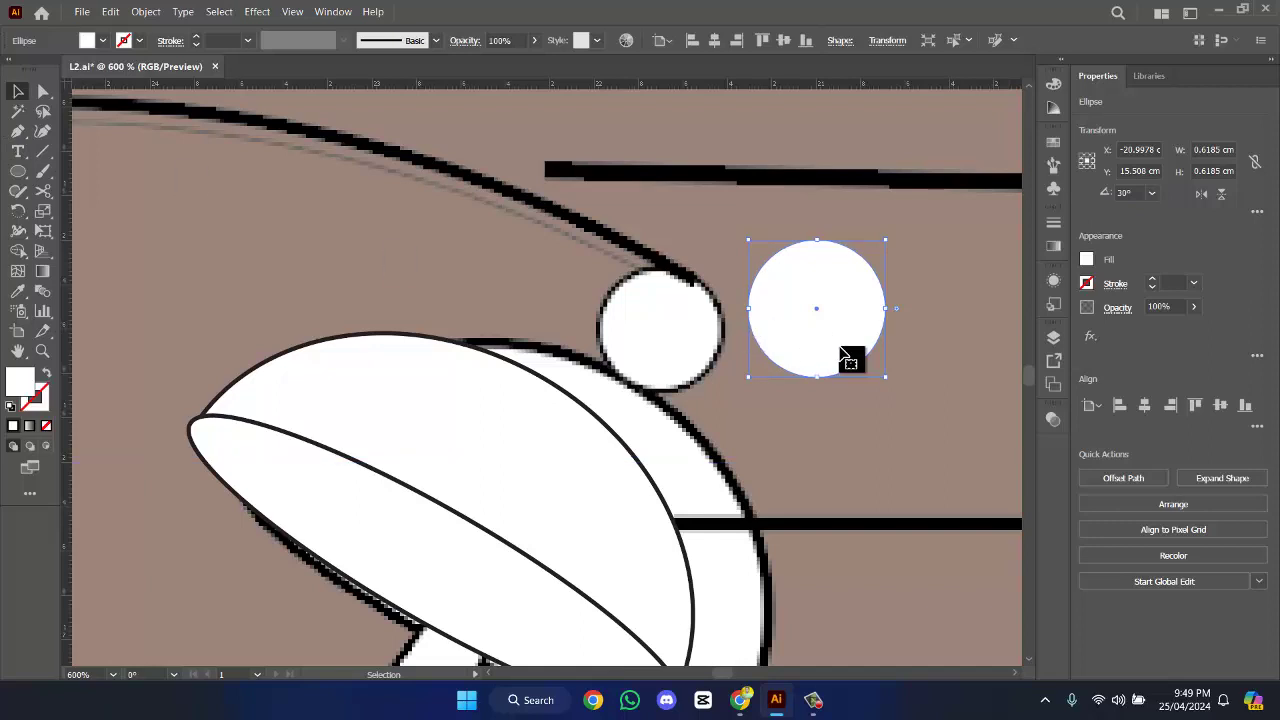
pyautogui.click(1152, 283)
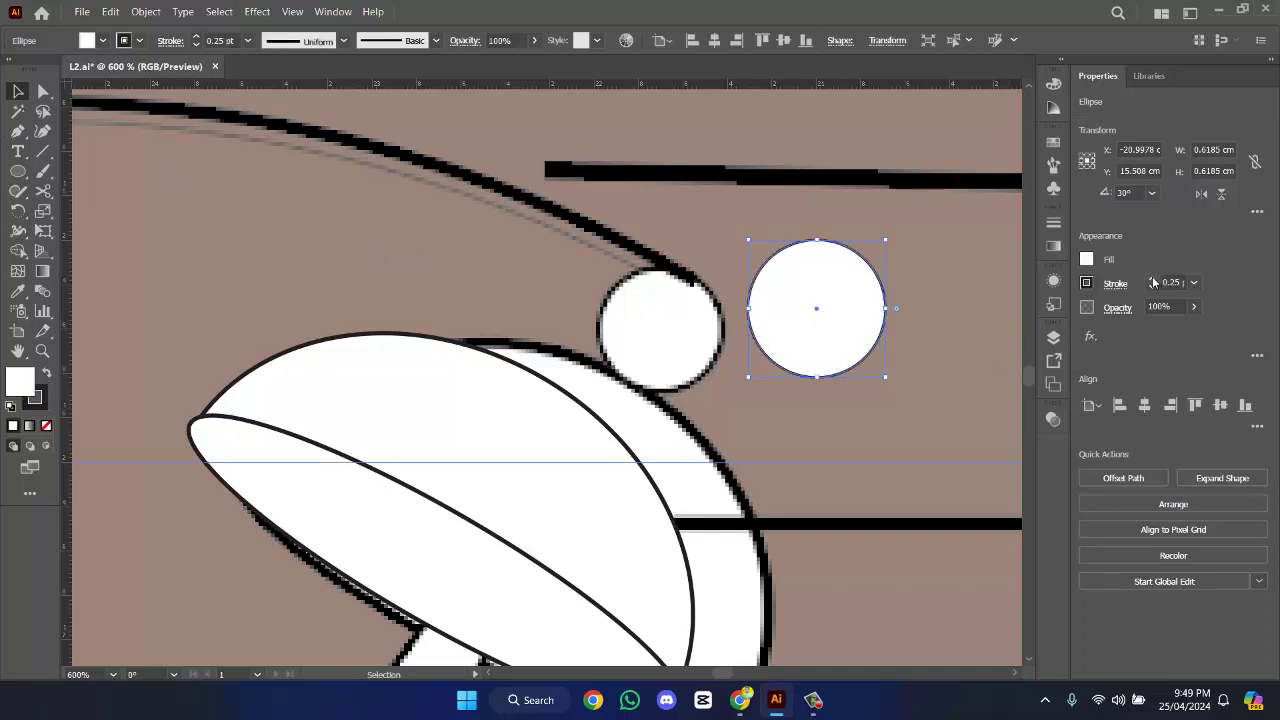
pyautogui.click(1152, 283)
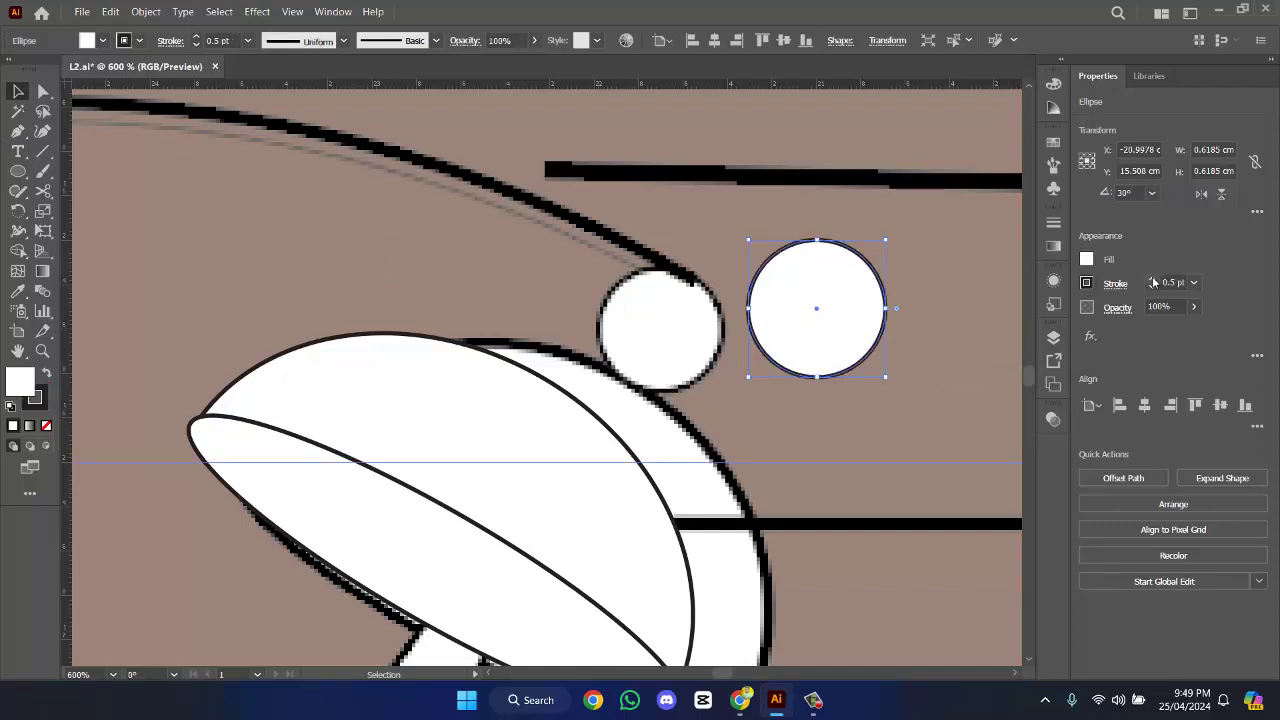
# - Place the circle on top of the right bell's dome and shrink it to about 0.48 cm in diameter
pyautogui.moveTo(873, 340)
pyautogui.mouseDown()
pyautogui.moveTo(500, 418)
pyautogui.moveTo(645, 405)
pyautogui.moveTo(658, 352)
pyautogui.mouseUp()
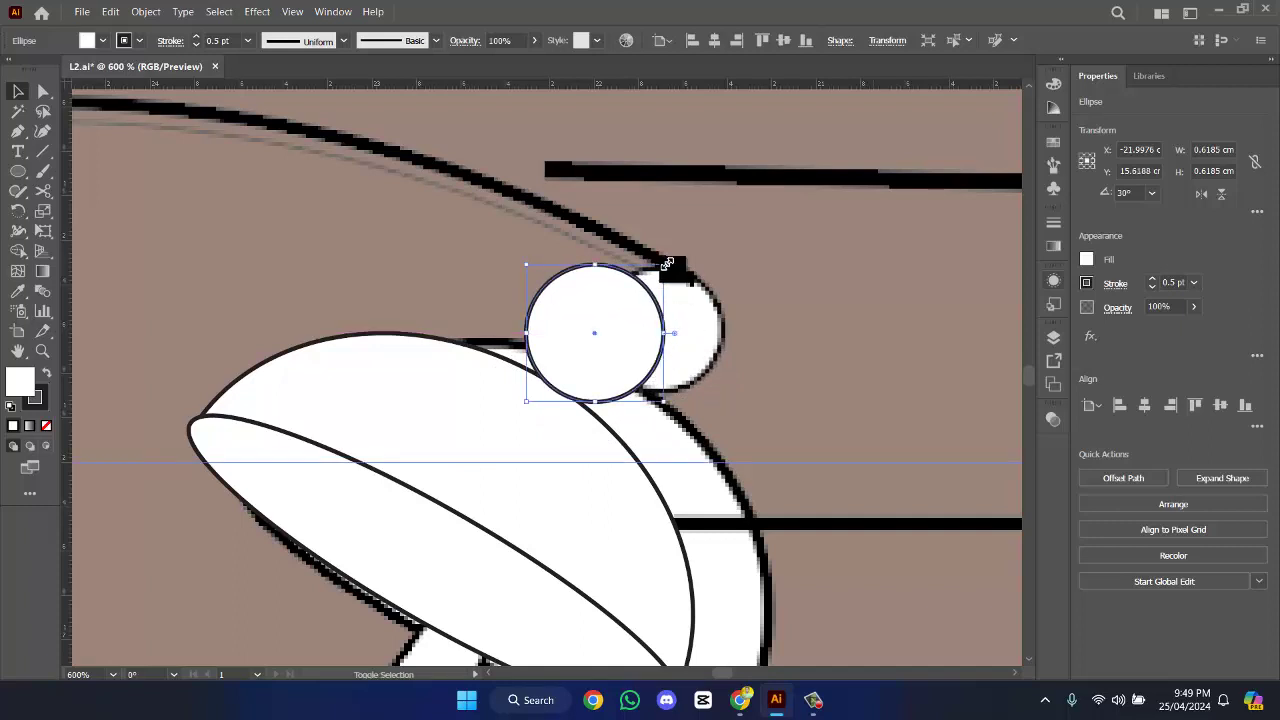
pyautogui.moveTo(667, 263)
pyautogui.mouseDown()
pyautogui.moveTo(657, 290)
pyautogui.moveTo(663, 251)
pyautogui.moveTo(655, 259)
pyautogui.mouseUp()
pyautogui.scroll(4, 614, 351)
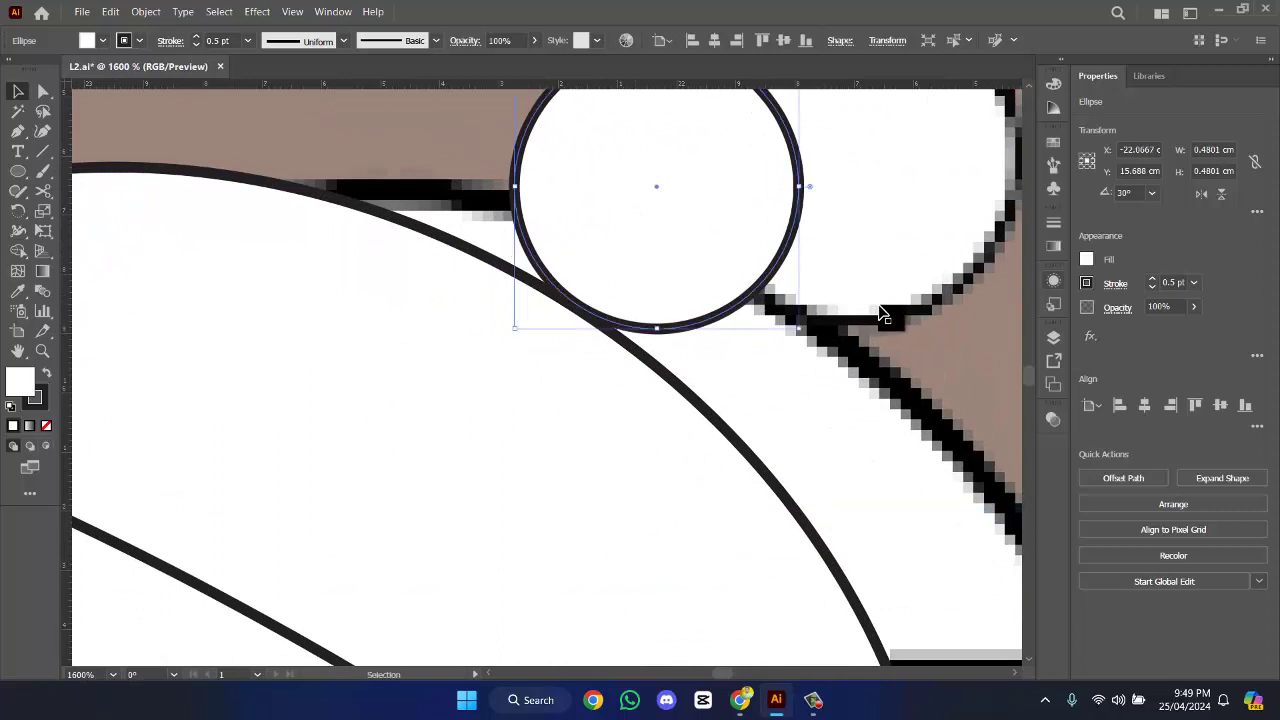
pyautogui.scroll(-3, 882, 313)
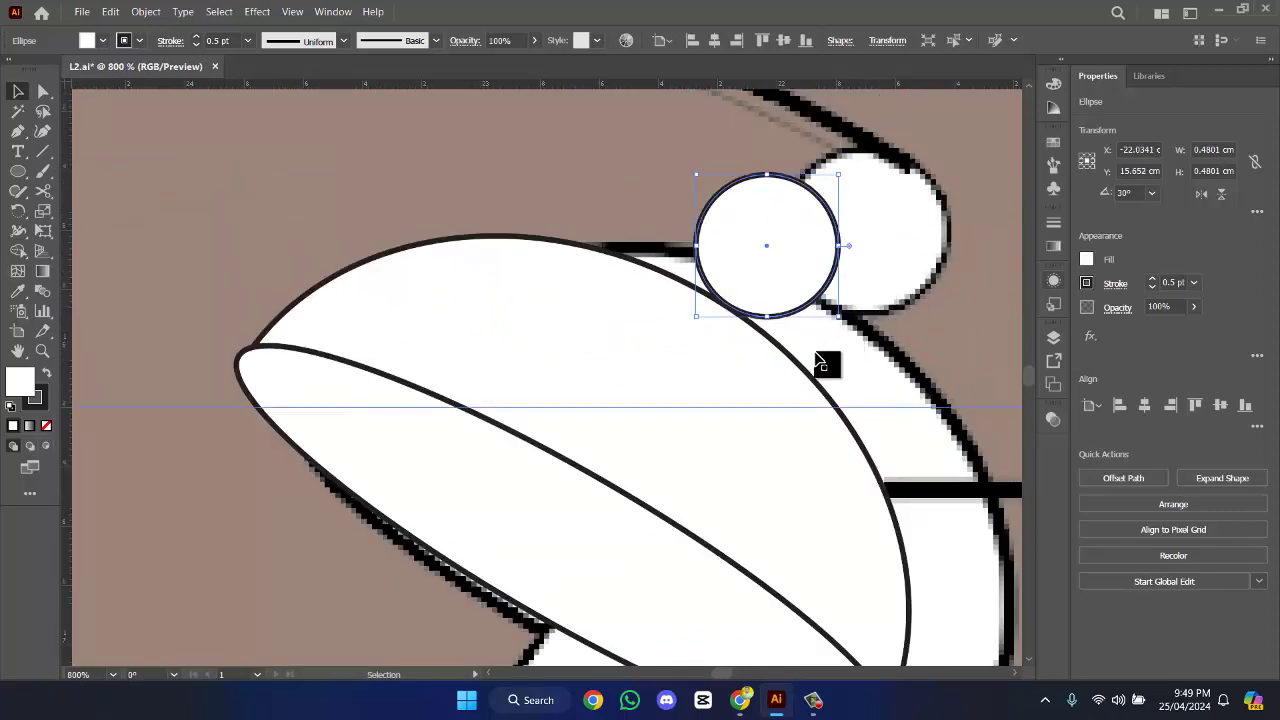
# - Select the circle together with the bell and group them
pyautogui.moveTo(817, 300); pyautogui.dragTo(500, 349)
pyautogui.hotkey('ctrl', 'z')
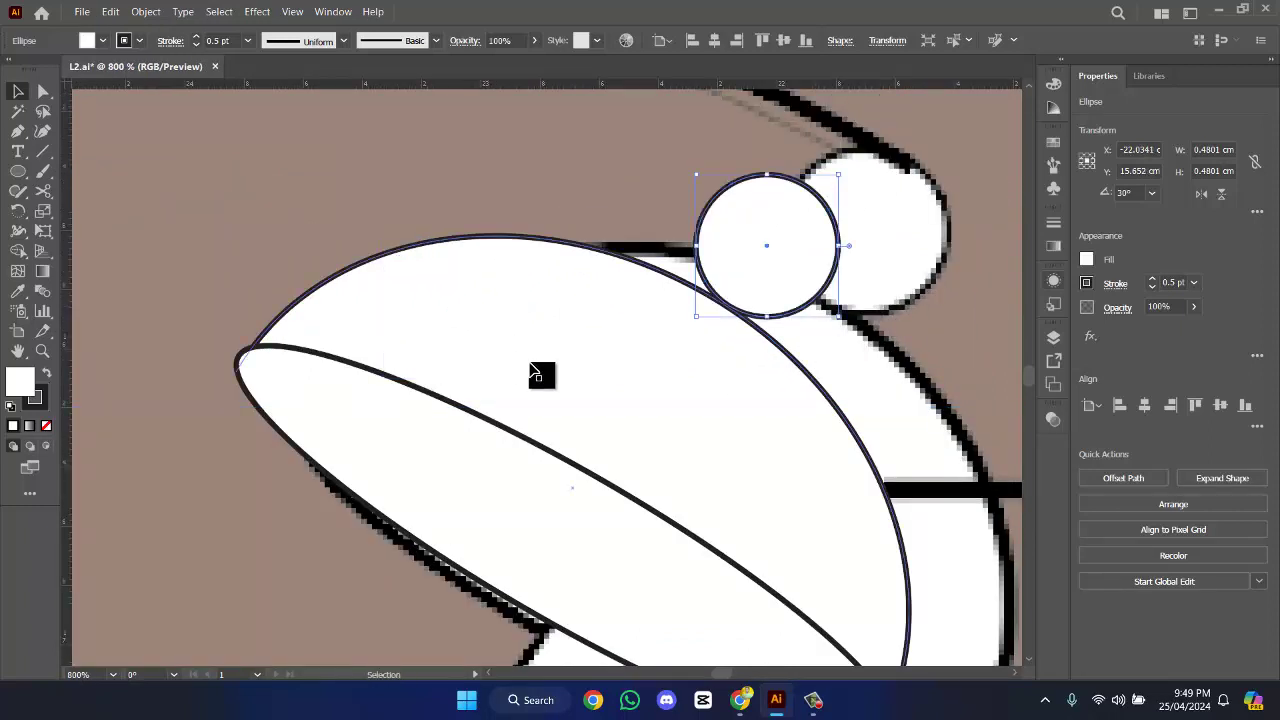
pyautogui.keyDown('shift'); pyautogui.click(742, 386); pyautogui.keyUp('shift')
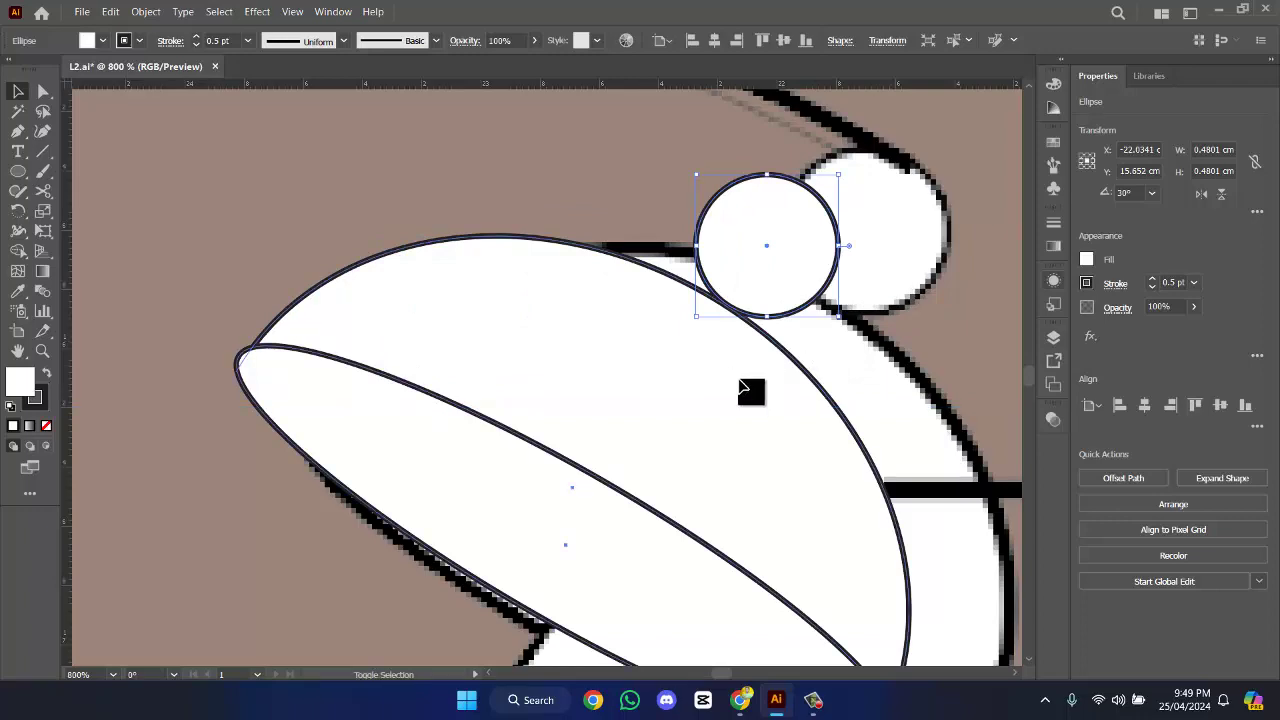
pyautogui.hotkey('ctrl', 'g')
pyautogui.hotkey('ctrl', '-')
pyautogui.hotkey('ctrl', '-')
pyautogui.hotkey('ctrl', '-')
pyautogui.hotkey('ctrl', '-')
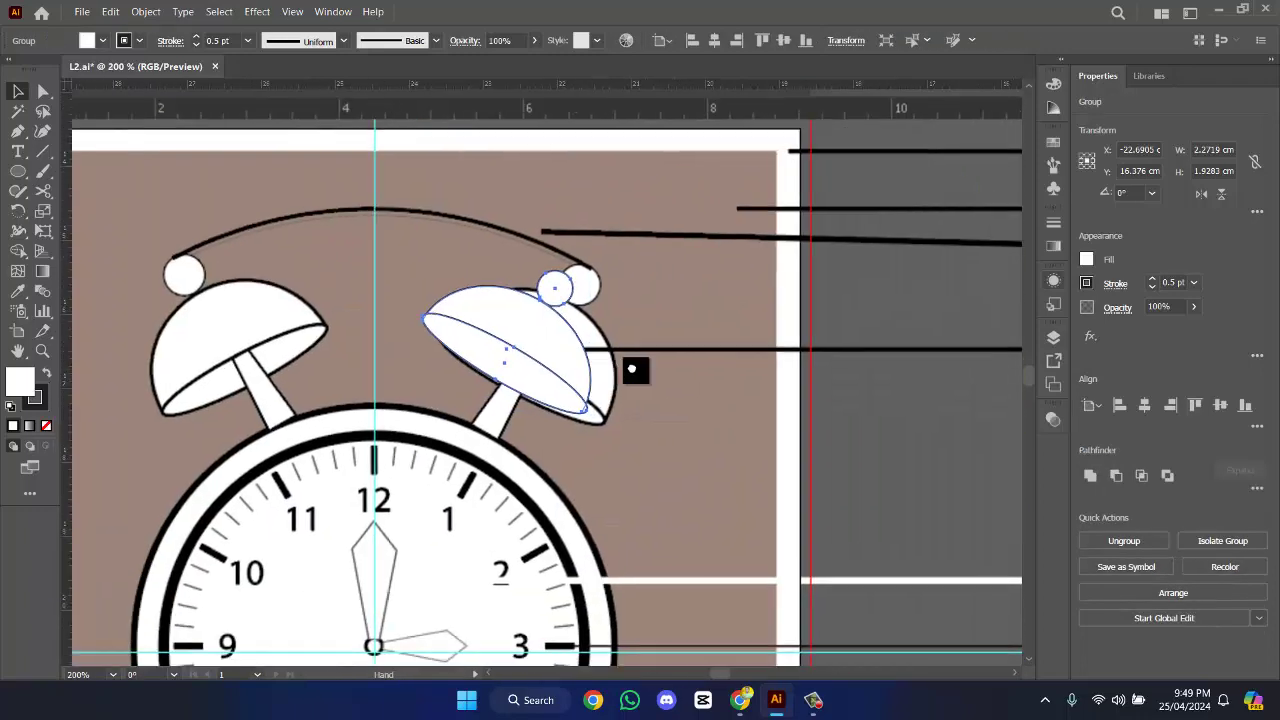
# - Align the bell group with the reference's right bell and enlarge it to about 2.48 by 2.28 cm
pyautogui.moveTo(524, 370); pyautogui.dragTo(715, 458)
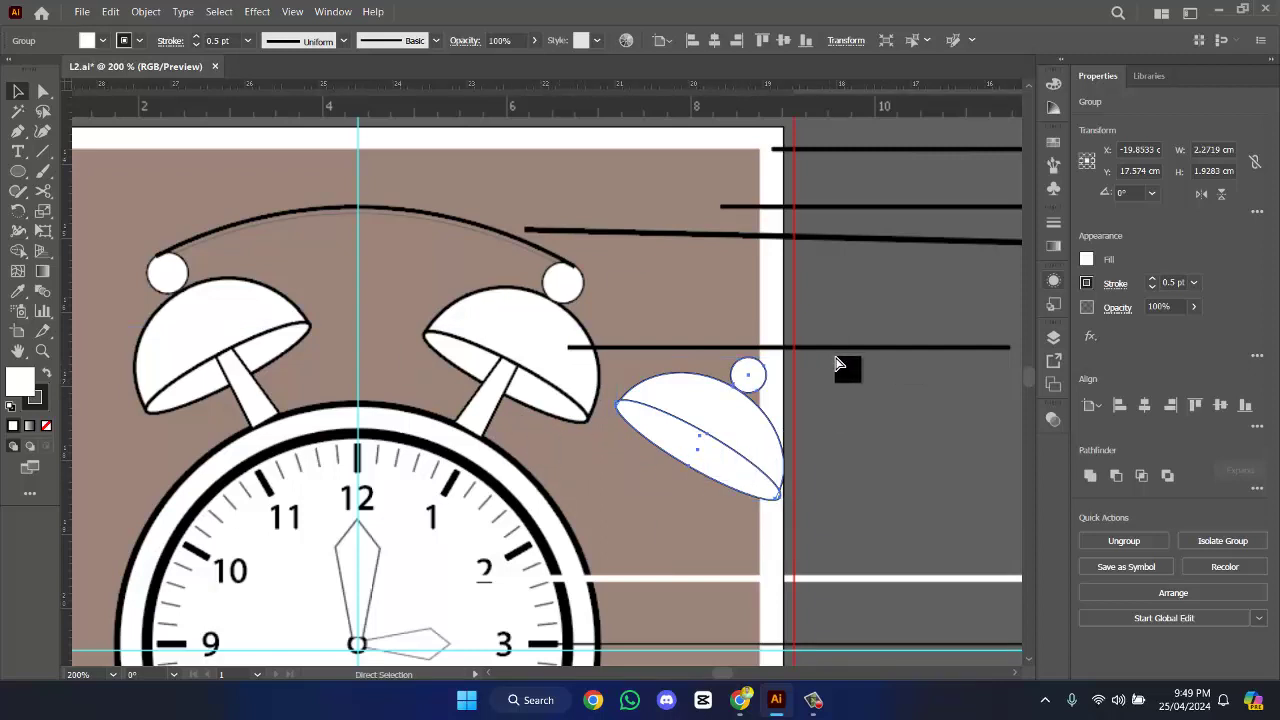
pyautogui.hotkey('ctrl', 'z')
pyautogui.moveTo(550, 366); pyautogui.dragTo(579, 372)
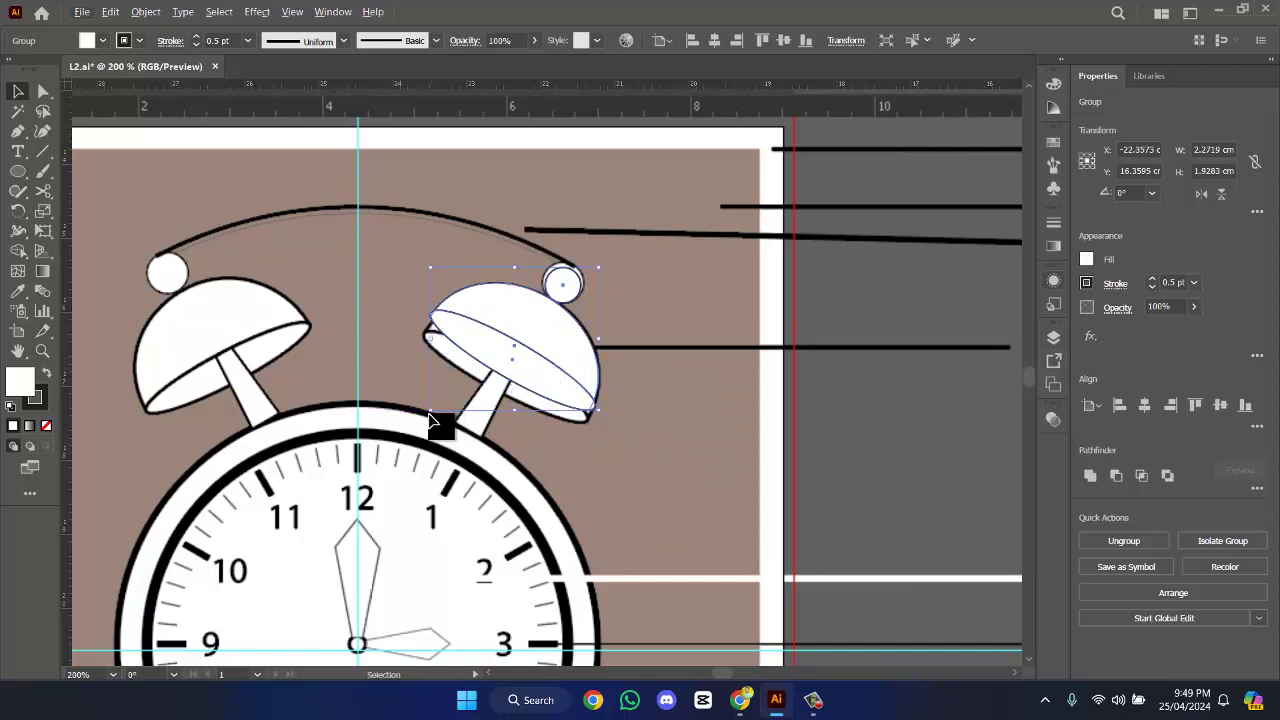
pyautogui.moveTo(430, 412); pyautogui.dragTo(423, 423)
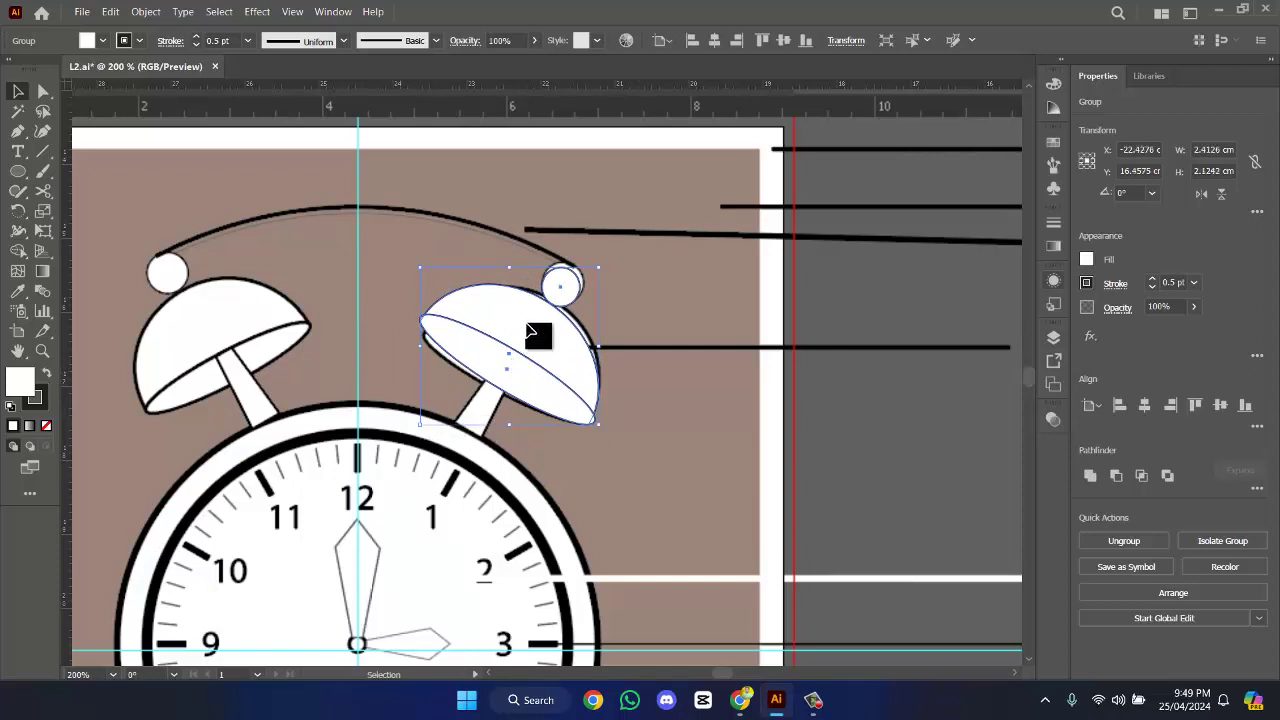
pyautogui.moveTo(530, 332); pyautogui.dragTo(535, 325)
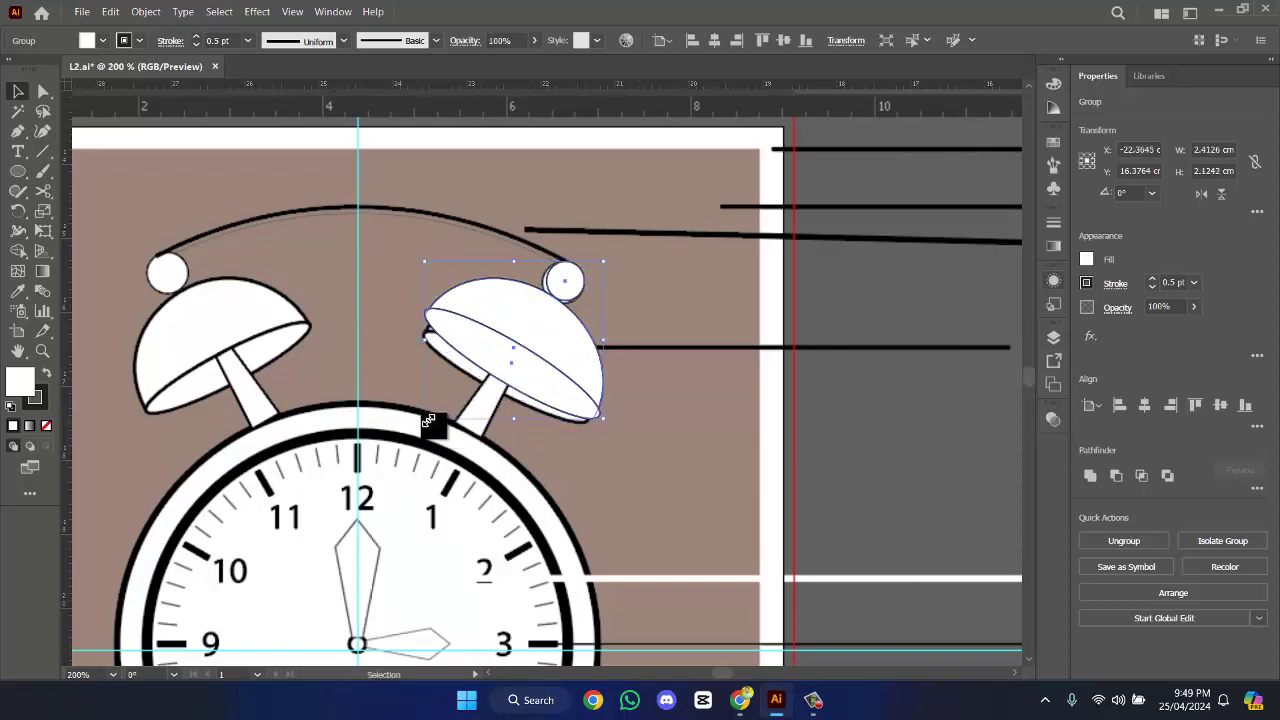
pyautogui.moveTo(428, 421); pyautogui.dragTo(422, 432)
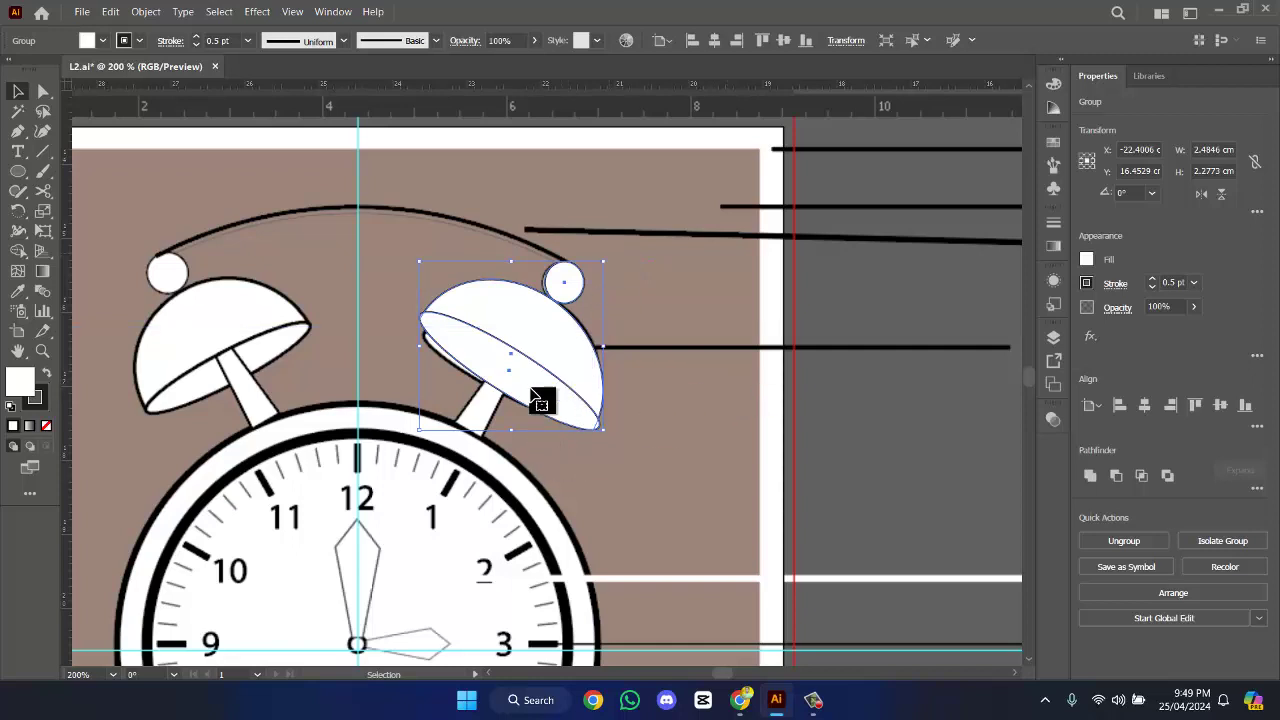
# - Ungroup the right bell and its nested group into a separate ball, dome and rim ellipse
pyautogui.click(731, 420)
pyautogui.click(565, 413)
pyautogui.rightClick(560, 406)
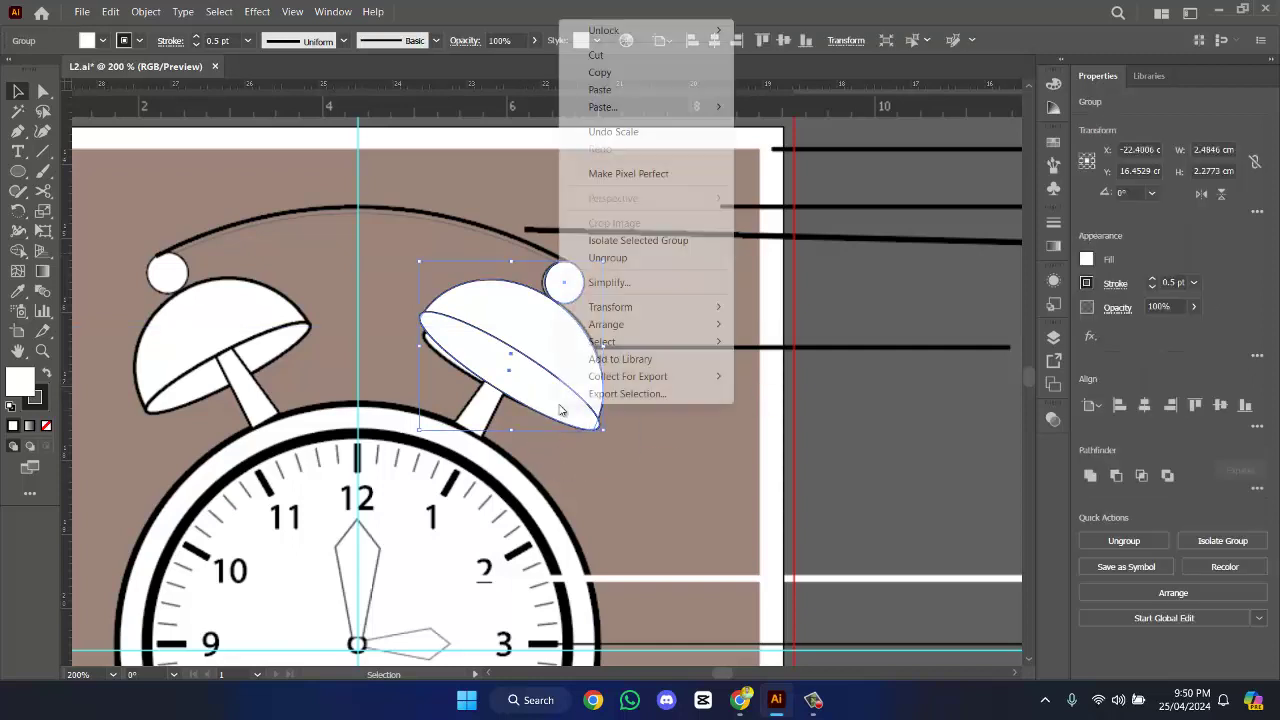
pyautogui.click(686, 420)
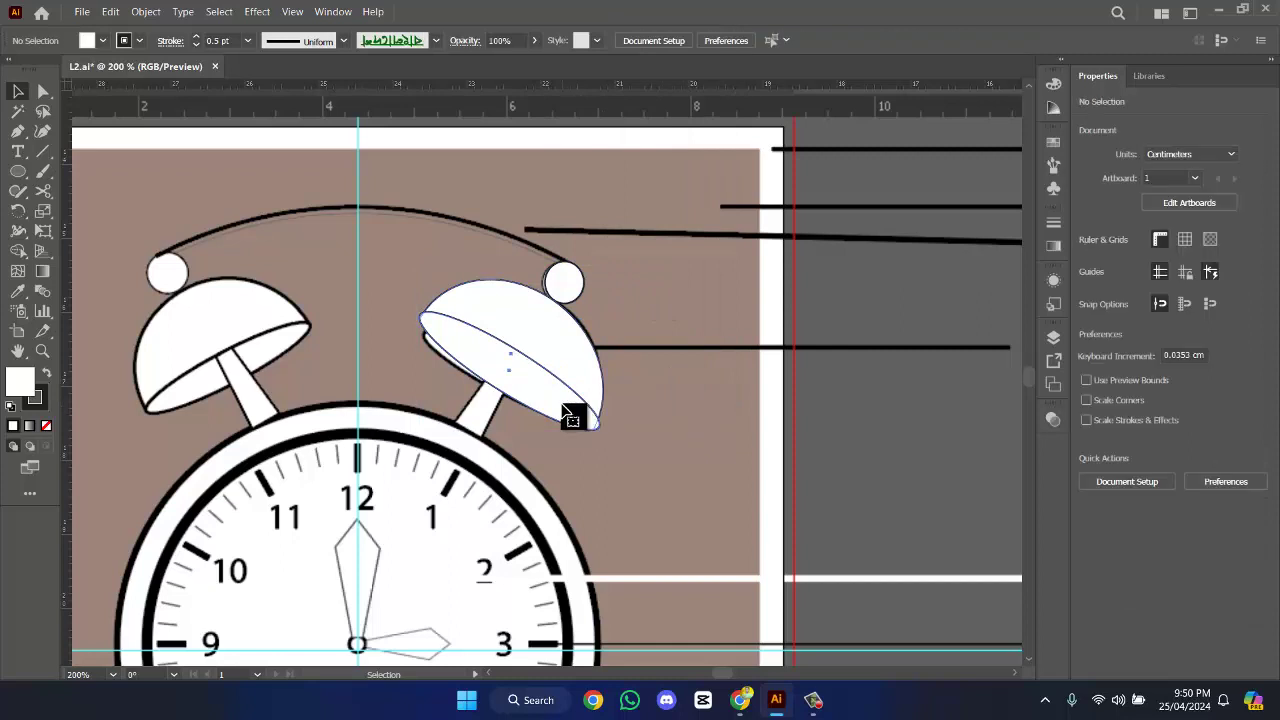
pyautogui.click(562, 408)
pyautogui.moveTo(562, 405); pyautogui.dragTo(566, 434)
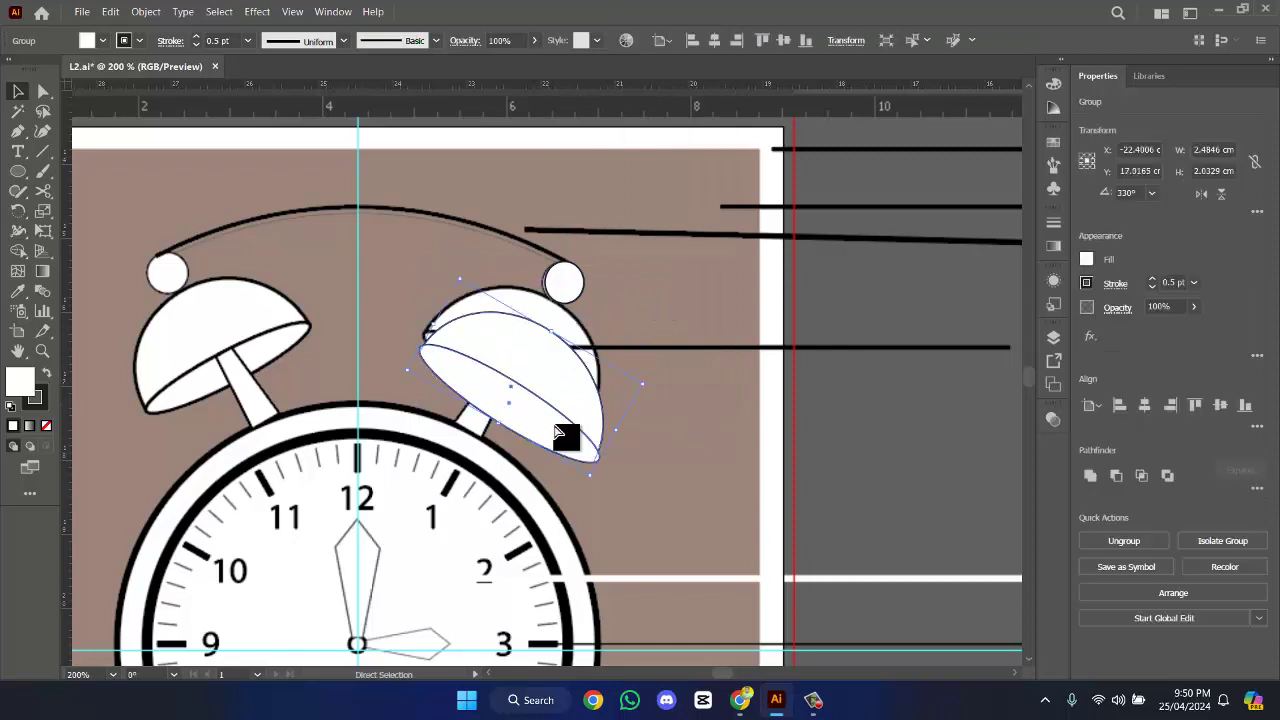
pyautogui.hotkey('ctrl', 'z')
pyautogui.rightClick(563, 397)
pyautogui.click(689, 243)
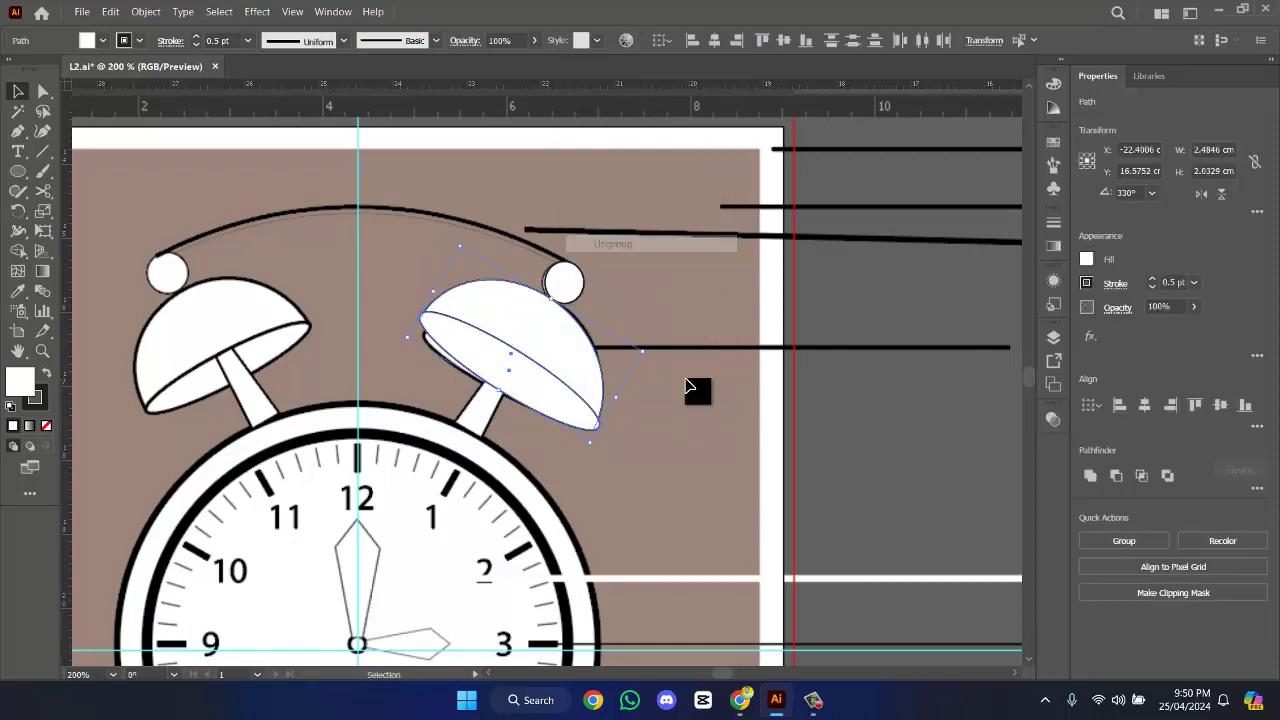
pyautogui.moveTo(543, 386); pyautogui.dragTo(537, 440)
pyautogui.hotkey('ctrl', 'z')
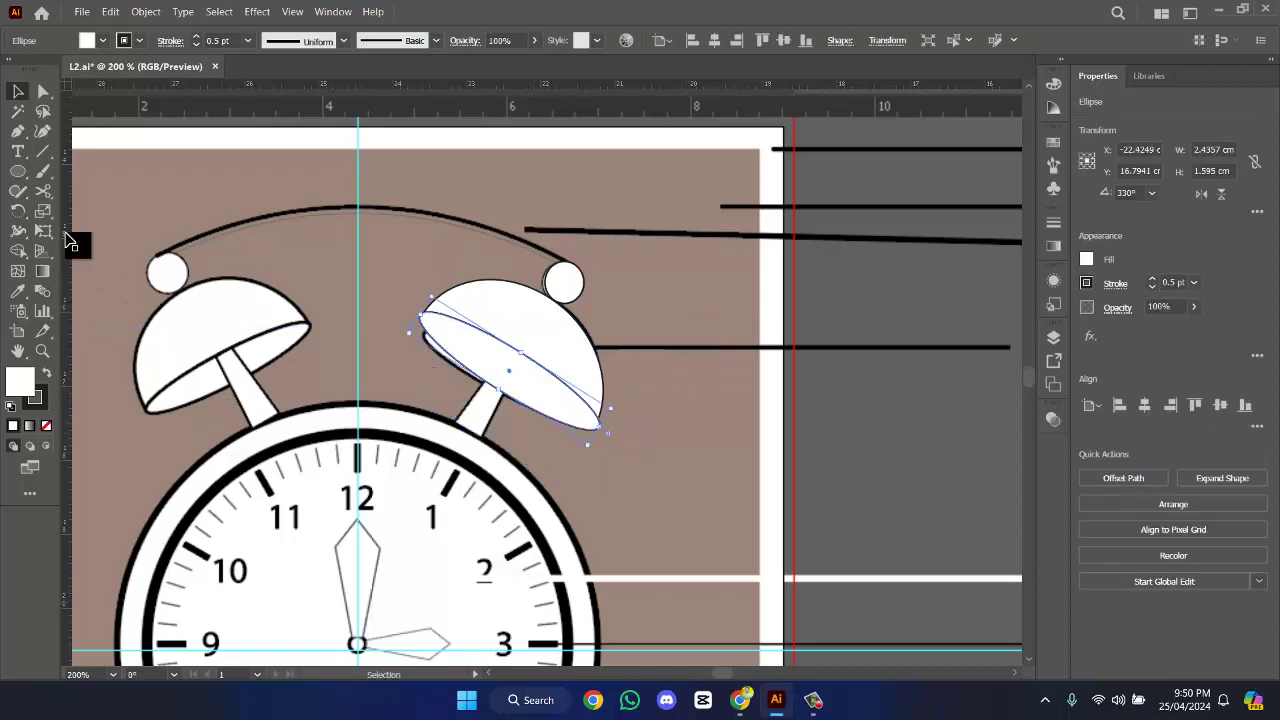
# - Draw a line about 0.52 by 0.88 cm along the right bell's stem and give it a 6 pt stroke
pyautogui.moveTo(44, 158); pyautogui.dragTo(102, 154)
pyautogui.moveTo(210, 334); pyautogui.dragTo(268, 428)
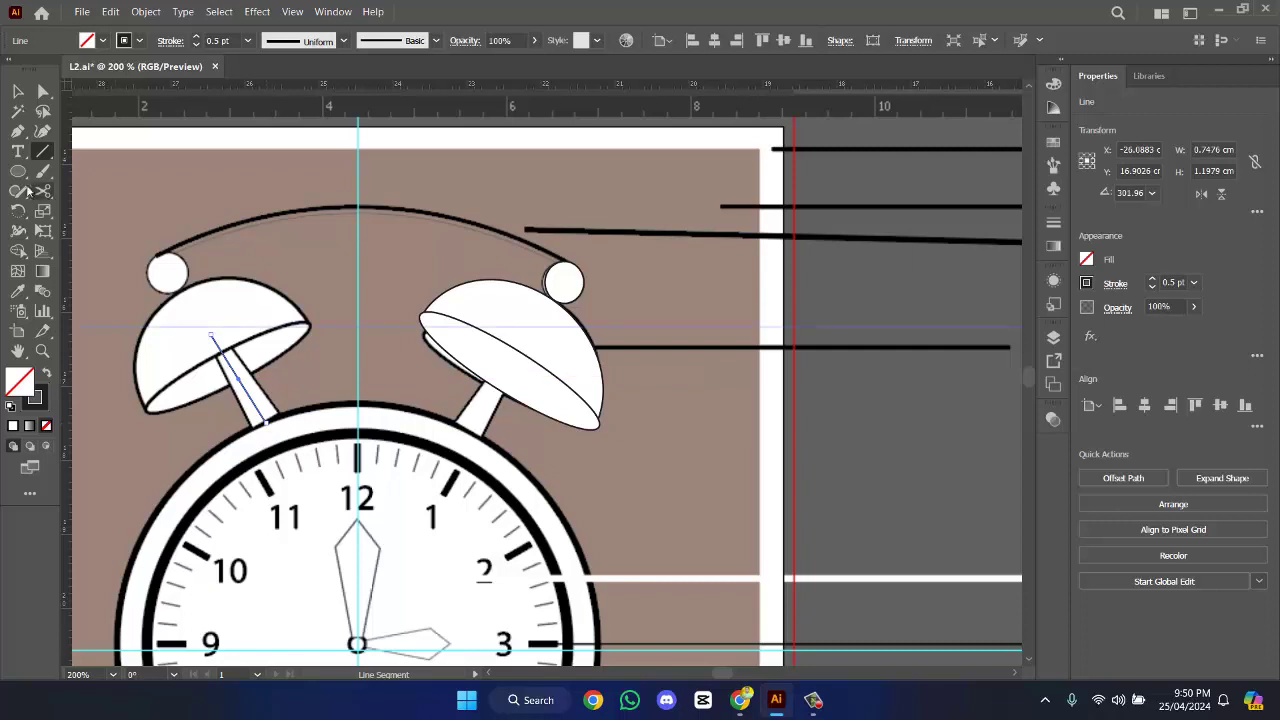
pyautogui.keyDown('ctrl'); pyautogui.click(420, 318); pyautogui.keyUp('ctrl')
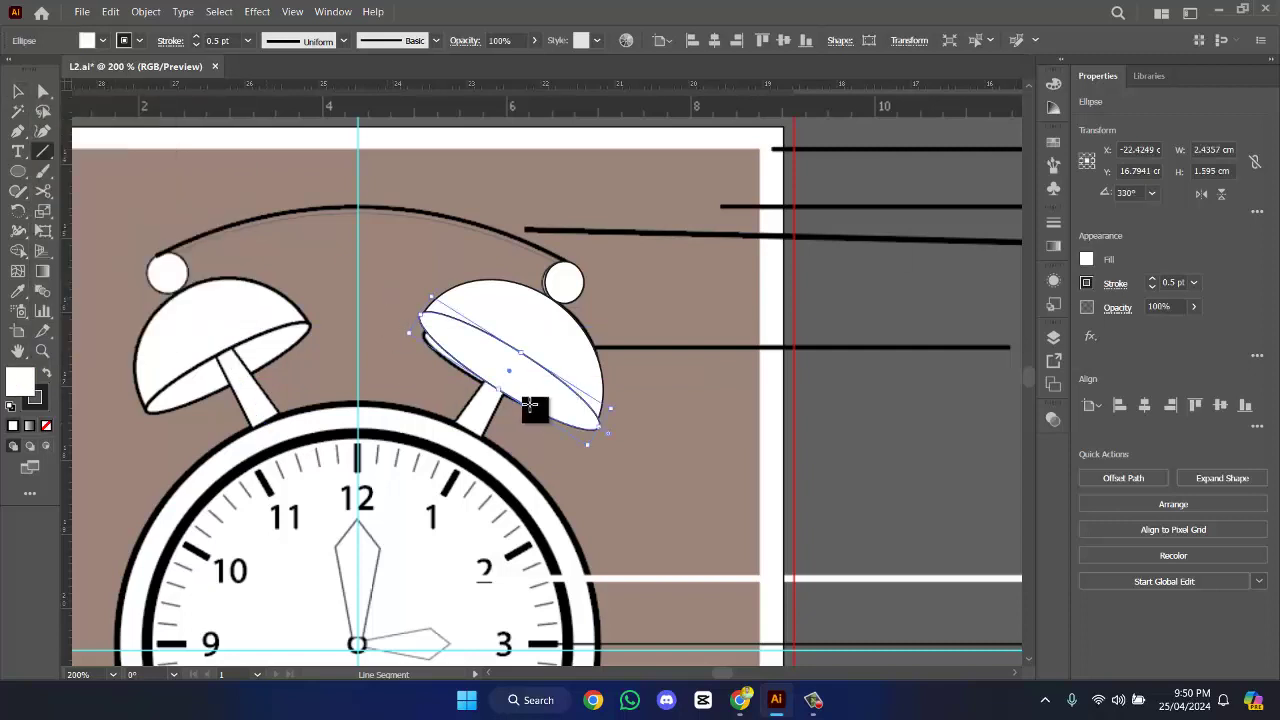
pyautogui.moveTo(505, 363); pyautogui.dragTo(466, 428)
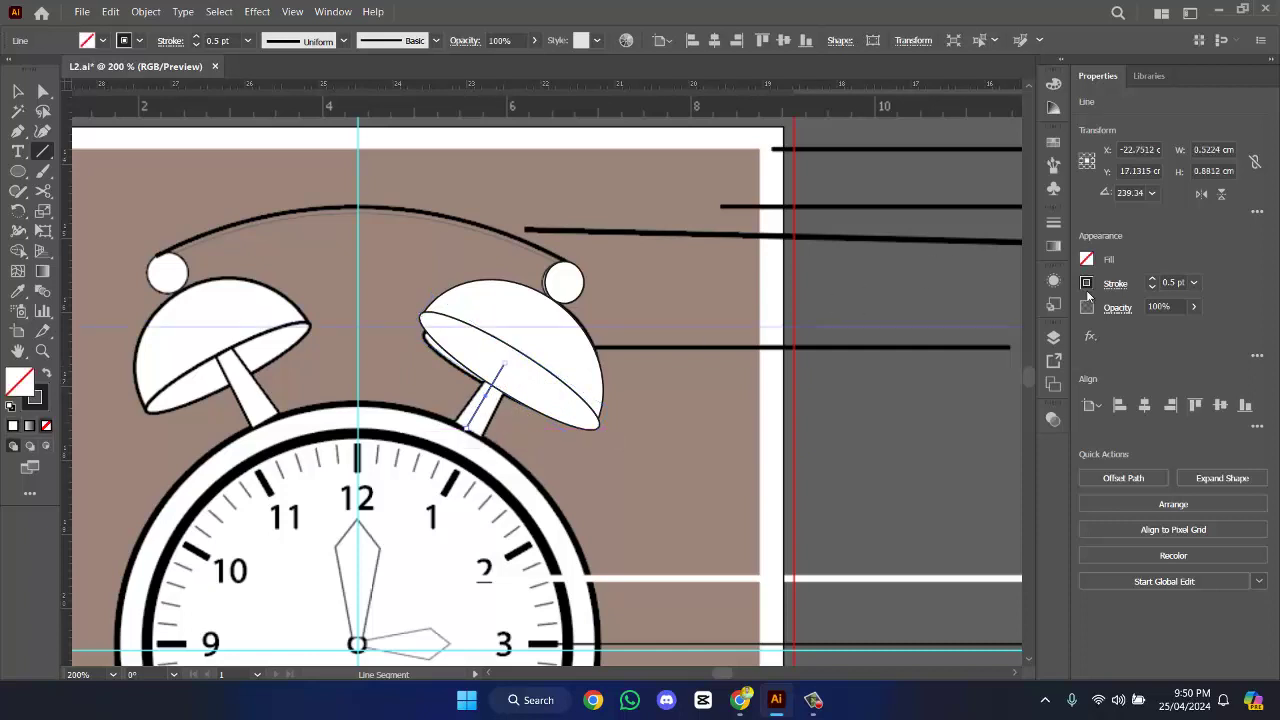
pyautogui.click(1150, 281)
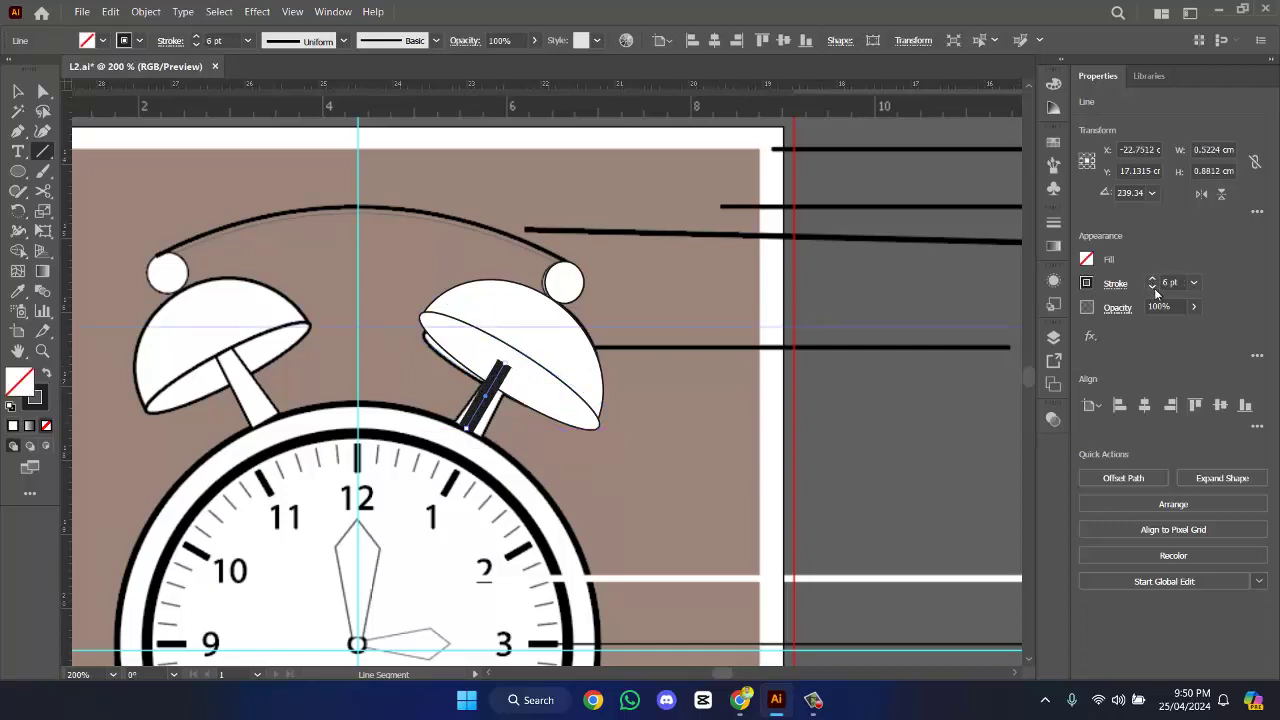
# - Expand the thick line's fill and stroke into a shape and move it to the empty area beside the right bell
pyautogui.click(146, 20)
pyautogui.click(214, 199)
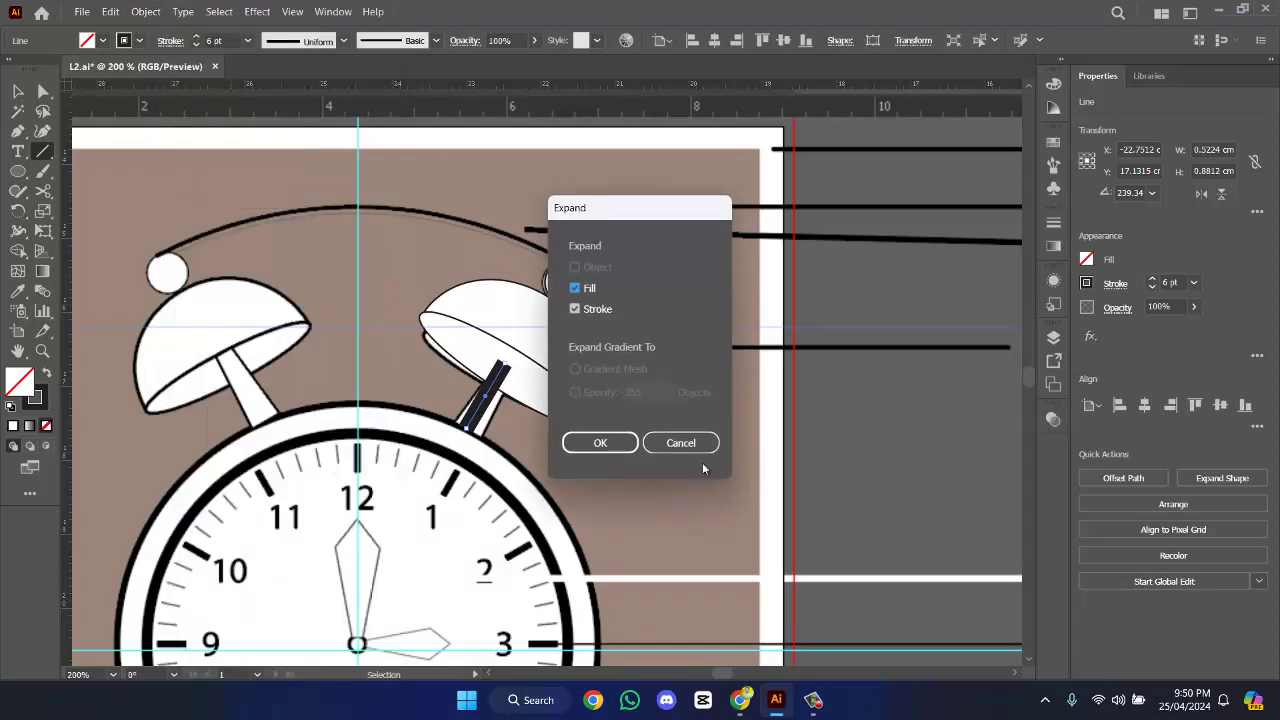
pyautogui.click(606, 433)
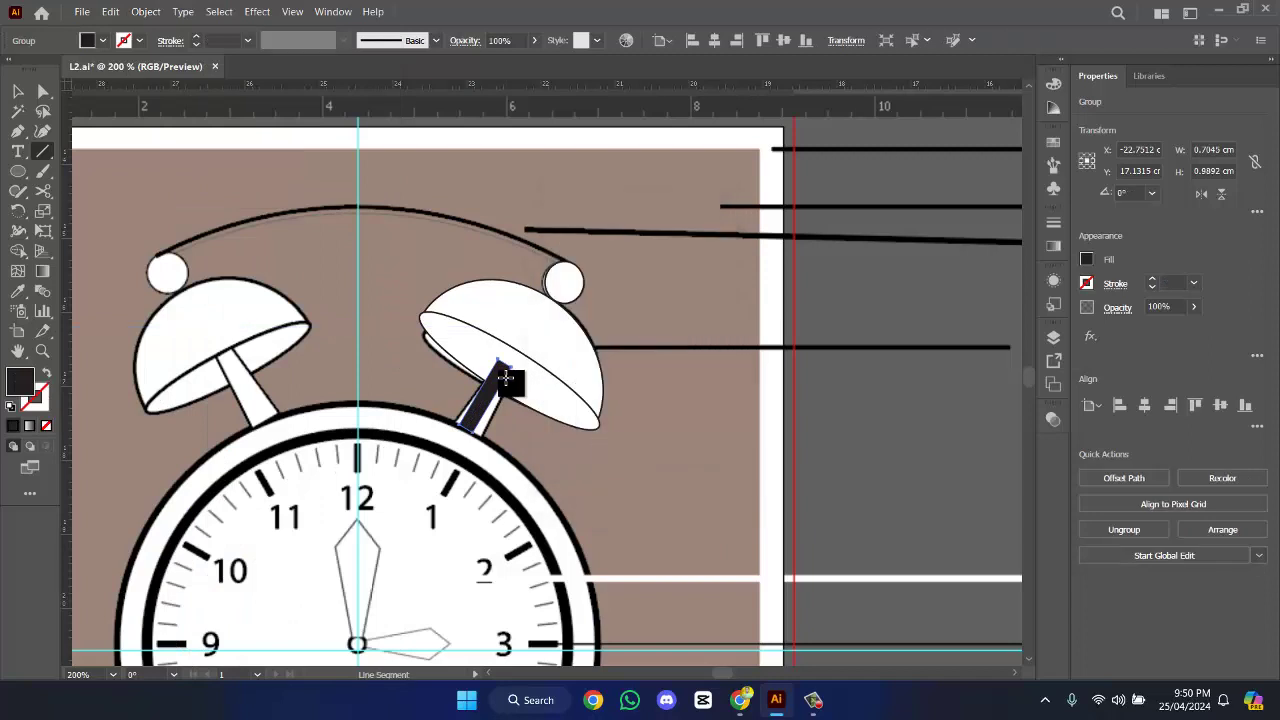
pyautogui.click(18, 91)
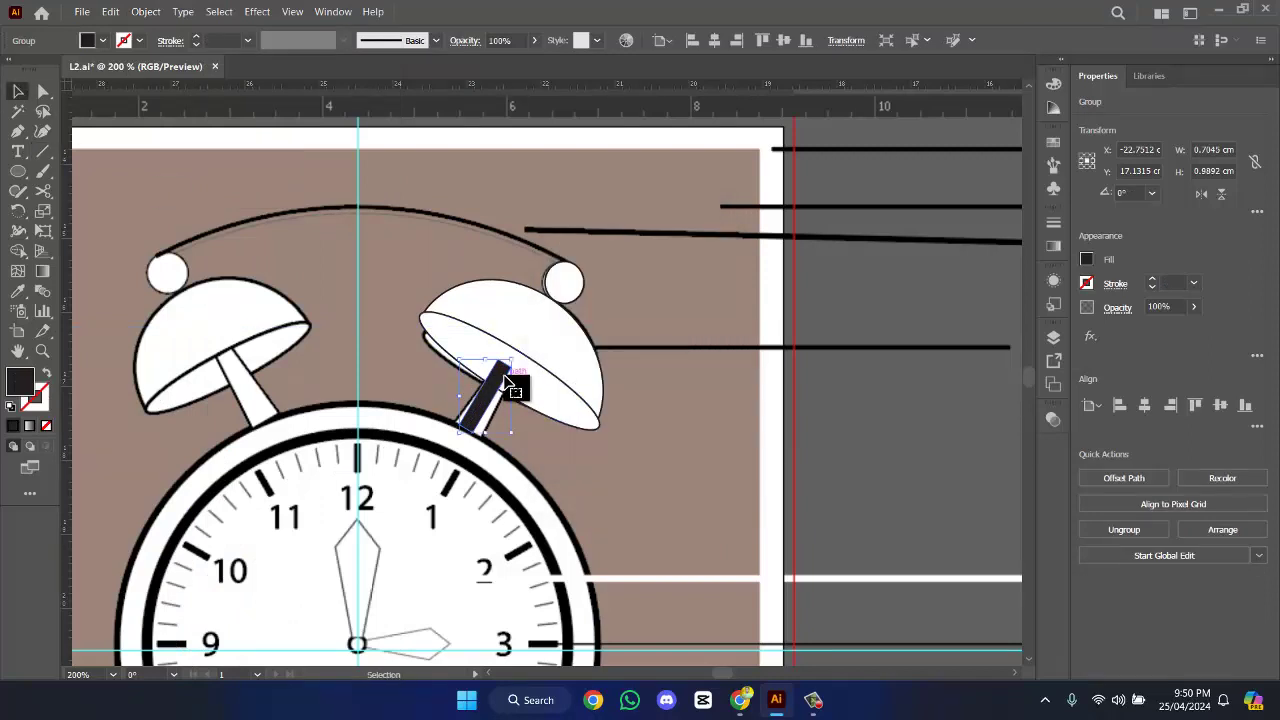
pyautogui.moveTo(507, 375); pyautogui.dragTo(678, 436)
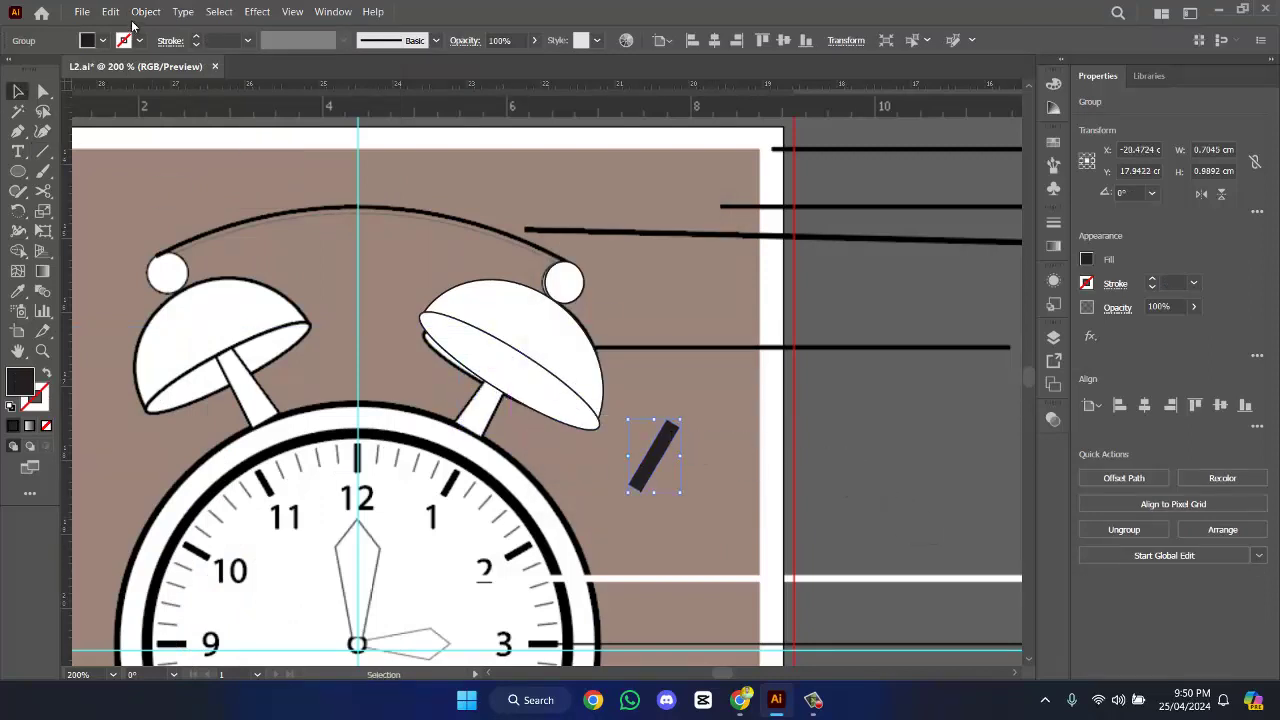
# - Reshape the bar into a tapered stem with a wider lower end and a narrower upper end
pyautogui.click(44, 91)
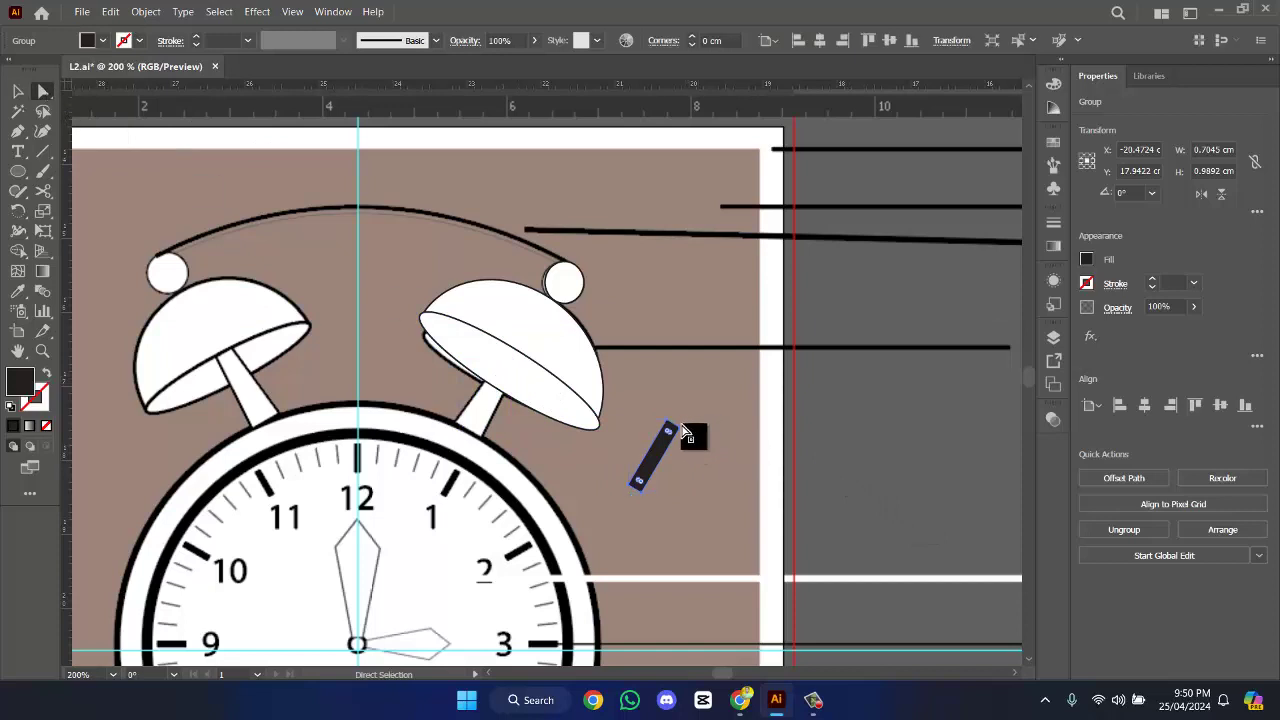
pyautogui.moveTo(683, 431); pyautogui.dragTo(683, 434)
pyautogui.moveTo(640, 496); pyautogui.dragTo(617, 484)
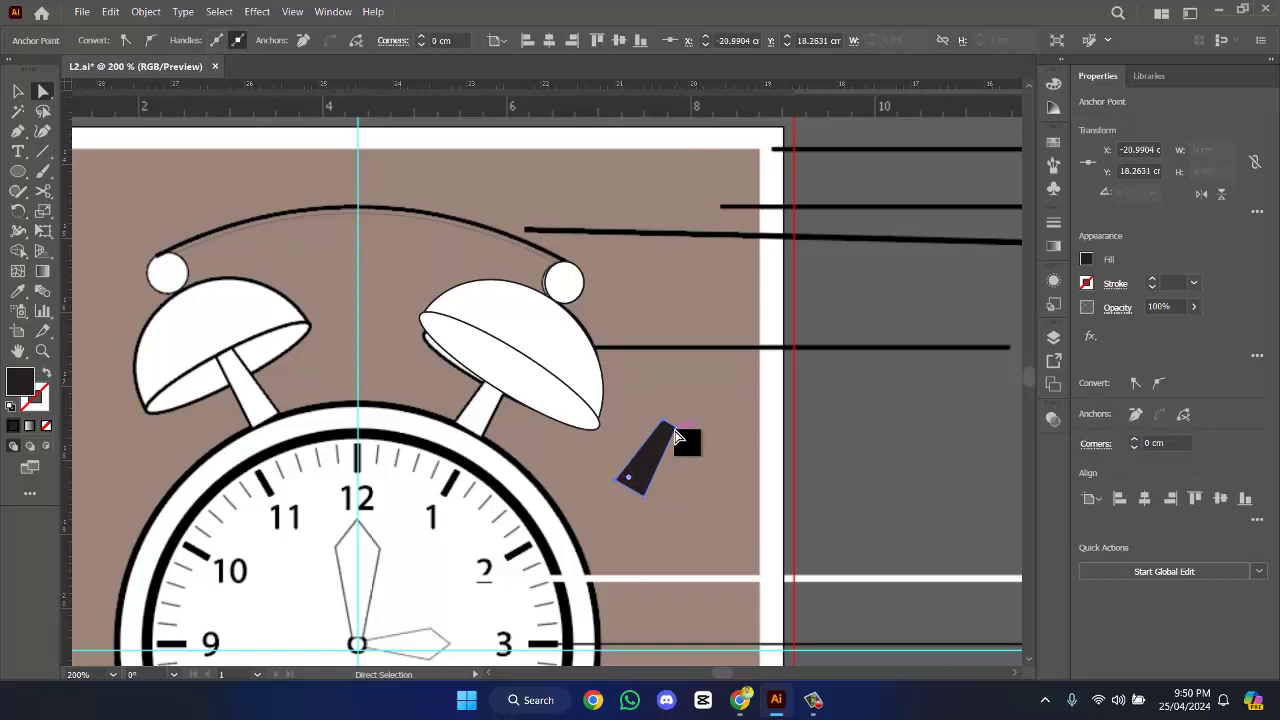
pyautogui.moveTo(676, 436); pyautogui.dragTo(637, 462)
# - Give the tapered stem a near-white fill, FFFAFB, and a 0.5 pt stroke
pyautogui.click(663, 450)
pyautogui.doubleClick(22, 379)
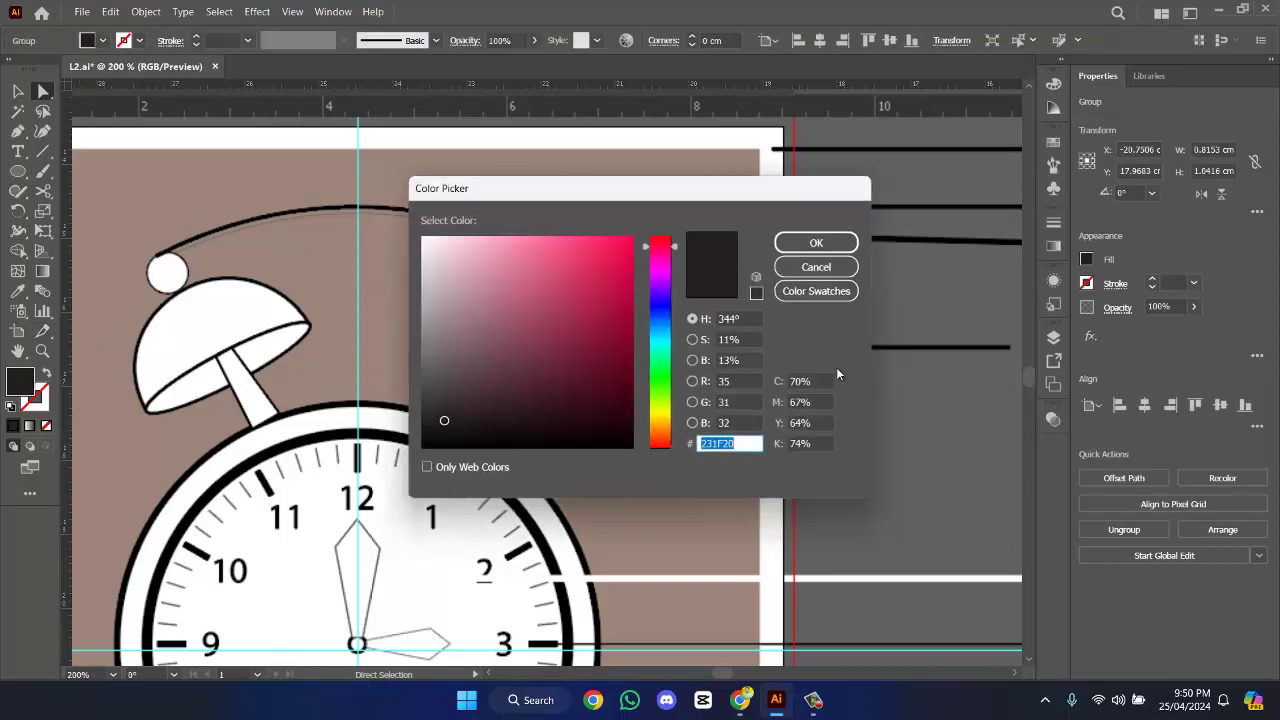
pyautogui.moveTo(500, 265); pyautogui.dragTo(426, 216)
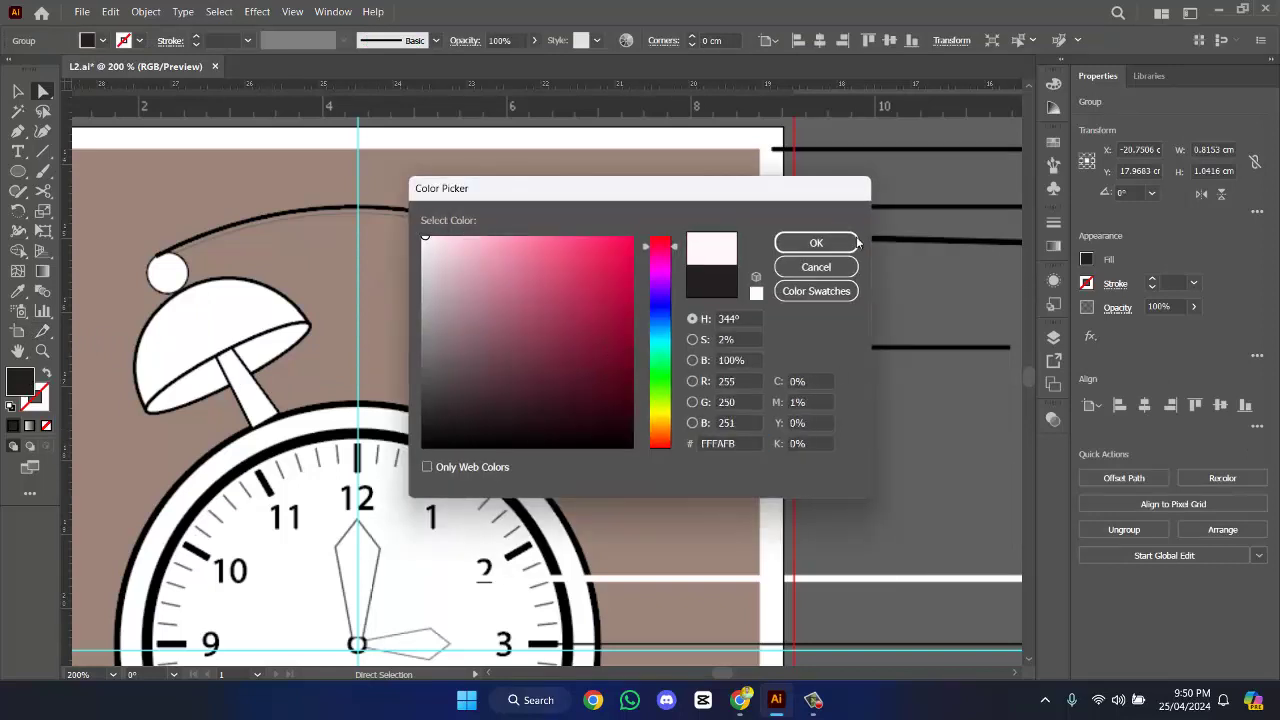
pyautogui.click(816, 243)
pyautogui.click(1151, 281)
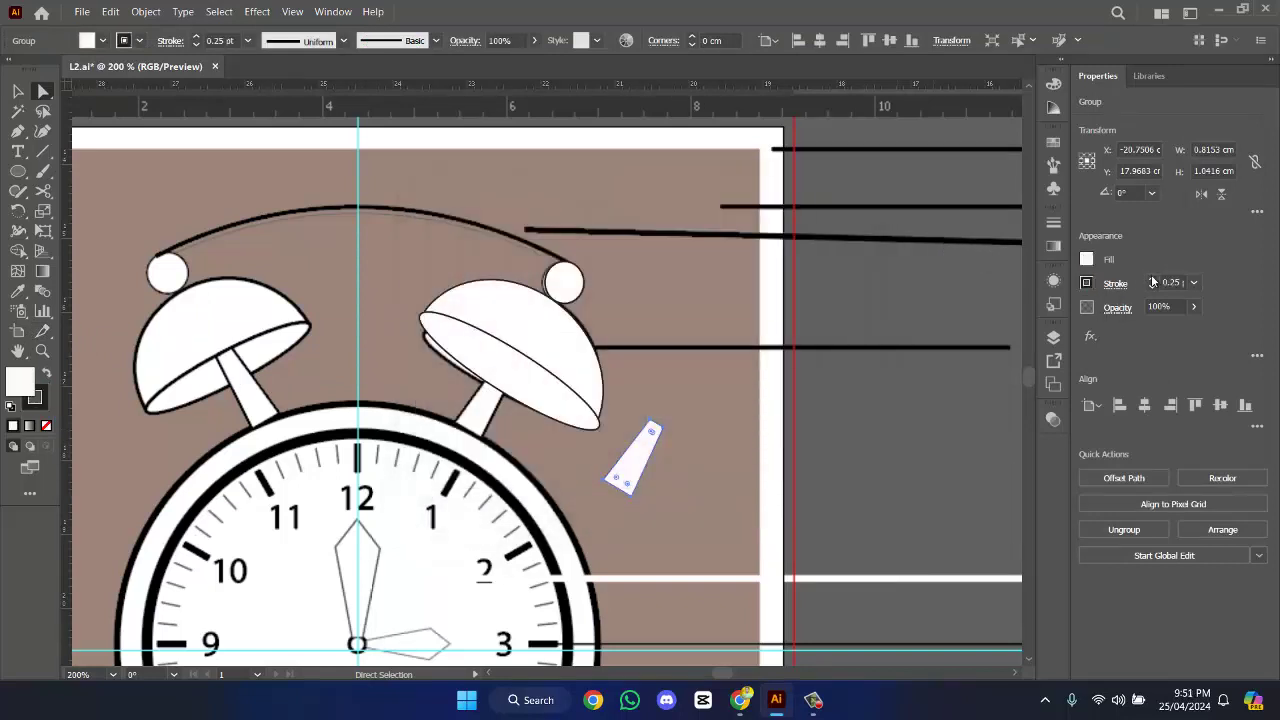
# - Place the tapered stem over the reference's right stem and enlarge it to about 1.04 by 1.37 cm
pyautogui.click(17, 91)
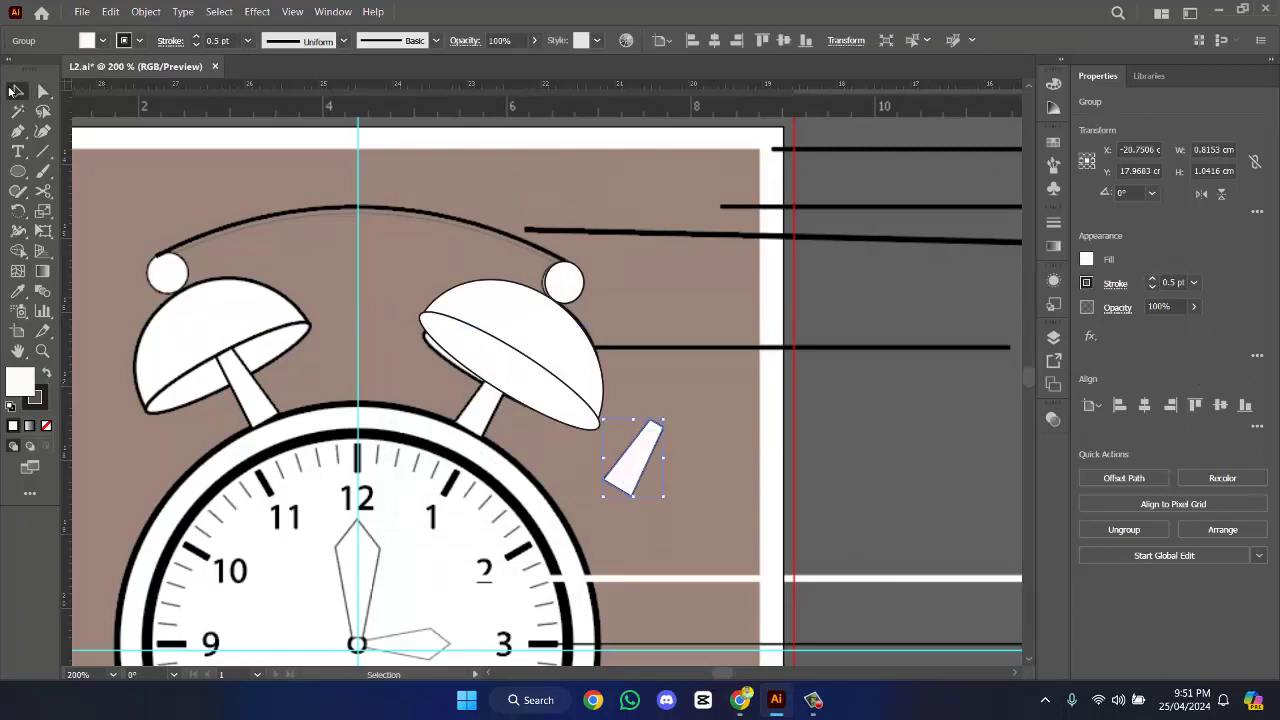
pyautogui.click(765, 498)
pyautogui.moveTo(624, 472); pyautogui.dragTo(484, 422)
pyautogui.moveTo(509, 366); pyautogui.dragTo(531, 342)
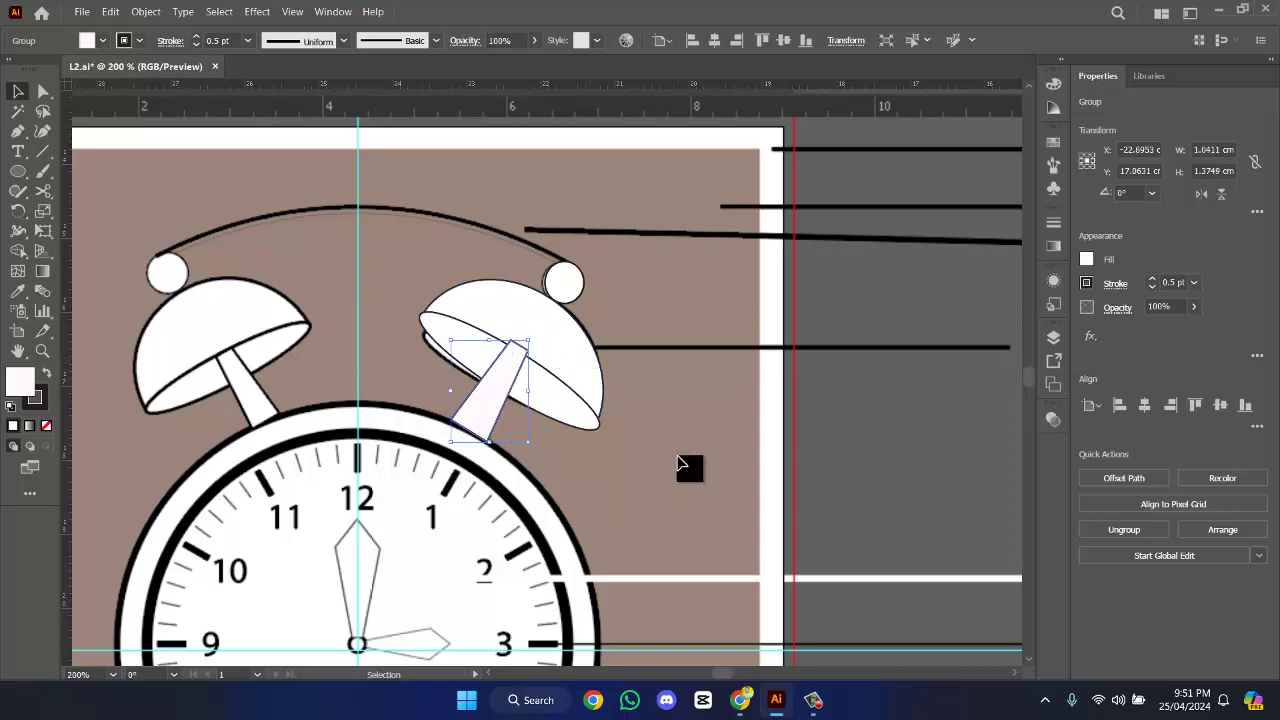
# - Copy the right bell's rim ellipse and paste the duplicate in front of it
pyautogui.click(583, 417)
pyautogui.click(663, 457)
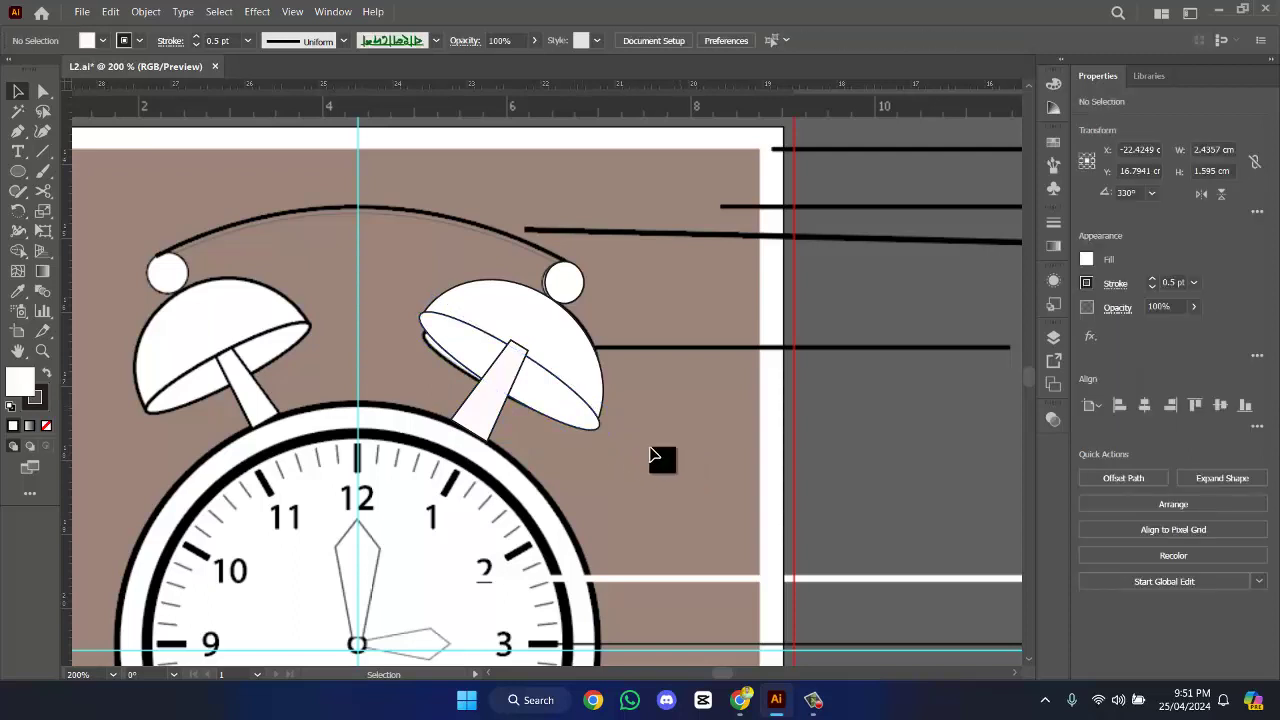
pyautogui.click(583, 428)
pyautogui.rightClick(575, 425)
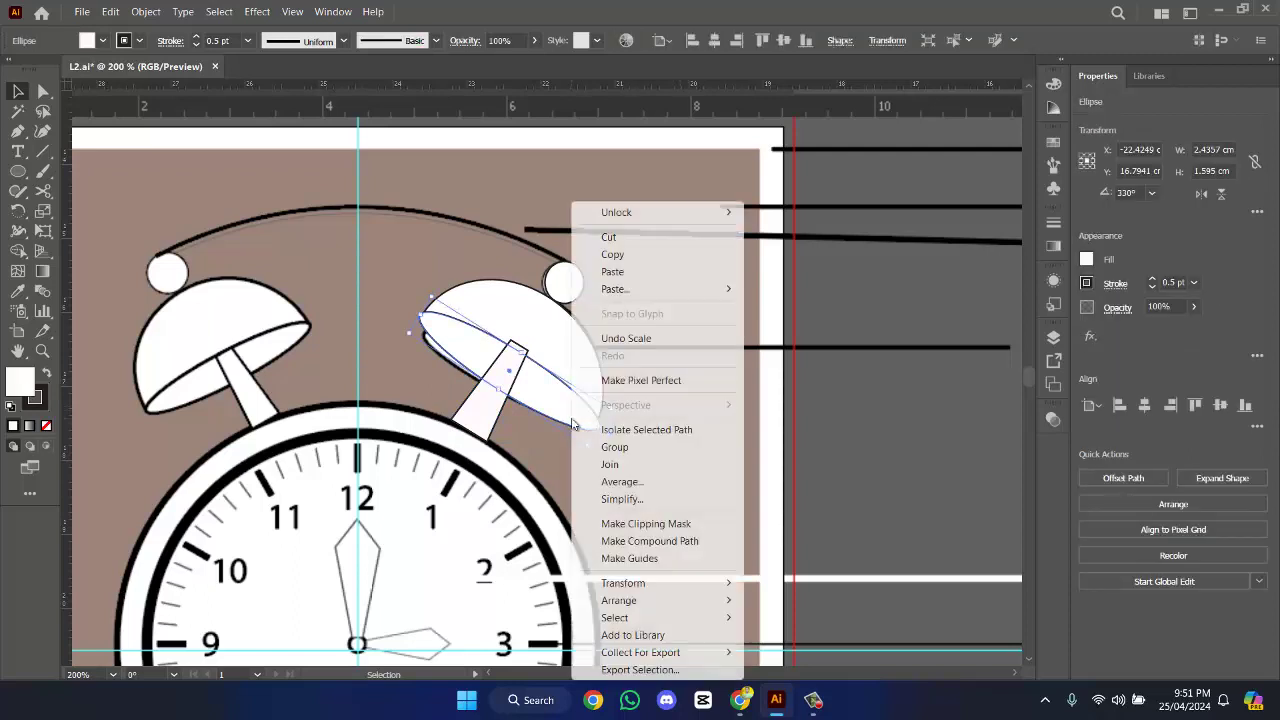
pyautogui.click(563, 403)
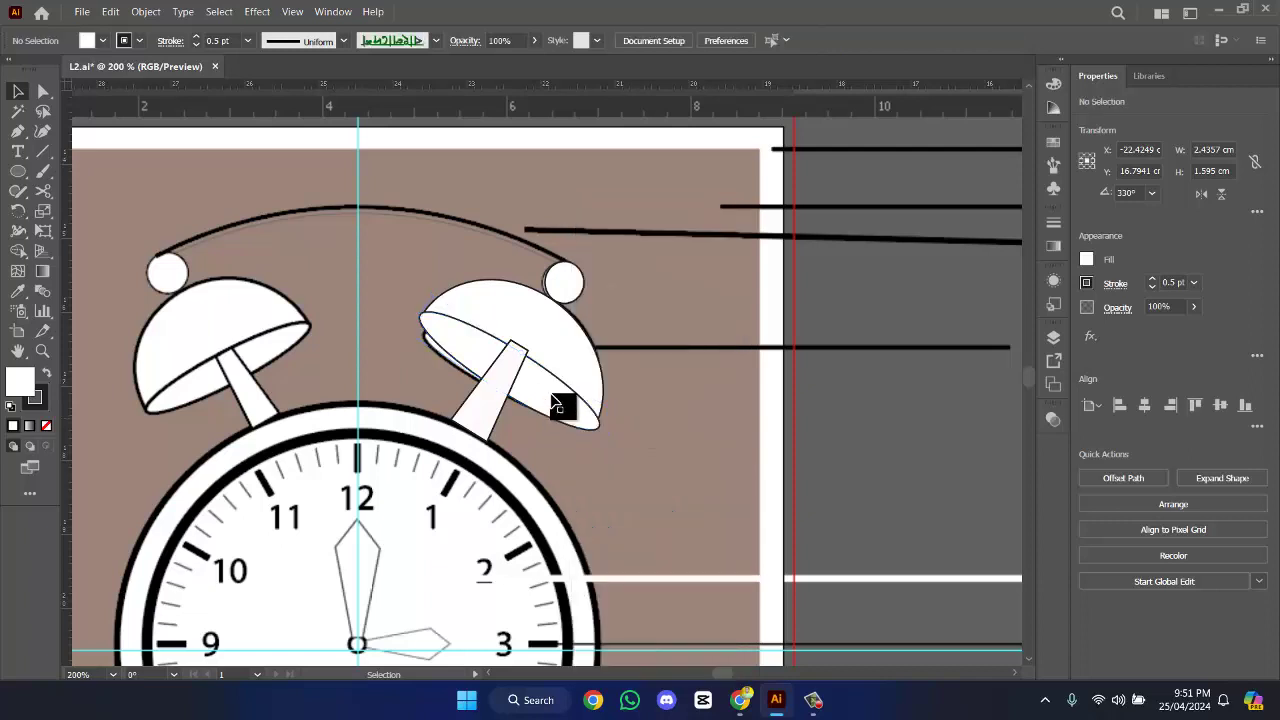
pyautogui.press('a')
pyautogui.click(557, 400)
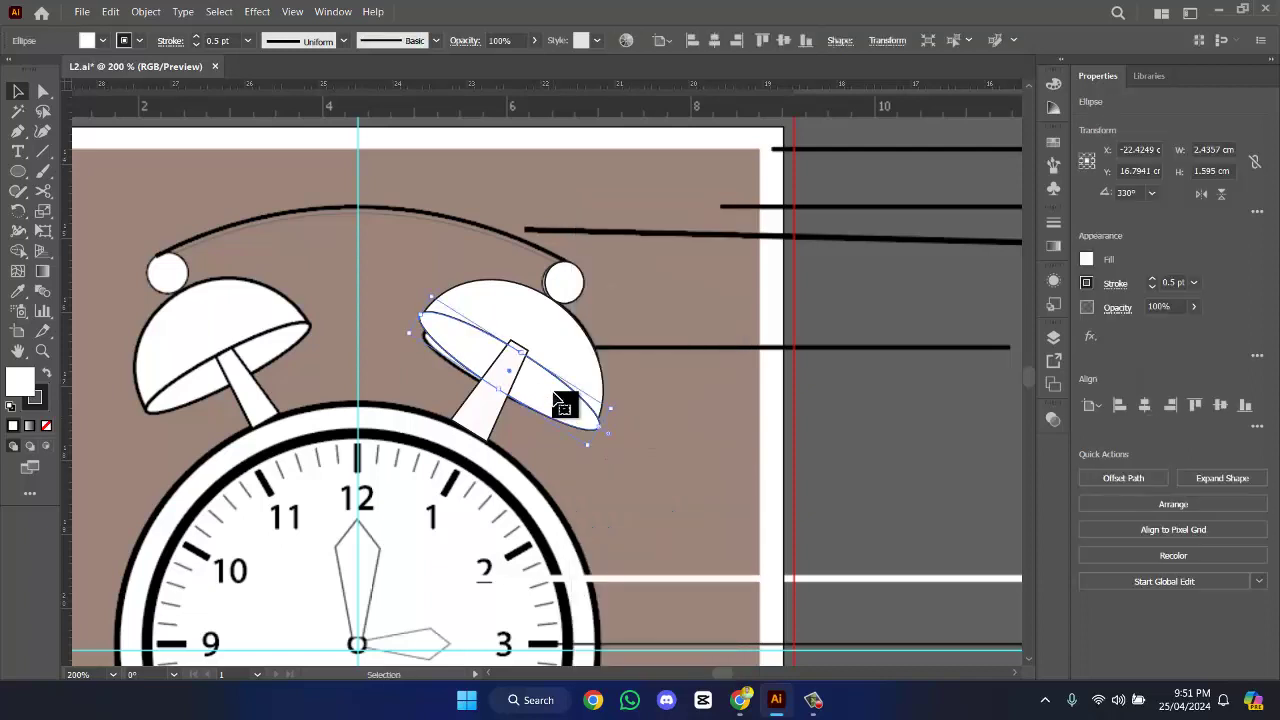
pyautogui.click(703, 449)
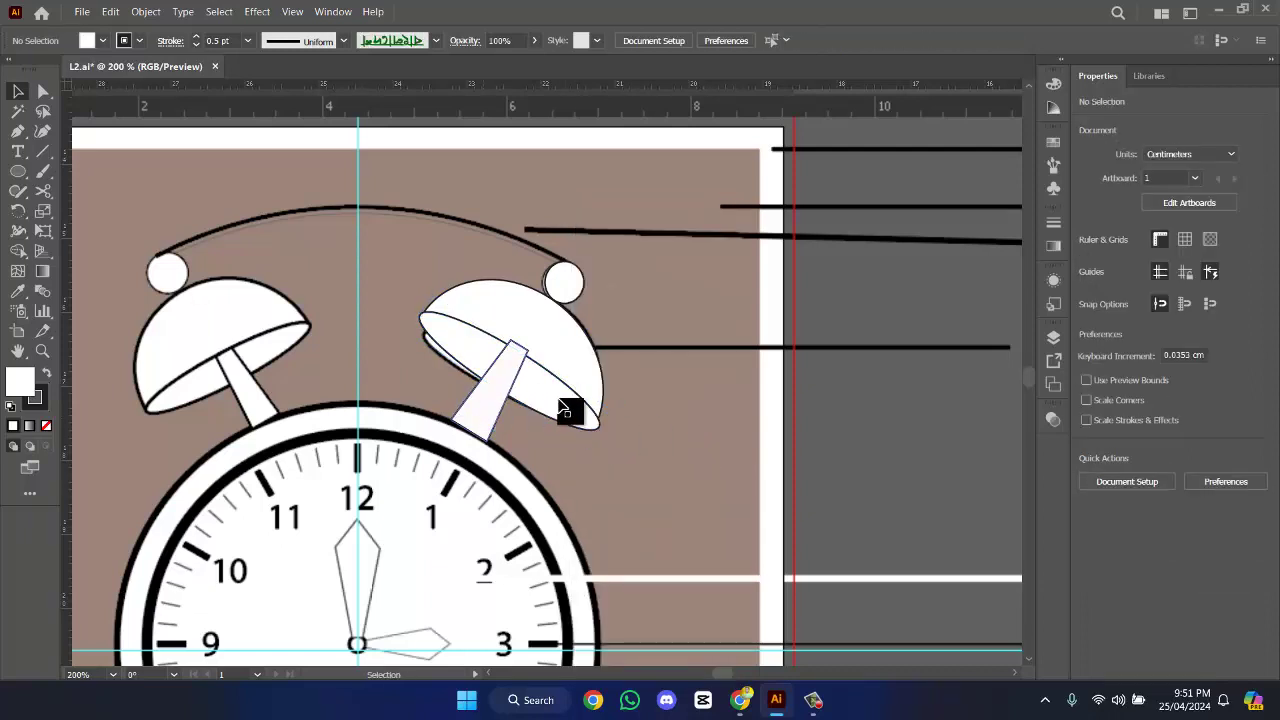
# - Try to bring the right bell's rim ellipse in front of the stem
pyautogui.moveTo(568, 412); pyautogui.dragTo(650, 465)
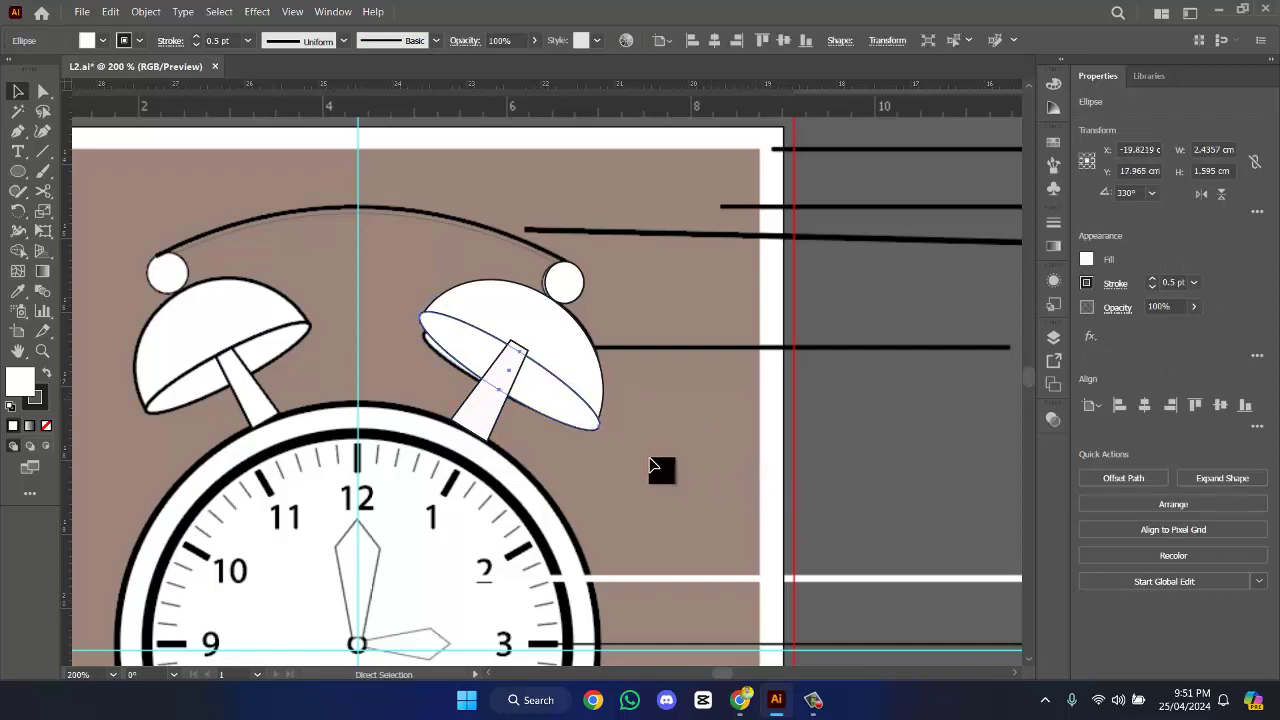
pyautogui.rightClick(566, 410)
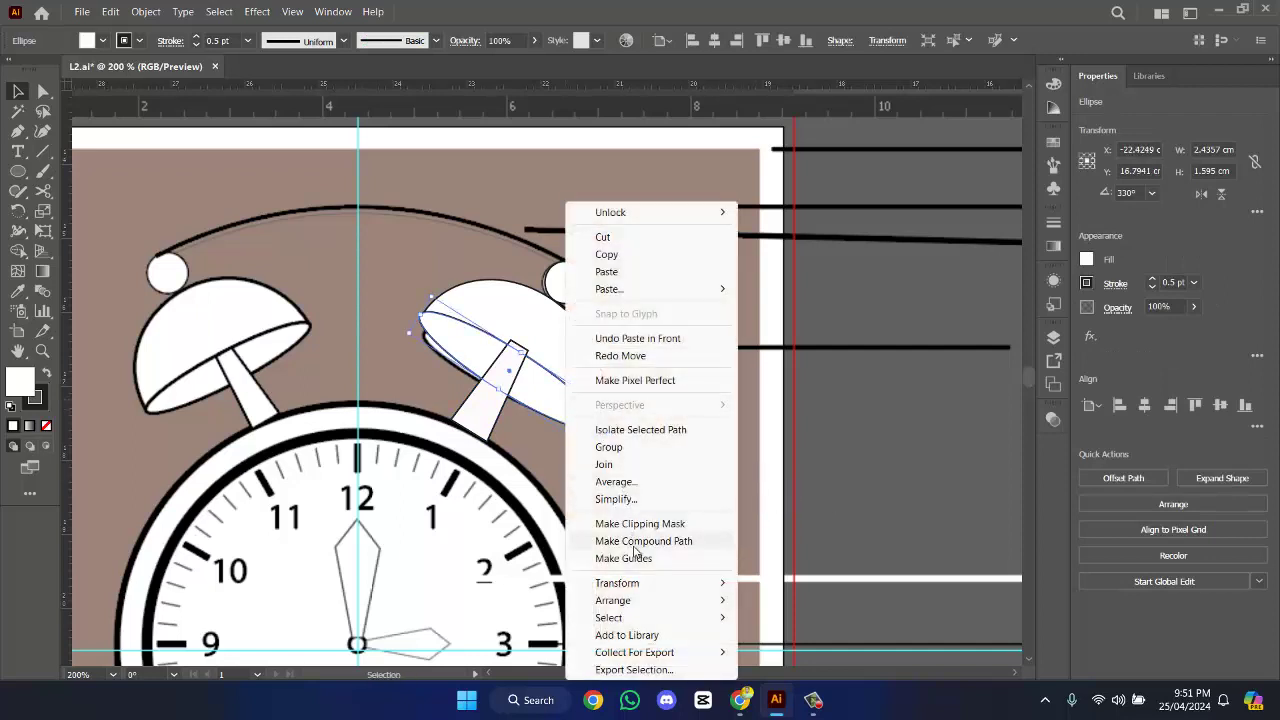
pyautogui.moveTo(618, 600)
pyautogui.click(792, 601)
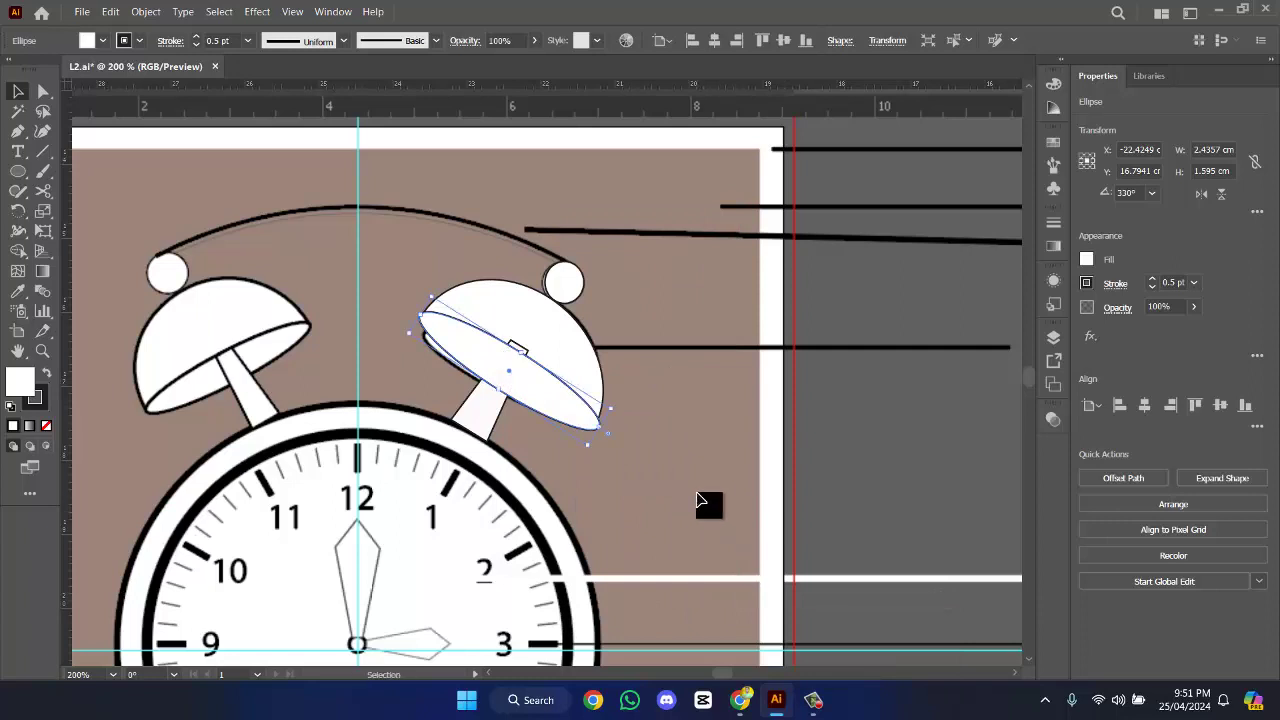
pyautogui.click(643, 460)
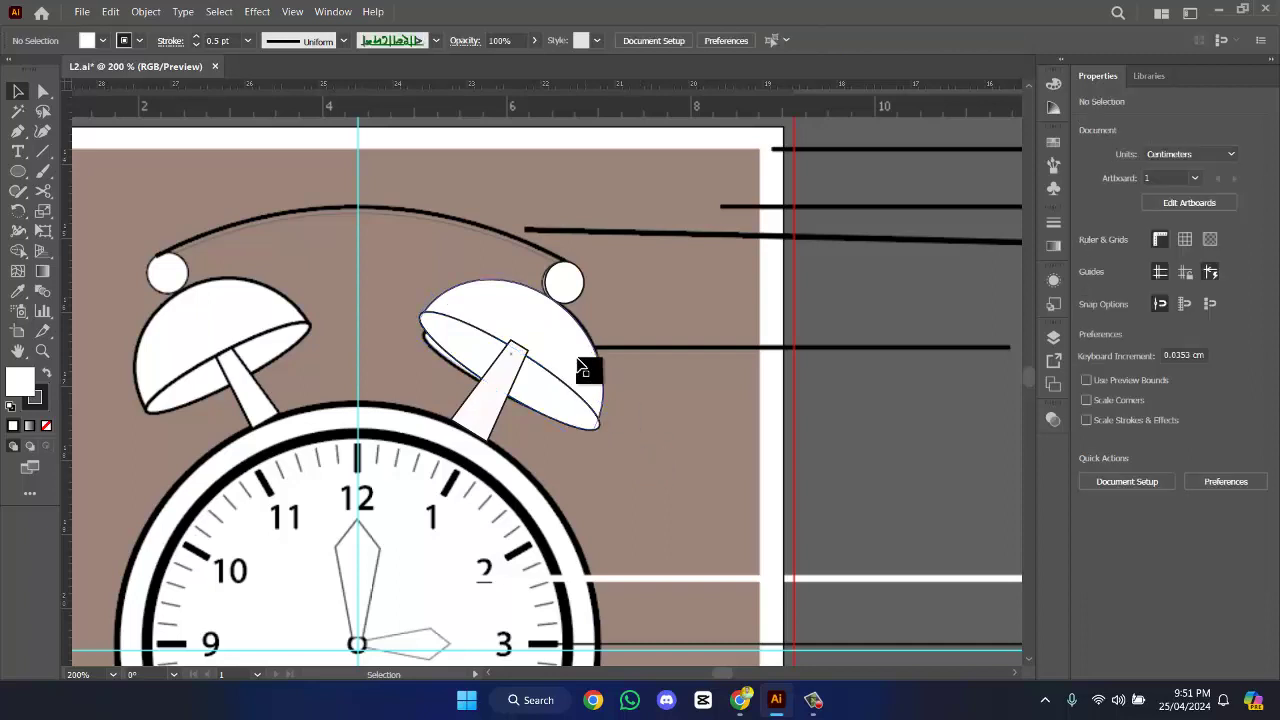
# - Move the upper of the right bell's two stacked rim ellipses off the bell to the empty area below it
pyautogui.click(580, 362)
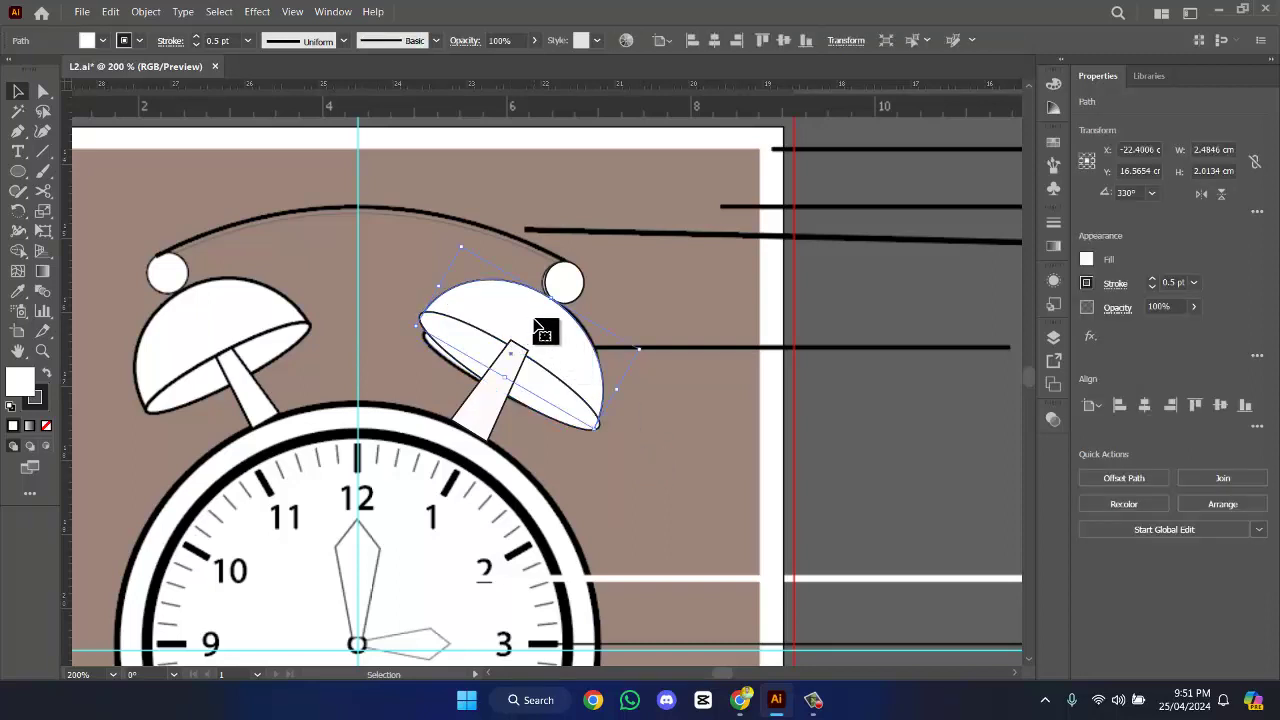
pyautogui.click(588, 487)
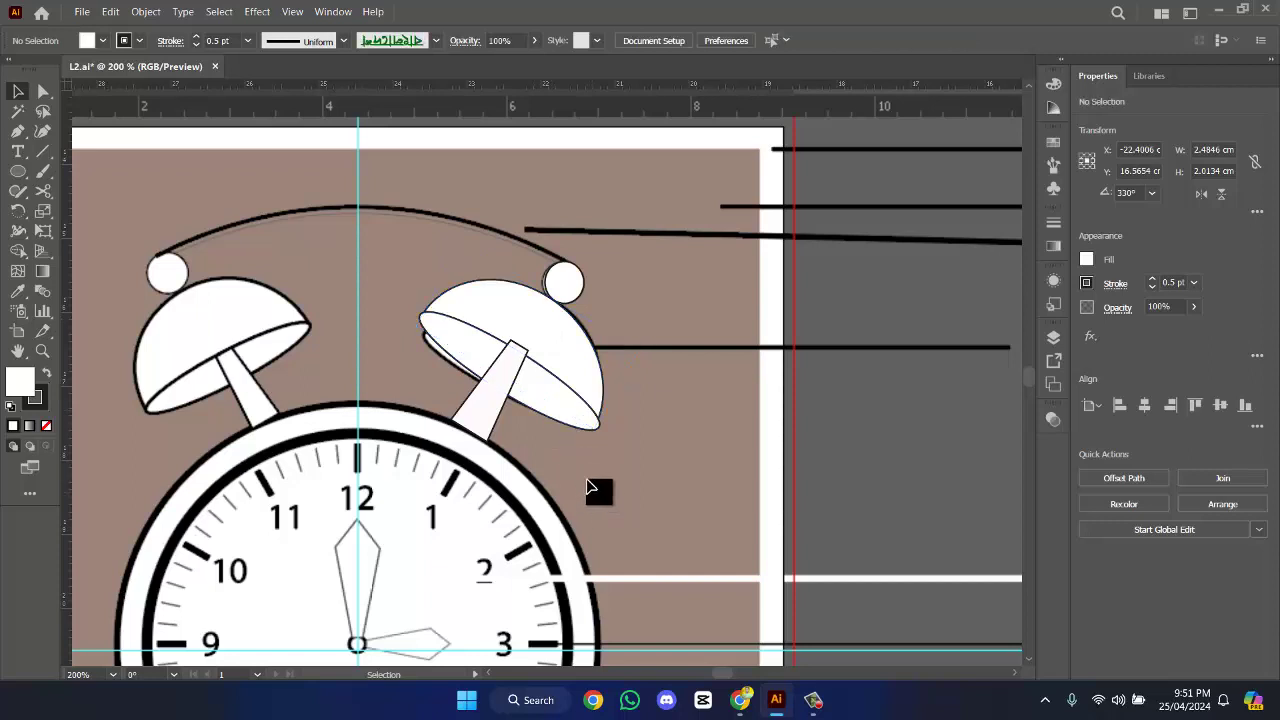
pyautogui.click(543, 406)
pyautogui.moveTo(543, 406); pyautogui.dragTo(620, 510)
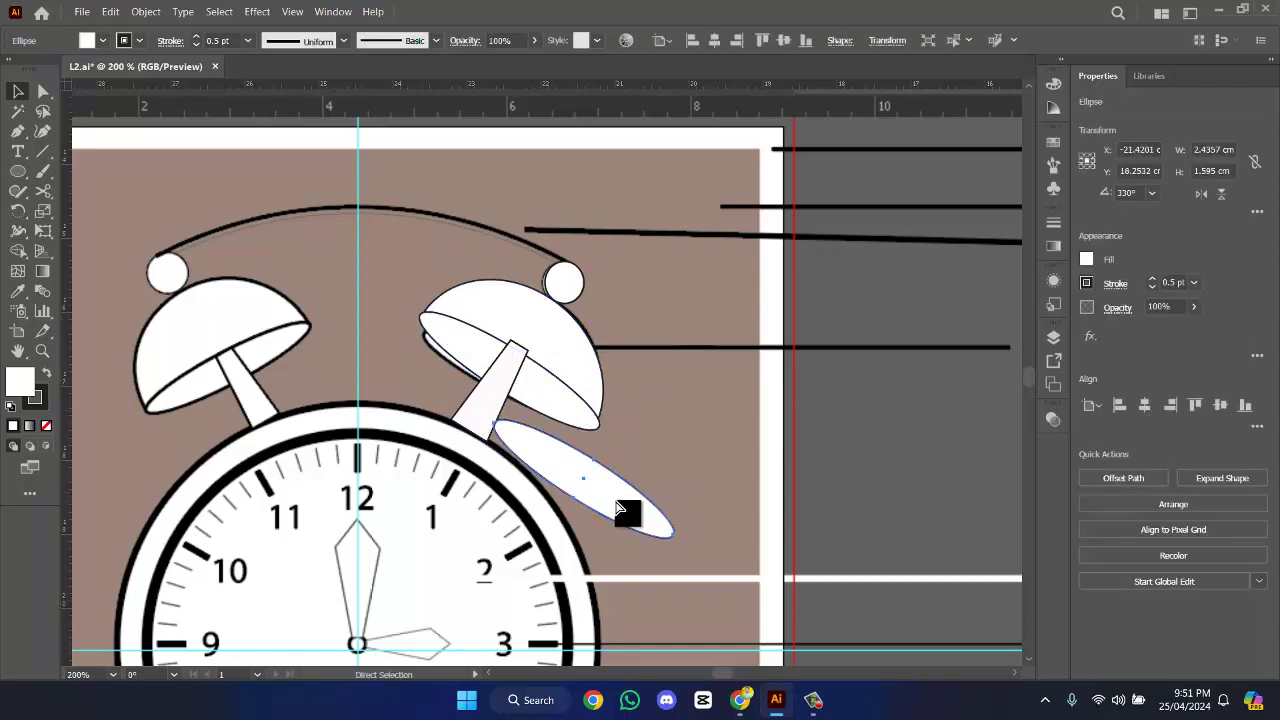
pyautogui.hotkey('ctrl', 'z')
pyautogui.click(552, 449)
pyautogui.moveTo(563, 401); pyautogui.dragTo(697, 529)
# - Bring the right bell's dome to the front so it covers the stem's upper end
pyautogui.click(578, 340)
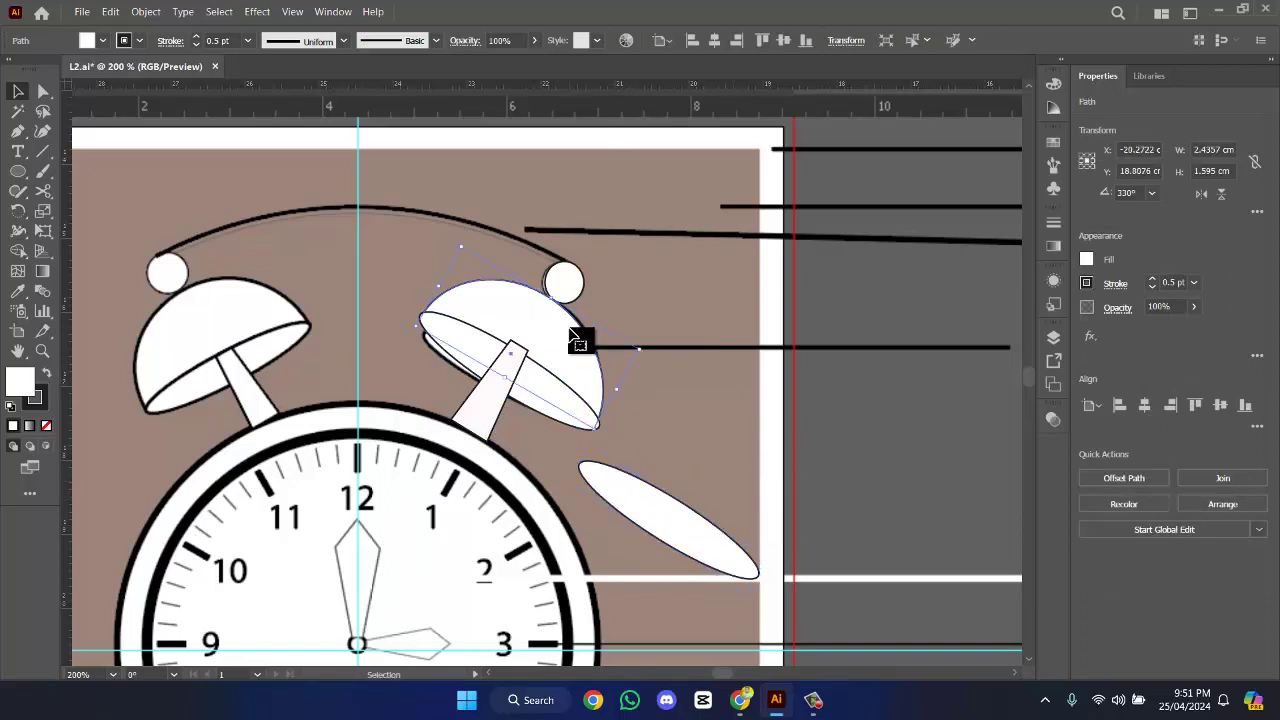
pyautogui.rightClick(571, 336)
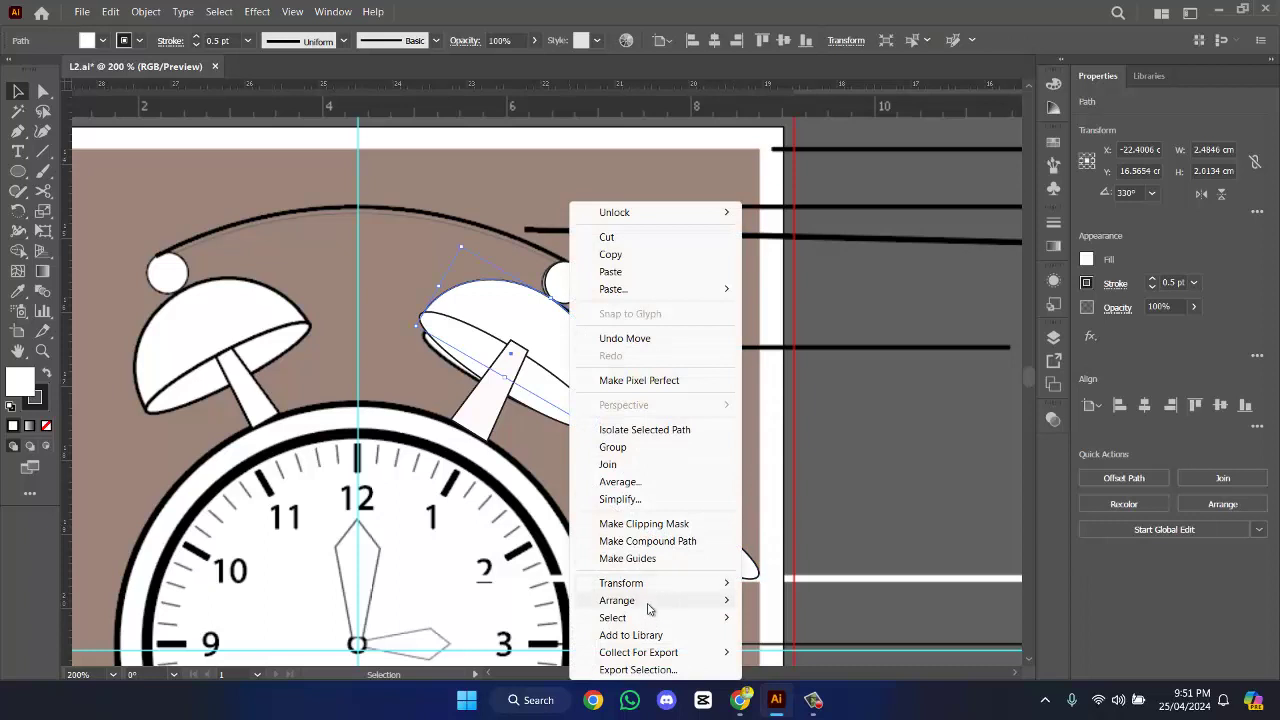
pyautogui.moveTo(648, 604)
pyautogui.click(777, 602)
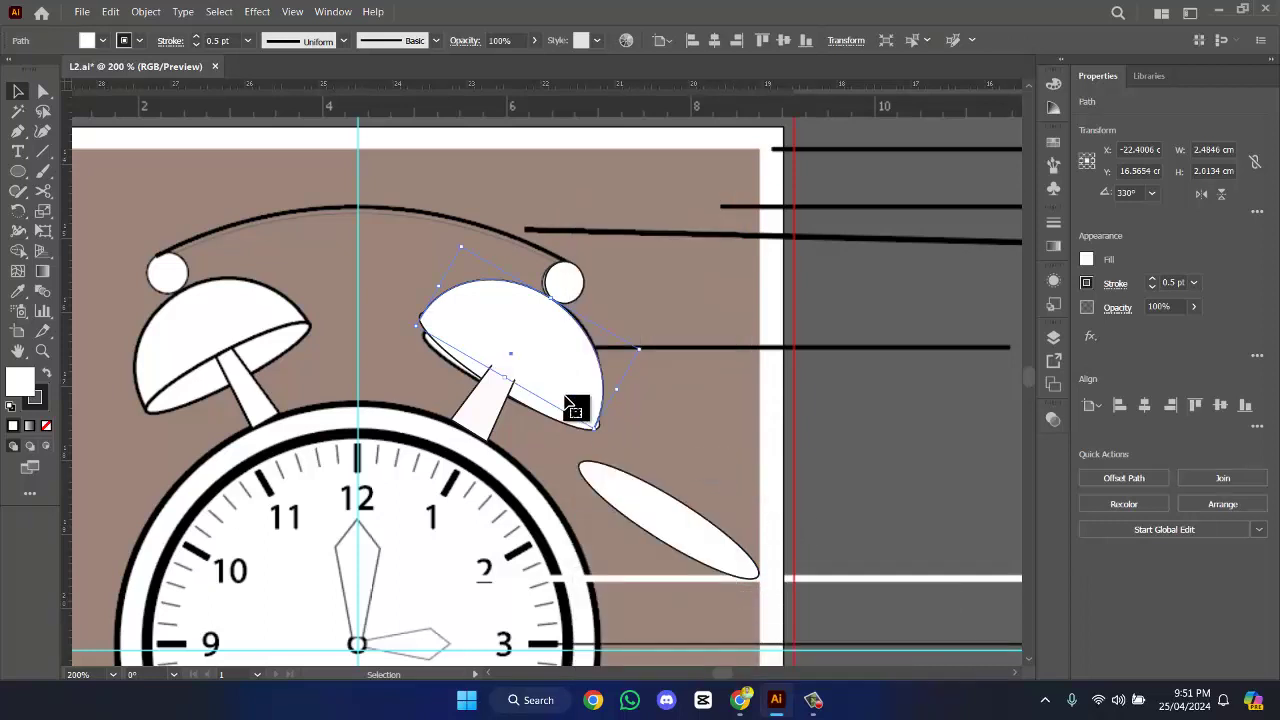
# - Shift the right bell's stem slightly so its upper end meets the upper edge of the rim ellipse
pyautogui.click(700, 424)
pyautogui.click(522, 367)
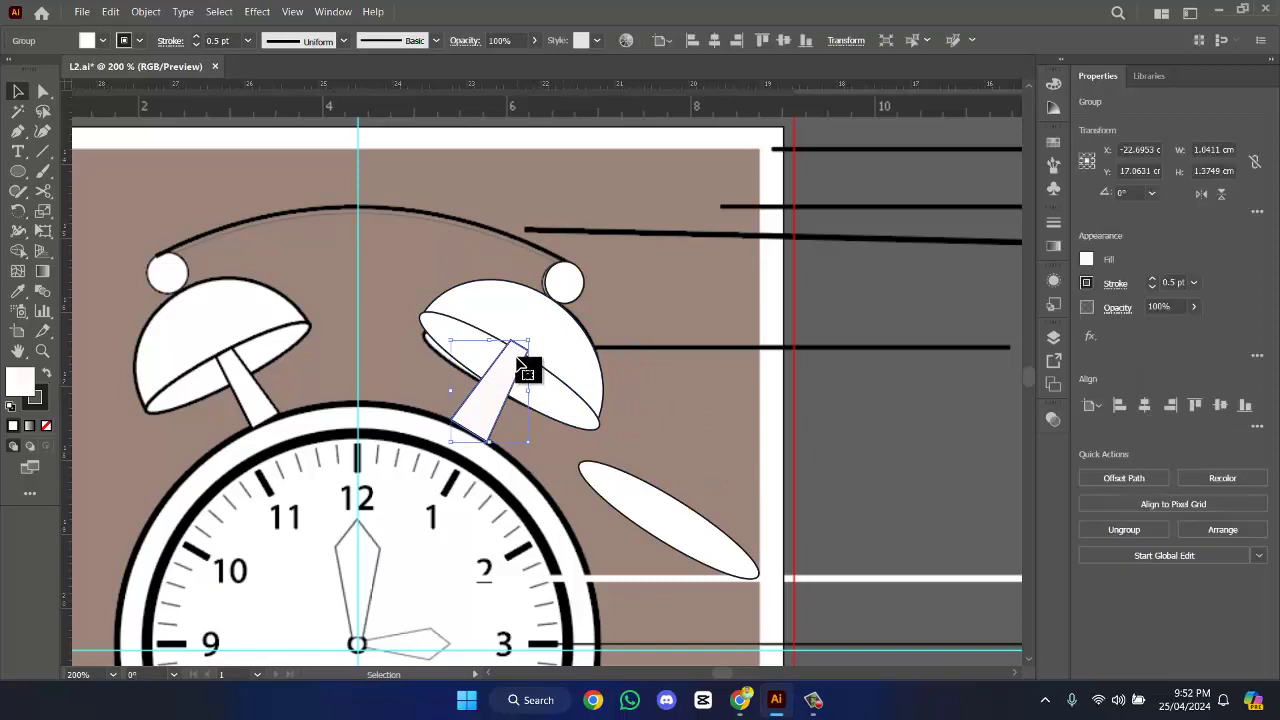
pyautogui.scroll(3, 525, 366)
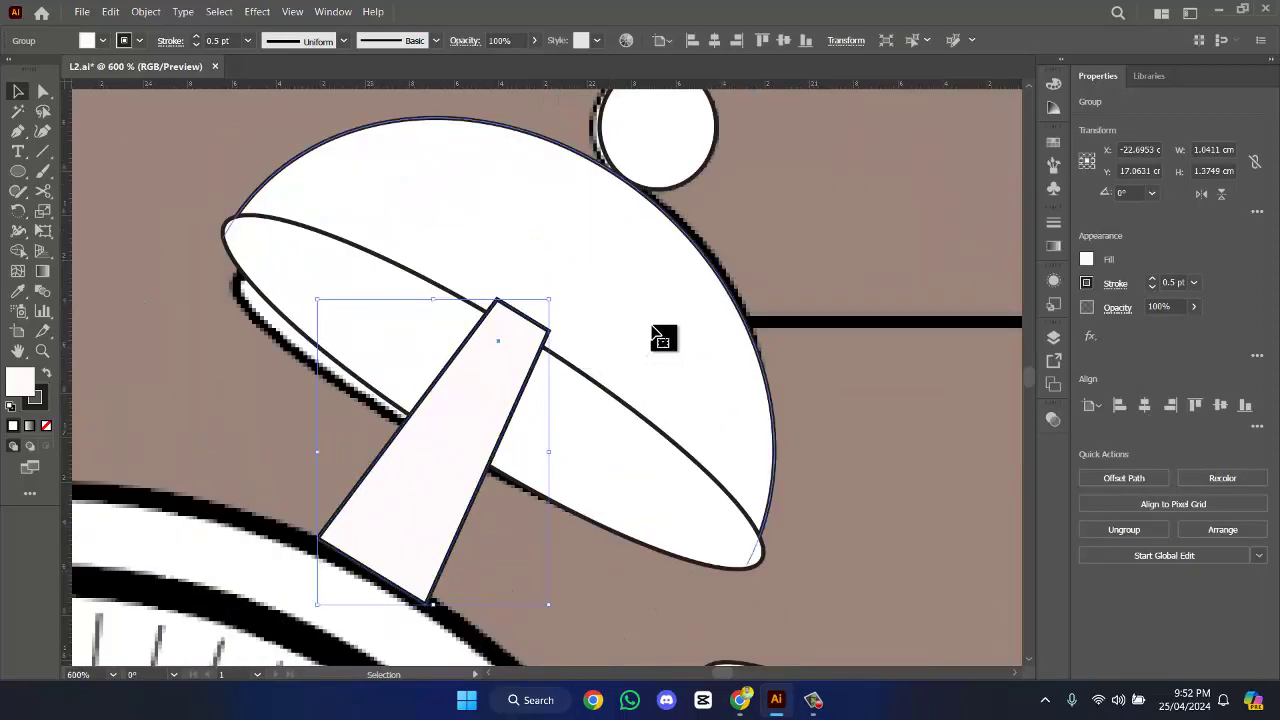
pyautogui.click(661, 338)
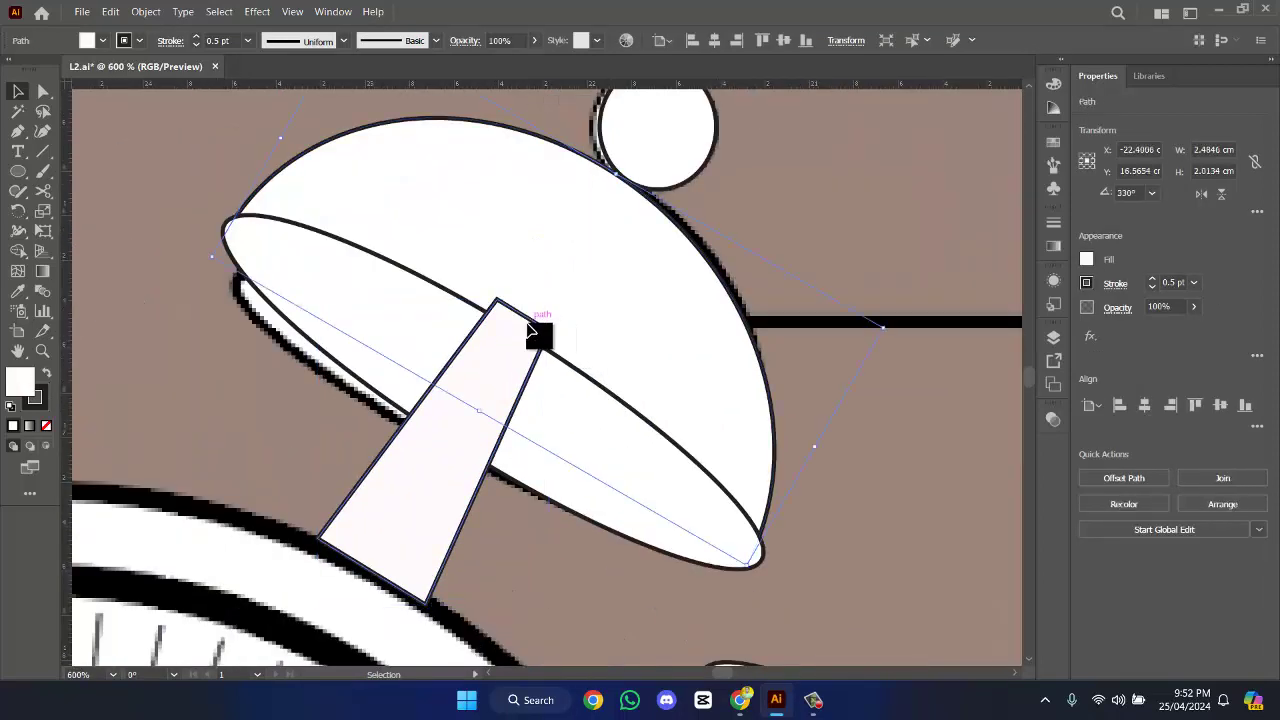
pyautogui.moveTo(537, 337); pyautogui.dragTo(523, 340)
pyautogui.scroll(-2, 645, 312)
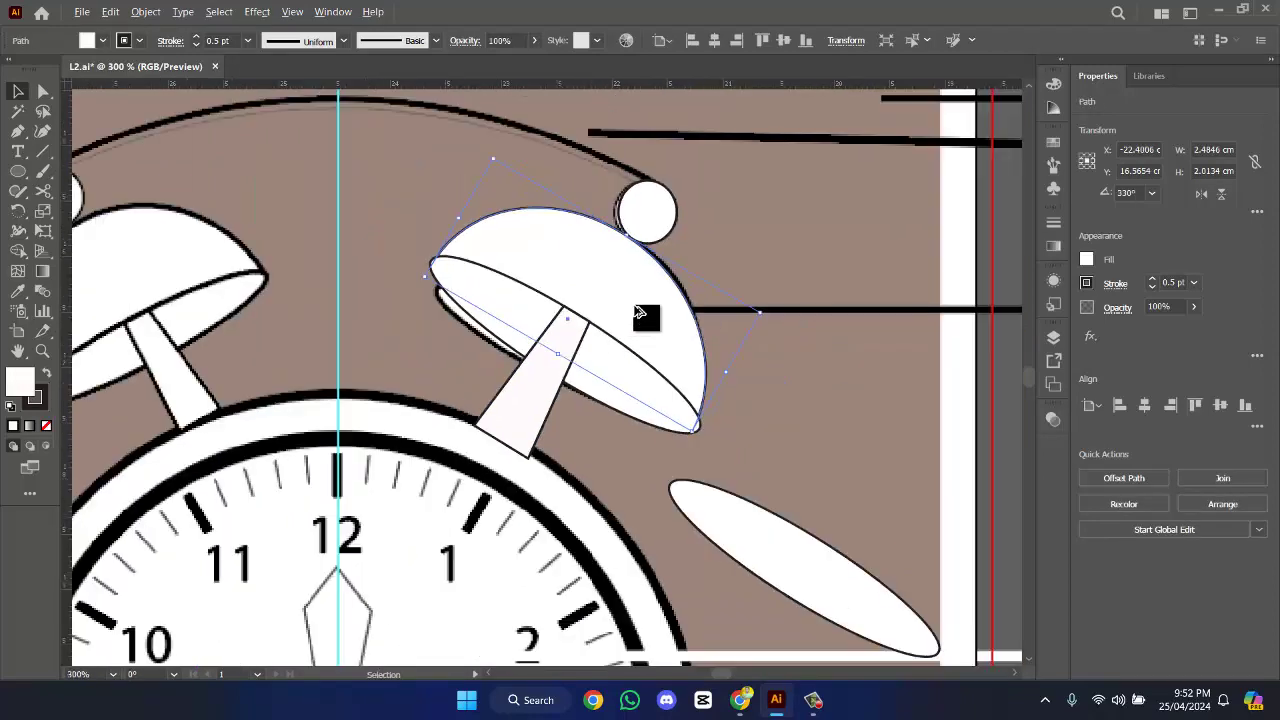
pyautogui.click(884, 436)
pyautogui.scroll(-1, 884, 436)
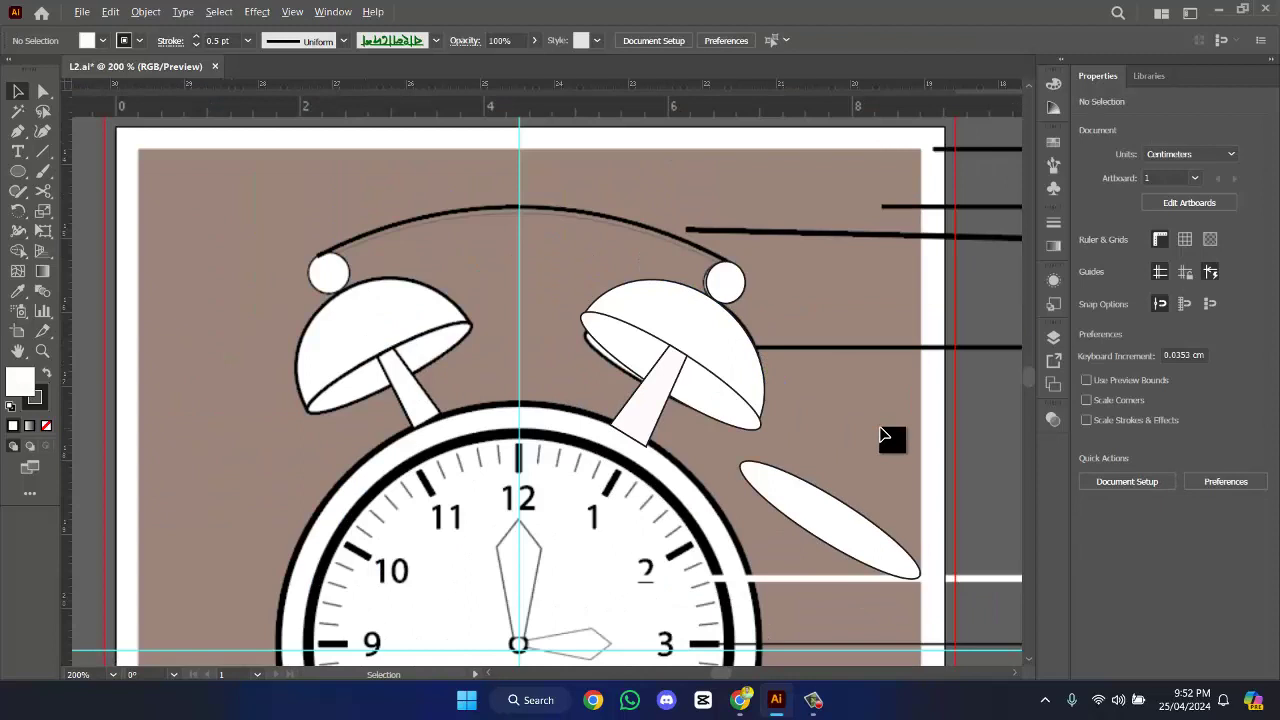
# - Move the spare rim ellipse from the empty area back onto the right bell's opening
pyautogui.click(749, 430)
pyautogui.click(748, 425)
pyautogui.moveTo(870, 540); pyautogui.dragTo(716, 403)
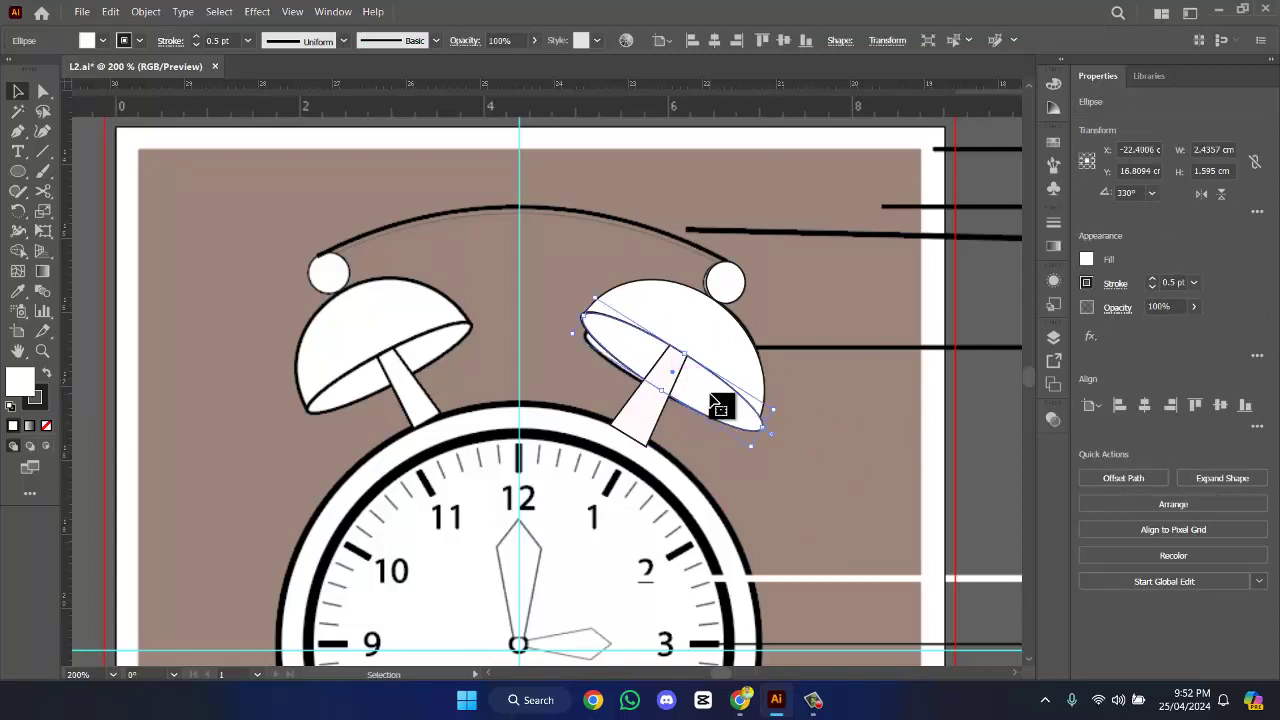
# - Try to bring the replaced rim ellipse to the front of the right bell
pyautogui.rightClick(711, 398)
pyautogui.moveTo(768, 611)
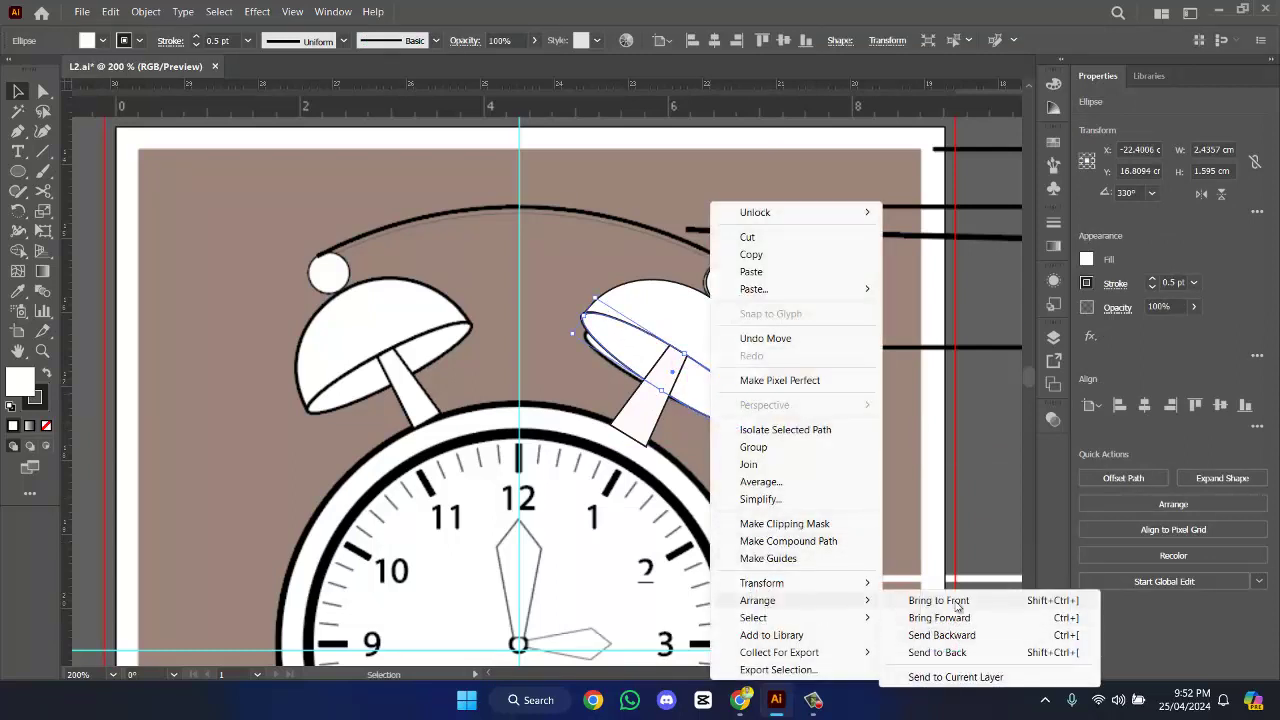
pyautogui.click(958, 600)
pyautogui.click(826, 511)
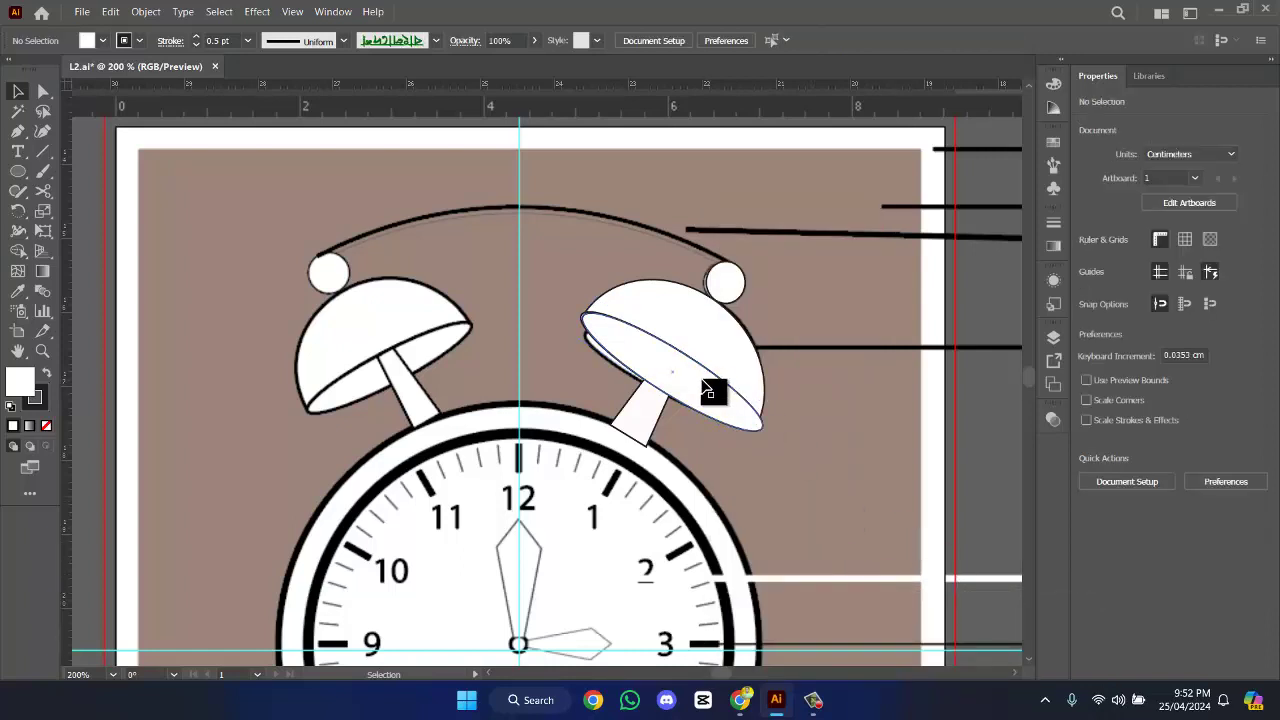
pyautogui.moveTo(720, 408); pyautogui.dragTo(748, 466)
pyautogui.hotkey('ctrl', 'z')
# - Pull the extra stem off the right bell and delete it, keeping the bell's own stem and rim ellipse in place
pyautogui.click(665, 411)
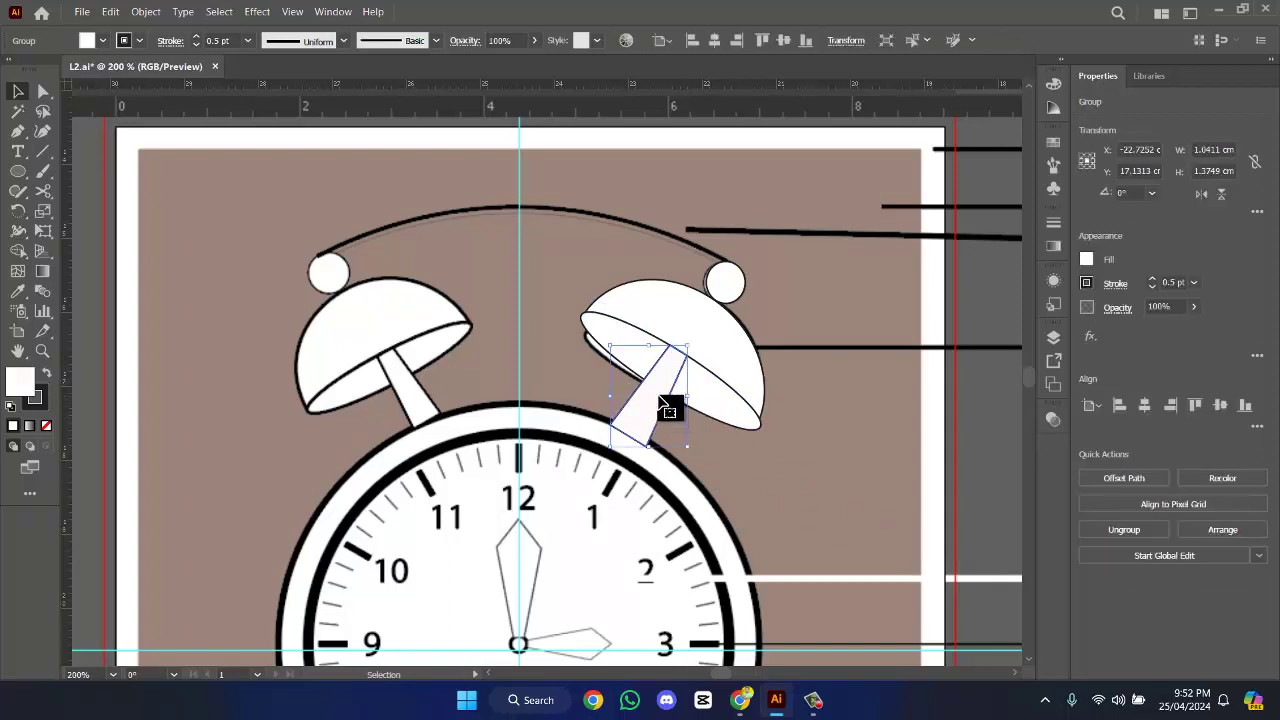
pyautogui.moveTo(665, 405); pyautogui.dragTo(825, 480)
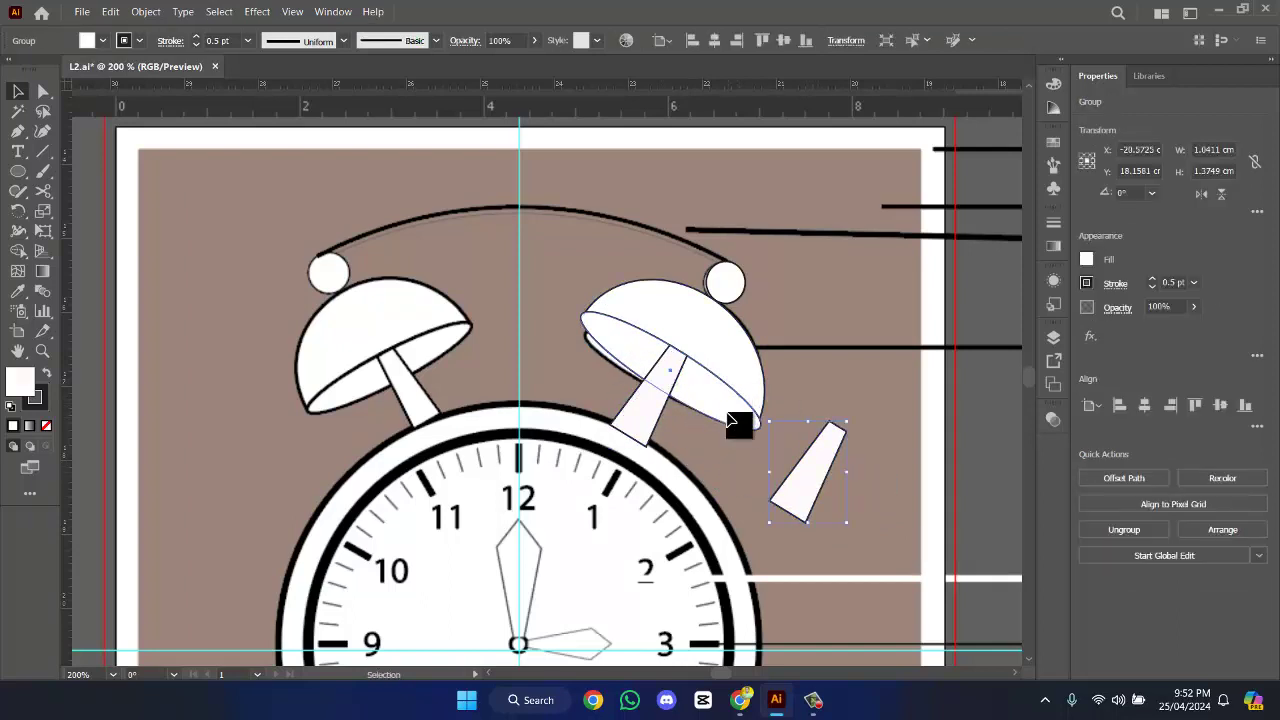
pyautogui.moveTo(743, 423); pyautogui.dragTo(725, 515)
pyautogui.hotkey('ctrl', 'z')
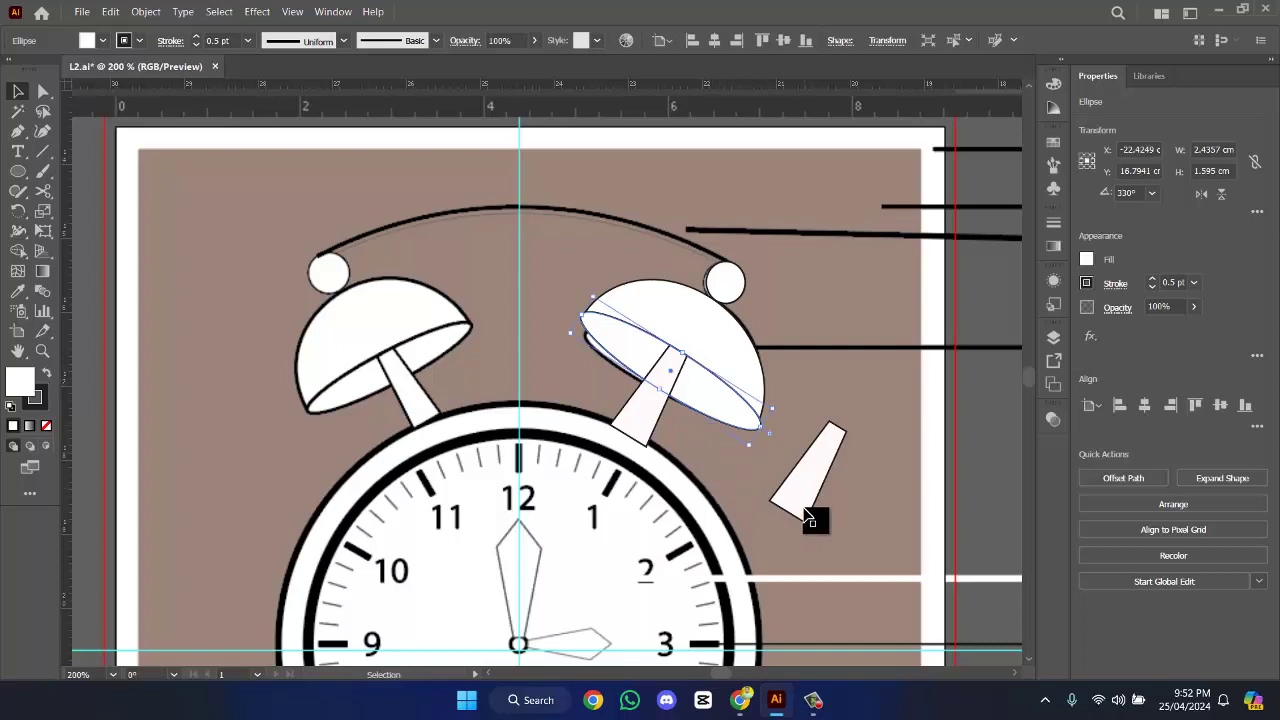
pyautogui.click(815, 513)
pyautogui.moveTo(729, 423); pyautogui.dragTo(749, 451)
pyautogui.hotkey('ctrl', 'z')
pyautogui.click(816, 375)
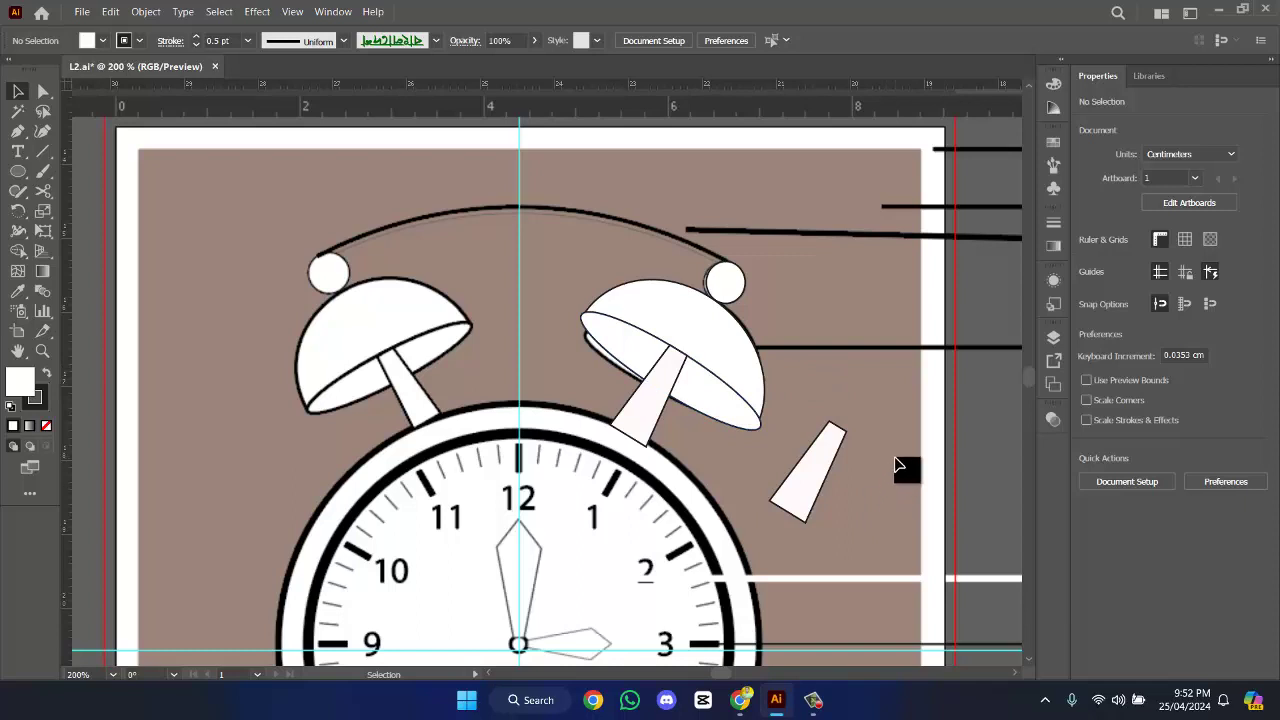
pyautogui.click(808, 466)
pyautogui.press('Delete')
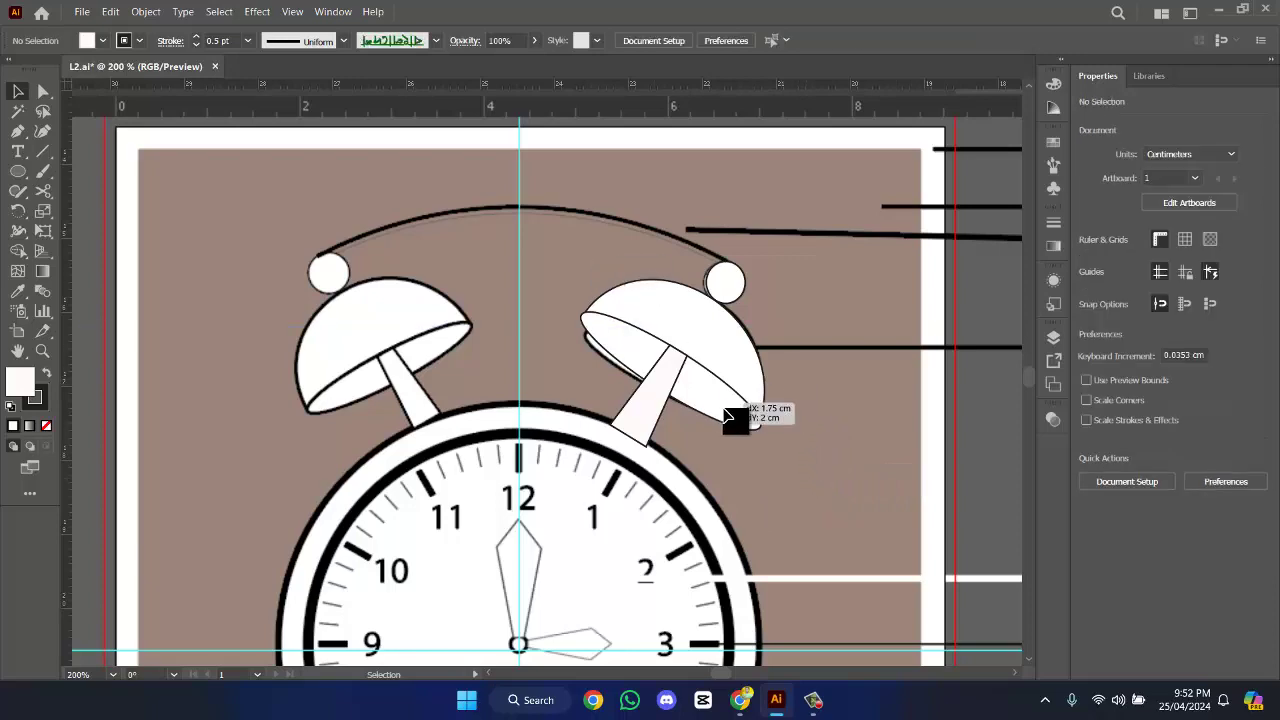
# - Move the overlapping screenshot 3.png far to the left, clear of the reference clock
pyautogui.moveTo(852, 405); pyautogui.dragTo(830, 605)
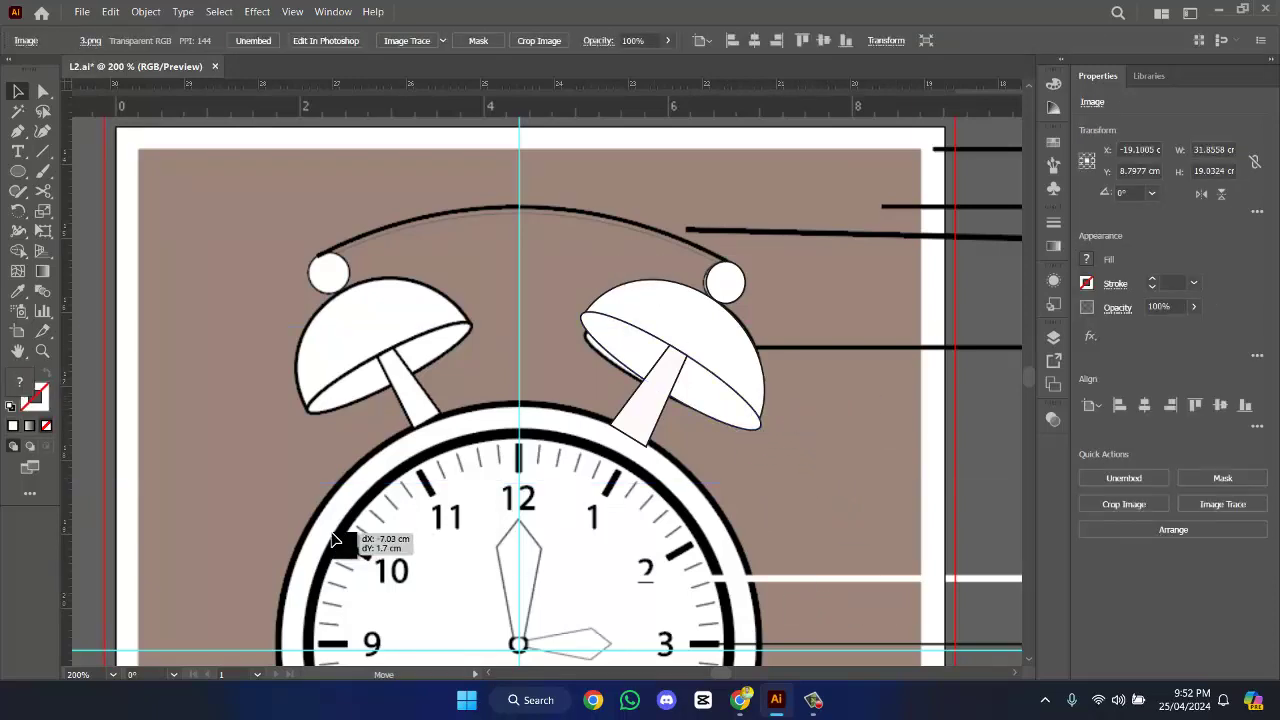
pyautogui.hotkey('ctrl', '-')
pyautogui.hotkey('ctrl', '-')
pyautogui.hotkey('ctrl', '-')
pyautogui.hotkey('ctrl', '-')
pyautogui.moveTo(714, 299); pyautogui.dragTo(129, 258)
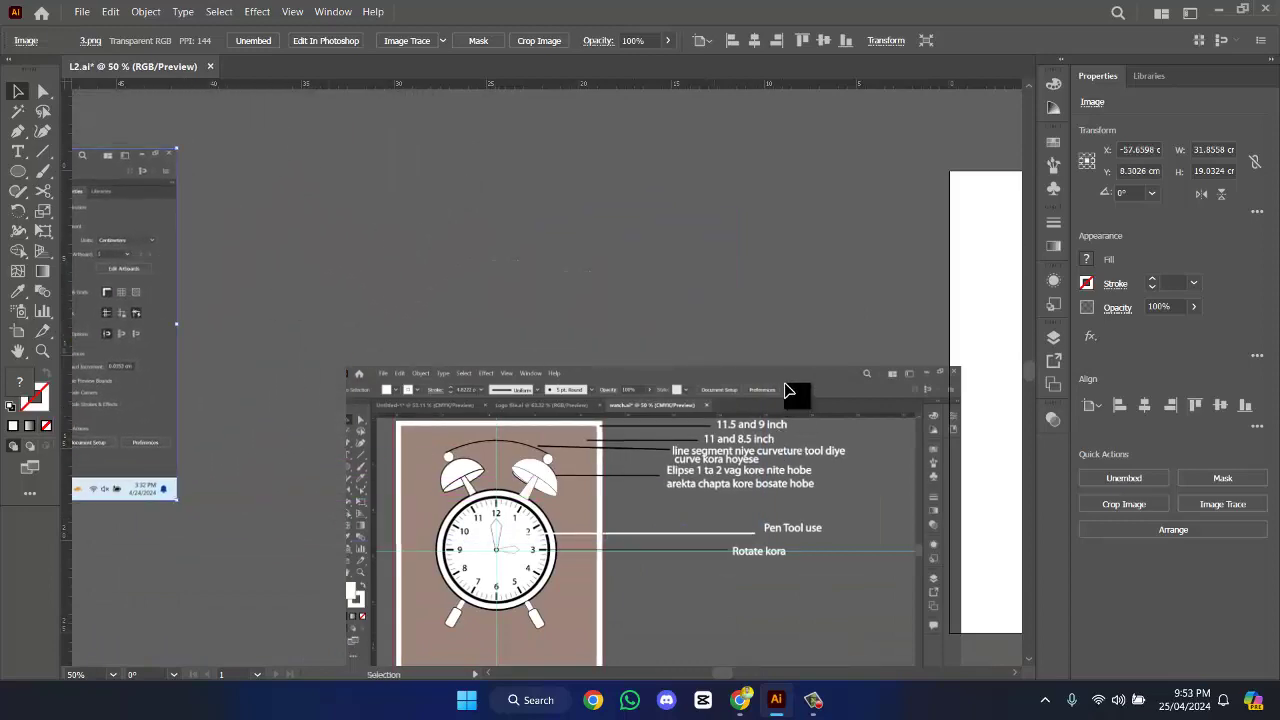
pyautogui.click(866, 374)
# - Group the right bell's ball, dome, rim ellipse and stem
pyautogui.hotkey('ctrl', '+')
pyautogui.hotkey('ctrl', '+')
pyautogui.hotkey('ctrl', '+')
pyautogui.hotkey('ctrl', '+')
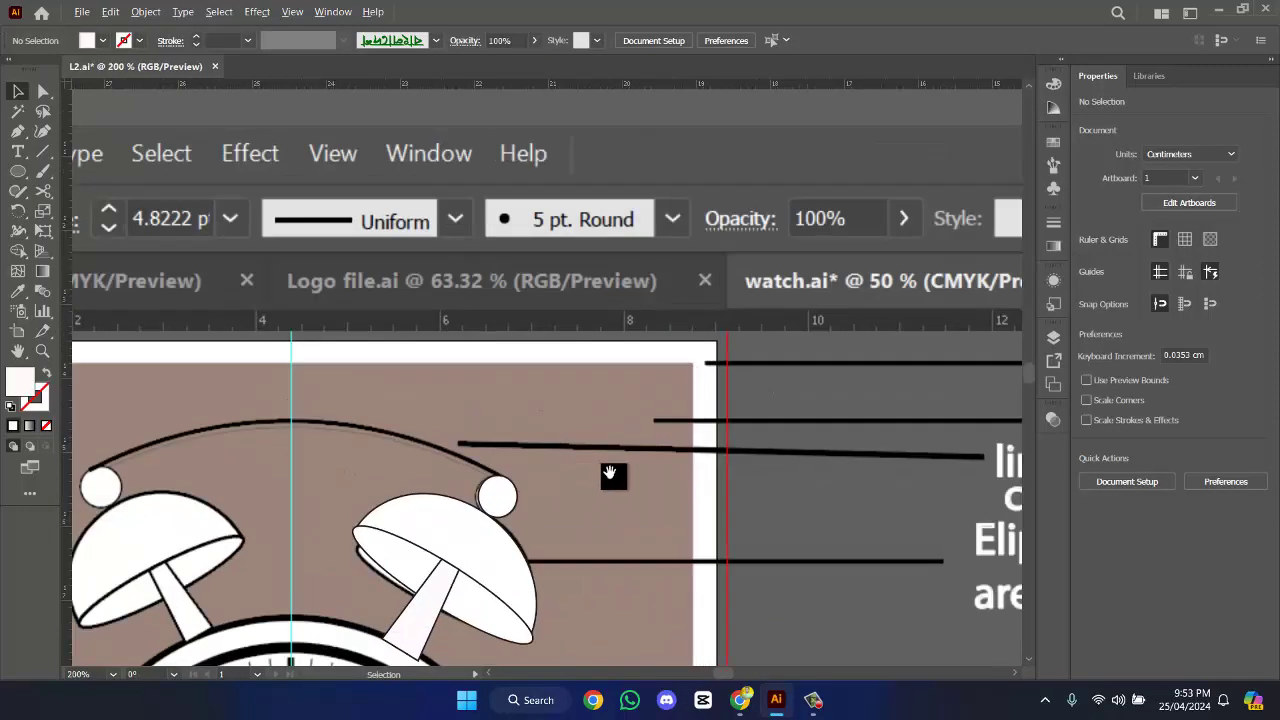
pyautogui.rightClick(583, 478)
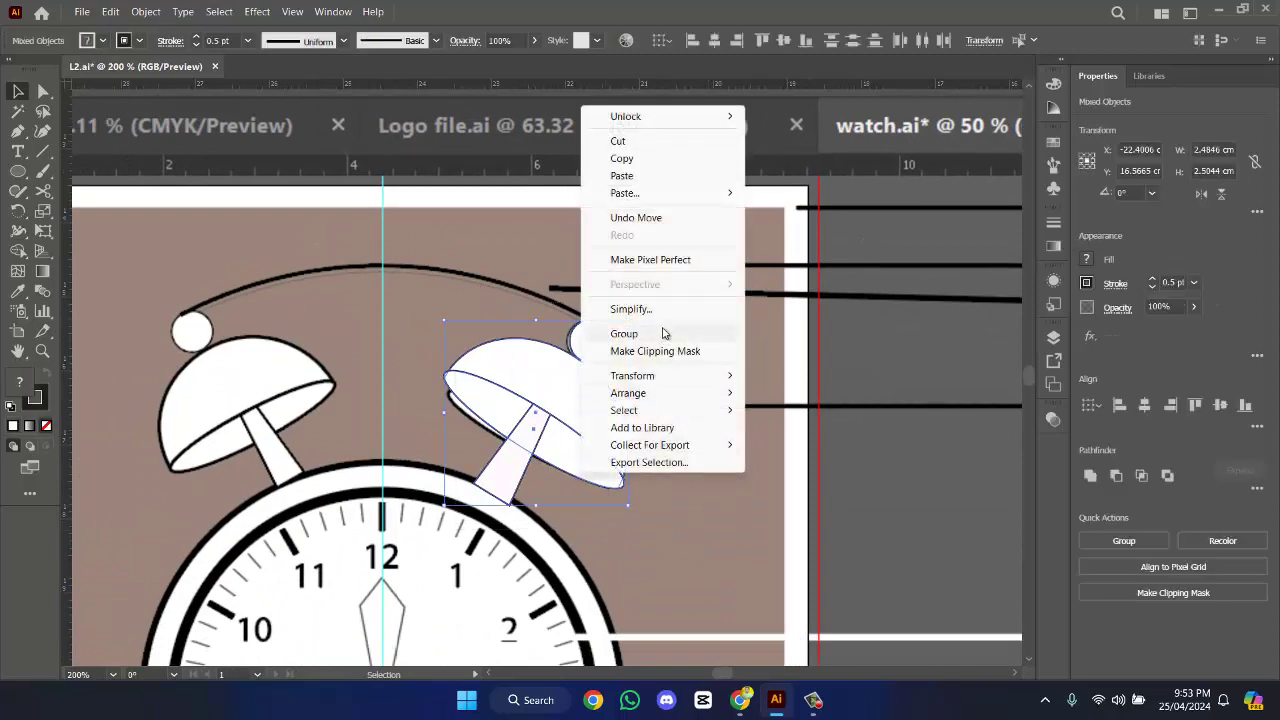
pyautogui.click(624, 333)
# - Try moving the grouped right bell out to the empty area beside the reference clock
pyautogui.hotkey('ctrl', '-')
pyautogui.hotkey('ctrl', '-')
pyautogui.moveTo(609, 346); pyautogui.dragTo(856, 460)
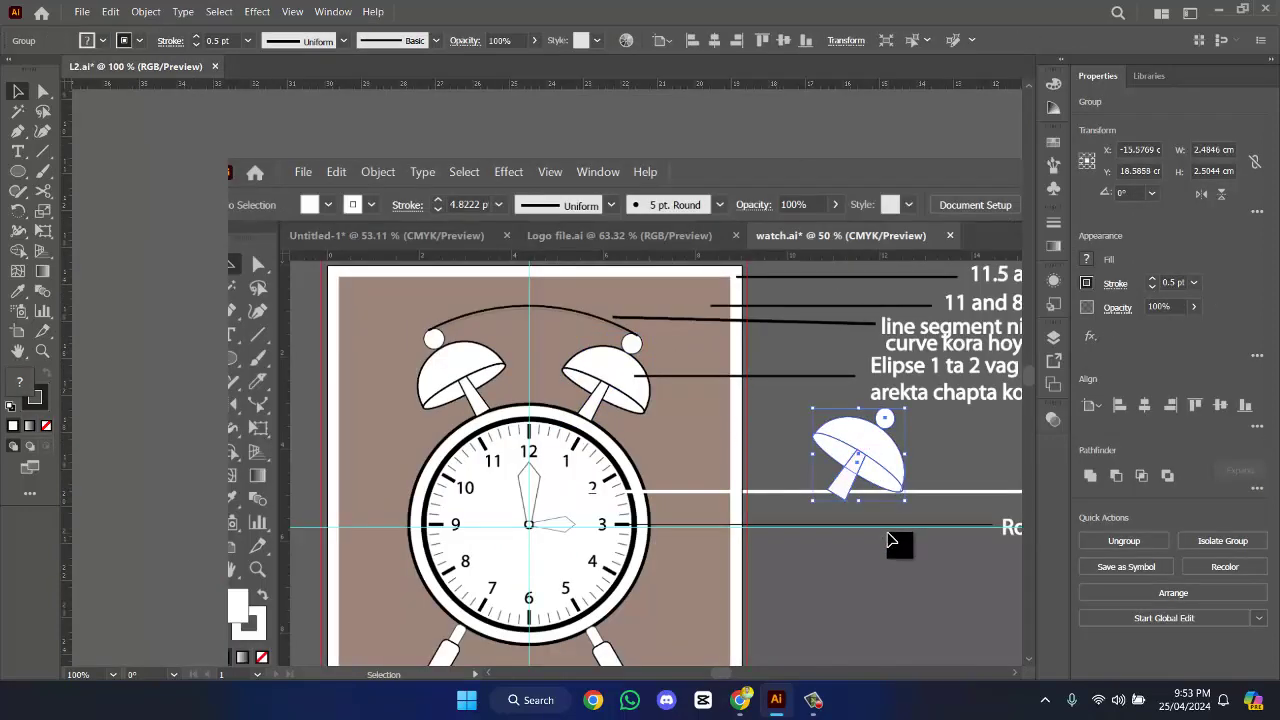
pyautogui.hotkey('ctrl', '+')
pyautogui.hotkey('ctrl', 'z')
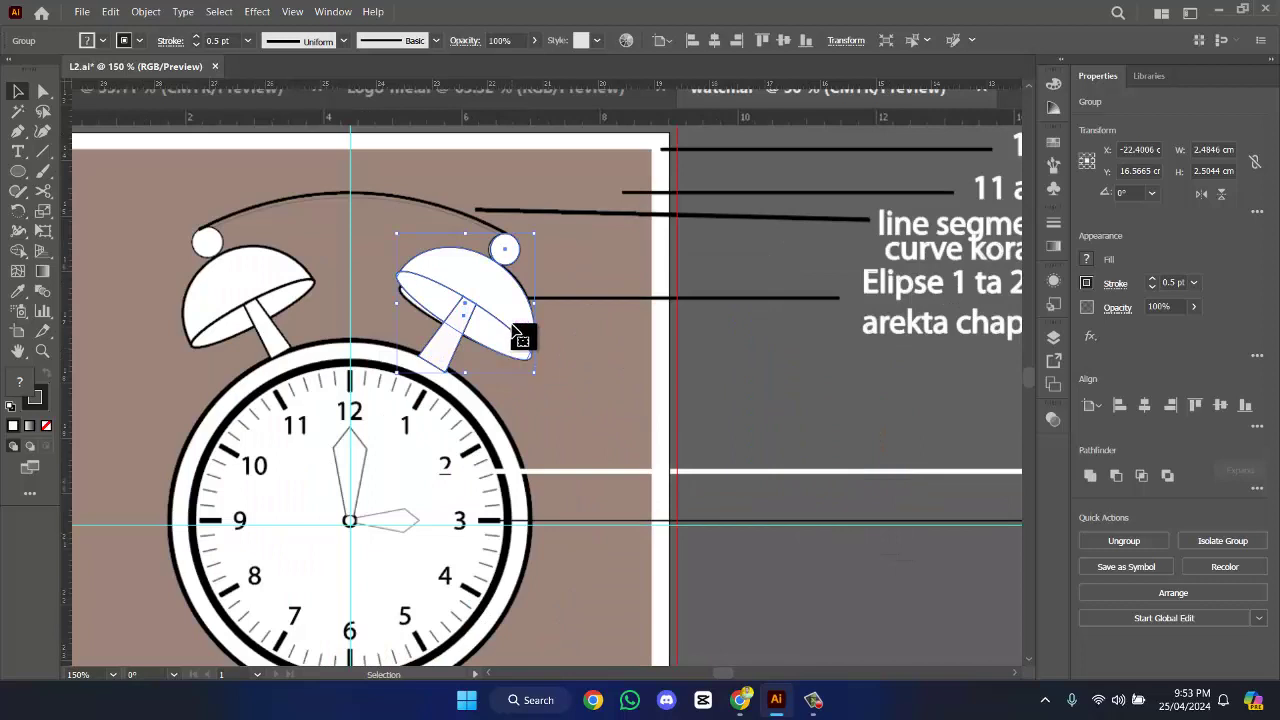
# - Duplicate the right bell group beside the original and try rotating the copy by -30°
pyautogui.moveTo(520, 338); pyautogui.dragTo(658, 388)
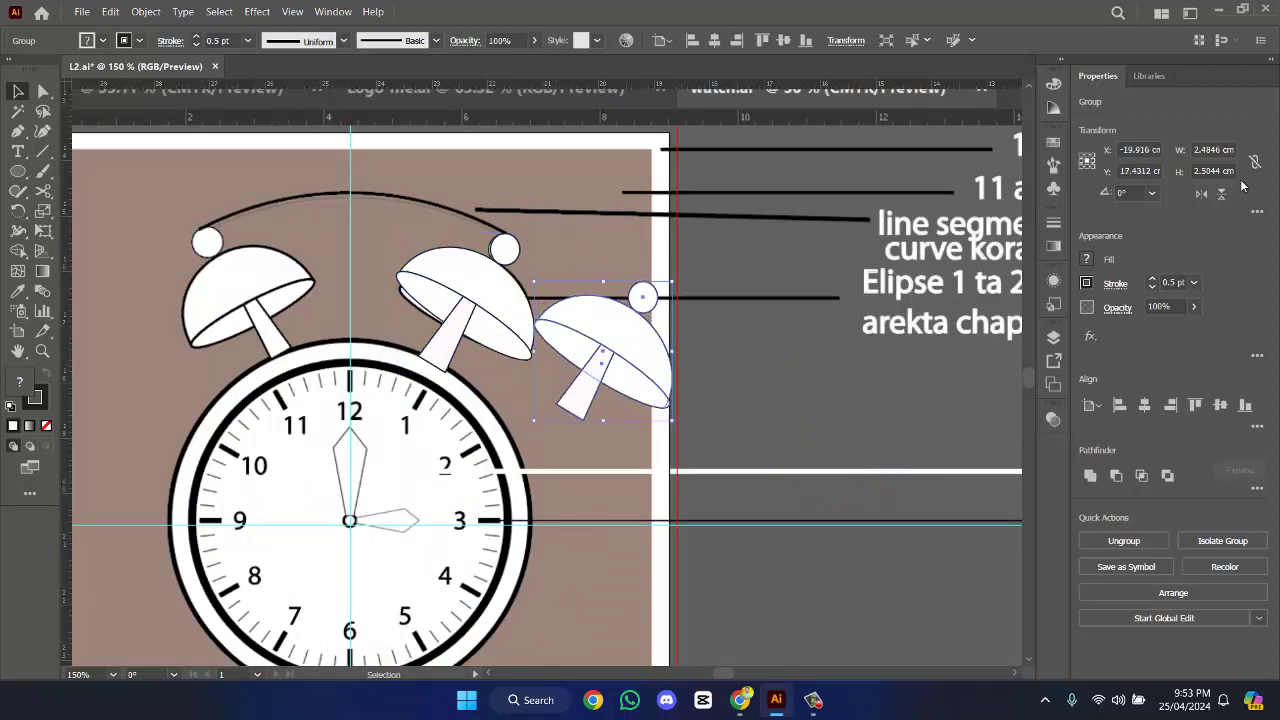
pyautogui.click(1106, 192)
pyautogui.write('-30')
pyautogui.press('Return')
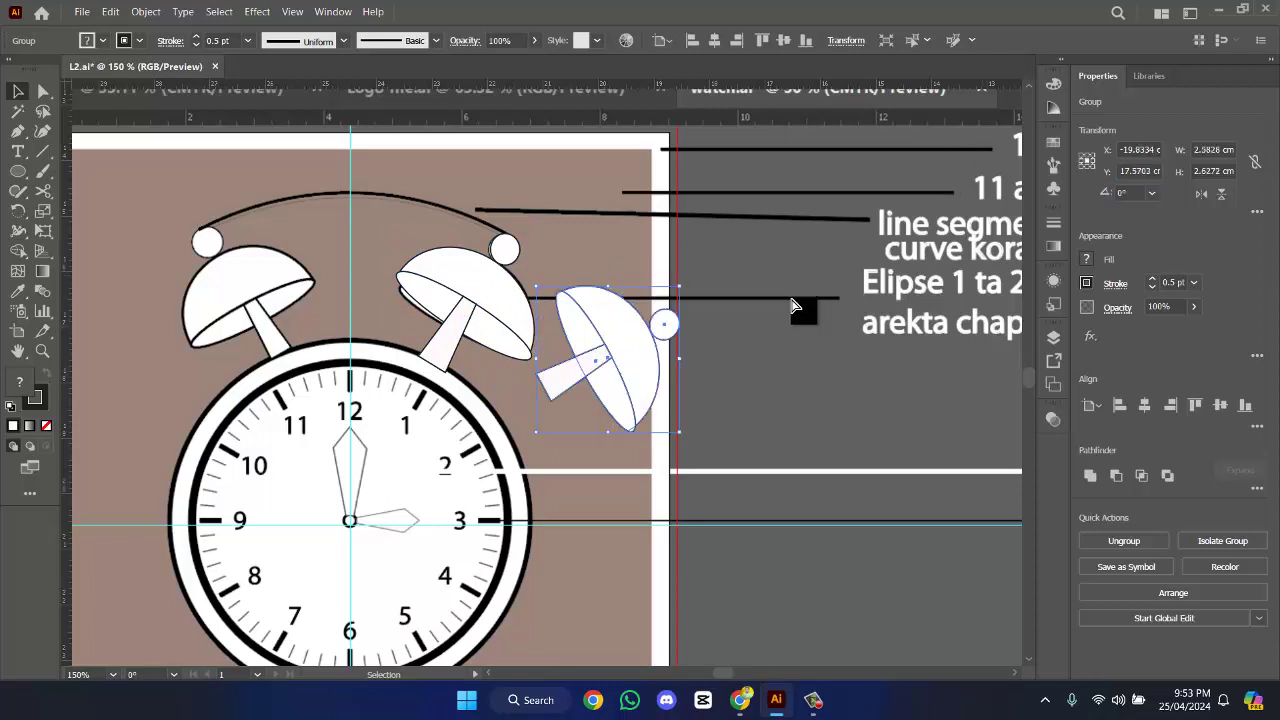
pyautogui.hotkey('ctrl', 'z')
# - Rotate the copied bell group so that it stands upright
pyautogui.click(1128, 192)
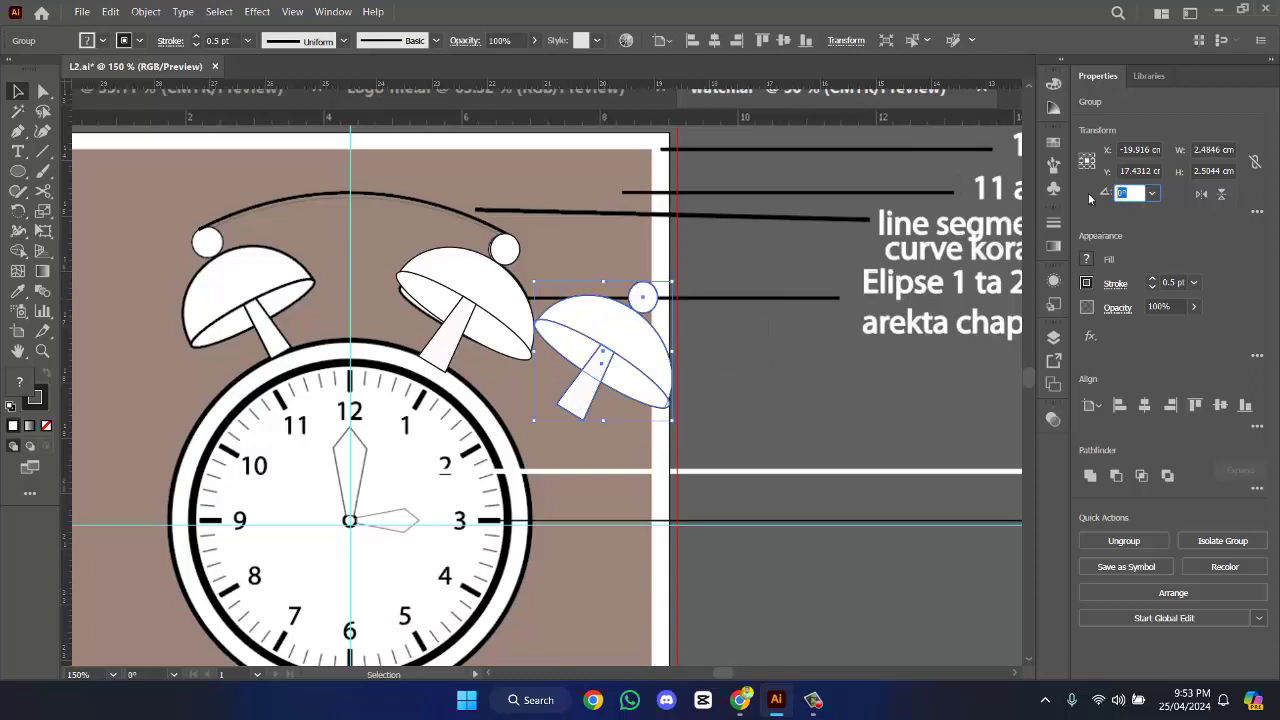
pyautogui.press('Escape')
pyautogui.press('Return')
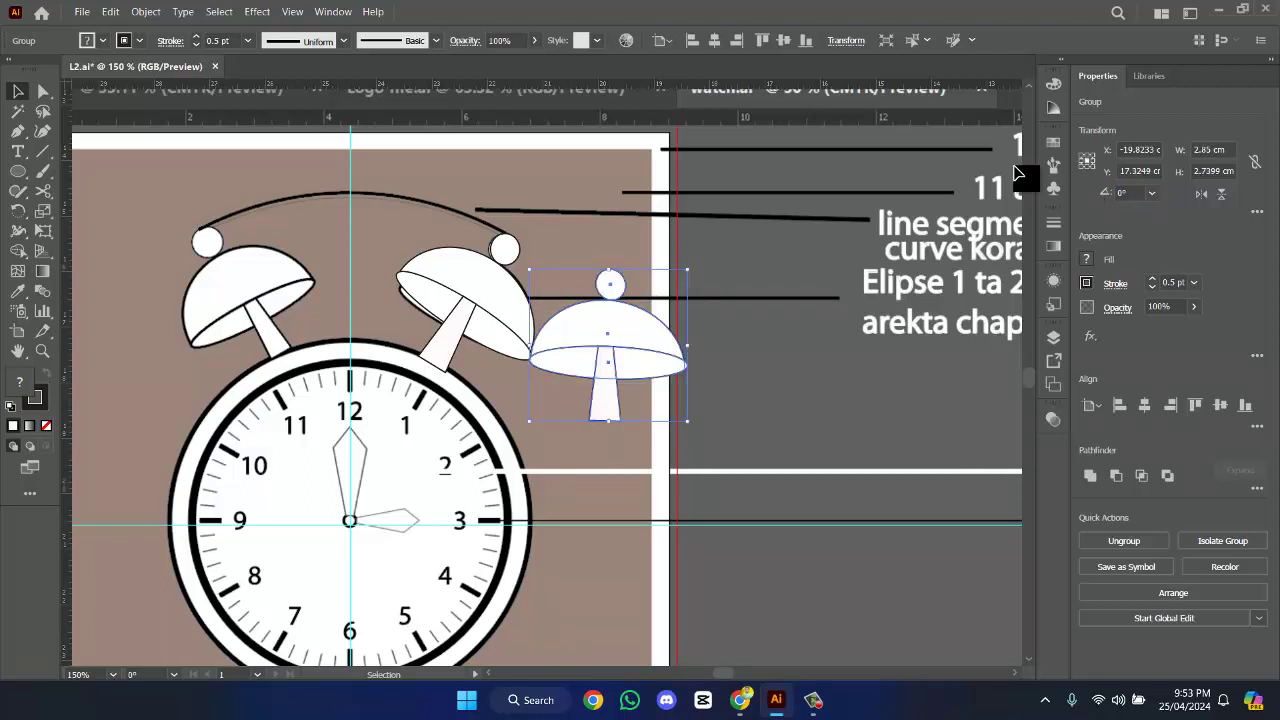
# - Place the upright bell copy over the reference's left bell and tilt it to the left to match
pyautogui.moveTo(622, 326); pyautogui.dragTo(285, 268)
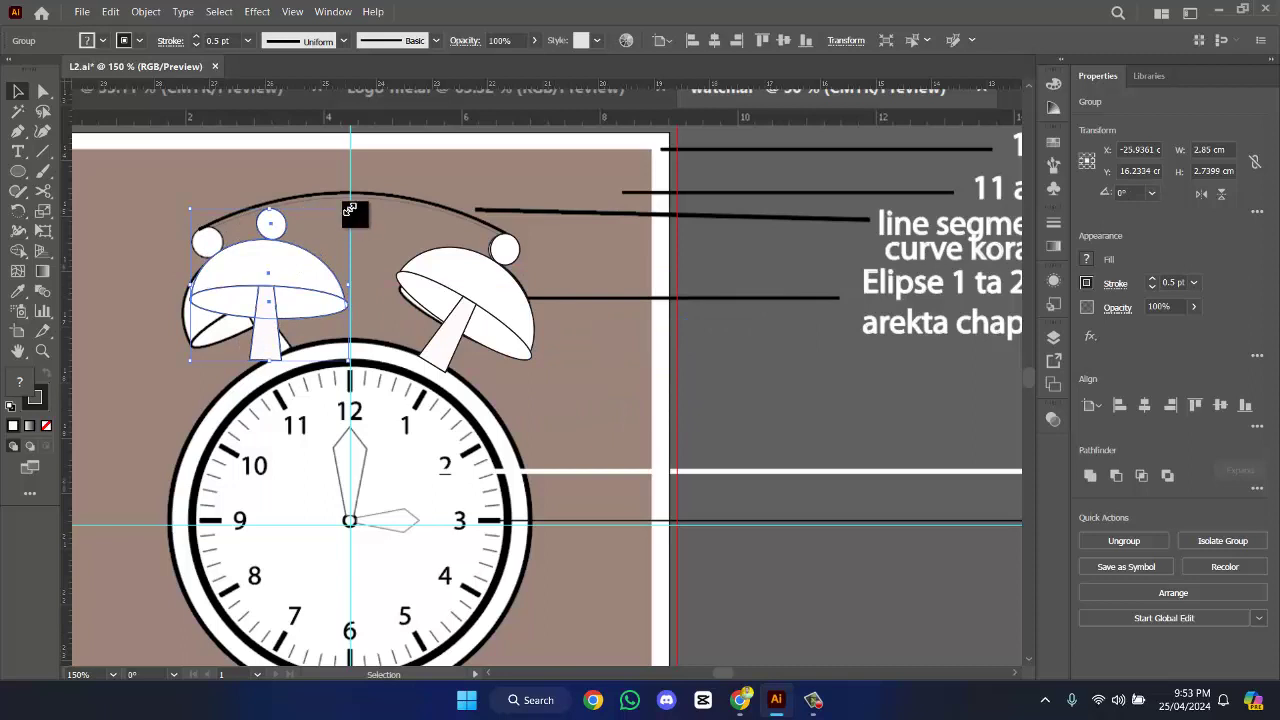
pyautogui.moveTo(351, 204); pyautogui.dragTo(293, 206)
pyautogui.moveTo(323, 323); pyautogui.dragTo(289, 295)
# - Move both bell groups from the reference to the area above the clock on the main artboard
pyautogui.scroll(-3, 480, 315)
pyautogui.moveTo(491, 320); pyautogui.dragTo(830, 284)
pyautogui.click(930, 300)
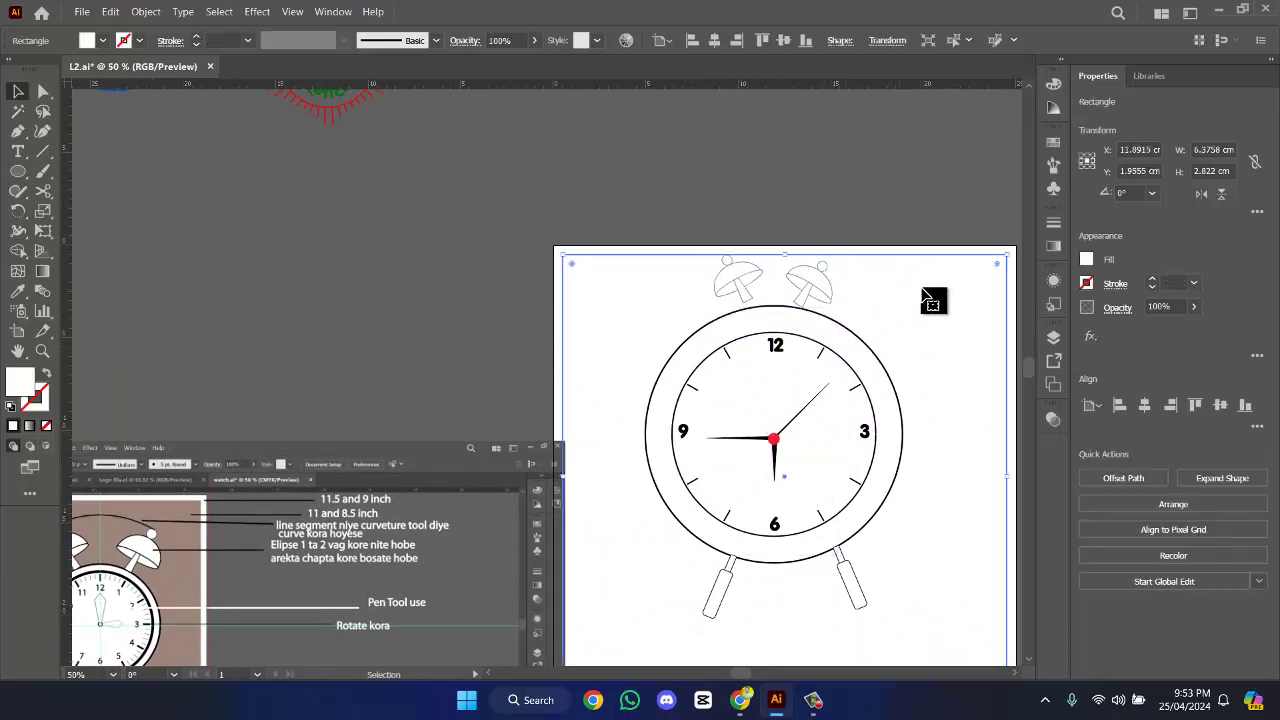
# - Fill the 24 cm square background behind the clock with the brown sampled from the reference image
pyautogui.keyDown('shift'); pyautogui.click(623, 306); pyautogui.keyUp('shift')
pyautogui.click(623, 320)
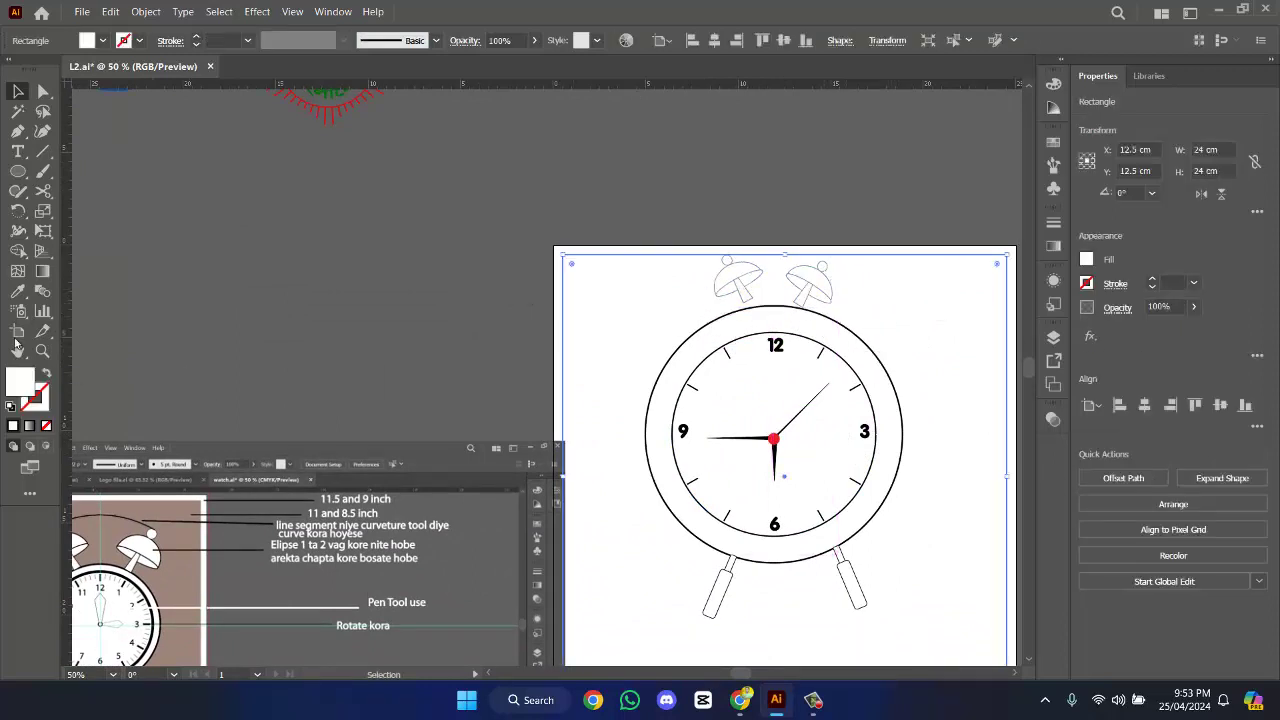
pyautogui.press('i')
pyautogui.click(158, 508)
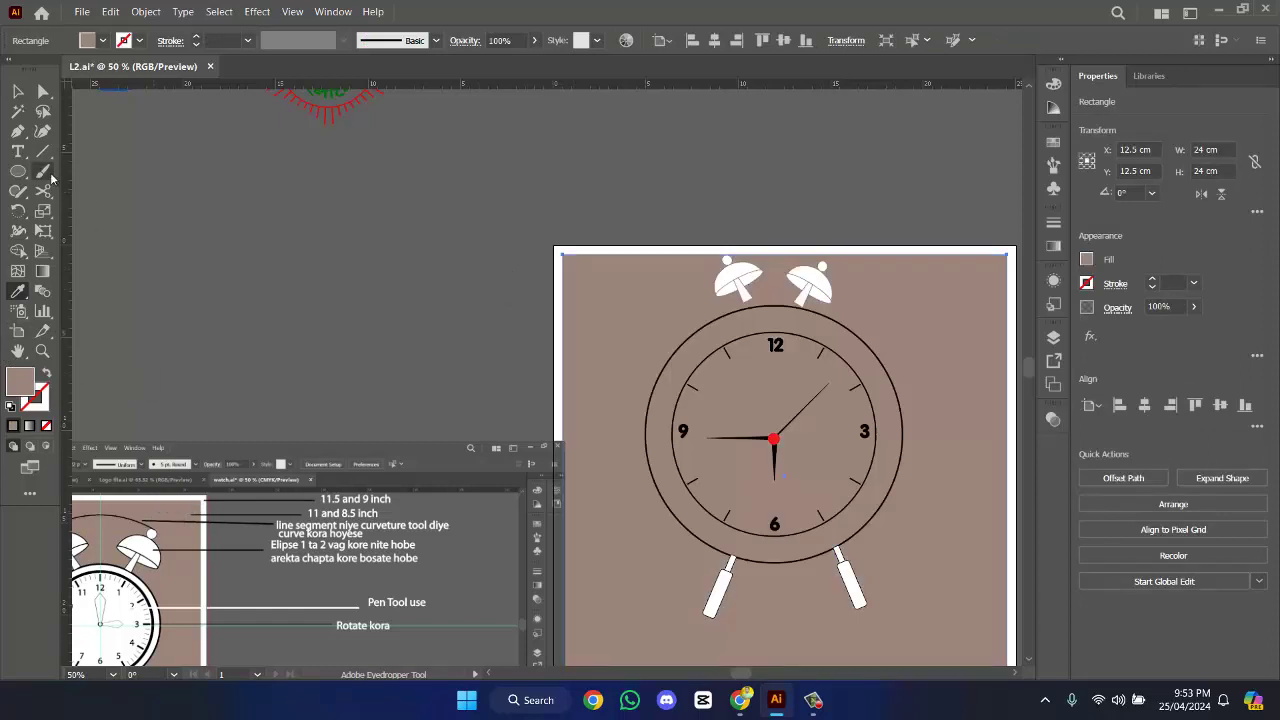
pyautogui.click(17, 91)
# - Spread the two bells apart and seat their stems on the upper right and upper left of the clock's outer circle
pyautogui.scroll(-2, 1009, 358)
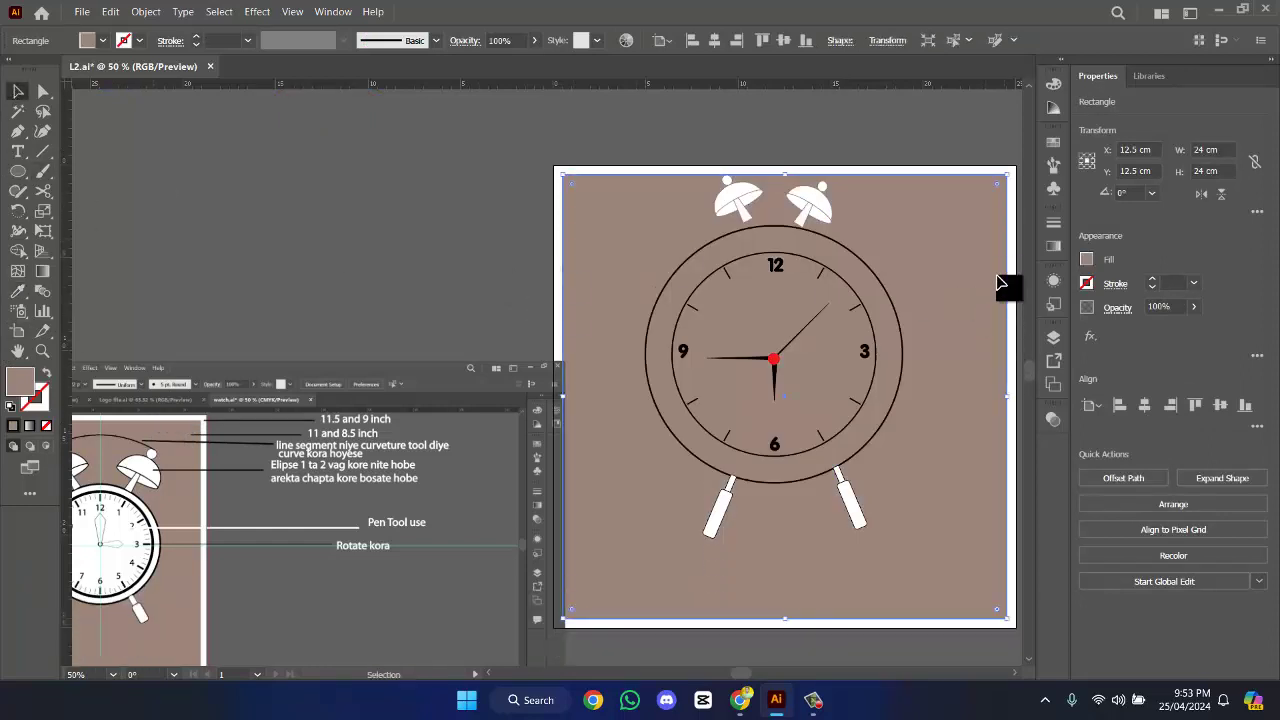
pyautogui.moveTo(824, 215); pyautogui.dragTo(882, 240)
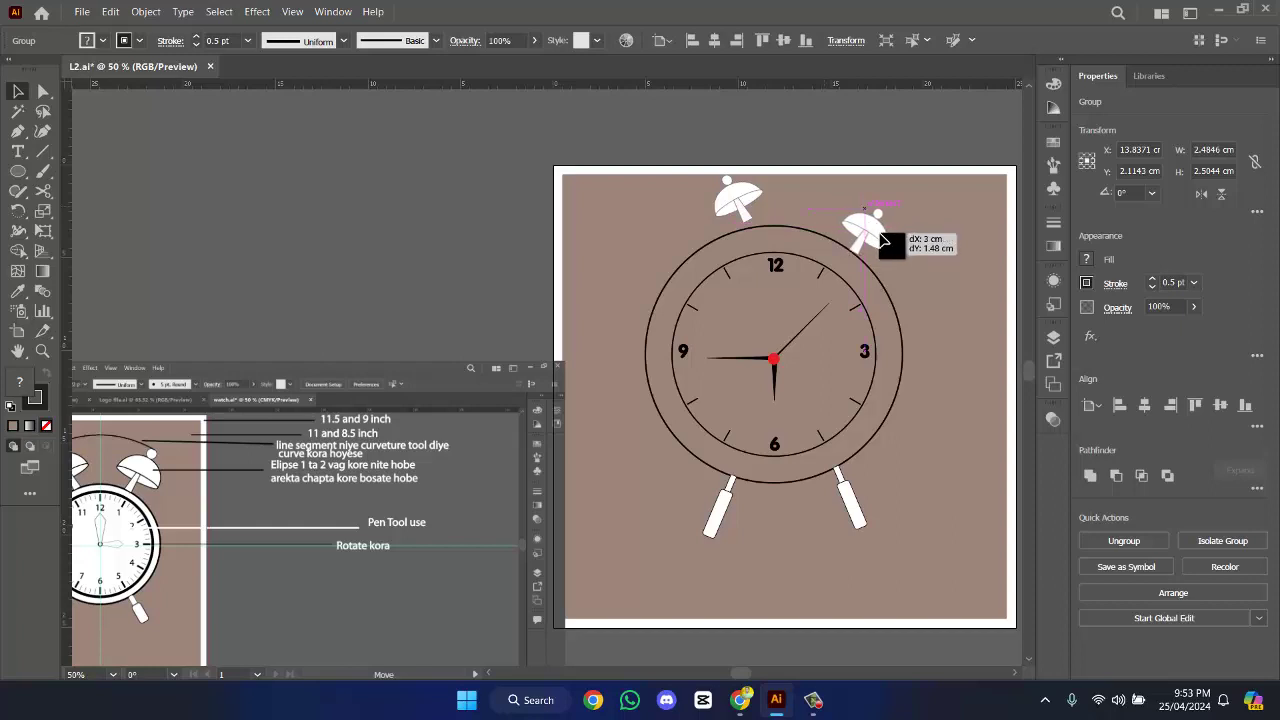
pyautogui.moveTo(882, 240); pyautogui.dragTo(882, 240)
pyautogui.moveTo(742, 198); pyautogui.dragTo(706, 217)
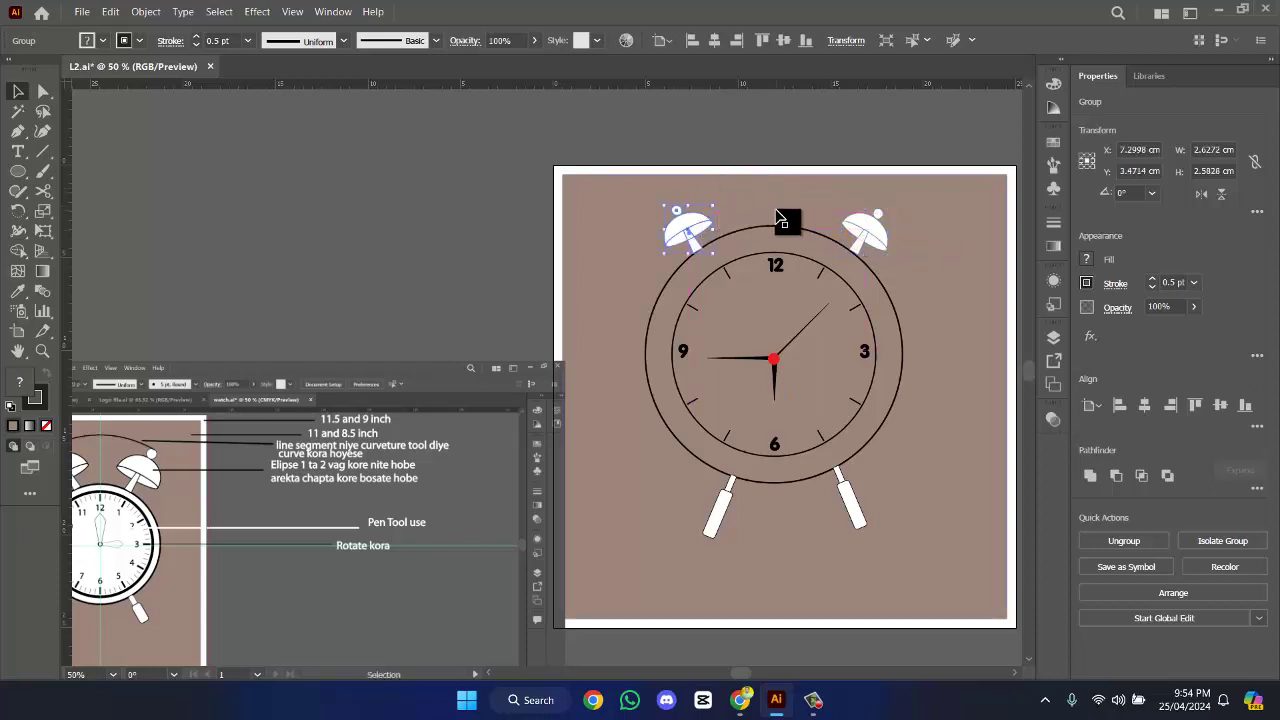
# - Isolate the clock group and fill the ring between its outer and inner circles with brown using Shape Builder
pyautogui.click(884, 291)
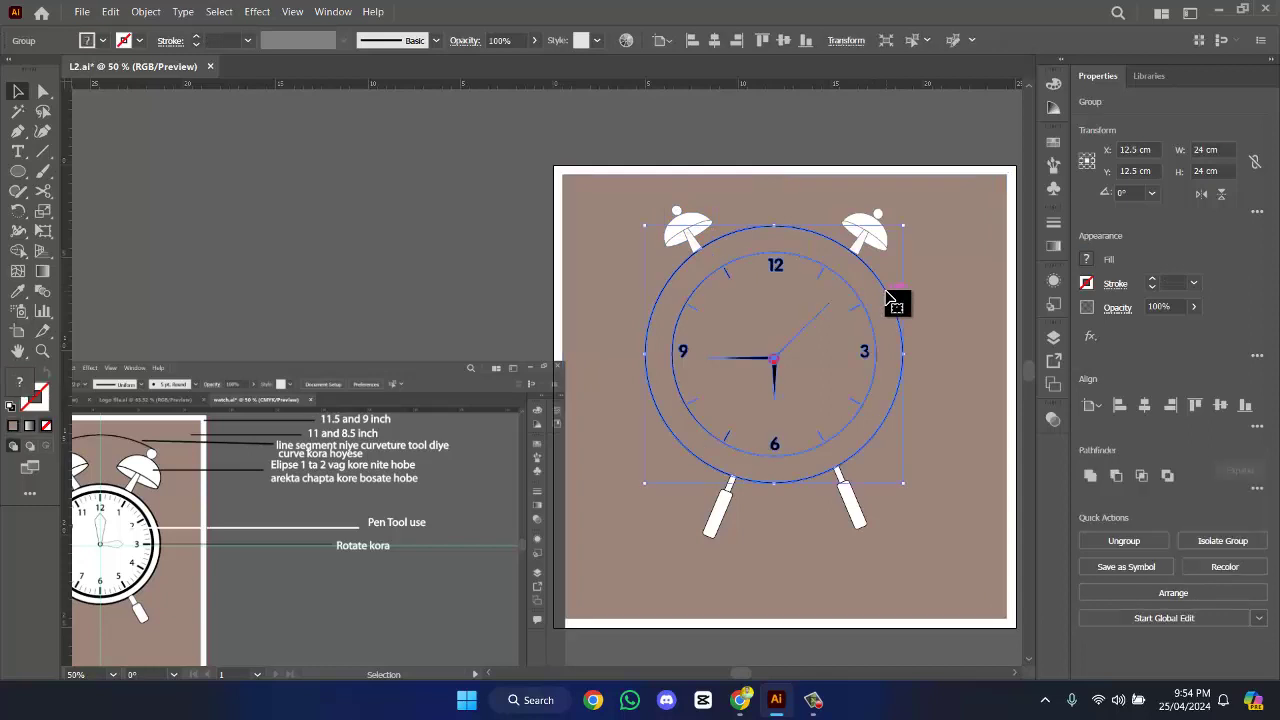
pyautogui.doubleClick(900, 297)
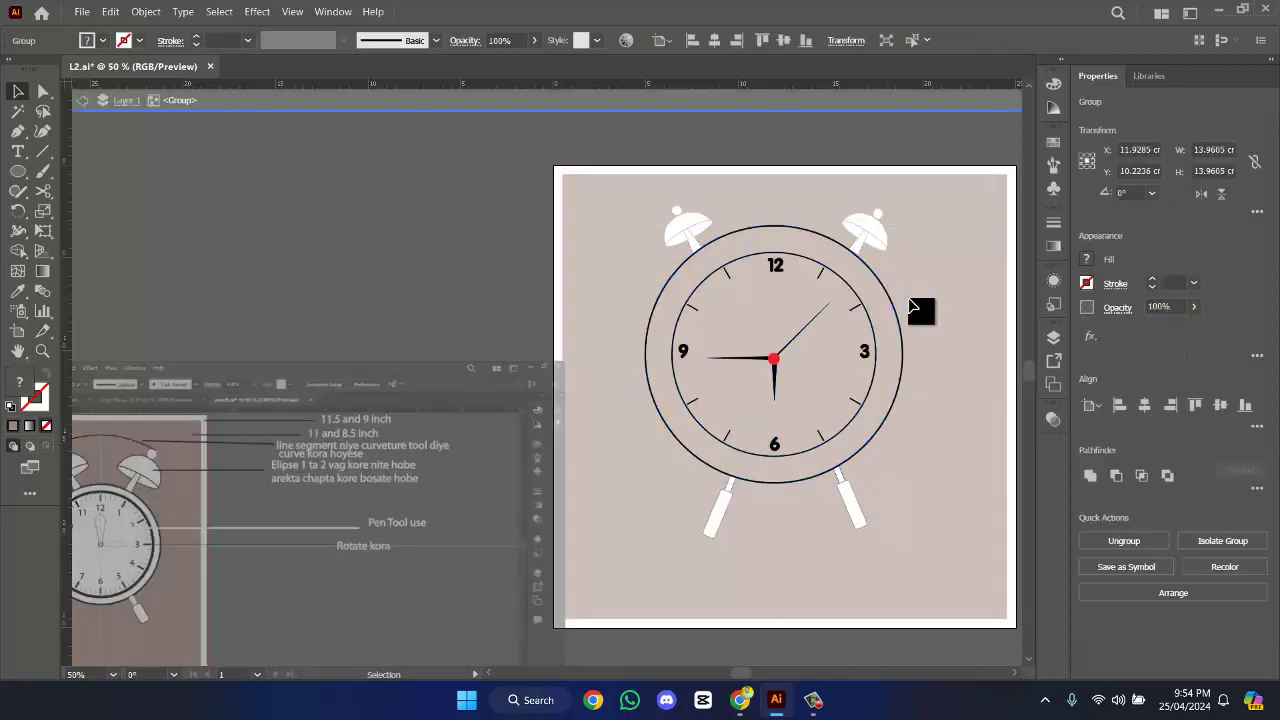
pyautogui.click(772, 408)
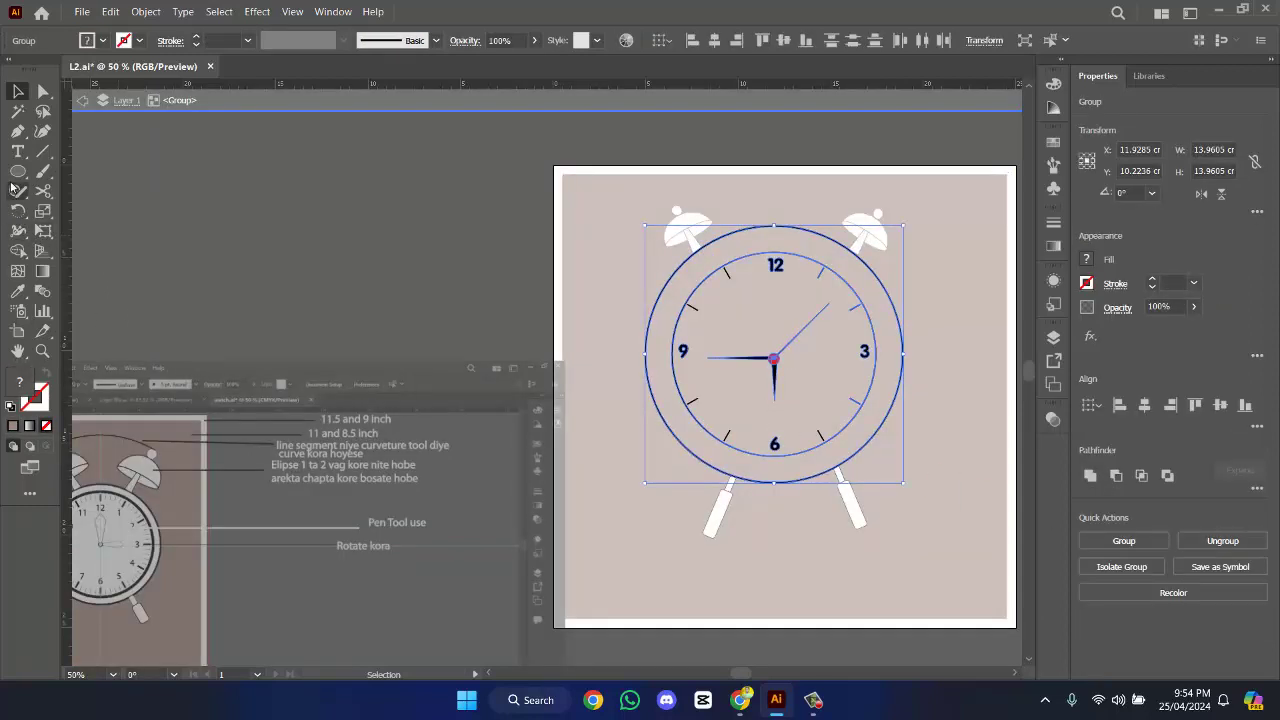
pyautogui.click(17, 251)
pyautogui.click(738, 261)
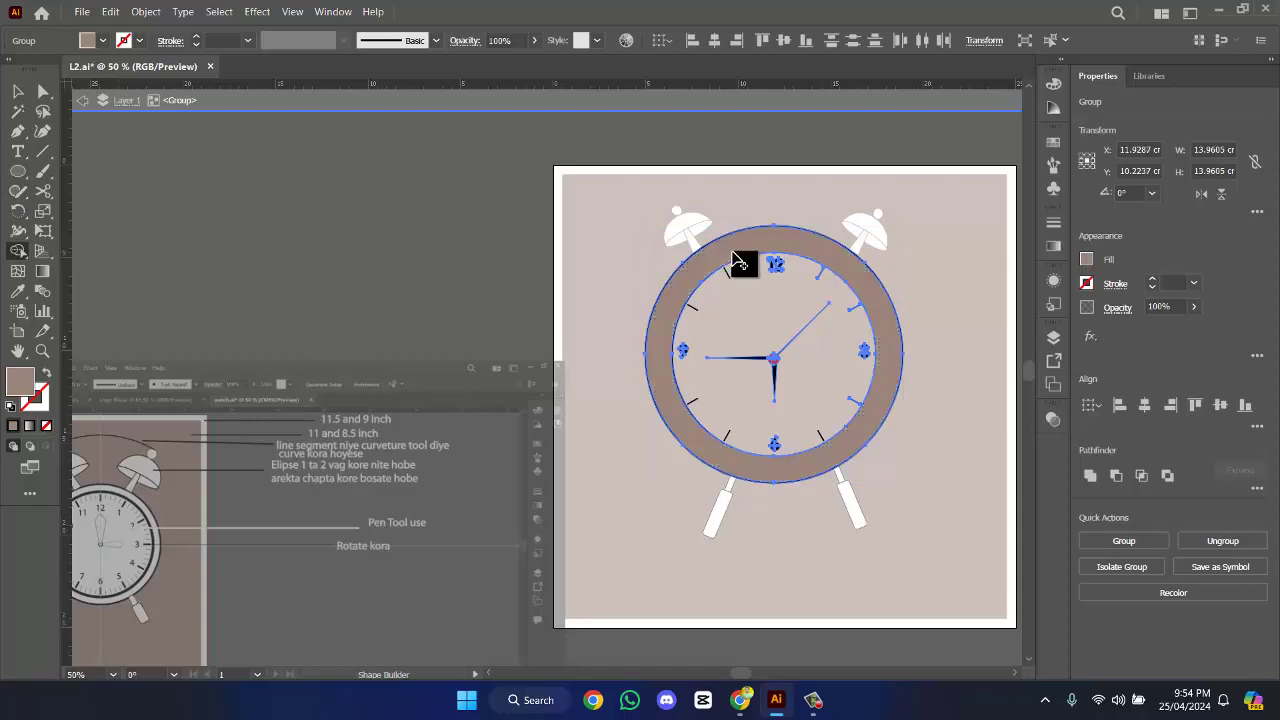
pyautogui.click(18, 90)
pyautogui.click(686, 337)
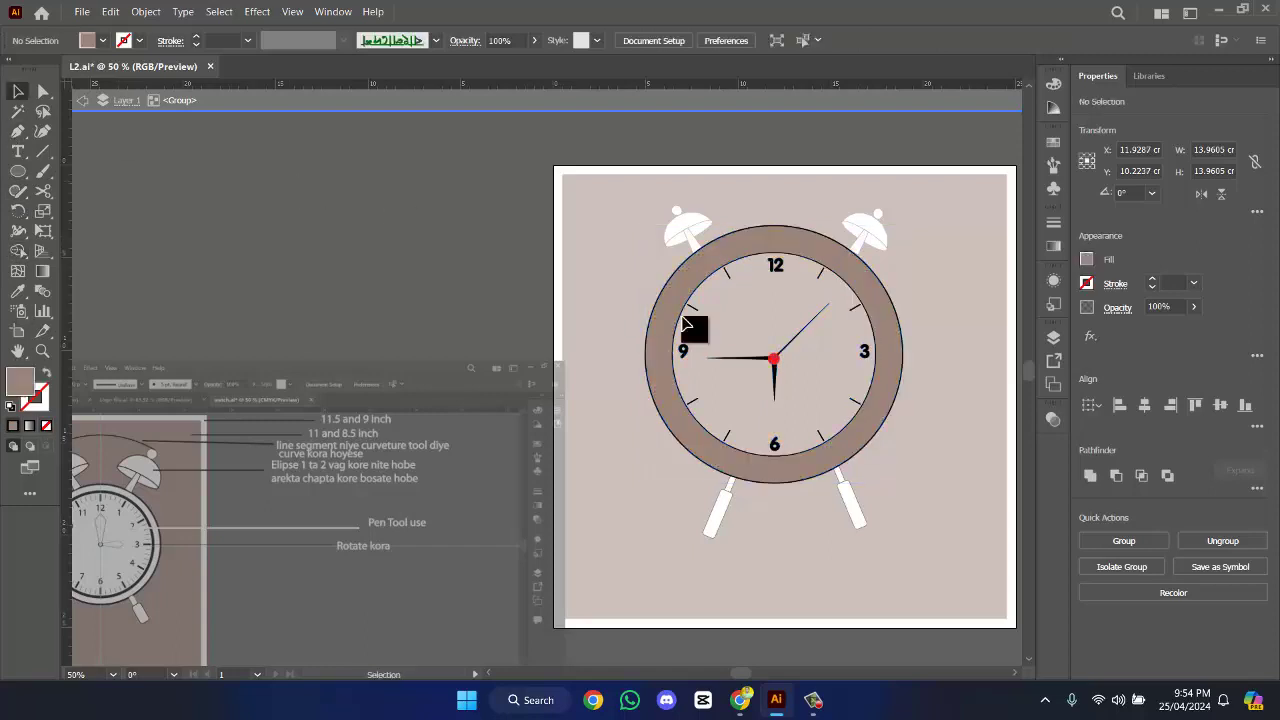
# - Try to fill the whole clock group with white (FFFFFF) and undo the change
pyautogui.click(757, 251)
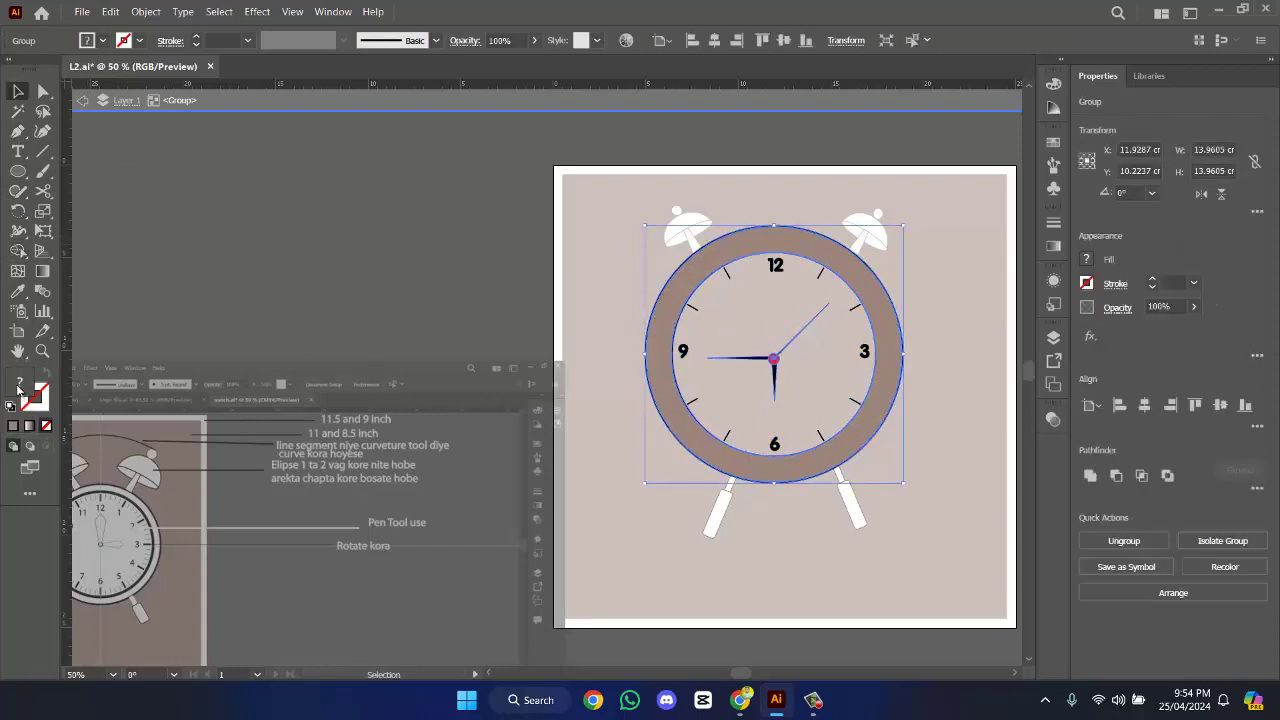
pyautogui.doubleClick(18, 388)
pyautogui.moveTo(430, 245); pyautogui.dragTo(391, 243)
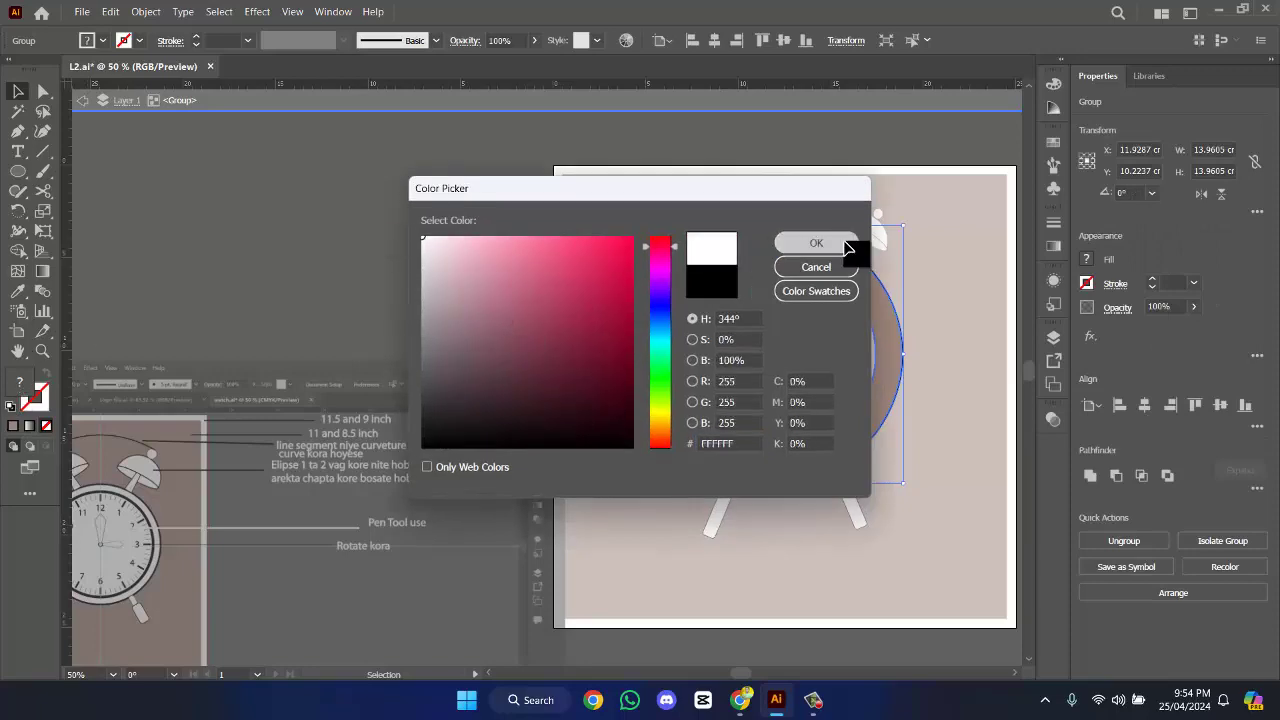
pyautogui.click(845, 247)
pyautogui.click(971, 263)
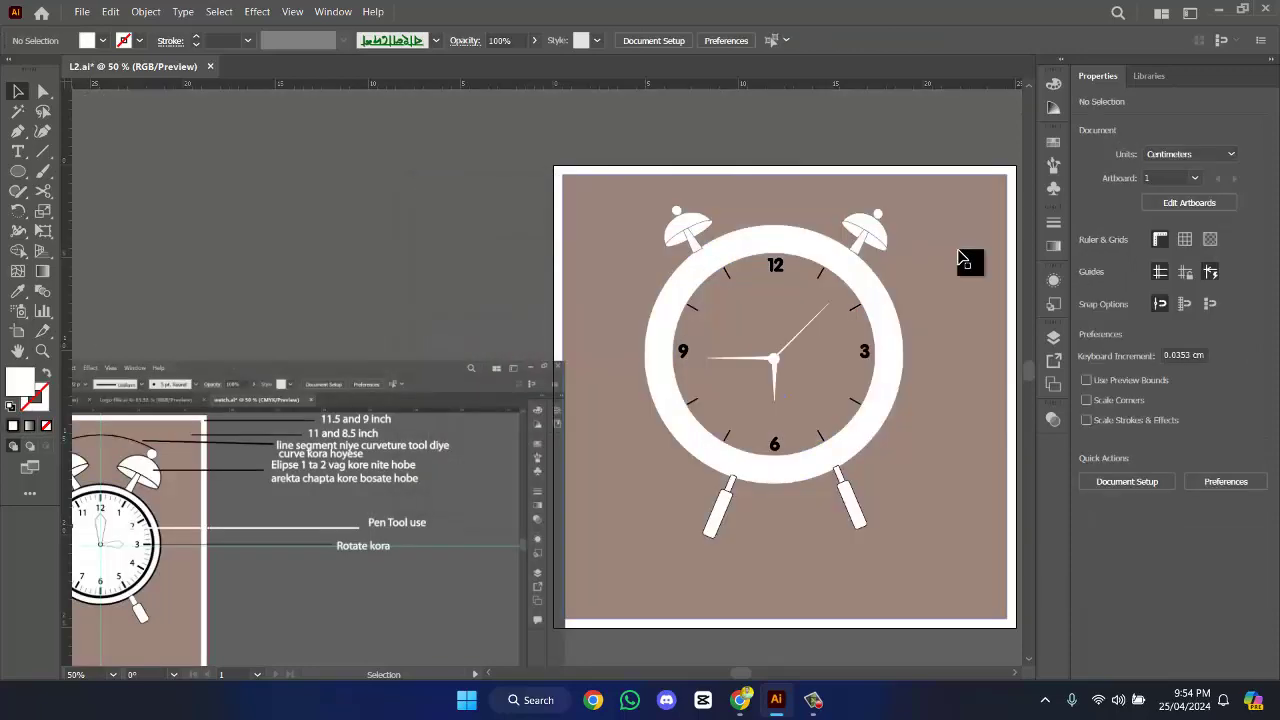
pyautogui.hotkey('ctrl', 'z')
# - Drill into the nested group holding the clock's ring, testing its contents by moving it aside and undoing each move
pyautogui.click(931, 329)
pyautogui.click(890, 345)
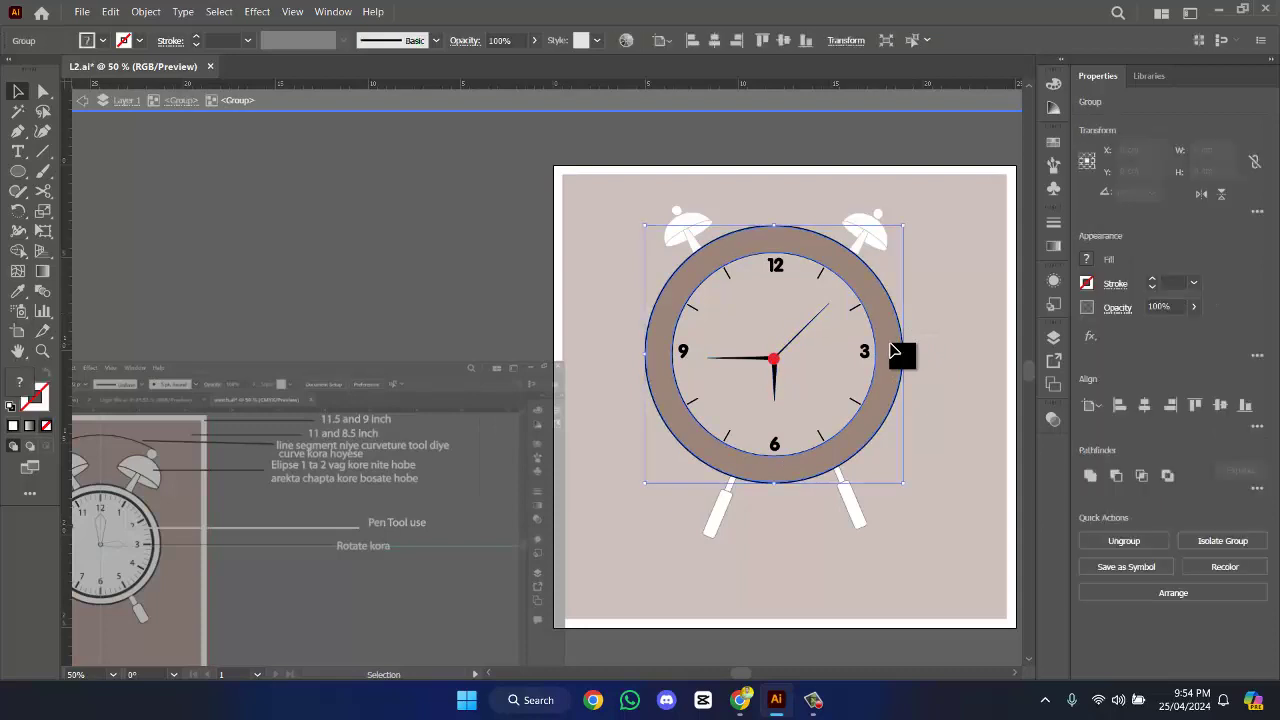
pyautogui.moveTo(893, 350); pyautogui.dragTo(407, 387)
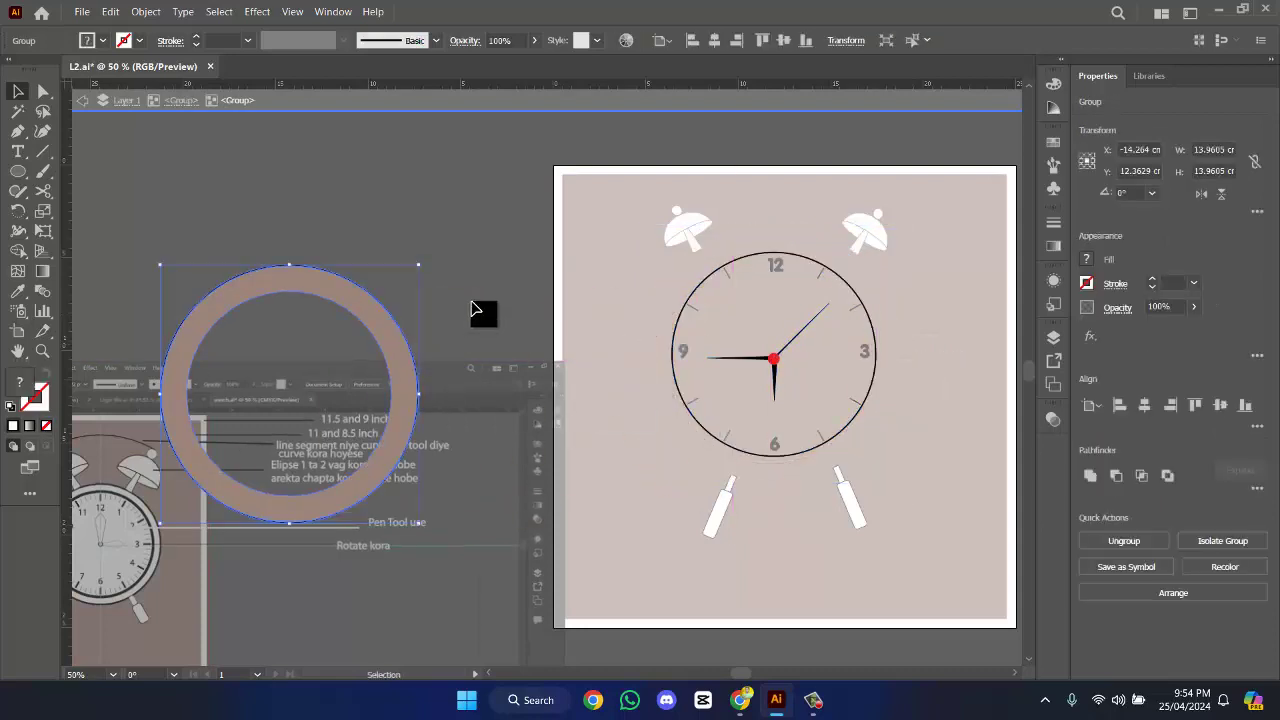
pyautogui.hotkey('ctrl', 'z')
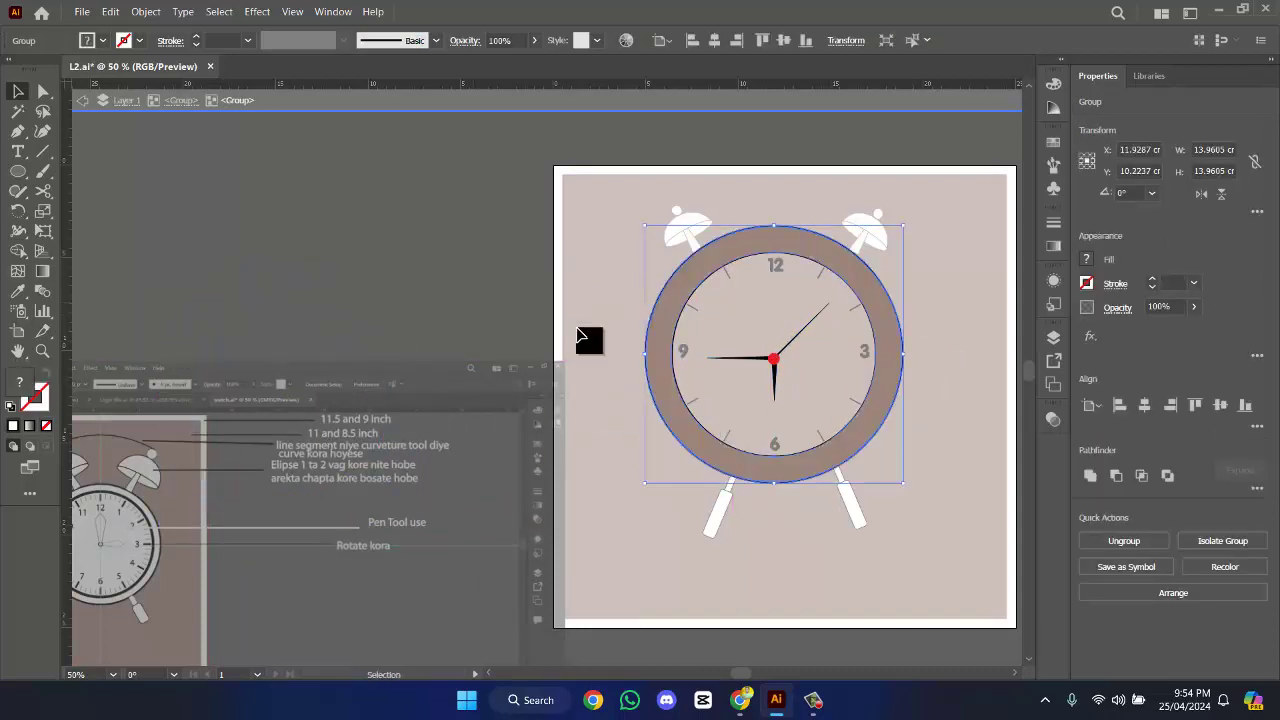
pyautogui.doubleClick(672, 318)
pyautogui.moveTo(672, 318); pyautogui.dragTo(460, 412)
pyautogui.hotkey('ctrl', 'z')
# - Ungroup the nested ring group and select the brown ring shape on its own, undoing the trial move
pyautogui.rightClick(651, 354)
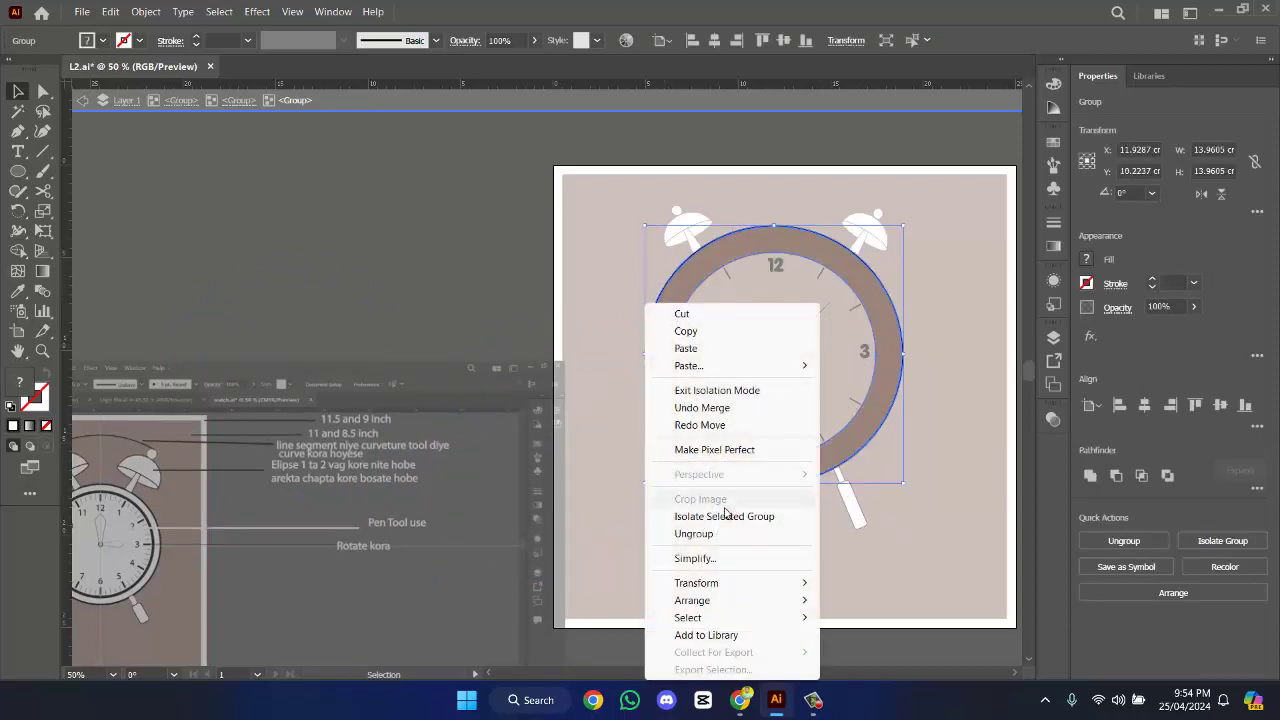
pyautogui.click(738, 538)
pyautogui.click(940, 470)
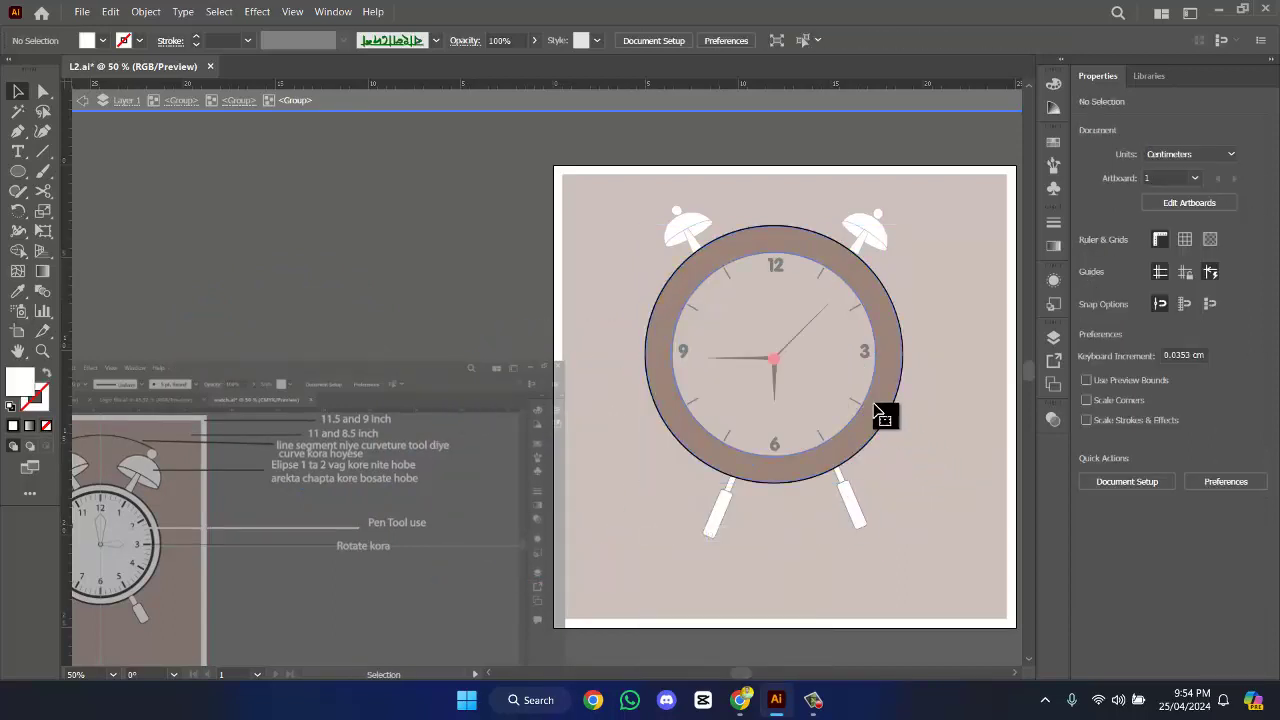
pyautogui.moveTo(886, 420); pyautogui.dragTo(812, 510)
pyautogui.hotkey('ctrl', 'z')
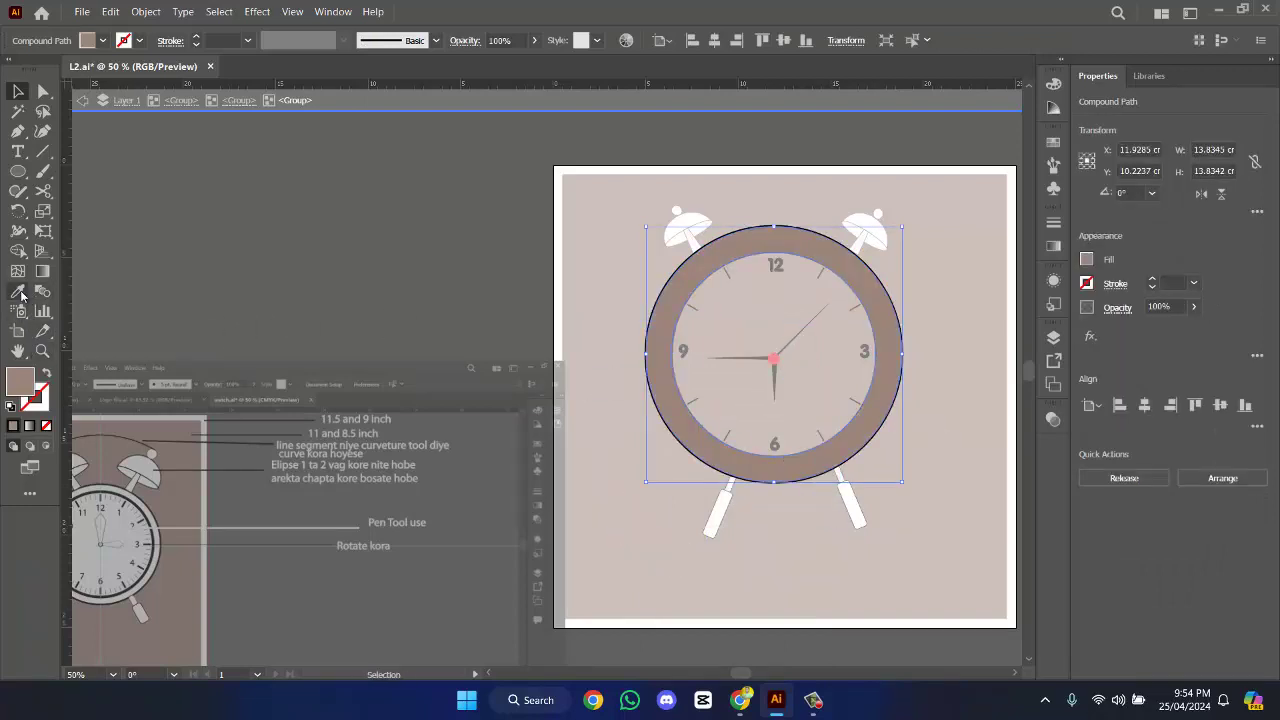
# - Fill the ring between the clock's outer and inner circles with white (FFFFFF) and leave isolation mode
pyautogui.doubleClick(28, 378)
pyautogui.click(415, 232)
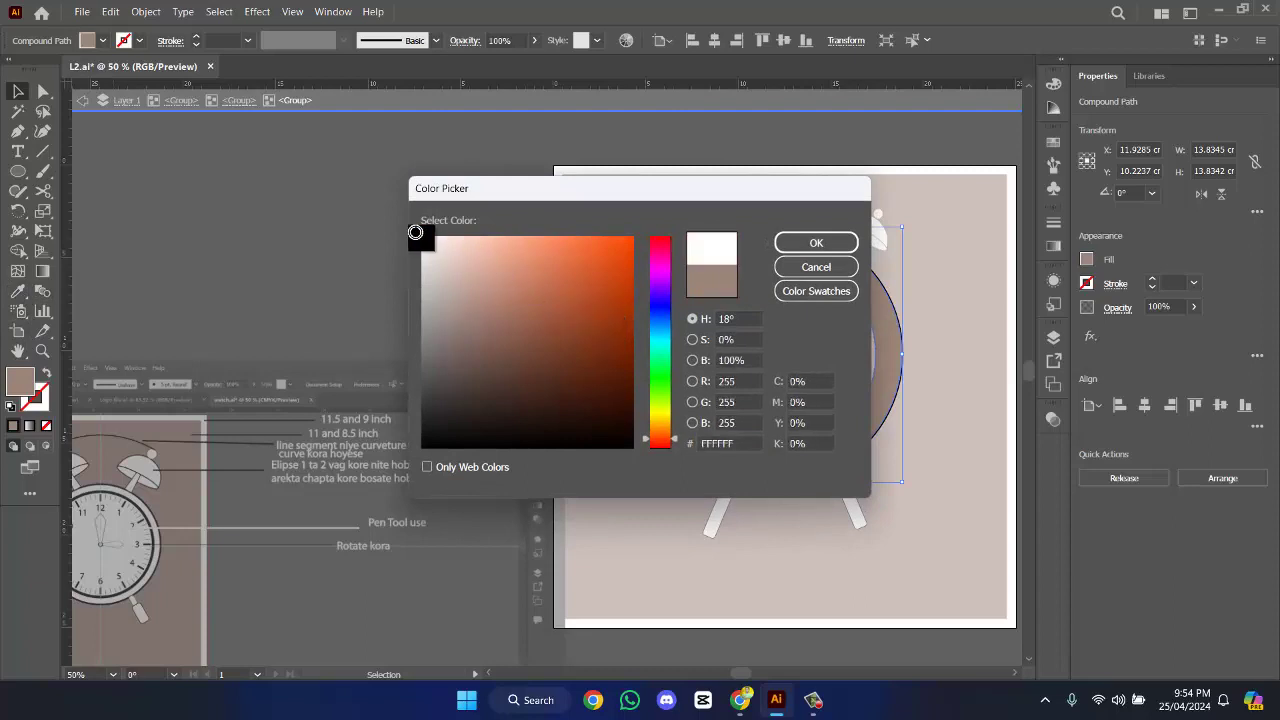
pyautogui.click(816, 242)
pyautogui.click(952, 279)
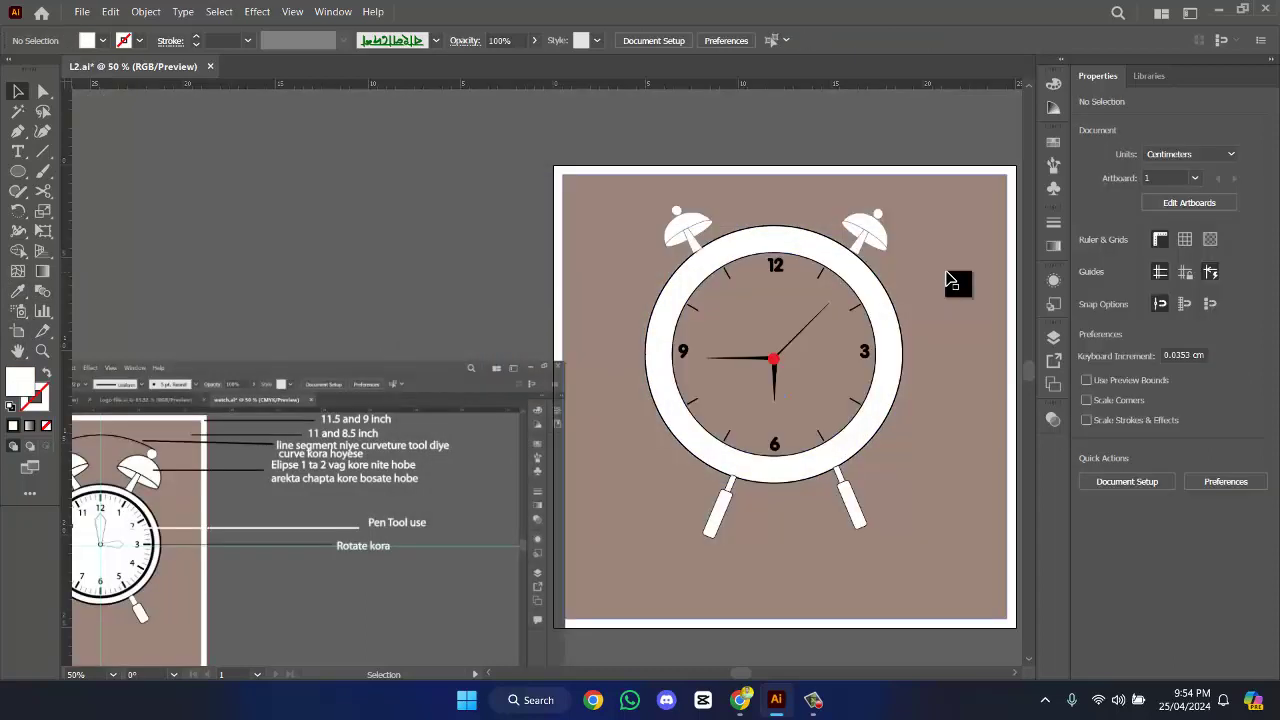
pyautogui.click(903, 362)
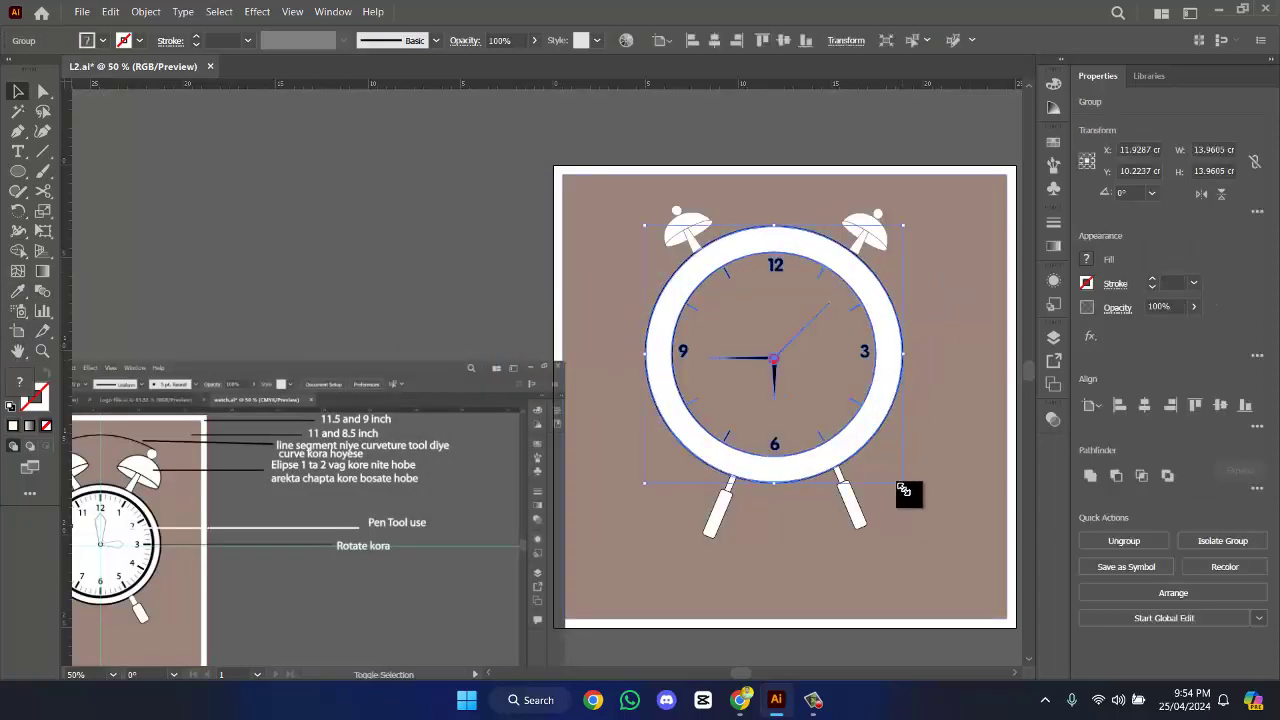
pyautogui.click(935, 492)
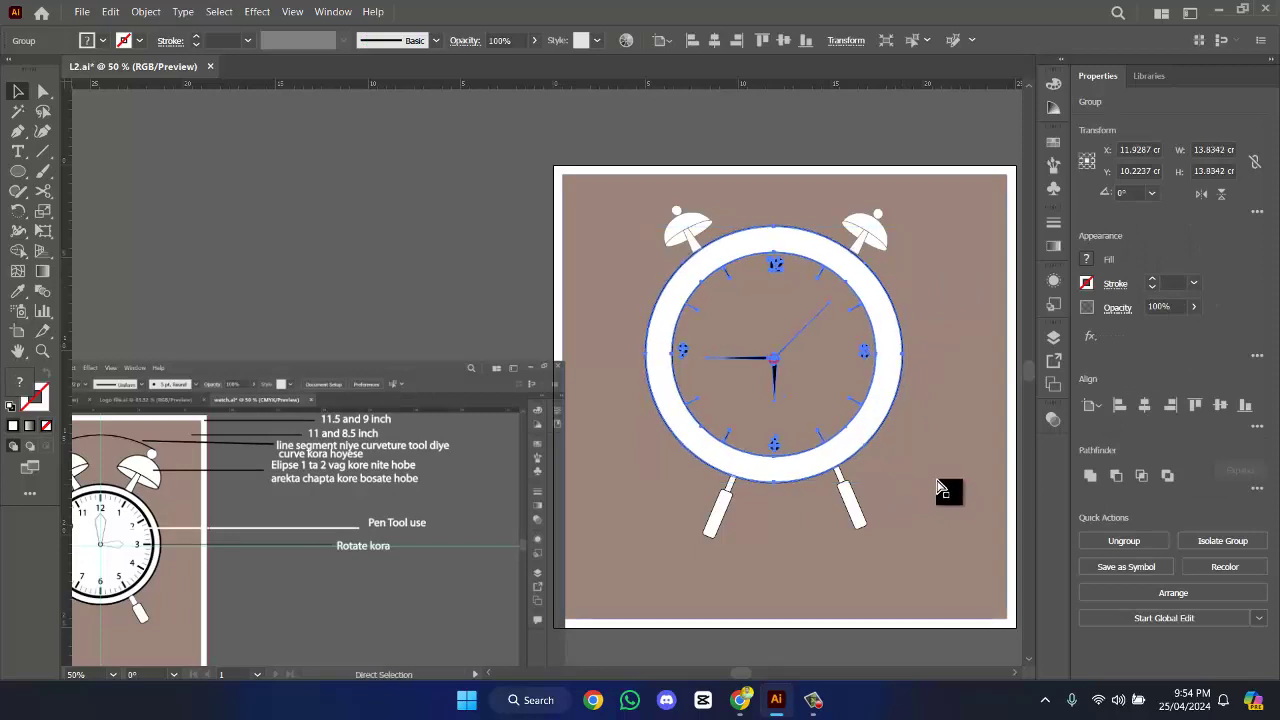
pyautogui.scroll(-2, 958, 466)
pyautogui.scroll(1, 958, 466)
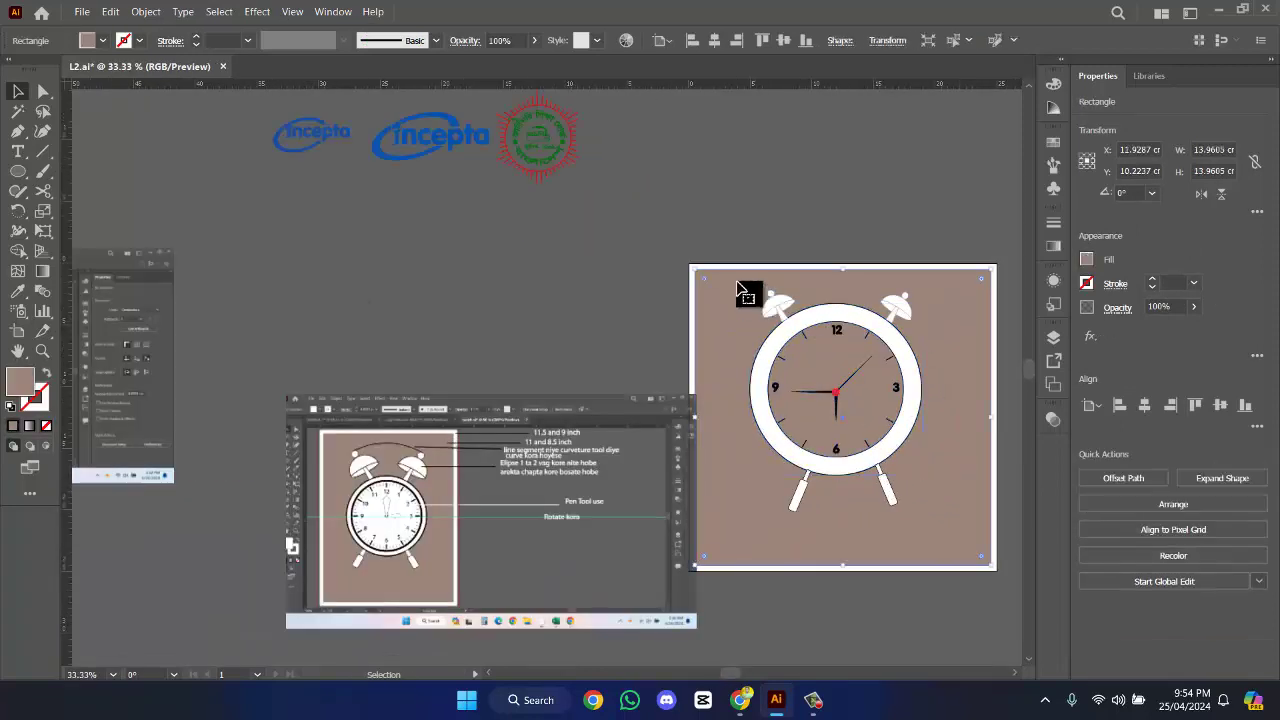
pyautogui.moveTo(748, 291); pyautogui.dragTo(935, 348)
pyautogui.hotkey('ctrl', 'z')
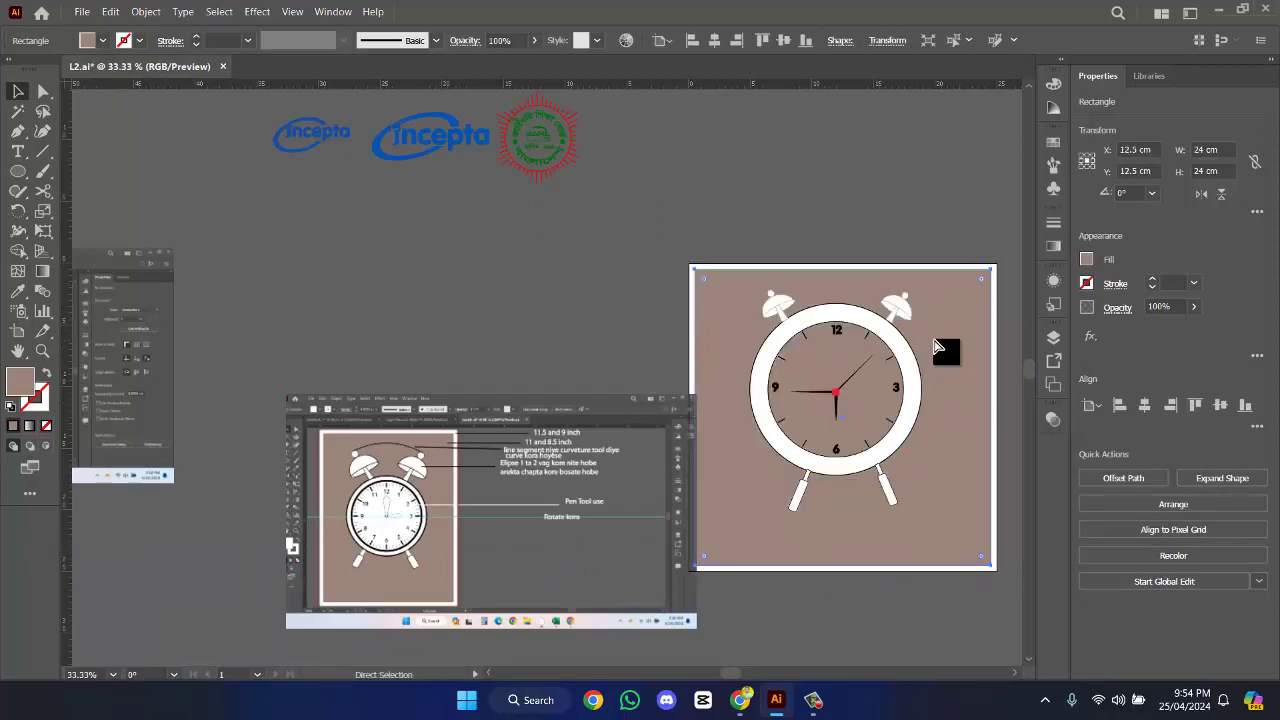
pyautogui.hotkey('ctrl', 'shift', 'a')
# - Scale both bells up slightly so their stems overlap the clock's outer ring, the right bell to about 2.48 by 2.50 cm
pyautogui.scroll(3, 957, 349)
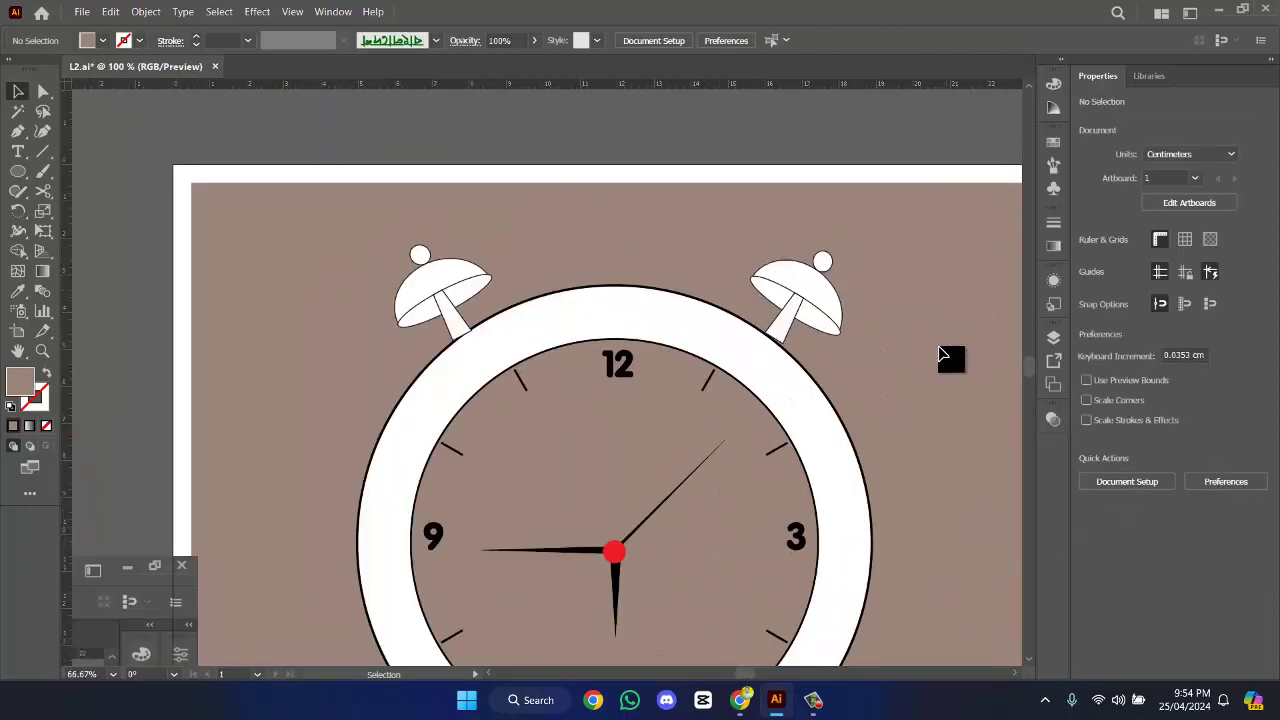
pyautogui.scroll(2, 903, 363)
pyautogui.click(809, 257)
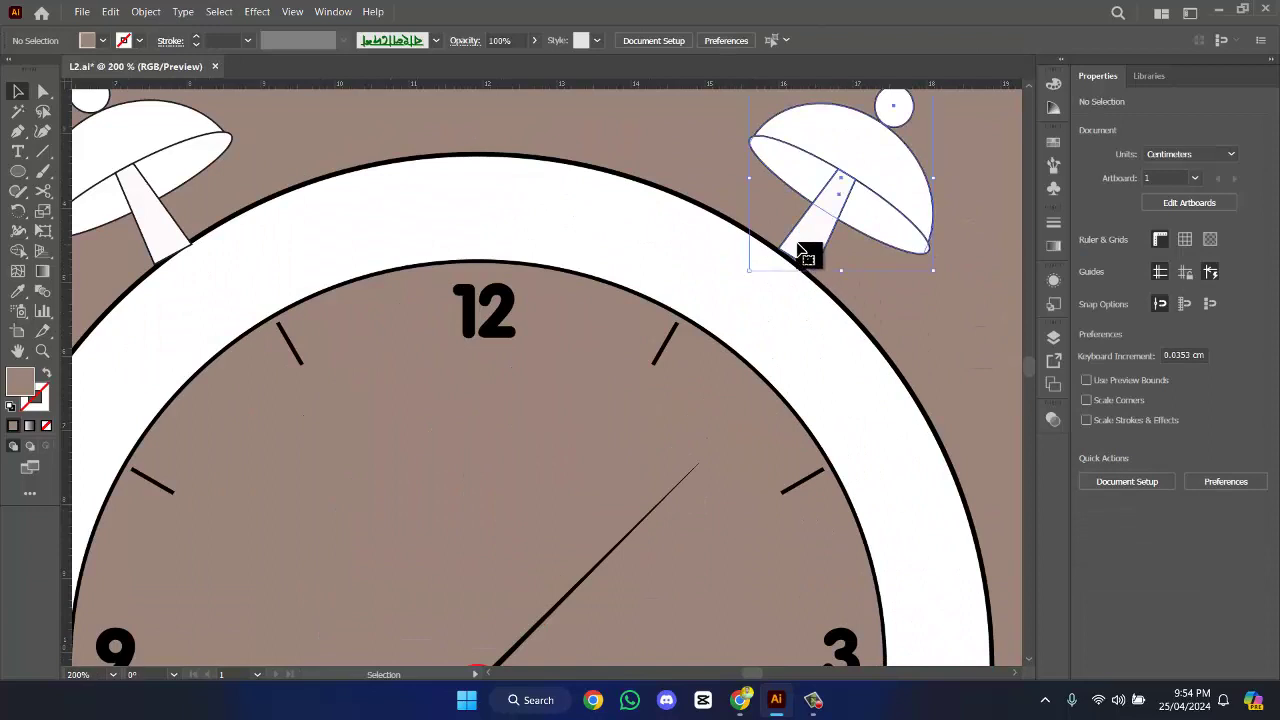
pyautogui.moveTo(755, 273); pyautogui.dragTo(745, 285)
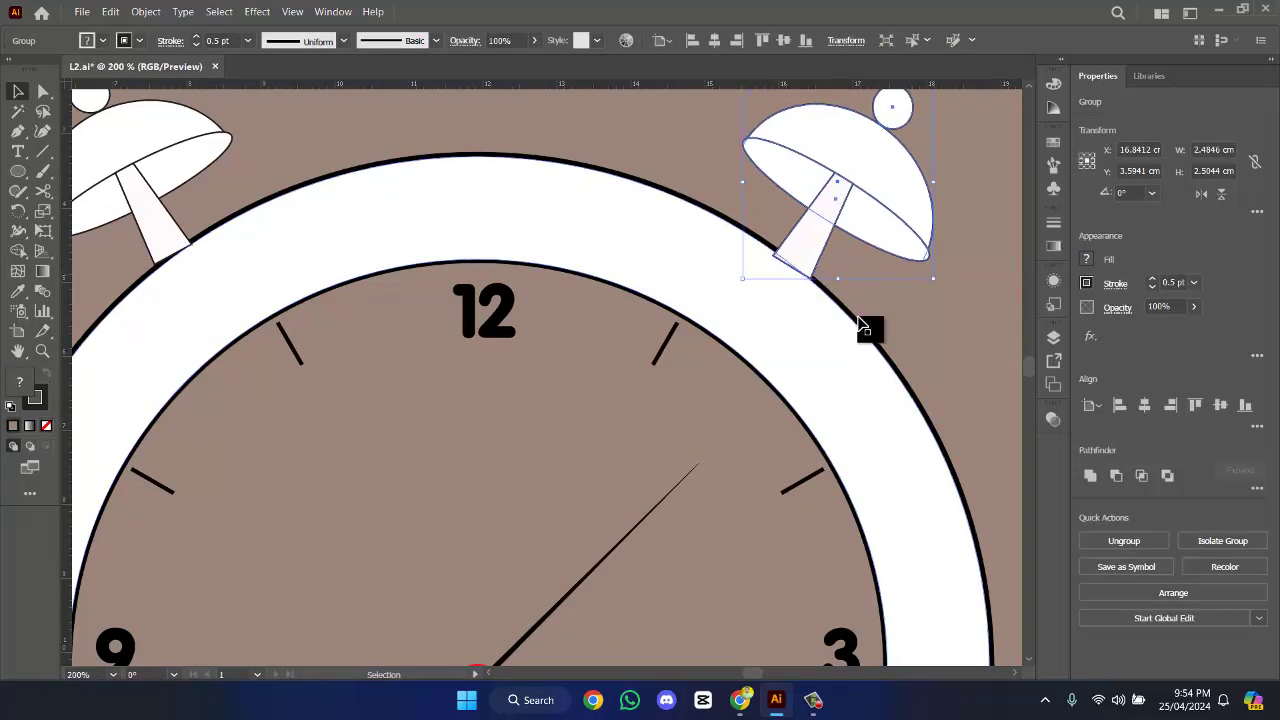
pyautogui.click(857, 349)
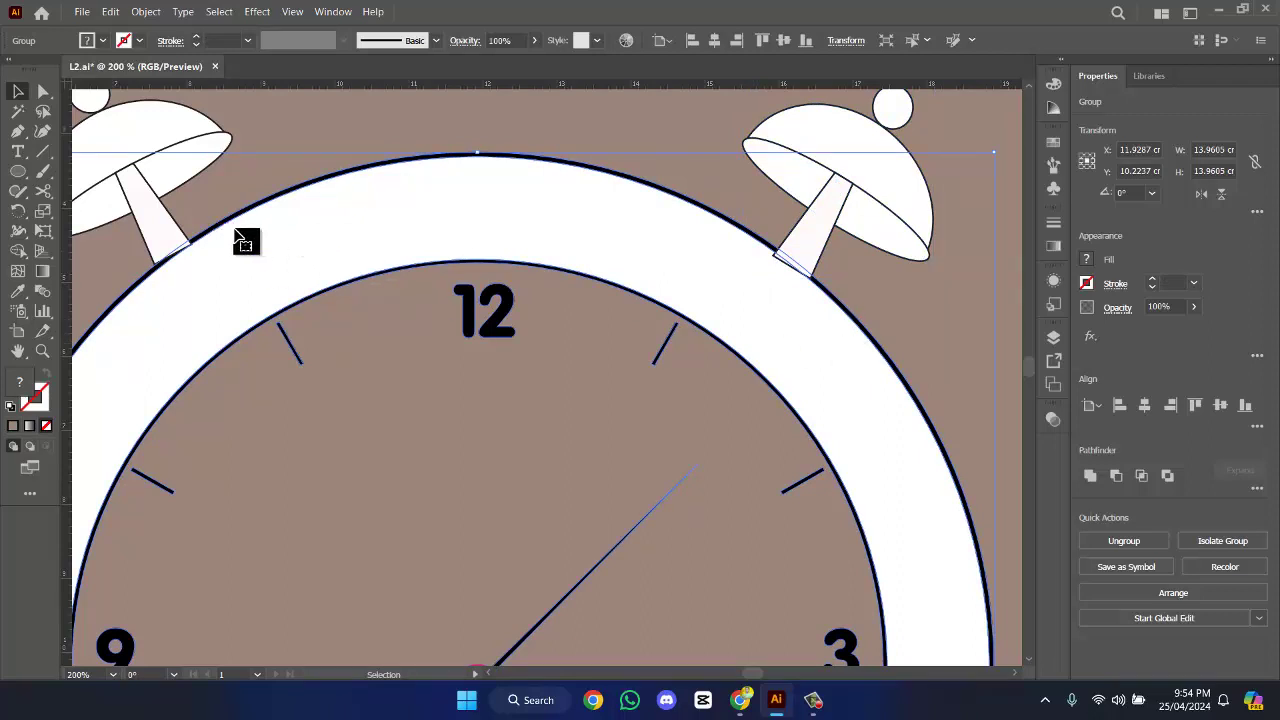
pyautogui.click(120, 214)
pyautogui.click(140, 218)
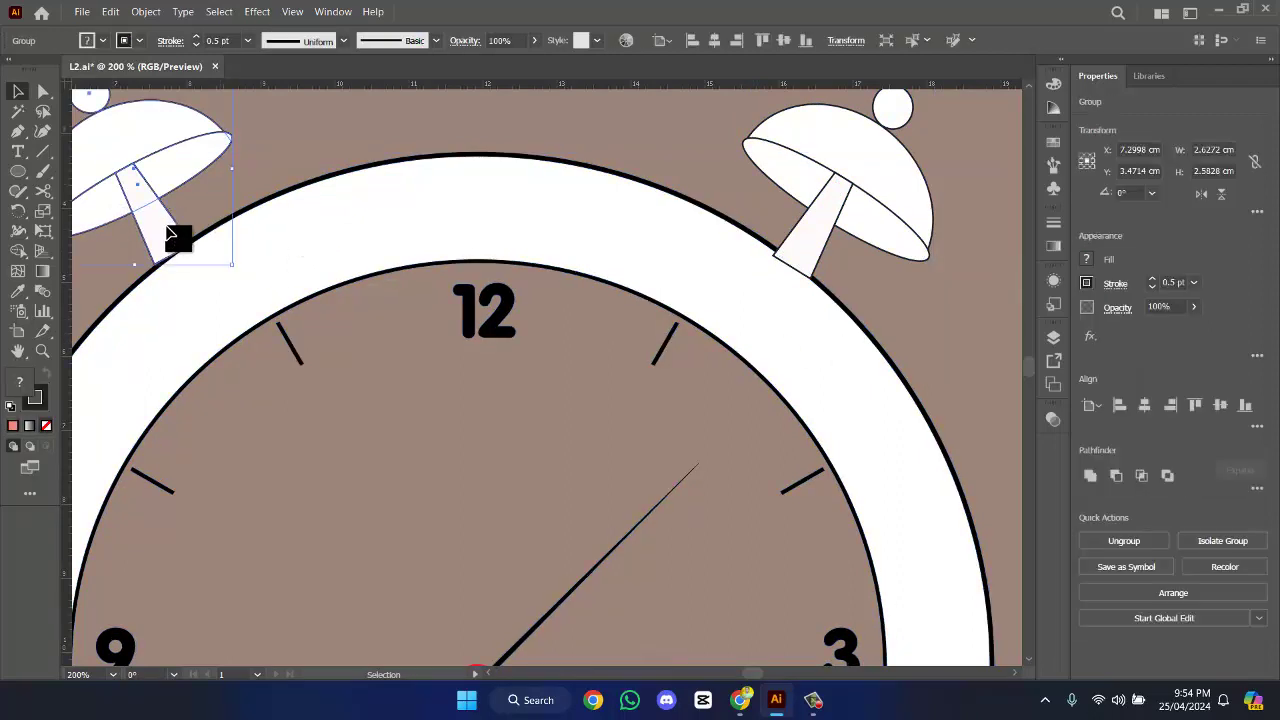
pyautogui.moveTo(177, 234)
pyautogui.mouseDown()
pyautogui.moveTo(163, 237)
pyautogui.moveTo(236, 272)
pyautogui.mouseUp()
# - Bring the clock group to the front so its ring covers the ends of the bell stems
pyautogui.click(300, 213)
pyautogui.rightClick(300, 213)
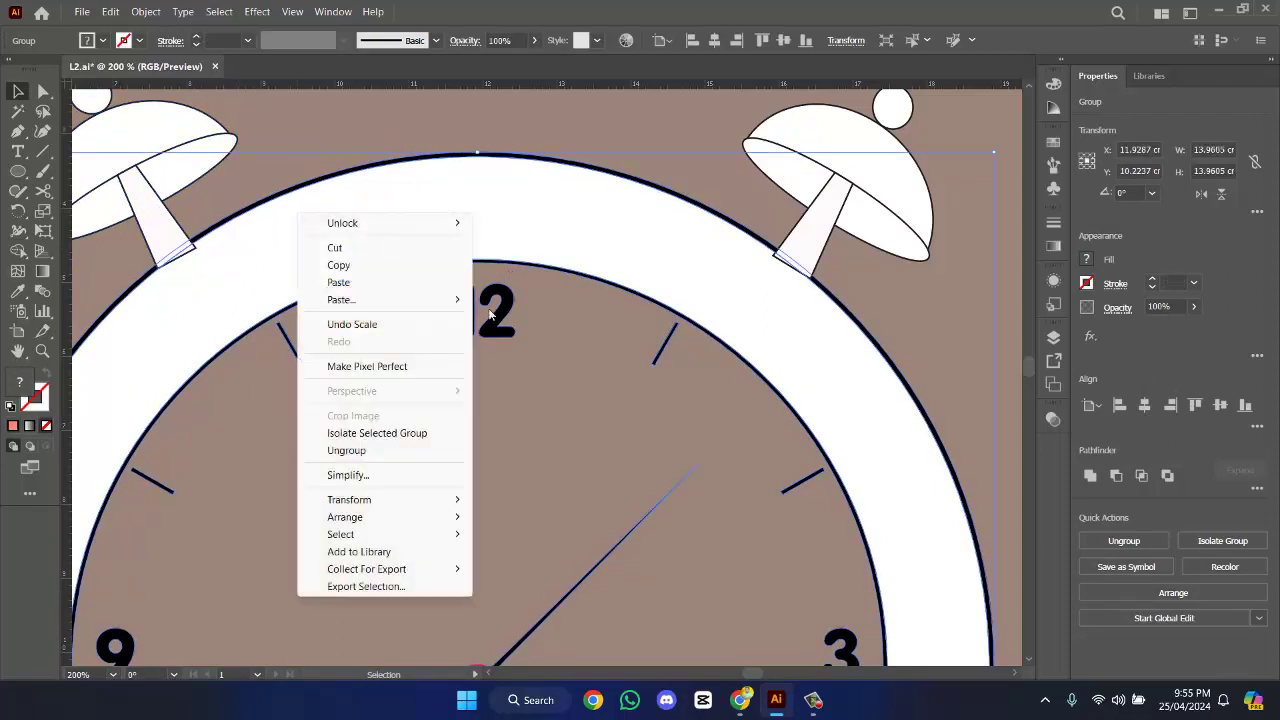
pyautogui.moveTo(403, 519)
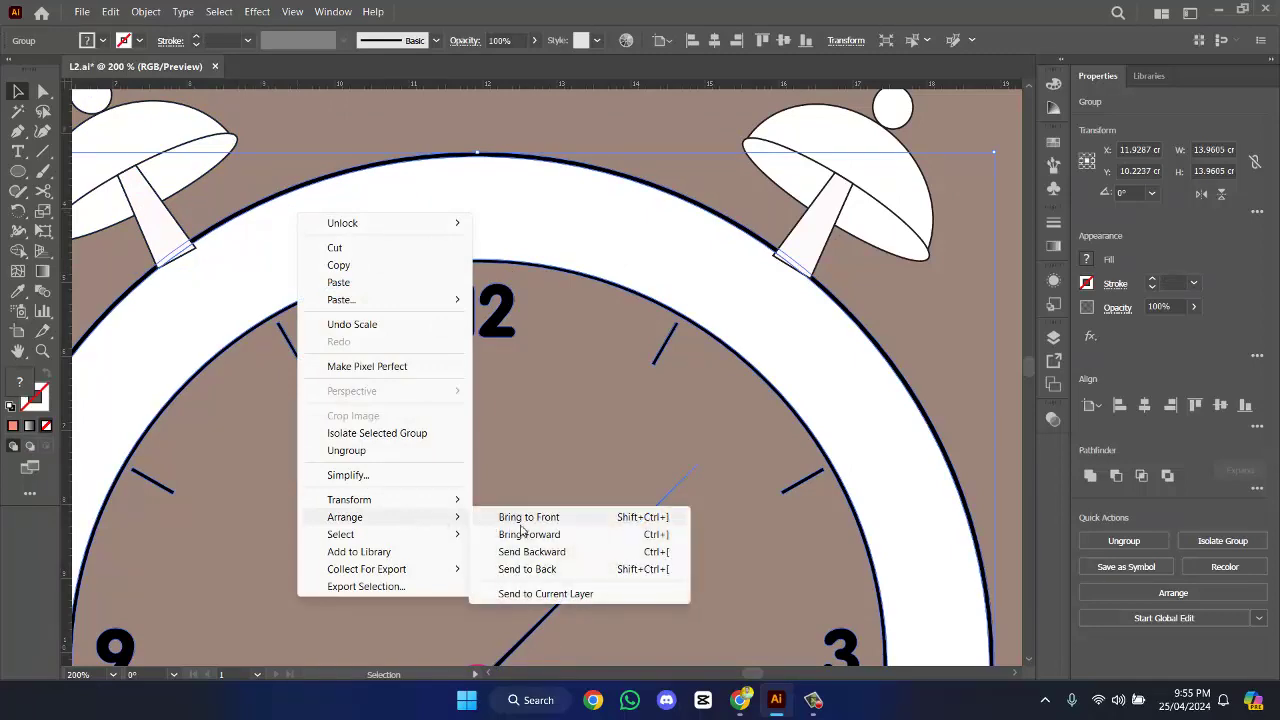
pyautogui.click(530, 518)
pyautogui.click(905, 275)
# - Move the right leg inward and down to level with the left leg, and nudge both legs together beneath the clock
pyautogui.scroll(-5, 905, 275)
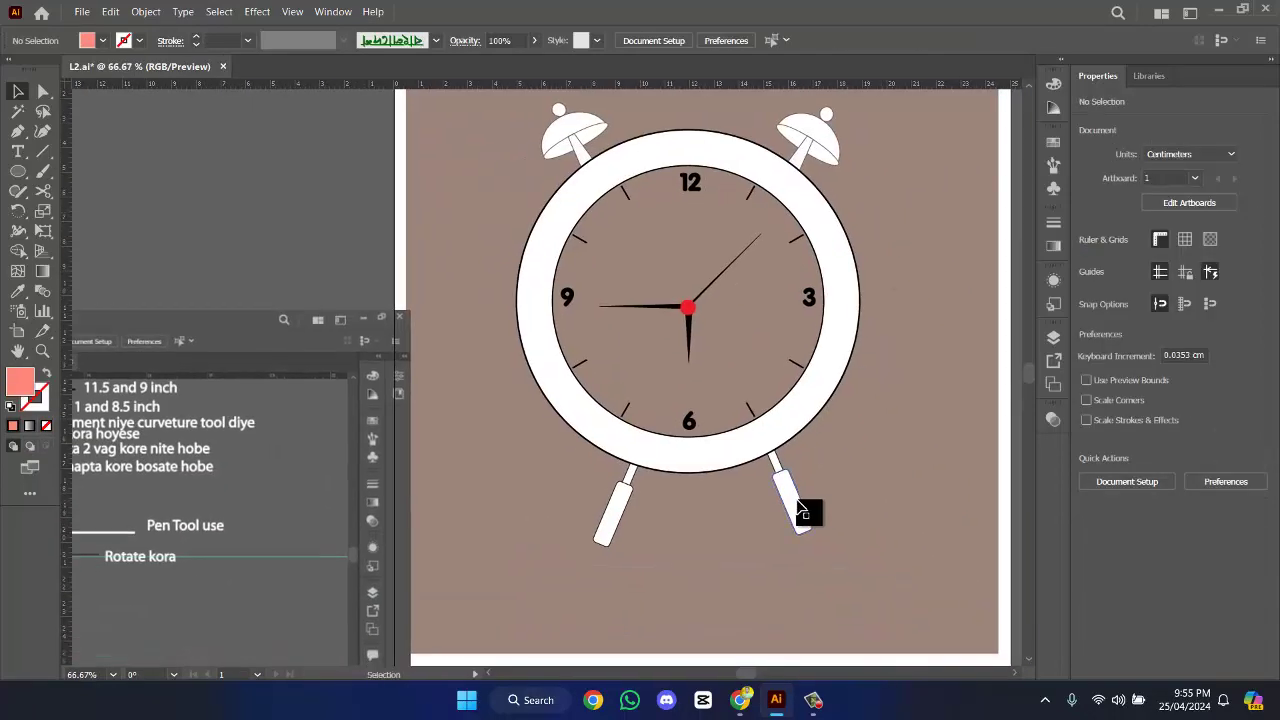
pyautogui.click(800, 510)
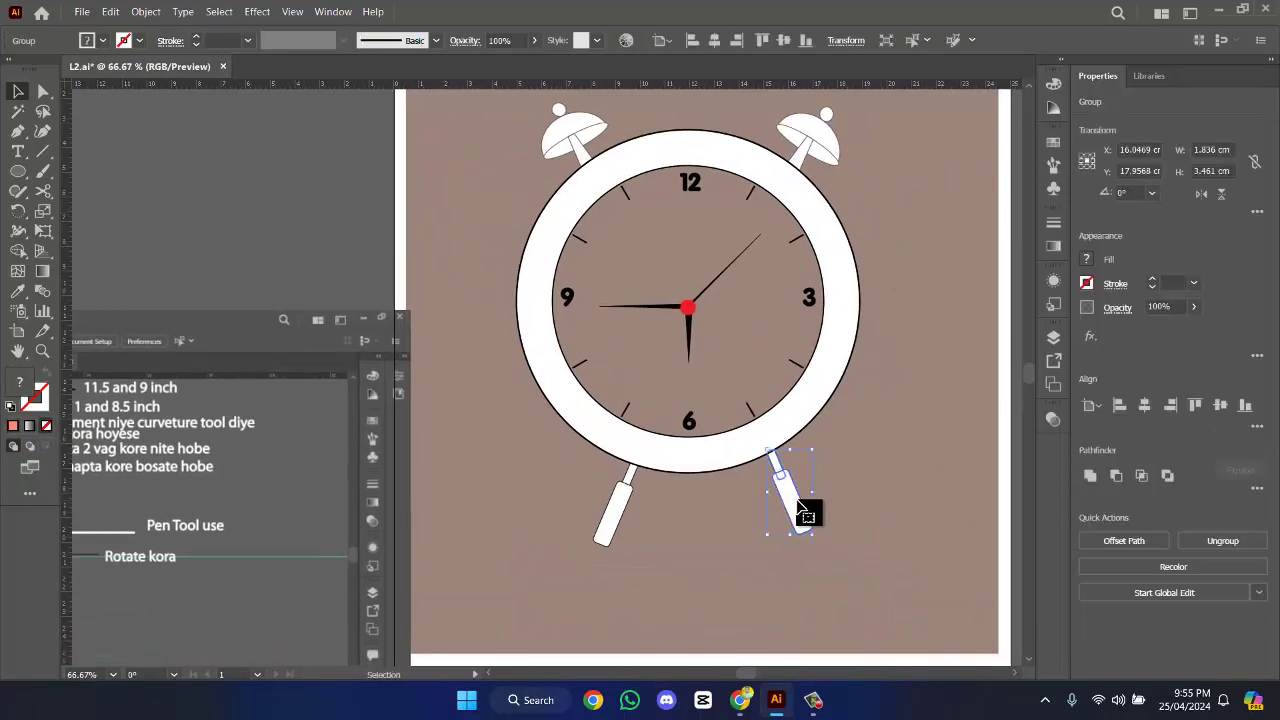
pyautogui.click(629, 509)
pyautogui.click(914, 514)
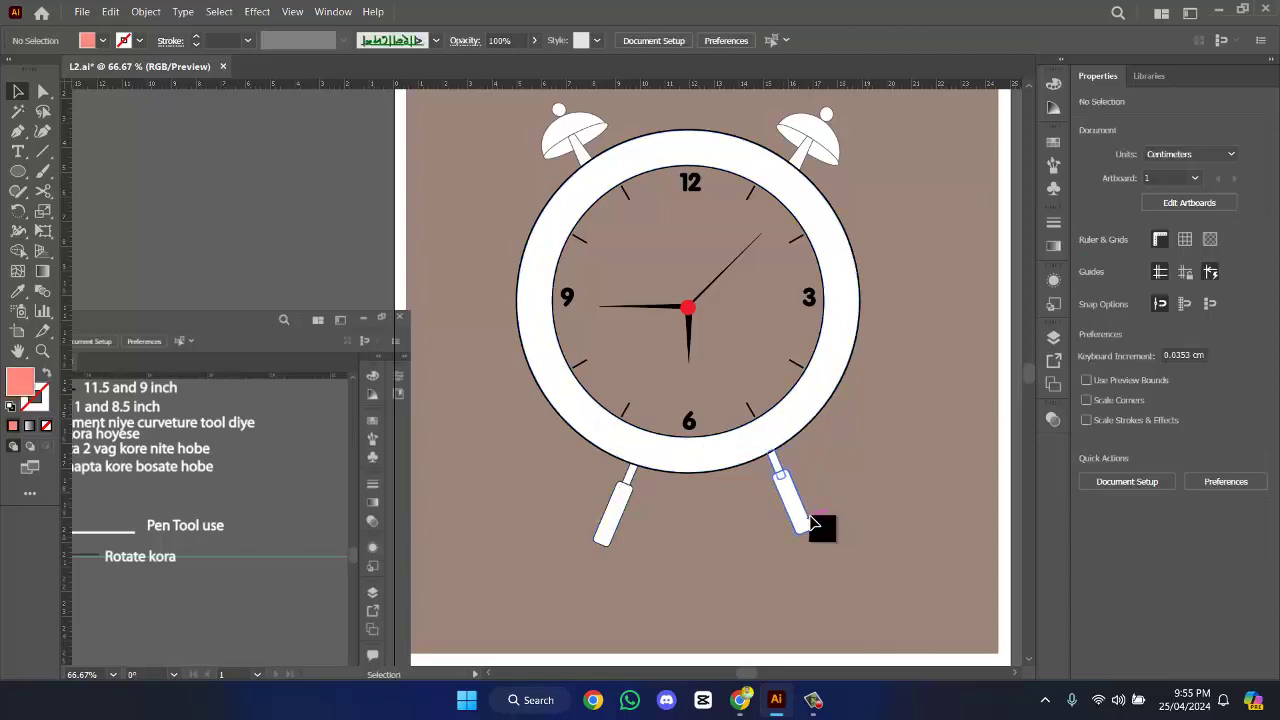
pyautogui.click(800, 520)
pyautogui.moveTo(800, 522); pyautogui.dragTo(785, 538)
pyautogui.keyDown('shift'); pyautogui.click(613, 545); pyautogui.keyUp('shift')
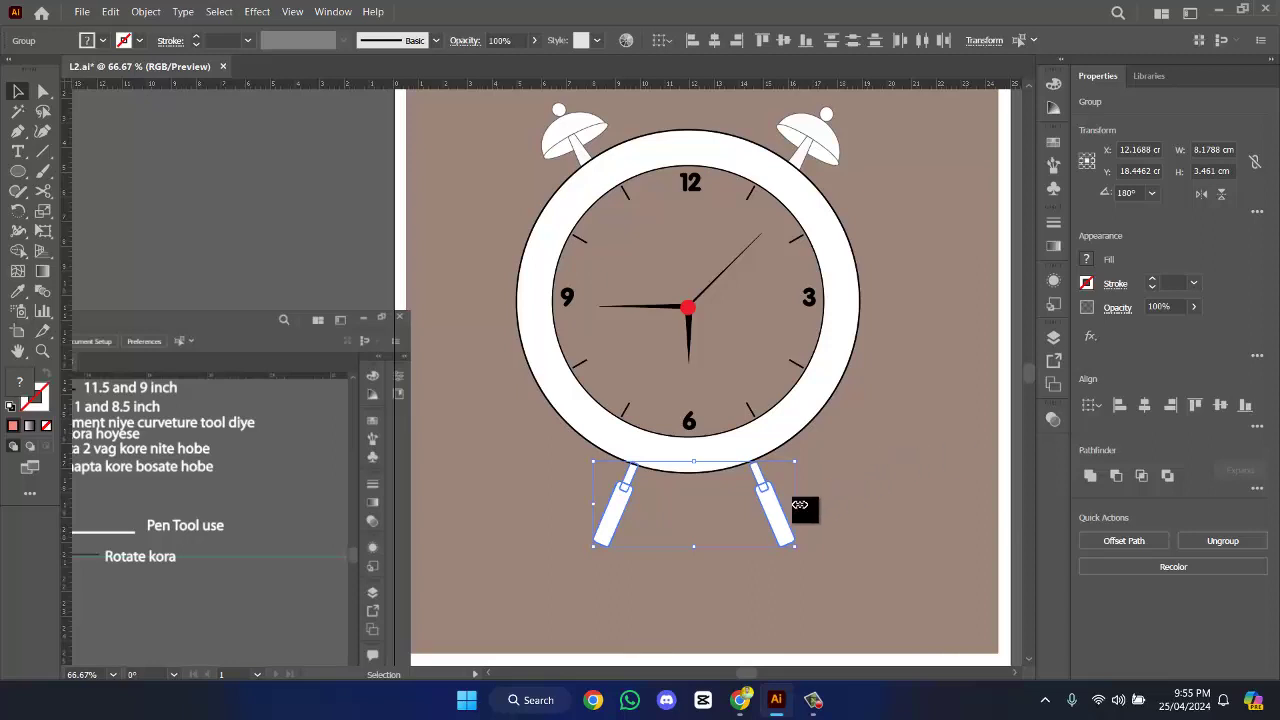
pyautogui.moveTo(782, 510); pyautogui.dragTo(783, 511)
pyautogui.click(877, 506)
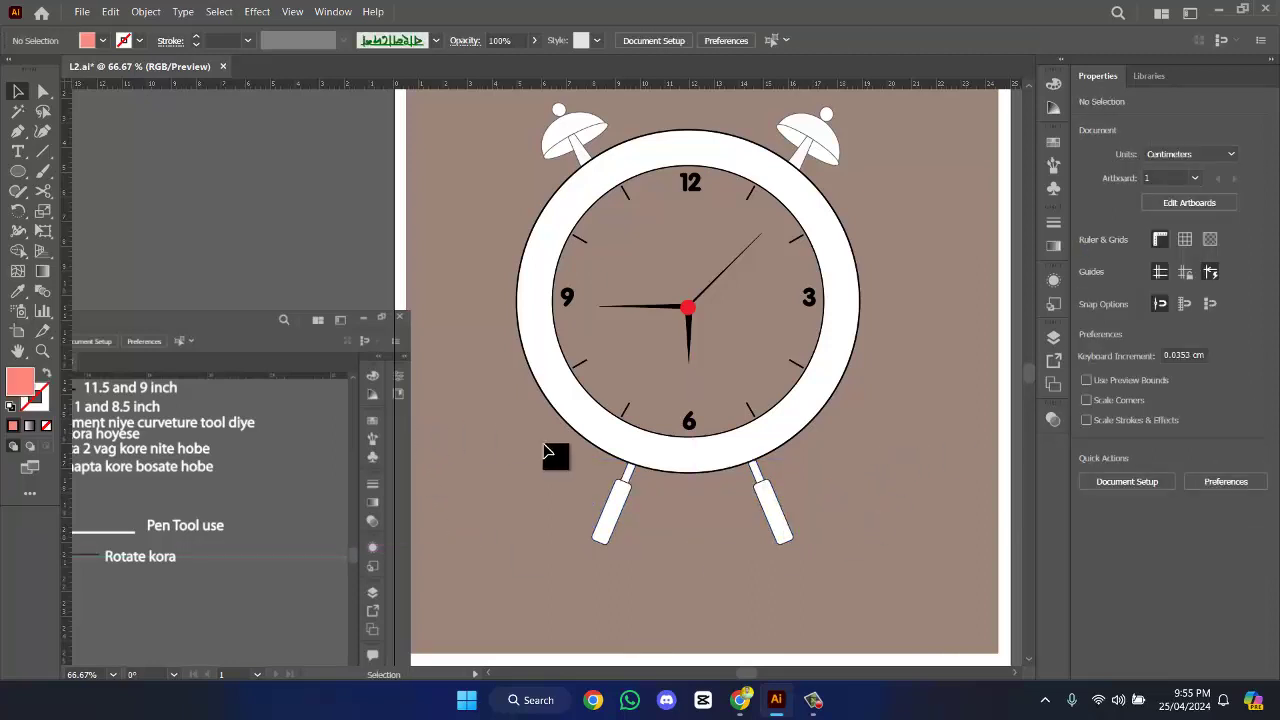
# - Group the clock face, both bells and both legs into one object
pyautogui.scroll(-2, 580, 418)
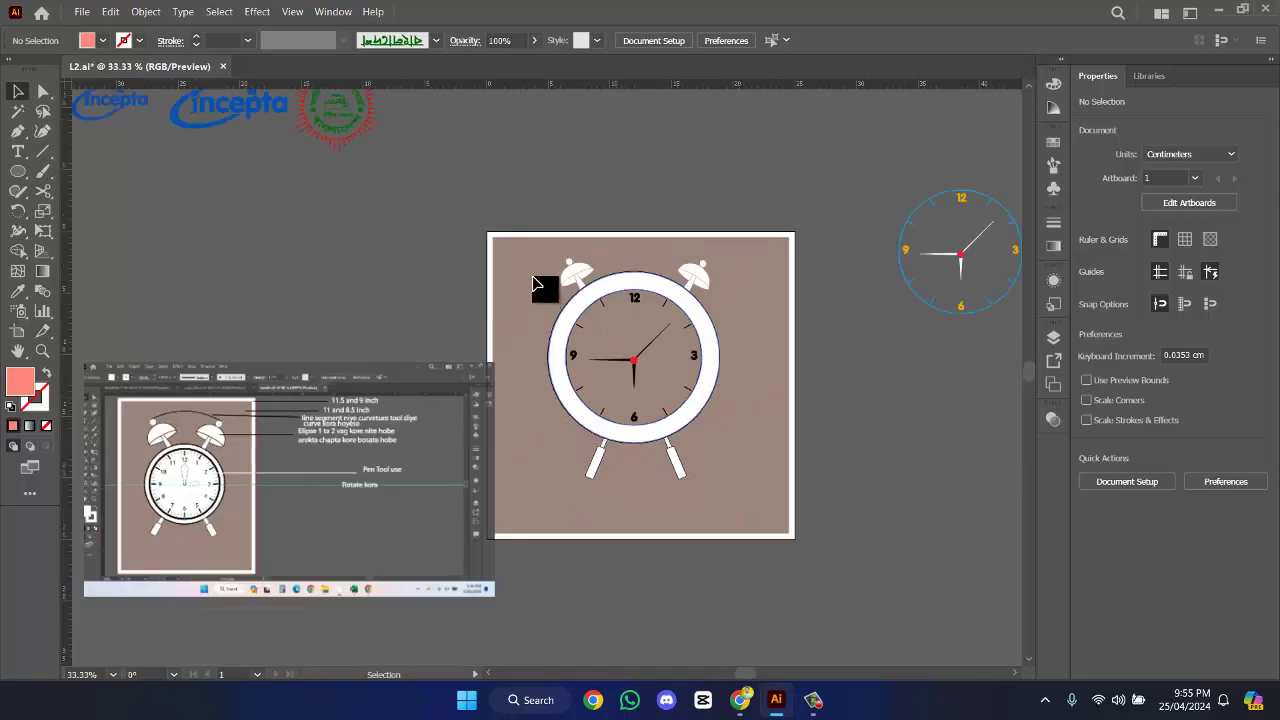
pyautogui.click(694, 398)
pyautogui.rightClick(690, 390)
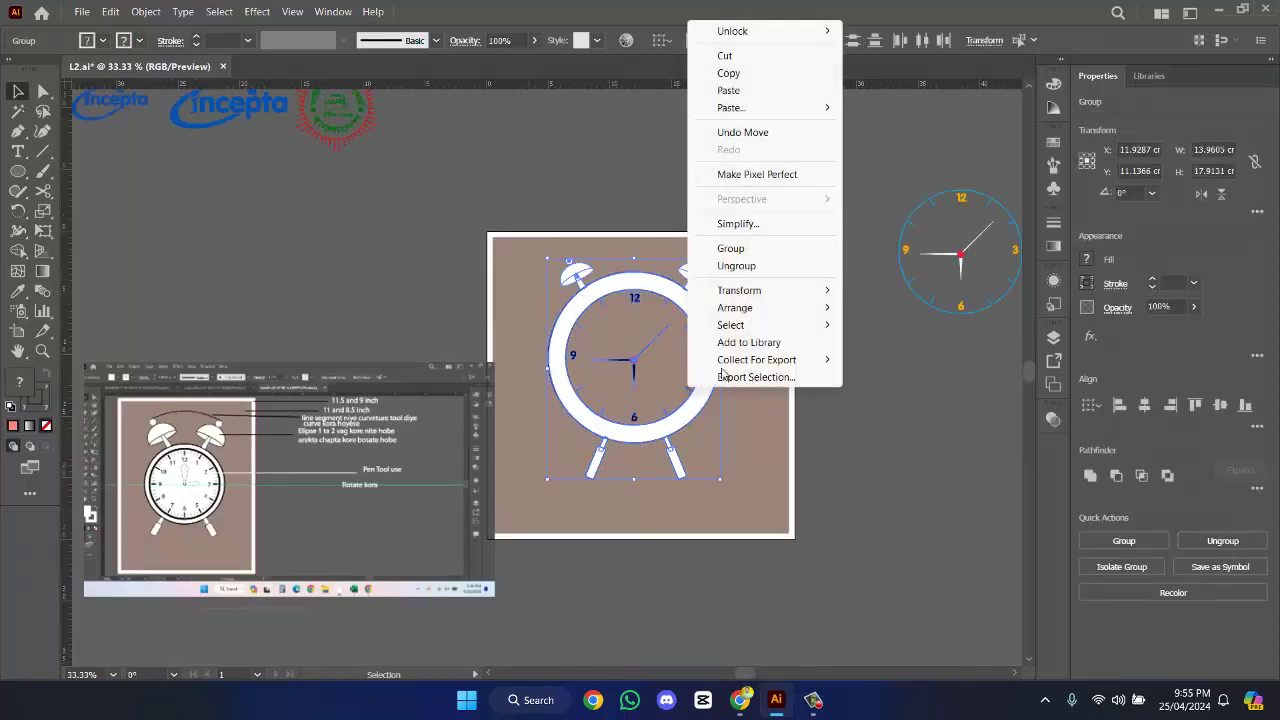
pyautogui.click(731, 249)
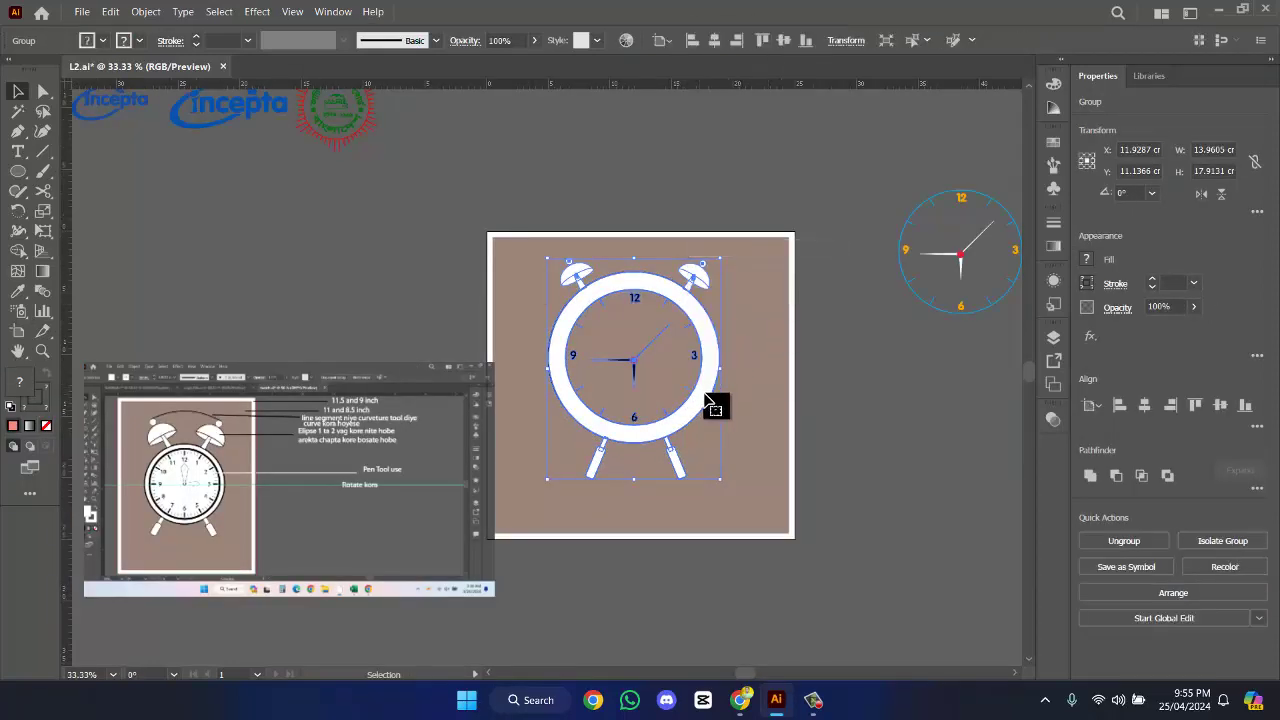
# - Centre the grouped alarm clock horizontally and vertically on the artboard at X 12.5 cm, Y 12.5 cm
pyautogui.moveTo(706, 400); pyautogui.dragTo(706, 417)
pyautogui.click(1167, 405)
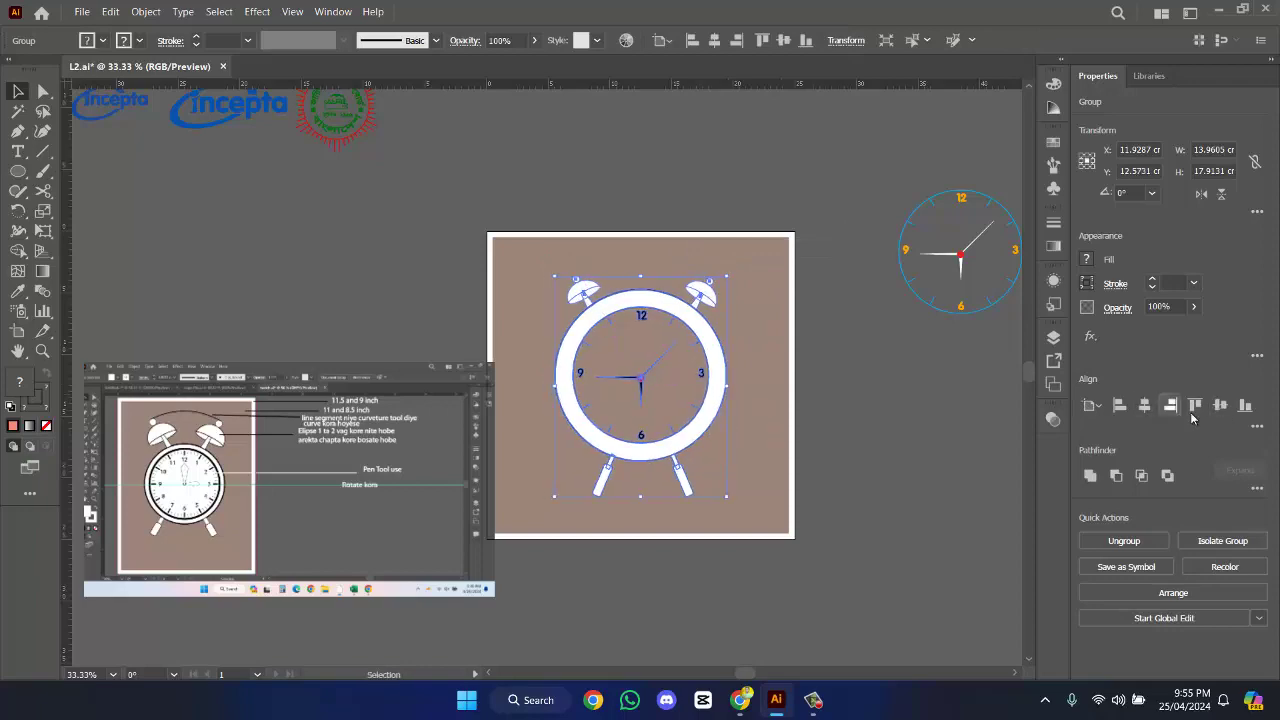
pyautogui.click(1224, 406)
# - Compare the reference clock's dial, bells and legs with the alarm clock on the main artboard
pyautogui.hscroll(-5, 558, 457)
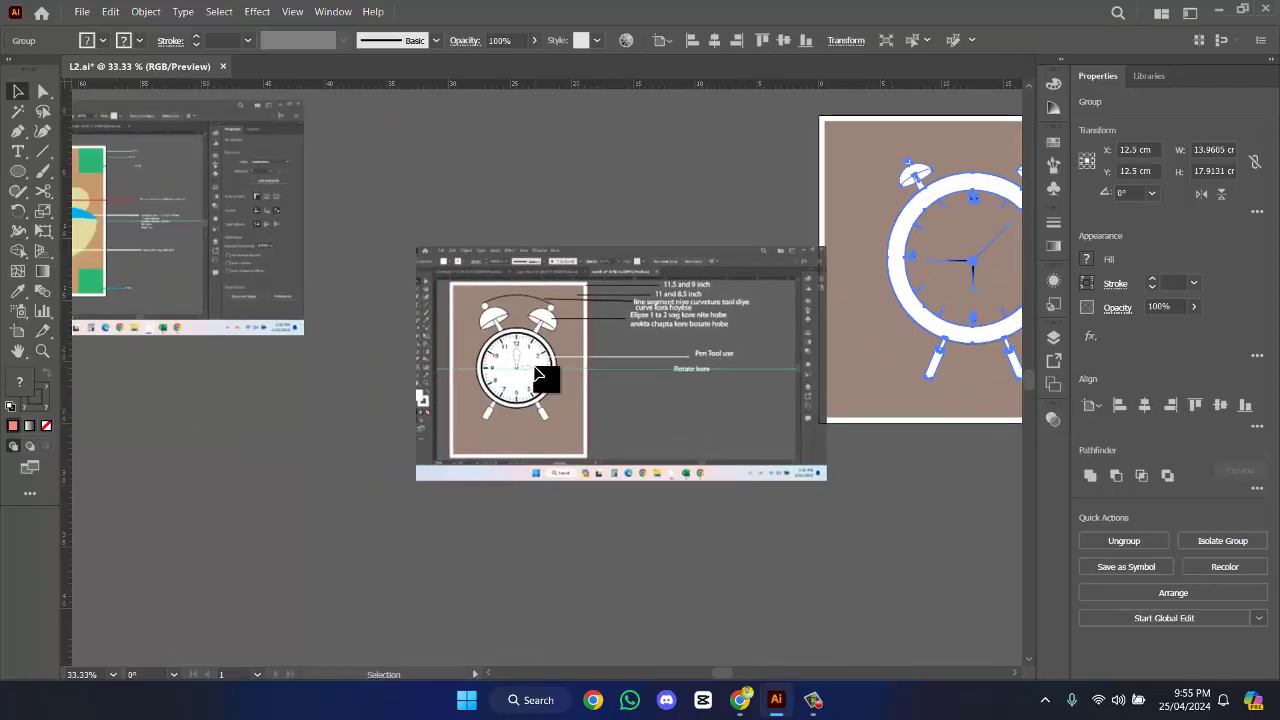
pyautogui.scroll(10, 543, 366)
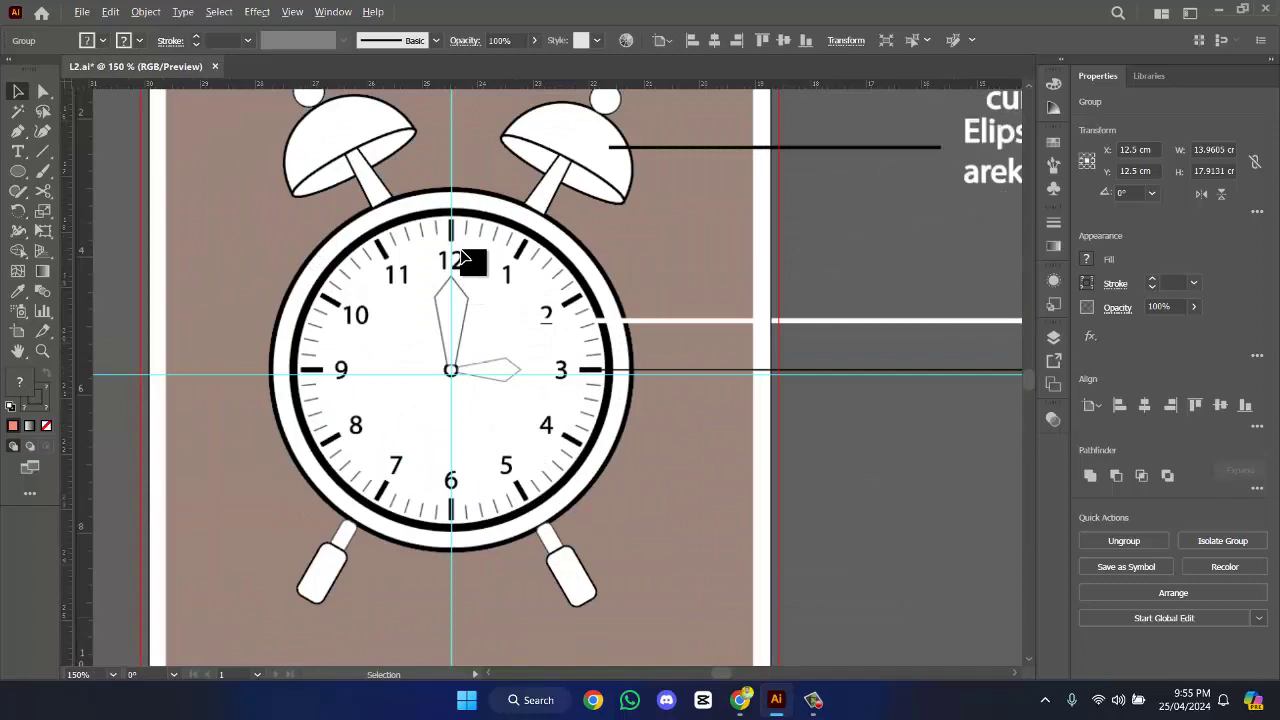
pyautogui.scroll(-5, 462, 258)
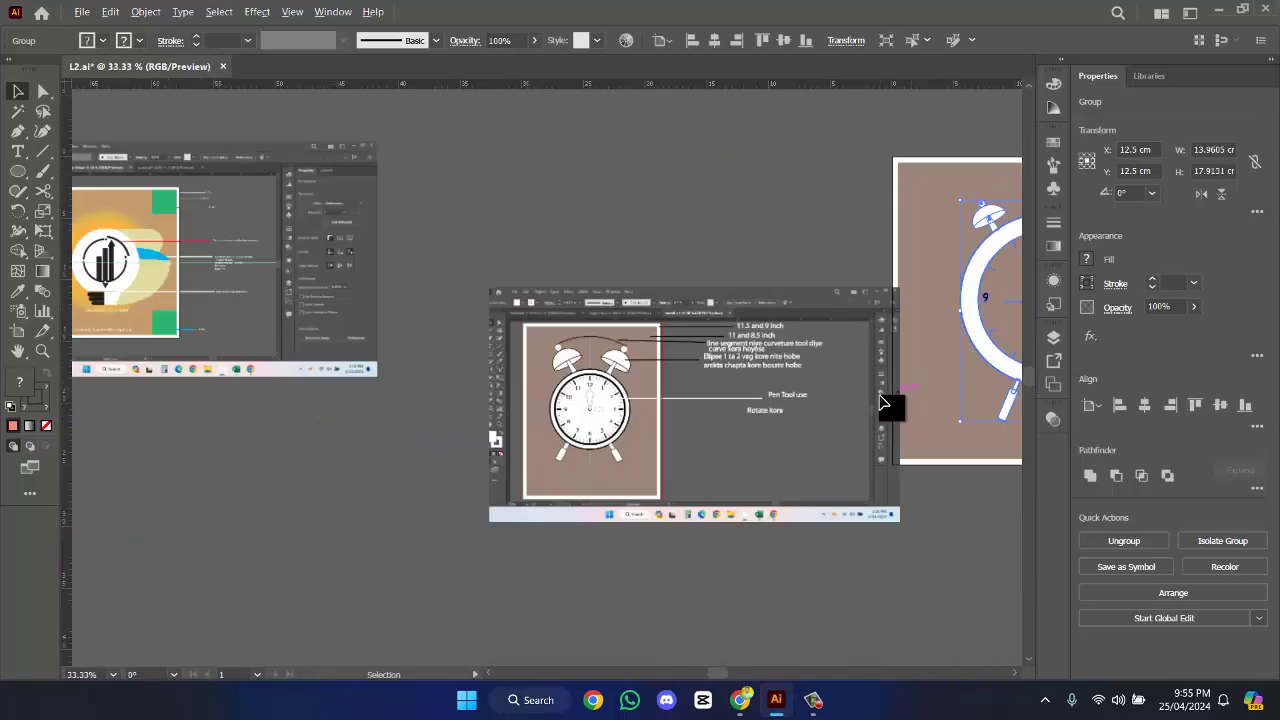
pyautogui.hscroll(3, 900, 402)
pyautogui.scroll(2, 460, 463)
pyautogui.click(742, 380)
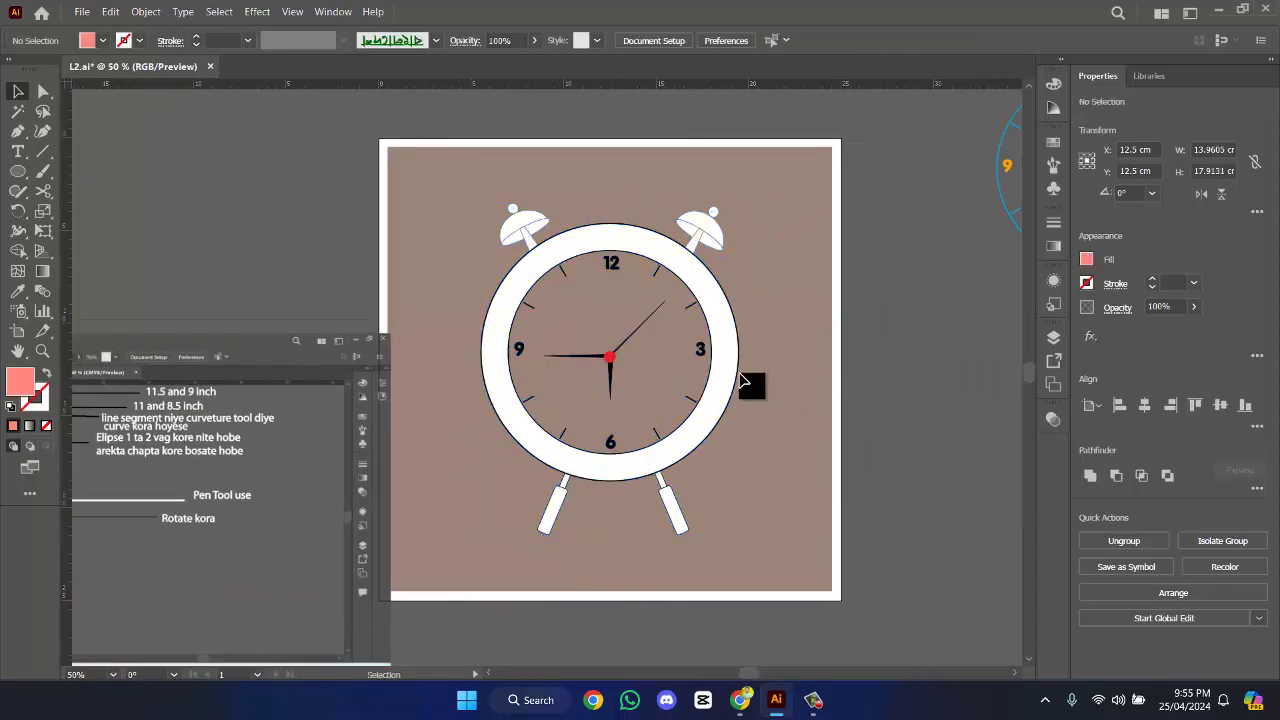
# - Ungroup the alarm clock and its dial so the individual tick marks can be selected
pyautogui.scroll(3, 742, 380)
pyautogui.scroll(-1, 910, 450)
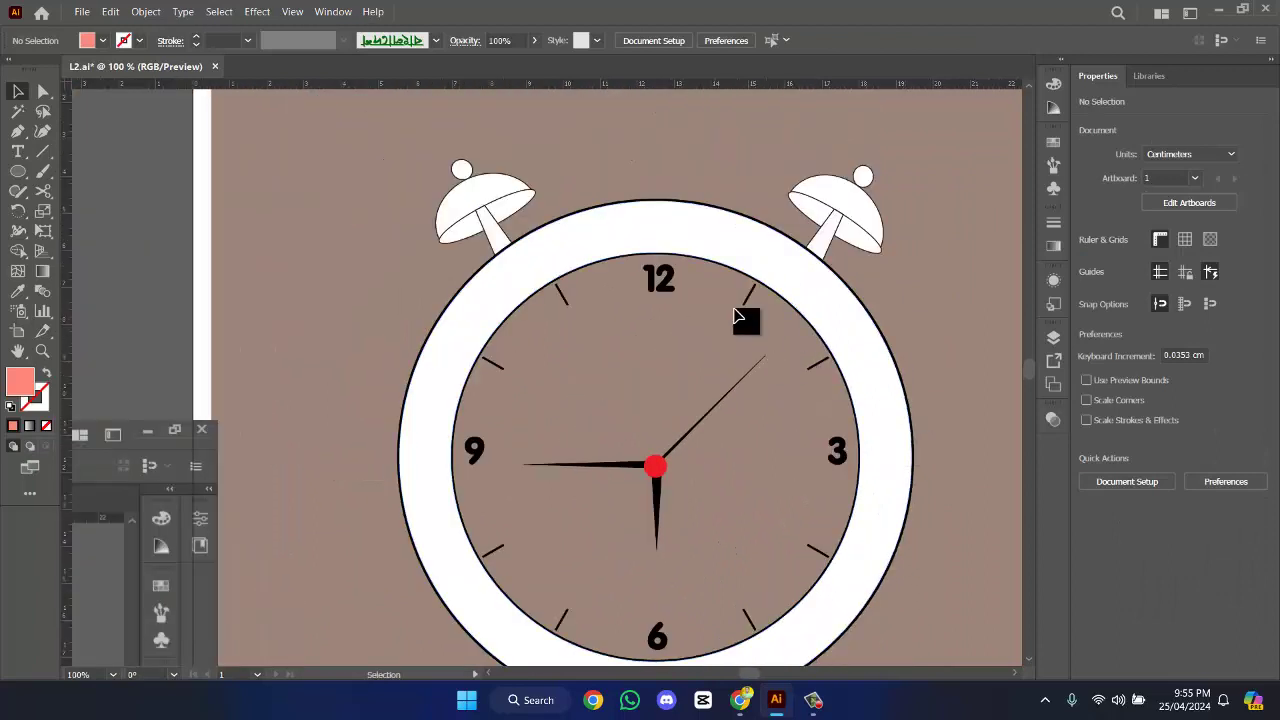
pyautogui.click(783, 334)
pyautogui.rightClick(818, 302)
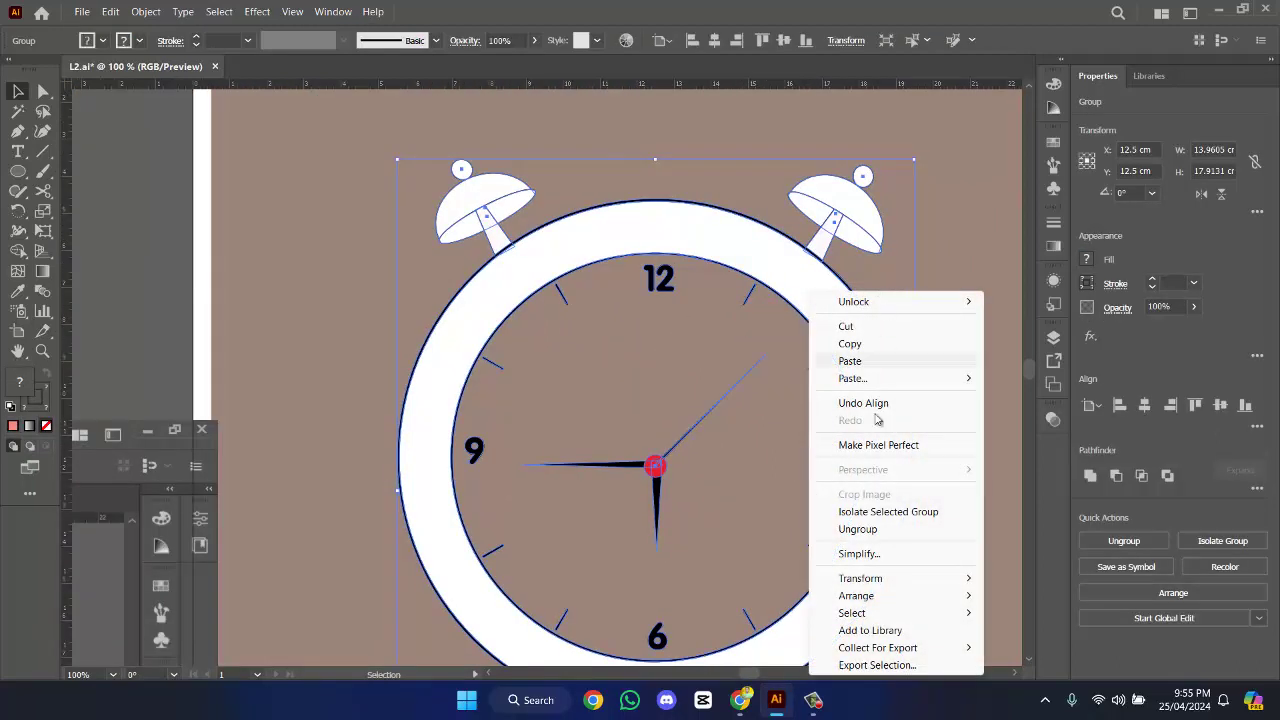
pyautogui.click(986, 451)
pyautogui.click(986, 451)
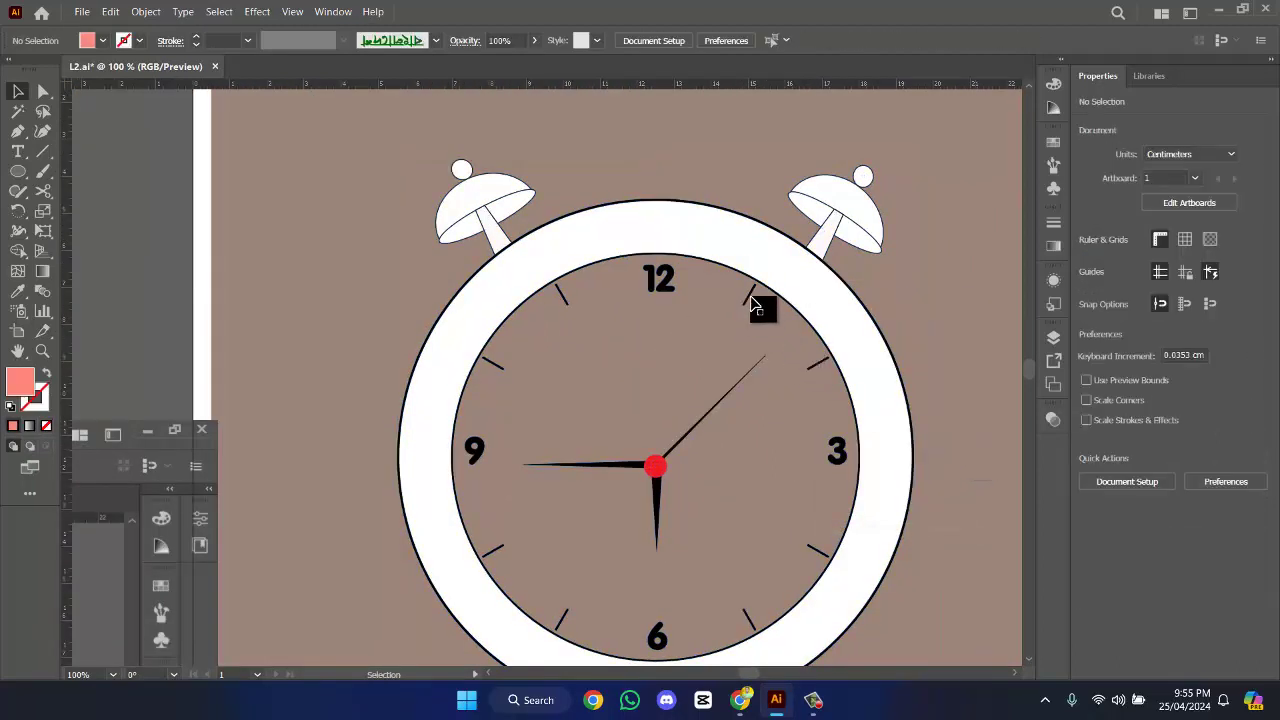
pyautogui.click(755, 303)
pyautogui.rightClick(754, 299)
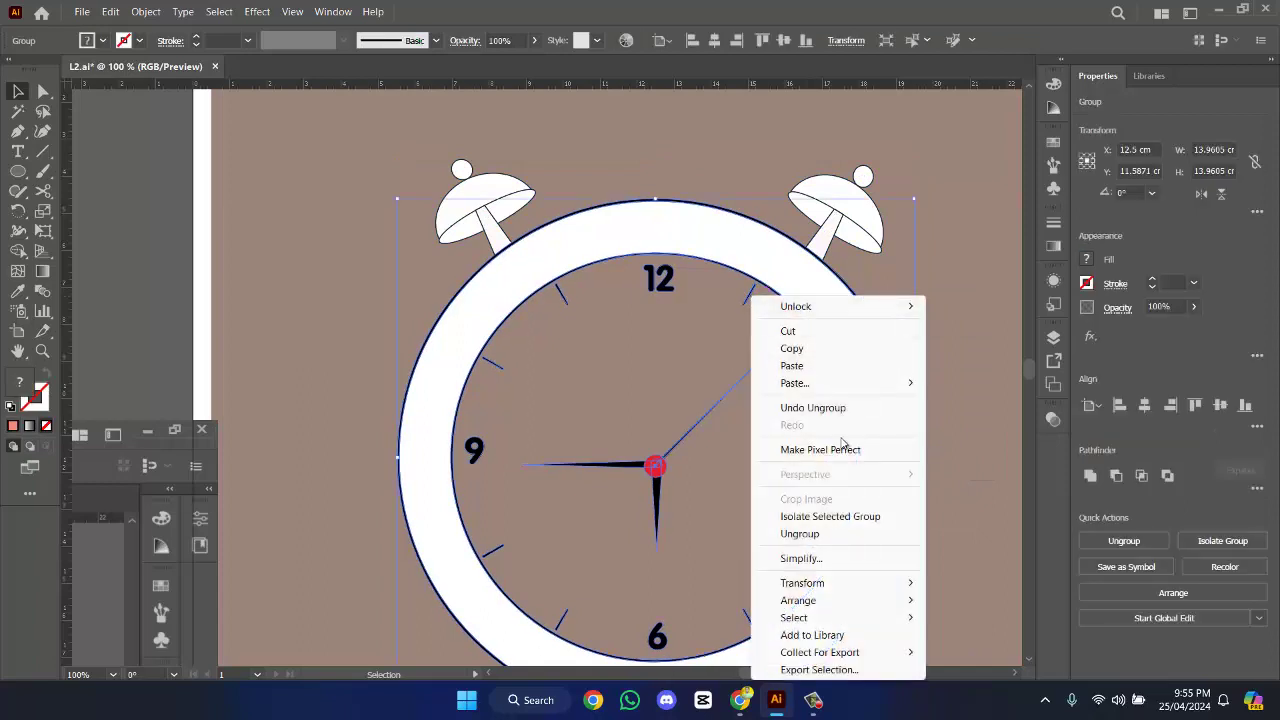
pyautogui.click(829, 537)
pyautogui.click(804, 362)
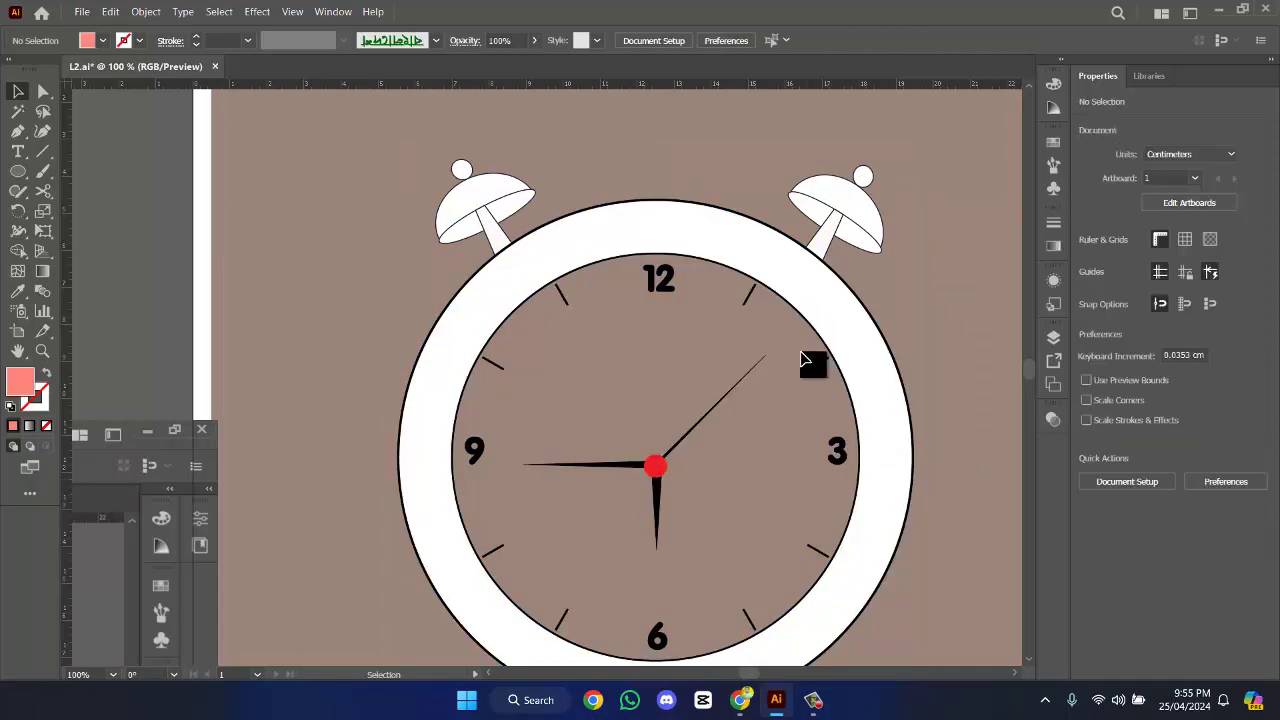
# - Select the 1 and 2 o'clock tick marks and set the blend spacing to Specified Steps with 3 steps
pyautogui.click(749, 298)
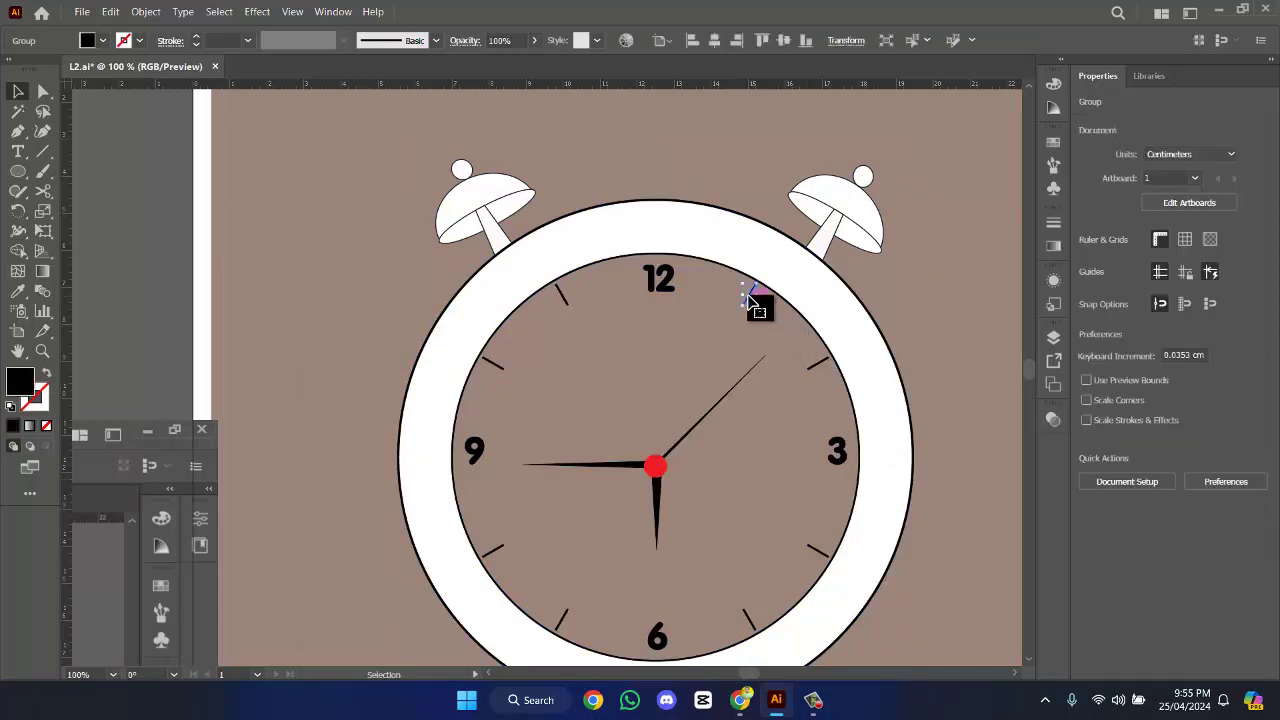
pyautogui.keyDown('shift'); pyautogui.click(822, 368); pyautogui.keyUp('shift')
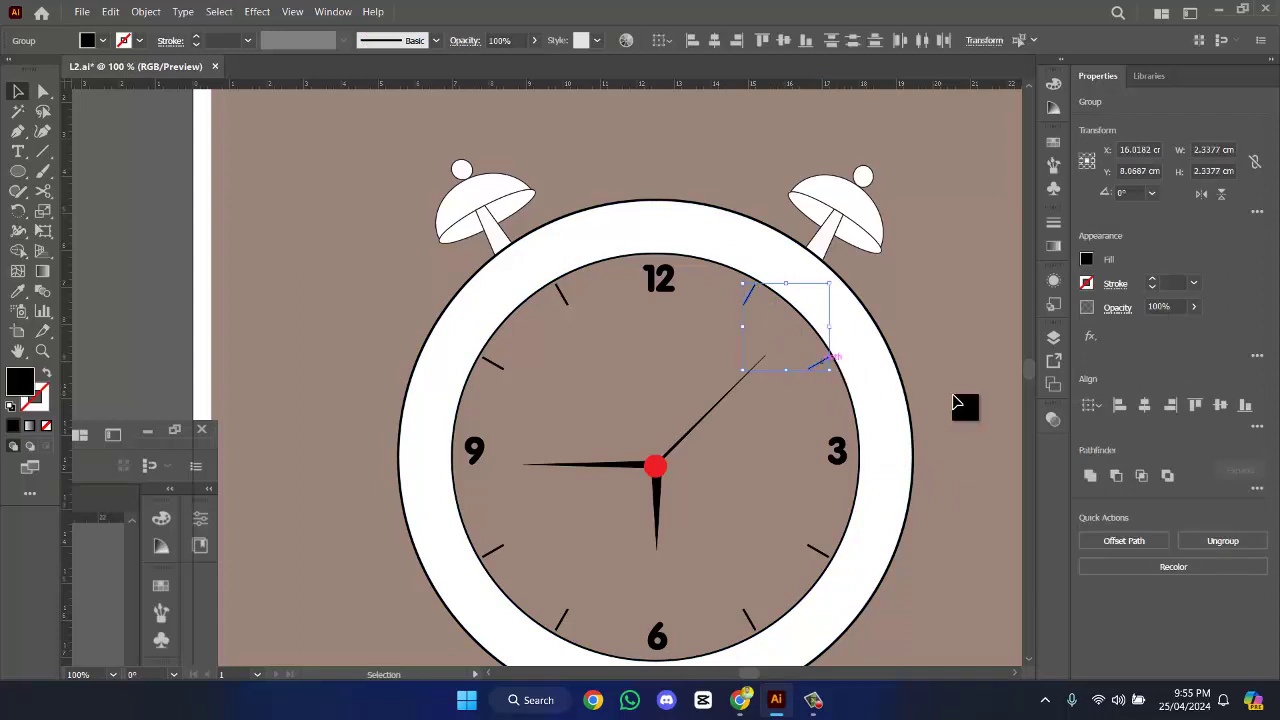
pyautogui.click(147, 12)
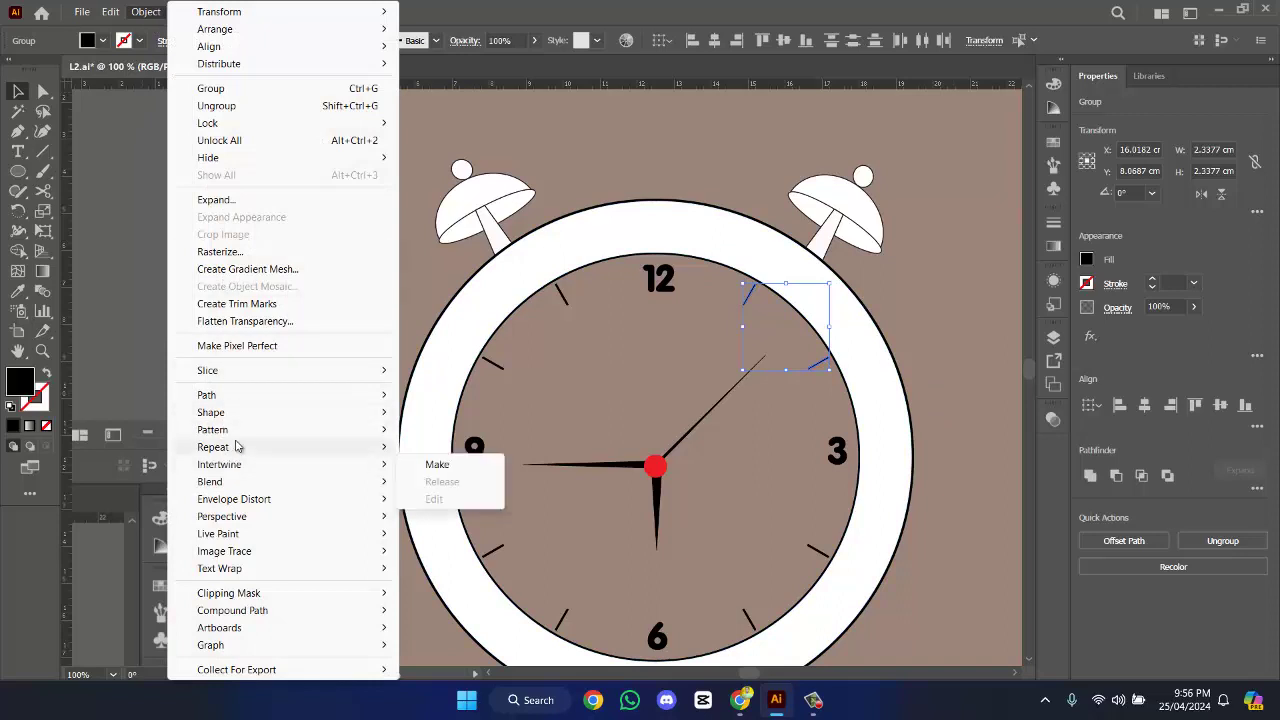
pyautogui.moveTo(237, 428)
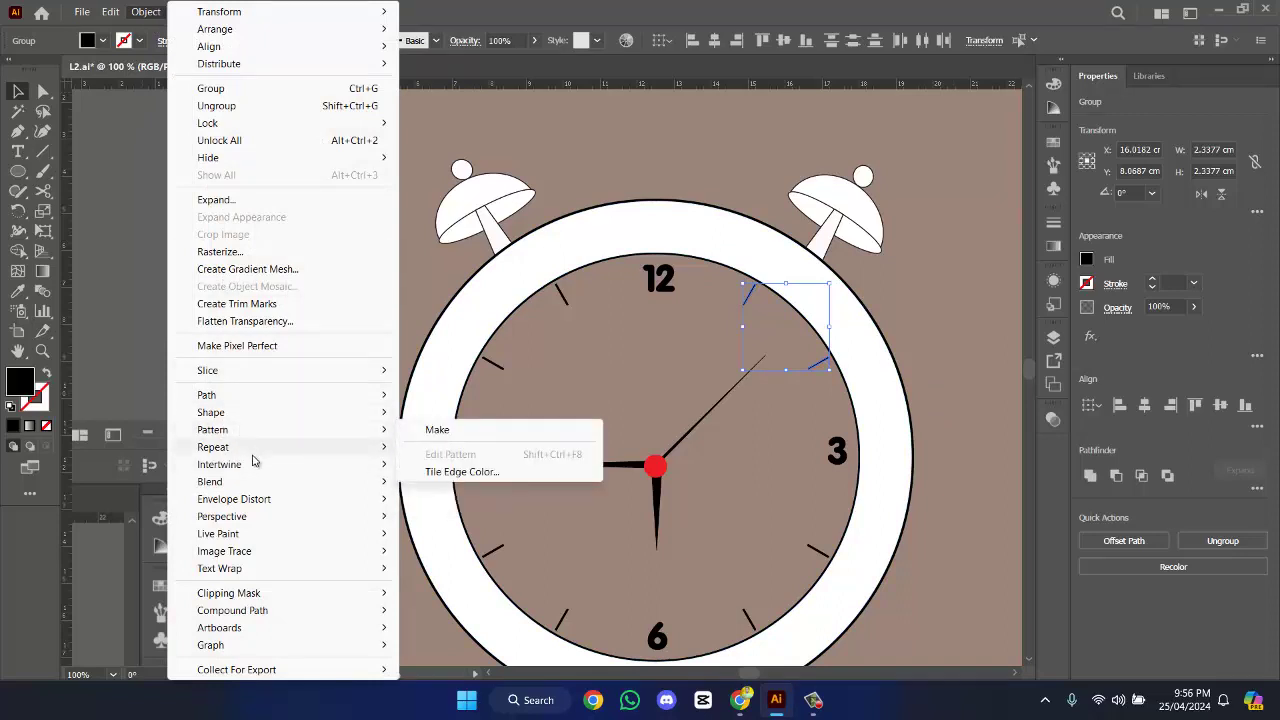
pyautogui.moveTo(245, 483)
pyautogui.click(529, 532)
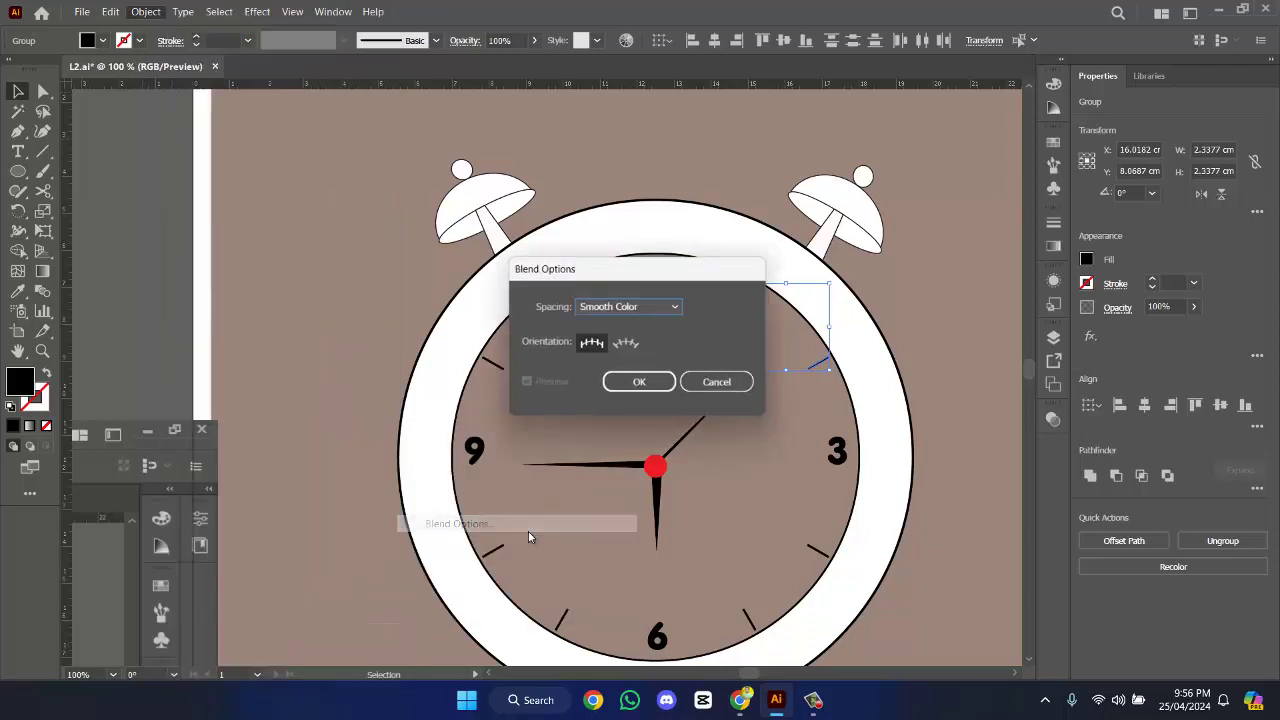
pyautogui.click(639, 308)
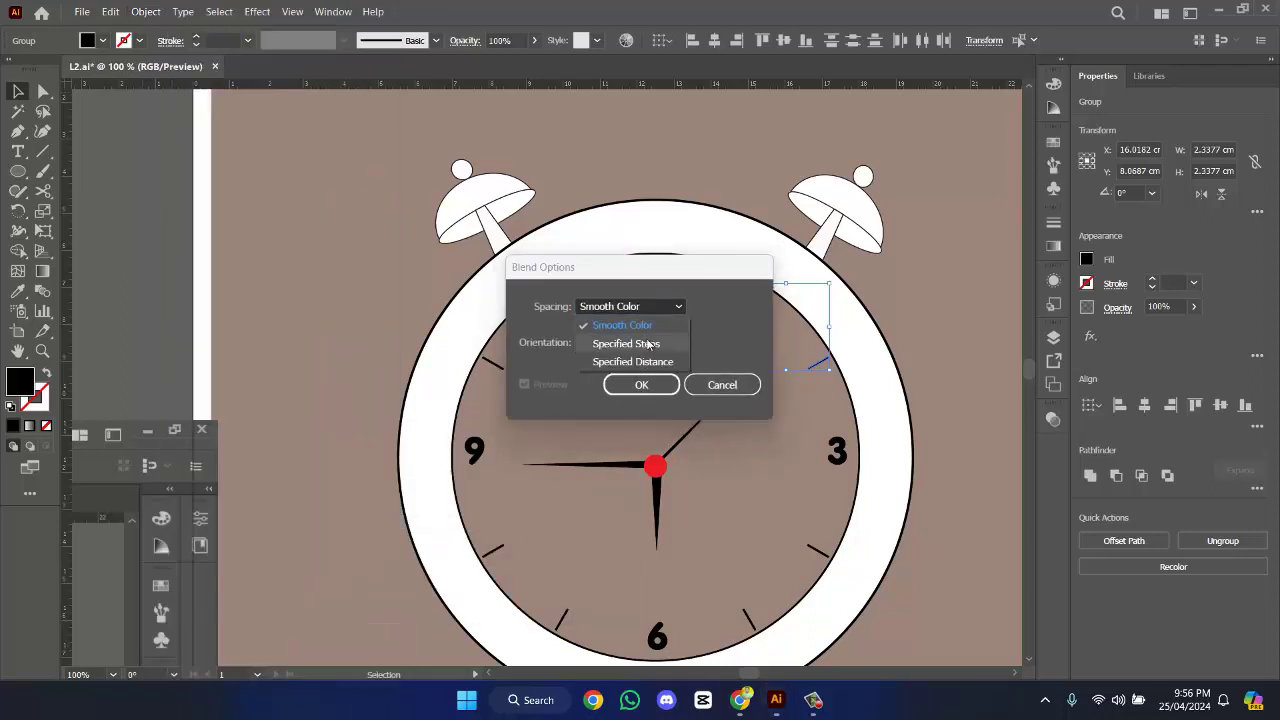
pyautogui.click(626, 344)
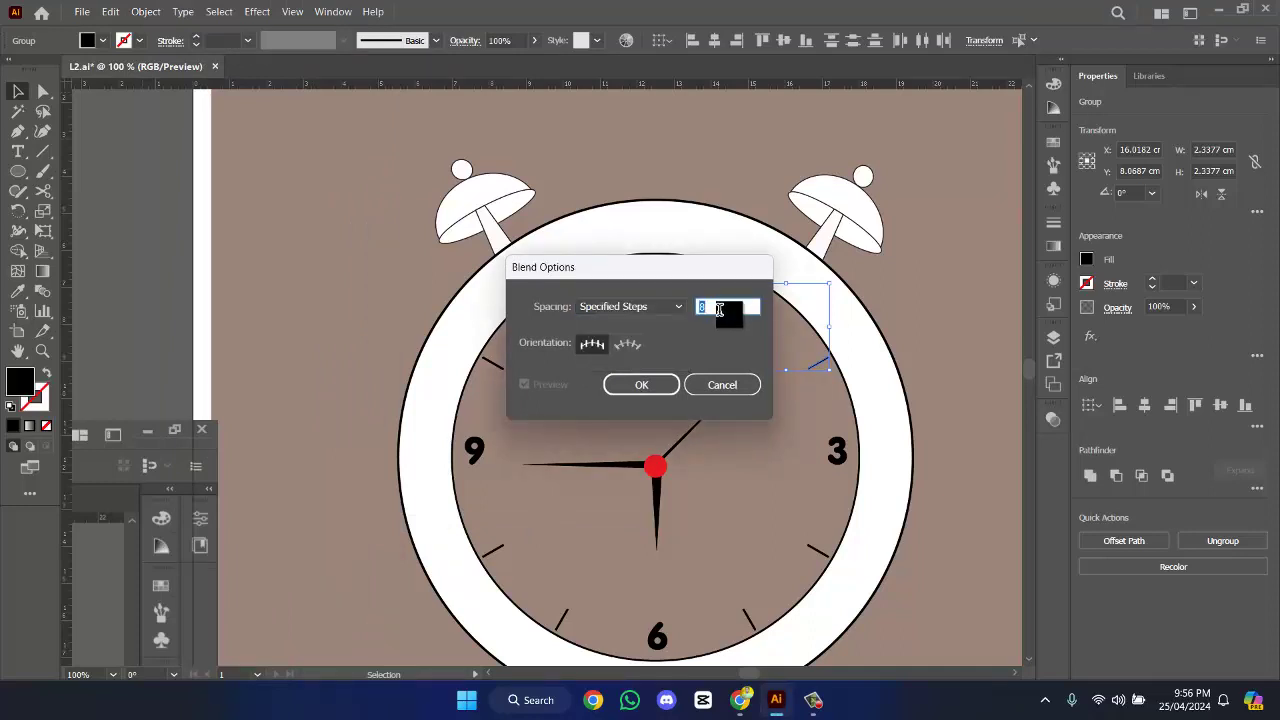
pyautogui.click(625, 384)
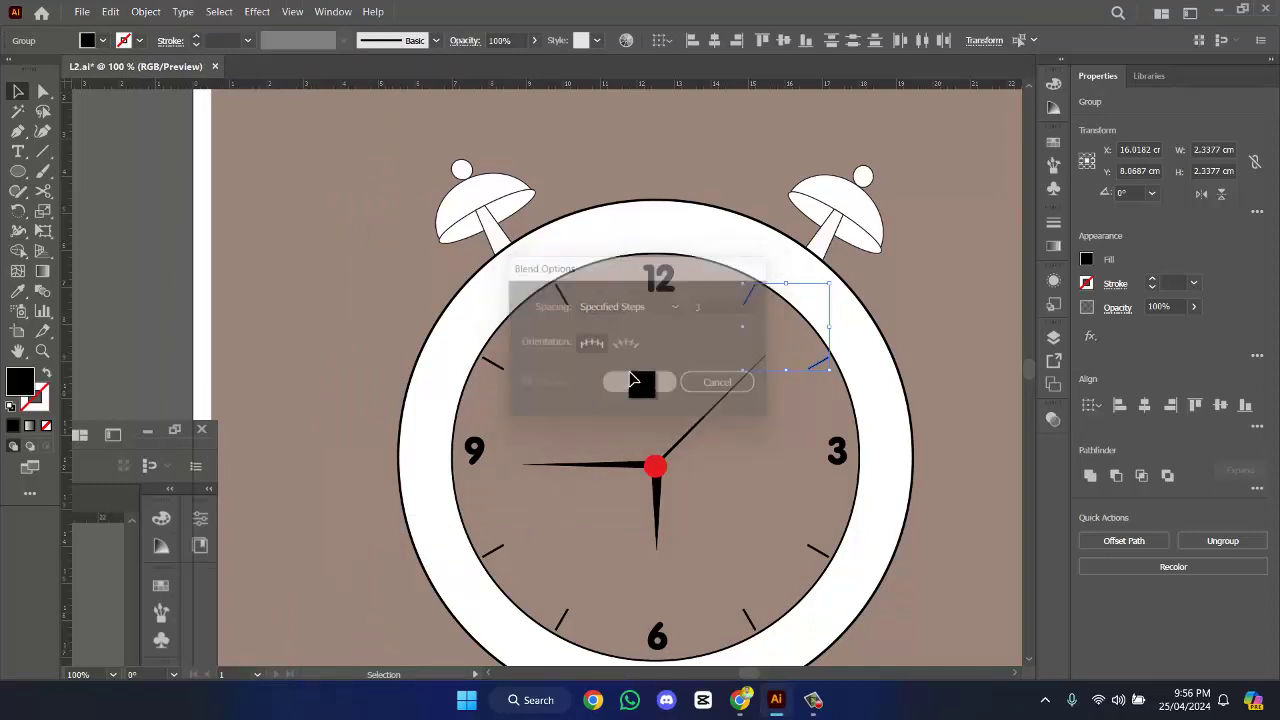
# - Make a blend between the 1 and 2 o'clock tick marks to fill in the minute marks
pyautogui.click(145, 11)
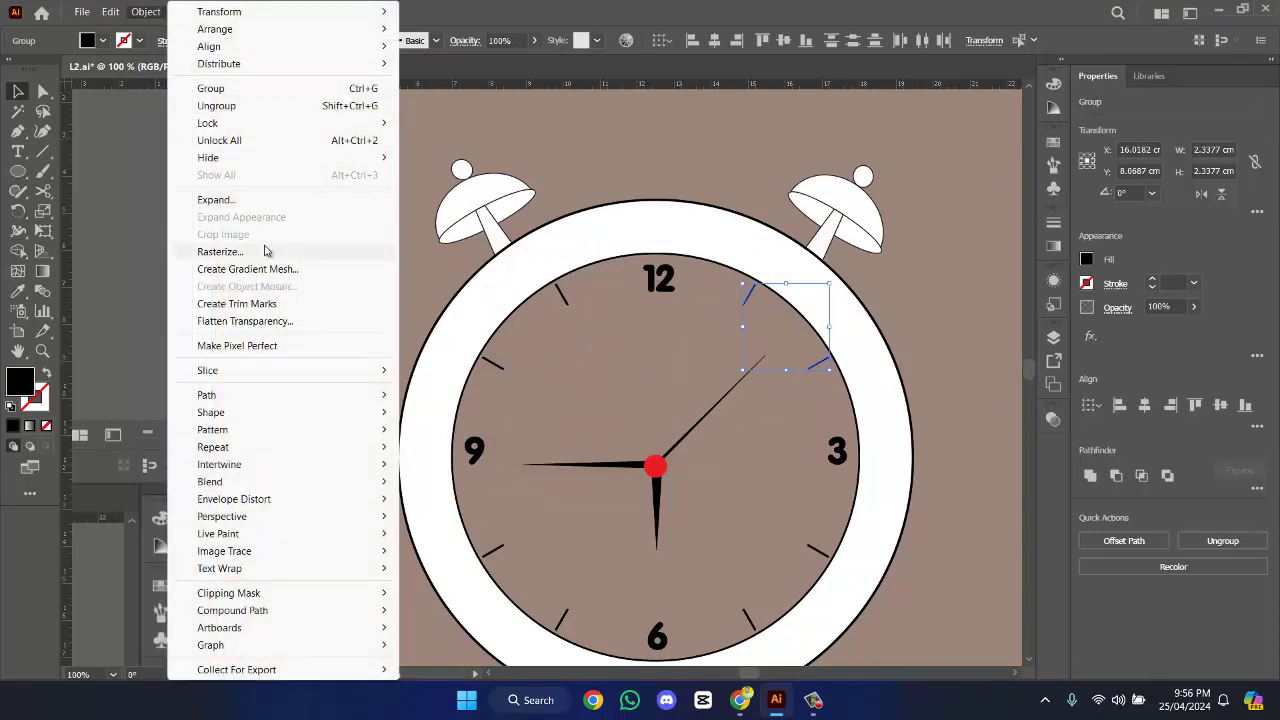
pyautogui.moveTo(215, 481)
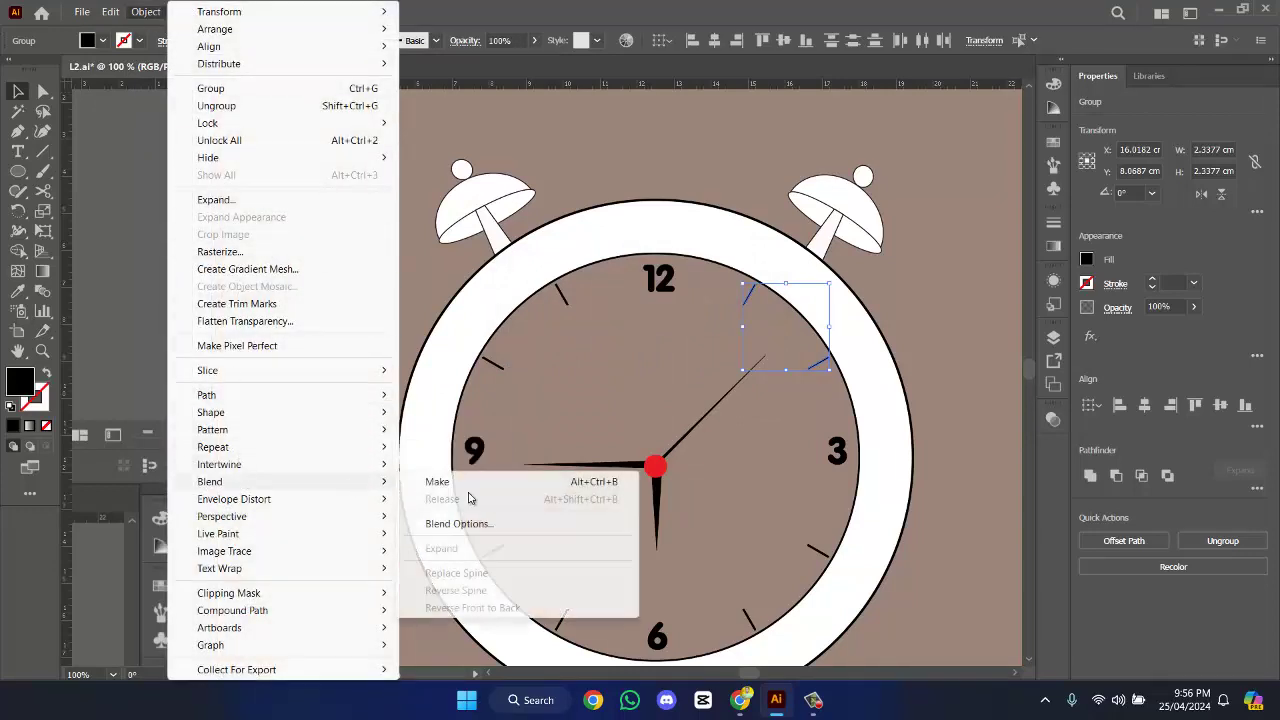
pyautogui.click(466, 487)
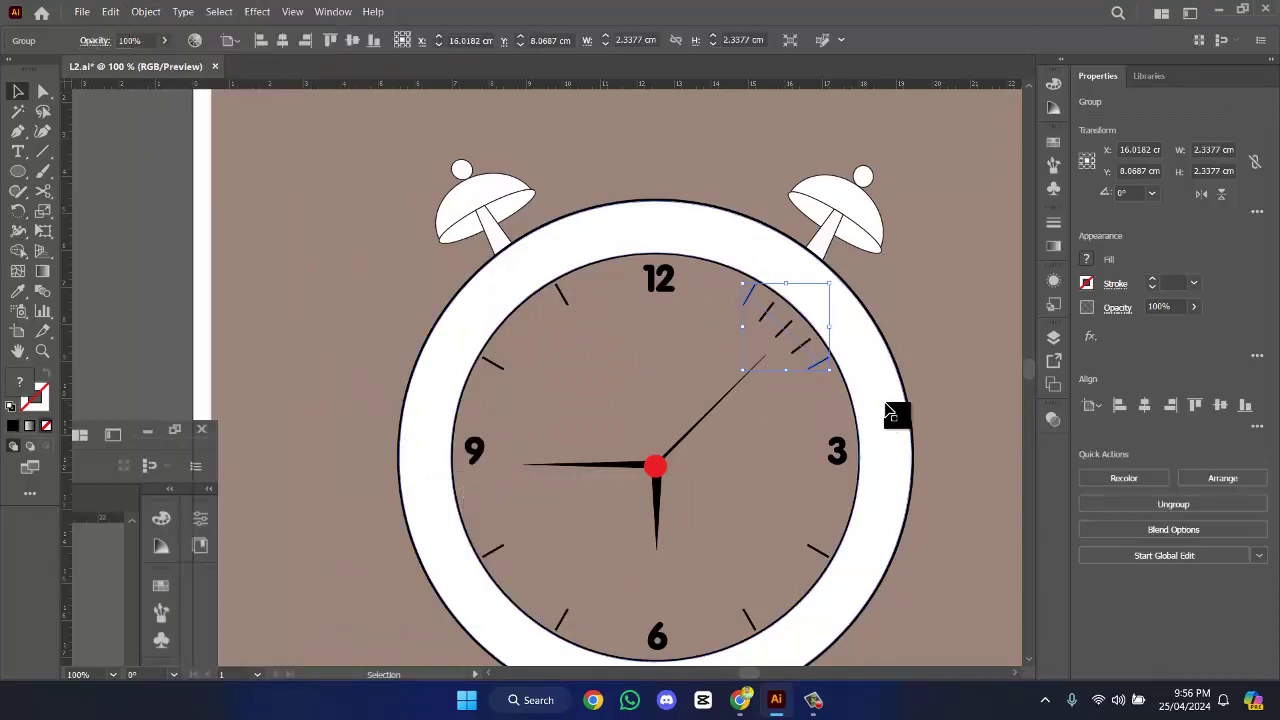
pyautogui.click(985, 369)
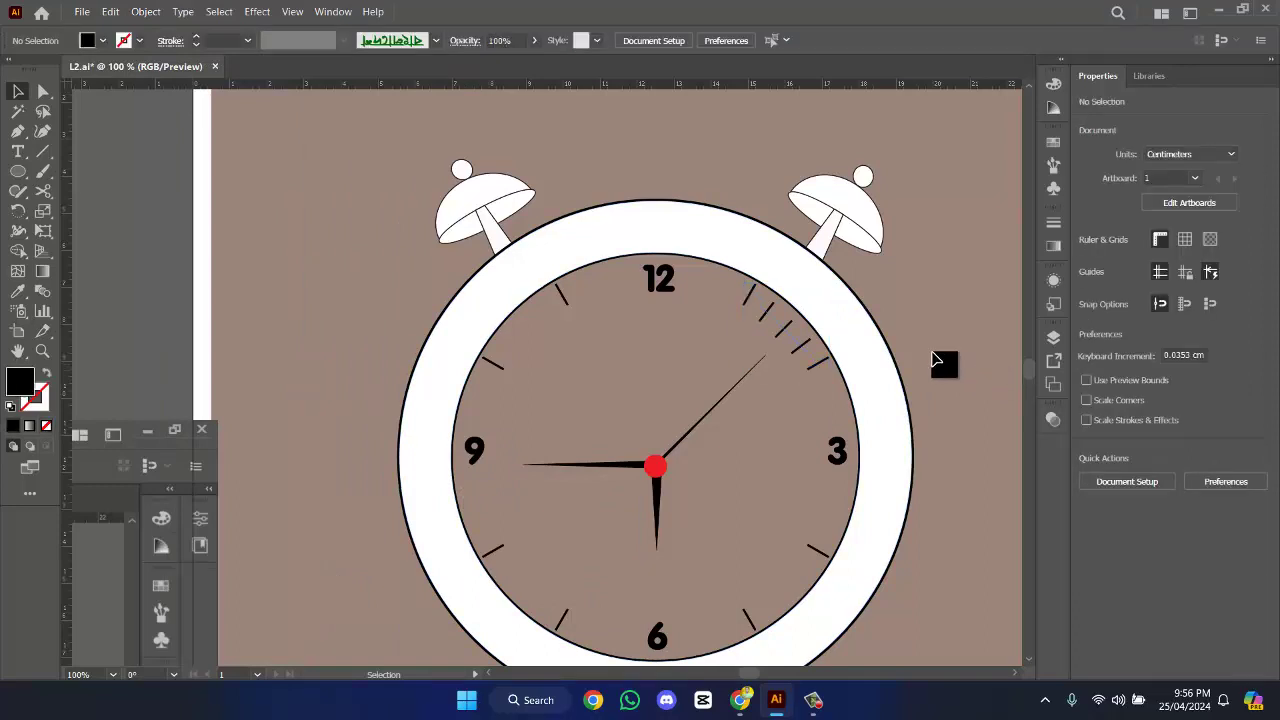
# - Expand the blend between 1 and 2 o'clock with Object and Fill enabled
pyautogui.click(815, 371)
pyautogui.rightClick(815, 371)
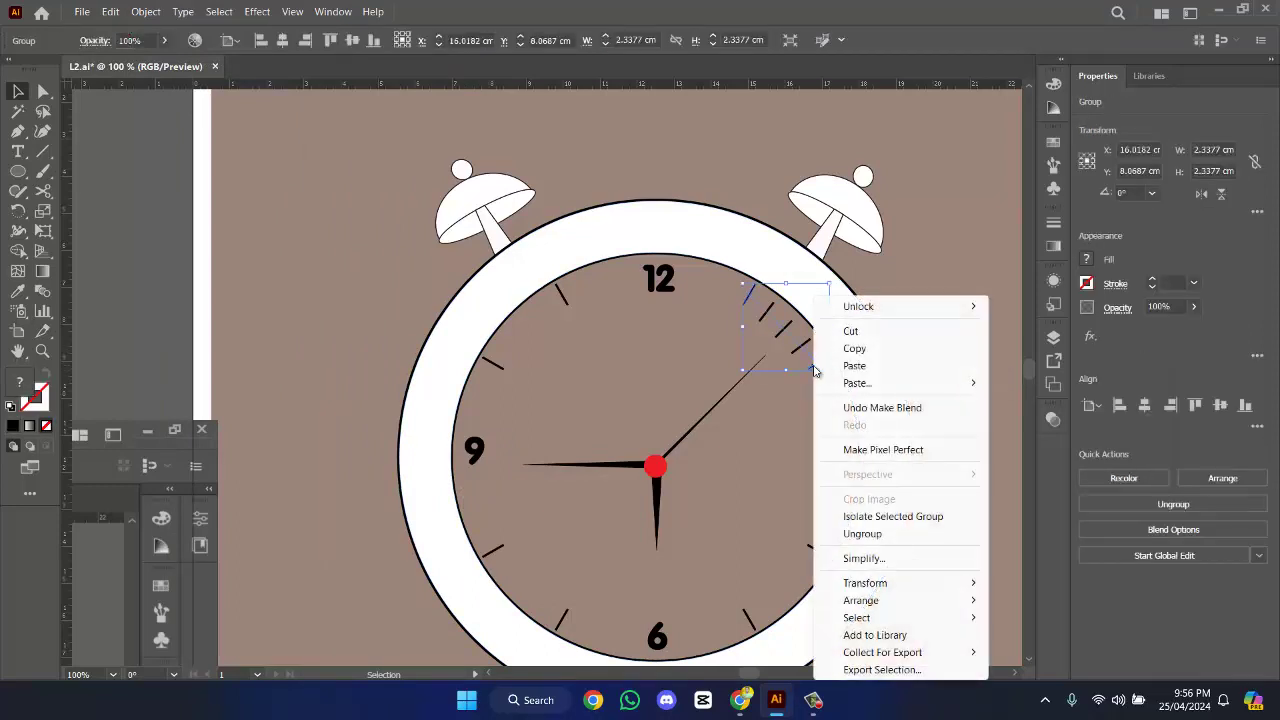
pyautogui.click(155, 14)
pyautogui.click(249, 199)
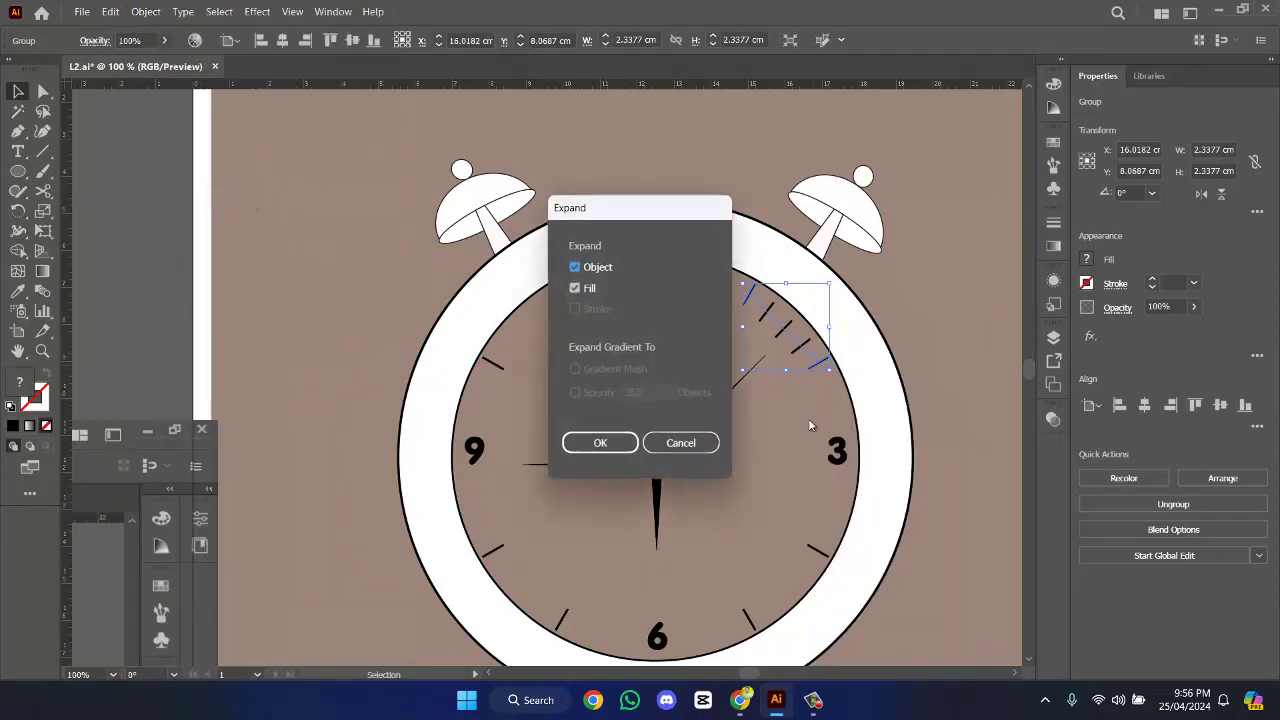
pyautogui.click(600, 442)
pyautogui.click(990, 405)
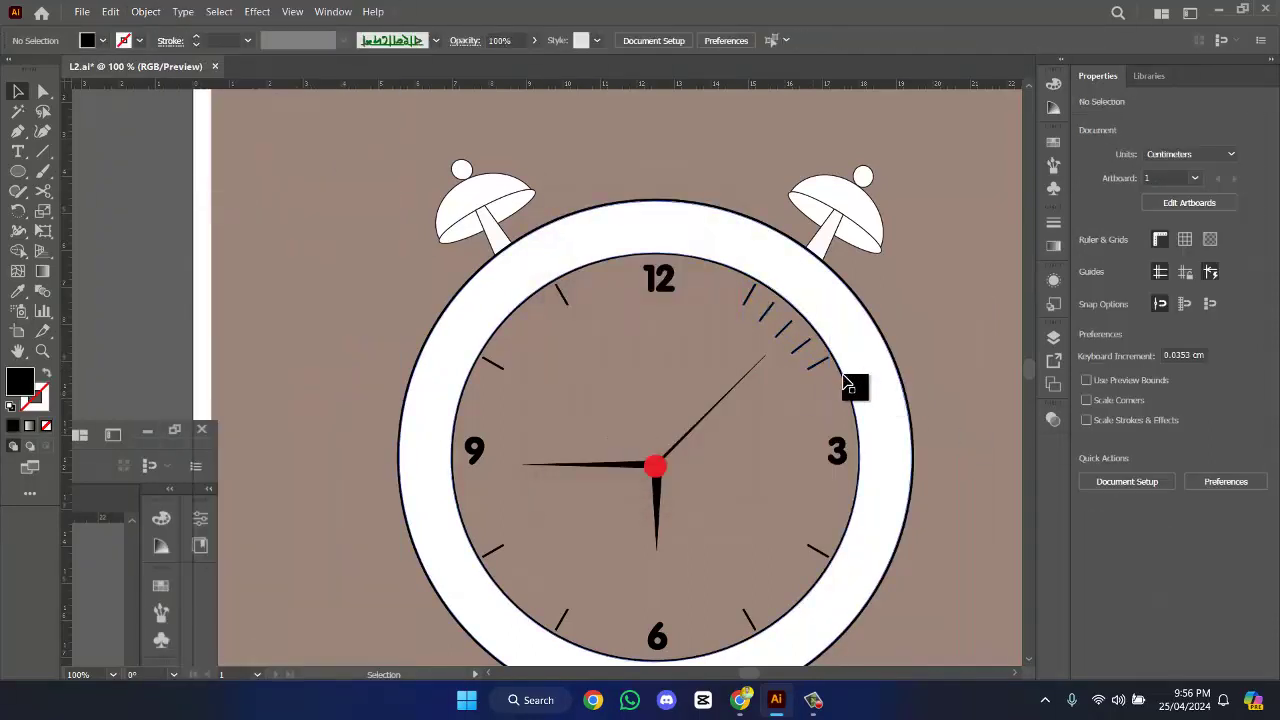
# - Ungroup the expanded minute marks between 1 and 2 o'clock twice to separate them into individual marks
pyautogui.click(828, 371)
pyautogui.rightClick(824, 370)
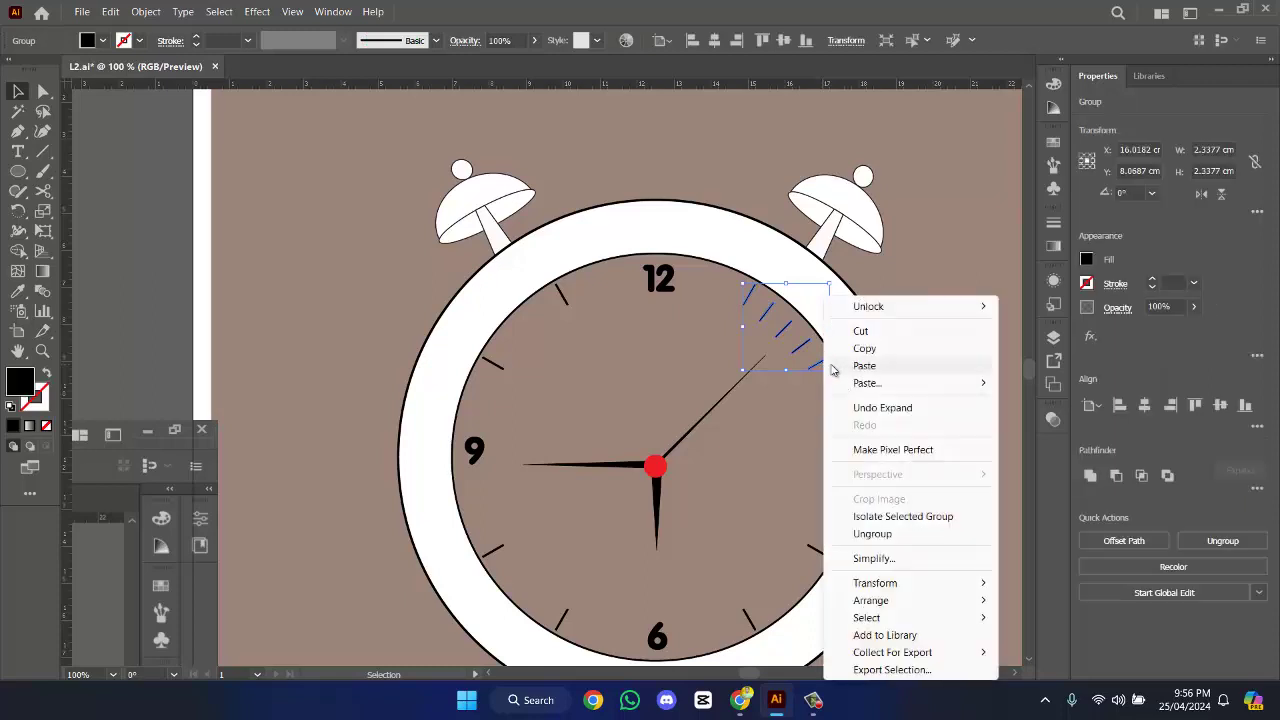
pyautogui.click(887, 532)
pyautogui.click(972, 355)
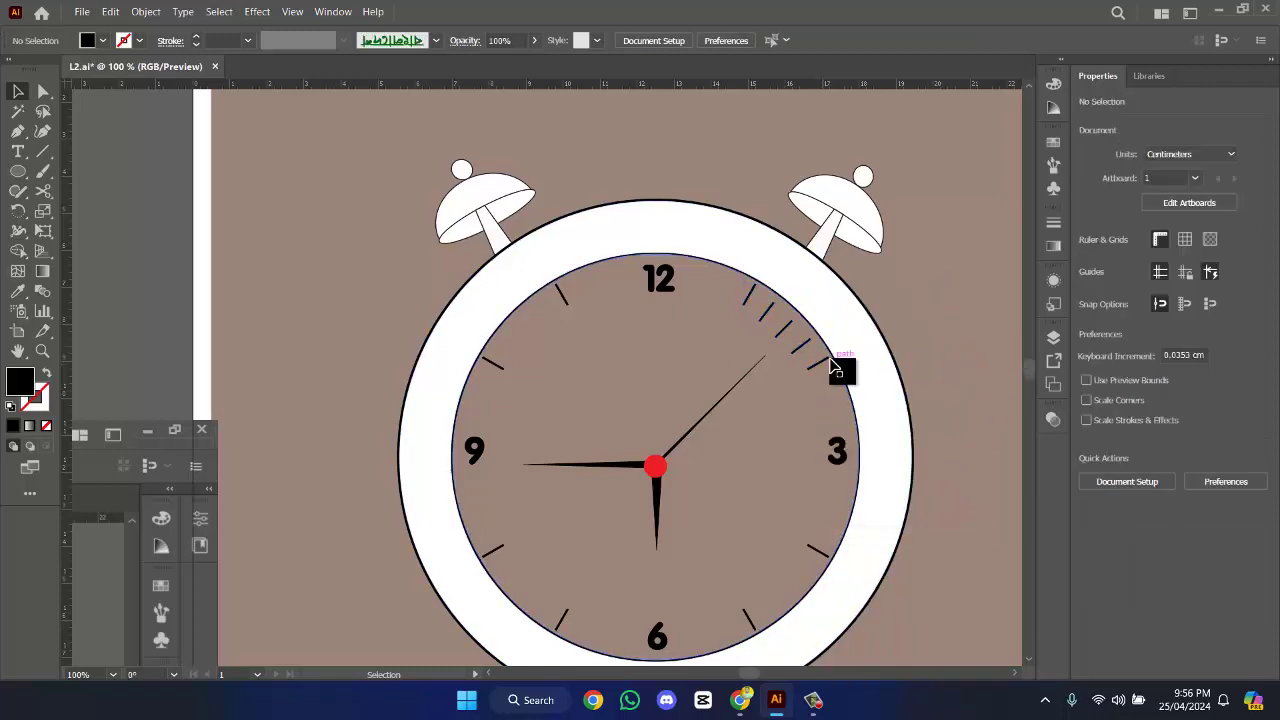
pyautogui.click(832, 370)
pyautogui.rightClick(826, 370)
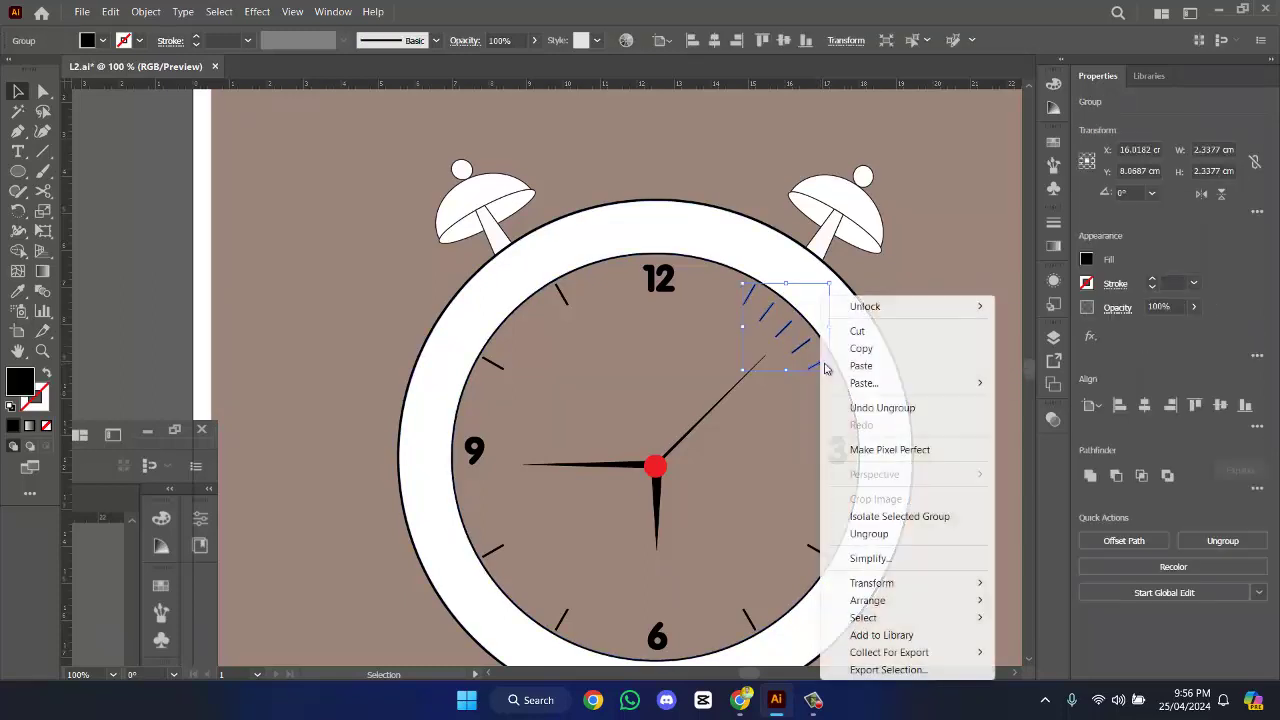
pyautogui.click(869, 533)
pyautogui.click(943, 368)
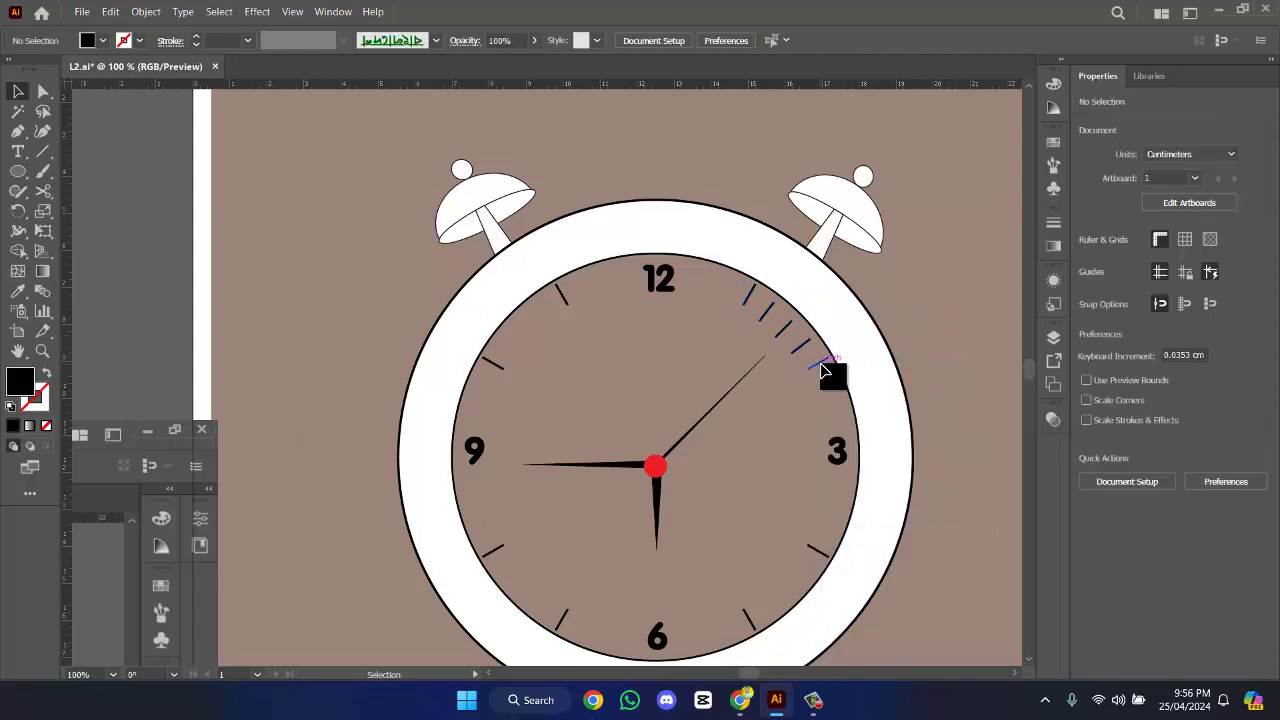
# - Ungroup the 12, 3, 6 and 9 numerals on the clock dial
pyautogui.click(822, 372)
pyautogui.keyDown('shift'); pyautogui.click(840, 455); pyautogui.keyUp('shift')
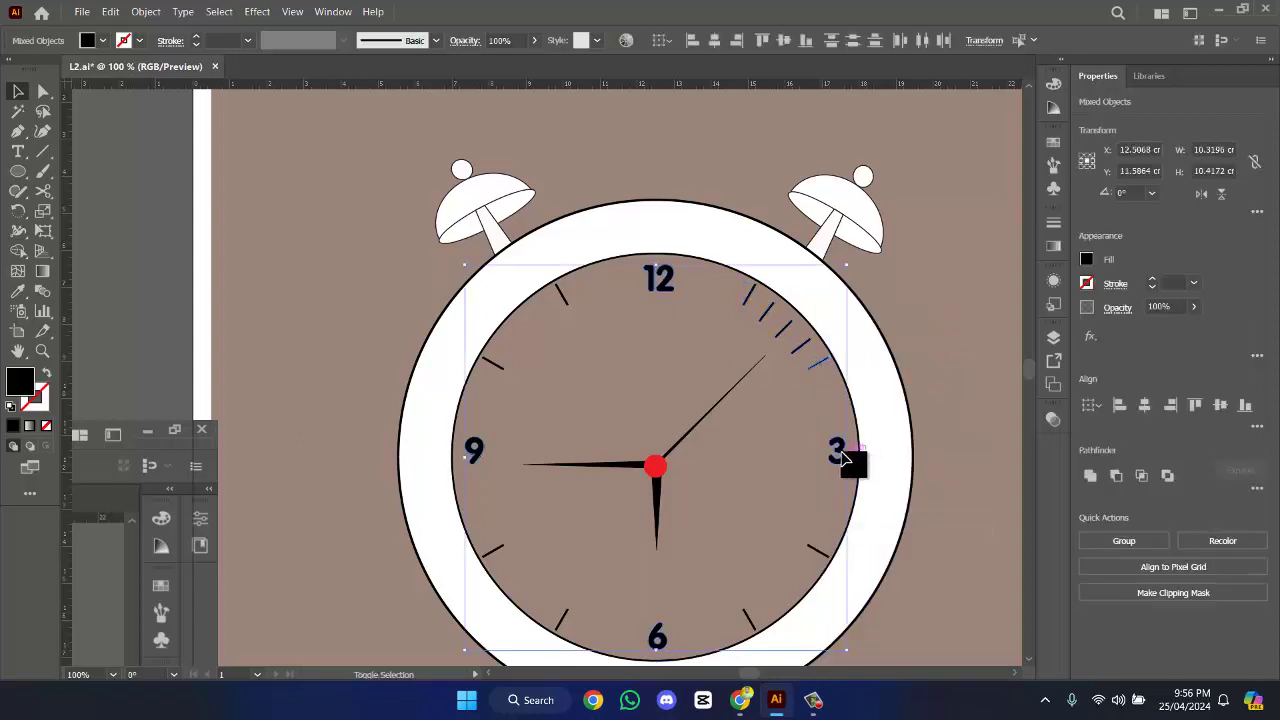
pyautogui.rightClick(842, 457)
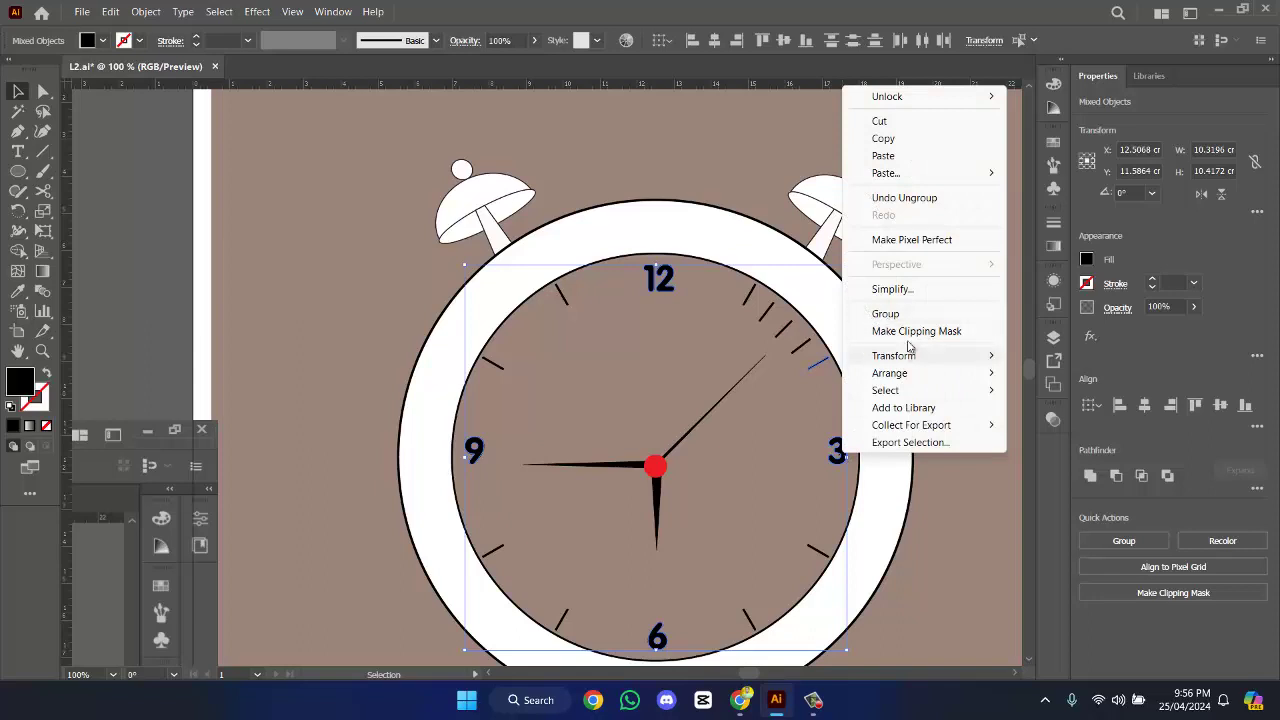
pyautogui.hotkey('ctrl', 'g')
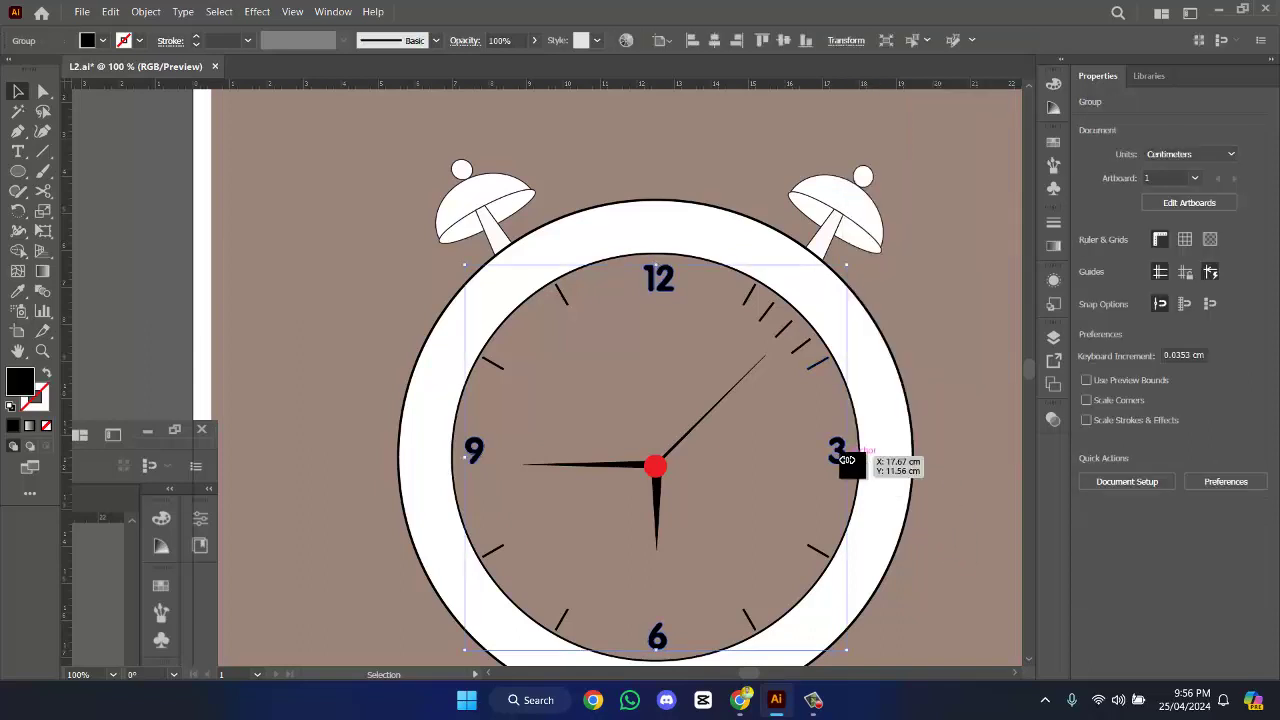
pyautogui.rightClick(852, 453)
pyautogui.click(894, 312)
pyautogui.click(940, 357)
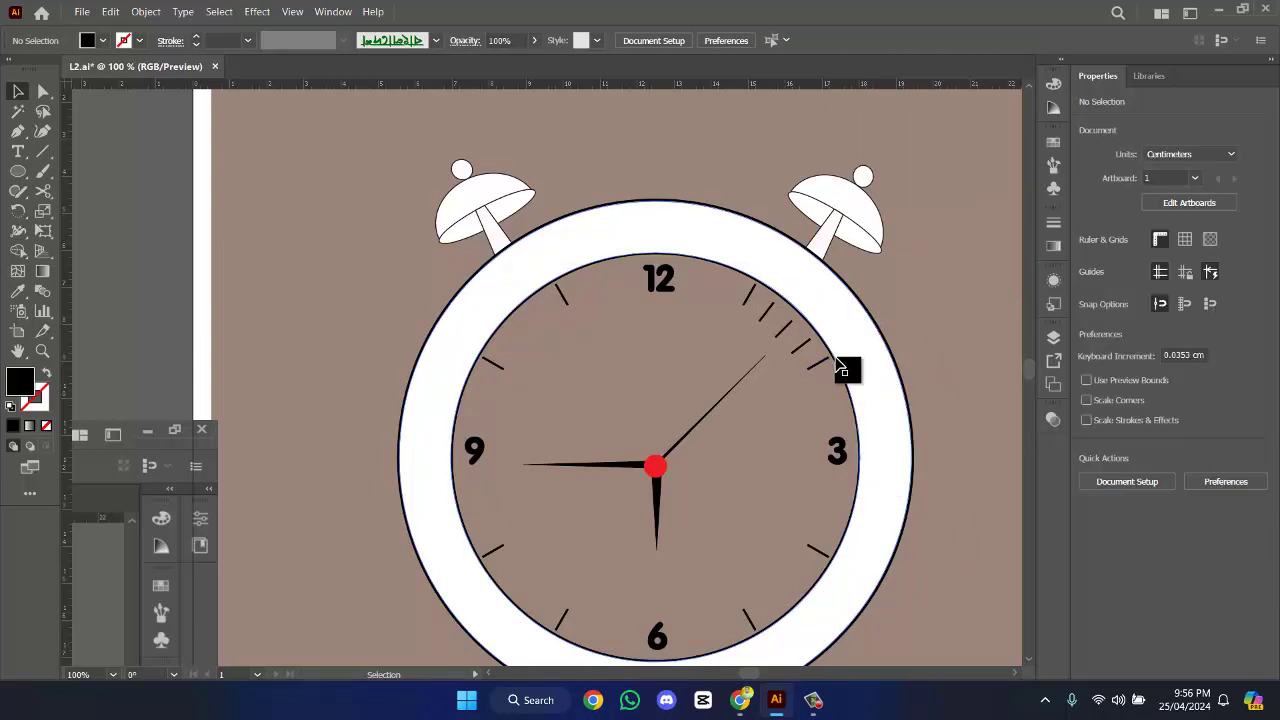
# - Try to blend the 2 o'clock tick mark with the numeral 3, and undo the blend
pyautogui.click(828, 364)
pyautogui.keyDown('shift'); pyautogui.click(850, 452); pyautogui.keyUp('shift')
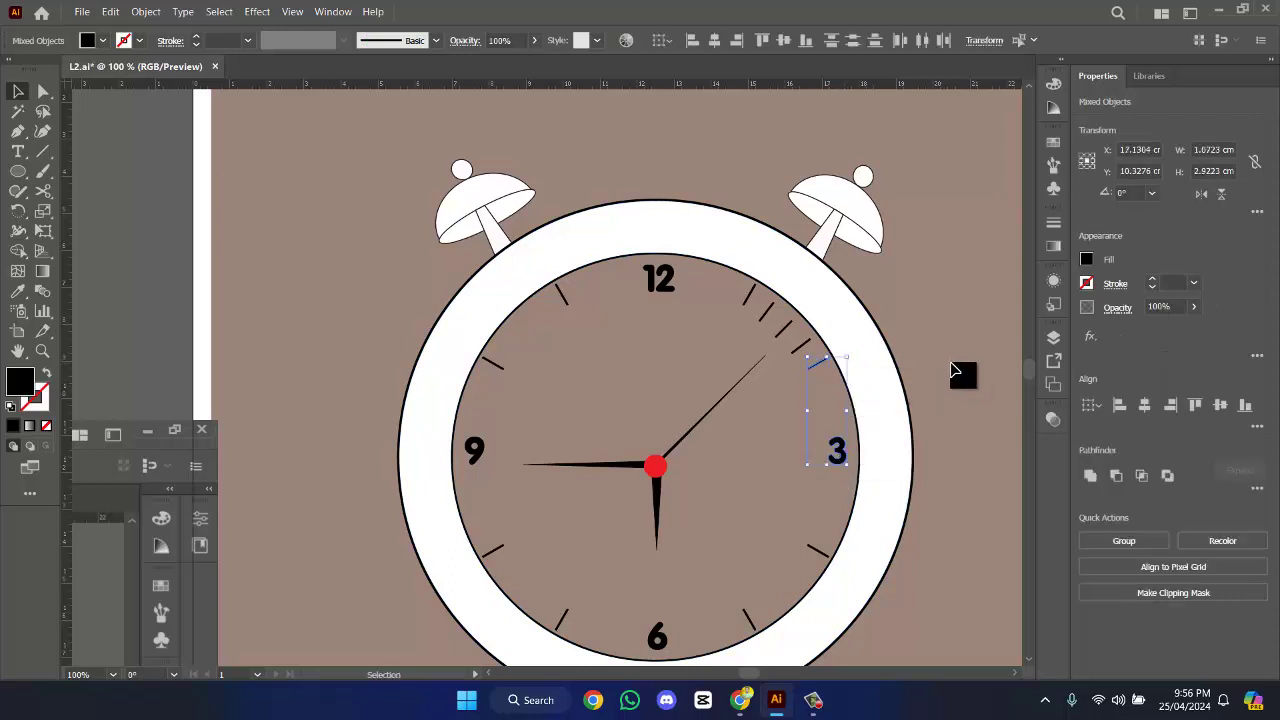
pyautogui.click(145, 11)
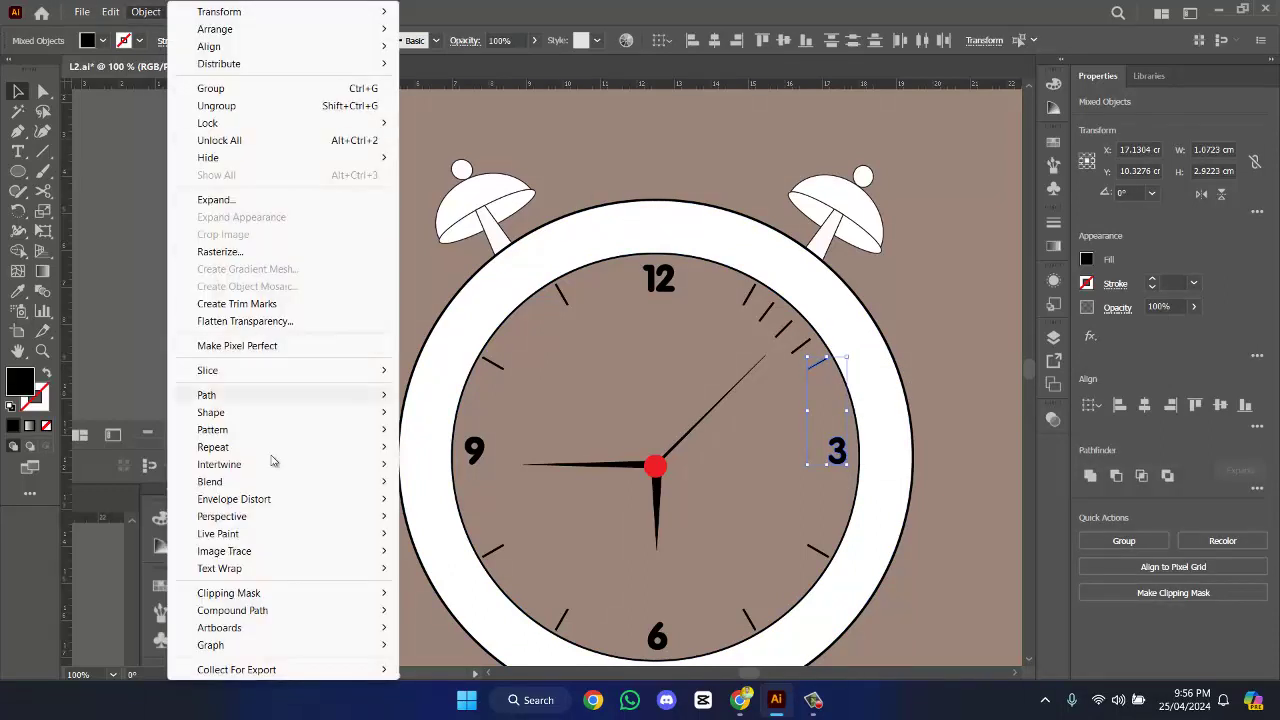
pyautogui.moveTo(272, 478)
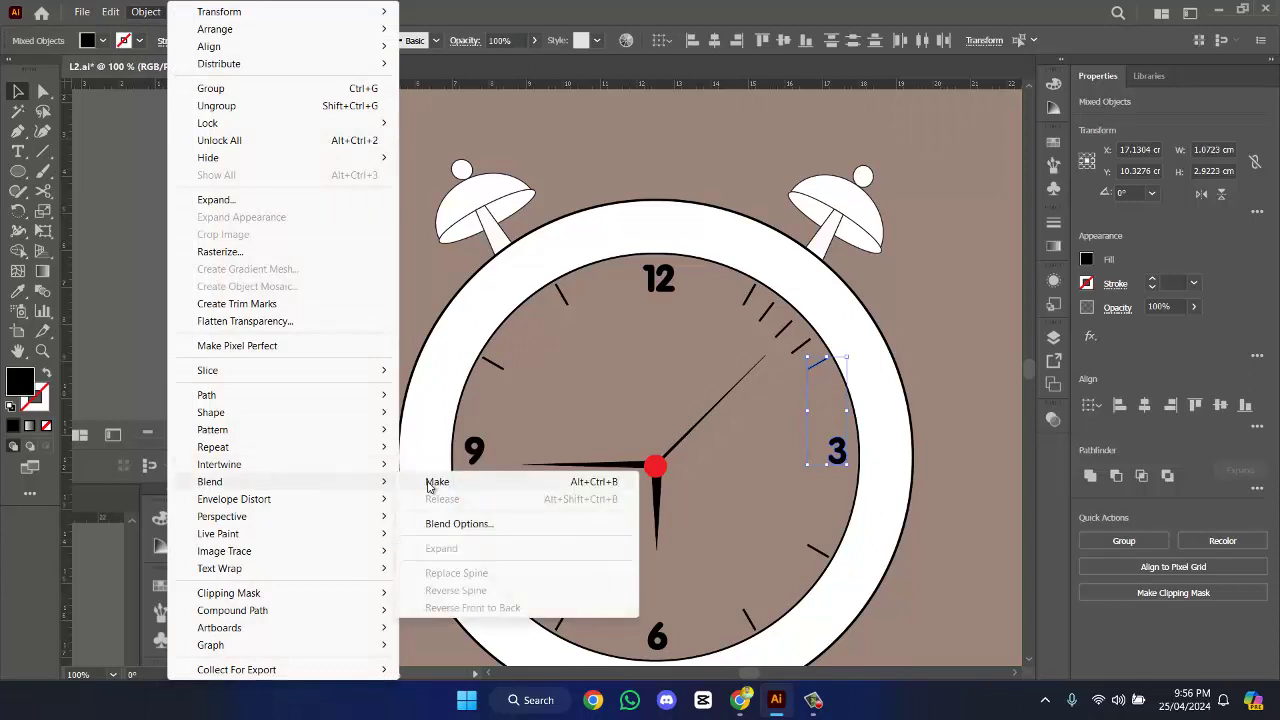
pyautogui.click(437, 482)
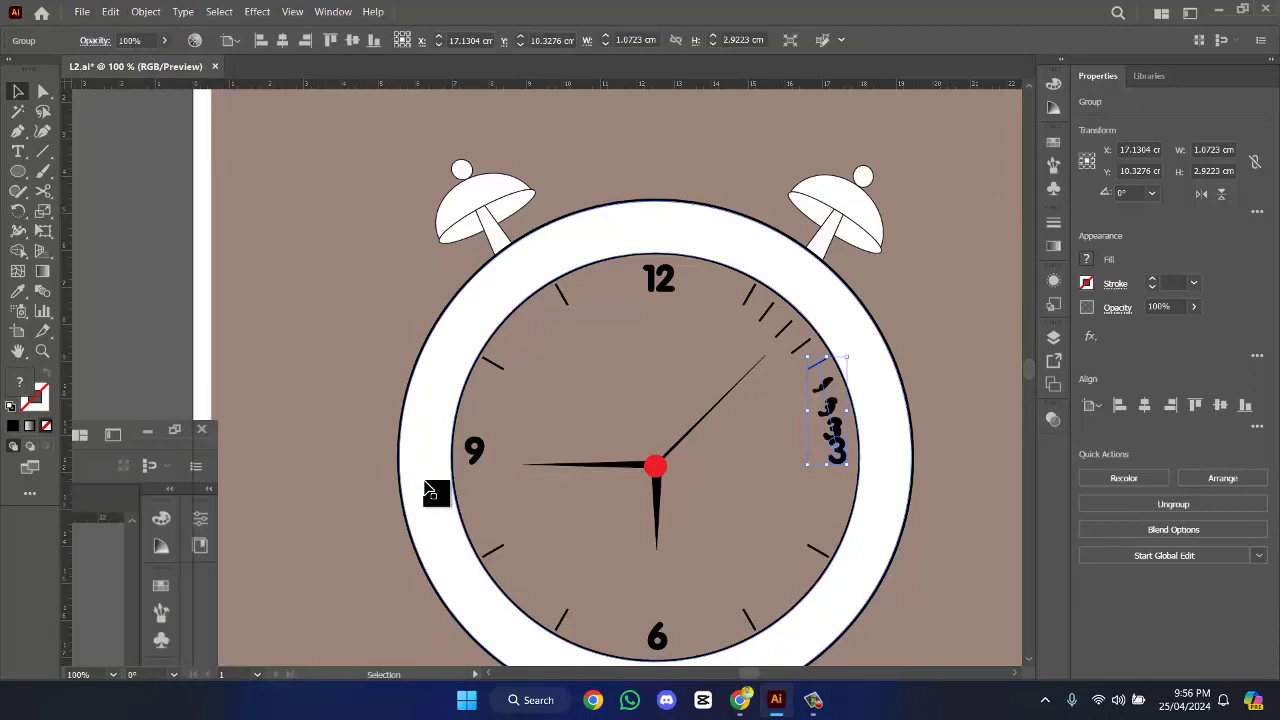
pyautogui.hotkey('ctrl', 'z')
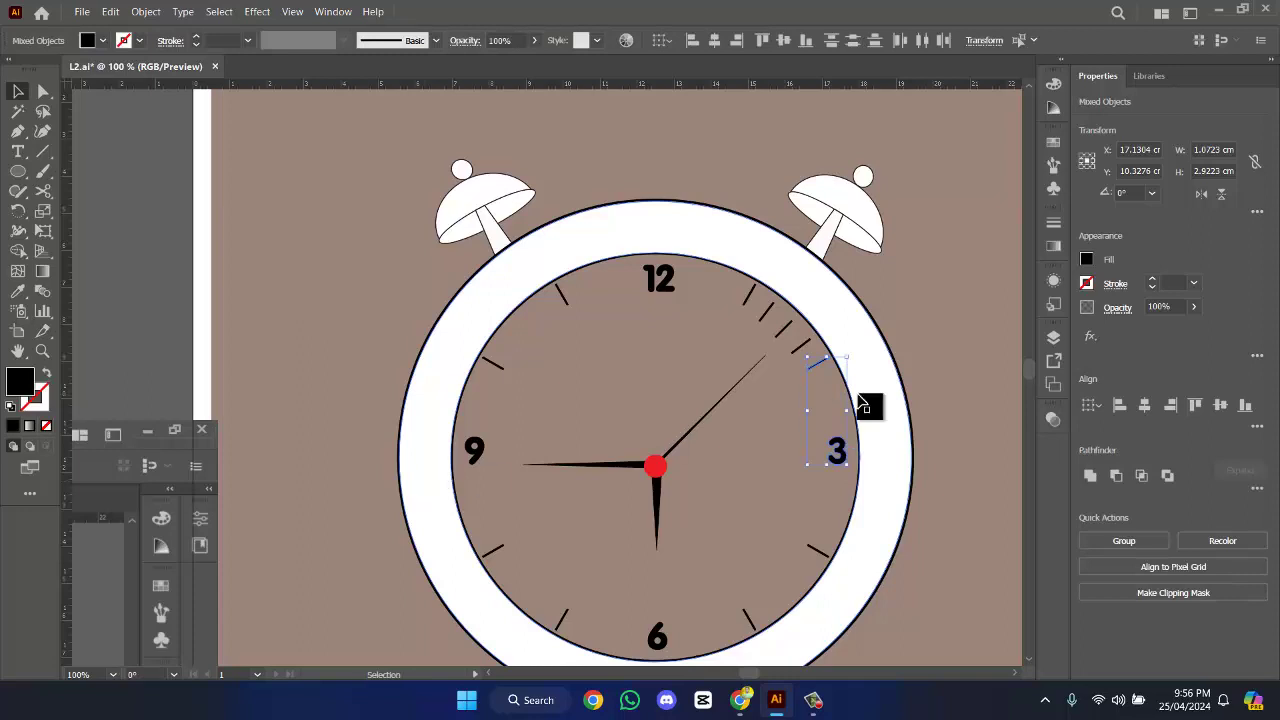
pyautogui.click(962, 455)
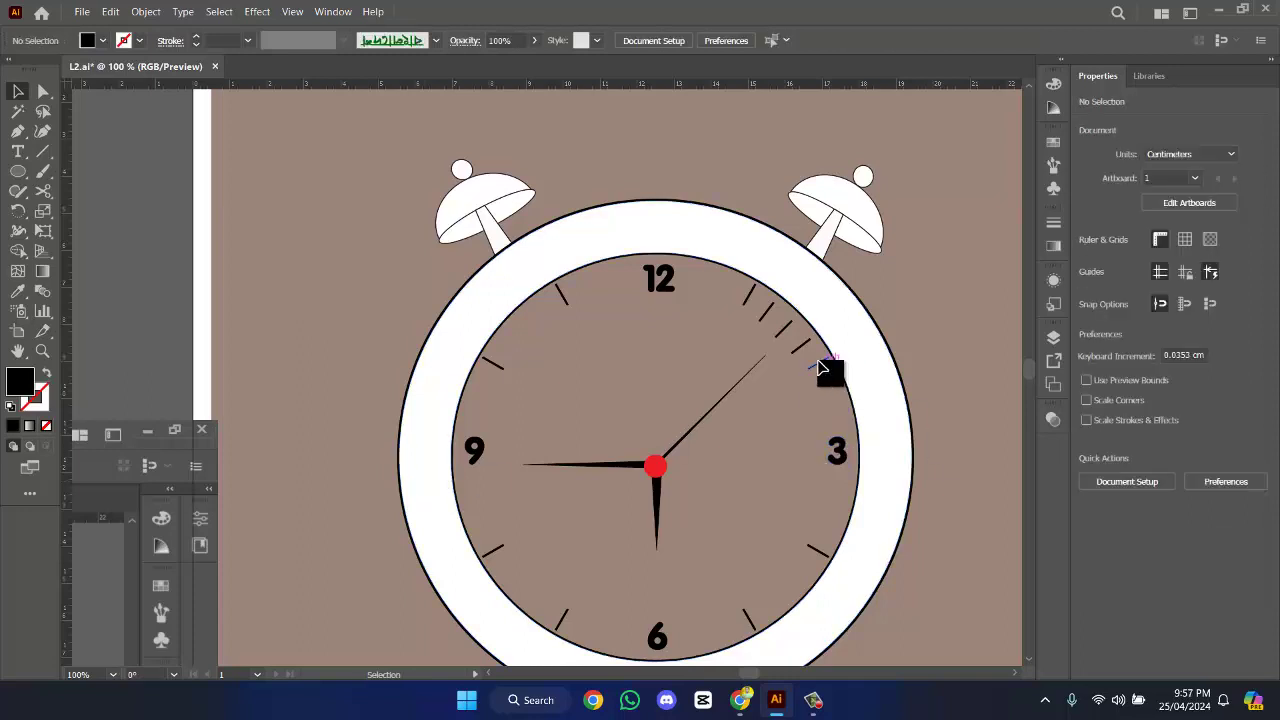
# - Try to blend the 2 and 4 o'clock tick marks using 6 specified steps, and remove the blend
pyautogui.click(820, 368)
pyautogui.keyDown('shift'); pyautogui.click(812, 550); pyautogui.keyUp('shift')
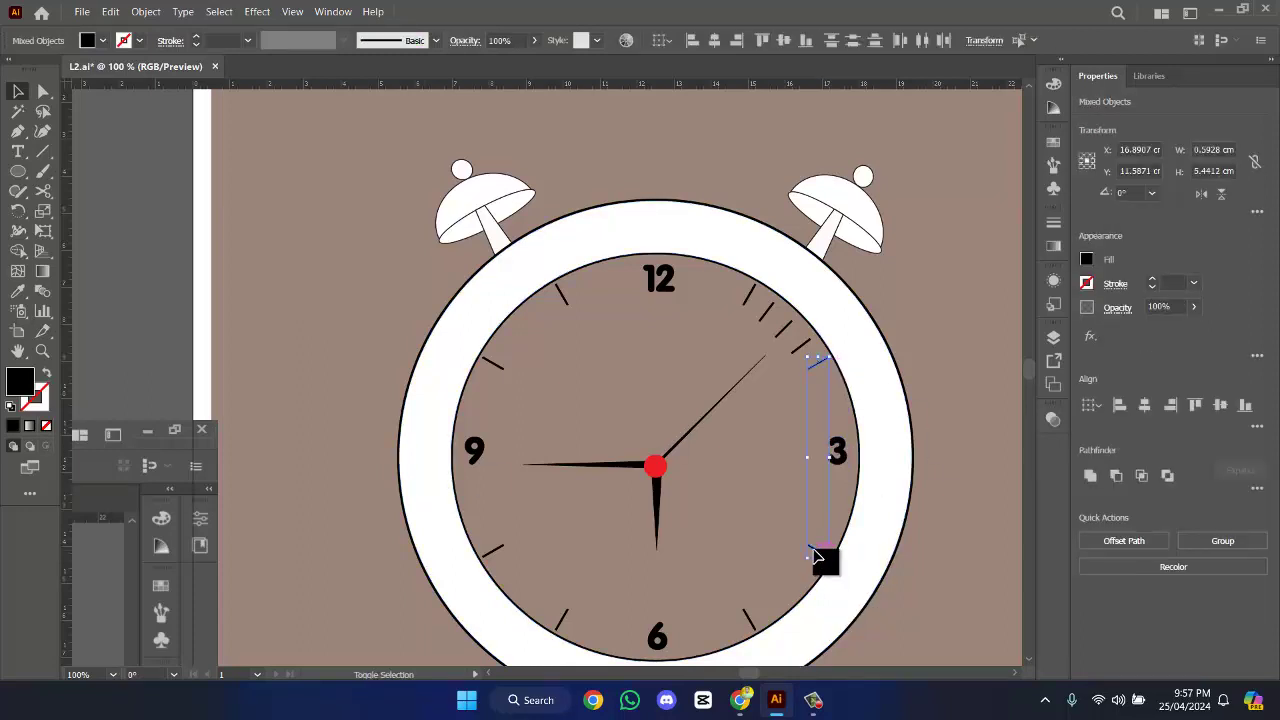
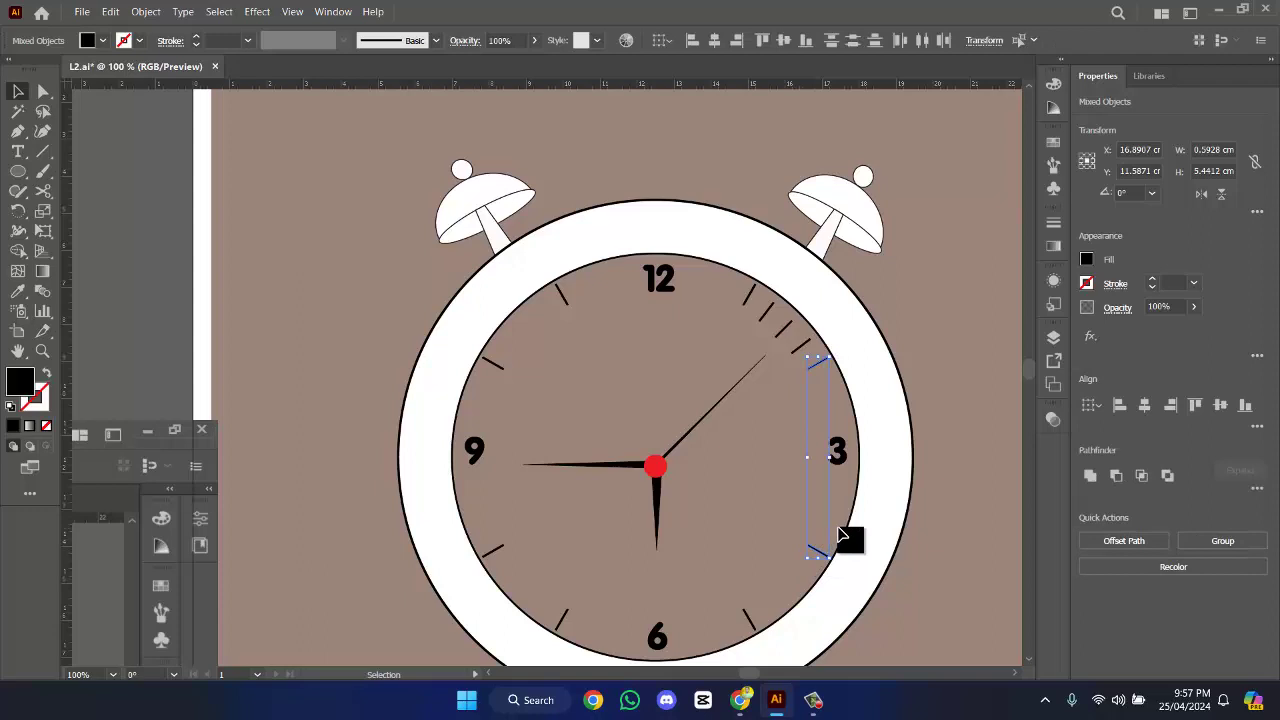
pyautogui.click(146, 12)
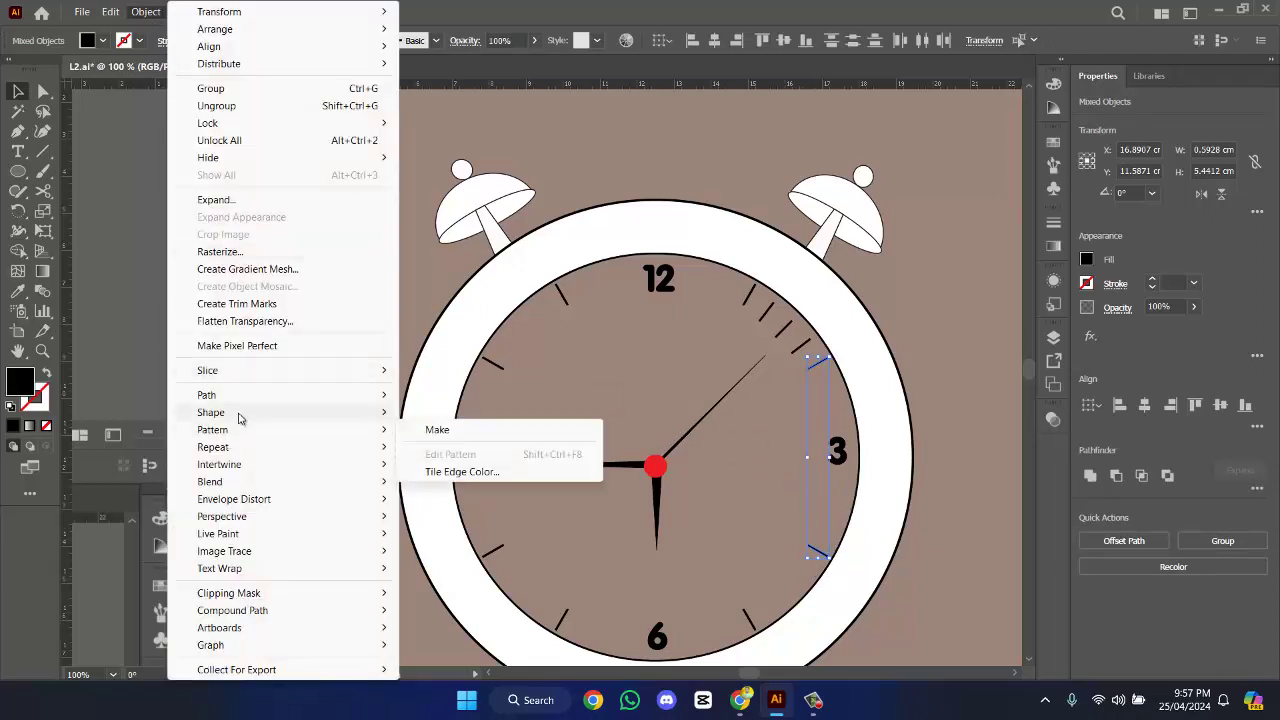
pyautogui.moveTo(245, 482)
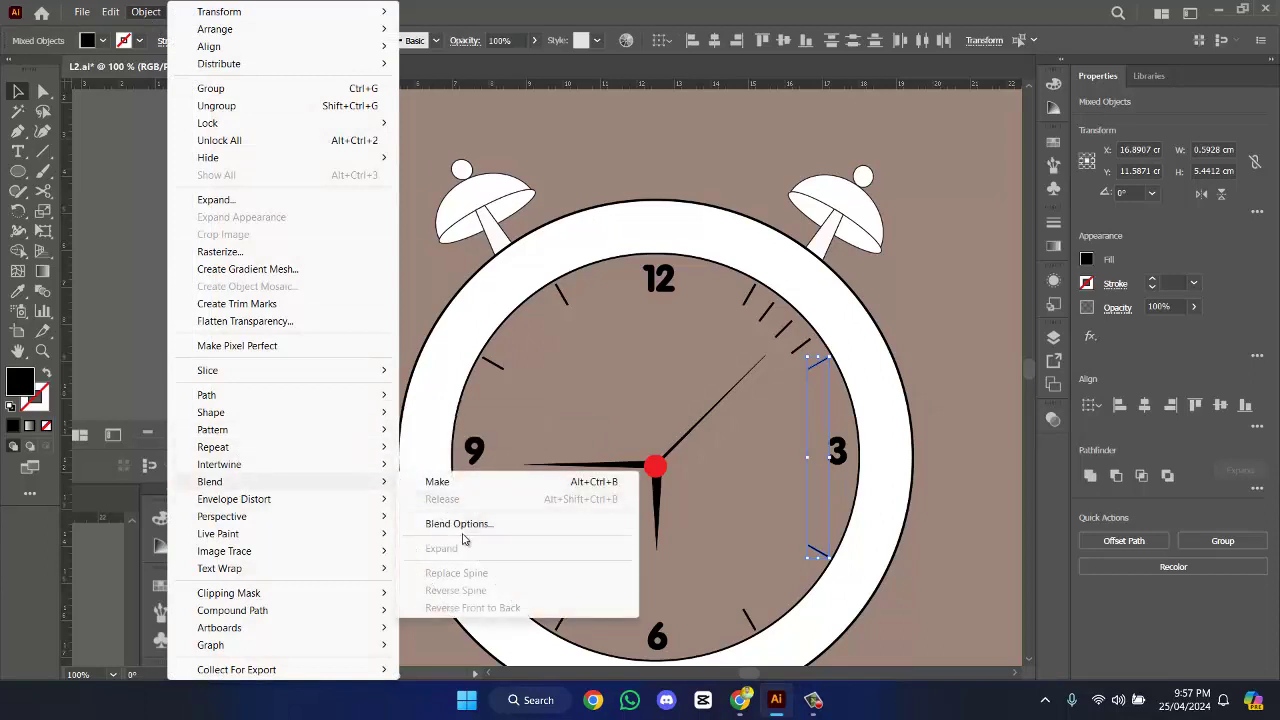
pyautogui.click(466, 524)
pyautogui.click(711, 306)
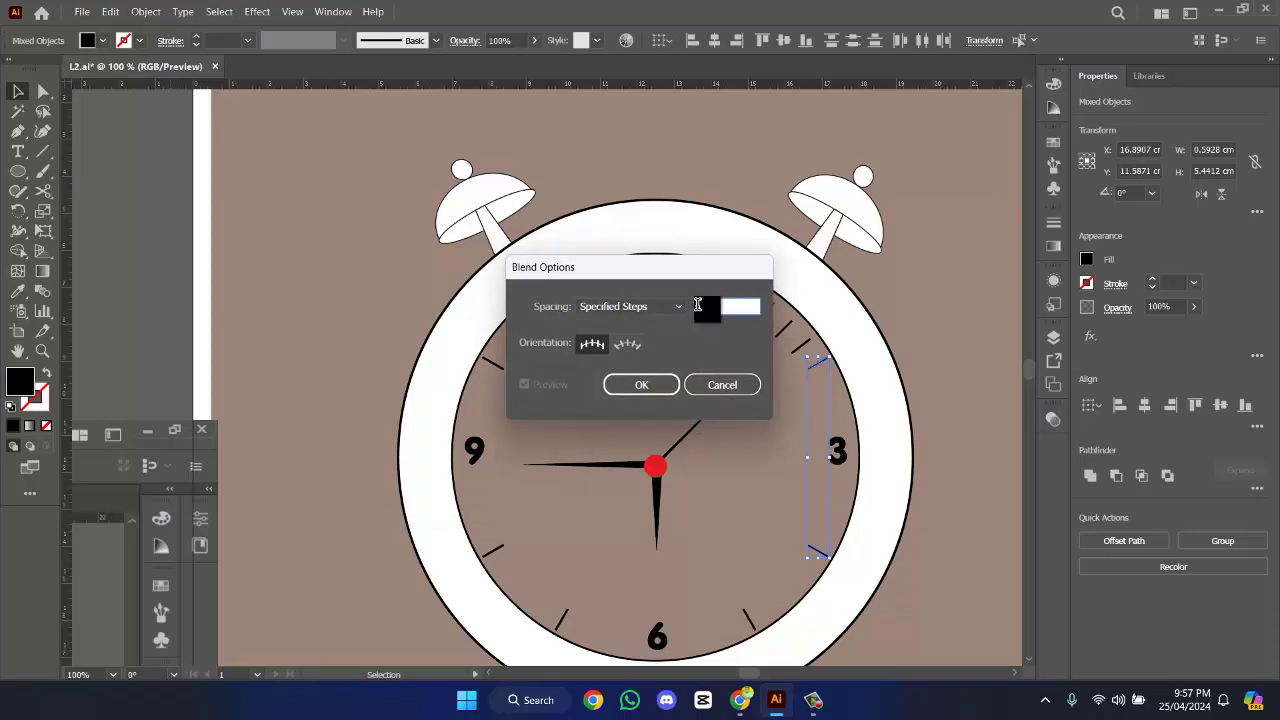
pyautogui.write('6')
pyautogui.click(677, 382)
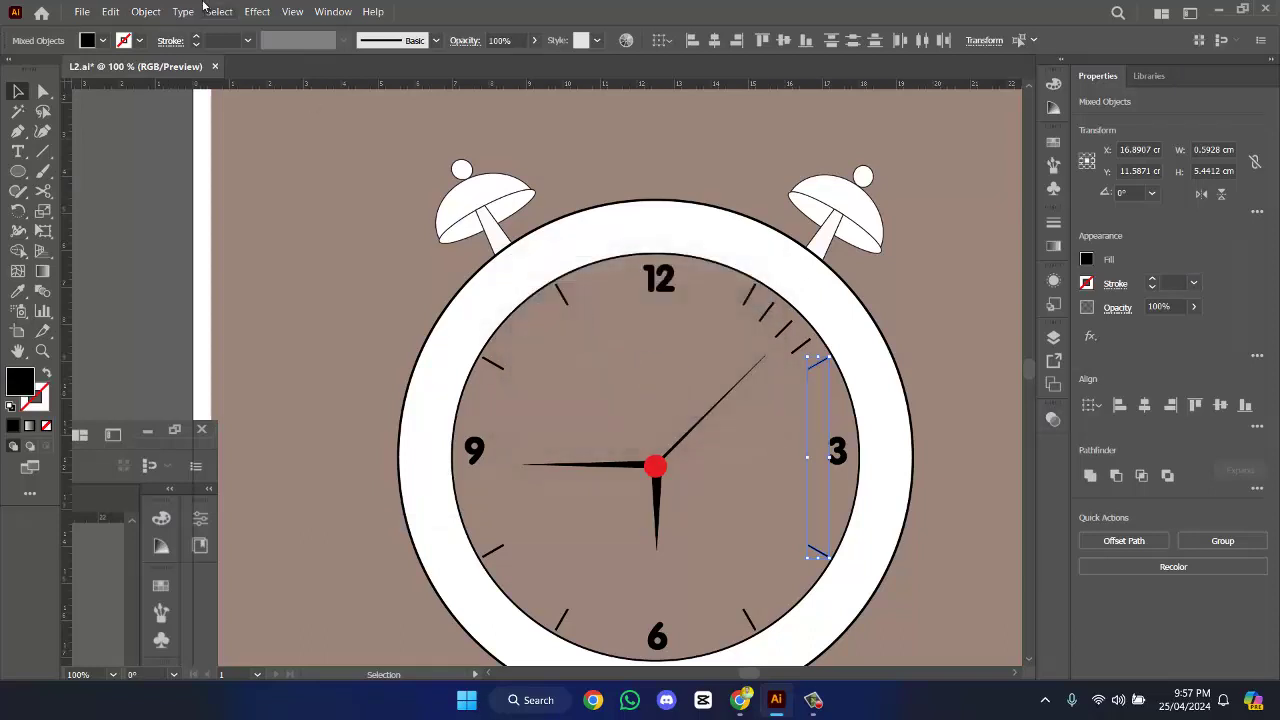
pyautogui.click(150, 12)
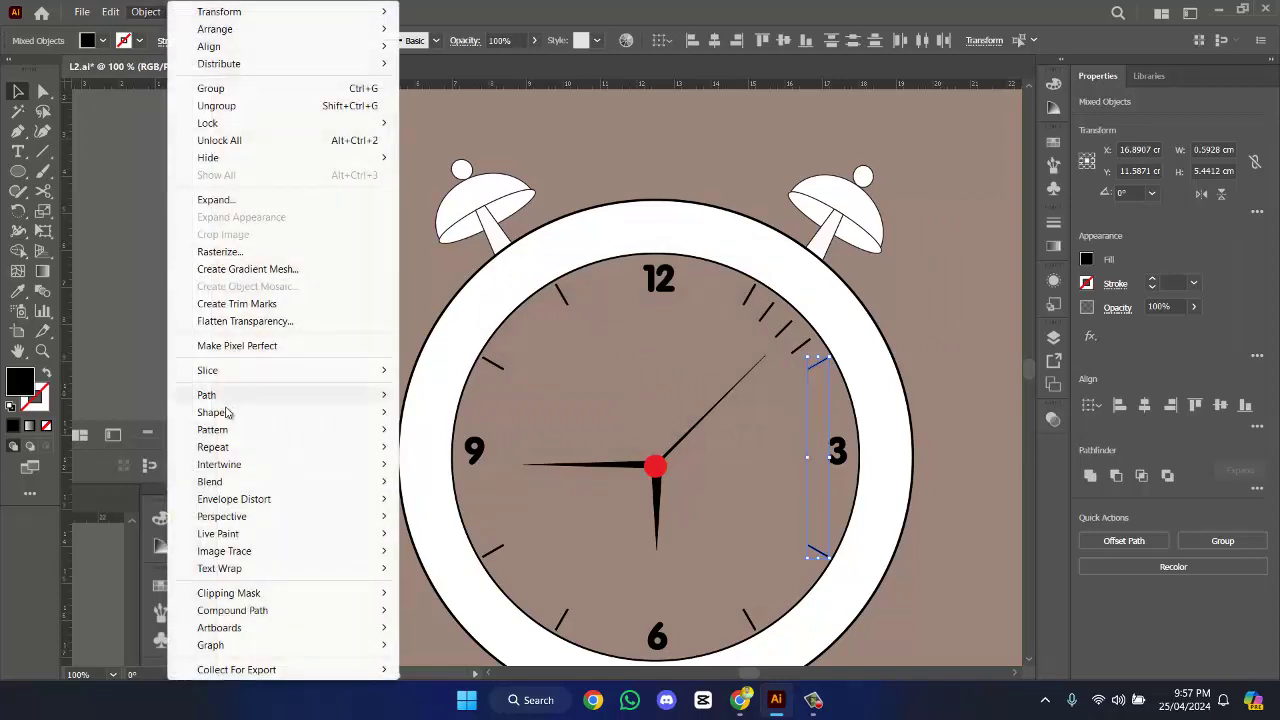
pyautogui.moveTo(249, 482)
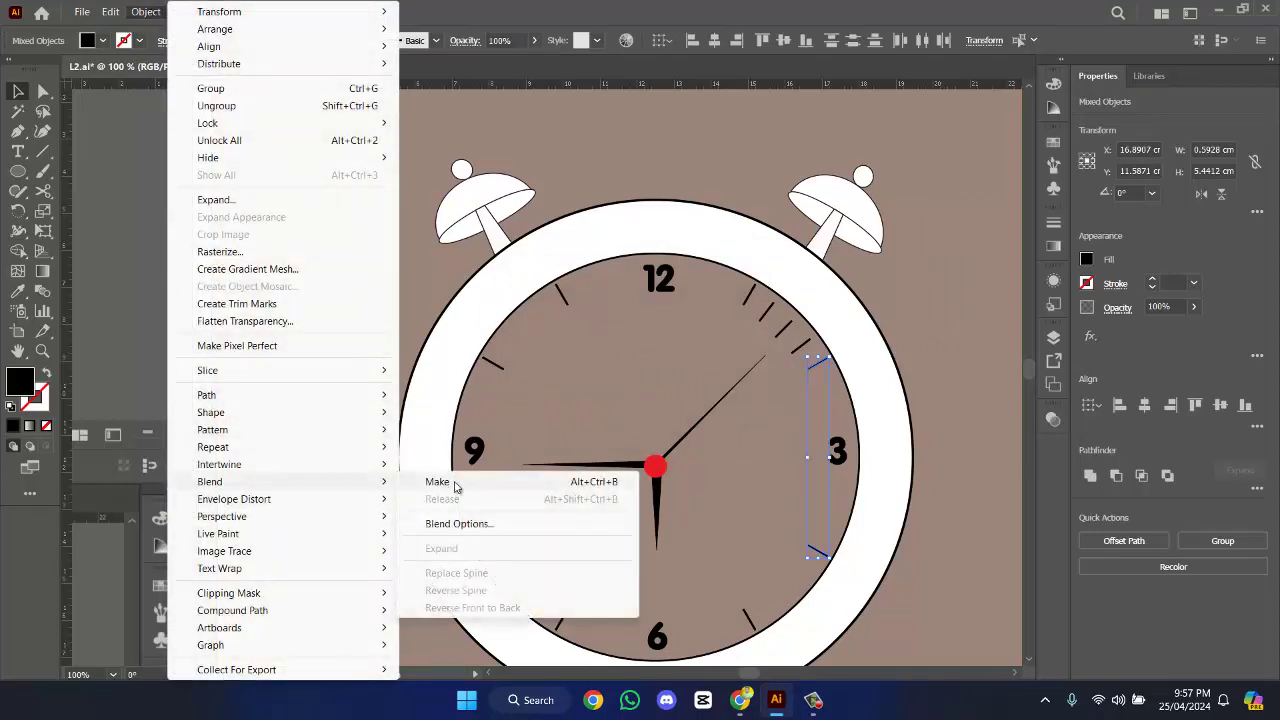
pyautogui.click(462, 484)
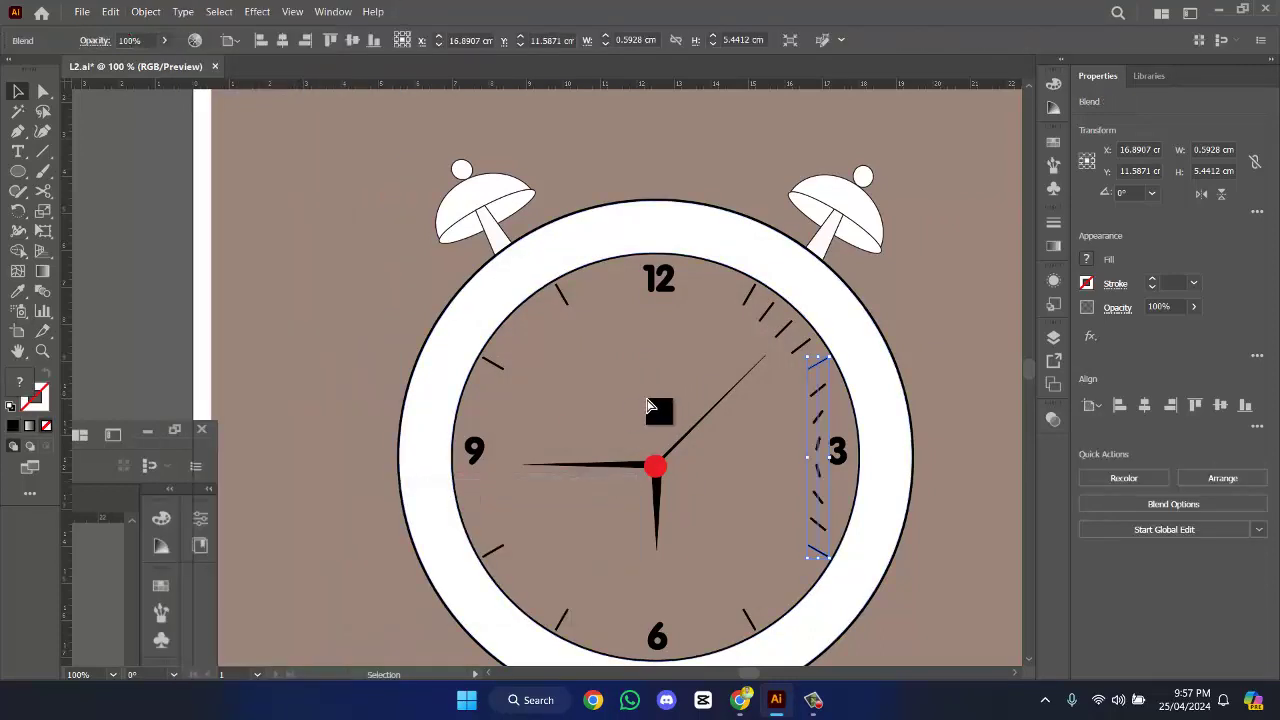
pyautogui.press('Delete')
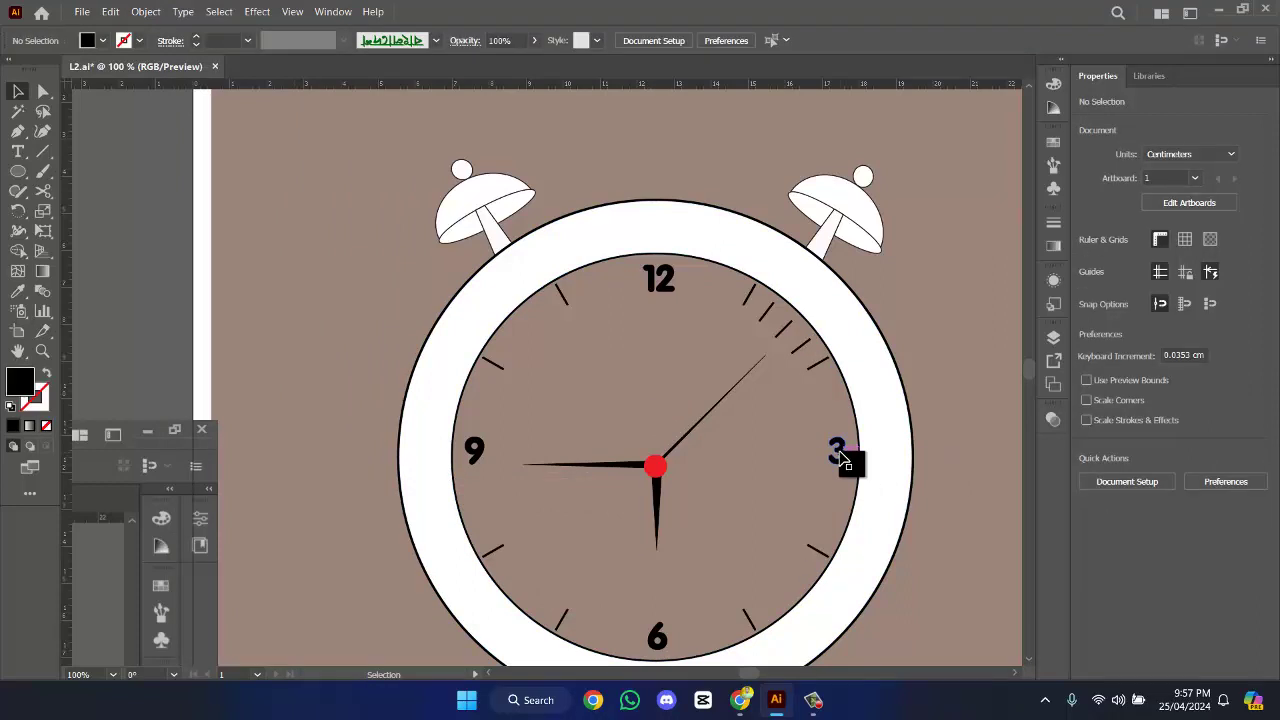
pyautogui.moveTo(840, 456); pyautogui.dragTo(851, 458)
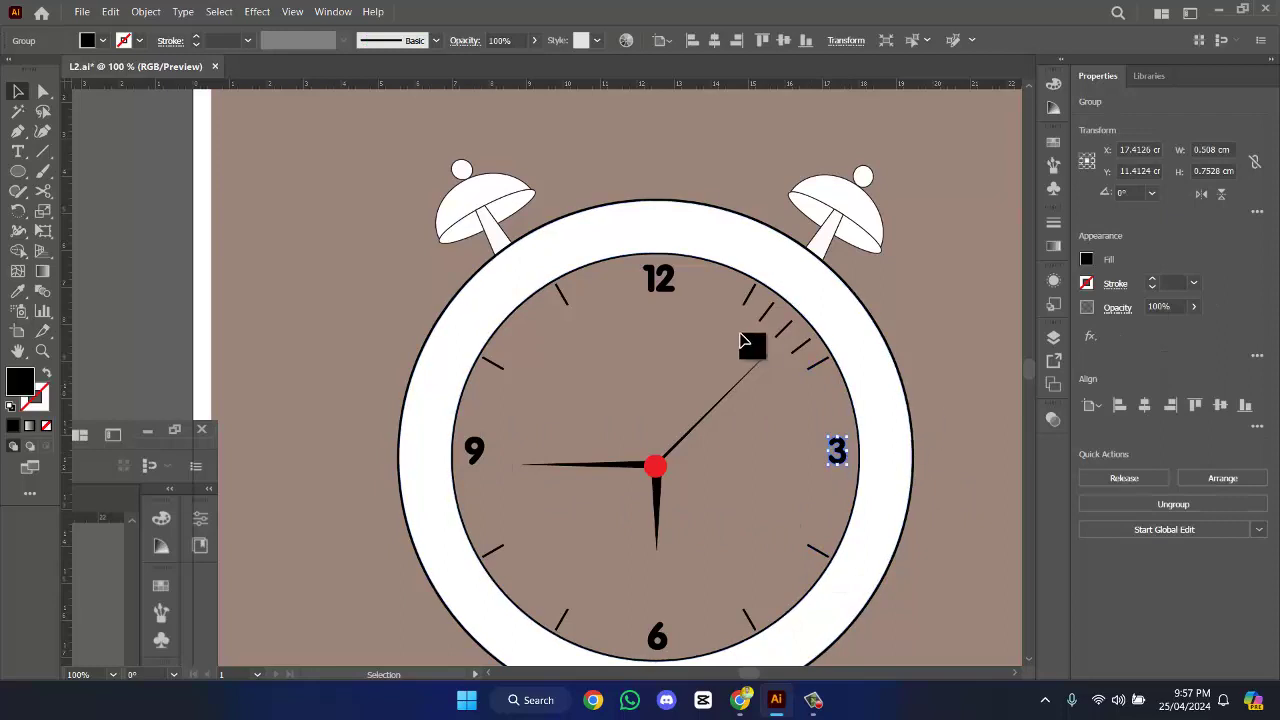
# - Blend the 10 and 11 o'clock tick marks using spacing of 3 specified steps
pyautogui.click(564, 299)
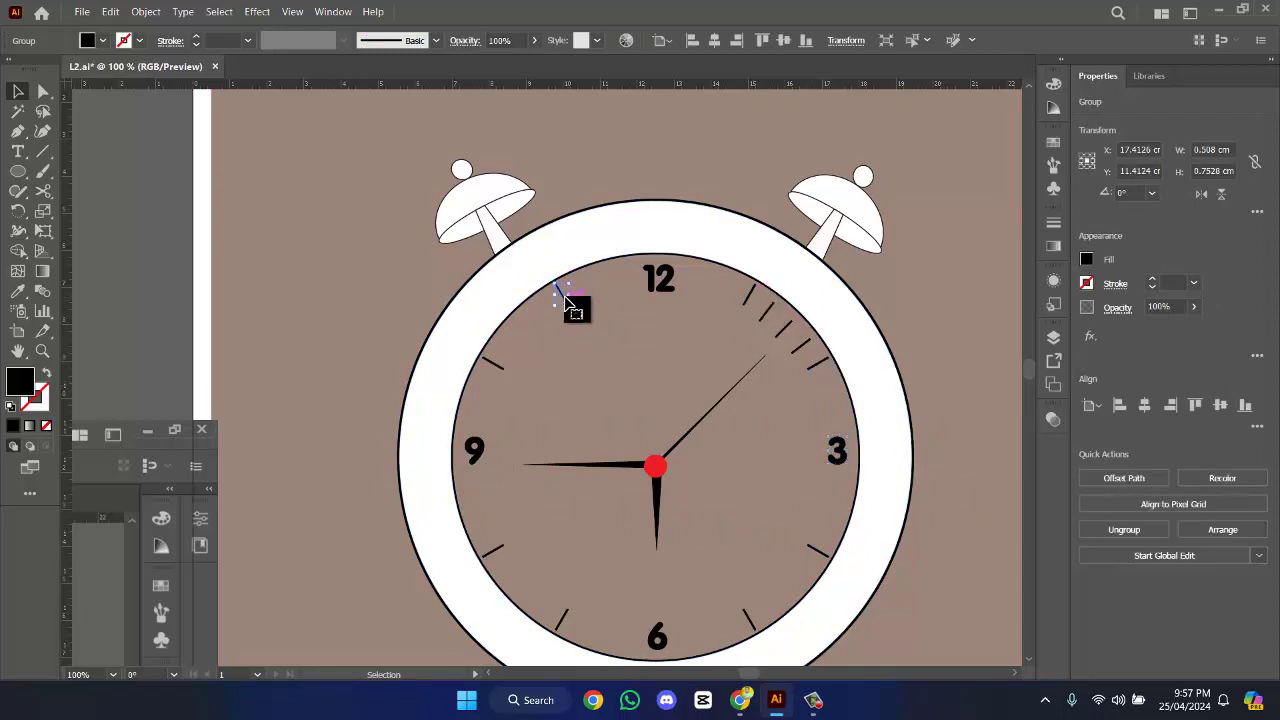
pyautogui.keyDown('shift'); pyautogui.click(496, 369); pyautogui.keyUp('shift')
pyautogui.click(146, 11)
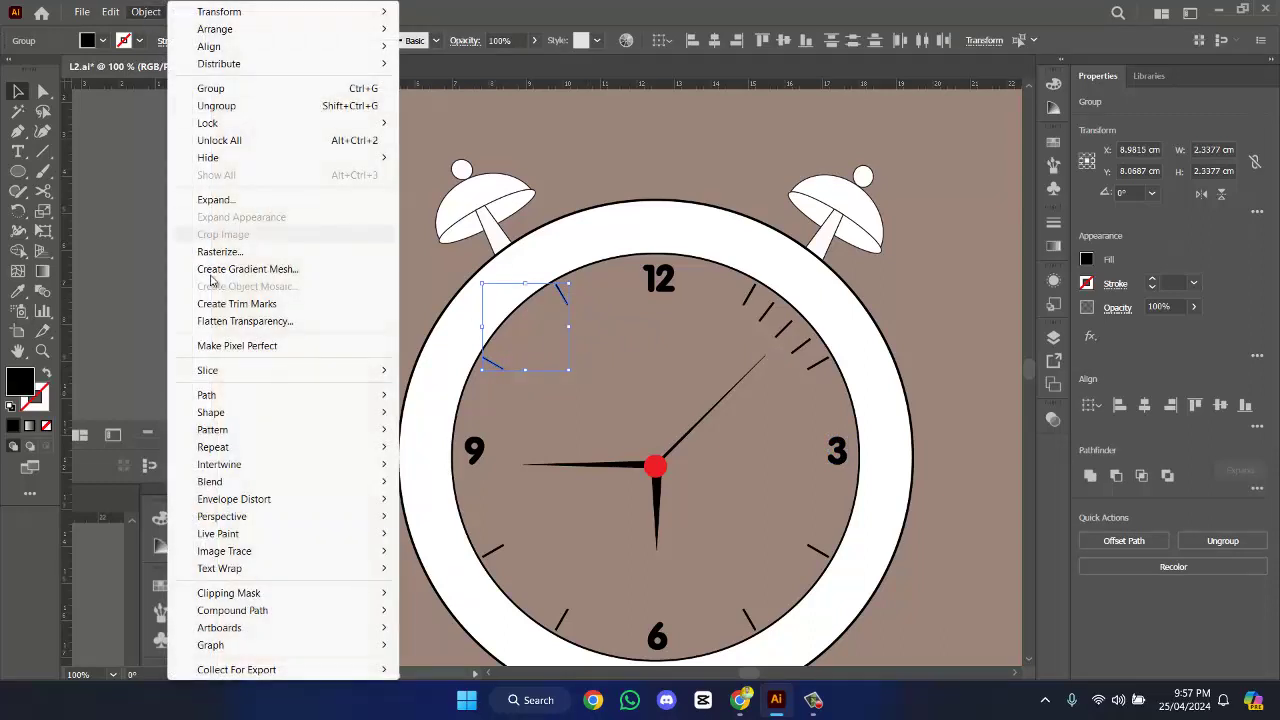
pyautogui.moveTo(212, 481)
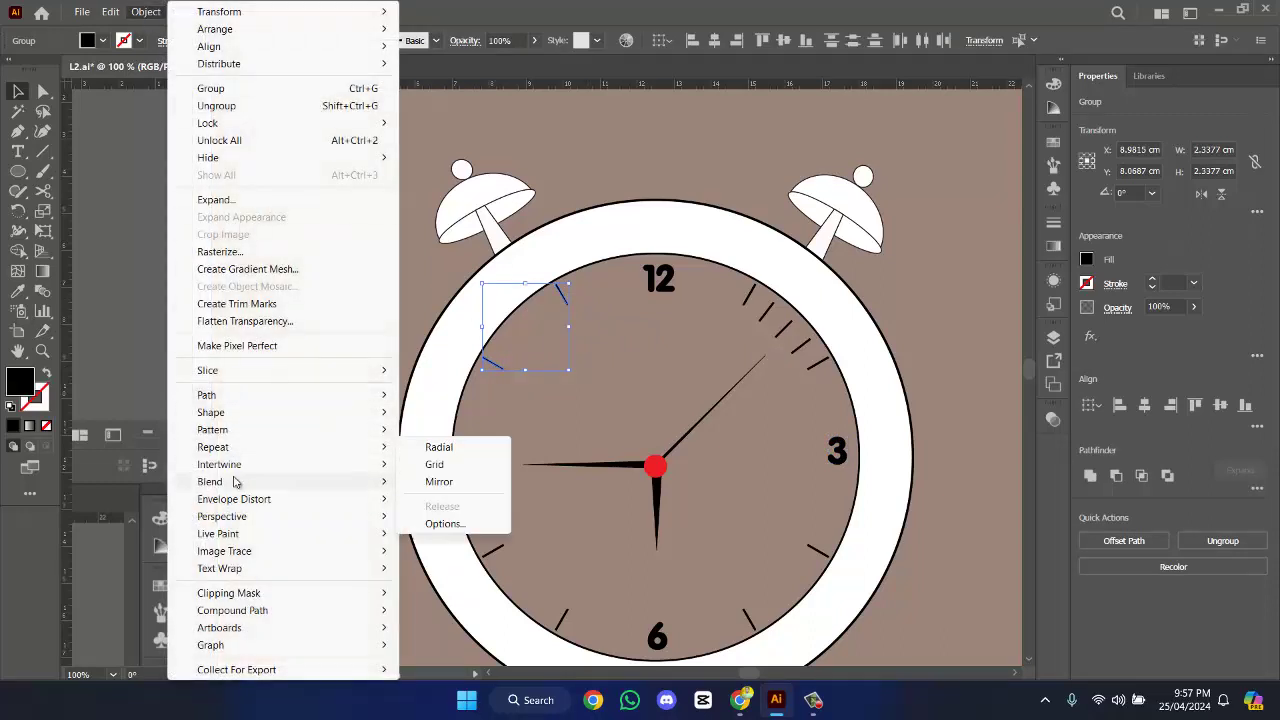
pyautogui.click(460, 523)
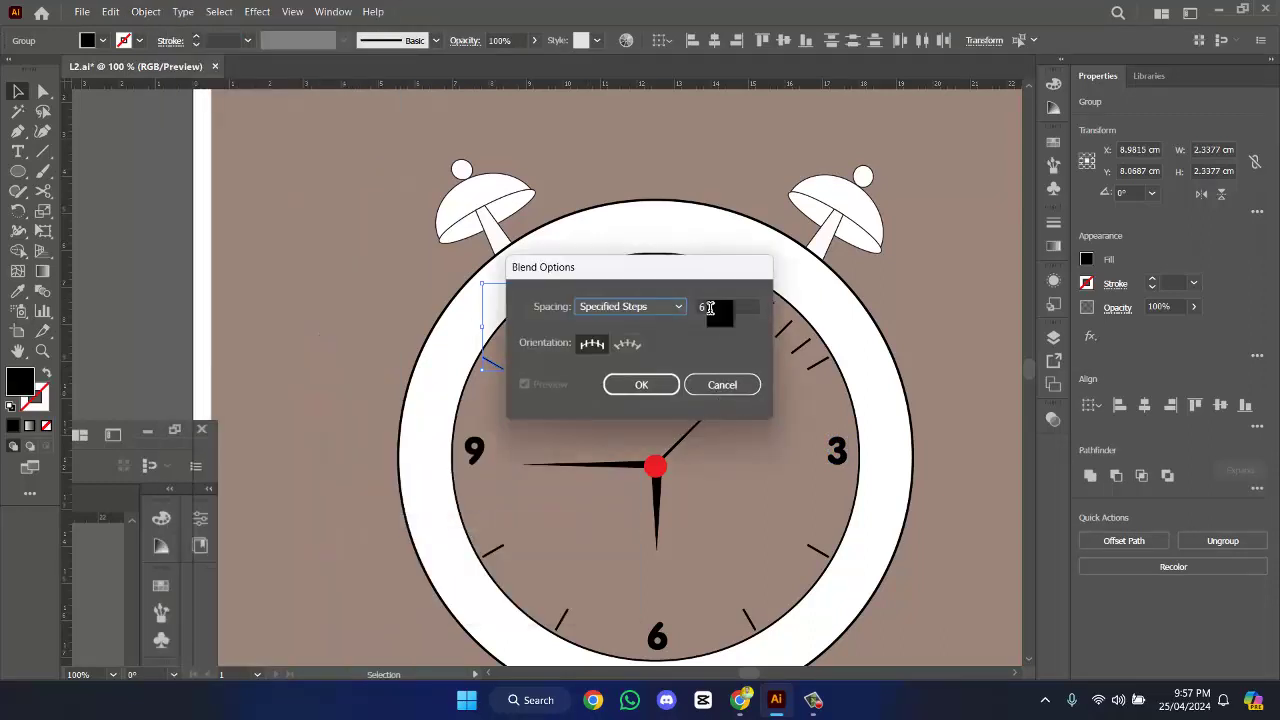
pyautogui.click(709, 308)
pyautogui.write('4')
pyautogui.click(641, 385)
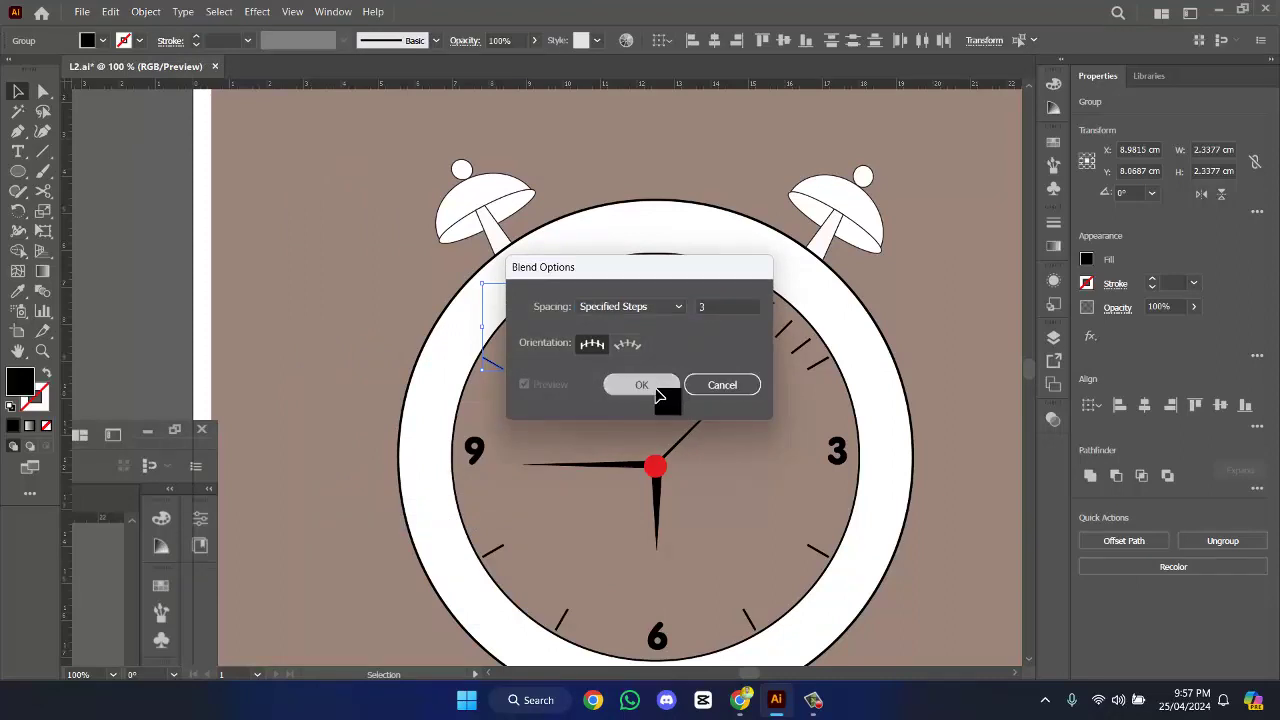
pyautogui.click(146, 11)
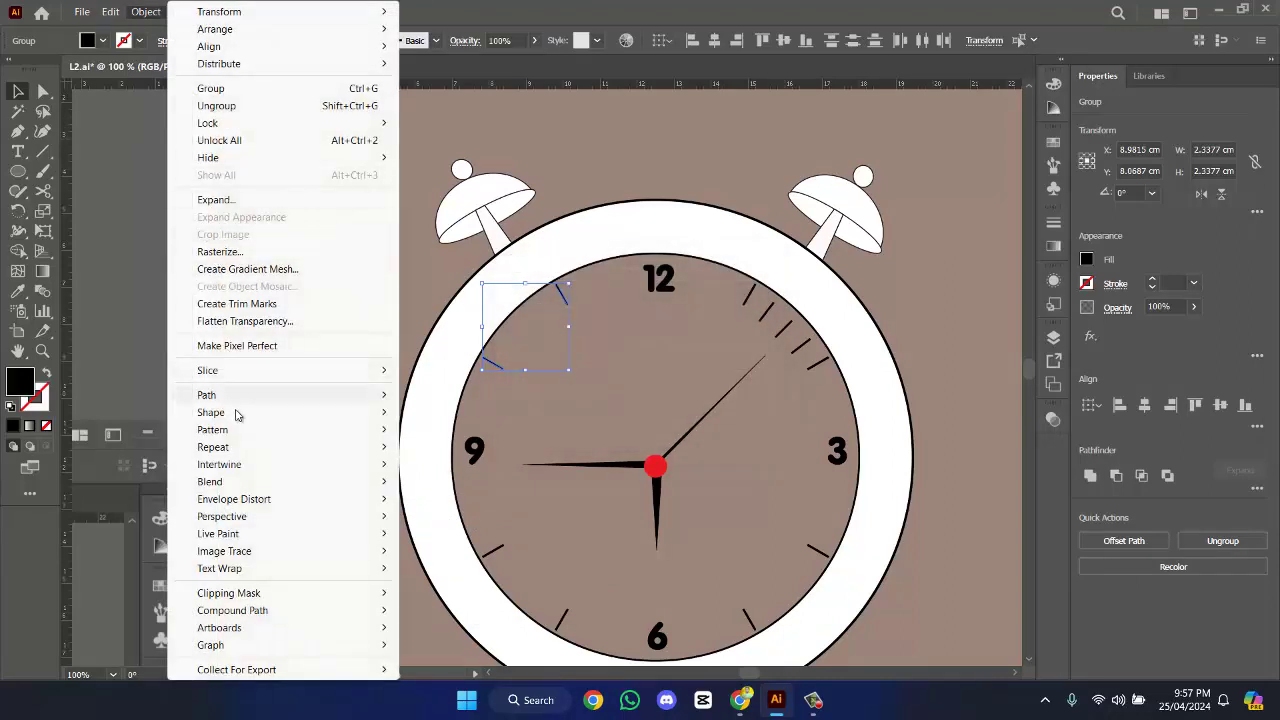
pyautogui.moveTo(243, 483)
pyautogui.click(440, 485)
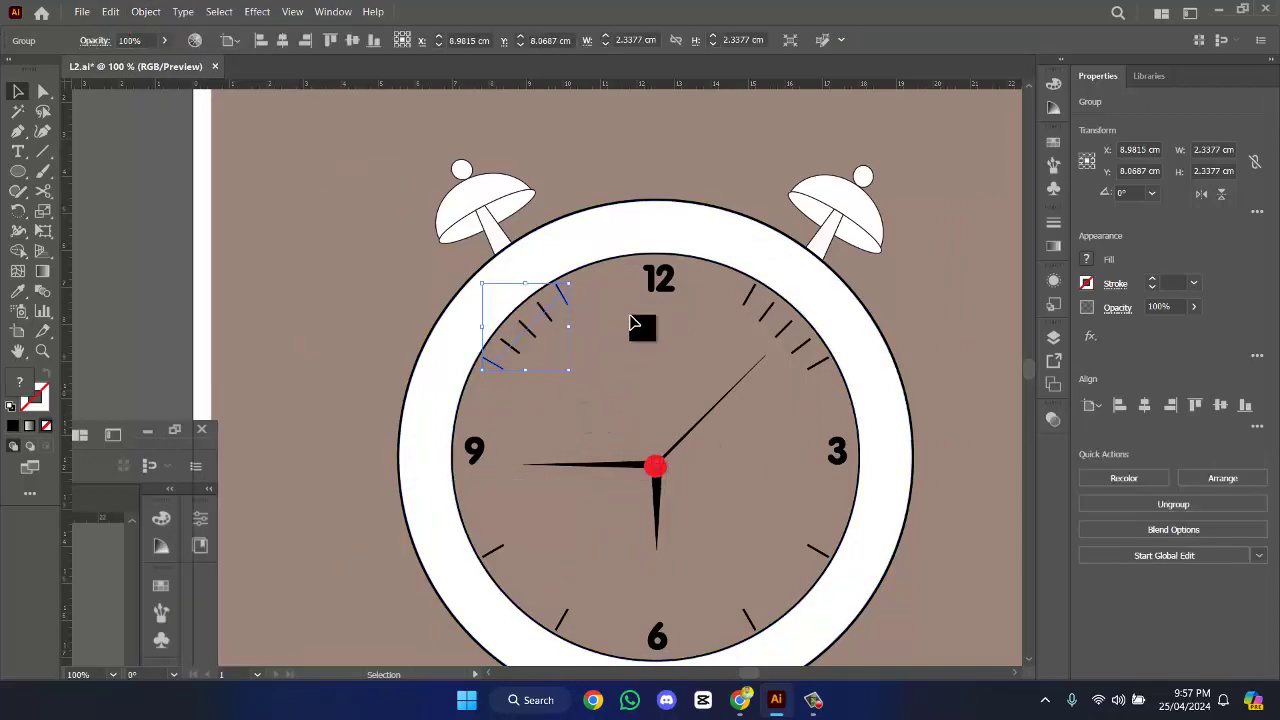
pyautogui.click(631, 390)
# - Blend the 7 and 8 o'clock tick marks to fill in the minute marks between them
pyautogui.moveTo(499, 559); pyautogui.dragTo(566, 622)
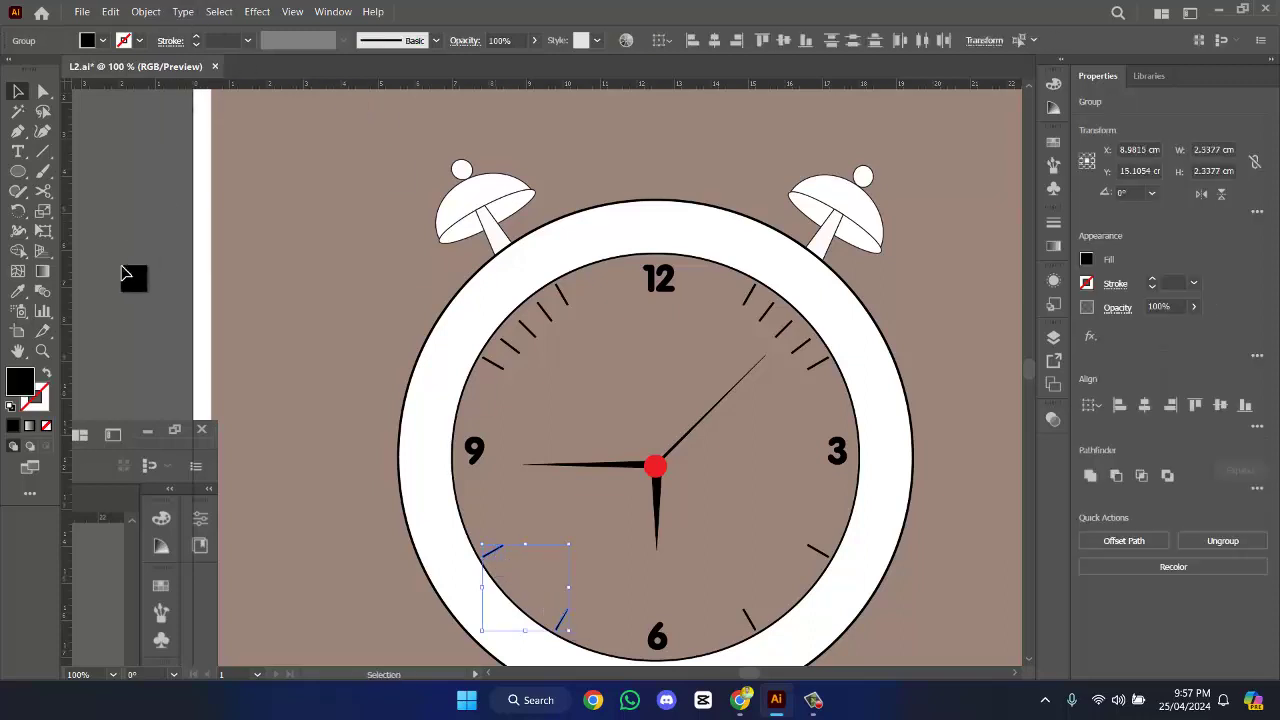
pyautogui.click(150, 13)
pyautogui.moveTo(243, 482)
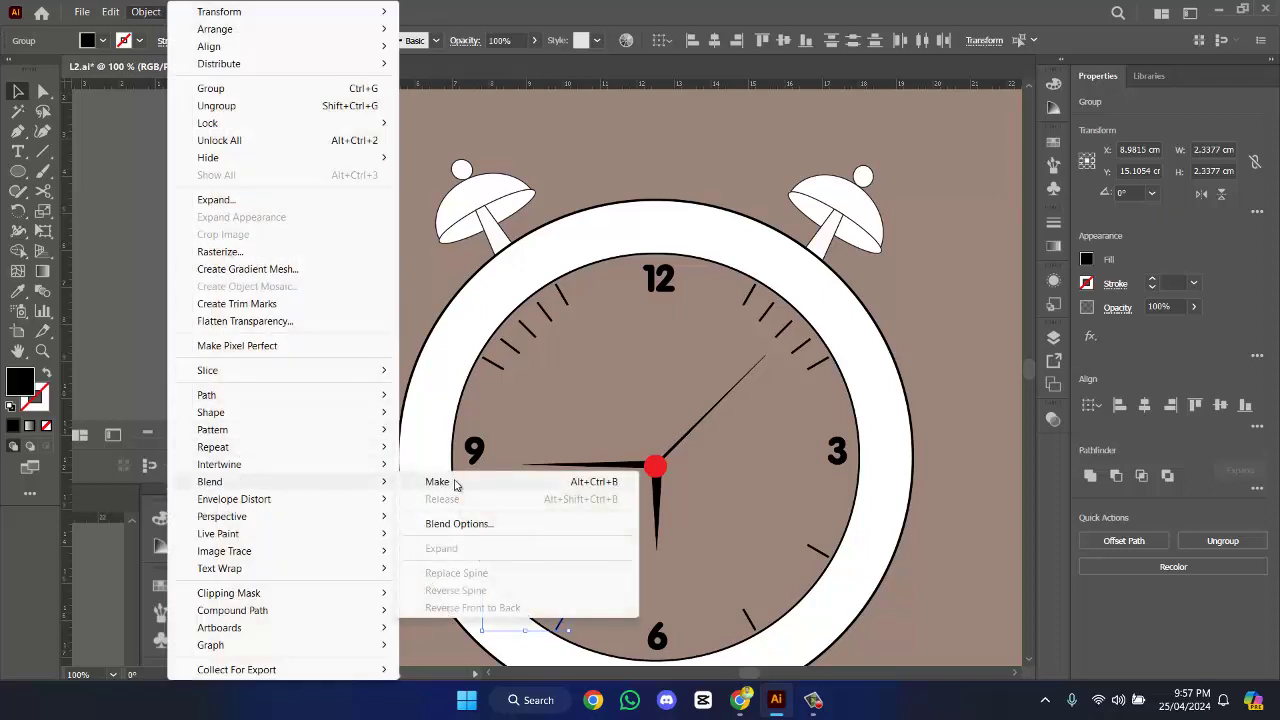
pyautogui.click(455, 485)
# - Blend the 4 and 5 o'clock tick marks to fill in the minute marks between them
pyautogui.click(752, 624)
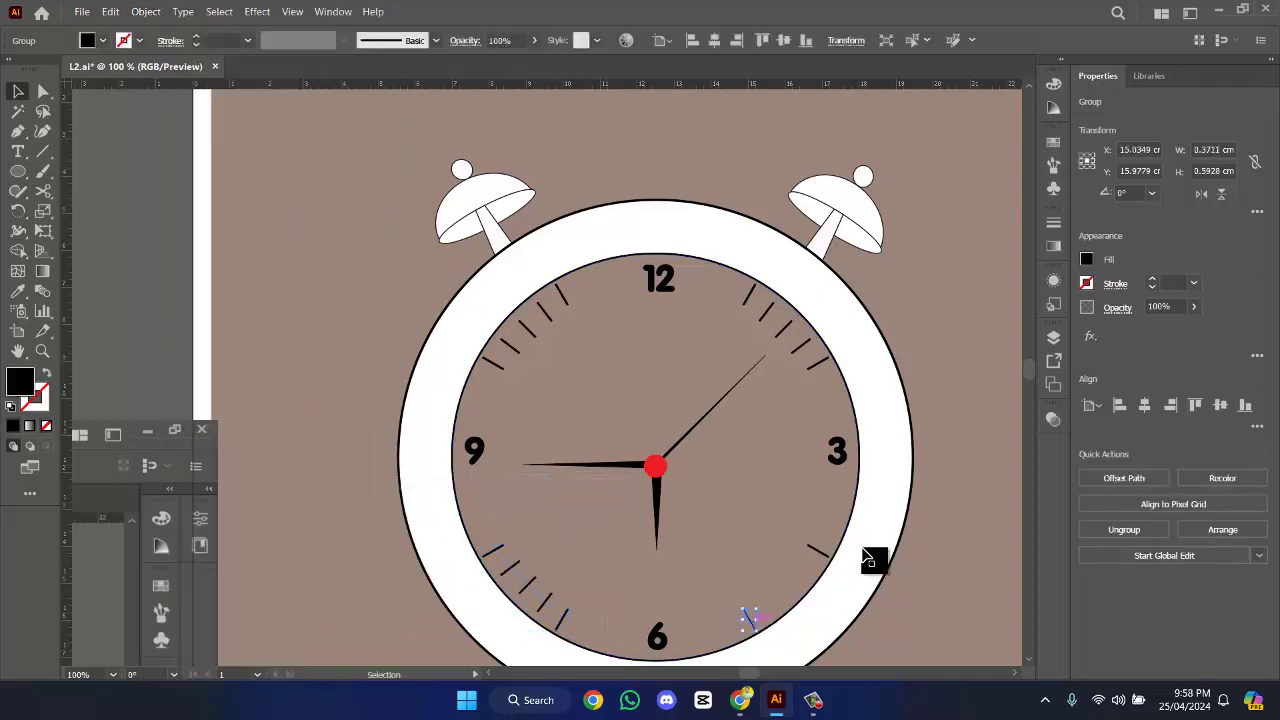
pyautogui.keyDown('shift'); pyautogui.click(820, 552); pyautogui.keyUp('shift')
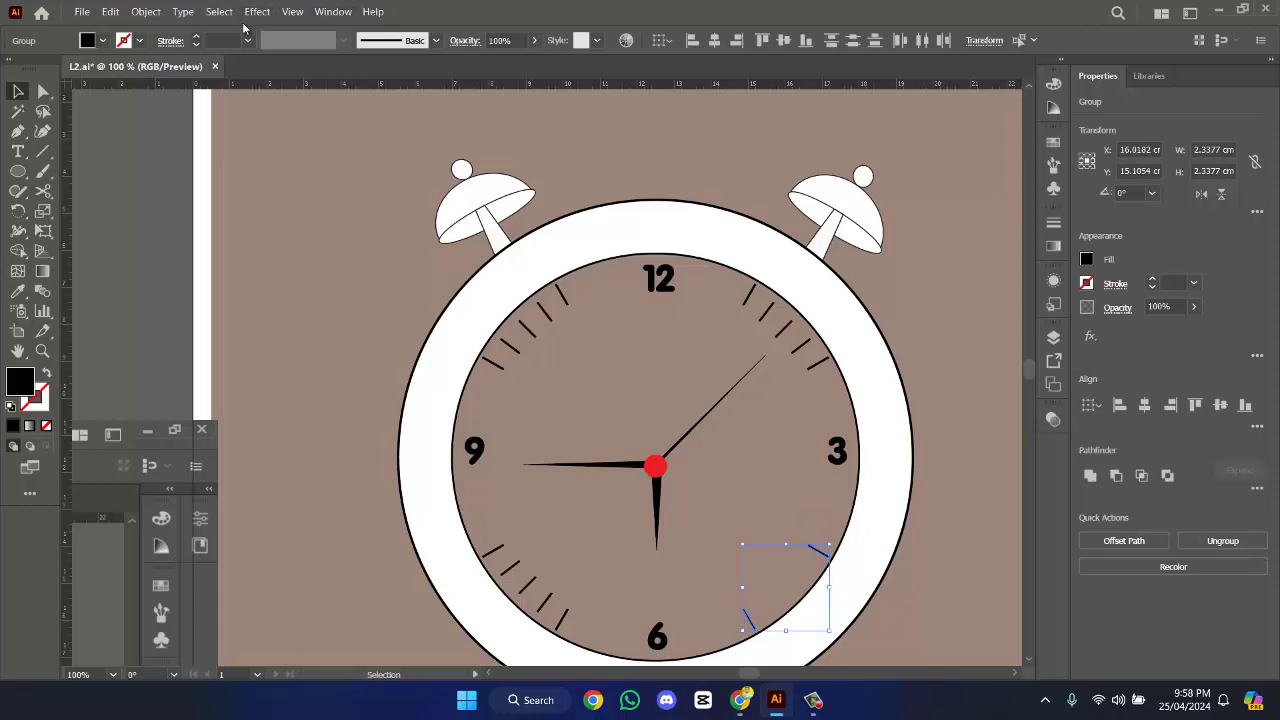
pyautogui.click(153, 14)
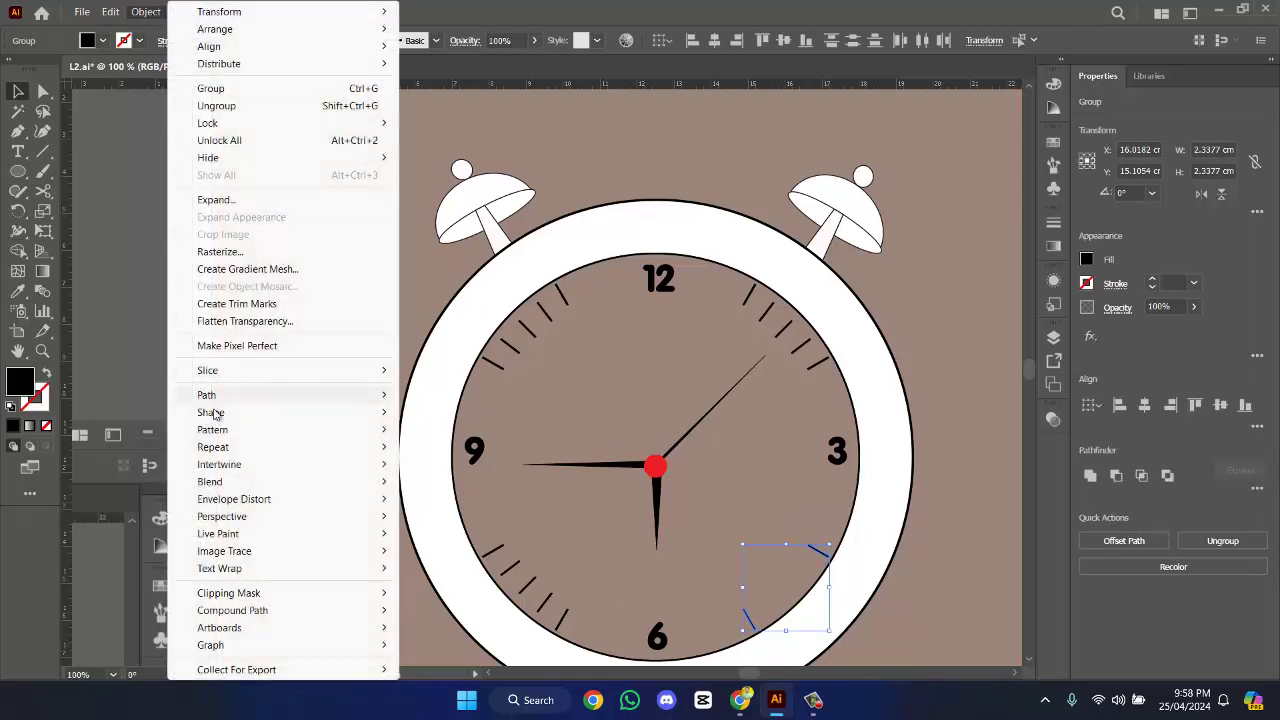
pyautogui.moveTo(225, 483)
pyautogui.click(590, 482)
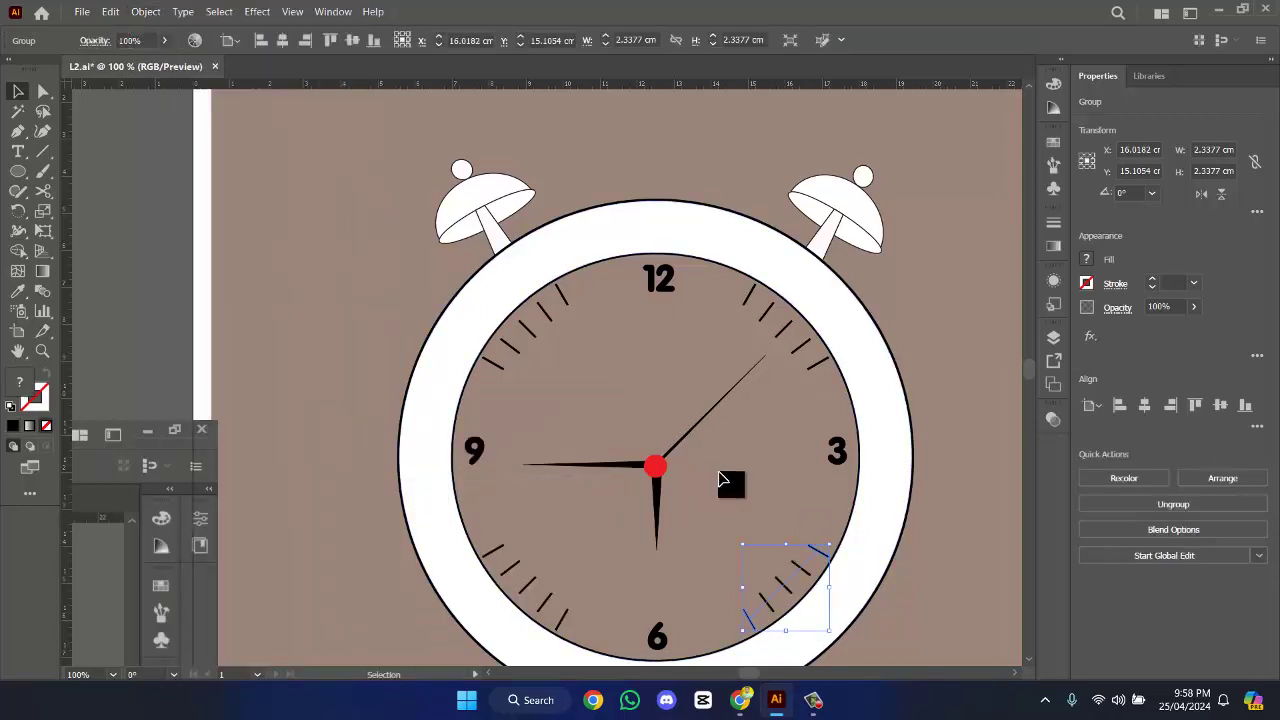
# - Expand the blends between 4 and 5 o'clock and between 7 and 8 o'clock, keeping Object and Fill enabled
pyautogui.click(147, 12)
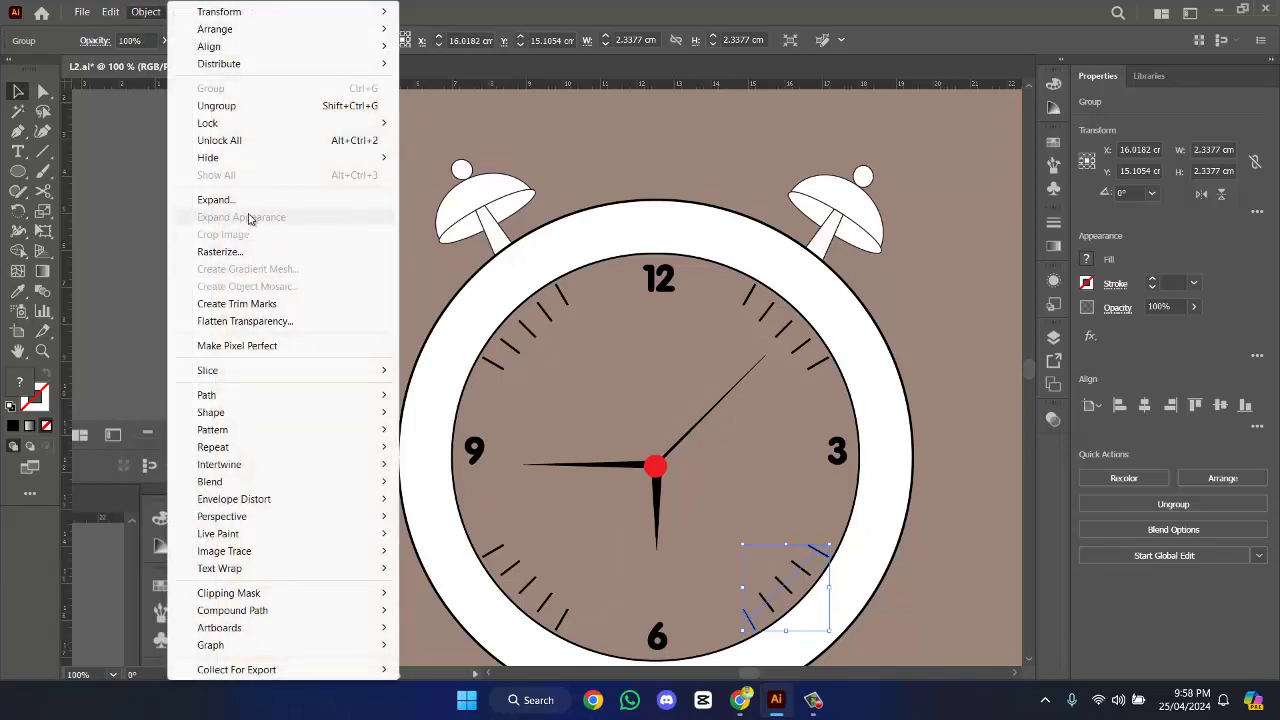
pyautogui.click(245, 201)
pyautogui.click(600, 443)
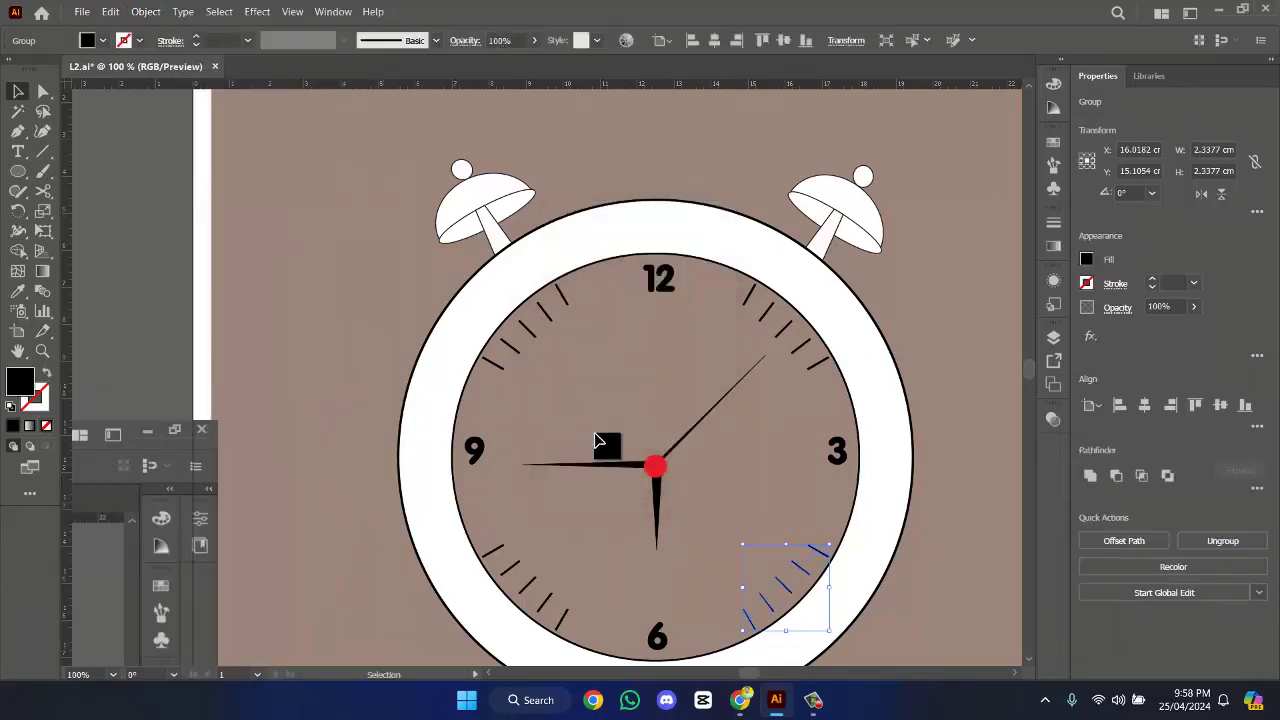
pyautogui.hotkey('ctrl', 'z')
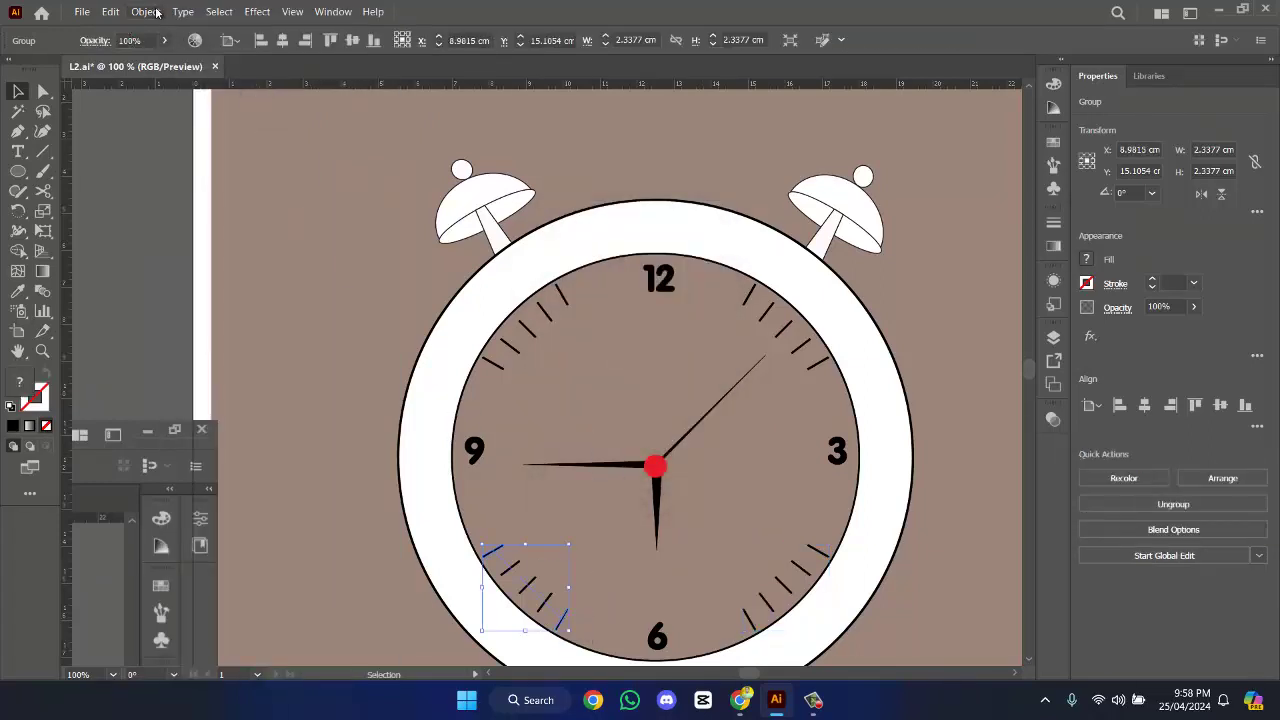
pyautogui.click(155, 12)
pyautogui.click(245, 199)
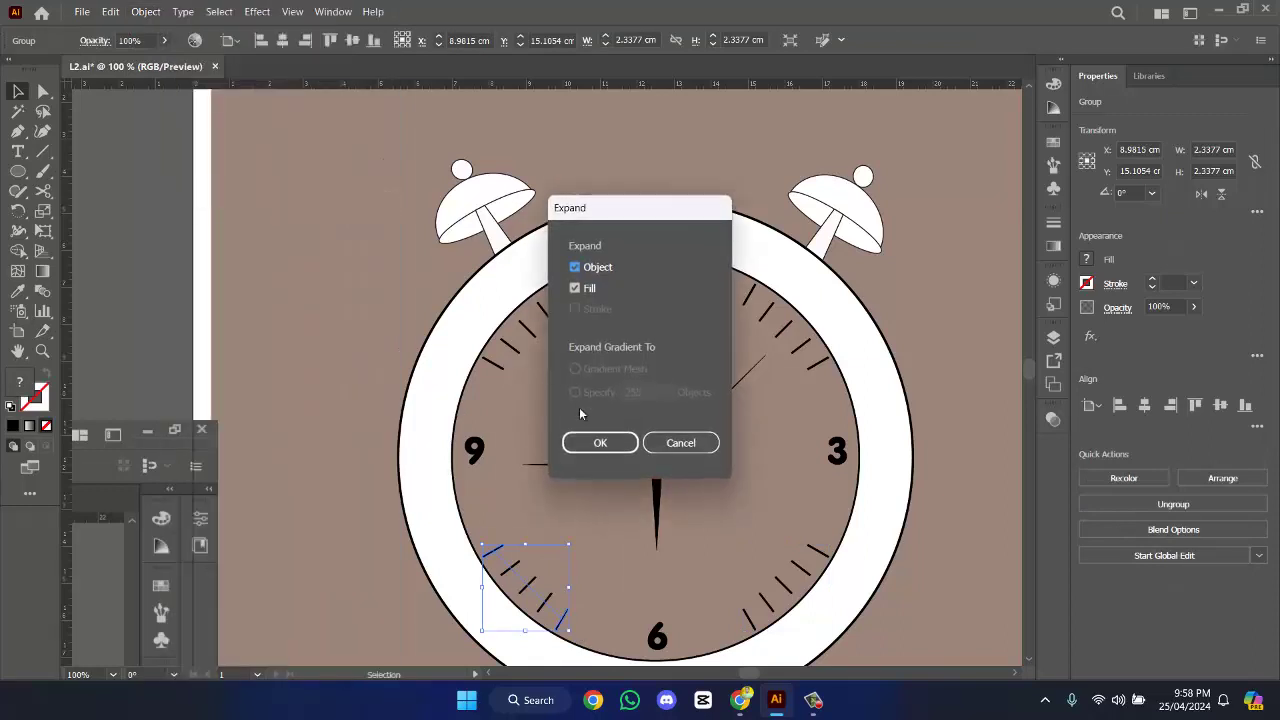
pyautogui.click(600, 443)
# - Expand the blend between 10 and 11 o'clock with Object and Fill enabled
pyautogui.moveTo(505, 371); pyautogui.dragTo(510, 377)
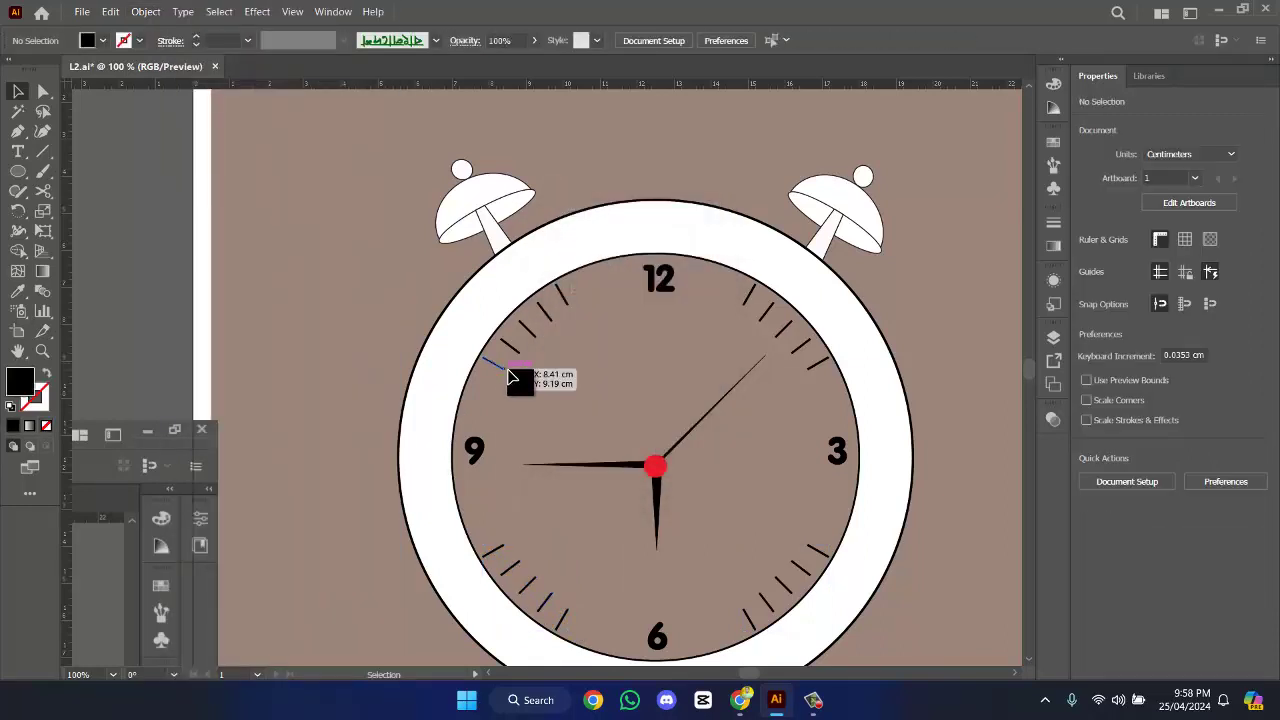
pyautogui.click(510, 377)
pyautogui.click(143, 11)
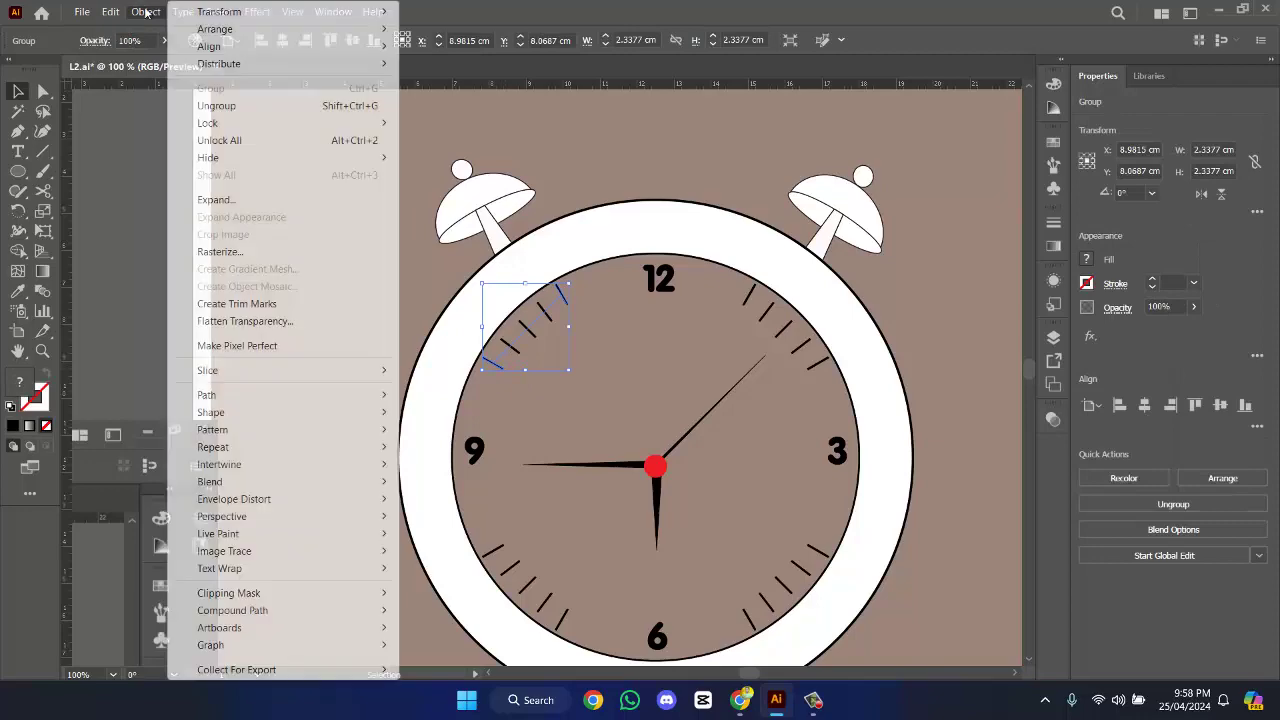
pyautogui.click(215, 200)
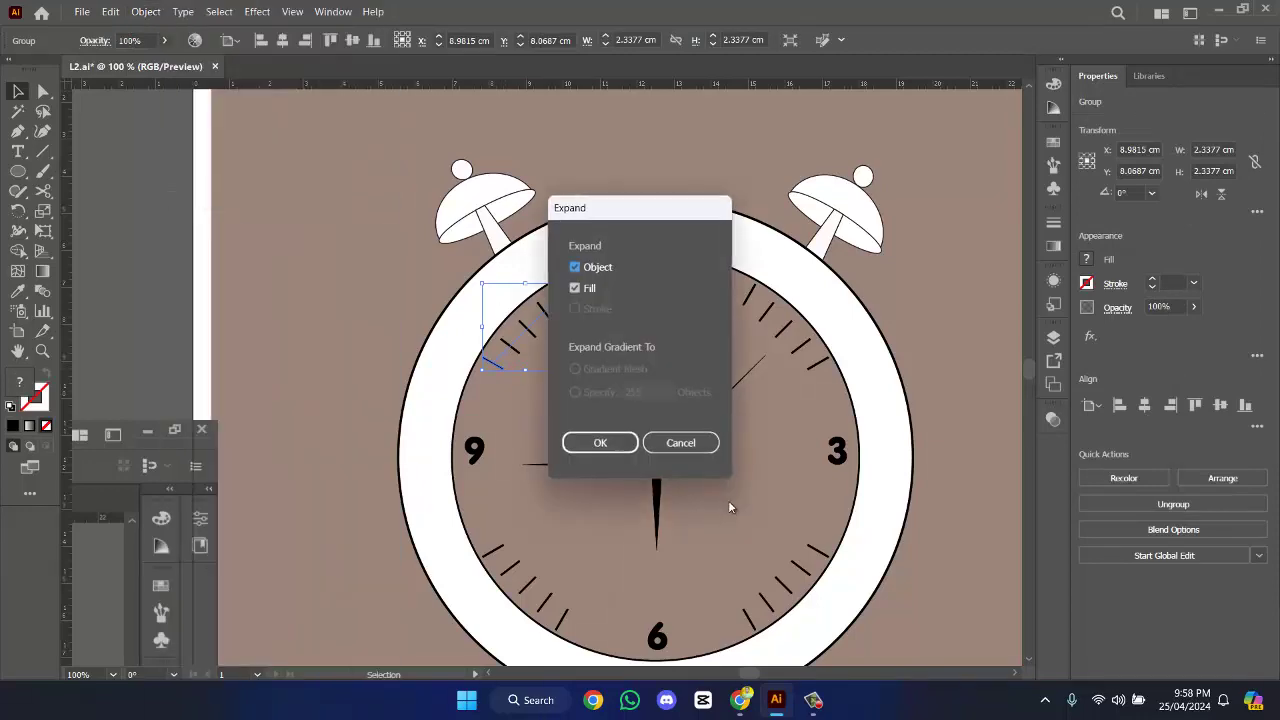
pyautogui.click(600, 442)
pyautogui.click(968, 390)
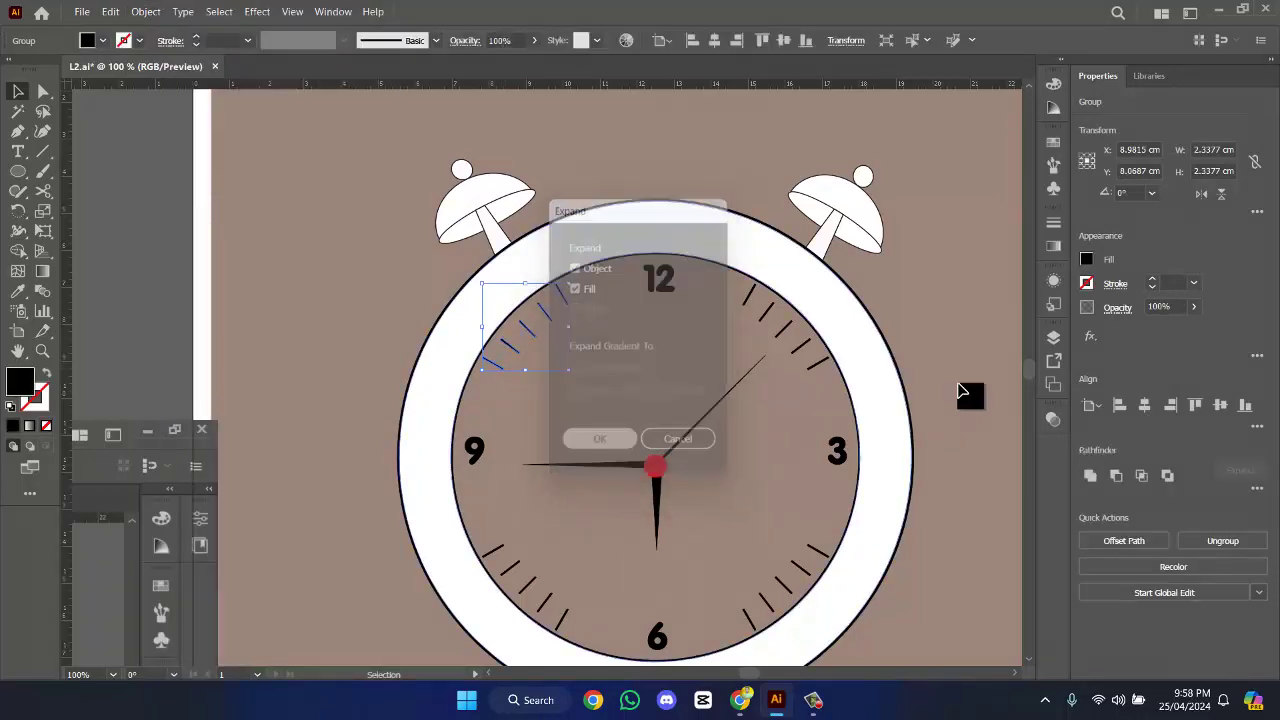
# - Group all parts of the alarm clock, including its bells, legs, dial and hands
pyautogui.scroll(-3, 955, 358)
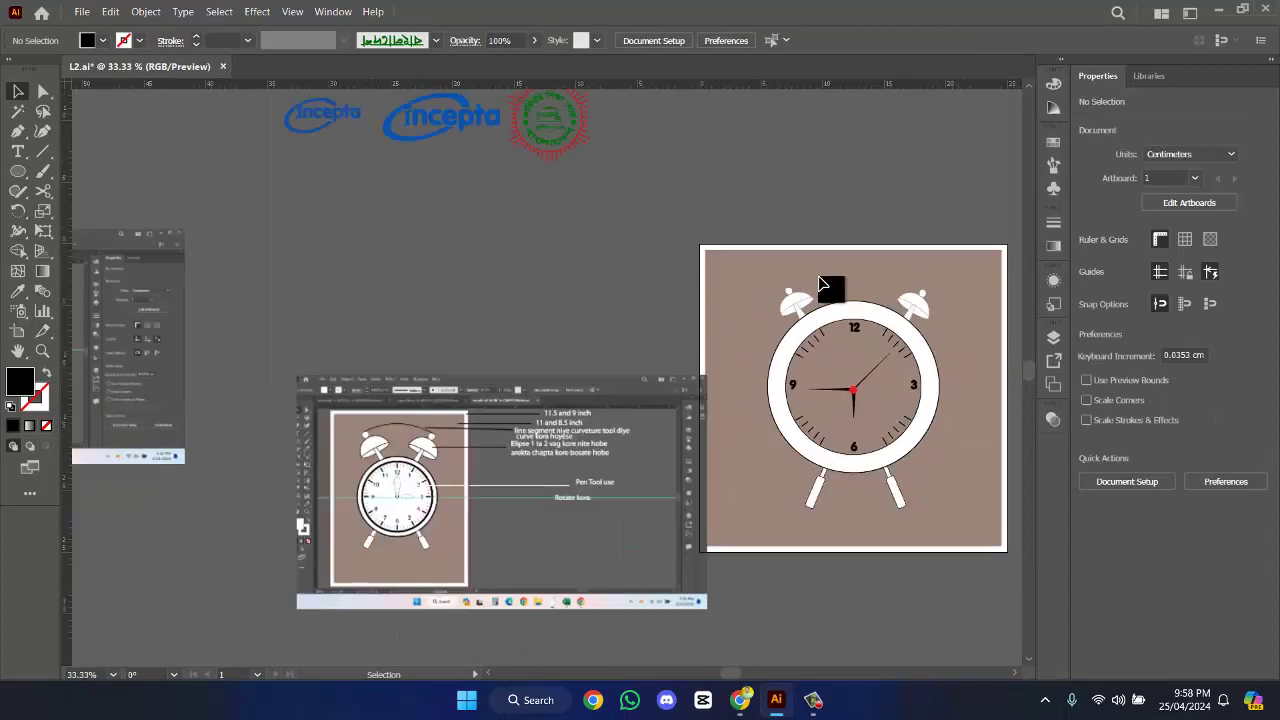
pyautogui.hotkey('ctrl', 'a')
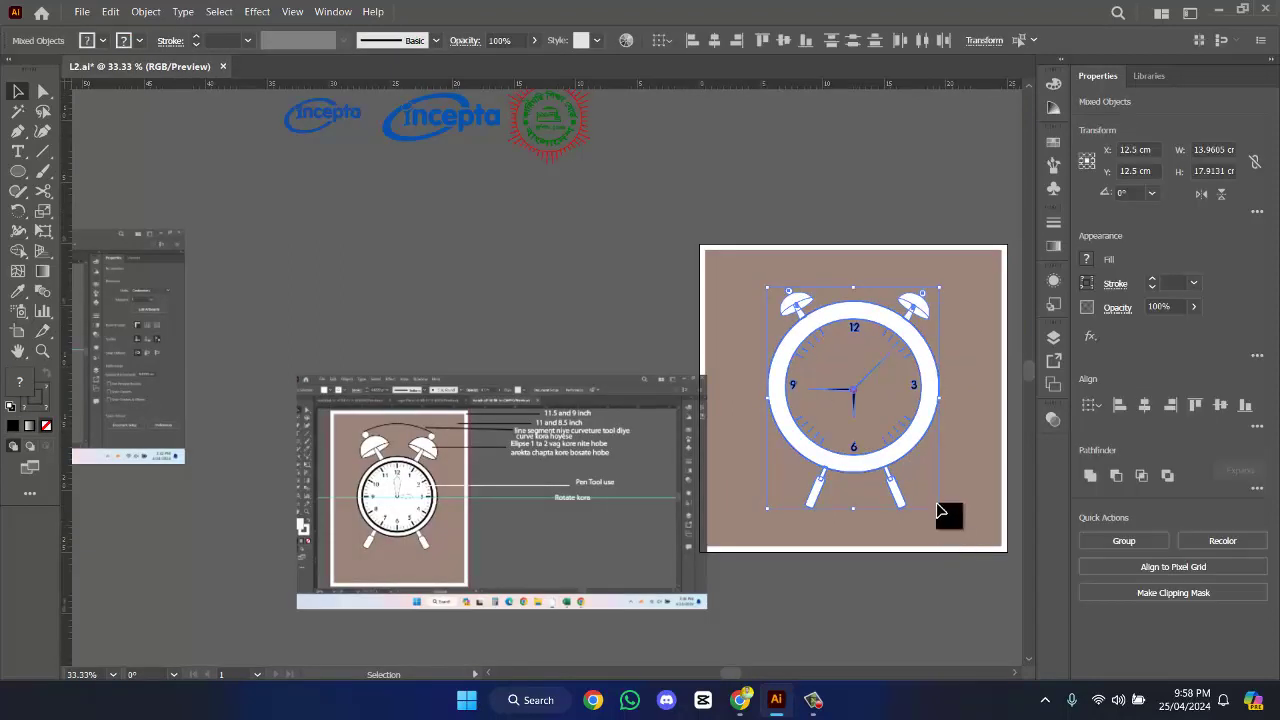
pyautogui.rightClick(916, 436)
pyautogui.click(979, 291)
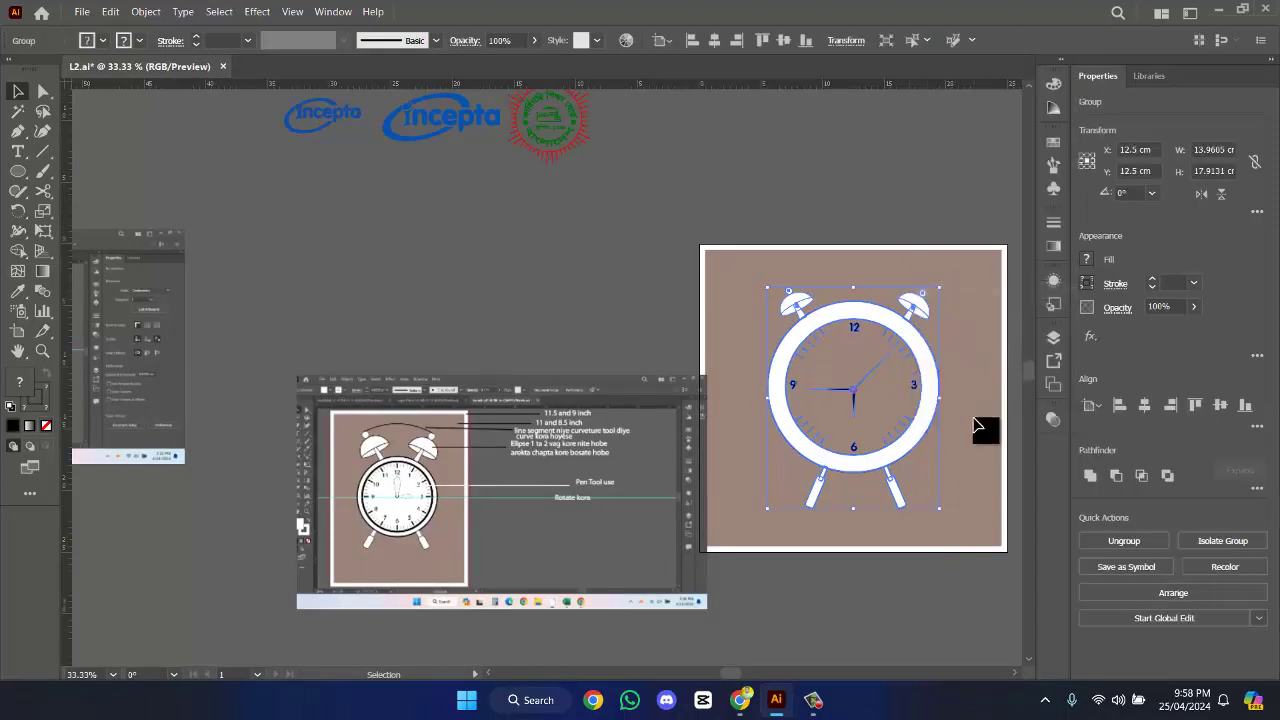
# - Examine the annotated alarm clock reference screenshot, comparing its dial, hands and notes with the drawn clock
pyautogui.scroll(-1, 966, 490)
pyautogui.hscroll(2, 966, 490)
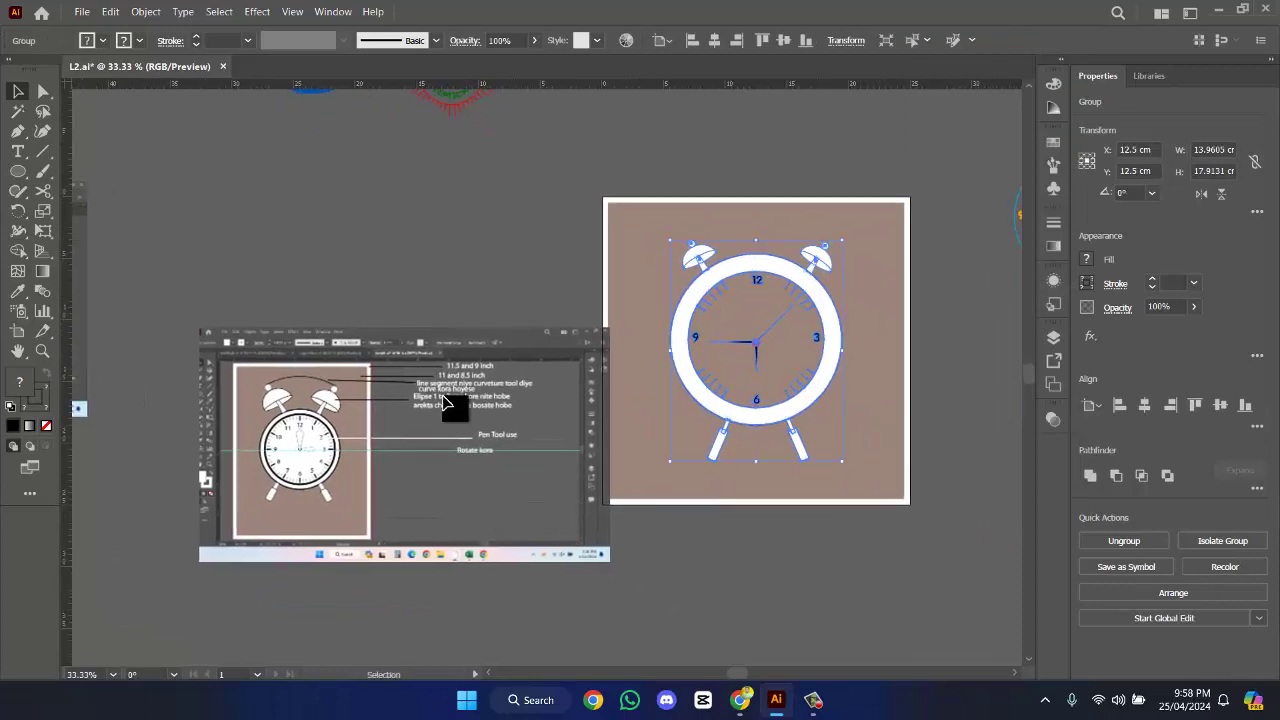
pyautogui.click(476, 515)
pyautogui.click(478, 513)
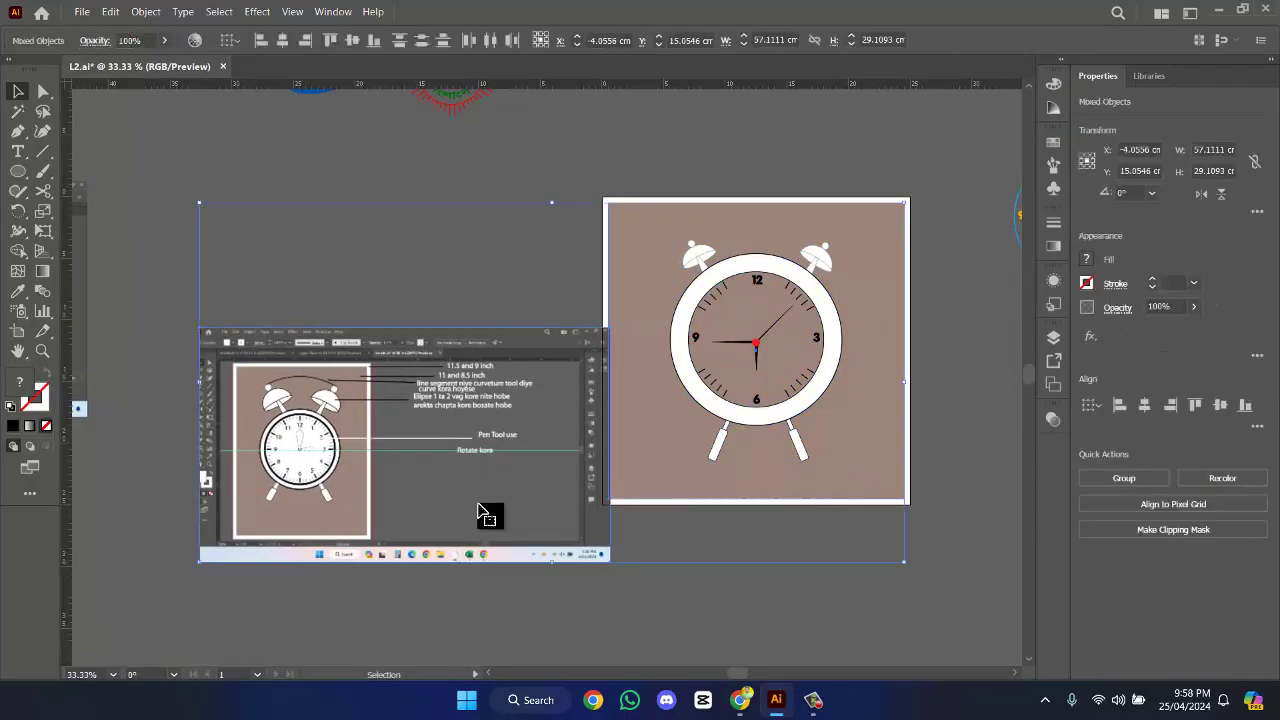
pyautogui.scroll(1, 481, 509)
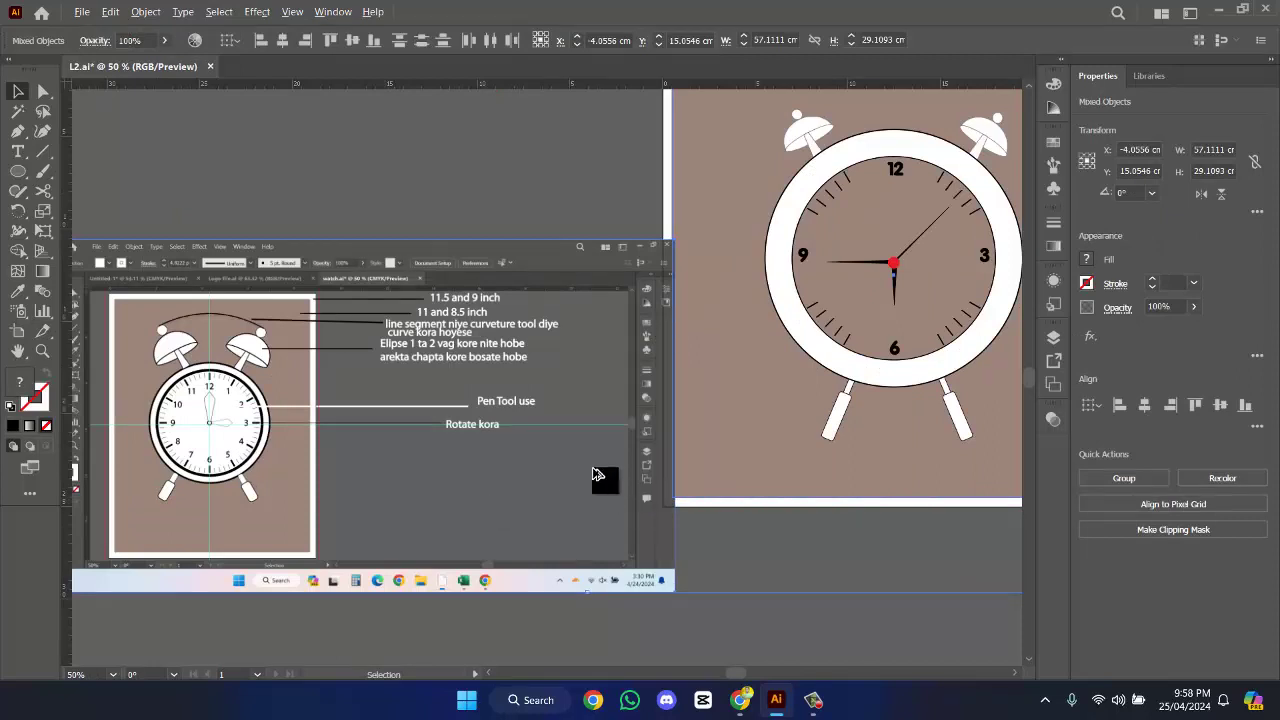
pyautogui.scroll(1, 596, 474)
pyautogui.scroll(1, 403, 420)
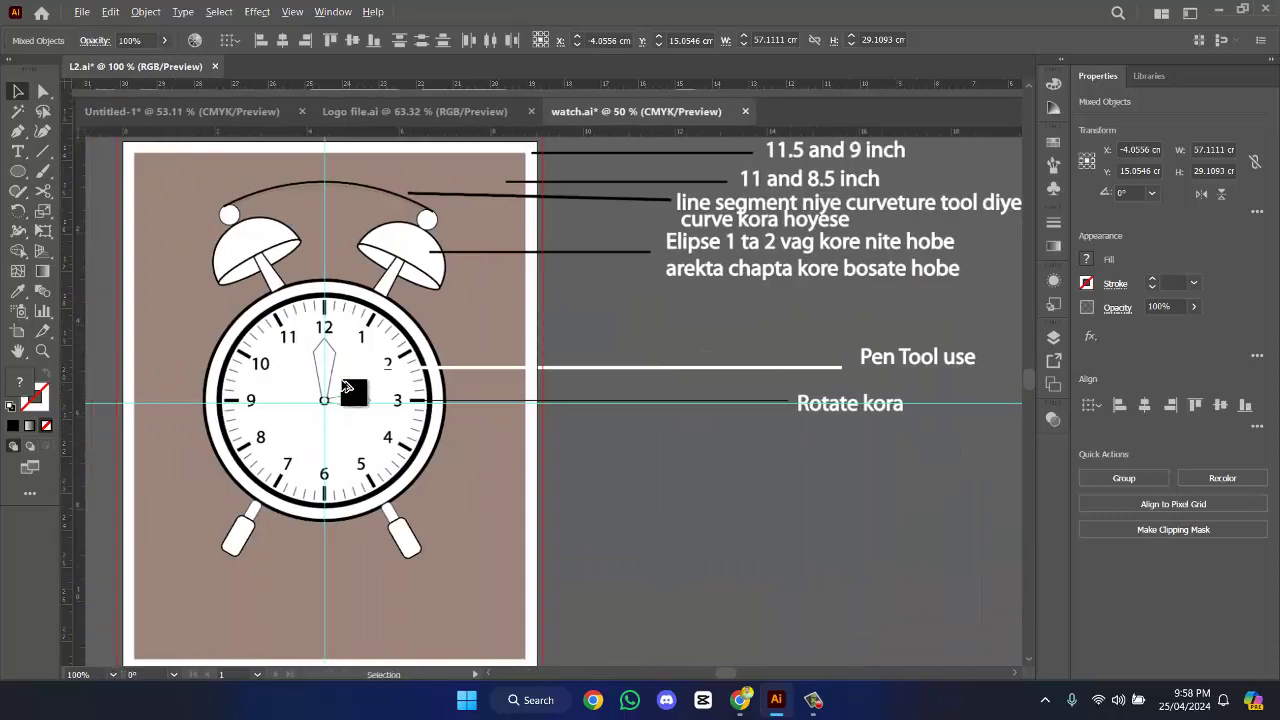
pyautogui.scroll(2, 334, 380)
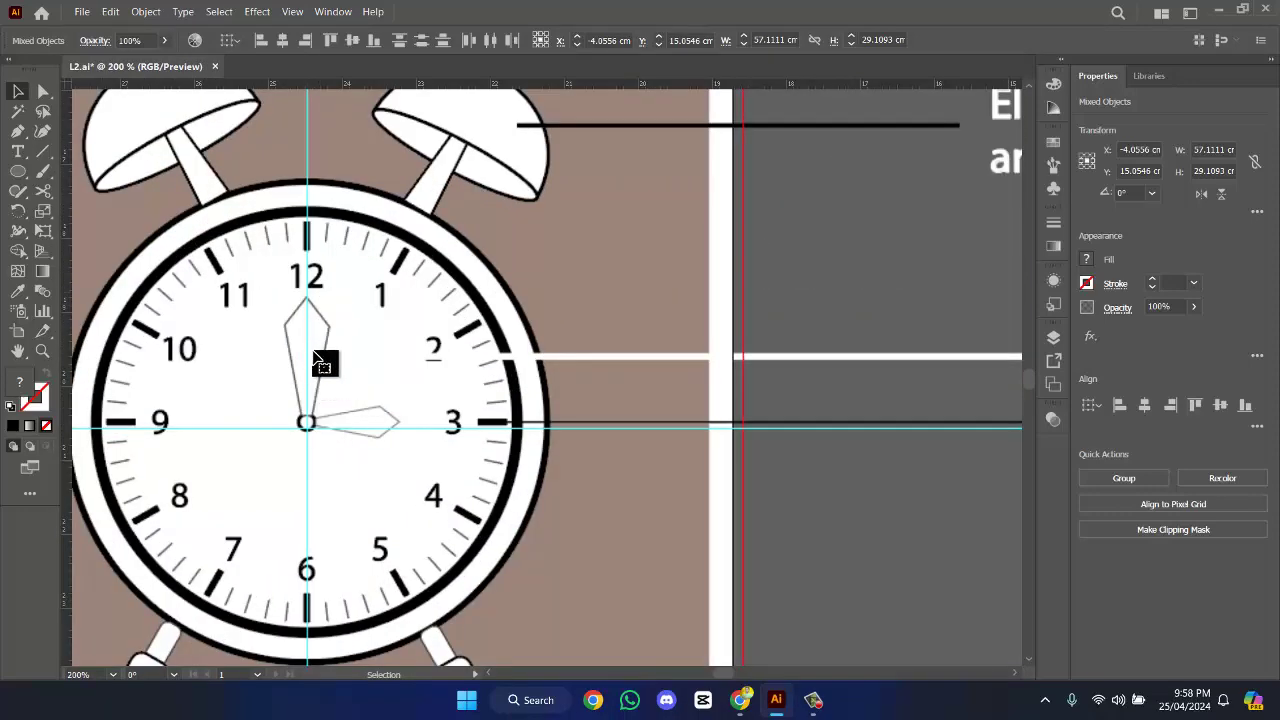
pyautogui.scroll(-2, 318, 358)
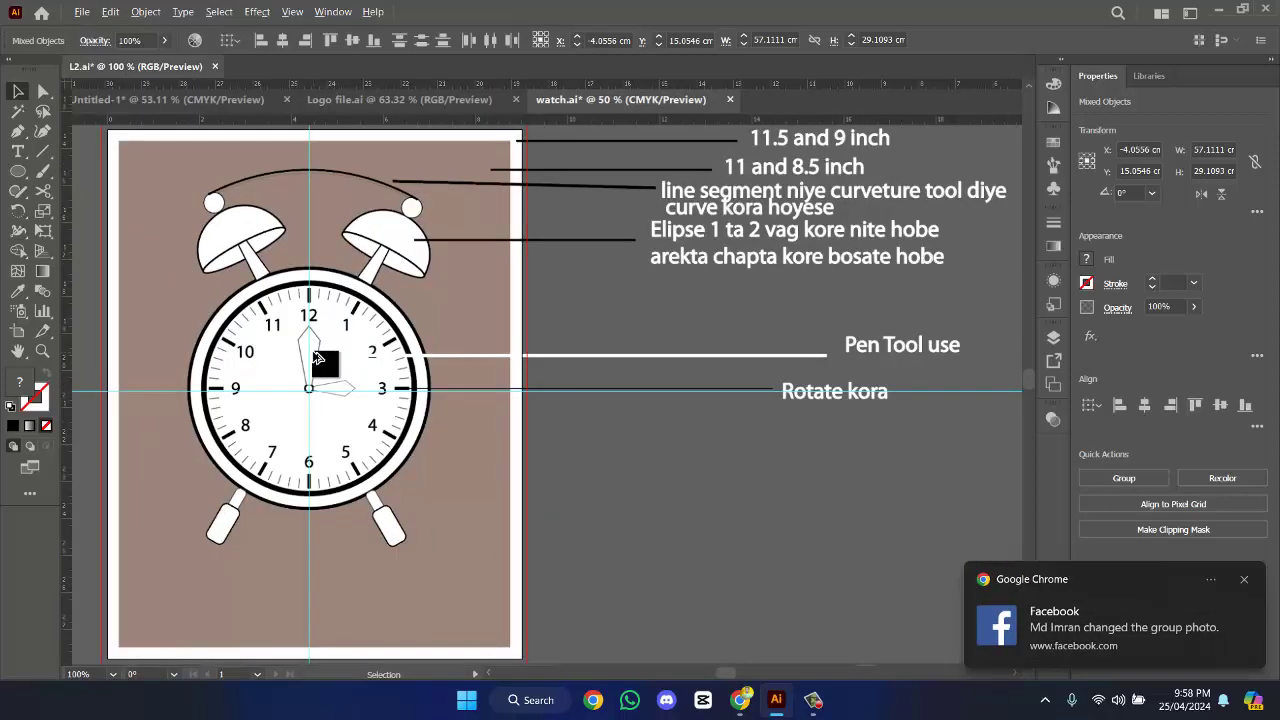
pyautogui.scroll(1, 657, 326)
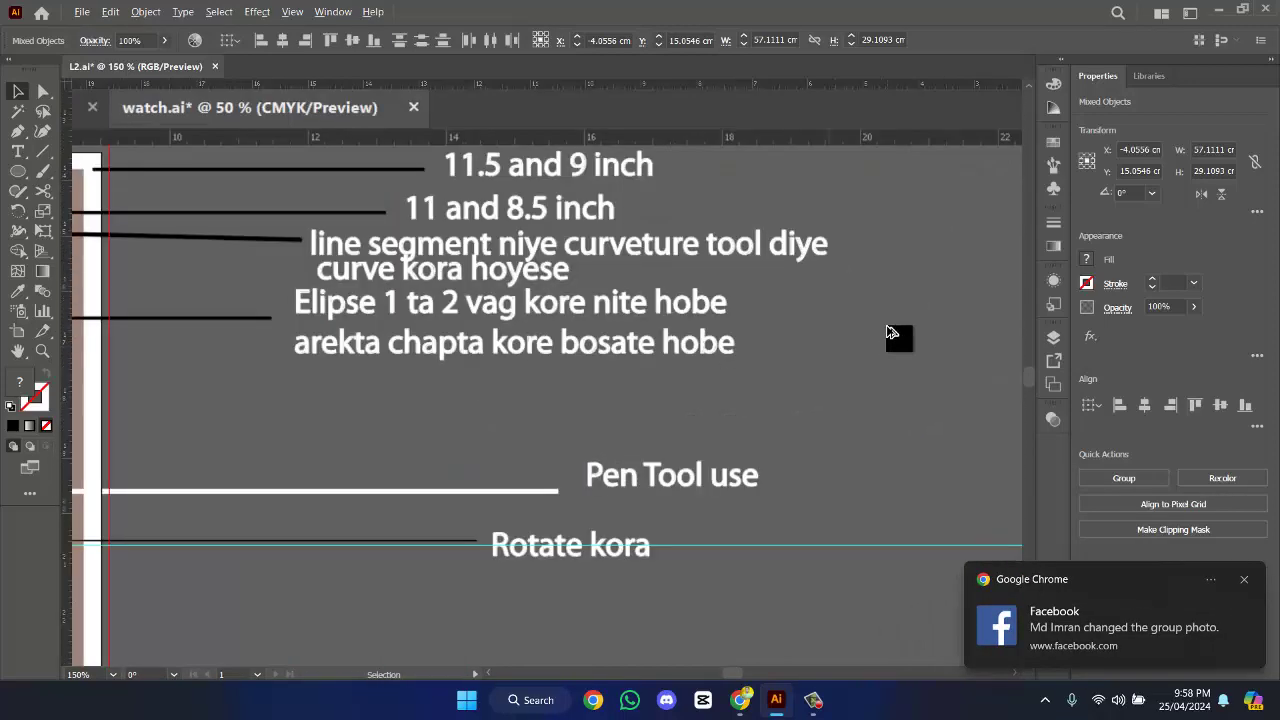
pyautogui.scroll(-3, 890, 332)
pyautogui.scroll(1, 825, 338)
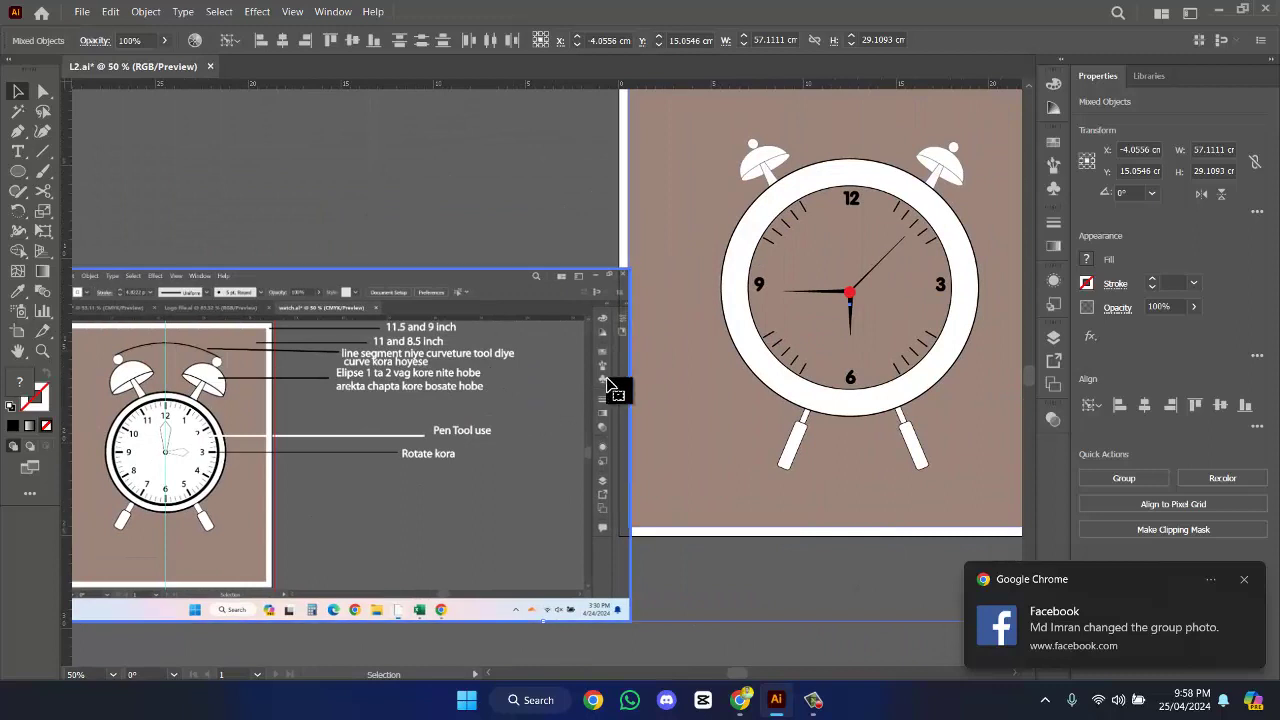
# - Delete the alarm clock reference screenshot beside the artboard
pyautogui.moveTo(607, 383); pyautogui.dragTo(509, 371)
pyautogui.hotkey('ctrl', 'z')
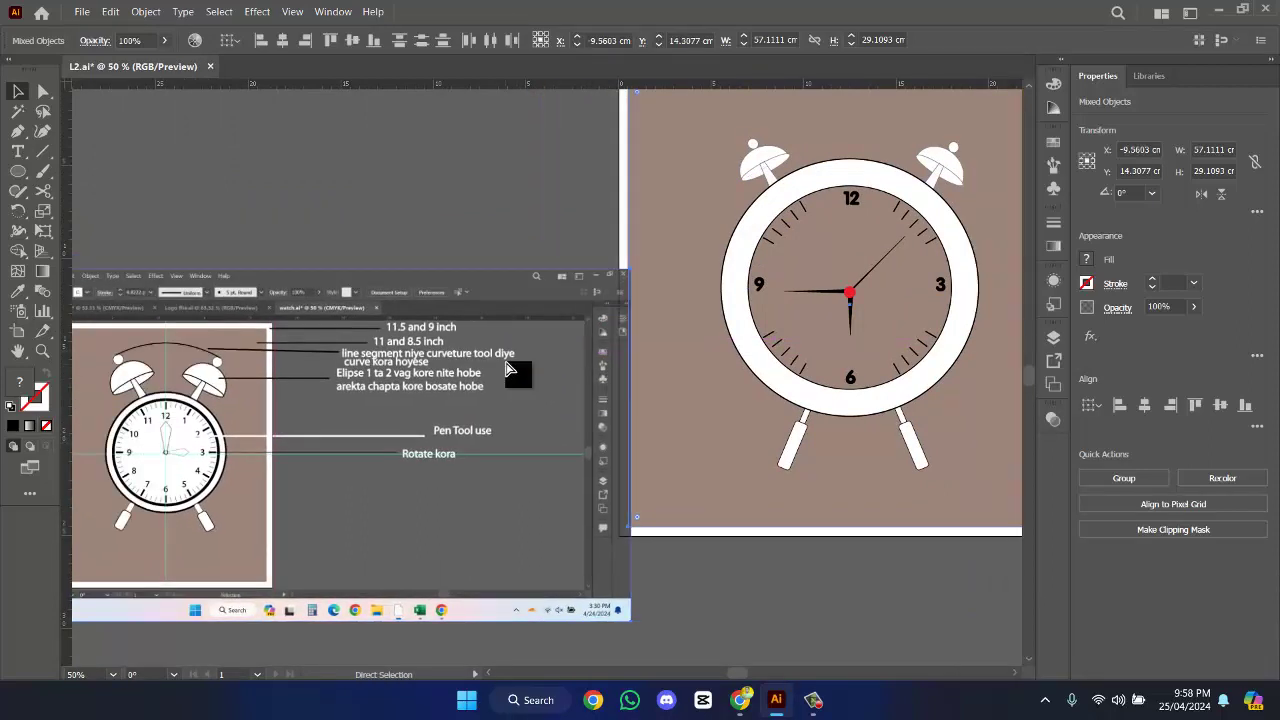
pyautogui.rightClick(507, 325)
pyautogui.click(528, 391)
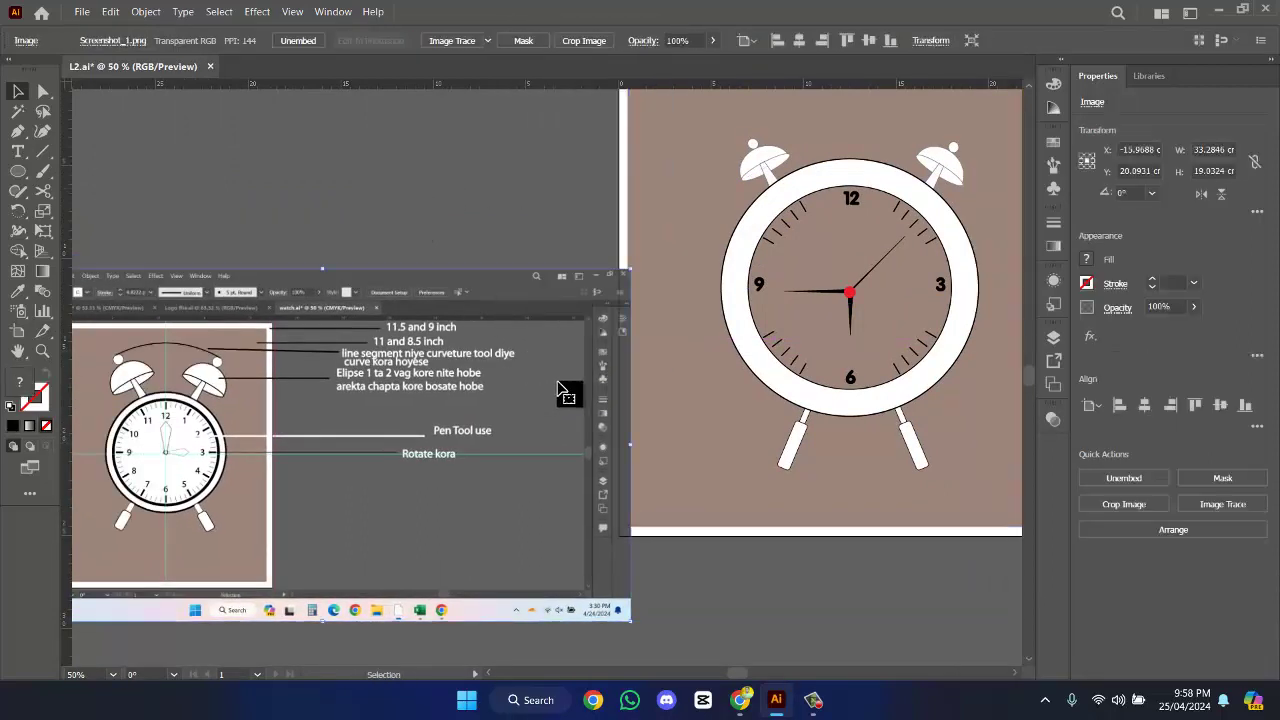
pyautogui.moveTo(566, 391); pyautogui.dragTo(365, 473)
pyautogui.press('Delete')
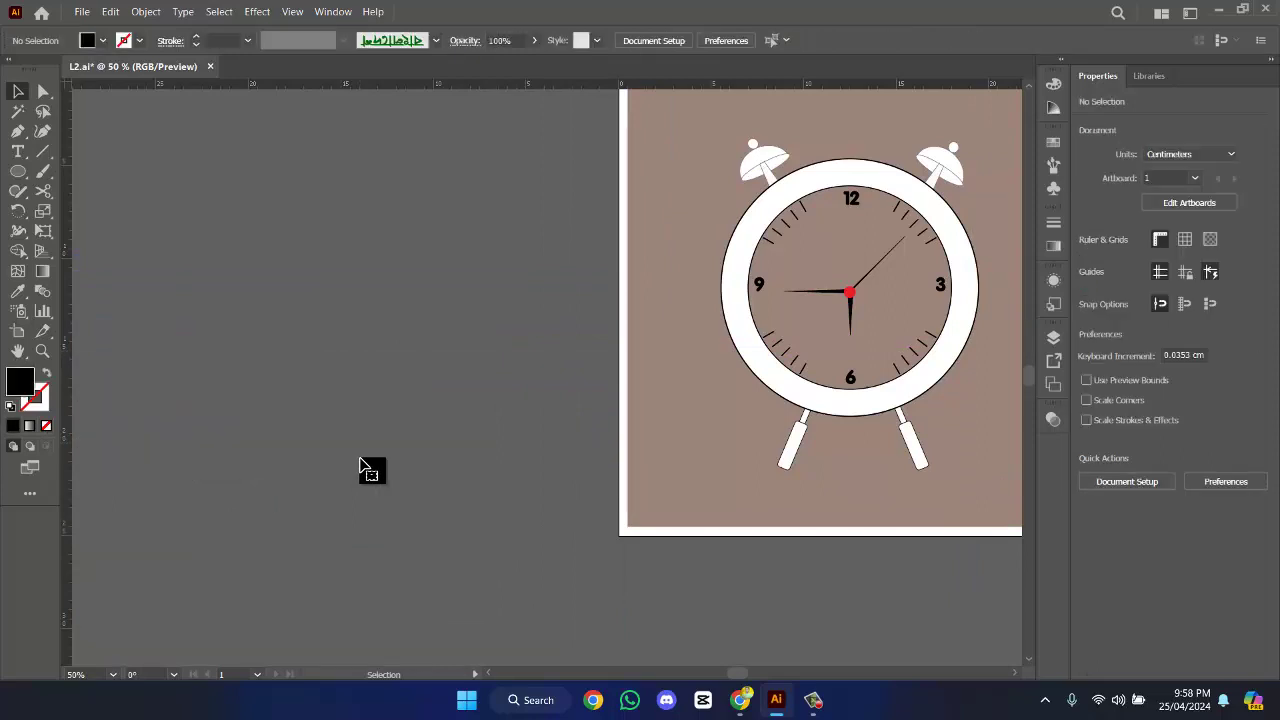
# - Clear the workspace by moving the alarm clock group off the artboard and the small clock dial and green emblem near the logos
pyautogui.hotkey('ctrl', '-')
pyautogui.moveTo(734, 366); pyautogui.dragTo(683, 243)
pyautogui.hotkey('ctrl', '-')
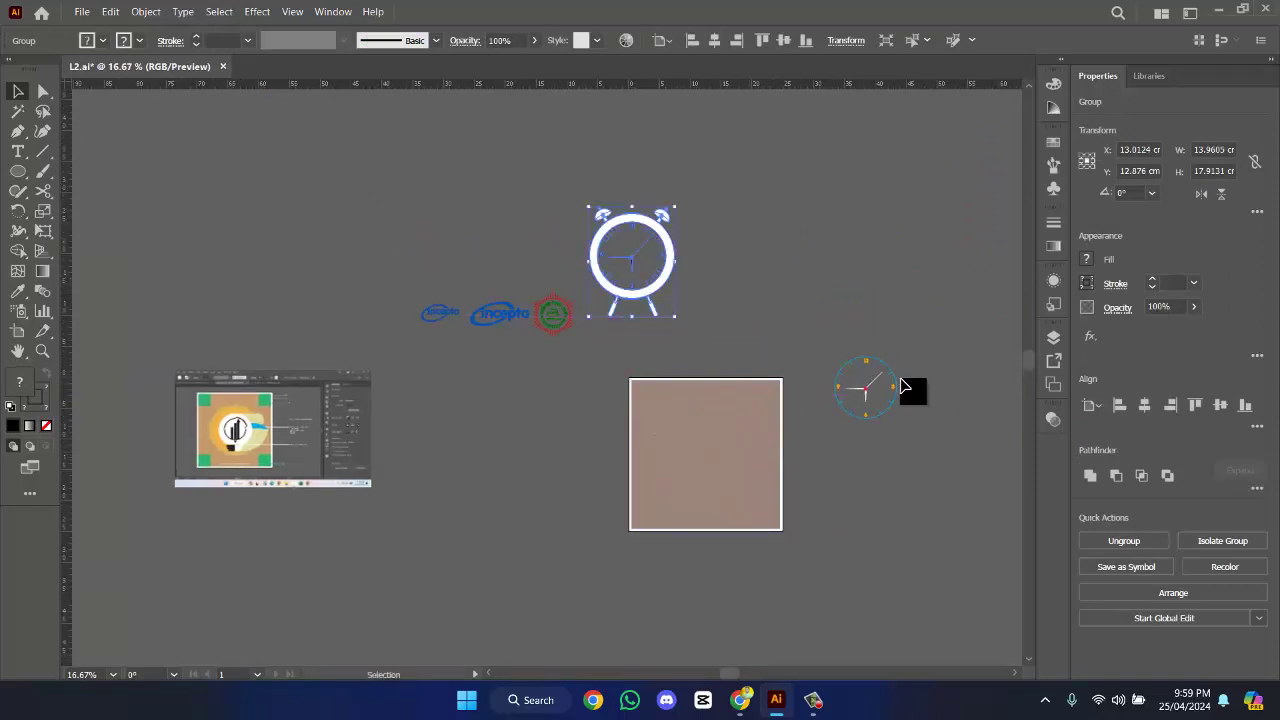
pyautogui.moveTo(858, 381); pyautogui.dragTo(492, 238)
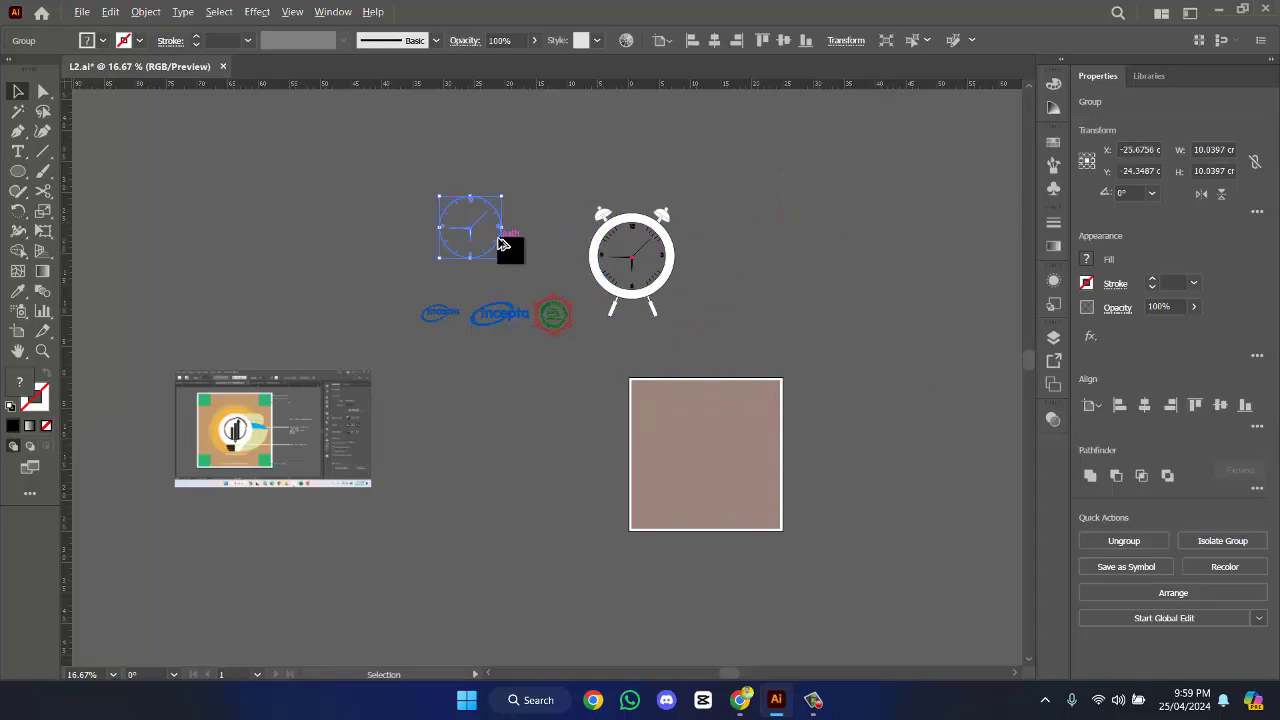
pyautogui.hotkey('ctrl', '+')
pyautogui.moveTo(608, 356); pyautogui.dragTo(430, 463)
pyautogui.scroll(-1, 663, 391)
pyautogui.scroll(-4, 663, 391)
# - Examine the light bulb logo reference screenshot, including its size labels and the note on the radial gradient ellipse
pyautogui.click(466, 449)
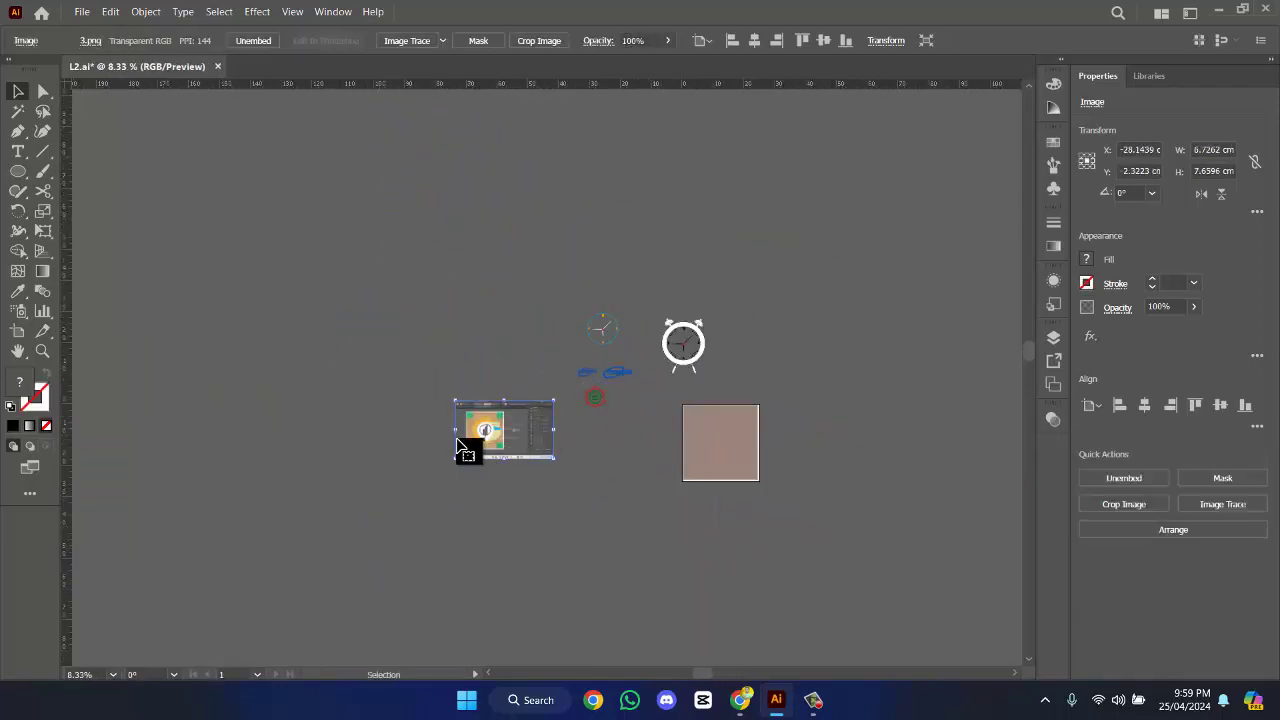
pyautogui.scroll(8, 466, 440)
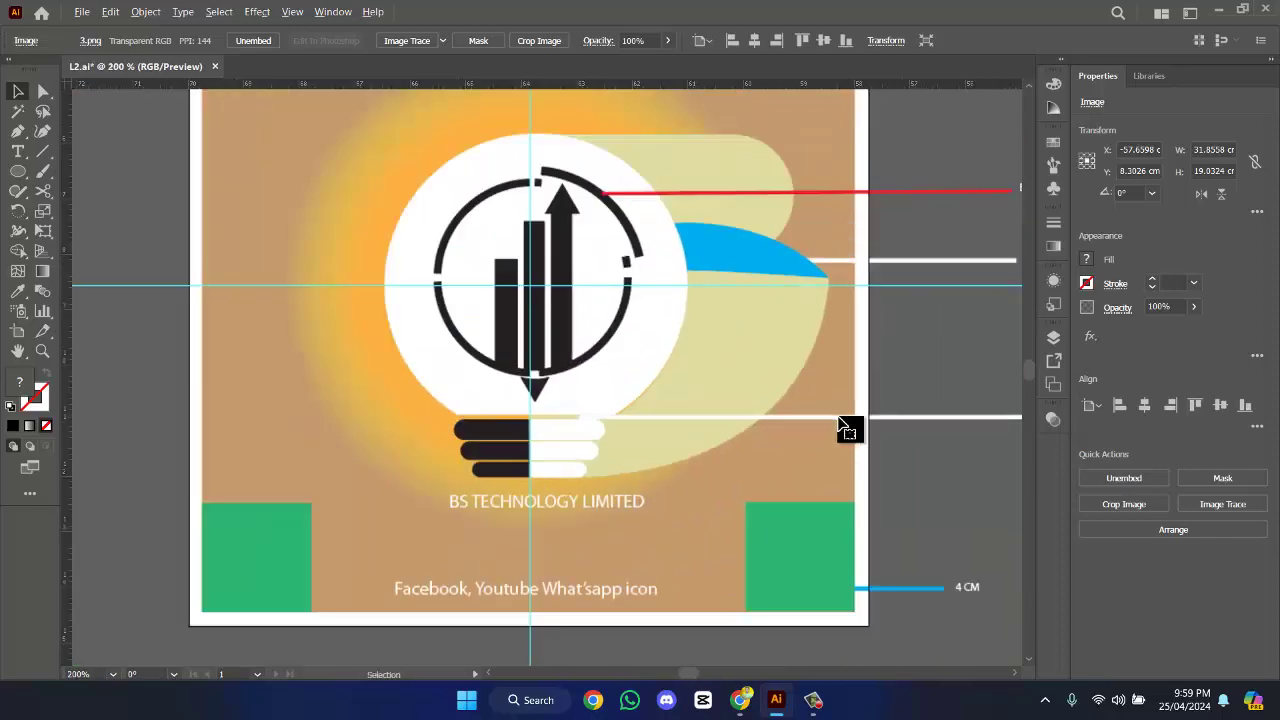
pyautogui.moveTo(848, 428); pyautogui.dragTo(606, 400)
pyautogui.scroll(-4, 534, 380)
pyautogui.scroll(3, 612, 403)
pyautogui.scroll(-2, 640, 403)
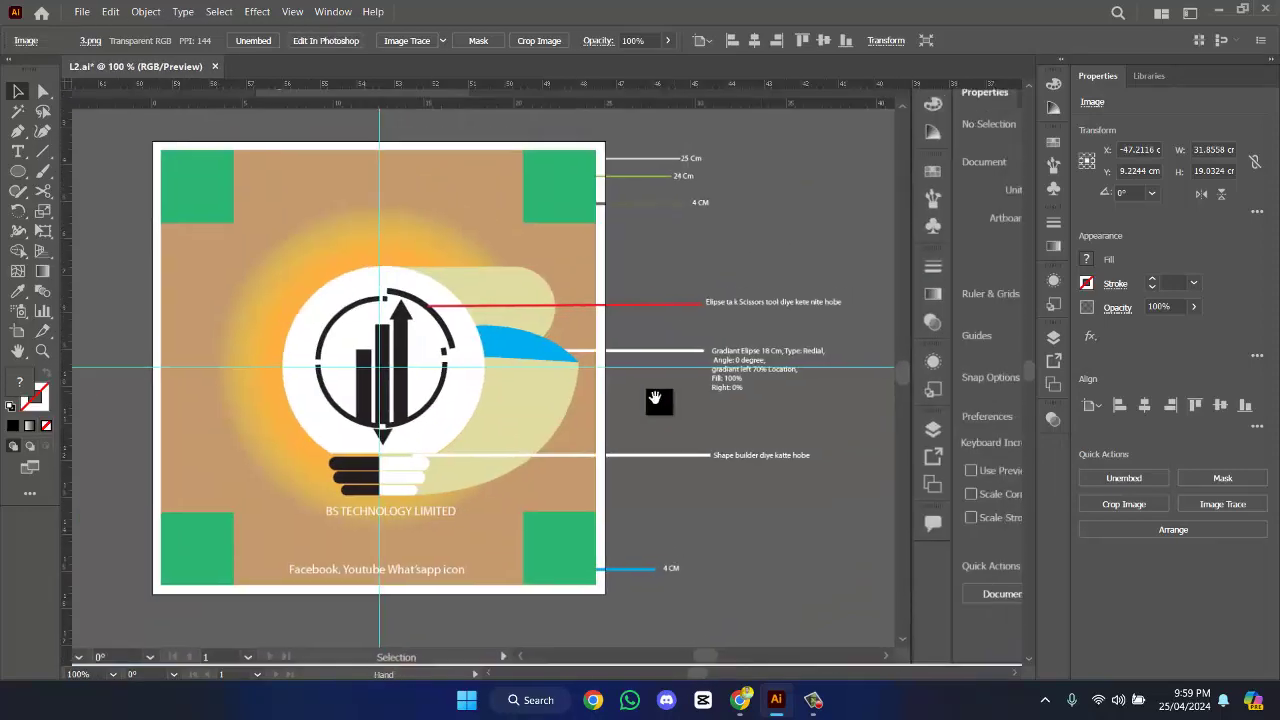
pyautogui.scroll(3, 462, 395)
pyautogui.scroll(-3, 460, 392)
pyautogui.scroll(-2, 462, 395)
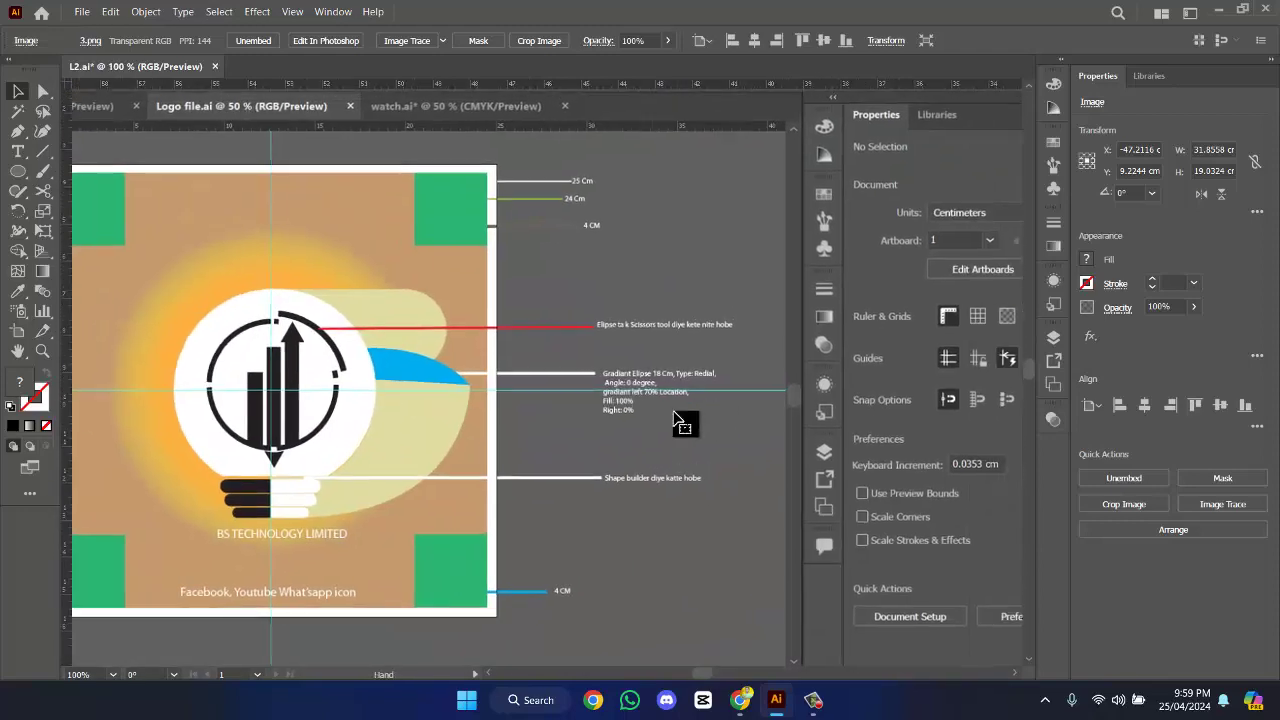
pyautogui.scroll(5, 683, 423)
pyautogui.scroll(-1, 506, 224)
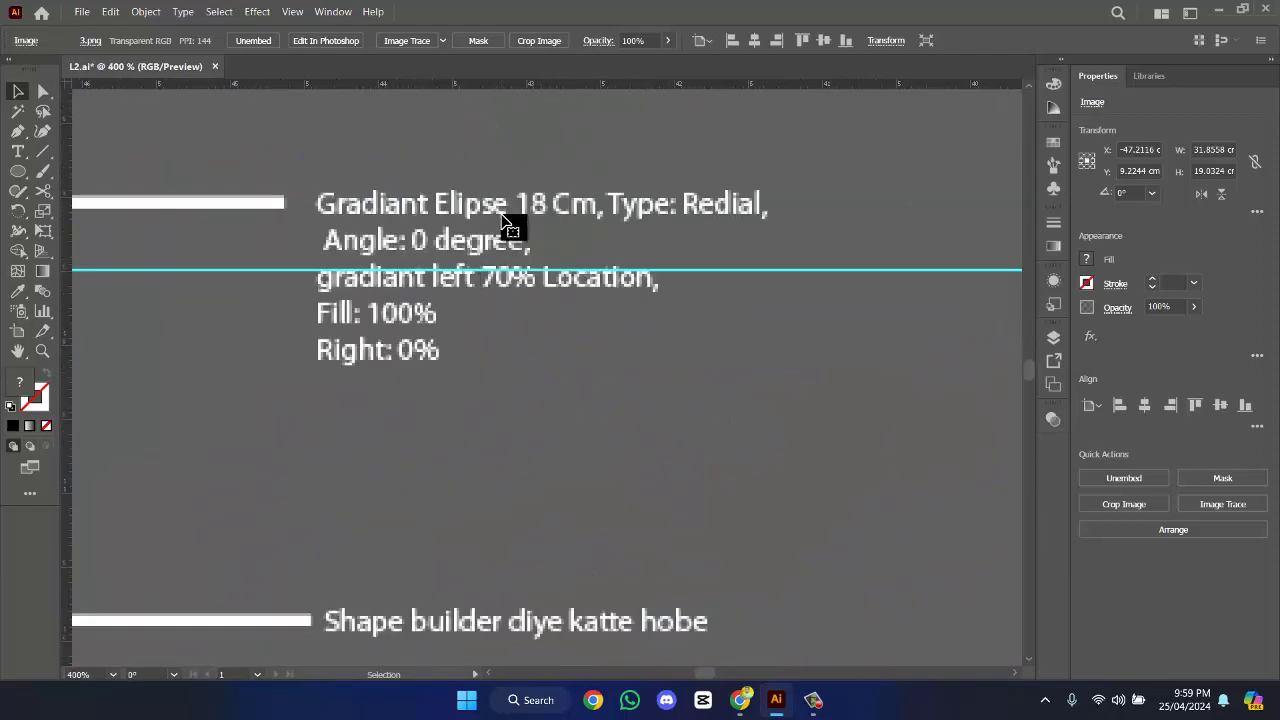
# - Inspect the reference's bulb, ring and arrow shapes along with the Scissors and Shape Builder notes
pyautogui.scroll(-3, 506, 224)
pyautogui.scroll(-1, 470, 250)
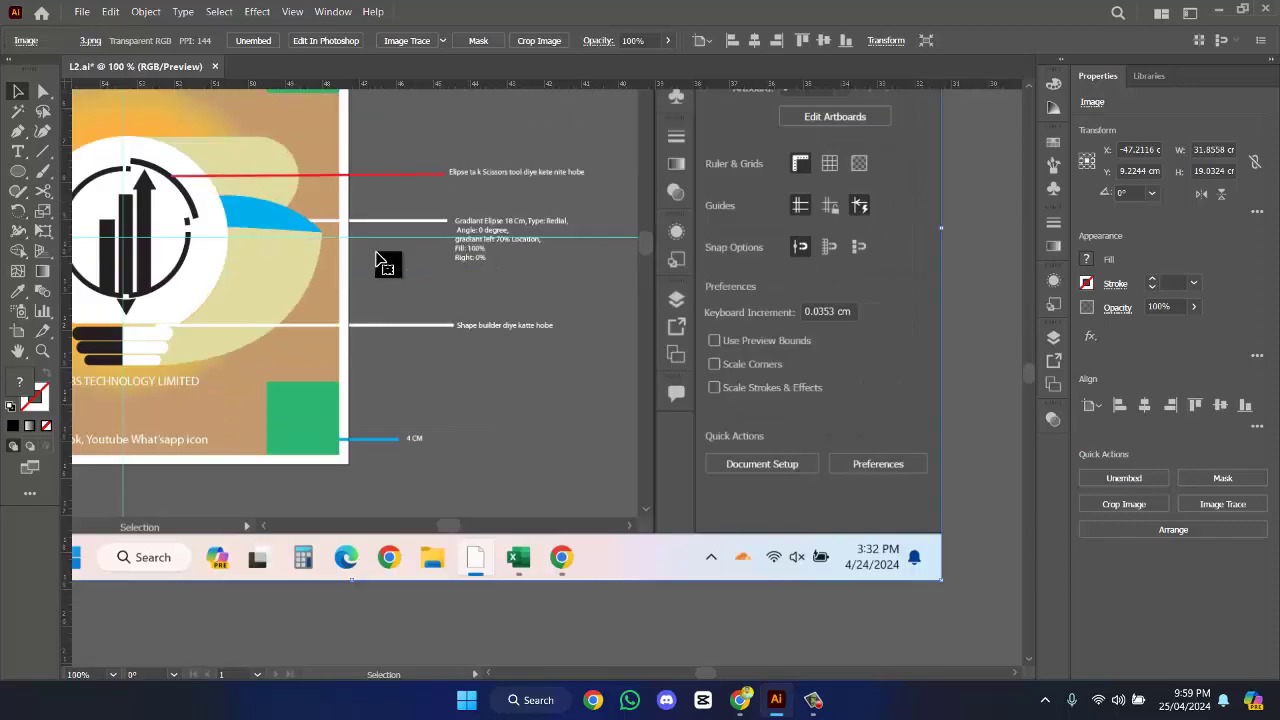
pyautogui.scroll(3, 654, 266)
pyautogui.scroll(-3, 543, 290)
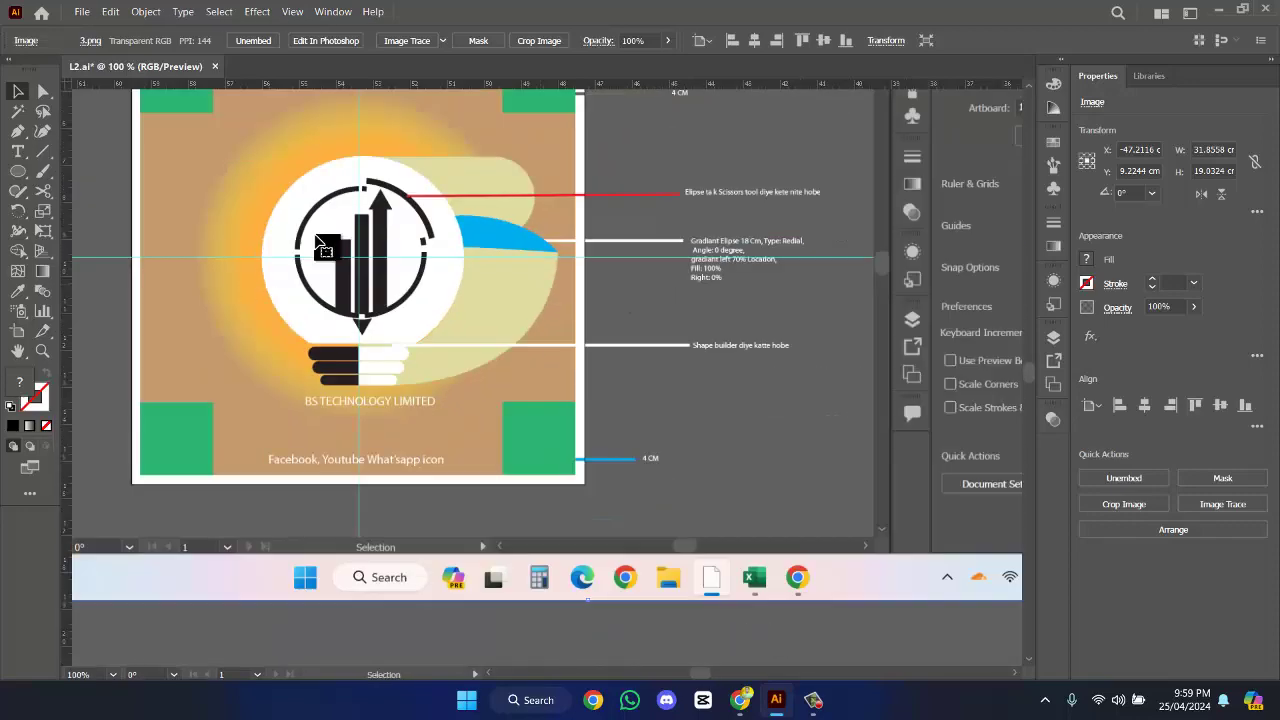
pyautogui.scroll(-1, 440, 286)
pyautogui.scroll(4, 561, 258)
pyautogui.scroll(-3, 561, 258)
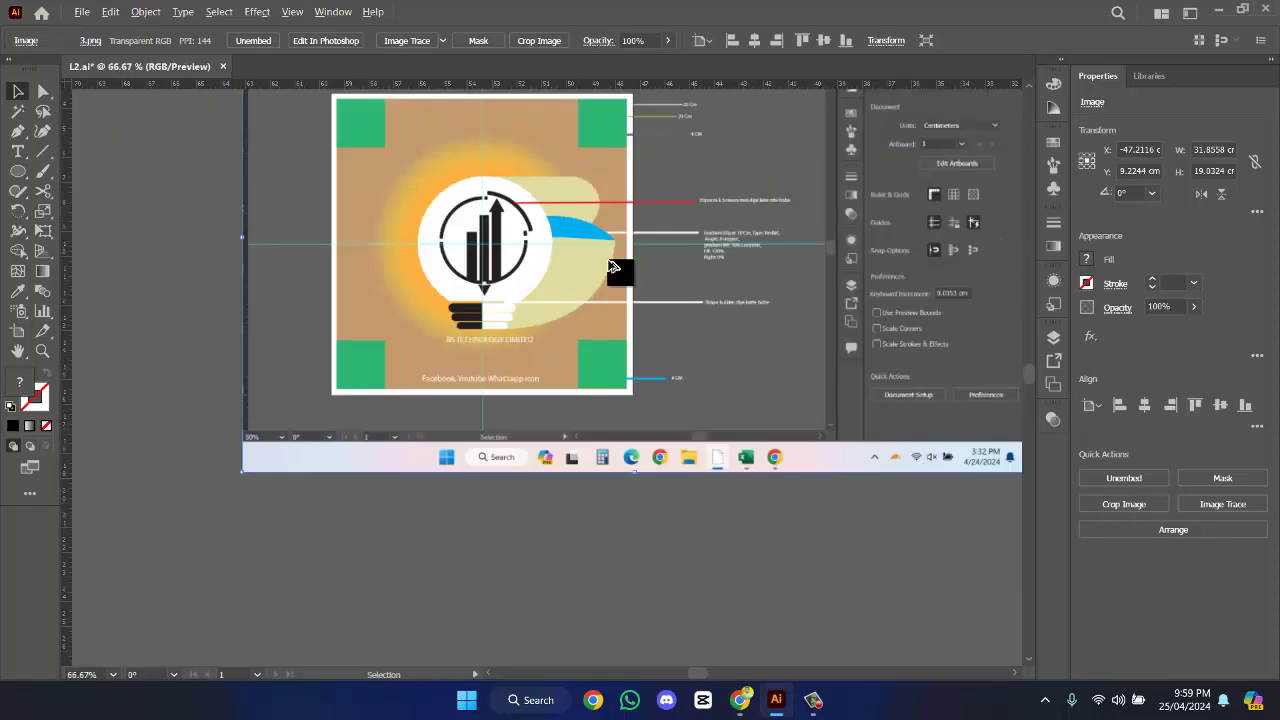
pyautogui.scroll(3, 606, 303)
pyautogui.scroll(2, 626, 316)
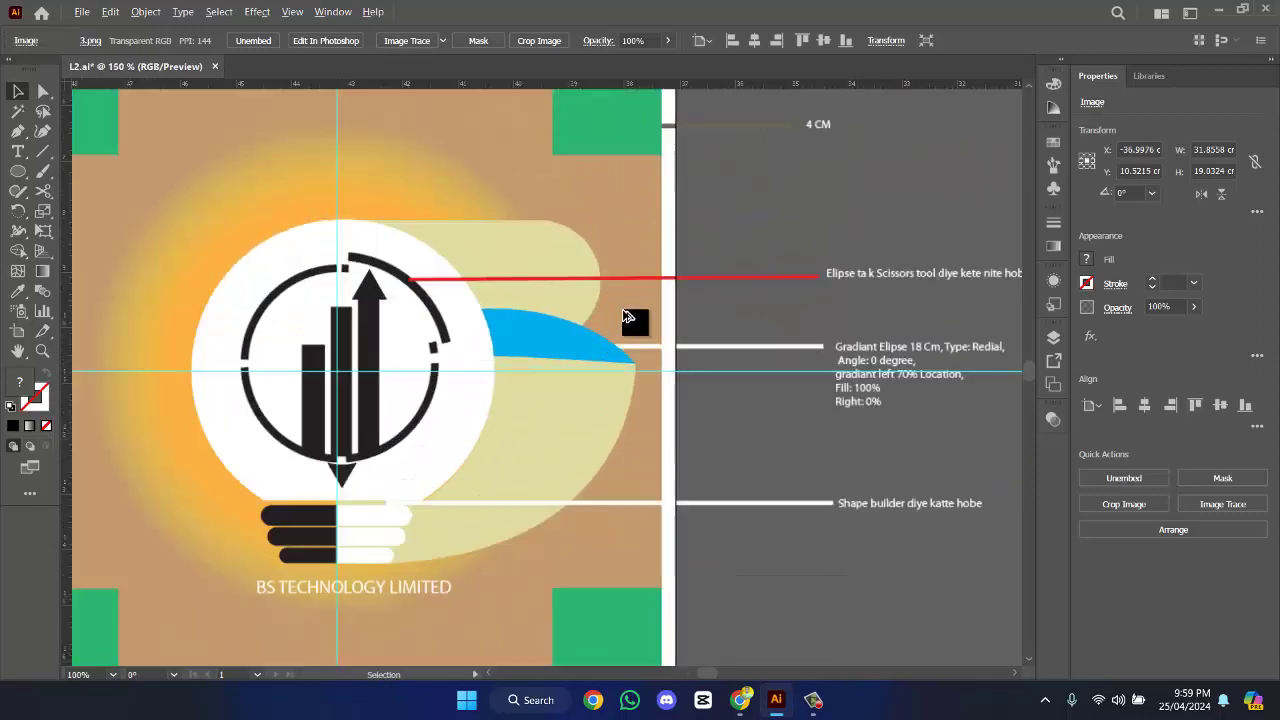
pyautogui.scroll(1, 634, 323)
pyautogui.scroll(-3, 634, 323)
# - Duplicate the bulb reference screenshot and place the copy below the original
pyautogui.moveTo(663, 257); pyautogui.dragTo(409, 366)
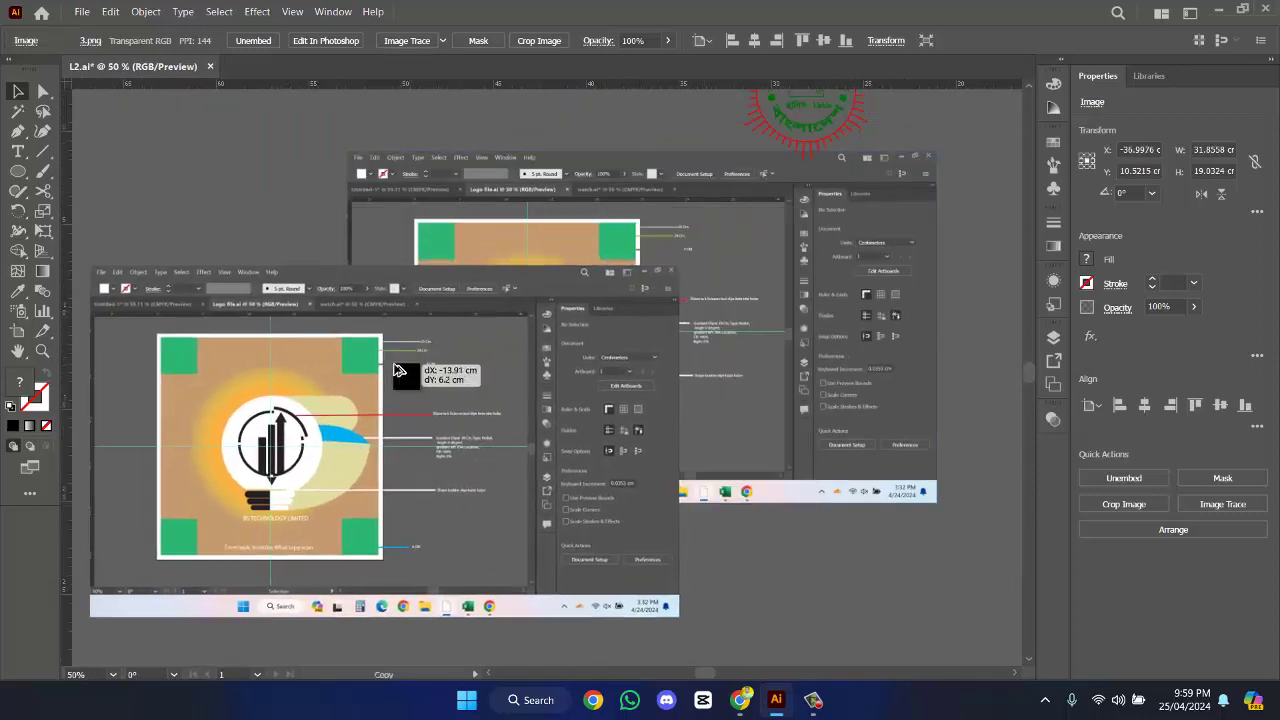
pyautogui.scroll(-1, 409, 366)
pyautogui.moveTo(698, 229); pyautogui.dragTo(726, 192)
pyautogui.moveTo(455, 290); pyautogui.dragTo(724, 454)
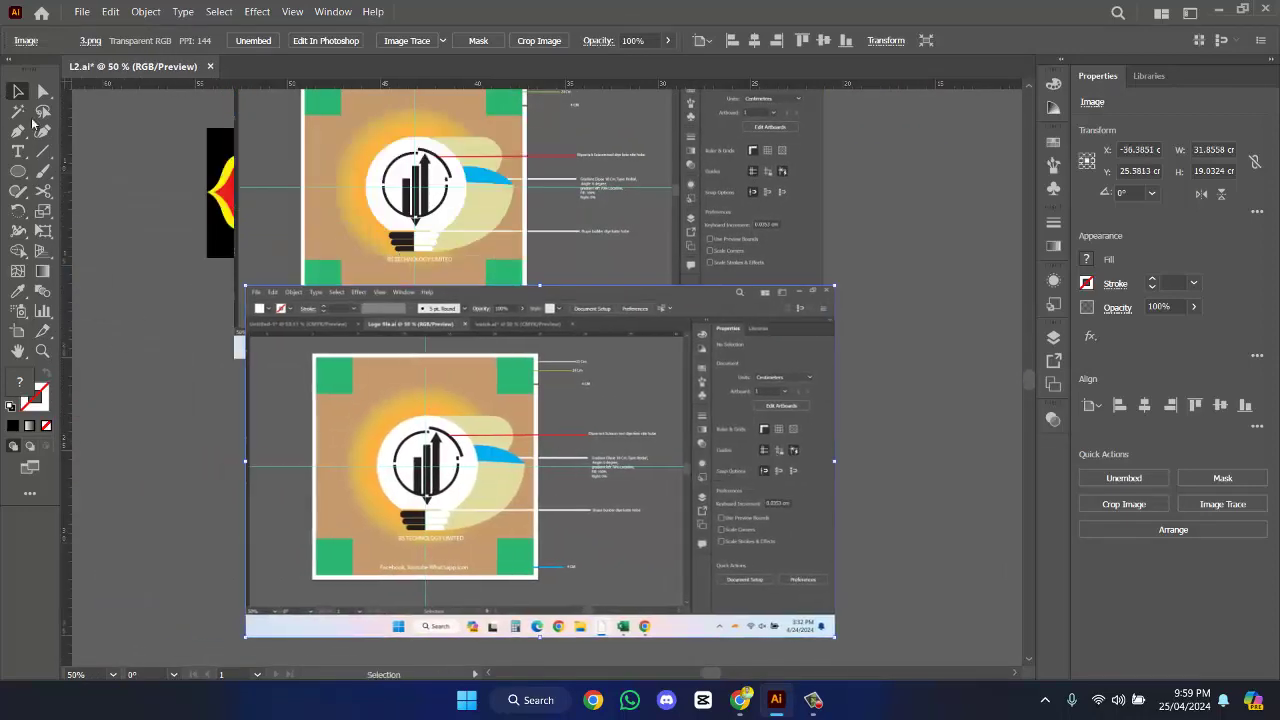
# - Draw a rectangle about 12.34 cm square covering the bulb artwork in the copied screenshot
pyautogui.click(16, 173)
pyautogui.click(94, 172)
pyautogui.scroll(3, 418, 407)
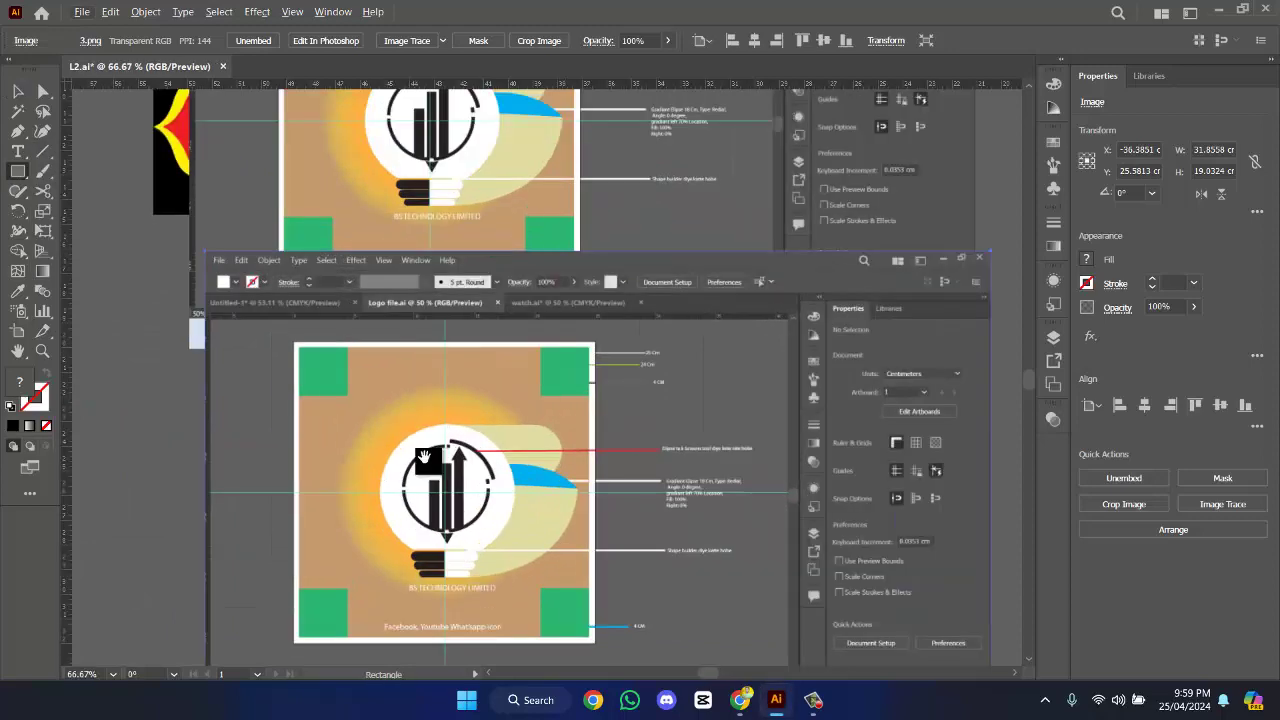
pyautogui.scroll(1, 451, 163)
pyautogui.scroll(-3, 314, 151)
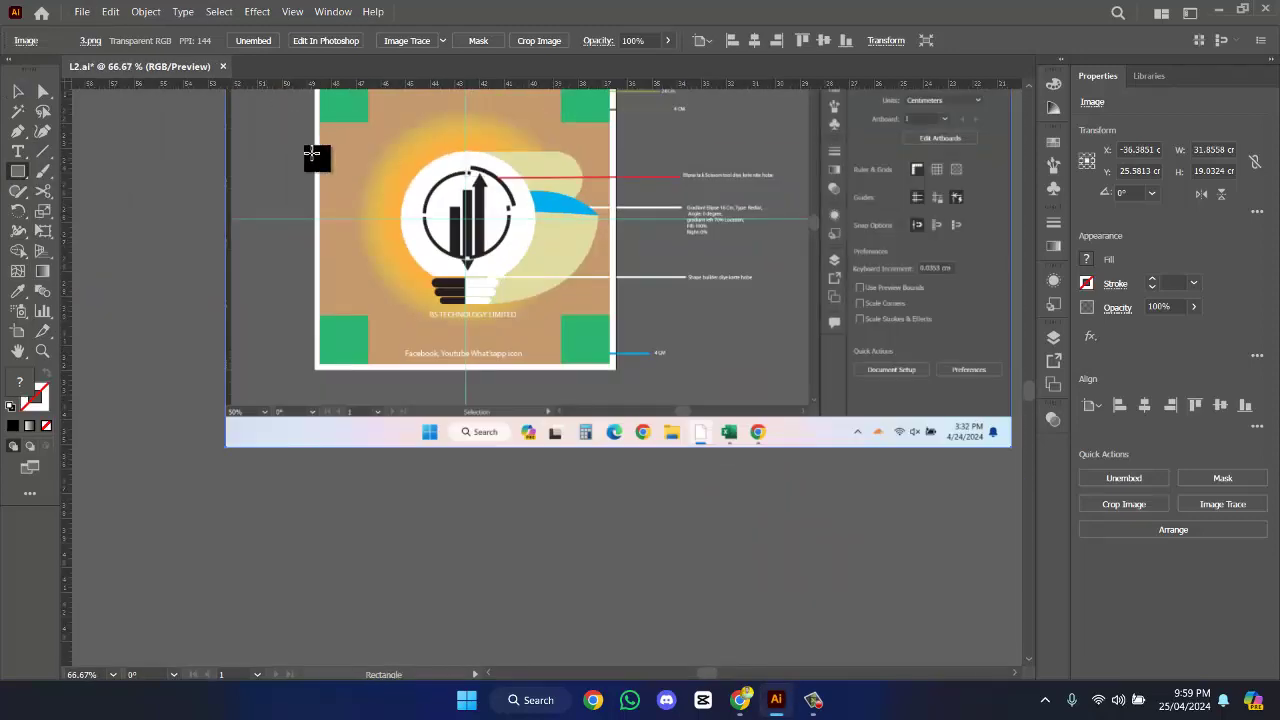
pyautogui.scroll(1, 298, 198)
pyautogui.scroll(3, 251, 129)
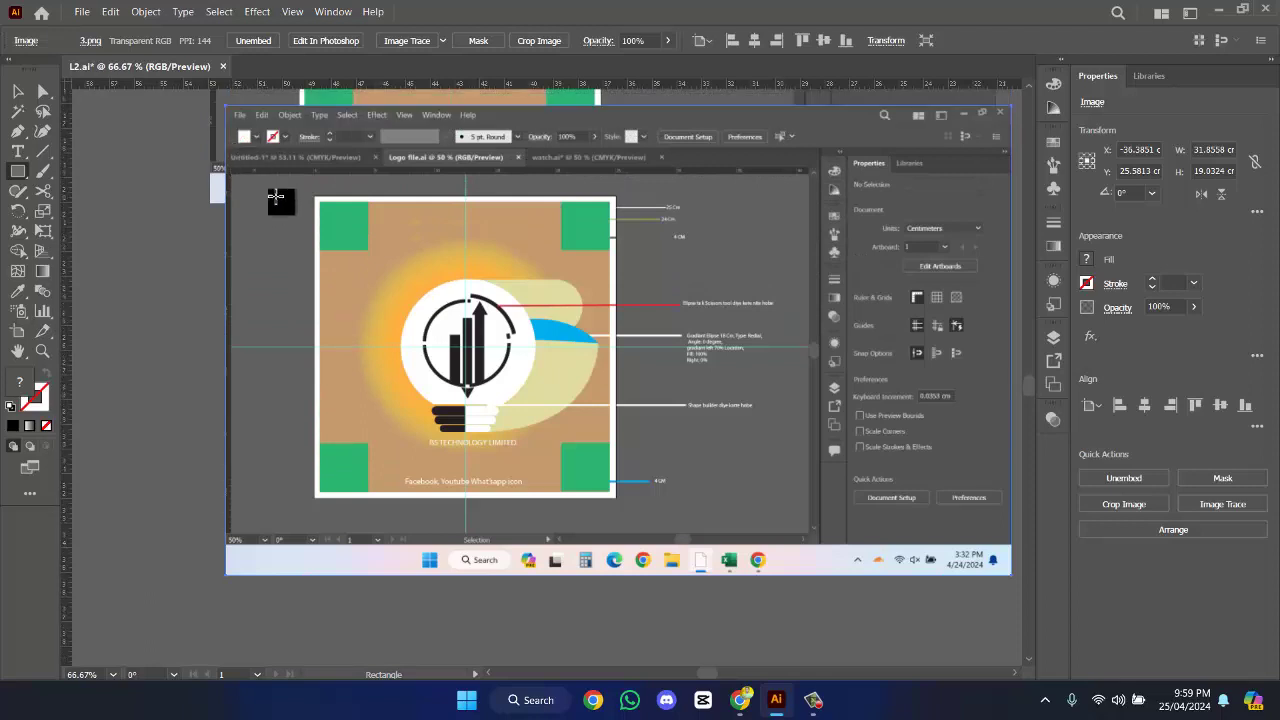
pyautogui.moveTo(313, 197); pyautogui.dragTo(617, 501)
# - Make a clipping mask from the rectangle and the copied screenshot to isolate the bulb artwork
pyautogui.click(18, 91)
pyautogui.moveTo(160, 336); pyautogui.dragTo(566, 452)
pyautogui.rightClick(566, 452)
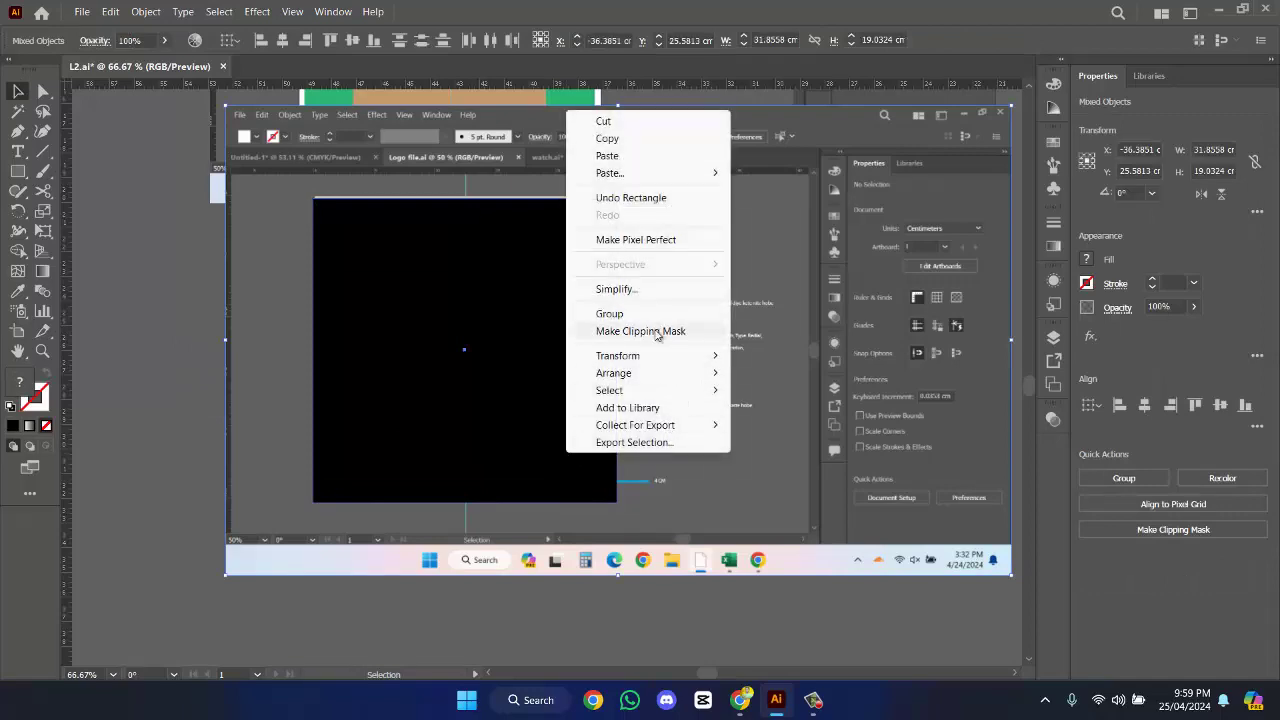
pyautogui.click(652, 331)
pyautogui.scroll(1, 713, 425)
pyautogui.scroll(-3, 680, 460)
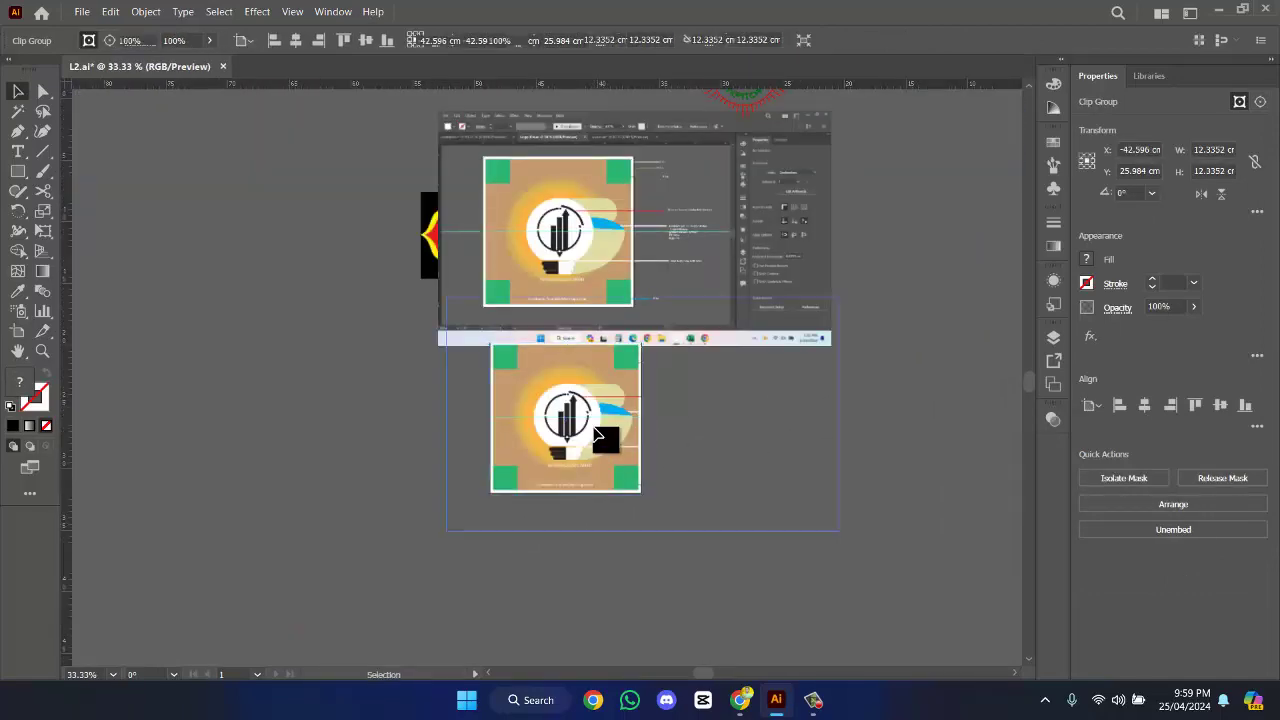
# - Move the full reference screenshot out of the way and place the clipped bulb artwork beside the artboard
pyautogui.click(600, 505)
pyautogui.moveTo(547, 316); pyautogui.dragTo(54, 543)
pyautogui.moveTo(641, 449); pyautogui.dragTo(886, 378)
pyautogui.scroll(1, 888, 371)
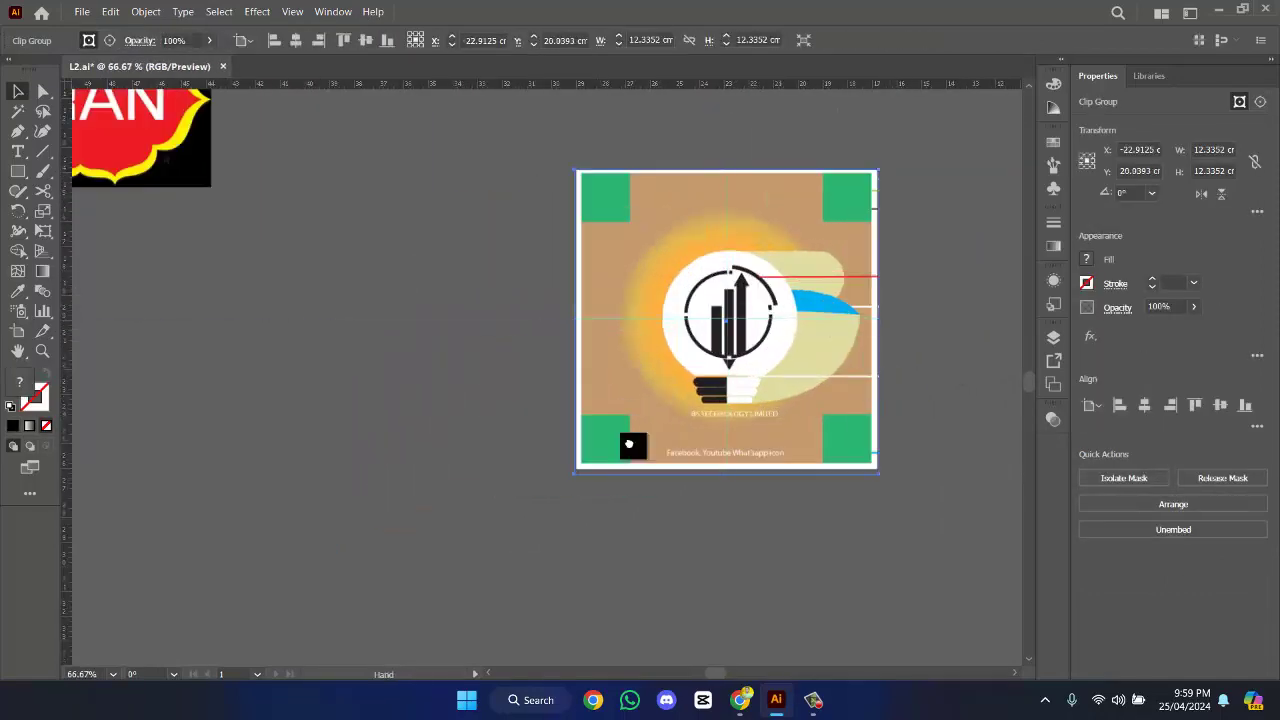
pyautogui.hscroll(3, 895, 333)
pyautogui.hscroll(5, 895, 333)
pyautogui.scroll(-1, 771, 366)
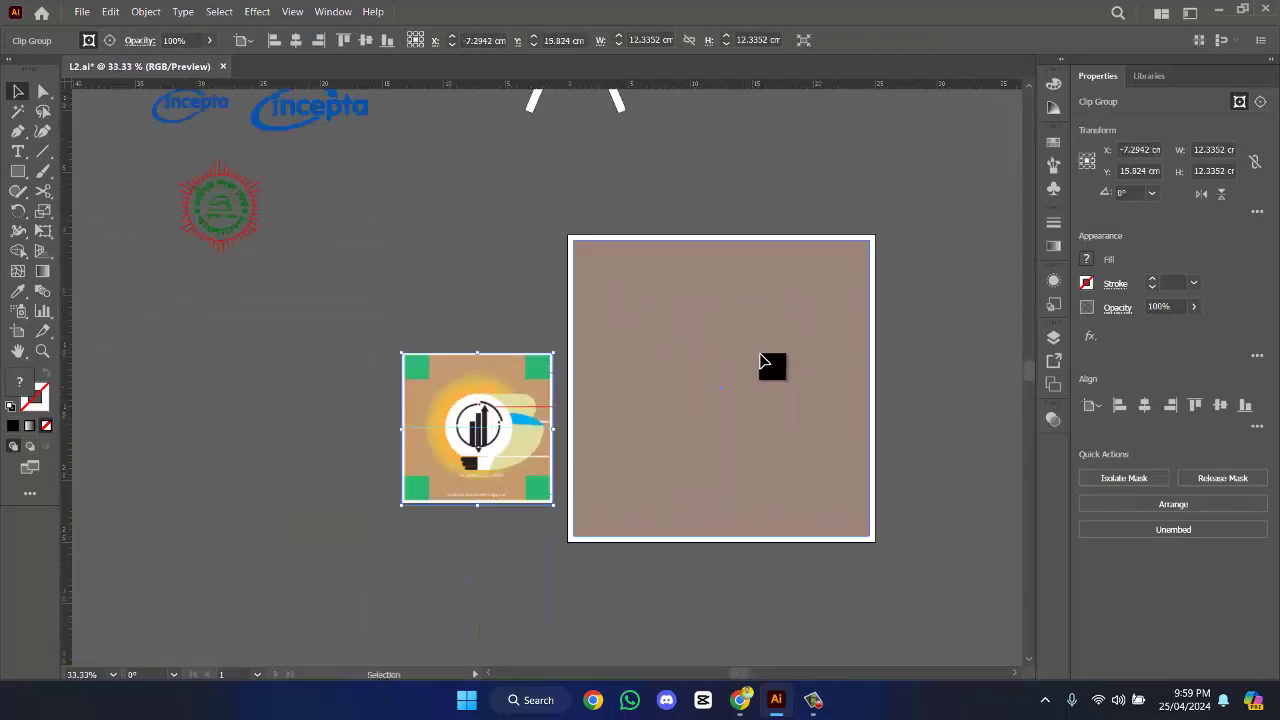
# - Delete the brown background square from the artboard and move the clipped bulb artwork onto it
pyautogui.moveTo(783, 399); pyautogui.dragTo(214, 409)
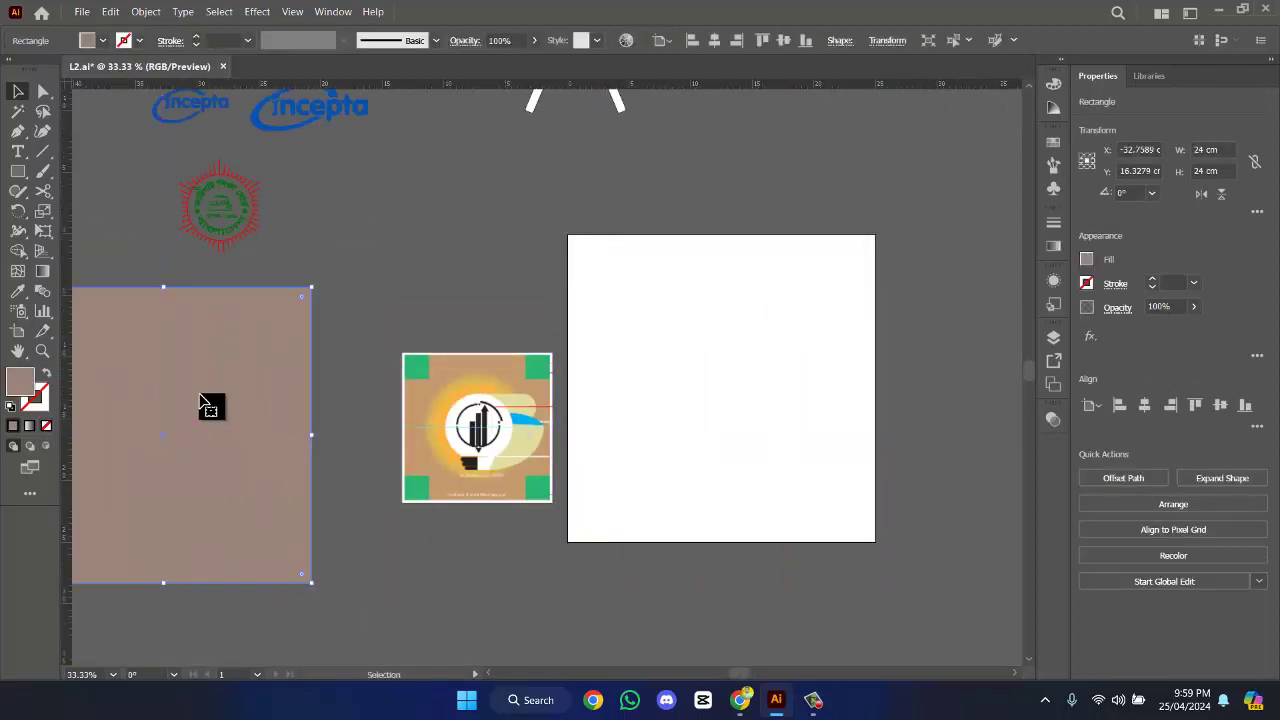
pyautogui.press('Delete')
pyautogui.moveTo(495, 441); pyautogui.dragTo(686, 451)
pyautogui.press('Escape')
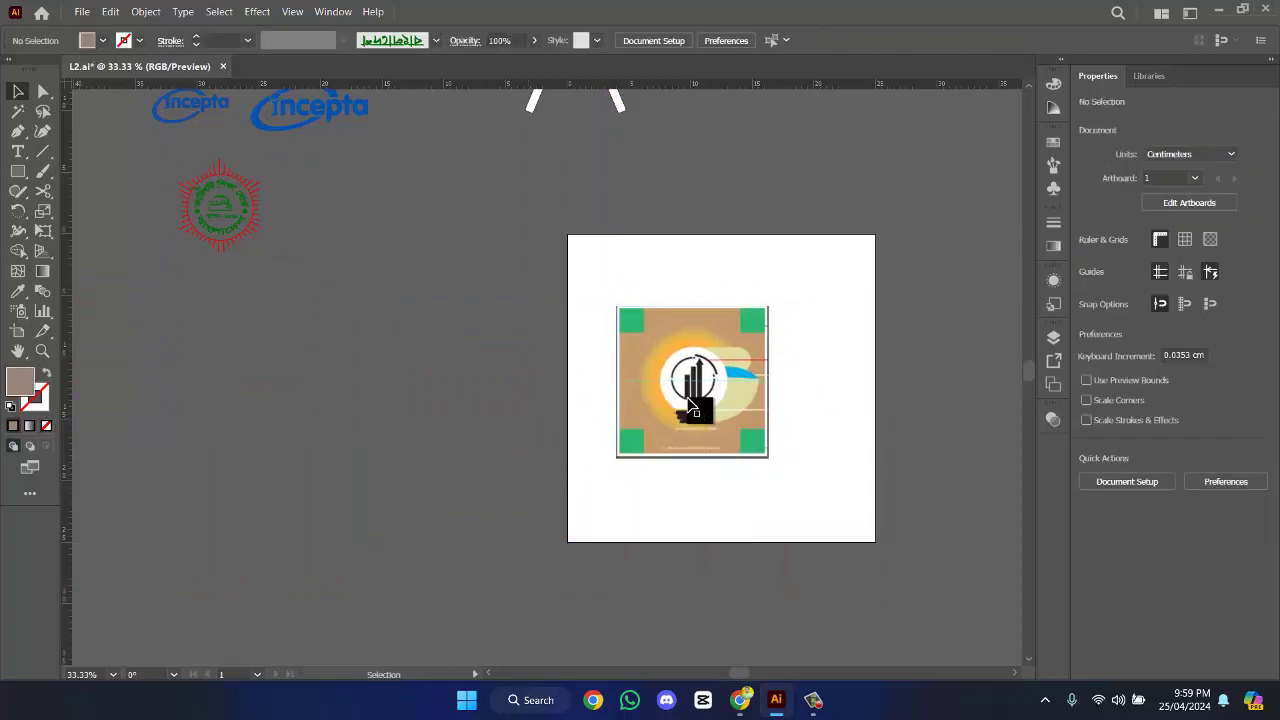
# - Enlarge the clipped bulb artwork to about 23.38 cm square and position it near the middle of the artboard
pyautogui.hotkey('ctrl', '=')
pyautogui.moveTo(586, 357); pyautogui.dragTo(551, 350)
pyautogui.moveTo(629, 476); pyautogui.dragTo(890, 596)
pyautogui.moveTo(793, 455); pyautogui.dragTo(809, 457)
pyautogui.scroll(2, 815, 458)
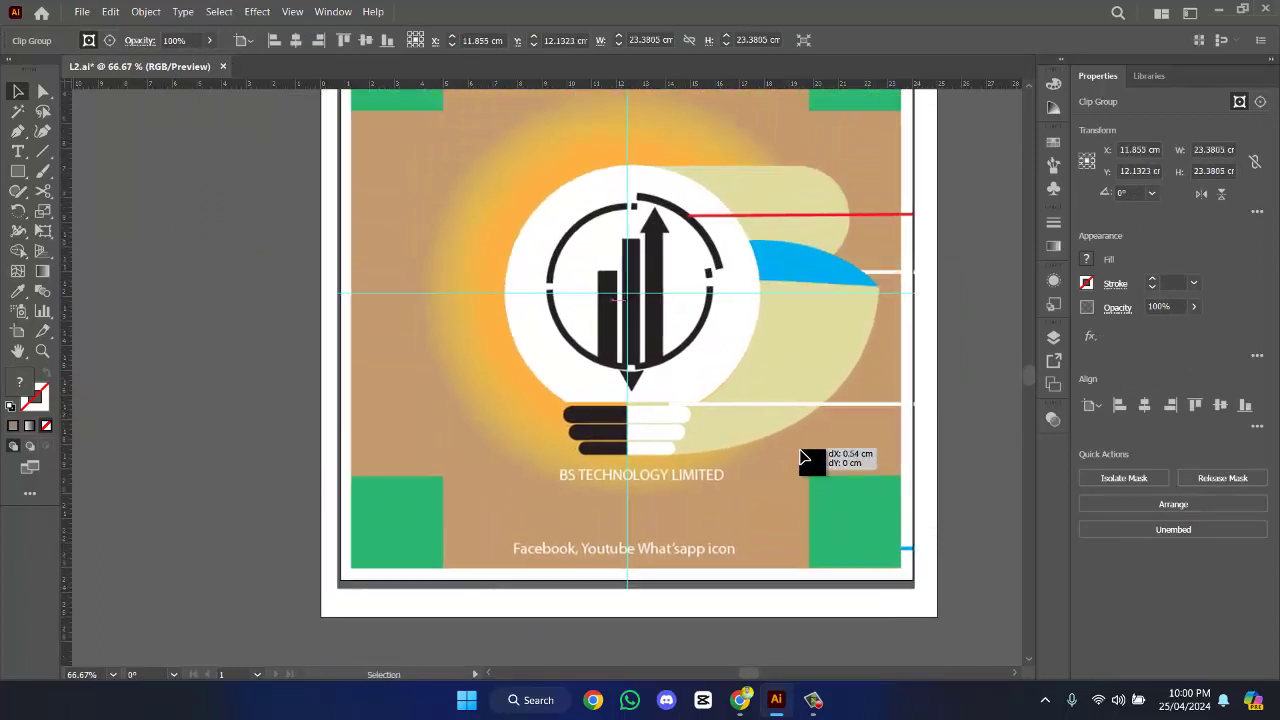
pyautogui.hotkey('ctrl', 'shift', 'a')
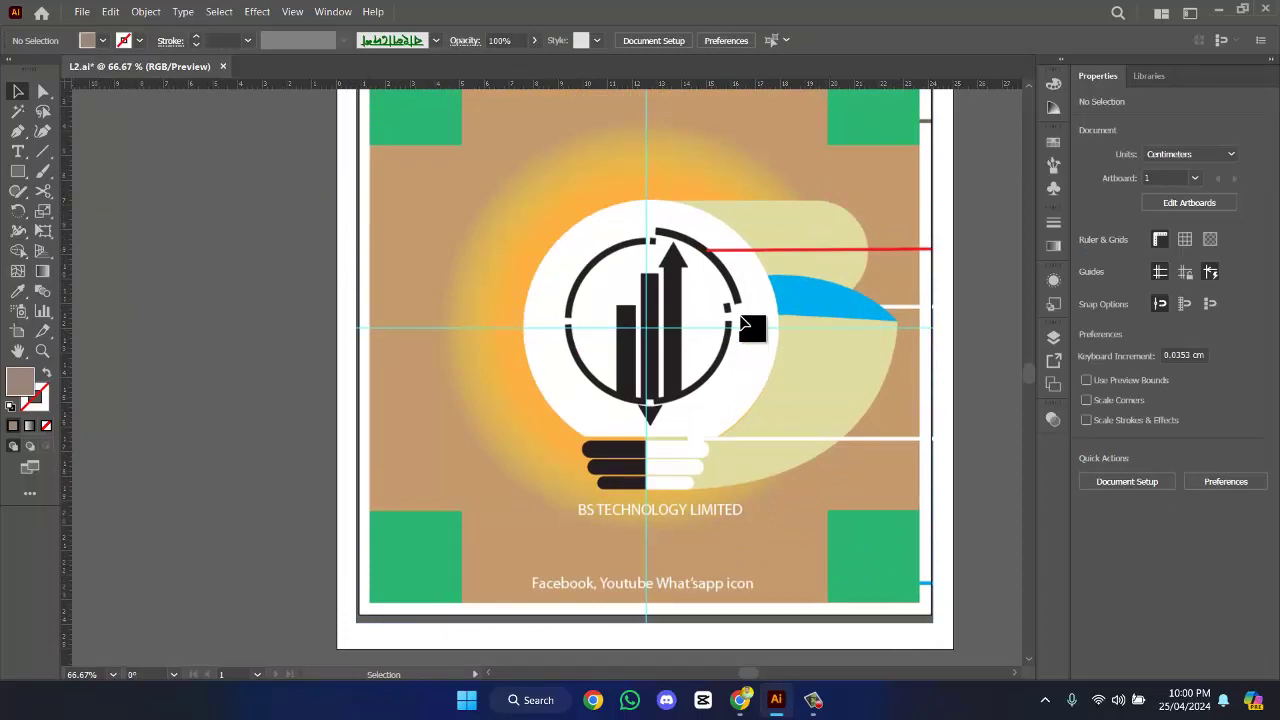
# - Draw a circle about 11.35 cm across over the reference bulb and center it on the vertical guide
pyautogui.scroll(1, 806, 380)
pyautogui.scroll(1, 806, 380)
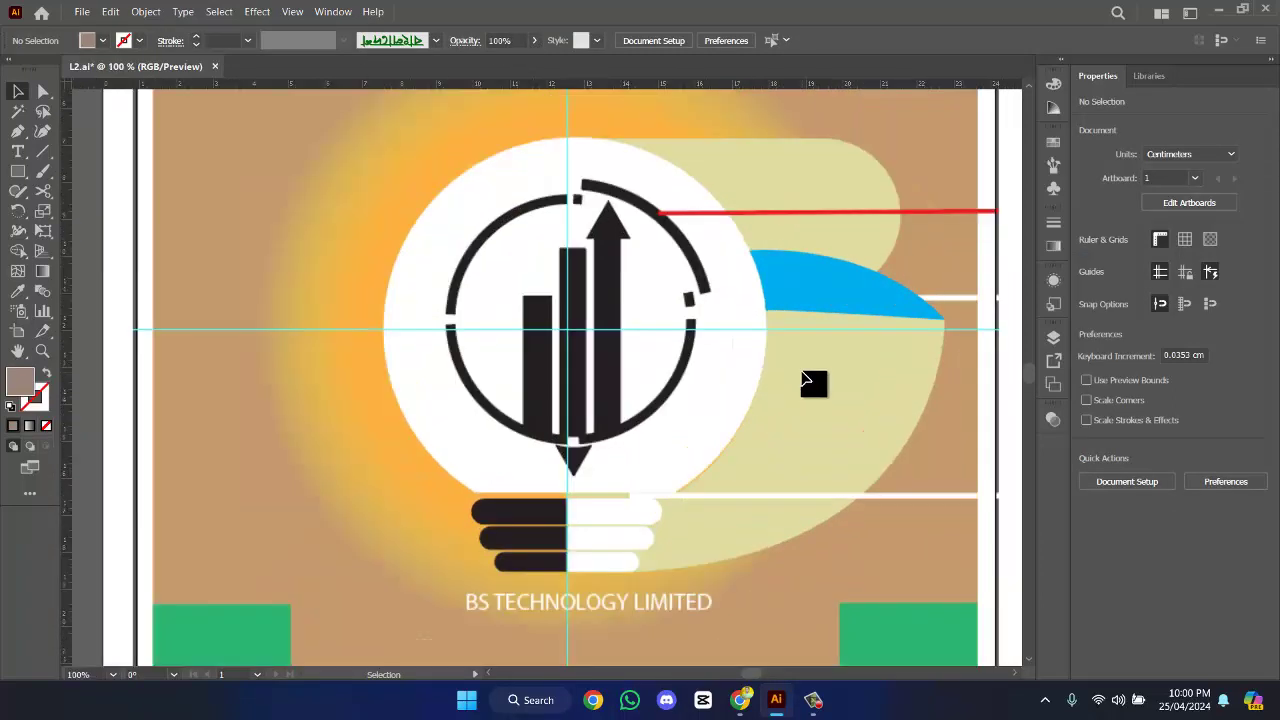
pyautogui.scroll(-2, 806, 380)
pyautogui.scroll(1, 806, 380)
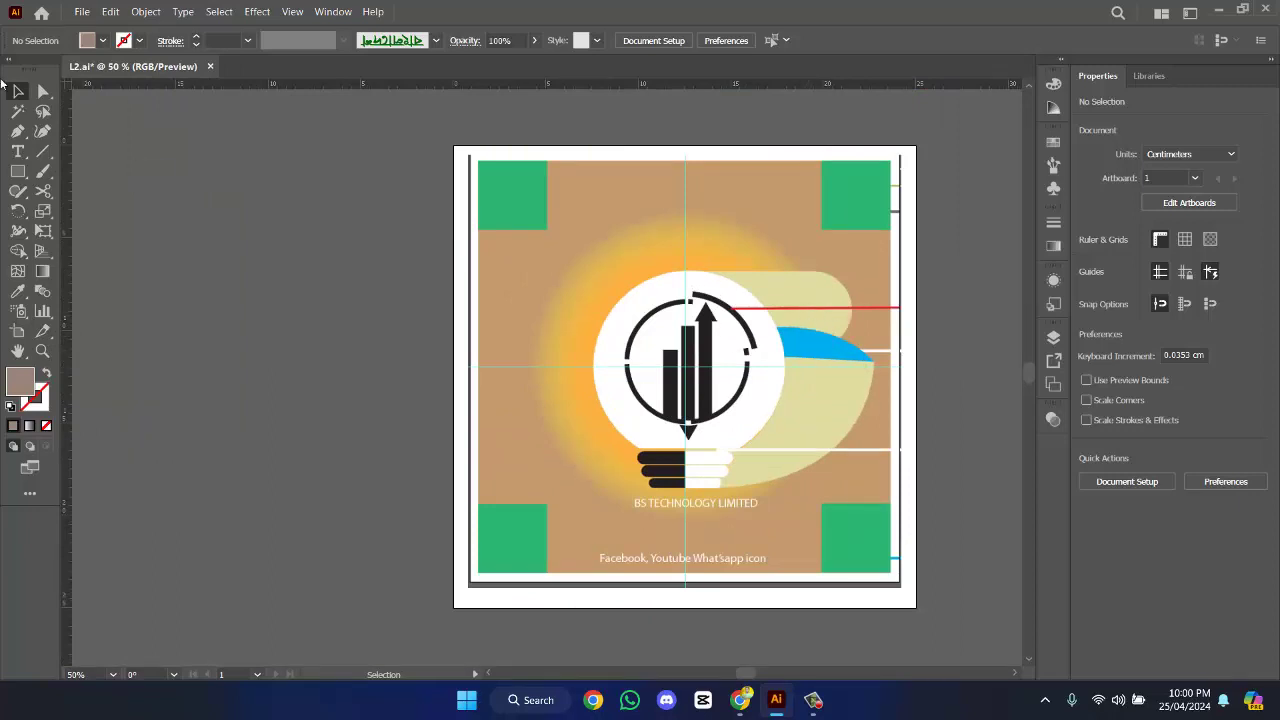
pyautogui.moveTo(18, 171); pyautogui.dragTo(85, 211)
pyautogui.moveTo(613, 284); pyautogui.dragTo(824, 492)
pyautogui.click(18, 91)
pyautogui.moveTo(698, 447); pyautogui.dragTo(658, 405)
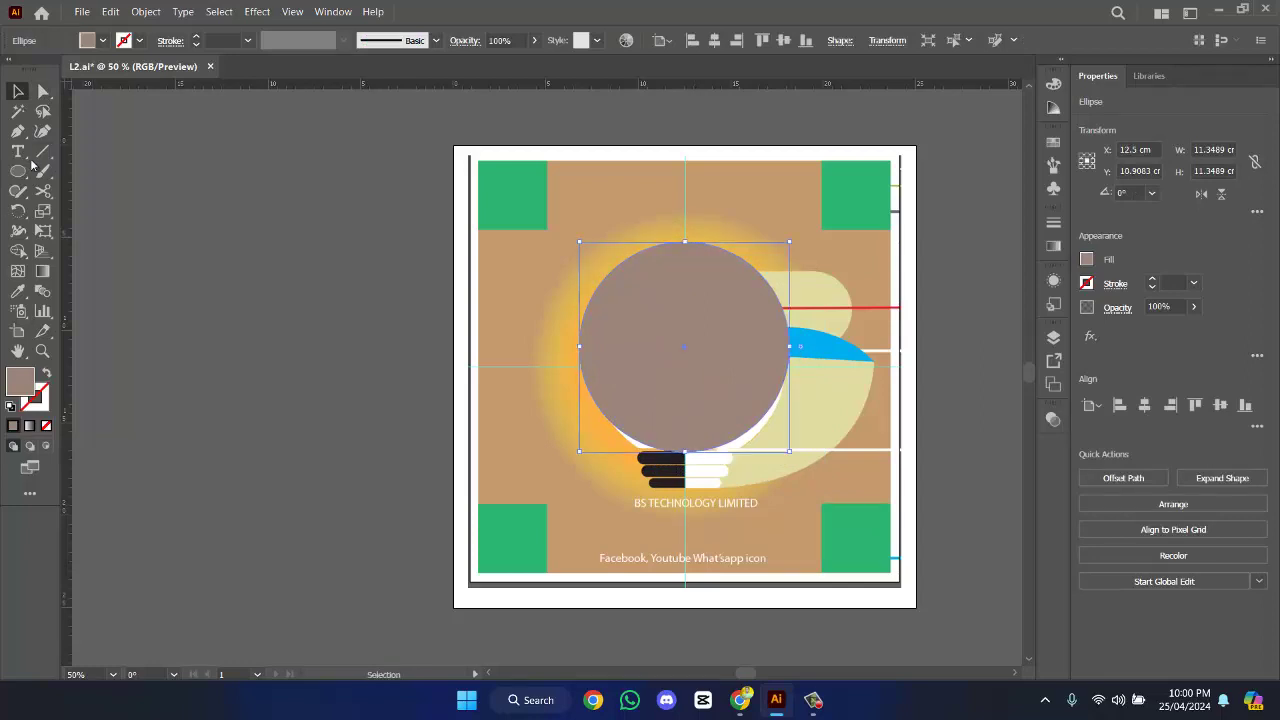
# - Fill the circle with white (FFFFFF) and move it off the artboard beside the reference artwork
pyautogui.doubleClick(19, 385)
pyautogui.moveTo(523, 266); pyautogui.dragTo(400, 214)
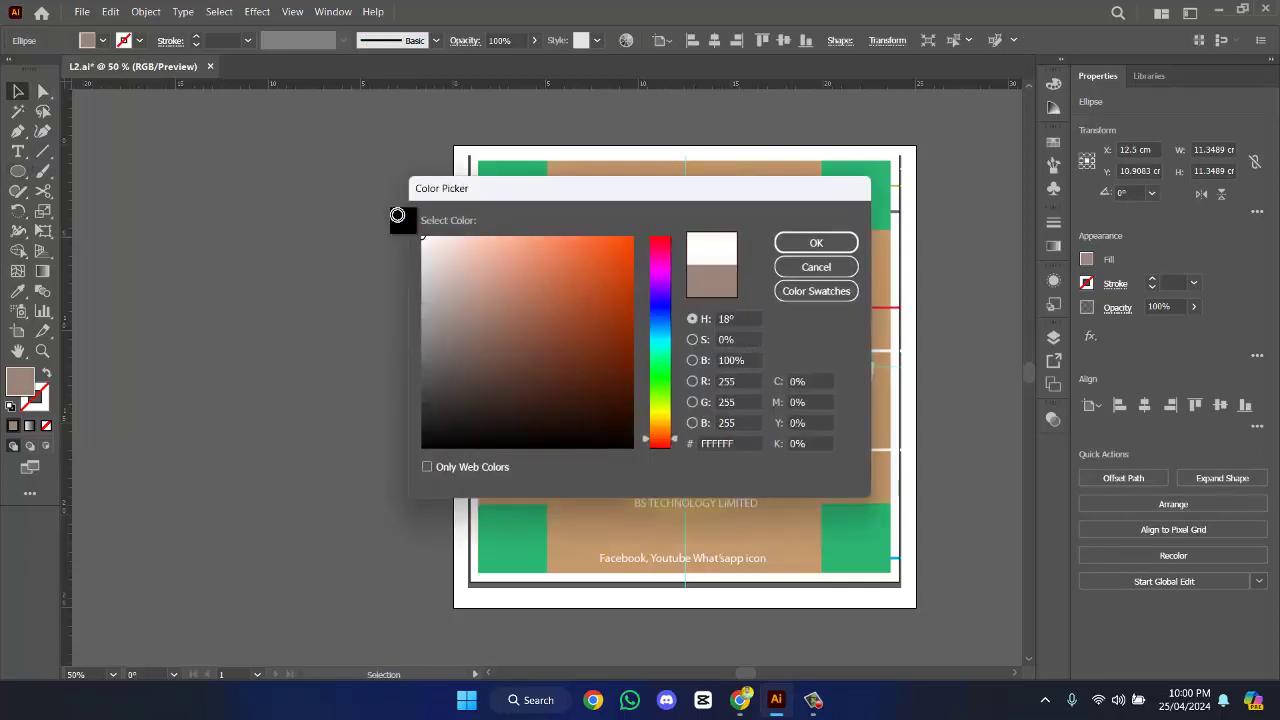
pyautogui.click(818, 246)
pyautogui.moveTo(725, 388); pyautogui.dragTo(318, 384)
pyautogui.scroll(2, 762, 460)
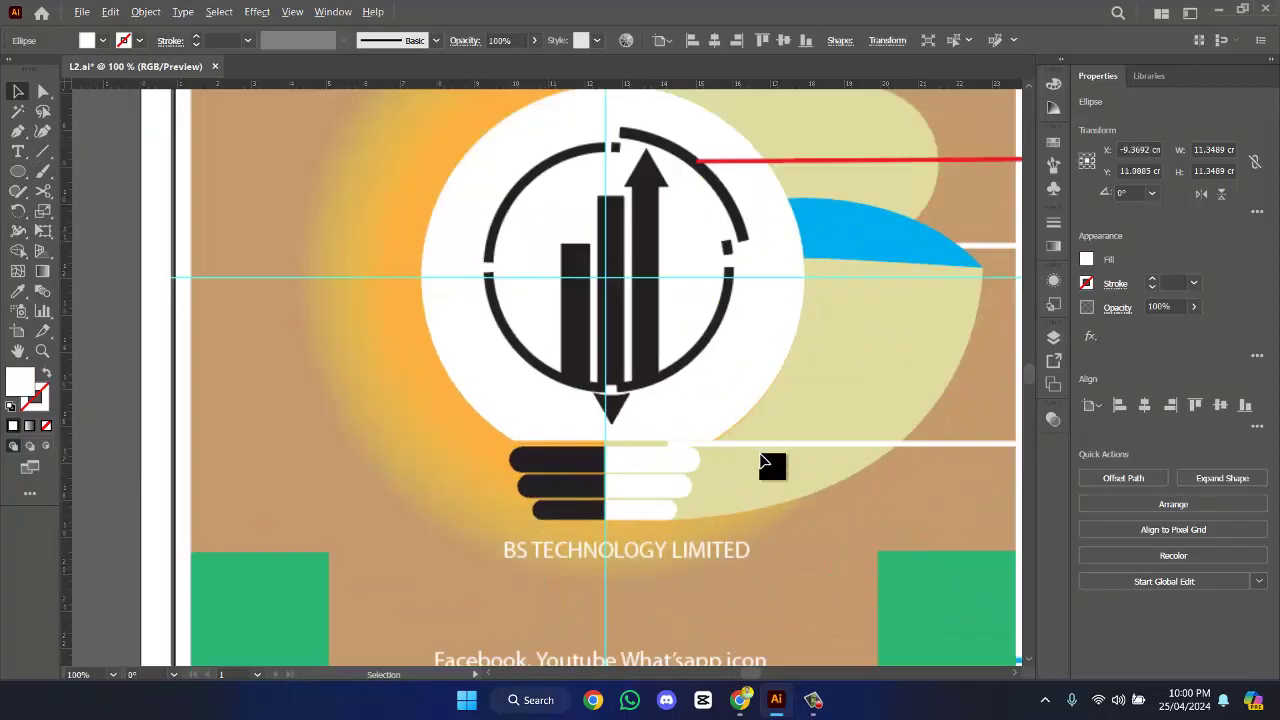
pyautogui.scroll(-2, 762, 460)
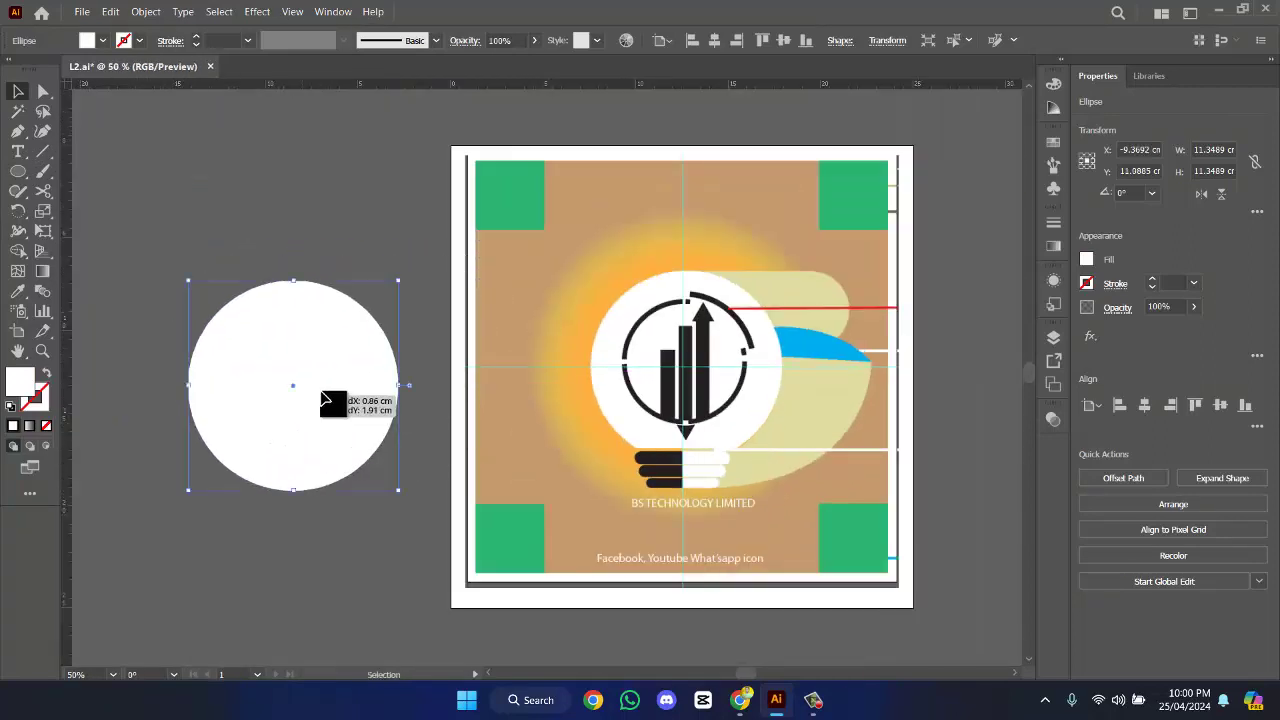
# - Draw a horizontal line about 11.35 cm long across the lower part of the white circle
pyautogui.click(43, 151)
pyautogui.moveTo(262, 417)
pyautogui.mouseDown()
pyautogui.moveTo(586, 411)
pyautogui.moveTo(473, 417)
pyautogui.mouseUp()
pyautogui.click(16, 91)
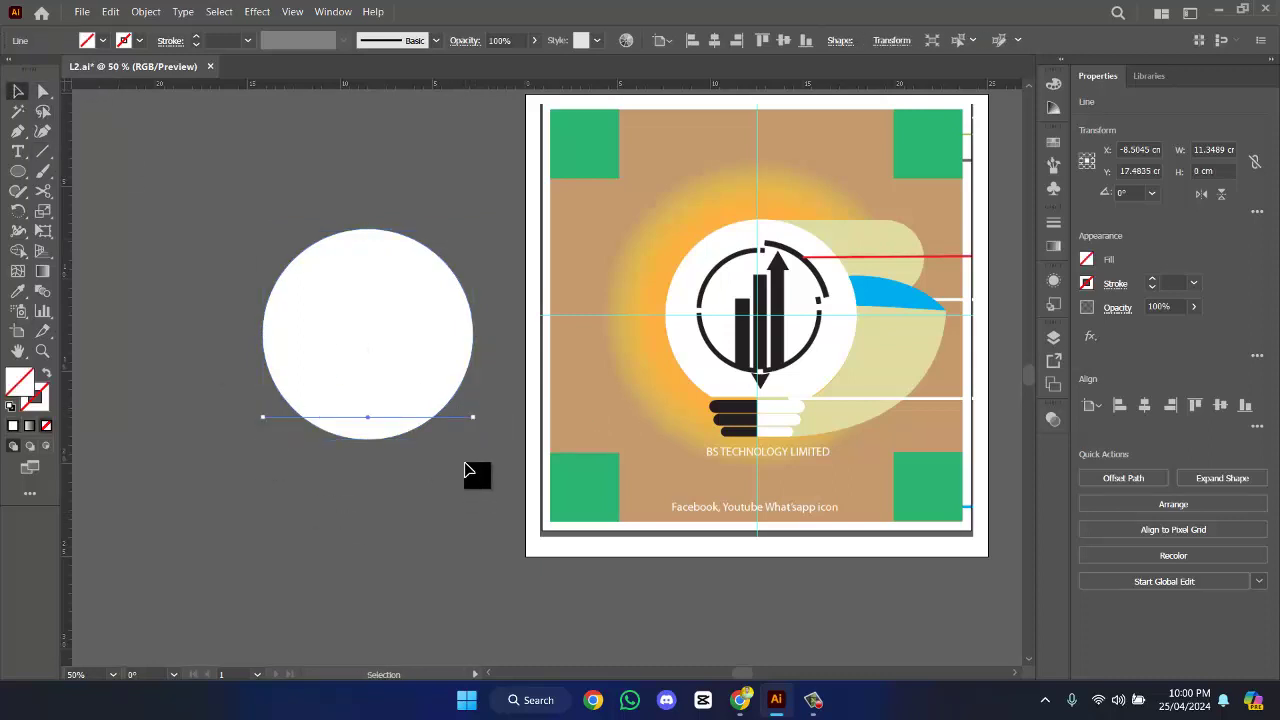
# - Cut away the circle's segment below the line with the Shape Builder tool to flatten the bulb's base
pyautogui.click(425, 482)
pyautogui.hotkey('ctrl', 'a')
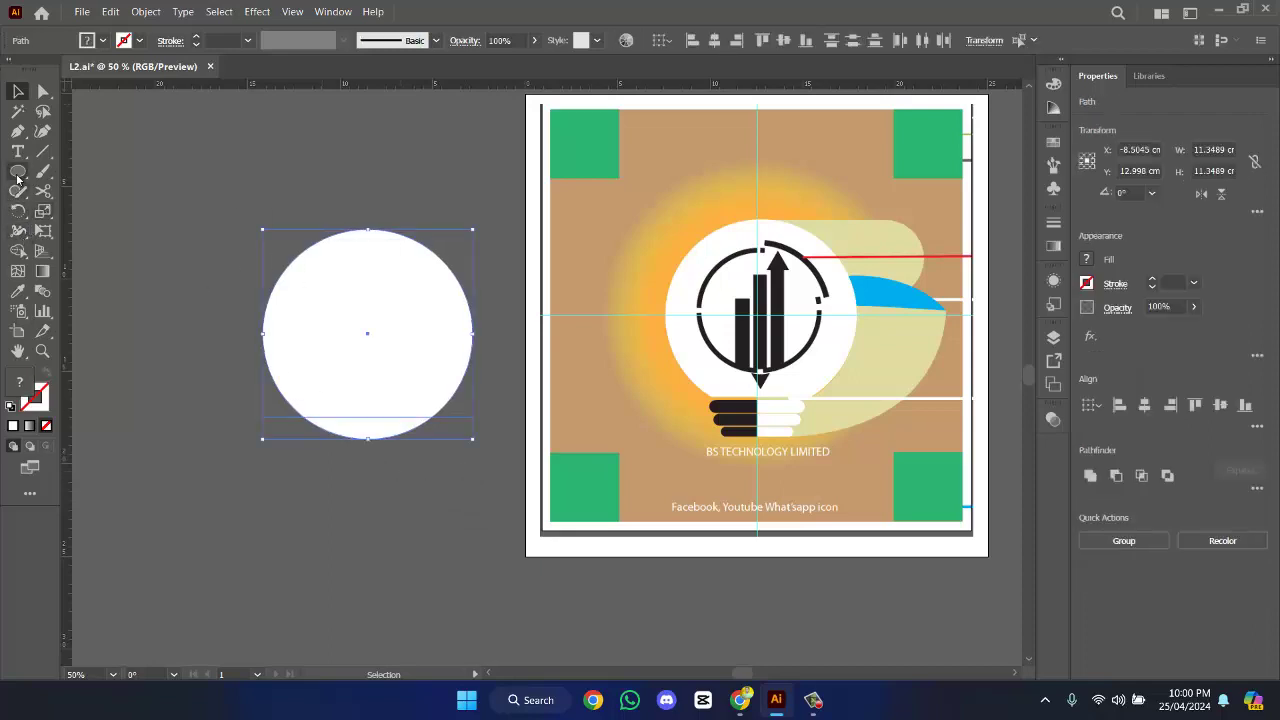
pyautogui.click(17, 250)
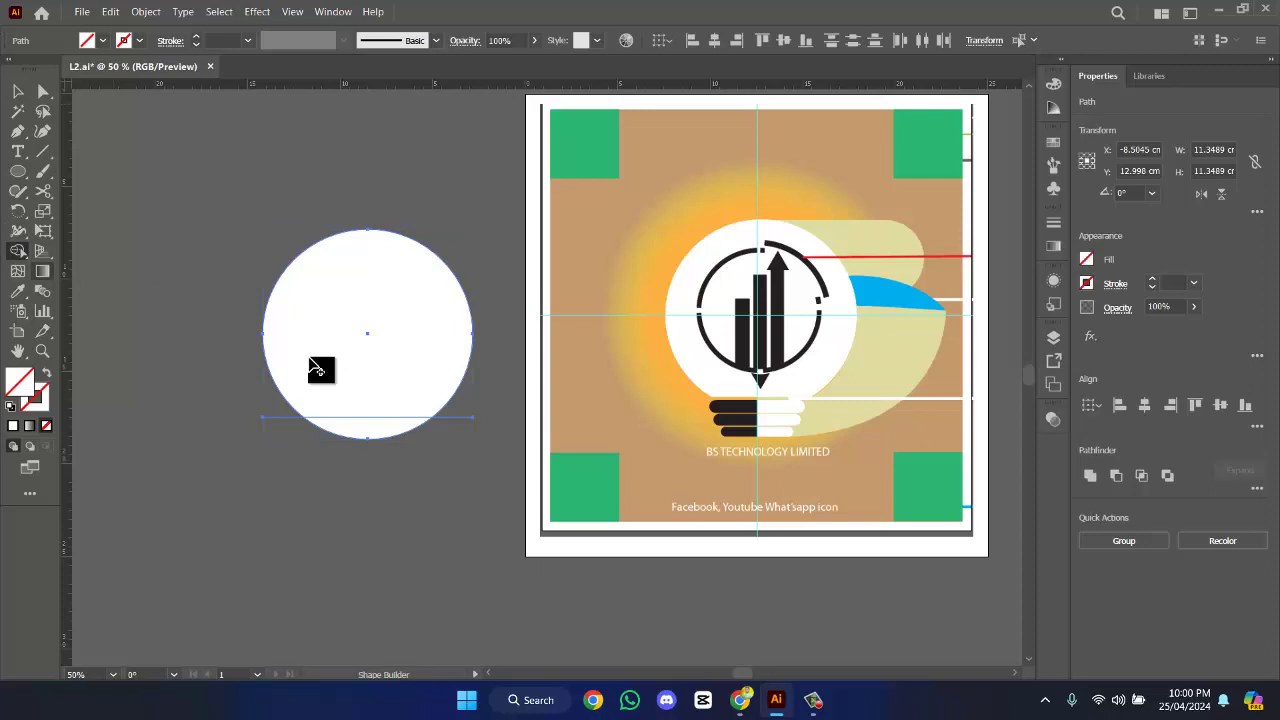
pyautogui.keyDown('alt'); pyautogui.click(404, 431); pyautogui.keyUp('alt')
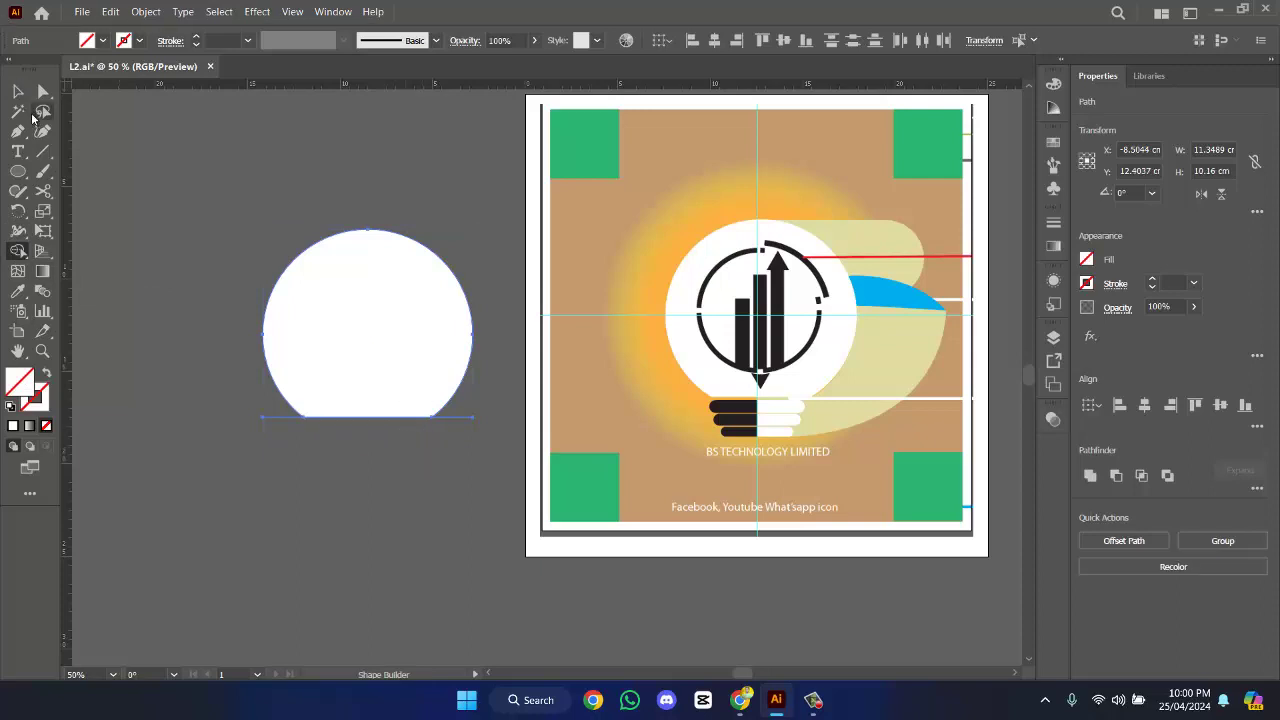
pyautogui.click(18, 91)
# - Move the horizontal line just below the flattened bulb and give it a 10 pt stroke
pyautogui.click(503, 414)
pyautogui.moveTo(503, 414); pyautogui.dragTo(458, 447)
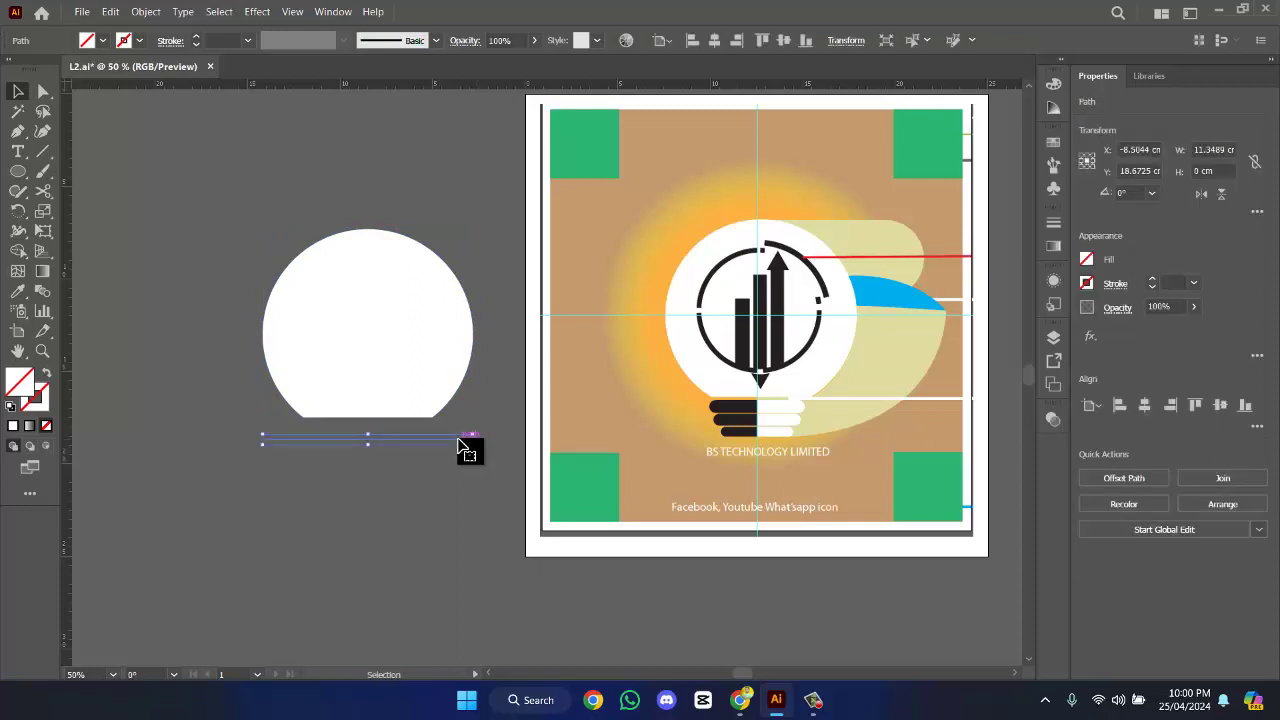
pyautogui.click(1152, 282)
pyautogui.click(1152, 282)
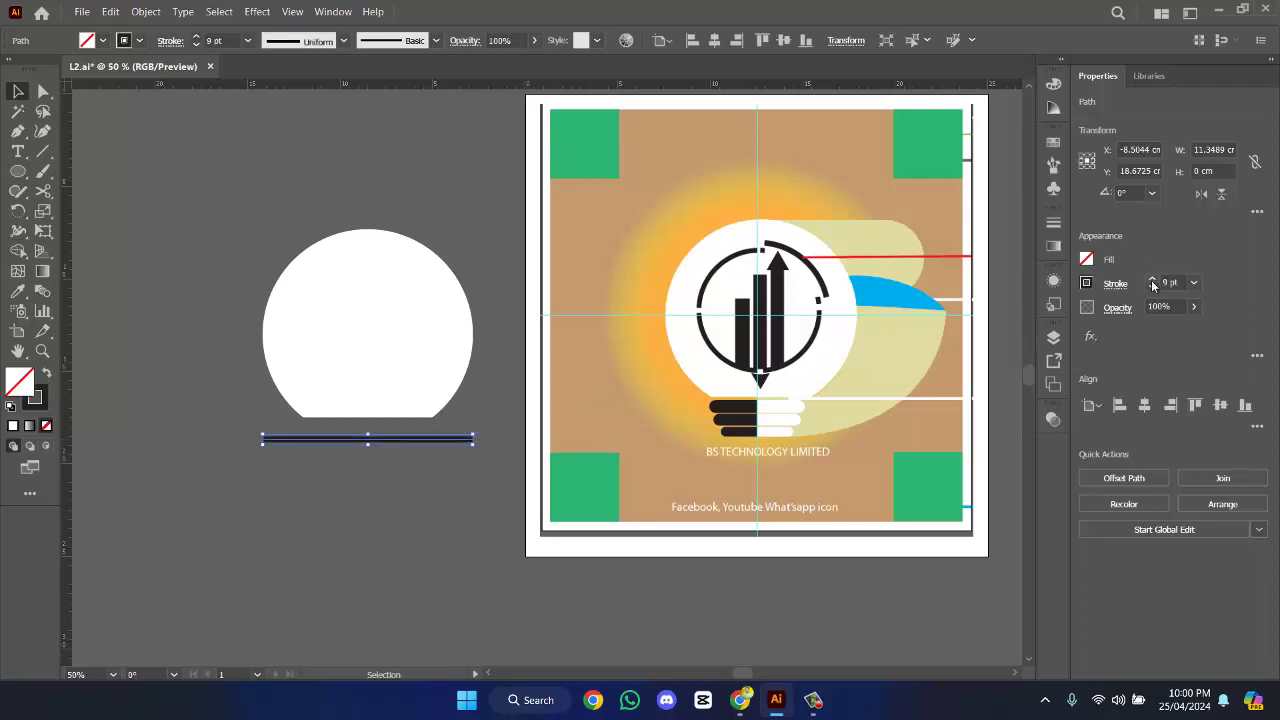
pyautogui.click(1152, 282)
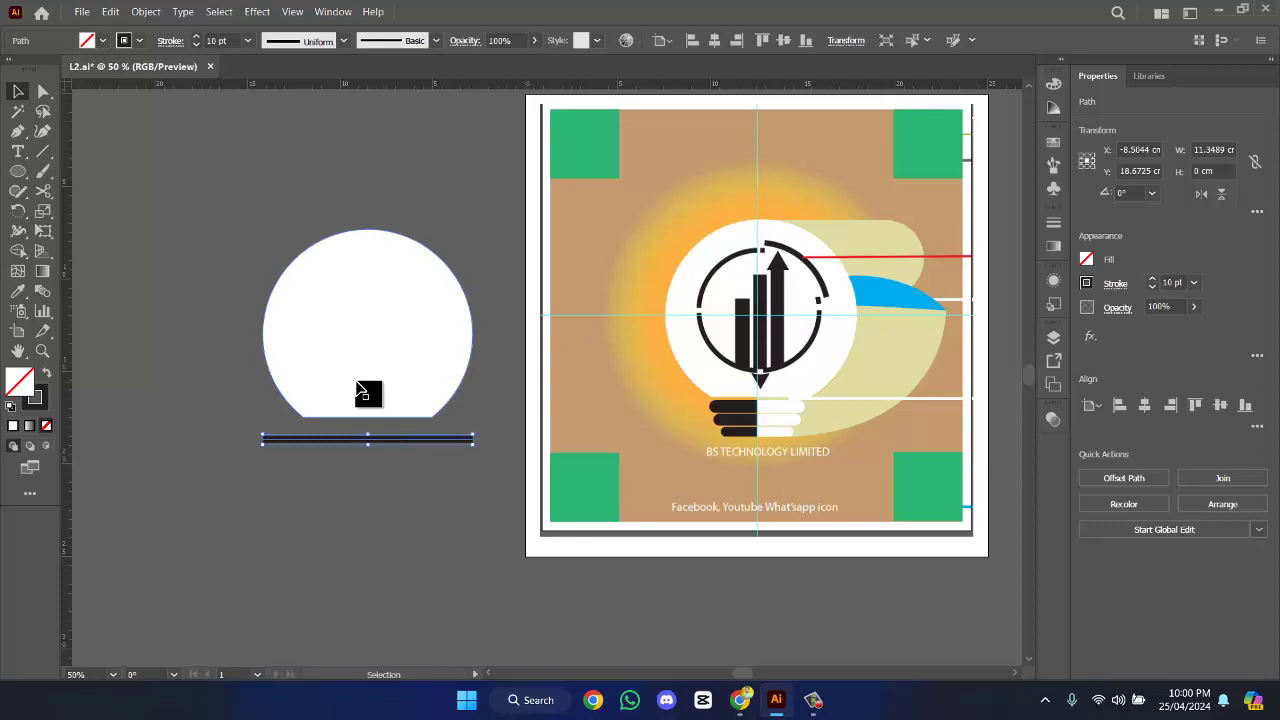
# - Nudge the line closer to the bulb and shorten it from both ends to about 7.13 cm, matching the flat base
pyautogui.press('Up')
pyautogui.press('Up')
pyautogui.press('Up')
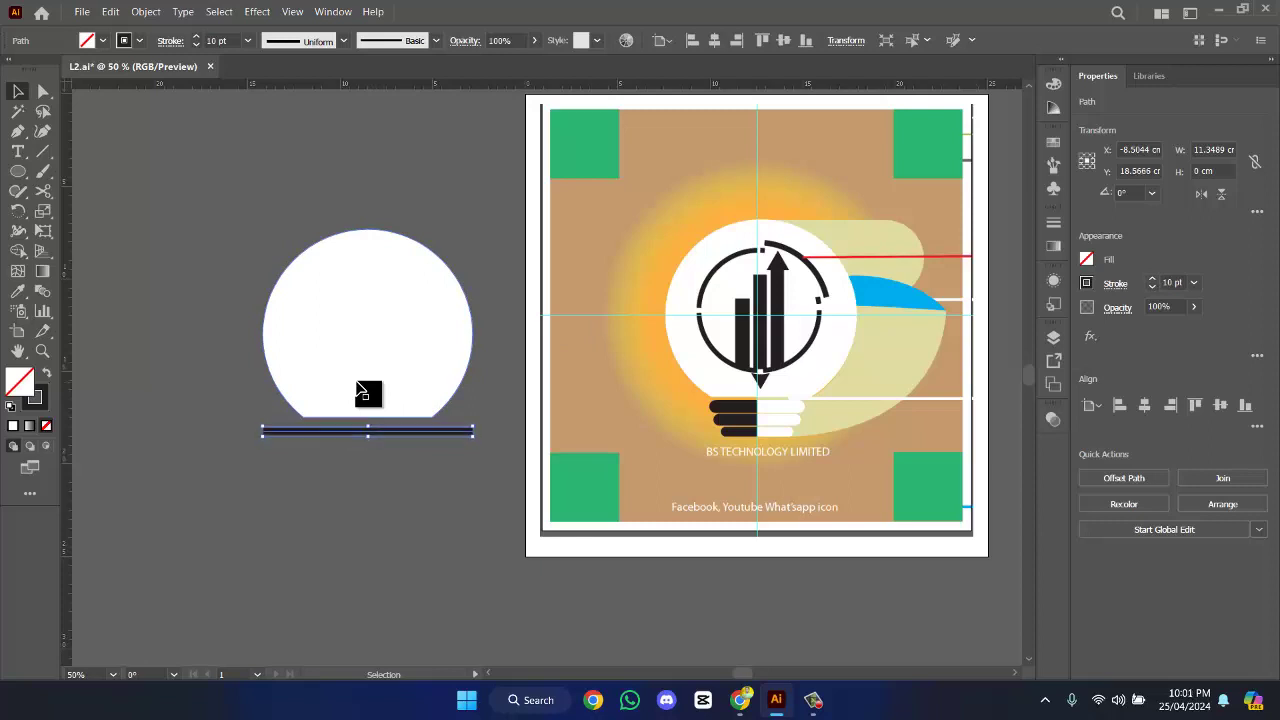
pyautogui.press('Up')
pyautogui.scroll(2, 365, 374)
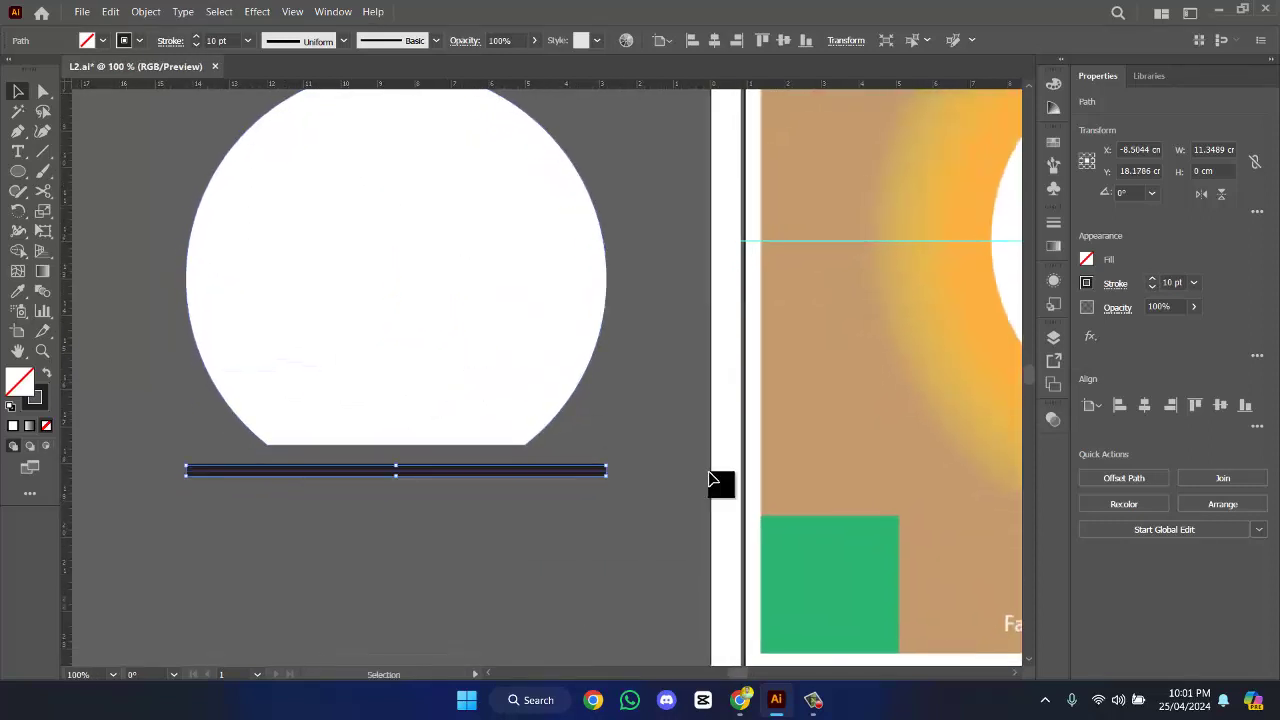
pyautogui.moveTo(596, 480); pyautogui.dragTo(531, 466)
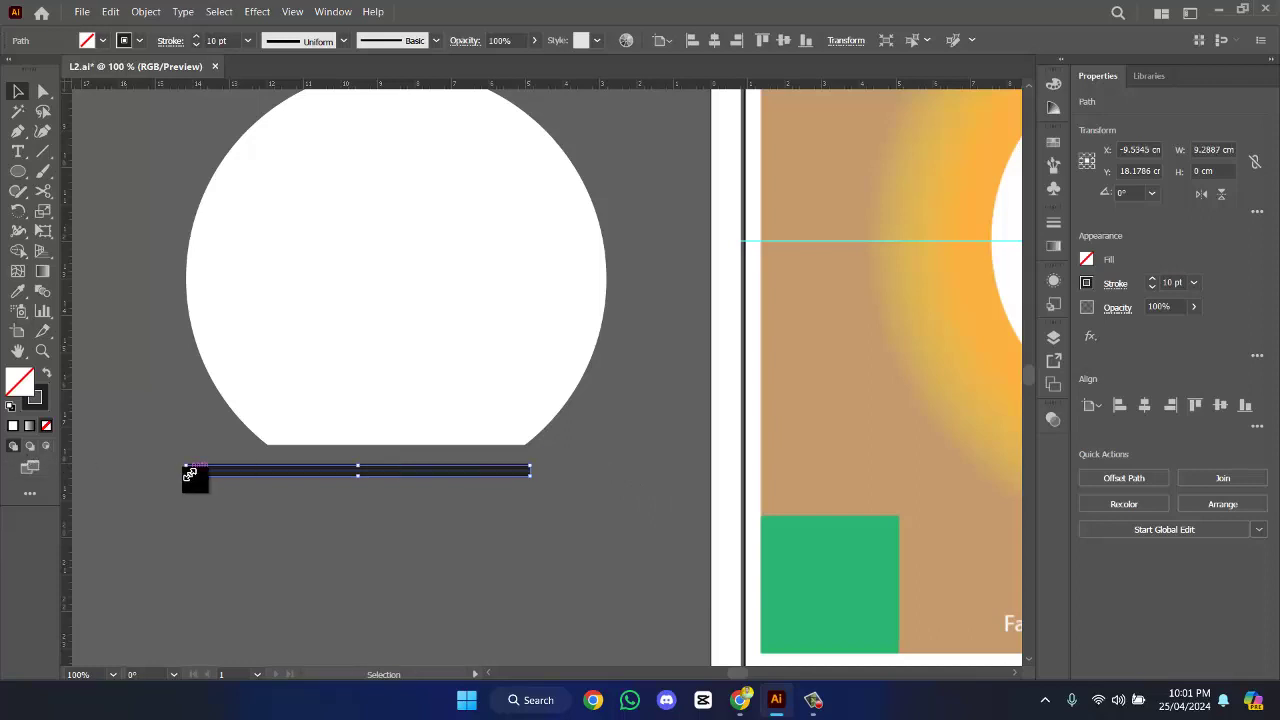
pyautogui.moveTo(182, 474); pyautogui.dragTo(271, 471)
# - Compare the bar under the new bulb with the rounded base strips of the reference bulb
pyautogui.scroll(-3, 609, 477)
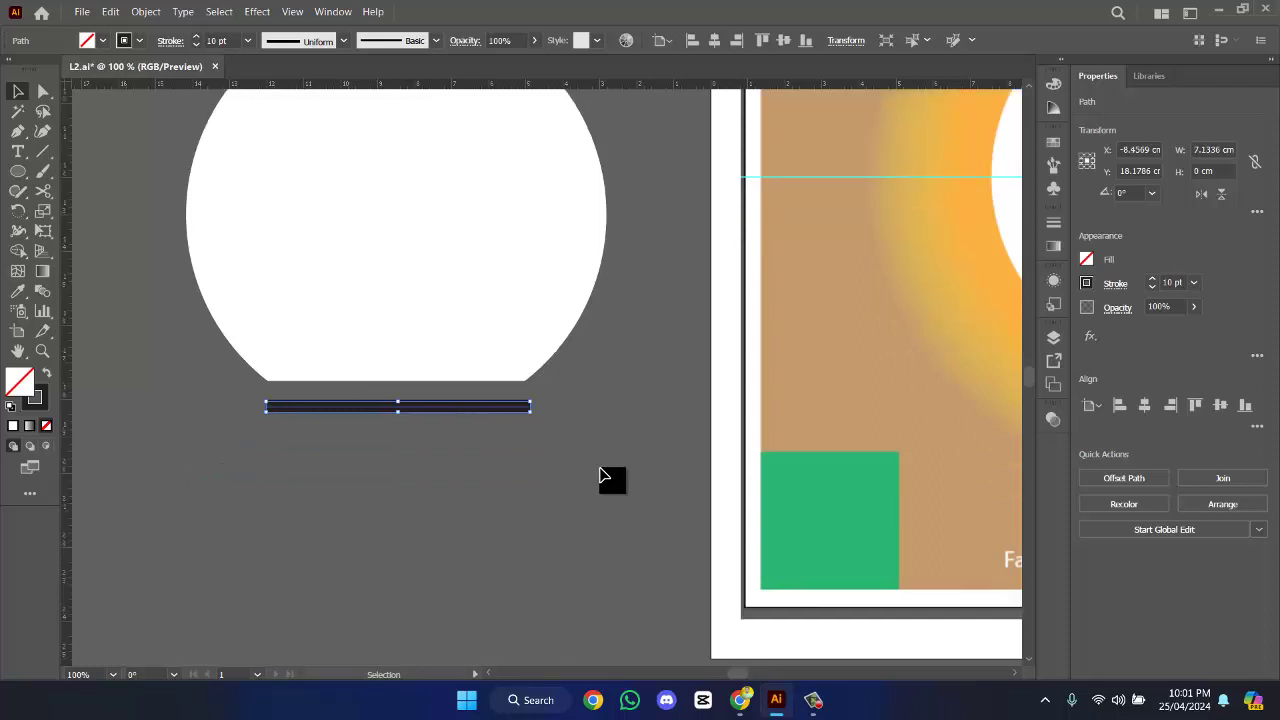
pyautogui.keyDown('alt'); pyautogui.scroll(-2, 930, 403); pyautogui.keyUp('alt')
pyautogui.moveTo(966, 380); pyautogui.dragTo(490, 392)
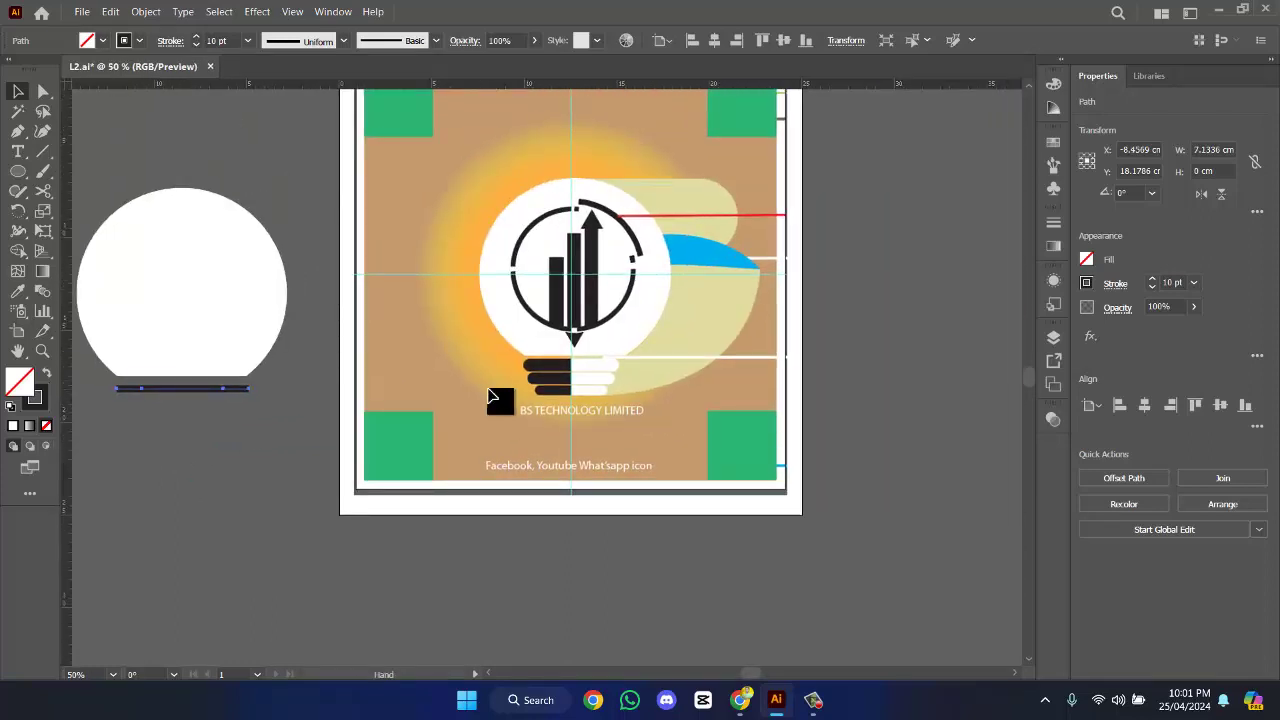
pyautogui.keyDown('alt'); pyautogui.scroll(2, 490, 397); pyautogui.keyUp('alt')
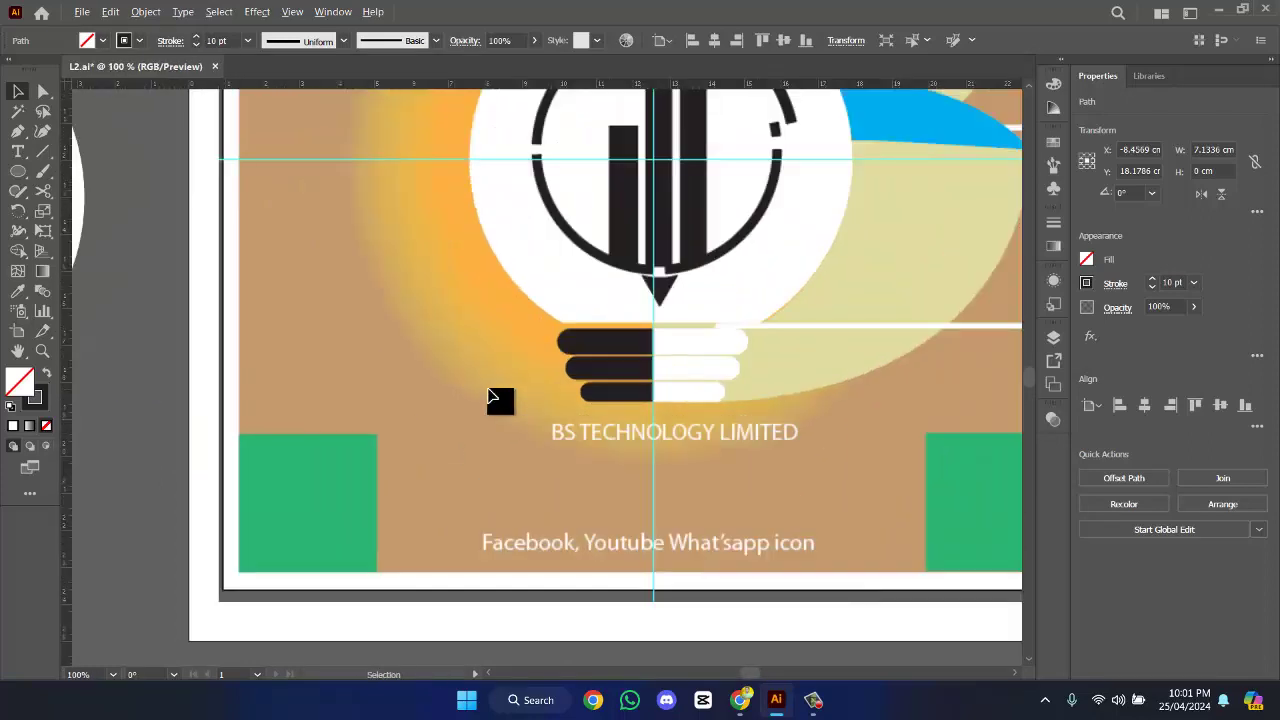
pyautogui.keyDown('alt'); pyautogui.scroll(-2, 346, 391); pyautogui.keyUp('alt')
pyautogui.keyDown('alt'); pyautogui.scroll(2, 355, 394); pyautogui.keyUp('alt')
pyautogui.moveTo(355, 394); pyautogui.dragTo(709, 394)
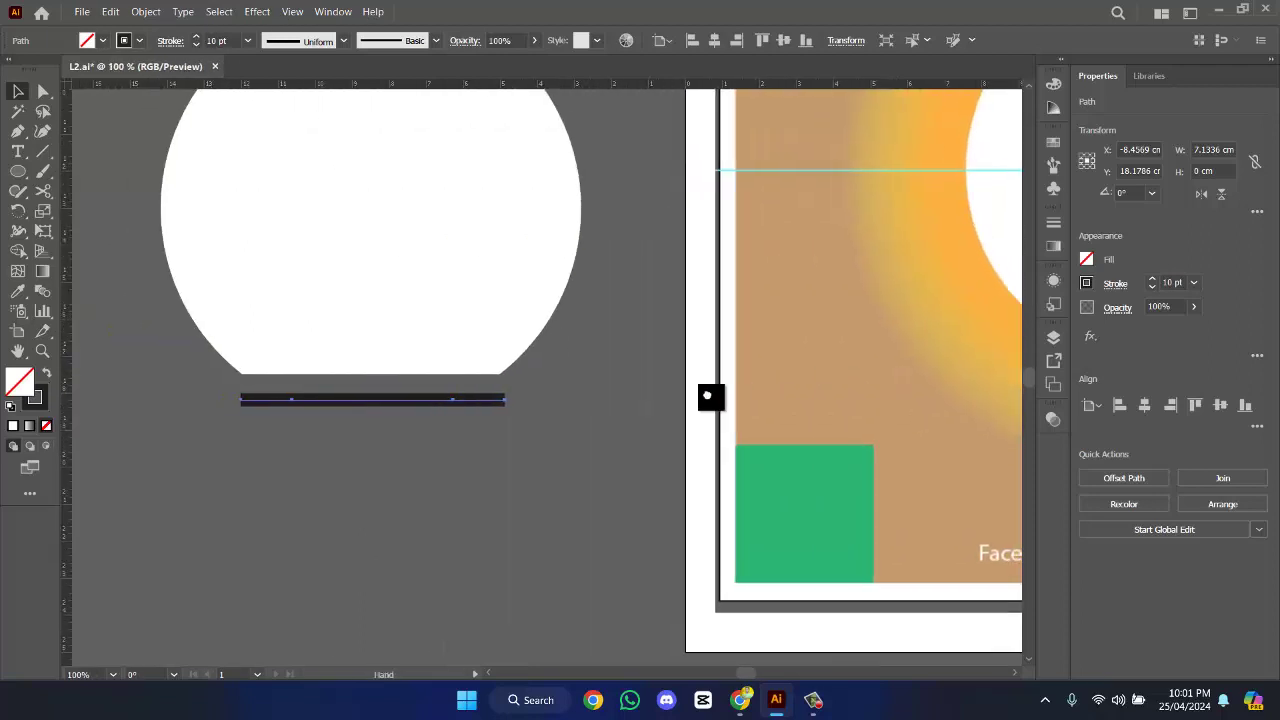
pyautogui.hscroll(-1, 552, 400)
# - Expand the line's stroke into a filled shape and round its ends with a 0.1764 cm corner radius
pyautogui.keyDown('alt'); pyautogui.scroll(2, 466, 412); pyautogui.keyUp('alt')
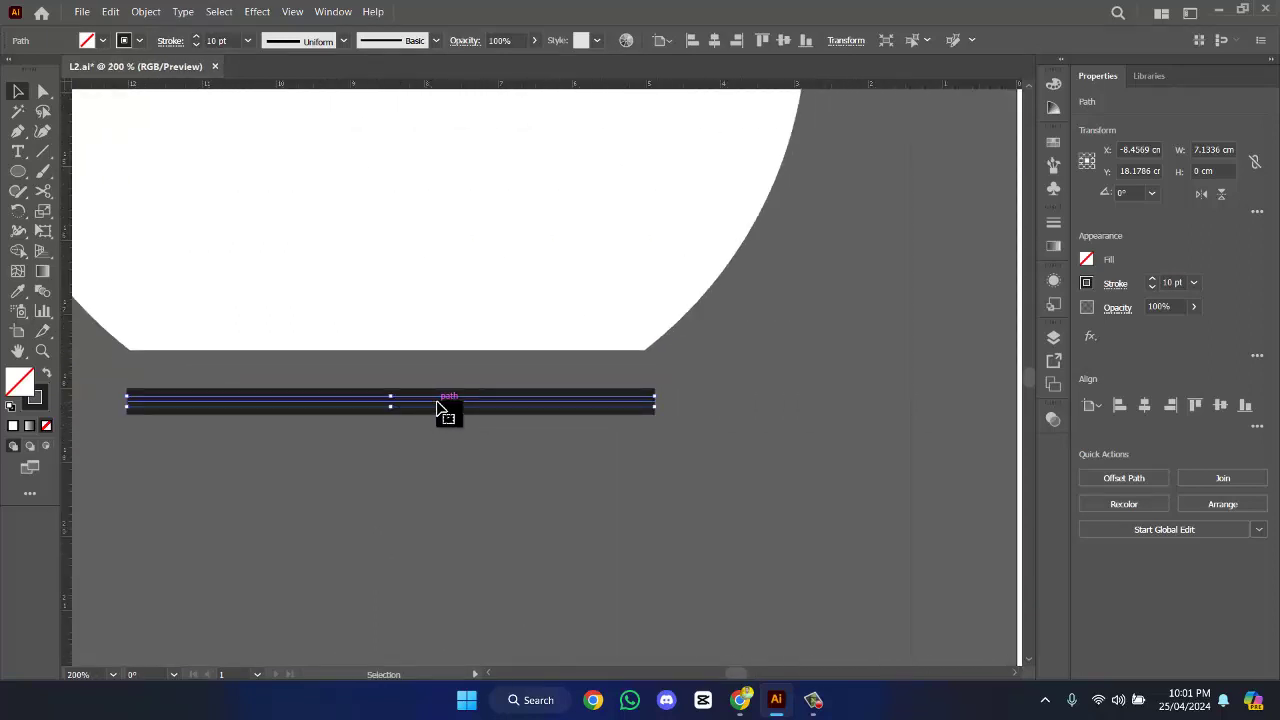
pyautogui.click(147, 12)
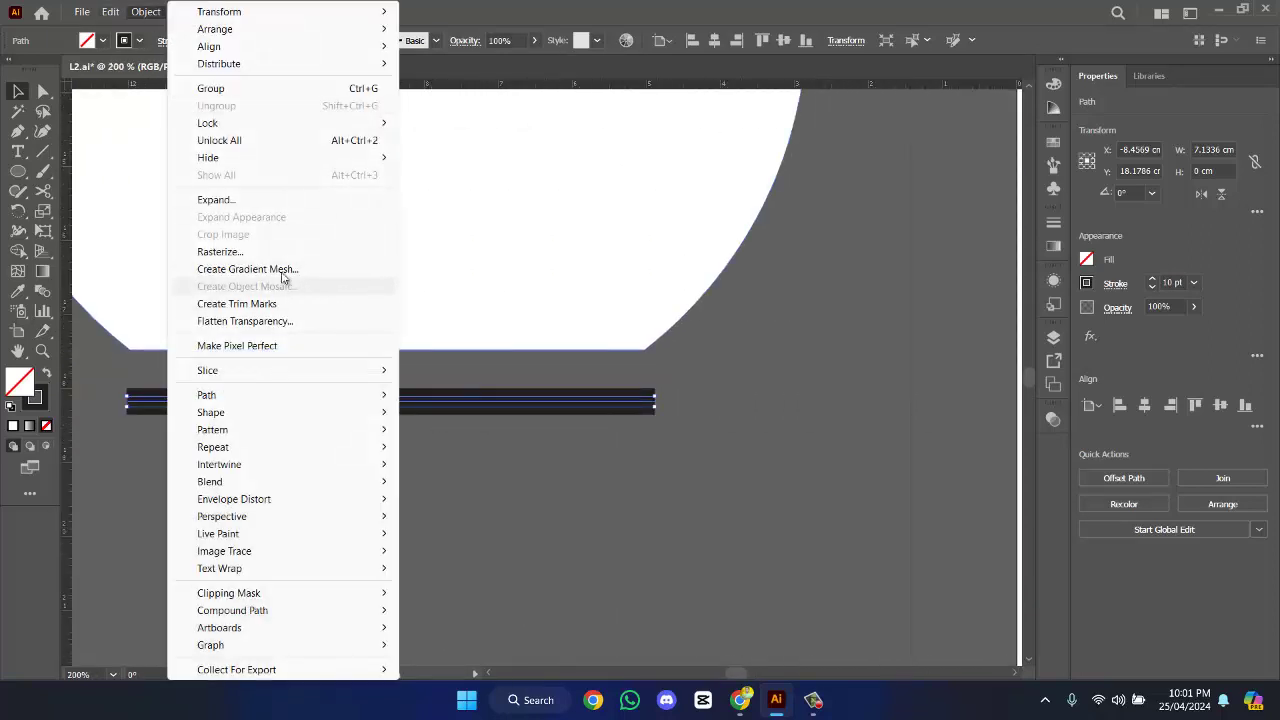
pyautogui.click(264, 204)
pyautogui.click(598, 444)
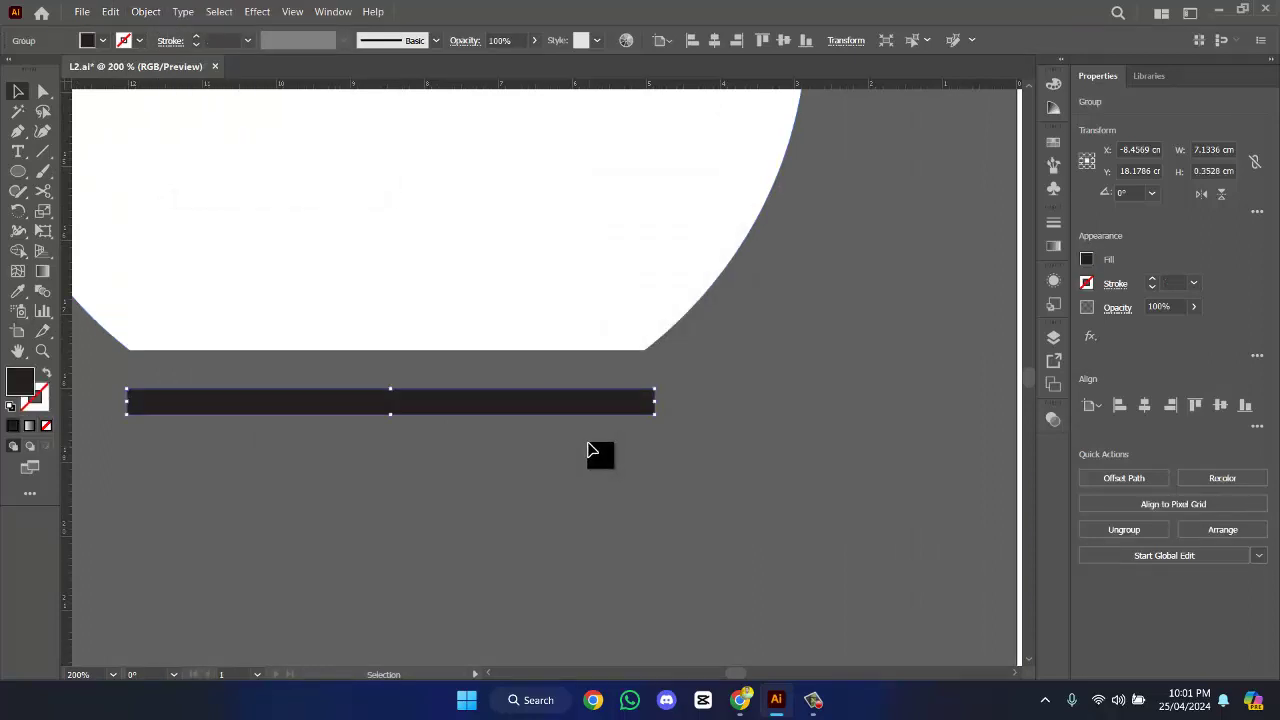
pyautogui.click(41, 92)
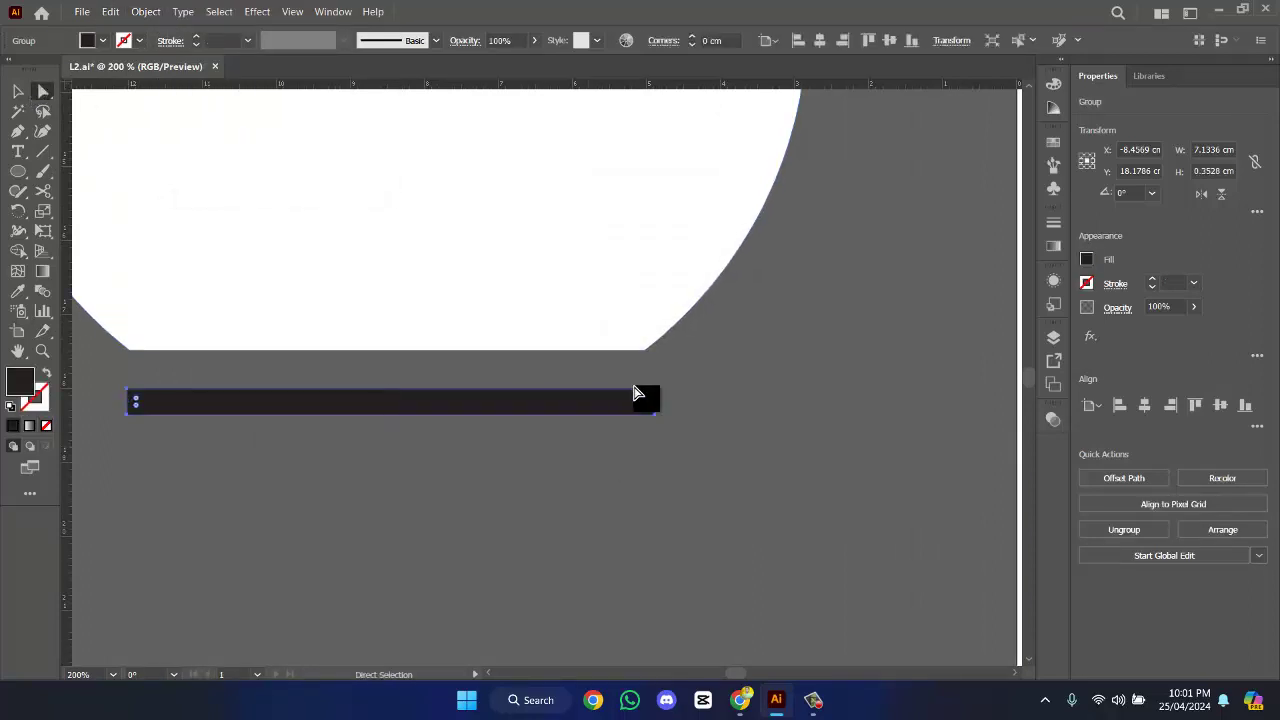
pyautogui.moveTo(645, 410); pyautogui.dragTo(636, 412)
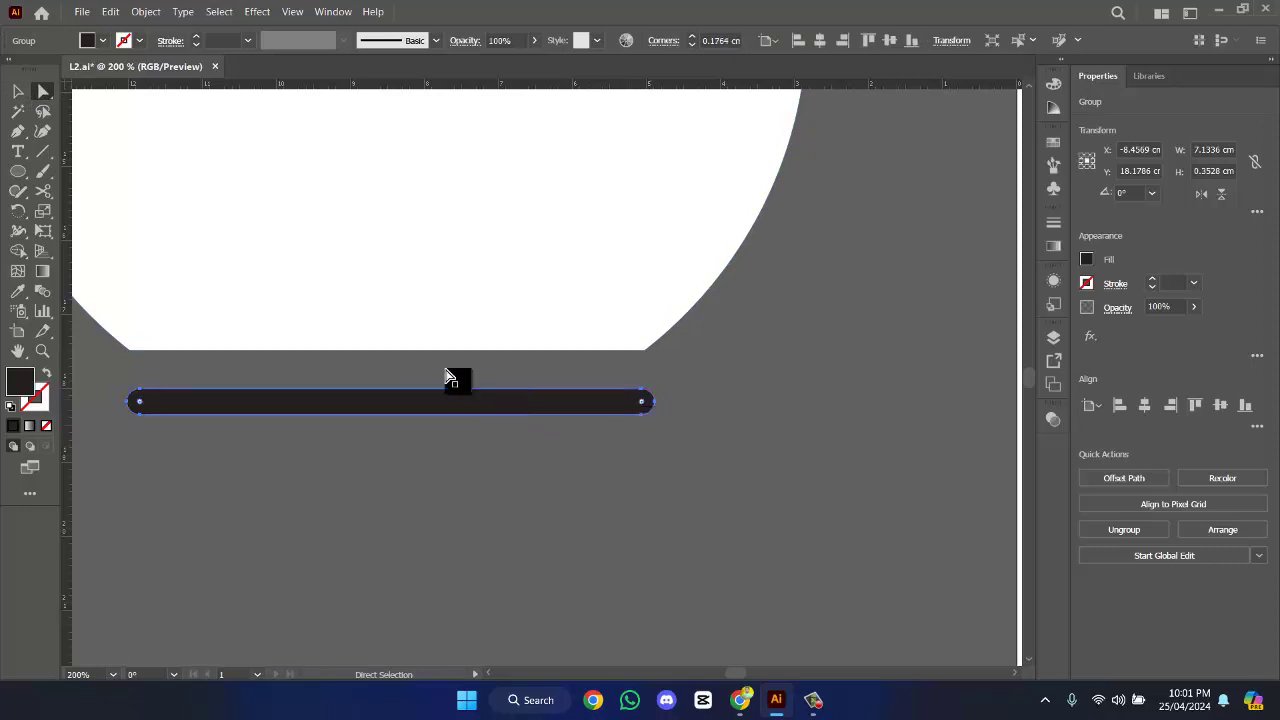
pyautogui.press('v')
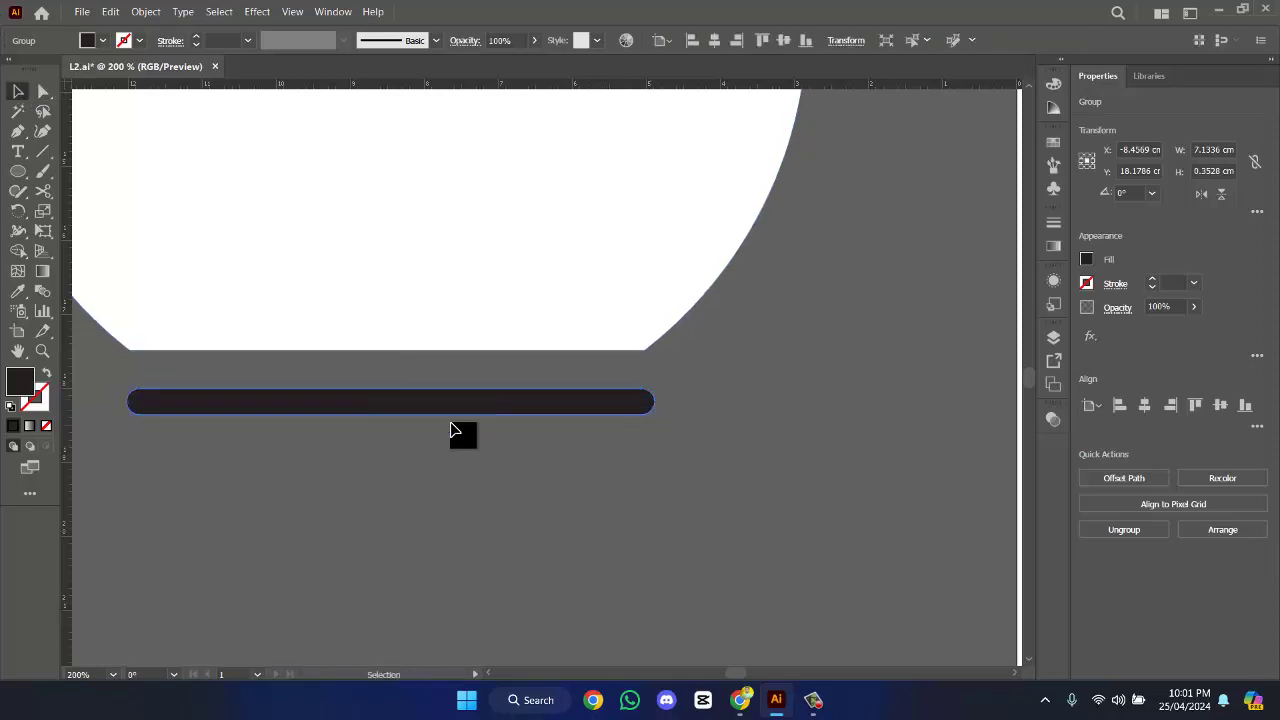
# - Duplicate the rounded bar directly below the original at a vertical position of about 18.76 cm
pyautogui.click(457, 463)
pyautogui.click(457, 418)
pyautogui.moveTo(457, 418); pyautogui.dragTo(455, 451)
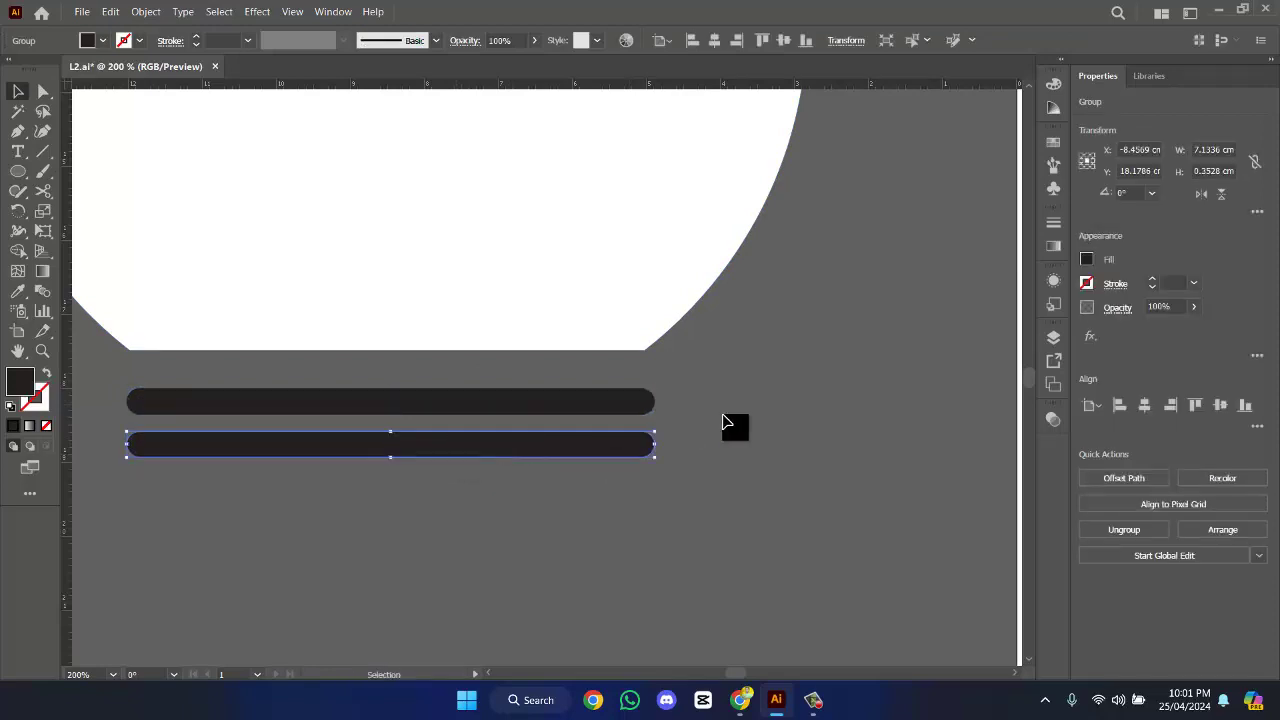
pyautogui.scroll(-3, 870, 420)
# - Move the duplicate bar closer under the first one, to about X -8.40 cm and Y 18.63 cm
pyautogui.moveTo(877, 428); pyautogui.dragTo(472, 445)
pyautogui.scroll(4, 472, 445)
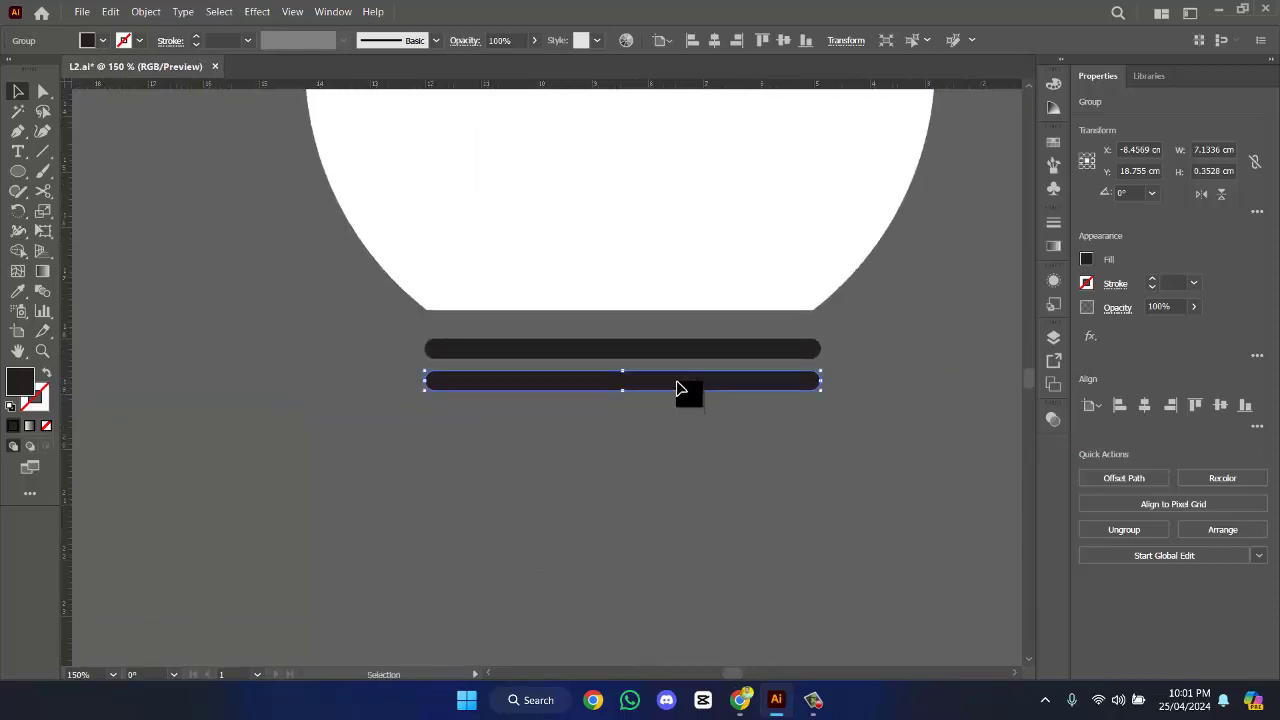
pyautogui.moveTo(676, 388); pyautogui.dragTo(700, 389)
pyautogui.scroll(3, 732, 394)
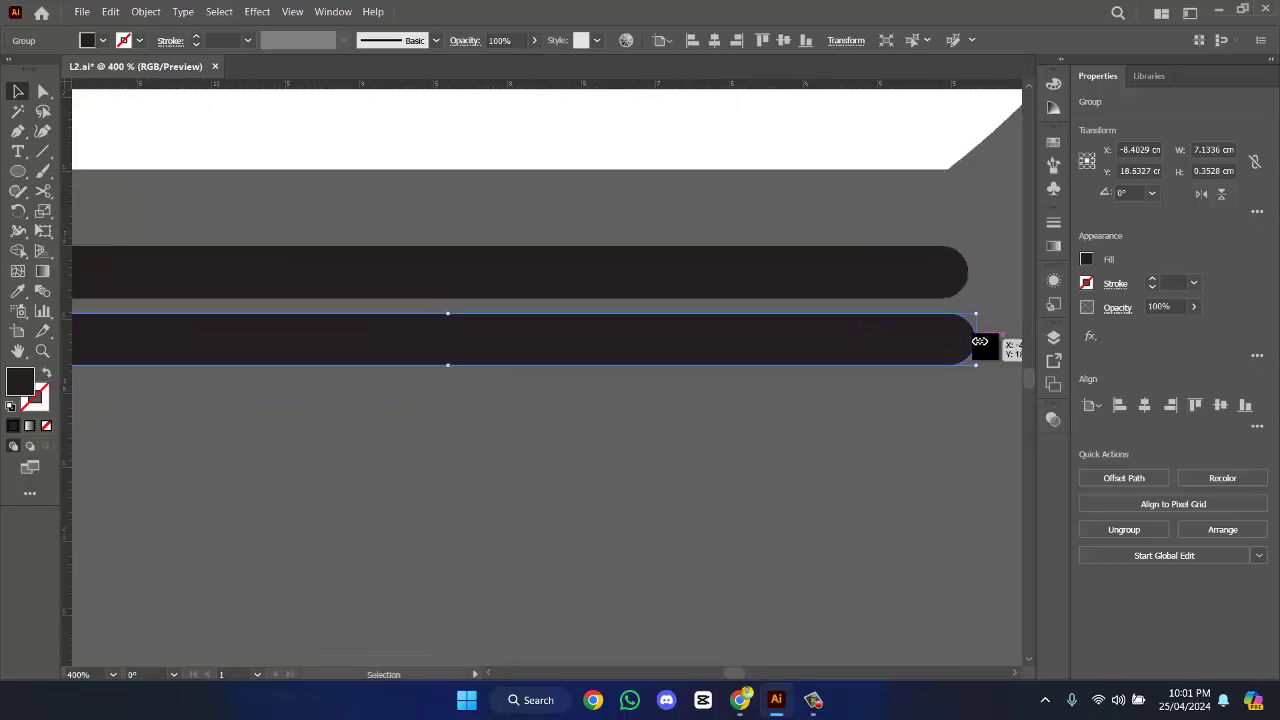
# - Shrink the second base bar from both ends to about 6.64 cm wide
pyautogui.moveTo(980, 342); pyautogui.dragTo(941, 346)
pyautogui.moveTo(657, 340); pyautogui.dragTo(918, 364)
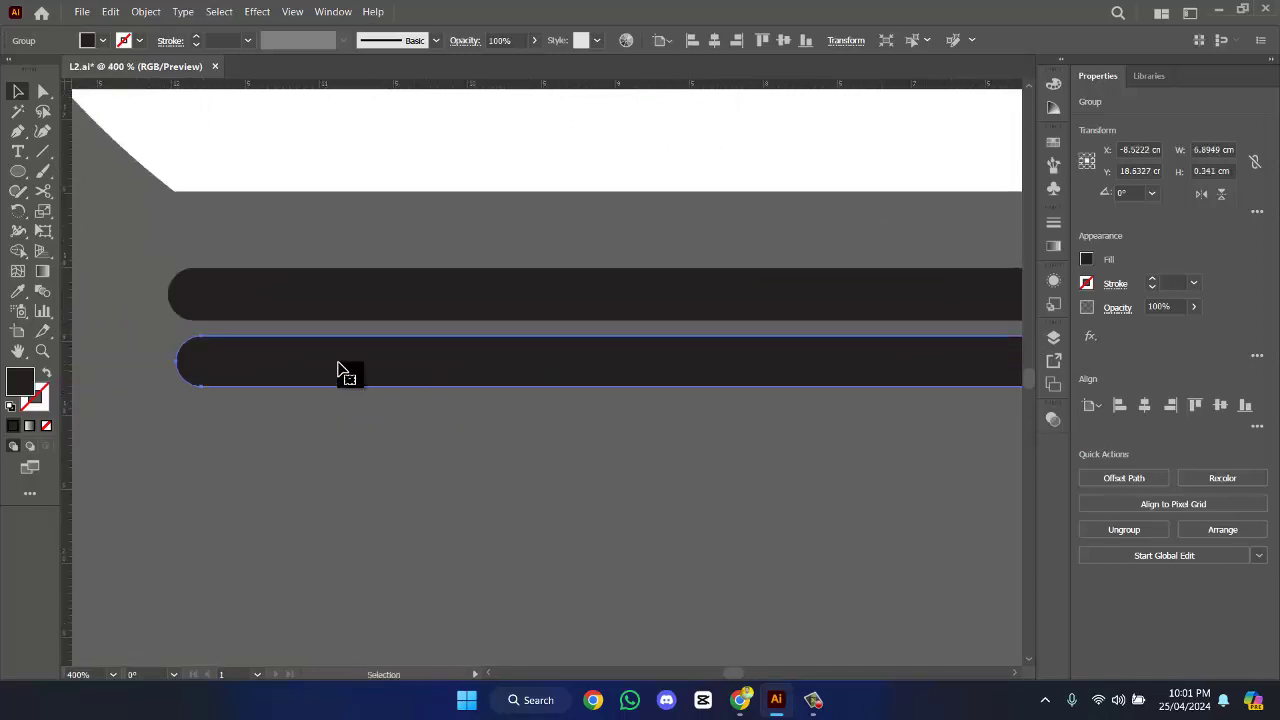
pyautogui.moveTo(188, 360); pyautogui.dragTo(215, 362)
pyautogui.scroll(-2, 670, 472)
pyautogui.hscroll(1, 749, 457)
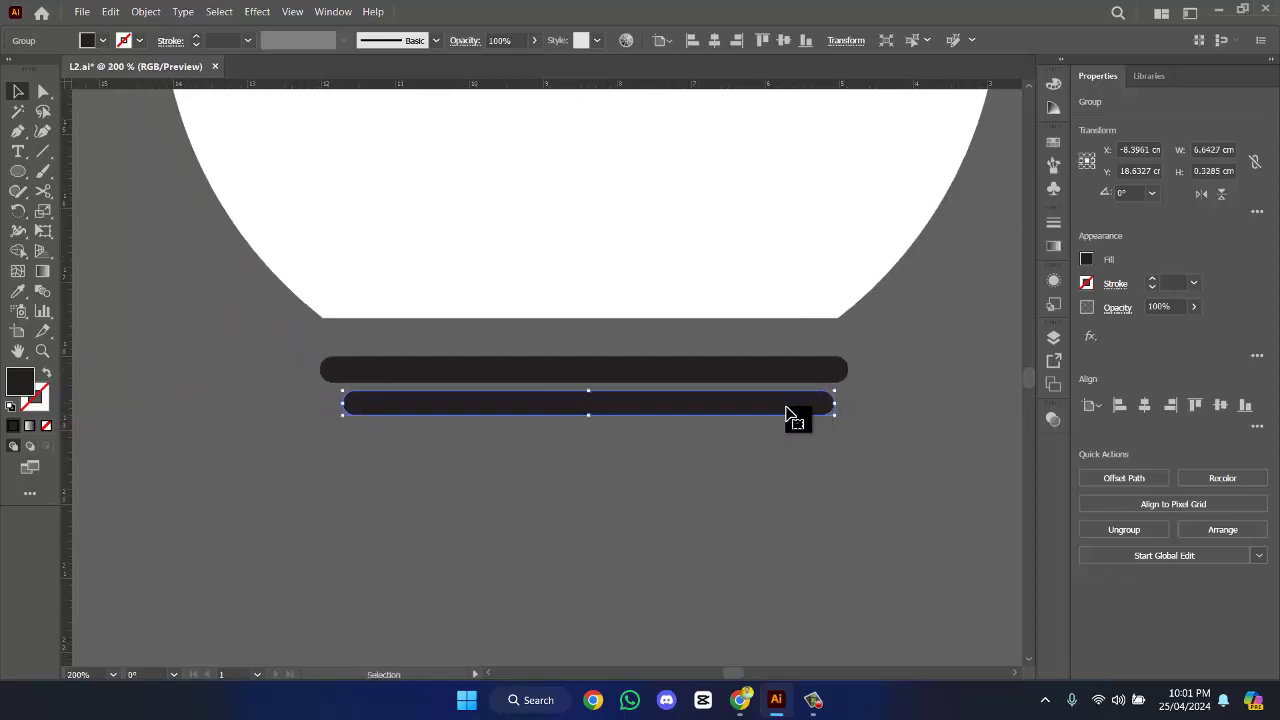
# - Shorten the second base bar a little more and place a smaller copy, about 5.09 cm wide, below it
pyautogui.moveTo(834, 404); pyautogui.dragTo(755, 449)
pyautogui.click(762, 500)
pyautogui.click(726, 449)
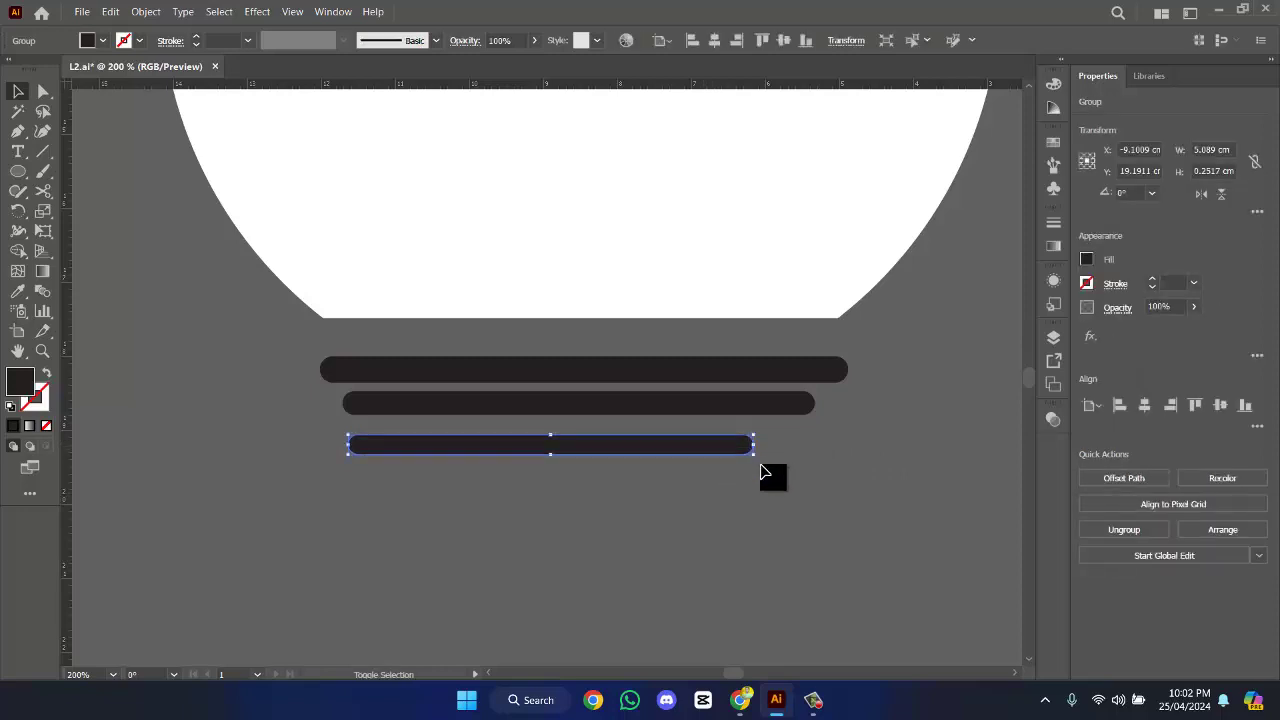
# - Move the third bar up beneath the second bar, leaving a 0.12 cm gap that matches the spacing above
pyautogui.click(243, 287)
pyautogui.hotkey('ctrl', 'a')
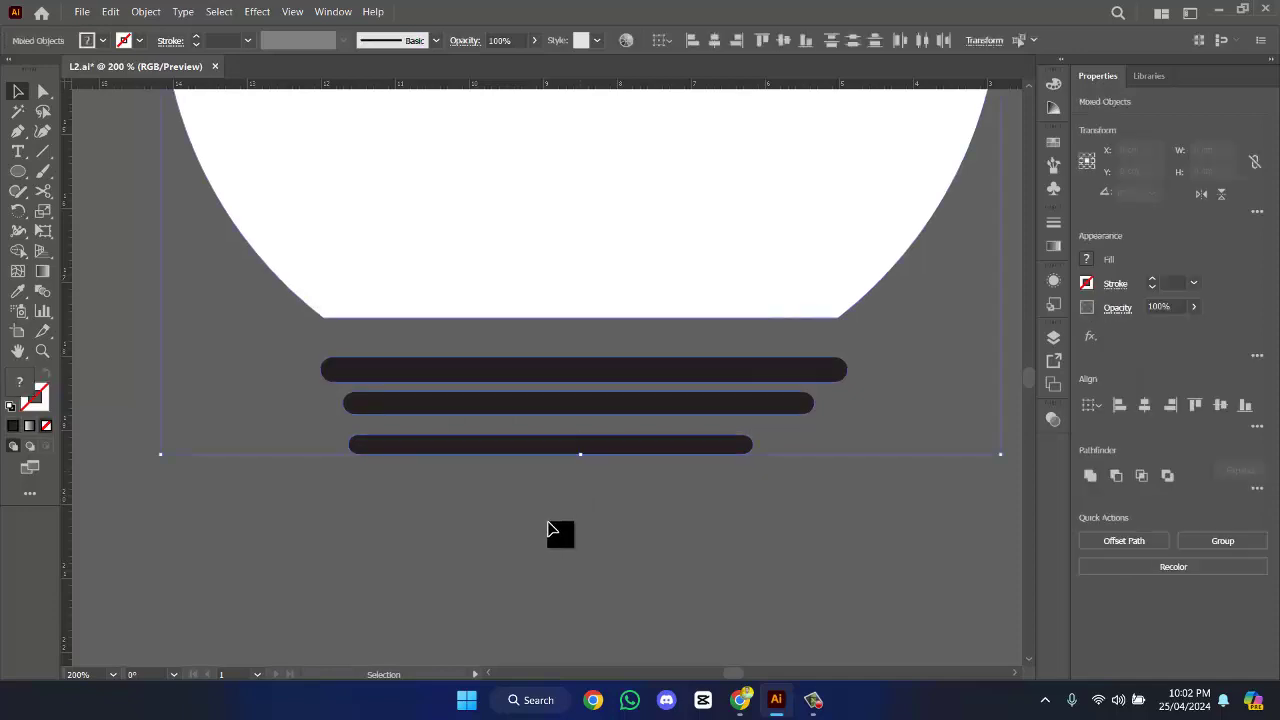
pyautogui.click(560, 531)
pyautogui.click(543, 366)
pyautogui.click(700, 492)
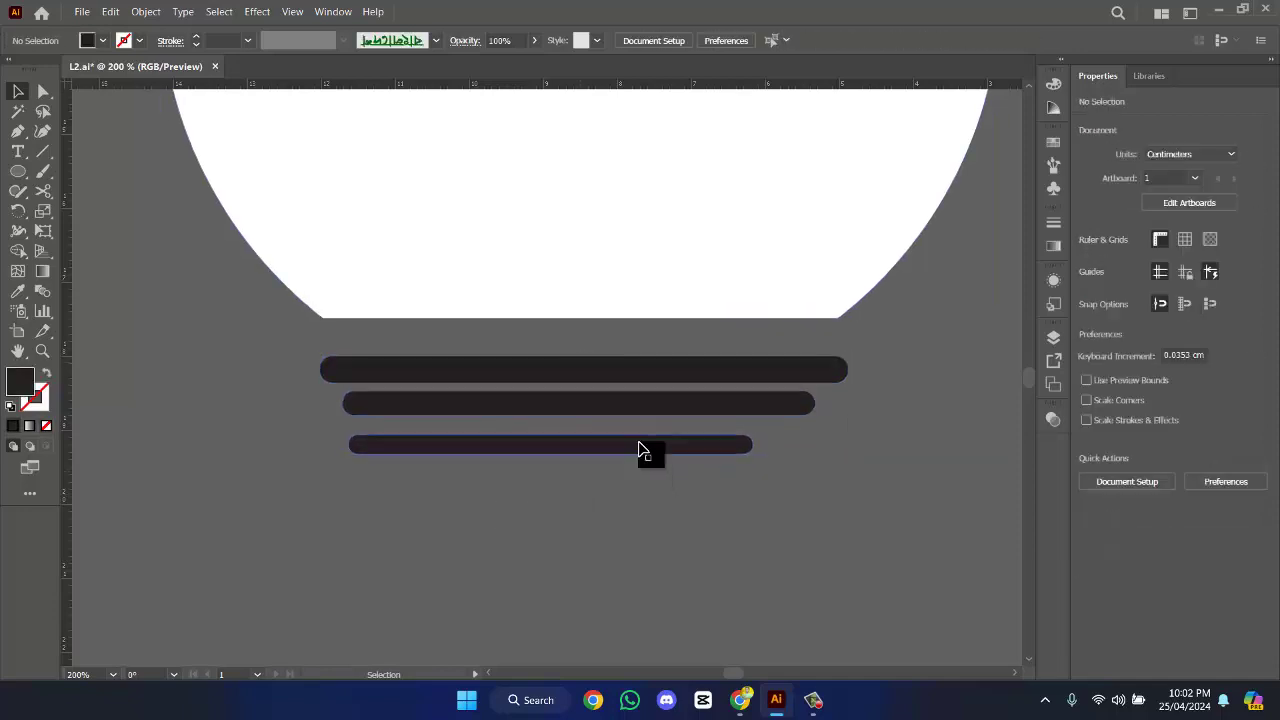
pyautogui.moveTo(651, 461); pyautogui.dragTo(662, 451)
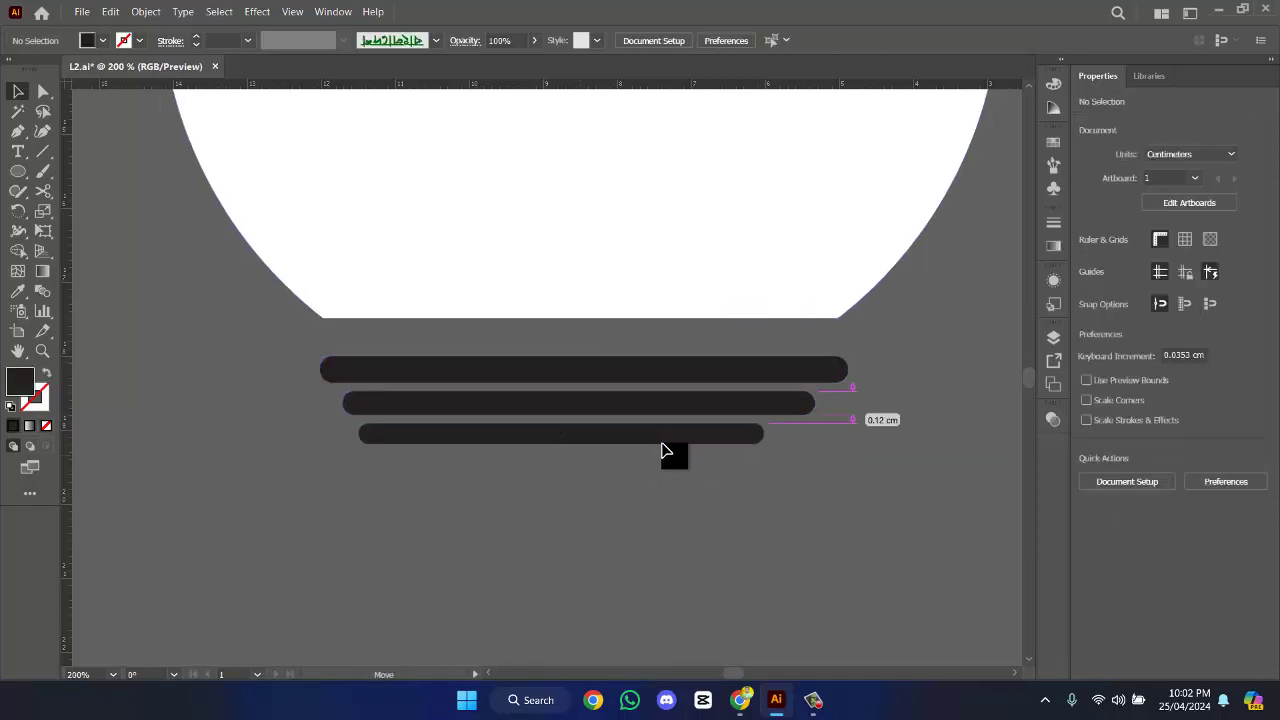
# - Align the three base bars horizontally by their centres
pyautogui.click(617, 366)
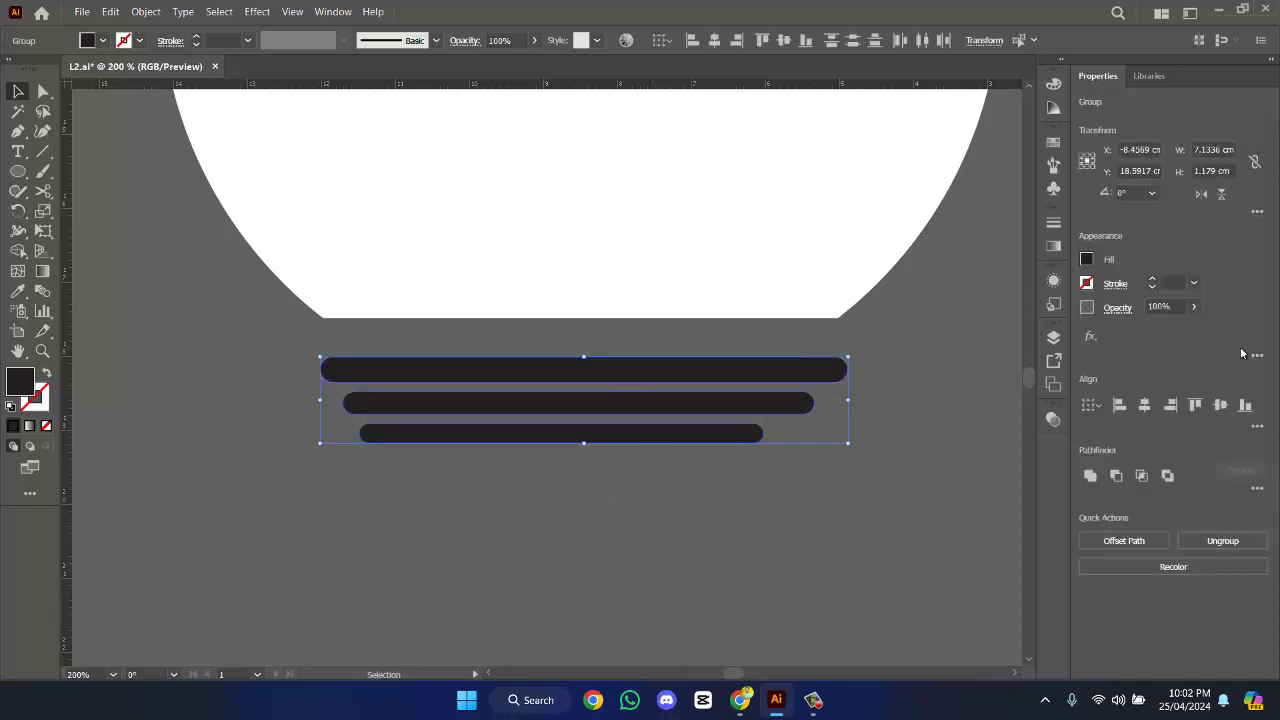
pyautogui.click(1142, 406)
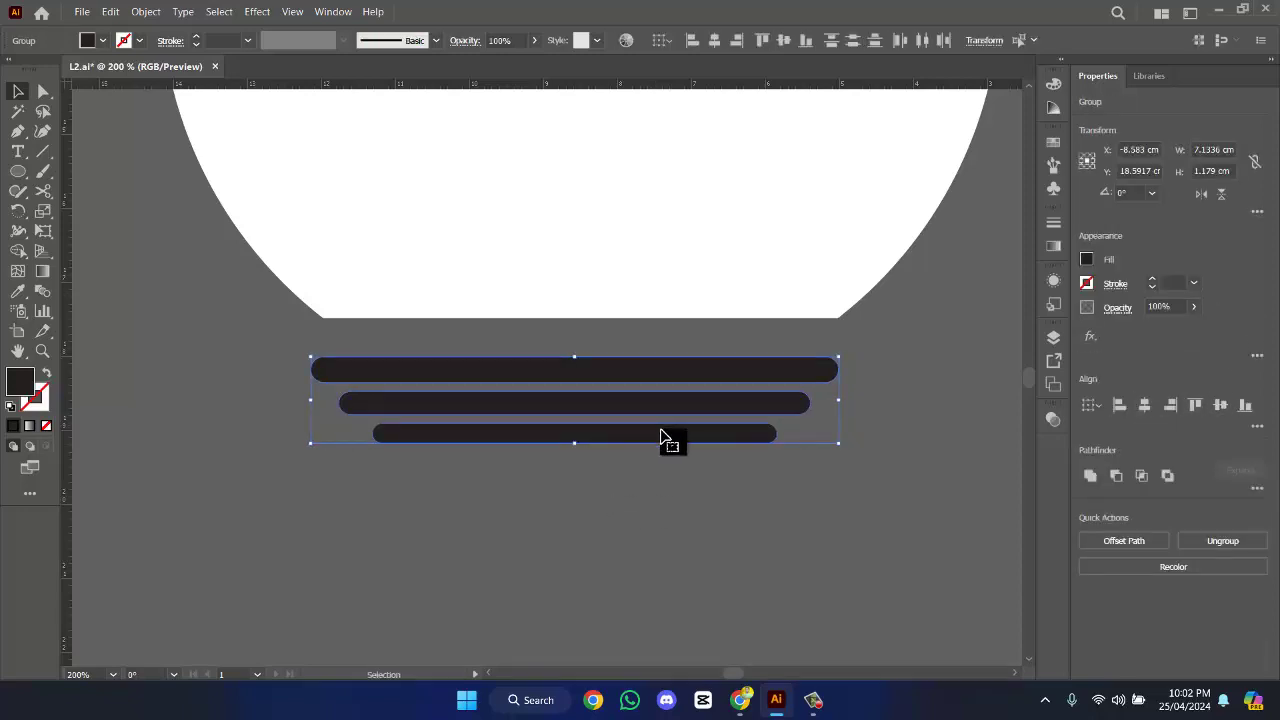
pyautogui.click(600, 471)
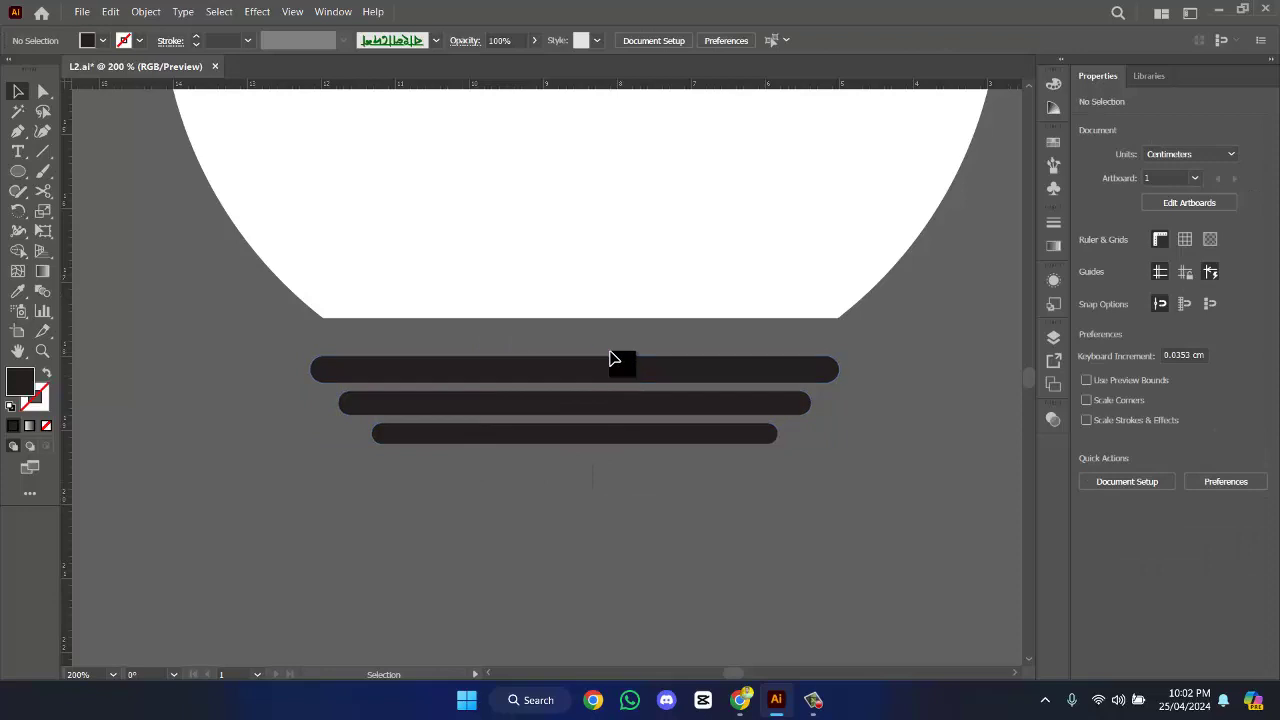
# - Draw a straight vertical line down through the middle of the three base bars
pyautogui.scroll(-5, 613, 360)
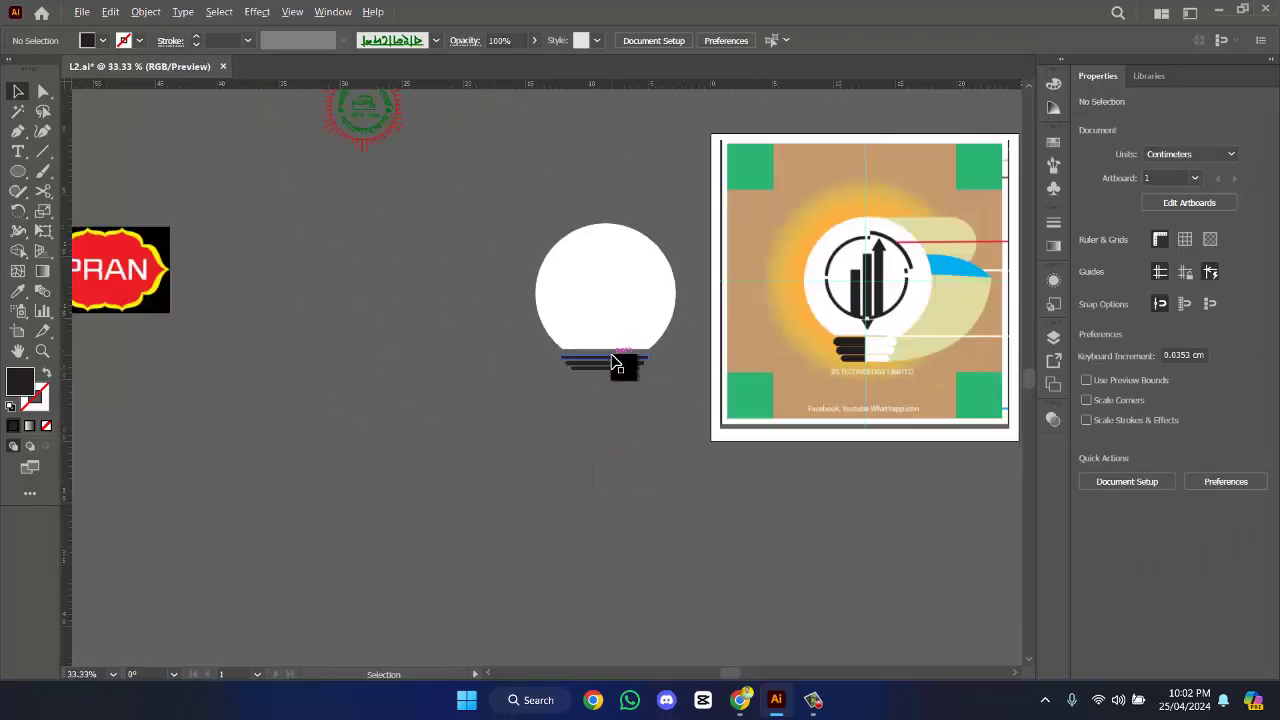
pyautogui.scroll(1, 613, 360)
pyautogui.moveTo(831, 371); pyautogui.dragTo(614, 400)
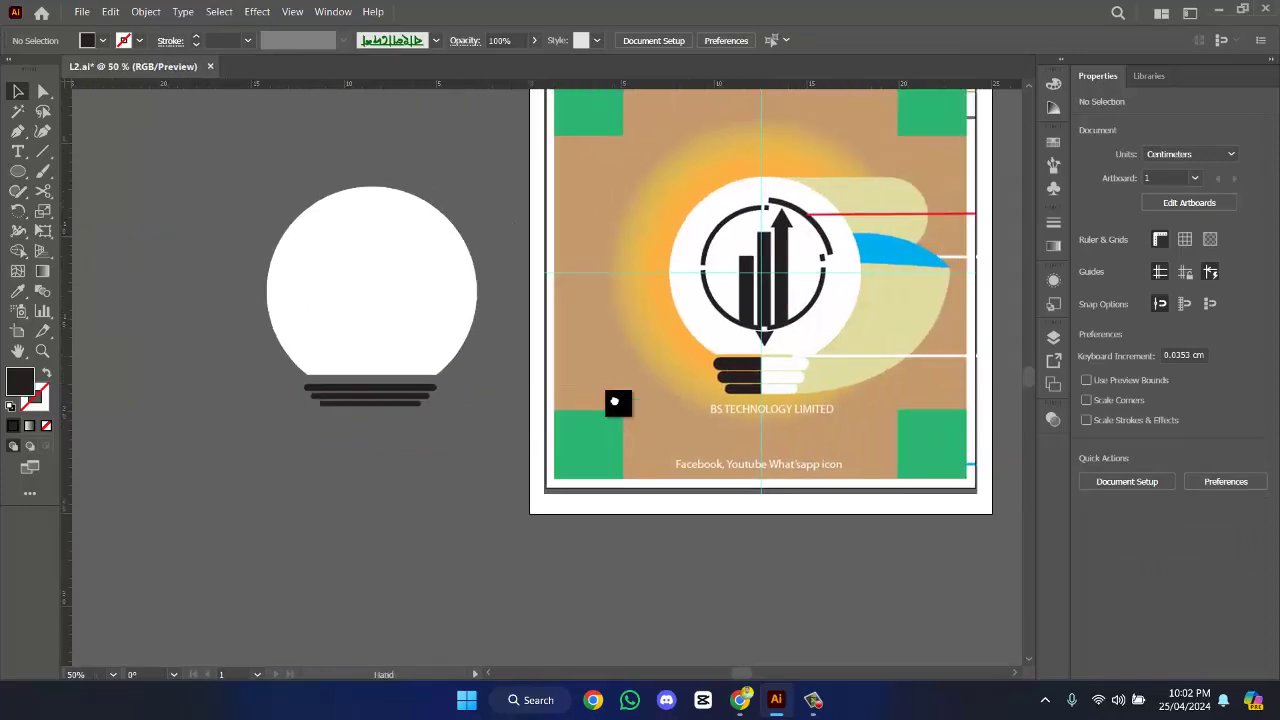
pyautogui.scroll(1, 424, 408)
pyautogui.scroll(2, 424, 408)
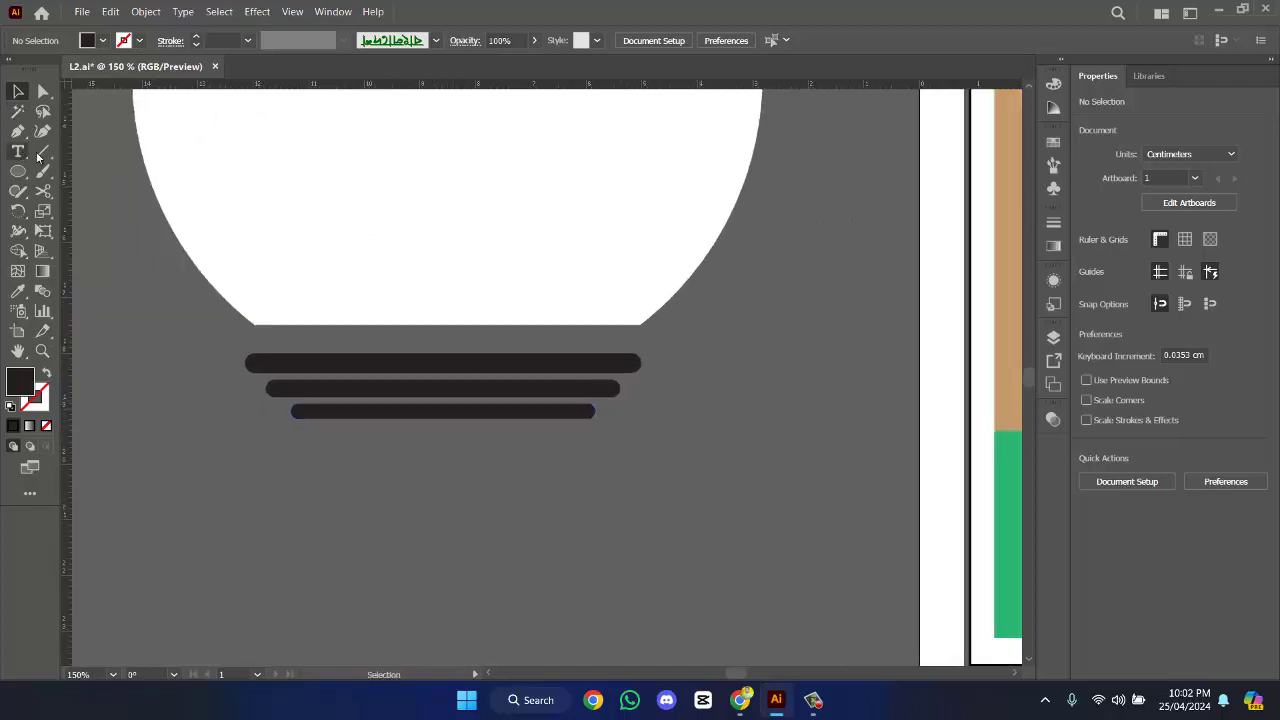
pyautogui.click(43, 151)
pyautogui.moveTo(432, 338); pyautogui.dragTo(430, 492)
pyautogui.press('v')
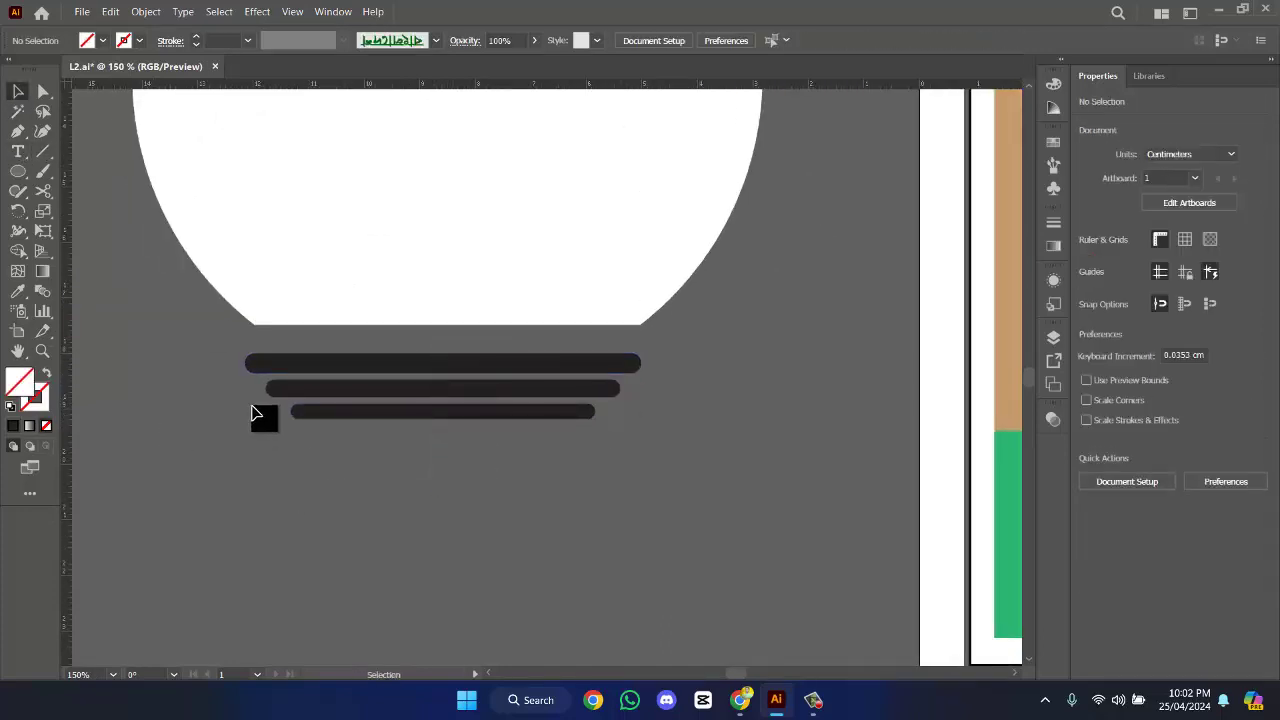
# - Centre the vertical line on the three bars and separate their right halves with the Shape Builder tool
pyautogui.moveTo(266, 417); pyautogui.dragTo(548, 358)
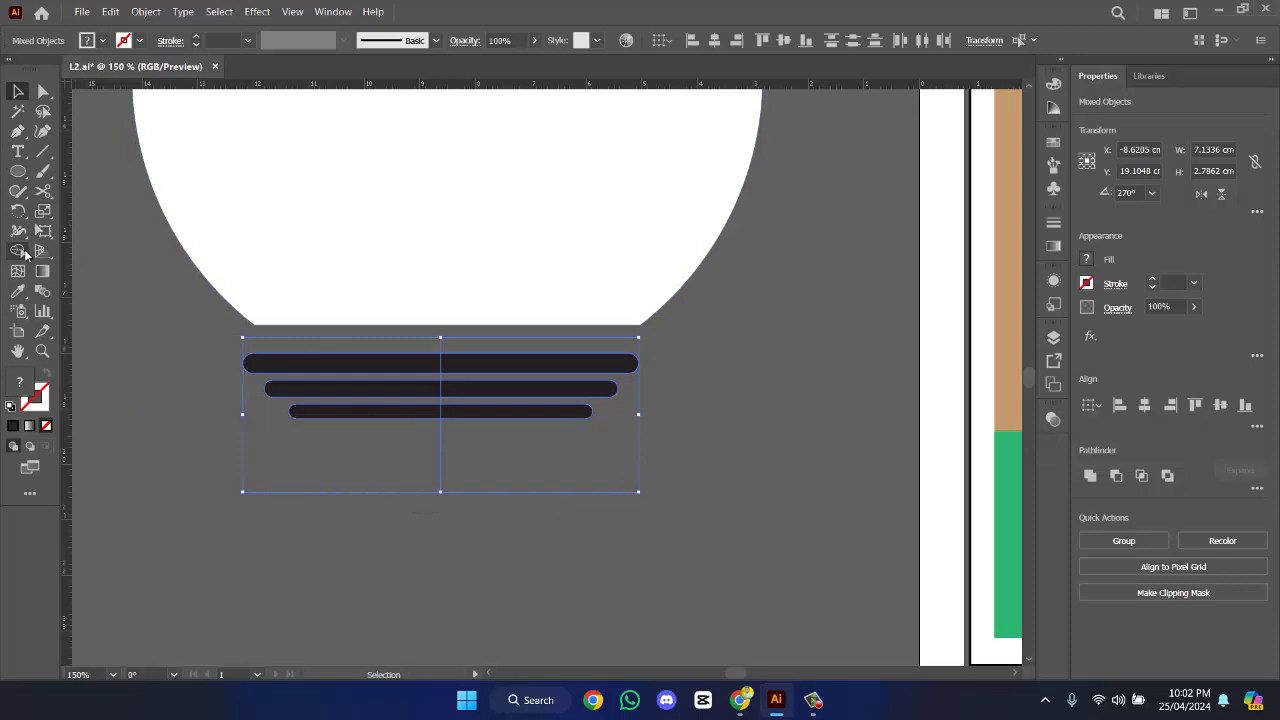
pyautogui.click(18, 250)
pyautogui.moveTo(526, 412)
pyautogui.mouseDown()
pyautogui.moveTo(529, 363)
pyautogui.moveTo(543, 380)
pyautogui.mouseUp()
pyautogui.click(17, 92)
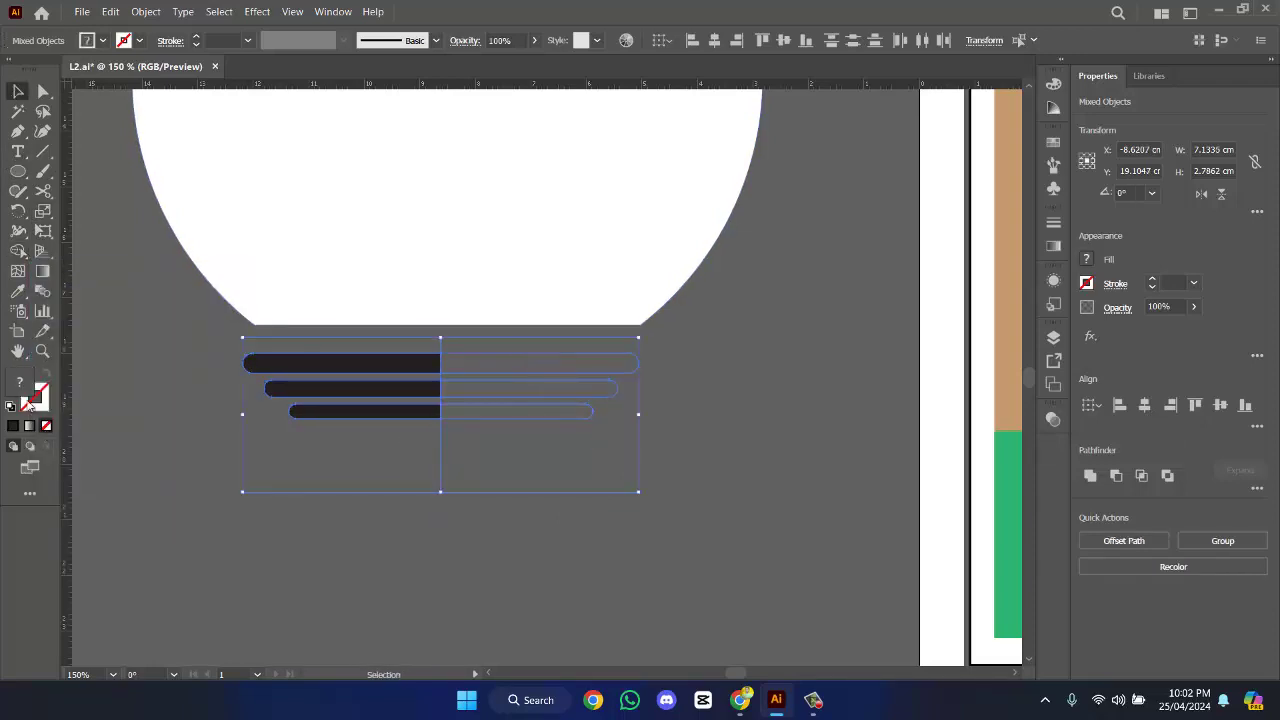
pyautogui.click(740, 505)
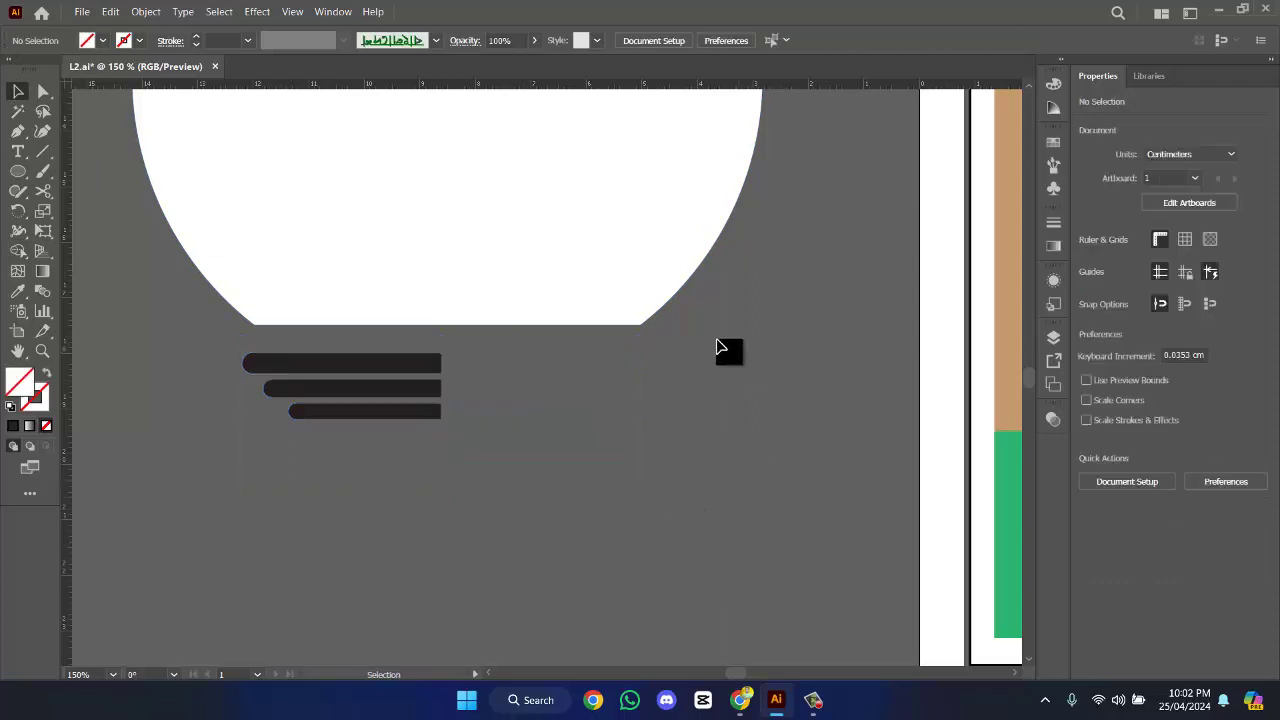
# - Fill the right halves of the bars with the bulb's white using the Eyedropper tool
pyautogui.click(507, 355)
pyautogui.click(25, 288)
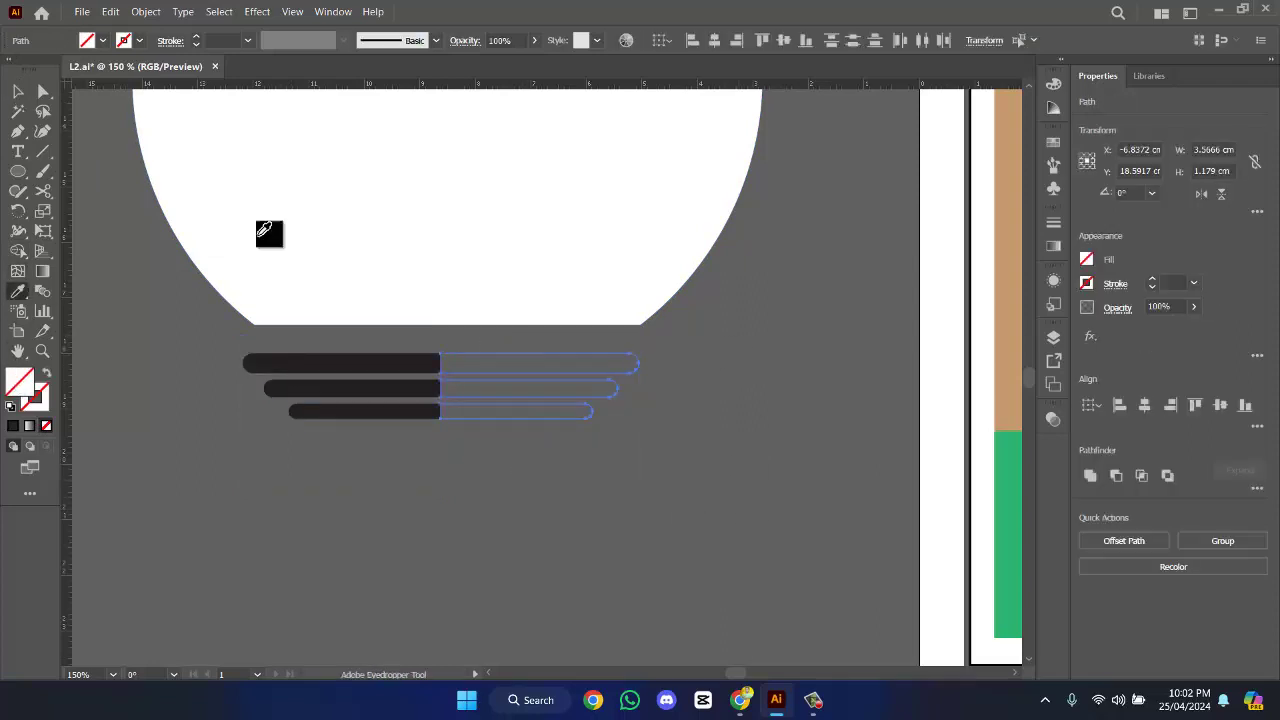
pyautogui.click(522, 238)
pyautogui.click(16, 91)
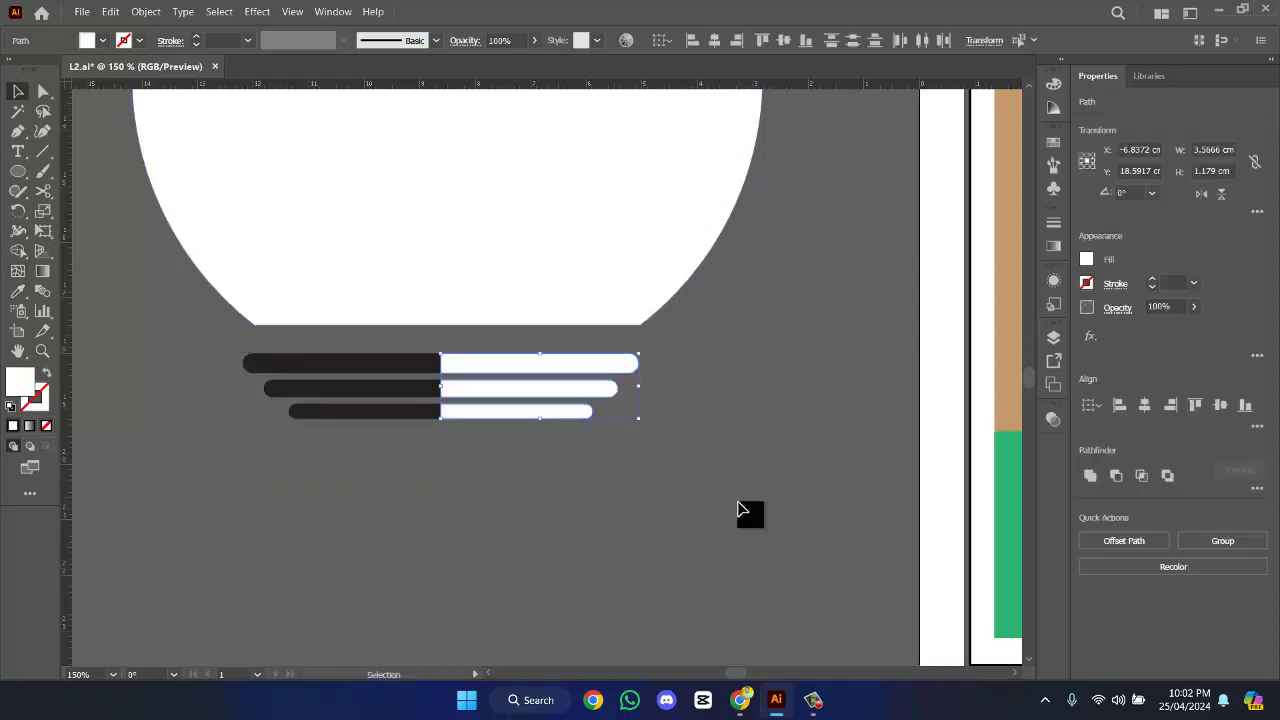
# - Remove the leftover dividing line below the base bars
pyautogui.scroll(-3, 737, 509)
pyautogui.moveTo(920, 434); pyautogui.dragTo(673, 444)
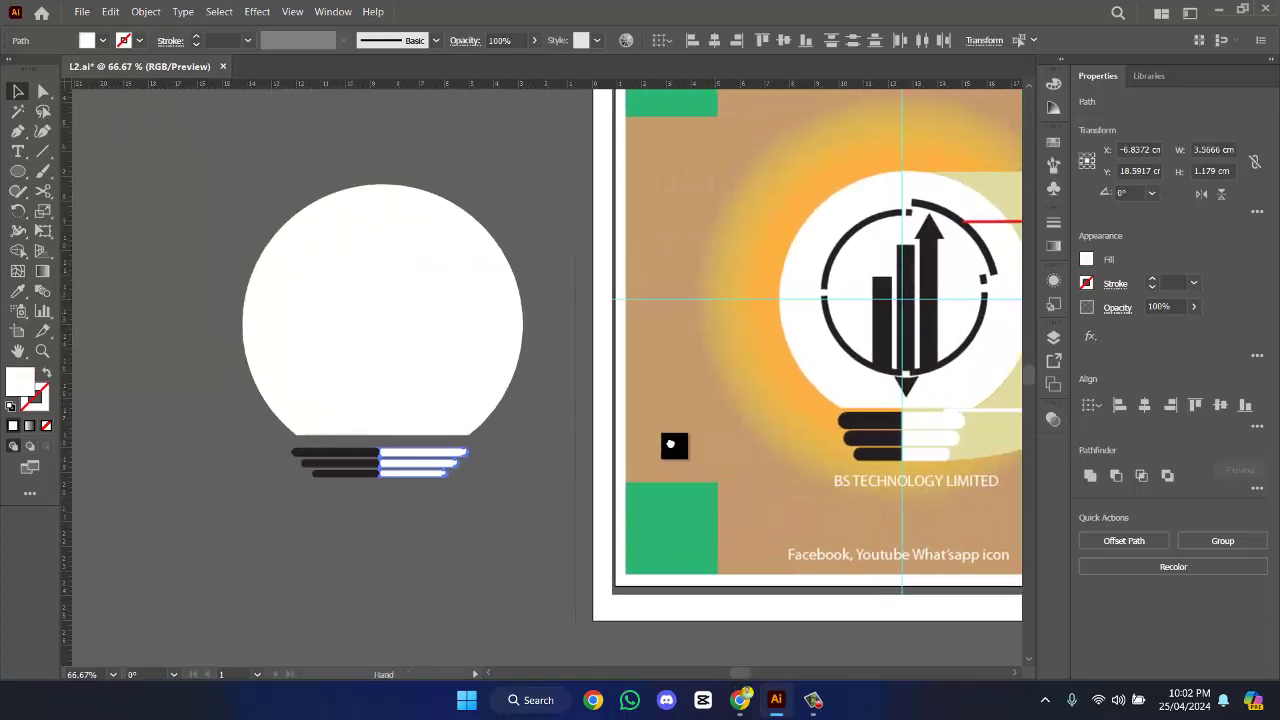
pyautogui.click(432, 529)
pyautogui.moveTo(515, 526); pyautogui.dragTo(370, 495)
pyautogui.click(458, 524)
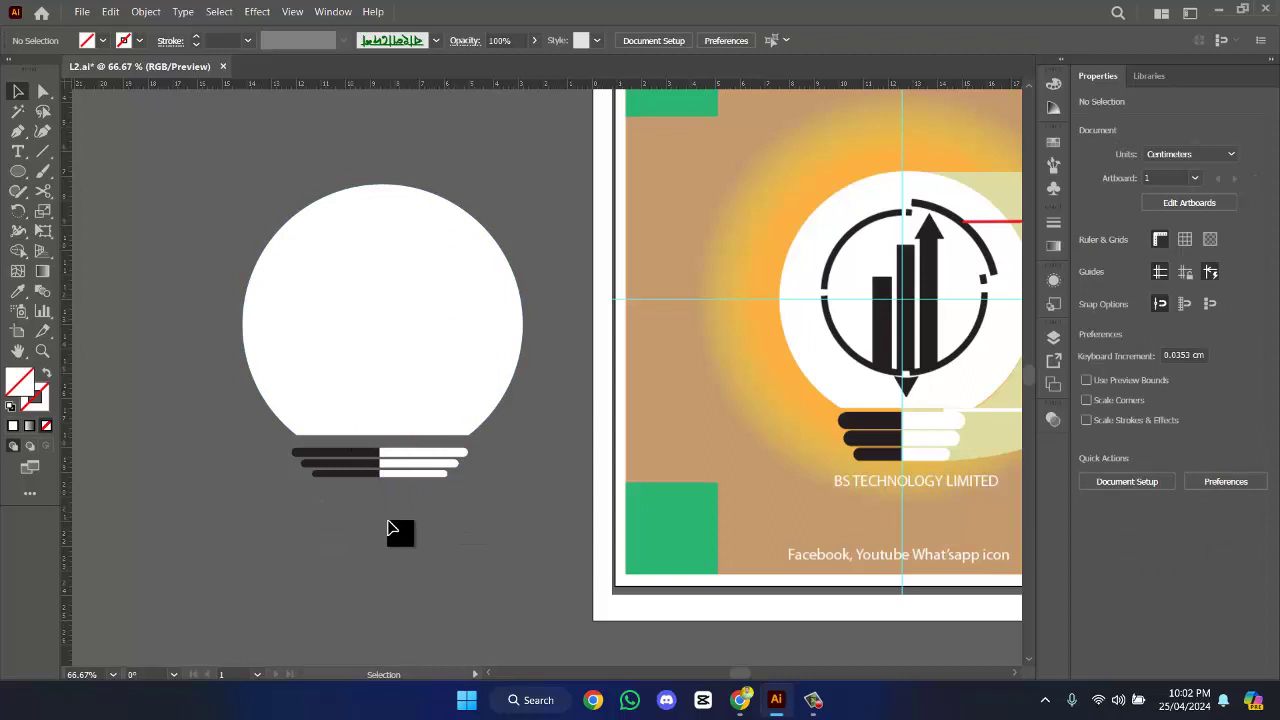
# - Nudge the black and white base bars up until they sit just beneath the white bulb shape
pyautogui.scroll(2, 390, 529)
pyautogui.click(580, 383)
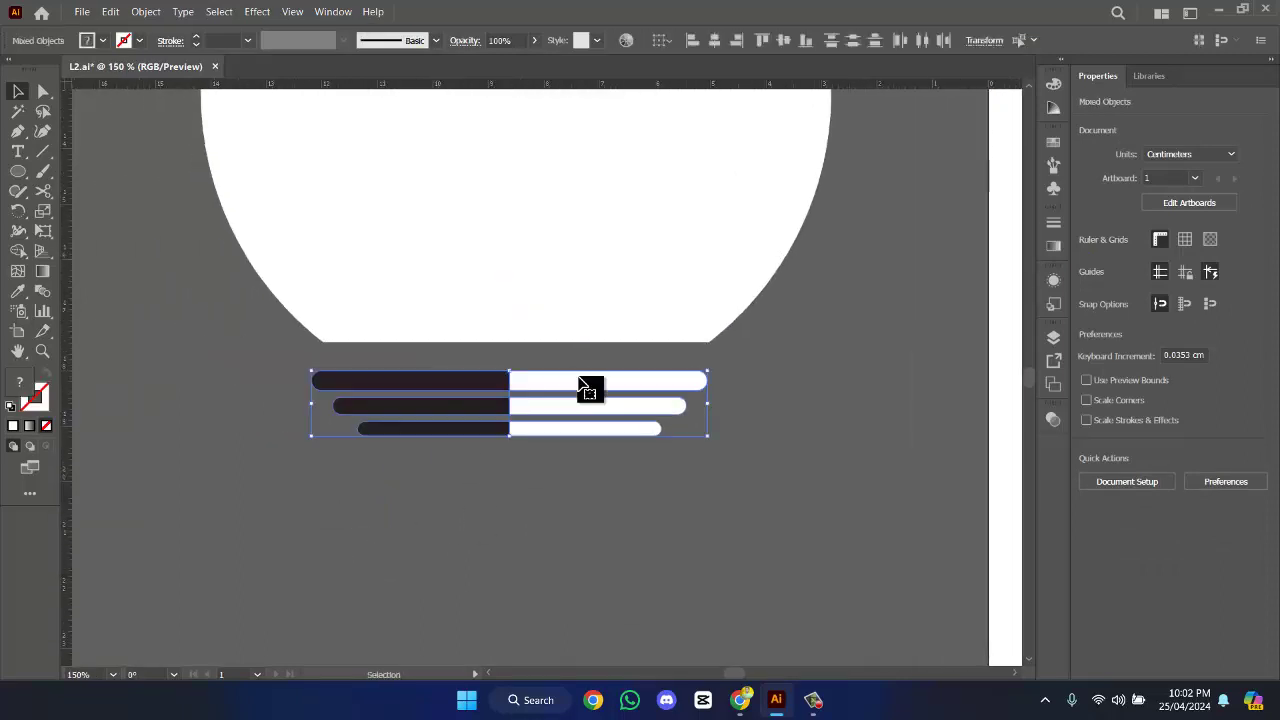
pyautogui.press('Up')
pyautogui.press('Up')
pyautogui.press('Up')
pyautogui.press('Up')
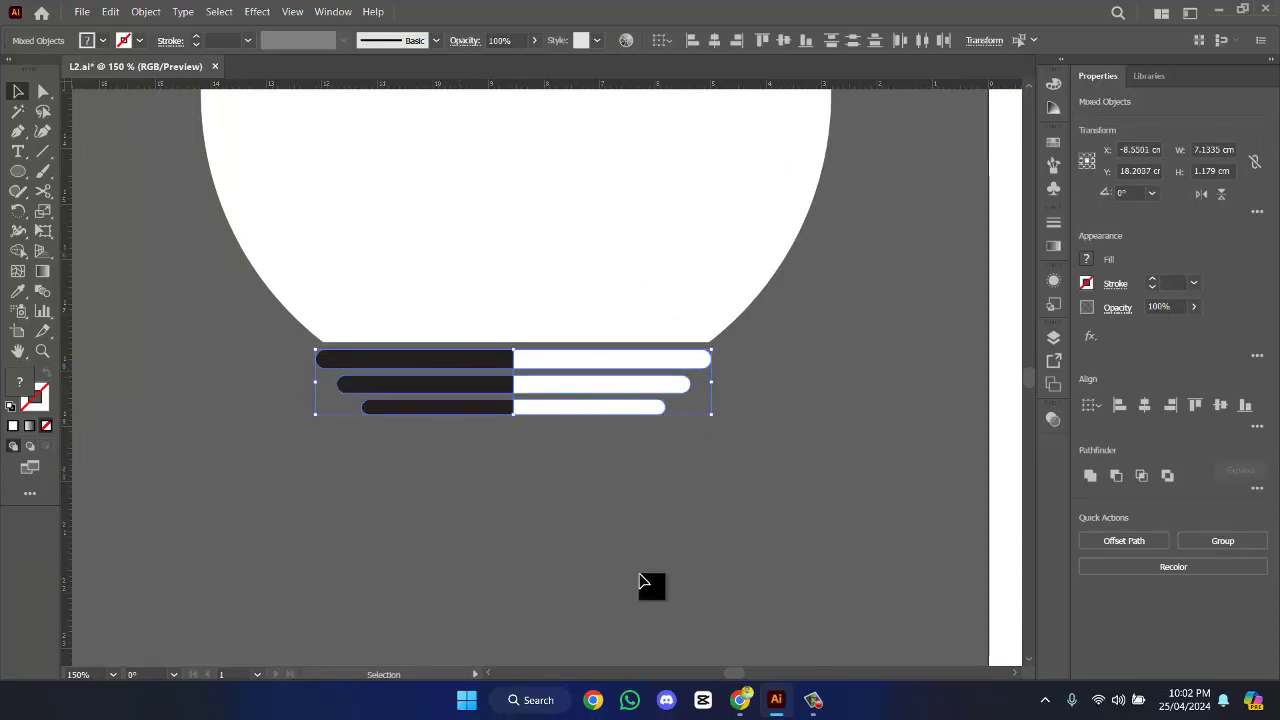
pyautogui.click(651, 583)
# - Compare the drawn bulb and its base with the reference bulb on the artboard
pyautogui.scroll(-2, 697, 509)
pyautogui.moveTo(736, 446); pyautogui.dragTo(571, 417)
pyautogui.moveTo(745, 439); pyautogui.dragTo(603, 480)
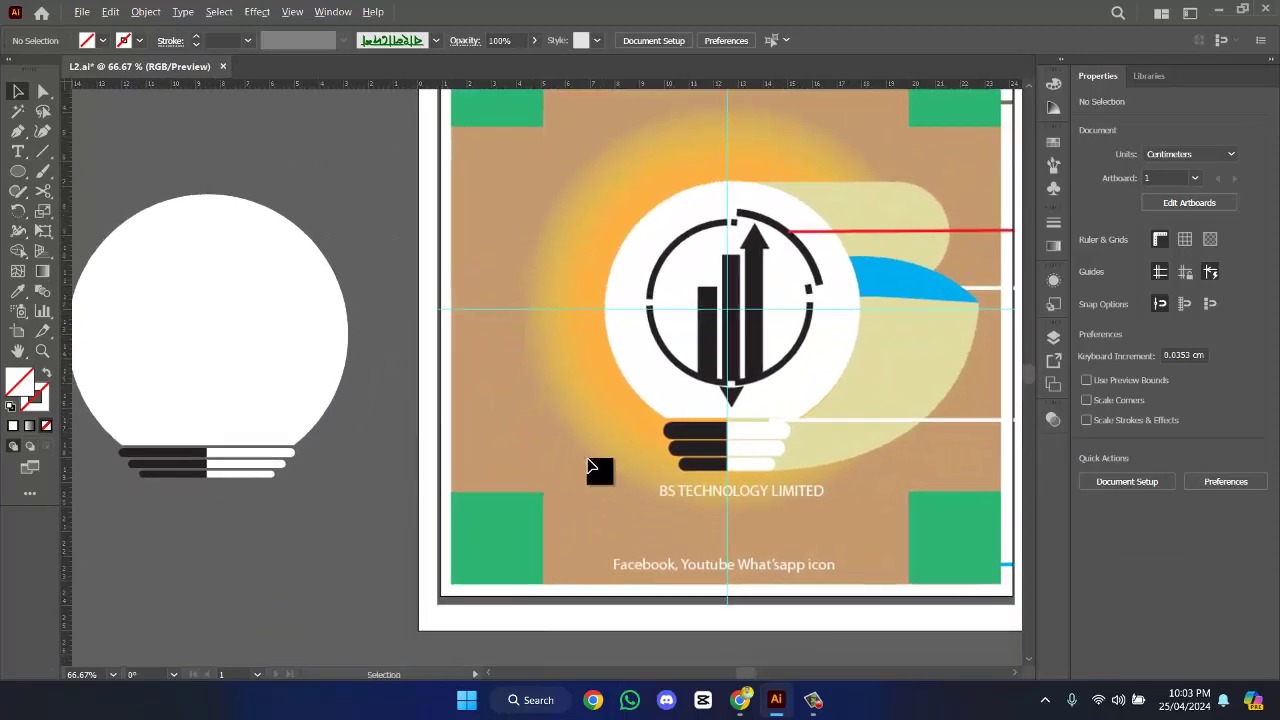
pyautogui.hscroll(-3, 630, 465)
pyautogui.hscroll(6, 850, 330)
pyautogui.scroll(3, 850, 330)
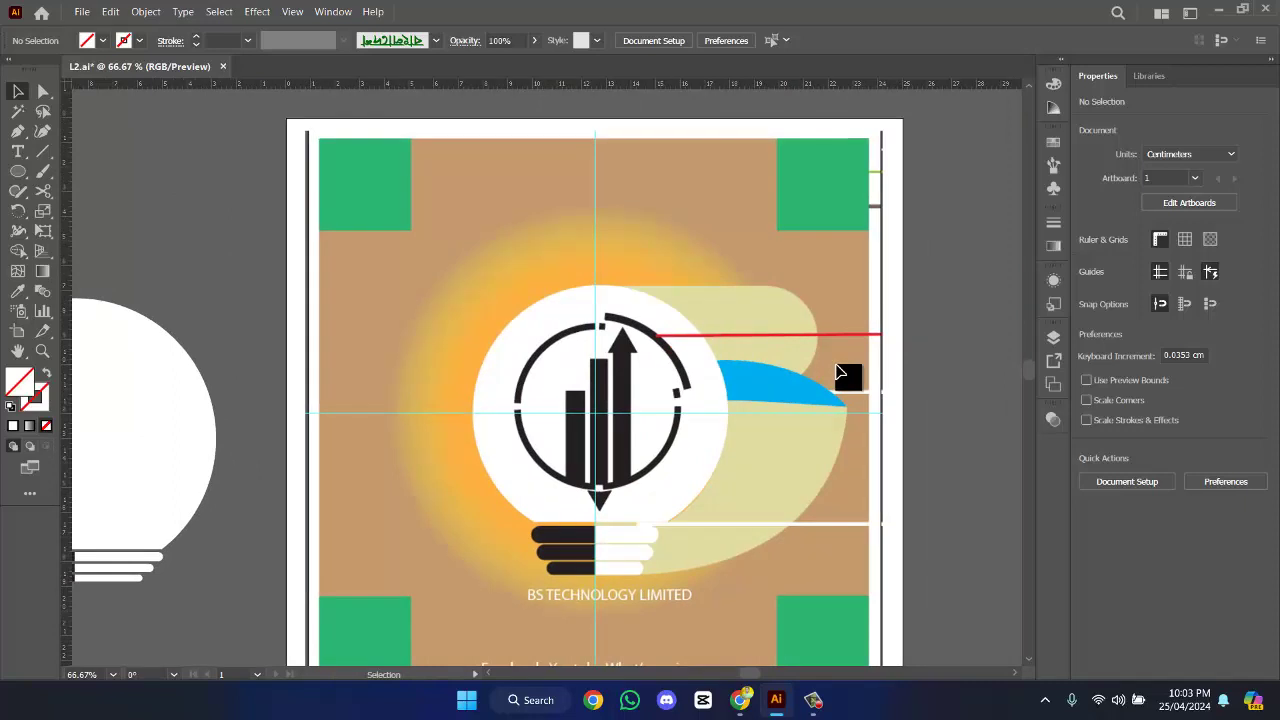
pyautogui.hscroll(-5, 672, 370)
pyautogui.scroll(-1, 672, 370)
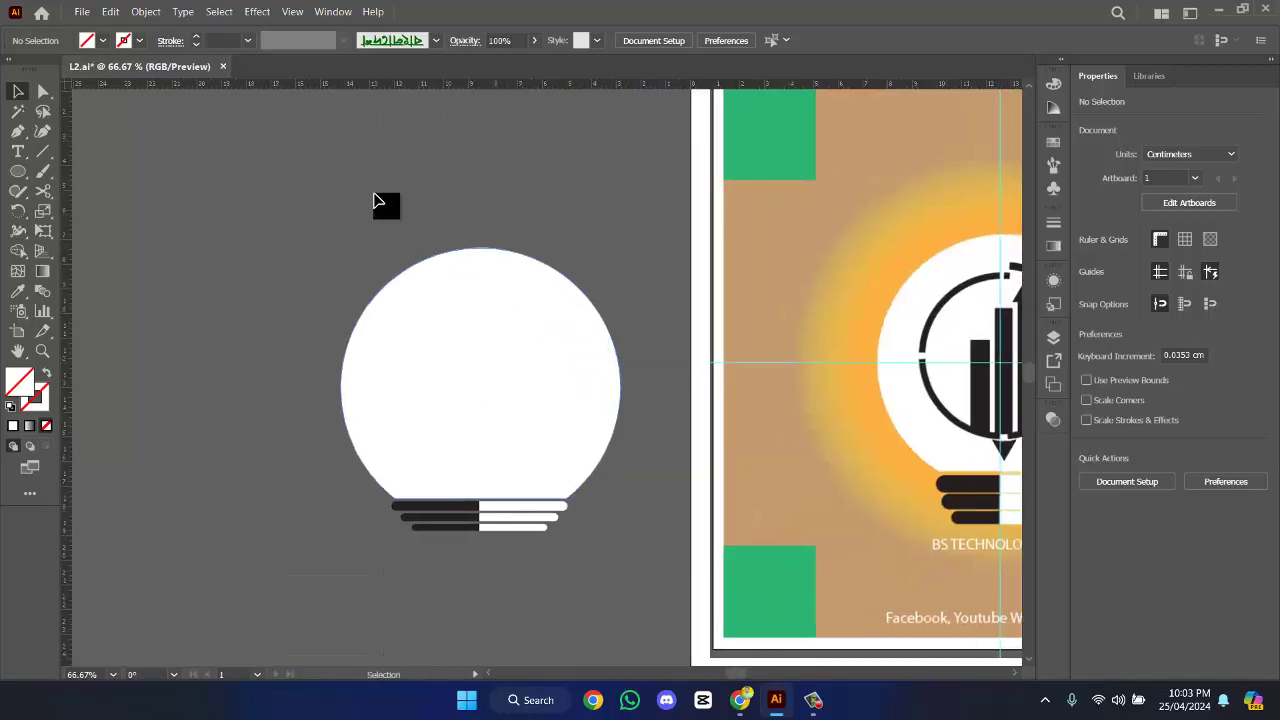
# - Group the white bulb shape with its base bars
pyautogui.click(529, 471)
pyautogui.rightClick(526, 466)
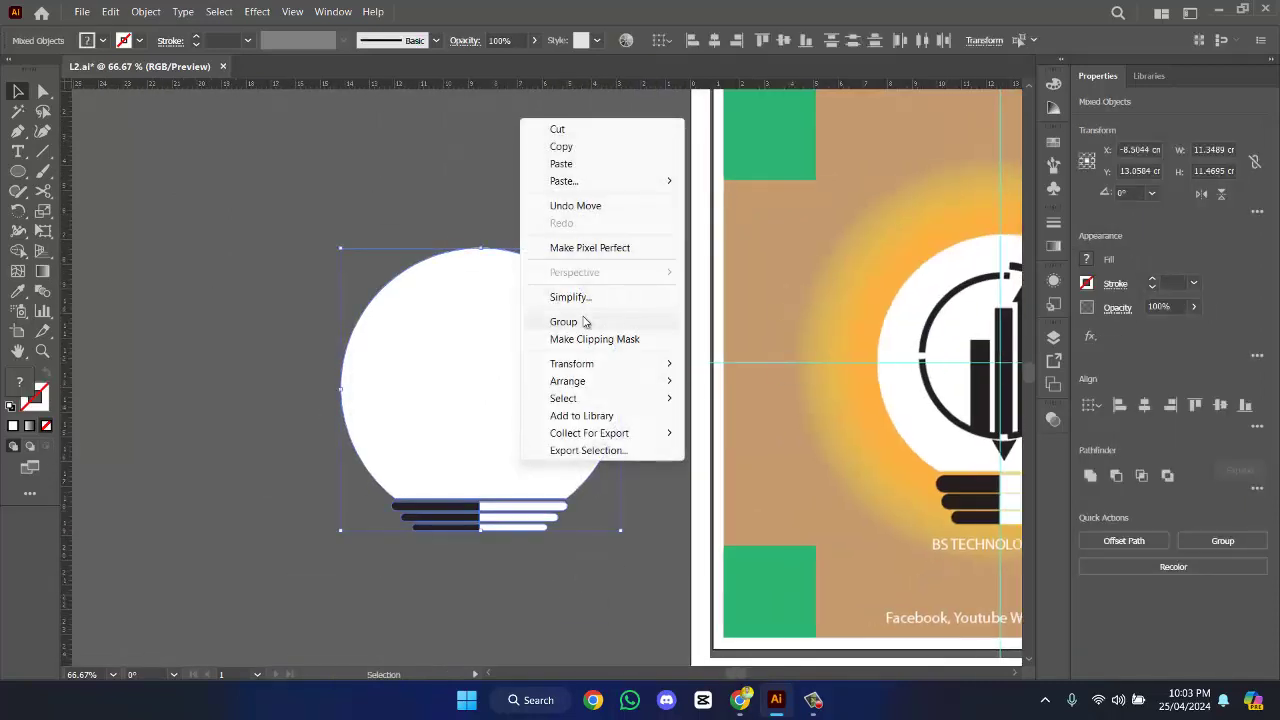
pyautogui.click(585, 322)
# - Draw a circle about 7.24 cm in diameter over the black ring in the reference bulb
pyautogui.moveTo(620, 447); pyautogui.dragTo(354, 465)
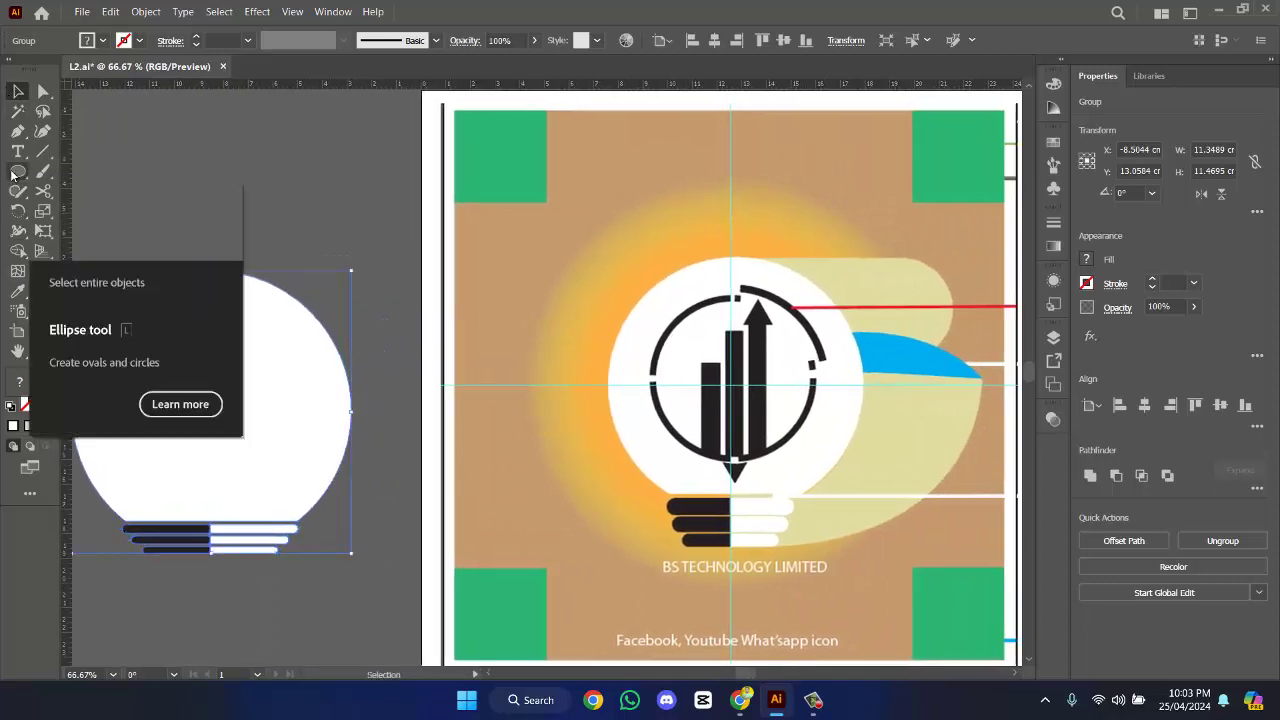
pyautogui.moveTo(13, 173); pyautogui.dragTo(72, 213)
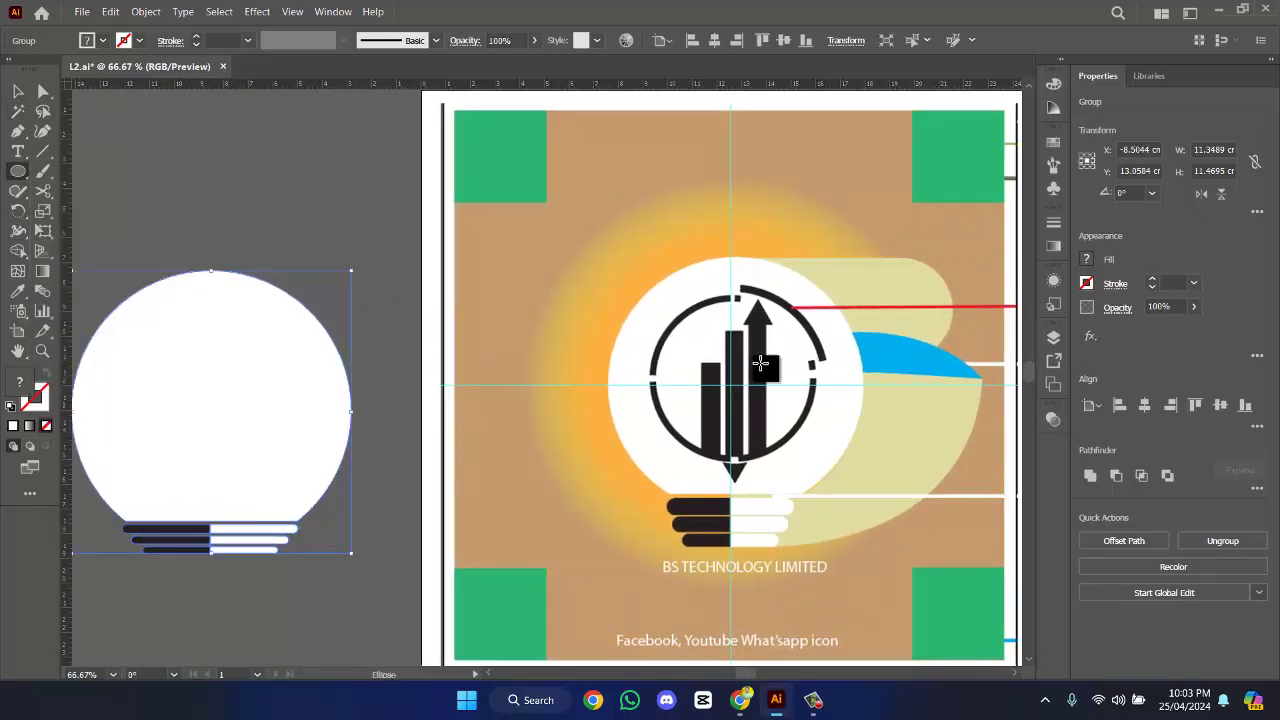
pyautogui.moveTo(649, 288); pyautogui.dragTo(818, 465)
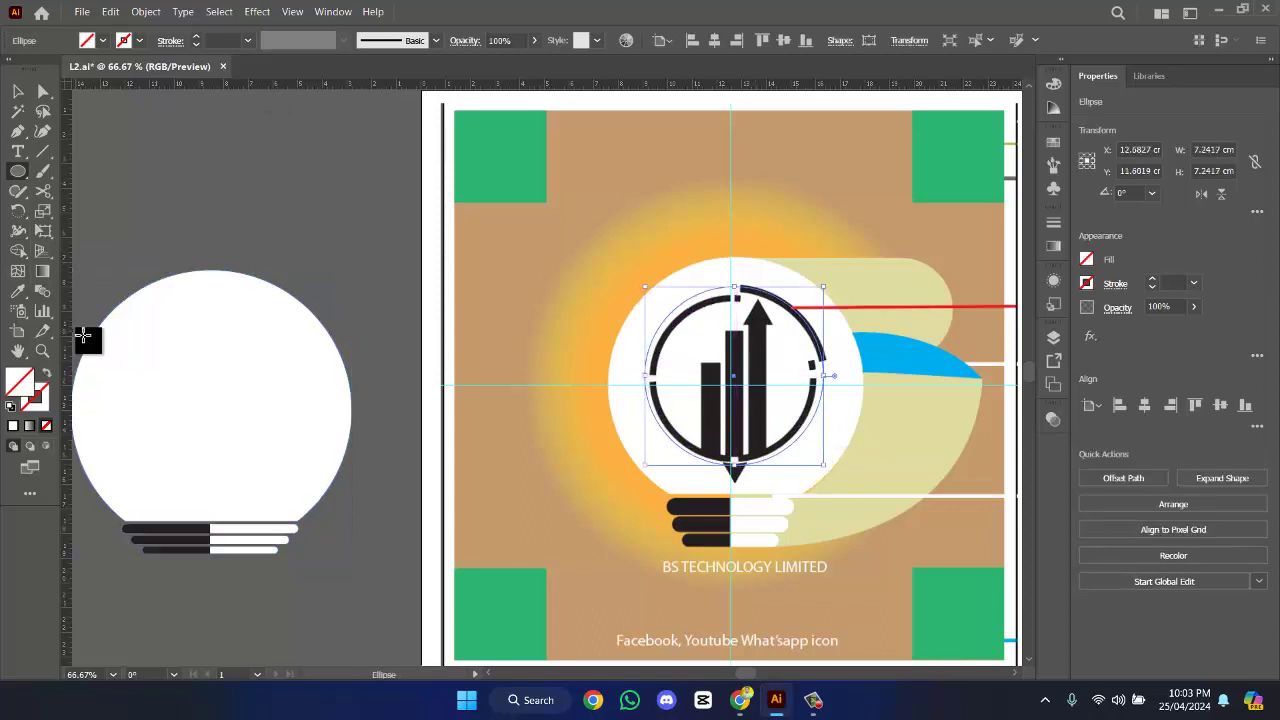
# - Give the new circle a black stroke with a weight of 8 pt
pyautogui.click(1152, 284)
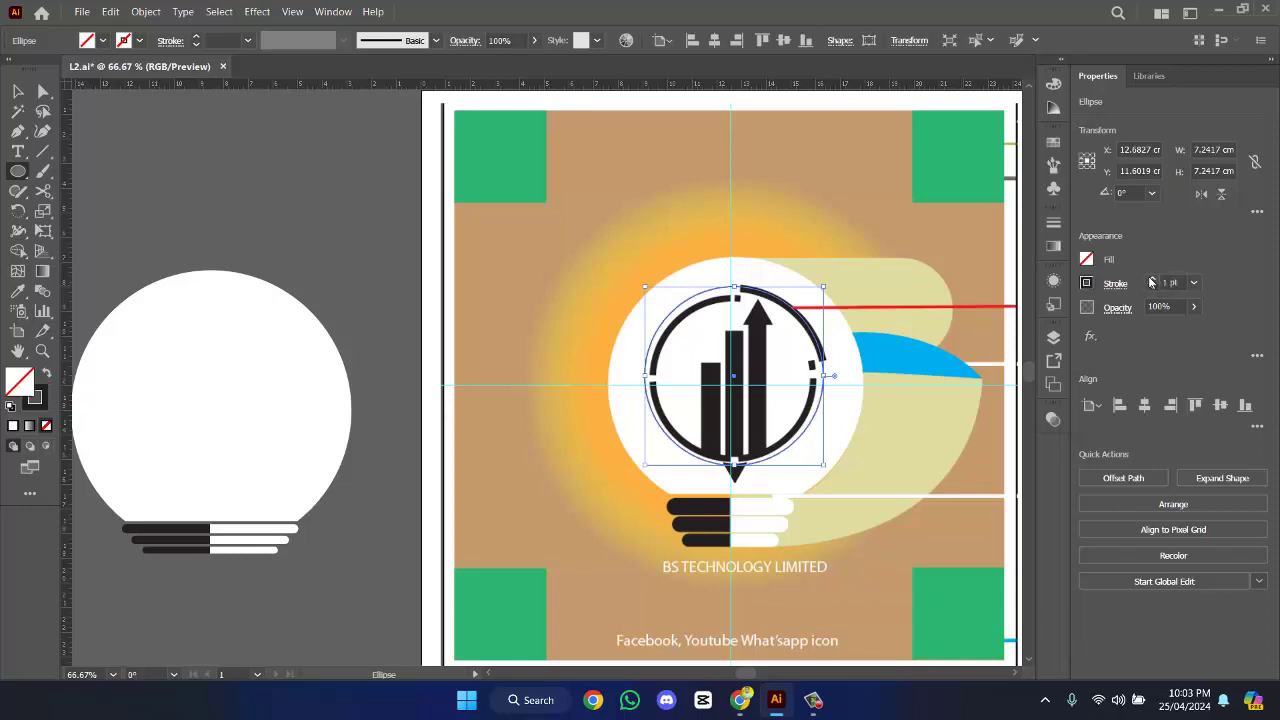
pyautogui.click(1152, 284)
pyautogui.click(1152, 284)
pyautogui.click(1152, 284)
pyautogui.click(1152, 284)
pyautogui.click(1150, 284)
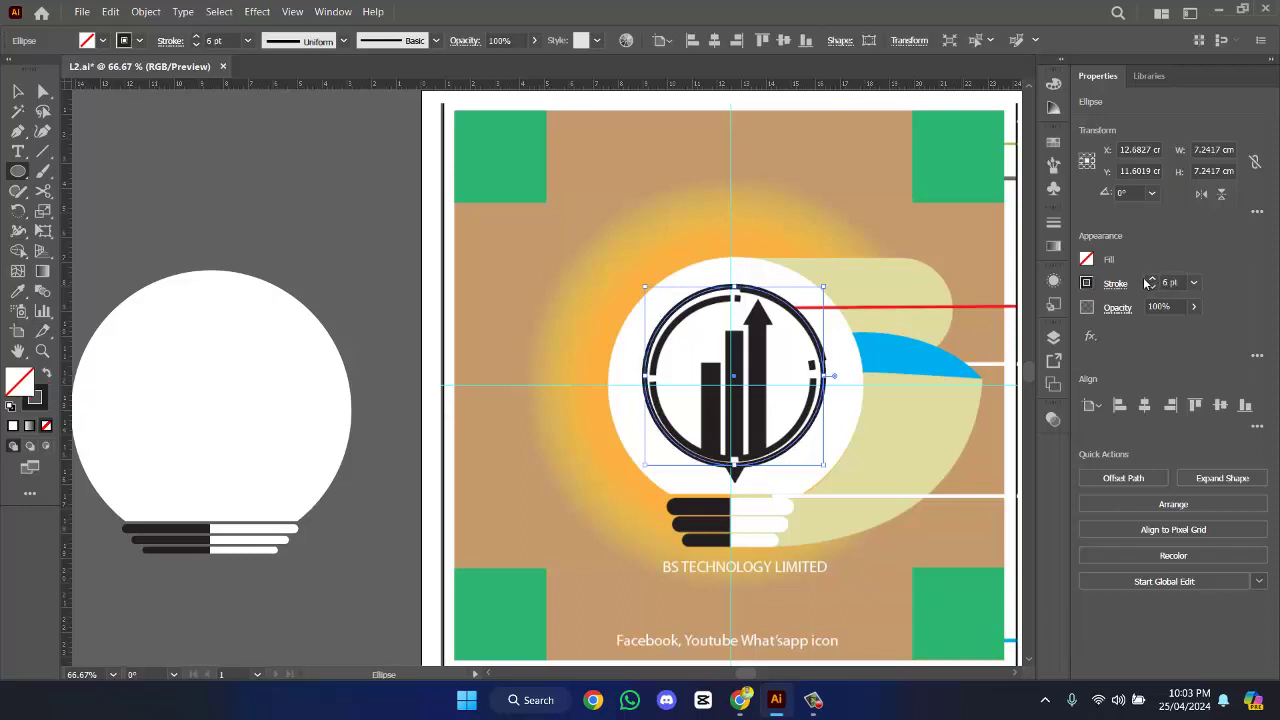
pyautogui.click(1151, 283)
pyautogui.click(1151, 283)
pyautogui.click(1151, 283)
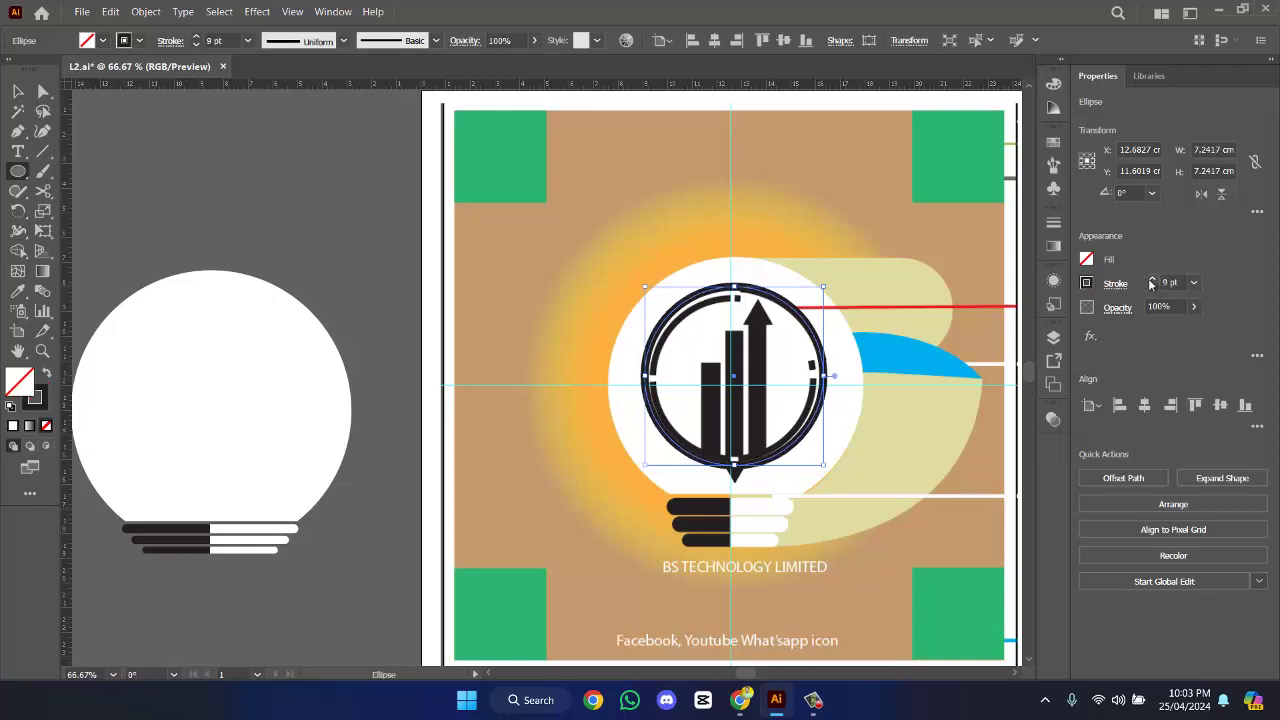
pyautogui.click(1151, 289)
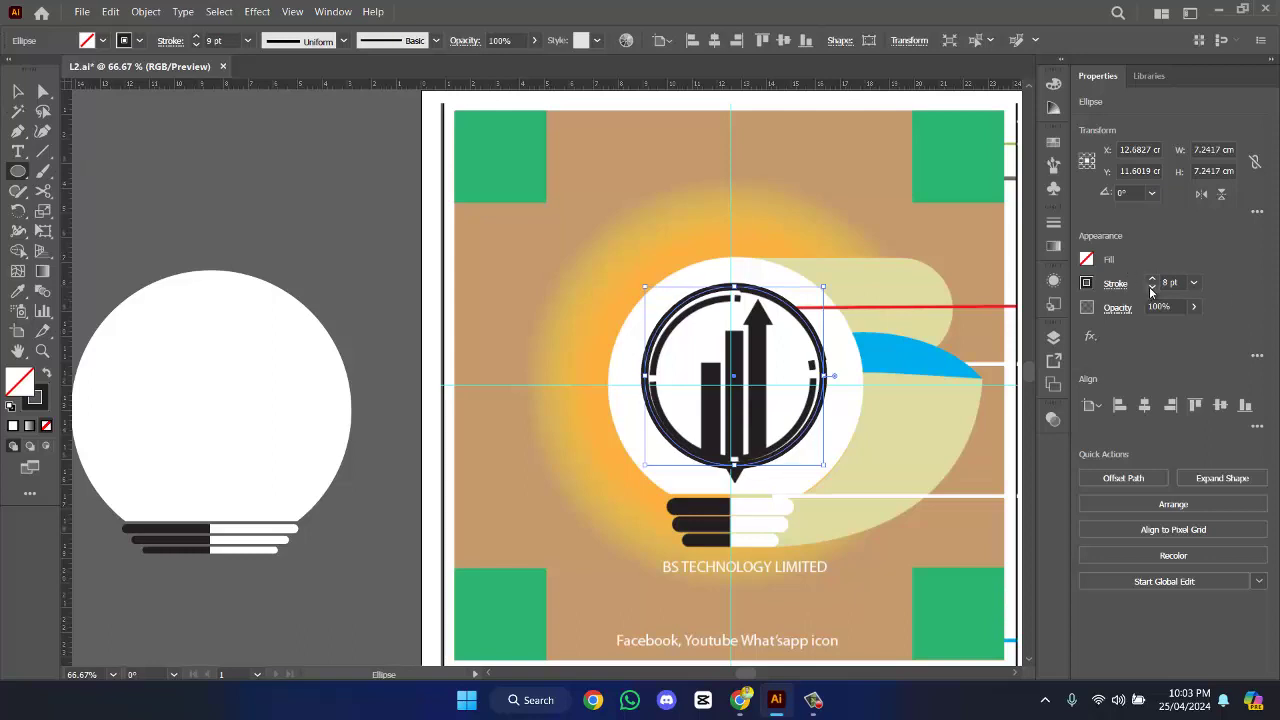
# - Expand the black circle's stroke into a filled ring and place the ring back over the reference bulb's ring
pyautogui.click(17, 92)
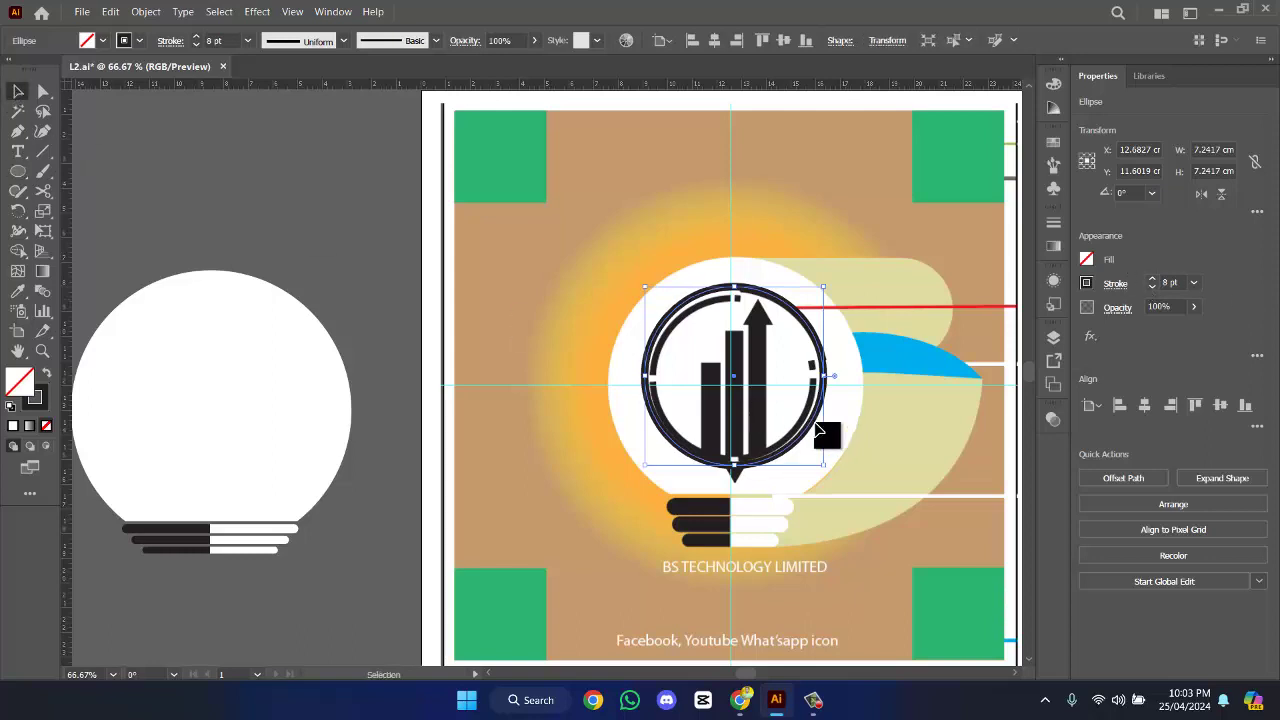
pyautogui.moveTo(818, 432); pyautogui.dragTo(565, 468)
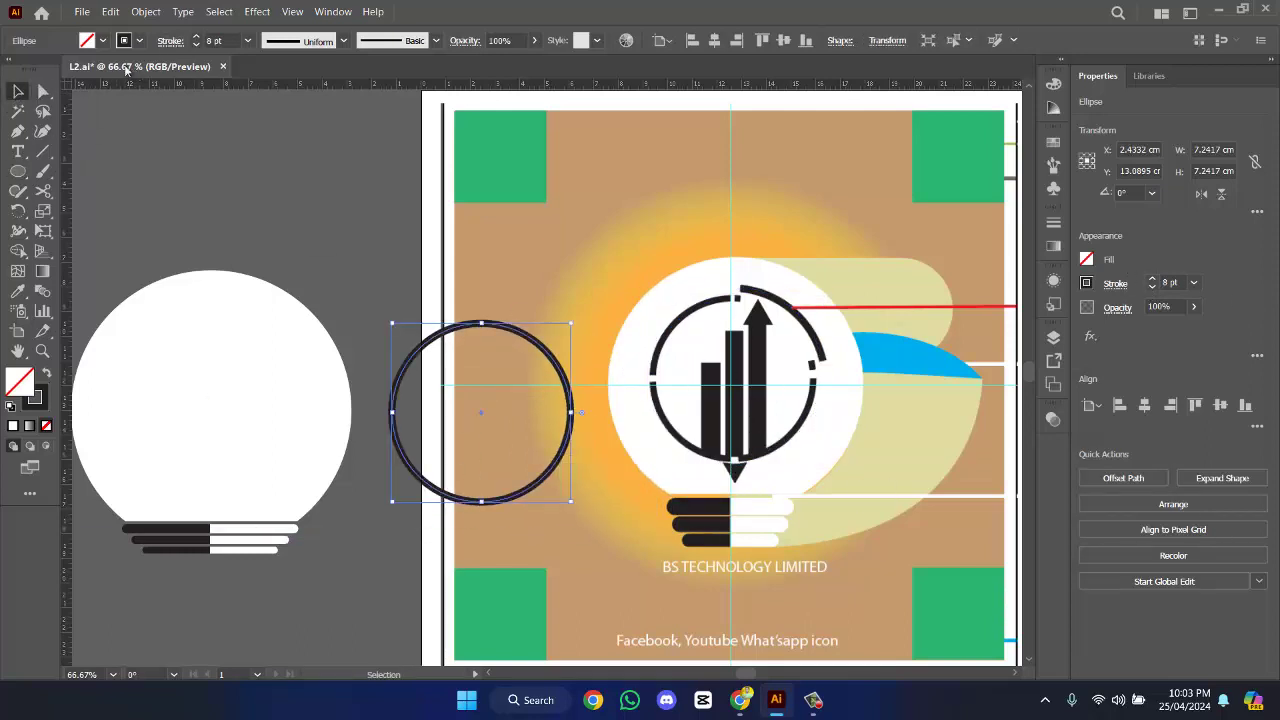
pyautogui.click(113, 12)
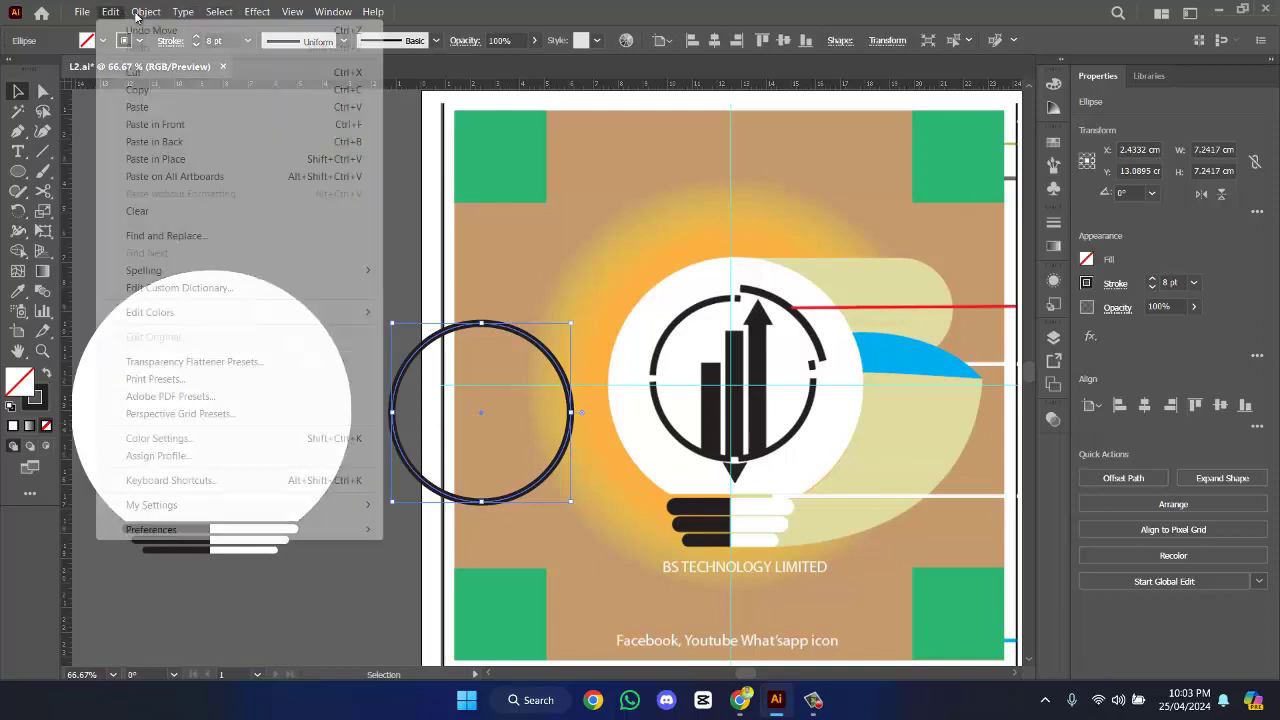
pyautogui.click(140, 14)
pyautogui.click(145, 12)
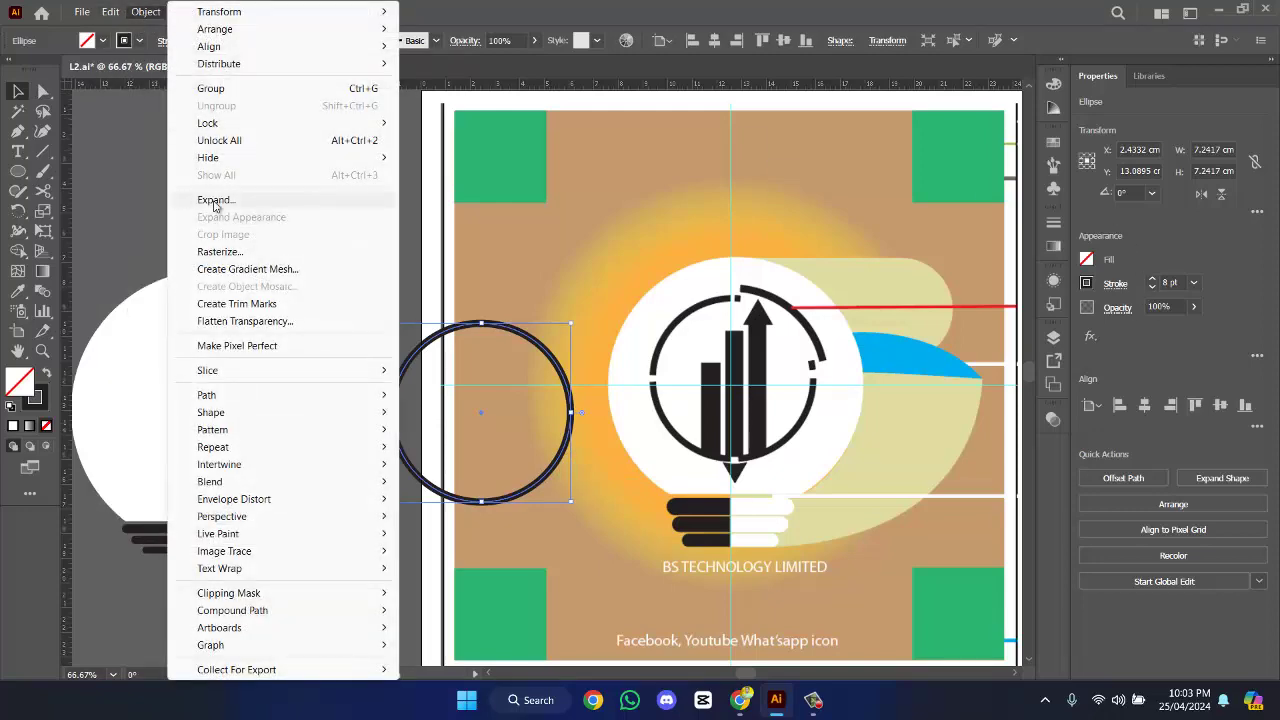
pyautogui.click(212, 200)
pyautogui.click(602, 444)
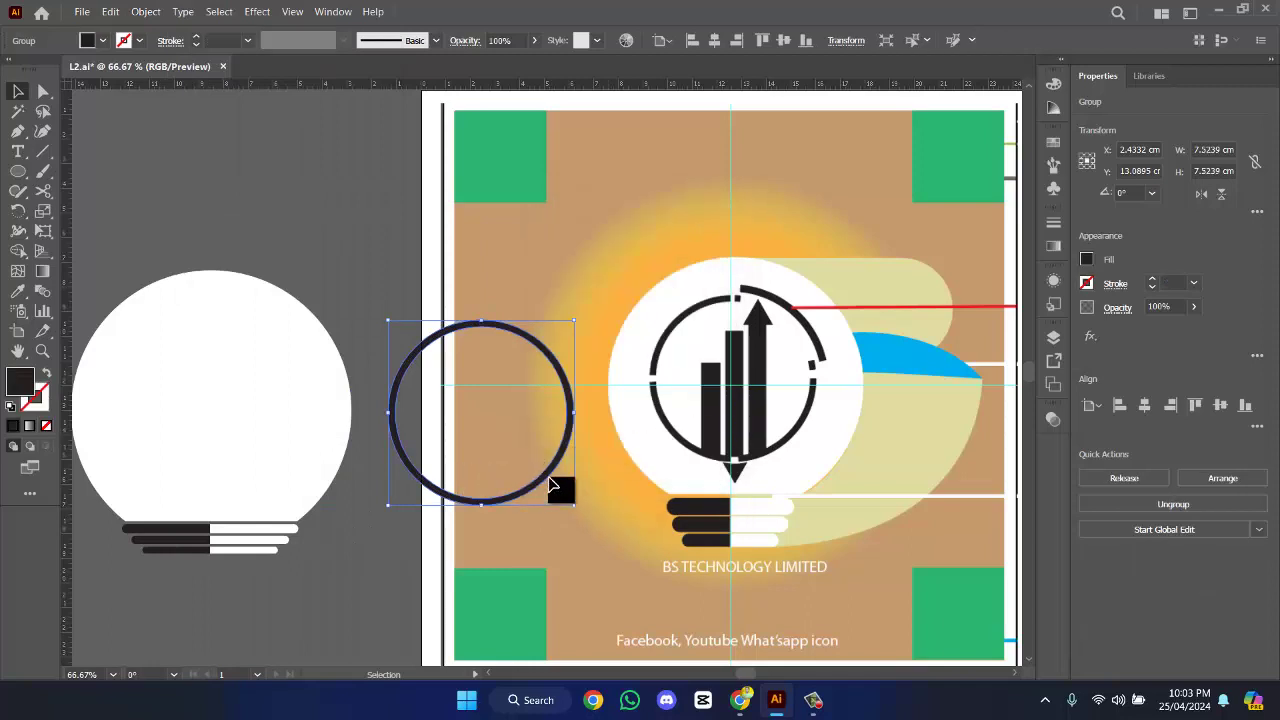
pyautogui.moveTo(552, 485); pyautogui.dragTo(803, 455)
# - Try to cut the expanded ring open at its upper edge with the Scissors tool
pyautogui.click(43, 191)
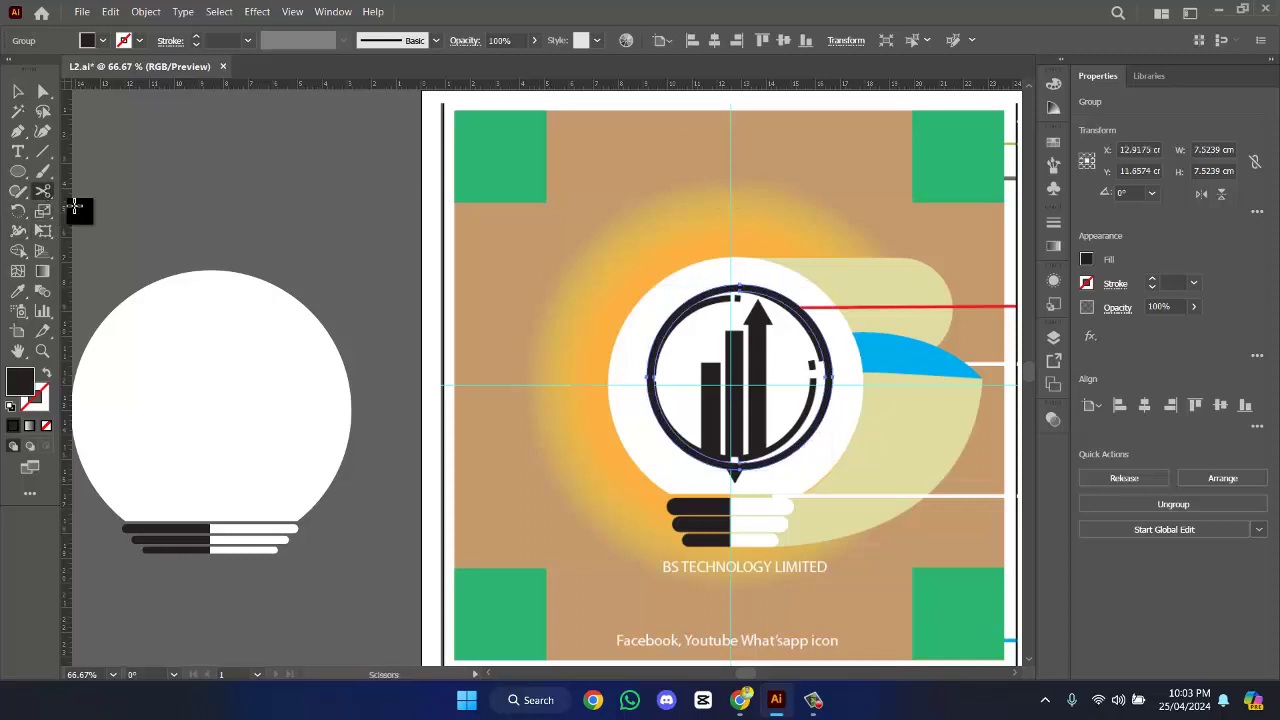
pyautogui.click(740, 290)
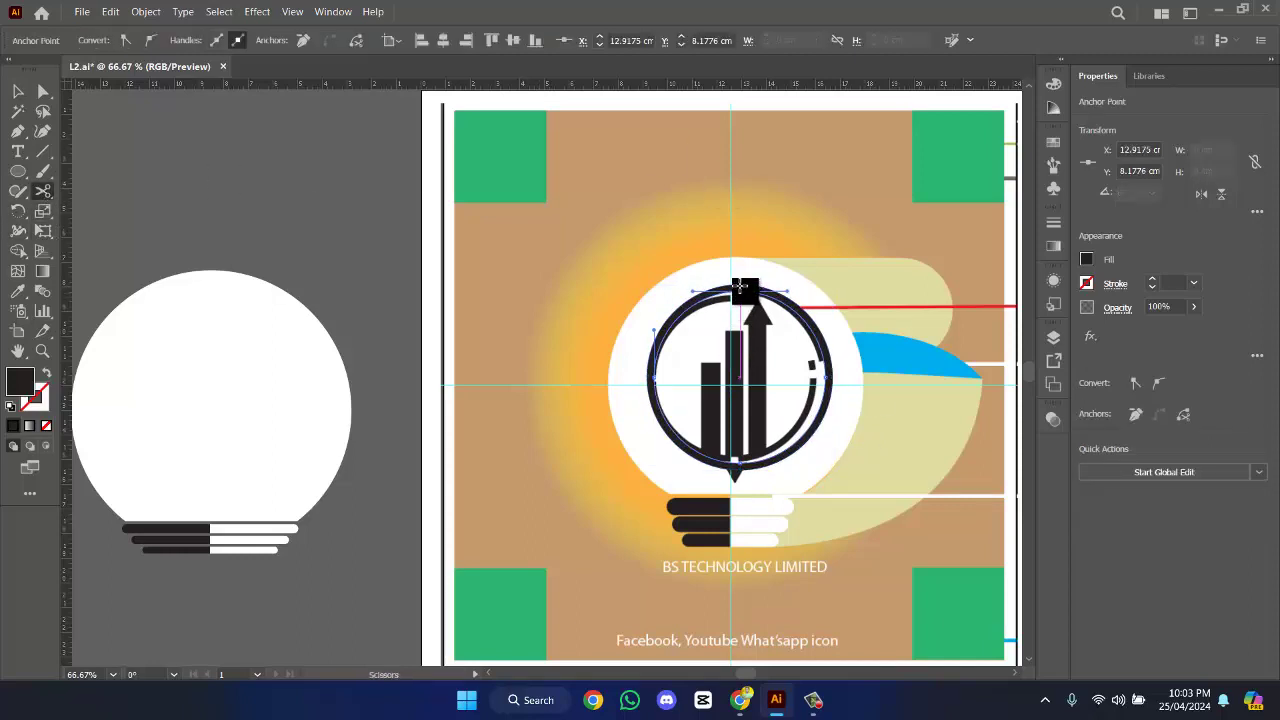
pyautogui.click(740, 289)
pyautogui.hotkey('ctrl', 'z')
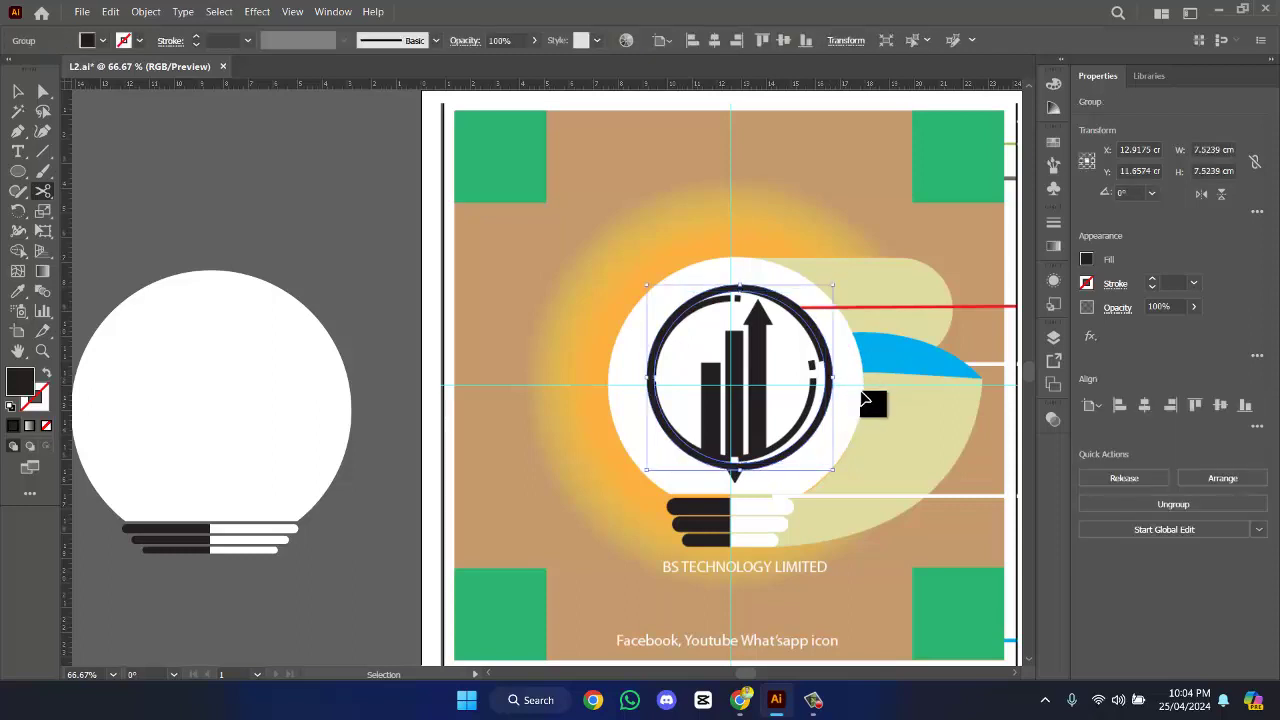
pyautogui.click(18, 92)
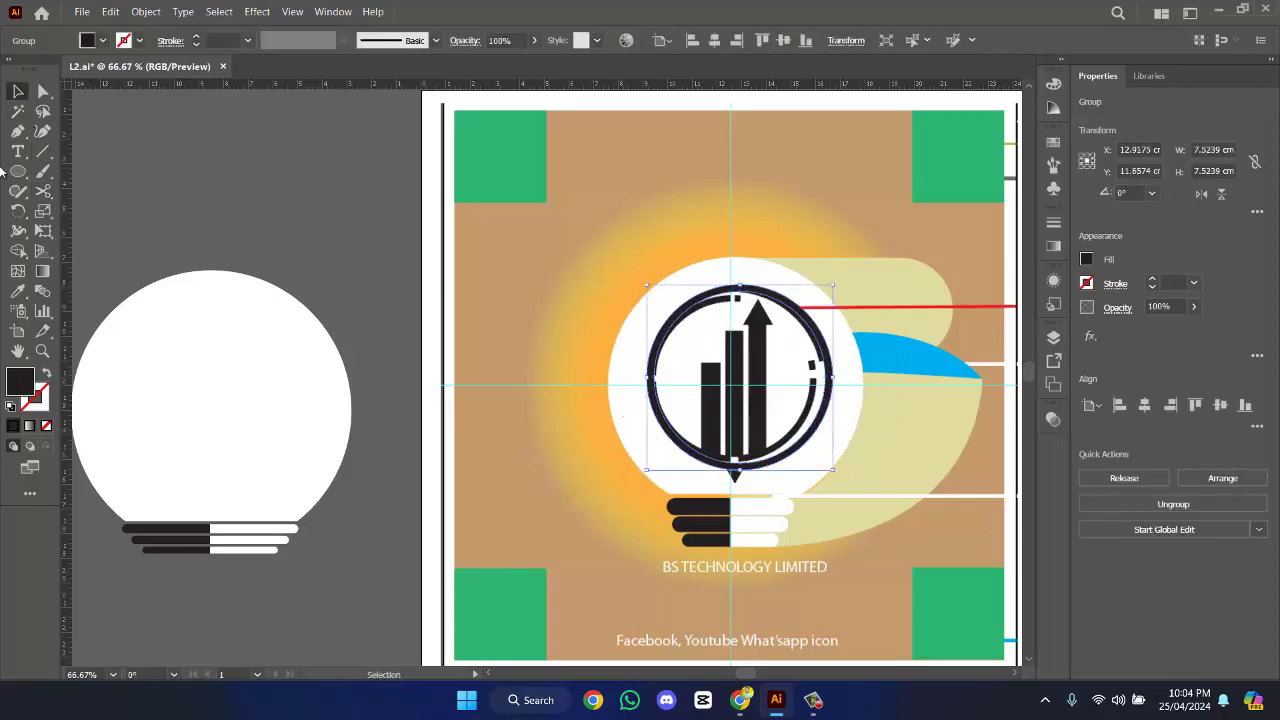
# - Cut across the expanded ring with the Knife tool at its top, right side and left side, following the reference ring's gaps
pyautogui.moveTo(45, 195); pyautogui.dragTo(100, 230)
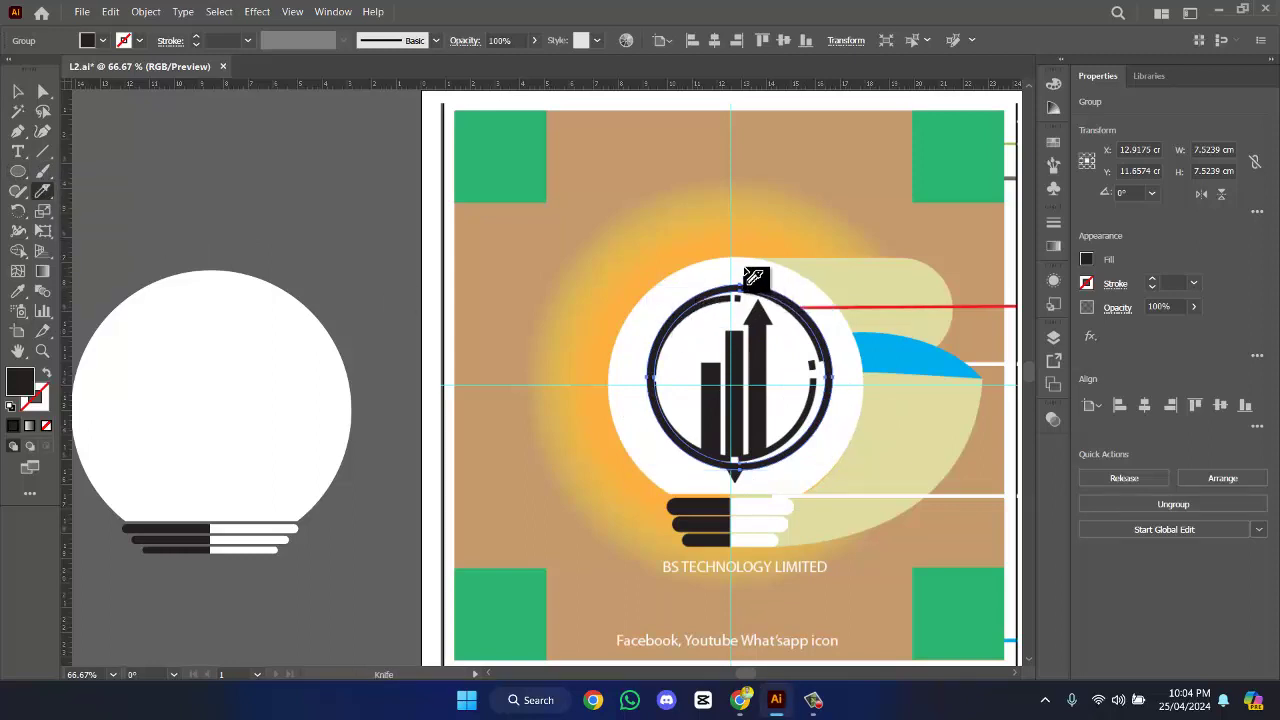
pyautogui.moveTo(738, 262); pyautogui.dragTo(742, 303)
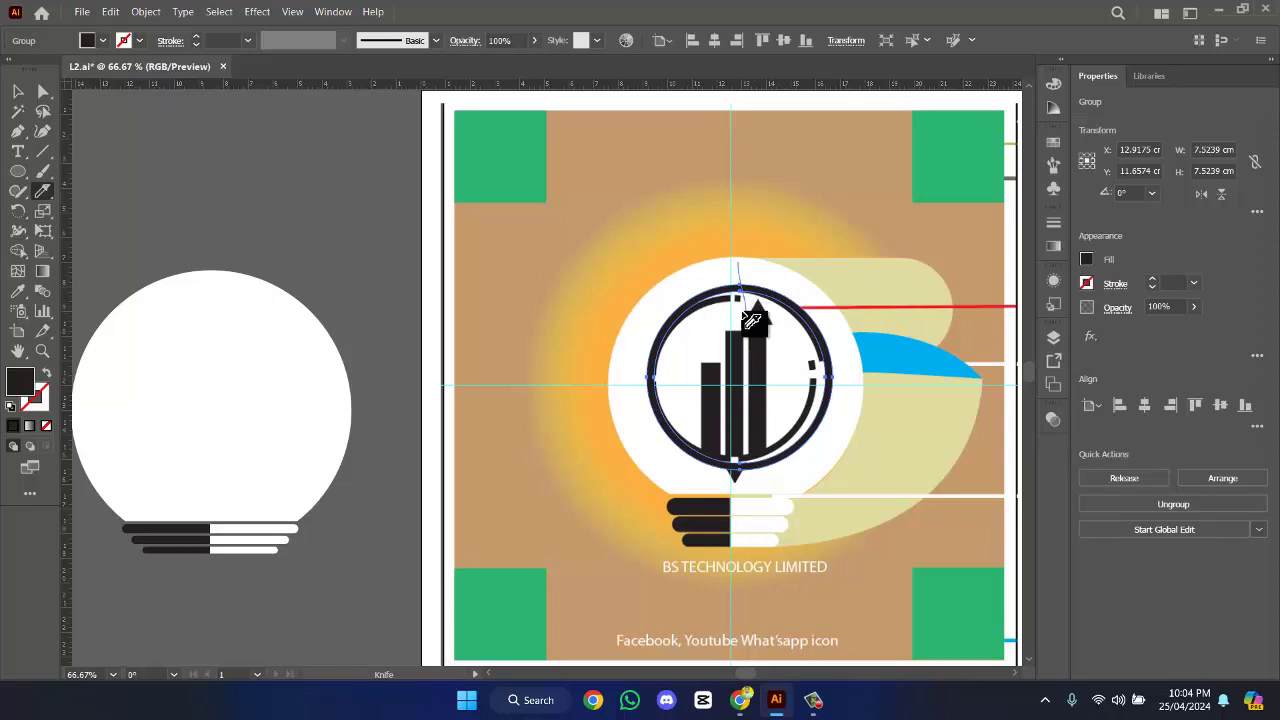
pyautogui.moveTo(752, 320)
pyautogui.mouseDown()
pyautogui.moveTo(799, 346)
pyautogui.moveTo(786, 346)
pyautogui.moveTo(836, 354)
pyautogui.moveTo(785, 356)
pyautogui.moveTo(860, 382)
pyautogui.mouseUp()
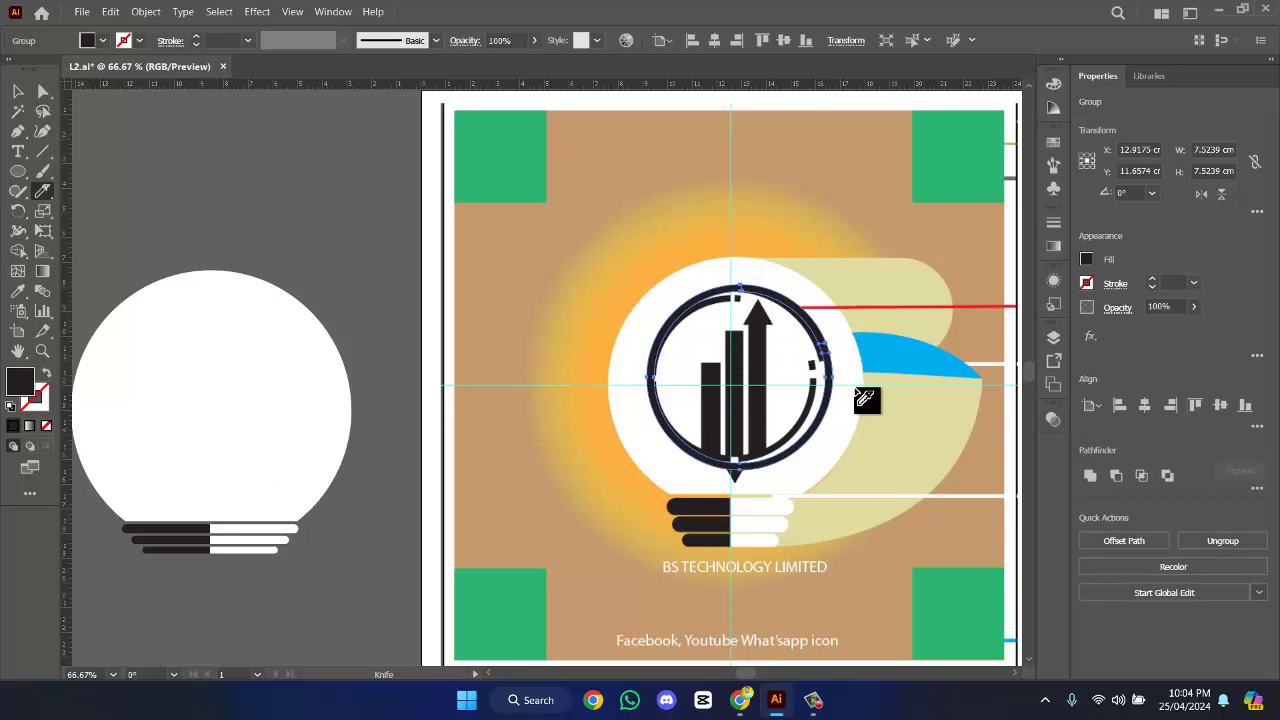
pyautogui.moveTo(656, 363)
pyautogui.mouseDown()
pyautogui.moveTo(558, 357)
pyautogui.moveTo(630, 372)
pyautogui.mouseUp()
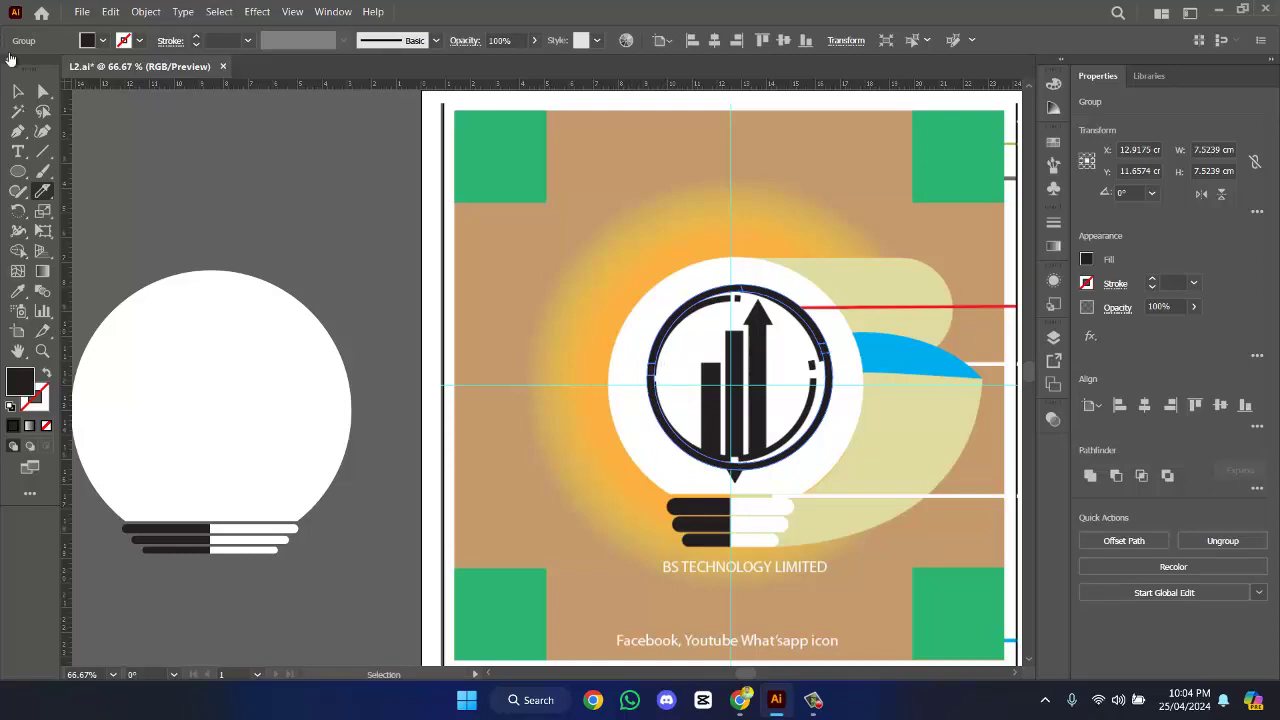
# - Isolate the ring group and delete the short segment on its left side
pyautogui.click(18, 91)
pyautogui.scroll(4, 650, 340)
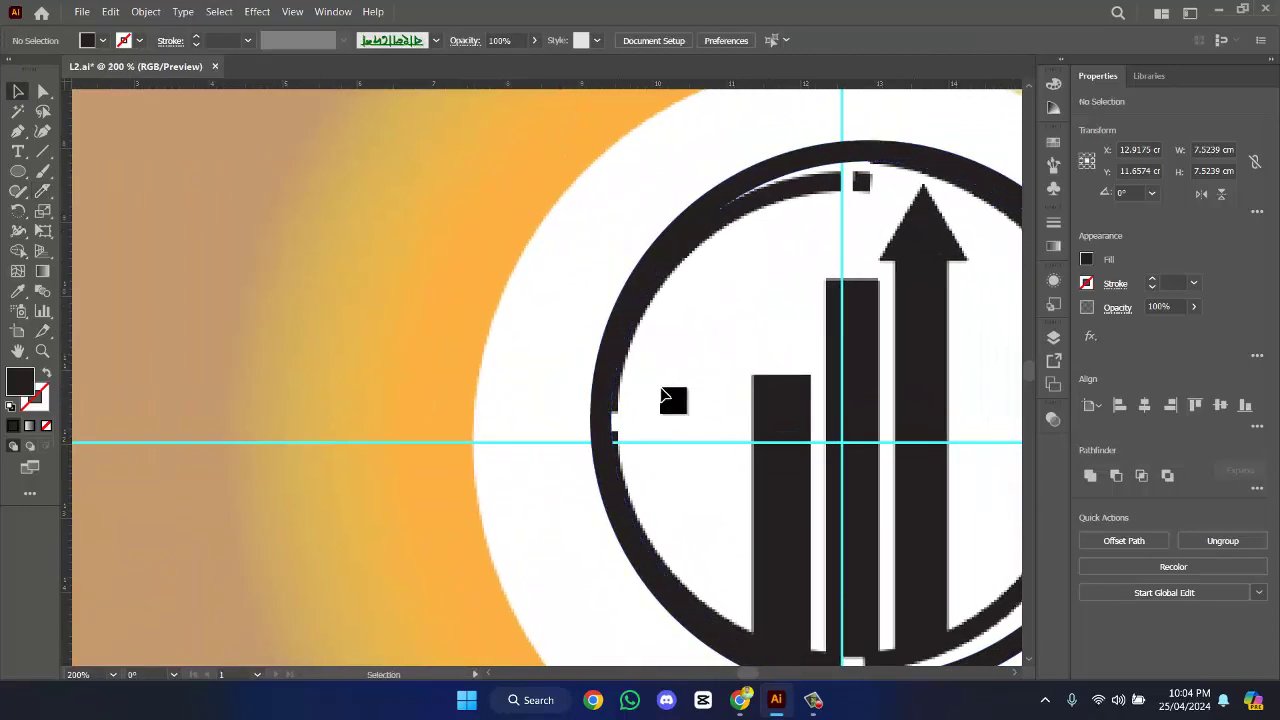
pyautogui.doubleClick(606, 400)
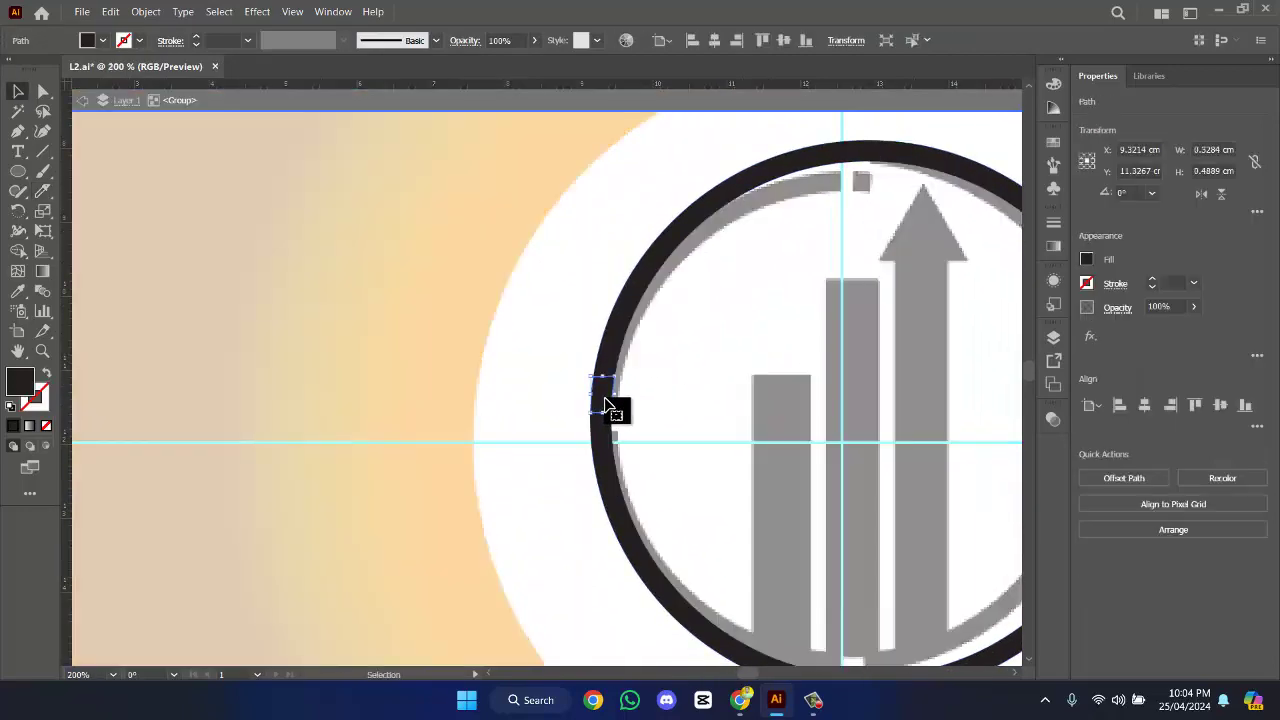
pyautogui.moveTo(604, 400); pyautogui.dragTo(531, 418)
pyautogui.press('Delete')
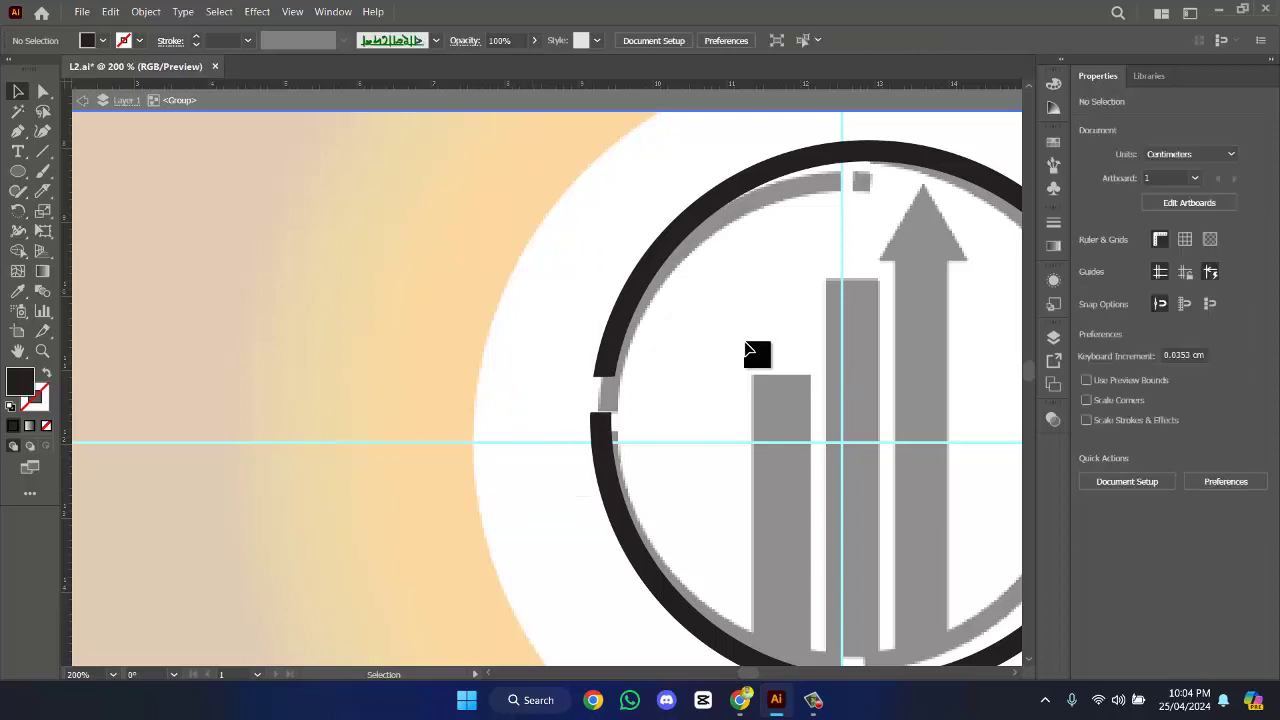
pyautogui.doubleClick(746, 343)
# - Move the ring's upper-right arc outward by about 0.19 cm horizontally and 0.38 cm vertically
pyautogui.moveTo(864, 249); pyautogui.dragTo(710, 330)
pyautogui.click(700, 240)
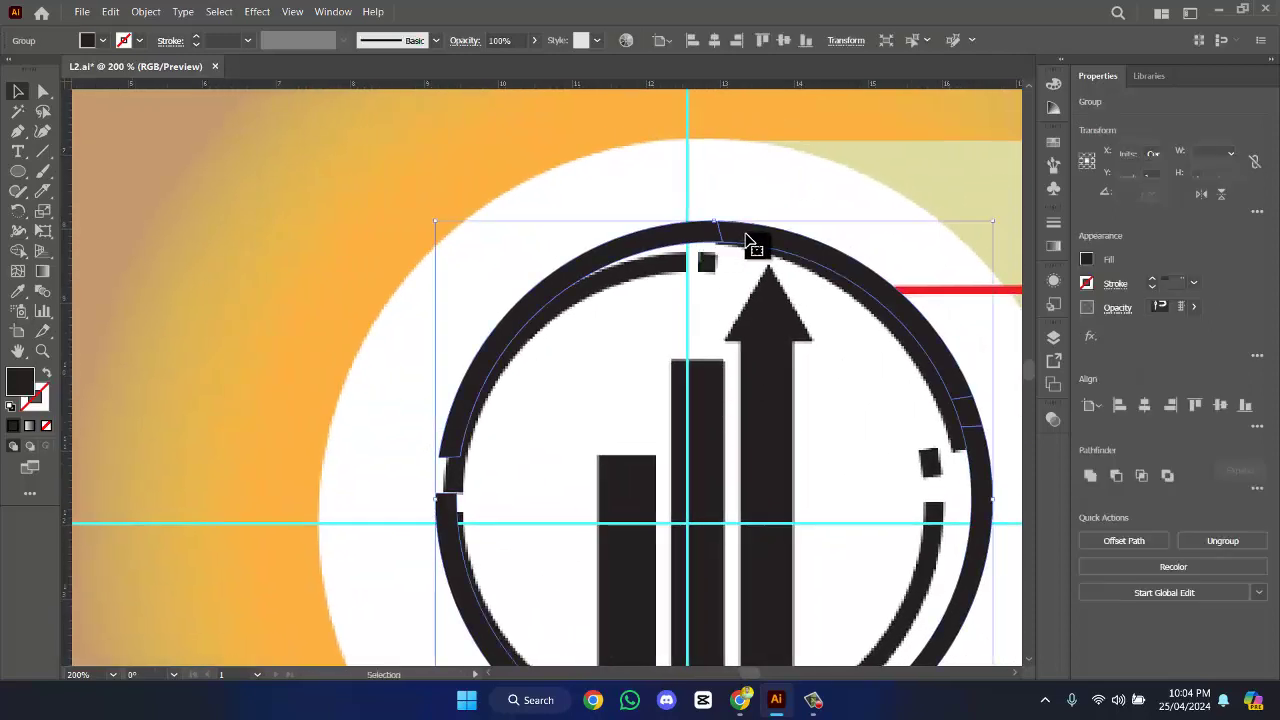
pyautogui.doubleClick(780, 254)
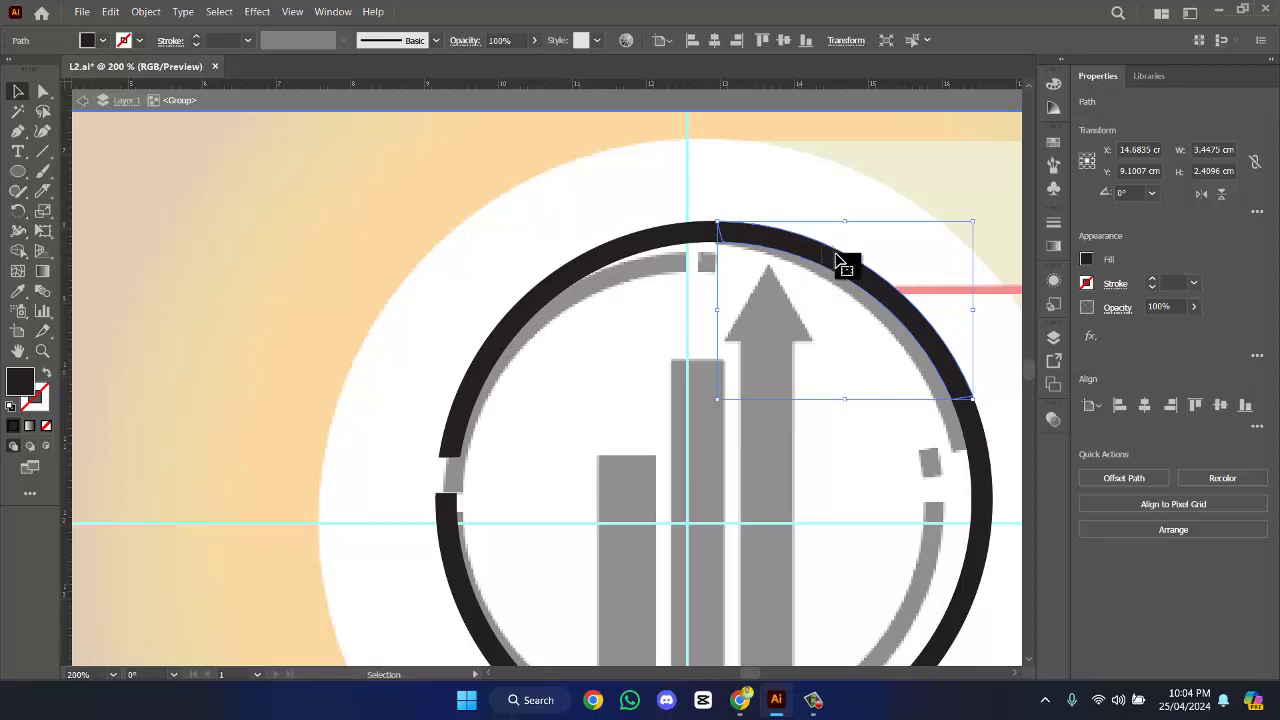
pyautogui.moveTo(838, 260); pyautogui.dragTo(852, 232)
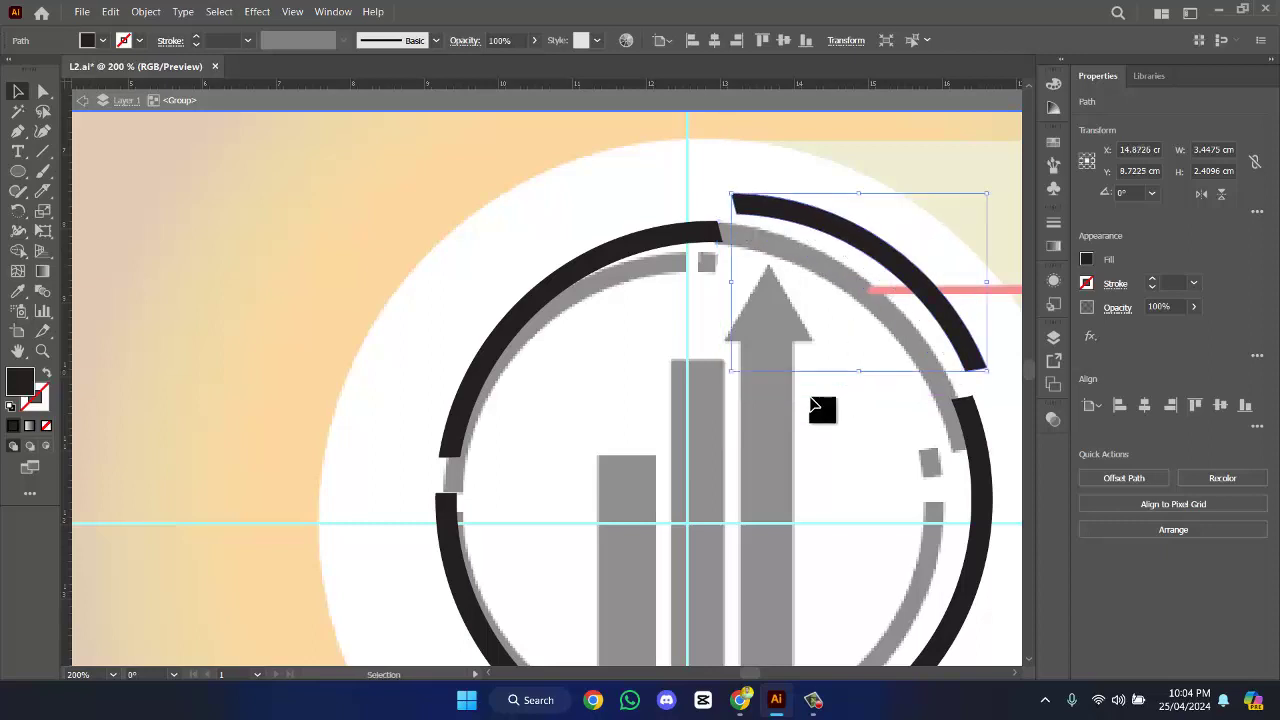
pyautogui.doubleClick(840, 406)
# - Move the short segment on the ring's right side inward over the small square of the reference ring
pyautogui.click(968, 421)
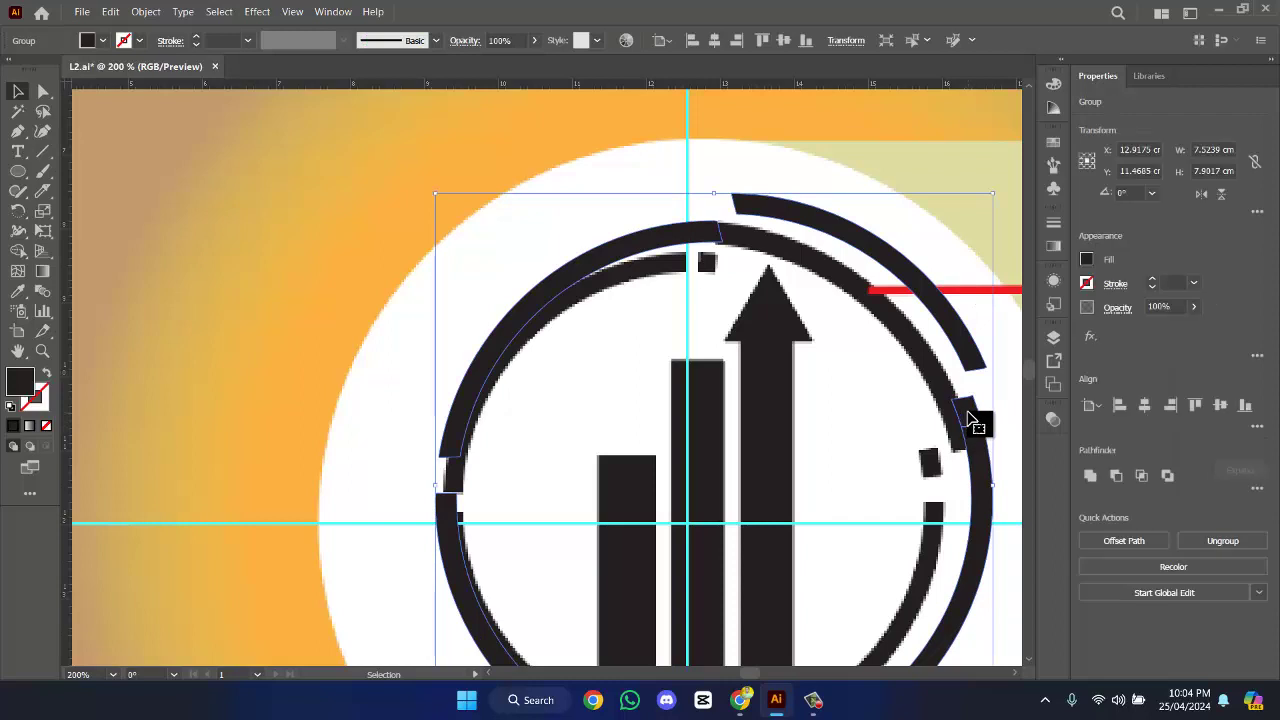
pyautogui.doubleClick(968, 421)
pyautogui.moveTo(968, 421); pyautogui.dragTo(935, 455)
pyautogui.scroll(-3, 940, 415)
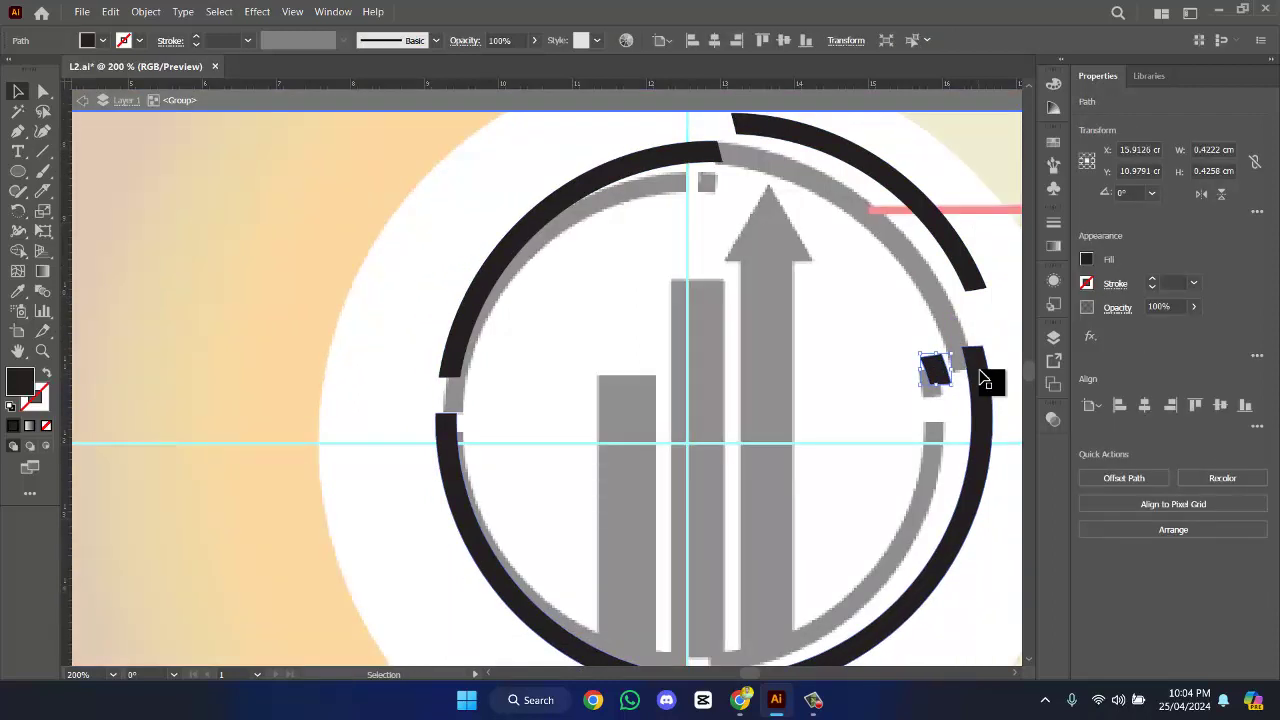
# - Isolate the ring's large lower arc and try selecting the anchor points at its right end
pyautogui.click(981, 378)
pyautogui.doubleClick(981, 378)
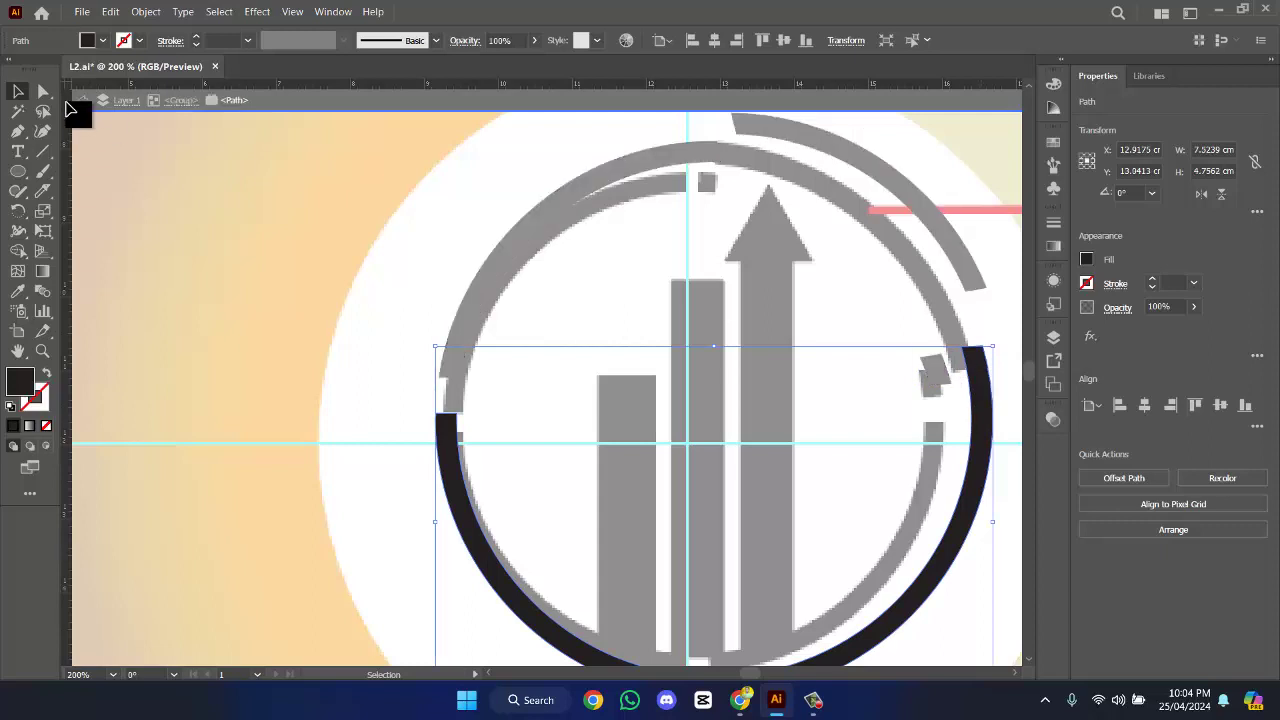
pyautogui.click(43, 91)
pyautogui.moveTo(964, 338); pyautogui.dragTo(1004, 369)
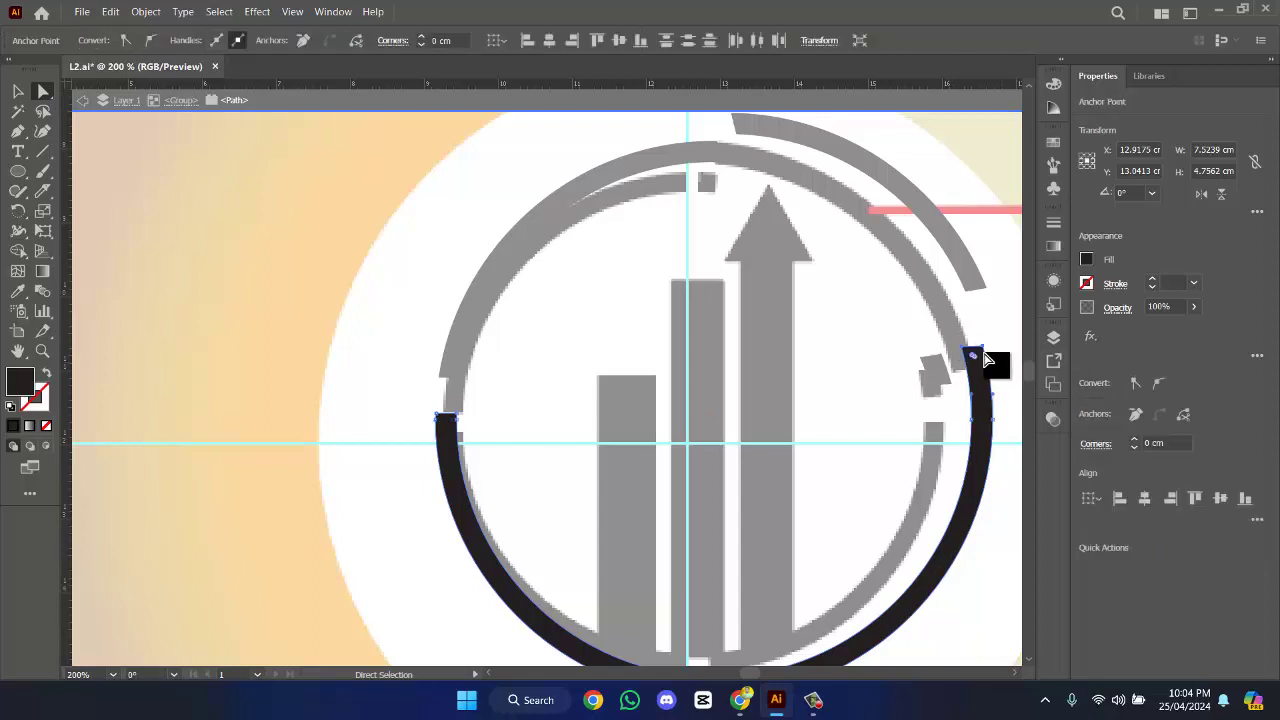
pyautogui.click(995, 345)
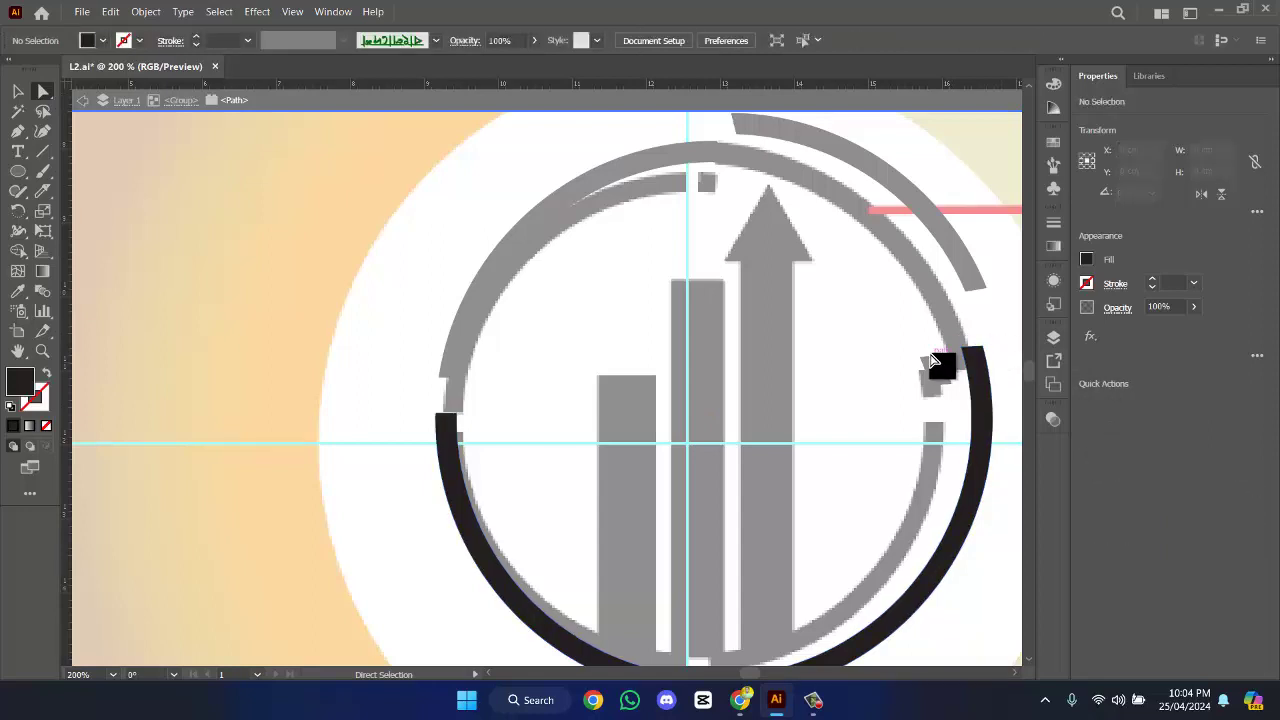
# - Slice the right end off the large lower arc with the Knife tool and delete the cut-off piece
pyautogui.click(43, 191)
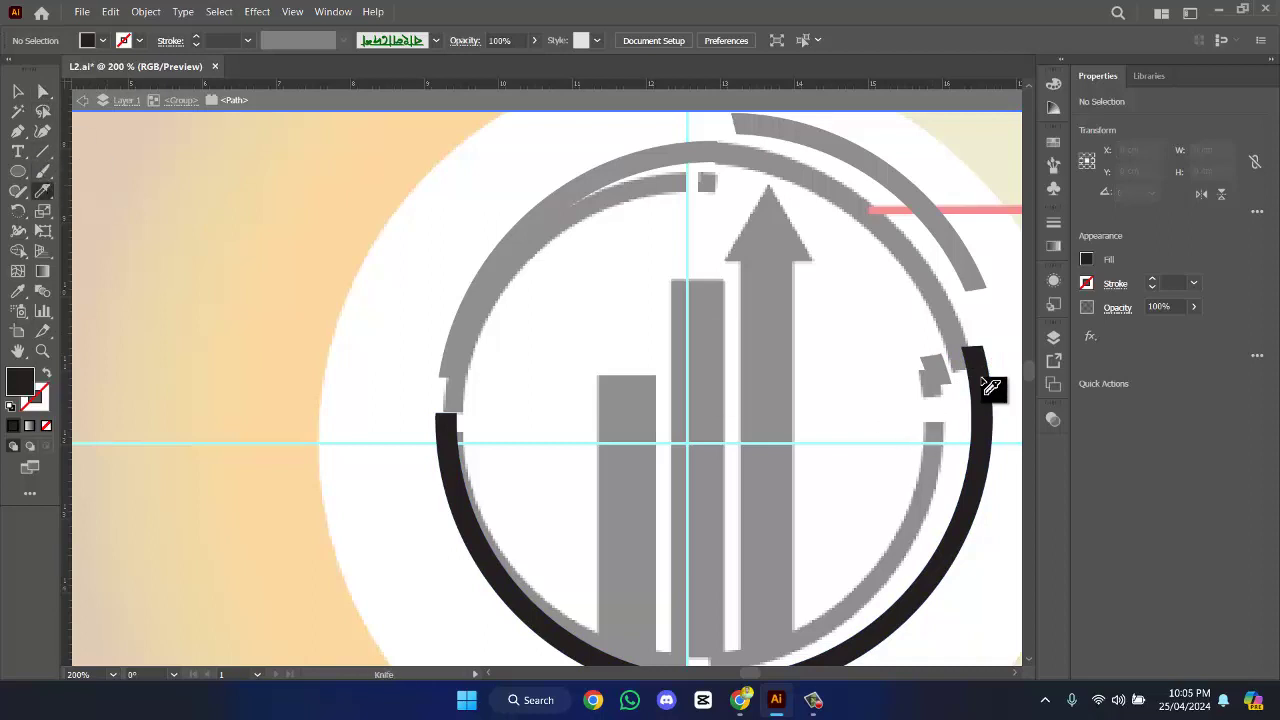
pyautogui.moveTo(969, 388); pyautogui.dragTo(1022, 400)
pyautogui.click(17, 91)
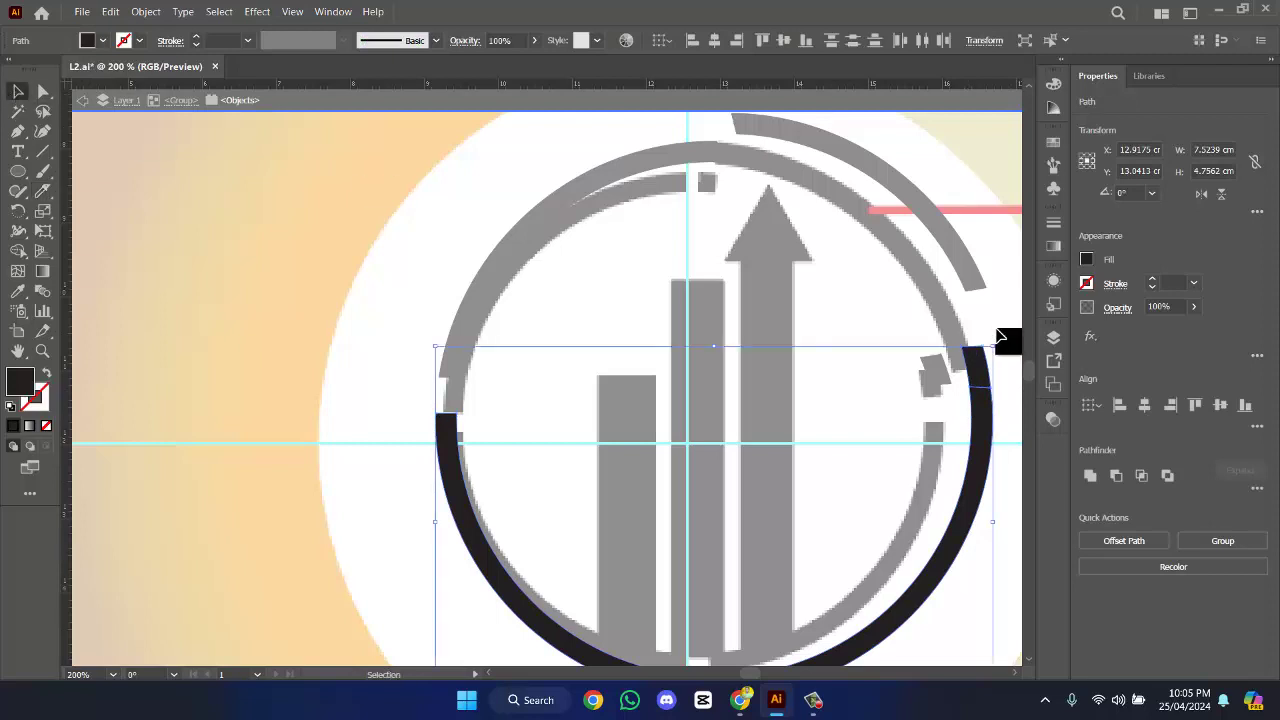
pyautogui.click(998, 350)
pyautogui.click(980, 370)
pyautogui.doubleClick(994, 360)
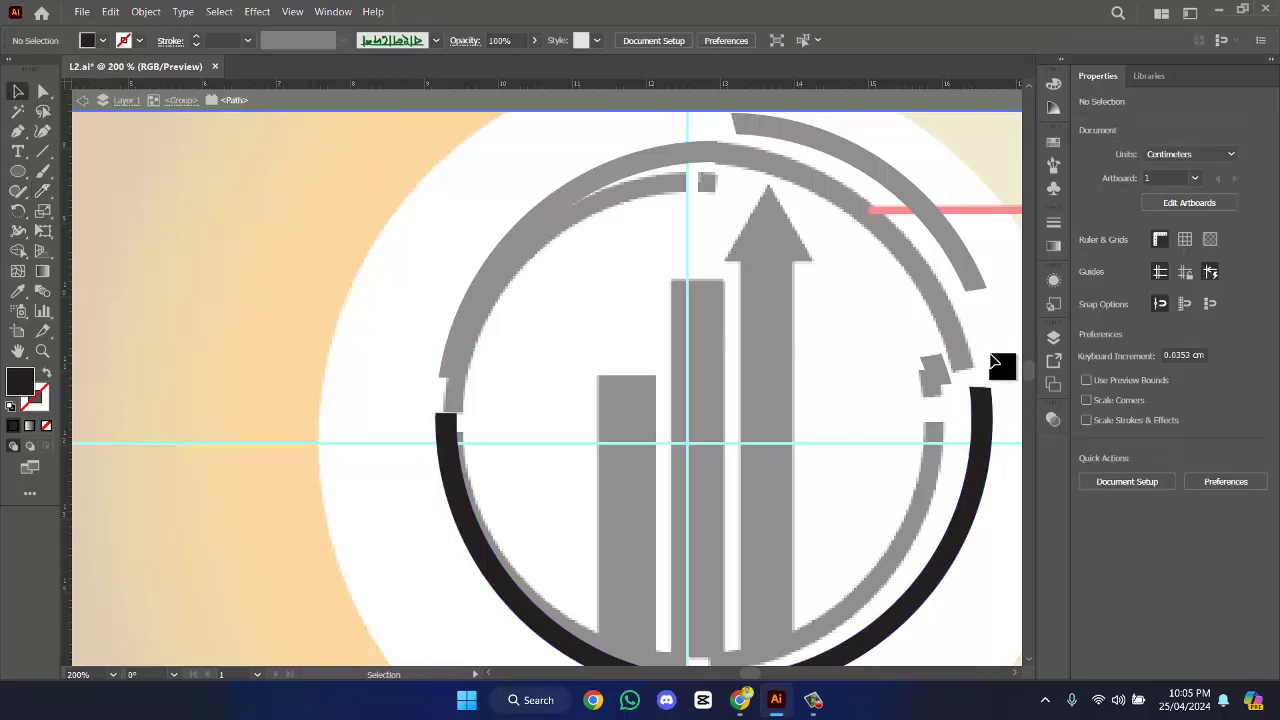
# - Rotate the ring's upper-right arc about 8° clockwise and move it back in line with the rest of the ring
pyautogui.click(988, 408)
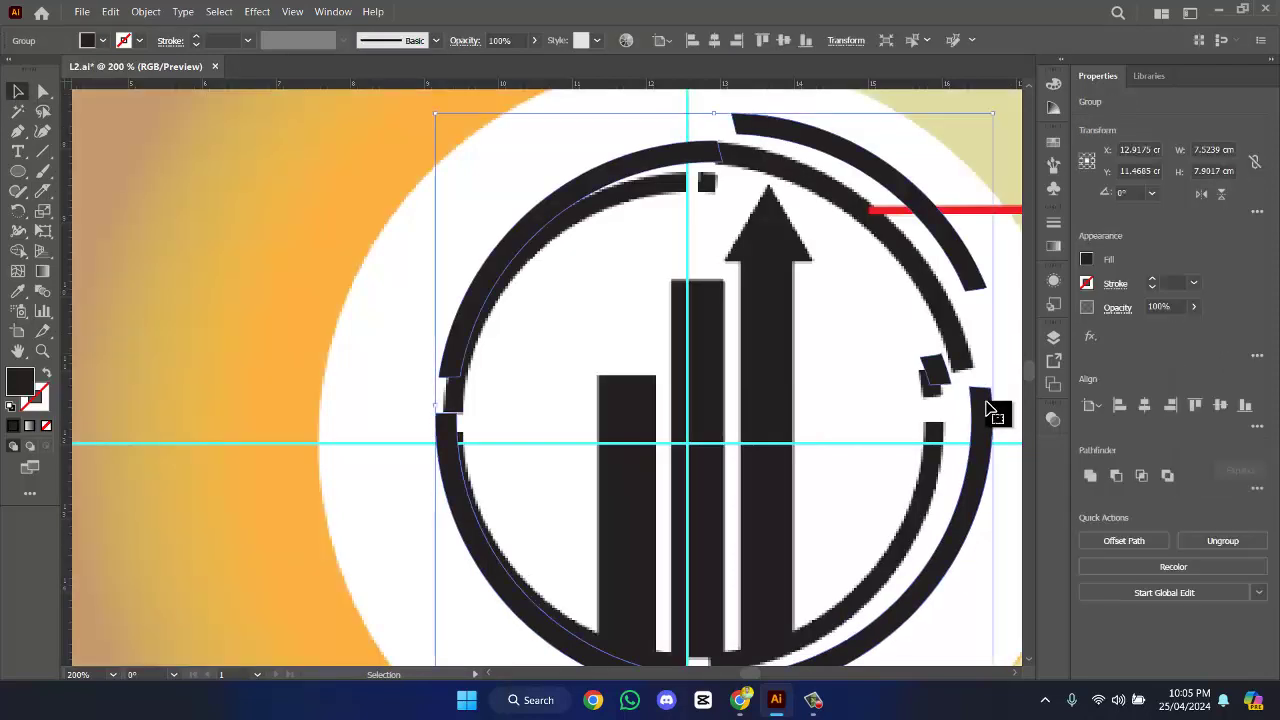
pyautogui.click(993, 300)
pyautogui.click(975, 278)
pyautogui.doubleClick(972, 276)
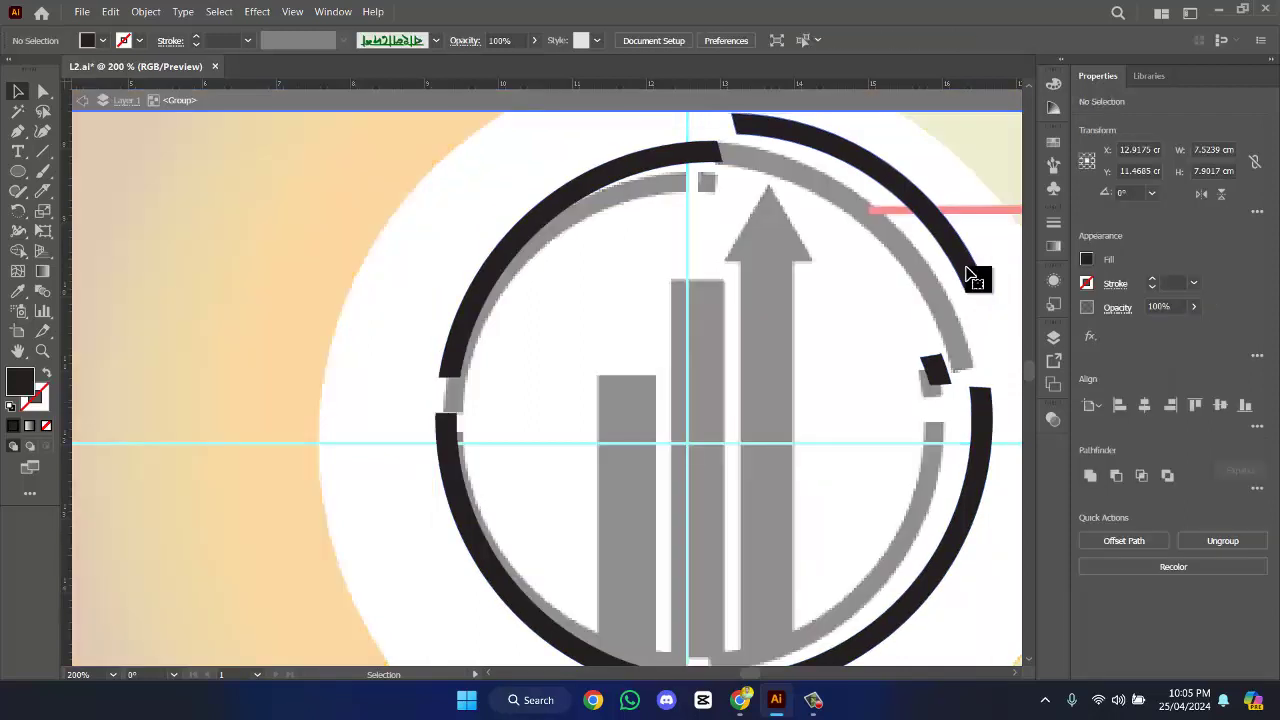
pyautogui.moveTo(972, 276); pyautogui.dragTo(977, 337)
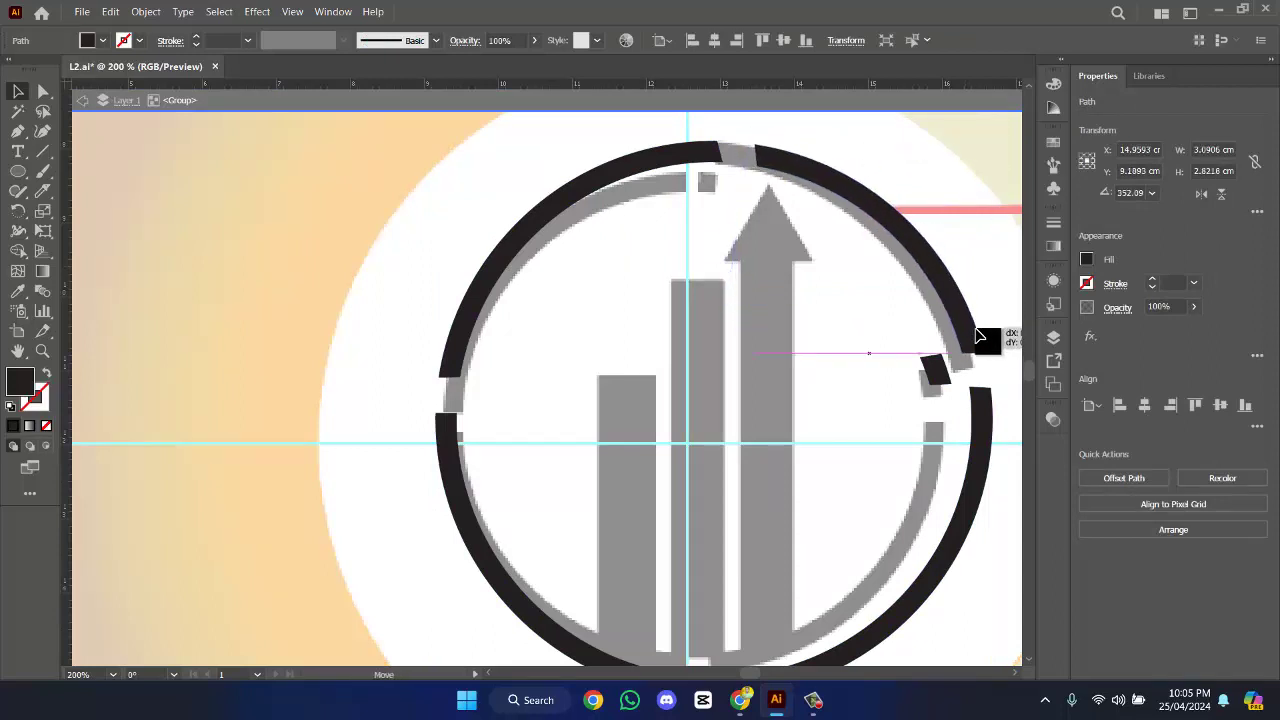
pyautogui.doubleClick(968, 274)
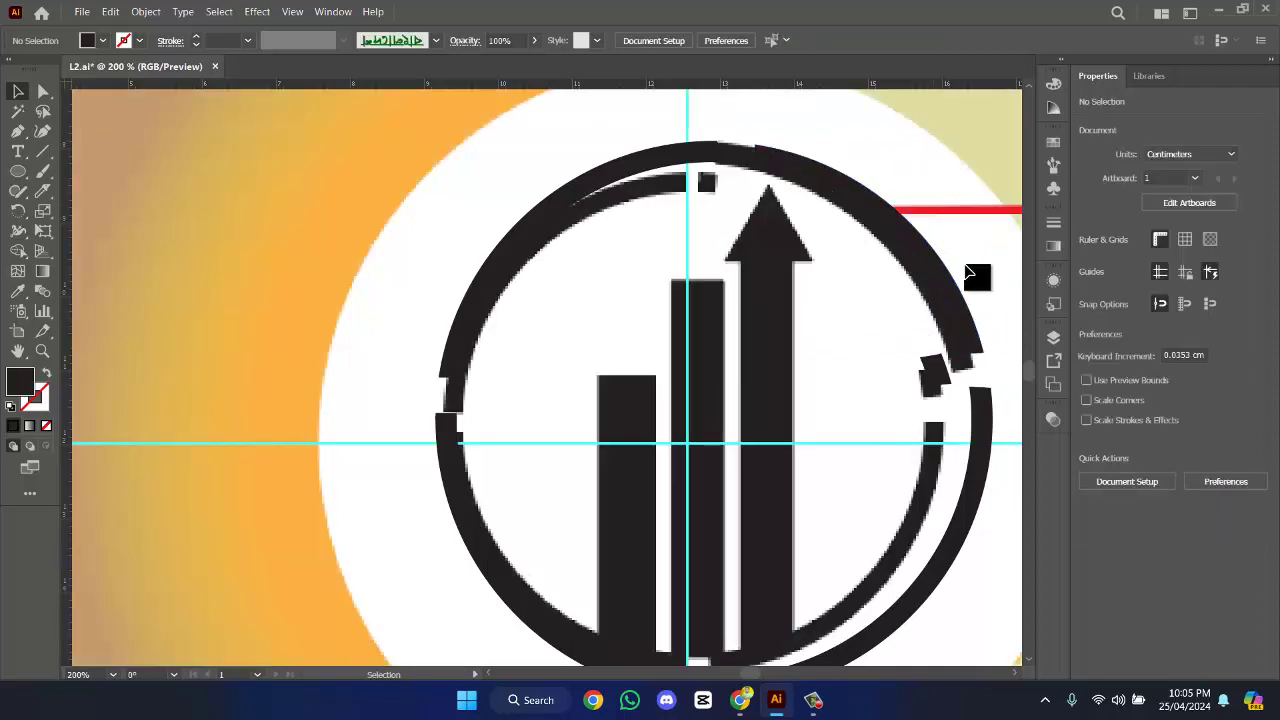
# - Move the short right-hand segment down about 0.24 cm to cover the reference square
pyautogui.doubleClick(940, 378)
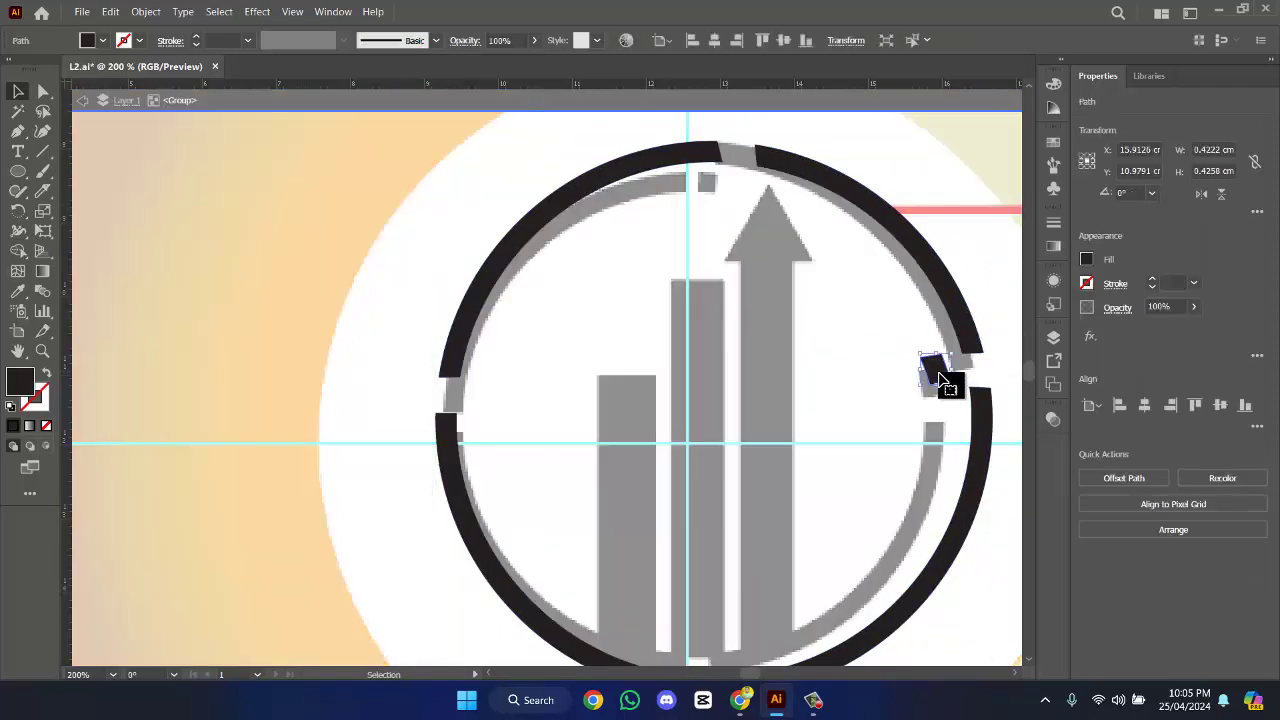
pyautogui.moveTo(940, 378); pyautogui.dragTo(944, 392)
pyautogui.scroll(-2, 966, 414)
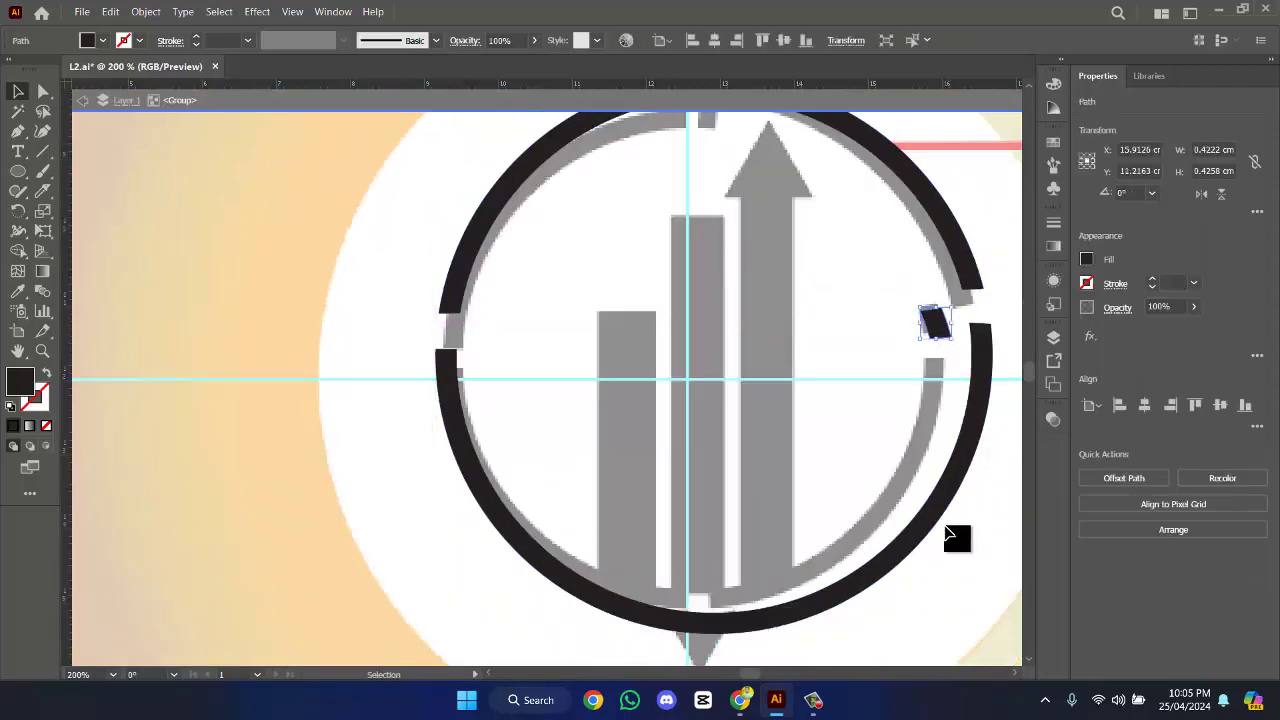
# - Try to scale down the large lower arc to match the reference ring
pyautogui.click(449, 367)
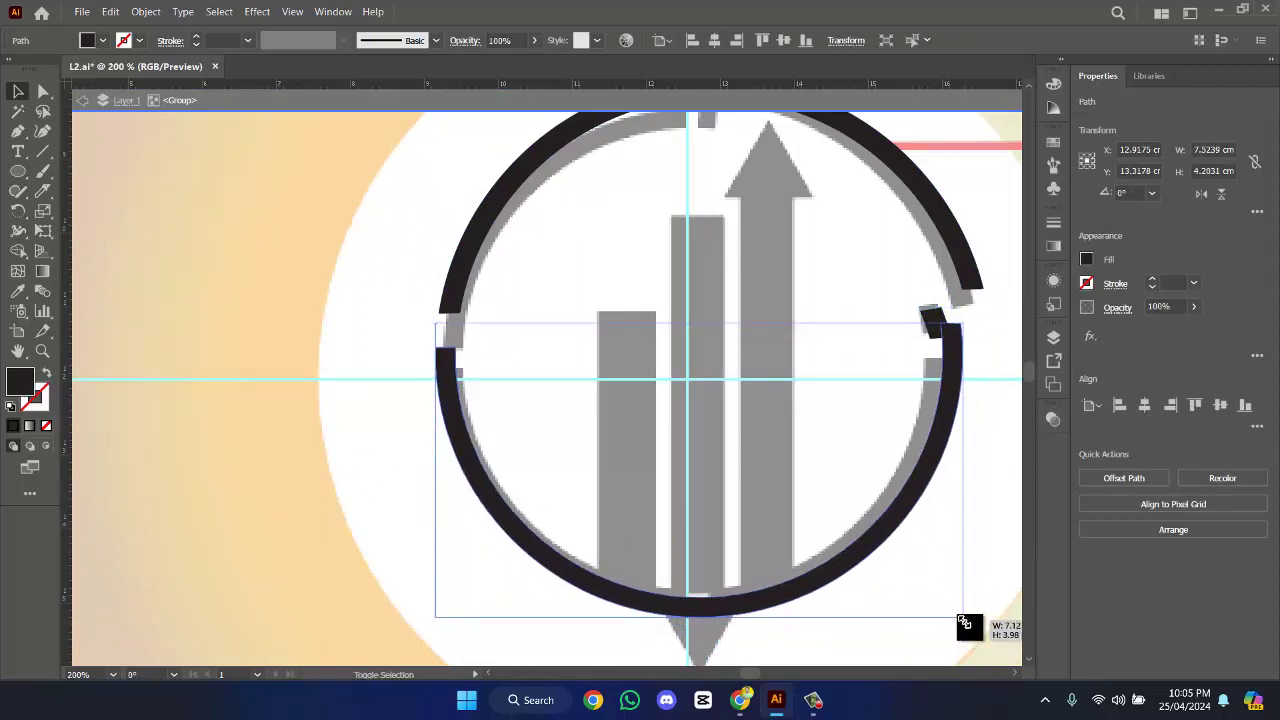
pyautogui.press('Escape')
pyautogui.scroll(-3, 780, 313)
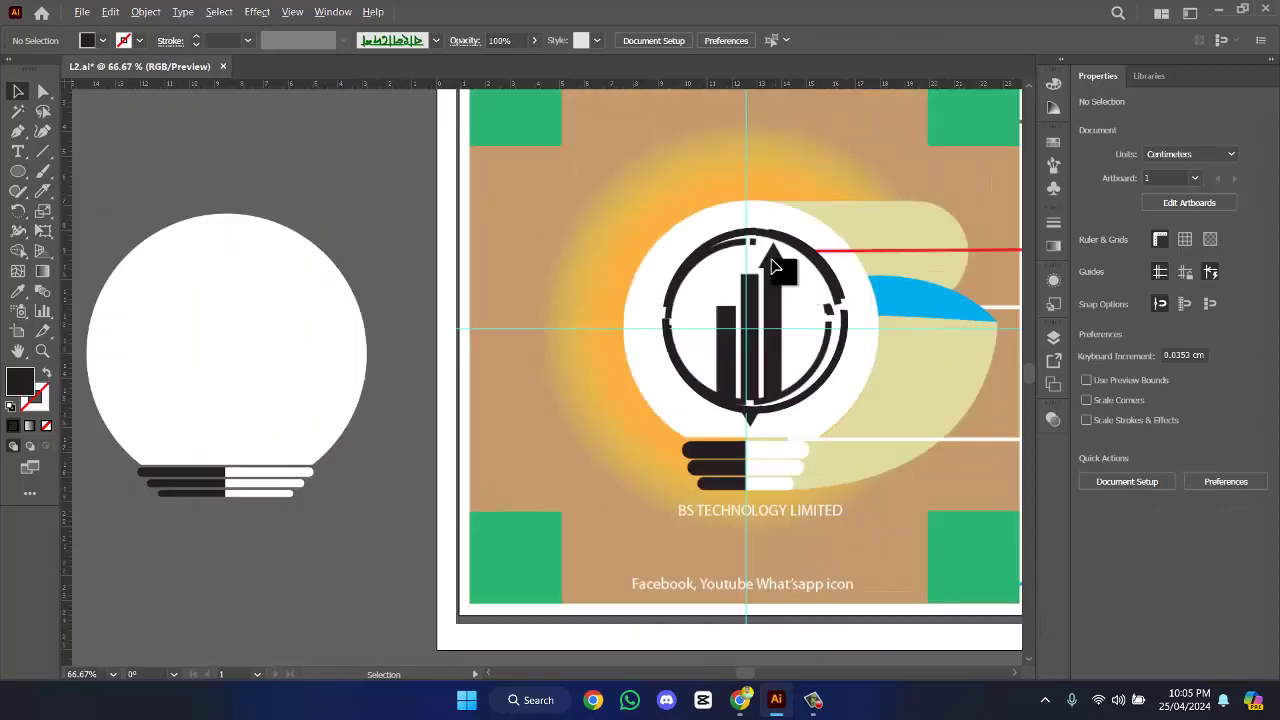
# - Move the segmented ring group from the reference logo onto the white bulb being built
pyautogui.moveTo(830, 387); pyautogui.dragTo(305, 408)
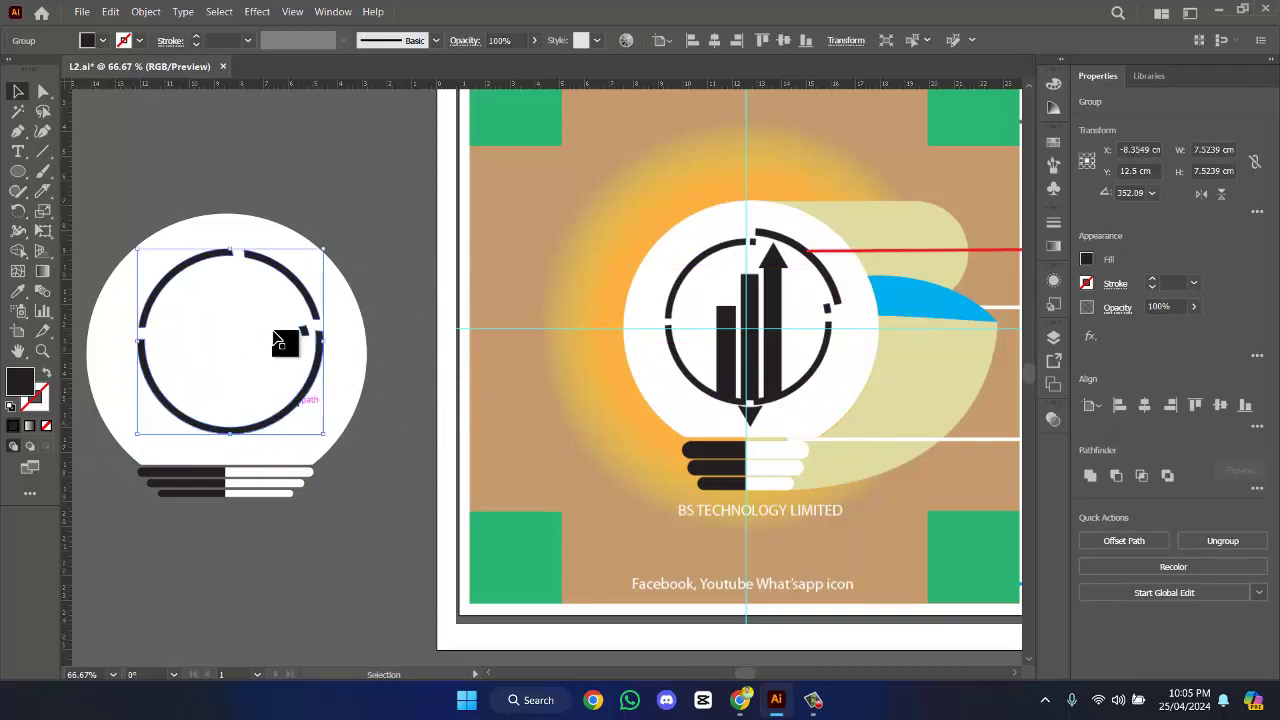
pyautogui.click(420, 232)
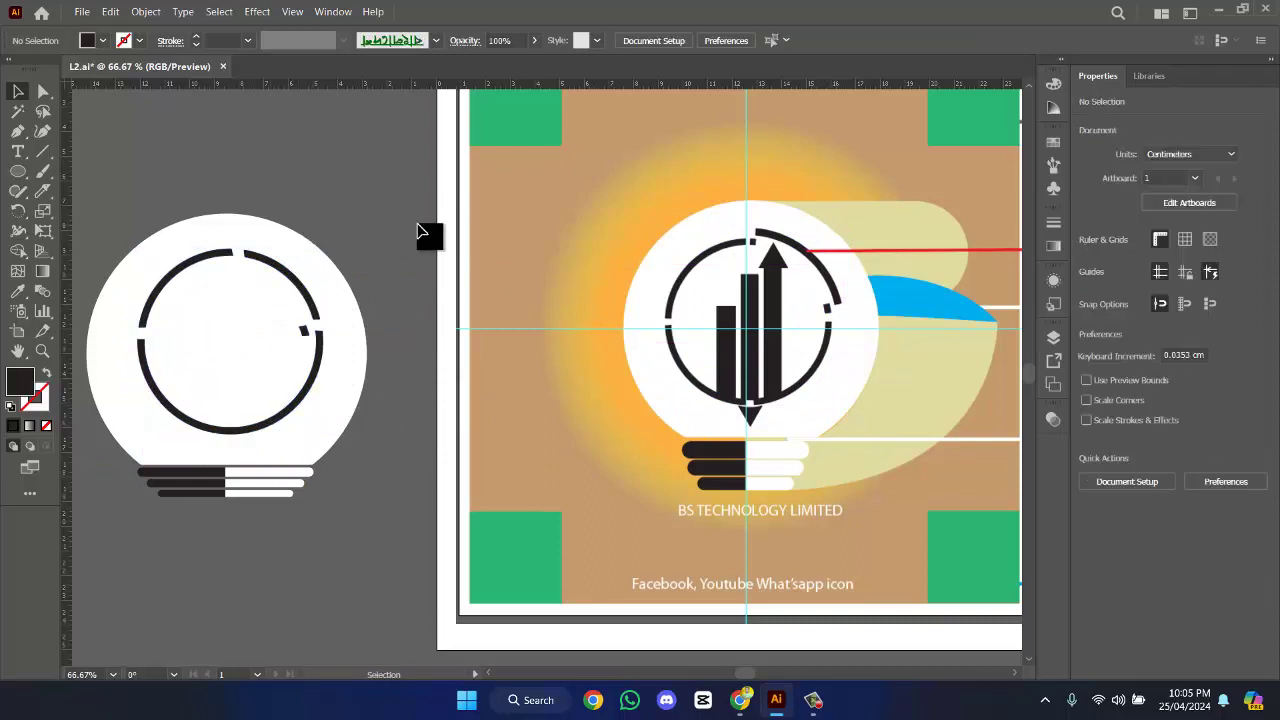
# - Within the ring group, enlarge the upper-right arc to about 3.58 by 3.27 cm so it sits slightly outside the ring
pyautogui.click(308, 301)
pyautogui.doubleClick(306, 300)
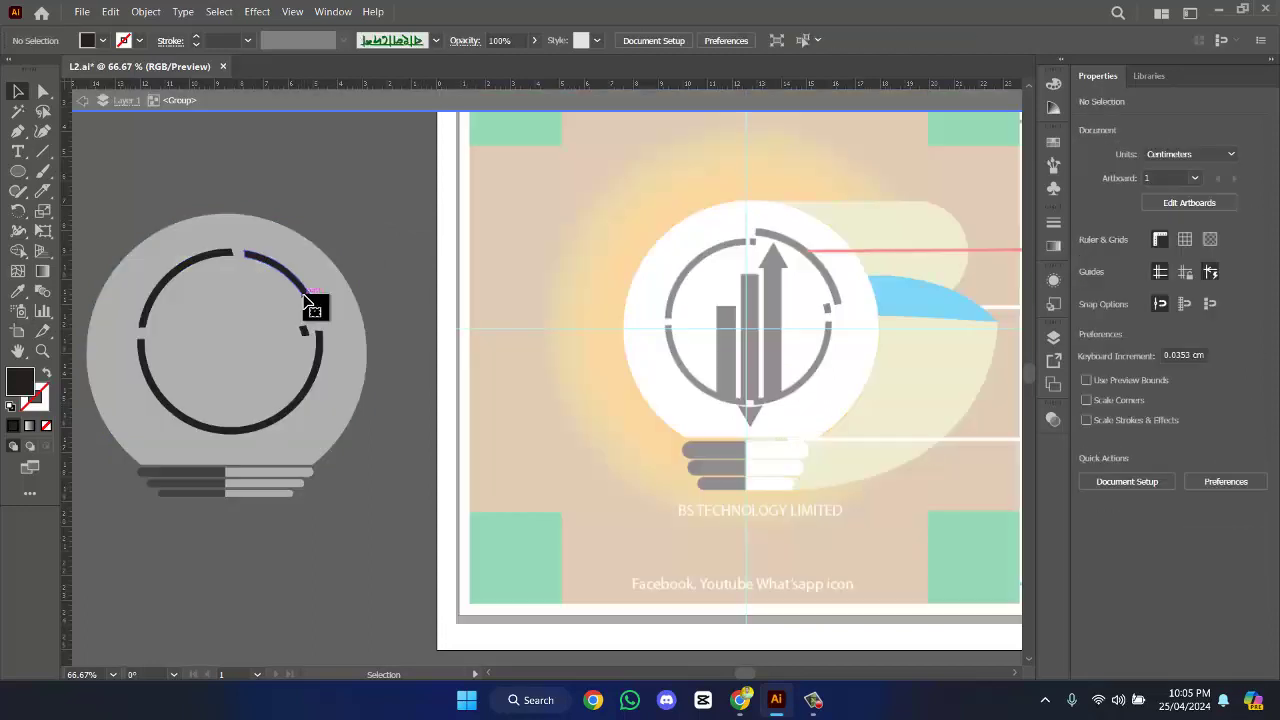
pyautogui.moveTo(321, 325)
pyautogui.mouseDown()
pyautogui.moveTo(318, 315)
pyautogui.moveTo(330, 332)
pyautogui.mouseUp()
pyautogui.moveTo(246, 254); pyautogui.dragTo(279, 268)
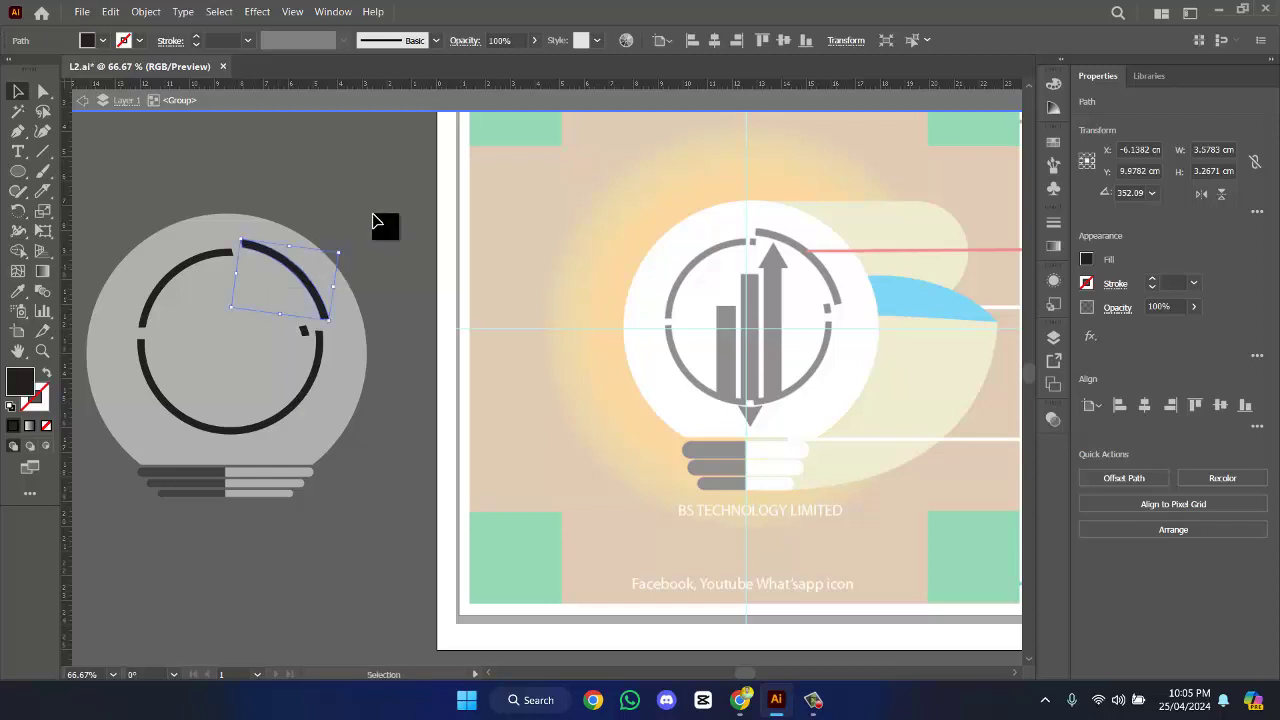
pyautogui.doubleClick(372, 220)
# - Try to use a copy of the short slanted segment beneath the upper-right arc's starting end
pyautogui.click(308, 333)
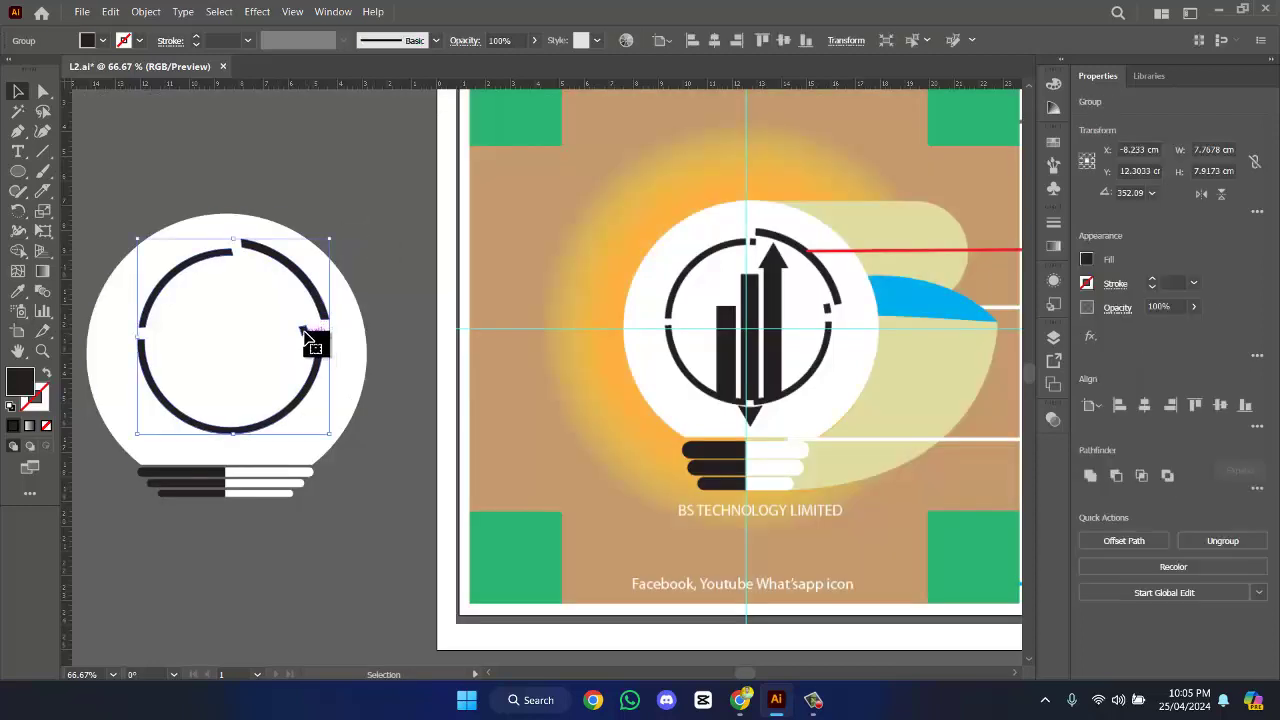
pyautogui.doubleClick(307, 336)
pyautogui.moveTo(307, 336); pyautogui.dragTo(257, 268)
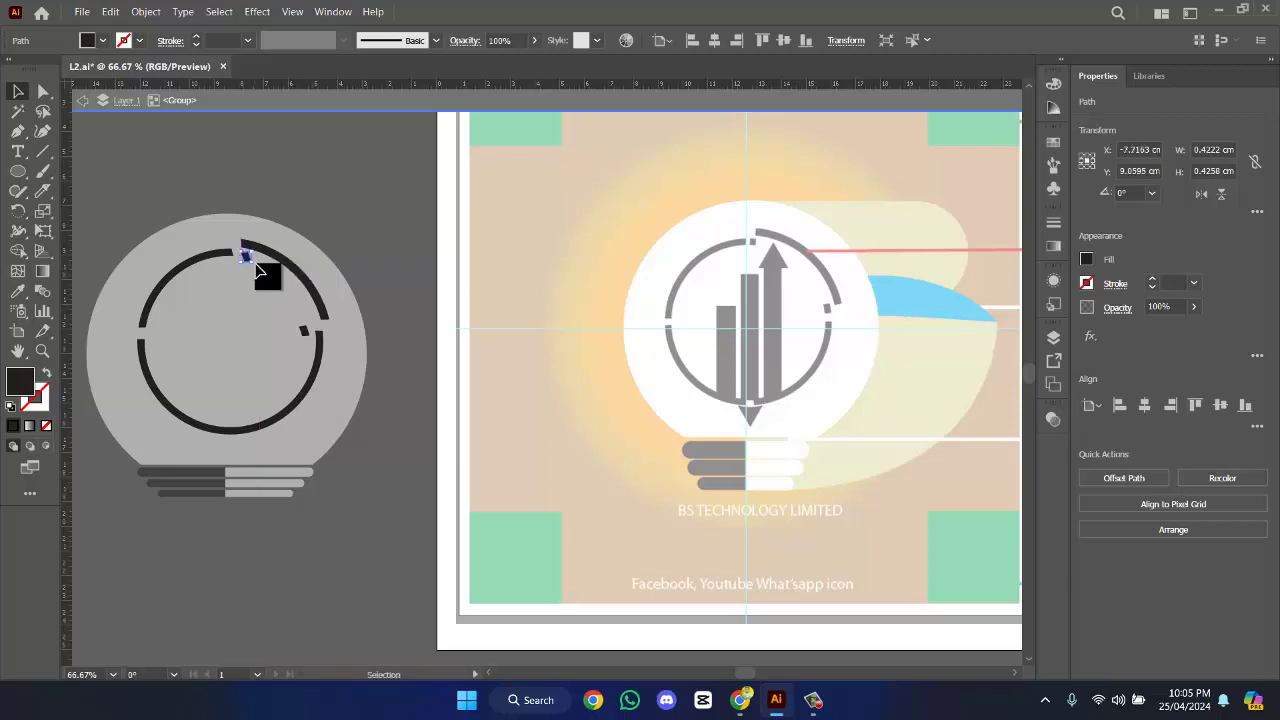
pyautogui.scroll(5, 258, 272)
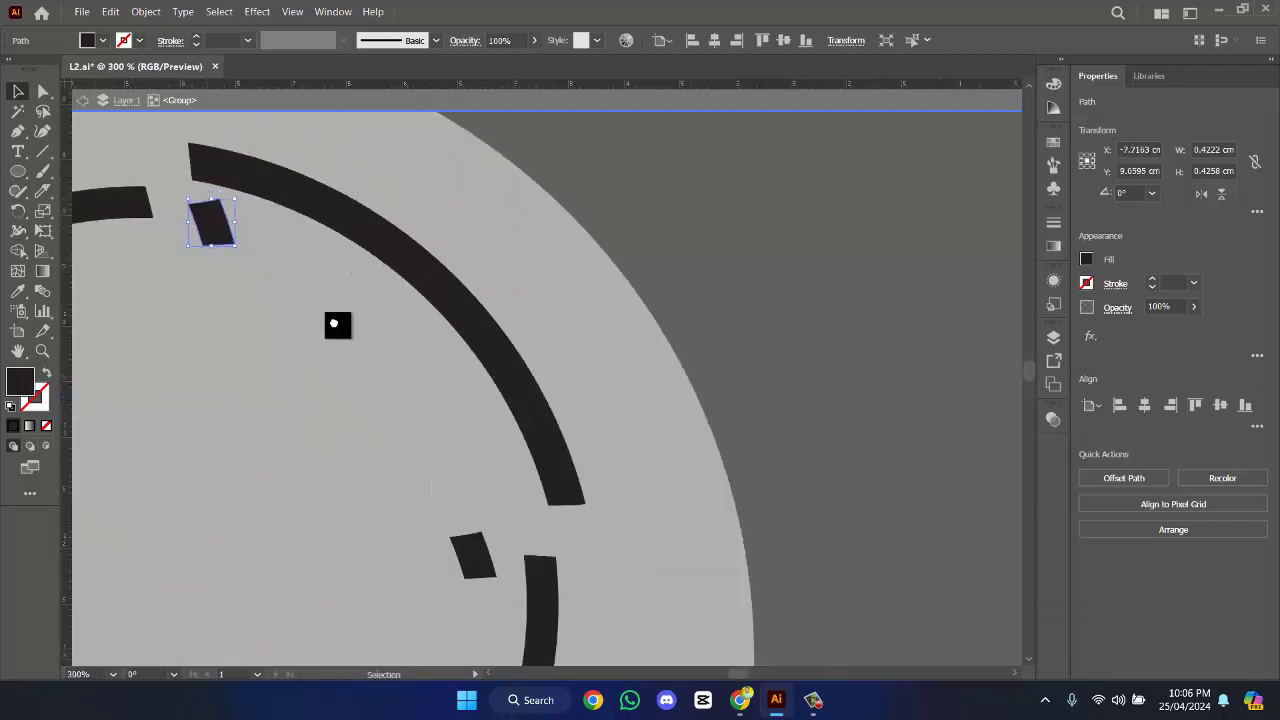
pyautogui.moveTo(337, 296); pyautogui.dragTo(349, 338)
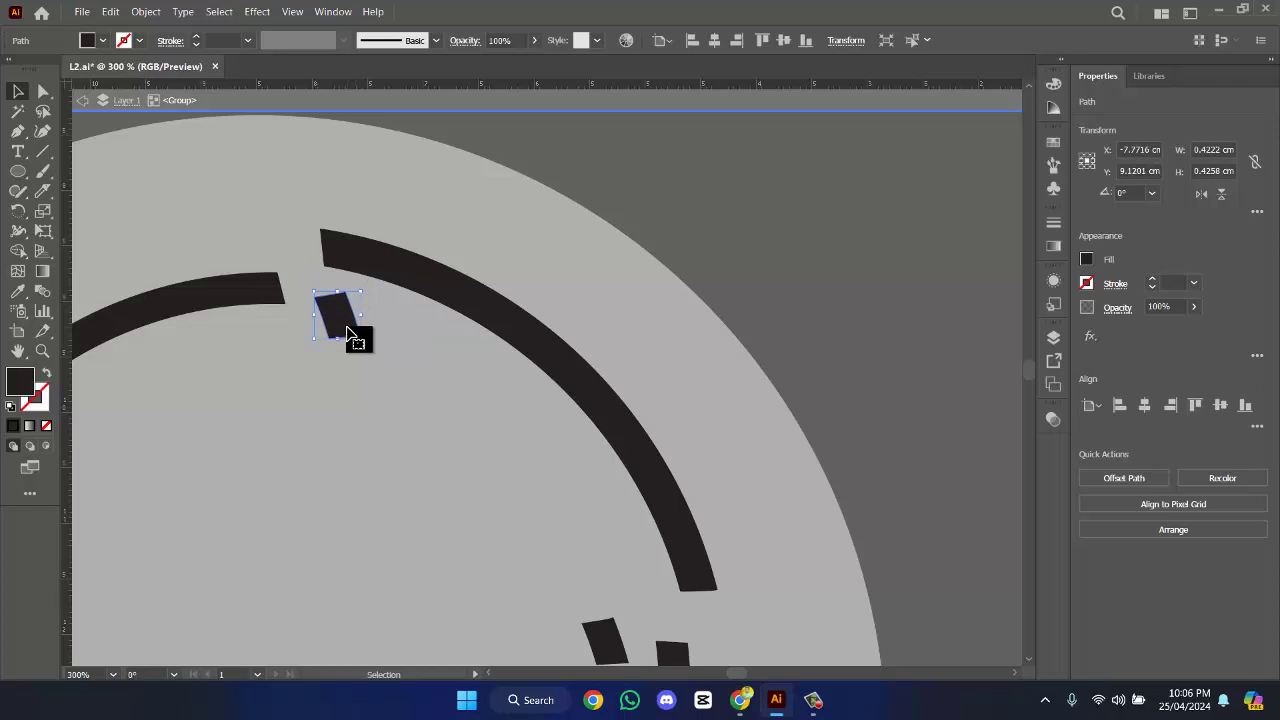
pyautogui.press('Delete')
# - Draw a small black square just beneath the upper-right arc's starting end and leave the group's isolation mode
pyautogui.moveTo(25, 170); pyautogui.dragTo(90, 174)
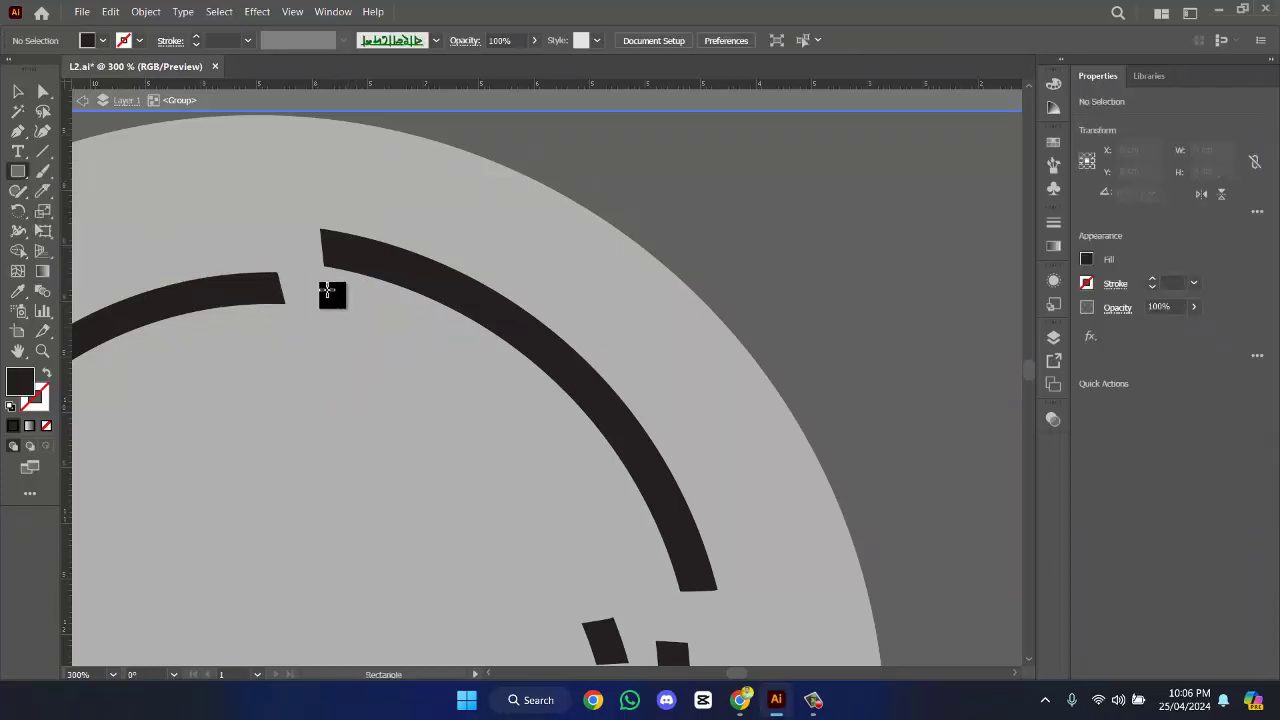
pyautogui.moveTo(330, 315)
pyautogui.mouseDown()
pyautogui.moveTo(360, 348)
pyautogui.moveTo(329, 314)
pyautogui.moveTo(334, 333)
pyautogui.mouseUp()
pyautogui.press('v')
pyautogui.doubleClick(407, 352)
pyautogui.scroll(-4, 407, 357)
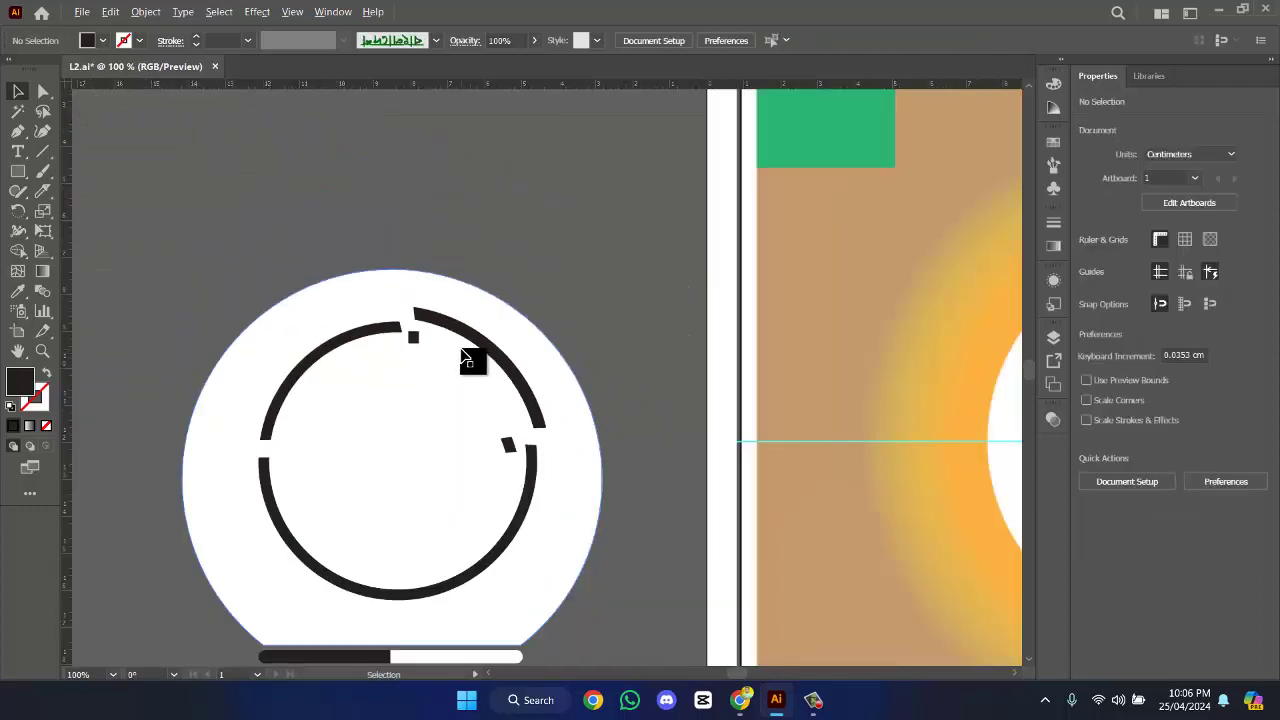
# - Examine the downward triangle at the bottom of the reference ring
pyautogui.scroll(1, 697, 365)
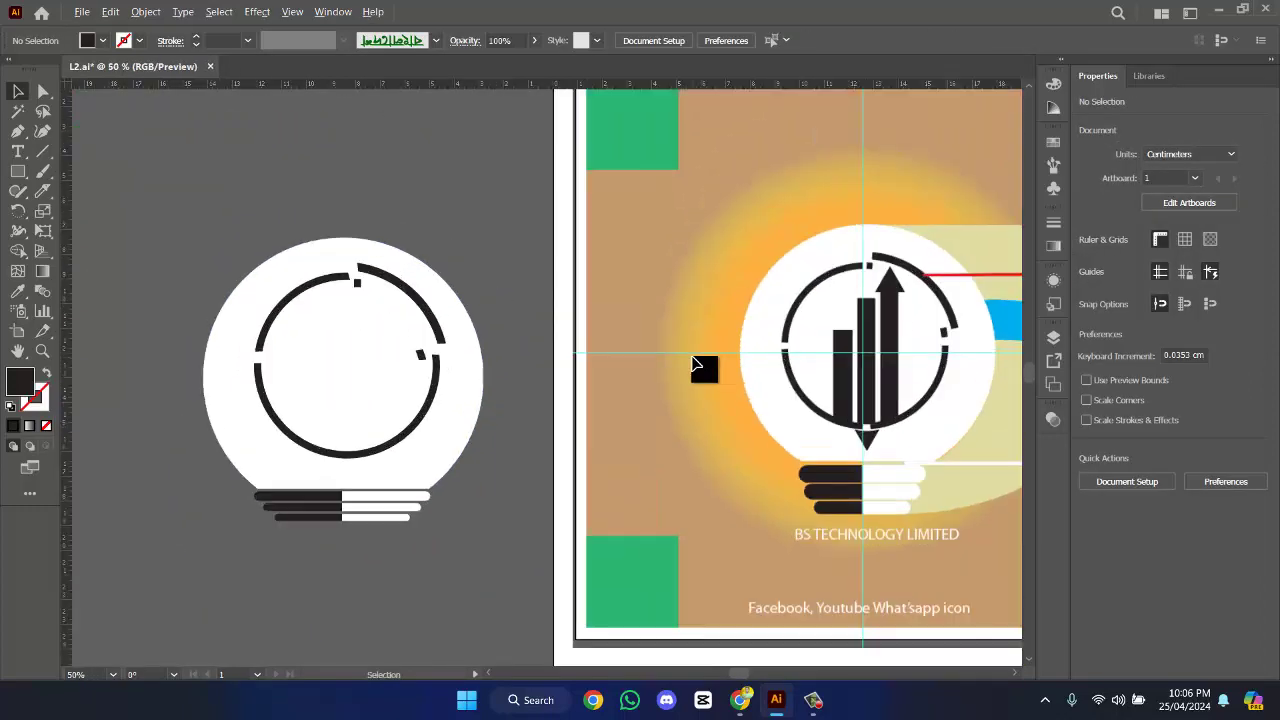
pyautogui.scroll(4, 893, 455)
pyautogui.scroll(-3, 900, 449)
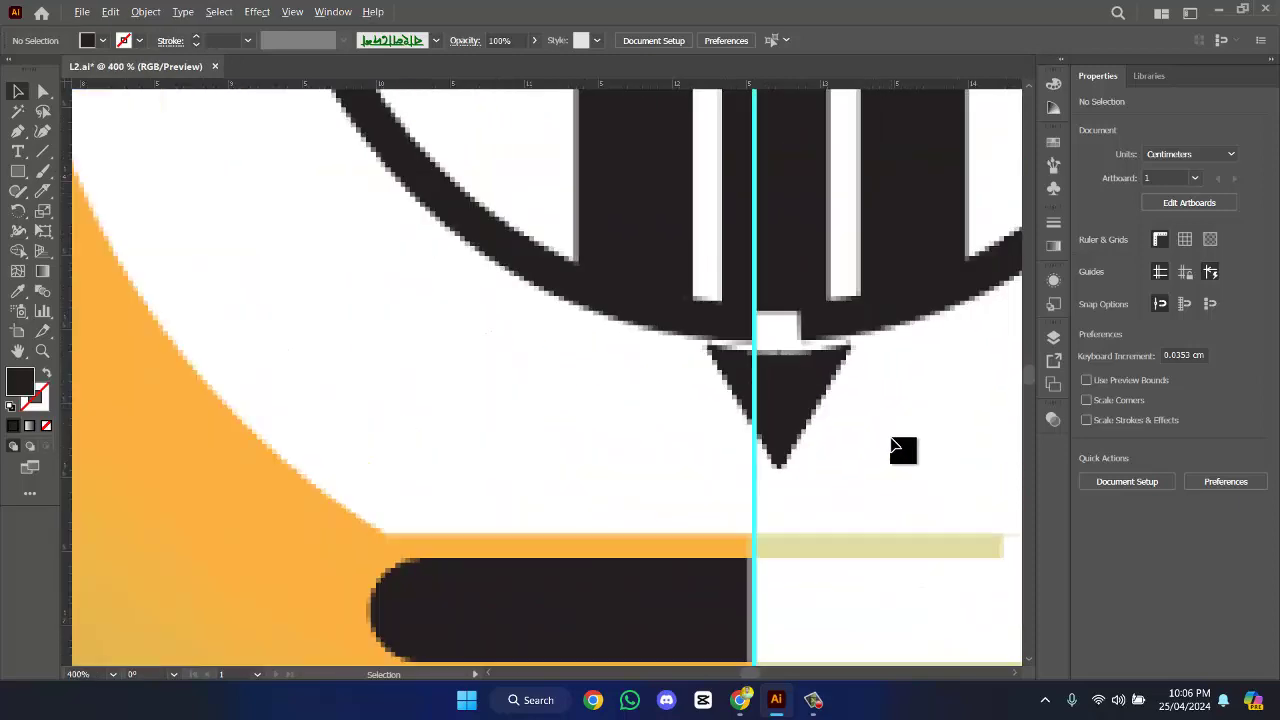
pyautogui.scroll(4, 903, 449)
pyautogui.scroll(-2, 786, 389)
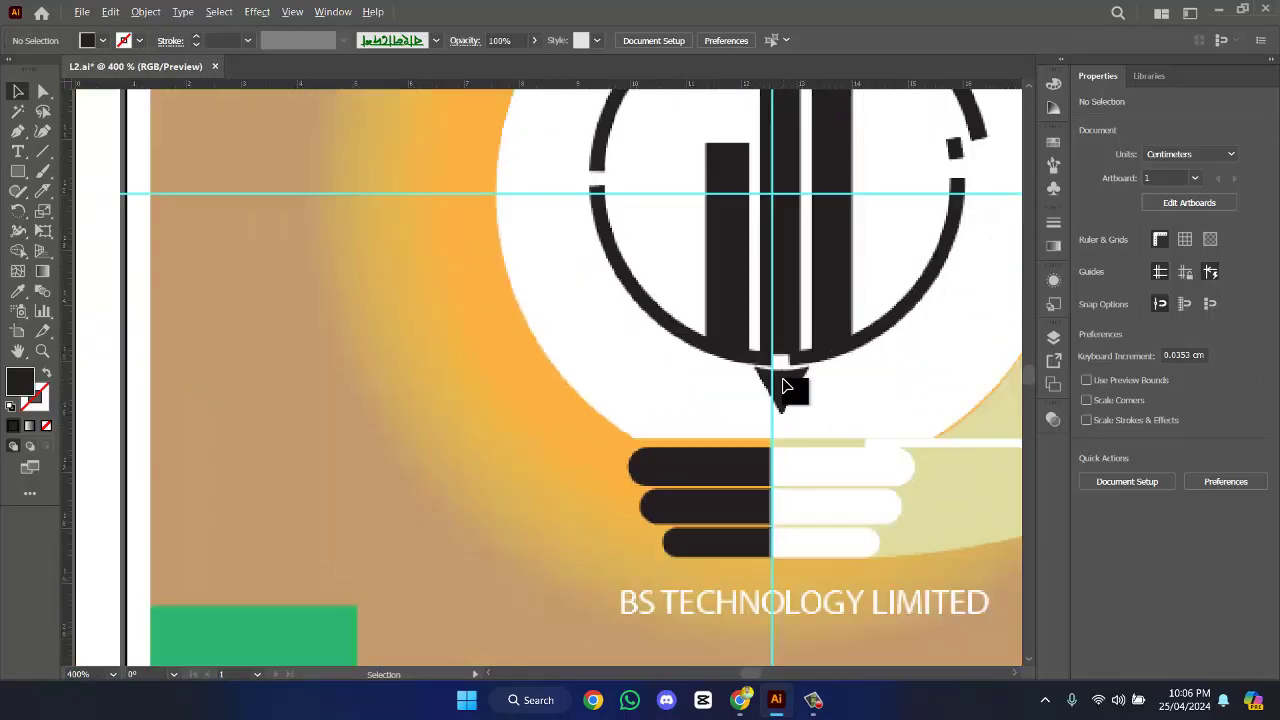
pyautogui.scroll(3, 786, 389)
pyautogui.scroll(-5, 782, 378)
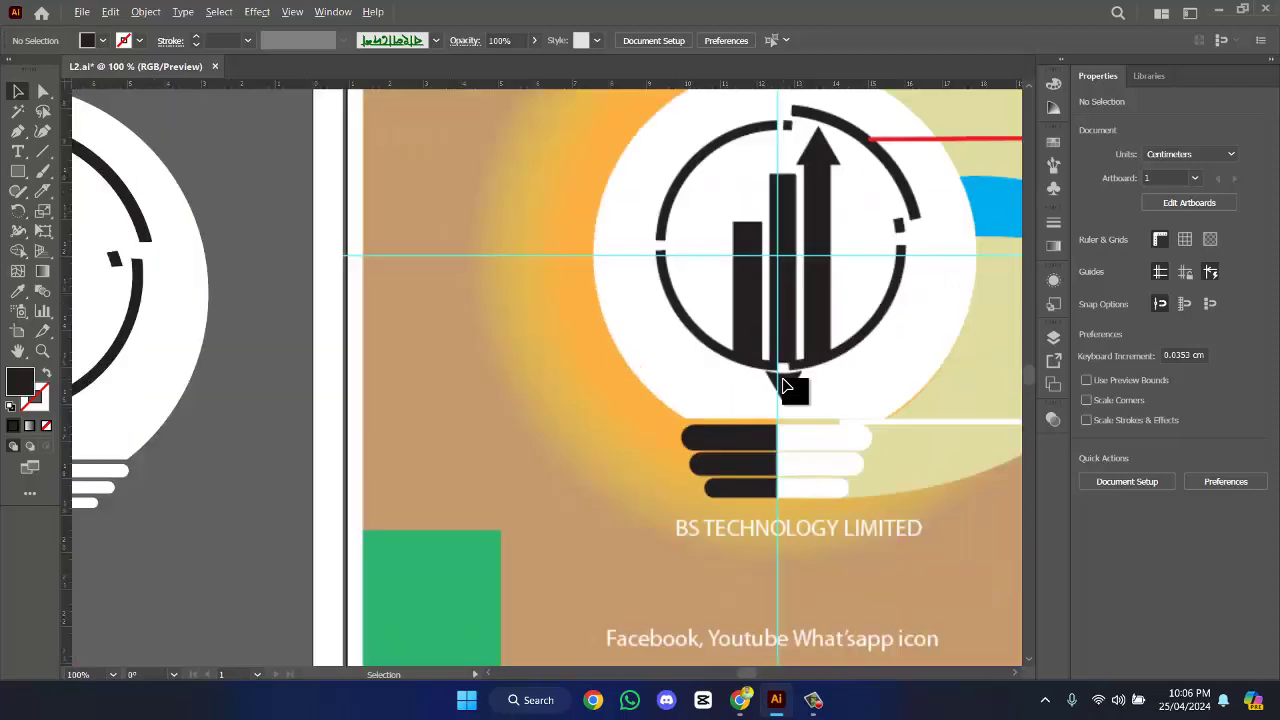
pyautogui.hscroll(-3, 573, 417)
pyautogui.scroll(1, 640, 412)
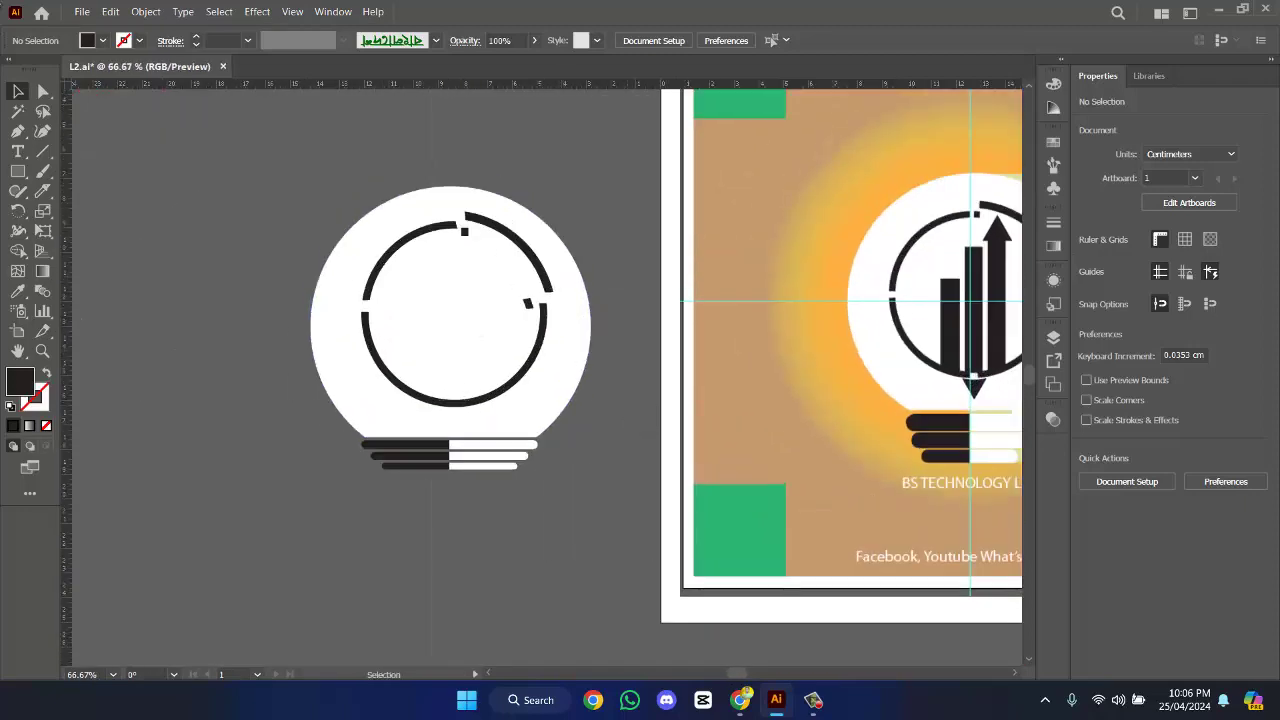
# - Create a black triangle 1.7321 cm wide and 1.5 cm high beside the bulb with the Polygon tool
pyautogui.moveTo(18, 171); pyautogui.dragTo(112, 234)
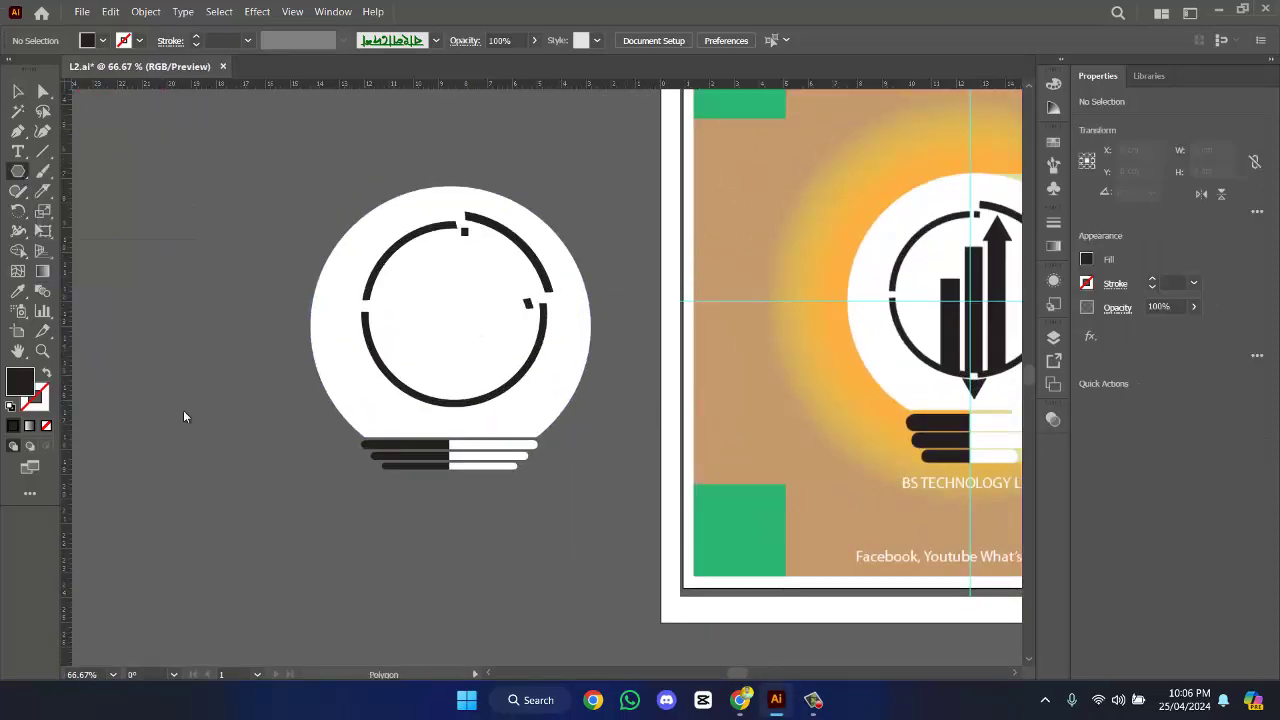
pyautogui.click(183, 414)
pyautogui.click(600, 383)
pyautogui.press('v')
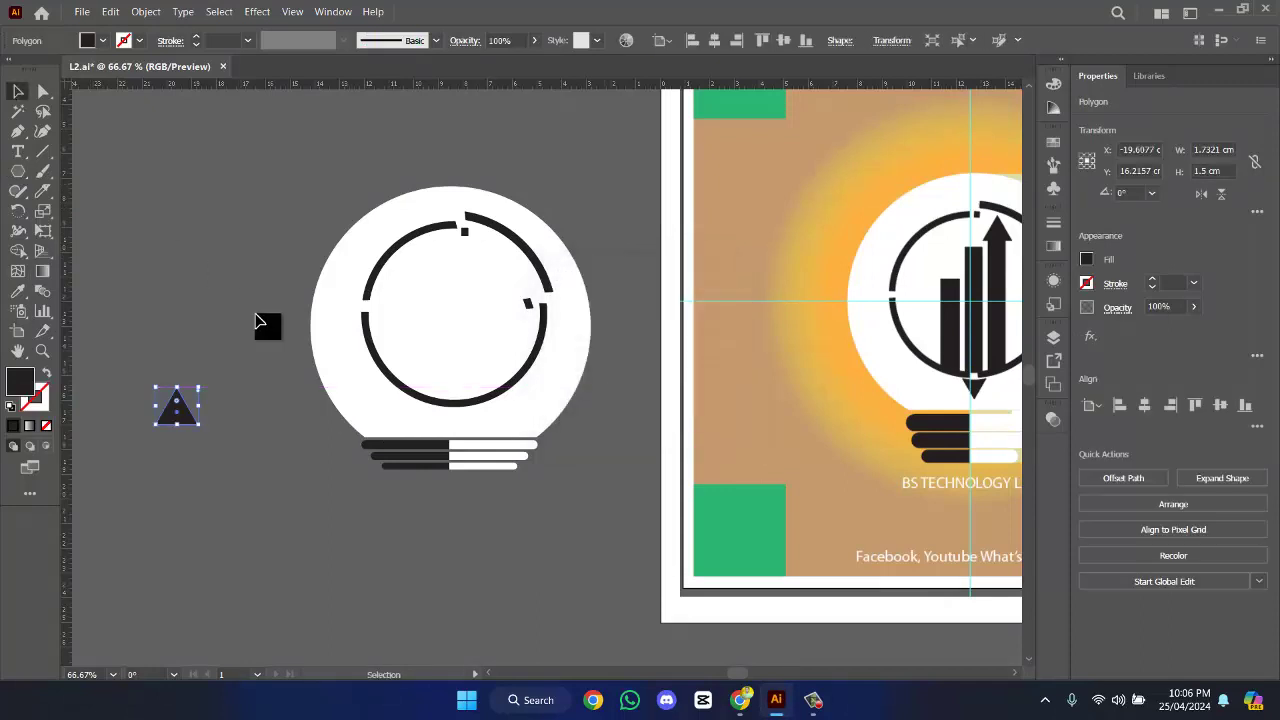
# - Rotate the triangle 180° and fit it, about 1 cm wide, against the bottom of the ring
pyautogui.moveTo(203, 385); pyautogui.dragTo(138, 505)
pyautogui.moveTo(171, 414); pyautogui.dragTo(457, 351)
pyautogui.scroll(4, 462, 427)
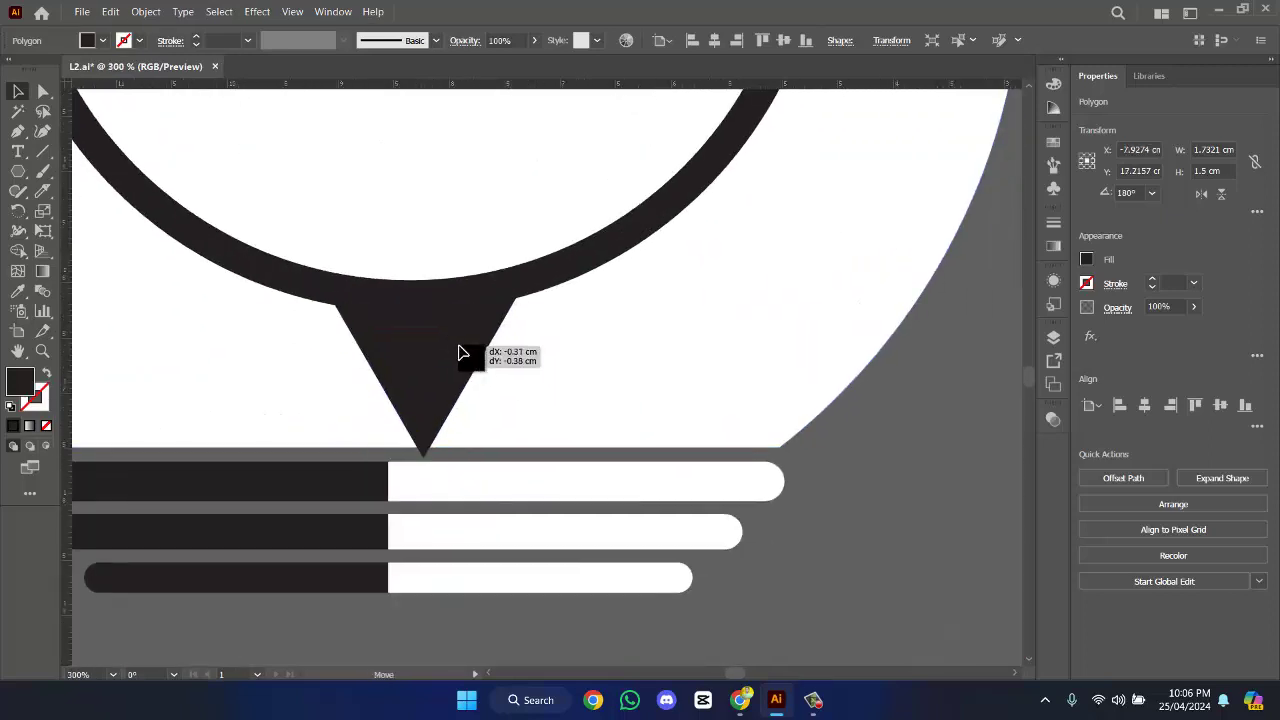
pyautogui.moveTo(526, 463); pyautogui.dragTo(486, 437)
pyautogui.moveTo(423, 349); pyautogui.dragTo(416, 336)
pyautogui.click(437, 346)
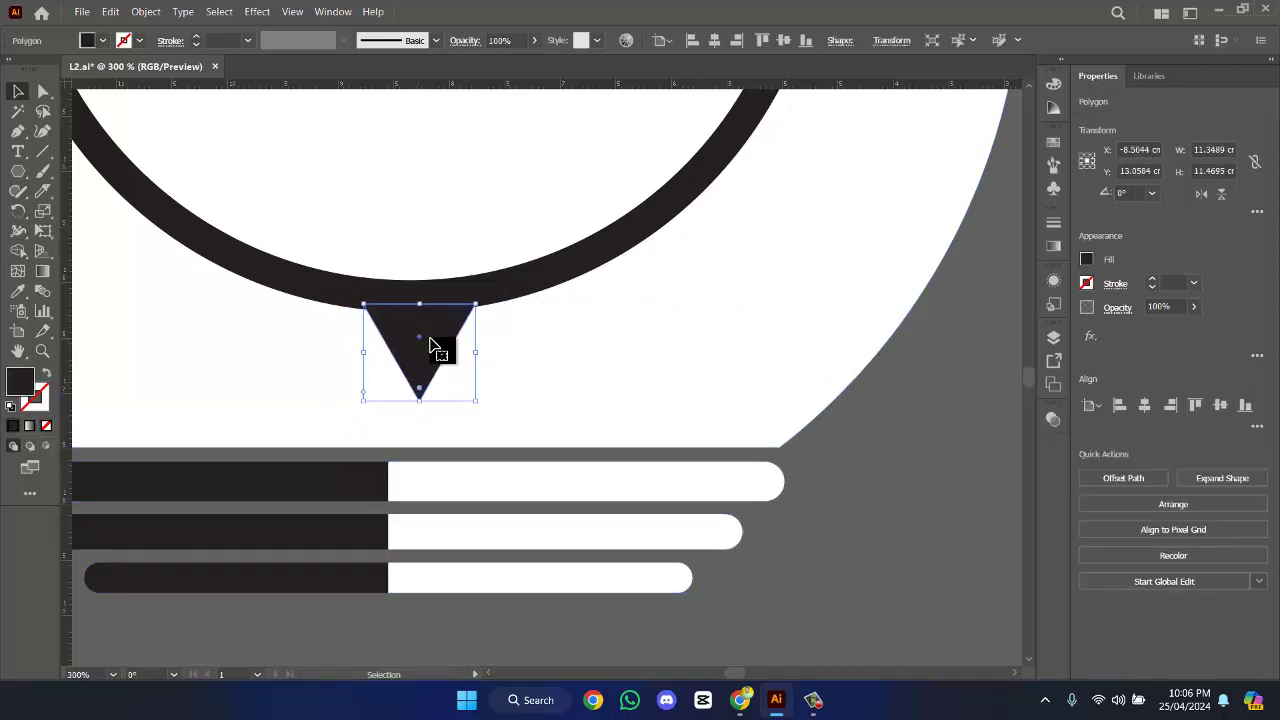
# - Trim the triangle's overlap with the large lower arc using Shape Builder, so its top follows the arc's curve
pyautogui.click(43, 91)
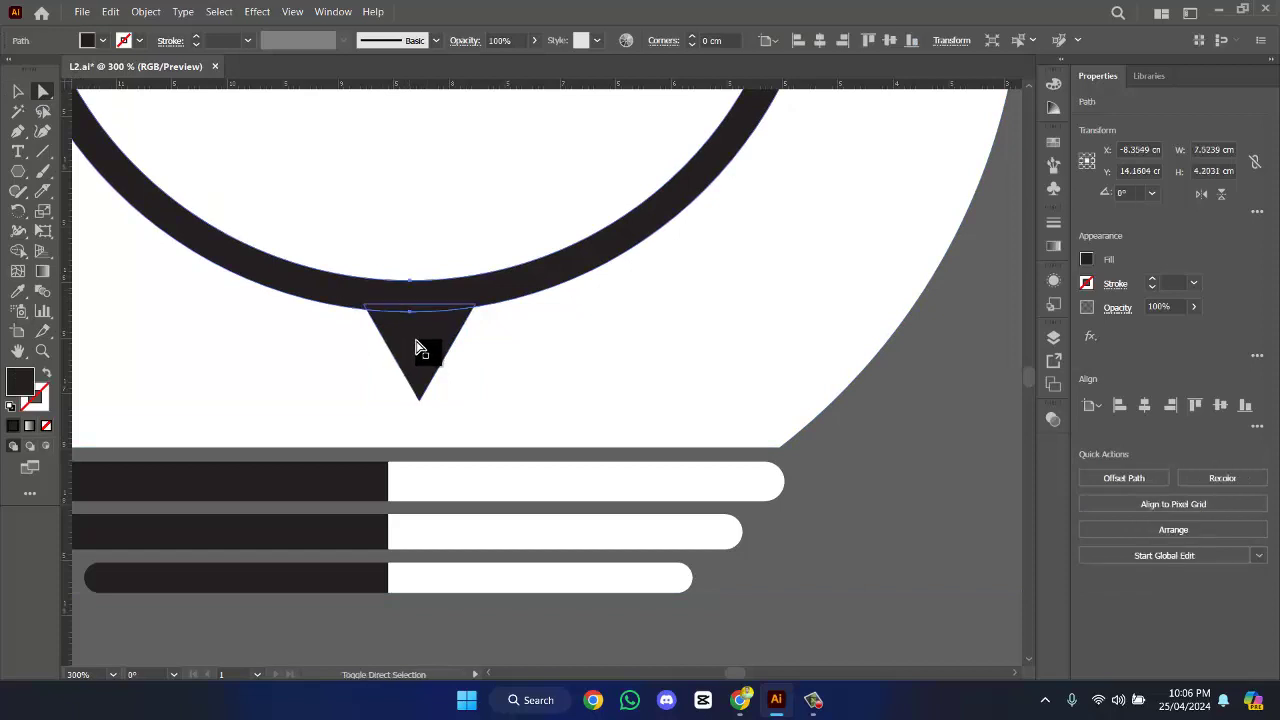
pyautogui.keyDown('shift'); pyautogui.click(420, 349); pyautogui.keyUp('shift')
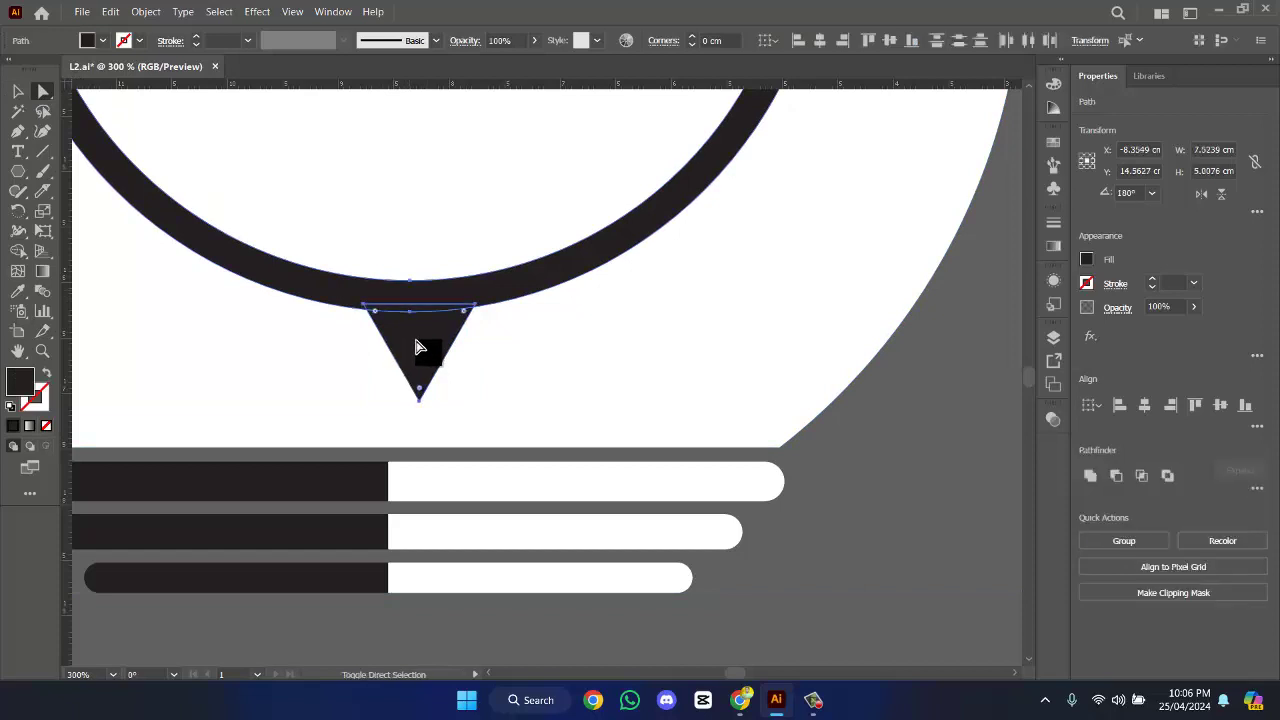
pyautogui.click(17, 252)
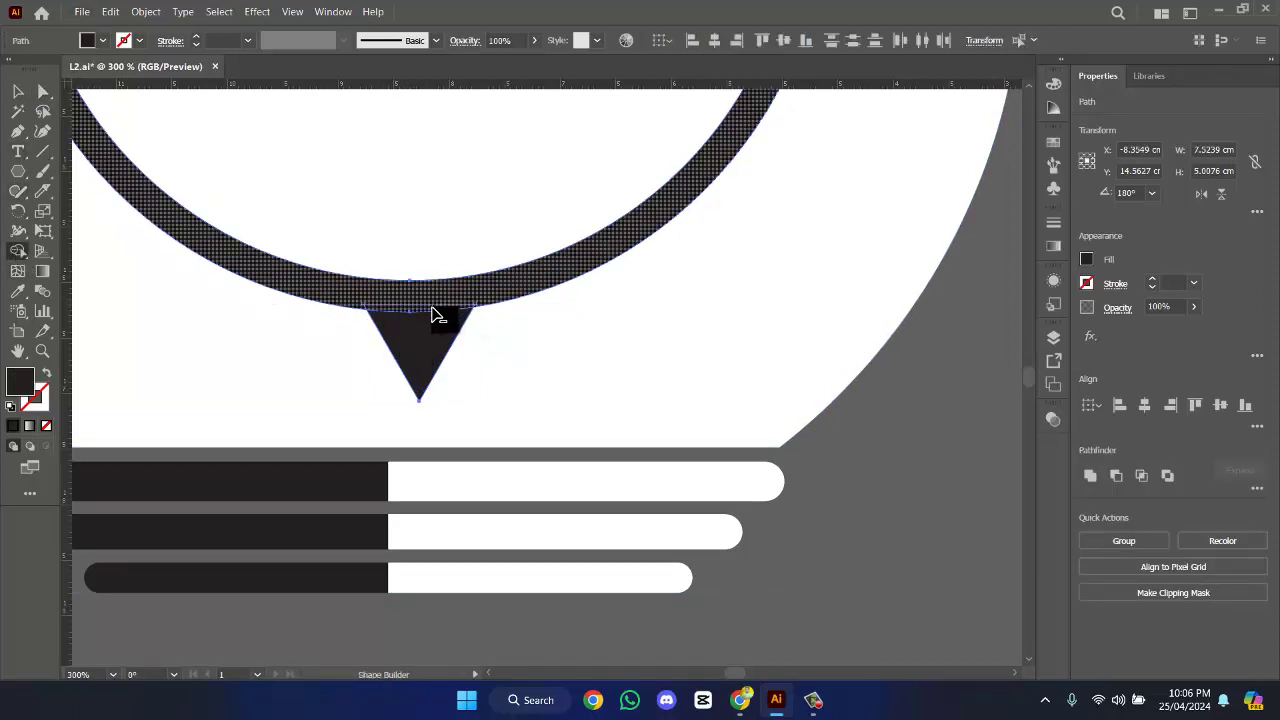
pyautogui.moveTo(432, 307); pyautogui.dragTo(435, 309)
pyautogui.hotkey('ctrl', 'z')
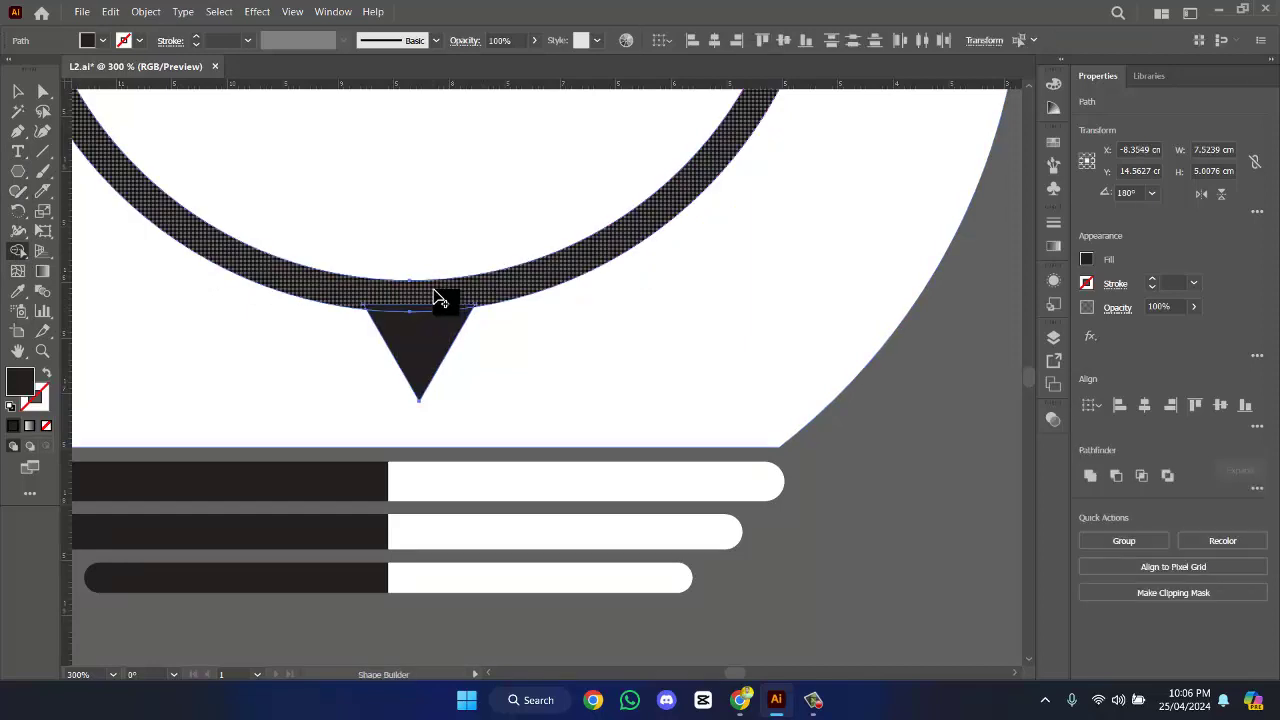
pyautogui.click(431, 309)
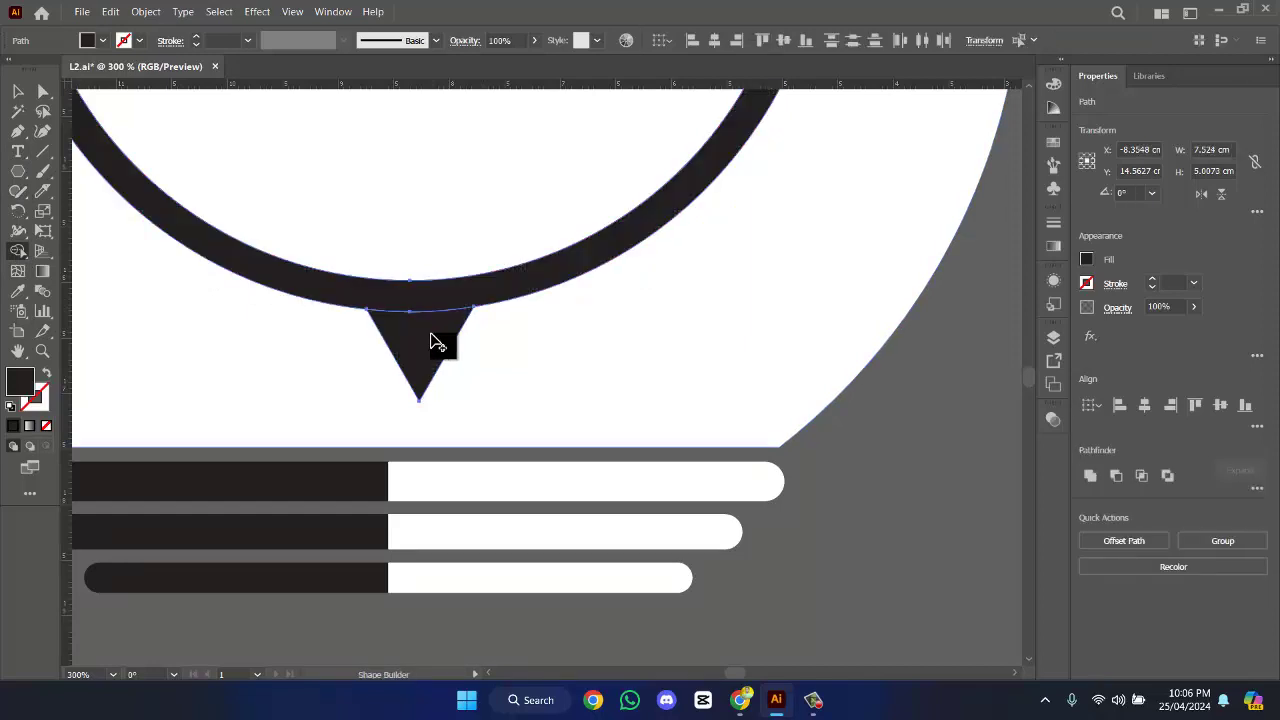
# - Shift the trimmed triangle down slightly to leave a thin gap below the ring
pyautogui.press('v')
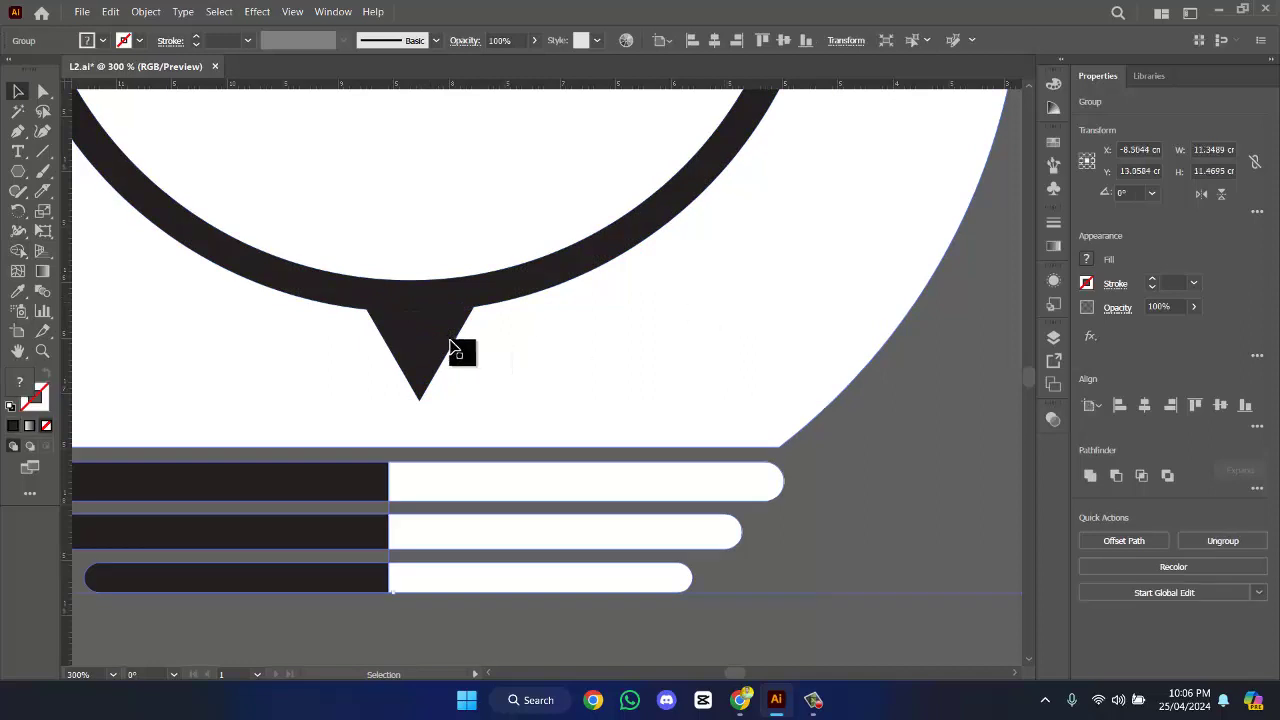
pyautogui.click(433, 340)
pyautogui.moveTo(433, 340); pyautogui.dragTo(434, 343)
pyautogui.click(540, 350)
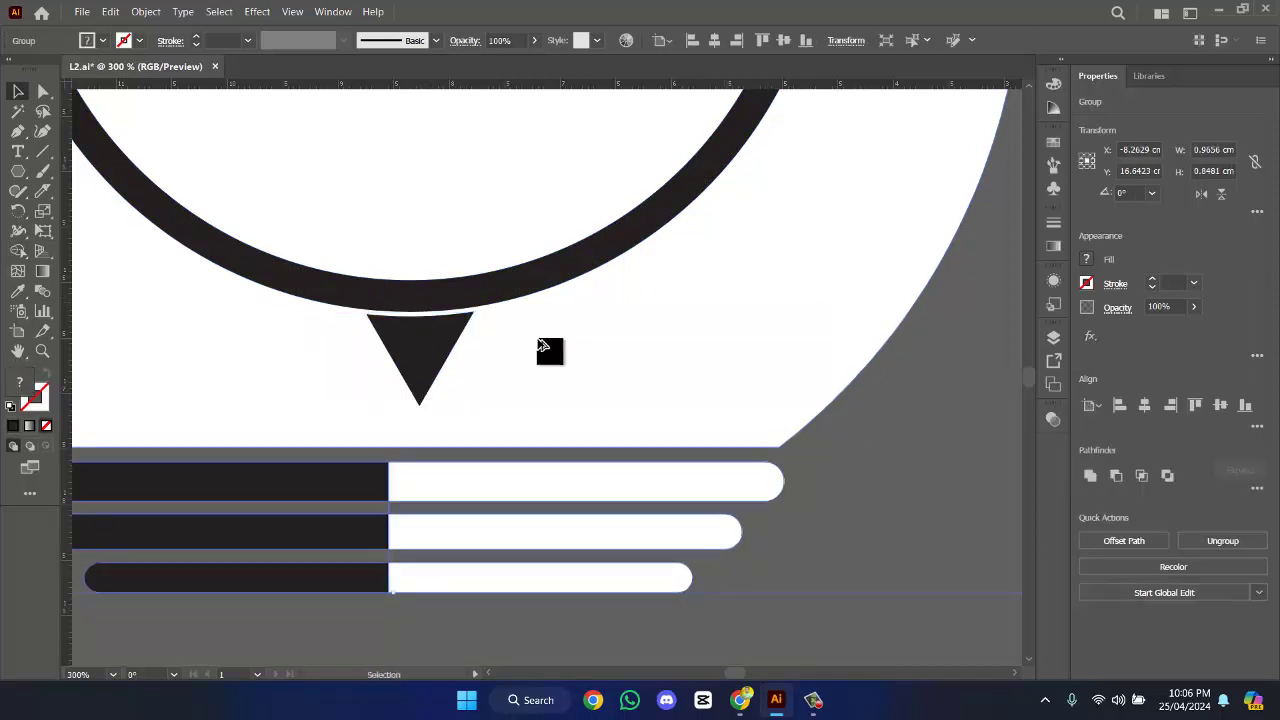
# - Draw a black vertical bar about 0.59 cm wide and 5.28 cm high in the ring's left half, reaching the lower arc
pyautogui.scroll(-1, 540, 345)
pyautogui.scroll(-1, 545, 348)
pyautogui.scroll(-2, 740, 383)
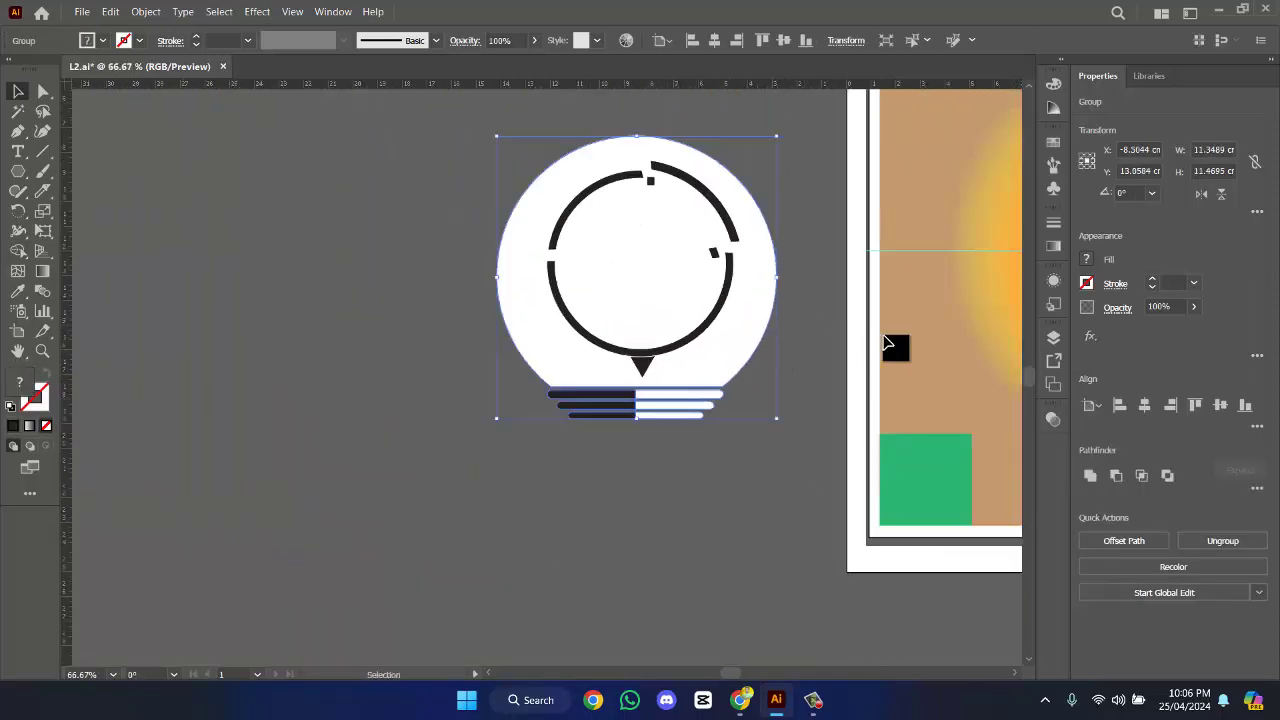
pyautogui.scroll(2, 860, 350)
pyautogui.hscroll(5, 700, 360)
pyautogui.scroll(-2, 1003, 383)
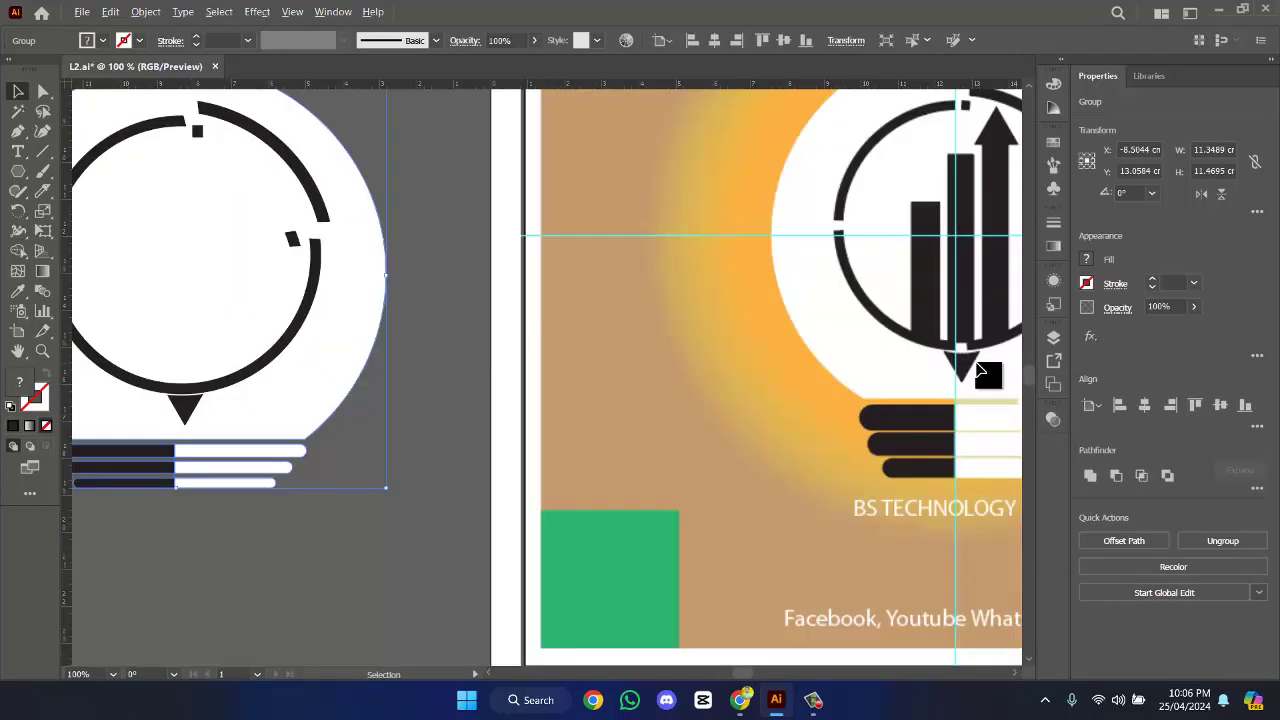
pyautogui.hscroll(1, 940, 363)
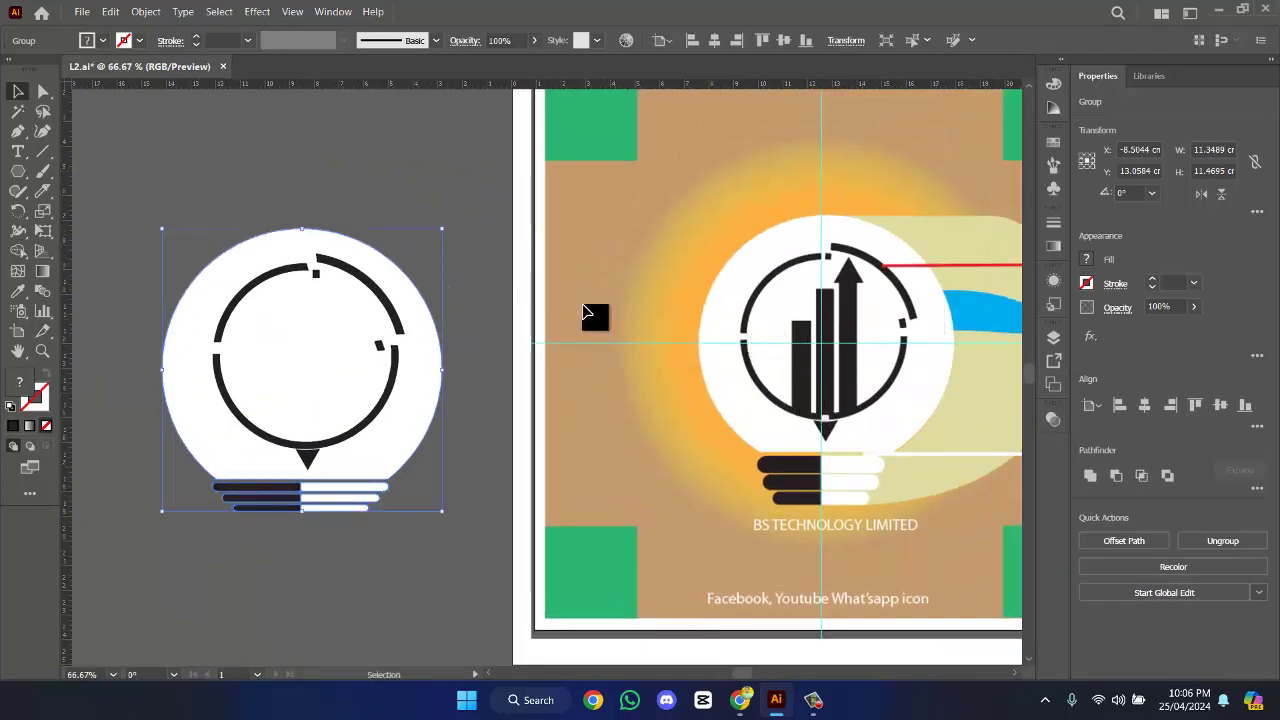
pyautogui.click(26, 175)
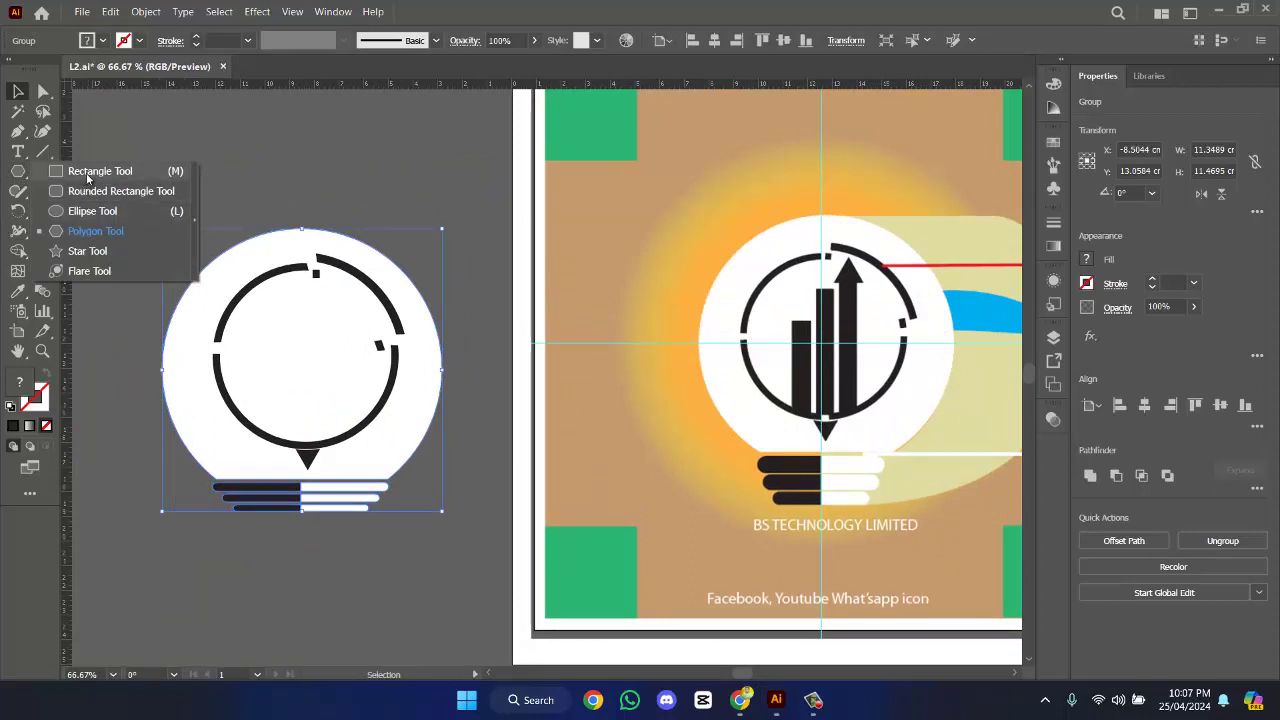
pyautogui.click(86, 173)
pyautogui.moveTo(257, 320)
pyautogui.mouseDown()
pyautogui.moveTo(287, 424)
pyautogui.moveTo(270, 449)
pyautogui.mouseUp()
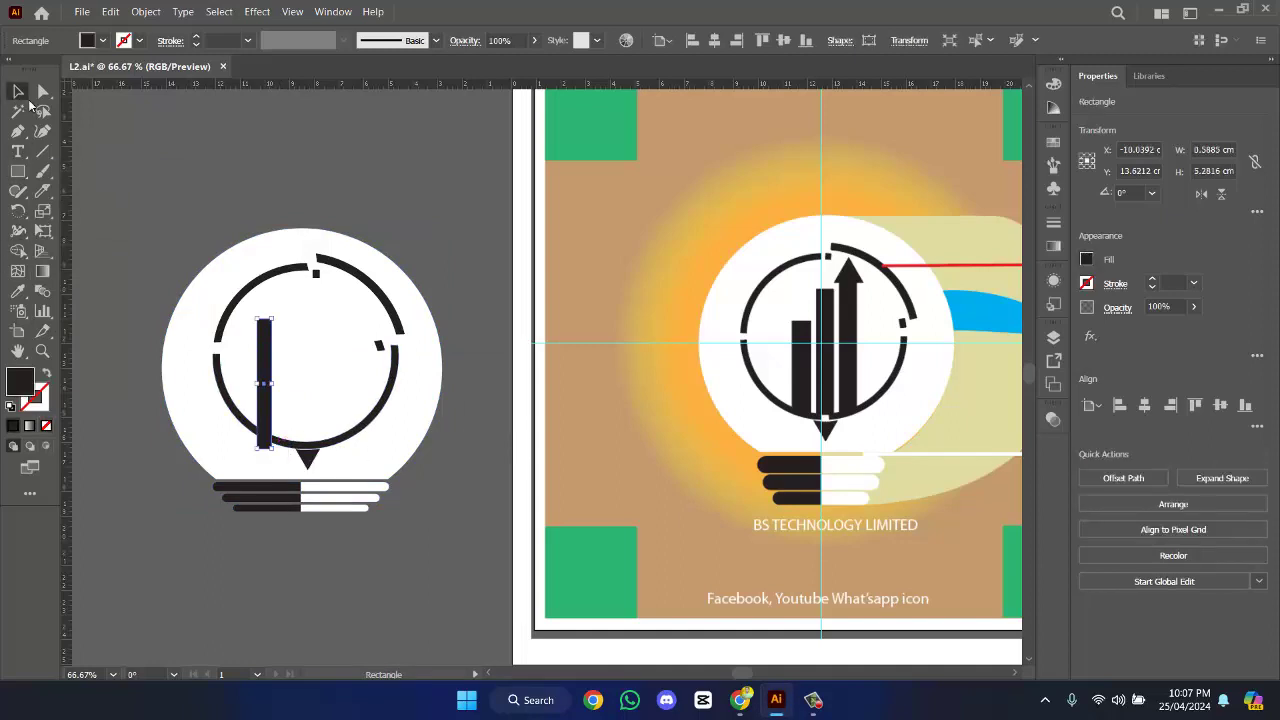
pyautogui.press('v')
# - Duplicate the bar and adjust the heights to form three evenly spaced bars rising from left to right
pyautogui.moveTo(267, 383); pyautogui.dragTo(311, 387)
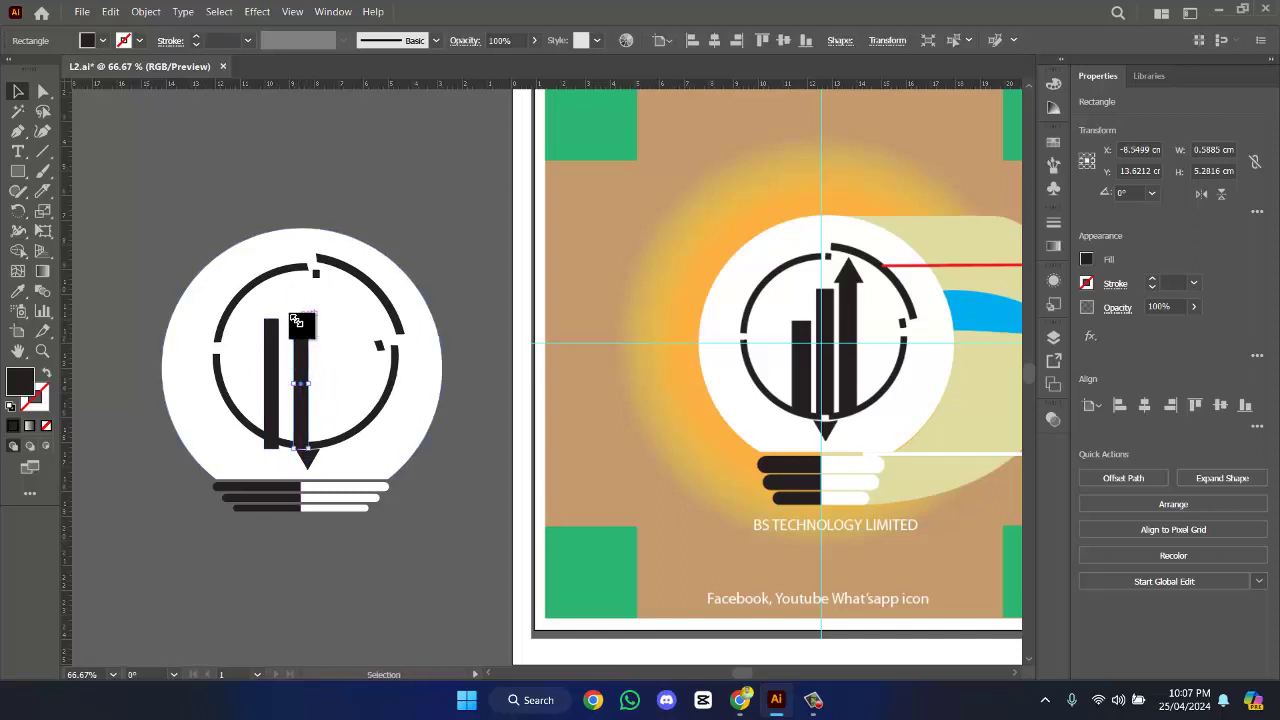
pyautogui.moveTo(296, 319); pyautogui.dragTo(276, 341)
pyautogui.click(272, 338)
pyautogui.click(300, 340)
pyautogui.moveTo(302, 302); pyautogui.dragTo(285, 348)
pyautogui.click(271, 358)
pyautogui.click(406, 443)
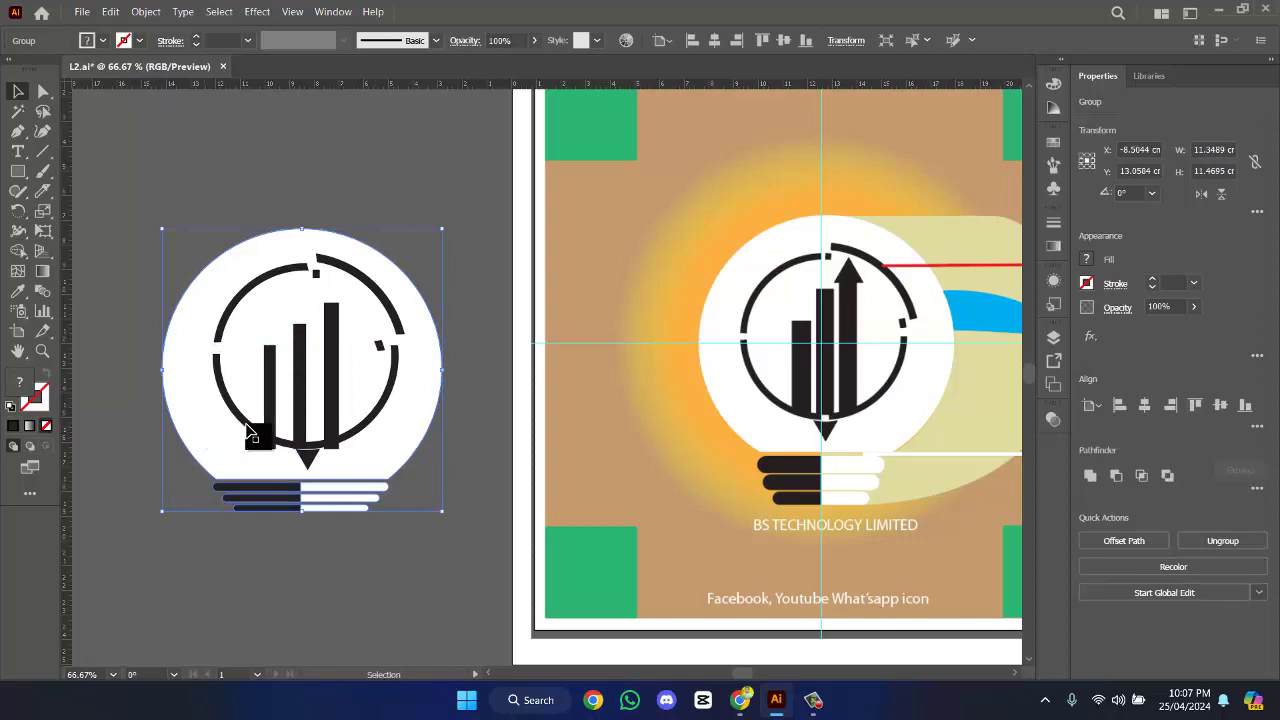
# - Trim the ends of the three bars that stick out below the ring's lower arc using Shape Builder
pyautogui.click(500, 433)
pyautogui.press('a')
pyautogui.click(420, 428)
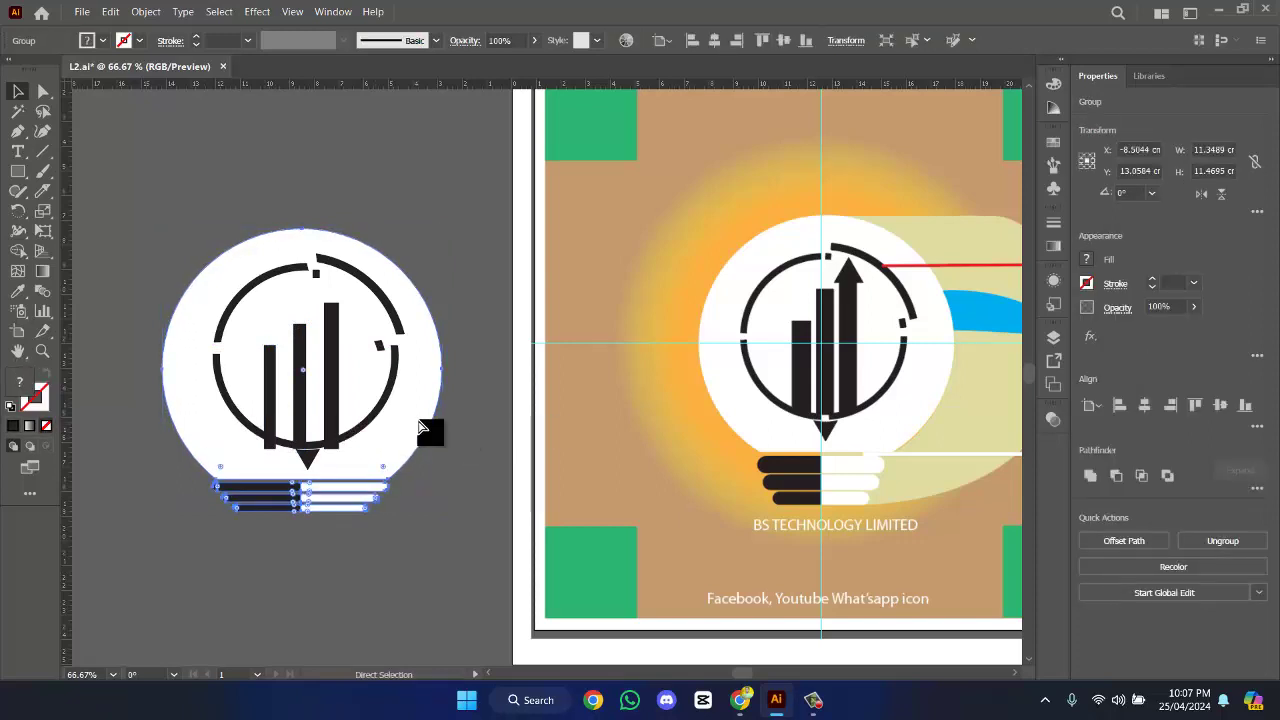
pyautogui.click(420, 428)
pyautogui.moveTo(206, 378); pyautogui.dragTo(552, 322)
pyautogui.scroll(3, 360, 430)
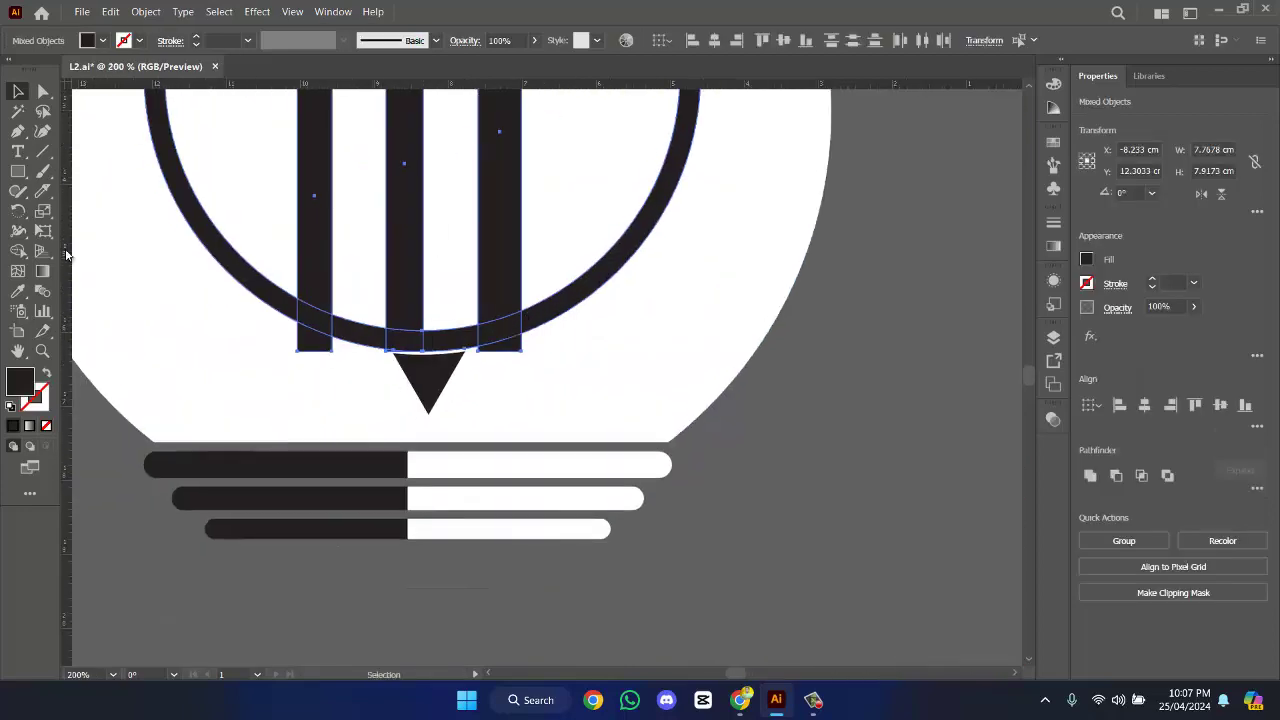
pyautogui.click(18, 250)
pyautogui.scroll(3, 490, 340)
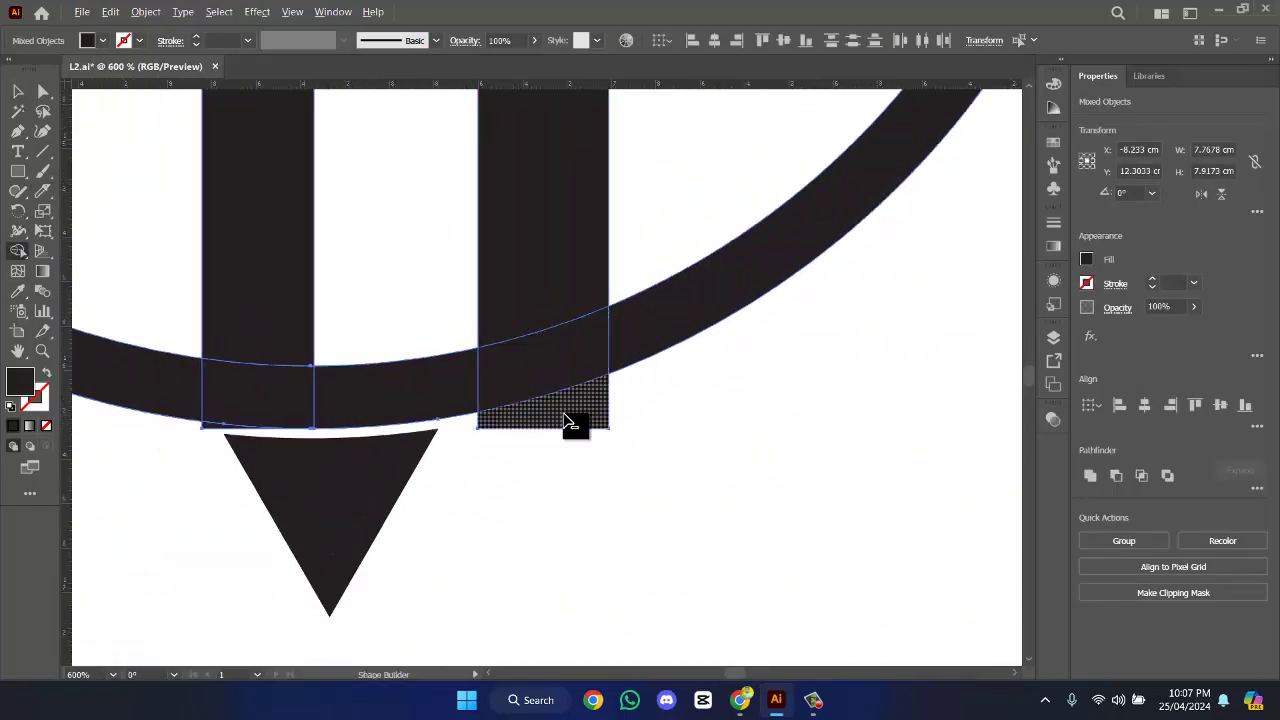
pyautogui.scroll(4, 235, 432)
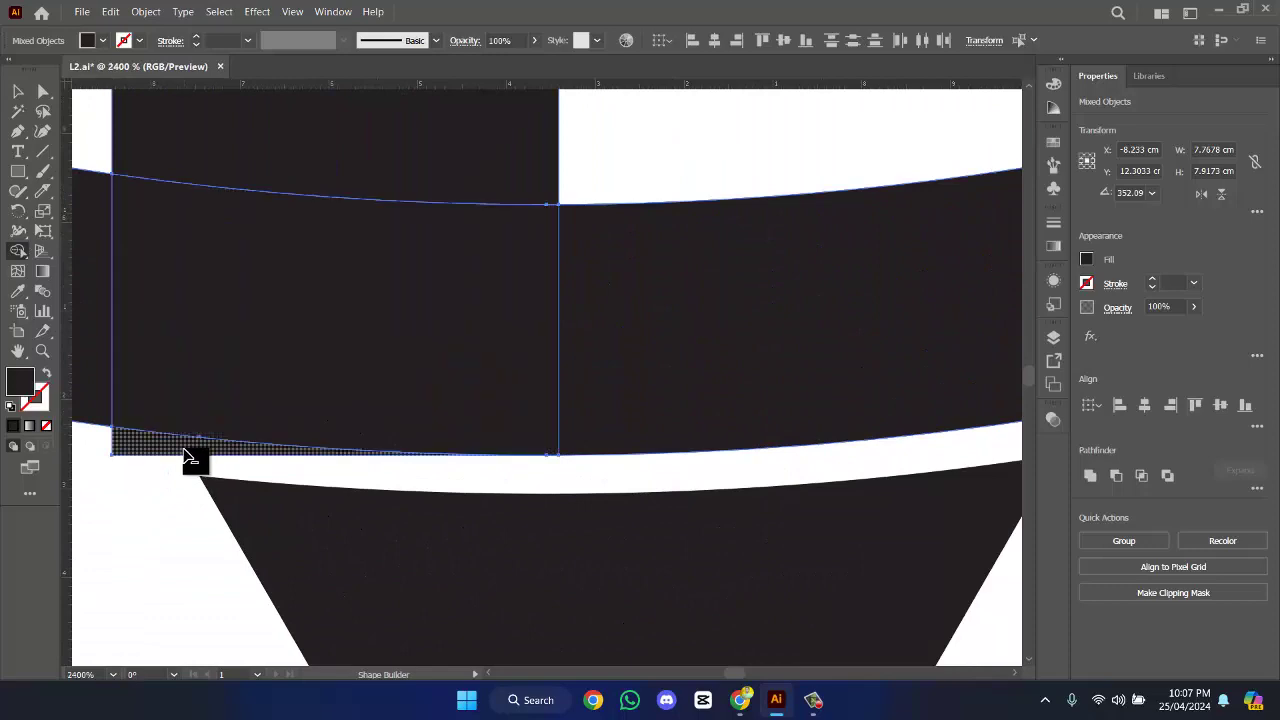
pyautogui.scroll(-3, 205, 423)
pyautogui.scroll(-4, 191, 254)
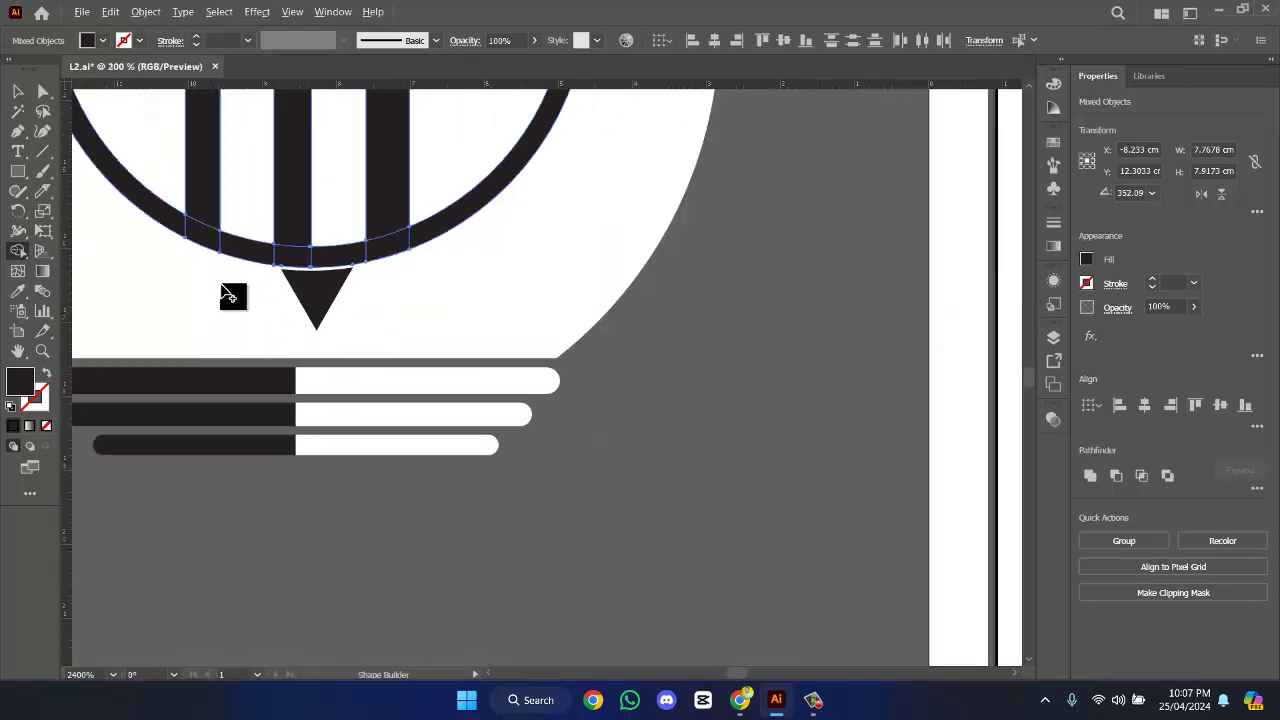
pyautogui.scroll(-5, 439, 260)
pyautogui.moveTo(451, 289); pyautogui.dragTo(474, 371)
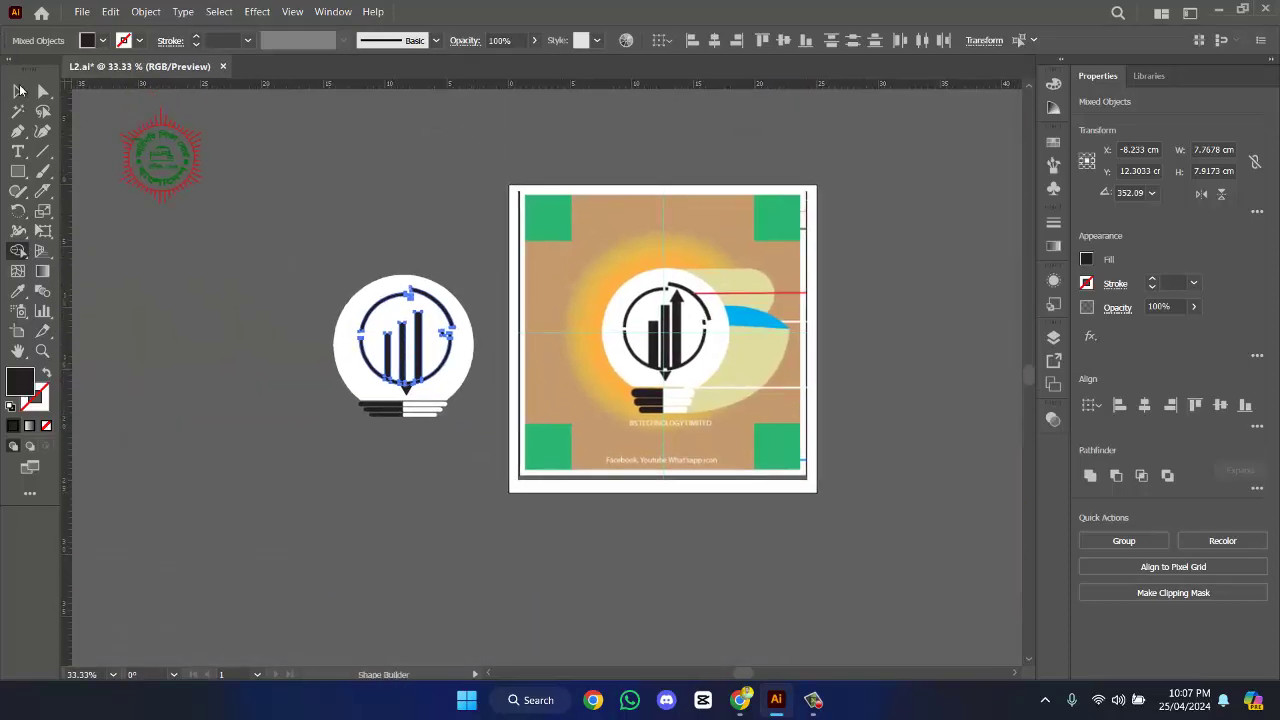
pyautogui.click(423, 171)
# - Place a copy of the bottom triangle, rotated 180°, on top of the tallest bar as an upward arrowhead
pyautogui.scroll(3, 460, 183)
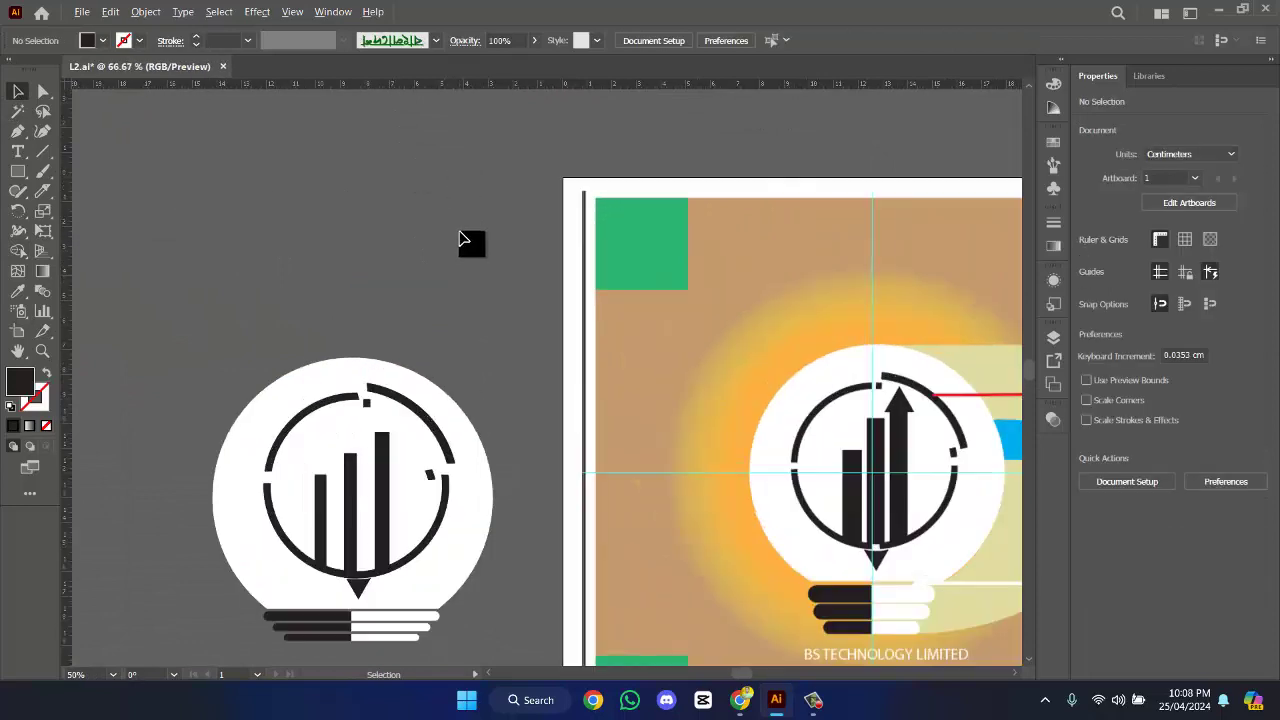
pyautogui.scroll(-5, 485, 228)
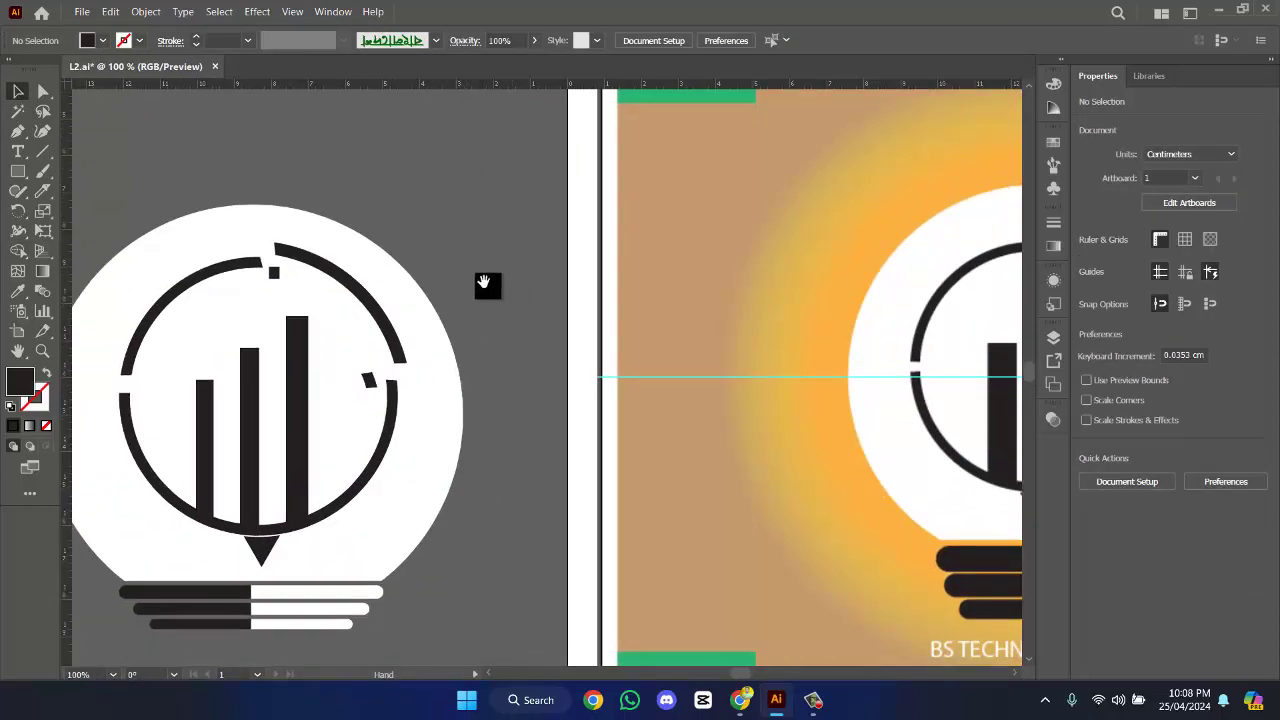
pyautogui.click(260, 562)
pyautogui.moveTo(258, 565); pyautogui.dragTo(257, 371)
pyautogui.scroll(1, 294, 350)
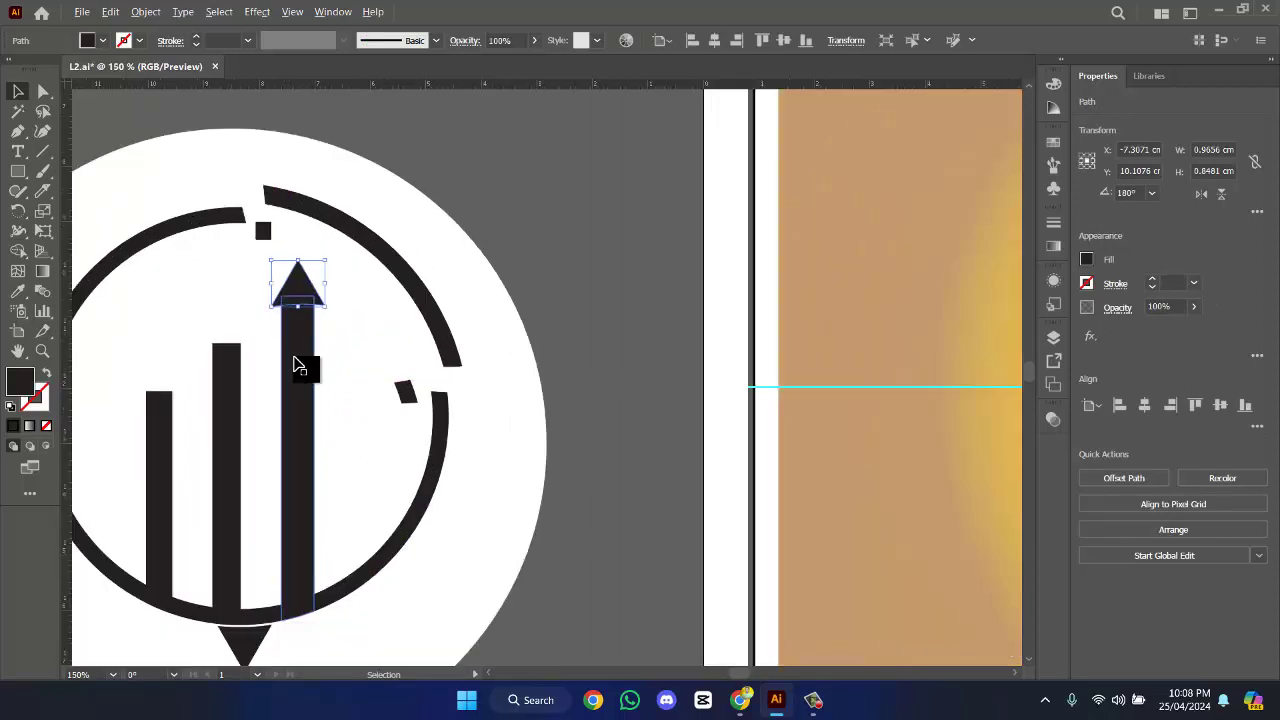
pyautogui.click(360, 347)
# - Unite the arrowhead and the tallest bar into a single shape
pyautogui.scroll(-2, 405, 326)
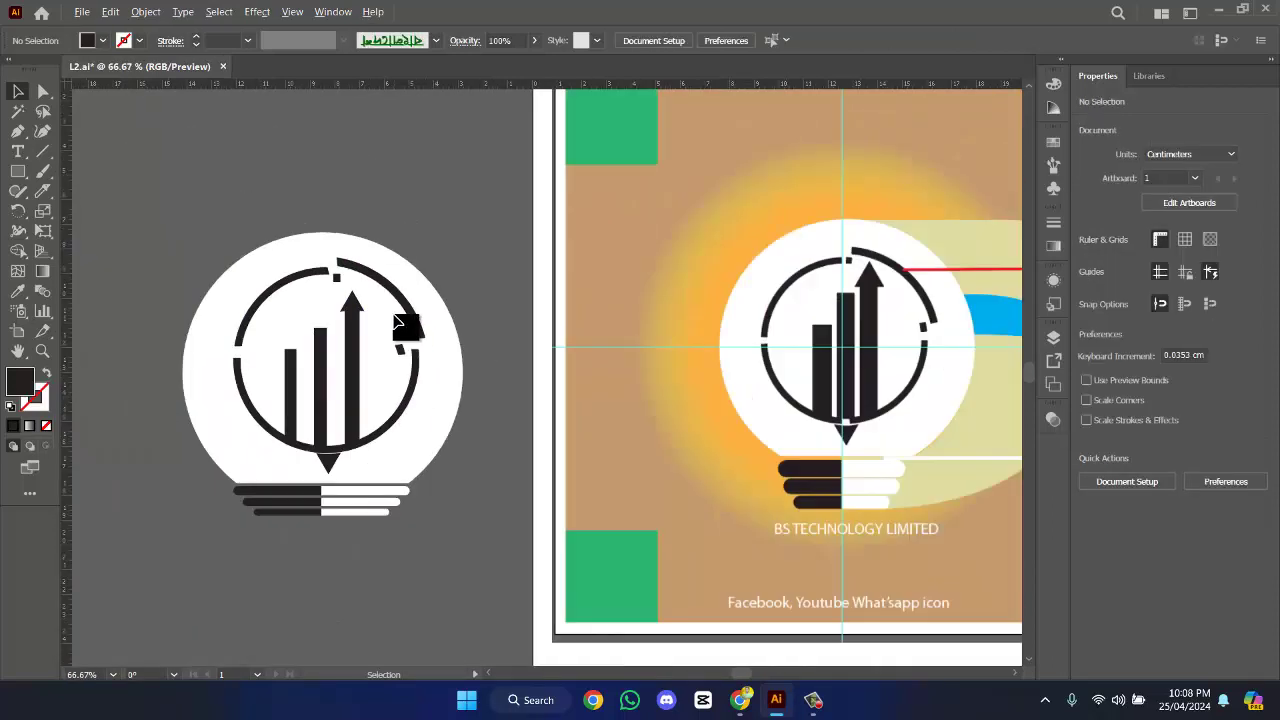
pyautogui.click(350, 305)
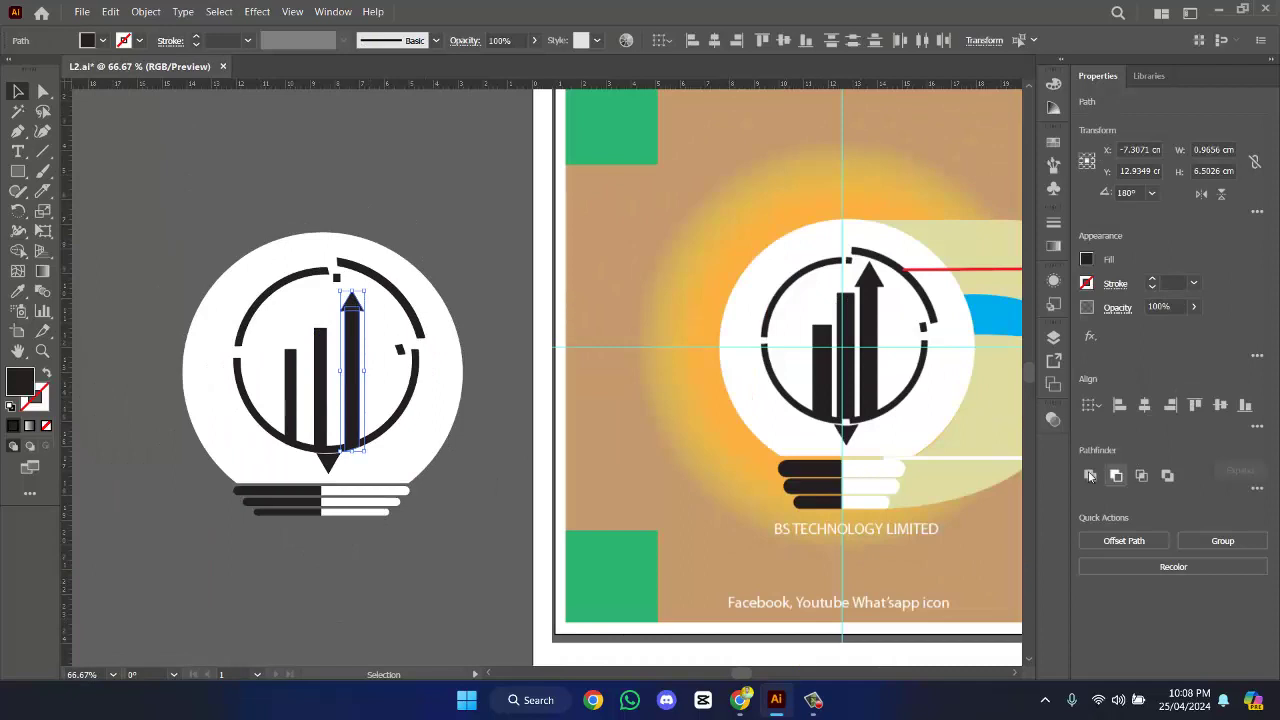
pyautogui.click(1090, 476)
pyautogui.click(500, 354)
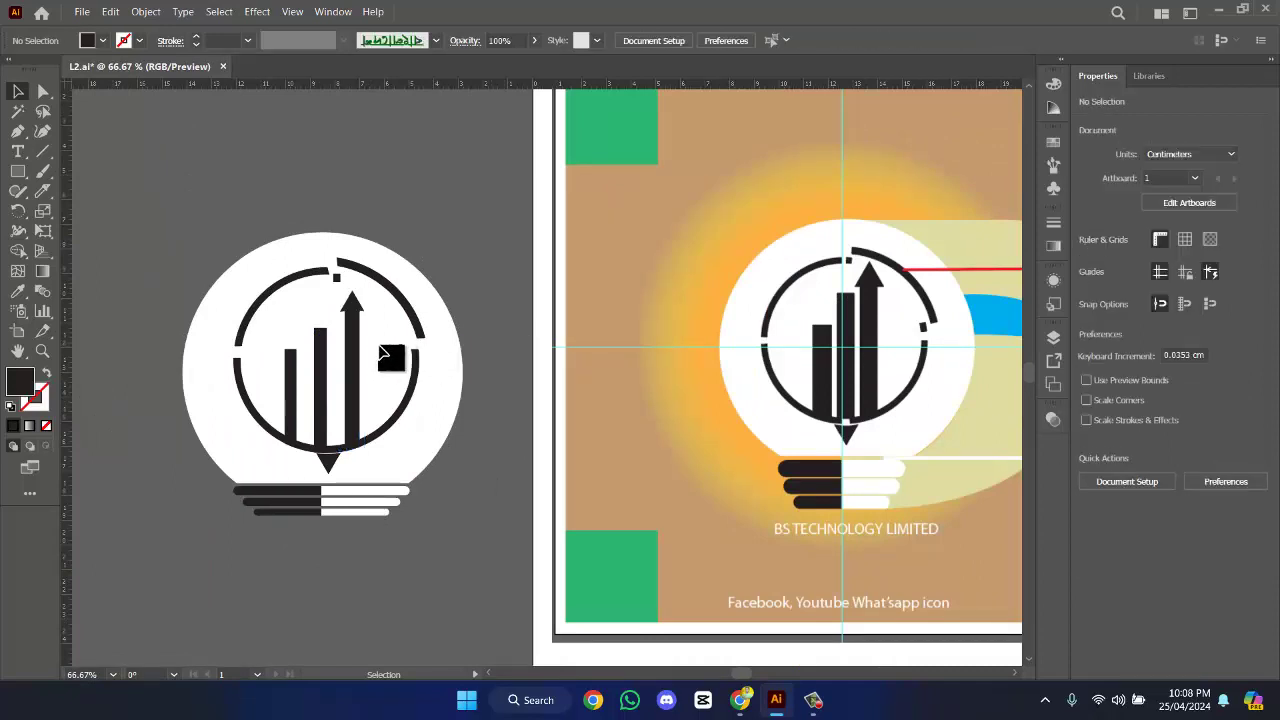
# - Group the ring segments, small squares, bars and bottom triangle inside the bulb
pyautogui.scroll(-1, 446, 336)
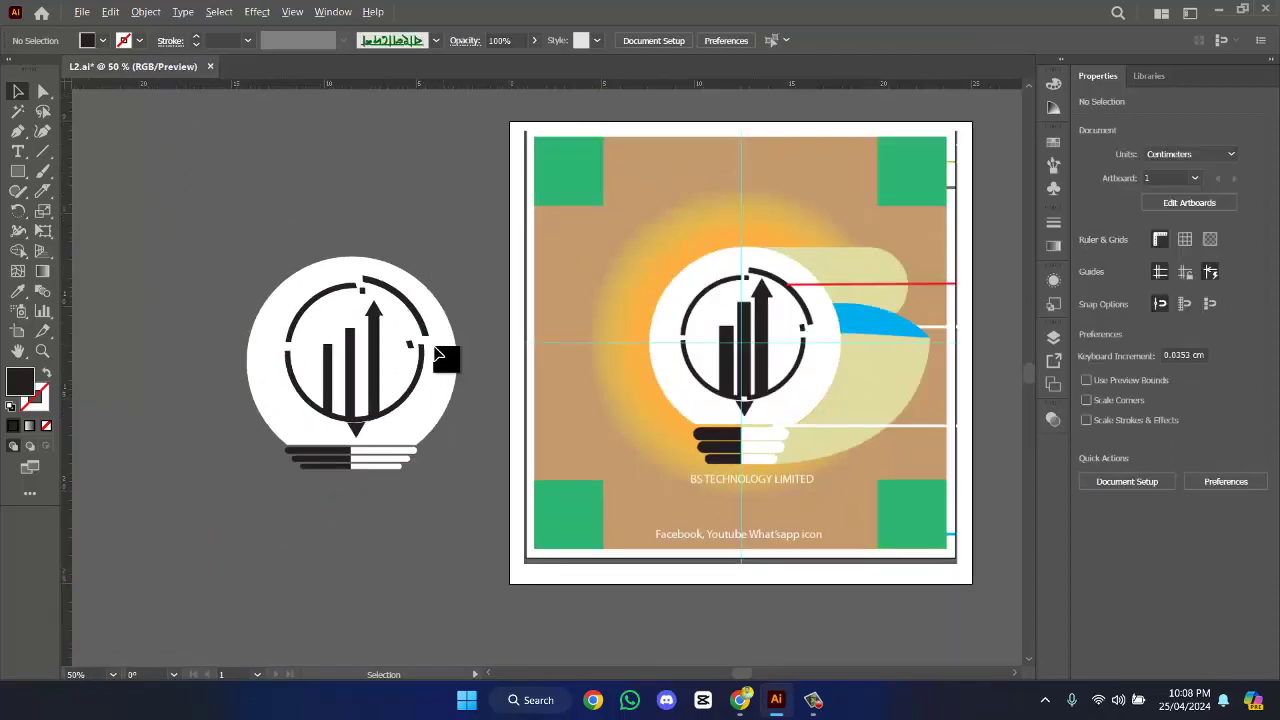
pyautogui.click(420, 370)
pyautogui.hotkey('ctrl', 'shift', 'a')
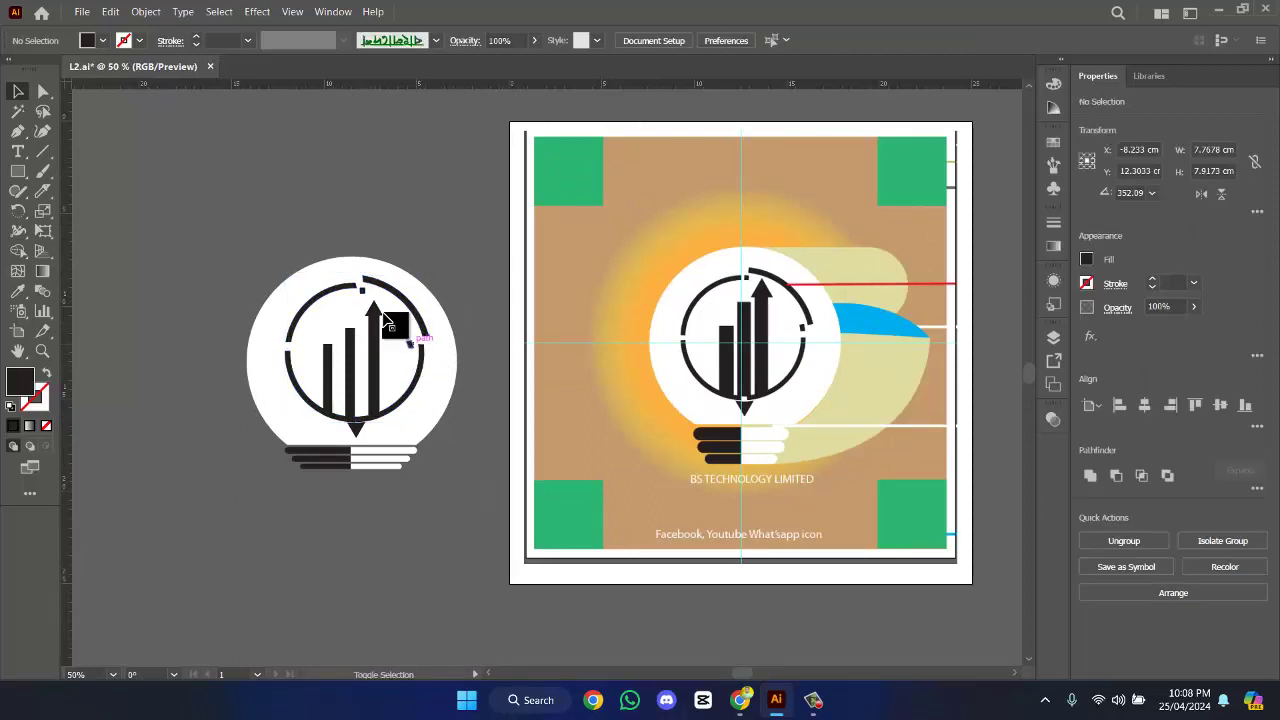
pyautogui.press('a')
pyautogui.moveTo(292, 285); pyautogui.dragTo(422, 430)
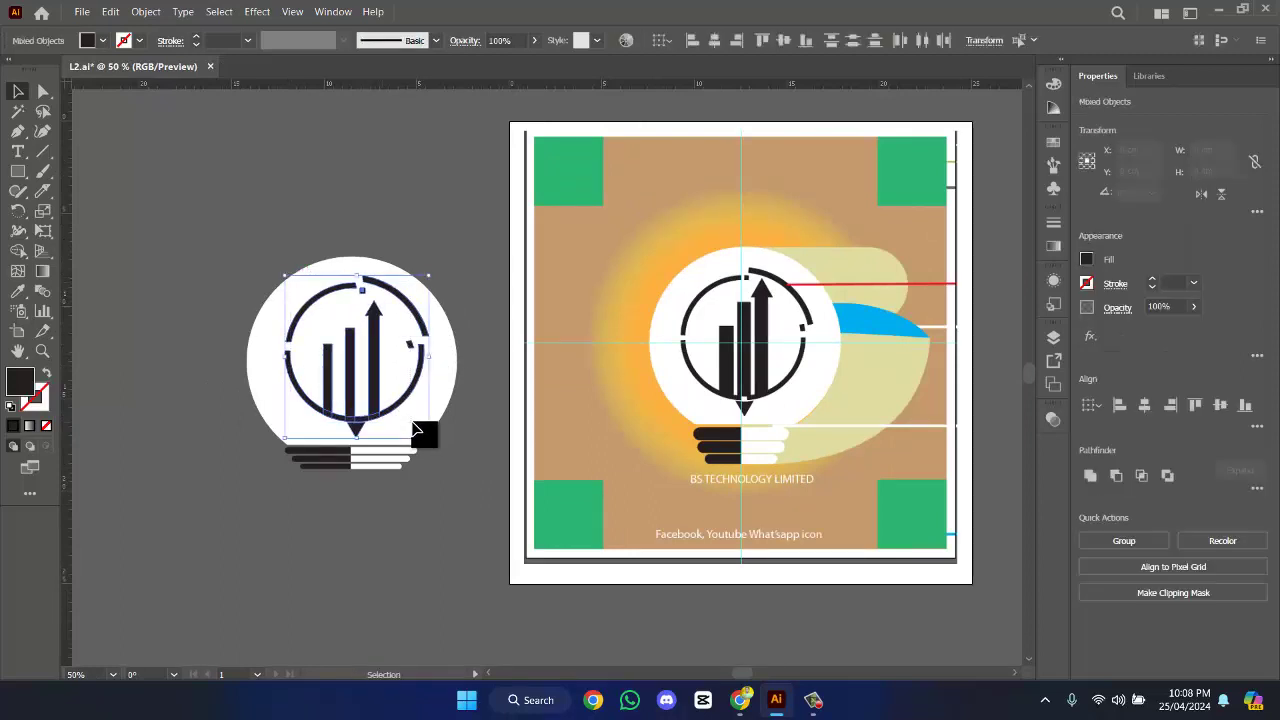
pyautogui.press('v')
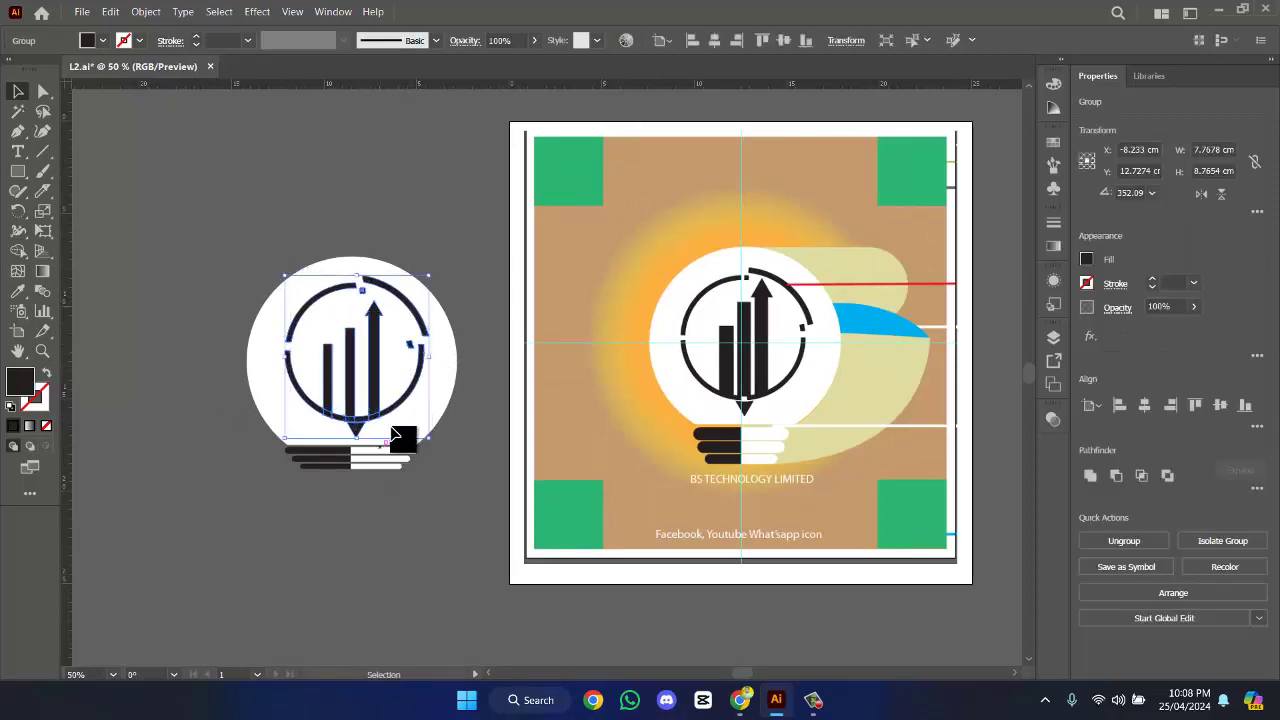
# - Align the inner ring group and the bulb group on their horizontal centers
pyautogui.hotkey('ctrl', 'shift', 'a')
pyautogui.press('a')
pyautogui.click(455, 352)
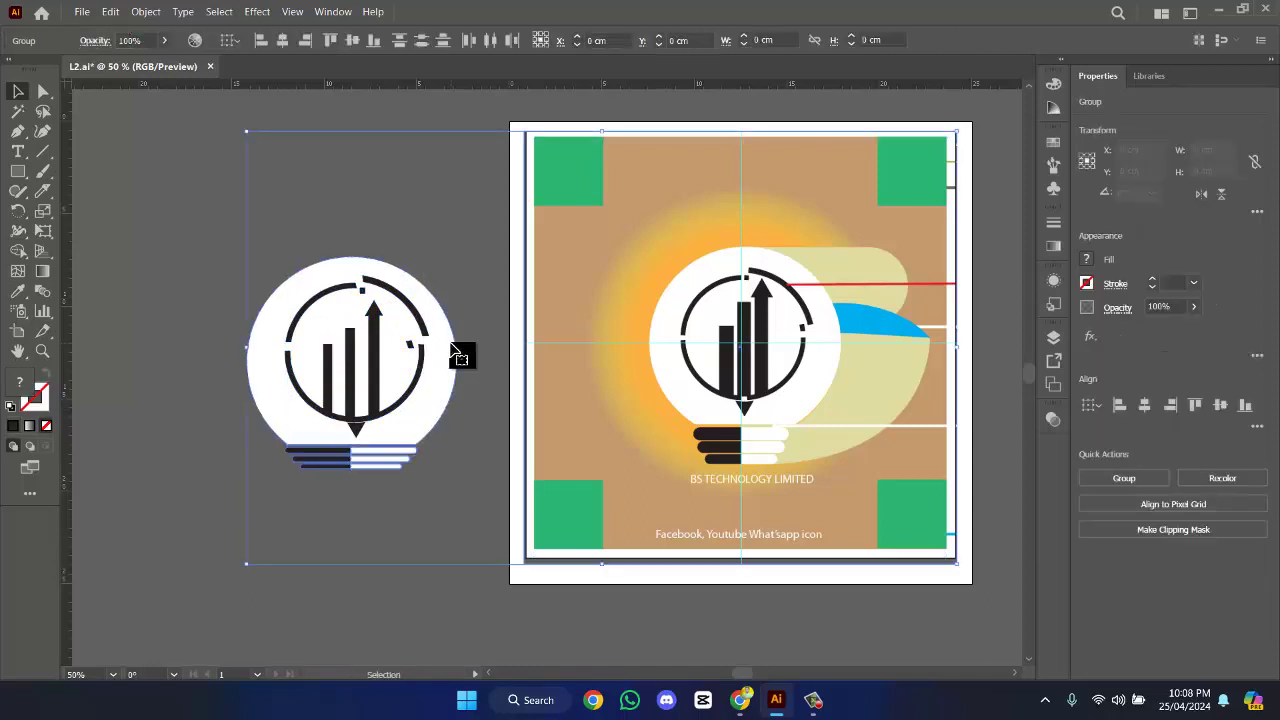
pyautogui.moveTo(480, 357); pyautogui.dragTo(210, 422)
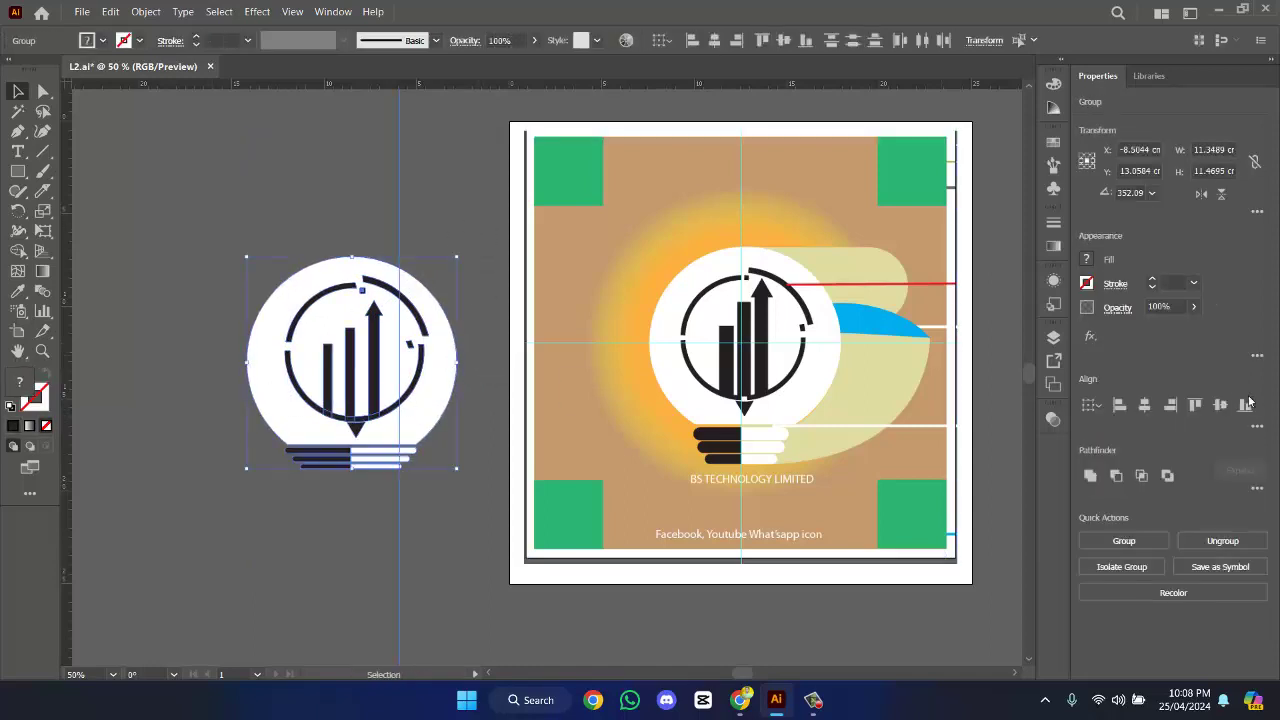
pyautogui.click(1154, 407)
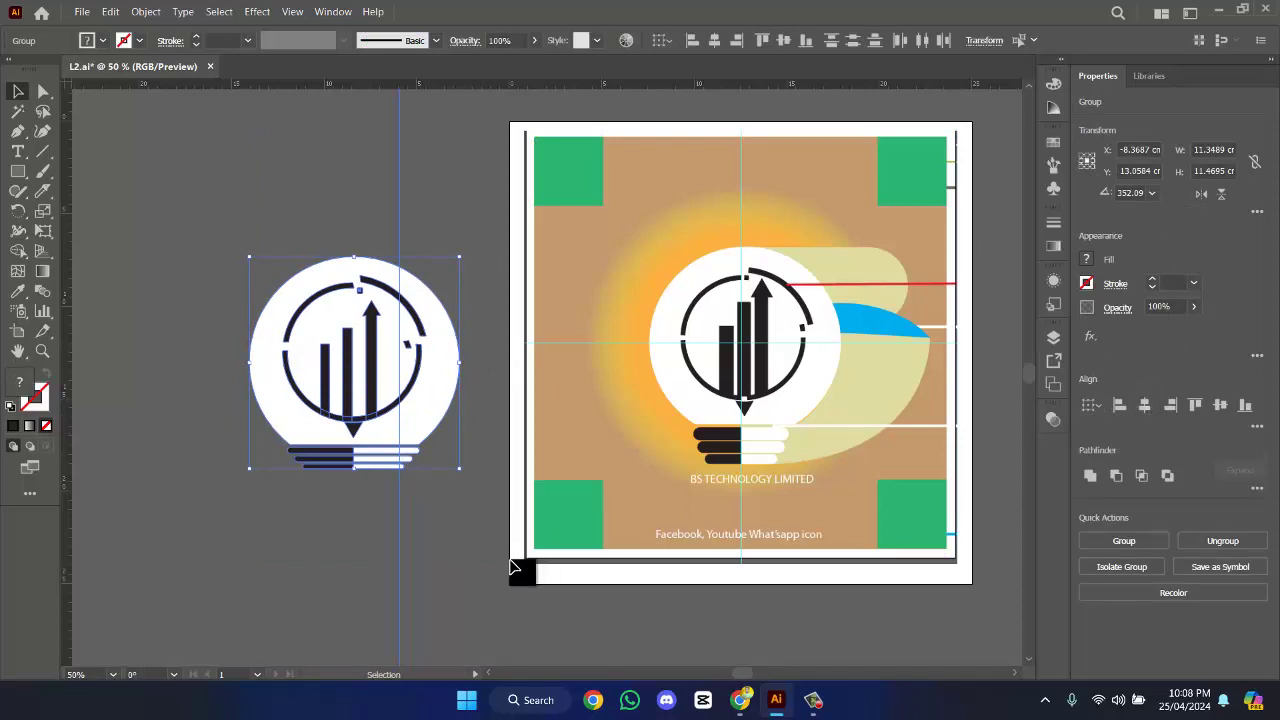
pyautogui.click(471, 580)
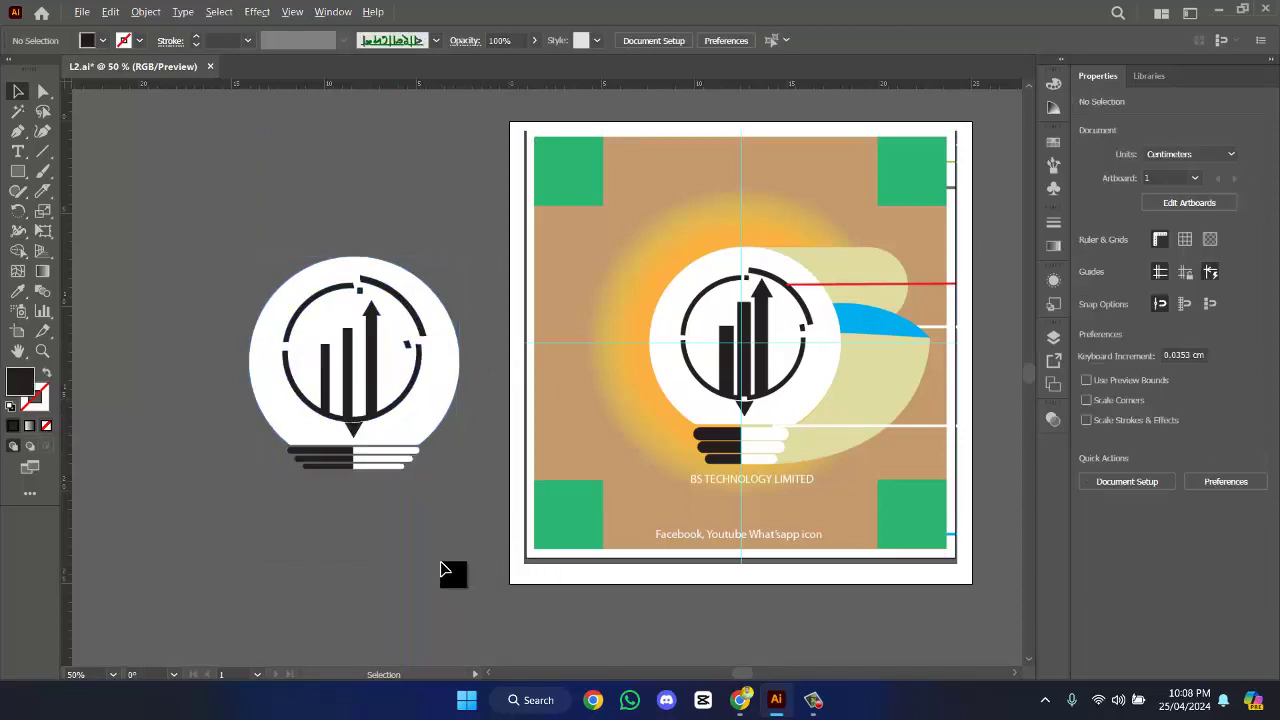
# - Remove the reference artwork from the artboard, leaving the artboard blank beside the recreated bulb
pyautogui.scroll(1, 446, 571)
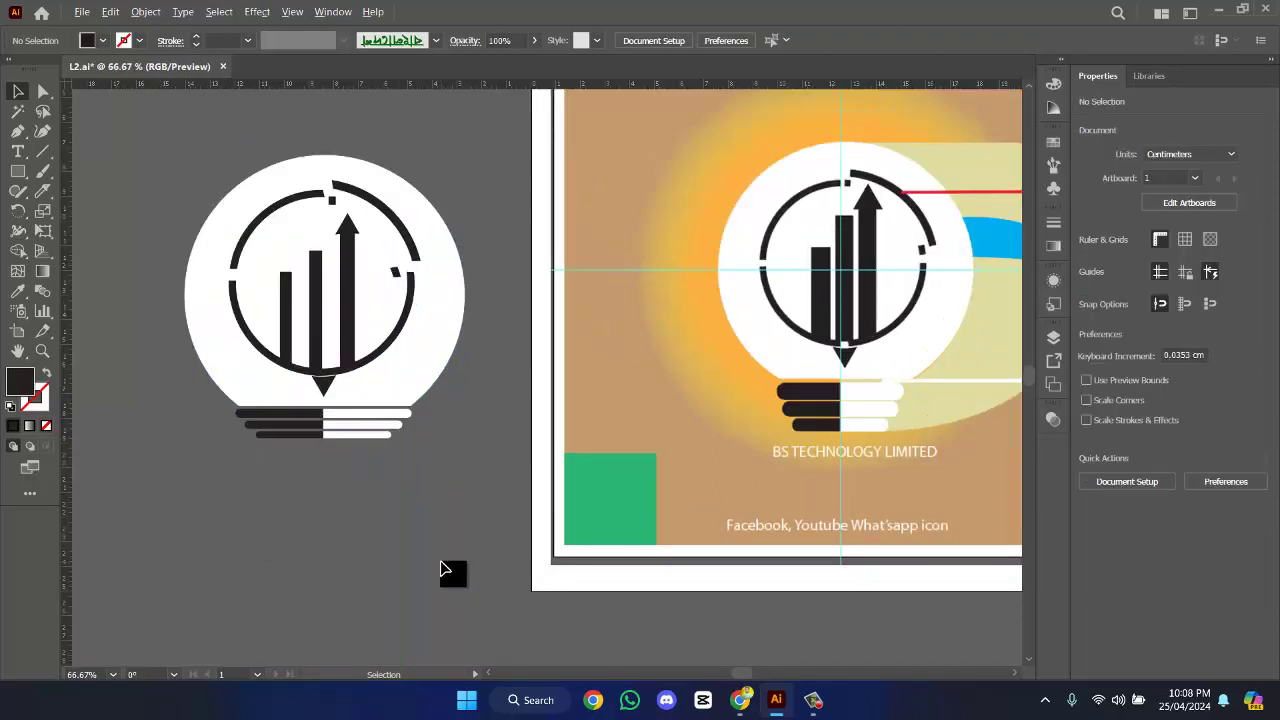
pyautogui.scroll(-1, 446, 571)
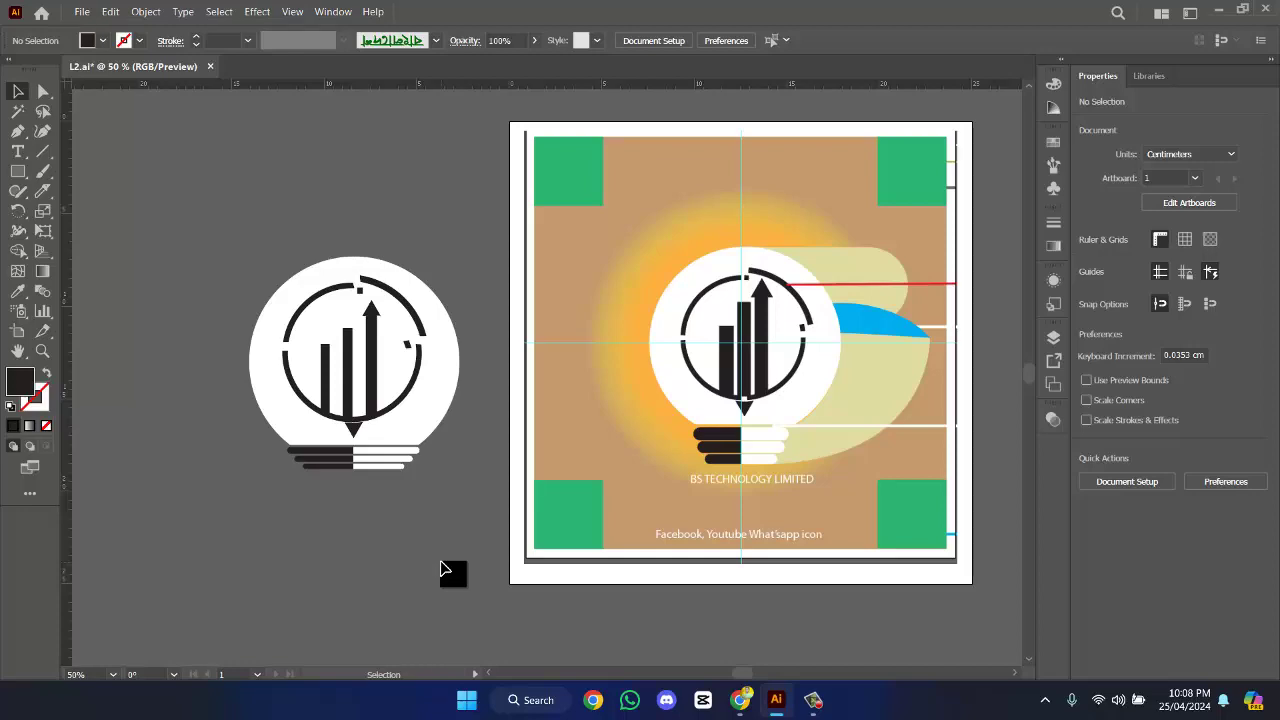
pyautogui.scroll(1, 734, 518)
pyautogui.scroll(-2, 728, 512)
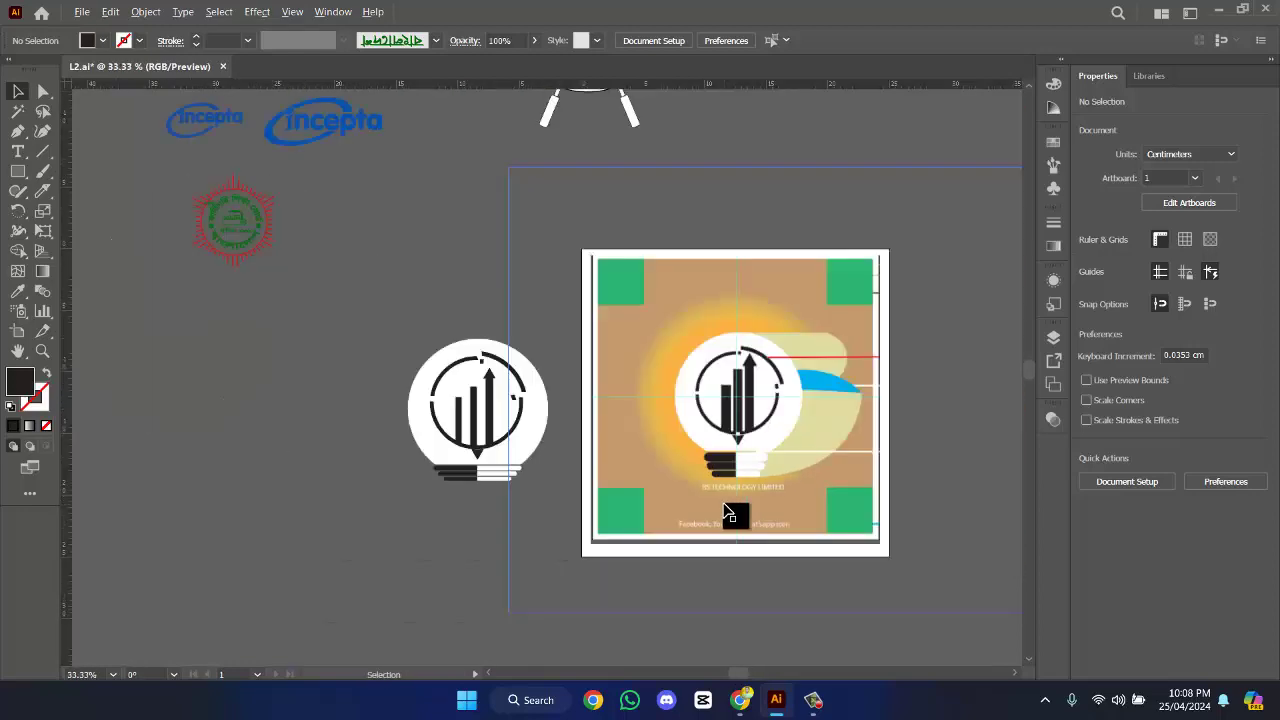
pyautogui.scroll(1, 728, 510)
pyautogui.scroll(3, 680, 470)
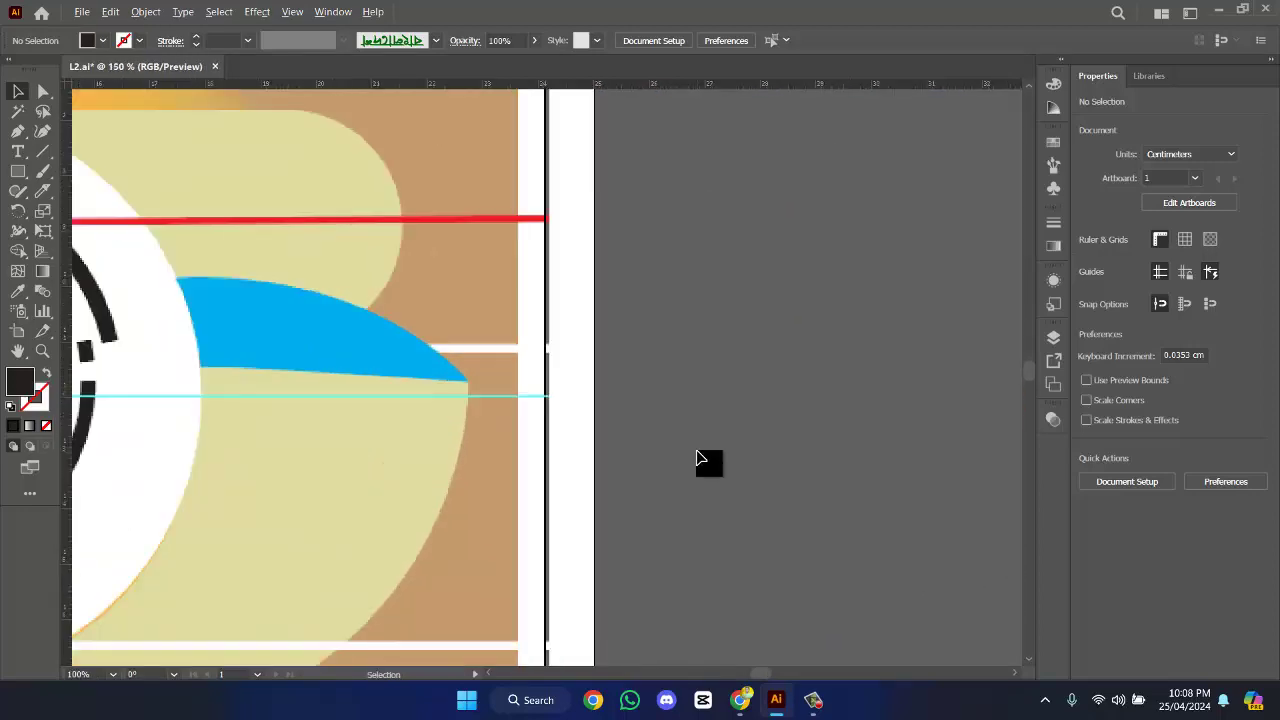
pyautogui.scroll(-3, 680, 462)
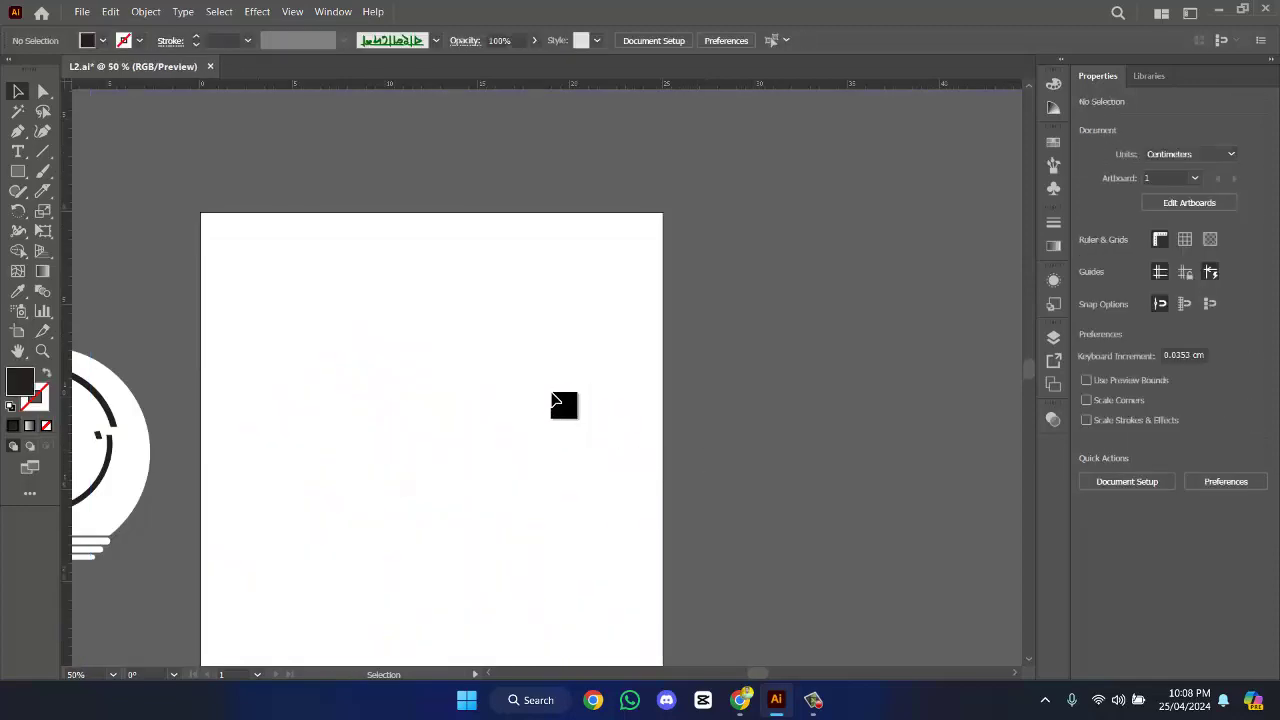
pyautogui.moveTo(378, 391); pyautogui.dragTo(689, 410)
pyautogui.scroll(-3, 689, 410)
pyautogui.scroll(3, 612, 434)
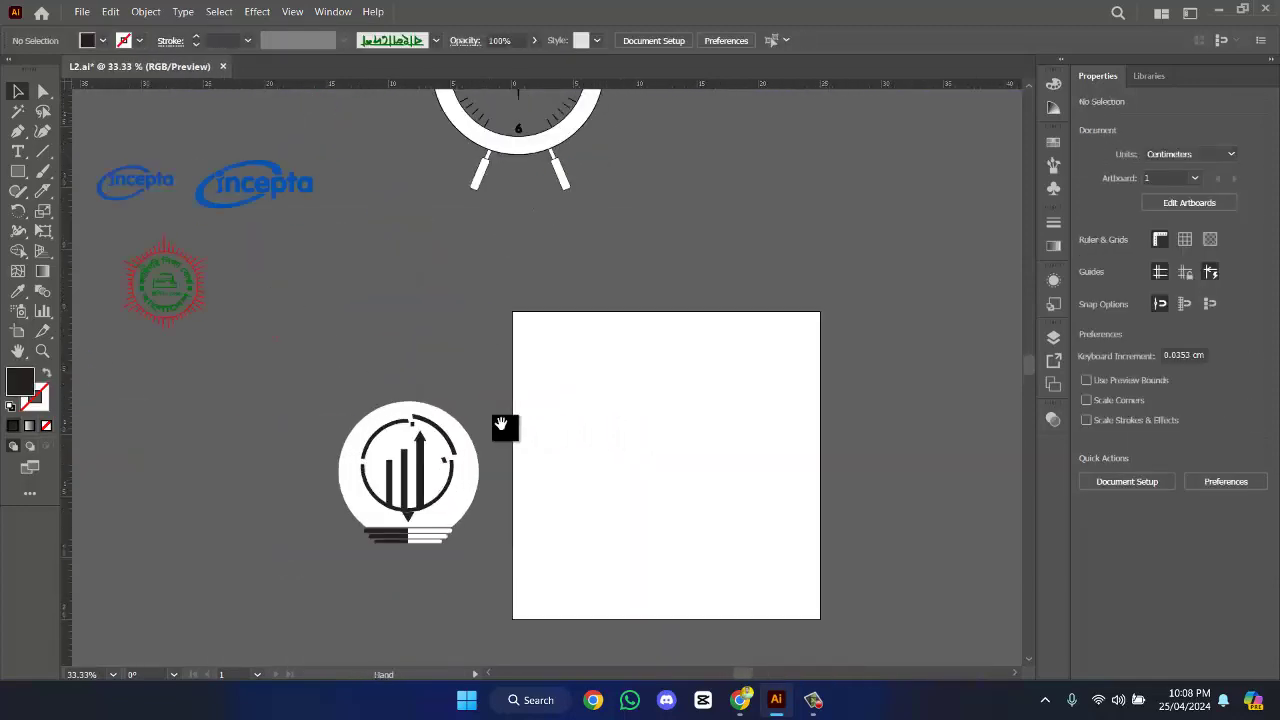
pyautogui.moveTo(506, 423); pyautogui.dragTo(567, 365)
# - Group the bulb, its base bars and the inner ring artwork into one logo
pyautogui.click(565, 445)
pyautogui.click(424, 302)
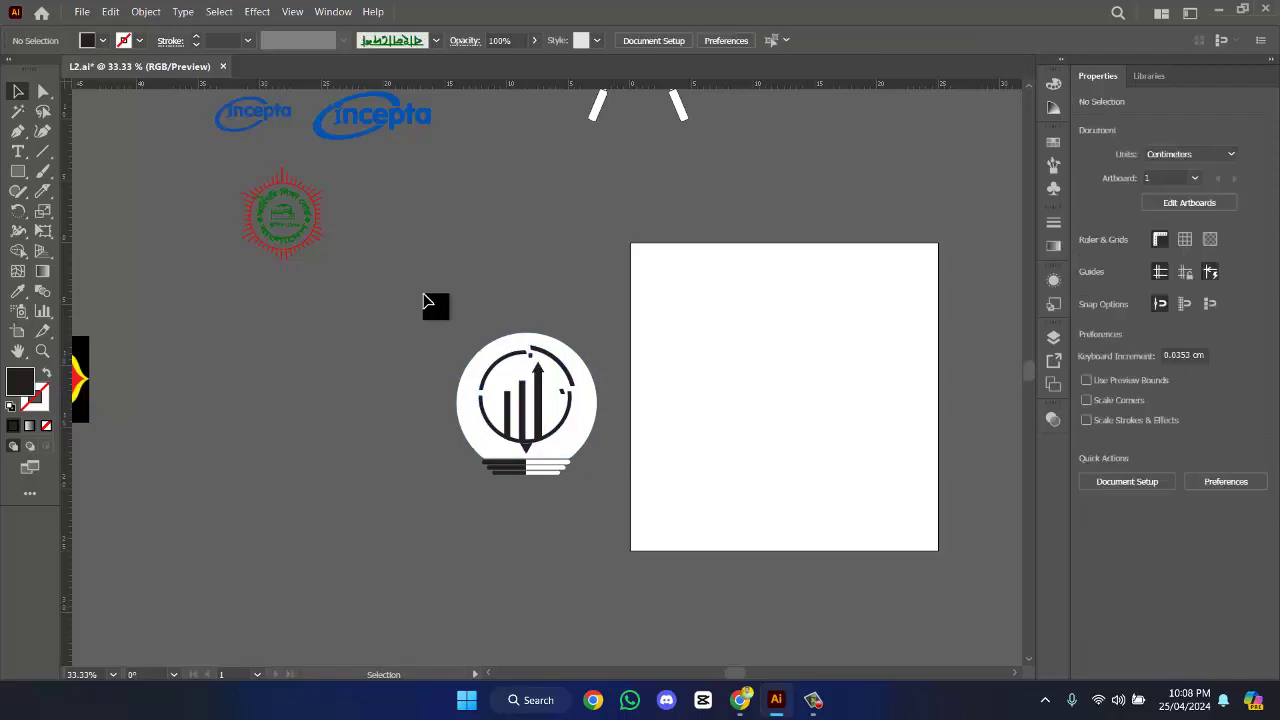
pyautogui.rightClick(558, 455)
pyautogui.click(632, 289)
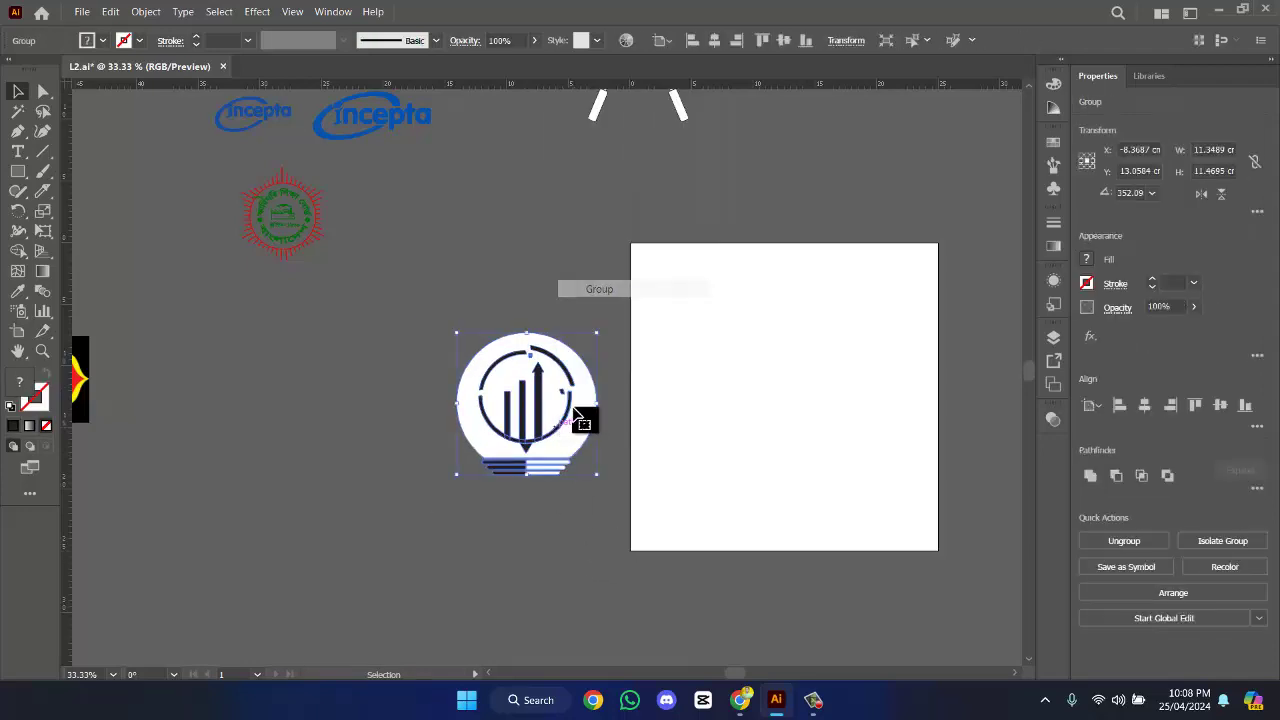
# - Enlarge the bulb logo to about 16.74 × 16.92 cm and line it up with the round green-and-red emblem beside the clocks
pyautogui.moveTo(597, 477); pyautogui.dragTo(298, 336)
pyautogui.scroll(-2, 586, 263)
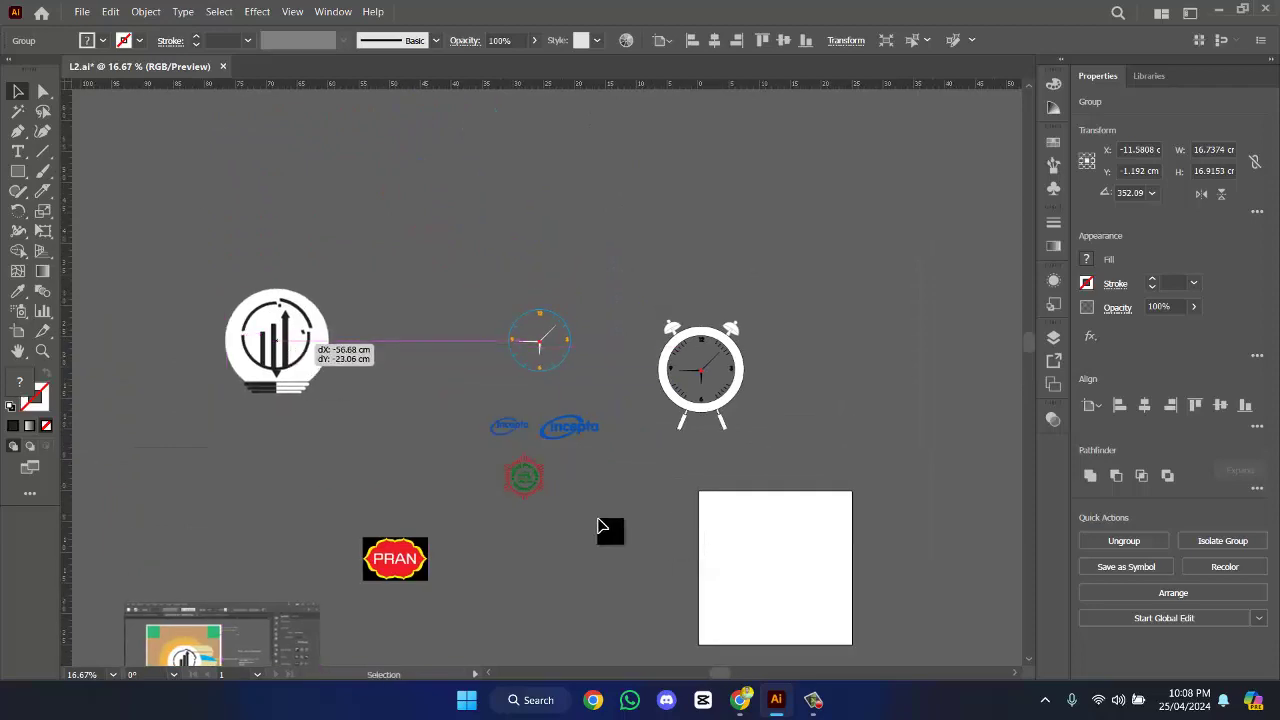
pyautogui.moveTo(580, 497); pyautogui.dragTo(392, 204)
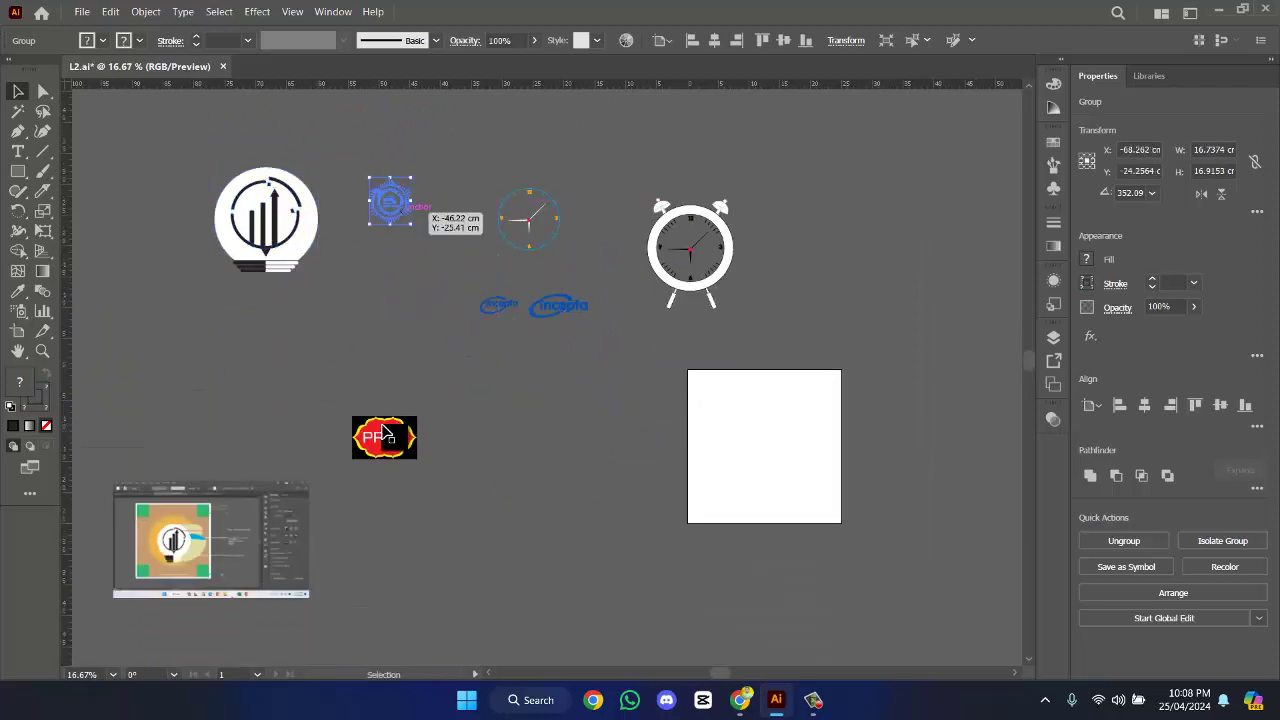
# - Delete the placed reference screenshot of the bulb design from the canvas
pyautogui.moveTo(240, 515); pyautogui.dragTo(240, 393)
pyautogui.scroll(6, 240, 393)
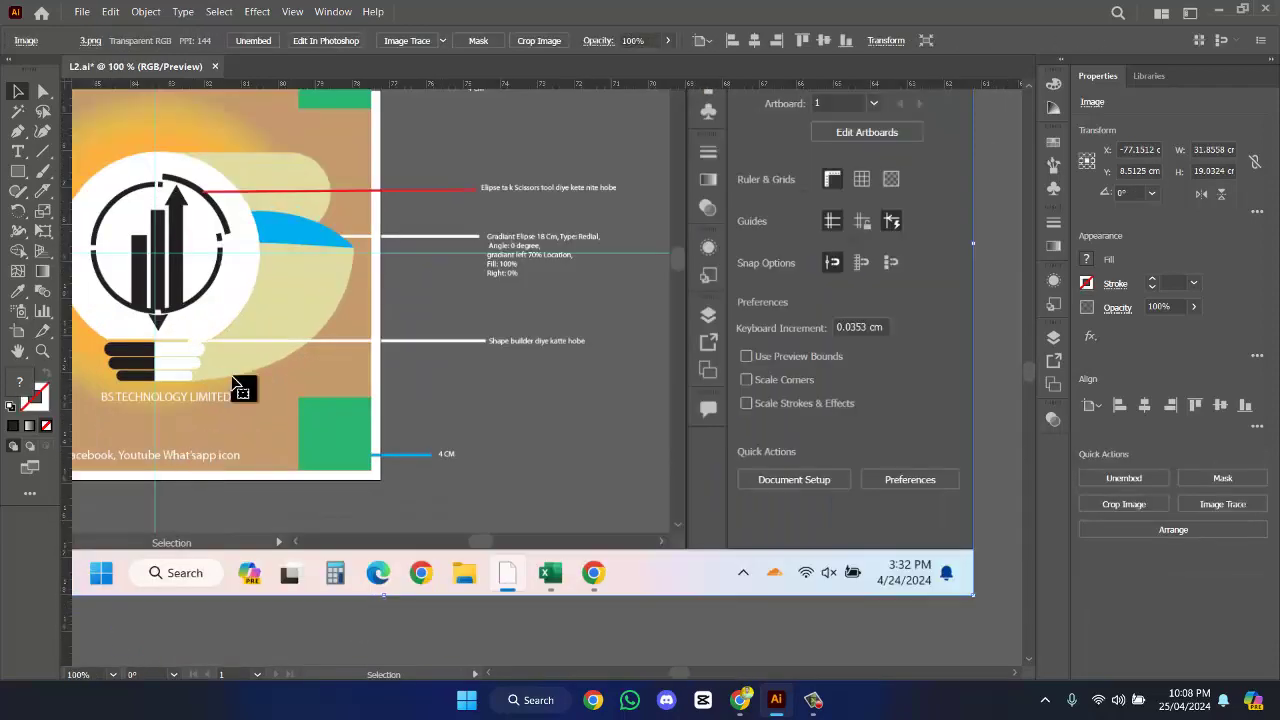
pyautogui.press('Delete')
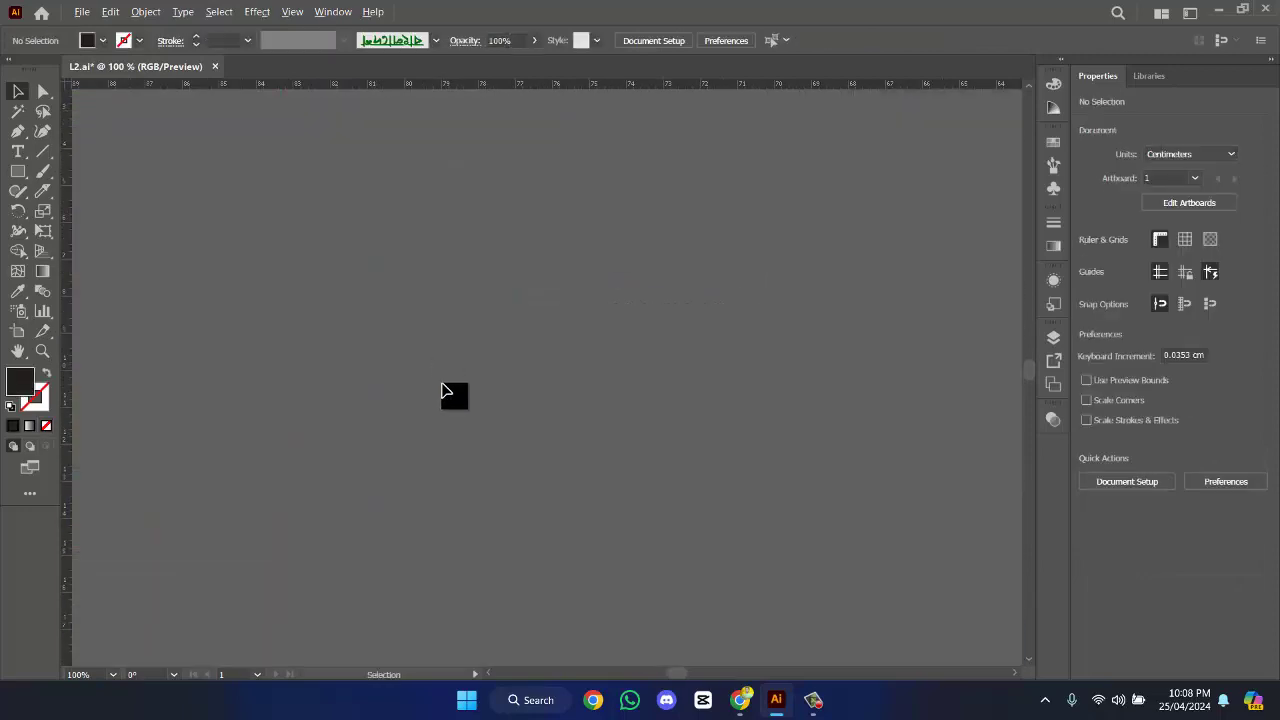
# - Enlarge the PRAN logo image to about 29.19 × 19.36 cm and place it below the Incepta logos
pyautogui.scroll(-5, 445, 393)
pyautogui.click(364, 312)
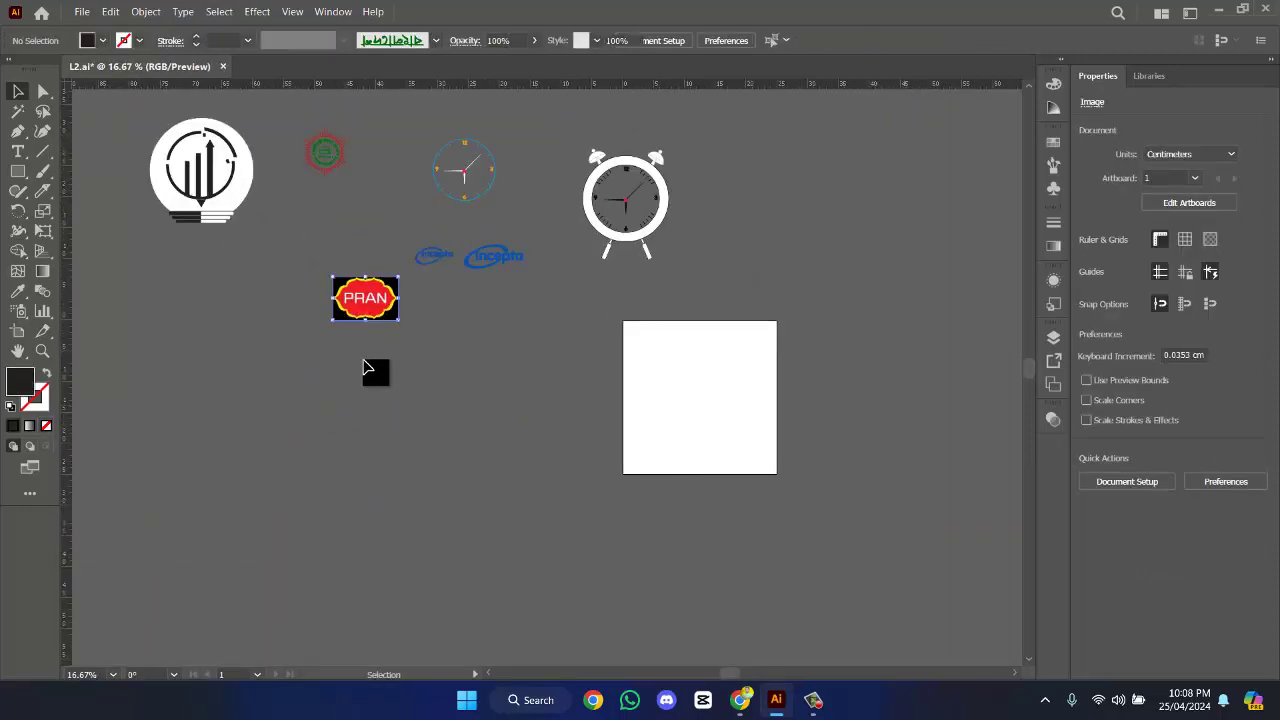
pyautogui.scroll(3, 368, 368)
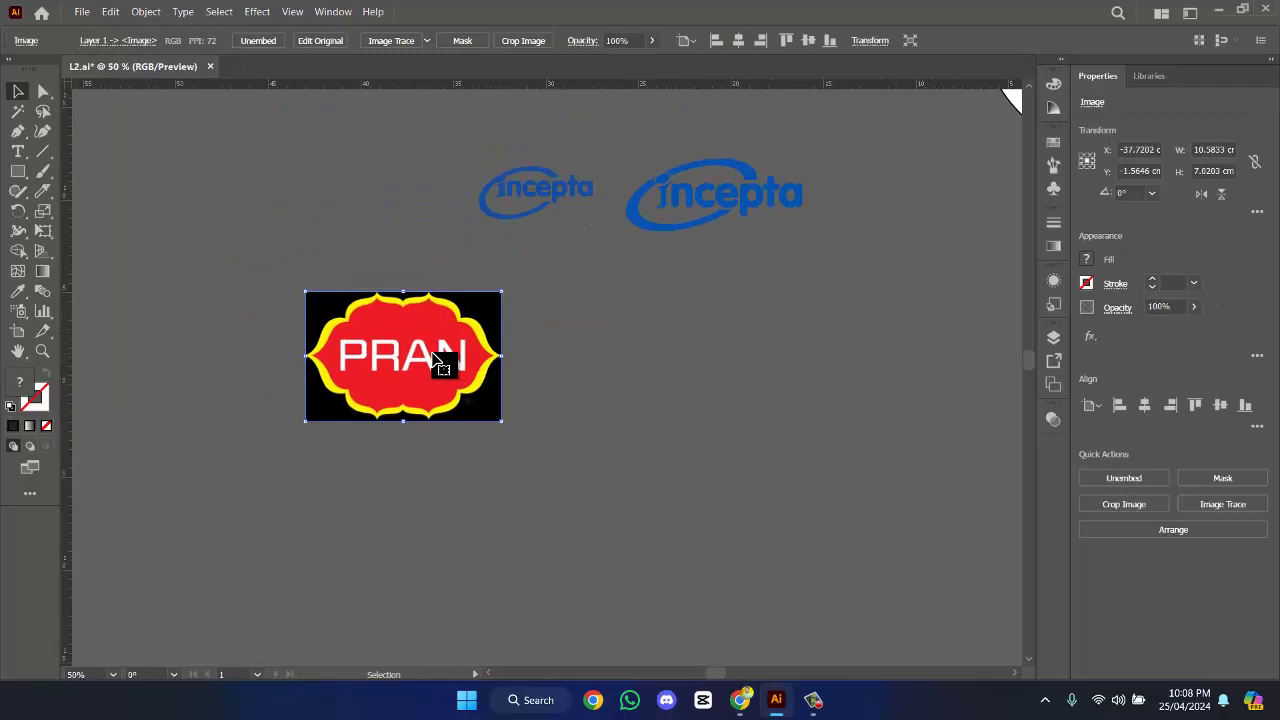
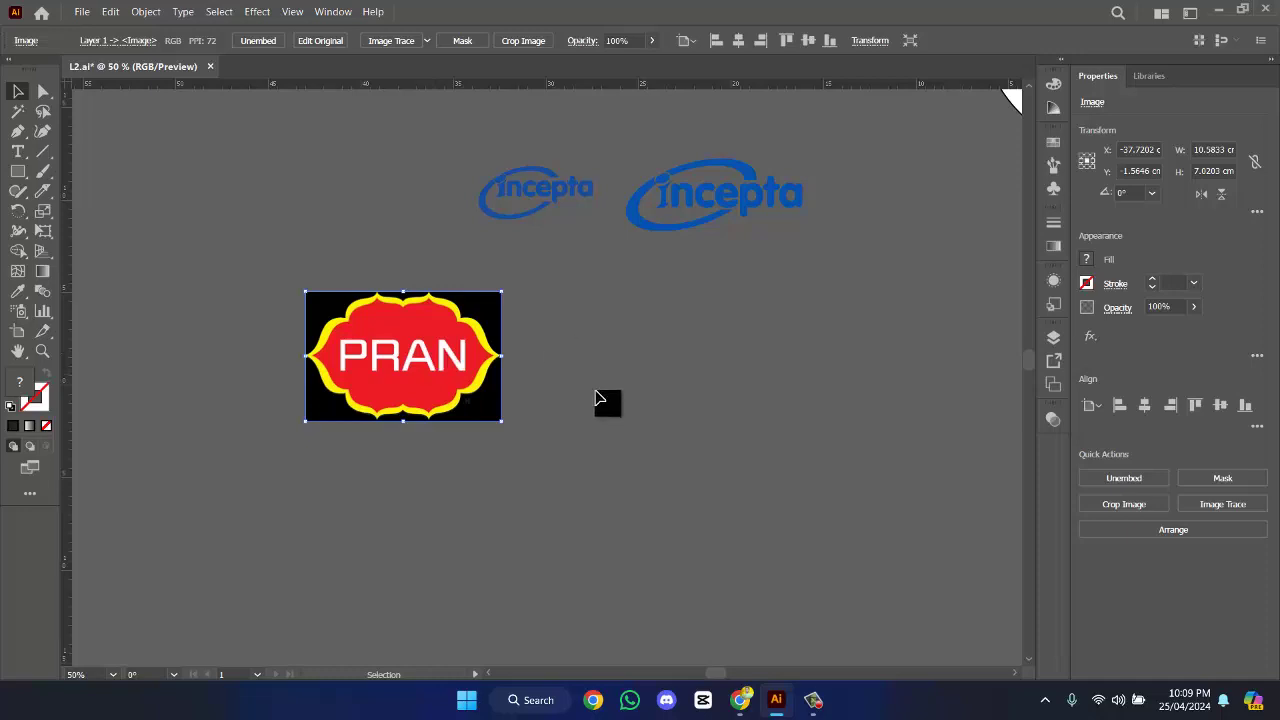
pyautogui.moveTo(498, 418); pyautogui.dragTo(540, 444)
pyautogui.click(623, 508)
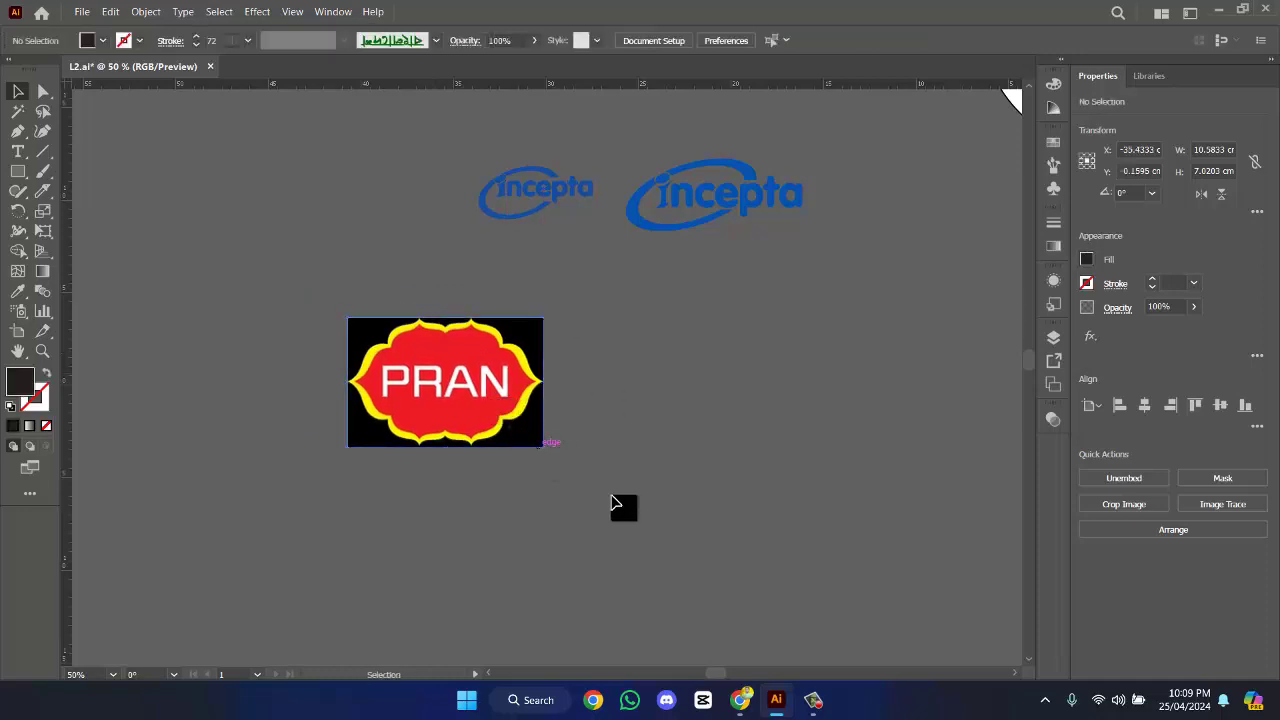
pyautogui.click(540, 444)
pyautogui.moveTo(548, 448); pyautogui.dragTo(777, 563)
pyautogui.moveTo(654, 489); pyautogui.dragTo(671, 506)
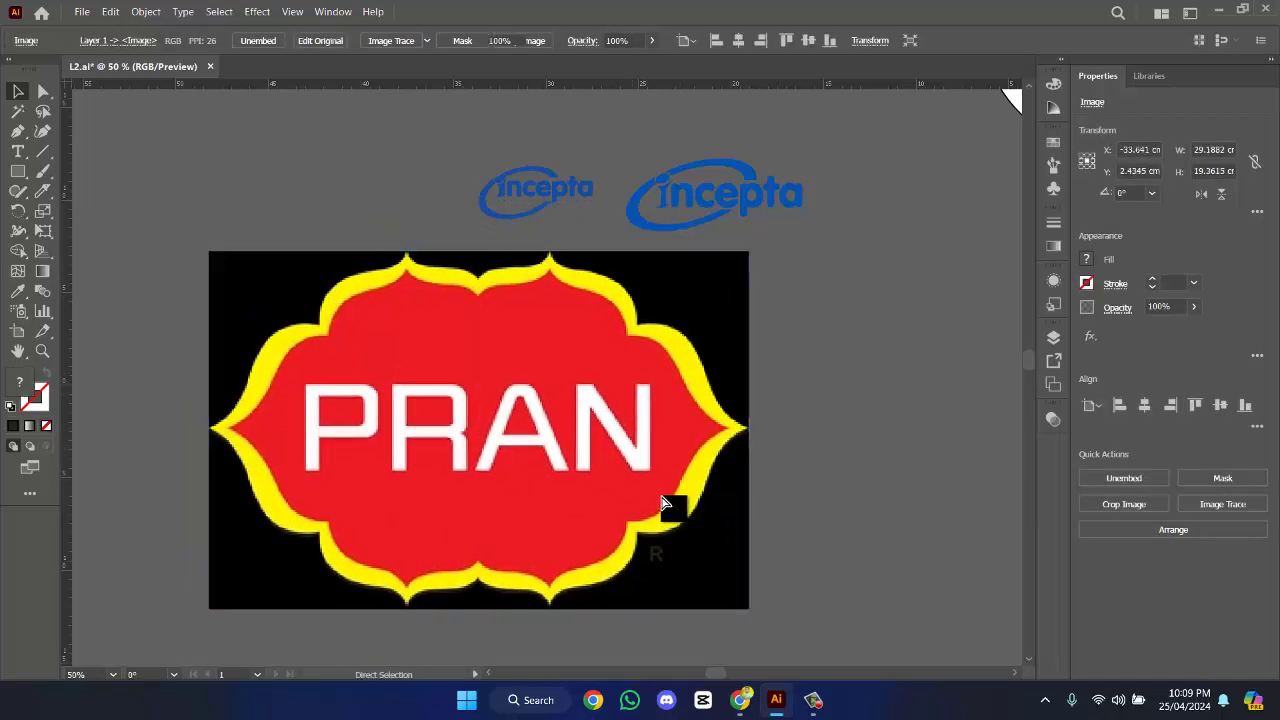
pyautogui.hotkey('ctrl', 'shift', 'a')
pyautogui.keyDown('alt'); pyautogui.scroll(-1, 577, 330); pyautogui.keyUp('alt')
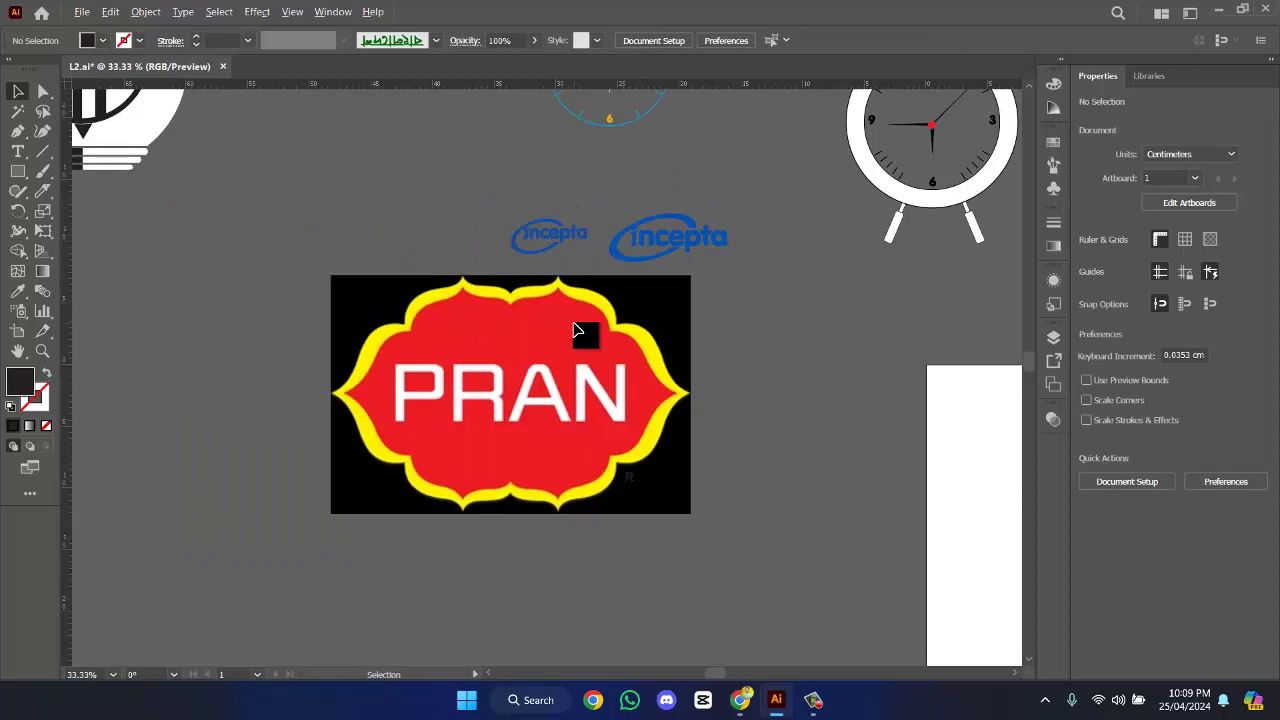
pyautogui.scroll(1, 577, 330)
pyautogui.scroll(-1, 577, 330)
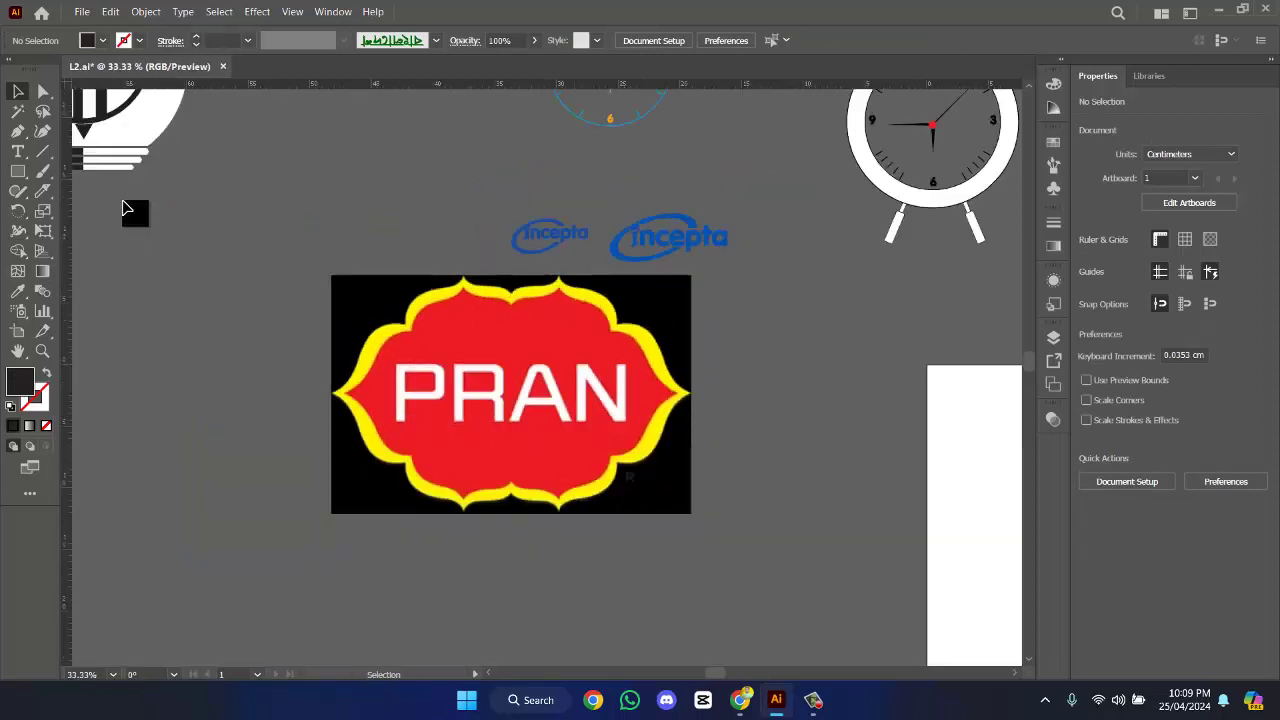
# - Draw an open two-segment path beside the PRAN image, vertical and then diagonal, with no fill and a 3 pt stroke
pyautogui.rightClick(18, 171)
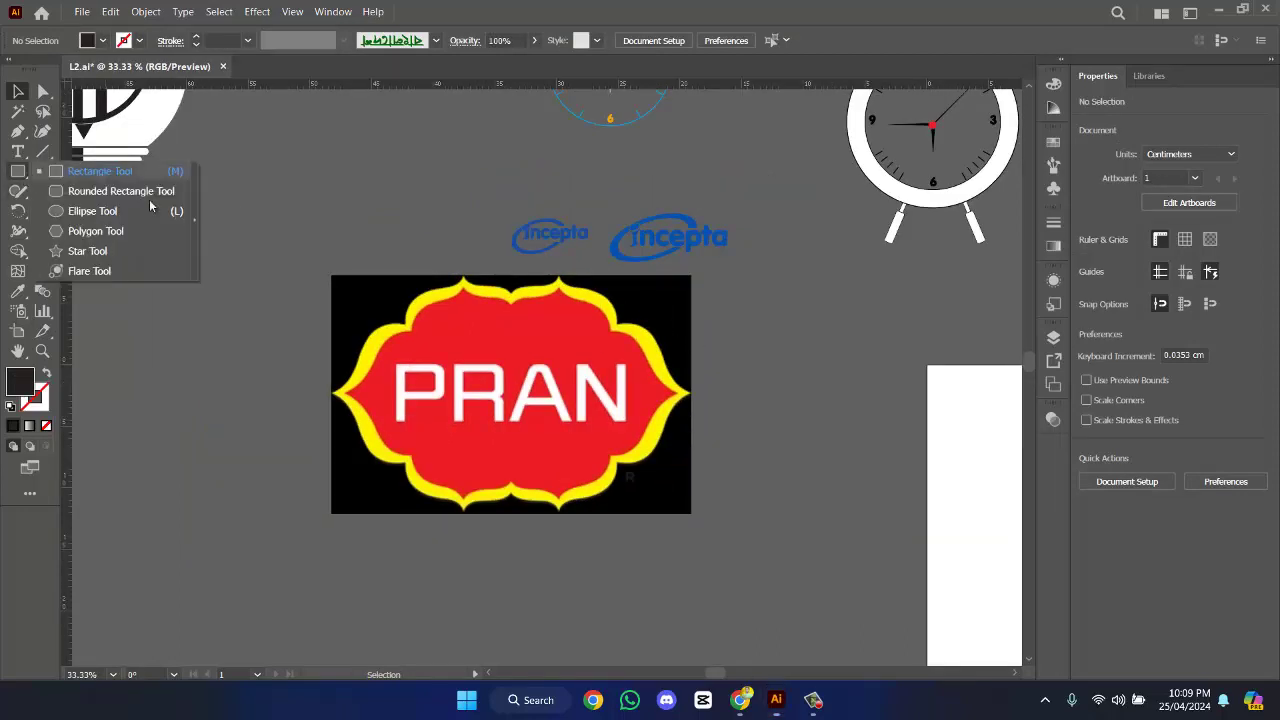
pyautogui.click(17, 133)
pyautogui.click(772, 438)
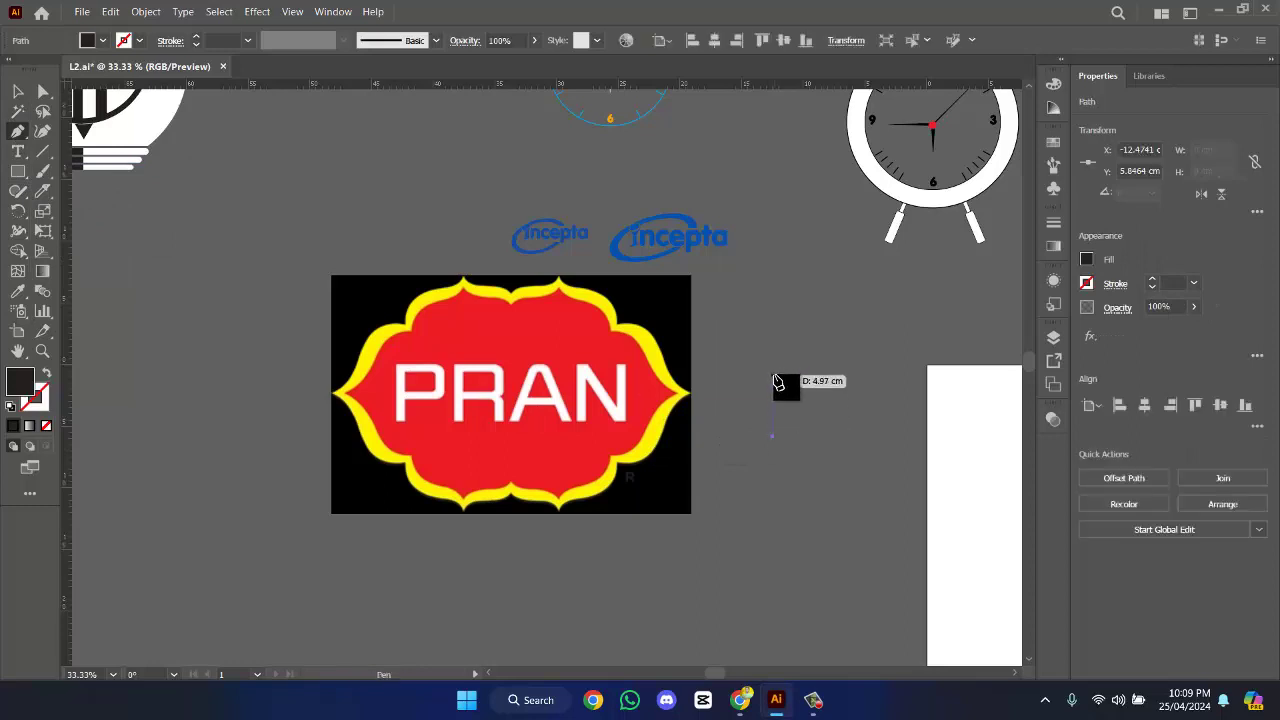
pyautogui.click(814, 702)
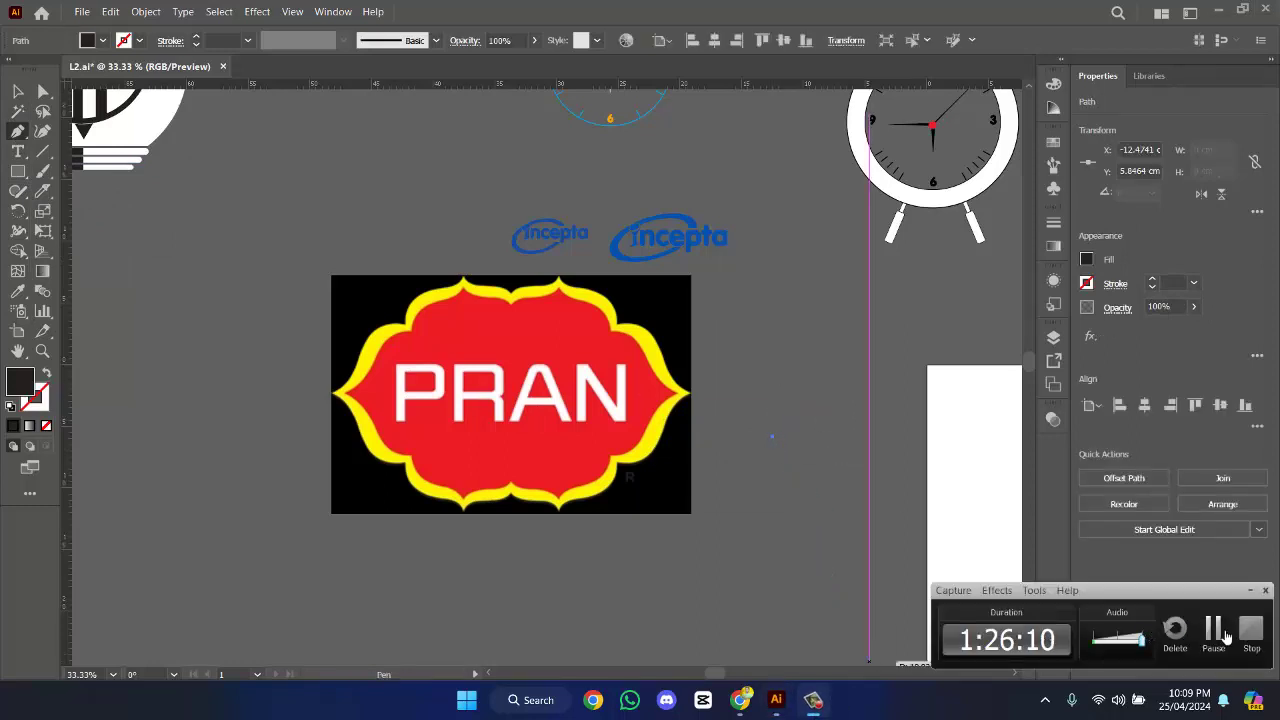
pyautogui.click(773, 382)
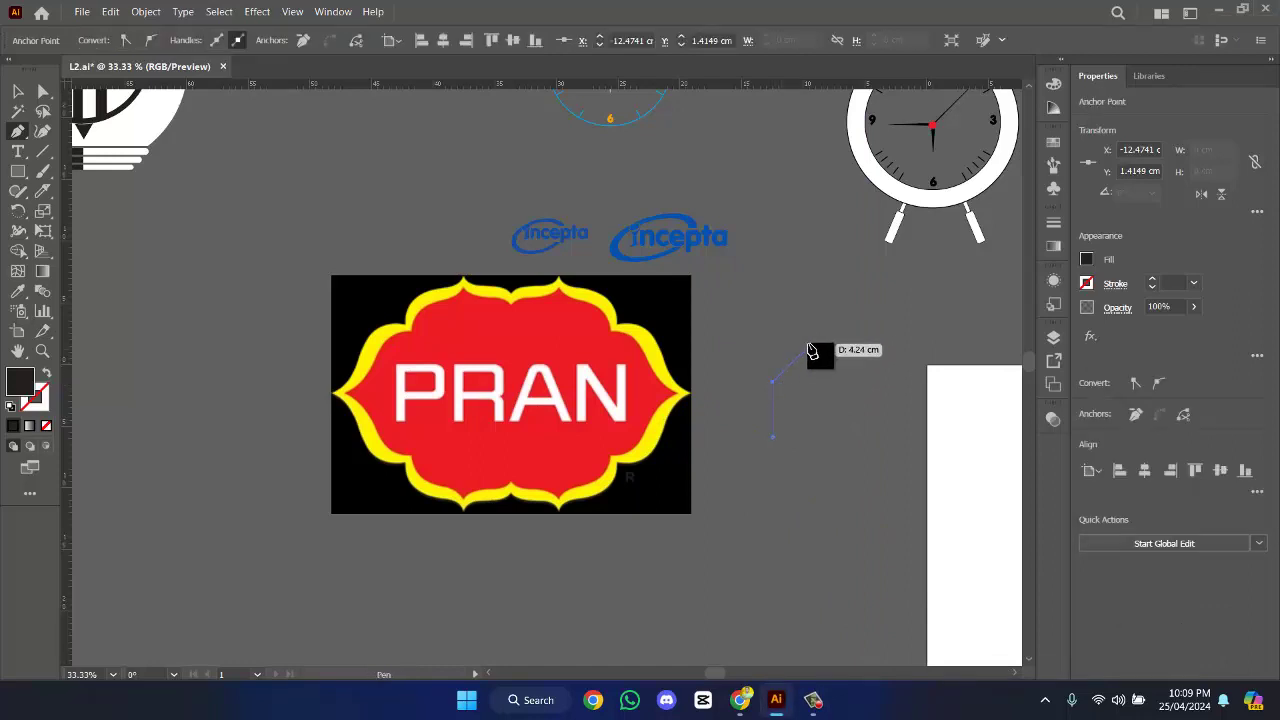
pyautogui.click(809, 346)
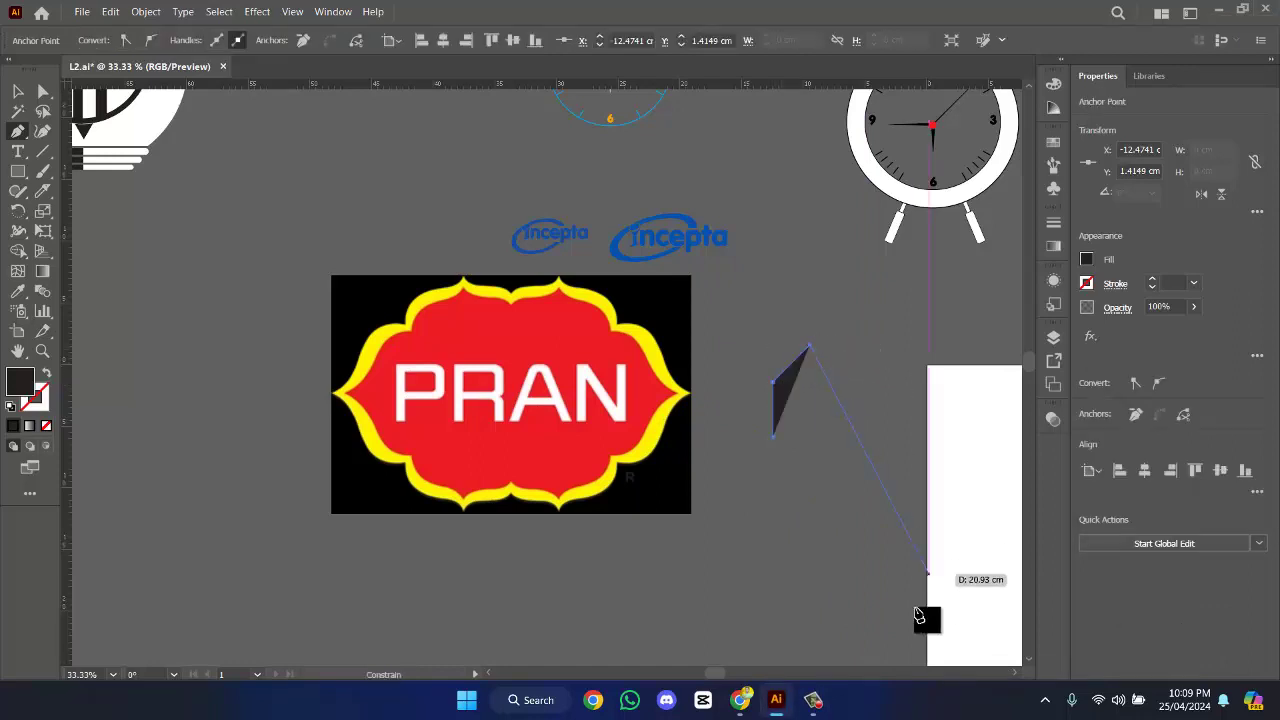
pyautogui.click(45, 373)
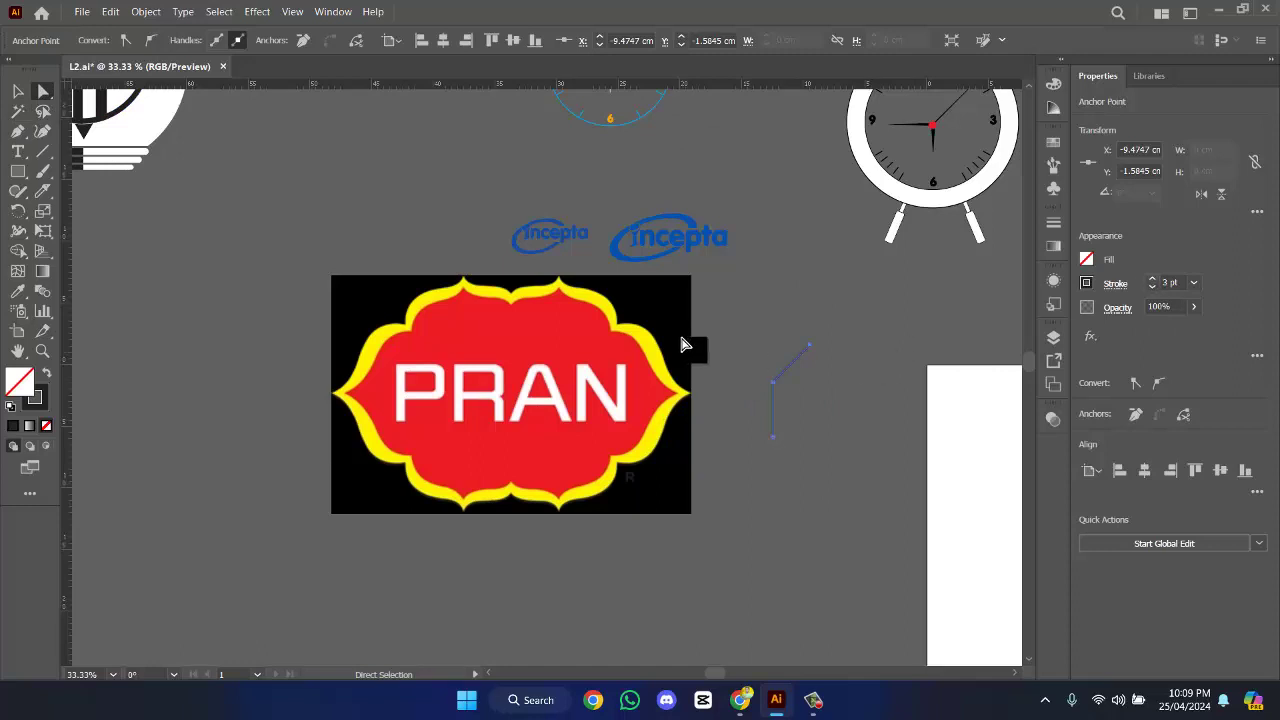
# - Round the bend of the two-segment path to a corner radius of about 3.81 cm
pyautogui.click(18, 91)
pyautogui.click(788, 368)
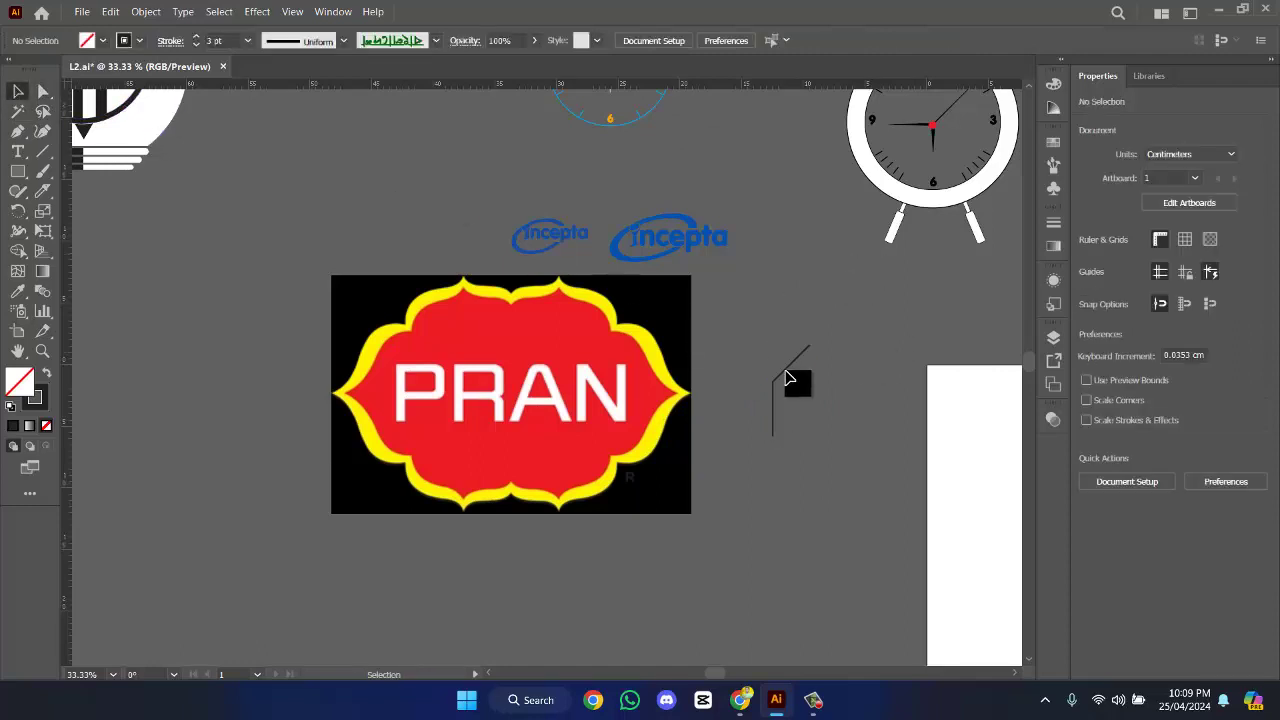
pyautogui.click(771, 420)
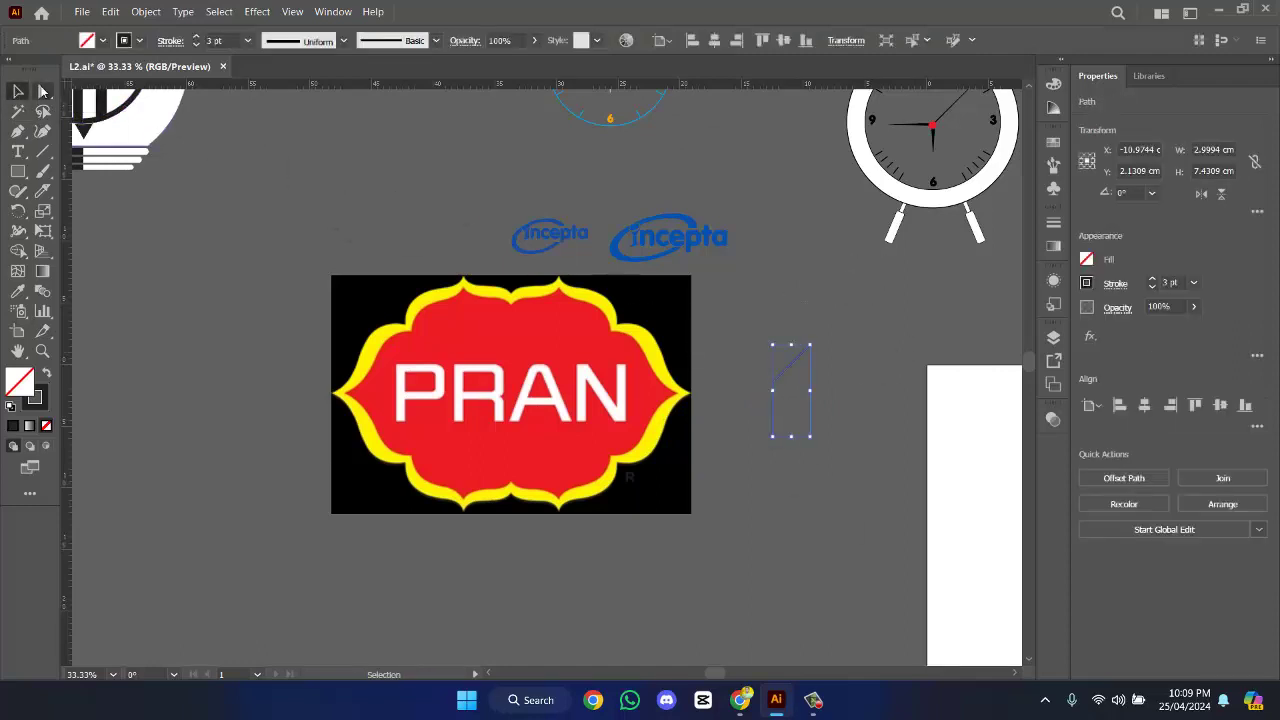
pyautogui.click(42, 91)
pyautogui.moveTo(797, 398); pyautogui.dragTo(819, 406)
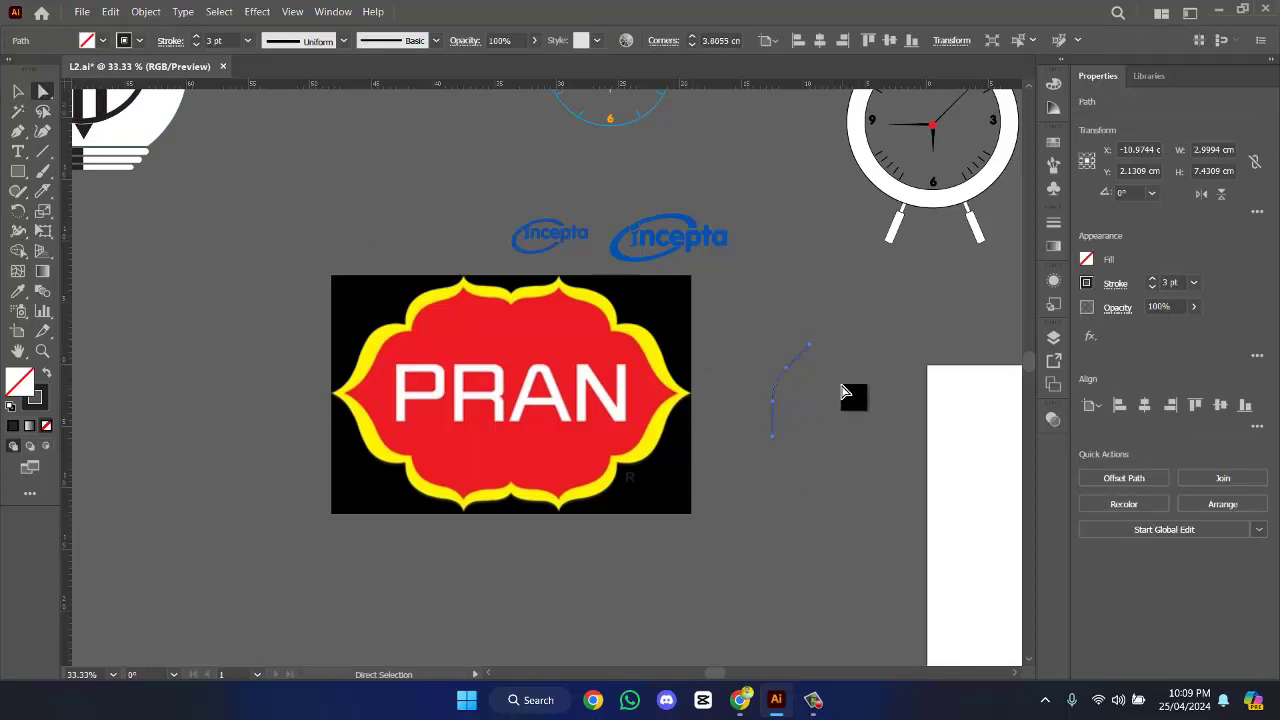
pyautogui.click(843, 392)
pyautogui.click(809, 354)
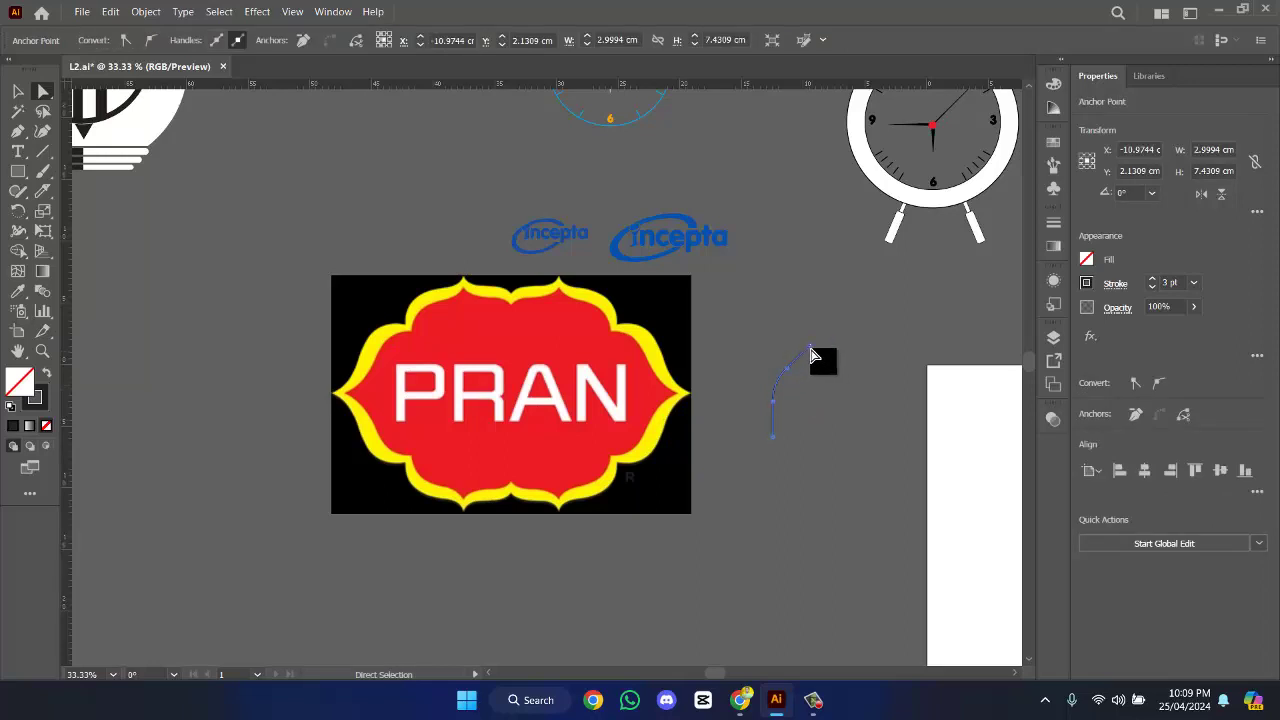
# - Undo the corner rounding and remove the two-segment practice path
pyautogui.click(813, 349)
pyautogui.scroll(5, 810, 350)
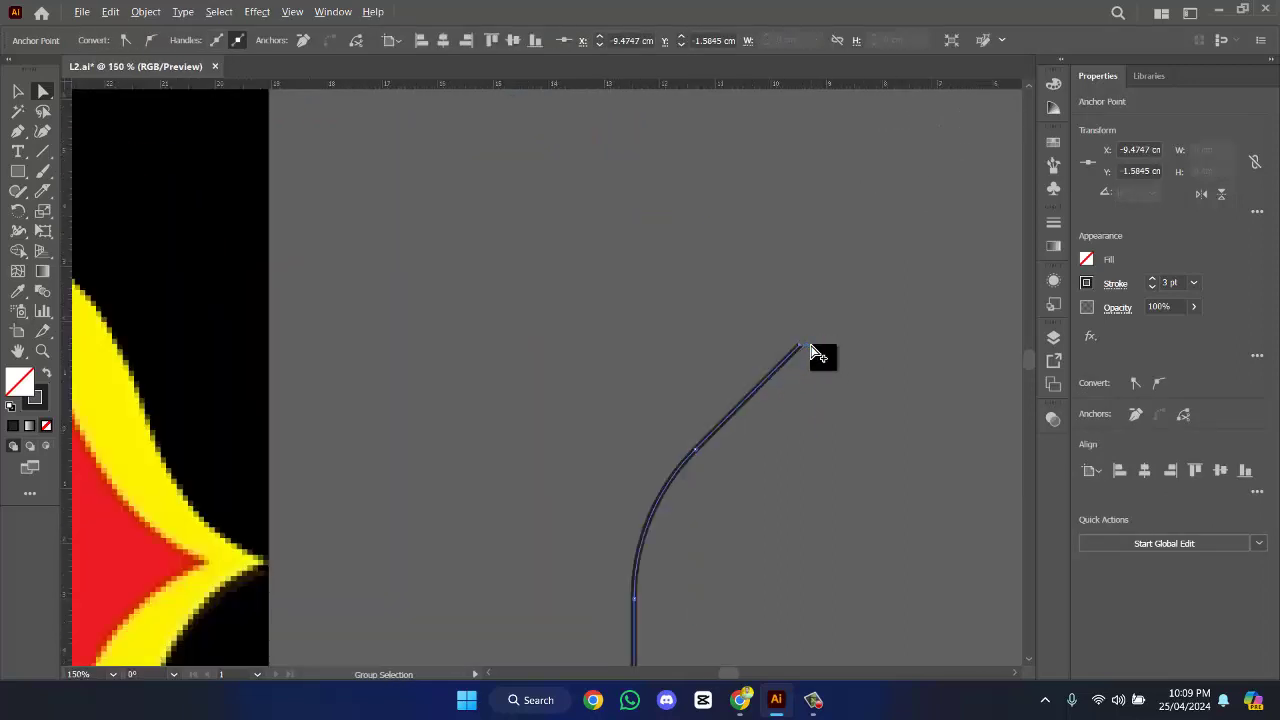
pyautogui.scroll(-1, 810, 356)
pyautogui.hotkey('ctrl', 'z')
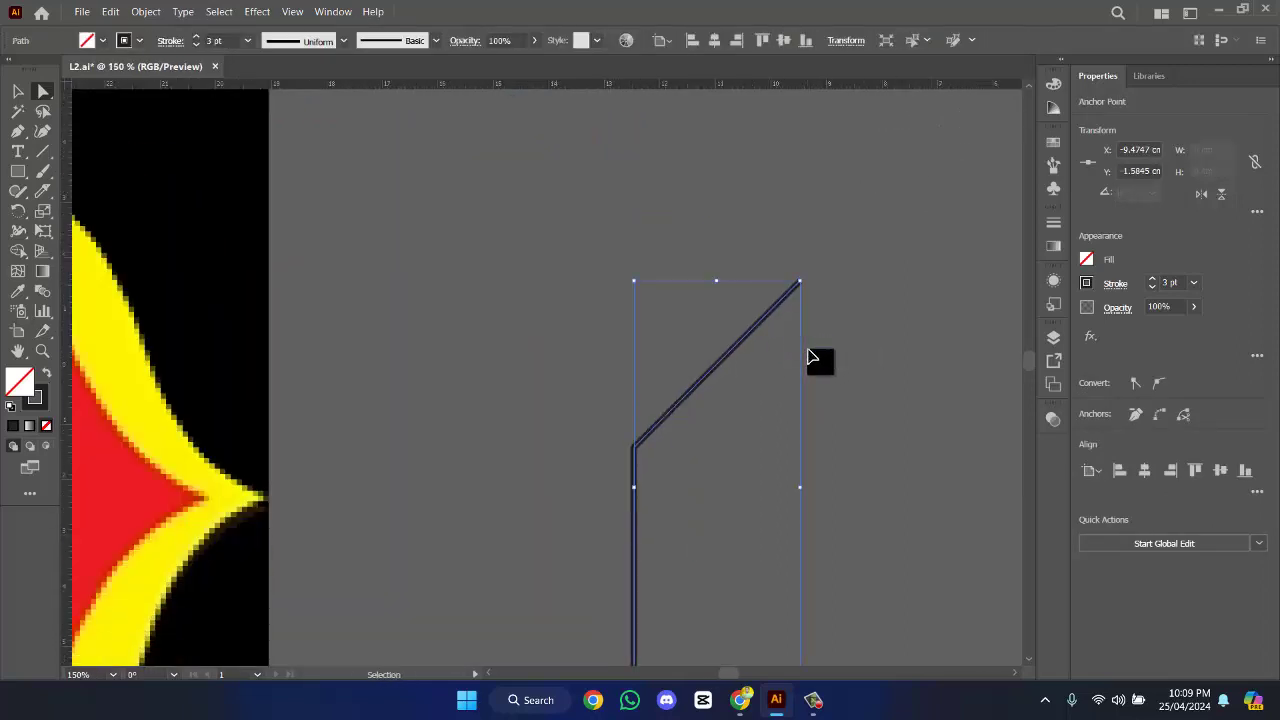
pyautogui.hotkey('shift', 'x')
pyautogui.press('Delete')
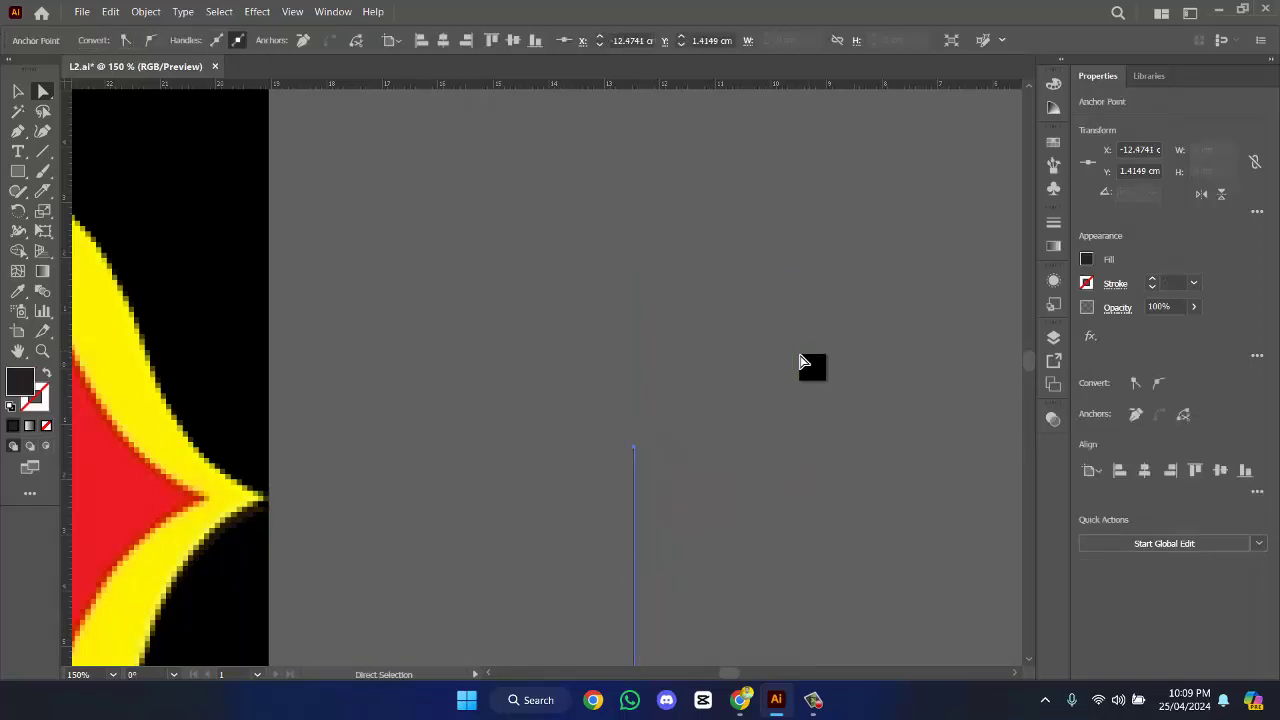
pyautogui.scroll(-3, 808, 360)
pyautogui.scroll(1, 805, 366)
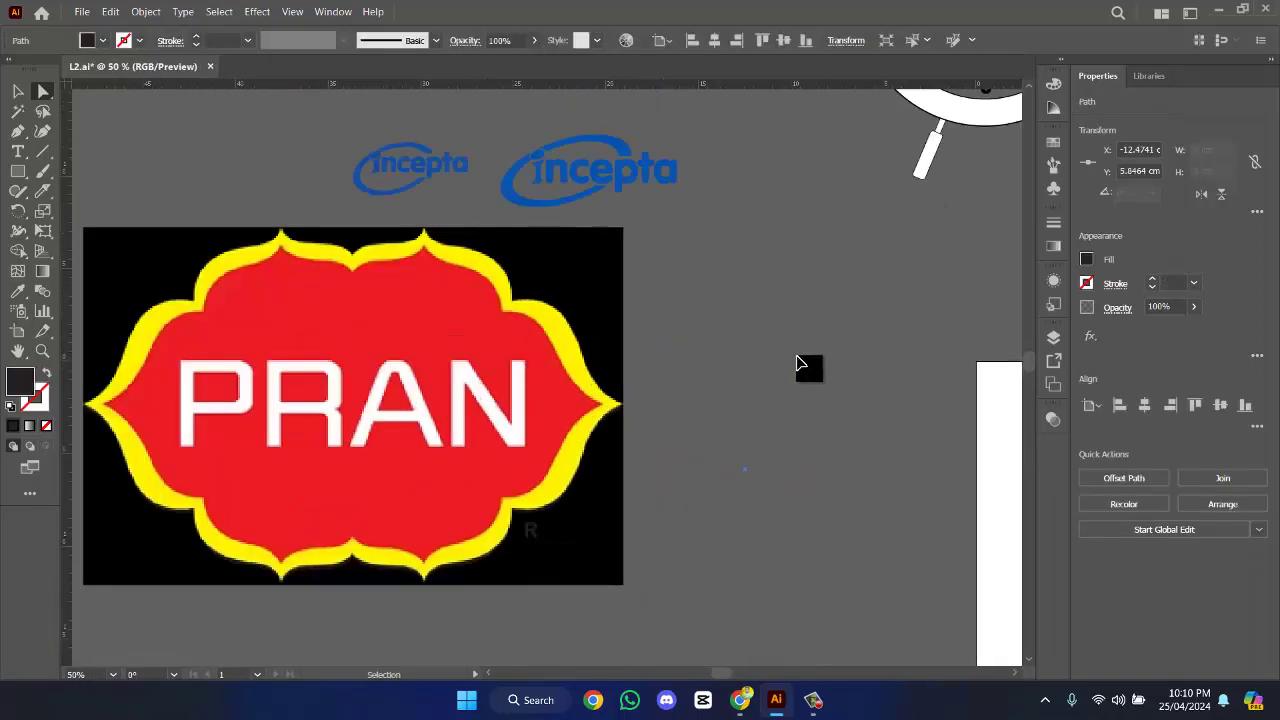
# - Draw an open vertical–diagonal–vertical path about 3.27 × 9.84 cm beside the PRAN image, with no fill and a 1 pt stroke
pyautogui.press('p')
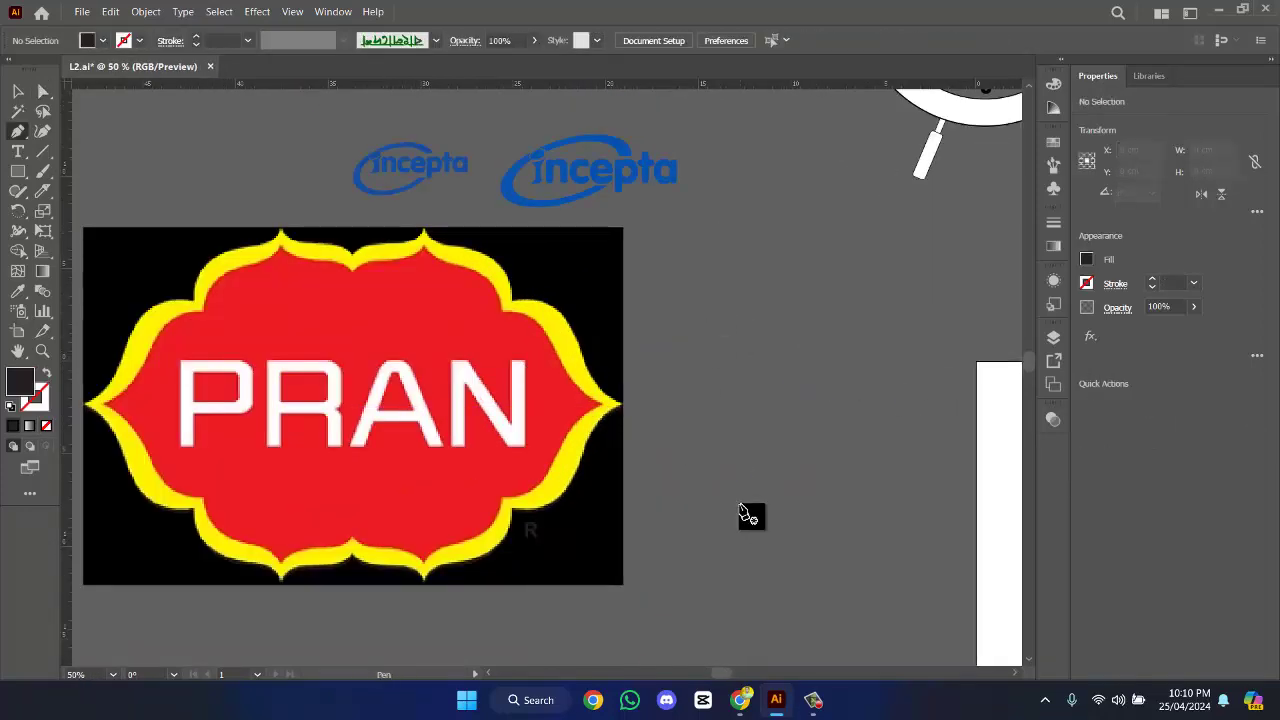
pyautogui.click(741, 505)
pyautogui.click(748, 407)
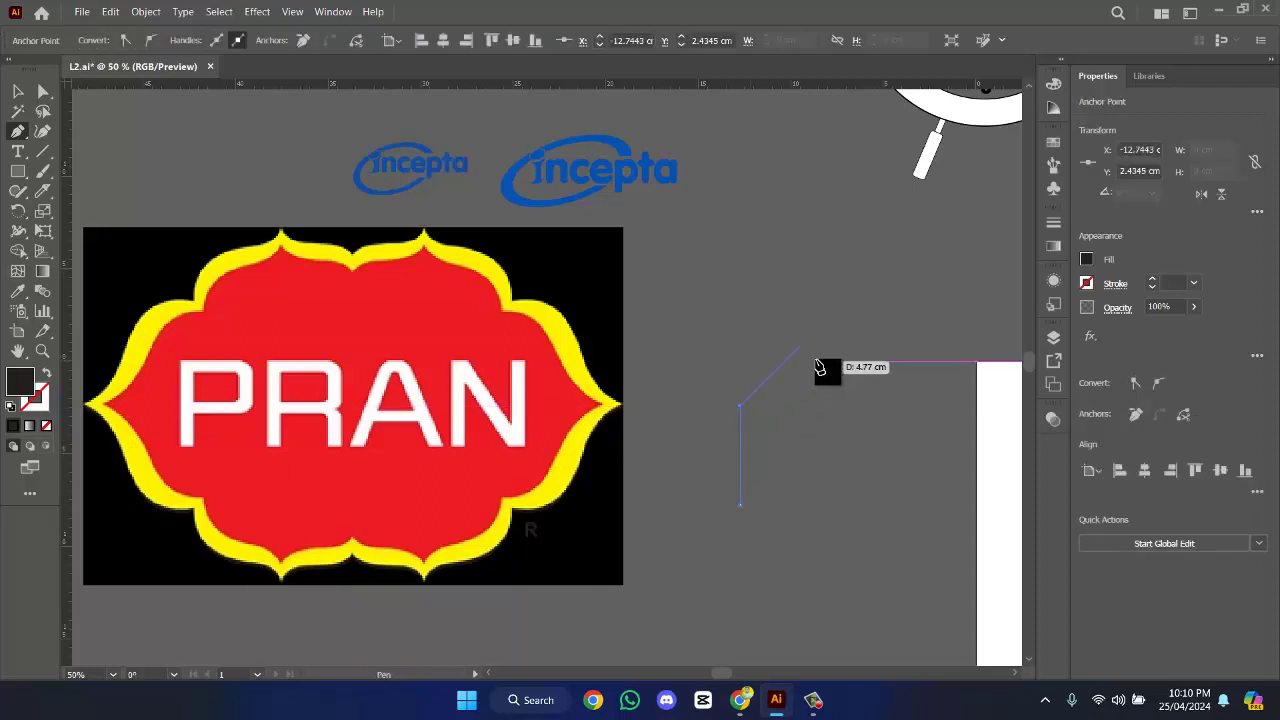
pyautogui.click(800, 345)
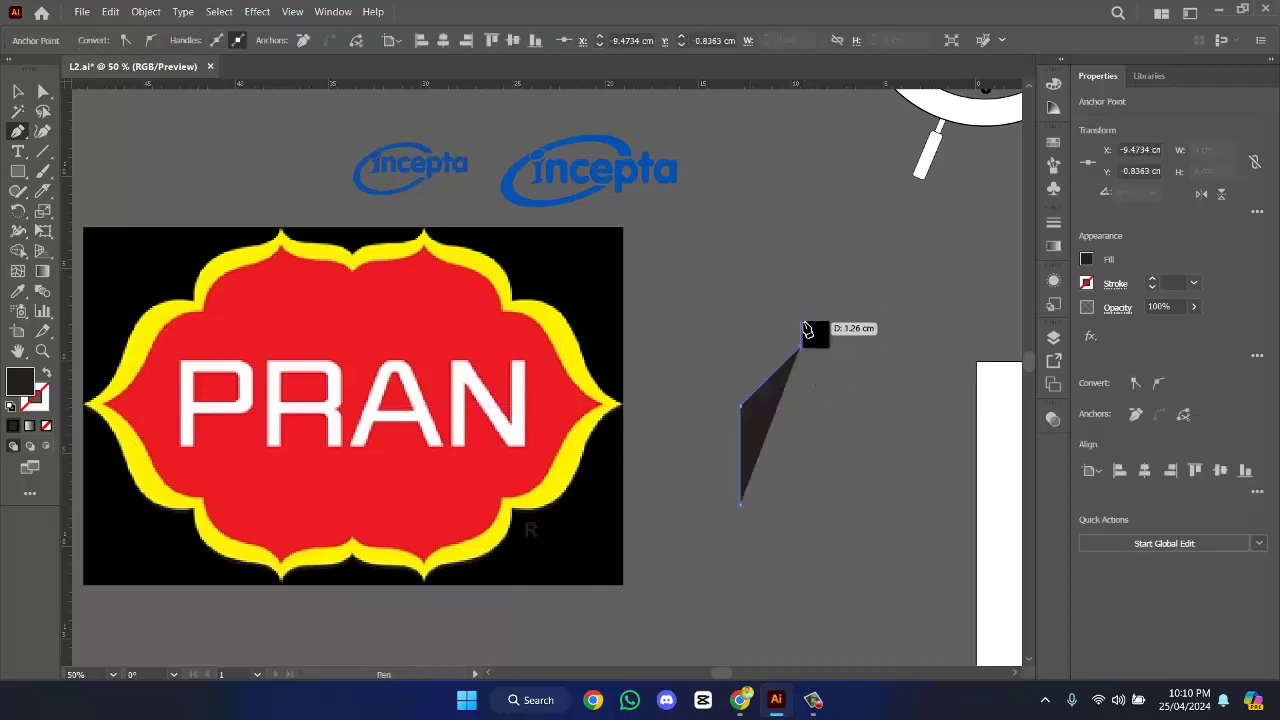
pyautogui.click(802, 324)
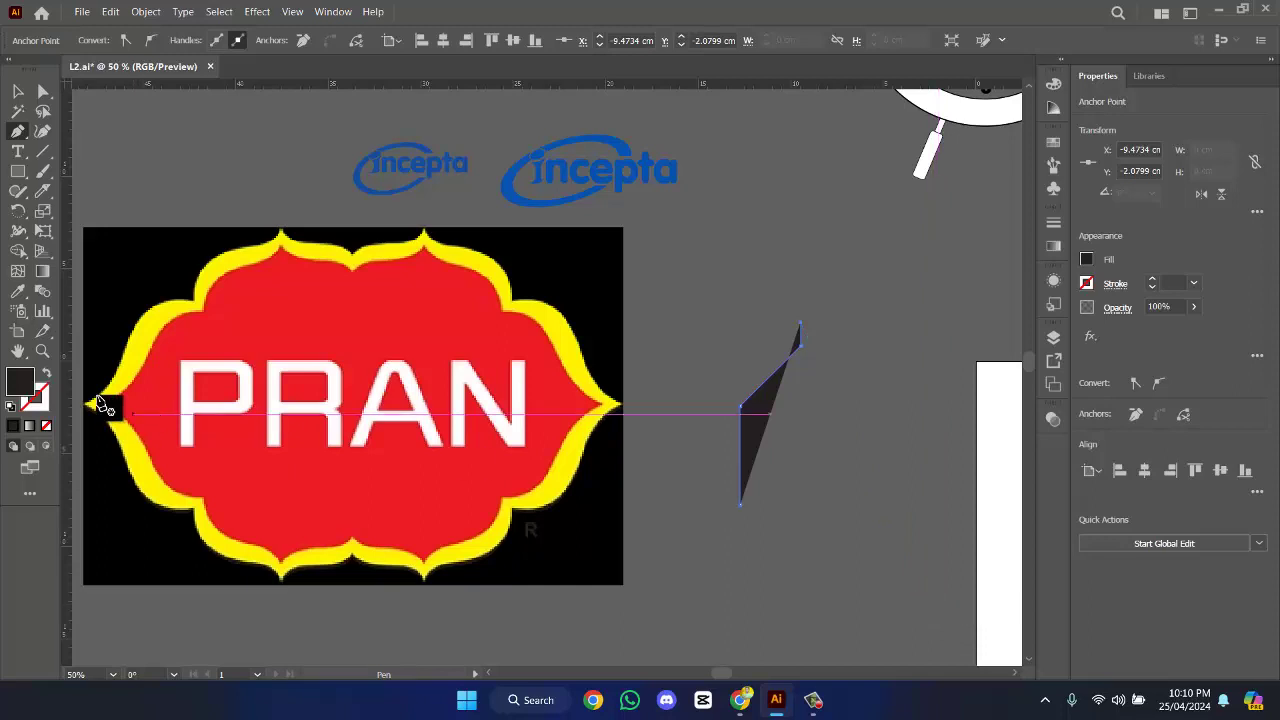
pyautogui.click(46, 372)
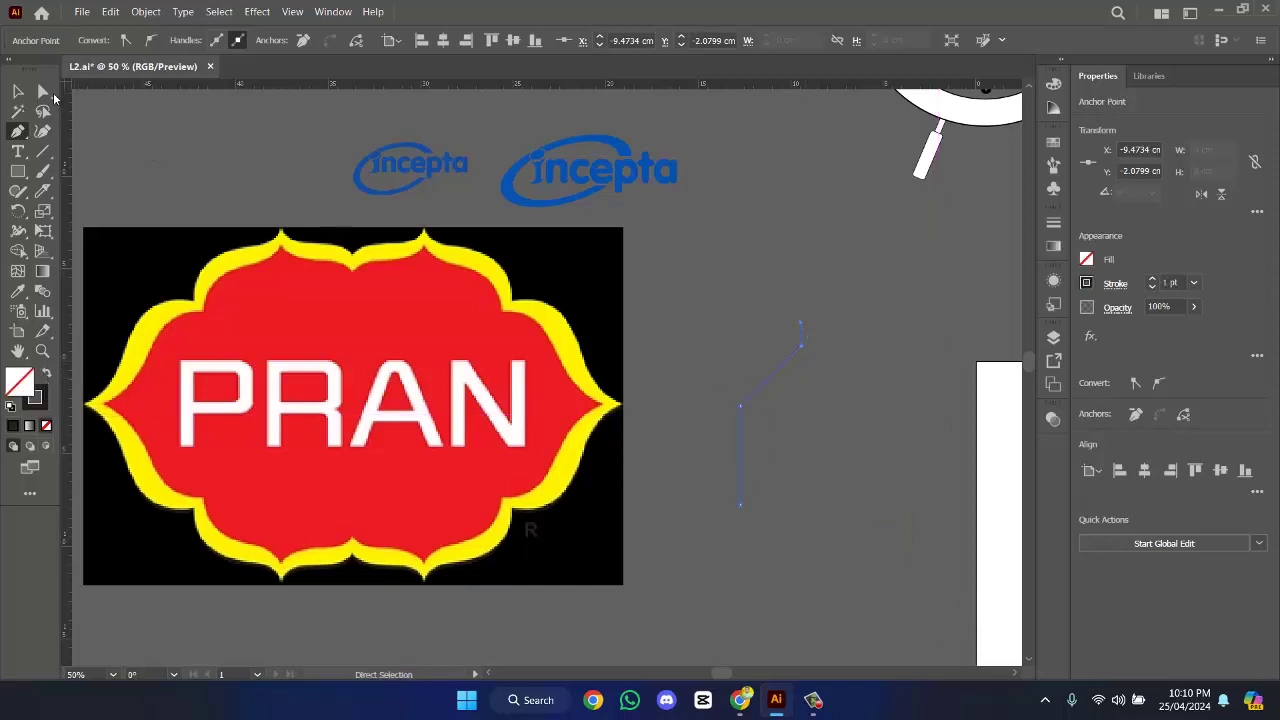
pyautogui.click(49, 94)
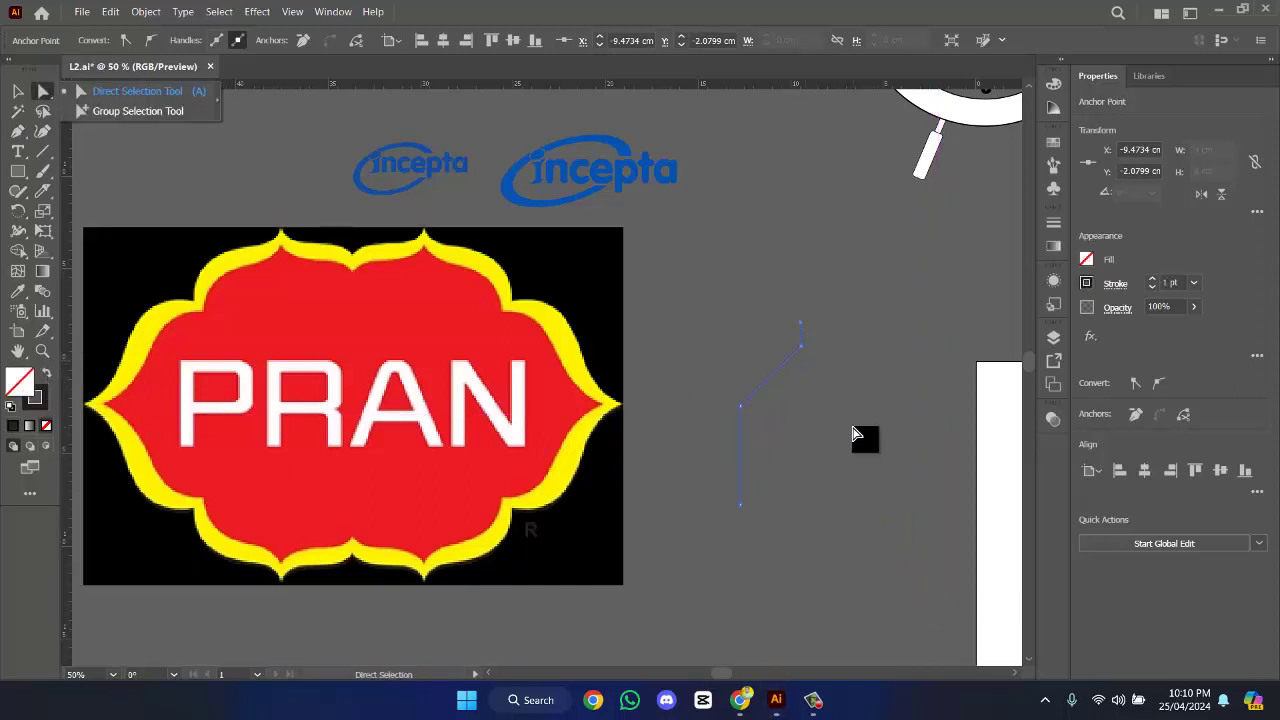
pyautogui.click(272, 187)
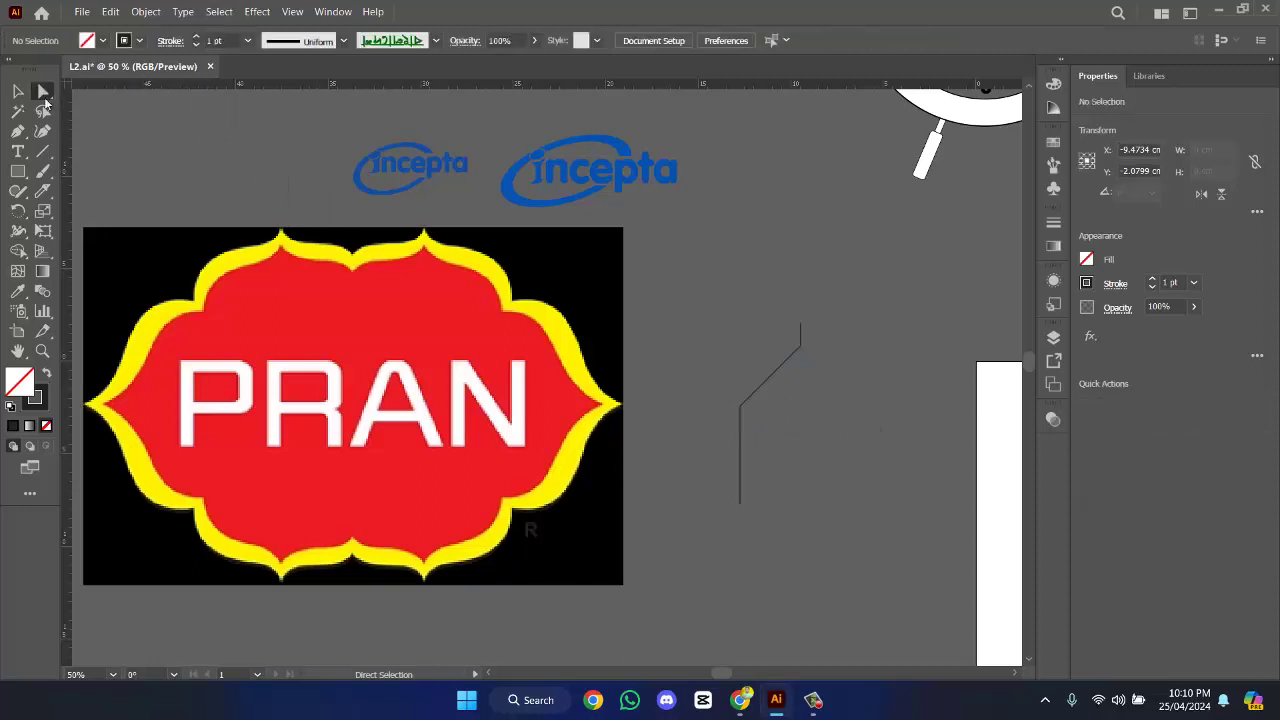
# - Round both bends of the three-segment path into a smooth S-curve with corner radii of about 3 cm
pyautogui.press('v')
pyautogui.click(783, 383)
pyautogui.scroll(3, 783, 383)
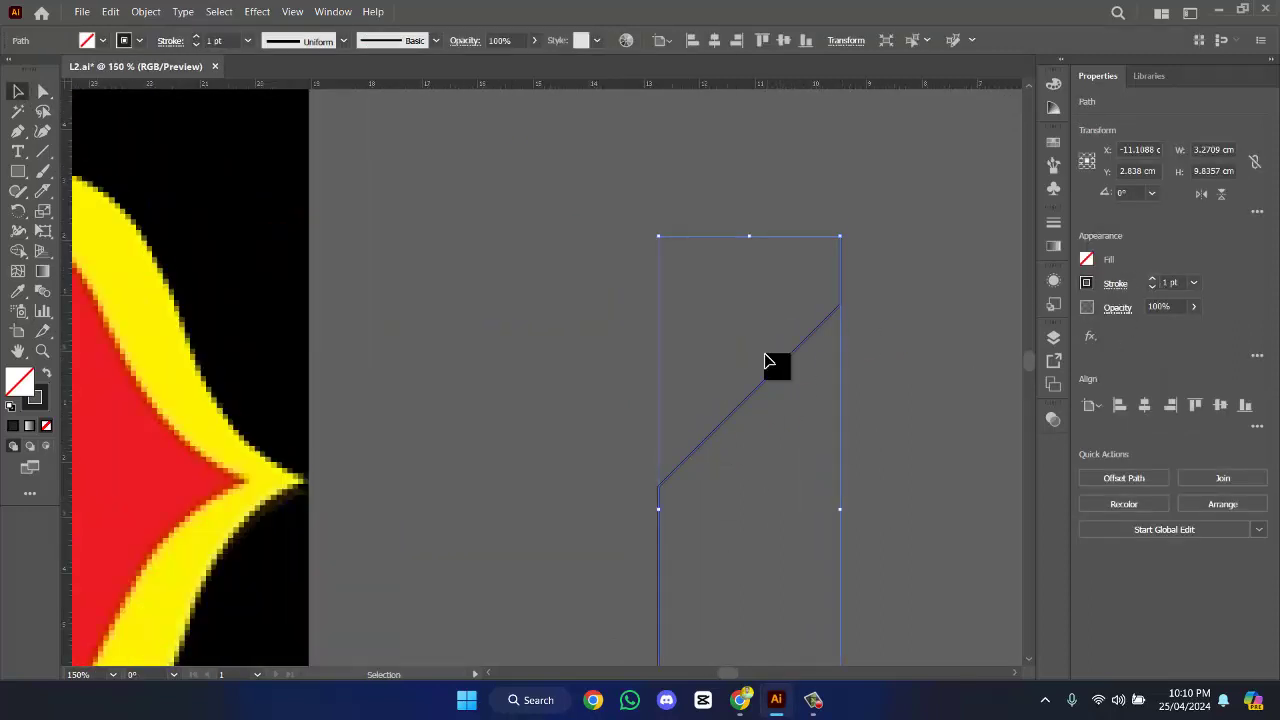
pyautogui.click(737, 420)
pyautogui.click(668, 490)
pyautogui.click(46, 99)
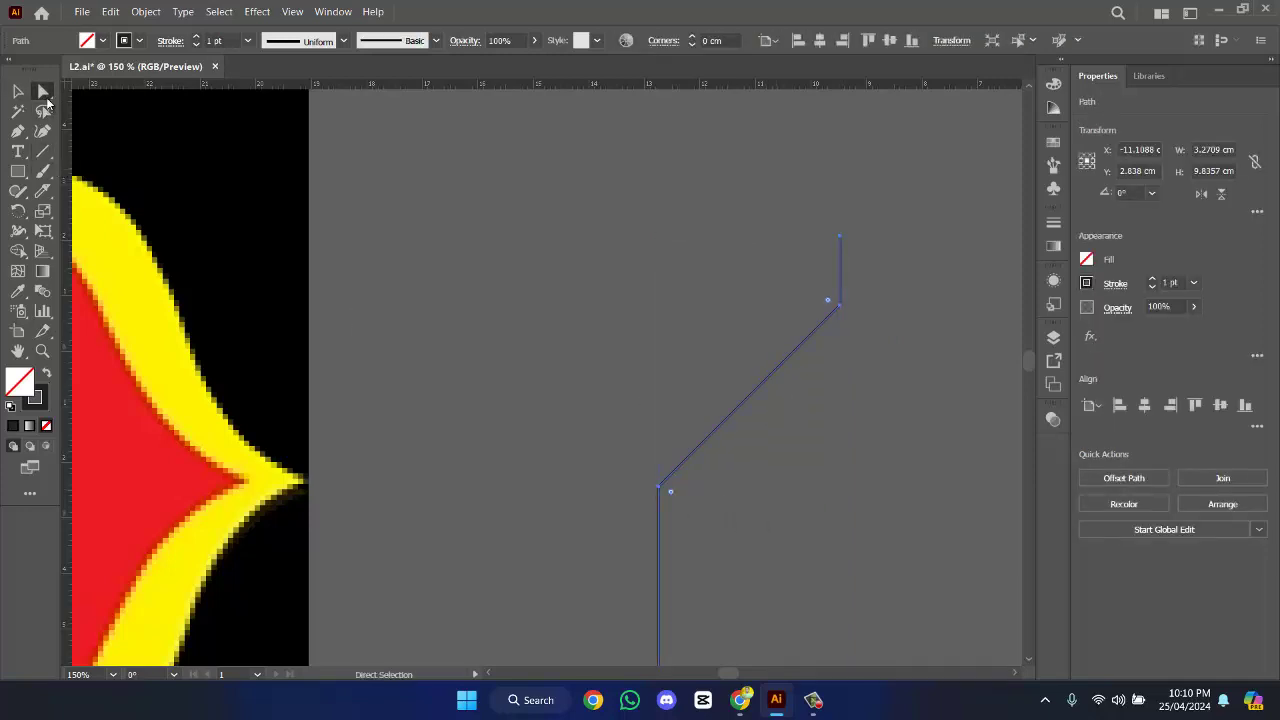
pyautogui.moveTo(829, 302); pyautogui.dragTo(657, 277)
pyautogui.click(650, 277)
pyautogui.scroll(-5, 757, 334)
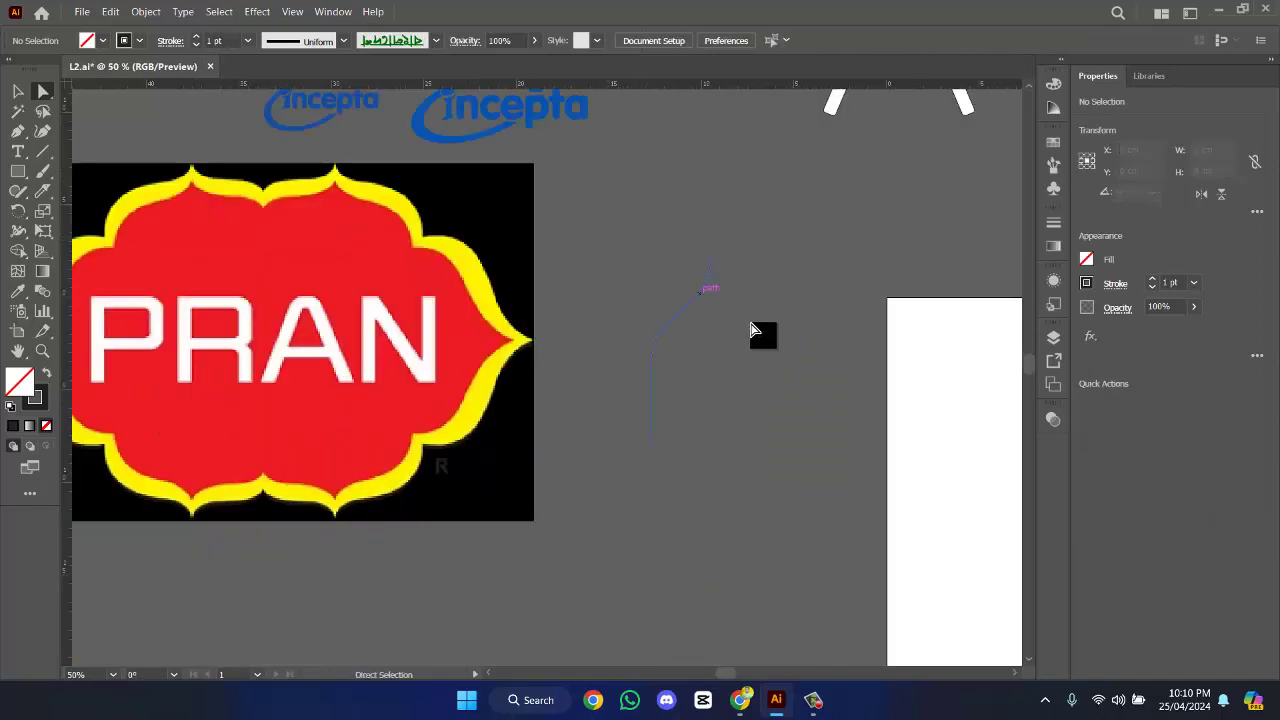
pyautogui.scroll(1, 720, 357)
pyautogui.moveTo(663, 320); pyautogui.dragTo(781, 418)
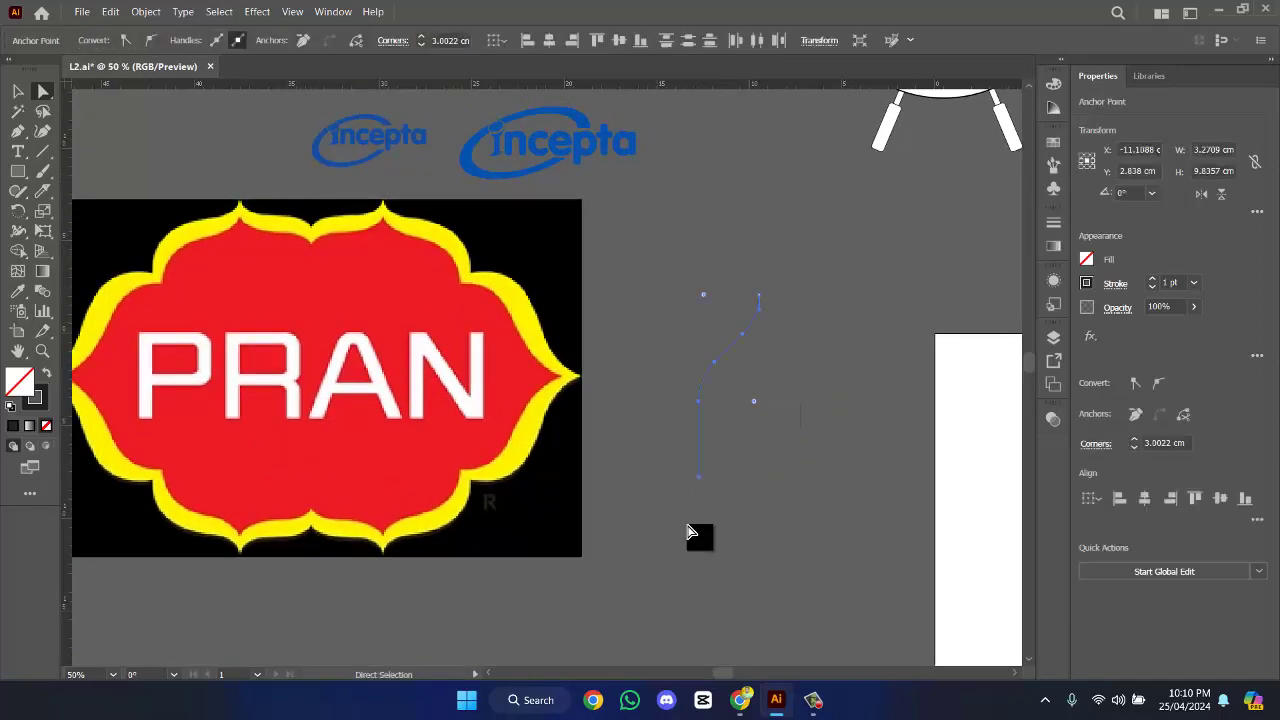
# - Duplicate the curved path about 6.9 cm to the right and flip the copy horizontally to form the mirrored side
pyautogui.click(17, 92)
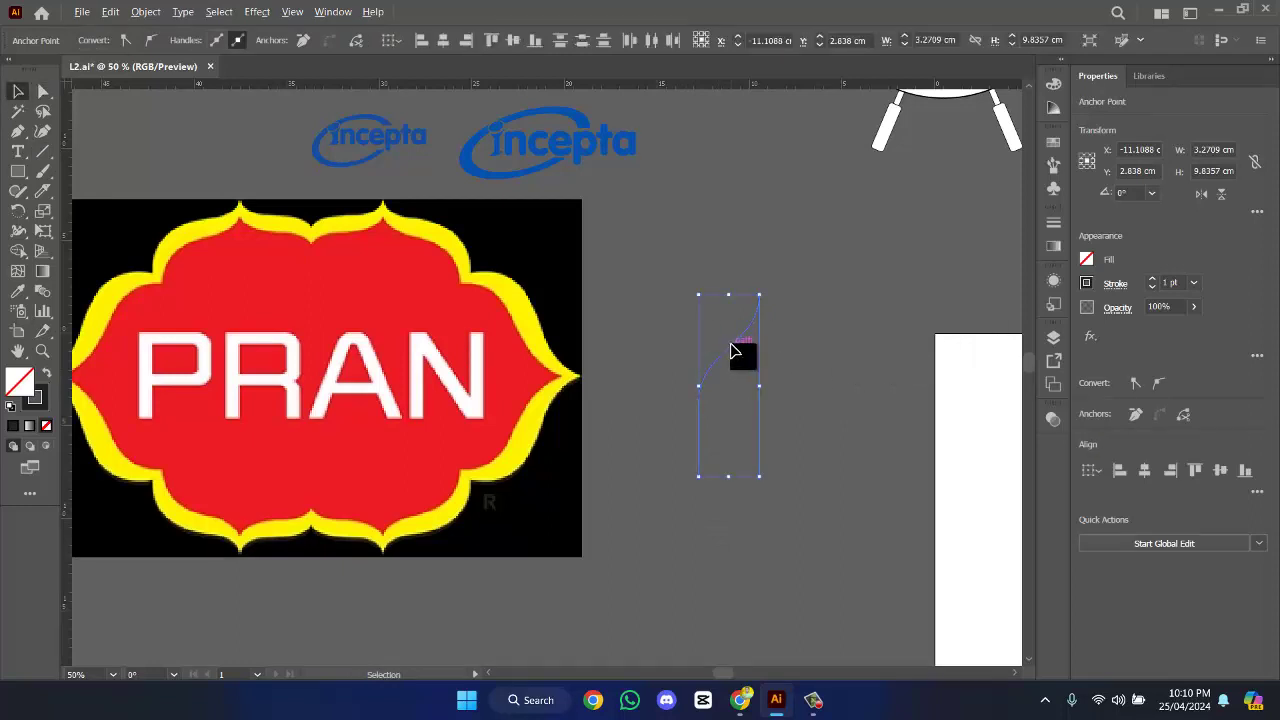
pyautogui.moveTo(735, 350); pyautogui.dragTo(863, 354)
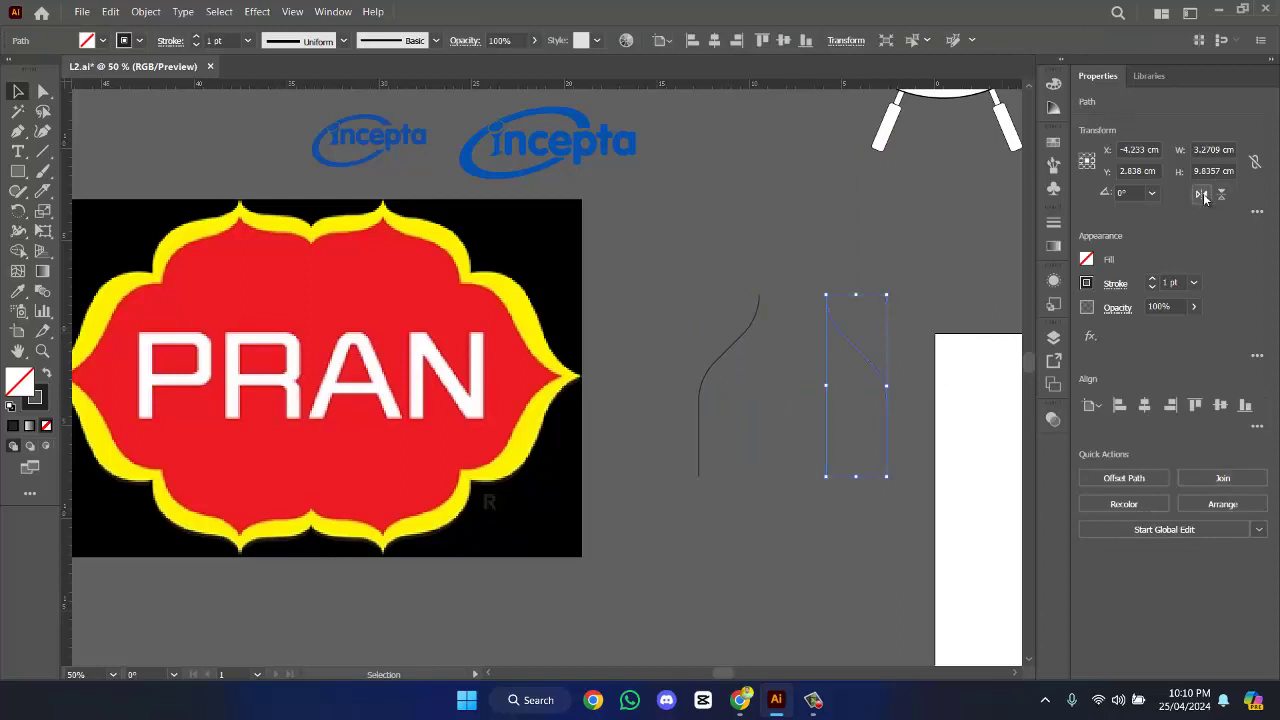
pyautogui.click(838, 285)
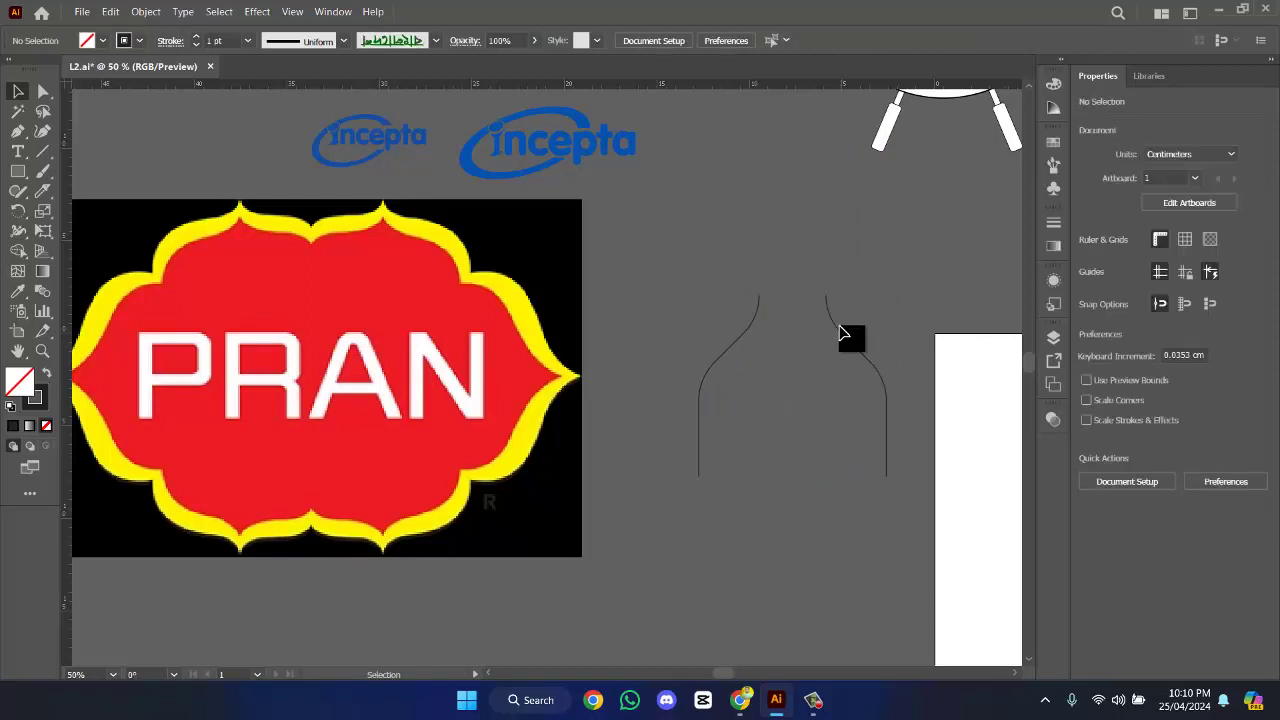
# - Move the mirrored curve against the original so their upper ends meet, and join both into one pointed arch about 6.54 cm wide
pyautogui.moveTo(840, 340); pyautogui.dragTo(780, 342)
pyautogui.click(777, 389)
pyautogui.click(820, 343)
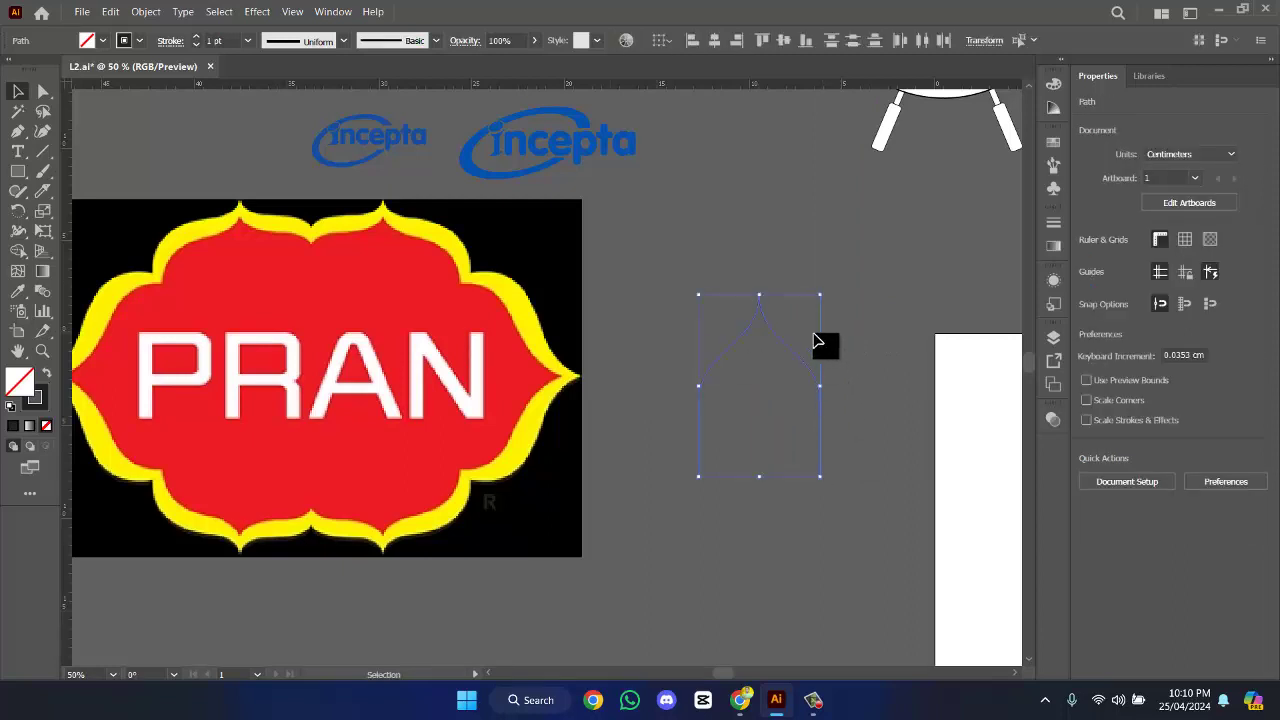
pyautogui.scroll(3, 818, 342)
pyautogui.click(748, 307)
pyautogui.rightClick(776, 414)
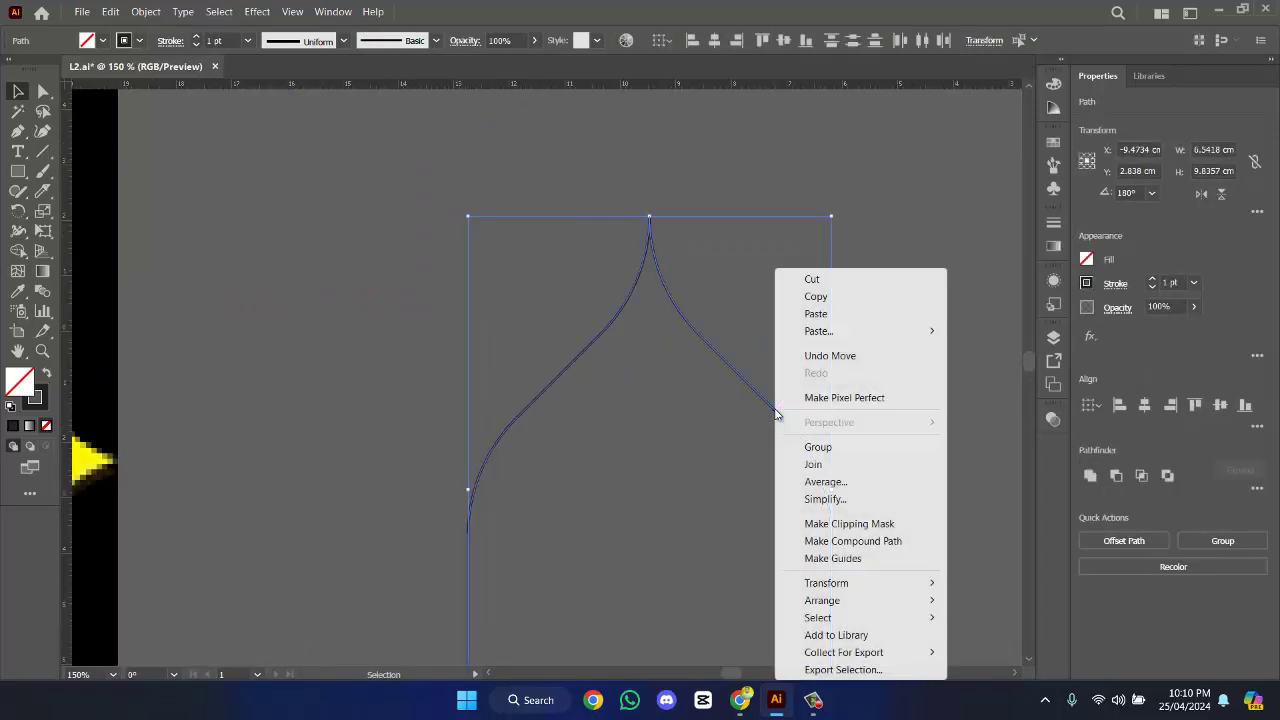
pyautogui.click(837, 463)
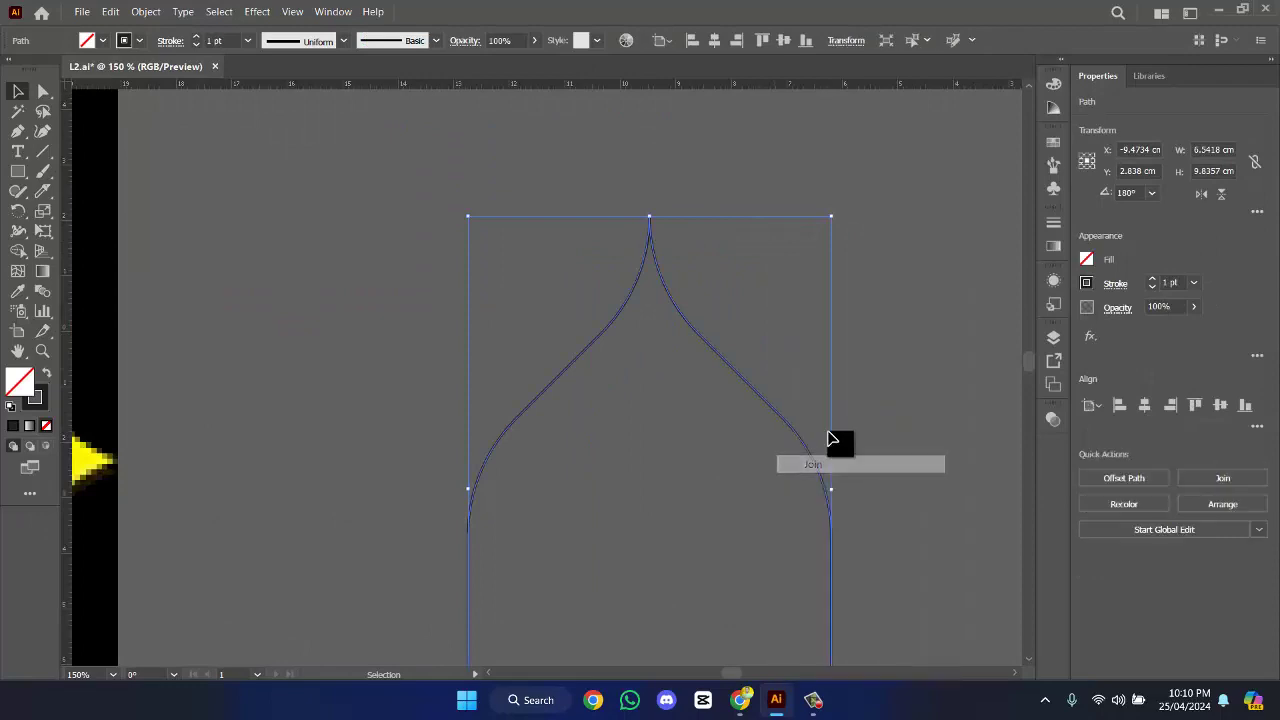
pyautogui.scroll(-2, 893, 388)
pyautogui.click(896, 395)
pyautogui.scroll(1, 923, 414)
pyautogui.hscroll(-1, 923, 414)
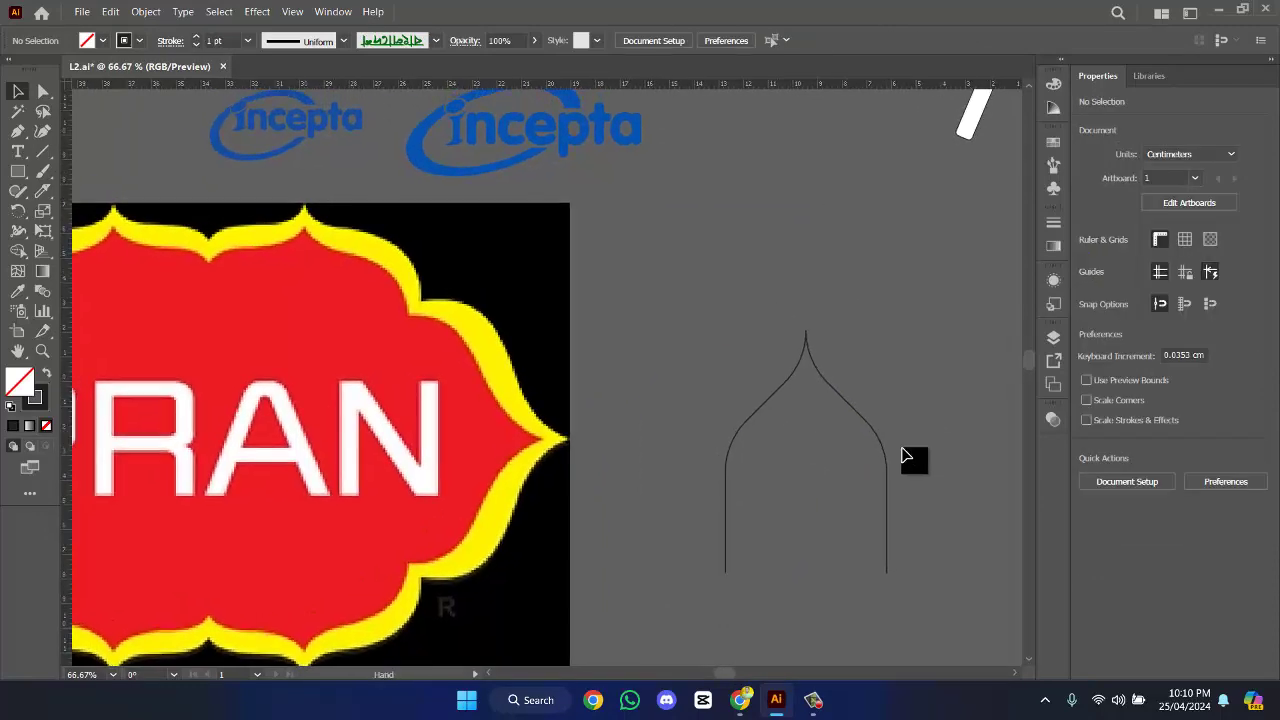
# - Give the joined arch a white 4 pt stroke with no fill
pyautogui.scroll(-2, 890, 497)
pyautogui.moveTo(863, 489); pyautogui.dragTo(798, 443)
pyautogui.click(818, 466)
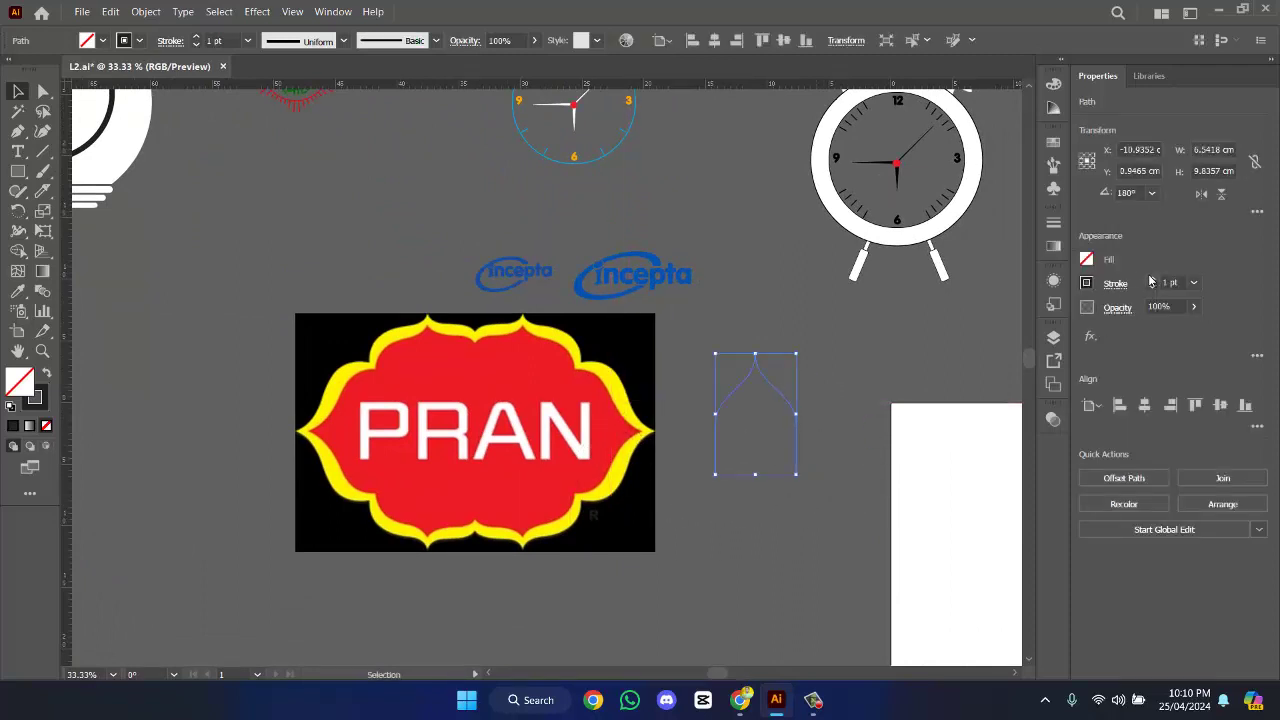
pyautogui.click(17, 291)
pyautogui.click(992, 508)
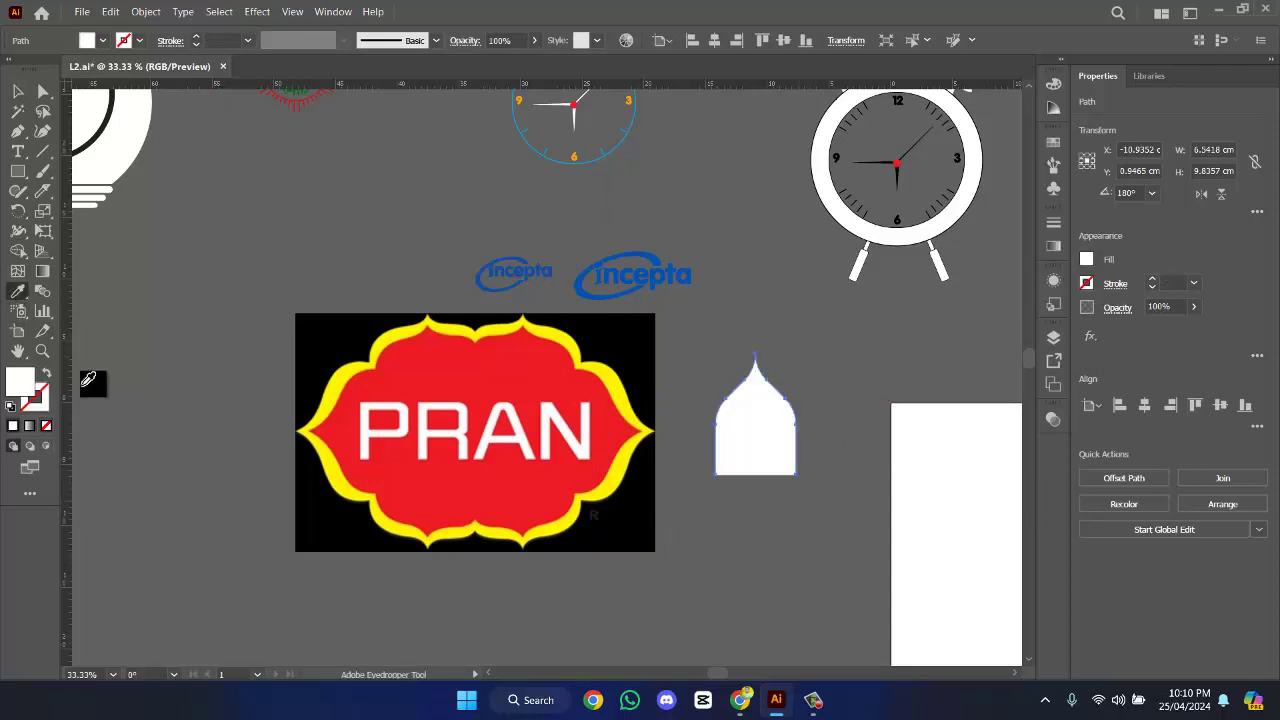
pyautogui.click(50, 378)
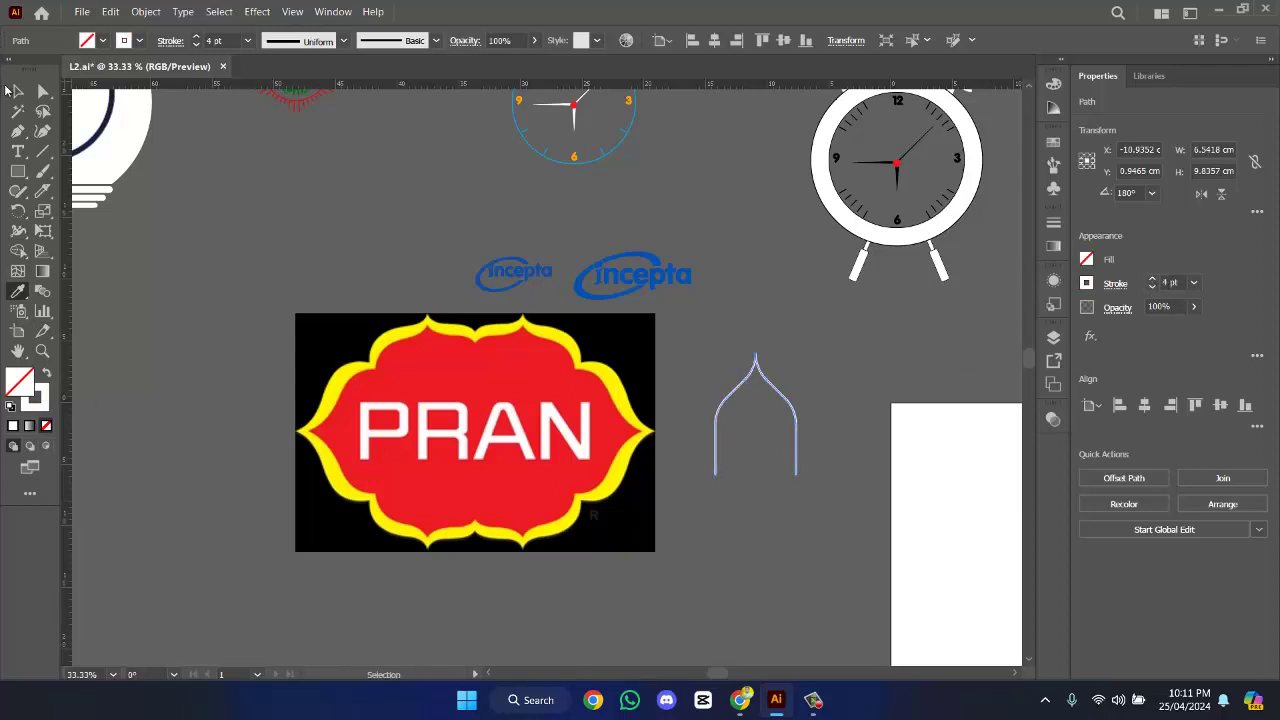
# - Rotate the arch 90° onto the PRAN logo's right tip and scale it to about 7.58 × 11.26 cm to fit the yellow border
pyautogui.click(17, 91)
pyautogui.moveTo(776, 358); pyautogui.dragTo(604, 515)
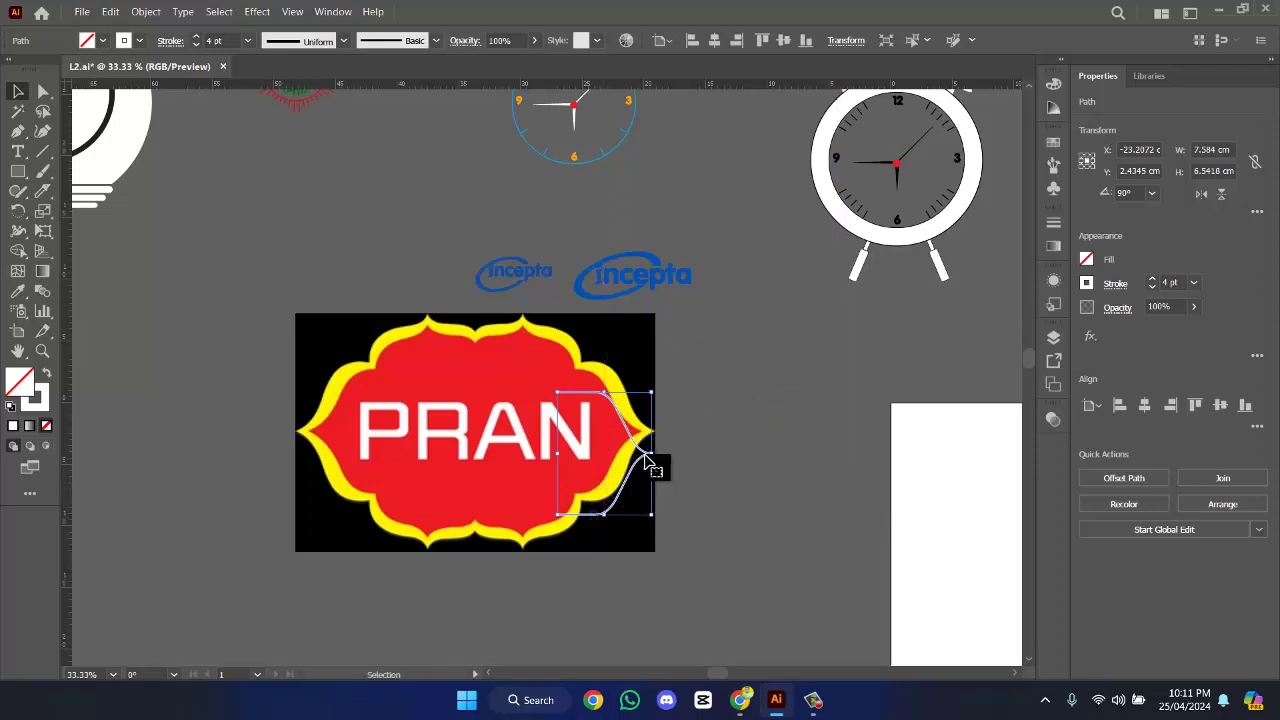
pyautogui.moveTo(641, 459); pyautogui.dragTo(648, 434)
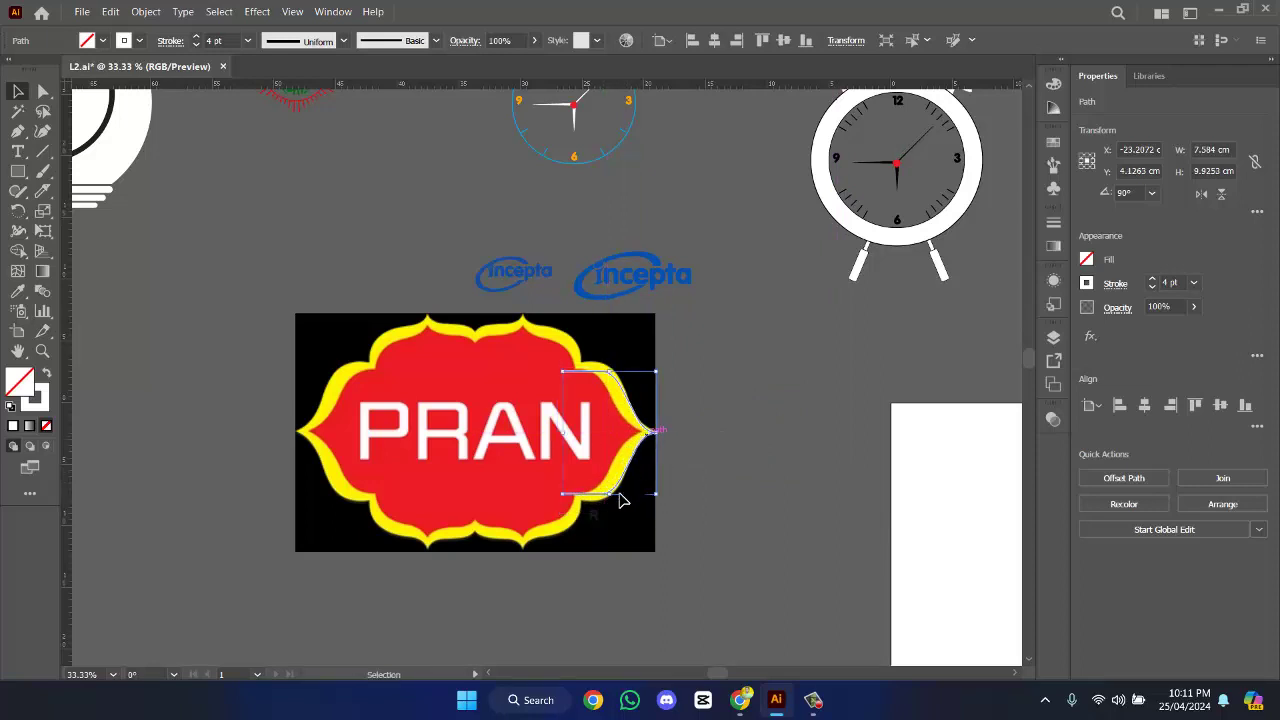
pyautogui.moveTo(609, 494); pyautogui.dragTo(608, 502)
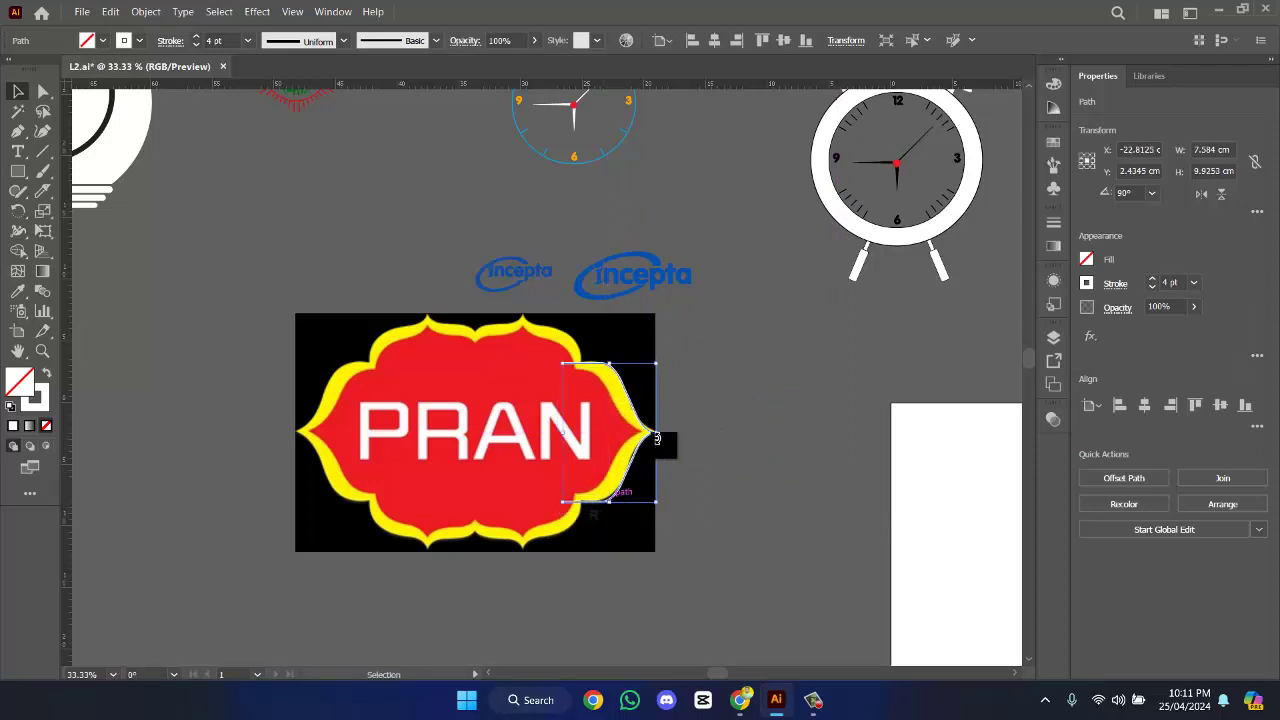
# - Copy the side arch to the logo's left tip, facing outward, and place two upright copies over the logo's upper edge
pyautogui.moveTo(651, 438); pyautogui.dragTo(314, 449)
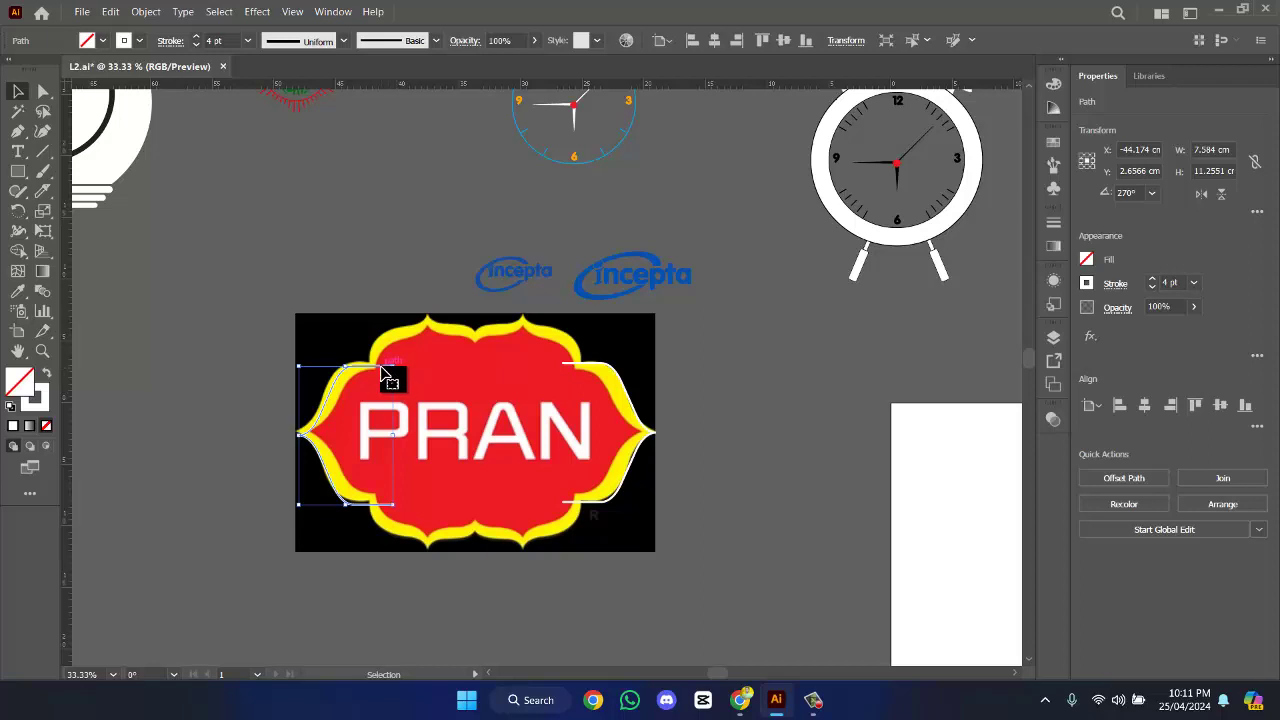
pyautogui.moveTo(381, 370); pyautogui.dragTo(533, 370)
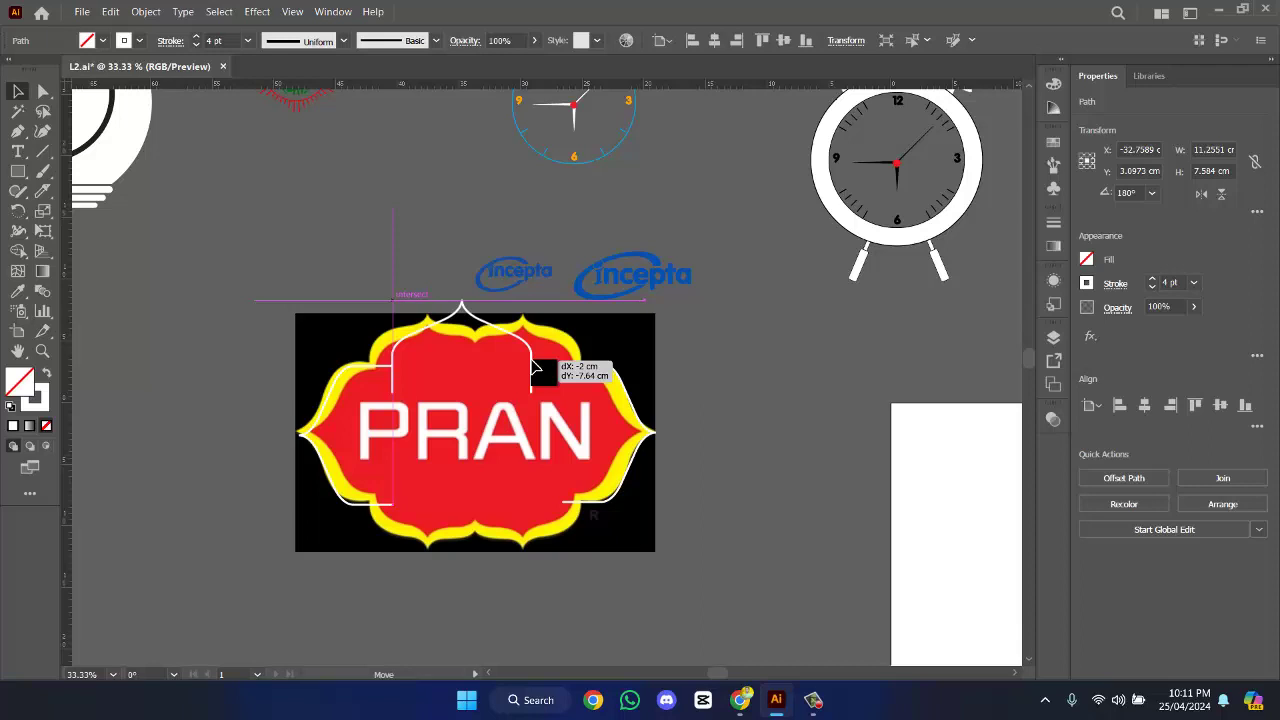
pyautogui.moveTo(533, 370); pyautogui.dragTo(564, 368)
pyautogui.click(589, 368)
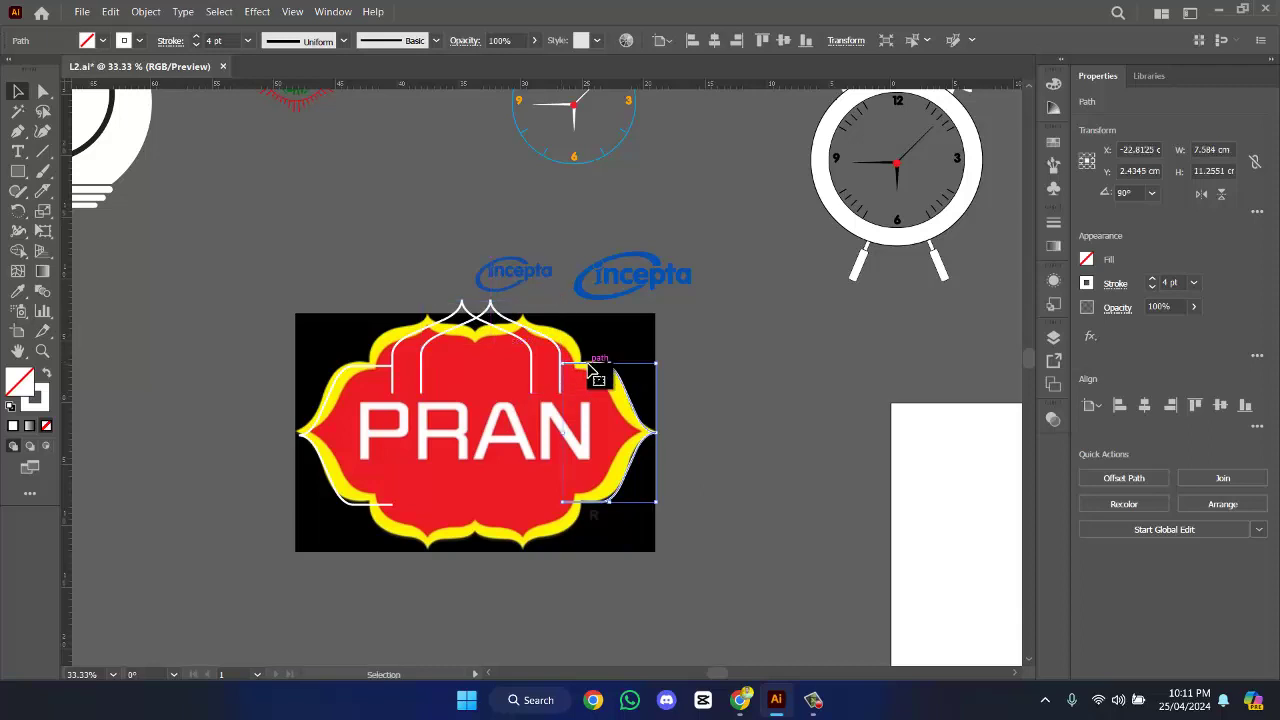
pyautogui.click(530, 366)
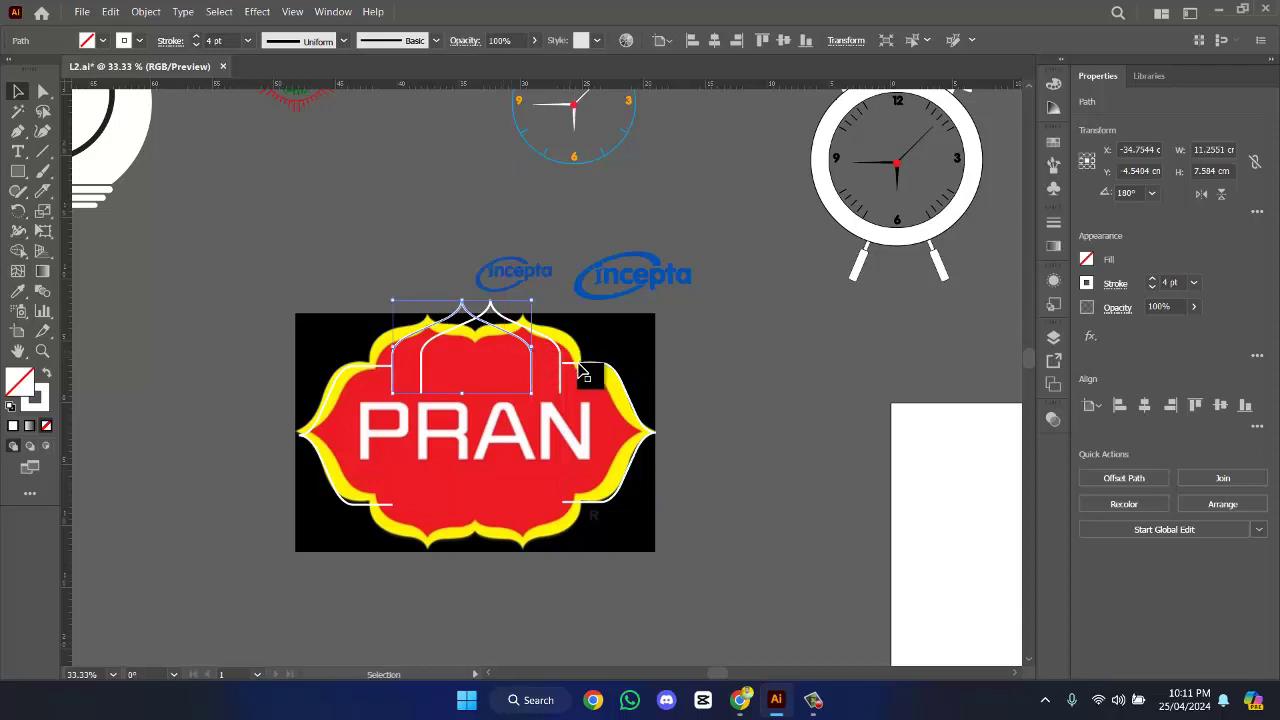
# - Replace the two large upper arches with a side-by-side pair scaled to about 7.16 × 4.82 cm each
pyautogui.moveTo(532, 351); pyautogui.dragTo(481, 350)
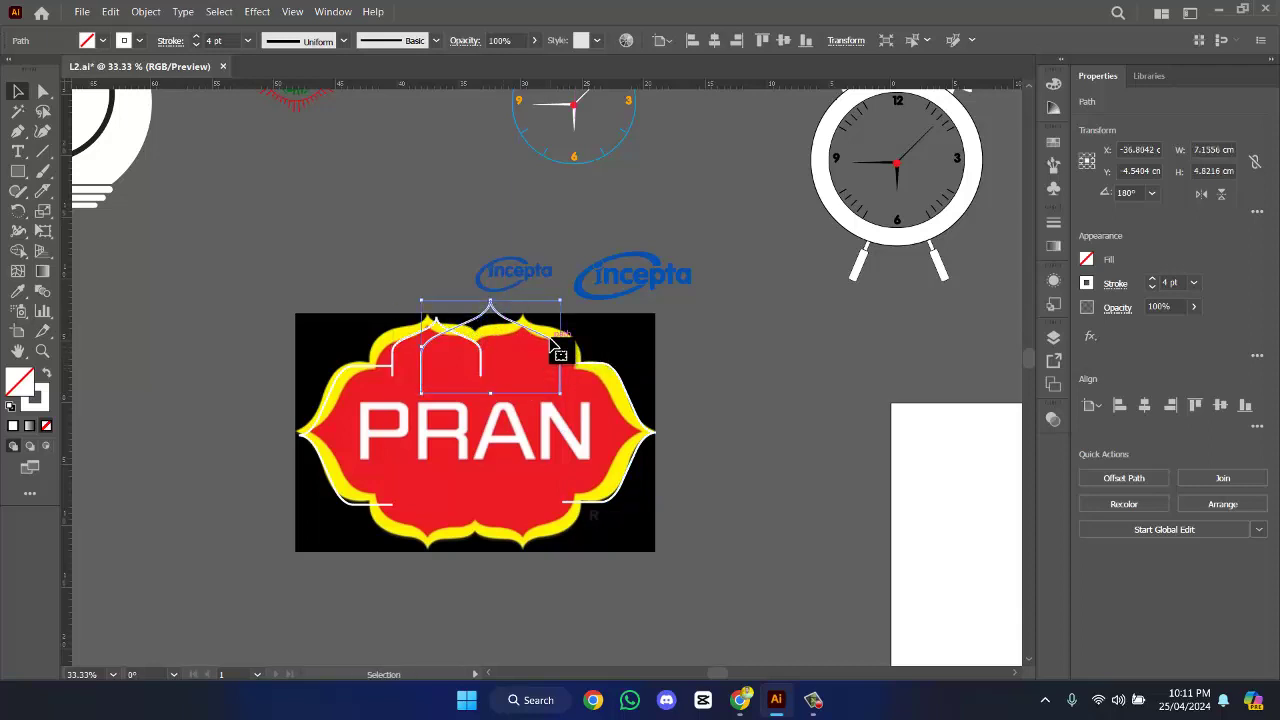
pyautogui.press('Delete')
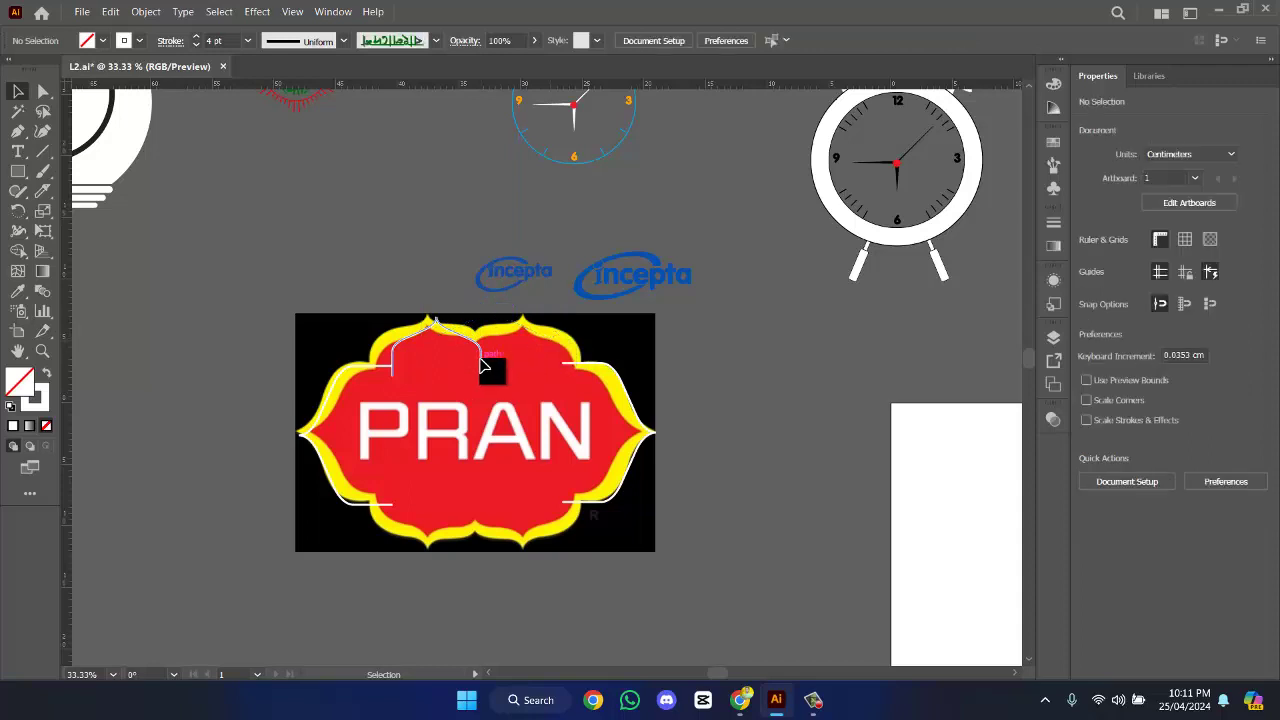
pyautogui.moveTo(481, 366); pyautogui.dragTo(570, 358)
pyautogui.click(486, 414)
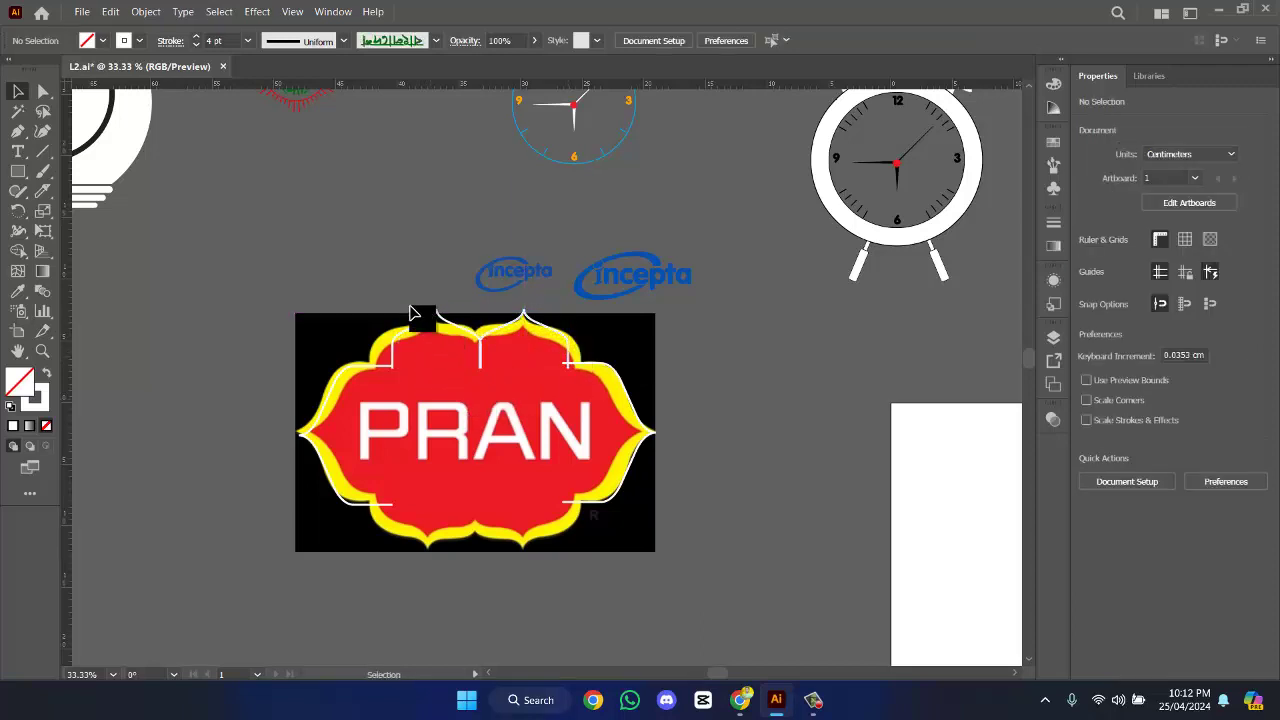
# - Duplicate the upper pair of arches, turn the copies upside down and align them along the logo's lower edge
pyautogui.click(548, 357)
pyautogui.moveTo(575, 345); pyautogui.dragTo(519, 478)
pyautogui.moveTo(376, 490); pyautogui.dragTo(524, 562)
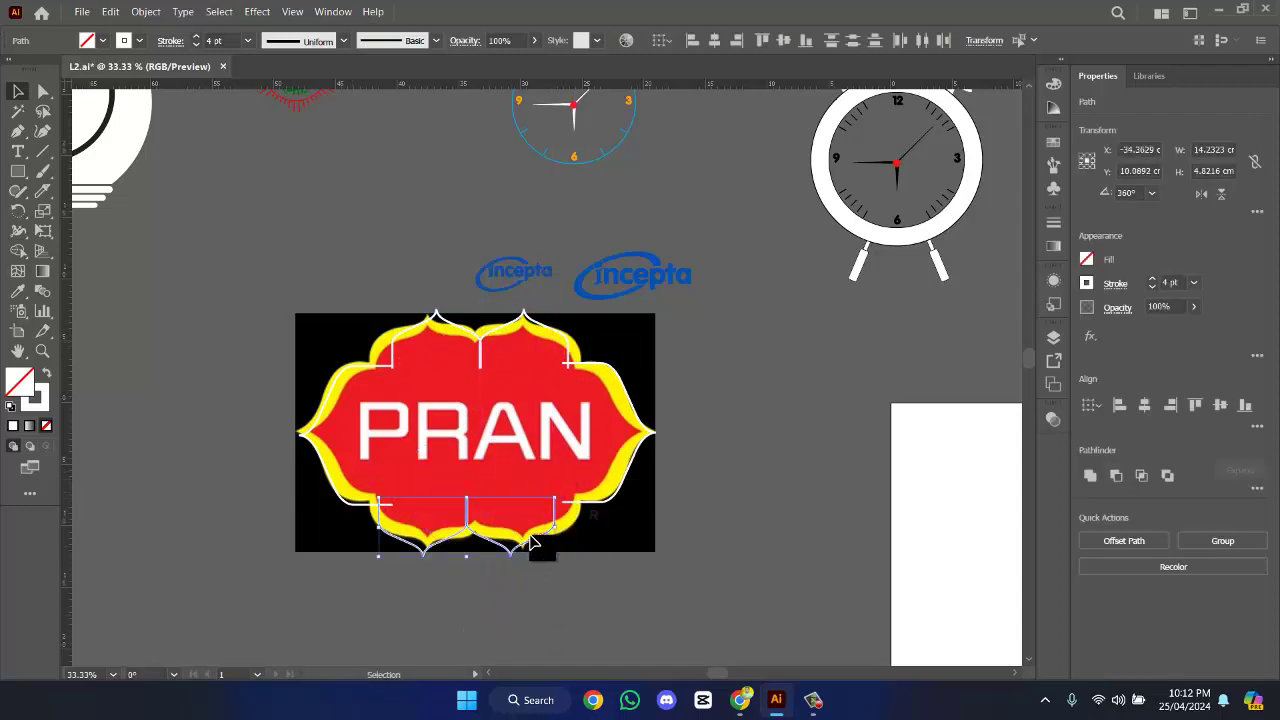
pyautogui.press('a')
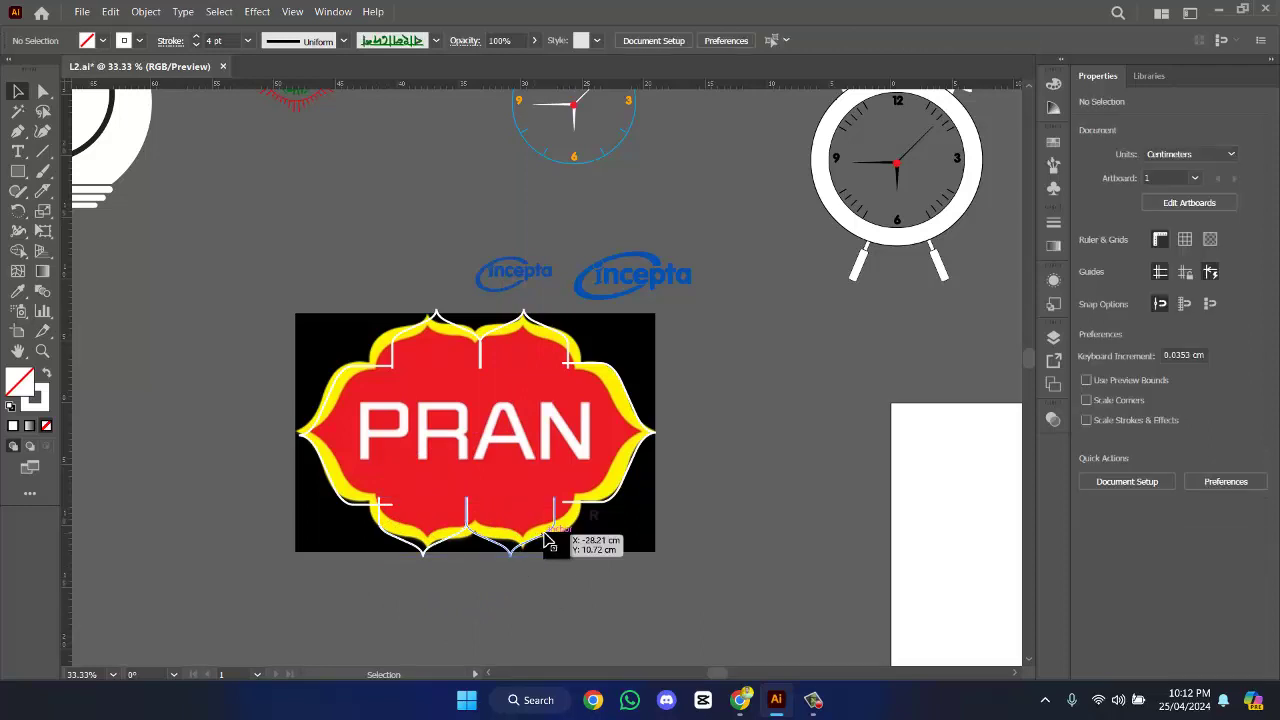
pyautogui.moveTo(560, 537); pyautogui.dragTo(486, 537)
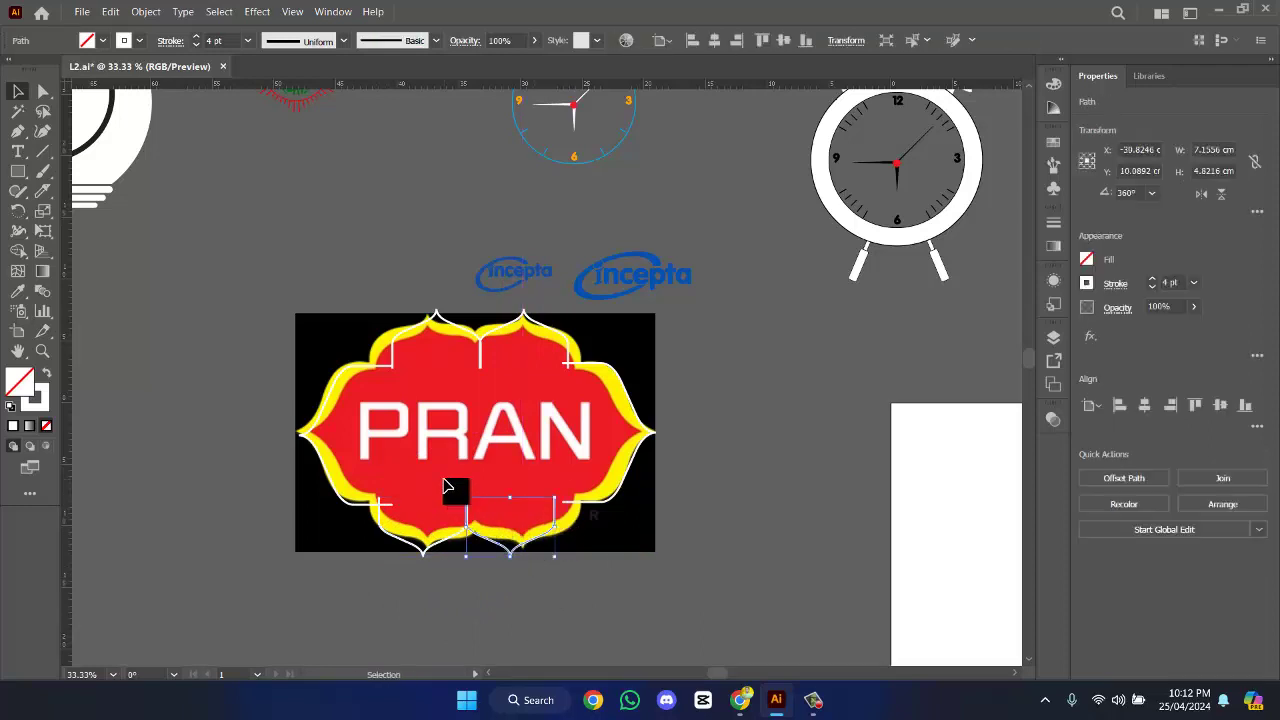
pyautogui.click(520, 530)
pyautogui.press('v')
pyautogui.click(555, 535)
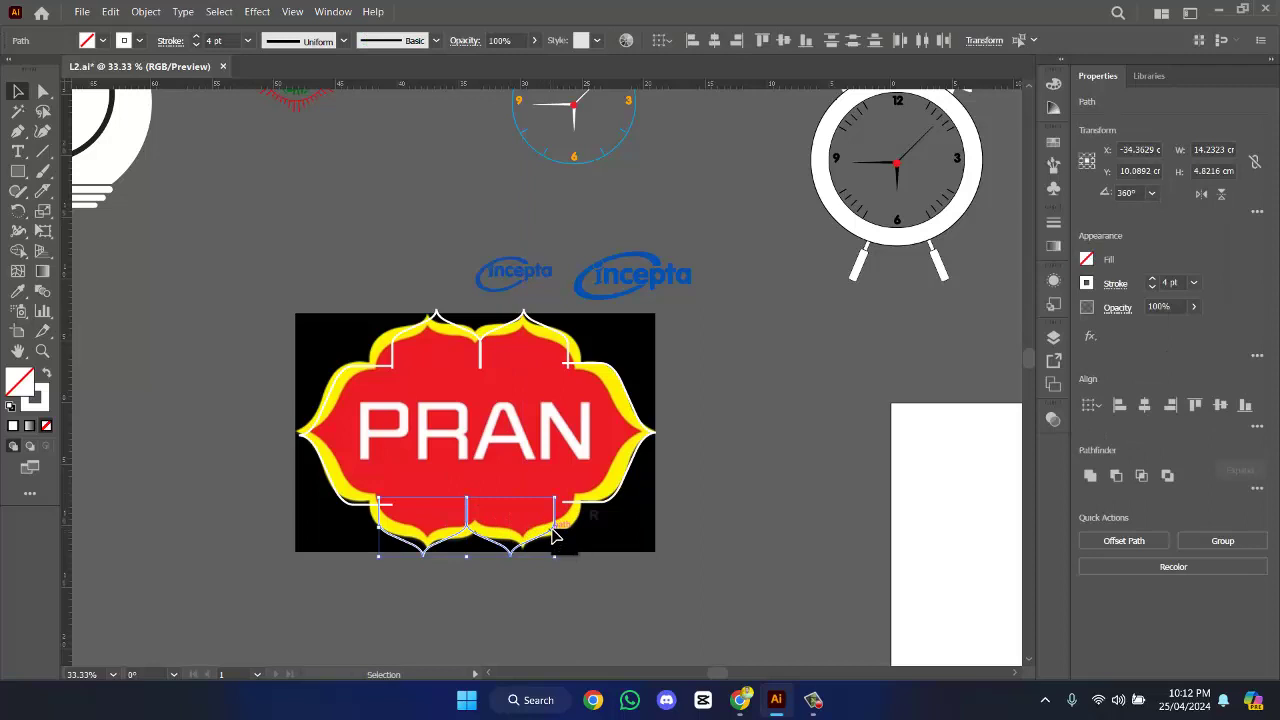
pyautogui.moveTo(555, 535); pyautogui.dragTo(562, 537)
pyautogui.click(265, 255)
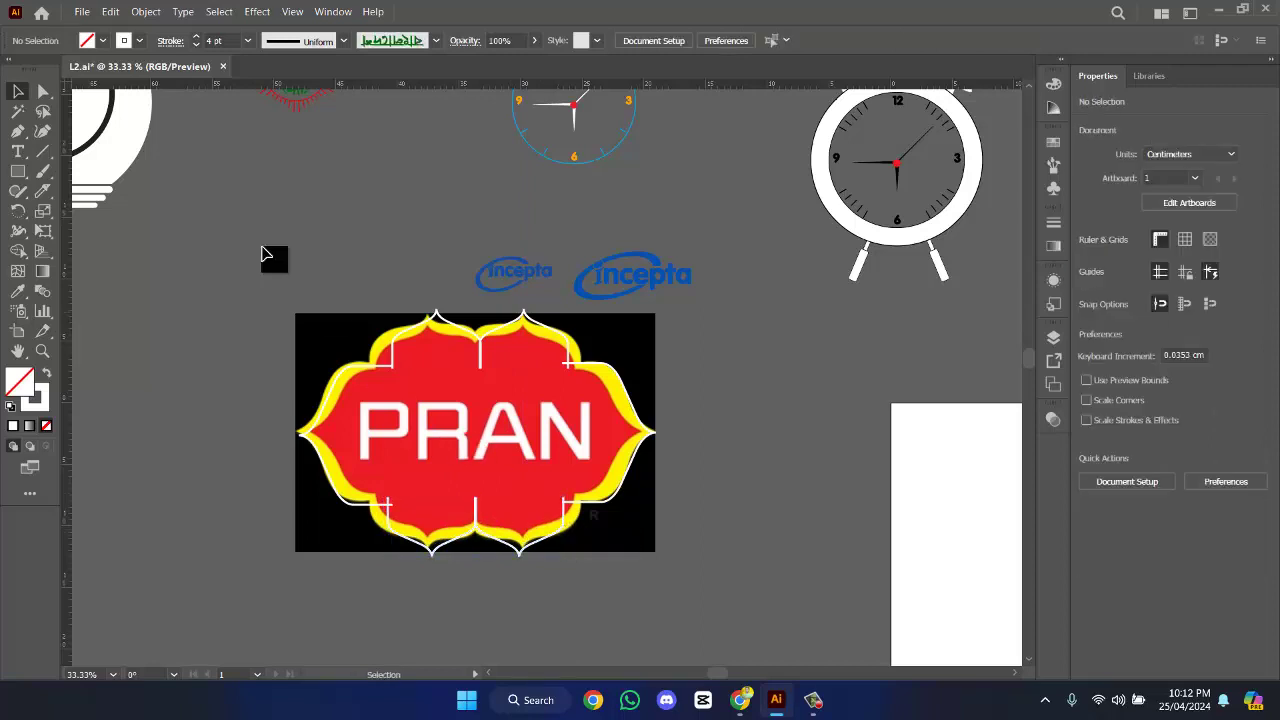
# - Move all six outline paths together off the PRAN image onto the empty canvas below it
pyautogui.click(620, 463)
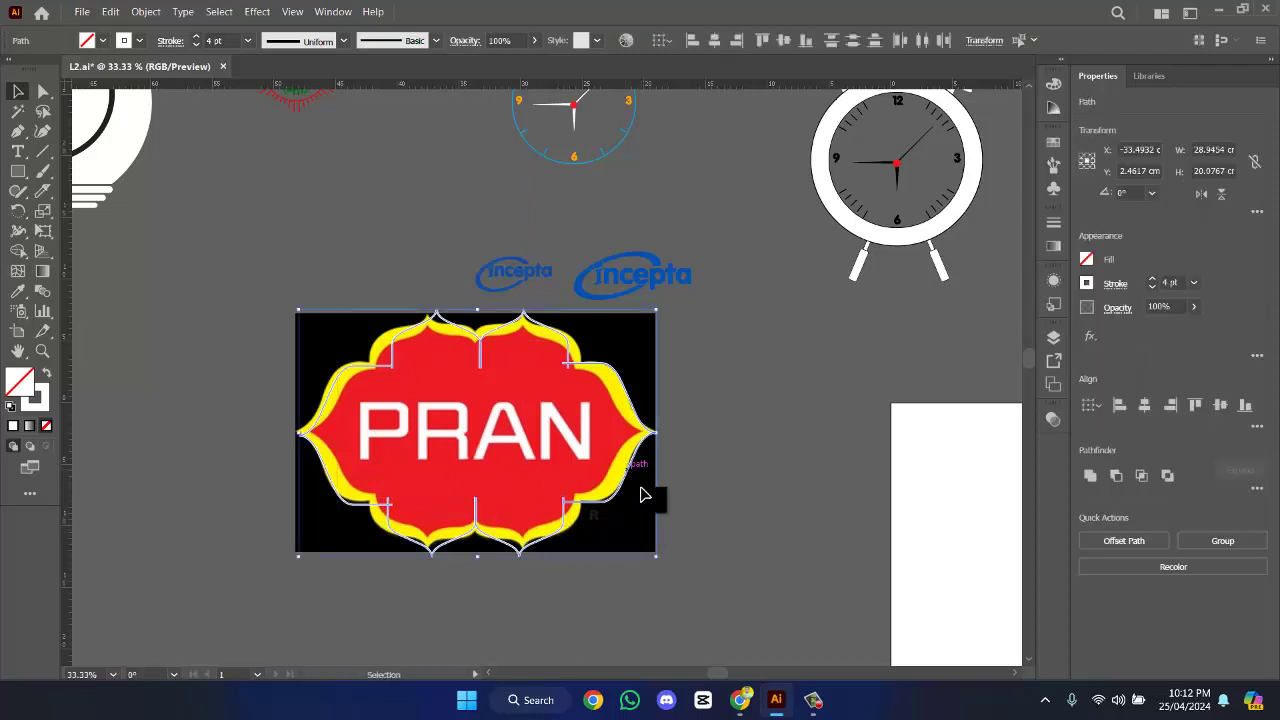
pyautogui.moveTo(642, 494); pyautogui.dragTo(966, 537)
pyautogui.scroll(-3, 894, 520)
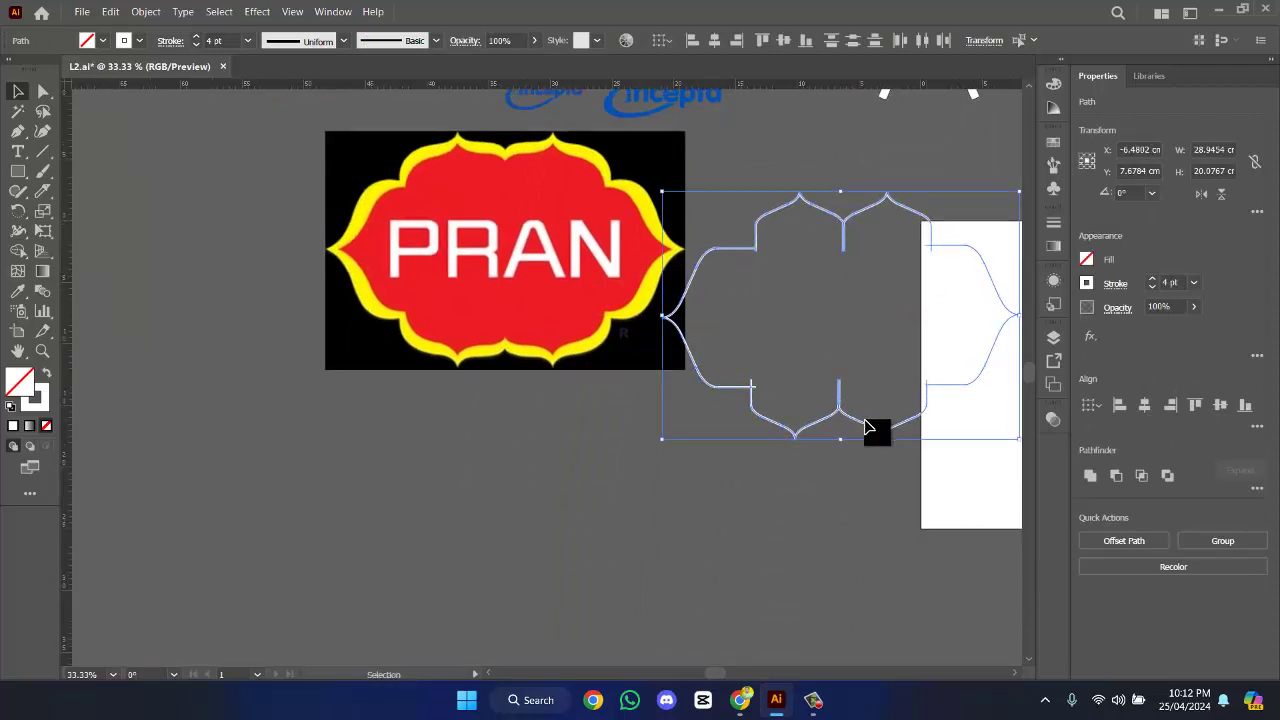
pyautogui.click(712, 540)
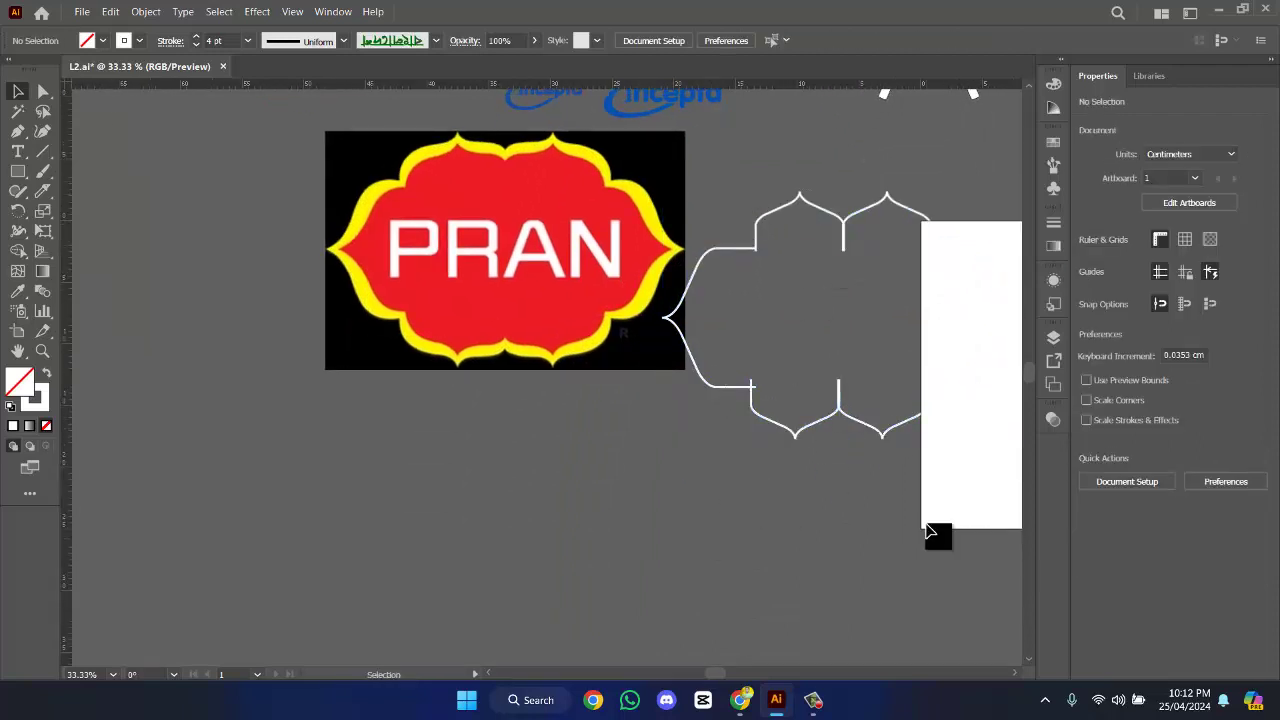
pyautogui.click(872, 428)
pyautogui.moveTo(872, 428); pyautogui.dragTo(467, 636)
pyautogui.moveTo(630, 563); pyautogui.dragTo(711, 537)
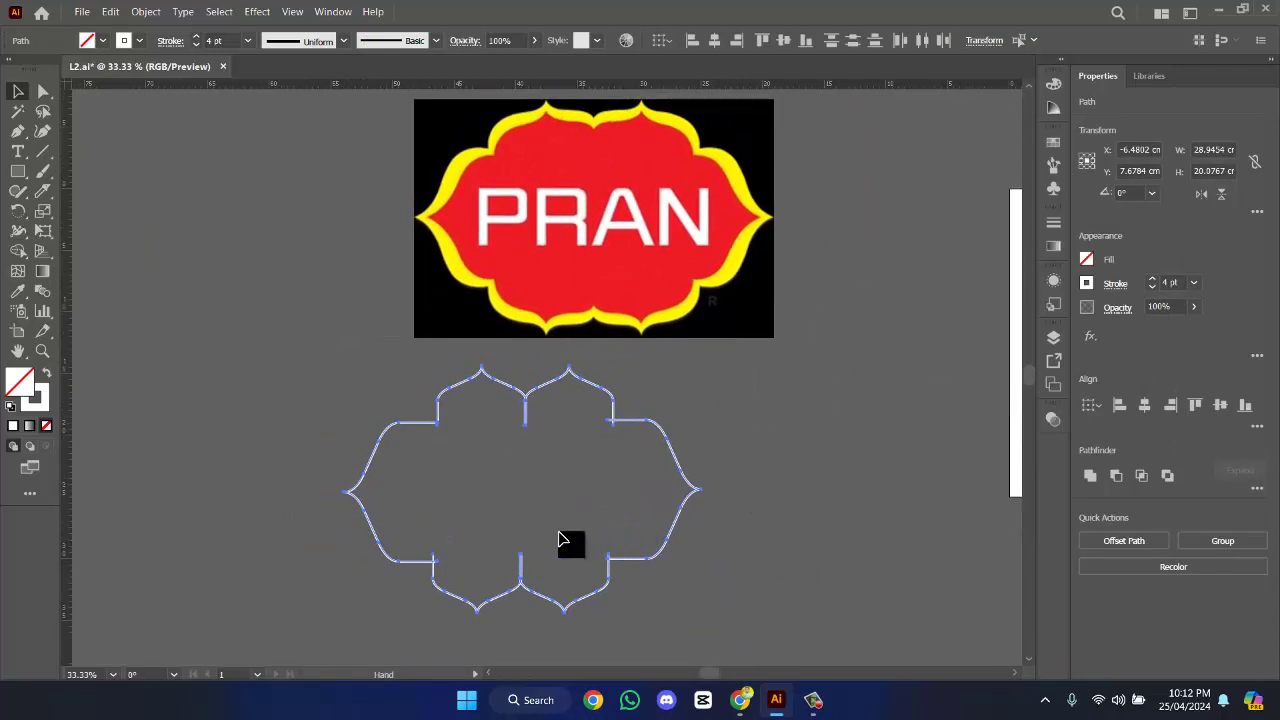
# - Nudge the two lower arches about 0.21 cm to the right so their outer legs cross the ends of both side paths
pyautogui.scroll(3, 551, 543)
pyautogui.scroll(-2, 726, 520)
pyautogui.hscroll(-3, 721, 470)
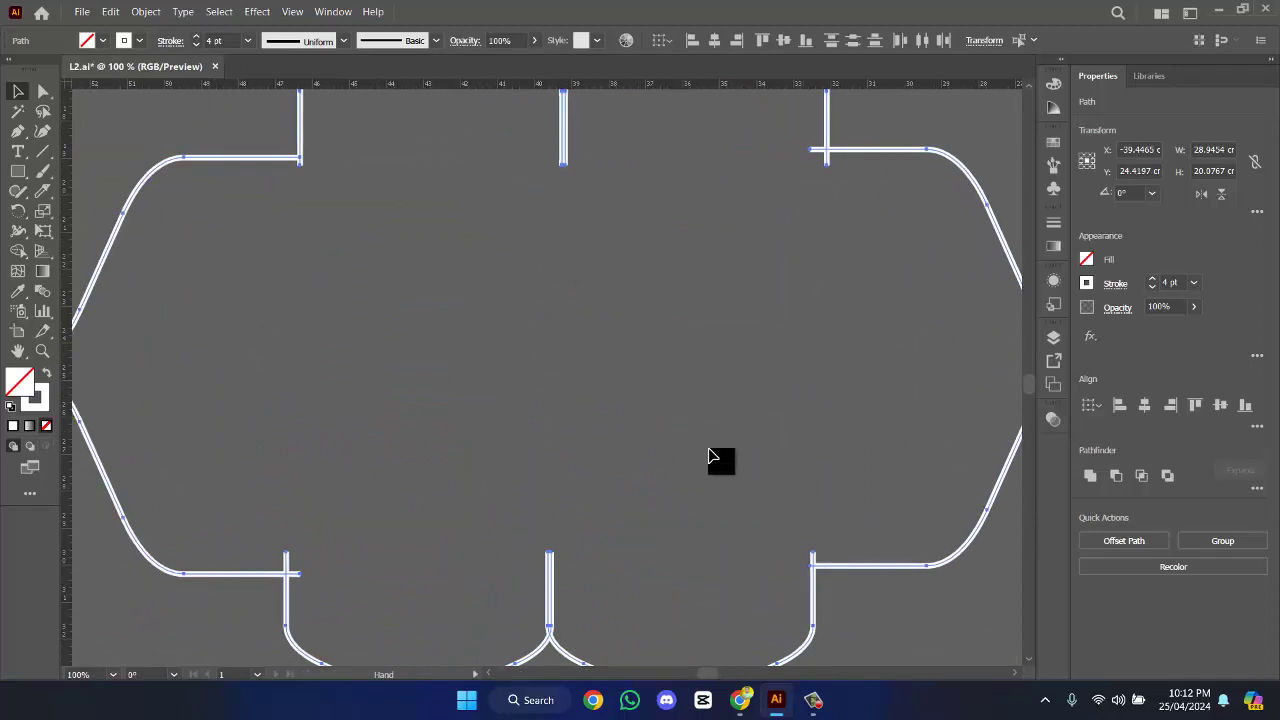
pyautogui.click(720, 460)
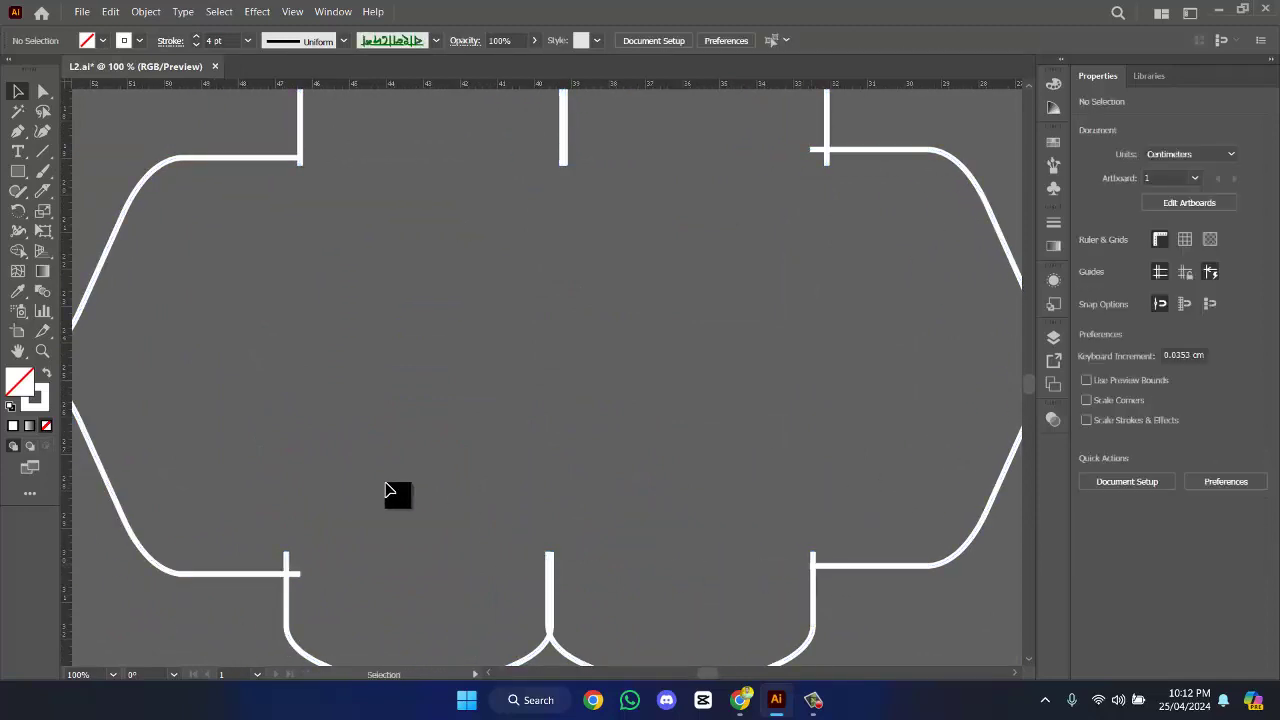
pyautogui.click(290, 600)
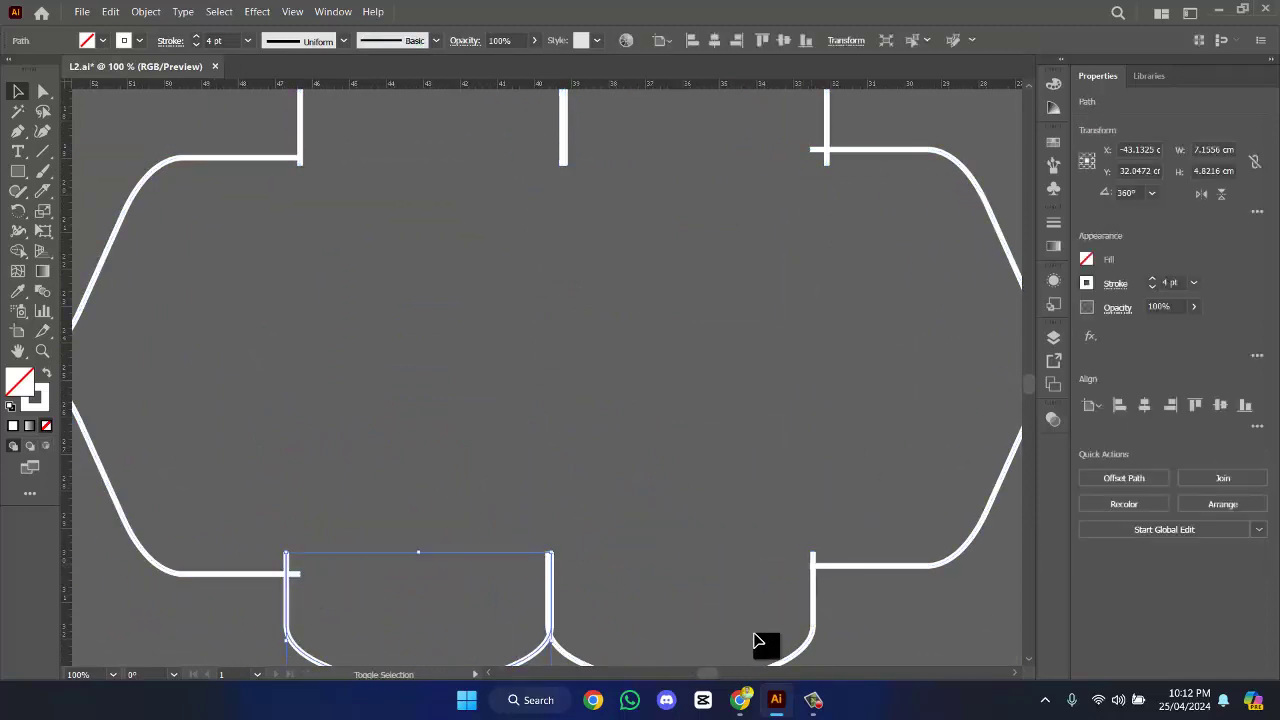
pyautogui.click(677, 594)
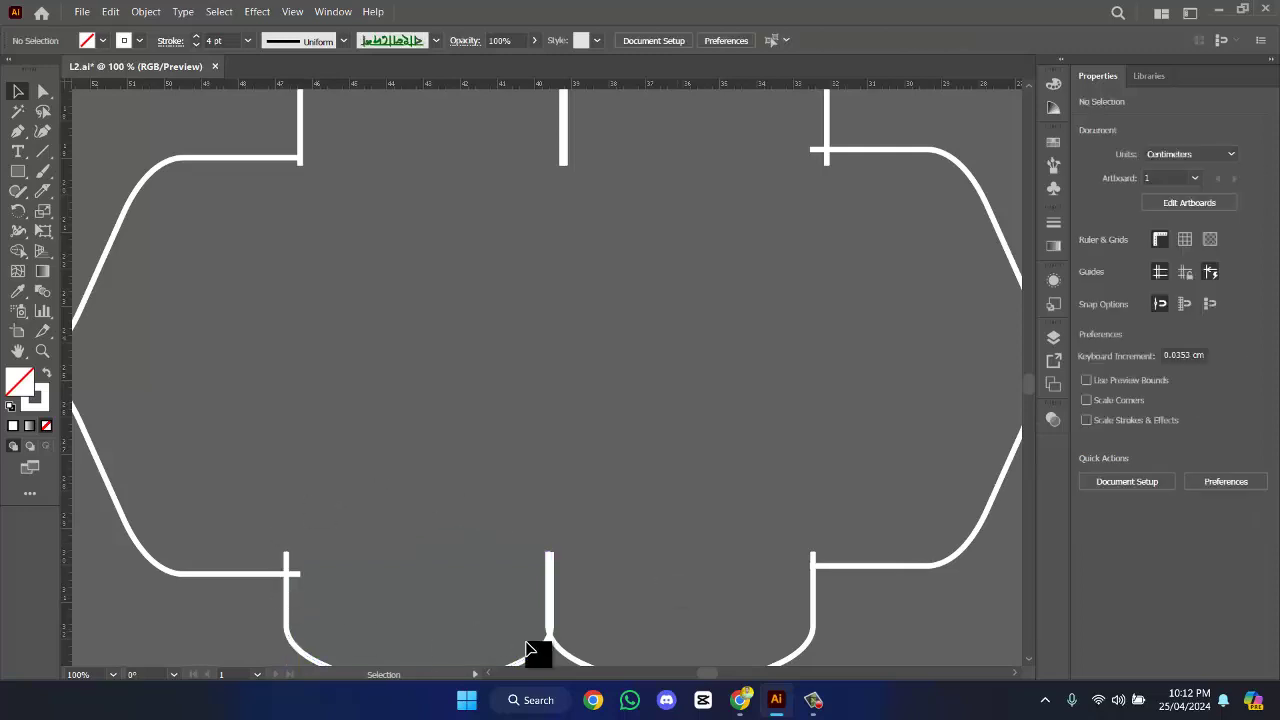
pyautogui.click(563, 656)
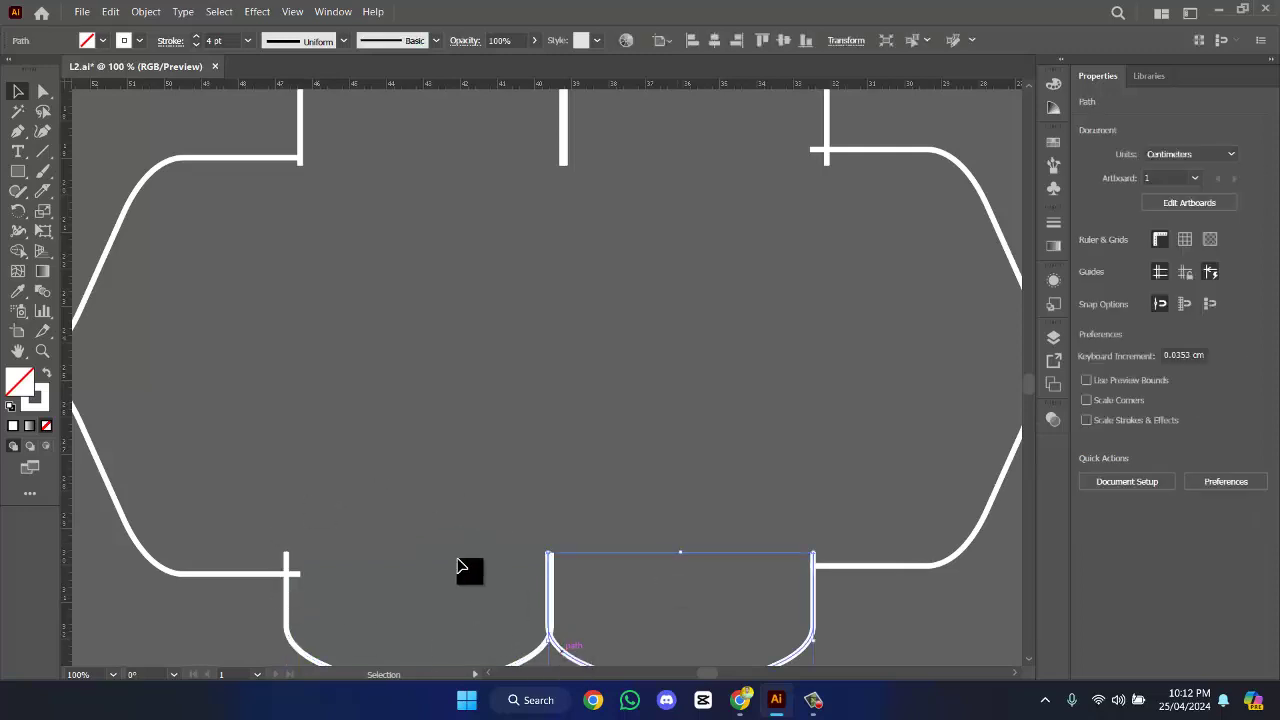
pyautogui.hscroll(3, 974, 617)
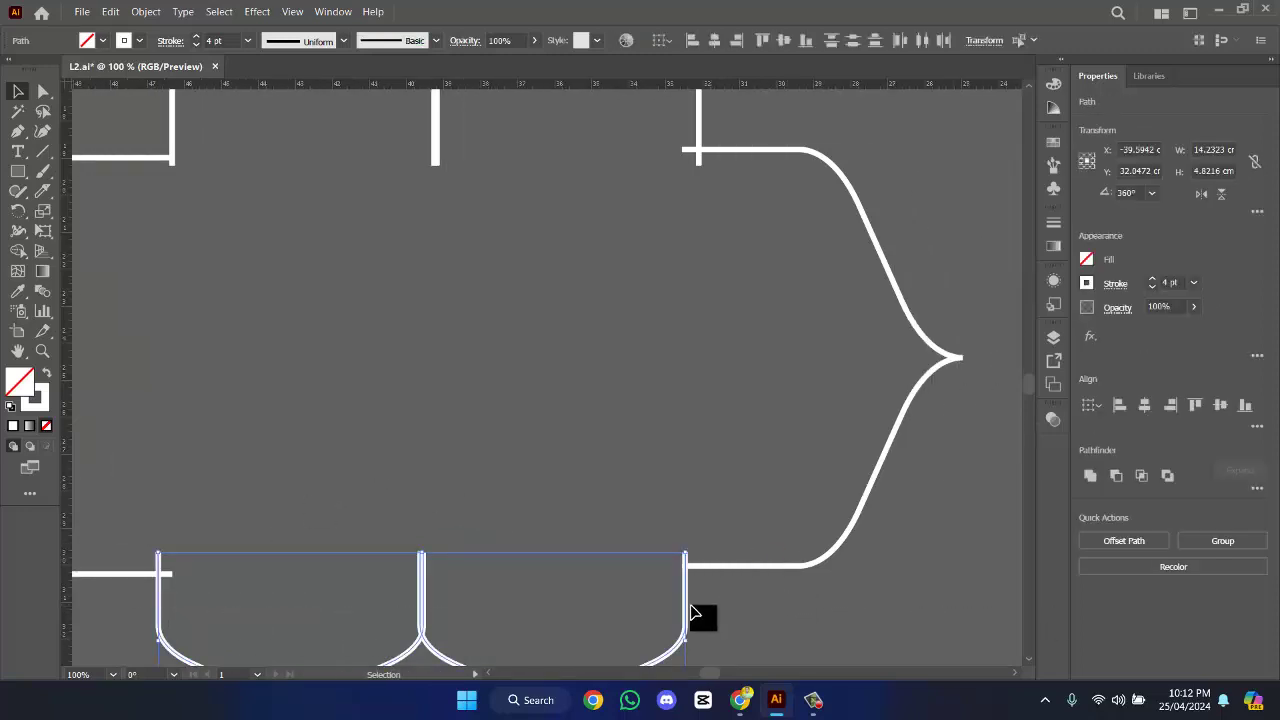
pyautogui.press('Right')
pyautogui.press('Right')
pyautogui.press('Right')
pyautogui.press('Right')
pyautogui.press('Right')
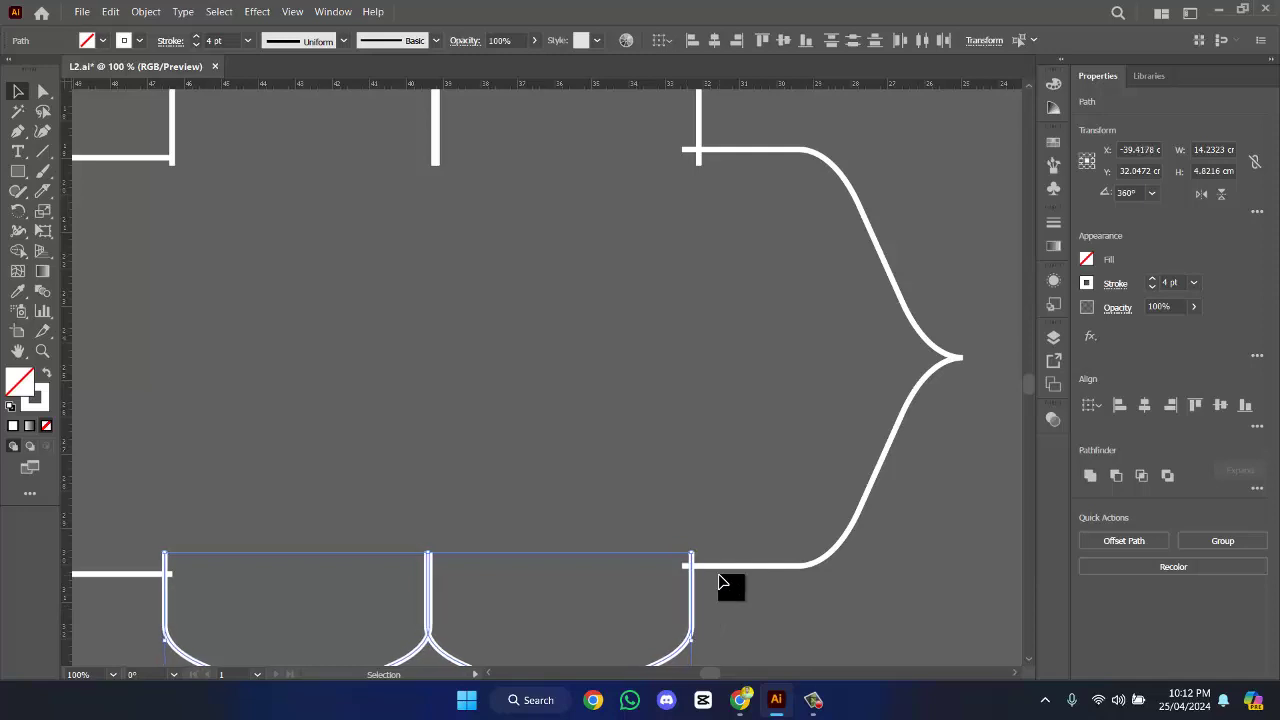
pyautogui.press('Right')
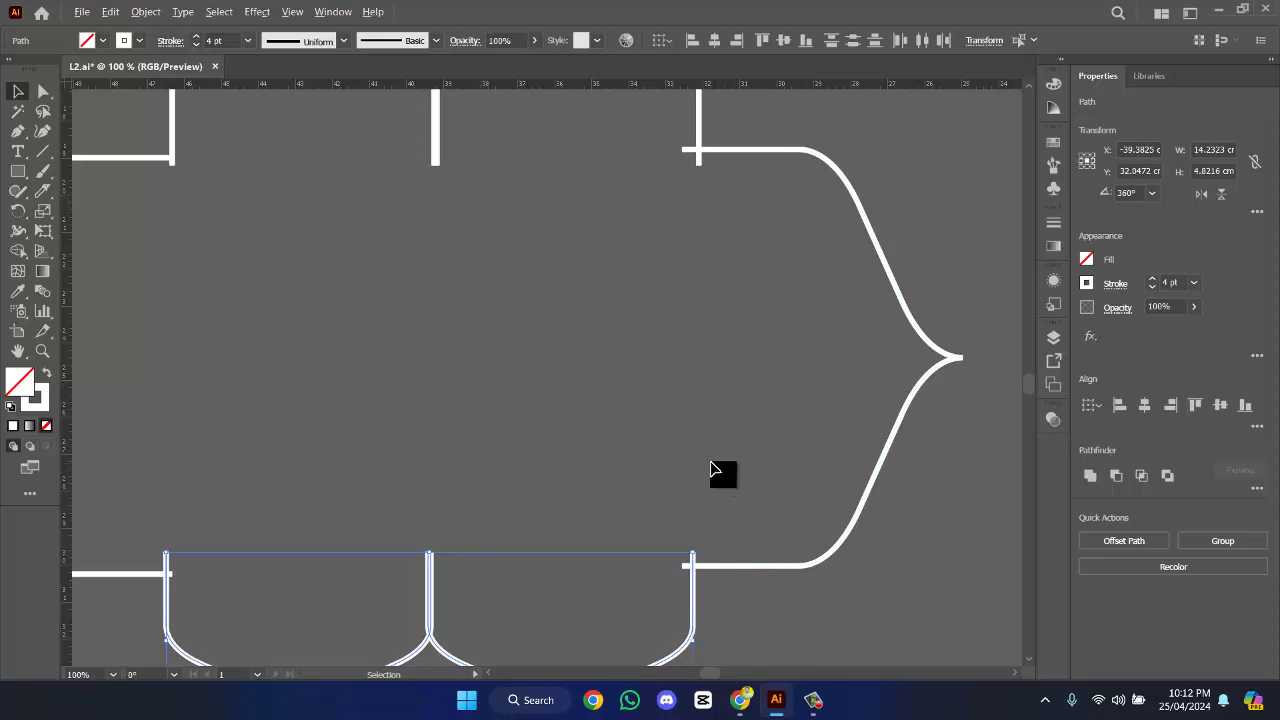
pyautogui.scroll(-3, 713, 470)
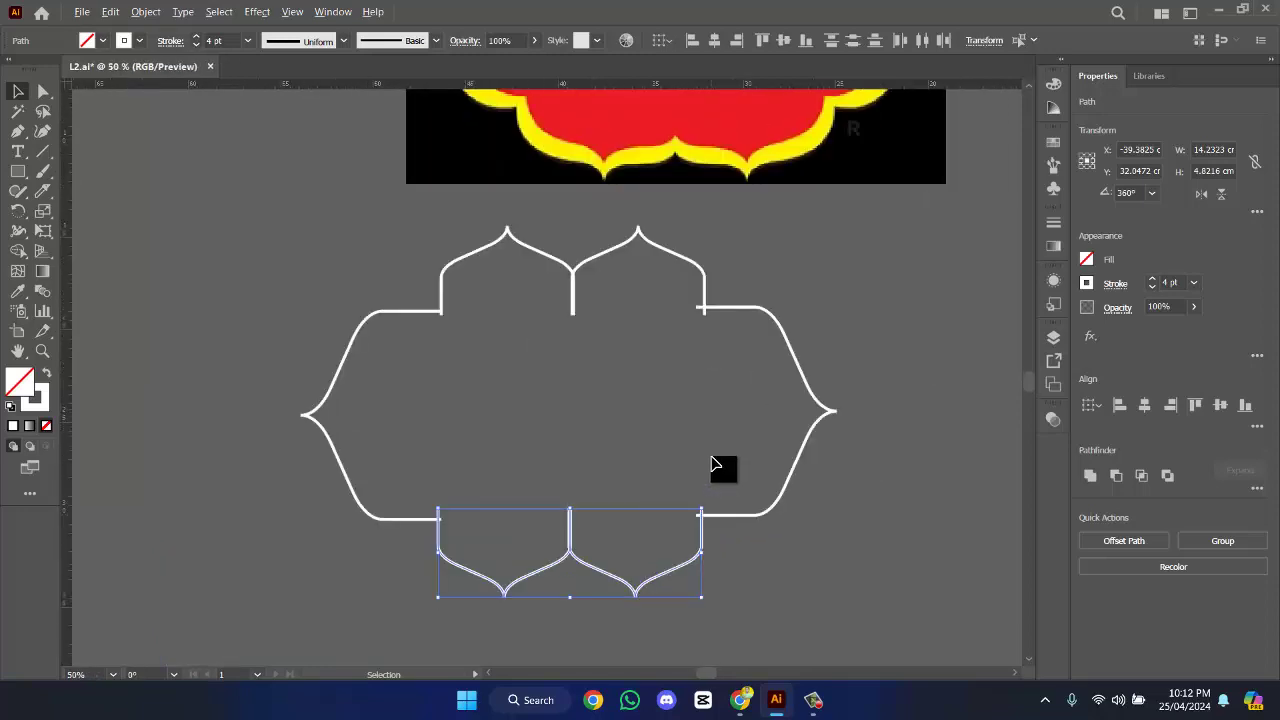
# - Nudge the left side path about 0.14 cm to the right so its ends overlap the outer legs of the arches
pyautogui.click(643, 423)
pyautogui.click(800, 513)
pyautogui.scroll(1, 432, 366)
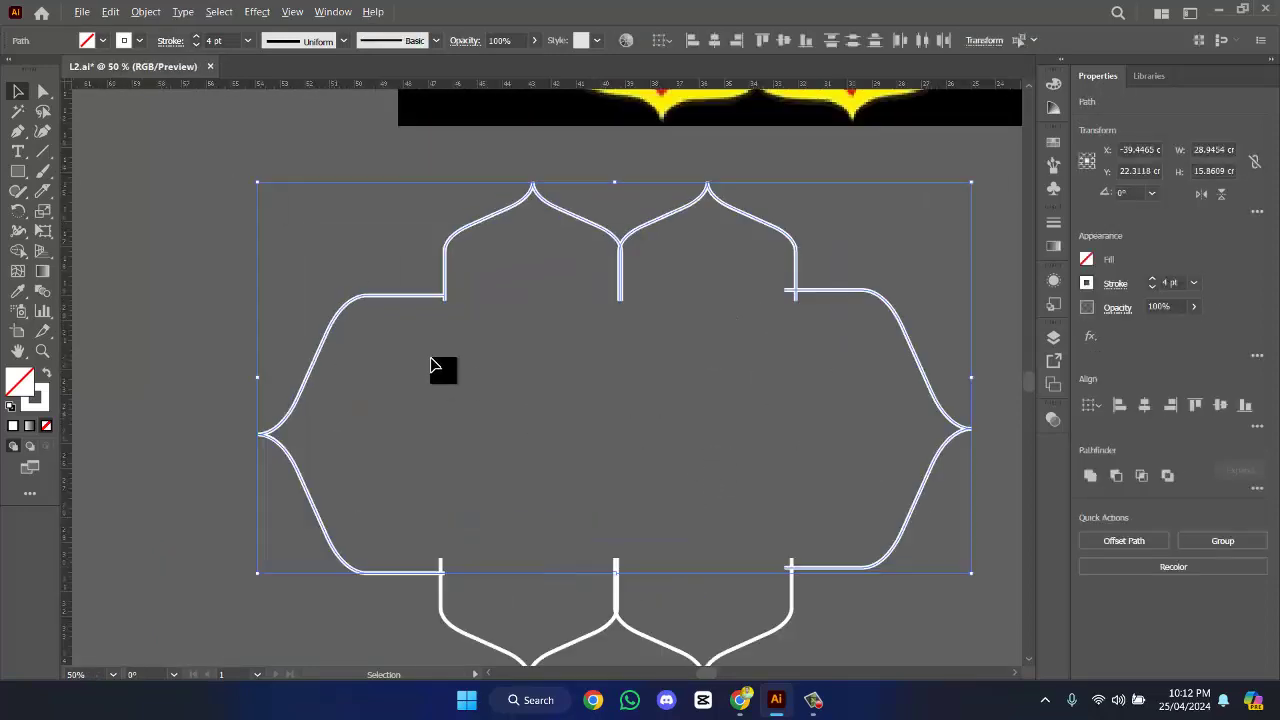
pyautogui.scroll(3, 432, 366)
pyautogui.scroll(-2, 431, 374)
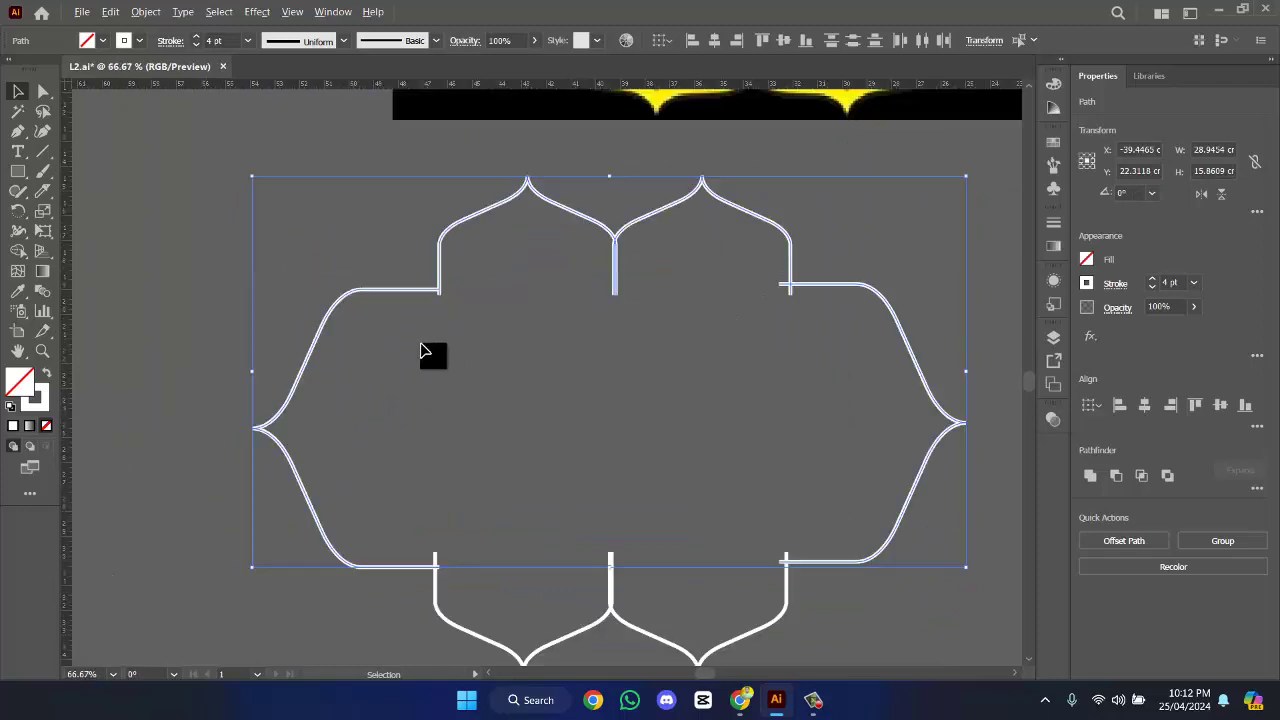
pyautogui.click(388, 282)
pyautogui.click(400, 290)
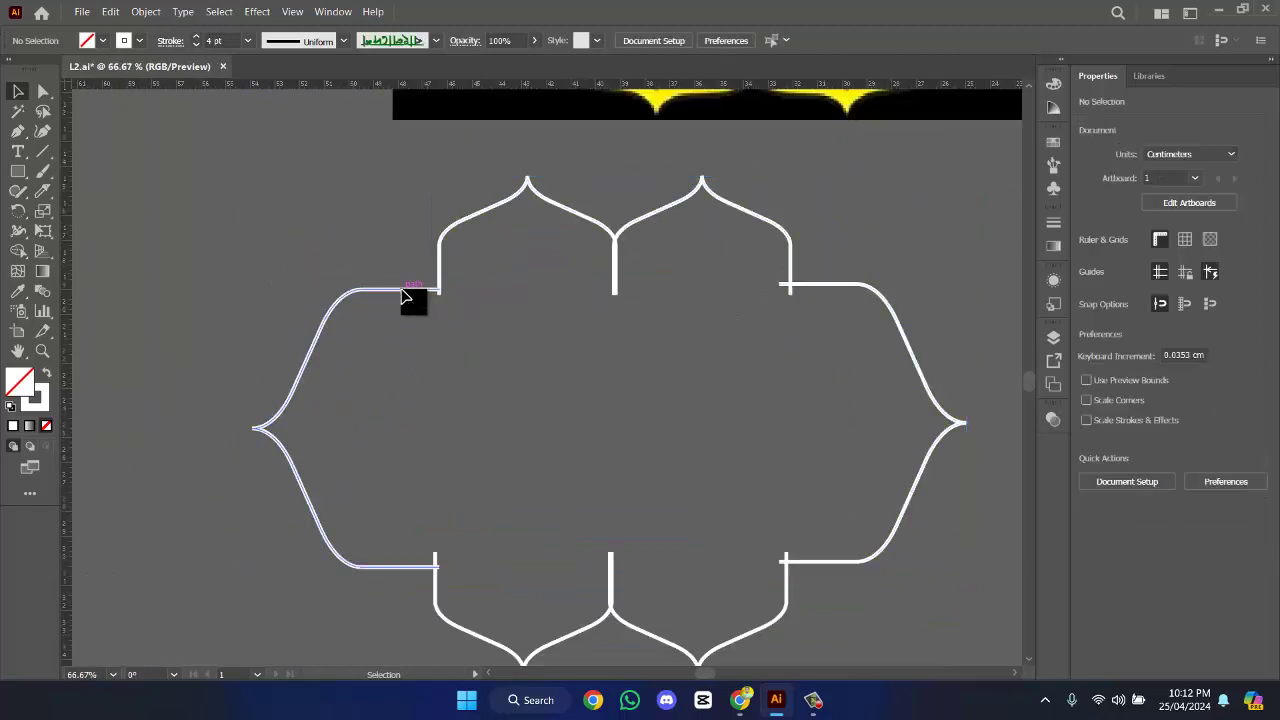
pyautogui.press('Right')
pyautogui.press('Right')
pyautogui.press('Right')
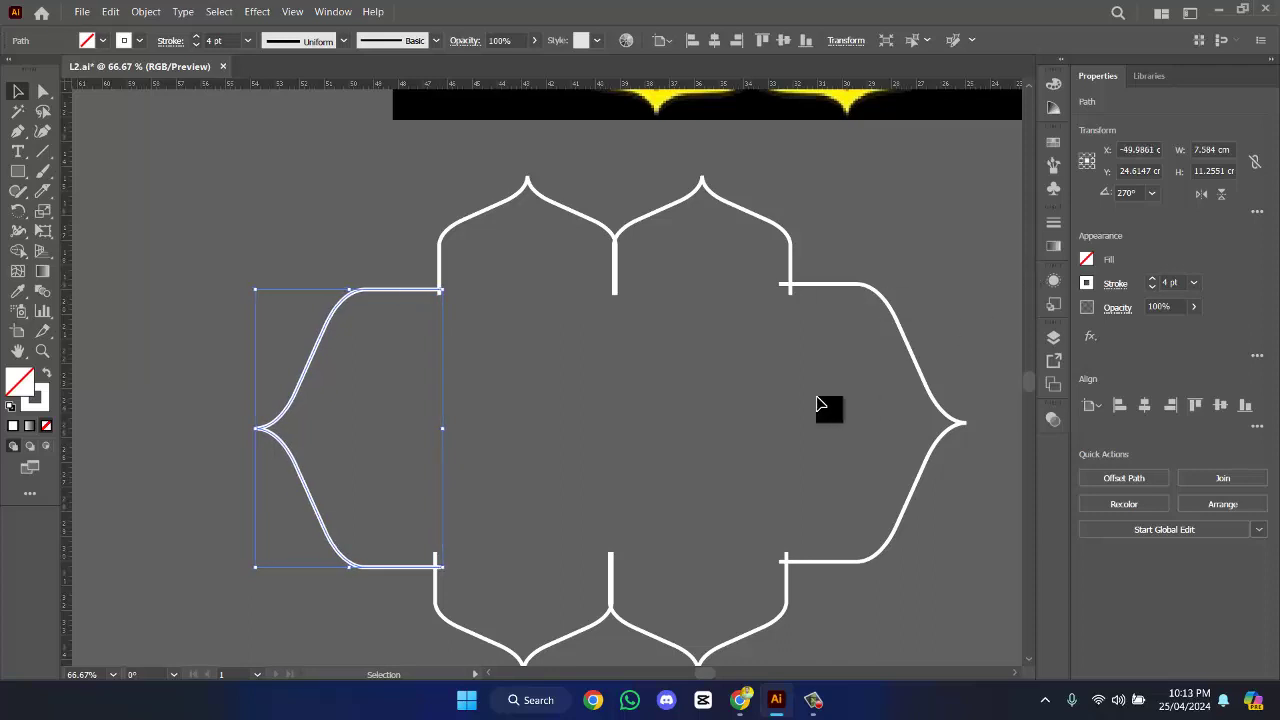
pyautogui.click(818, 404)
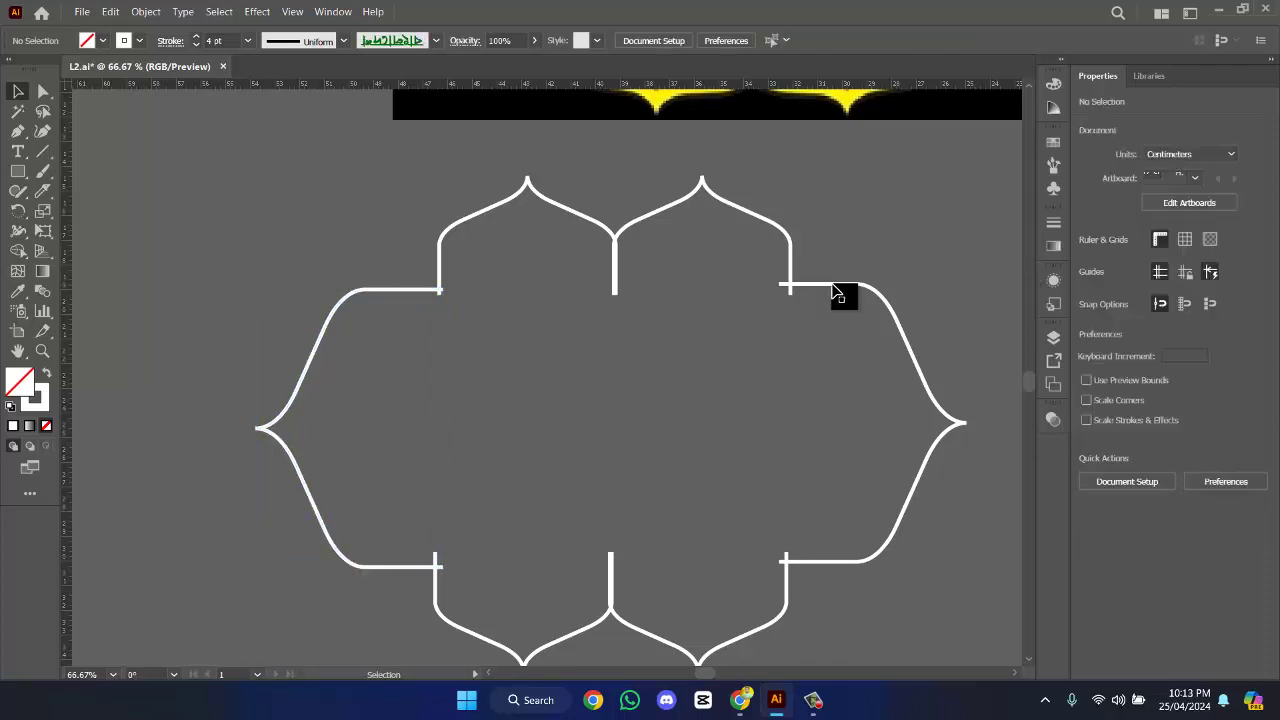
pyautogui.click(866, 560)
pyautogui.click(434, 317)
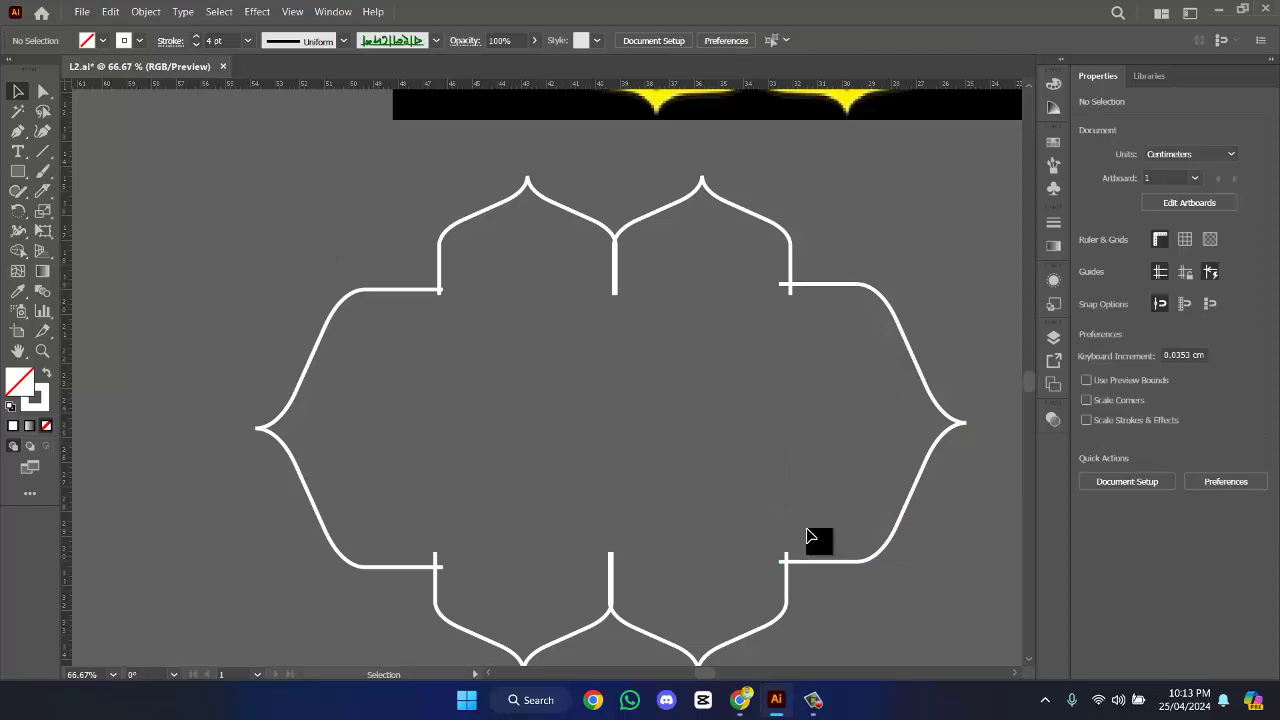
# - Select all six outline paths and trim the overhanging ends at the corners where side paths meet arches using Shape Builder
pyautogui.hotkey('ctrl', 'a')
pyautogui.keyDown('alt'); pyautogui.scroll(2, 790, 515); pyautogui.keyUp('alt')
pyautogui.scroll(-1, 730, 460)
pyautogui.keyDown('alt'); pyautogui.scroll(-2, 690, 430); pyautogui.keyUp('alt')
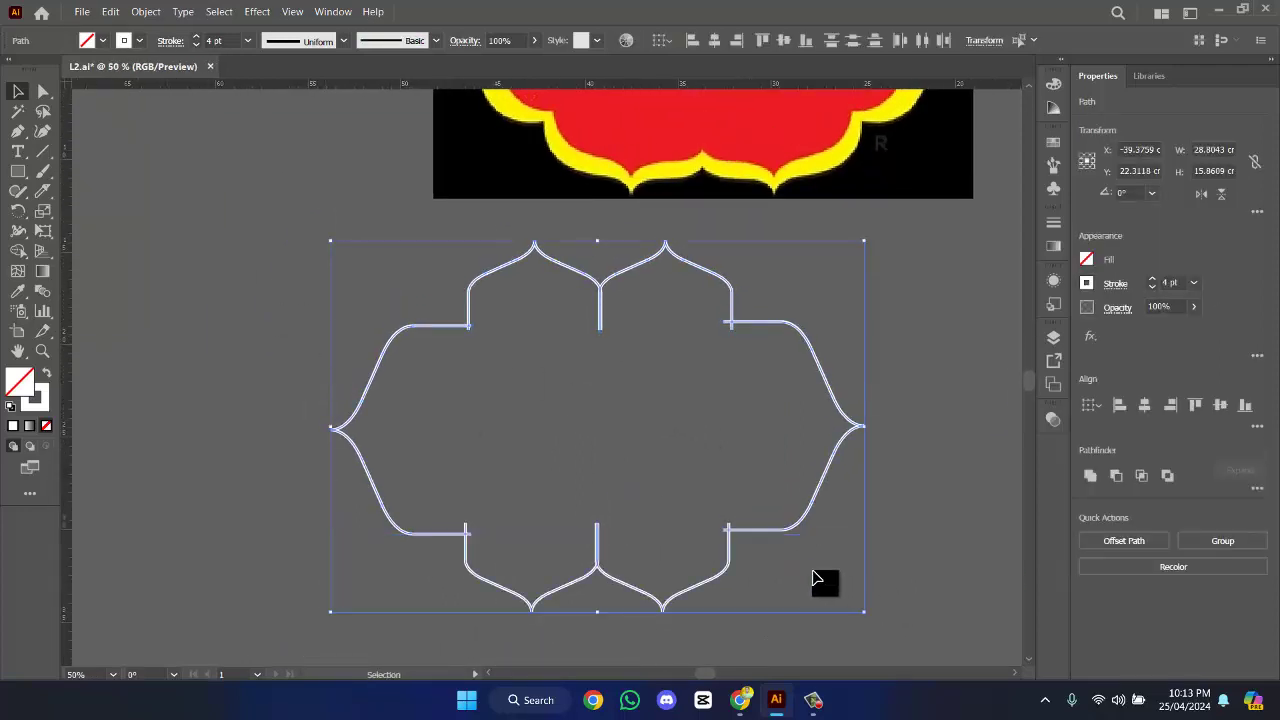
pyautogui.click(19, 254)
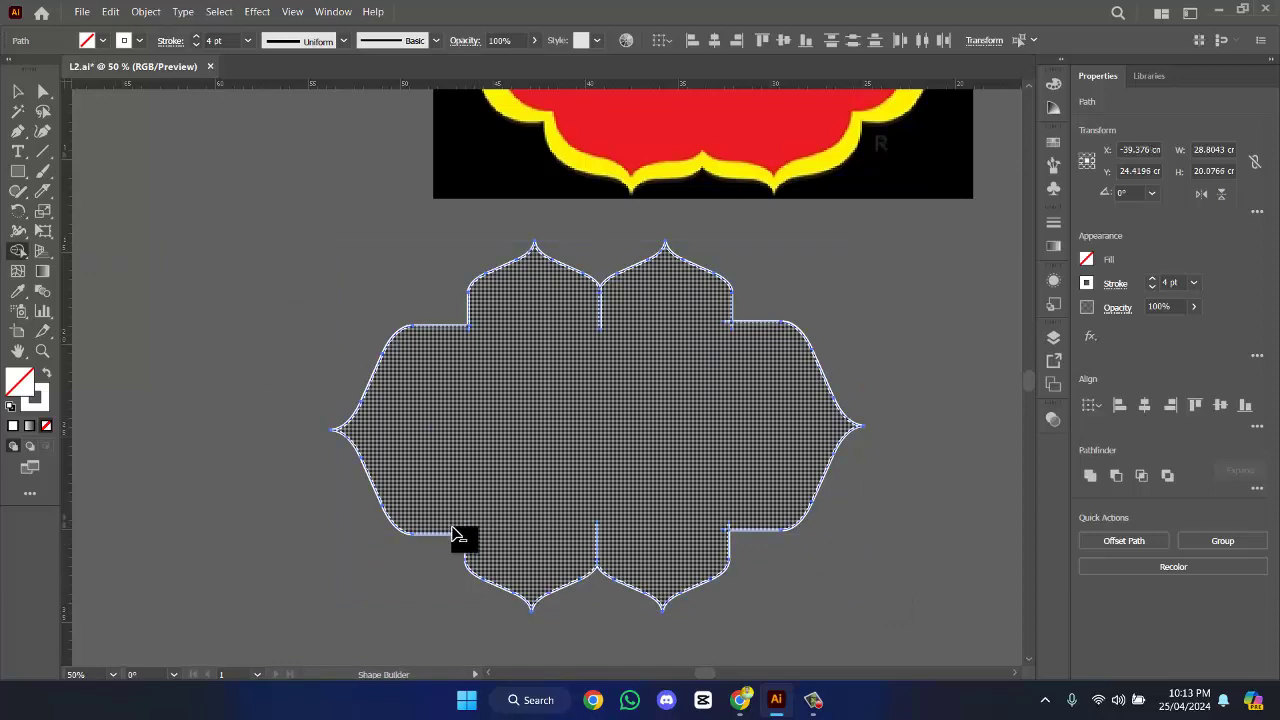
pyautogui.scroll(3, 600, 540)
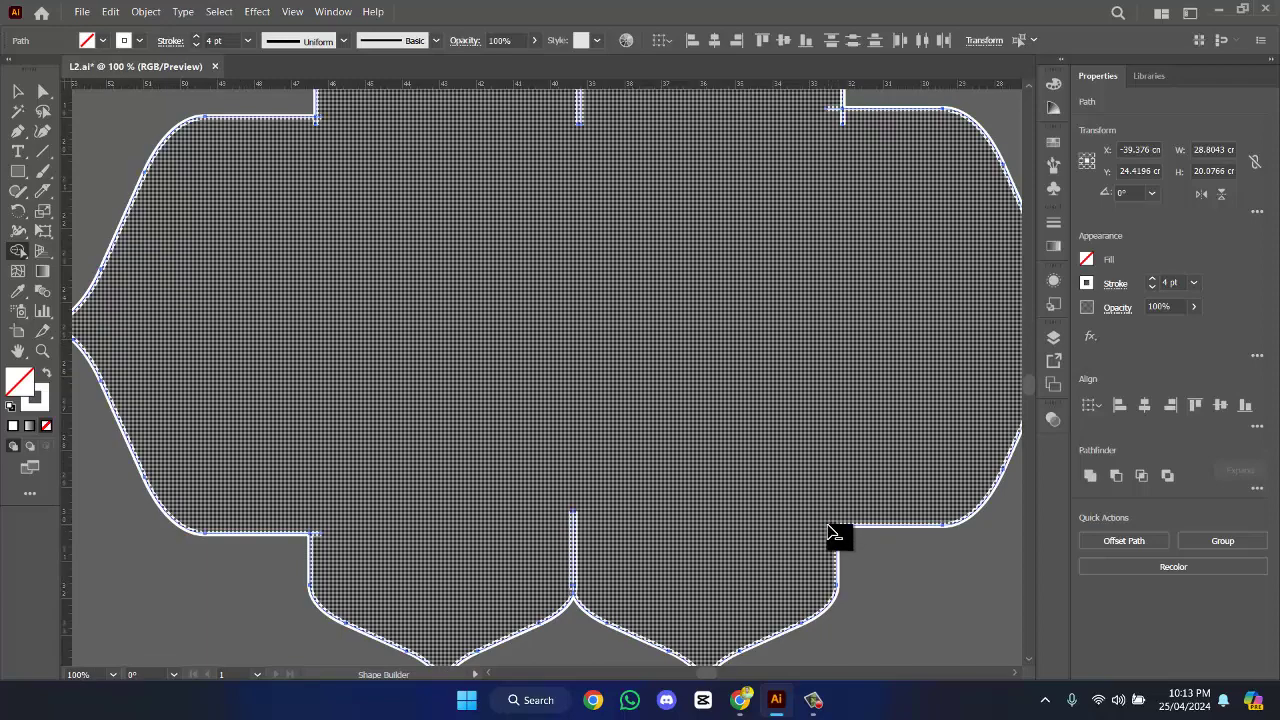
pyautogui.scroll(5, 688, 420)
pyautogui.scroll(3, 838, 268)
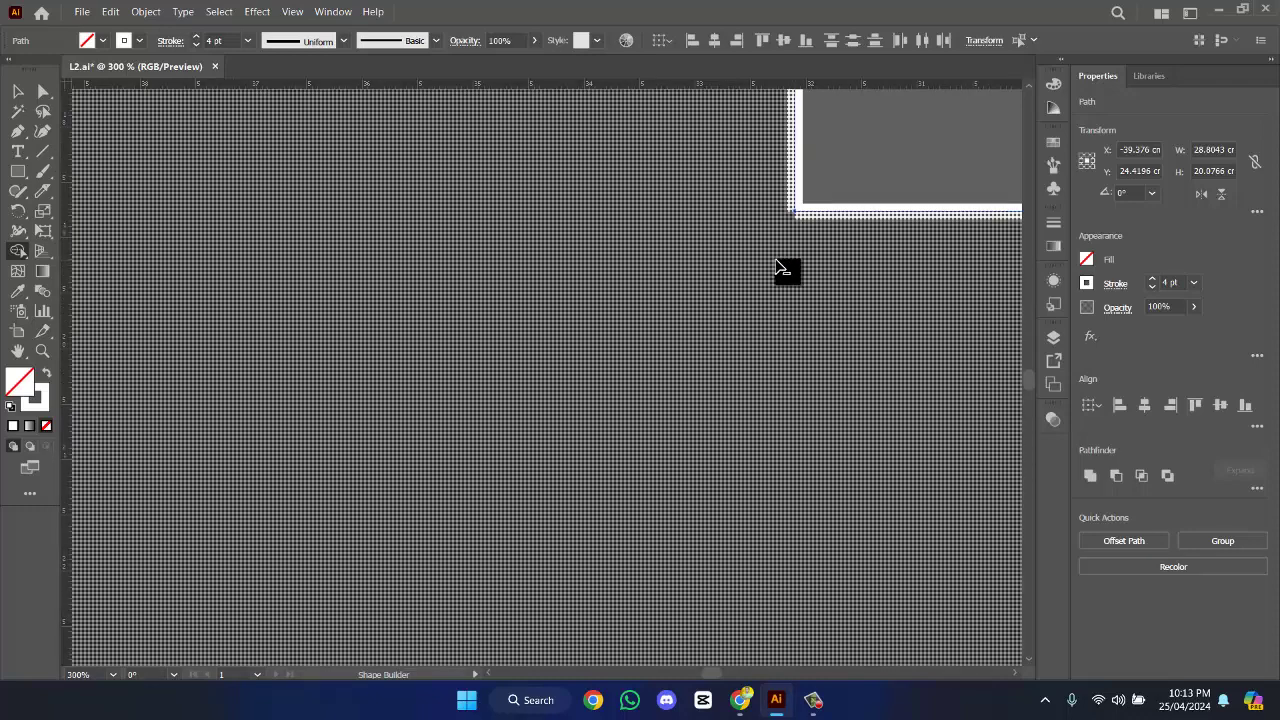
pyautogui.scroll(-2, 720, 271)
pyautogui.moveTo(399, 311); pyautogui.dragTo(828, 369)
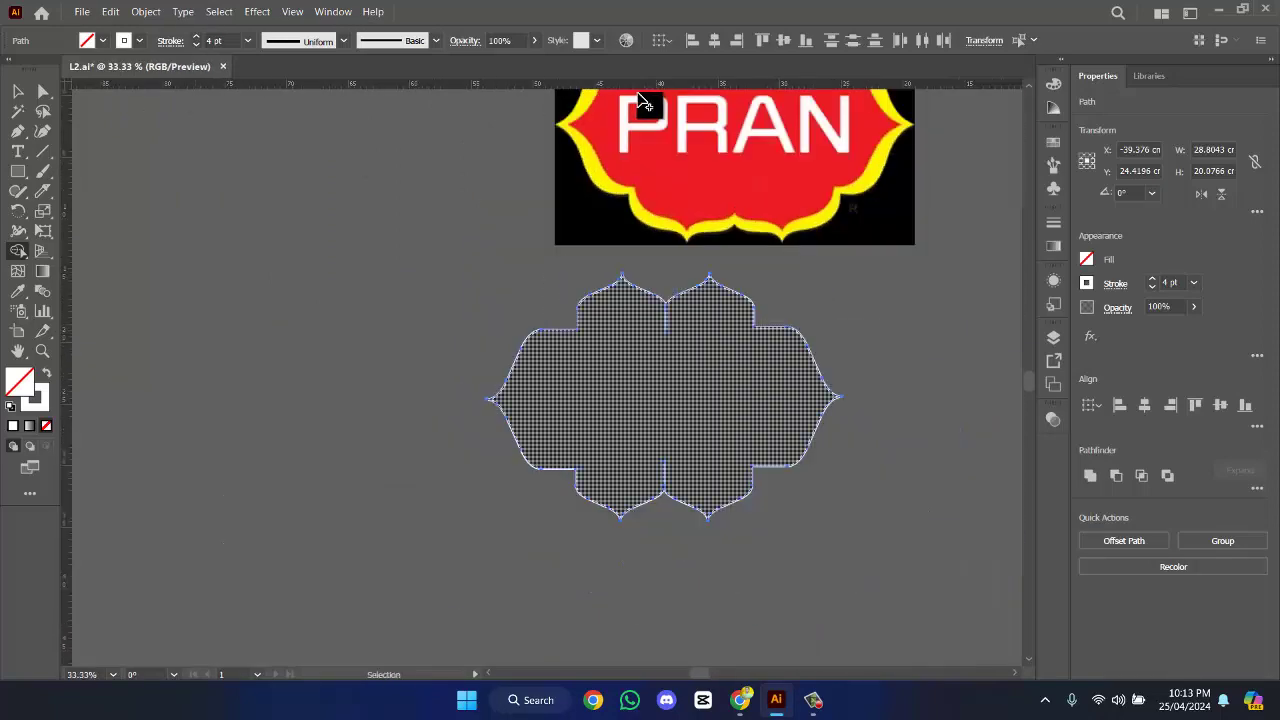
pyautogui.click(17, 90)
pyautogui.click(252, 270)
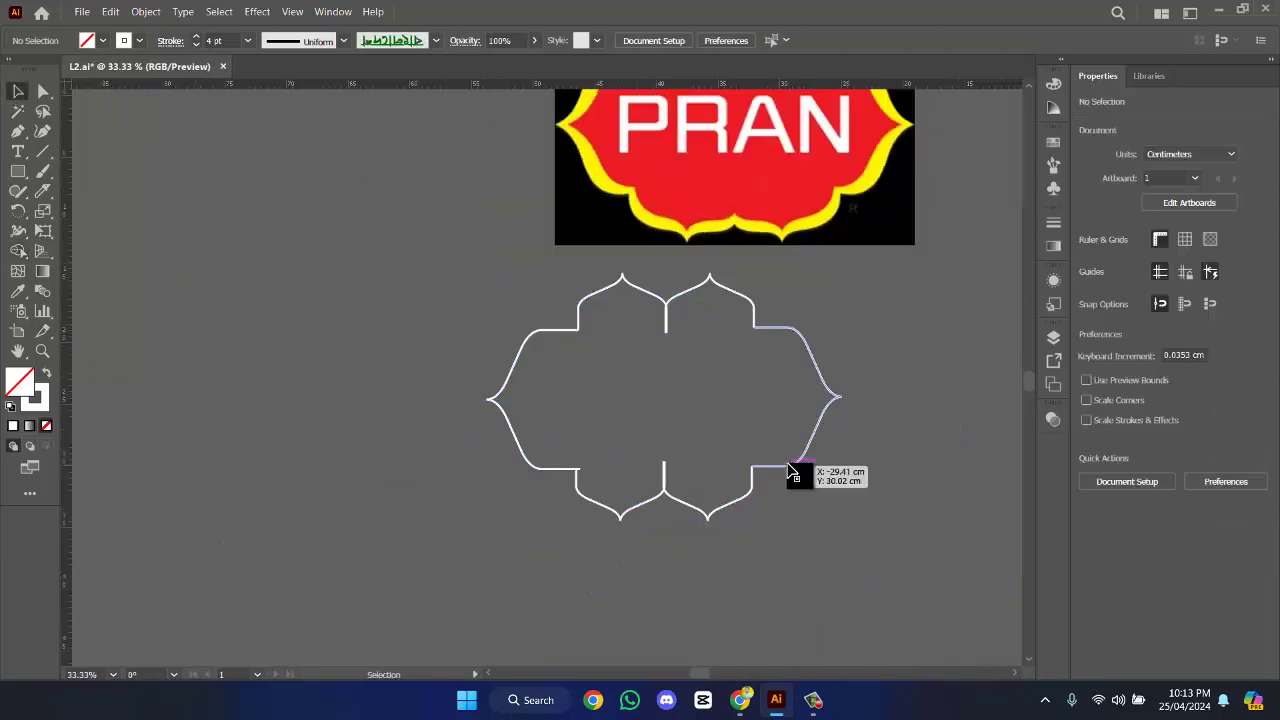
# - Draw a horizontal line about 1.21 cm long and align it across the point where the two upper arches cross
pyautogui.scroll(1, 790, 470)
pyautogui.scroll(2, 703, 431)
pyautogui.scroll(-2, 699, 414)
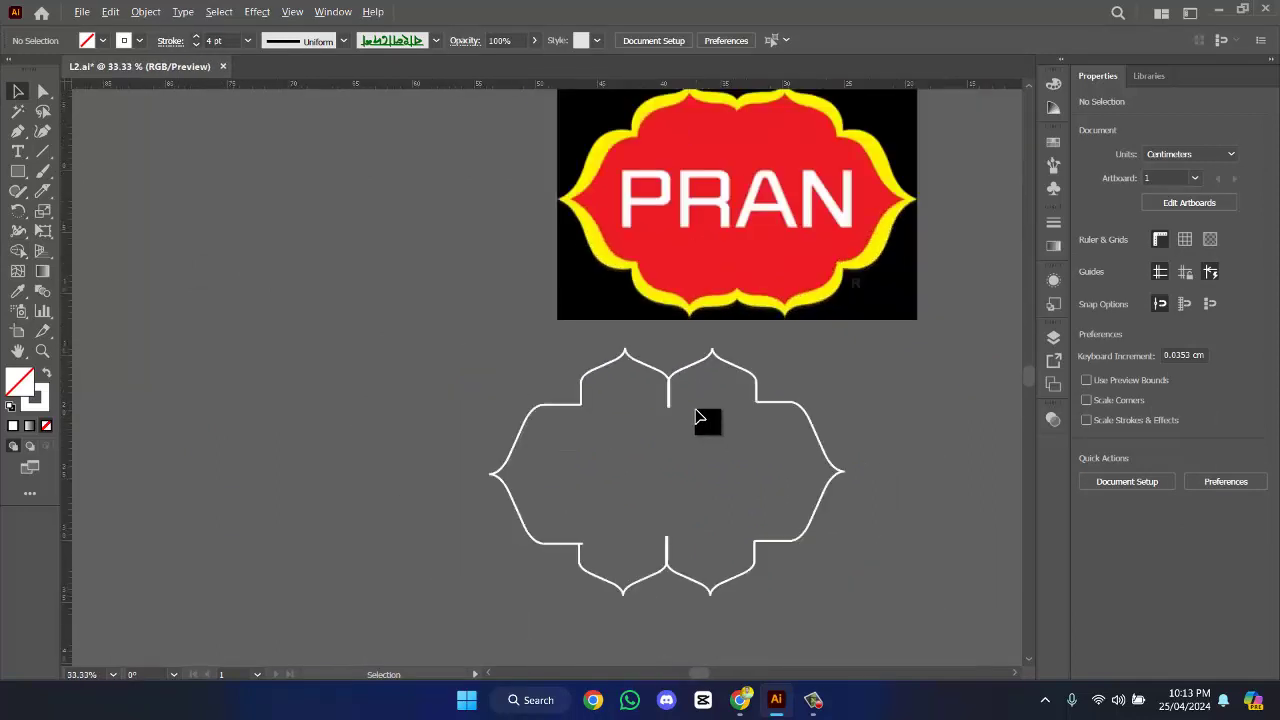
pyautogui.scroll(1, 703, 420)
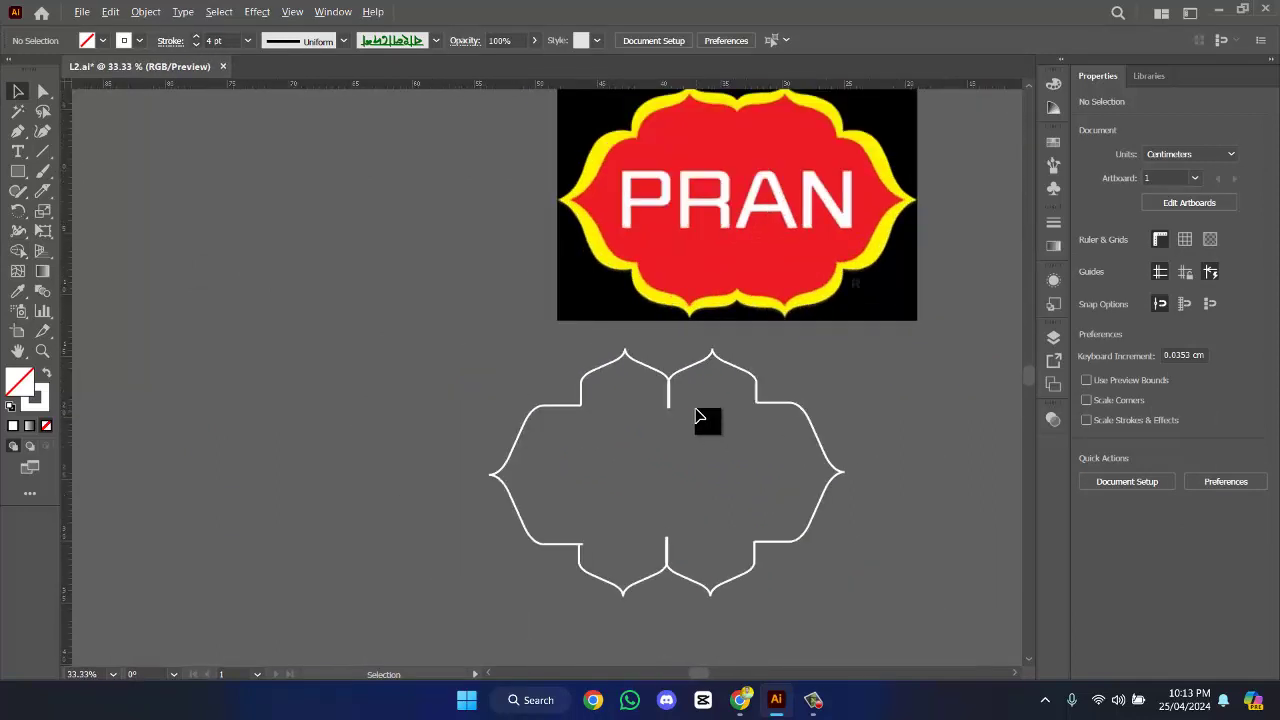
pyautogui.scroll(2, 690, 395)
pyautogui.scroll(1, 617, 379)
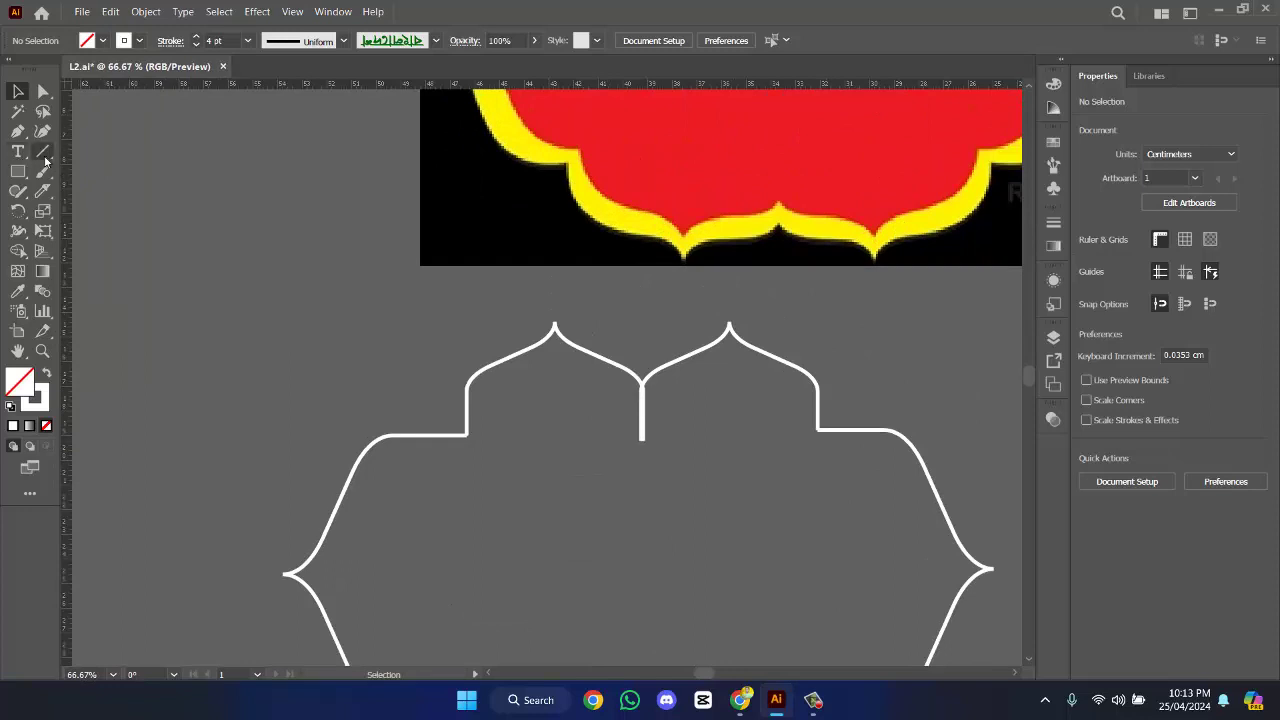
pyautogui.click(44, 155)
pyautogui.scroll(3, 583, 309)
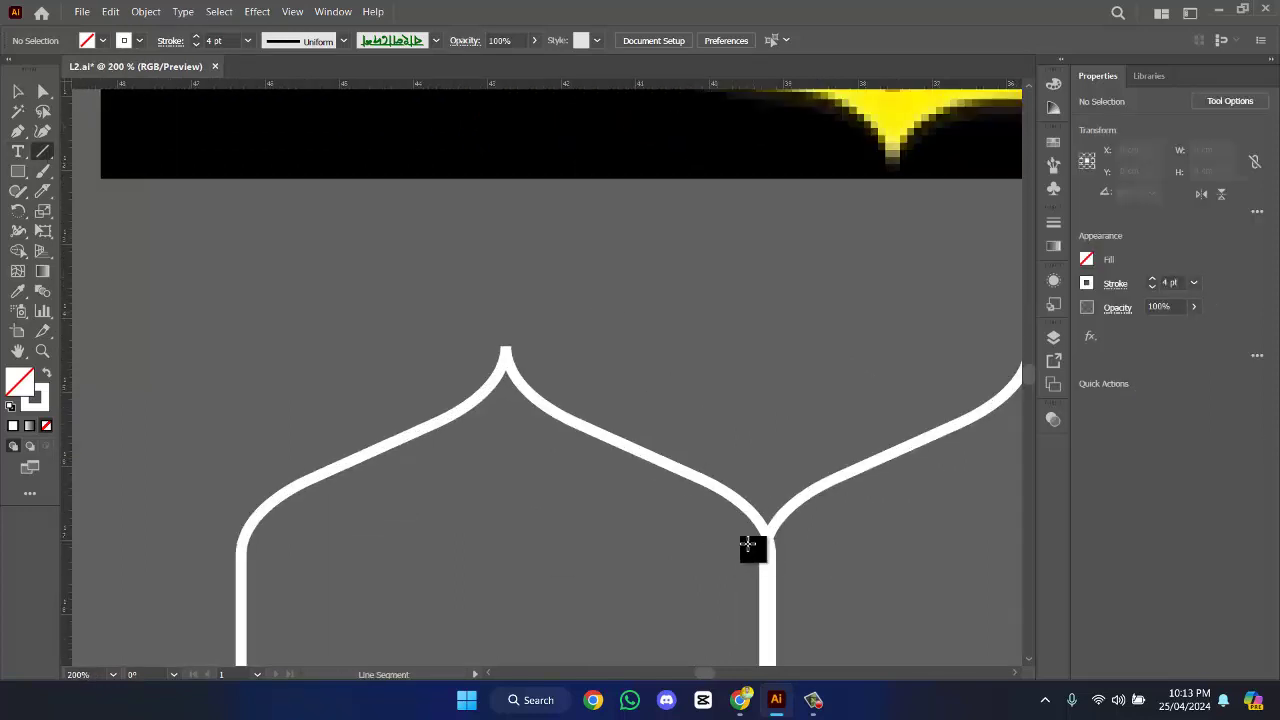
pyautogui.moveTo(747, 544); pyautogui.dragTo(838, 543)
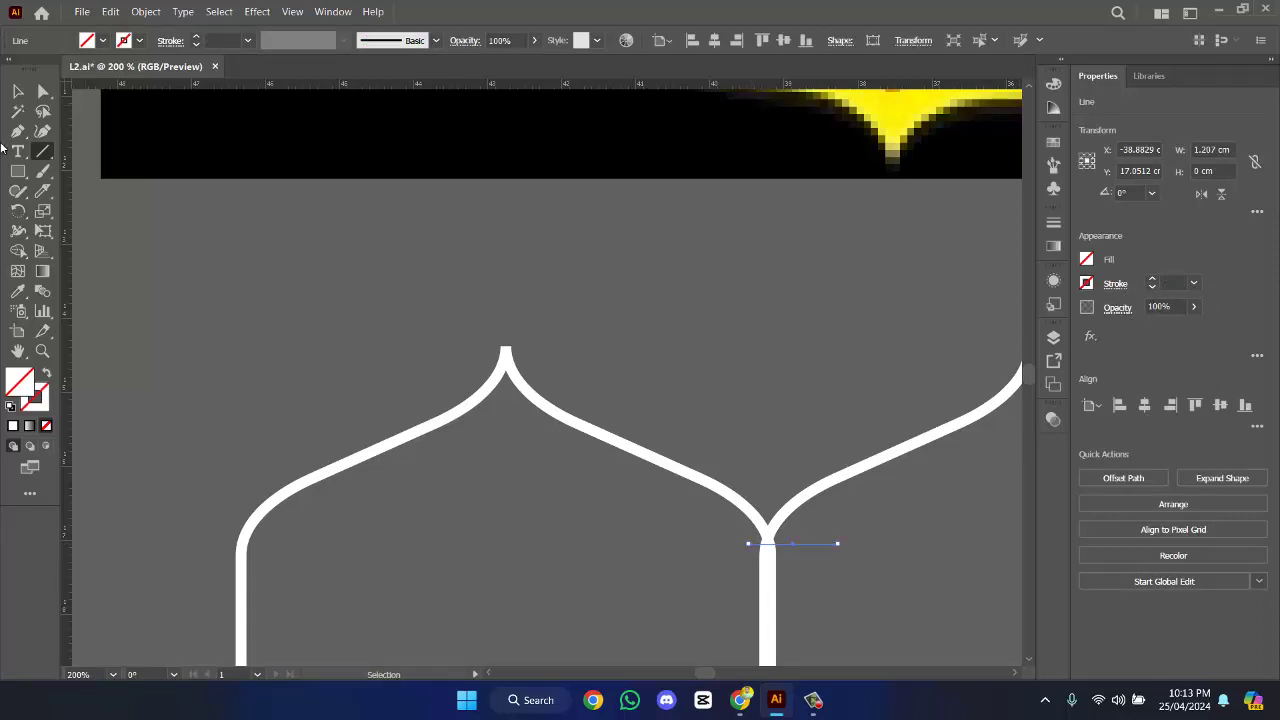
pyautogui.click(17, 90)
pyautogui.scroll(2, 745, 547)
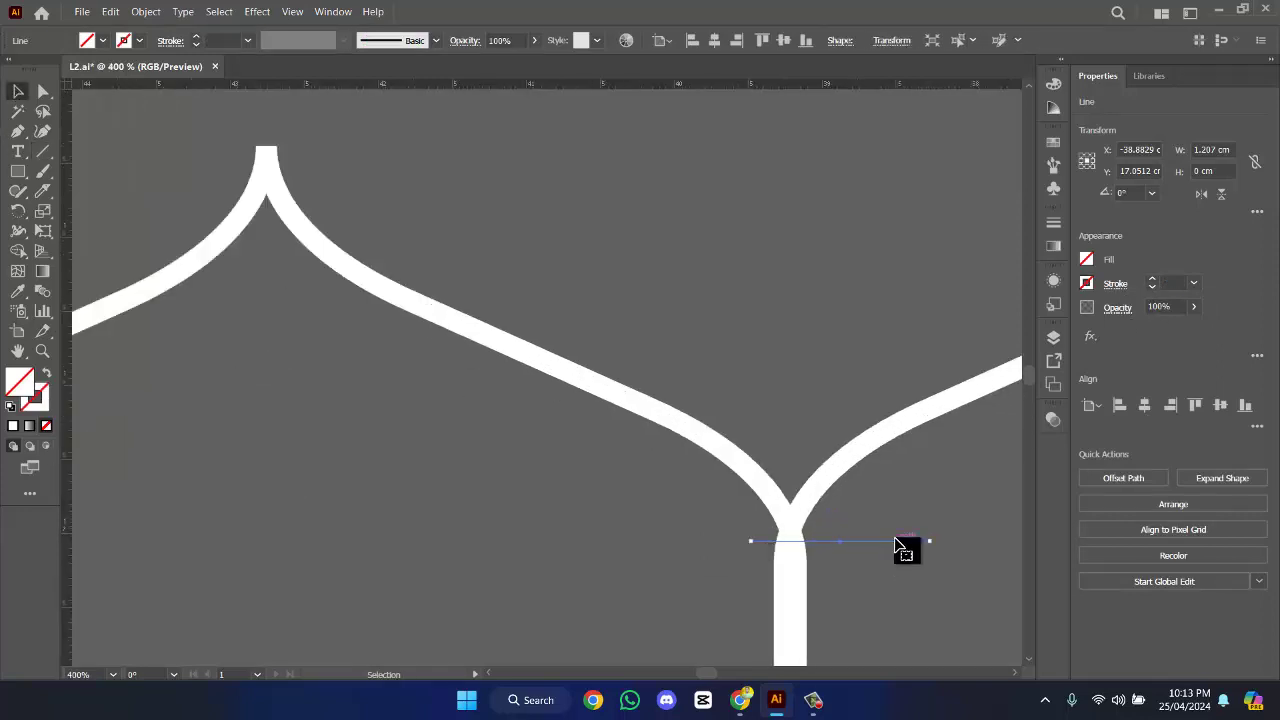
pyautogui.moveTo(897, 548); pyautogui.dragTo(826, 538)
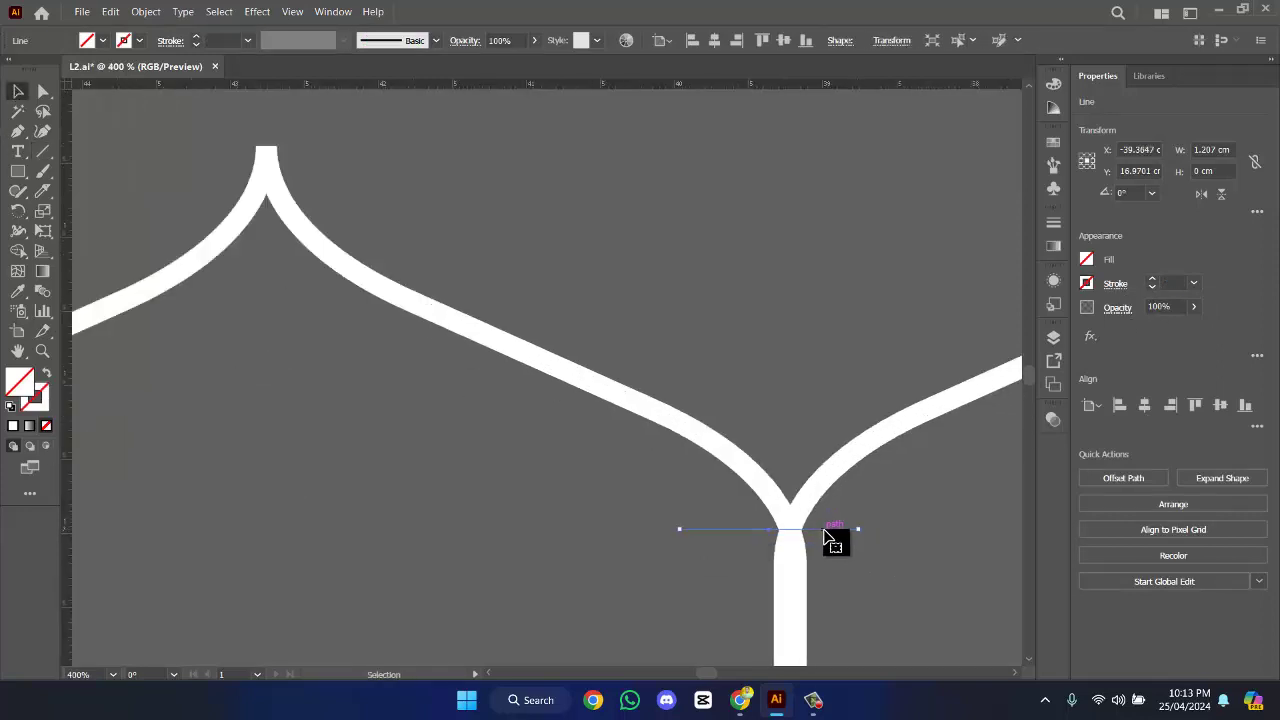
pyautogui.scroll(-3, 849, 557)
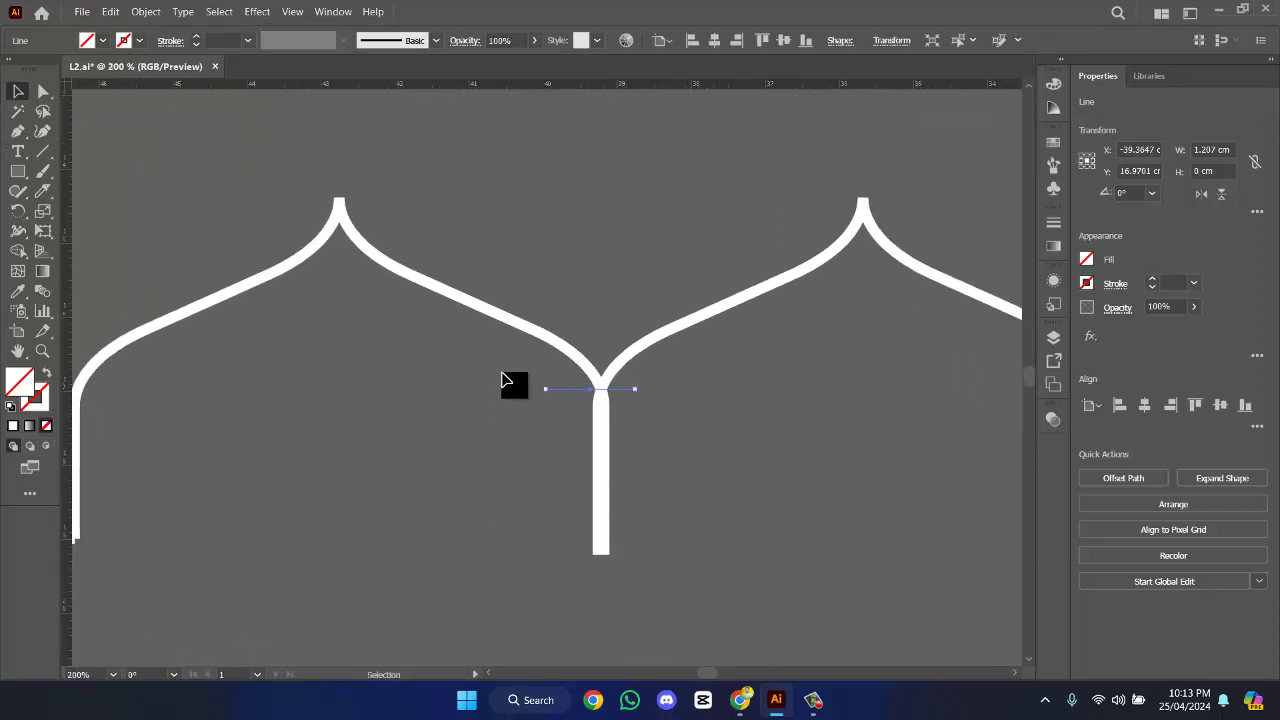
# - Remove the inner legs of the two upper arches below the short horizontal line with Shape Builder
pyautogui.hotkey('ctrl', 'a')
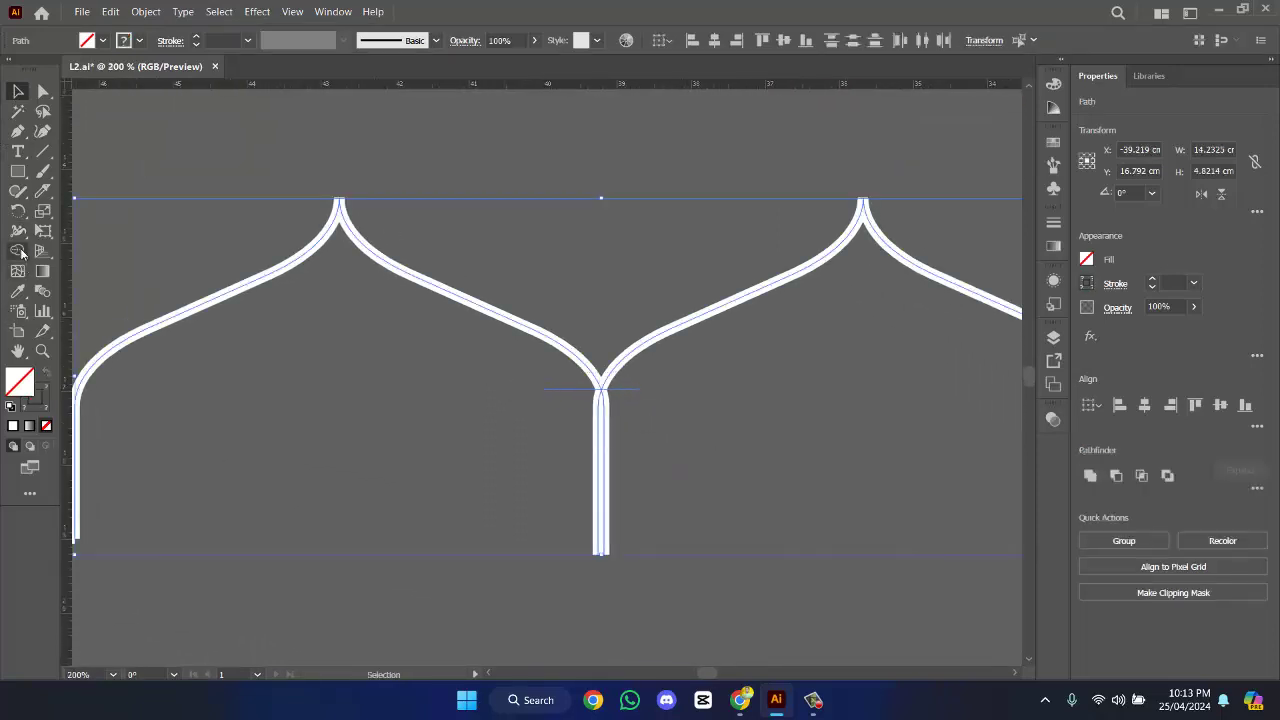
pyautogui.click(18, 251)
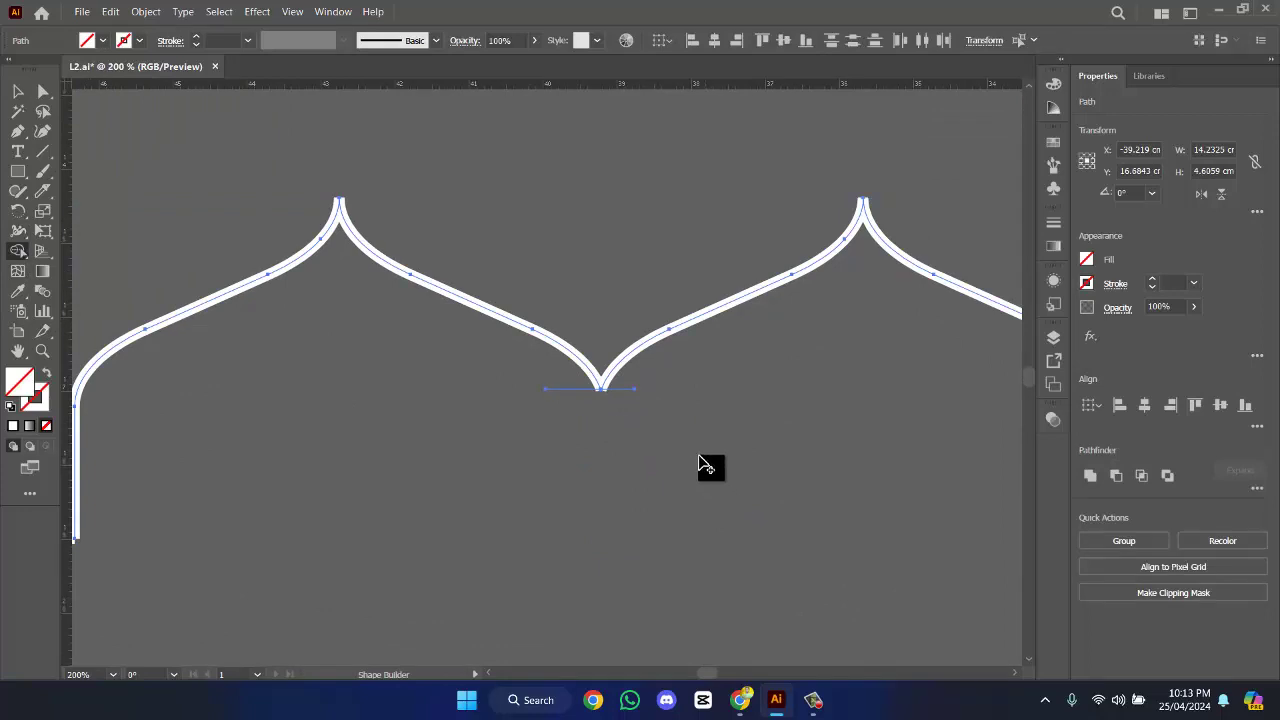
pyautogui.click(18, 91)
pyautogui.click(530, 398)
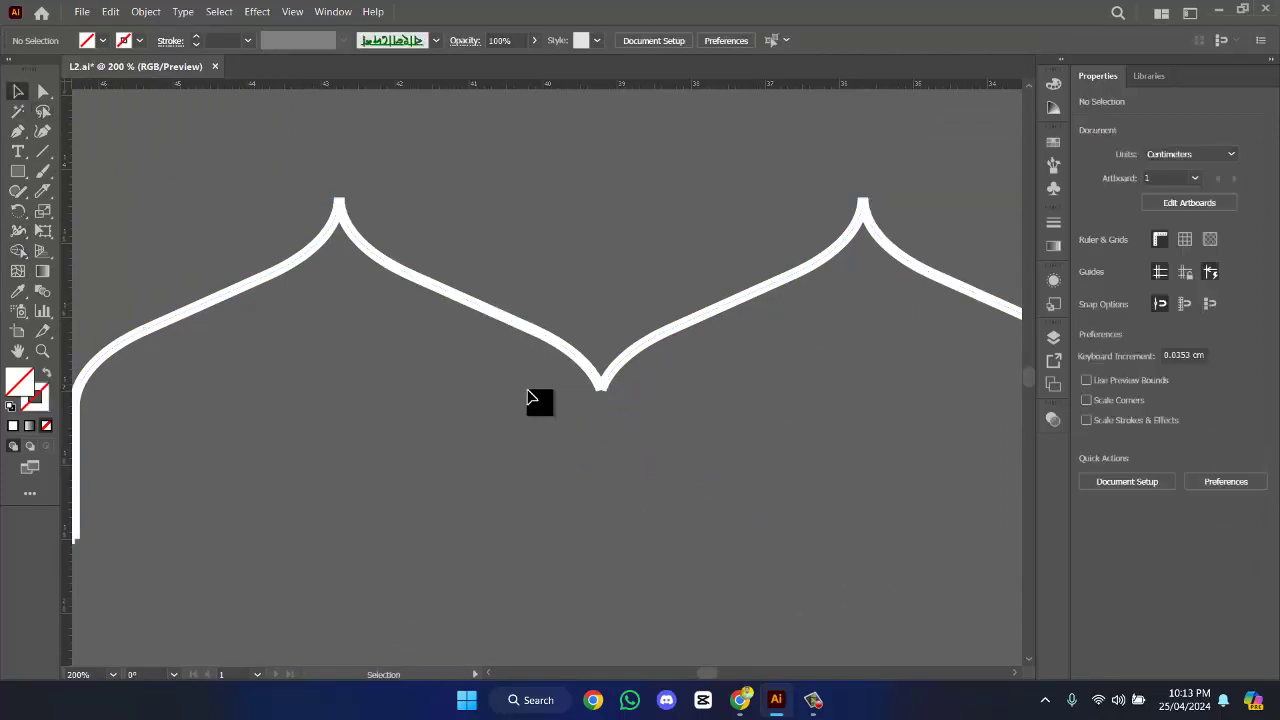
# - Move the short horizontal line about 1.74 cm down, away from the upper arches' junction and into the outline
pyautogui.click(592, 417)
pyautogui.scroll(-1, 674, 389)
pyautogui.click(623, 368)
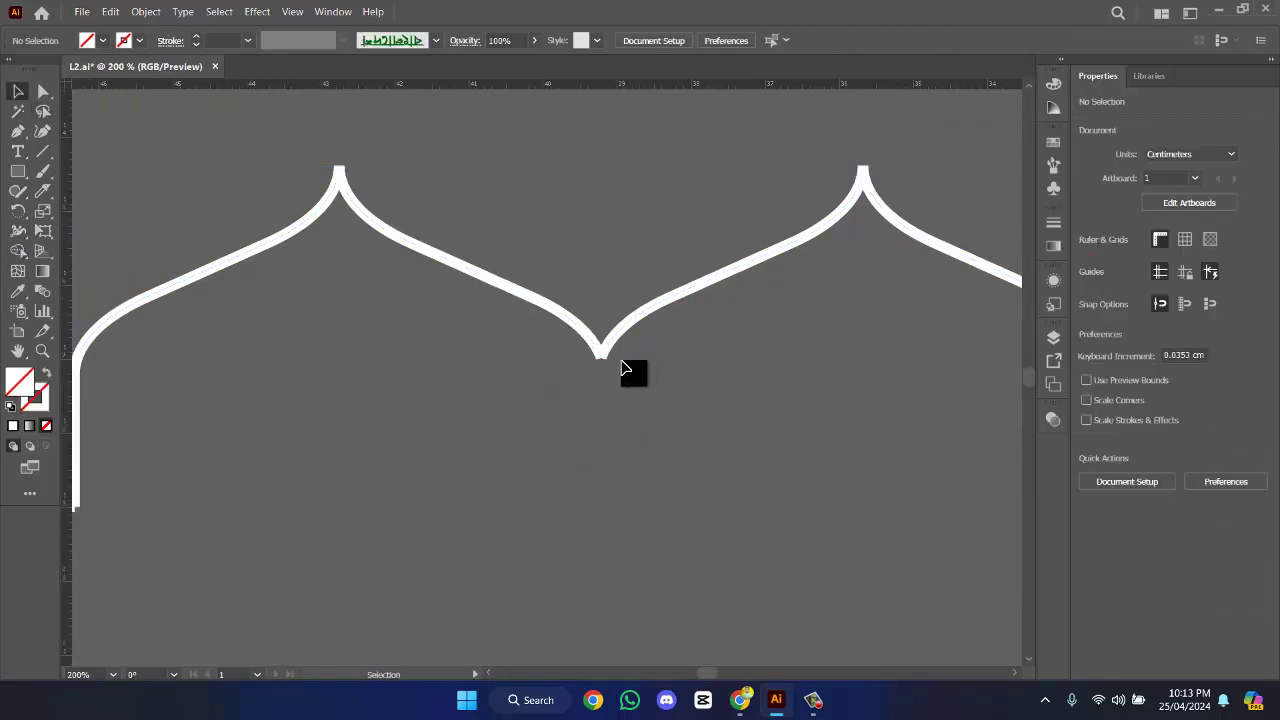
pyautogui.moveTo(624, 364); pyautogui.dragTo(656, 490)
pyautogui.scroll(-5, 656, 490)
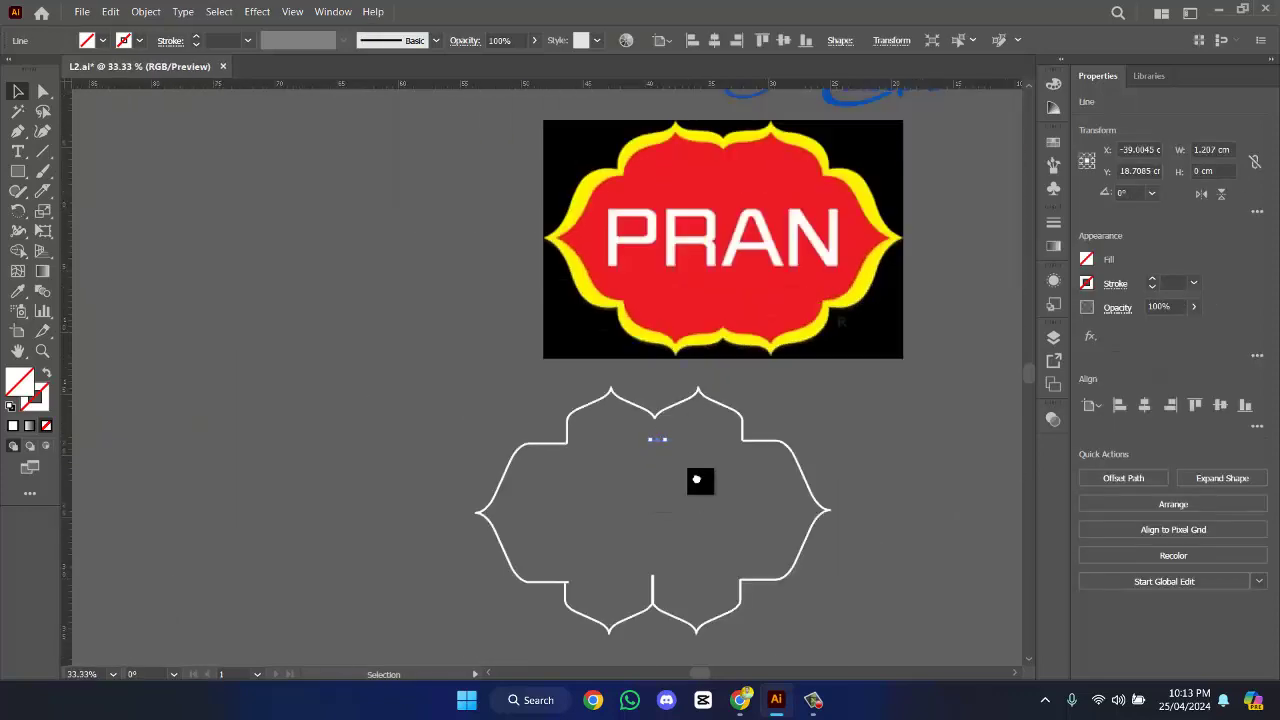
pyautogui.scroll(2, 656, 350)
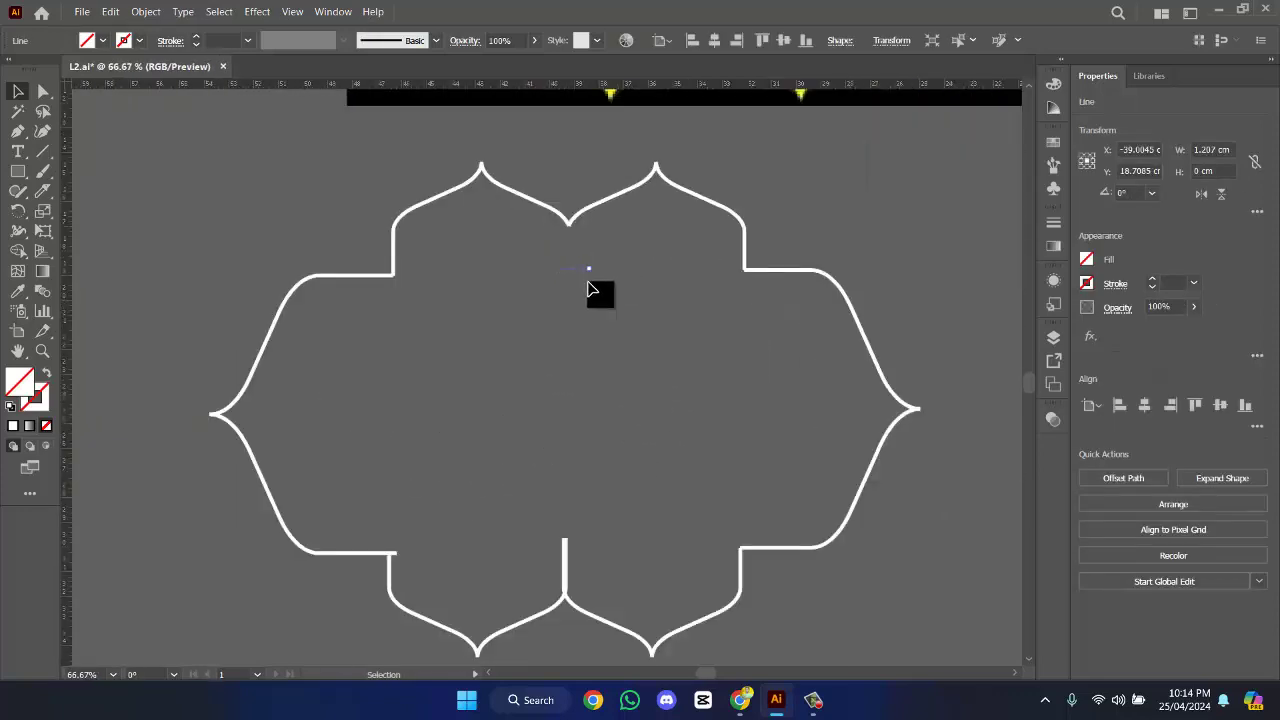
# - Try to move the short horizontal line down toward the lower arches' junction and undo the attempt
pyautogui.moveTo(592, 289); pyautogui.dragTo(594, 497)
pyautogui.hotkey('ctrl', 'z')
pyautogui.click(574, 276)
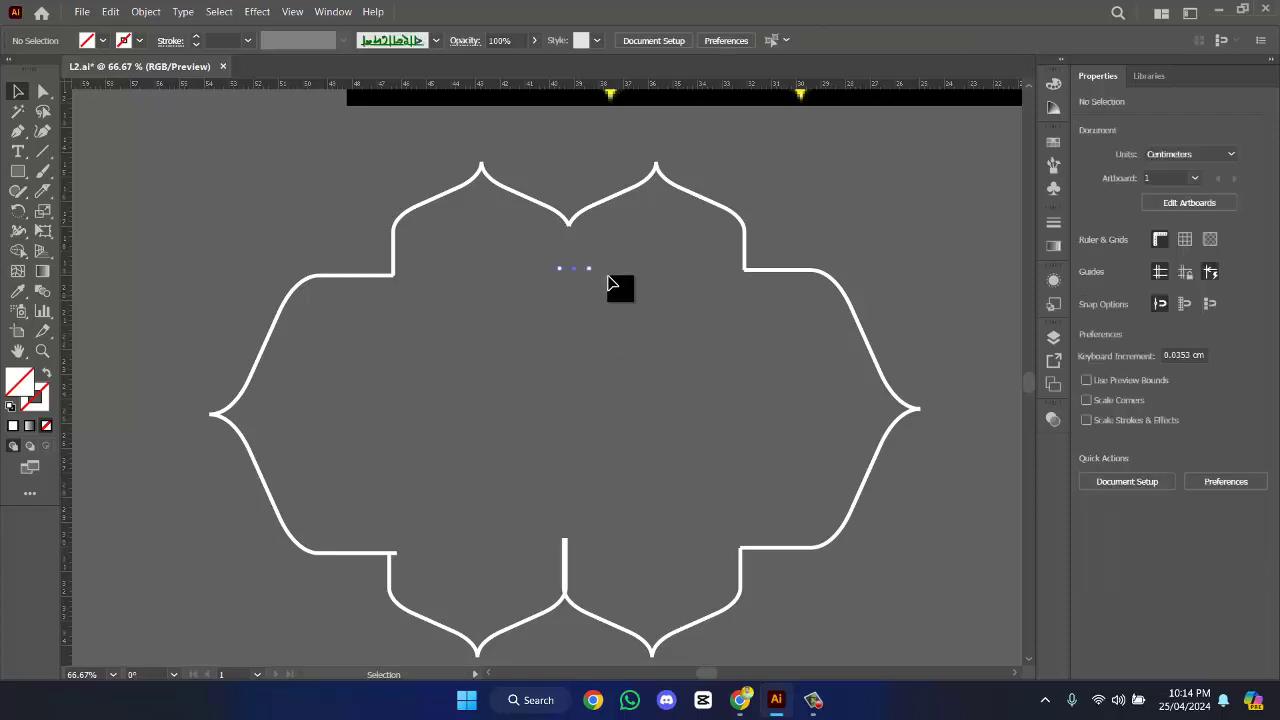
pyautogui.click(582, 268)
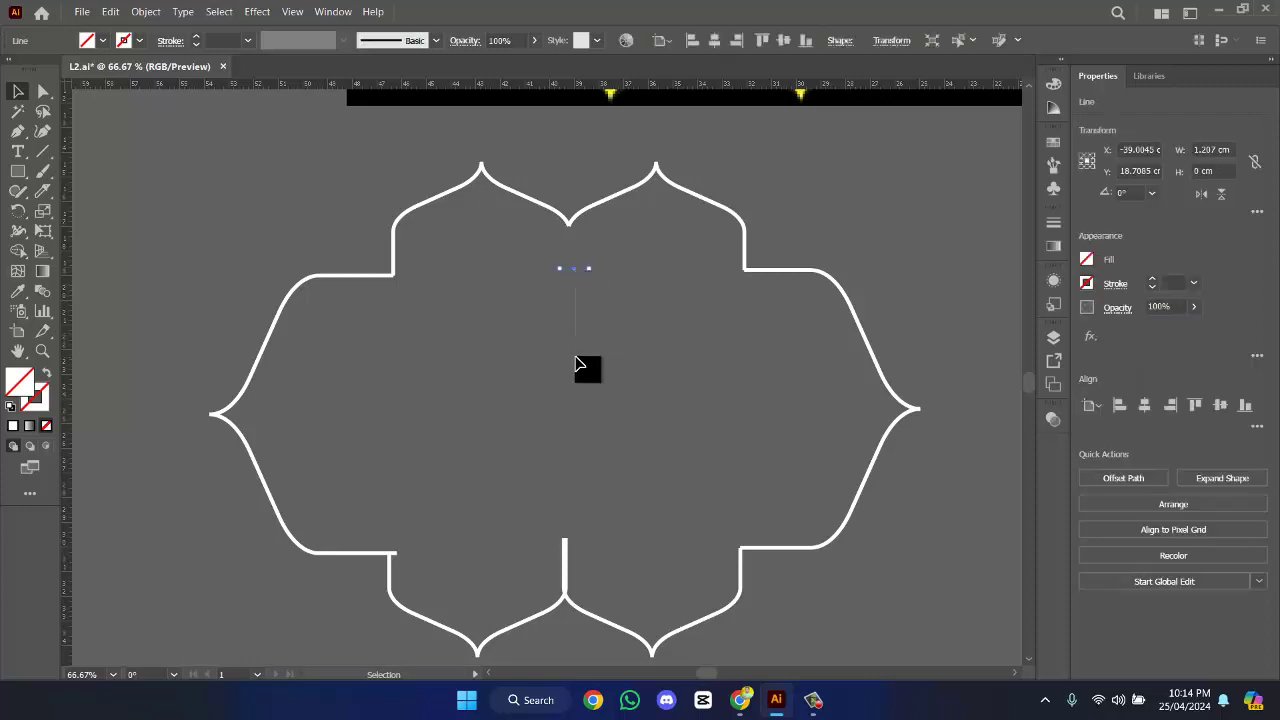
pyautogui.click(586, 289)
pyautogui.click(582, 268)
pyautogui.click(603, 311)
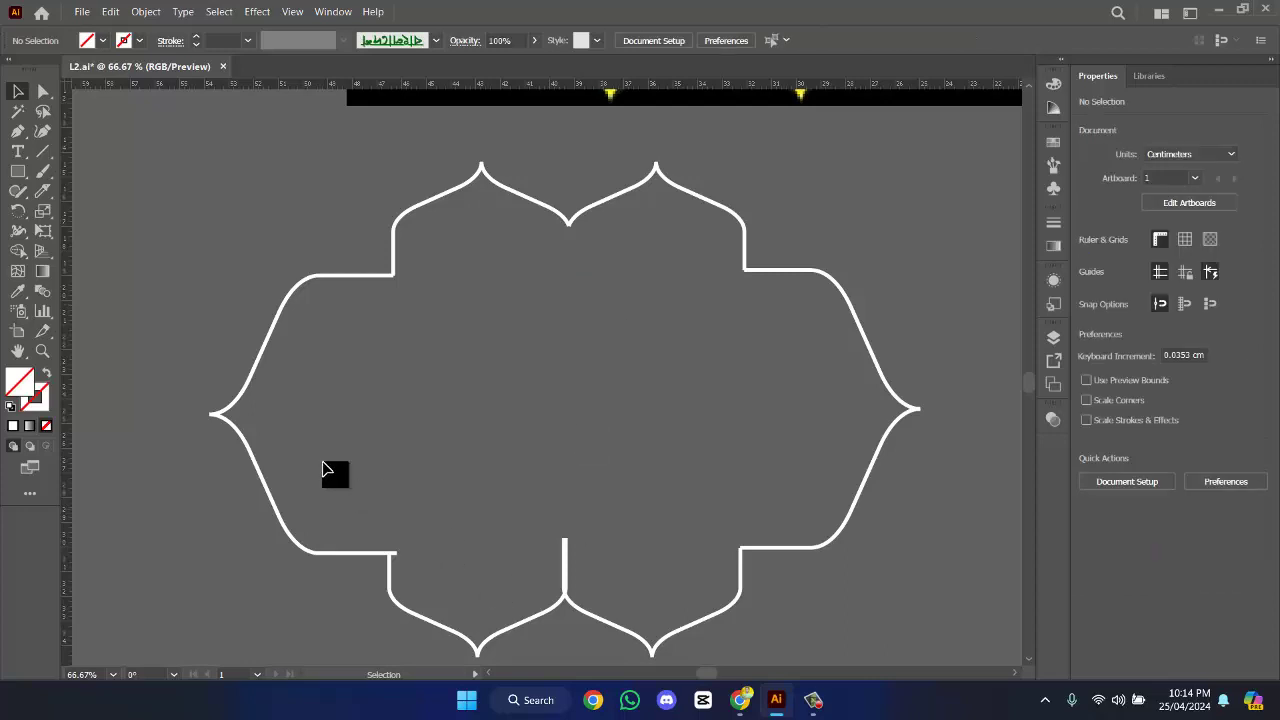
# - Draw a horizontal line about 1.66 cm long and align it across the point where the two lower arches cross
pyautogui.click(43, 151)
pyautogui.scroll(3, 540, 300)
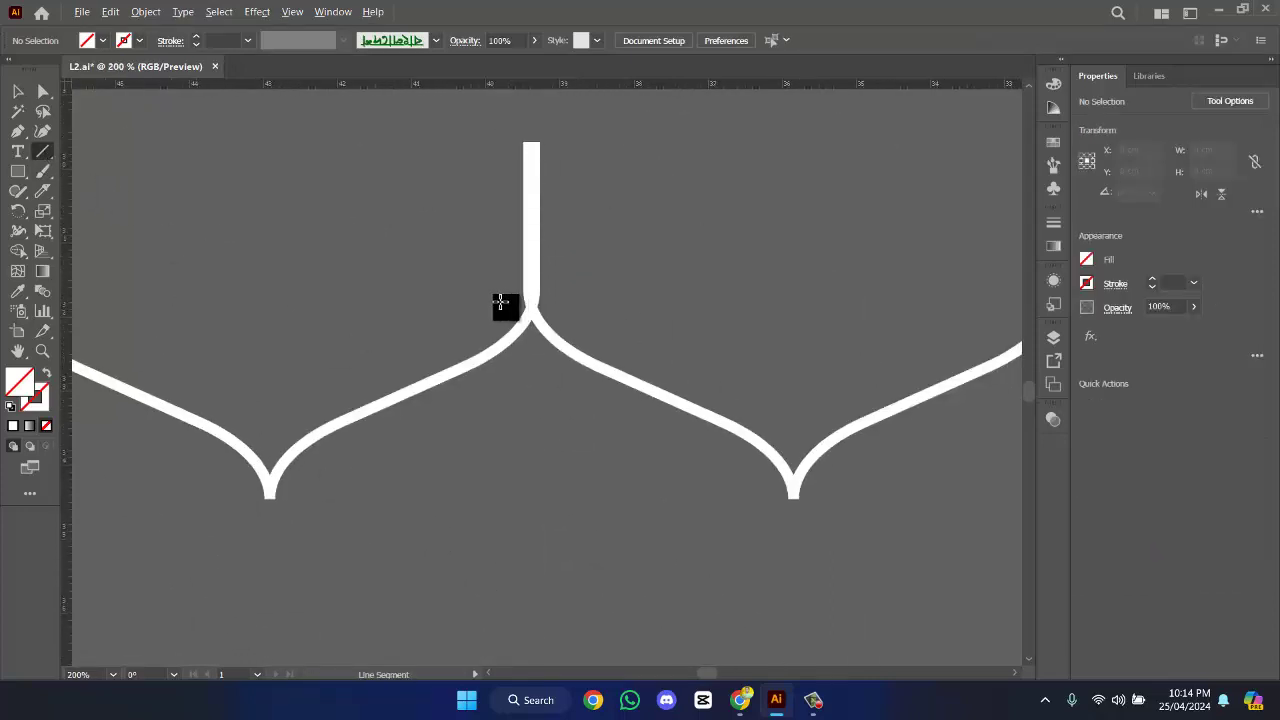
pyautogui.moveTo(500, 302); pyautogui.dragTo(632, 301)
pyautogui.press('v')
pyautogui.scroll(4, 352, 240)
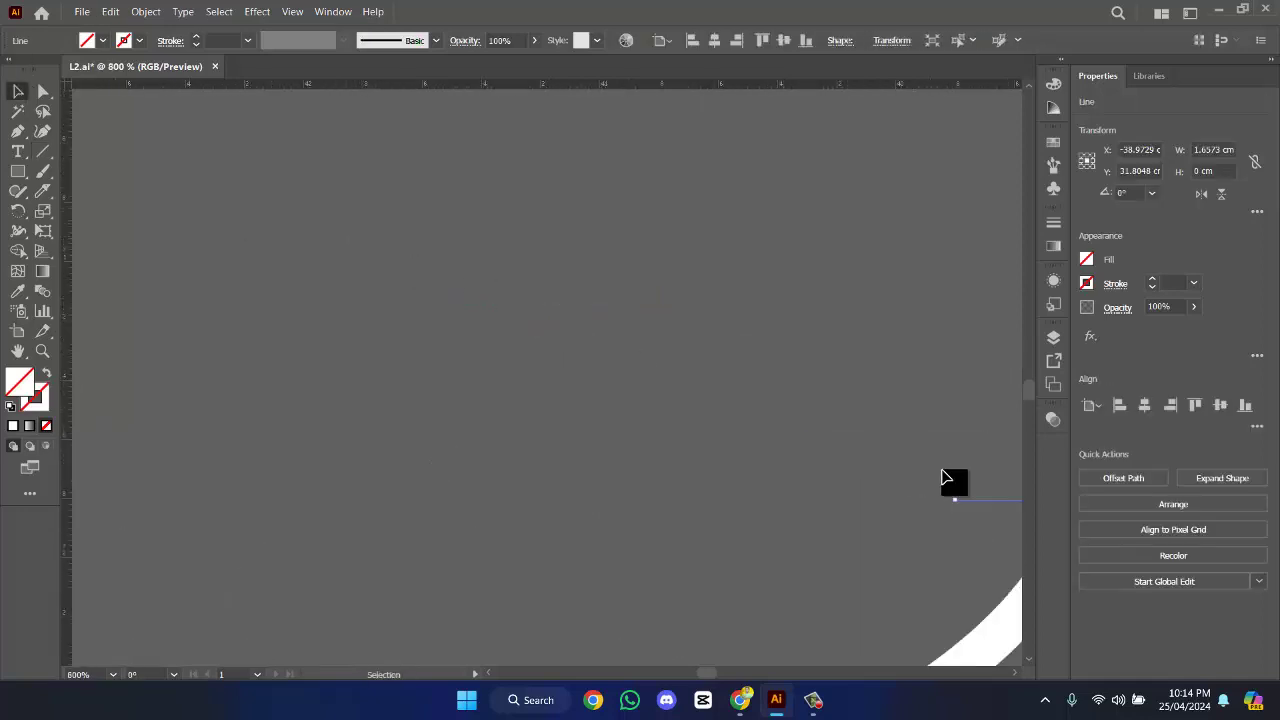
pyautogui.scroll(-2, 386, 280)
pyautogui.hscroll(5, 386, 280)
pyautogui.moveTo(680, 358); pyautogui.dragTo(572, 383)
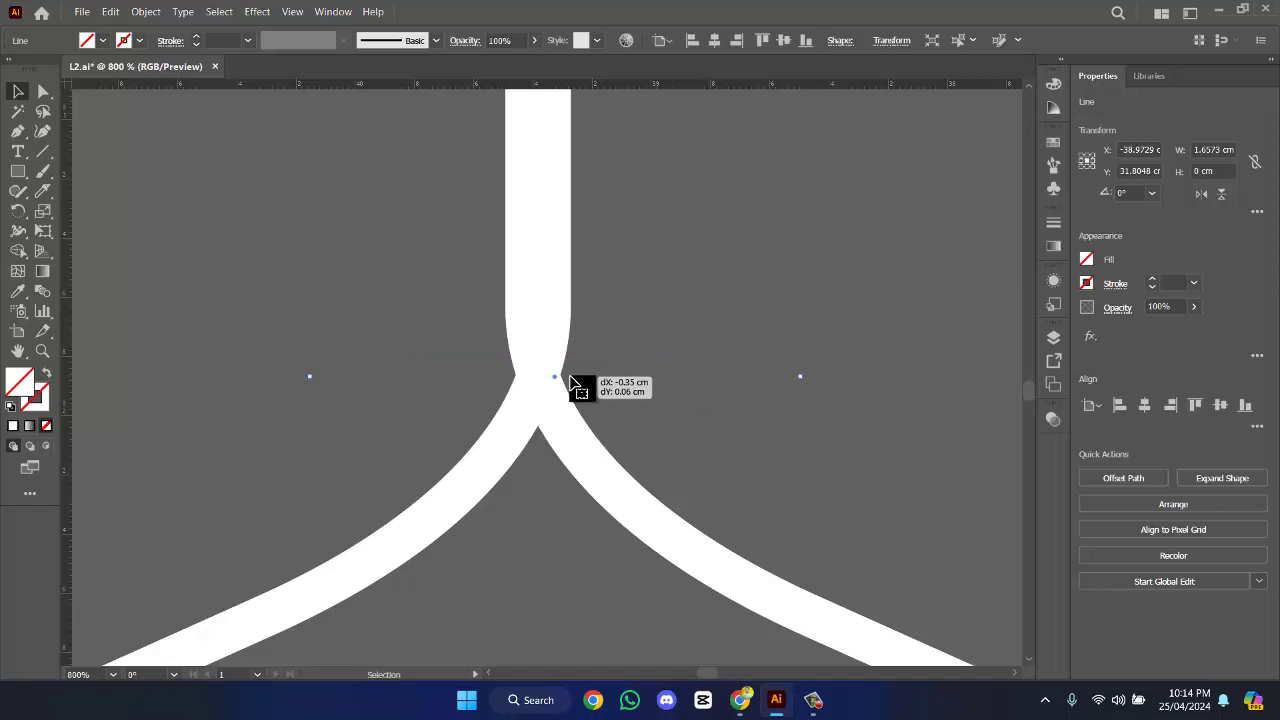
pyautogui.click(622, 371)
pyautogui.click(608, 376)
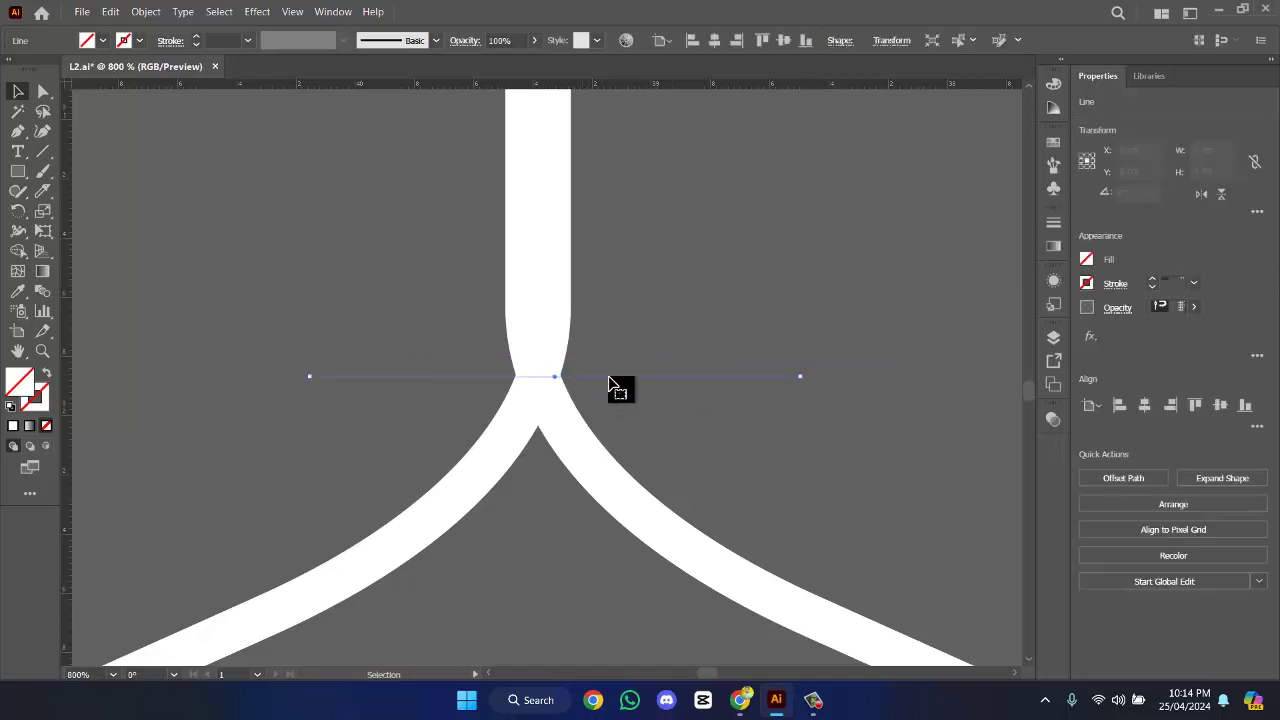
pyautogui.moveTo(614, 380); pyautogui.dragTo(617, 347)
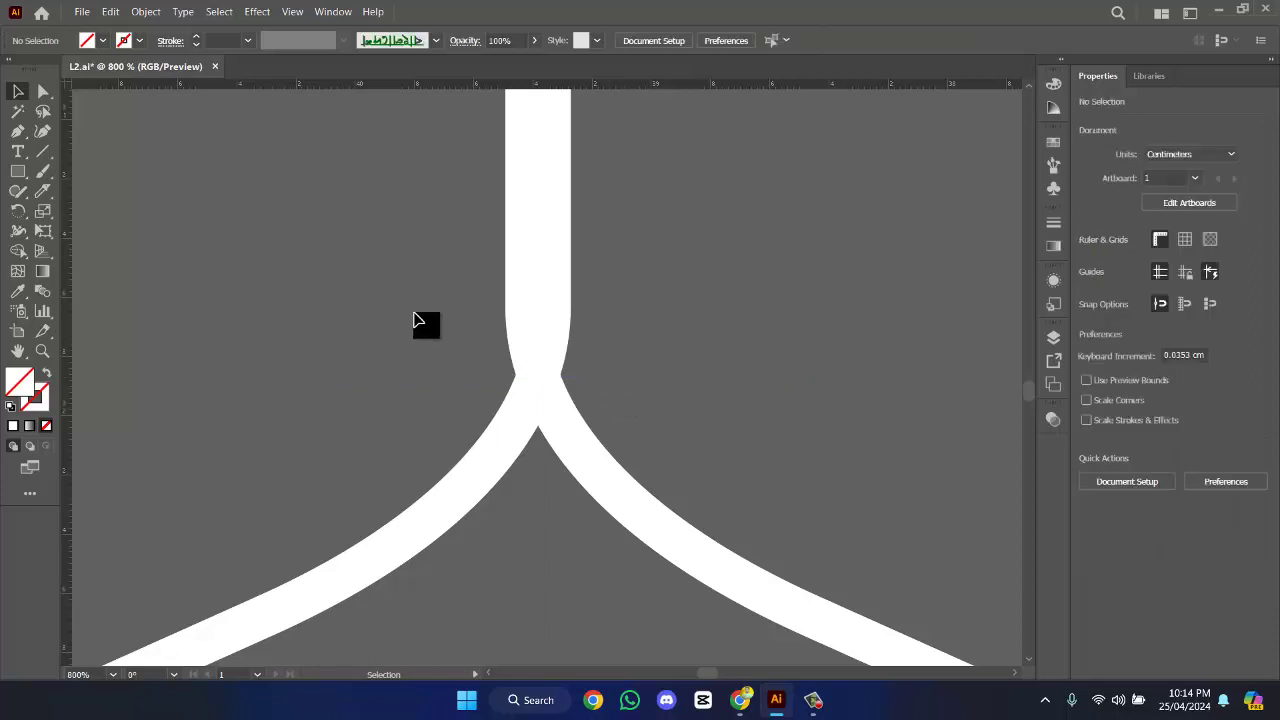
# - Remove the inner legs of the two lower arches above the short horizontal line with Shape Builder
pyautogui.moveTo(426, 323); pyautogui.dragTo(797, 434)
pyautogui.click(17, 252)
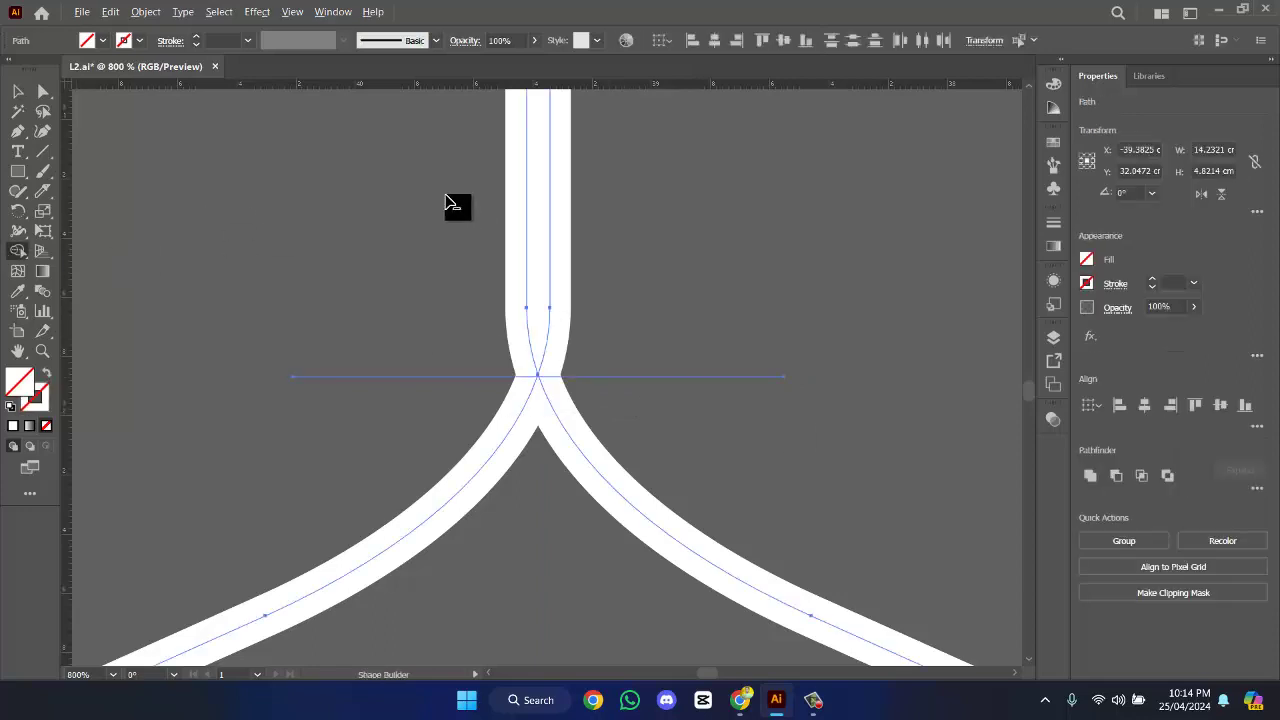
pyautogui.moveTo(459, 207); pyautogui.dragTo(708, 246)
pyautogui.click(17, 91)
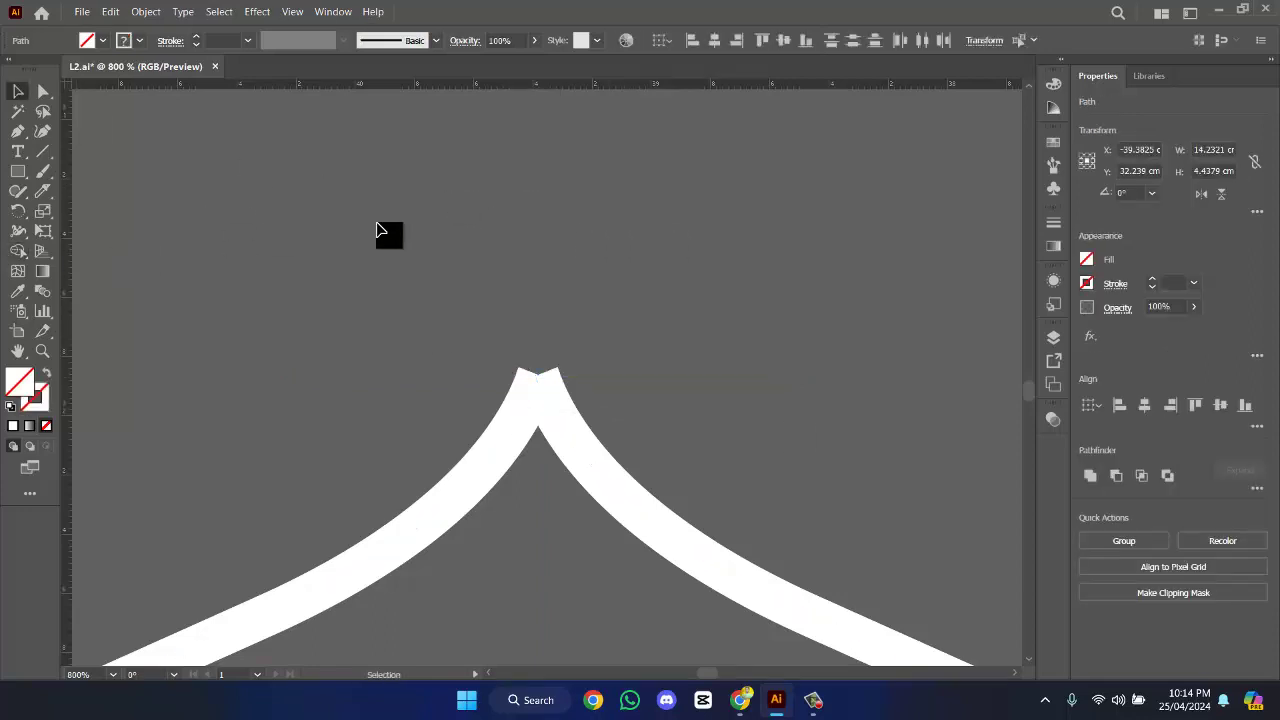
pyautogui.click(329, 437)
pyautogui.scroll(-9, 480, 412)
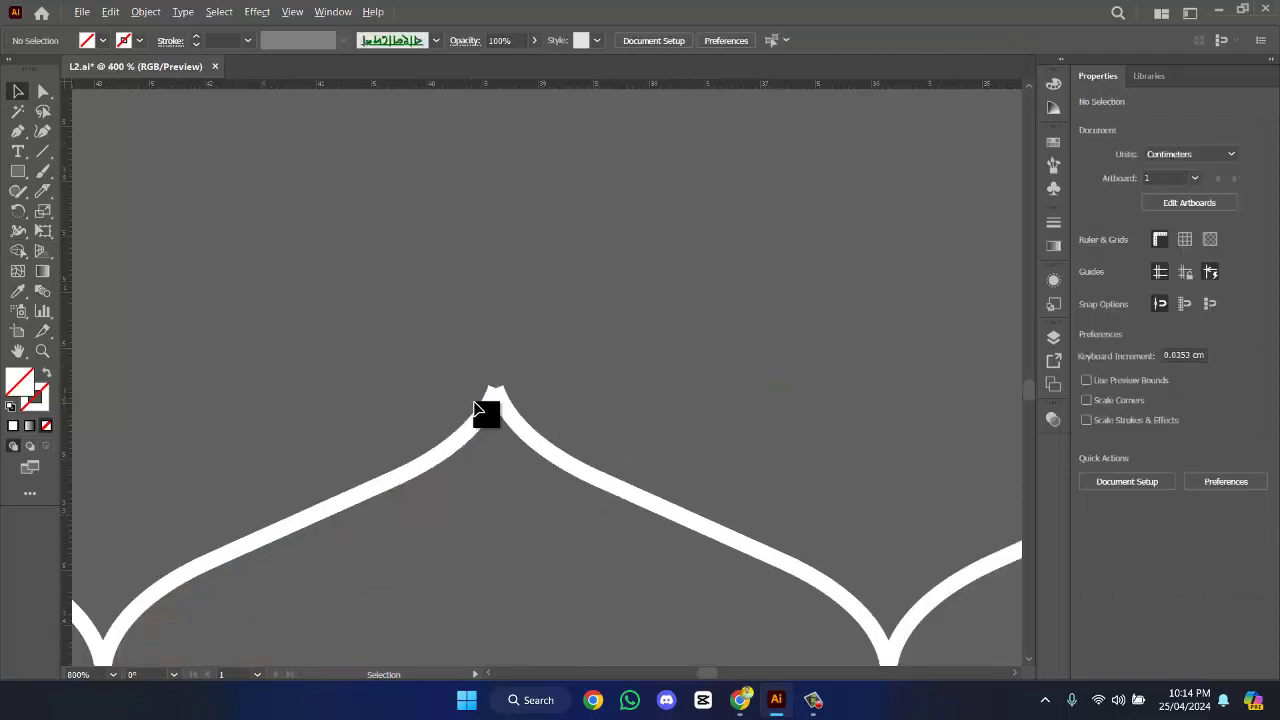
# - Select all segments of the scalloped outline and join them into one path
pyautogui.moveTo(345, 288); pyautogui.dragTo(709, 517)
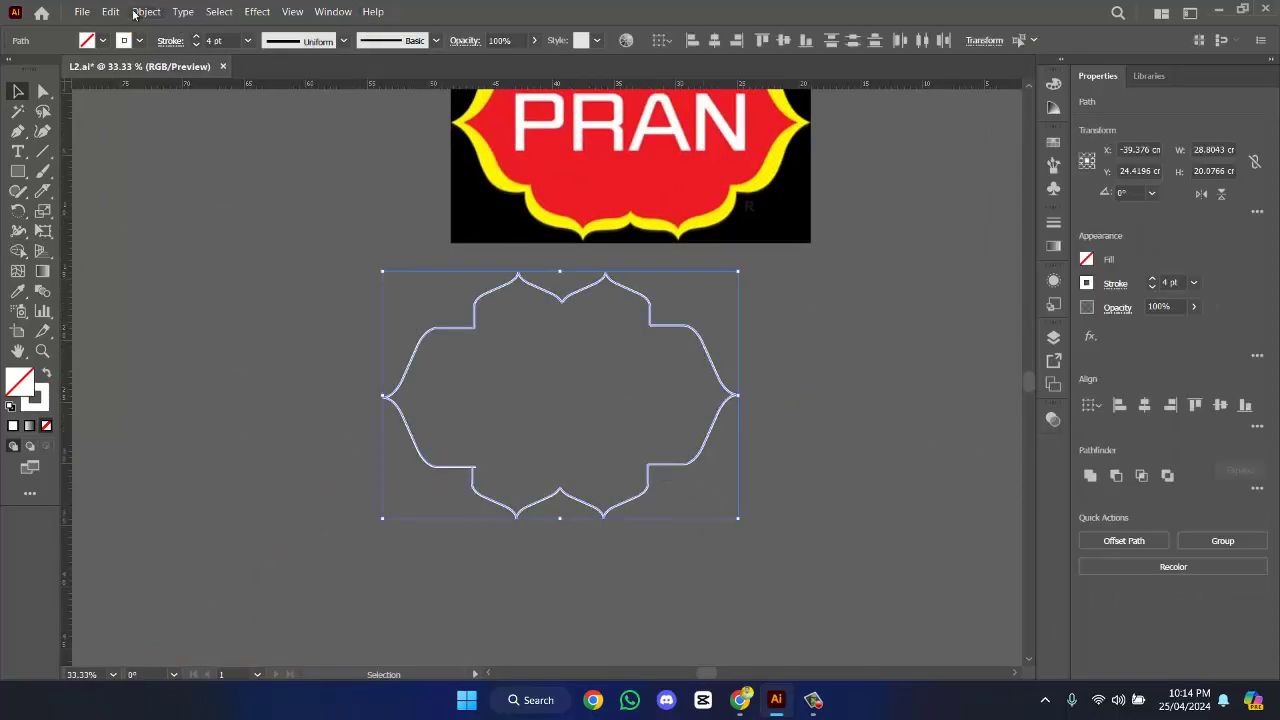
pyautogui.click(145, 11)
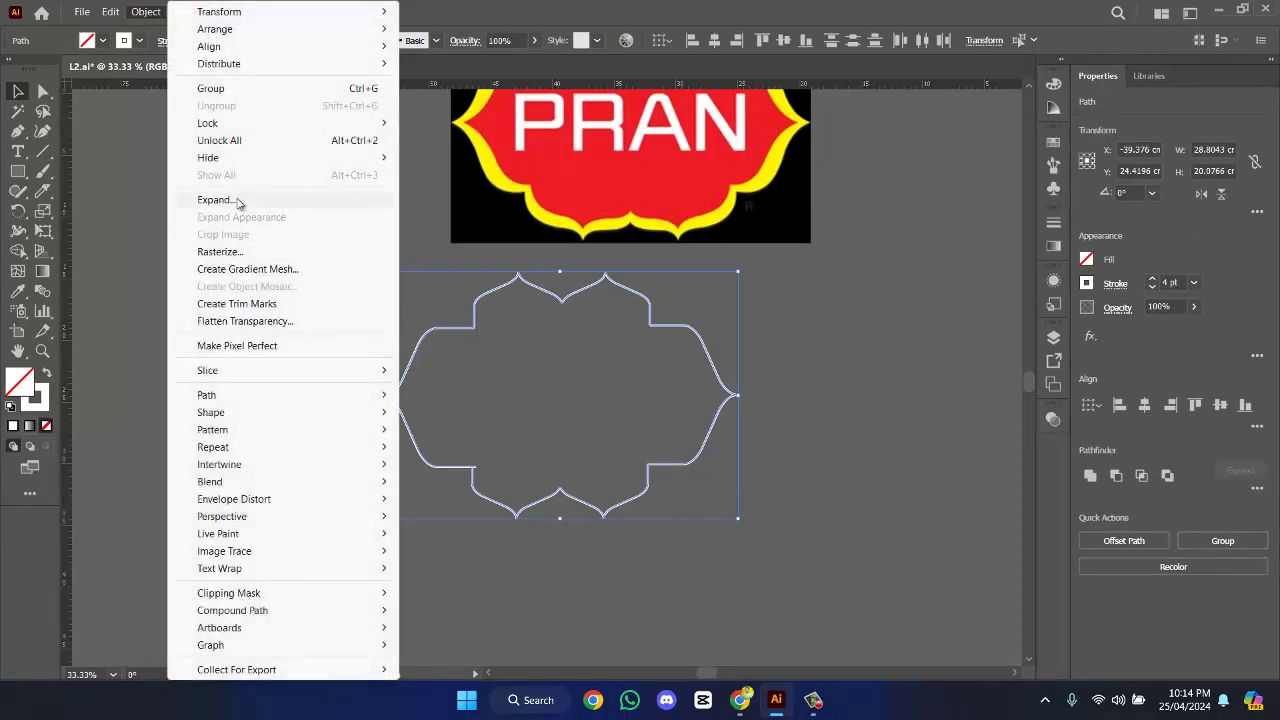
pyautogui.click(394, 306)
pyautogui.rightClick(598, 440)
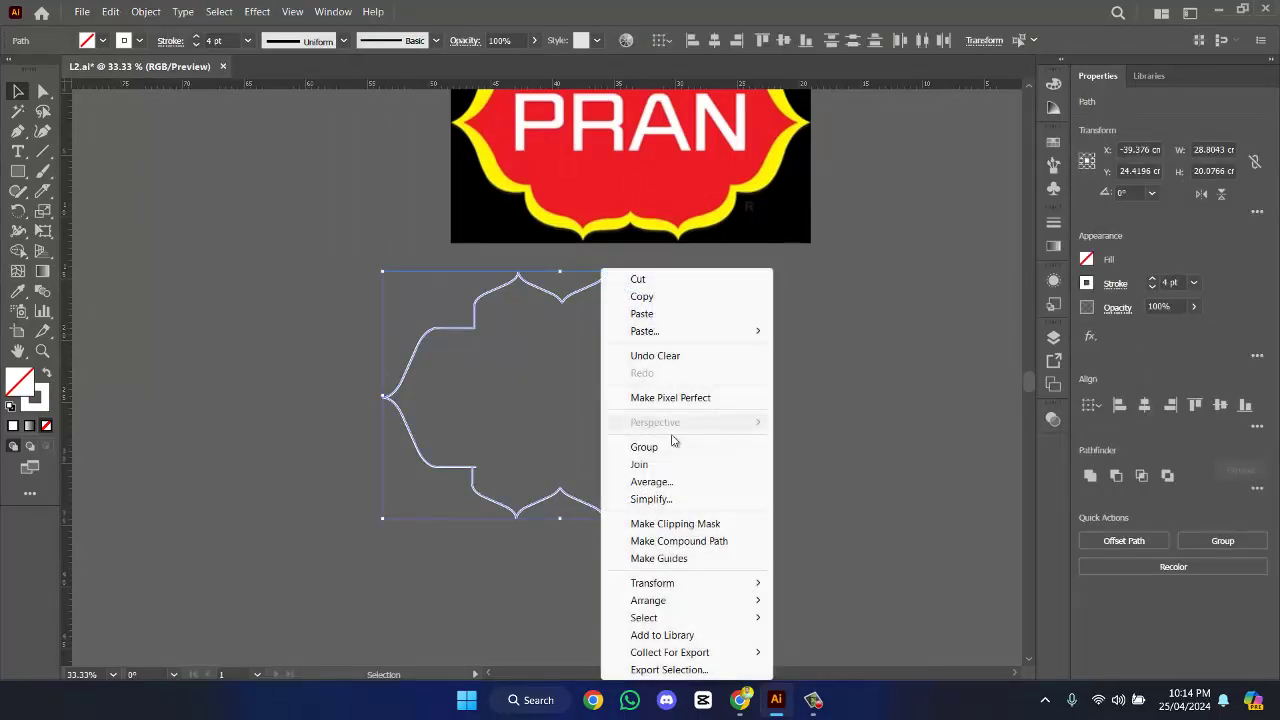
pyautogui.click(672, 464)
pyautogui.click(360, 272)
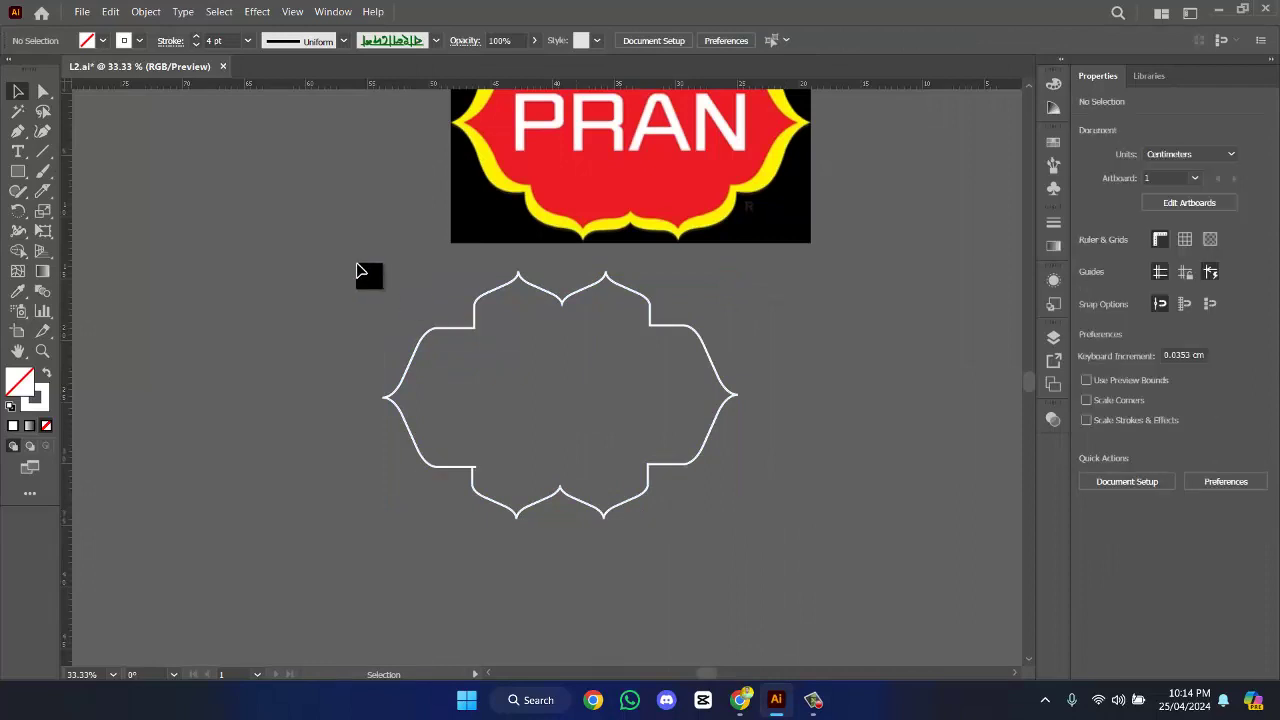
# - Compress the joined outline vertically from its lower edge to a height of about 18.13 cm
pyautogui.scroll(3, 620, 434)
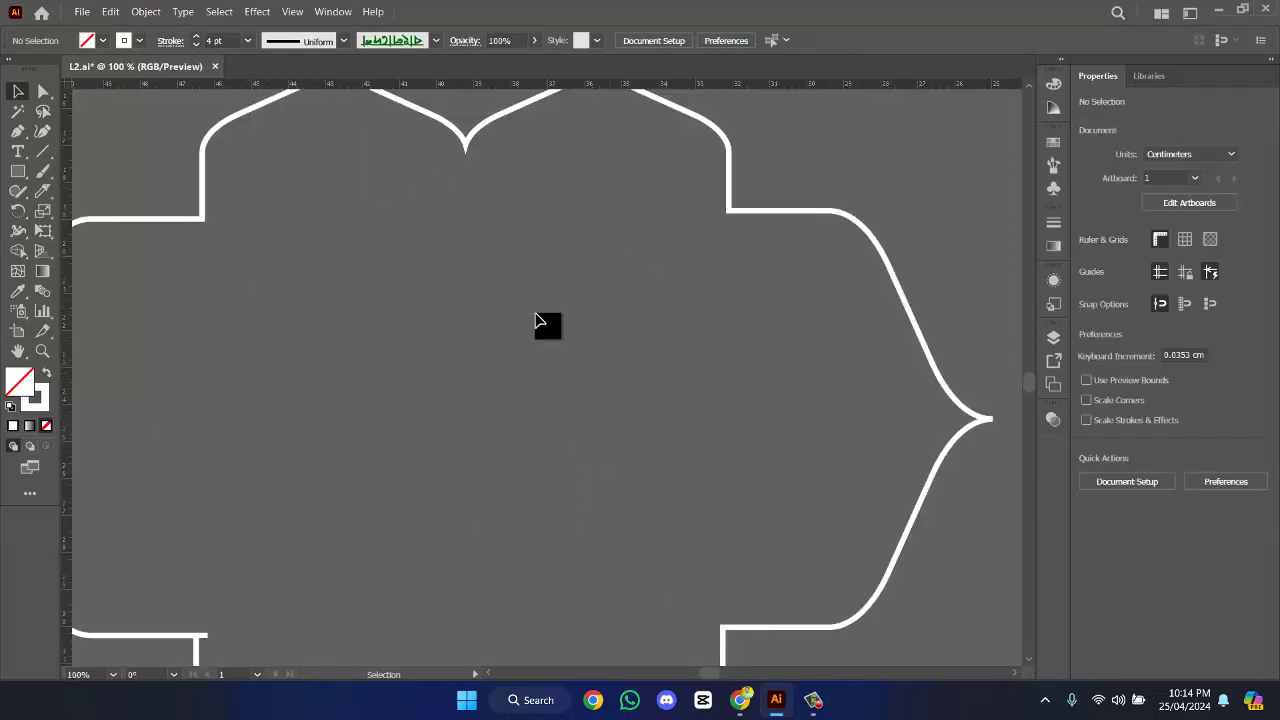
pyautogui.scroll(-2, 595, 428)
pyautogui.scroll(-2, 595, 428)
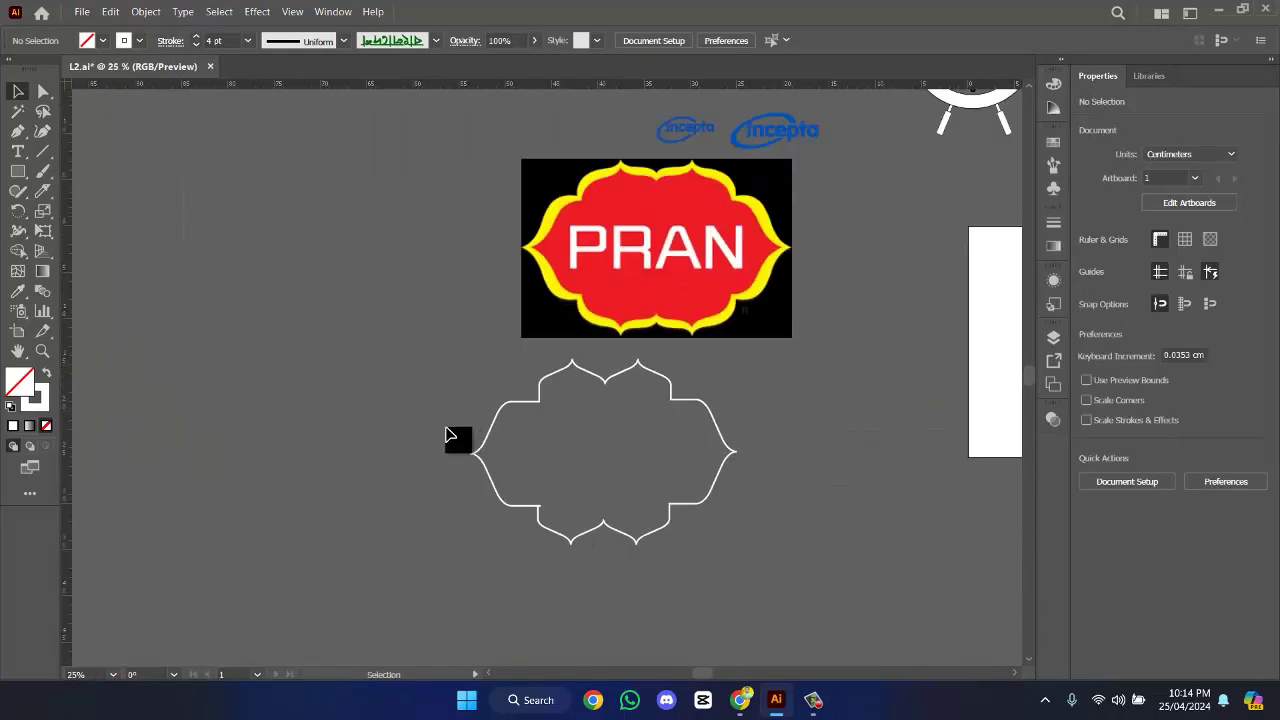
pyautogui.click(601, 538)
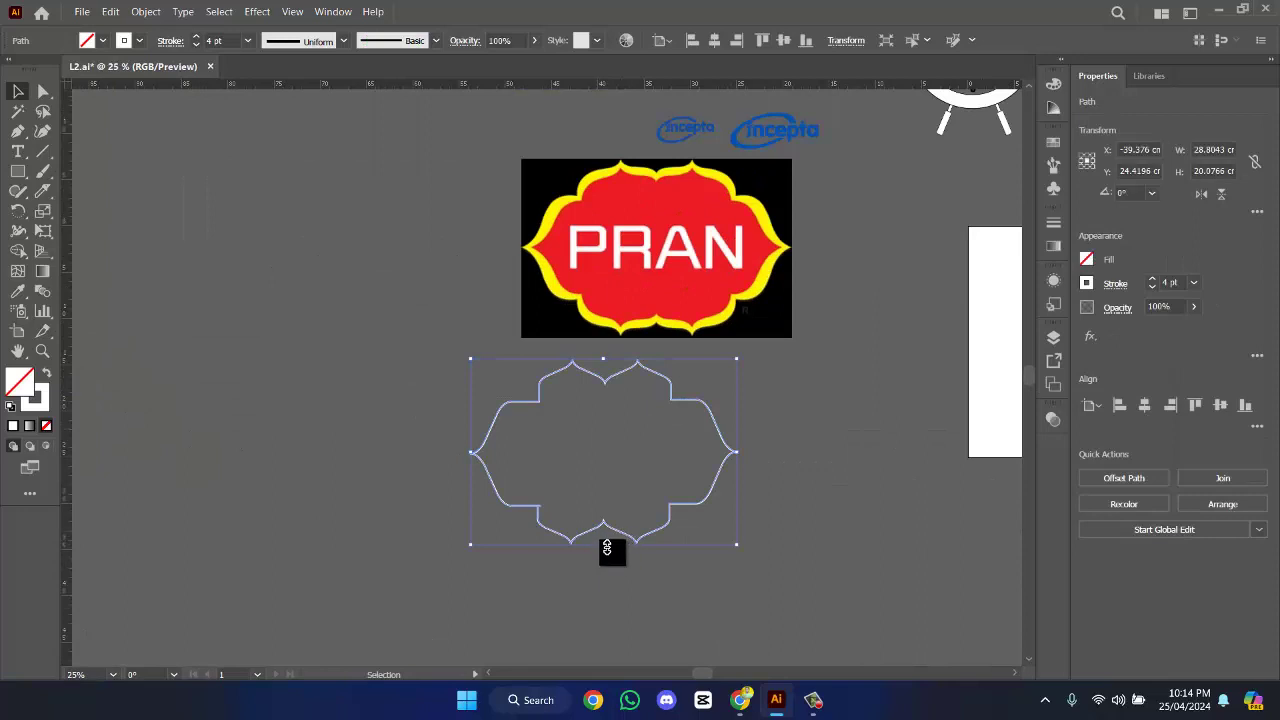
pyautogui.moveTo(606, 548); pyautogui.dragTo(608, 527)
pyautogui.click(860, 512)
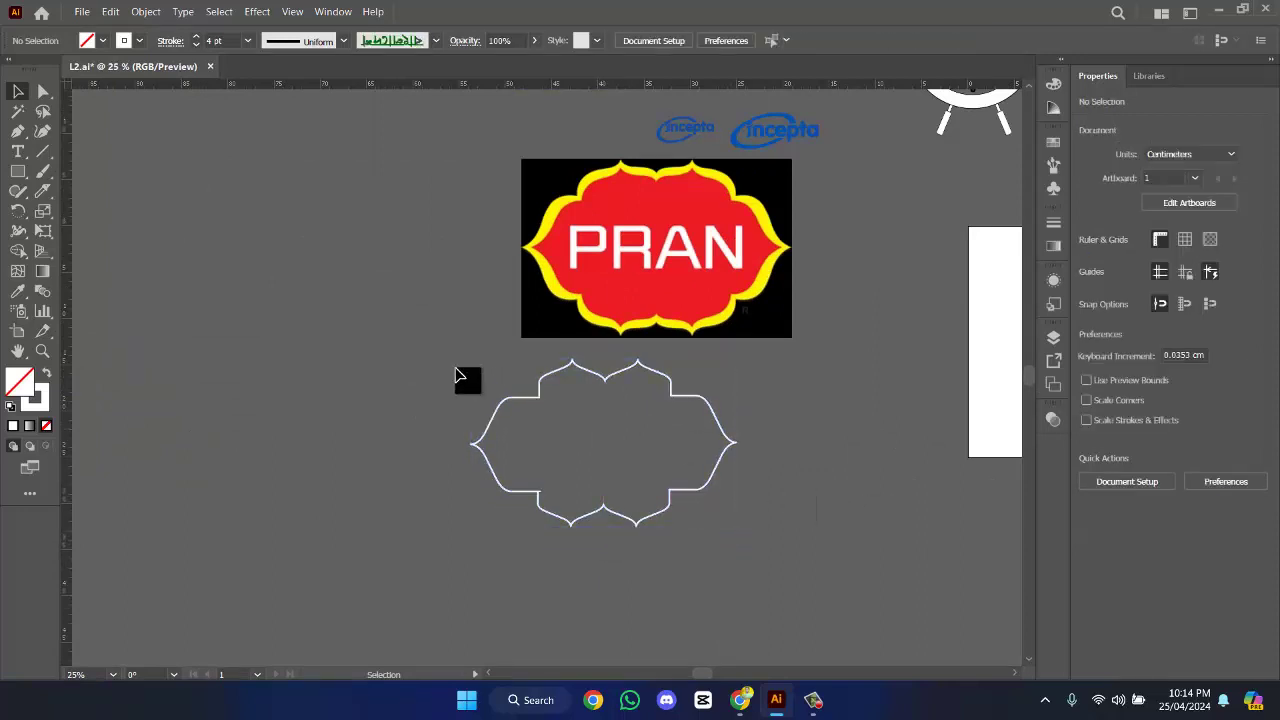
# - Create a proportionally reduced copy of the outline centred inside it, about 23 cm wide and 14.47 cm high
pyautogui.moveTo(458, 375); pyautogui.dragTo(703, 527)
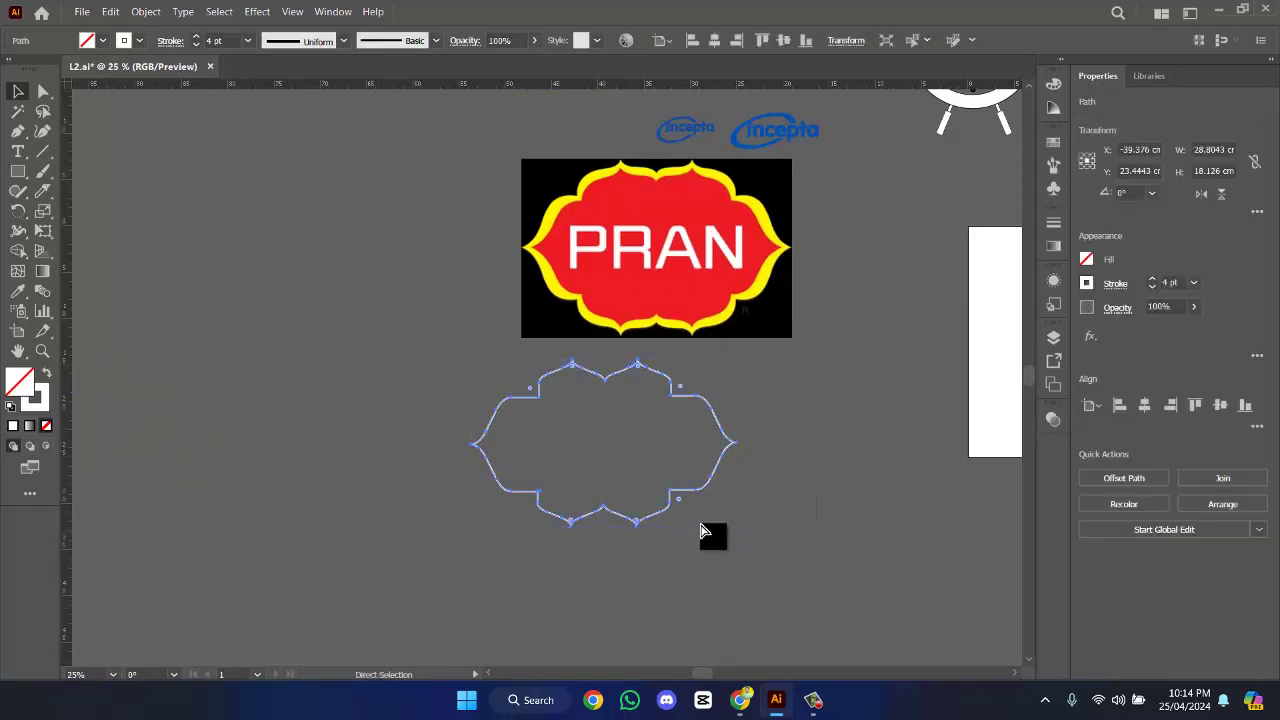
pyautogui.press('v')
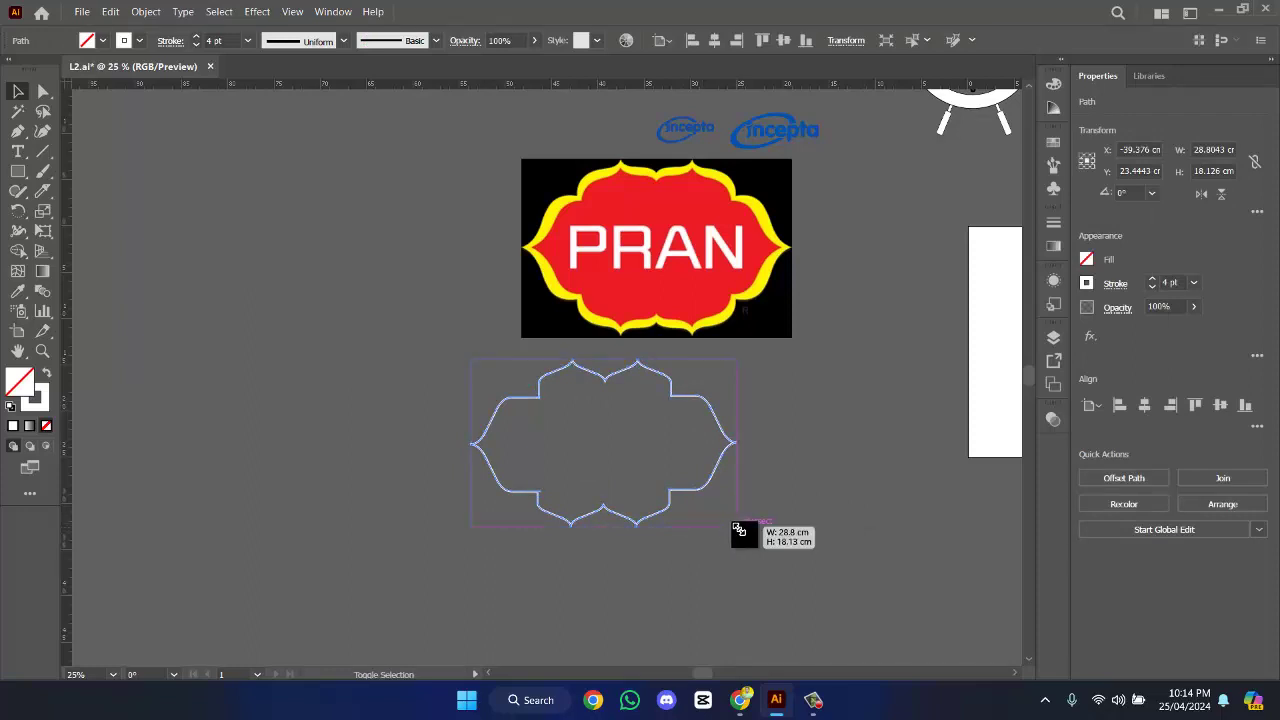
pyautogui.moveTo(739, 530); pyautogui.dragTo(712, 519)
pyautogui.click(740, 505)
pyautogui.click(730, 482)
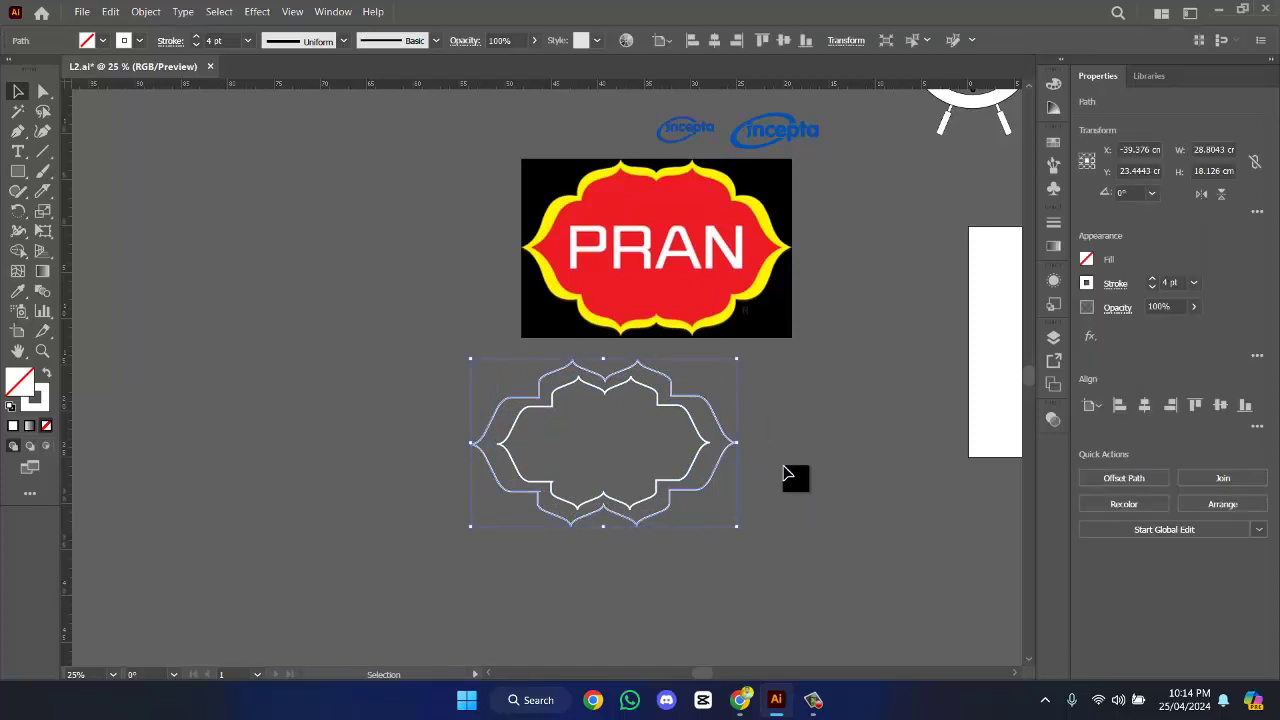
# - Select both outlines and fill the ring between them with solid white using Shape Builder
pyautogui.moveTo(500, 389); pyautogui.dragTo(908, 623)
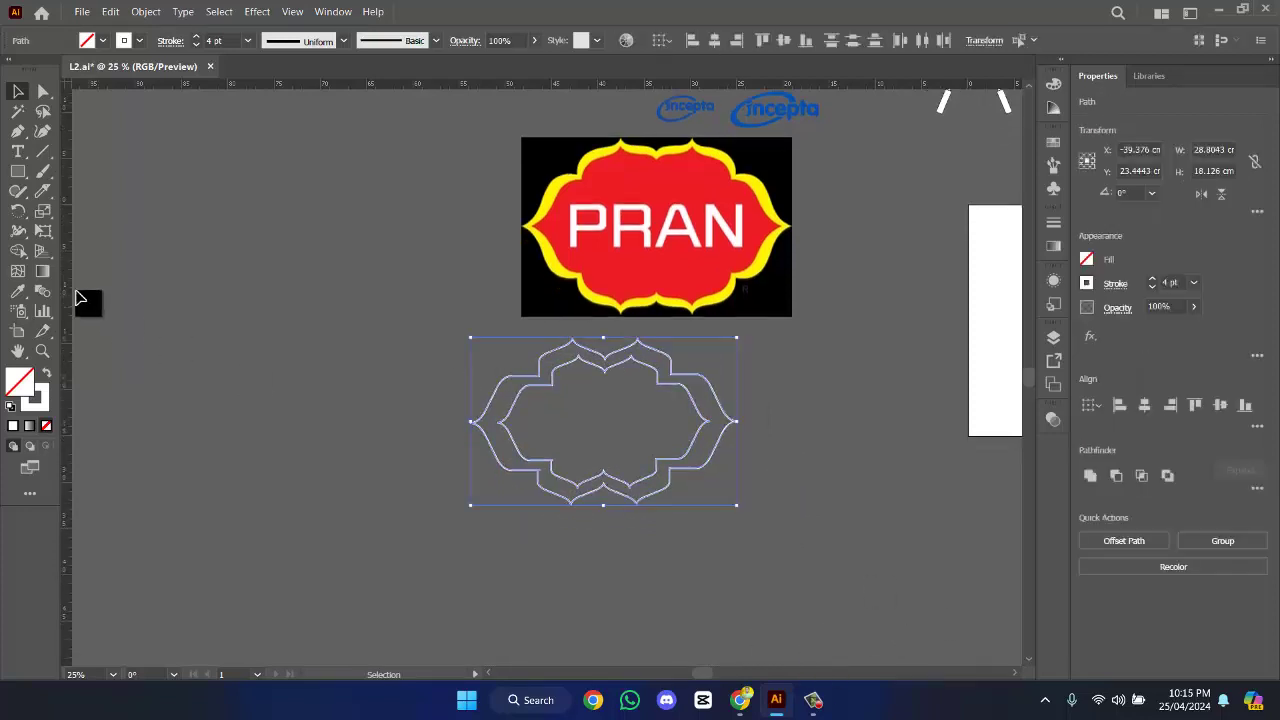
pyautogui.click(19, 255)
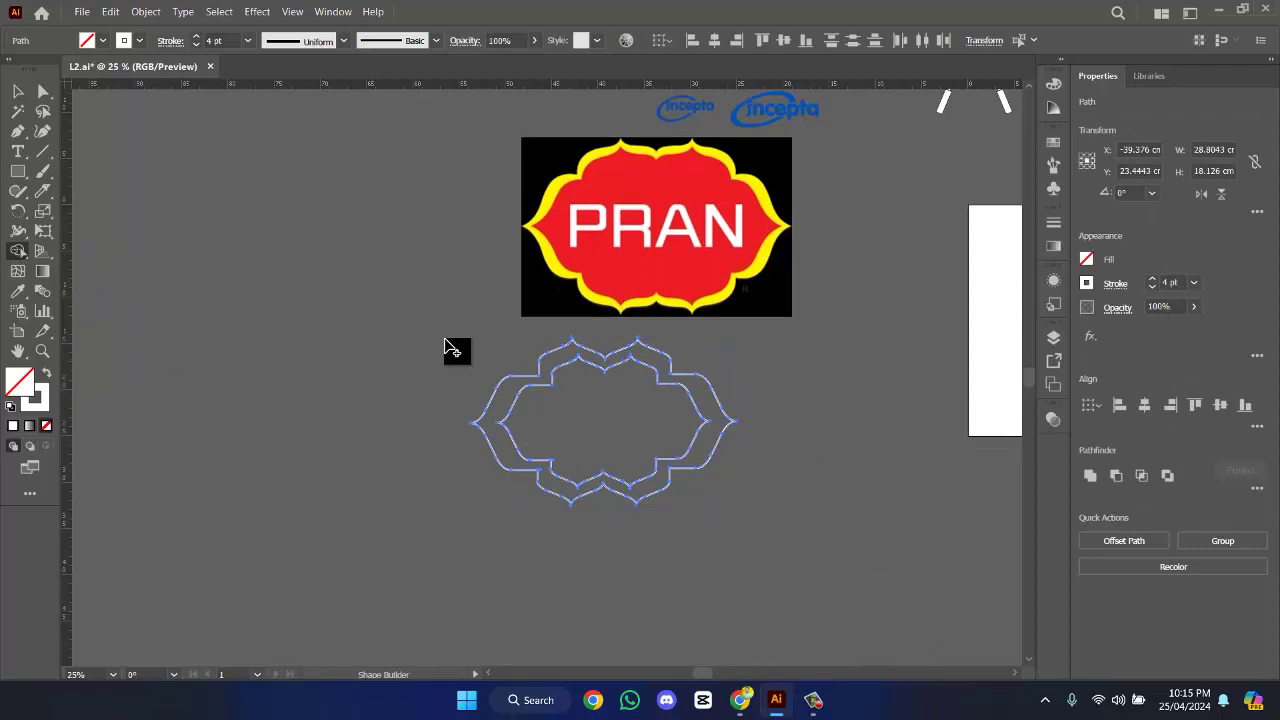
pyautogui.click(506, 423)
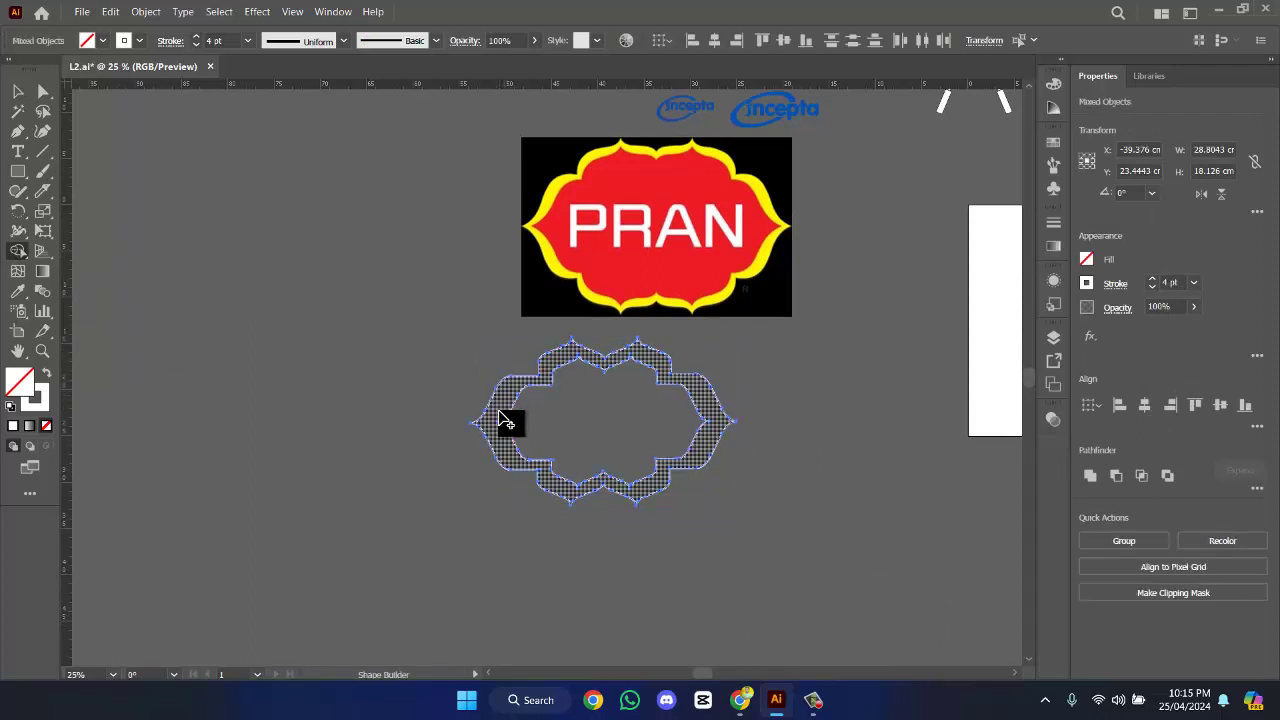
pyautogui.click(45, 374)
pyautogui.click(505, 425)
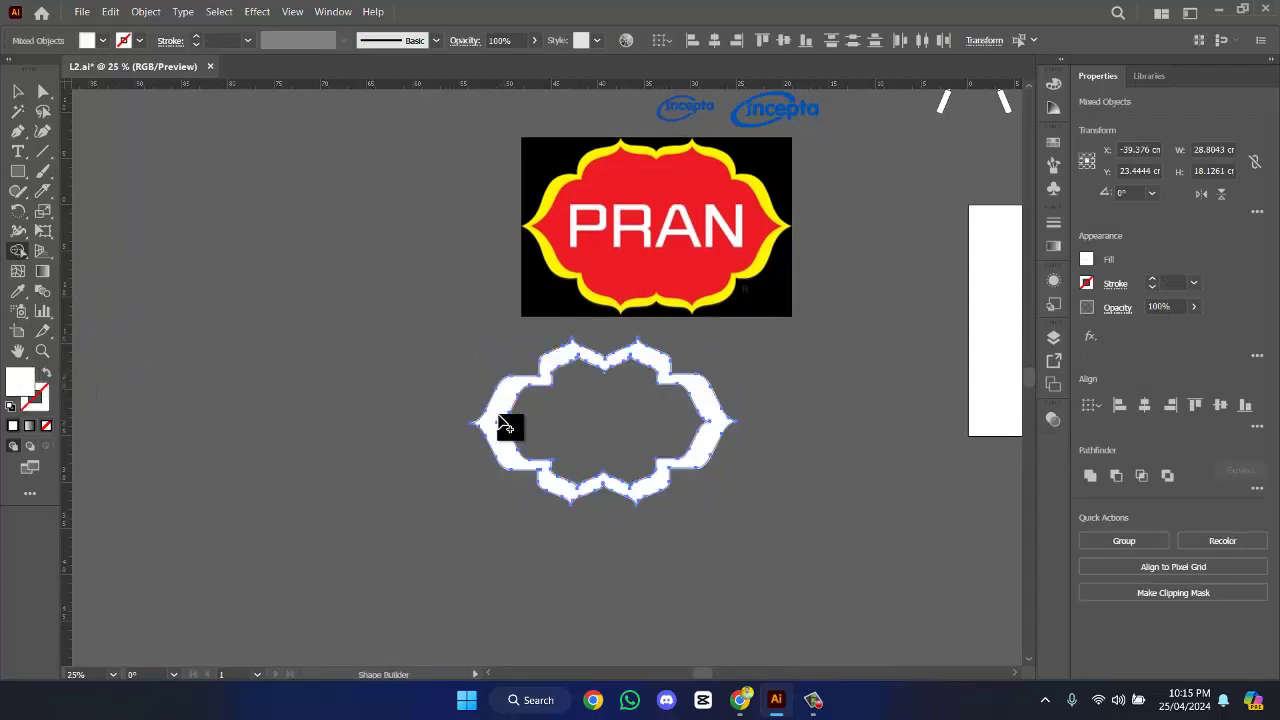
# - Isolate the ring's compound path and recolour it with the yellow sampled from the PRAN logo's border
pyautogui.click(18, 92)
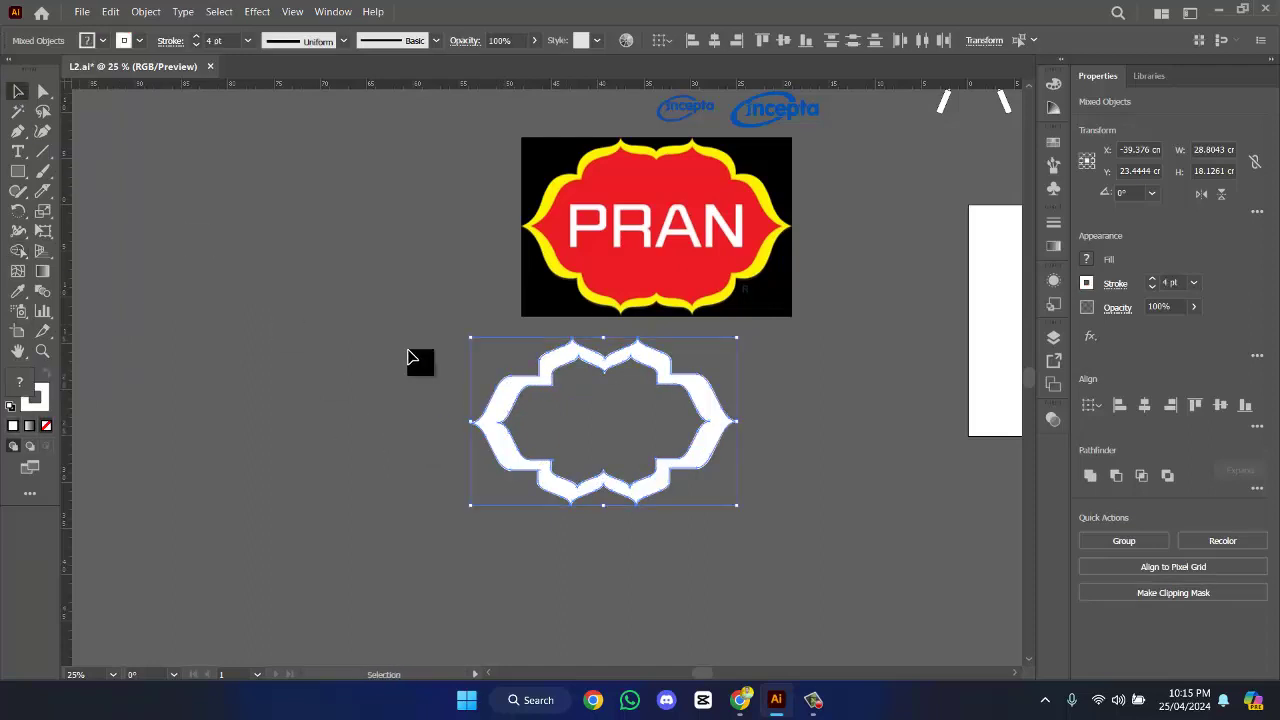
pyautogui.click(516, 410)
pyautogui.doubleClick(509, 399)
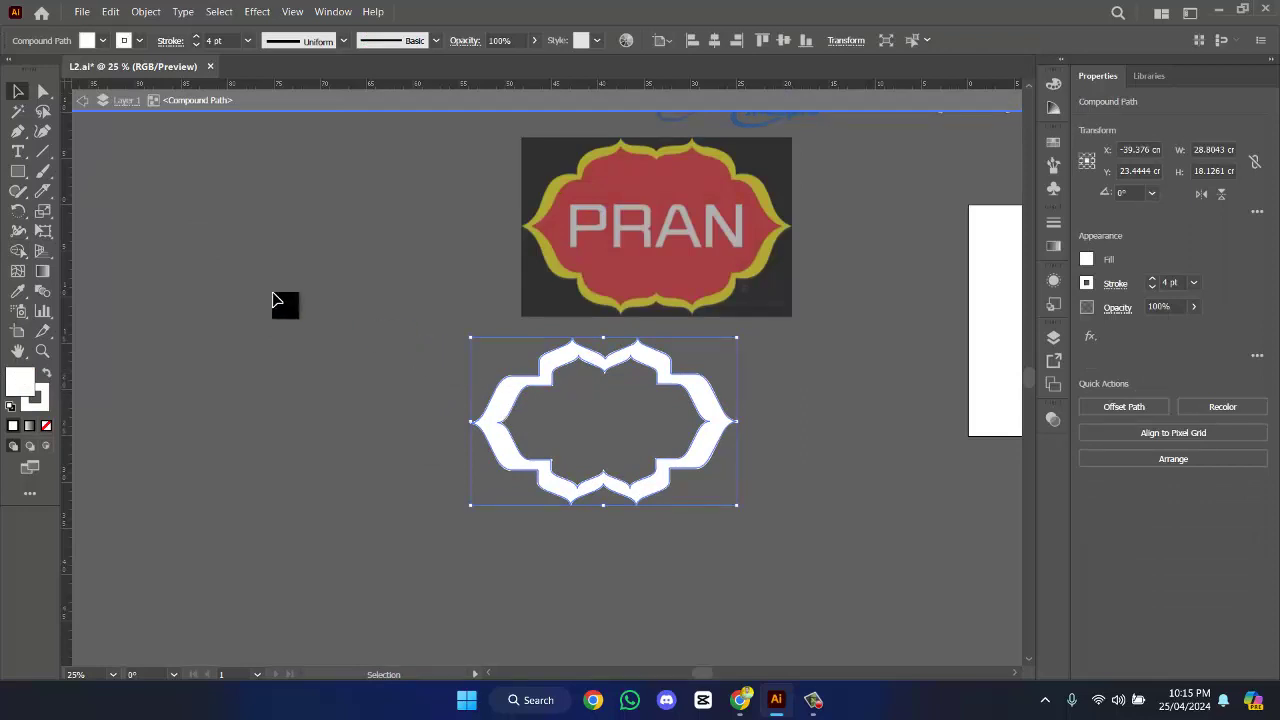
pyautogui.click(17, 291)
pyautogui.click(560, 183)
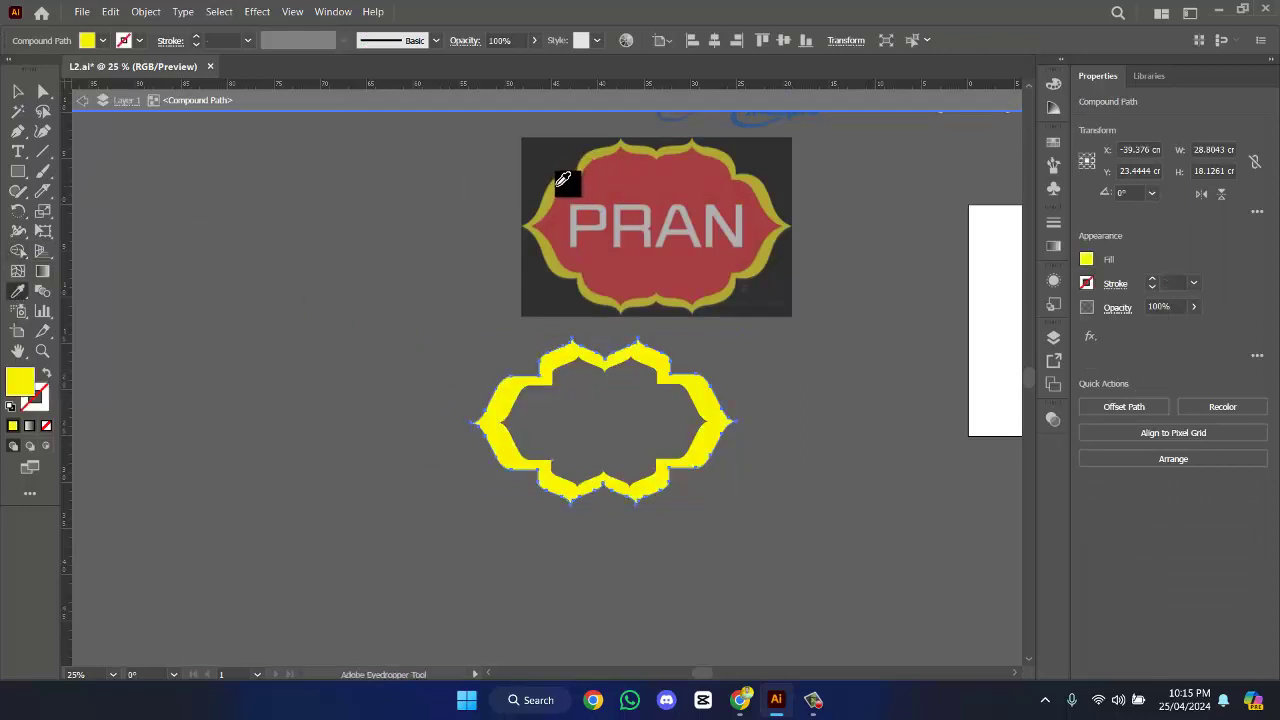
pyautogui.click(16, 92)
pyautogui.doubleClick(446, 344)
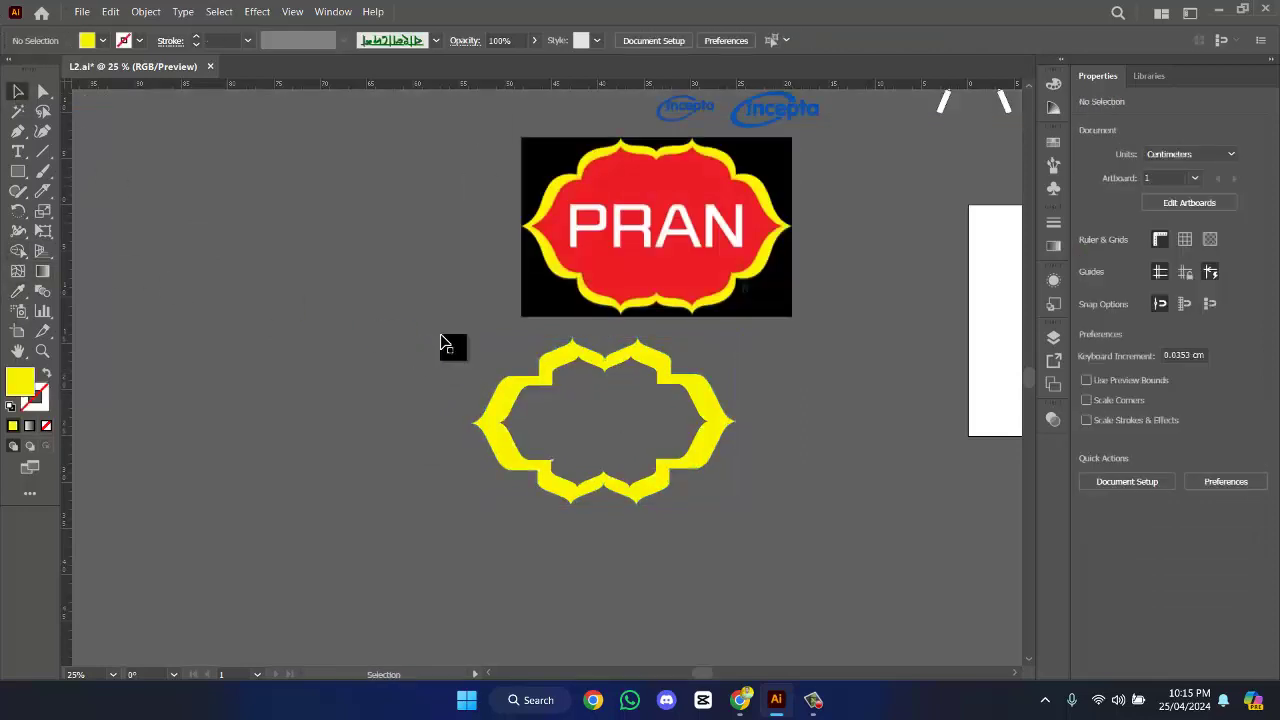
# - Undo the yellow colouring and the white fill of the ring
pyautogui.click(697, 441)
pyautogui.hotkey('ctrl', 'z')
pyautogui.hotkey('ctrl', 'z')
pyautogui.hotkey('ctrl', 'z')
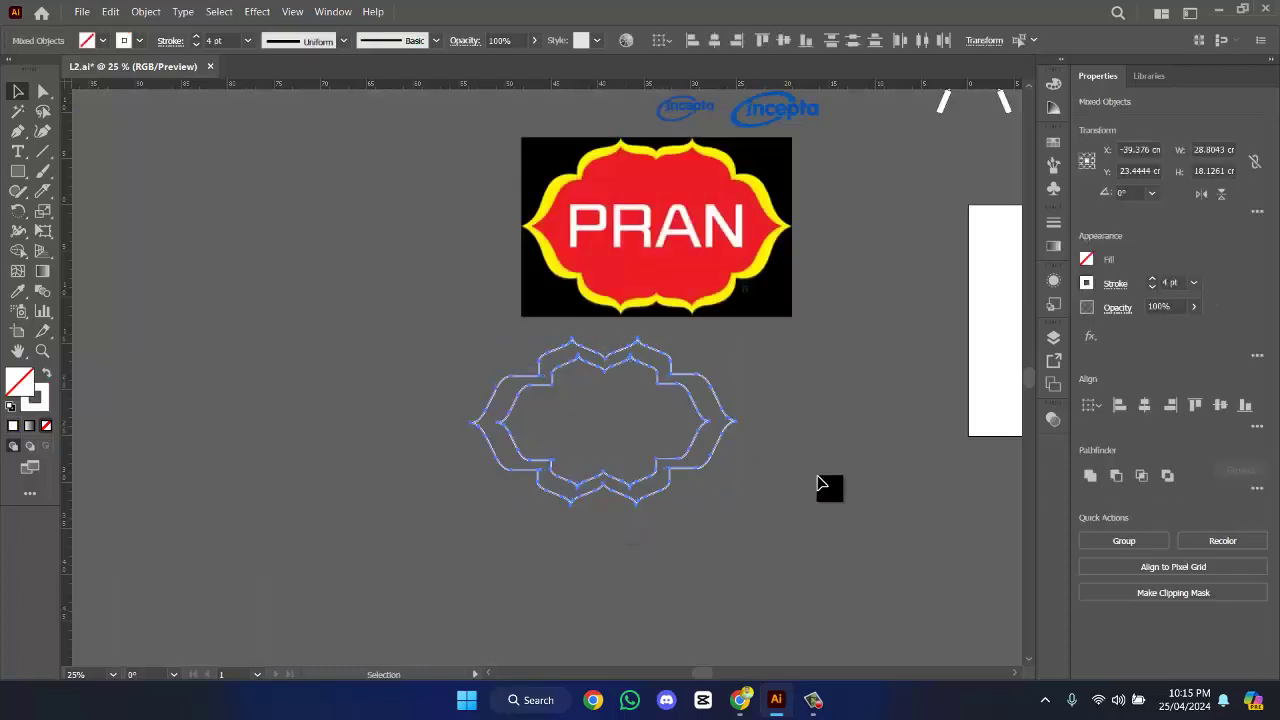
# - Isolate the compound path and try swapping fill and stroke on its inner outline
pyautogui.click(829, 489)
pyautogui.click(728, 440)
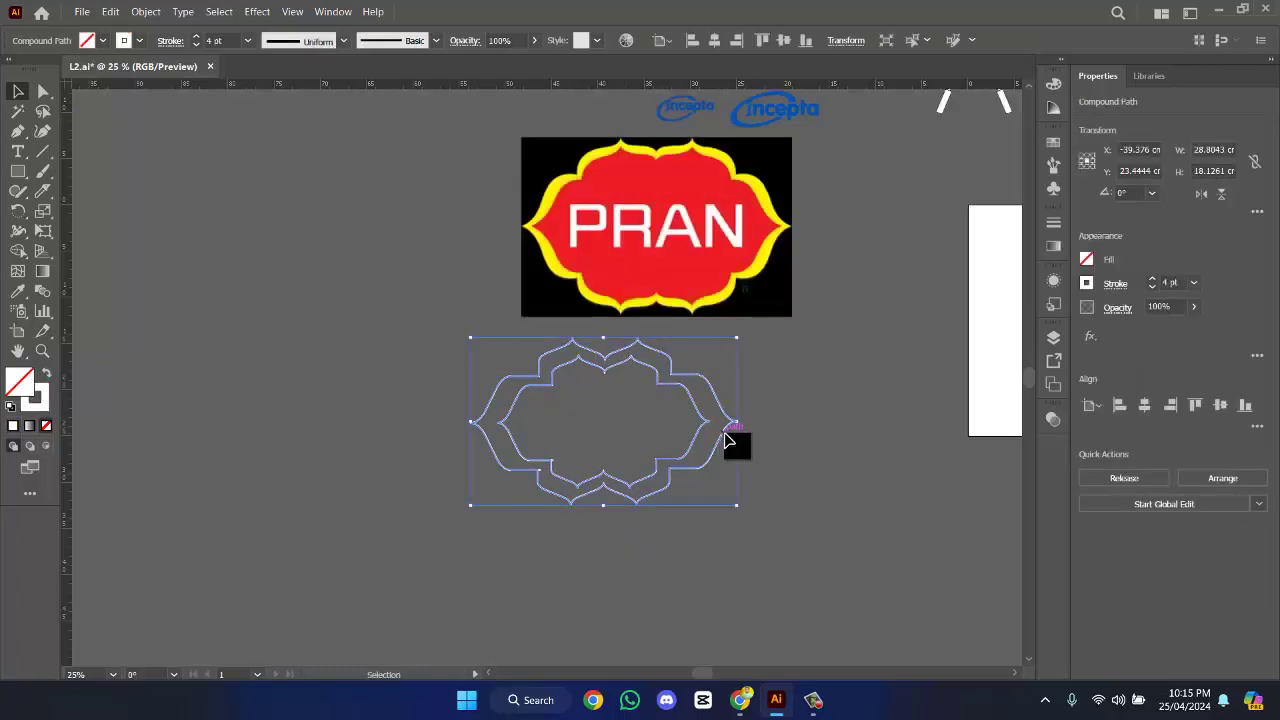
pyautogui.click(692, 440)
pyautogui.click(699, 446)
pyautogui.doubleClick(694, 443)
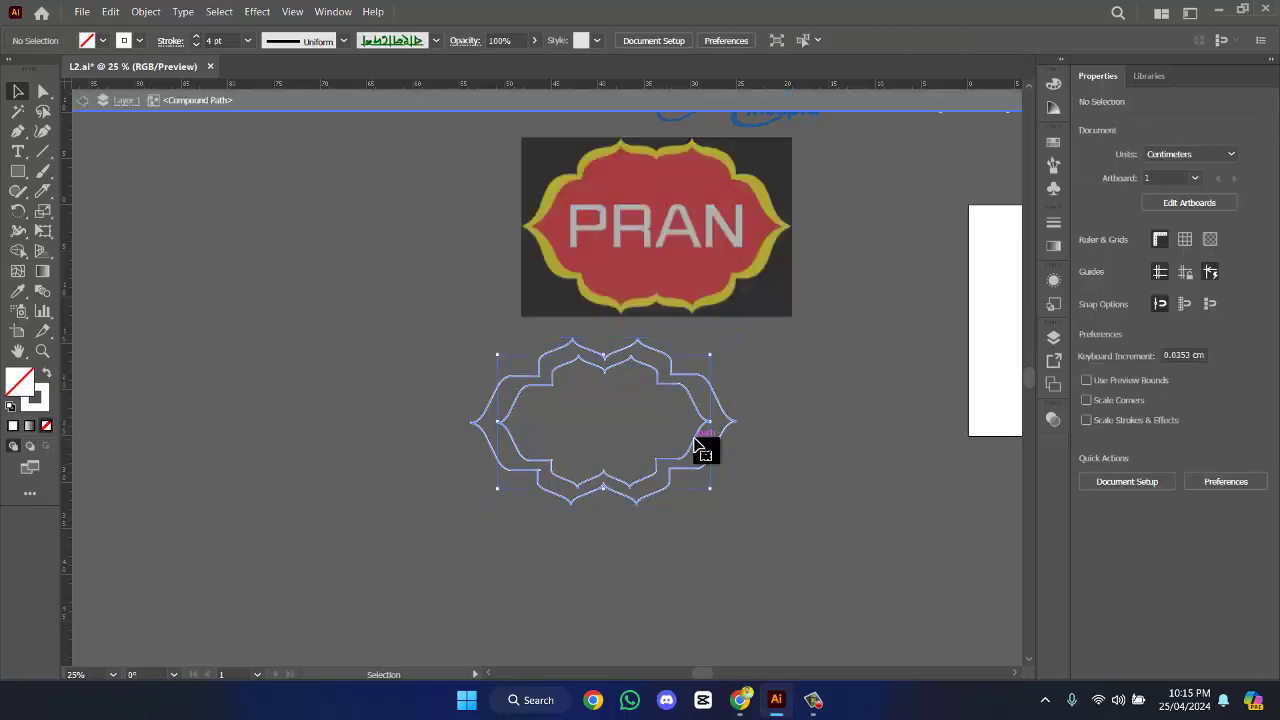
pyautogui.click(50, 378)
pyautogui.click(50, 378)
pyautogui.click(372, 428)
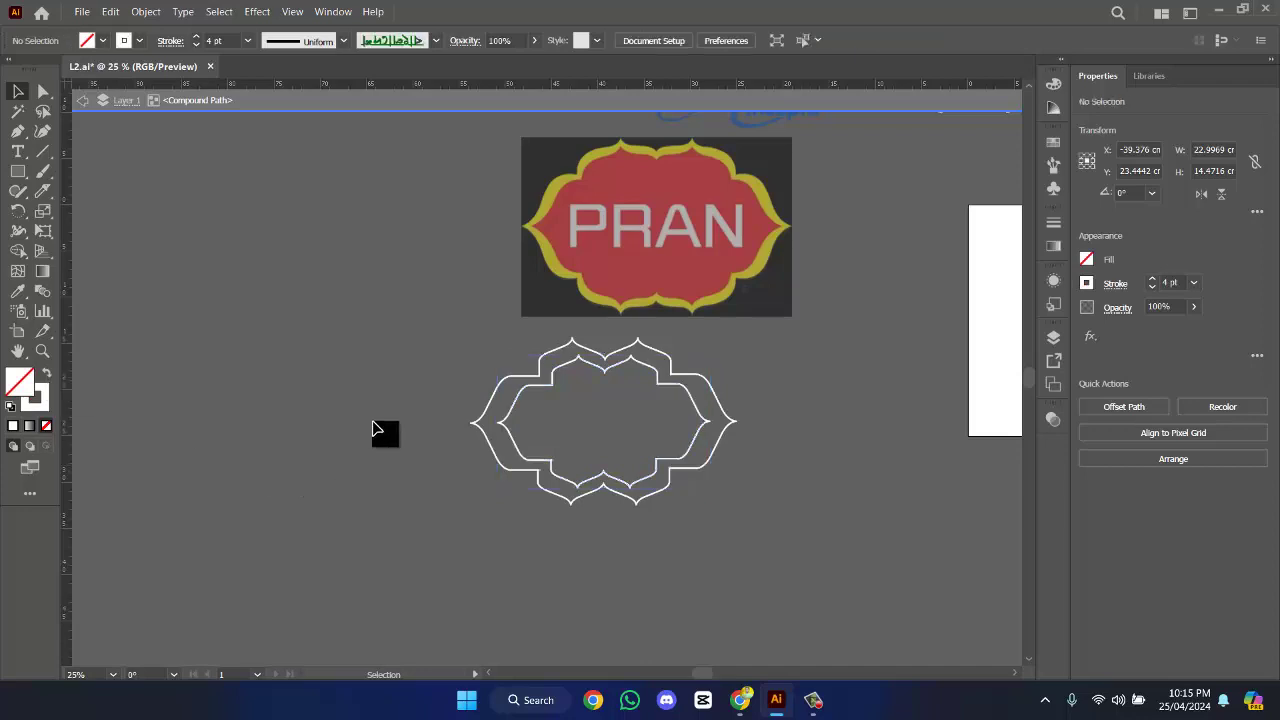
pyautogui.moveTo(372, 428); pyautogui.dragTo(598, 512)
pyautogui.doubleClick(810, 546)
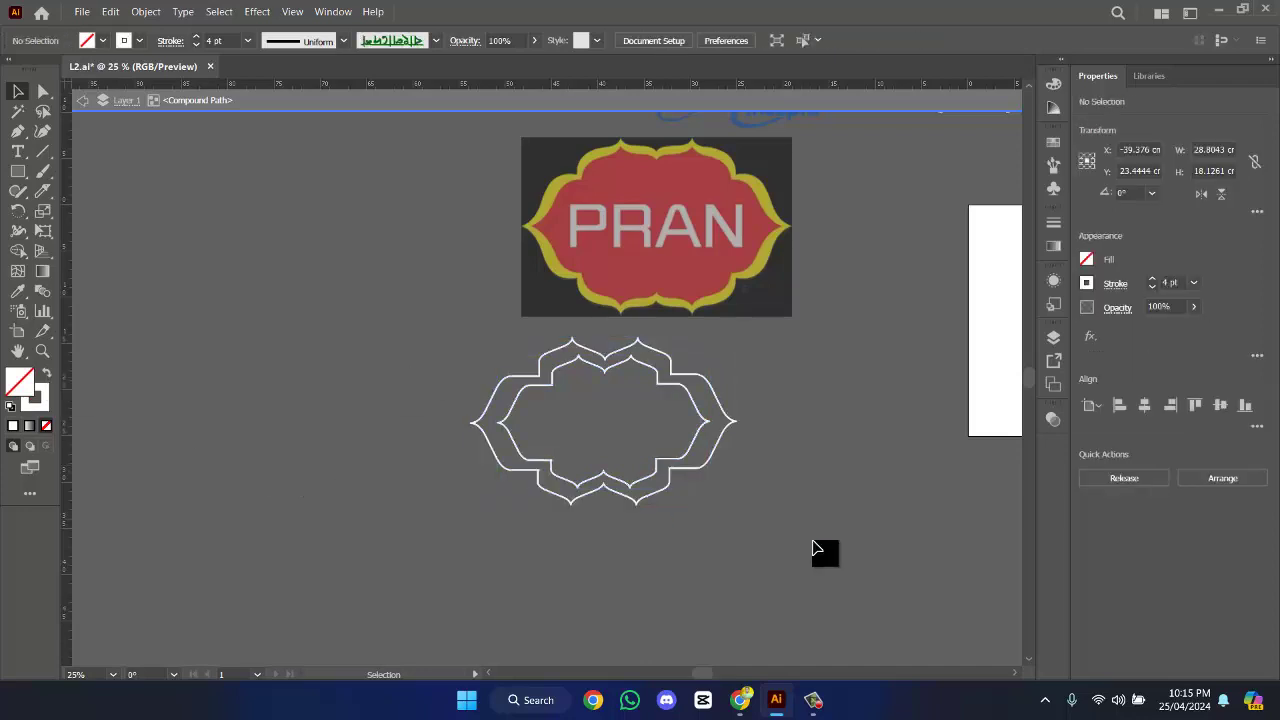
# - Release the compound path into separate inner and outer outlines
pyautogui.click(694, 450)
pyautogui.rightClick(694, 450)
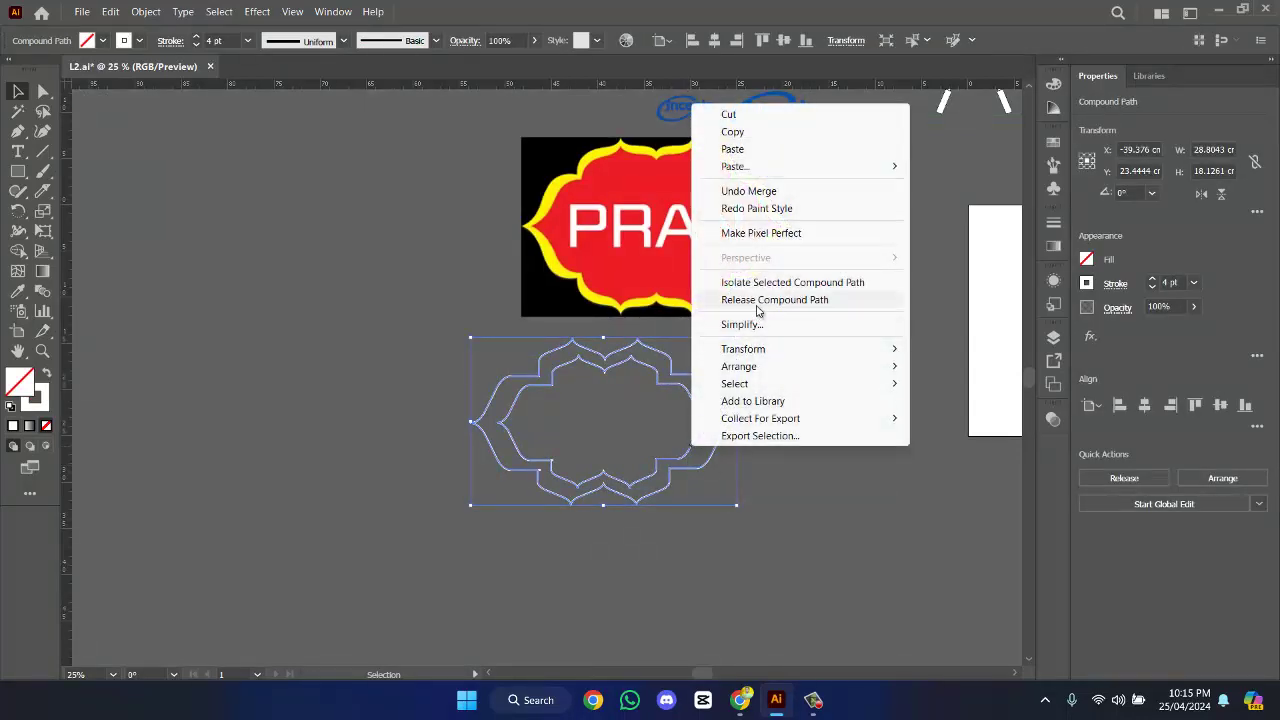
pyautogui.click(757, 302)
pyautogui.click(823, 429)
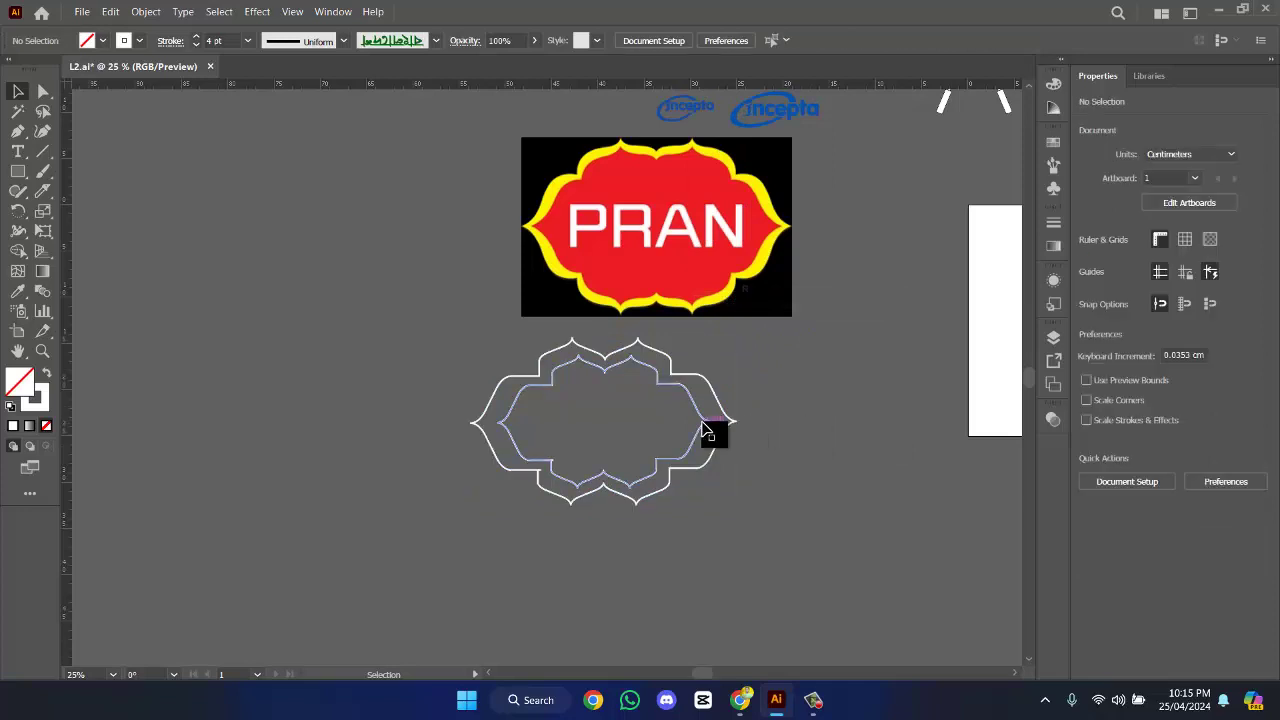
# - Try moving the inner outline away from the outer one and undo the move
pyautogui.click(703, 432)
pyautogui.click(697, 455)
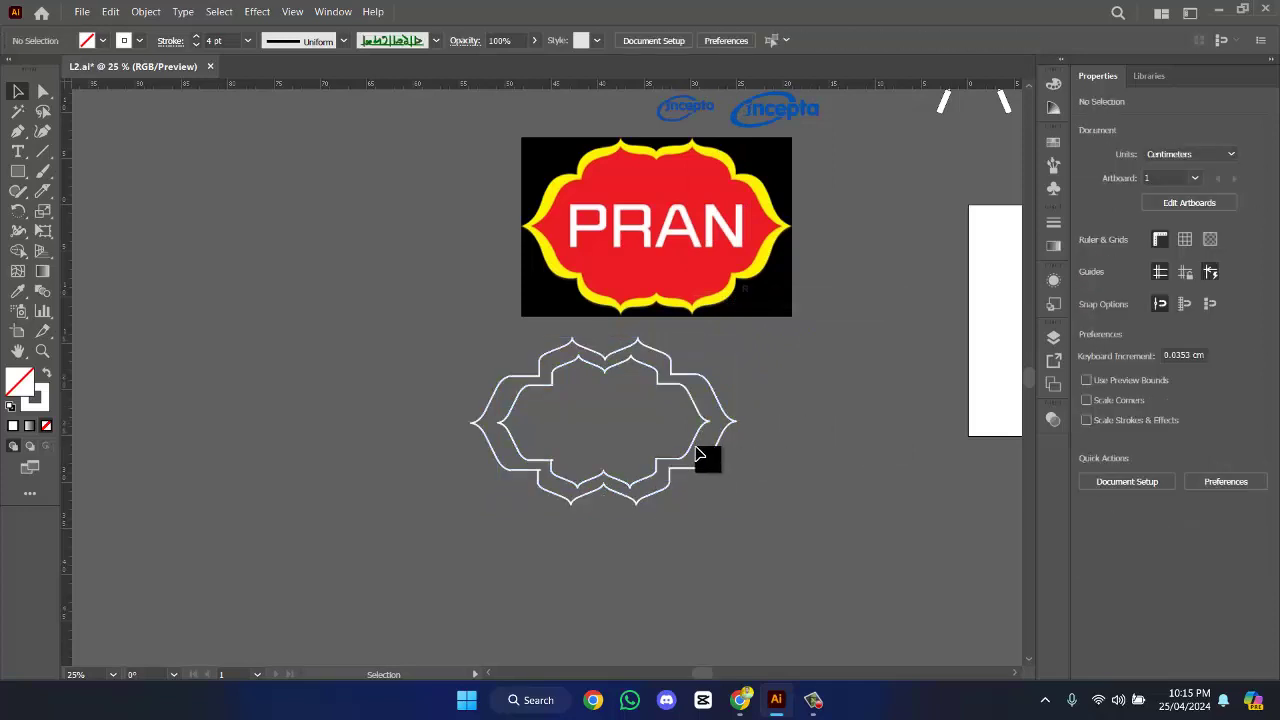
pyautogui.moveTo(694, 450); pyautogui.dragTo(641, 520)
pyautogui.hotkey('ctrl', 'z')
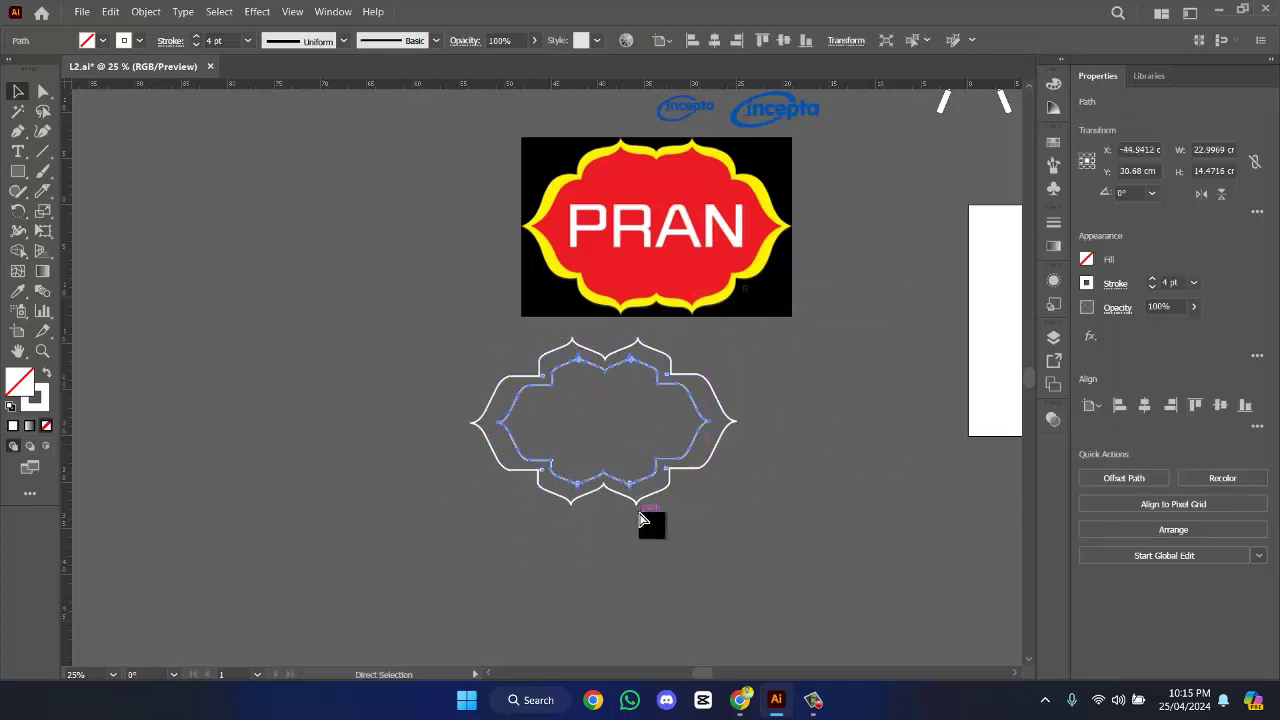
# - Undo the remaining changes back to the single outer outline, removing the reduced inner copy
pyautogui.click(671, 545)
pyautogui.scroll(3, 640, 510)
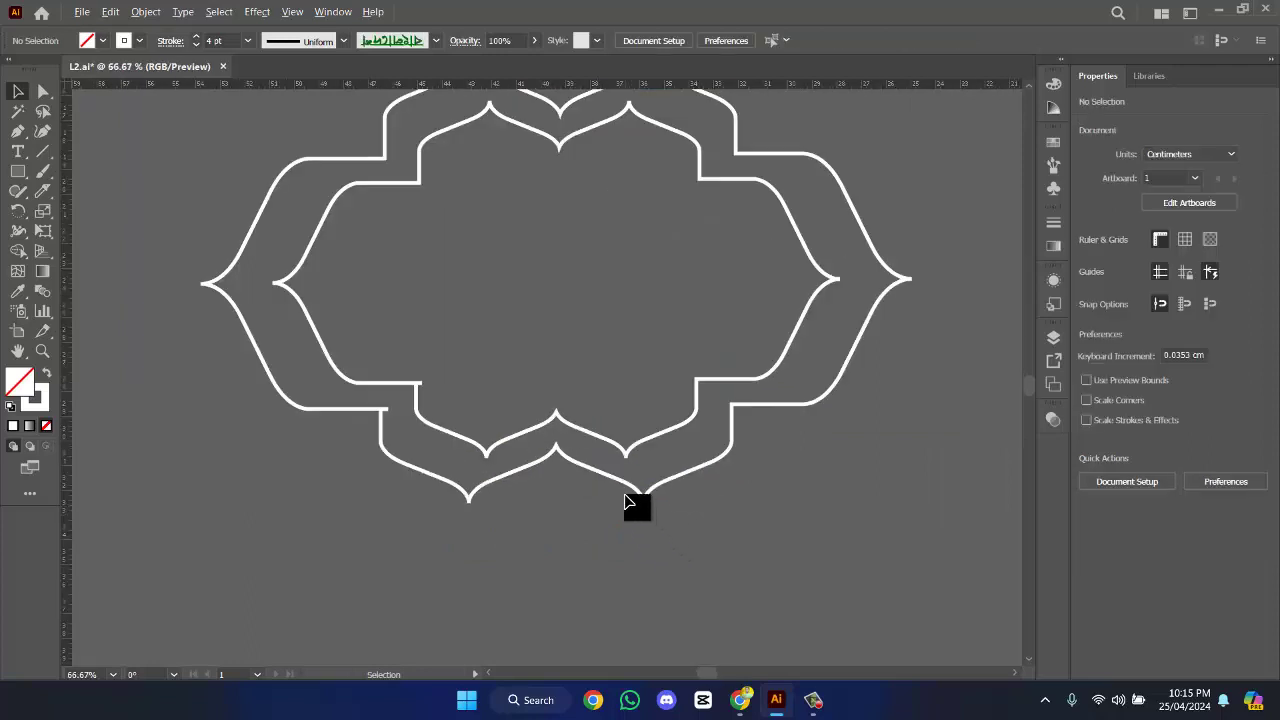
pyautogui.hotkey('ctrl', 'a')
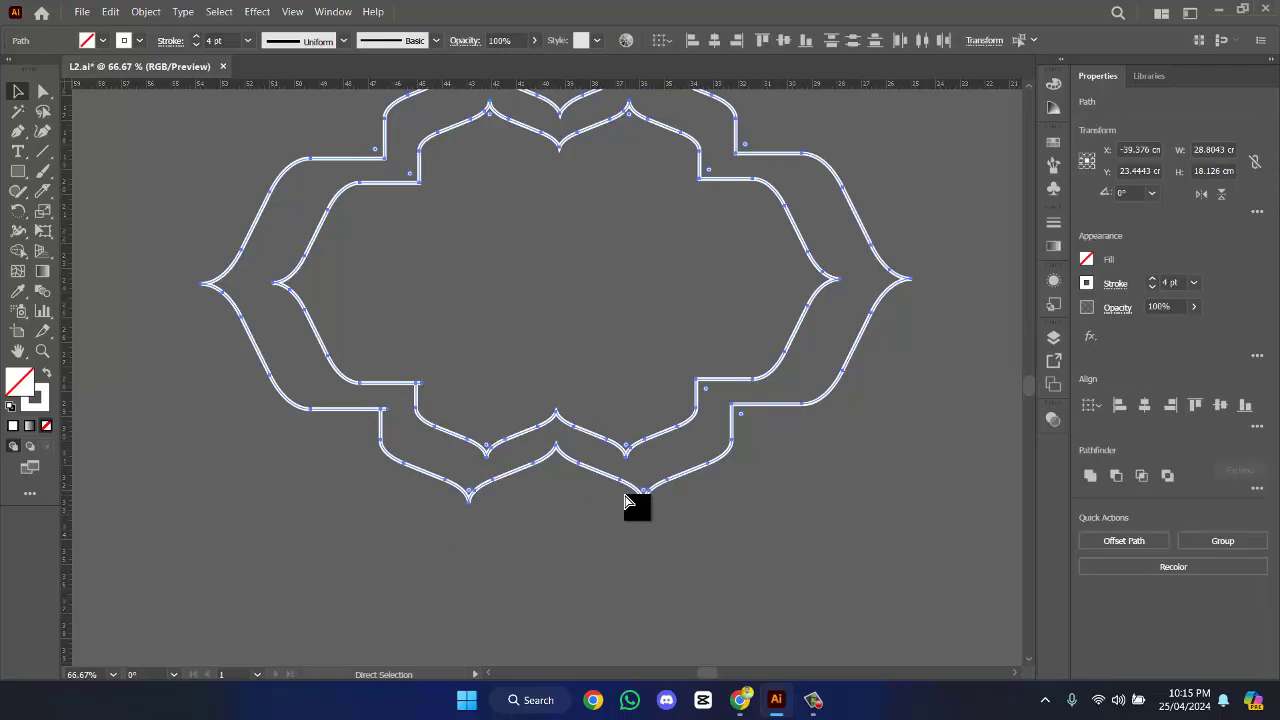
pyautogui.hotkey('ctrl', 'z')
pyautogui.press('v')
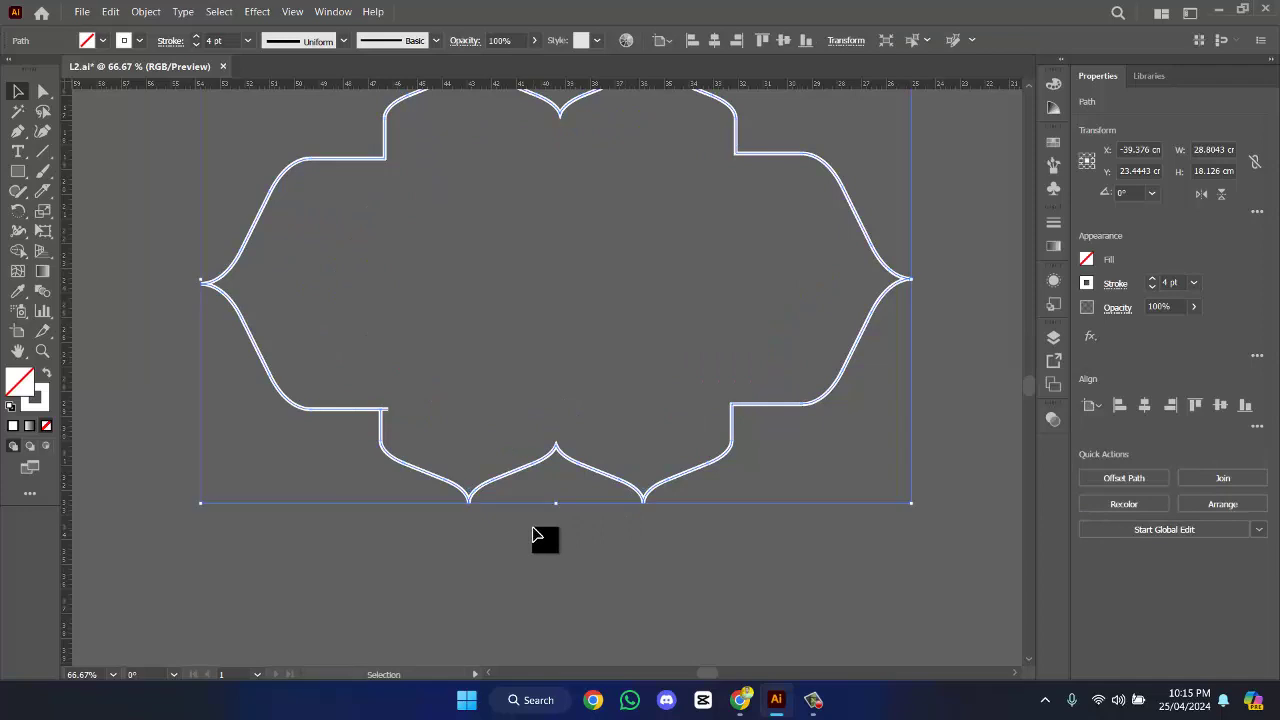
pyautogui.click(540, 535)
pyautogui.scroll(3, 420, 405)
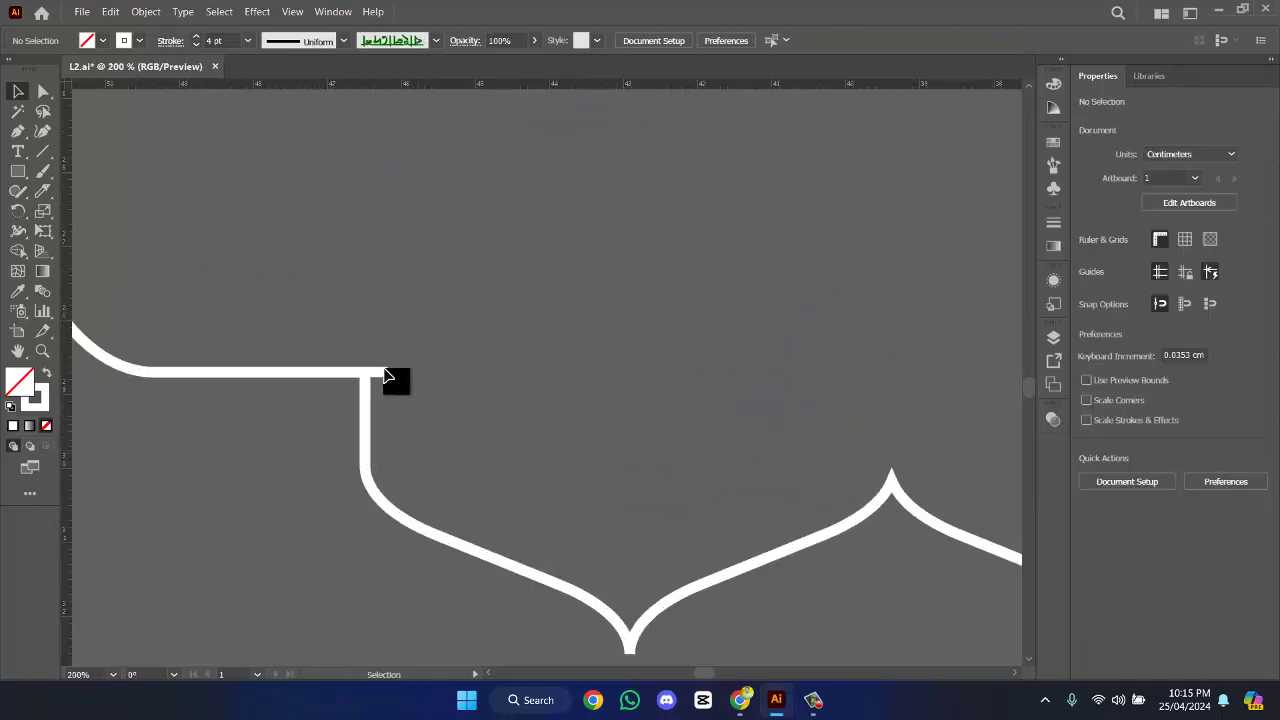
# - Join the open ends of the white scalloped outline into one path
pyautogui.scroll(-5, 388, 377)
pyautogui.scroll(2, 529, 363)
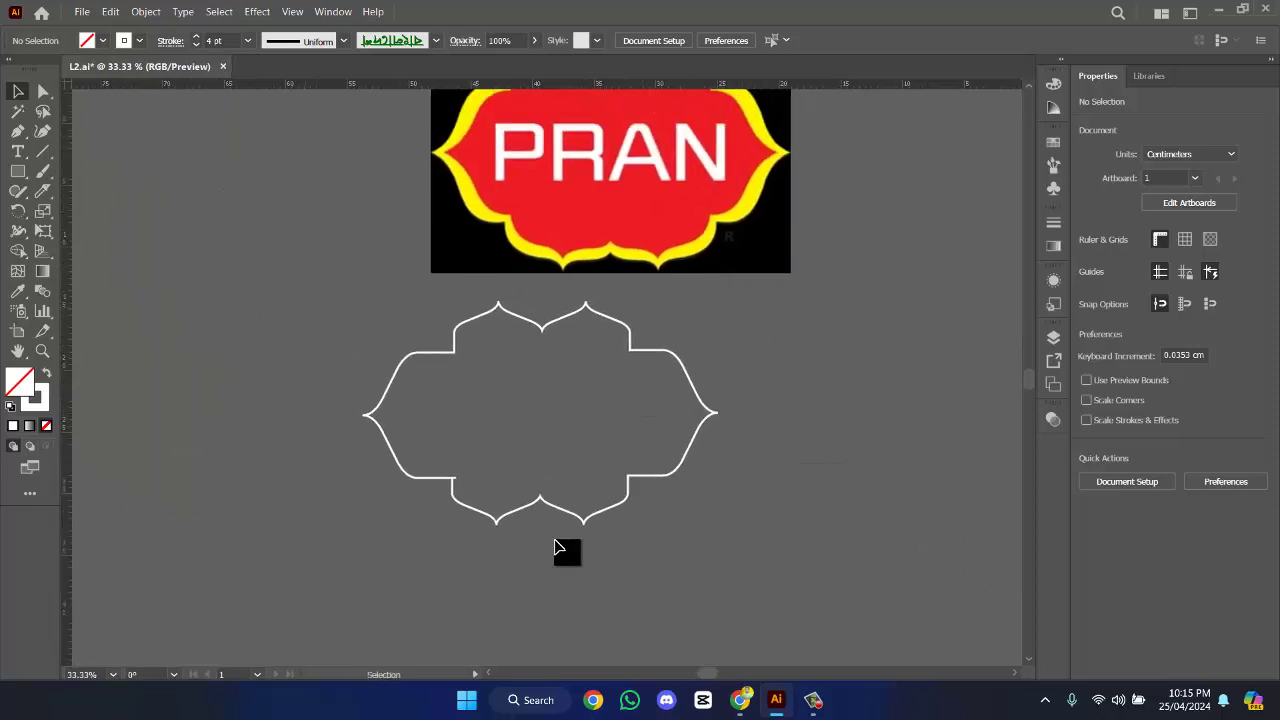
pyautogui.hotkey('ctrl', 'a')
pyautogui.scroll(3, 530, 510)
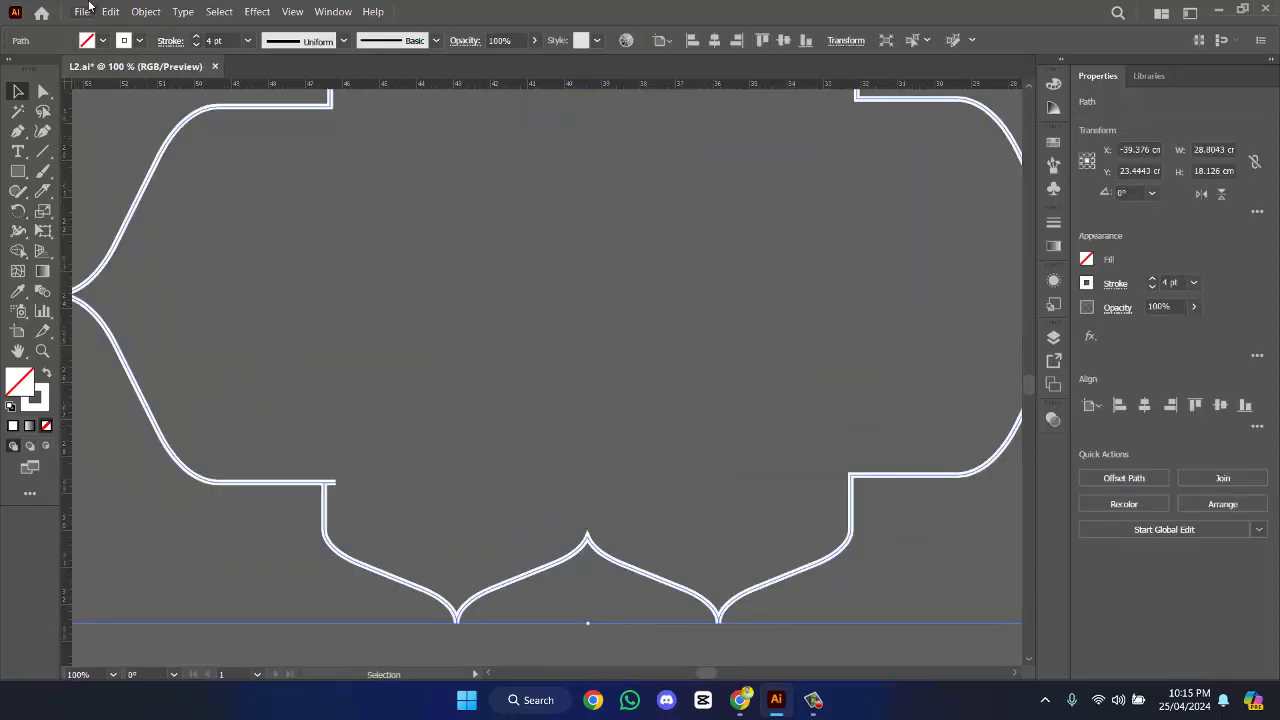
pyautogui.rightClick(263, 481)
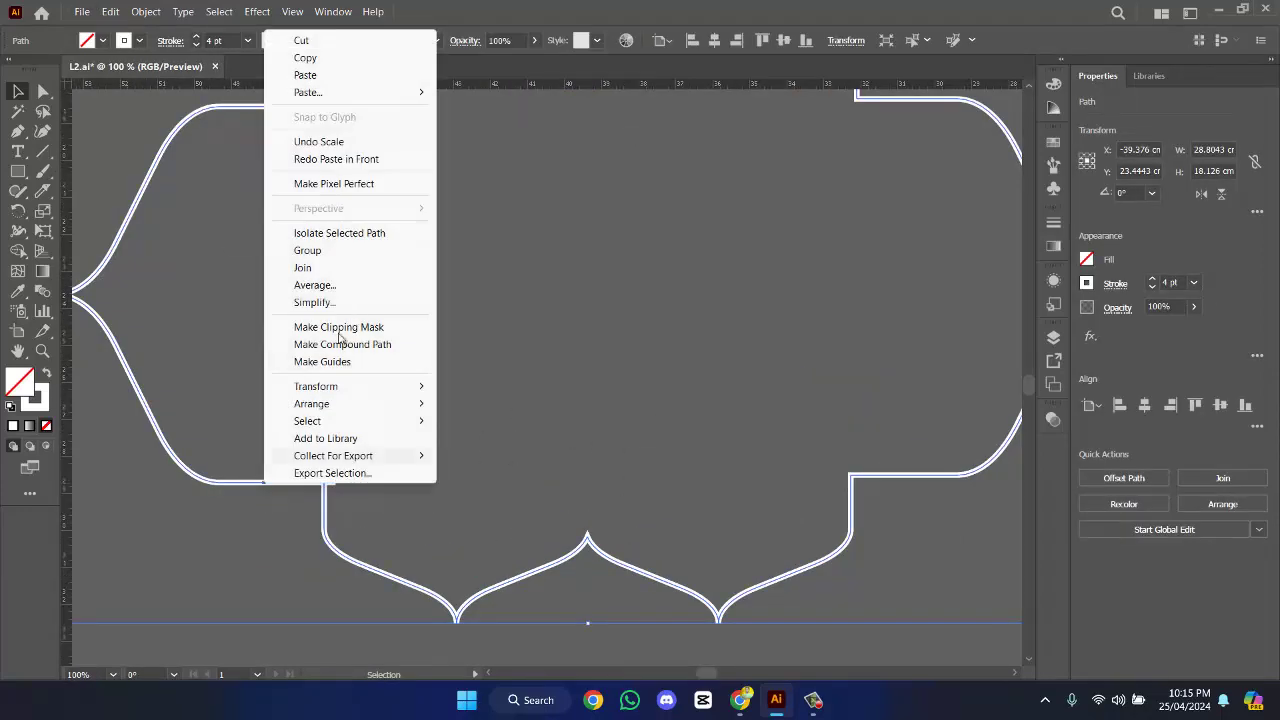
pyautogui.click(339, 265)
pyautogui.scroll(3, 349, 393)
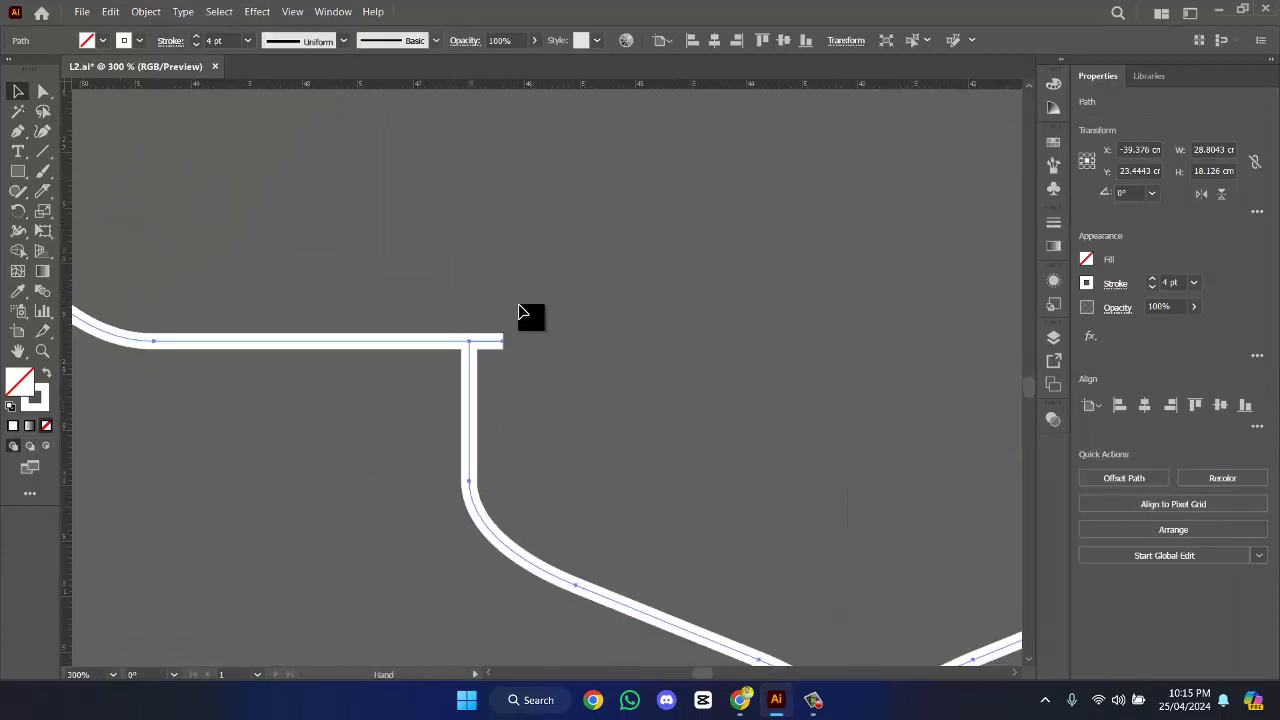
pyautogui.click(452, 306)
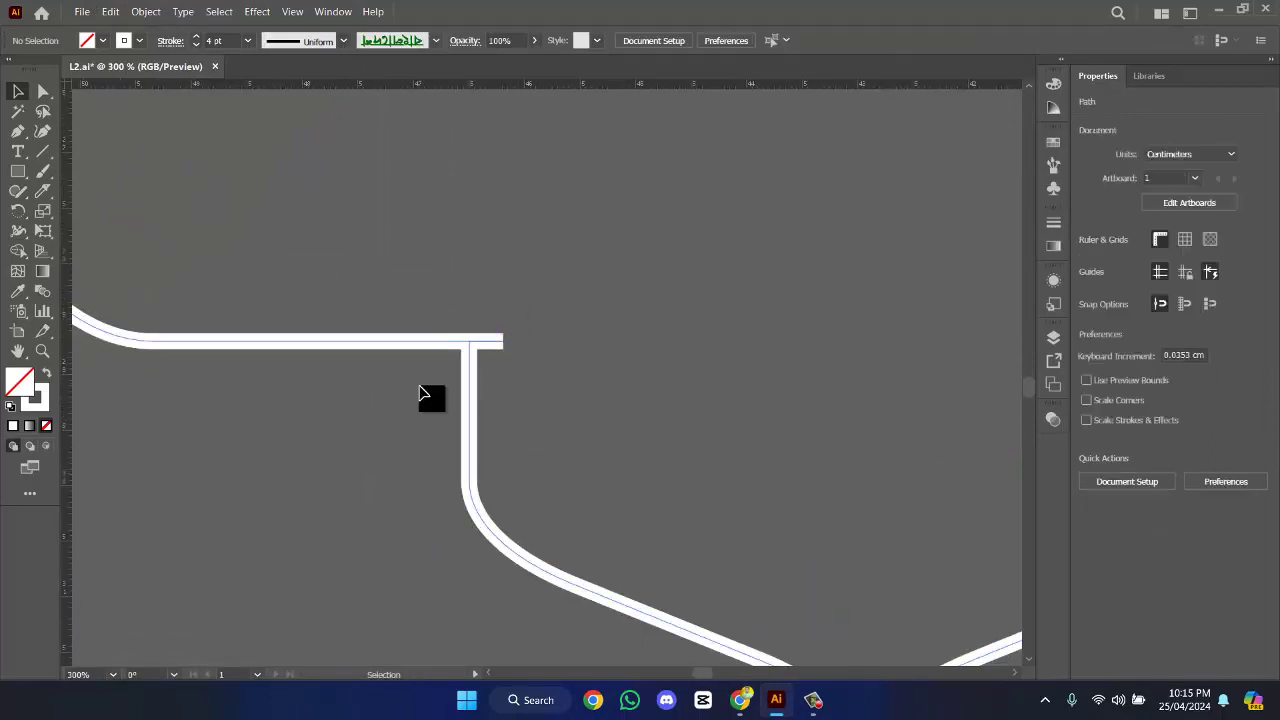
# - Remove the short stub protruding past the outline's lower-left step corner with the Shape Builder tool
pyautogui.hotkey('ctrl', 'a')
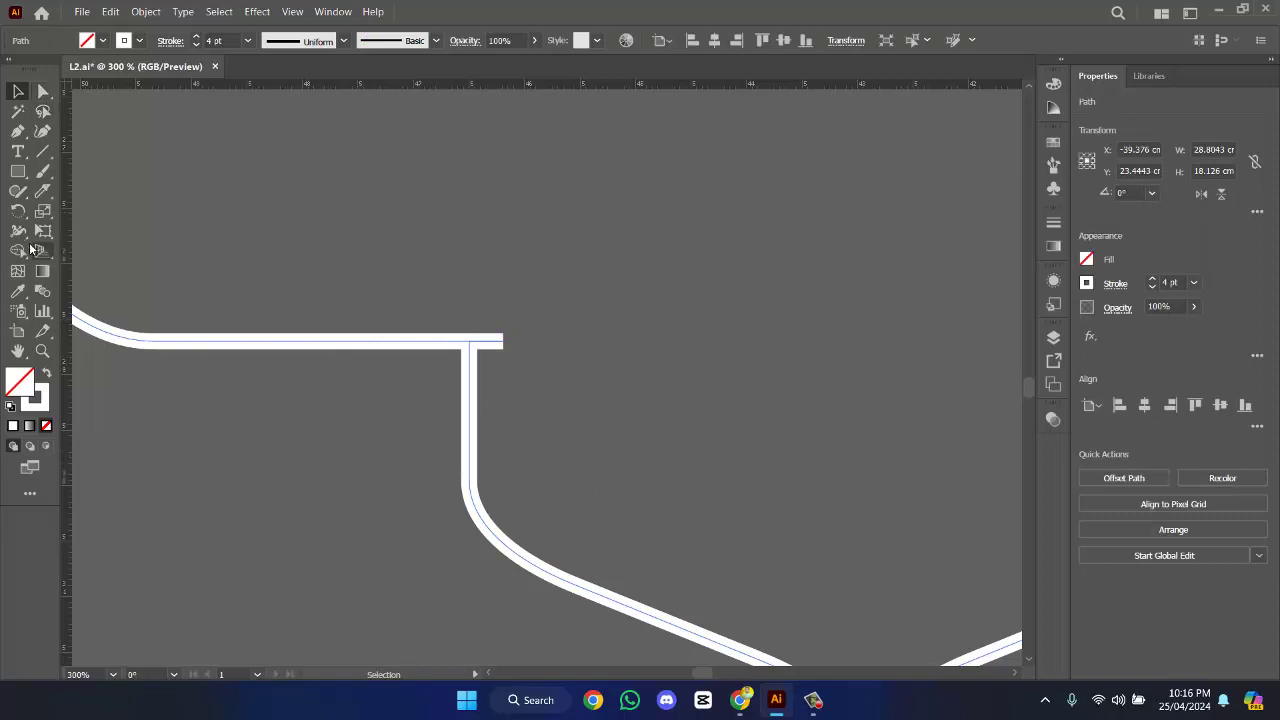
pyautogui.click(19, 251)
pyautogui.keyDown('alt'); pyautogui.click(501, 346); pyautogui.keyUp('alt')
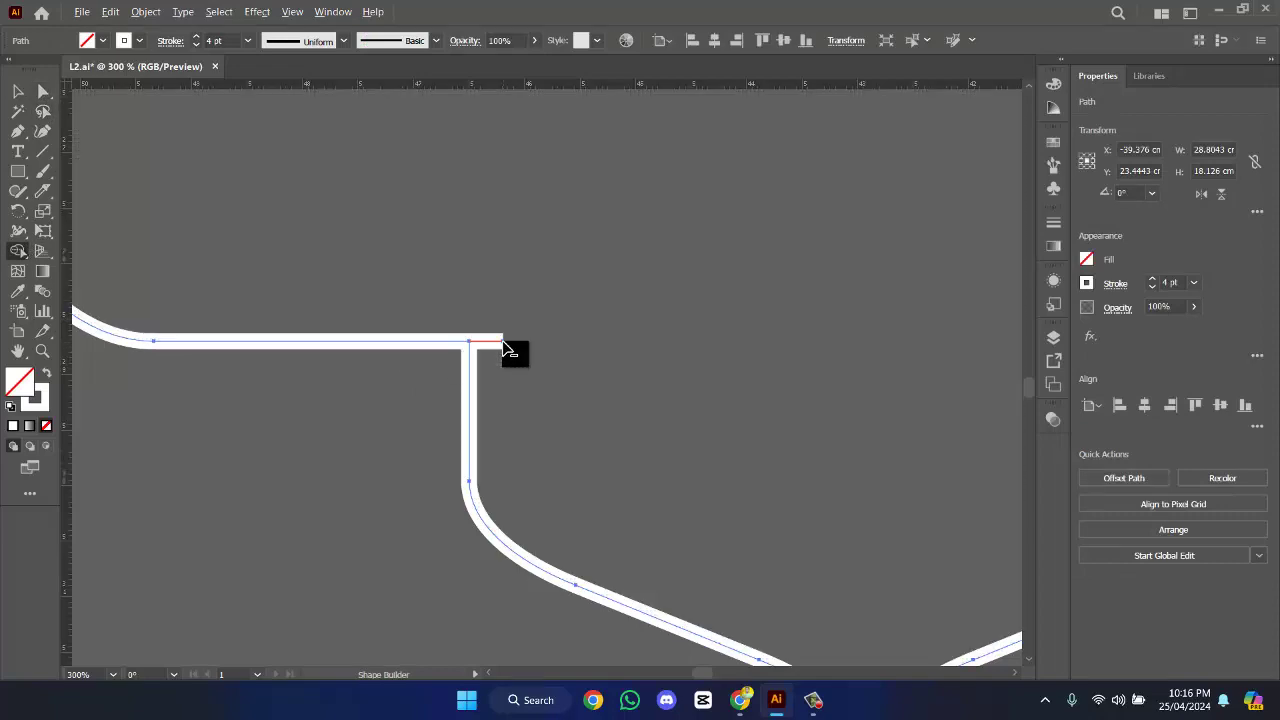
pyautogui.scroll(-7, 466, 330)
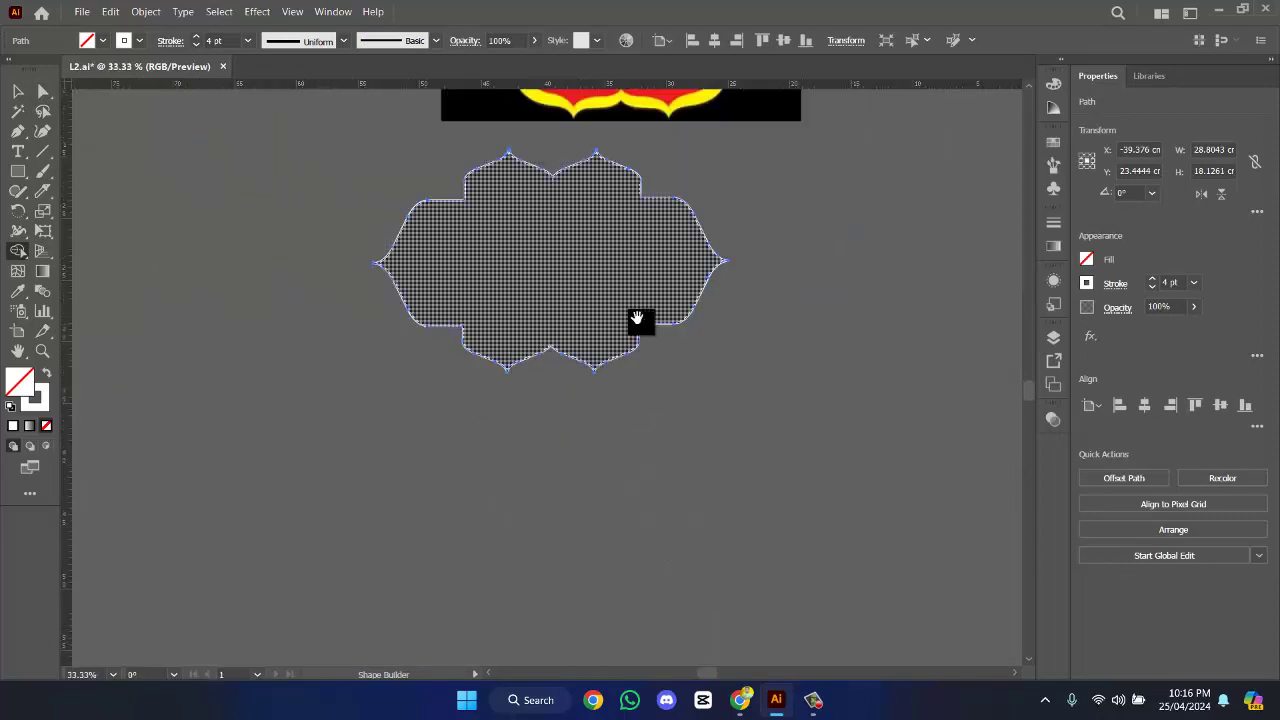
pyautogui.scroll(2, 608, 437)
pyautogui.scroll(1, 600, 437)
pyautogui.scroll(-4, 600, 437)
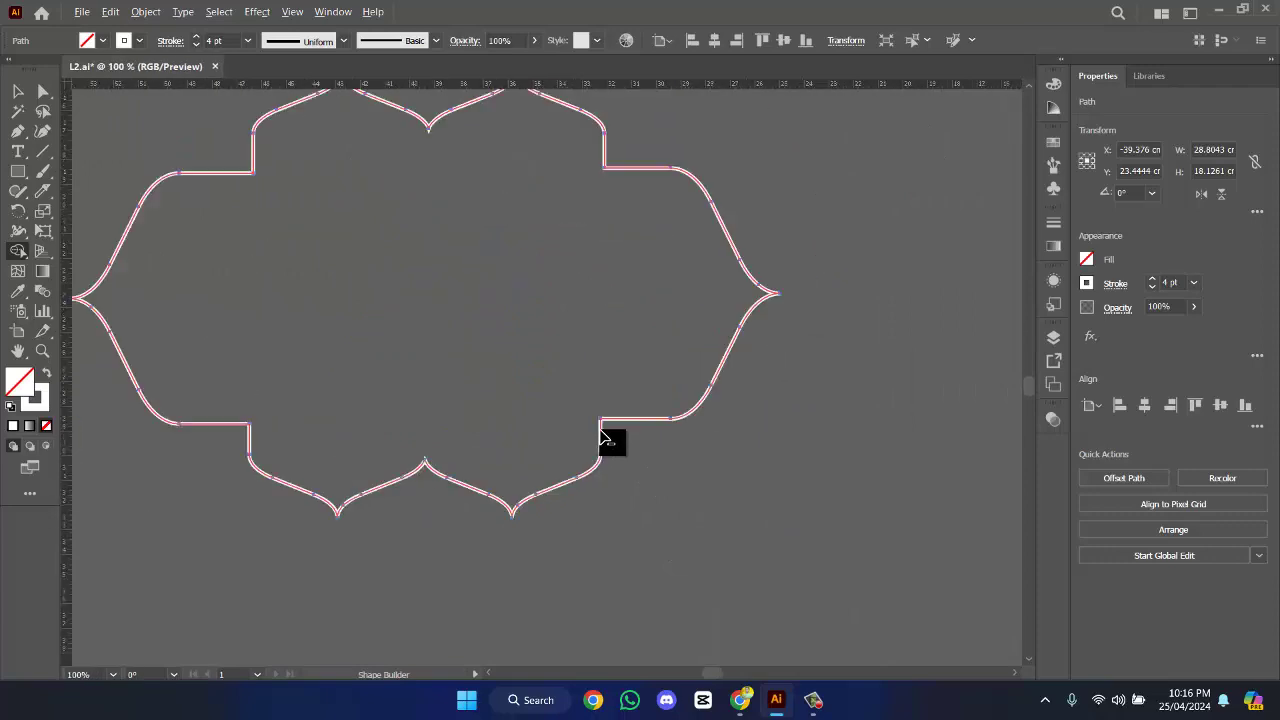
pyautogui.scroll(3, 604, 437)
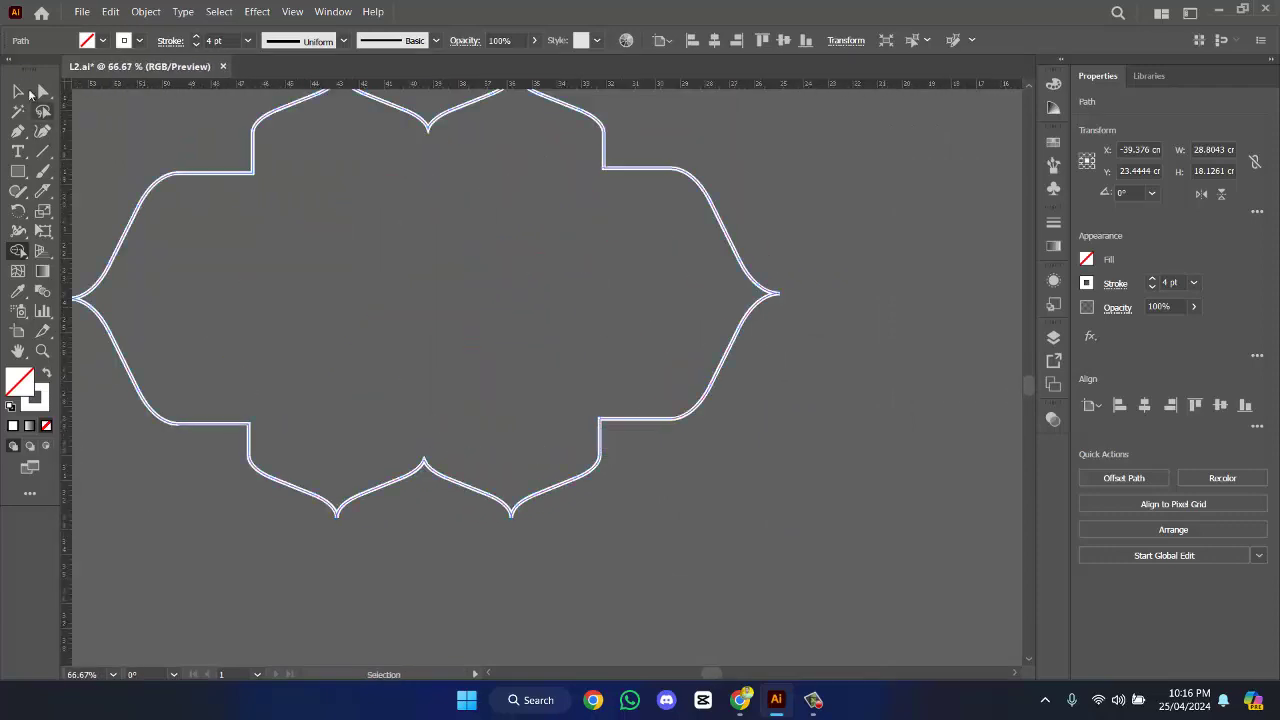
# - Round the outline's two lower step corners, about 0.15 cm on the lower-right one and 0.18 cm on the lower-left one
pyautogui.click(16, 92)
pyautogui.scroll(3, 566, 428)
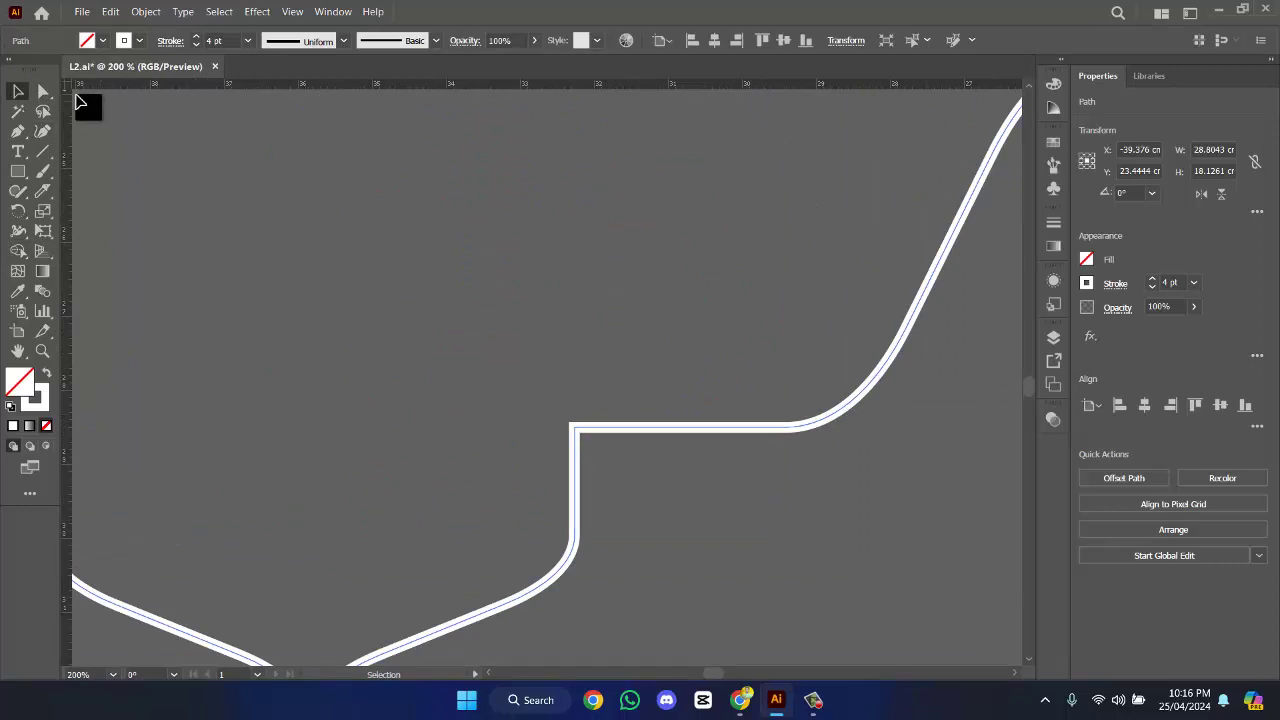
pyautogui.click(43, 92)
pyautogui.click(575, 432)
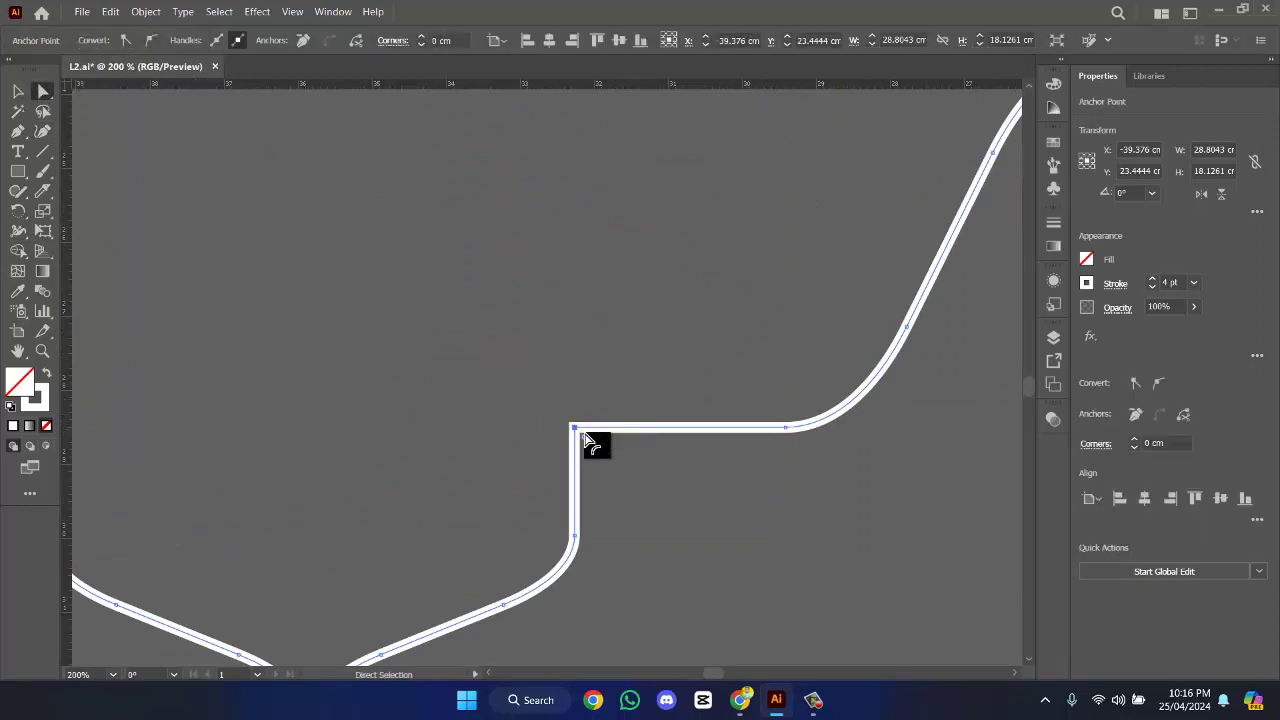
pyautogui.moveTo(586, 437); pyautogui.dragTo(757, 193)
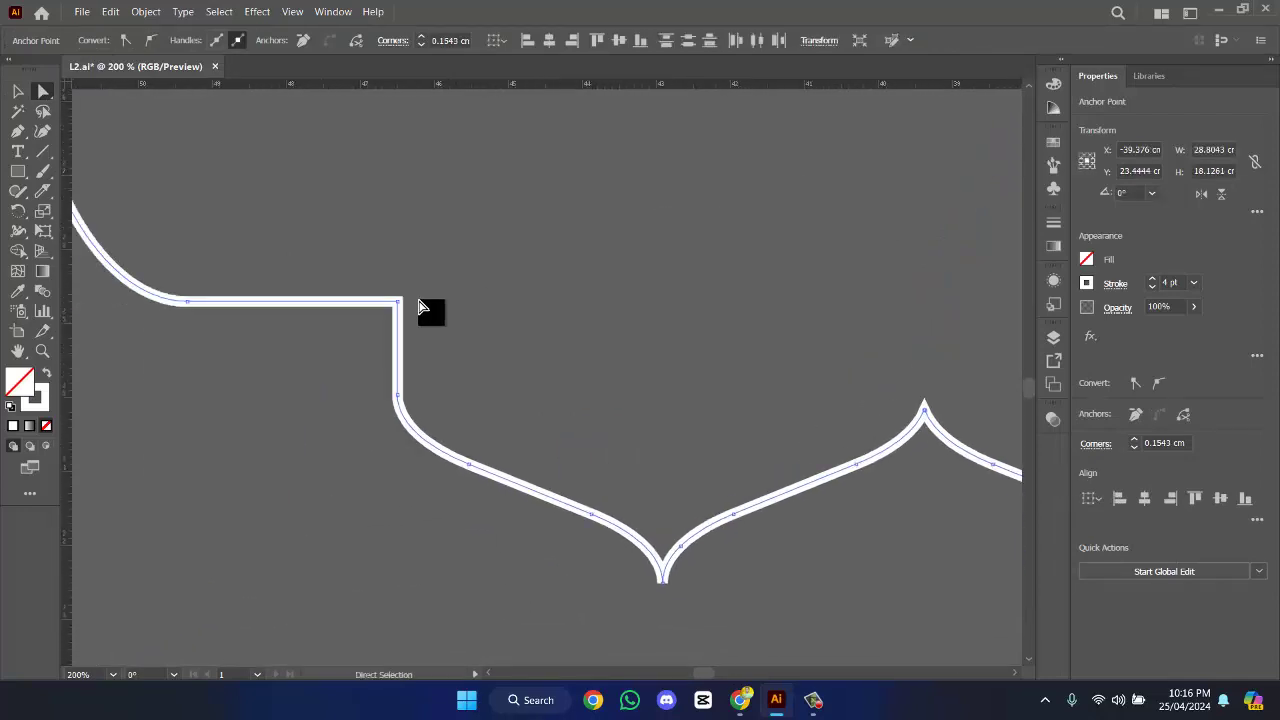
pyautogui.moveTo(400, 306); pyautogui.dragTo(396, 326)
# - Round the outline's upper-left step corner to a radius of about 0.33 cm
pyautogui.scroll(-2, 405, 282)
pyautogui.scroll(10, 386, 211)
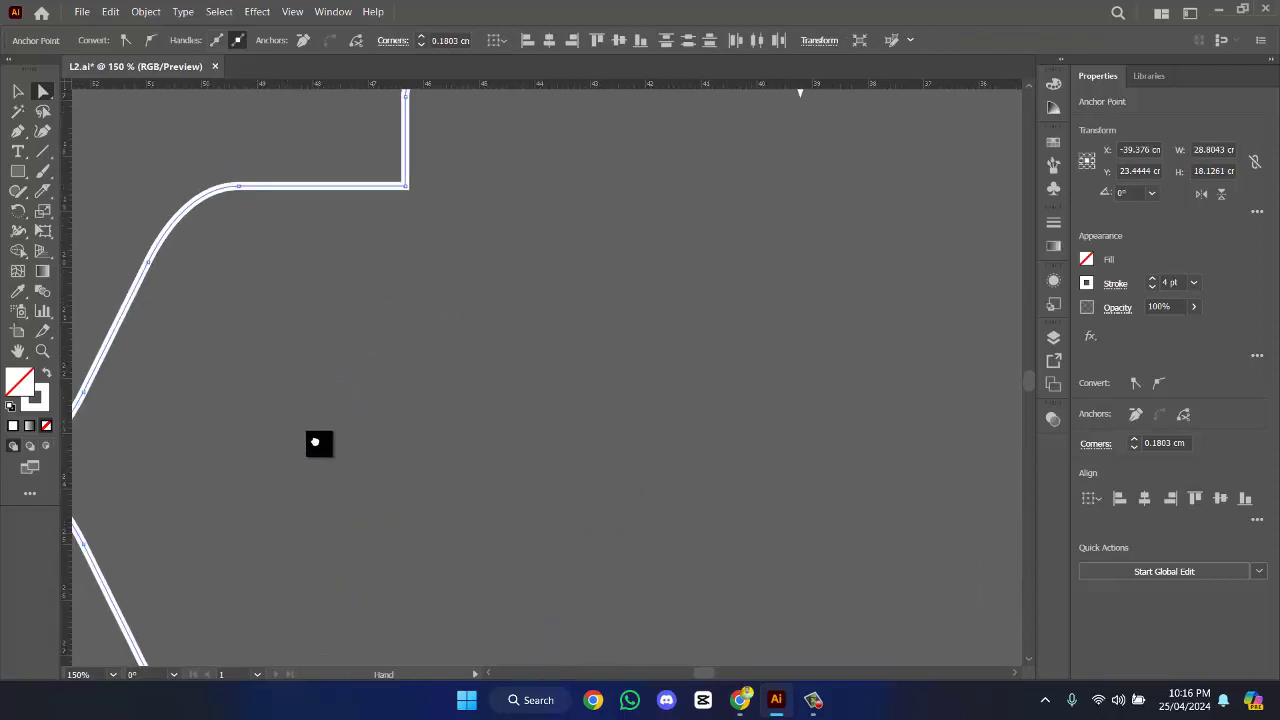
pyautogui.moveTo(477, 223); pyautogui.dragTo(450, 212)
pyautogui.hscroll(3, 543, 337)
pyautogui.scroll(3, 754, 240)
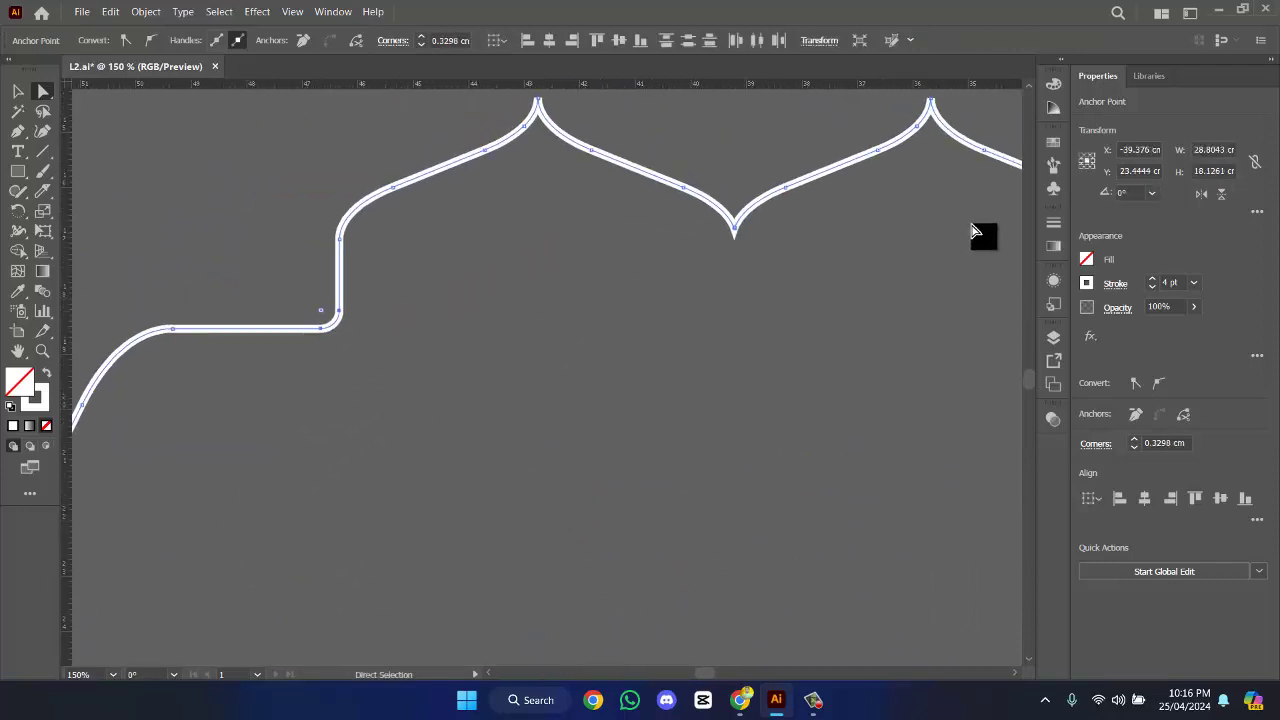
# - Slightly round the outline's upper-right step corner
pyautogui.scroll(-3, 965, 236)
pyautogui.scroll(1, 660, 265)
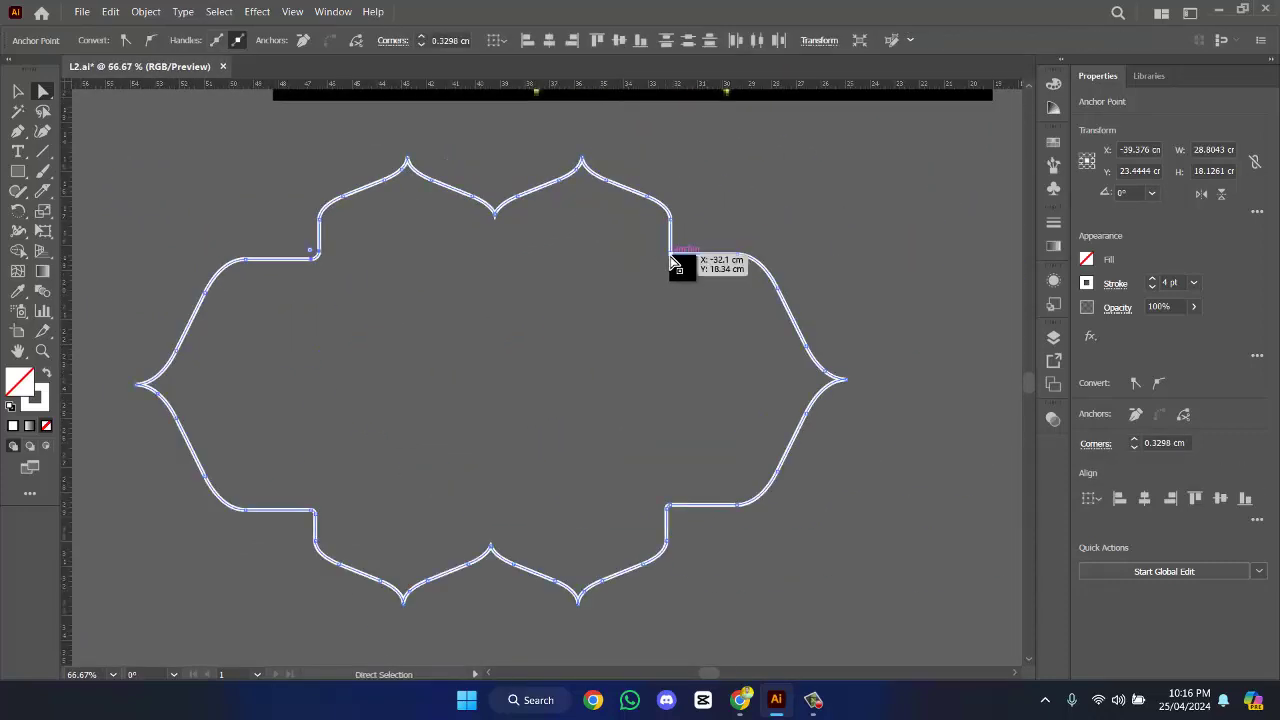
pyautogui.click(671, 257)
pyautogui.scroll(5, 680, 260)
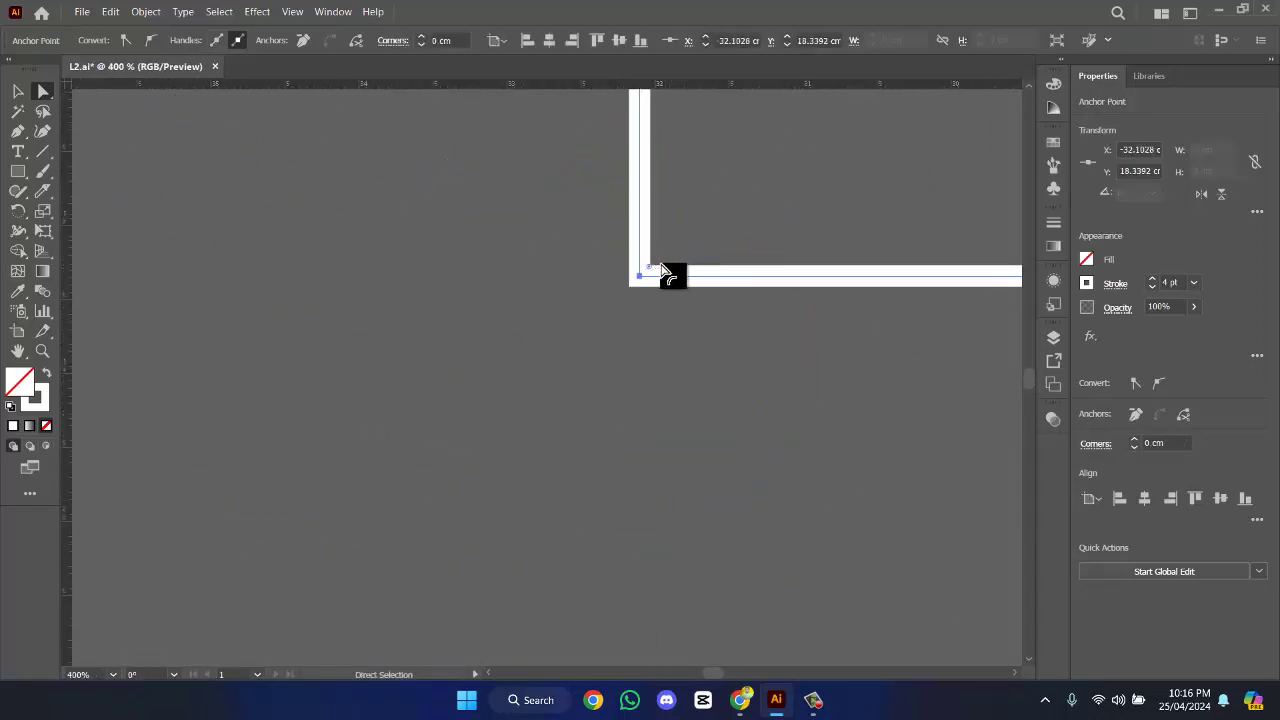
pyautogui.moveTo(662, 270); pyautogui.dragTo(697, 249)
pyautogui.click(700, 250)
pyautogui.scroll(-6, 720, 250)
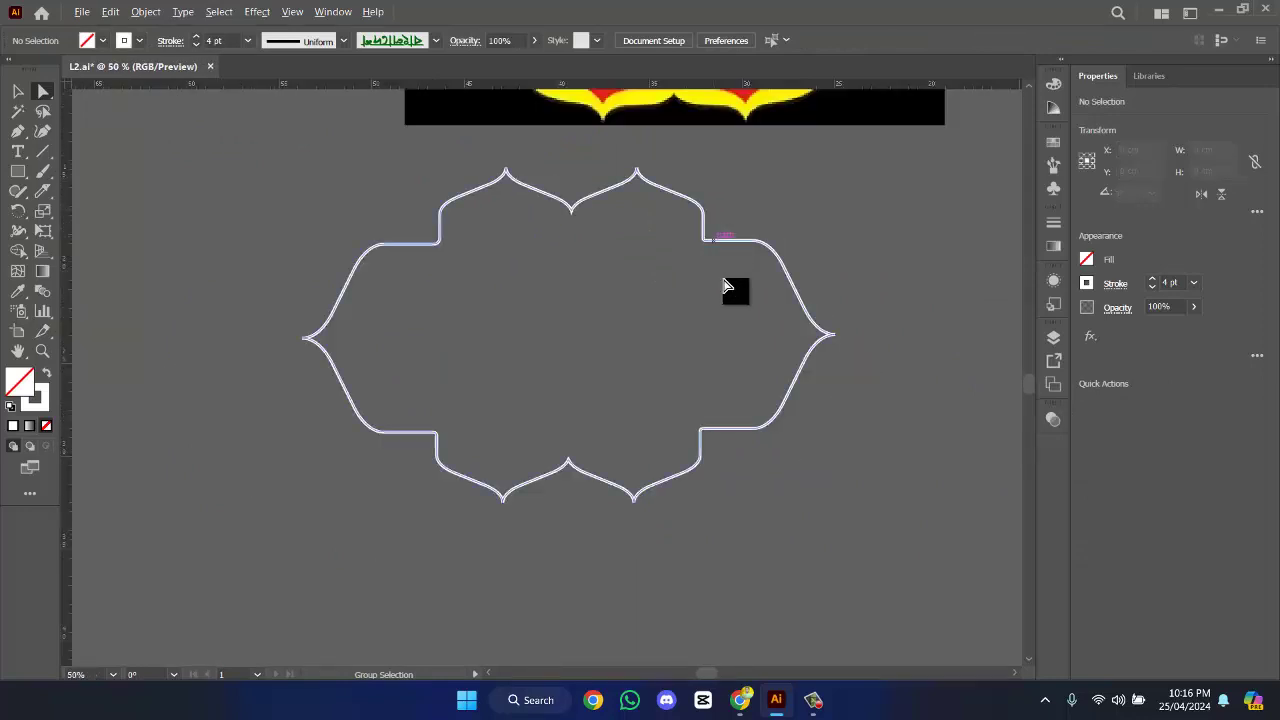
# - Copy the outline in place and scale the copy down about its centre to about 21.6 by 13.6 cm
pyautogui.moveTo(586, 277); pyautogui.dragTo(608, 337)
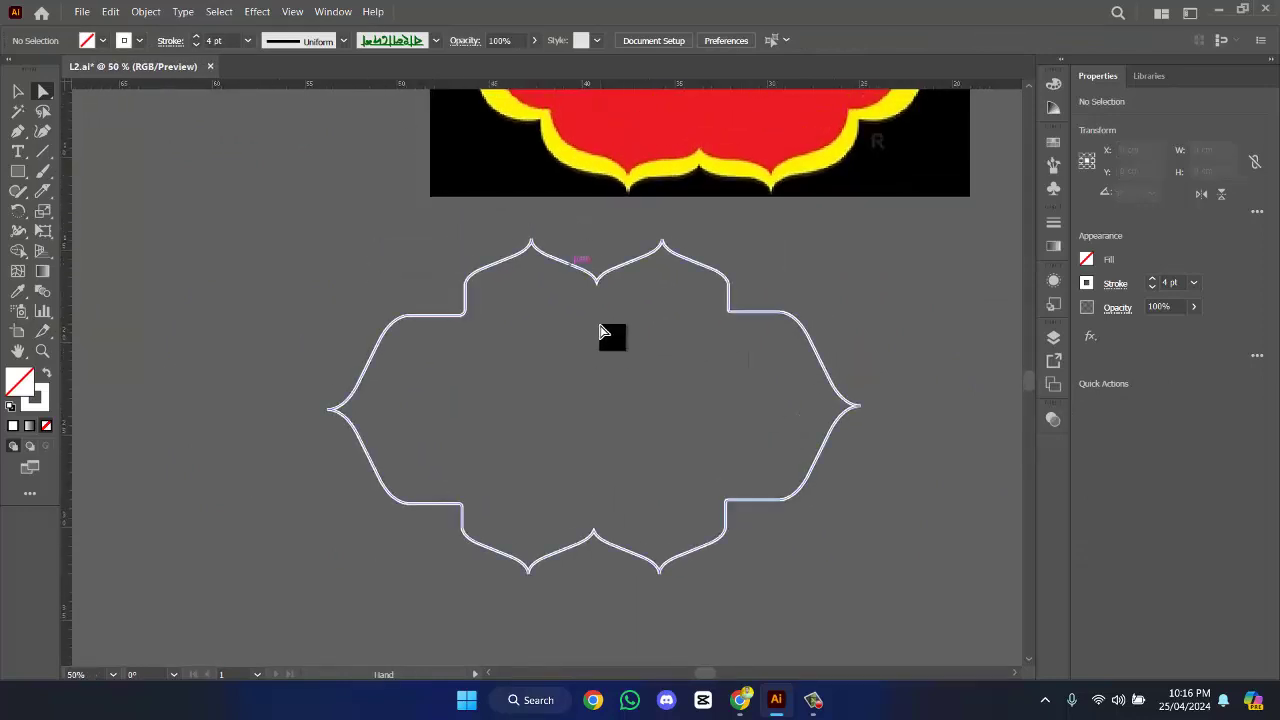
pyautogui.click(17, 92)
pyautogui.hotkey('ctrl', 'a')
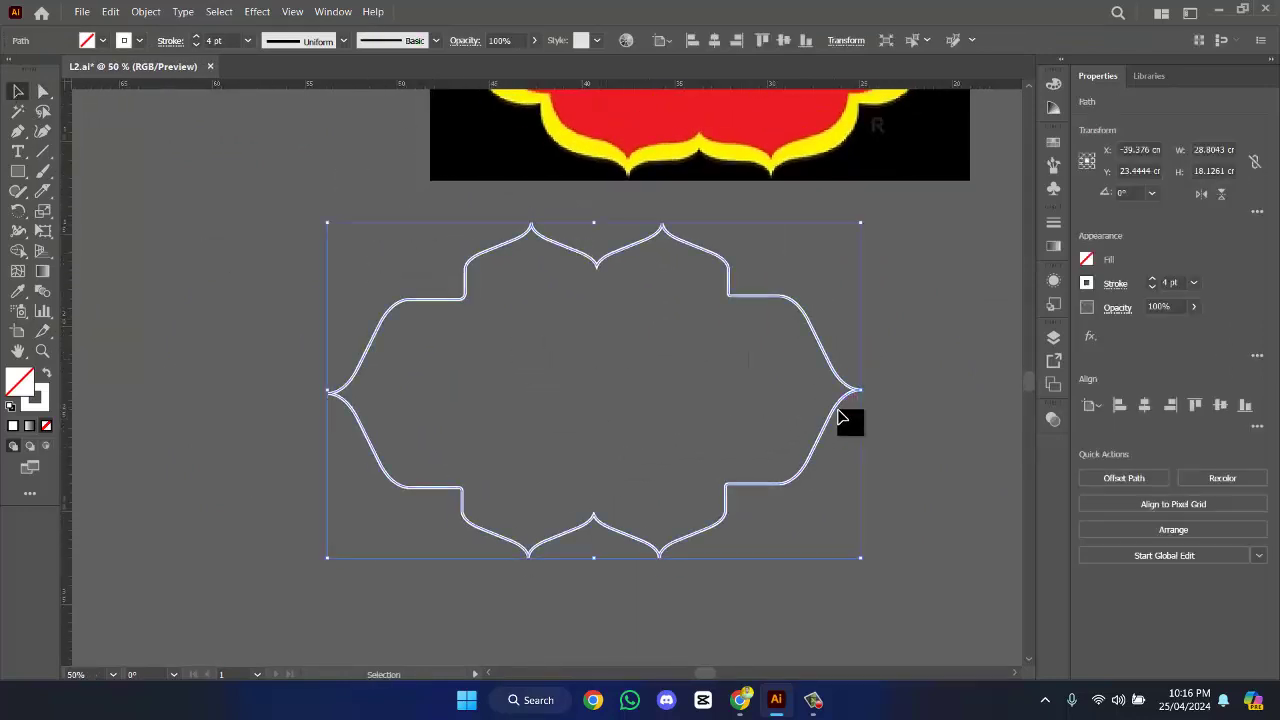
pyautogui.press('a')
pyautogui.press('v')
pyautogui.moveTo(864, 557); pyautogui.dragTo(787, 532)
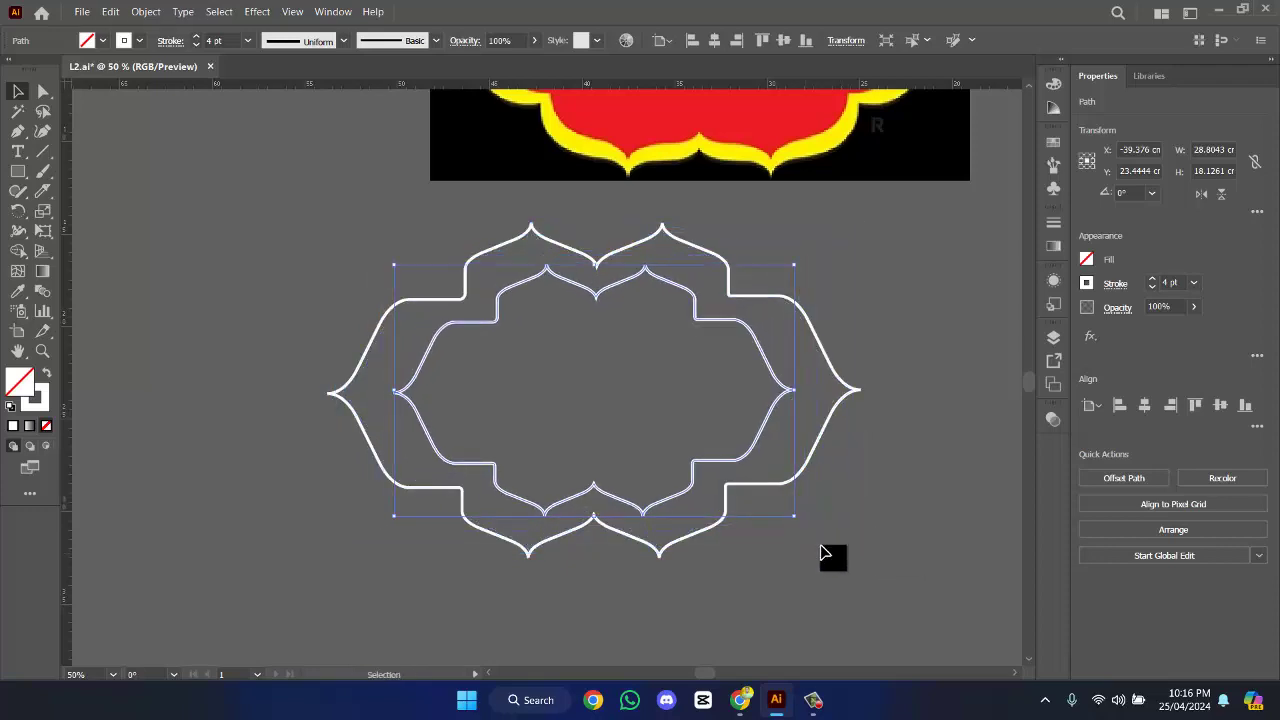
pyautogui.click(846, 371)
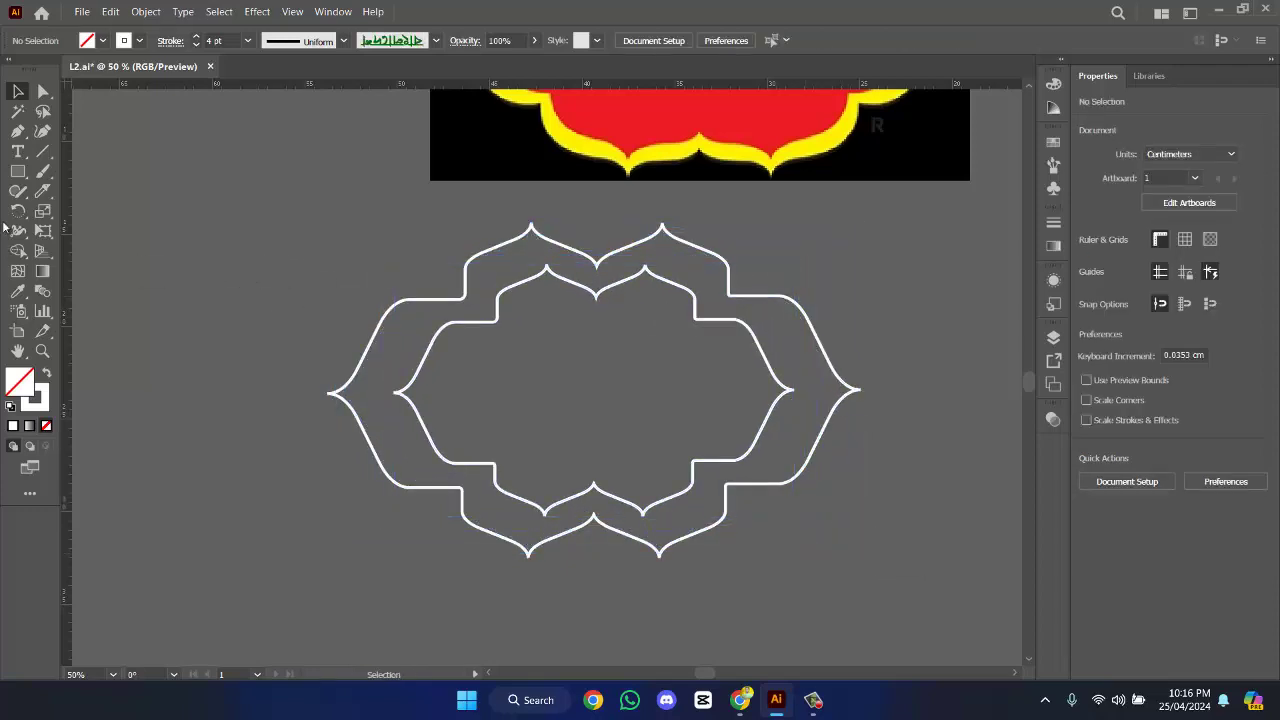
# - Place a rectangle about 42.1 by 25.1 cm behind both outlines and fill it with black sampled from the logo image
pyautogui.click(19, 178)
pyautogui.moveTo(194, 192); pyautogui.dragTo(975, 657)
pyautogui.click(44, 374)
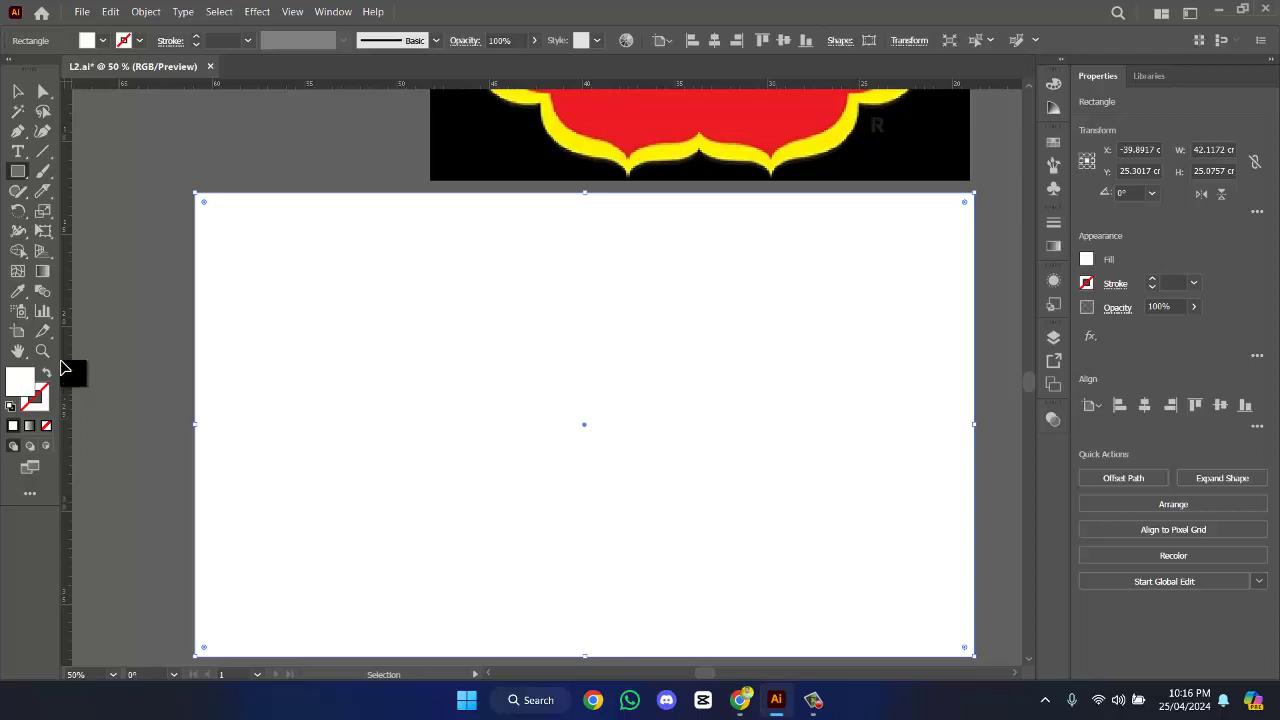
pyautogui.click(19, 90)
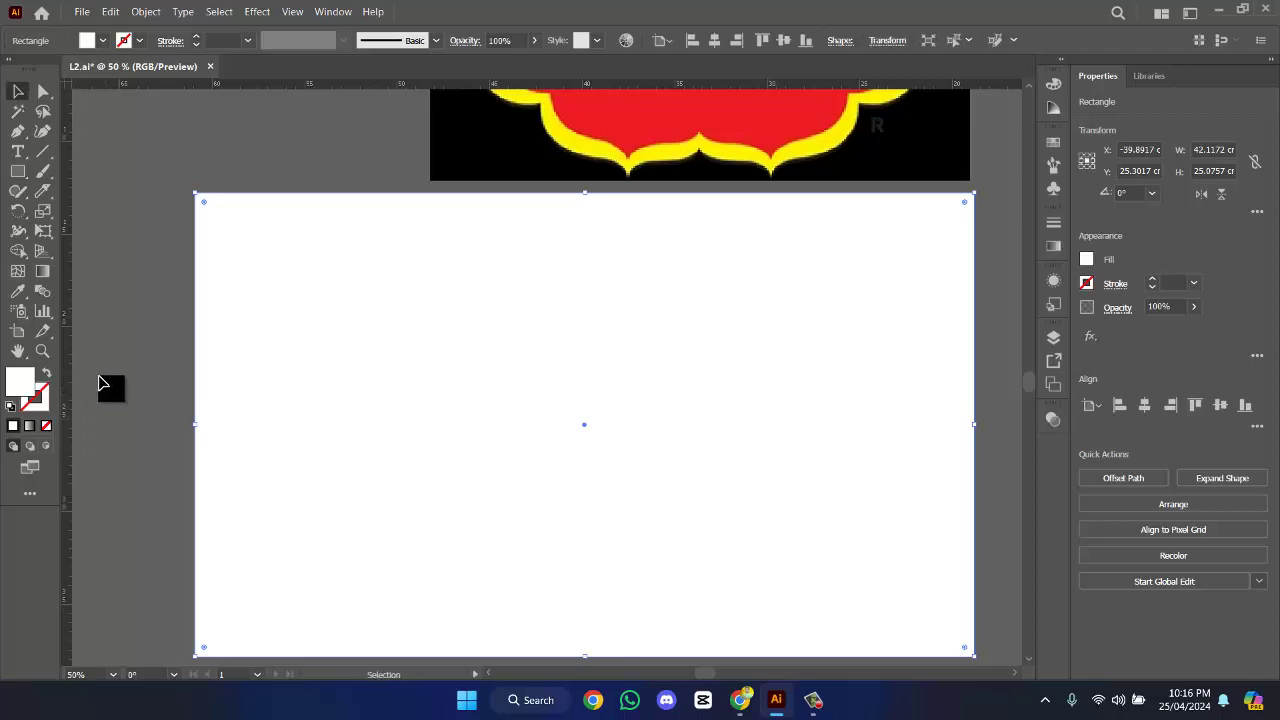
pyautogui.click(18, 290)
pyautogui.click(466, 164)
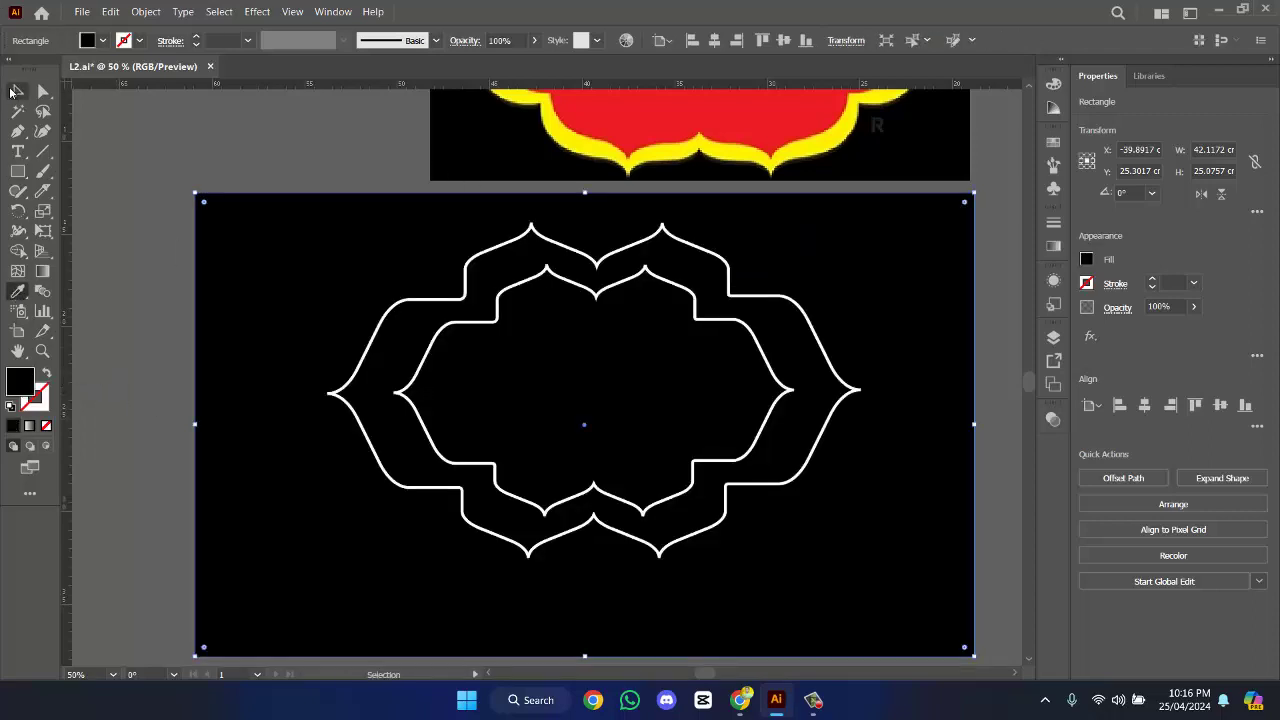
# - Split the rectangle along both outlines into ring and centre shapes with Shape Builder, and delete the surrounding black area
pyautogui.click(17, 91)
pyautogui.moveTo(230, 175); pyautogui.dragTo(537, 572)
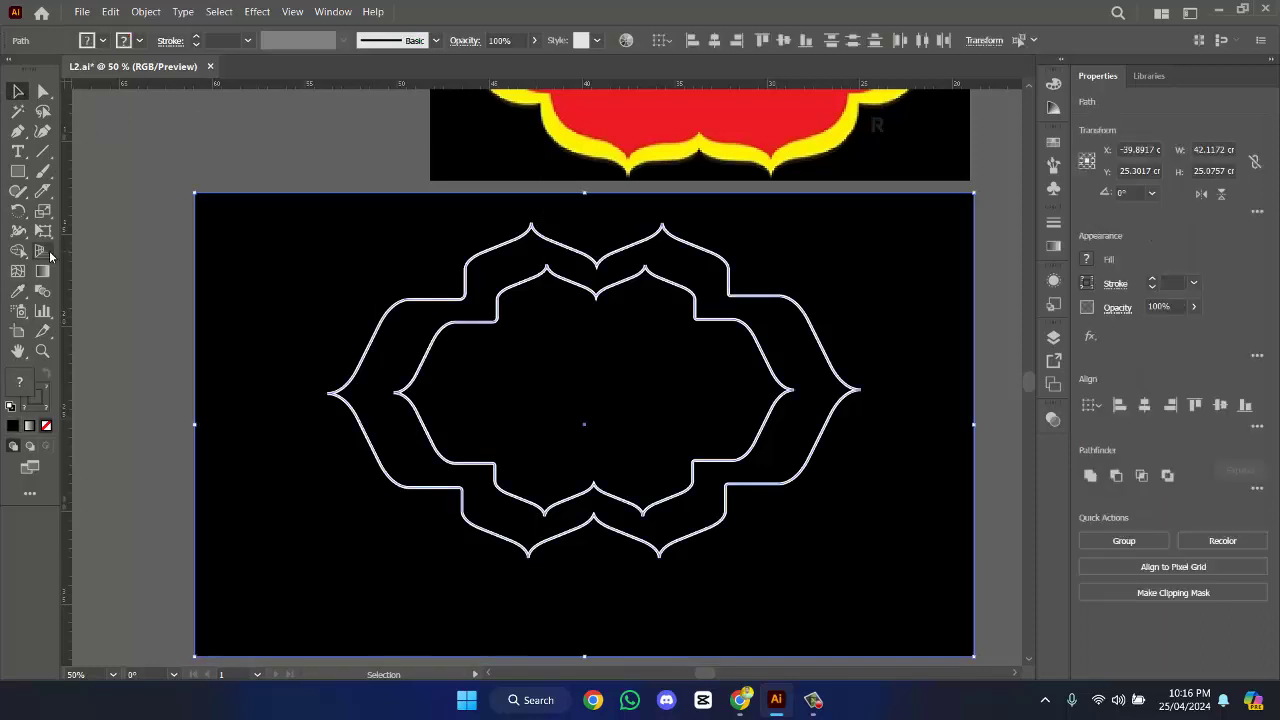
pyautogui.click(17, 251)
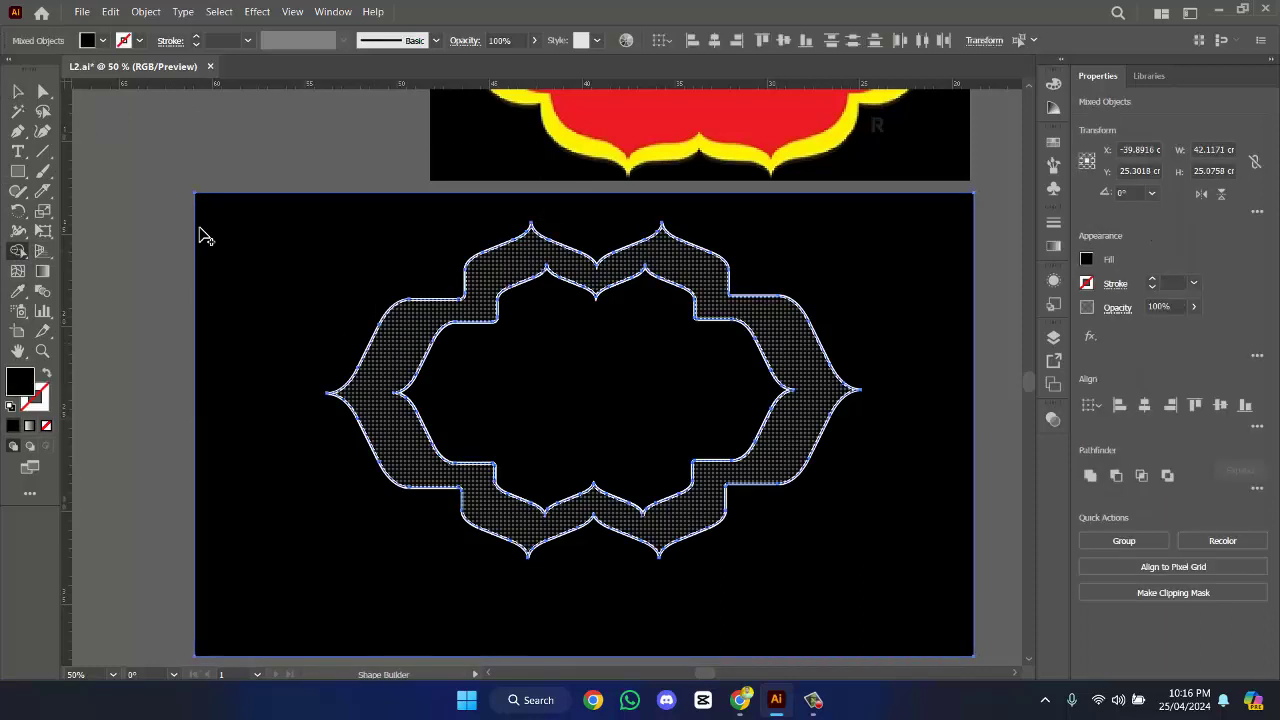
pyautogui.press('v')
pyautogui.moveTo(201, 341); pyautogui.dragTo(200, 389)
pyautogui.click(134, 182)
pyautogui.press('Delete')
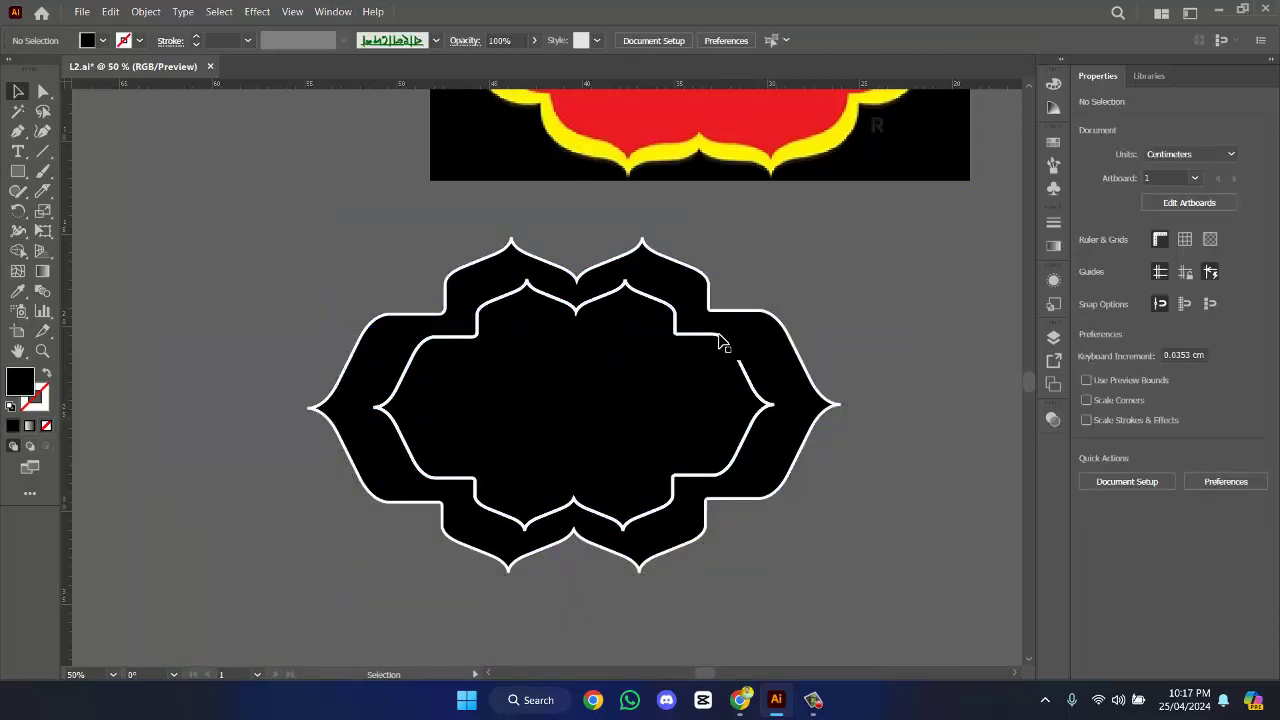
# - Fill the inner scalloped shape with the red sampled from the PRAN logo image
pyautogui.click(600, 440)
pyautogui.scroll(1, 600, 440)
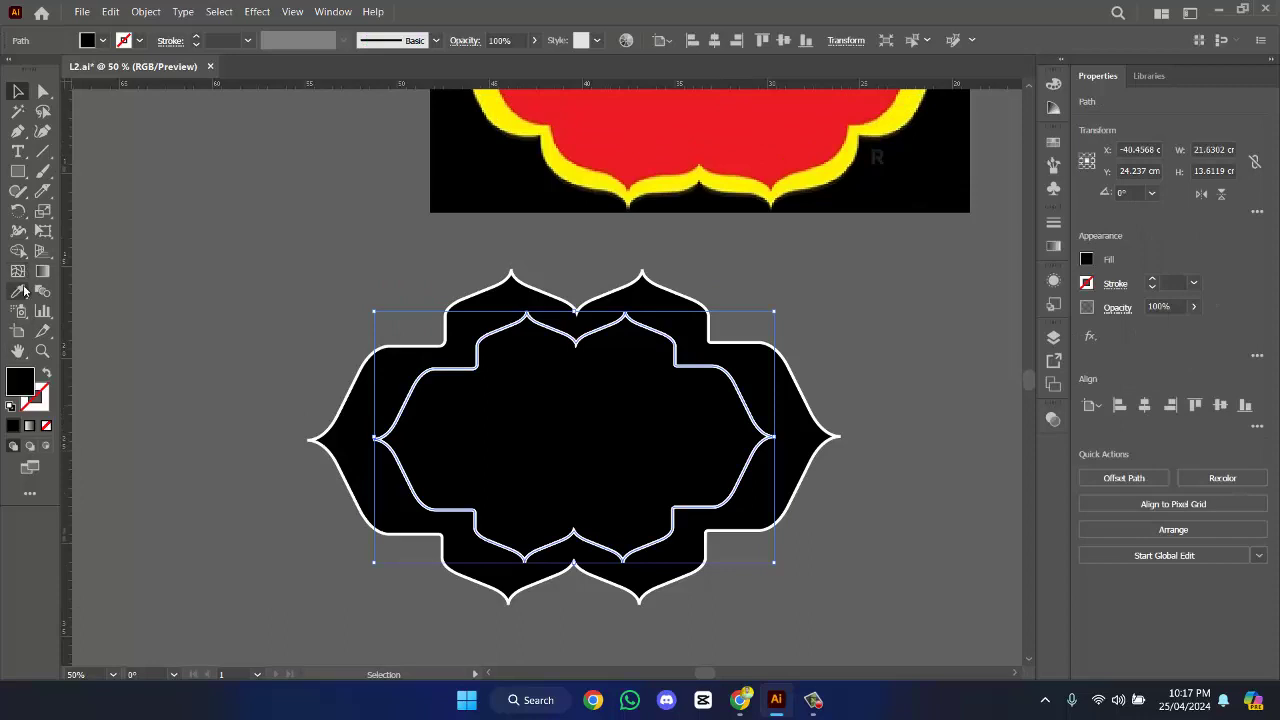
pyautogui.click(20, 290)
pyautogui.click(650, 150)
pyautogui.click(18, 91)
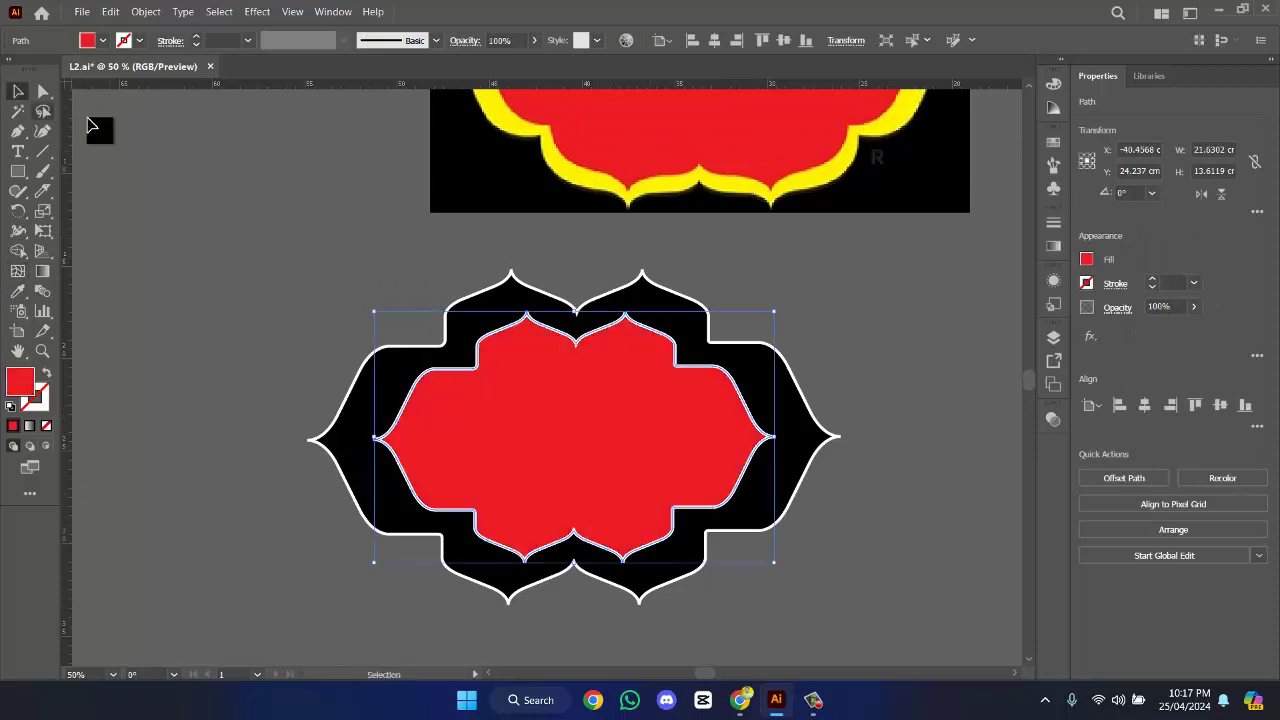
# - Recolour the outer ring with the yellow sampled from the PRAN logo's border
pyautogui.click(308, 423)
pyautogui.click(343, 443)
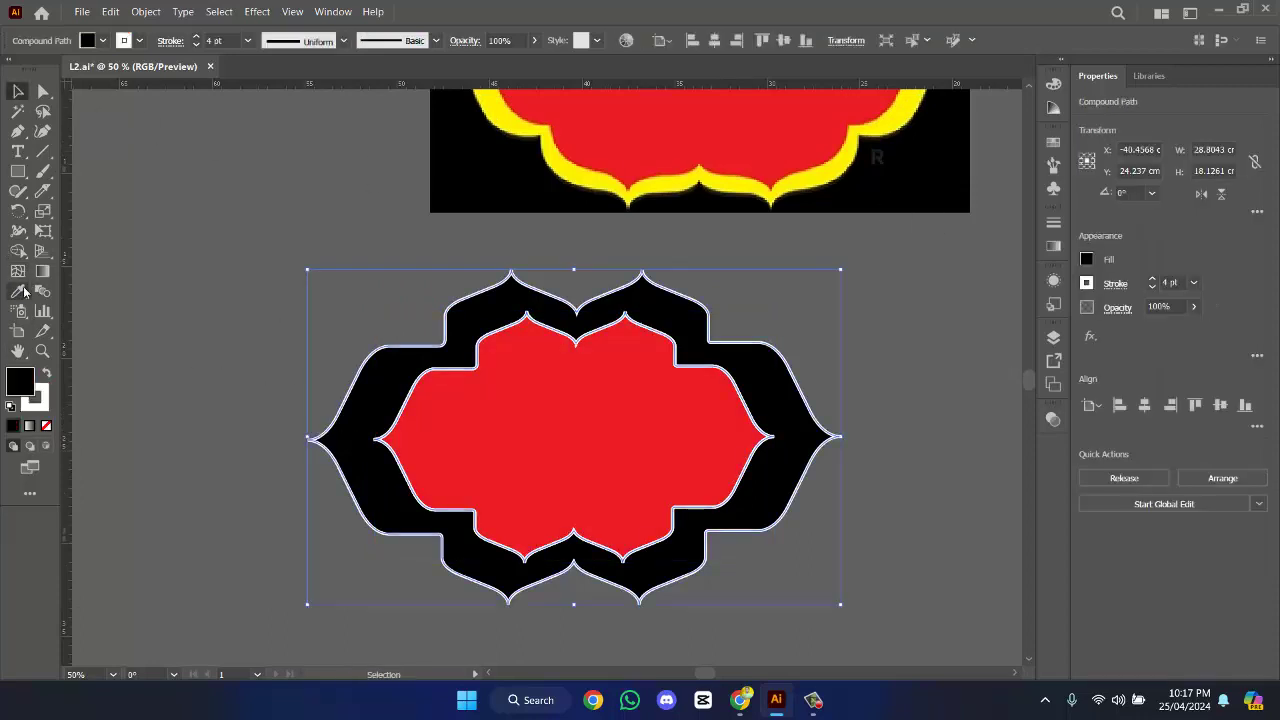
pyautogui.click(18, 290)
pyautogui.click(503, 118)
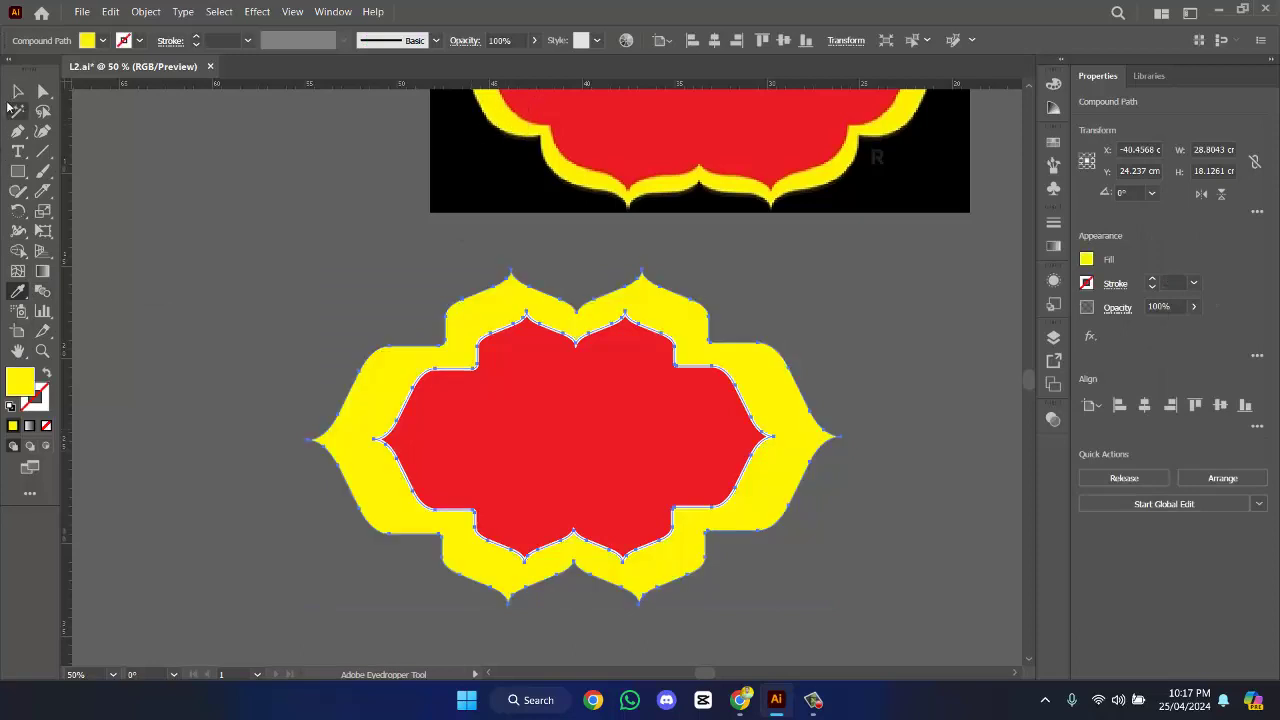
pyautogui.click(18, 91)
pyautogui.click(794, 354)
# - Remove the white stroke from the outline around the red centre
pyautogui.scroll(-1, 794, 354)
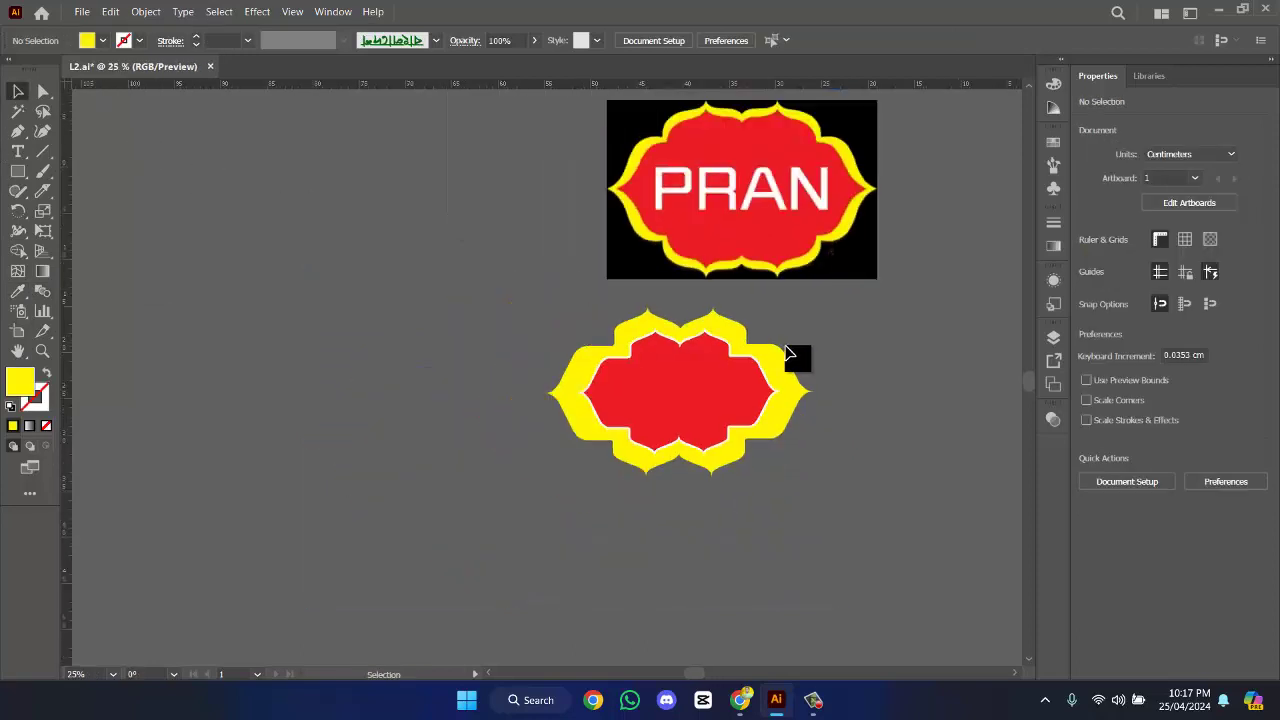
pyautogui.click(775, 400)
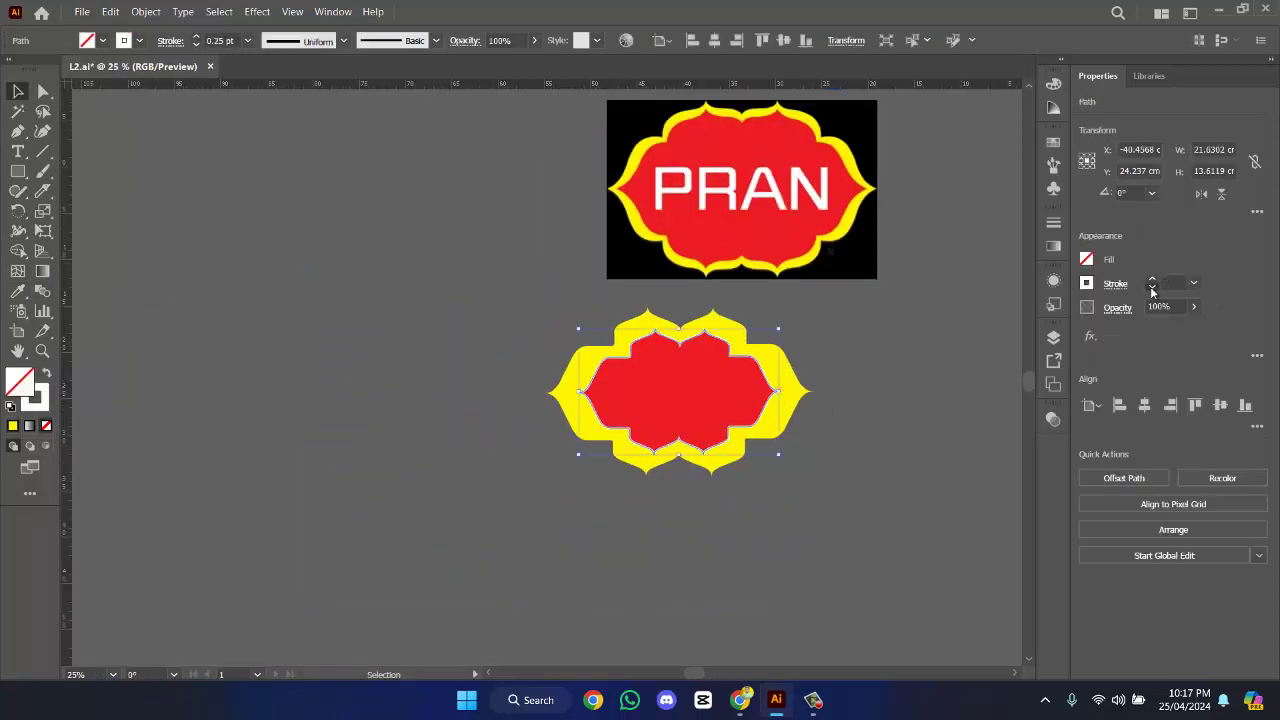
pyautogui.click(1151, 289)
pyautogui.click(926, 385)
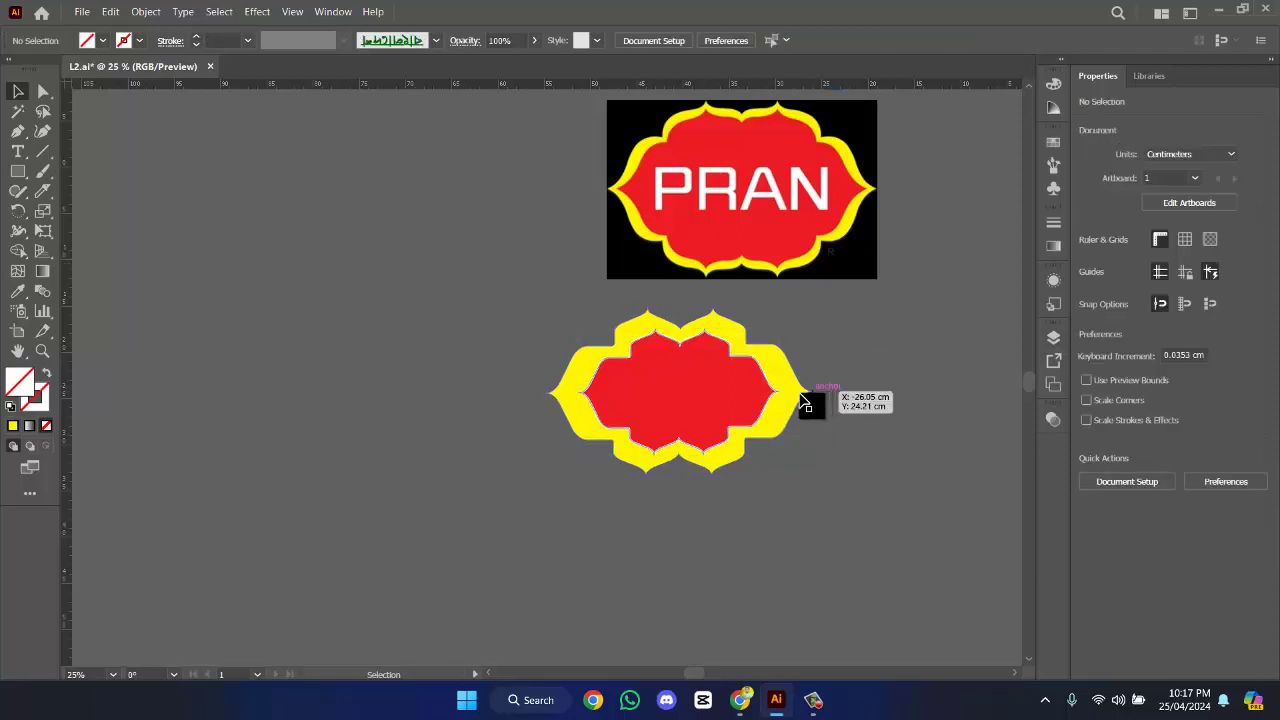
pyautogui.click(772, 408)
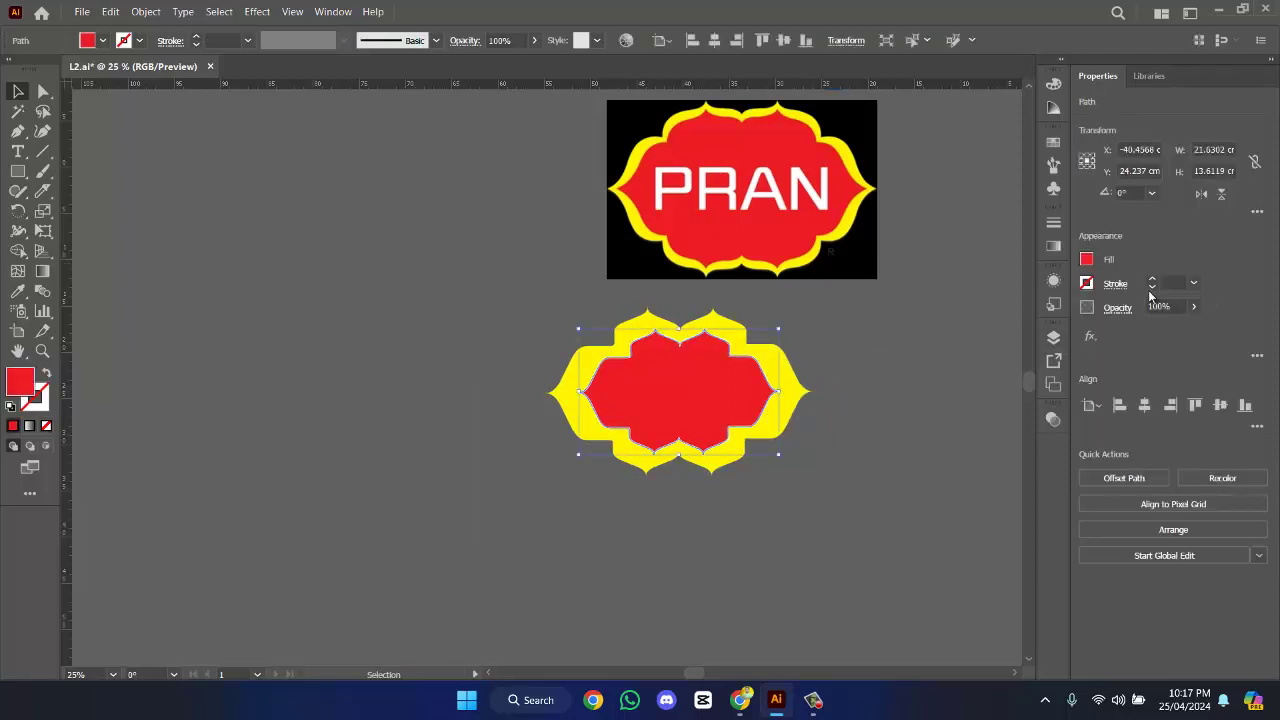
pyautogui.press('Delete')
pyautogui.press('\\')
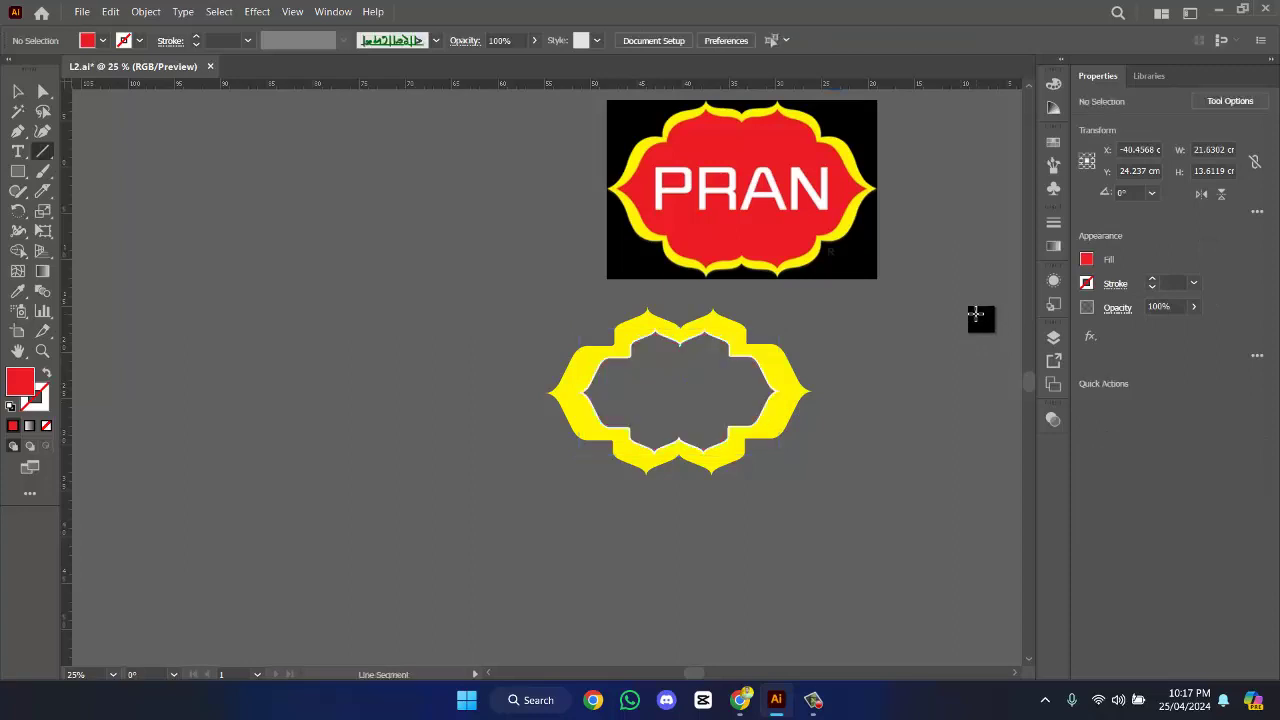
pyautogui.hotkey('ctrl', 'z')
pyautogui.click(712, 350)
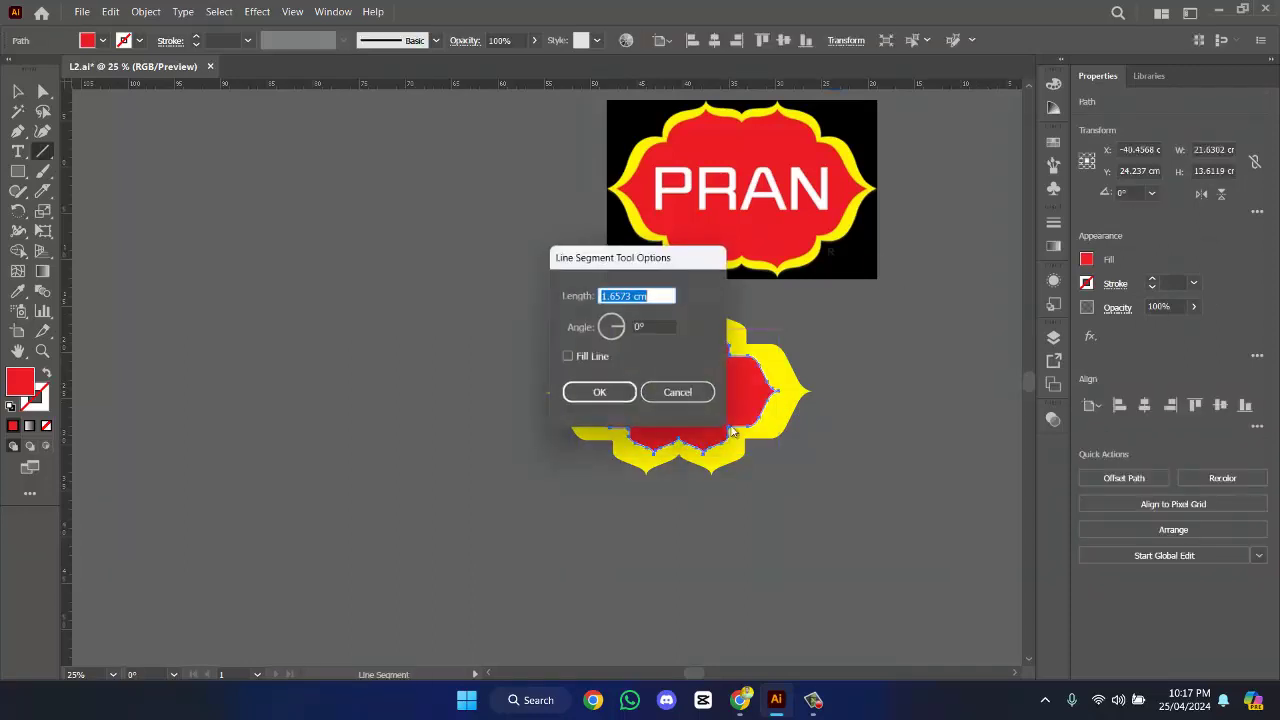
pyautogui.press('Escape')
# - Move the red shape down out of the yellow ring and delete the leftover white outline inside the ring
pyautogui.hotkey('ctrl', '=')
pyautogui.press('v')
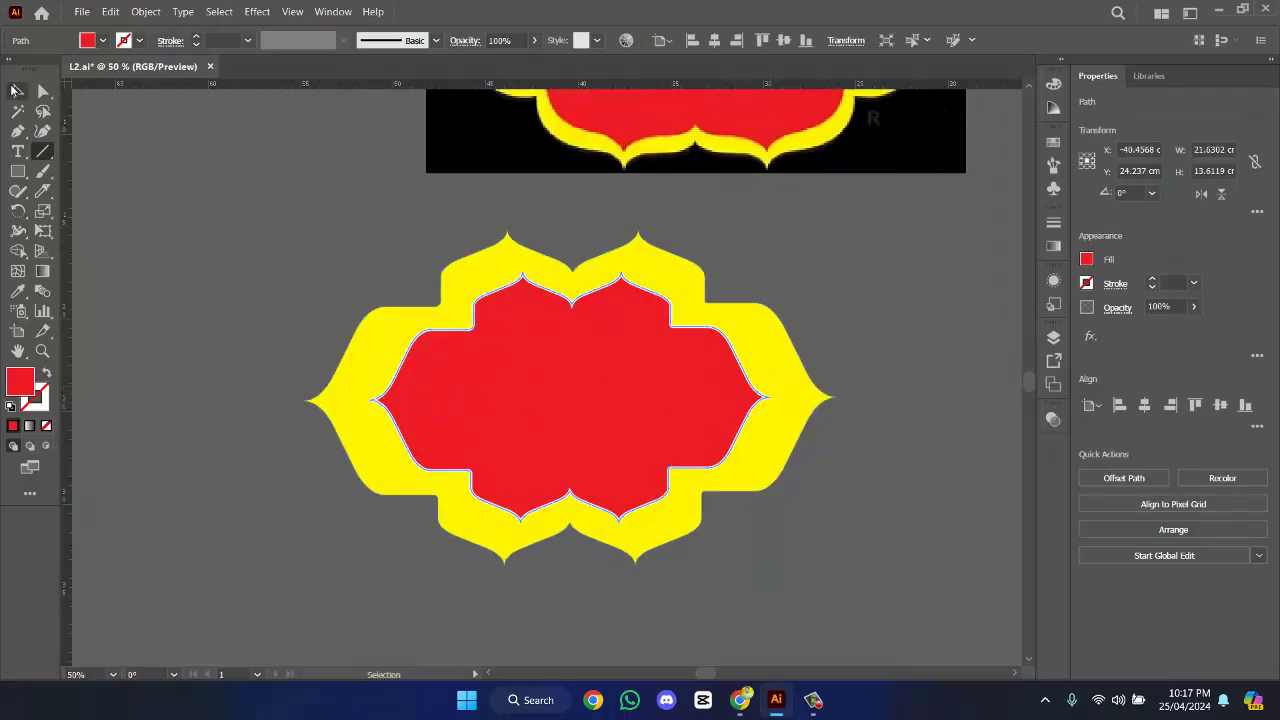
pyautogui.hotkey('ctrl', 'shift', 'a')
pyautogui.moveTo(612, 458); pyautogui.dragTo(597, 549)
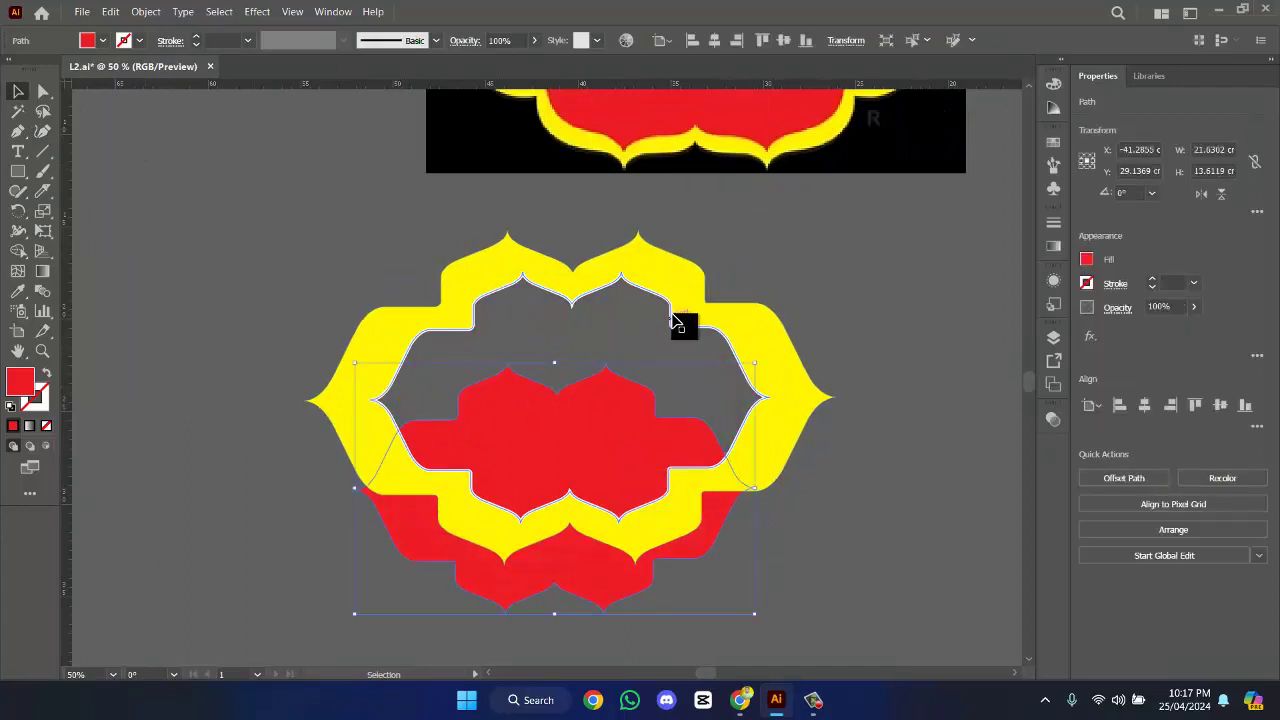
pyautogui.click(671, 312)
pyautogui.hotkey('ctrl', 'shift', 'a')
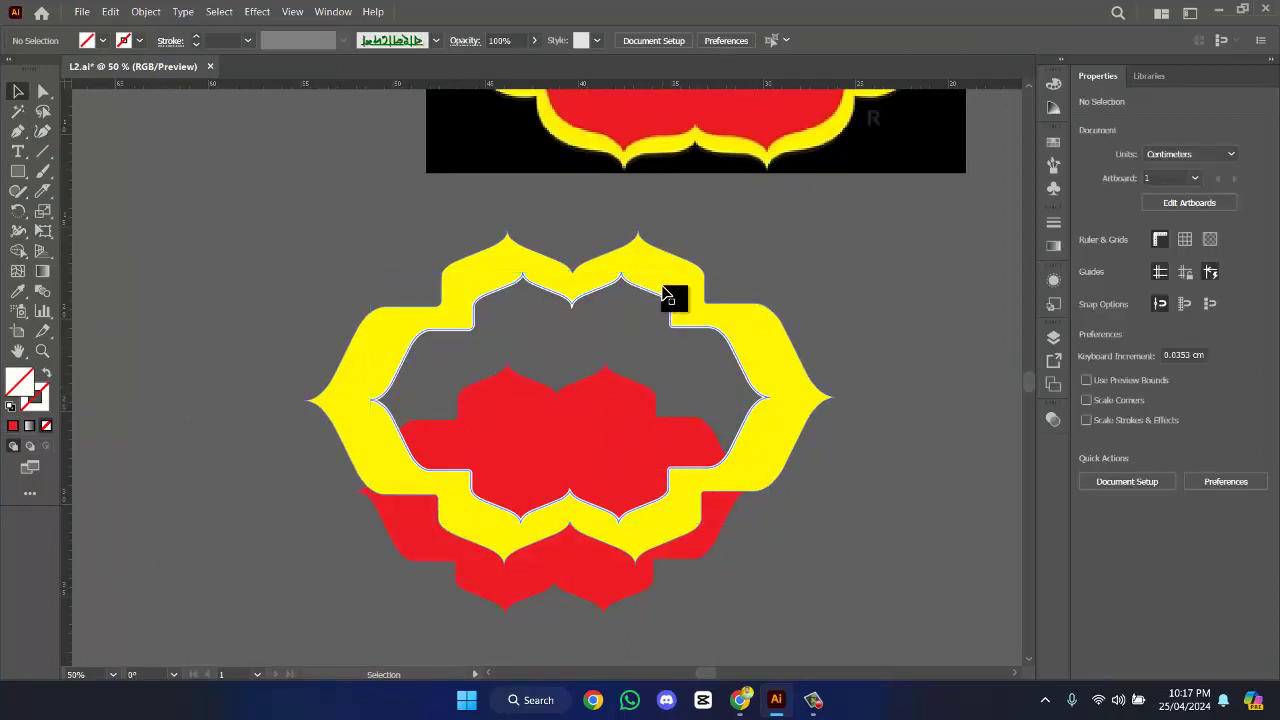
pyautogui.click(677, 314)
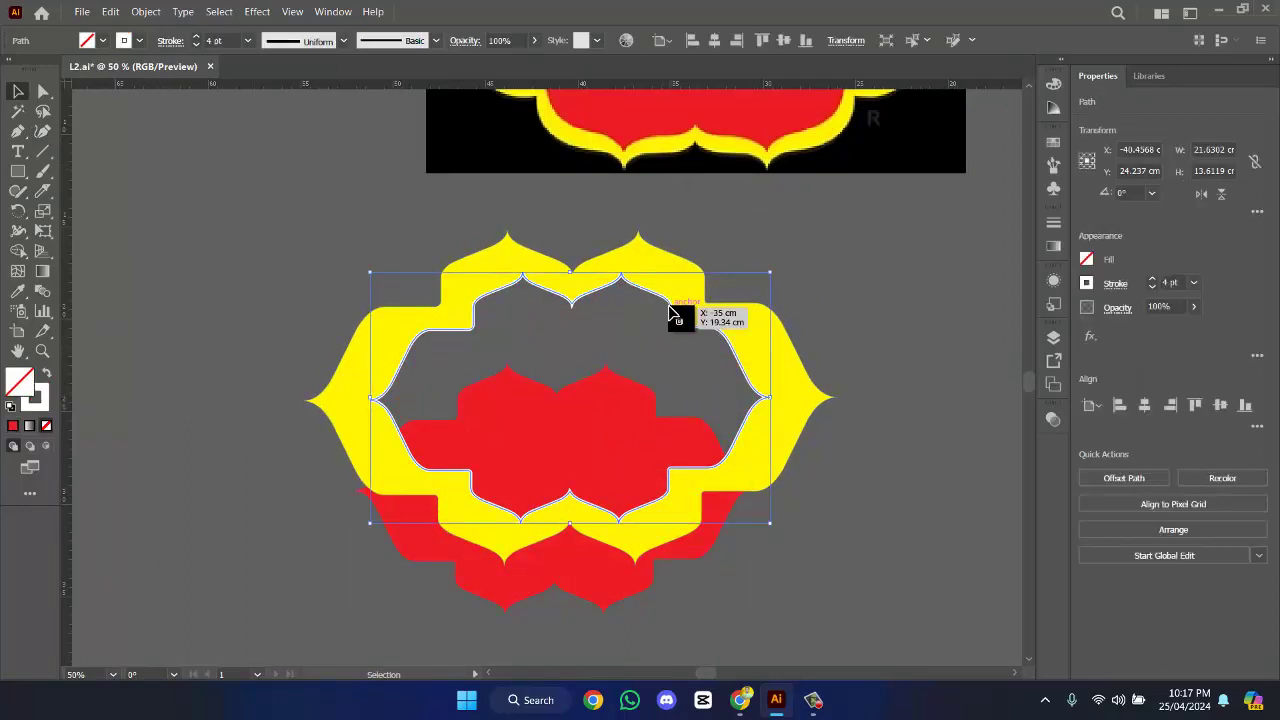
pyautogui.hotkey('ctrl', 'shift', 'a')
# - Centre the red shape and the yellow ring on each other vertically and horizontally
pyautogui.click(668, 440)
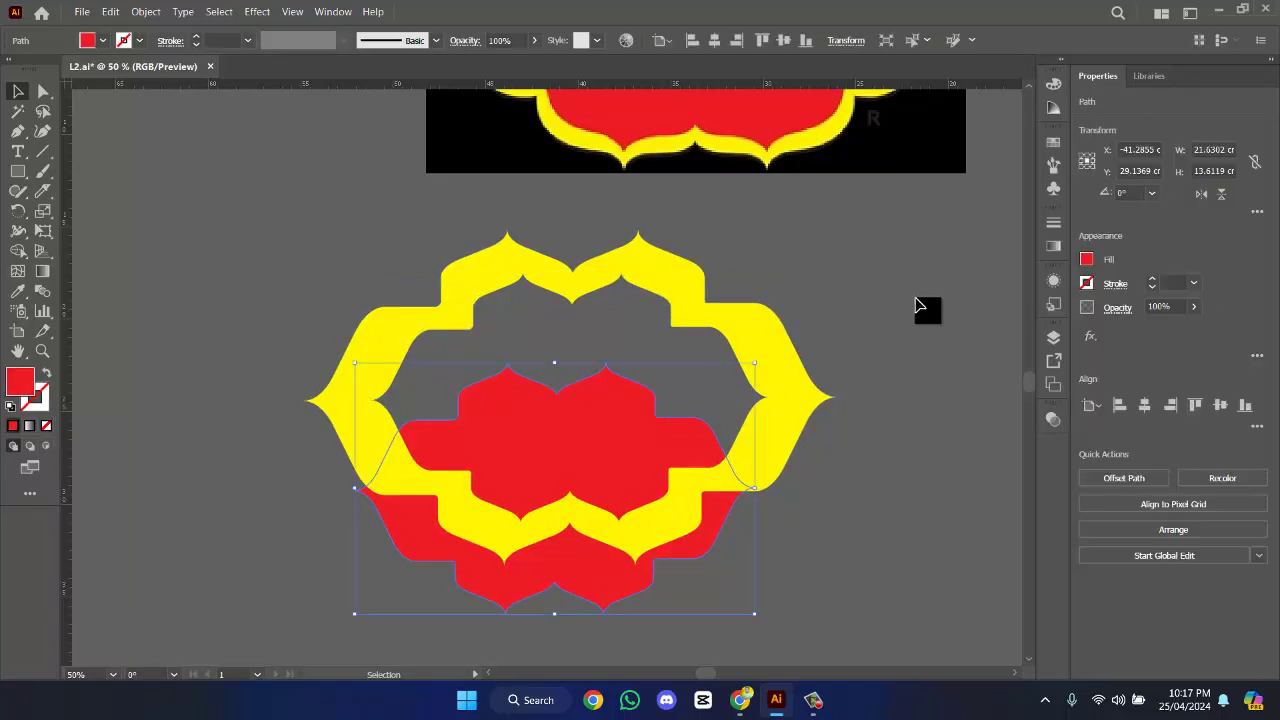
pyautogui.moveTo(818, 316); pyautogui.dragTo(623, 563)
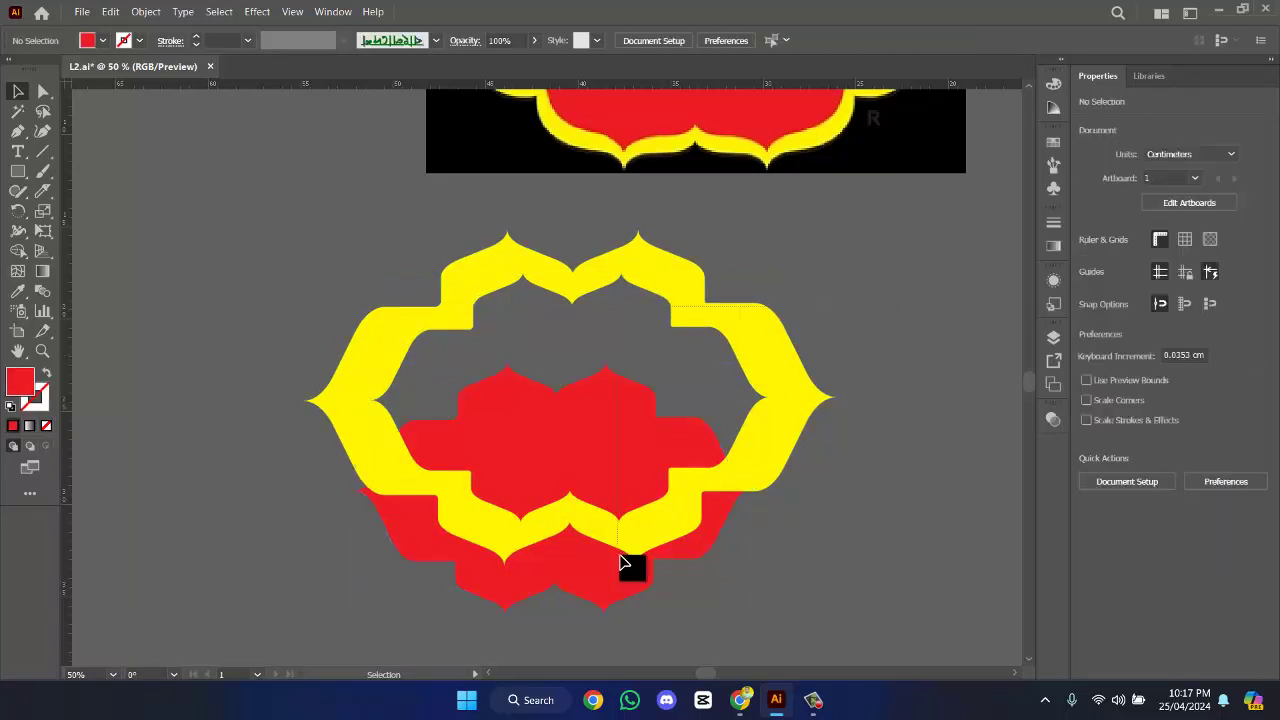
pyautogui.click(1220, 404)
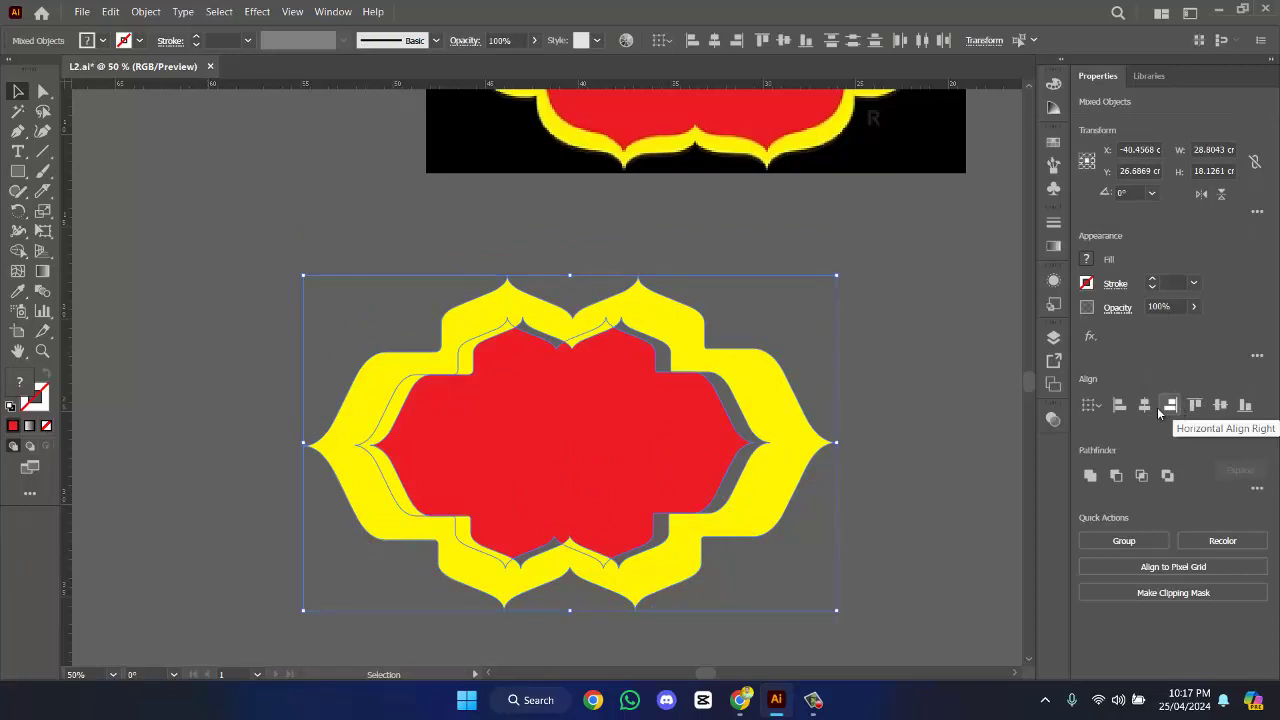
pyautogui.click(1144, 404)
pyautogui.click(904, 391)
pyautogui.scroll(-1, 906, 389)
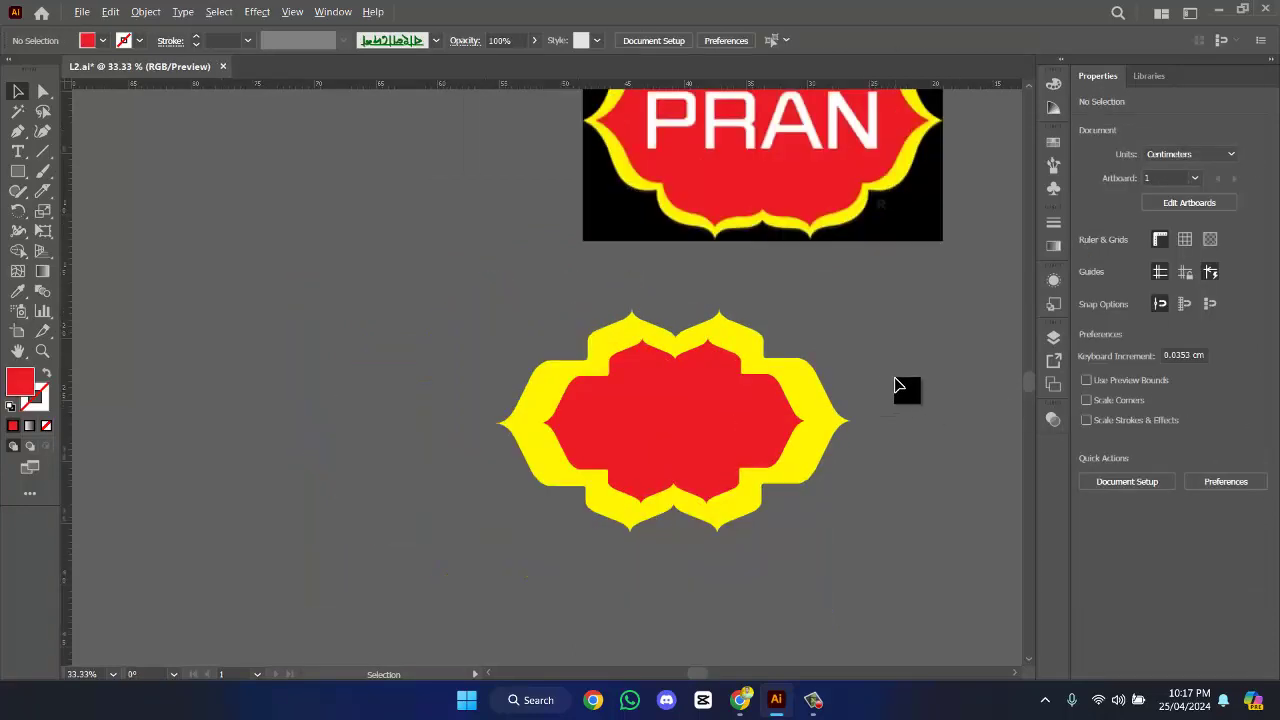
# - Add the text "PRAN" and enlarge it to about 174 pt over the badge's red centre
pyautogui.moveTo(906, 389); pyautogui.dragTo(686, 423)
pyautogui.scroll(-1, 680, 420)
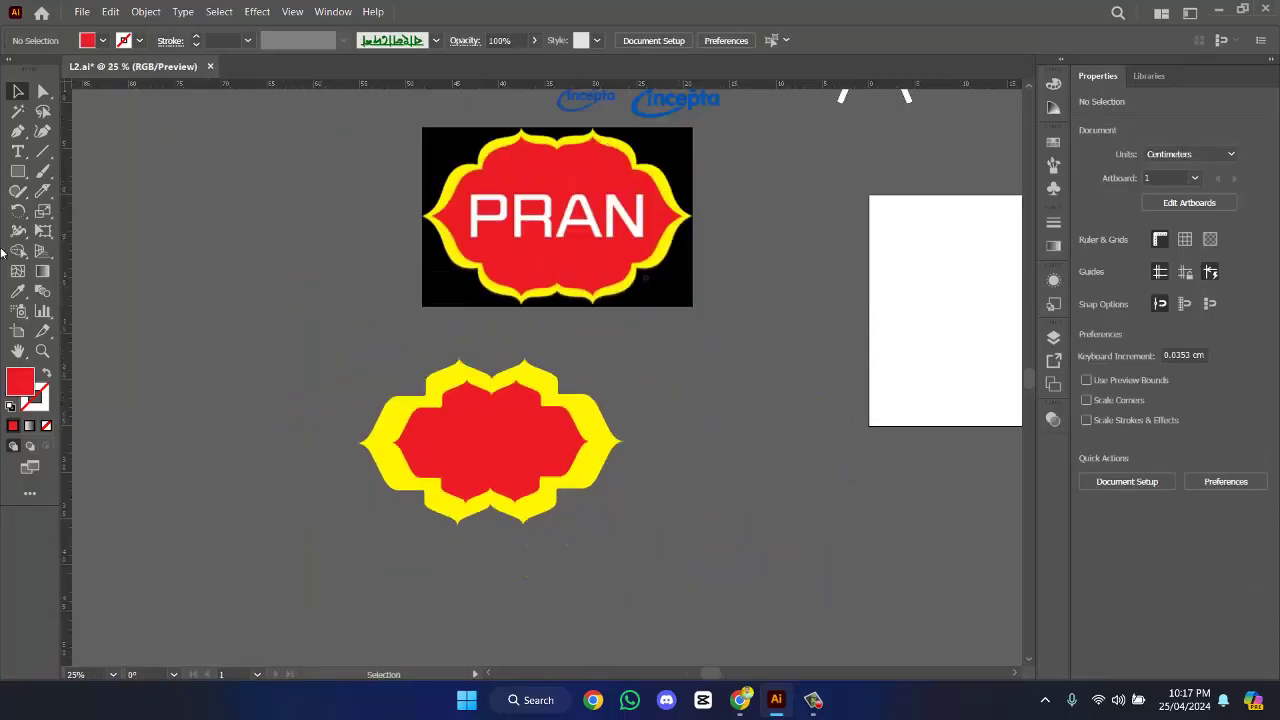
pyautogui.click(18, 151)
pyautogui.click(204, 495)
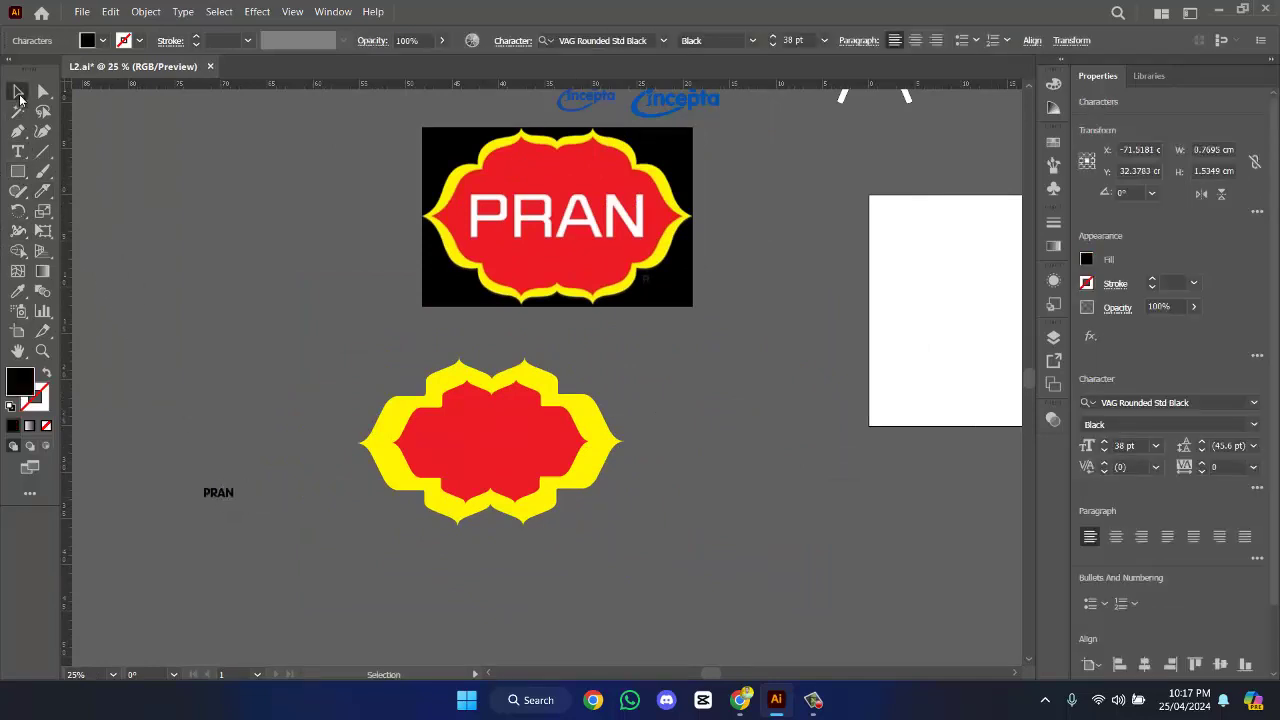
pyautogui.click(19, 93)
pyautogui.moveTo(235, 502); pyautogui.dragTo(532, 447)
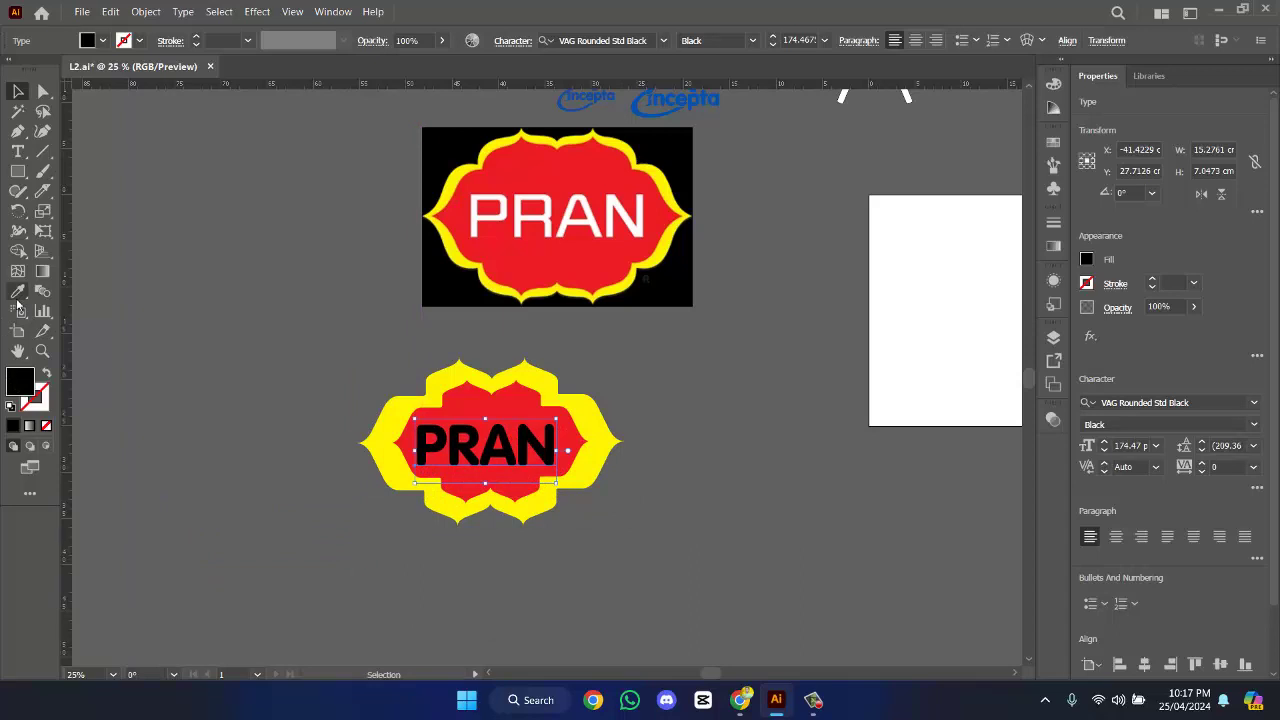
# - Recolour the PRAN text with the white sampled from the artboard and expand it into shapes
pyautogui.click(18, 292)
pyautogui.click(947, 260)
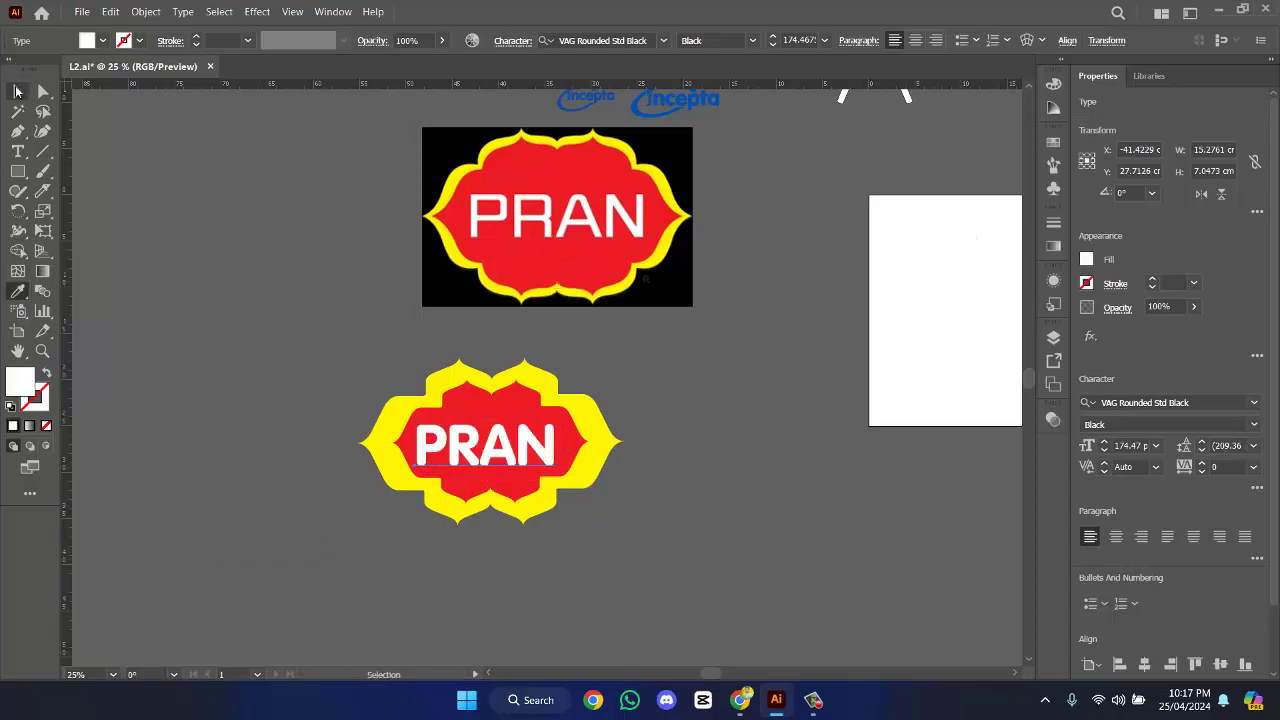
pyautogui.click(146, 11)
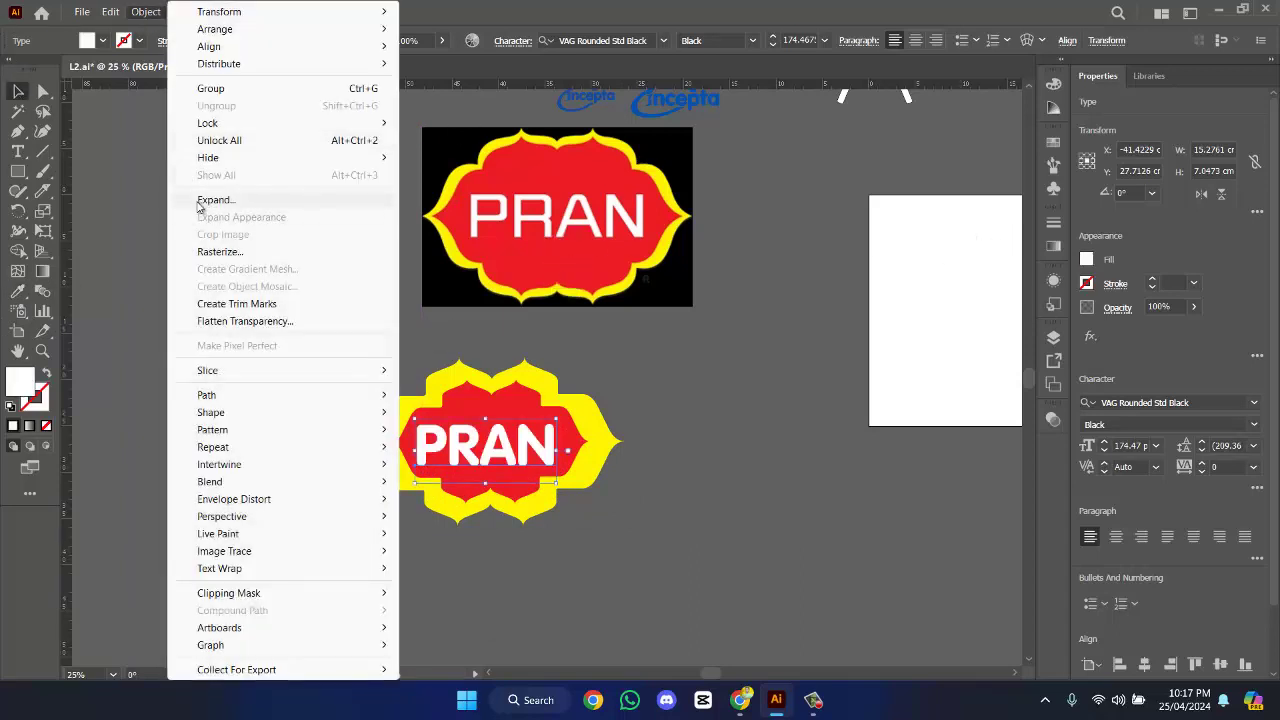
pyautogui.click(200, 201)
pyautogui.click(600, 443)
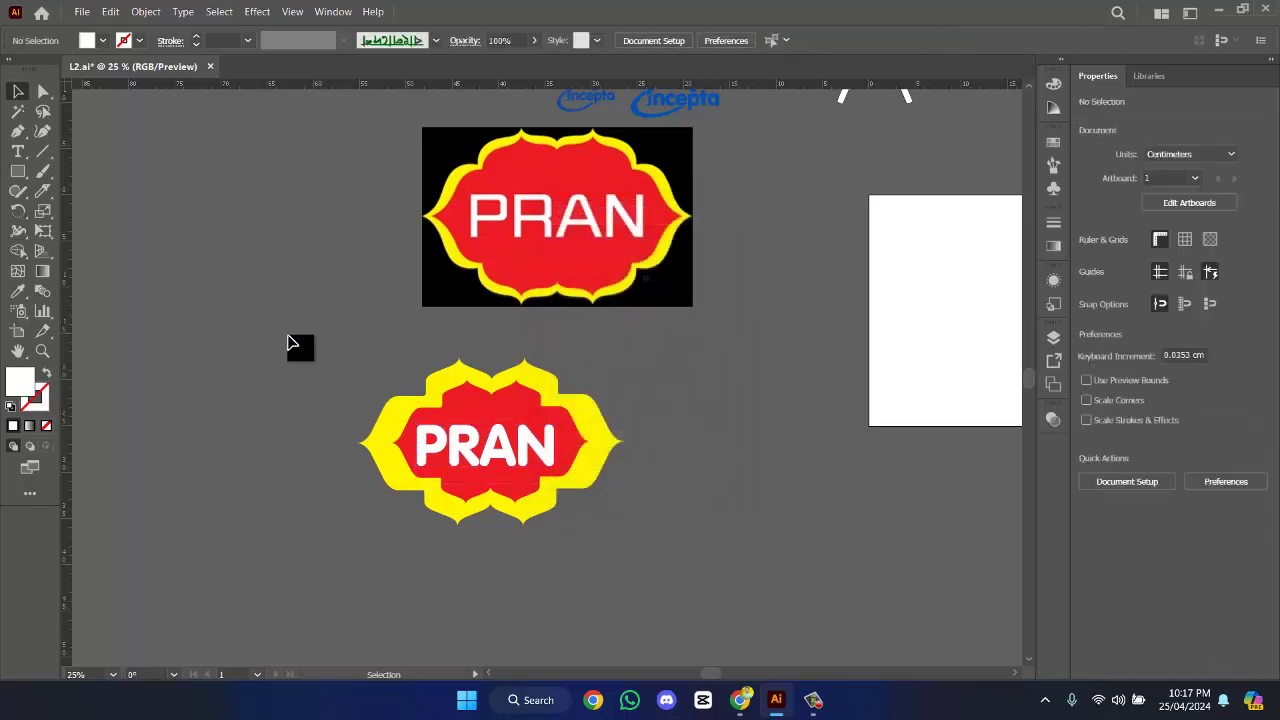
# - Centre the lettering and both badge shapes on each other horizontally and vertically, and group them
pyautogui.moveTo(300, 346); pyautogui.dragTo(543, 500)
pyautogui.click(1148, 410)
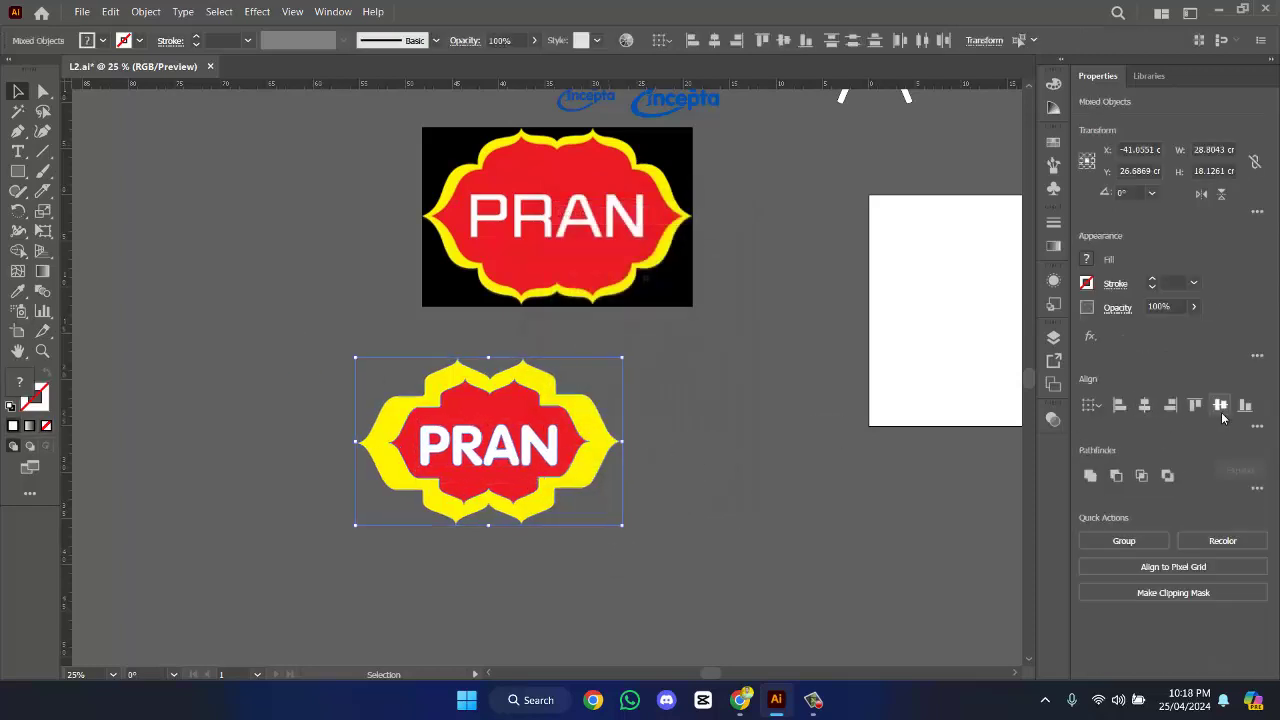
pyautogui.click(1221, 410)
pyautogui.rightClick(544, 440)
pyautogui.click(586, 299)
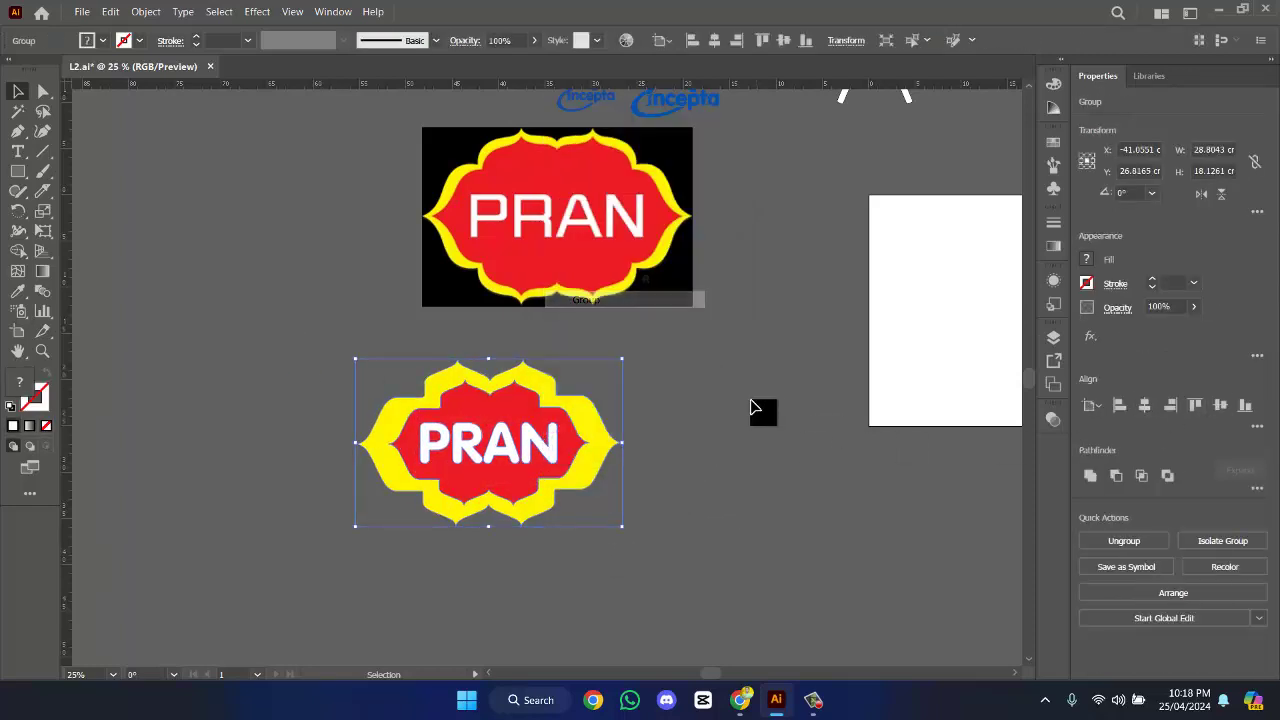
# - Move the grouped badge above the other logos and delete the PRAN reference image
pyautogui.scroll(-3, 766, 409)
pyautogui.moveTo(560, 505); pyautogui.dragTo(639, 285)
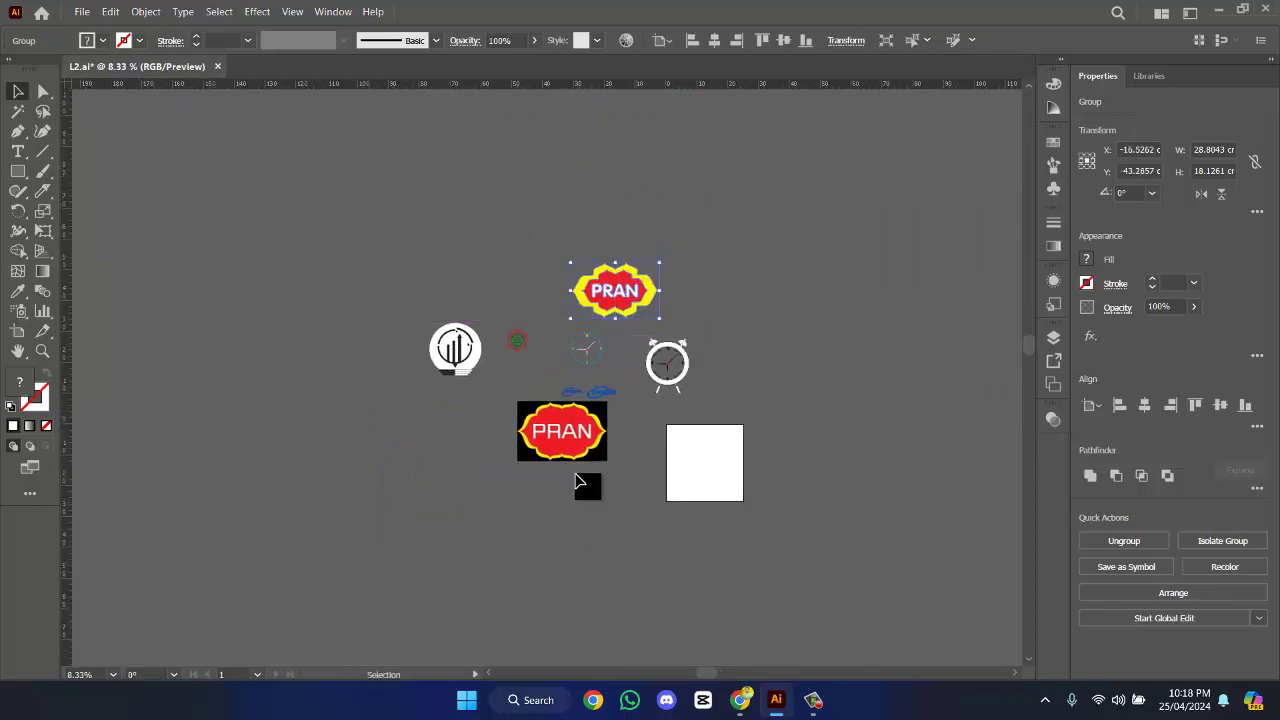
pyautogui.click(586, 485)
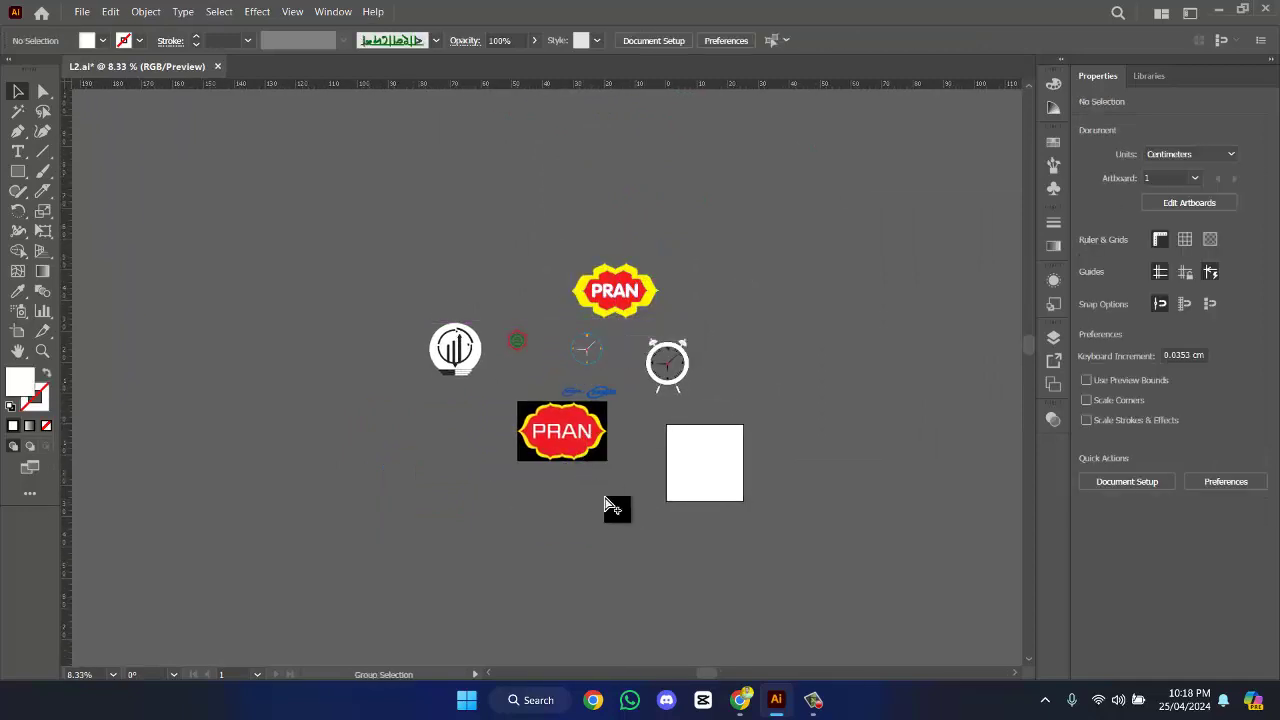
pyautogui.click(600, 455)
pyautogui.press('Delete')
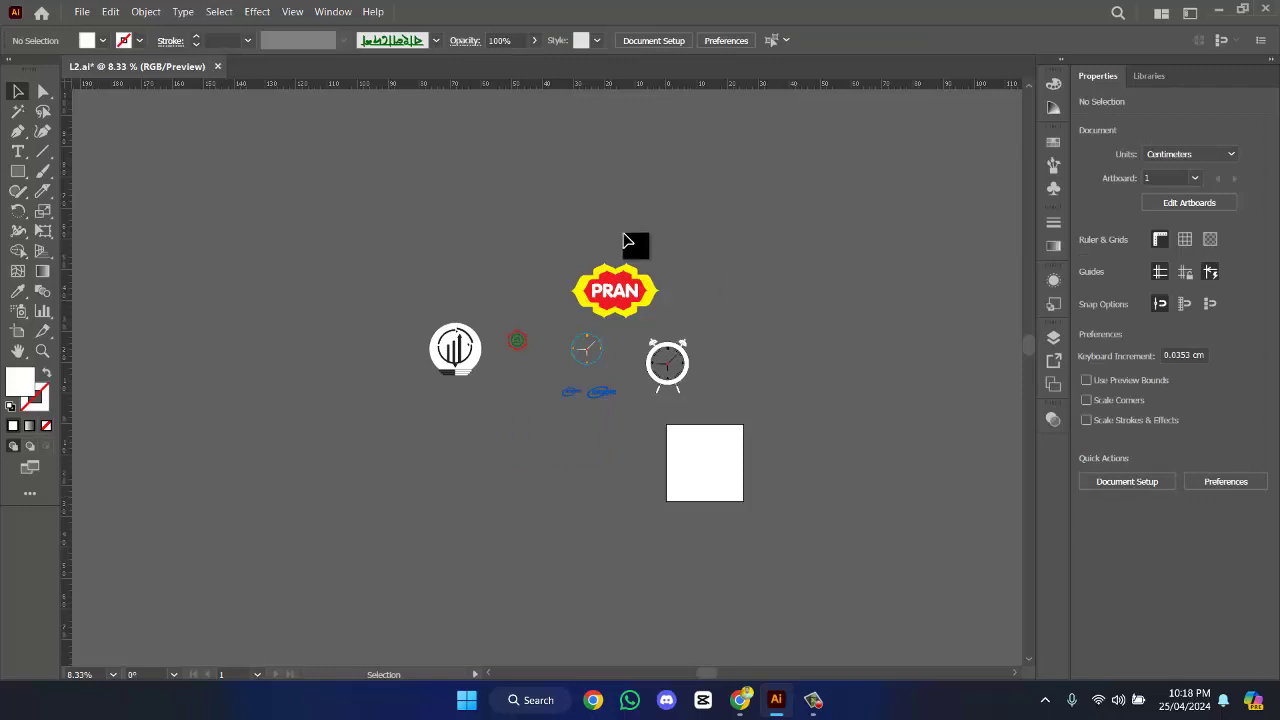
# - Move the PRAN badge down below the two Incepta logos and deselect it
pyautogui.moveTo(655, 298); pyautogui.dragTo(572, 463)
pyautogui.scroll(2, 572, 463)
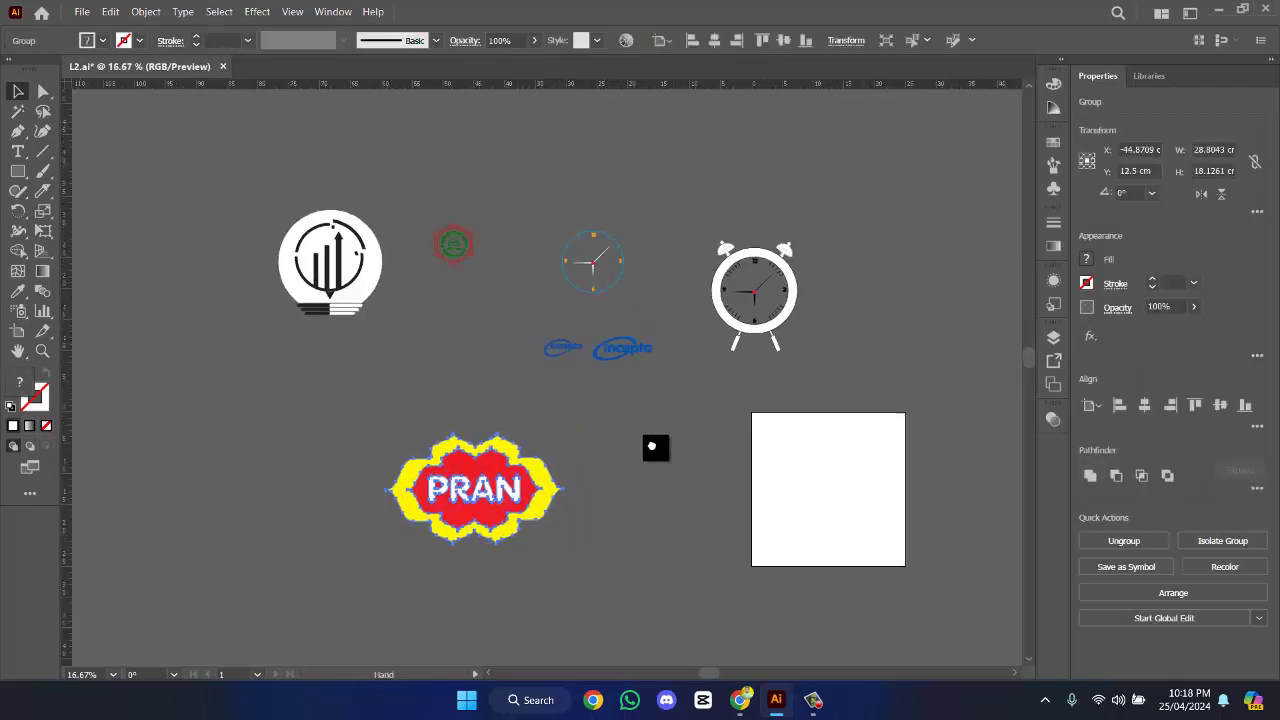
pyautogui.moveTo(651, 446); pyautogui.dragTo(627, 468)
pyautogui.click(435, 270)
pyautogui.click(410, 340)
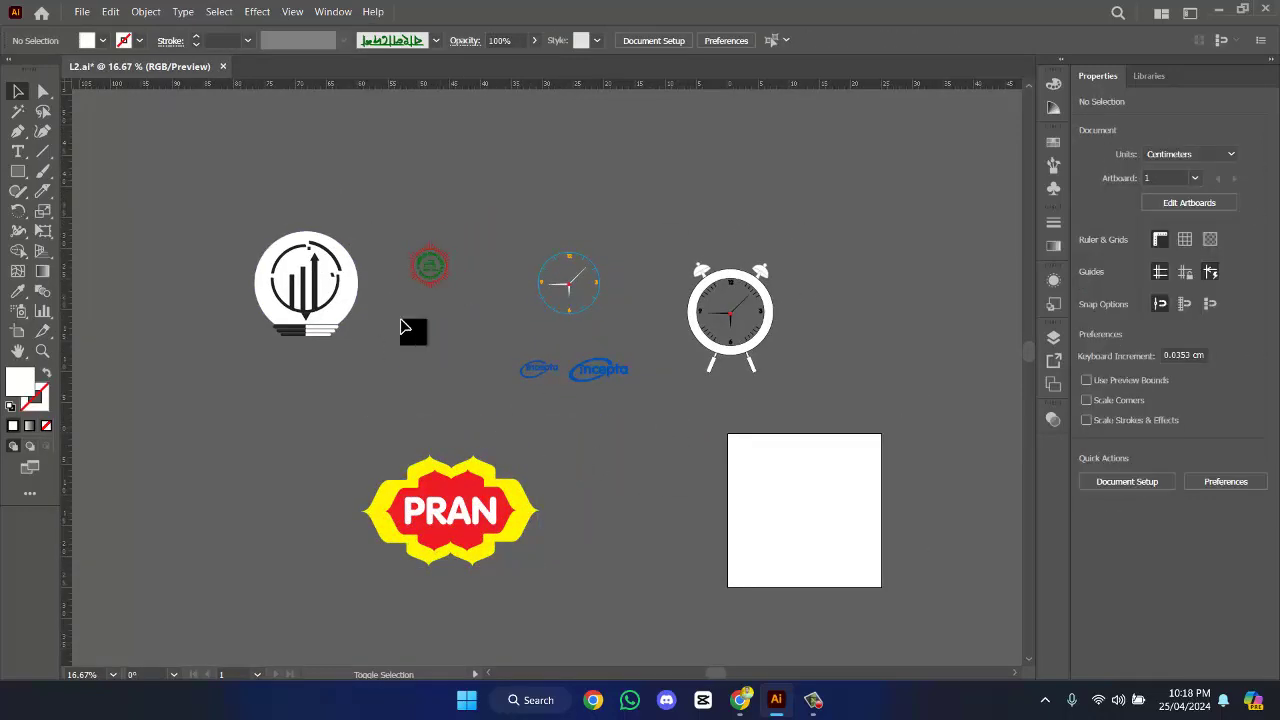
# - Move the light-bulb logo down beside the PRAN badge and enlarge the round seal logo
pyautogui.moveTo(336, 342); pyautogui.dragTo(352, 451)
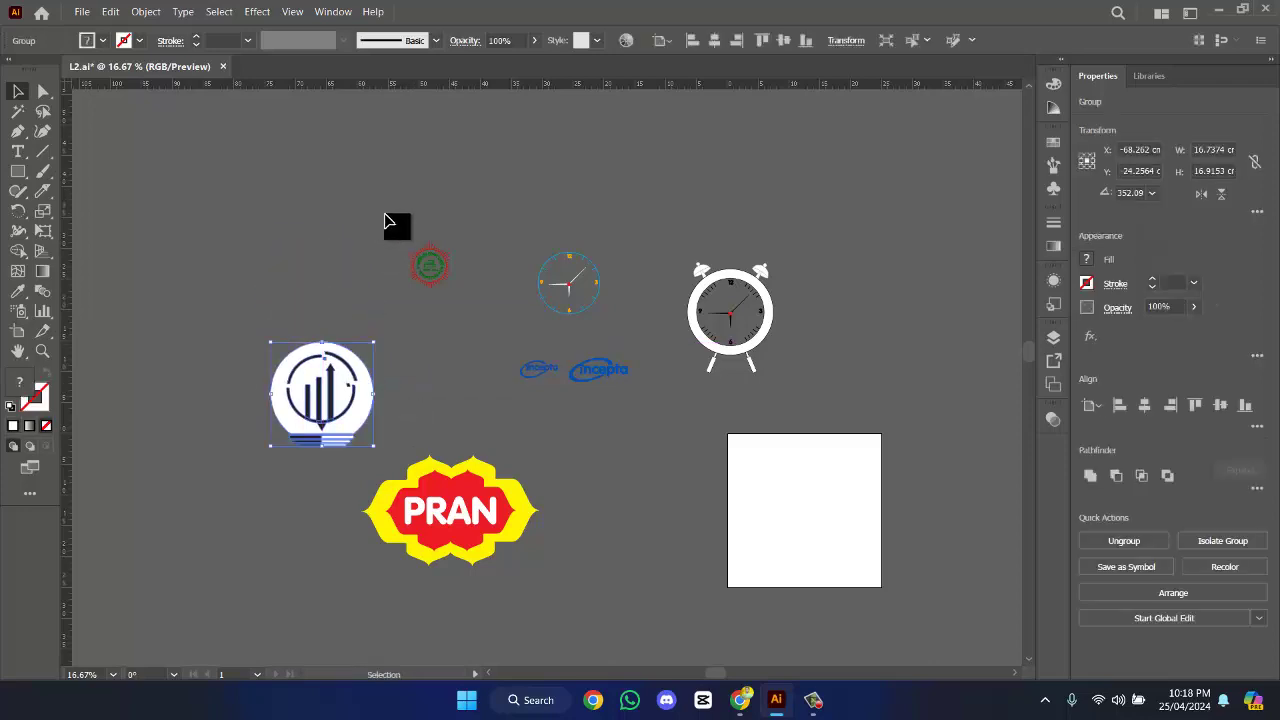
pyautogui.click(453, 288)
pyautogui.moveTo(456, 290); pyautogui.dragTo(479, 321)
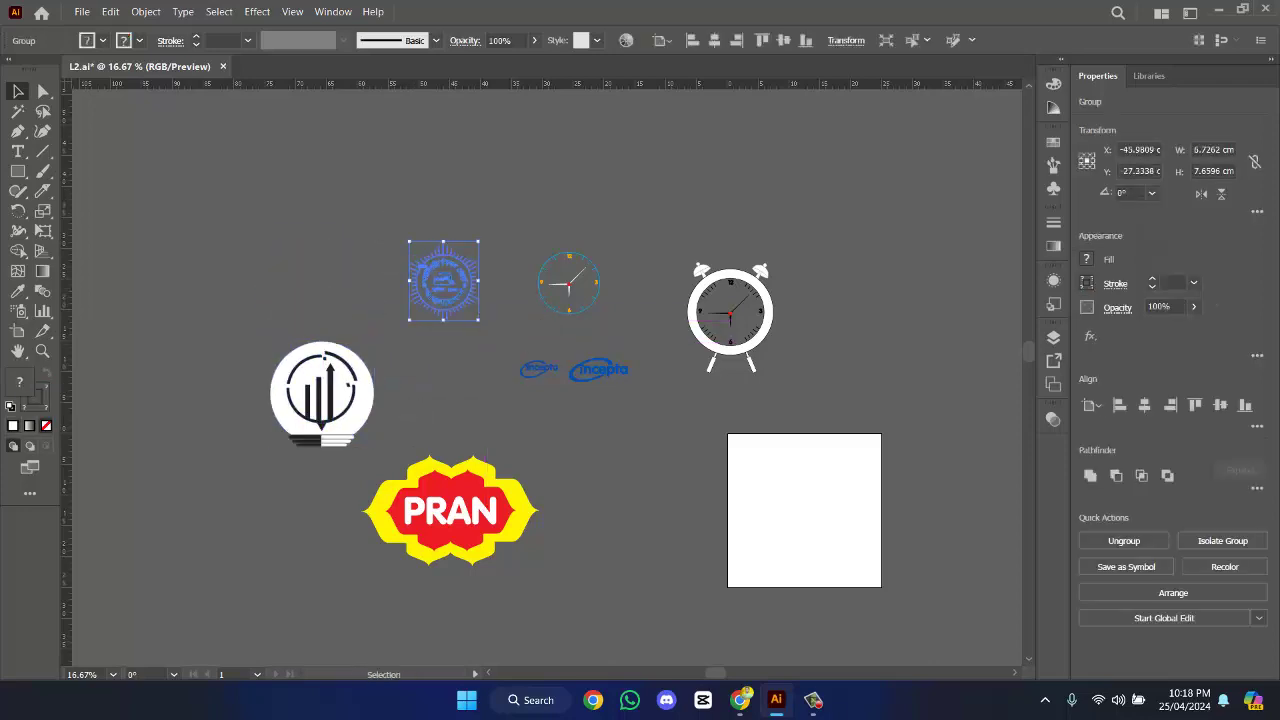
pyautogui.click(814, 701)
pyautogui.click(1213, 640)
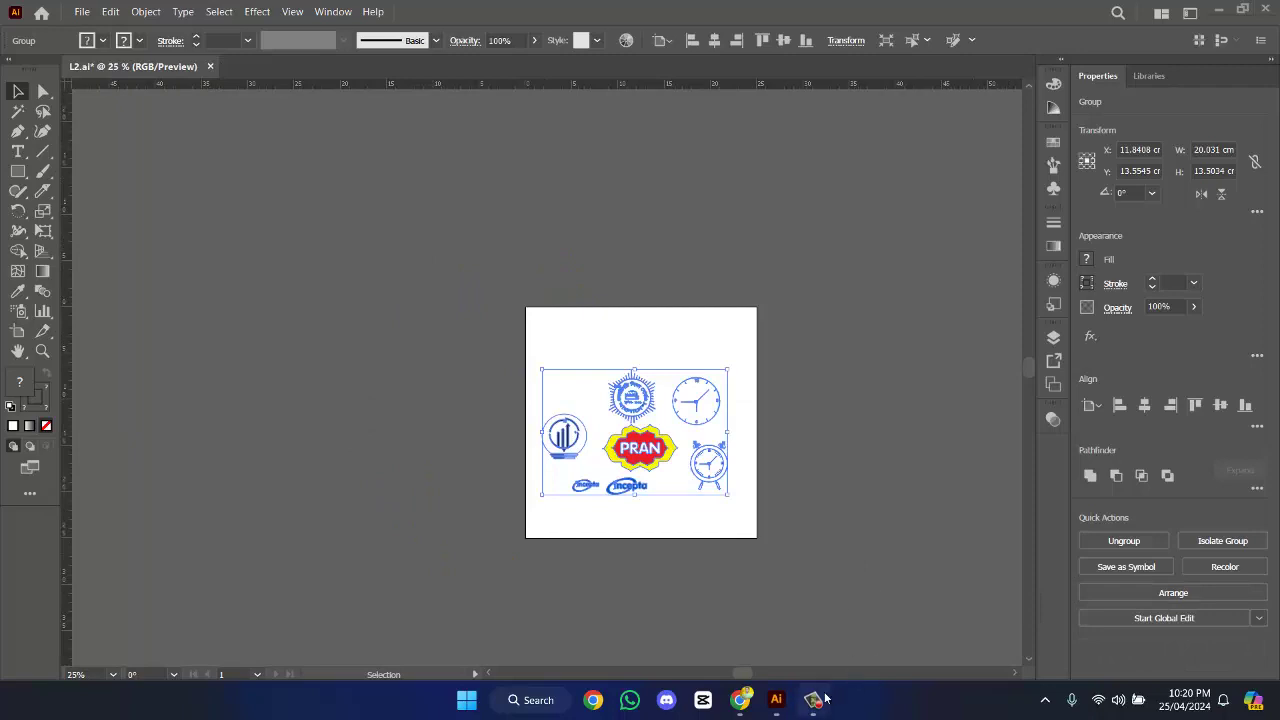
pyautogui.click(824, 698)
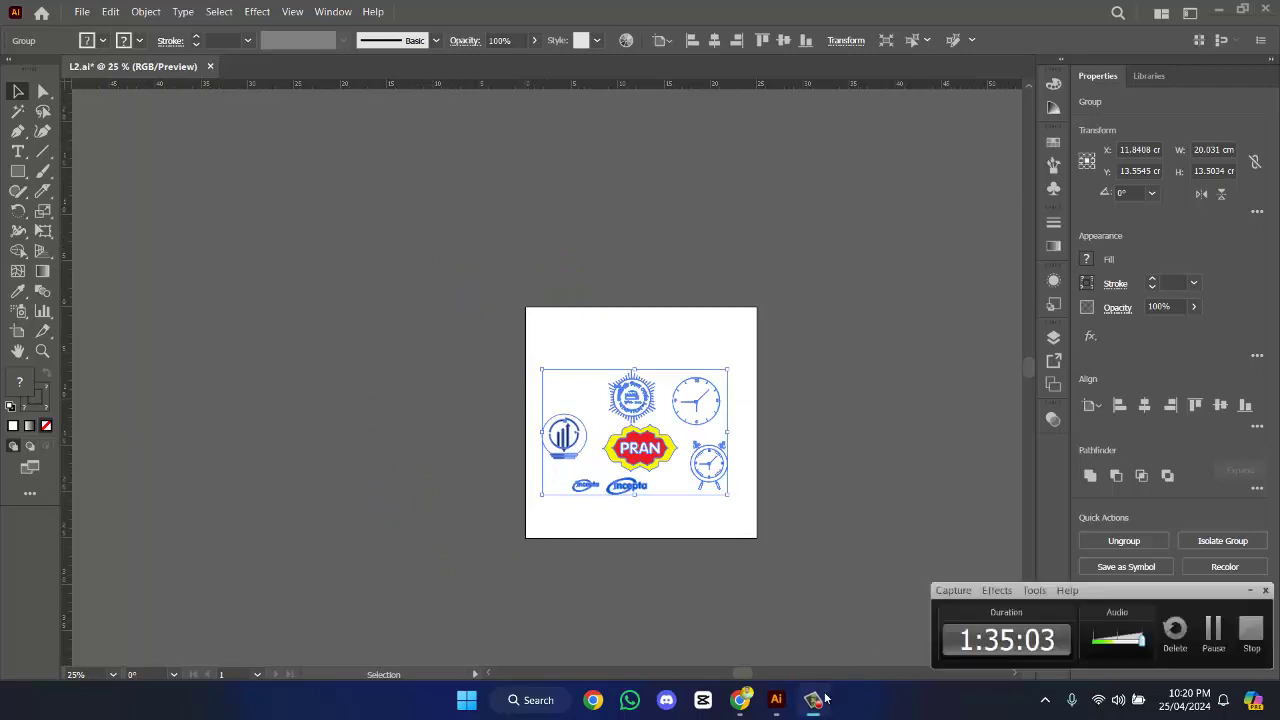
pyautogui.click(824, 698)
# - Draw a rectangle about 25 by 24.7 cm over the artboard, fill it with black 000000 and send it behind the logos
pyautogui.scroll(1, 791, 583)
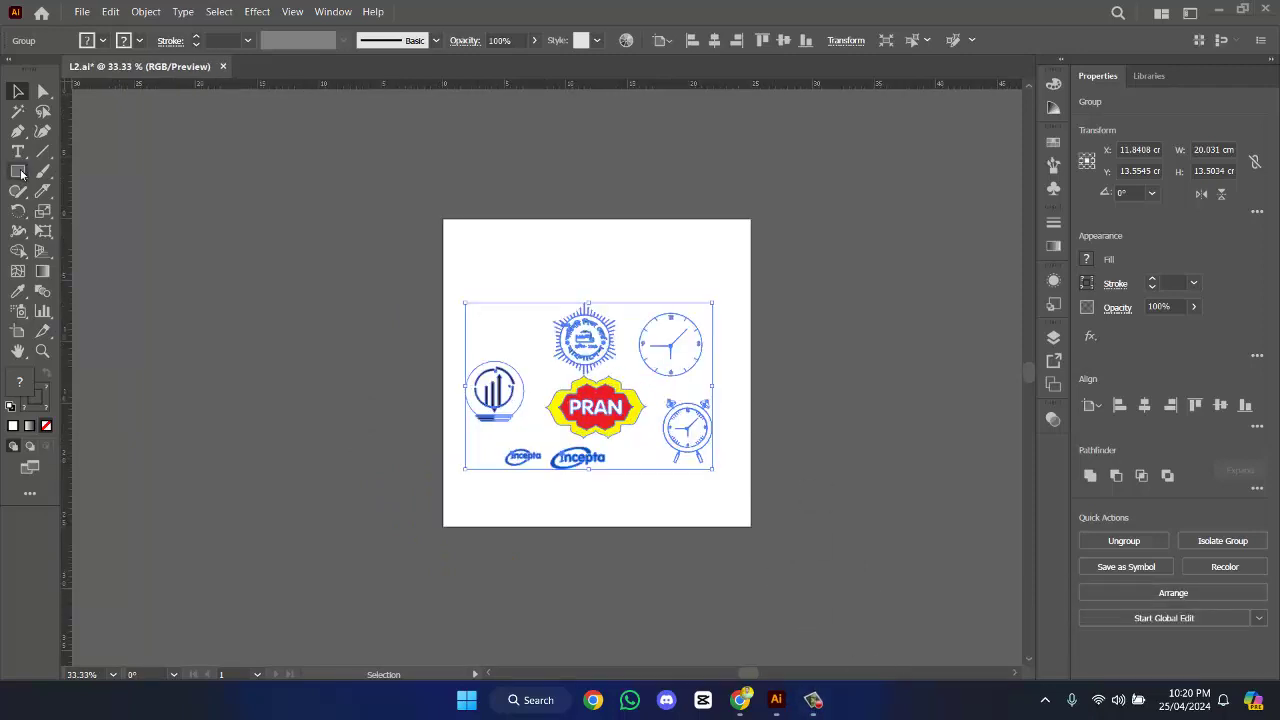
pyautogui.moveTo(21, 174); pyautogui.dragTo(110, 171)
pyautogui.moveTo(444, 221); pyautogui.dragTo(751, 524)
pyautogui.doubleClick(20, 383)
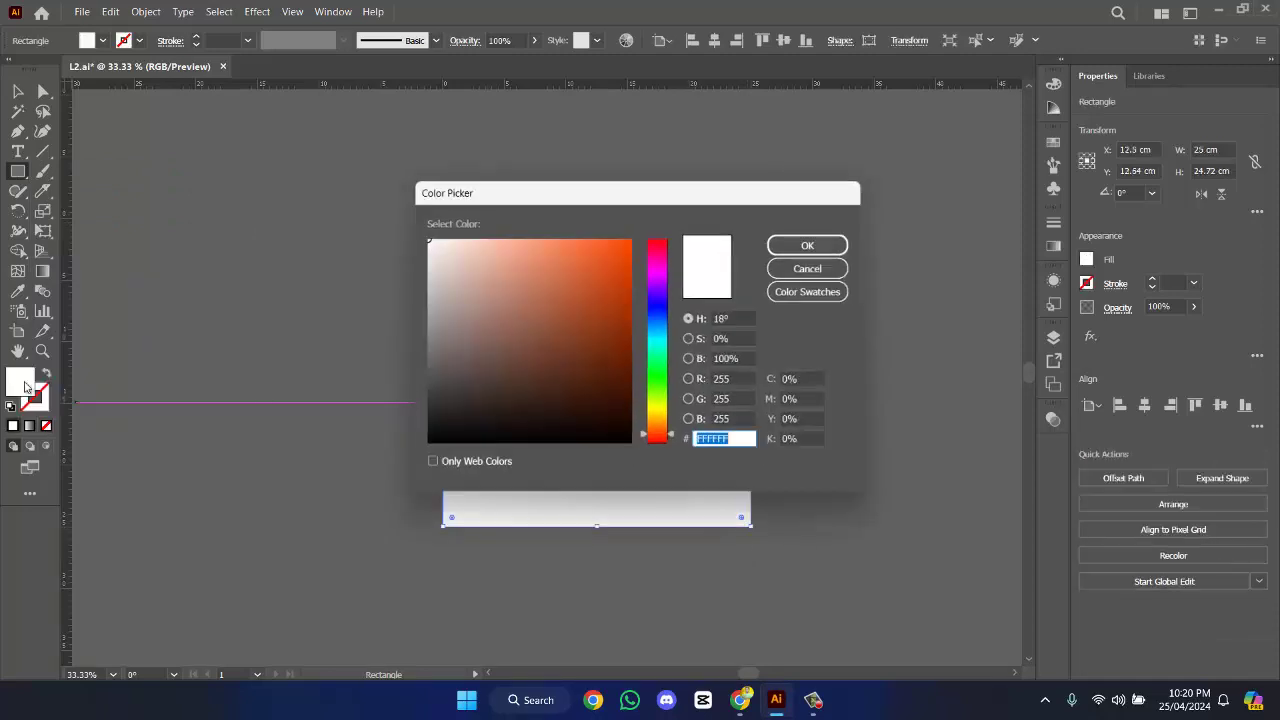
pyautogui.moveTo(594, 423); pyautogui.dragTo(664, 455)
pyautogui.click(818, 242)
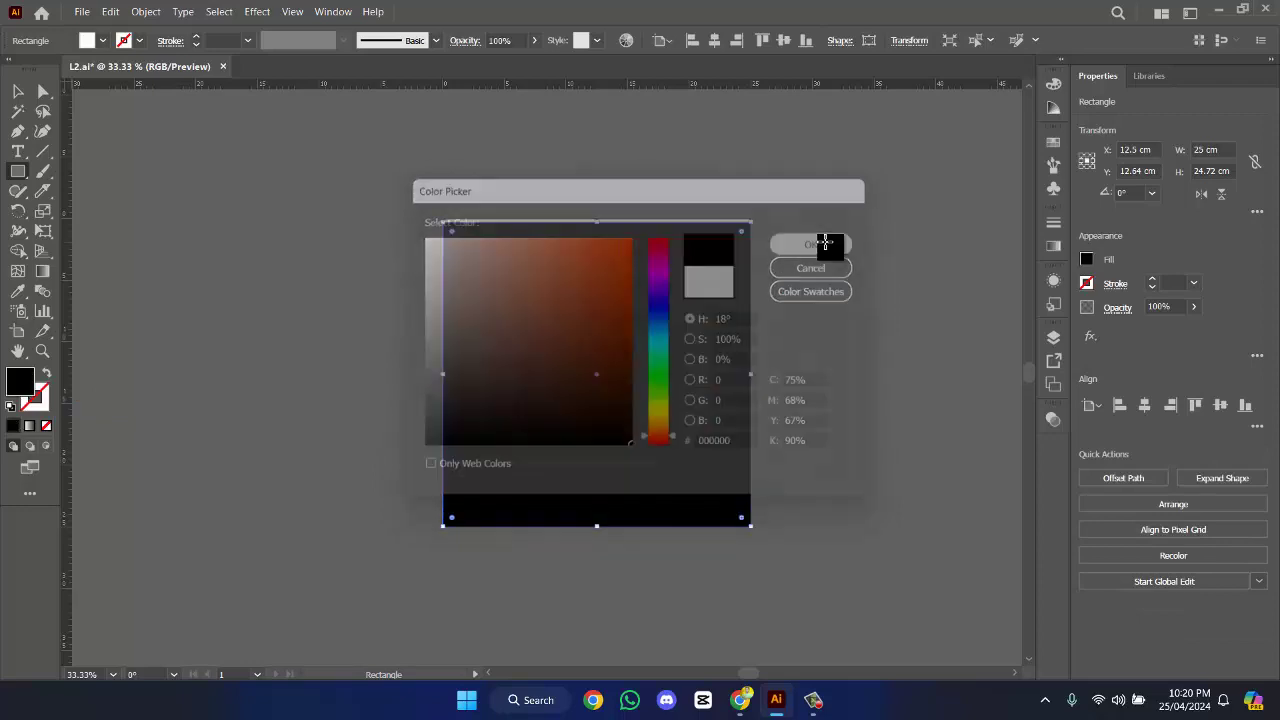
pyautogui.hotkey('ctrl', 'shift', '[')
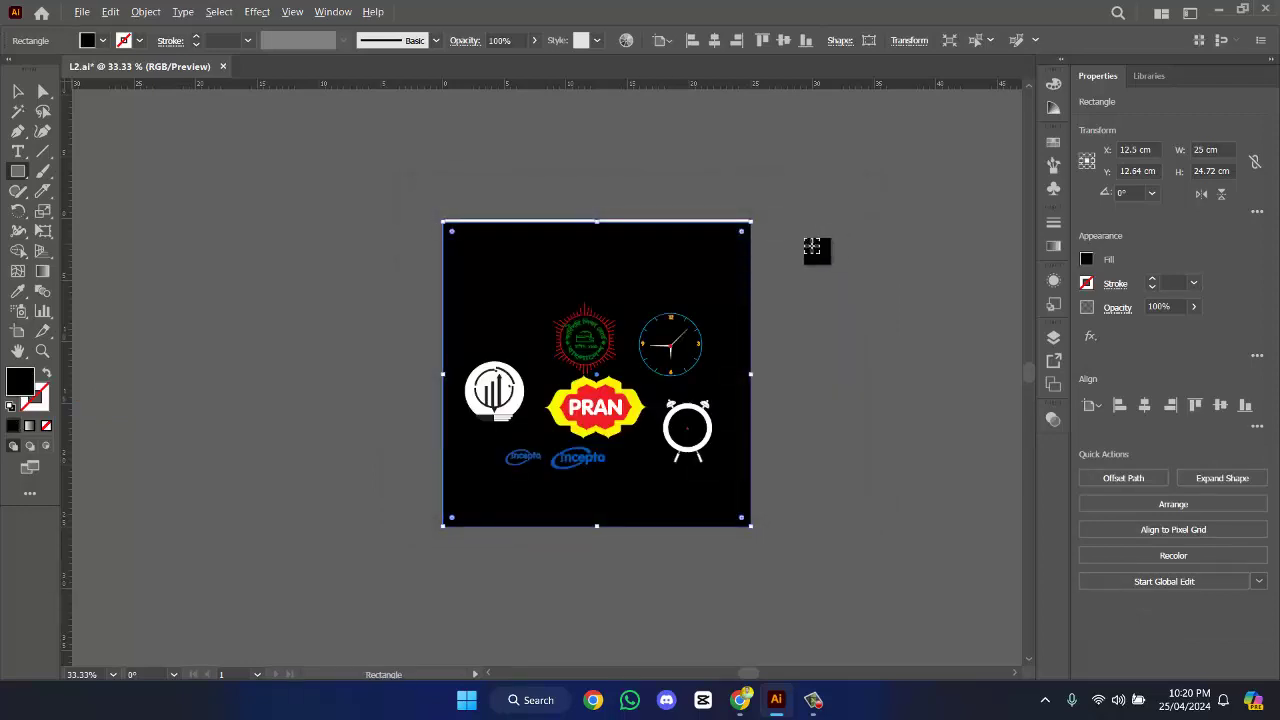
# - Move the black rectangle up to the artboard's top edge and stretch its lower edge to cover the whole artboard
pyautogui.scroll(2, 812, 248)
pyautogui.scroll(-1, 150, 90)
pyautogui.click(18, 91)
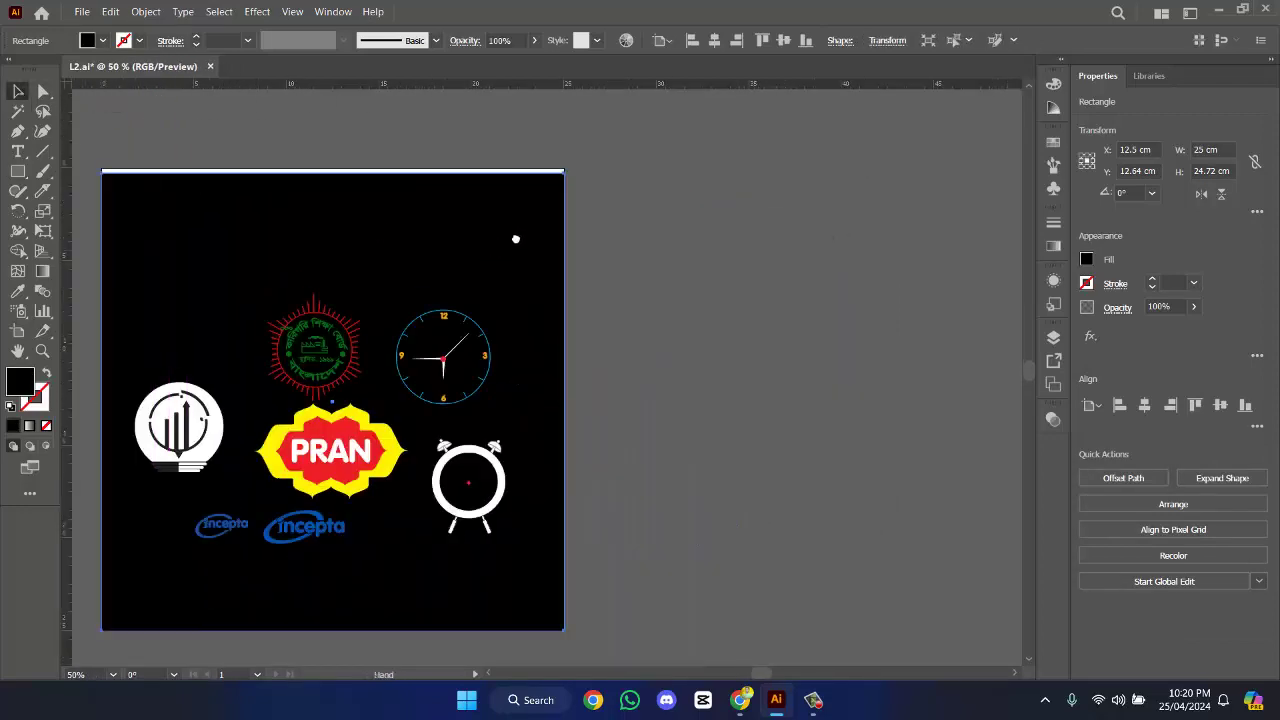
pyautogui.moveTo(515, 239); pyautogui.dragTo(614, 224)
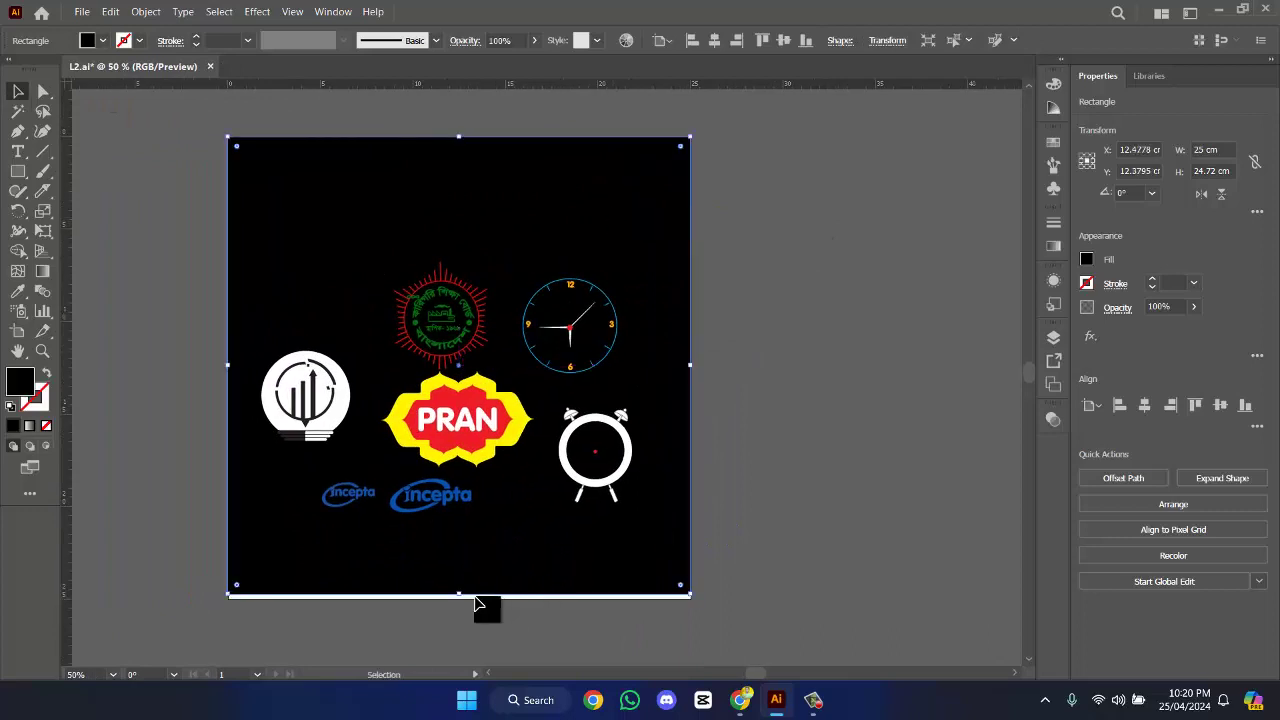
pyautogui.moveTo(461, 597); pyautogui.dragTo(464, 604)
pyautogui.moveTo(806, 457); pyautogui.dragTo(937, 449)
pyautogui.click(880, 476)
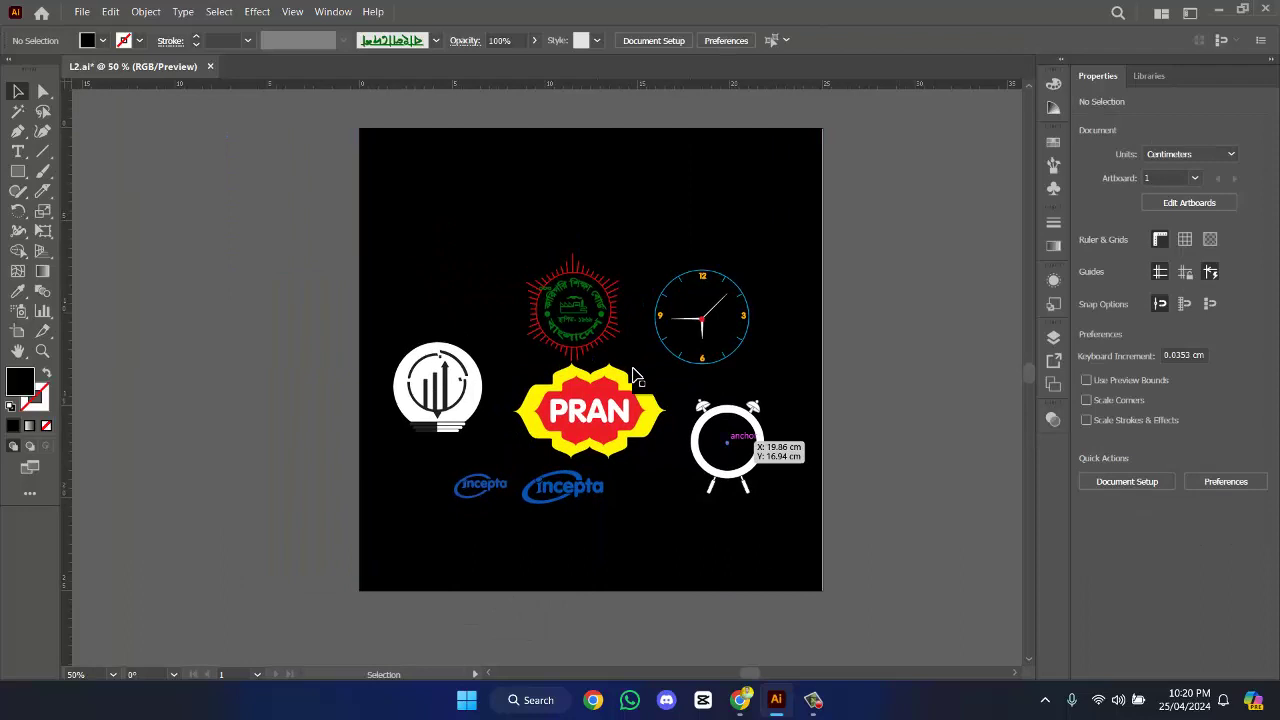
pyautogui.click(577, 287)
pyautogui.scroll(2, 870, 468)
pyautogui.hscroll(2, 870, 468)
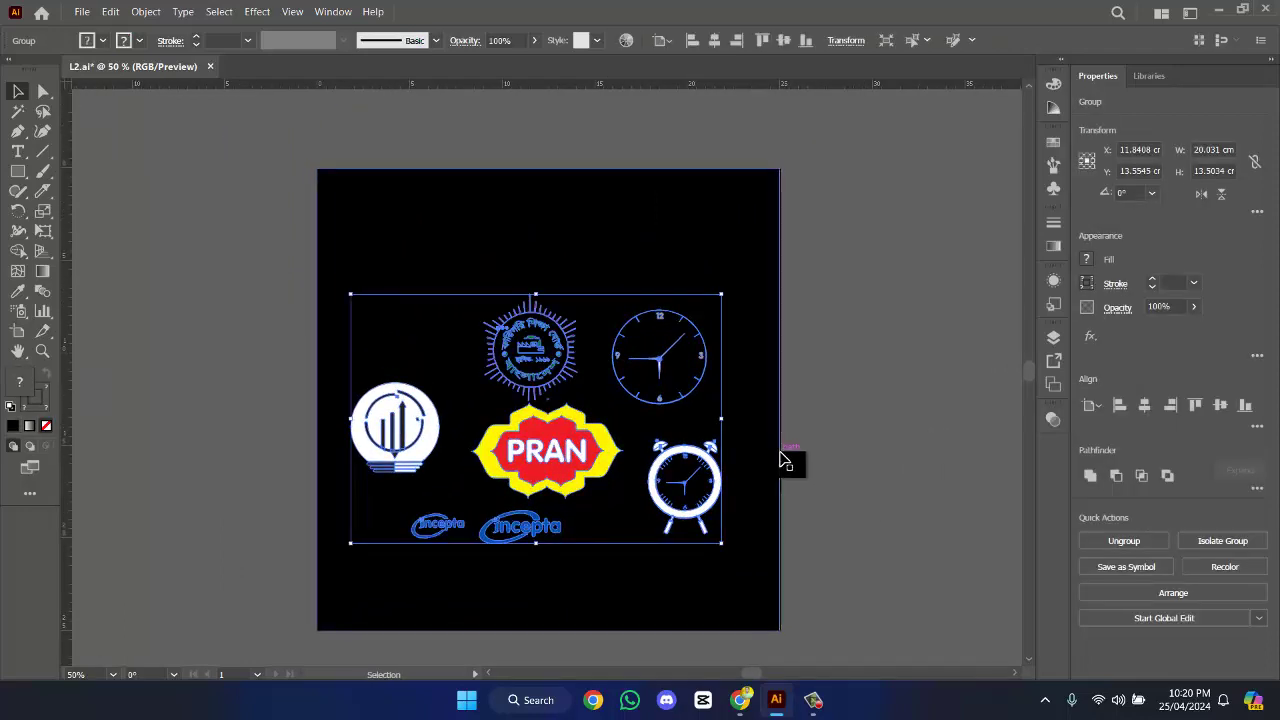
pyautogui.click(781, 458)
pyautogui.click(848, 386)
pyautogui.scroll(-3, 846, 386)
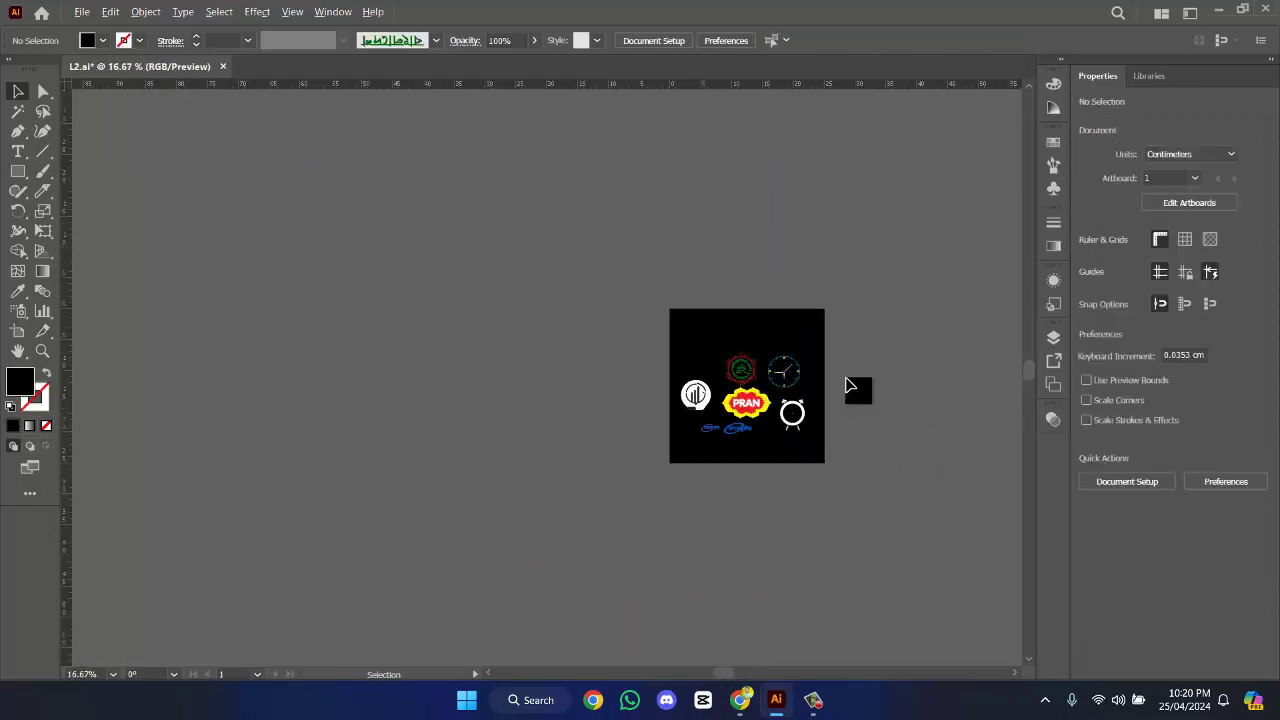
pyautogui.scroll(3, 846, 386)
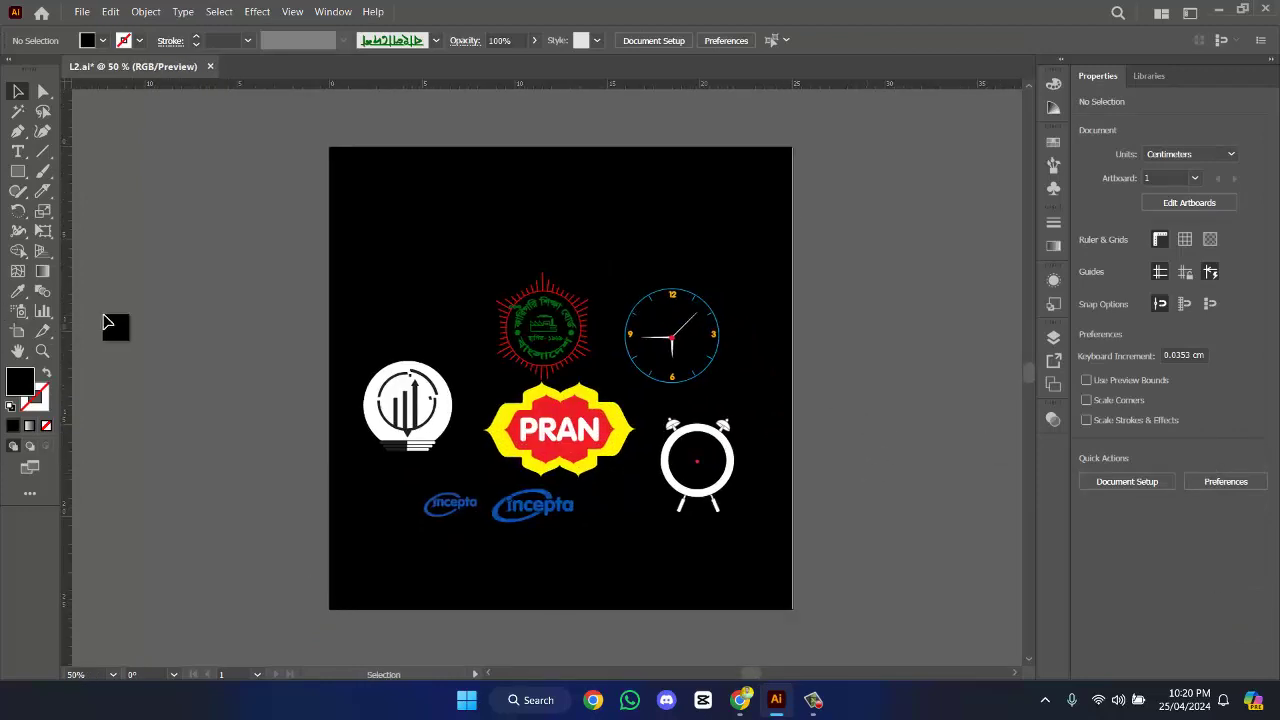
# - Save the document on the Desktop over the existing L2.ai, in Adobe Illustrator format with the Illustrator 2020 version
pyautogui.click(81, 10)
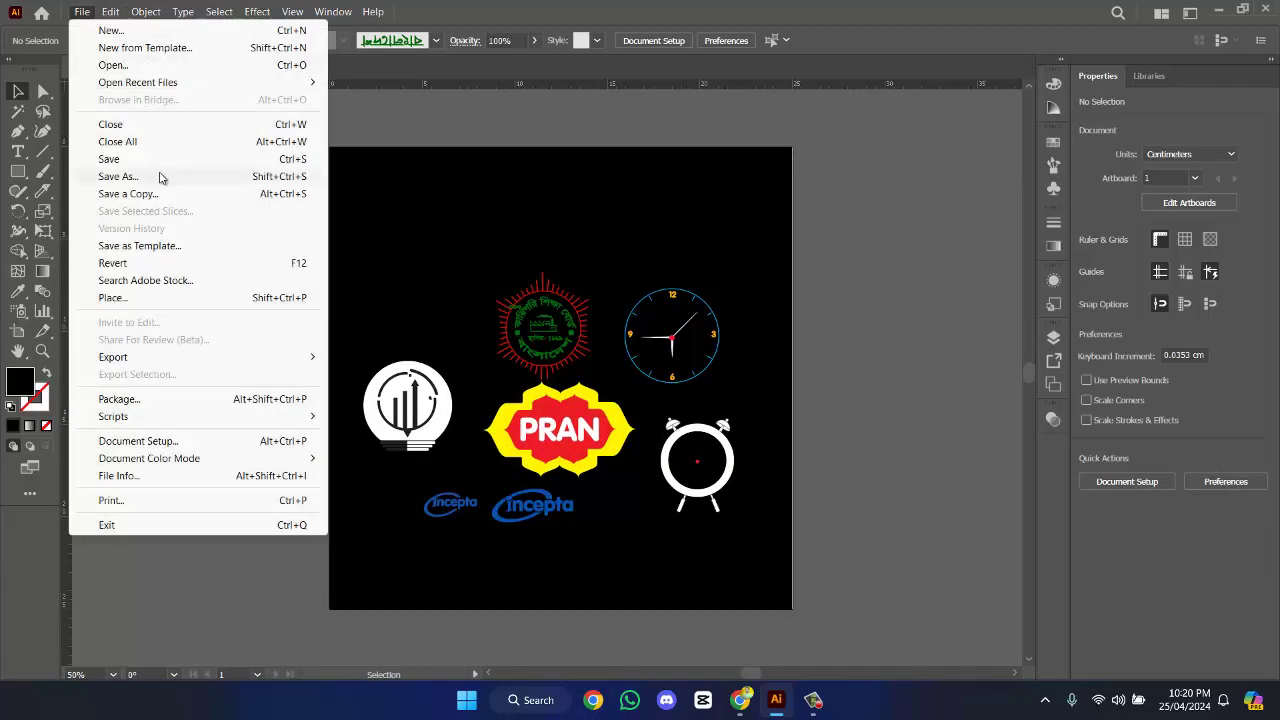
pyautogui.click(118, 176)
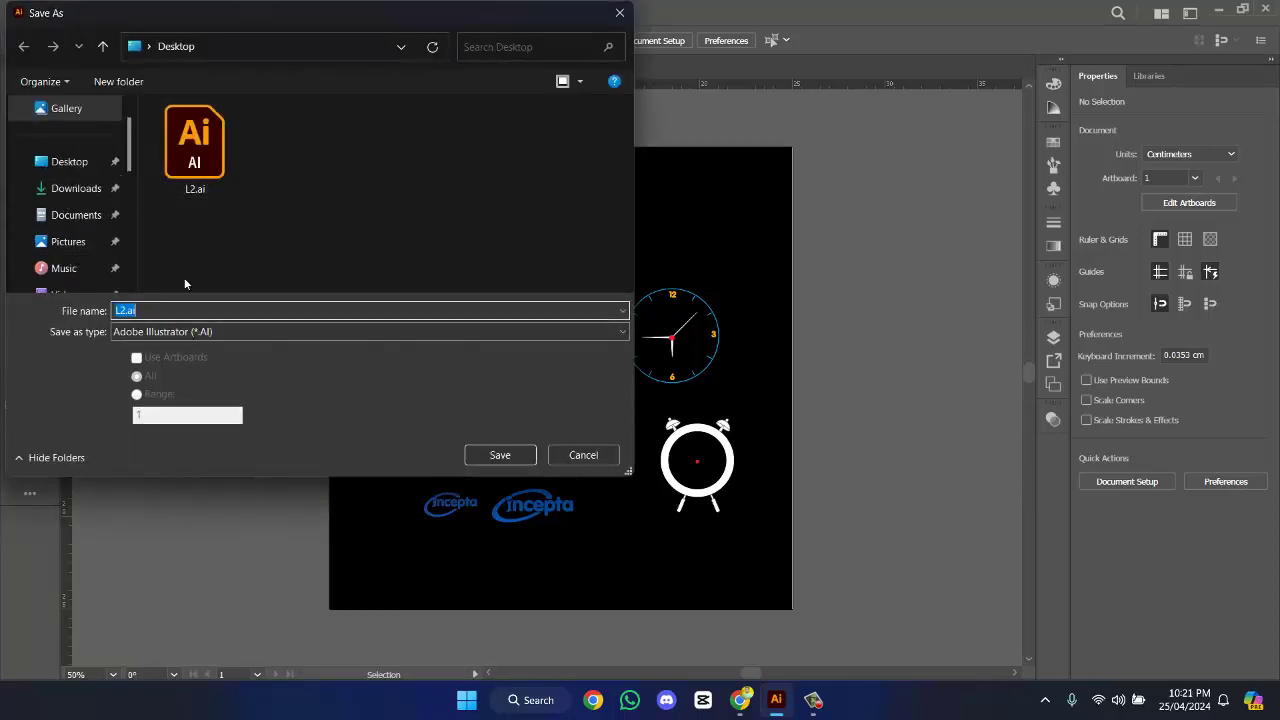
pyautogui.click(192, 180)
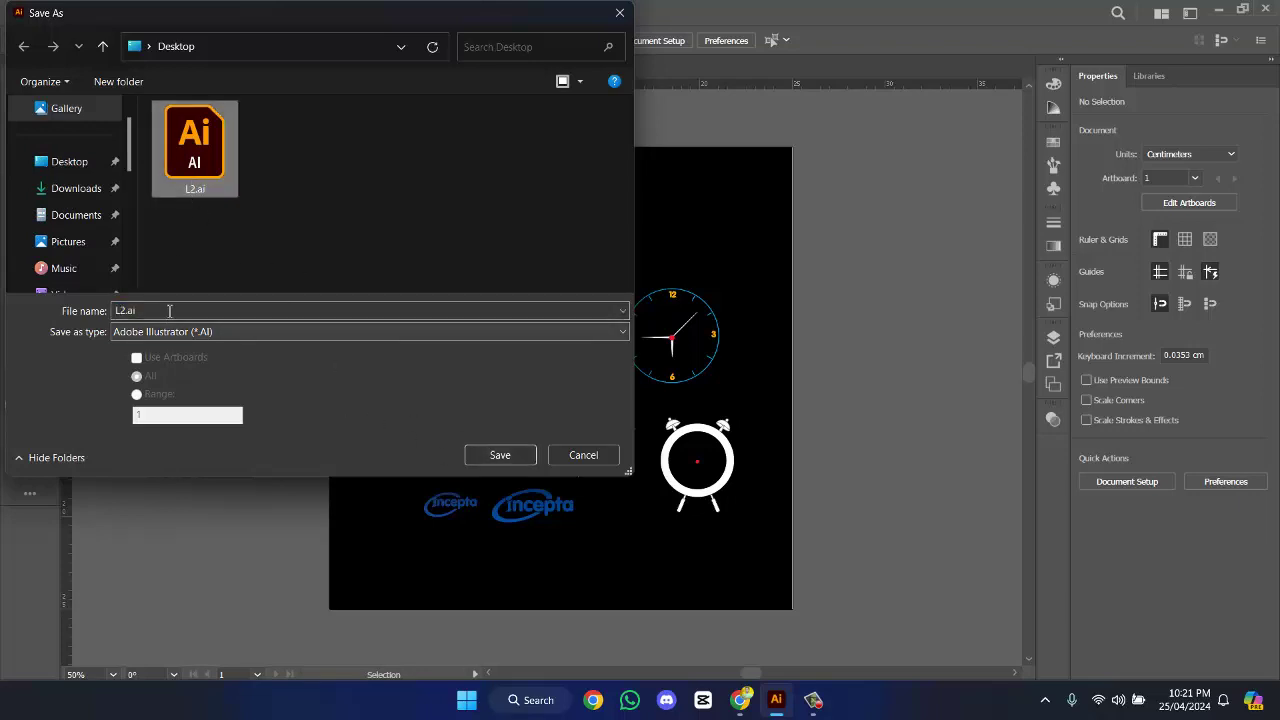
pyautogui.click(510, 454)
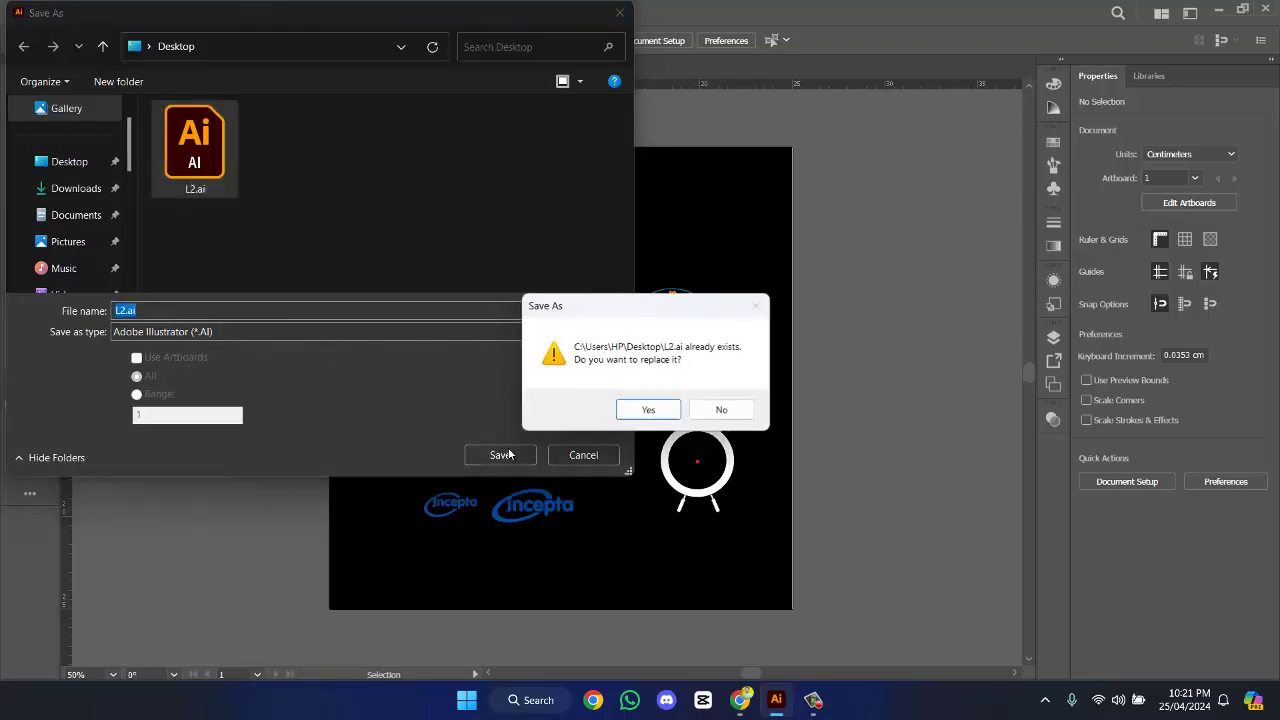
pyautogui.click(648, 410)
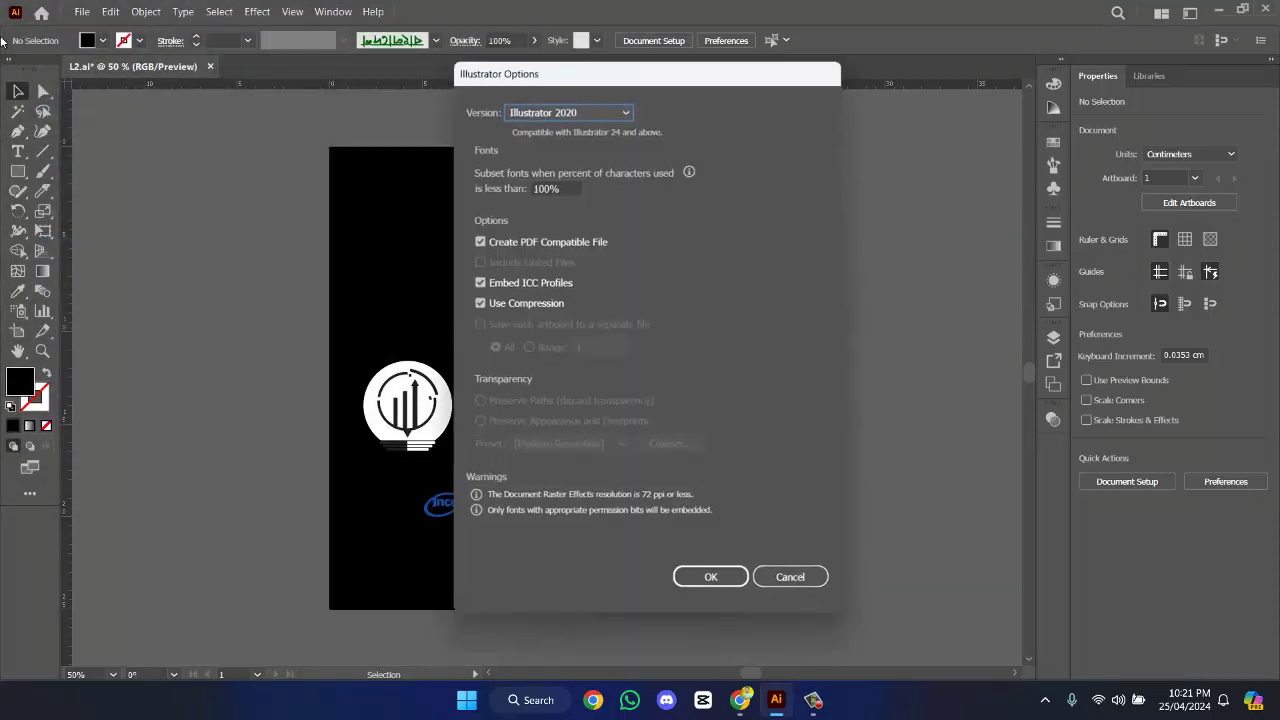
pyautogui.click(694, 582)
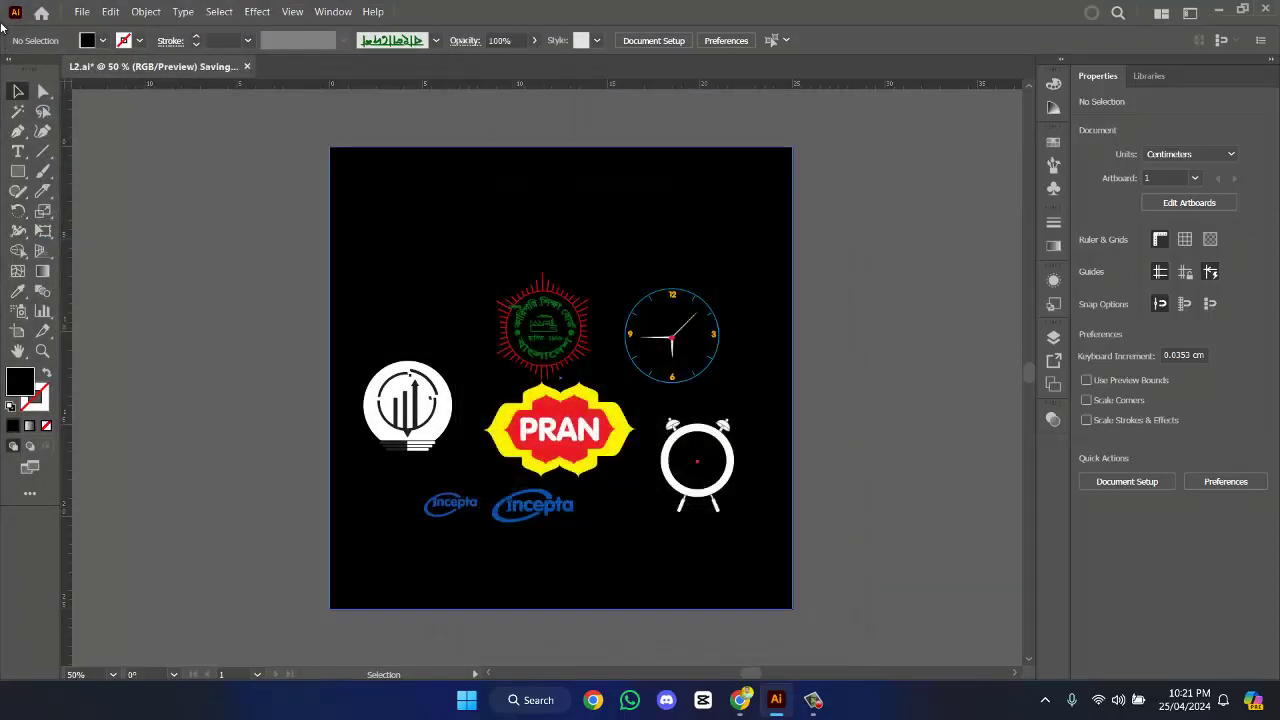
pyautogui.click(87, 12)
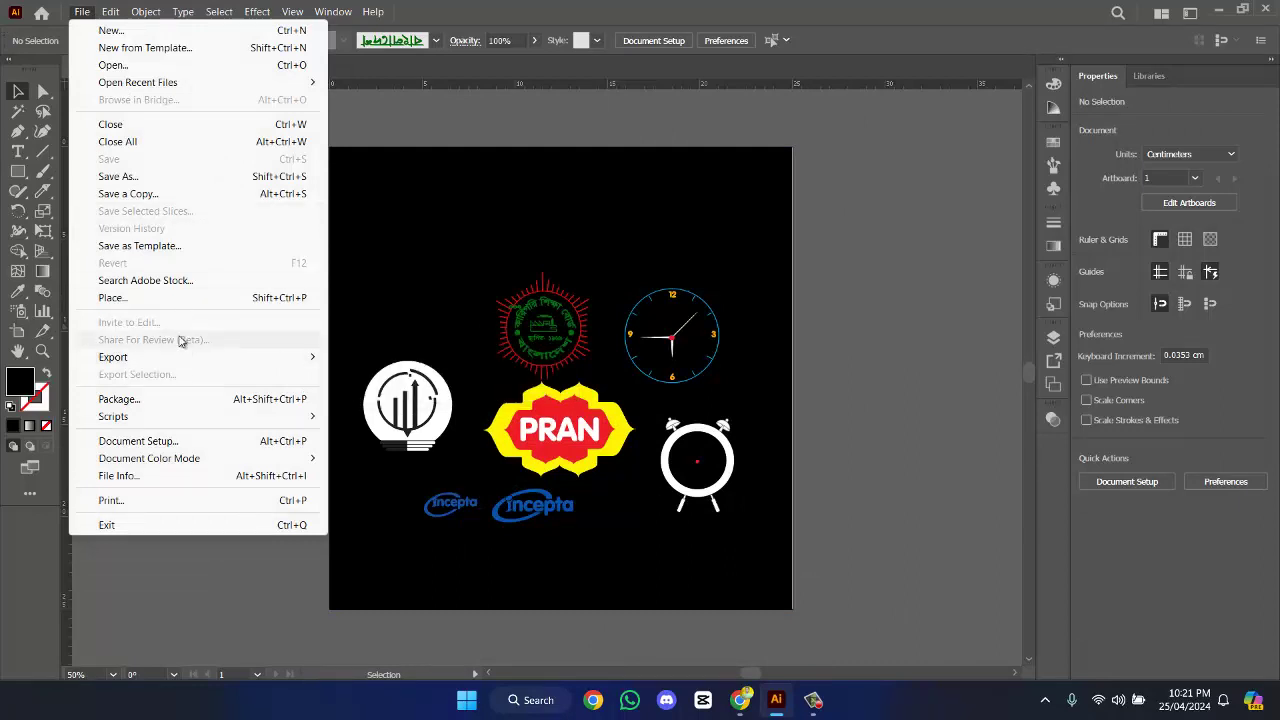
pyautogui.click(171, 178)
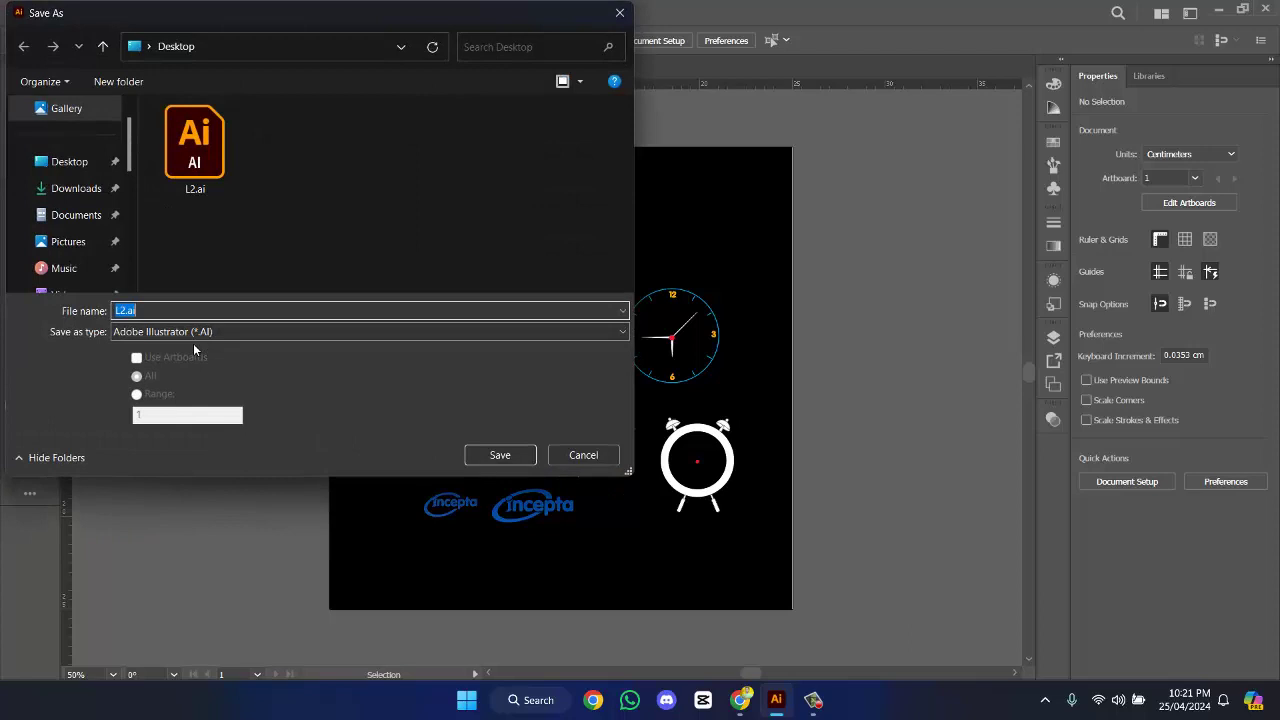
pyautogui.click(200, 332)
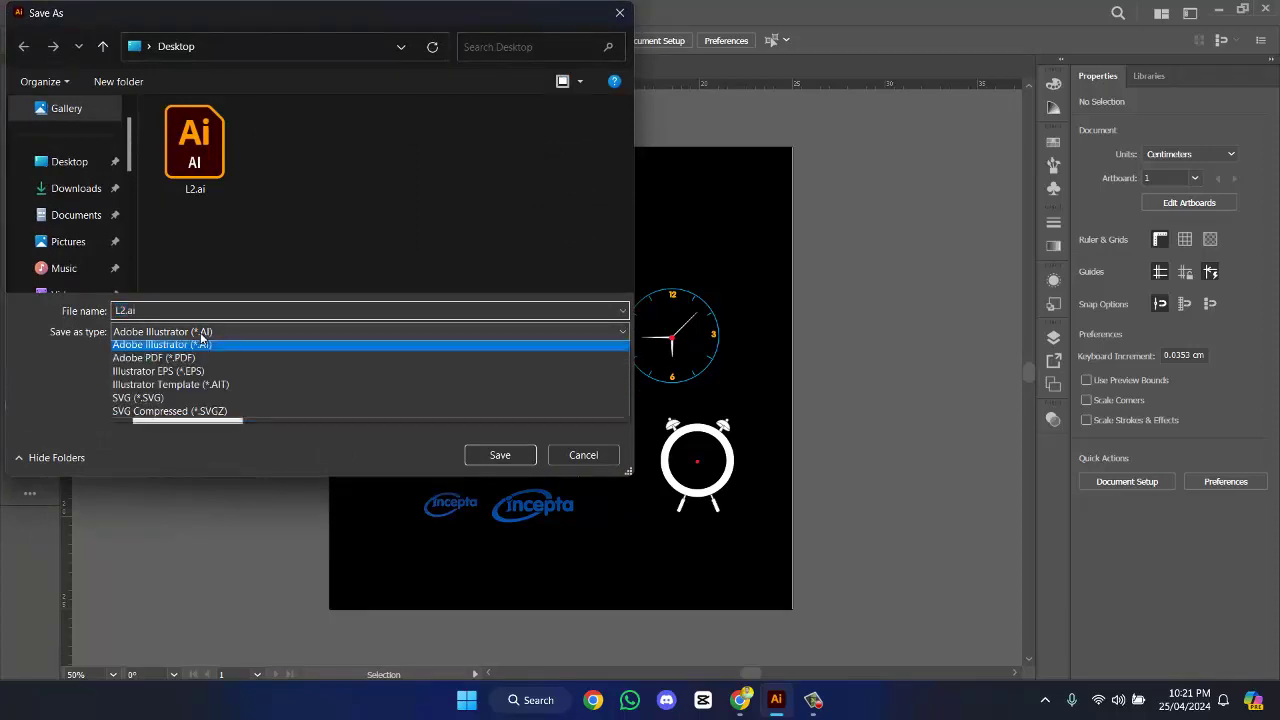
pyautogui.click(583, 460)
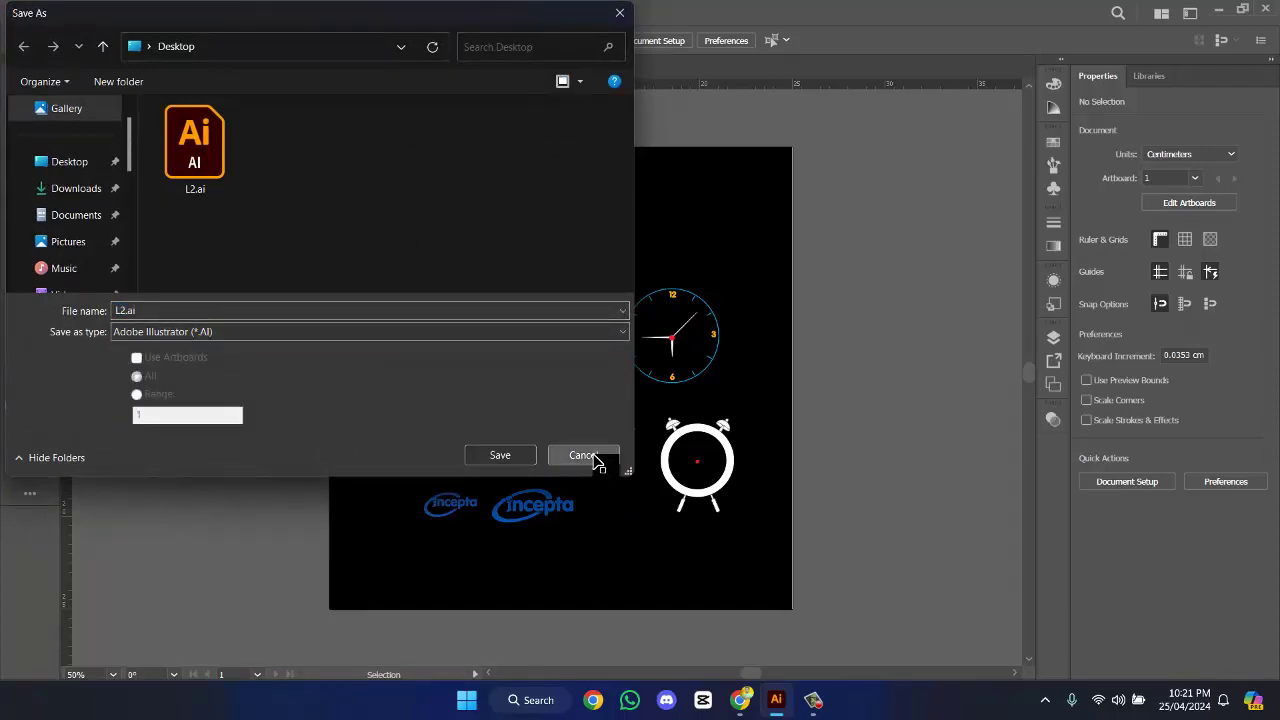
pyautogui.click(584, 456)
# - Export the artboard for web as a high-quality JPEG and save it as L2.jpg on the Desktop
pyautogui.click(82, 11)
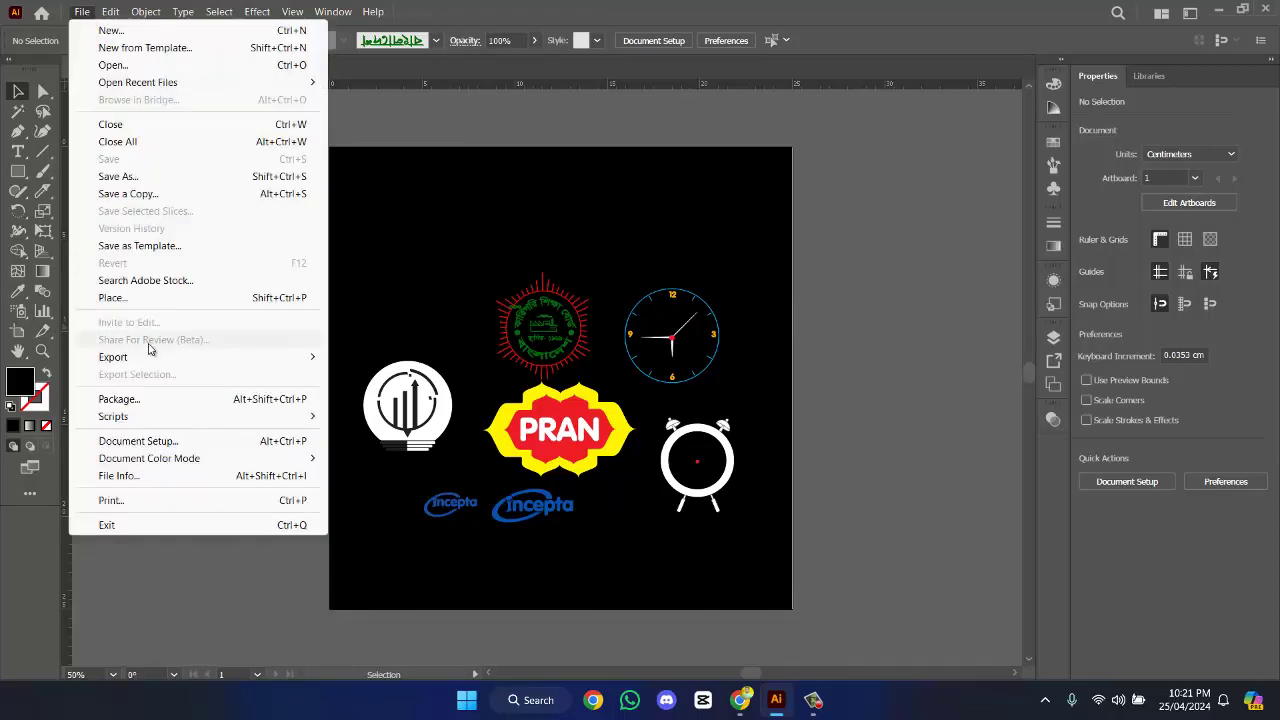
pyautogui.moveTo(110, 356)
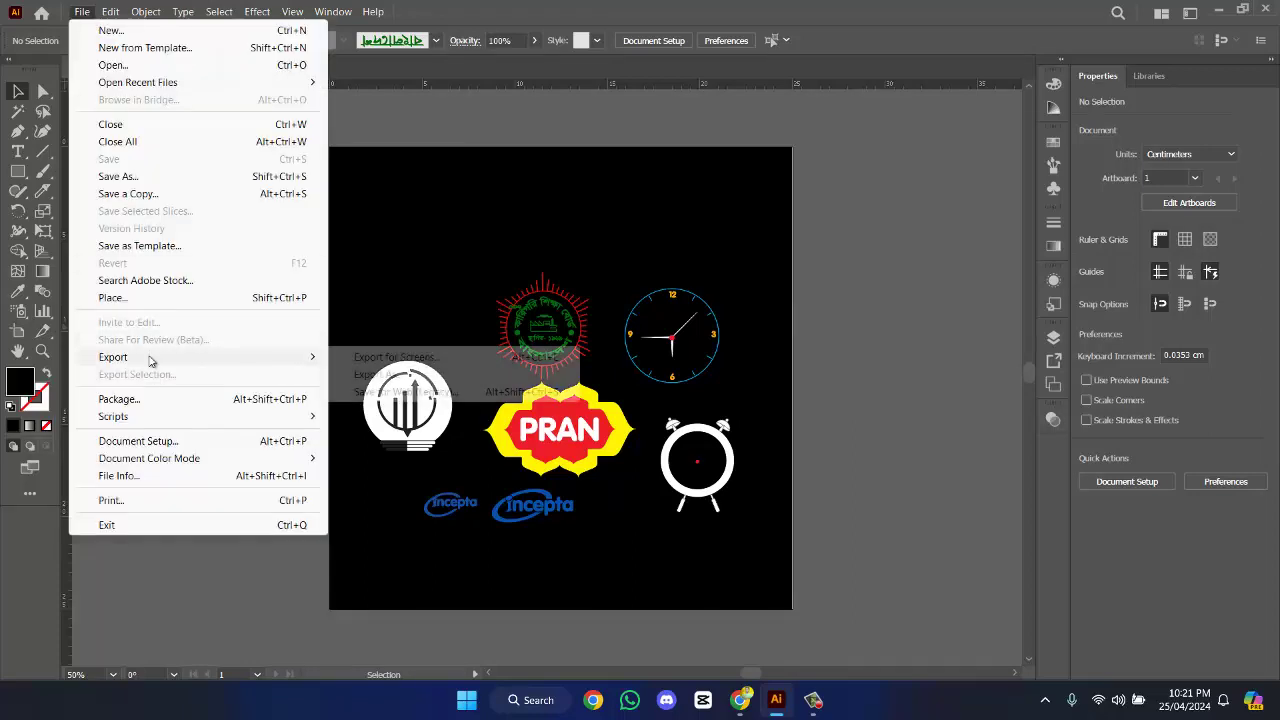
pyautogui.click(402, 391)
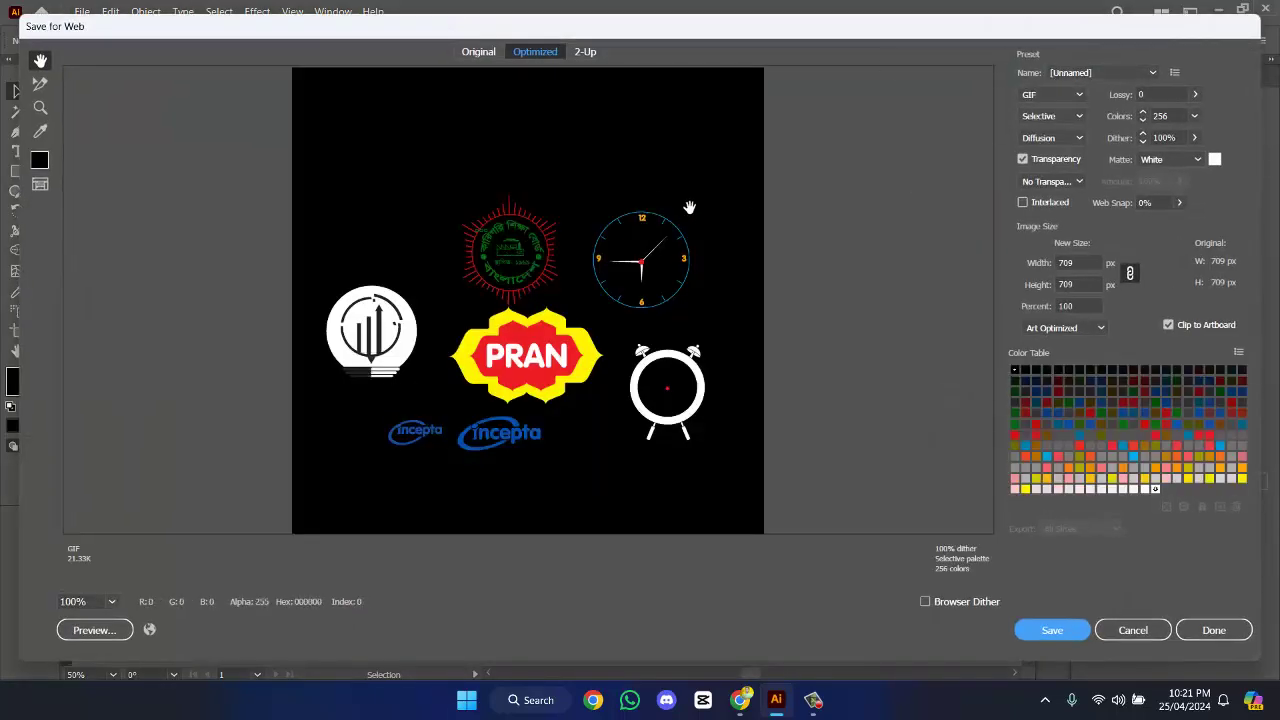
pyautogui.moveTo(659, 274); pyautogui.dragTo(602, 260)
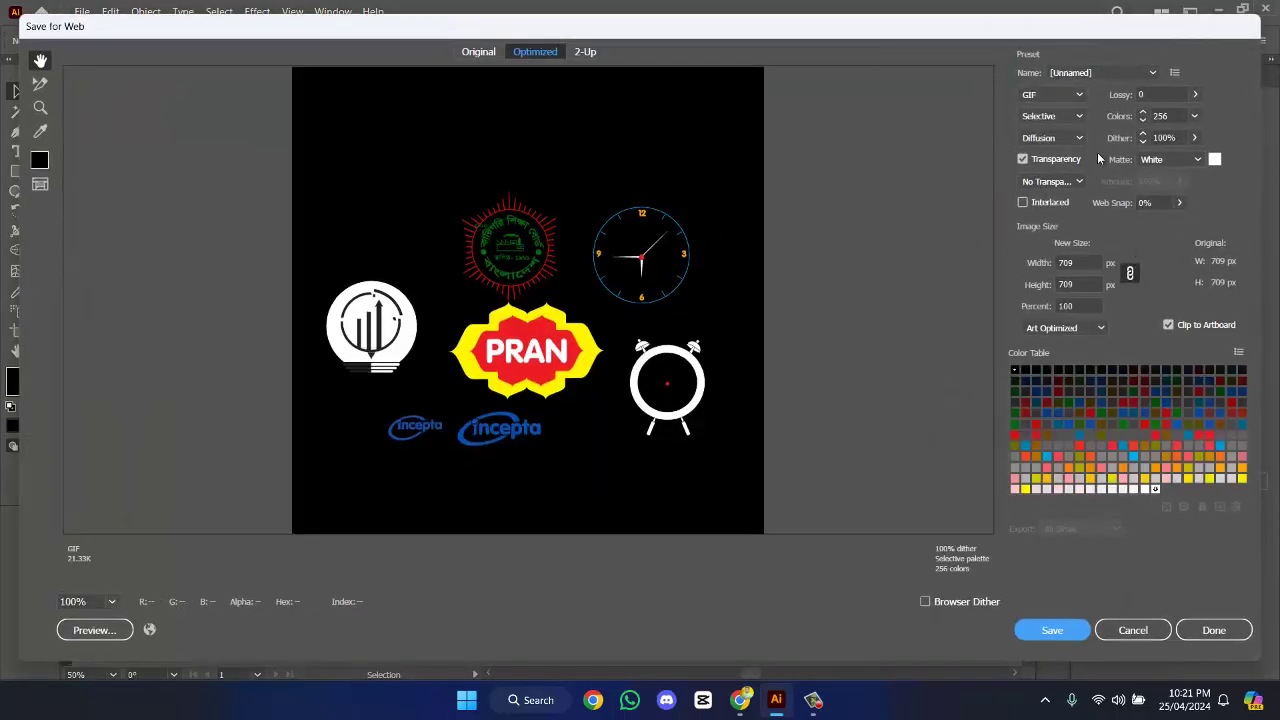
pyautogui.click(1048, 98)
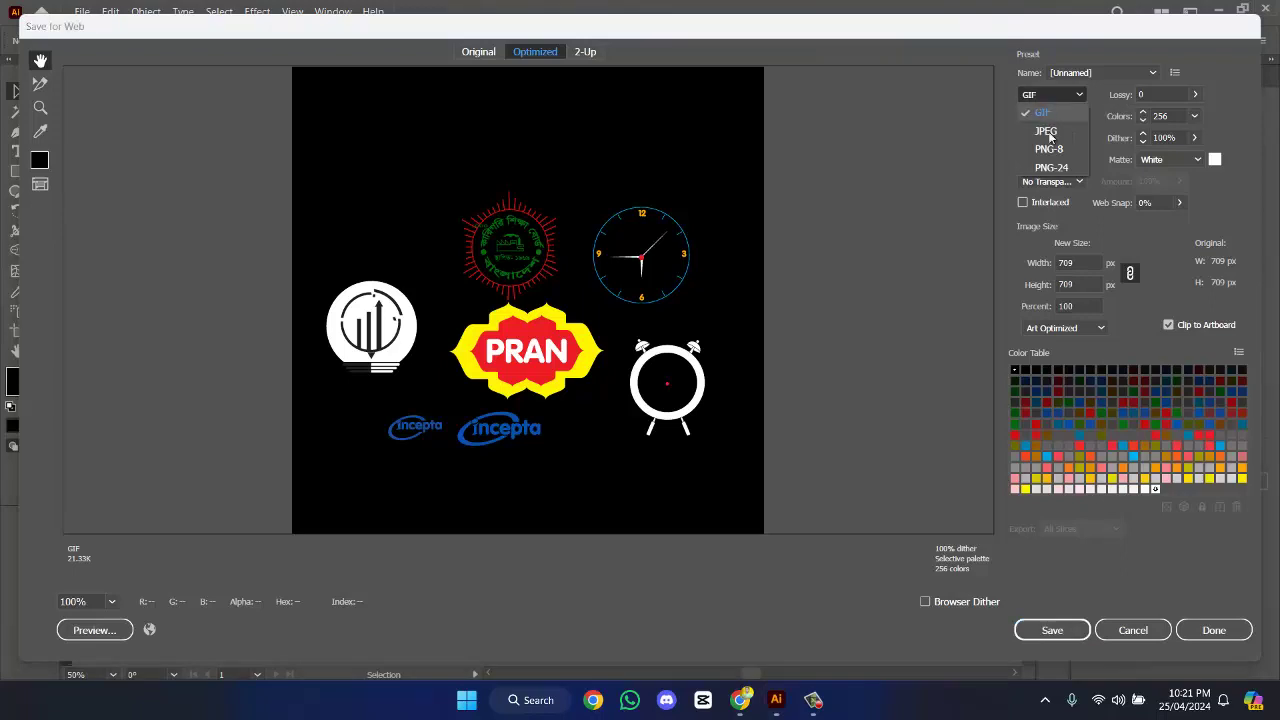
pyautogui.click(1050, 129)
pyautogui.click(1040, 625)
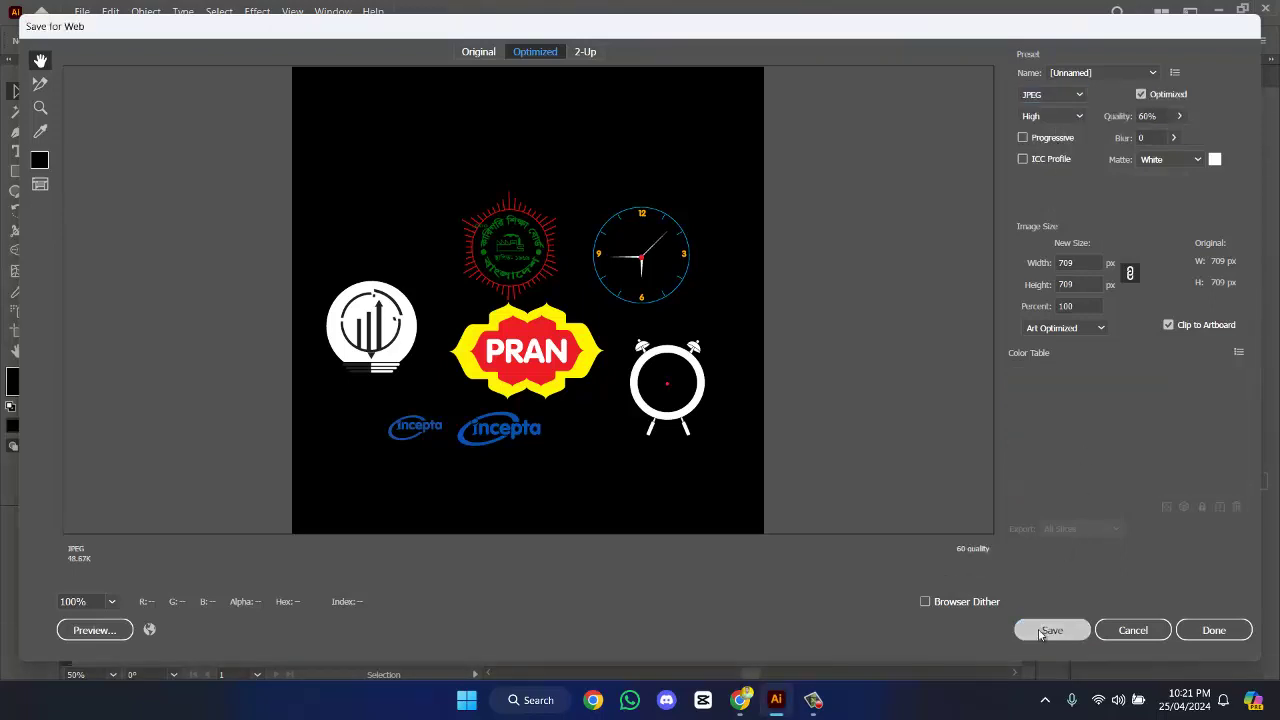
pyautogui.click(96, 201)
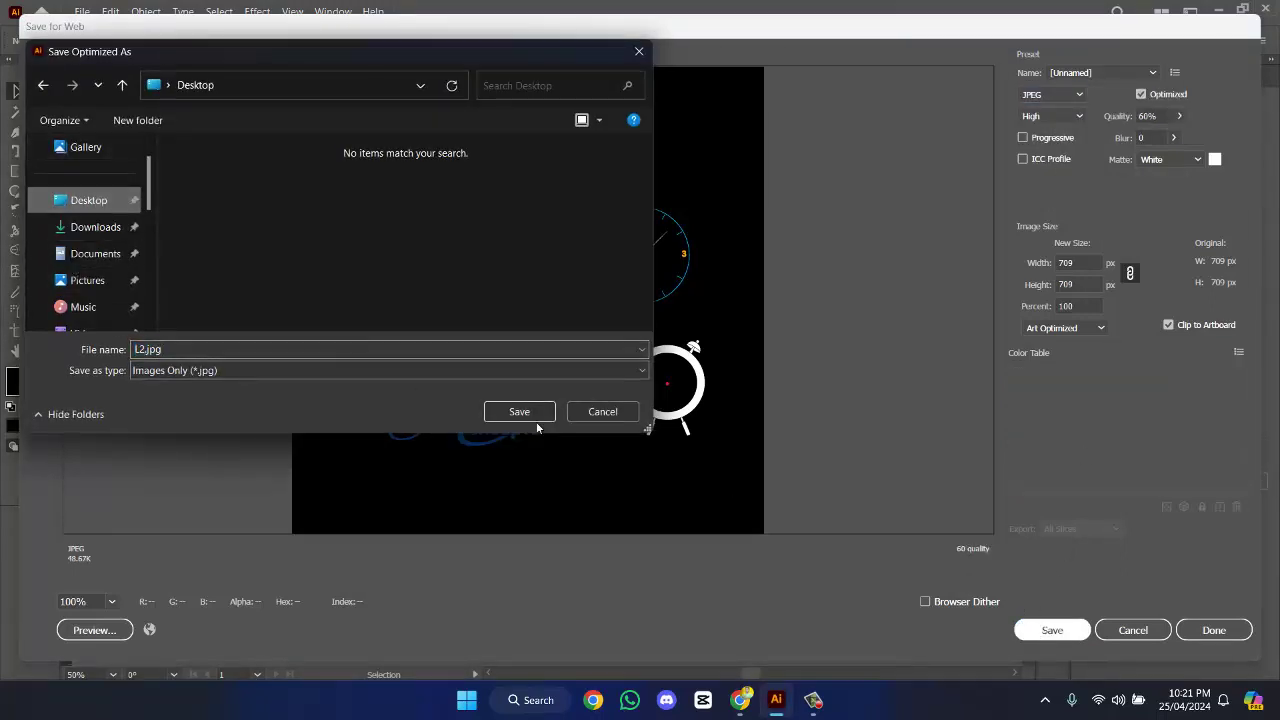
pyautogui.click(194, 347)
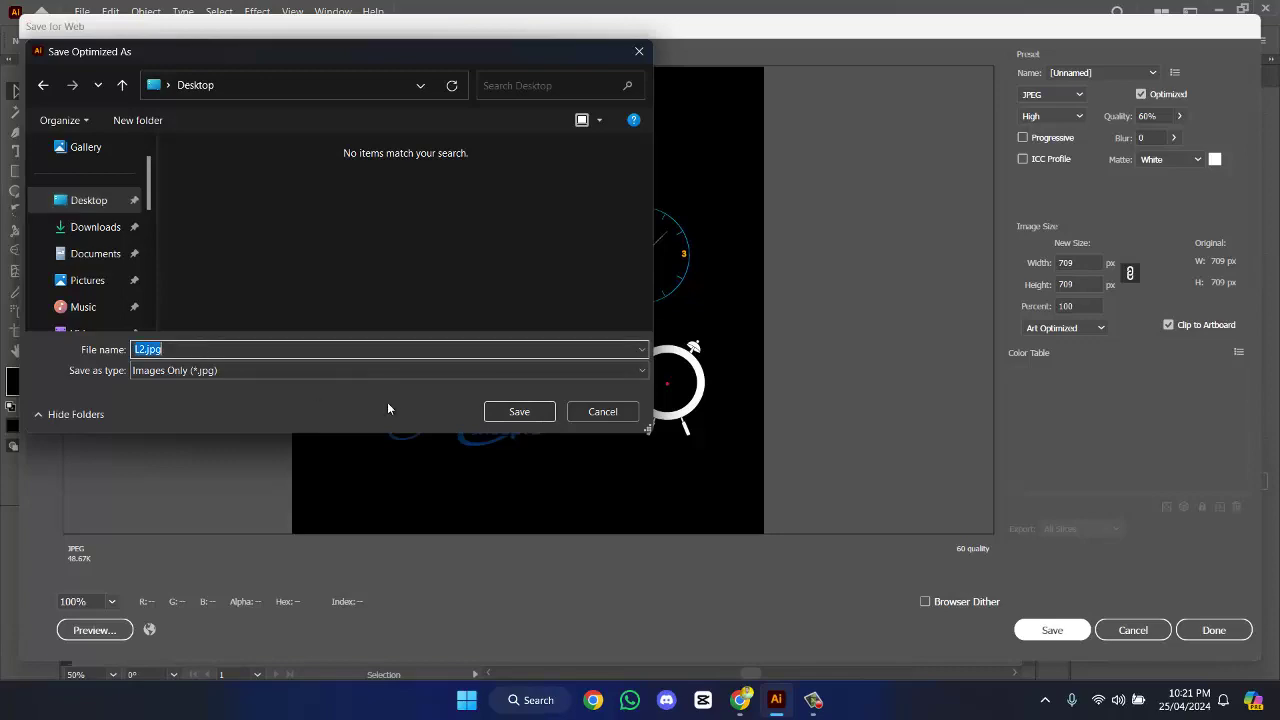
pyautogui.click(538, 412)
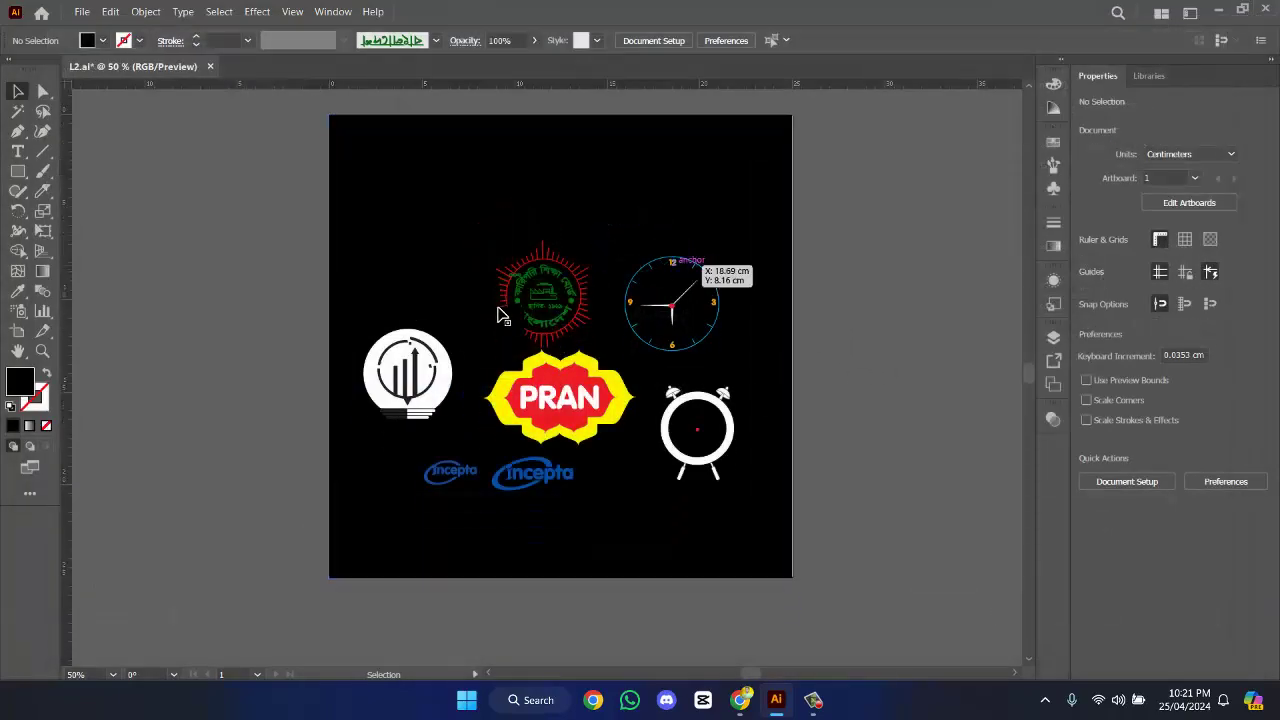
# - Move the whole logo group up about 1.7 cm on the black background
pyautogui.click(510, 307)
pyautogui.moveTo(510, 307); pyautogui.dragTo(512, 275)
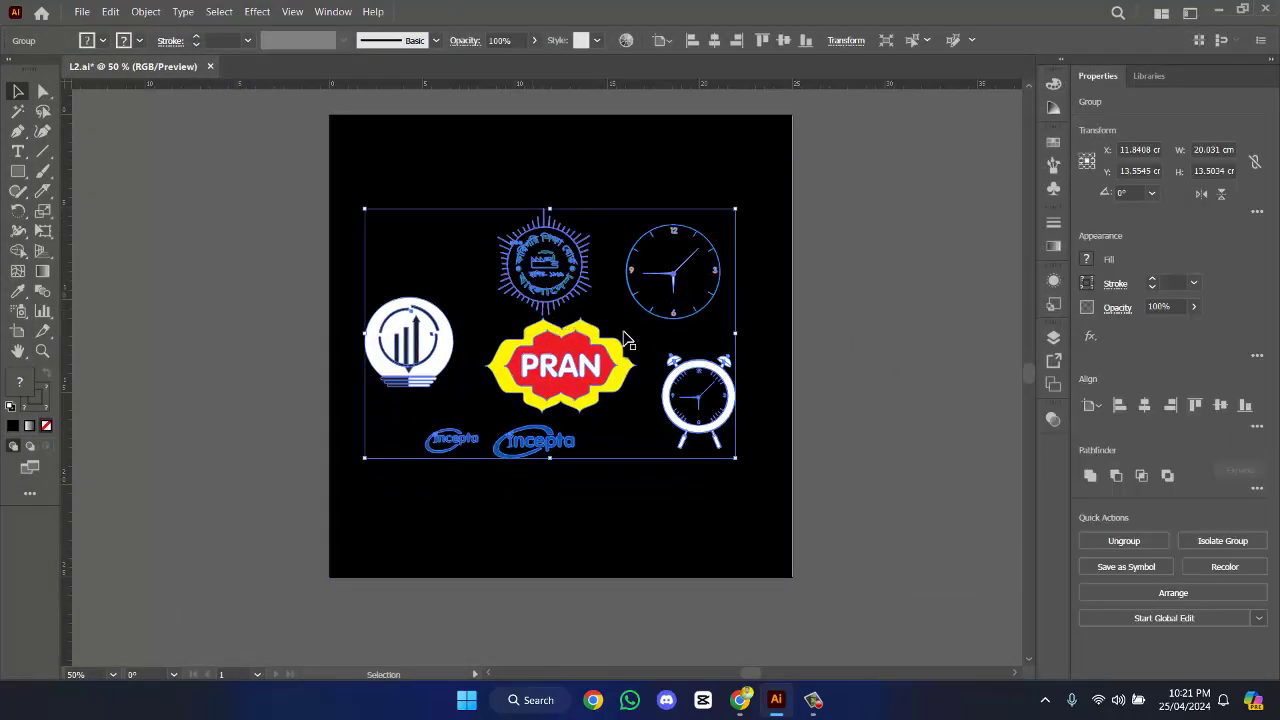
# - Save the document on the Desktop as L2.eps in Illustrator EPS format with the Illustrator 2020 EPS version
pyautogui.click(84, 14)
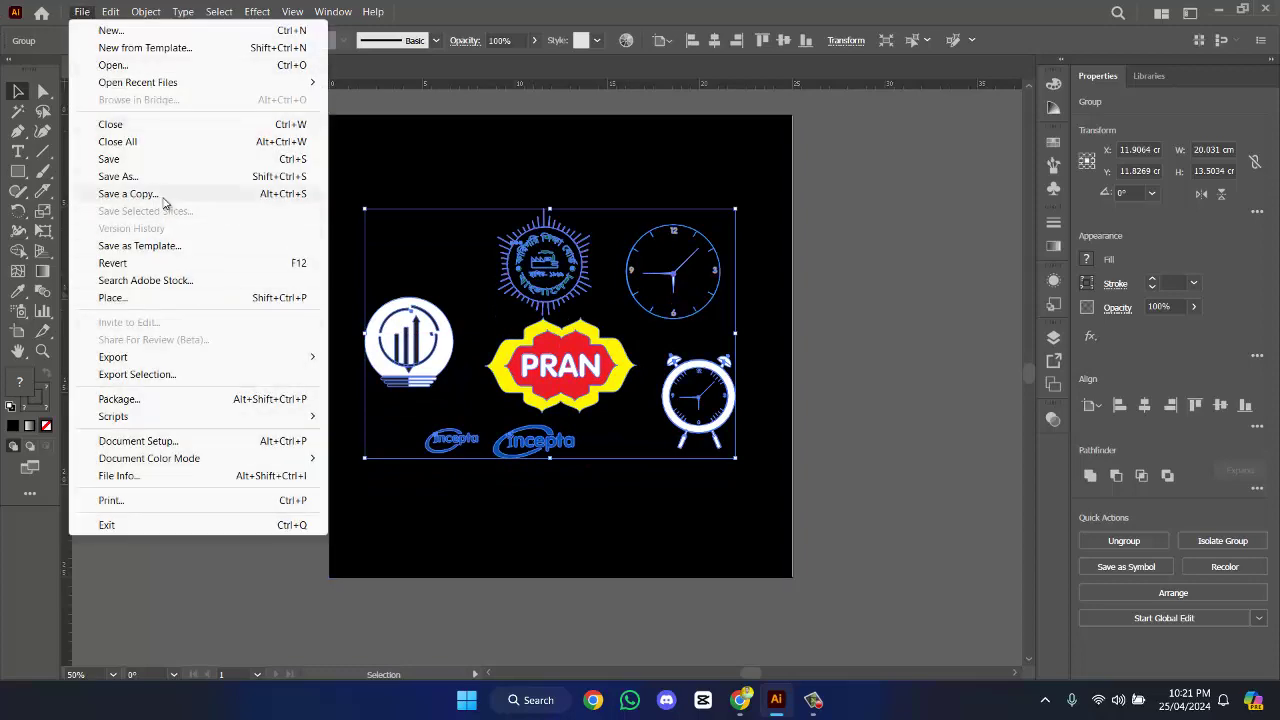
pyautogui.click(223, 176)
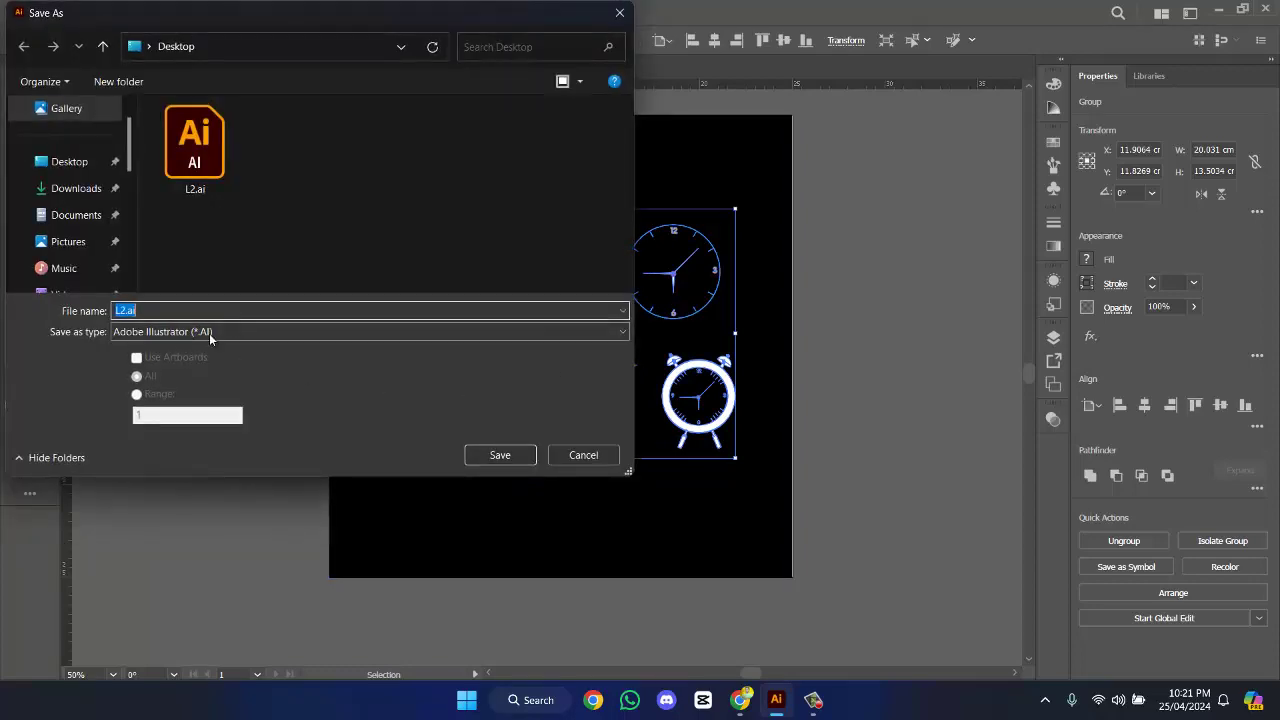
pyautogui.click(172, 334)
pyautogui.click(185, 397)
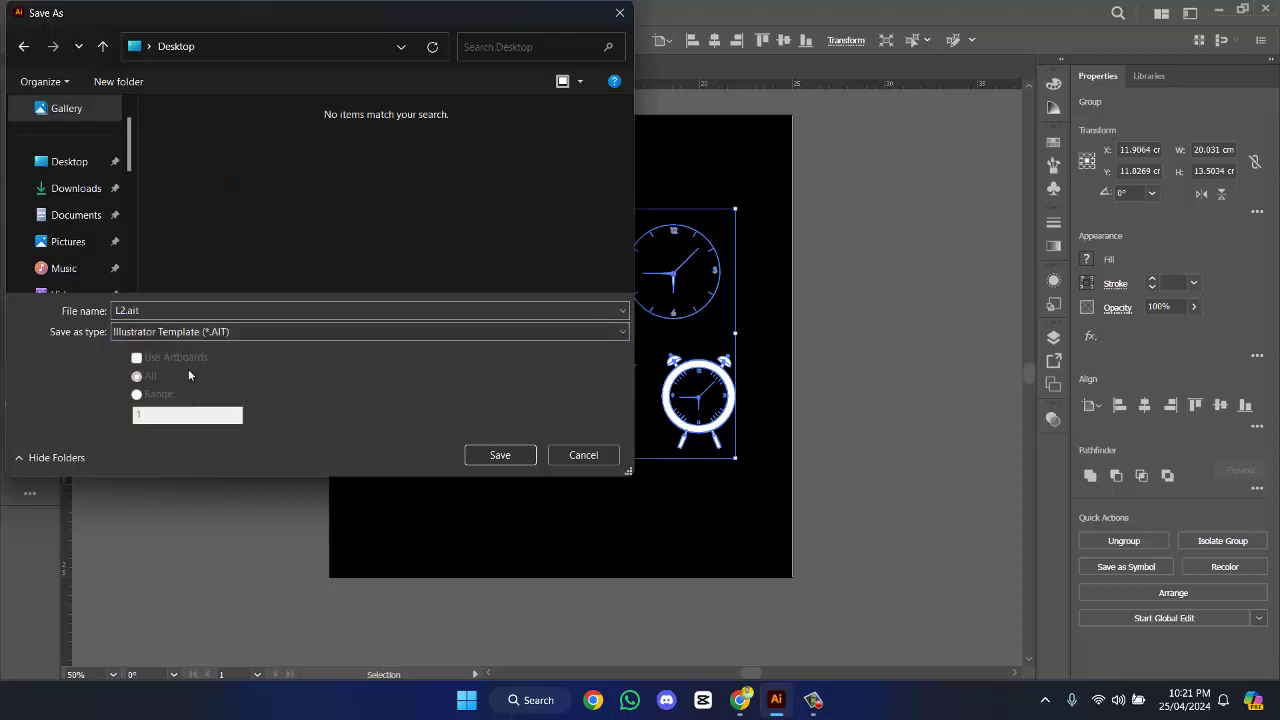
pyautogui.click(204, 332)
pyautogui.click(196, 364)
pyautogui.click(200, 332)
pyautogui.click(187, 378)
pyautogui.click(503, 456)
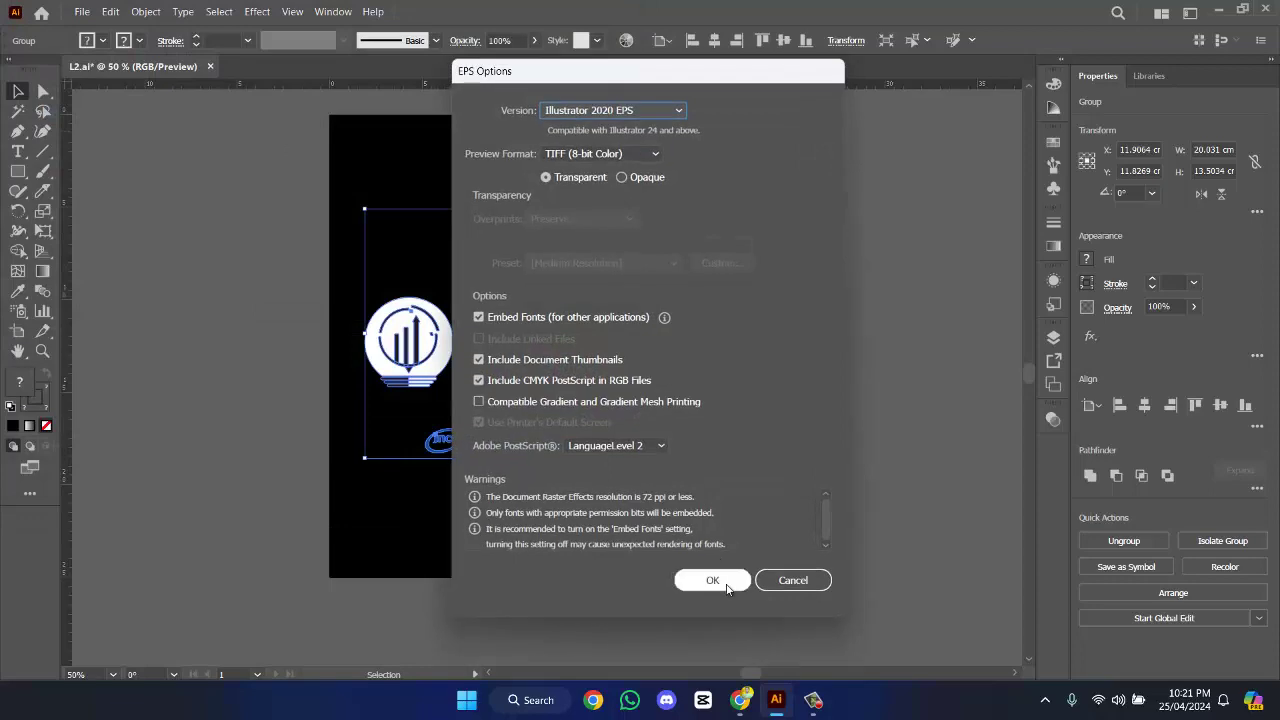
pyautogui.click(728, 585)
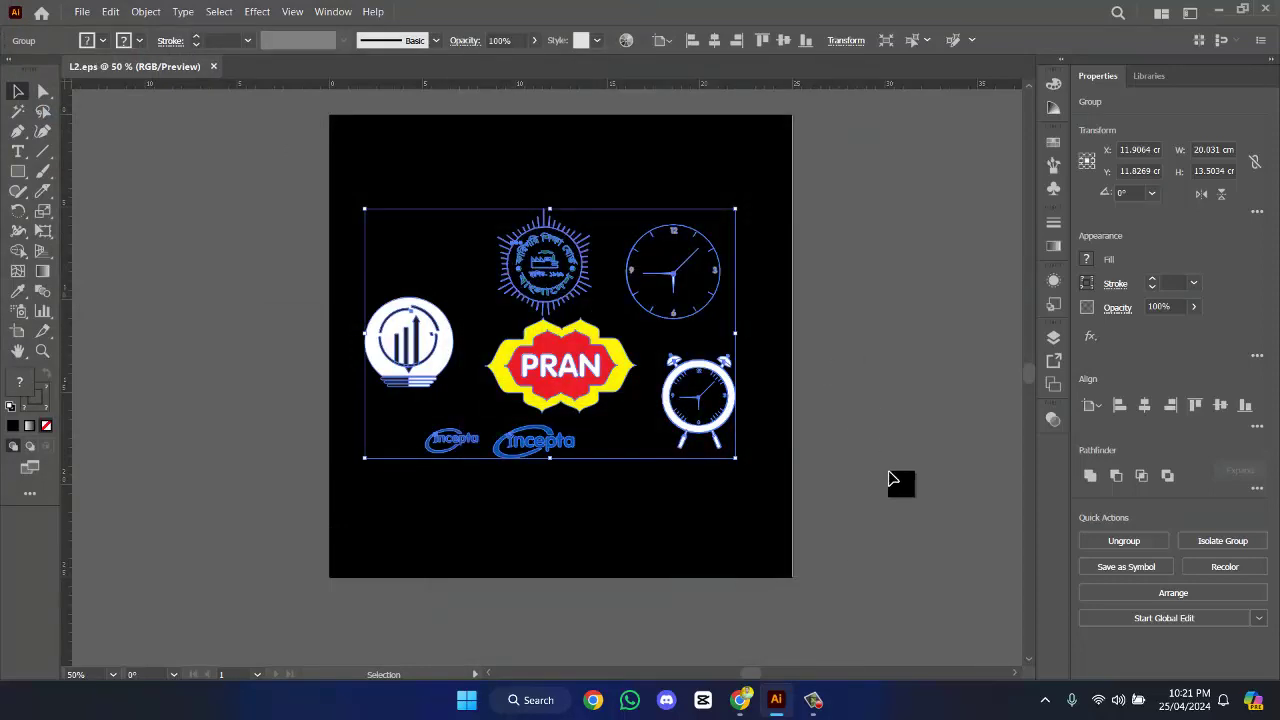
pyautogui.scroll(-2, 893, 481)
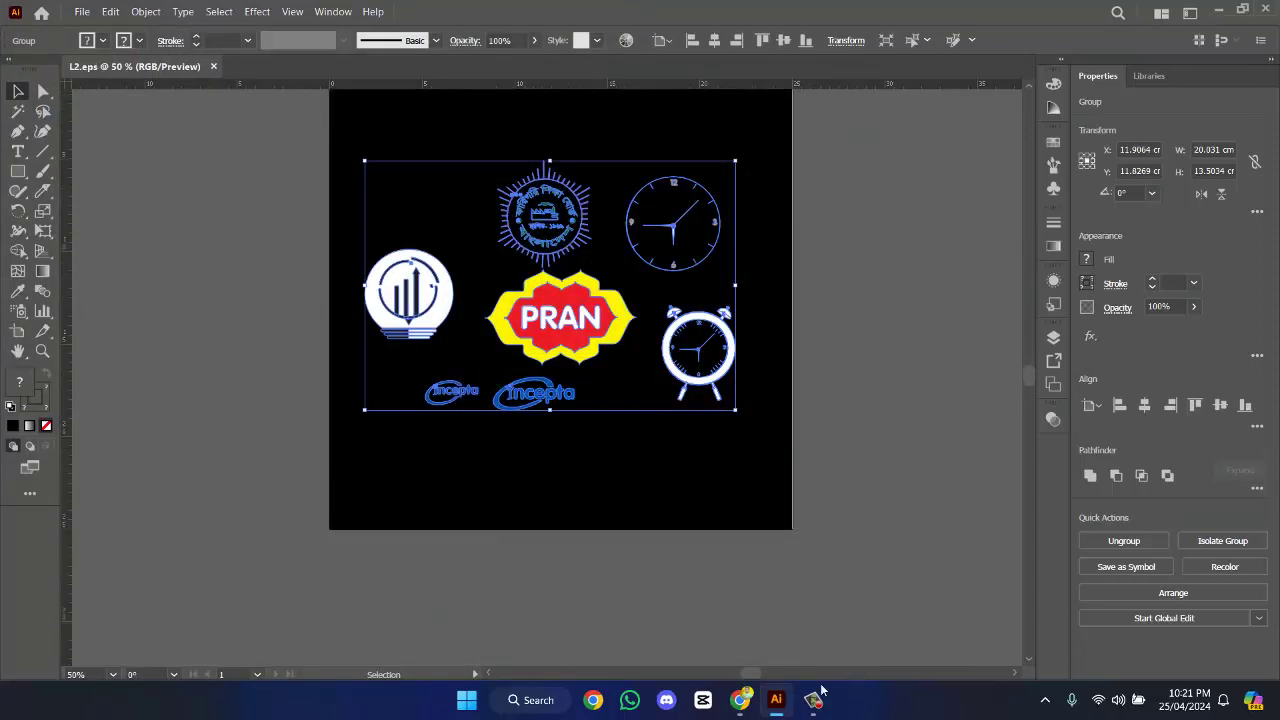
# - Switch to the Windows desktop and move the L2.jpg, L2.eps and L2.ai files out of the icon column into open space
pyautogui.click(1213, 12)
pyautogui.click(1185, 16)
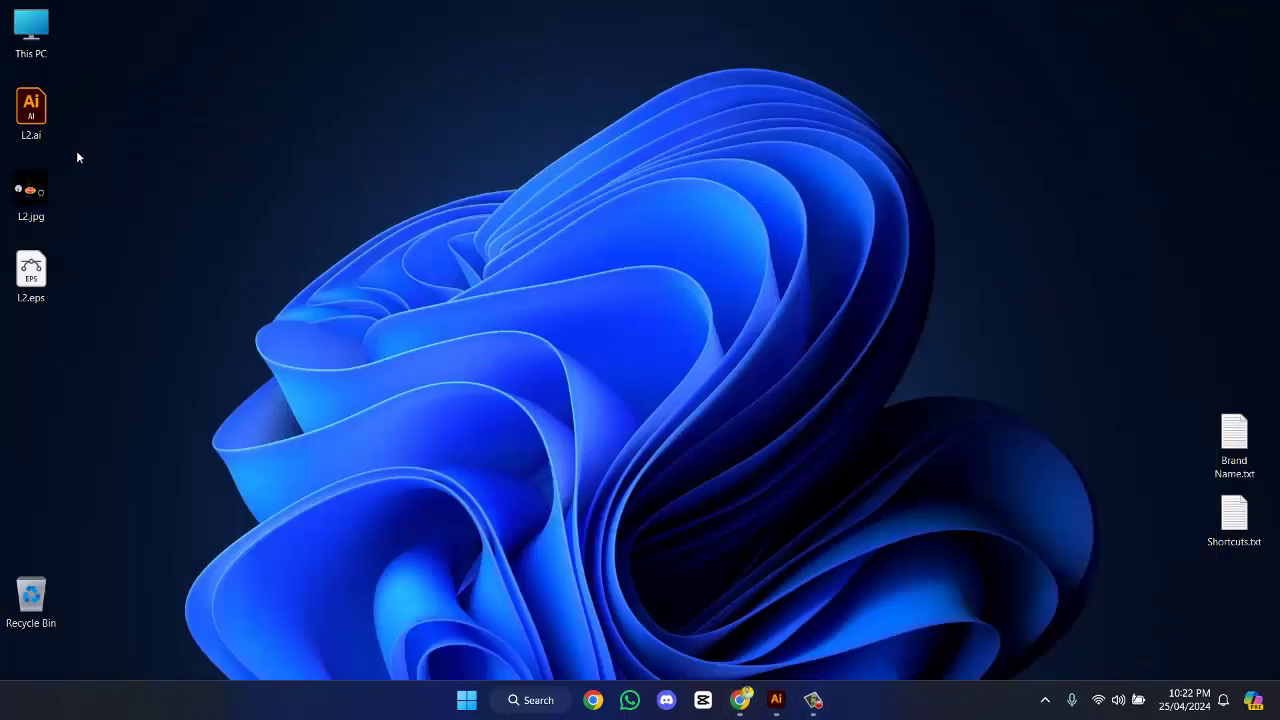
pyautogui.moveTo(40, 205); pyautogui.dragTo(506, 34)
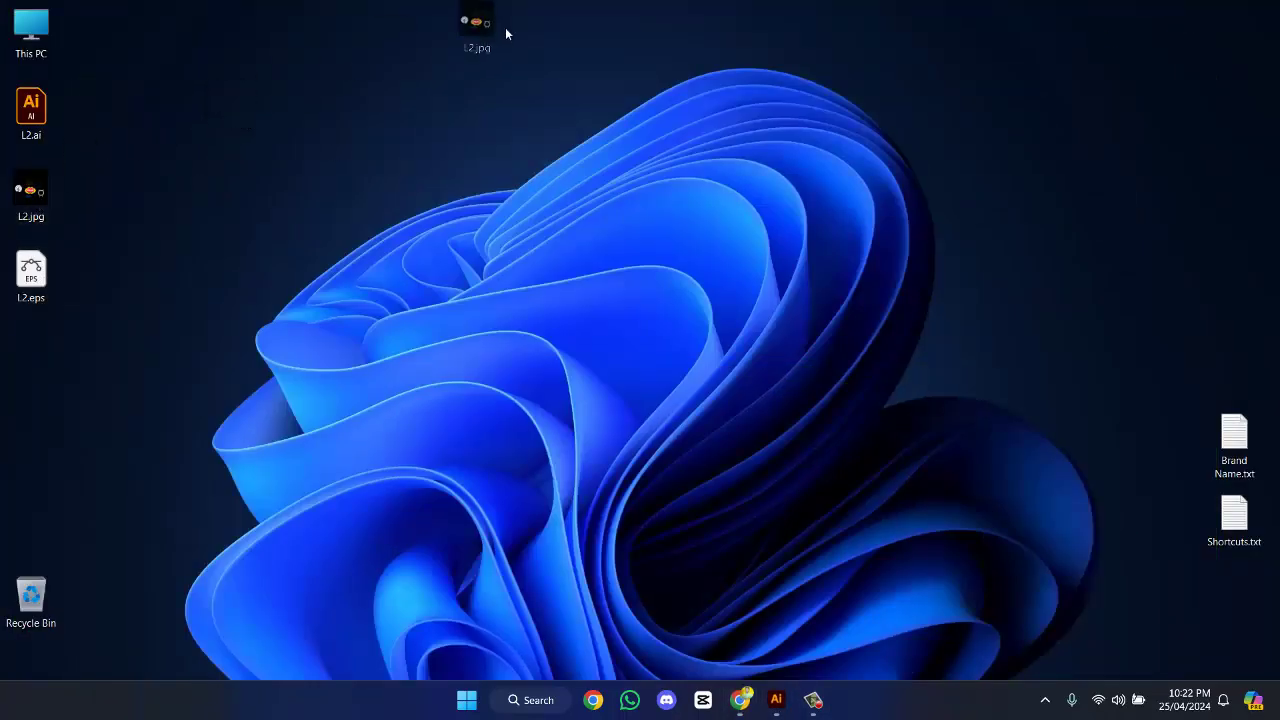
pyautogui.moveTo(368, 127); pyautogui.dragTo(366, 127)
pyautogui.moveTo(31, 272); pyautogui.dragTo(478, 142)
pyautogui.moveTo(31, 110); pyautogui.dragTo(398, 246)
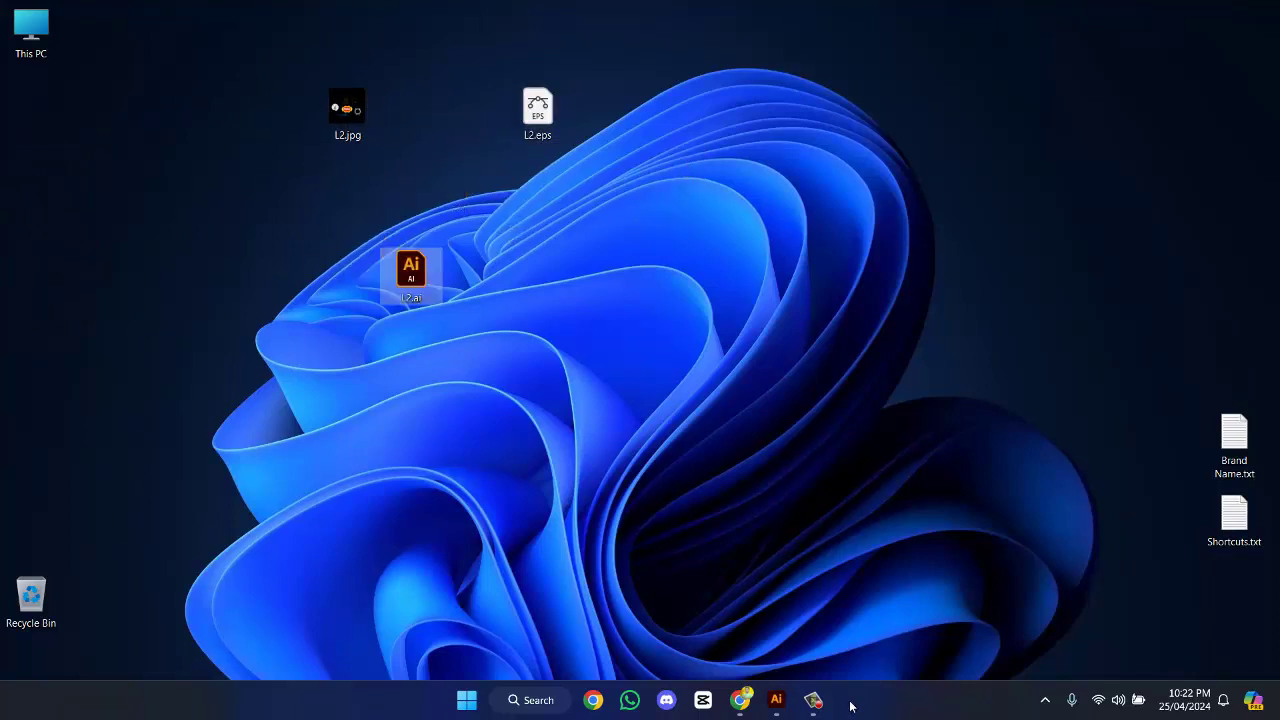
pyautogui.click(812, 700)
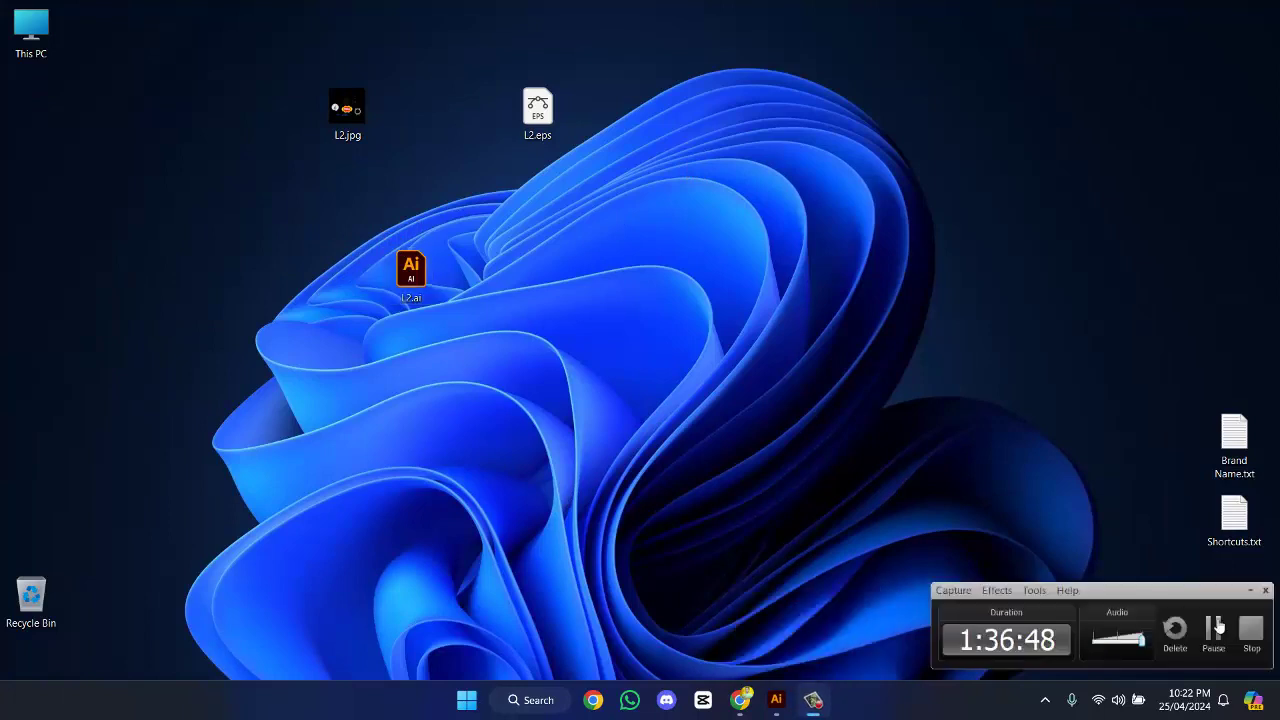